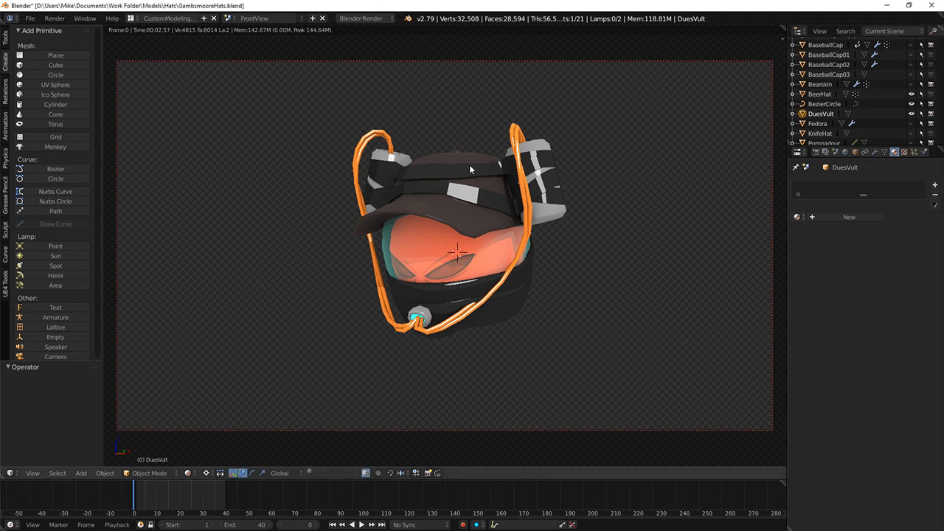
Step: Examine the finished beer hat in solid shading from the front and from angled views
{"action": "middle_click_drag", "start_coordinate": [469, 166], "coordinate": [475, 178]}
{"action": "key", "text": "shift+z"}
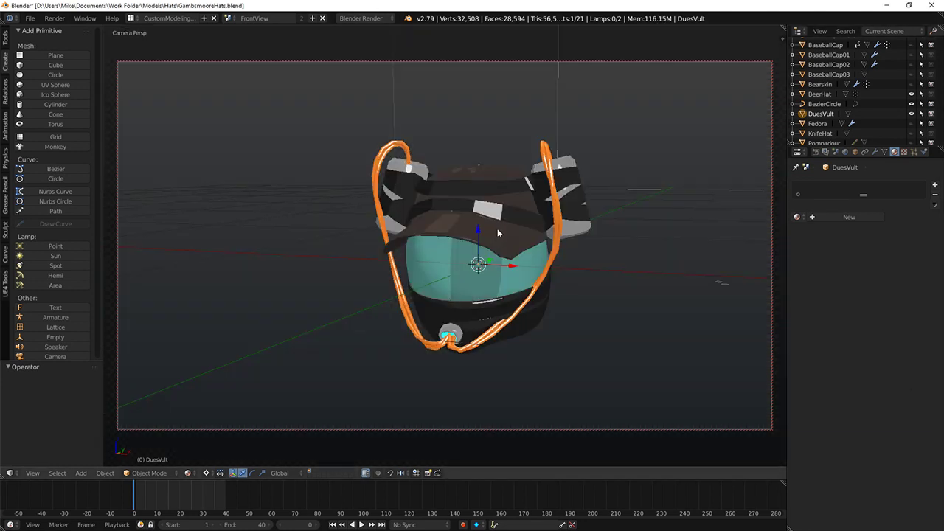
{"action": "scroll", "coordinate": [530, 235], "scroll_direction": "down", "scroll_amount": 2}
{"action": "middle_click_drag", "start_coordinate": [522, 234], "coordinate": [538, 252]}
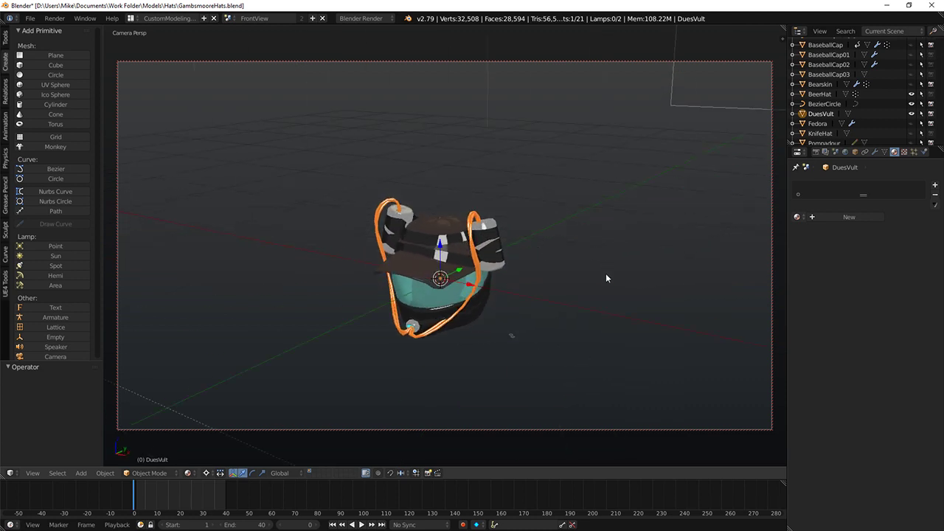
{"action": "middle_click_drag", "start_coordinate": [607, 277], "coordinate": [605, 275]}
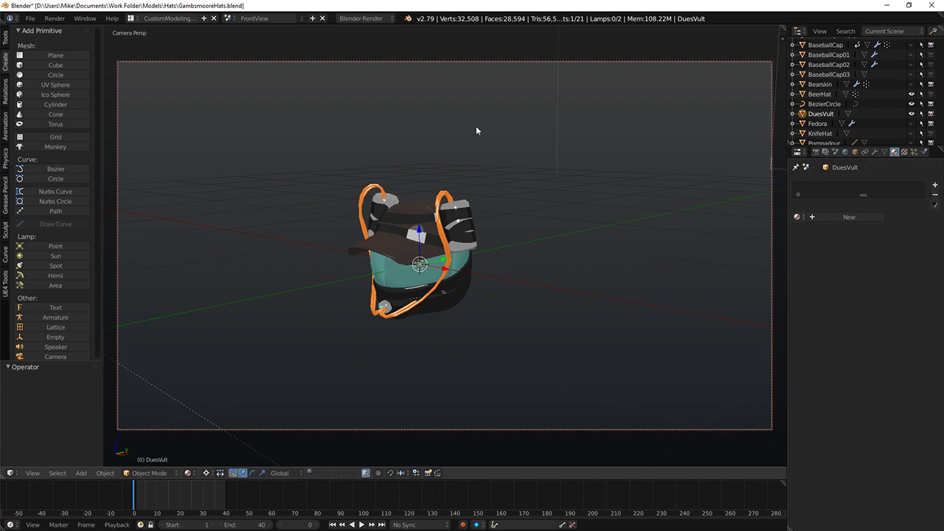
{"action": "middle_click_drag", "start_coordinate": [476, 127], "coordinate": [541, 118]}
{"action": "key", "text": "KP_0"}
{"action": "scroll", "coordinate": [474, 159], "scroll_direction": "up", "scroll_amount": 5}
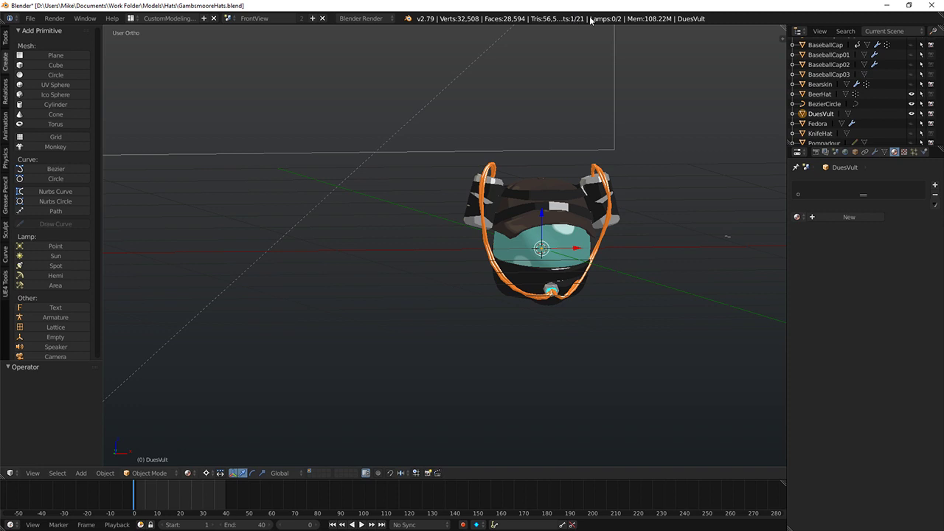
{"action": "middle_click_drag", "start_coordinate": [451, 131], "coordinate": [319, 145]}
{"action": "middle_click_drag", "start_coordinate": [450, 149], "coordinate": [344, 194]}
Step: Hide the DuesVult object and save the GambsmooreHats.blend file
{"action": "right_click", "coordinate": [342, 198]}
{"action": "key", "text": "h"}
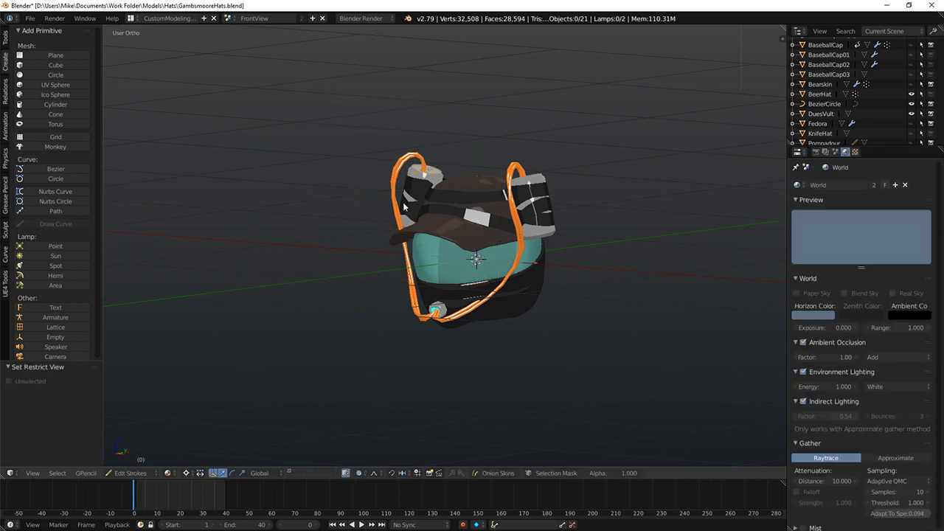
{"action": "middle_click_drag", "start_coordinate": [452, 240], "coordinate": [471, 248]}
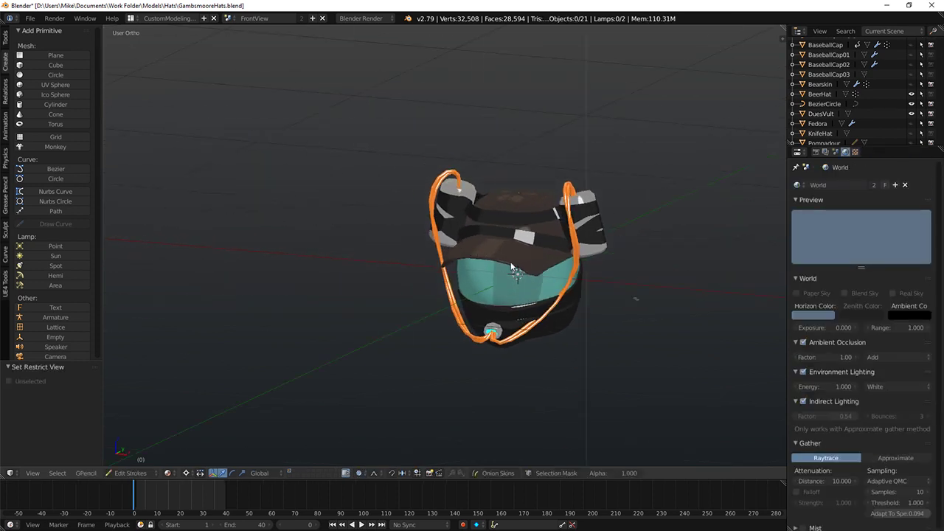
{"action": "left_click", "coordinate": [29, 18]}
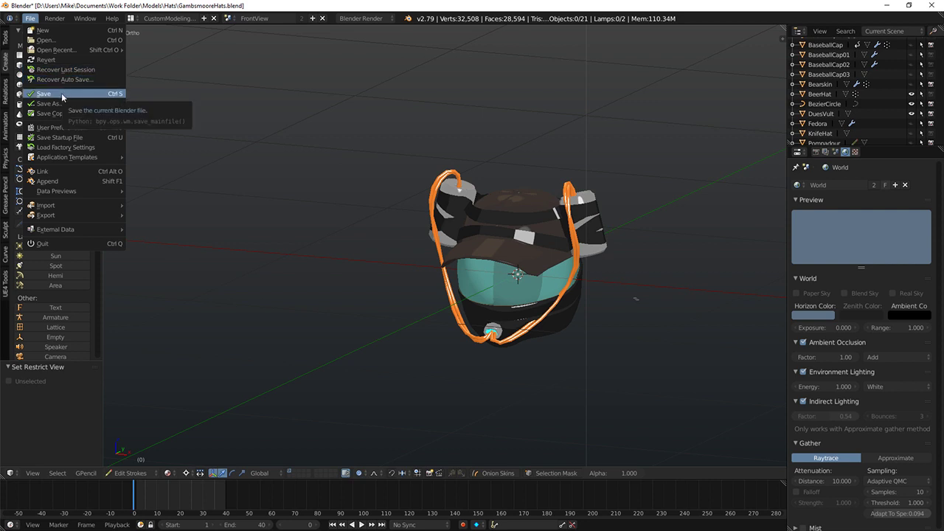
{"action": "left_click", "coordinate": [61, 92]}
Step: Start a new file and delete the default Cube object
{"action": "left_click", "coordinate": [30, 17]}
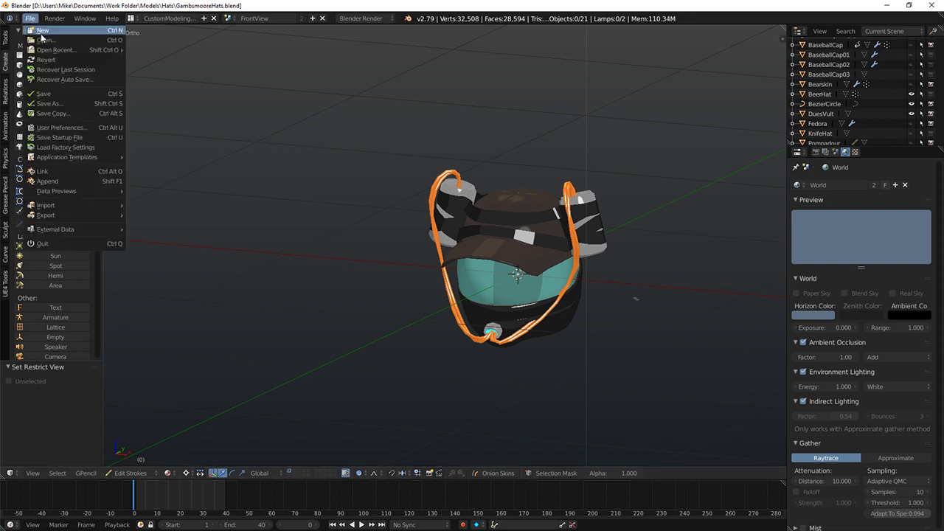
{"action": "left_click", "coordinate": [41, 32]}
{"action": "left_click", "coordinate": [44, 36]}
{"action": "key", "text": "KP_1"}
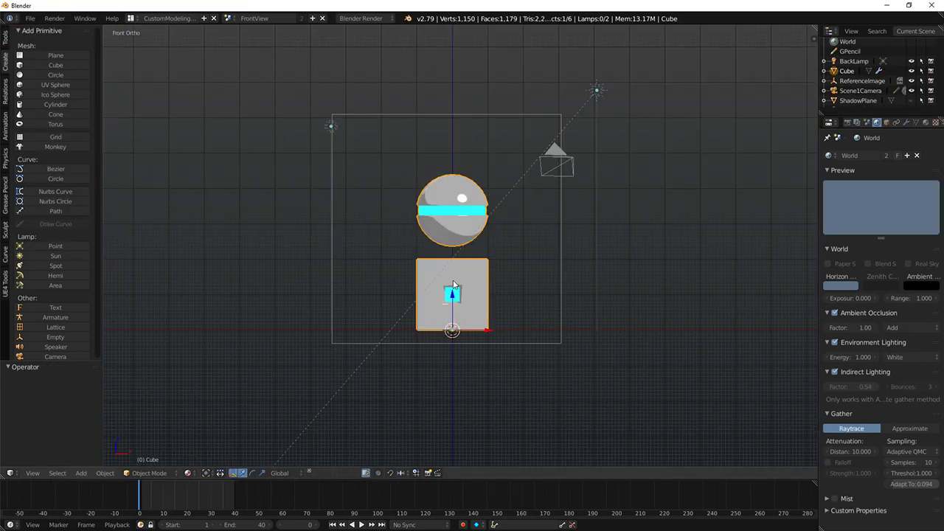
{"action": "key", "text": "Delete"}
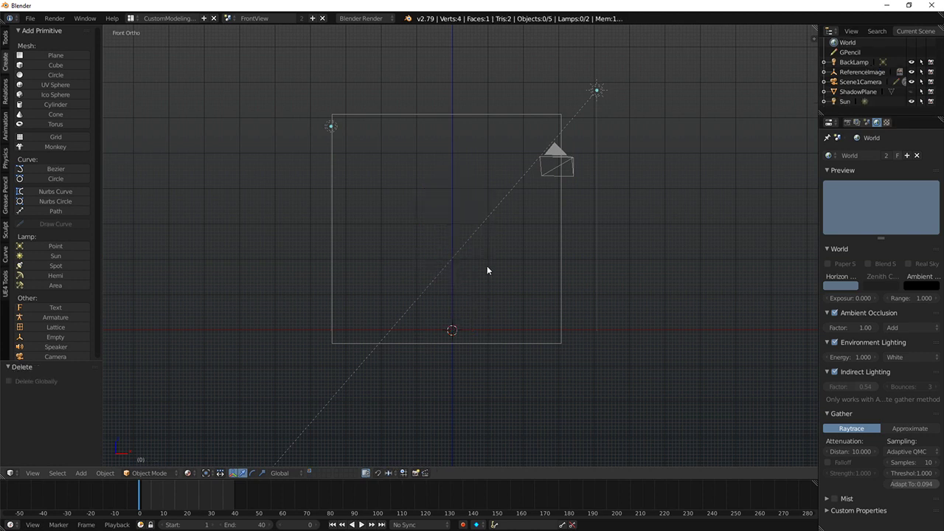
Step: Add a cylinder with 16 vertices at the origin
{"action": "key", "text": "KP_3"}
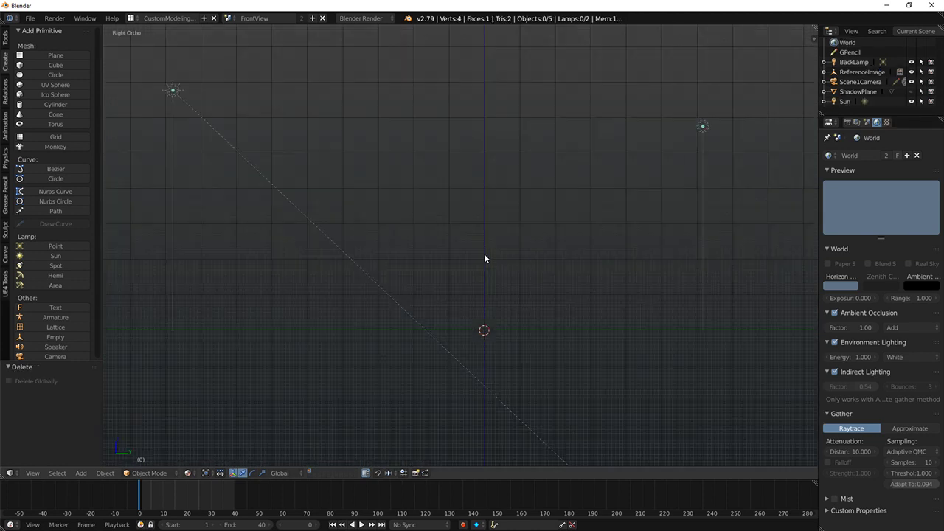
{"action": "left_click", "coordinate": [46, 104]}
{"action": "left_click", "coordinate": [74, 391]}
{"action": "type", "text": "16"}
{"action": "key", "text": "Return"}
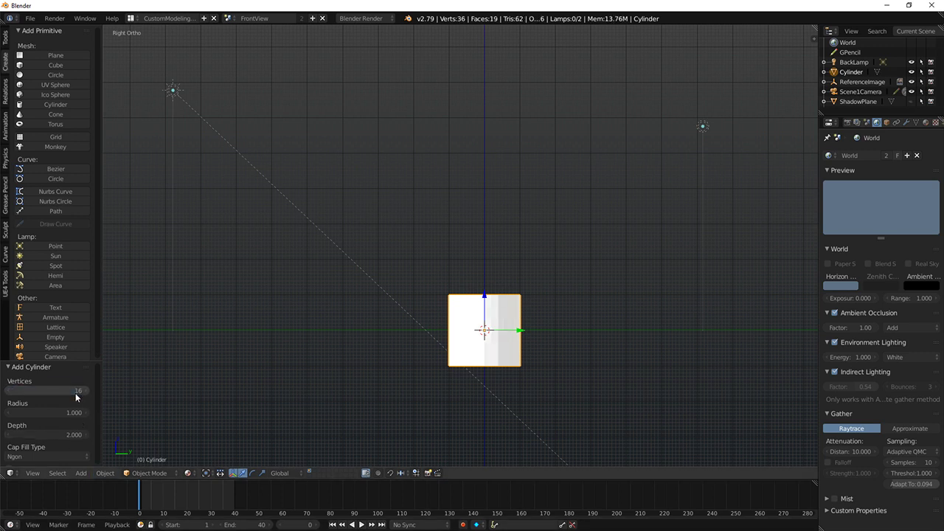
Step: Raise the whole cylinder mesh about 0.98 along Z so its base rests at the object's origin
{"action": "scroll", "coordinate": [645, 295], "scroll_direction": "up", "scroll_amount": 1}
{"action": "key", "text": "Tab"}
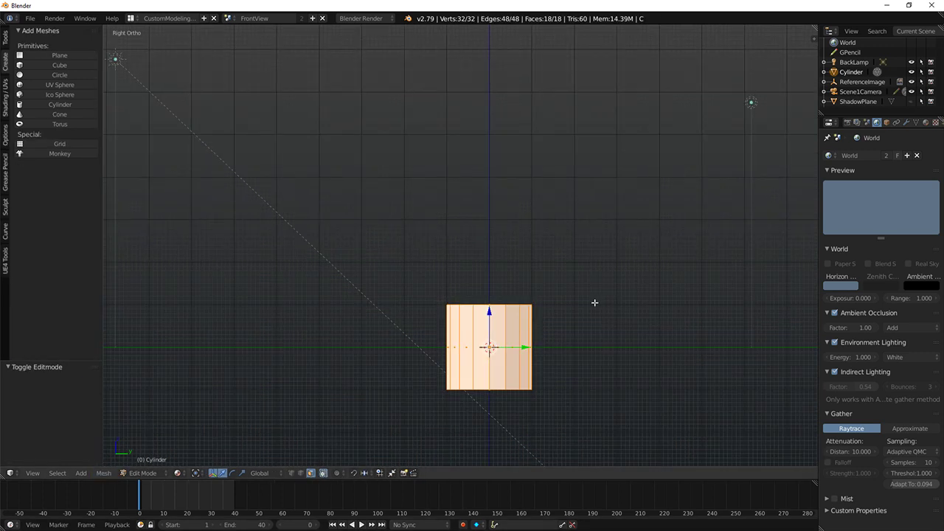
{"action": "left_click_drag", "start_coordinate": [489, 311], "coordinate": [505, 272]}
{"action": "scroll", "coordinate": [507, 275], "scroll_direction": "up", "scroll_amount": 3}
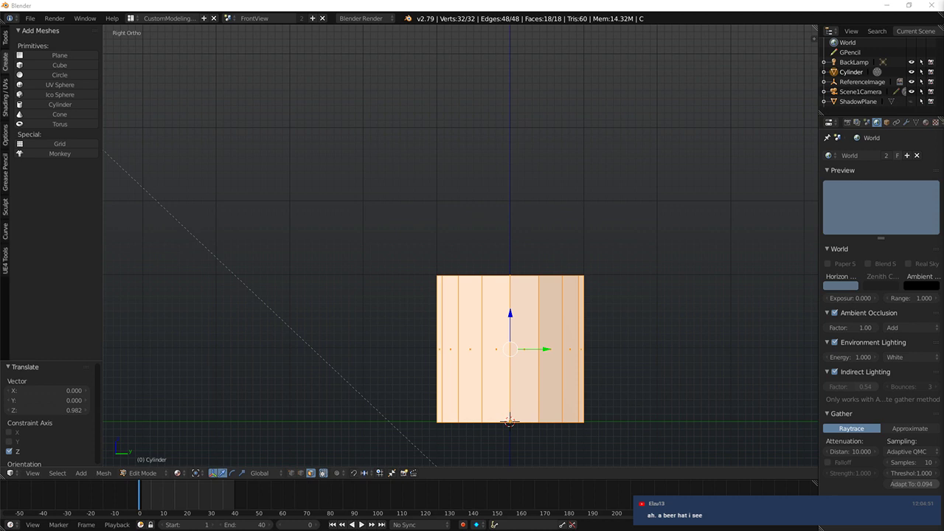
Step: Scale the cylinder's top face up by about 1.4 and raise it about 0.21 along Z
{"action": "key", "text": "a"}
{"action": "right_click", "coordinate": [509, 276]}
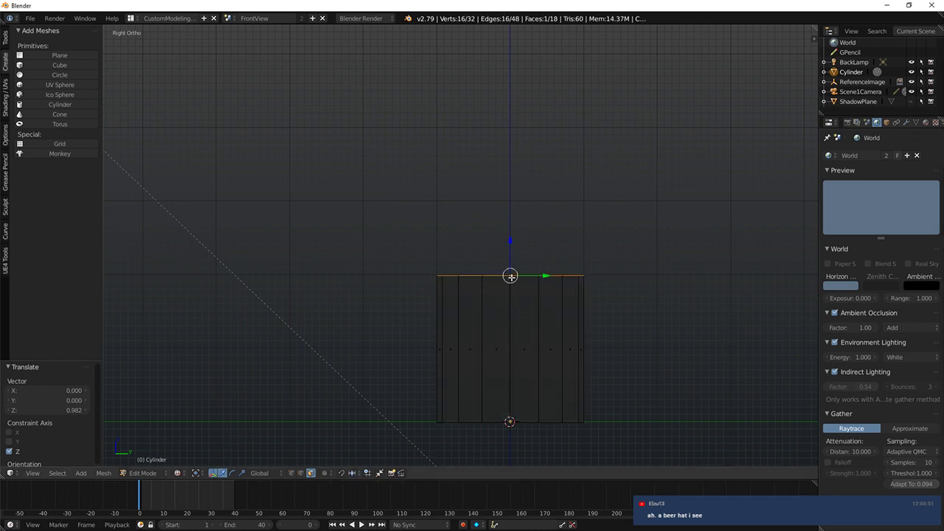
{"action": "key", "text": "s"}
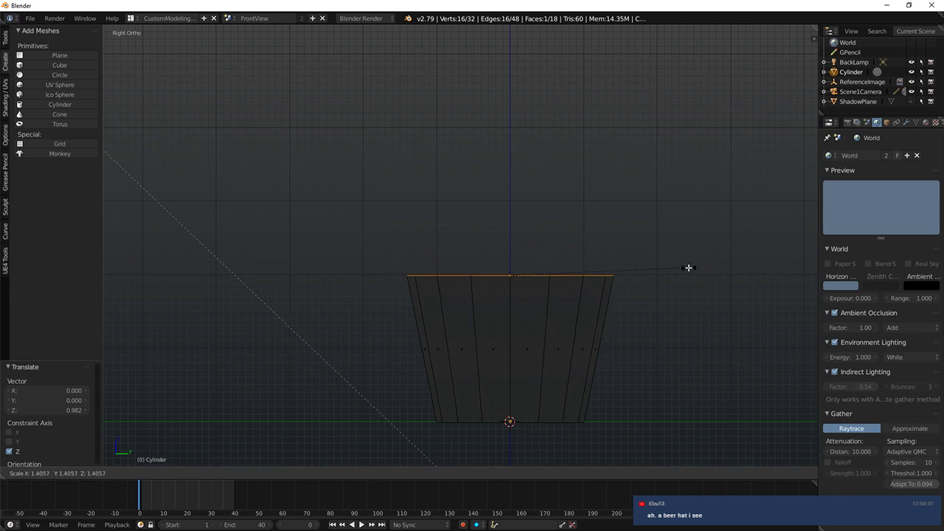
{"action": "left_click", "coordinate": [686, 267]}
{"action": "left_click_drag", "start_coordinate": [509, 235], "coordinate": [512, 220]}
{"action": "scroll", "coordinate": [530, 244], "scroll_direction": "down", "scroll_amount": 1}
Step: Inset the top face by about 0.21, then extrude it about 0.86 downward and shrink it to about 0.88
{"action": "middle_click_drag", "start_coordinate": [530, 244], "coordinate": [523, 272]}
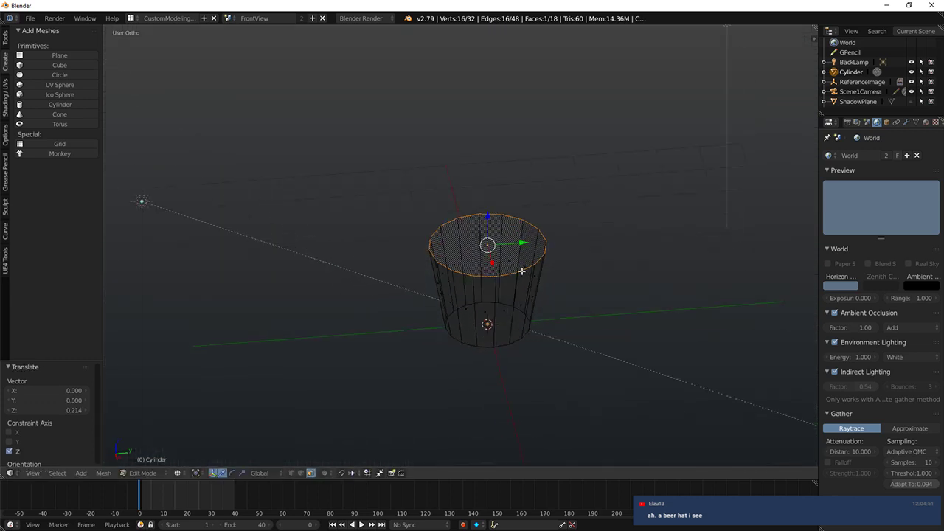
{"action": "scroll", "coordinate": [649, 236], "scroll_direction": "up", "scroll_amount": 2}
{"action": "key", "text": "i"}
{"action": "left_click", "coordinate": [652, 224]}
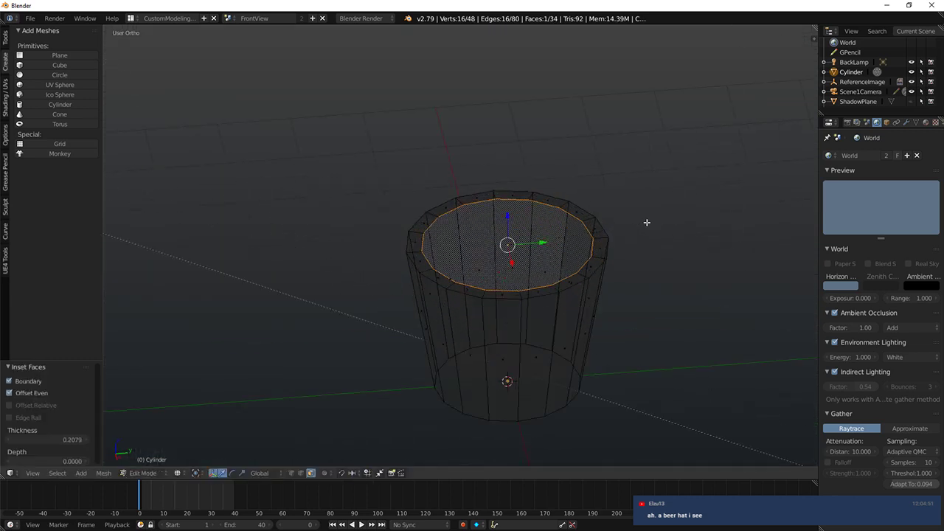
{"action": "key", "text": "e"}
{"action": "left_click", "coordinate": [706, 280]}
{"action": "key", "text": "s"}
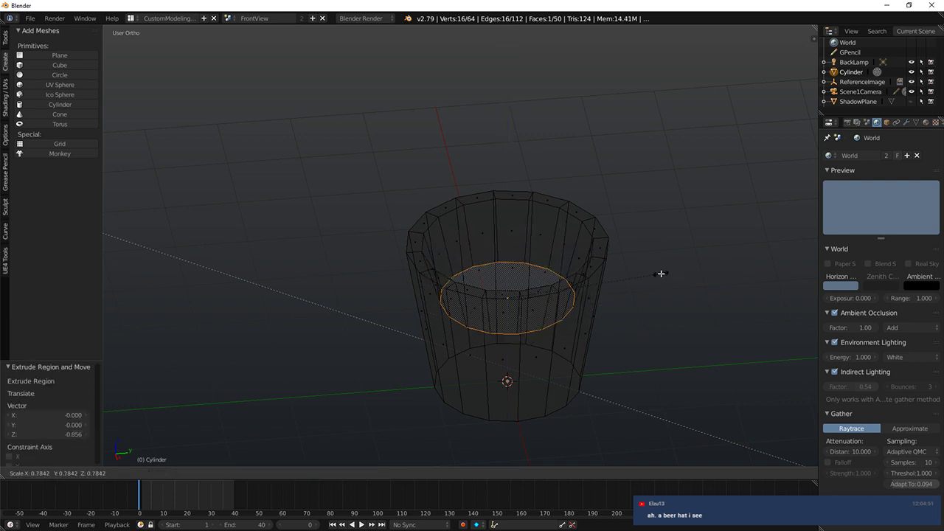
{"action": "left_click", "coordinate": [674, 275]}
Step: Raise the recessed inner face about 0.57 along Z and scale it up by about 1.07
{"action": "key", "text": "KP_1"}
{"action": "middle_click_drag", "start_coordinate": [592, 375], "coordinate": [612, 302], "text": "shift"}
{"action": "key", "text": "z"}
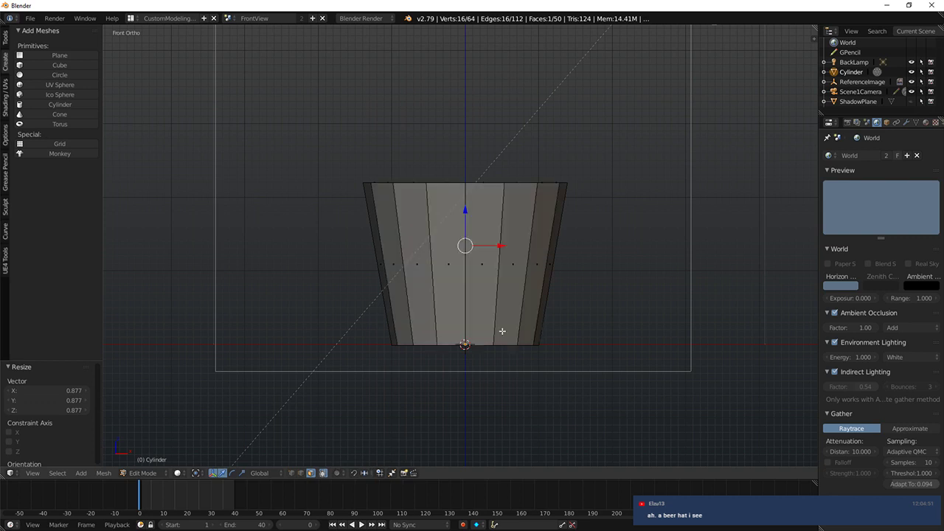
{"action": "key", "text": "z"}
{"action": "right_click", "coordinate": [464, 345], "text": "alt"}
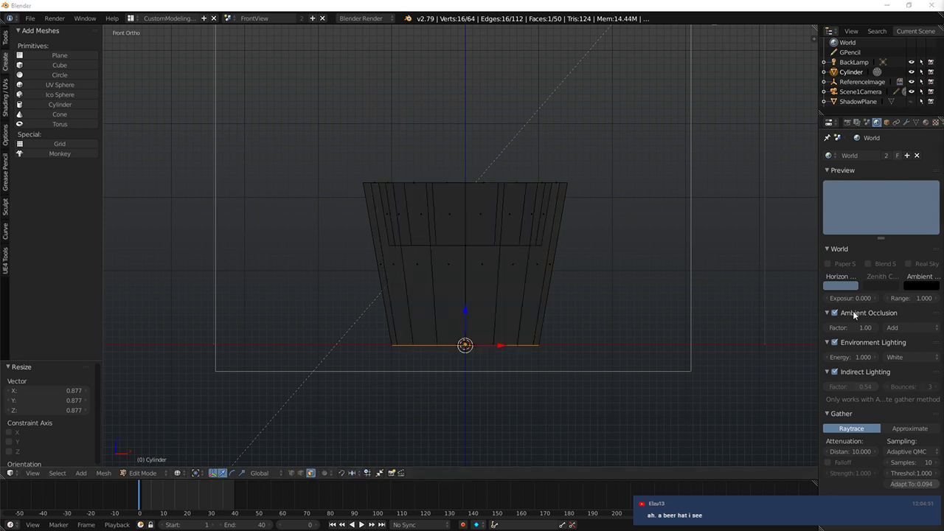
{"action": "right_click", "coordinate": [466, 244], "text": "alt"}
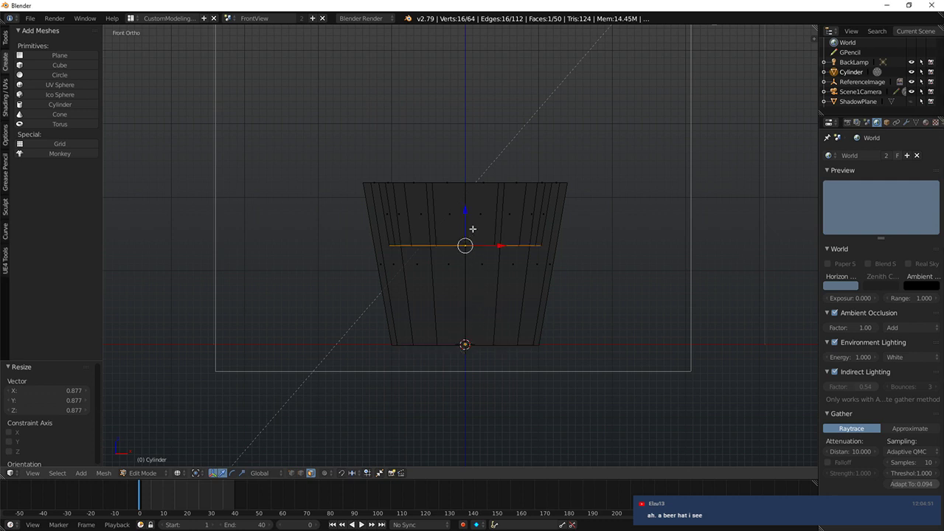
{"action": "middle_click_drag", "start_coordinate": [472, 228], "coordinate": [531, 236]}
{"action": "left_click_drag", "start_coordinate": [441, 198], "coordinate": [442, 156]}
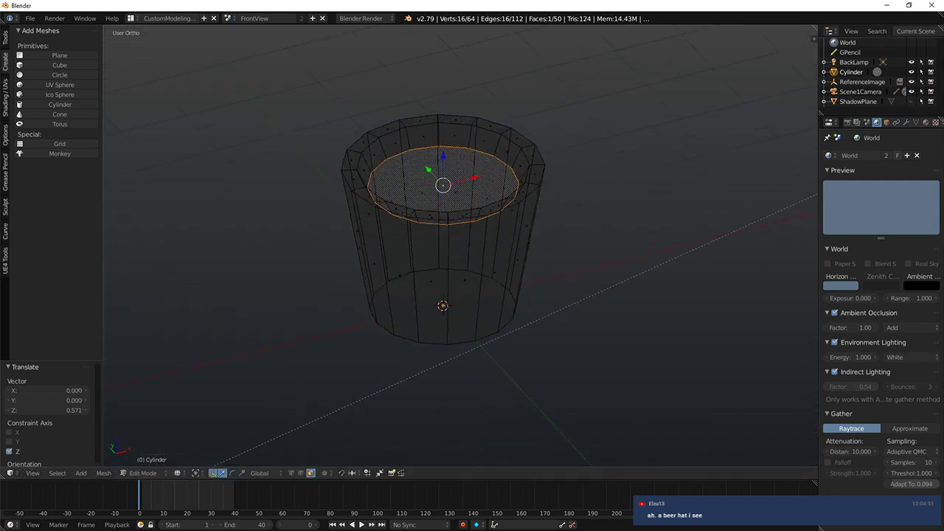
{"action": "key", "text": "s"}
{"action": "left_click", "coordinate": [677, 132]}
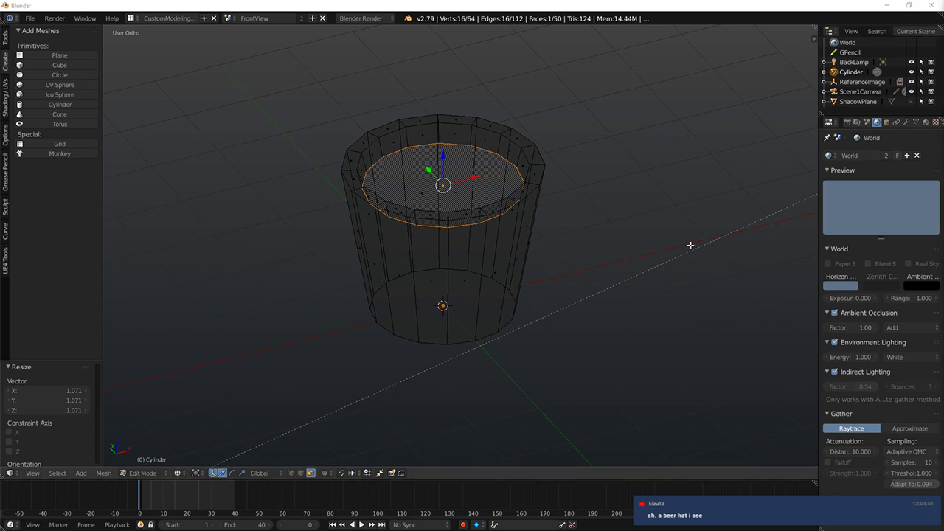
Step: Lower the recessed inner face about 0.04 along Z
{"action": "key", "text": "KP_1"}
{"action": "scroll", "coordinate": [517, 118], "scroll_direction": "up", "scroll_amount": 2}
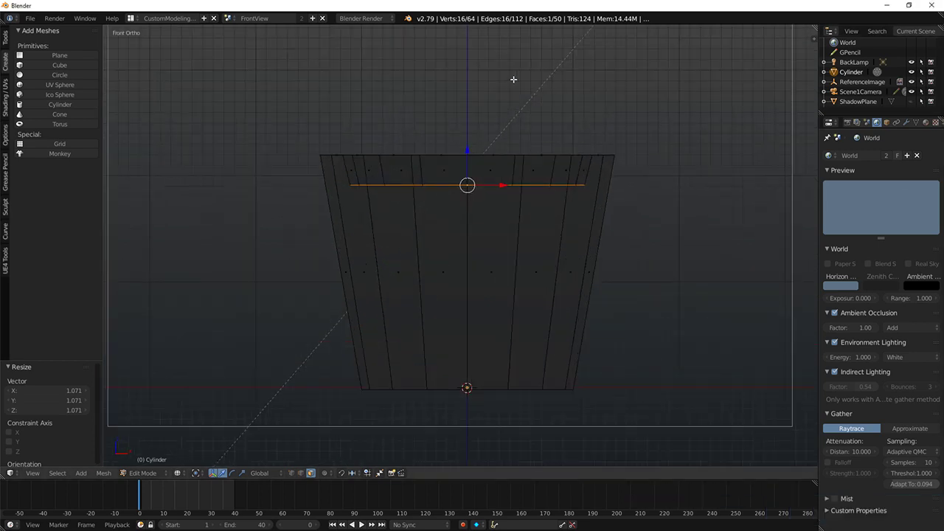
{"action": "left_click_drag", "start_coordinate": [466, 153], "coordinate": [467, 157]}
Step: Inset the recessed face by about 0.5 and bevel the resulting edge ring by about 0.23
{"action": "middle_click_drag", "start_coordinate": [467, 157], "coordinate": [695, 88]}
{"action": "key", "text": "i"}
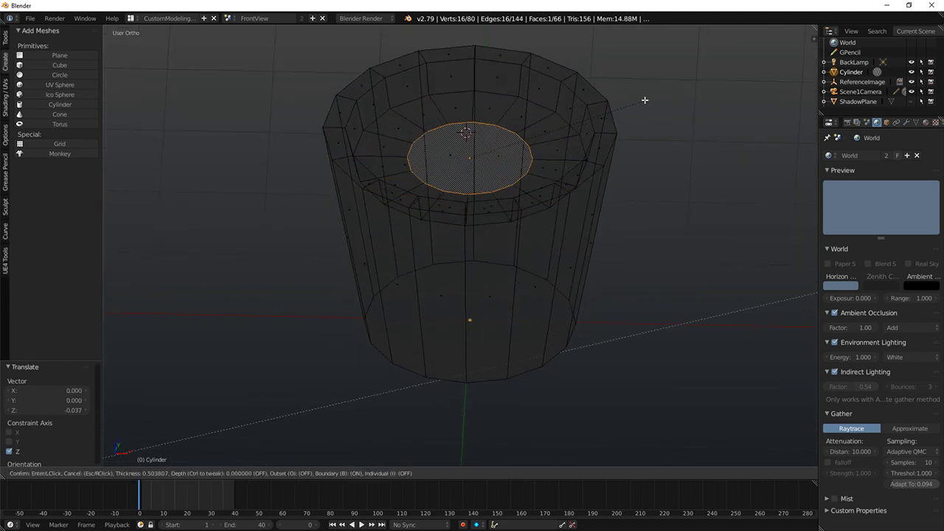
{"action": "left_click", "coordinate": [647, 101]}
{"action": "key", "text": "ctrl+b"}
{"action": "left_click", "coordinate": [678, 107]}
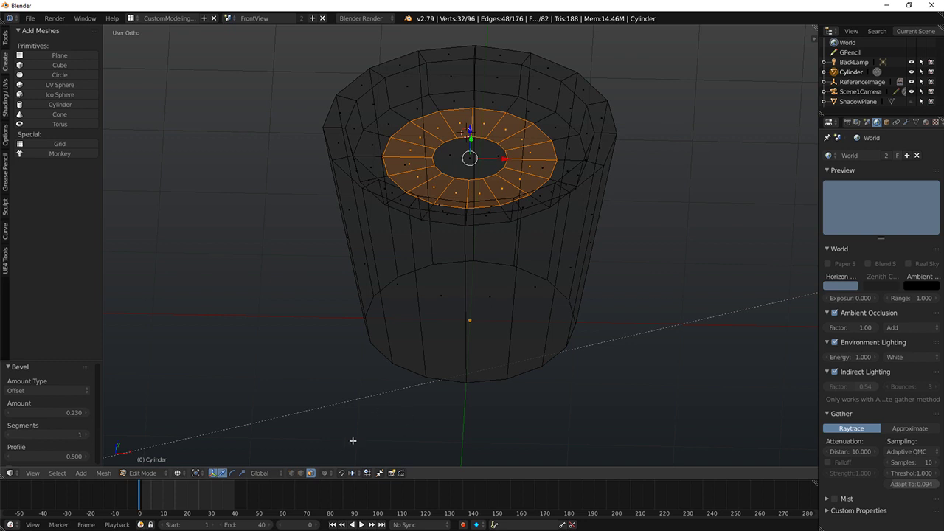
Step: Turn on proportional editing in Connected mode
{"action": "left_click", "coordinate": [180, 474]}
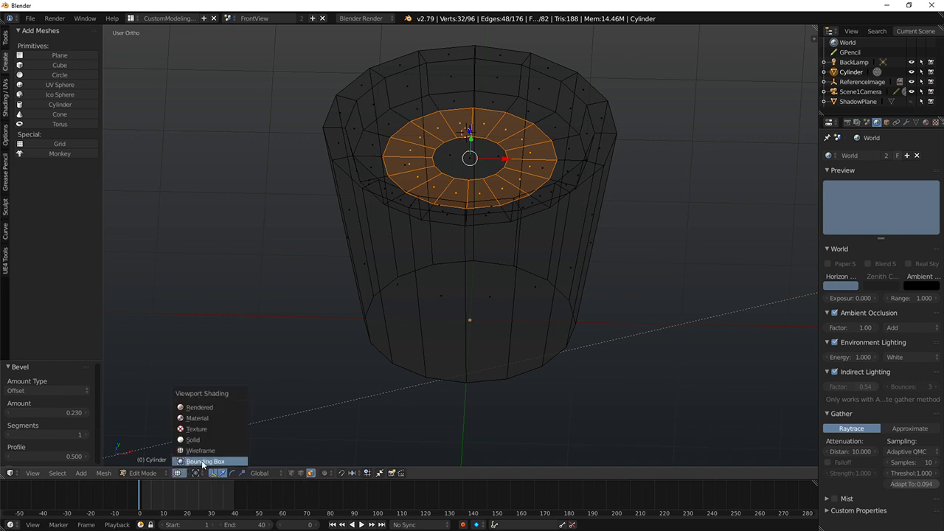
{"action": "left_click", "coordinate": [326, 473]}
{"action": "left_click", "coordinate": [342, 450]}
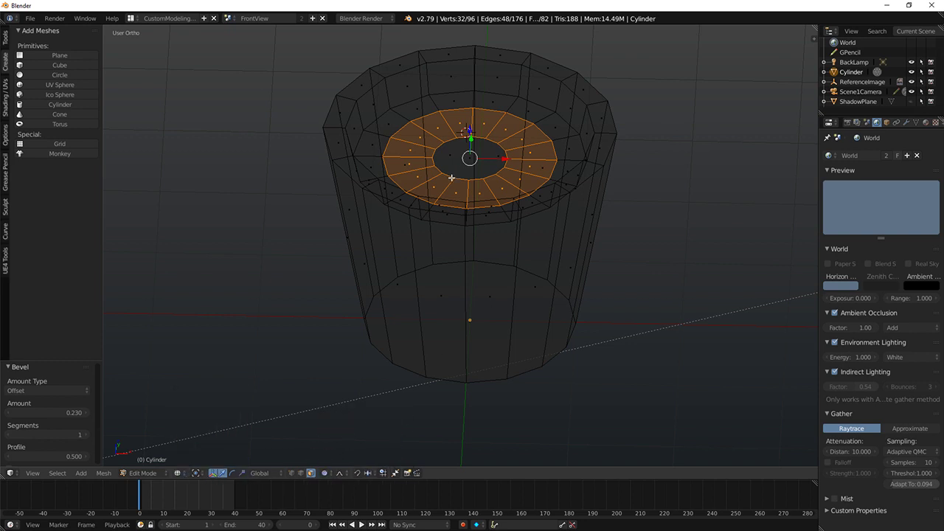
{"action": "left_click", "coordinate": [339, 473]}
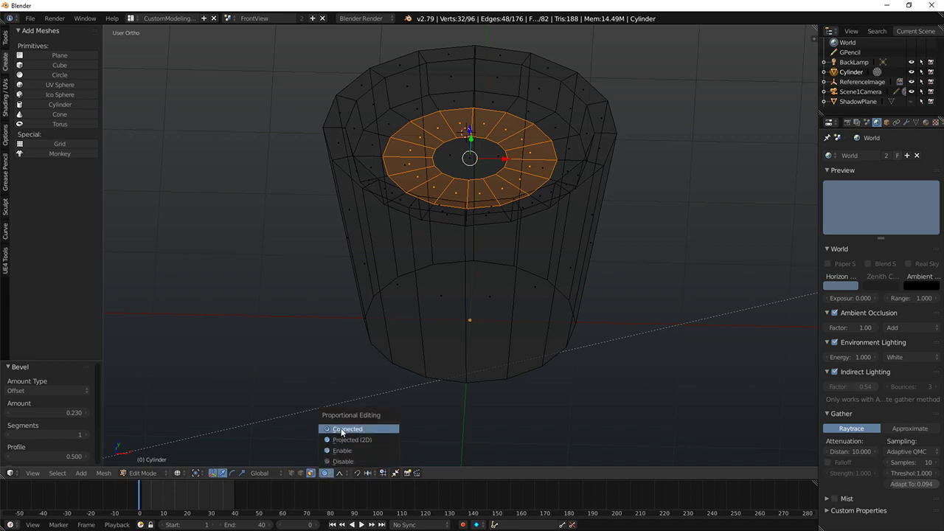
Step: Raise the recessed surface's centre face about 0.22 along Z with proportional falloff, in solid shading
{"action": "right_click", "coordinate": [472, 157]}
{"action": "key", "text": "z"}
{"action": "scroll", "coordinate": [473, 128], "scroll_direction": "down", "scroll_amount": 3}
{"action": "left_click_drag", "start_coordinate": [468, 134], "coordinate": [477, 118]}
{"action": "scroll", "coordinate": [475, 124], "scroll_direction": "up", "scroll_amount": 3}
{"action": "left_click", "coordinate": [478, 118]}
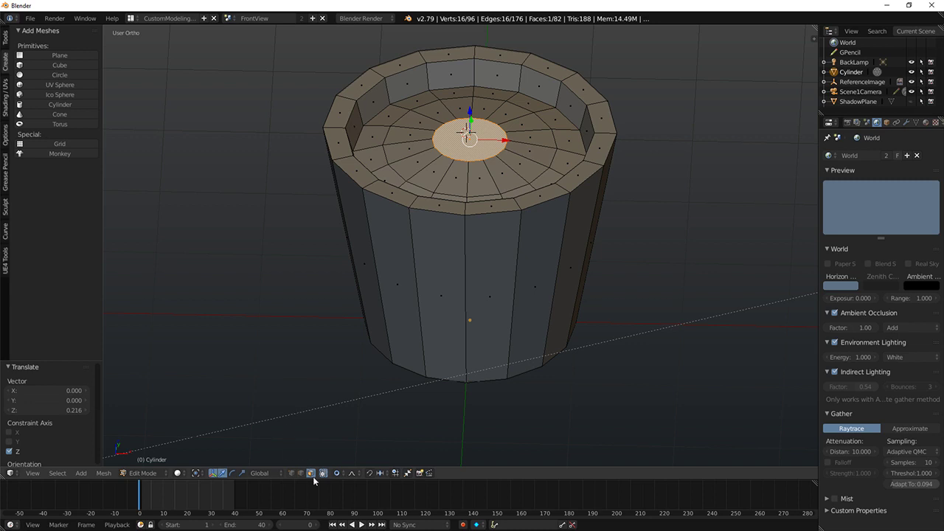
Step: Add one loop cut around the outer ring of the recessed surface, close to the cup's inner wall
{"action": "key", "text": "a"}
{"action": "key", "text": "ctrl+r"}
{"action": "left_click", "coordinate": [373, 121]}
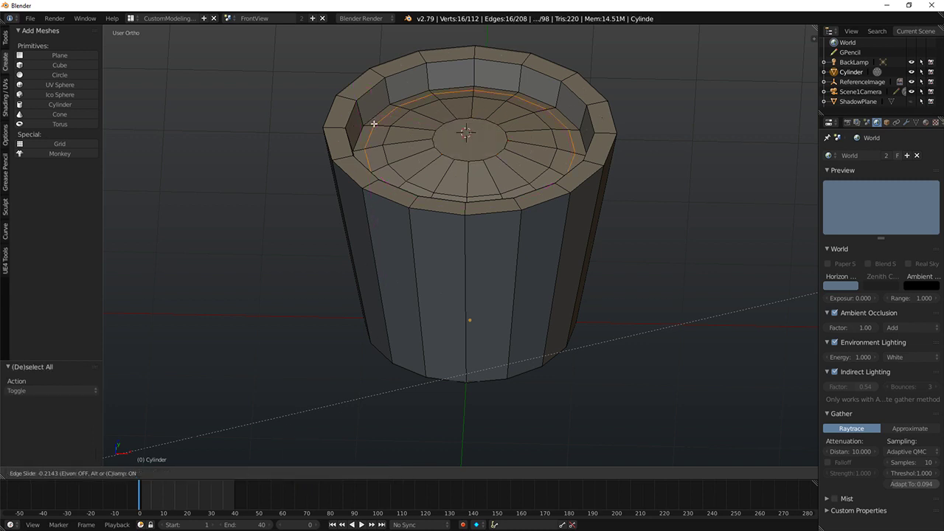
{"action": "left_click", "coordinate": [368, 121]}
Step: Raise the new edge loop about 0.06 along Z with the proportional size reduced to about 0.06
{"action": "middle_click_drag", "start_coordinate": [368, 122], "coordinate": [441, 133]}
{"action": "key", "text": "g"}
{"action": "key", "text": "z"}
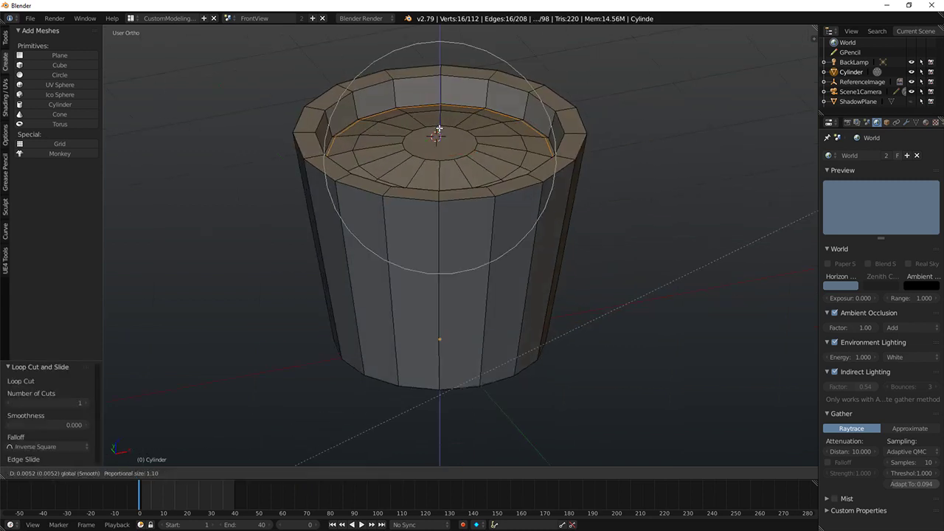
{"action": "scroll", "coordinate": [442, 127], "scroll_direction": "up", "scroll_amount": 3}
{"action": "scroll", "coordinate": [442, 127], "scroll_direction": "up", "scroll_amount": 15}
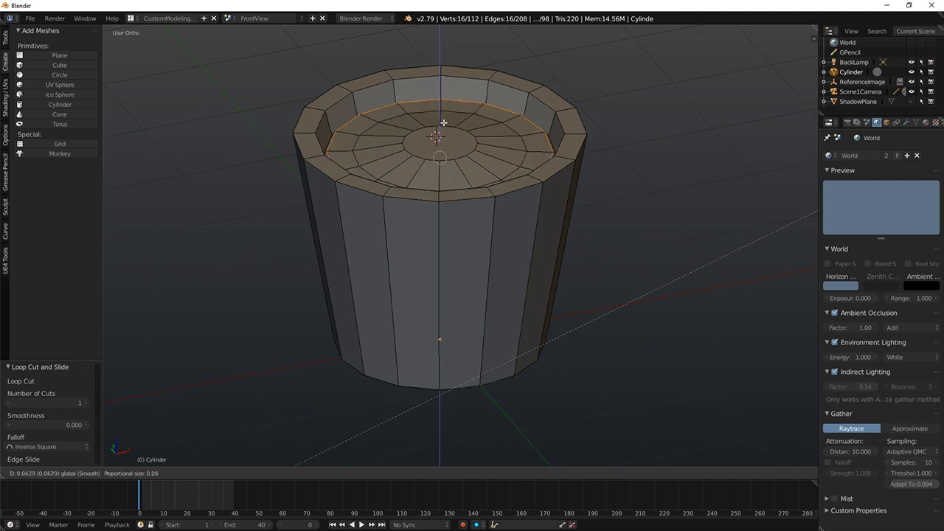
{"action": "left_click", "coordinate": [445, 124]}
Step: Raise the centre ring and the middle edge loop of the domed surface about 0.01 along Z
{"action": "middle_click_drag", "start_coordinate": [444, 124], "coordinate": [387, 158]}
{"action": "key", "text": "a"}
{"action": "right_click", "coordinate": [310, 165], "text": "alt"}
{"action": "right_click", "coordinate": [360, 167], "text": "alt"}
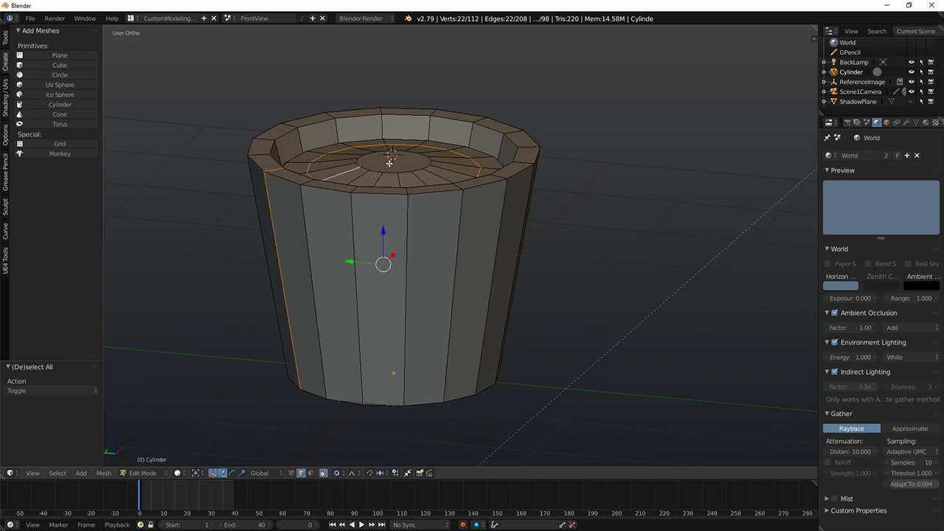
{"action": "key", "text": "a"}
{"action": "right_click", "coordinate": [358, 163], "text": "alt"}
{"action": "right_click", "coordinate": [310, 173], "text": "alt+shift"}
{"action": "key", "text": "g"}
{"action": "key", "text": "z"}
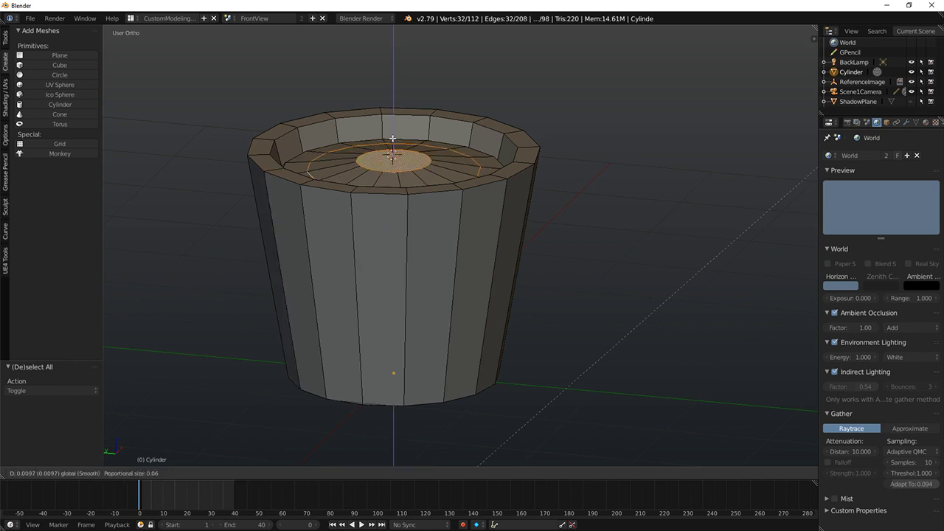
{"action": "left_click", "coordinate": [392, 138]}
{"action": "middle_click_drag", "start_coordinate": [392, 138], "coordinate": [482, 169]}
{"action": "key", "text": "a"}
Step: Apply smooth shading to all faces of the cup and check it in the rendered preview
{"action": "key", "text": "shift+z"}
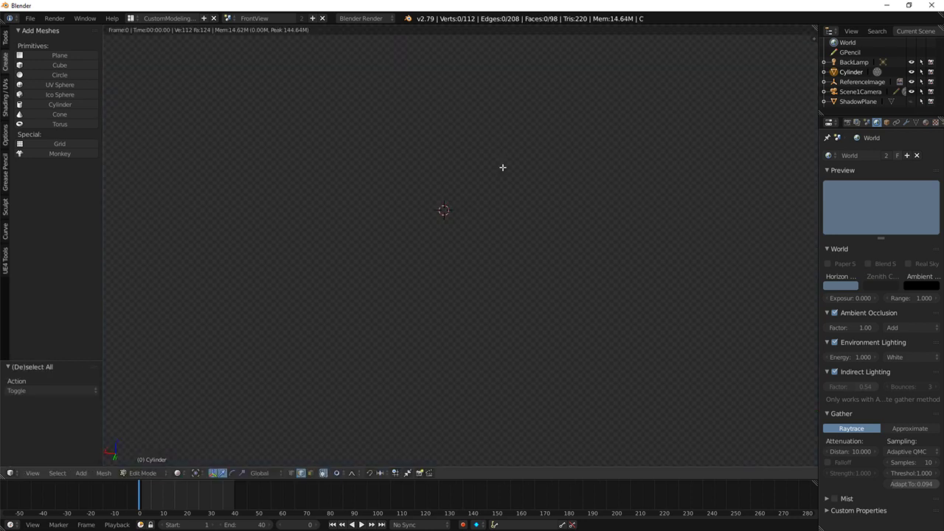
{"action": "key", "text": "shift+z"}
{"action": "key", "text": "a"}
{"action": "key", "text": "a"}
{"action": "key", "text": "a"}
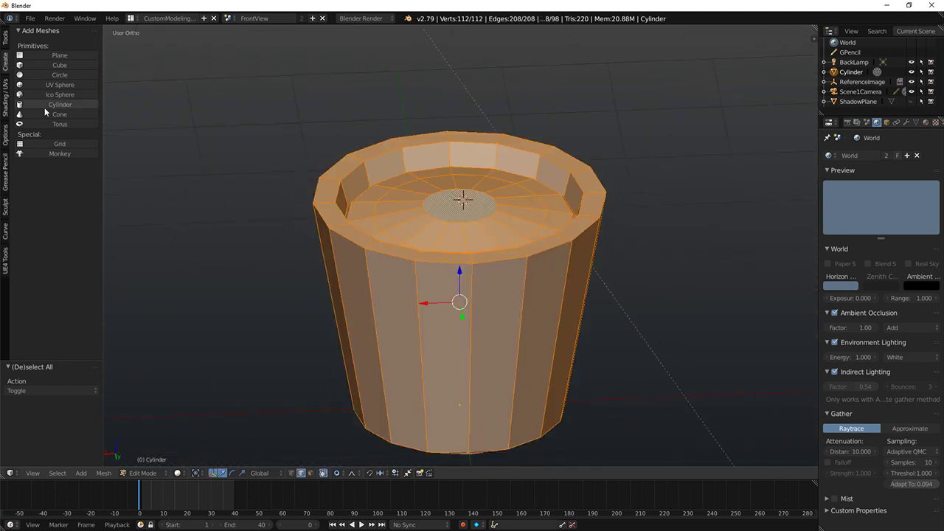
{"action": "left_click", "coordinate": [6, 94]}
{"action": "left_click", "coordinate": [28, 55]}
{"action": "mouse_move", "coordinate": [361, 140]}
{"action": "middle_mouse_down"}
{"action": "mouse_move", "coordinate": [394, 108]}
{"action": "mouse_move", "coordinate": [267, 387]}
{"action": "middle_mouse_up"}
{"action": "key", "text": "shift+z"}
{"action": "key", "text": "shift+z"}
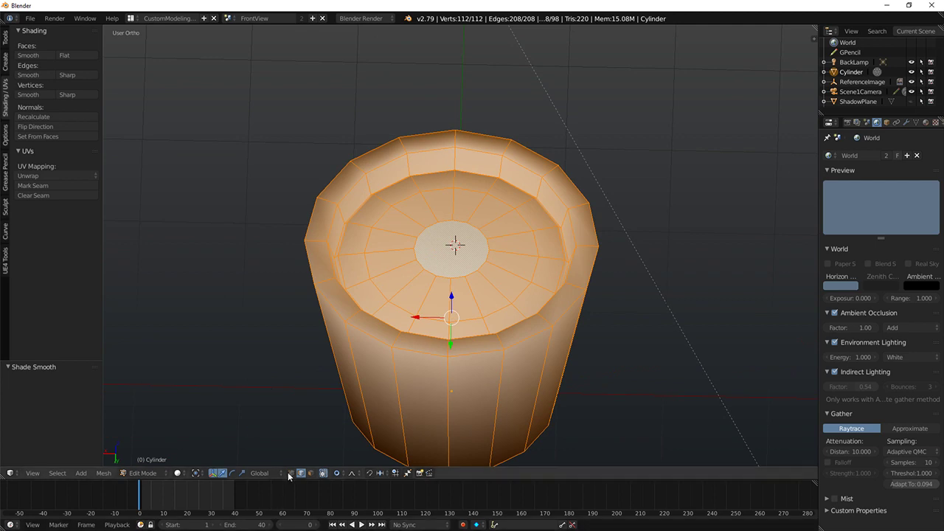
{"action": "left_click", "coordinate": [311, 473]}
{"action": "key", "text": "a"}
{"action": "middle_click_drag", "start_coordinate": [333, 246], "coordinate": [305, 177]}
{"action": "right_click", "coordinate": [305, 177], "text": "alt"}
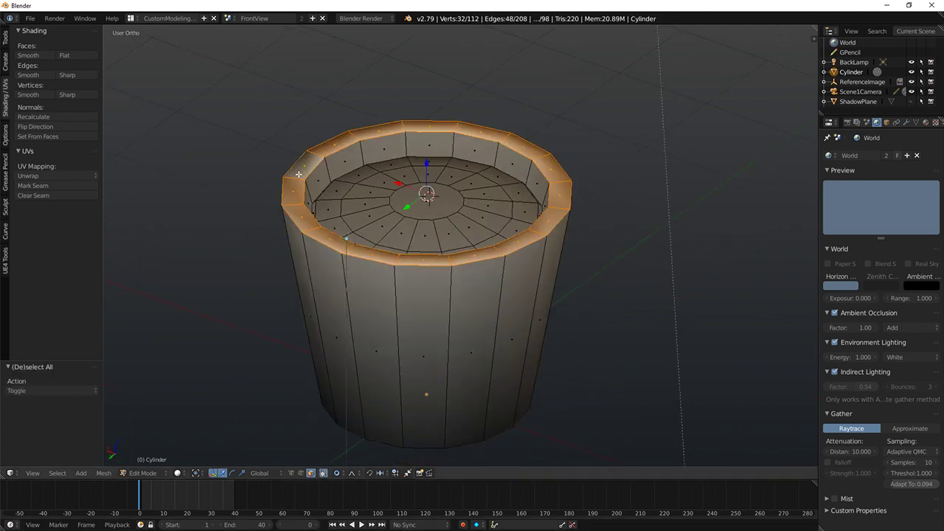
Step: Bevel the outer and inner edge loops of the cup's rim with 2 segments and an amount of about 0.018
{"action": "left_click", "coordinate": [301, 475]}
{"action": "key", "text": "a"}
{"action": "right_click", "coordinate": [291, 217], "text": "alt"}
{"action": "right_click", "coordinate": [315, 216], "text": "alt+shift"}
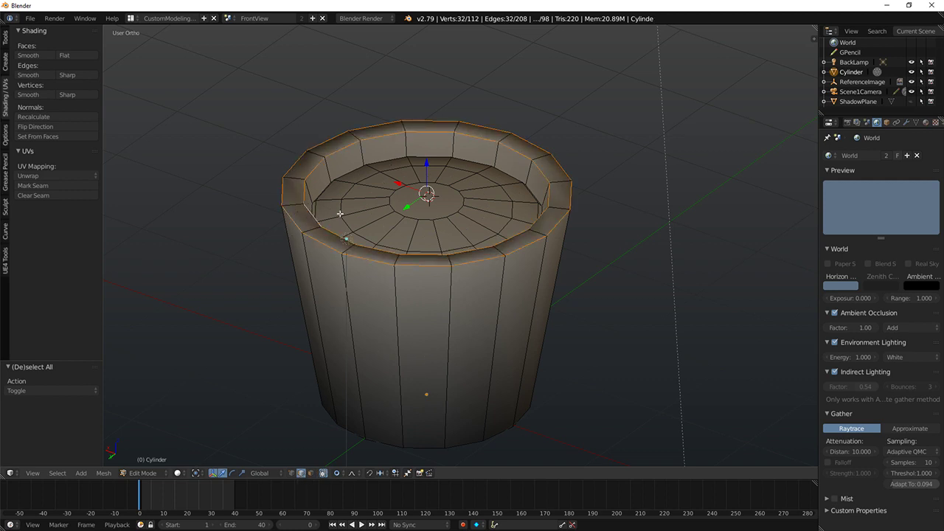
{"action": "key", "text": "ctrl+b"}
{"action": "scroll", "coordinate": [647, 213], "scroll_direction": "up", "scroll_amount": 1}
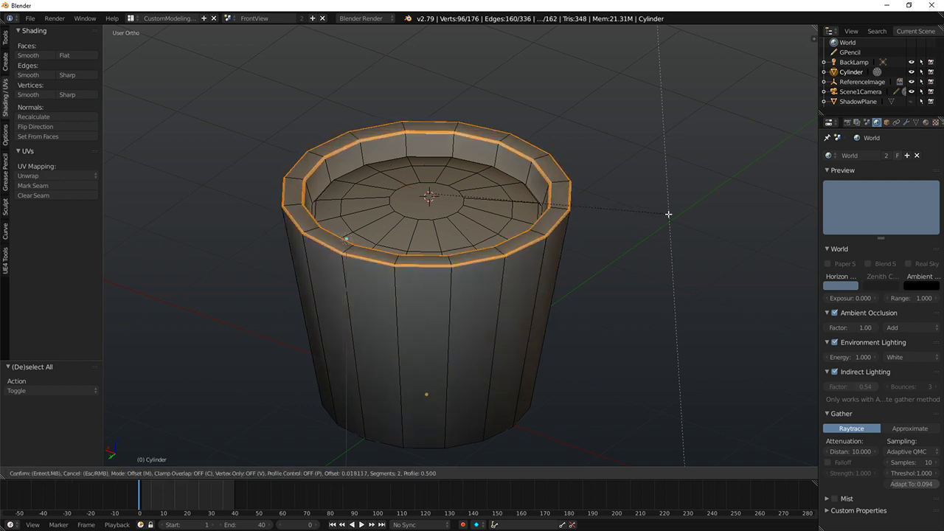
{"action": "left_click", "coordinate": [649, 219]}
Step: Select the cup's bottom face in face selection mode and show the cup in a front wireframe view
{"action": "middle_click_drag", "start_coordinate": [649, 220], "coordinate": [572, 174]}
{"action": "scroll", "coordinate": [605, 216], "scroll_direction": "down", "scroll_amount": 4}
{"action": "key", "text": "KP_1"}
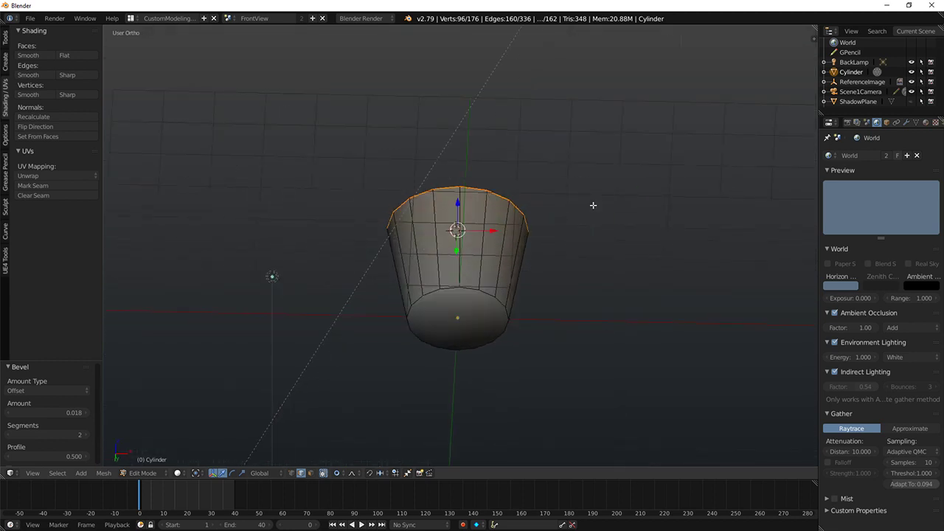
{"action": "right_click", "coordinate": [446, 344]}
{"action": "left_click", "coordinate": [311, 472]}
{"action": "right_click", "coordinate": [496, 303]}
{"action": "key", "text": "KP_1"}
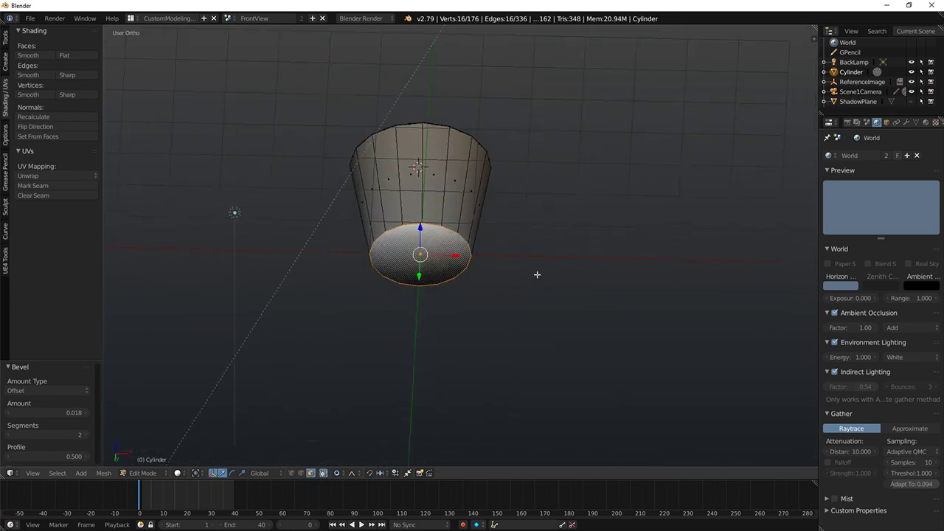
{"action": "scroll", "coordinate": [556, 286], "scroll_direction": "up", "scroll_amount": 2}
{"action": "scroll", "coordinate": [488, 233], "scroll_direction": "down", "scroll_amount": 2}
{"action": "key", "text": "z"}
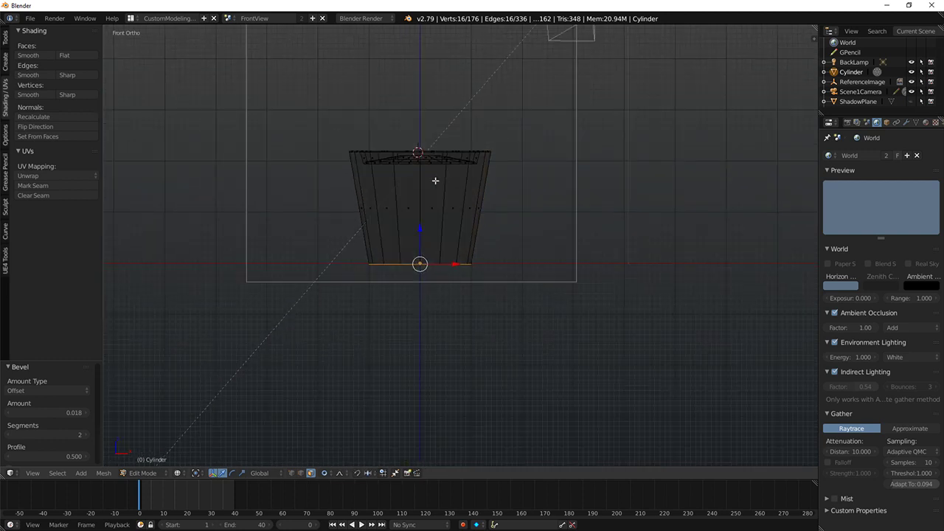
Step: Raise the whole upper part of the cup, rim and domed surface together, about 0.12 along Z
{"action": "key", "text": "a"}
{"action": "key", "text": "b"}
{"action": "left_click_drag", "start_coordinate": [316, 105], "coordinate": [498, 202]}
{"action": "key", "text": "g"}
{"action": "key", "text": "z"}
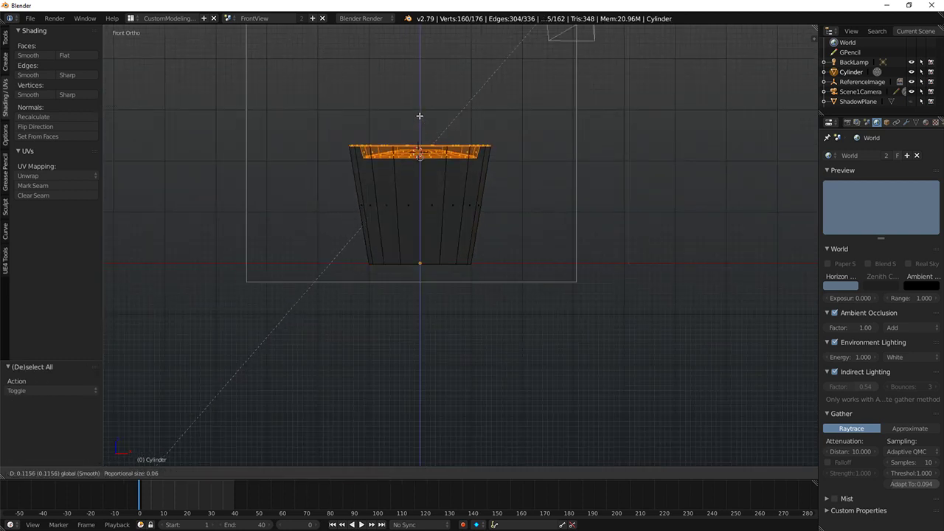
{"action": "left_click", "coordinate": [421, 118]}
{"action": "key", "text": "a"}
Step: Add one horizontal loop cut around the cup's outer wall, slid close to the base
{"action": "right_click", "coordinate": [419, 264]}
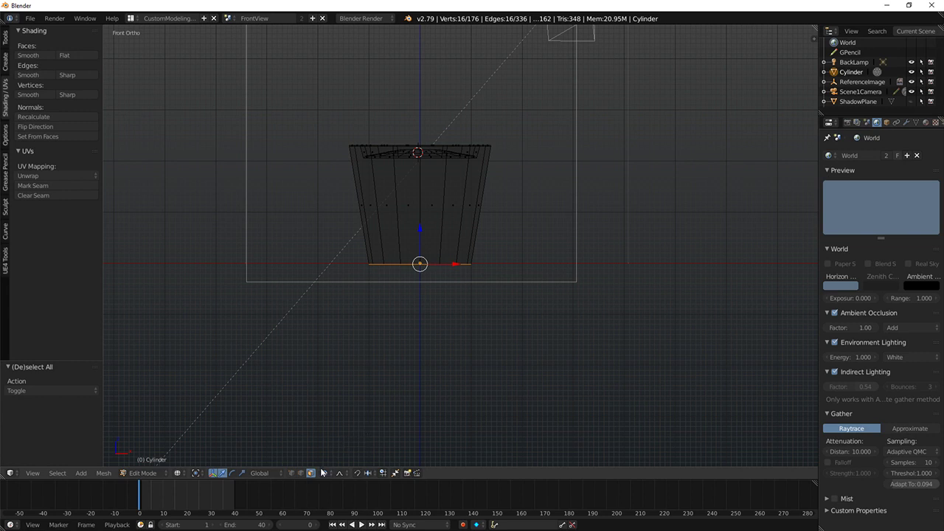
{"action": "scroll", "coordinate": [440, 312], "scroll_direction": "up", "scroll_amount": 3}
{"action": "key", "text": "ctrl+r"}
{"action": "left_click", "coordinate": [331, 265]}
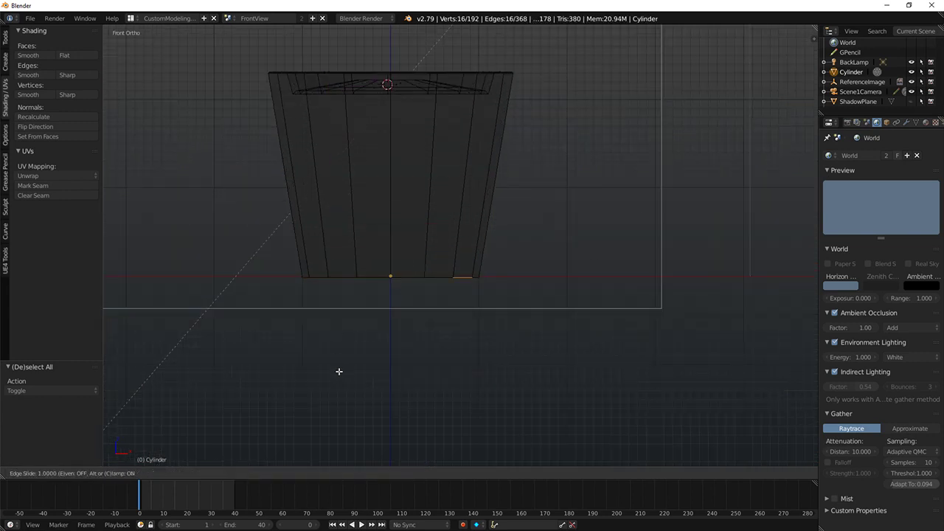
{"action": "left_click", "coordinate": [338, 349]}
{"action": "key", "text": "a"}
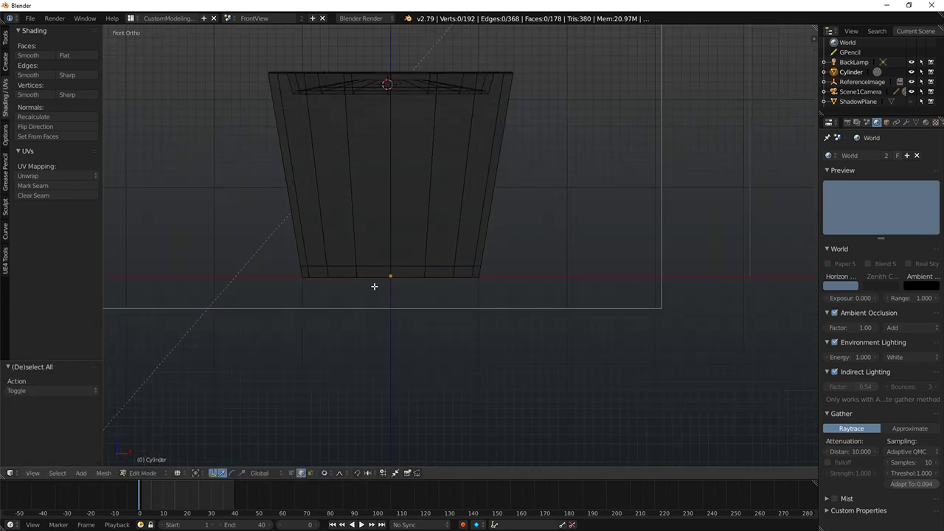
Step: Scale the bottom edge loop down slightly to chamfer the base, and return to solid shading
{"action": "right_click", "coordinate": [375, 279]}
{"action": "key", "text": "s"}
{"action": "left_click", "coordinate": [632, 282]}
{"action": "key", "text": "a"}
{"action": "scroll", "coordinate": [536, 259], "scroll_direction": "down", "scroll_amount": 2}
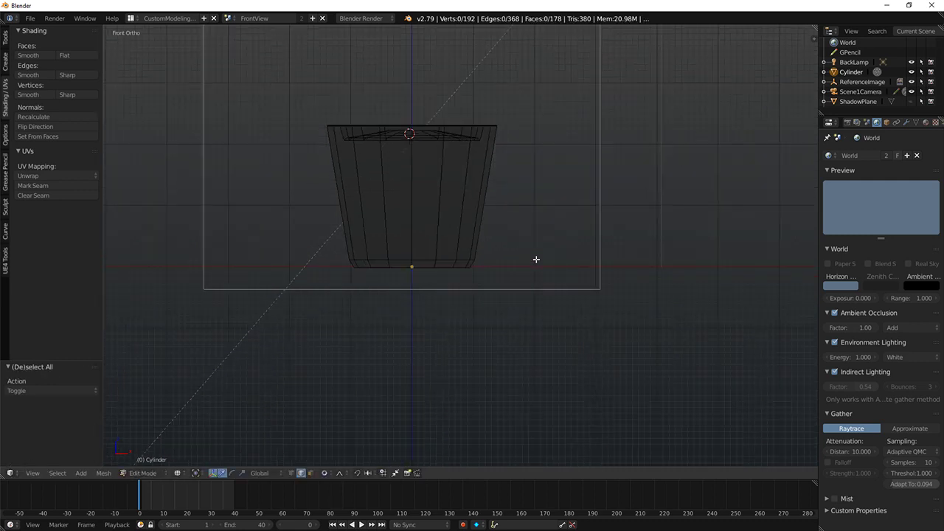
{"action": "middle_click_drag", "start_coordinate": [536, 260], "coordinate": [499, 276]}
{"action": "key", "text": "z"}
{"action": "right_click", "coordinate": [424, 169]}
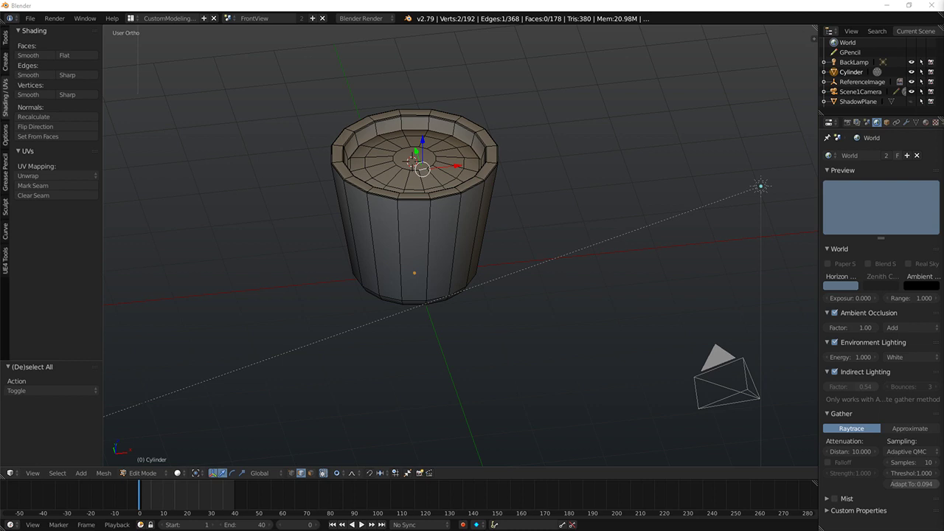
{"action": "middle_click_drag", "start_coordinate": [612, 192], "coordinate": [392, 178]}
{"action": "right_click", "coordinate": [414, 213]}
{"action": "key", "text": "shift+s"}
{"action": "key", "text": "a"}
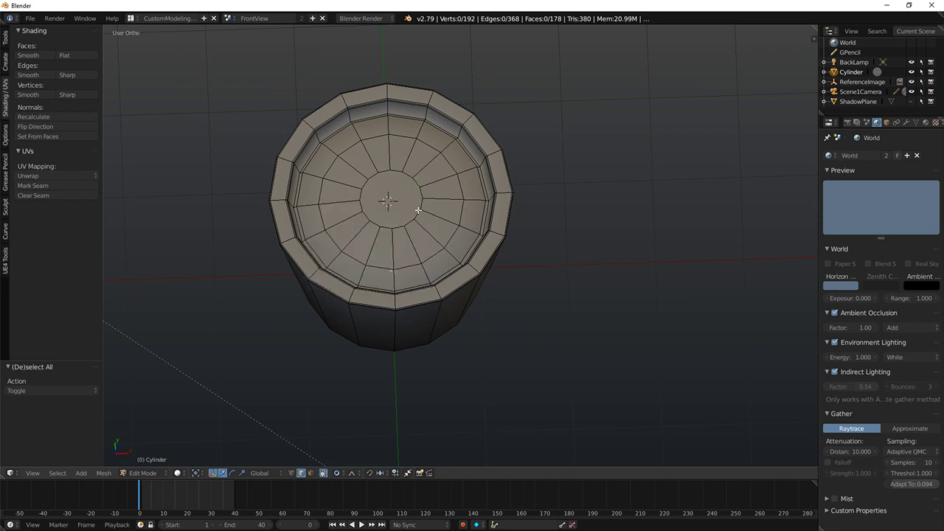
Step: Duplicate the domed surface's centre face in place and scale the copy to about 0.183
{"action": "right_click", "coordinate": [420, 210], "text": "alt"}
{"action": "key", "text": "shift+d"}
{"action": "key", "text": "Escape"}
{"action": "key", "text": "s"}
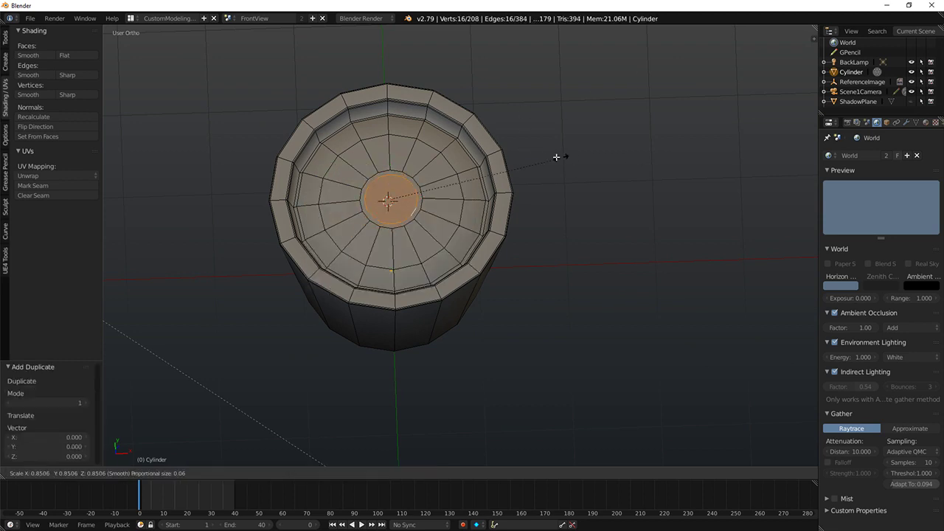
{"action": "left_click", "coordinate": [429, 184]}
{"action": "key", "text": "KP_1"}
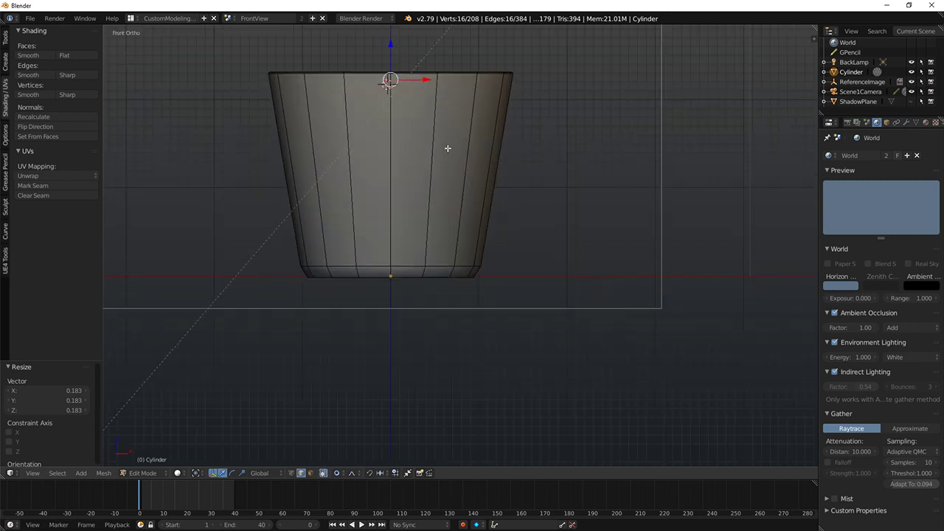
{"action": "middle_click_drag", "start_coordinate": [447, 147], "coordinate": [444, 282], "text": "shift"}
{"action": "key", "text": "z"}
{"action": "middle_click_drag", "start_coordinate": [379, 182], "coordinate": [386, 209]}
{"action": "key", "text": "z"}
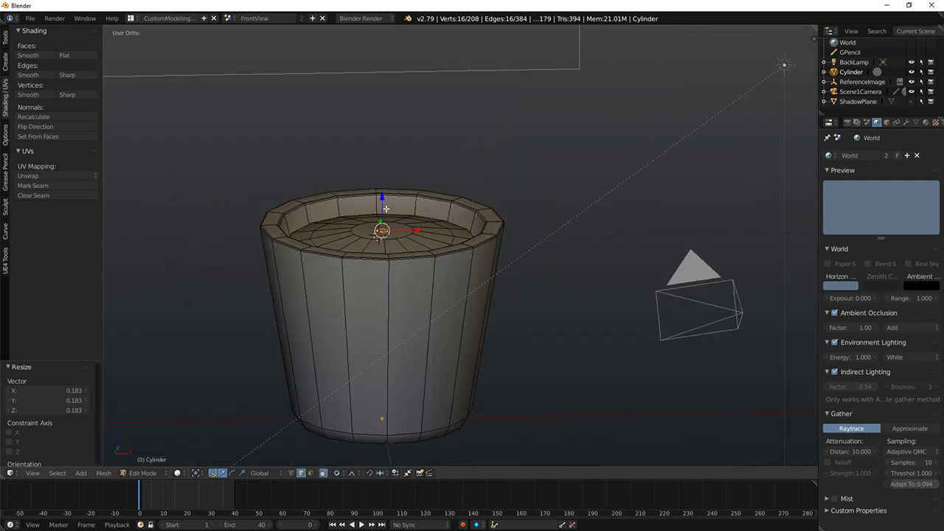
Step: Try extruding the small duplicated face in place, and delete its vertices
{"action": "key", "text": "e"}
{"action": "key", "text": "Escape"}
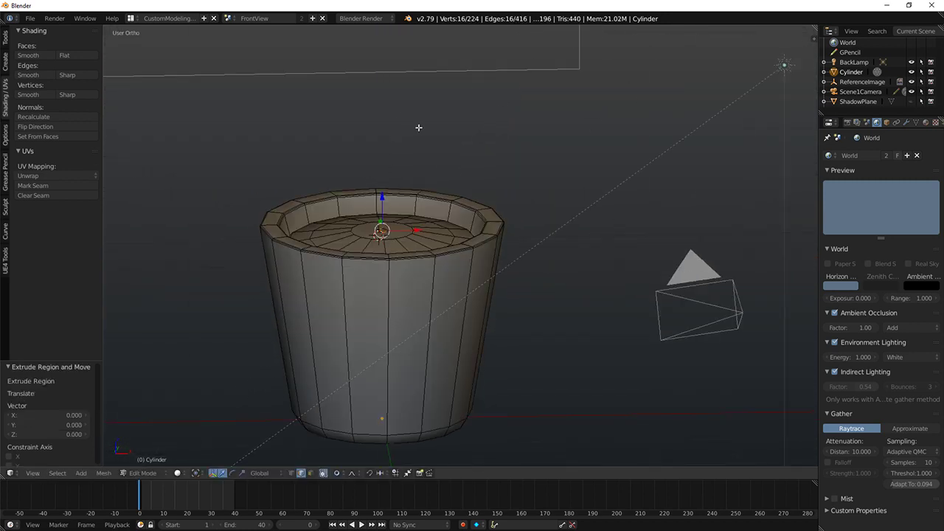
{"action": "key", "text": "x"}
{"action": "left_click", "coordinate": [402, 127]}
{"action": "middle_click_drag", "start_coordinate": [248, 149], "coordinate": [251, 221]}
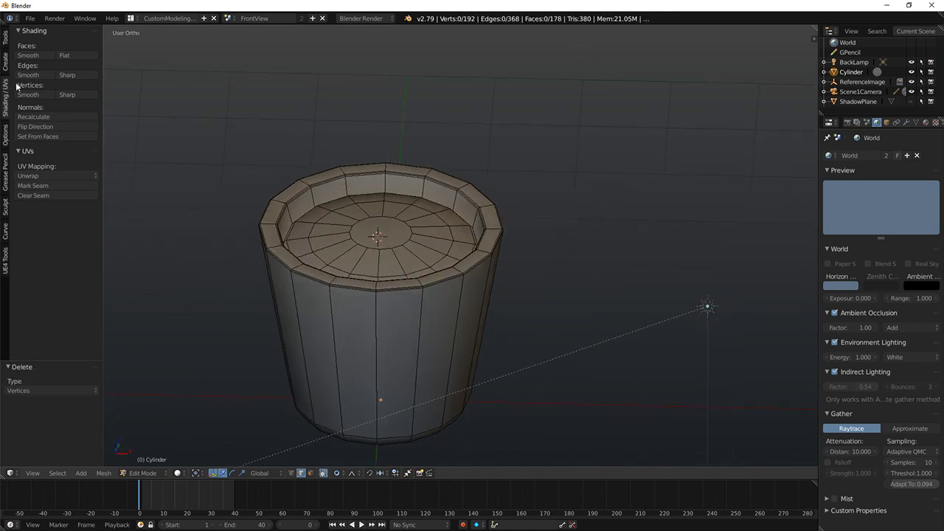
Step: Try a cube primitive at the 3D cursor, undo it, and add a cylinder primitive there instead
{"action": "left_click", "coordinate": [4, 62]}
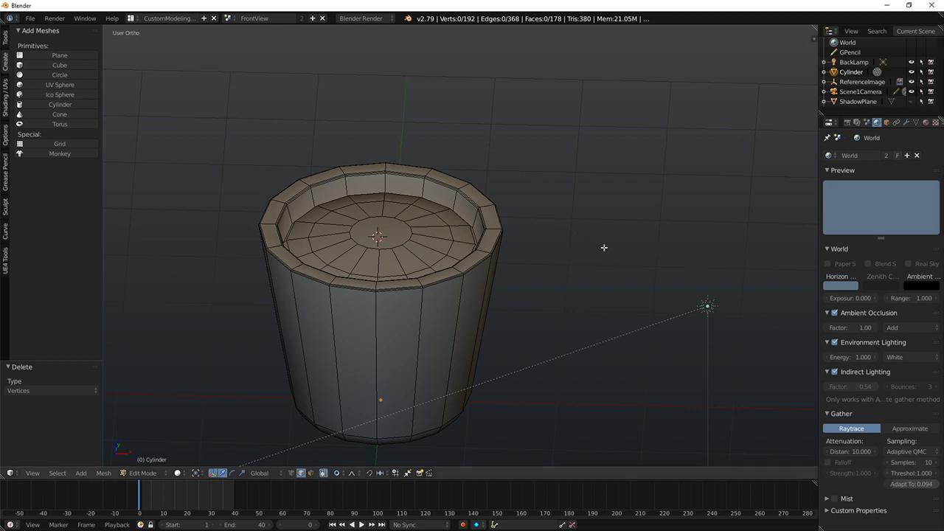
{"action": "middle_click_drag", "start_coordinate": [605, 249], "coordinate": [398, 283]}
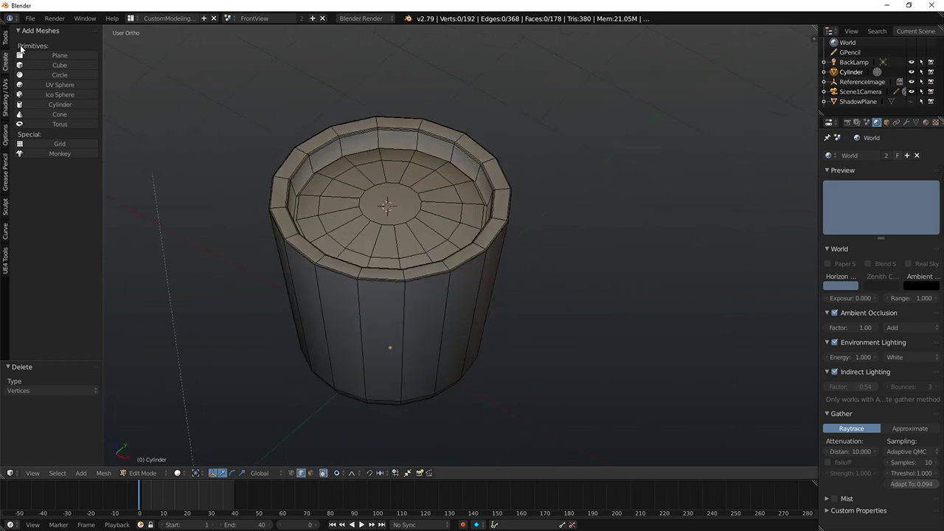
{"action": "left_click", "coordinate": [54, 65]}
{"action": "middle_click_drag", "start_coordinate": [513, 143], "coordinate": [542, 127]}
{"action": "key", "text": "ctrl+z"}
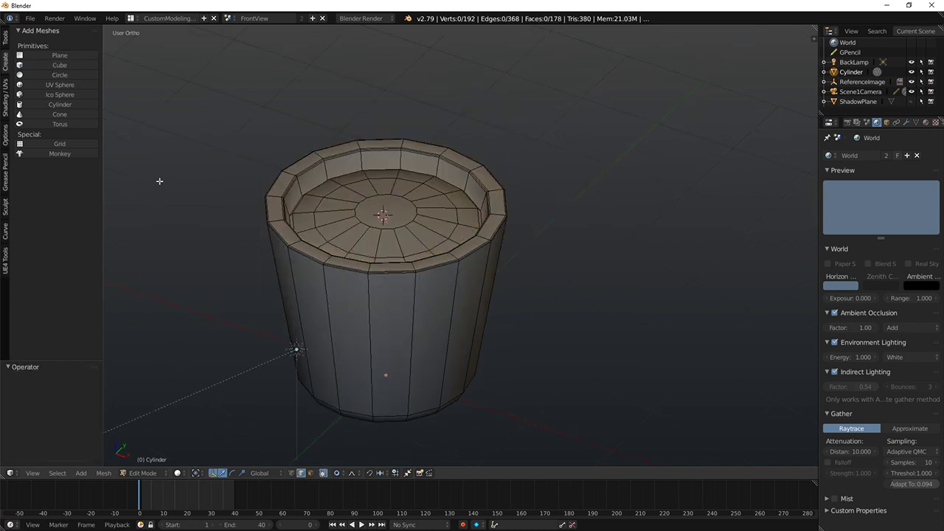
{"action": "left_click", "coordinate": [45, 105]}
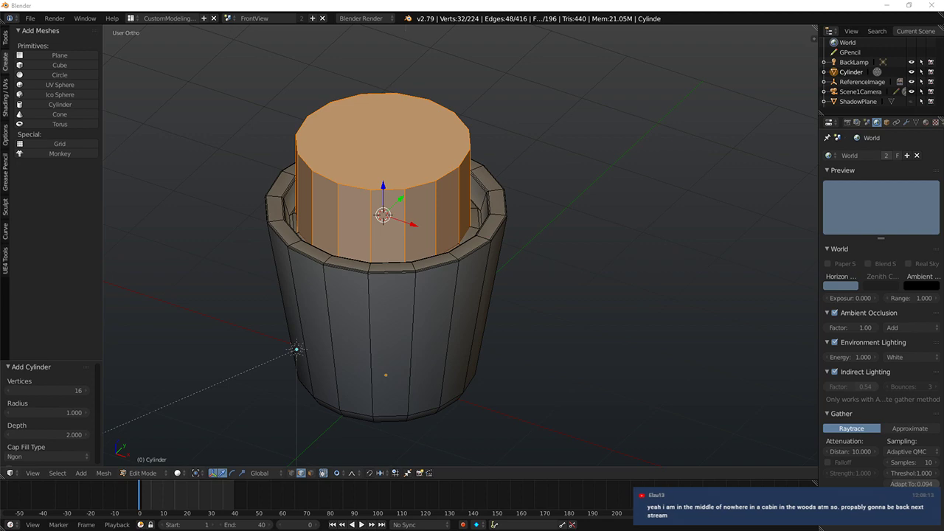
Step: Switch to MusicBee and filter the InitialD playlist by the album Initial D Battle Stage
{"action": "left_click_drag", "start_coordinate": [943, 44], "coordinate": [722, 9]}
{"action": "left_click", "coordinate": [540, 296]}
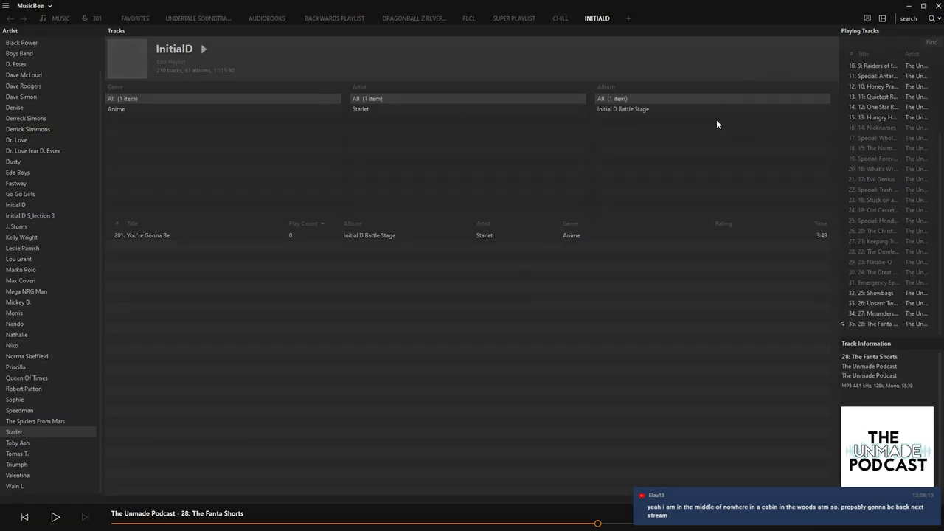
{"action": "left_click", "coordinate": [618, 111]}
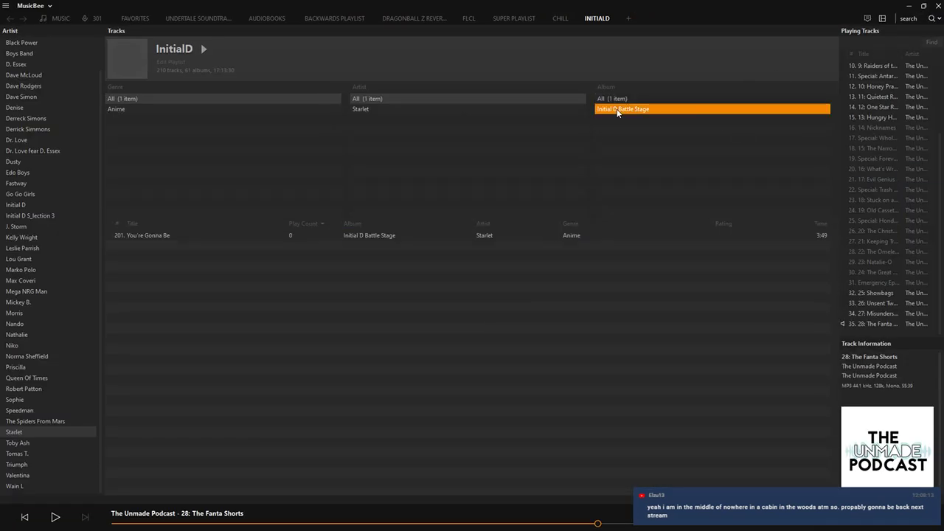
Step: Try to add all tracks from the "initial" library search to the InitialD playlist, declining the duplicates
{"action": "left_click", "coordinate": [56, 21]}
{"action": "key", "text": "ctrl+a"}
{"action": "left_click_drag", "start_coordinate": [183, 234], "coordinate": [601, 19]}
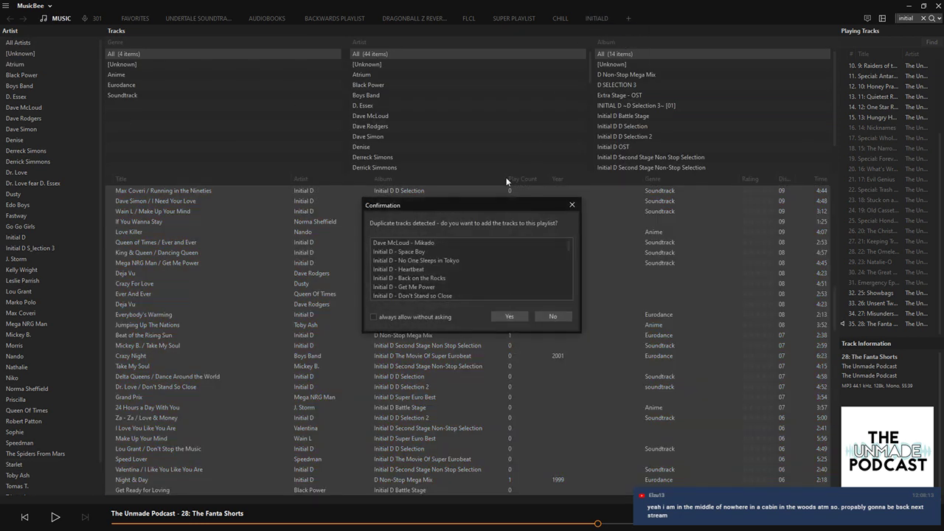
{"action": "left_click", "coordinate": [552, 317]}
Step: Check the InitialD playlist with its album filter cleared, select the track You're Gonna Be, and return to Blender
{"action": "left_click", "coordinate": [598, 20]}
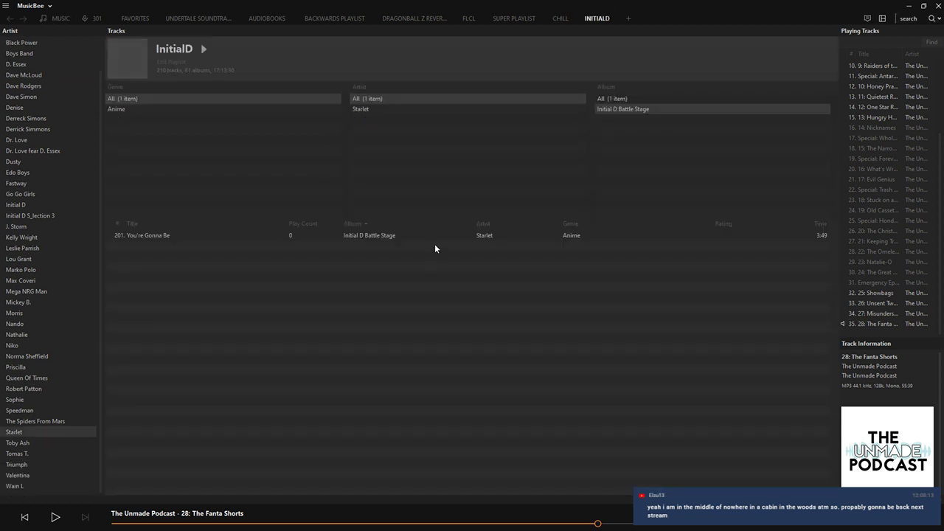
{"action": "left_click", "coordinate": [914, 21]}
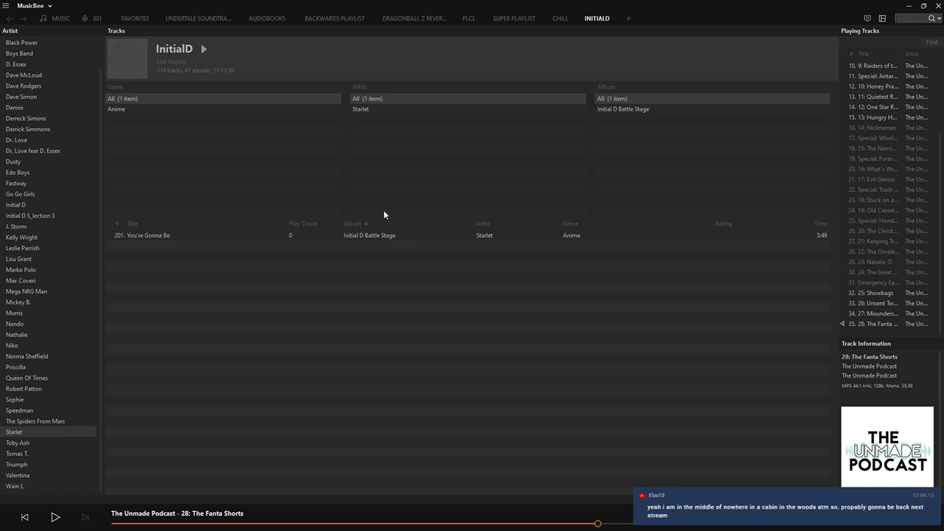
{"action": "left_click", "coordinate": [179, 237]}
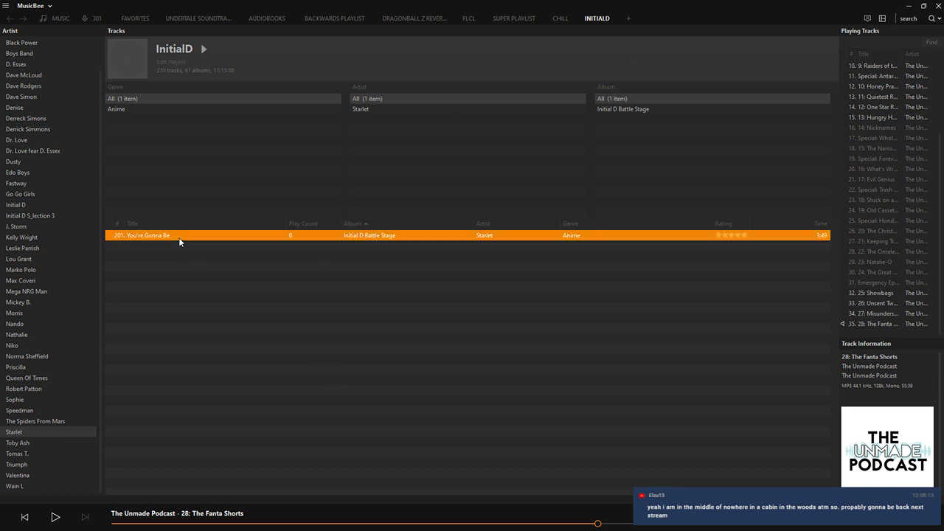
{"action": "left_click", "coordinate": [59, 18]}
{"action": "left_click_drag", "start_coordinate": [231, 6], "coordinate": [943, 7]}
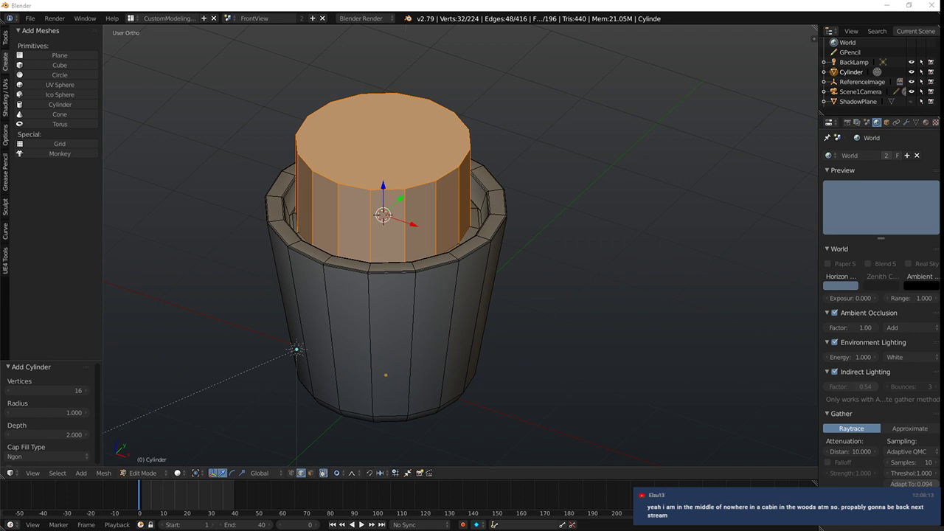
Step: Set the new cylinder's vertex count to 5 and scale it down to a small prism at the cup's centre
{"action": "left_click", "coordinate": [65, 389]}
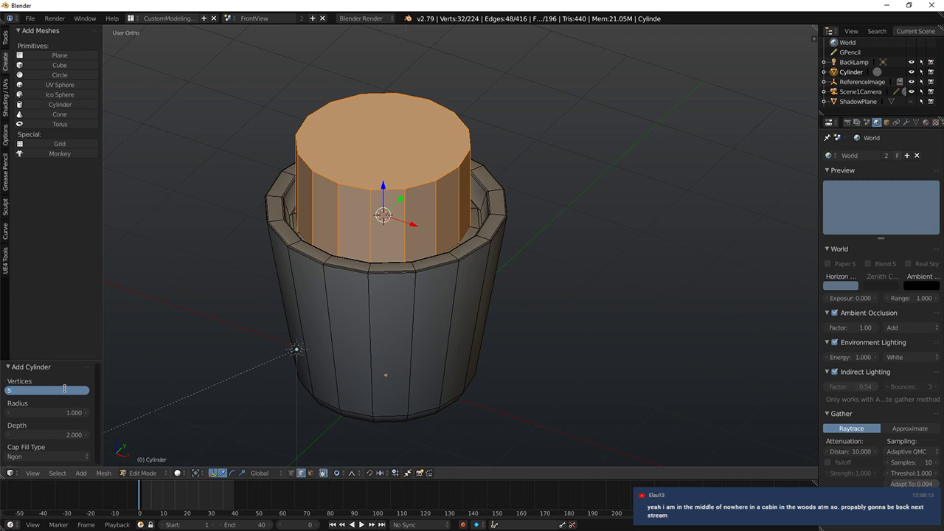
{"action": "key", "text": "Return"}
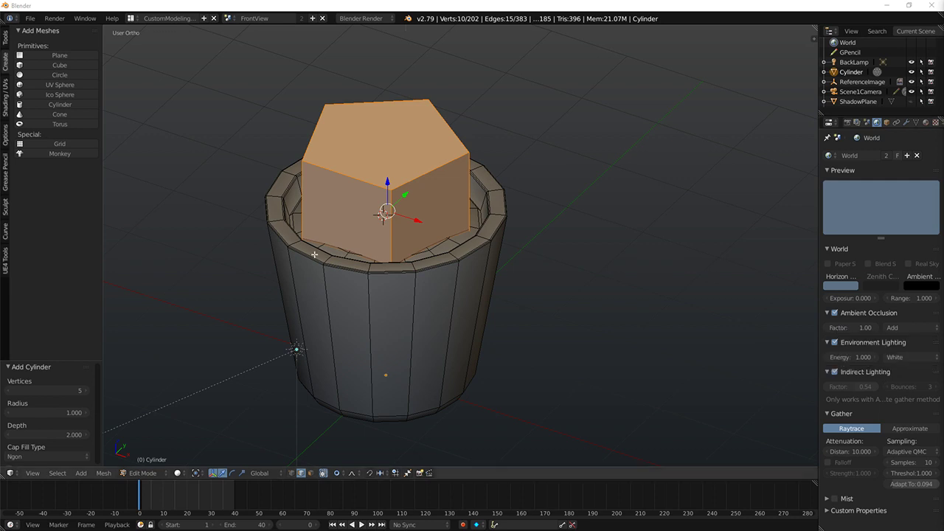
{"action": "right_click", "coordinate": [466, 118]}
{"action": "key", "text": "ctrl+l"}
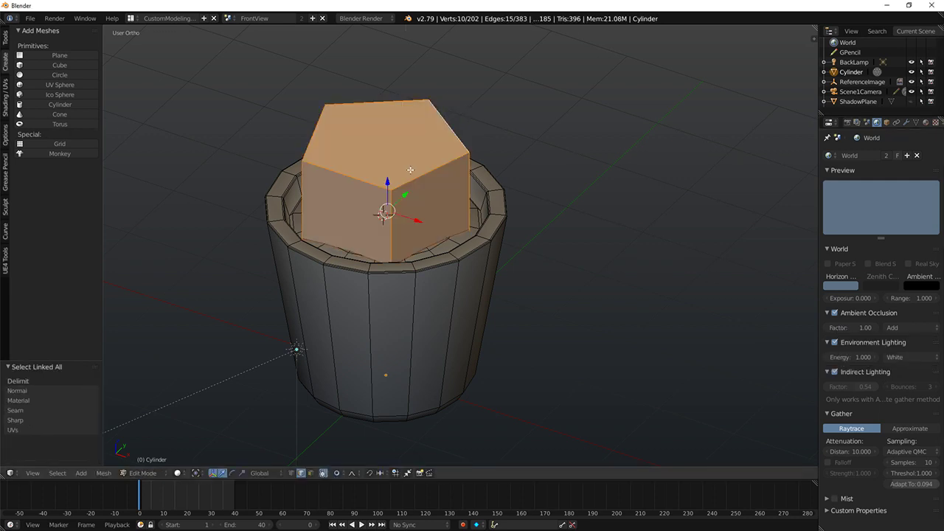
{"action": "key", "text": "KP_1"}
{"action": "key", "text": "z"}
{"action": "key", "text": "s"}
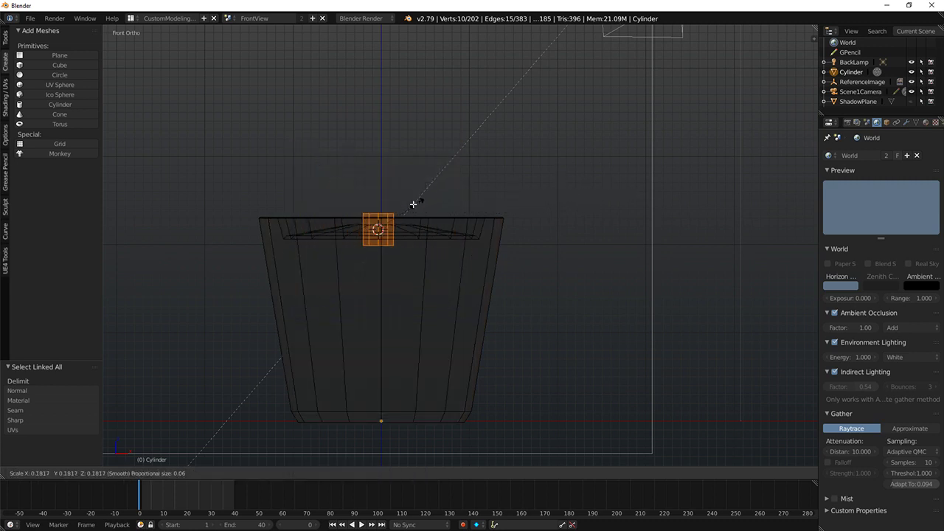
{"action": "left_click", "coordinate": [396, 216]}
Step: Raise the small prism 0.134 along Z so its base rests at the top of the domed inner surface
{"action": "key", "text": "z"}
{"action": "left_click_drag", "start_coordinate": [379, 193], "coordinate": [380, 181]}
{"action": "key", "text": "z"}
{"action": "key", "text": "KP_Decimal"}
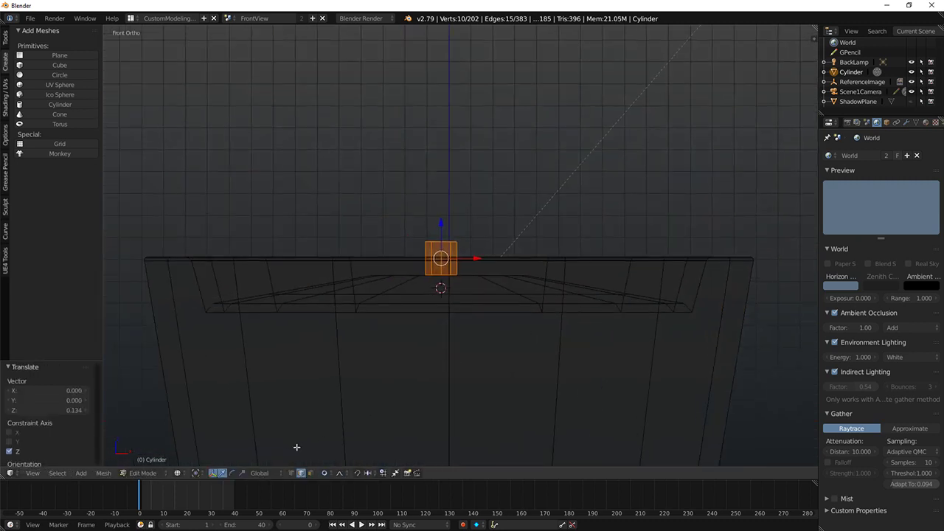
Step: Delete the bottom face of the small five-sided prism
{"action": "key", "text": "z"}
{"action": "key", "text": "z"}
{"action": "scroll", "coordinate": [443, 317], "scroll_direction": "up", "scroll_amount": 5}
{"action": "key", "text": "3"}
{"action": "right_click", "coordinate": [426, 322]}
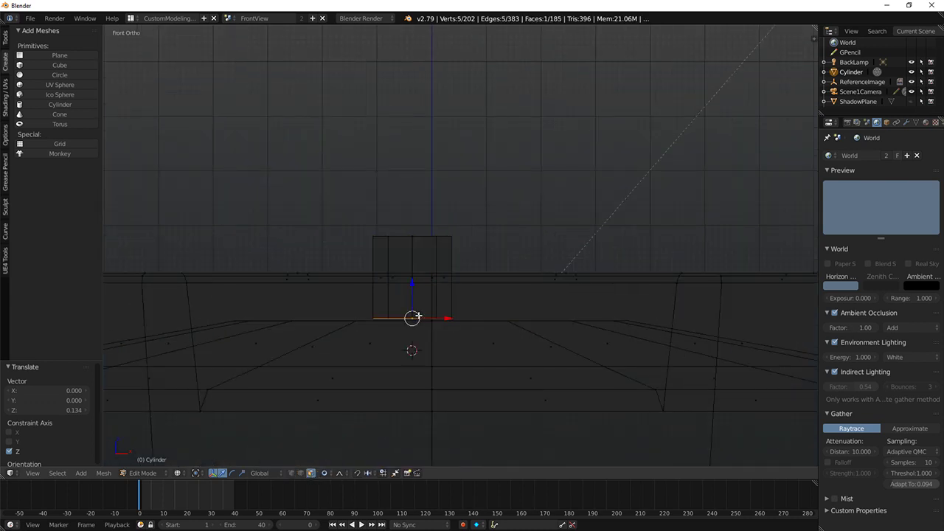
{"action": "key", "text": "x"}
{"action": "key", "text": "Escape"}
{"action": "key", "text": "x"}
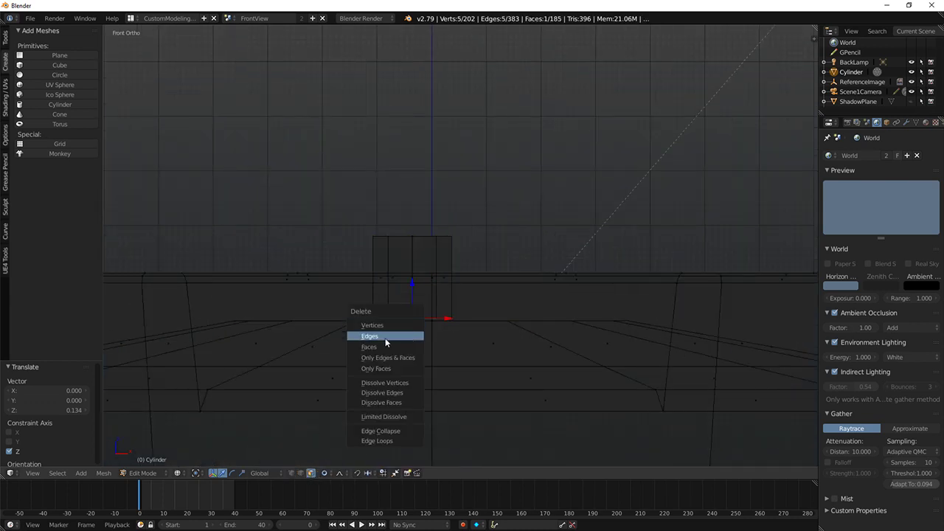
{"action": "left_click", "coordinate": [383, 343]}
Step: Select the whole prism and lower it 0.006 along Z onto the dome
{"action": "key", "text": "ctrl+l"}
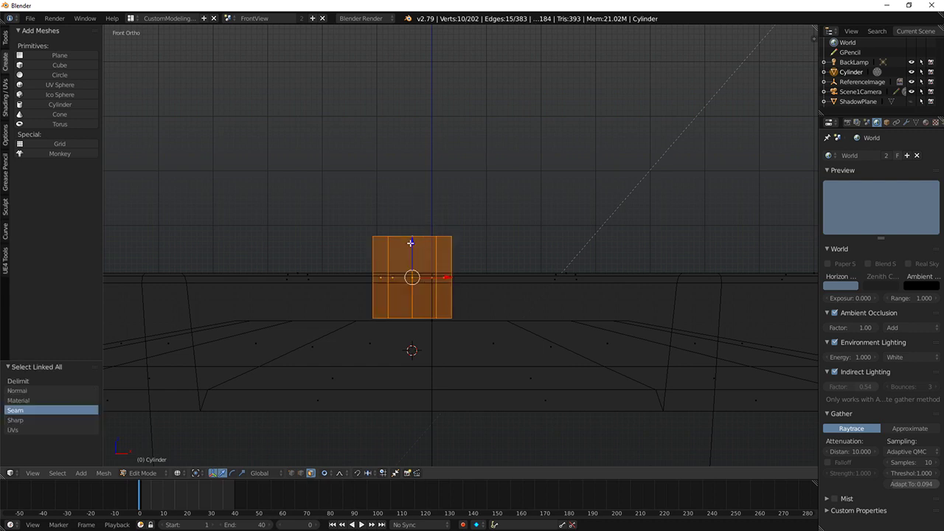
{"action": "left_click_drag", "start_coordinate": [410, 242], "coordinate": [411, 243]}
{"action": "scroll", "coordinate": [446, 244], "scroll_direction": "down", "scroll_amount": 7}
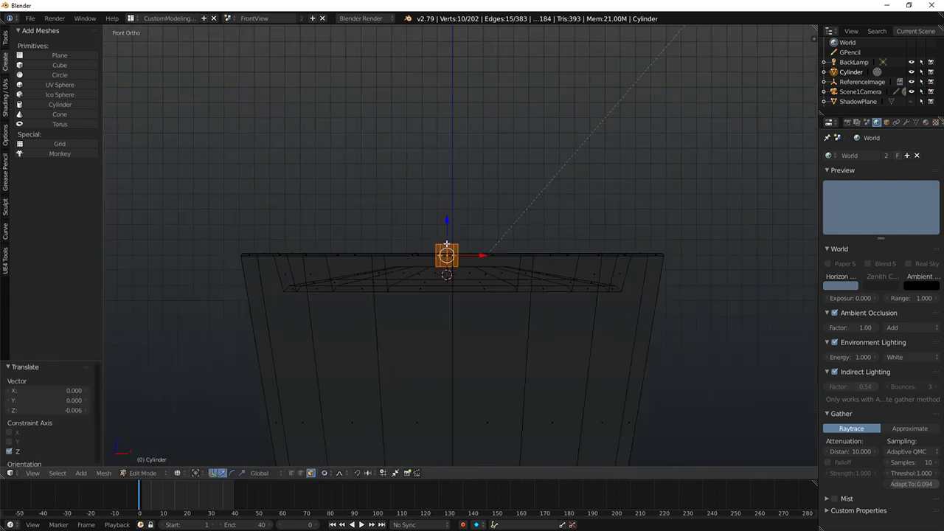
Step: Move the prism's top face up 0.661 along Z to stretch it into a tall stem
{"action": "scroll", "coordinate": [456, 224], "scroll_direction": "up", "scroll_amount": 4}
{"action": "right_click", "coordinate": [429, 242]}
{"action": "middle_click_drag", "start_coordinate": [487, 234], "coordinate": [488, 222], "text": "shift"}
{"action": "middle_click_drag", "start_coordinate": [504, 255], "coordinate": [515, 312], "text": "shift"}
{"action": "scroll", "coordinate": [494, 386], "scroll_direction": "down", "scroll_amount": 2}
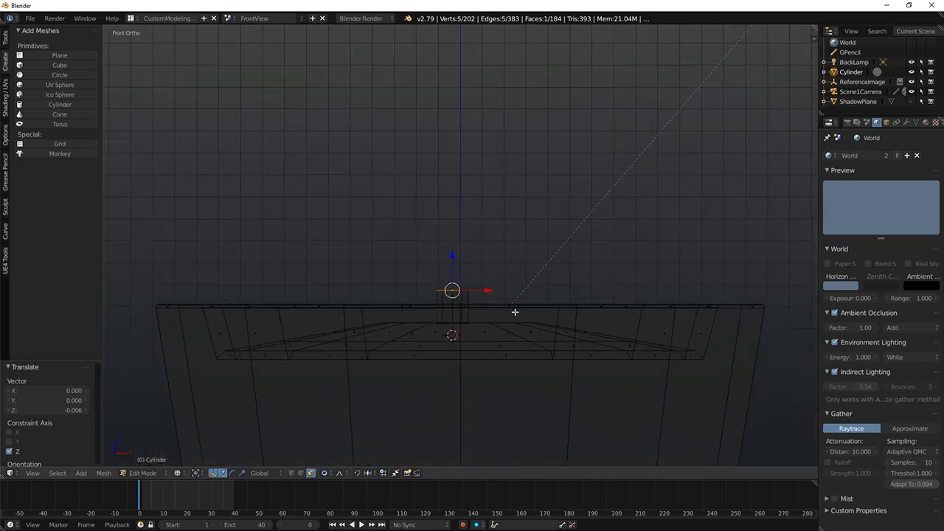
{"action": "key", "text": "g"}
{"action": "key", "text": "z"}
{"action": "left_click", "coordinate": [515, 139]}
{"action": "middle_click_drag", "start_coordinate": [516, 139], "coordinate": [515, 179], "text": "shift"}
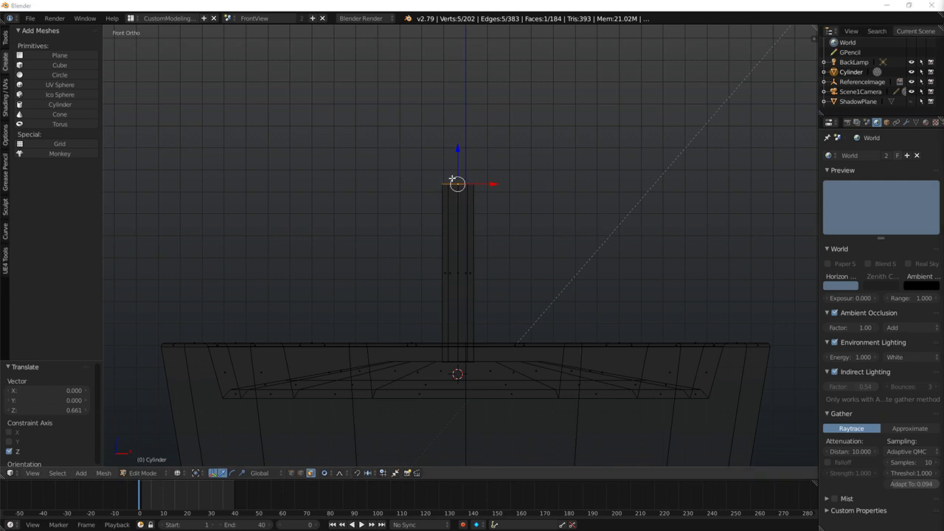
Step: Shift and rotate the stem's top face to make it lean toward negative X, and raise it another 0.298
{"action": "key", "text": "r"}
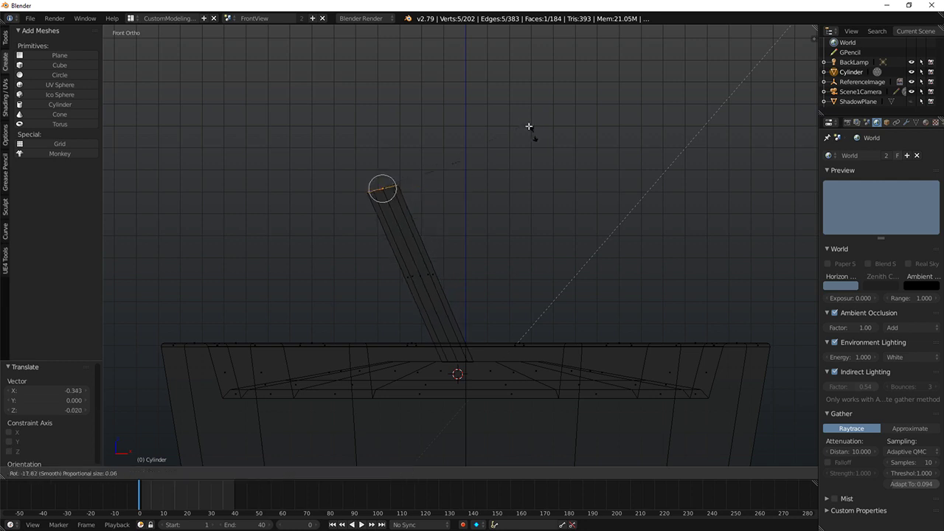
{"action": "left_click", "coordinate": [506, 103]}
{"action": "key", "text": "g"}
{"action": "left_click", "coordinate": [517, 73]}
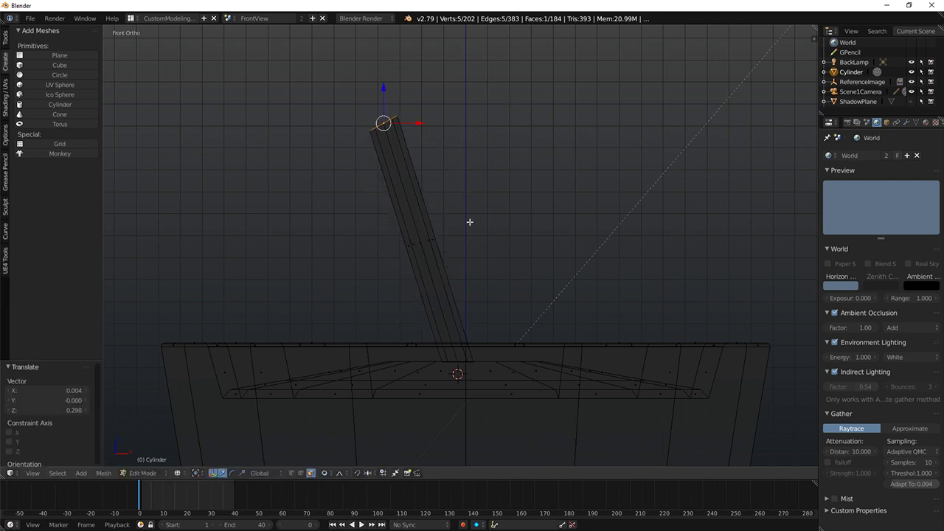
Step: Delete the end face at the top of the leaning stem
{"action": "middle_click_drag", "start_coordinate": [469, 221], "coordinate": [477, 275], "text": "shift"}
{"action": "right_click", "coordinate": [472, 413], "text": "alt"}
{"action": "key", "text": "z"}
{"action": "mouse_move", "coordinate": [450, 242]}
{"action": "middle_mouse_down"}
{"action": "mouse_move", "coordinate": [444, 270]}
{"action": "mouse_move", "coordinate": [438, 252]}
{"action": "middle_mouse_up"}
{"action": "right_click", "coordinate": [394, 191]}
{"action": "key", "text": "x"}
{"action": "left_click", "coordinate": [376, 188]}
{"action": "key", "text": "KP_1"}
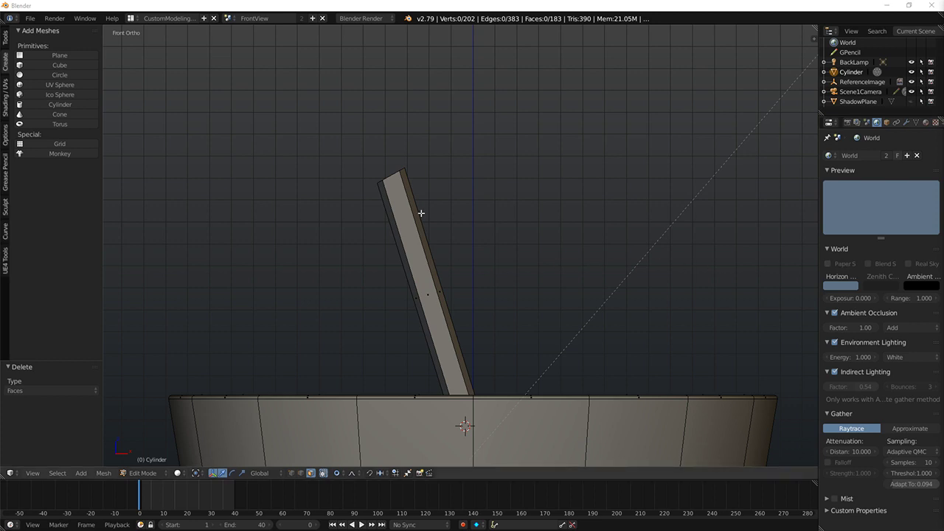
Step: Select the open edge loop at the stem's top, extrude it in place and scale the new loop outward by 1.431
{"action": "left_click", "coordinate": [291, 473]}
{"action": "middle_click_drag", "start_coordinate": [354, 147], "coordinate": [434, 214], "text": "shift"}
{"action": "key", "text": "a"}
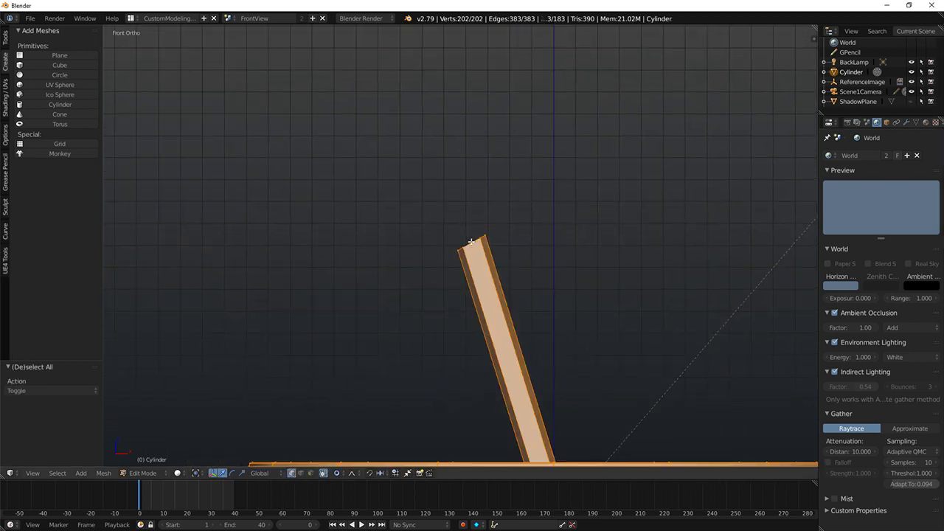
{"action": "key", "text": "a"}
{"action": "right_click", "coordinate": [472, 243], "text": "alt"}
{"action": "middle_click_drag", "start_coordinate": [472, 244], "coordinate": [442, 270]}
{"action": "key", "text": "KP_1"}
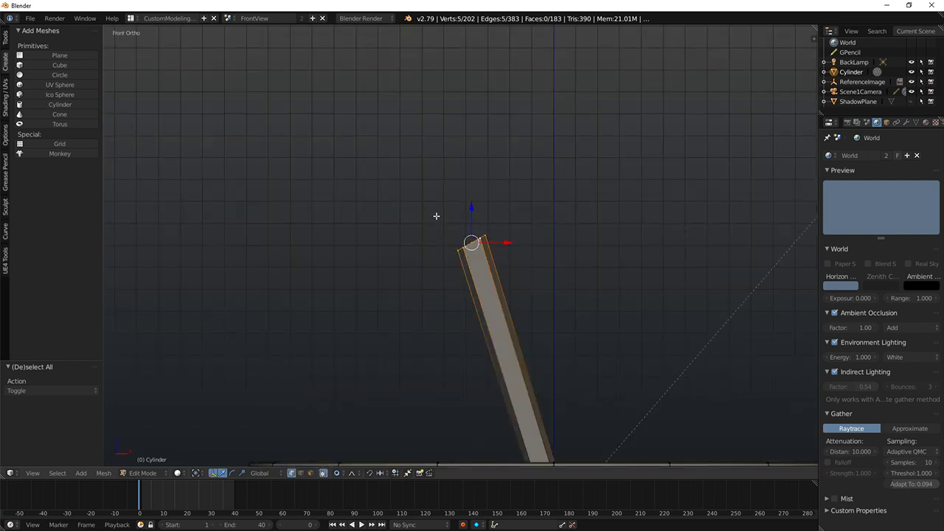
{"action": "middle_click_drag", "start_coordinate": [431, 194], "coordinate": [498, 260], "text": "shift"}
{"action": "scroll", "coordinate": [440, 215], "scroll_direction": "up", "scroll_amount": 3}
{"action": "middle_click_drag", "start_coordinate": [600, 345], "coordinate": [495, 281], "text": "shift"}
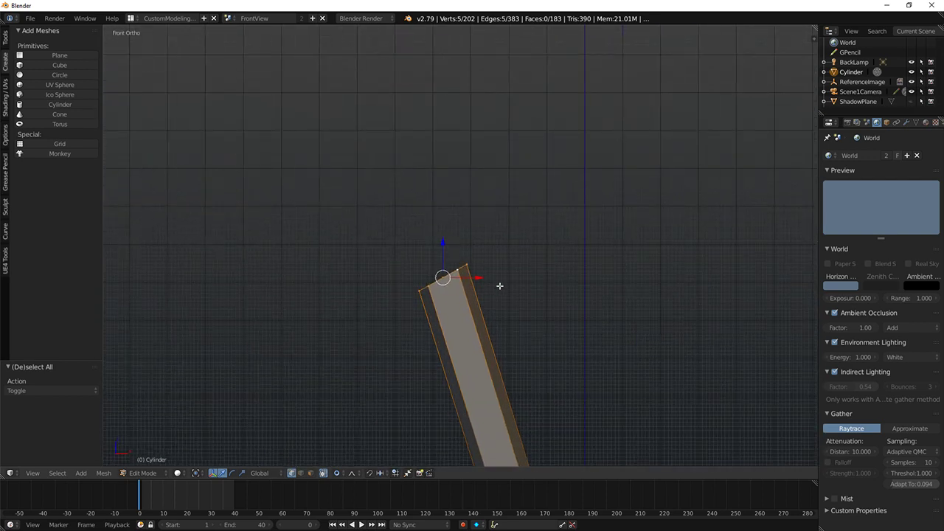
{"action": "key", "text": "e"}
{"action": "right_click", "coordinate": [494, 275]}
{"action": "key", "text": "s"}
{"action": "right_click", "coordinate": [537, 254]}
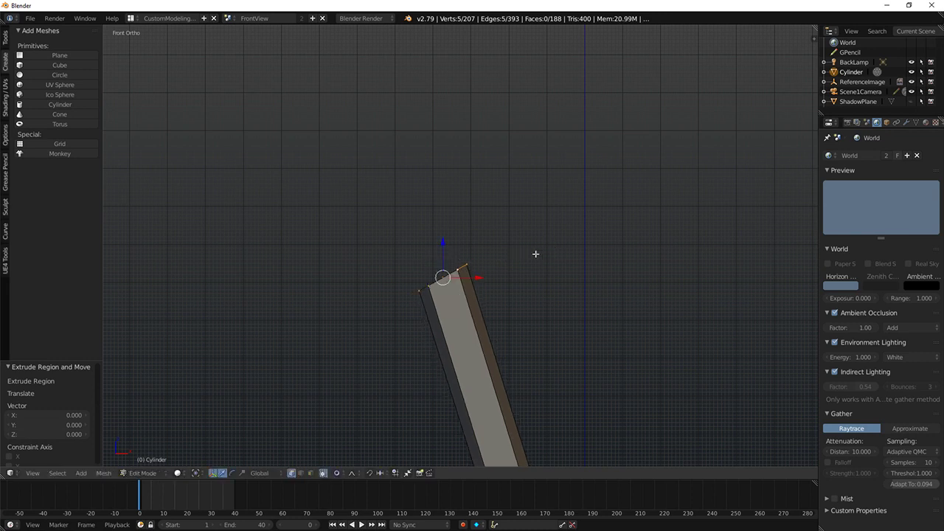
{"action": "key", "text": "s"}
{"action": "left_click", "coordinate": [565, 223]}
Step: Extrude the widened loop outward beyond the stem's end and close it with a cap face
{"action": "key", "text": "g"}
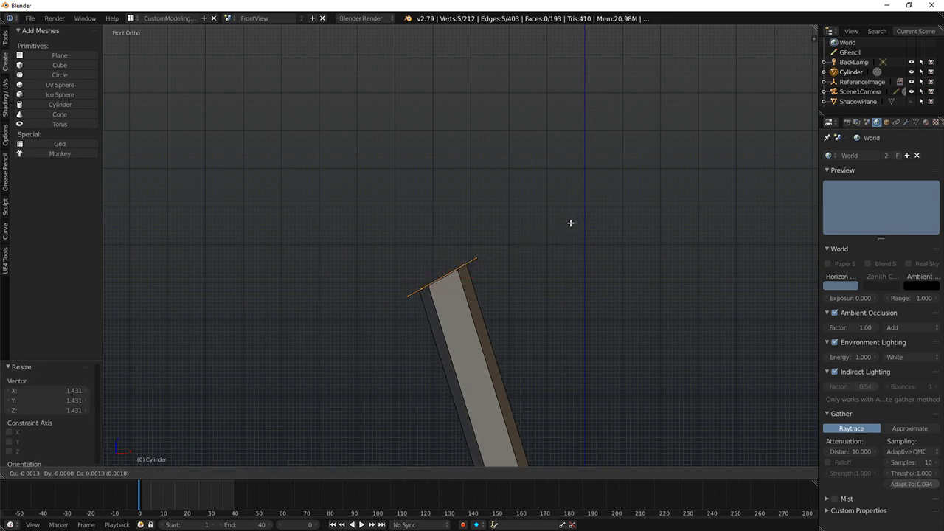
{"action": "right_click", "coordinate": [553, 189]}
{"action": "key", "text": "f"}
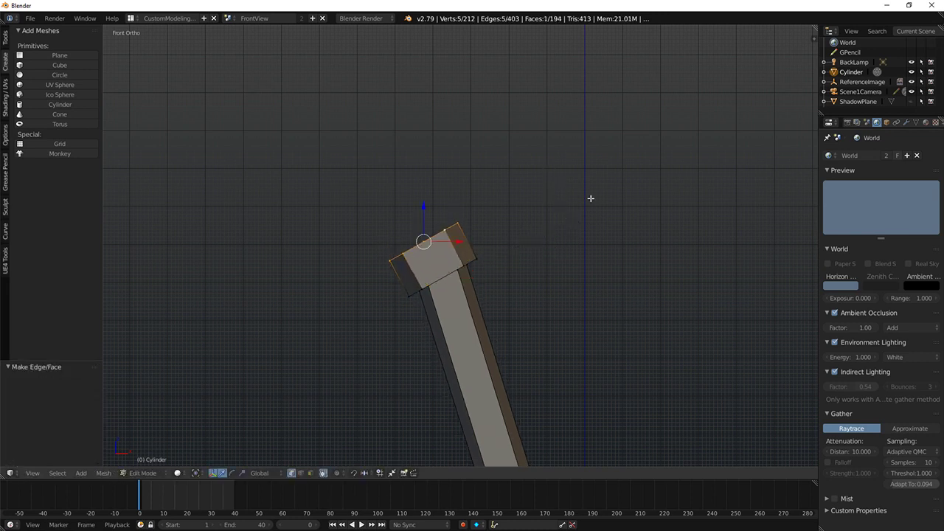
Step: Bevel the edges of the knob's cap face by 0.065 with 2 segments
{"action": "key", "text": "ctrl+shift+b"}
{"action": "right_click", "coordinate": [583, 210]}
{"action": "middle_click_drag", "start_coordinate": [396, 262], "coordinate": [455, 286]}
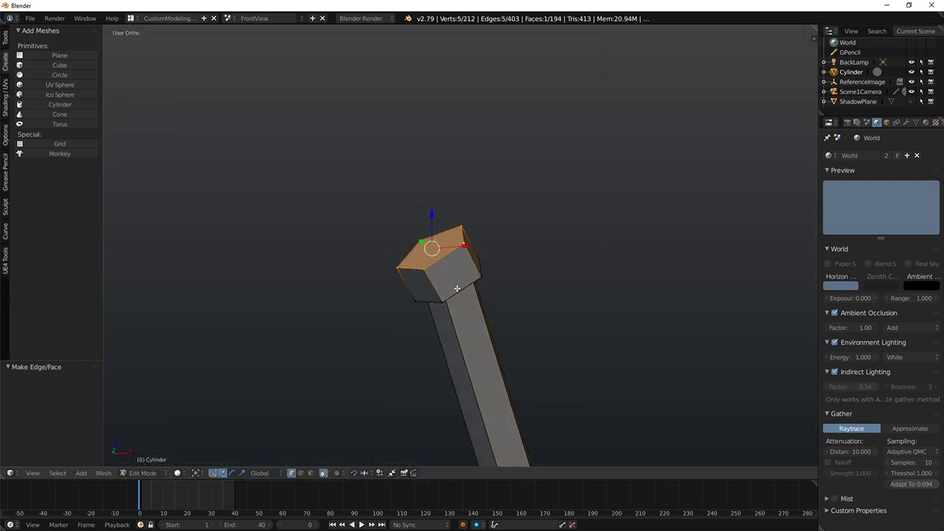
{"action": "key", "text": "a"}
{"action": "key", "text": "ctrl+z"}
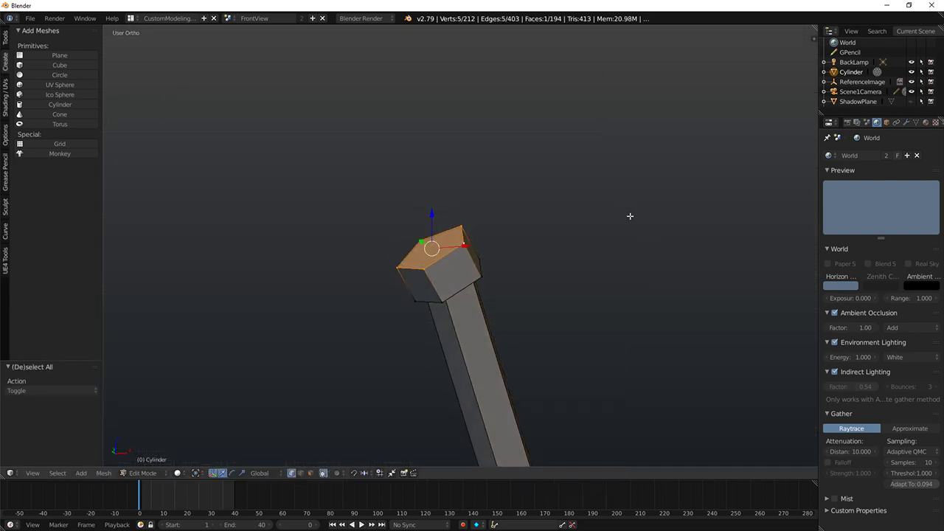
{"action": "key", "text": "ctrl+b"}
{"action": "scroll", "coordinate": [664, 239], "scroll_direction": "up", "scroll_amount": 1}
{"action": "left_click", "coordinate": [664, 239]}
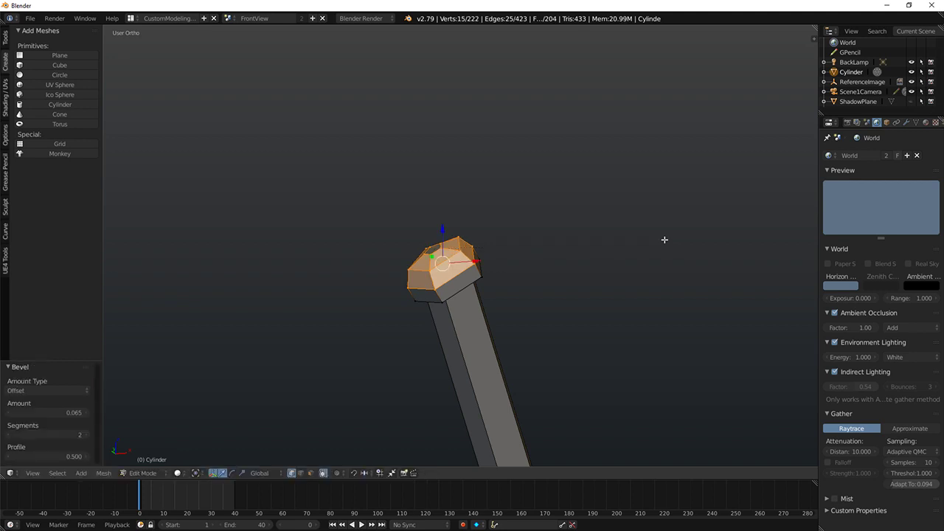
Step: Select all faces of the knob, including its underside ring, and split them from the stem
{"action": "middle_click_drag", "start_coordinate": [665, 240], "coordinate": [521, 258]}
{"action": "right_click", "coordinate": [442, 289], "text": "alt+shift"}
{"action": "middle_click_drag", "start_coordinate": [442, 288], "coordinate": [408, 202]}
{"action": "left_click", "coordinate": [311, 472]}
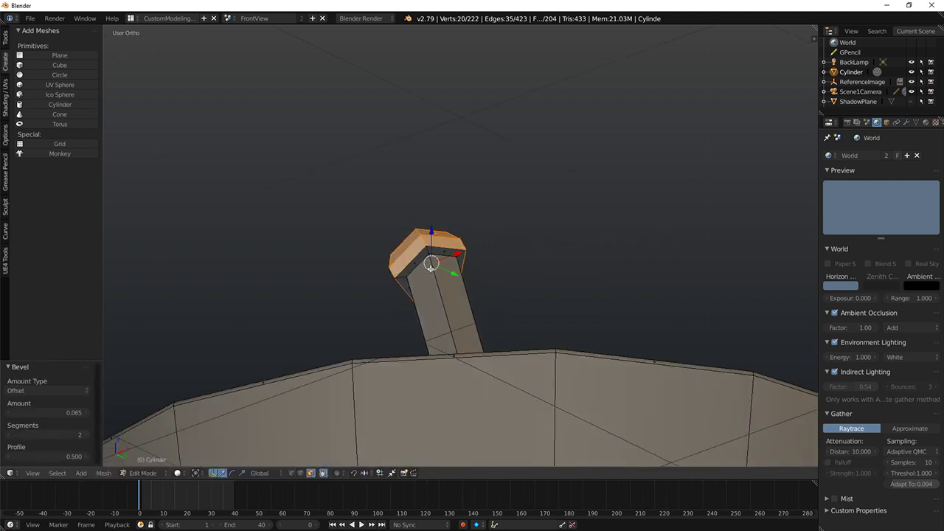
{"action": "right_click", "coordinate": [421, 259], "text": "alt+shift"}
{"action": "key", "text": "ctrl+z"}
{"action": "key", "text": "y"}
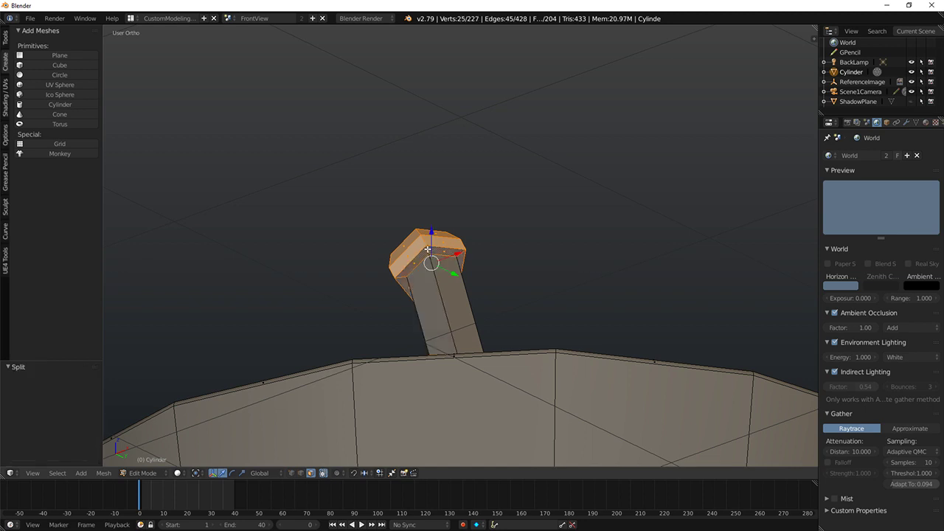
Step: Select the knob's horizontal edge loops, scale them up by 1.322 and move them -0.010 in X and 0.018 in Z
{"action": "left_click", "coordinate": [302, 475]}
{"action": "key", "text": "a"}
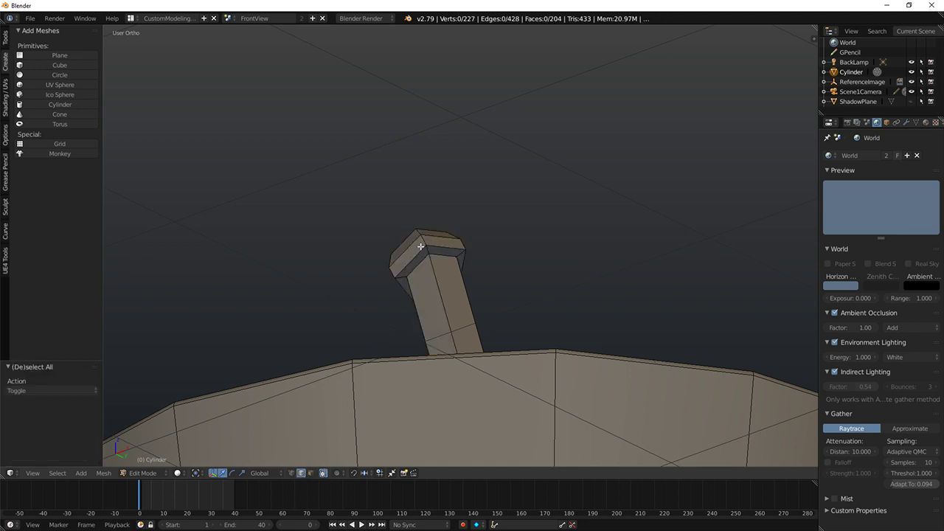
{"action": "right_click", "coordinate": [419, 256], "text": "alt"}
{"action": "right_click", "coordinate": [409, 246], "text": "alt+shift"}
{"action": "middle_click_drag", "start_coordinate": [347, 242], "coordinate": [443, 300]}
{"action": "right_click", "coordinate": [464, 273], "text": "alt+shift"}
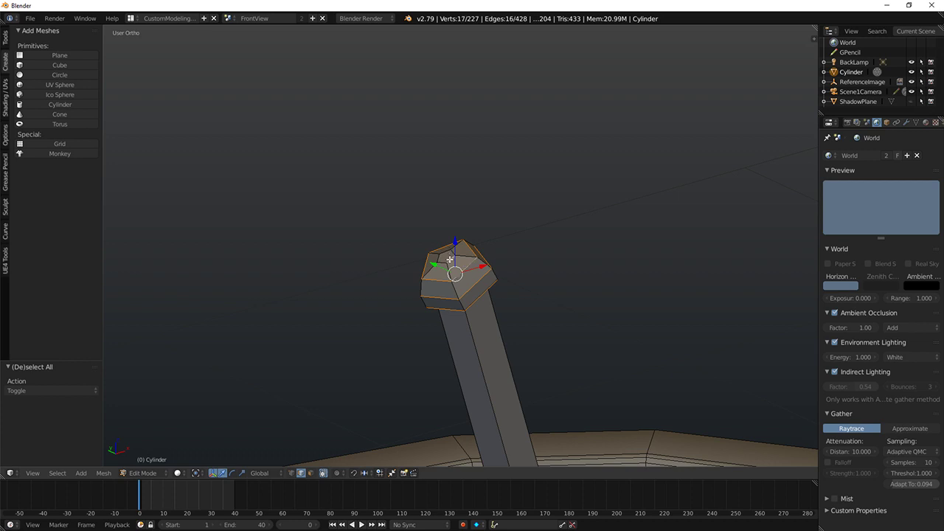
{"action": "right_click", "coordinate": [449, 260], "text": "alt+shift"}
{"action": "key", "text": "KP_1"}
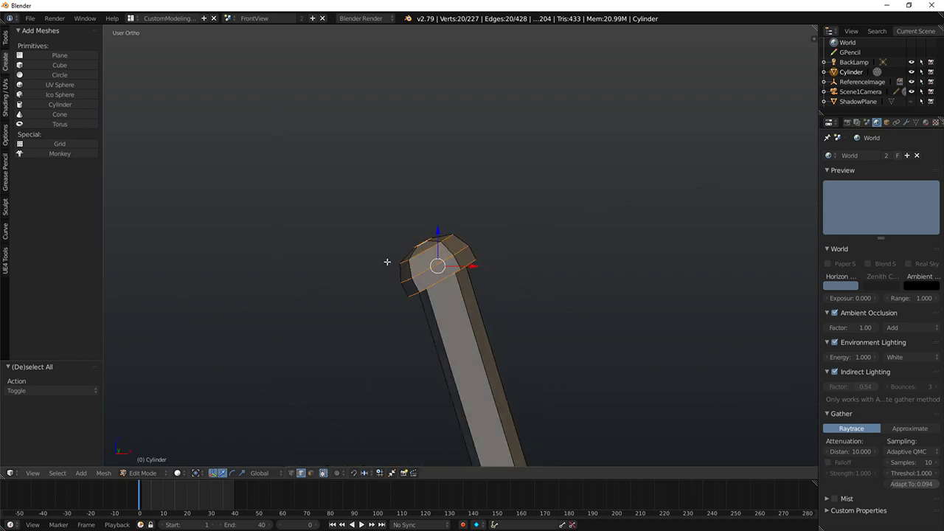
{"action": "key", "text": "s"}
{"action": "left_click", "coordinate": [575, 161]}
{"action": "key", "text": "g"}
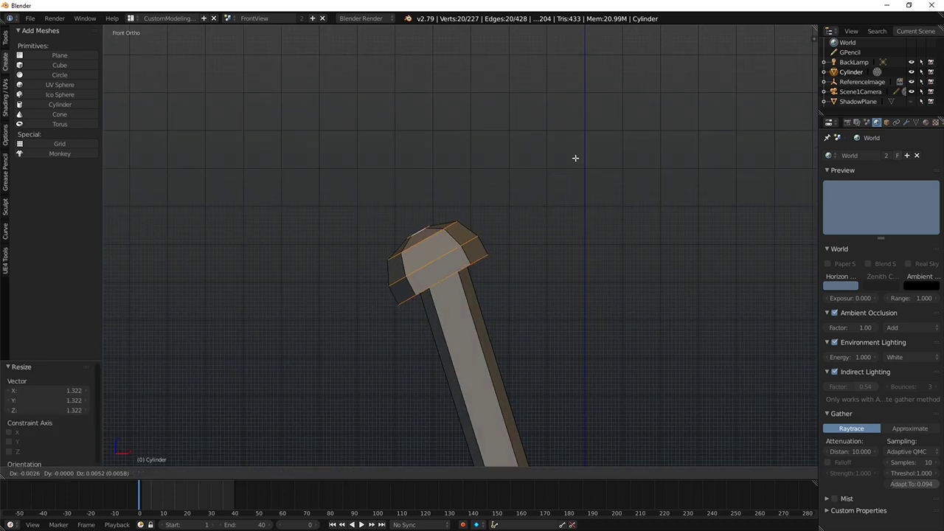
{"action": "left_click", "coordinate": [571, 152]}
Step: Select the small pentagonal face on top of the knob and extrude it outward 0.141
{"action": "middle_click_drag", "start_coordinate": [489, 209], "coordinate": [557, 255]}
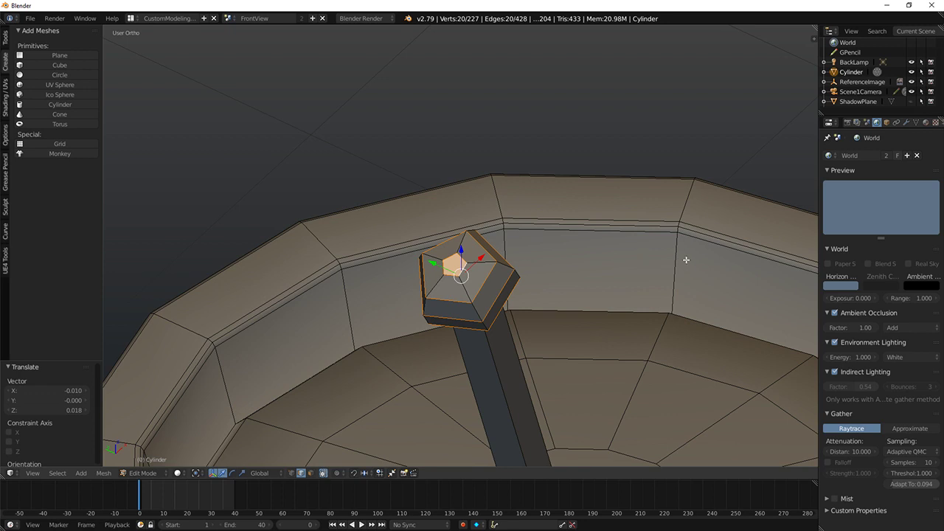
{"action": "middle_click_drag", "start_coordinate": [578, 362], "coordinate": [546, 372]}
{"action": "key", "text": "a"}
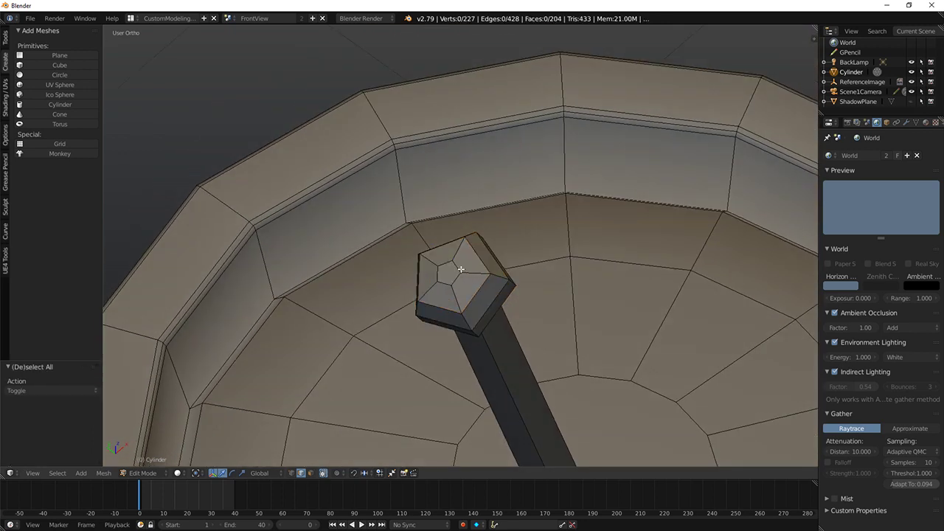
{"action": "right_click", "coordinate": [459, 270]}
{"action": "middle_click_drag", "start_coordinate": [421, 255], "coordinate": [412, 233]}
{"action": "key", "text": "e"}
{"action": "left_click", "coordinate": [372, 196]}
{"action": "middle_click_drag", "start_coordinate": [372, 196], "coordinate": [343, 164]}
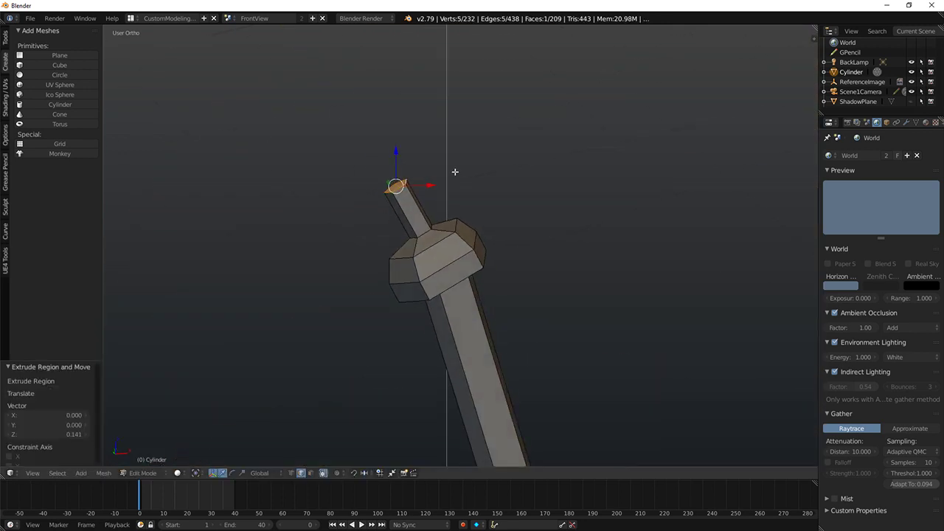
Step: Scale down the extruded tip face and move it 0.019 in X, 0.011 in Y and -0.045 in Z, forming a short taper
{"action": "key", "text": "s"}
{"action": "left_click", "coordinate": [424, 167]}
{"action": "key", "text": "g"}
{"action": "left_click", "coordinate": [434, 188]}
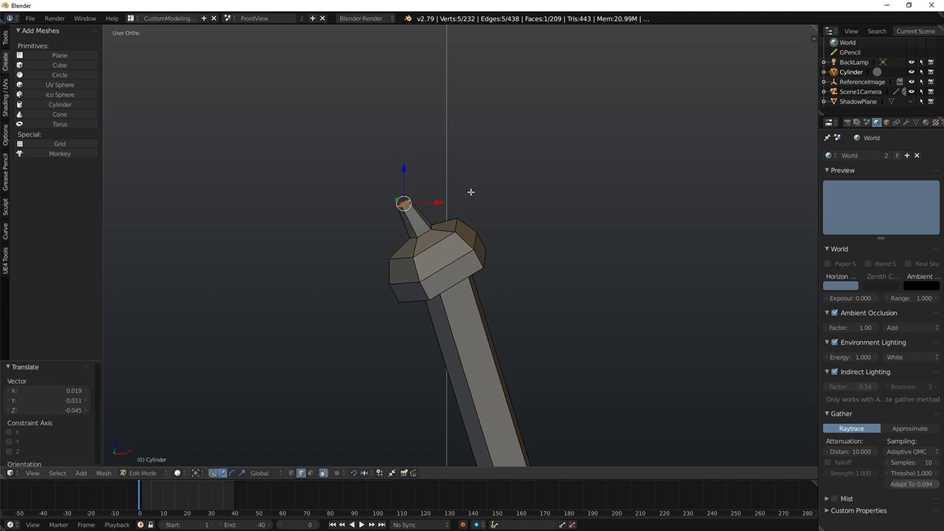
Step: Bevel the tip face's edges by 0.010 with 1 segment and scale the bevelled tip up by 1.128
{"action": "key", "text": "ctrl+b"}
{"action": "left_click", "coordinate": [489, 190]}
{"action": "key", "text": "s"}
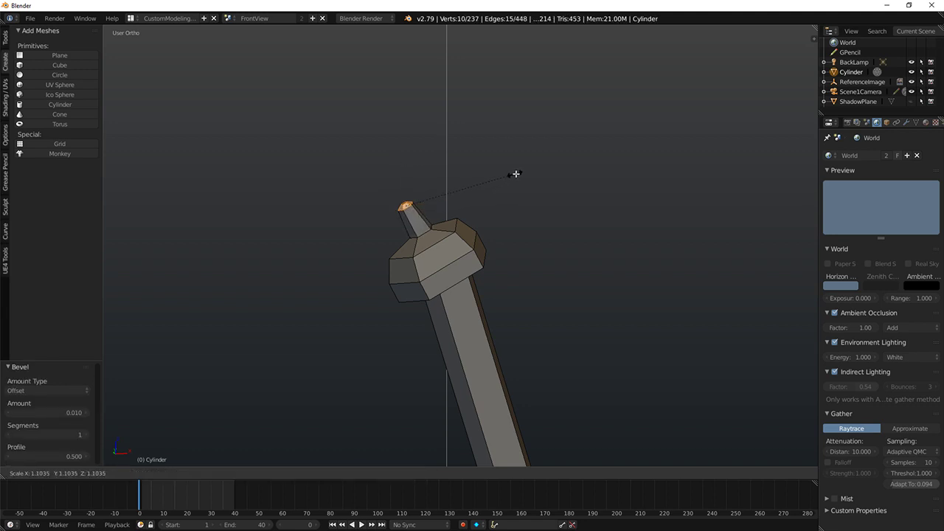
{"action": "left_click", "coordinate": [514, 174]}
{"action": "middle_click_drag", "start_coordinate": [514, 174], "coordinate": [458, 272]}
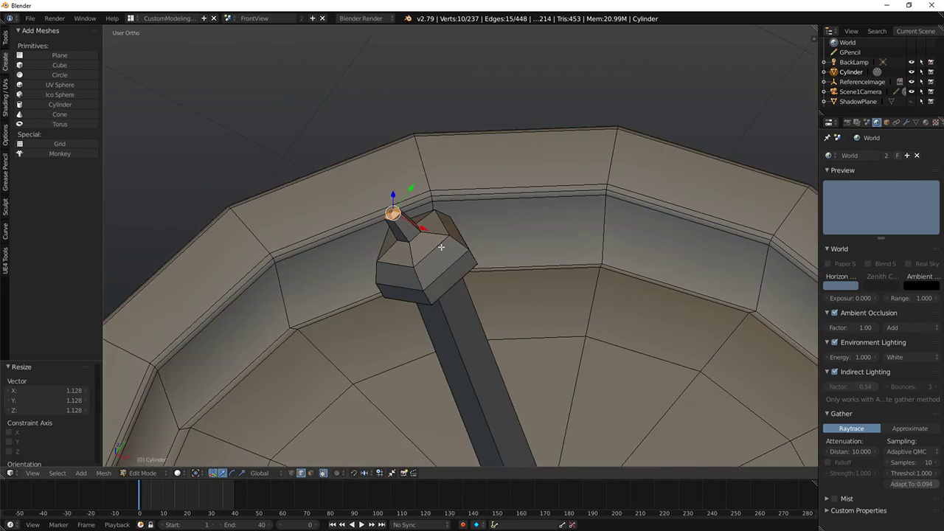
Step: Extrude the first petal strip from one of the knob's lower rim edges in two segments, the first by X -0.052, Y 0.064, Z -0.001
{"action": "key", "text": "KP_1"}
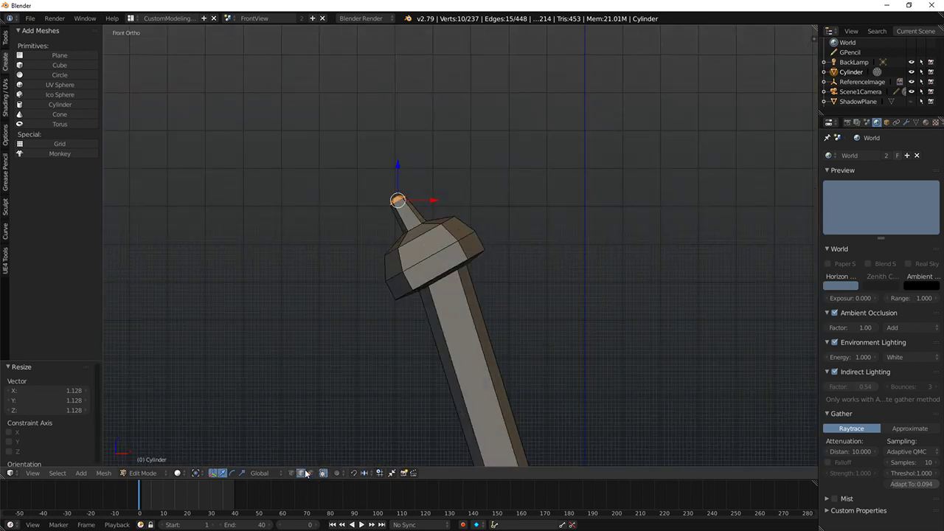
{"action": "right_click", "coordinate": [436, 268]}
{"action": "middle_click_drag", "start_coordinate": [437, 268], "coordinate": [563, 376]}
{"action": "right_click", "coordinate": [466, 251], "text": "shift"}
{"action": "middle_click_drag", "start_coordinate": [522, 332], "coordinate": [659, 303]}
{"action": "right_click", "coordinate": [428, 243], "text": "shift"}
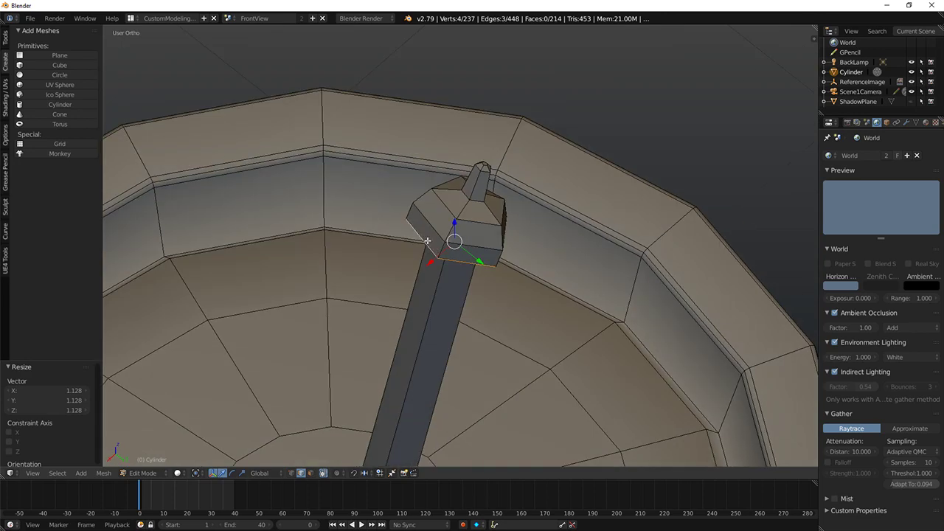
{"action": "middle_click_drag", "start_coordinate": [369, 243], "coordinate": [488, 246]}
{"action": "mouse_move", "coordinate": [360, 267]}
{"action": "middle_mouse_down"}
{"action": "mouse_move", "coordinate": [454, 314]}
{"action": "mouse_move", "coordinate": [438, 293]}
{"action": "mouse_move", "coordinate": [528, 284]}
{"action": "mouse_move", "coordinate": [394, 314]}
{"action": "mouse_move", "coordinate": [400, 308]}
{"action": "mouse_move", "coordinate": [381, 293]}
{"action": "mouse_move", "coordinate": [385, 264]}
{"action": "mouse_move", "coordinate": [362, 266]}
{"action": "middle_mouse_up"}
{"action": "right_click", "coordinate": [457, 301], "text": "shift"}
{"action": "key", "text": "e"}
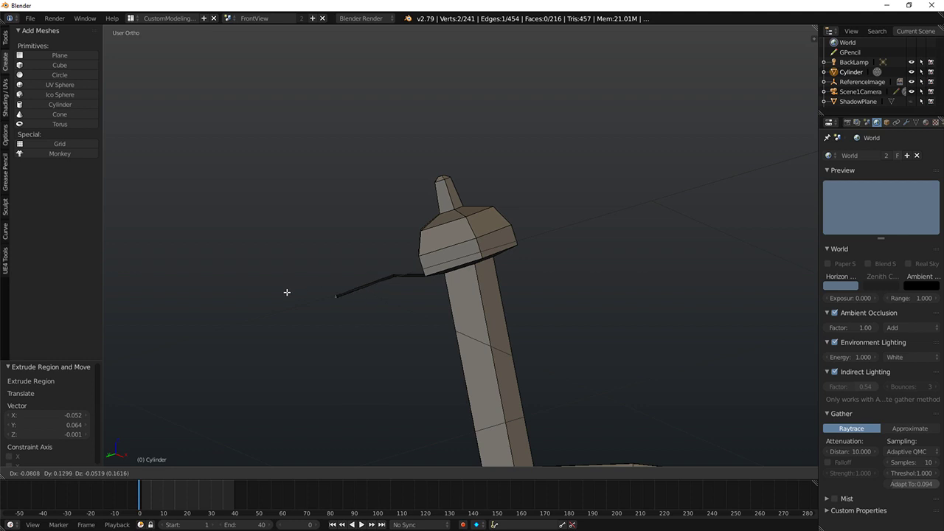
{"action": "left_click", "coordinate": [278, 306]}
Step: Extrude two-segment petal strips from two more lower rim edges, ending the second with X 0.020, Y -0.098, Z -0.041
{"action": "mouse_move", "coordinate": [310, 302]}
{"action": "middle_mouse_down"}
{"action": "mouse_move", "coordinate": [322, 295]}
{"action": "mouse_move", "coordinate": [325, 318]}
{"action": "mouse_move", "coordinate": [312, 320]}
{"action": "middle_mouse_up"}
{"action": "key", "text": "e"}
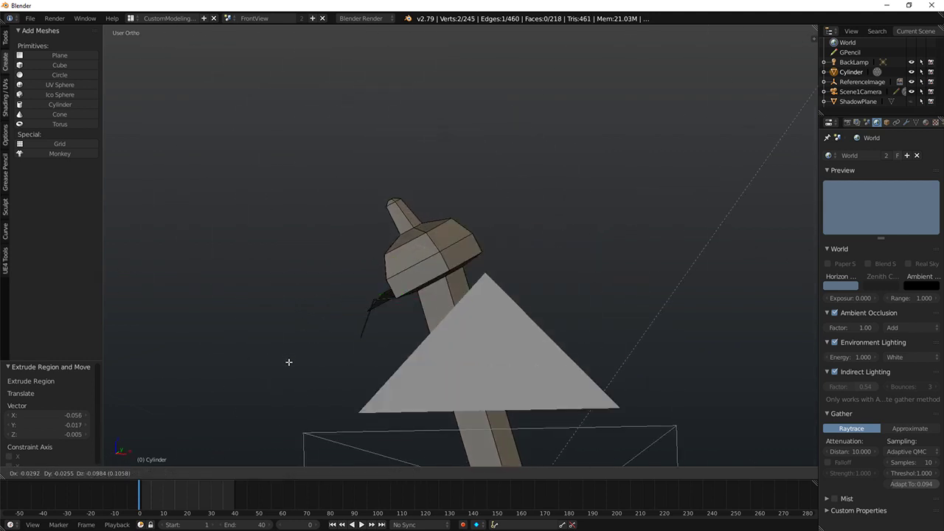
{"action": "left_click", "coordinate": [335, 330]}
{"action": "middle_click_drag", "start_coordinate": [332, 335], "coordinate": [299, 320]}
{"action": "key", "text": "e"}
{"action": "left_click", "coordinate": [296, 311]}
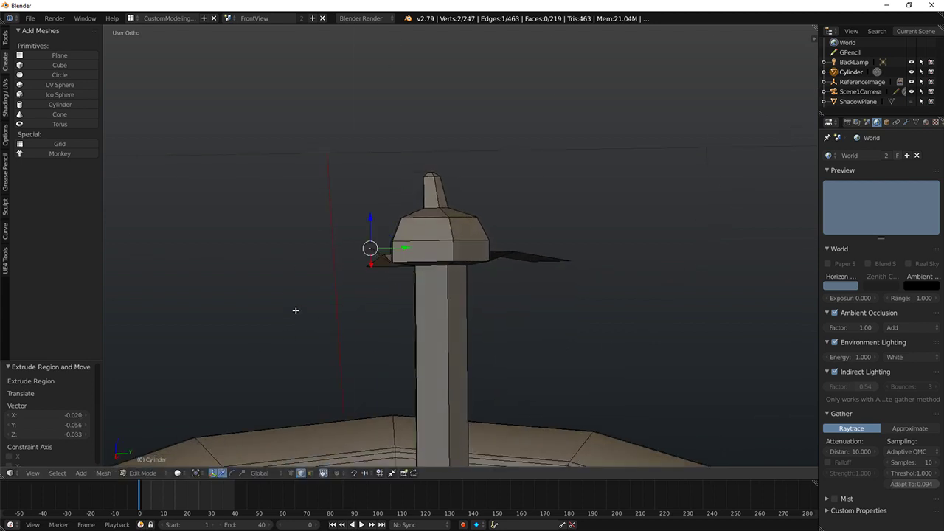
{"action": "key", "text": "e"}
{"action": "left_click", "coordinate": [258, 329]}
Step: Extrude a fourth petal strip from the next lower rim edge in two segments, the outer one by X 0.134, Y -0.039, Z 0.017
{"action": "right_click", "coordinate": [416, 256]}
{"action": "middle_click_drag", "start_coordinate": [384, 264], "coordinate": [291, 244]}
{"action": "key", "text": "e"}
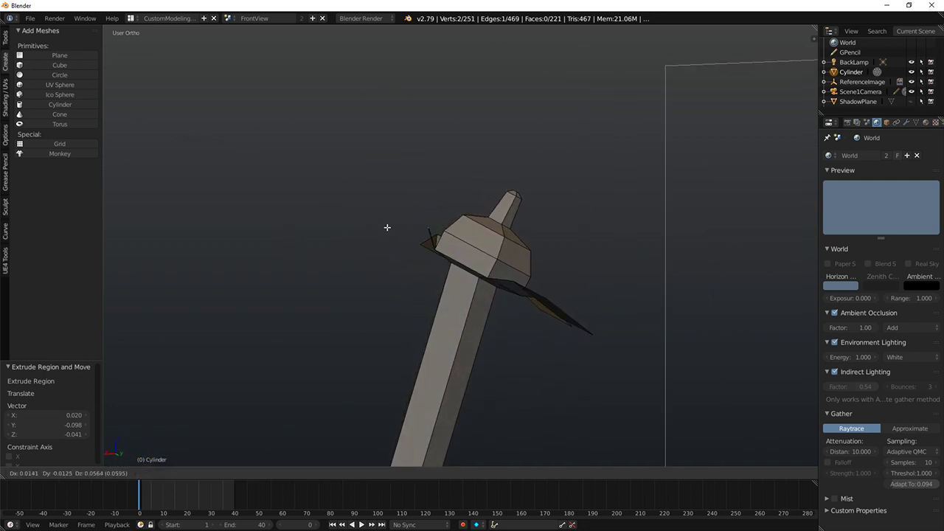
{"action": "left_click", "coordinate": [383, 228]}
{"action": "key", "text": "e"}
{"action": "left_click", "coordinate": [329, 221]}
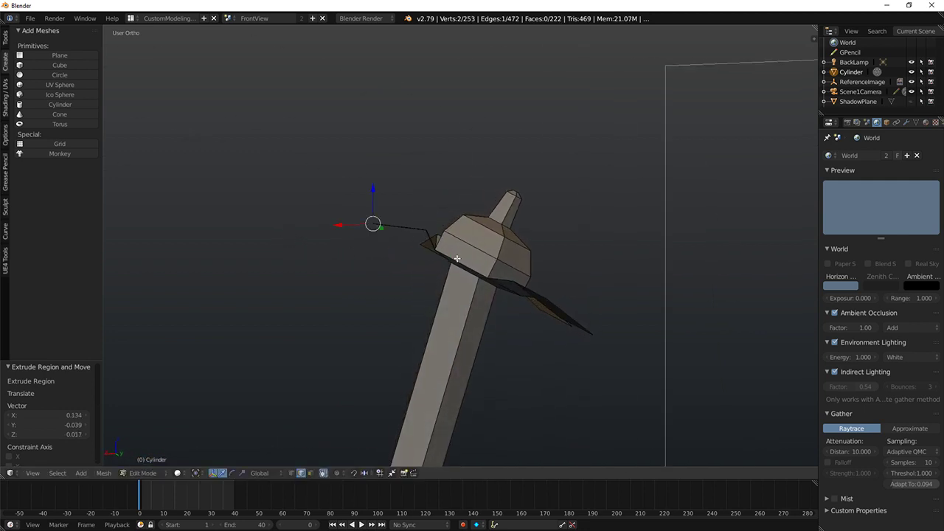
Step: Extrude the fifth petal strip from the remaining lower rim edge in two segments, the outer one by X 0.083, Y 0.076, Z -0.048
{"action": "middle_click_drag", "start_coordinate": [457, 258], "coordinate": [428, 359]}
{"action": "key", "text": "e"}
{"action": "left_click", "coordinate": [390, 210]}
{"action": "key", "text": "e"}
{"action": "left_click", "coordinate": [350, 229]}
Step: Select the faces of all five petals and split them from the knob
{"action": "left_click", "coordinate": [310, 473]}
{"action": "right_click", "coordinate": [418, 370]}
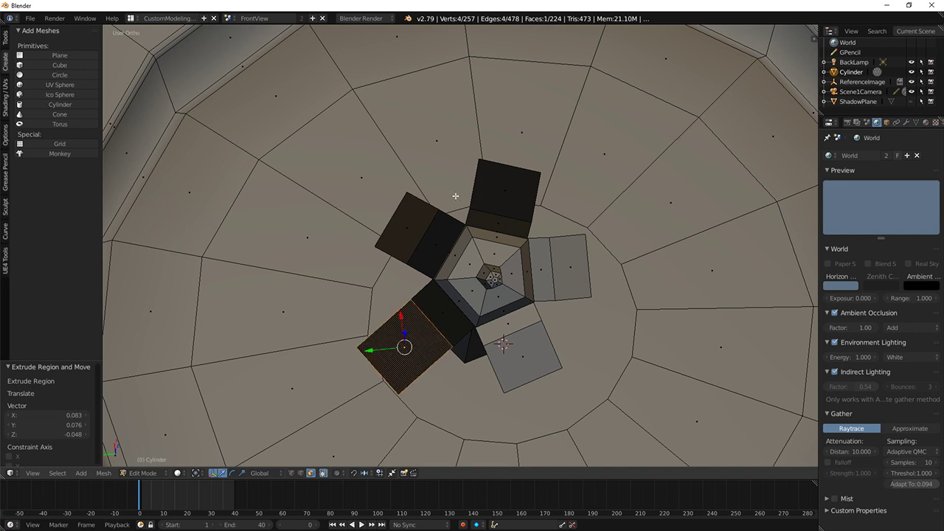
{"action": "key", "text": "a"}
{"action": "right_click", "coordinate": [413, 230]}
{"action": "right_click", "coordinate": [505, 188], "text": "shift"}
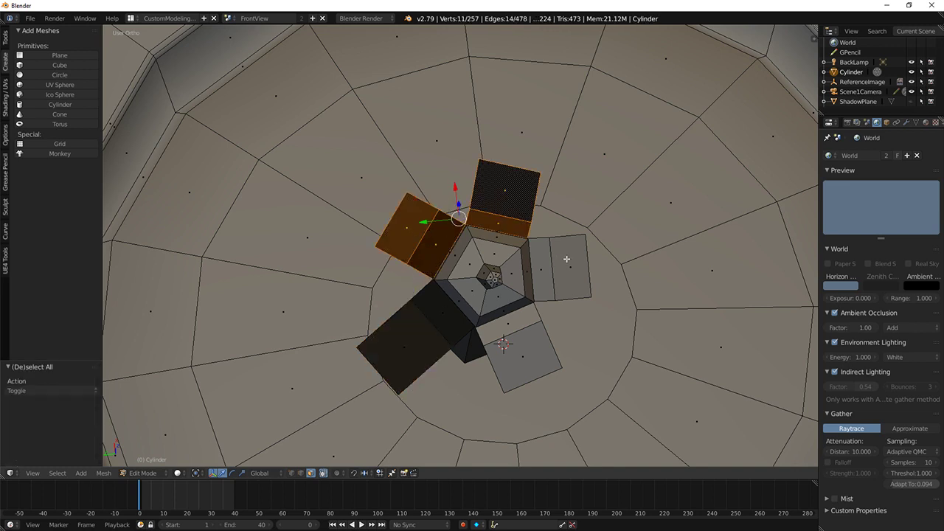
{"action": "right_click", "coordinate": [567, 258], "text": "shift"}
{"action": "right_click", "coordinate": [566, 259], "text": "shift"}
{"action": "right_click", "coordinate": [567, 259], "text": "shift"}
{"action": "right_click", "coordinate": [532, 334], "text": "shift"}
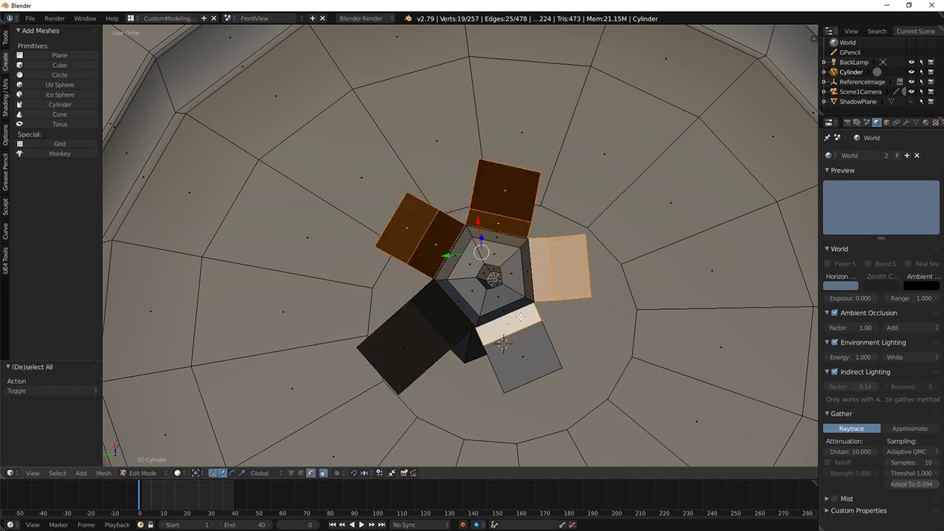
{"action": "right_click", "coordinate": [435, 327], "text": "shift"}
{"action": "right_click", "coordinate": [417, 347], "text": "shift"}
{"action": "key", "text": "y"}
Step: Select the three dark-shaded petals with their linked faces and recalculate their normals
{"action": "right_click", "coordinate": [422, 313]}
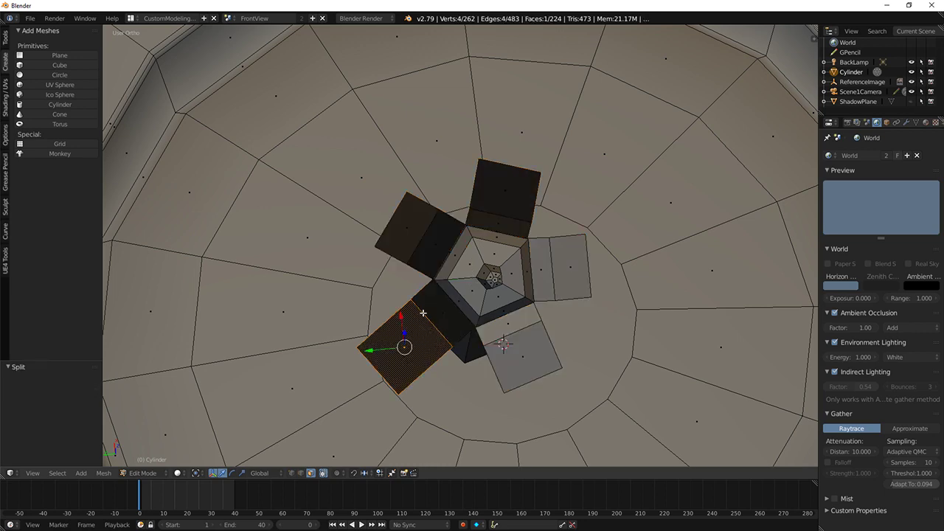
{"action": "key", "text": "l"}
{"action": "key", "text": "l"}
{"action": "key", "text": "l"}
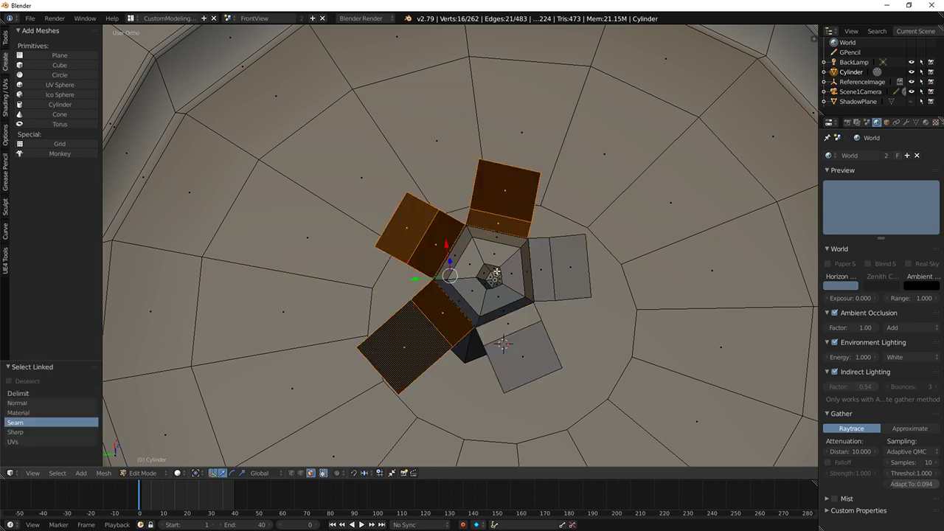
{"action": "key", "text": "ctrl+n"}
{"action": "middle_click_drag", "start_coordinate": [538, 270], "coordinate": [526, 252]}
{"action": "key", "text": "z"}
{"action": "key", "text": "a"}
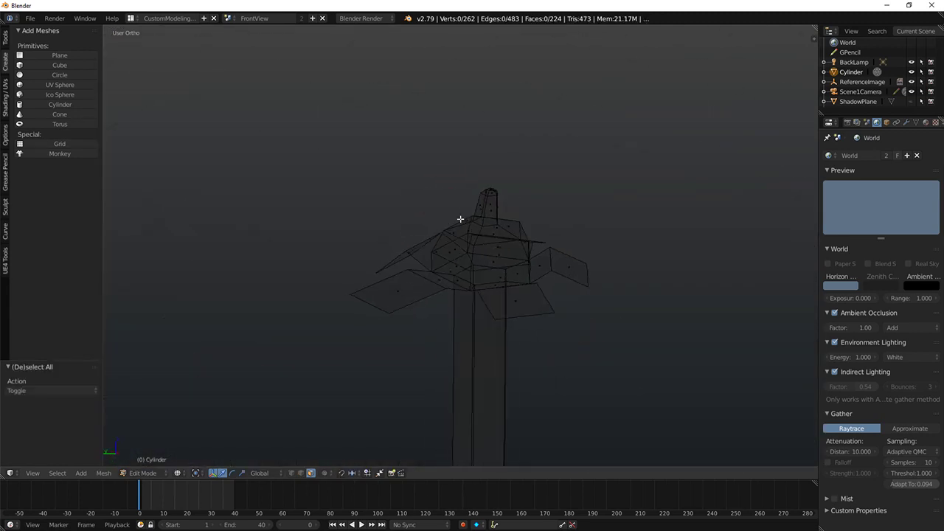
Step: Scale one petal's inner fold edge up by about 1.5 and resize its outer edge
{"action": "mouse_move", "coordinate": [460, 219]}
{"action": "middle_mouse_down"}
{"action": "mouse_move", "coordinate": [442, 253]}
{"action": "mouse_move", "coordinate": [500, 261]}
{"action": "mouse_move", "coordinate": [558, 215]}
{"action": "mouse_move", "coordinate": [605, 310]}
{"action": "mouse_move", "coordinate": [543, 278]}
{"action": "mouse_move", "coordinate": [497, 285]}
{"action": "mouse_move", "coordinate": [440, 322]}
{"action": "middle_mouse_up"}
{"action": "right_click", "coordinate": [543, 279]}
{"action": "key", "text": "z"}
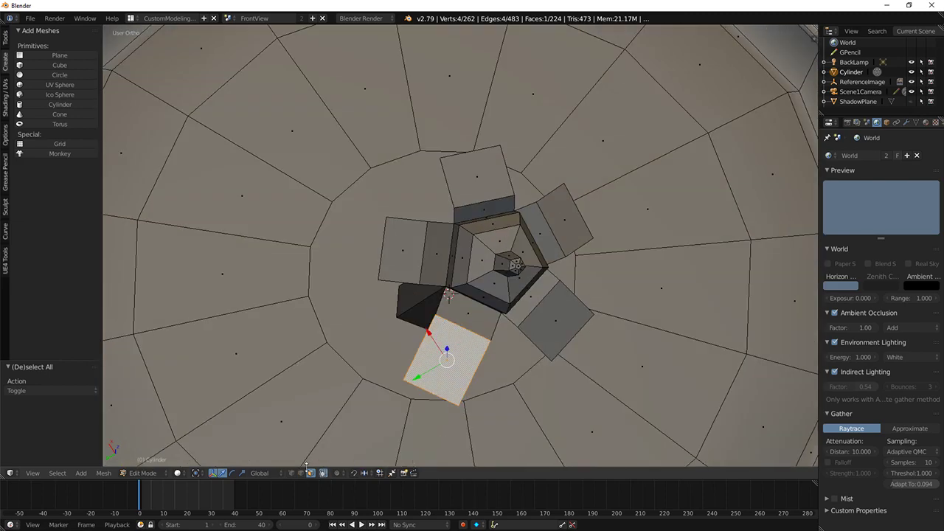
{"action": "right_click", "coordinate": [478, 324]}
{"action": "key", "text": "s"}
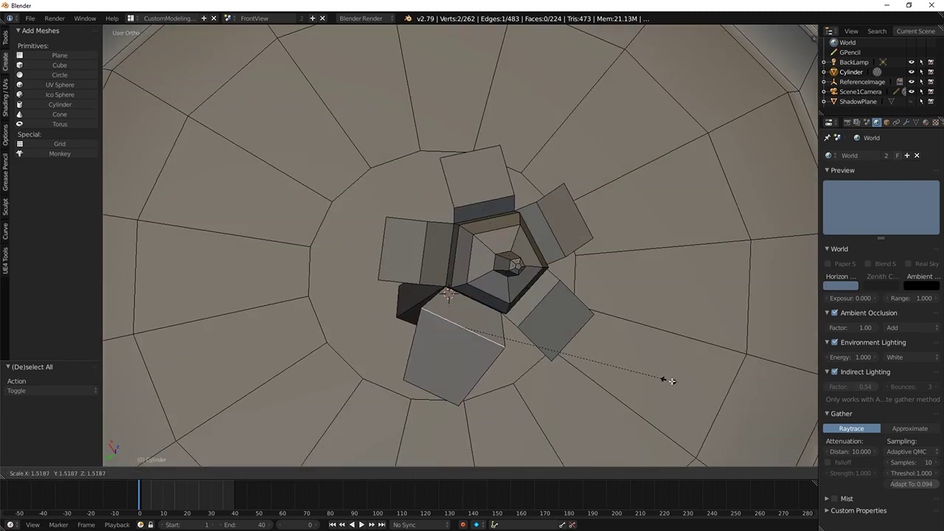
{"action": "left_click", "coordinate": [667, 378]}
{"action": "middle_click_drag", "start_coordinate": [668, 378], "coordinate": [652, 301]}
{"action": "right_click", "coordinate": [437, 363]}
{"action": "key", "text": "s"}
{"action": "left_click", "coordinate": [536, 396]}
Step: Extrude the petal's outer edge by X -0.017, Y 0.040, Z -0.039 and scale the new tip edge down
{"action": "middle_click_drag", "start_coordinate": [537, 396], "coordinate": [600, 373]}
{"action": "key", "text": "e"}
{"action": "left_click", "coordinate": [371, 361]}
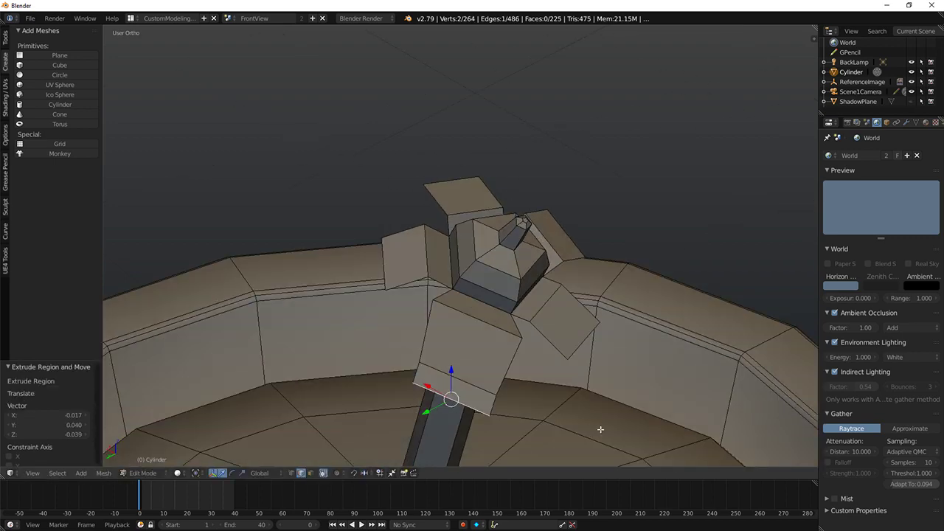
{"action": "key", "text": "s"}
{"action": "left_click", "coordinate": [538, 357]}
Step: Widen the neighbouring petal's inner fold edge and move its outer edge X 0.064, Y 0.059, Z -0.012
{"action": "middle_click_drag", "start_coordinate": [538, 357], "coordinate": [546, 332]}
{"action": "key", "text": "s"}
{"action": "left_click", "coordinate": [597, 355]}
{"action": "middle_click_drag", "start_coordinate": [445, 348], "coordinate": [318, 278]}
{"action": "key", "text": "g"}
{"action": "left_click", "coordinate": [312, 314]}
Step: Extrude the second petal's outer edge into a short tip and scale the tip edge by 0.514
{"action": "key", "text": "e"}
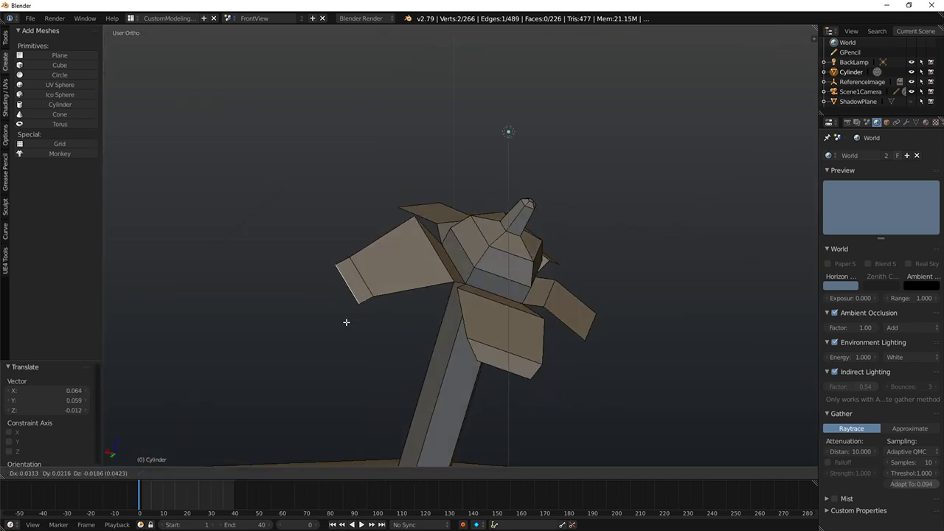
{"action": "left_click", "coordinate": [346, 343]}
{"action": "key", "text": "s"}
{"action": "left_click", "coordinate": [344, 337]}
{"action": "middle_click_drag", "start_coordinate": [343, 337], "coordinate": [404, 294]}
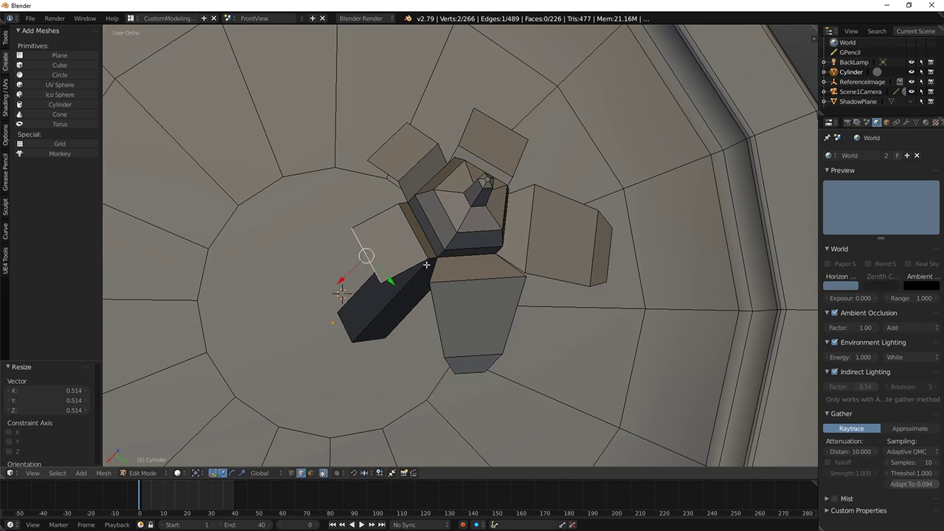
Step: Scale the third petal's inner fold edge by 1.393 and extrude its outer edge about 0.05
{"action": "key", "text": "s"}
{"action": "left_click", "coordinate": [362, 253]}
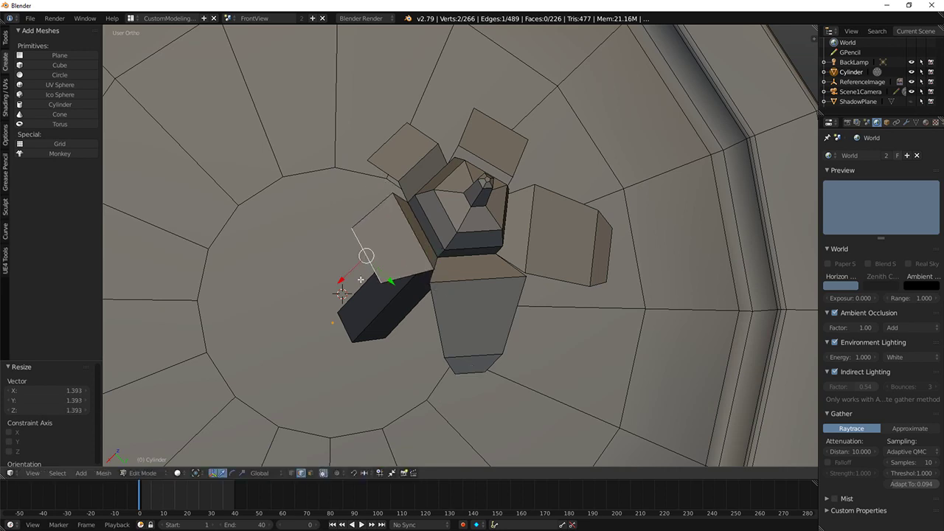
{"action": "middle_click_drag", "start_coordinate": [362, 253], "coordinate": [362, 211]}
{"action": "key", "text": "e"}
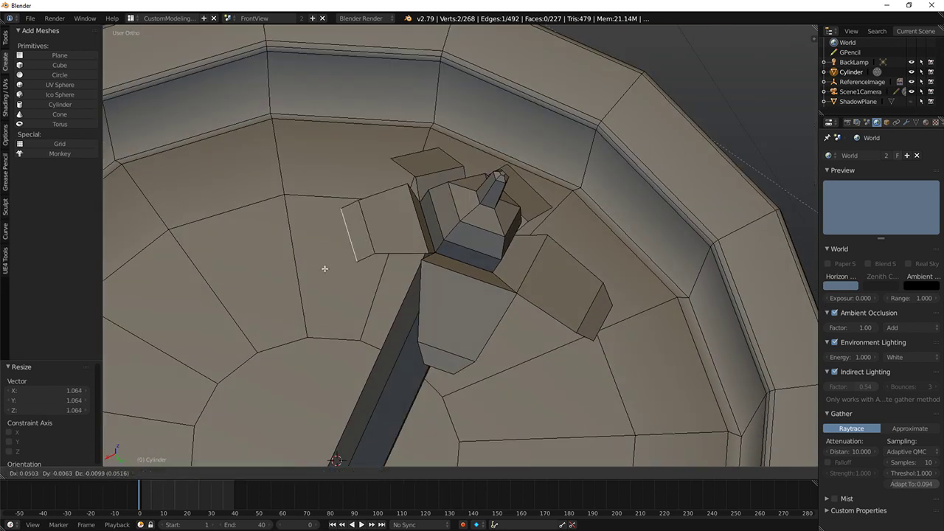
{"action": "left_click", "coordinate": [325, 268]}
{"action": "middle_click_drag", "start_coordinate": [324, 268], "coordinate": [459, 364]}
{"action": "key", "text": "e"}
{"action": "key", "text": "z"}
{"action": "right_click", "coordinate": [318, 248]}
{"action": "key", "text": "ctrl+z"}
Step: Scale the third petal's tip edge by 0.824 and its outer fold edge by 1.178
{"action": "key", "text": "s"}
{"action": "left_click", "coordinate": [446, 354]}
{"action": "middle_click_drag", "start_coordinate": [391, 276], "coordinate": [413, 309]}
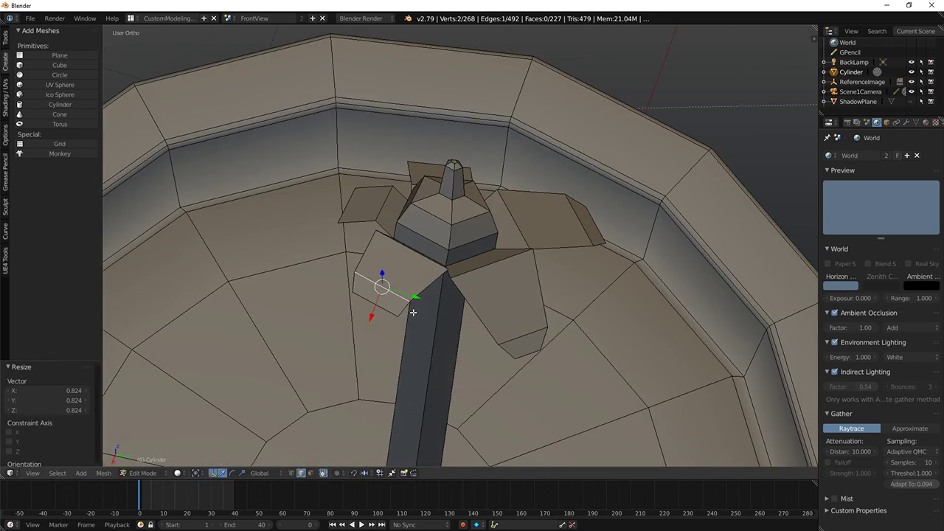
{"action": "key", "text": "s"}
{"action": "left_click", "coordinate": [474, 325]}
Step: Widen the fourth petal's inner fold edge and move its outer edge X 0.004, Y -0.039, Z -0.020
{"action": "middle_click_drag", "start_coordinate": [474, 325], "coordinate": [369, 274]}
{"action": "key", "text": "s"}
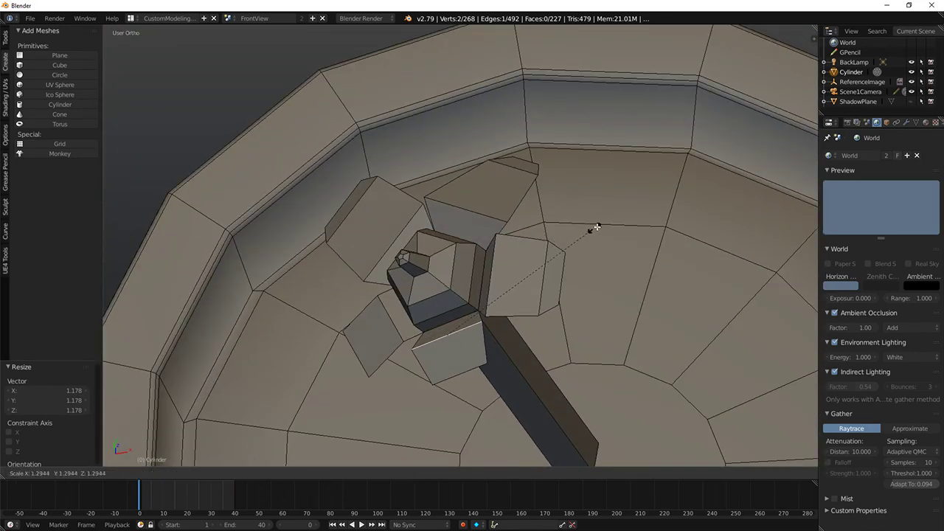
{"action": "left_click", "coordinate": [599, 228]}
{"action": "right_click", "coordinate": [472, 361]}
{"action": "key", "text": "g"}
{"action": "left_click", "coordinate": [472, 369]}
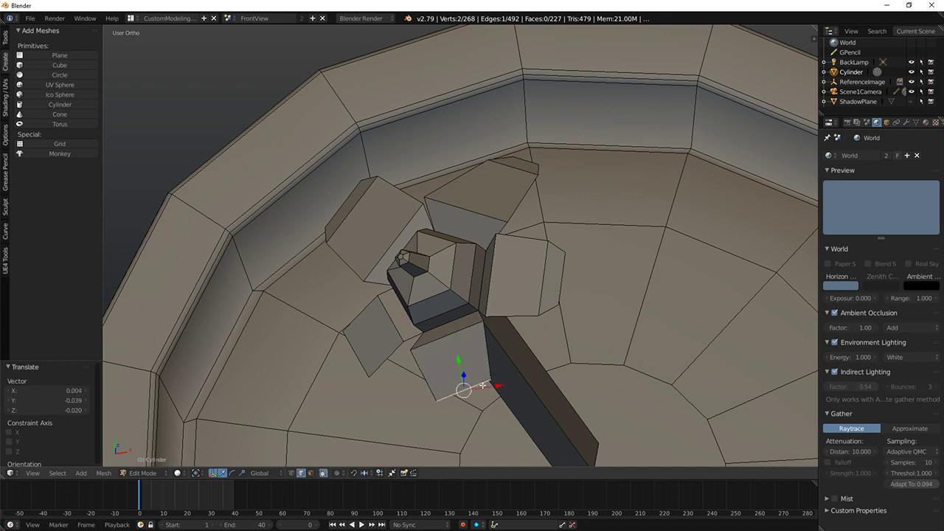
Step: Extrude the fourth petal's outer edge by X 0.017, Y -0.037, Z -0.053 and narrow the new tip edge, finishing with a 0.903 scale
{"action": "middle_click_drag", "start_coordinate": [472, 369], "coordinate": [527, 324]}
{"action": "key", "text": "e"}
{"action": "left_click", "coordinate": [550, 323]}
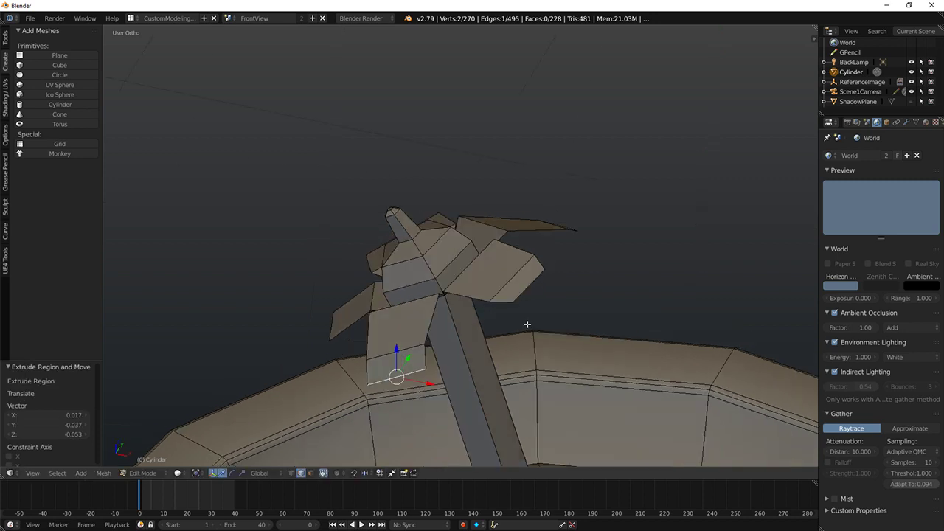
{"action": "key", "text": "KP_1"}
{"action": "middle_click_drag", "start_coordinate": [516, 280], "coordinate": [582, 287]}
{"action": "key", "text": "s"}
{"action": "left_click", "coordinate": [437, 266]}
{"action": "key", "text": "s"}
{"action": "left_click", "coordinate": [582, 287]}
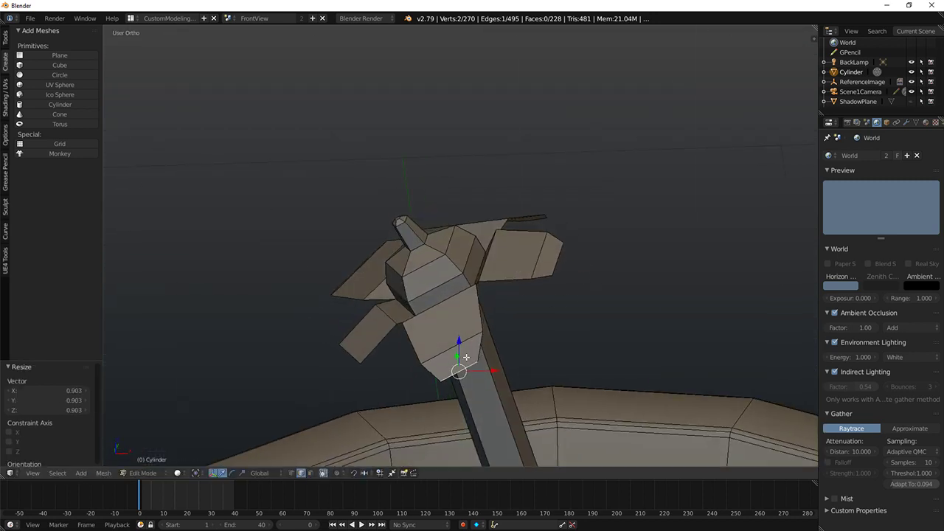
Step: Scale the last petal's inner fold edge up by 1.317 and move its outer edge slightly outward and down
{"action": "middle_click_drag", "start_coordinate": [528, 310], "coordinate": [520, 336]}
{"action": "key", "text": "s"}
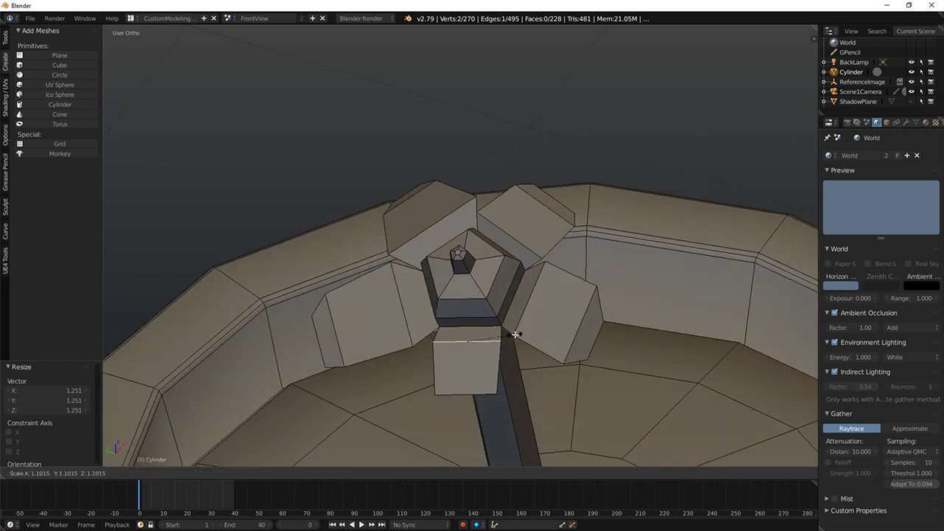
{"action": "left_click", "coordinate": [465, 387]}
{"action": "middle_click_drag", "start_coordinate": [499, 368], "coordinate": [510, 347], "text": "shift"}
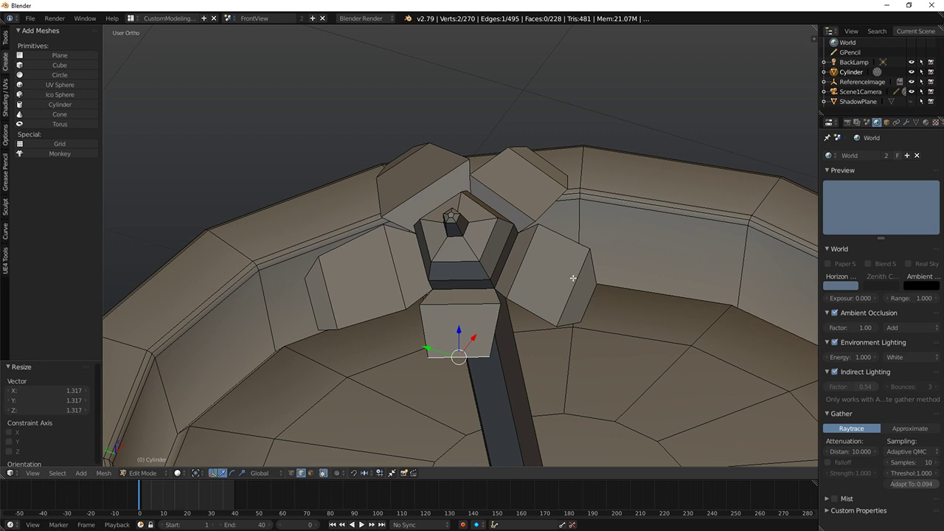
{"action": "middle_click_drag", "start_coordinate": [564, 286], "coordinate": [535, 295]}
{"action": "key", "text": "g"}
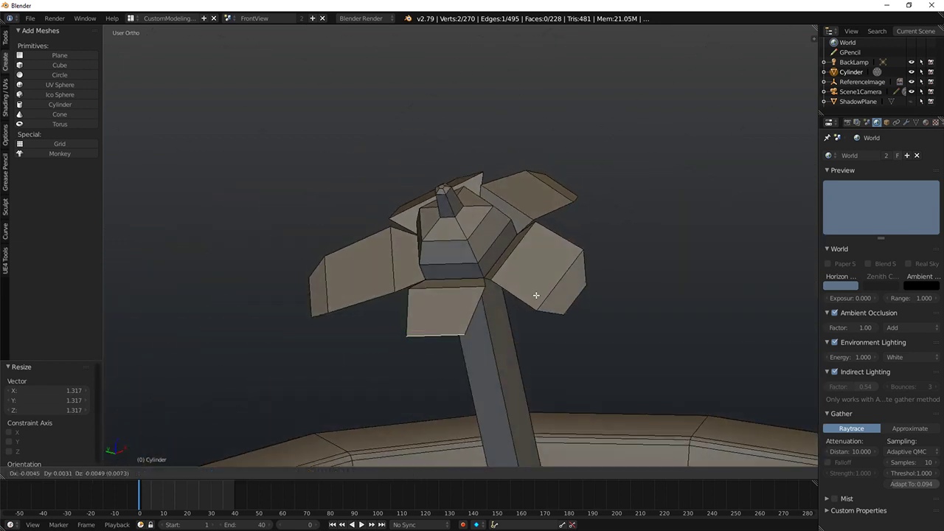
{"action": "left_click", "coordinate": [539, 310]}
Step: Extrude the last petal's outer edge into a short downward tip and adjust the petal's edge width
{"action": "key", "text": "e"}
{"action": "left_click", "coordinate": [539, 339]}
{"action": "middle_click_drag", "start_coordinate": [539, 339], "coordinate": [475, 351]}
{"action": "key", "text": "s"}
{"action": "left_click", "coordinate": [602, 319]}
{"action": "right_click", "coordinate": [454, 354]}
Step: Select the whole knob through its linked geometry and delete its vertices, leaving the petals and stem
{"action": "mouse_move", "coordinate": [529, 89]}
{"action": "middle_mouse_down"}
{"action": "mouse_move", "coordinate": [547, 190]}
{"action": "mouse_move", "coordinate": [506, 178]}
{"action": "mouse_move", "coordinate": [485, 270]}
{"action": "mouse_move", "coordinate": [450, 343]}
{"action": "middle_mouse_up"}
{"action": "key", "text": "shift+z"}
{"action": "key", "text": "shift+z"}
{"action": "right_click", "coordinate": [507, 178]}
{"action": "key", "text": "ctrl+l"}
{"action": "key", "text": "x"}
{"action": "left_click", "coordinate": [460, 194]}
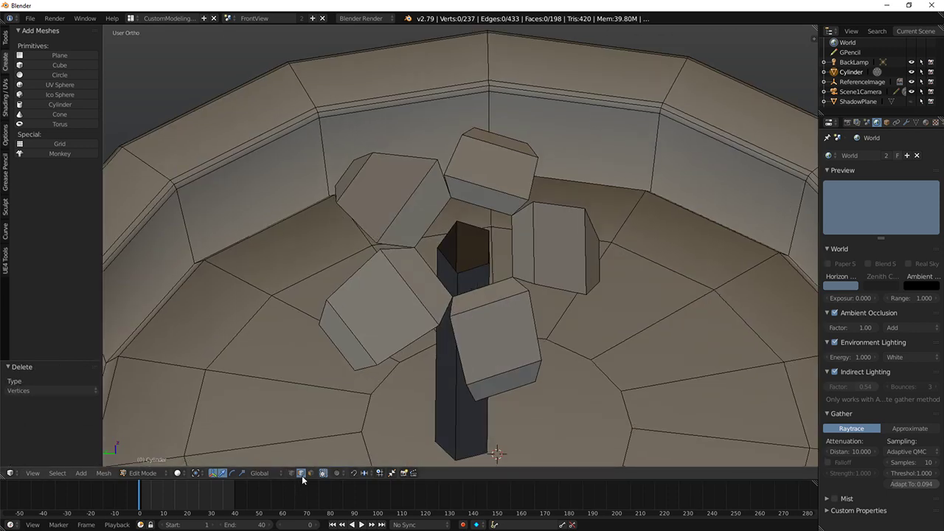
Step: Extrude the stem's open top edge loop by X -0.027, Y 0.003, Z 0.109 and fill the opening with a face
{"action": "key", "text": "shift+z"}
{"action": "key", "text": "shift+z"}
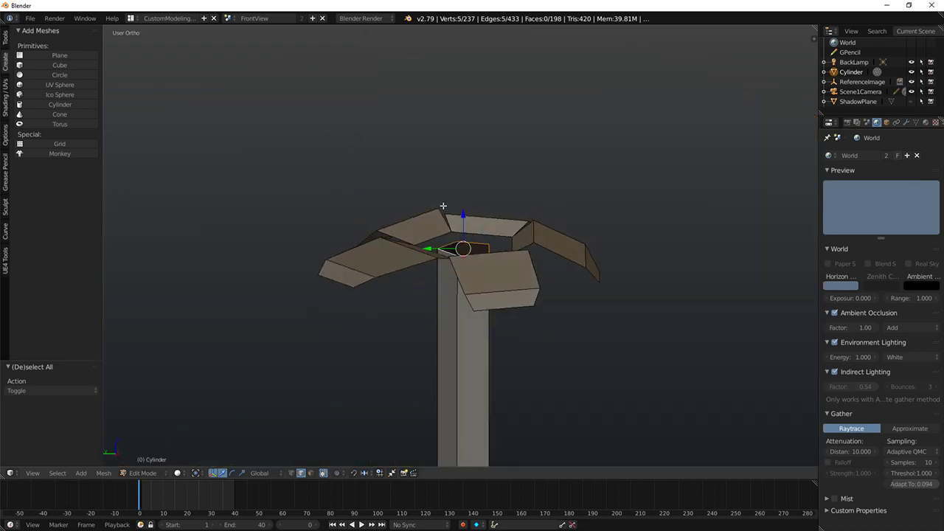
{"action": "key", "text": "e"}
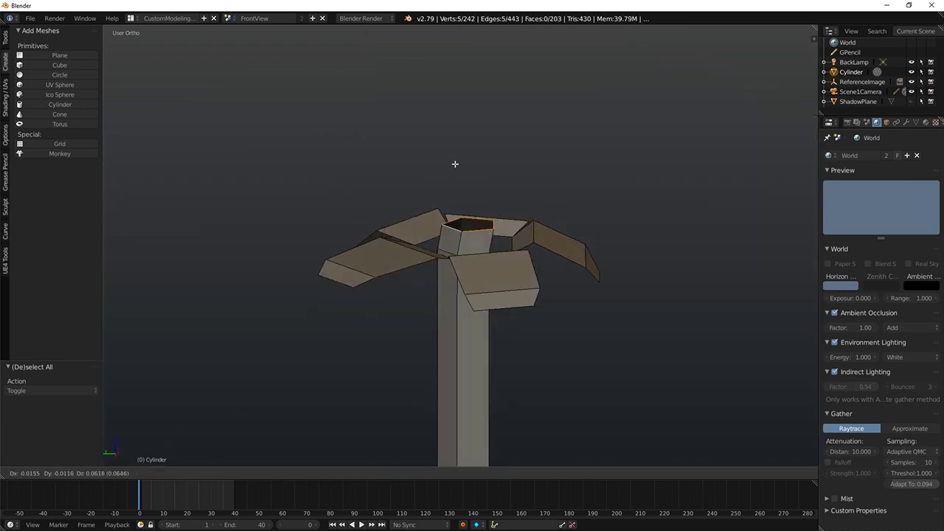
{"action": "left_click", "coordinate": [447, 146]}
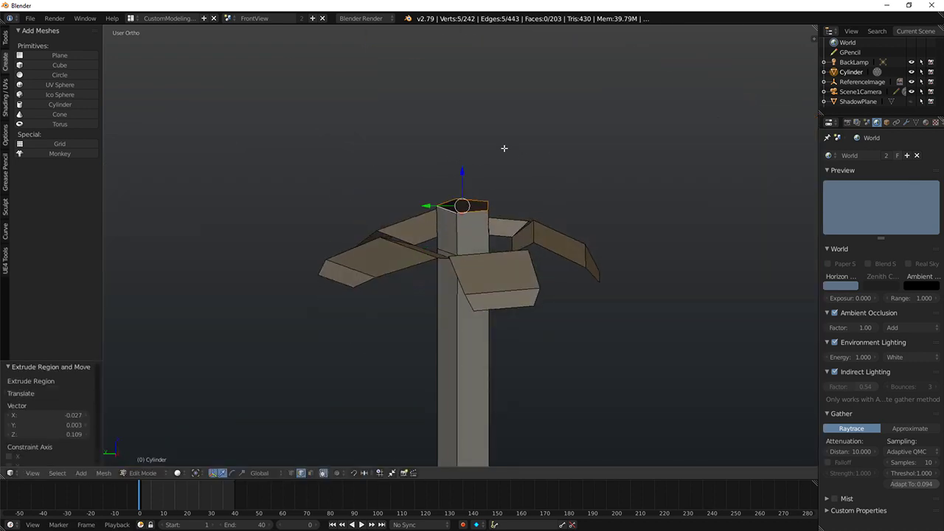
{"action": "key", "text": "f"}
Step: Bevel the edge loop around the stem's top face by 0.042 with 3 segments
{"action": "key", "text": "ctrl+b"}
{"action": "right_click", "coordinate": [603, 152]}
{"action": "key", "text": "a"}
{"action": "right_click", "coordinate": [469, 212], "text": "alt"}
{"action": "key", "text": "ctrl+b"}
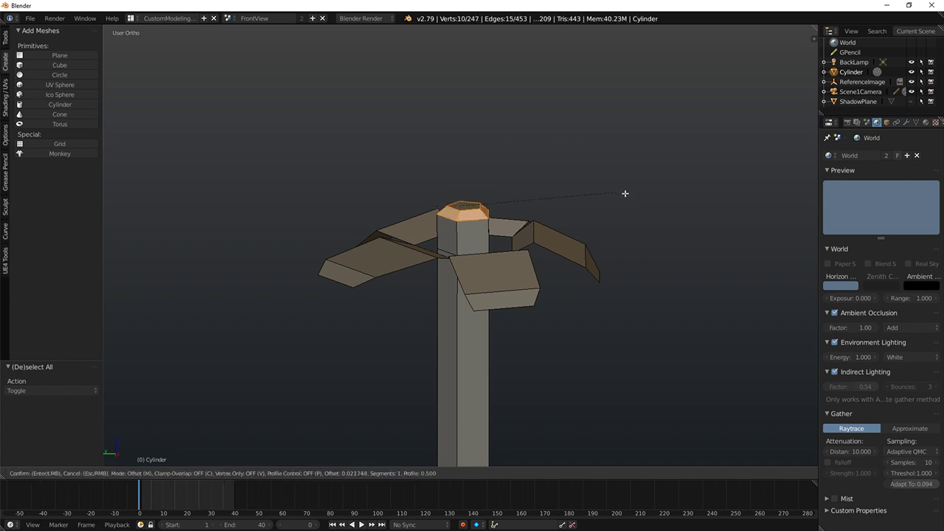
{"action": "scroll", "coordinate": [631, 198], "scroll_direction": "up", "scroll_amount": 2}
{"action": "left_click", "coordinate": [632, 198]}
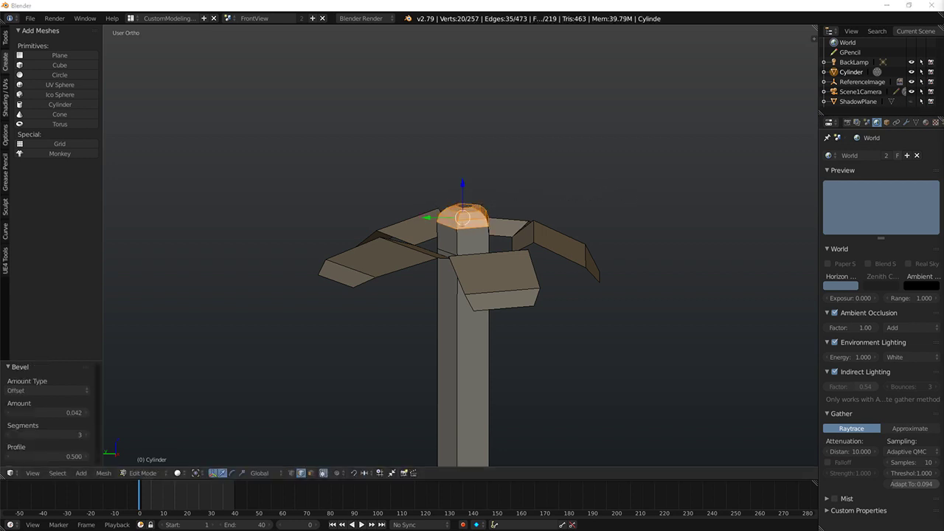
{"action": "middle_click_drag", "start_coordinate": [426, 219], "coordinate": [435, 301]}
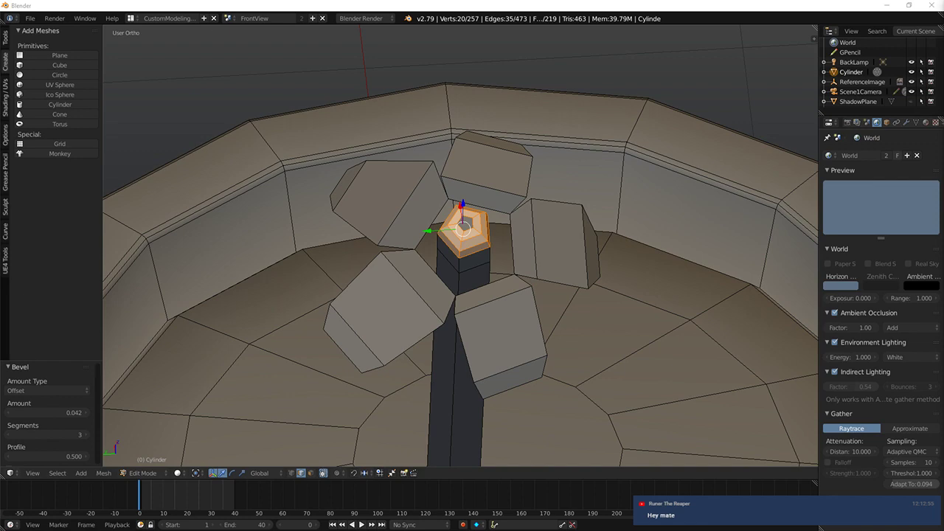
Step: Select the five petals' inner edges around the stem, extrude them in place and scale the new ring by 0.648
{"action": "middle_click_drag", "start_coordinate": [590, 156], "coordinate": [531, 185]}
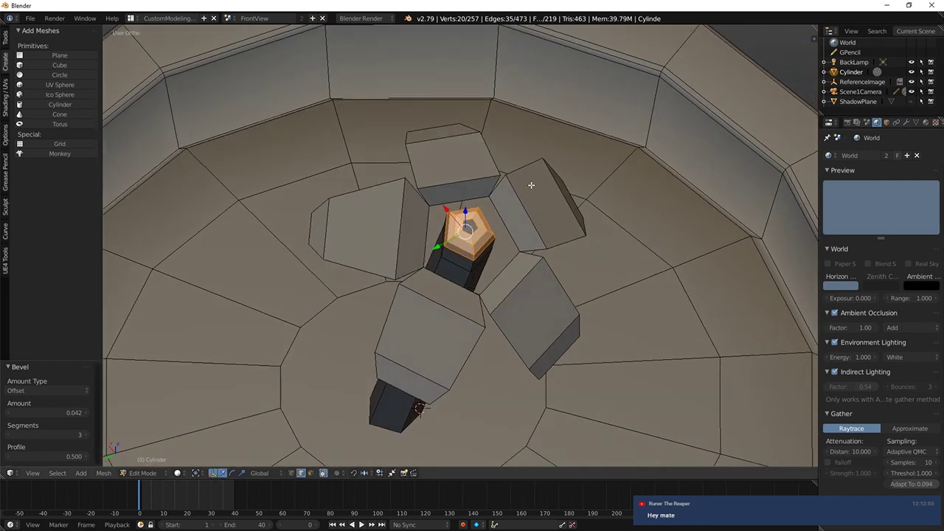
{"action": "right_click", "coordinate": [410, 225]}
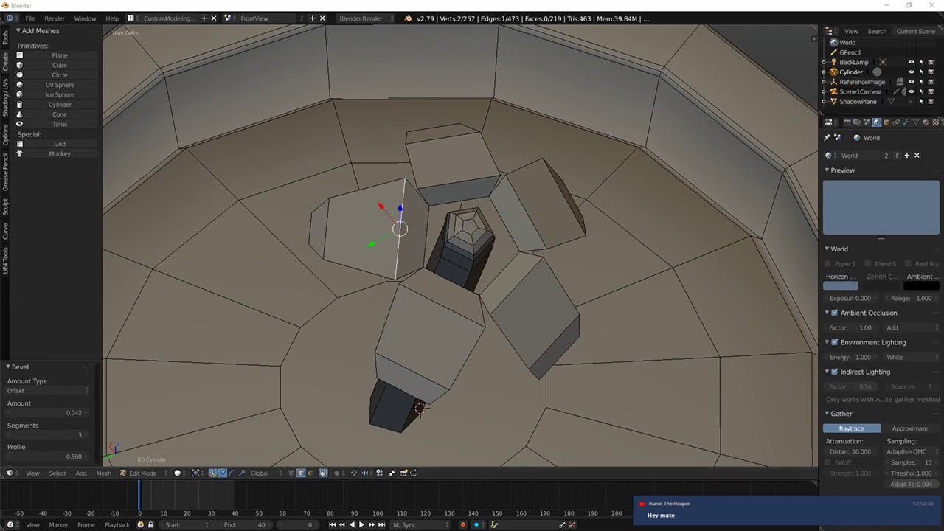
{"action": "middle_click_drag", "start_coordinate": [441, 236], "coordinate": [335, 257]}
{"action": "right_click", "coordinate": [438, 222]}
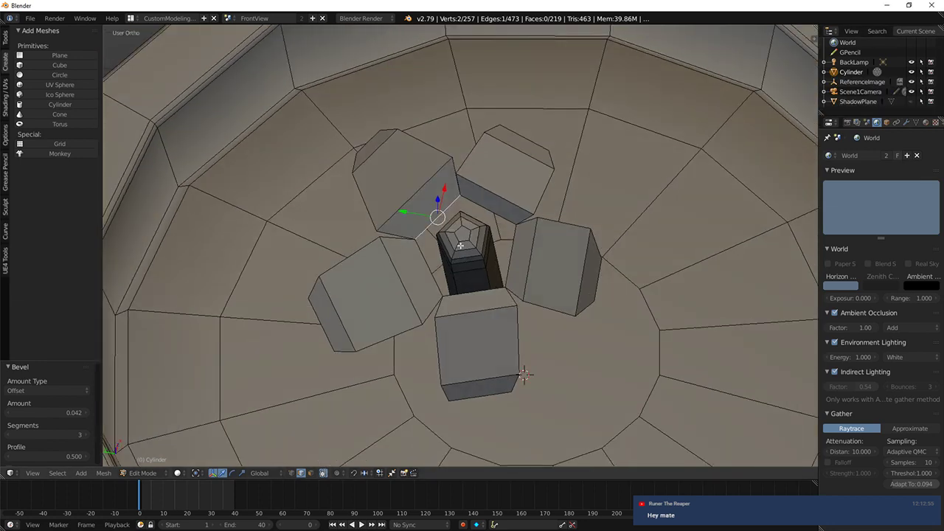
{"action": "middle_click_drag", "start_coordinate": [460, 246], "coordinate": [484, 210]}
{"action": "left_click", "coordinate": [495, 298], "text": "shift"}
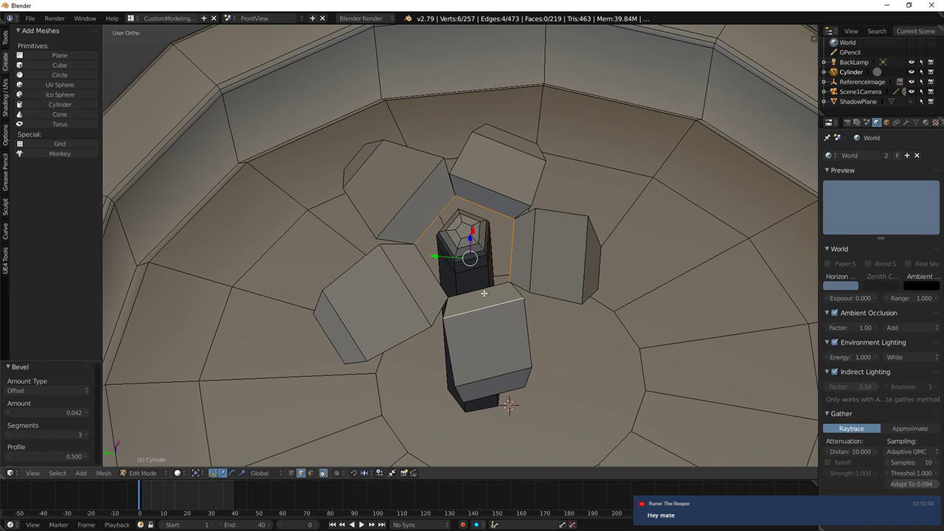
{"action": "key", "text": "ctrl+z"}
{"action": "left_click", "coordinate": [466, 289], "text": "shift"}
{"action": "key", "text": "e"}
{"action": "right_click", "coordinate": [568, 233]}
{"action": "key", "text": "s"}
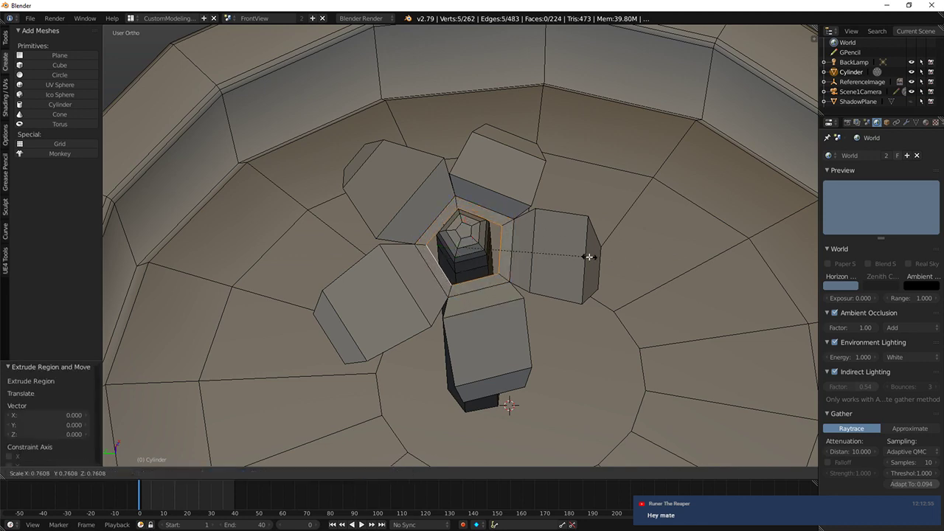
{"action": "left_click", "coordinate": [547, 258]}
Step: Scale the extruded inner petal ring by a further 0.725 towards the stem
{"action": "middle_click_drag", "start_coordinate": [548, 258], "coordinate": [542, 225]}
{"action": "key", "text": "s"}
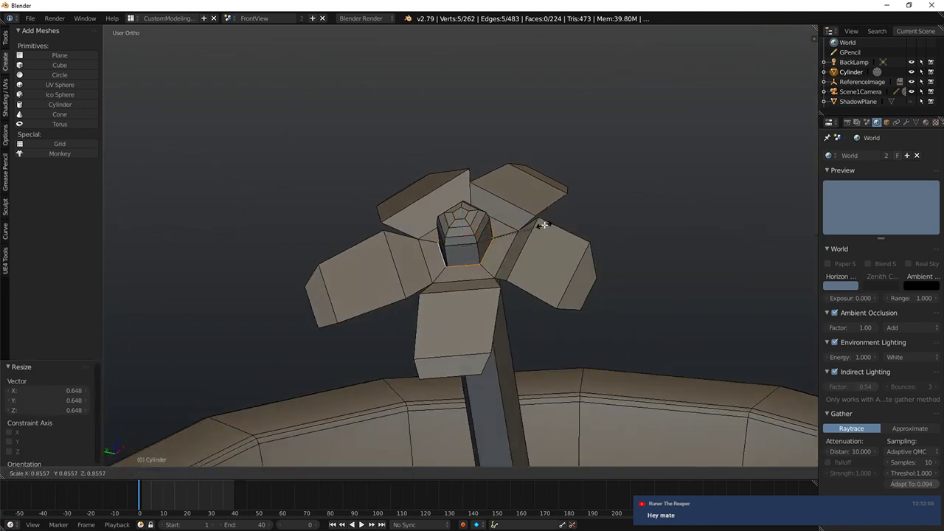
{"action": "left_click", "coordinate": [534, 234]}
Step: Set the transform orientation to Normal and try shifting one petal's inner edge beside the stem
{"action": "key", "text": "z"}
{"action": "right_click", "coordinate": [451, 267]}
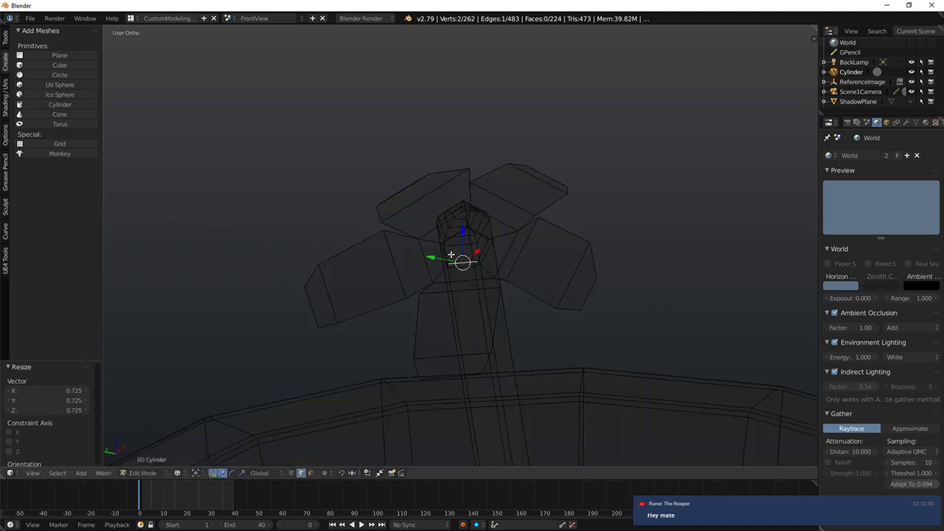
{"action": "middle_click_drag", "start_coordinate": [474, 236], "coordinate": [470, 218]}
{"action": "key", "text": "alt+space"}
{"action": "left_click", "coordinate": [450, 232]}
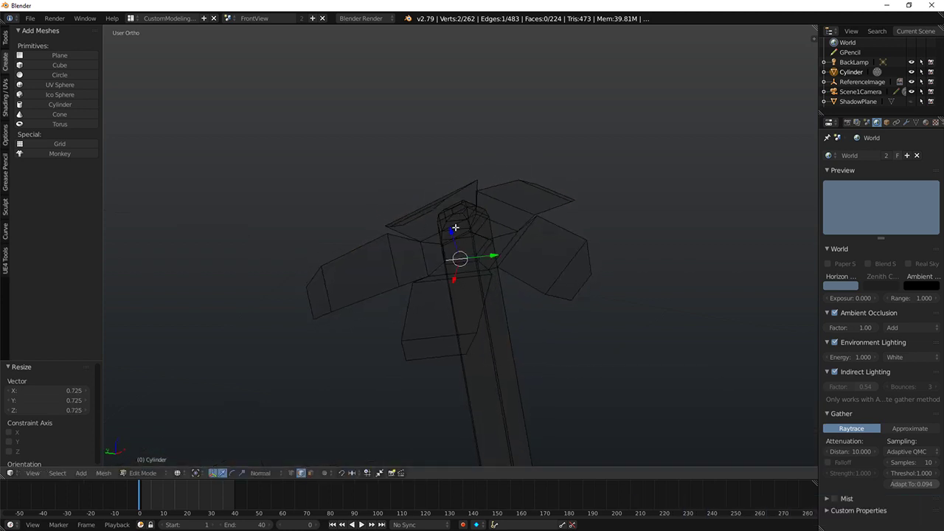
{"action": "left_click_drag", "start_coordinate": [449, 229], "coordinate": [497, 216]}
{"action": "key", "text": "z"}
{"action": "middle_click_drag", "start_coordinate": [498, 216], "coordinate": [354, 448]}
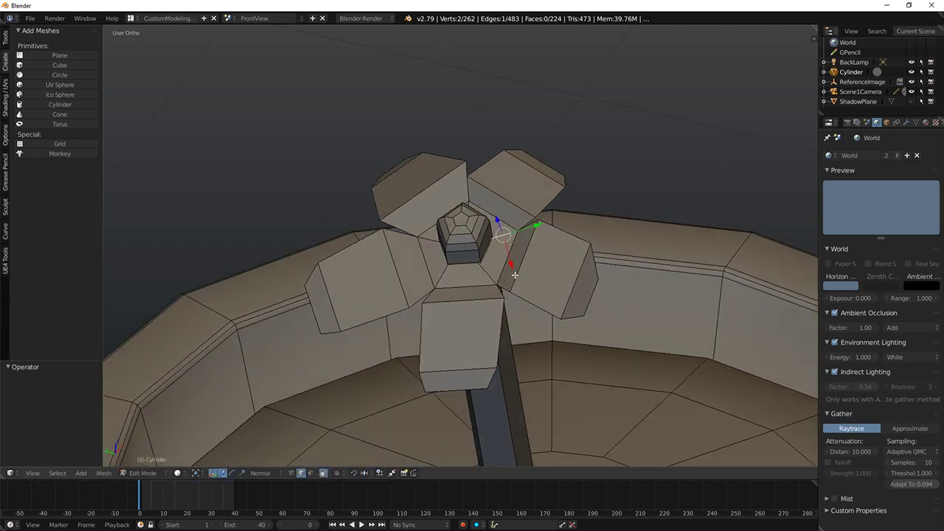
Step: Split each of the five petals, including its new base face, into a separate piece of geometry
{"action": "key", "text": "a"}
{"action": "right_click", "coordinate": [502, 281], "text": "alt"}
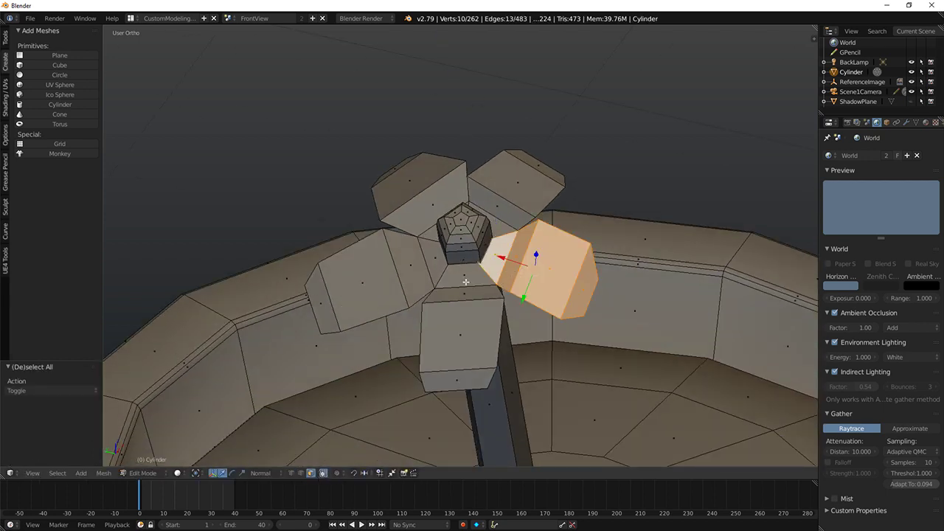
{"action": "middle_click_drag", "start_coordinate": [465, 282], "coordinate": [467, 308]}
{"action": "right_click", "coordinate": [420, 301], "text": "alt+shift"}
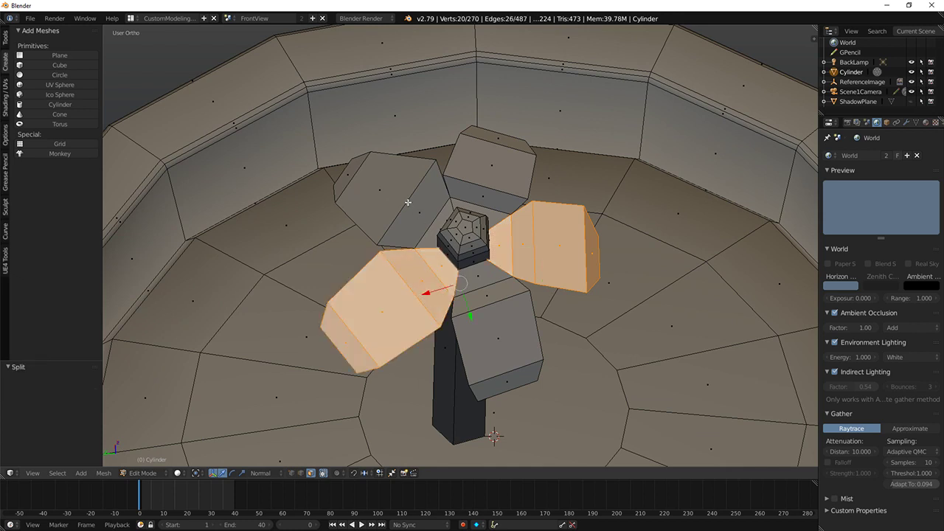
{"action": "key", "text": "a"}
{"action": "key", "text": "l"}
{"action": "key", "text": "a"}
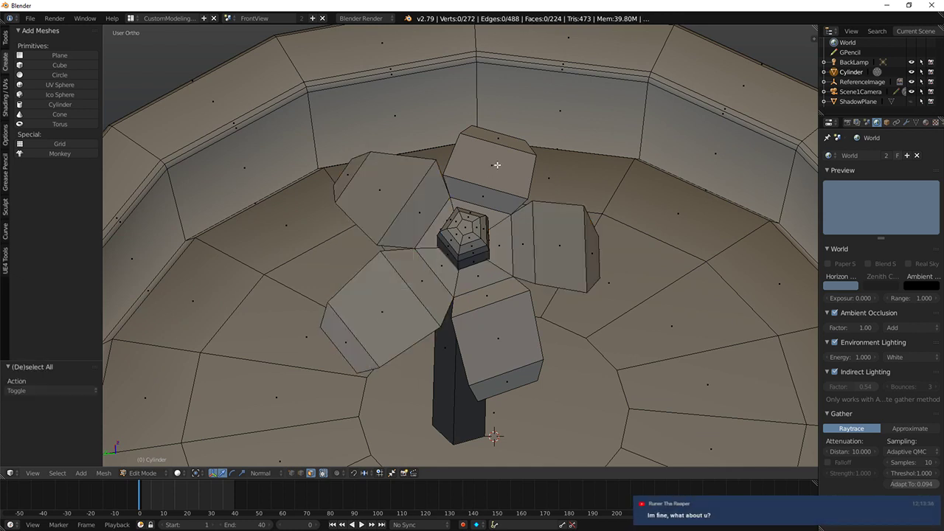
{"action": "key", "text": "l"}
{"action": "key", "text": "y"}
{"action": "key", "text": "a"}
{"action": "key", "text": "l"}
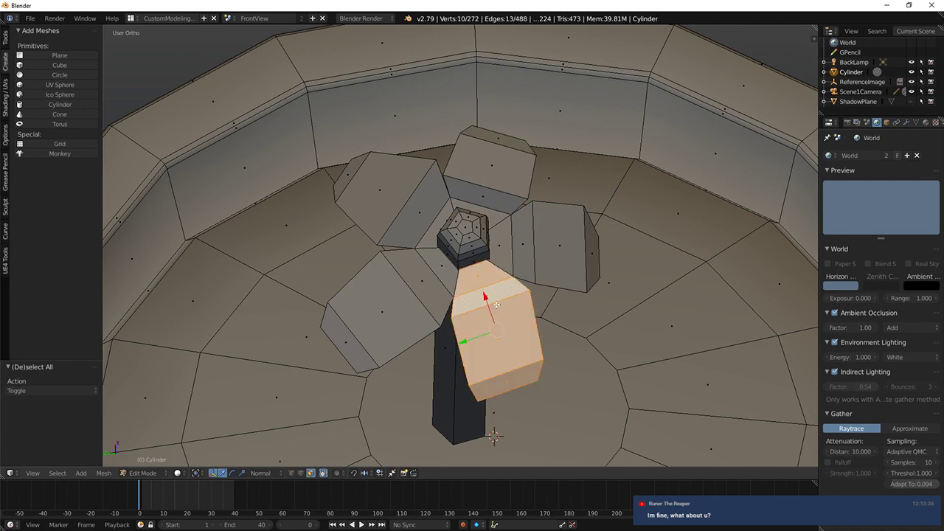
{"action": "key", "text": "y"}
Step: Move the inner edge of one petal against the stem by X -0.003, Y 0.005, Z 0.004
{"action": "middle_click_drag", "start_coordinate": [497, 304], "coordinate": [514, 275]}
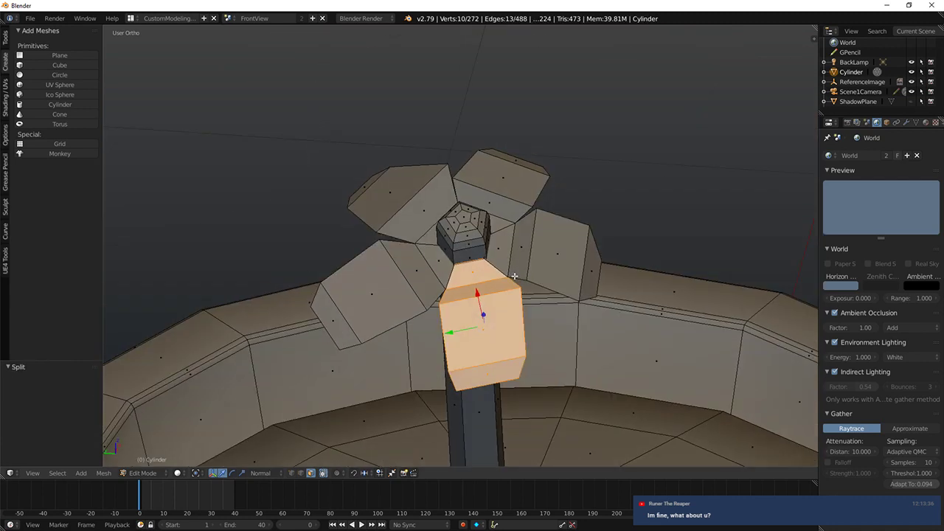
{"action": "middle_click_drag", "start_coordinate": [474, 302], "coordinate": [489, 261]}
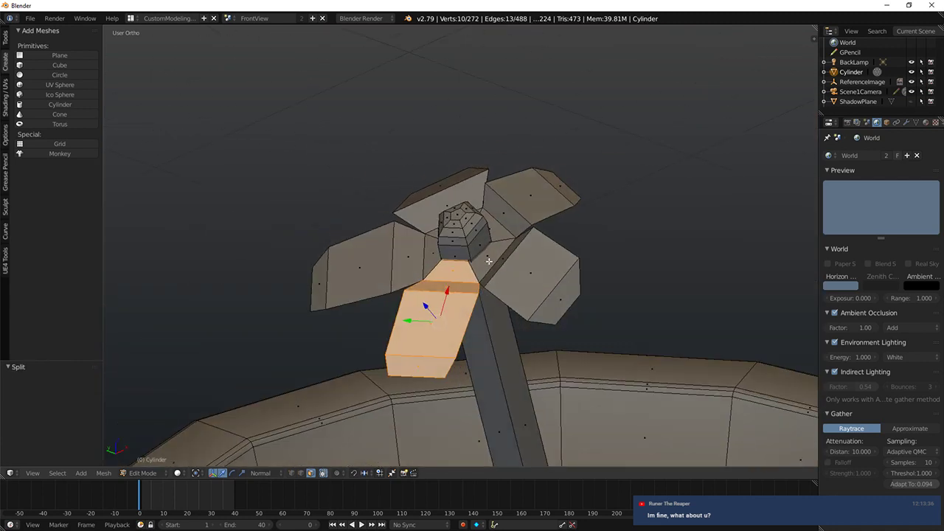
{"action": "scroll", "coordinate": [489, 261], "scroll_direction": "up", "scroll_amount": 4}
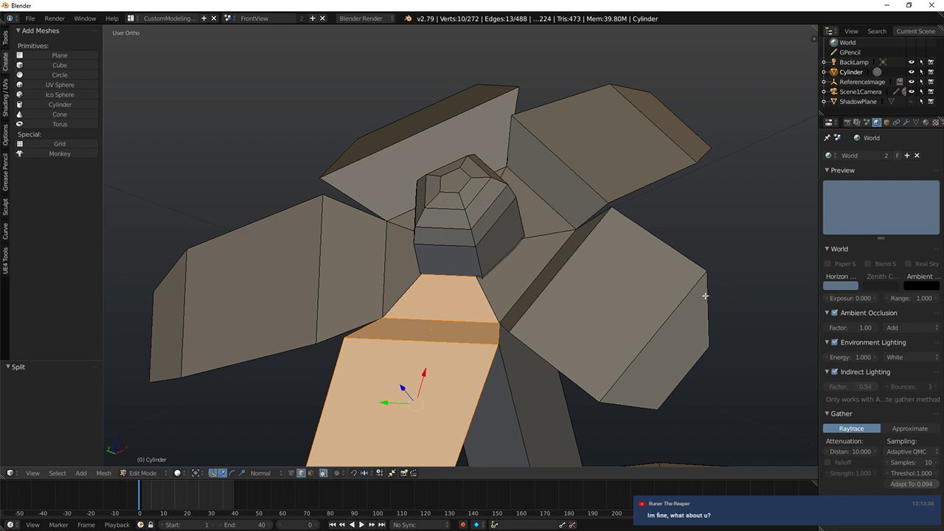
{"action": "middle_click_drag", "start_coordinate": [705, 296], "coordinate": [608, 265]}
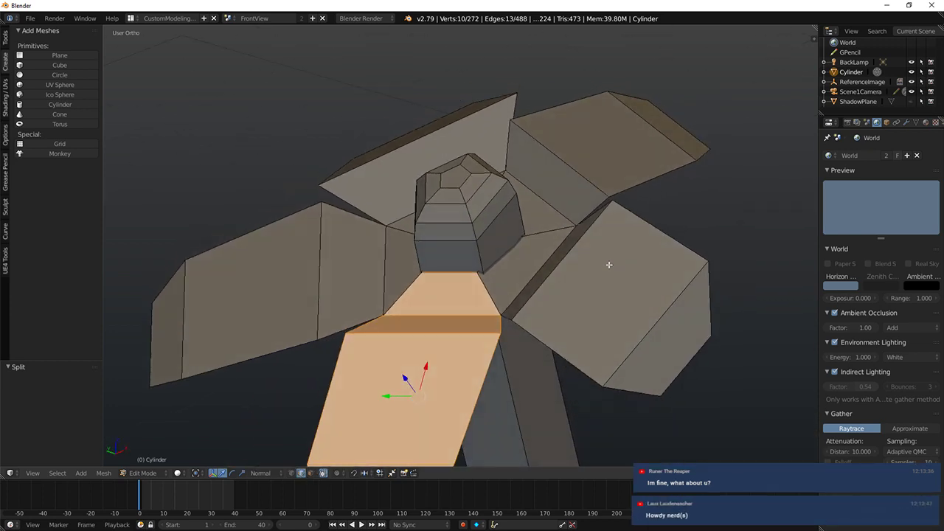
{"action": "key", "text": "z"}
{"action": "right_click", "coordinate": [502, 253]}
{"action": "right_click", "coordinate": [499, 251]}
{"action": "key", "text": "g"}
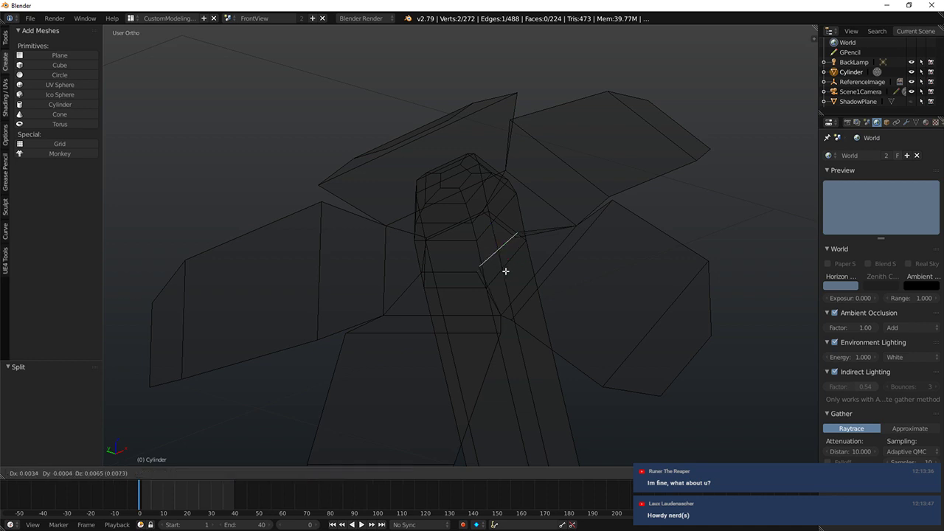
{"action": "left_click", "coordinate": [505, 272]}
{"action": "key", "text": "z"}
Step: Shift that petal's inner edge by X -0.000793, Y -0.000616, Z -0.006 and nudge it once more beside the stem
{"action": "middle_click_drag", "start_coordinate": [500, 269], "coordinate": [508, 254]}
{"action": "key", "text": "z"}
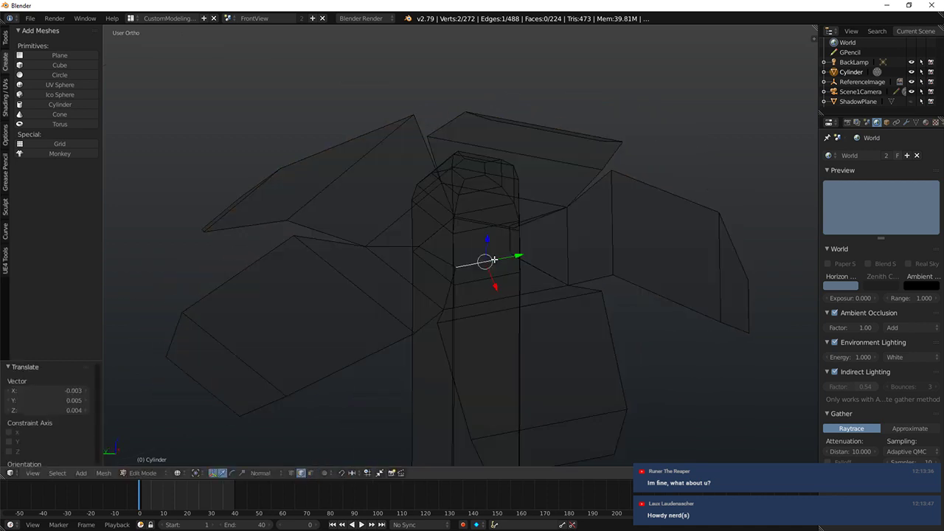
{"action": "key", "text": "z"}
{"action": "key", "text": "z"}
{"action": "key", "text": "g"}
{"action": "left_click", "coordinate": [477, 267]}
{"action": "key", "text": "z"}
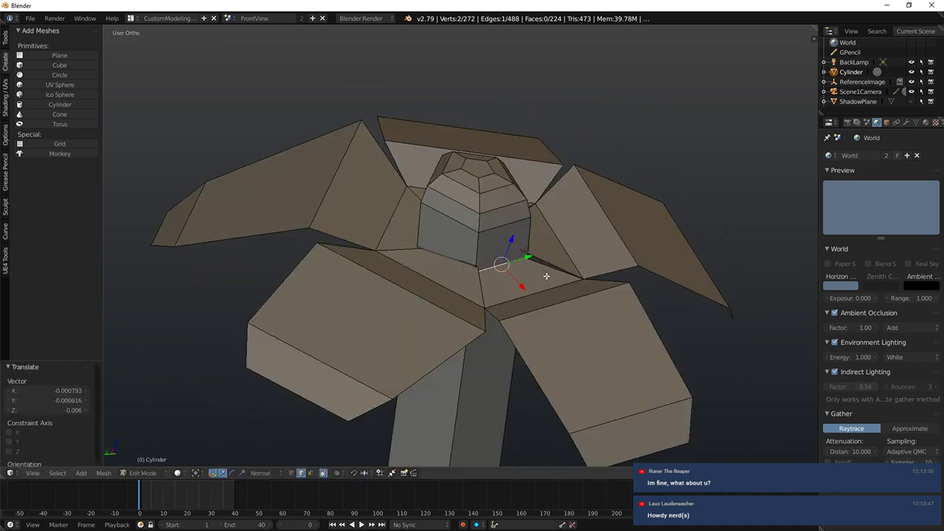
{"action": "key", "text": "g"}
{"action": "left_click", "coordinate": [535, 264]}
Step: Reposition the base edge of the neighbouring petal, including a shift of X -0.006, Y 0.000478, Z 0.013
{"action": "right_click", "coordinate": [466, 266]}
{"action": "key", "text": "z"}
{"action": "key", "text": "g"}
{"action": "mouse_move", "coordinate": [461, 263]}
{"action": "middle_mouse_down"}
{"action": "mouse_move", "coordinate": [414, 242]}
{"action": "mouse_move", "coordinate": [335, 227]}
{"action": "mouse_move", "coordinate": [428, 248]}
{"action": "mouse_move", "coordinate": [459, 274]}
{"action": "mouse_move", "coordinate": [459, 293]}
{"action": "middle_mouse_up"}
{"action": "left_click", "coordinate": [399, 262]}
{"action": "key", "text": "g"}
{"action": "left_click", "coordinate": [333, 222]}
Step: Raise the fold edges near the bases of two more petals, moving the second by X -0.008, Y -0.001, Z 0.014
{"action": "key", "text": "z"}
{"action": "mouse_move", "coordinate": [396, 256]}
{"action": "middle_mouse_down"}
{"action": "mouse_move", "coordinate": [388, 217]}
{"action": "mouse_move", "coordinate": [413, 219]}
{"action": "mouse_move", "coordinate": [419, 202]}
{"action": "middle_mouse_up"}
{"action": "right_click", "coordinate": [388, 217]}
{"action": "key", "text": "g"}
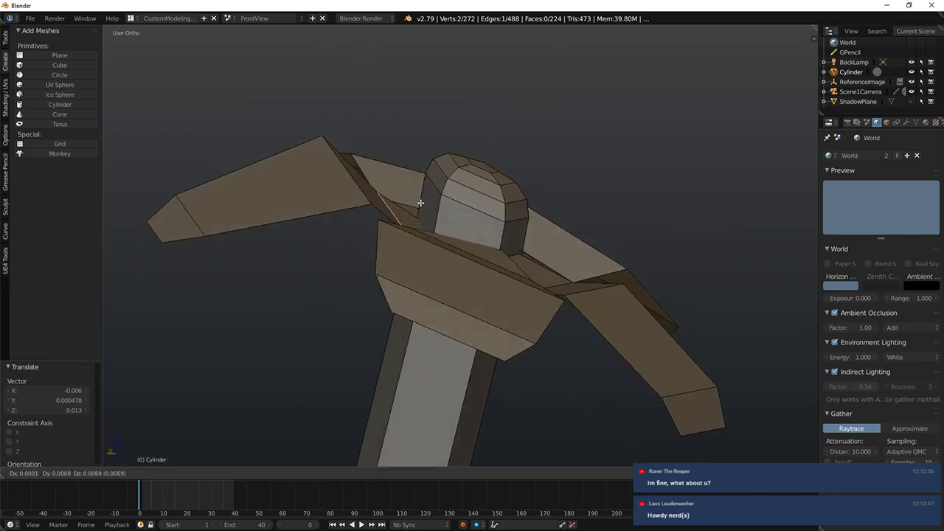
{"action": "left_click", "coordinate": [405, 196]}
{"action": "mouse_move", "coordinate": [327, 281]}
{"action": "middle_mouse_down"}
{"action": "mouse_move", "coordinate": [421, 238]}
{"action": "mouse_move", "coordinate": [350, 243]}
{"action": "mouse_move", "coordinate": [374, 223]}
{"action": "mouse_move", "coordinate": [389, 180]}
{"action": "mouse_move", "coordinate": [494, 221]}
{"action": "mouse_move", "coordinate": [545, 176]}
{"action": "mouse_move", "coordinate": [543, 155]}
{"action": "middle_mouse_up"}
{"action": "right_click", "coordinate": [349, 243]}
{"action": "right_click", "coordinate": [373, 223]}
{"action": "key", "text": "z"}
{"action": "key", "text": "g"}
{"action": "left_click", "coordinate": [386, 179]}
{"action": "key", "text": "z"}
Step: Raise the fold edges near the bases of the remaining petals, moving the last by X -0.002, Y 0.001, Z 0.007
{"action": "right_click", "coordinate": [554, 219]}
{"action": "middle_click_drag", "start_coordinate": [553, 219], "coordinate": [535, 194]}
{"action": "key", "text": "g"}
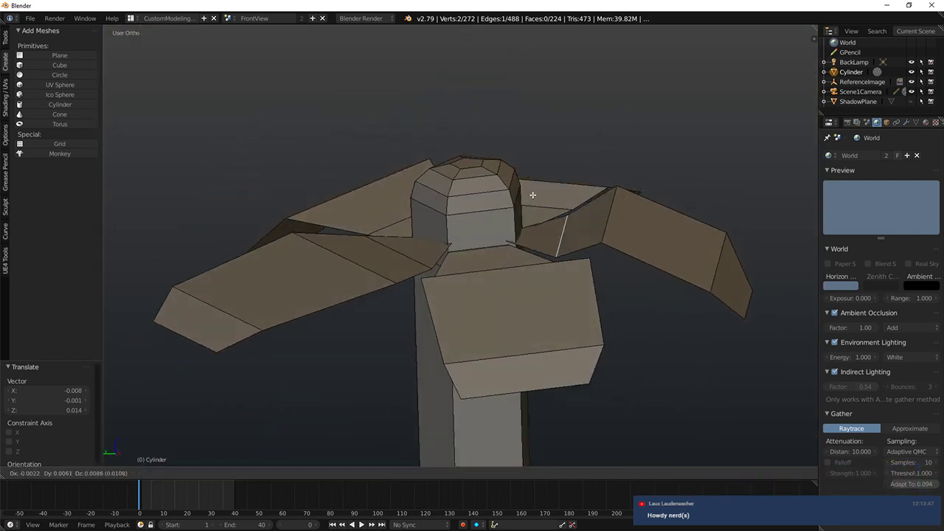
{"action": "left_click", "coordinate": [532, 188]}
{"action": "mouse_move", "coordinate": [554, 236]}
{"action": "middle_mouse_down"}
{"action": "mouse_move", "coordinate": [577, 295]}
{"action": "mouse_move", "coordinate": [581, 246]}
{"action": "mouse_move", "coordinate": [534, 237]}
{"action": "mouse_move", "coordinate": [397, 257]}
{"action": "mouse_move", "coordinate": [380, 228]}
{"action": "mouse_move", "coordinate": [447, 253]}
{"action": "mouse_move", "coordinate": [476, 213]}
{"action": "mouse_move", "coordinate": [347, 308]}
{"action": "mouse_move", "coordinate": [332, 298]}
{"action": "mouse_move", "coordinate": [464, 290]}
{"action": "mouse_move", "coordinate": [400, 365]}
{"action": "middle_mouse_up"}
{"action": "right_click", "coordinate": [577, 295]}
{"action": "key", "text": "g"}
{"action": "left_click", "coordinate": [584, 226]}
{"action": "right_click", "coordinate": [396, 258]}
{"action": "key", "text": "g"}
{"action": "left_click", "coordinate": [377, 220]}
Step: Preview the model in rendered shading and select all five petals through their linked geometry
{"action": "key", "text": "shift+z"}
{"action": "key", "text": "shift+z"}
{"action": "right_click", "coordinate": [464, 290]}
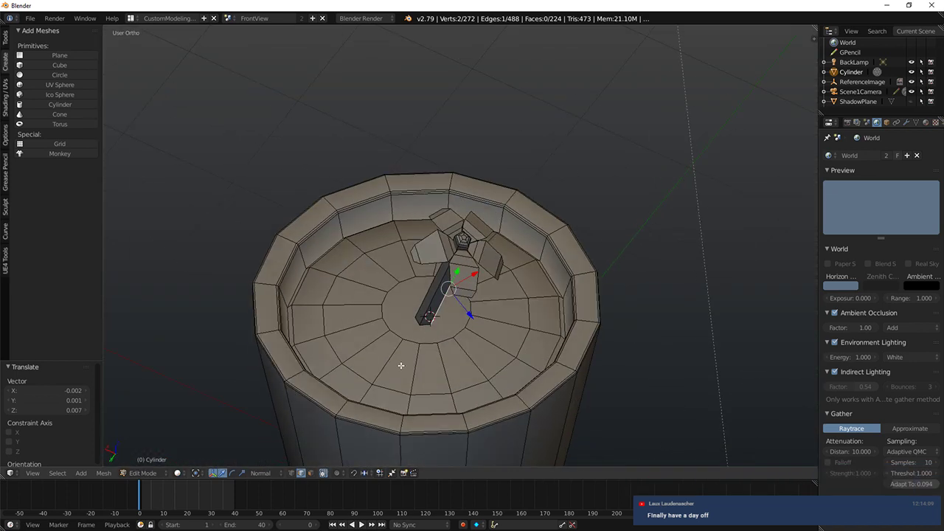
{"action": "scroll", "coordinate": [400, 364], "scroll_direction": "up", "scroll_amount": 8}
{"action": "key", "text": "a"}
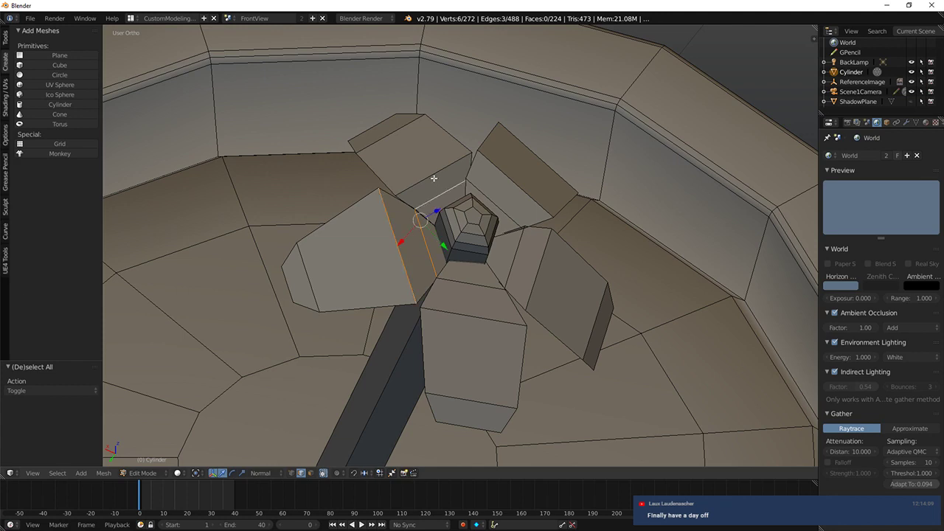
{"action": "key", "text": "l"}
{"action": "key", "text": "l"}
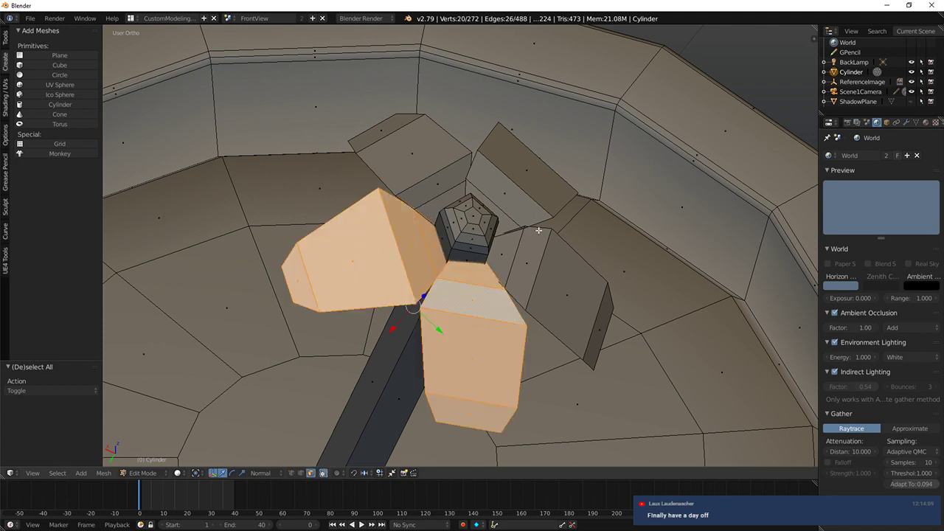
{"action": "key", "text": "l"}
{"action": "key", "text": "l"}
{"action": "key", "text": "l"}
Step: Deselect the petals' inner vertices around the stem, keeping the outer parts of all five petals selected
{"action": "key", "text": "z"}
{"action": "mouse_move", "coordinate": [430, 175]}
{"action": "middle_mouse_down"}
{"action": "mouse_move", "coordinate": [396, 260]}
{"action": "mouse_move", "coordinate": [369, 197]}
{"action": "mouse_move", "coordinate": [460, 218]}
{"action": "mouse_move", "coordinate": [445, 224]}
{"action": "middle_mouse_up"}
{"action": "key", "text": "c"}
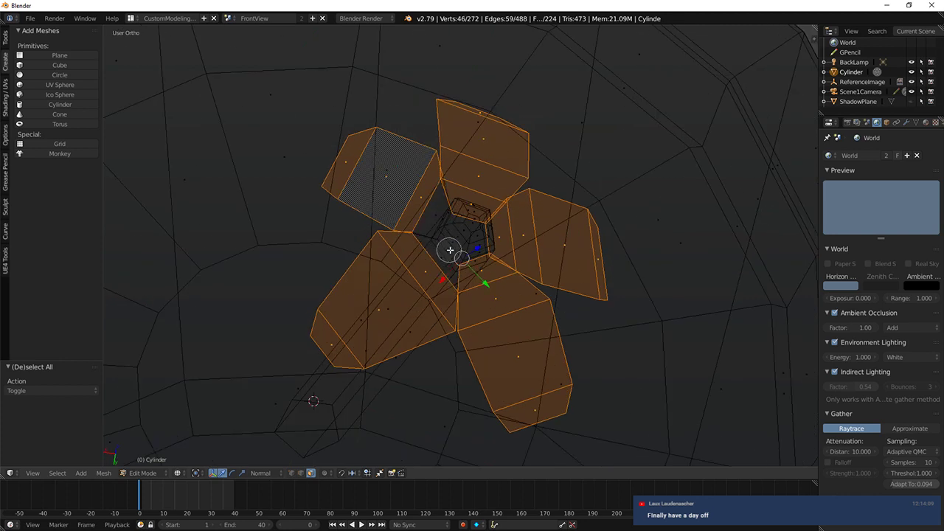
{"action": "left_click_drag", "start_coordinate": [450, 250], "coordinate": [471, 272]}
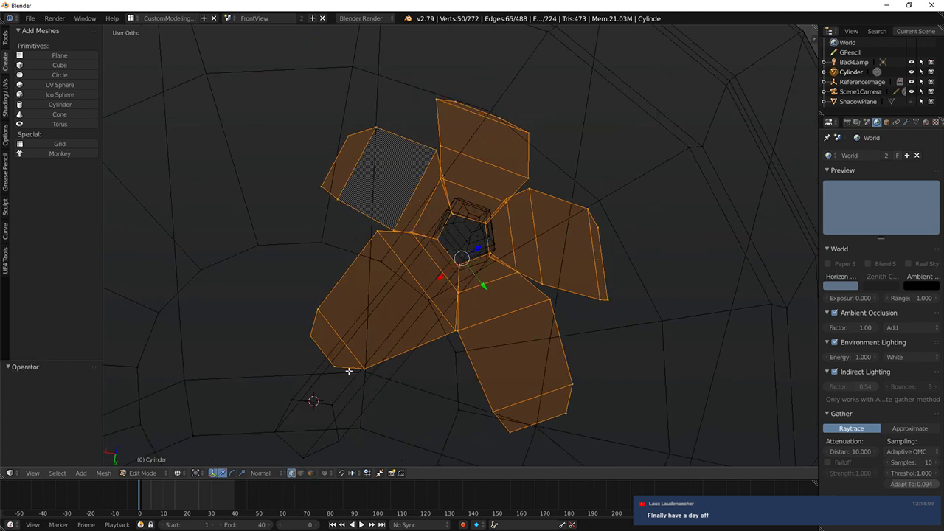
{"action": "middle_click_drag", "start_coordinate": [349, 371], "coordinate": [365, 321]}
{"action": "key", "text": "c"}
{"action": "mouse_move", "coordinate": [459, 240]}
{"action": "middle_mouse_down"}
{"action": "mouse_move", "coordinate": [459, 268]}
{"action": "mouse_move", "coordinate": [482, 222]}
{"action": "mouse_move", "coordinate": [433, 253]}
{"action": "mouse_move", "coordinate": [428, 315]}
{"action": "mouse_move", "coordinate": [509, 305]}
{"action": "middle_mouse_up"}
{"action": "right_click", "coordinate": [449, 248]}
Step: Scale the outer parts of the petals by about 1.936 and move them by X 0.010, Y -0.004, Z -0.032
{"action": "key", "text": "z"}
{"action": "scroll", "coordinate": [432, 253], "scroll_direction": "down", "scroll_amount": 3}
{"action": "key", "text": "s"}
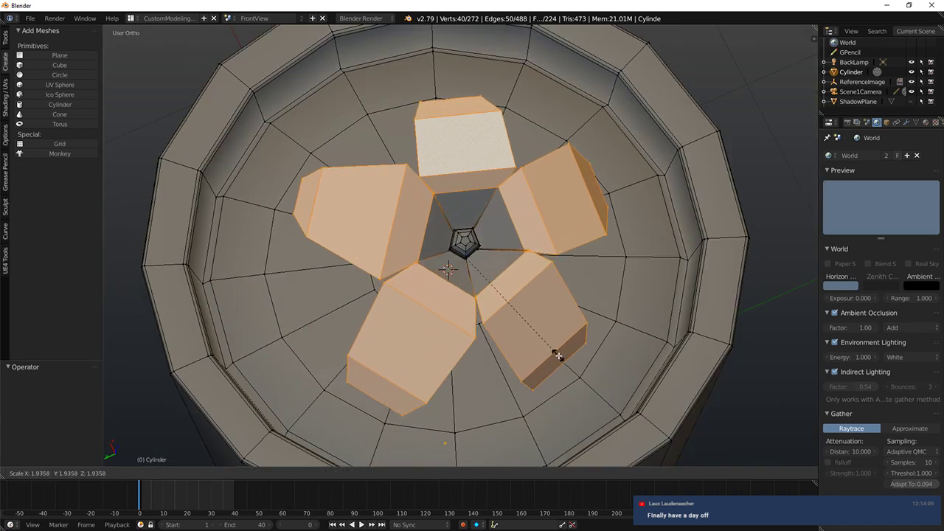
{"action": "left_click", "coordinate": [558, 356]}
{"action": "middle_click_drag", "start_coordinate": [558, 356], "coordinate": [219, 205]}
{"action": "key", "text": "g"}
{"action": "left_click", "coordinate": [516, 220]}
Step: Smooth the selected petal vertices with a smoothing of 0.080 and clear the selection
{"action": "left_click", "coordinate": [6, 40]}
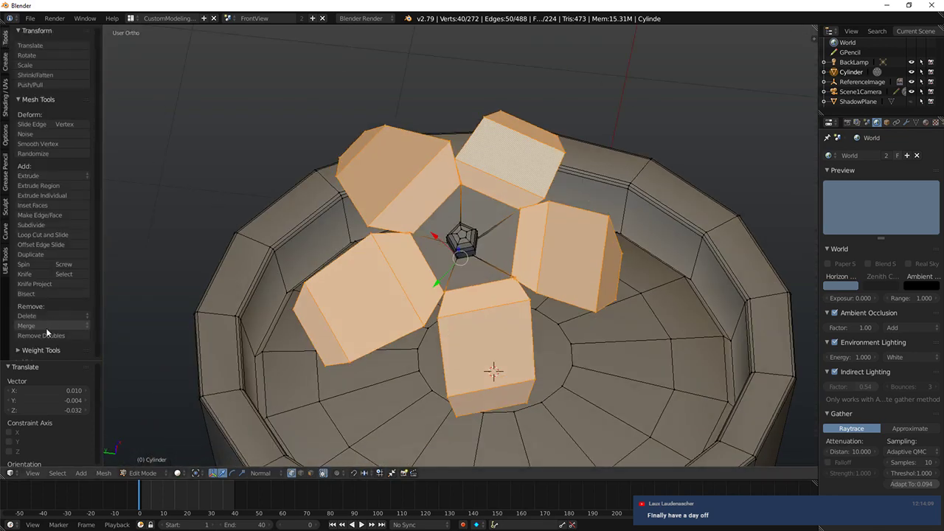
{"action": "left_click", "coordinate": [54, 143]}
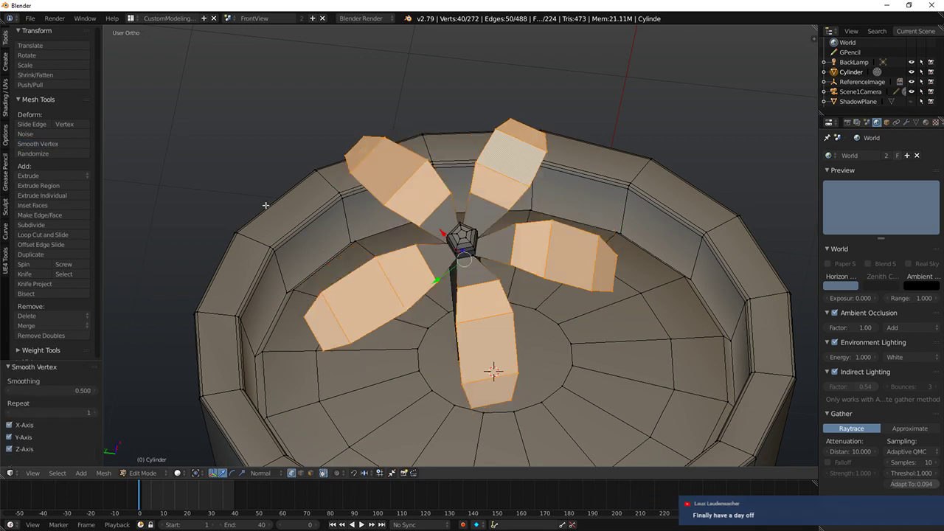
{"action": "middle_click_drag", "start_coordinate": [266, 207], "coordinate": [370, 228]}
{"action": "key", "text": "ctrl+z"}
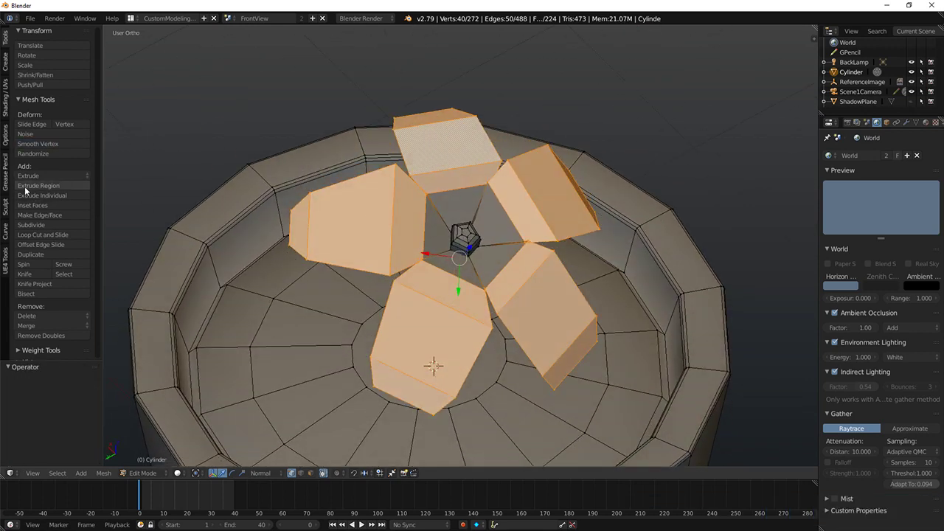
{"action": "left_click", "coordinate": [56, 143]}
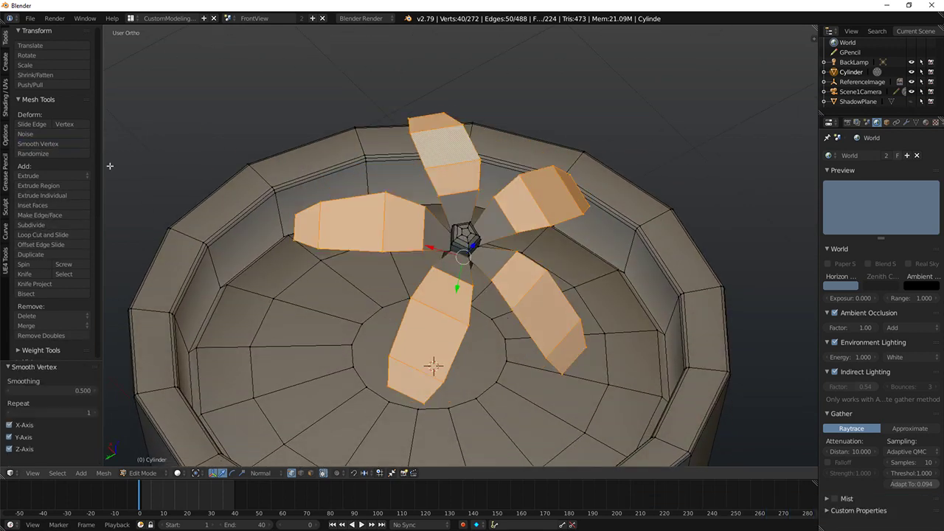
{"action": "left_click_drag", "start_coordinate": [79, 382], "coordinate": [48, 382]}
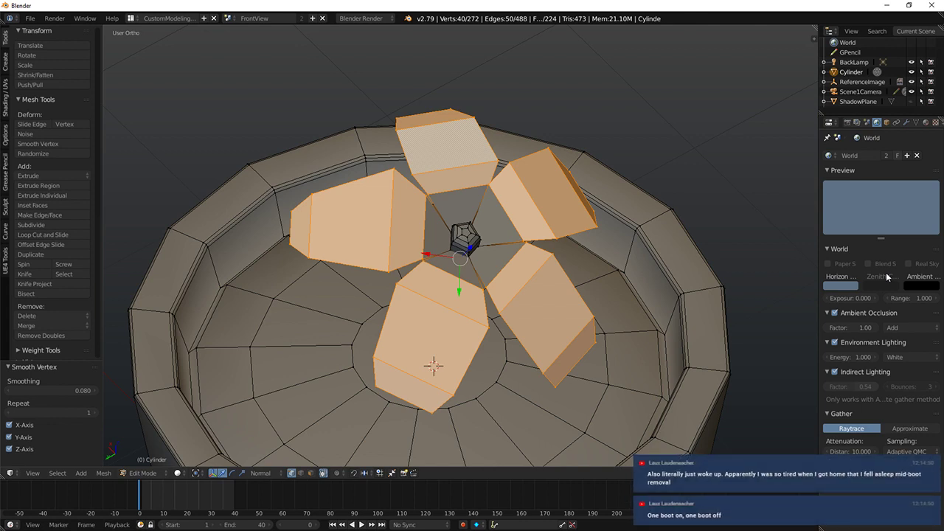
{"action": "key", "text": "a"}
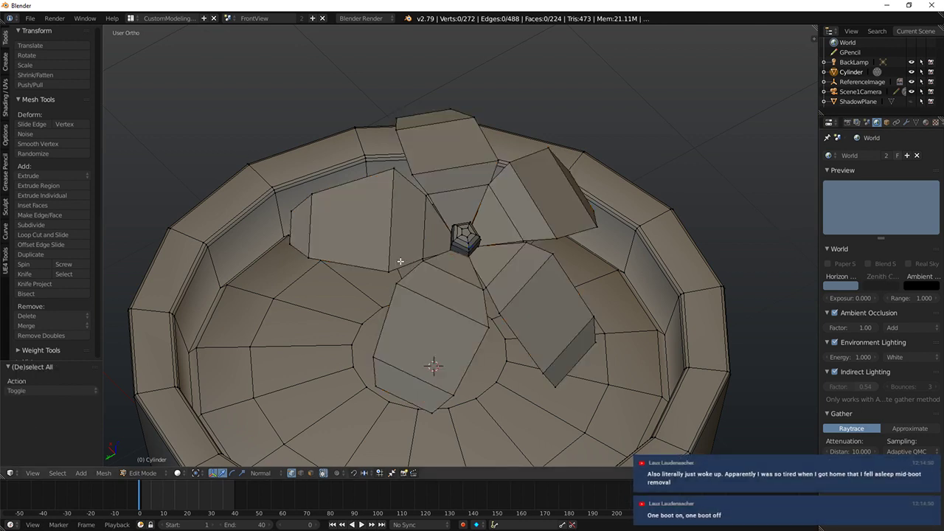
Step: Scale part of the petal geometry and reposition the flower's vertices around the stem in two moves
{"action": "right_click", "coordinate": [393, 215]}
{"action": "middle_click_drag", "start_coordinate": [392, 216], "coordinate": [567, 165]}
{"action": "key", "text": "s"}
{"action": "left_click", "coordinate": [526, 137]}
{"action": "key", "text": "a"}
{"action": "middle_click_drag", "start_coordinate": [491, 198], "coordinate": [462, 198]}
{"action": "key", "text": "z"}
{"action": "mouse_move", "coordinate": [459, 185]}
{"action": "middle_mouse_down"}
{"action": "mouse_move", "coordinate": [430, 156]}
{"action": "mouse_move", "coordinate": [453, 197]}
{"action": "mouse_move", "coordinate": [522, 233]}
{"action": "mouse_move", "coordinate": [513, 236]}
{"action": "mouse_move", "coordinate": [484, 195]}
{"action": "mouse_move", "coordinate": [511, 207]}
{"action": "mouse_move", "coordinate": [558, 257]}
{"action": "mouse_move", "coordinate": [501, 210]}
{"action": "mouse_move", "coordinate": [509, 200]}
{"action": "mouse_move", "coordinate": [531, 214]}
{"action": "mouse_move", "coordinate": [516, 221]}
{"action": "middle_mouse_up"}
{"action": "key", "text": "g"}
{"action": "left_click", "coordinate": [423, 157]}
{"action": "key", "text": "g"}
{"action": "left_click", "coordinate": [537, 239]}
Step: Select the linked piece at the flower's centre and move it by X 0.006, Y -0.002, Z -0.010
{"action": "key", "text": "a"}
{"action": "right_click", "coordinate": [516, 231]}
{"action": "key", "text": "ctrl+l"}
{"action": "key", "text": "z"}
{"action": "key", "text": "g"}
{"action": "left_click", "coordinate": [503, 263]}
{"action": "right_click", "coordinate": [471, 260]}
{"action": "key", "text": "x"}
{"action": "mouse_move", "coordinate": [503, 264]}
{"action": "middle_mouse_down"}
{"action": "mouse_move", "coordinate": [474, 267]}
{"action": "mouse_move", "coordinate": [422, 319]}
{"action": "mouse_move", "coordinate": [379, 270]}
{"action": "middle_mouse_up"}
{"action": "key", "text": "Escape"}
{"action": "key", "text": "z"}
{"action": "right_click", "coordinate": [528, 265]}
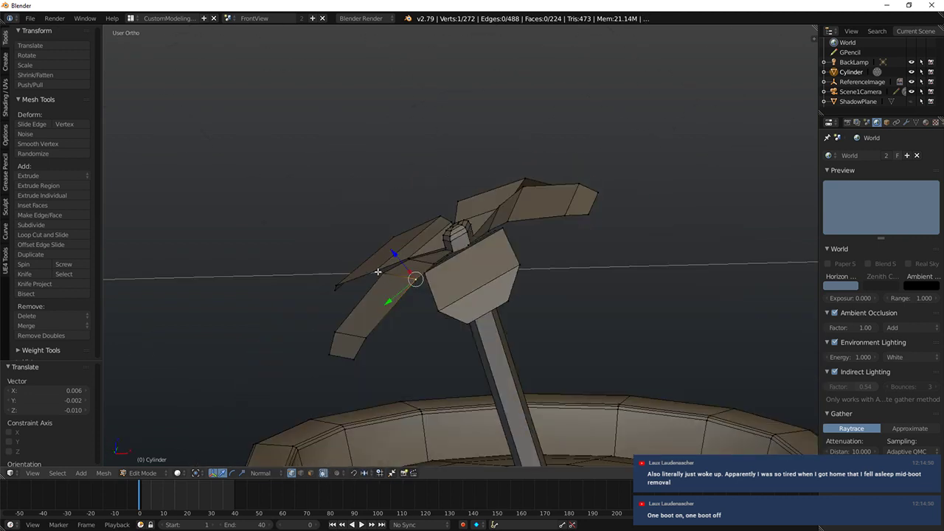
Step: Select one whole petal by its linked geometry and move it closer into place around the flower's centre
{"action": "key", "text": "ctrl+l"}
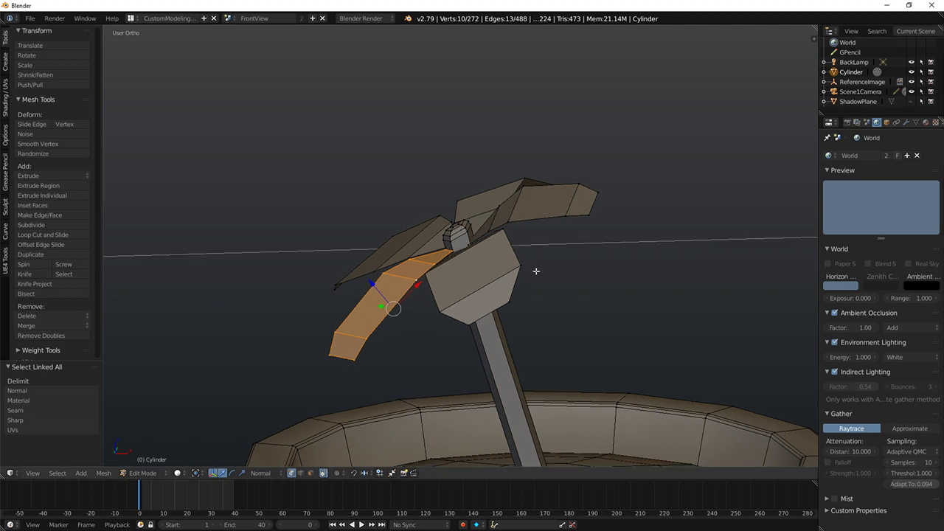
{"action": "middle_click_drag", "start_coordinate": [538, 270], "coordinate": [564, 294]}
{"action": "right_click", "coordinate": [393, 241]}
{"action": "mouse_move", "coordinate": [444, 280]}
{"action": "middle_mouse_down"}
{"action": "mouse_move", "coordinate": [394, 240]}
{"action": "mouse_move", "coordinate": [558, 253]}
{"action": "mouse_move", "coordinate": [543, 270]}
{"action": "mouse_move", "coordinate": [472, 230]}
{"action": "mouse_move", "coordinate": [477, 214]}
{"action": "mouse_move", "coordinate": [487, 232]}
{"action": "mouse_move", "coordinate": [506, 213]}
{"action": "mouse_move", "coordinate": [400, 231]}
{"action": "mouse_move", "coordinate": [423, 190]}
{"action": "mouse_move", "coordinate": [386, 212]}
{"action": "mouse_move", "coordinate": [384, 262]}
{"action": "middle_mouse_up"}
{"action": "key", "text": "ctrl+l"}
{"action": "key", "text": "z"}
{"action": "key", "text": "g"}
{"action": "left_click", "coordinate": [508, 218]}
Step: Select another whole petal by its linked geometry, reposition it on the flower head and clear the selection
{"action": "right_click", "coordinate": [362, 222]}
{"action": "key", "text": "ctrl+l"}
{"action": "key", "text": "g"}
{"action": "left_click", "coordinate": [424, 195]}
{"action": "key", "text": "a"}
Step: Bevel the crosswise fold edge of one petal and preview the flower in rendered shading
{"action": "right_click", "coordinate": [388, 206], "text": "alt"}
{"action": "key", "text": "a"}
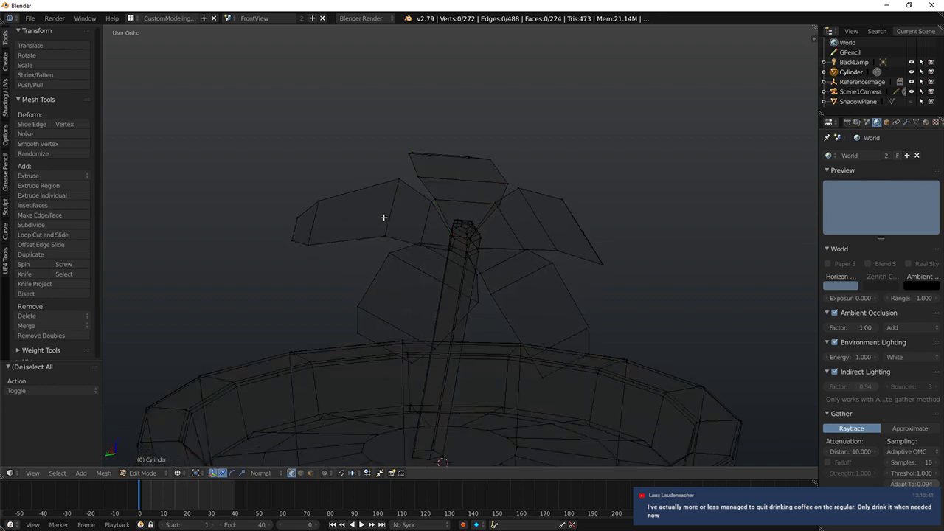
{"action": "right_click", "coordinate": [387, 217], "text": "alt"}
{"action": "key", "text": "z"}
{"action": "key", "text": "ctrl+b"}
{"action": "left_click", "coordinate": [583, 221]}
{"action": "mouse_move", "coordinate": [583, 221]}
{"action": "middle_mouse_down"}
{"action": "mouse_move", "coordinate": [529, 194]}
{"action": "mouse_move", "coordinate": [453, 270]}
{"action": "mouse_move", "coordinate": [584, 228]}
{"action": "mouse_move", "coordinate": [536, 160]}
{"action": "mouse_move", "coordinate": [584, 166]}
{"action": "mouse_move", "coordinate": [598, 209]}
{"action": "middle_mouse_up"}
{"action": "key", "text": "z"}
{"action": "key", "text": "shift+z"}
{"action": "mouse_move", "coordinate": [582, 242]}
{"action": "middle_mouse_down"}
{"action": "mouse_move", "coordinate": [567, 248]}
{"action": "mouse_move", "coordinate": [509, 195]}
{"action": "mouse_move", "coordinate": [525, 150]}
{"action": "middle_mouse_up"}
{"action": "key", "text": "shift+z"}
Step: Select the stacked edge loops of the flower centre's rounded top and move them down toward the petals
{"action": "scroll", "coordinate": [546, 221], "scroll_direction": "up", "scroll_amount": 4}
{"action": "key", "text": "a"}
{"action": "key", "text": "z"}
{"action": "scroll", "coordinate": [509, 195], "scroll_direction": "up", "scroll_amount": 4}
{"action": "right_click", "coordinate": [441, 223], "text": "alt"}
{"action": "right_click", "coordinate": [460, 203], "text": "alt+shift"}
{"action": "right_click", "coordinate": [479, 178], "text": "alt+shift"}
{"action": "right_click", "coordinate": [496, 155], "text": "alt+shift"}
{"action": "key", "text": "g"}
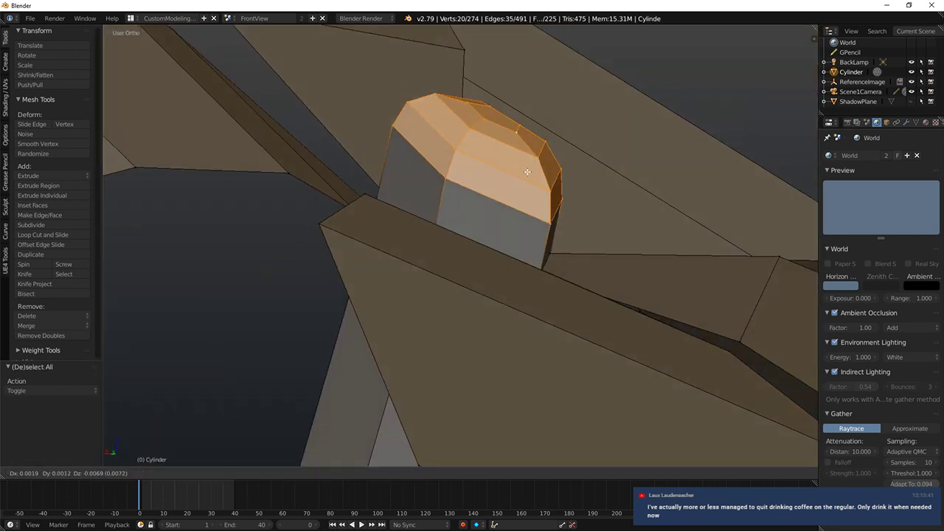
{"action": "left_click", "coordinate": [526, 204]}
{"action": "scroll", "coordinate": [526, 204], "scroll_direction": "down", "scroll_amount": 8}
{"action": "middle_click_drag", "start_coordinate": [472, 332], "coordinate": [452, 284]}
{"action": "key", "text": "a"}
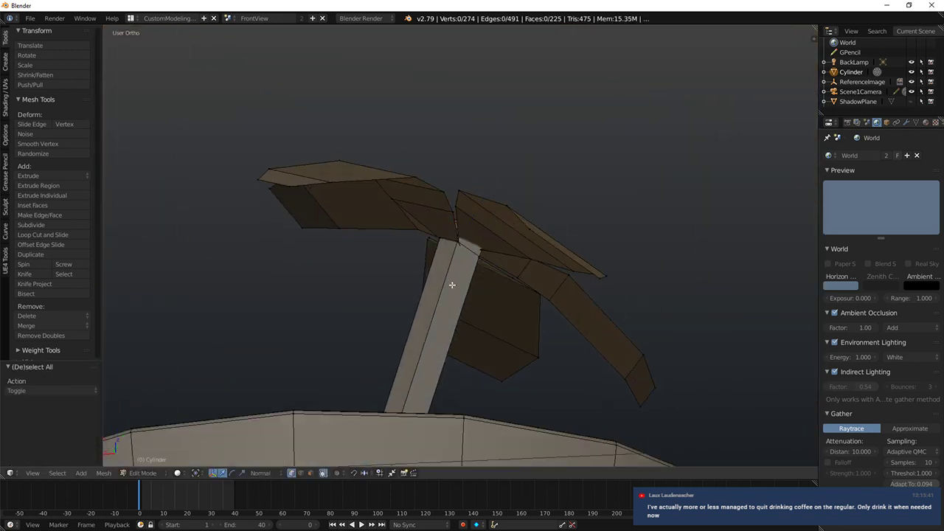
Step: Add a single loop cut around the flower's stem
{"action": "key", "text": "ctrl+r"}
{"action": "left_click", "coordinate": [452, 285]}
{"action": "right_click", "coordinate": [516, 151]}
{"action": "scroll", "coordinate": [453, 301], "scroll_direction": "down", "scroll_amount": 4}
{"action": "middle_click_drag", "start_coordinate": [475, 253], "coordinate": [448, 299]}
{"action": "scroll", "coordinate": [457, 270], "scroll_direction": "up", "scroll_amount": 4}
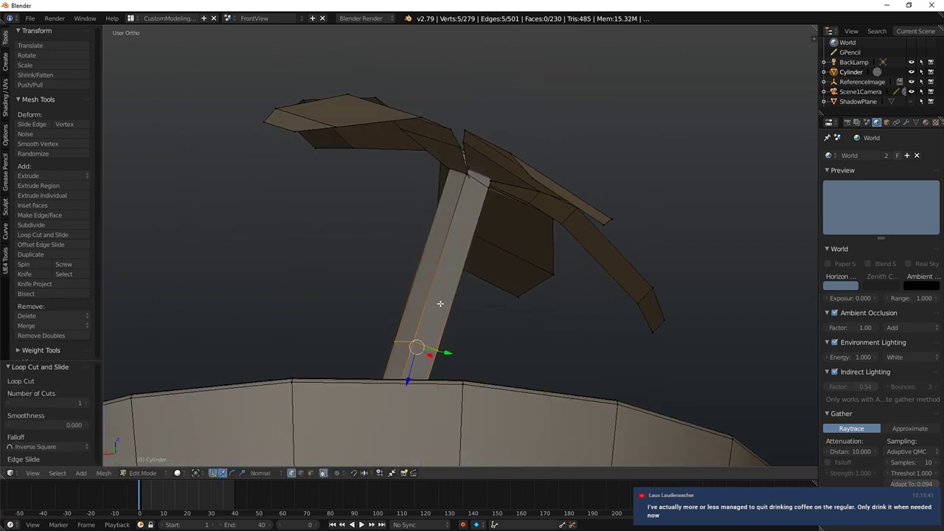
Step: Move the stem's new edge loop up by X -0.161, Y 0.109, Z 0.459 and scale it to 0.624
{"action": "key", "text": "g"}
{"action": "left_click", "coordinate": [484, 145]}
{"action": "key", "text": "s"}
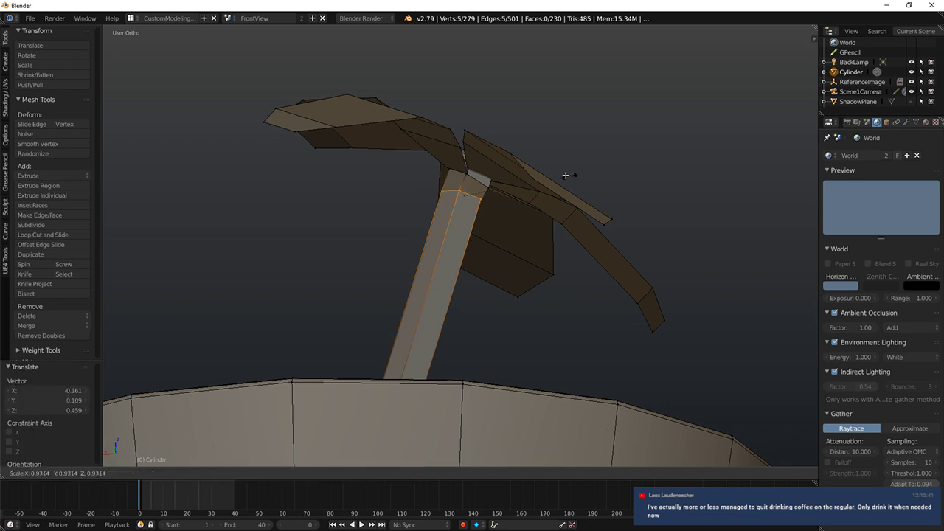
{"action": "left_click", "coordinate": [531, 177]}
{"action": "scroll", "coordinate": [512, 274], "scroll_direction": "down", "scroll_amount": 1}
{"action": "middle_click_drag", "start_coordinate": [481, 341], "coordinate": [413, 283], "text": "shift"}
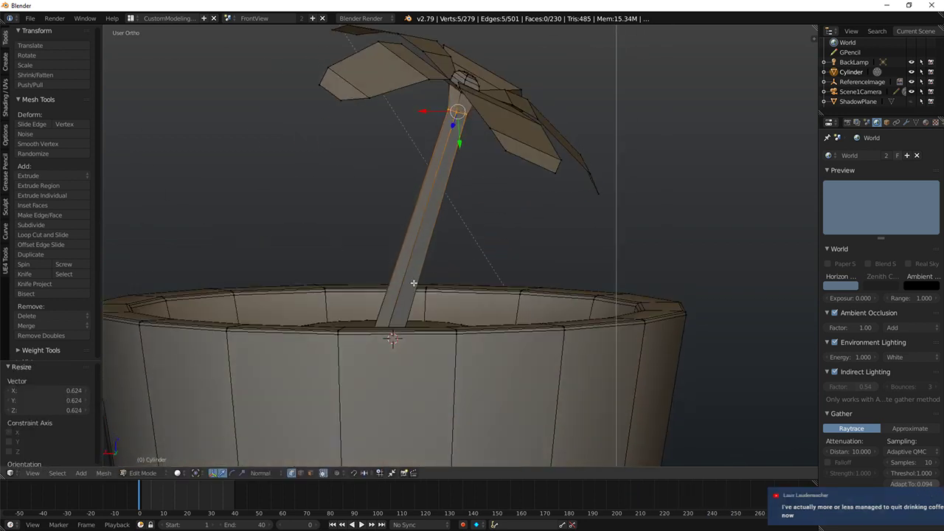
Step: Select the edge loop at the stem's base and scale it to 0.547
{"action": "key", "text": "z"}
{"action": "key", "text": "a"}
{"action": "right_click", "coordinate": [385, 331], "text": "alt"}
{"action": "key", "text": "s"}
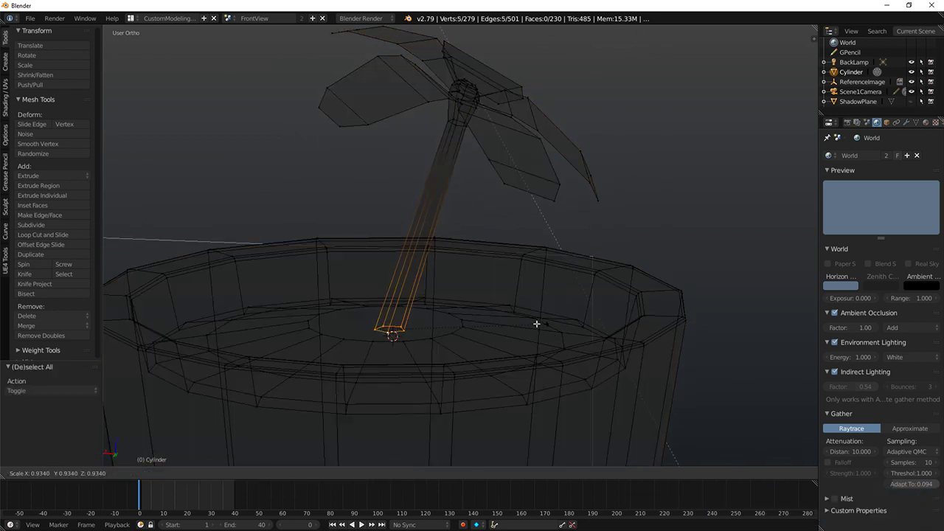
{"action": "left_click", "coordinate": [479, 320]}
{"action": "key", "text": "z"}
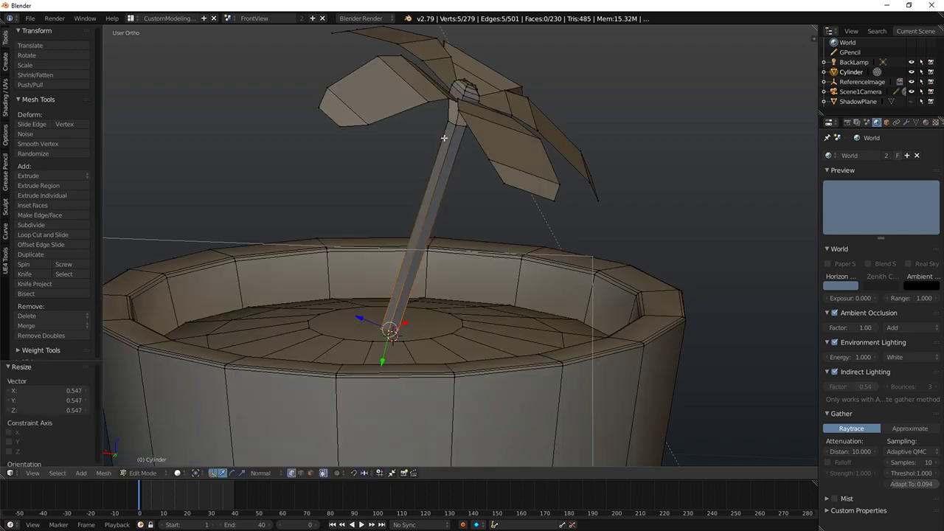
Step: Move the stem's upper edge loop by X -0.004, Y -0.006, Z 0.035 and preview the model in rendered shading
{"action": "middle_click_drag", "start_coordinate": [444, 138], "coordinate": [456, 114]}
{"action": "key", "text": "a"}
{"action": "right_click", "coordinate": [458, 111], "text": "alt"}
{"action": "key", "text": "g"}
{"action": "left_click", "coordinate": [459, 107]}
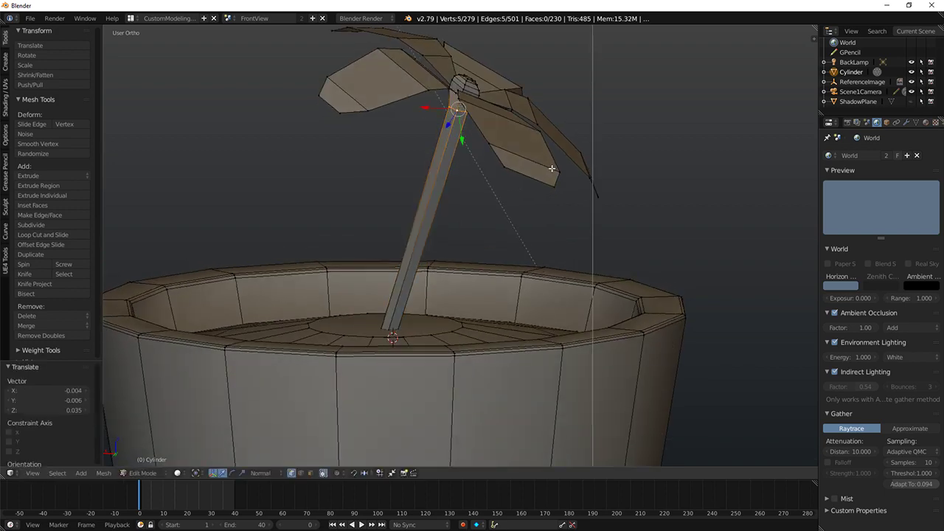
{"action": "key", "text": "shift+z"}
{"action": "mouse_move", "coordinate": [532, 206]}
{"action": "middle_mouse_down"}
{"action": "mouse_move", "coordinate": [557, 224]}
{"action": "mouse_move", "coordinate": [516, 194]}
{"action": "middle_mouse_up"}
{"action": "key", "text": "shift+z"}
{"action": "scroll", "coordinate": [516, 193], "scroll_direction": "up", "scroll_amount": 6}
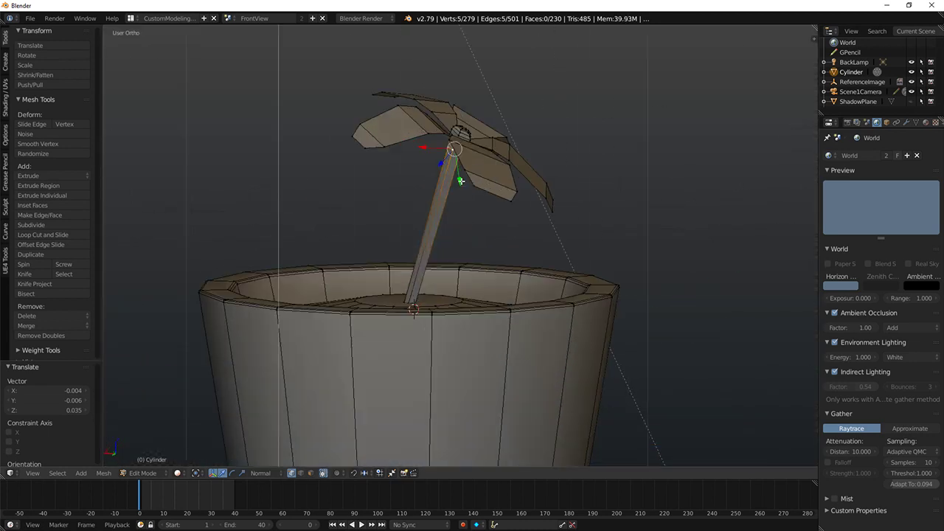
Step: Select the entire flower, including stem, centre and all petals, by its linked geometry
{"action": "key", "text": "z"}
{"action": "key", "text": "c"}
{"action": "scroll", "coordinate": [460, 166], "scroll_direction": "down", "scroll_amount": 5}
{"action": "mouse_move", "coordinate": [463, 140]}
{"action": "left_mouse_down"}
{"action": "mouse_move", "coordinate": [497, 64]}
{"action": "mouse_move", "coordinate": [465, 140]}
{"action": "left_mouse_up"}
{"action": "right_click", "coordinate": [472, 136]}
{"action": "key", "text": "z"}
{"action": "key", "text": "ctrl+l"}
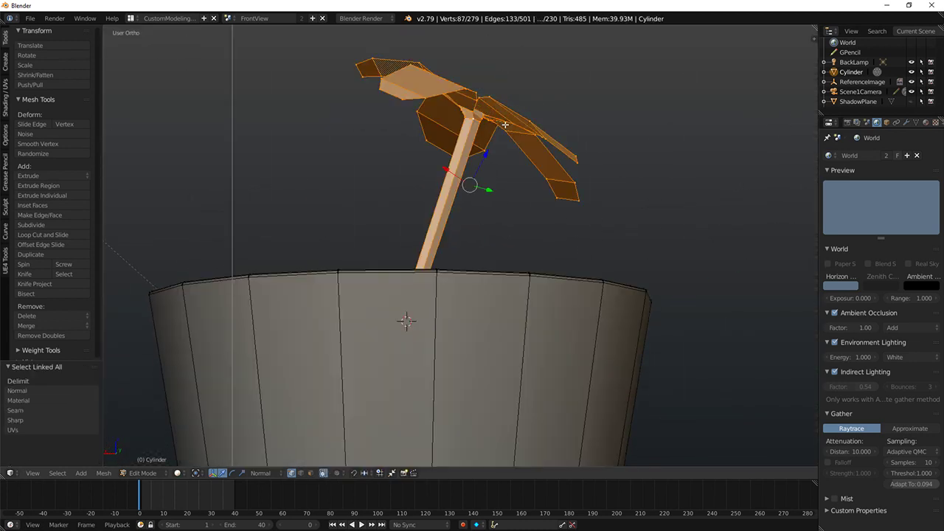
{"action": "scroll", "coordinate": [496, 174], "scroll_direction": "down", "scroll_amount": 6}
{"action": "middle_click_drag", "start_coordinate": [494, 179], "coordinate": [481, 251]}
{"action": "key", "text": "z"}
{"action": "key", "text": "z"}
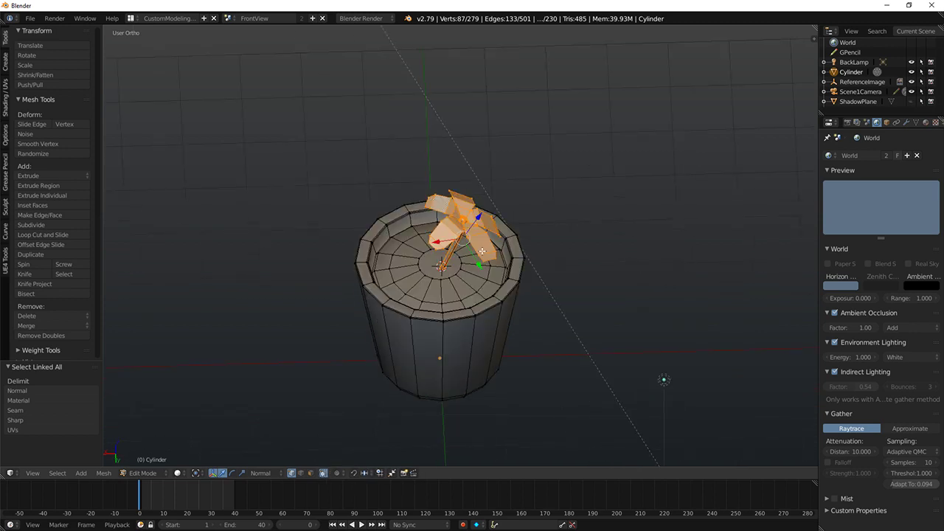
Step: Duplicate the selected flower in front view and move the copy beside the original
{"action": "key", "text": "KP_1"}
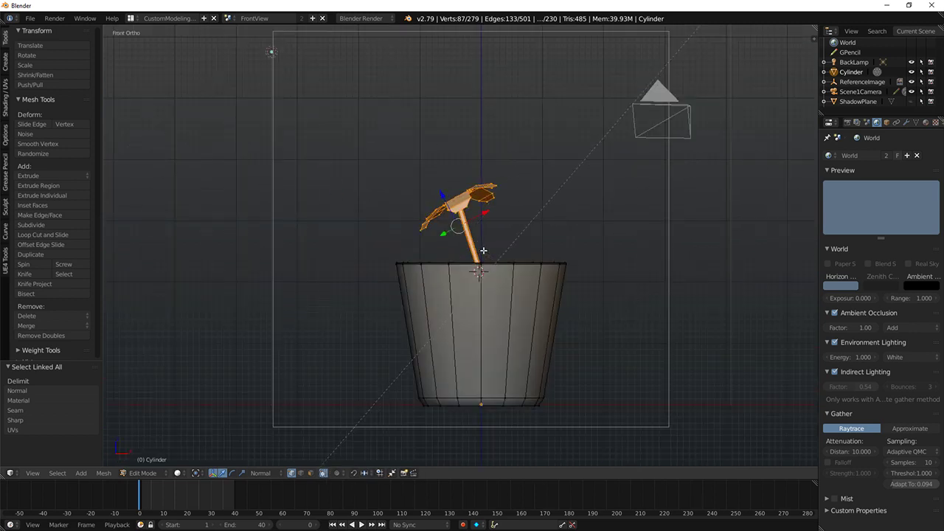
{"action": "key", "text": "shift+d"}
{"action": "left_click", "coordinate": [546, 244]}
{"action": "key", "text": "g"}
{"action": "left_click", "coordinate": [493, 252]}
Step: Rotate the flower copy by -21° and move it by X 0.120, Z -0.281
{"action": "key", "text": "r"}
{"action": "left_click", "coordinate": [515, 210]}
{"action": "key", "text": "g"}
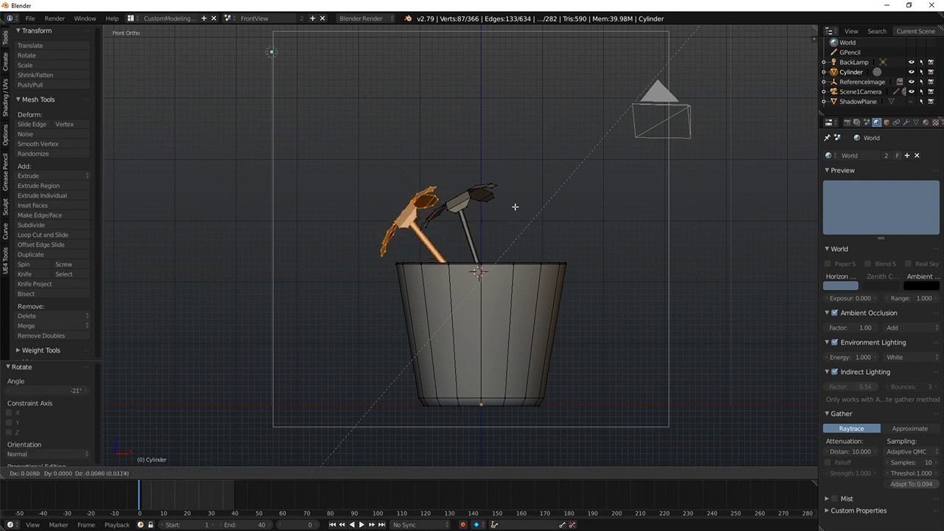
{"action": "left_click", "coordinate": [544, 234]}
Step: In top view, rotate the flower copy and move it by X 0.827, Y -1.132 to the cup's front edge
{"action": "middle_click_drag", "start_coordinate": [544, 234], "coordinate": [449, 305]}
{"action": "key", "text": "KP_7"}
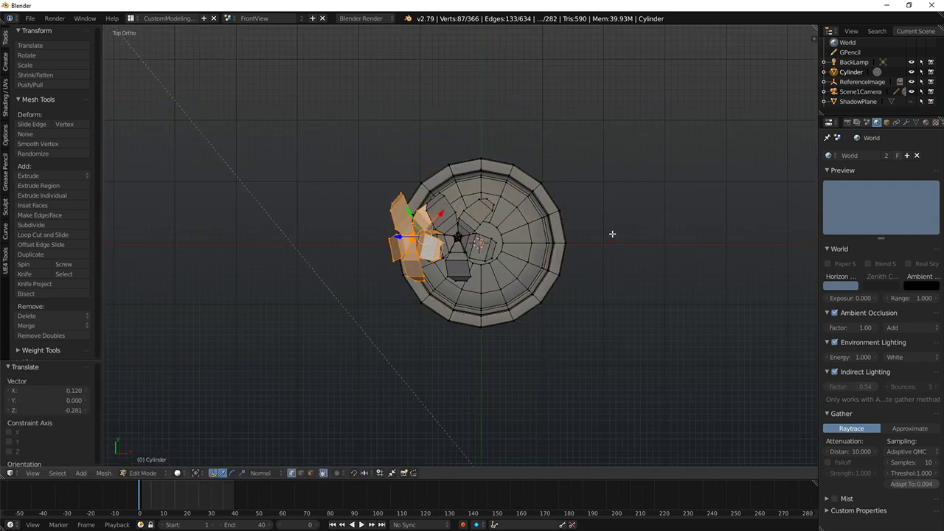
{"action": "key", "text": "r"}
{"action": "left_click", "coordinate": [540, 145]}
{"action": "key", "text": "g"}
{"action": "left_click", "coordinate": [590, 217]}
Step: Turn the flower copy further at the cup's front edge and shift it slightly inward
{"action": "key", "text": "r"}
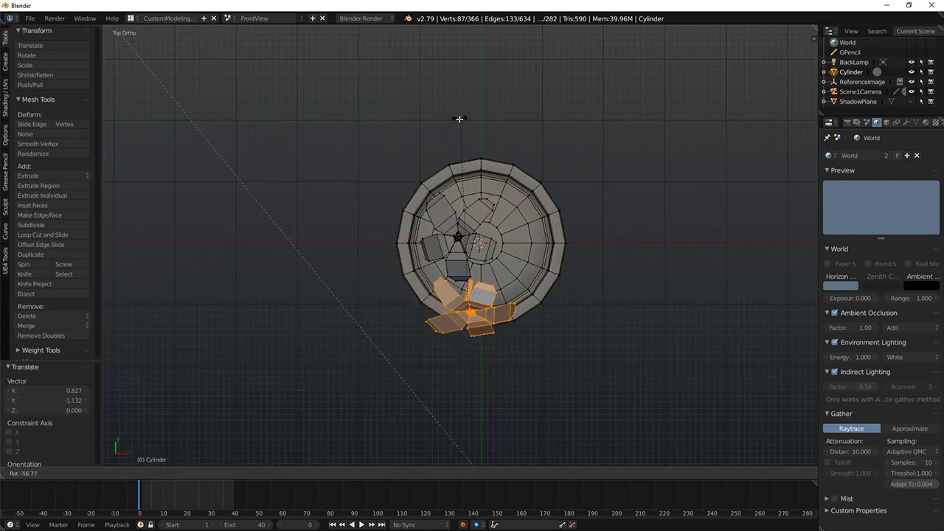
{"action": "left_click", "coordinate": [447, 120]}
{"action": "key", "text": "g"}
{"action": "left_click", "coordinate": [489, 109]}
Step: Duplicate the flower with an offset of X 0.939, Y 1.051 and rotate the third flower by about -122°
{"action": "key", "text": "shift+d"}
{"action": "left_click", "coordinate": [635, 131]}
{"action": "key", "text": "r"}
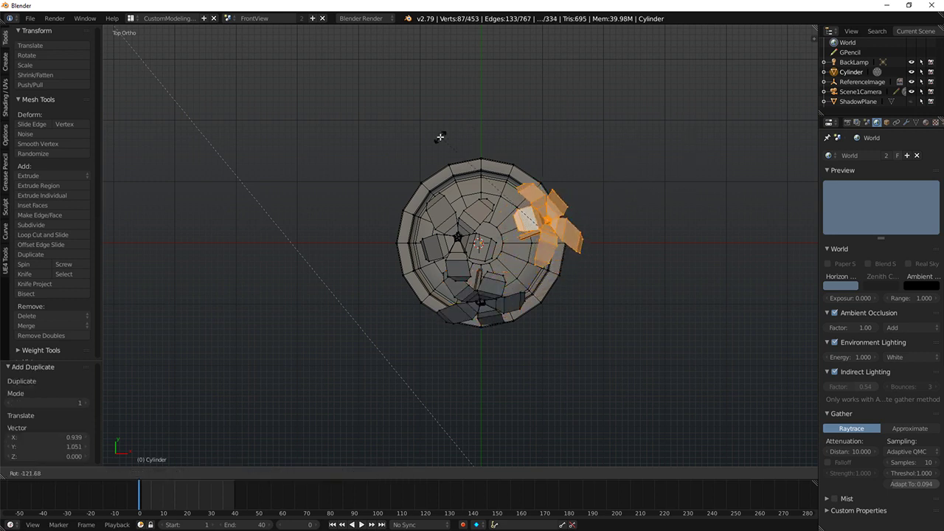
{"action": "left_click", "coordinate": [432, 134]}
Step: Move the third flower inward by X -0.313, Y -0.008, followed by a second small adjustment in top view
{"action": "key", "text": "g"}
{"action": "left_click", "coordinate": [669, 167]}
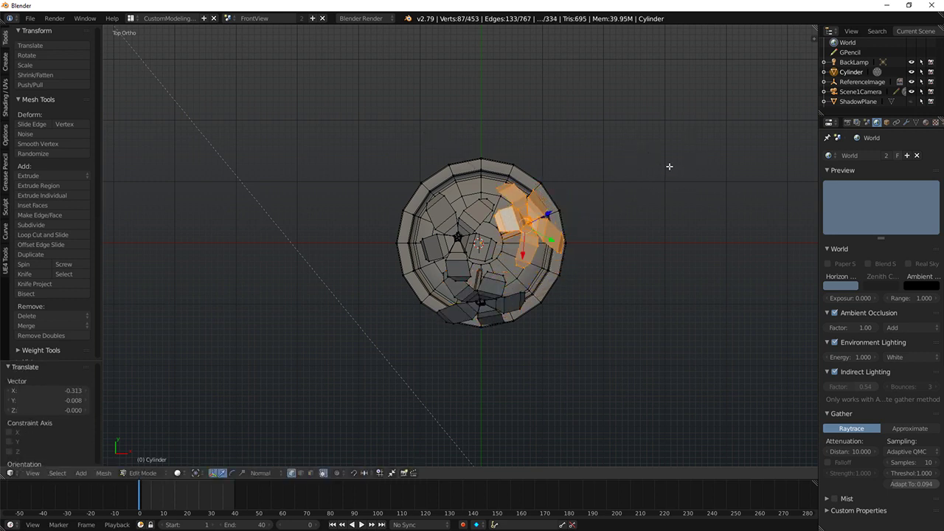
{"action": "key", "text": "g"}
{"action": "left_click", "coordinate": [702, 182]}
Step: Adjust the third flower's position above the cup with two moves from different side angles
{"action": "middle_click_drag", "start_coordinate": [702, 181], "coordinate": [597, 99]}
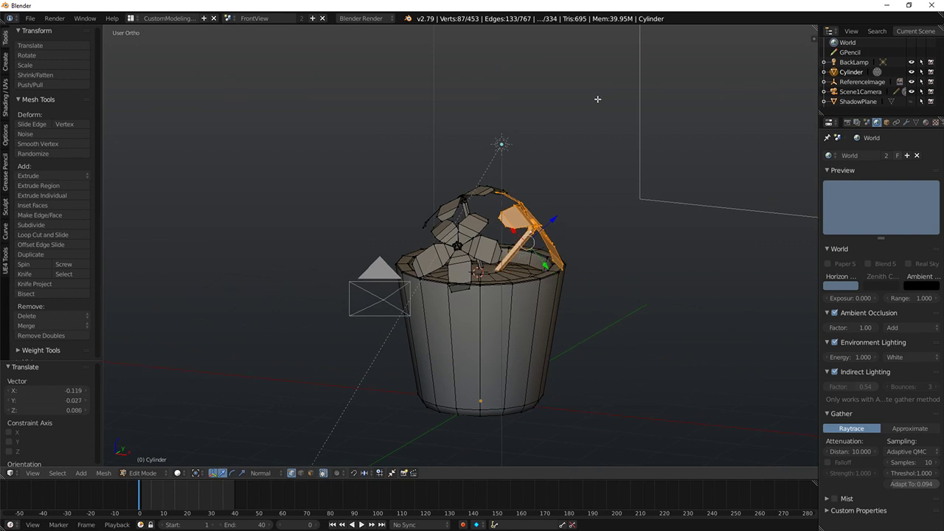
{"action": "key", "text": "g"}
{"action": "left_click", "coordinate": [655, 108]}
{"action": "middle_click_drag", "start_coordinate": [656, 108], "coordinate": [356, 143]}
{"action": "key", "text": "g"}
{"action": "left_click", "coordinate": [472, 120]}
Step: Duplicate the third flower with an offset of X -0.284, Y -0.050, Z -0.339 and rotate the copy in top view
{"action": "key", "text": "shift+d"}
{"action": "left_click", "coordinate": [367, 192]}
{"action": "middle_click_drag", "start_coordinate": [366, 192], "coordinate": [593, 291]}
{"action": "key", "text": "KP_7"}
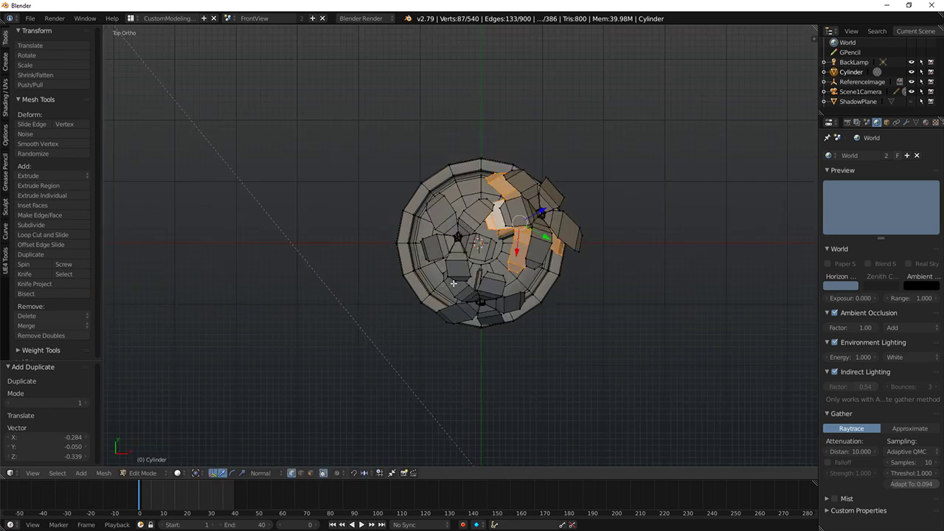
{"action": "key", "text": "r"}
{"action": "left_click", "coordinate": [565, 339]}
Step: Move the fourth flower to the cup's back edge, finishing with a shift of X 0.060, Y -0.156, Z 0.243
{"action": "key", "text": "g"}
{"action": "left_click", "coordinate": [519, 286]}
{"action": "middle_click_drag", "start_coordinate": [520, 286], "coordinate": [409, 290]}
{"action": "key", "text": "g"}
{"action": "left_click", "coordinate": [523, 189]}
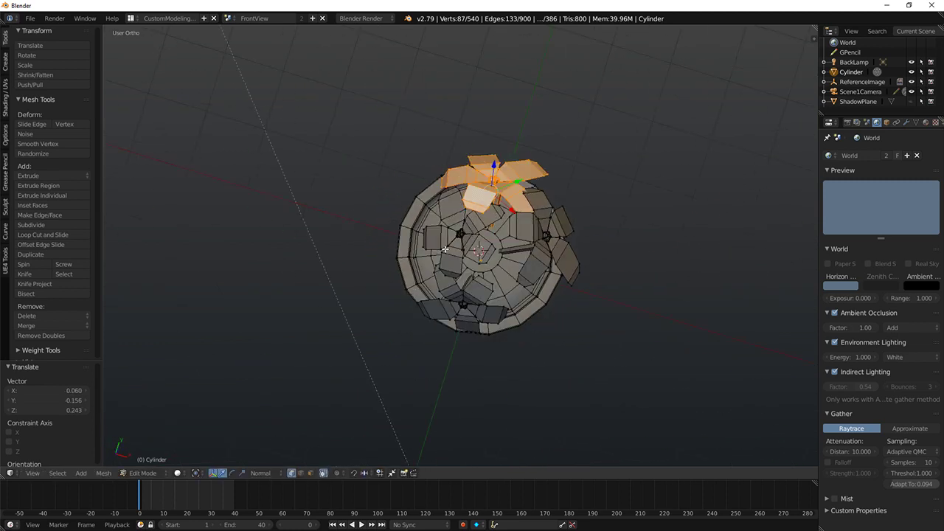
Step: Rotate an in-place duplicate of the fourth flower by -38.3° and move it by X -1.244, Y -0.596, Z -0.014
{"action": "key", "text": "shift+d"}
{"action": "right_click", "coordinate": [438, 238]}
{"action": "key", "text": "r"}
{"action": "left_click", "coordinate": [560, 119]}
{"action": "key", "text": "g"}
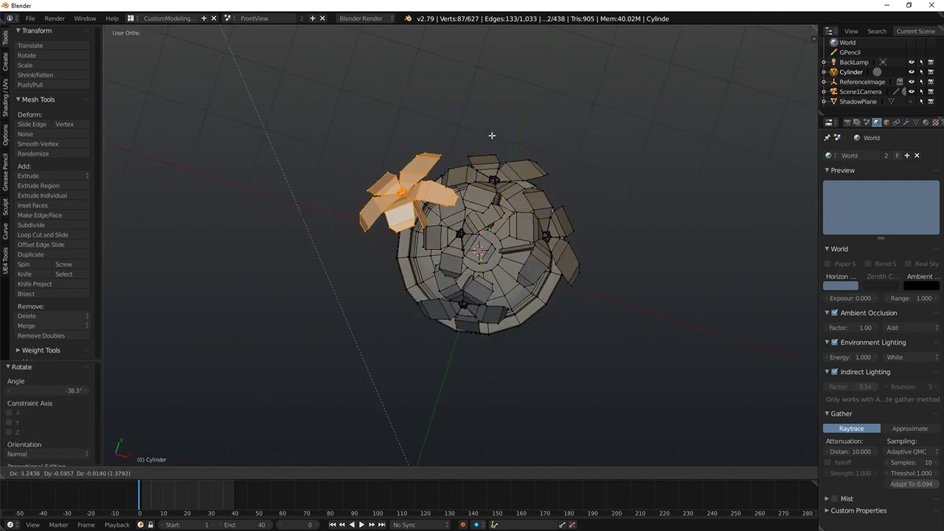
{"action": "left_click", "coordinate": [491, 135]}
{"action": "middle_click_drag", "start_coordinate": [491, 135], "coordinate": [516, 265]}
{"action": "key", "text": "r"}
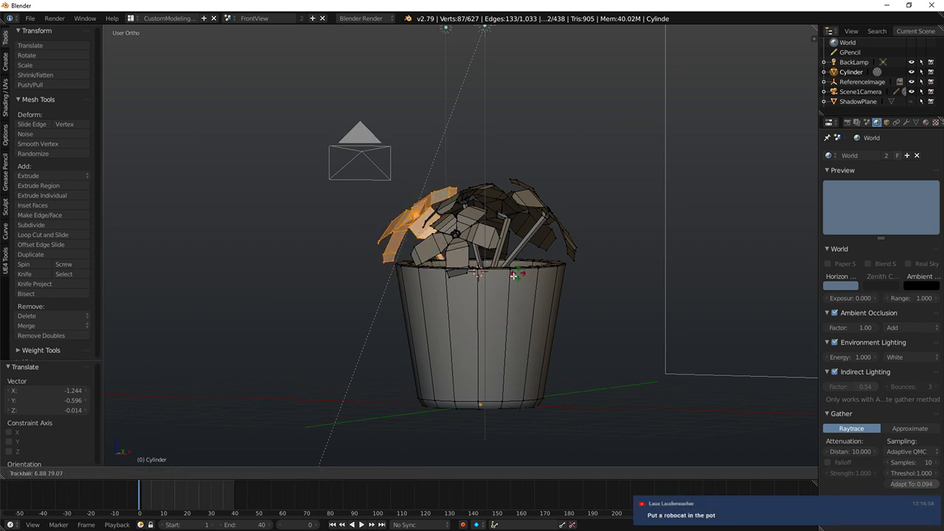
{"action": "key", "text": "r"}
{"action": "right_click", "coordinate": [492, 282]}
Step: Rotate the fifth flower by 31.2° about the global Z axis
{"action": "key", "text": "z"}
{"action": "key", "text": "r"}
{"action": "key", "text": "z"}
{"action": "left_click", "coordinate": [488, 303]}
{"action": "key", "text": "z"}
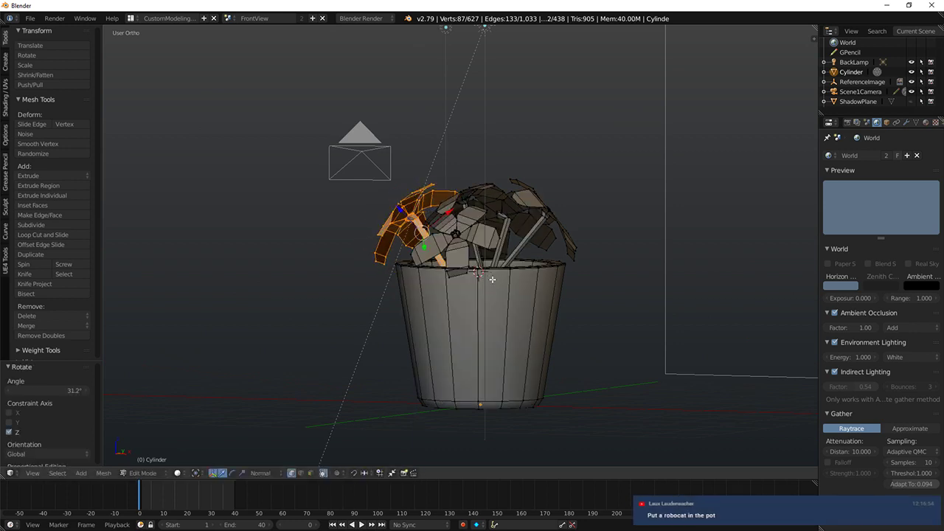
Step: Fit the fifth flower over the cup's edge with a move of X 0.120, Y -0.133, Z -0.085 and a rotation of -8.42°
{"action": "middle_click_drag", "start_coordinate": [492, 279], "coordinate": [428, 292]}
{"action": "key", "text": "s"}
{"action": "left_click", "coordinate": [518, 281]}
{"action": "key", "text": "g"}
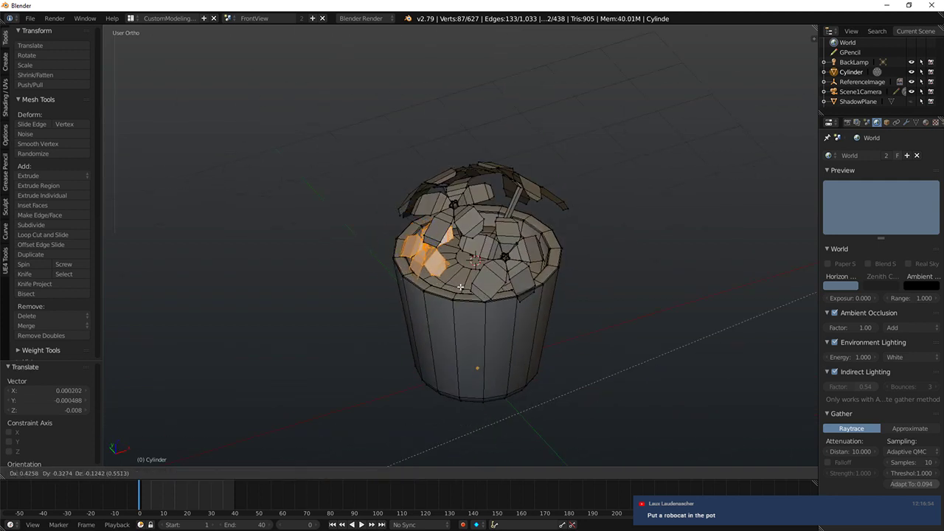
{"action": "left_click", "coordinate": [438, 281]}
{"action": "middle_click_drag", "start_coordinate": [496, 231], "coordinate": [523, 200]}
{"action": "key", "text": "r"}
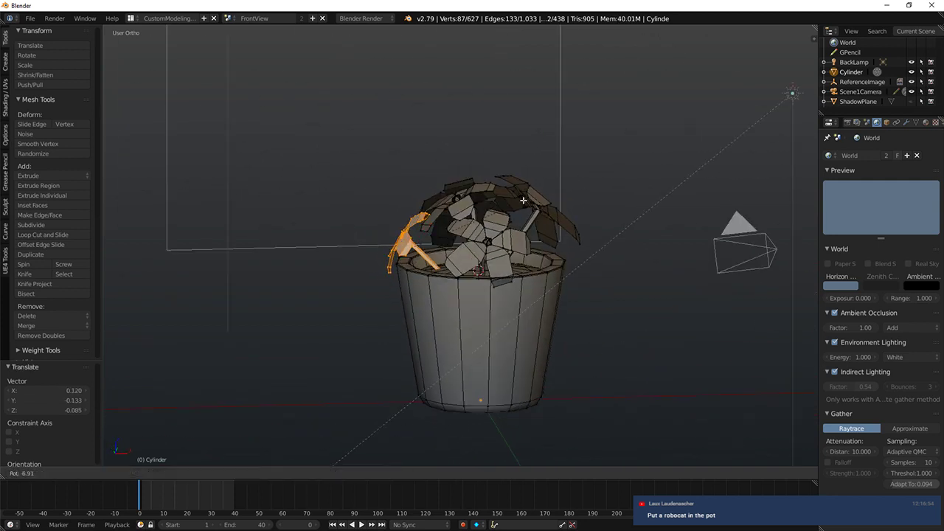
{"action": "left_click", "coordinate": [522, 198]}
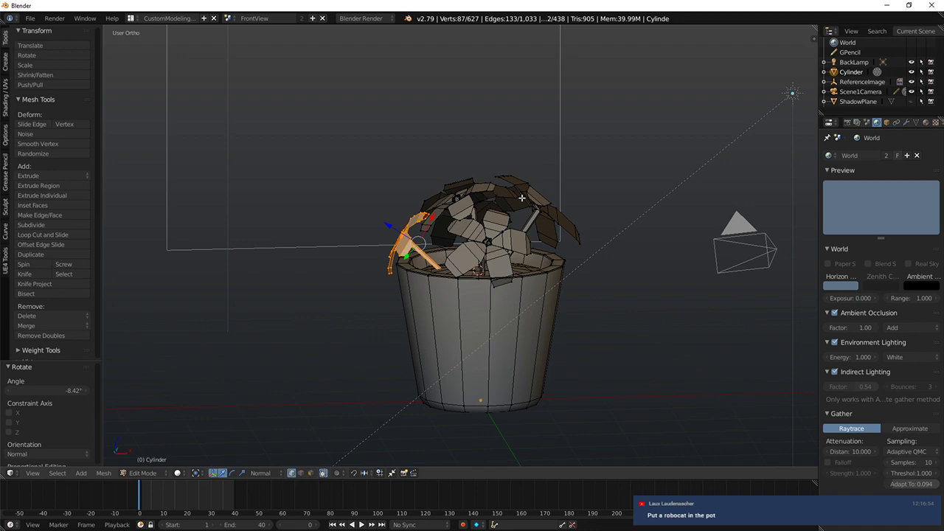
Step: Duplicate the fifth flower in place and rotate the copy by -42° as seen from above
{"action": "middle_click_drag", "start_coordinate": [471, 191], "coordinate": [440, 310]}
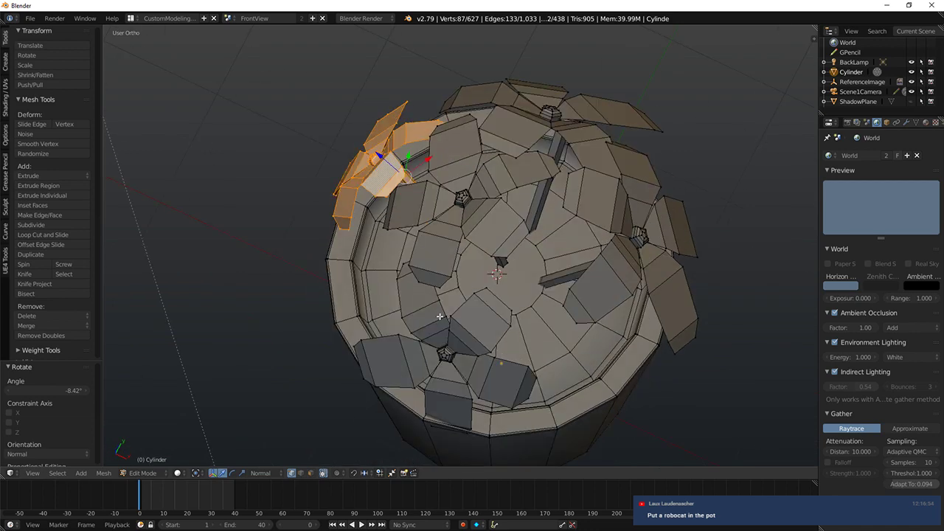
{"action": "key", "text": "KP_7"}
{"action": "key", "text": "shift+d"}
{"action": "right_click", "coordinate": [473, 351]}
{"action": "key", "text": "r"}
{"action": "right_click", "coordinate": [580, 175]}
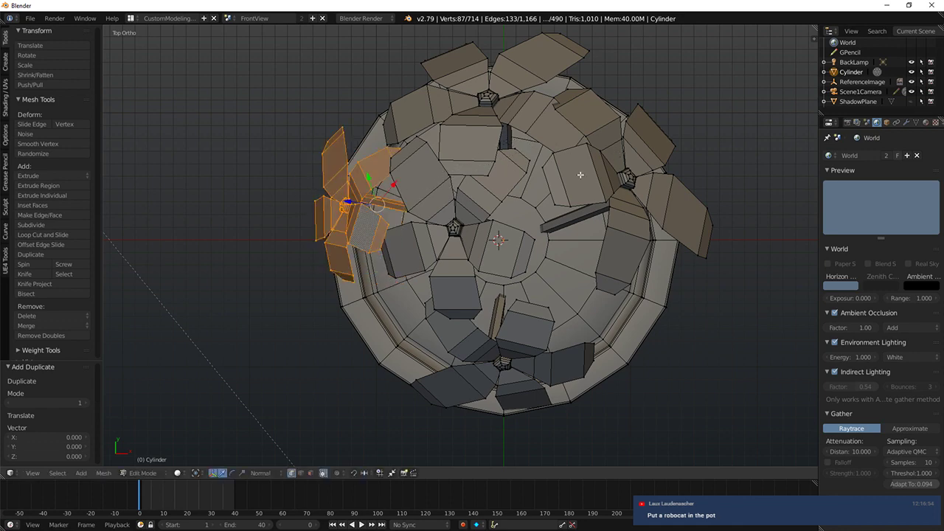
{"action": "key", "text": "r"}
{"action": "left_click", "coordinate": [517, 87]}
Step: Reposition the sixth flower along the cup's edge in Global orientation, finishing with a shift of X 0.002, Y 0.205, Z 0.078
{"action": "key", "text": "g"}
{"action": "left_click", "coordinate": [551, 216]}
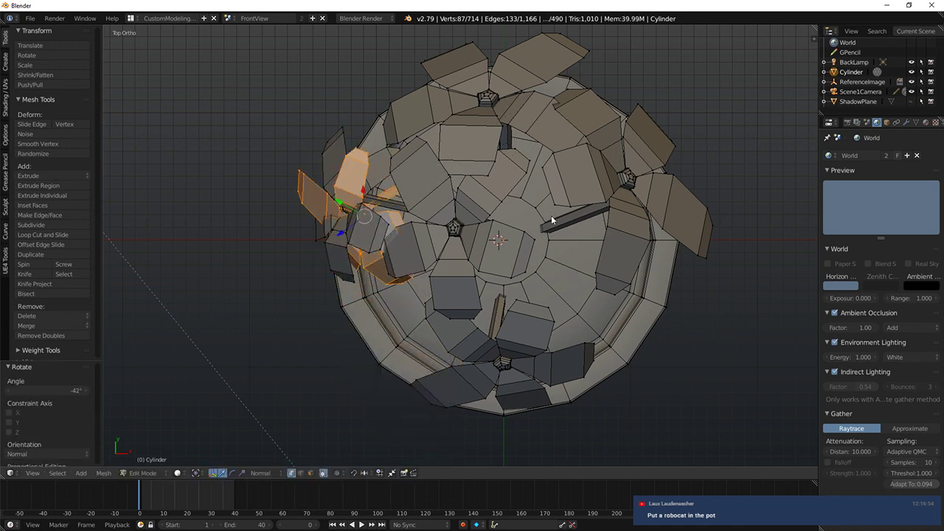
{"action": "key", "text": "alt+space"}
{"action": "left_click", "coordinate": [546, 195]}
{"action": "key", "text": "g"}
{"action": "left_click", "coordinate": [535, 364]}
{"action": "middle_click_drag", "start_coordinate": [536, 363], "coordinate": [531, 293]}
{"action": "key", "text": "g"}
{"action": "left_click", "coordinate": [531, 211]}
{"action": "key", "text": "g"}
{"action": "left_click", "coordinate": [512, 208]}
{"action": "key", "text": "g"}
{"action": "left_click", "coordinate": [560, 261]}
Step: Add an ico sphere with 2 subdivisions and size 1.000 in the cup's opening and scale it by 1.114
{"action": "right_click", "coordinate": [512, 326]}
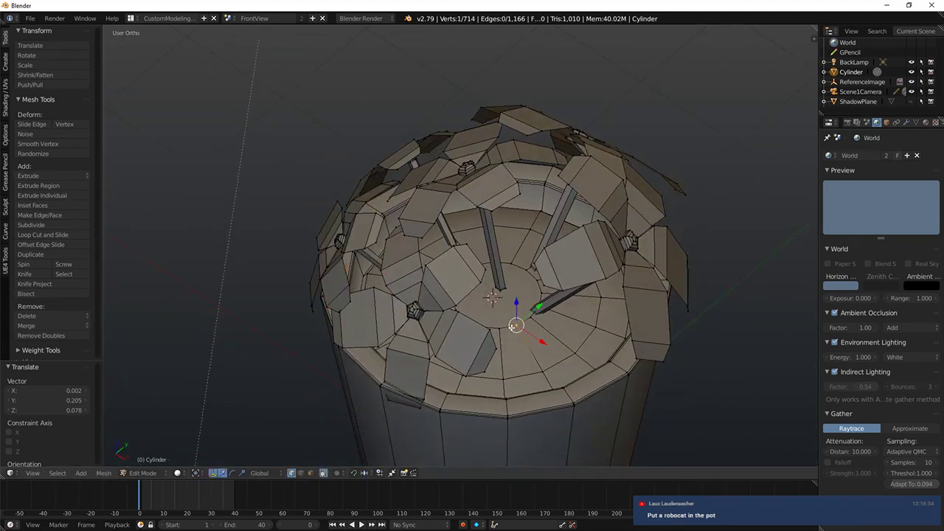
{"action": "key", "text": "a"}
{"action": "right_click", "coordinate": [522, 327], "text": "alt"}
{"action": "left_click", "coordinate": [5, 61]}
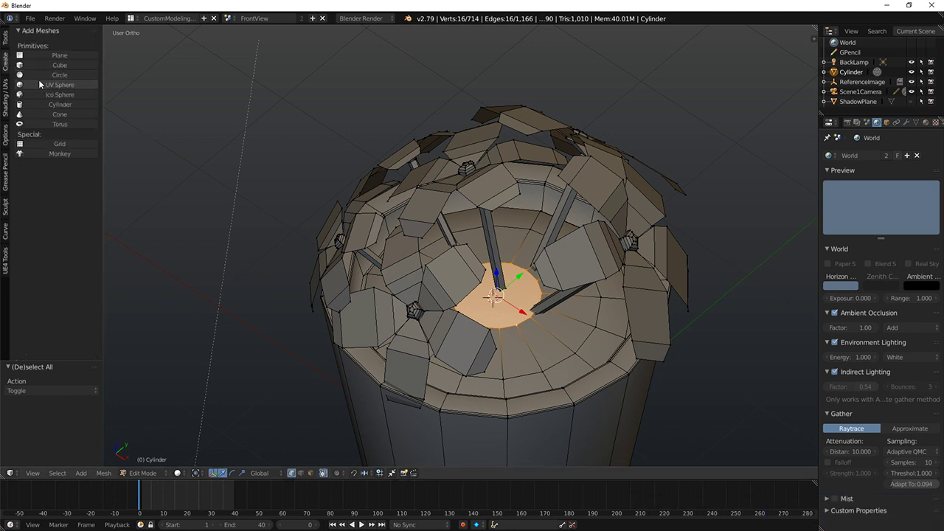
{"action": "left_click", "coordinate": [50, 96]}
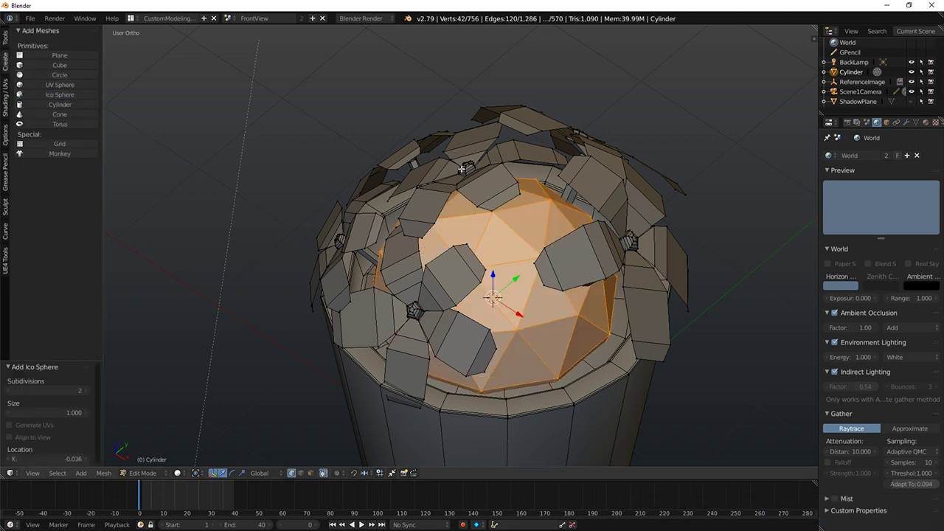
{"action": "key", "text": "s"}
{"action": "left_click", "coordinate": [680, 203]}
Step: Separate the selected ico sphere from the flower pot into its own object
{"action": "key", "text": "p"}
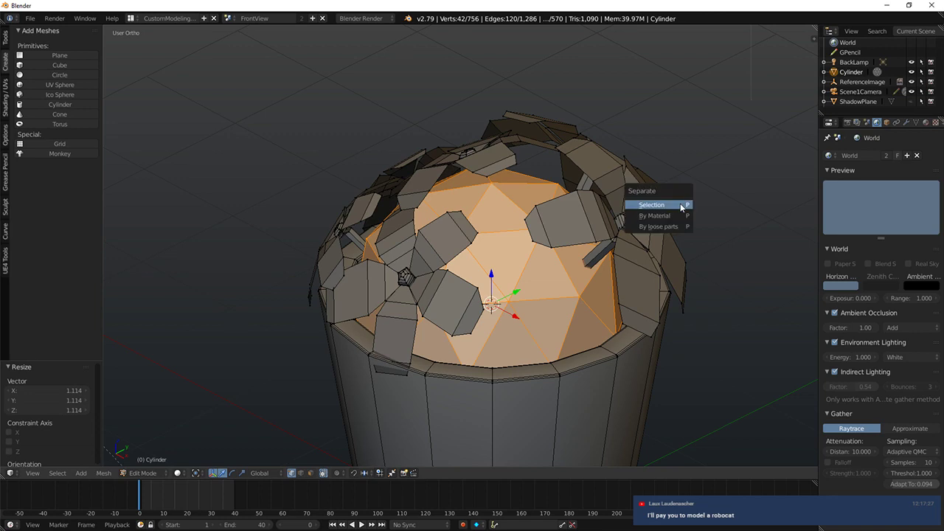
{"action": "left_click", "coordinate": [668, 209]}
{"action": "key", "text": "Tab"}
{"action": "middle_click_drag", "start_coordinate": [539, 269], "coordinate": [538, 258]}
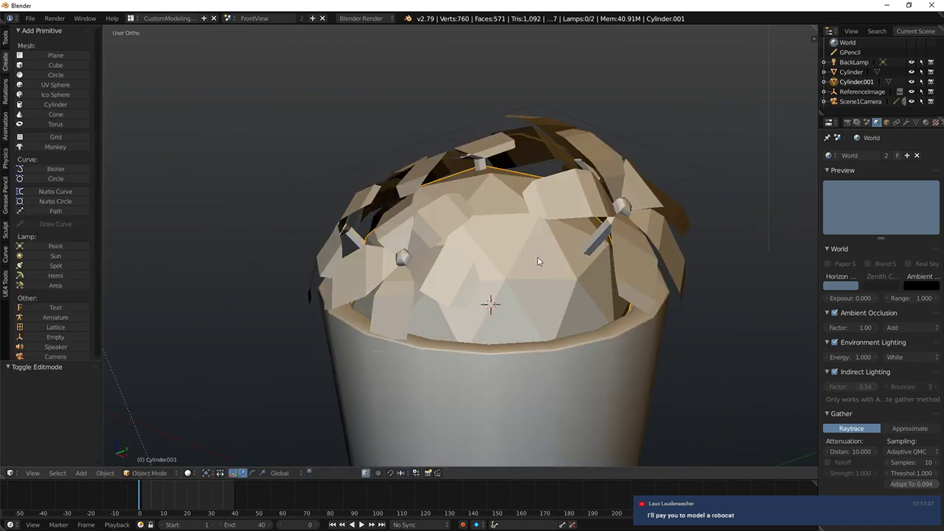
Step: Delete the vertices of the sphere's lower half in wireframe front view, leaving a dome
{"action": "key", "text": "Down"}
{"action": "key", "text": "KP_1"}
{"action": "key", "text": "KP_2"}
{"action": "key", "text": "z"}
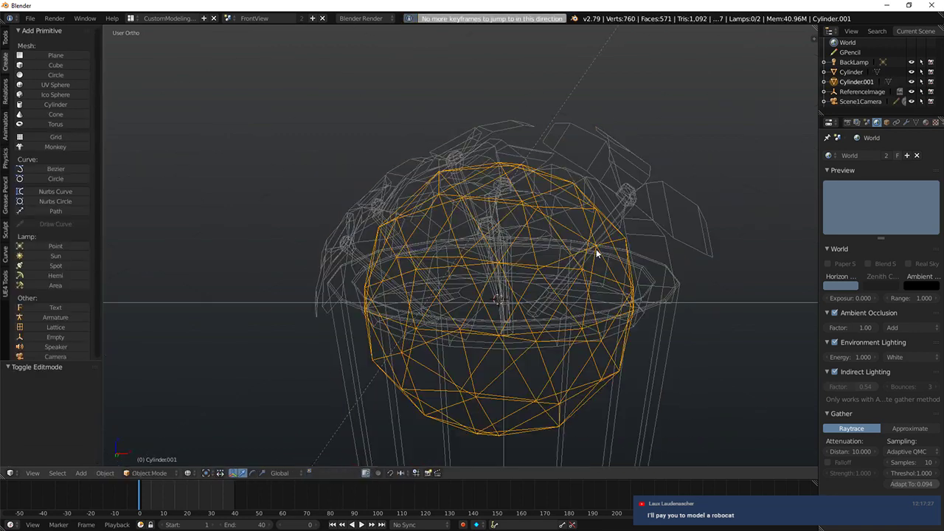
{"action": "middle_click_drag", "start_coordinate": [595, 249], "coordinate": [603, 264]}
{"action": "key", "text": "KP_1"}
{"action": "key", "text": "Tab"}
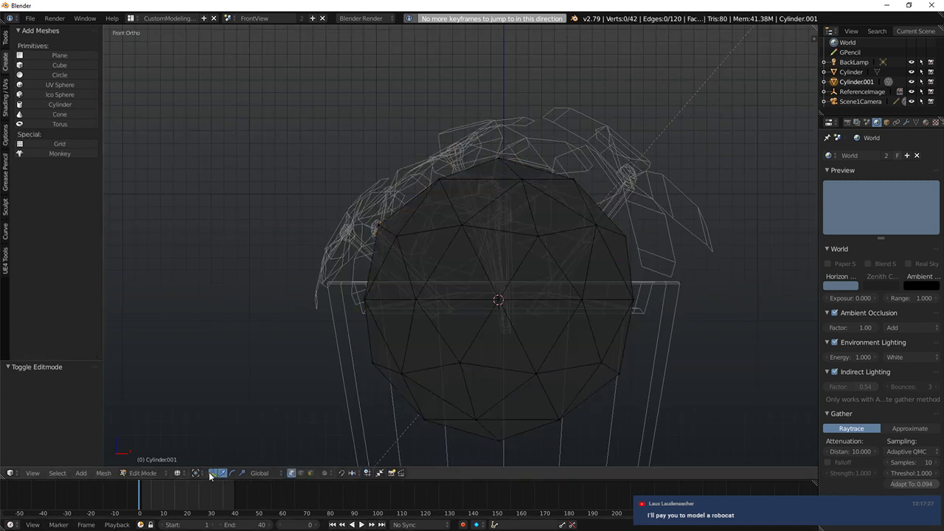
{"action": "key", "text": "b"}
{"action": "left_click_drag", "start_coordinate": [362, 344], "coordinate": [698, 465]}
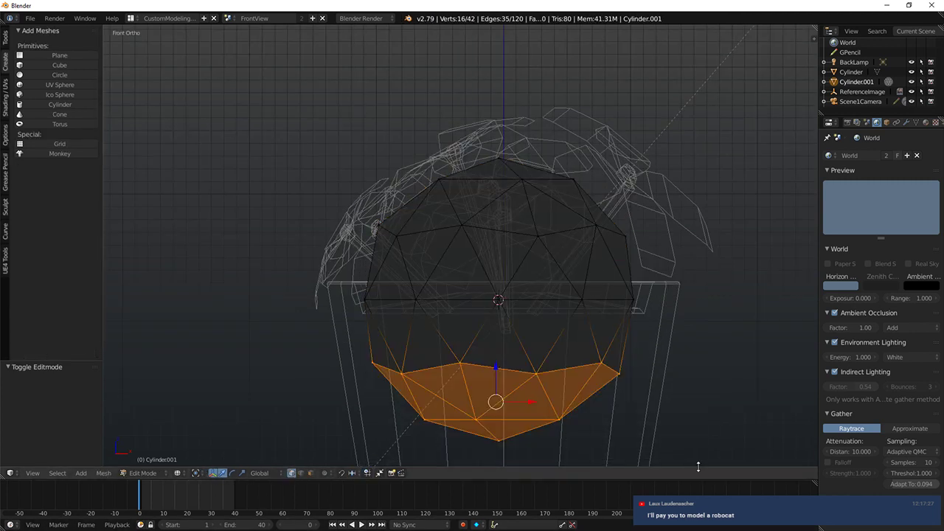
{"action": "key", "text": "x"}
{"action": "left_click", "coordinate": [602, 400]}
Step: Subdivide the whole dome mesh with one cut
{"action": "key", "text": "ctrl+l"}
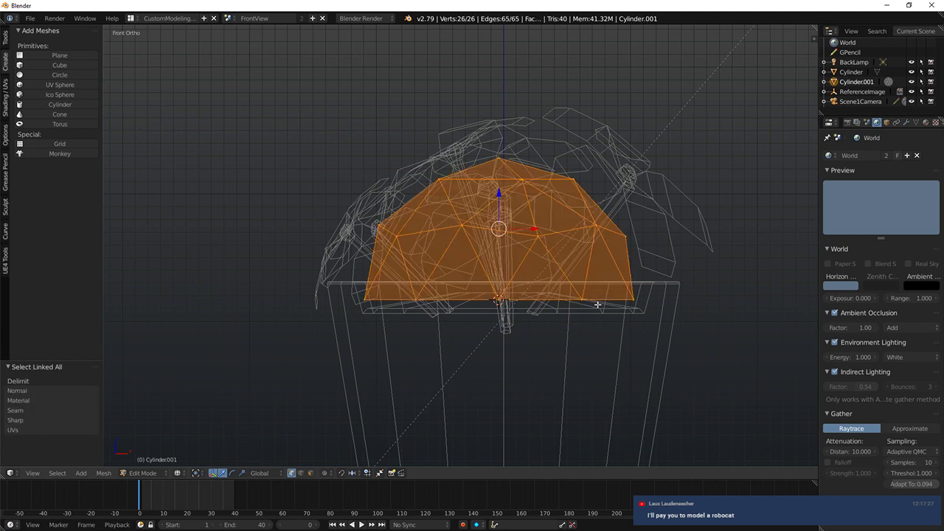
{"action": "middle_click_drag", "start_coordinate": [598, 306], "coordinate": [592, 315]}
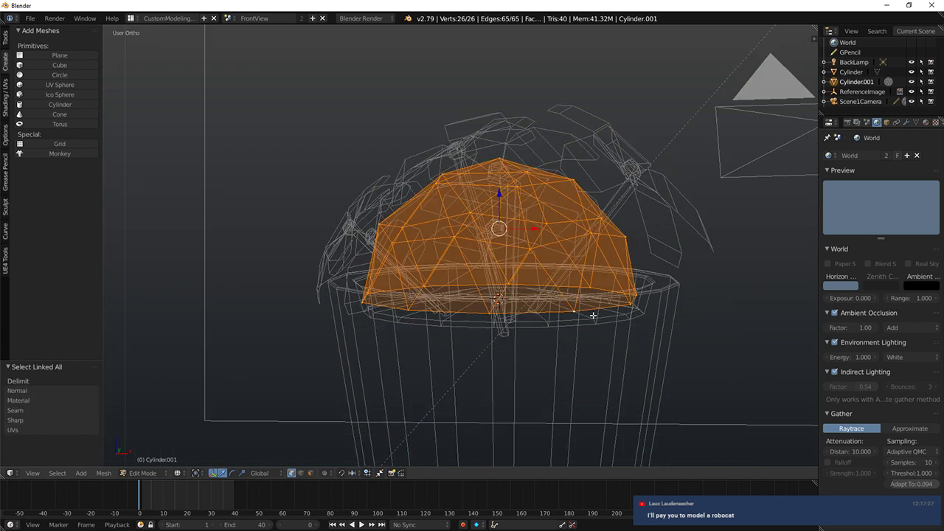
{"action": "left_click", "coordinate": [5, 37]}
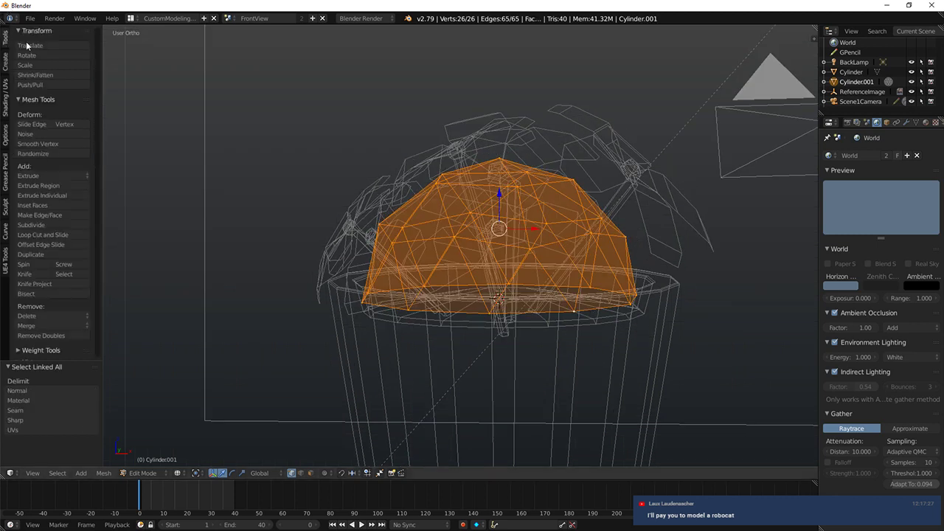
{"action": "left_click", "coordinate": [31, 225]}
Step: Add a Decimate modifier to the dome in Collapse mode with a ratio of 0.1689
{"action": "left_click", "coordinate": [906, 123]}
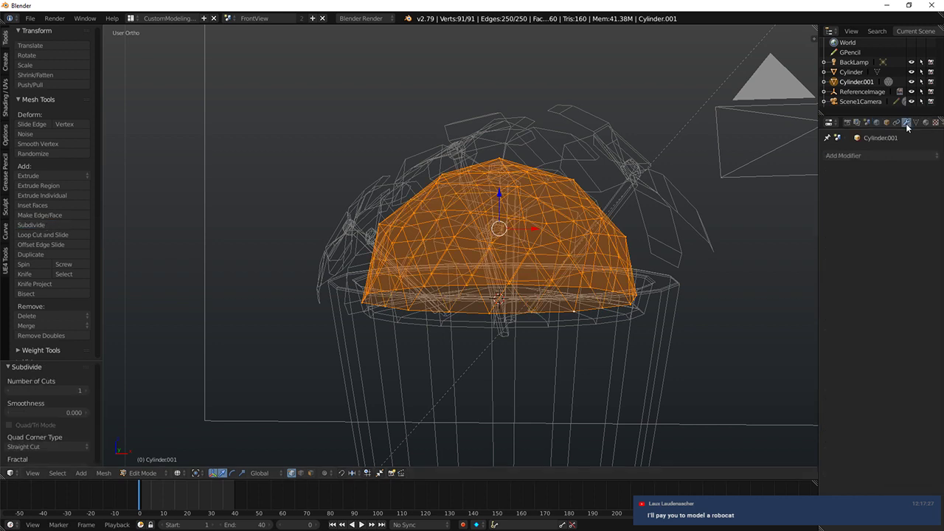
{"action": "left_click", "coordinate": [855, 155]}
{"action": "left_click", "coordinate": [741, 223]}
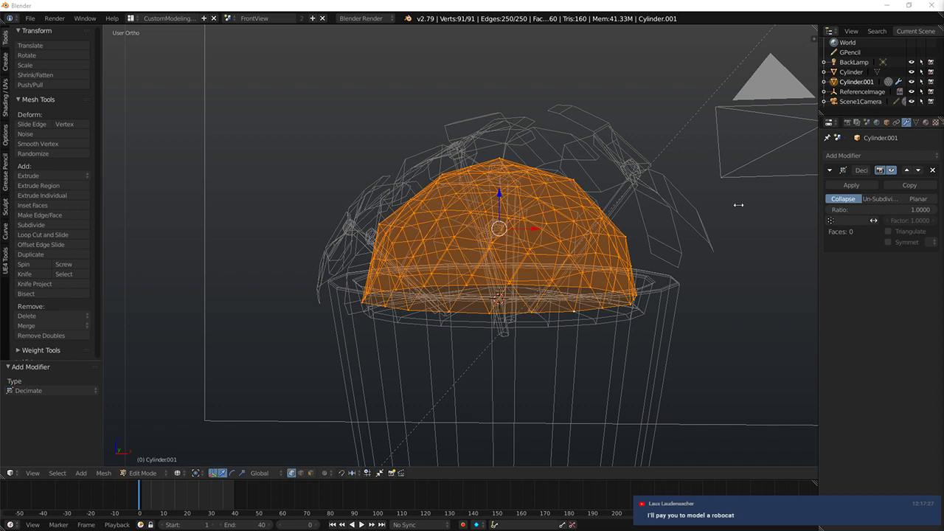
{"action": "middle_click_drag", "start_coordinate": [738, 205], "coordinate": [726, 208]}
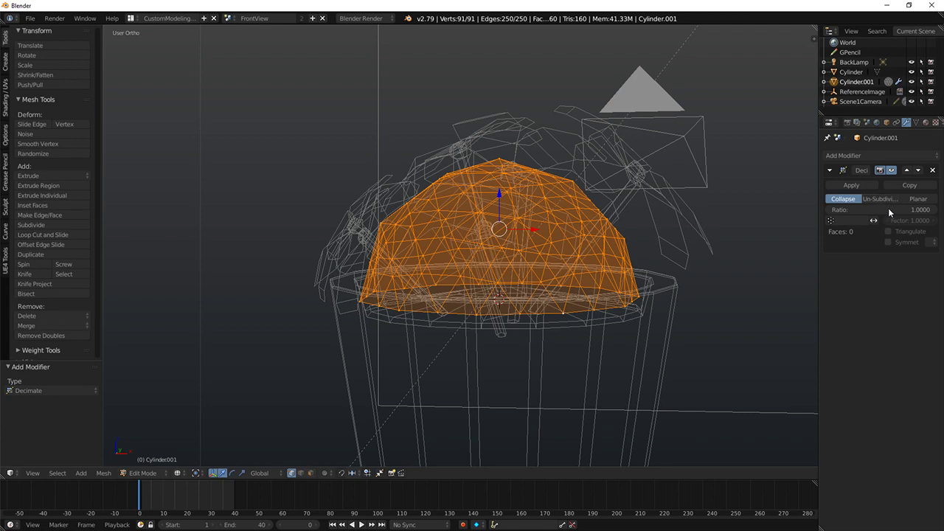
{"action": "left_click_drag", "start_coordinate": [878, 209], "coordinate": [849, 215]}
{"action": "key", "text": "Tab"}
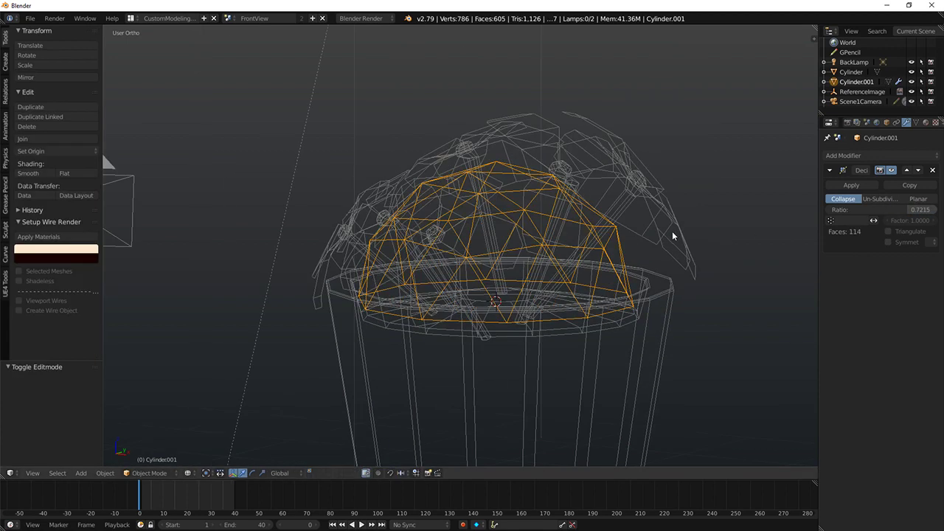
{"action": "key", "text": "z"}
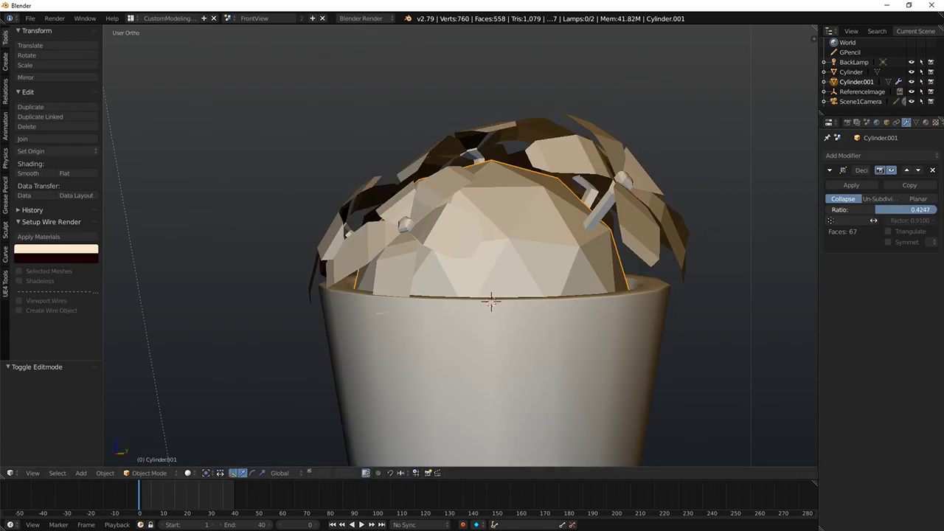
{"action": "mouse_move", "coordinate": [873, 214]}
{"action": "left_mouse_down"}
{"action": "mouse_move", "coordinate": [833, 214]}
{"action": "mouse_move", "coordinate": [886, 220]}
{"action": "left_mouse_up"}
{"action": "key", "text": "Tab"}
{"action": "key", "text": "Tab"}
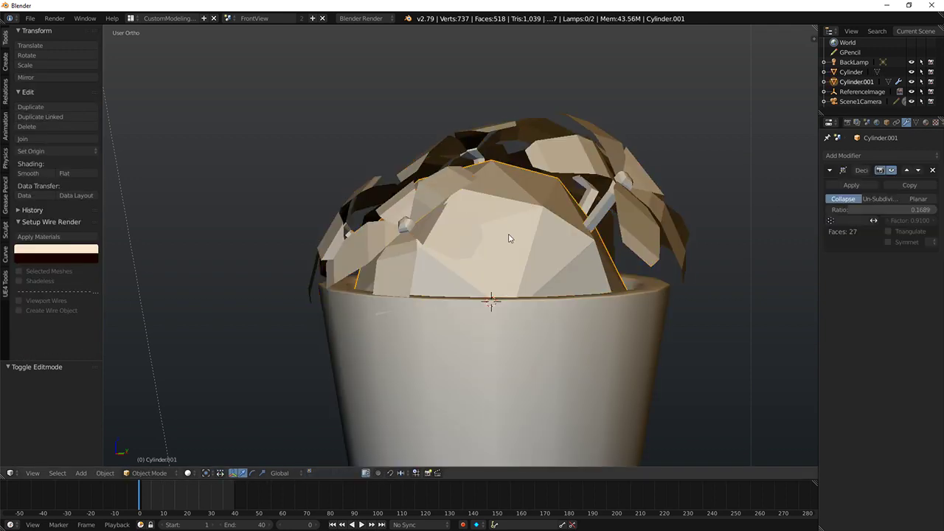
Step: Randomize the dome's vertices with an amount of 0.240
{"action": "key", "text": "Tab"}
{"action": "key", "text": "space"}
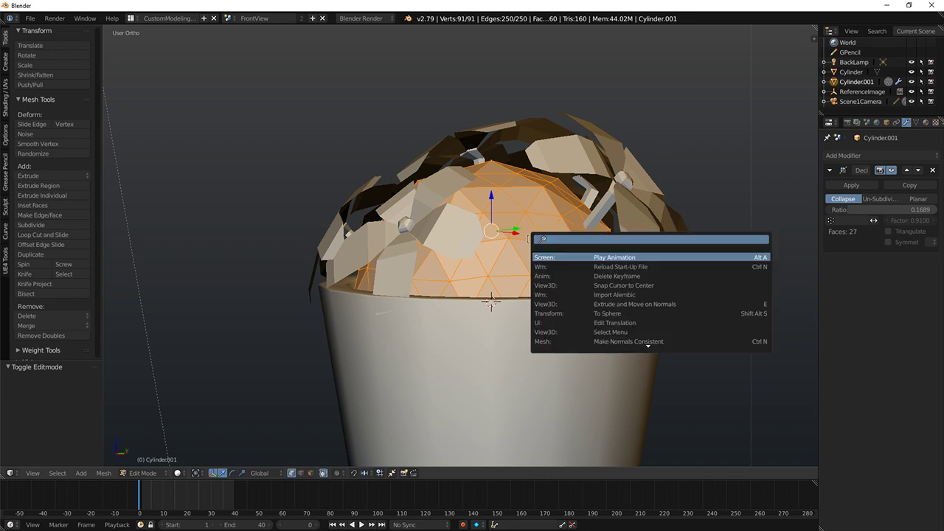
{"action": "type", "text": "randomiz"}
{"action": "key", "text": "Return"}
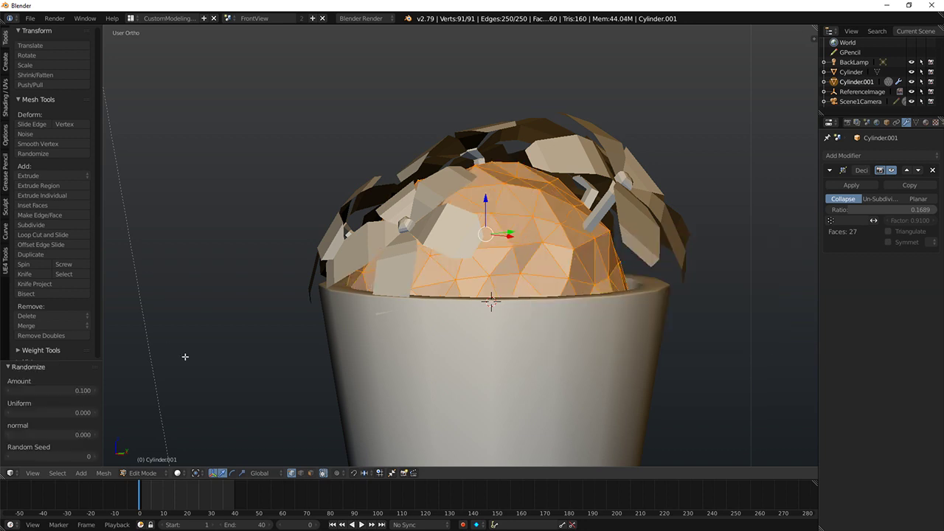
{"action": "left_click_drag", "start_coordinate": [68, 396], "coordinate": [96, 395]}
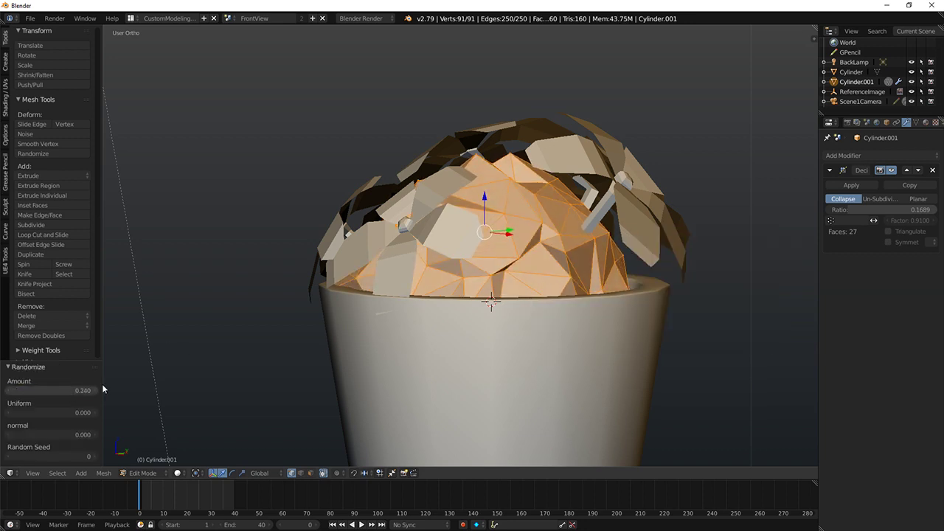
Step: Set the dome's Decimate ratio to 0.5068
{"action": "key", "text": "Tab"}
{"action": "middle_click_drag", "start_coordinate": [439, 342], "coordinate": [466, 301]}
{"action": "middle_click_drag", "start_coordinate": [478, 238], "coordinate": [572, 254]}
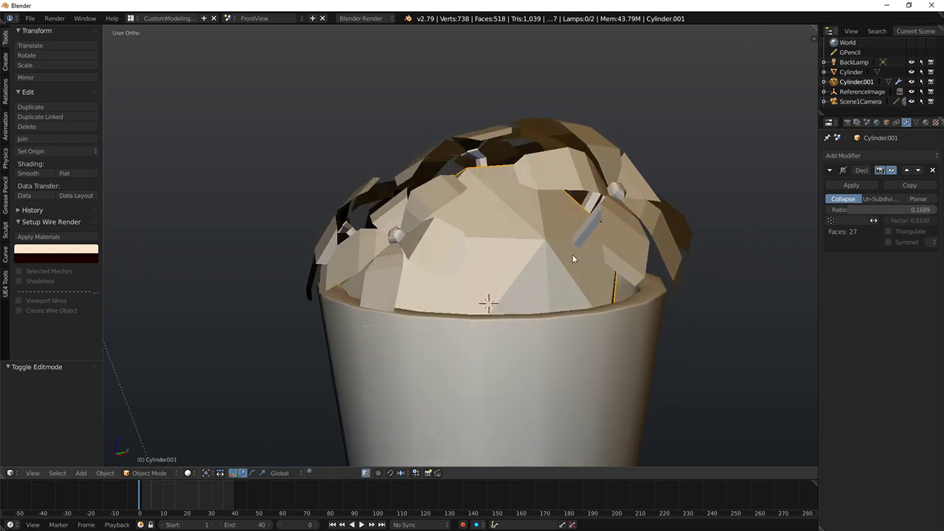
{"action": "key", "text": "Tab"}
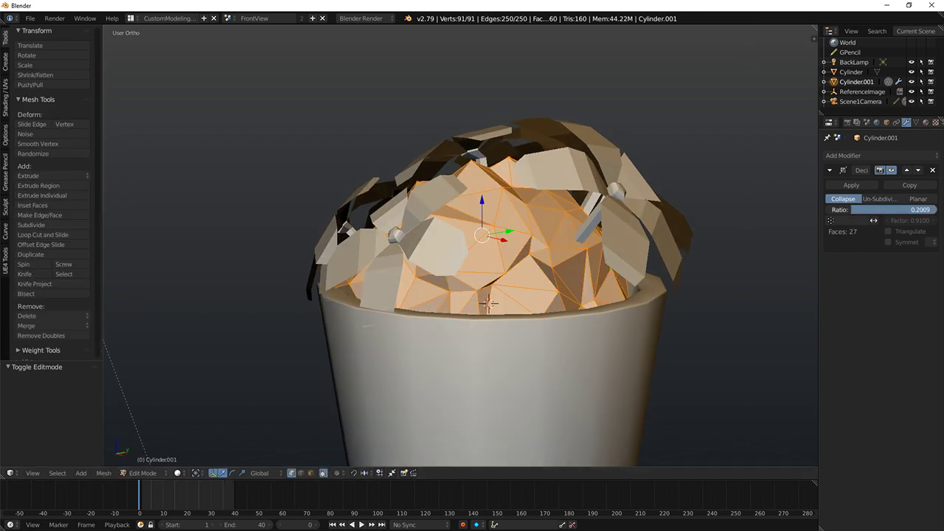
{"action": "left_click_drag", "start_coordinate": [873, 220], "coordinate": [875, 219]}
{"action": "key", "text": "Tab"}
{"action": "left_click_drag", "start_coordinate": [910, 209], "coordinate": [898, 210]}
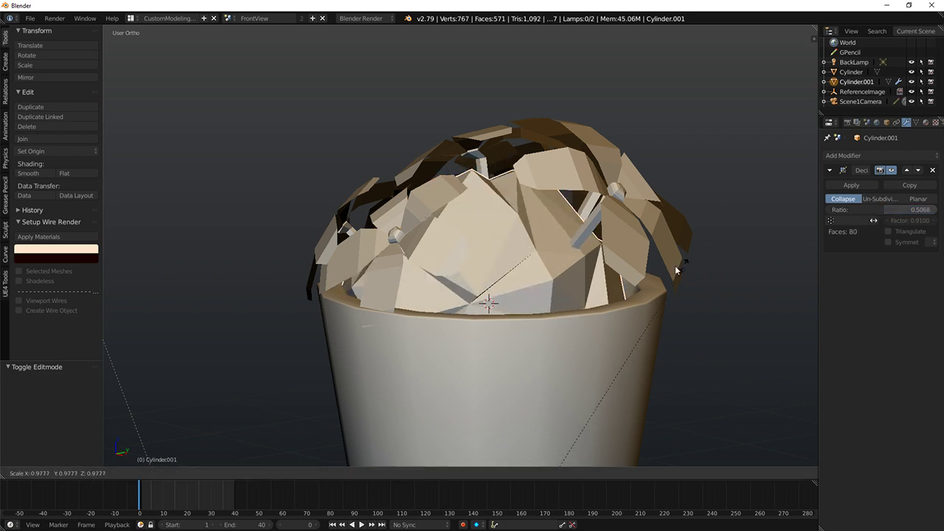
Step: Scale the whole dome mesh by 0.505 and lower it into the cup by 0.351 along Z
{"action": "key", "text": "Tab"}
{"action": "key", "text": "a"}
{"action": "key", "text": "s"}
{"action": "left_click", "coordinate": [573, 232]}
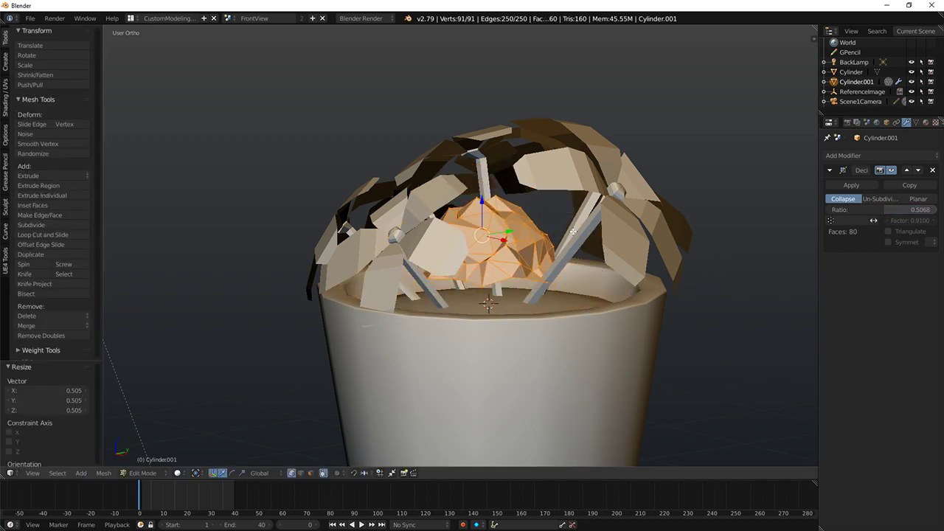
{"action": "key", "text": "g"}
{"action": "key", "text": "z"}
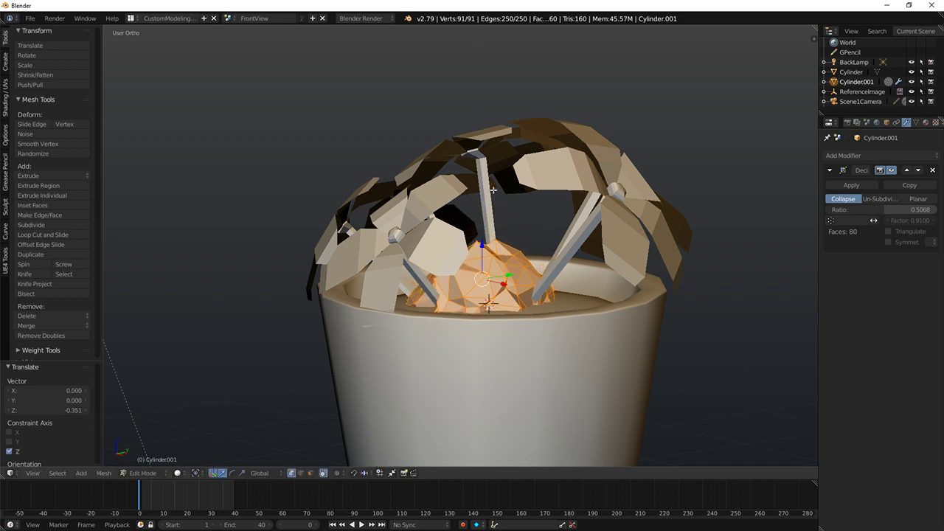
Step: Fit the dome into the cup by scaling it by 1.409, adjusting its height along Z and scaling it by 0.851
{"action": "key", "text": "s"}
{"action": "left_click", "coordinate": [541, 236]}
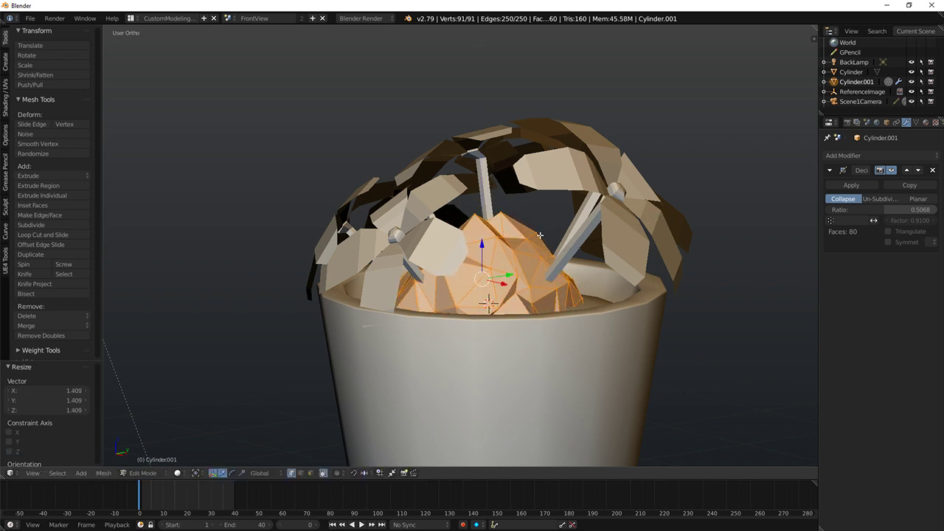
{"action": "key", "text": "g"}
{"action": "key", "text": "z"}
{"action": "left_click", "coordinate": [478, 244]}
{"action": "key", "text": "s"}
{"action": "left_click", "coordinate": [581, 255]}
Step: Check the pot in rendered shading and scale the dome by 0.865
{"action": "key", "text": "shift+z"}
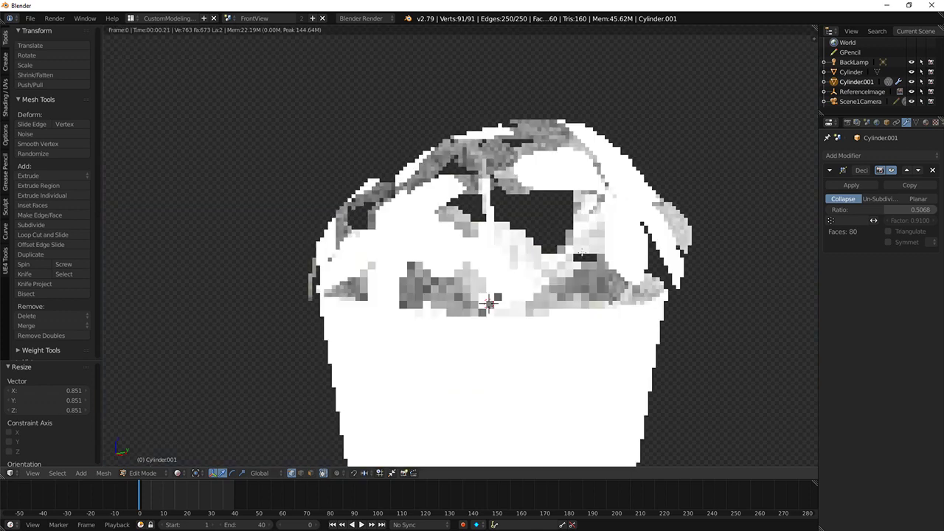
{"action": "scroll", "coordinate": [489, 282], "scroll_direction": "down", "scroll_amount": 7}
{"action": "mouse_move", "coordinate": [489, 282]}
{"action": "middle_mouse_down"}
{"action": "mouse_move", "coordinate": [520, 304]}
{"action": "mouse_move", "coordinate": [424, 282]}
{"action": "middle_mouse_up"}
{"action": "key", "text": "shift+z"}
{"action": "left_click", "coordinate": [514, 287]}
{"action": "scroll", "coordinate": [501, 280], "scroll_direction": "up", "scroll_amount": 4}
{"action": "key", "text": "s"}
Step: Try to fill the cup's open side with a duplicate of the dome rotated by 45.3°
{"action": "key", "text": "shift+d"}
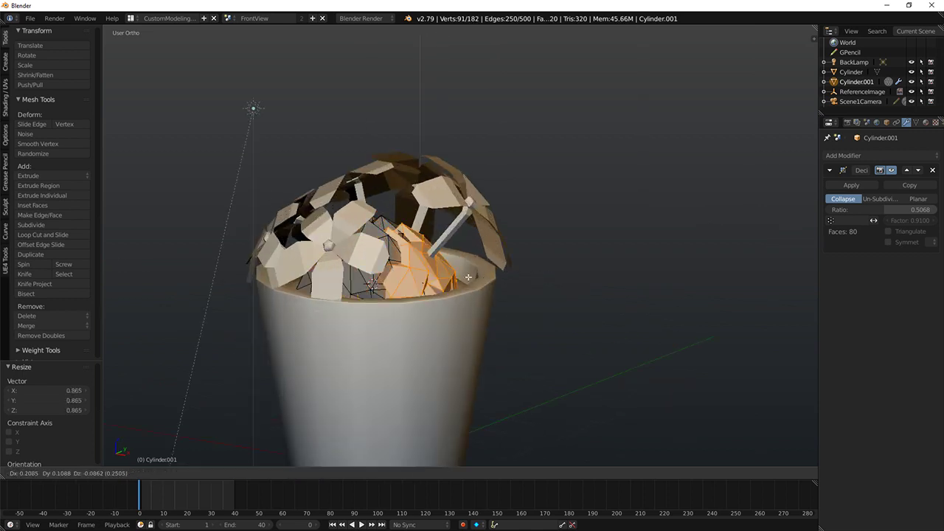
{"action": "left_click", "coordinate": [595, 271]}
{"action": "key", "text": "r"}
{"action": "left_click", "coordinate": [610, 350]}
{"action": "key", "text": "g"}
{"action": "left_click", "coordinate": [627, 352]}
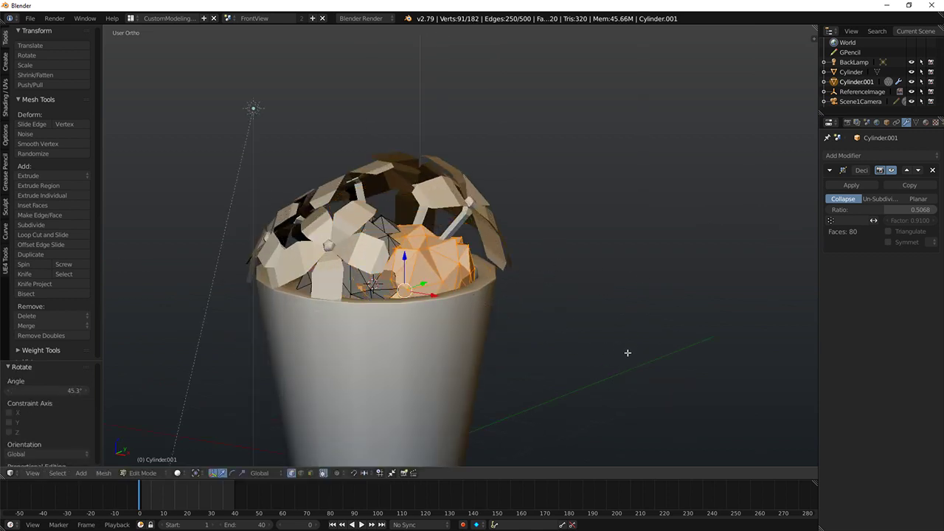
Step: Scale the single dome by 0.904
{"action": "key", "text": "s"}
{"action": "left_click", "coordinate": [514, 263]}
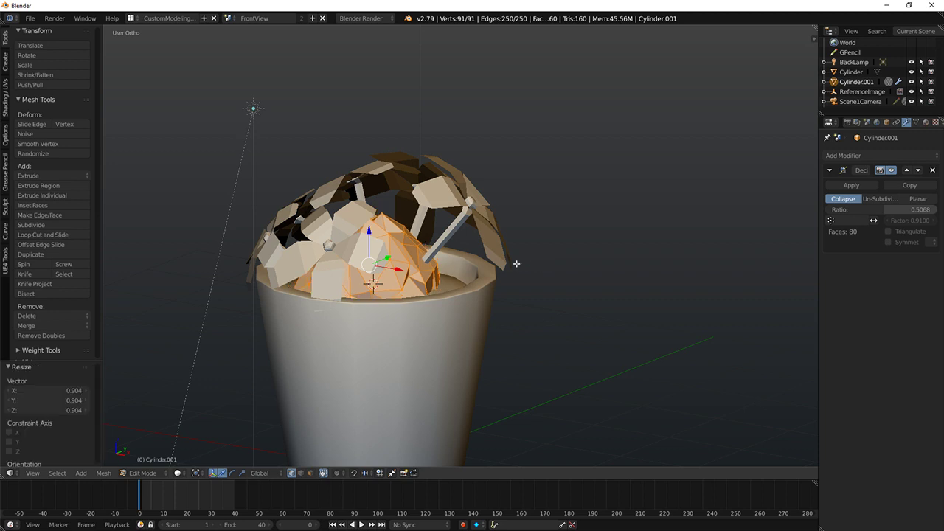
Step: Extrude the dome's side faces by 0.199 toward the cup's empty area and scale the extruded faces by 0.717
{"action": "scroll", "coordinate": [441, 301], "scroll_direction": "up", "scroll_amount": 5}
{"action": "key", "text": "a"}
{"action": "key", "text": "c"}
{"action": "left_click_drag", "start_coordinate": [421, 260], "coordinate": [450, 292]}
{"action": "right_click", "coordinate": [450, 292]}
{"action": "middle_click_drag", "start_coordinate": [450, 295], "coordinate": [485, 283]}
{"action": "key", "text": "e"}
{"action": "left_click", "coordinate": [519, 301]}
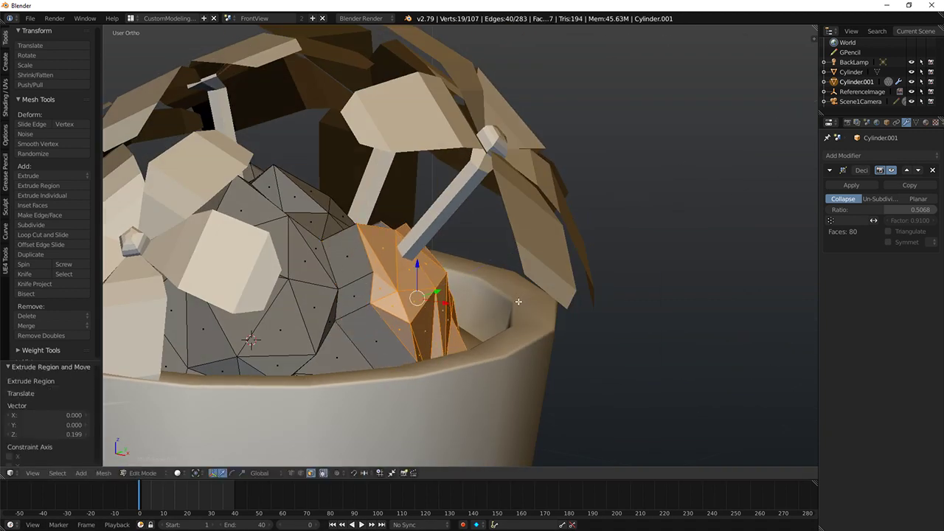
{"action": "key", "text": "s"}
{"action": "left_click", "coordinate": [475, 311]}
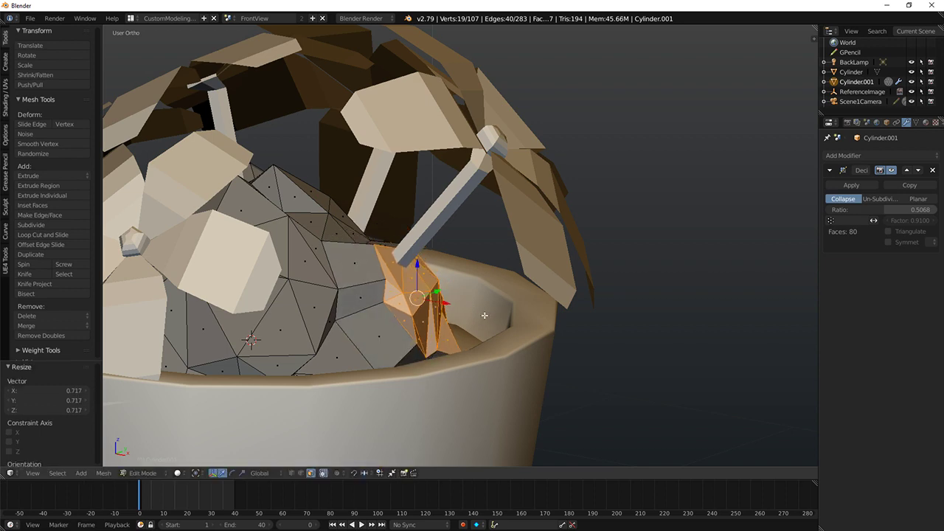
Step: Rescale the extruded side faces of the mound and extrude another patch of its faces outward beside the cup rim
{"action": "key", "text": "s"}
{"action": "left_click", "coordinate": [499, 317]}
{"action": "scroll", "coordinate": [495, 317], "scroll_direction": "down", "scroll_amount": 4}
{"action": "middle_click_drag", "start_coordinate": [337, 289], "coordinate": [366, 275]}
{"action": "key", "text": "a"}
{"action": "key", "text": "c"}
{"action": "left_click_drag", "start_coordinate": [343, 301], "coordinate": [363, 308]}
{"action": "right_click", "coordinate": [363, 309]}
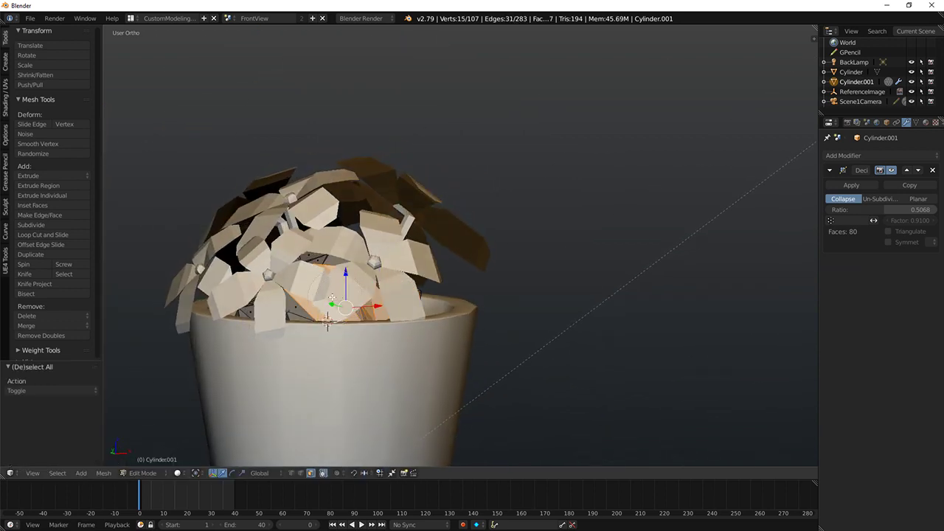
{"action": "middle_click_drag", "start_coordinate": [368, 306], "coordinate": [592, 310]}
{"action": "key", "text": "e"}
{"action": "left_click", "coordinate": [502, 299]}
Step: Extrude a patch of low mound faces beneath the flower petals outward toward the cup's inner wall
{"action": "key", "text": "a"}
{"action": "key", "text": "c"}
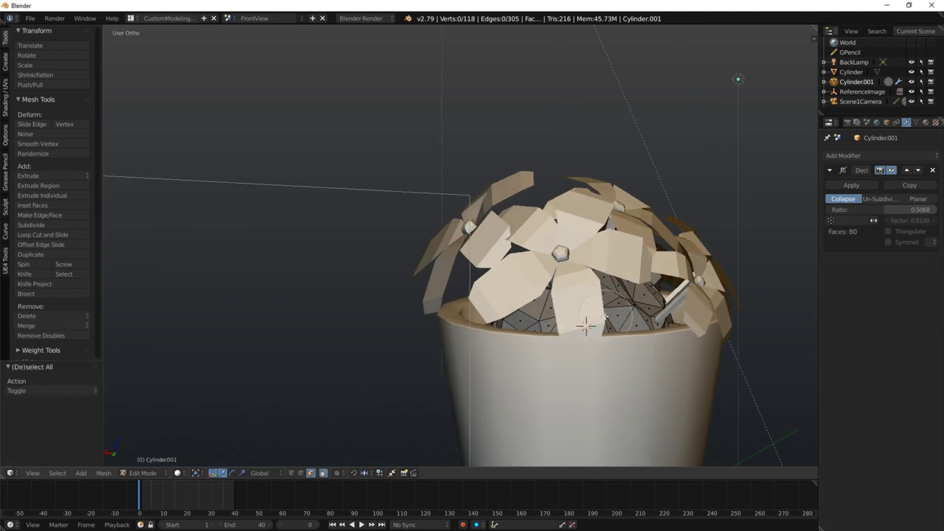
{"action": "left_click_drag", "start_coordinate": [618, 313], "coordinate": [603, 321]}
{"action": "right_click_drag", "start_coordinate": [526, 314], "coordinate": [545, 314]}
{"action": "left_click_drag", "start_coordinate": [564, 312], "coordinate": [602, 314]}
{"action": "right_click", "coordinate": [601, 314]}
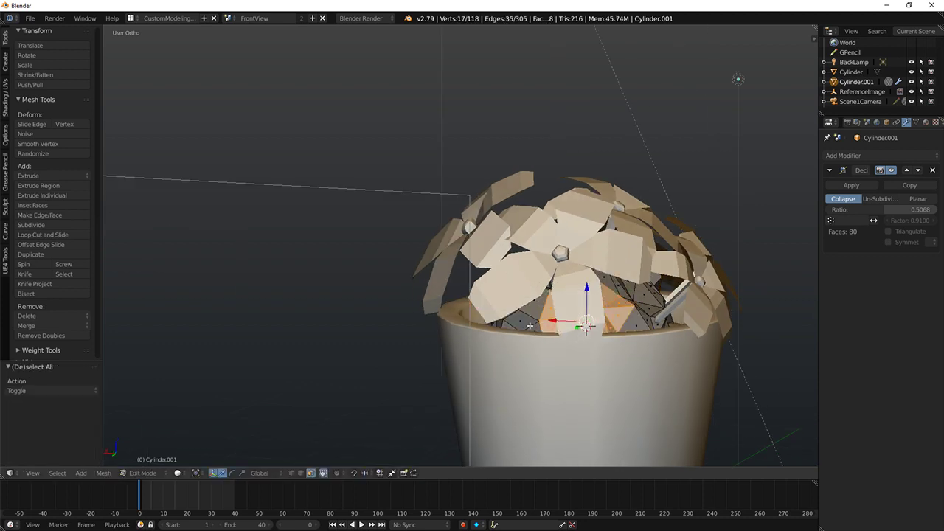
{"action": "middle_click_drag", "start_coordinate": [492, 319], "coordinate": [554, 323]}
{"action": "key", "text": "e"}
{"action": "left_click", "coordinate": [638, 311]}
{"action": "middle_click_drag", "start_coordinate": [733, 268], "coordinate": [815, 255]}
{"action": "key", "text": "a"}
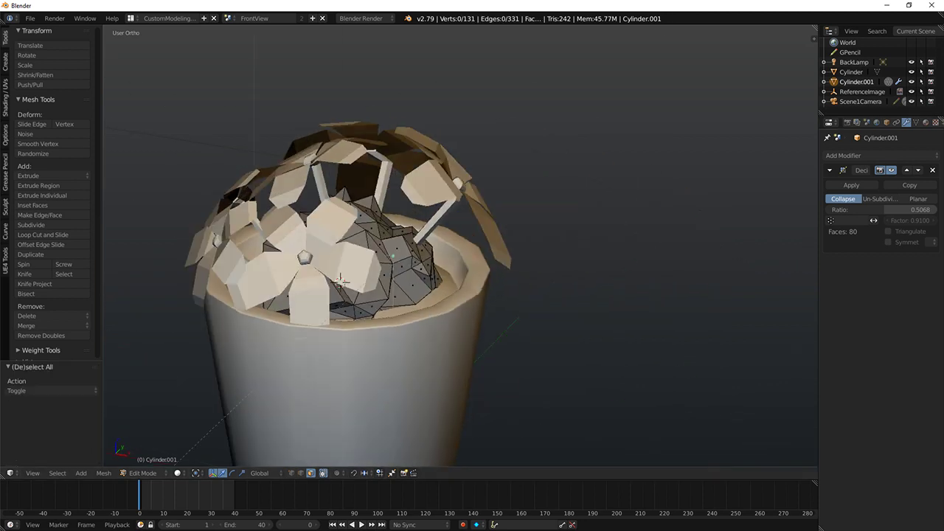
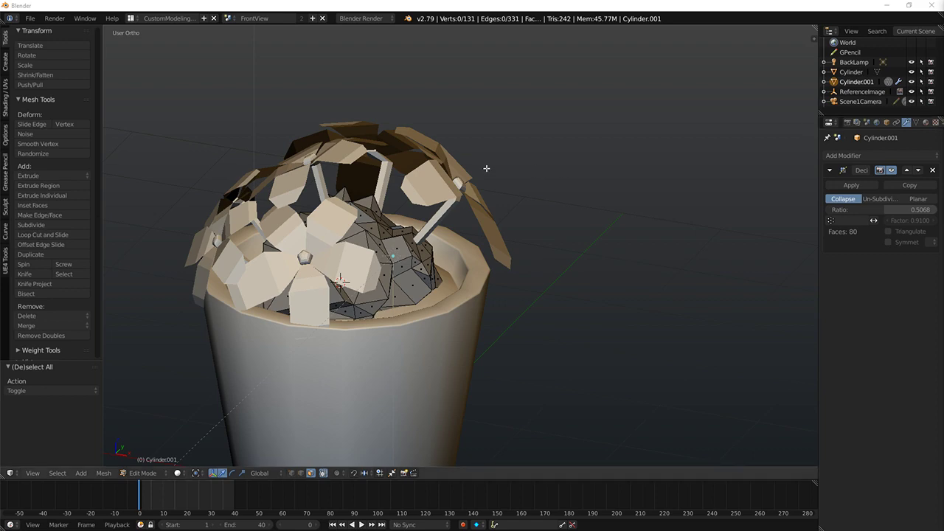
Step: Switch from the mound to editing the pot-and-flowers mesh and set the selection mode to edges
{"action": "middle_click_drag", "start_coordinate": [495, 185], "coordinate": [435, 246]}
{"action": "key", "text": "Tab"}
{"action": "right_click", "coordinate": [444, 204]}
{"action": "key", "text": "Tab"}
{"action": "left_click_drag", "start_coordinate": [458, 191], "coordinate": [461, 189]}
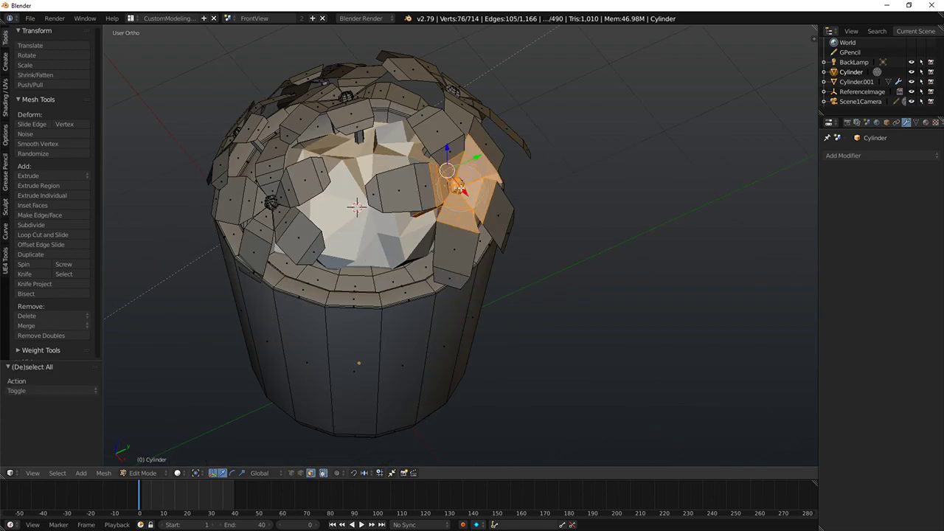
{"action": "middle_click_drag", "start_coordinate": [484, 201], "coordinate": [413, 200]}
{"action": "key", "text": "a"}
{"action": "key", "text": "a"}
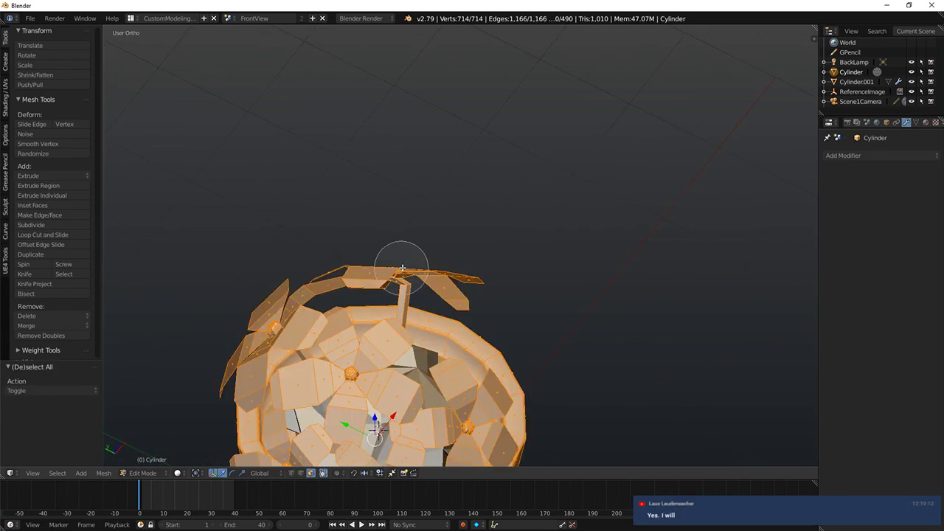
{"action": "scroll", "coordinate": [399, 250], "scroll_direction": "up", "scroll_amount": 4}
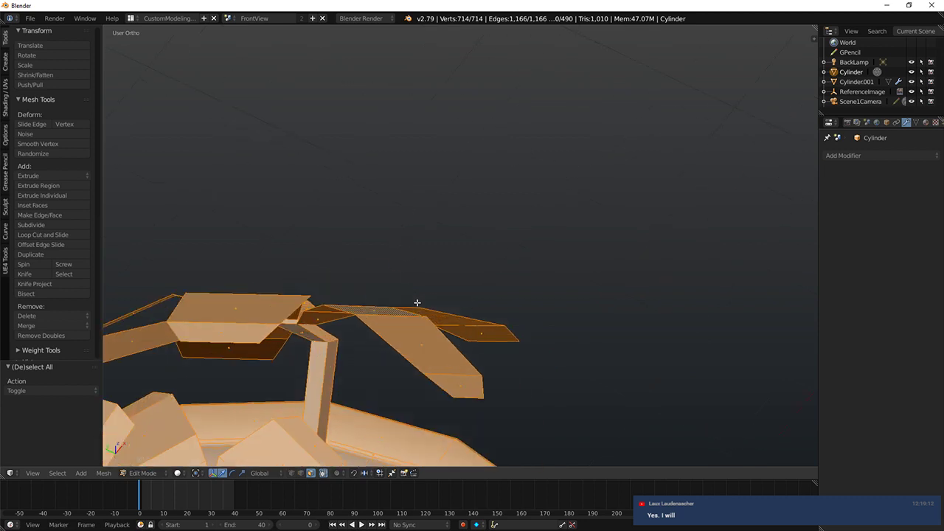
{"action": "left_click", "coordinate": [302, 473]}
Step: Select the edge loops at the upper bends of the flower stems and move them toward their blossoms
{"action": "key", "text": "a"}
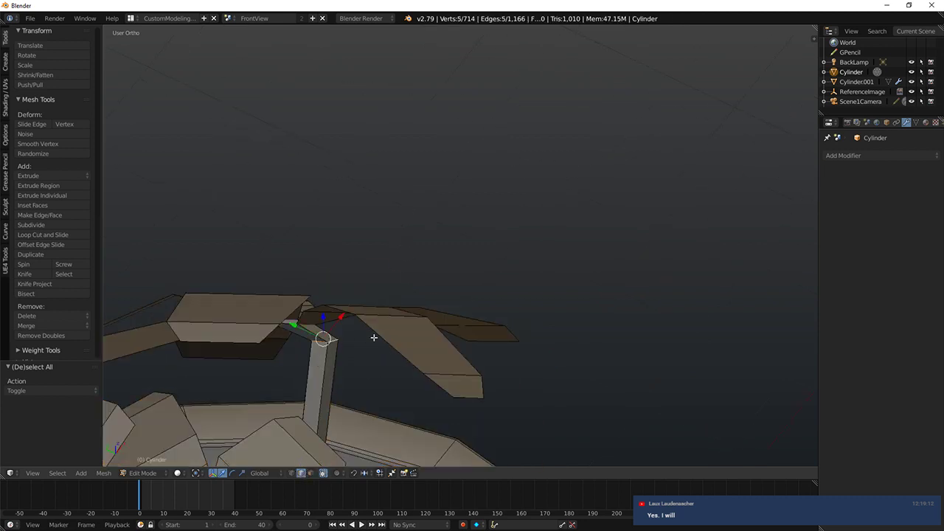
{"action": "left_click", "coordinate": [338, 345]}
{"action": "middle_click_drag", "start_coordinate": [338, 345], "coordinate": [339, 270]}
{"action": "scroll", "coordinate": [340, 314], "scroll_direction": "down", "scroll_amount": 5}
{"action": "scroll", "coordinate": [340, 270], "scroll_direction": "up", "scroll_amount": 5}
{"action": "middle_click_drag", "start_coordinate": [238, 266], "coordinate": [343, 310], "text": "shift"}
{"action": "key", "text": "a"}
{"action": "key", "text": "a"}
{"action": "key", "text": "a"}
{"action": "right_click", "coordinate": [389, 272], "text": "alt"}
{"action": "left_click", "coordinate": [360, 277]}
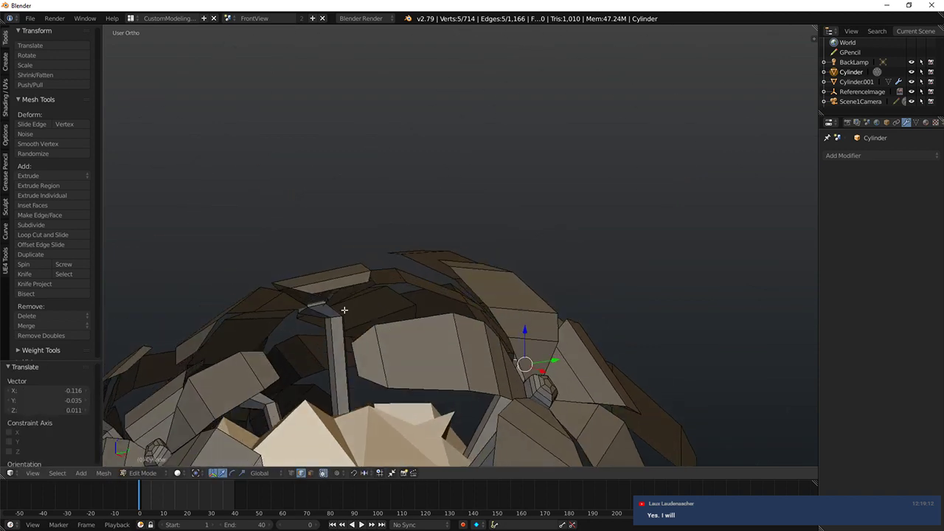
Step: Nudge the bend edge loop of another flower stem close to the pot rim
{"action": "key", "text": "a"}
{"action": "middle_click_drag", "start_coordinate": [469, 297], "coordinate": [395, 183]}
{"action": "left_click", "coordinate": [362, 303]}
{"action": "key", "text": "g"}
{"action": "left_click", "coordinate": [432, 273]}
{"action": "scroll", "coordinate": [494, 258], "scroll_direction": "down", "scroll_amount": 3}
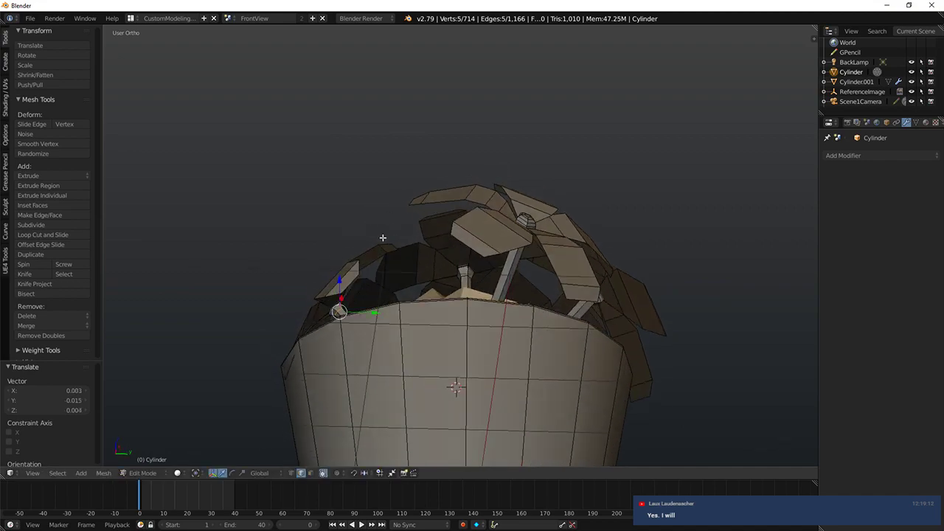
Step: Move the bend edge loop of the flower stem at the pot's far side
{"action": "middle_click_drag", "start_coordinate": [383, 238], "coordinate": [297, 256]}
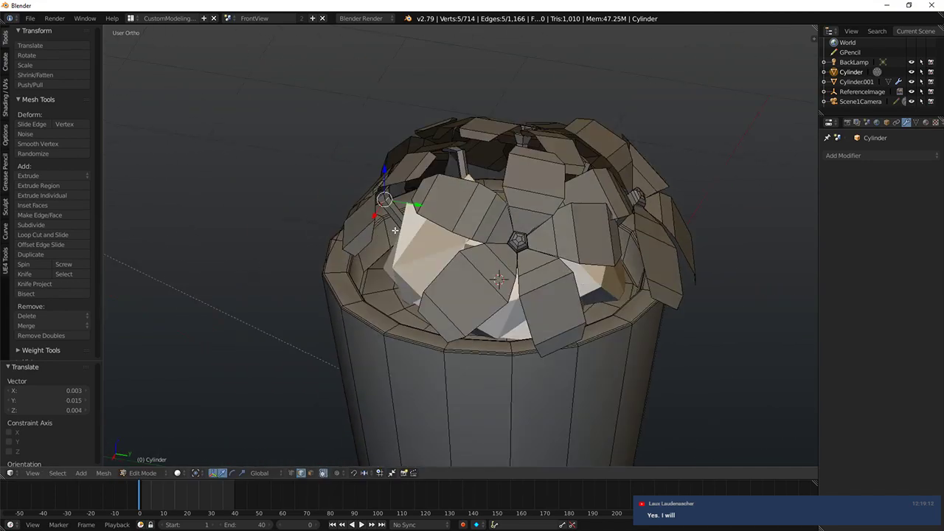
{"action": "scroll", "coordinate": [398, 221], "scroll_direction": "up", "scroll_amount": 4}
{"action": "middle_click_drag", "start_coordinate": [410, 186], "coordinate": [451, 224], "text": "shift"}
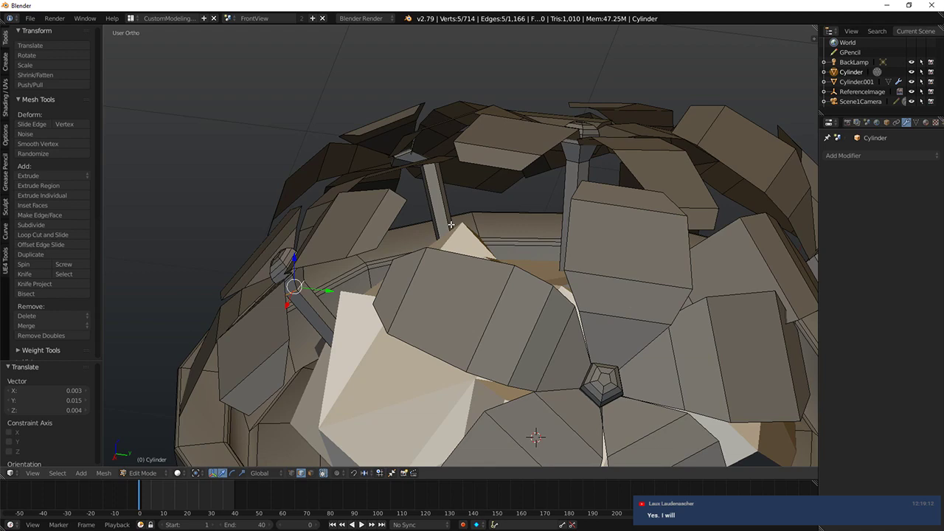
{"action": "right_click", "coordinate": [425, 161]}
{"action": "middle_click_drag", "start_coordinate": [425, 161], "coordinate": [415, 102]}
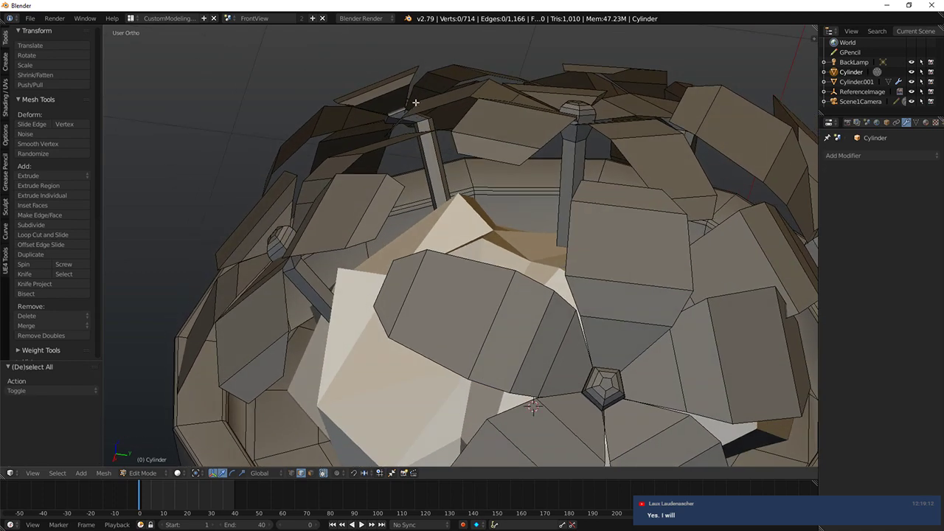
{"action": "right_click", "coordinate": [422, 120], "text": "alt"}
{"action": "key", "text": "g"}
{"action": "left_click", "coordinate": [444, 136]}
{"action": "middle_click_drag", "start_coordinate": [444, 136], "coordinate": [420, 151]}
Step: Move the next stem's bend edge loop by X -0.022, Y -0.071, Z -0.005
{"action": "middle_click_drag", "start_coordinate": [294, 252], "coordinate": [288, 280]}
{"action": "middle_click_drag", "start_coordinate": [276, 219], "coordinate": [315, 200]}
{"action": "key", "text": "a"}
{"action": "right_click", "coordinate": [320, 205], "text": "alt"}
{"action": "key", "text": "g"}
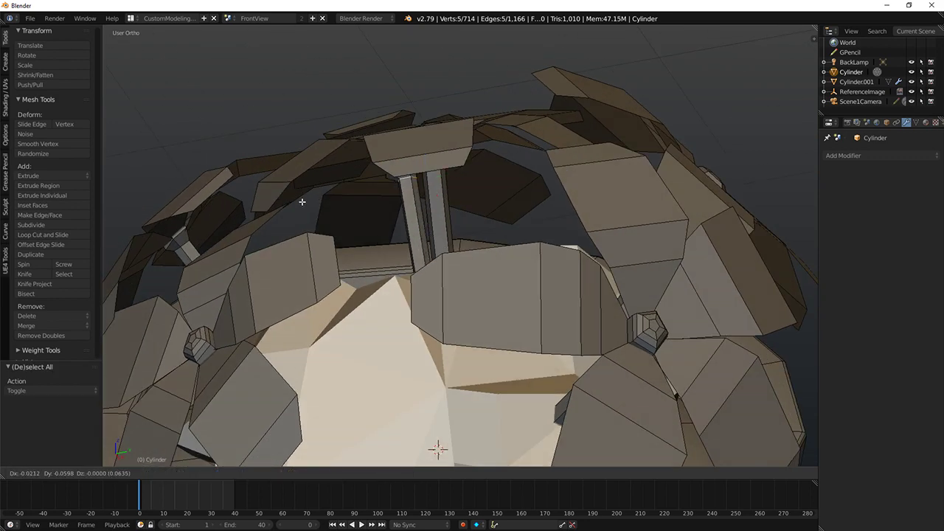
{"action": "left_click", "coordinate": [320, 204]}
Step: Check the pot and flowers in rendered shading from several angles and return to solid shading
{"action": "scroll", "coordinate": [357, 207], "scroll_direction": "down", "scroll_amount": 8}
{"action": "key", "text": "shift+z"}
{"action": "scroll", "coordinate": [444, 342], "scroll_direction": "up", "scroll_amount": 3}
{"action": "scroll", "coordinate": [521, 234], "scroll_direction": "down", "scroll_amount": 4}
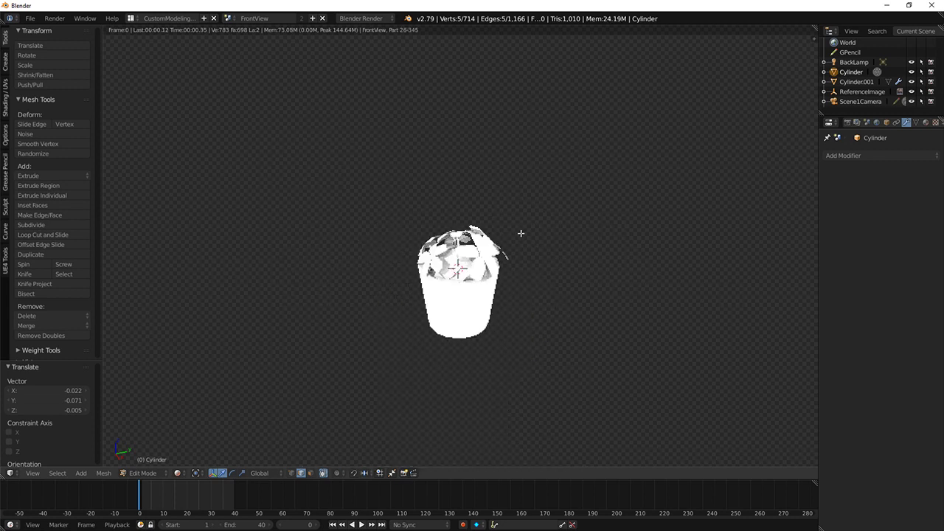
{"action": "mouse_move", "coordinate": [521, 233]}
{"action": "middle_mouse_down"}
{"action": "mouse_move", "coordinate": [462, 295]}
{"action": "mouse_move", "coordinate": [438, 280]}
{"action": "mouse_move", "coordinate": [441, 244]}
{"action": "mouse_move", "coordinate": [389, 309]}
{"action": "mouse_move", "coordinate": [465, 281]}
{"action": "middle_mouse_up"}
{"action": "key", "text": "shift+z"}
{"action": "scroll", "coordinate": [440, 244], "scroll_direction": "up", "scroll_amount": 4}
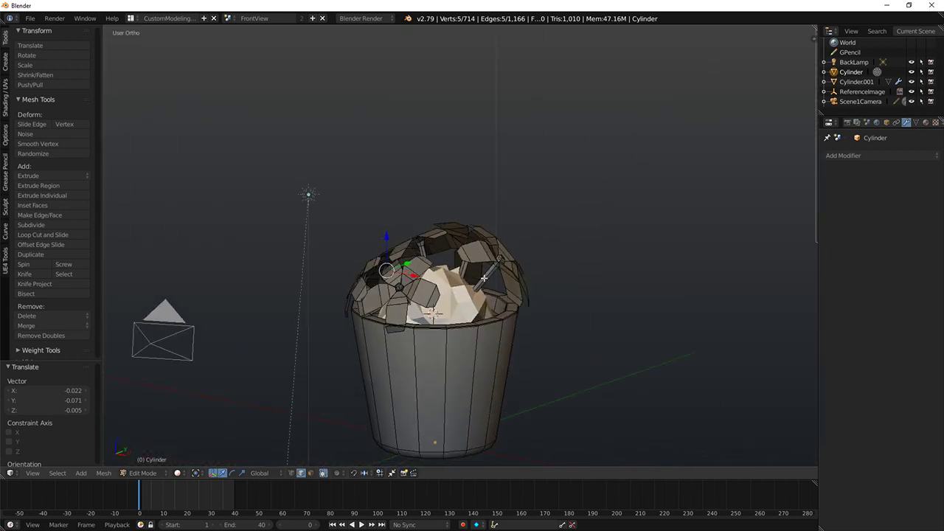
{"action": "middle_click_drag", "start_coordinate": [460, 294], "coordinate": [387, 277]}
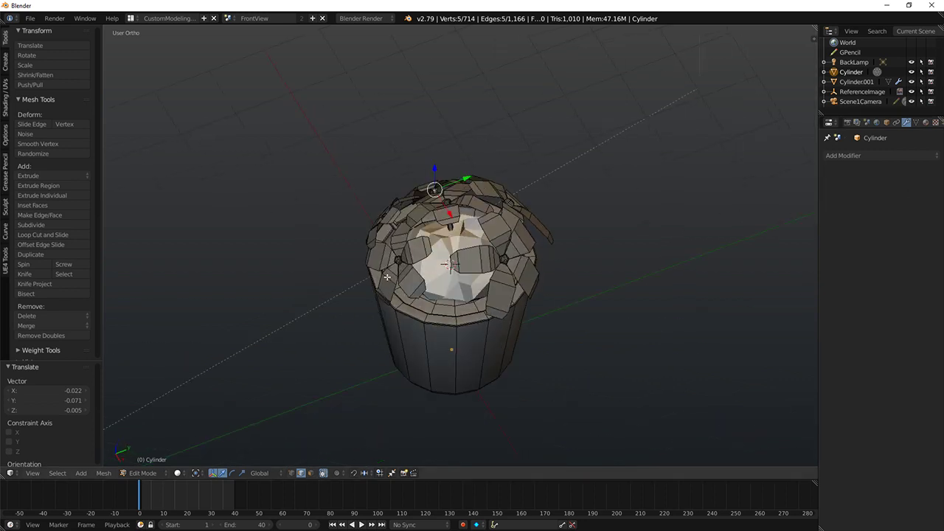
Step: Select one whole flower at the pot's edge and duplicate it in place, viewed from above
{"action": "scroll", "coordinate": [402, 260], "scroll_direction": "up", "scroll_amount": 5}
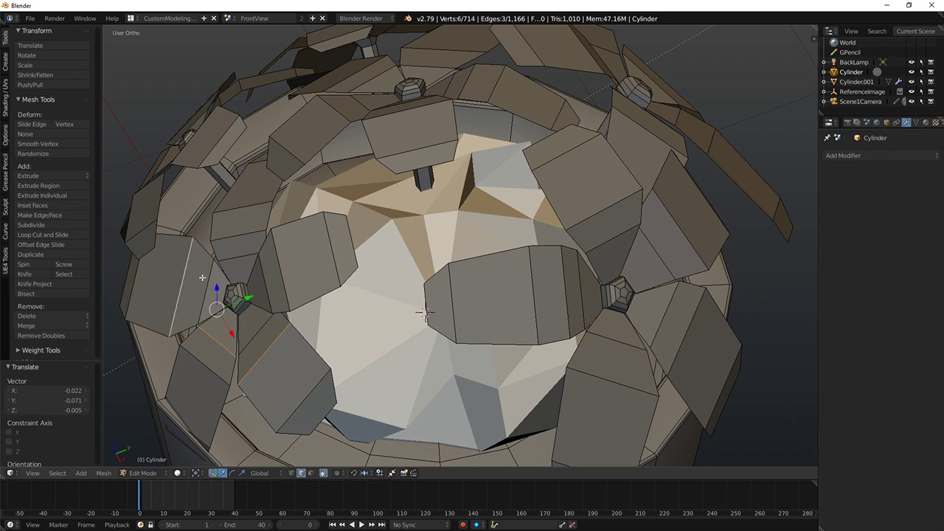
{"action": "key", "text": "ctrl+l"}
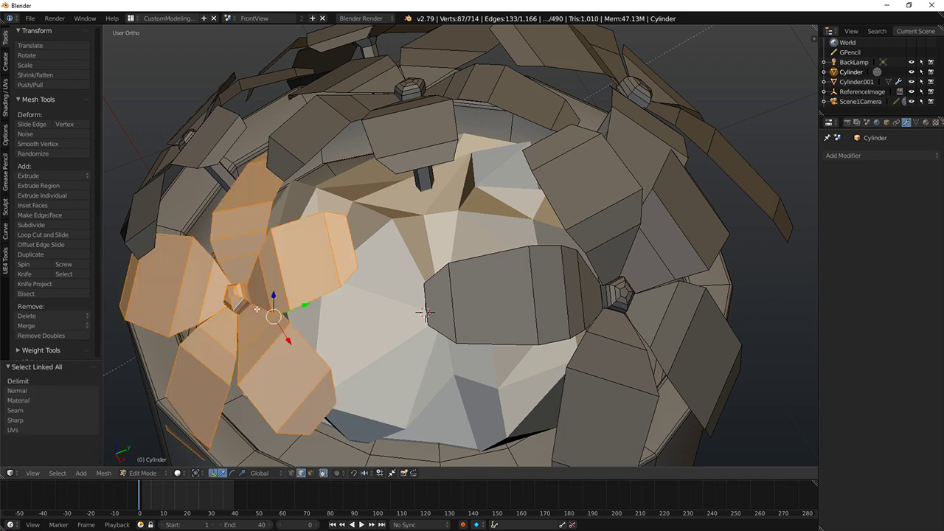
{"action": "scroll", "coordinate": [424, 313], "scroll_direction": "down", "scroll_amount": 6}
{"action": "middle_click_drag", "start_coordinate": [298, 251], "coordinate": [447, 377]}
{"action": "key", "text": "KP_7"}
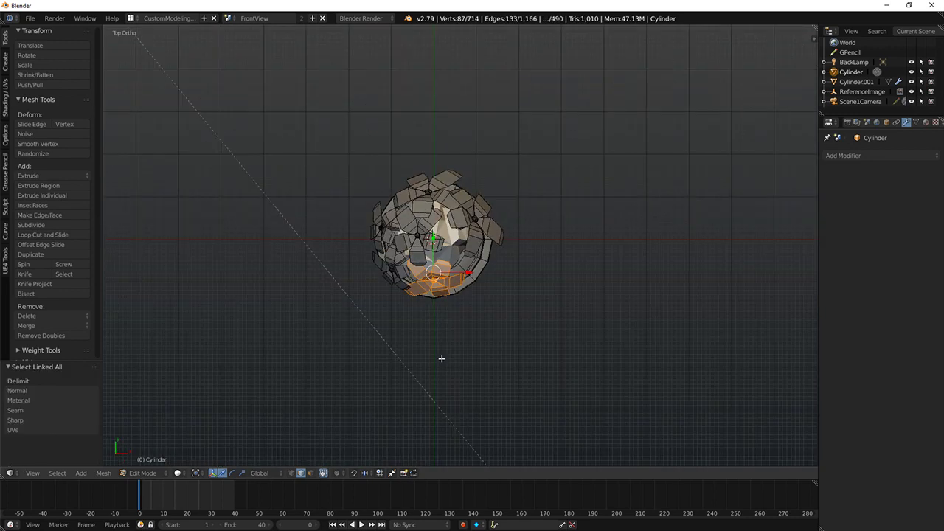
{"action": "scroll", "coordinate": [473, 354], "scroll_direction": "up", "scroll_amount": 4}
{"action": "key", "text": "shift+d"}
{"action": "right_click", "coordinate": [426, 392]}
Step: Rotate the duplicated flower -52° about the 3D cursor and move it by X 0.075, Y -0.071 into the rim's gap
{"action": "key", "text": "r"}
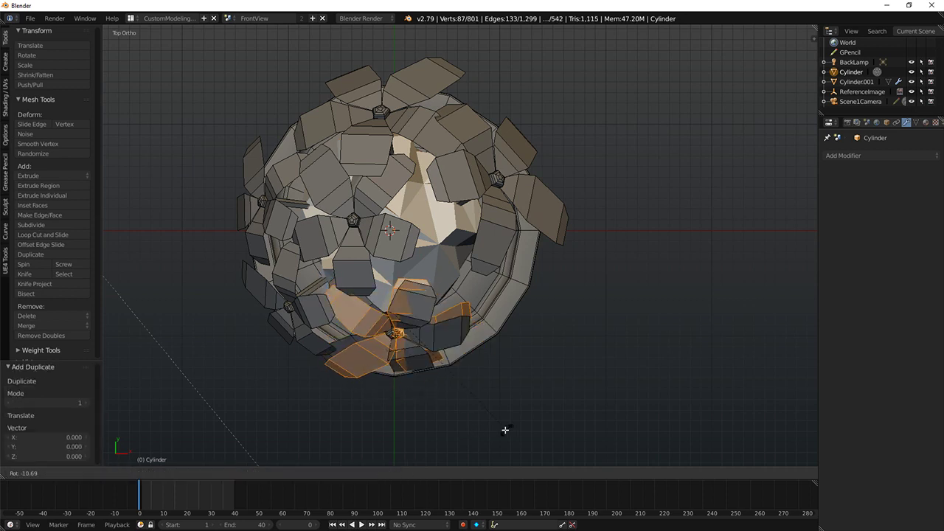
{"action": "right_click", "coordinate": [492, 428]}
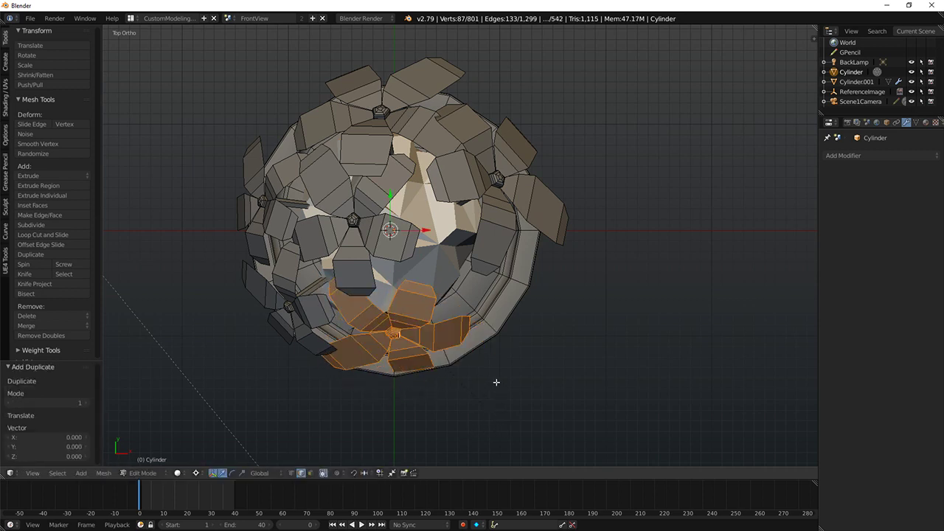
{"action": "scroll", "coordinate": [495, 382], "scroll_direction": "down", "scroll_amount": 5}
{"action": "middle_click_drag", "start_coordinate": [496, 382], "coordinate": [409, 225]}
{"action": "key", "text": "KP_7"}
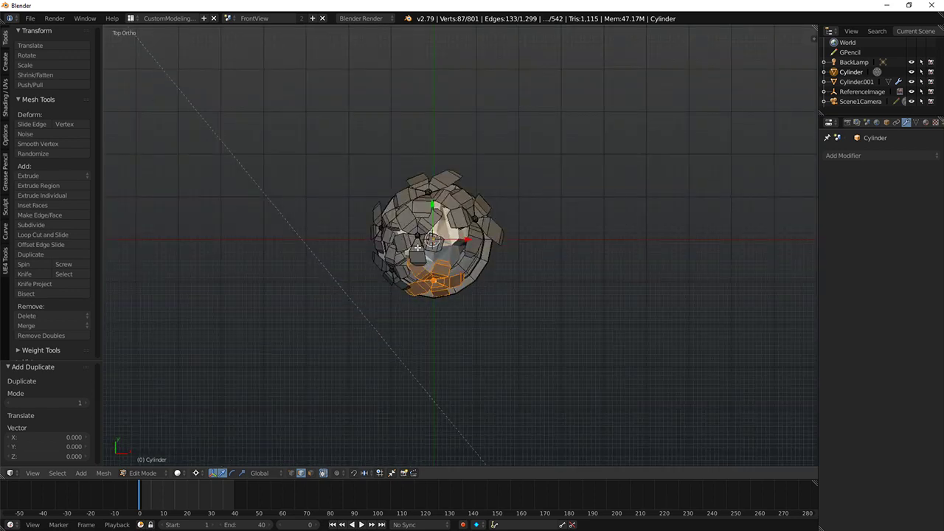
{"action": "scroll", "coordinate": [327, 392], "scroll_direction": "up", "scroll_amount": 4}
{"action": "key", "text": "r"}
{"action": "left_click", "coordinate": [548, 337]}
{"action": "key", "text": "g"}
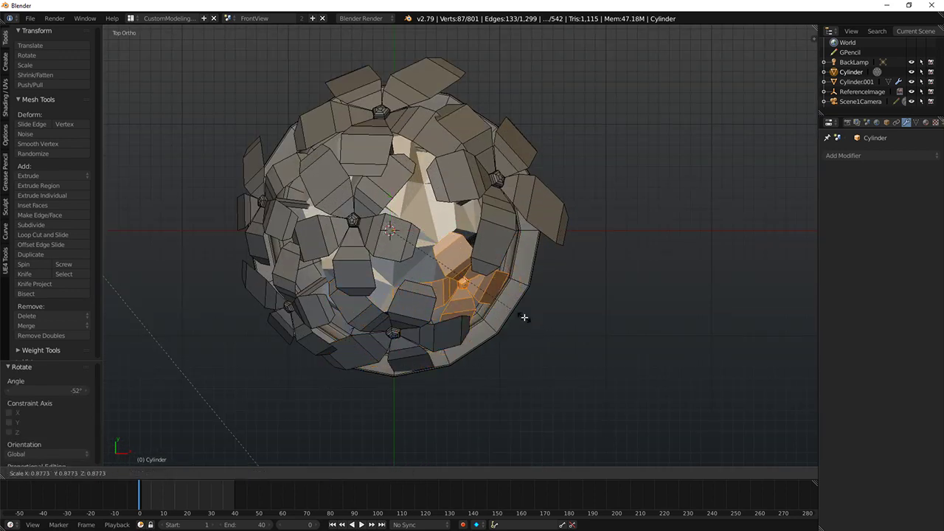
{"action": "left_click", "coordinate": [524, 316]}
Step: Tilt the duplicated flower and move it by X 0.059, Y -0.041, Z 0.092 to sit above the rim
{"action": "middle_click_drag", "start_coordinate": [524, 315], "coordinate": [599, 202]}
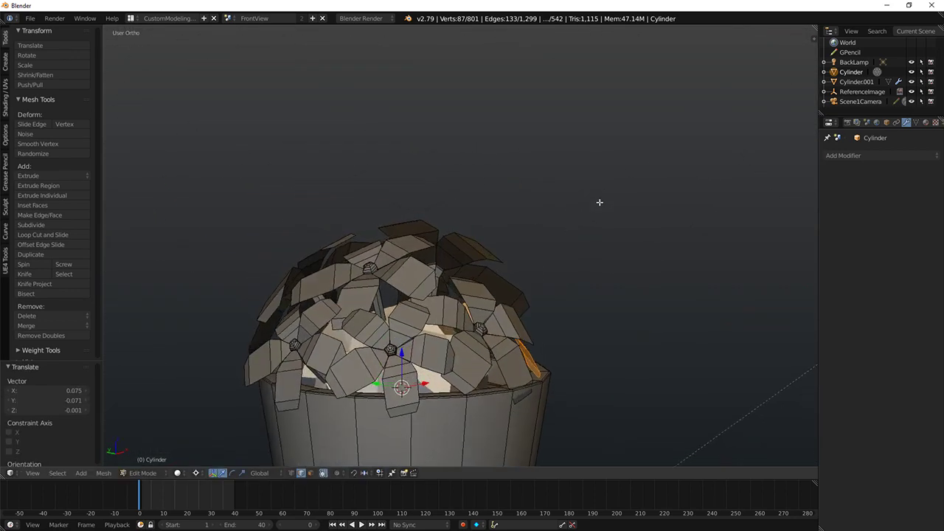
{"action": "key", "text": "r"}
{"action": "left_click", "coordinate": [588, 174]}
{"action": "key", "text": "g"}
{"action": "left_click", "coordinate": [609, 154]}
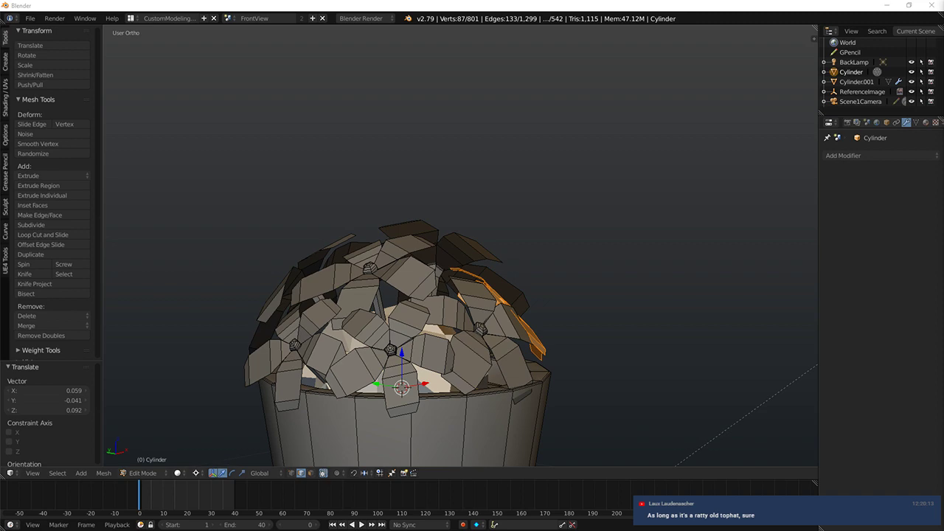
{"action": "middle_click_drag", "start_coordinate": [503, 190], "coordinate": [413, 323]}
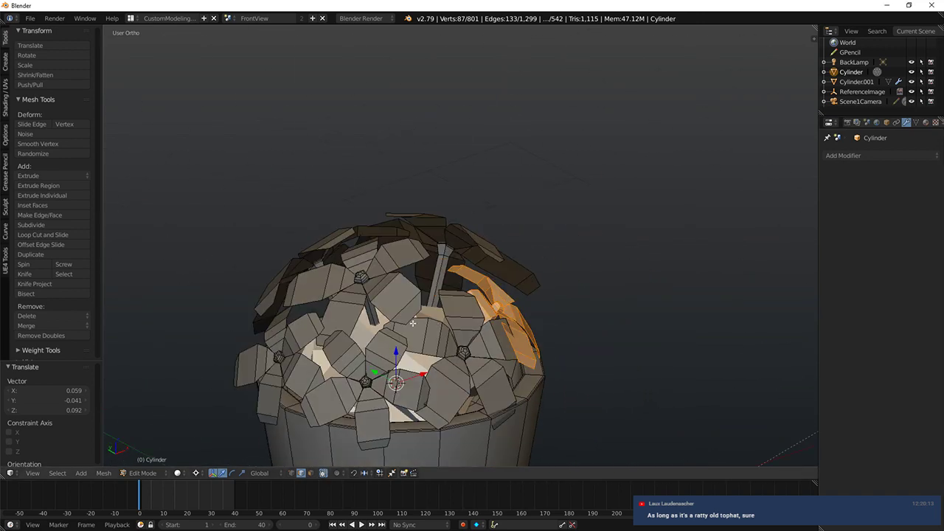
{"action": "scroll", "coordinate": [413, 323], "scroll_direction": "down", "scroll_amount": 5}
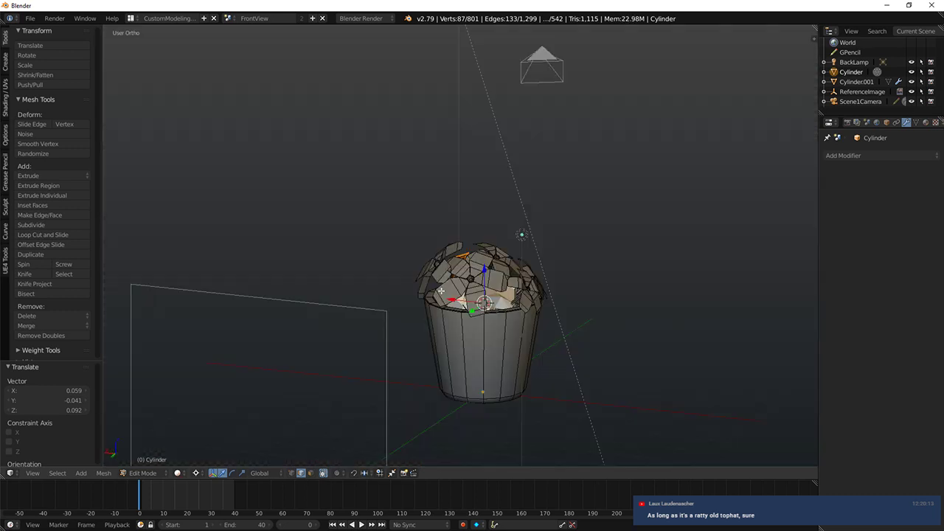
Step: Select an entire outer flower, rotate it 2.2° and move it by X -0.021, Y -0.001, Z -0.065
{"action": "scroll", "coordinate": [440, 290], "scroll_direction": "up", "scroll_amount": 5}
{"action": "key", "text": "a"}
{"action": "middle_click_drag", "start_coordinate": [397, 290], "coordinate": [426, 314]}
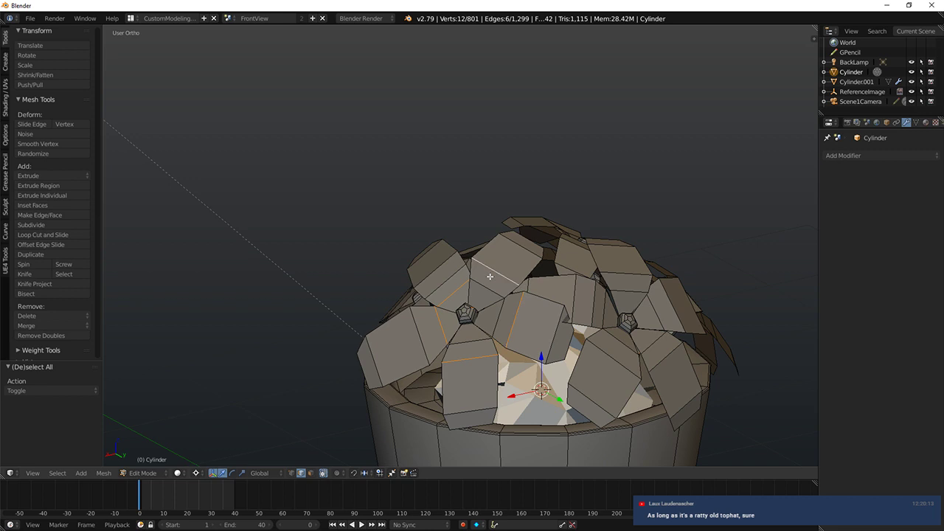
{"action": "key", "text": "ctrl+l"}
{"action": "middle_click_drag", "start_coordinate": [490, 276], "coordinate": [689, 270]}
{"action": "key", "text": "r"}
{"action": "left_click", "coordinate": [690, 289]}
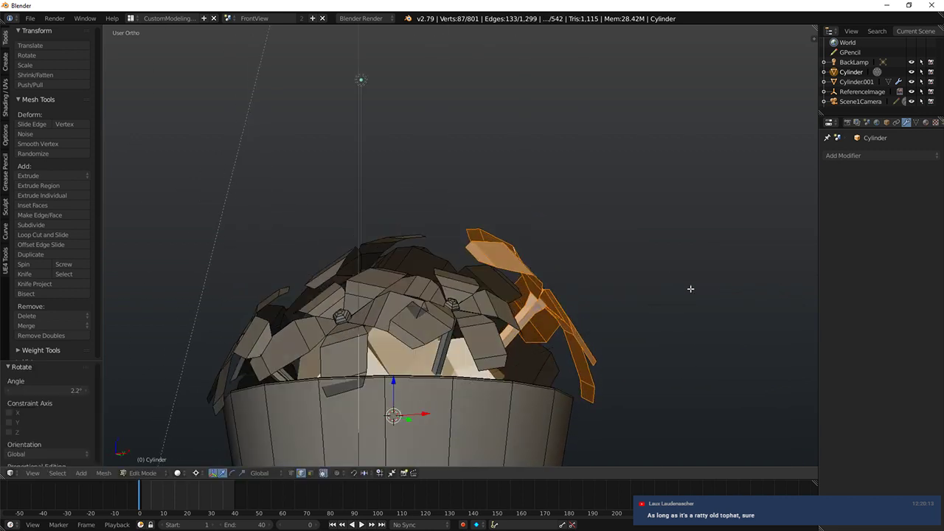
{"action": "key", "text": "g"}
{"action": "left_click", "coordinate": [689, 298]}
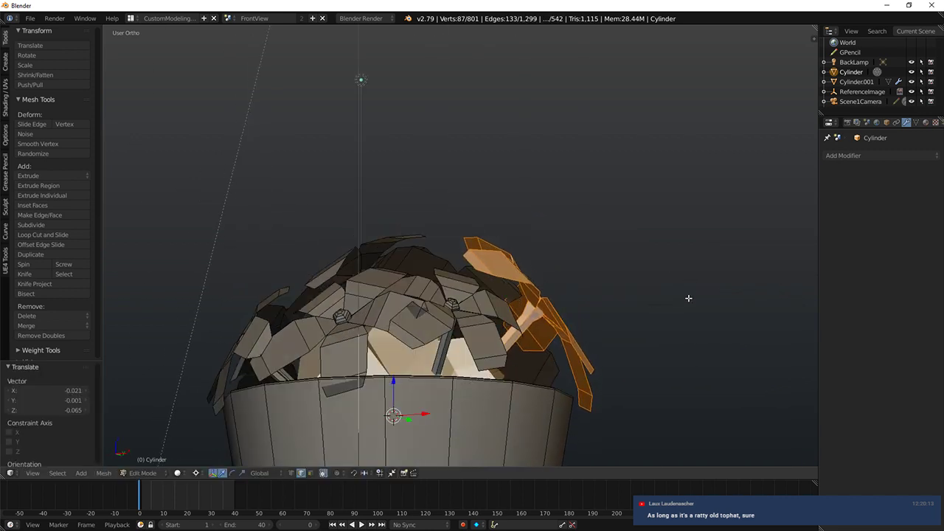
Step: Select the faces of a petal overlapping the pot's outer rim and move them by X -0.002, Y -0.018, Z 0.018
{"action": "right_click", "coordinate": [346, 358]}
{"action": "middle_click_drag", "start_coordinate": [324, 340], "coordinate": [376, 328]}
{"action": "scroll", "coordinate": [300, 336], "scroll_direction": "up", "scroll_amount": 3}
{"action": "right_click", "coordinate": [349, 409], "text": "shift"}
{"action": "right_click", "coordinate": [381, 372], "text": "shift"}
{"action": "middle_click_drag", "start_coordinate": [381, 373], "coordinate": [280, 348], "text": "shift"}
{"action": "key", "text": "g"}
{"action": "left_click", "coordinate": [268, 337]}
Step: Rotate the selected petal at the rim and shift it slightly to clear the pot
{"action": "key", "text": "r"}
{"action": "right_click", "coordinate": [441, 326]}
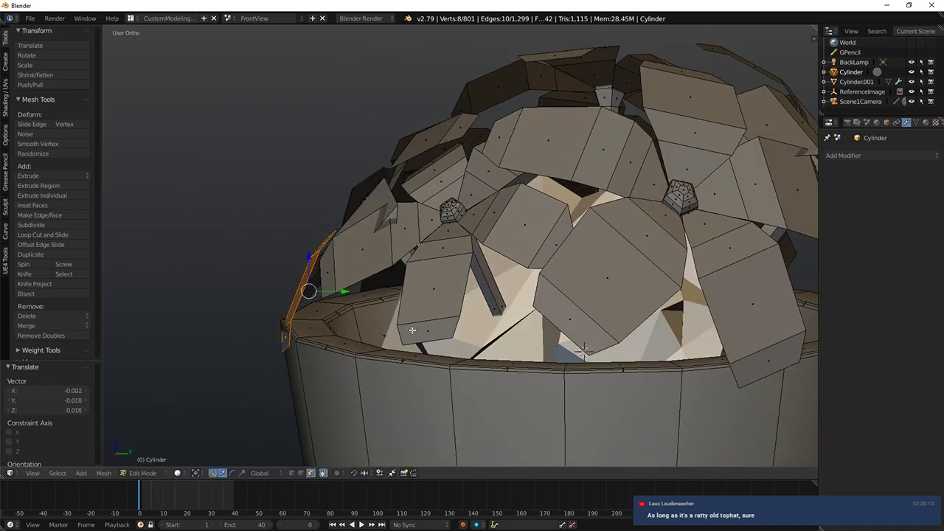
{"action": "key", "text": "r"}
{"action": "left_click", "coordinate": [484, 320]}
{"action": "key", "text": "g"}
{"action": "left_click", "coordinate": [474, 315]}
{"action": "middle_click_drag", "start_coordinate": [281, 335], "coordinate": [491, 336]}
{"action": "right_click", "coordinate": [317, 288]}
{"action": "right_click", "coordinate": [324, 341]}
{"action": "right_click", "coordinate": [364, 308], "text": "ctrl"}
{"action": "right_click", "coordinate": [382, 287], "text": "ctrl"}
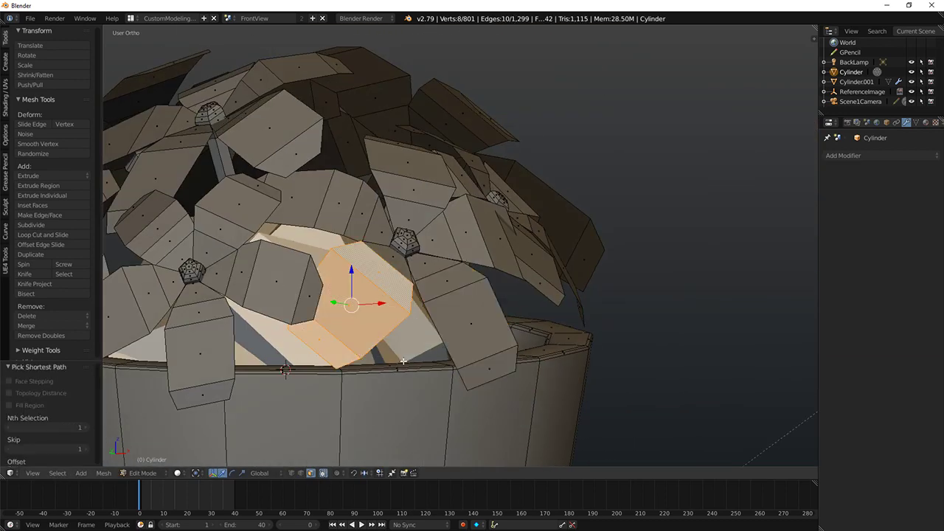
Step: Move a side petal's face by X 0.008, Y -0.028, Z 0.031 with smooth proportional editing, and shift it slightly further
{"action": "right_click", "coordinate": [364, 293]}
{"action": "middle_click_drag", "start_coordinate": [309, 317], "coordinate": [443, 302]}
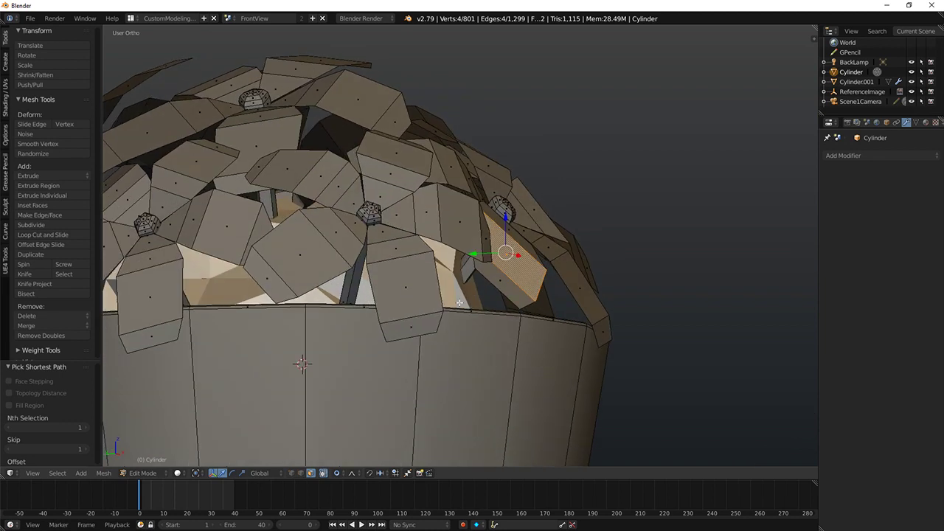
{"action": "key", "text": "g"}
{"action": "left_click", "coordinate": [468, 295]}
{"action": "key", "text": "g"}
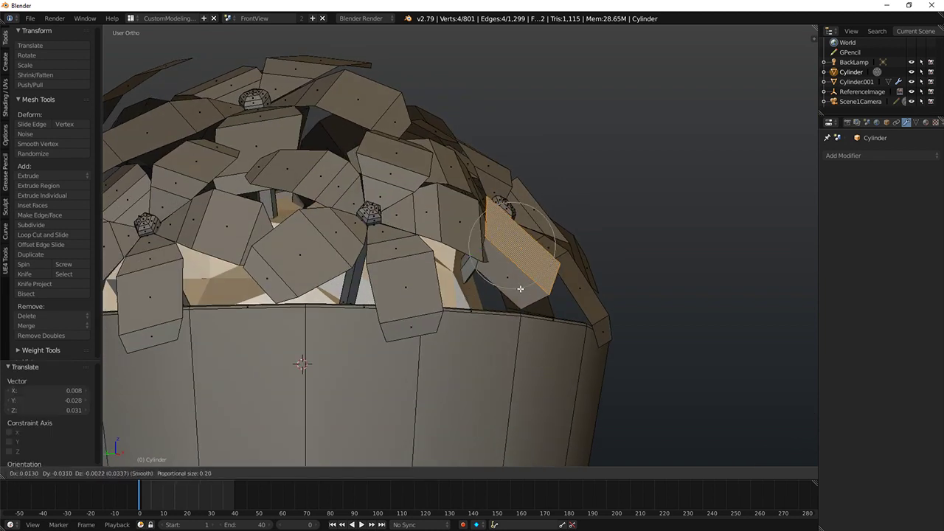
{"action": "left_click", "coordinate": [518, 289]}
Step: Move the neighbouring petal's end face by X 0.004, Y -0.062, Z 0.052, and fine-tune with X -0.022, Y -0.012, Z 0.032
{"action": "right_click", "coordinate": [431, 216]}
{"action": "middle_click_drag", "start_coordinate": [447, 246], "coordinate": [483, 190]}
{"action": "key", "text": "g"}
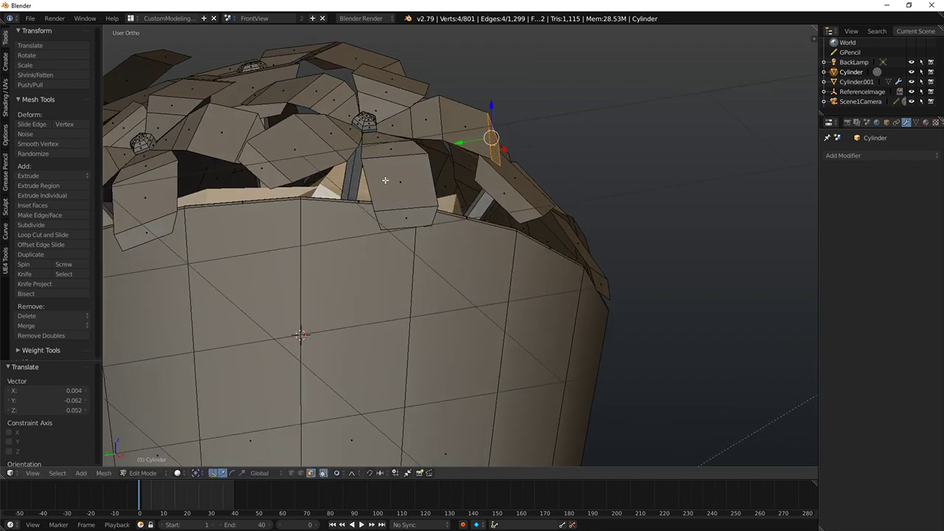
{"action": "middle_click_drag", "start_coordinate": [385, 180], "coordinate": [317, 236]}
{"action": "key", "text": "g"}
{"action": "left_click", "coordinate": [364, 331]}
{"action": "key", "text": "g"}
{"action": "left_click", "coordinate": [259, 209]}
Step: Raise the face of an upper petal behind the rim flowers slightly, using smooth proportional editing at size 0.47
{"action": "right_click", "coordinate": [287, 161]}
{"action": "middle_click_drag", "start_coordinate": [291, 166], "coordinate": [373, 191]}
{"action": "key", "text": "g"}
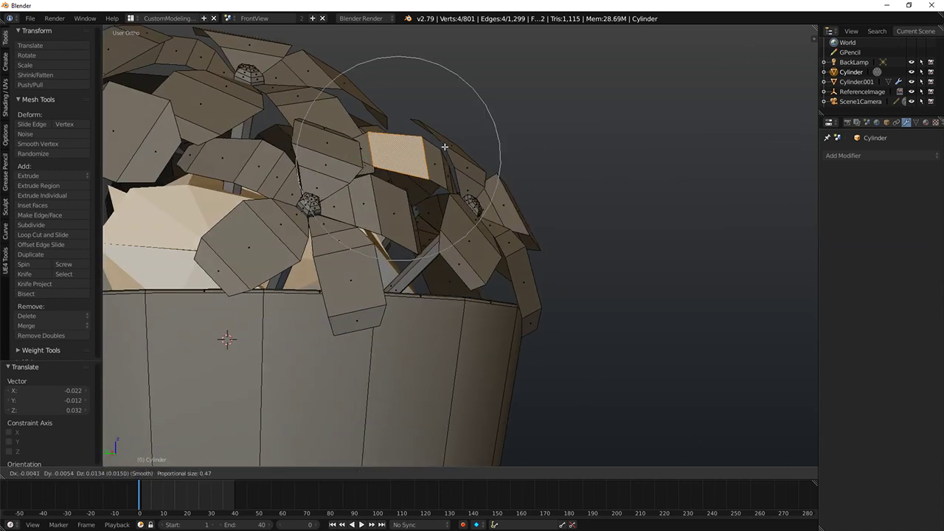
{"action": "left_click", "coordinate": [445, 146]}
Step: Reposition the adjoining petal face in small moves, ending with one of X -0.004, Y -0.002, Z 0.007
{"action": "right_click", "coordinate": [459, 153]}
{"action": "mouse_move", "coordinate": [459, 153]}
{"action": "middle_mouse_down"}
{"action": "mouse_move", "coordinate": [380, 140]}
{"action": "mouse_move", "coordinate": [369, 144]}
{"action": "mouse_move", "coordinate": [393, 139]}
{"action": "mouse_move", "coordinate": [354, 177]}
{"action": "mouse_move", "coordinate": [411, 174]}
{"action": "mouse_move", "coordinate": [449, 152]}
{"action": "middle_mouse_up"}
{"action": "key", "text": "g"}
{"action": "left_click", "coordinate": [373, 164]}
{"action": "key", "text": "g"}
{"action": "left_click", "coordinate": [443, 135]}
Step: Move the end face of the petal above the rim flower's centre to adjust its overlap with the neighbouring flower
{"action": "right_click", "coordinate": [521, 141]}
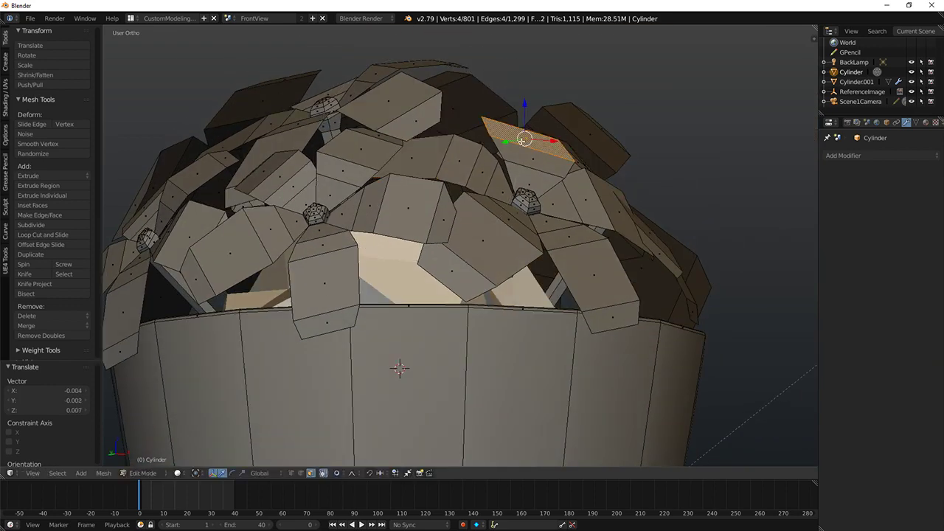
{"action": "middle_click_drag", "start_coordinate": [600, 179], "coordinate": [716, 170]}
{"action": "key", "text": "g"}
{"action": "left_click", "coordinate": [455, 168]}
Step: Select another petal face near the rim and rotate it 5.67° to follow the dome
{"action": "right_click", "coordinate": [540, 206]}
{"action": "key", "text": "g"}
{"action": "key", "text": "t"}
{"action": "key", "text": "t"}
{"action": "key", "text": "t"}
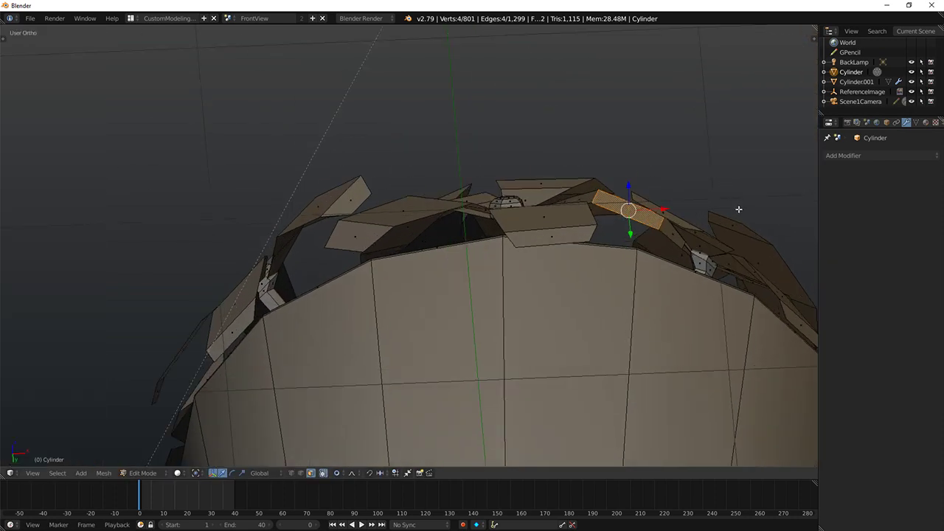
{"action": "key", "text": "t"}
{"action": "key", "text": "r"}
{"action": "left_click", "coordinate": [734, 221]}
Step: Shift an upper flower's petal tip, and move the petal face behind a rim flower by X -0.020, Y -0.019, Z 0.009
{"action": "middle_click_drag", "start_coordinate": [734, 221], "coordinate": [347, 135]}
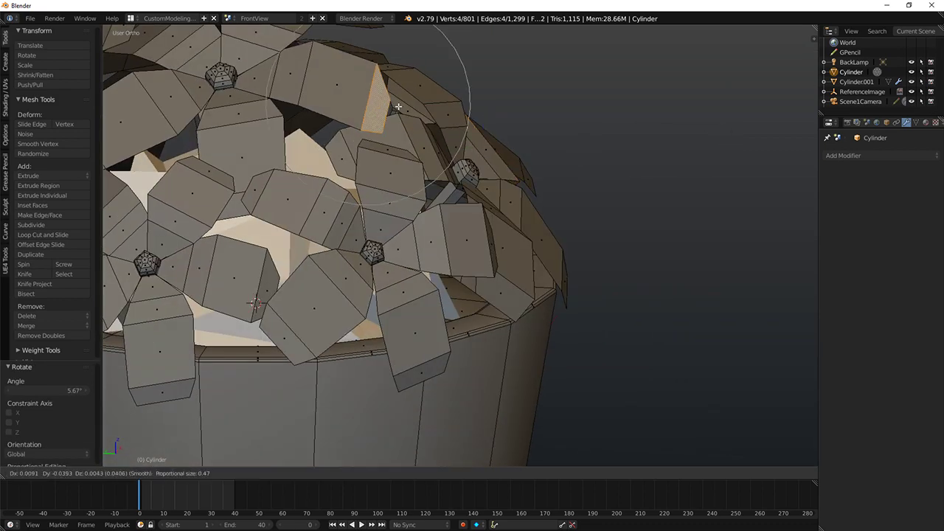
{"action": "left_click", "coordinate": [400, 110]}
{"action": "middle_click_drag", "start_coordinate": [400, 110], "coordinate": [369, 170]}
{"action": "right_click", "coordinate": [309, 211]}
{"action": "middle_click_drag", "start_coordinate": [310, 210], "coordinate": [410, 192]}
{"action": "key", "text": "g"}
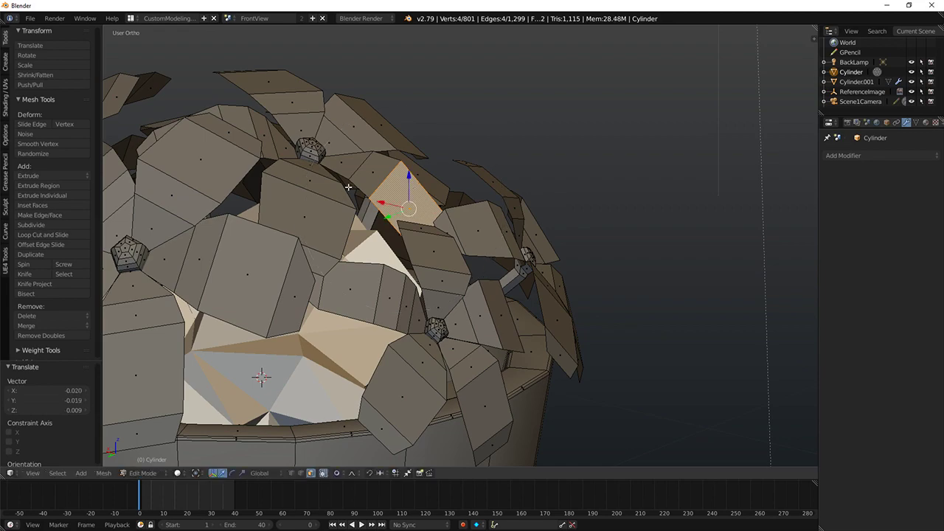
Step: Adjust more upper petal faces around the dome, including moves of X -0.004, Y -0.006, Z 0.016 and X -0.019, Y 0.007, Z 0.011
{"action": "middle_click_drag", "start_coordinate": [348, 188], "coordinate": [404, 254]}
{"action": "key", "text": "g"}
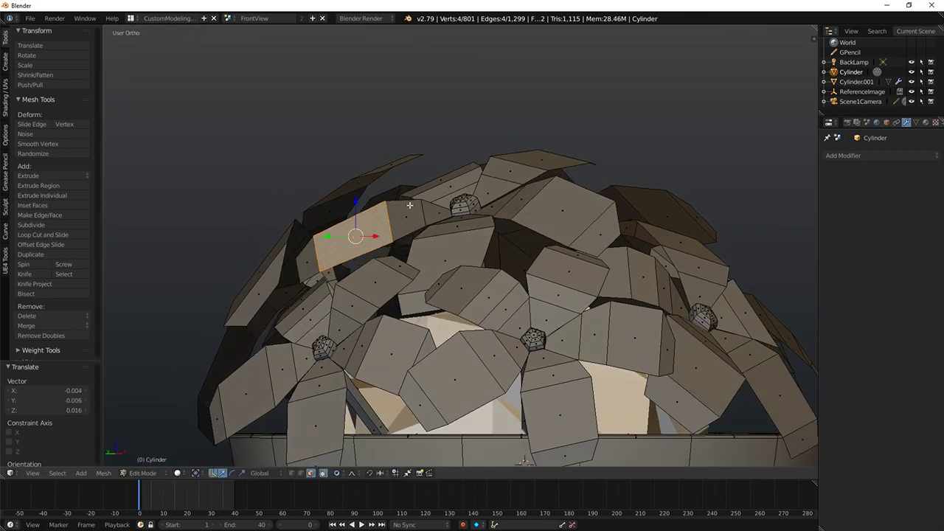
{"action": "middle_click_drag", "start_coordinate": [409, 205], "coordinate": [222, 155]}
{"action": "key", "text": "g"}
{"action": "middle_click_drag", "start_coordinate": [366, 139], "coordinate": [662, 181]}
{"action": "key", "text": "g"}
{"action": "left_click", "coordinate": [671, 263]}
Step: Select the whole inner flower, duplicate it in place and rotate the copy -190° about the 3D cursor in top view
{"action": "scroll", "coordinate": [552, 191], "scroll_direction": "down", "scroll_amount": 3}
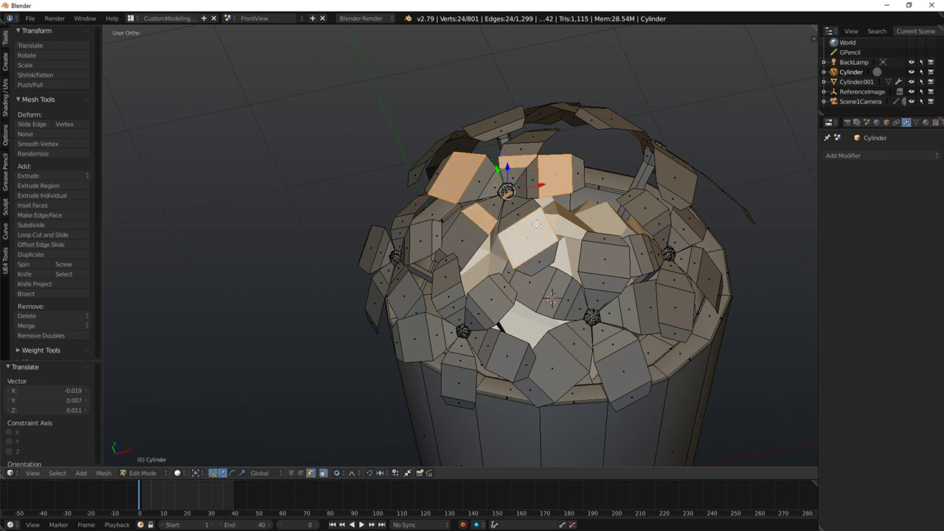
{"action": "key", "text": "ctrl+l"}
{"action": "scroll", "coordinate": [537, 226], "scroll_direction": "down", "scroll_amount": 4}
{"action": "key", "text": "KP_7"}
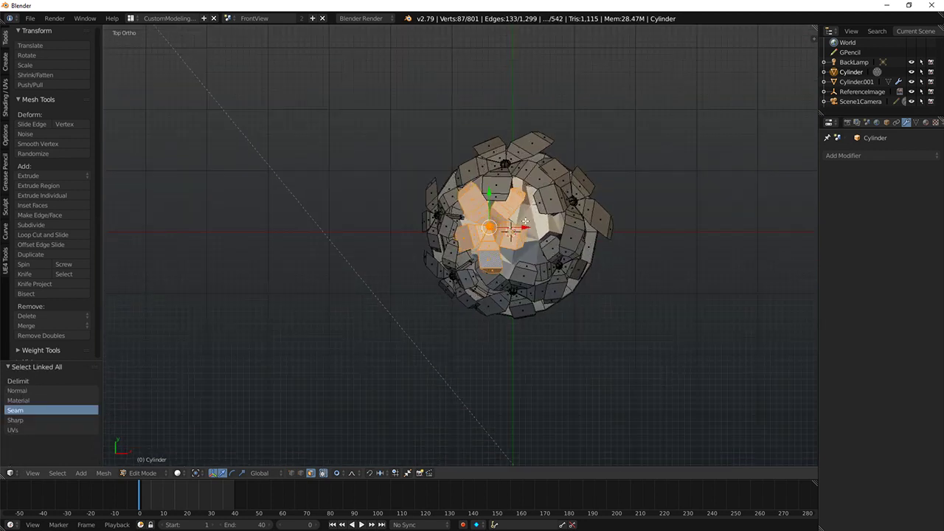
{"action": "scroll", "coordinate": [591, 264], "scroll_direction": "up", "scroll_amount": 3}
{"action": "middle_click_drag", "start_coordinate": [591, 264], "coordinate": [562, 269], "text": "shift"}
{"action": "key", "text": "shift+d"}
{"action": "right_click", "coordinate": [544, 268]}
{"action": "key", "text": "r"}
{"action": "right_click", "coordinate": [367, 386]}
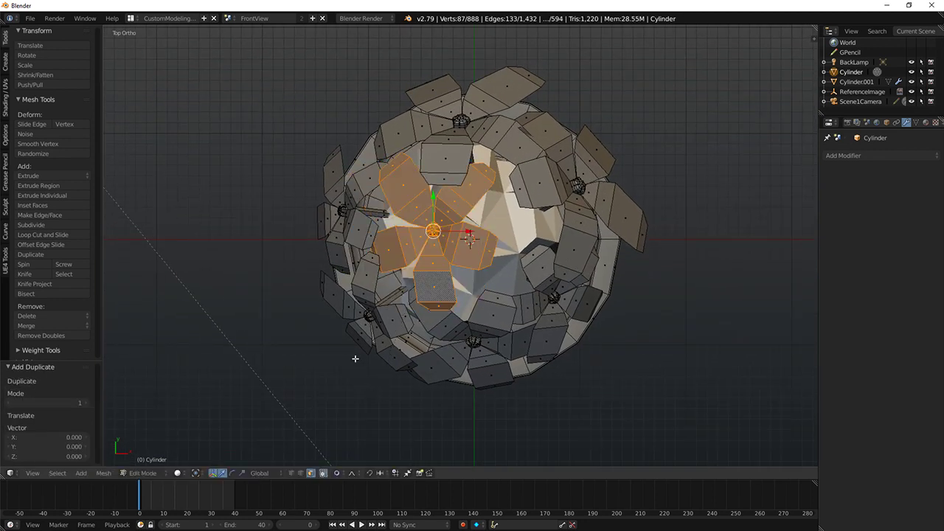
{"action": "key", "text": "r"}
{"action": "left_click", "coordinate": [616, 181]}
Step: Move the duplicated flower by X 0.144, Y 0.056, and raise it to sit on top of the mound
{"action": "key", "text": "s"}
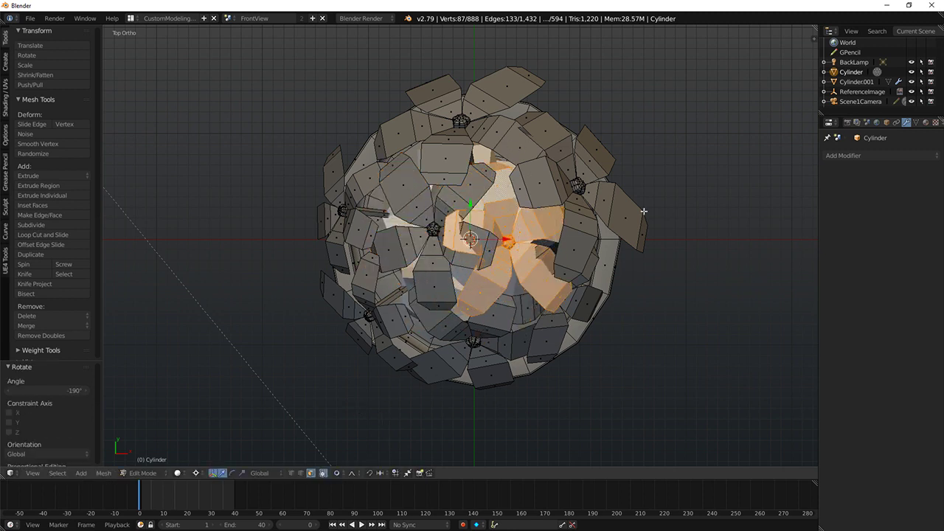
{"action": "left_click", "coordinate": [613, 214]}
{"action": "left_click", "coordinate": [633, 201]}
{"action": "middle_click_drag", "start_coordinate": [633, 202], "coordinate": [565, 158]}
{"action": "key", "text": "g"}
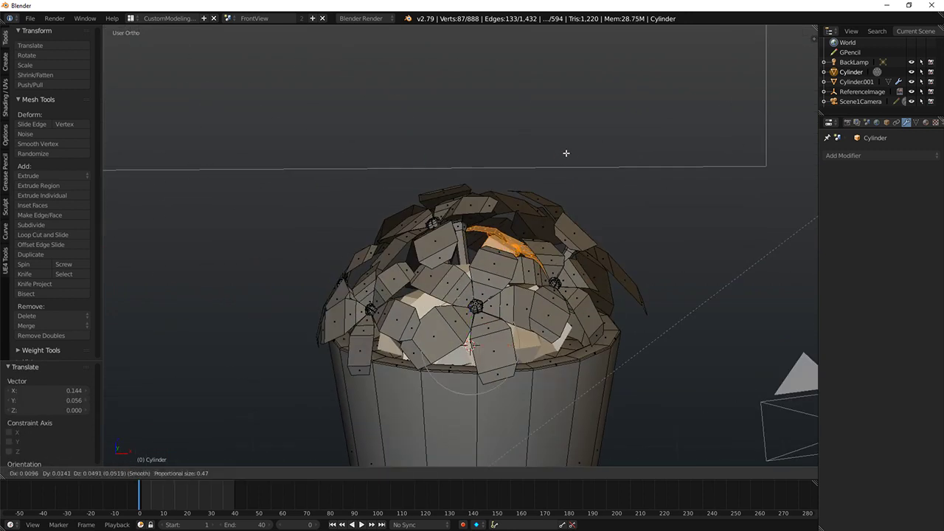
{"action": "key", "text": "z"}
{"action": "mouse_move", "coordinate": [565, 198]}
{"action": "middle_mouse_down"}
{"action": "mouse_move", "coordinate": [580, 209]}
{"action": "mouse_move", "coordinate": [597, 194]}
{"action": "mouse_move", "coordinate": [579, 198]}
{"action": "mouse_move", "coordinate": [530, 252]}
{"action": "mouse_move", "coordinate": [565, 271]}
{"action": "middle_mouse_up"}
{"action": "key", "text": "z"}
Step: Deselect everything and inspect the whole flower pot in rendered shading
{"action": "key", "text": "a"}
{"action": "key", "text": "shift+z"}
{"action": "scroll", "coordinate": [565, 271], "scroll_direction": "down", "scroll_amount": 7}
{"action": "key", "text": "shift+z"}
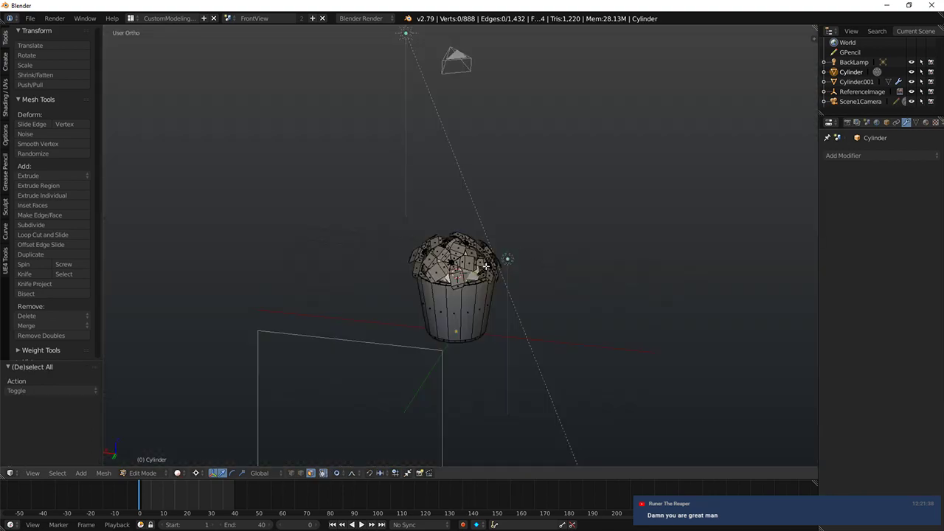
{"action": "scroll", "coordinate": [490, 270], "scroll_direction": "up", "scroll_amount": 6}
{"action": "scroll", "coordinate": [487, 271], "scroll_direction": "down", "scroll_amount": 3}
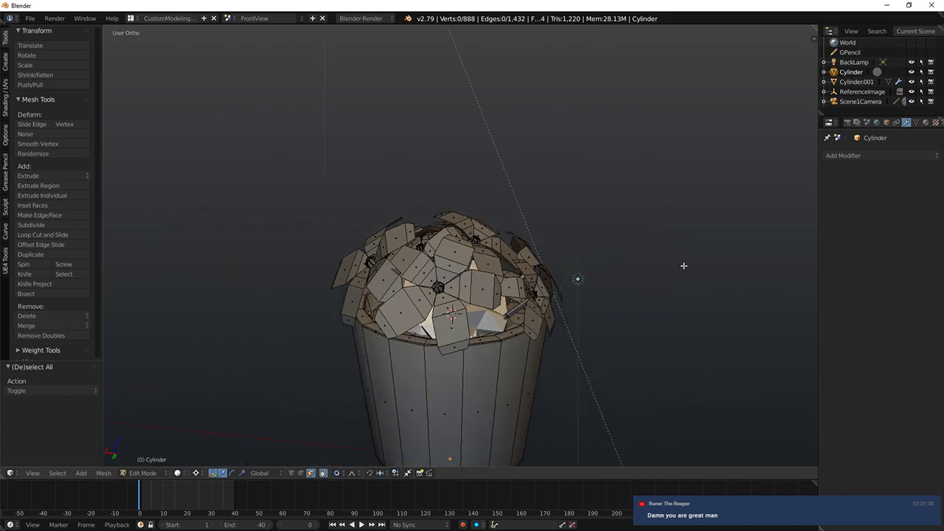
Step: Give the flower pot mesh three material slots, each using the existing ToonShader material
{"action": "left_click", "coordinate": [925, 126]}
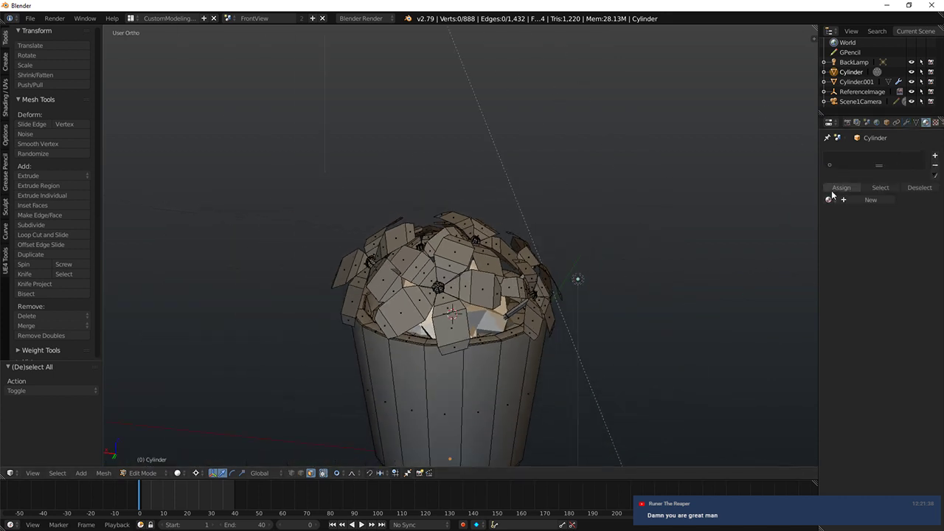
{"action": "left_click", "coordinate": [830, 199]}
{"action": "left_click", "coordinate": [747, 234]}
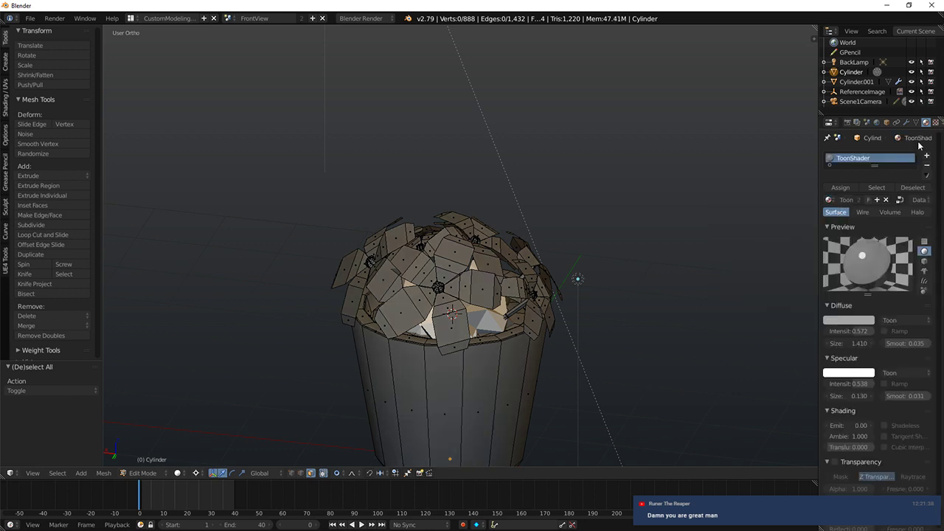
{"action": "left_click", "coordinate": [931, 156]}
{"action": "left_click", "coordinate": [828, 222]}
{"action": "left_click", "coordinate": [747, 257]}
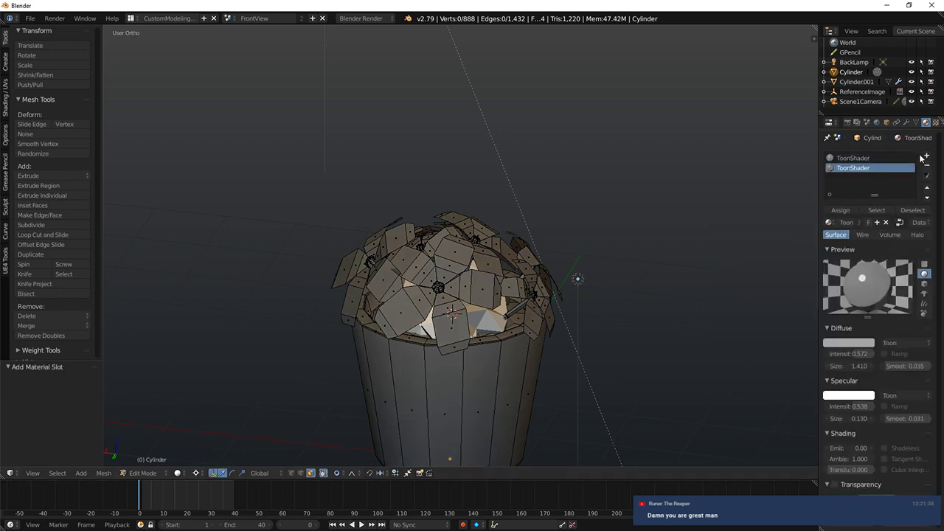
{"action": "left_click", "coordinate": [934, 156]}
{"action": "left_click", "coordinate": [829, 222]}
{"action": "left_click", "coordinate": [787, 257]}
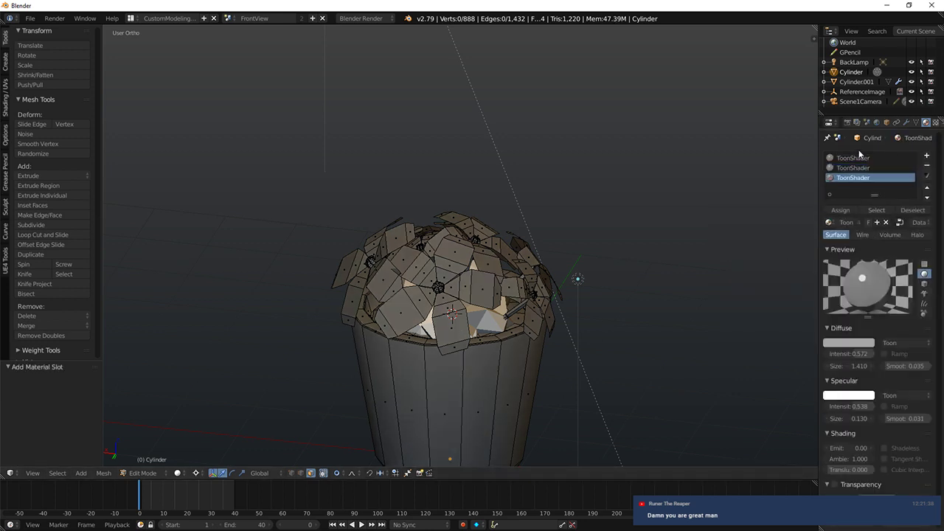
Step: Set the first slot's ToonShader diffuse colour to terracotta, R 0.376, G 0.072, B 0.025
{"action": "left_click", "coordinate": [863, 344]}
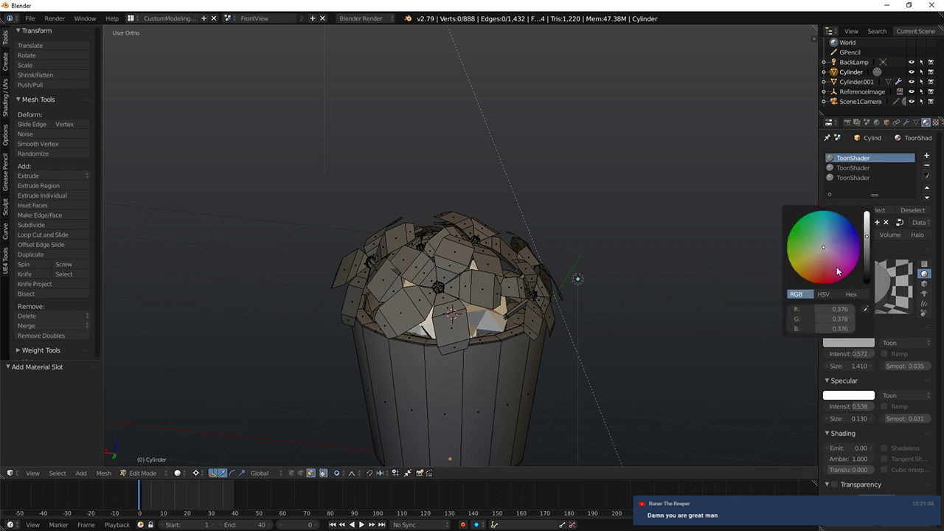
{"action": "left_click", "coordinate": [837, 272]}
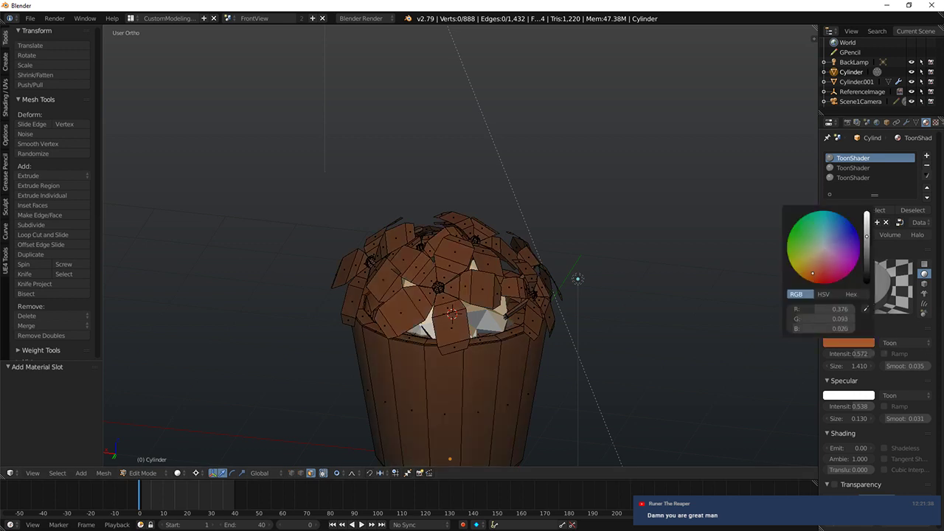
{"action": "left_click", "coordinate": [851, 343]}
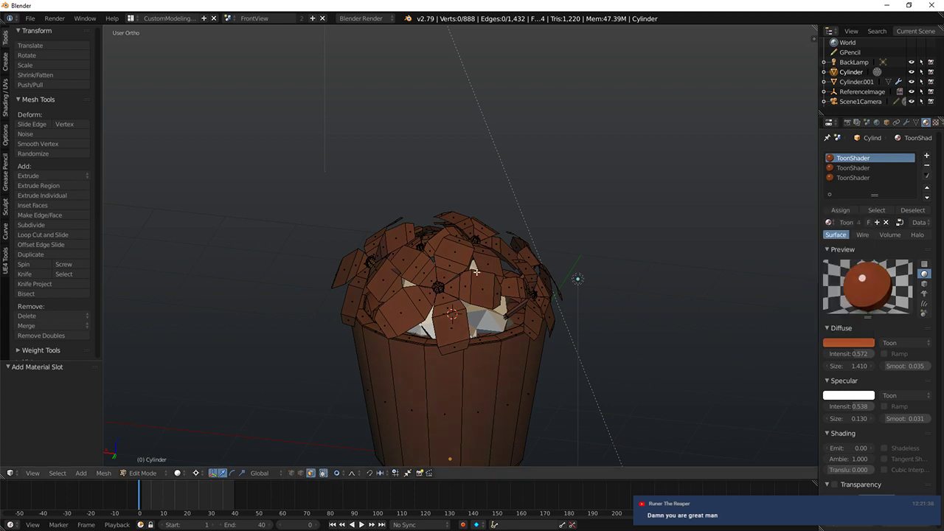
Step: Make the second and third slots' materials independent copies, and add a fourth slot using ToonShader.003
{"action": "middle_click_drag", "start_coordinate": [613, 243], "coordinate": [552, 231]}
{"action": "left_click", "coordinate": [841, 168]}
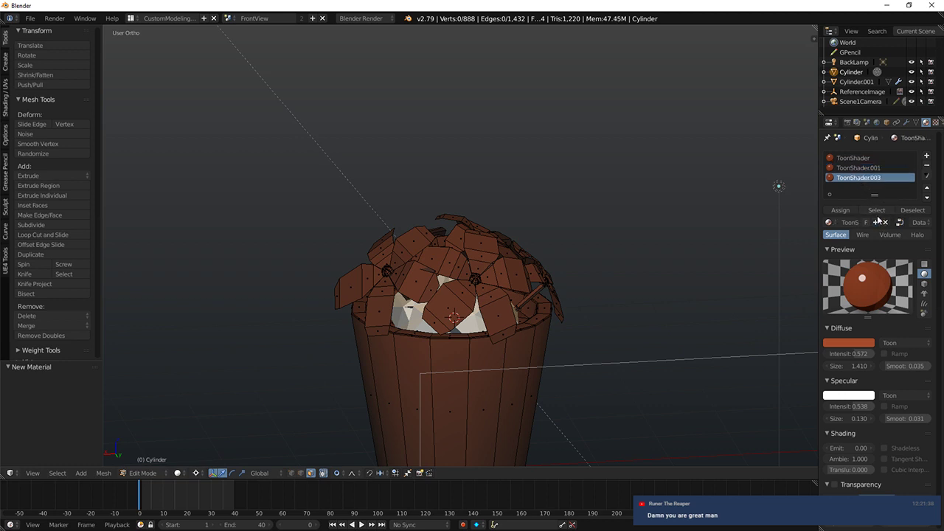
{"action": "left_click", "coordinate": [927, 156]}
{"action": "left_click", "coordinate": [829, 222]}
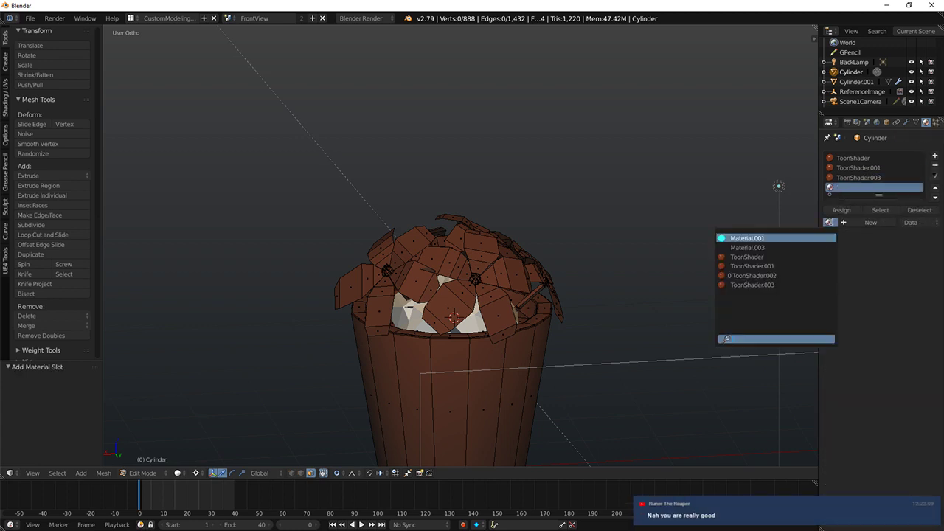
{"action": "left_click", "coordinate": [812, 280]}
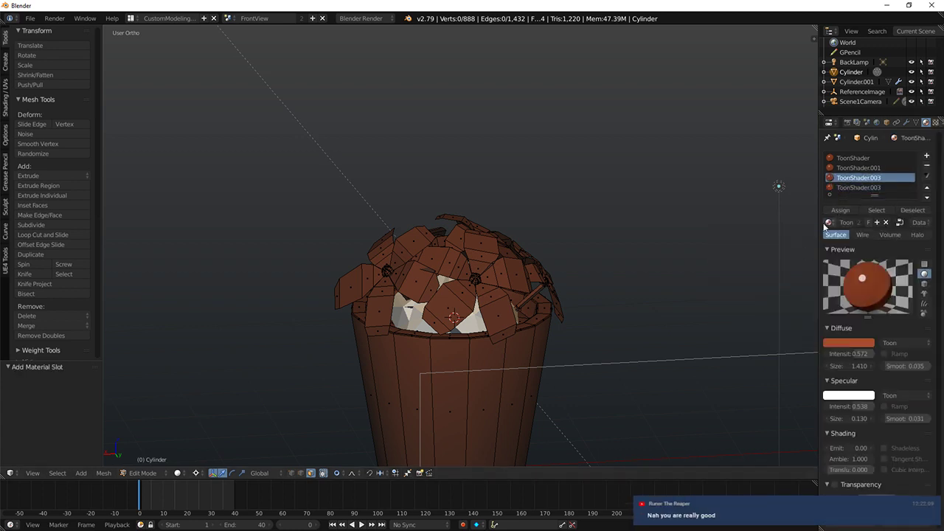
Step: Change the third slot's material to ToonShader.002
{"action": "left_click", "coordinate": [827, 224]}
{"action": "left_click", "coordinate": [783, 274]}
{"action": "scroll", "coordinate": [855, 190], "scroll_direction": "down", "scroll_amount": 5}
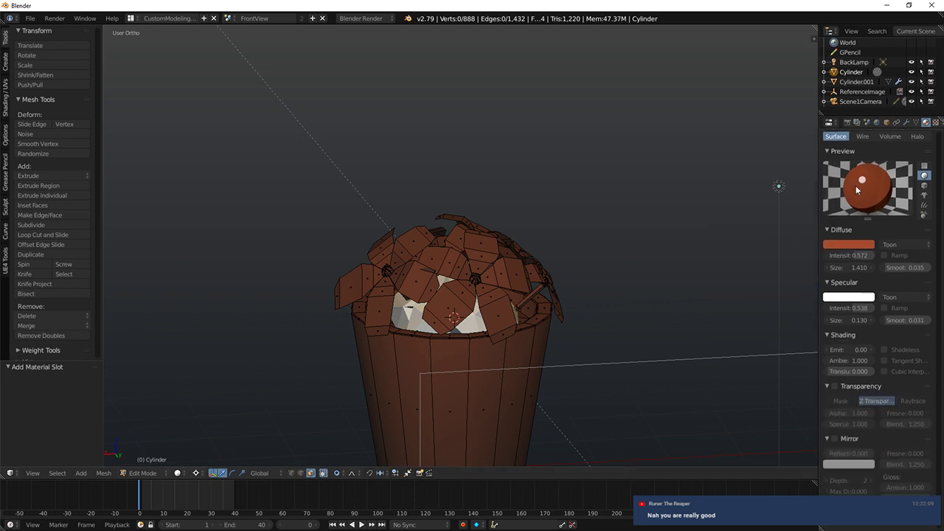
{"action": "scroll", "coordinate": [855, 185], "scroll_direction": "up", "scroll_amount": 5}
Step: Select all faces of one flower's centre and assign them ToonShader.001 with a golden-yellow diffuse colour
{"action": "middle_click_drag", "start_coordinate": [627, 271], "coordinate": [526, 223]}
{"action": "scroll", "coordinate": [403, 318], "scroll_direction": "up", "scroll_amount": 2}
{"action": "scroll", "coordinate": [544, 207], "scroll_direction": "up", "scroll_amount": 1}
{"action": "scroll", "coordinate": [509, 210], "scroll_direction": "up", "scroll_amount": 5}
{"action": "right_click", "coordinate": [519, 216]}
{"action": "scroll", "coordinate": [551, 215], "scroll_direction": "up", "scroll_amount": 2}
{"action": "scroll", "coordinate": [552, 215], "scroll_direction": "up", "scroll_amount": 2}
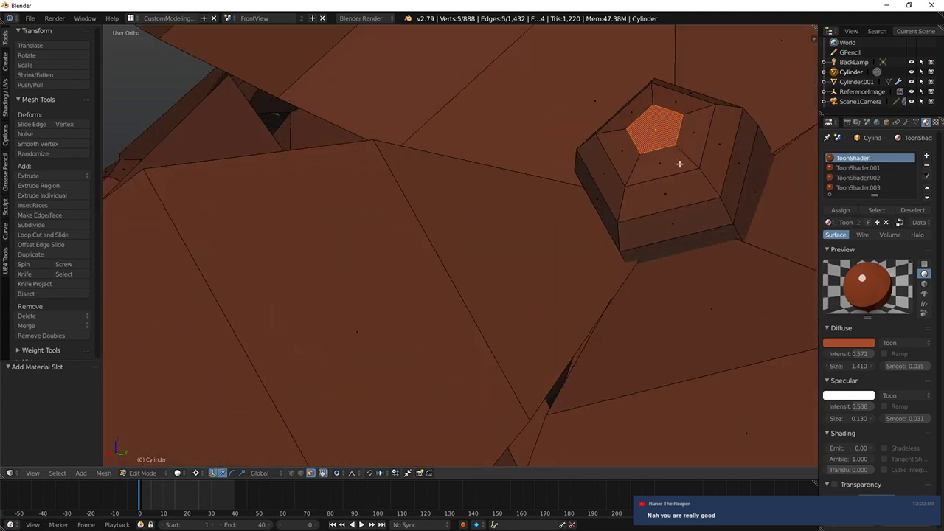
{"action": "key", "text": "ctrl+KP_Add"}
{"action": "key", "text": "ctrl+KP_Add"}
{"action": "scroll", "coordinate": [725, 194], "scroll_direction": "down", "scroll_amount": 4}
{"action": "middle_click_drag", "start_coordinate": [712, 194], "coordinate": [556, 200]}
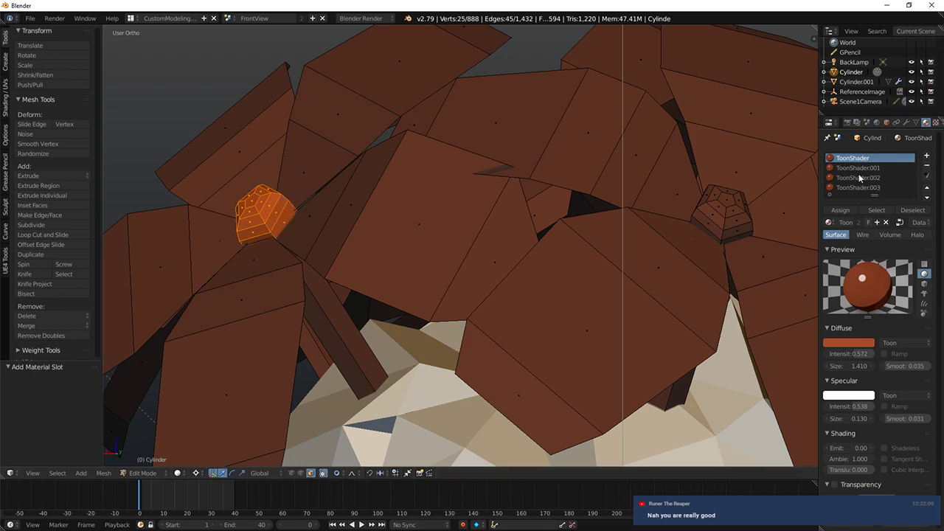
{"action": "left_click", "coordinate": [857, 168]}
{"action": "left_click", "coordinate": [847, 344]}
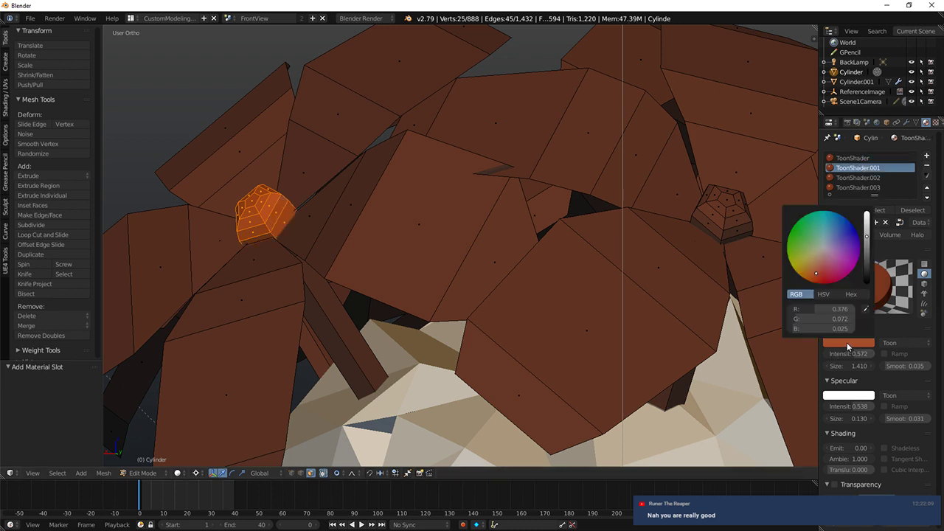
{"action": "left_click", "coordinate": [840, 210]}
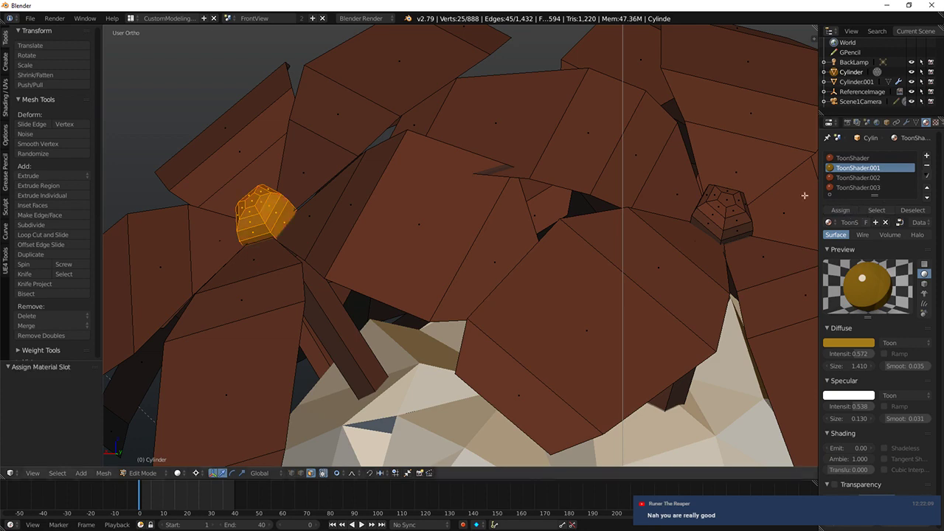
Step: Select all the faces of the neighbouring flower's centre, from the top face down through its side rings
{"action": "middle_click_drag", "start_coordinate": [664, 221], "coordinate": [443, 212]}
{"action": "scroll", "coordinate": [525, 236], "scroll_direction": "up", "scroll_amount": 4}
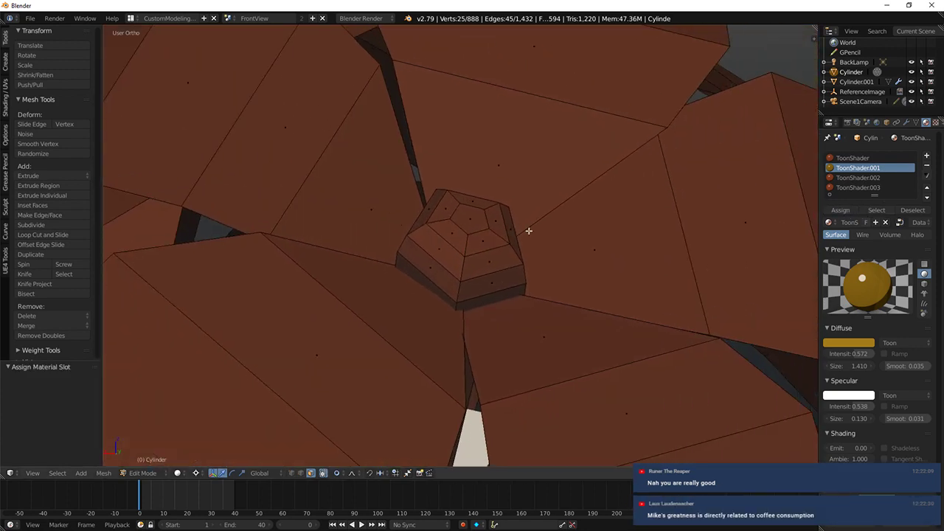
{"action": "scroll", "coordinate": [528, 231], "scroll_direction": "up", "scroll_amount": 1}
{"action": "right_click", "coordinate": [474, 215]}
{"action": "right_click", "coordinate": [507, 229], "text": "alt+shift"}
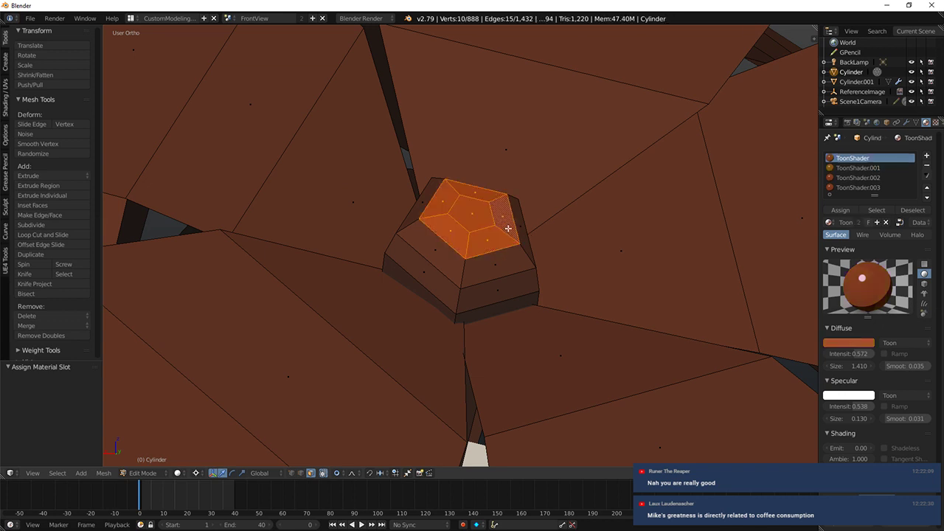
{"action": "key", "text": "z"}
{"action": "key", "text": "ctrl+z"}
{"action": "key", "text": "z"}
{"action": "right_click", "coordinate": [526, 255], "text": "alt+shift"}
{"action": "right_click", "coordinate": [531, 274], "text": "alt+shift"}
{"action": "right_click", "coordinate": [536, 280], "text": "alt+shift"}
{"action": "right_click", "coordinate": [537, 295], "text": "alt+shift"}
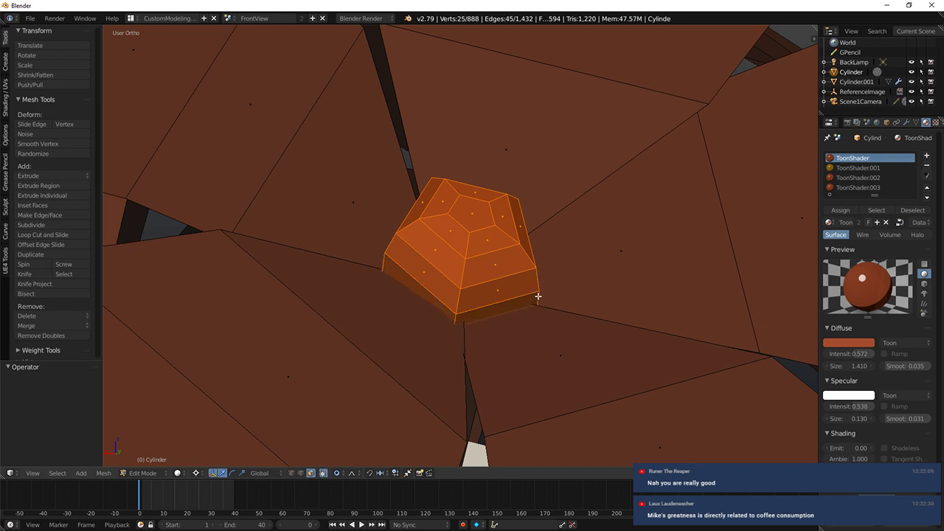
Step: Assign ToonShader.001 to the selected flower centre
{"action": "left_click", "coordinate": [843, 177]}
{"action": "left_click", "coordinate": [844, 169]}
{"action": "left_click", "coordinate": [849, 211]}
Step: Select only the top face and side rings of the next flower's centre and assign them ToonShader.001
{"action": "scroll", "coordinate": [590, 172], "scroll_direction": "down", "scroll_amount": 5}
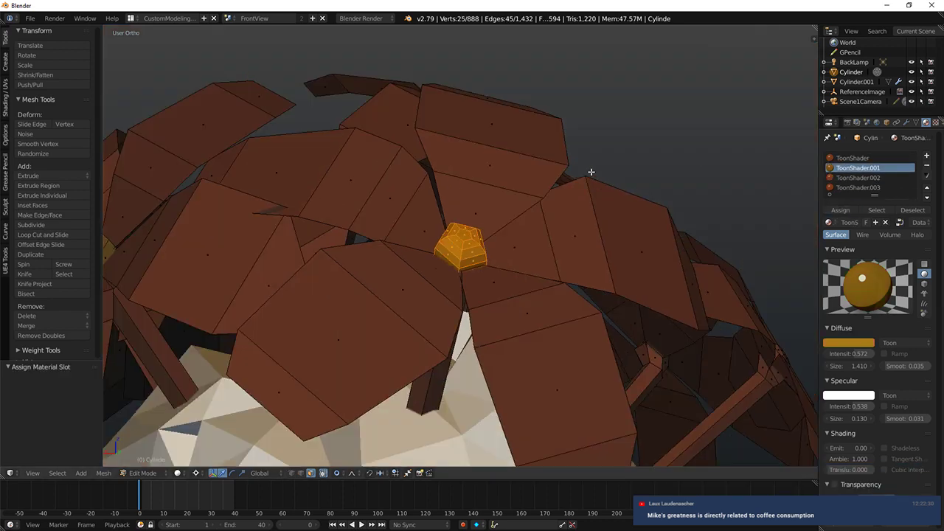
{"action": "middle_click_drag", "start_coordinate": [590, 172], "coordinate": [517, 198]}
{"action": "scroll", "coordinate": [461, 231], "scroll_direction": "up", "scroll_amount": 5}
{"action": "right_click", "coordinate": [400, 235], "text": "alt+shift"}
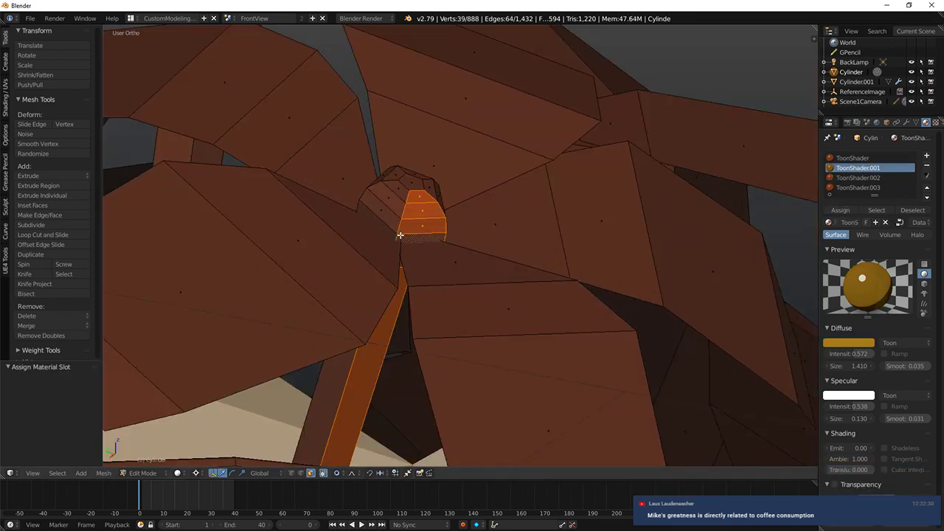
{"action": "key", "text": "a"}
{"action": "right_click", "coordinate": [397, 235], "text": "alt+shift"}
{"action": "right_click", "coordinate": [399, 224], "text": "alt+shift"}
{"action": "right_click", "coordinate": [399, 208], "text": "alt+shift"}
{"action": "right_click", "coordinate": [412, 180], "text": "shift"}
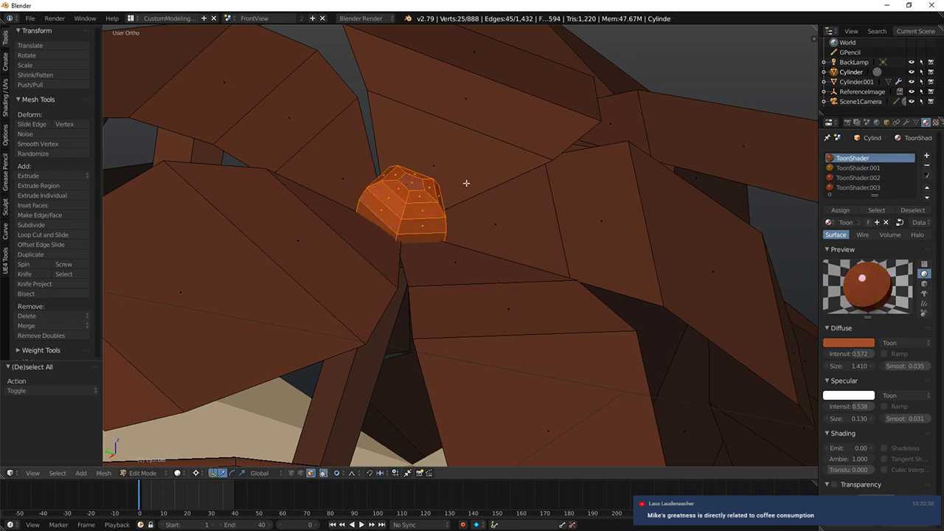
{"action": "left_click", "coordinate": [842, 170]}
{"action": "left_click", "coordinate": [840, 210]}
Step: Select all faces of a further uncoloured flower centre, from its top face down through its side rings
{"action": "scroll", "coordinate": [730, 208], "scroll_direction": "down", "scroll_amount": 4}
{"action": "middle_click_drag", "start_coordinate": [708, 207], "coordinate": [569, 214]}
{"action": "scroll", "coordinate": [413, 208], "scroll_direction": "up", "scroll_amount": 4}
{"action": "right_click", "coordinate": [354, 179]}
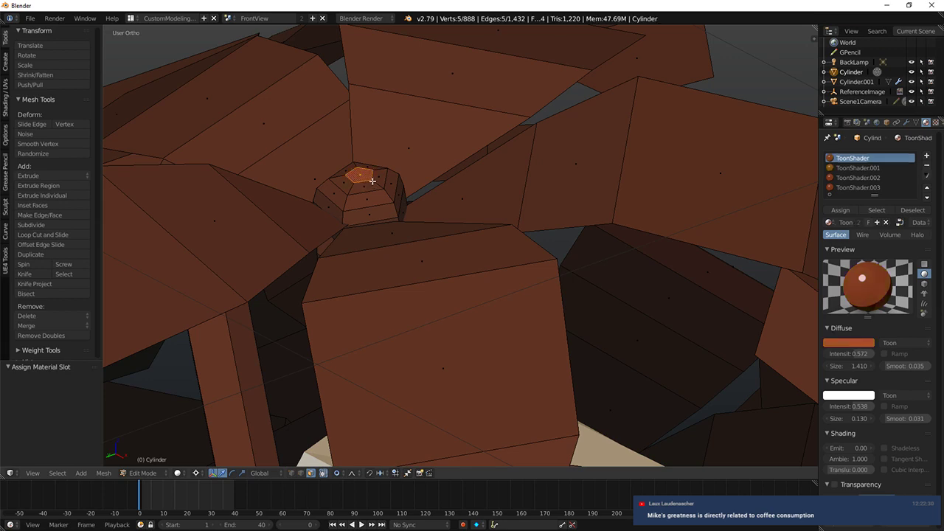
{"action": "right_click", "coordinate": [375, 182], "text": "alt+shift"}
{"action": "right_click", "coordinate": [389, 193], "text": "alt+shift"}
{"action": "right_click", "coordinate": [393, 206], "text": "alt+shift"}
{"action": "right_click", "coordinate": [398, 218], "text": "alt+shift"}
Step: Add all faces of the adjacent flower's centre to the current selection
{"action": "scroll", "coordinate": [487, 196], "scroll_direction": "down", "scroll_amount": 4}
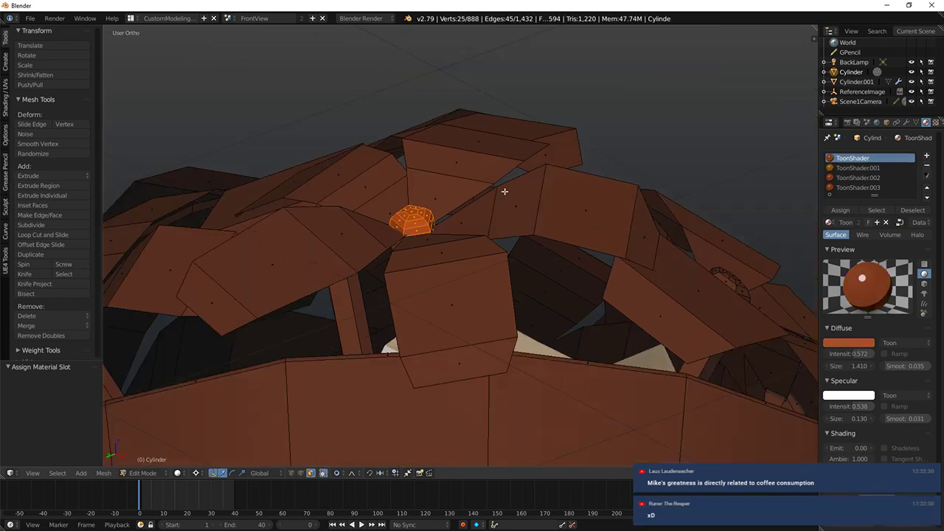
{"action": "middle_click_drag", "start_coordinate": [675, 247], "coordinate": [632, 239]}
{"action": "middle_click_drag", "start_coordinate": [634, 194], "coordinate": [378, 149], "text": "shift"}
{"action": "middle_click_drag", "start_coordinate": [424, 193], "coordinate": [423, 200]}
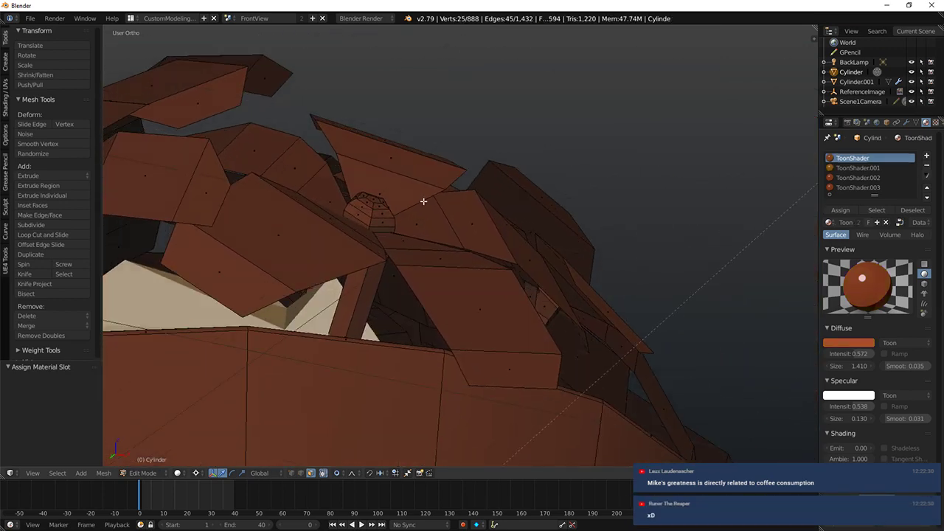
{"action": "scroll", "coordinate": [406, 203], "scroll_direction": "up", "scroll_amount": 4}
{"action": "right_click", "coordinate": [277, 188], "text": "alt+shift"}
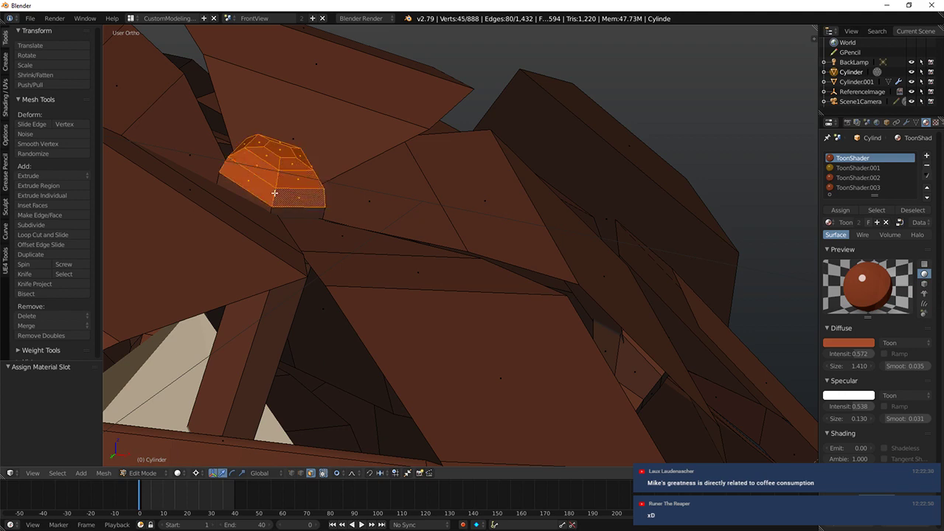
{"action": "right_click", "coordinate": [272, 209], "text": "alt+shift"}
Step: Add a third flower's centre to the selection and assign ToonShader.001 to all three centres
{"action": "middle_click_drag", "start_coordinate": [491, 211], "coordinate": [461, 232]}
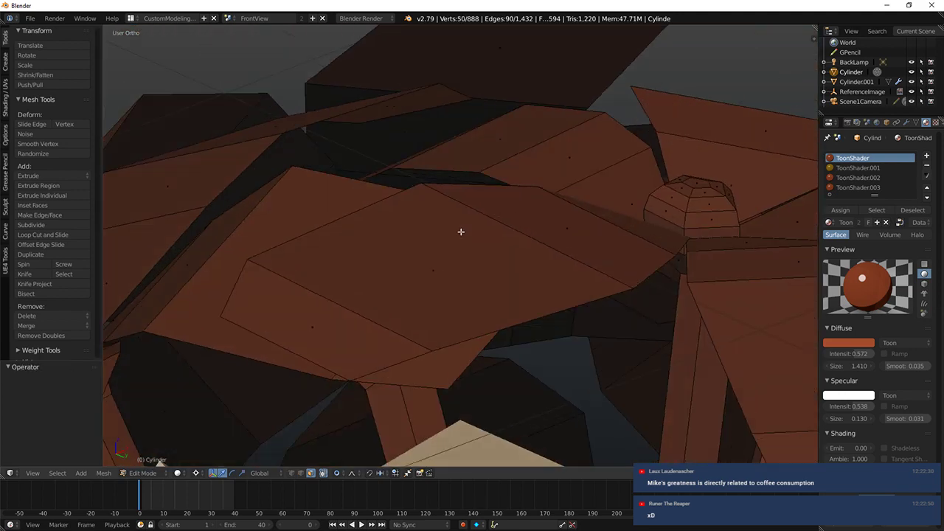
{"action": "right_click", "coordinate": [693, 190], "text": "alt+shift"}
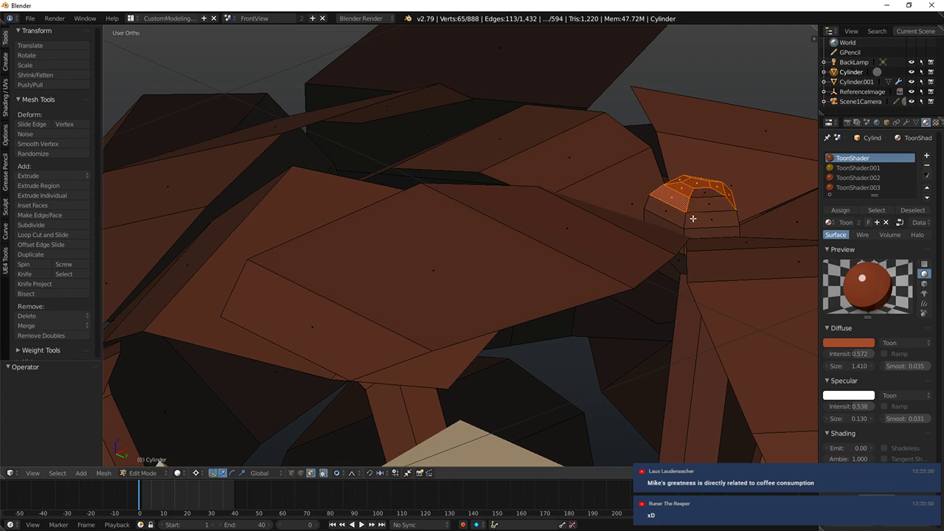
{"action": "key", "text": "ctrl+z"}
{"action": "right_click", "coordinate": [685, 222], "text": "alt+shift"}
{"action": "right_click", "coordinate": [688, 230], "text": "alt+shift"}
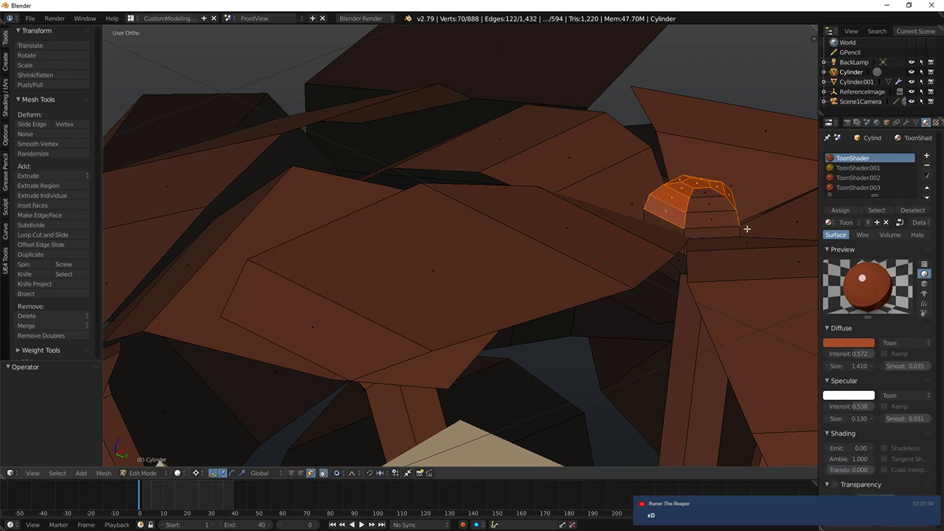
{"action": "key", "text": "ctrl+z"}
{"action": "left_click", "coordinate": [858, 168]}
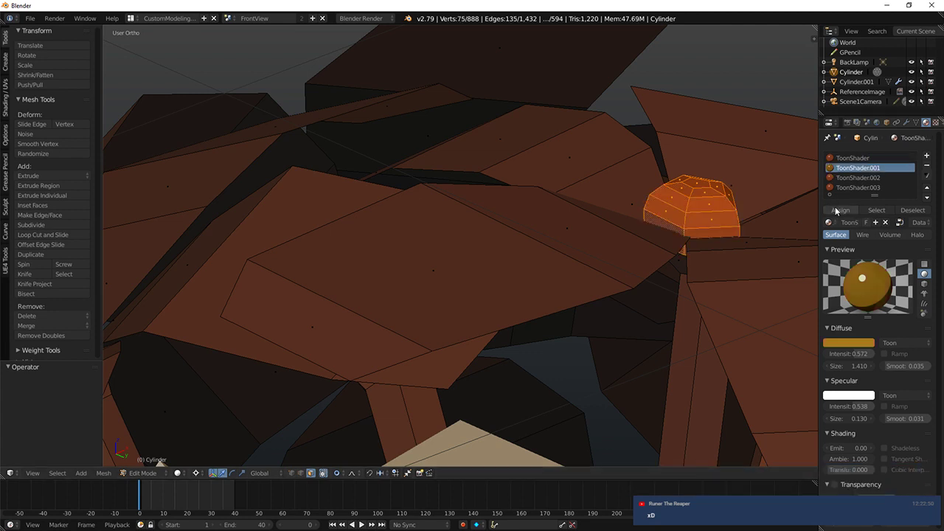
{"action": "left_click", "coordinate": [840, 210]}
Step: Select the whole centre of another uncoloured flower on the other side of the mound and assign it ToonShader.001
{"action": "scroll", "coordinate": [674, 250], "scroll_direction": "down", "scroll_amount": 8}
{"action": "middle_click_drag", "start_coordinate": [674, 250], "coordinate": [337, 276], "text": "shift"}
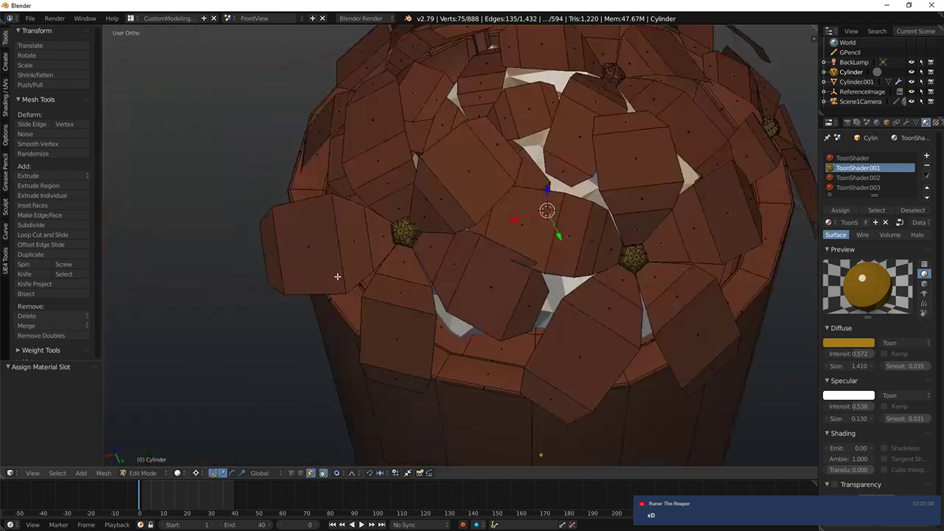
{"action": "scroll", "coordinate": [337, 276], "scroll_direction": "down", "scroll_amount": 5}
{"action": "middle_click_drag", "start_coordinate": [560, 251], "coordinate": [510, 238]}
{"action": "scroll", "coordinate": [509, 238], "scroll_direction": "up", "scroll_amount": 7}
{"action": "middle_click_drag", "start_coordinate": [615, 284], "coordinate": [434, 243], "text": "shift"}
{"action": "scroll", "coordinate": [434, 242], "scroll_direction": "up", "scroll_amount": 6}
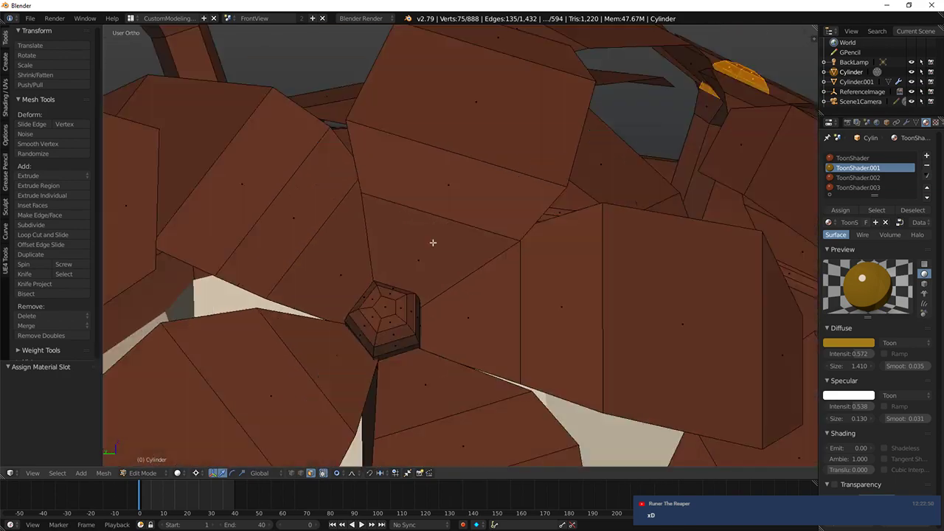
{"action": "right_click", "coordinate": [358, 342]}
{"action": "right_click", "coordinate": [370, 348], "text": "alt+shift"}
{"action": "key", "text": "ctrl+KP_Add"}
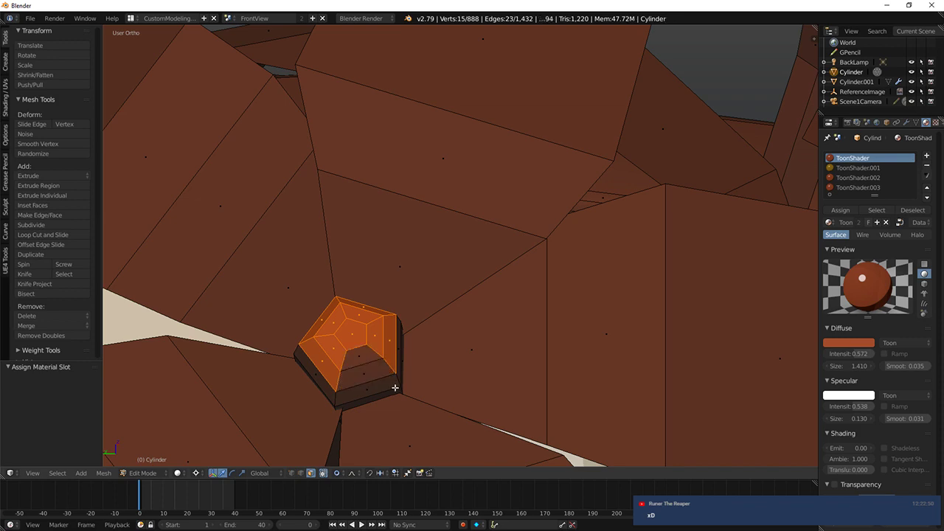
{"action": "key", "text": "ctrl+KP_Add"}
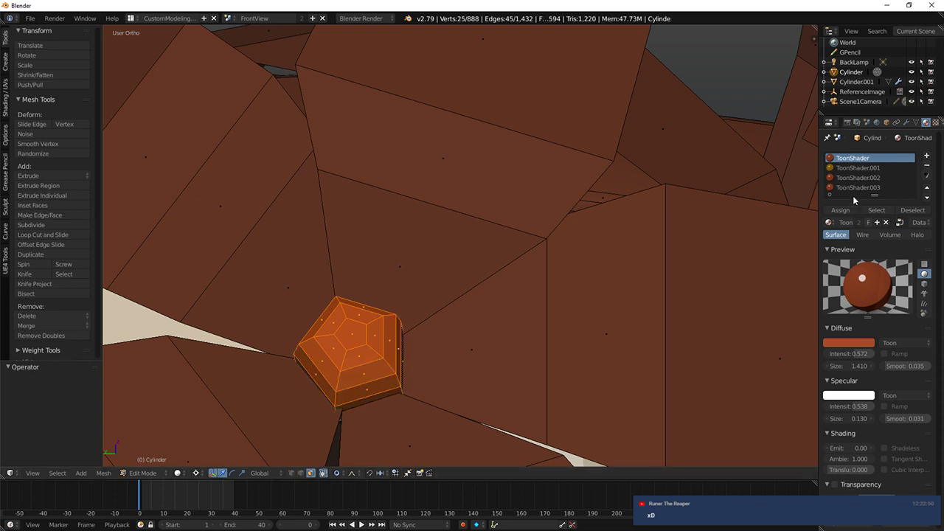
{"action": "left_click", "coordinate": [857, 168]}
{"action": "left_click", "coordinate": [841, 210]}
Step: Select all faces of the last uncoloured flower centre near the mound's top and assign them ToonShader.001
{"action": "scroll", "coordinate": [472, 223], "scroll_direction": "down", "scroll_amount": 12}
{"action": "scroll", "coordinate": [476, 220], "scroll_direction": "up", "scroll_amount": 15}
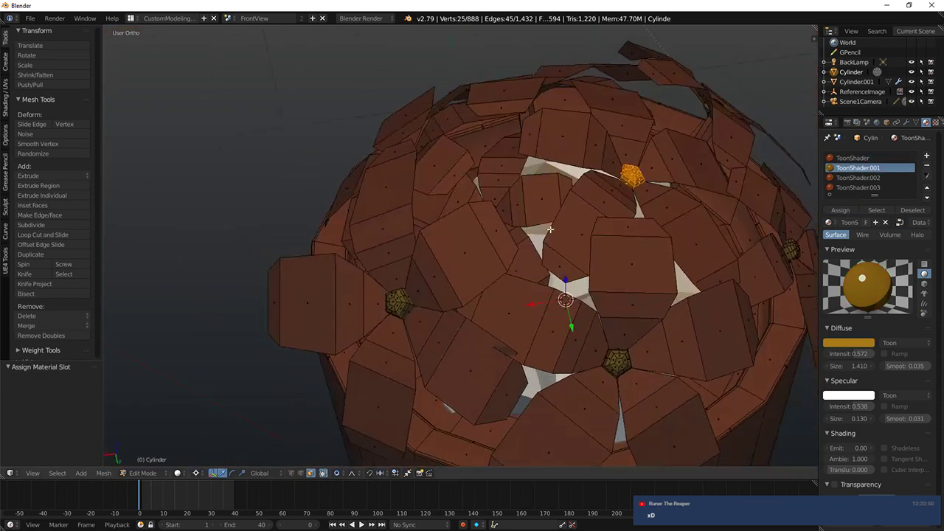
{"action": "right_click", "coordinate": [586, 163]}
{"action": "key", "text": "ctrl+KP_Add"}
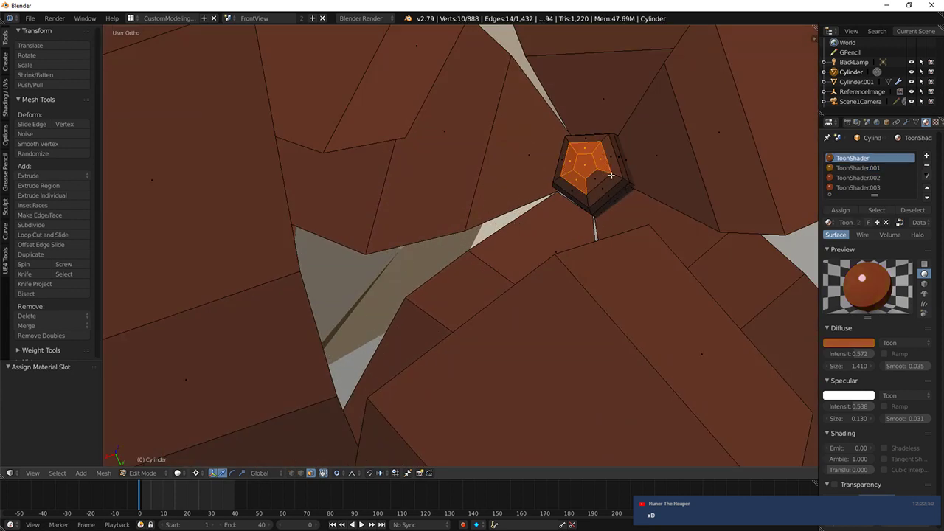
{"action": "key", "text": "ctrl+KP_Add"}
{"action": "right_click", "coordinate": [622, 180], "text": "shift"}
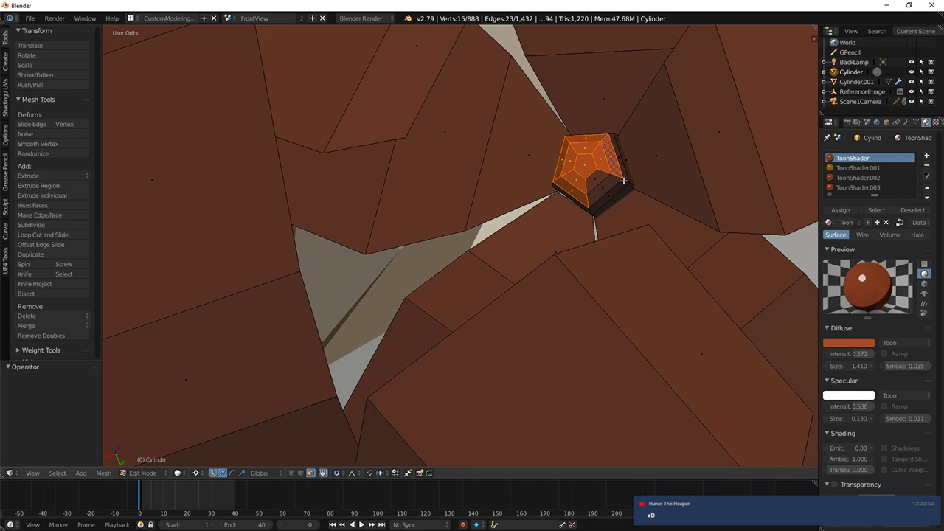
{"action": "right_click", "coordinate": [624, 181], "text": "shift"}
{"action": "key", "text": "ctrl+KP_Add"}
{"action": "key", "text": "ctrl+KP_Add"}
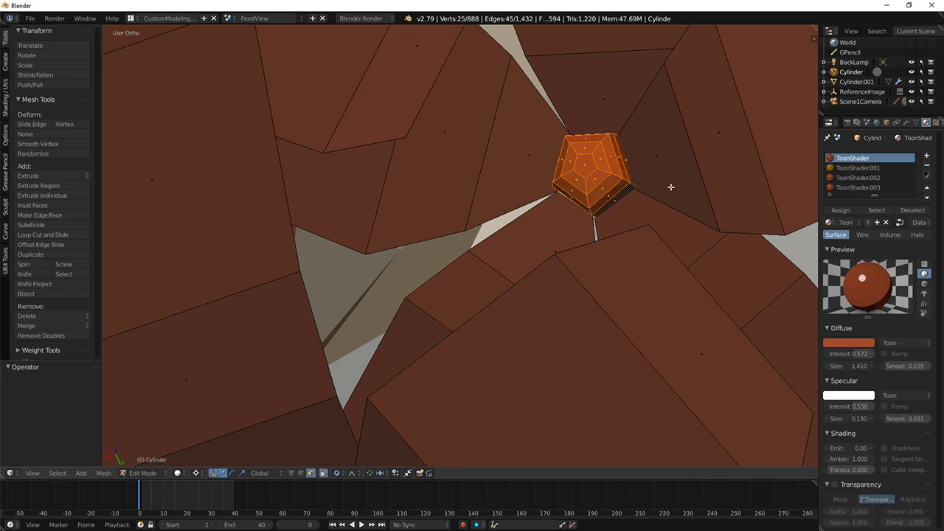
{"action": "left_click", "coordinate": [858, 167]}
{"action": "left_click", "coordinate": [845, 210]}
Step: Select the mound object inside the pot and apply its modifier
{"action": "scroll", "coordinate": [632, 243], "scroll_direction": "down", "scroll_amount": 10}
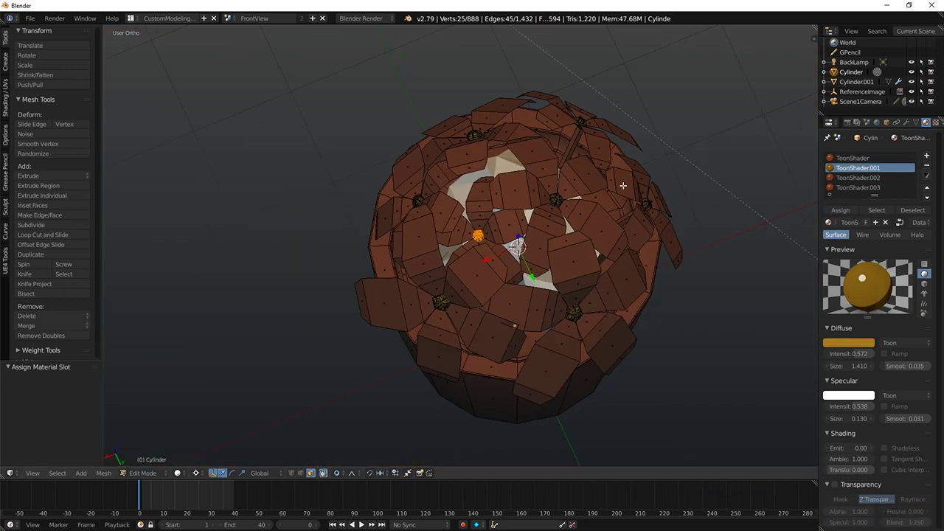
{"action": "middle_click_drag", "start_coordinate": [479, 219], "coordinate": [485, 137]}
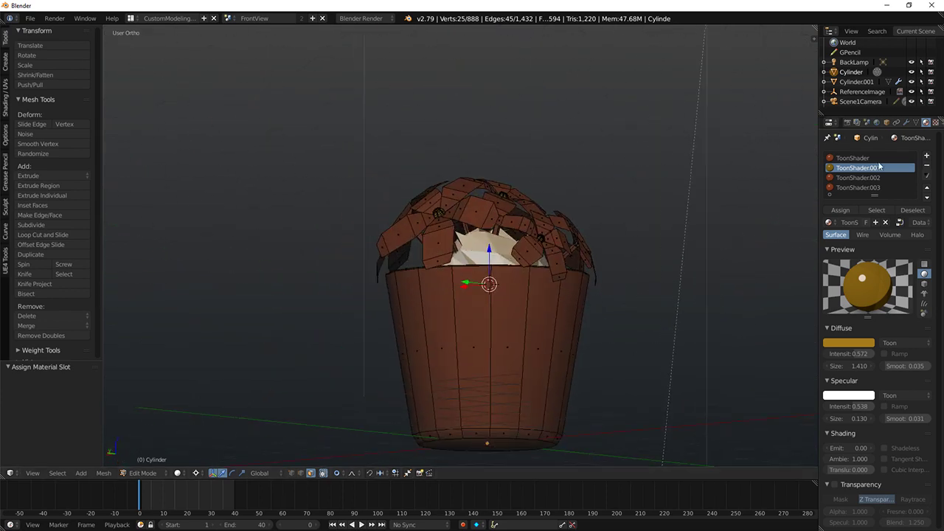
{"action": "left_click", "coordinate": [855, 178]}
{"action": "left_click", "coordinate": [828, 223]}
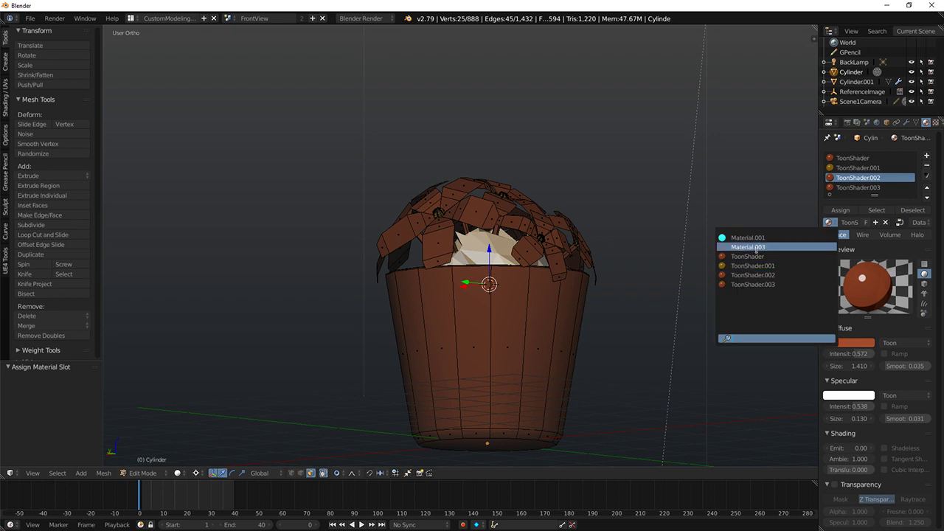
{"action": "key", "text": "Tab"}
{"action": "right_click", "coordinate": [506, 249]}
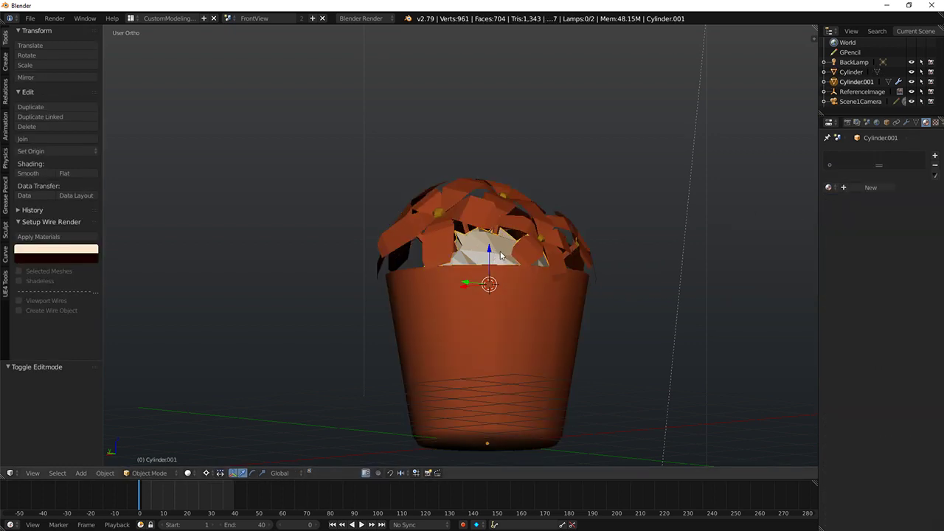
{"action": "left_click", "coordinate": [907, 123]}
{"action": "left_click", "coordinate": [851, 185]}
{"action": "key", "text": "Tab"}
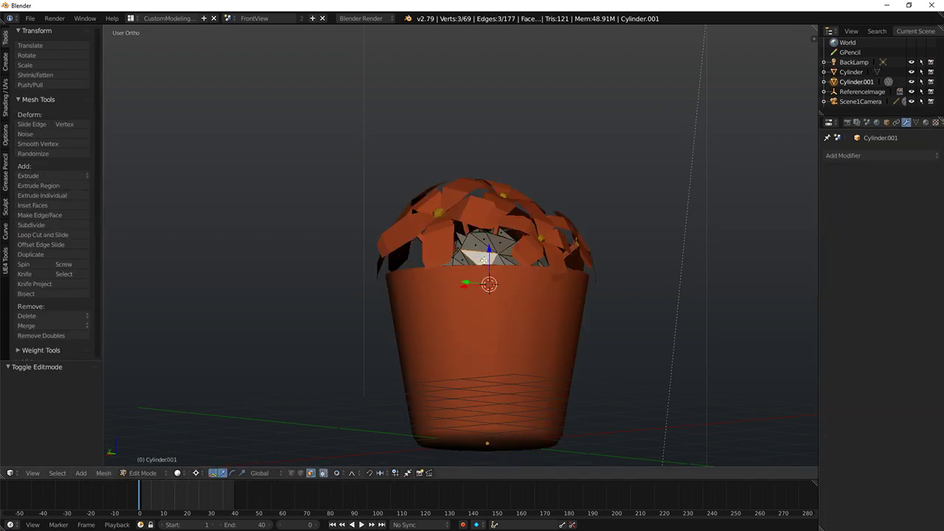
Step: Join the mound into the flower pot object and open the combined mesh for editing
{"action": "key", "text": "Tab"}
{"action": "right_click", "coordinate": [509, 290], "text": "shift"}
{"action": "key", "text": "ctrl+j"}
{"action": "key", "text": "Tab"}
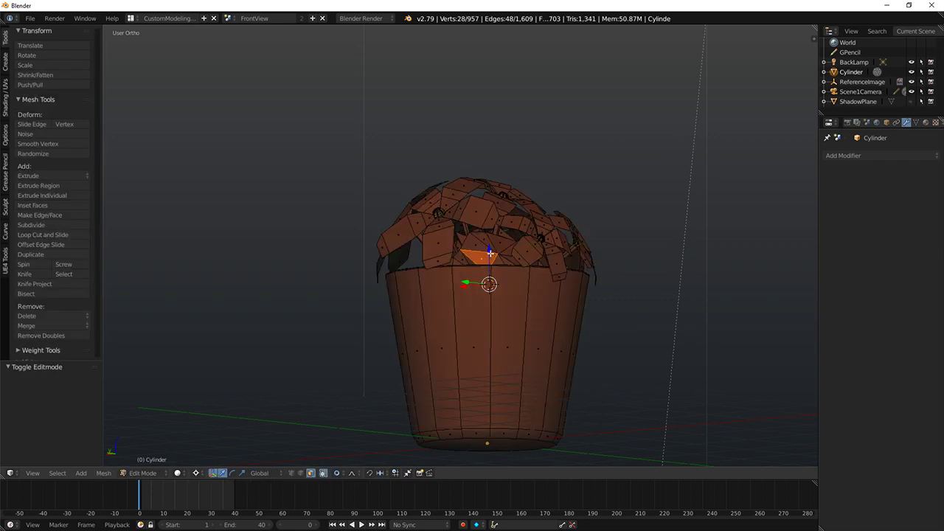
{"action": "key", "text": "ctrl+l"}
{"action": "middle_click_drag", "start_coordinate": [605, 184], "coordinate": [601, 252]}
{"action": "scroll", "coordinate": [571, 194], "scroll_direction": "up", "scroll_amount": 5}
Step: Select only the faces that use ToonShader.001 and split them off from the rest of the flowers
{"action": "key", "text": "a"}
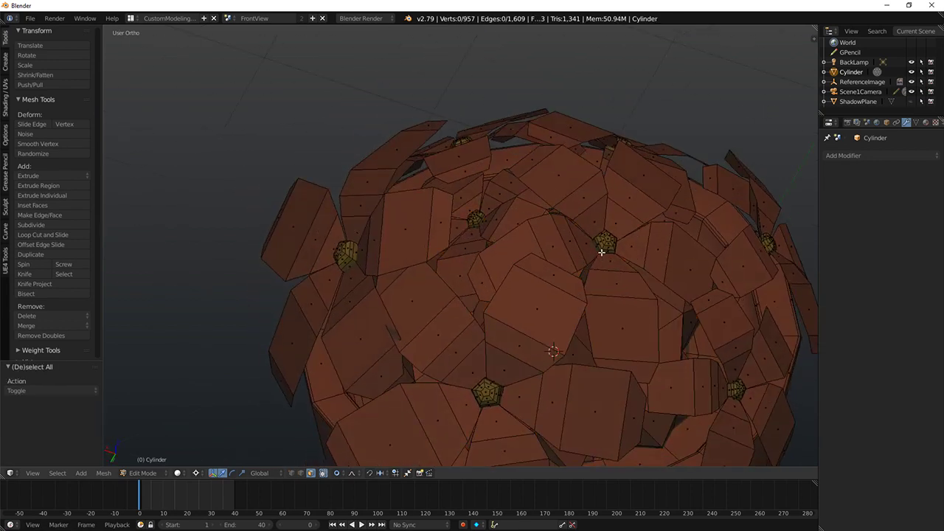
{"action": "left_click", "coordinate": [927, 121]}
{"action": "left_click", "coordinate": [857, 168]}
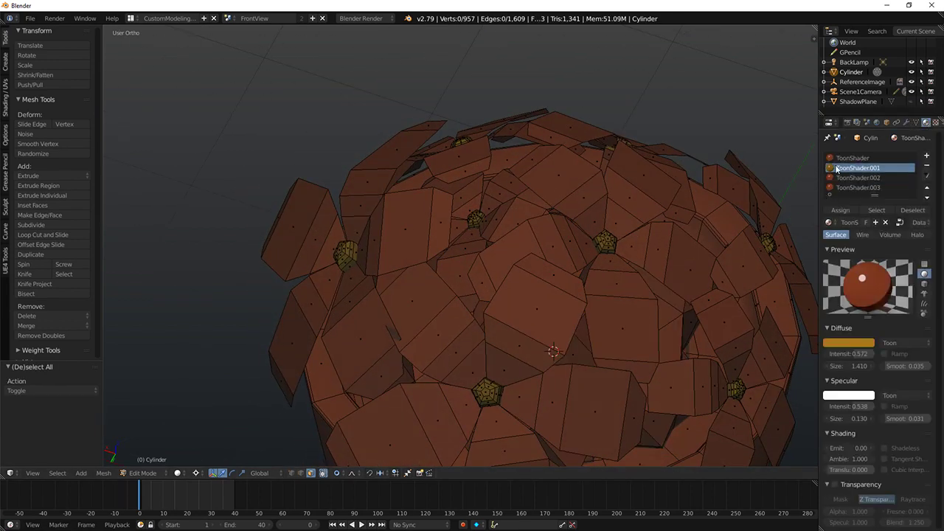
{"action": "left_click", "coordinate": [876, 210]}
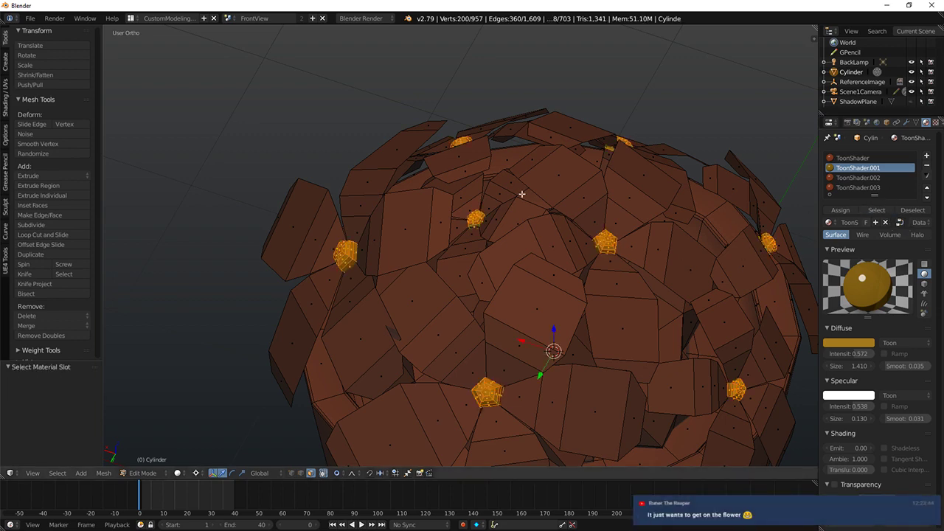
{"action": "key", "text": "y"}
Step: Pick faces on the mound and on the flower stems around the pot, and extend the selection to all linked geometry
{"action": "middle_click_drag", "start_coordinate": [522, 194], "coordinate": [493, 148]}
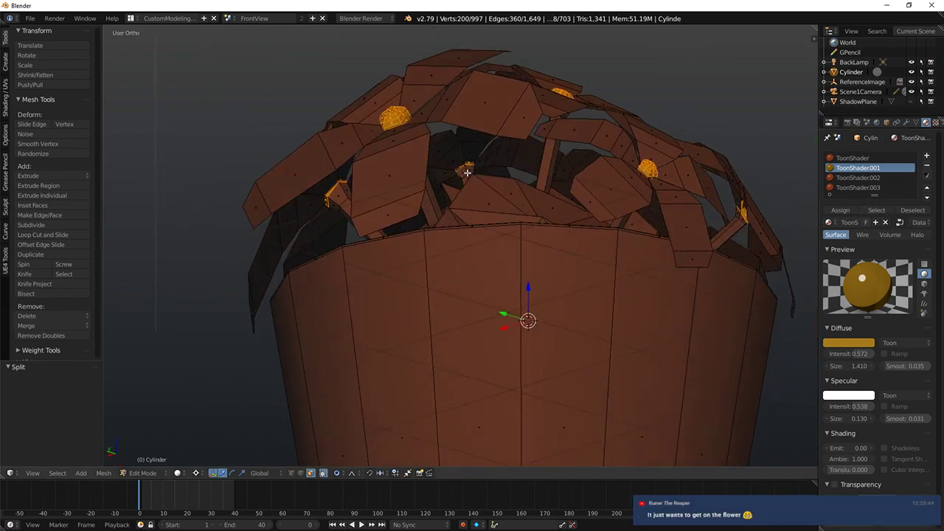
{"action": "right_click", "coordinate": [517, 183]}
{"action": "middle_click_drag", "start_coordinate": [557, 118], "coordinate": [558, 214]}
{"action": "right_click", "coordinate": [499, 218], "text": "shift"}
{"action": "middle_click_drag", "start_coordinate": [375, 239], "coordinate": [455, 244]}
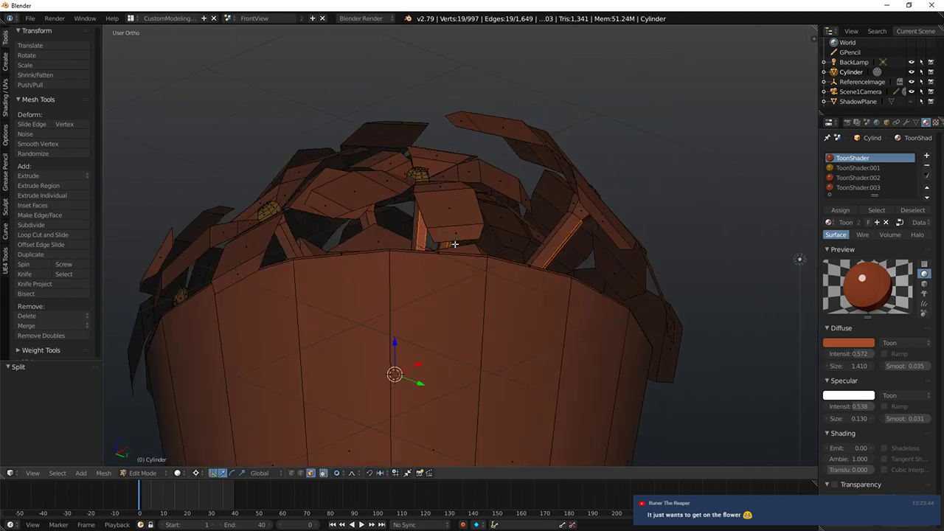
{"action": "right_click", "coordinate": [279, 239], "text": "shift"}
{"action": "middle_click_drag", "start_coordinate": [279, 240], "coordinate": [238, 218]}
{"action": "middle_click_drag", "start_coordinate": [191, 245], "coordinate": [788, 199]}
{"action": "right_click", "coordinate": [255, 191], "text": "shift"}
{"action": "right_click", "coordinate": [630, 201], "text": "shift"}
{"action": "key", "text": "ctrl+l"}
Step: Assign ToonShader.002 to the selected mound and stems and give it a green diffuse colour
{"action": "scroll", "coordinate": [624, 249], "scroll_direction": "down", "scroll_amount": 4}
{"action": "left_click", "coordinate": [848, 177]}
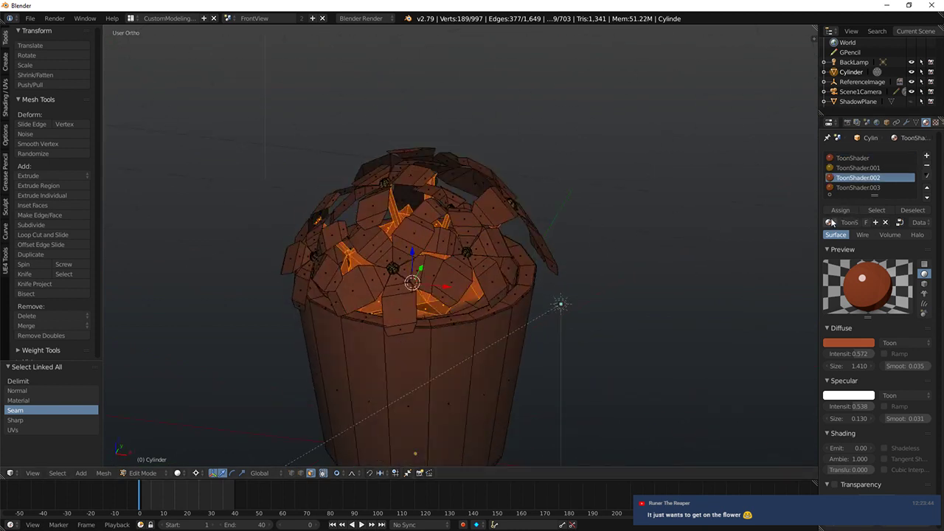
{"action": "left_click", "coordinate": [841, 210]}
{"action": "left_click", "coordinate": [837, 345]}
{"action": "left_click_drag", "start_coordinate": [826, 256], "coordinate": [801, 249]}
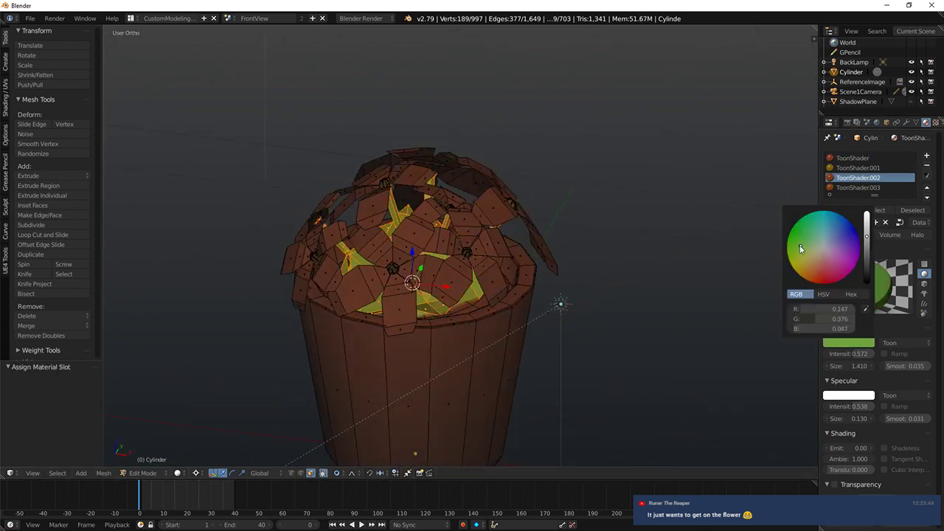
Step: In rendered shading, shift ToonShader.002's diffuse to a yellower green and set its specular intensity to 0
{"action": "mouse_move", "coordinate": [419, 277]}
{"action": "middle_mouse_down"}
{"action": "mouse_move", "coordinate": [514, 272]}
{"action": "mouse_move", "coordinate": [565, 287]}
{"action": "middle_mouse_up"}
{"action": "key", "text": "shift+z"}
{"action": "scroll", "coordinate": [522, 264], "scroll_direction": "down", "scroll_amount": 3}
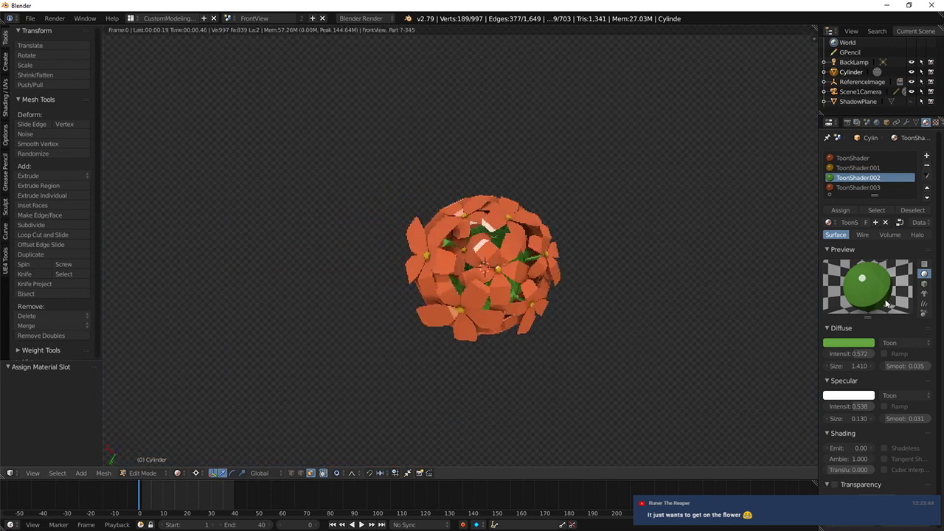
{"action": "left_click", "coordinate": [848, 342]}
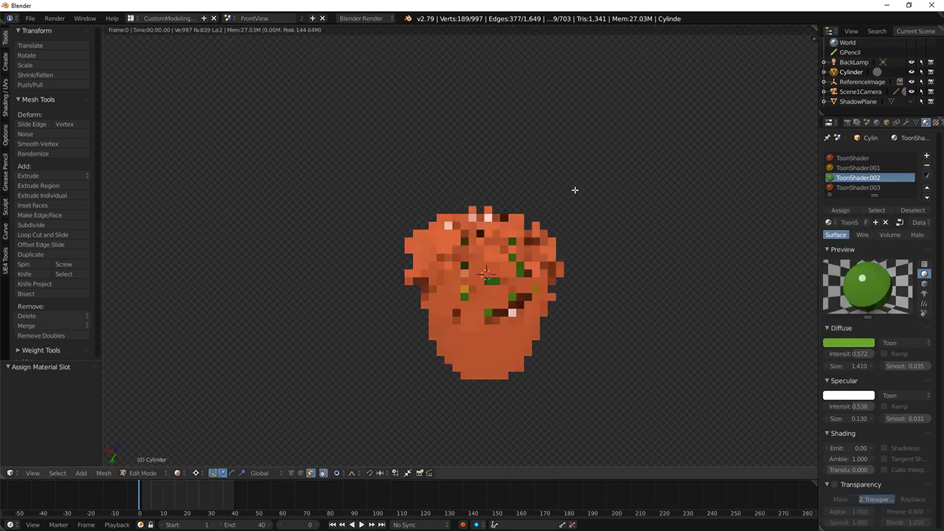
{"action": "left_click_drag", "start_coordinate": [859, 406], "coordinate": [826, 406]}
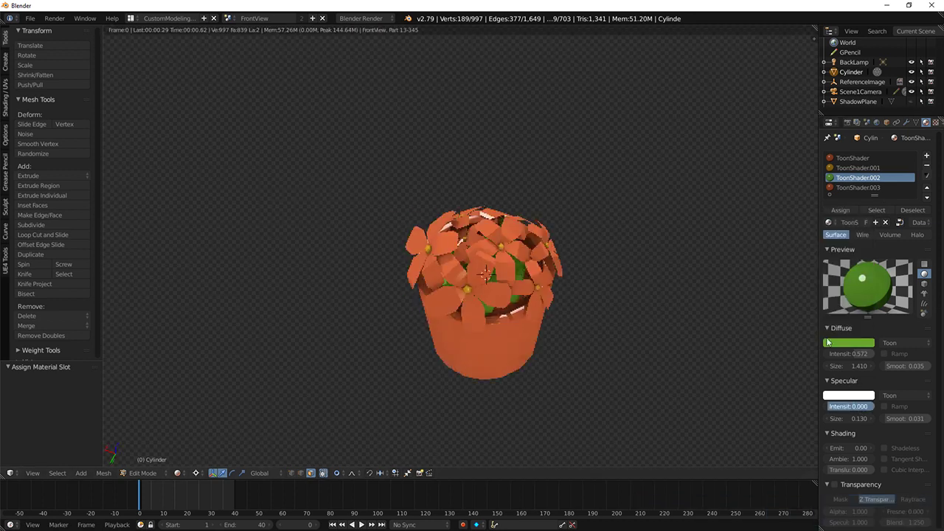
Step: Leave rendered shading and select the first few petals of the flowers at the pot's near rim
{"action": "left_click", "coordinate": [857, 168]}
{"action": "key", "text": "shift+z"}
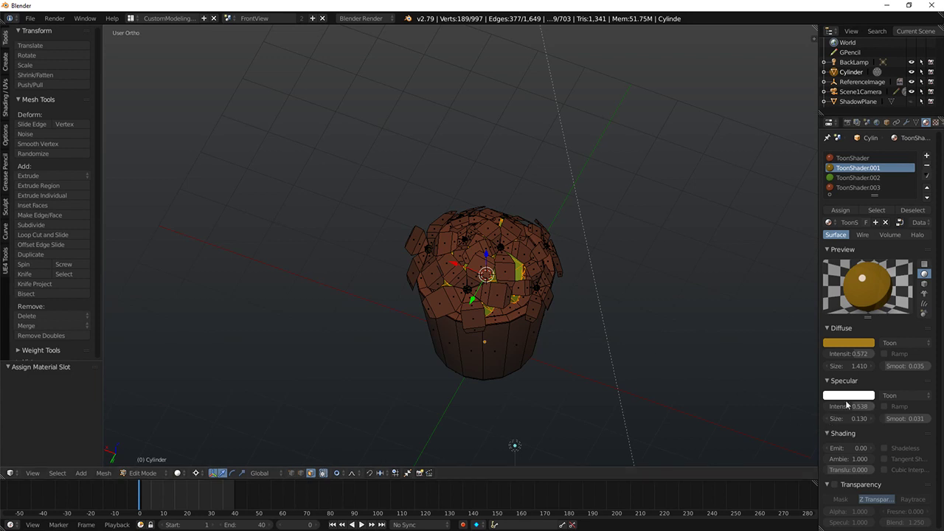
{"action": "left_click", "coordinate": [859, 160]}
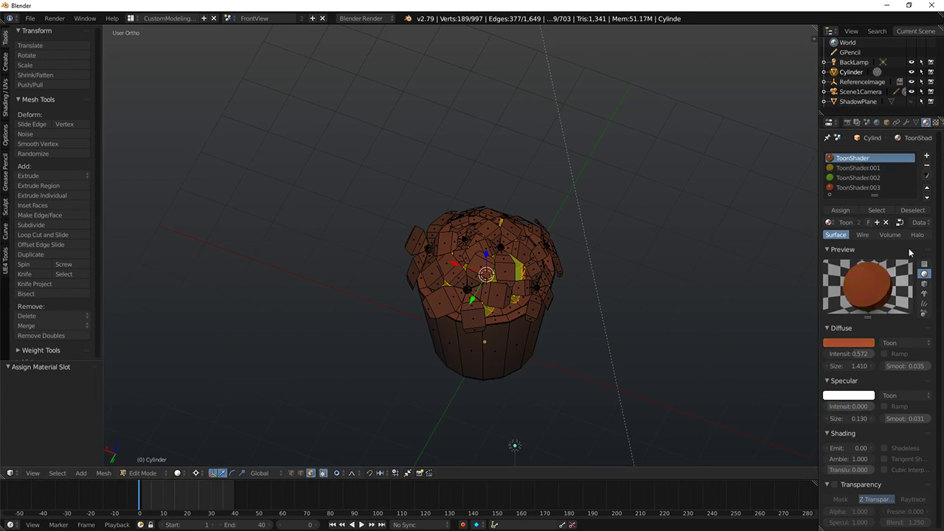
{"action": "left_click", "coordinate": [861, 189]}
{"action": "middle_click_drag", "start_coordinate": [656, 270], "coordinate": [588, 256]}
{"action": "scroll", "coordinate": [488, 305], "scroll_direction": "up", "scroll_amount": 3}
{"action": "middle_click_drag", "start_coordinate": [517, 299], "coordinate": [463, 394]}
{"action": "right_click", "coordinate": [466, 381]}
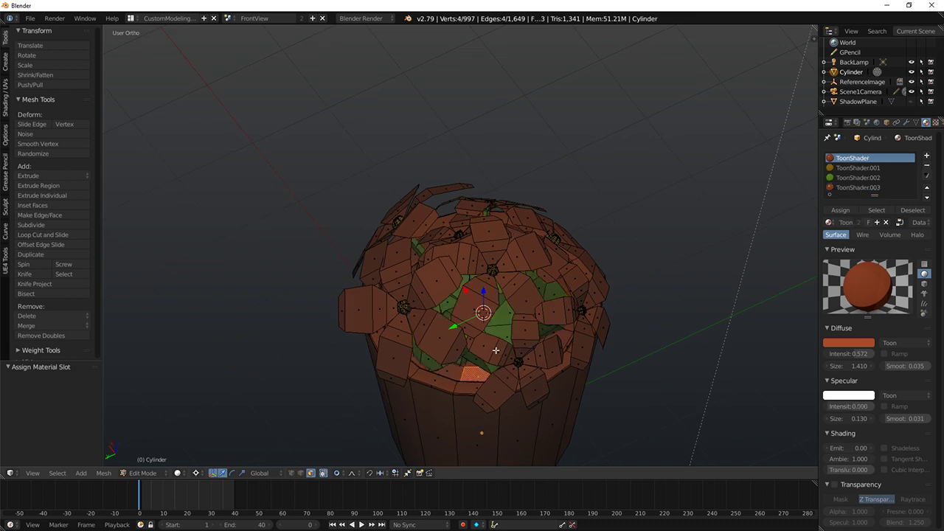
{"action": "right_click", "coordinate": [498, 393], "text": "shift"}
{"action": "right_click", "coordinate": [535, 387], "text": "shift"}
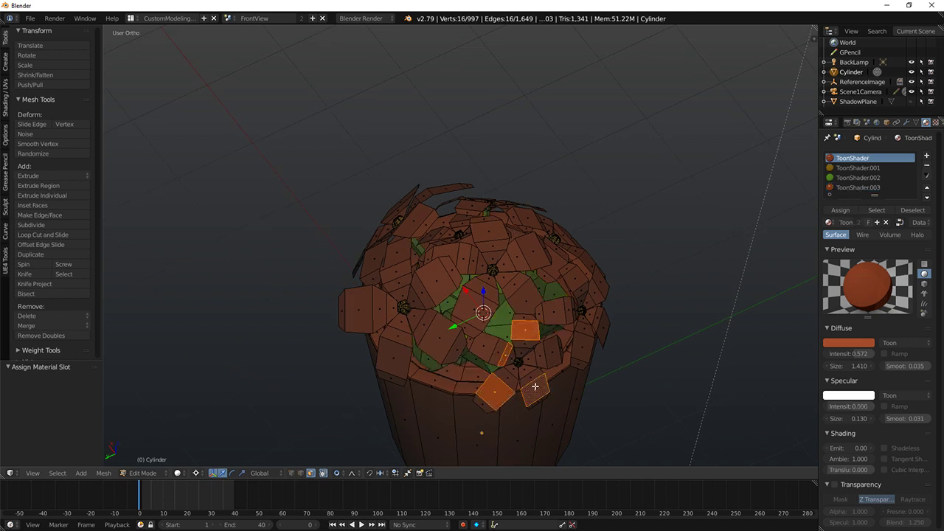
{"action": "middle_click_drag", "start_coordinate": [577, 296], "coordinate": [521, 314]}
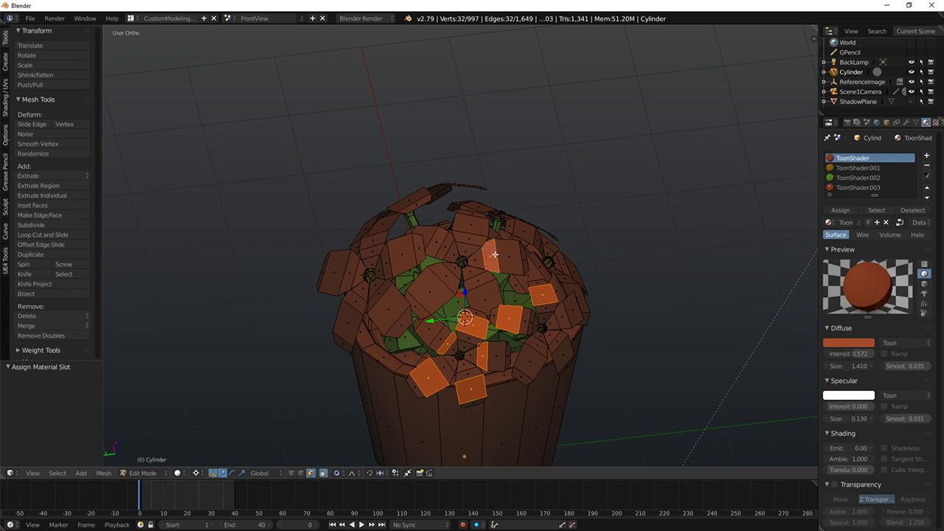
Step: Extend the selection to all linked petals of the flowers on the near side of the pot, leaving their centres out
{"action": "key", "text": "l"}
{"action": "key", "text": "l"}
{"action": "key", "text": "l"}
{"action": "key", "text": "l"}
{"action": "key", "text": "l"}
{"action": "key", "text": "l"}
{"action": "key", "text": "l"}
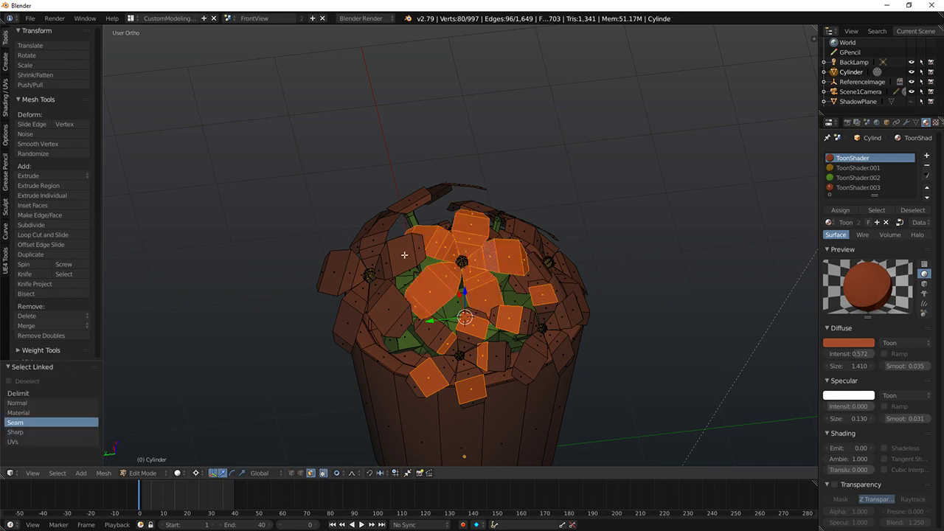
{"action": "key", "text": "l"}
{"action": "key", "text": "l"}
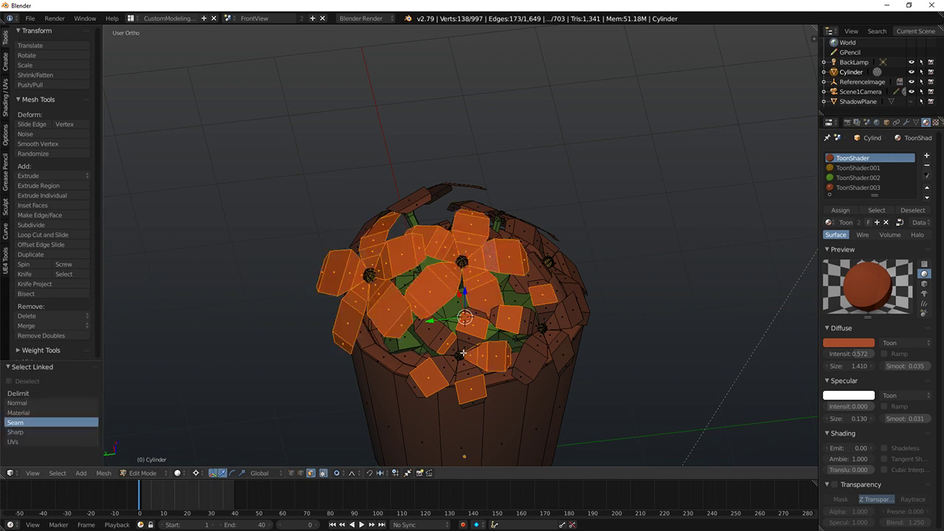
{"action": "key", "text": "l"}
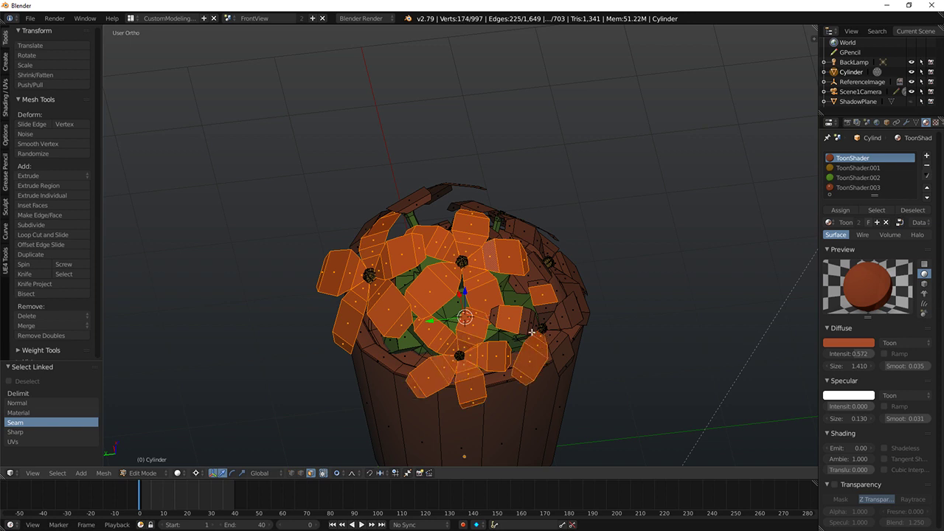
{"action": "key", "text": "l"}
{"action": "key", "text": "l"}
Step: Work around the pot and add the linked petals of the next flowers to the selection
{"action": "middle_click_drag", "start_coordinate": [643, 322], "coordinate": [545, 324]}
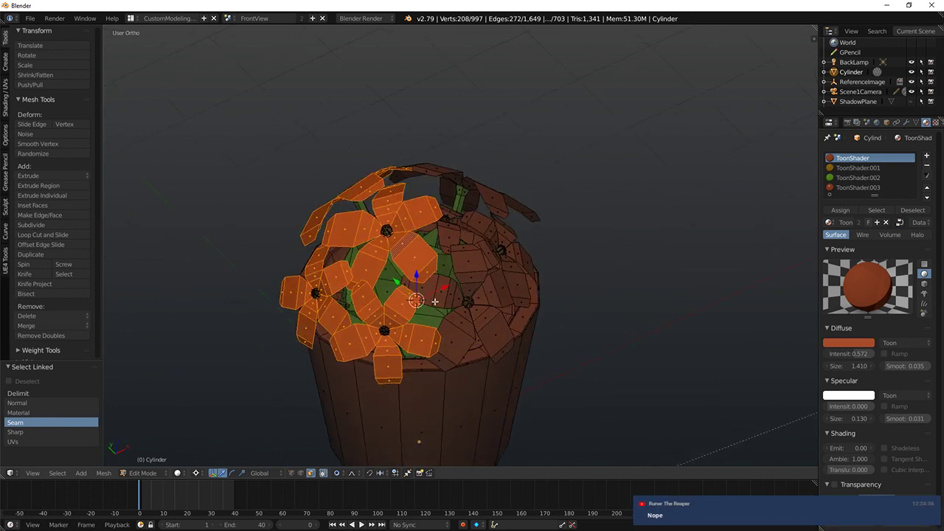
{"action": "key", "text": "l"}
{"action": "key", "text": "l"}
{"action": "key", "text": "l"}
{"action": "key", "text": "l"}
{"action": "key", "text": "l"}
{"action": "key", "text": "l"}
{"action": "middle_click_drag", "start_coordinate": [513, 280], "coordinate": [409, 252]}
{"action": "key", "text": "l"}
{"action": "key", "text": "l"}
{"action": "key", "text": "l"}
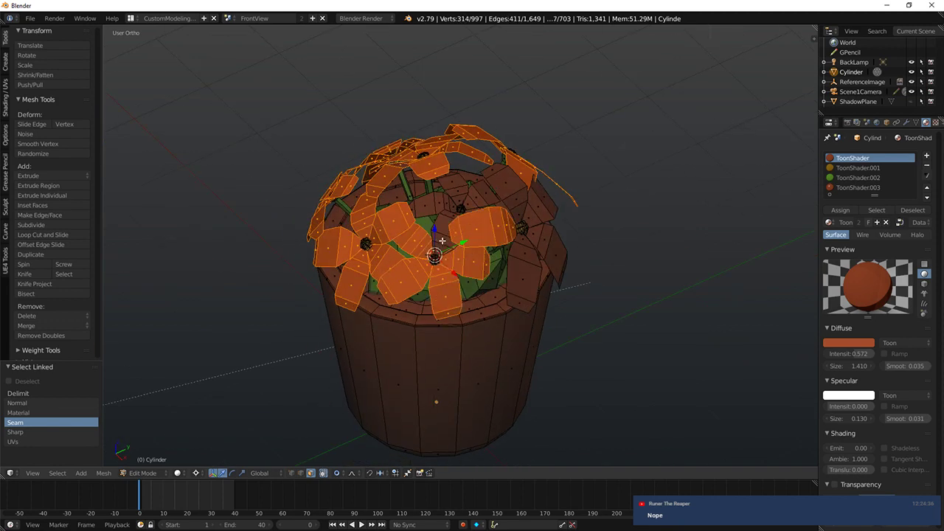
Step: Add the linked petals of the last unselected flowers, so that every petal is in the selection
{"action": "middle_click_drag", "start_coordinate": [468, 208], "coordinate": [469, 225]}
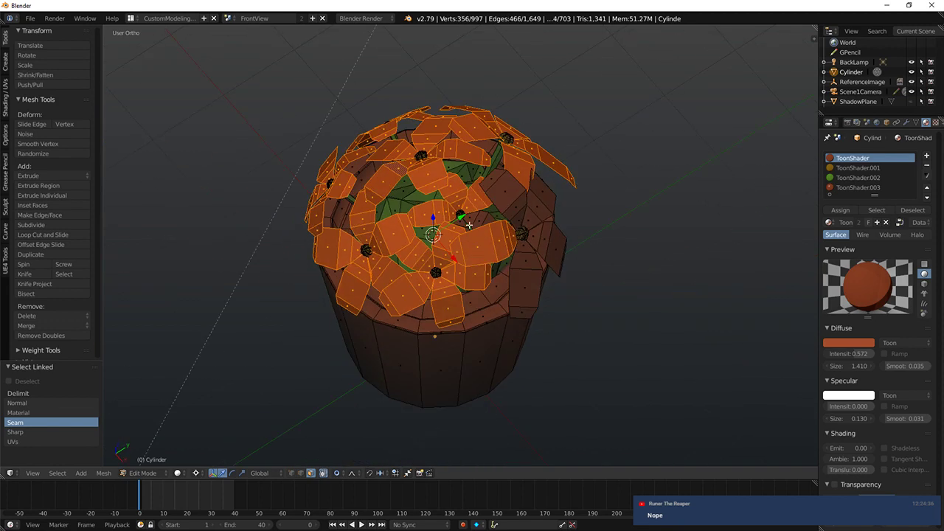
{"action": "key", "text": "l"}
{"action": "key", "text": "l"}
{"action": "key", "text": "l"}
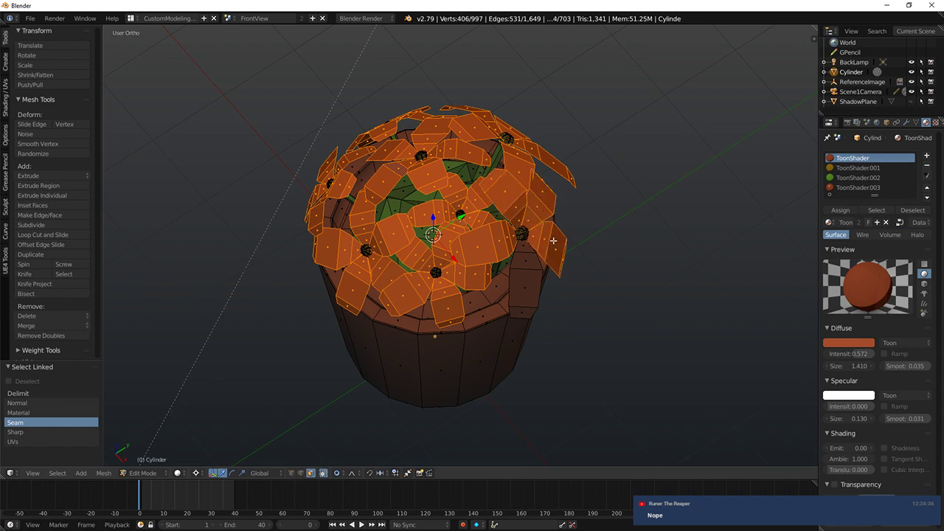
{"action": "key", "text": "l"}
{"action": "middle_click_drag", "start_coordinate": [546, 281], "coordinate": [601, 257]}
Step: Move ToonShader.003 up to directly below ToonShader in the material slots and give it a blue diffuse colour
{"action": "left_click", "coordinate": [854, 188]}
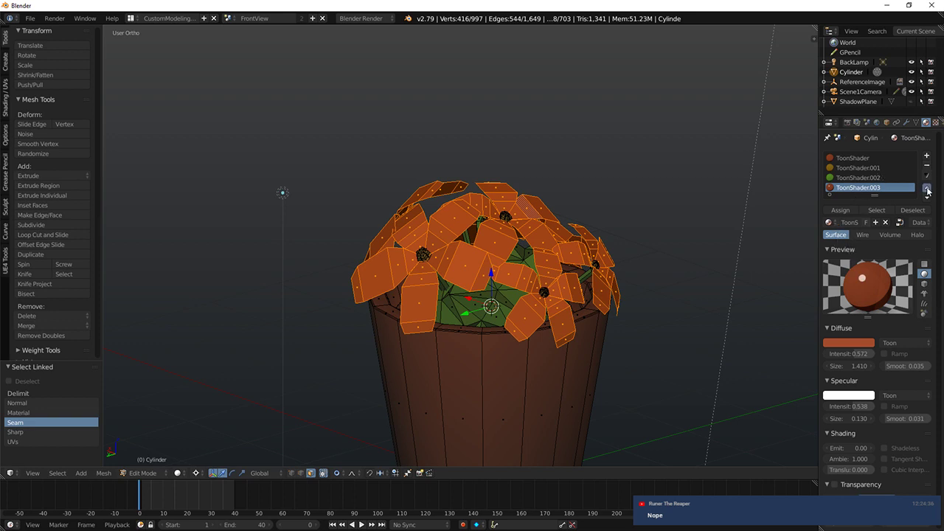
{"action": "left_click", "coordinate": [927, 188]}
{"action": "left_click", "coordinate": [927, 189]}
{"action": "left_click", "coordinate": [852, 344]}
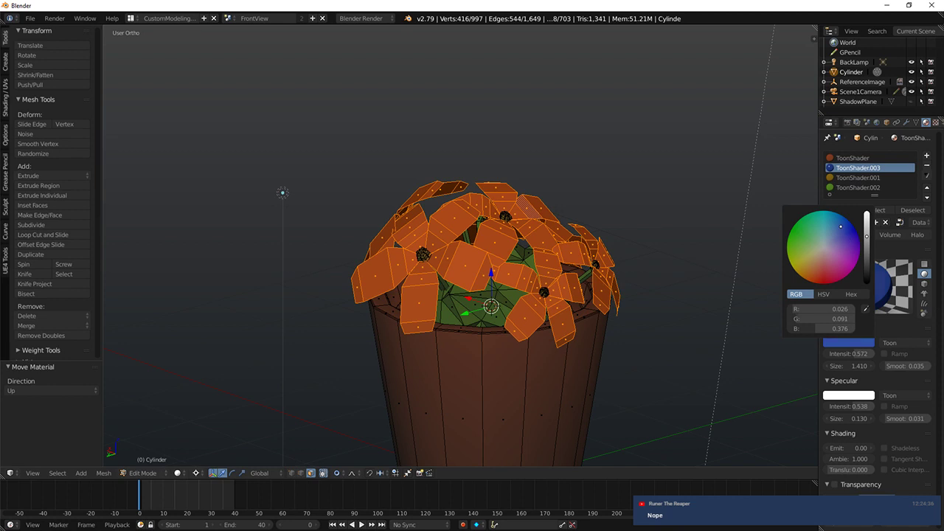
{"action": "left_click", "coordinate": [839, 224]}
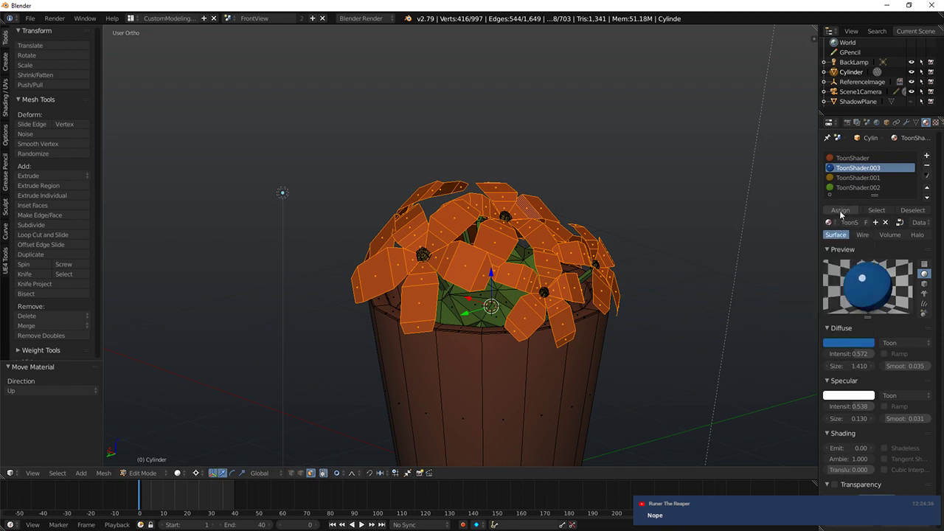
Step: Assign ToonShader.003 to the selected petals and set its specular intensity to 0.105
{"action": "left_click", "coordinate": [840, 211]}
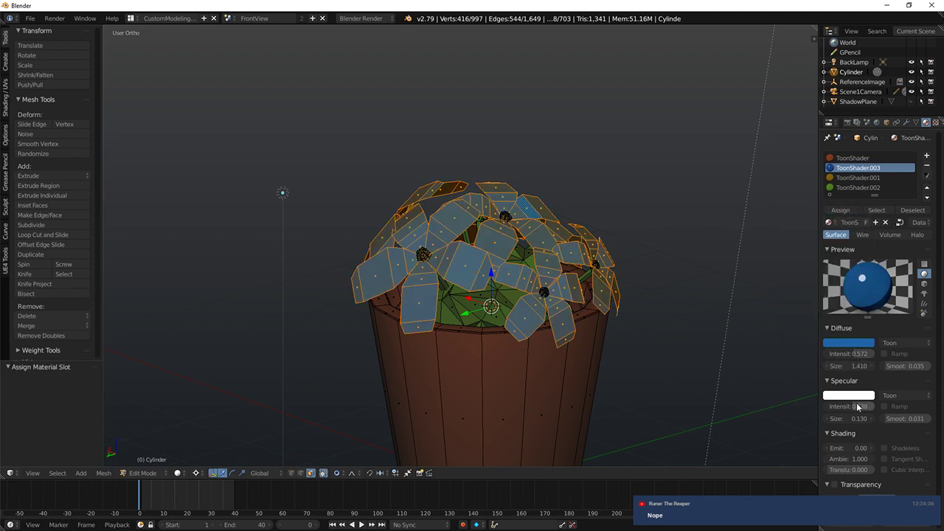
{"action": "left_click_drag", "start_coordinate": [858, 407], "coordinate": [836, 407]}
{"action": "middle_click_drag", "start_coordinate": [612, 233], "coordinate": [646, 233]}
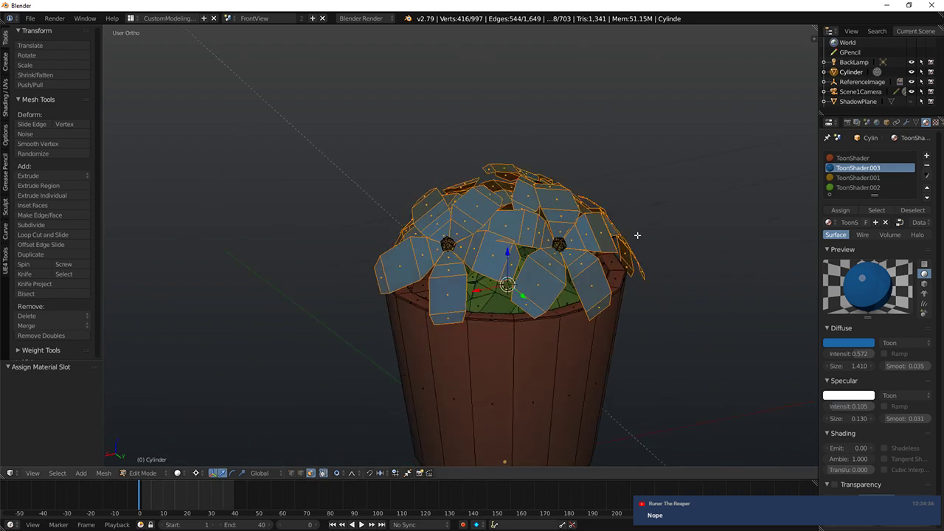
Step: Preview the coloured flower pot in rendered shading, return to the previous shading and deselect everything
{"action": "key", "text": "shift+z"}
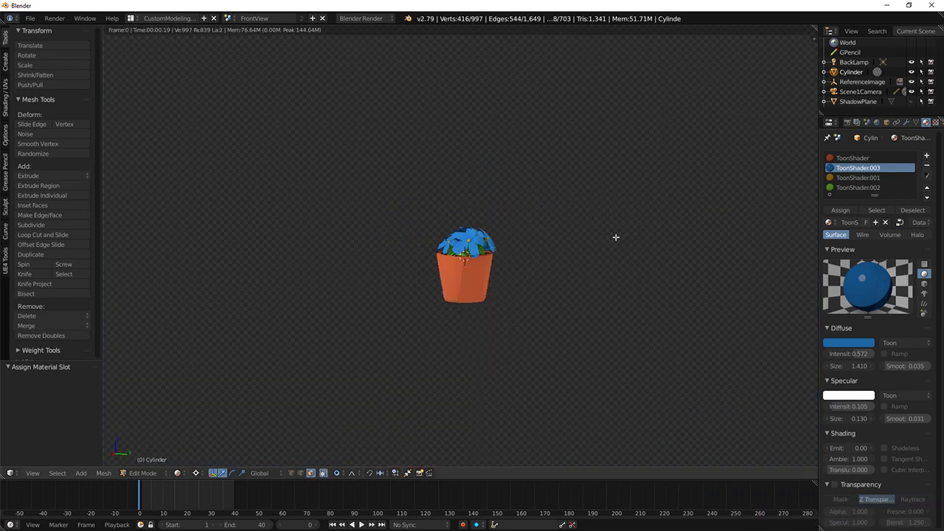
{"action": "middle_click_drag", "start_coordinate": [615, 236], "coordinate": [588, 258]}
{"action": "key", "text": "shift+z"}
{"action": "scroll", "coordinate": [588, 257], "scroll_direction": "up", "scroll_amount": 5}
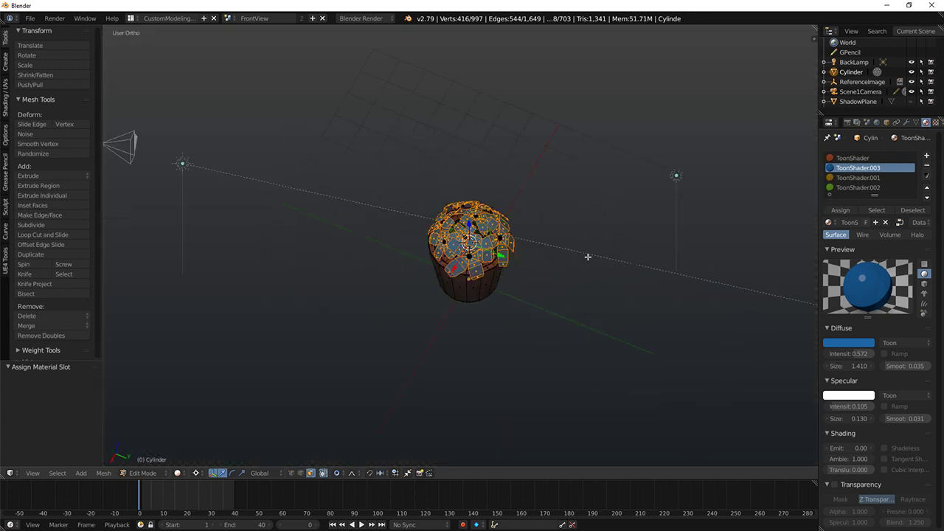
{"action": "key", "text": "a"}
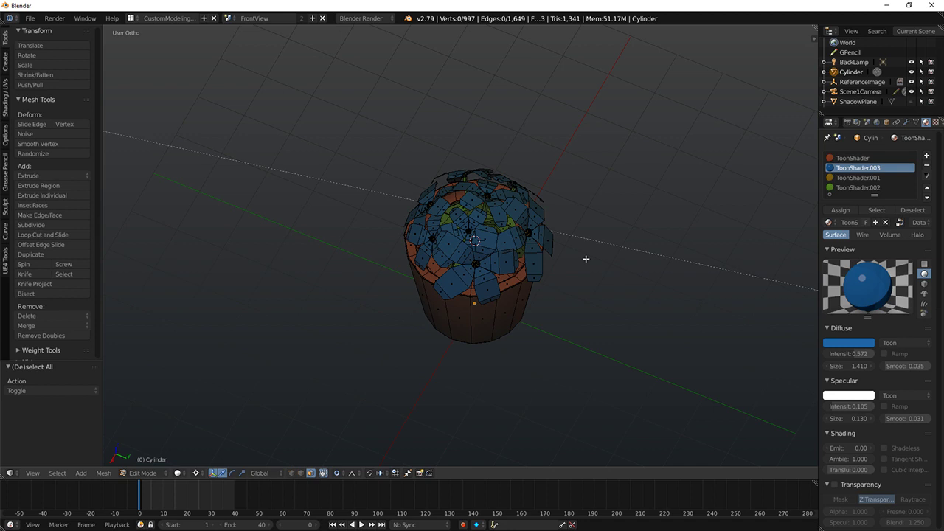
Step: Start saving the flower pot scene under a new name and browse to the Models\Clutter\Residential folder
{"action": "middle_click_drag", "start_coordinate": [585, 259], "coordinate": [561, 185]}
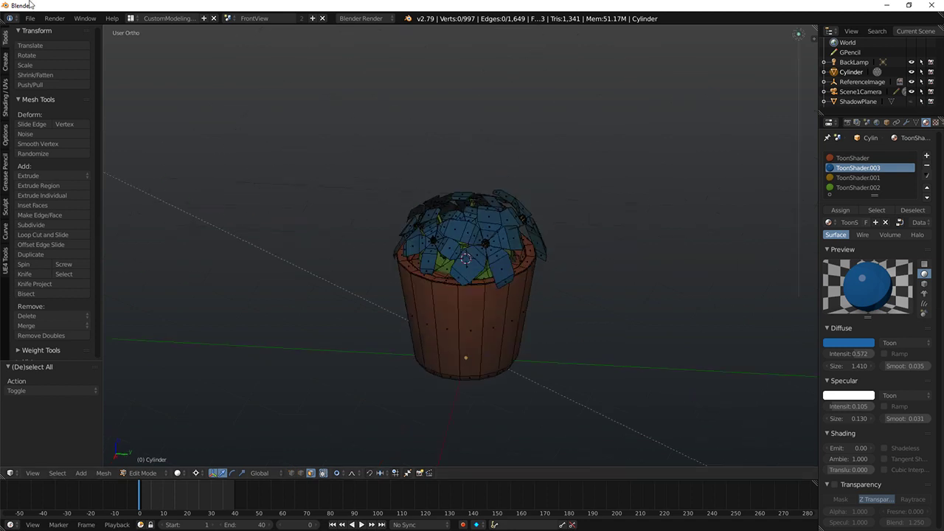
{"action": "left_click", "coordinate": [32, 17]}
{"action": "left_click", "coordinate": [32, 18]}
{"action": "left_click", "coordinate": [31, 18]}
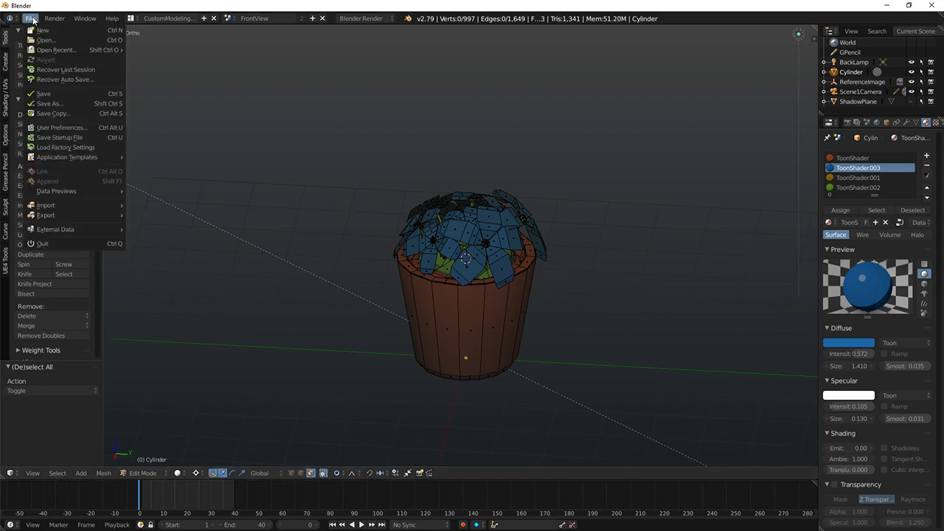
{"action": "left_click", "coordinate": [49, 103]}
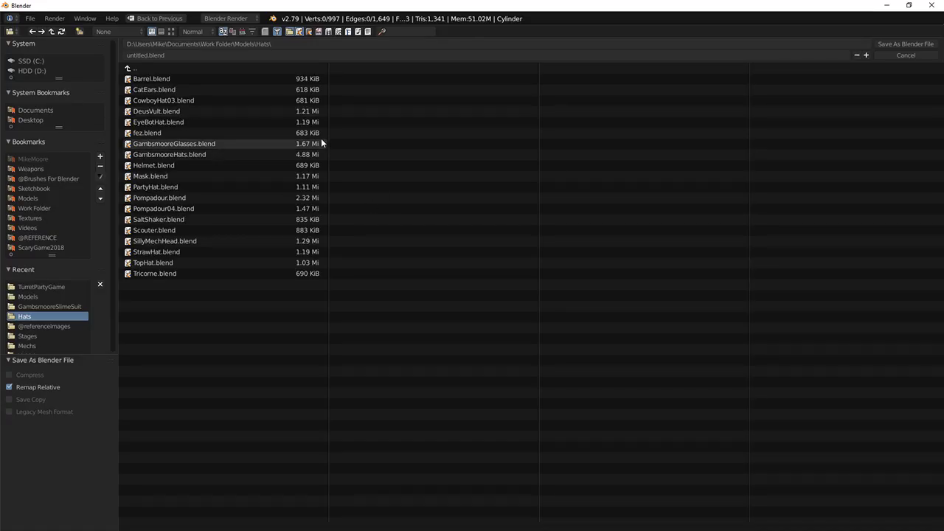
{"action": "left_click", "coordinate": [133, 68]}
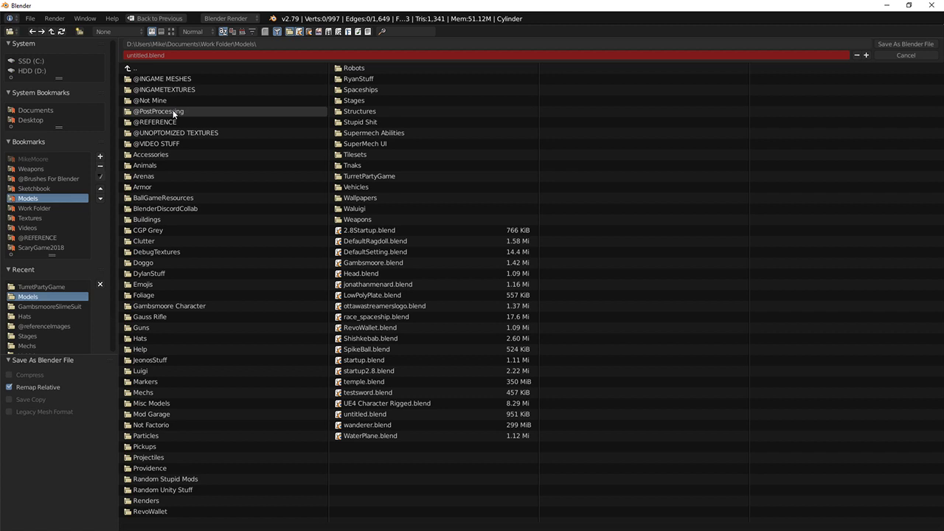
{"action": "left_click", "coordinate": [151, 241]}
{"action": "left_click", "coordinate": [150, 154]}
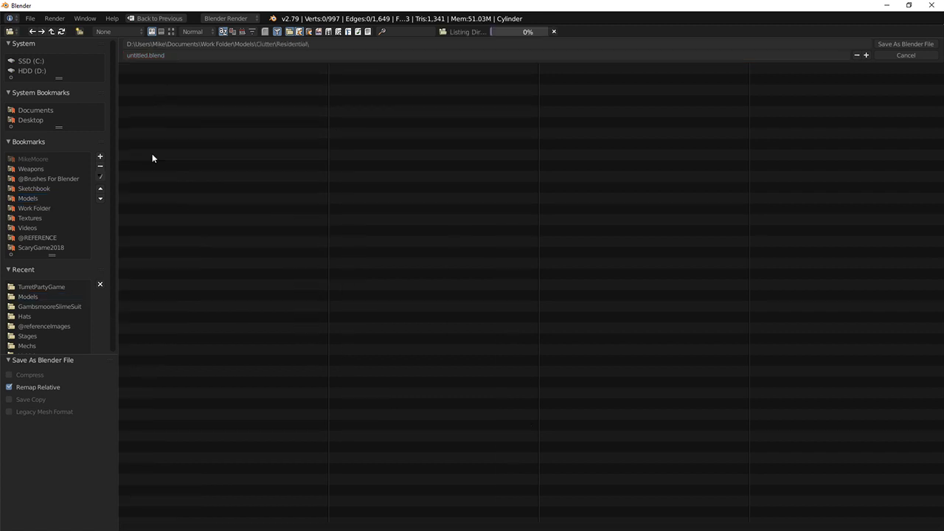
Step: Name the file FlowerPot and save it in the Residential folder
{"action": "left_click", "coordinate": [155, 51]}
{"action": "type", "text": "FlowerP"}
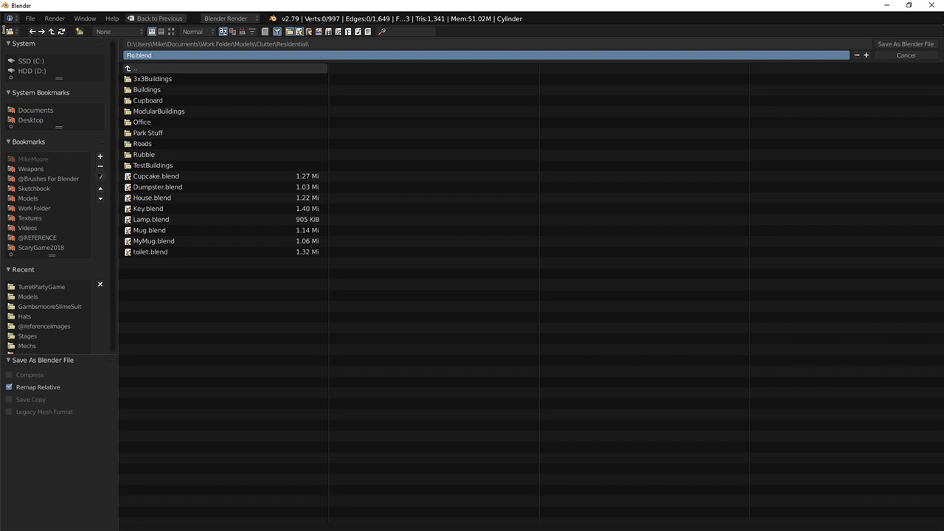
{"action": "type", "text": "ot"}
{"action": "key", "text": "Return"}
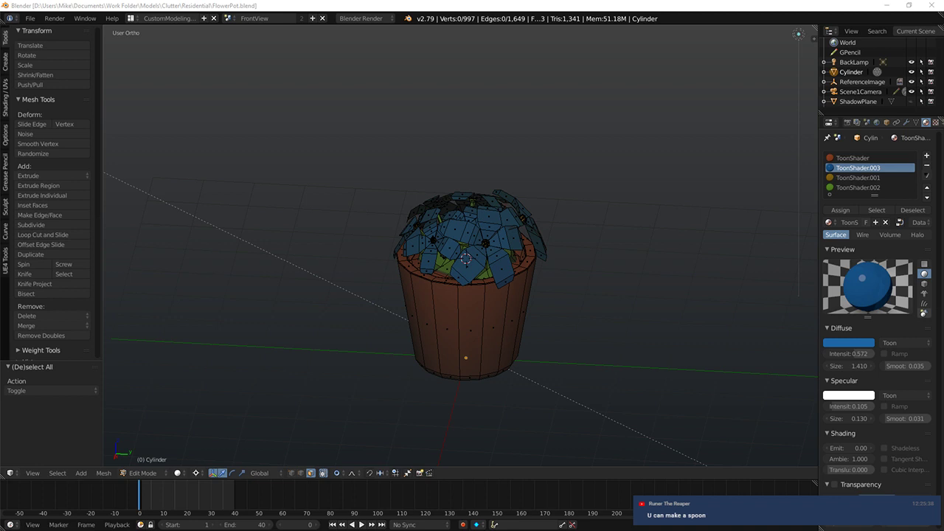
Step: Consult the workshop ideas list in Notepad++, highlight the Coffee Maker entry, and put the list away
{"action": "left_click_drag", "start_coordinate": [943, 133], "coordinate": [472, 145]}
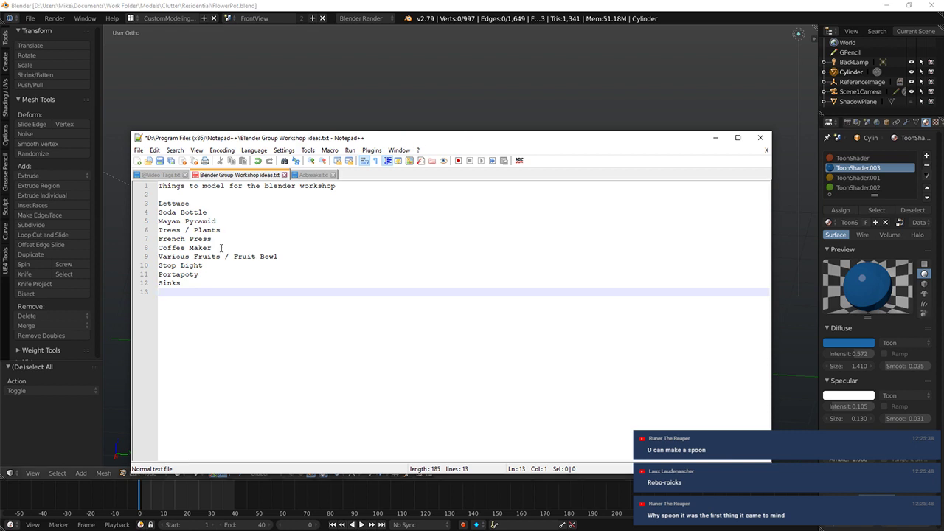
{"action": "left_click_drag", "start_coordinate": [221, 248], "coordinate": [147, 250]}
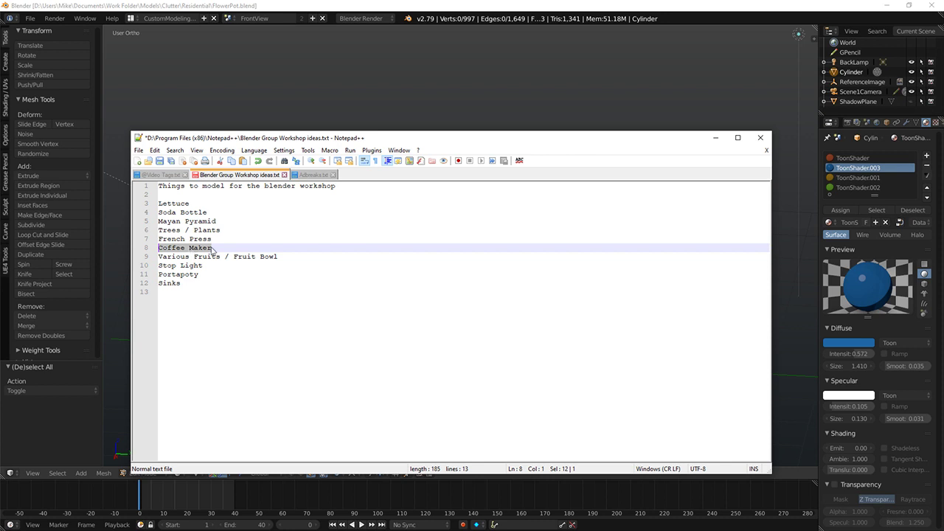
{"action": "left_click_drag", "start_coordinate": [245, 138], "coordinate": [943, 139]}
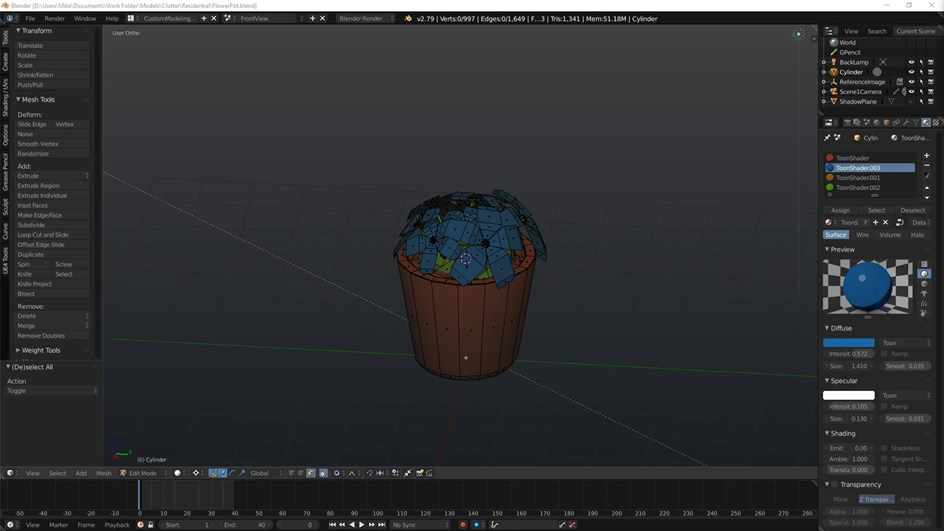
Step: Start a new Blender file with the saved startup scene
{"action": "middle_click_drag", "start_coordinate": [681, 240], "coordinate": [590, 266]}
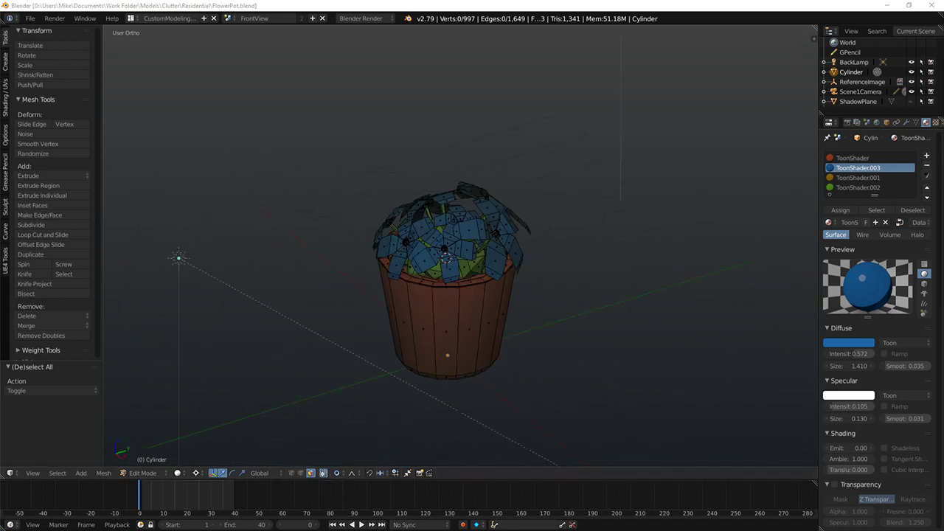
{"action": "middle_click_drag", "start_coordinate": [592, 219], "coordinate": [443, 247]}
{"action": "scroll", "coordinate": [445, 312], "scroll_direction": "up", "scroll_amount": 4}
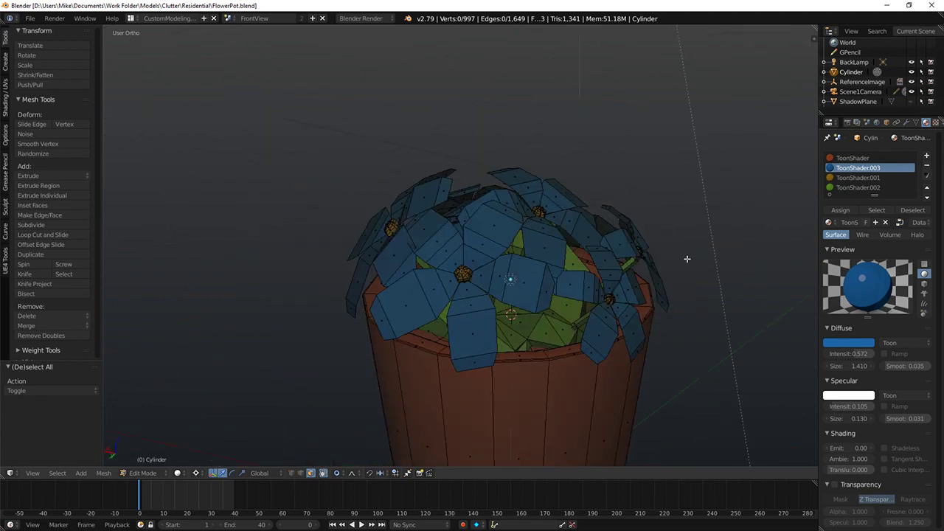
{"action": "left_click", "coordinate": [29, 18]}
{"action": "left_click", "coordinate": [37, 19]}
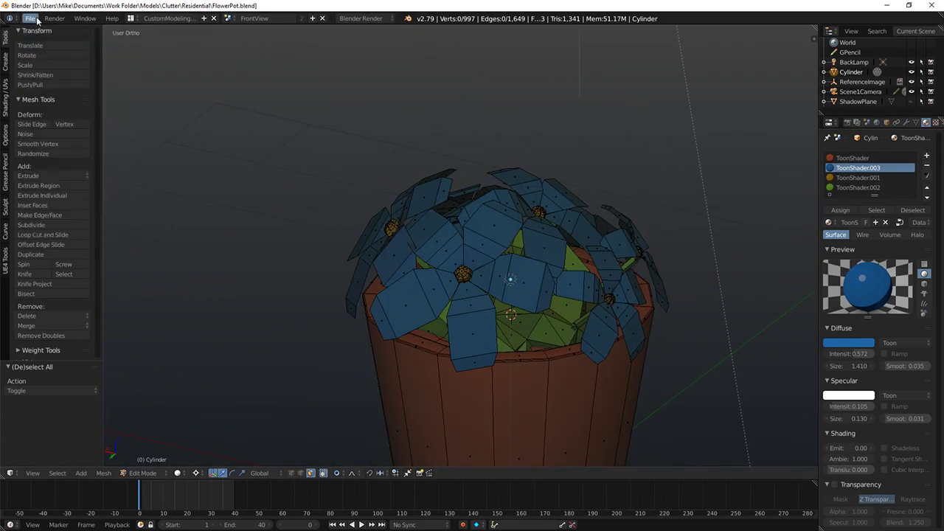
{"action": "left_click", "coordinate": [37, 20]}
{"action": "left_click", "coordinate": [34, 19]}
{"action": "left_click", "coordinate": [31, 19]}
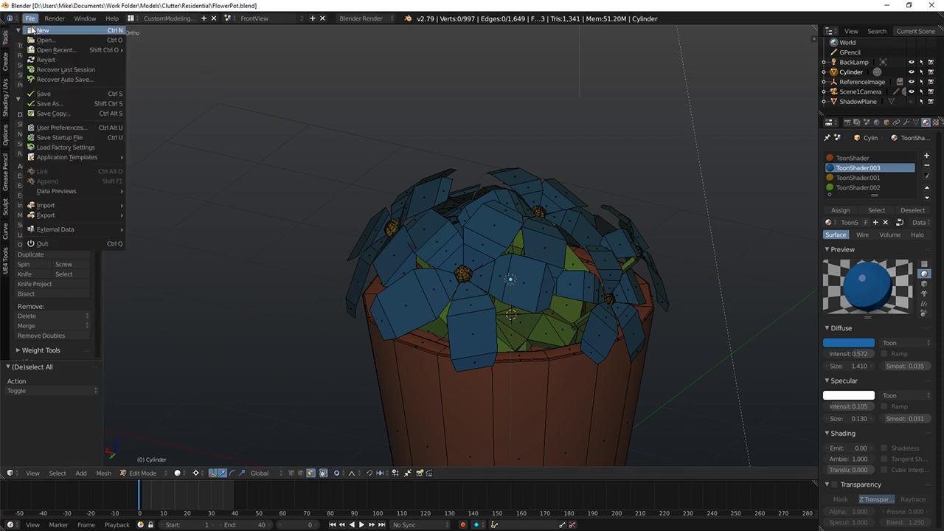
{"action": "left_click", "coordinate": [31, 30]}
{"action": "left_click", "coordinate": [42, 39]}
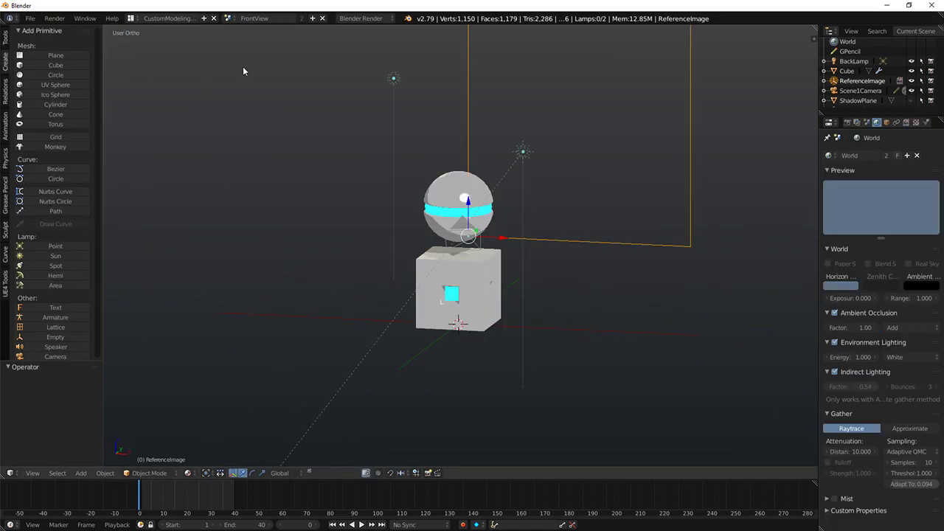
Step: Delete the default Cube object with the sphere above it from the scene
{"action": "left_click", "coordinate": [487, 273]}
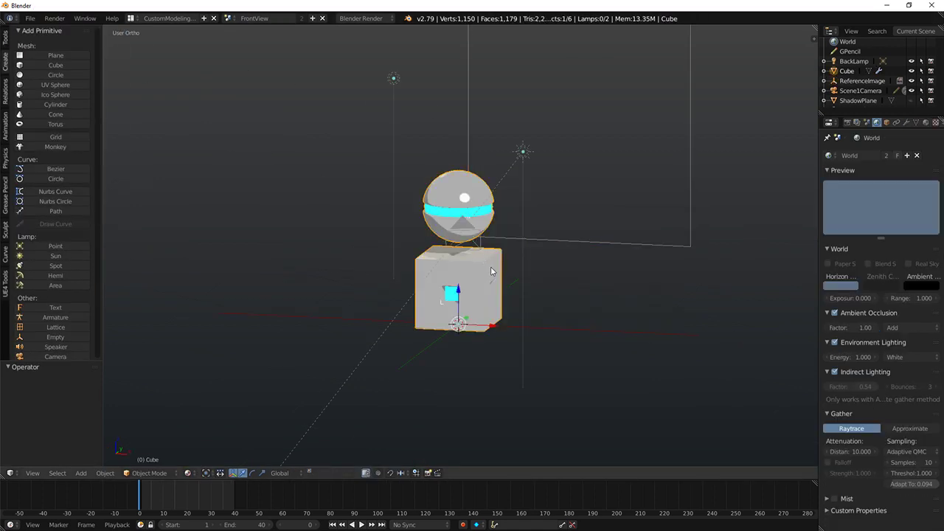
{"action": "key", "text": "x"}
{"action": "left_click", "coordinate": [568, 286]}
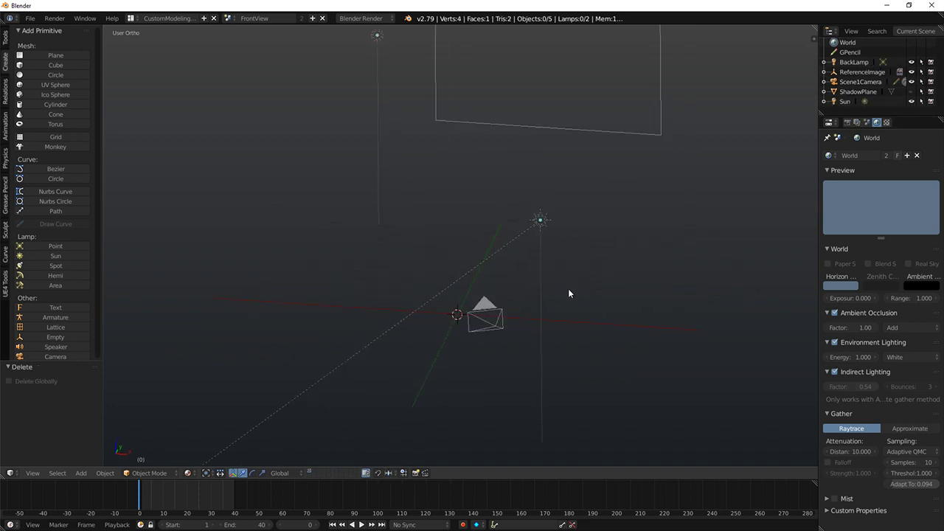
{"action": "key", "text": "KP_7"}
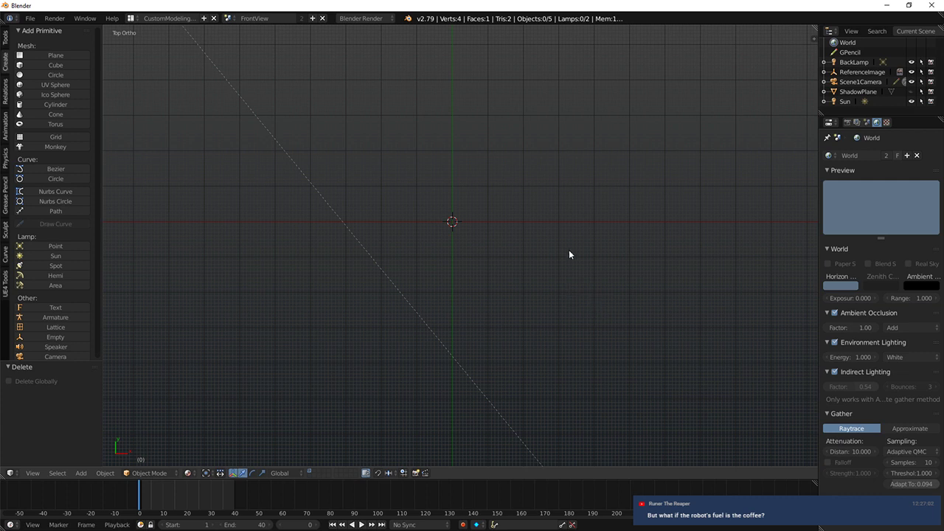
{"action": "scroll", "coordinate": [483, 246], "scroll_direction": "down", "scroll_amount": 2}
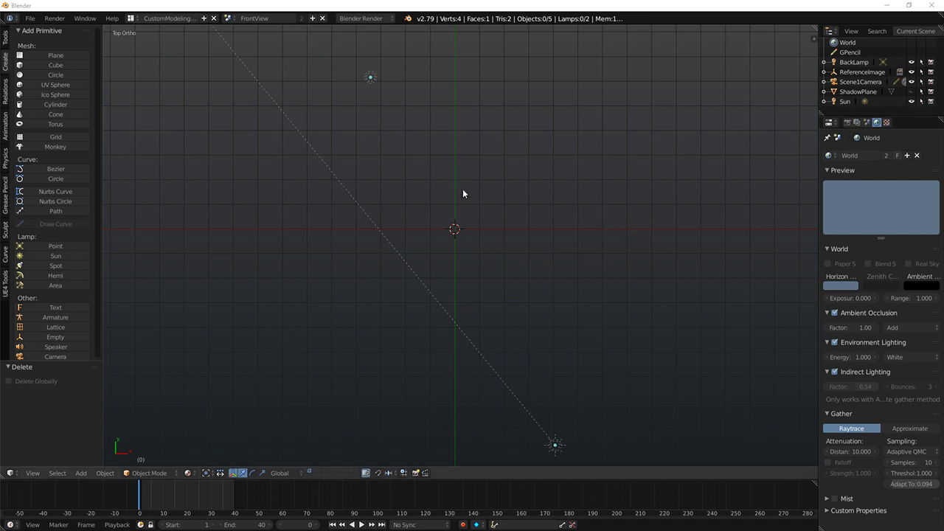
{"action": "middle_click_drag", "start_coordinate": [463, 194], "coordinate": [457, 148]}
{"action": "right_click", "coordinate": [454, 130]}
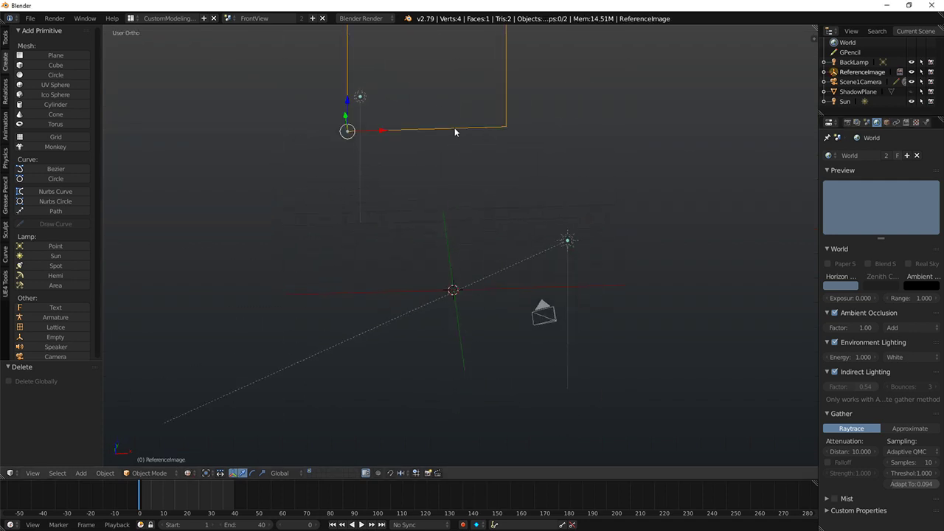
{"action": "left_click", "coordinate": [916, 122]}
{"action": "left_click", "coordinate": [921, 180]}
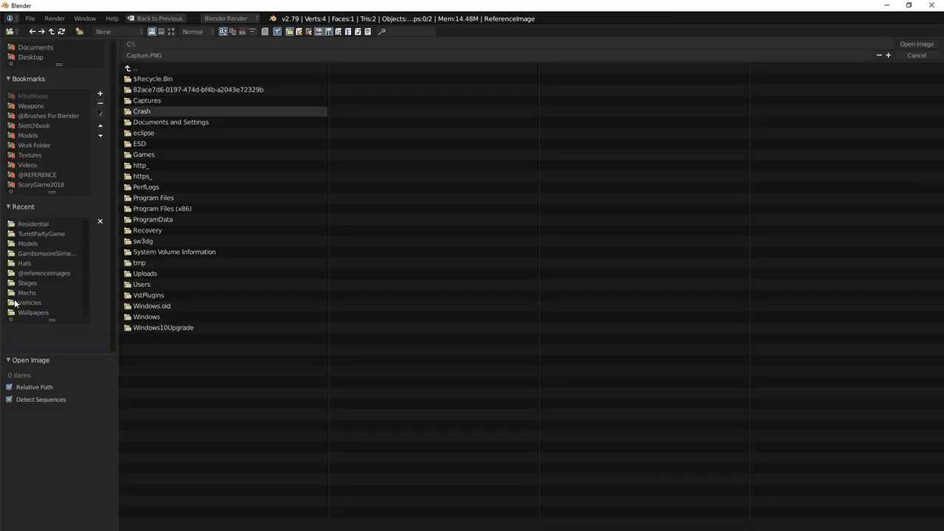
{"action": "left_click", "coordinate": [42, 273]}
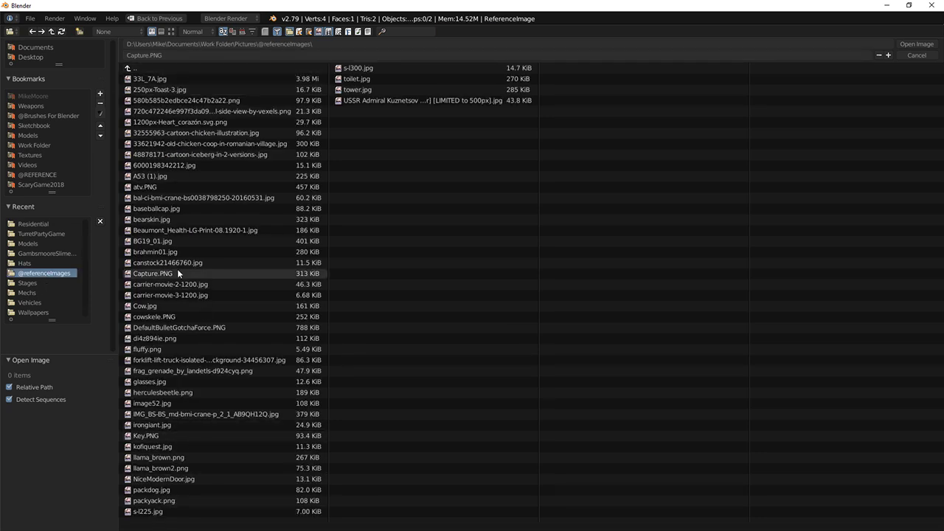
{"action": "double_click", "coordinate": [154, 165]}
Step: In front view, move the coffee maker reference image along negative X, well clear of the world origin, with its lower edge below the X axis
{"action": "scroll", "coordinate": [431, 211], "scroll_direction": "down", "scroll_amount": 7}
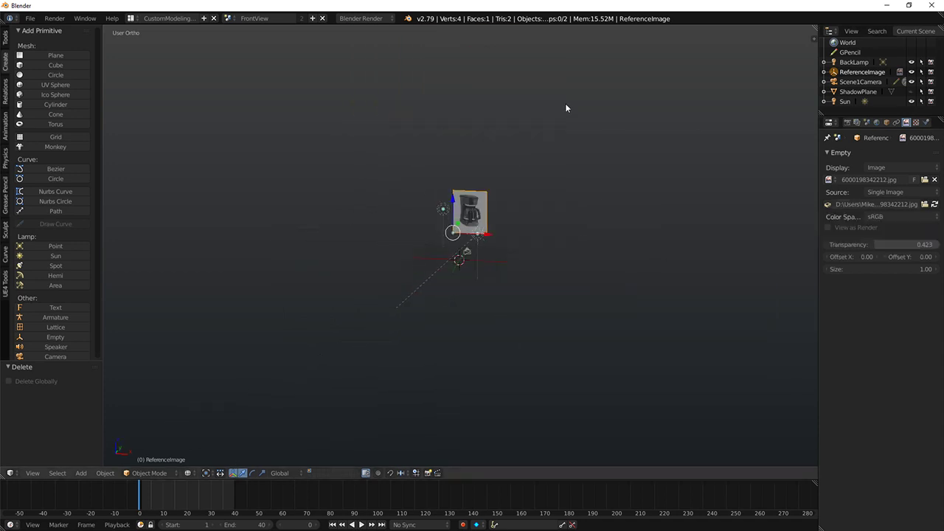
{"action": "key", "text": "KP_1"}
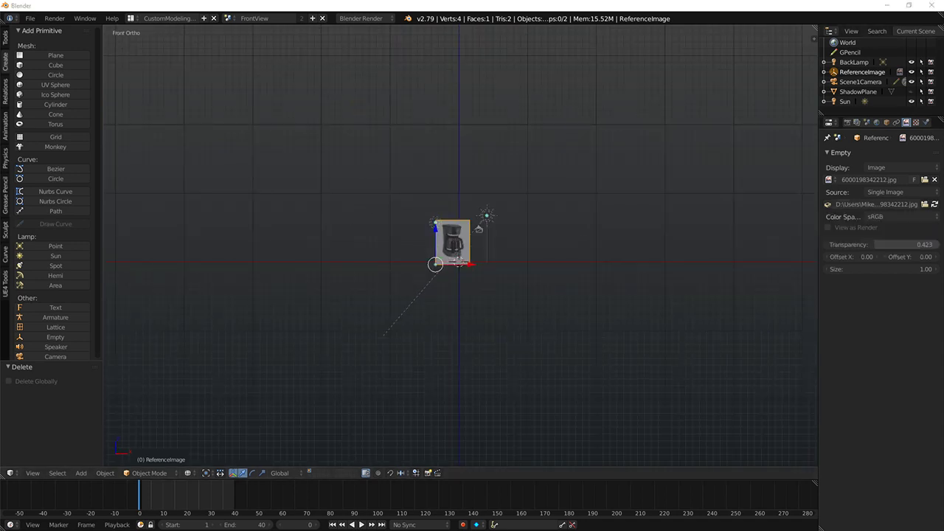
{"action": "scroll", "coordinate": [481, 103], "scroll_direction": "up", "scroll_amount": 10}
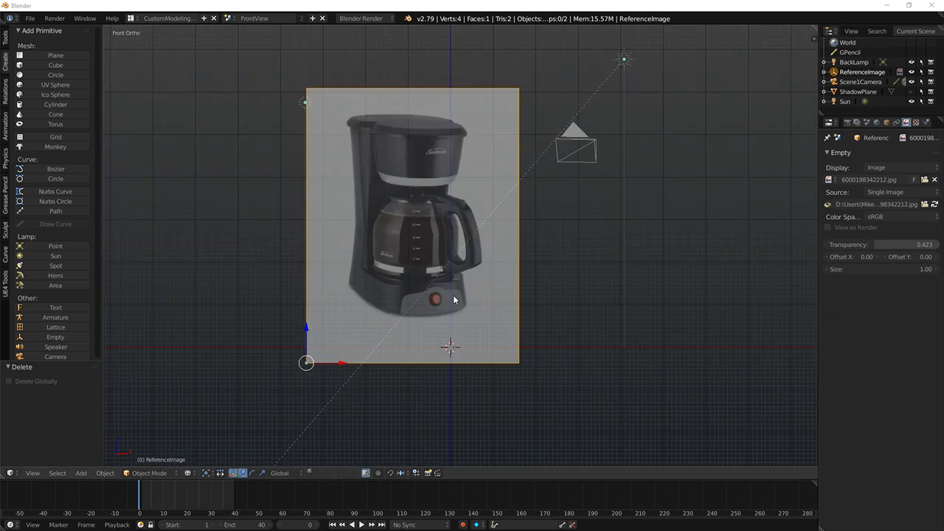
{"action": "key", "text": "g"}
{"action": "right_click", "coordinate": [464, 245]}
{"action": "key", "text": "g"}
{"action": "left_click", "coordinate": [325, 252]}
{"action": "key", "text": "g"}
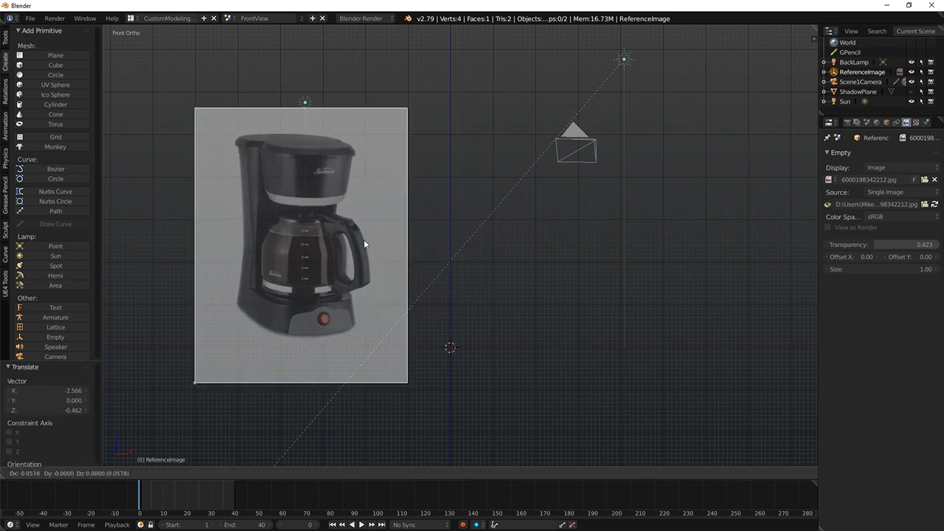
{"action": "left_click", "coordinate": [321, 236]}
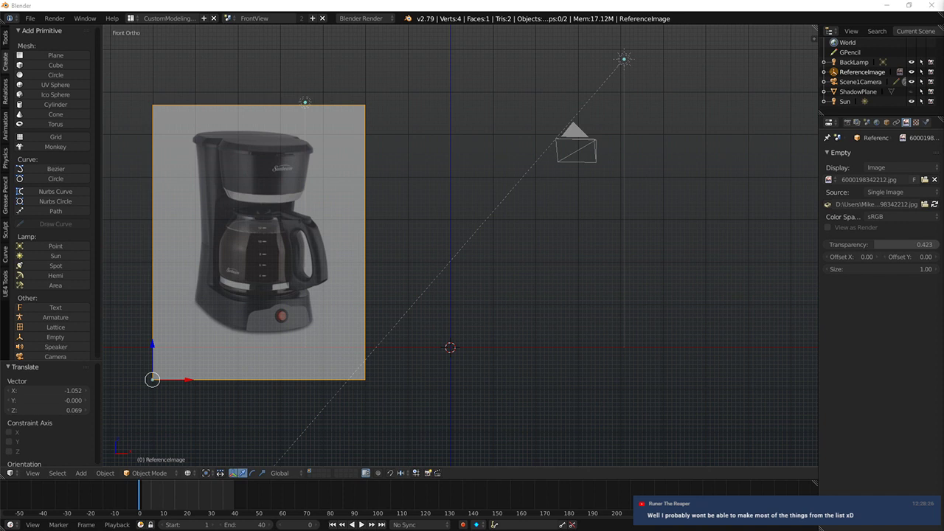
{"action": "scroll", "coordinate": [273, 218], "scroll_direction": "down", "scroll_amount": 1}
{"action": "key", "text": "g"}
{"action": "left_click", "coordinate": [267, 226]}
{"action": "key", "text": "g"}
{"action": "left_click", "coordinate": [252, 253]}
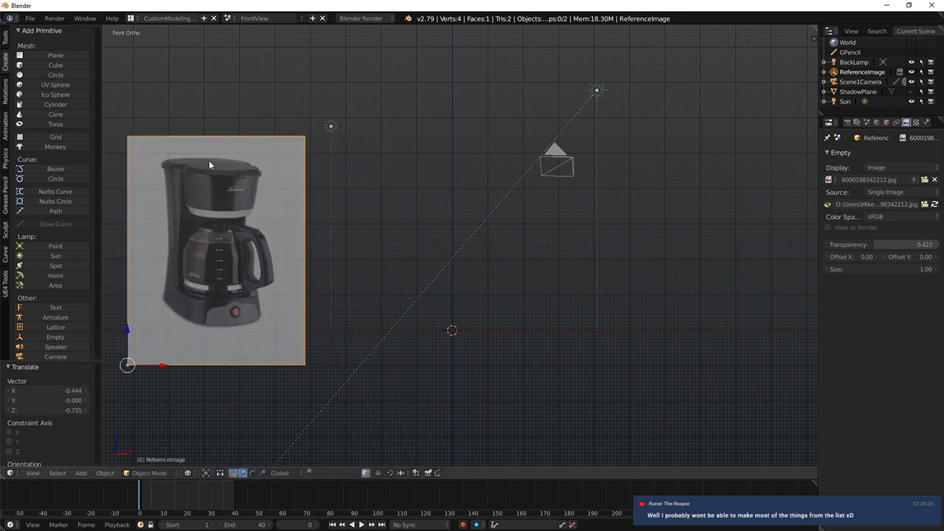
Step: Add a cylinder at the world origin and set its vertex count to 16
{"action": "left_click", "coordinate": [44, 104]}
{"action": "middle_click_drag", "start_coordinate": [343, 247], "coordinate": [485, 318]}
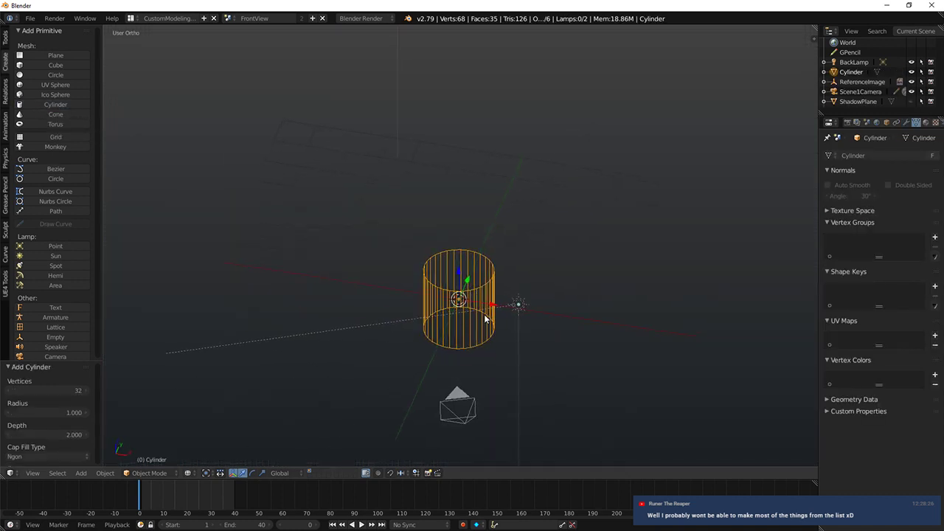
{"action": "left_click", "coordinate": [58, 392]}
{"action": "type", "text": "16"}
{"action": "key", "text": "Return"}
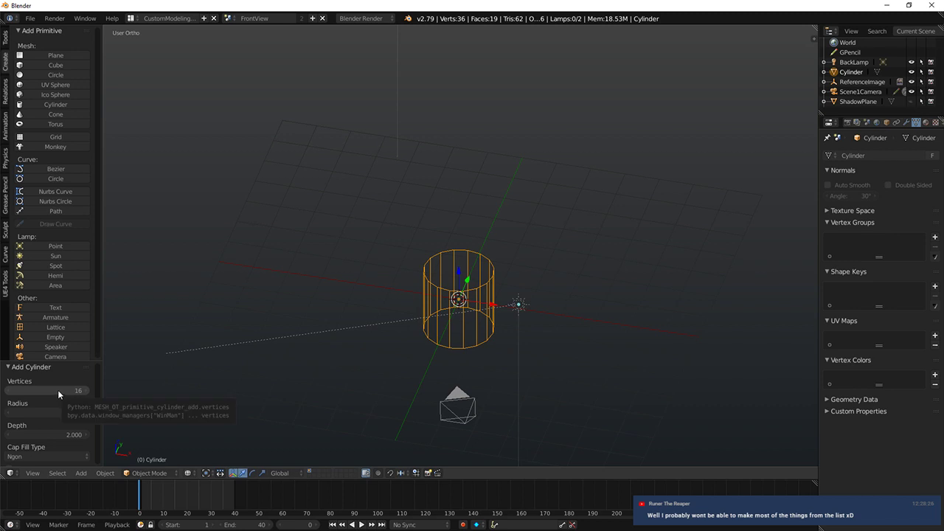
Step: Set the new cylinder's vertex count to 24 and check its outline in top view
{"action": "left_click", "coordinate": [58, 389]}
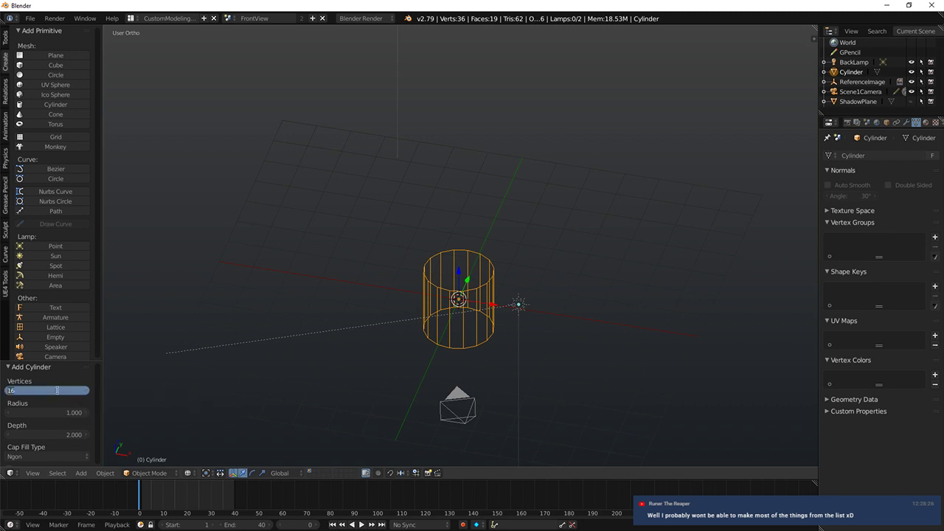
{"action": "type", "text": "24"}
{"action": "key", "text": "Return"}
{"action": "key", "text": "KP_7"}
{"action": "scroll", "coordinate": [524, 289], "scroll_direction": "up", "scroll_amount": 6}
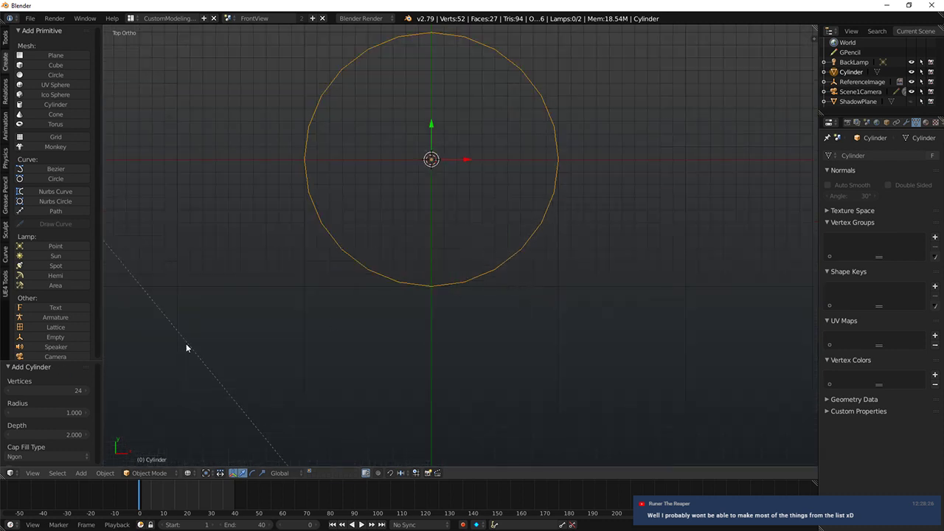
Step: In Edit Mode, move the whole cylinder mesh up 1 unit along Z so its base rests at the origin
{"action": "key", "text": "Tab"}
{"action": "scroll", "coordinate": [423, 299], "scroll_direction": "down", "scroll_amount": 5}
{"action": "middle_click_drag", "start_coordinate": [424, 299], "coordinate": [424, 223]}
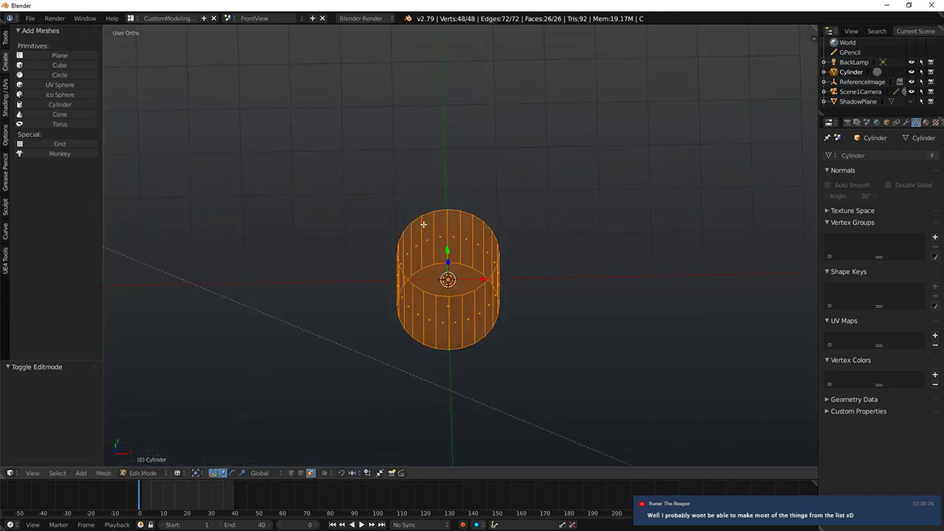
{"action": "key", "text": "KP_1"}
{"action": "left_click_drag", "start_coordinate": [451, 333], "coordinate": [450, 281], "text": "ctrl"}
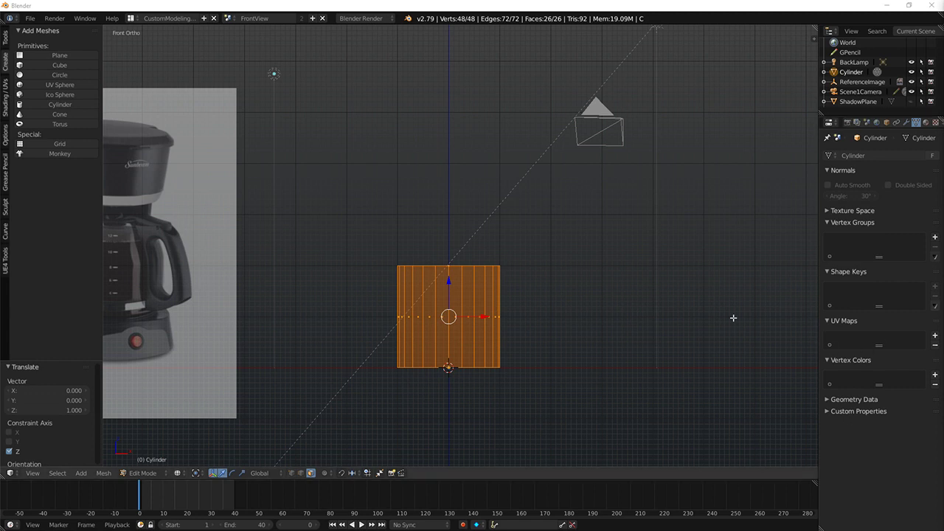
Step: Lower the cylinder's top face along Z in two moves, the second one about 0.17 units
{"action": "middle_click_drag", "start_coordinate": [733, 318], "coordinate": [500, 227]}
{"action": "key", "text": "KP_1"}
{"action": "right_click", "coordinate": [465, 264]}
{"action": "scroll", "coordinate": [469, 265], "scroll_direction": "up", "scroll_amount": 3}
{"action": "scroll", "coordinate": [468, 265], "scroll_direction": "up", "scroll_amount": 1}
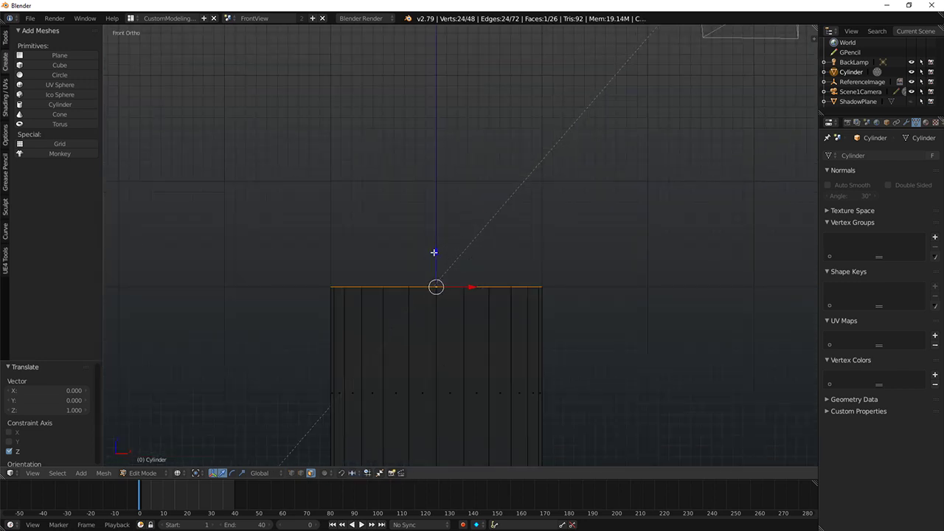
{"action": "left_click_drag", "start_coordinate": [434, 253], "coordinate": [435, 324]}
{"action": "middle_click_drag", "start_coordinate": [489, 288], "coordinate": [502, 181], "text": "shift"}
{"action": "left_click_drag", "start_coordinate": [444, 223], "coordinate": [445, 241]}
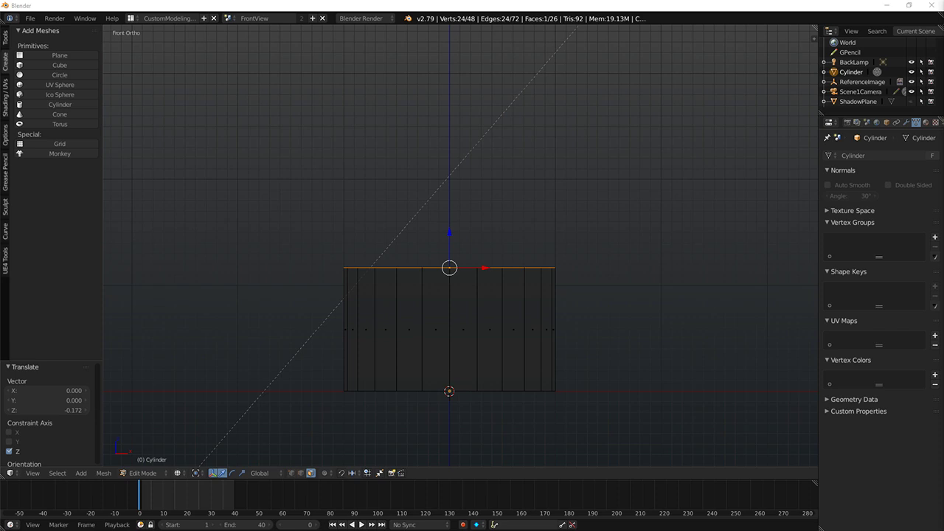
{"action": "middle_click_drag", "start_coordinate": [526, 265], "coordinate": [474, 279]}
{"action": "key", "text": "KP_7"}
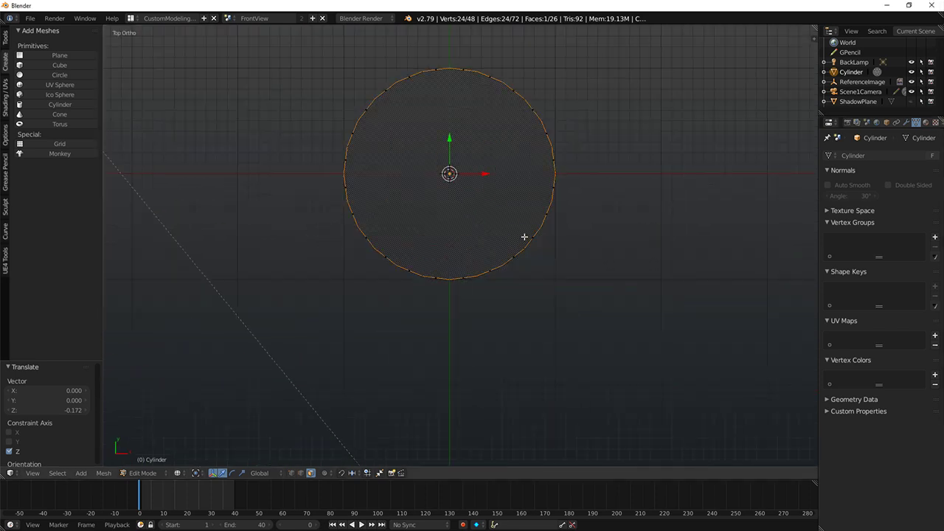
{"action": "key", "text": "z"}
{"action": "key", "text": "z"}
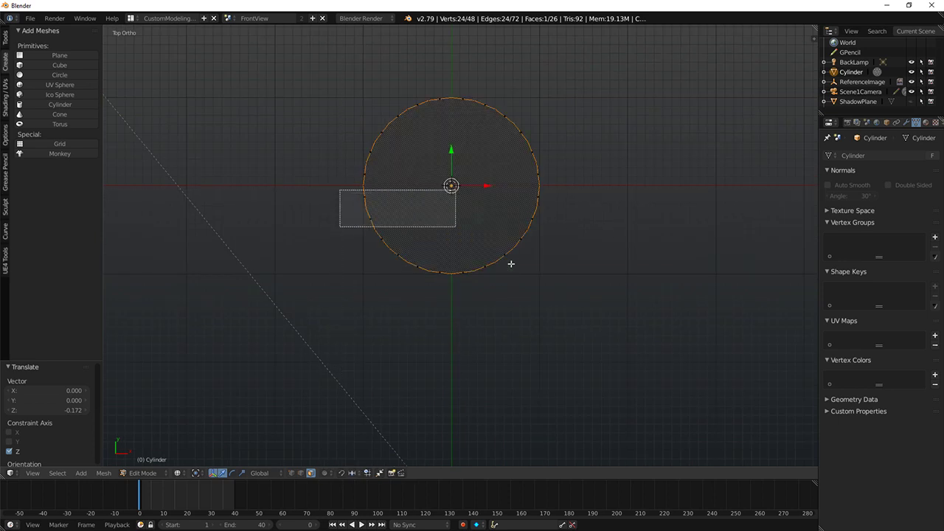
{"action": "key", "text": "a"}
{"action": "key", "text": "b"}
{"action": "left_click_drag", "start_coordinate": [354, 197], "coordinate": [542, 314]}
{"action": "right_click", "coordinate": [435, 182]}
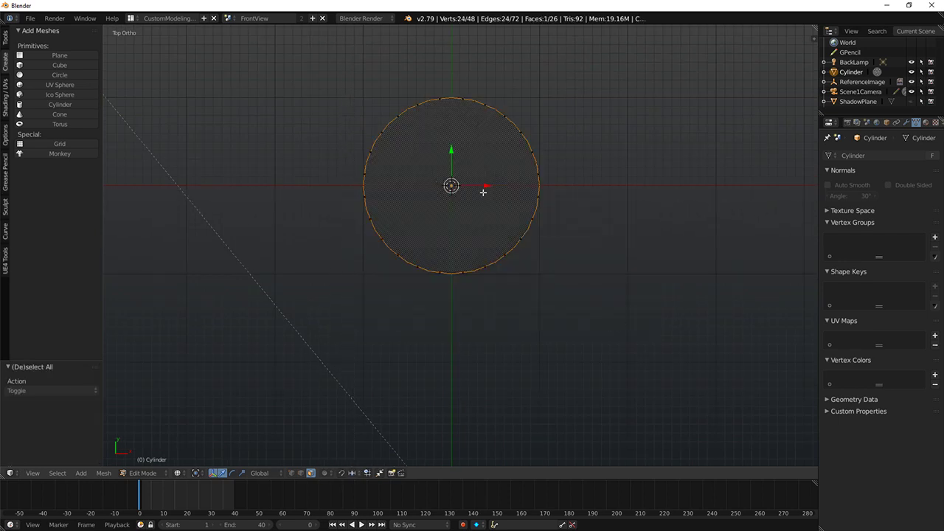
{"action": "key", "text": "x"}
{"action": "left_click", "coordinate": [482, 191]}
{"action": "middle_click_drag", "start_coordinate": [466, 189], "coordinate": [485, 112]}
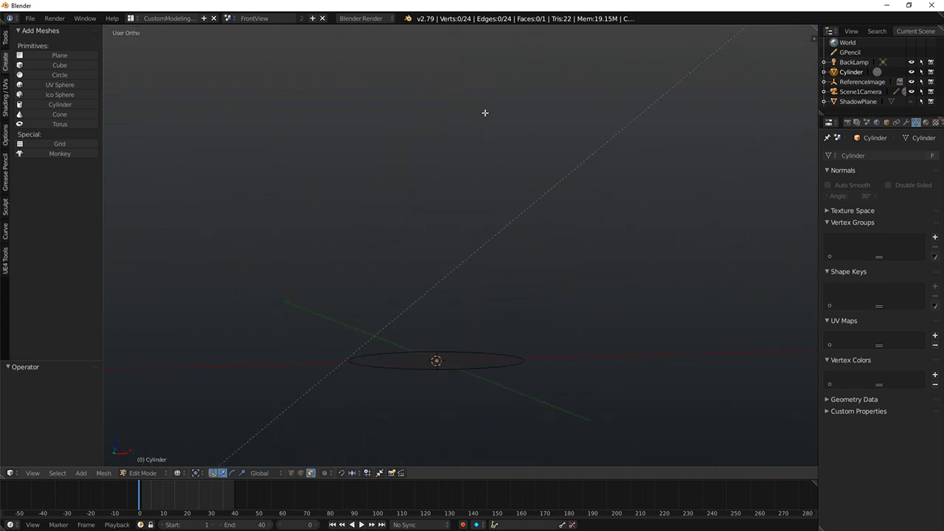
{"action": "key", "text": "z"}
{"action": "key", "text": "ctrl+z"}
Step: Delete the cylinder's top and bottom cap faces to leave an open tube
{"action": "right_click", "coordinate": [447, 252]}
{"action": "middle_click_drag", "start_coordinate": [474, 318], "coordinate": [396, 339]}
{"action": "right_click", "coordinate": [438, 350], "text": "shift"}
{"action": "key", "text": "x"}
{"action": "left_click", "coordinate": [414, 373]}
{"action": "right_click", "coordinate": [396, 339]}
{"action": "middle_click_drag", "start_coordinate": [457, 284], "coordinate": [511, 324]}
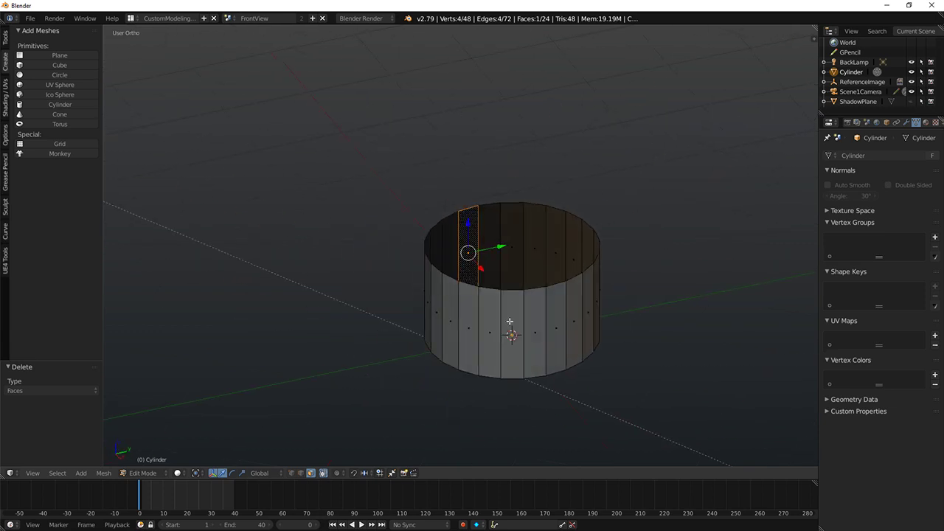
Step: In top view, select all side faces on the negative Y half of the tube, including the hidden ones
{"action": "key", "text": "KP_7"}
{"action": "key", "text": "b"}
{"action": "left_click_drag", "start_coordinate": [340, 190], "coordinate": [605, 371]}
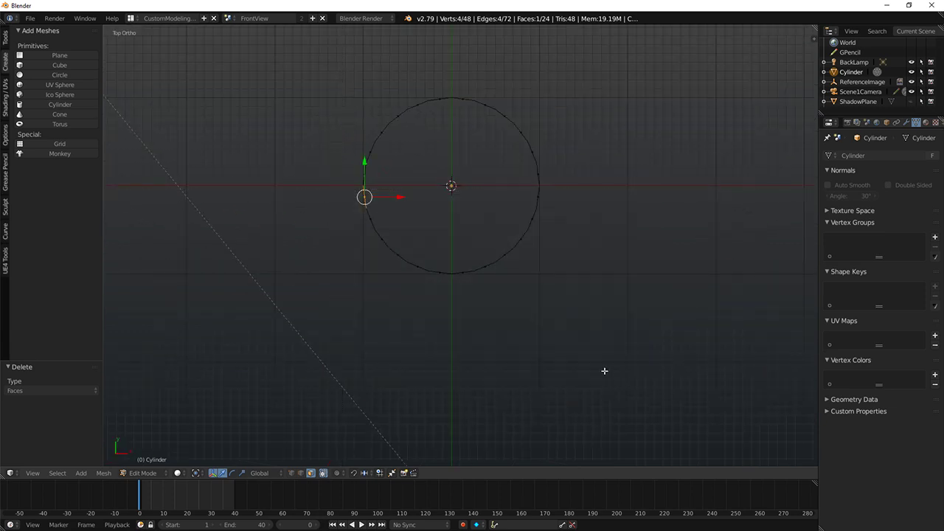
{"action": "key", "text": "z"}
{"action": "key", "text": "b"}
{"action": "left_click_drag", "start_coordinate": [331, 190], "coordinate": [596, 327]}
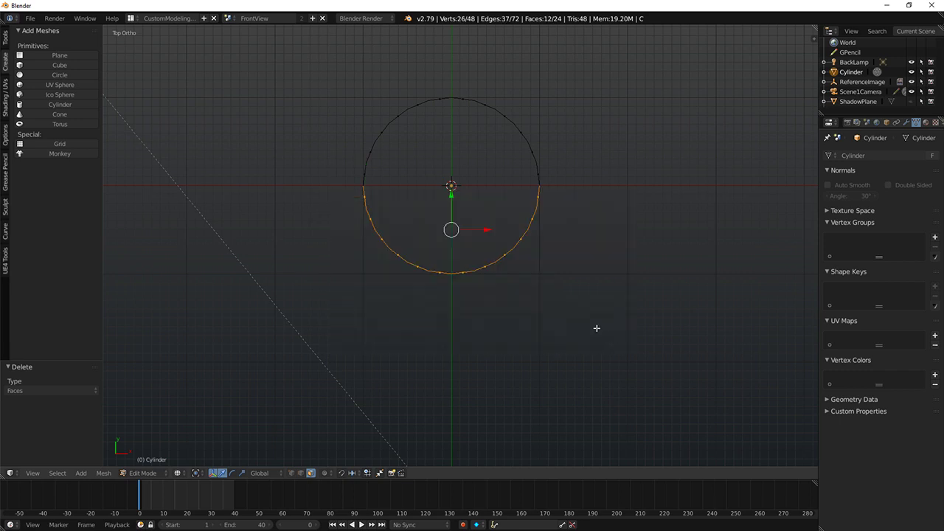
{"action": "key", "text": "e"}
{"action": "right_click", "coordinate": [449, 229]}
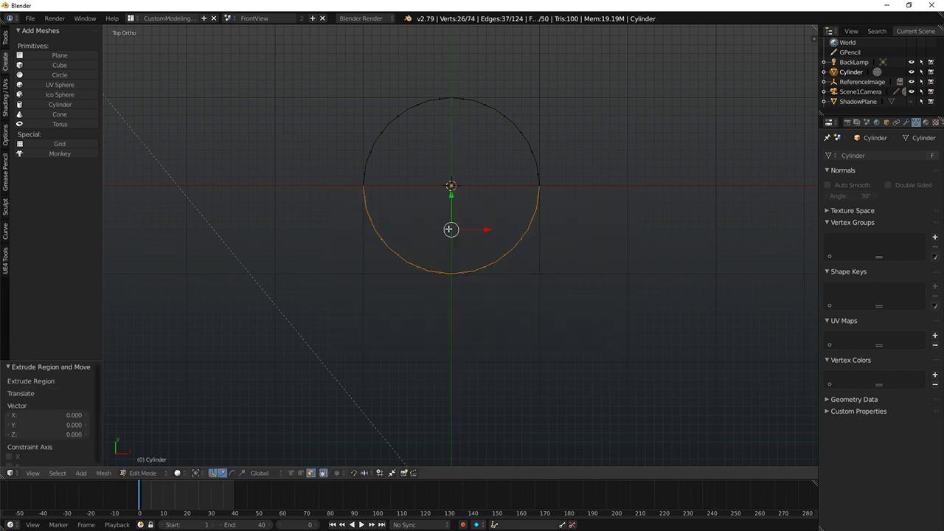
{"action": "key", "text": "ctrl+z"}
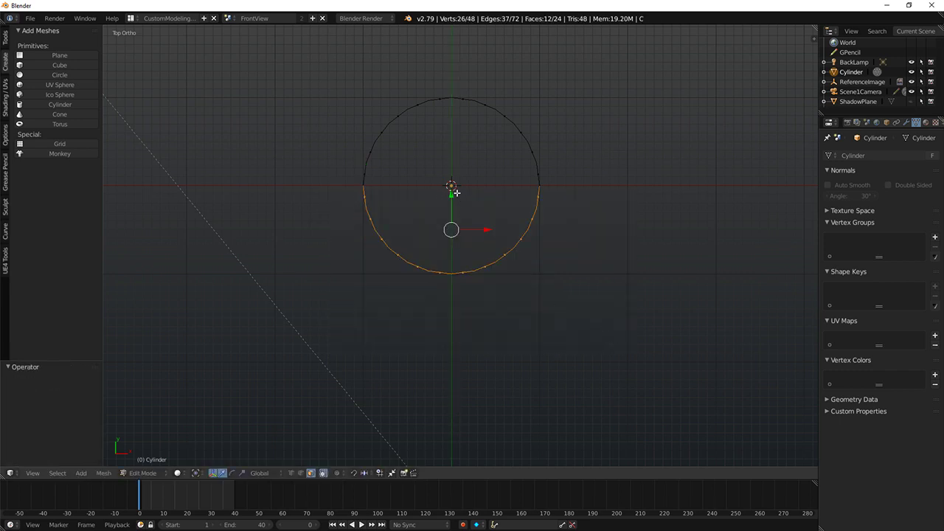
Step: Split the selected half off the tube and move it about 1.18 units along negative Y
{"action": "key", "text": "y"}
{"action": "left_click_drag", "start_coordinate": [457, 192], "coordinate": [512, 295]}
{"action": "middle_click_drag", "start_coordinate": [512, 295], "coordinate": [472, 306]}
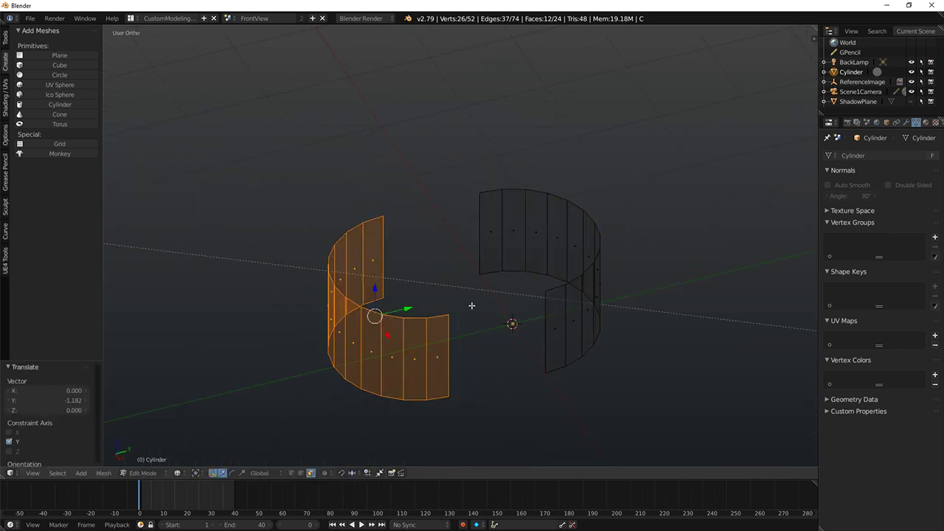
Step: Bridge the two gaps between the separated halves with a new face between each pair of facing vertical edges
{"action": "left_click", "coordinate": [301, 472]}
{"action": "right_click", "coordinate": [448, 343]}
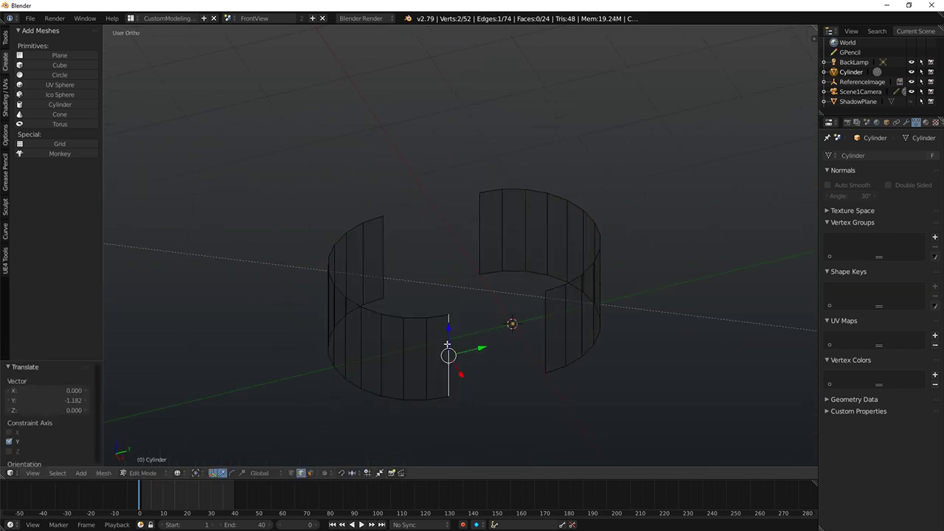
{"action": "right_click", "coordinate": [545, 324], "text": "shift"}
{"action": "key", "text": "f"}
{"action": "right_click", "coordinate": [483, 230]}
{"action": "right_click", "coordinate": [382, 249], "text": "shift"}
{"action": "key", "text": "f"}
{"action": "middle_click_drag", "start_coordinate": [326, 274], "coordinate": [405, 267]}
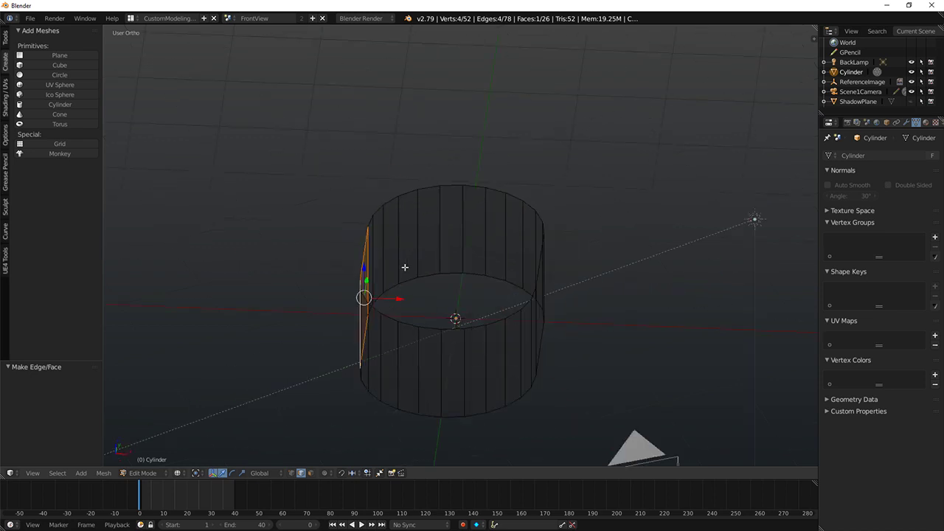
Step: In side view, select the top edge loop and lower it about 0.57 units along Z
{"action": "key", "text": "KP_3"}
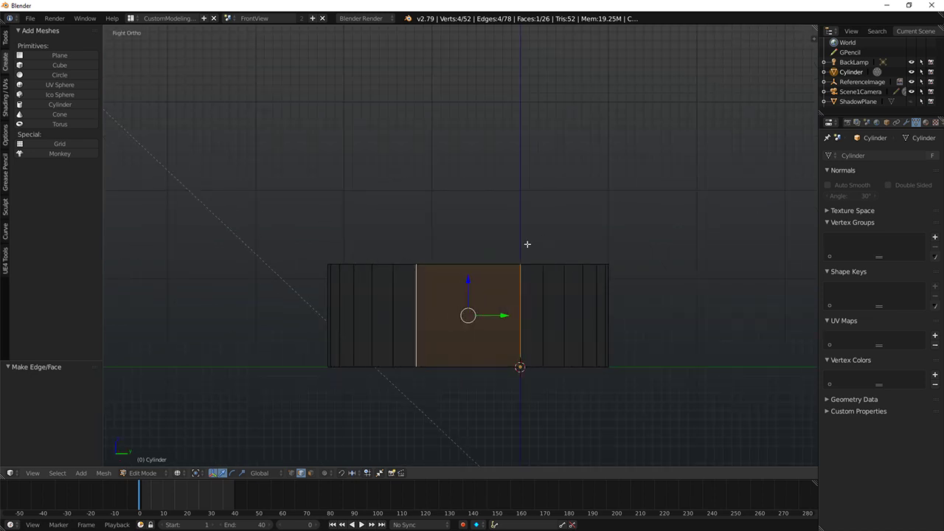
{"action": "right_click", "coordinate": [472, 273]}
{"action": "key", "text": "a"}
{"action": "key", "text": "a"}
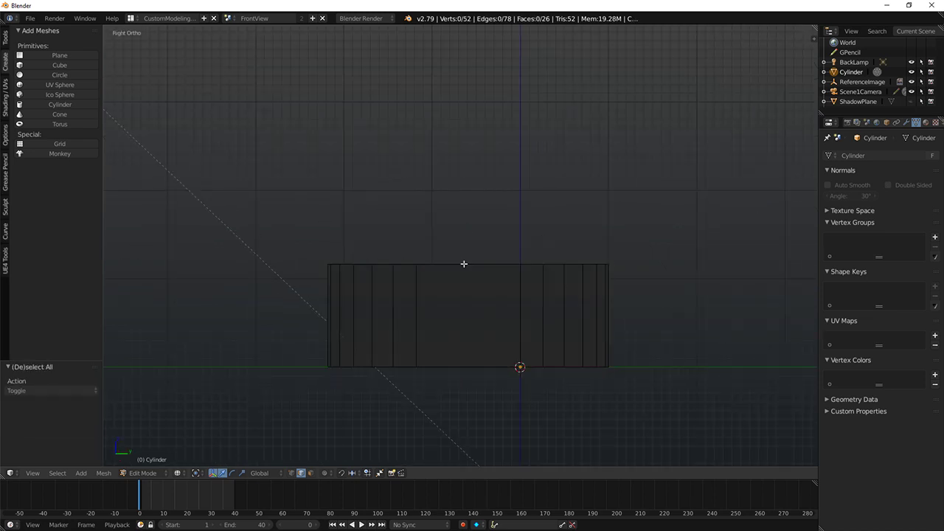
{"action": "right_click", "coordinate": [463, 263], "text": "alt"}
{"action": "key", "text": "g"}
{"action": "key", "text": "z"}
{"action": "left_click", "coordinate": [461, 284]}
Step: Select all linked geometry and move it about 0.71 units along Y to roughly centre it on the origin
{"action": "key", "text": "KP_7"}
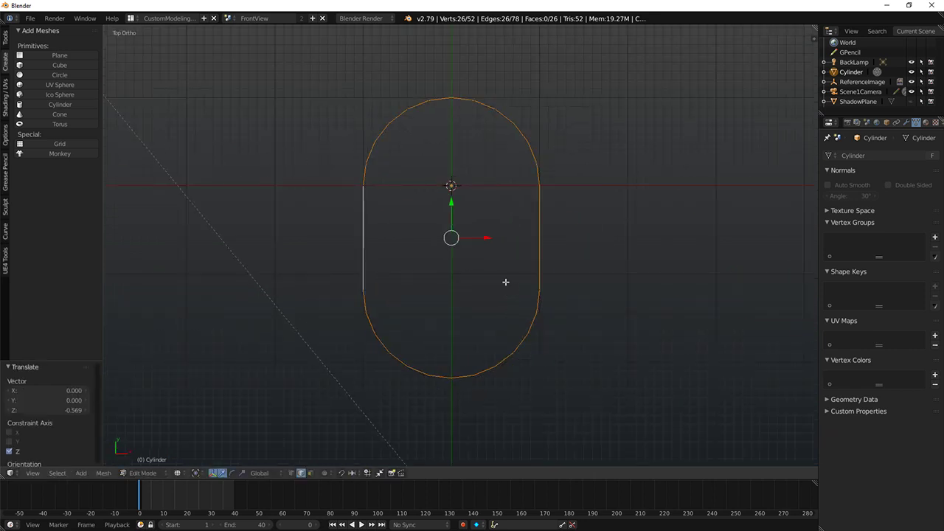
{"action": "key", "text": "ctrl+l"}
{"action": "key", "text": "g"}
{"action": "key", "text": "y"}
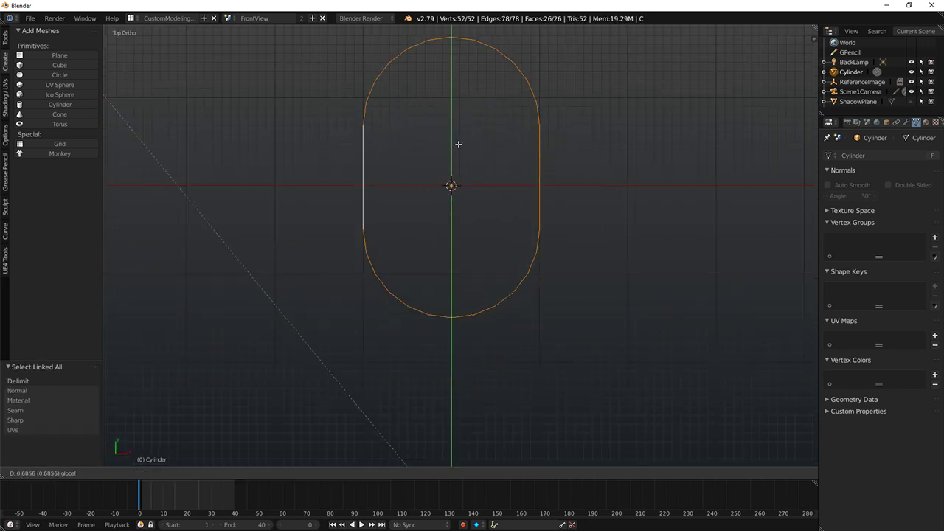
{"action": "left_click", "coordinate": [466, 141]}
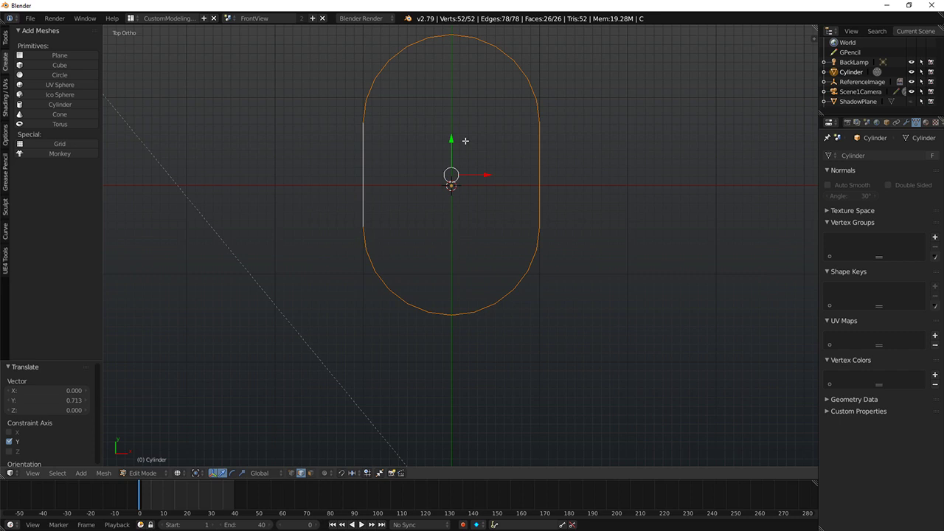
Step: Extrude the top edge loop and raise the new loop about 2.55 units along Z
{"action": "key", "text": "KP_3"}
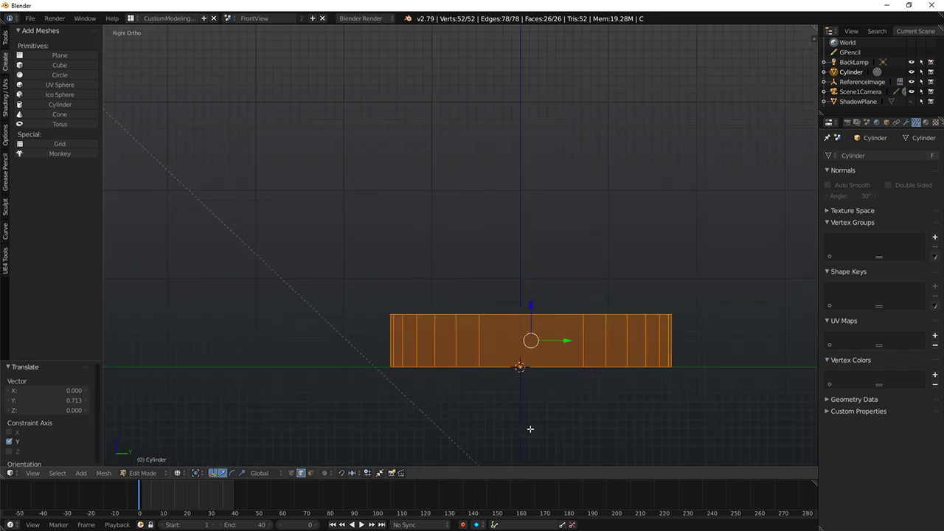
{"action": "scroll", "coordinate": [422, 339], "scroll_direction": "down", "scroll_amount": 4}
{"action": "middle_click_drag", "start_coordinate": [421, 339], "coordinate": [529, 310]}
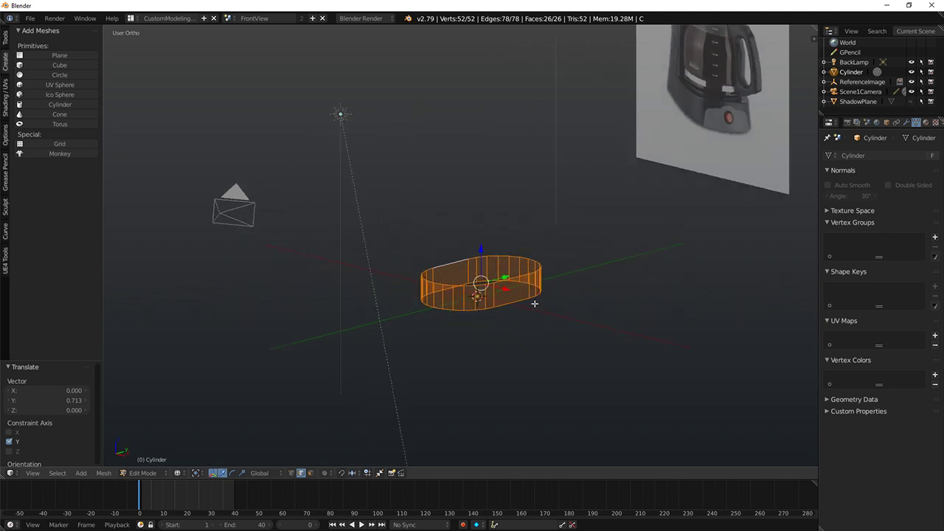
{"action": "middle_click_drag", "start_coordinate": [540, 297], "coordinate": [512, 270]}
{"action": "key", "text": "a"}
{"action": "right_click", "coordinate": [507, 284], "text": "alt"}
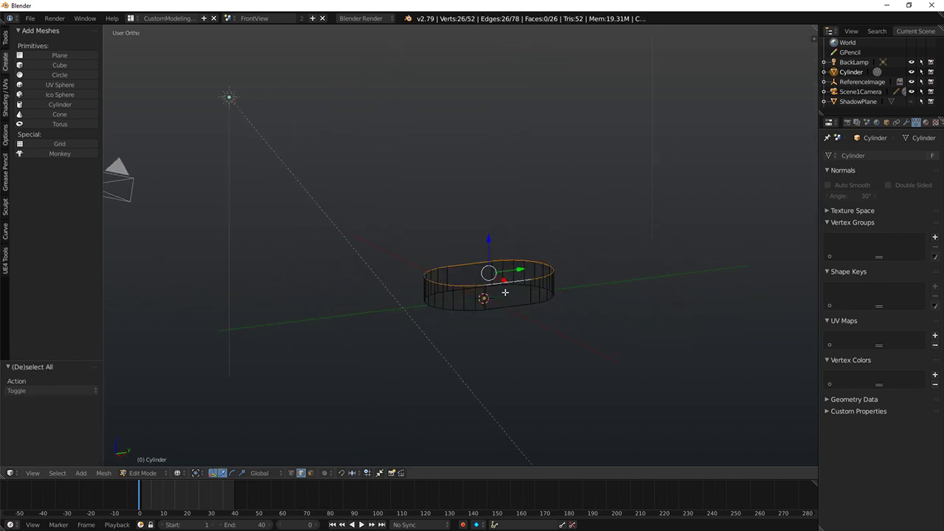
{"action": "key", "text": "KP_1"}
{"action": "key", "text": "KP_3"}
{"action": "key", "text": "e"}
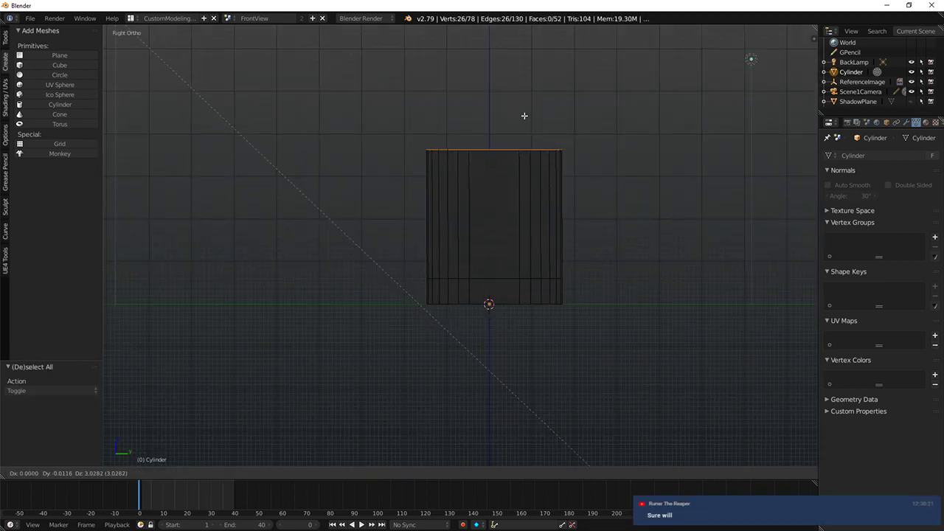
{"action": "right_click", "coordinate": [506, 201]}
{"action": "left_click_drag", "start_coordinate": [496, 259], "coordinate": [504, 149]}
{"action": "key", "text": "ctrl+z"}
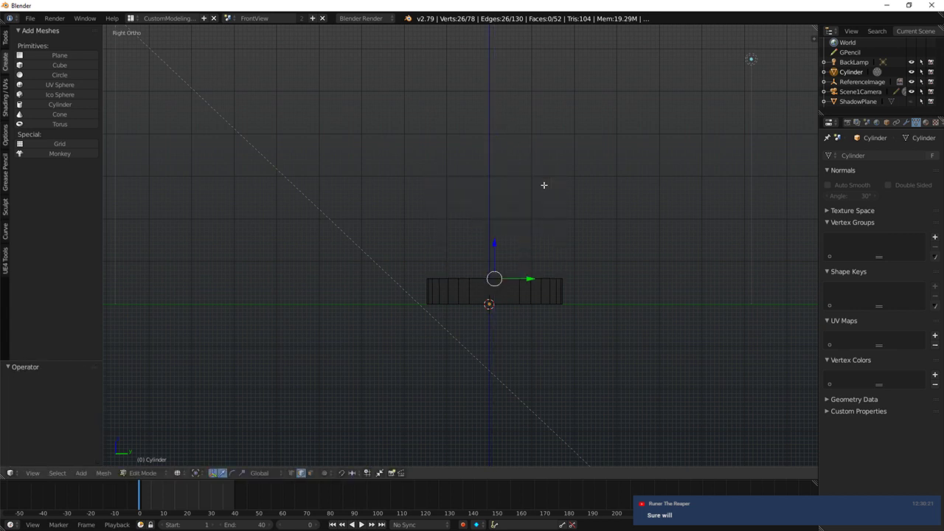
{"action": "key", "text": "g"}
{"action": "left_click", "coordinate": [507, 136]}
Step: Scale the raised top edge loop to about 0.963 and shift it about 0.046 units along Y
{"action": "key", "text": "s"}
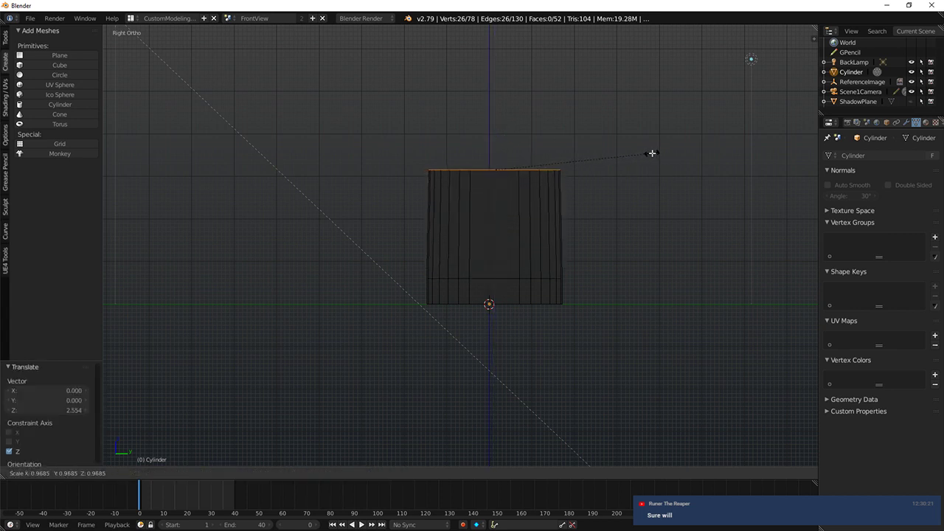
{"action": "left_click", "coordinate": [653, 153]}
{"action": "key", "text": "g"}
{"action": "key", "text": "y"}
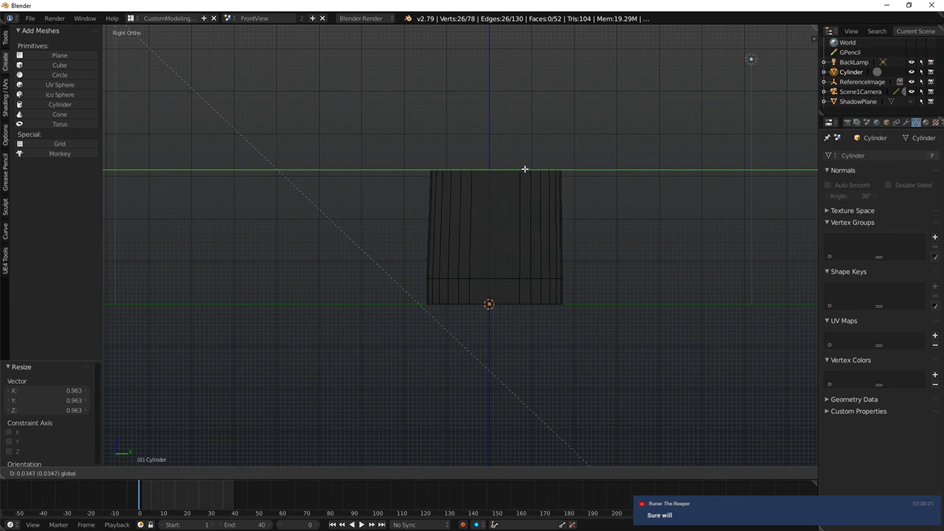
{"action": "left_click", "coordinate": [523, 171]}
Step: Scale the top edge loop back up by about 1.01 and shift it about 0.023 units along negative Y
{"action": "key", "text": "s"}
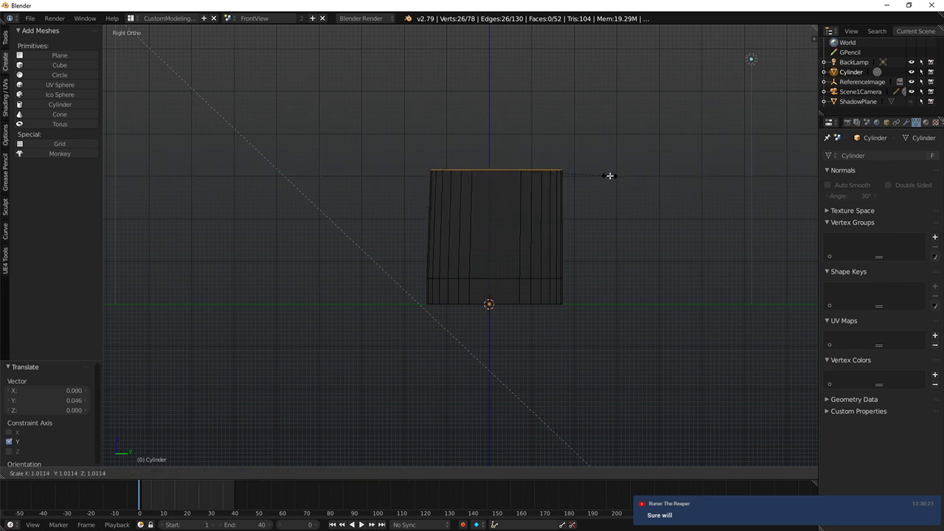
{"action": "left_click", "coordinate": [610, 176]}
{"action": "key", "text": "g"}
{"action": "key", "text": "y"}
{"action": "left_click", "coordinate": [527, 171]}
Step: In side view, extrude the top edge loop upward to add another section to the body
{"action": "middle_click_drag", "start_coordinate": [527, 171], "coordinate": [530, 203]}
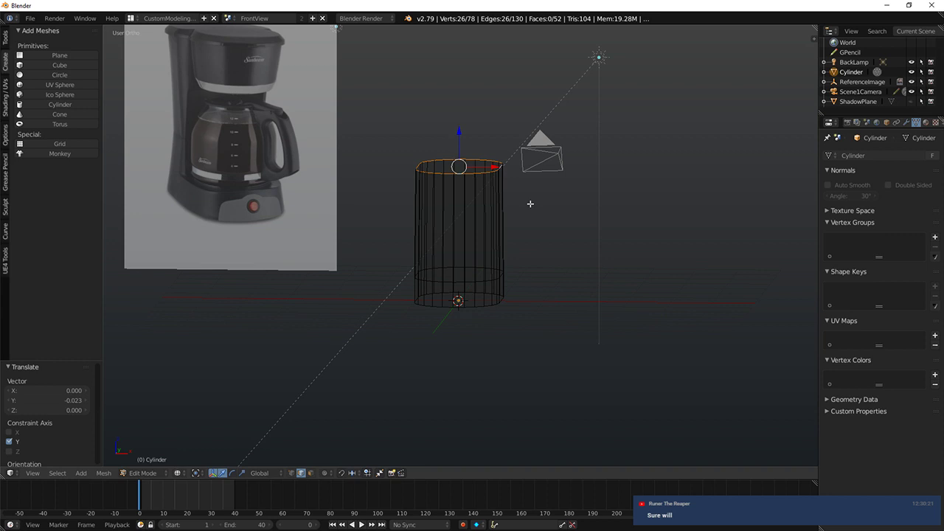
{"action": "middle_click_drag", "start_coordinate": [516, 199], "coordinate": [515, 192]}
{"action": "key", "text": "KP_3"}
{"action": "middle_click_drag", "start_coordinate": [481, 164], "coordinate": [573, 177]}
{"action": "key", "text": "KP_3"}
{"action": "key", "text": "e"}
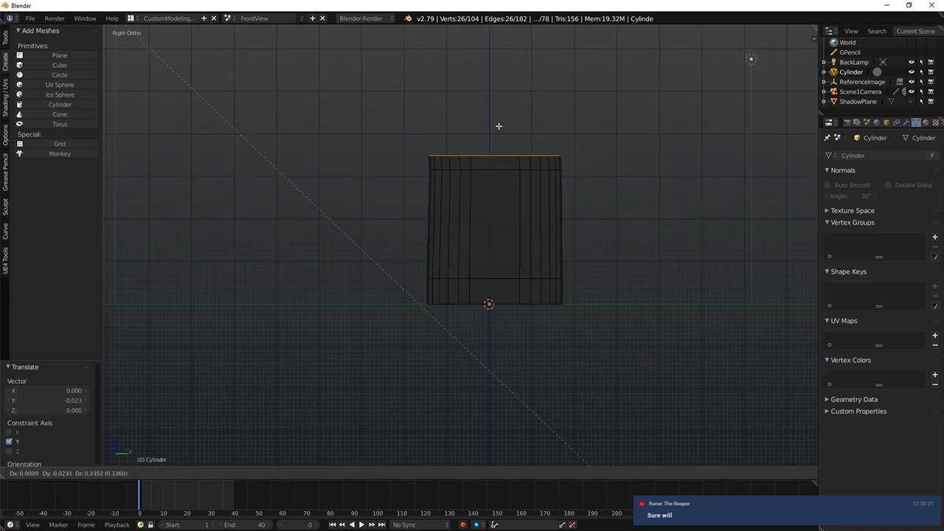
{"action": "left_click", "coordinate": [503, 107]}
Step: Extrude the top edge loop in place and scale it outward to 1.052 to form an overhanging rim
{"action": "middle_click_drag", "start_coordinate": [514, 145], "coordinate": [565, 144]}
{"action": "key", "text": "e"}
{"action": "key", "text": "Escape"}
{"action": "key", "text": "s"}
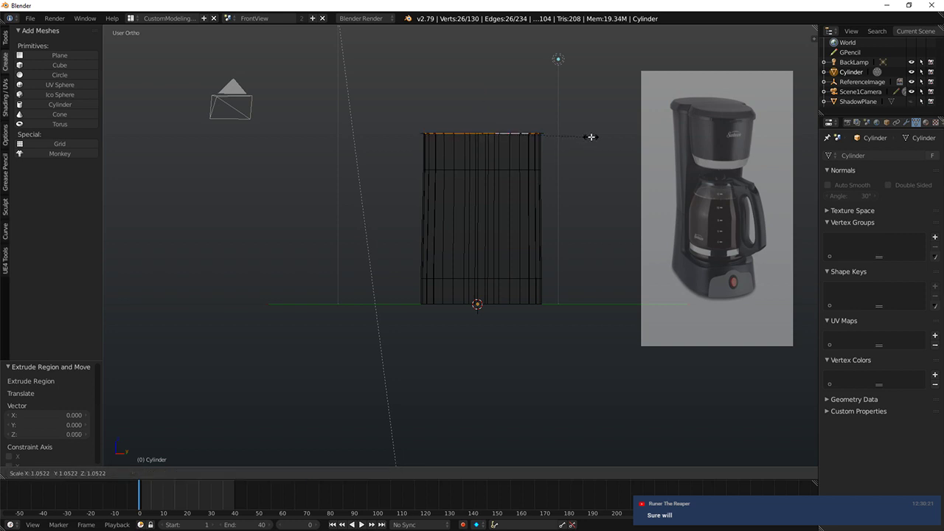
{"action": "left_click", "coordinate": [591, 138]}
Step: In front view, extrude the rim upward along Z twice, by about 0.12 and about 0.28 units
{"action": "middle_click_drag", "start_coordinate": [480, 131], "coordinate": [518, 143]}
{"action": "key", "text": "KP_1"}
{"action": "scroll", "coordinate": [517, 131], "scroll_direction": "up", "scroll_amount": 2}
{"action": "key", "text": "KP_1"}
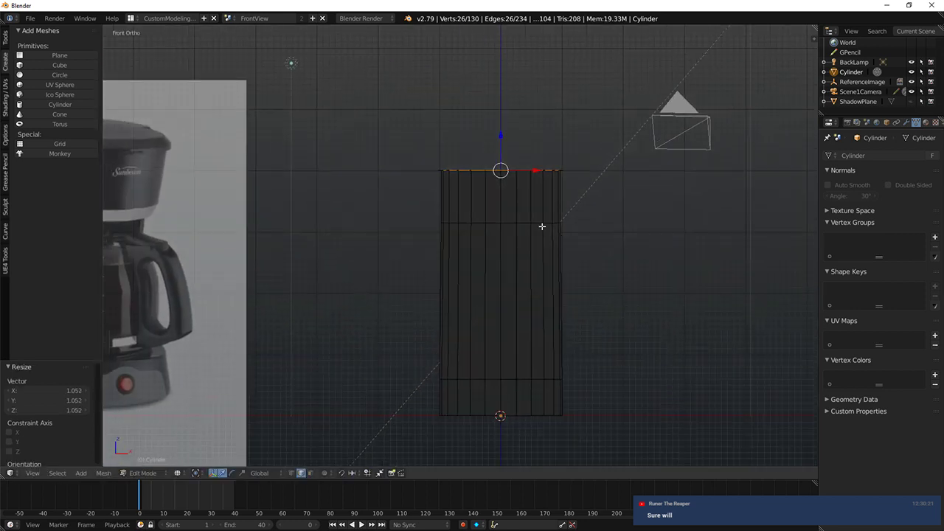
{"action": "scroll", "coordinate": [542, 223], "scroll_direction": "down", "scroll_amount": 2}
{"action": "key", "text": "e"}
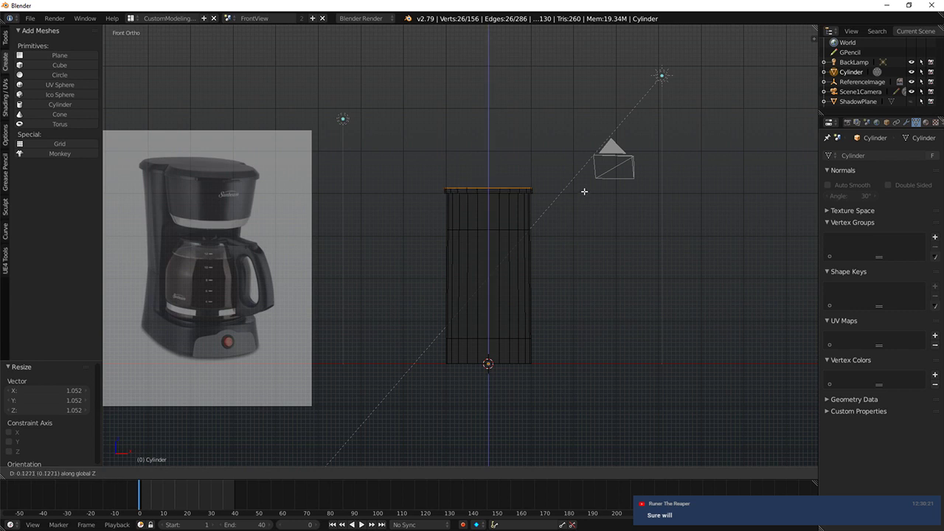
{"action": "left_click", "coordinate": [583, 193]}
{"action": "key", "text": "e"}
{"action": "left_click", "coordinate": [586, 177]}
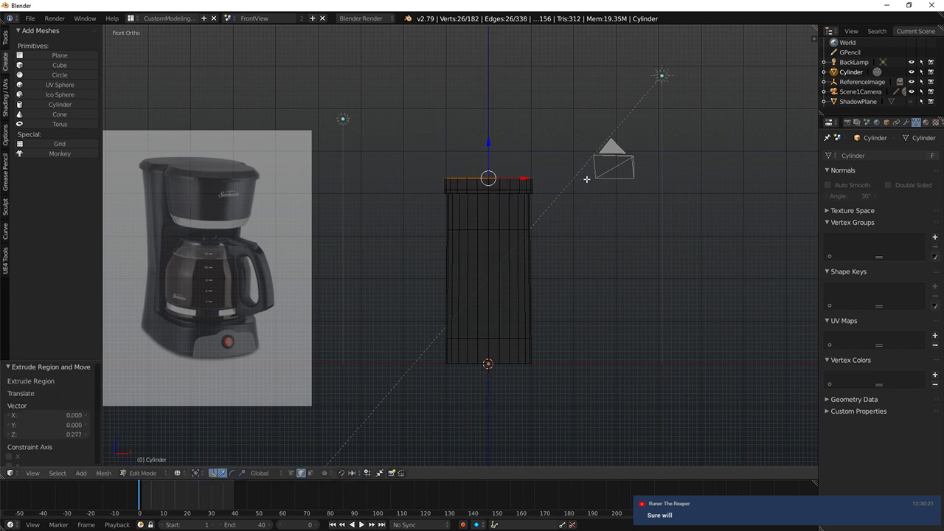
Step: Taper the rim by scaling its top edge loop to 0.92 and lowering it slightly, and inspect it in solid shading
{"action": "key", "text": "s"}
{"action": "left_click", "coordinate": [585, 179]}
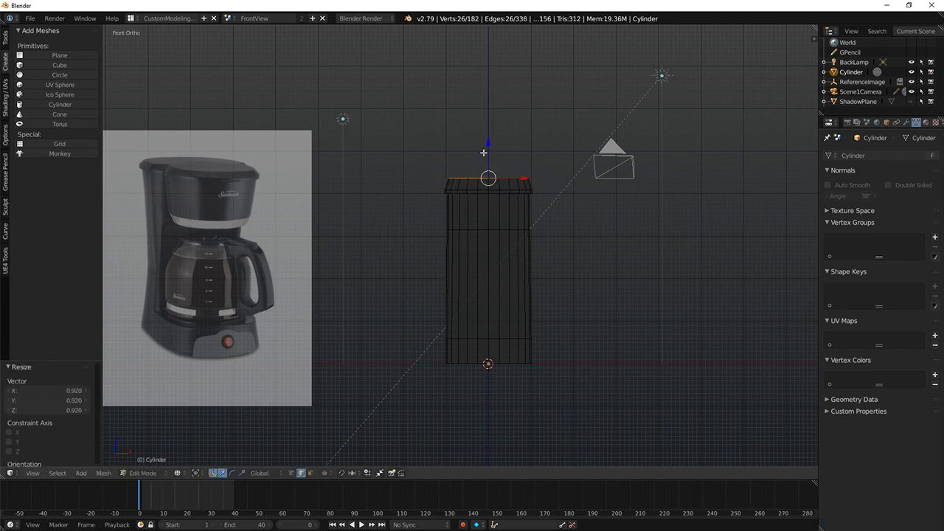
{"action": "left_click_drag", "start_coordinate": [488, 138], "coordinate": [493, 142]}
{"action": "mouse_move", "coordinate": [622, 176]}
{"action": "middle_mouse_down"}
{"action": "mouse_move", "coordinate": [533, 179]}
{"action": "mouse_move", "coordinate": [580, 197]}
{"action": "mouse_move", "coordinate": [522, 225]}
{"action": "middle_mouse_up"}
{"action": "key", "text": "z"}
{"action": "key", "text": "a"}
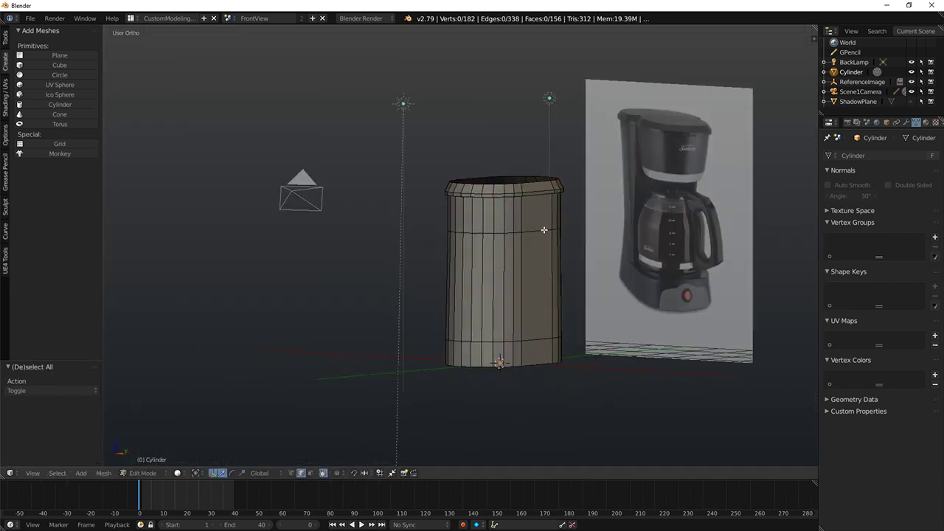
Step: In side view, raise the edge loop below the rim by 0.127 along Z
{"action": "right_click", "coordinate": [543, 230], "text": "alt"}
{"action": "key", "text": "KP_3"}
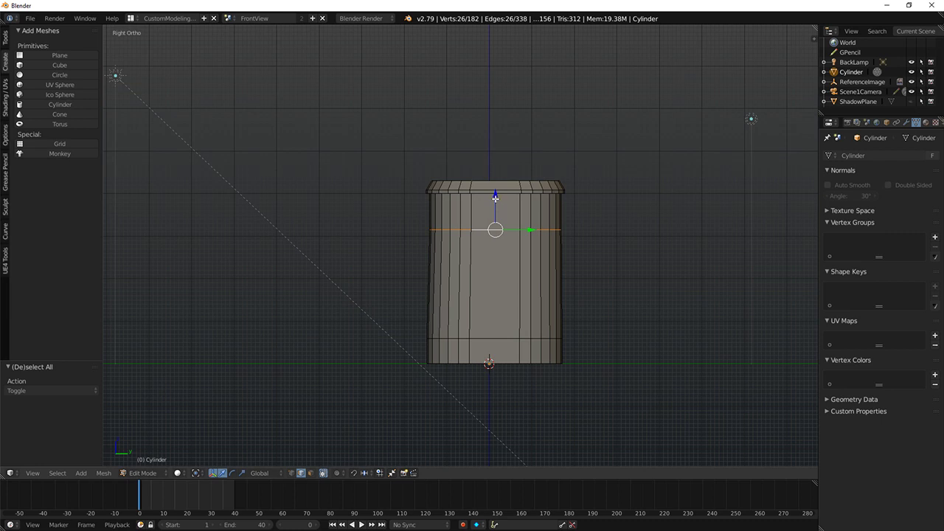
{"action": "left_click_drag", "start_coordinate": [495, 199], "coordinate": [495, 194]}
Step: Delete the front middle band of faces between the lower and upper edge loops to open the carafe space
{"action": "middle_click_drag", "start_coordinate": [486, 243], "coordinate": [498, 245]}
{"action": "left_click", "coordinate": [312, 474]}
{"action": "right_click", "coordinate": [489, 303]}
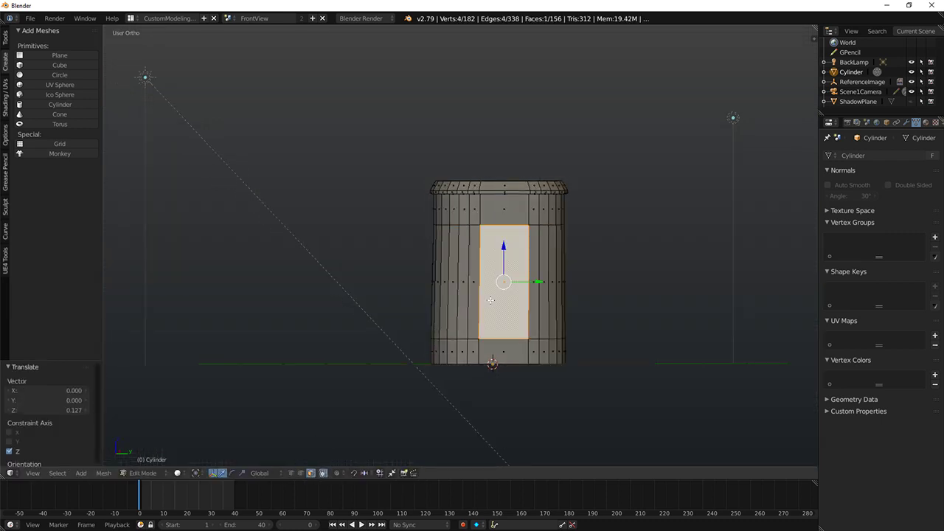
{"action": "middle_click_drag", "start_coordinate": [490, 300], "coordinate": [531, 327]}
{"action": "right_click", "coordinate": [474, 299], "text": "ctrl"}
{"action": "right_click", "coordinate": [423, 289], "text": "ctrl"}
{"action": "key", "text": "x"}
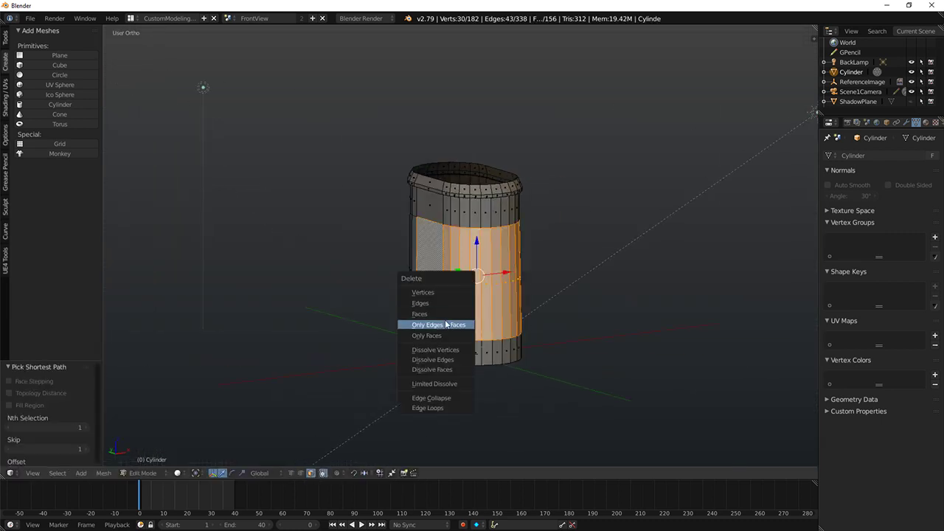
{"action": "left_click", "coordinate": [419, 313]}
{"action": "middle_click_drag", "start_coordinate": [419, 314], "coordinate": [354, 413]}
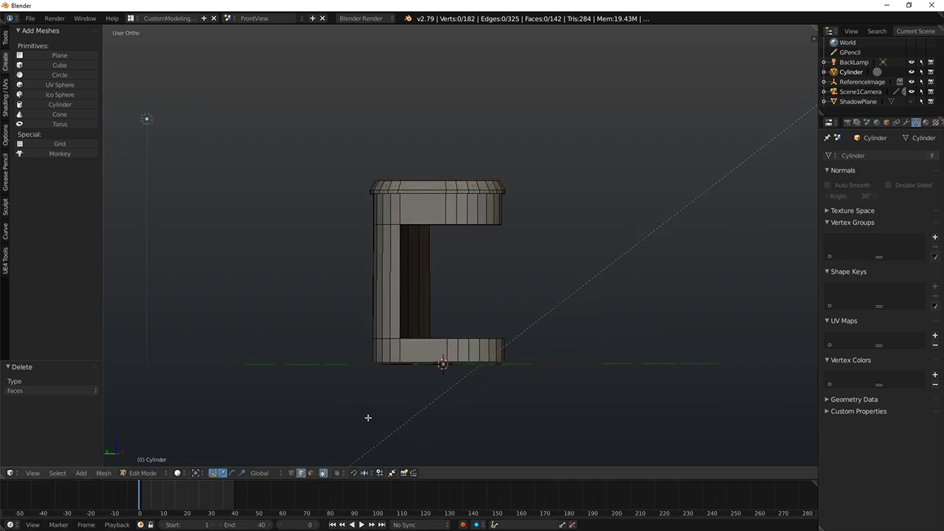
Step: Fill the open top of the base section with a face along its curved front edge
{"action": "middle_click_drag", "start_coordinate": [488, 276], "coordinate": [445, 325]}
{"action": "right_click", "coordinate": [430, 323]}
{"action": "right_click", "coordinate": [490, 295], "text": "ctrl"}
{"action": "key", "text": "f"}
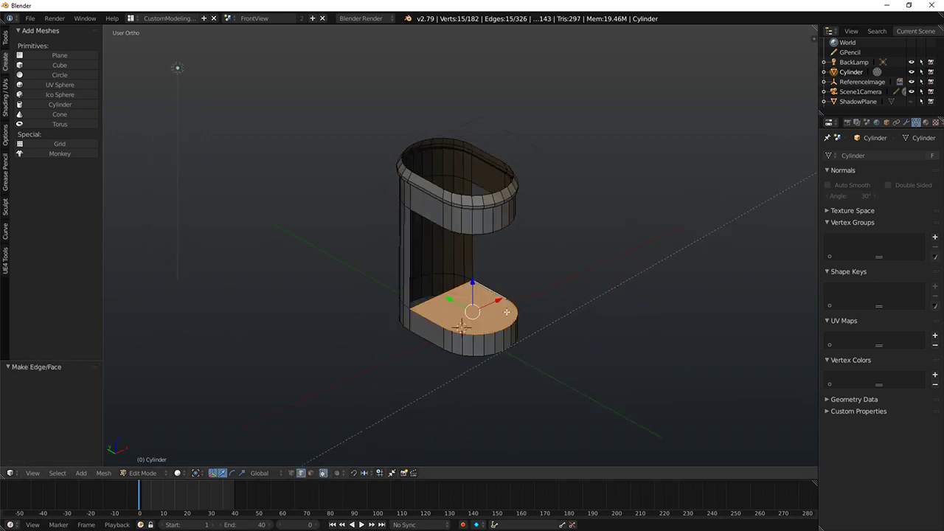
Step: Fill the back wall of the carafe opening and the underside of the upper section with faces
{"action": "middle_click_drag", "start_coordinate": [506, 312], "coordinate": [486, 214]}
{"action": "right_click", "coordinate": [426, 274]}
{"action": "right_click", "coordinate": [491, 277], "text": "ctrl"}
{"action": "key", "text": "f"}
{"action": "right_click", "coordinate": [433, 233]}
{"action": "right_click", "coordinate": [421, 267], "text": "ctrl"}
{"action": "right_click", "coordinate": [480, 277], "text": "ctrl"}
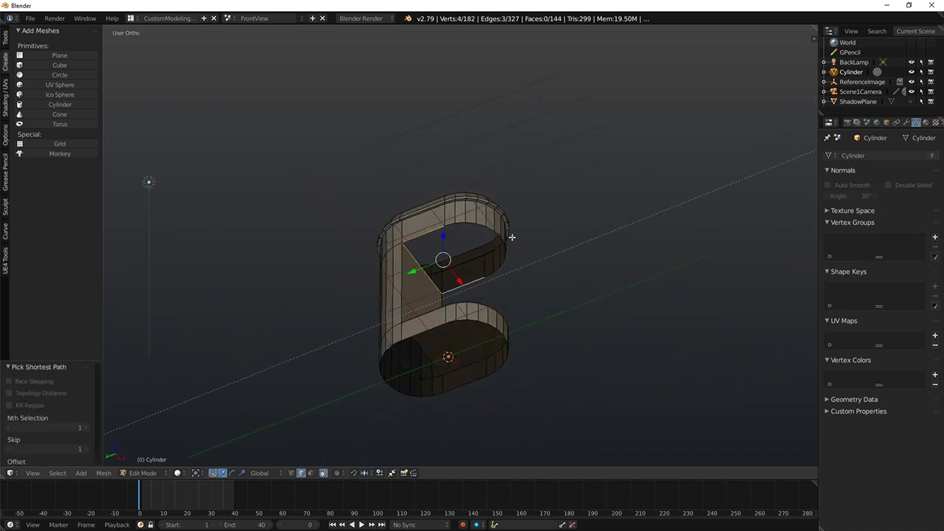
{"action": "right_click", "coordinate": [488, 229], "text": "ctrl"}
{"action": "right_click", "coordinate": [450, 224], "text": "ctrl"}
{"action": "key", "text": "f"}
{"action": "middle_click_drag", "start_coordinate": [535, 269], "coordinate": [504, 307]}
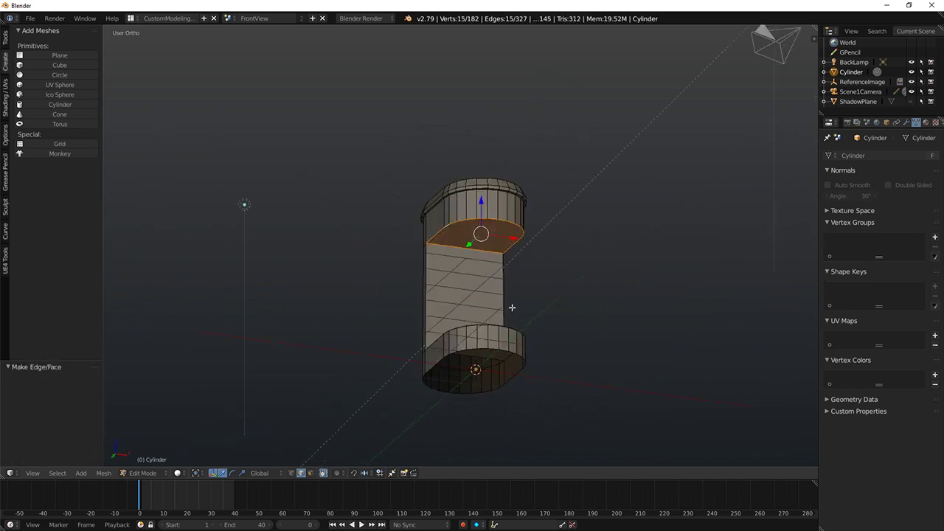
{"action": "key", "text": "KP_1"}
{"action": "key", "text": "KP_3"}
{"action": "key", "text": "KP_1"}
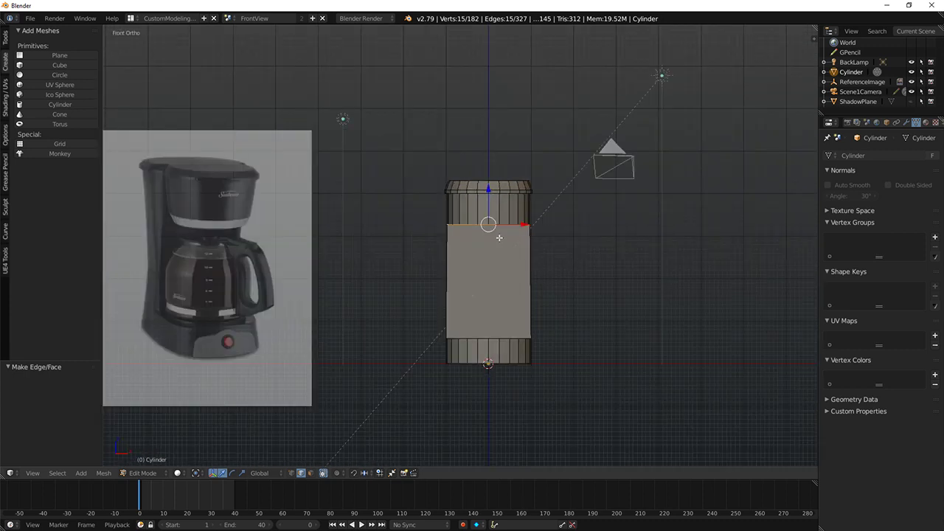
{"action": "middle_click_drag", "start_coordinate": [579, 251], "coordinate": [568, 235]}
{"action": "key", "text": "s"}
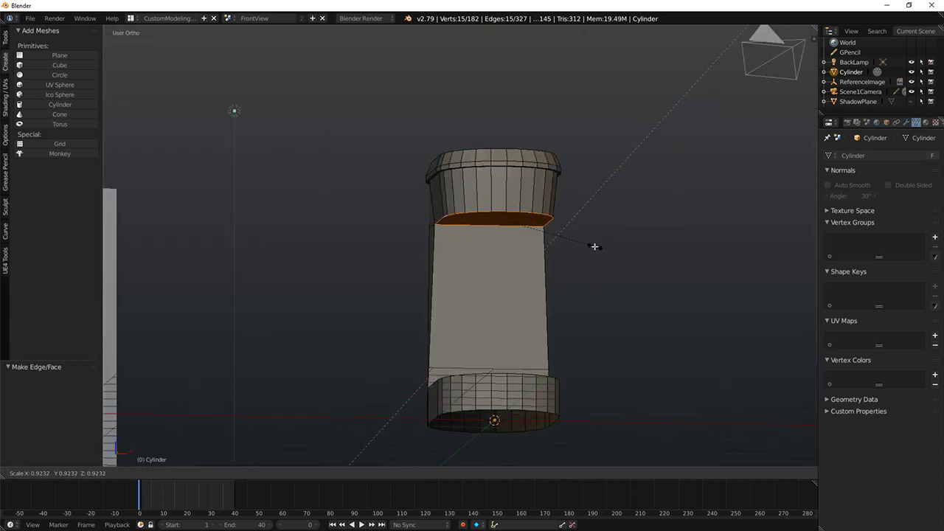
{"action": "right_click", "coordinate": [598, 249]}
{"action": "middle_click_drag", "start_coordinate": [597, 249], "coordinate": [504, 243]}
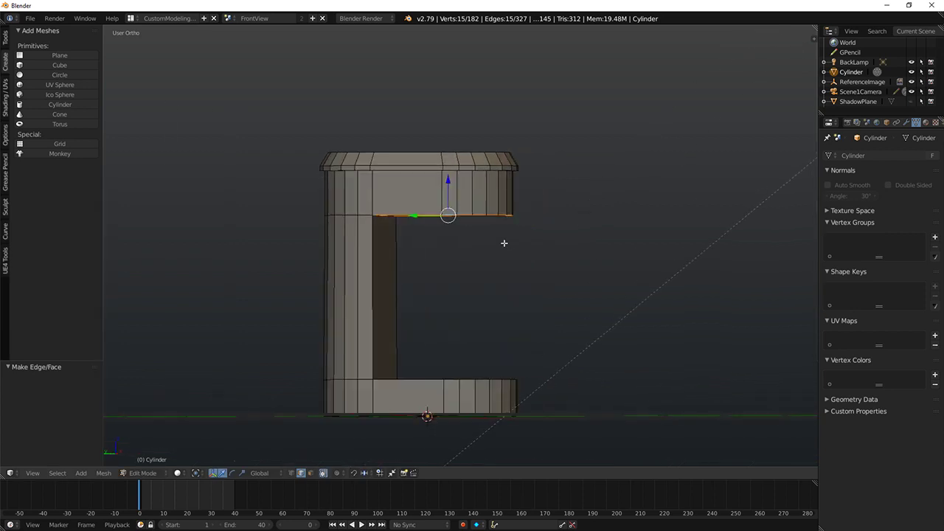
{"action": "key", "text": "ctrl+r"}
{"action": "right_click", "coordinate": [384, 215]}
{"action": "middle_click_drag", "start_coordinate": [383, 215], "coordinate": [334, 421]}
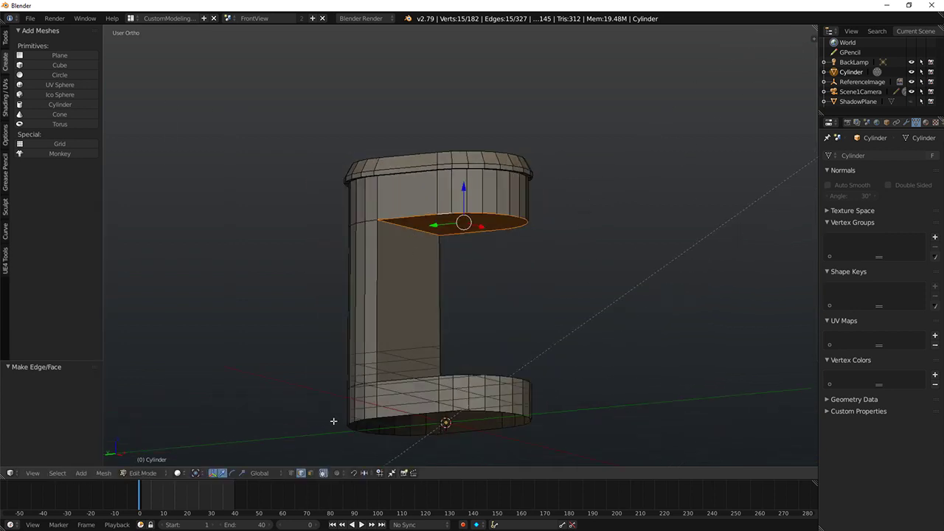
Step: Delete the filled faces on the base top, back wall and underside of the upper section
{"action": "left_click", "coordinate": [311, 473]}
{"action": "left_click", "coordinate": [428, 276]}
{"action": "mouse_move", "coordinate": [427, 276]}
{"action": "middle_mouse_down"}
{"action": "mouse_move", "coordinate": [439, 374]}
{"action": "mouse_move", "coordinate": [452, 362]}
{"action": "middle_mouse_up"}
{"action": "middle_click_drag", "start_coordinate": [446, 306], "coordinate": [465, 200]}
{"action": "right_click", "coordinate": [474, 319]}
{"action": "key", "text": "x"}
{"action": "key", "text": "Escape"}
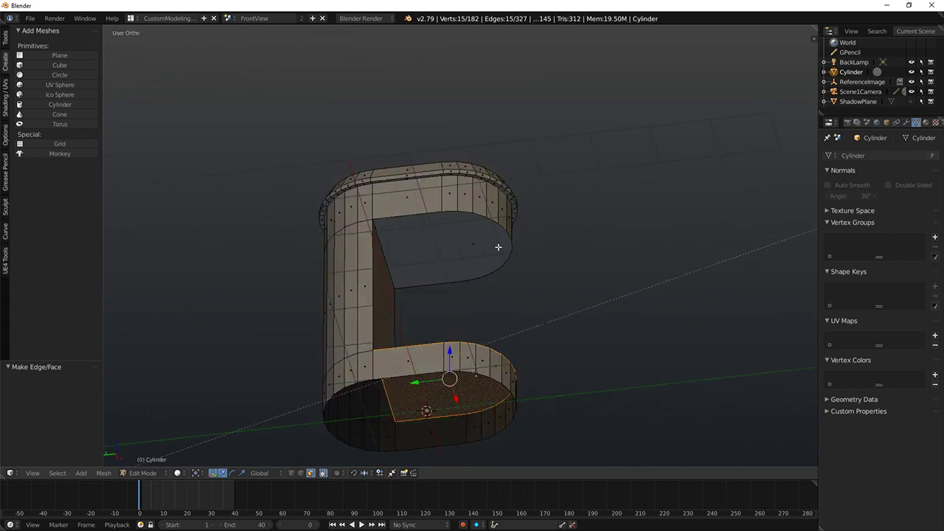
{"action": "left_click", "coordinate": [464, 243], "text": "ctrl"}
{"action": "key", "text": "x"}
{"action": "left_click", "coordinate": [482, 259]}
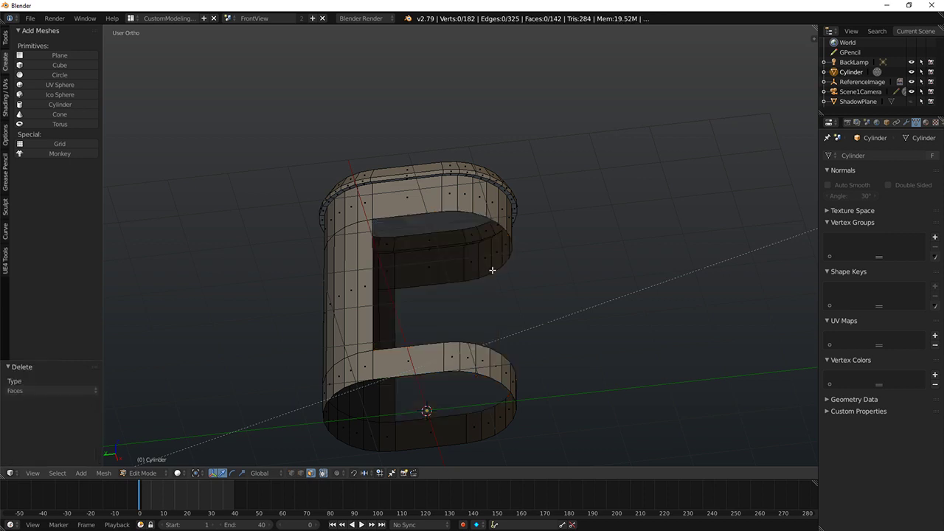
Step: Extrude the two vertical edges of the back column and move them 0.103 along Y
{"action": "middle_click_drag", "start_coordinate": [491, 270], "coordinate": [337, 430]}
{"action": "left_click", "coordinate": [300, 472]}
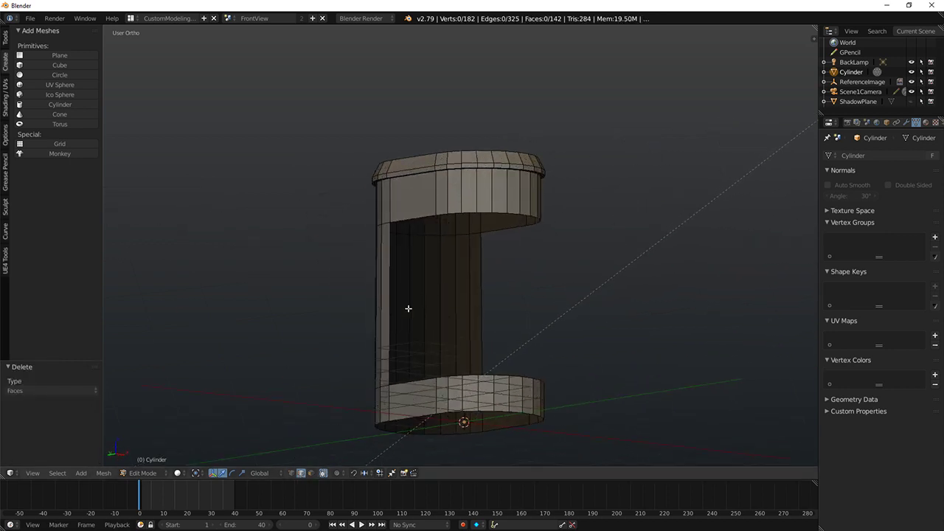
{"action": "left_click", "coordinate": [406, 307]}
{"action": "left_click", "coordinate": [501, 320], "text": "shift"}
{"action": "key", "text": "e"}
{"action": "middle_click_drag", "start_coordinate": [501, 320], "coordinate": [641, 377]}
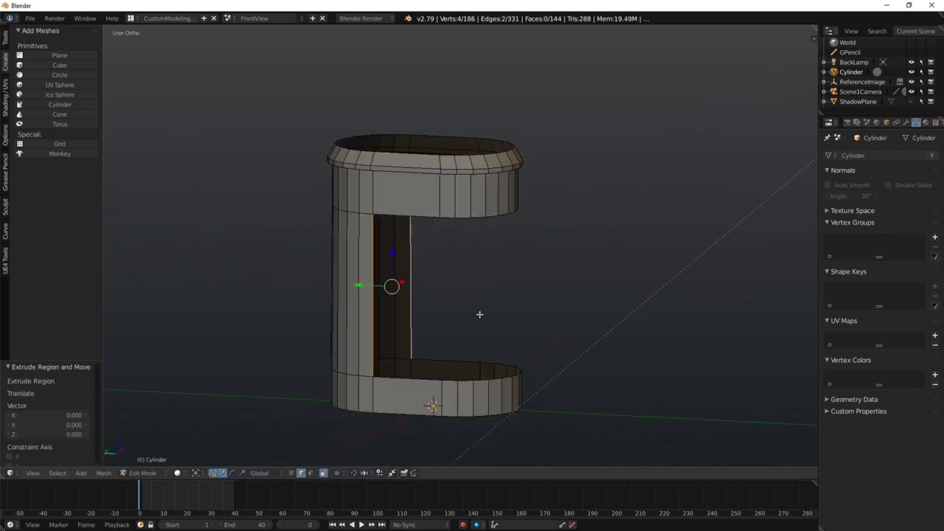
{"action": "left_click_drag", "start_coordinate": [360, 282], "coordinate": [366, 284]}
Step: Scale the extruded vertical edges inward along X and fill the column's front with a face between them
{"action": "key", "text": "s"}
{"action": "key", "text": "x"}
{"action": "left_click", "coordinate": [494, 306]}
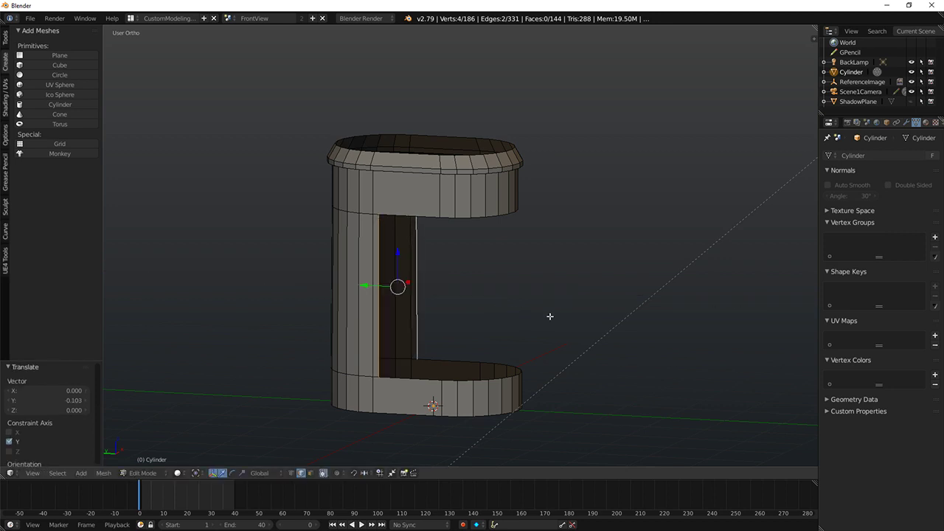
{"action": "key", "text": "f"}
Step: Select the edges around the open top of the base and fill them with a face
{"action": "middle_click_drag", "start_coordinate": [496, 311], "coordinate": [441, 390]}
{"action": "right_click", "coordinate": [520, 372], "text": "ctrl"}
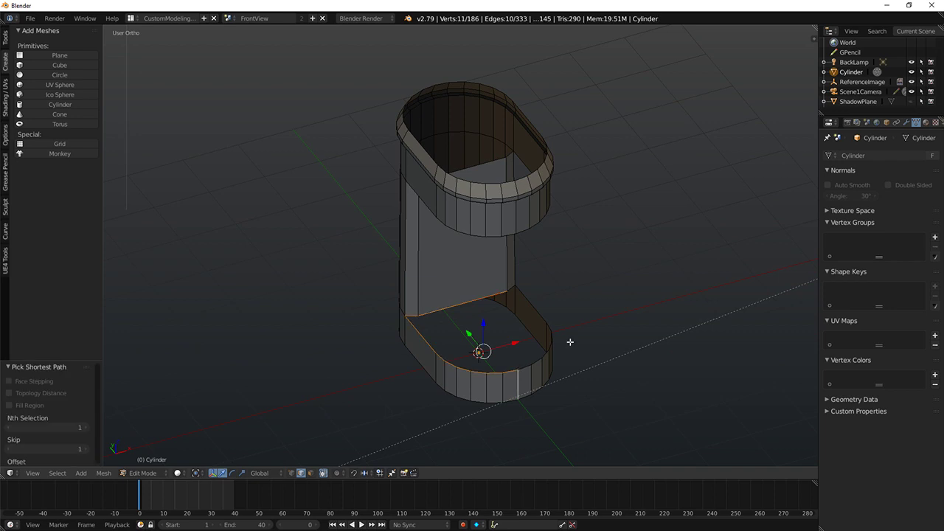
{"action": "key", "text": "ctrl+z"}
{"action": "right_click", "coordinate": [524, 365], "text": "ctrl"}
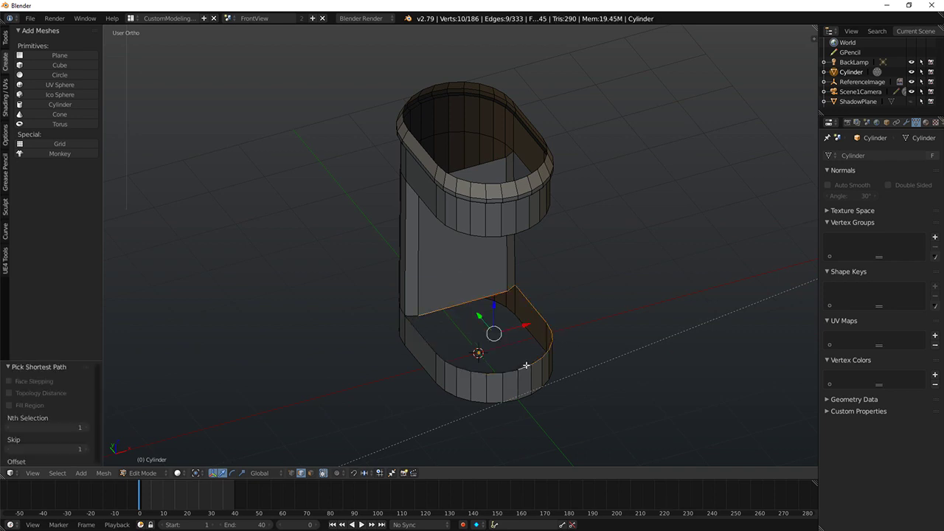
{"action": "right_click", "coordinate": [420, 335], "text": "ctrl"}
{"action": "right_click", "coordinate": [418, 314], "text": "ctrl"}
{"action": "key", "text": "f"}
Step: Select the edges around the upper section's open underside and fill them with a face
{"action": "middle_click_drag", "start_coordinate": [576, 318], "coordinate": [497, 201]}
{"action": "right_click", "coordinate": [495, 201]}
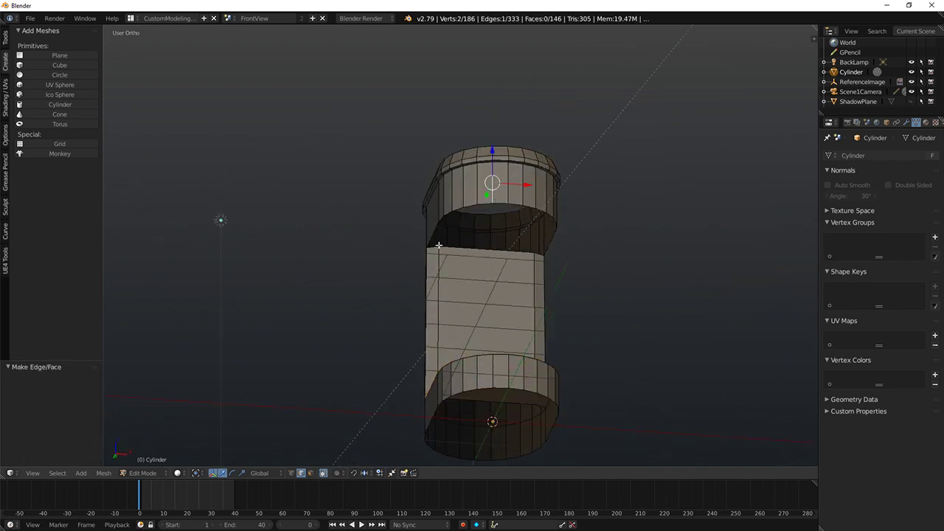
{"action": "right_click", "coordinate": [542, 251], "text": "ctrl"}
{"action": "right_click", "coordinate": [533, 211], "text": "ctrl"}
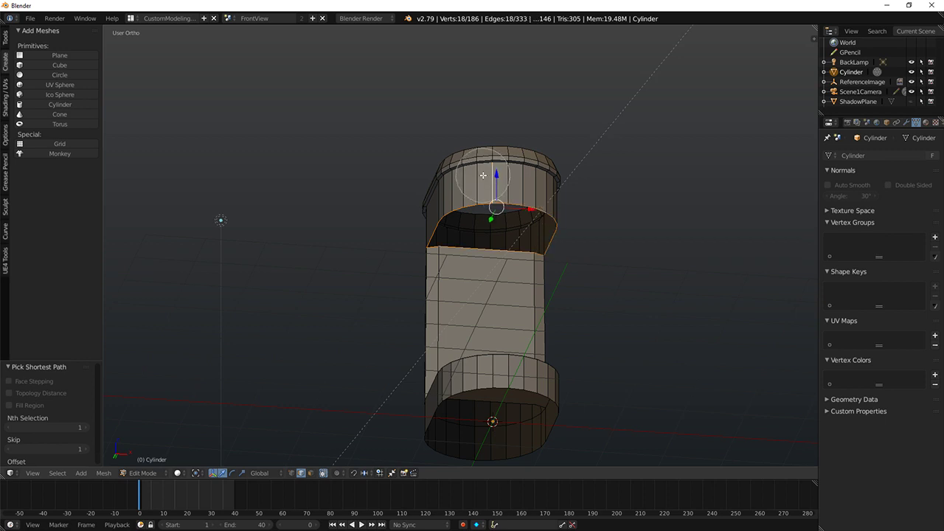
{"action": "right_click", "coordinate": [486, 178], "text": "shift"}
{"action": "key", "text": "f"}
Step: Taper the upper section by scaling its underside face to 0.913 in X and Y, excluding Z
{"action": "mouse_move", "coordinate": [657, 230]}
{"action": "middle_mouse_down"}
{"action": "mouse_move", "coordinate": [573, 248]}
{"action": "mouse_move", "coordinate": [609, 251]}
{"action": "mouse_move", "coordinate": [659, 225]}
{"action": "middle_mouse_up"}
{"action": "key", "text": "s"}
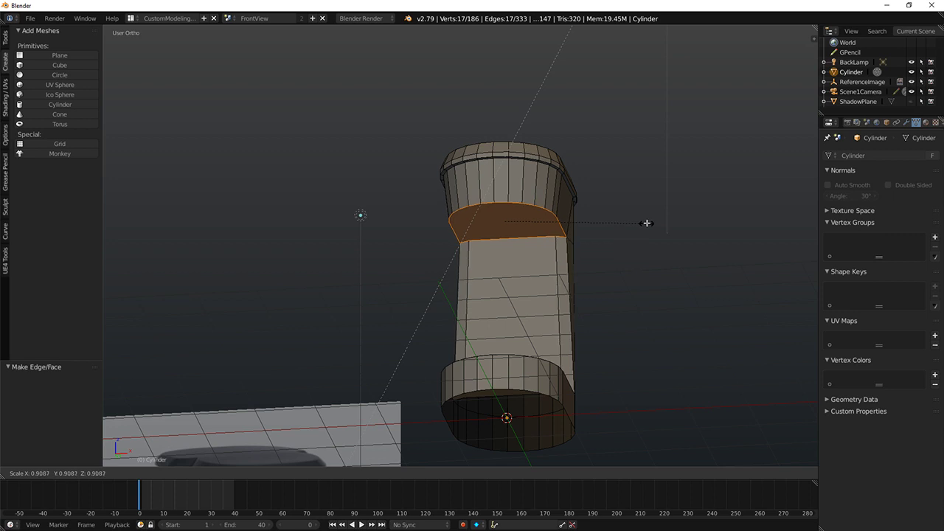
{"action": "left_click", "coordinate": [647, 223]}
{"action": "key", "text": "KP_3"}
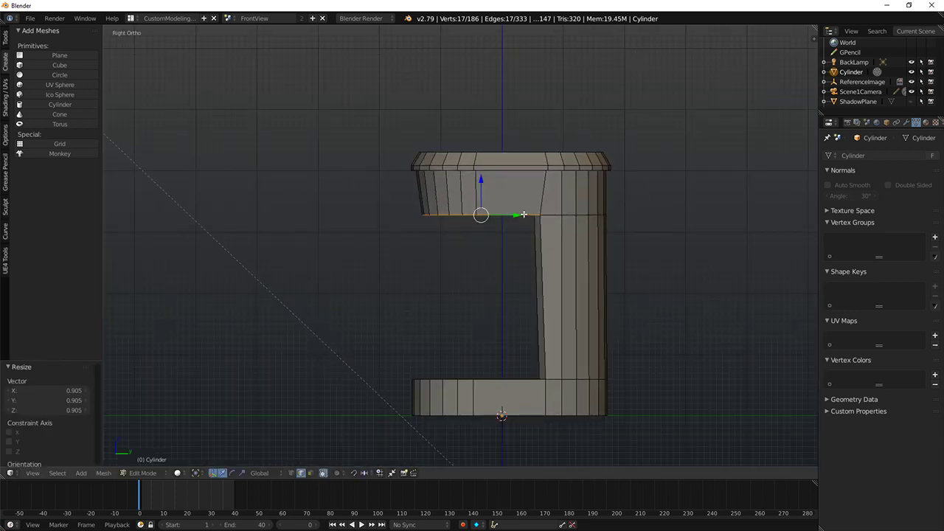
{"action": "key", "text": "s"}
{"action": "key", "text": "shift+z"}
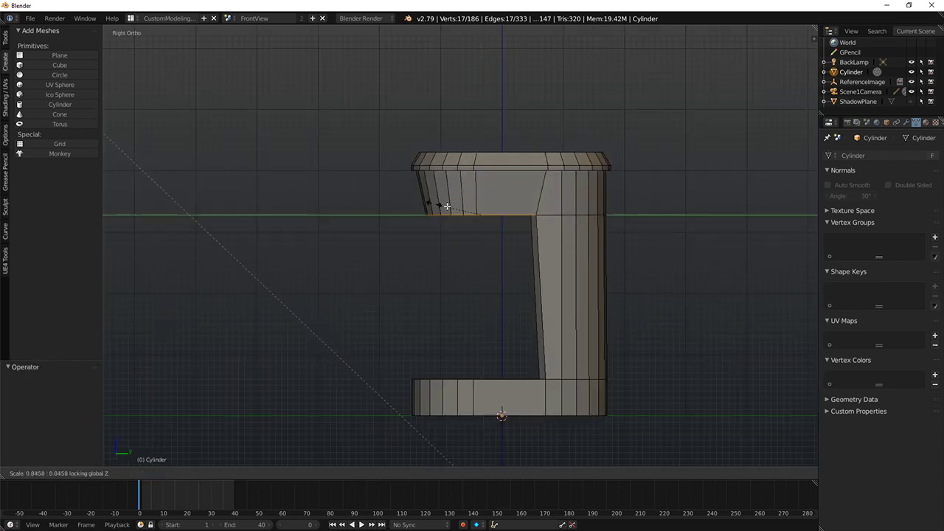
{"action": "left_click", "coordinate": [595, 226]}
Step: In wireframe, add an edge loop around the middle of the upper section and scale it to 1.027
{"action": "key", "text": "shift+z"}
{"action": "key", "text": "z"}
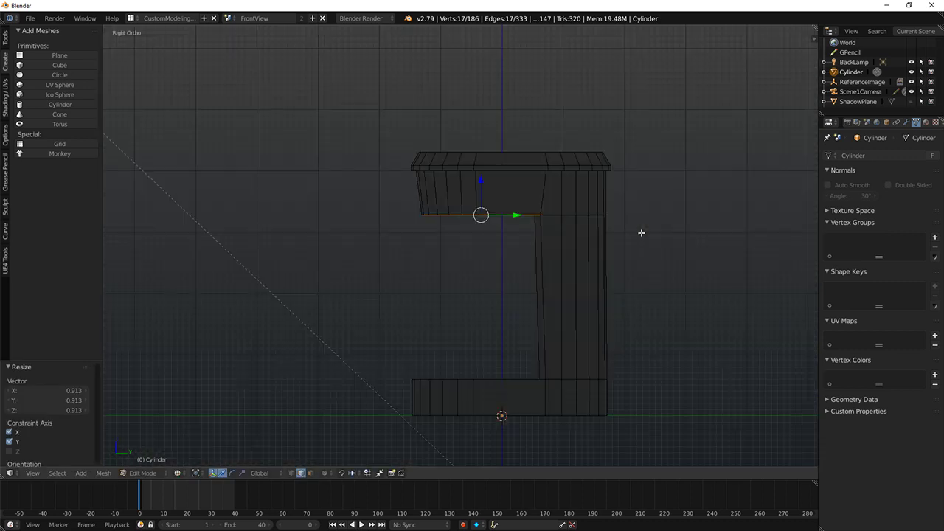
{"action": "key", "text": "shift+z"}
{"action": "key", "text": "shift+z"}
{"action": "key", "text": "ctrl+r"}
{"action": "left_click", "coordinate": [418, 183]}
{"action": "left_click", "coordinate": [439, 194]}
{"action": "key", "text": "s"}
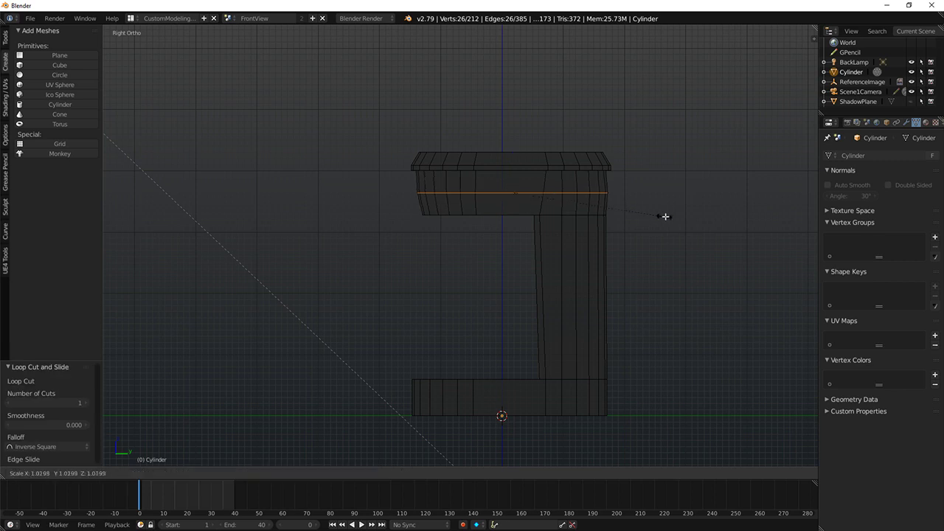
{"action": "left_click", "coordinate": [664, 218]}
Step: Examine the body from several angles in rendered and solid shading
{"action": "key", "text": "shift+z"}
{"action": "key", "text": "shift+z"}
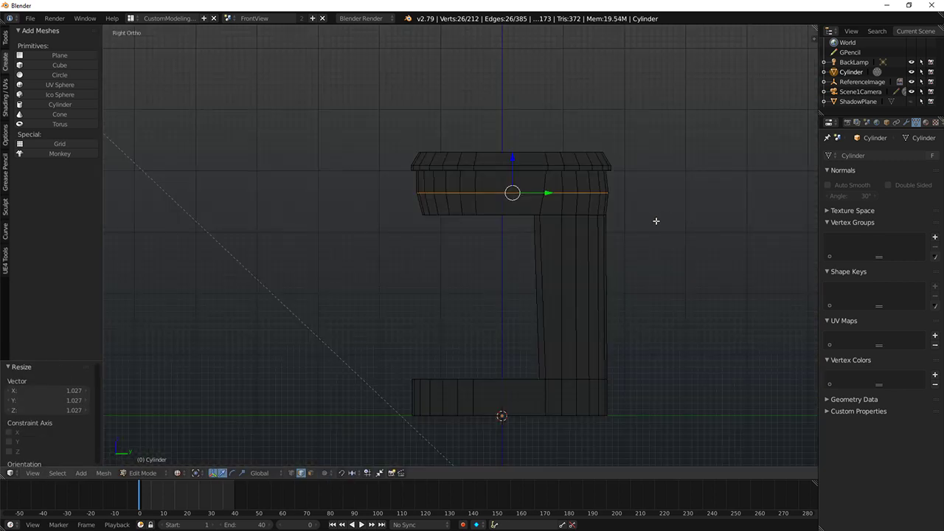
{"action": "middle_click_drag", "start_coordinate": [656, 222], "coordinate": [578, 244]}
{"action": "key", "text": "shift+z"}
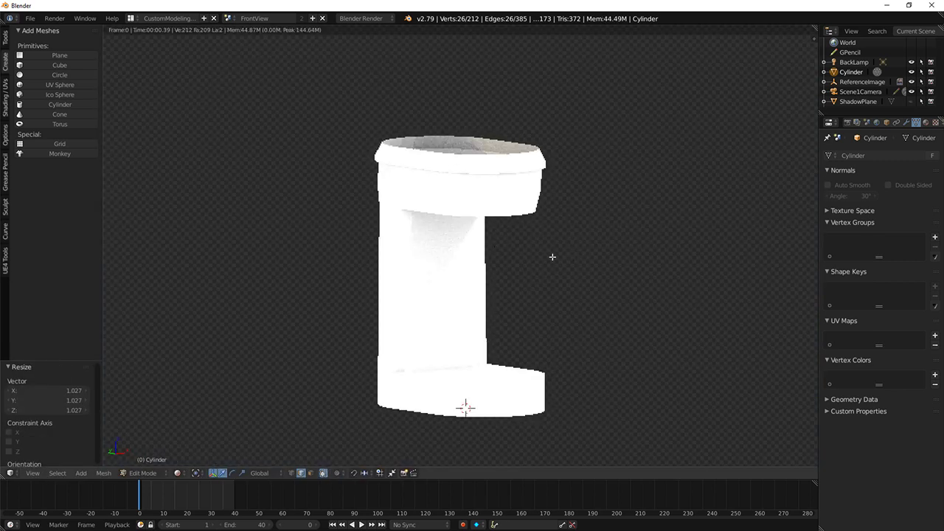
{"action": "key", "text": "z"}
{"action": "mouse_move", "coordinate": [523, 226]}
{"action": "middle_mouse_down"}
{"action": "mouse_move", "coordinate": [521, 169]}
{"action": "mouse_move", "coordinate": [523, 211]}
{"action": "mouse_move", "coordinate": [505, 214]}
{"action": "mouse_move", "coordinate": [482, 257]}
{"action": "mouse_move", "coordinate": [466, 250]}
{"action": "middle_mouse_up"}
{"action": "key", "text": "z"}
Step: Knife two straight cuts across the upper section's underside, from the column's corners to the rounded front edge
{"action": "key", "text": "a"}
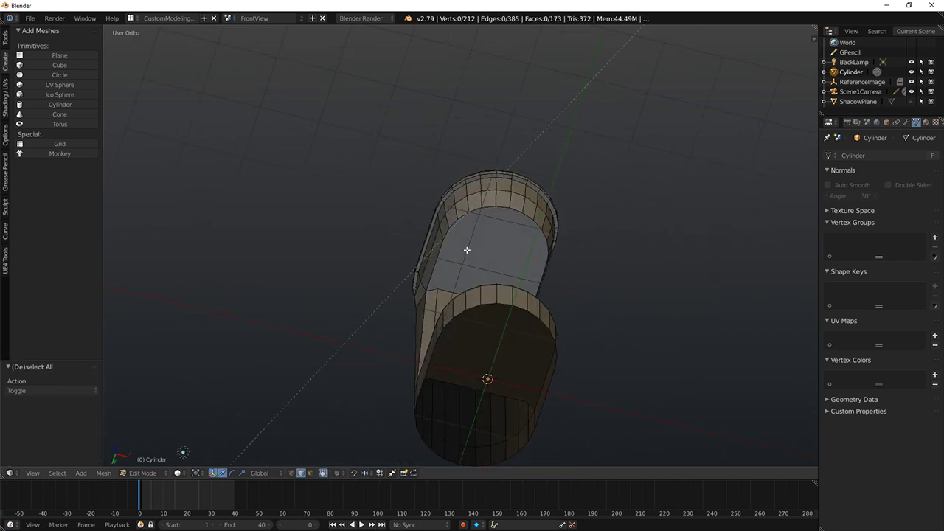
{"action": "key", "text": "k"}
{"action": "left_click", "coordinate": [469, 212]}
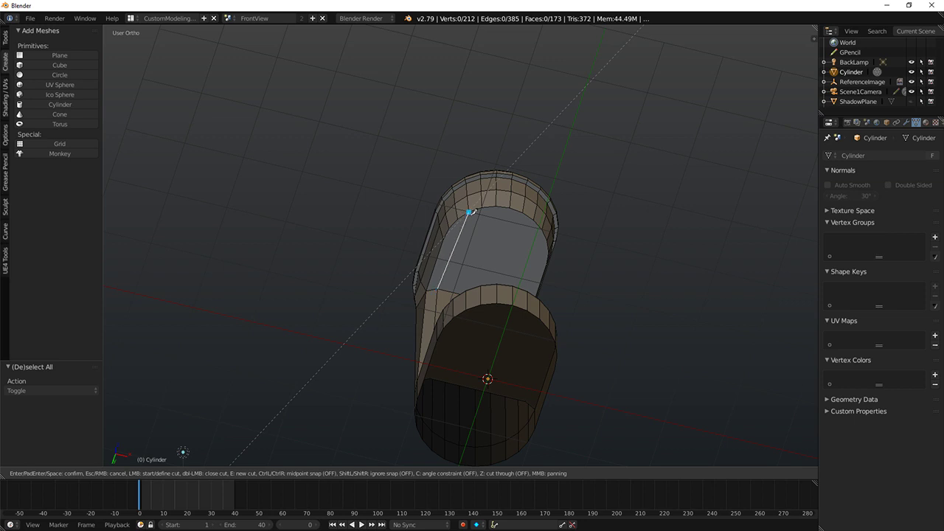
{"action": "key", "text": "Return"}
{"action": "middle_click_drag", "start_coordinate": [538, 257], "coordinate": [501, 268]}
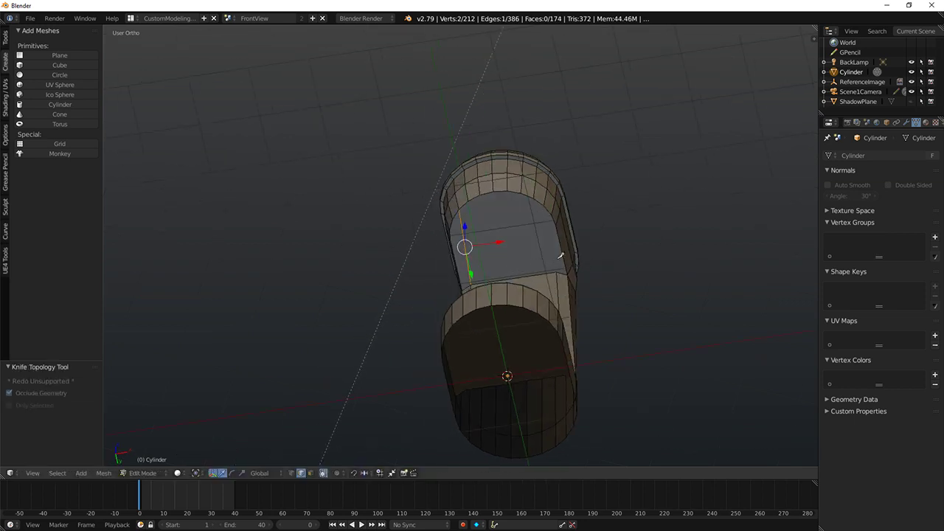
{"action": "key", "text": "k"}
{"action": "left_click", "coordinate": [529, 200]}
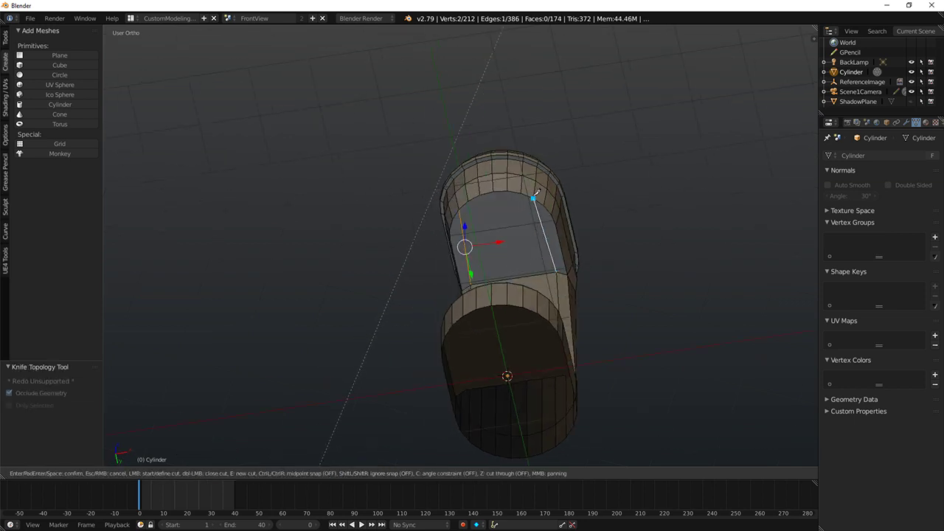
{"action": "key", "text": "Return"}
Step: Move the central face of the upper section's underside by -0.010 along Z and check it in rendered shading
{"action": "middle_click_drag", "start_coordinate": [530, 200], "coordinate": [357, 429]}
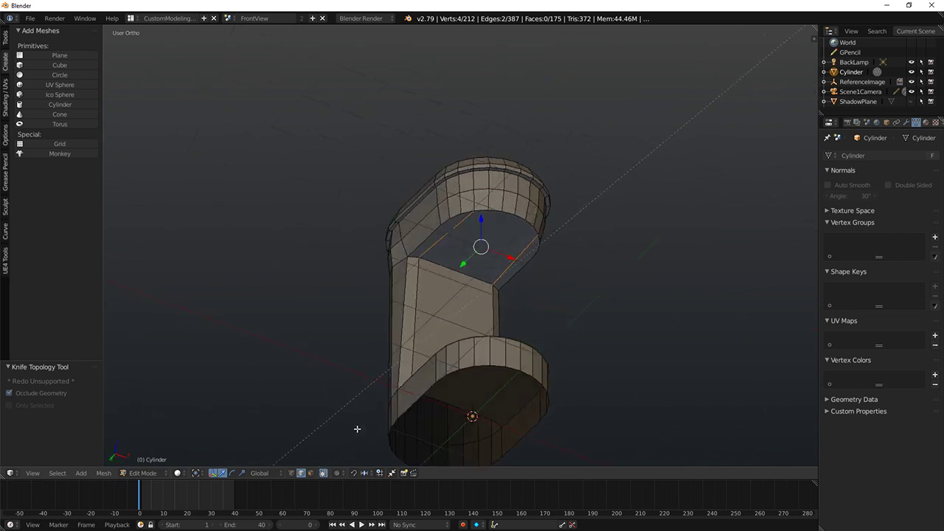
{"action": "left_click", "coordinate": [310, 473]}
{"action": "left_click", "coordinate": [488, 237]}
{"action": "left_click_drag", "start_coordinate": [486, 215], "coordinate": [485, 217]}
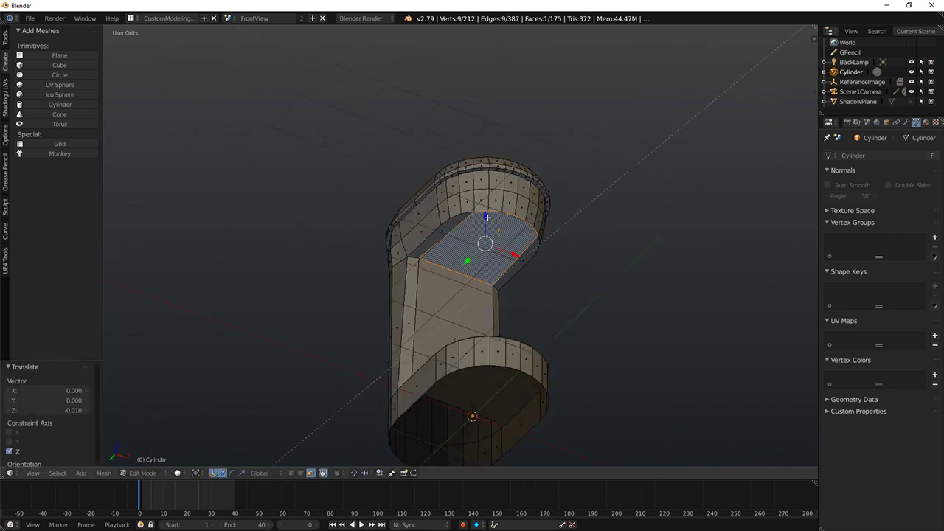
{"action": "mouse_move", "coordinate": [486, 219]}
{"action": "middle_mouse_down"}
{"action": "mouse_move", "coordinate": [537, 256]}
{"action": "mouse_move", "coordinate": [500, 262]}
{"action": "mouse_move", "coordinate": [409, 239]}
{"action": "middle_mouse_up"}
{"action": "key", "text": "shift+z"}
{"action": "key", "text": "shift+z"}
Step: Add an edge loop around the back column and slide it up to just below the upper section
{"action": "key", "text": "a"}
{"action": "right_click", "coordinate": [391, 233]}
{"action": "key", "text": "a"}
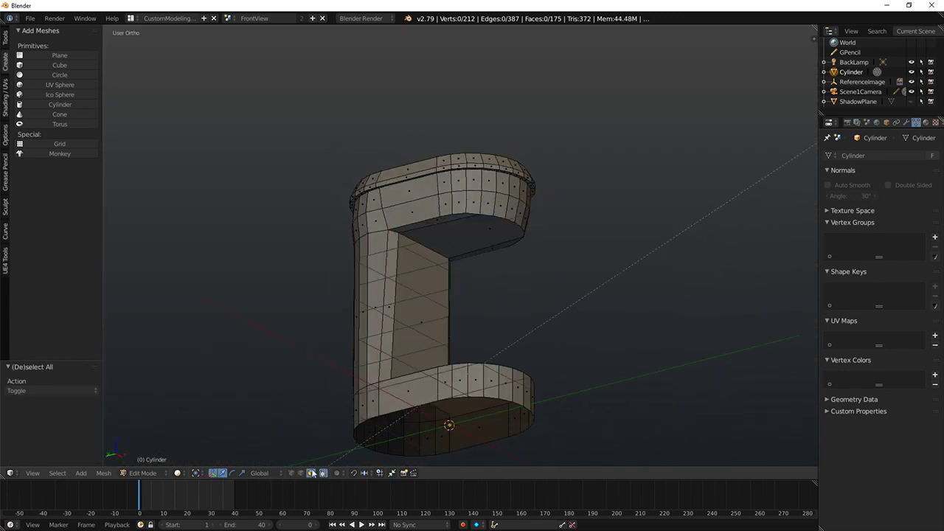
{"action": "middle_click_drag", "start_coordinate": [421, 247], "coordinate": [442, 287]}
{"action": "key", "text": "ctrl+r"}
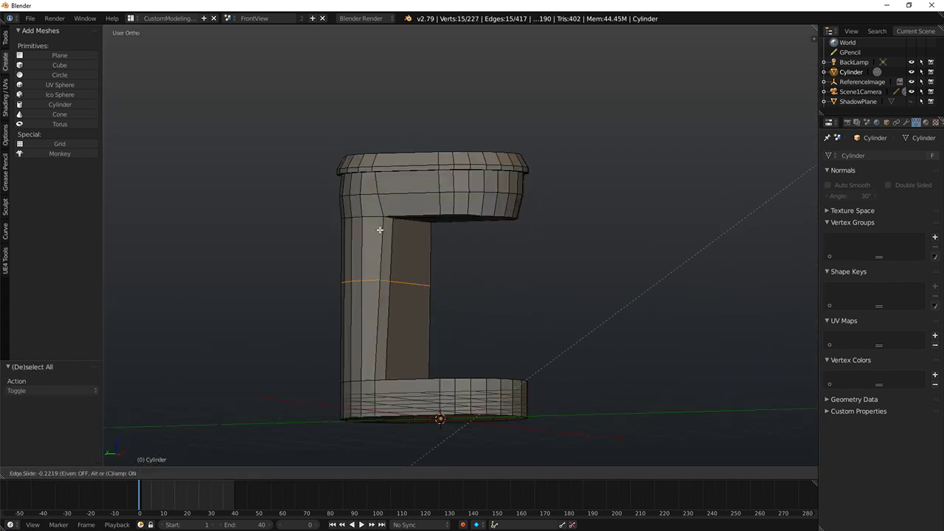
{"action": "left_click", "coordinate": [383, 183]}
{"action": "right_click", "coordinate": [383, 183]}
{"action": "key", "text": "a"}
{"action": "key", "text": "ctrl+r"}
{"action": "right_click", "coordinate": [394, 295]}
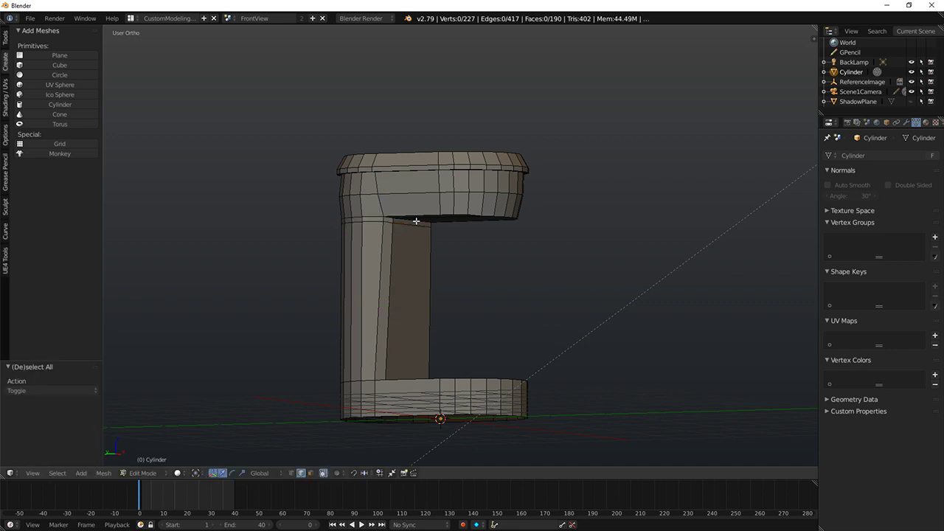
Step: Scale the loop at the column's top to about 0.97 and move it 0.016 along Y
{"action": "right_click", "coordinate": [416, 222], "text": "alt"}
{"action": "middle_click_drag", "start_coordinate": [416, 222], "coordinate": [456, 226]}
{"action": "key", "text": "s"}
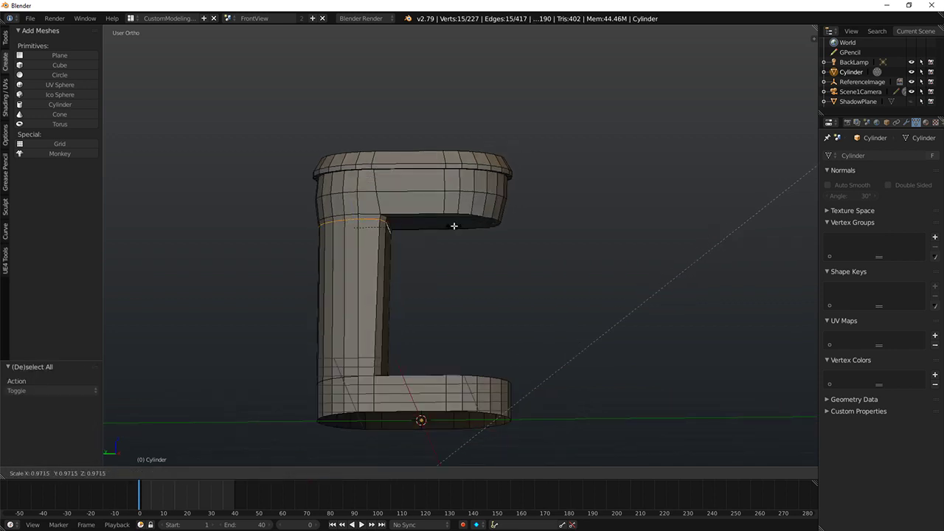
{"action": "left_click", "coordinate": [454, 225]}
{"action": "left_click_drag", "start_coordinate": [320, 227], "coordinate": [321, 227]}
{"action": "middle_click_drag", "start_coordinate": [324, 228], "coordinate": [457, 344]}
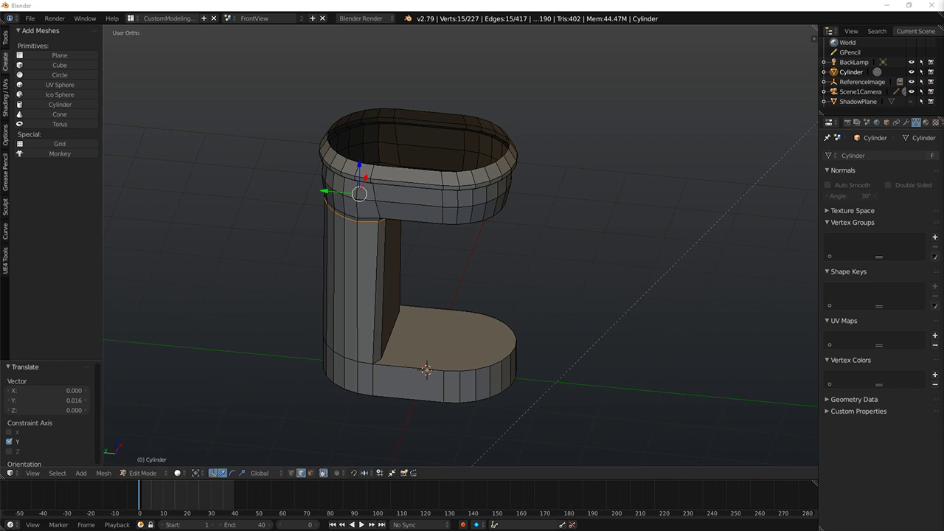
Step: Inset the base's flat top face with a thickness of 0.1161
{"action": "middle_click_drag", "start_coordinate": [587, 201], "coordinate": [542, 296]}
{"action": "left_click", "coordinate": [294, 472]}
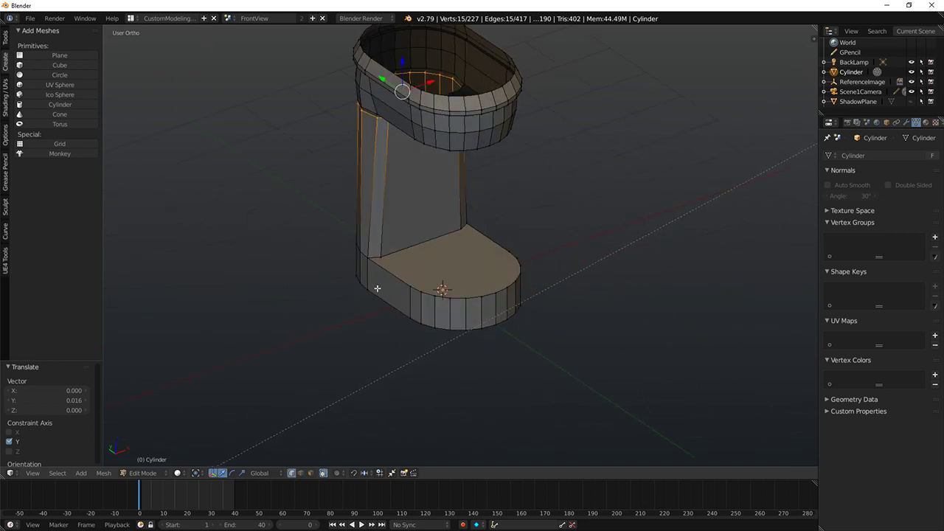
{"action": "middle_click_drag", "start_coordinate": [378, 288], "coordinate": [433, 293]}
{"action": "left_click", "coordinate": [309, 473]}
{"action": "middle_click_drag", "start_coordinate": [398, 260], "coordinate": [406, 270]}
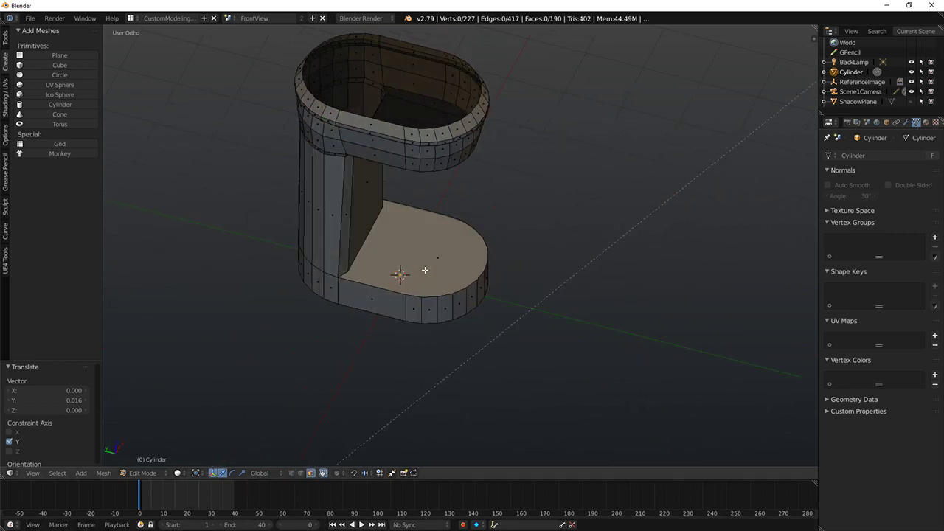
{"action": "right_click", "coordinate": [407, 270]}
{"action": "key", "text": "i"}
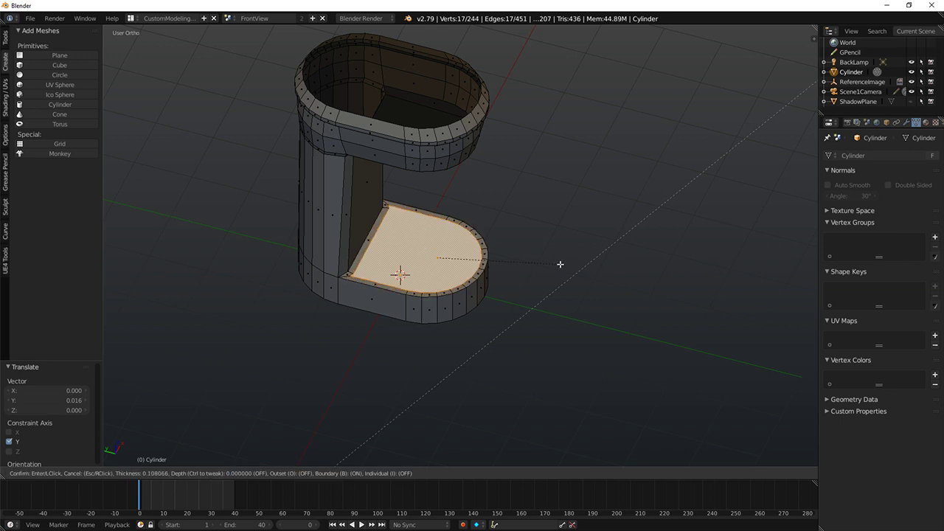
{"action": "left_click", "coordinate": [546, 260]}
Step: Raise the base's inset face slightly along Z and shift it about 0.009 along Y
{"action": "key", "text": "KP_1"}
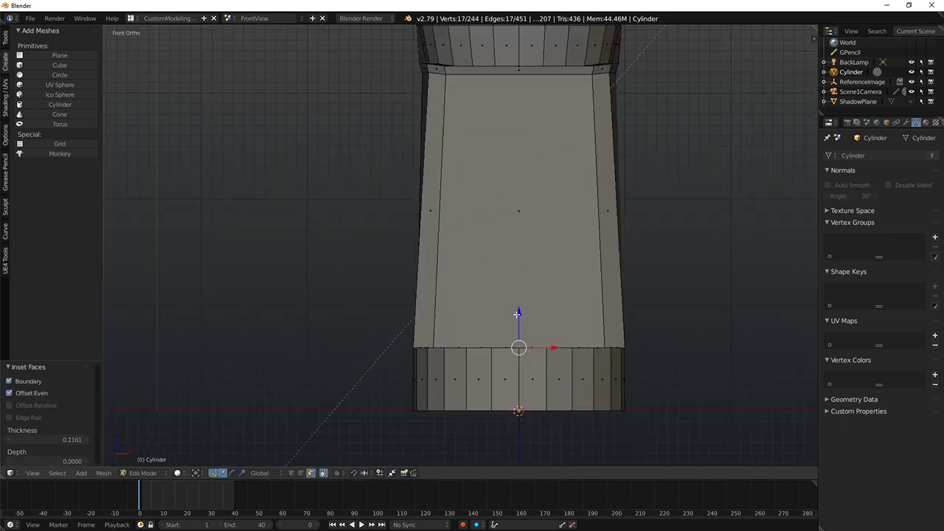
{"action": "left_click_drag", "start_coordinate": [517, 313], "coordinate": [516, 309]}
{"action": "middle_click_drag", "start_coordinate": [482, 317], "coordinate": [451, 292]}
{"action": "left_click_drag", "start_coordinate": [399, 270], "coordinate": [399, 270]}
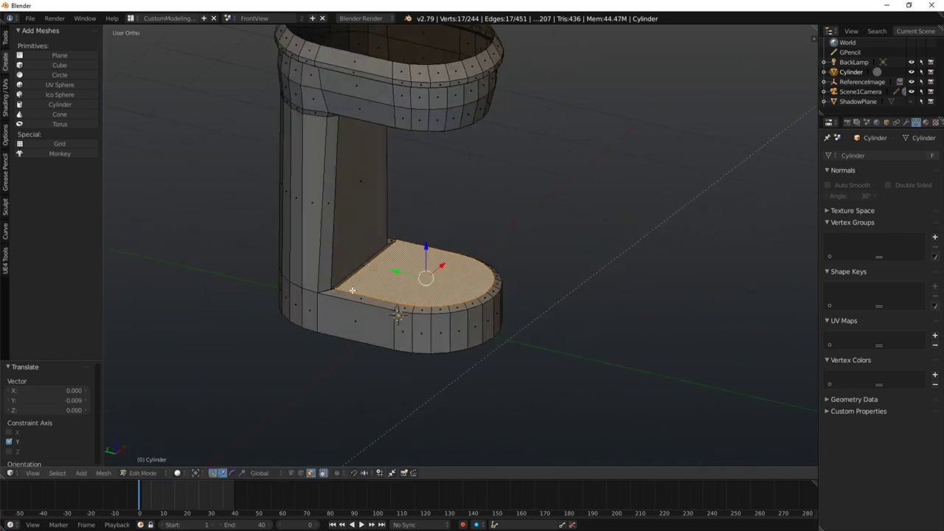
Step: Move the bottom edge of the column's front face 0.128 along Z and check the body in rendered shading
{"action": "mouse_move", "coordinate": [351, 289]}
{"action": "middle_mouse_down"}
{"action": "mouse_move", "coordinate": [326, 276]}
{"action": "mouse_move", "coordinate": [341, 280]}
{"action": "middle_mouse_up"}
{"action": "right_click", "coordinate": [334, 256]}
{"action": "right_click", "coordinate": [340, 280]}
{"action": "key", "text": "g"}
{"action": "key", "text": "z"}
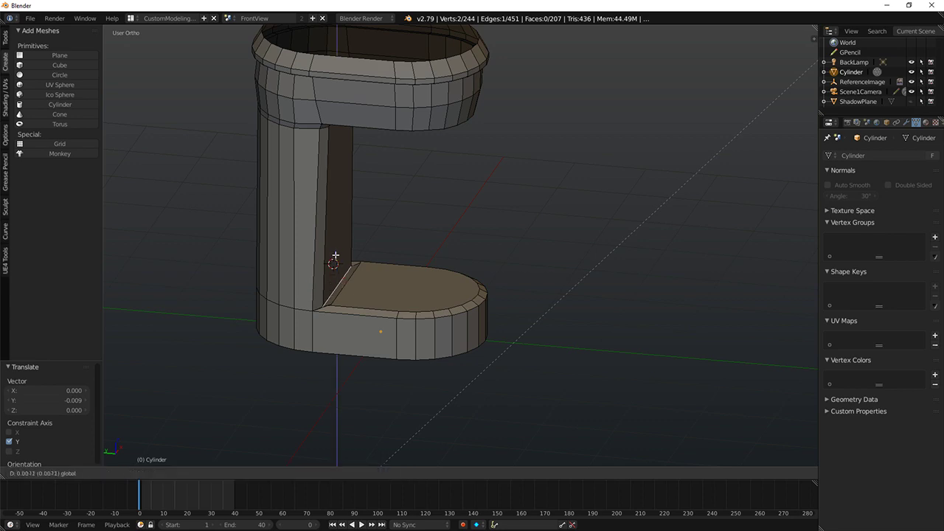
{"action": "left_click", "coordinate": [333, 263]}
{"action": "key", "text": "shift+z"}
{"action": "scroll", "coordinate": [340, 248], "scroll_direction": "down", "scroll_amount": 5}
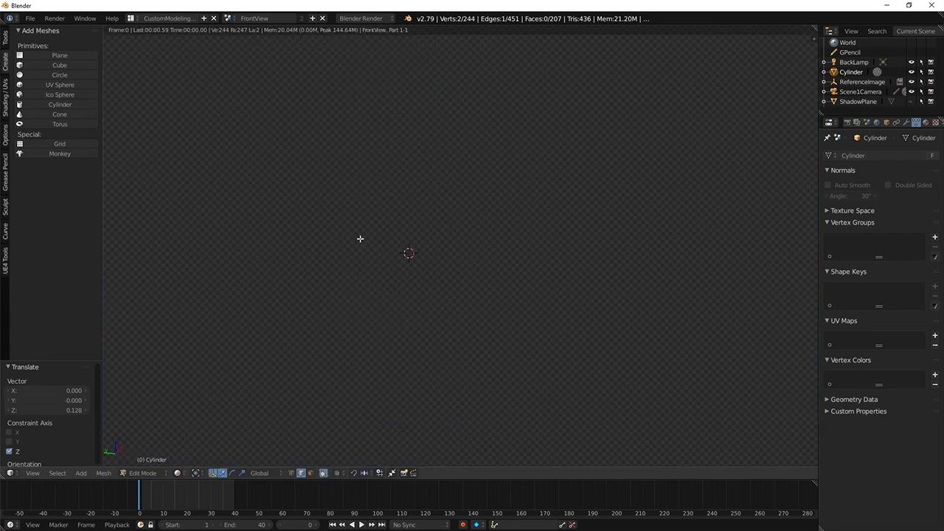
{"action": "mouse_move", "coordinate": [475, 208]}
{"action": "middle_mouse_down"}
{"action": "mouse_move", "coordinate": [501, 162]}
{"action": "mouse_move", "coordinate": [432, 163]}
{"action": "mouse_move", "coordinate": [384, 148]}
{"action": "mouse_move", "coordinate": [402, 176]}
{"action": "middle_mouse_up"}
{"action": "key", "text": "shift+z"}
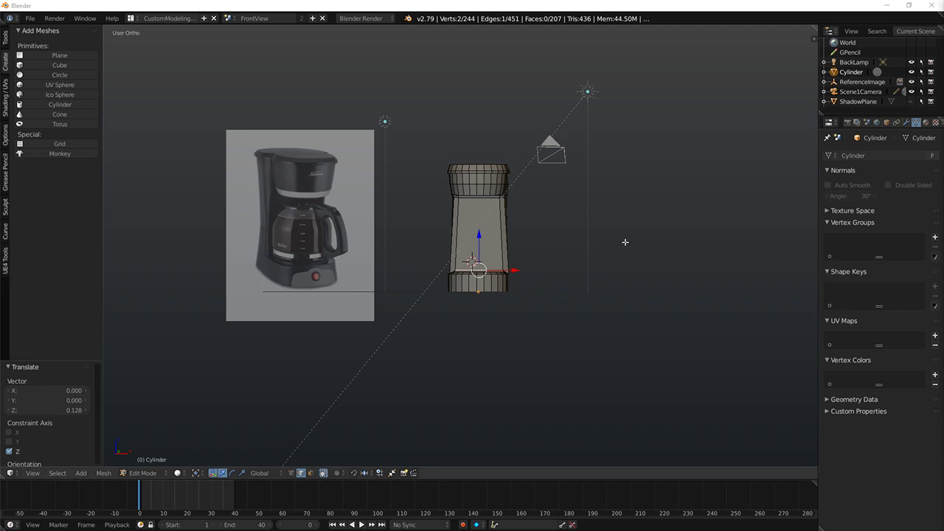
Step: Select the full rounded front edge of the upper section's underside, from one side to the other
{"action": "key", "text": "KP_1"}
{"action": "scroll", "coordinate": [449, 225], "scroll_direction": "up", "scroll_amount": 2}
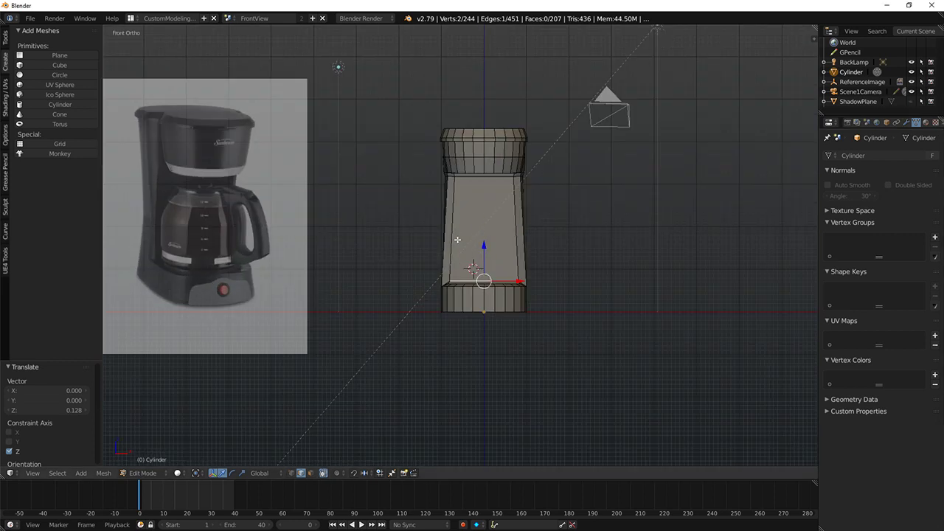
{"action": "middle_click_drag", "start_coordinate": [507, 241], "coordinate": [489, 272]}
{"action": "scroll", "coordinate": [489, 272], "scroll_direction": "up", "scroll_amount": 5}
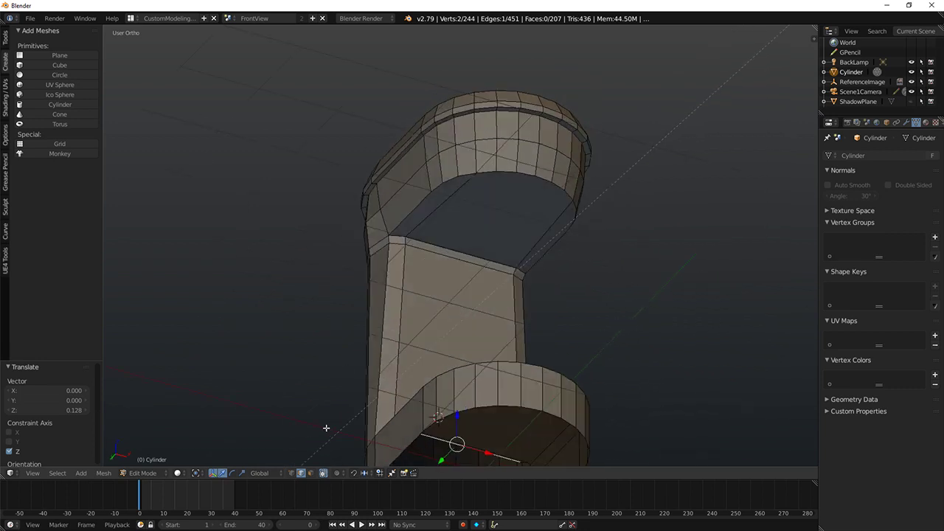
{"action": "key", "text": "a"}
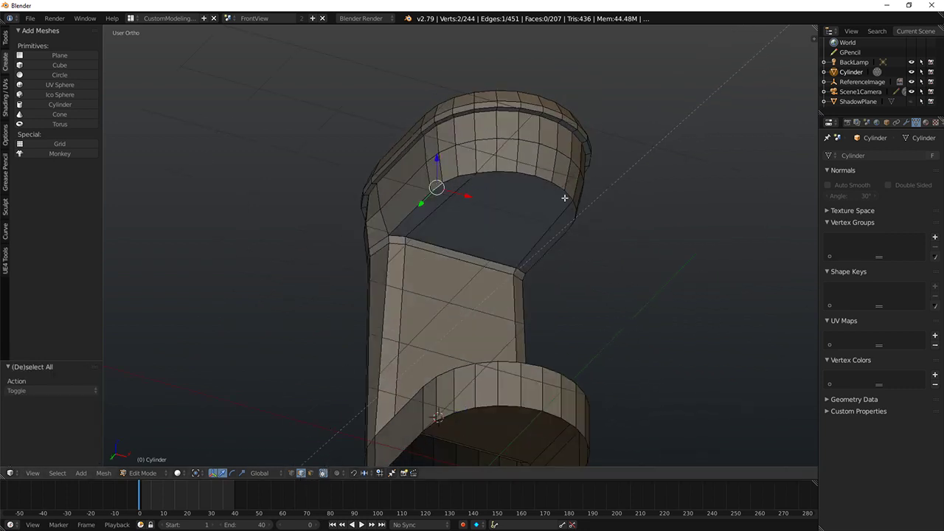
{"action": "right_click", "coordinate": [563, 189], "text": "ctrl"}
{"action": "middle_click_drag", "start_coordinate": [591, 230], "coordinate": [544, 194]}
{"action": "right_click", "coordinate": [614, 206], "text": "ctrl"}
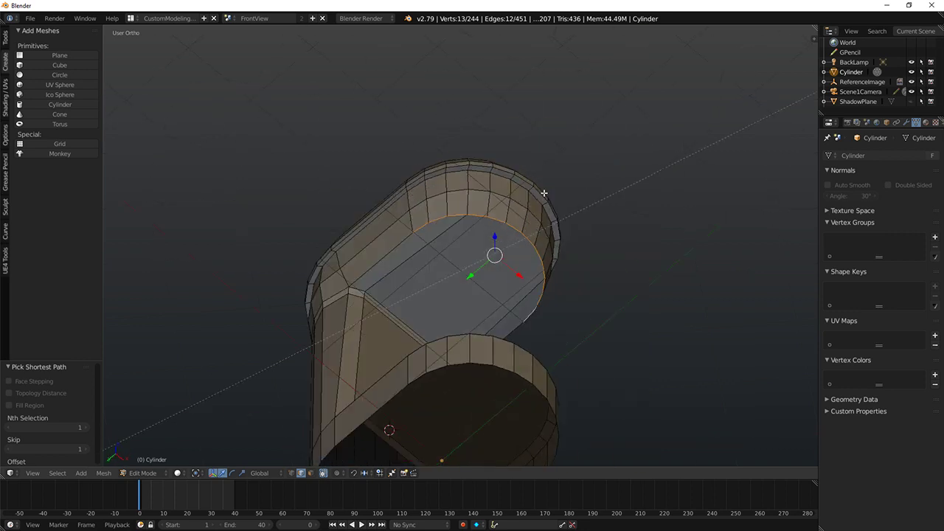
{"action": "key", "text": "KP_1"}
{"action": "key", "text": "KP_3"}
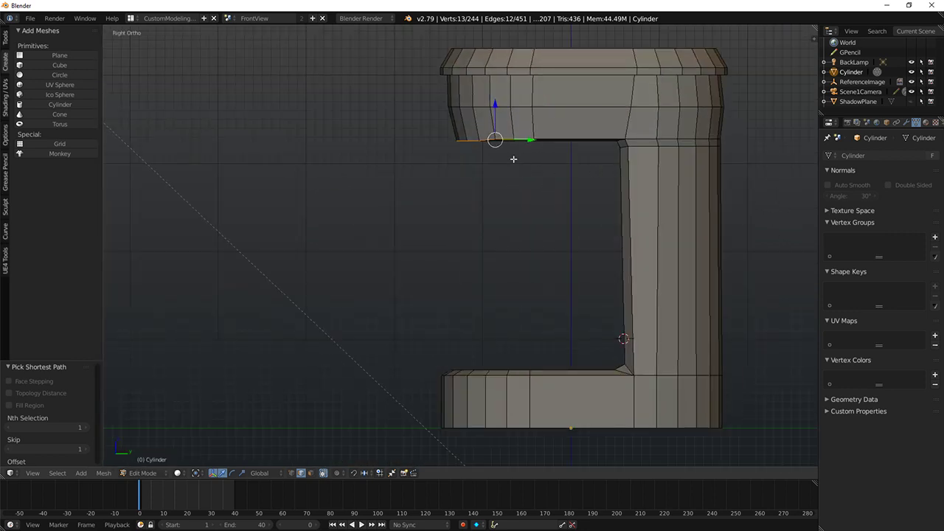
{"action": "key", "text": "shift+d"}
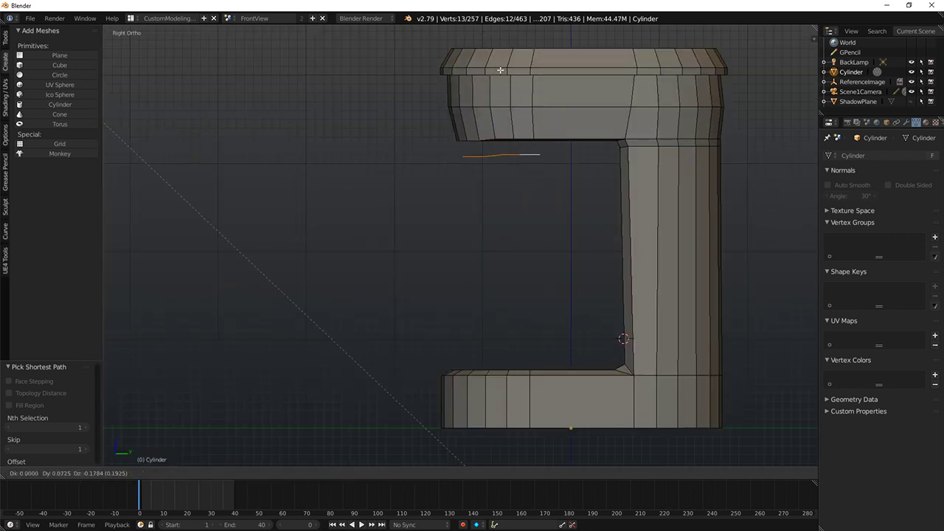
{"action": "right_click", "coordinate": [501, 106]}
{"action": "key", "text": "ctrl+z"}
Step: Duplicate the rounded front edge about -0.079 along Z, and duplicate that copy again in place
{"action": "middle_click_drag", "start_coordinate": [509, 125], "coordinate": [511, 112]}
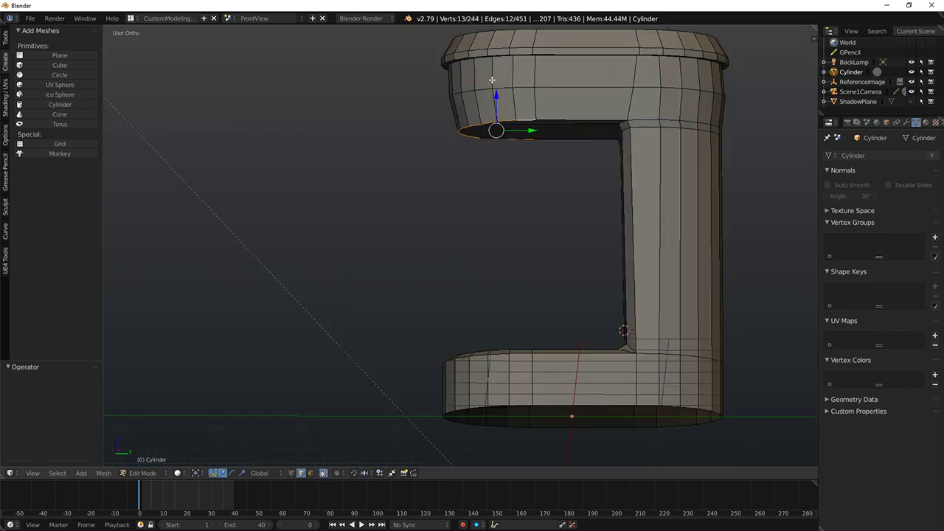
{"action": "key", "text": "shift+d"}
{"action": "key", "text": "z"}
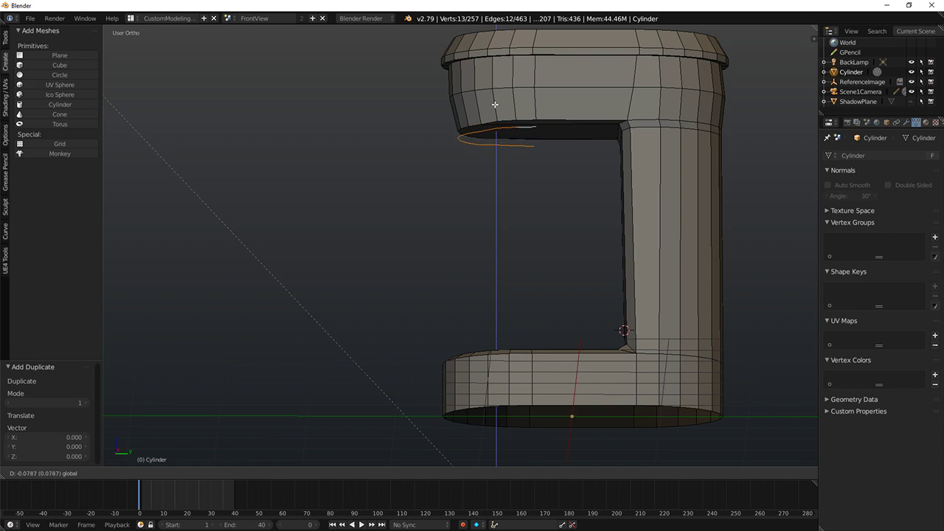
{"action": "left_click", "coordinate": [495, 104]}
{"action": "key", "text": "shift+d"}
{"action": "right_click", "coordinate": [480, 116]}
{"action": "middle_click_drag", "start_coordinate": [590, 148], "coordinate": [668, 127]}
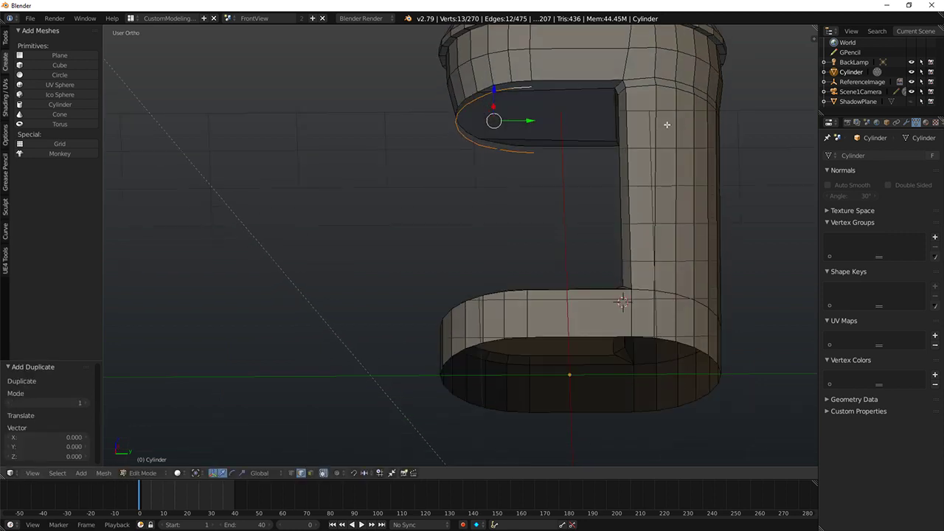
{"action": "key", "text": "s"}
{"action": "key", "text": "x"}
{"action": "right_click", "coordinate": [653, 124]}
Step: Snap the 3D cursor to the end vertex of the duplicated half-ring below the upper section
{"action": "right_click", "coordinate": [537, 90]}
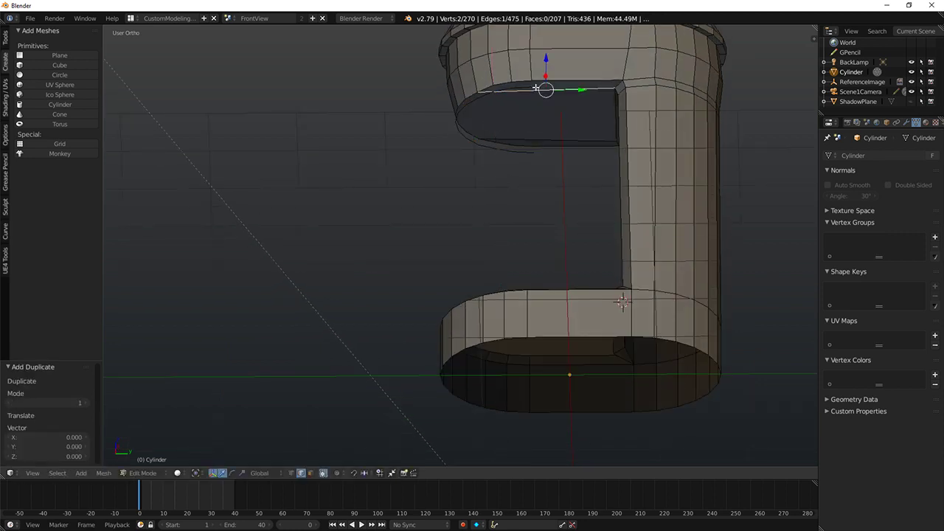
{"action": "right_click", "coordinate": [536, 88]}
{"action": "left_click", "coordinate": [292, 474]}
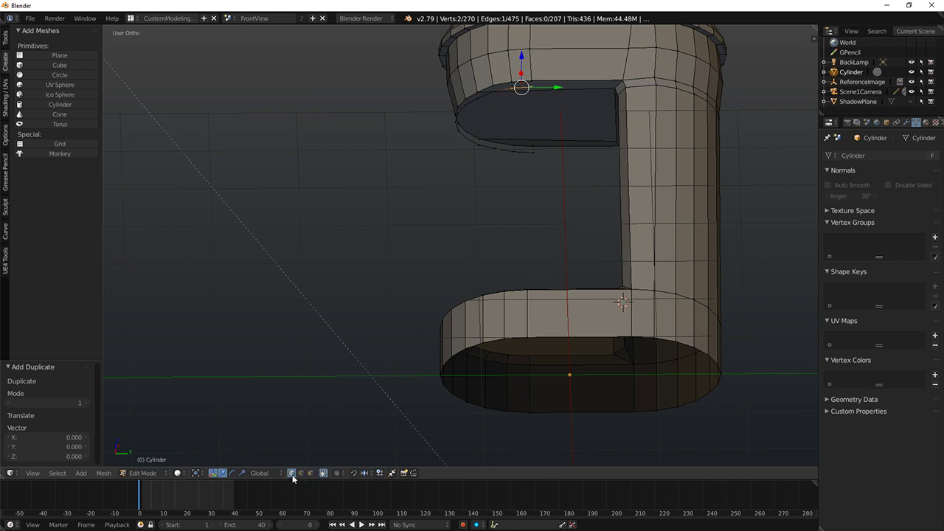
{"action": "right_click", "coordinate": [531, 87]}
{"action": "key", "text": "shift+s"}
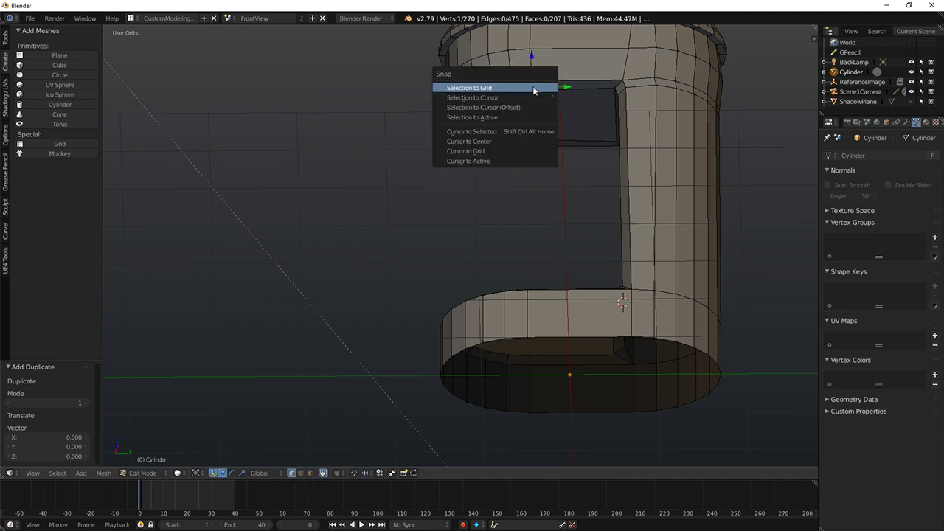
{"action": "left_click", "coordinate": [507, 131]}
Step: Mirror the second half-ring copy about the 3D cursor by scaling it -1 along Y
{"action": "key", "text": "ctrl+l"}
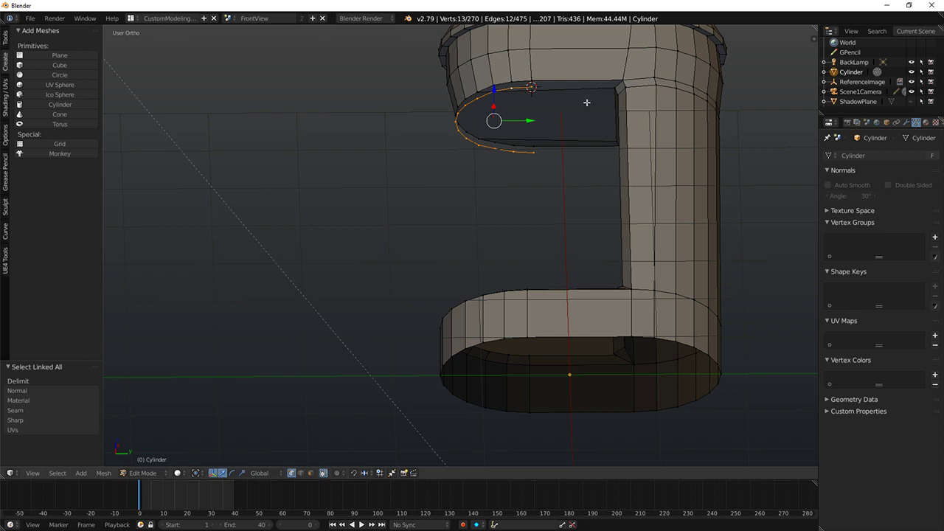
{"action": "key", "text": "s"}
{"action": "type", "text": "y"}
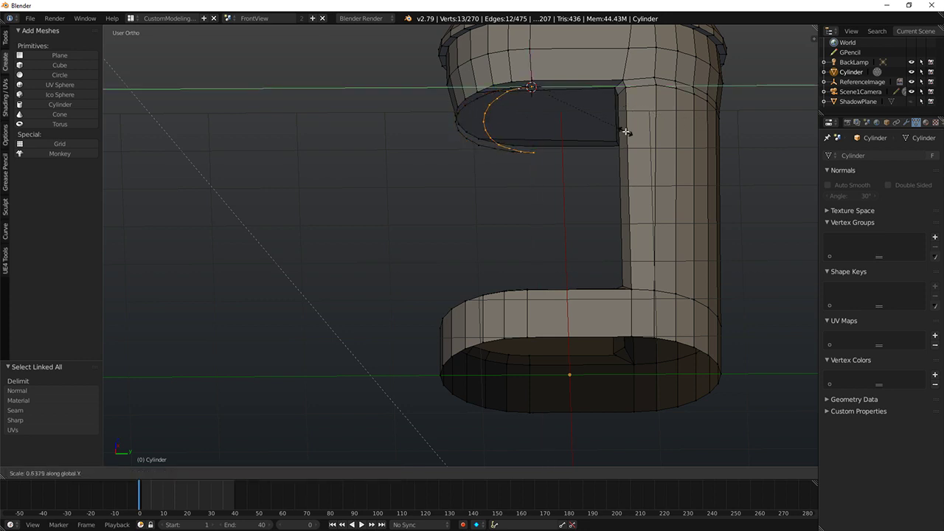
{"action": "type", "text": "-1"}
{"action": "key", "text": "Return"}
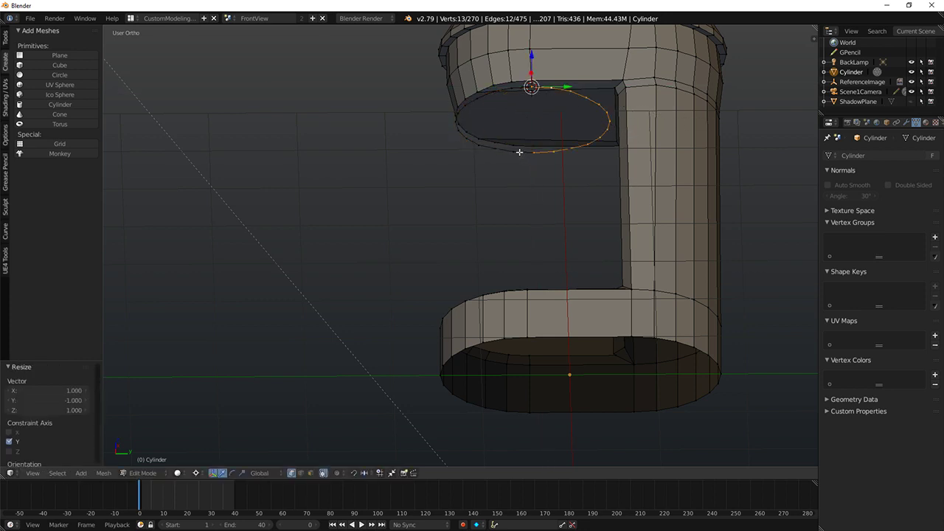
Step: Select both half-rings with their linked vertices and join them into one ring with Remove Doubles
{"action": "key", "text": "ctrl+l"}
{"action": "middle_click_drag", "start_coordinate": [543, 140], "coordinate": [641, 177]}
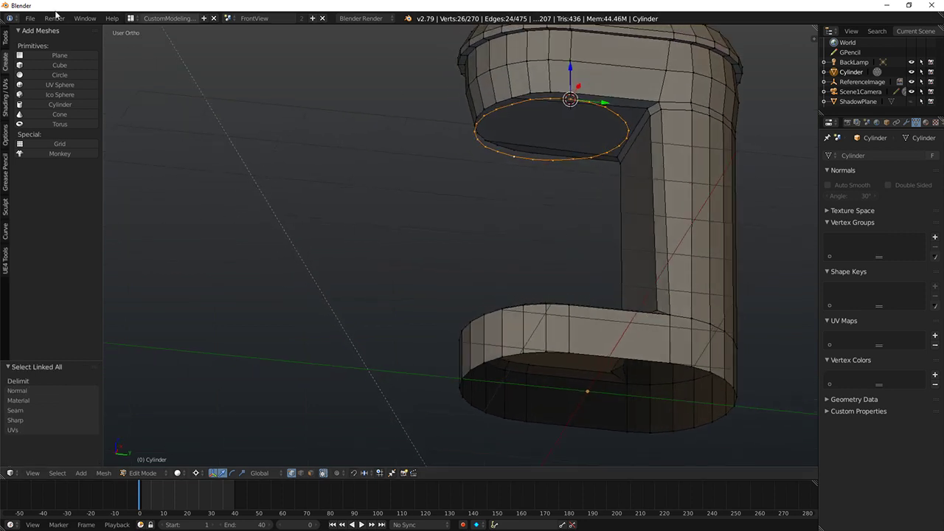
{"action": "left_click", "coordinate": [8, 87]}
{"action": "left_click", "coordinate": [6, 37]}
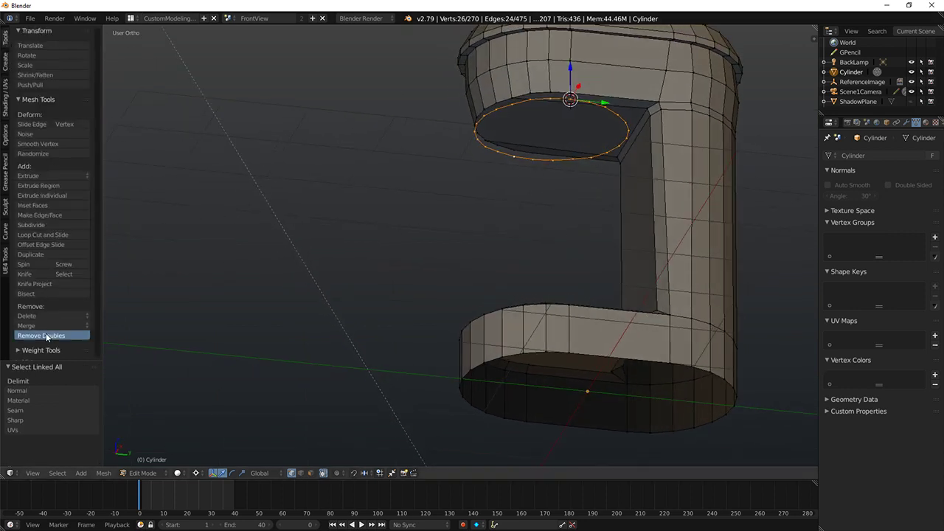
{"action": "left_click", "coordinate": [41, 335]}
{"action": "middle_click_drag", "start_coordinate": [545, 192], "coordinate": [588, 182]}
{"action": "middle_click_drag", "start_coordinate": [557, 146], "coordinate": [507, 184]}
{"action": "scroll", "coordinate": [508, 198], "scroll_direction": "up", "scroll_amount": 3}
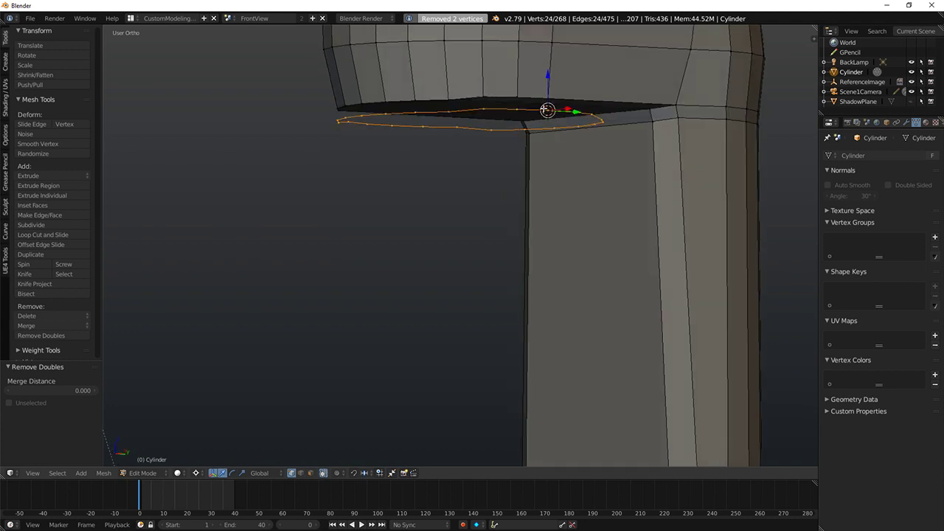
{"action": "key", "text": "a"}
{"action": "right_click", "coordinate": [521, 109], "text": "alt"}
{"action": "key", "text": "e"}
{"action": "key", "text": "z"}
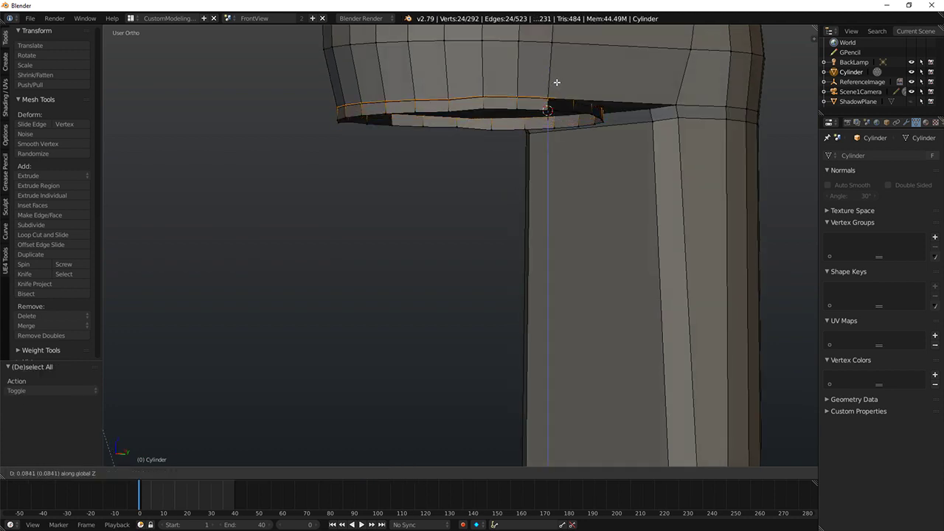
{"action": "right_click", "coordinate": [559, 89]}
{"action": "key", "text": "ctrl+z"}
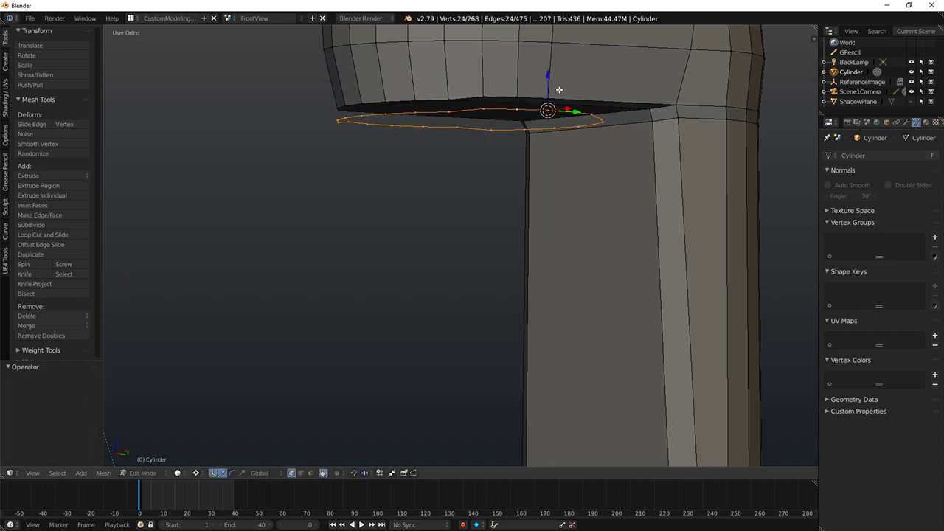
Step: Select the ring's front half together with the matching rounded edge of the upper section's lower rim
{"action": "right_click", "coordinate": [520, 107]}
{"action": "middle_click_drag", "start_coordinate": [420, 64], "coordinate": [457, 83], "text": "alt"}
{"action": "right_click", "coordinate": [417, 123], "text": "ctrl"}
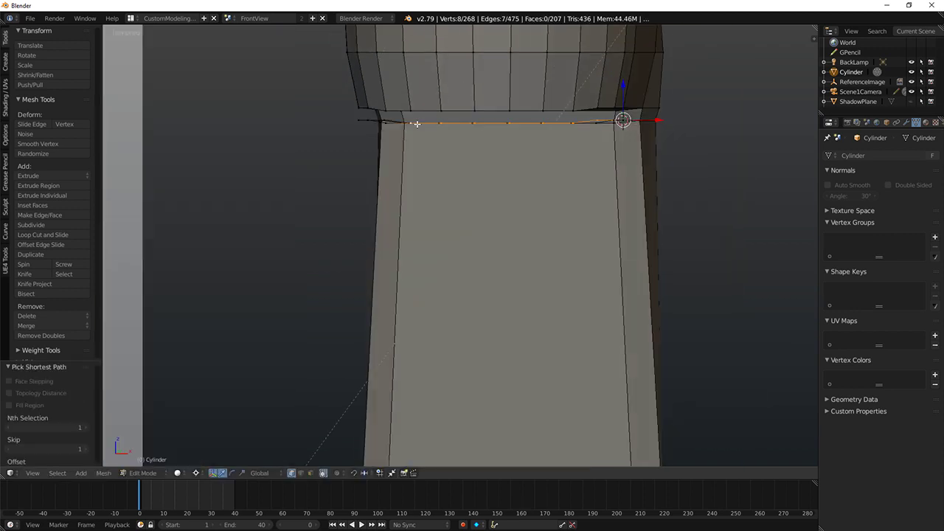
{"action": "middle_click_drag", "start_coordinate": [394, 123], "coordinate": [508, 118]}
{"action": "right_click", "coordinate": [446, 132], "text": "ctrl"}
{"action": "right_click", "coordinate": [498, 109], "text": "ctrl"}
Step: Try to join the selected front edges with Bridge Edge Loops, and undo the bridge
{"action": "key", "text": "space"}
{"action": "type", "text": "brid"}
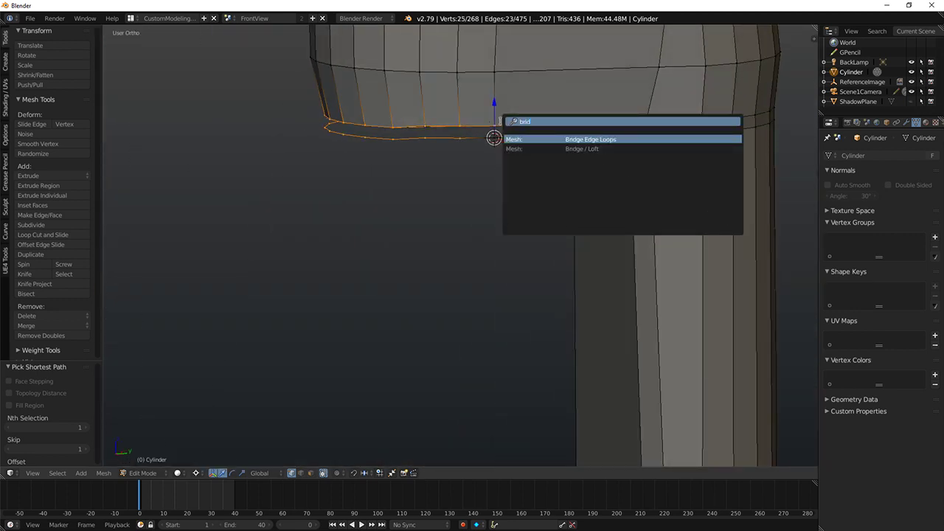
{"action": "type", "text": "ge"}
{"action": "key", "text": "Return"}
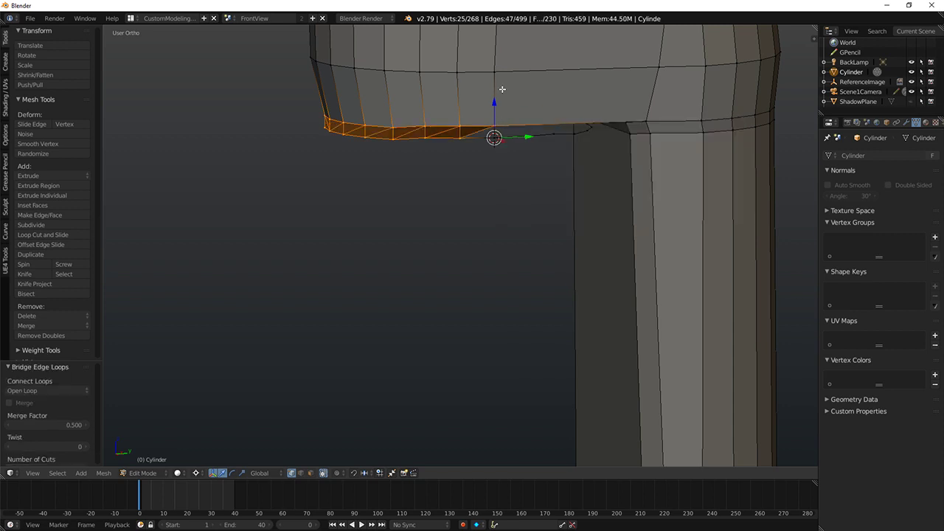
{"action": "key", "text": "ctrl+z"}
Step: Bridge the ring's front half to the upper section's rounded lower edge with Bridge Edge Loops
{"action": "middle_click_drag", "start_coordinate": [493, 101], "coordinate": [486, 110]}
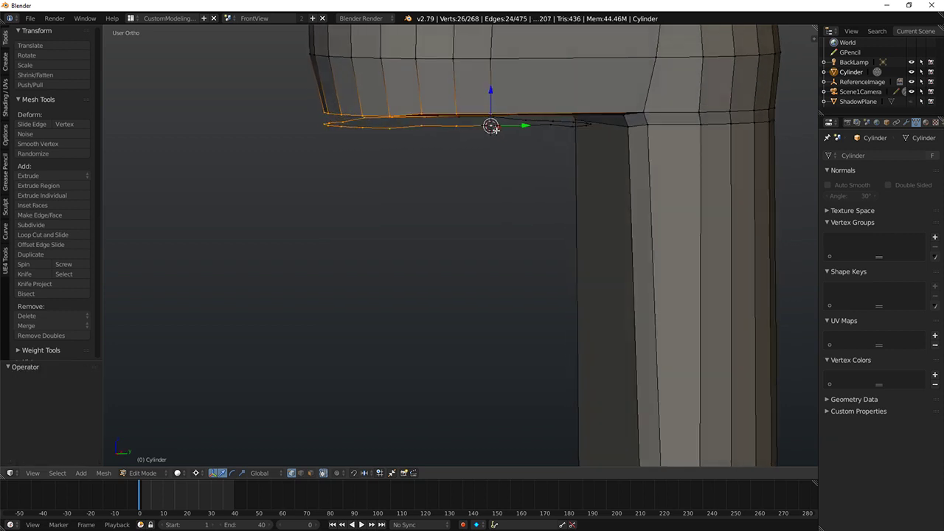
{"action": "key", "text": "space"}
{"action": "type", "text": "bridge"}
{"action": "key", "text": "Return"}
Step: Select the ring's remaining rear half and extrude it up about 0.08 along Z
{"action": "middle_click_drag", "start_coordinate": [545, 159], "coordinate": [472, 161]}
{"action": "middle_click_drag", "start_coordinate": [493, 128], "coordinate": [498, 137]}
{"action": "right_click", "coordinate": [499, 137]}
{"action": "middle_click_drag", "start_coordinate": [560, 146], "coordinate": [556, 135]}
{"action": "middle_click_drag", "start_coordinate": [493, 206], "coordinate": [508, 124]}
{"action": "right_click", "coordinate": [478, 169], "text": "ctrl"}
{"action": "key", "text": "e"}
{"action": "key", "text": "z"}
{"action": "right_click", "coordinate": [492, 93]}
{"action": "left_click_drag", "start_coordinate": [444, 87], "coordinate": [442, 71]}
Step: Select the vertices around the gap between the ring's bridged and extruded halves and fill it with a face
{"action": "right_click", "coordinate": [443, 113]}
{"action": "key", "text": "z"}
{"action": "right_click", "coordinate": [443, 98], "text": "ctrl"}
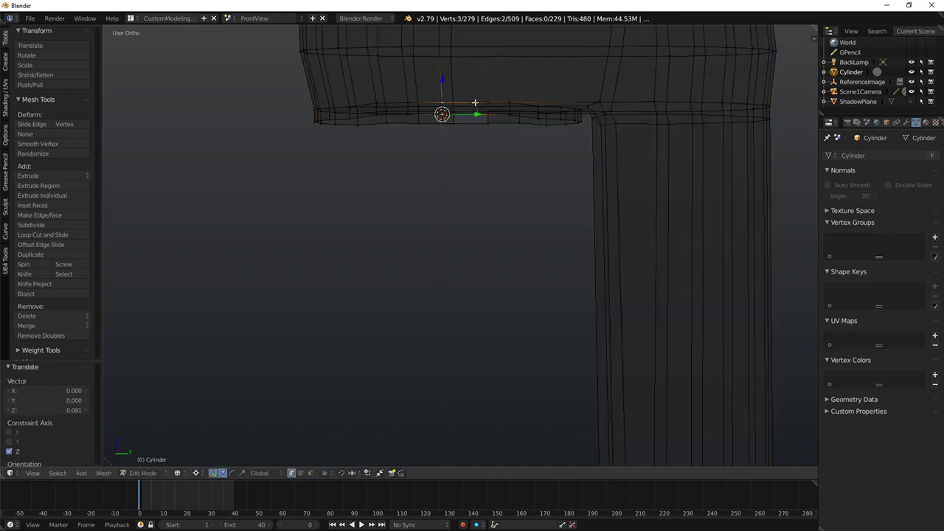
{"action": "right_click", "coordinate": [475, 103], "text": "shift"}
{"action": "mouse_move", "coordinate": [469, 128]}
{"action": "middle_mouse_down"}
{"action": "mouse_move", "coordinate": [444, 154]}
{"action": "mouse_move", "coordinate": [403, 156]}
{"action": "middle_mouse_up"}
{"action": "key", "text": "f"}
{"action": "key", "text": "z"}
Step: Fill the matching gap in the ring wall on the opposite side with a face
{"action": "middle_click_drag", "start_coordinate": [318, 155], "coordinate": [515, 152]}
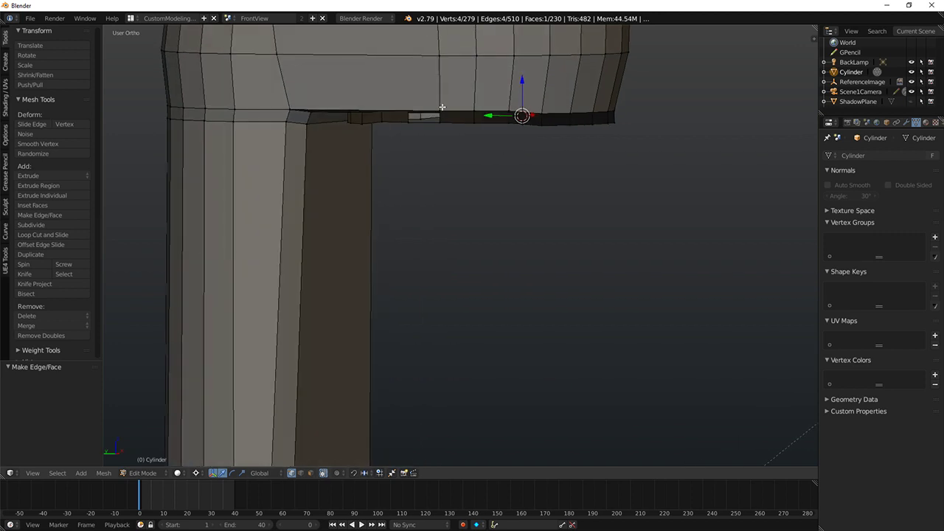
{"action": "key", "text": "z"}
{"action": "right_click", "coordinate": [410, 109]}
{"action": "right_click", "coordinate": [441, 111], "text": "ctrl"}
{"action": "key", "text": "f"}
{"action": "middle_click_drag", "start_coordinate": [480, 209], "coordinate": [480, 199]}
{"action": "key", "text": "z"}
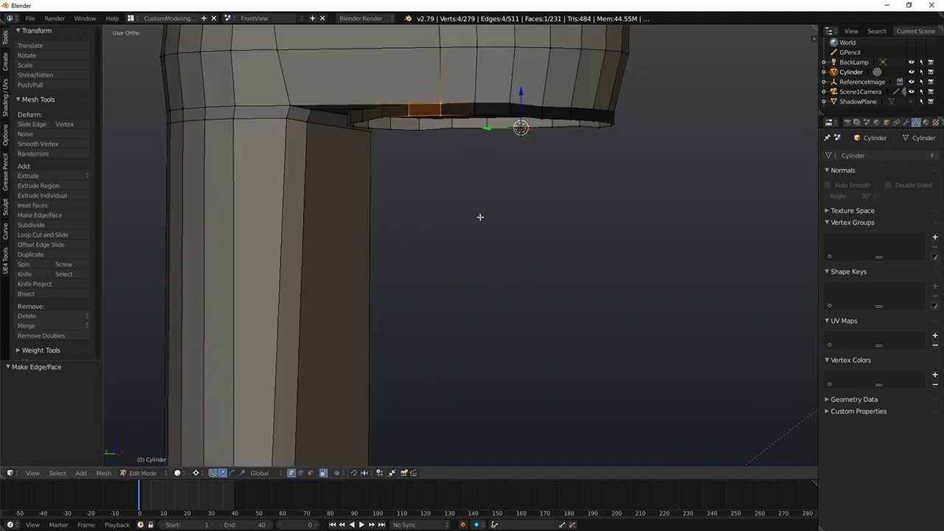
Step: Select the ring's whole face loop and make its normals consistent
{"action": "left_click", "coordinate": [311, 473]}
{"action": "key", "text": "a"}
{"action": "right_click", "coordinate": [479, 122], "text": "alt"}
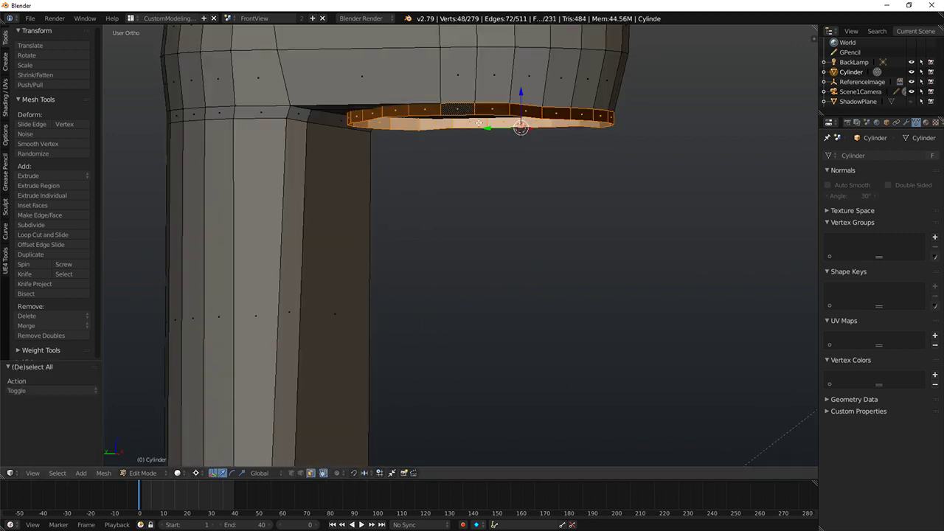
{"action": "key", "text": "y"}
{"action": "key", "text": "n"}
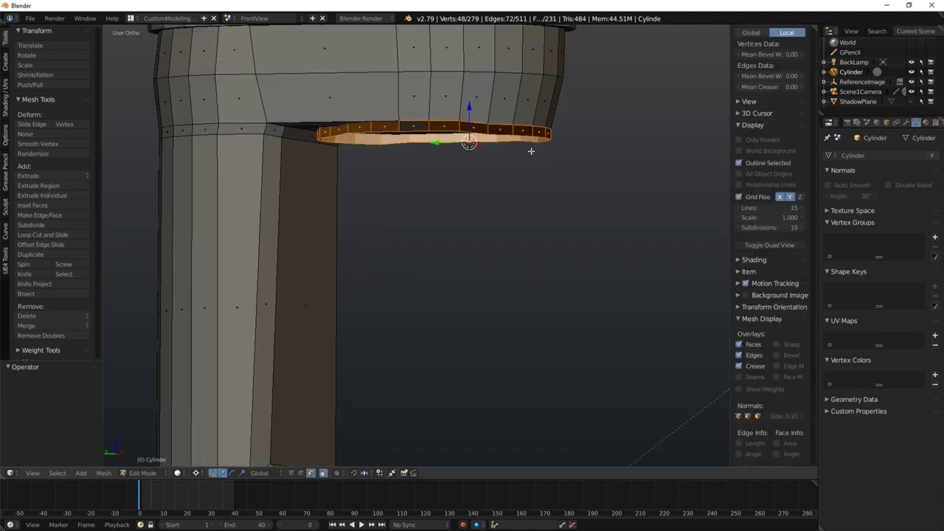
{"action": "key", "text": "ctrl+n"}
Step: Select the ring's bottom edge loop and extrude it -0.162 along Z
{"action": "middle_click_drag", "start_coordinate": [541, 173], "coordinate": [410, 211]}
{"action": "key", "text": "z"}
{"action": "key", "text": "z"}
{"action": "key", "text": "KP_1"}
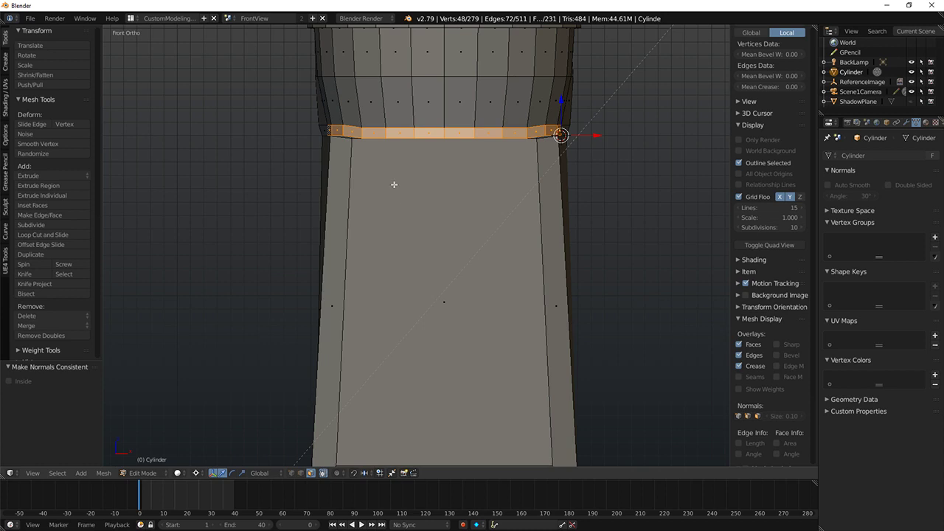
{"action": "key", "text": "KP_3"}
{"action": "key", "text": "a"}
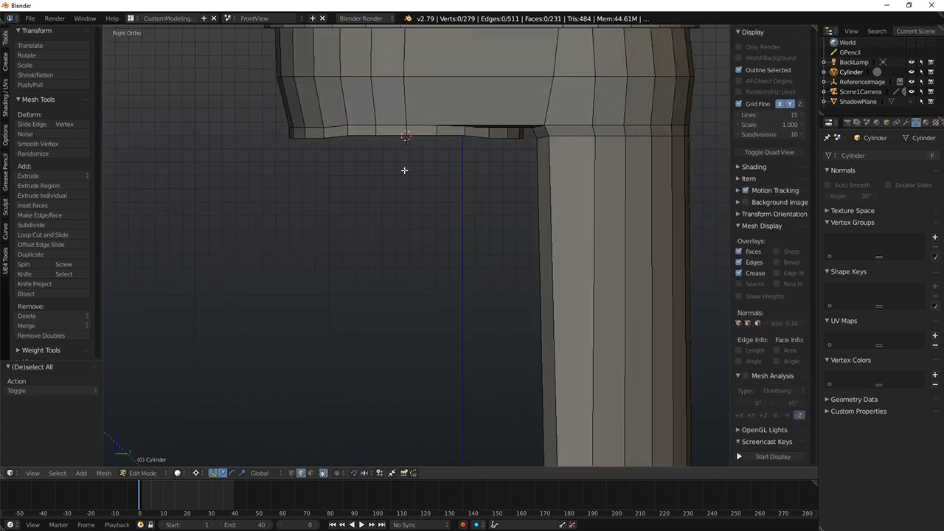
{"action": "right_click", "coordinate": [391, 134], "text": "alt"}
{"action": "key", "text": "e"}
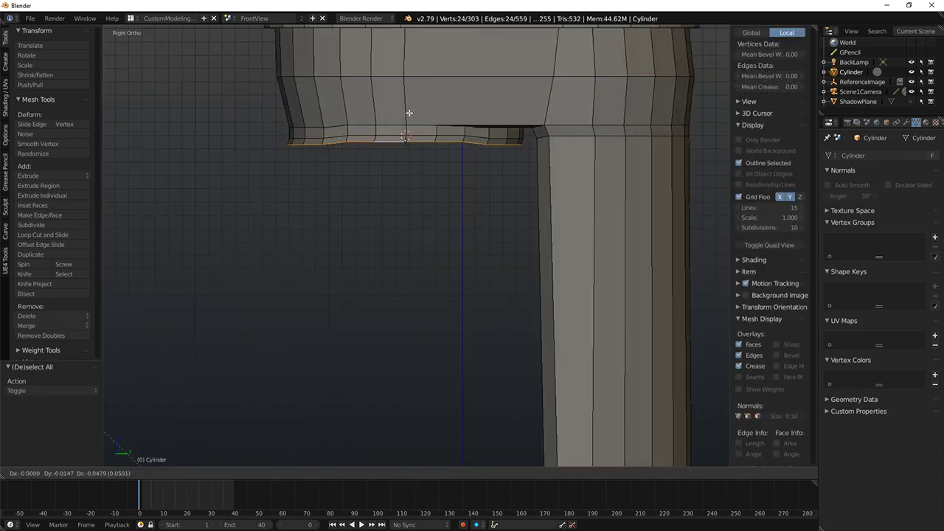
{"action": "key", "text": "z"}
{"action": "left_click", "coordinate": [415, 130]}
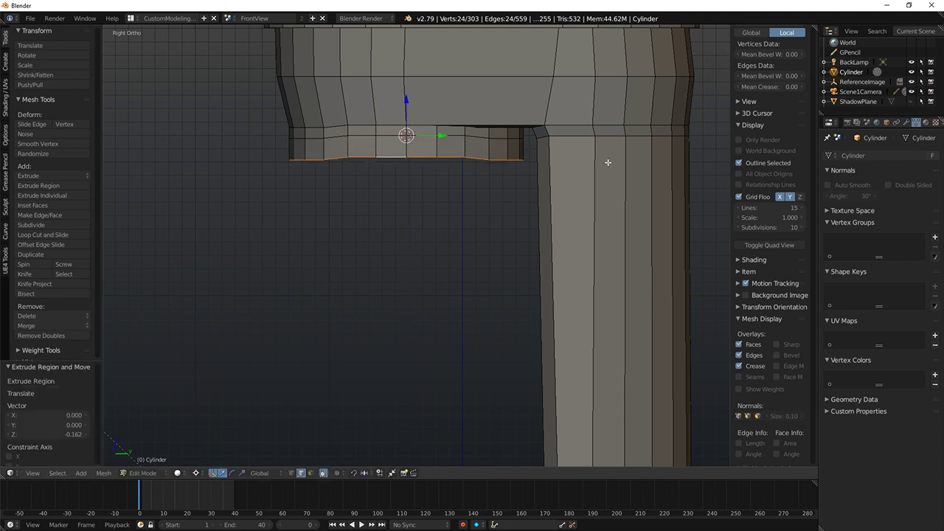
Step: Scale the extruded bottom loop to 0.946 and flatten it by scaling it to 0 along Z
{"action": "key", "text": "s"}
{"action": "left_click", "coordinate": [596, 161]}
{"action": "key", "text": "s"}
{"action": "key", "text": "z"}
{"action": "left_click", "coordinate": [392, 120]}
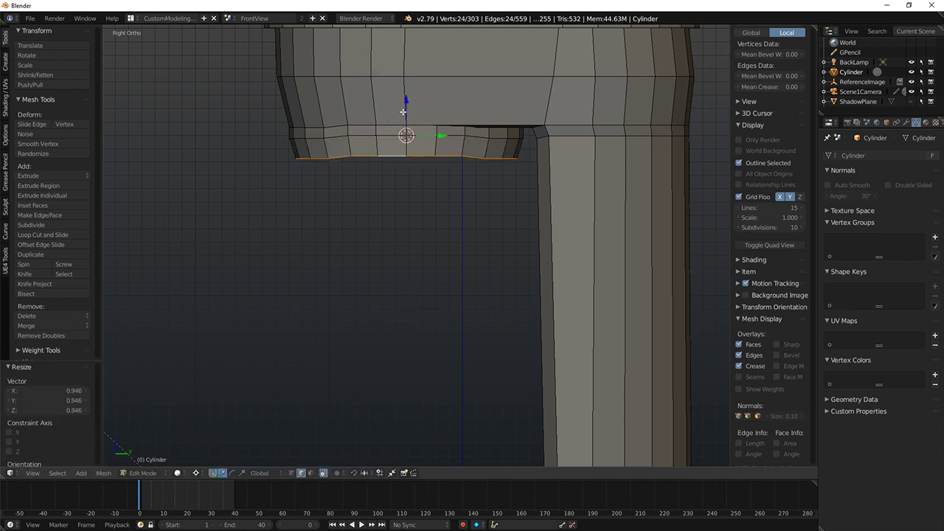
{"action": "key", "text": "s"}
{"action": "key", "text": "z"}
{"action": "key", "text": "0"}
{"action": "key", "text": "Return"}
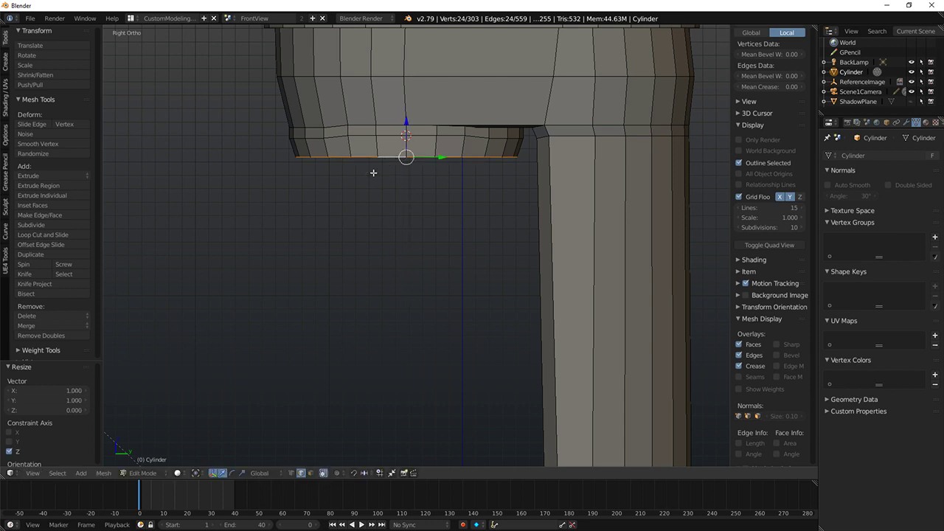
Step: Scale the flattened bottom loop to 0.905 and raise it 0.032 along Z
{"action": "key", "text": "s"}
{"action": "left_click", "coordinate": [553, 182]}
{"action": "scroll", "coordinate": [537, 166], "scroll_direction": "down", "scroll_amount": 5}
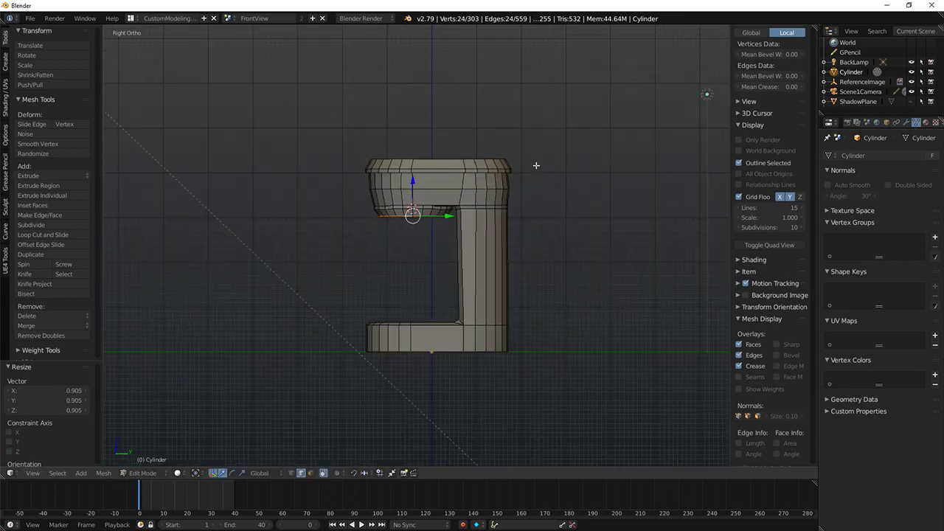
{"action": "middle_click_drag", "start_coordinate": [535, 167], "coordinate": [668, 180]}
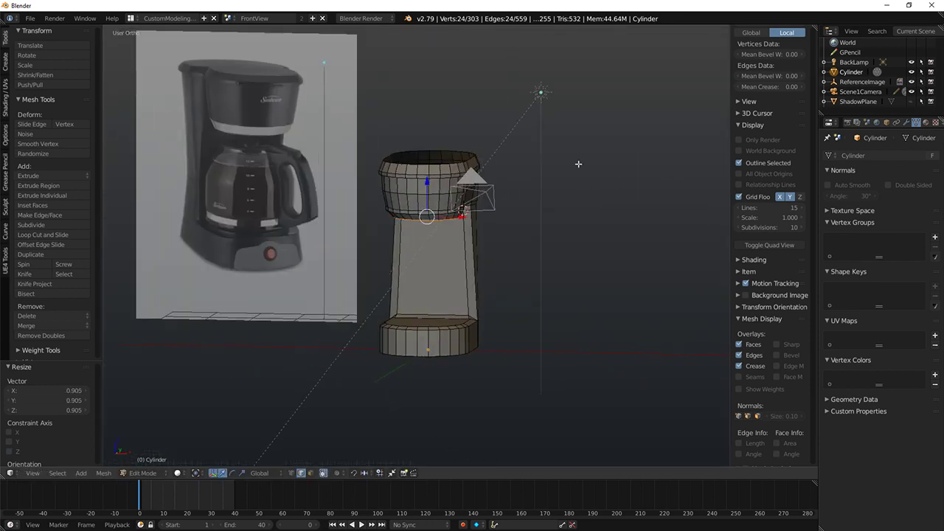
{"action": "middle_click_drag", "start_coordinate": [578, 163], "coordinate": [447, 157]}
{"action": "scroll", "coordinate": [457, 157], "scroll_direction": "up", "scroll_amount": 3}
{"action": "left_click_drag", "start_coordinate": [420, 170], "coordinate": [420, 168]}
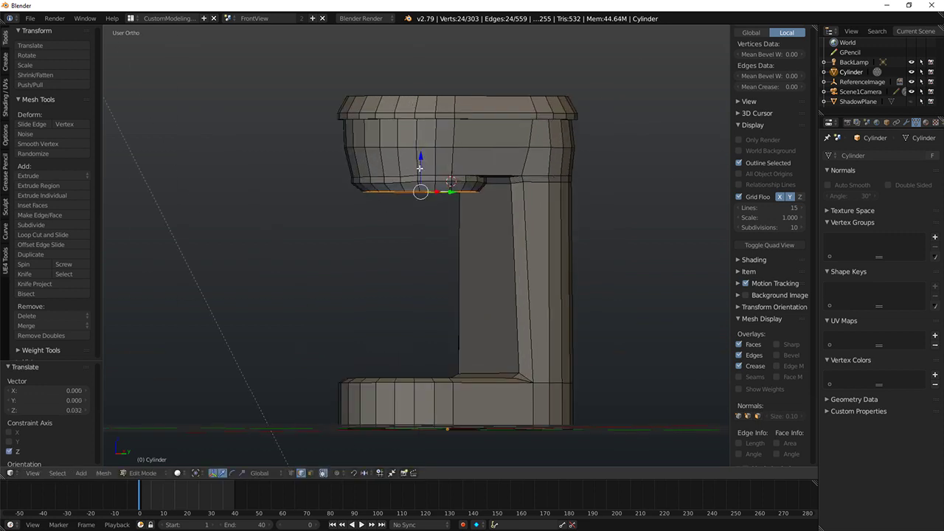
Step: Fill the ring's open underside with a face and inset it by 0.6461
{"action": "scroll", "coordinate": [420, 168], "scroll_direction": "up", "scroll_amount": 3}
{"action": "middle_click_drag", "start_coordinate": [419, 168], "coordinate": [468, 164]}
{"action": "key", "text": "f"}
{"action": "key", "text": "i"}
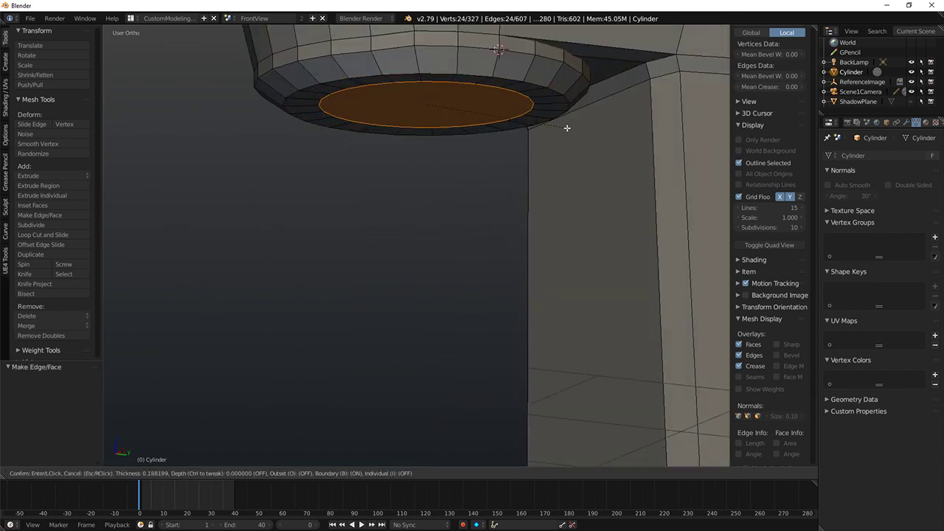
{"action": "left_click", "coordinate": [480, 119]}
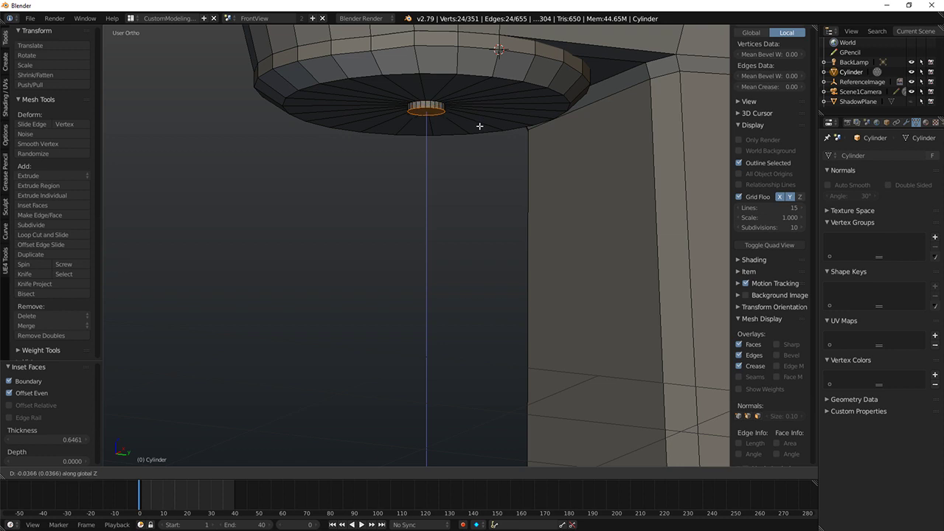
Step: Extrude the small inset face about 0.04 downward along Z and scale it to 0.943
{"action": "left_click", "coordinate": [480, 127]}
{"action": "key", "text": "s"}
{"action": "left_click", "coordinate": [499, 134]}
Step: Bevel the small nozzle's bottom edge by 0.019 with one segment and switch to face selection
{"action": "key", "text": "ctrl+b"}
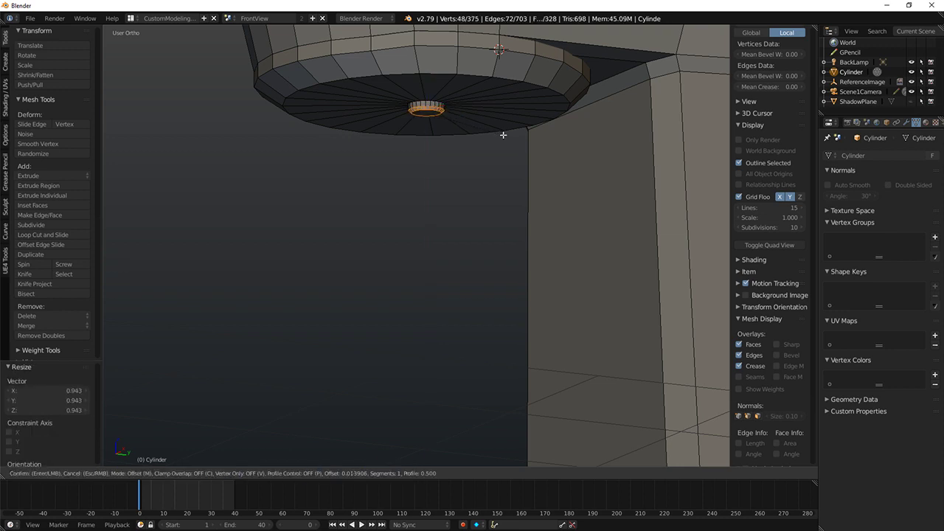
{"action": "left_click", "coordinate": [506, 140]}
{"action": "middle_click_drag", "start_coordinate": [506, 140], "coordinate": [433, 127]}
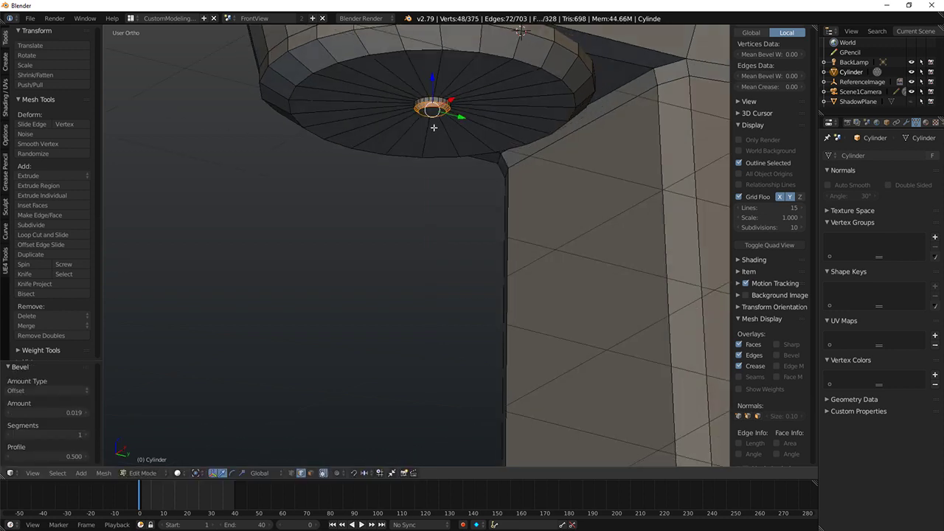
{"action": "left_click", "coordinate": [310, 472]}
Step: Compare the coffee maker model's overall shape with the reference image
{"action": "middle_click_drag", "start_coordinate": [575, 117], "coordinate": [499, 170]}
{"action": "scroll", "coordinate": [587, 117], "scroll_direction": "down", "scroll_amount": 5}
{"action": "key", "text": "KP_1"}
{"action": "scroll", "coordinate": [497, 169], "scroll_direction": "down", "scroll_amount": 9}
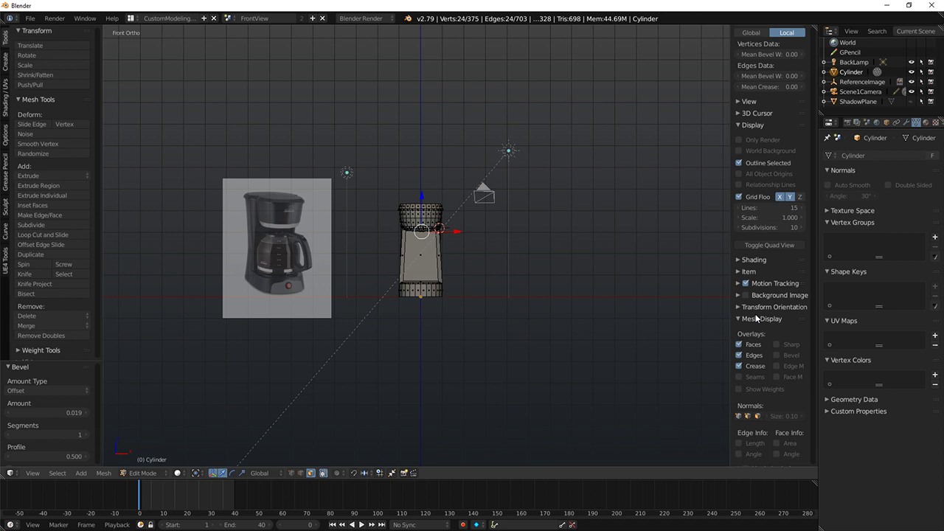
{"action": "middle_click_drag", "start_coordinate": [405, 226], "coordinate": [322, 276]}
{"action": "scroll", "coordinate": [332, 282], "scroll_direction": "up", "scroll_amount": 5}
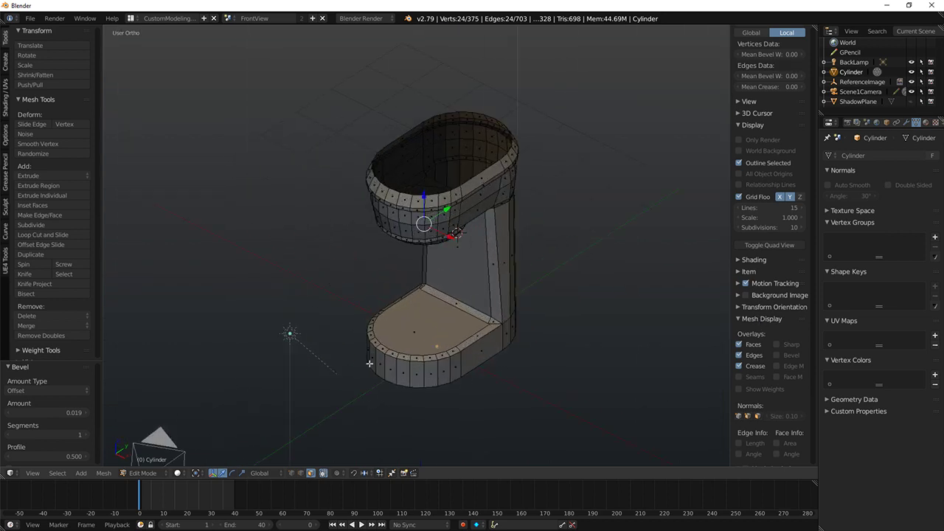
Step: Try to duplicate the rounded front edge of the base's top face in place, and undo the duplicate
{"action": "middle_click_drag", "start_coordinate": [369, 364], "coordinate": [392, 413]}
{"action": "left_click", "coordinate": [292, 472]}
{"action": "left_click", "coordinate": [385, 336]}
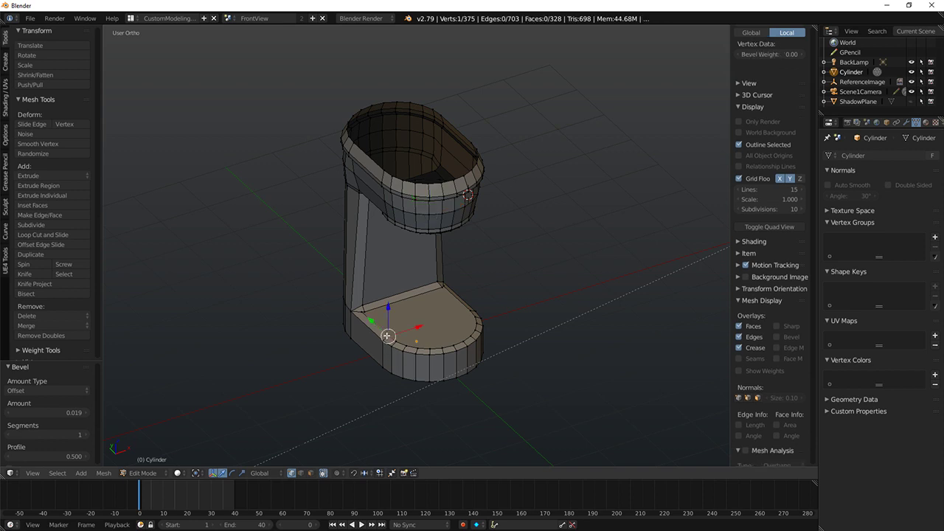
{"action": "left_click", "coordinate": [457, 343], "text": "ctrl"}
{"action": "right_click", "coordinate": [471, 312], "text": "ctrl"}
{"action": "middle_click_drag", "start_coordinate": [443, 383], "coordinate": [479, 357]}
{"action": "key", "text": "shift+d"}
{"action": "right_click", "coordinate": [512, 362]}
{"action": "key", "text": "KP_1"}
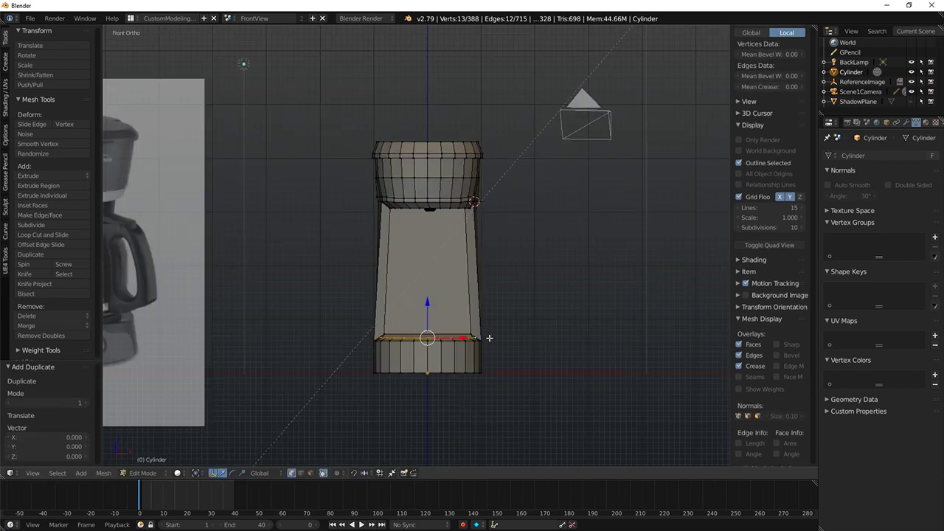
{"action": "key", "text": "KP_3"}
{"action": "scroll", "coordinate": [471, 347], "scroll_direction": "up", "scroll_amount": 2}
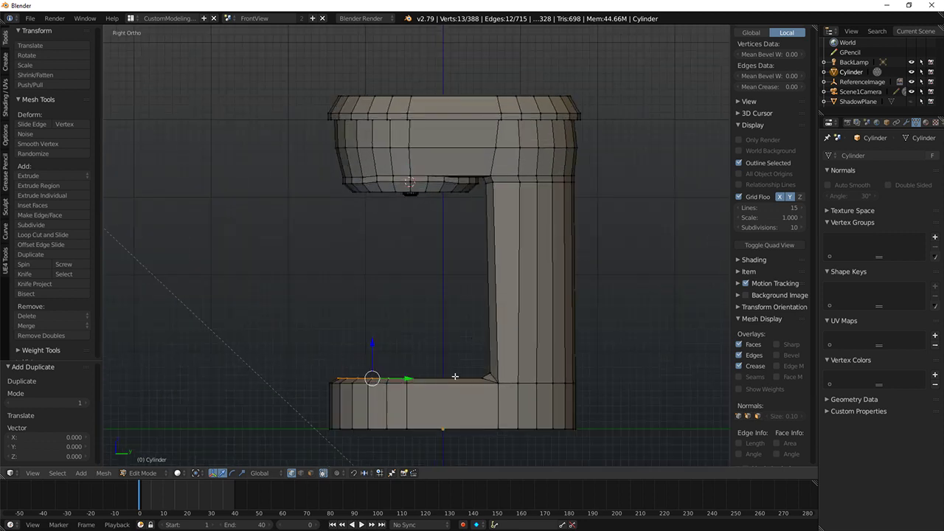
{"action": "key", "text": "ctrl+z"}
Step: Snap the 3D cursor to the vertex at the end of the base top's rounded front edge
{"action": "middle_click_drag", "start_coordinate": [452, 375], "coordinate": [427, 405]}
{"action": "right_click", "coordinate": [427, 405]}
{"action": "key", "text": "shift+s"}
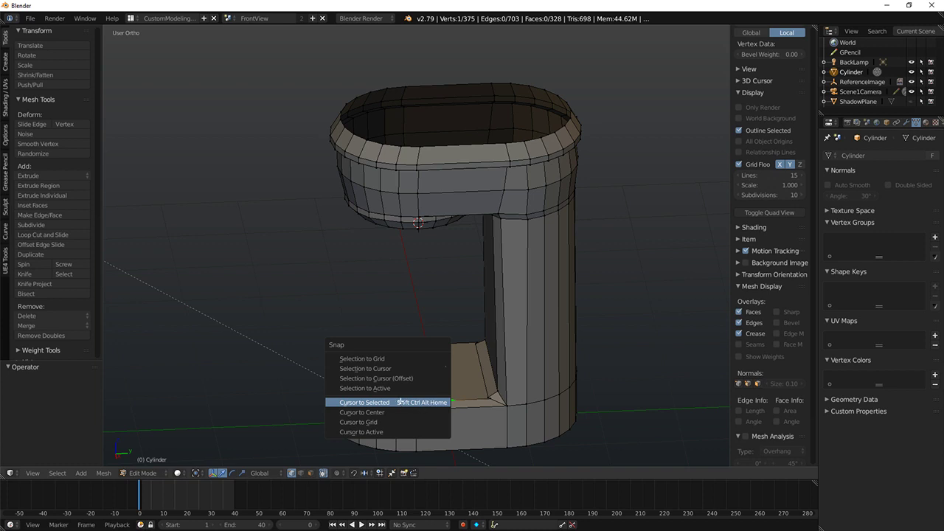
{"action": "left_click", "coordinate": [400, 402]}
Step: Duplicate the base top's rounded front edge in place and mirror the copy about the 3D cursor with scale -1 along Y
{"action": "right_click", "coordinate": [341, 376], "text": "ctrl"}
{"action": "right_click", "coordinate": [404, 348], "text": "ctrl"}
{"action": "middle_click_drag", "start_coordinate": [426, 392], "coordinate": [428, 380]}
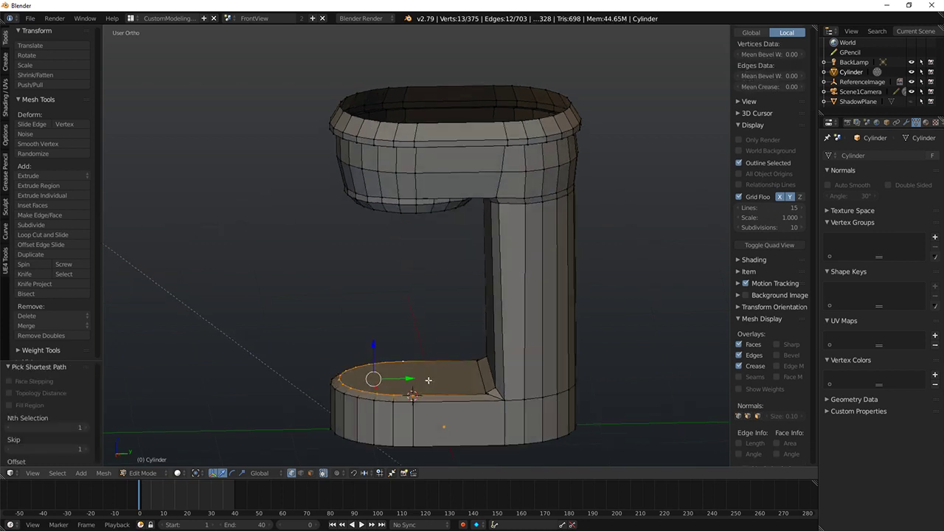
{"action": "key", "text": "shift+d"}
{"action": "type", "text": "sx"}
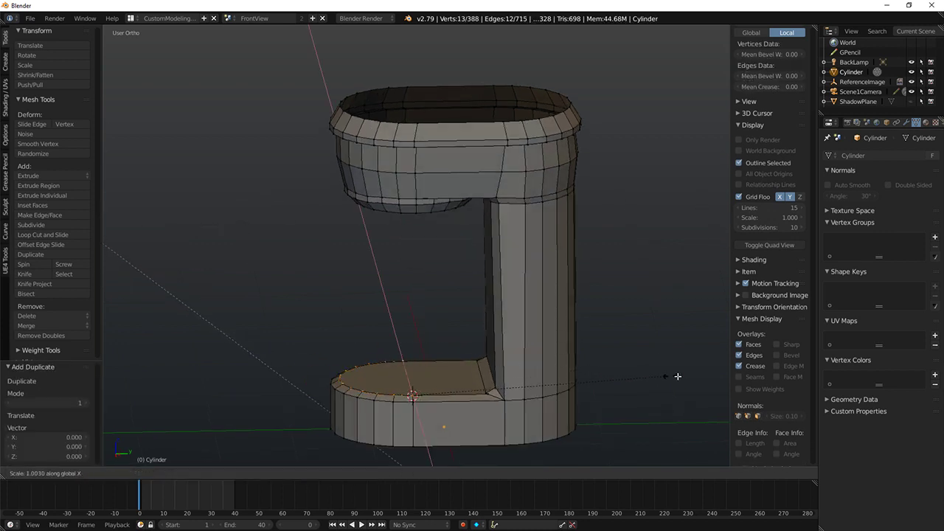
{"action": "type", "text": "y-1"}
{"action": "key", "text": "Return"}
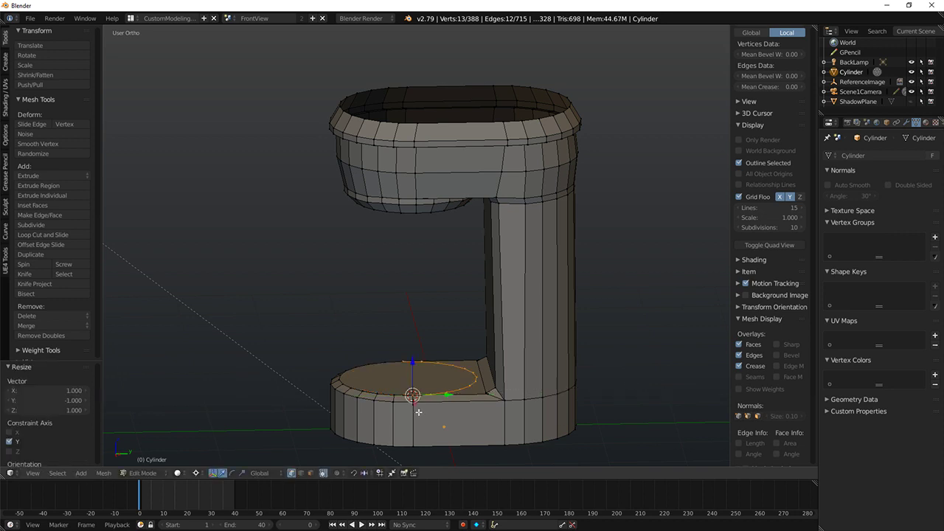
Step: Add the base's top face outline to the selected mirrored arc and merge their shared ends with Remove Doubles
{"action": "middle_click_drag", "start_coordinate": [419, 412], "coordinate": [406, 395]}
{"action": "right_click", "coordinate": [406, 395], "text": "alt+shift"}
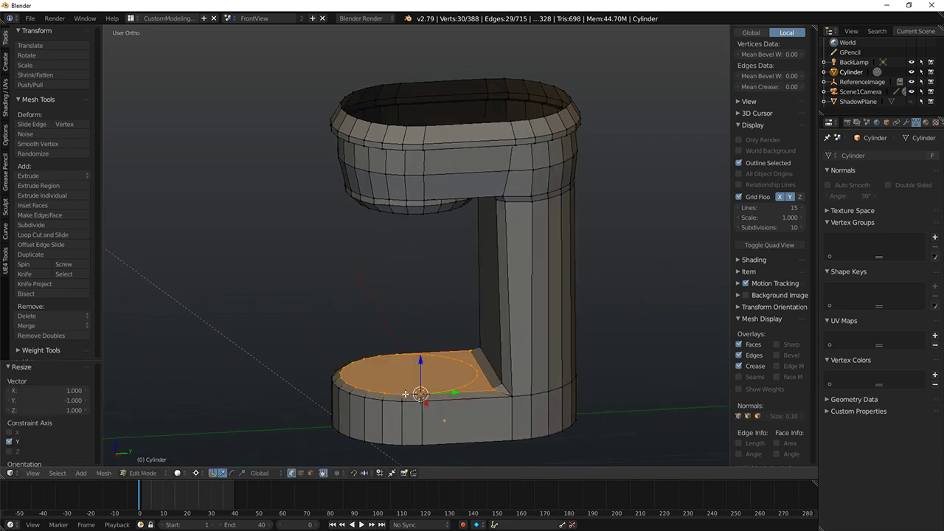
{"action": "left_click", "coordinate": [40, 336]}
{"action": "scroll", "coordinate": [385, 349], "scroll_direction": "up", "scroll_amount": 2}
{"action": "key", "text": "a"}
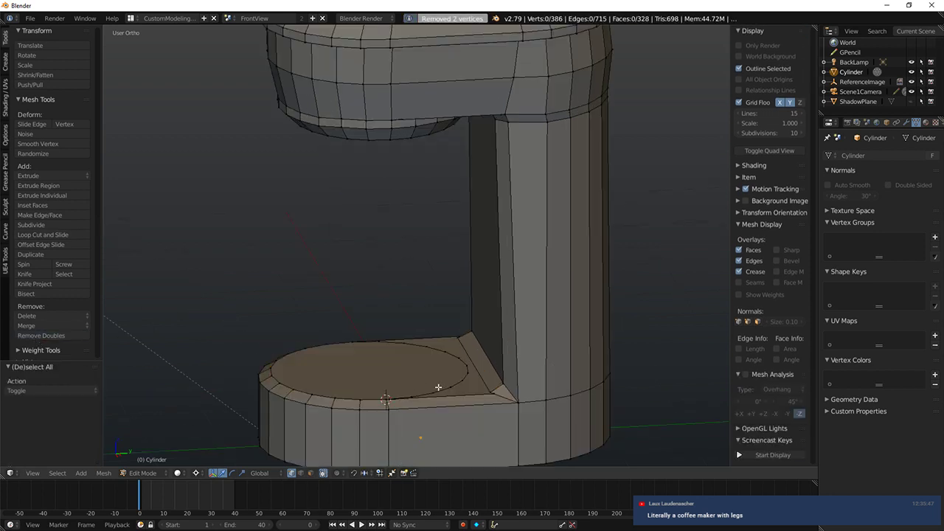
Step: Select only the full circular outline on the base's top face, from the rounded front edge around the mirrored arc
{"action": "right_click", "coordinate": [448, 385], "text": "alt"}
{"action": "right_click", "coordinate": [344, 388], "text": "alt+shift"}
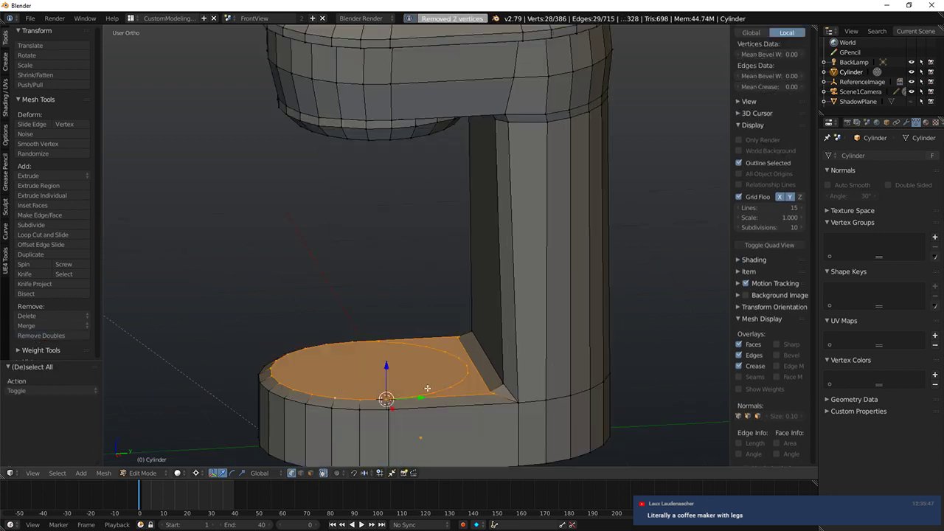
{"action": "right_click", "coordinate": [384, 404]}
{"action": "right_click", "coordinate": [310, 391], "text": "ctrl"}
{"action": "middle_click_drag", "start_coordinate": [266, 360], "coordinate": [281, 391]}
{"action": "right_click", "coordinate": [276, 368], "text": "ctrl"}
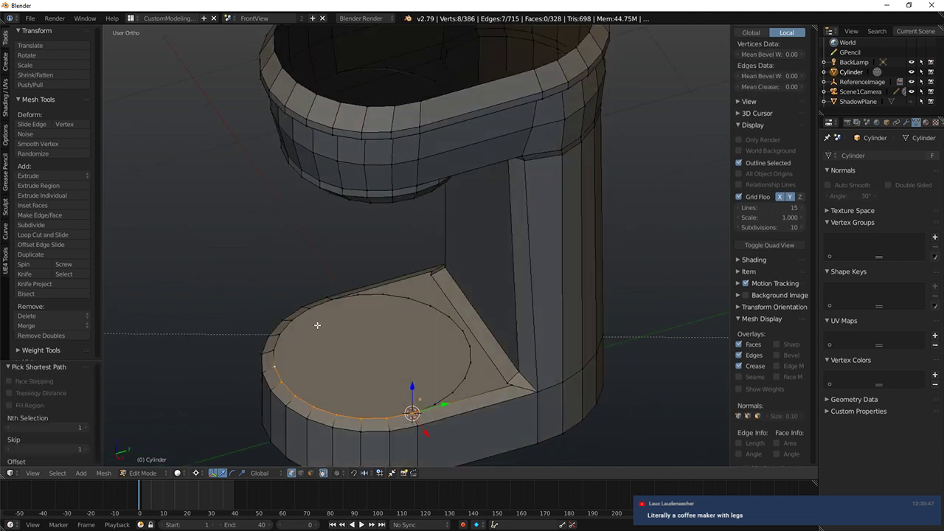
{"action": "right_click", "coordinate": [326, 306], "text": "ctrl"}
{"action": "right_click", "coordinate": [378, 297], "text": "ctrl"}
{"action": "right_click", "coordinate": [446, 310], "text": "ctrl"}
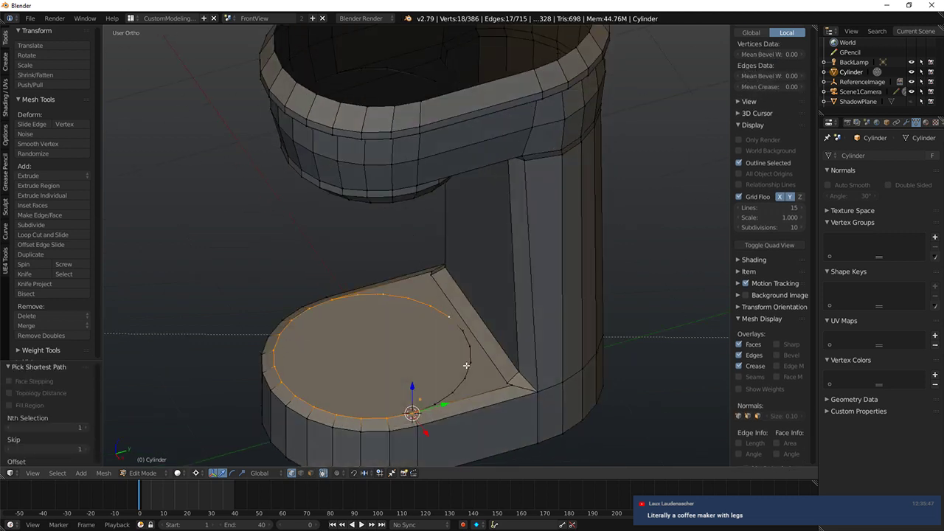
{"action": "right_click", "coordinate": [466, 366], "text": "ctrl"}
{"action": "right_click", "coordinate": [430, 403], "text": "ctrl"}
Step: Extrude the circular outline on the base upward along Z by about 0.081 to form a raised rim
{"action": "middle_click_drag", "start_coordinate": [429, 402], "coordinate": [423, 367]}
{"action": "key", "text": "e"}
{"action": "key", "text": "z"}
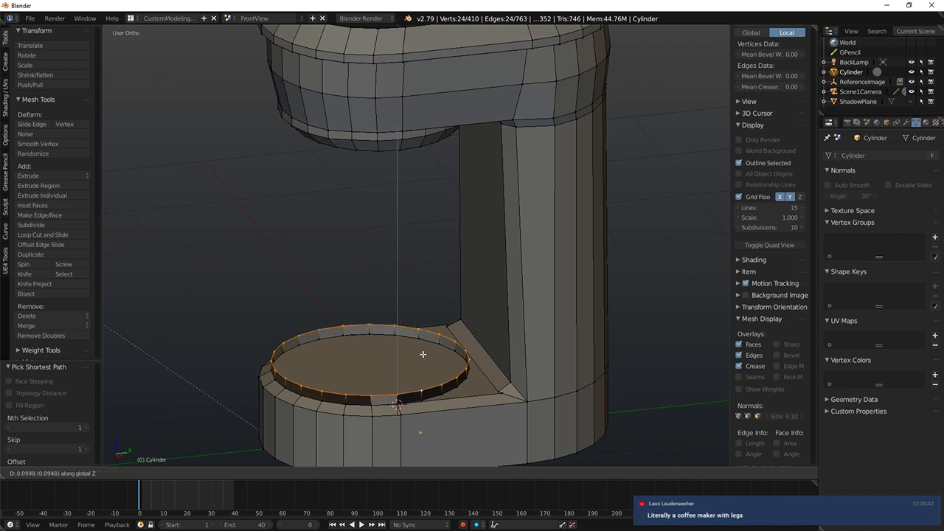
{"action": "left_click", "coordinate": [423, 355]}
Step: Try to scale the raised rim's top edge to about 0.945 about the 3D cursor, and undo the scaling
{"action": "key", "text": "s"}
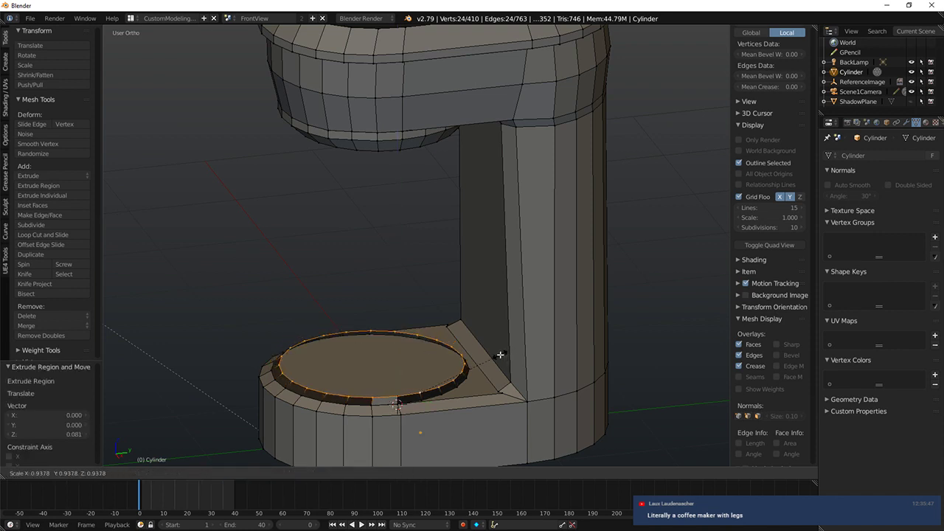
{"action": "left_click", "coordinate": [500, 355]}
{"action": "middle_click_drag", "start_coordinate": [388, 358], "coordinate": [415, 320], "text": "shift"}
{"action": "key", "text": "KP_1"}
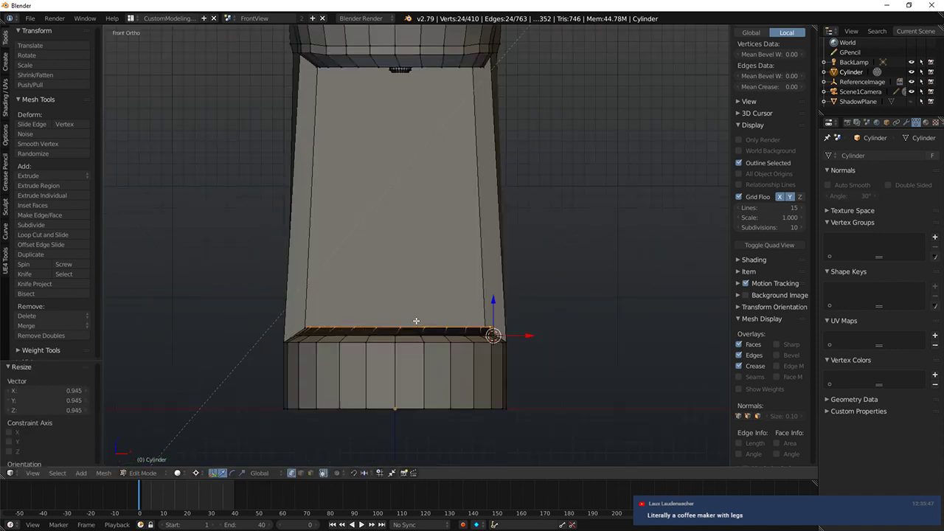
{"action": "scroll", "coordinate": [432, 327], "scroll_direction": "up", "scroll_amount": 3}
{"action": "key", "text": "ctrl+z"}
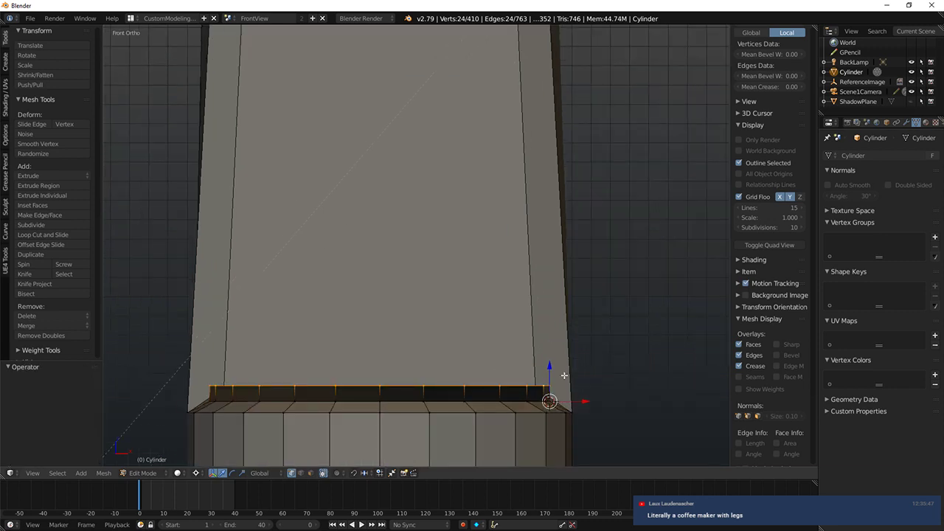
Step: Set the pivot point to the bounding box center and scale the rim's top edge to about 0.955
{"action": "key", "text": "comma"}
{"action": "key", "text": "s"}
{"action": "left_click", "coordinate": [606, 376]}
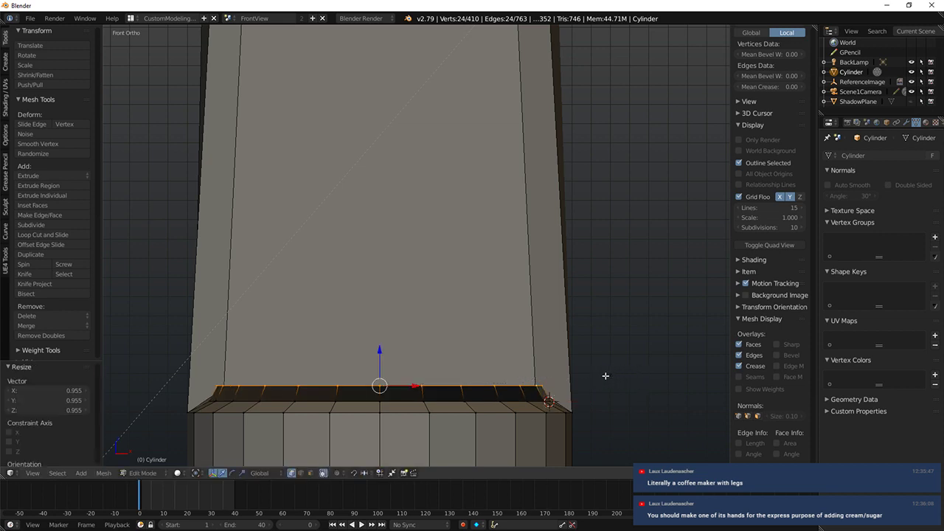
Step: Select the ring of faces around the raised rim in face mode and make its normals consistent
{"action": "key", "text": "ctrl+l"}
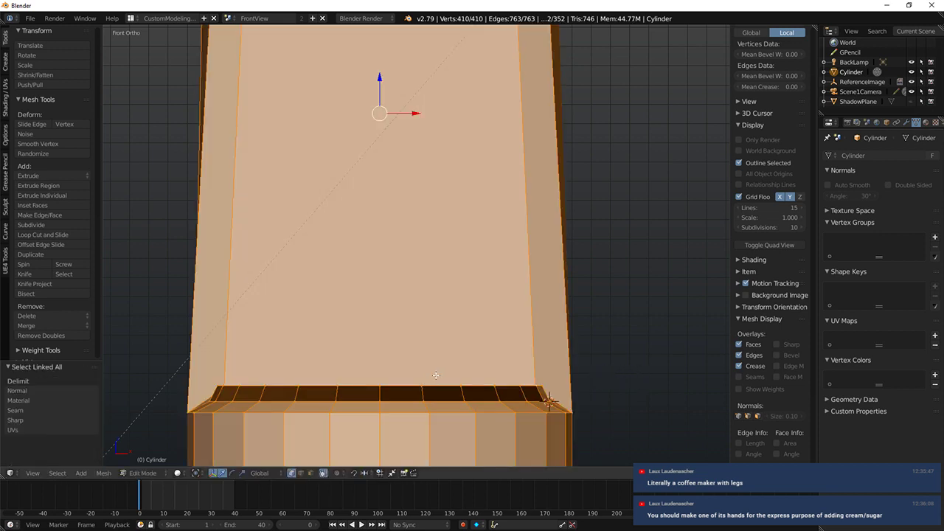
{"action": "middle_click_drag", "start_coordinate": [436, 375], "coordinate": [298, 56]}
{"action": "left_click", "coordinate": [310, 474]}
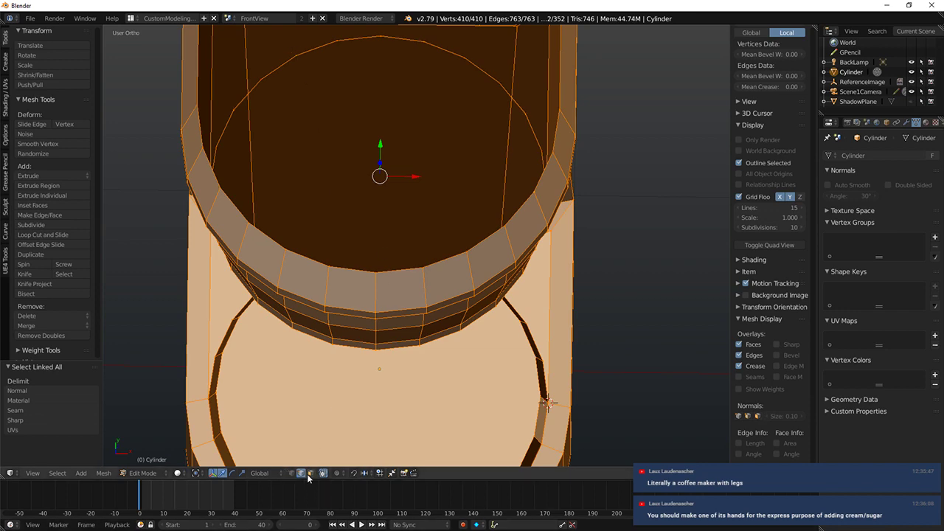
{"action": "middle_click_drag", "start_coordinate": [399, 288], "coordinate": [482, 371]}
{"action": "key", "text": "a"}
{"action": "left_click", "coordinate": [489, 333], "text": "alt"}
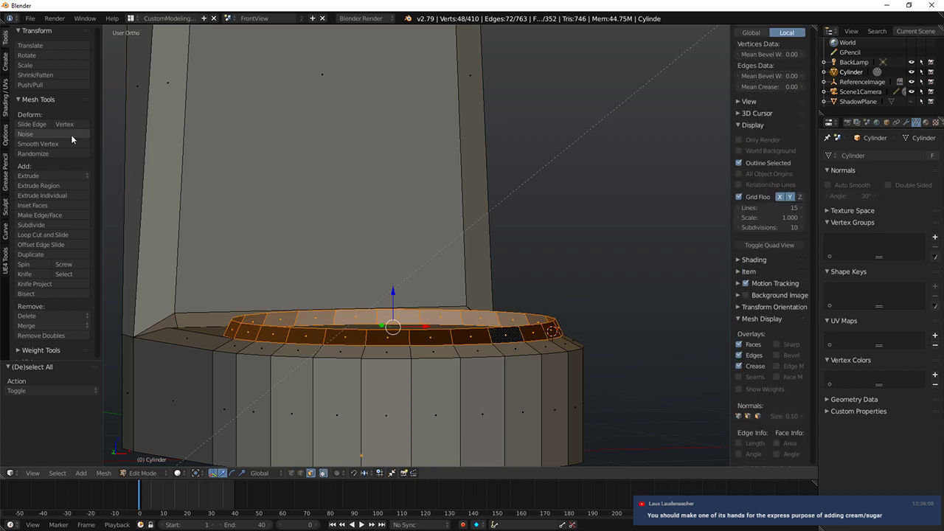
{"action": "left_click", "coordinate": [29, 176]}
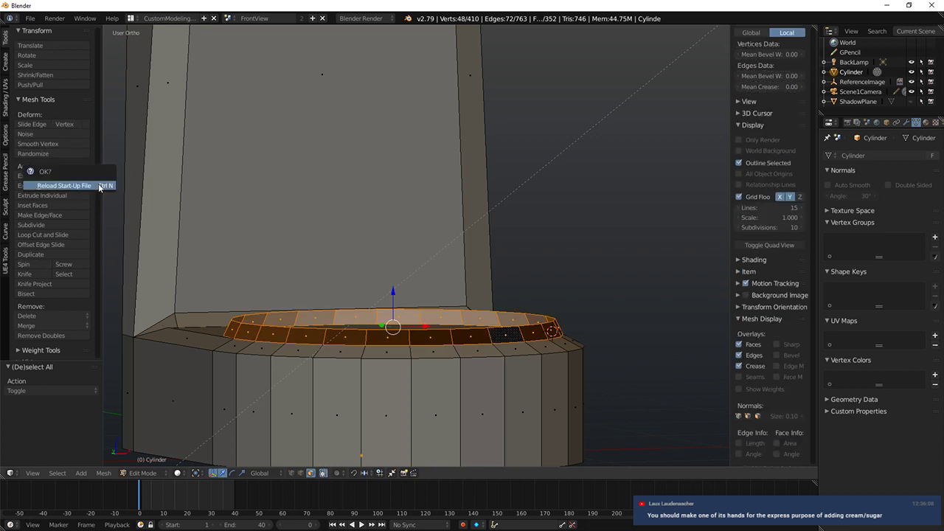
{"action": "key", "text": "ctrl+n"}
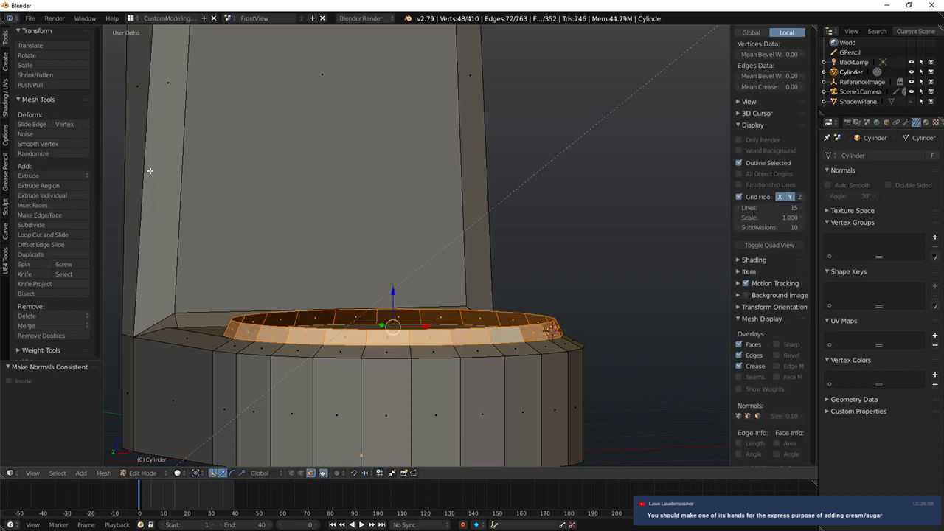
Step: Extrude the rim's top edge loop in place and scale it inward to about 0.911 to give the rim thickness
{"action": "middle_click_drag", "start_coordinate": [252, 235], "coordinate": [360, 324]}
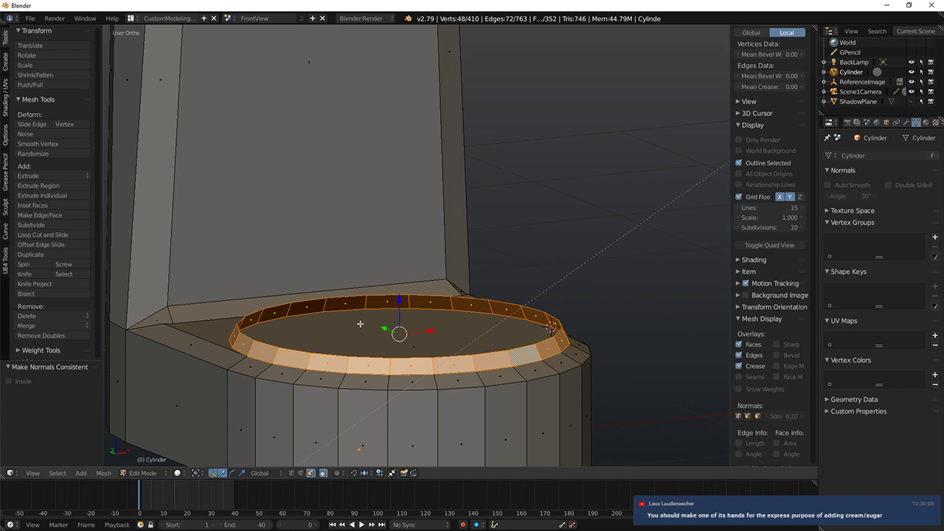
{"action": "middle_click_drag", "start_coordinate": [486, 379], "coordinate": [413, 346]}
{"action": "key", "text": "a"}
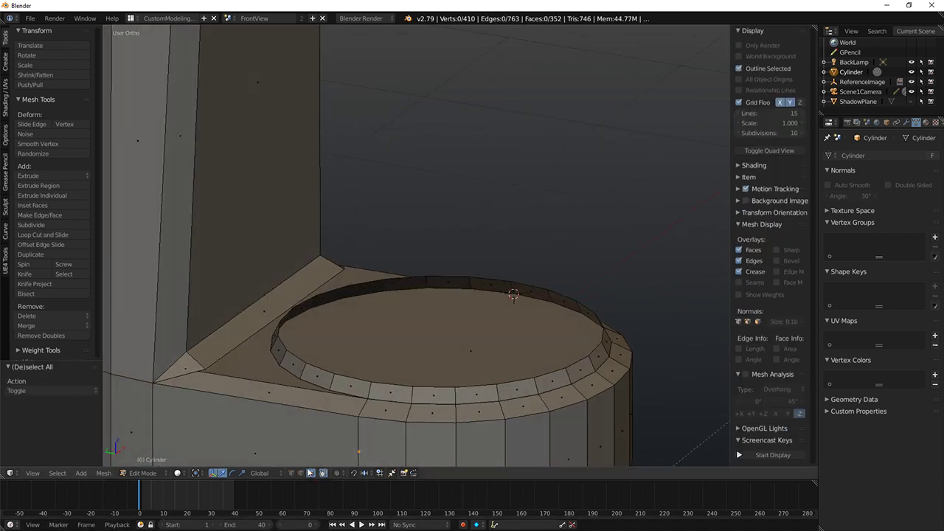
{"action": "right_click", "coordinate": [424, 388], "text": "alt"}
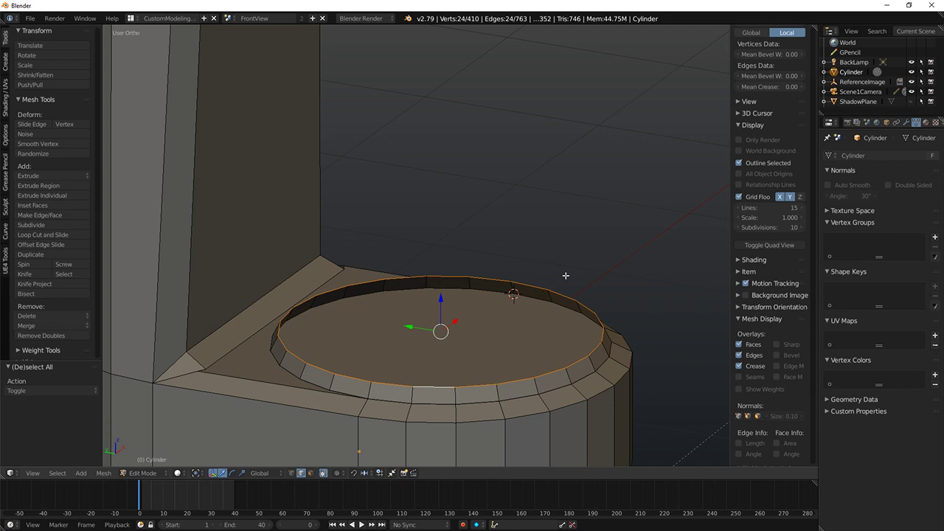
{"action": "key", "text": "e"}
{"action": "right_click", "coordinate": [617, 257]}
{"action": "key", "text": "s"}
{"action": "left_click", "coordinate": [605, 272]}
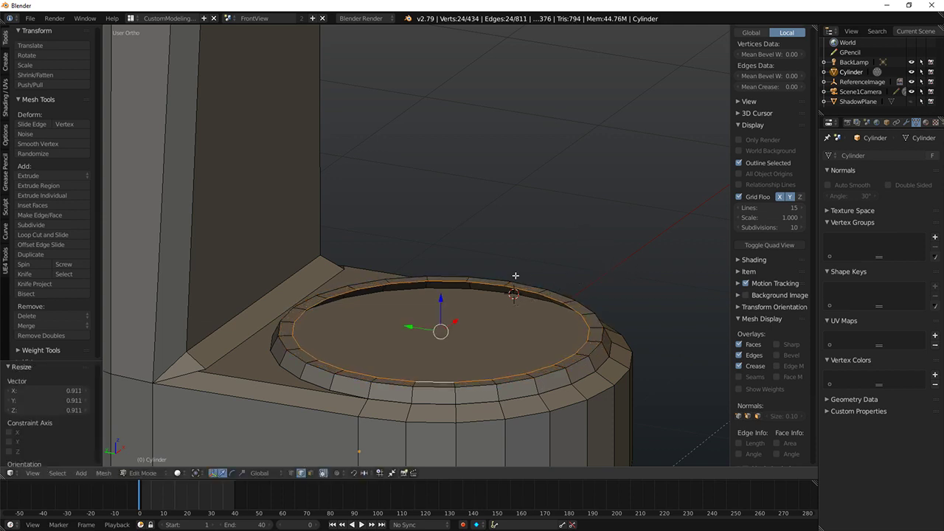
Step: Extrude the rim's inner edge loop down about 0.065 along Z, scale it slightly inward and lower it another 0.018
{"action": "middle_click_drag", "start_coordinate": [514, 276], "coordinate": [529, 254]}
{"action": "key", "text": "e"}
{"action": "key", "text": "z"}
{"action": "right_click", "coordinate": [531, 269]}
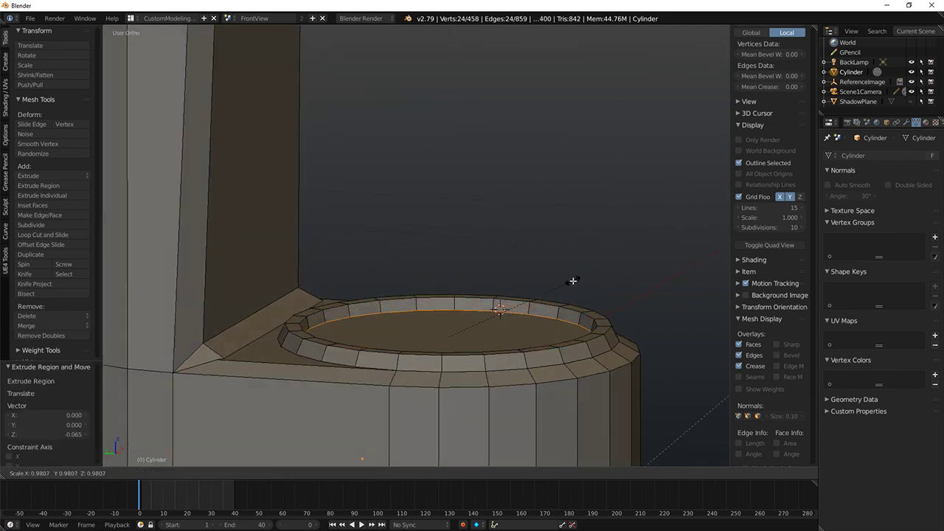
{"action": "key", "text": "s"}
{"action": "left_click", "coordinate": [475, 300]}
{"action": "key", "text": "e"}
{"action": "key", "text": "z"}
{"action": "left_click", "coordinate": [445, 305]}
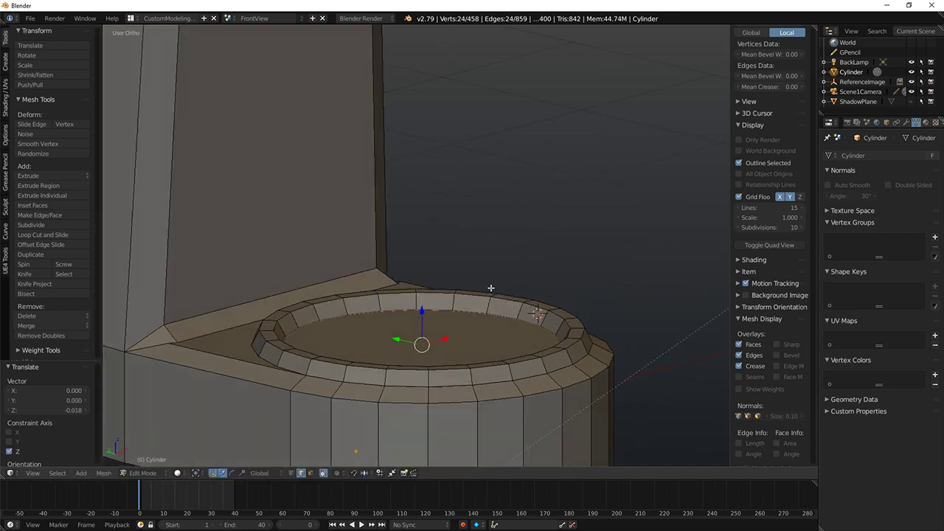
Step: Check the model with the finished plate rim in rendered and solid view, looking at its overall shape
{"action": "key", "text": "shift+z"}
{"action": "scroll", "coordinate": [501, 258], "scroll_direction": "down", "scroll_amount": 12}
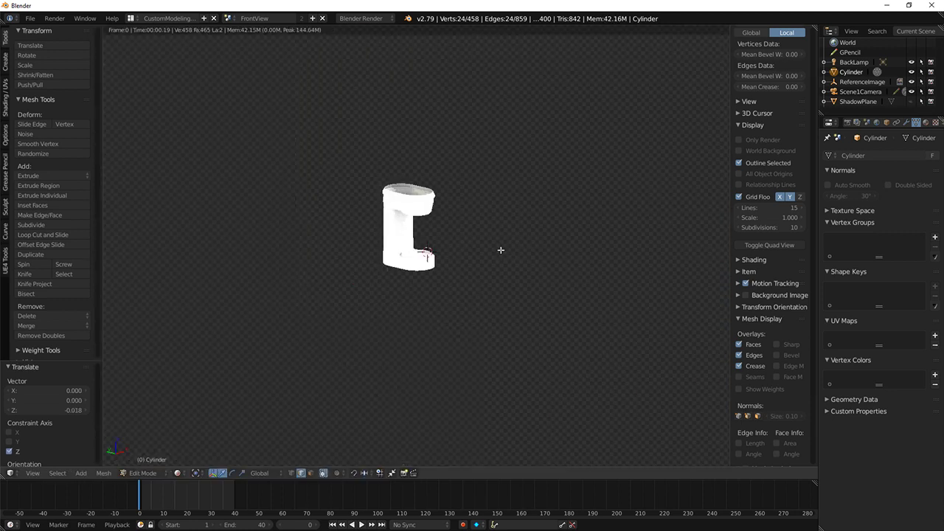
{"action": "key", "text": "shift+z"}
{"action": "key", "text": "a"}
{"action": "mouse_move", "coordinate": [464, 257]}
{"action": "middle_mouse_down"}
{"action": "mouse_move", "coordinate": [509, 244]}
{"action": "mouse_move", "coordinate": [530, 266]}
{"action": "middle_mouse_up"}
{"action": "scroll", "coordinate": [530, 265], "scroll_direction": "up", "scroll_amount": 5}
{"action": "key", "text": "Tab"}
{"action": "key", "text": "Tab"}
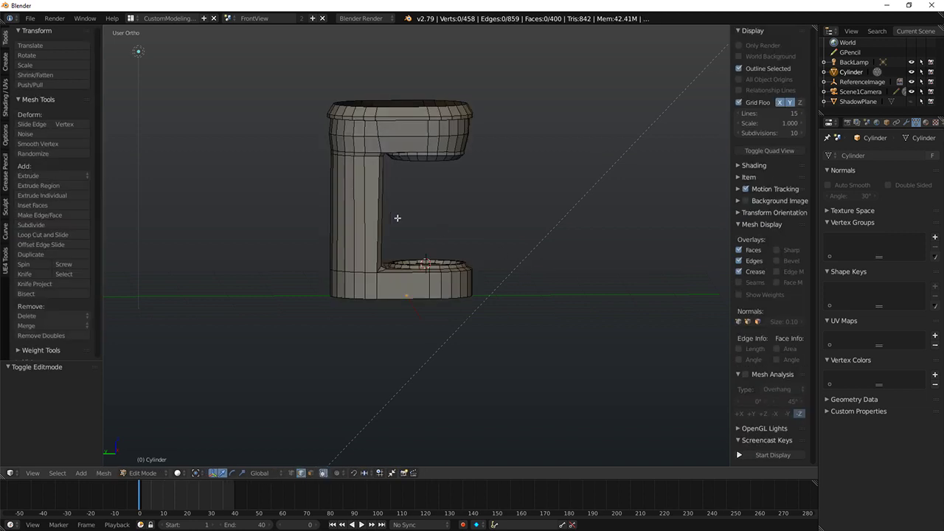
Step: Add a loop cut near the bottom of the column in front view and scale it inward to about 0.95
{"action": "middle_click_drag", "start_coordinate": [396, 217], "coordinate": [331, 199]}
{"action": "scroll", "coordinate": [331, 198], "scroll_direction": "down", "scroll_amount": 4}
{"action": "middle_click_drag", "start_coordinate": [413, 193], "coordinate": [322, 186]}
{"action": "key", "text": "KP_1"}
{"action": "scroll", "coordinate": [325, 186], "scroll_direction": "up", "scroll_amount": 5}
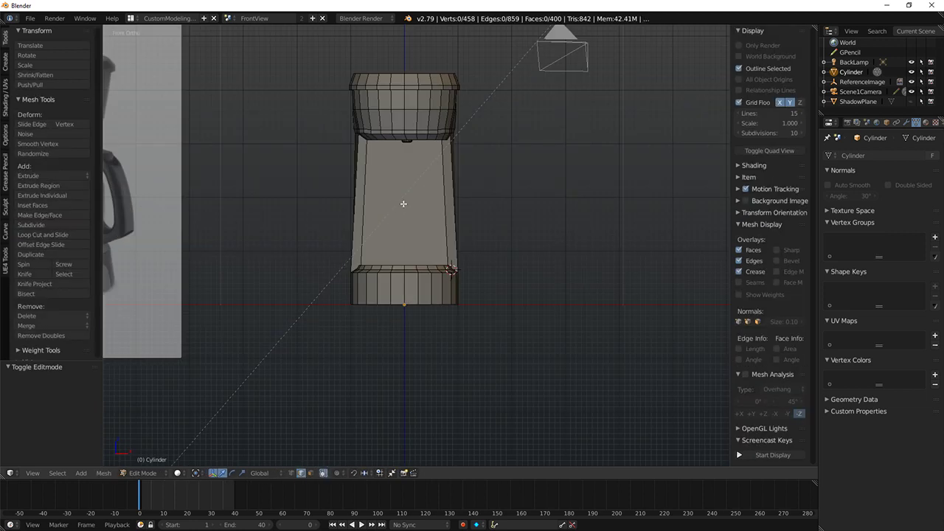
{"action": "key", "text": "a"}
{"action": "key", "text": "ctrl+r"}
{"action": "left_click", "coordinate": [403, 203]}
{"action": "left_click", "coordinate": [374, 250]}
{"action": "key", "text": "s"}
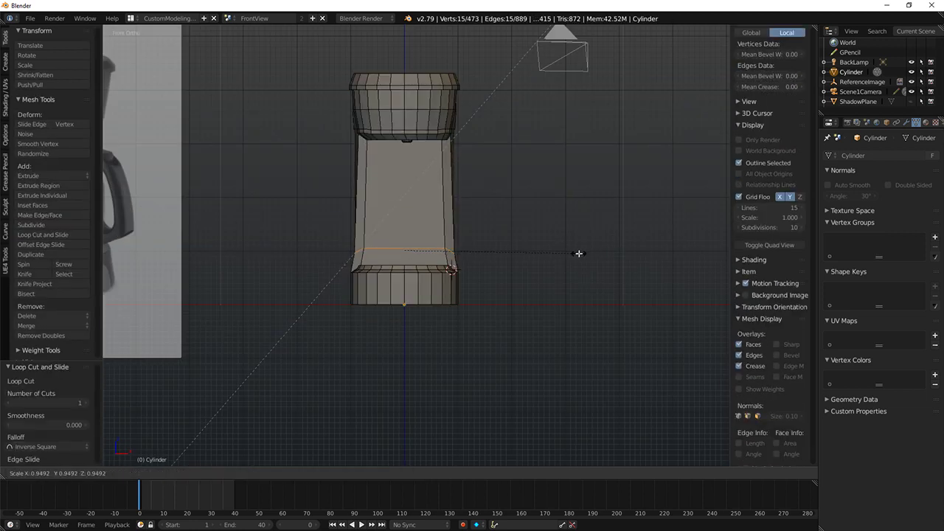
{"action": "left_click", "coordinate": [581, 254]}
Step: Add a second loop cut near the top of the column, just below the filter section, and scale it slightly
{"action": "key", "text": "ctrl+r"}
{"action": "left_click", "coordinate": [369, 194]}
{"action": "left_click", "coordinate": [371, 152]}
{"action": "key", "text": "s"}
{"action": "left_click", "coordinate": [536, 149]}
{"action": "key", "text": "a"}
Step: Try to bevel a centered loop cut on the column by about 0.506, and undo the bevel and the cut
{"action": "key", "text": "ctrl+r"}
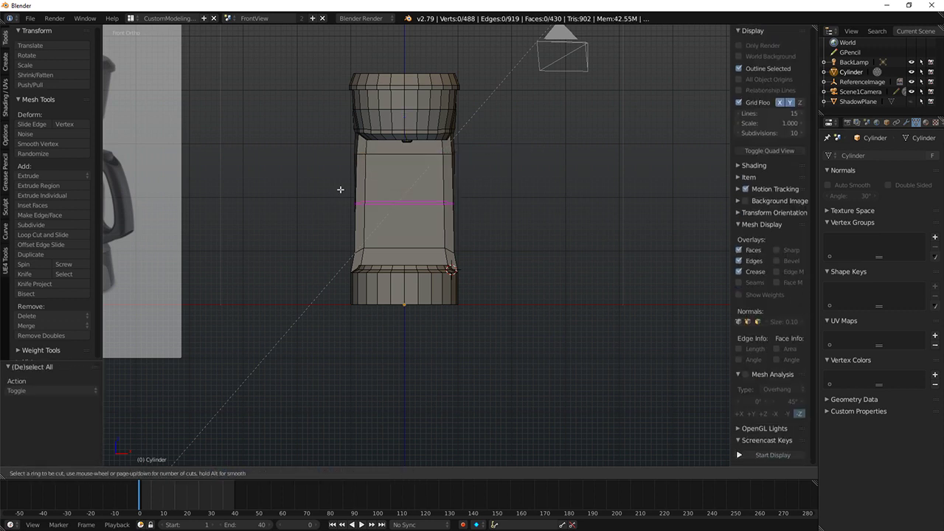
{"action": "left_click", "coordinate": [359, 189]}
{"action": "right_click", "coordinate": [369, 188]}
{"action": "key", "text": "ctrl+b"}
{"action": "left_click", "coordinate": [570, 184]}
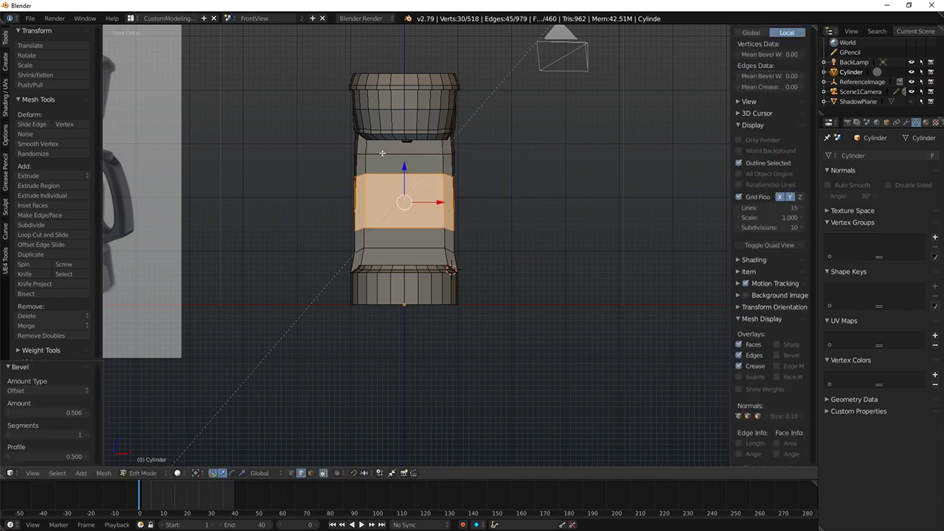
{"action": "key", "text": "ctrl+z"}
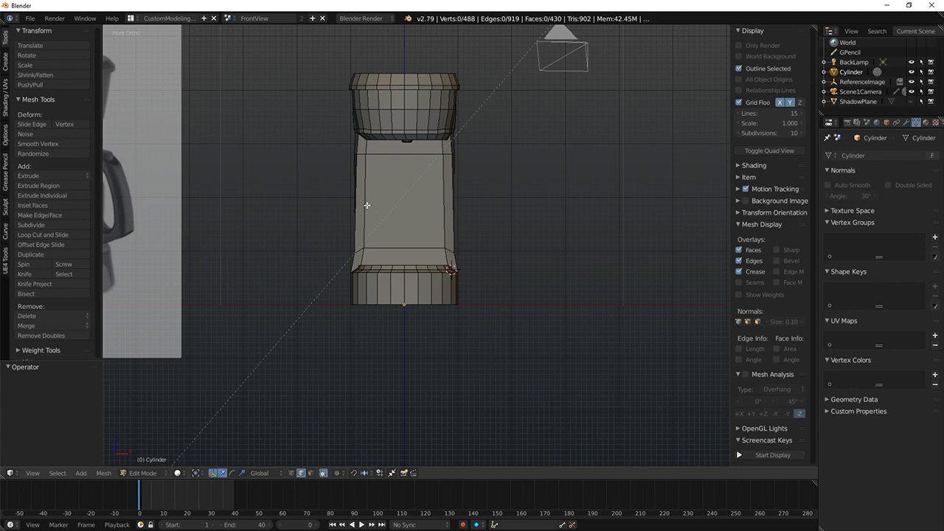
Step: Flatten a mid-height loop cut on the column with scale 0 along Z and raise it about 0.669
{"action": "key", "text": "s"}
{"action": "key", "text": "z"}
{"action": "key", "text": "0"}
{"action": "key", "text": "Return"}
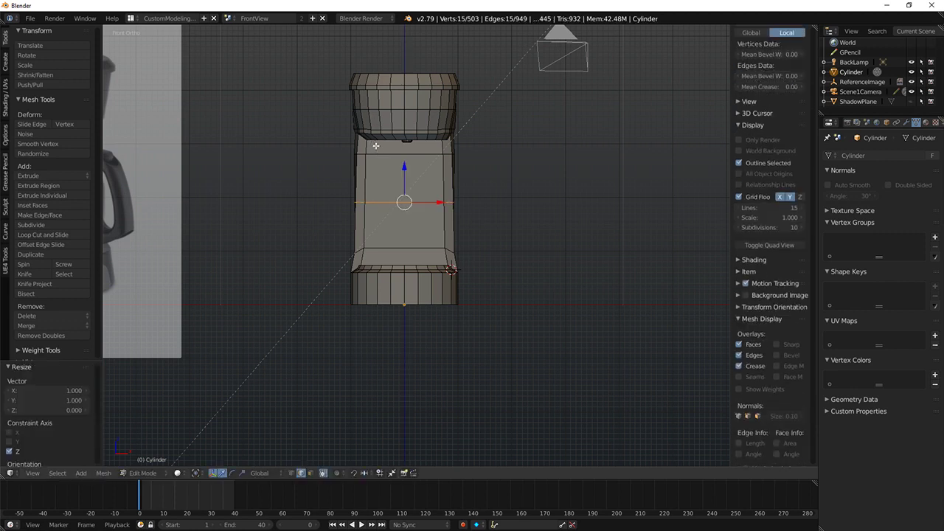
{"action": "left_click_drag", "start_coordinate": [404, 163], "coordinate": [406, 129]}
Step: Add another loop cut to the column and slide it down to just above the lowest column loop
{"action": "key", "text": "ctrl+r"}
{"action": "left_click", "coordinate": [359, 212]}
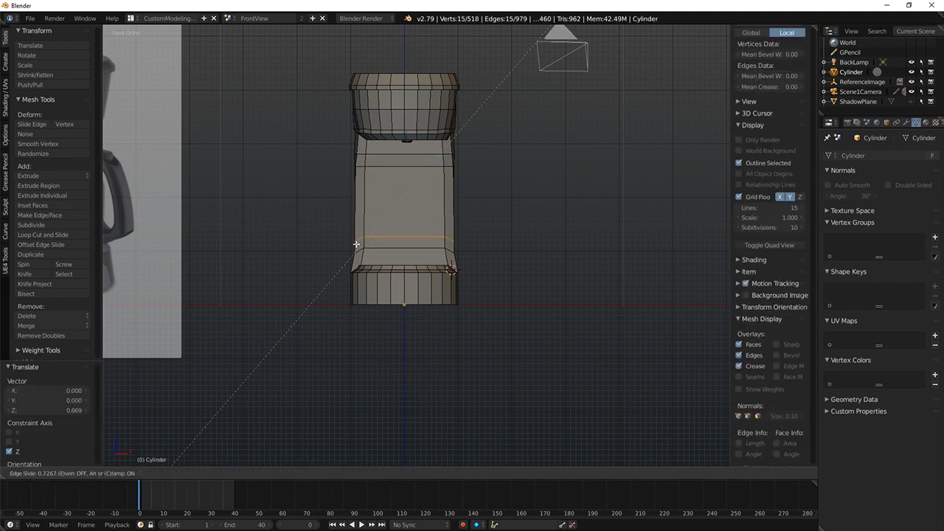
{"action": "left_click", "coordinate": [356, 245]}
Step: Pull the column's two inner loops inward with a Shrink/Fatten offset of about 0.055 and smooth their vertices once
{"action": "right_click", "coordinate": [383, 168], "text": "alt+shift"}
{"action": "key", "text": "alt+s"}
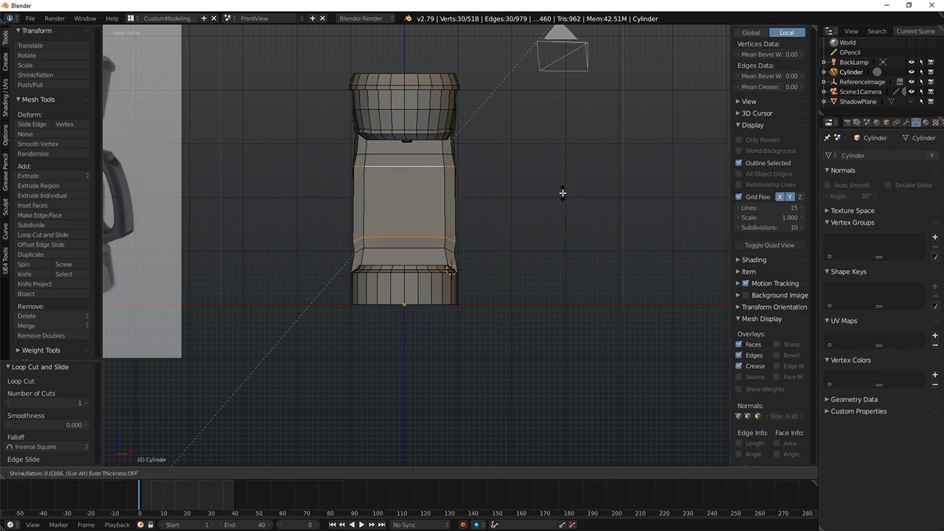
{"action": "left_click", "coordinate": [562, 191]}
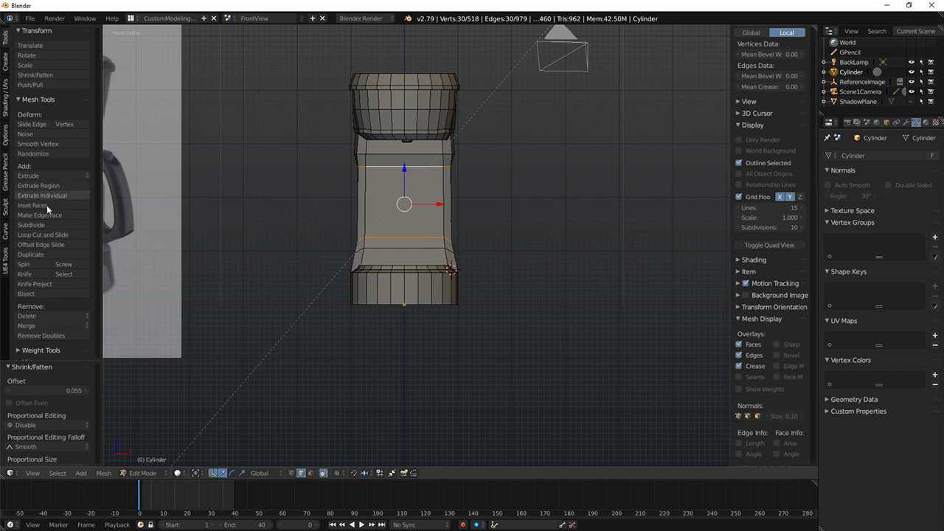
{"action": "left_click", "coordinate": [50, 146]}
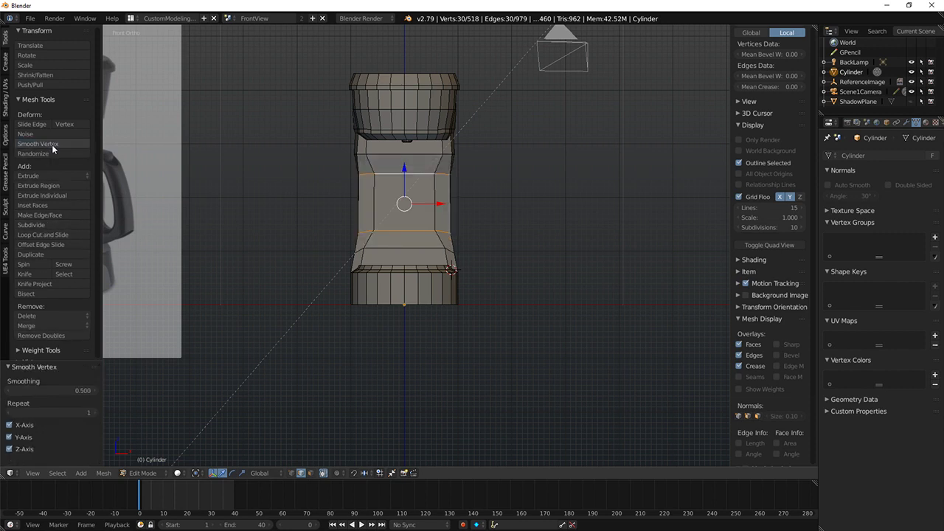
Step: Preview the reshaped column in rendered view and examine the coffee maker from different sides
{"action": "key", "text": "shift+z"}
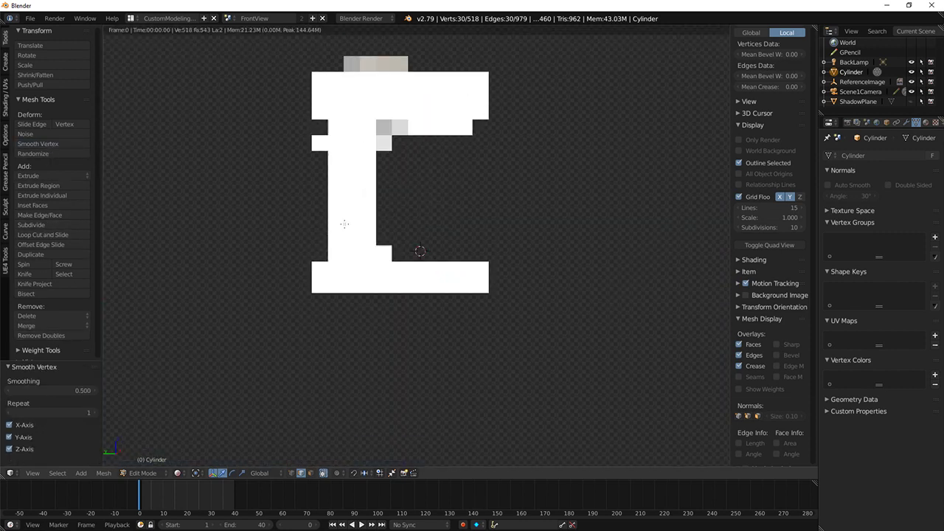
{"action": "scroll", "coordinate": [345, 225], "scroll_direction": "down", "scroll_amount": 8}
{"action": "key", "text": "shift+z"}
{"action": "mouse_move", "coordinate": [337, 224]}
{"action": "middle_mouse_down"}
{"action": "mouse_move", "coordinate": [542, 240]}
{"action": "mouse_move", "coordinate": [586, 221]}
{"action": "mouse_move", "coordinate": [642, 238]}
{"action": "middle_mouse_up"}
{"action": "key", "text": "a"}
{"action": "scroll", "coordinate": [362, 231], "scroll_direction": "up", "scroll_amount": 5}
Step: Leave Edit Mode and apply smooth shading to the coffee maker body
{"action": "key", "text": "Tab"}
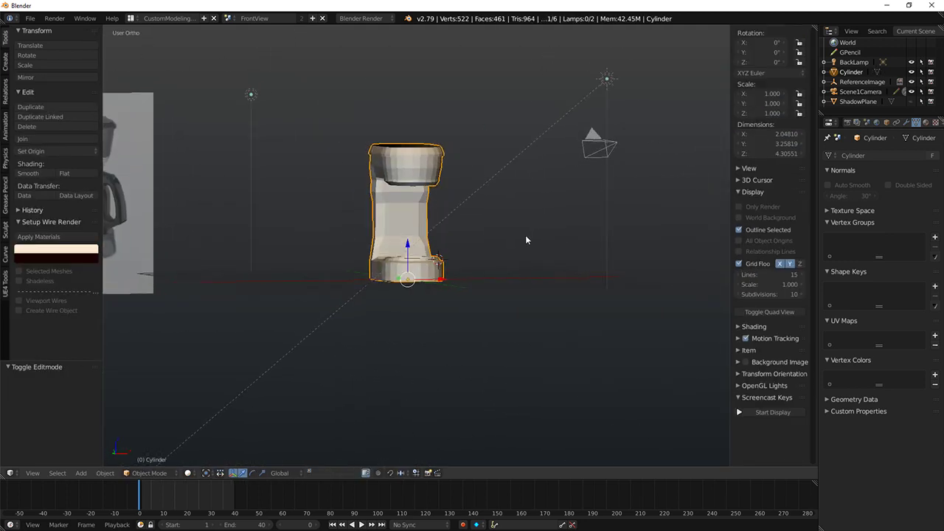
{"action": "middle_click_drag", "start_coordinate": [525, 234], "coordinate": [442, 229]}
{"action": "left_click", "coordinate": [6, 60]}
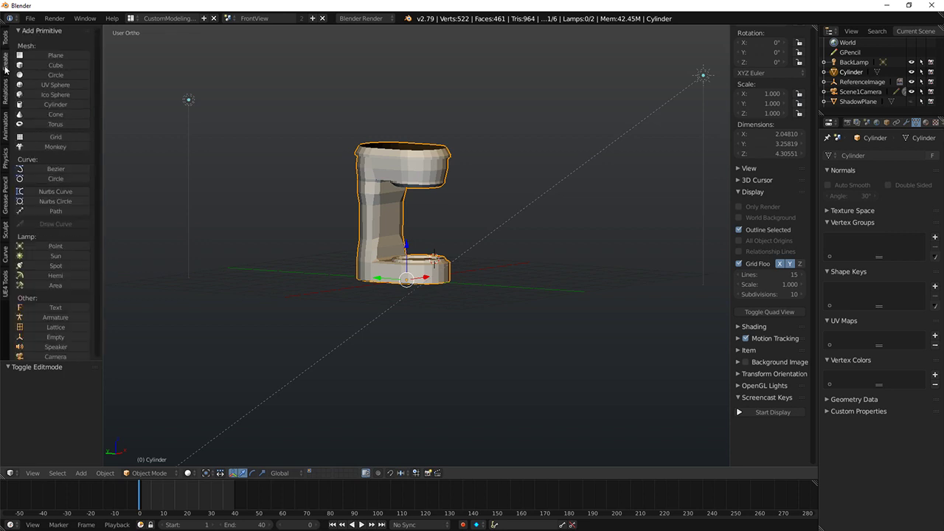
{"action": "left_click", "coordinate": [4, 46]}
{"action": "left_click", "coordinate": [29, 173]}
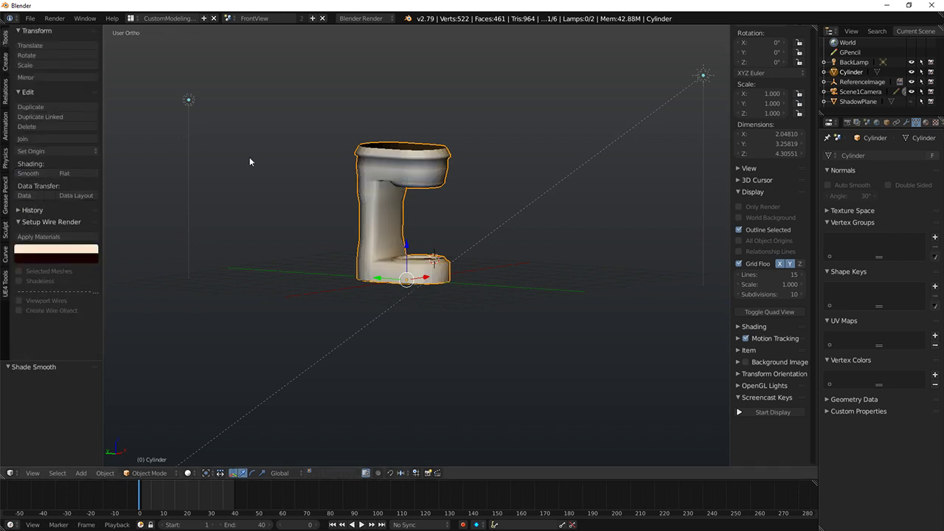
Step: In Edit Mode, bevel the edge loop where the column meets the head with an amount of about 0.029
{"action": "mouse_move", "coordinate": [249, 157]}
{"action": "middle_mouse_down"}
{"action": "mouse_move", "coordinate": [480, 144]}
{"action": "mouse_move", "coordinate": [438, 148]}
{"action": "mouse_move", "coordinate": [421, 169]}
{"action": "mouse_move", "coordinate": [432, 147]}
{"action": "mouse_move", "coordinate": [401, 117]}
{"action": "middle_mouse_up"}
{"action": "scroll", "coordinate": [371, 158], "scroll_direction": "up", "scroll_amount": 6}
{"action": "key", "text": "Tab"}
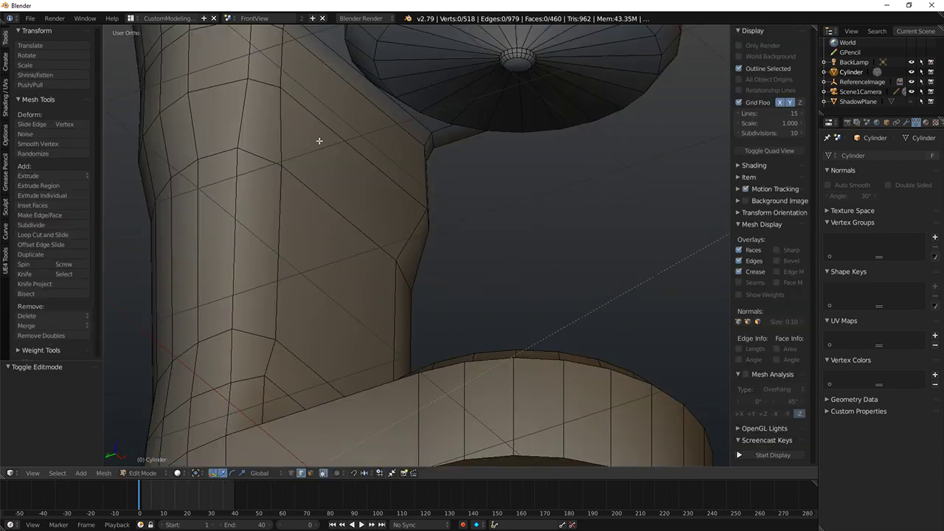
{"action": "middle_click_drag", "start_coordinate": [318, 141], "coordinate": [376, 138]}
{"action": "key", "text": "a"}
{"action": "key", "text": "a"}
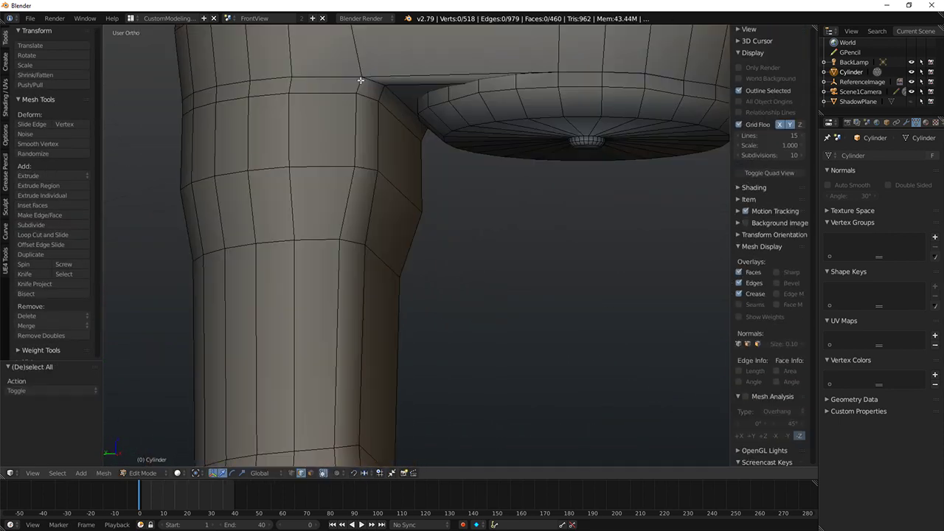
{"action": "right_click", "coordinate": [457, 96], "text": "alt"}
{"action": "right_click", "coordinate": [330, 76], "text": "alt"}
{"action": "middle_click_drag", "start_coordinate": [330, 76], "coordinate": [581, 77]}
{"action": "key", "text": "ctrl+b"}
{"action": "left_click", "coordinate": [605, 104]}
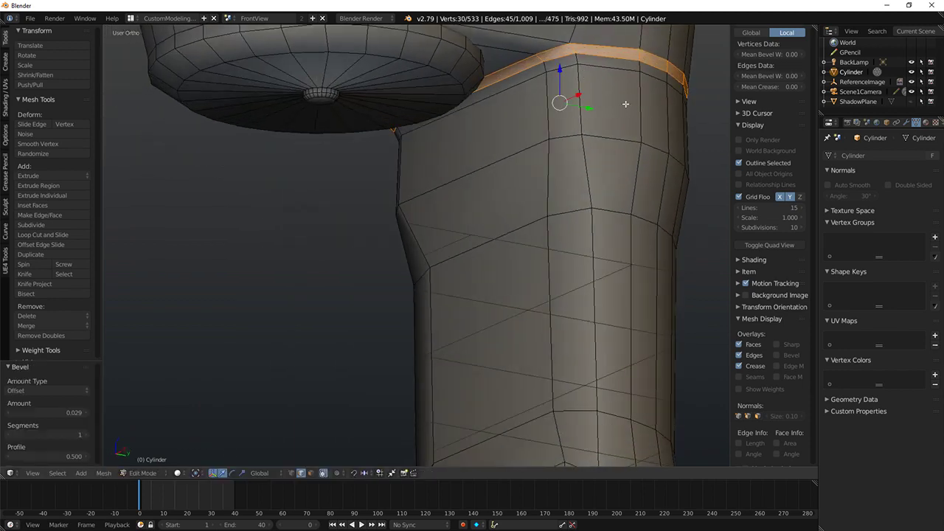
Step: Preview the beveled column joint in rendered view and examine it from the front and side
{"action": "scroll", "coordinate": [572, 112], "scroll_direction": "down", "scroll_amount": 4}
{"action": "key", "text": "F12"}
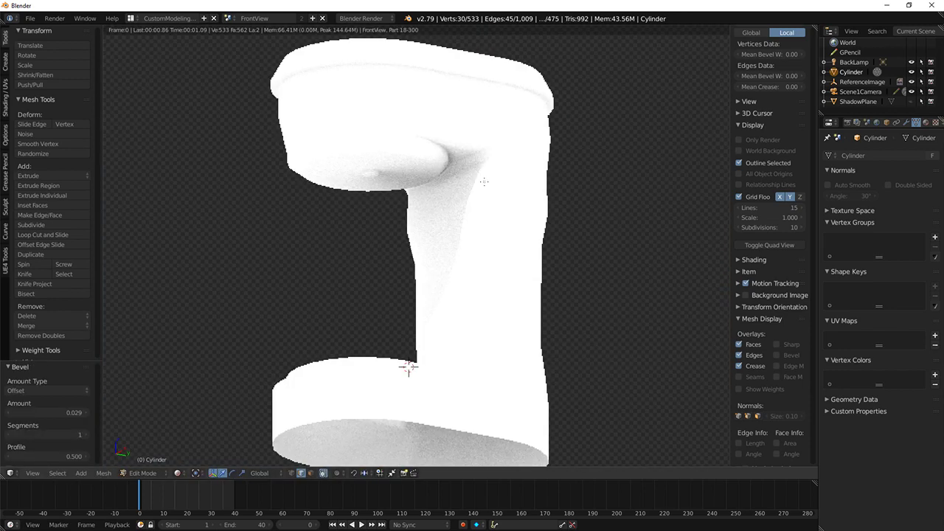
{"action": "middle_click_drag", "start_coordinate": [483, 182], "coordinate": [512, 200]}
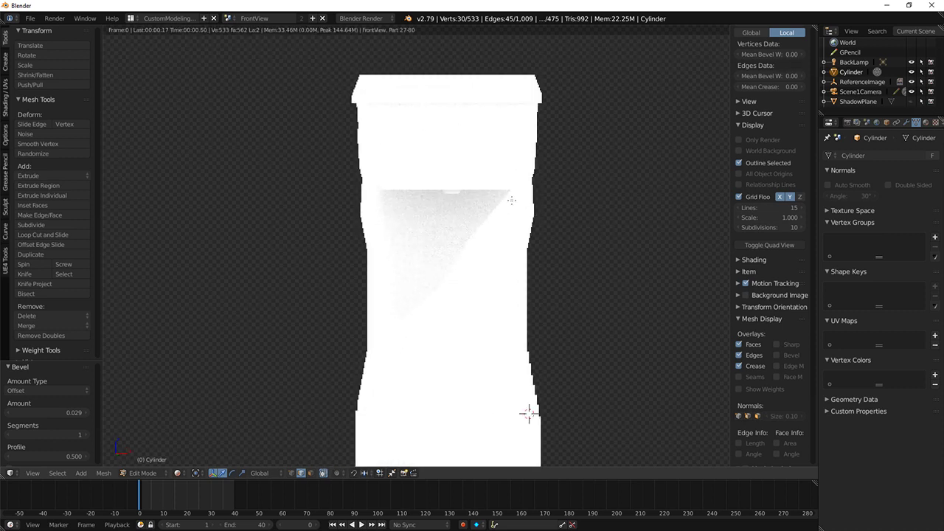
{"action": "scroll", "coordinate": [512, 199], "scroll_direction": "down", "scroll_amount": 5}
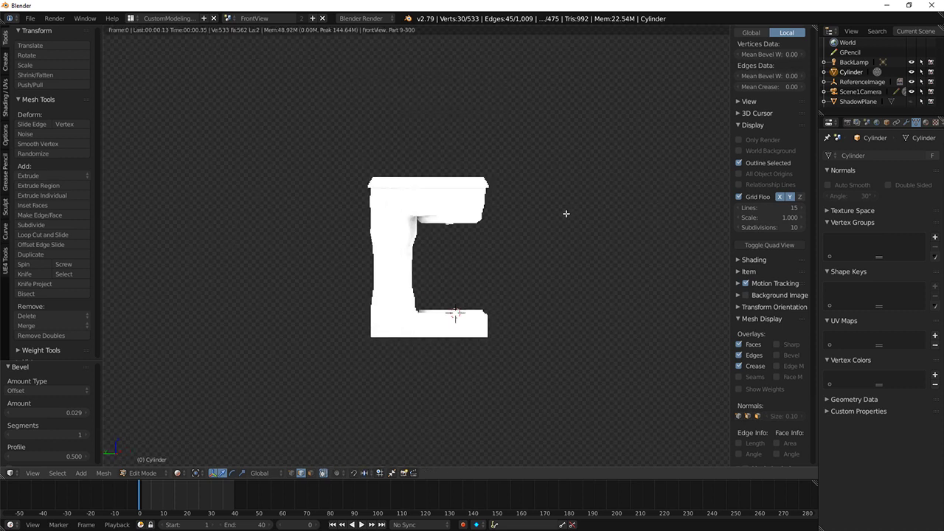
{"action": "key", "text": "shift+z"}
{"action": "middle_click_drag", "start_coordinate": [565, 213], "coordinate": [513, 194]}
{"action": "scroll", "coordinate": [514, 194], "scroll_direction": "up", "scroll_amount": 8}
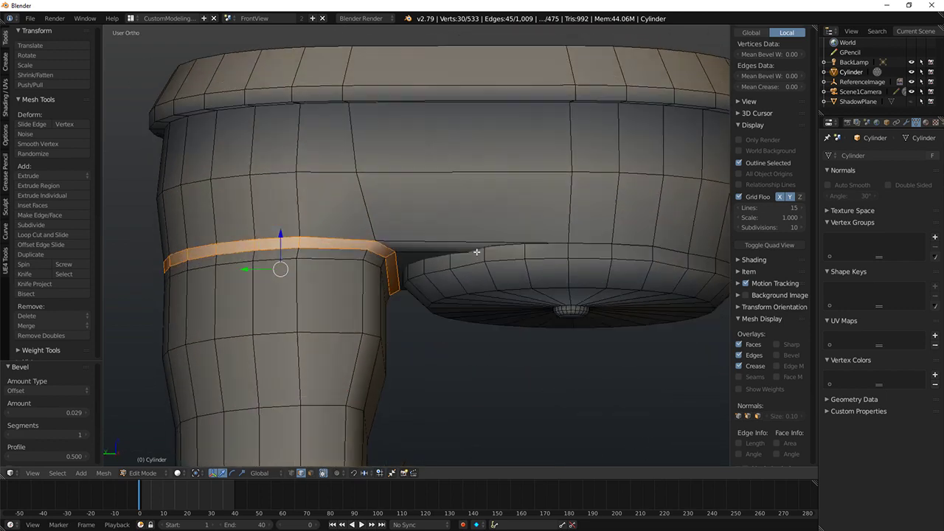
Step: Try to isolate the round disc under the head by selecting everything linked to one of its edges
{"action": "mouse_move", "coordinate": [476, 252]}
{"action": "middle_mouse_down"}
{"action": "mouse_move", "coordinate": [444, 267]}
{"action": "mouse_move", "coordinate": [447, 236]}
{"action": "mouse_move", "coordinate": [468, 228]}
{"action": "mouse_move", "coordinate": [461, 254]}
{"action": "middle_mouse_up"}
{"action": "right_click", "coordinate": [553, 261]}
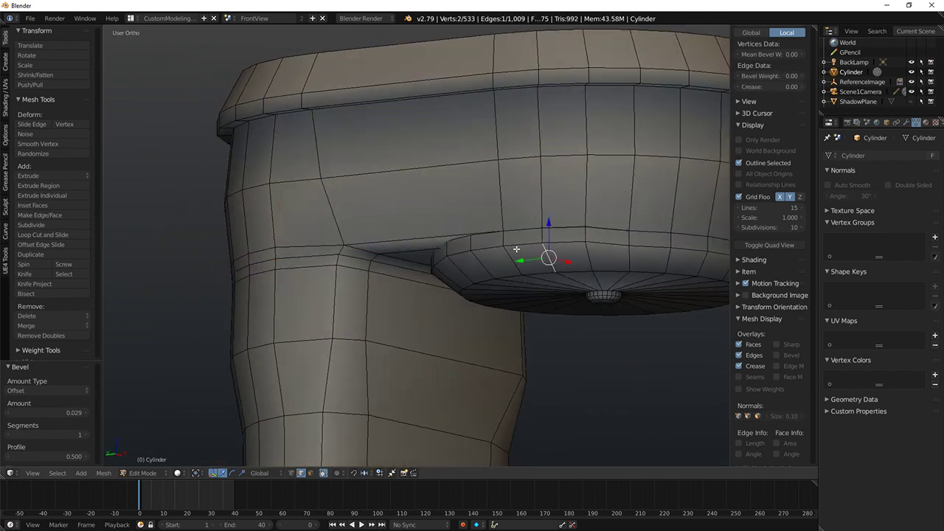
{"action": "key", "text": "ctrl+l"}
{"action": "middle_click_drag", "start_coordinate": [532, 272], "coordinate": [575, 250]}
{"action": "scroll", "coordinate": [574, 258], "scroll_direction": "down", "scroll_amount": 8}
{"action": "key", "text": "shift+z"}
{"action": "key", "text": "shift+z"}
{"action": "scroll", "coordinate": [510, 240], "scroll_direction": "up", "scroll_amount": 4}
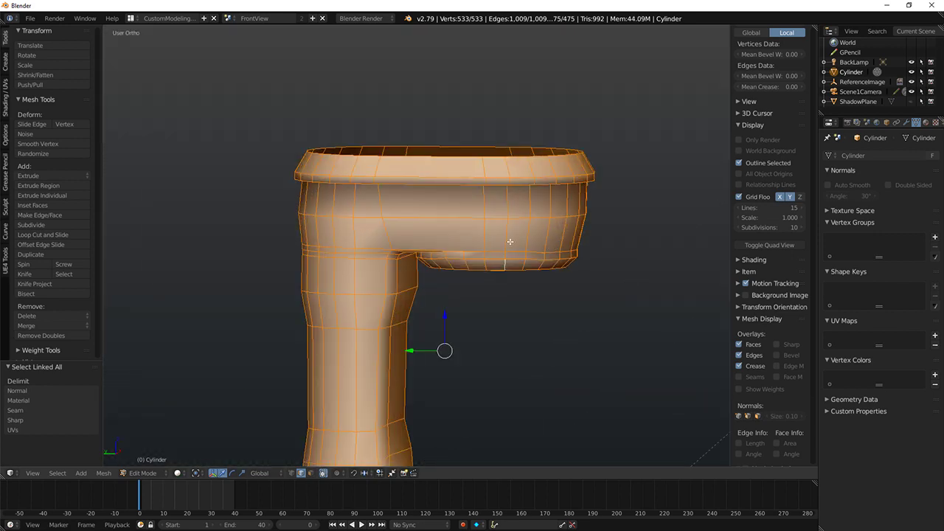
Step: Try raising the edges where the round disc meets the head along the Z axis, and undo the move
{"action": "middle_click_drag", "start_coordinate": [472, 240], "coordinate": [442, 202]}
{"action": "scroll", "coordinate": [413, 238], "scroll_direction": "up", "scroll_amount": 6}
{"action": "key", "text": "a"}
{"action": "right_click", "coordinate": [388, 255], "text": "alt"}
{"action": "middle_click_drag", "start_coordinate": [445, 250], "coordinate": [480, 267]}
{"action": "right_click", "coordinate": [474, 262], "text": "alt"}
{"action": "key", "text": "a"}
{"action": "right_click", "coordinate": [563, 238]}
{"action": "right_click", "coordinate": [562, 237], "text": "alt"}
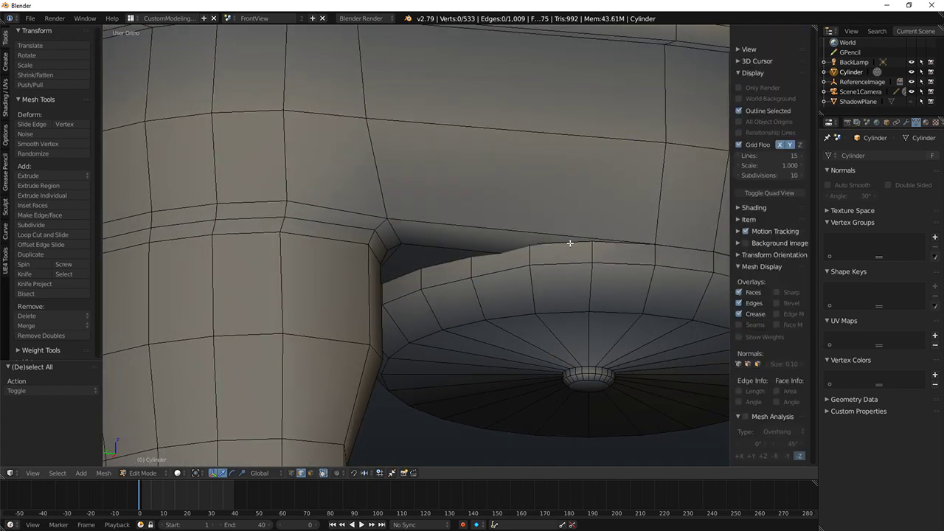
{"action": "middle_click_drag", "start_coordinate": [579, 251], "coordinate": [570, 267]}
{"action": "key", "text": "g"}
{"action": "key", "text": "z"}
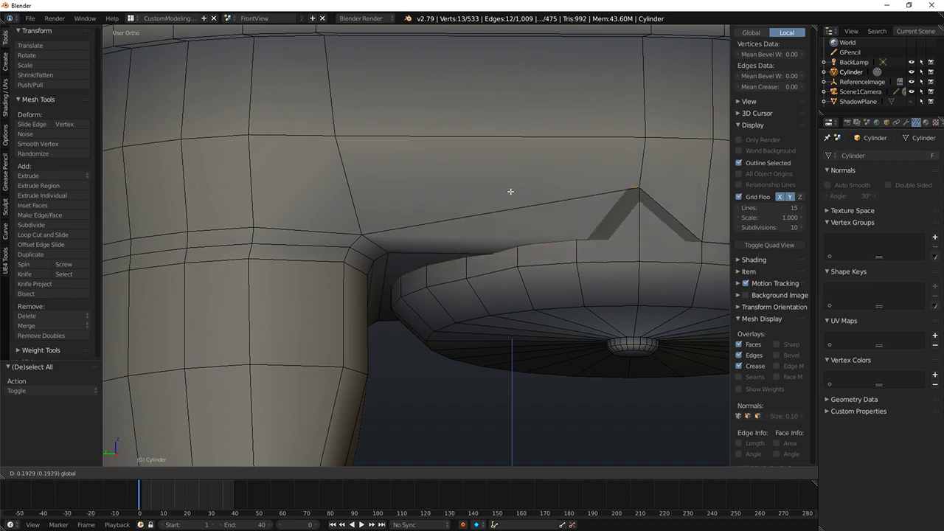
{"action": "left_click", "coordinate": [507, 238]}
{"action": "key", "text": "ctrl+z"}
Step: Preview the whole coffee maker in rendered view from above
{"action": "scroll", "coordinate": [526, 250], "scroll_direction": "down", "scroll_amount": 9}
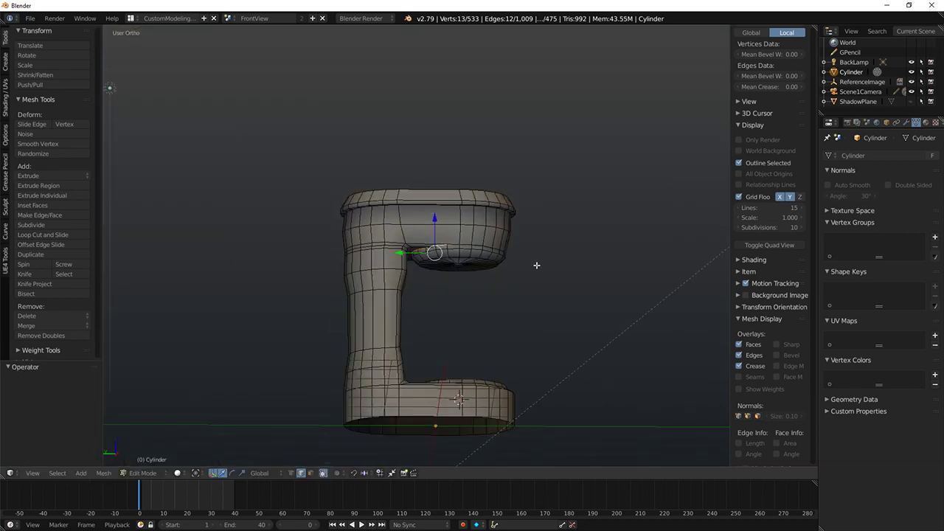
{"action": "middle_click_drag", "start_coordinate": [536, 266], "coordinate": [511, 322]}
{"action": "key", "text": "shift+z"}
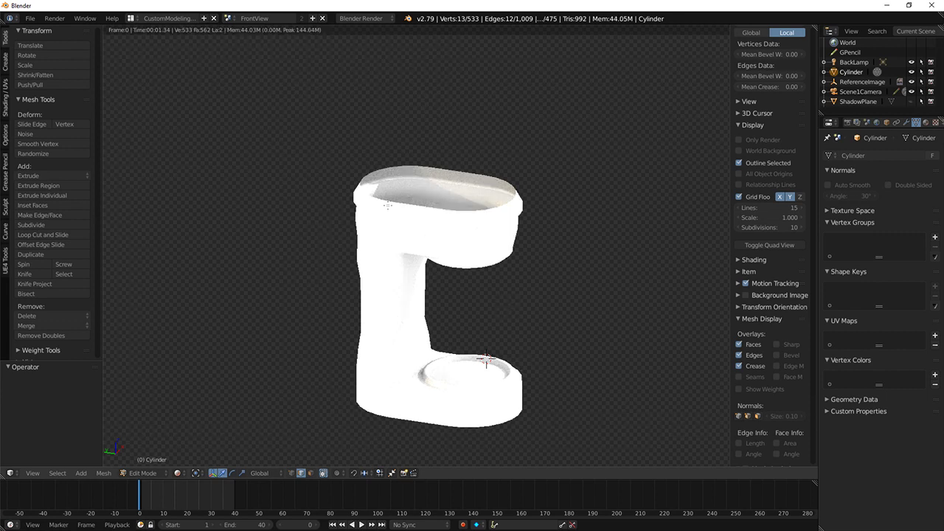
{"action": "key", "text": "shift+z"}
{"action": "scroll", "coordinate": [533, 244], "scroll_direction": "up", "scroll_amount": 3}
{"action": "middle_click_drag", "start_coordinate": [533, 245], "coordinate": [449, 228]}
Step: In face selection mode, select all face rings of the round disc under the head and split them from the body
{"action": "left_click", "coordinate": [311, 473]}
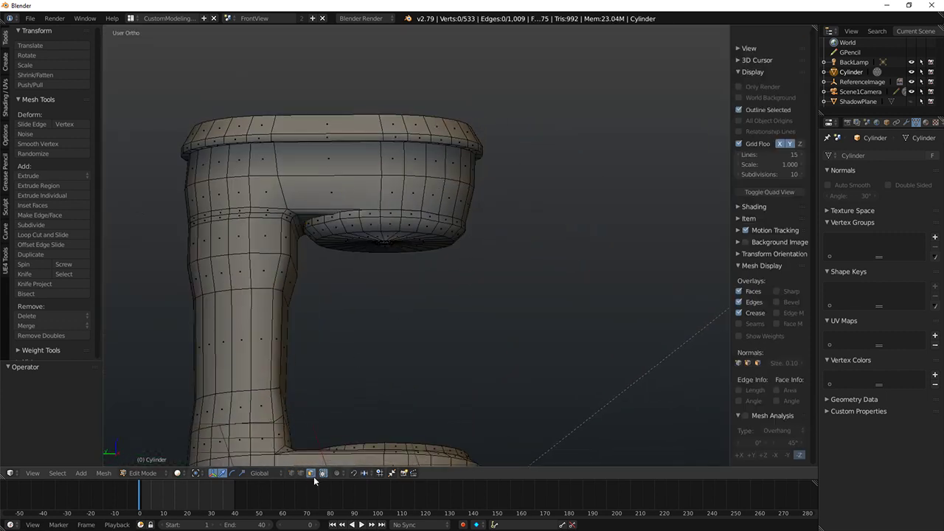
{"action": "right_click", "coordinate": [368, 220], "text": "alt"}
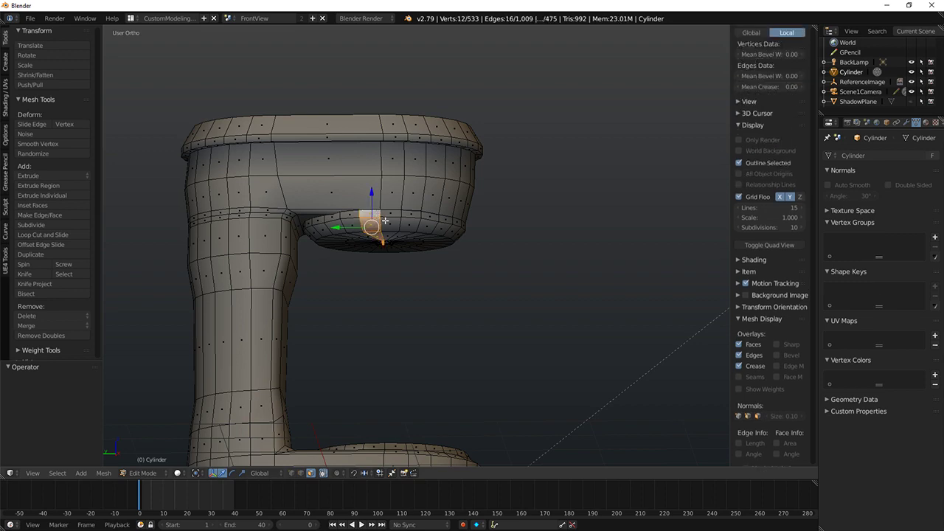
{"action": "key", "text": "ctrl+l"}
{"action": "scroll", "coordinate": [399, 218], "scroll_direction": "up", "scroll_amount": 3}
{"action": "key", "text": "a"}
{"action": "right_click", "coordinate": [353, 192], "text": "alt"}
{"action": "right_click", "coordinate": [364, 211], "text": "alt+shift"}
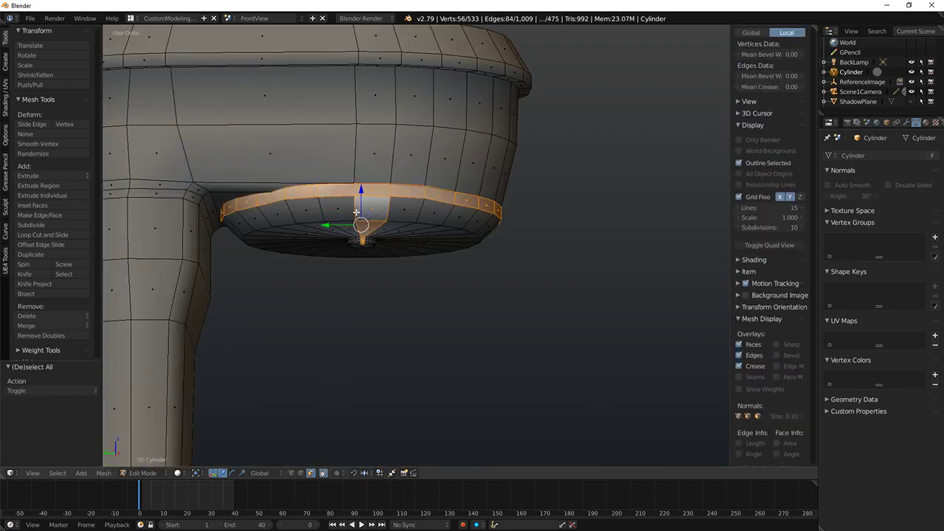
{"action": "key", "text": "ctrl+z"}
{"action": "right_click", "coordinate": [356, 212], "text": "alt+shift"}
{"action": "right_click", "coordinate": [354, 226], "text": "alt+shift"}
{"action": "middle_click_drag", "start_coordinate": [353, 225], "coordinate": [350, 215]}
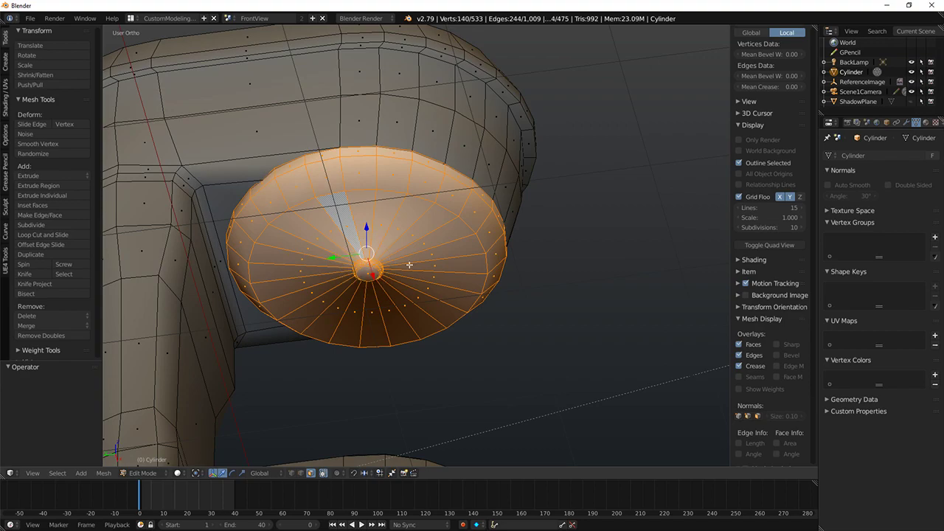
{"action": "middle_click_drag", "start_coordinate": [409, 264], "coordinate": [572, 263]}
{"action": "key", "text": "y"}
{"action": "key", "text": "g"}
{"action": "left_click", "coordinate": [421, 264]}
Step: Examine the shading around the split disc in rendered view from different sides
{"action": "key", "text": "shift+z"}
{"action": "scroll", "coordinate": [572, 263], "scroll_direction": "down", "scroll_amount": 7}
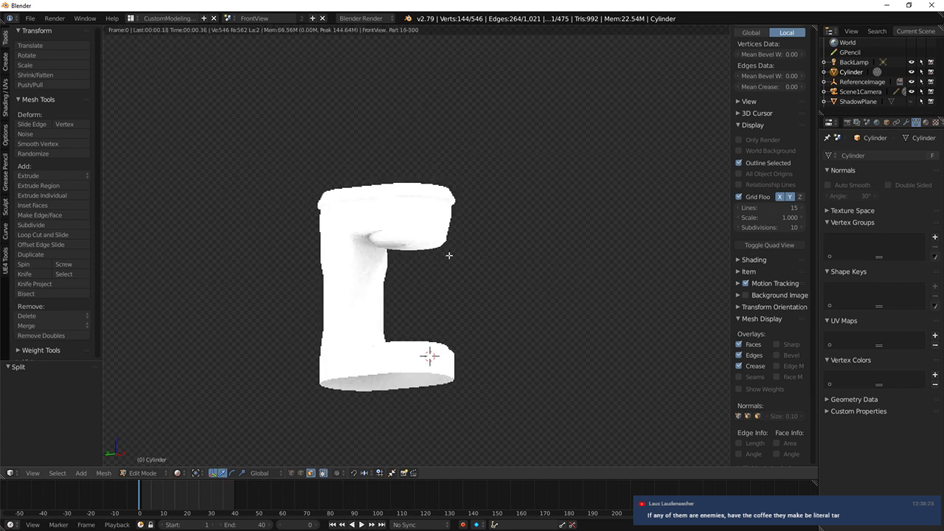
{"action": "middle_click_drag", "start_coordinate": [449, 255], "coordinate": [528, 255]}
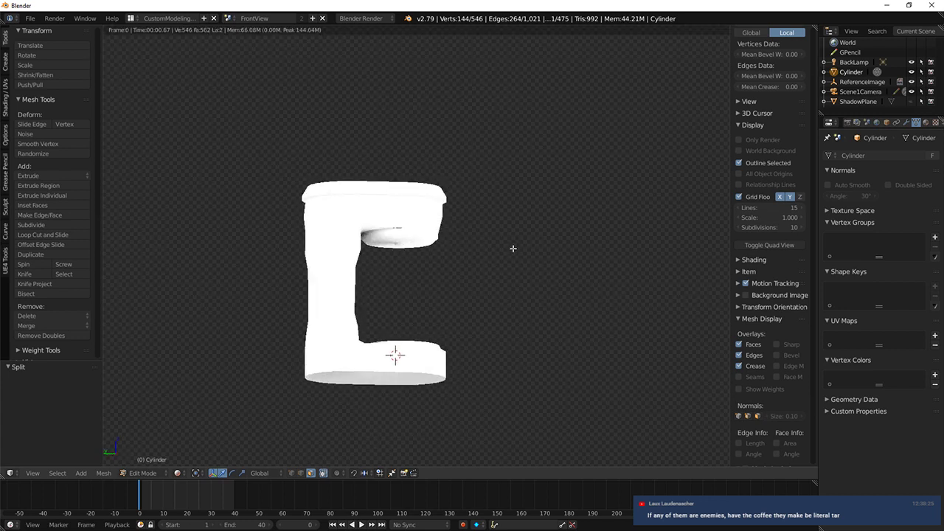
{"action": "key", "text": "shift+z"}
Step: Select the small central nozzle's face rings and end cap under the disc and split them from it
{"action": "scroll", "coordinate": [455, 236], "scroll_direction": "up", "scroll_amount": 7}
{"action": "middle_click_drag", "start_coordinate": [398, 278], "coordinate": [362, 256]}
{"action": "key", "text": "a"}
{"action": "scroll", "coordinate": [338, 255], "scroll_direction": "up", "scroll_amount": 6}
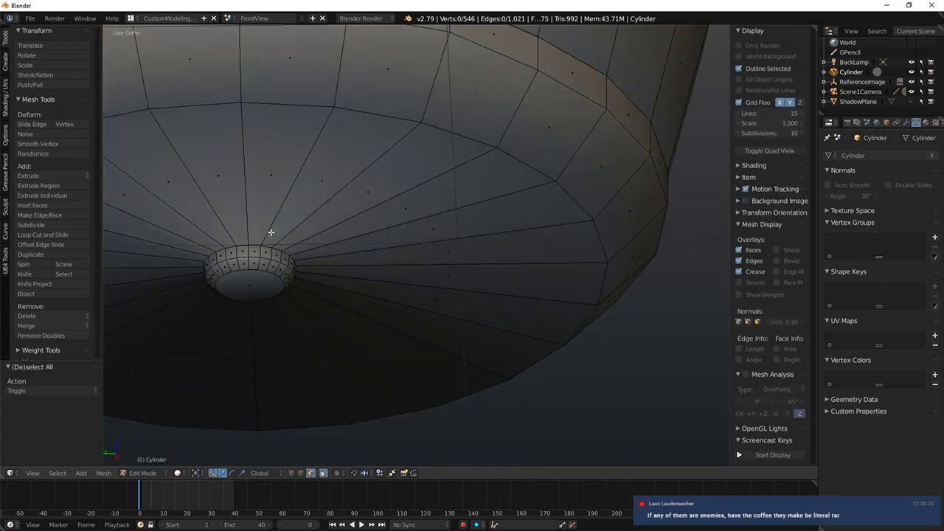
{"action": "right_click", "coordinate": [258, 249], "text": "alt"}
{"action": "key", "text": "a"}
{"action": "right_click", "coordinate": [258, 252], "text": "alt"}
{"action": "right_click", "coordinate": [255, 263], "text": "alt+shift"}
{"action": "right_click", "coordinate": [253, 279], "text": "shift"}
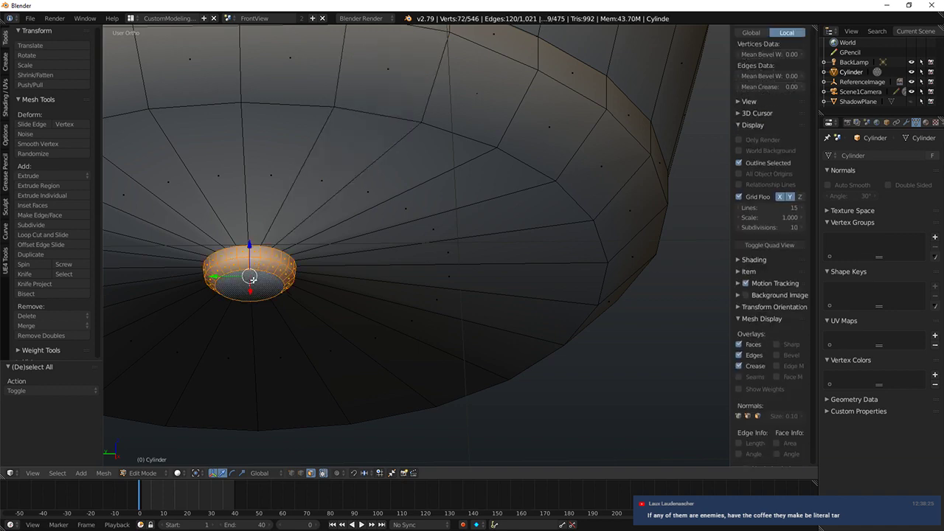
{"action": "key", "text": "y"}
Step: Check the model with the split nozzle in rendered view and return to solid view
{"action": "scroll", "coordinate": [280, 282], "scroll_direction": "down", "scroll_amount": 7}
{"action": "key", "text": "shift+z"}
{"action": "scroll", "coordinate": [302, 282], "scroll_direction": "down", "scroll_amount": 8}
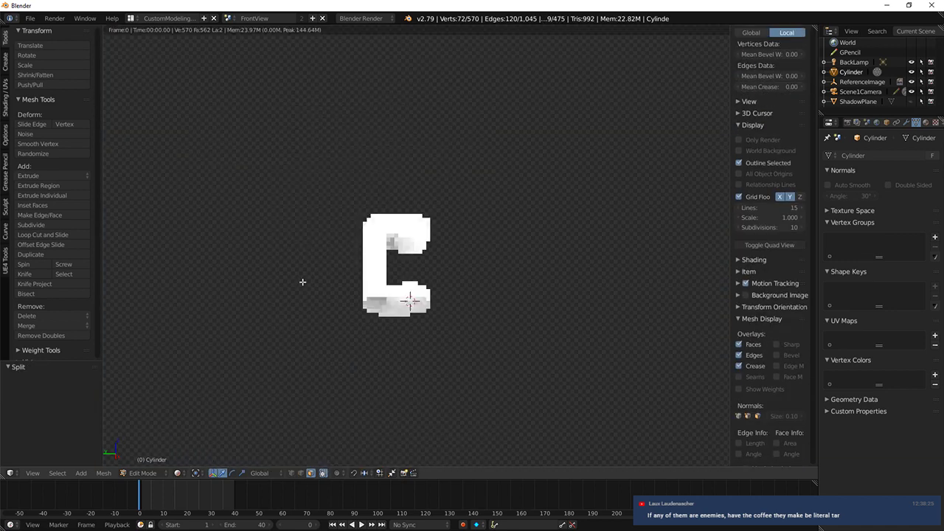
{"action": "key", "text": "shift+z"}
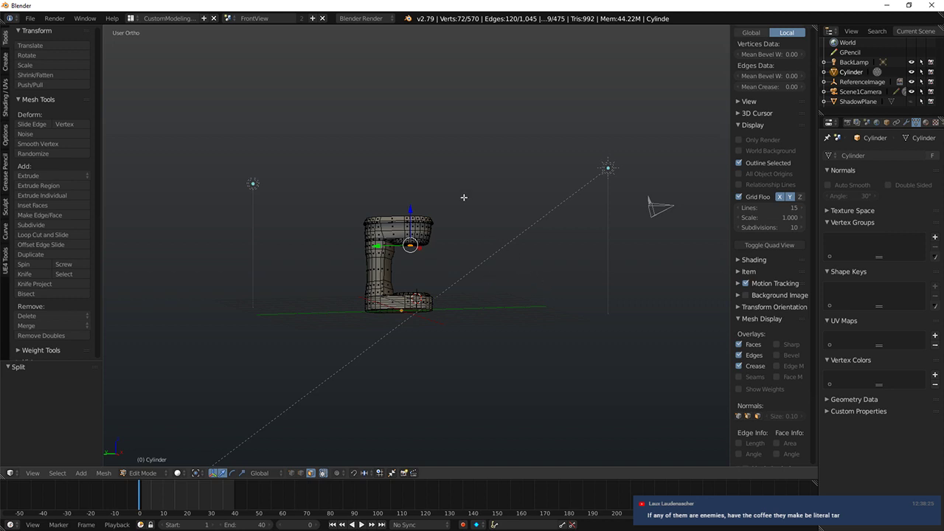
{"action": "middle_click_drag", "start_coordinate": [464, 196], "coordinate": [432, 190]}
{"action": "scroll", "coordinate": [393, 185], "scroll_direction": "up", "scroll_amount": 4}
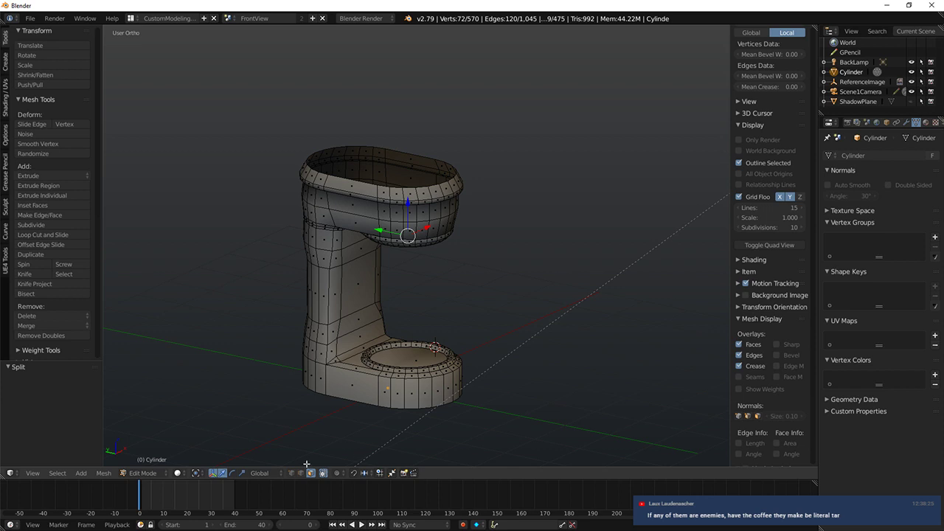
Step: Add a centred loop cut across each of the two long straight sides of the head's rim
{"action": "key", "text": "a"}
{"action": "right_click", "coordinate": [361, 183], "text": "alt"}
{"action": "middle_click_drag", "start_coordinate": [361, 184], "coordinate": [344, 226]}
{"action": "right_click", "coordinate": [345, 226]}
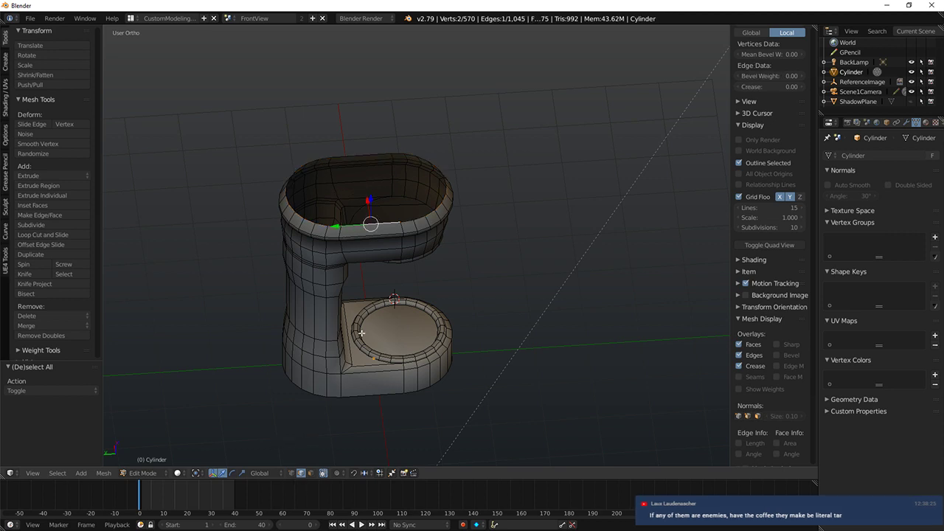
{"action": "key", "text": "a"}
{"action": "key", "text": "ctrl+r"}
{"action": "left_click", "coordinate": [375, 229]}
{"action": "right_click", "coordinate": [375, 229]}
{"action": "key", "text": "ctrl+r"}
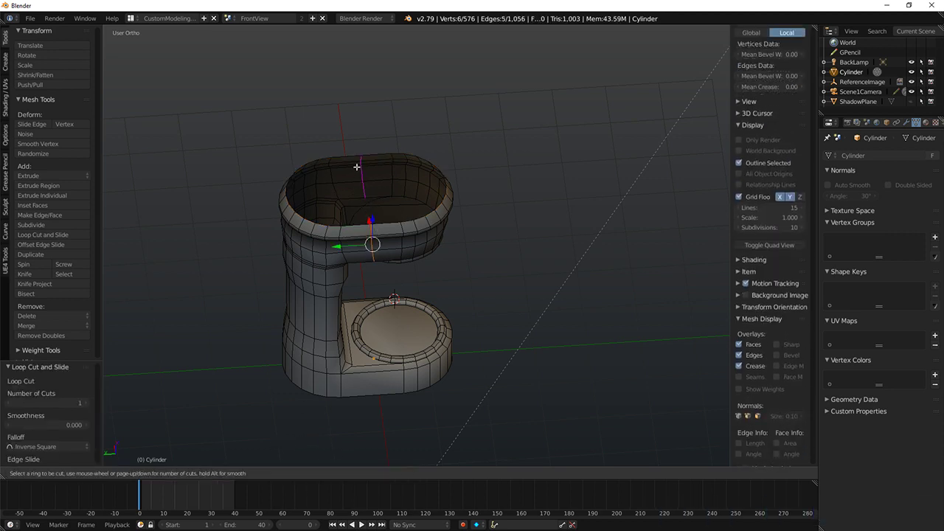
{"action": "left_click", "coordinate": [357, 166]}
{"action": "right_click", "coordinate": [357, 167]}
{"action": "middle_click_drag", "start_coordinate": [360, 213], "coordinate": [317, 222]}
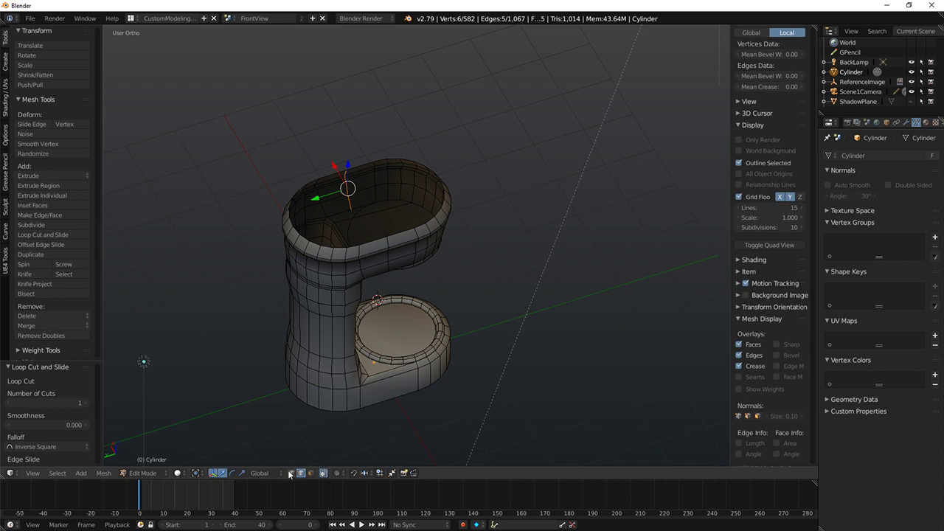
Step: In vertex selection mode, close the head's open top with two faces that meet along the middle cut
{"action": "left_click", "coordinate": [291, 474]}
{"action": "right_click", "coordinate": [386, 236]}
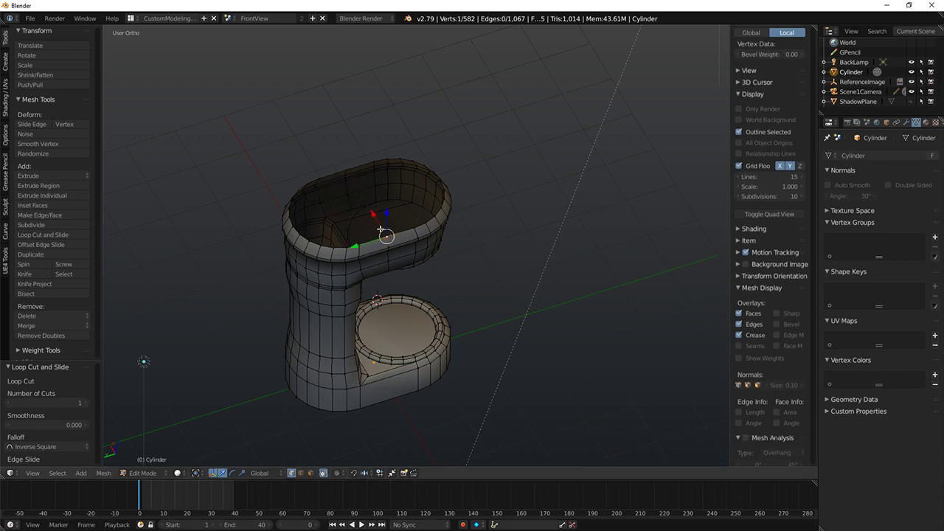
{"action": "right_click", "coordinate": [344, 171], "text": "ctrl"}
{"action": "key", "text": "f"}
{"action": "right_click", "coordinate": [388, 235]}
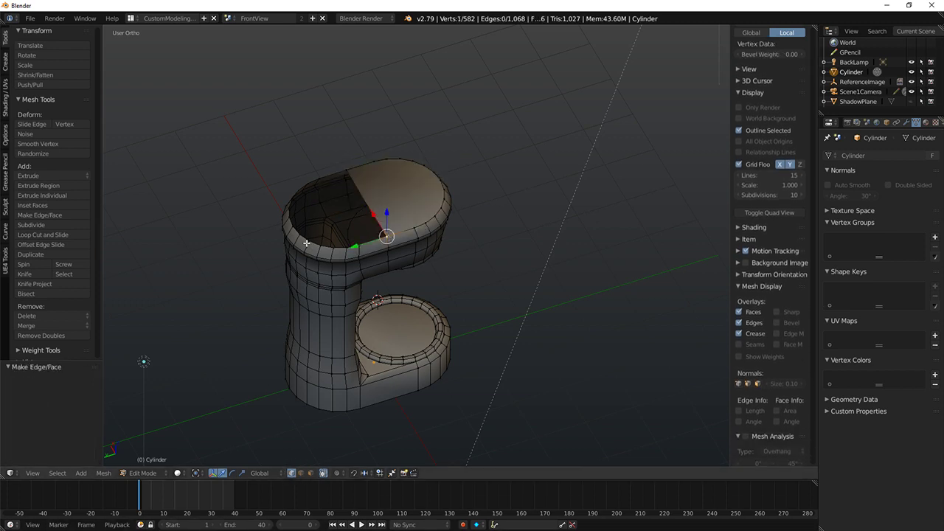
{"action": "right_click", "coordinate": [329, 171], "text": "ctrl"}
{"action": "key", "text": "f"}
Step: Extrude the top face's front half upward by about 0.073 and bevel its border by about 0.037
{"action": "middle_click_drag", "start_coordinate": [345, 168], "coordinate": [298, 464]}
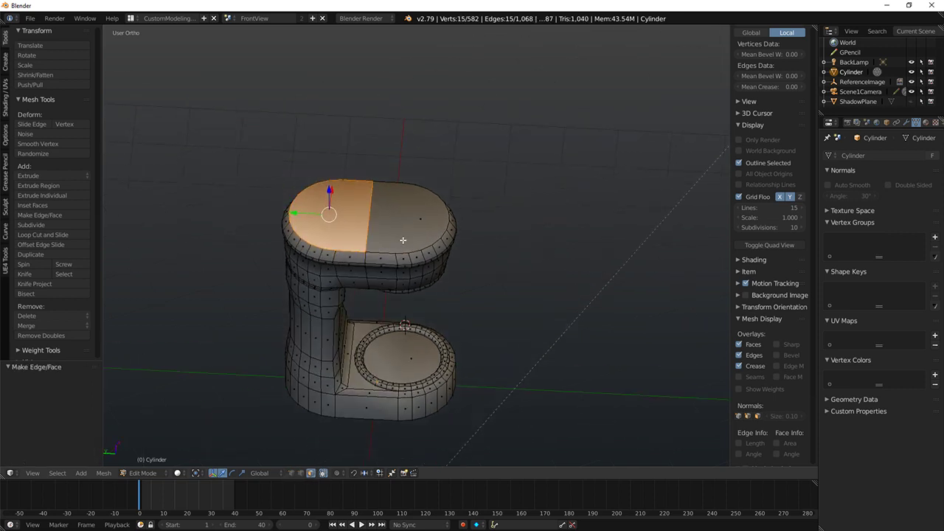
{"action": "scroll", "coordinate": [391, 199], "scroll_direction": "up", "scroll_amount": 6}
{"action": "key", "text": "e"}
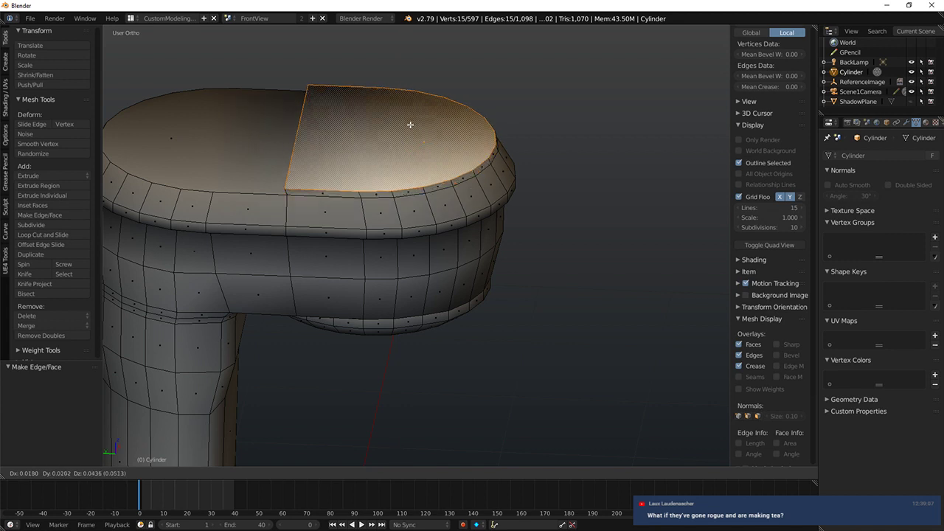
{"action": "left_click", "coordinate": [419, 123]}
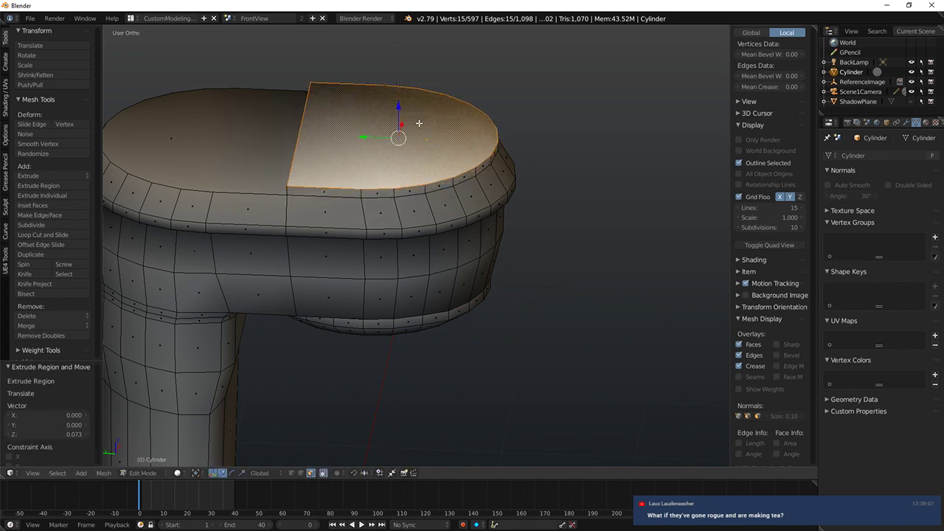
{"action": "key", "text": "ctrl+b"}
{"action": "left_click", "coordinate": [581, 134]}
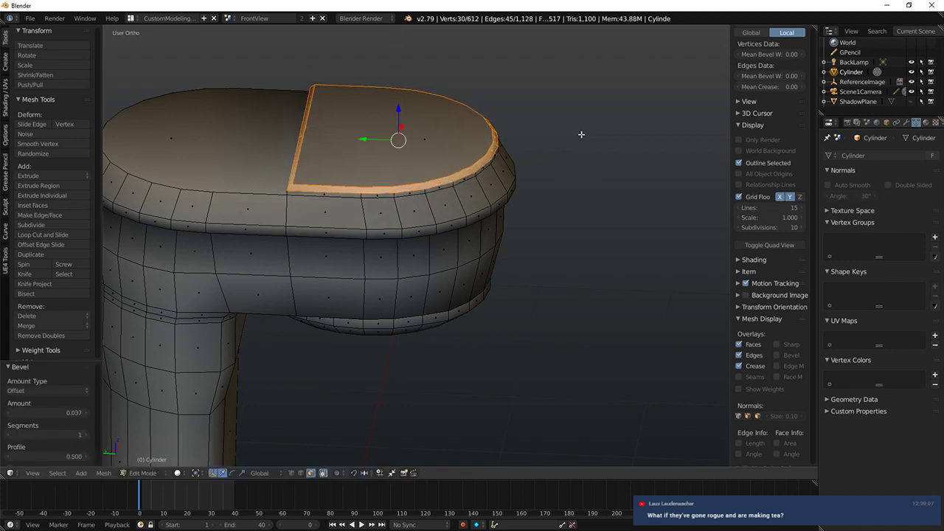
Step: Extrude the top's rear half face upward by 0.037 and scale it inward by a factor of 0.799
{"action": "middle_click_drag", "start_coordinate": [458, 149], "coordinate": [478, 181]}
{"action": "right_click", "coordinate": [594, 127]}
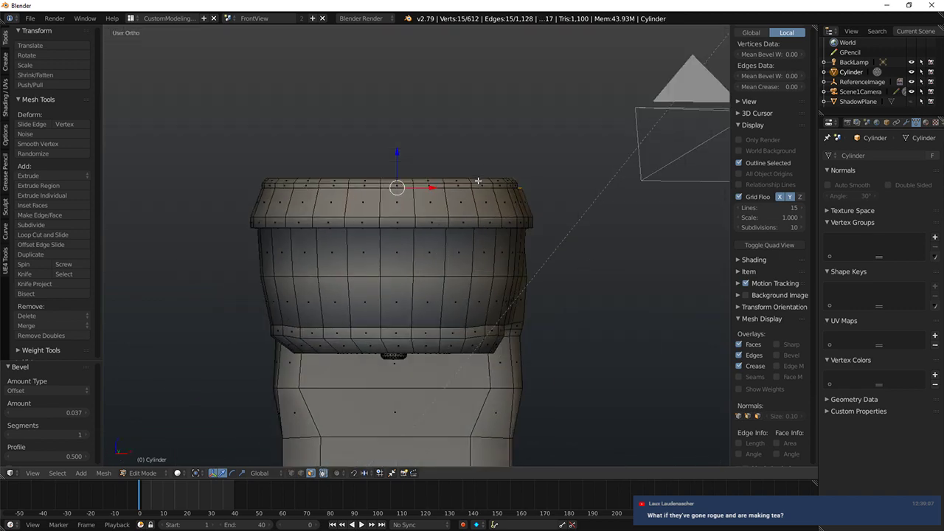
{"action": "key", "text": "KP_3"}
{"action": "key", "text": "e"}
{"action": "left_click", "coordinate": [541, 148]}
{"action": "key", "text": "s"}
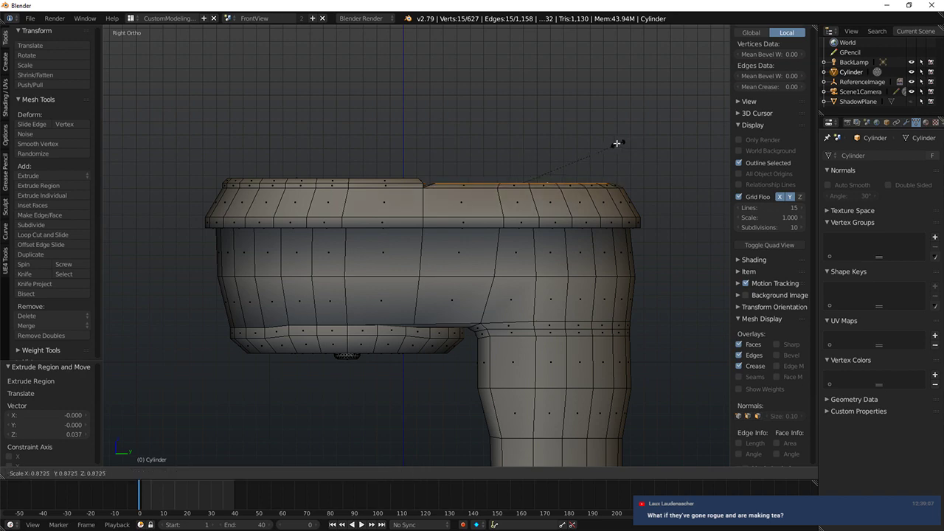
{"action": "left_click", "coordinate": [608, 146]}
Step: Scale the raised rear face further by a factor of 0.941 and check the head in rendered view
{"action": "middle_click_drag", "start_coordinate": [538, 140], "coordinate": [568, 217]}
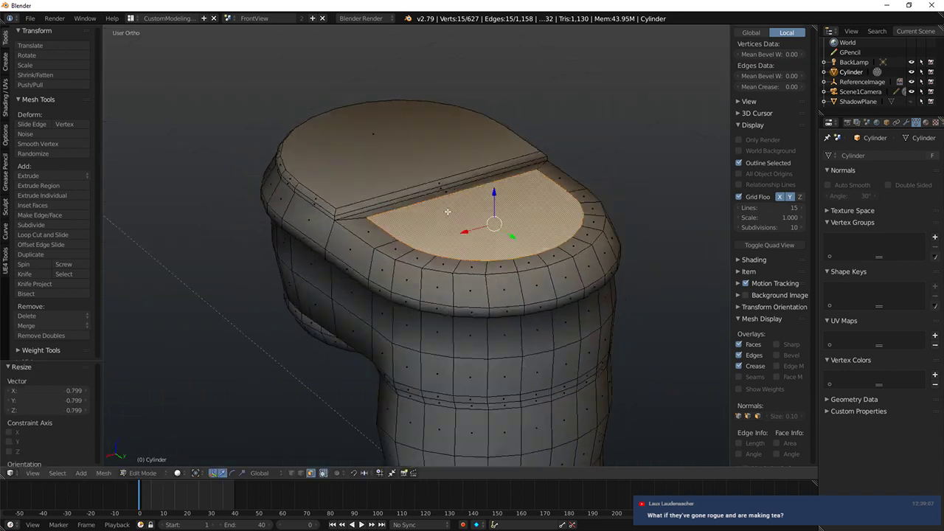
{"action": "key", "text": "s"}
{"action": "left_click", "coordinate": [535, 248]}
{"action": "key", "text": "shift+z"}
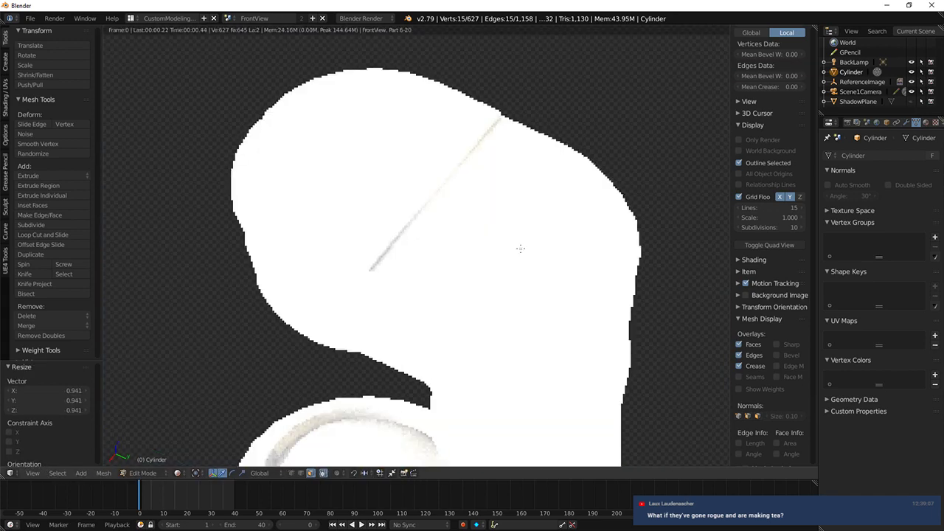
{"action": "key", "text": "KP_3"}
{"action": "key", "text": "shift+z"}
{"action": "scroll", "coordinate": [436, 183], "scroll_direction": "up", "scroll_amount": 6}
{"action": "mouse_move", "coordinate": [437, 183]}
{"action": "middle_mouse_down"}
{"action": "mouse_move", "coordinate": [379, 213]}
{"action": "mouse_move", "coordinate": [383, 237]}
{"action": "middle_mouse_up"}
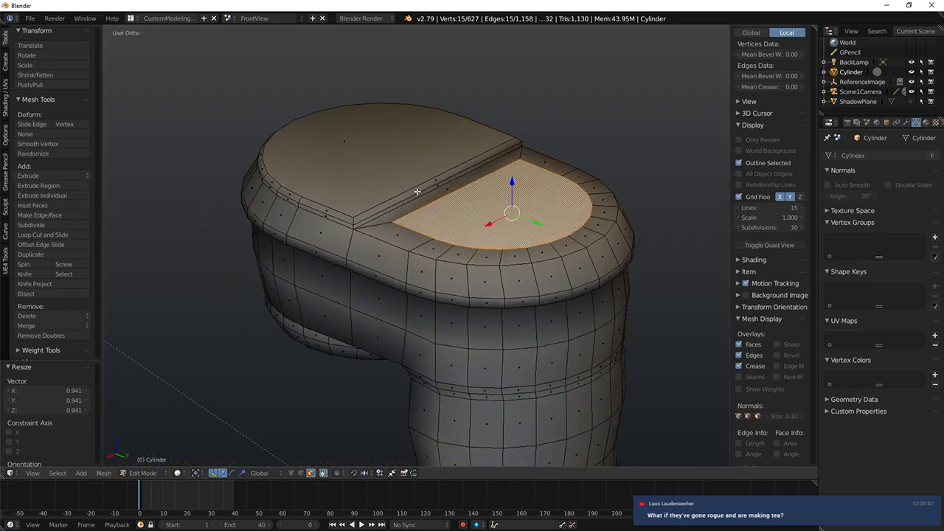
Step: Snap the 3D cursor to the narrow straight side face of the front lid, where it meets the rear half
{"action": "right_click", "coordinate": [433, 187]}
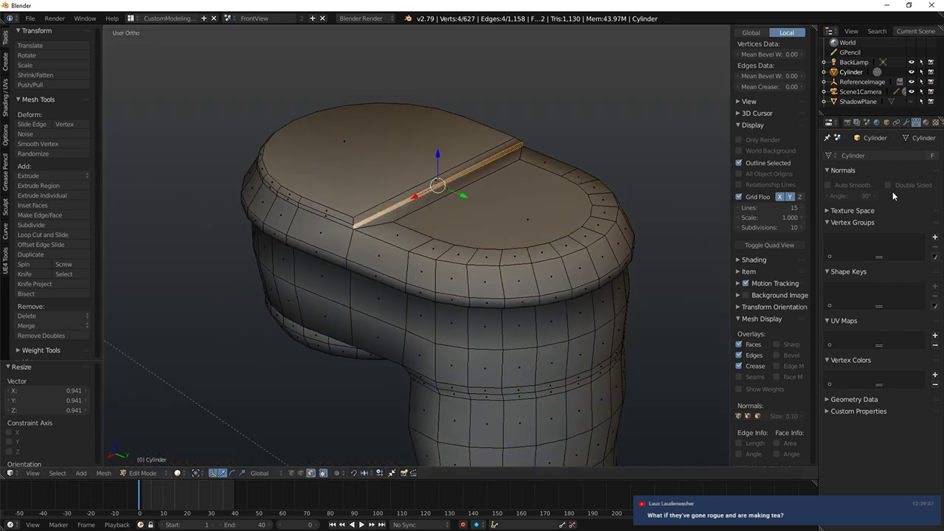
{"action": "middle_click_drag", "start_coordinate": [432, 98], "coordinate": [383, 118]}
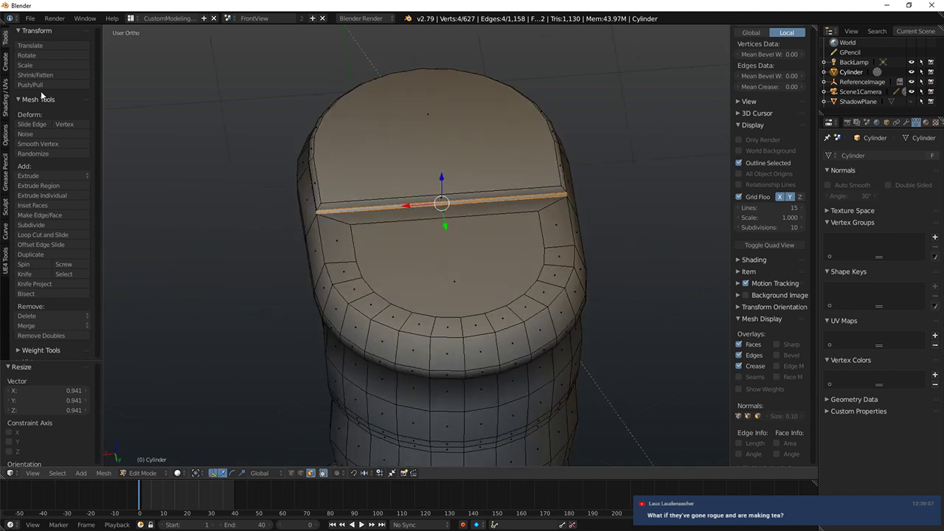
{"action": "left_click", "coordinate": [6, 63]}
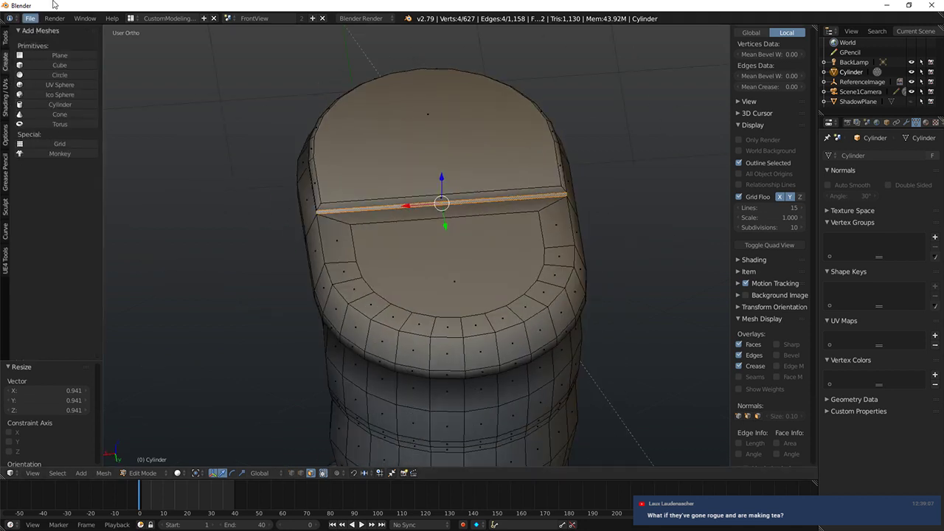
{"action": "left_click", "coordinate": [52, 114]}
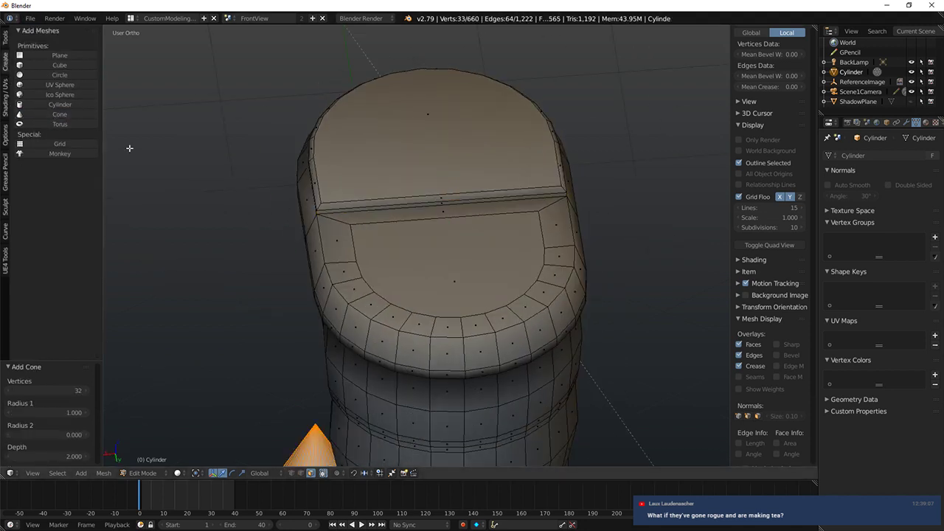
{"action": "key", "text": "ctrl+z"}
{"action": "key", "text": "shift+s"}
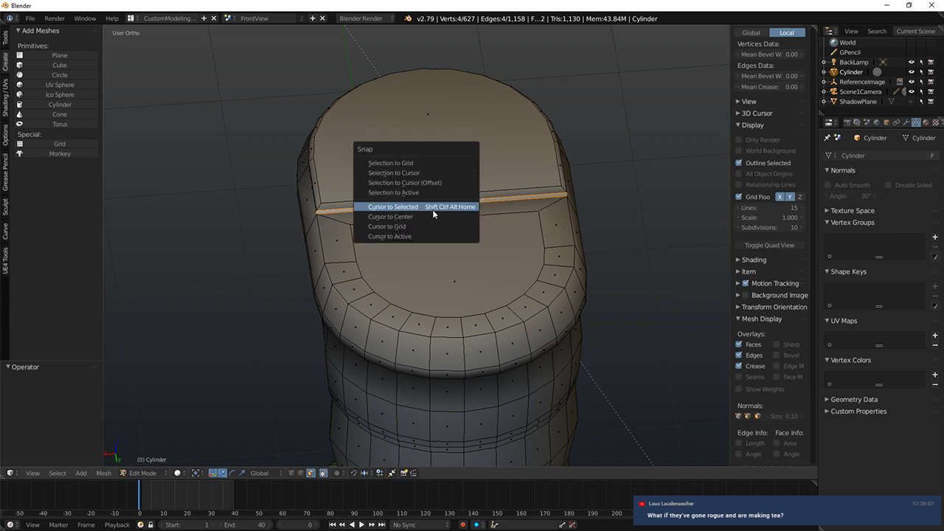
{"action": "left_click", "coordinate": [432, 208]}
Step: Add an 8-vertex cylinder at the 3D cursor and rotate it 90° about the Y axis
{"action": "left_click", "coordinate": [30, 94]}
{"action": "key", "text": "ctrl+z"}
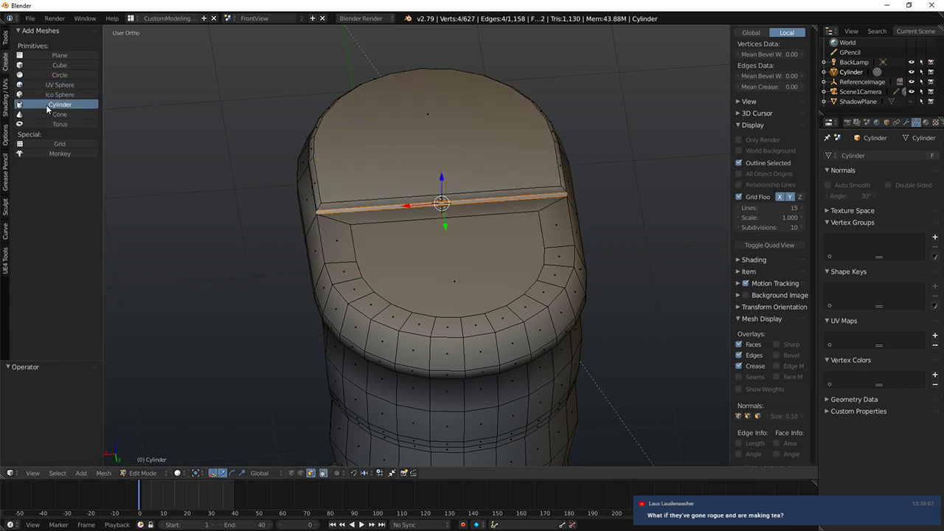
{"action": "left_click", "coordinate": [46, 105]}
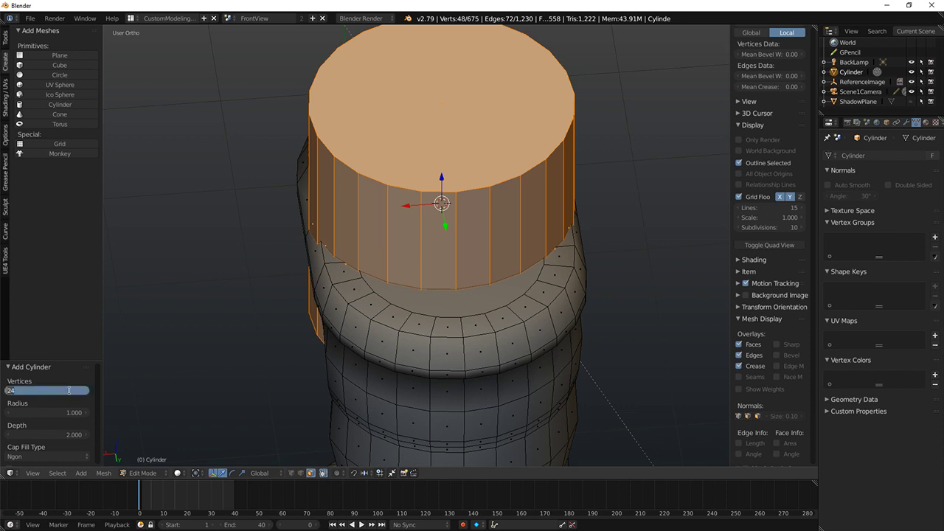
{"action": "type", "text": "8"}
{"action": "key", "text": "Return"}
{"action": "key", "text": "r"}
{"action": "key", "text": "x"}
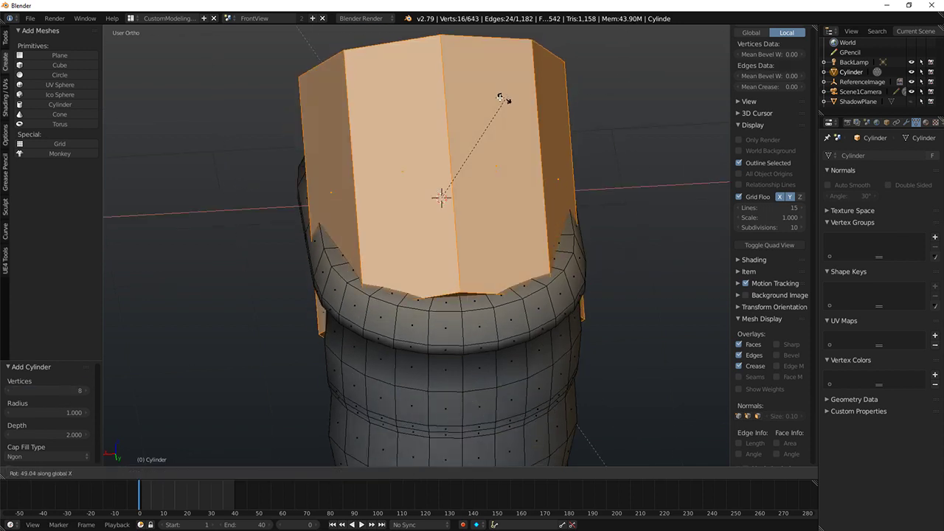
{"action": "type", "text": "y90"}
{"action": "key", "text": "Return"}
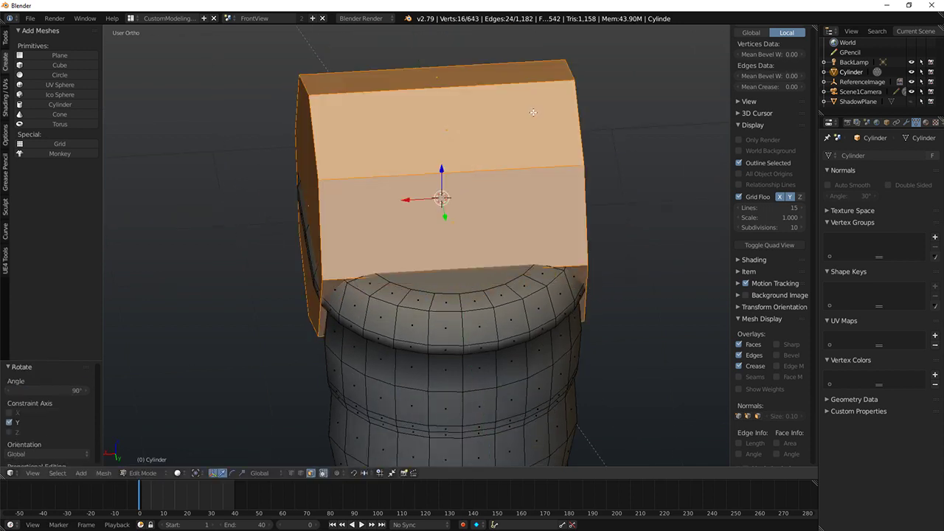
Step: Shrink the cylinder by factors of 0.082 and 0.483, and place it off-centre on the lid seam, lengthened along X
{"action": "key", "text": "s"}
{"action": "left_click", "coordinate": [446, 181]}
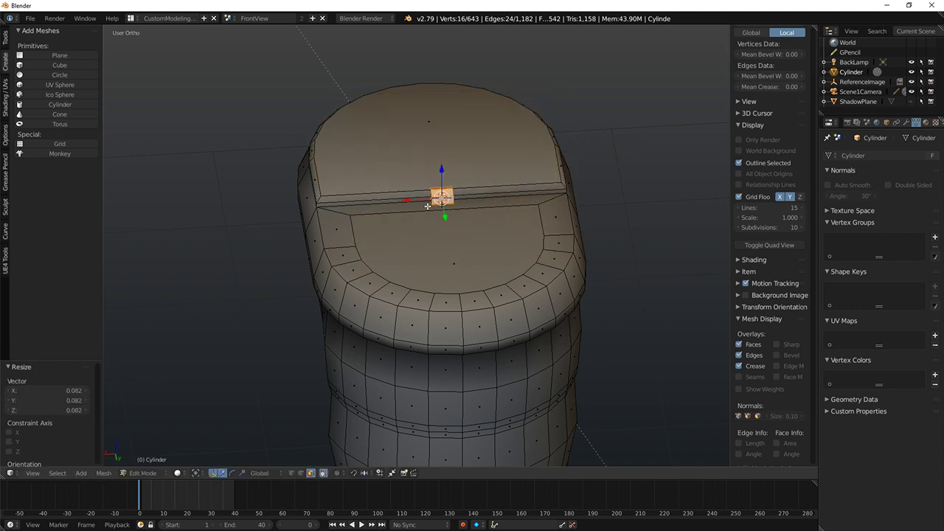
{"action": "key", "text": "g"}
{"action": "key", "text": "x"}
{"action": "left_click", "coordinate": [351, 202]}
{"action": "key", "text": "s"}
{"action": "left_click", "coordinate": [402, 198]}
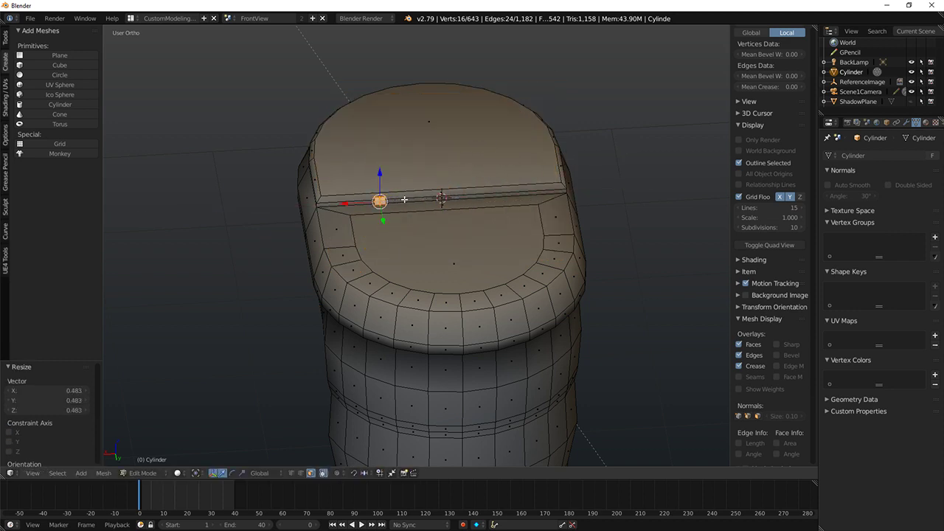
{"action": "key", "text": "s"}
{"action": "key", "text": "x"}
{"action": "left_click", "coordinate": [593, 177]}
Step: Duplicate the hinge cylinder, mirror the copy along X across the 3D cursor, and make its normals consistent
{"action": "key", "text": "ctrl+l"}
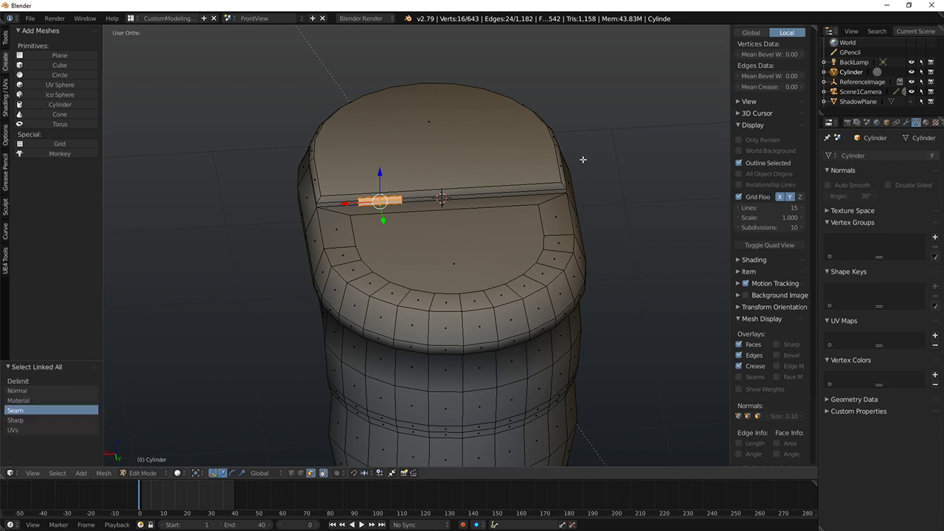
{"action": "key", "text": "shift+d"}
{"action": "right_click", "coordinate": [561, 161]}
{"action": "key", "text": "s"}
{"action": "key", "text": "x"}
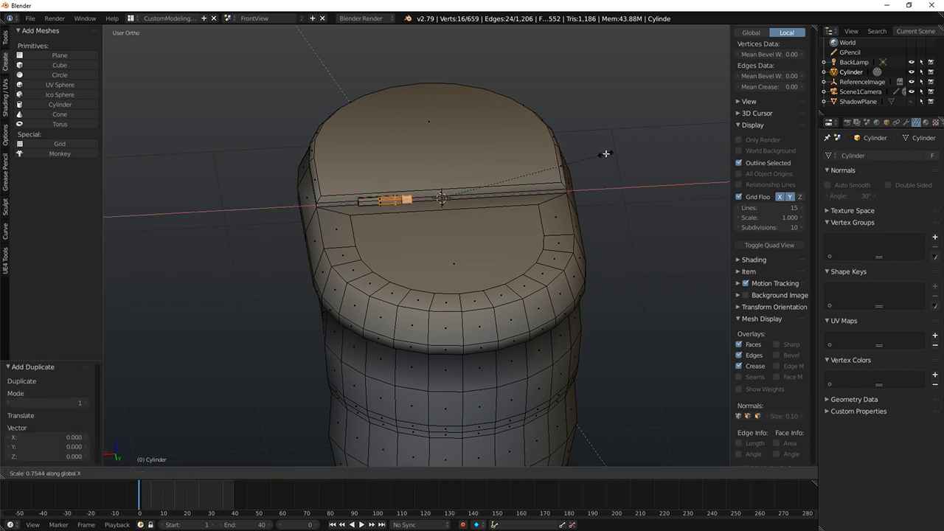
{"action": "left_click", "coordinate": [605, 153]}
{"action": "key", "text": "ctrl+n"}
{"action": "scroll", "coordinate": [477, 236], "scroll_direction": "up", "scroll_amount": 4}
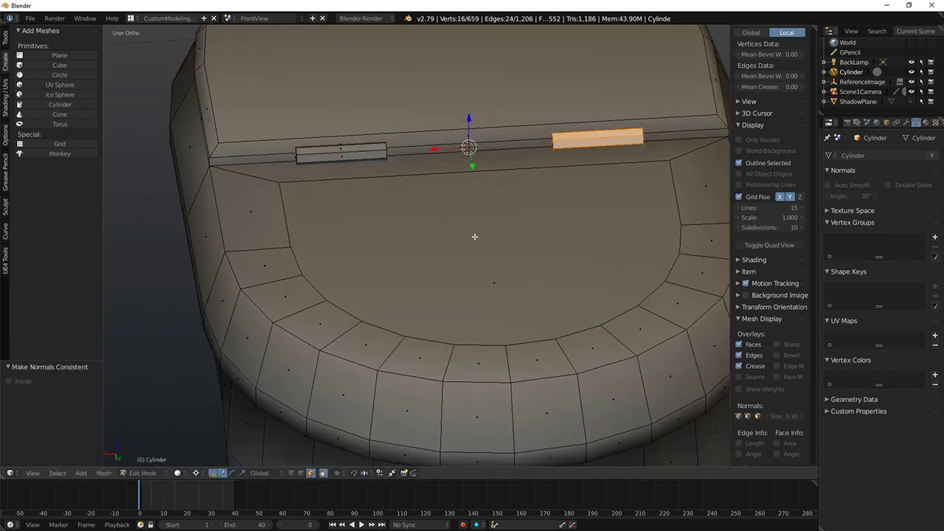
Step: Select the front lid's bevelled border loop with its top face and split them from the rest of the head
{"action": "middle_click_drag", "start_coordinate": [477, 236], "coordinate": [357, 165]}
{"action": "key", "text": "a"}
{"action": "right_click", "coordinate": [356, 161], "text": "alt"}
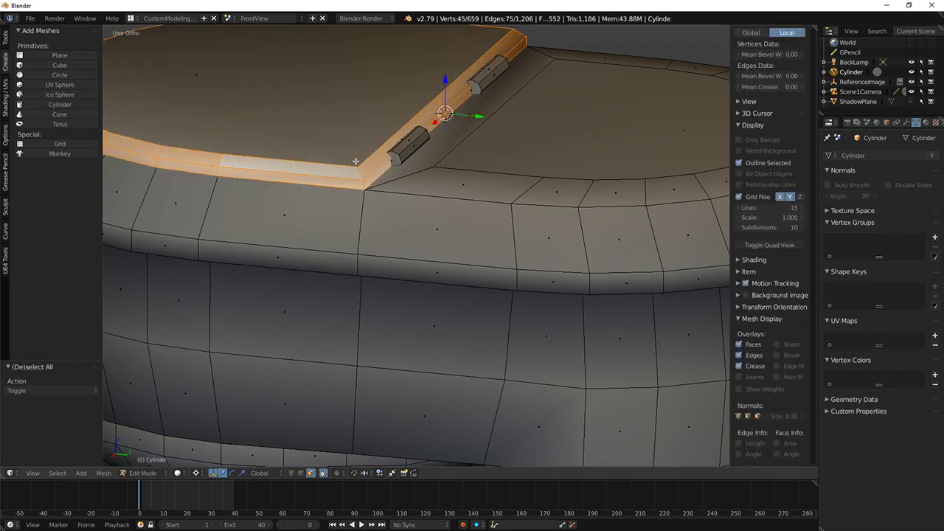
{"action": "right_click", "coordinate": [277, 101], "text": "shift"}
{"action": "key", "text": "y"}
{"action": "middle_click_drag", "start_coordinate": [280, 105], "coordinate": [382, 202]}
Step: Try to duplicate two bevel faces on the lid's front rim in place, and undo the copy
{"action": "right_click", "coordinate": [295, 161]}
{"action": "middle_click_drag", "start_coordinate": [295, 161], "coordinate": [227, 226]}
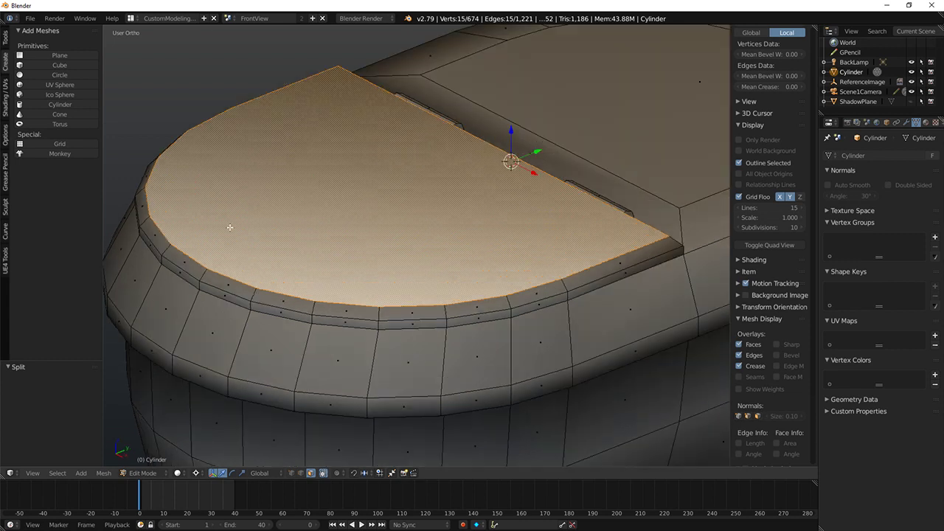
{"action": "scroll", "coordinate": [225, 248], "scroll_direction": "up", "scroll_amount": 2}
{"action": "right_click", "coordinate": [192, 309]}
{"action": "right_click", "coordinate": [167, 278], "text": "shift"}
{"action": "middle_click_drag", "start_coordinate": [211, 261], "coordinate": [298, 297]}
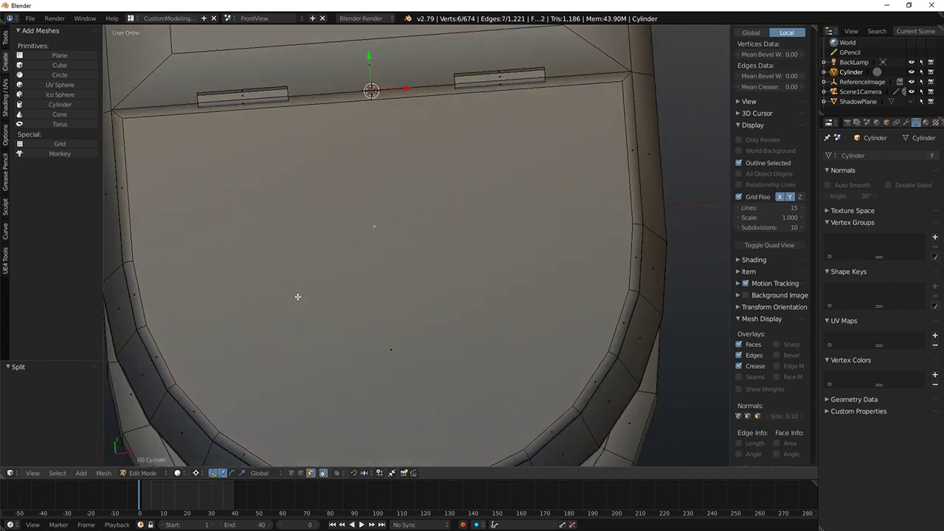
{"action": "scroll", "coordinate": [344, 302], "scroll_direction": "down", "scroll_amount": 5}
{"action": "right_click", "coordinate": [424, 346], "text": "ctrl"}
{"action": "middle_click_drag", "start_coordinate": [365, 341], "coordinate": [303, 205]}
{"action": "scroll", "coordinate": [303, 204], "scroll_direction": "up", "scroll_amount": 4}
{"action": "middle_click_drag", "start_coordinate": [279, 165], "coordinate": [346, 183], "text": "shift"}
{"action": "key", "text": "shift+d"}
{"action": "right_click", "coordinate": [347, 189]}
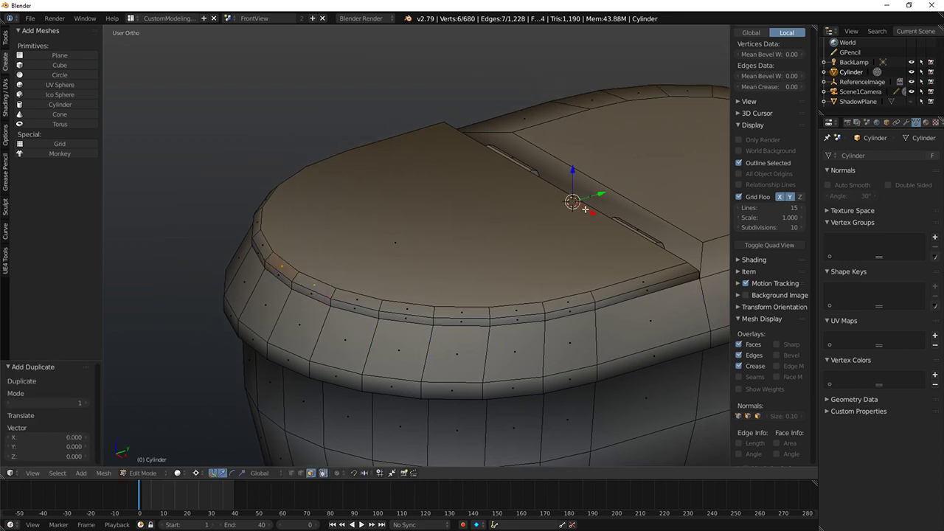
{"action": "key", "text": "z"}
{"action": "key", "text": "ctrl+z"}
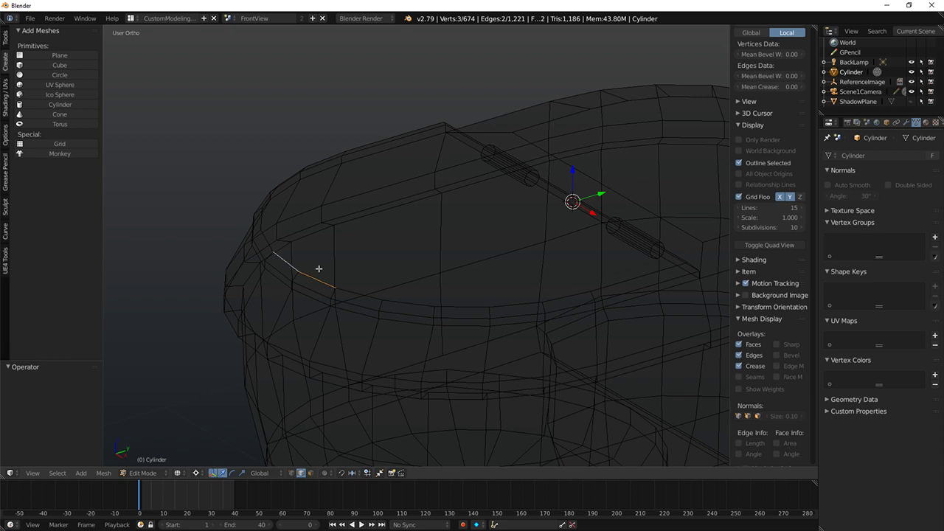
Step: Duplicate the two selected front rim edges, move the copy 0.258 along Y, and extrude it about 0.077 along Y
{"action": "key", "text": "z"}
{"action": "middle_click_drag", "start_coordinate": [339, 278], "coordinate": [312, 267]}
{"action": "key", "text": "shift+d"}
{"action": "right_click", "coordinate": [344, 255]}
{"action": "left_click_drag", "start_coordinate": [634, 231], "coordinate": [684, 227]}
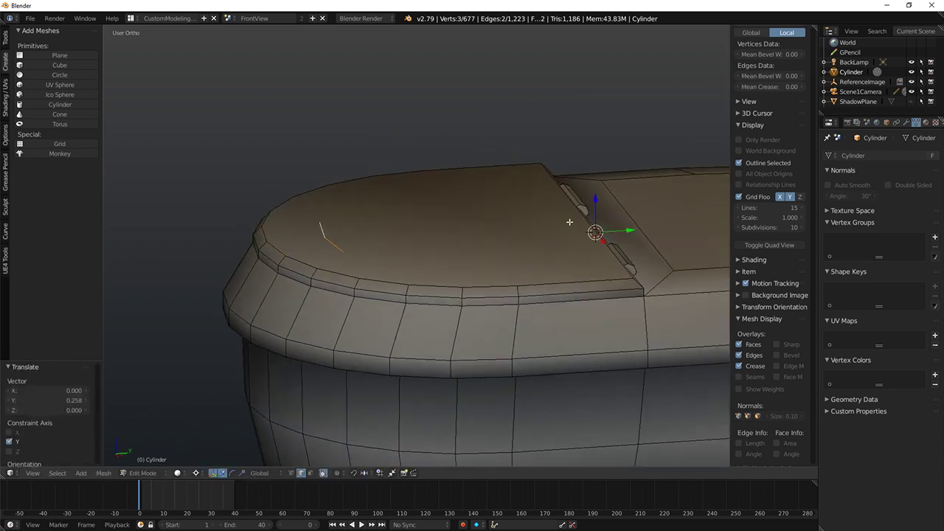
{"action": "key", "text": "e"}
{"action": "key", "text": "z"}
{"action": "key", "text": "y"}
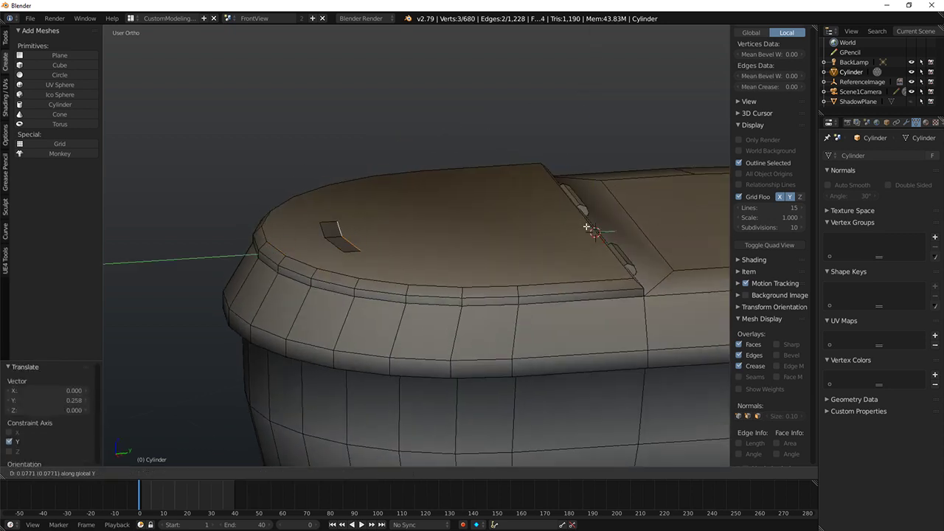
{"action": "left_click", "coordinate": [586, 227]}
Step: Add a lengthwise loop cut down the middle of the small strip and raise it 0.029 along Z
{"action": "key", "text": "a"}
{"action": "right_click", "coordinate": [341, 233]}
{"action": "right_click", "coordinate": [343, 240], "text": "shift"}
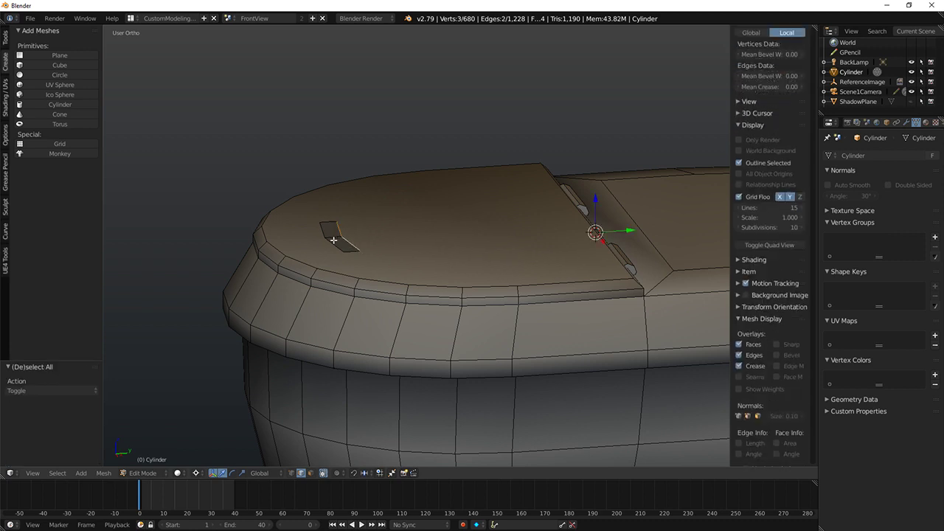
{"action": "key", "text": "ctrl+r"}
{"action": "left_click", "coordinate": [336, 238]}
{"action": "left_click", "coordinate": [340, 229]}
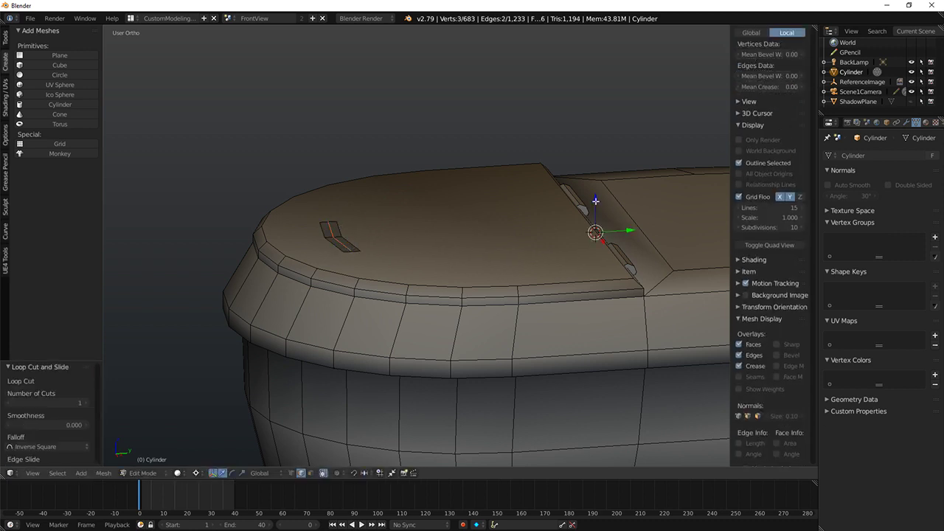
{"action": "left_click_drag", "start_coordinate": [595, 200], "coordinate": [596, 193]}
{"action": "scroll", "coordinate": [286, 443], "scroll_direction": "up", "scroll_amount": 1}
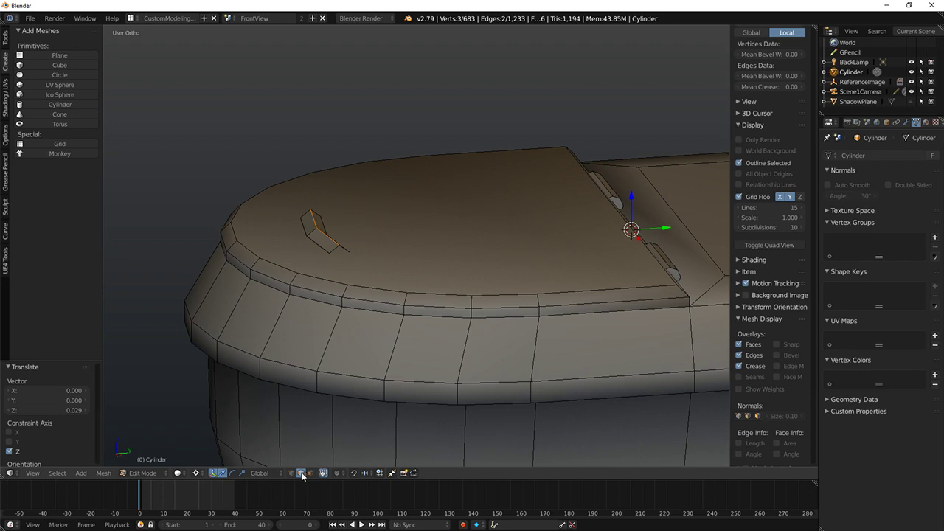
Step: Close both open triangular ends of the lid's handle ridge with faces and check the head in rendered view
{"action": "right_click", "coordinate": [346, 247], "text": "ctrl"}
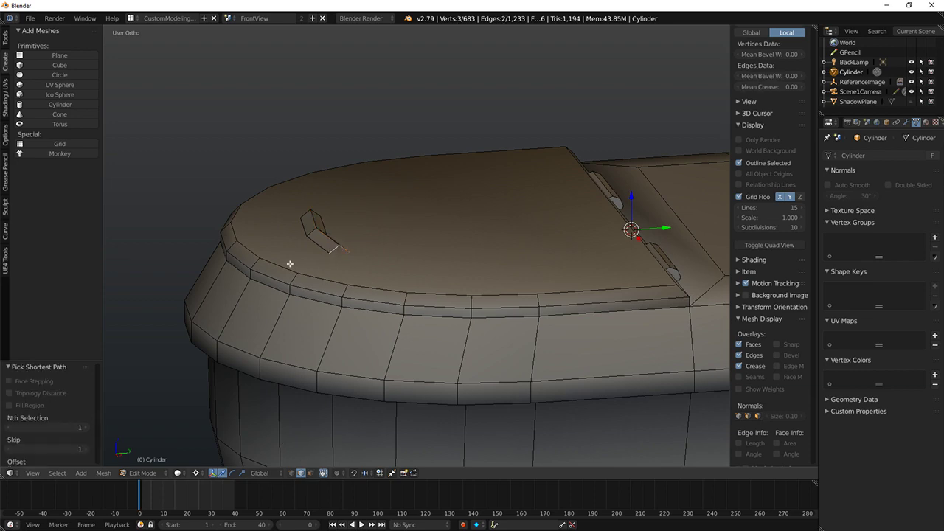
{"action": "key", "text": "f"}
{"action": "middle_click_drag", "start_coordinate": [290, 263], "coordinate": [480, 261]}
{"action": "right_click", "coordinate": [475, 259]}
{"action": "right_click", "coordinate": [468, 257], "text": "ctrl"}
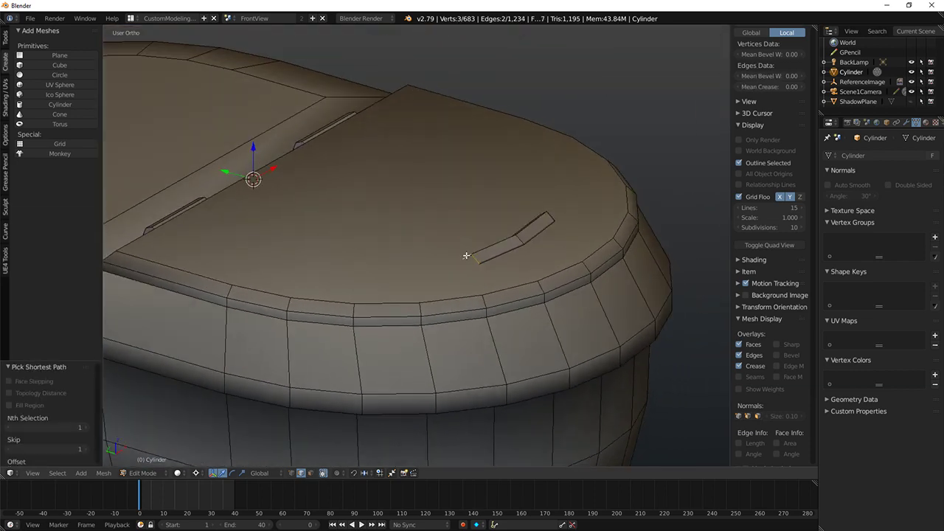
{"action": "key", "text": "f"}
{"action": "scroll", "coordinate": [495, 270], "scroll_direction": "down", "scroll_amount": 3}
{"action": "key", "text": "shift+z"}
{"action": "scroll", "coordinate": [421, 294], "scroll_direction": "down", "scroll_amount": 5}
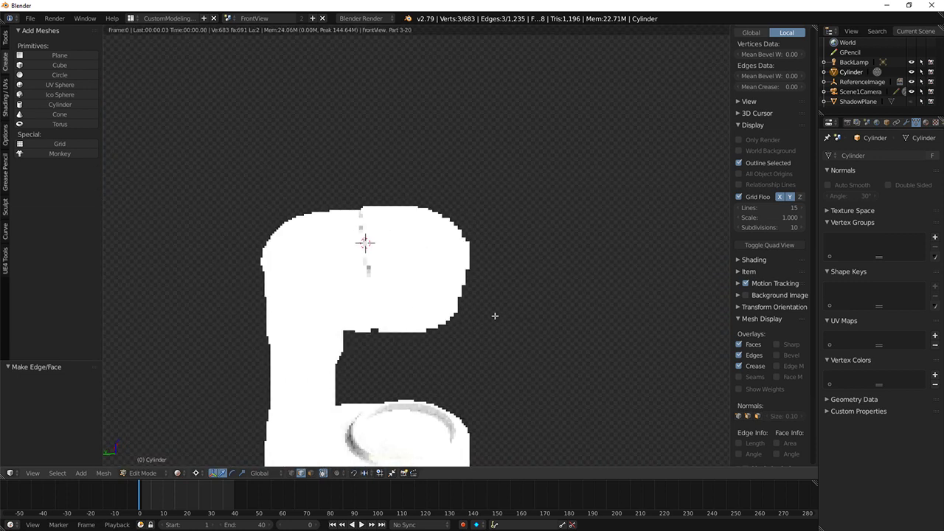
{"action": "key", "text": "shift+z"}
Step: Leave edit mode, assign the ToonShader material to the coffee maker, and preview the whole model in rendered view
{"action": "key", "text": "Tab"}
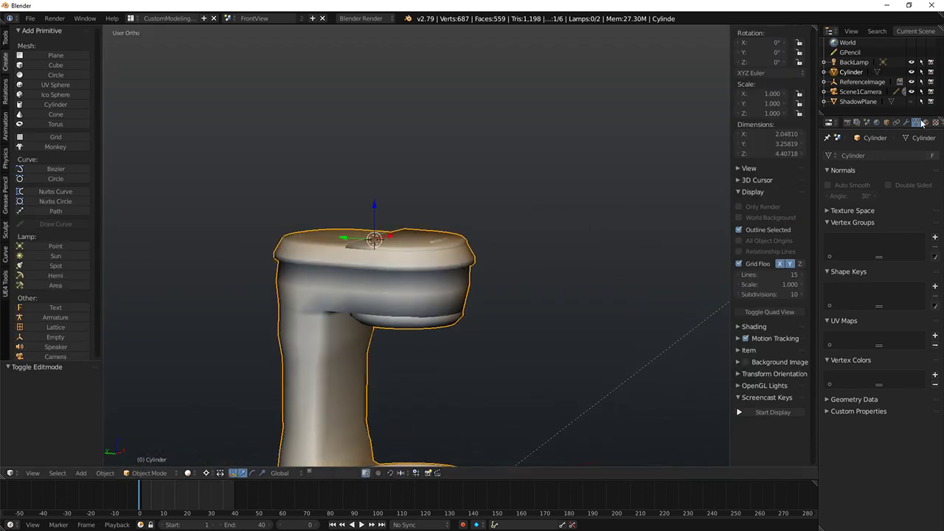
{"action": "left_click", "coordinate": [926, 123]}
{"action": "left_click", "coordinate": [830, 188]}
{"action": "left_click", "coordinate": [745, 222]}
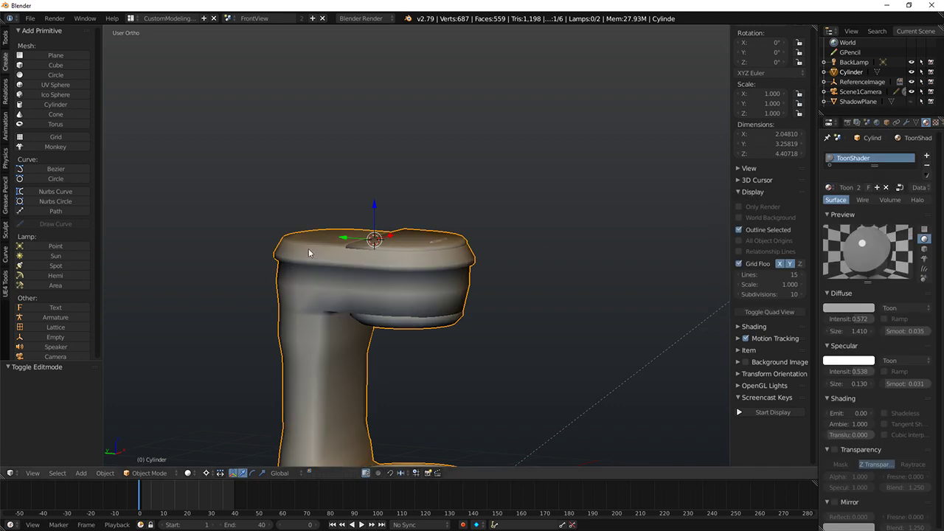
{"action": "key", "text": "shift+z"}
{"action": "scroll", "coordinate": [472, 258], "scroll_direction": "down", "scroll_amount": 5}
{"action": "mouse_move", "coordinate": [494, 263]}
{"action": "middle_mouse_down"}
{"action": "mouse_move", "coordinate": [484, 259]}
{"action": "mouse_move", "coordinate": [444, 306]}
{"action": "mouse_move", "coordinate": [472, 212]}
{"action": "mouse_move", "coordinate": [591, 263]}
{"action": "middle_mouse_up"}
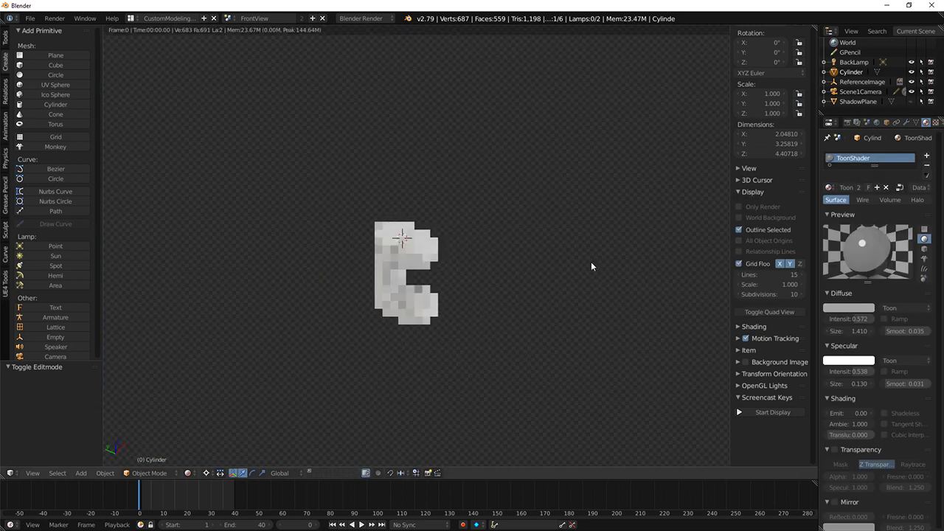
Step: Bevel the horizontal edge loop around the middle of the coffee maker's head by 0.221 with three segments
{"action": "key", "text": "shift+z"}
{"action": "scroll", "coordinate": [509, 211], "scroll_direction": "up", "scroll_amount": 5}
{"action": "key", "text": "Tab"}
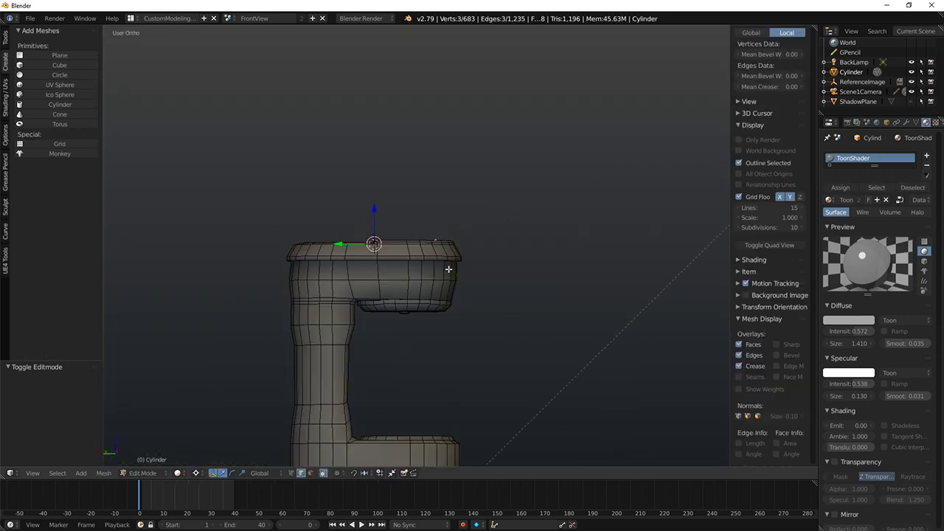
{"action": "key", "text": "a"}
{"action": "left_click", "coordinate": [401, 279], "text": "alt"}
{"action": "key", "text": "ctrl+b"}
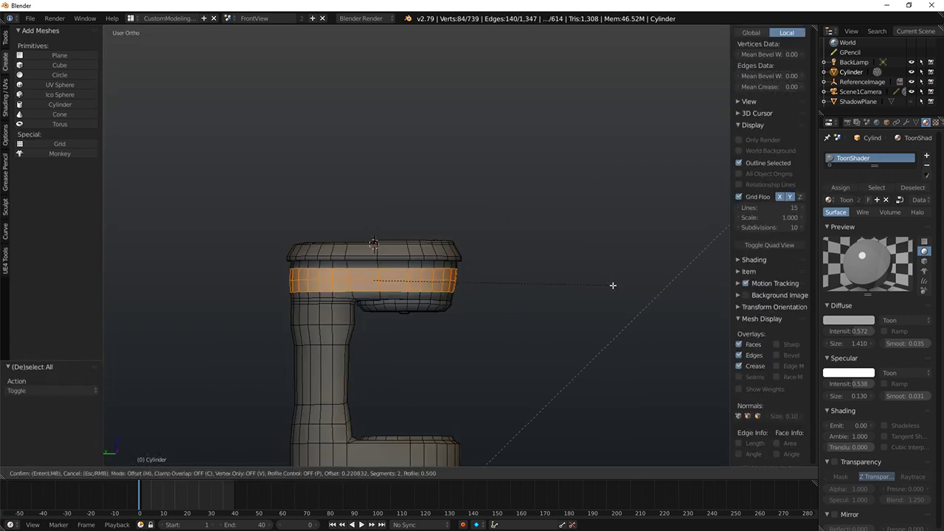
{"action": "left_click", "coordinate": [613, 285]}
{"action": "key", "text": "shift+z"}
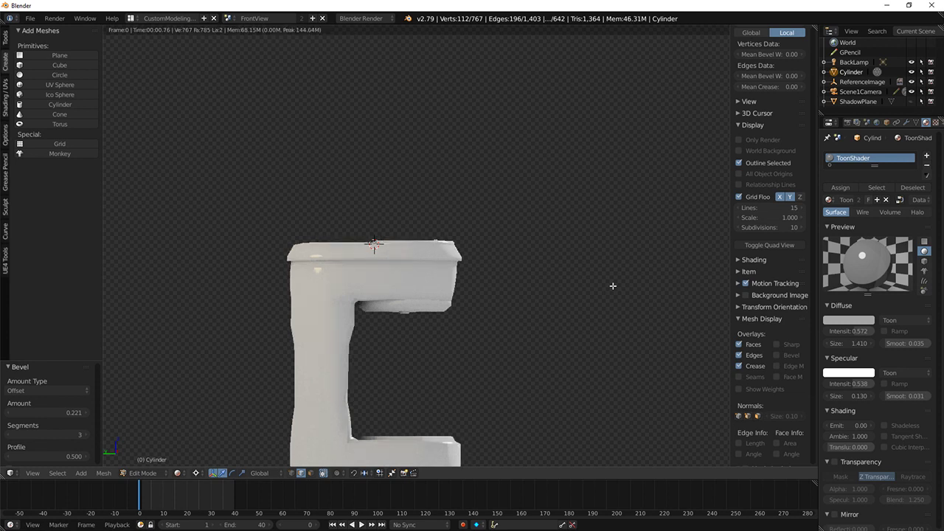
{"action": "key", "text": "shift+z"}
Step: Bevel the edge loop around the upper part of the column to soften the bend below the head
{"action": "key", "text": "a"}
{"action": "left_click", "coordinate": [374, 301], "text": "alt"}
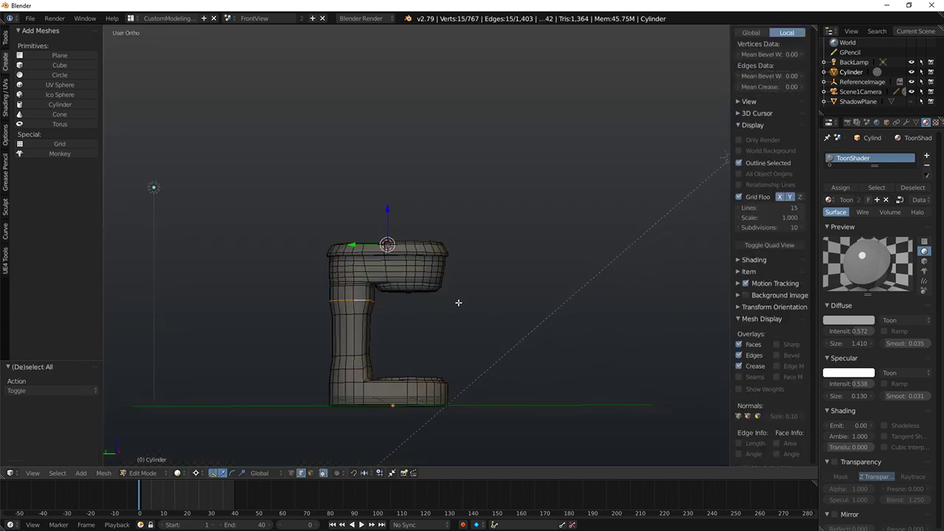
{"action": "key", "text": "ctrl+b"}
{"action": "left_click", "coordinate": [517, 306]}
Step: Select the edge loop around the column's lower end and smooth its vertices
{"action": "mouse_move", "coordinate": [362, 369]}
{"action": "middle_mouse_down"}
{"action": "mouse_move", "coordinate": [344, 362]}
{"action": "mouse_move", "coordinate": [379, 362]}
{"action": "middle_mouse_up"}
{"action": "left_click", "coordinate": [384, 357], "text": "alt"}
{"action": "left_click", "coordinate": [5, 37]}
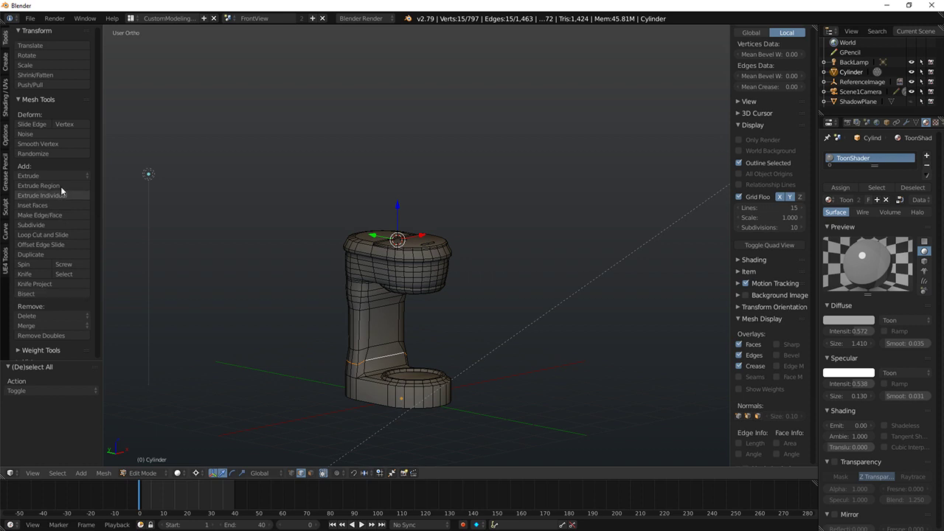
{"action": "left_click", "coordinate": [45, 144]}
{"action": "middle_click_drag", "start_coordinate": [402, 294], "coordinate": [501, 321]}
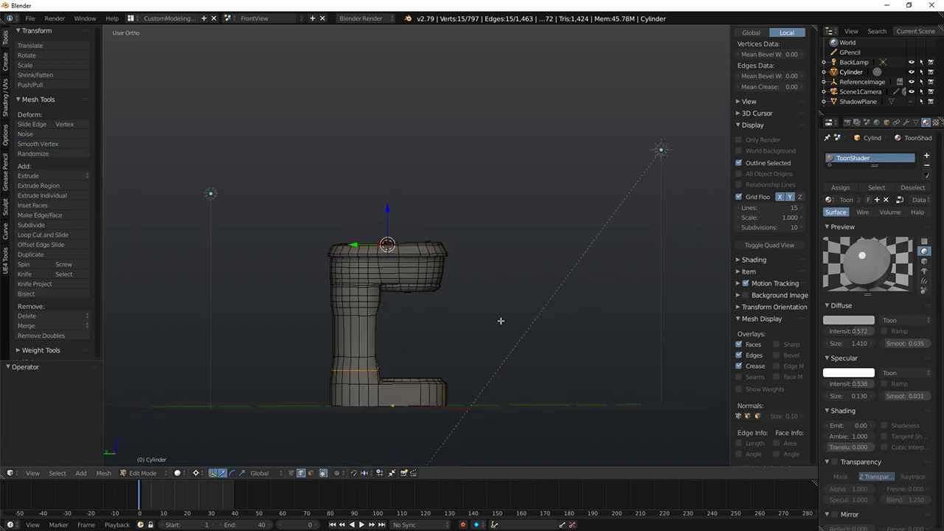
Step: Flatten the selected lower column loop with a Z scale of 0 and nudge it slightly down along Z
{"action": "key", "text": "KP_1"}
{"action": "key", "text": "KP_3"}
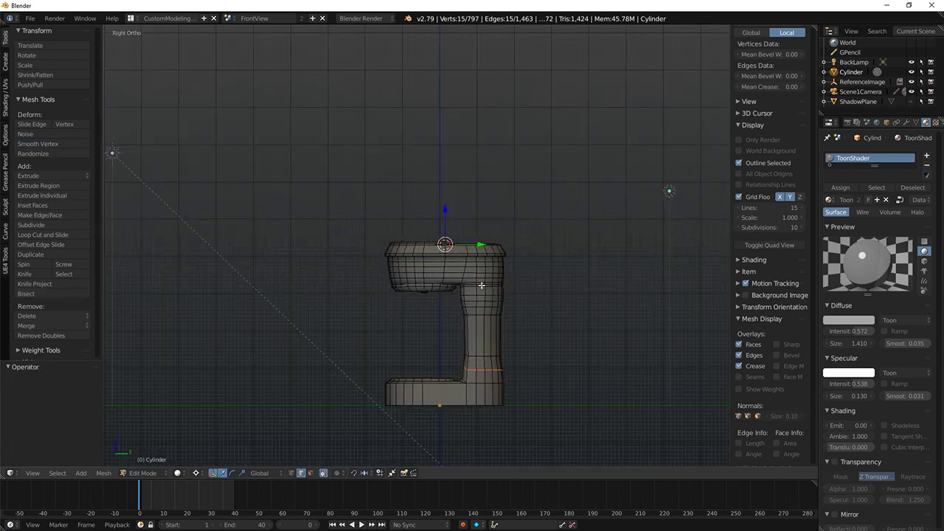
{"action": "key", "text": "s"}
{"action": "key", "text": "z"}
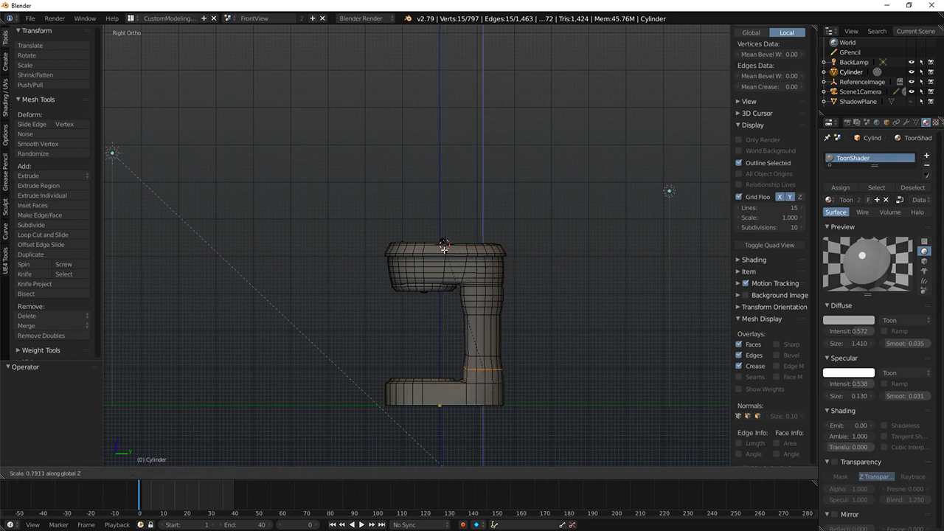
{"action": "key", "text": "0"}
{"action": "key", "text": "Return"}
{"action": "left_click_drag", "start_coordinate": [483, 337], "coordinate": [483, 342]}
Step: Flatten the next edge loop up on the column with a Z scale of 0 and deselect it
{"action": "key", "text": "a"}
{"action": "right_click", "coordinate": [472, 356], "text": "alt"}
{"action": "type", "text": "sz"}
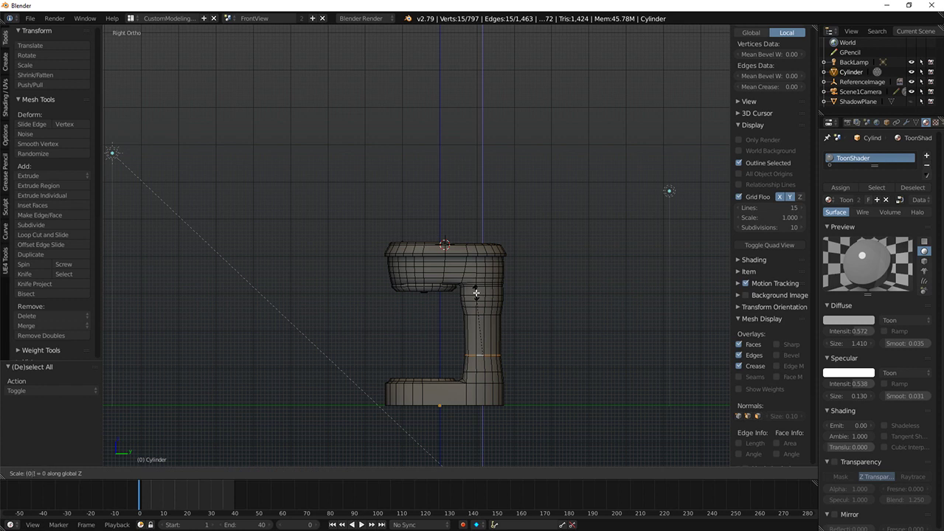
{"action": "type", "text": "0"}
{"action": "key", "text": "Return"}
{"action": "key", "text": "a"}
Step: Inspect the reshaped column in rendered view from several angles
{"action": "scroll", "coordinate": [468, 317], "scroll_direction": "up", "scroll_amount": 4}
{"action": "middle_click_drag", "start_coordinate": [487, 344], "coordinate": [619, 356]}
{"action": "scroll", "coordinate": [517, 310], "scroll_direction": "down", "scroll_amount": 5}
{"action": "key", "text": "shift+z"}
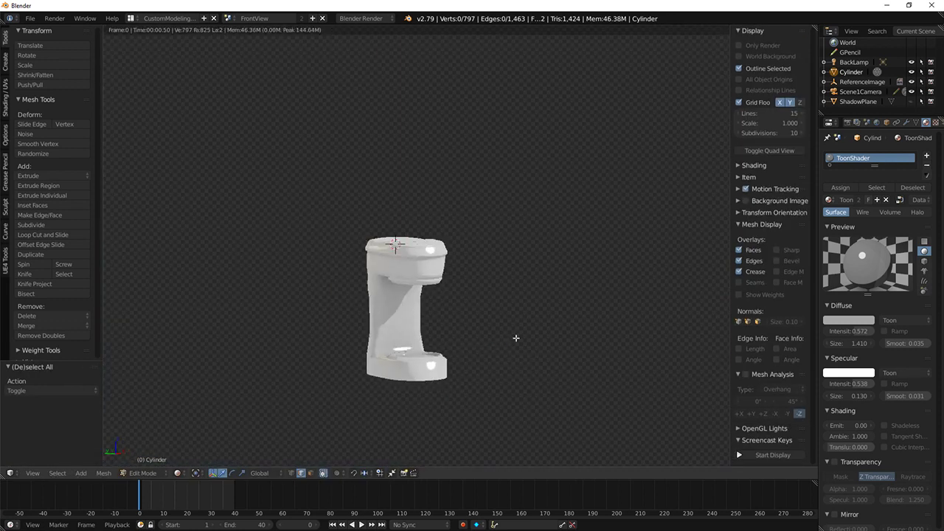
{"action": "key", "text": "ctrl+KP_3"}
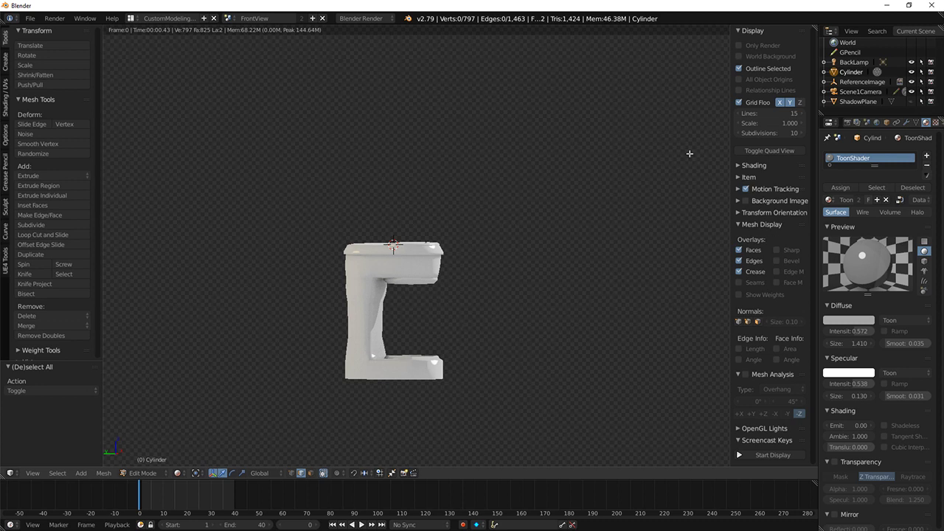
{"action": "mouse_move", "coordinate": [531, 158]}
{"action": "middle_mouse_down"}
{"action": "mouse_move", "coordinate": [489, 162]}
{"action": "mouse_move", "coordinate": [509, 239]}
{"action": "mouse_move", "coordinate": [468, 270]}
{"action": "mouse_move", "coordinate": [487, 236]}
{"action": "mouse_move", "coordinate": [457, 250]}
{"action": "mouse_move", "coordinate": [458, 302]}
{"action": "middle_mouse_up"}
{"action": "key", "text": "shift+z"}
Step: Duplicate the edge loop around the base's recessed plate, raise the copy slightly along Z, and scale it by 1.089
{"action": "scroll", "coordinate": [401, 358], "scroll_direction": "up", "scroll_amount": 3}
{"action": "right_click", "coordinate": [426, 386]}
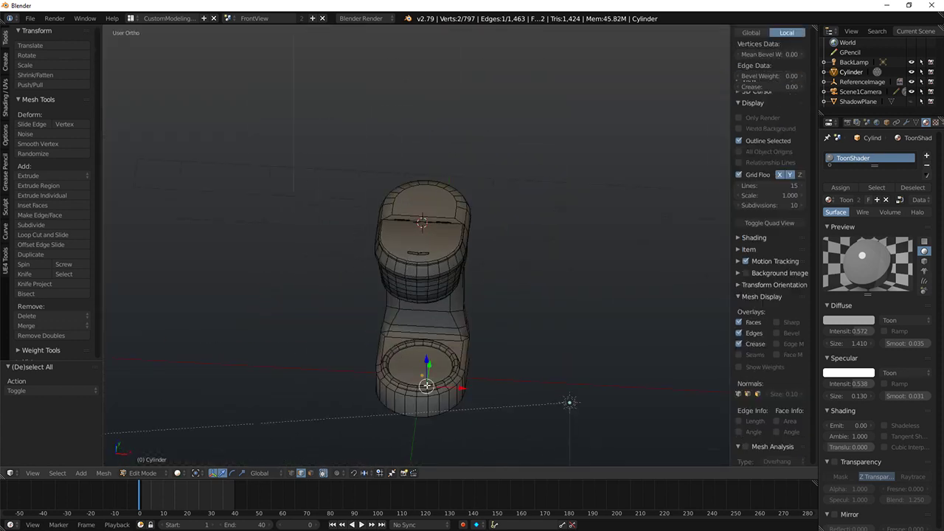
{"action": "middle_click_drag", "start_coordinate": [426, 386], "coordinate": [400, 224], "text": "shift"}
{"action": "scroll", "coordinate": [401, 225], "scroll_direction": "up", "scroll_amount": 3}
{"action": "key", "text": "a"}
{"action": "right_click", "coordinate": [415, 208], "text": "alt"}
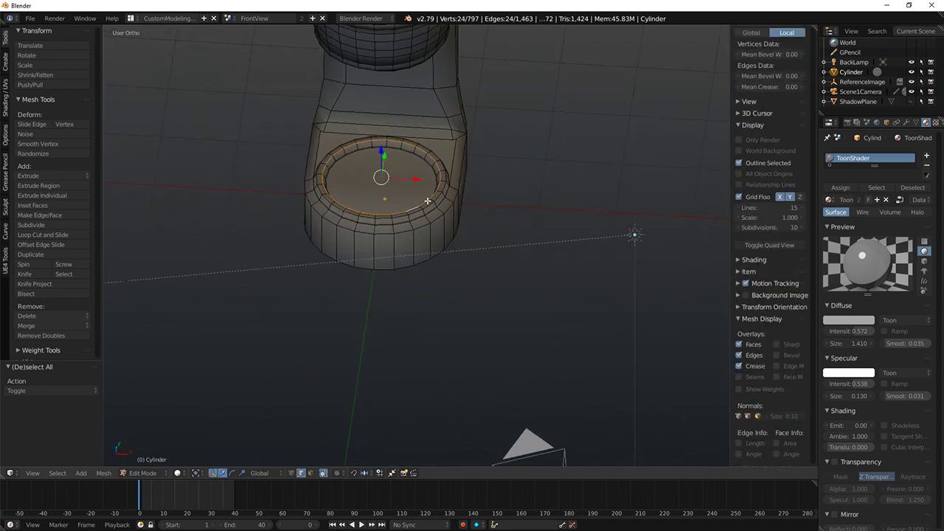
{"action": "key", "text": "KP_1"}
{"action": "scroll", "coordinate": [424, 196], "scroll_direction": "down", "scroll_amount": 3}
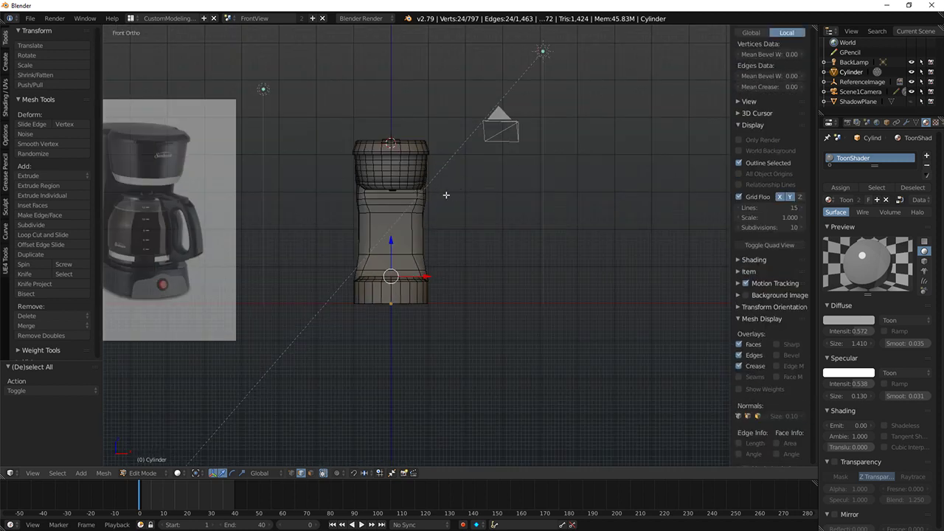
{"action": "key", "text": "shift+d"}
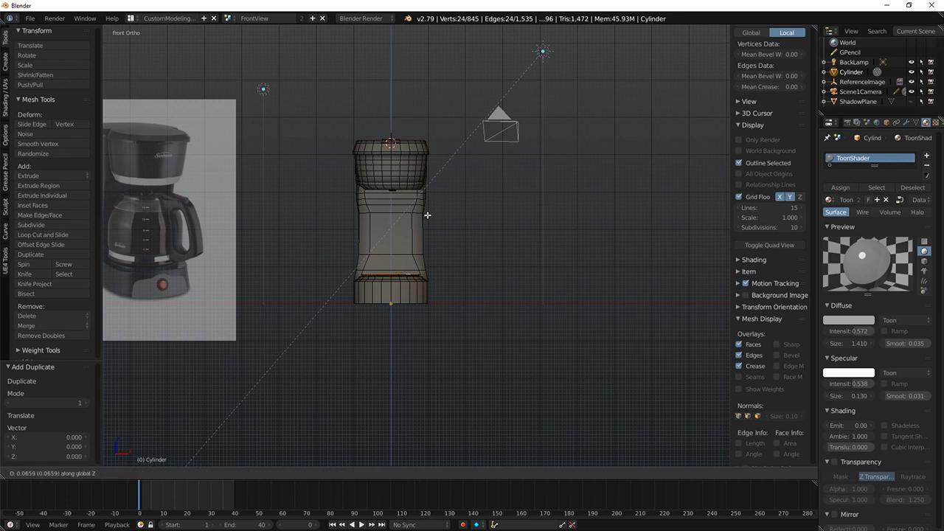
{"action": "left_click", "coordinate": [431, 219]}
{"action": "key", "text": "s"}
{"action": "left_click", "coordinate": [492, 222]}
Step: Extrude the duplicated ring 0.712 along Z to form the carafe's lower wall
{"action": "key", "text": "e"}
{"action": "key", "text": "z"}
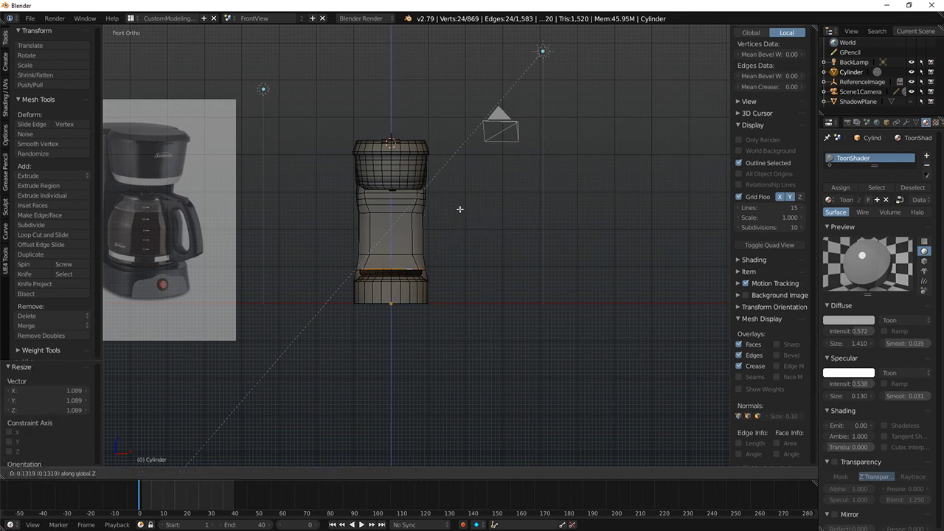
{"action": "left_click", "coordinate": [458, 184]}
Step: Extrude the carafe's top ring another 0.541 upward, then taper it to about 0.70 scale and lower it slightly
{"action": "key", "text": "e"}
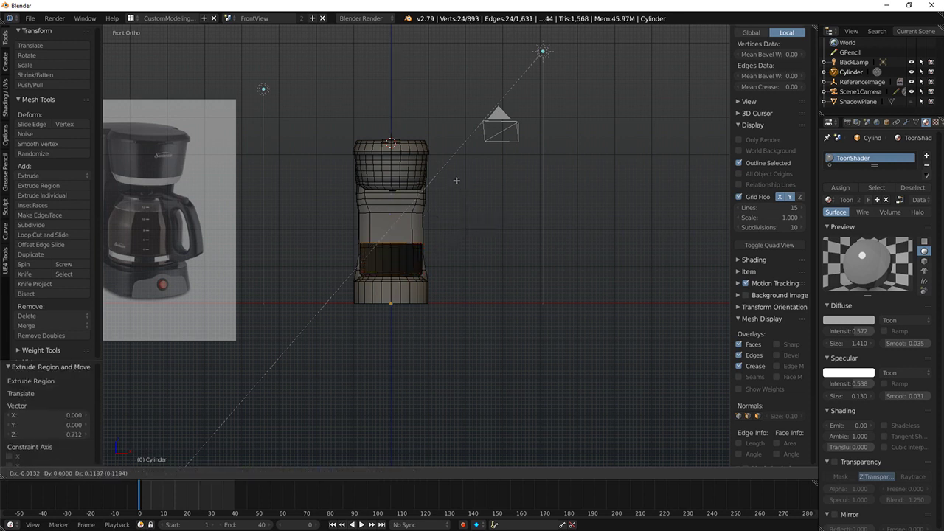
{"action": "left_click", "coordinate": [518, 177]}
{"action": "key", "text": "s"}
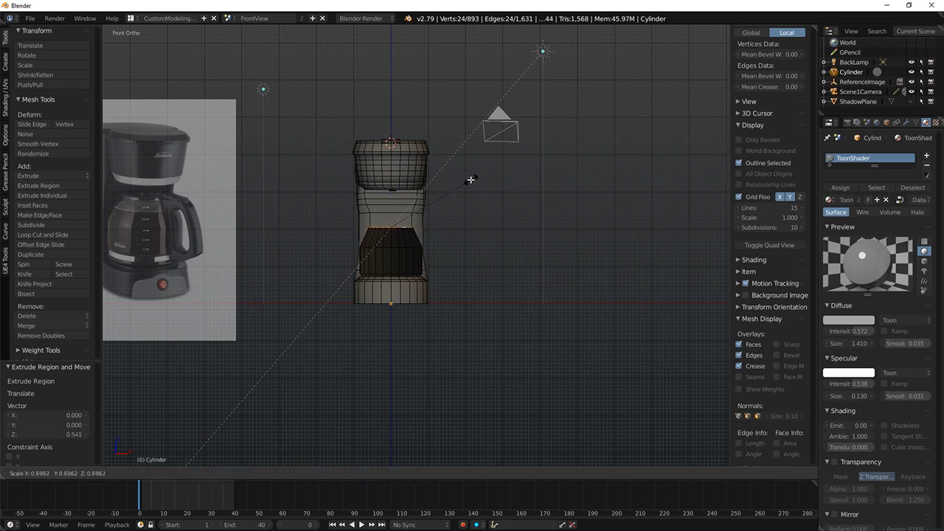
{"action": "left_click", "coordinate": [470, 180]}
{"action": "left_click_drag", "start_coordinate": [395, 190], "coordinate": [389, 194]}
Step: Select the whole linked carafe mesh and recalculate its normals to face outward
{"action": "middle_click_drag", "start_coordinate": [392, 193], "coordinate": [553, 204]}
{"action": "key", "text": "shift+z"}
{"action": "key", "text": "shift+z"}
{"action": "key", "text": "a"}
{"action": "right_click", "coordinate": [325, 250]}
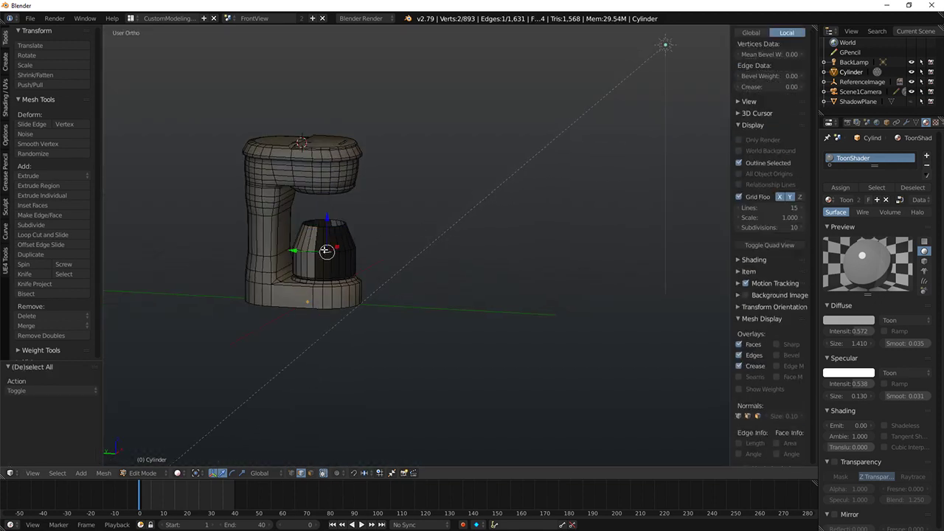
{"action": "key", "text": "ctrl+l"}
{"action": "key", "text": "ctrl+n"}
Step: Bevel the carafe's shoulder edge loop by 0.191 with four segments
{"action": "scroll", "coordinate": [326, 246], "scroll_direction": "up", "scroll_amount": 6}
{"action": "key", "text": "a"}
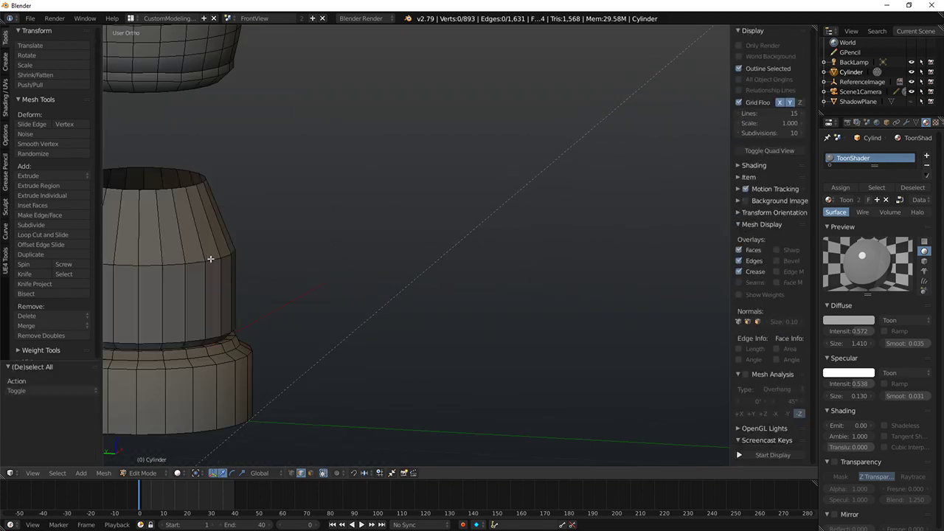
{"action": "right_click", "coordinate": [211, 258], "text": "alt"}
{"action": "key", "text": "ctrl+b"}
{"action": "left_click", "coordinate": [369, 257]}
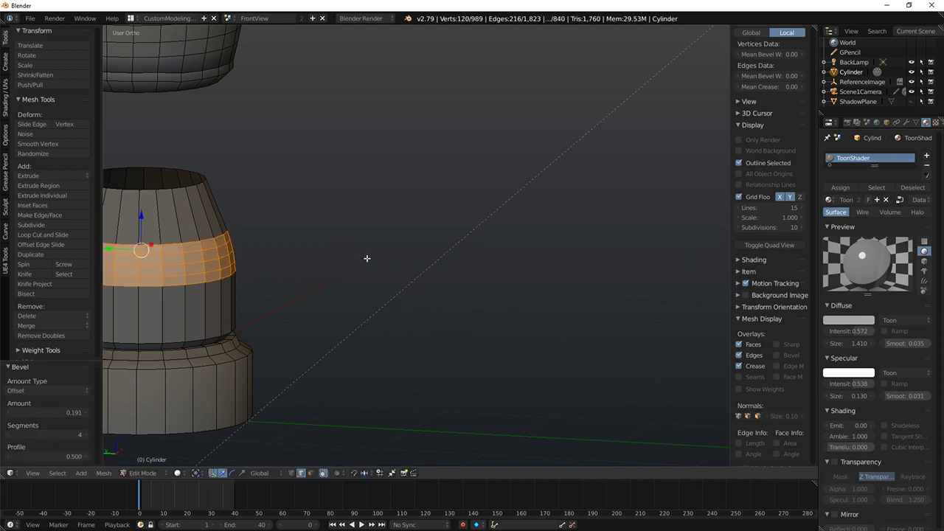
Step: Select the carafe's open top edge loop and fill it with a face
{"action": "key", "text": "a"}
{"action": "right_click", "coordinate": [186, 189], "text": "alt"}
{"action": "middle_click_drag", "start_coordinate": [186, 190], "coordinate": [321, 199], "text": "shift"}
{"action": "key", "text": "f"}
Step: Resize the carafe's top rim by a factor of 0.856 and again by 1.186
{"action": "middle_click_drag", "start_coordinate": [380, 205], "coordinate": [406, 187]}
{"action": "key", "text": "s"}
{"action": "left_click", "coordinate": [442, 190]}
{"action": "right_click", "coordinate": [469, 197]}
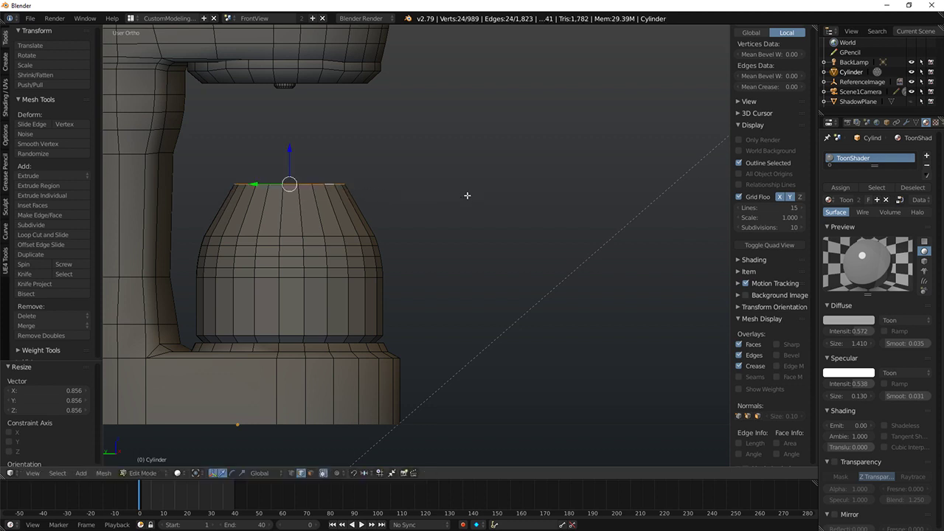
{"action": "key", "text": "s"}
{"action": "left_click", "coordinate": [504, 202]}
Step: Try a four-segment bevel on the carafe's top rim, and rescale the rim with a final factor of 0.927
{"action": "key", "text": "ctrl+b"}
{"action": "right_click", "coordinate": [550, 222]}
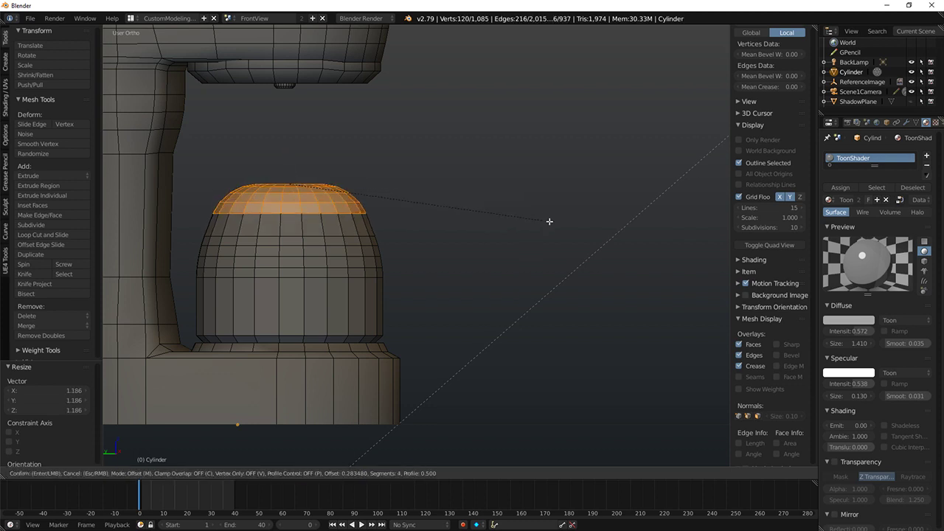
{"action": "middle_click_drag", "start_coordinate": [548, 221], "coordinate": [444, 214]}
{"action": "key", "text": "s"}
{"action": "left_click", "coordinate": [502, 214]}
{"action": "scroll", "coordinate": [305, 196], "scroll_direction": "down", "scroll_amount": 5}
{"action": "key", "text": "s"}
{"action": "left_click", "coordinate": [496, 218]}
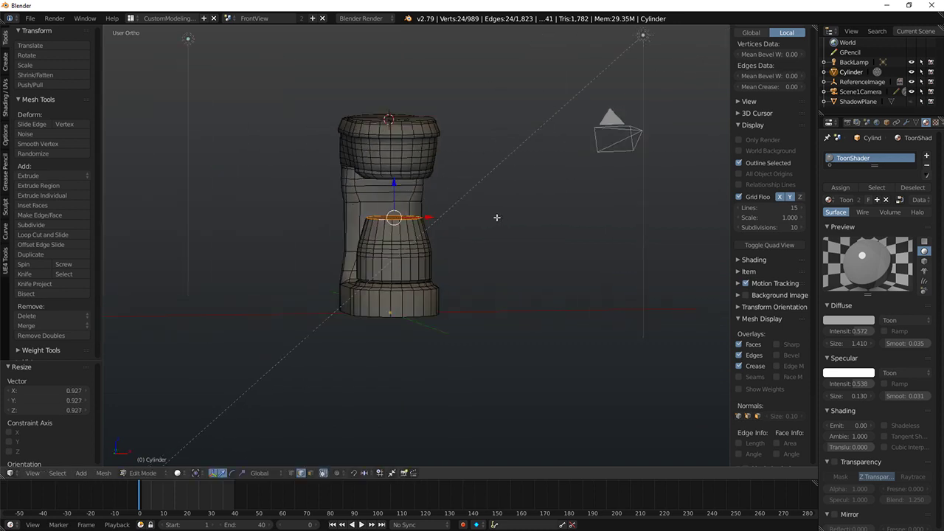
Step: Bevel the carafe's top rim by 0.055 with two segments and scale the beveled band to 0.943
{"action": "key", "text": "ctrl+b"}
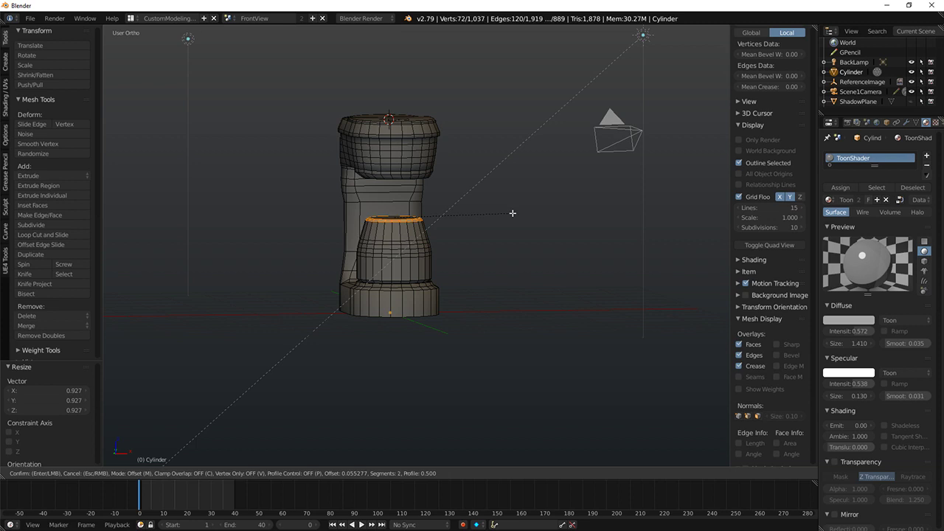
{"action": "left_click", "coordinate": [513, 213]}
{"action": "key", "text": "KP_1"}
{"action": "key", "text": "s"}
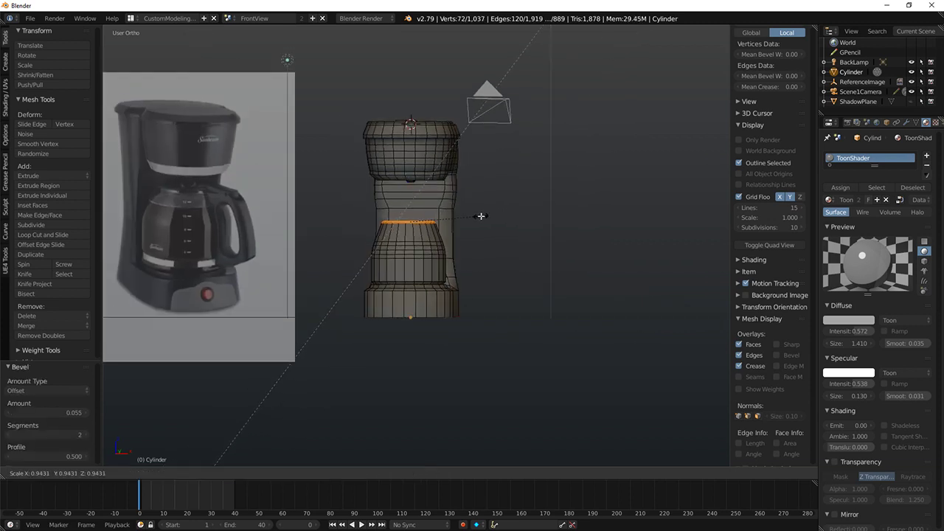
{"action": "left_click", "coordinate": [481, 217]}
Step: Switch to face selection and delete the face capping the carafe's top
{"action": "middle_click_drag", "start_coordinate": [449, 212], "coordinate": [469, 248]}
{"action": "scroll", "coordinate": [383, 254], "scroll_direction": "up", "scroll_amount": 2}
{"action": "middle_click_drag", "start_coordinate": [374, 254], "coordinate": [435, 294], "text": "shift"}
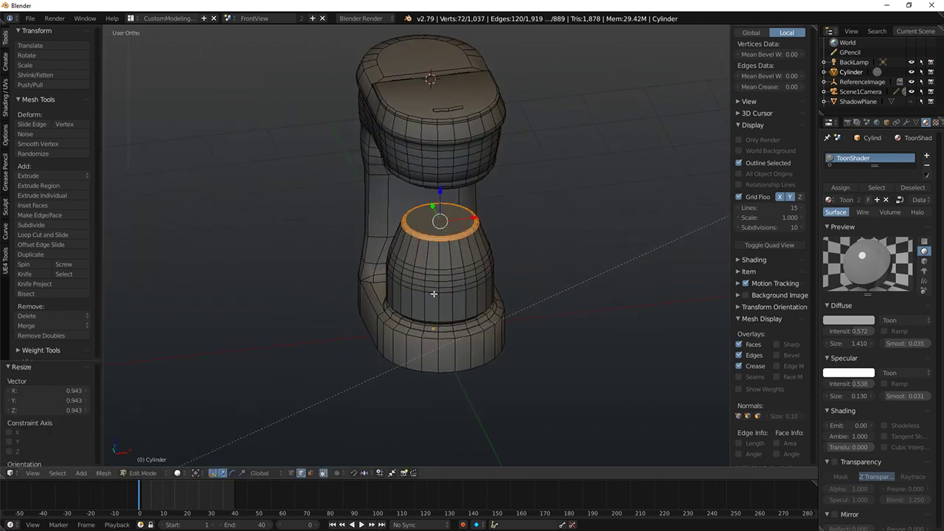
{"action": "left_click", "coordinate": [312, 473]}
{"action": "right_click", "coordinate": [424, 217]}
{"action": "key", "text": "x"}
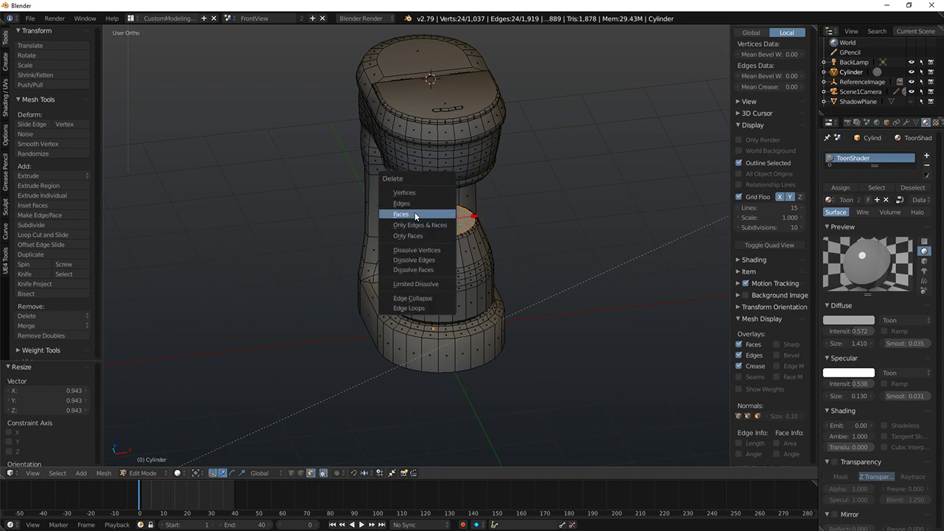
{"action": "left_click", "coordinate": [411, 214]}
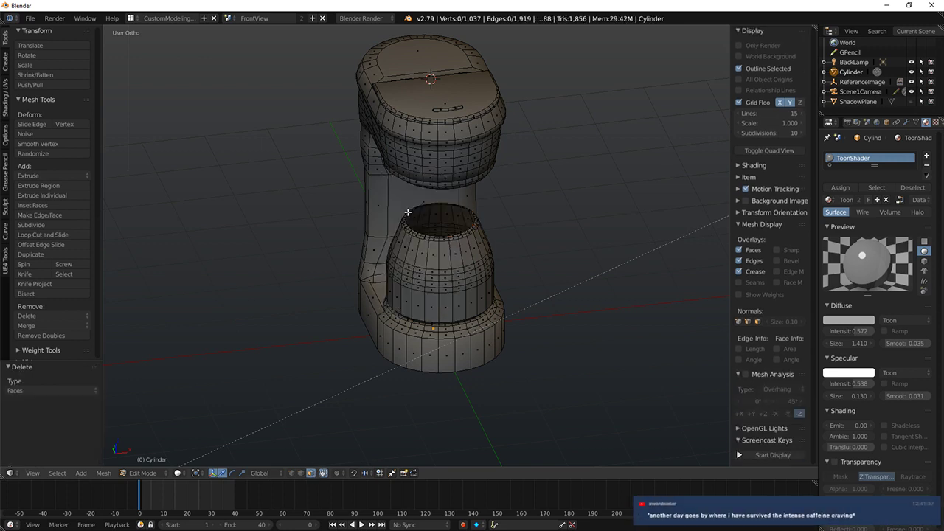
Step: Examine the open carafe from several angles and compare its shape with the reference image in front view
{"action": "scroll", "coordinate": [494, 241], "scroll_direction": "up", "scroll_amount": 2}
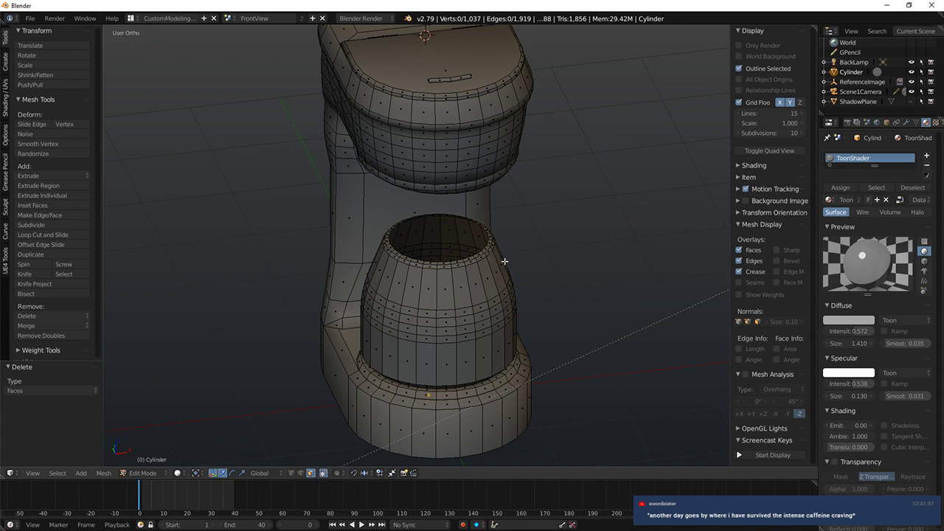
{"action": "middle_click_drag", "start_coordinate": [504, 261], "coordinate": [535, 256]}
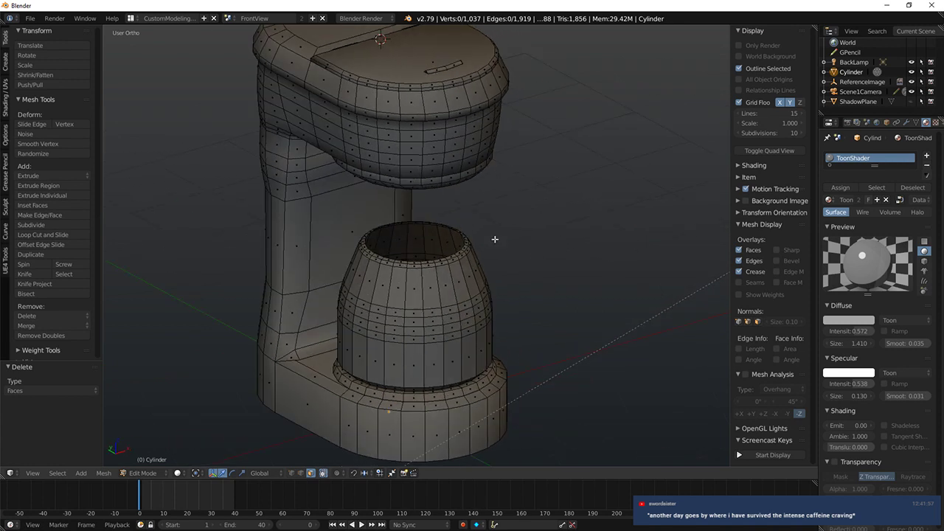
{"action": "scroll", "coordinate": [509, 180], "scroll_direction": "up", "scroll_amount": 4}
{"action": "middle_click_drag", "start_coordinate": [280, 364], "coordinate": [231, 345]}
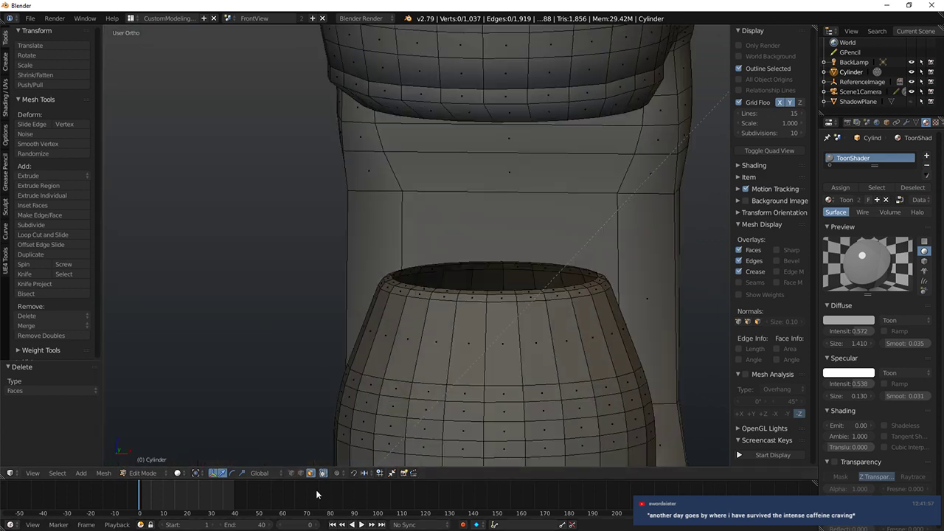
{"action": "left_click", "coordinate": [301, 472]}
{"action": "scroll", "coordinate": [282, 413], "scroll_direction": "down", "scroll_amount": 4}
{"action": "middle_click_drag", "start_coordinate": [314, 179], "coordinate": [332, 225]}
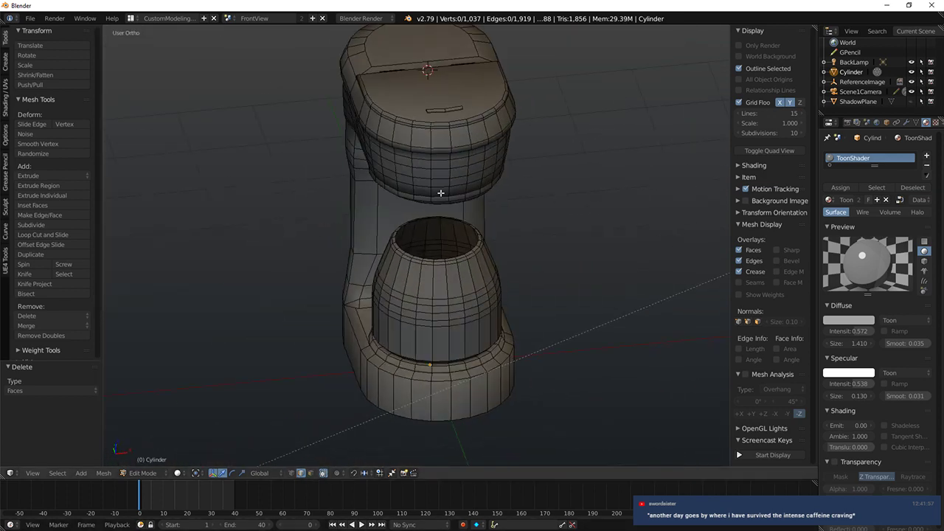
{"action": "middle_click_drag", "start_coordinate": [489, 168], "coordinate": [495, 174]}
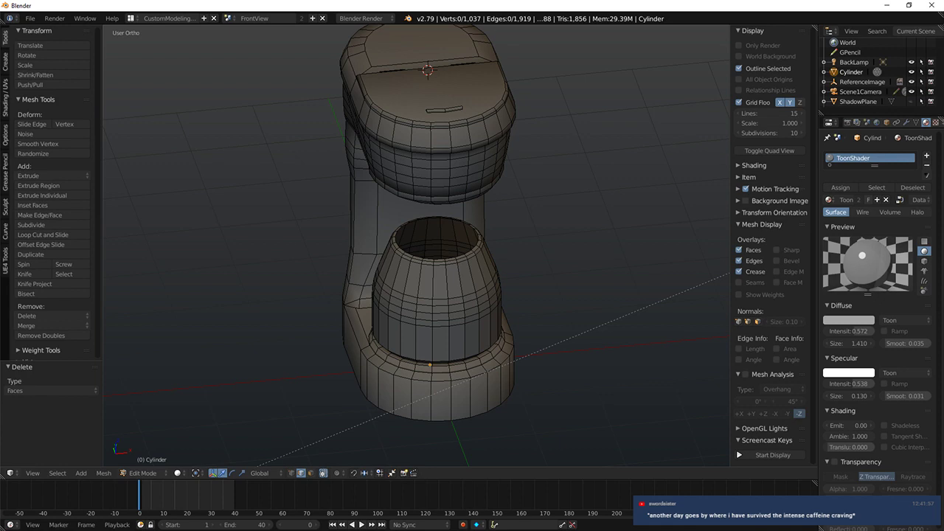
{"action": "scroll", "coordinate": [497, 196], "scroll_direction": "down", "scroll_amount": 4}
{"action": "key", "text": "KP_1"}
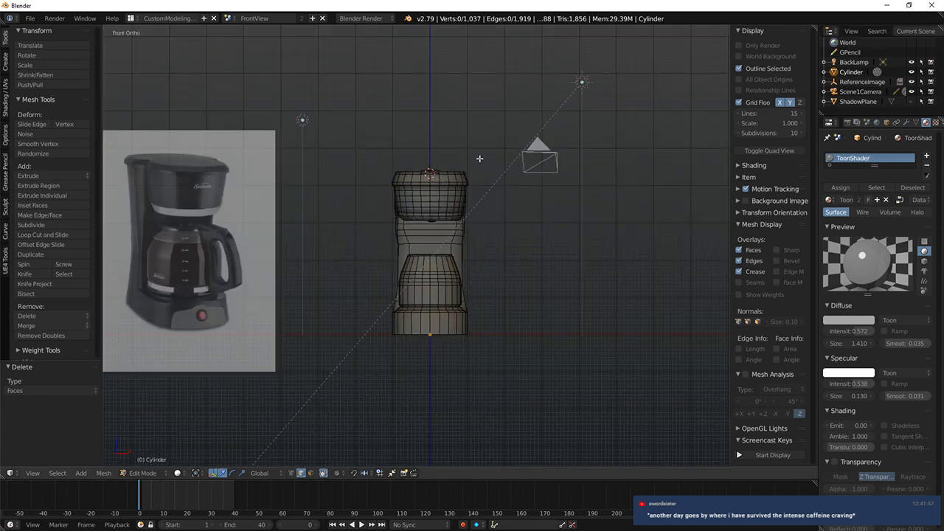
Step: Select the three edge loops around the carafe's top rim and scale them to 1.169
{"action": "middle_click_drag", "start_coordinate": [472, 163], "coordinate": [492, 204]}
{"action": "scroll", "coordinate": [427, 198], "scroll_direction": "up", "scroll_amount": 5}
{"action": "key", "text": "a"}
{"action": "key", "text": "a"}
{"action": "right_click", "coordinate": [428, 263], "text": "alt"}
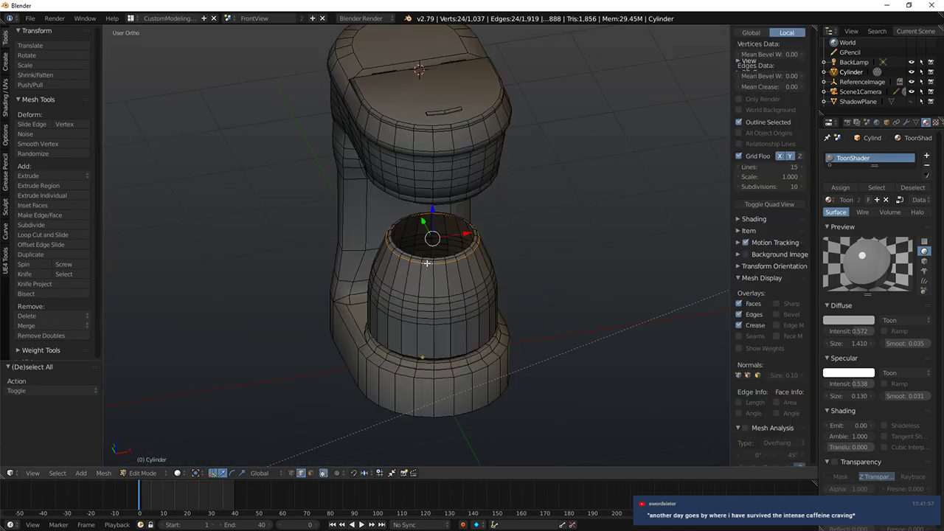
{"action": "right_click", "coordinate": [427, 259], "text": "alt+shift"}
{"action": "right_click", "coordinate": [428, 259], "text": "alt+shift"}
{"action": "scroll", "coordinate": [450, 217], "scroll_direction": "up", "scroll_amount": 5}
{"action": "right_click", "coordinate": [408, 285], "text": "alt+shift"}
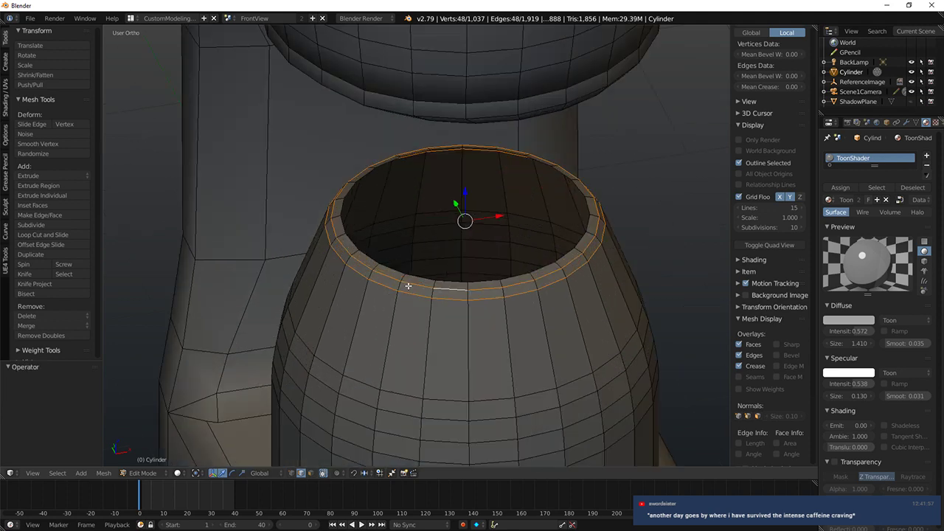
{"action": "right_click", "coordinate": [454, 279], "text": "alt+shift"}
{"action": "key", "text": "KP_1"}
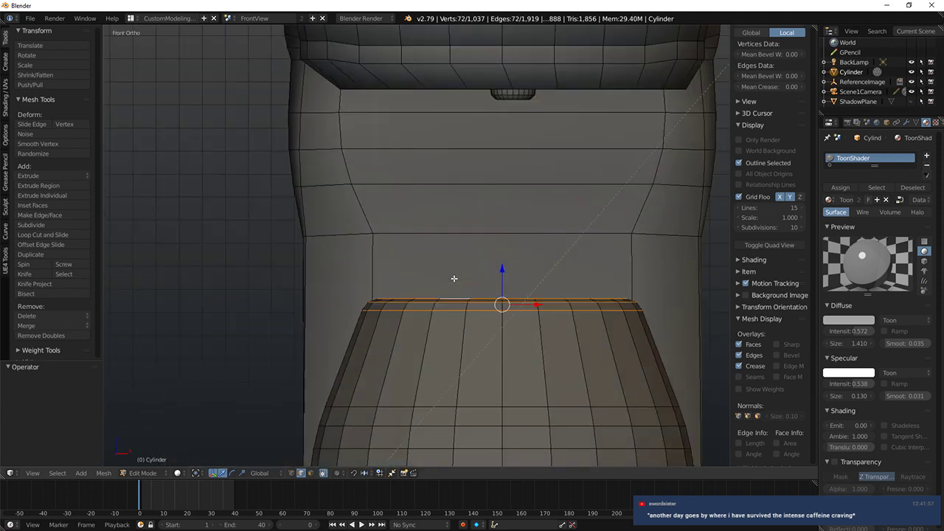
{"action": "scroll", "coordinate": [407, 257], "scroll_direction": "down", "scroll_amount": 8}
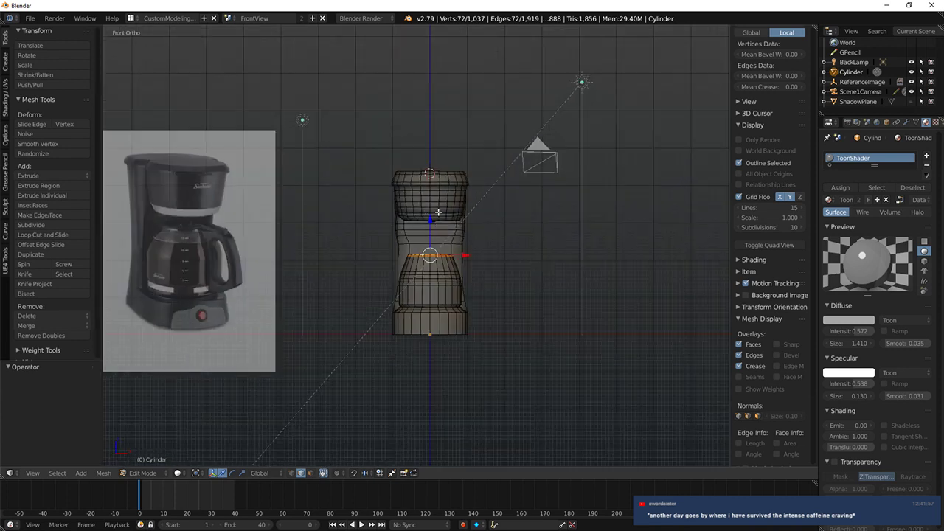
{"action": "key", "text": "s"}
{"action": "left_click", "coordinate": [537, 221]}
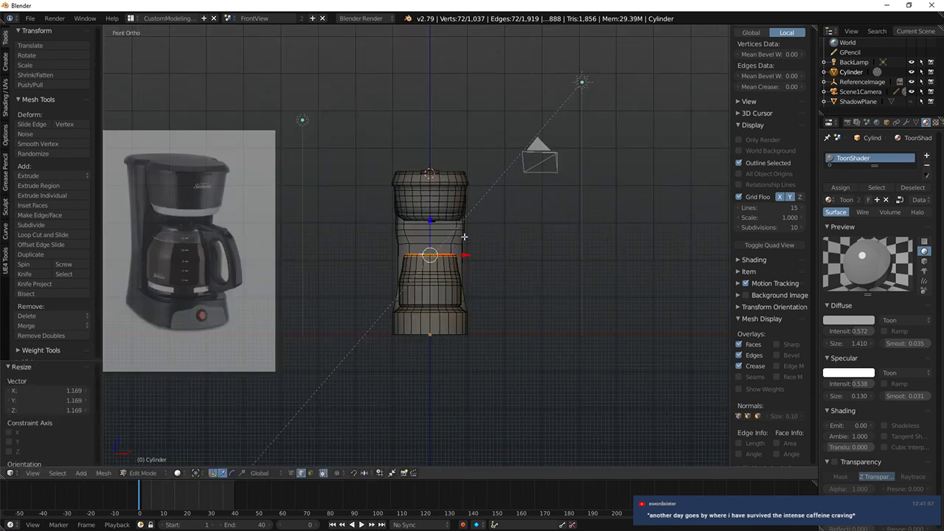
Step: Lower the carafe's widened top rim slightly along Z
{"action": "scroll", "coordinate": [472, 247], "scroll_direction": "up", "scroll_amount": 2}
{"action": "scroll", "coordinate": [481, 259], "scroll_direction": "up", "scroll_amount": 1}
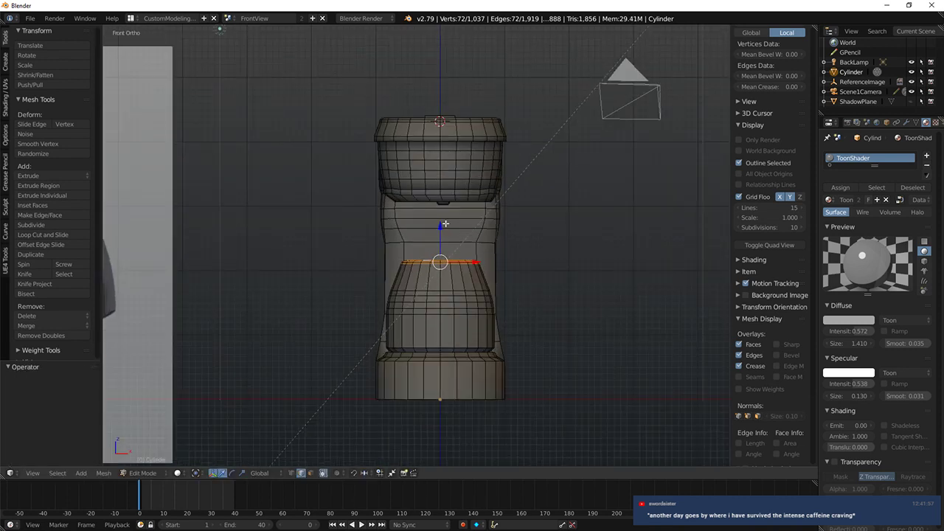
{"action": "left_click_drag", "start_coordinate": [442, 225], "coordinate": [443, 234]}
Step: Select the whole carafe, scale it up uniformly, and raise it slightly above the base
{"action": "key", "text": "ctrl+l"}
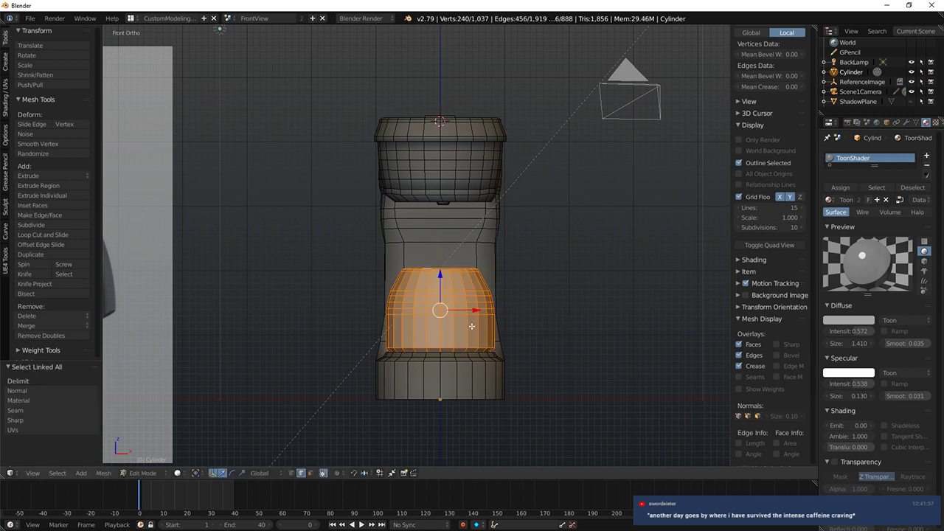
{"action": "key", "text": "z"}
{"action": "right_click", "coordinate": [437, 351], "text": "alt+shift"}
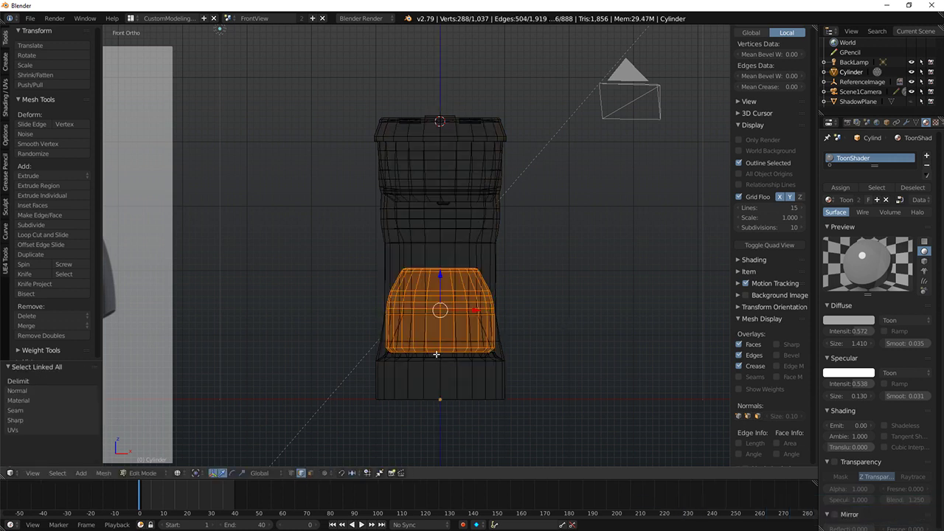
{"action": "right_click", "coordinate": [436, 354], "text": "alt+shift"}
{"action": "left_click", "coordinate": [291, 473]}
{"action": "key", "text": "b"}
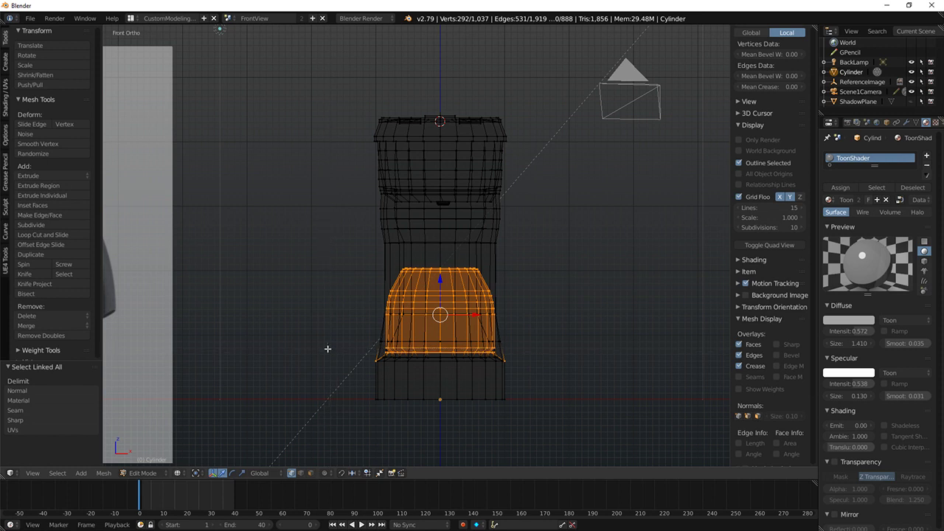
{"action": "middle_click_drag", "start_coordinate": [327, 346], "coordinate": [637, 451]}
{"action": "key", "text": "z"}
{"action": "key", "text": "s"}
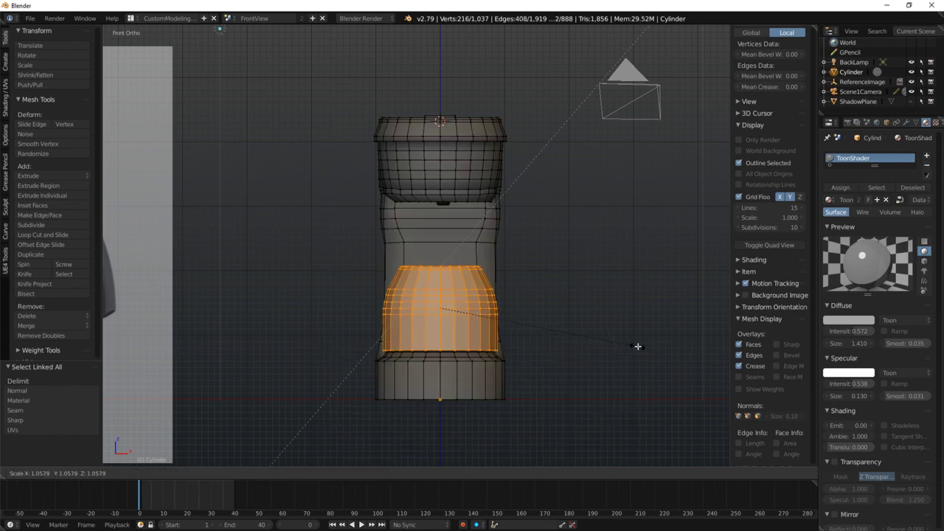
{"action": "left_click", "coordinate": [647, 348]}
{"action": "left_click_drag", "start_coordinate": [440, 275], "coordinate": [440, 270]}
Step: Bevel the carafe's bottom edge loop by 0.059 with two segments
{"action": "key", "text": "a"}
{"action": "right_click", "coordinate": [419, 346], "text": "alt"}
{"action": "key", "text": "ctrl+b"}
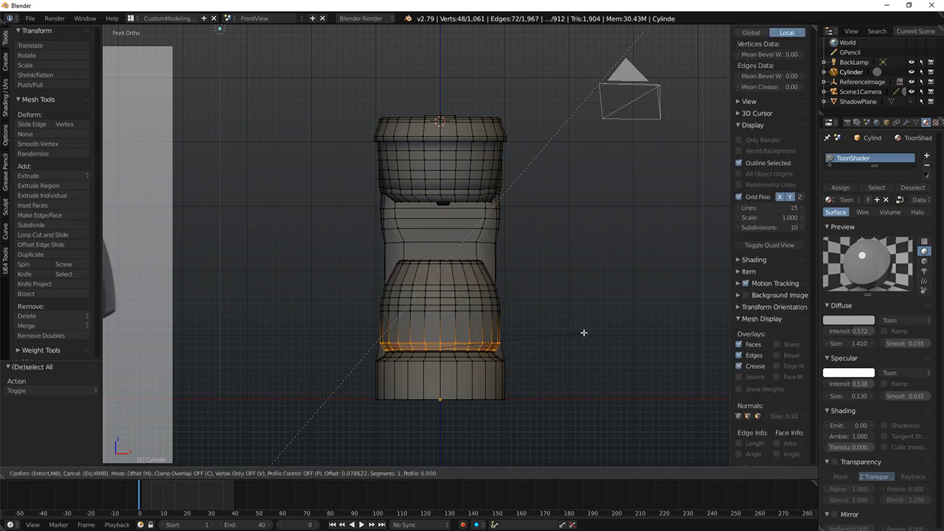
{"action": "scroll", "coordinate": [576, 332], "scroll_direction": "up", "scroll_amount": 1}
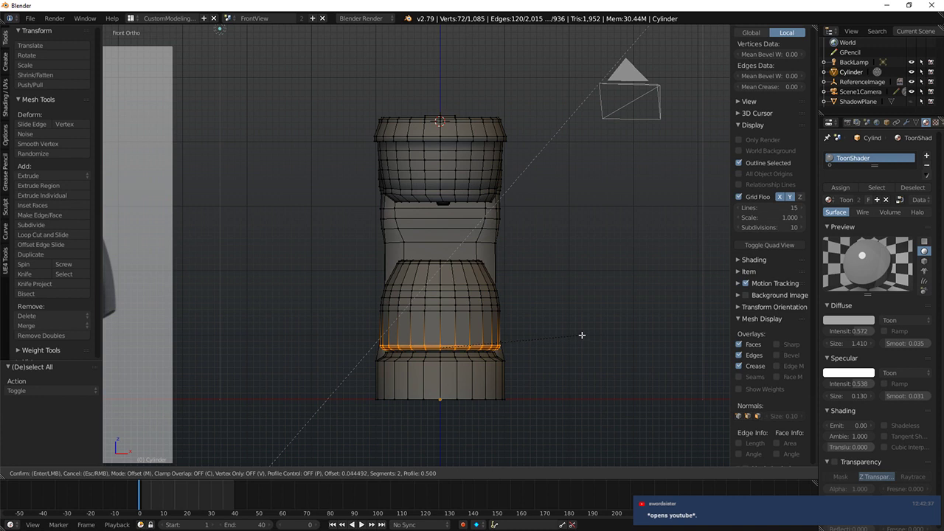
{"action": "left_click", "coordinate": [583, 334]}
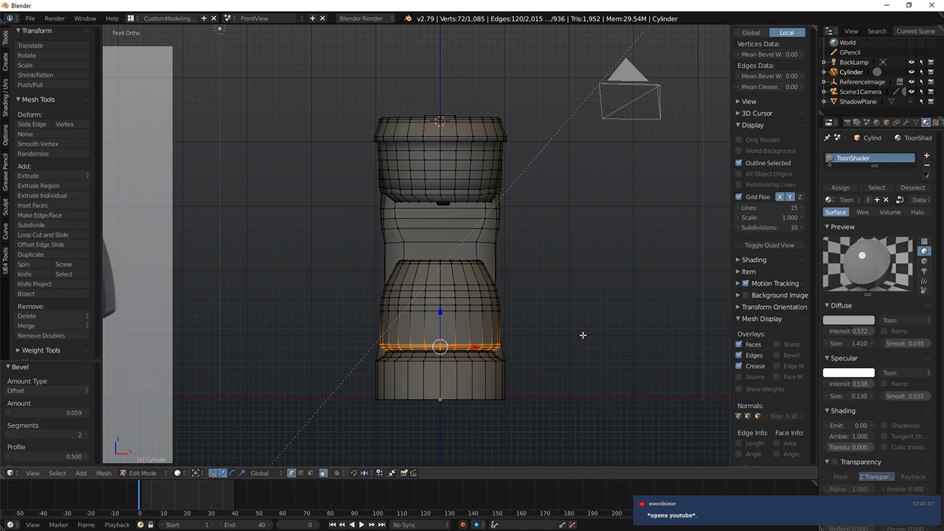
{"action": "middle_click_drag", "start_coordinate": [307, 279], "coordinate": [335, 307]}
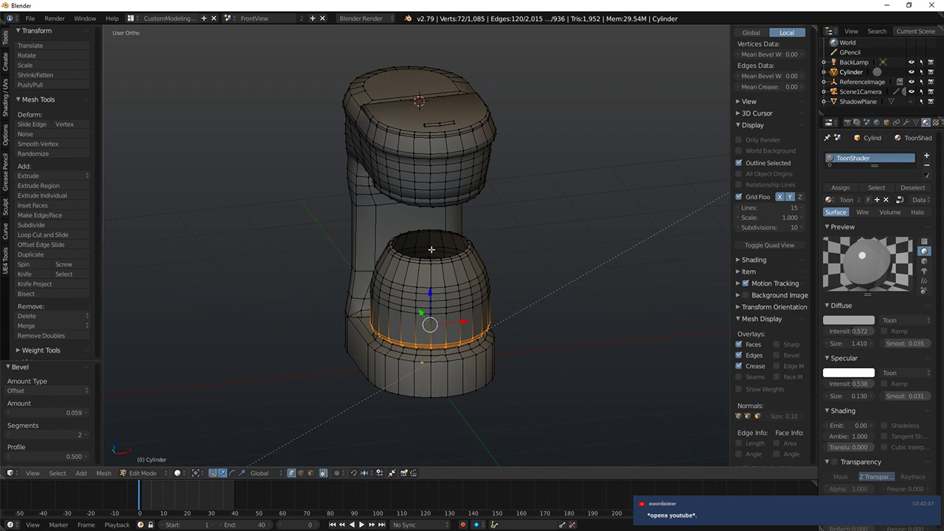
{"action": "scroll", "coordinate": [431, 249], "scroll_direction": "up", "scroll_amount": 2}
{"action": "key", "text": "a"}
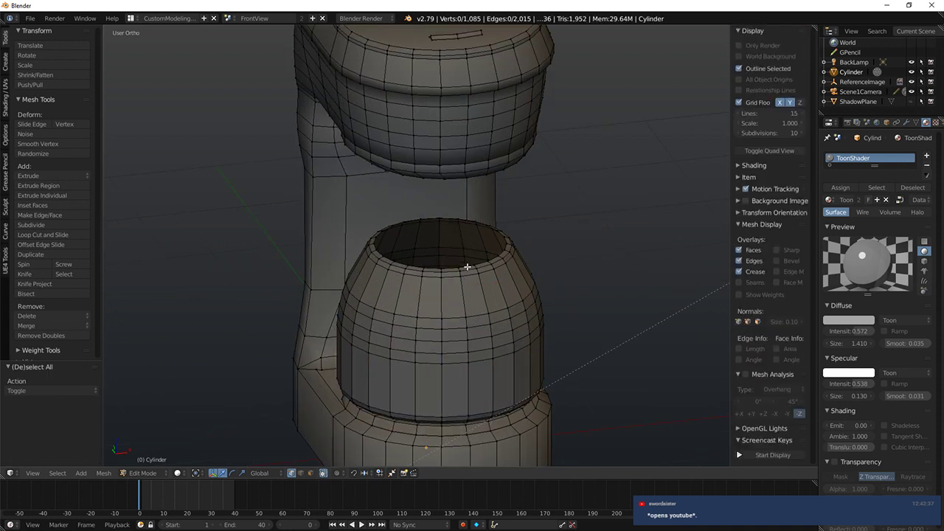
{"action": "right_click", "coordinate": [467, 267], "text": "alt"}
{"action": "middle_click_drag", "start_coordinate": [466, 287], "coordinate": [450, 285]}
{"action": "key", "text": "KP_1"}
{"action": "scroll", "coordinate": [194, 267], "scroll_direction": "down", "scroll_amount": 6}
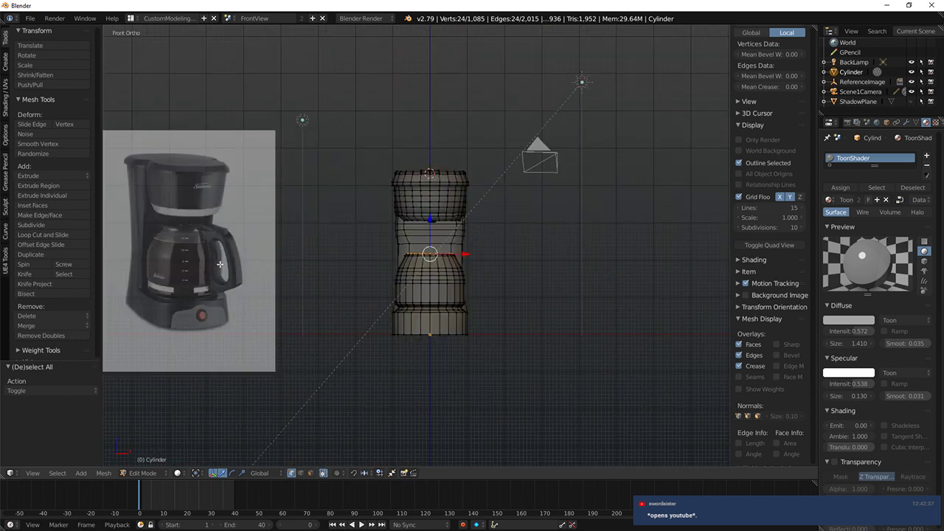
{"action": "scroll", "coordinate": [220, 264], "scroll_direction": "up", "scroll_amount": 2}
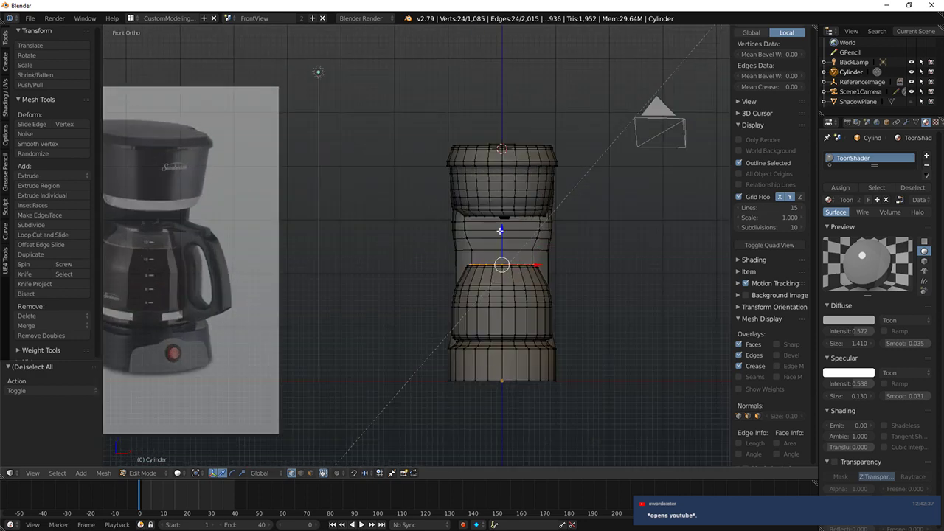
{"action": "scroll", "coordinate": [526, 236], "scroll_direction": "up", "scroll_amount": 3}
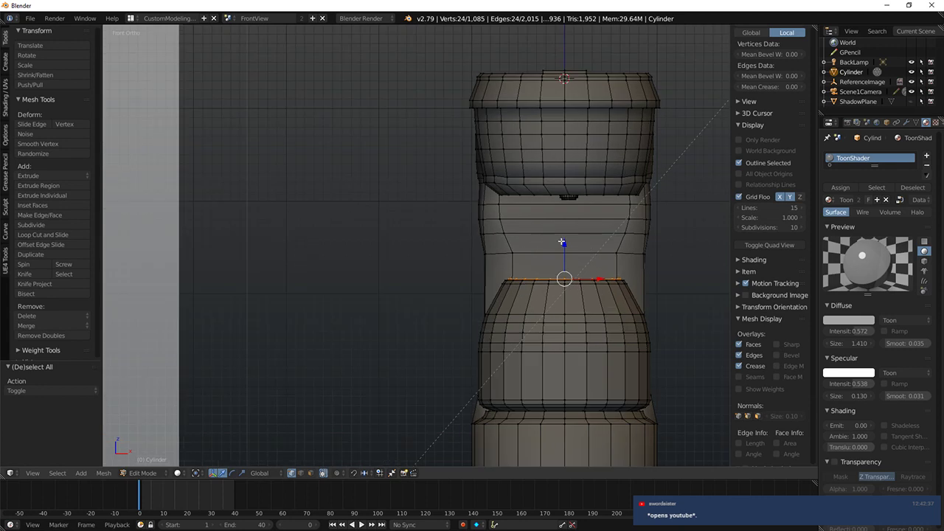
{"action": "key", "text": "e"}
{"action": "right_click", "coordinate": [563, 235]}
{"action": "key", "text": "ctrl+z"}
Step: Select the edge loop around the carafe's opening and duplicate it in place
{"action": "middle_click_drag", "start_coordinate": [621, 283], "coordinate": [618, 313]}
{"action": "scroll", "coordinate": [621, 300], "scroll_direction": "up", "scroll_amount": 3}
{"action": "right_click", "coordinate": [676, 265]}
{"action": "key", "text": "a"}
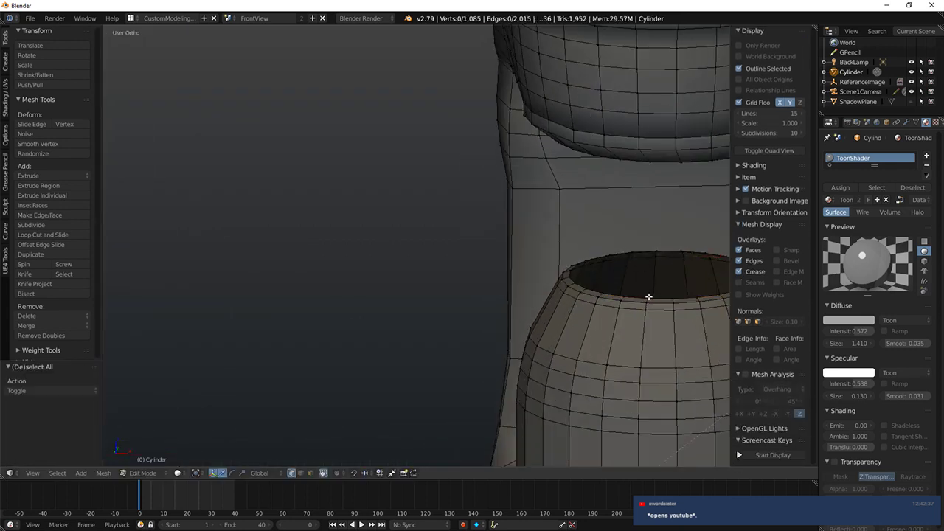
{"action": "right_click", "coordinate": [649, 298], "text": "alt"}
{"action": "middle_click_drag", "start_coordinate": [683, 292], "coordinate": [538, 281], "text": "shift"}
{"action": "key", "text": "shift+d"}
{"action": "right_click", "coordinate": [662, 259]}
Step: Extrude the duplicated loop upward into a lip flared by 1.121, and extrude that edge another 0.054 along Z
{"action": "key", "text": "e"}
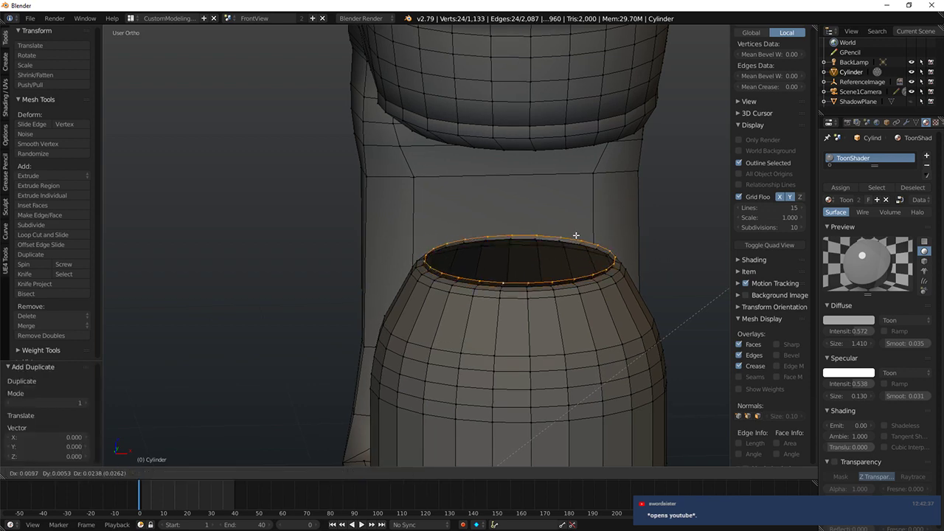
{"action": "key", "text": "z"}
{"action": "left_click", "coordinate": [598, 233]}
{"action": "key", "text": "s"}
{"action": "left_click", "coordinate": [613, 234]}
{"action": "key", "text": "e"}
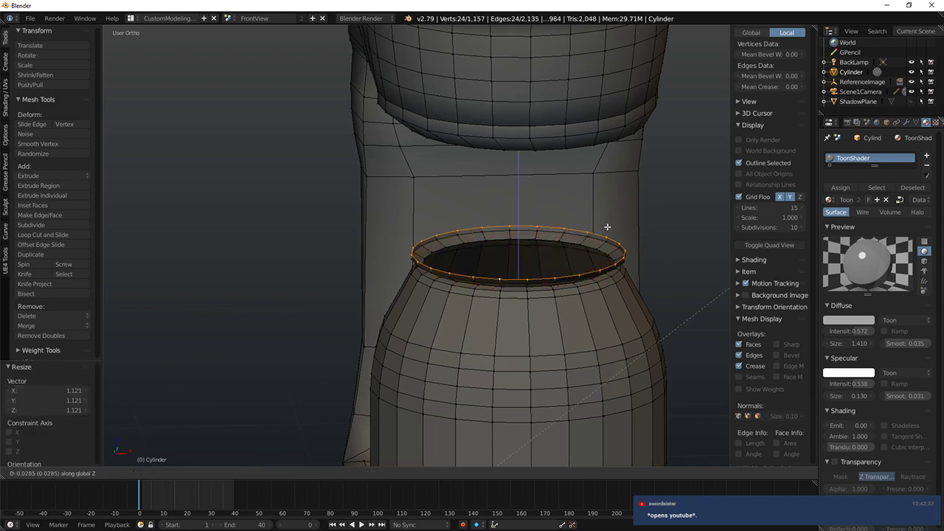
{"action": "left_click", "coordinate": [591, 244]}
Step: Fill the new lip's top edge loop with a face to form the carafe's lid
{"action": "key", "text": "KP_3"}
{"action": "scroll", "coordinate": [499, 238], "scroll_direction": "down", "scroll_amount": 5}
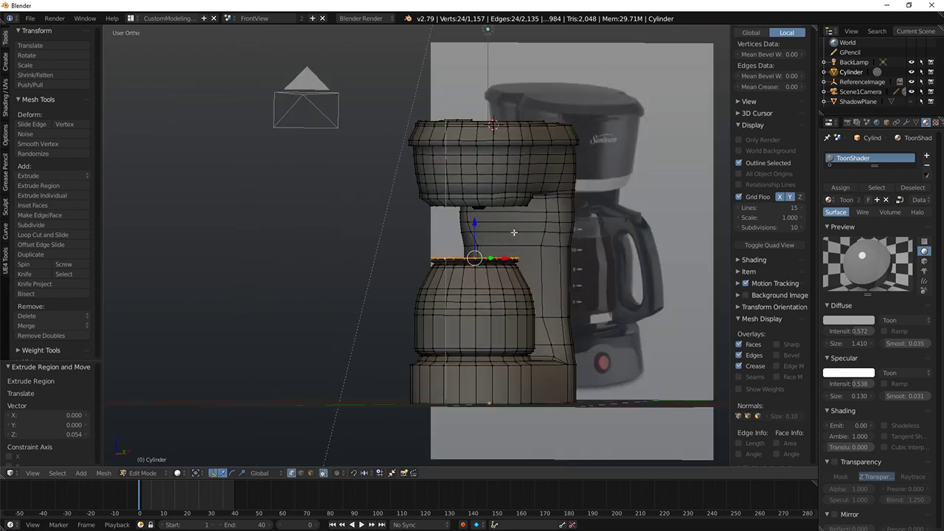
{"action": "key", "text": "KP_1"}
{"action": "scroll", "coordinate": [455, 236], "scroll_direction": "down", "scroll_amount": 3}
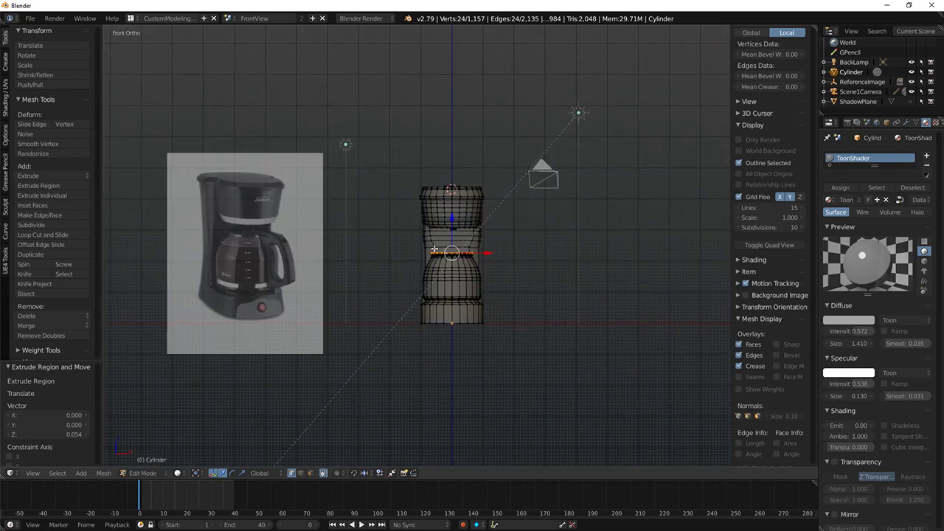
{"action": "scroll", "coordinate": [524, 239], "scroll_direction": "up", "scroll_amount": 5}
{"action": "key", "text": "f"}
{"action": "middle_click_drag", "start_coordinate": [596, 233], "coordinate": [548, 283]}
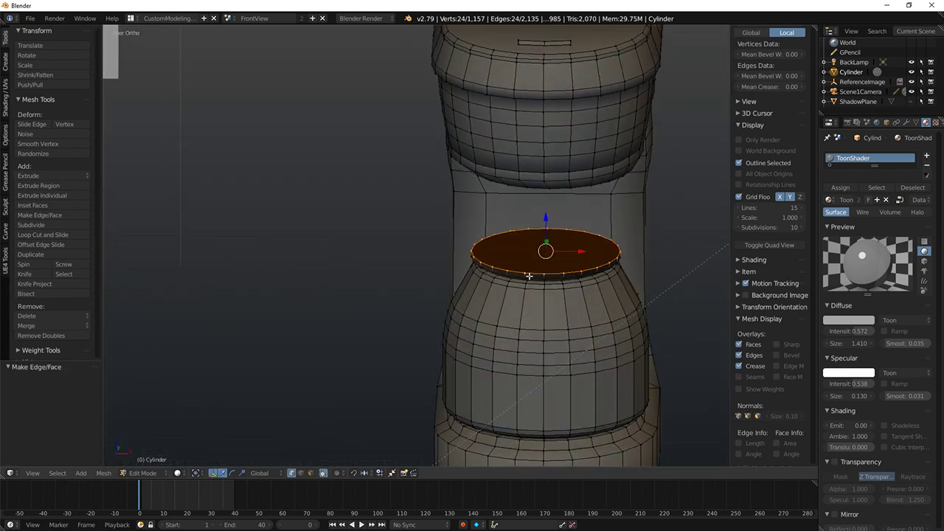
Step: Select all the lid's connected geometry, recalculate its normals to face outward, and clear the selection
{"action": "key", "text": "ctrl+l"}
{"action": "right_click", "coordinate": [557, 272]}
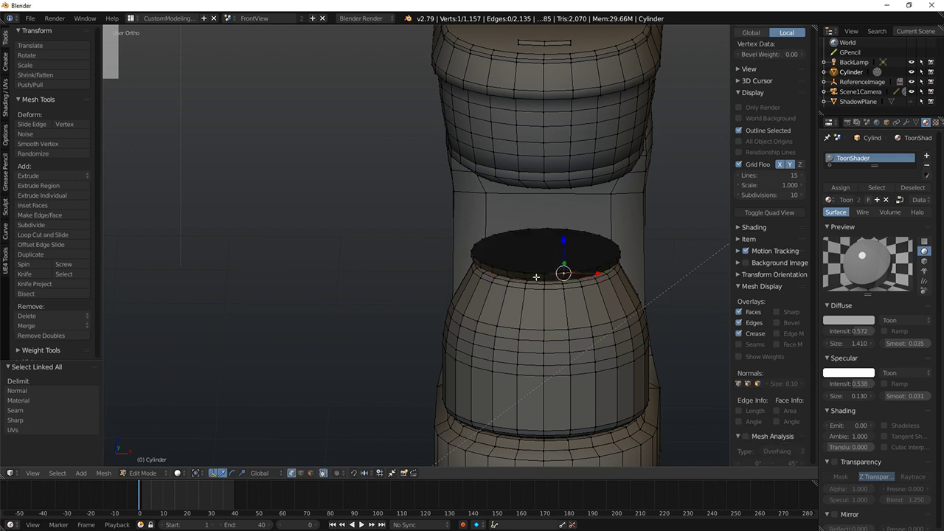
{"action": "key", "text": "ctrl+l"}
{"action": "key", "text": "ctrl+n"}
{"action": "scroll", "coordinate": [585, 310], "scroll_direction": "up", "scroll_amount": 4}
{"action": "key", "text": "a"}
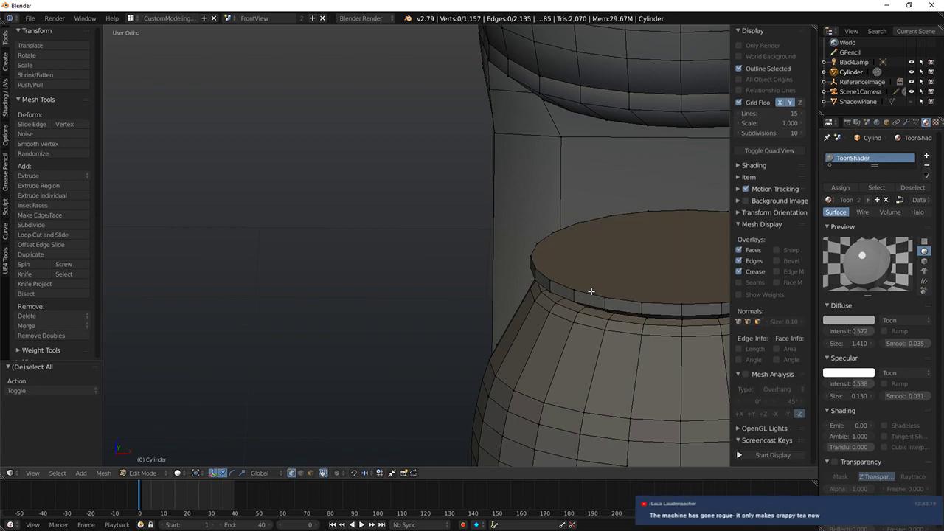
Step: Try a single-segment bevel of 0.028 on the lid's top edge loop
{"action": "right_click", "coordinate": [590, 292], "text": "alt"}
{"action": "middle_click_drag", "start_coordinate": [688, 298], "coordinate": [595, 285]}
{"action": "key", "text": "ctrl+b"}
{"action": "key", "text": "Escape"}
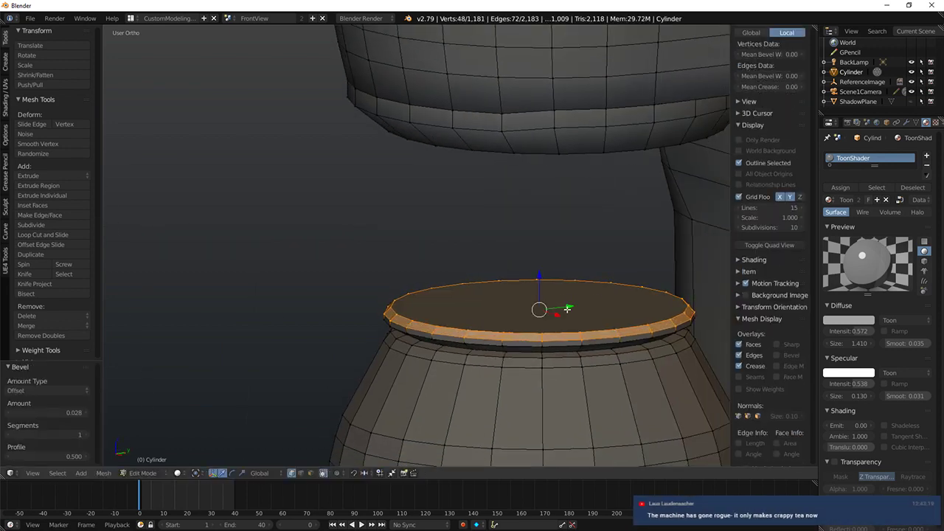
Step: Compare the carafe and its lid with the reference image in the front and side views
{"action": "scroll", "coordinate": [612, 281], "scroll_direction": "down", "scroll_amount": 5}
{"action": "middle_click_drag", "start_coordinate": [612, 281], "coordinate": [600, 271]}
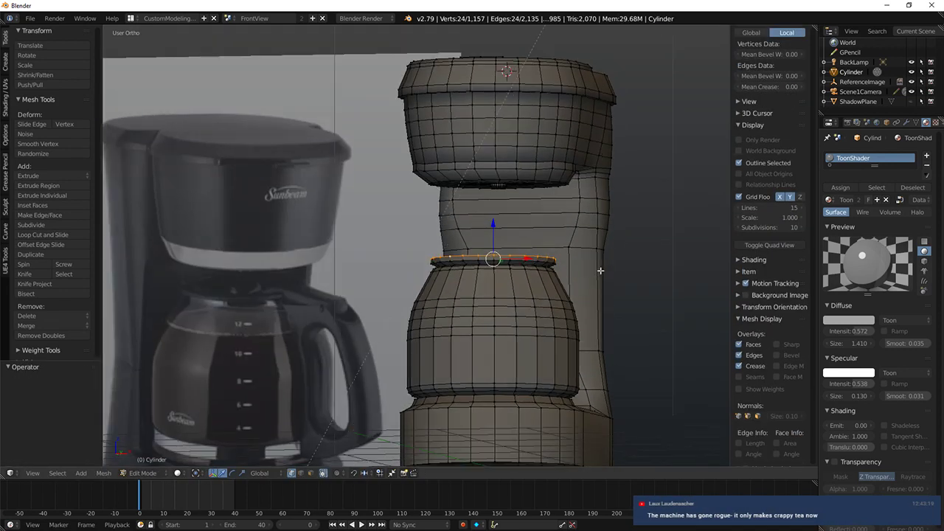
{"action": "key", "text": "KP_1"}
{"action": "key", "text": "KP_3"}
{"action": "key", "text": "KP_1"}
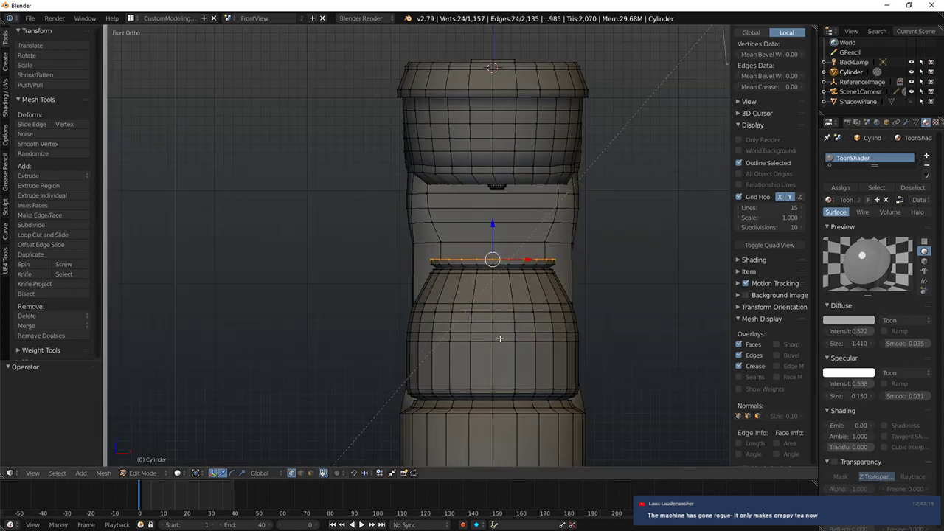
{"action": "scroll", "coordinate": [499, 337], "scroll_direction": "down", "scroll_amount": 4}
Step: Select the carafe together with its lid and scale them 1.210 along the Z axis
{"action": "left_click", "coordinate": [310, 473]}
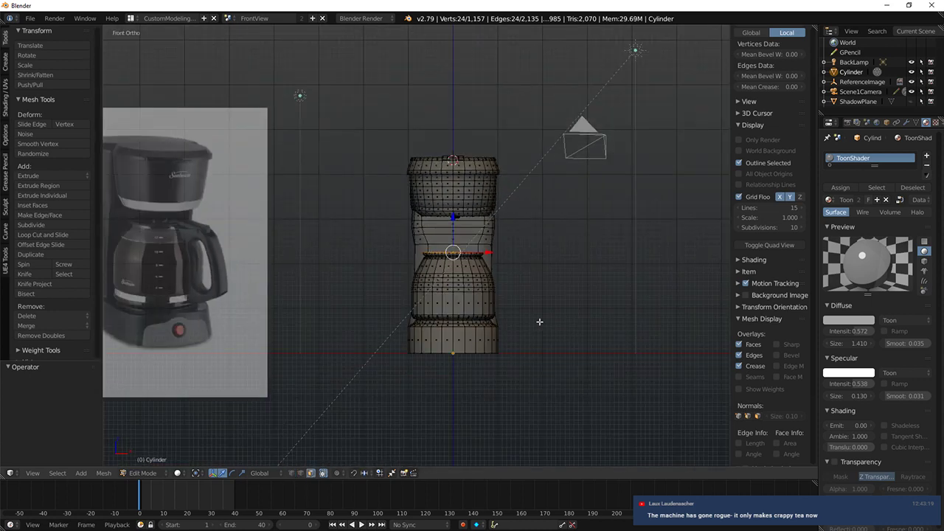
{"action": "scroll", "coordinate": [431, 282], "scroll_direction": "up", "scroll_amount": 4}
{"action": "middle_click_drag", "start_coordinate": [512, 278], "coordinate": [390, 282], "text": "shift"}
{"action": "scroll", "coordinate": [377, 281], "scroll_direction": "down", "scroll_amount": 4}
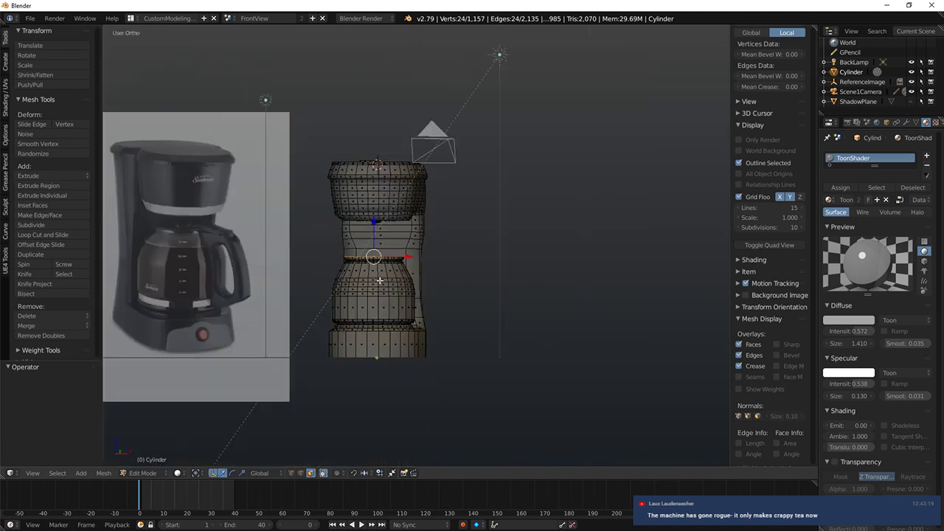
{"action": "right_click", "coordinate": [377, 281]}
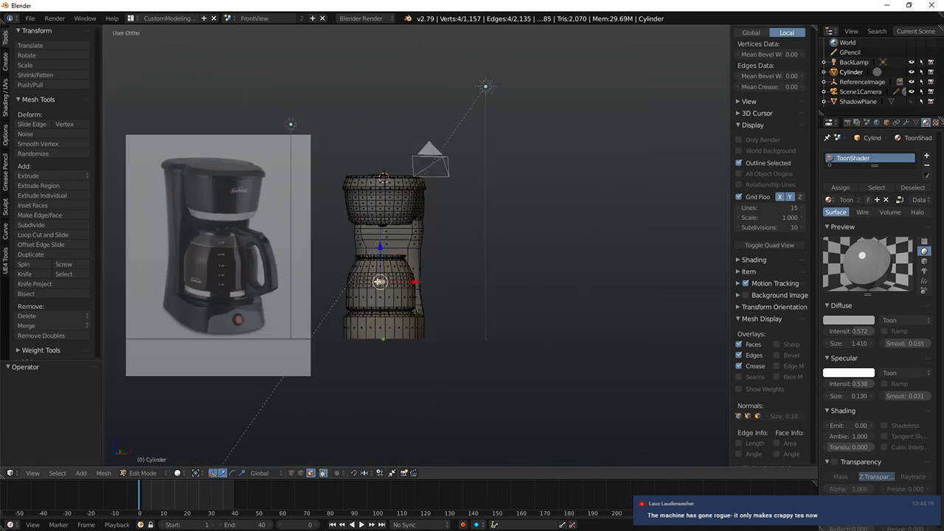
{"action": "key", "text": "l"}
{"action": "scroll", "coordinate": [380, 289], "scroll_direction": "up", "scroll_amount": 2}
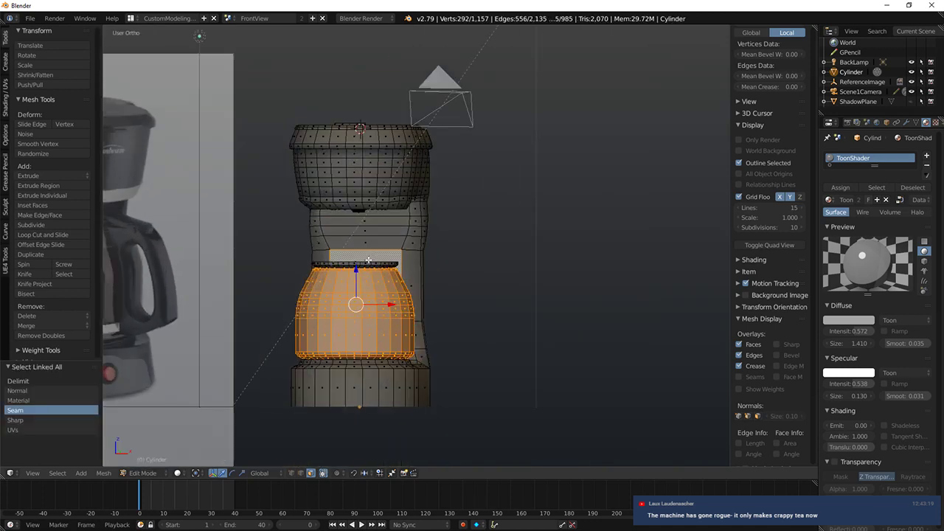
{"action": "key", "text": "ctrl+l"}
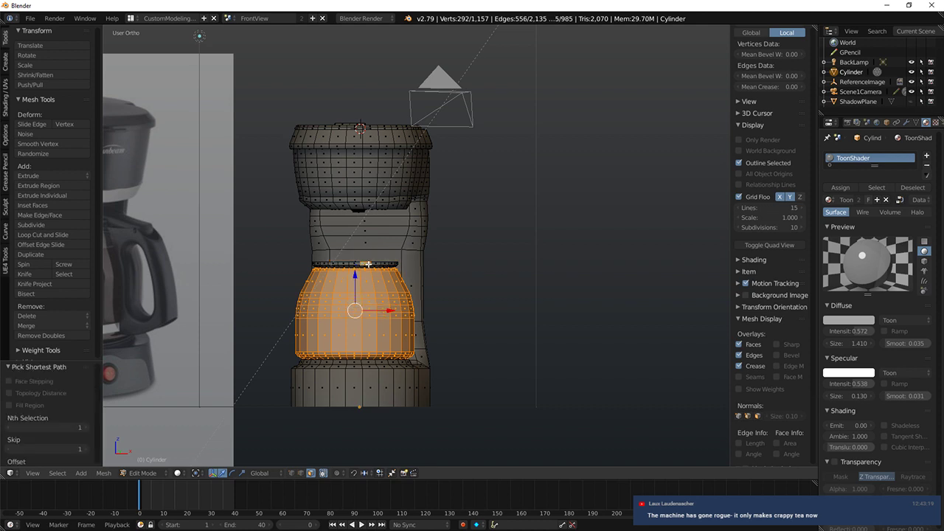
{"action": "key", "text": "s"}
{"action": "key", "text": "z"}
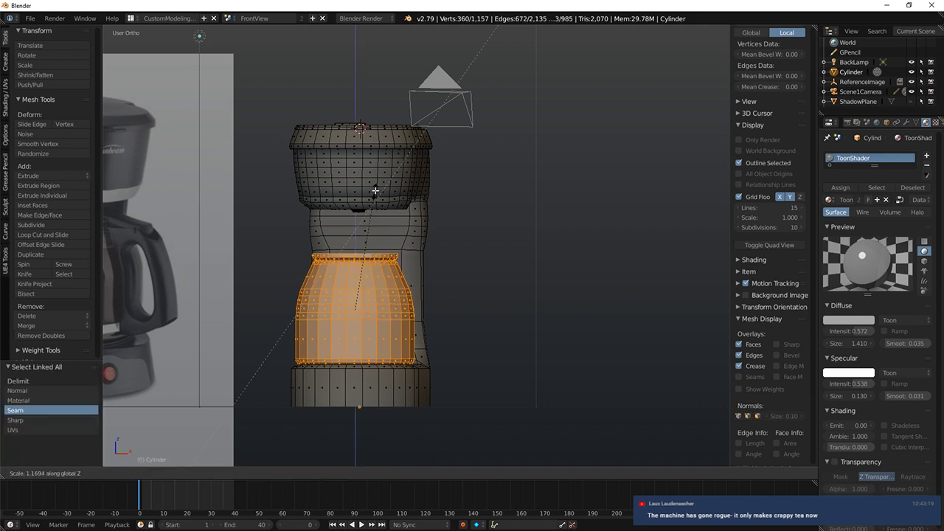
{"action": "left_click", "coordinate": [345, 267]}
Step: Move the carafe and lid up 0.137 along Z and clear the selection
{"action": "key", "text": "g"}
{"action": "key", "text": "z"}
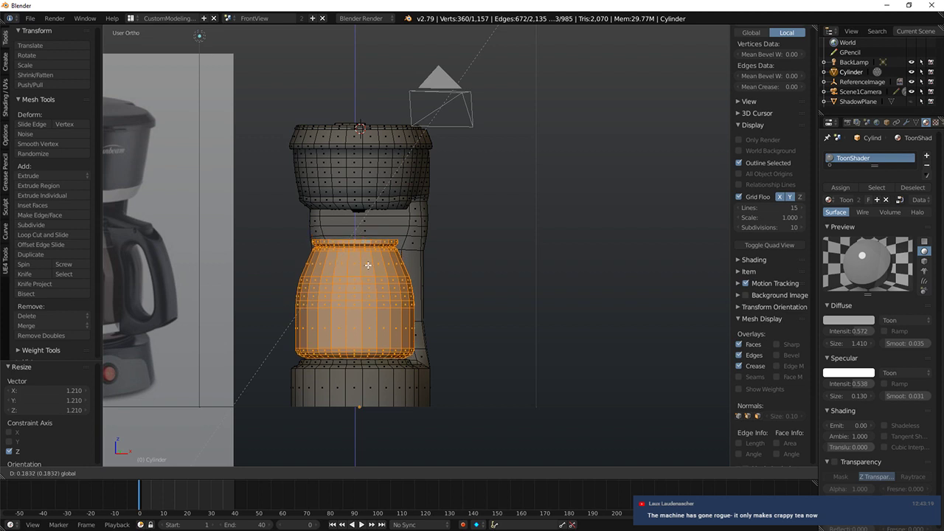
{"action": "left_click", "coordinate": [368, 269]}
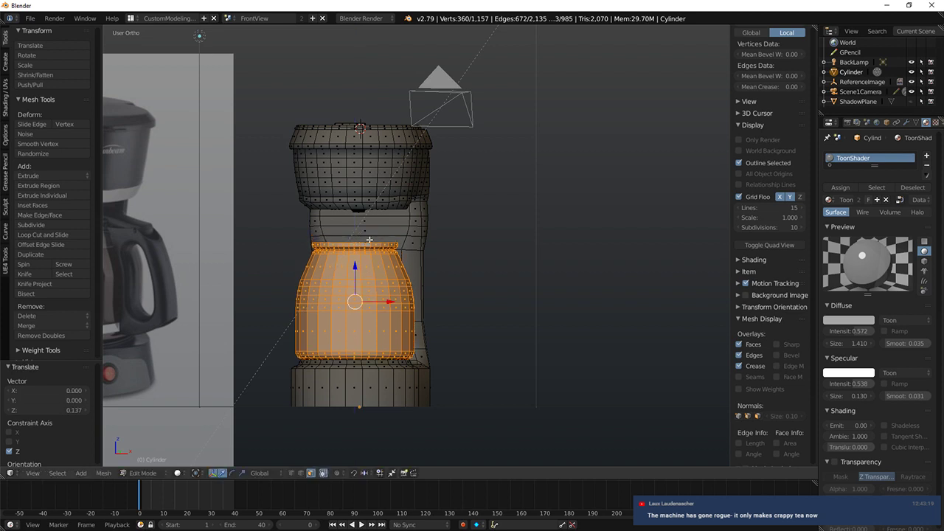
{"action": "middle_click_drag", "start_coordinate": [370, 240], "coordinate": [401, 268]}
{"action": "key", "text": "a"}
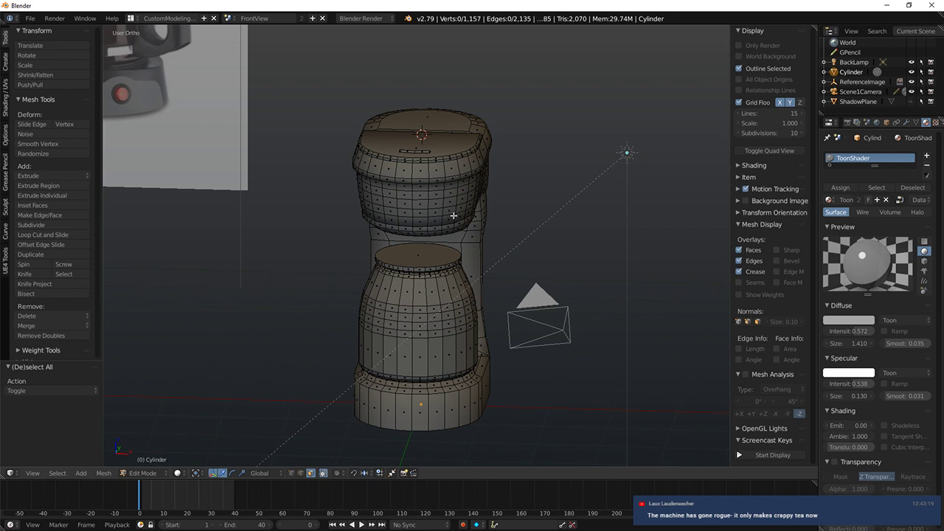
Step: Select the edge loop just beneath the carafe's lid and scale it by 1.031
{"action": "scroll", "coordinate": [439, 270], "scroll_direction": "up", "scroll_amount": 5}
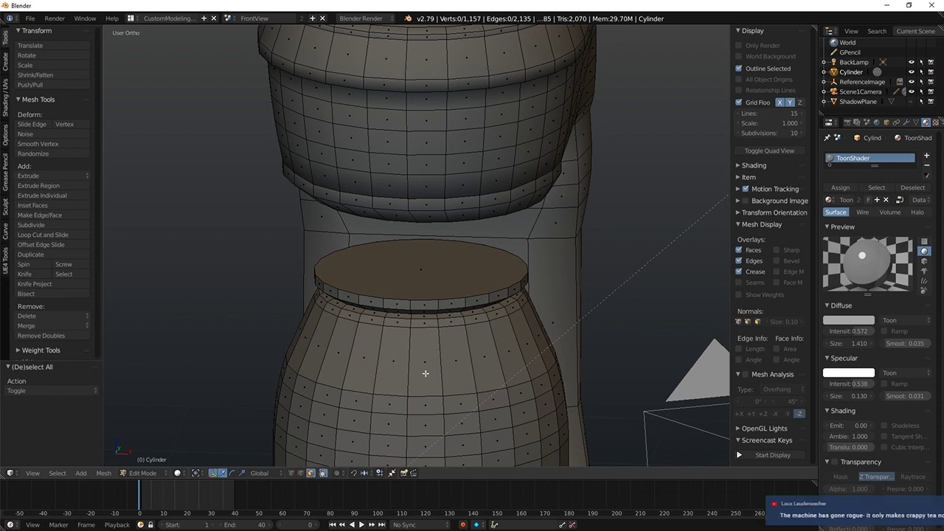
{"action": "right_click", "coordinate": [459, 270]}
{"action": "middle_click_drag", "start_coordinate": [459, 270], "coordinate": [486, 284]}
{"action": "right_click", "coordinate": [496, 295]}
{"action": "scroll", "coordinate": [495, 293], "scroll_direction": "down", "scroll_amount": 3}
{"action": "scroll", "coordinate": [479, 273], "scroll_direction": "down", "scroll_amount": 3}
{"action": "scroll", "coordinate": [415, 300], "scroll_direction": "up", "scroll_amount": 5}
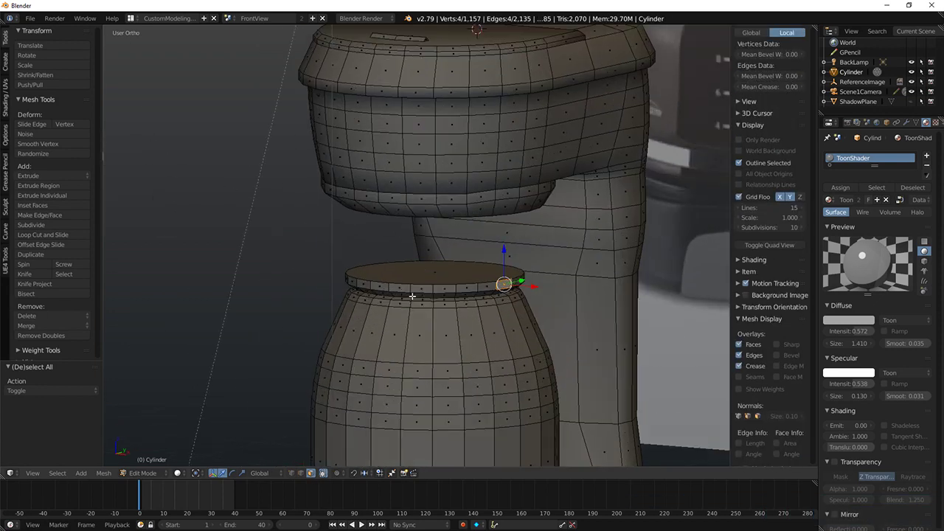
{"action": "left_click", "coordinate": [301, 472]}
{"action": "right_click", "coordinate": [367, 307], "text": "alt+shift"}
{"action": "key", "text": "a"}
{"action": "right_click", "coordinate": [403, 305], "text": "alt"}
{"action": "middle_click_drag", "start_coordinate": [417, 305], "coordinate": [442, 296]}
{"action": "key", "text": "s"}
{"action": "left_click", "coordinate": [569, 303]}
Step: Extrude two adjacent rim faces on the lid's +X side outward about 0.18, rotate them 20.3°, and reposition them as the handle's start
{"action": "key", "text": "a"}
{"action": "right_click", "coordinate": [483, 283]}
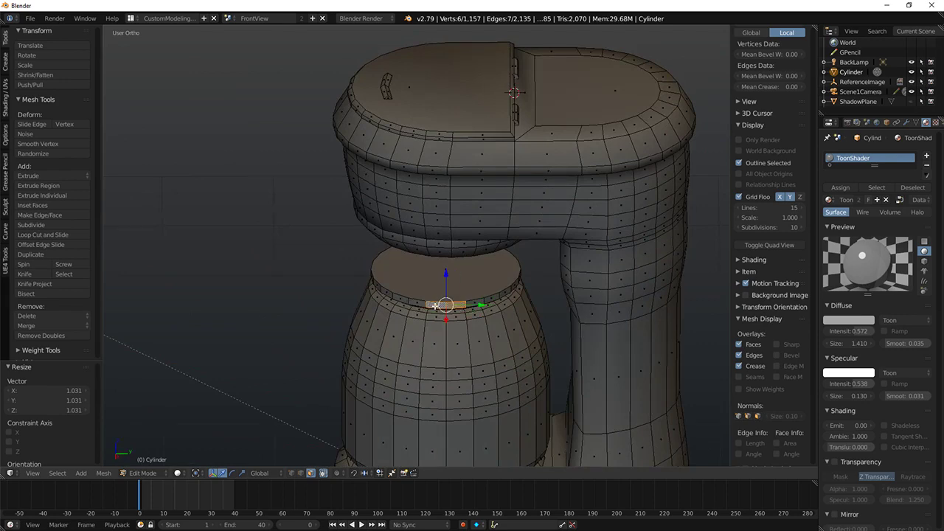
{"action": "key", "text": "KP_1"}
{"action": "scroll", "coordinate": [446, 306], "scroll_direction": "down", "scroll_amount": 2}
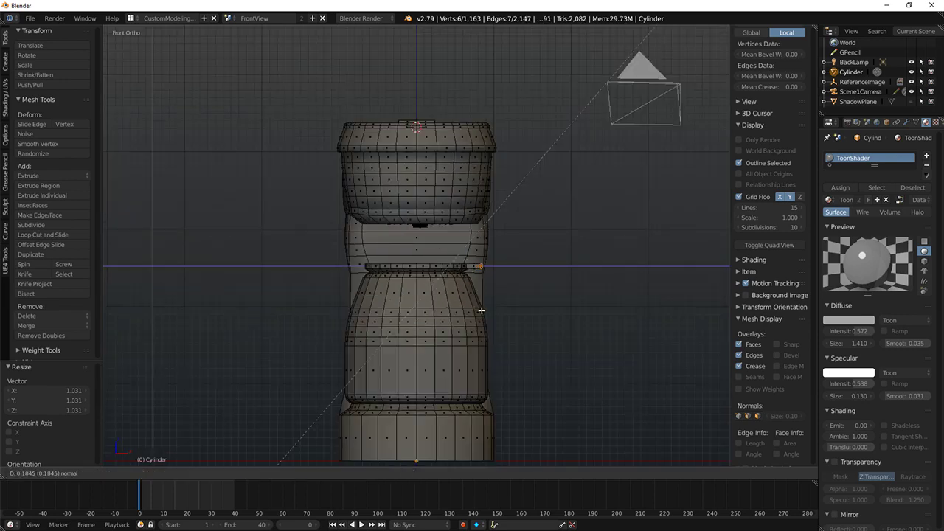
{"action": "key", "text": "e"}
{"action": "left_click", "coordinate": [451, 294]}
{"action": "key", "text": "r"}
{"action": "left_click", "coordinate": [630, 304]}
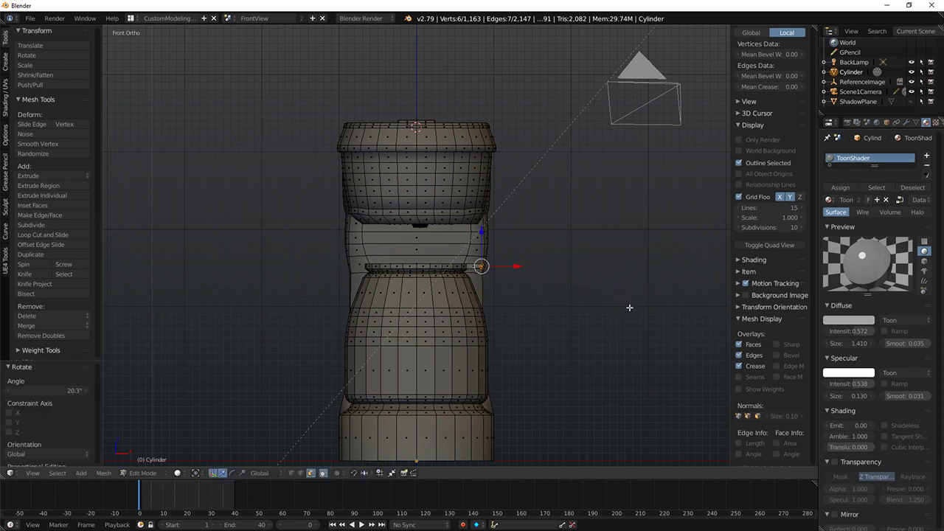
{"action": "key", "text": "g"}
{"action": "left_click", "coordinate": [623, 317]}
Step: Extrude the handle's end faces another 0.166, then angle and shift them downward toward the carafe, finishing with a 9.2° rotation
{"action": "key", "text": "e"}
{"action": "left_click", "coordinate": [633, 330]}
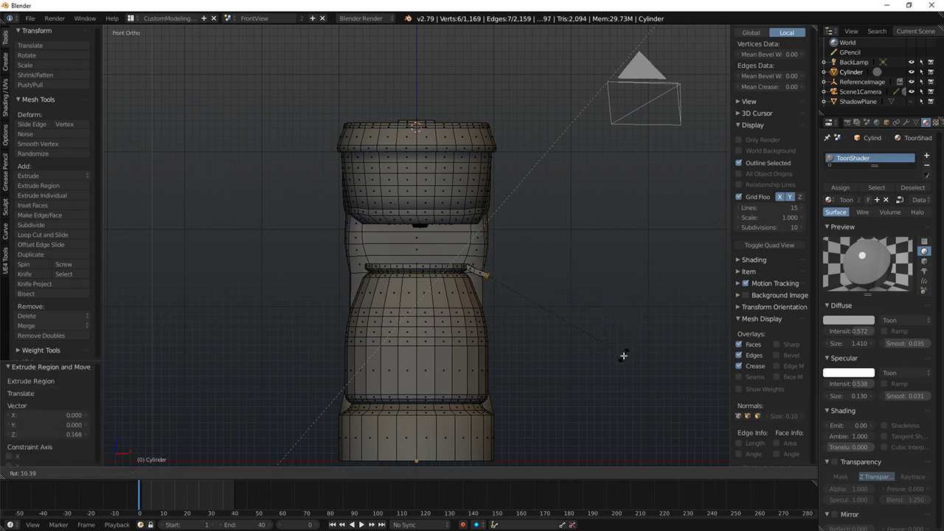
{"action": "key", "text": "r"}
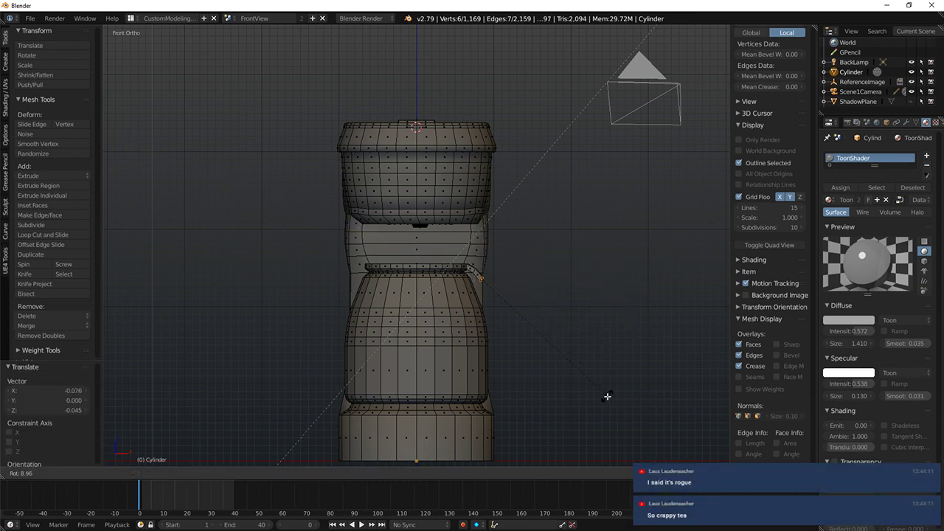
{"action": "left_click", "coordinate": [607, 396]}
Step: Select the underside edges of the handle's outer segment and move them -0.034 in X and -0.017 in Z
{"action": "scroll", "coordinate": [516, 318], "scroll_direction": "up", "scroll_amount": 6}
{"action": "middle_click_drag", "start_coordinate": [516, 318], "coordinate": [534, 309]}
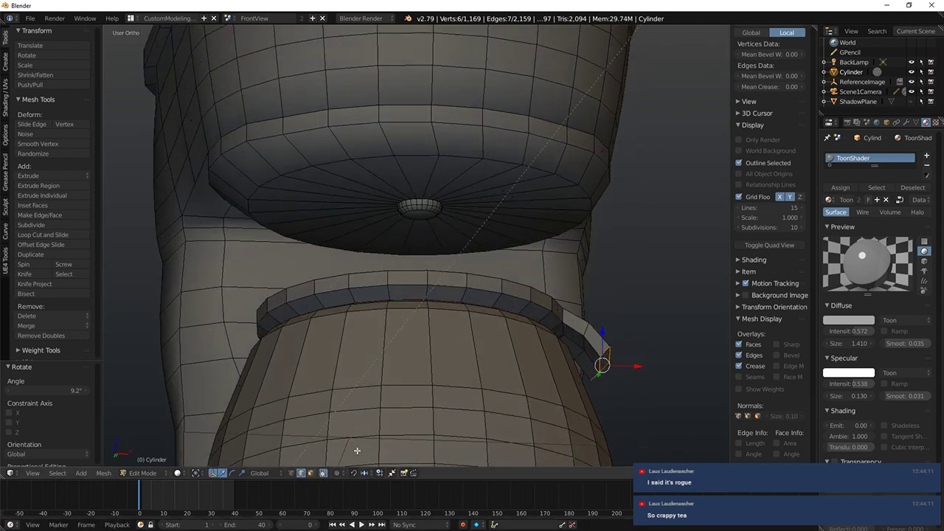
{"action": "right_click", "coordinate": [591, 345]}
{"action": "right_click", "coordinate": [573, 344]}
{"action": "right_click", "coordinate": [576, 355], "text": "shift"}
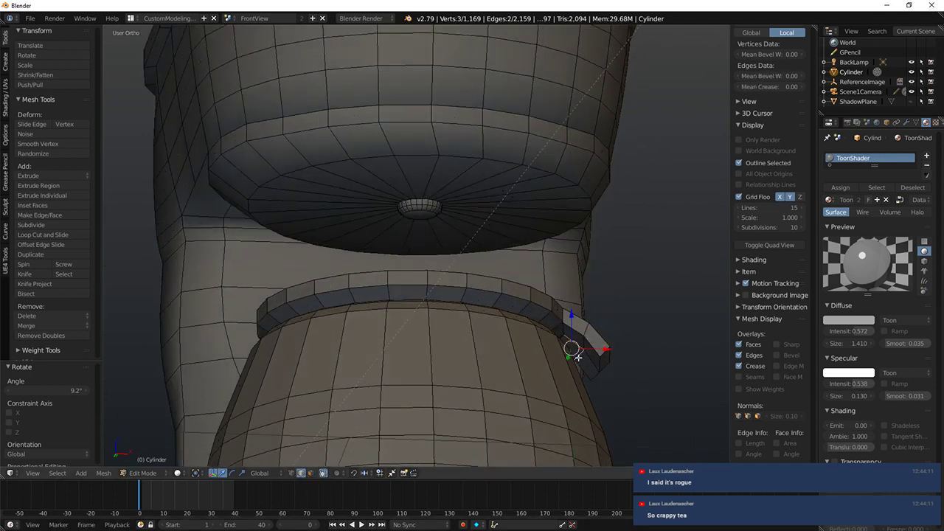
{"action": "right_click", "coordinate": [583, 343]}
{"action": "right_click", "coordinate": [579, 357], "text": "shift"}
{"action": "right_click", "coordinate": [594, 366], "text": "shift"}
{"action": "right_click", "coordinate": [602, 368], "text": "shift"}
{"action": "right_click", "coordinate": [590, 366], "text": "shift"}
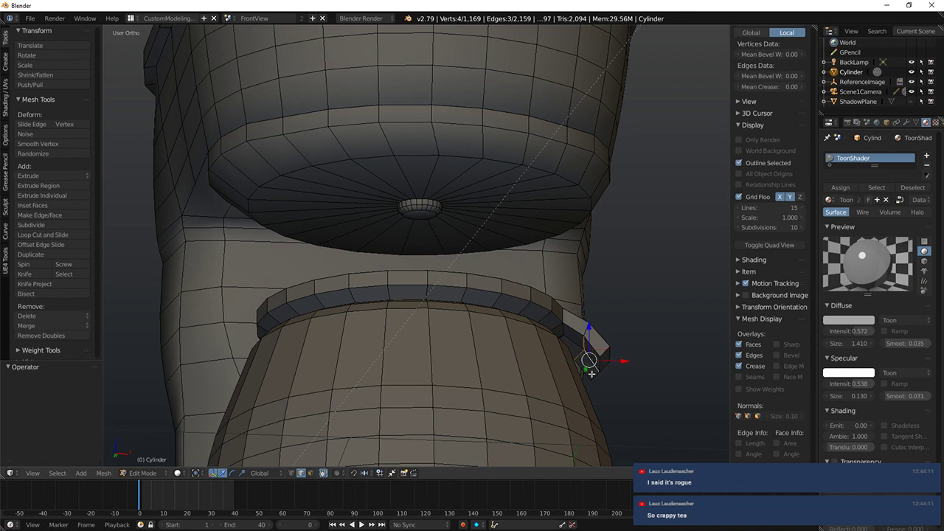
{"action": "right_click", "coordinate": [593, 373], "text": "shift"}
{"action": "right_click", "coordinate": [599, 370], "text": "shift"}
{"action": "right_click", "coordinate": [602, 362], "text": "shift"}
{"action": "key", "text": "KP_1"}
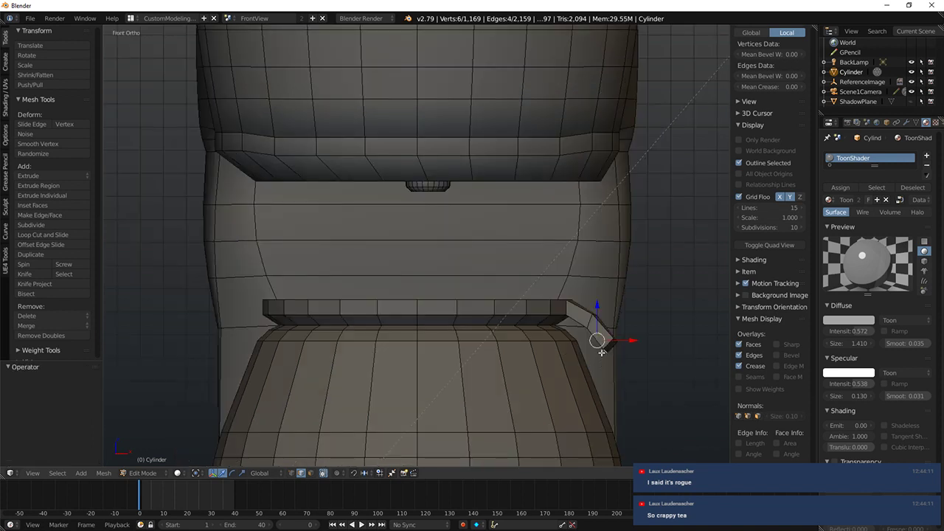
{"action": "key", "text": "g"}
{"action": "left_click", "coordinate": [592, 353]}
Step: Select the lower edges where the handle meets the lid and move them -0.009 in X and -0.040 in Z
{"action": "mouse_move", "coordinate": [577, 353]}
{"action": "middle_mouse_down"}
{"action": "mouse_move", "coordinate": [563, 335]}
{"action": "mouse_move", "coordinate": [574, 332]}
{"action": "middle_mouse_up"}
{"action": "right_click", "coordinate": [565, 328]}
{"action": "key", "text": "z"}
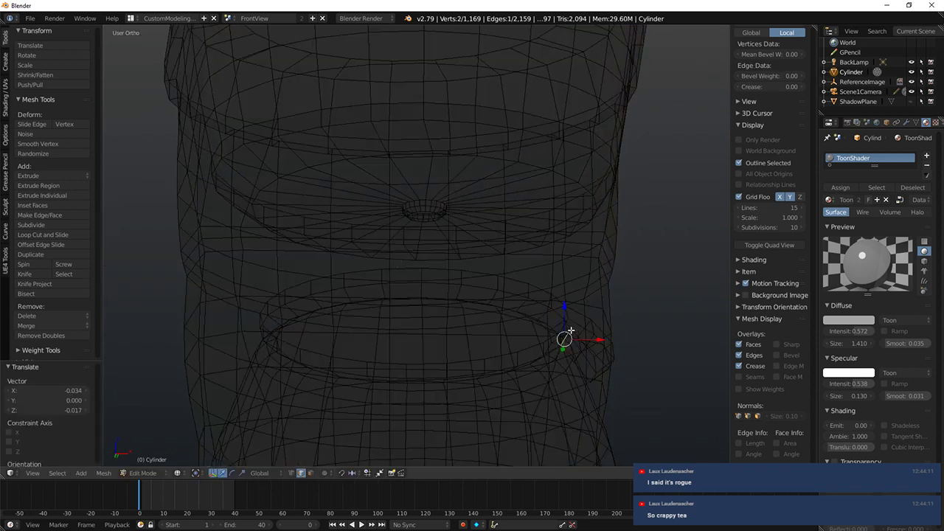
{"action": "right_click", "coordinate": [566, 332], "text": "shift"}
{"action": "key", "text": "z"}
{"action": "key", "text": "KP_1"}
{"action": "key", "text": "g"}
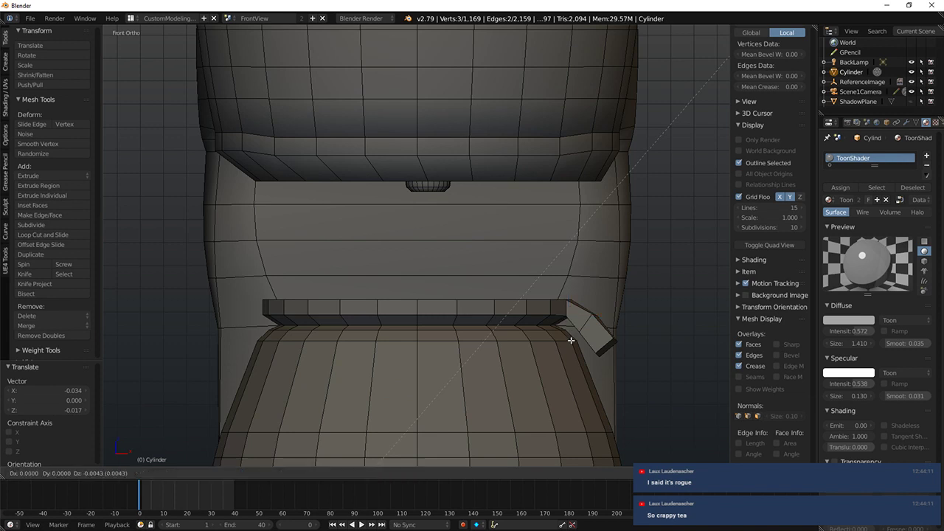
{"action": "left_click", "coordinate": [579, 344]}
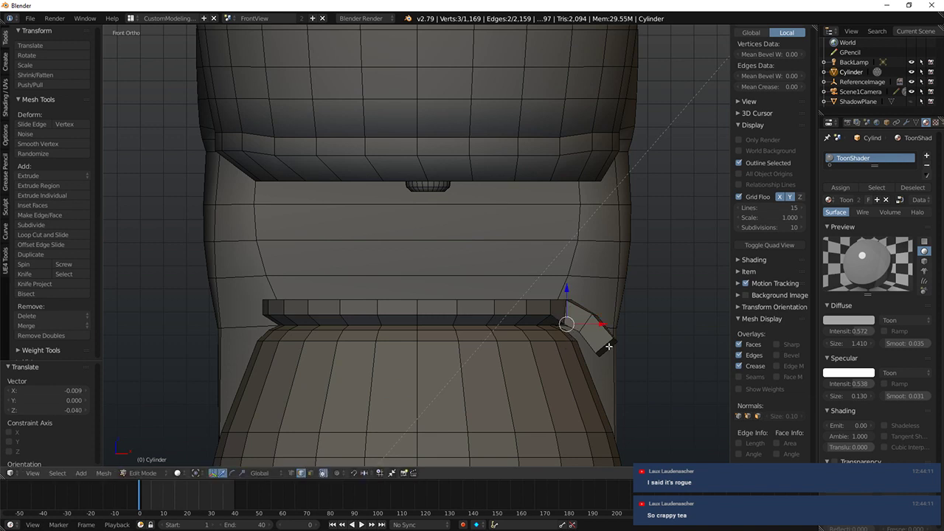
{"action": "key", "text": "g"}
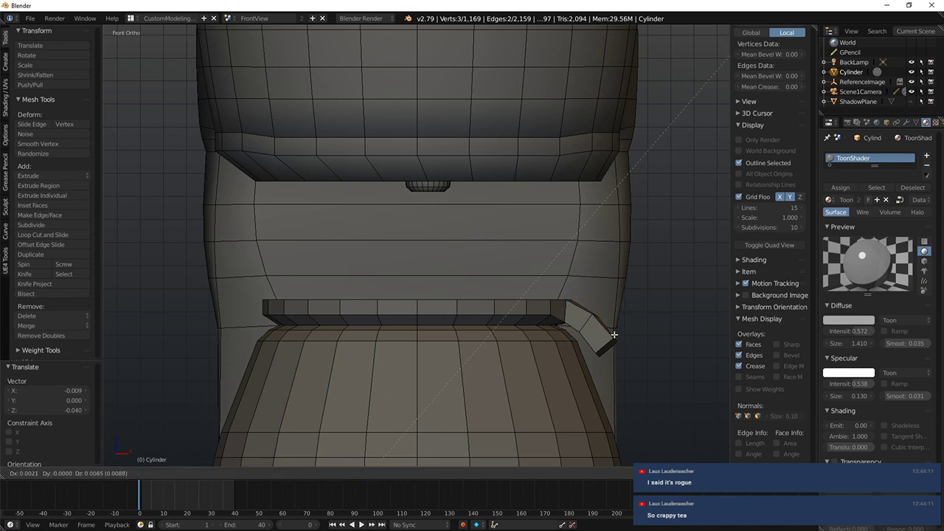
Step: Finish raising the selected lower edges of the bent tab on the carafe lid by about 0.009 along Z
{"action": "left_click", "coordinate": [614, 334]}
{"action": "middle_click_drag", "start_coordinate": [575, 317], "coordinate": [564, 306]}
{"action": "right_click", "coordinate": [565, 306], "text": "shift"}
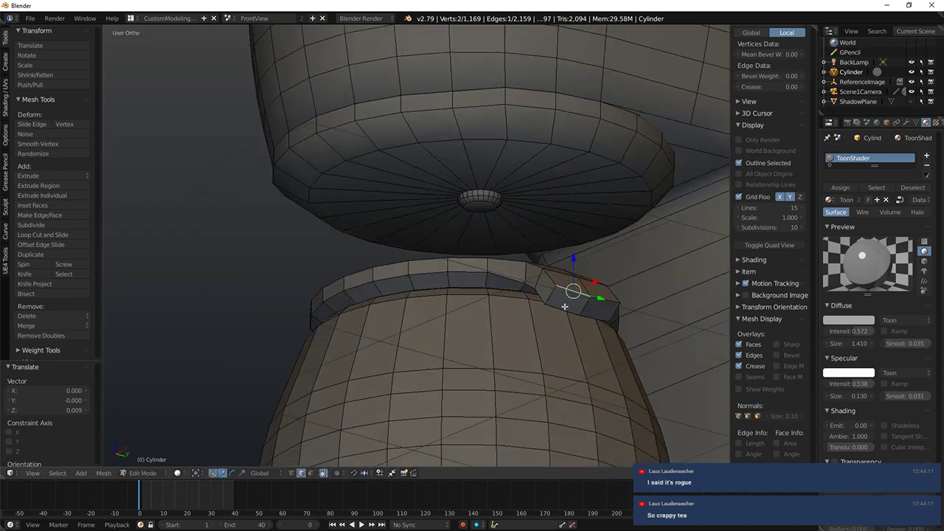
{"action": "middle_click_drag", "start_coordinate": [506, 353], "coordinate": [483, 387]}
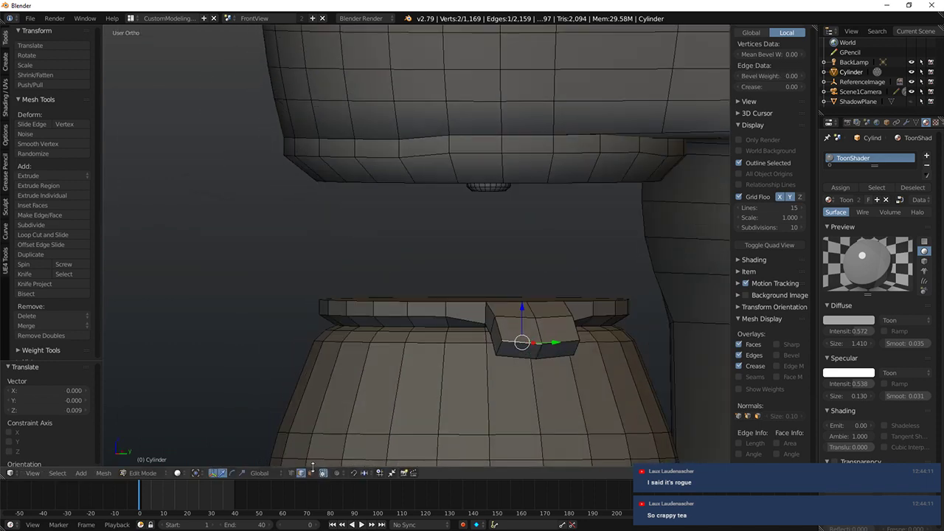
Step: Select the two end faces of the lid's bent tab and scale them to about 0.91 along Y
{"action": "left_click", "coordinate": [311, 473]}
{"action": "right_click", "coordinate": [521, 351]}
{"action": "right_click", "coordinate": [557, 350], "text": "ctrl"}
{"action": "middle_click_drag", "start_coordinate": [579, 356], "coordinate": [557, 349]}
{"action": "key", "text": "s"}
{"action": "key", "text": "x"}
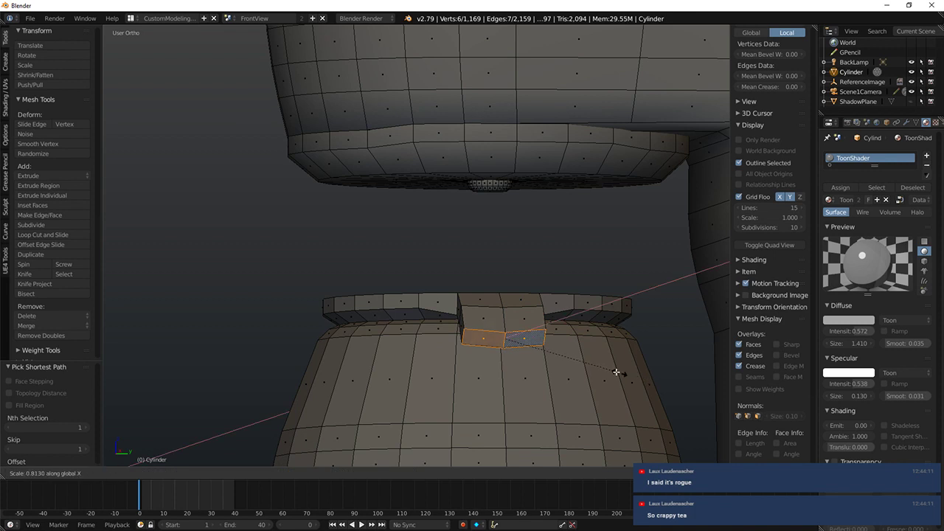
{"action": "key", "text": "y"}
{"action": "left_click", "coordinate": [610, 370]}
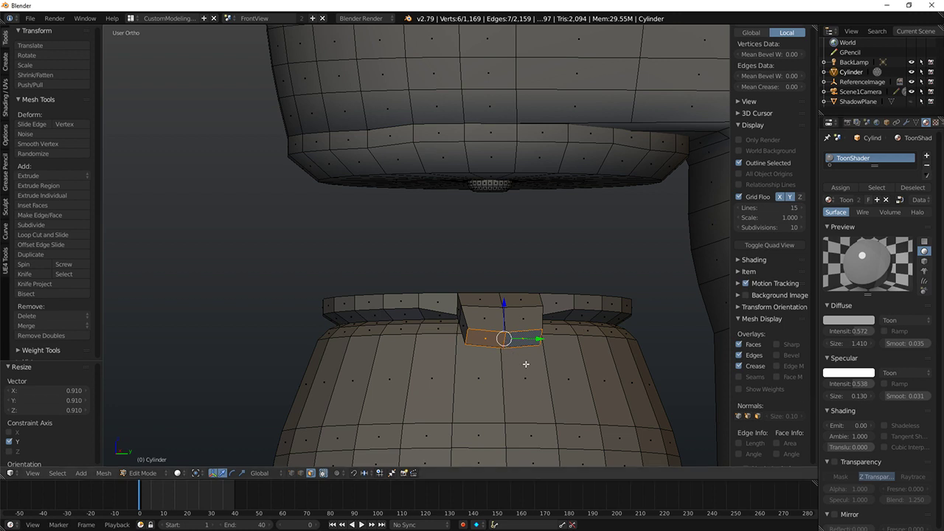
Step: Examine the lid, its bent tab and the whole coffee maker from several angles
{"action": "middle_click_drag", "start_coordinate": [538, 339], "coordinate": [541, 383]}
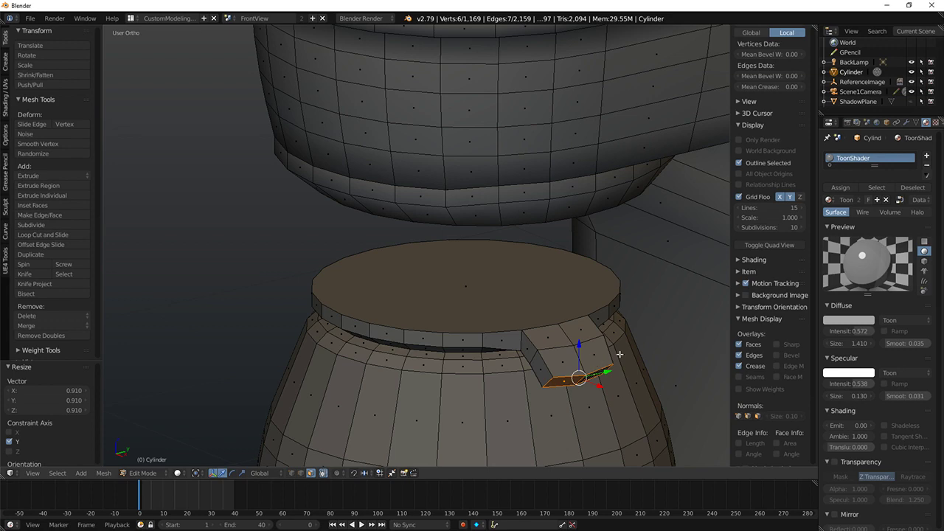
{"action": "middle_click_drag", "start_coordinate": [621, 355], "coordinate": [649, 343]}
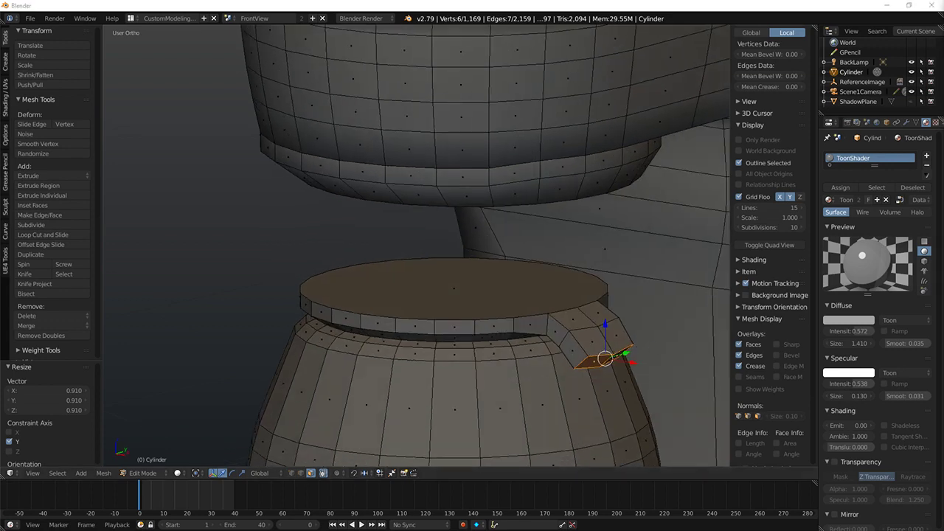
{"action": "middle_click_drag", "start_coordinate": [524, 333], "coordinate": [463, 345]}
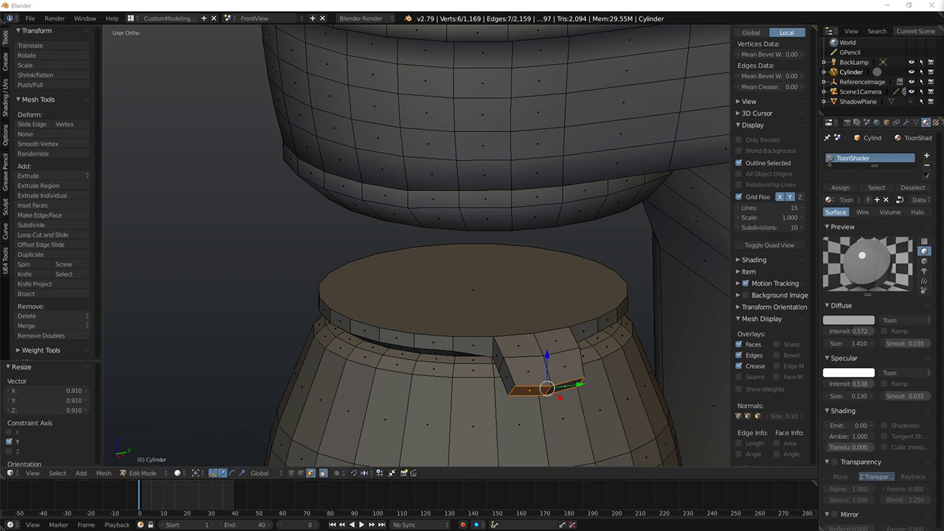
{"action": "middle_click_drag", "start_coordinate": [550, 350], "coordinate": [548, 344]}
{"action": "right_click", "coordinate": [479, 280]}
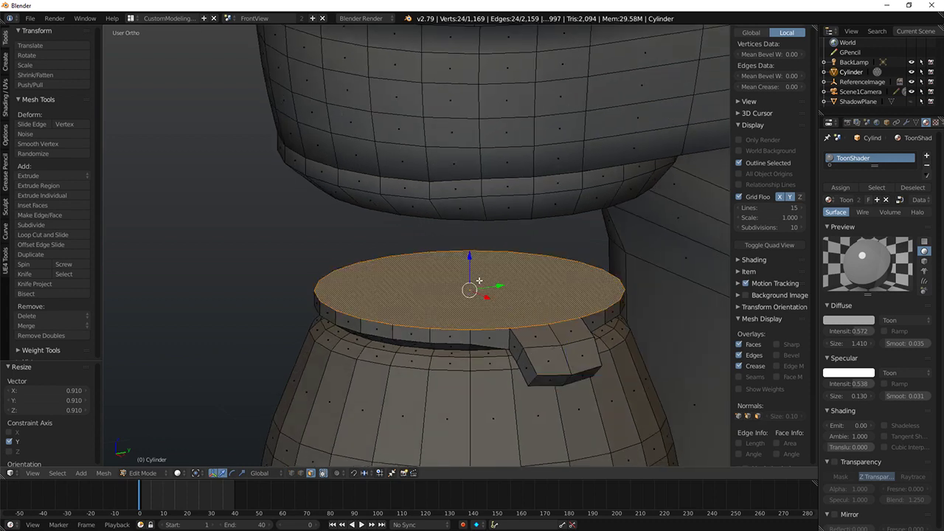
{"action": "middle_click_drag", "start_coordinate": [440, 319], "coordinate": [499, 303]}
{"action": "key", "text": "KP_1"}
{"action": "scroll", "coordinate": [299, 232], "scroll_direction": "down", "scroll_amount": 4}
{"action": "middle_click_drag", "start_coordinate": [299, 231], "coordinate": [431, 273], "text": "shift"}
{"action": "middle_click_drag", "start_coordinate": [579, 288], "coordinate": [477, 270]}
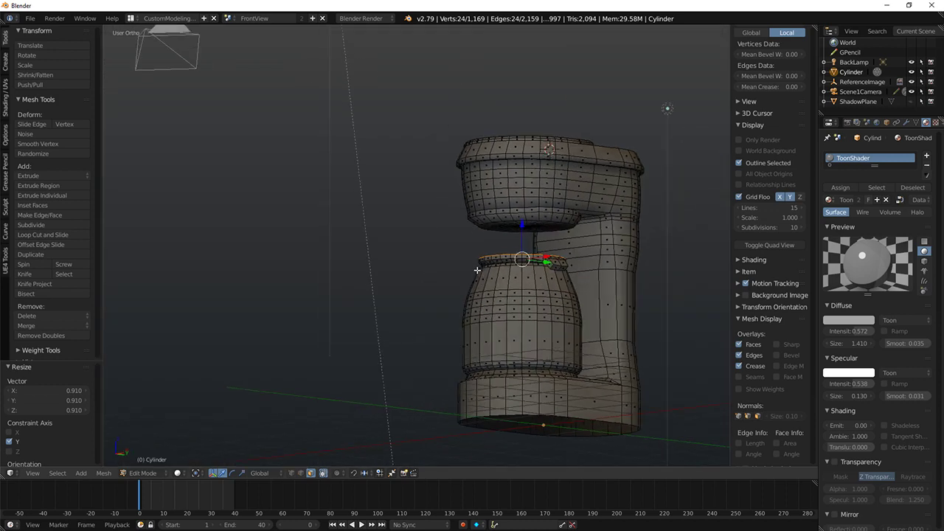
{"action": "scroll", "coordinate": [483, 265], "scroll_direction": "up", "scroll_amount": 6}
{"action": "middle_click_drag", "start_coordinate": [684, 154], "coordinate": [535, 164], "text": "shift"}
{"action": "key", "text": "a"}
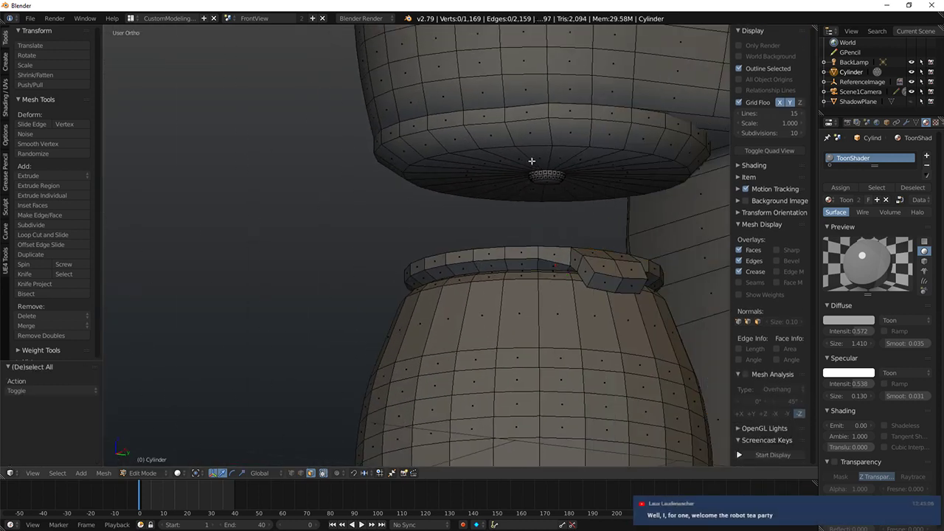
{"action": "right_click", "coordinate": [545, 163], "text": "alt"}
{"action": "key", "text": "z"}
{"action": "key", "text": "c"}
{"action": "scroll", "coordinate": [546, 175], "scroll_direction": "up", "scroll_amount": 5}
{"action": "left_click_drag", "start_coordinate": [536, 177], "coordinate": [550, 177]}
{"action": "right_click", "coordinate": [545, 174]}
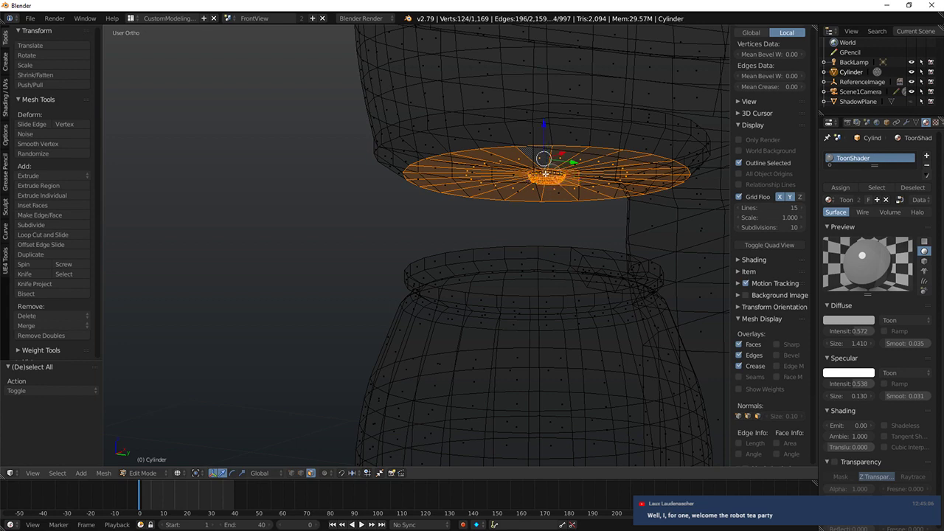
{"action": "key", "text": "z"}
{"action": "middle_click_drag", "start_coordinate": [543, 187], "coordinate": [634, 185]}
{"action": "key", "text": "a"}
Step: Select the whole linked nozzle piece beneath the upper housing and delete its vertices
{"action": "middle_click_drag", "start_coordinate": [695, 197], "coordinate": [518, 182], "text": "shift"}
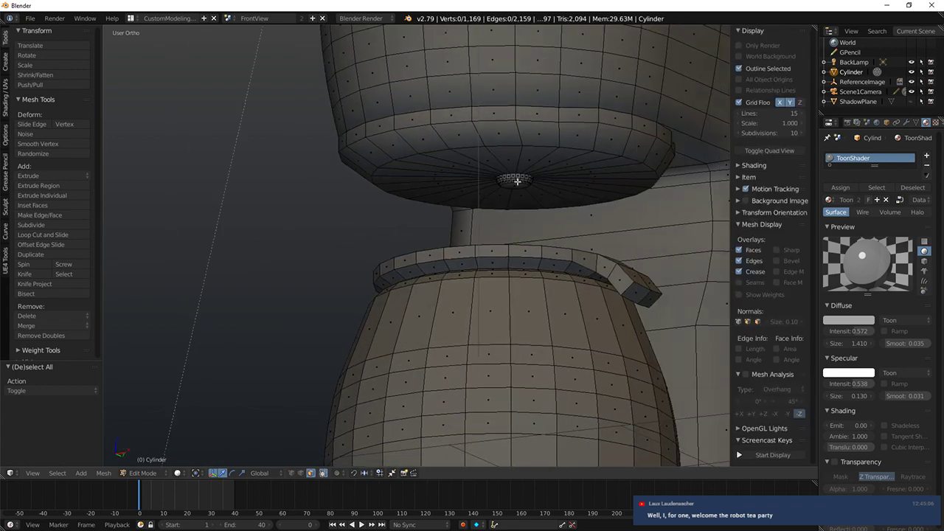
{"action": "right_click", "coordinate": [529, 178]}
{"action": "key", "text": "ctrl+l"}
{"action": "key", "text": "x"}
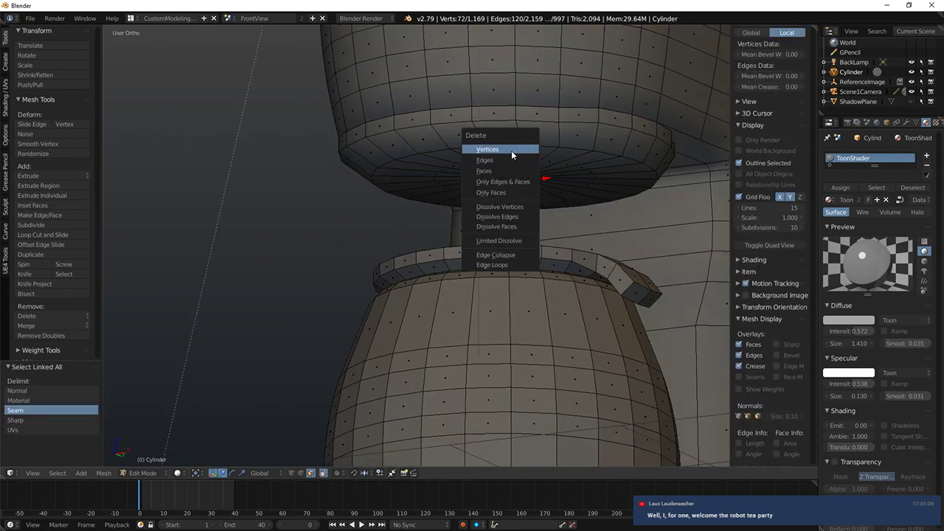
{"action": "left_click", "coordinate": [487, 149]}
Step: Select the ring of faces on the upper housing's underside and move it down along Z
{"action": "right_click", "coordinate": [517, 161]}
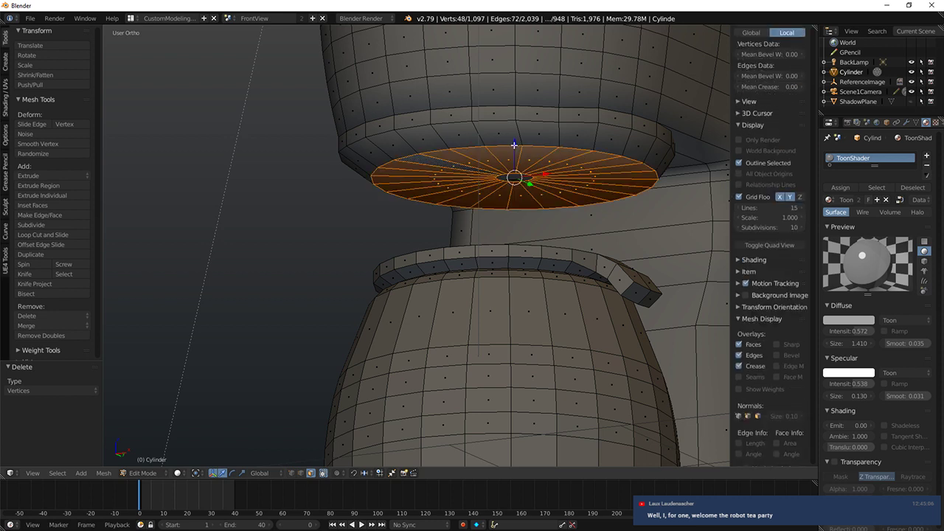
{"action": "left_click_drag", "start_coordinate": [514, 145], "coordinate": [512, 177]}
{"action": "key", "text": "a"}
Step: Add a centred edge loop around the housing's lengthened lower band and bevel it into a narrow strip
{"action": "key", "text": "ctrl+r"}
{"action": "left_click", "coordinate": [440, 146]}
{"action": "right_click", "coordinate": [439, 146]}
{"action": "right_click", "coordinate": [440, 146]}
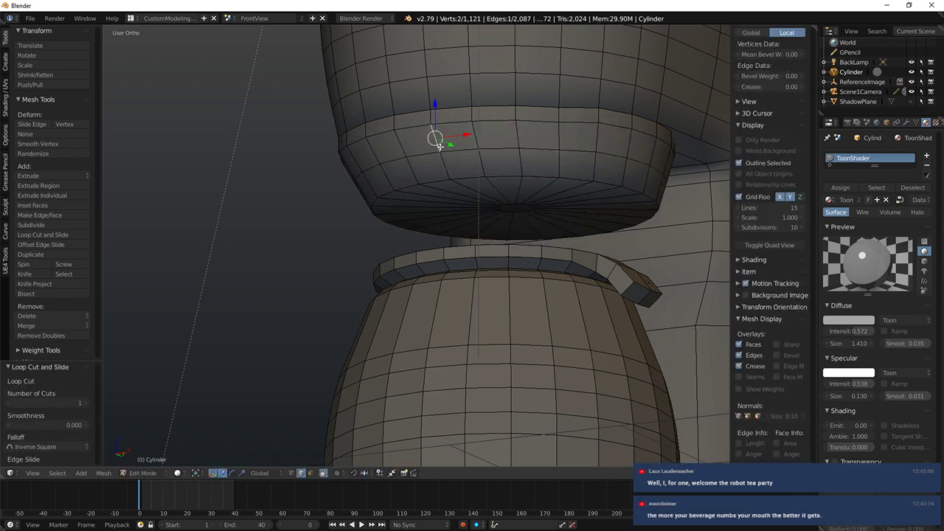
{"action": "key", "text": "a"}
{"action": "right_click", "coordinate": [467, 152], "text": "alt"}
{"action": "key", "text": "ctrl+b"}
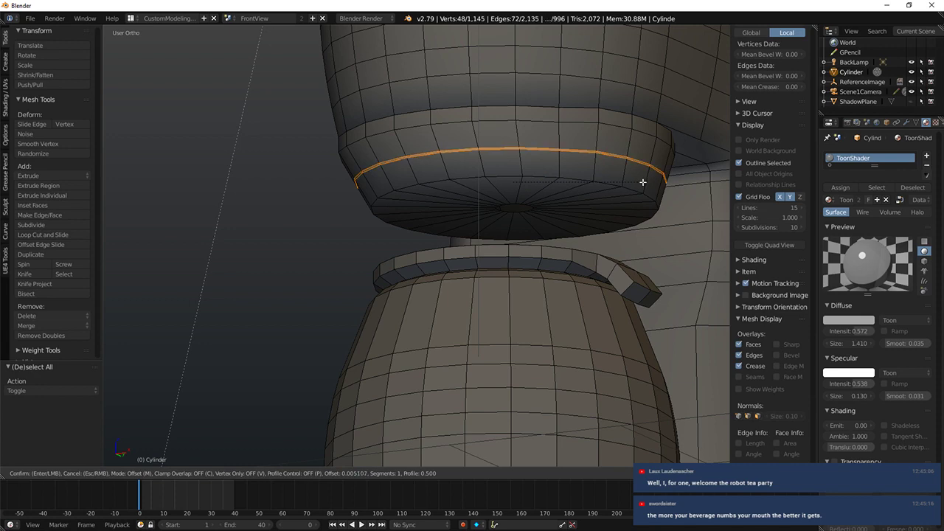
{"action": "left_click", "coordinate": [644, 182]}
Step: Scale the middle edge loop of the beveled strip to about 0.981 to form a groove, and check it in rendered shading
{"action": "right_click", "coordinate": [474, 152], "text": "alt"}
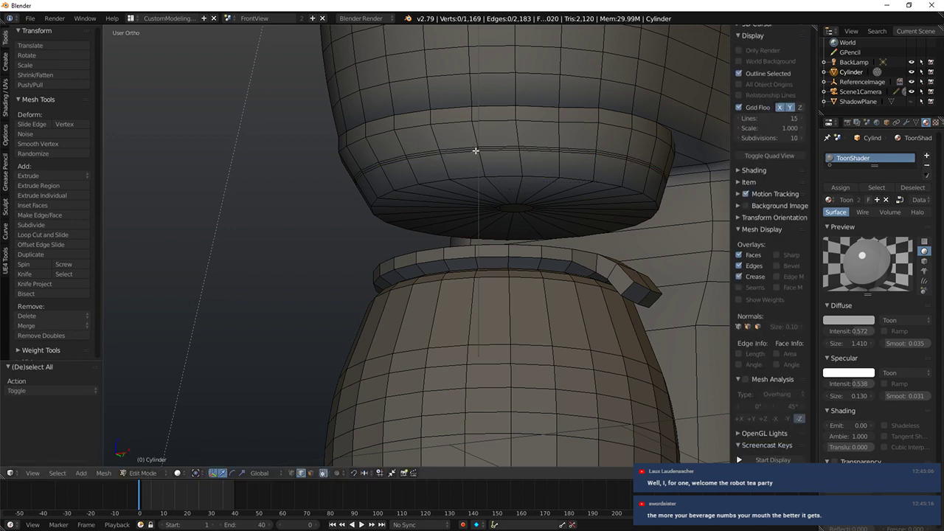
{"action": "key", "text": "s"}
{"action": "left_click", "coordinate": [642, 208]}
{"action": "key", "text": "shift+z"}
{"action": "scroll", "coordinate": [537, 228], "scroll_direction": "down", "scroll_amount": 5}
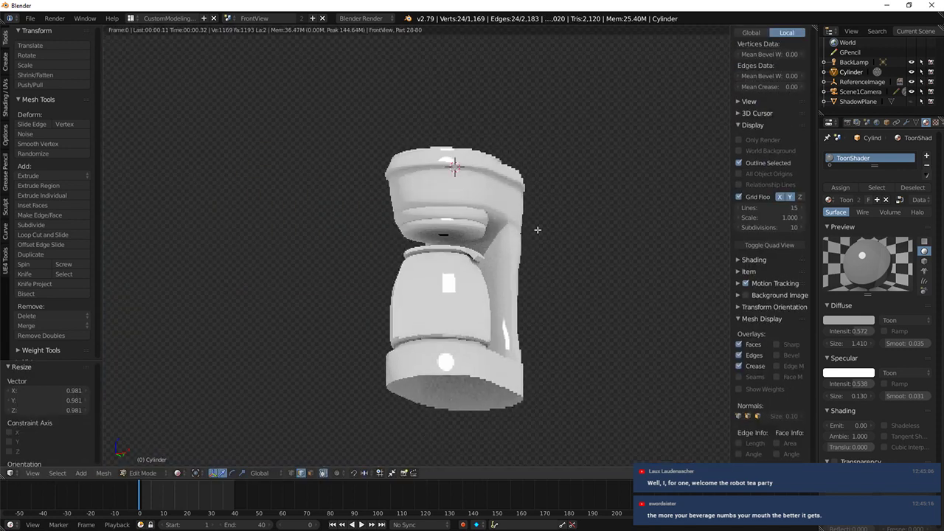
{"action": "key", "text": "shift+z"}
{"action": "scroll", "coordinate": [442, 255], "scroll_direction": "up", "scroll_amount": 8}
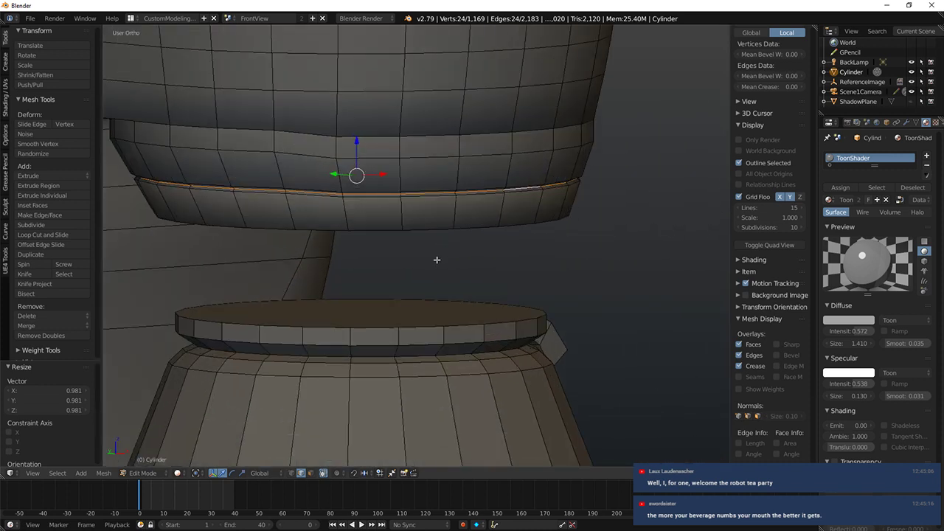
Step: Select the face loops below the groove, including the underside ring, and split them from the rest of the housing
{"action": "right_click", "coordinate": [407, 197], "text": "alt+shift"}
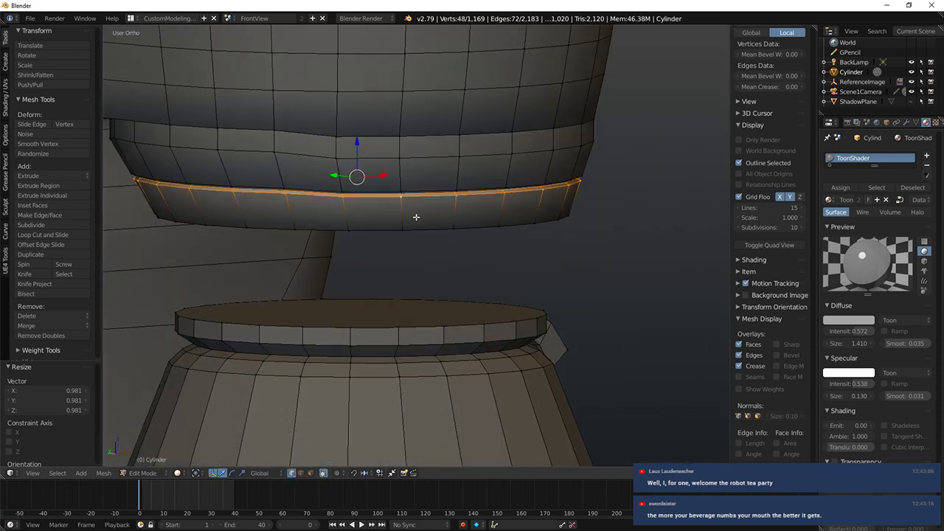
{"action": "right_click", "coordinate": [420, 225], "text": "alt+shift"}
{"action": "middle_click_drag", "start_coordinate": [422, 230], "coordinate": [418, 198]}
{"action": "right_click", "coordinate": [377, 218], "text": "alt+shift"}
{"action": "right_click", "coordinate": [373, 220], "text": "alt+shift"}
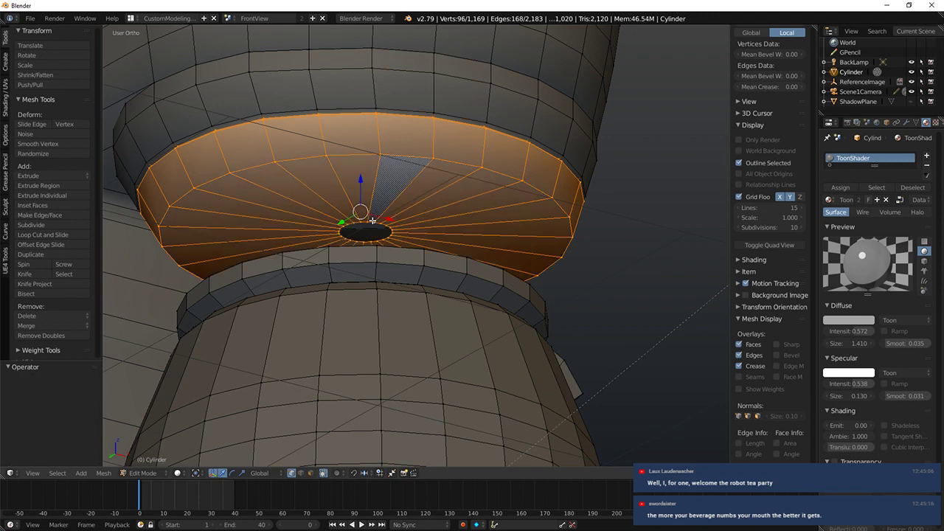
{"action": "key", "text": "y"}
{"action": "key", "text": "a"}
Step: Duplicate the edge loop of the underside's central hole in place, extrude it downward as a nozzle and cap its end
{"action": "right_click", "coordinate": [372, 220], "text": "alt"}
{"action": "key", "text": "shift+d"}
{"action": "right_click", "coordinate": [459, 225]}
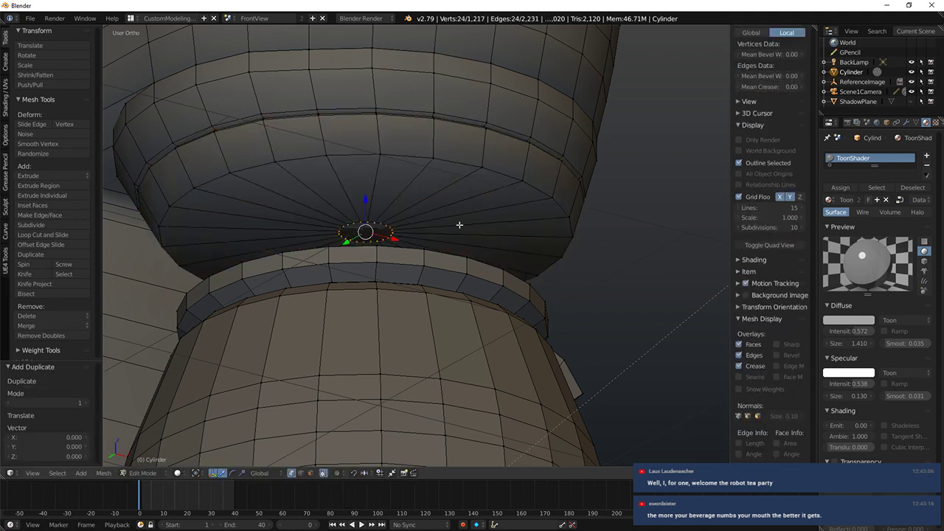
{"action": "key", "text": "e"}
{"action": "left_click", "coordinate": [427, 228]}
{"action": "middle_click_drag", "start_coordinate": [459, 255], "coordinate": [567, 293]}
{"action": "key", "text": "f"}
Step: Make the nozzle's normals consistent and bevel its lower edge loop by about 0.026 with 2 segments
{"action": "key", "text": "ctrl+b"}
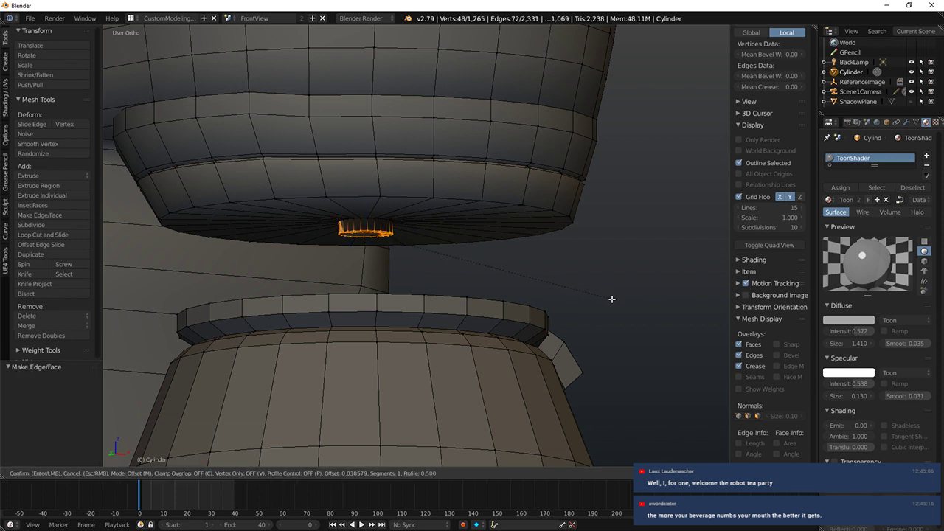
{"action": "key", "text": "Escape"}
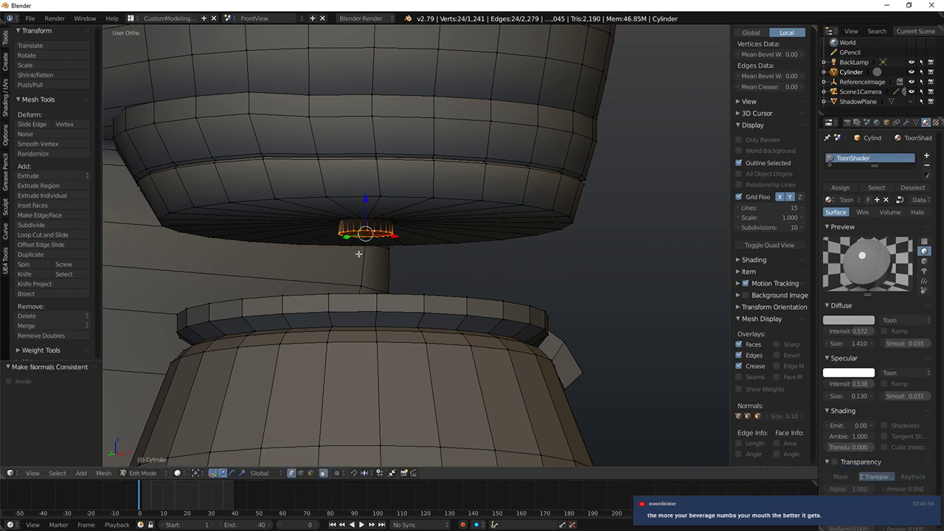
{"action": "scroll", "coordinate": [495, 218], "scroll_direction": "up", "scroll_amount": 3}
{"action": "key", "text": "ctrl+l"}
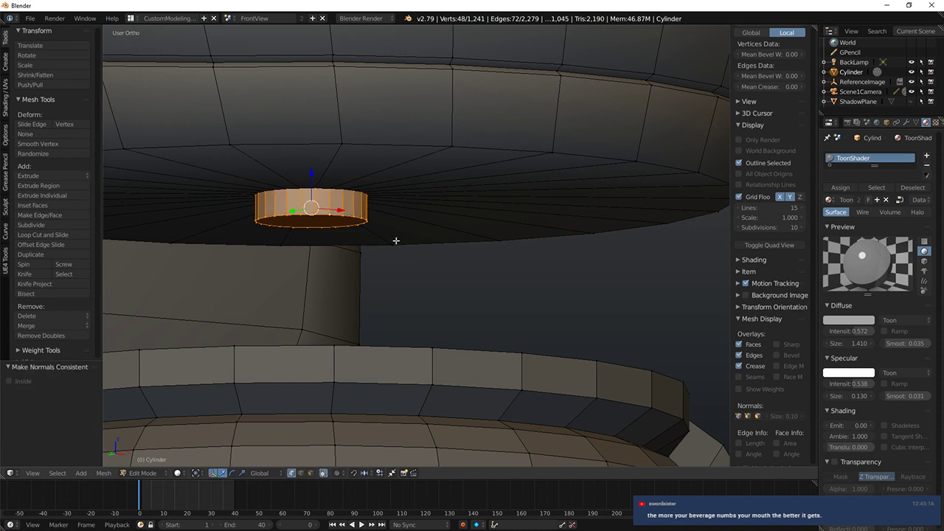
{"action": "key", "text": "a"}
{"action": "right_click", "coordinate": [328, 223], "text": "alt"}
{"action": "key", "text": "ctrl+b"}
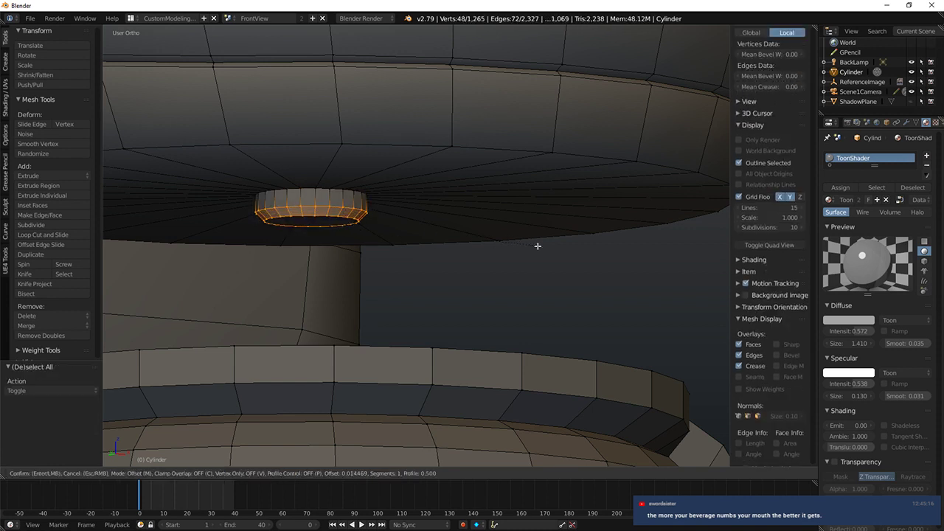
{"action": "scroll", "coordinate": [540, 247], "scroll_direction": "up", "scroll_amount": 1}
{"action": "left_click", "coordinate": [543, 249]}
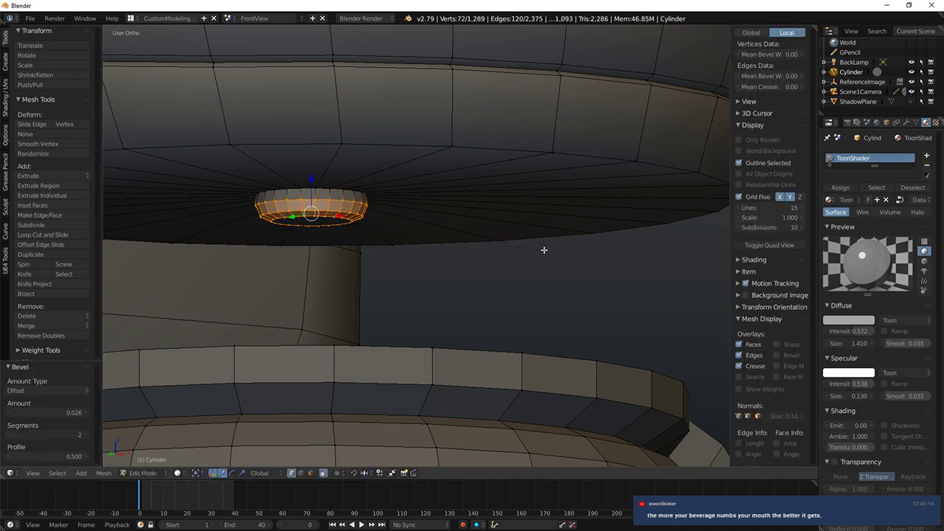
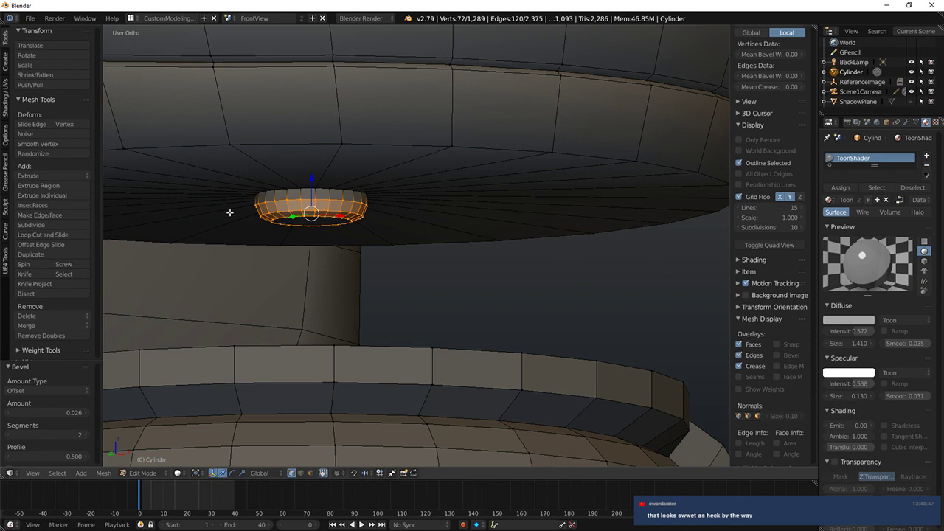
Step: Select the complete rim loop bounding the carafe lid's top face, including the vertex beside the bent tab
{"action": "middle_click_drag", "start_coordinate": [230, 212], "coordinate": [342, 256]}
{"action": "scroll", "coordinate": [345, 273], "scroll_direction": "down", "scroll_amount": 6}
{"action": "key", "text": "KP_1"}
{"action": "middle_click_drag", "start_coordinate": [368, 289], "coordinate": [413, 347]}
{"action": "key", "text": "a"}
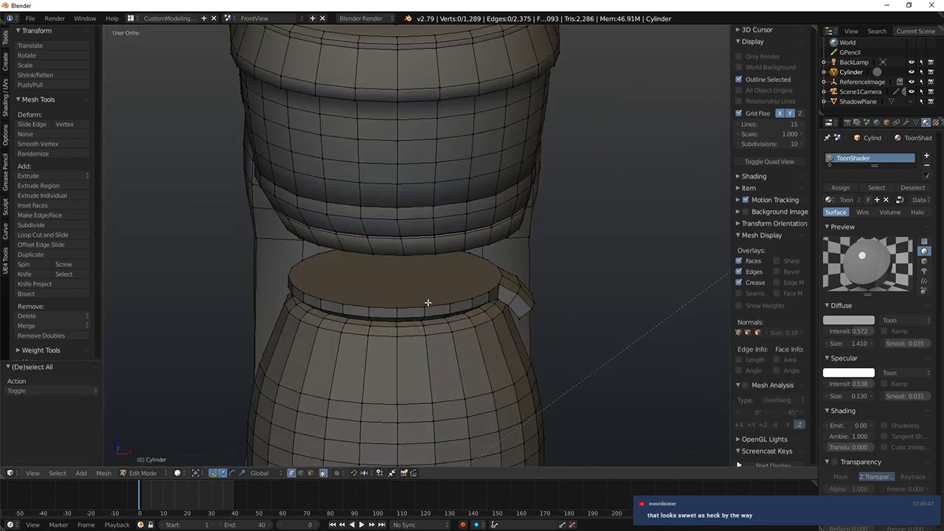
{"action": "right_click", "coordinate": [428, 305], "text": "alt"}
{"action": "middle_click_drag", "start_coordinate": [428, 304], "coordinate": [369, 358]}
{"action": "scroll", "coordinate": [315, 343], "scroll_direction": "down", "scroll_amount": 5}
{"action": "scroll", "coordinate": [420, 286], "scroll_direction": "up", "scroll_amount": 8}
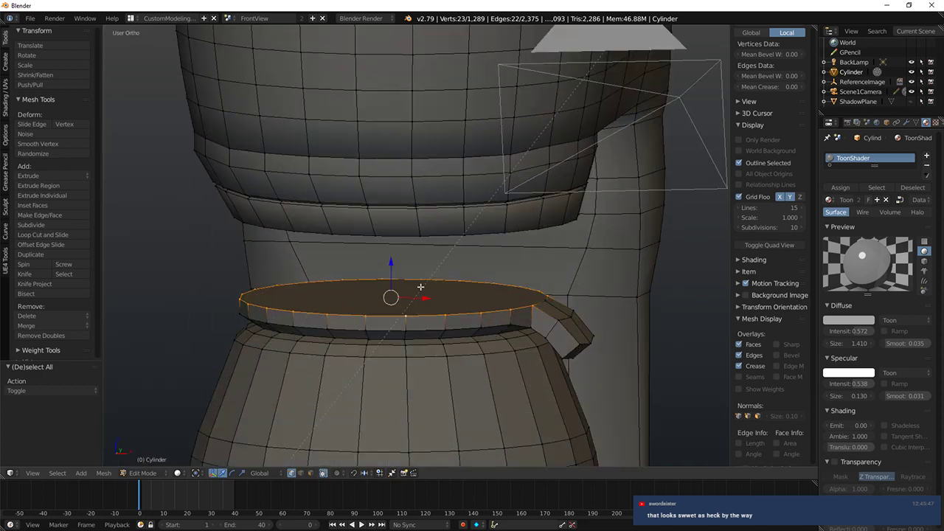
{"action": "right_click", "coordinate": [544, 305], "text": "shift"}
{"action": "key", "text": "f"}
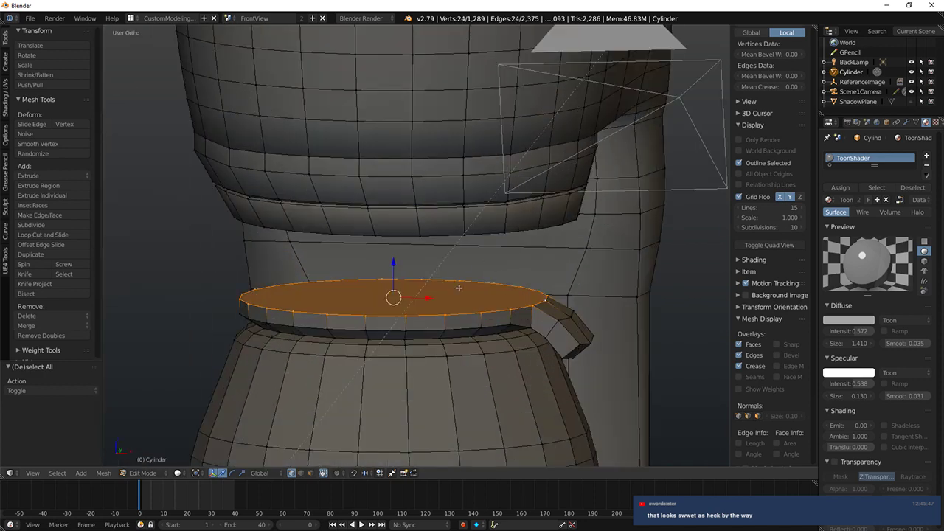
Step: Inset the lid's top face and move the inner face slightly down along Z to recess it
{"action": "key", "text": "i"}
{"action": "left_click", "coordinate": [588, 282]}
{"action": "left_click_drag", "start_coordinate": [393, 263], "coordinate": [395, 273]}
{"action": "key", "text": "a"}
Step: Bevel the outer top edge loop of the carafe lid slightly
{"action": "right_click", "coordinate": [405, 301], "text": "alt"}
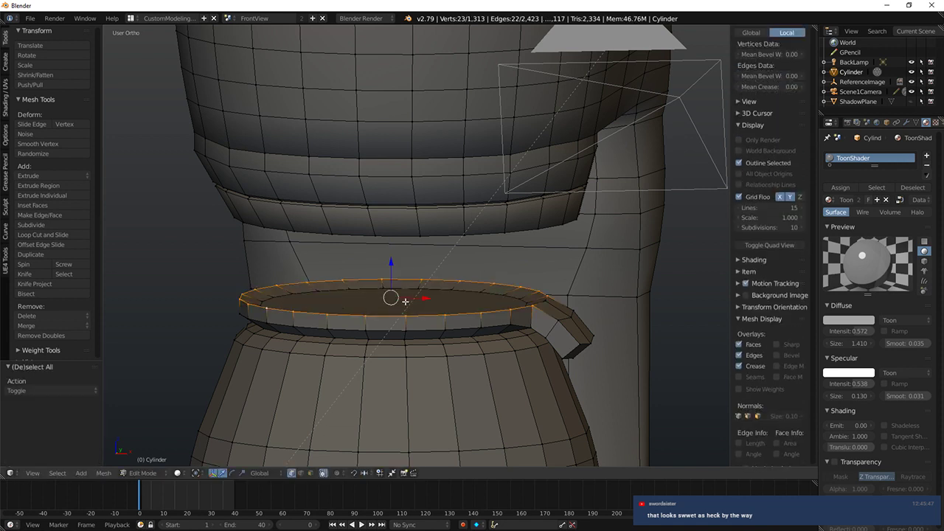
{"action": "key", "text": "ctrl+b"}
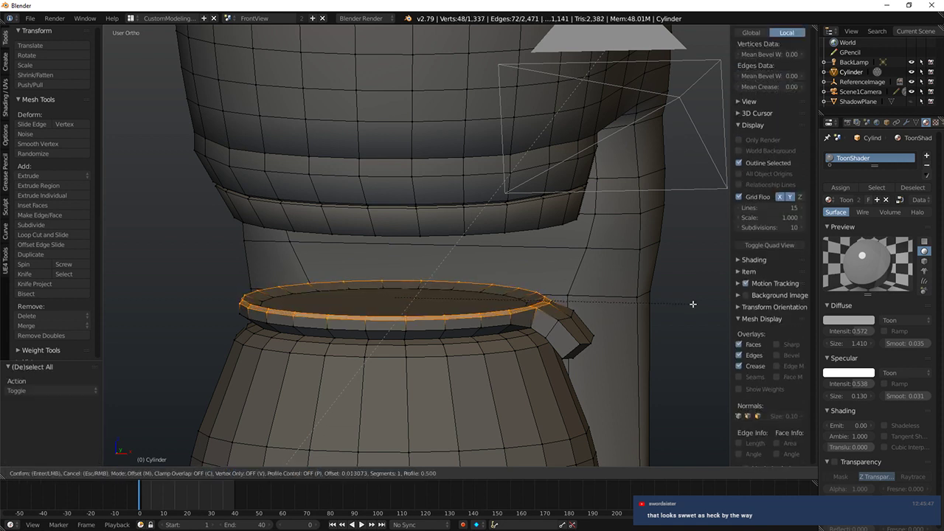
{"action": "left_click", "coordinate": [683, 304]}
Step: Inset the lid's recessed inner face with a thickness of about 0.2076
{"action": "middle_click_drag", "start_coordinate": [423, 267], "coordinate": [515, 272]}
{"action": "key", "text": "a"}
{"action": "right_click", "coordinate": [338, 314]}
{"action": "key", "text": "i"}
{"action": "left_click", "coordinate": [552, 290]}
Step: Extrude the lid's central face by about 0.0066 and scale it to about 0.671
{"action": "key", "text": "e"}
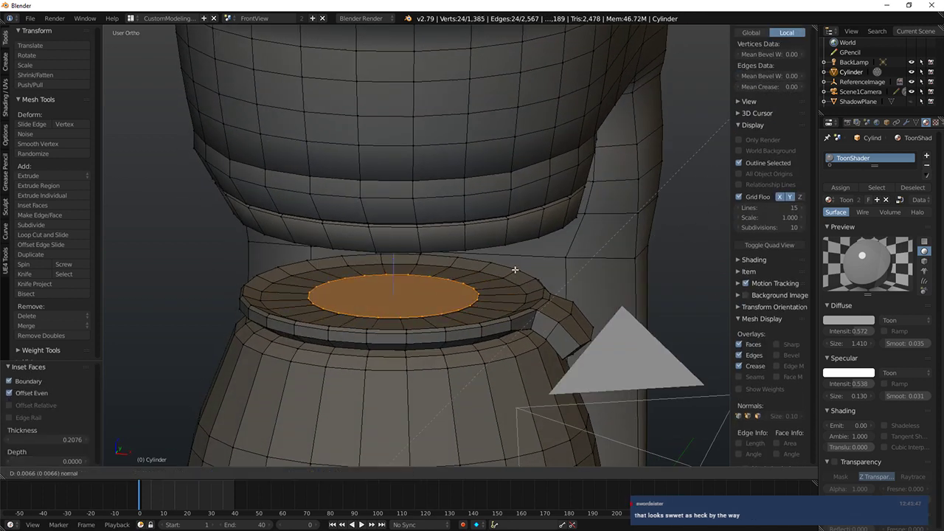
{"action": "left_click", "coordinate": [515, 269]}
{"action": "key", "text": "s"}
{"action": "left_click", "coordinate": [486, 273]}
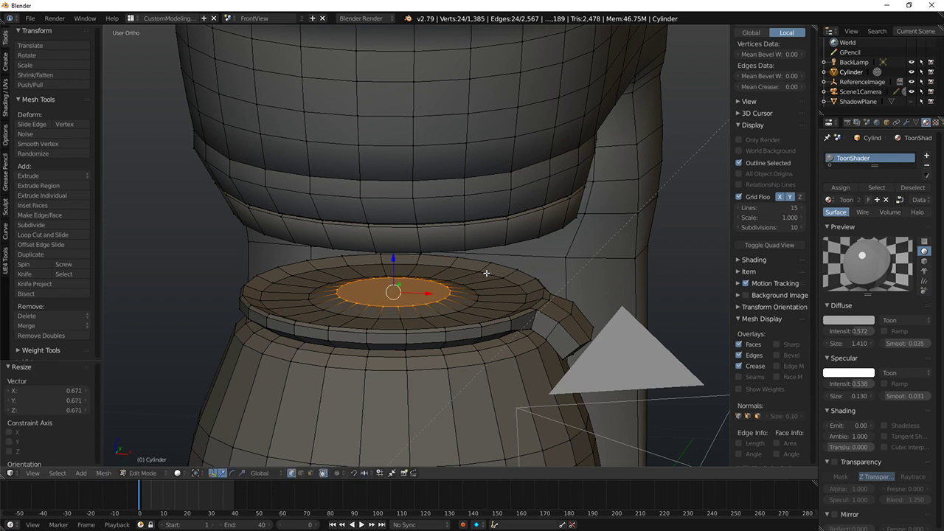
Step: Inset the lid's central face, move it slightly down along Z, and delete it to open a hole
{"action": "key", "text": "i"}
{"action": "left_click", "coordinate": [547, 279]}
{"action": "left_click_drag", "start_coordinate": [396, 258], "coordinate": [398, 269]}
{"action": "key", "text": "x"}
{"action": "left_click", "coordinate": [374, 292]}
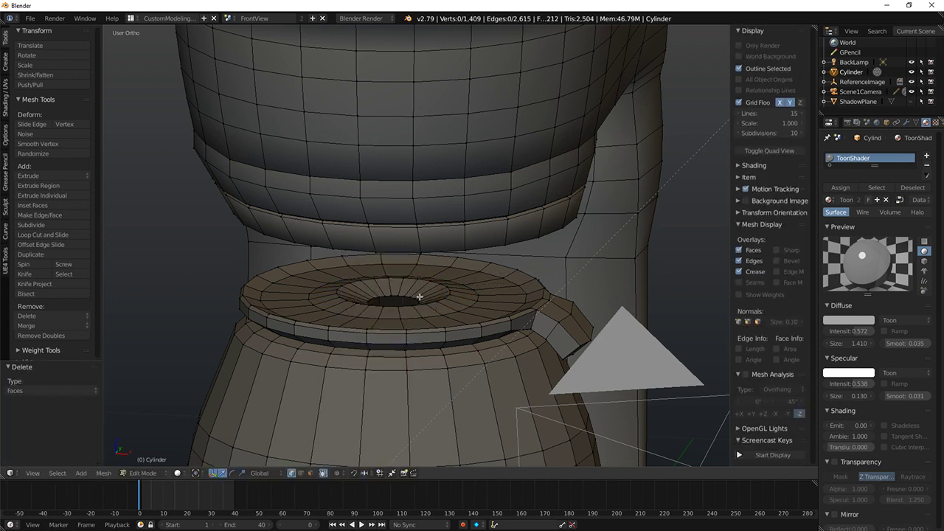
Step: Extrude the central hole's edge loop down along Z by about 0.2
{"action": "left_click", "coordinate": [411, 295], "text": "alt"}
{"action": "key", "text": "e"}
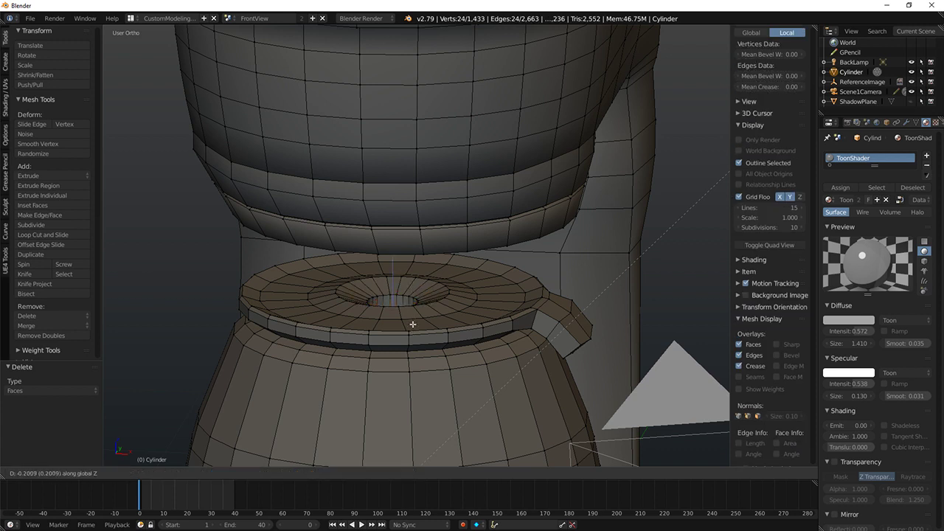
{"action": "left_click", "coordinate": [414, 323]}
Step: Bevel the upper rim of the lid's central hole, and bevel the surrounding outer loop by about 0.037
{"action": "key", "text": "a"}
{"action": "right_click", "coordinate": [394, 296], "text": "alt"}
{"action": "key", "text": "ctrl+b"}
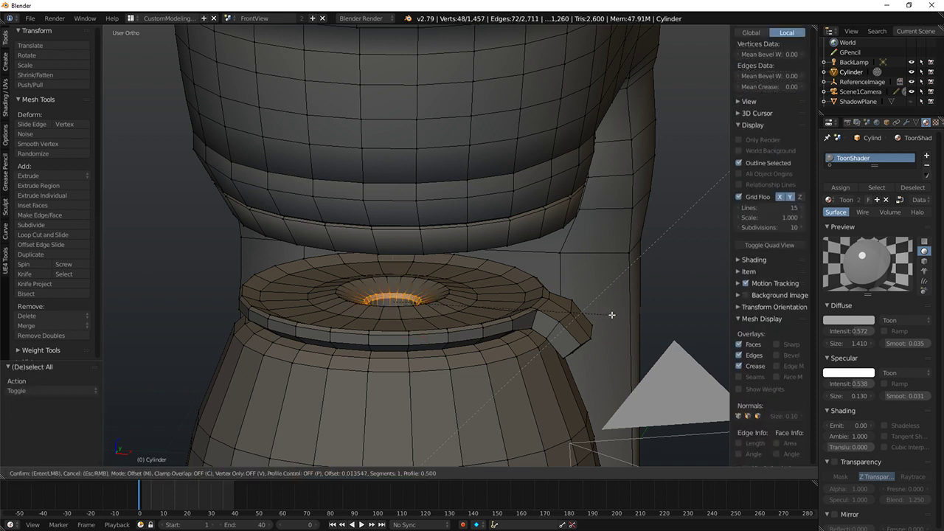
{"action": "left_click", "coordinate": [611, 315]}
{"action": "key", "text": "a"}
{"action": "right_click", "coordinate": [342, 288], "text": "alt"}
{"action": "key", "text": "ctrl+b"}
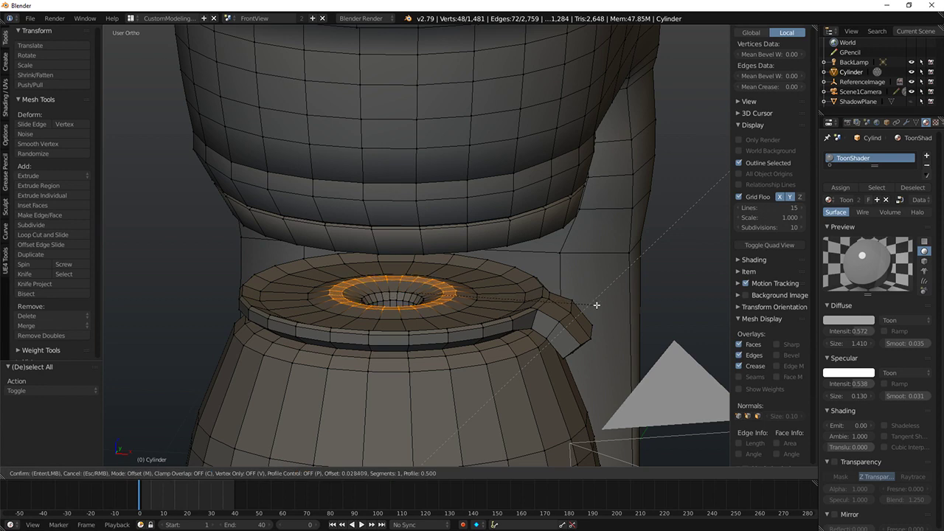
{"action": "left_click", "coordinate": [598, 307]}
Step: Preview the coffee maker in rendered shading from the front
{"action": "key", "text": "shift+z"}
{"action": "scroll", "coordinate": [596, 308], "scroll_direction": "down", "scroll_amount": 9}
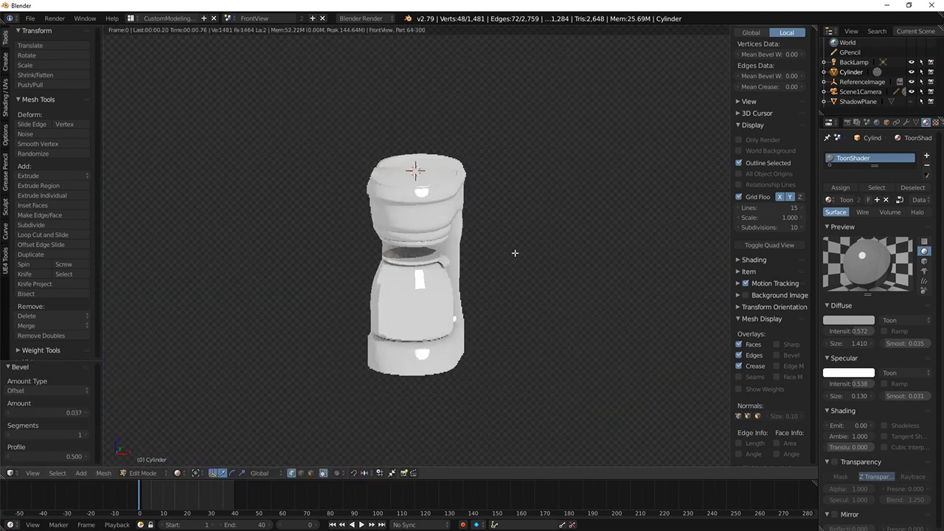
{"action": "key", "text": "KP_1"}
{"action": "key", "text": "KP_1"}
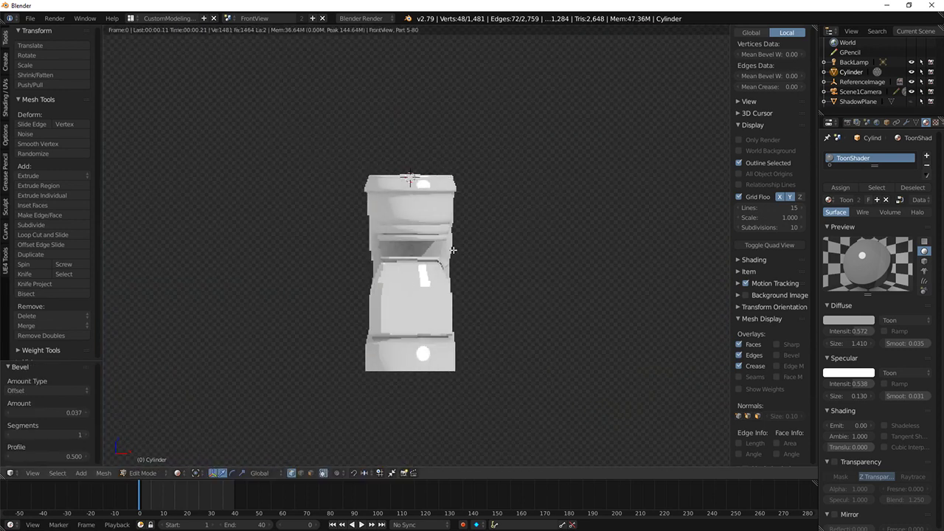
{"action": "key", "text": "shift+z"}
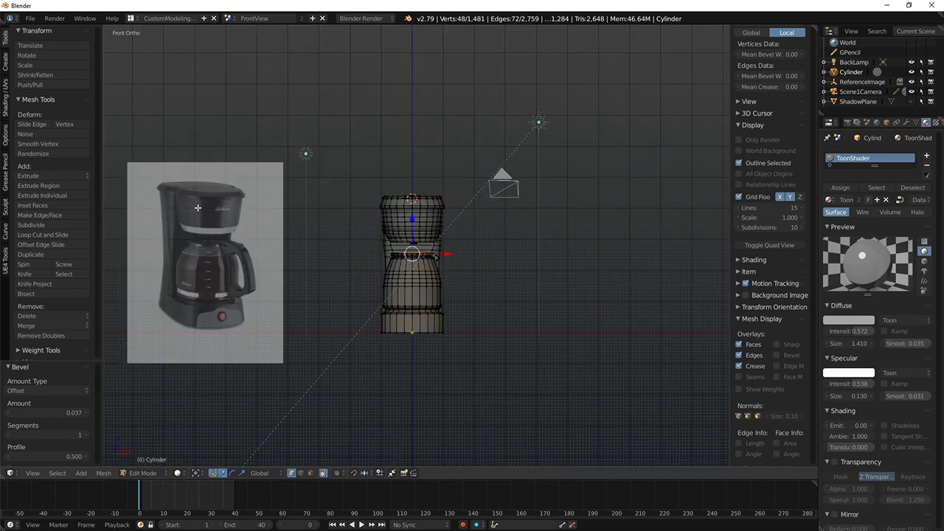
Step: Select two vertical edge lines on the carafe side below the lid tab and duplicate them in place
{"action": "middle_click_drag", "start_coordinate": [381, 267], "coordinate": [217, 306]}
{"action": "scroll", "coordinate": [451, 331], "scroll_direction": "up", "scroll_amount": 6}
{"action": "middle_click_drag", "start_coordinate": [451, 331], "coordinate": [437, 325]}
{"action": "right_click", "coordinate": [419, 292]}
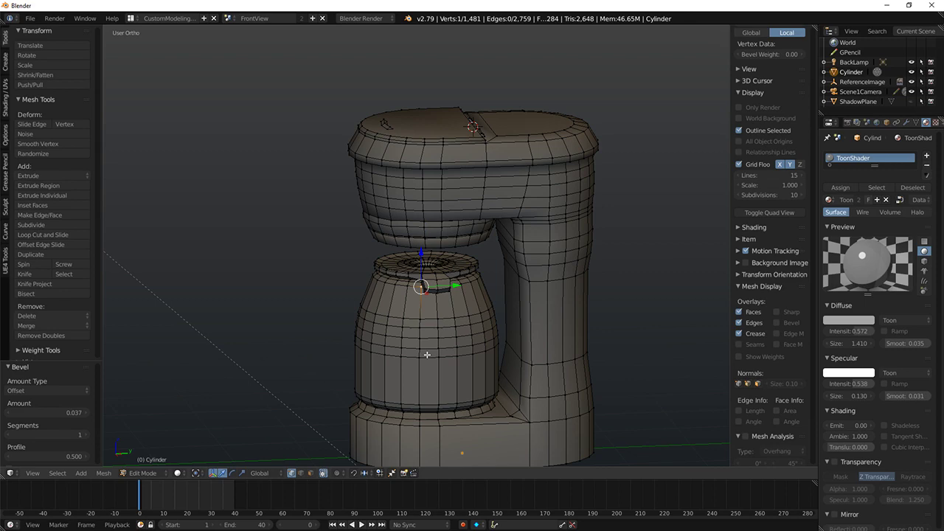
{"action": "right_click", "coordinate": [418, 407], "text": "ctrl"}
{"action": "key", "text": "shift+d"}
{"action": "right_click", "coordinate": [477, 370]}
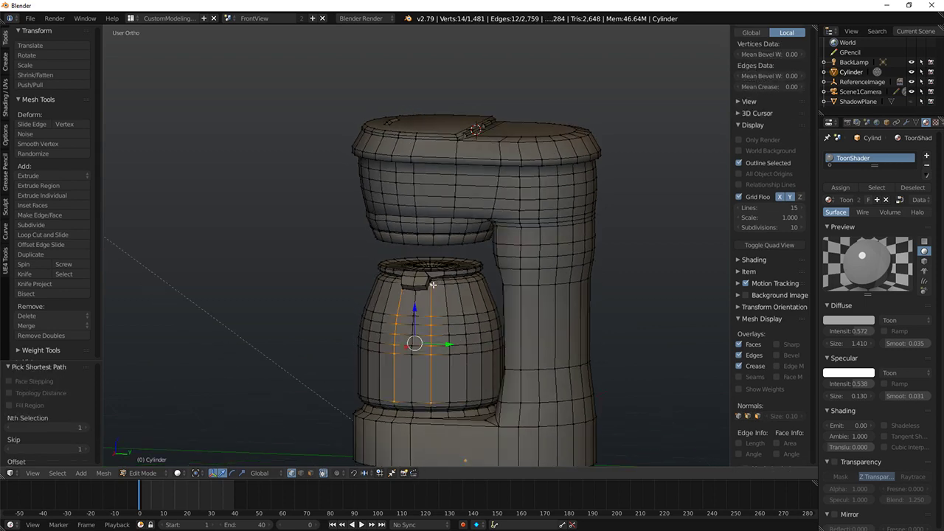
Step: Extrude the duplicated carafe edge lines outward along X by about 0.153
{"action": "middle_click_drag", "start_coordinate": [477, 371], "coordinate": [480, 330]}
{"action": "scroll", "coordinate": [480, 330], "scroll_direction": "down", "scroll_amount": 4}
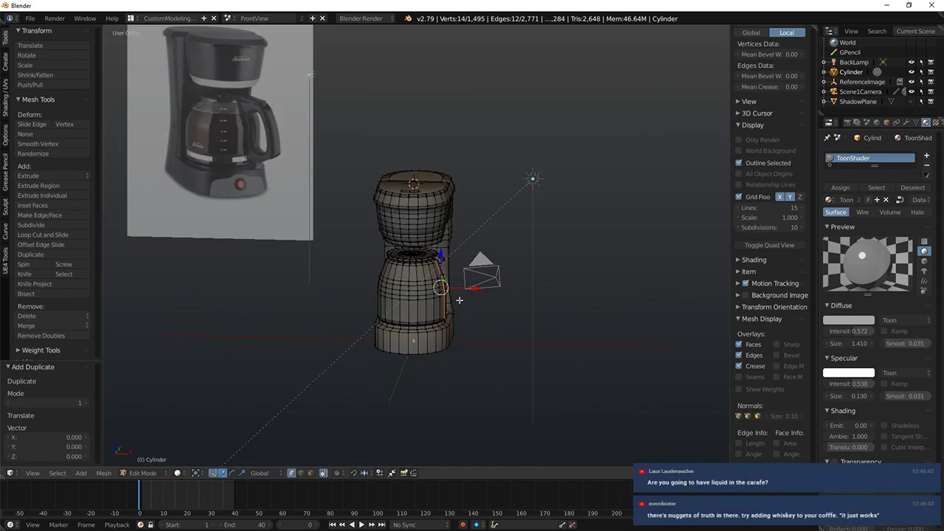
{"action": "key", "text": "KP_1"}
{"action": "scroll", "coordinate": [489, 297], "scroll_direction": "up", "scroll_amount": 4}
{"action": "key", "text": "e"}
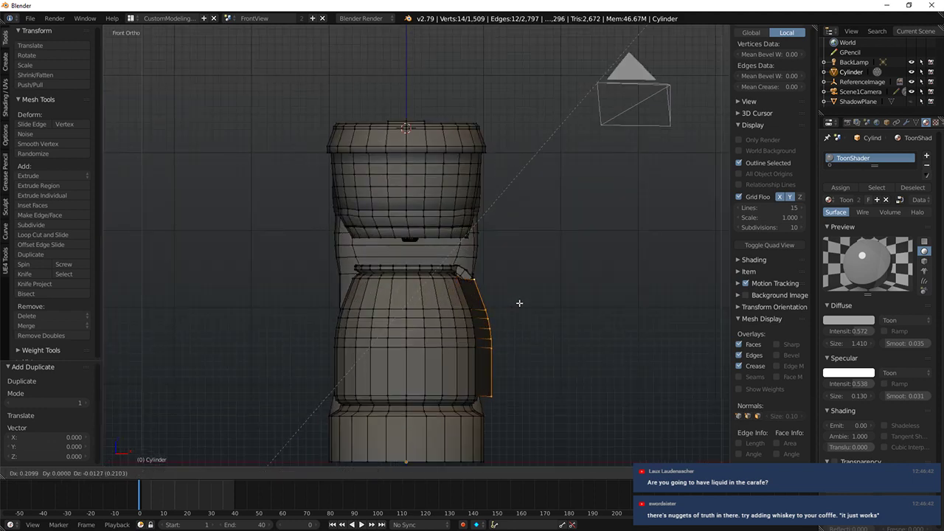
{"action": "key", "text": "x"}
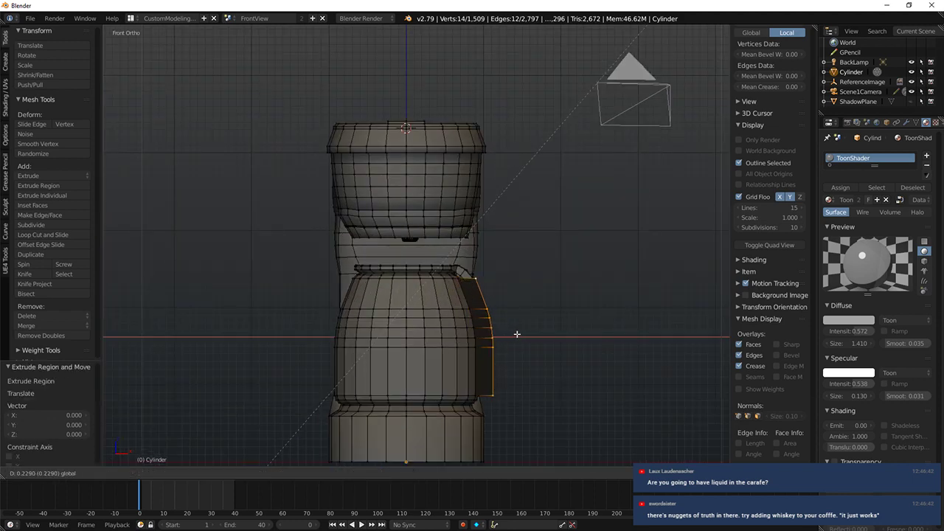
{"action": "left_click", "coordinate": [511, 334]}
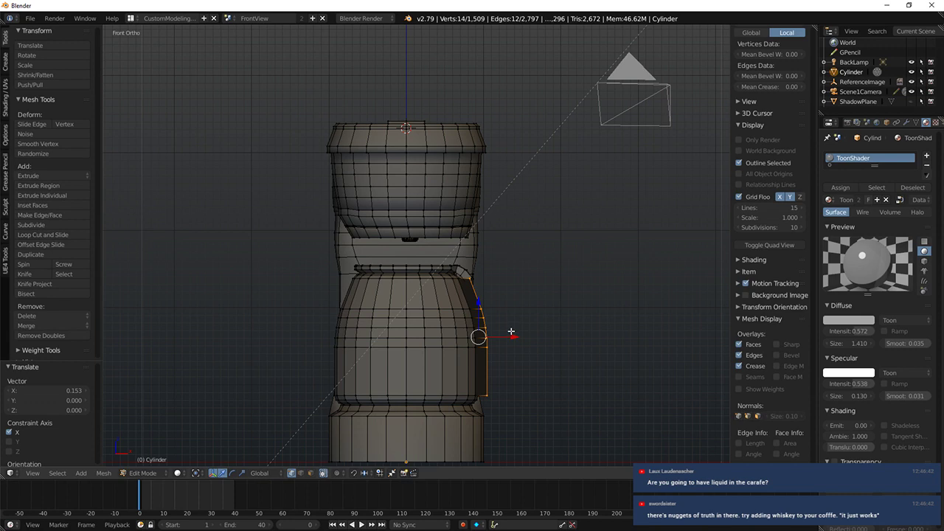
Step: Examine how the lid's tab lines up with the extruded strips below it, from the side and at an angle
{"action": "middle_click_drag", "start_coordinate": [508, 324], "coordinate": [445, 350]}
{"action": "right_click", "coordinate": [465, 315]}
{"action": "key", "text": "KP_3"}
{"action": "scroll", "coordinate": [405, 325], "scroll_direction": "up", "scroll_amount": 6}
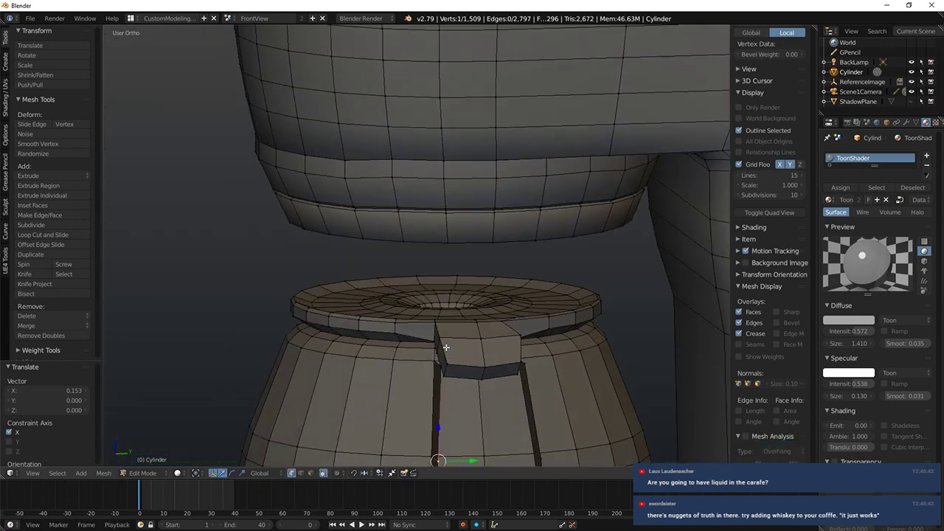
{"action": "key", "text": "a"}
{"action": "key", "text": "KP_3"}
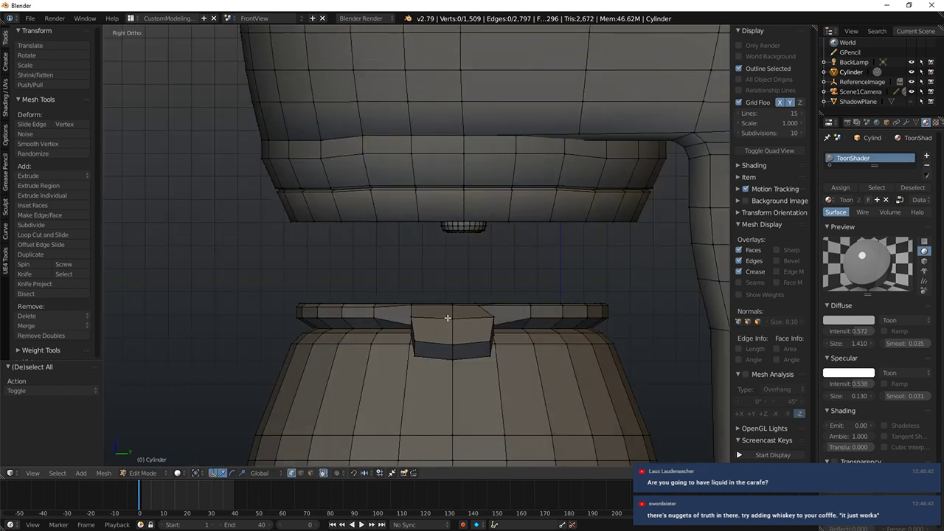
{"action": "key", "text": "a"}
{"action": "key", "text": "a"}
{"action": "middle_click_drag", "start_coordinate": [499, 331], "coordinate": [469, 380]}
{"action": "right_click", "coordinate": [397, 346]}
{"action": "middle_click_drag", "start_coordinate": [401, 349], "coordinate": [379, 340]}
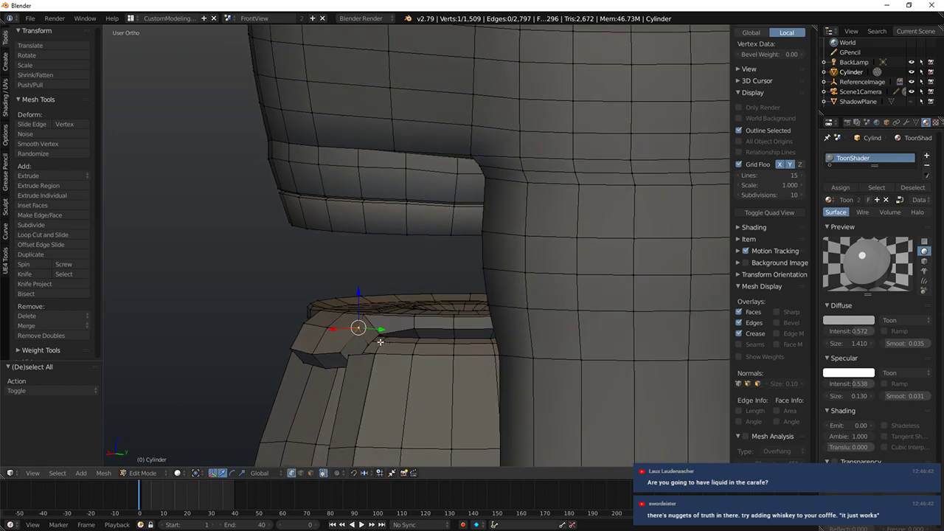
Step: Select the outer part of the lid's bent tab and delete its vertices
{"action": "key", "text": "a"}
{"action": "right_click", "coordinate": [335, 329]}
{"action": "right_click", "coordinate": [334, 351], "text": "shift"}
{"action": "key", "text": "ctrl+KP_Add"}
{"action": "middle_click_drag", "start_coordinate": [331, 366], "coordinate": [440, 310]}
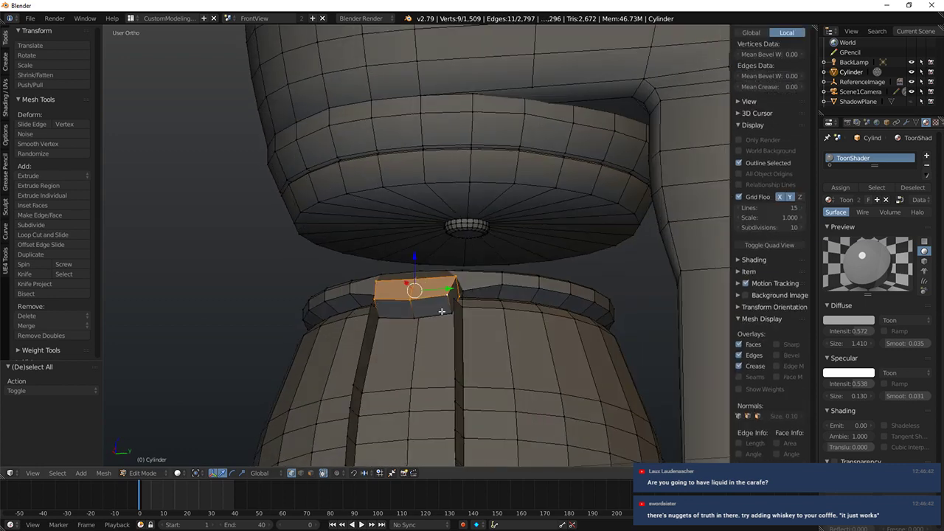
{"action": "key", "text": "x"}
{"action": "left_click", "coordinate": [413, 297]}
{"action": "middle_click_drag", "start_coordinate": [434, 345], "coordinate": [438, 362]}
Step: Move the off-centre corner vertex on the lid's cut-off tab edge about 0.068 along Y
{"action": "key", "text": "KP_1"}
{"action": "key", "text": "KP_3"}
{"action": "right_click", "coordinate": [480, 308]}
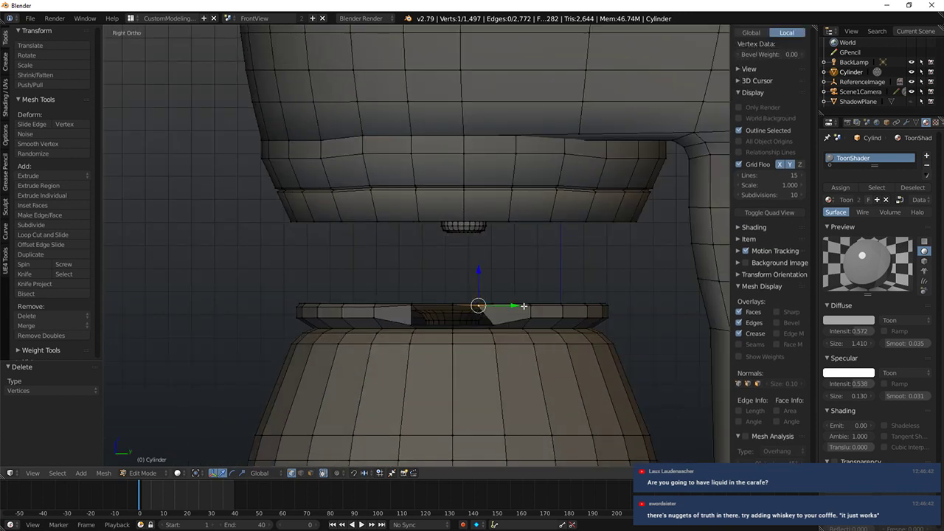
{"action": "key", "text": "g"}
{"action": "key", "text": "y"}
{"action": "left_click", "coordinate": [526, 307]}
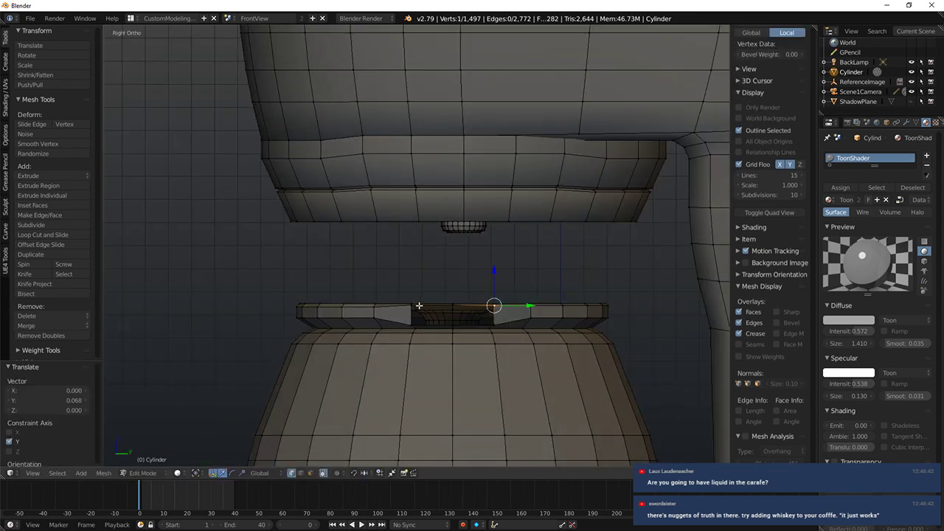
Step: Select the open edge loop of the lid's tab and extrude it slightly outward and down
{"action": "key", "text": "a"}
{"action": "right_click", "coordinate": [488, 315], "text": "alt"}
{"action": "middle_click_drag", "start_coordinate": [487, 315], "coordinate": [479, 255]}
{"action": "key", "text": "e"}
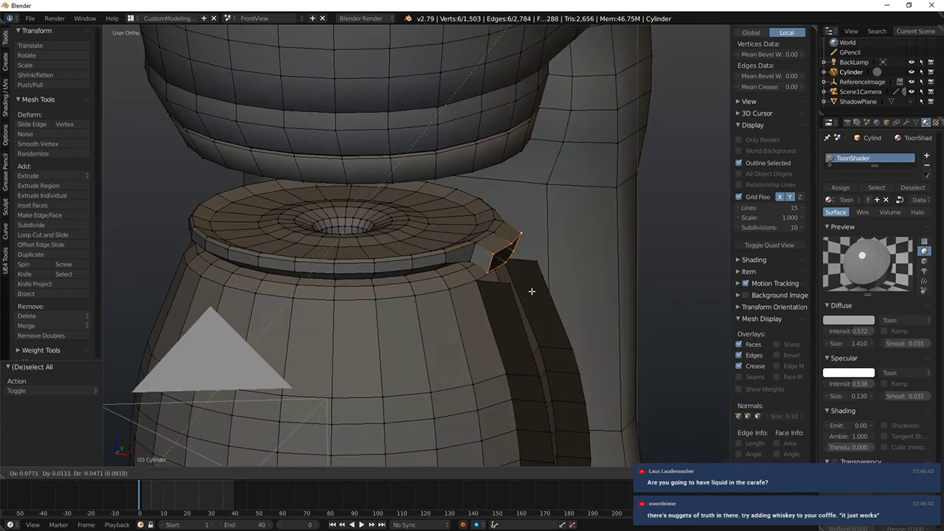
{"action": "left_click", "coordinate": [529, 292]}
Step: Set the transform orientation to Global, move the tab's end loop about 0.064 on X and -0.030 on Z, and scale it to about 0.878
{"action": "key", "text": "KP_1"}
{"action": "key", "text": "alt+space"}
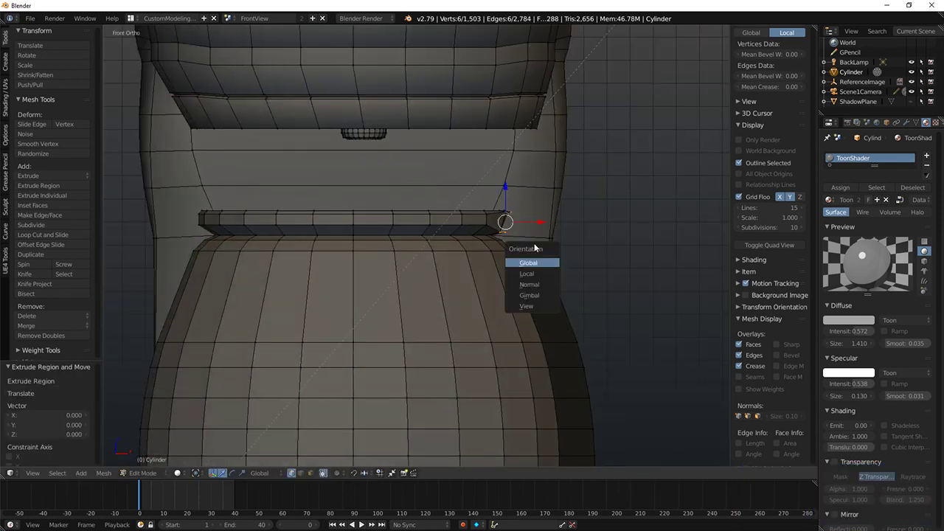
{"action": "left_click", "coordinate": [530, 263]}
{"action": "key", "text": "g"}
{"action": "left_click", "coordinate": [557, 261]}
{"action": "key", "text": "KP_3"}
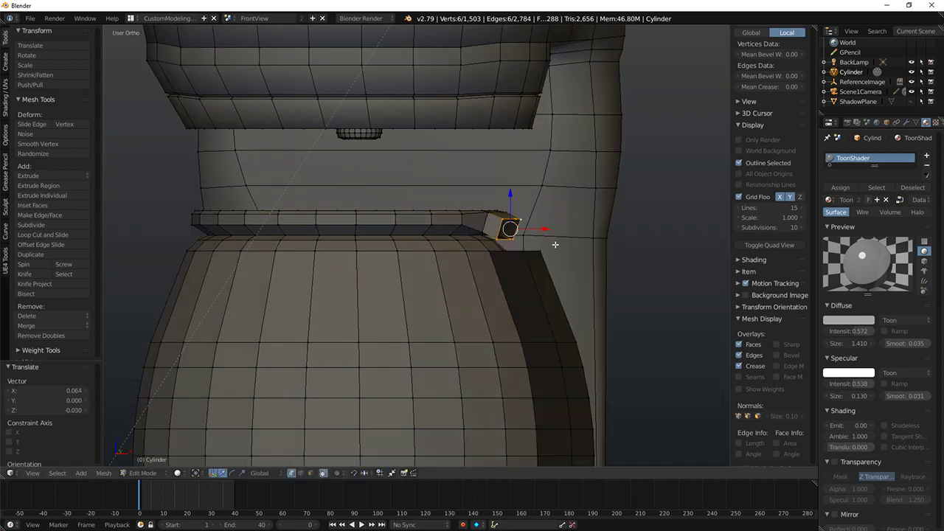
{"action": "key", "text": "s"}
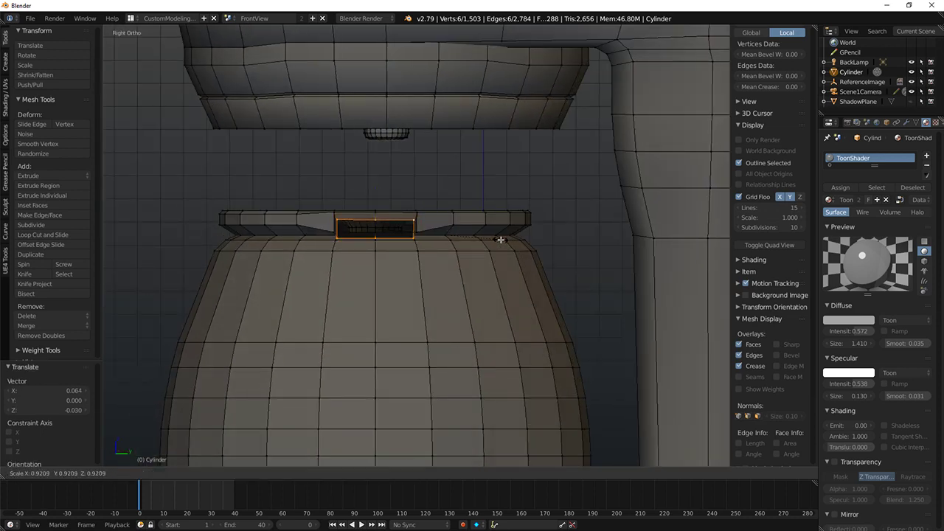
{"action": "left_click", "coordinate": [496, 239]}
Step: Extrude another tab segment outward and down, rotate its end loop, and move it about 0.011 on X and -0.040 on Z
{"action": "middle_click_drag", "start_coordinate": [497, 239], "coordinate": [592, 258]}
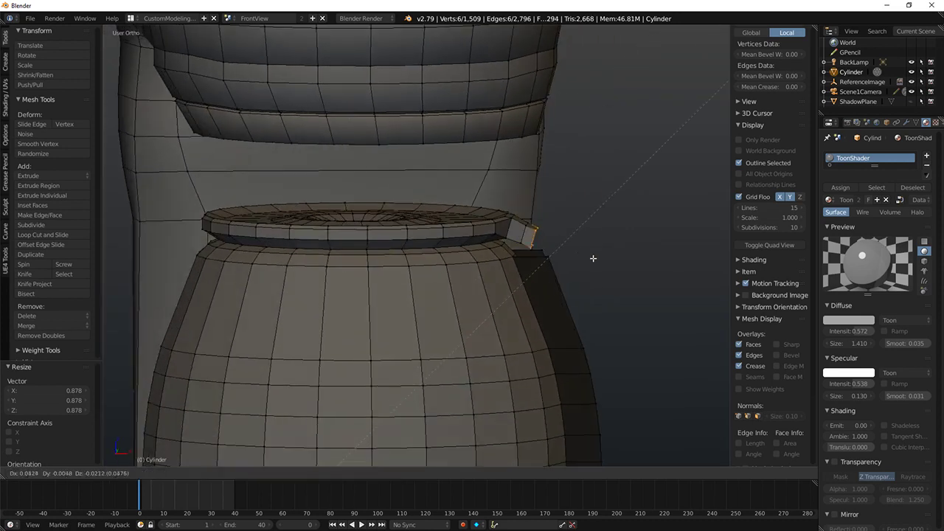
{"action": "key", "text": "e"}
{"action": "left_click", "coordinate": [597, 263]}
{"action": "key", "text": "KP_1"}
{"action": "key", "text": "KP_3"}
{"action": "key", "text": "KP_1"}
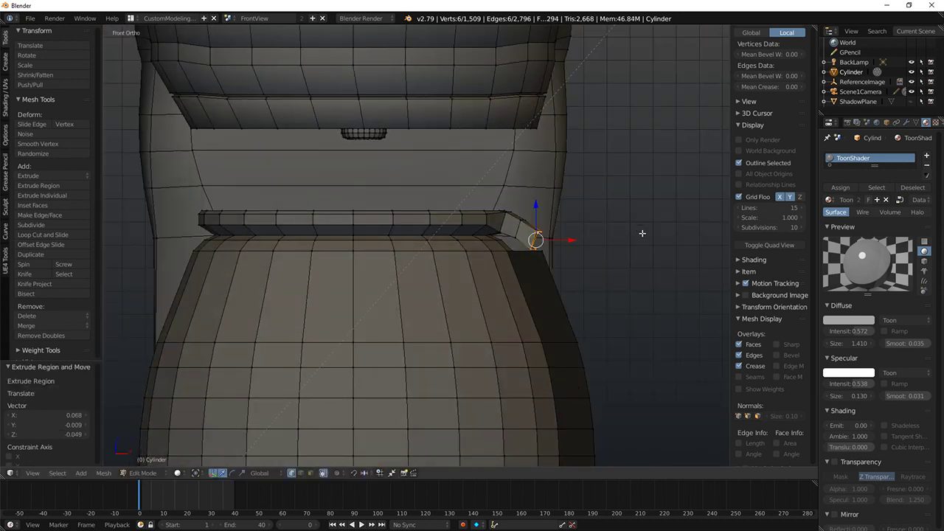
{"action": "key", "text": "r"}
{"action": "left_click", "coordinate": [649, 295]}
{"action": "key", "text": "g"}
{"action": "left_click", "coordinate": [652, 305]}
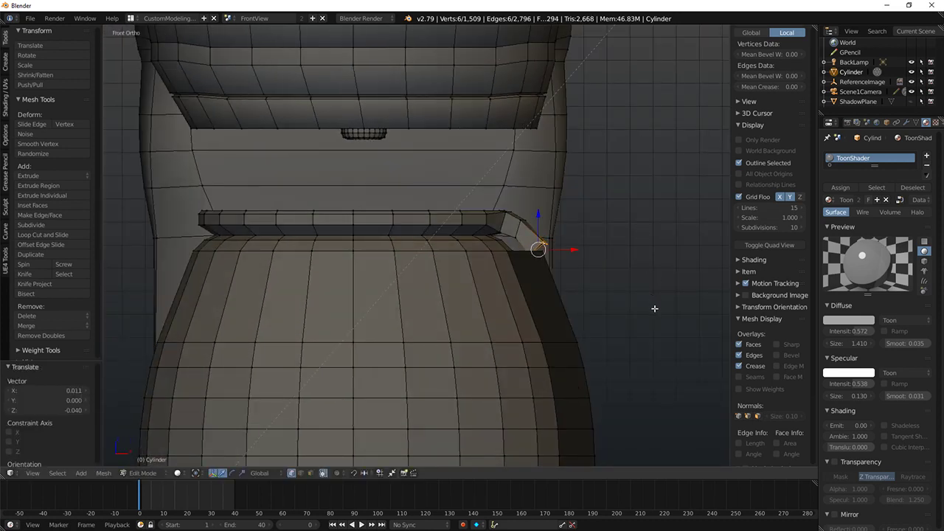
Step: Shift the tab's end loop about 0.006 along Y and smooth its vertices by 0.5
{"action": "key", "text": "KP_3"}
{"action": "key", "text": "KP_1"}
{"action": "key", "text": "KP_3"}
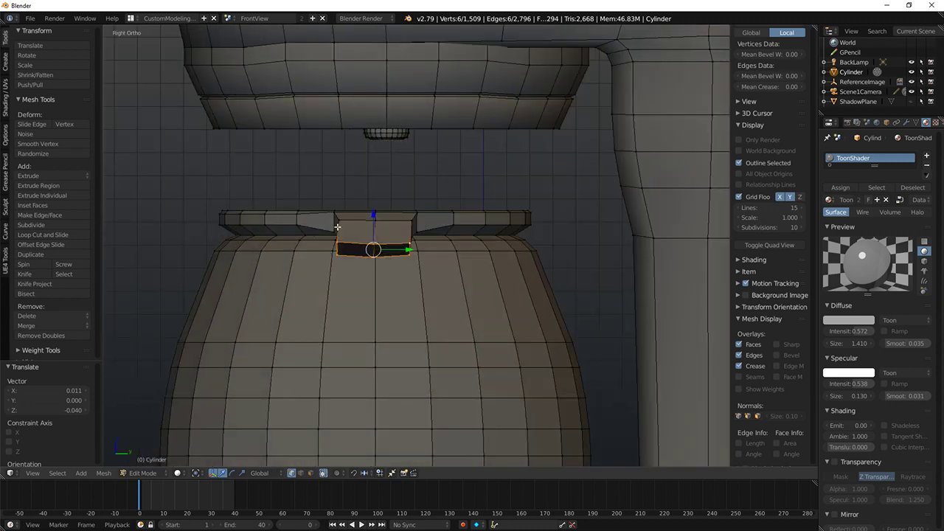
{"action": "left_click_drag", "start_coordinate": [408, 250], "coordinate": [411, 249]}
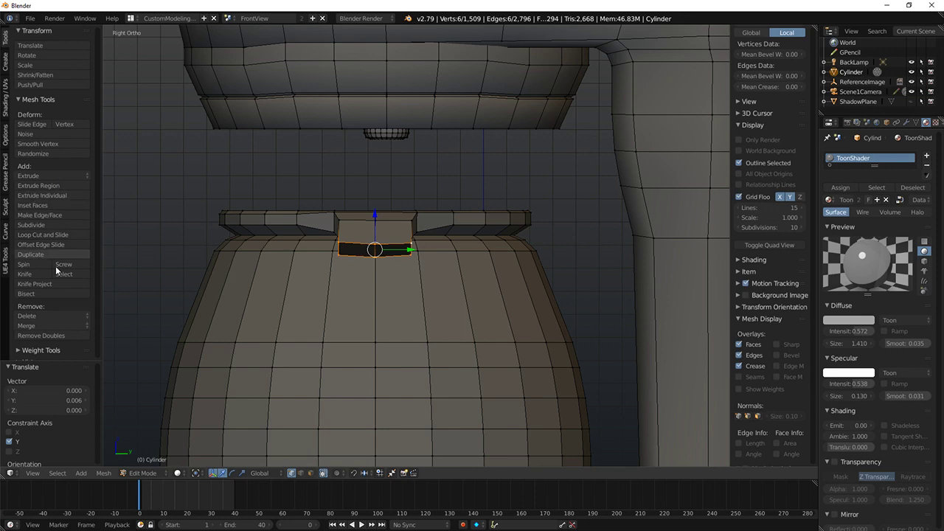
{"action": "left_click", "coordinate": [47, 144]}
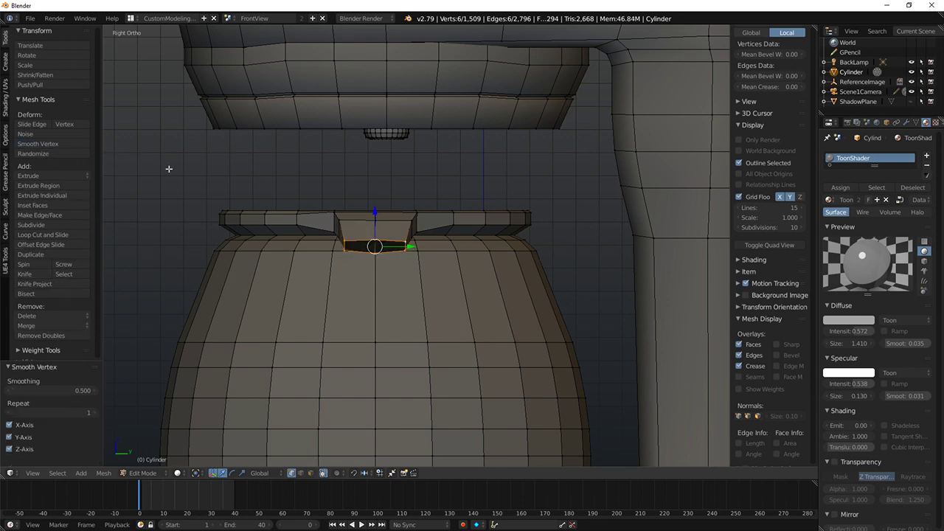
{"action": "middle_click_drag", "start_coordinate": [369, 211], "coordinate": [472, 215]}
{"action": "key", "text": "KP_1"}
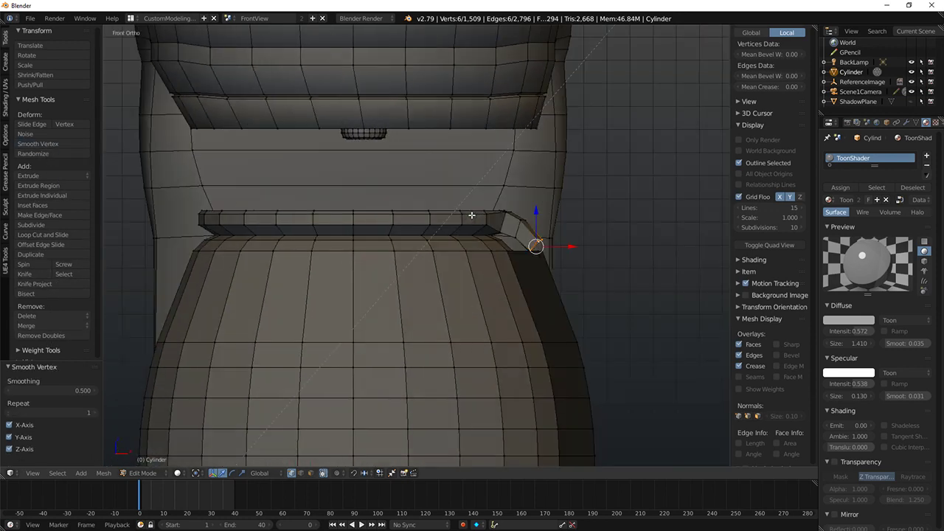
Step: Extrude a third tab segment downward, rotate its end loop, and move it about -0.047 on X and 0.040 on Z
{"action": "key", "text": "e"}
{"action": "left_click", "coordinate": [591, 283]}
{"action": "key", "text": "r"}
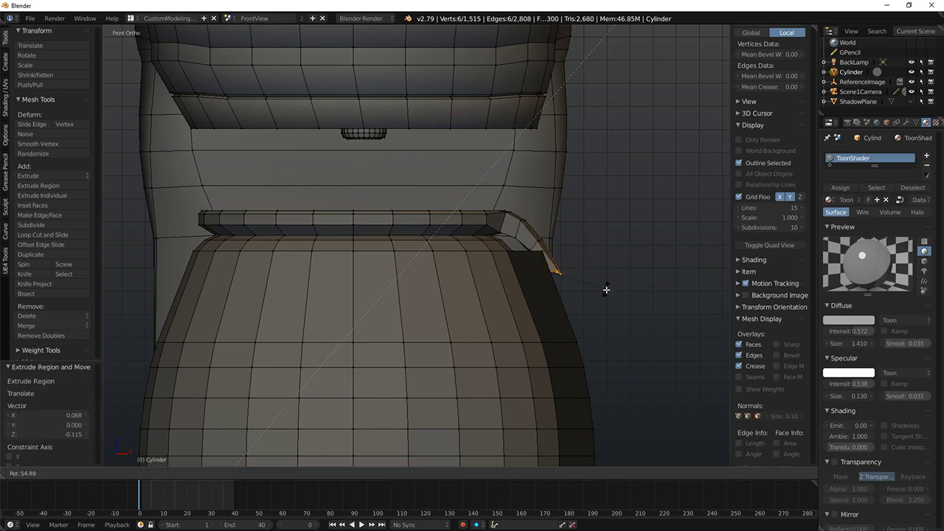
{"action": "left_click", "coordinate": [601, 285]}
{"action": "key", "text": "g"}
{"action": "left_click", "coordinate": [568, 272]}
Step: Scale the tab's end loop slightly narrower and fill its open end with a face
{"action": "key", "text": "KP_3"}
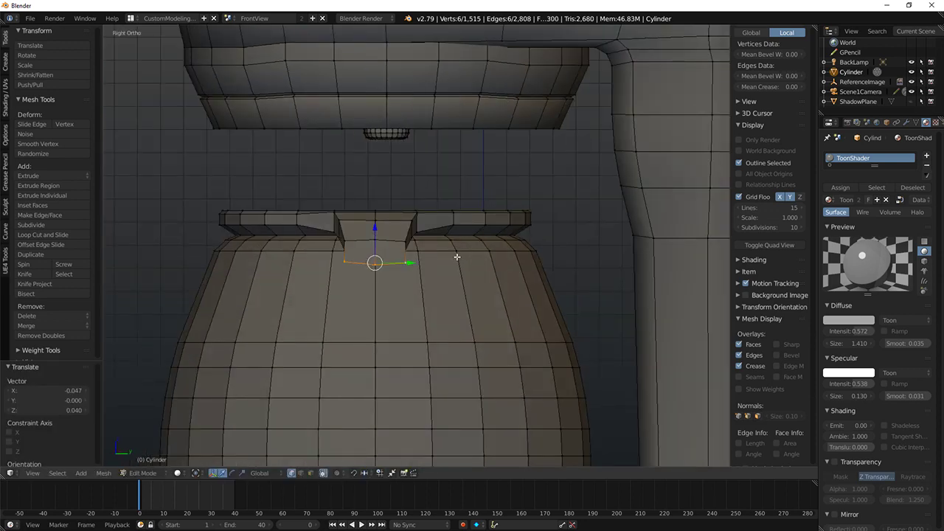
{"action": "key", "text": "s"}
{"action": "left_click", "coordinate": [423, 272]}
{"action": "middle_click_drag", "start_coordinate": [423, 272], "coordinate": [430, 251]}
{"action": "key", "text": "f"}
Step: Lower the middle vertices at the tab's tip by about 0.026 along Z, and move tip vertices about -0.014 along X
{"action": "key", "text": "KP_3"}
{"action": "key", "text": "g"}
{"action": "key", "text": "z"}
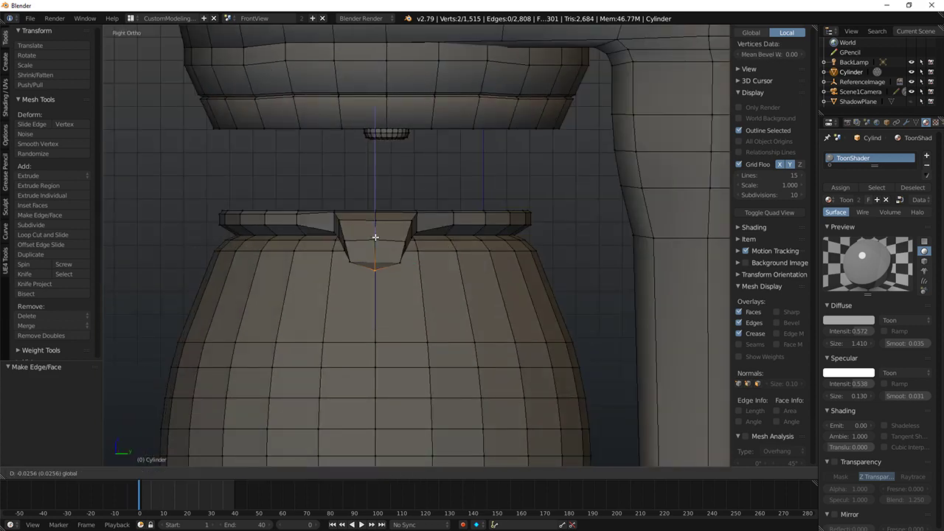
{"action": "left_click_drag", "start_coordinate": [376, 237], "coordinate": [375, 238]}
{"action": "middle_click_drag", "start_coordinate": [346, 266], "coordinate": [483, 245]}
{"action": "left_click_drag", "start_coordinate": [540, 245], "coordinate": [528, 246]}
{"action": "left_click", "coordinate": [544, 242]}
{"action": "middle_click_drag", "start_coordinate": [528, 246], "coordinate": [337, 280]}
Step: Move two corner vertices of the lid tab about 0.015 on X and 0.004 on Z, and check the tab from below
{"action": "right_click", "coordinate": [441, 294], "text": "shift"}
{"action": "key", "text": "KP_1"}
{"action": "key", "text": "KP_3"}
{"action": "key", "text": "KP_1"}
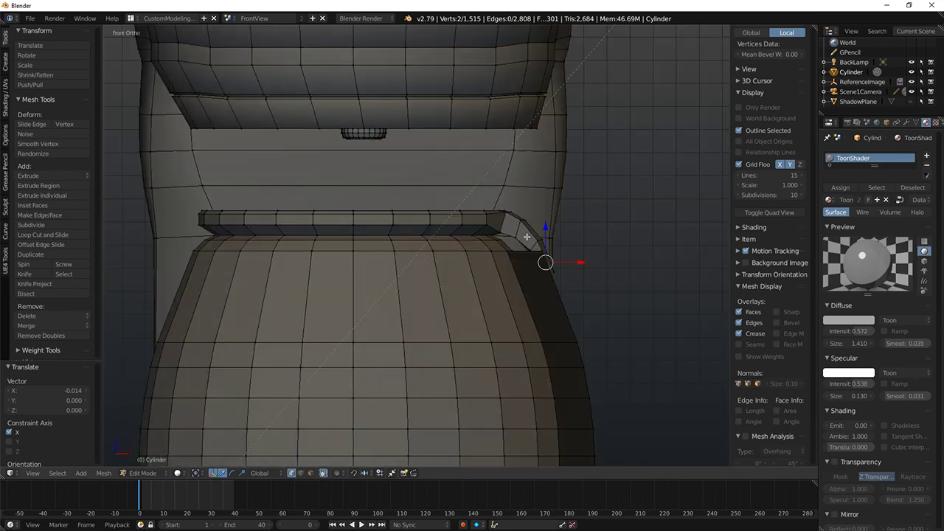
{"action": "key", "text": "g"}
{"action": "left_click", "coordinate": [585, 208]}
{"action": "middle_click_drag", "start_coordinate": [585, 208], "coordinate": [493, 194]}
{"action": "key", "text": "z"}
{"action": "key", "text": "z"}
{"action": "scroll", "coordinate": [494, 195], "scroll_direction": "up", "scroll_amount": 4}
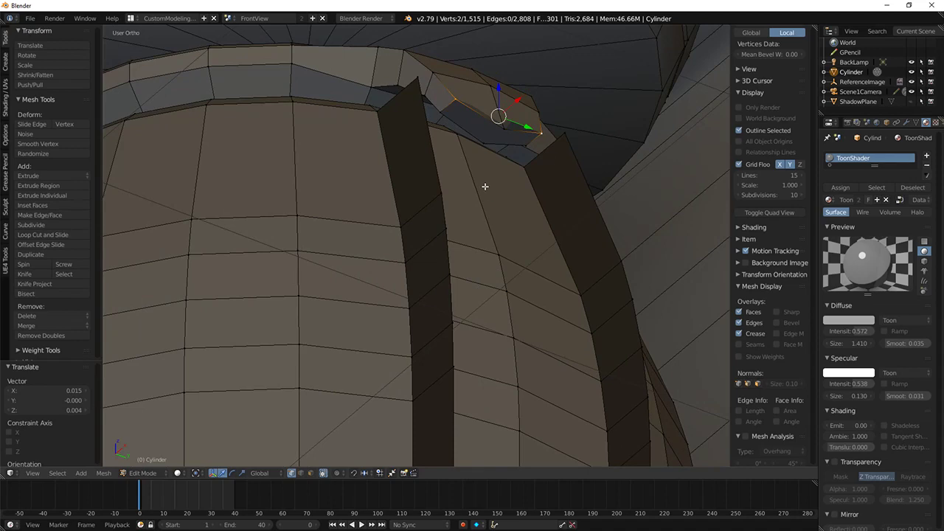
Step: Knife-cut an edge between the two selected corner vertices across the lid tab's underside
{"action": "key", "text": "k"}
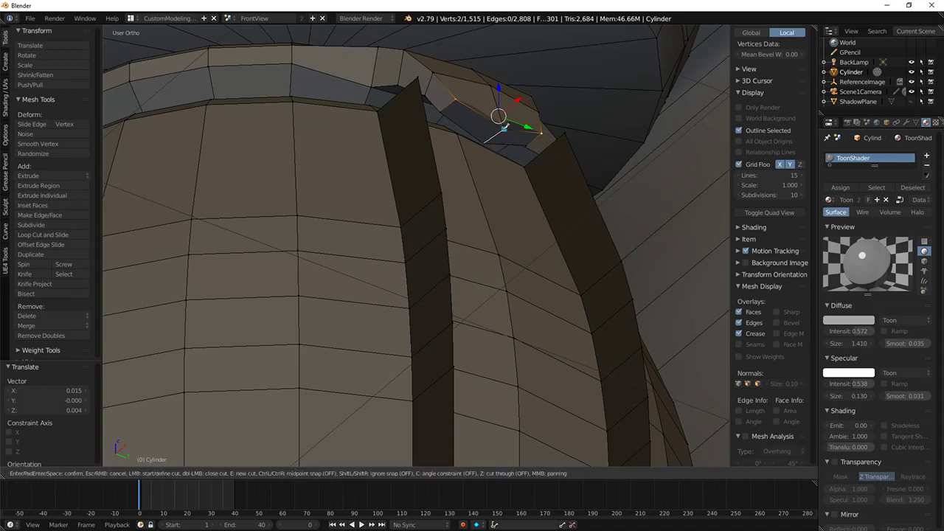
{"action": "key", "text": "Return"}
{"action": "key", "text": "KP_3"}
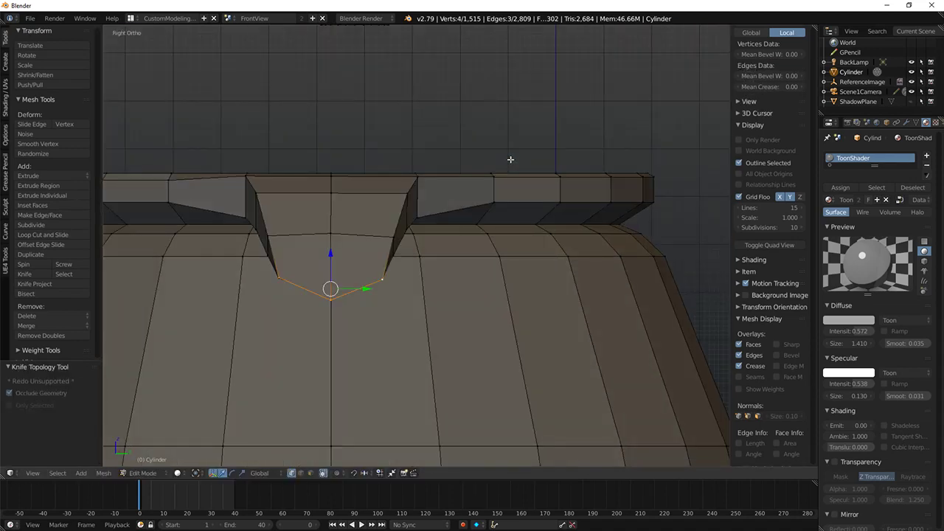
Step: Select both handle strips on the carafe side as linked geometry and make their normals consistent
{"action": "middle_click_drag", "start_coordinate": [366, 231], "coordinate": [393, 229]}
{"action": "right_click", "coordinate": [351, 249]}
{"action": "right_click", "coordinate": [516, 253], "text": "shift"}
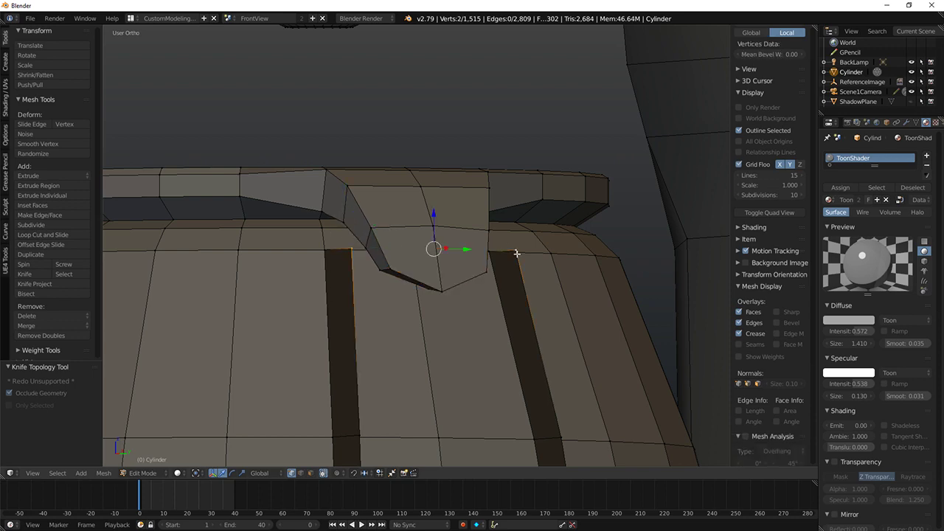
{"action": "key", "text": "ctrl+l"}
{"action": "scroll", "coordinate": [512, 250], "scroll_direction": "down", "scroll_amount": 3}
{"action": "key", "text": "KP_1"}
{"action": "key", "text": "KP_Decimal"}
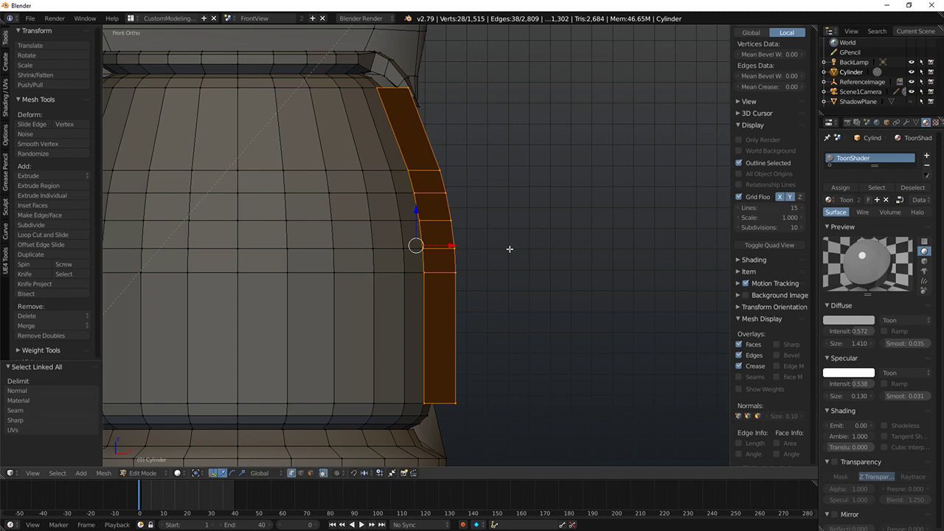
{"action": "key", "text": "ctrl+n"}
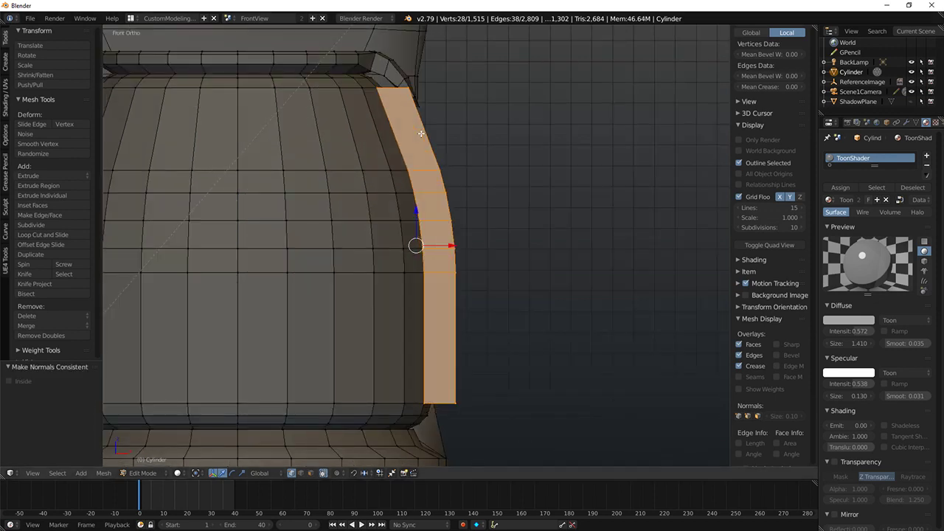
{"action": "key", "text": "KP_3"}
{"action": "middle_click_drag", "start_coordinate": [402, 189], "coordinate": [434, 174]}
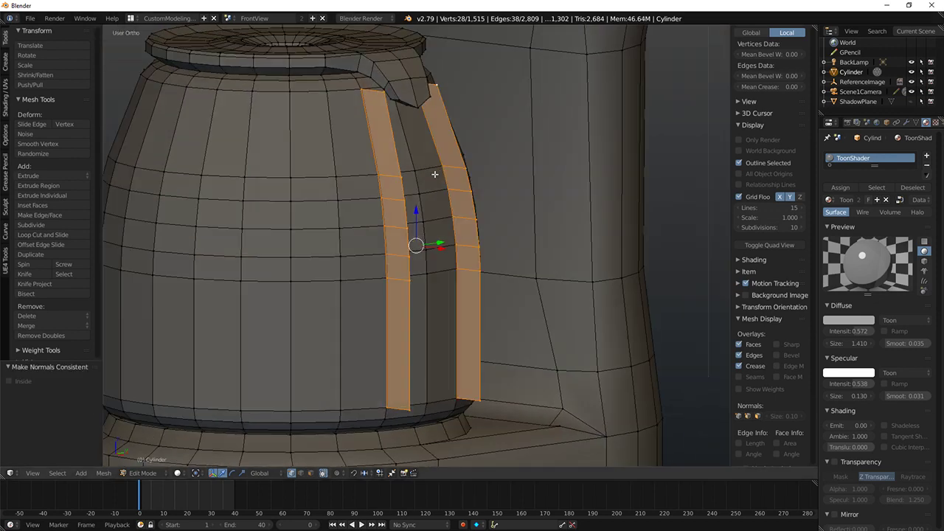
Step: Compare the handle strips' long edges with the carafe handle in the reference photo
{"action": "key", "text": "a"}
{"action": "right_click", "coordinate": [399, 135], "text": "alt"}
{"action": "right_click", "coordinate": [449, 126], "text": "alt+shift"}
{"action": "middle_click_drag", "start_coordinate": [451, 129], "coordinate": [398, 119]}
{"action": "scroll", "coordinate": [399, 120], "scroll_direction": "down", "scroll_amount": 5}
{"action": "scroll", "coordinate": [398, 120], "scroll_direction": "down", "scroll_amount": 8}
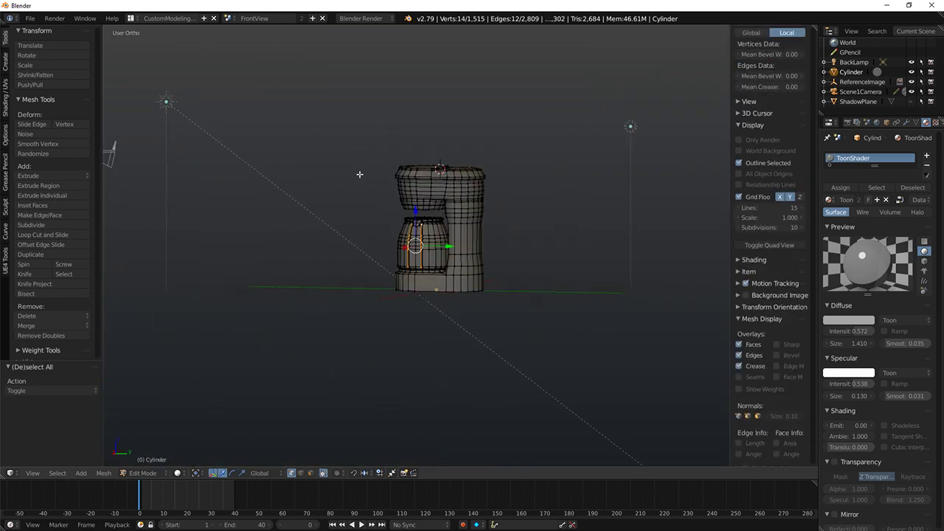
{"action": "middle_click_drag", "start_coordinate": [500, 195], "coordinate": [487, 202]}
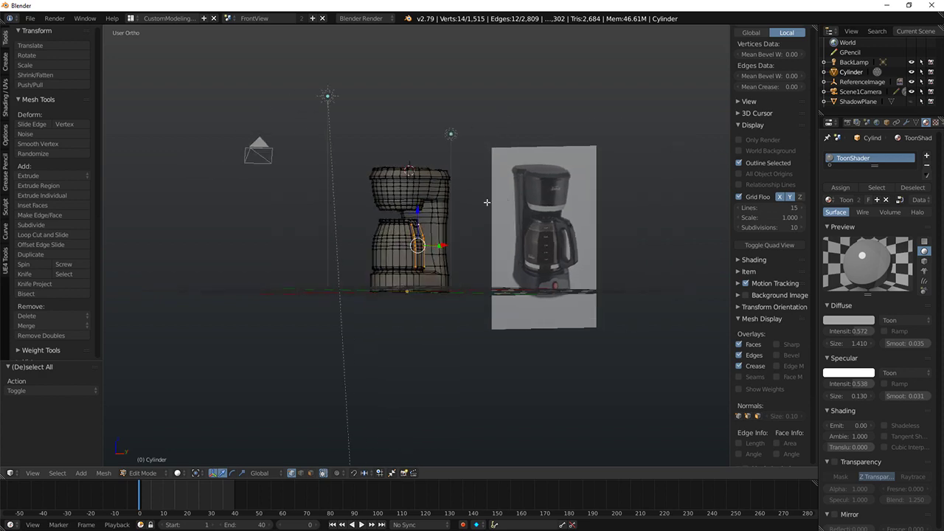
{"action": "scroll", "coordinate": [495, 197], "scroll_direction": "up", "scroll_amount": 2}
{"action": "key", "text": "KP_1"}
{"action": "scroll", "coordinate": [401, 214], "scroll_direction": "up", "scroll_amount": 4}
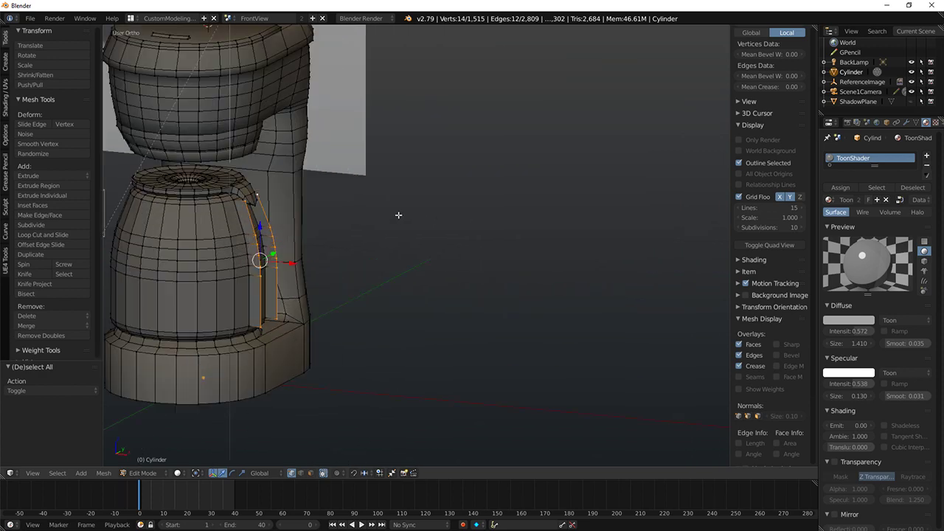
Step: Add one centred loop cut across the top section of each handle strip
{"action": "middle_click_drag", "start_coordinate": [270, 206], "coordinate": [287, 225], "text": "shift"}
{"action": "scroll", "coordinate": [287, 225], "scroll_direction": "up", "scroll_amount": 1}
{"action": "key", "text": "a"}
{"action": "key", "text": "ctrl+r"}
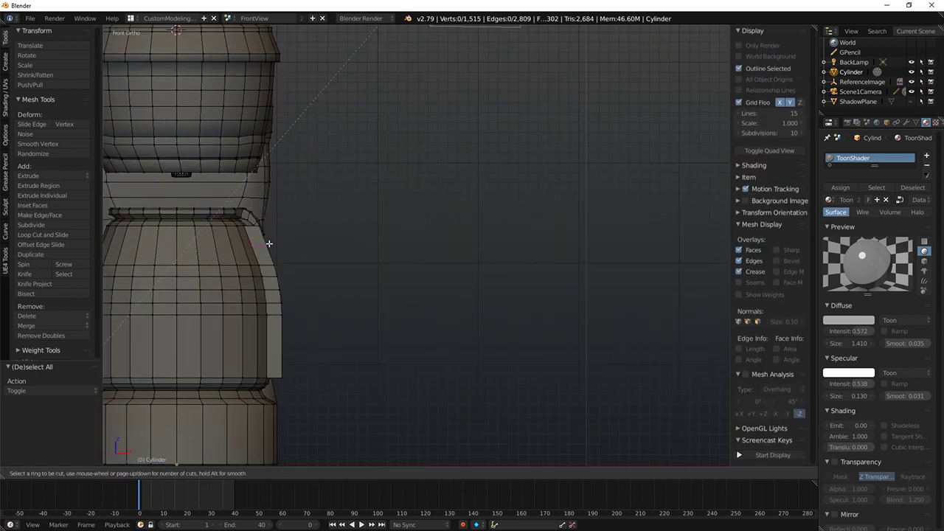
{"action": "double_click", "coordinate": [268, 242]}
{"action": "middle_click_drag", "start_coordinate": [348, 233], "coordinate": [368, 225]}
{"action": "key", "text": "ctrl+r"}
{"action": "double_click", "coordinate": [267, 239]}
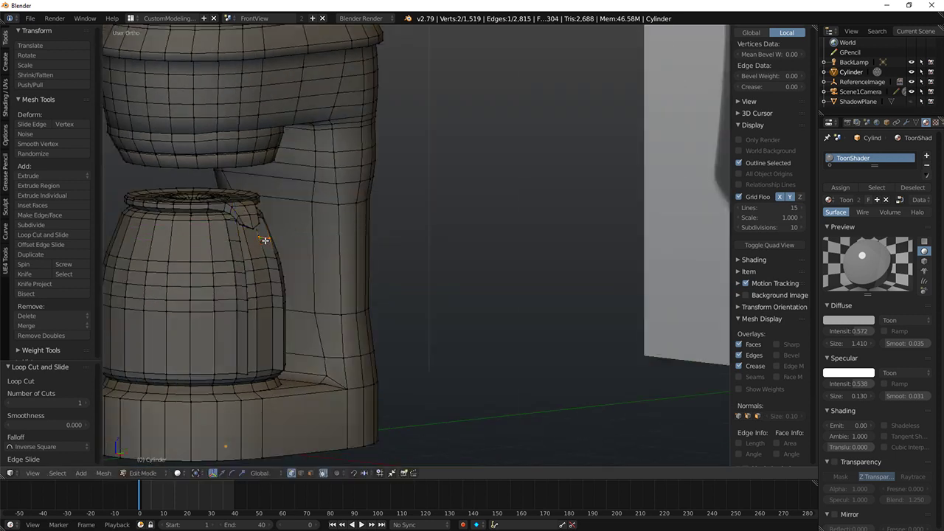
Step: Select the outer edge segments of both handle strips above the new loop cuts
{"action": "middle_click_drag", "start_coordinate": [266, 242], "coordinate": [253, 236]}
{"action": "right_click", "coordinate": [239, 240]}
{"action": "right_click", "coordinate": [241, 226], "text": "shift"}
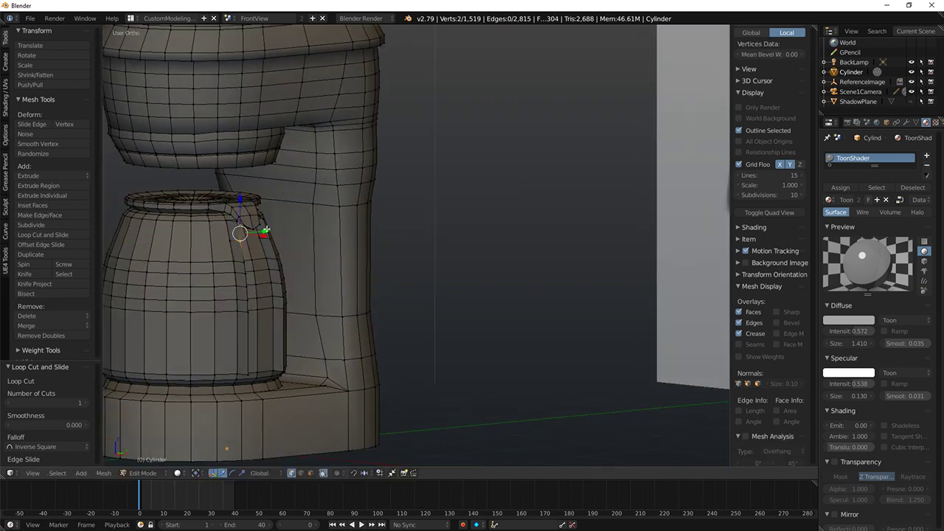
{"action": "right_click", "coordinate": [264, 219], "text": "shift"}
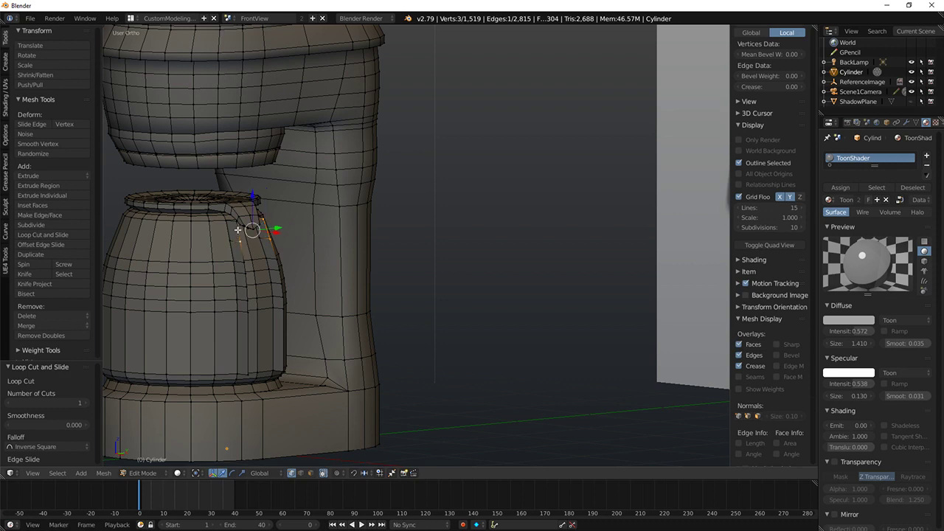
Step: Move the reference image object about 12.205 on X and 0.256 on Z, to the coffee maker's handle side
{"action": "key", "text": "KP_3"}
{"action": "key", "text": "KP_1"}
{"action": "scroll", "coordinate": [289, 205], "scroll_direction": "down", "scroll_amount": 5}
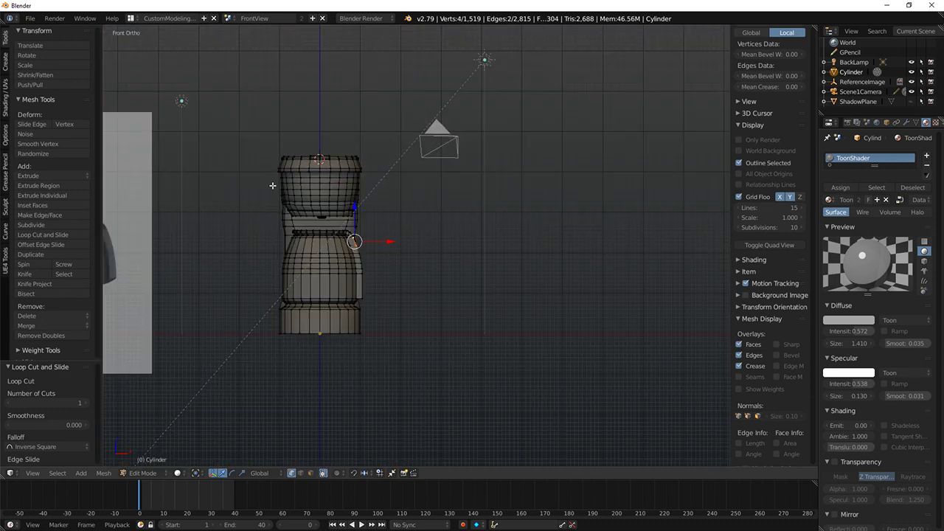
{"action": "key", "text": "Tab"}
{"action": "right_click", "coordinate": [126, 248]}
{"action": "key", "text": "g"}
{"action": "left_click", "coordinate": [583, 243]}
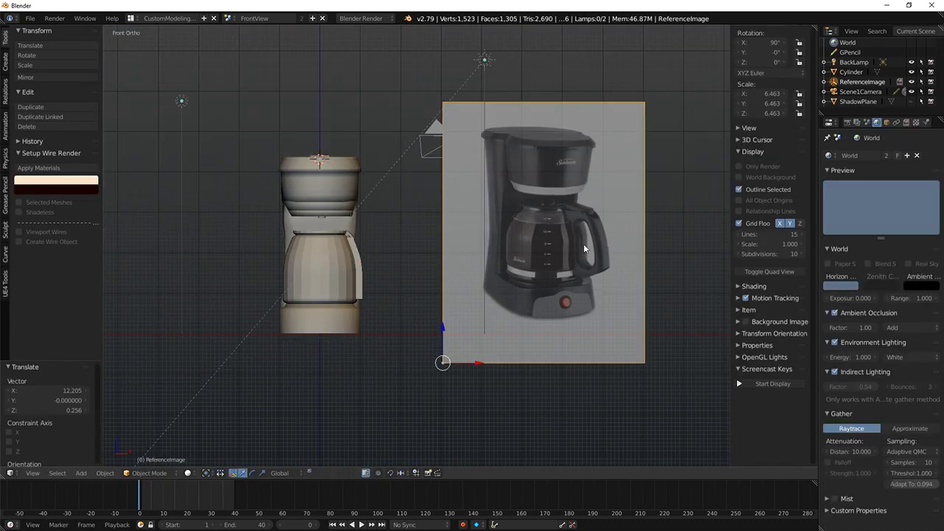
Step: Return to editing the coffee maker mesh and extrude the strips' top outer edges 0.190 on X and 0.007 on Z
{"action": "scroll", "coordinate": [267, 248], "scroll_direction": "up", "scroll_amount": 4}
{"action": "right_click", "coordinate": [267, 248]}
{"action": "key", "text": "Tab"}
{"action": "middle_click_drag", "start_coordinate": [346, 242], "coordinate": [315, 261]}
{"action": "key", "text": "KP_1"}
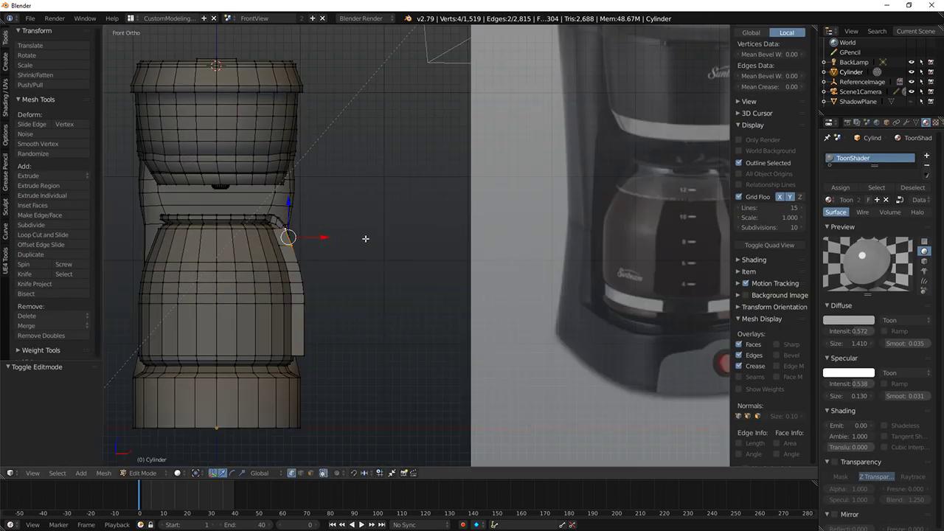
{"action": "scroll", "coordinate": [365, 238], "scroll_direction": "down", "scroll_amount": 1}
{"action": "middle_click_drag", "start_coordinate": [323, 239], "coordinate": [284, 232], "text": "shift"}
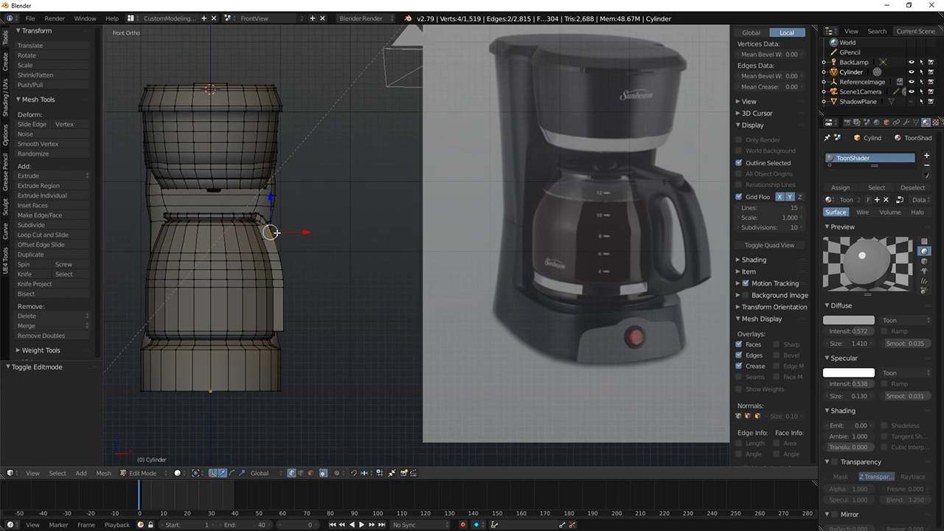
{"action": "key", "text": "e"}
{"action": "left_click", "coordinate": [294, 231]}
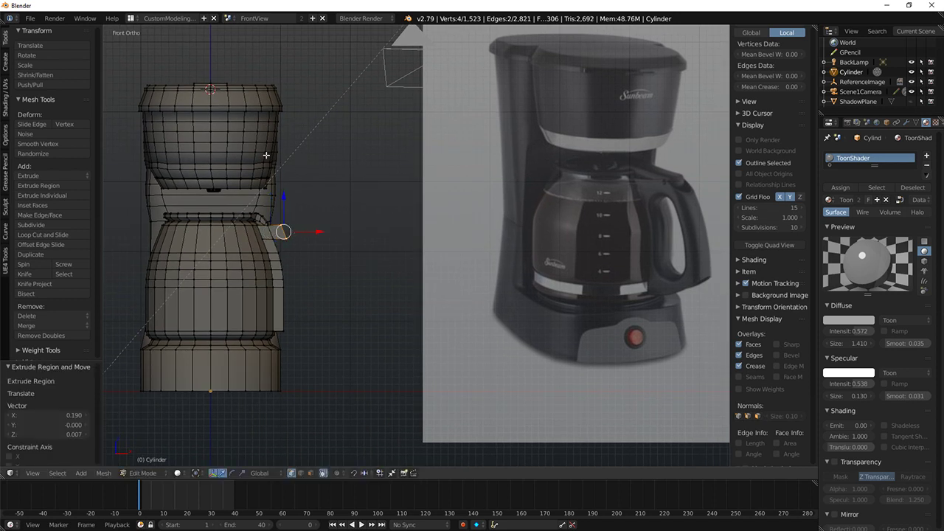
Step: In wireframe display, move the lower vertices of the extruded ends about -0.056 on X and 0.049 on Z
{"action": "key", "text": "z"}
{"action": "key", "text": "a"}
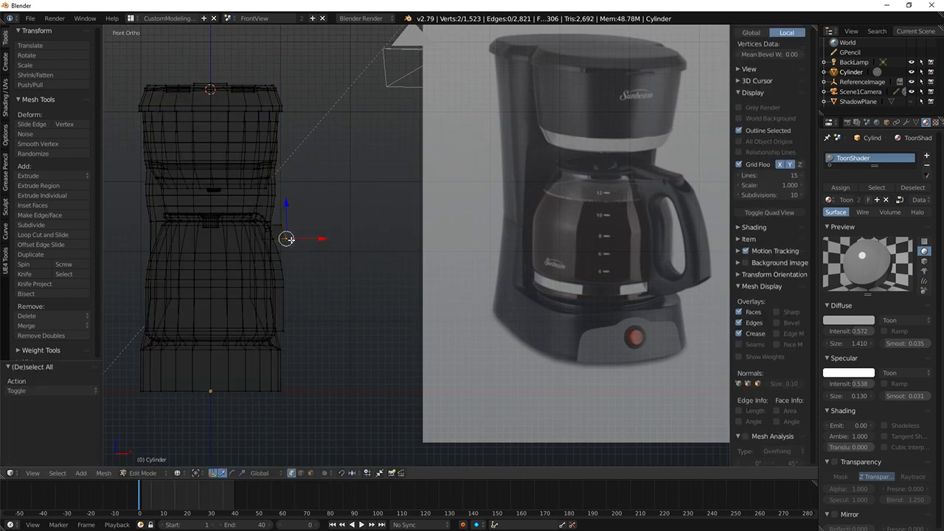
{"action": "key", "text": "g"}
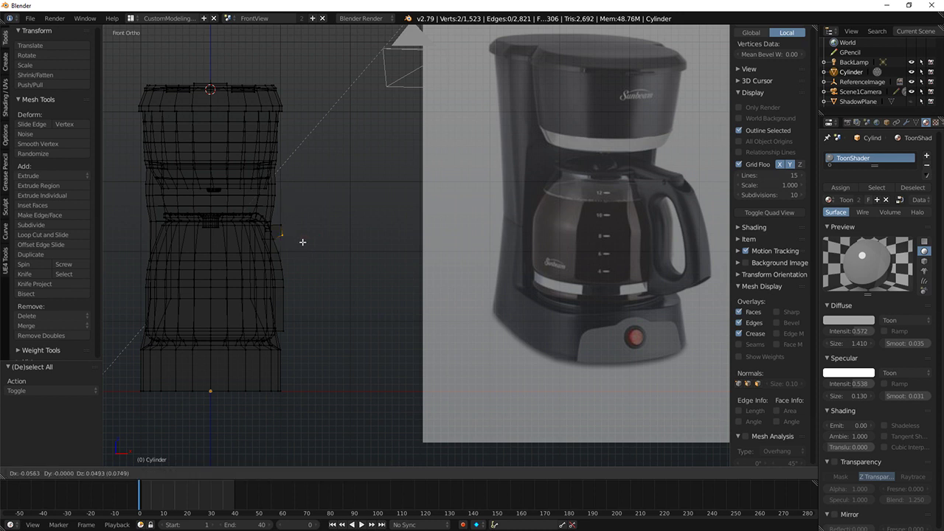
{"action": "left_click", "coordinate": [303, 242]}
Step: Box-select the end edges of the upper handle pieces and extrude them outward 0.113 on X
{"action": "key", "text": "a"}
{"action": "key", "text": "b"}
{"action": "left_click_drag", "start_coordinate": [275, 220], "coordinate": [293, 240]}
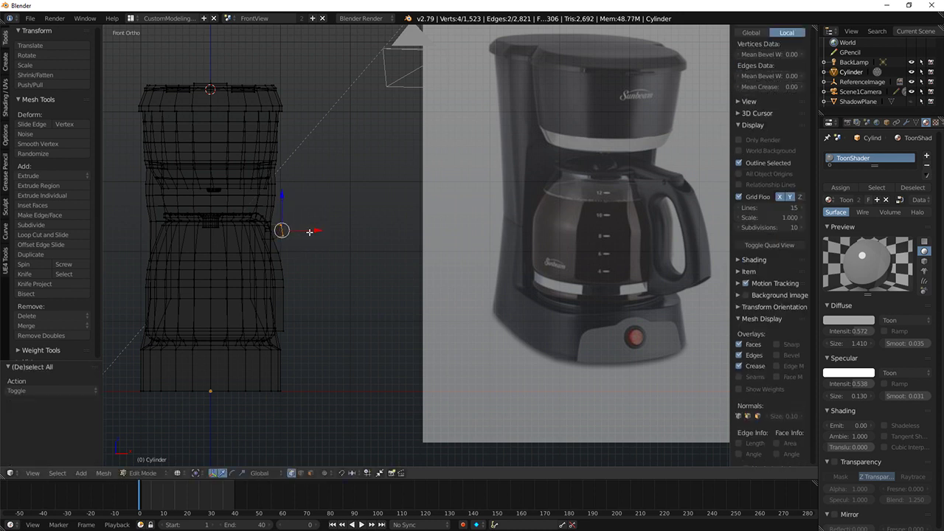
{"action": "key", "text": "e"}
{"action": "left_click", "coordinate": [319, 231]}
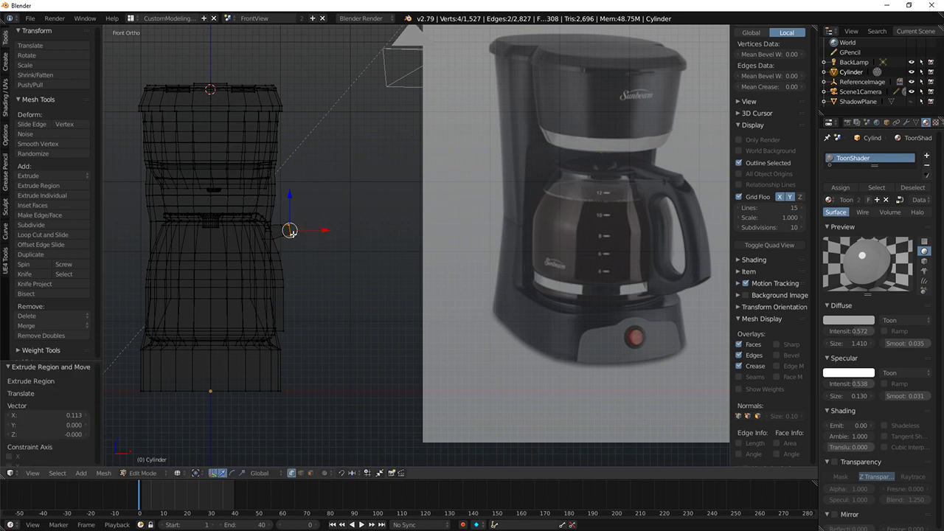
Step: Move the lower vertices of the newest handle end slightly outward and down
{"action": "key", "text": "a"}
{"action": "key", "text": "b"}
{"action": "left_click_drag", "start_coordinate": [286, 230], "coordinate": [301, 244]}
{"action": "key", "text": "g"}
{"action": "left_click", "coordinate": [309, 248]}
Step: Reverse and increase the slant of the handle's end edges by scaling them negatively along X
{"action": "key", "text": "a"}
{"action": "key", "text": "b"}
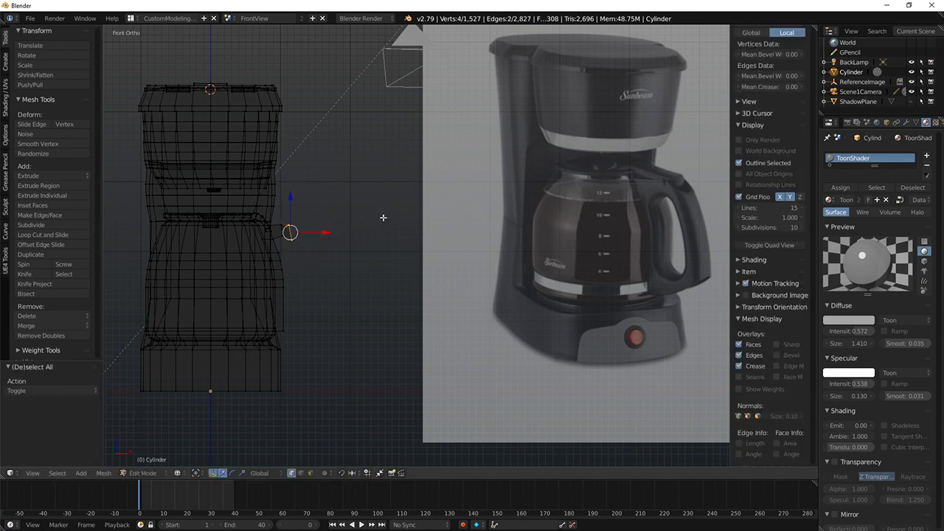
{"action": "key", "text": "s"}
{"action": "key", "text": "x"}
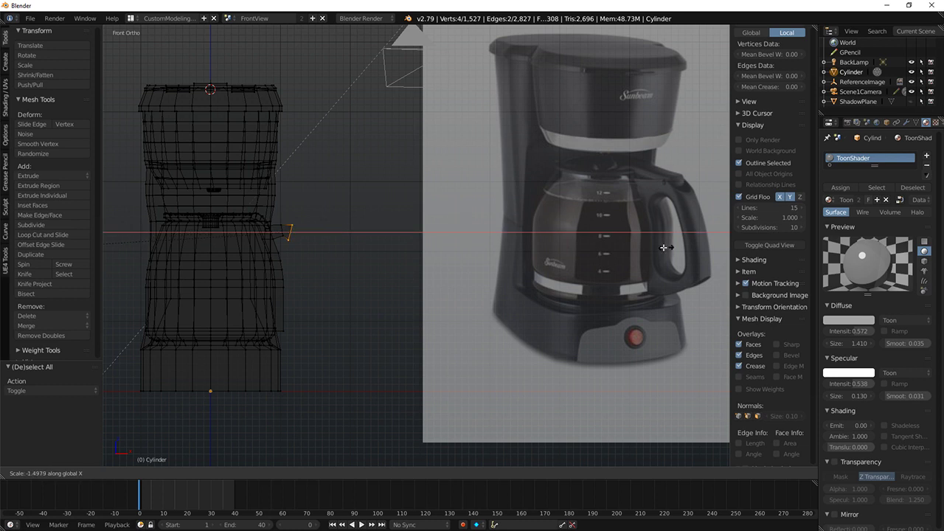
{"action": "left_click", "coordinate": [693, 245]}
Step: Scale the middle edges of the upper handle pieces to 0.192 on X and move them about -0.031 on X
{"action": "middle_click_drag", "start_coordinate": [309, 239], "coordinate": [366, 200], "text": "shift"}
{"action": "scroll", "coordinate": [367, 200], "scroll_direction": "up", "scroll_amount": 5}
{"action": "key", "text": "a"}
{"action": "key", "text": "c"}
{"action": "left_click_drag", "start_coordinate": [297, 164], "coordinate": [308, 203]}
{"action": "right_click", "coordinate": [307, 202]}
{"action": "key", "text": "s"}
{"action": "key", "text": "x"}
{"action": "left_click", "coordinate": [338, 178]}
{"action": "key", "text": "g"}
{"action": "key", "text": "x"}
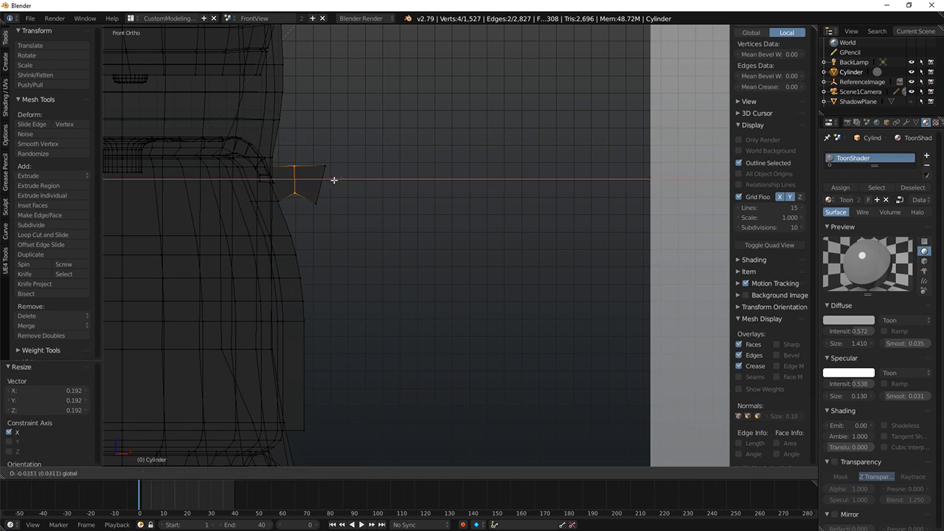
{"action": "left_click", "coordinate": [335, 181]}
{"action": "right_click", "coordinate": [319, 202]}
Step: Move the outer end edges of the upper handle pieces -0.045 on X
{"action": "key", "text": "a"}
{"action": "key", "text": "c"}
{"action": "left_click_drag", "start_coordinate": [326, 166], "coordinate": [315, 216]}
{"action": "right_click", "coordinate": [315, 216]}
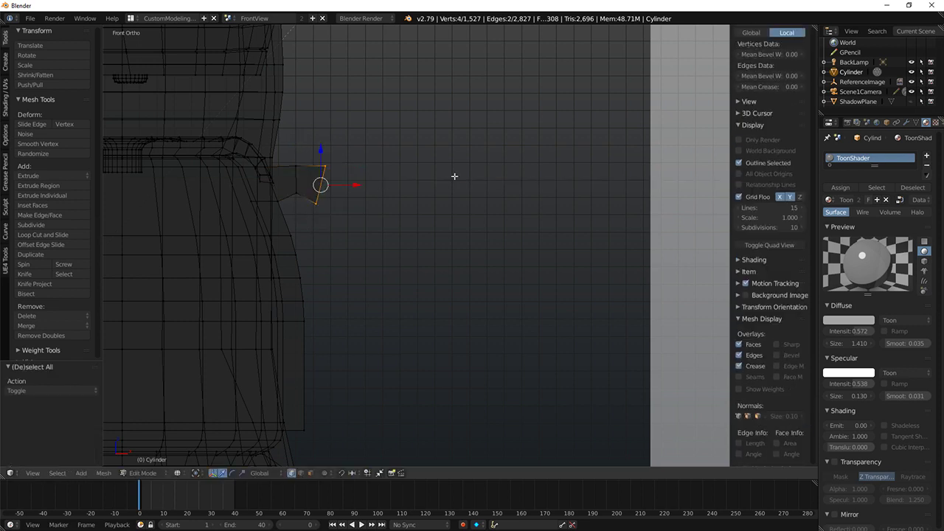
{"action": "key", "text": "g"}
{"action": "key", "text": "x"}
{"action": "left_click", "coordinate": [355, 185]}
Step: Circle-select the outer edge vertices of both handle strips from the loop cut down to the bottom
{"action": "scroll", "coordinate": [351, 184], "scroll_direction": "down", "scroll_amount": 1}
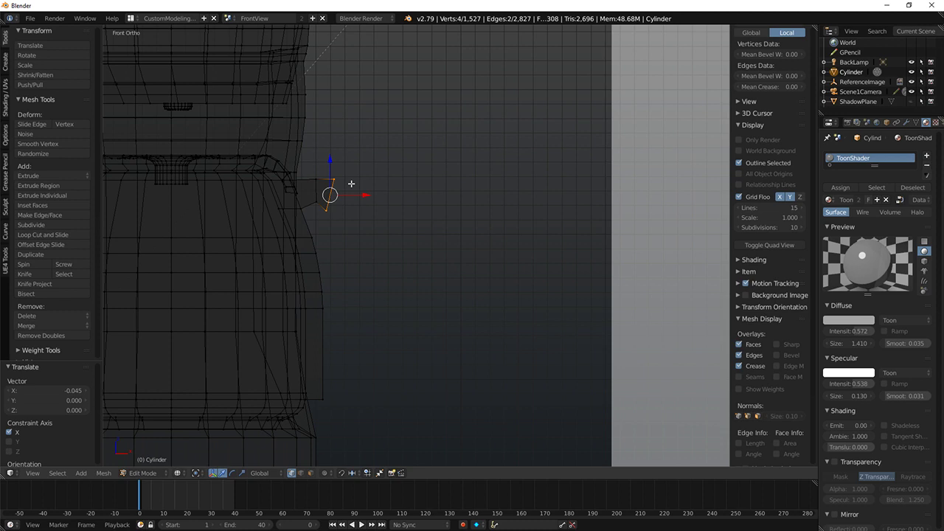
{"action": "scroll", "coordinate": [357, 179], "scroll_direction": "down", "scroll_amount": 1}
{"action": "key", "text": "a"}
{"action": "key", "text": "c"}
{"action": "left_click_drag", "start_coordinate": [332, 239], "coordinate": [348, 375]}
{"action": "right_click", "coordinate": [348, 375]}
{"action": "key", "text": "g"}
{"action": "key", "text": "z"}
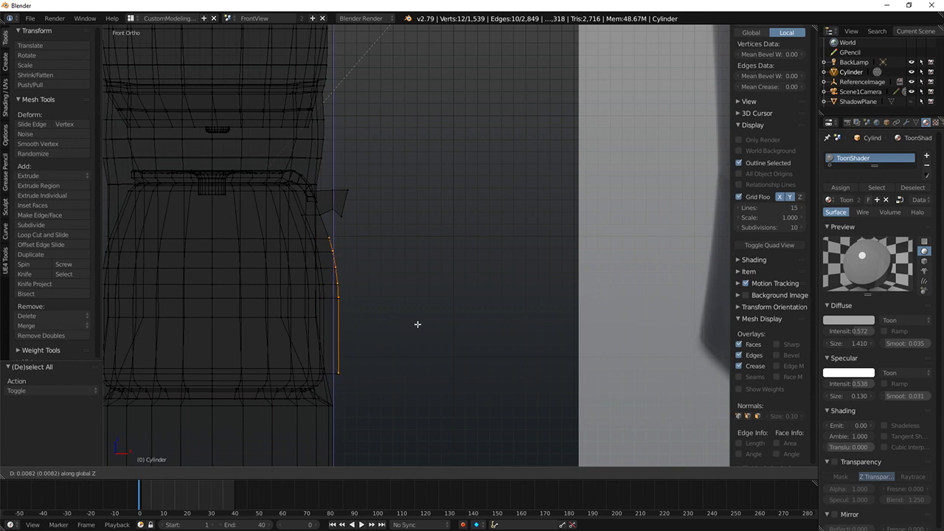
{"action": "left_click", "coordinate": [422, 324]}
{"action": "key", "text": "ctrl+z"}
Step: Duplicate the strips' outer edges and offset the copy 0.118 outward on X
{"action": "key", "text": "shift+d"}
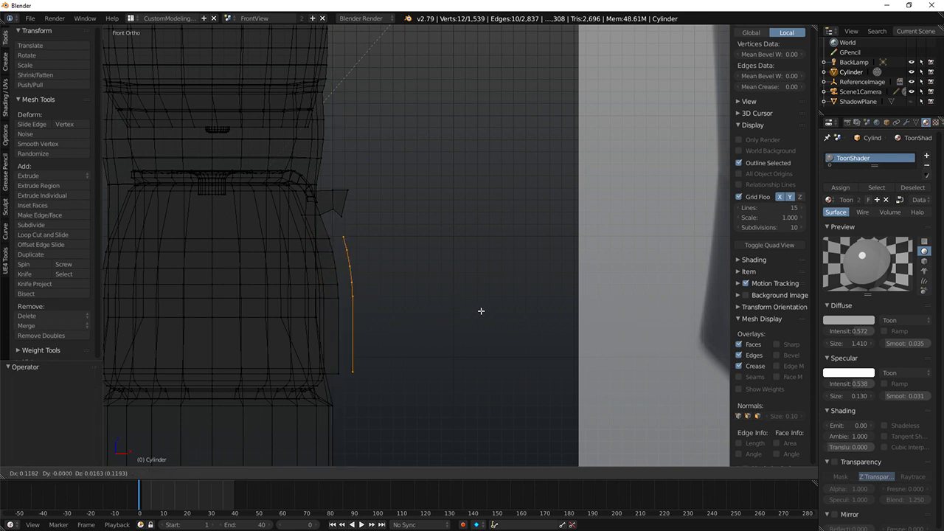
{"action": "right_click", "coordinate": [433, 307]}
{"action": "key", "text": "g"}
{"action": "key", "text": "x"}
{"action": "left_click", "coordinate": [376, 298]}
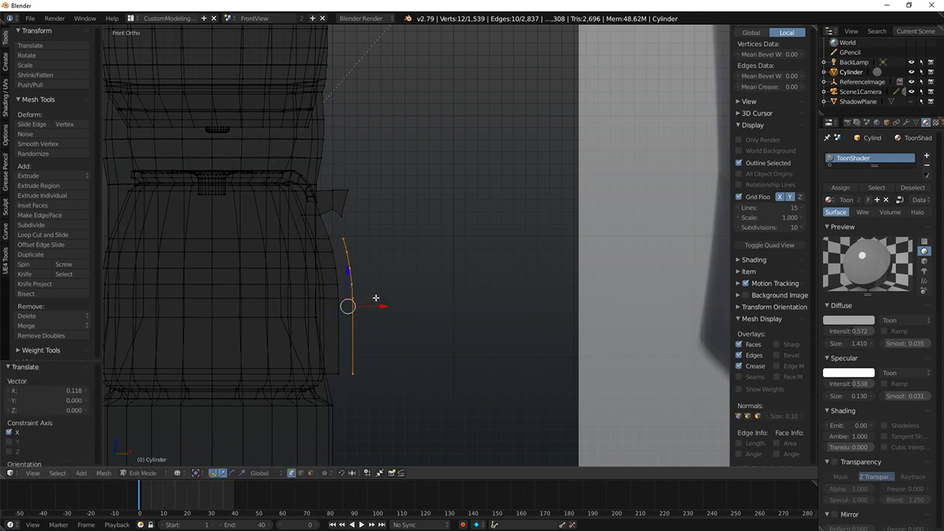
Step: Connect the lower end vertices of the upper handle pieces to the tops of the duplicated edge lines with edges
{"action": "right_click", "coordinate": [339, 215]}
{"action": "middle_click_drag", "start_coordinate": [339, 214], "coordinate": [347, 264]}
{"action": "key", "text": "f"}
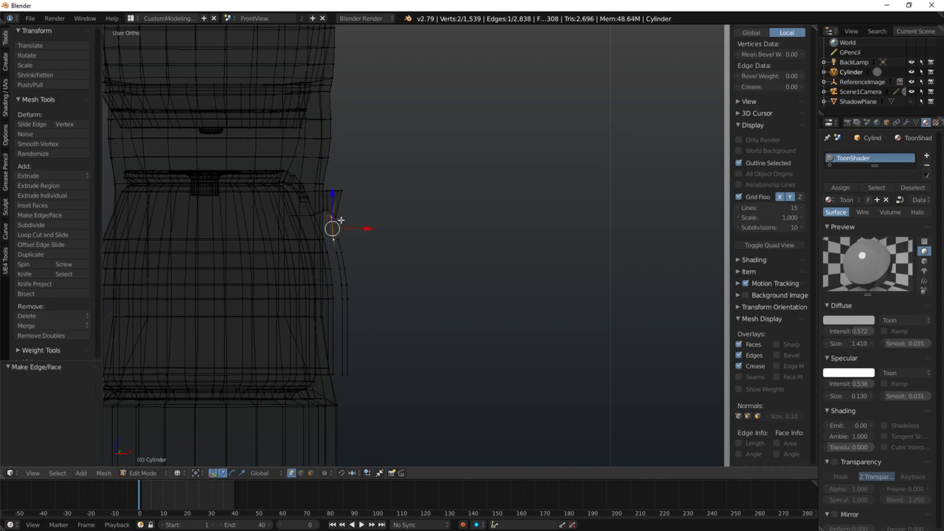
{"action": "middle_click_drag", "start_coordinate": [341, 229], "coordinate": [393, 229]}
Step: Extrude the two upper outer vertices of the handle pieces outward and downward to start the handle's outer outline
{"action": "right_click", "coordinate": [327, 184]}
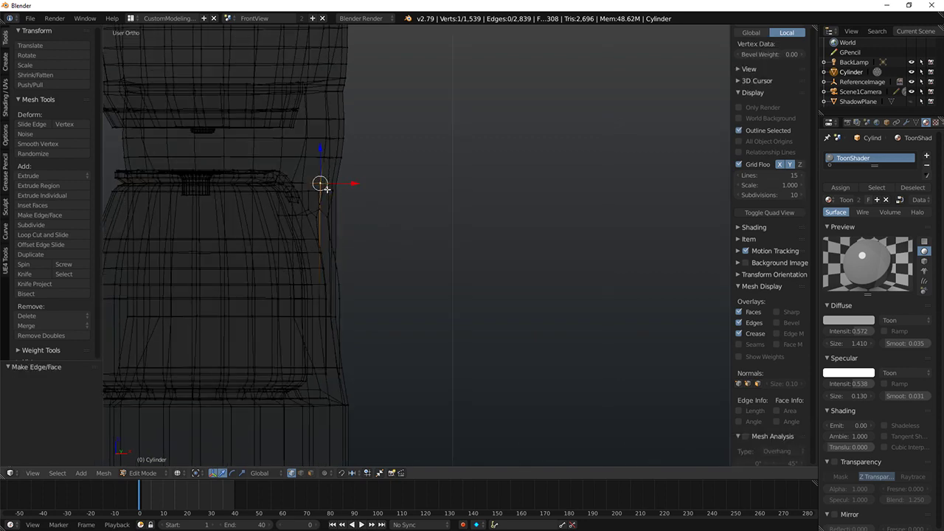
{"action": "right_click", "coordinate": [333, 193], "text": "shift"}
{"action": "middle_click_drag", "start_coordinate": [332, 193], "coordinate": [358, 219]}
{"action": "scroll", "coordinate": [359, 219], "scroll_direction": "down", "scroll_amount": 4}
{"action": "key", "text": "KP_1"}
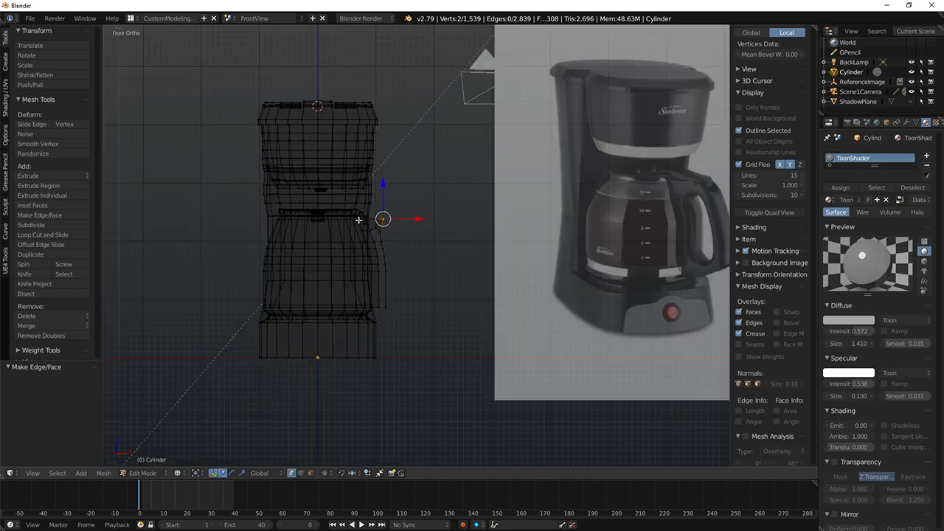
{"action": "key", "text": "e"}
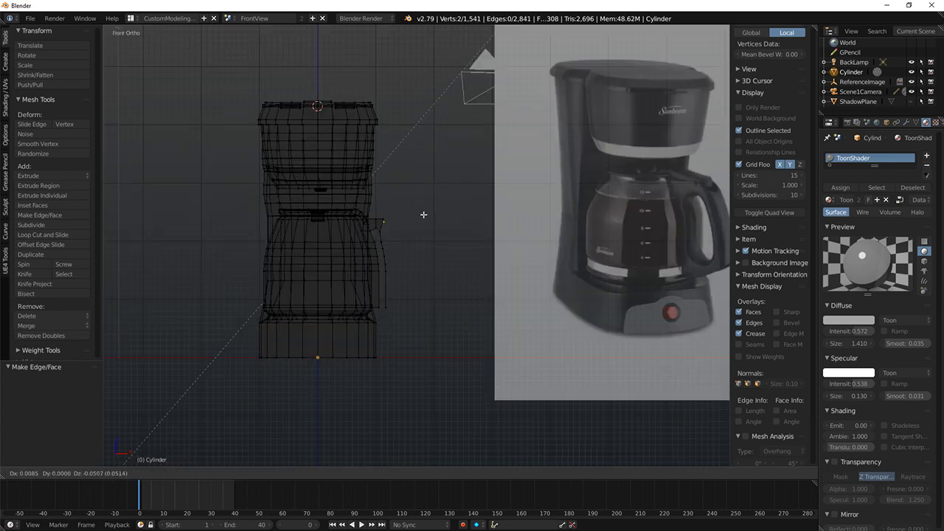
{"action": "left_click", "coordinate": [430, 220]}
Step: Select the top outer corner vertices of the upper handle pieces and reposition them in the front view
{"action": "scroll", "coordinate": [387, 205], "scroll_direction": "up", "scroll_amount": 4}
{"action": "key", "text": "a"}
{"action": "key", "text": "c"}
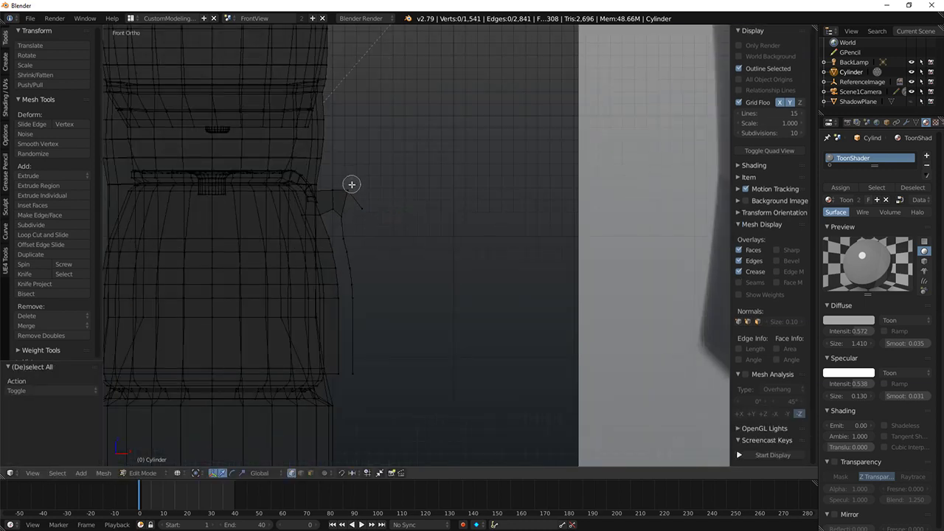
{"action": "left_click", "coordinate": [352, 186]}
{"action": "key", "text": "z"}
{"action": "right_click", "coordinate": [349, 186]}
{"action": "key", "text": "z"}
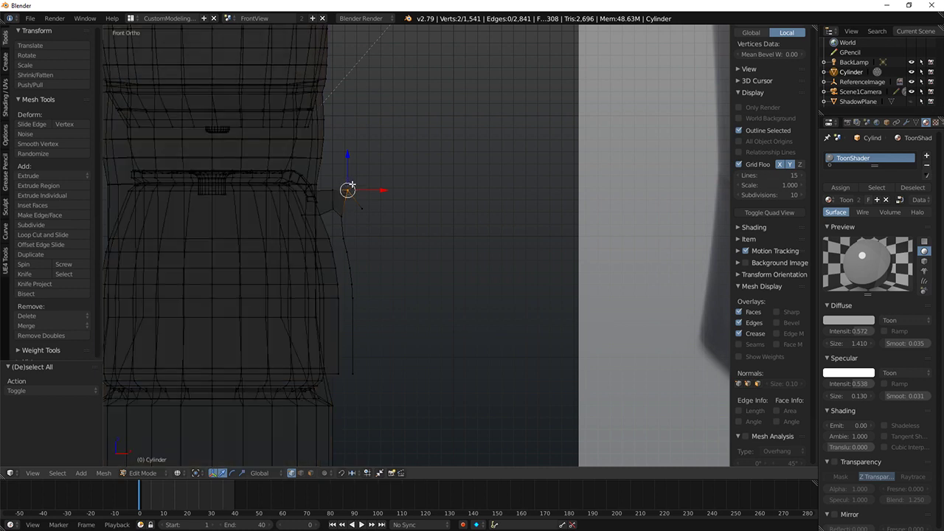
{"action": "key", "text": "g"}
{"action": "left_click", "coordinate": [415, 192]}
Step: Move the end vertices of the handle's extruded outer outline 0.017 outward on X and 0.017 down on Z
{"action": "key", "text": "a"}
{"action": "key", "text": "c"}
{"action": "left_click", "coordinate": [367, 210]}
{"action": "right_click", "coordinate": [453, 222]}
{"action": "scroll", "coordinate": [453, 222], "scroll_direction": "down", "scroll_amount": 4}
{"action": "key", "text": "g"}
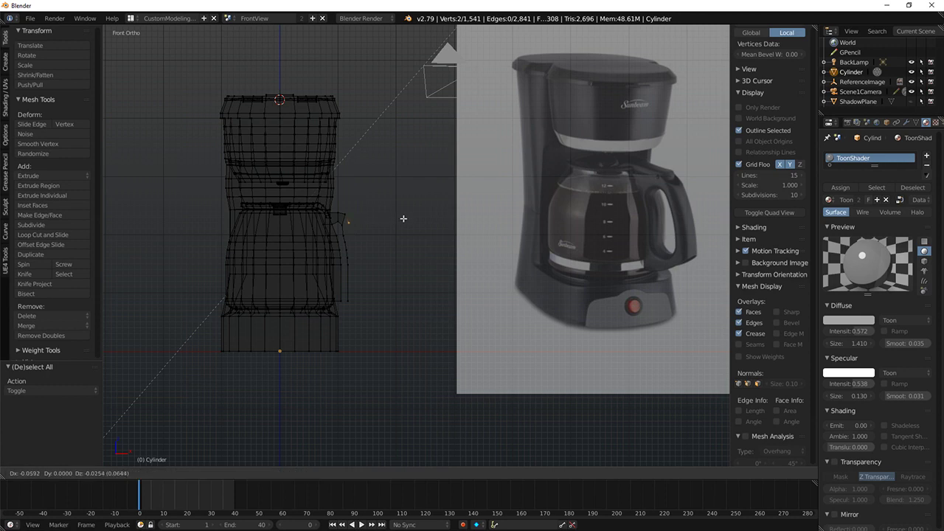
{"action": "left_click", "coordinate": [408, 218]}
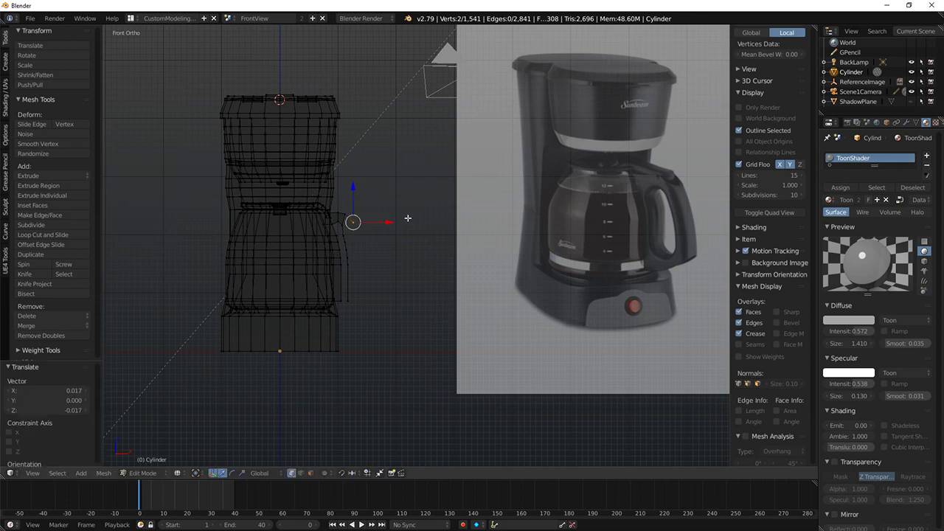
Step: Examine the handle's outer outline from an angle and in the front view with solid shading
{"action": "middle_click_drag", "start_coordinate": [408, 218], "coordinate": [347, 227]}
{"action": "scroll", "coordinate": [347, 228], "scroll_direction": "up", "scroll_amount": 4}
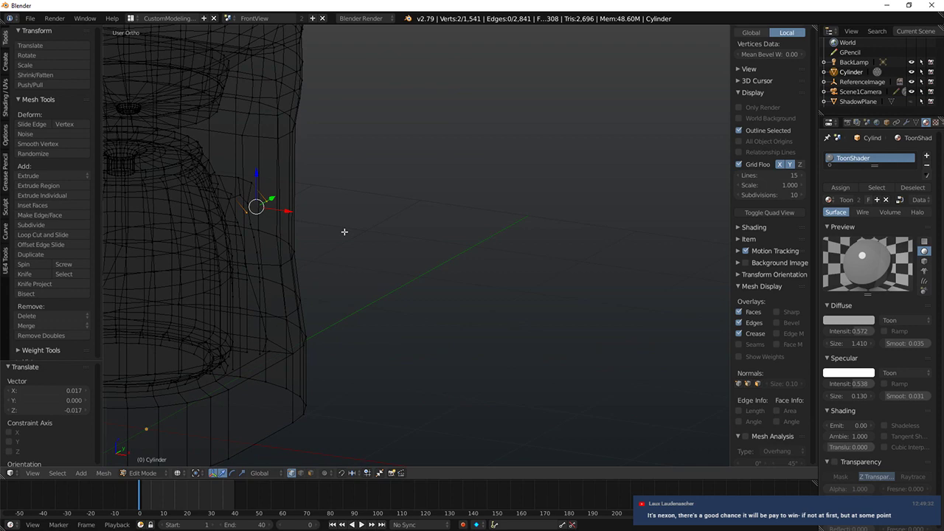
{"action": "scroll", "coordinate": [323, 199], "scroll_direction": "down", "scroll_amount": 2}
{"action": "key", "text": "z"}
{"action": "middle_click_drag", "start_coordinate": [317, 177], "coordinate": [338, 197]}
{"action": "middle_click_drag", "start_coordinate": [338, 196], "coordinate": [464, 229], "text": "shift"}
{"action": "scroll", "coordinate": [465, 229], "scroll_direction": "up", "scroll_amount": 3}
{"action": "key", "text": "KP_1"}
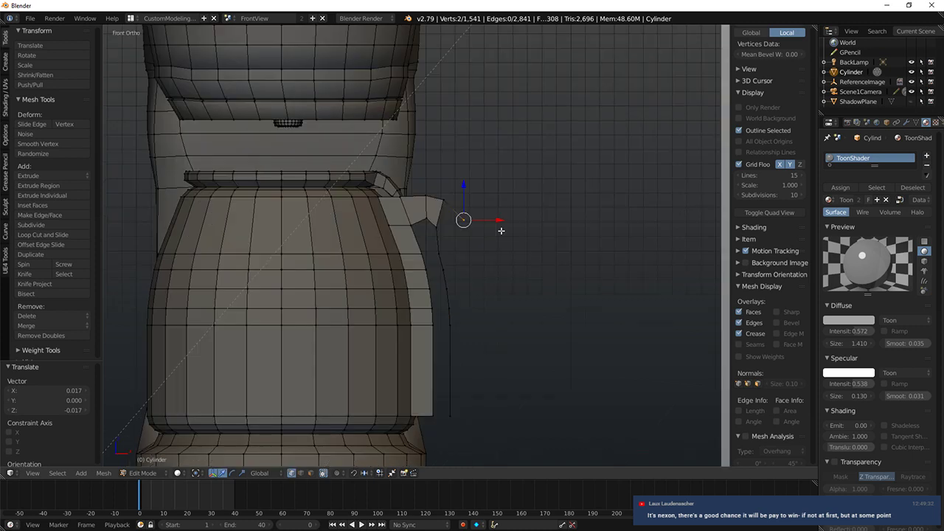
Step: Circle-select the outer part of the upper handle pieces with the duplicated edge lines and shift it slightly inward on X
{"action": "key", "text": "z"}
{"action": "key", "text": "a"}
{"action": "key", "text": "c"}
{"action": "mouse_move", "coordinate": [444, 200]}
{"action": "left_mouse_down"}
{"action": "mouse_move", "coordinate": [474, 342]}
{"action": "mouse_move", "coordinate": [468, 415]}
{"action": "left_mouse_up"}
{"action": "key", "text": "Escape"}
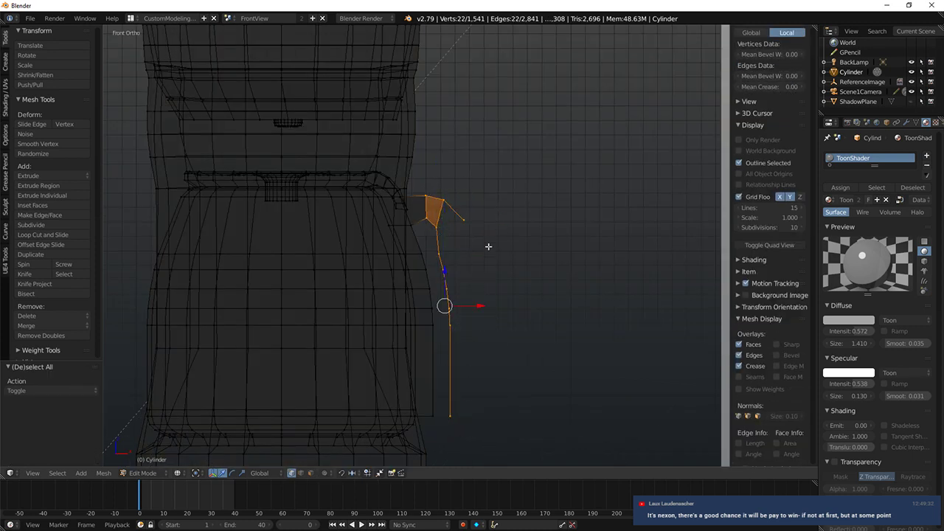
{"action": "left_click_drag", "start_coordinate": [476, 308], "coordinate": [474, 306]}
Step: Move the middle outer vertices of both handle strips inward on X and their bottom outer vertices 0.014 inward
{"action": "key", "text": "a"}
{"action": "key", "text": "c"}
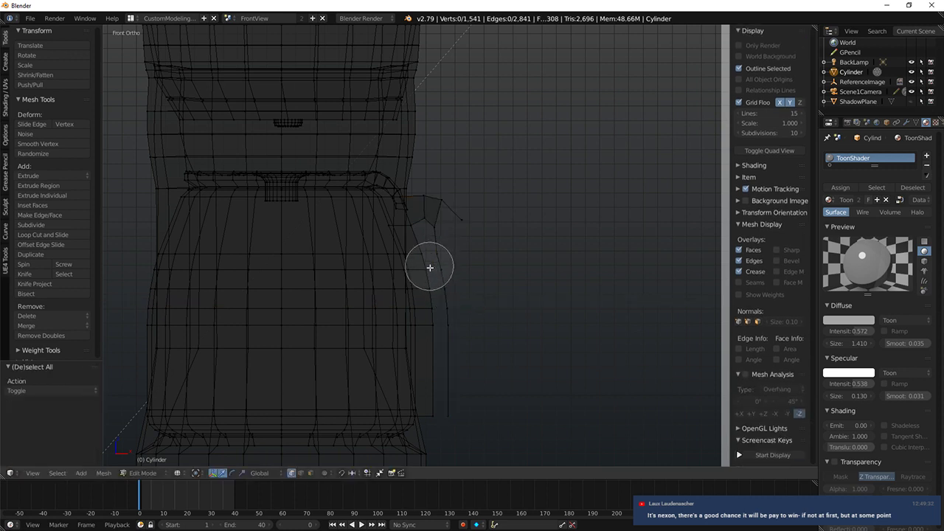
{"action": "key", "text": "Escape"}
{"action": "key", "text": "c"}
{"action": "left_click_drag", "start_coordinate": [423, 256], "coordinate": [433, 329]}
{"action": "key", "text": "Escape"}
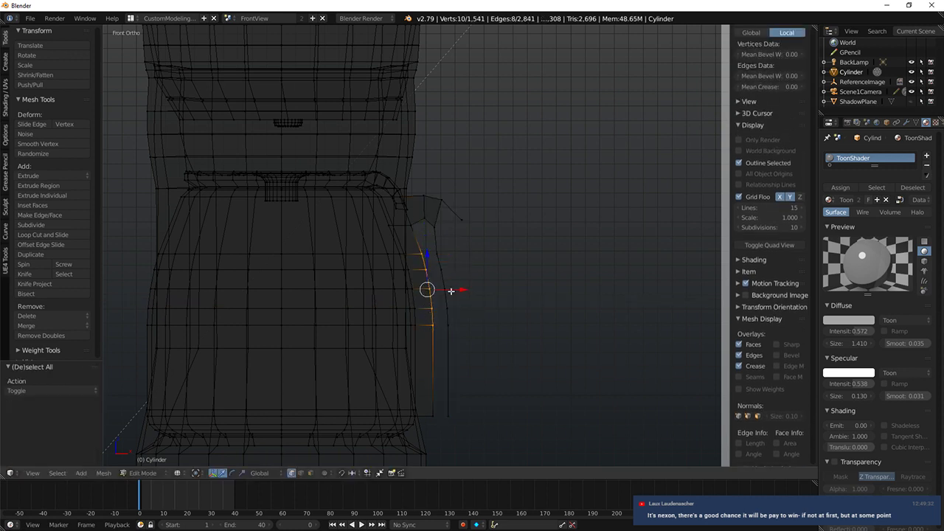
{"action": "left_click_drag", "start_coordinate": [459, 288], "coordinate": [451, 287]}
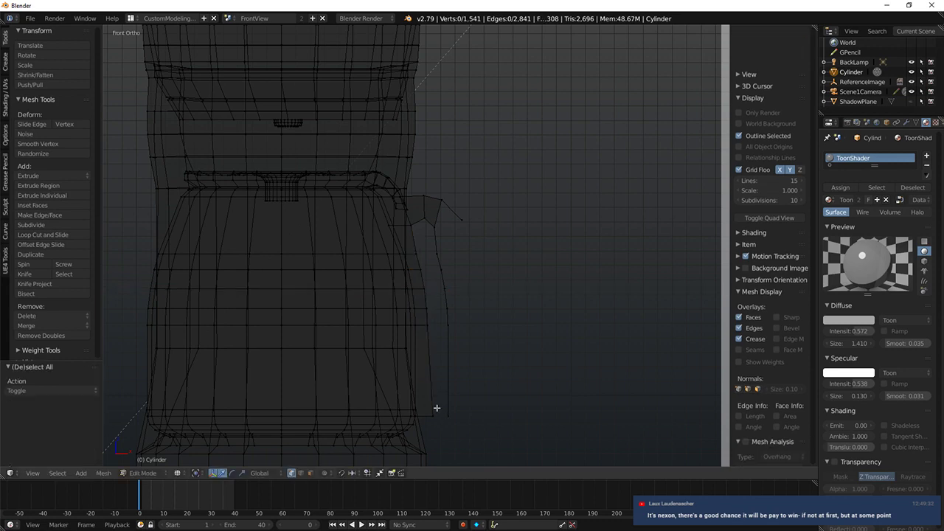
{"action": "right_click", "coordinate": [433, 416]}
Step: Add a loop cut across the lowest section of each handle strip and edge-slide both cuts down by factor 0.598
{"action": "key", "text": "ctrl+r"}
{"action": "left_click", "coordinate": [429, 415]}
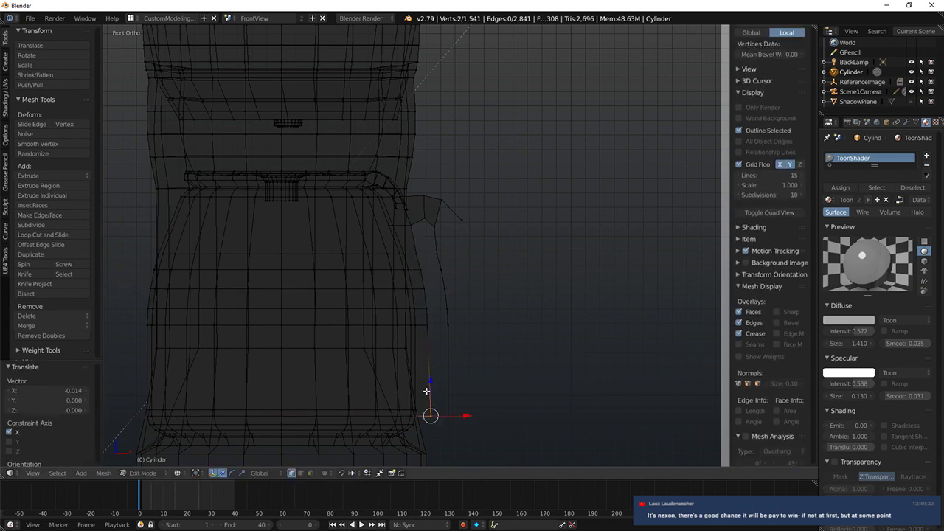
{"action": "left_click", "coordinate": [430, 416]}
{"action": "middle_click_drag", "start_coordinate": [516, 379], "coordinate": [472, 392]}
{"action": "key", "text": "ctrl+r"}
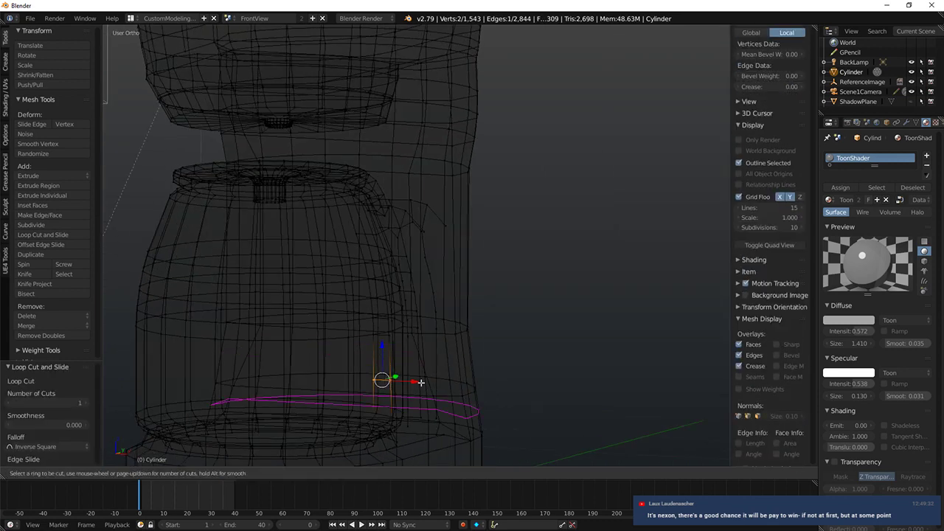
{"action": "left_click", "coordinate": [420, 382]}
{"action": "left_click", "coordinate": [420, 382]}
{"action": "key", "text": "z"}
{"action": "right_click", "coordinate": [379, 381], "text": "shift"}
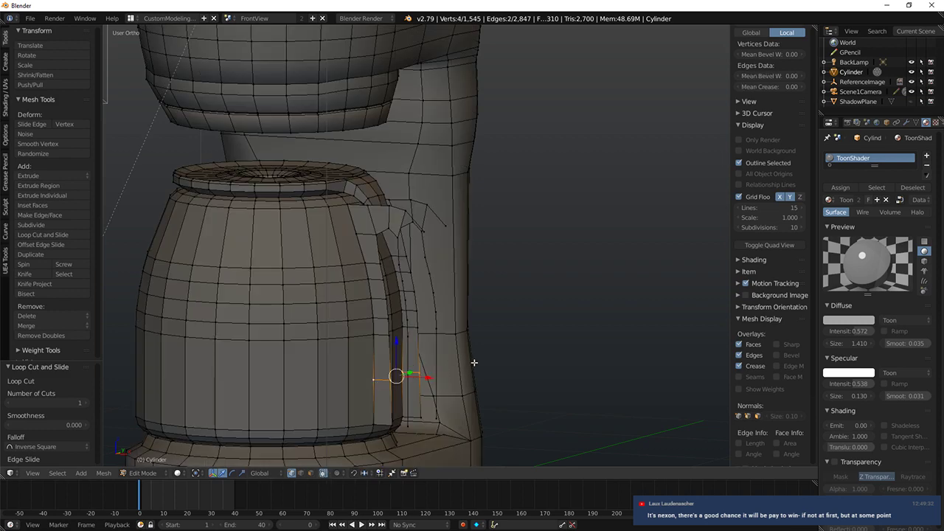
{"action": "key", "text": "g"}
{"action": "key", "text": "g"}
{"action": "left_click", "coordinate": [525, 378]}
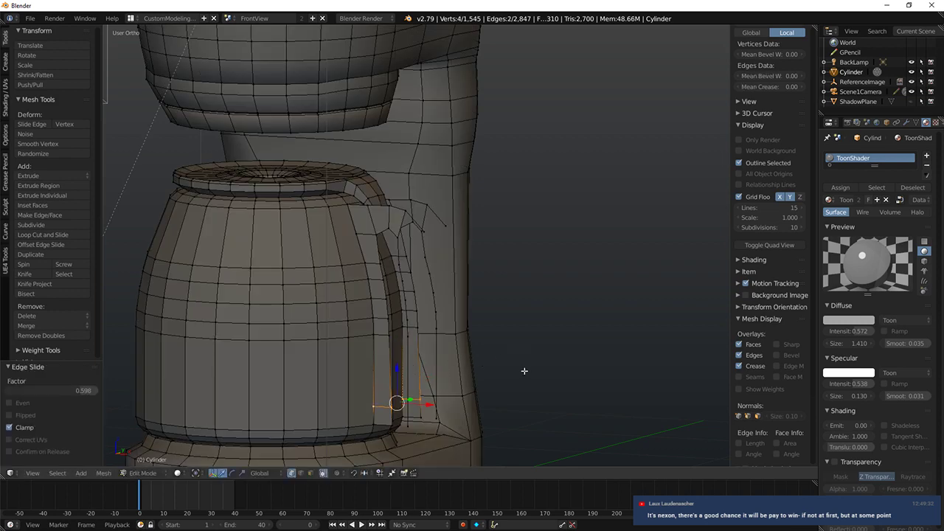
Step: Nudge the two end vertices of the handle's upper outer outline slightly inward, checking against the reference photo
{"action": "key", "text": "KP_1"}
{"action": "right_click_drag", "start_coordinate": [462, 218], "coordinate": [465, 232]}
{"action": "key", "text": "ctrl+z"}
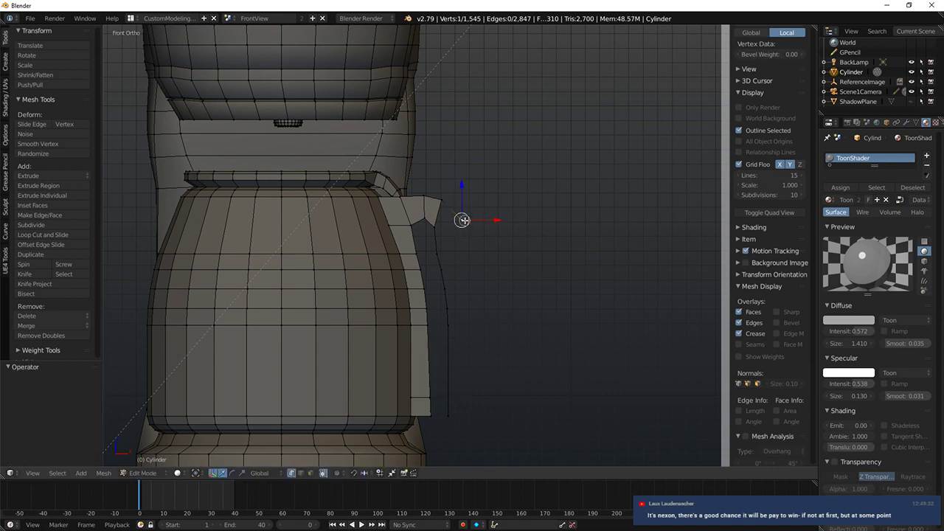
{"action": "key", "text": "a"}
{"action": "key", "text": "z"}
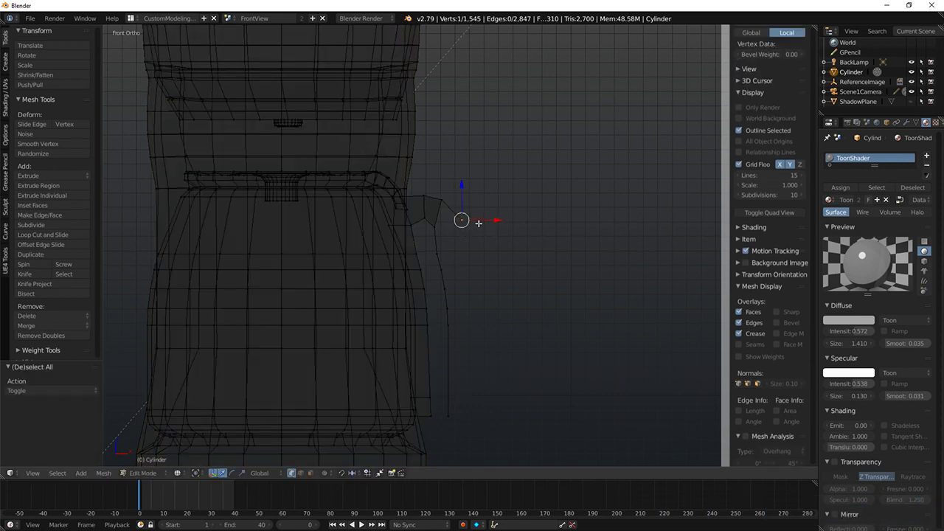
{"action": "scroll", "coordinate": [516, 233], "scroll_direction": "down", "scroll_amount": 3}
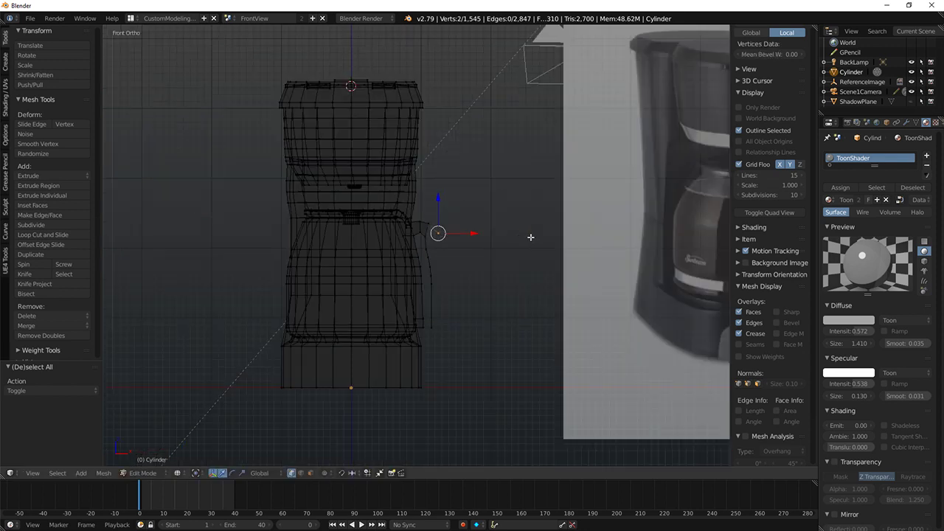
{"action": "scroll", "coordinate": [509, 248], "scroll_direction": "up", "scroll_amount": 3}
Step: Select the middle vertices of the duplicated handle edge lines and move them 0.017 outward on X
{"action": "key", "text": "a"}
{"action": "right_click", "coordinate": [447, 305], "text": "alt"}
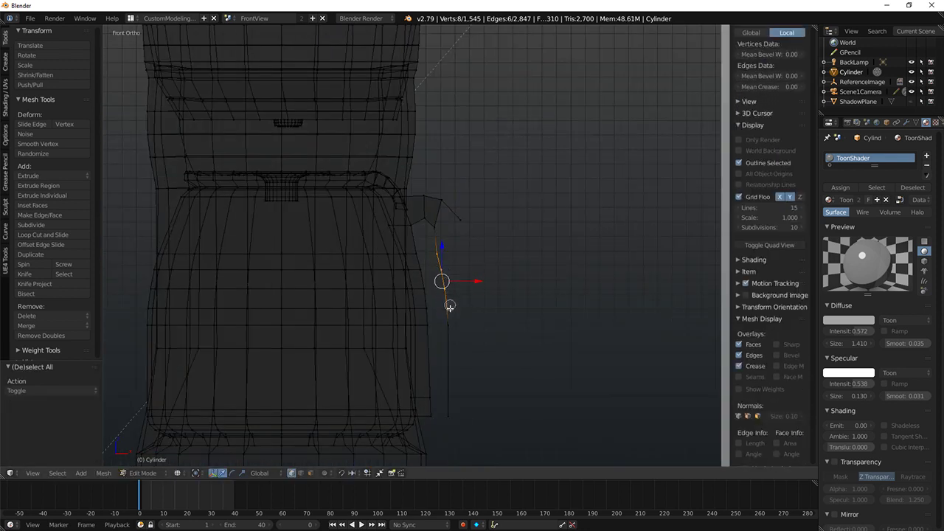
{"action": "left_click_drag", "start_coordinate": [473, 293], "coordinate": [478, 289]}
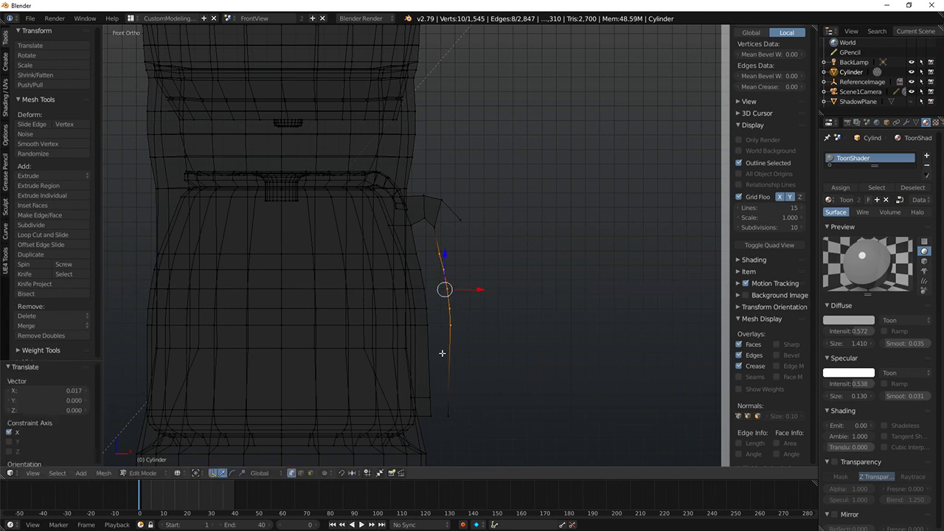
{"action": "middle_click_drag", "start_coordinate": [449, 403], "coordinate": [472, 401]}
{"action": "right_click", "coordinate": [457, 417]}
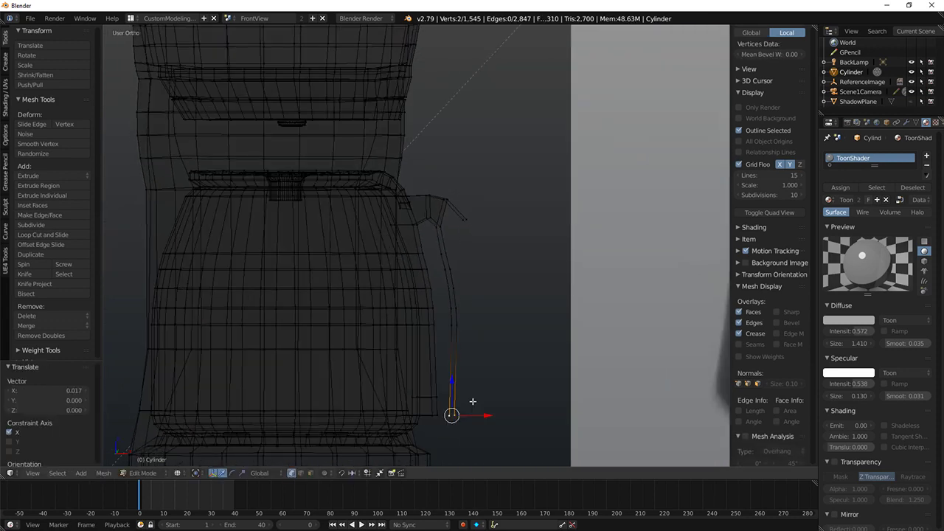
{"action": "key", "text": "KP_1"}
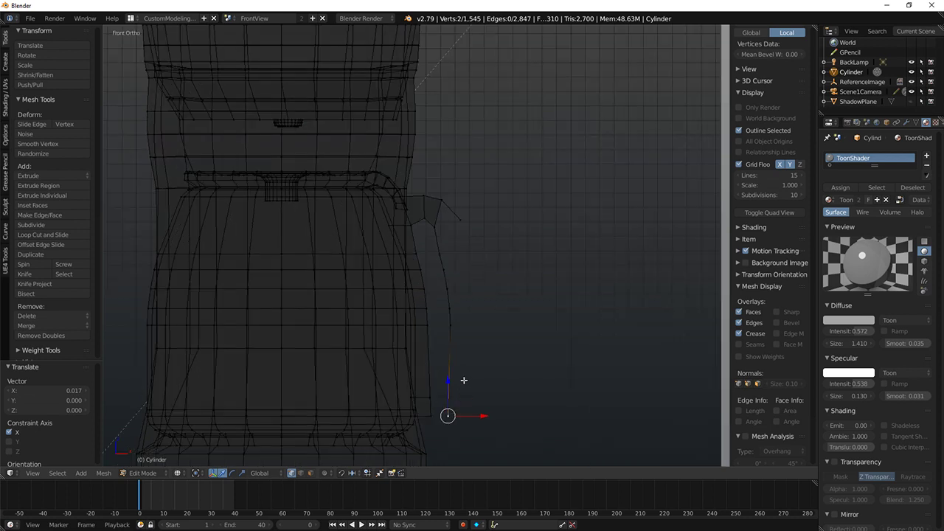
{"action": "key", "text": "k"}
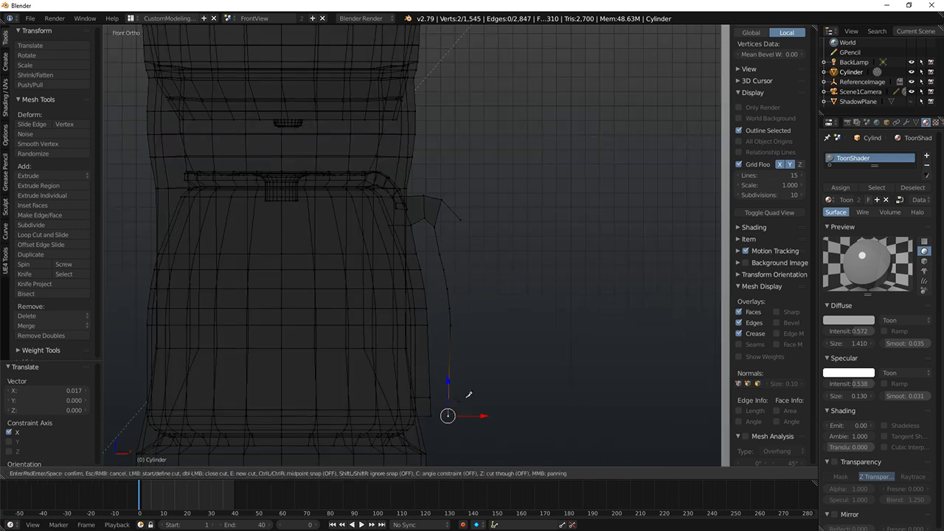
{"action": "key", "text": "Escape"}
Step: Circle-select the handle's inner edge lines below the upper pieces, duplicate them and offset the copy 0.146 outward on X
{"action": "right_click", "coordinate": [460, 220]}
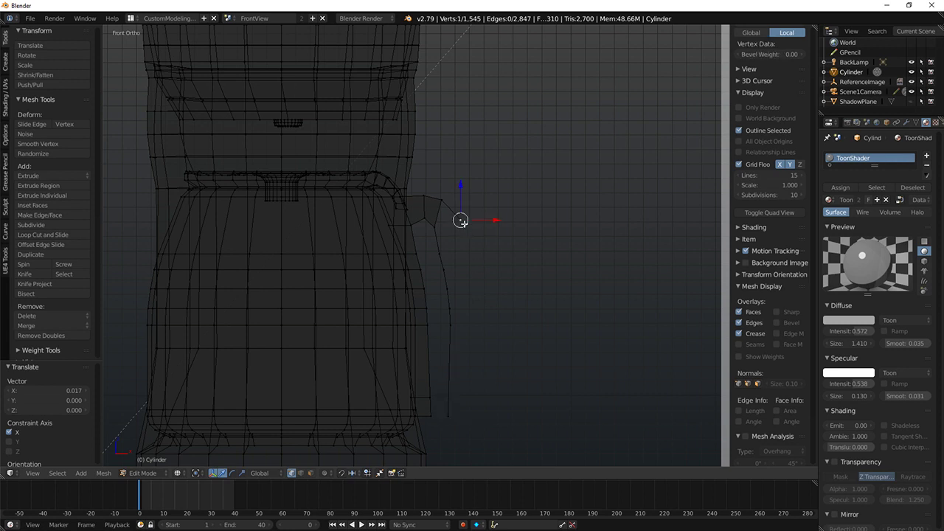
{"action": "mouse_move", "coordinate": [439, 255]}
{"action": "left_mouse_down"}
{"action": "mouse_move", "coordinate": [457, 390]}
{"action": "mouse_move", "coordinate": [449, 418]}
{"action": "left_mouse_up"}
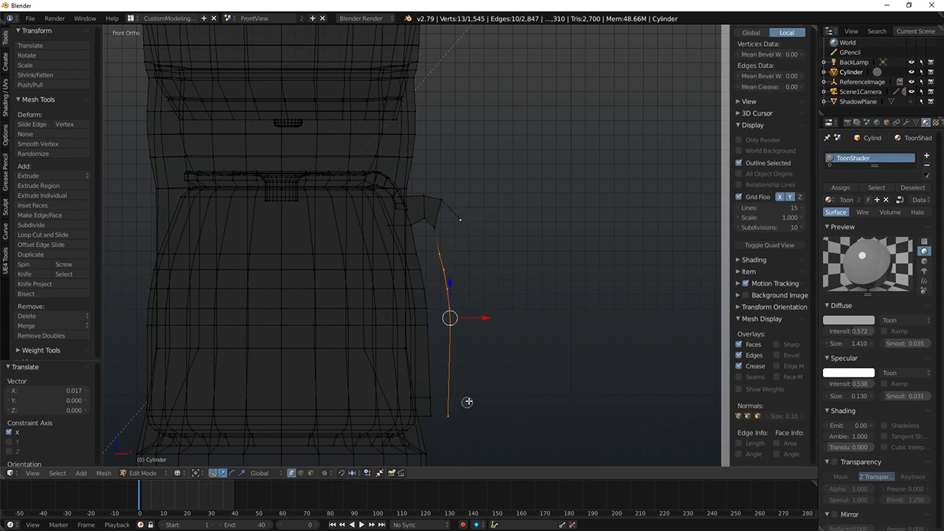
{"action": "right_click", "coordinate": [514, 342]}
{"action": "key", "text": "shift+d"}
{"action": "right_click", "coordinate": [524, 337]}
{"action": "key", "text": "g"}
{"action": "key", "text": "x"}
{"action": "left_click", "coordinate": [509, 295]}
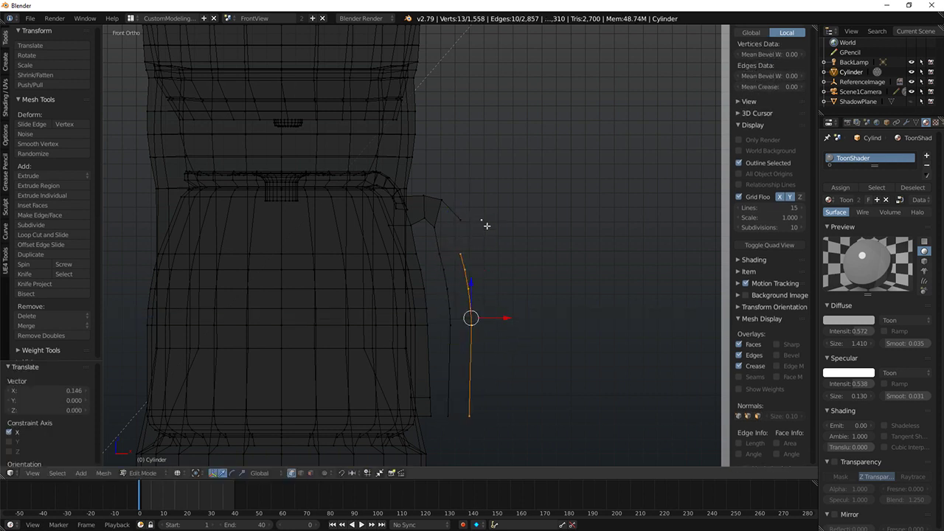
Step: Delete the stray duplicated vertex above the new outer edge lines
{"action": "key", "text": "a"}
{"action": "right_click", "coordinate": [481, 220]}
{"action": "key", "text": "x"}
{"action": "left_click", "coordinate": [481, 222]}
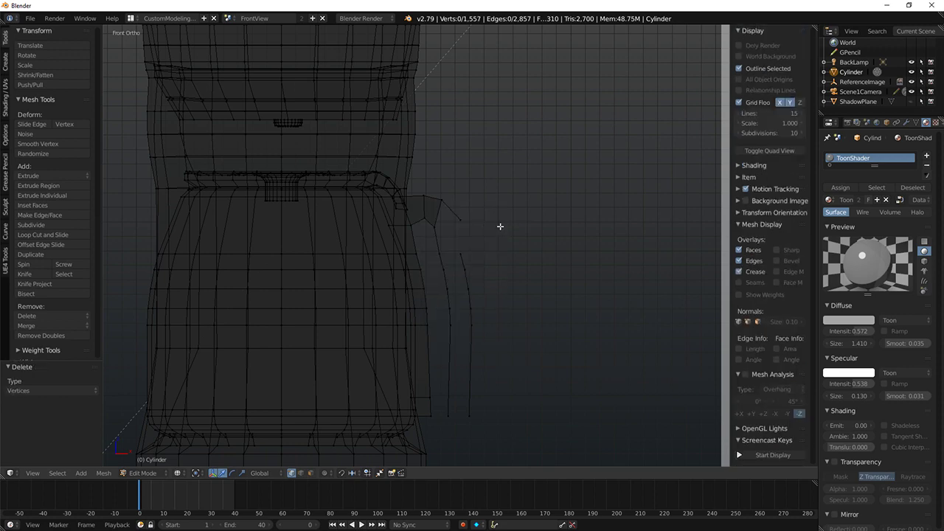
Step: Connect the two end vertices of the upper handle outline to the tops of the new outer lines with edges
{"action": "right_click", "coordinate": [460, 220]}
{"action": "middle_click_drag", "start_coordinate": [460, 220], "coordinate": [450, 262]}
{"action": "right_click", "coordinate": [450, 259], "text": "shift"}
{"action": "key", "text": "f"}
{"action": "right_click", "coordinate": [457, 255]}
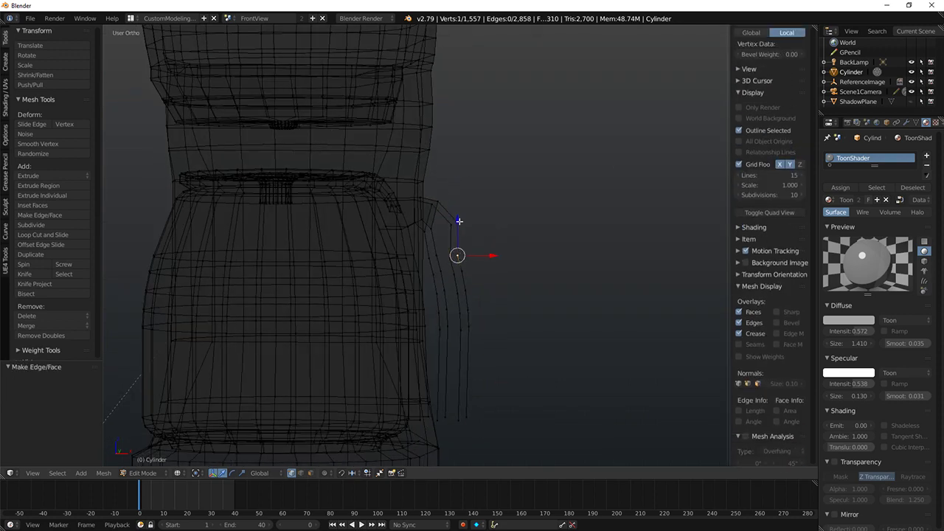
{"action": "right_click", "coordinate": [458, 222], "text": "shift"}
{"action": "key", "text": "f"}
{"action": "middle_click_drag", "start_coordinate": [514, 262], "coordinate": [515, 255]}
{"action": "key", "text": "KP_1"}
{"action": "key", "text": "z"}
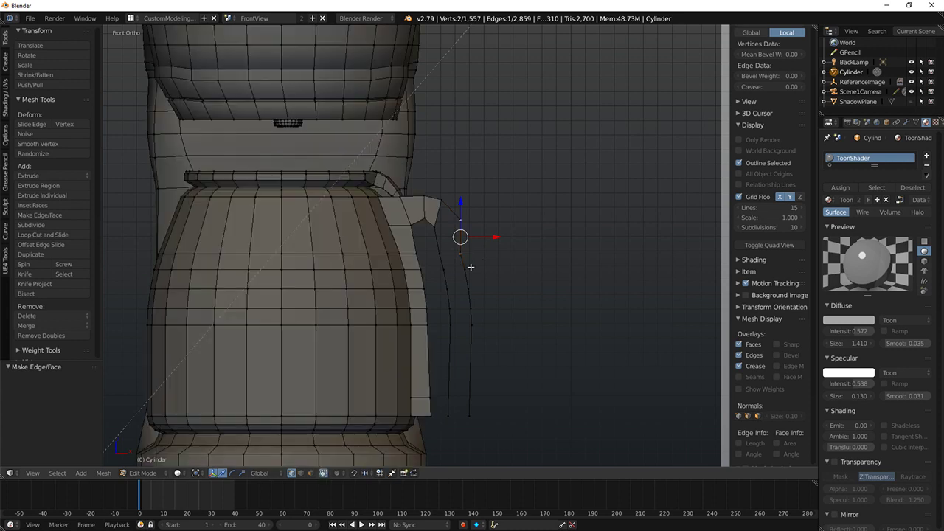
Step: Select the new outer edge lines of the handle and move them 0.054 outward on X
{"action": "key", "text": "a"}
{"action": "key", "text": "z"}
{"action": "right_click", "coordinate": [465, 267]}
{"action": "mouse_move", "coordinate": [466, 265]}
{"action": "left_mouse_down"}
{"action": "mouse_move", "coordinate": [480, 405]}
{"action": "mouse_move", "coordinate": [487, 320]}
{"action": "mouse_move", "coordinate": [507, 335]}
{"action": "left_mouse_up"}
{"action": "right_click", "coordinate": [487, 321]}
{"action": "left_click", "coordinate": [506, 334]}
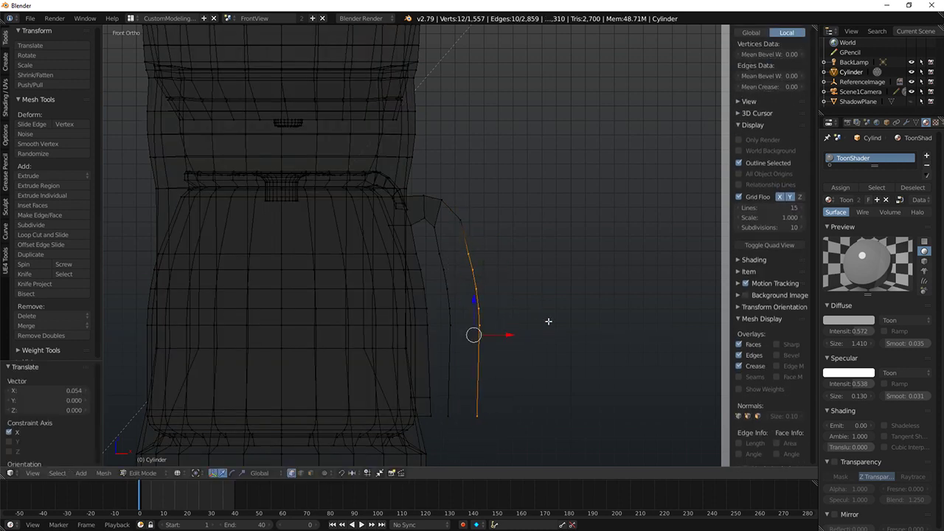
Step: Scale the outer edge lines to 0.650 along X and shift them slightly back inward
{"action": "key", "text": "s"}
{"action": "key", "text": "x"}
{"action": "left_click", "coordinate": [506, 334]}
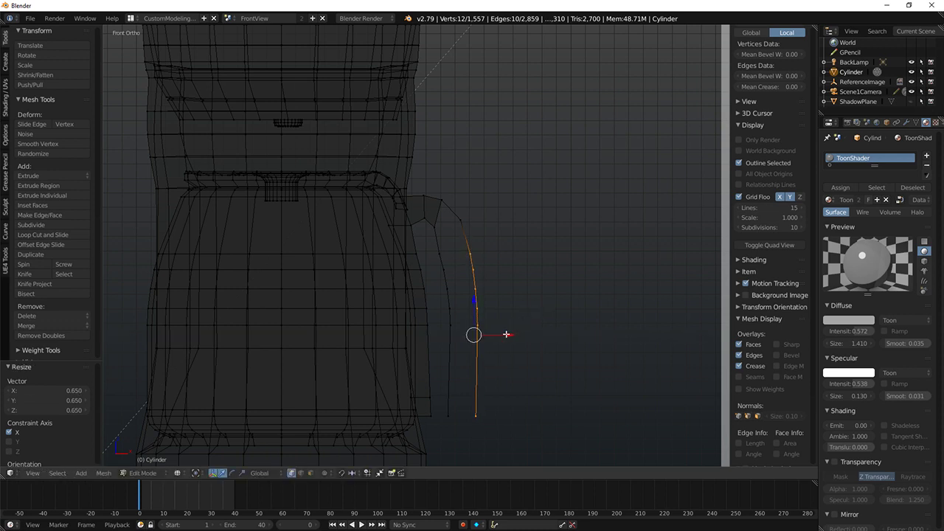
{"action": "left_click_drag", "start_coordinate": [506, 334], "coordinate": [501, 332]}
Step: Move the two vertices joining the upper outline to the outer edge lines 0.017 inward on X
{"action": "key", "text": "a"}
{"action": "right_click", "coordinate": [463, 218]}
{"action": "right_click", "coordinate": [462, 219], "text": "shift"}
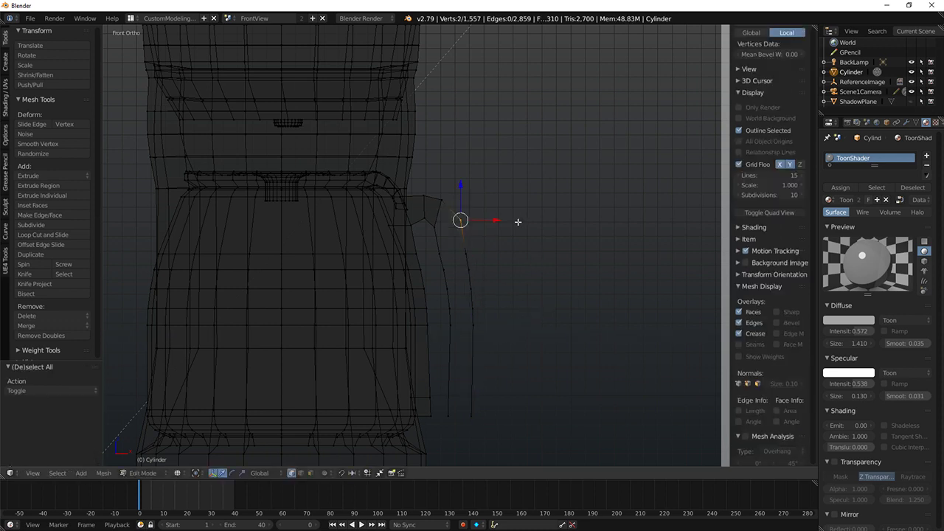
{"action": "key", "text": "g"}
{"action": "key", "text": "x"}
{"action": "left_click", "coordinate": [489, 264]}
Step: Try to fill one side of the handle between its inner and outer edge lines with a single face
{"action": "right_click", "coordinate": [472, 415]}
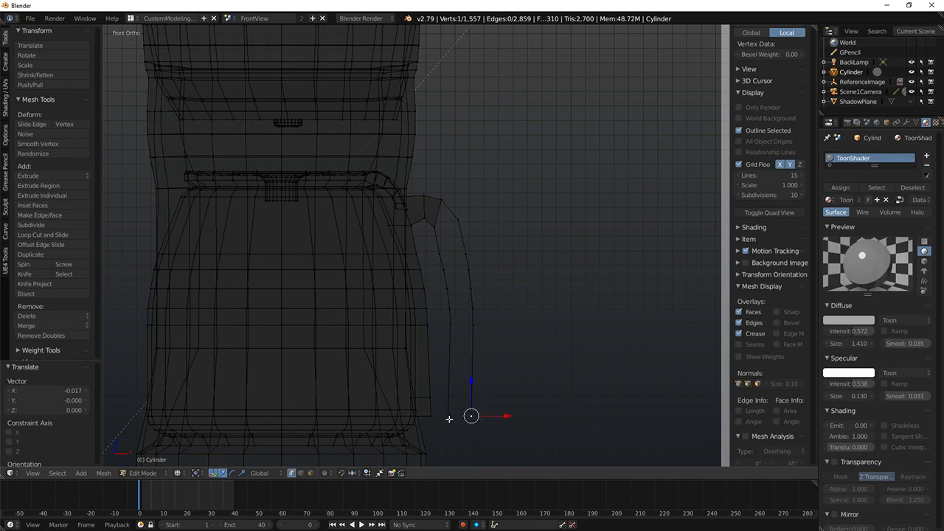
{"action": "right_click", "coordinate": [448, 417], "text": "shift"}
{"action": "middle_click_drag", "start_coordinate": [448, 419], "coordinate": [479, 435]}
{"action": "right_click", "coordinate": [482, 433]}
{"action": "right_click", "coordinate": [461, 435], "text": "ctrl"}
{"action": "key", "text": "f"}
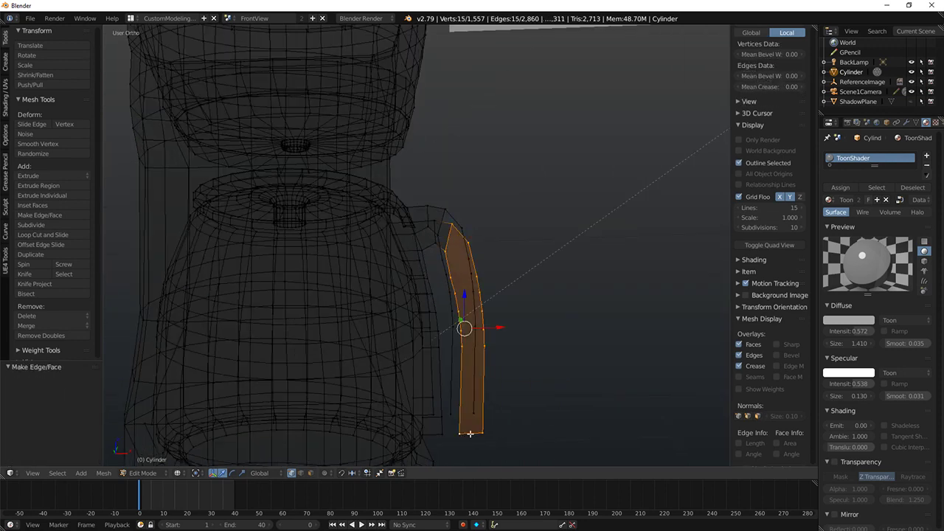
{"action": "key", "text": "ctrl+z"}
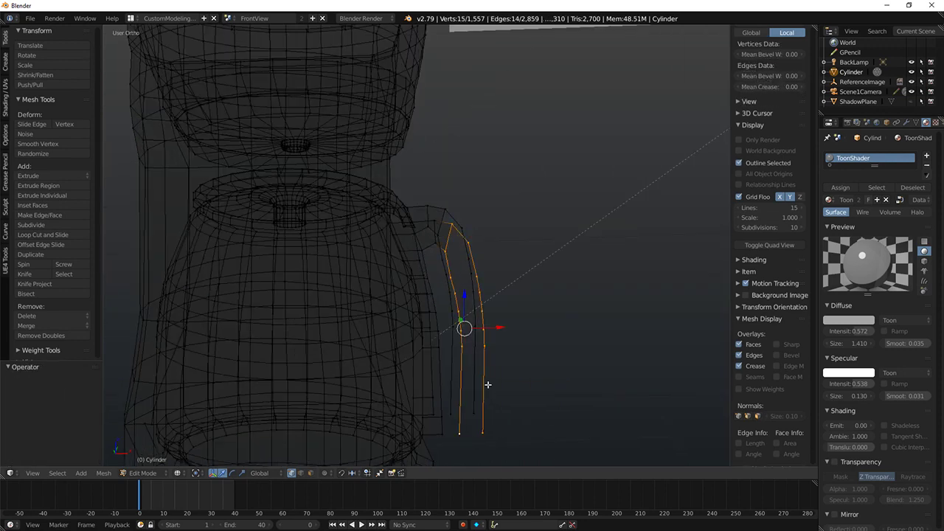
{"action": "right_click", "coordinate": [468, 243]}
{"action": "middle_click_drag", "start_coordinate": [462, 253], "coordinate": [434, 270]}
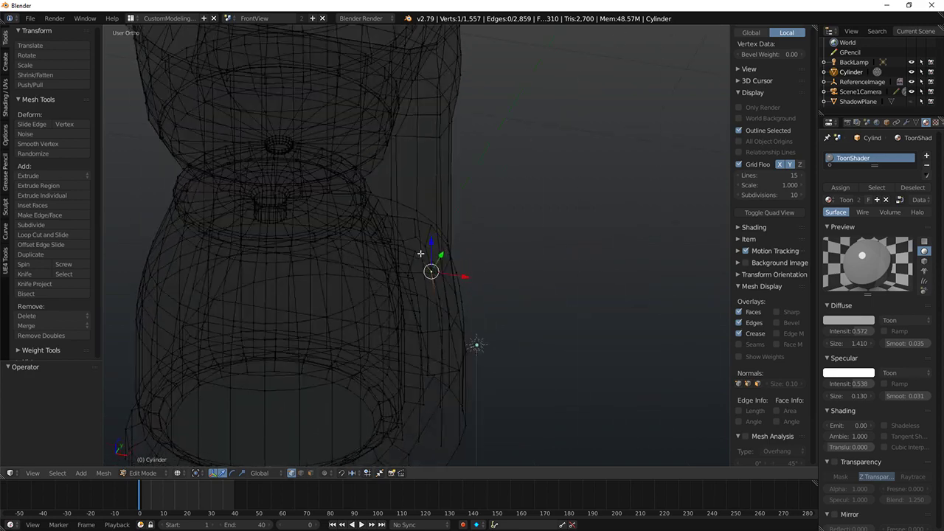
{"action": "right_click", "coordinate": [421, 253]}
{"action": "right_click", "coordinate": [436, 230], "text": "shift"}
{"action": "middle_click_drag", "start_coordinate": [440, 234], "coordinate": [445, 253]}
{"action": "right_click", "coordinate": [438, 229]}
Step: Fill the lowest segment of the handle's front side with a quad between its inner and outer edge lines
{"action": "mouse_move", "coordinate": [489, 299]}
{"action": "middle_mouse_down"}
{"action": "mouse_move", "coordinate": [389, 253]}
{"action": "mouse_move", "coordinate": [662, 396]}
{"action": "mouse_move", "coordinate": [412, 303]}
{"action": "middle_mouse_up"}
{"action": "key", "text": "z"}
{"action": "key", "text": "KP_1"}
{"action": "scroll", "coordinate": [491, 345], "scroll_direction": "up", "scroll_amount": 4}
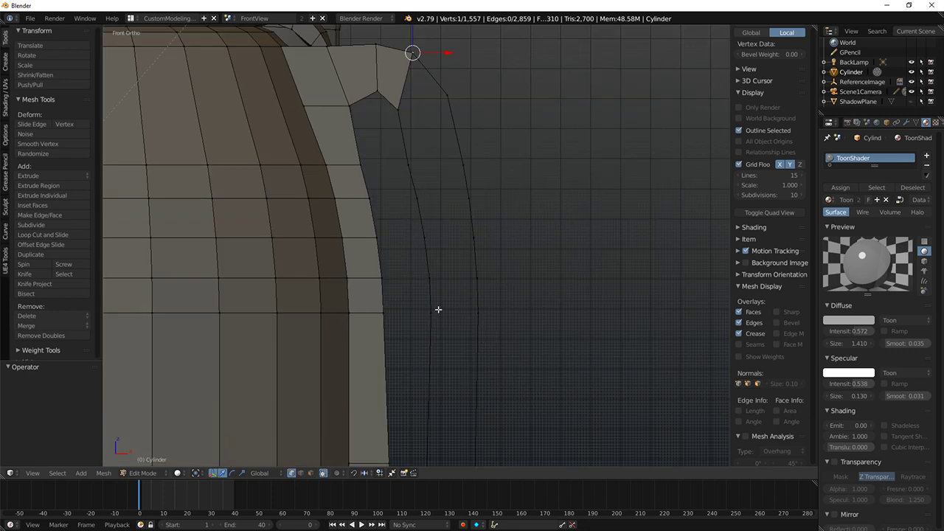
{"action": "right_click_drag", "start_coordinate": [438, 310], "coordinate": [489, 364]}
{"action": "right_click", "coordinate": [485, 374]}
{"action": "middle_click_drag", "start_coordinate": [485, 377], "coordinate": [414, 344], "text": "shift"}
{"action": "right_click", "coordinate": [394, 396], "text": "shift"}
{"action": "right_click", "coordinate": [441, 400], "text": "shift"}
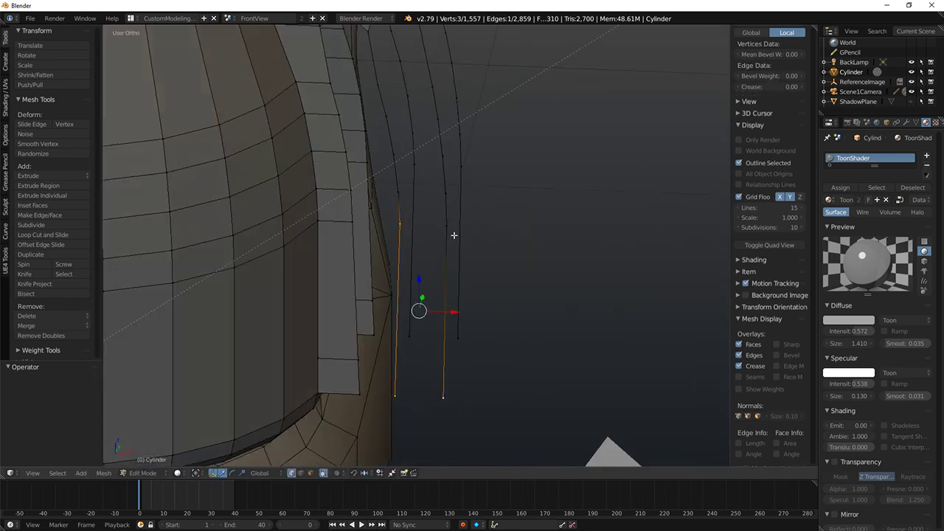
{"action": "right_click", "coordinate": [447, 229], "text": "shift"}
{"action": "key", "text": "f"}
Step: Fill the next two quads upward on the handle's front side
{"action": "right_click", "coordinate": [444, 194]}
{"action": "right_click", "coordinate": [447, 225], "text": "shift"}
{"action": "right_click", "coordinate": [399, 224], "text": "shift"}
{"action": "right_click", "coordinate": [400, 192], "text": "shift"}
{"action": "key", "text": "f"}
{"action": "right_click", "coordinate": [394, 154]}
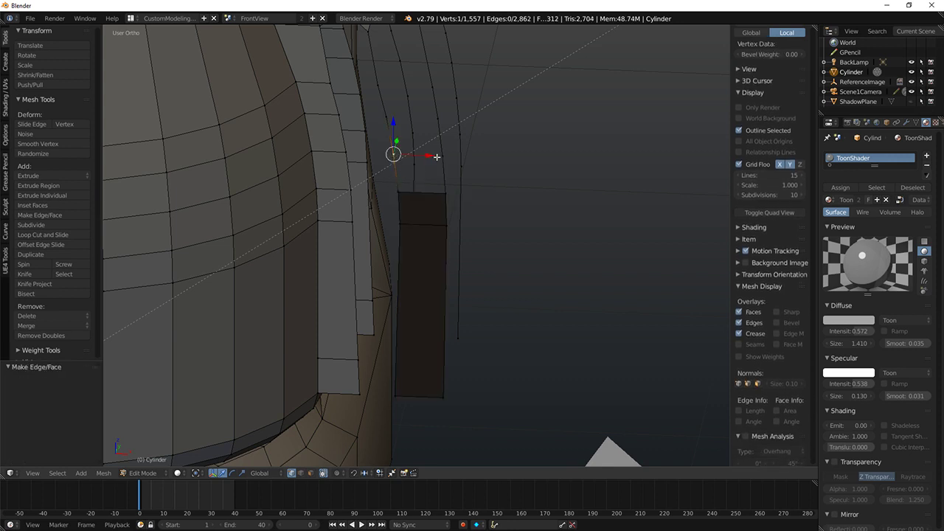
{"action": "key", "text": "f"}
Step: Continue up the curve of the handle's front side with two more quads
{"action": "middle_click_drag", "start_coordinate": [443, 157], "coordinate": [468, 246]}
{"action": "right_click", "coordinate": [417, 207]}
{"action": "right_click", "coordinate": [466, 204], "text": "ctrl"}
{"action": "key", "text": "f"}
{"action": "right_click", "coordinate": [461, 180]}
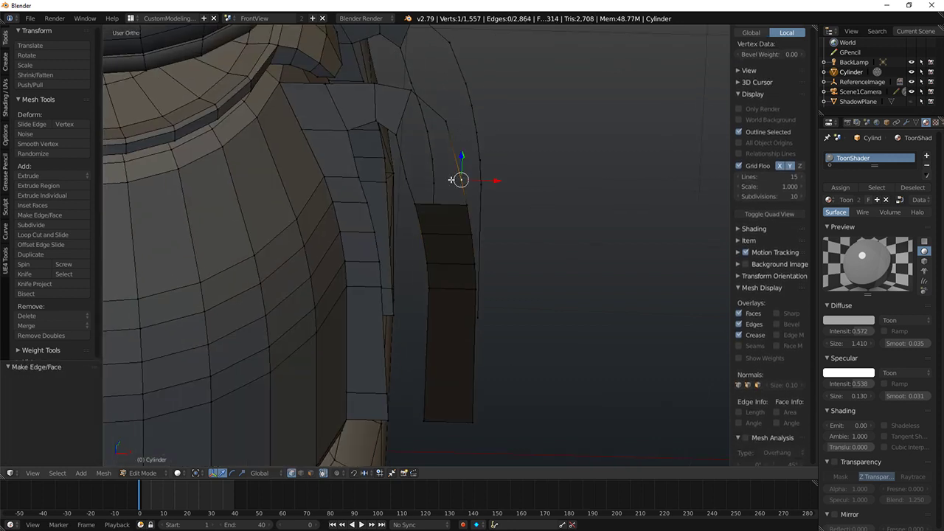
{"action": "right_click", "coordinate": [408, 178], "text": "ctrl"}
{"action": "key", "text": "f"}
Step: Close the upper bend of the handle's front side with a quad and a triangle joining it to the top arm
{"action": "right_click", "coordinate": [397, 137]}
{"action": "right_click", "coordinate": [445, 123], "text": "shift"}
{"action": "right_click", "coordinate": [461, 181], "text": "shift"}
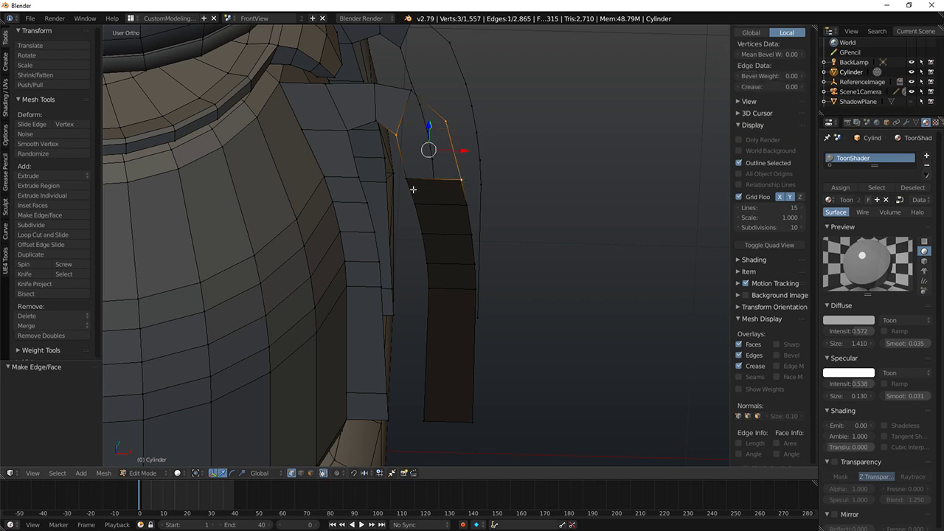
{"action": "right_click", "coordinate": [409, 180], "text": "shift"}
{"action": "key", "text": "f"}
{"action": "middle_click_drag", "start_coordinate": [415, 169], "coordinate": [453, 229], "text": "shift"}
{"action": "right_click", "coordinate": [436, 203]}
{"action": "right_click", "coordinate": [448, 158], "text": "shift"}
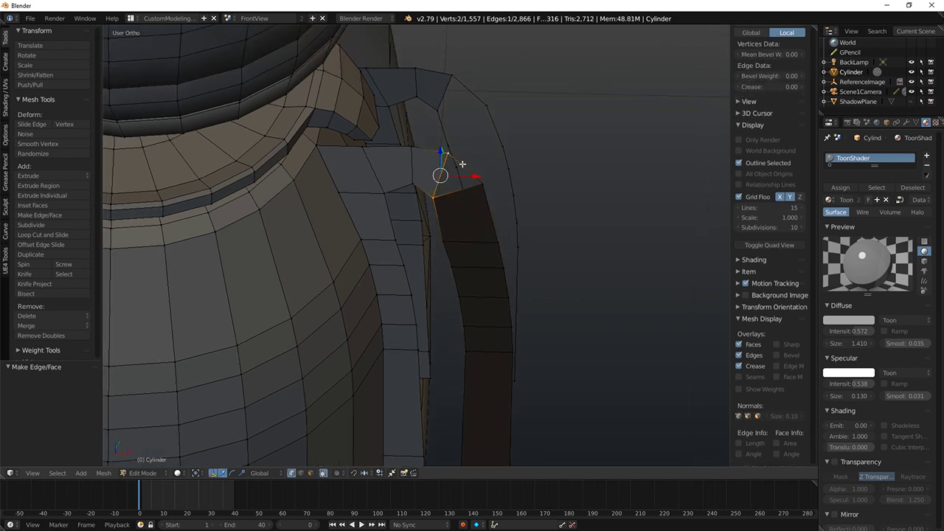
{"action": "right_click", "coordinate": [485, 188], "text": "shift"}
{"action": "key", "text": "f"}
{"action": "middle_click_drag", "start_coordinate": [521, 189], "coordinate": [515, 191]}
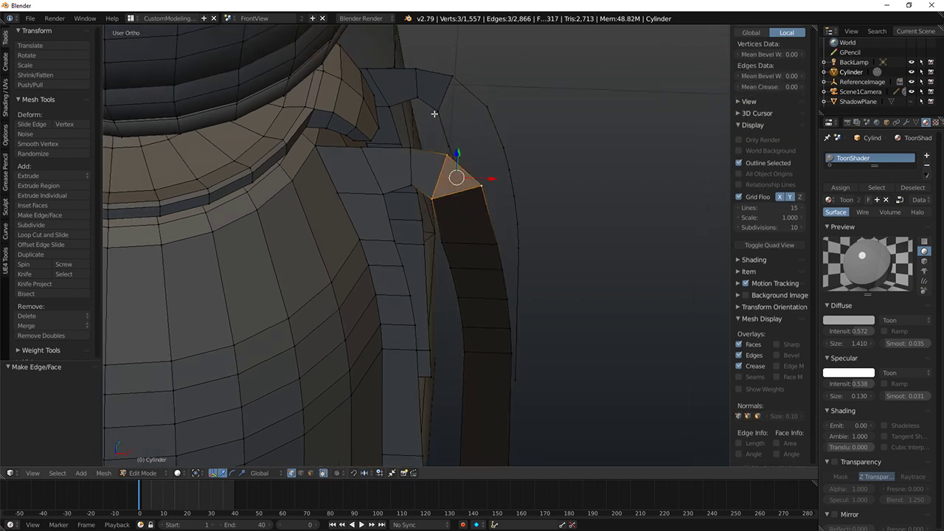
Step: Fill the upper bend of the handle's rear side with a triangle and the quad below it
{"action": "right_click", "coordinate": [436, 112]}
{"action": "right_click", "coordinate": [453, 77], "text": "shift"}
{"action": "right_click", "coordinate": [486, 107], "text": "shift"}
{"action": "key", "text": "f"}
{"action": "right_click", "coordinate": [448, 145]}
{"action": "right_click", "coordinate": [504, 148], "text": "ctrl"}
{"action": "key", "text": "f"}
Step: Fill the following two quads down the curve of the handle's rear side
{"action": "middle_click_drag", "start_coordinate": [533, 191], "coordinate": [523, 194]}
{"action": "right_click", "coordinate": [521, 194]}
{"action": "right_click", "coordinate": [474, 182], "text": "ctrl"}
{"action": "key", "text": "f"}
{"action": "right_click", "coordinate": [482, 210]}
{"action": "right_click", "coordinate": [525, 223], "text": "ctrl"}
{"action": "key", "text": "f"}
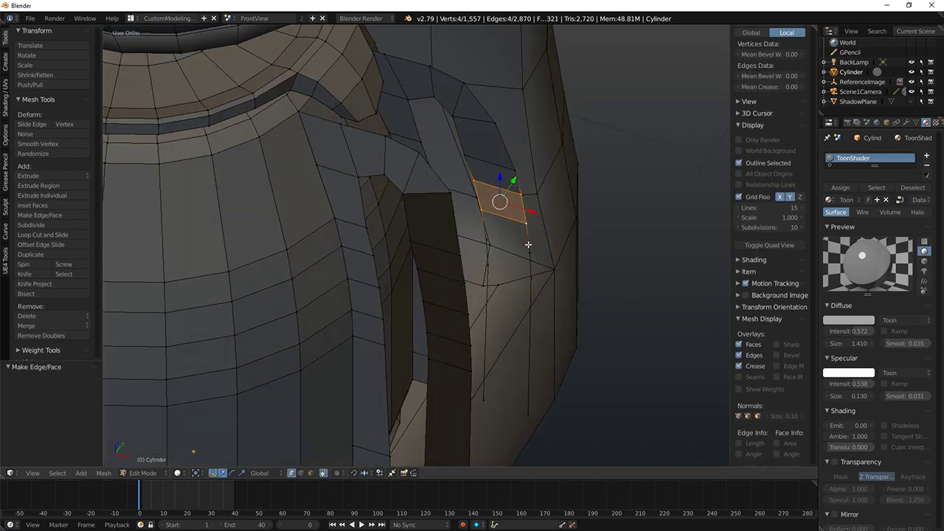
Step: Try to fill the next quad down on the handle's rear side
{"action": "right_click", "coordinate": [528, 246]}
{"action": "right_click", "coordinate": [489, 244], "text": "ctrl"}
{"action": "key", "text": "f"}
{"action": "middle_click_drag", "start_coordinate": [508, 287], "coordinate": [494, 283]}
{"action": "key", "text": "ctrl+z"}
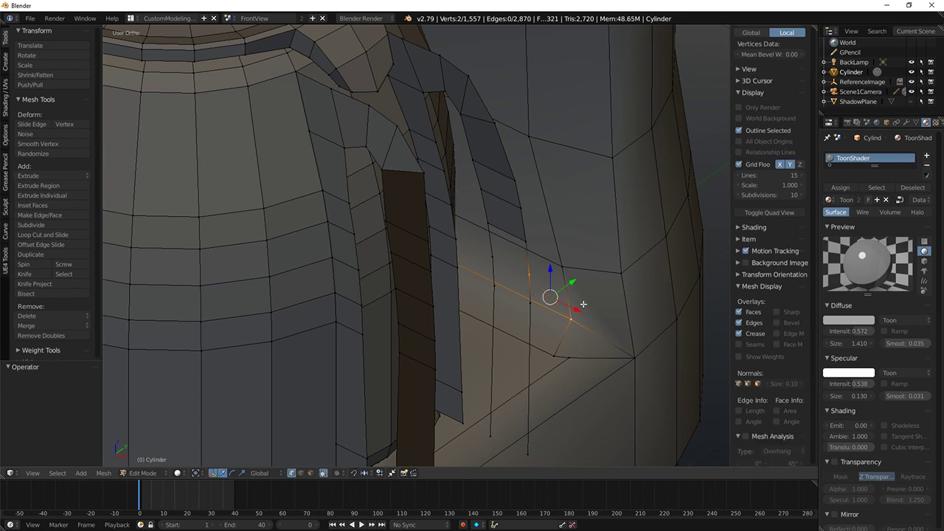
Step: Fill the remaining three quads of the handle's rear side down to its lower end and clear the selection
{"action": "middle_click_drag", "start_coordinate": [583, 304], "coordinate": [552, 255]}
{"action": "key", "text": "f"}
{"action": "right_click", "coordinate": [472, 258]}
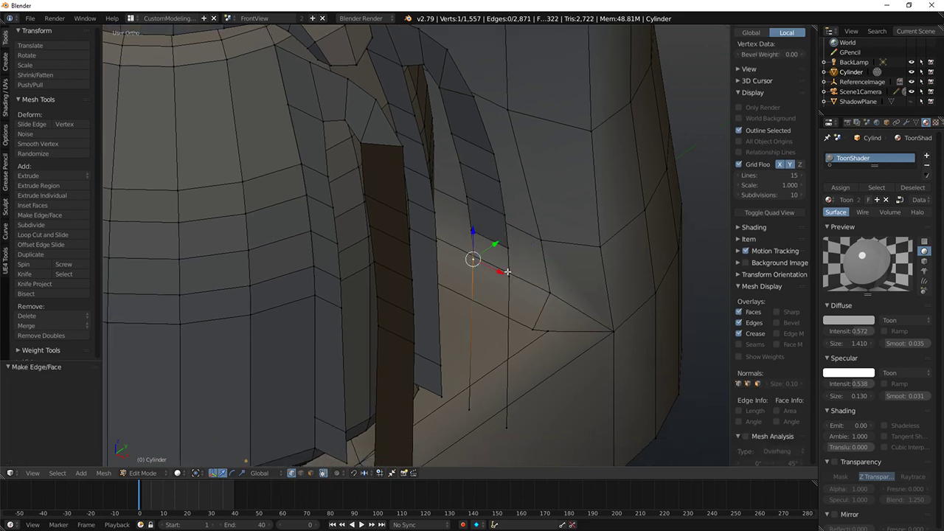
{"action": "right_click", "coordinate": [508, 272], "text": "ctrl"}
{"action": "key", "text": "f"}
{"action": "middle_click_drag", "start_coordinate": [520, 309], "coordinate": [521, 319]}
{"action": "right_click", "coordinate": [475, 339]}
{"action": "right_click", "coordinate": [509, 356], "text": "ctrl"}
{"action": "key", "text": "f"}
{"action": "middle_click_drag", "start_coordinate": [464, 330], "coordinate": [472, 329]}
{"action": "key", "text": "a"}
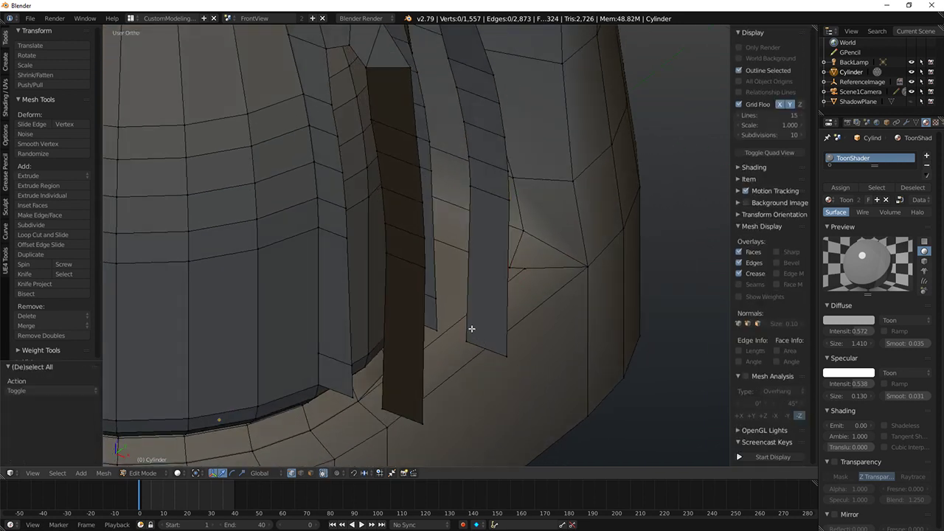
Step: Add a single centred loop cut across the lowest segment of both the rear and front outer handle strips
{"action": "key", "text": "ctrl+r"}
{"action": "left_click", "coordinate": [474, 327]}
{"action": "right_click", "coordinate": [474, 327]}
{"action": "key", "text": "ctrl+r"}
{"action": "left_click", "coordinate": [413, 342]}
{"action": "right_click", "coordinate": [413, 341]}
{"action": "key", "text": "KP_1"}
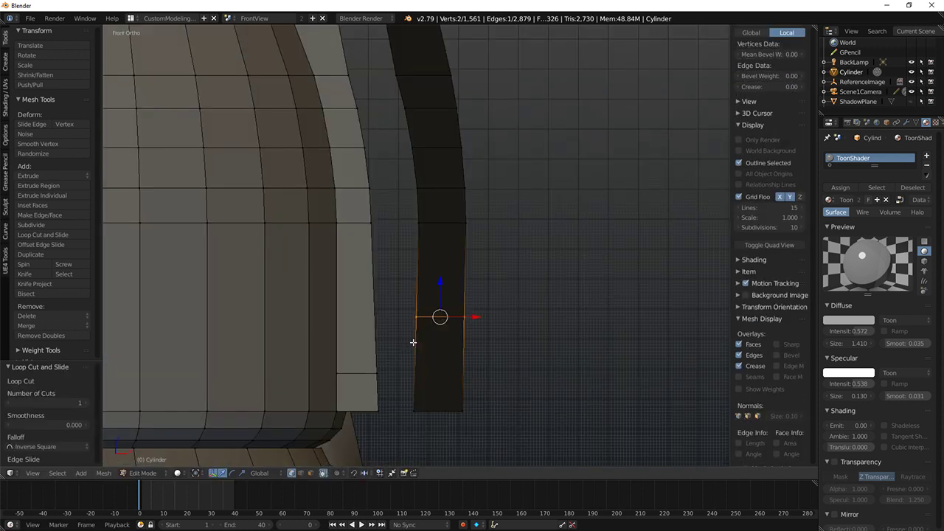
Step: Edge-slide both new cuts down by about 0.61 to line up with the lowest division of the inner strips
{"action": "key", "text": "z"}
{"action": "right_click", "coordinate": [439, 317], "text": "shift"}
{"action": "left_click_drag", "start_coordinate": [443, 287], "coordinate": [449, 350]}
{"action": "key", "text": "ctrl+z"}
{"action": "key", "text": "g"}
{"action": "key", "text": "g"}
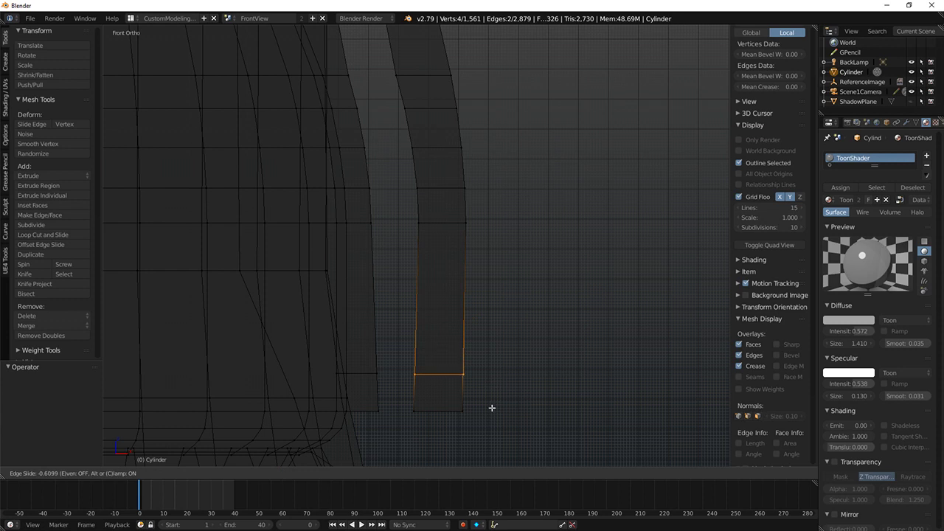
{"action": "left_click", "coordinate": [492, 408]}
{"action": "key", "text": "z"}
Step: Try to fill the bottom gap between the inner and outer strips on the handle's front side
{"action": "middle_click_drag", "start_coordinate": [426, 417], "coordinate": [441, 422]}
{"action": "right_click", "coordinate": [422, 416]}
{"action": "right_click", "coordinate": [381, 413], "text": "shift"}
{"action": "right_click", "coordinate": [379, 380], "text": "ctrl"}
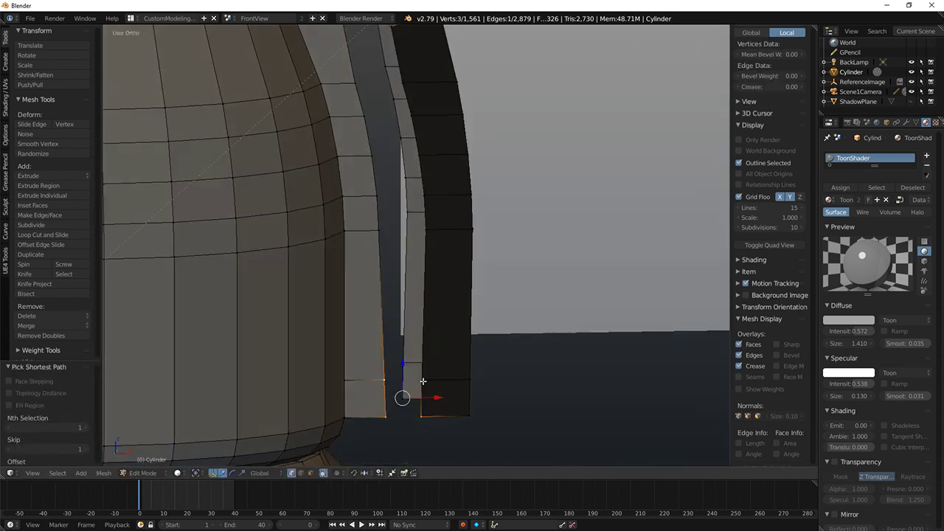
{"action": "right_click", "coordinate": [423, 381], "text": "ctrl"}
{"action": "key", "text": "f"}
{"action": "key", "text": "ctrl+z"}
{"action": "key", "text": "ctrl+z"}
Step: Close the bottom gap between the inner and outer strips with a quad on both the front and rear sides
{"action": "right_click", "coordinate": [422, 411]}
{"action": "right_click", "coordinate": [427, 385], "text": "shift"}
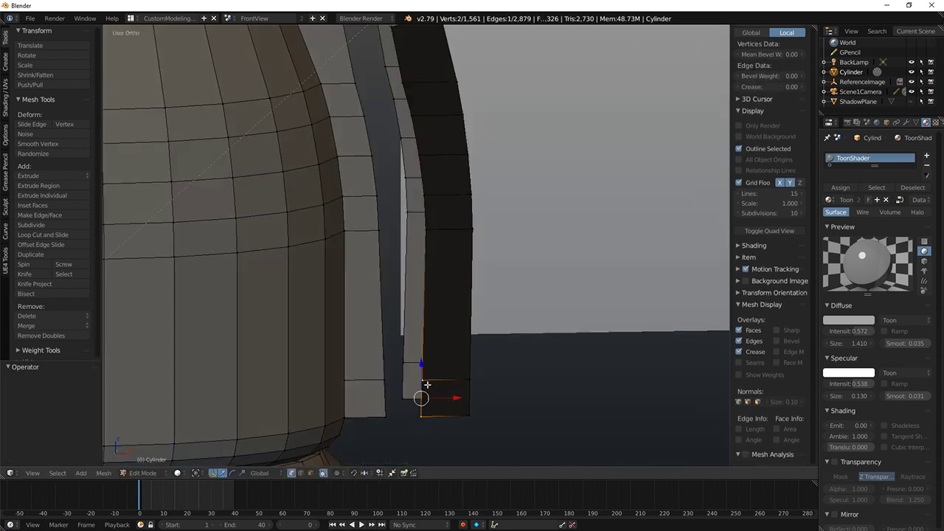
{"action": "right_click", "coordinate": [427, 384]}
{"action": "right_click", "coordinate": [384, 380], "text": "shift"}
{"action": "right_click", "coordinate": [386, 415], "text": "shift"}
{"action": "right_click", "coordinate": [421, 416], "text": "shift"}
{"action": "key", "text": "f"}
{"action": "middle_click_drag", "start_coordinate": [443, 403], "coordinate": [427, 418]}
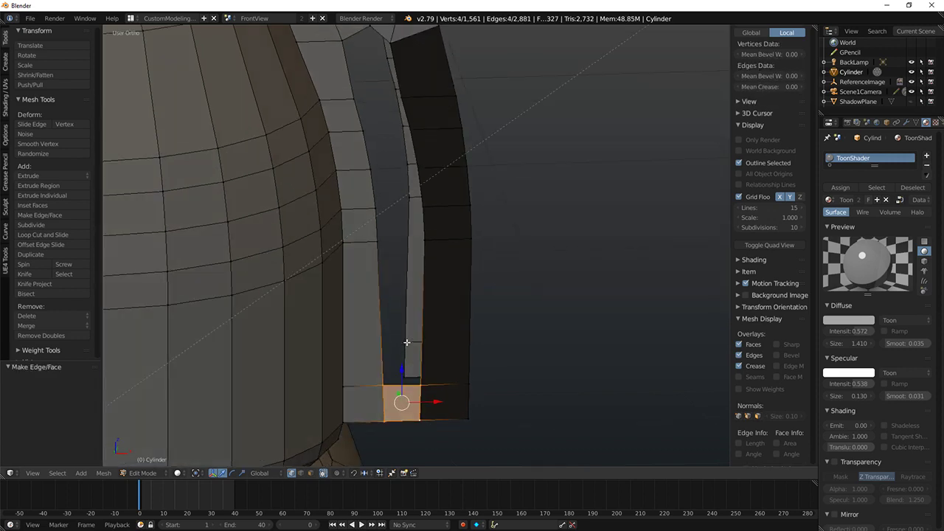
{"action": "right_click", "coordinate": [407, 342]}
{"action": "mouse_move", "coordinate": [427, 366]}
{"action": "middle_mouse_down"}
{"action": "mouse_move", "coordinate": [398, 371]}
{"action": "mouse_move", "coordinate": [421, 369]}
{"action": "middle_mouse_up"}
{"action": "right_click", "coordinate": [385, 337], "text": "shift"}
{"action": "right_click", "coordinate": [384, 366], "text": "shift"}
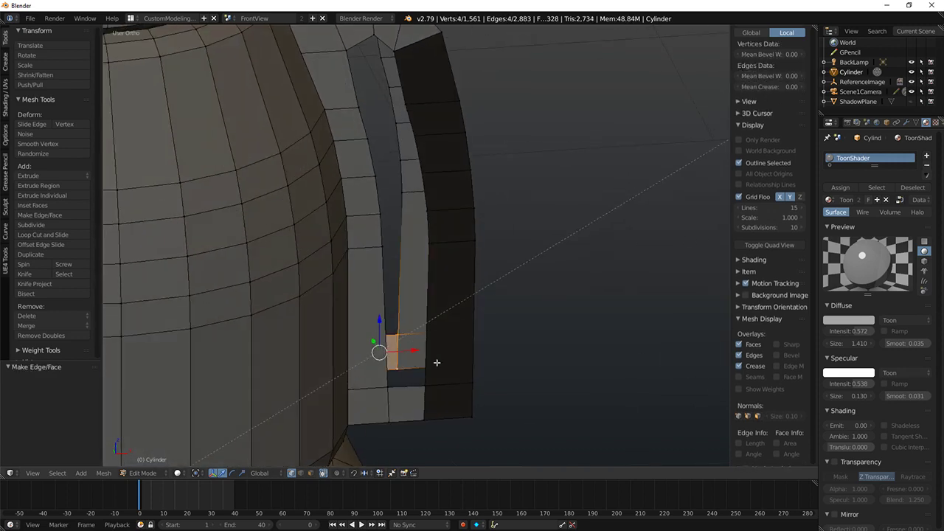
Step: Select all linked geometry of both handle sides and make their normals consistent
{"action": "scroll", "coordinate": [437, 362], "scroll_direction": "down", "scroll_amount": 4}
{"action": "key", "text": "ctrl+l"}
{"action": "scroll", "coordinate": [434, 381], "scroll_direction": "down", "scroll_amount": 3}
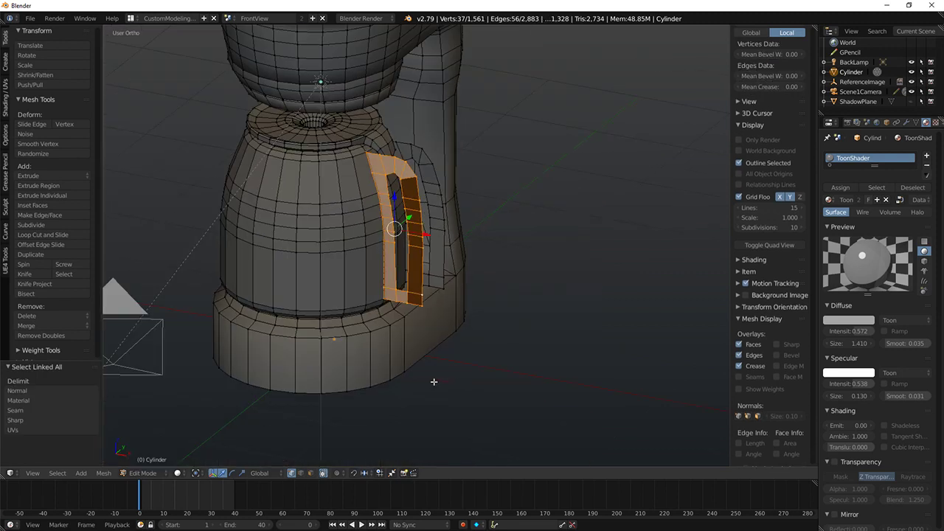
{"action": "key", "text": "ctrl+n"}
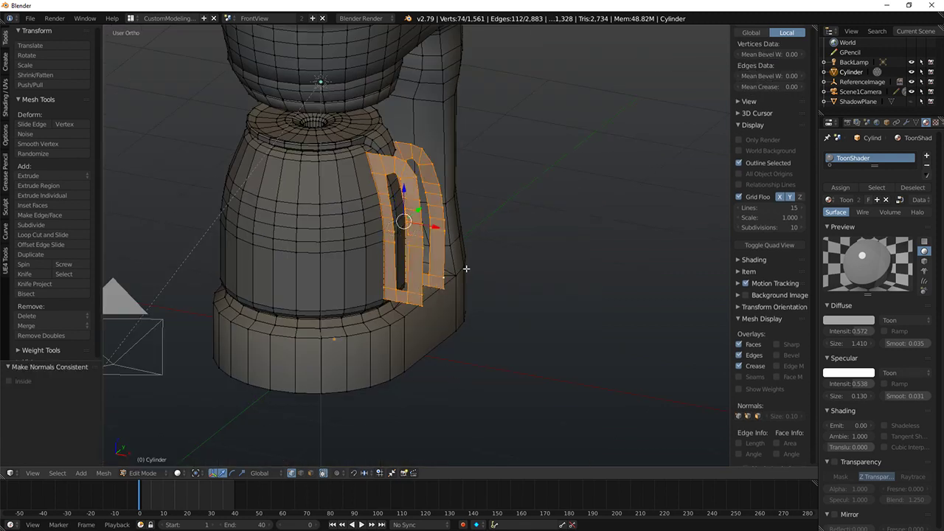
Step: Select the whole rear side of the handle and flip its normals
{"action": "middle_click_drag", "start_coordinate": [465, 268], "coordinate": [437, 276]}
{"action": "right_click", "coordinate": [439, 284]}
{"action": "key", "text": "ctrl+l"}
{"action": "key", "text": "w"}
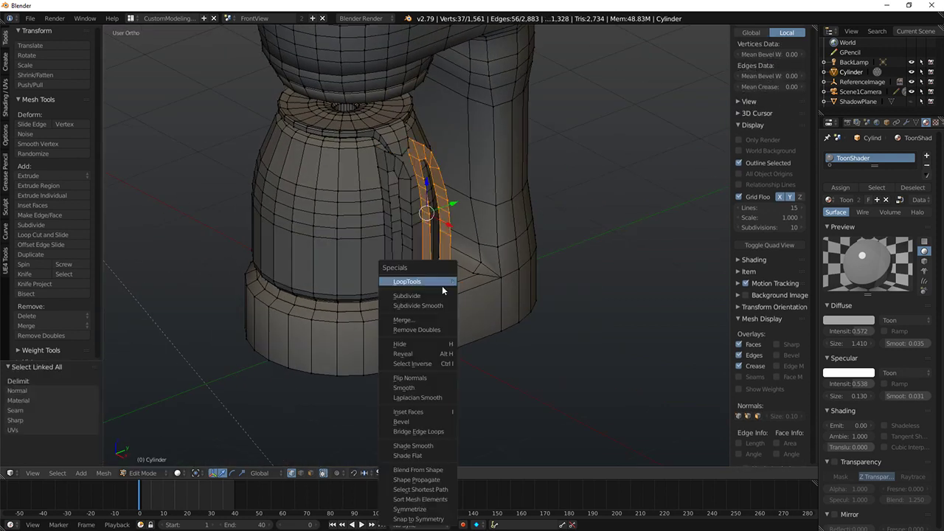
{"action": "left_click", "coordinate": [411, 378]}
Step: Bridge the front and rear sides with a first quad across the top of the handle's outer edge
{"action": "mouse_move", "coordinate": [428, 288]}
{"action": "middle_mouse_down"}
{"action": "mouse_move", "coordinate": [440, 318]}
{"action": "mouse_move", "coordinate": [424, 281]}
{"action": "middle_mouse_up"}
{"action": "right_click", "coordinate": [404, 187]}
{"action": "middle_click_drag", "start_coordinate": [404, 188], "coordinate": [405, 229]}
{"action": "scroll", "coordinate": [410, 217], "scroll_direction": "up", "scroll_amount": 2}
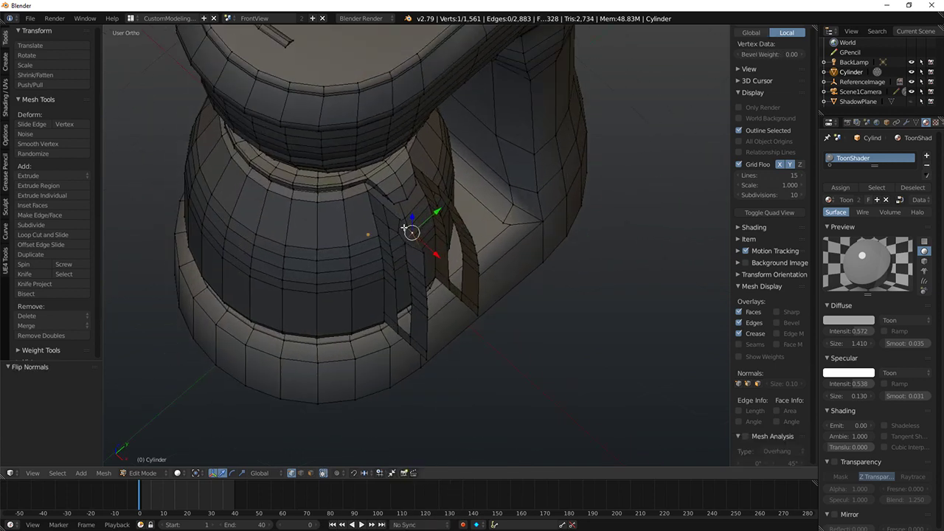
{"action": "scroll", "coordinate": [383, 194], "scroll_direction": "up", "scroll_amount": 4}
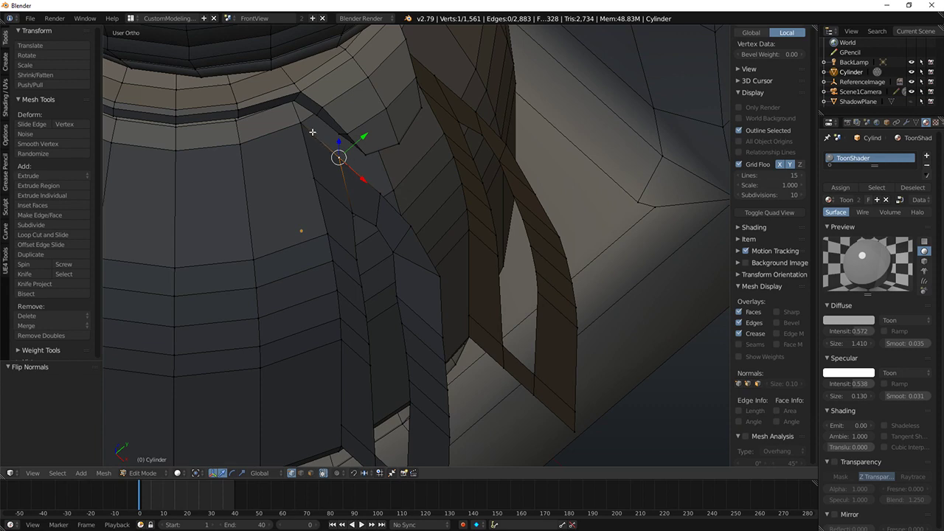
{"action": "middle_click_drag", "start_coordinate": [312, 132], "coordinate": [368, 154]}
{"action": "right_click", "coordinate": [474, 104], "text": "ctrl"}
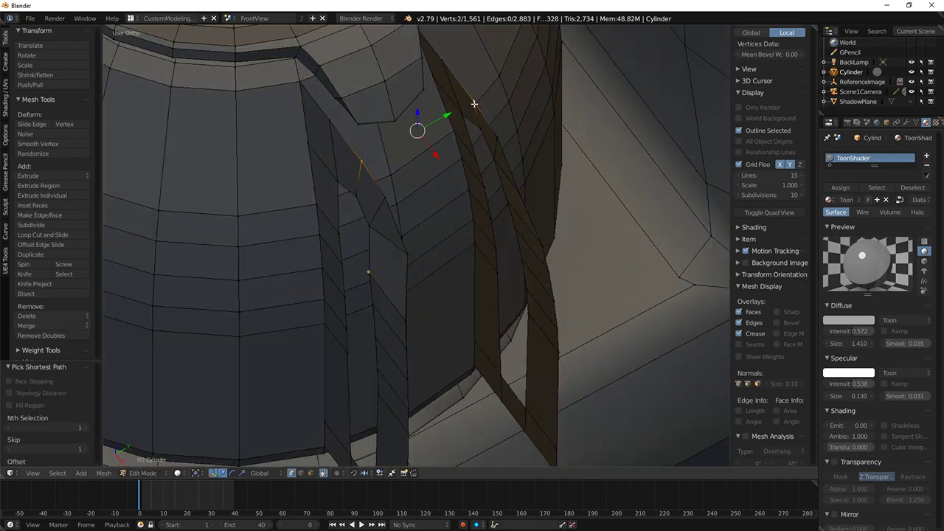
{"action": "key", "text": "f"}
{"action": "right_click", "coordinate": [495, 136]}
{"action": "right_click", "coordinate": [389, 194], "text": "ctrl"}
{"action": "key", "text": "f"}
Step: Fill the quads between the two sides down the upper, curved part of the handle's outer edge
{"action": "right_click", "coordinate": [408, 254]}
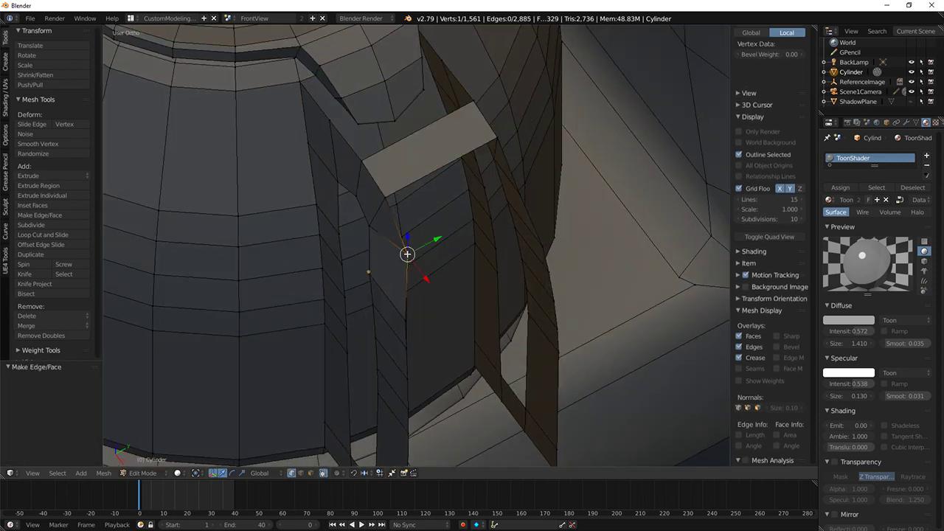
{"action": "middle_click_drag", "start_coordinate": [514, 205], "coordinate": [415, 171]}
{"action": "key", "text": "f"}
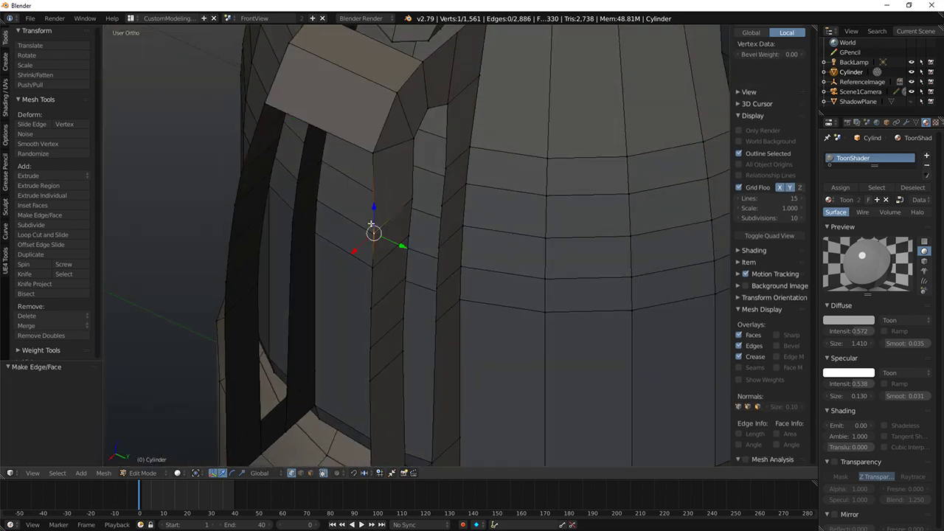
{"action": "key", "text": "f"}
{"action": "key", "text": "f"}
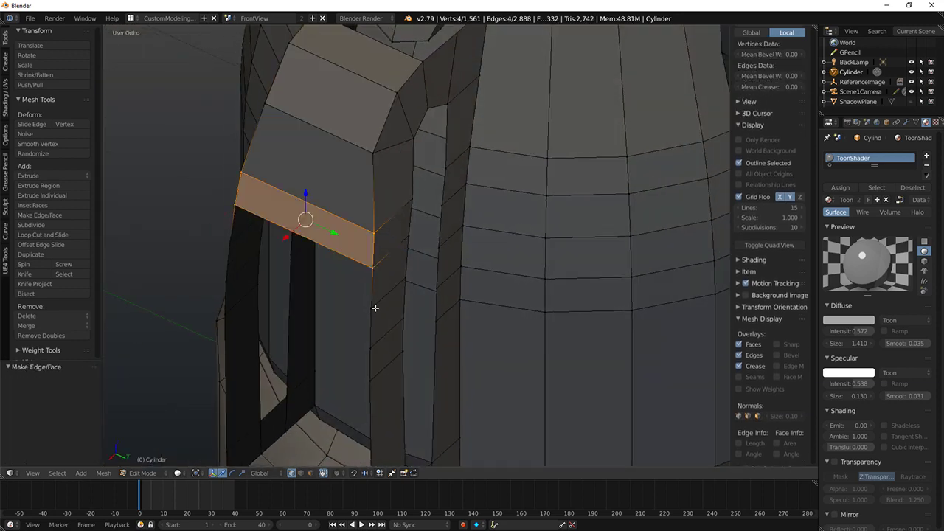
{"action": "key", "text": "f"}
{"action": "right_click", "coordinate": [369, 345], "text": "ctrl"}
{"action": "key", "text": "f"}
Step: Fill the last three quads between the two sides along the outer edge, down to the handle's bottom corner
{"action": "right_click", "coordinate": [371, 378]}
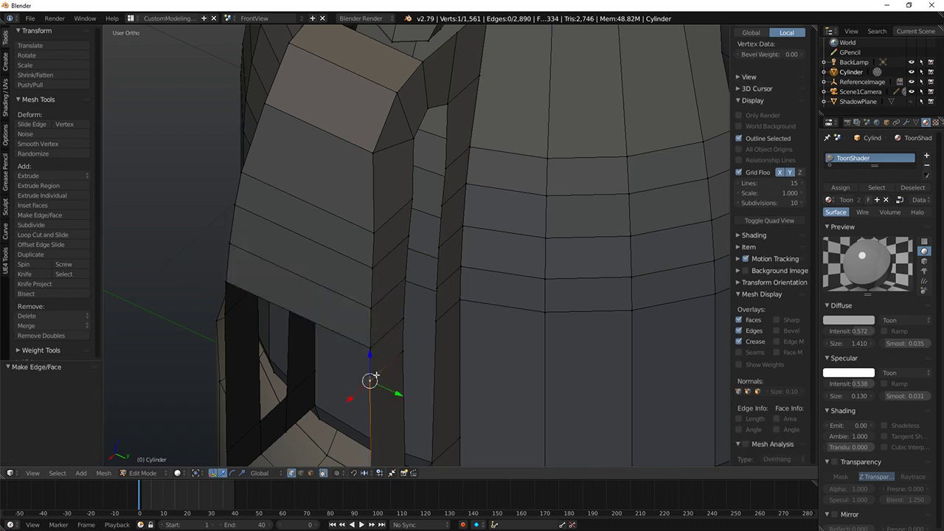
{"action": "right_click", "coordinate": [230, 323], "text": "ctrl"}
{"action": "key", "text": "f"}
{"action": "middle_click_drag", "start_coordinate": [229, 323], "coordinate": [394, 353]}
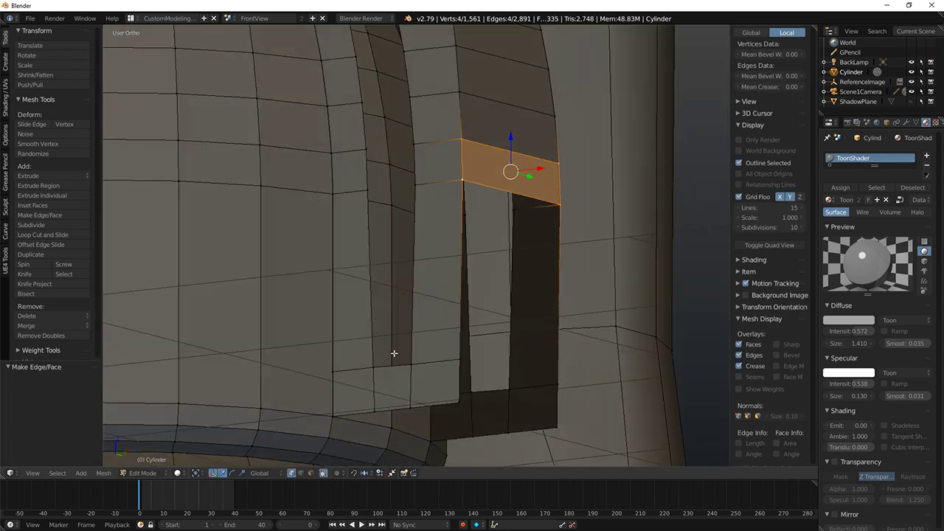
{"action": "right_click", "coordinate": [462, 376]}
{"action": "key", "text": "f"}
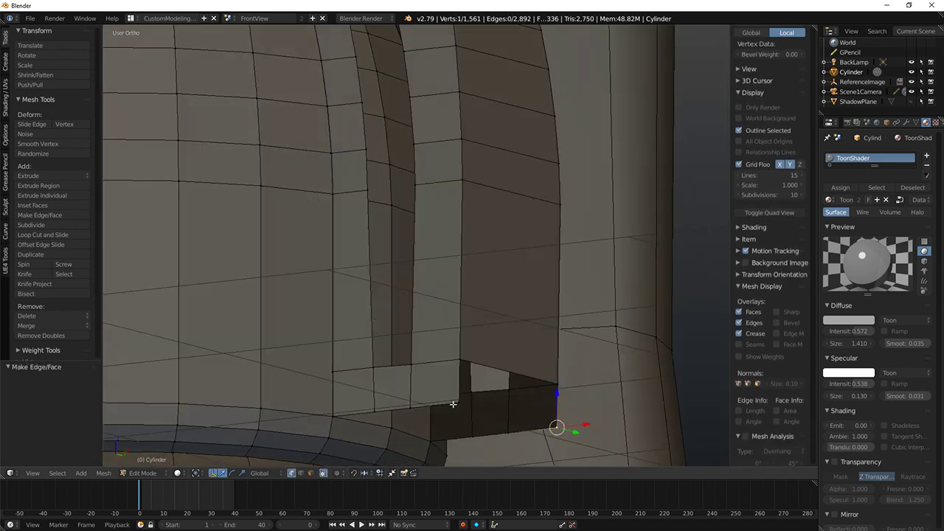
{"action": "right_click", "coordinate": [455, 404], "text": "ctrl"}
{"action": "key", "text": "f"}
Step: Cover the underside of the handle with three quads between the front and rear sides
{"action": "middle_click_drag", "start_coordinate": [463, 430], "coordinate": [455, 337]}
{"action": "right_click", "coordinate": [449, 316]}
{"action": "right_click", "coordinate": [522, 392], "text": "ctrl"}
{"action": "key", "text": "f"}
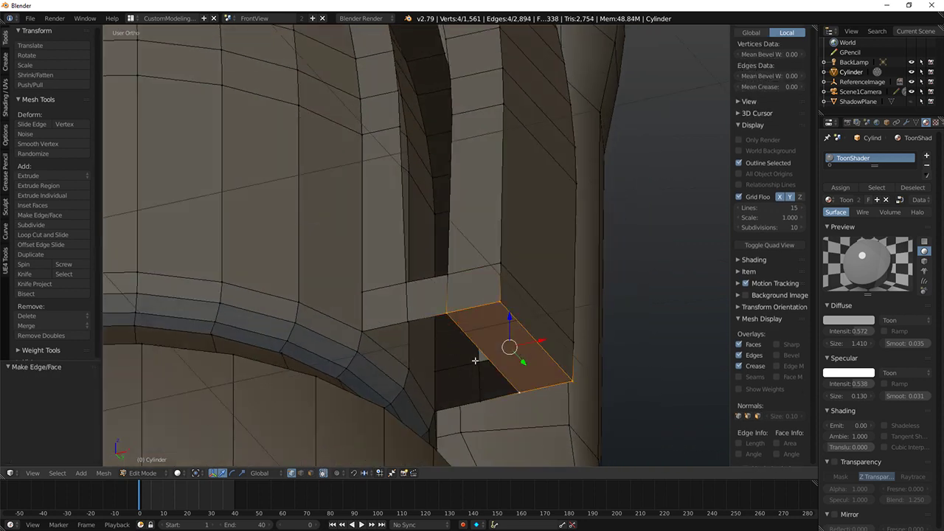
{"action": "right_click", "coordinate": [412, 320]}
{"action": "right_click", "coordinate": [478, 407], "text": "ctrl"}
{"action": "key", "text": "f"}
{"action": "right_click", "coordinate": [436, 410]}
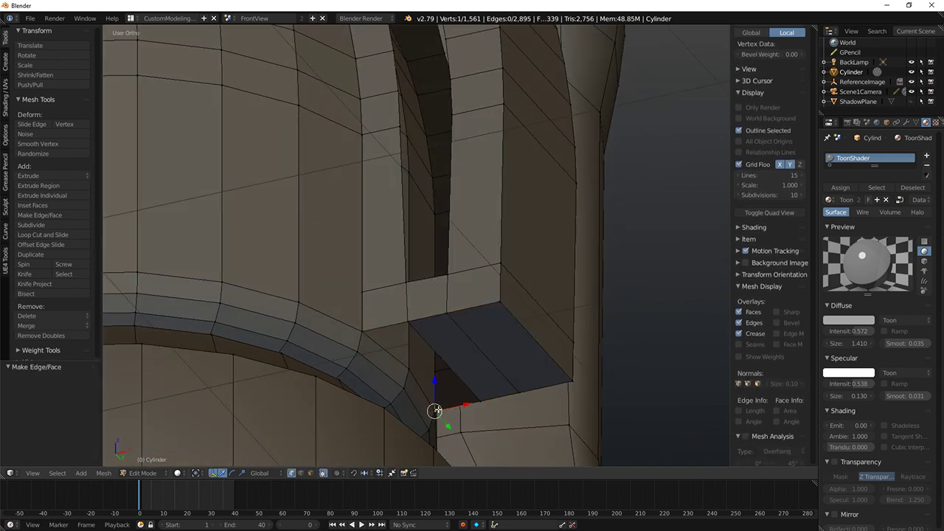
{"action": "right_click", "coordinate": [362, 329], "text": "ctrl"}
{"action": "key", "text": "f"}
Step: Create a face between the front and rear sides at the lower outer corner of the handle's opening
{"action": "middle_click_drag", "start_coordinate": [487, 350], "coordinate": [442, 386]}
{"action": "right_click", "coordinate": [447, 361]}
{"action": "right_click", "coordinate": [485, 369]}
{"action": "right_click", "coordinate": [472, 238], "text": "ctrl"}
{"action": "key", "text": "f"}
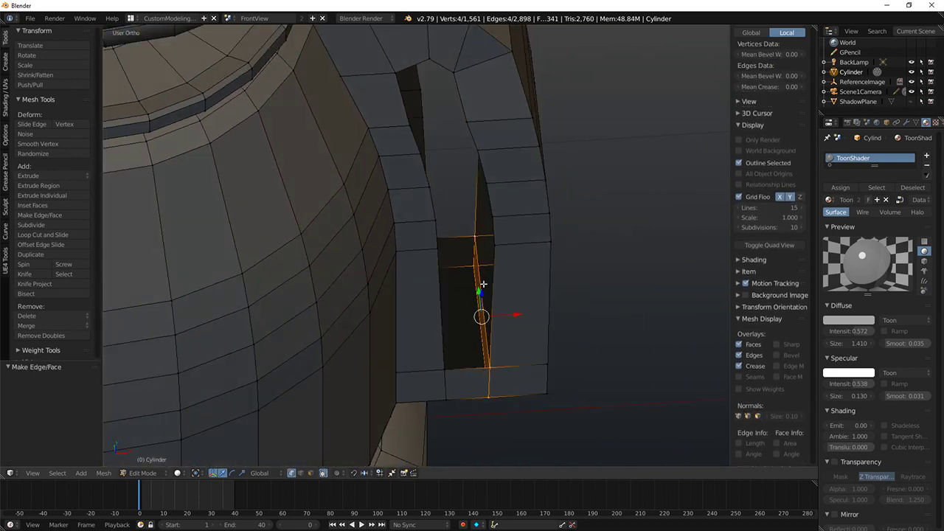
Step: Undo the last face and fill the floor of the handle's opening between the front and rear sides
{"action": "middle_click_drag", "start_coordinate": [484, 284], "coordinate": [443, 293]}
{"action": "key", "text": "ctrl+z"}
{"action": "right_click", "coordinate": [426, 367]}
{"action": "right_click", "coordinate": [440, 246], "text": "shift"}
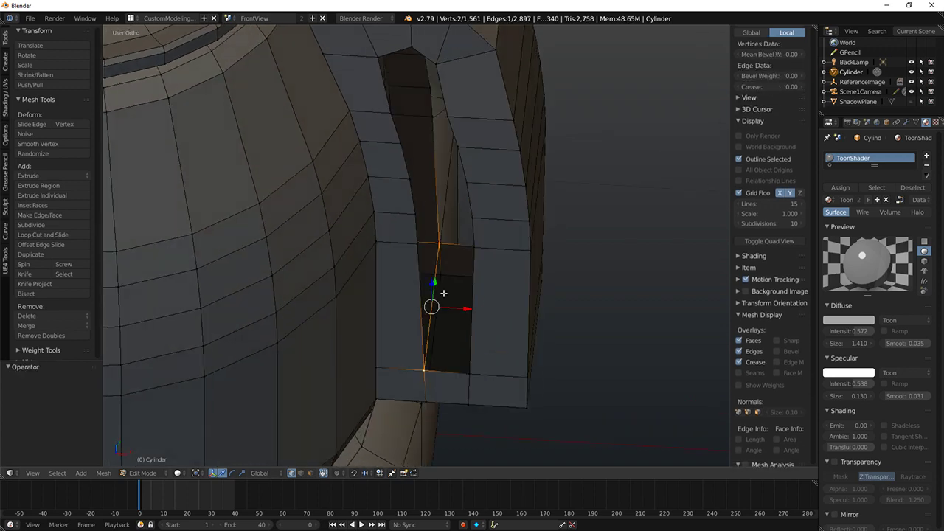
{"action": "right_click", "coordinate": [444, 271]}
{"action": "middle_click_drag", "start_coordinate": [432, 257], "coordinate": [428, 204]}
{"action": "right_click", "coordinate": [500, 367], "text": "shift"}
{"action": "key", "text": "f"}
Step: Fill the two lowest quads of the opening's inner wall on the pot side, starting from the floor
{"action": "right_click", "coordinate": [400, 203]}
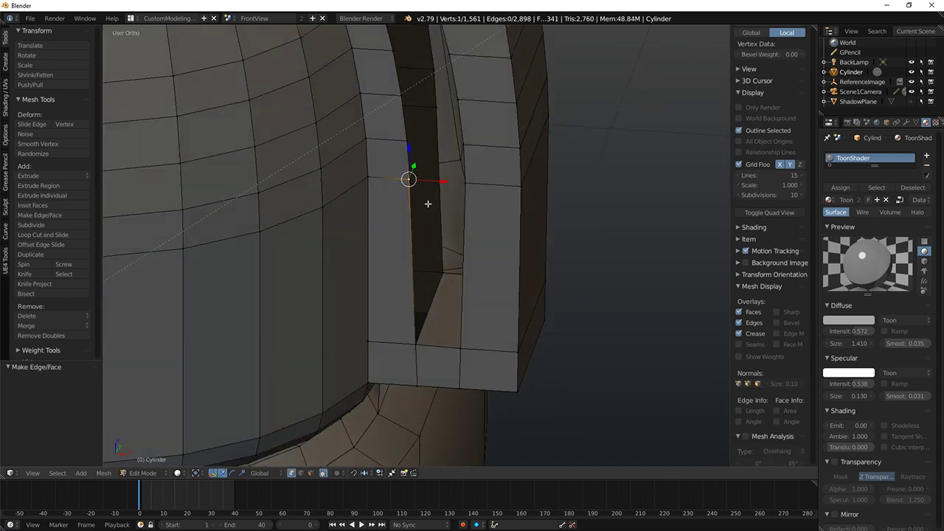
{"action": "right_click", "coordinate": [437, 106], "text": "ctrl"}
{"action": "key", "text": "f"}
{"action": "middle_click_drag", "start_coordinate": [434, 111], "coordinate": [417, 239], "text": "shift"}
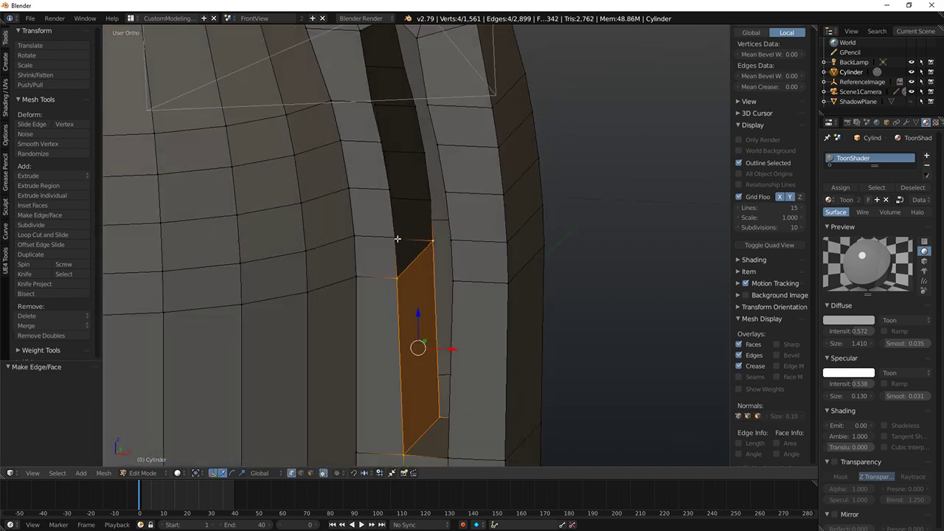
{"action": "right_click", "coordinate": [397, 238]}
{"action": "key", "text": "g"}
{"action": "right_click", "coordinate": [432, 199], "text": "ctrl"}
{"action": "key", "text": "f"}
Step: Fill the next two quads up the pot-side inner wall of the handle's opening
{"action": "middle_click_drag", "start_coordinate": [432, 200], "coordinate": [385, 323]}
{"action": "middle_click_drag", "start_coordinate": [385, 323], "coordinate": [404, 296]}
{"action": "right_click", "coordinate": [370, 234]}
{"action": "middle_click_drag", "start_coordinate": [372, 238], "coordinate": [409, 223]}
{"action": "right_click", "coordinate": [428, 213], "text": "ctrl"}
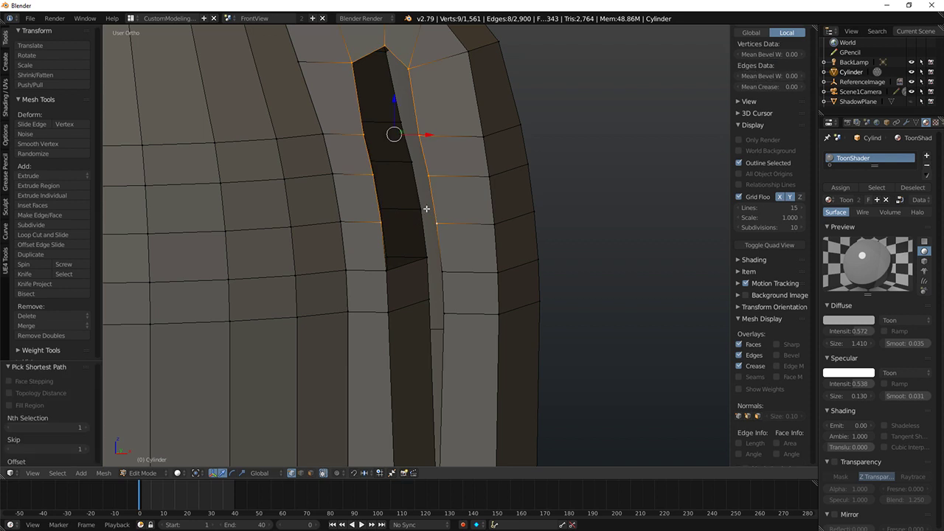
{"action": "right_click", "coordinate": [425, 209]}
{"action": "right_click", "coordinate": [376, 220], "text": "ctrl"}
{"action": "key", "text": "f"}
{"action": "right_click", "coordinate": [374, 177]}
{"action": "right_click", "coordinate": [415, 161], "text": "ctrl"}
{"action": "key", "text": "f"}
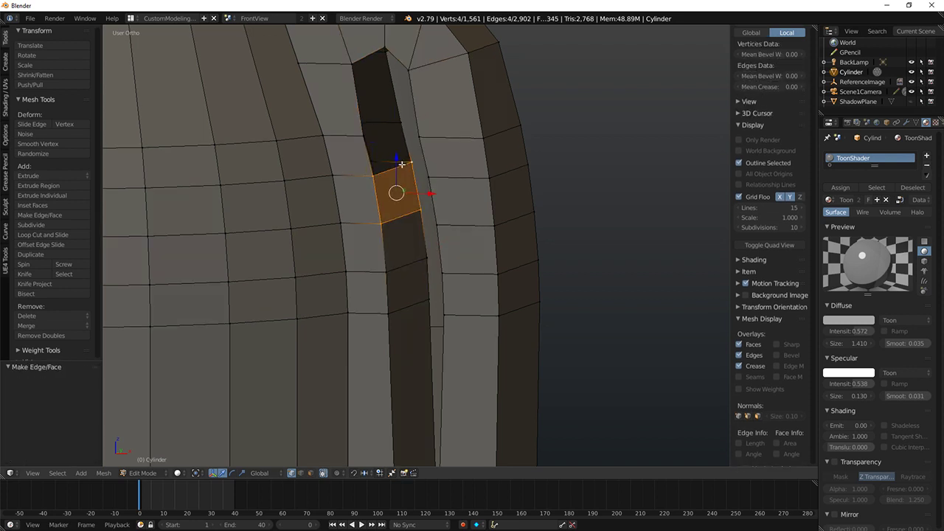
Step: Fill the remaining quads at the top of the pot-side inner wall, up to the peak of the opening
{"action": "middle_click_drag", "start_coordinate": [413, 161], "coordinate": [425, 153]}
{"action": "right_click", "coordinate": [404, 122]}
{"action": "right_click", "coordinate": [361, 128], "text": "ctrl"}
{"action": "key", "text": "f"}
{"action": "middle_click_drag", "start_coordinate": [357, 130], "coordinate": [452, 134], "text": "shift"}
{"action": "right_click", "coordinate": [377, 123]}
{"action": "right_click", "coordinate": [398, 147], "text": "ctrl"}
{"action": "key", "text": "f"}
{"action": "key", "text": "f"}
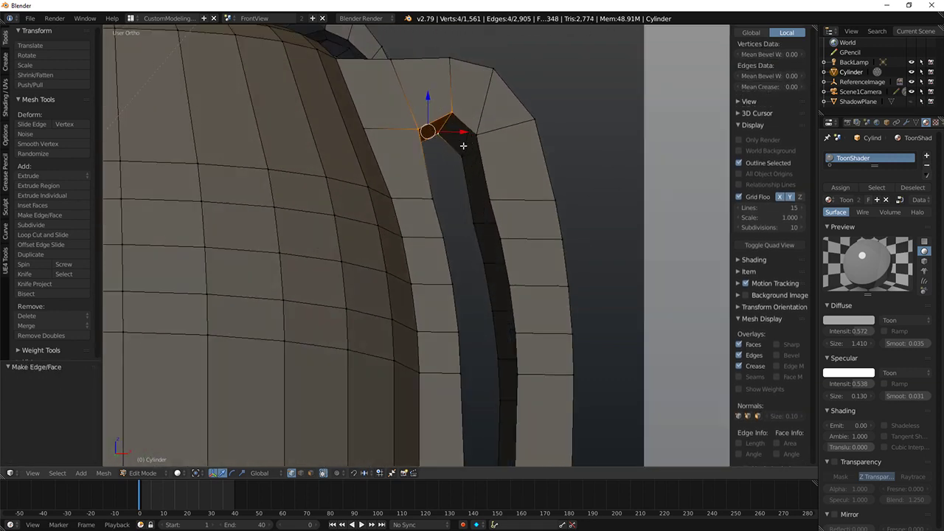
Step: Fill the sloped quad beside the opening's peak and the first two quads down its outer inside wall
{"action": "right_click", "coordinate": [464, 148]}
{"action": "right_click", "coordinate": [483, 139], "text": "ctrl"}
{"action": "key", "text": "f"}
{"action": "right_click", "coordinate": [478, 224]}
{"action": "right_click", "coordinate": [492, 202], "text": "ctrl"}
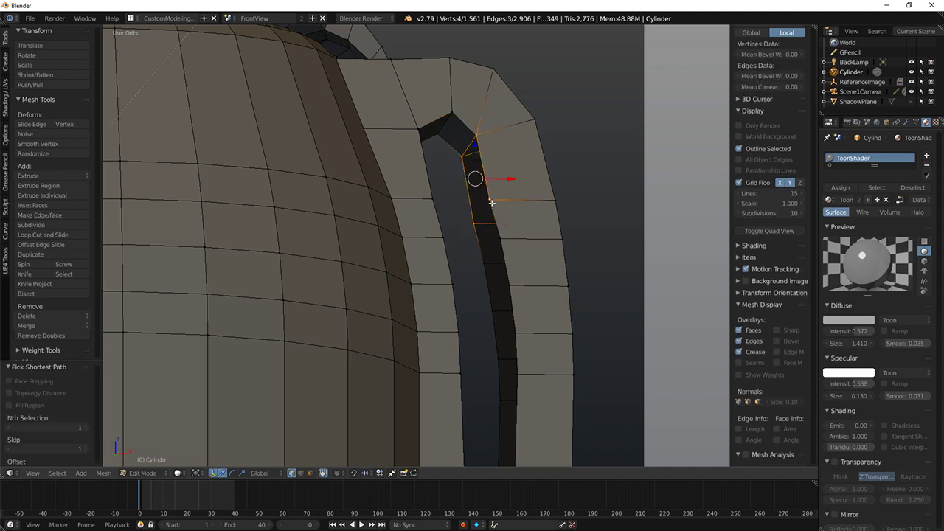
{"action": "key", "text": "f"}
{"action": "right_click", "coordinate": [485, 264]}
{"action": "right_click", "coordinate": [503, 238], "text": "ctrl"}
{"action": "key", "text": "f"}
Step: Fill three more quads down the curved part of the opening's outer inside wall
{"action": "right_click", "coordinate": [492, 309]}
{"action": "right_click", "coordinate": [508, 286], "text": "ctrl"}
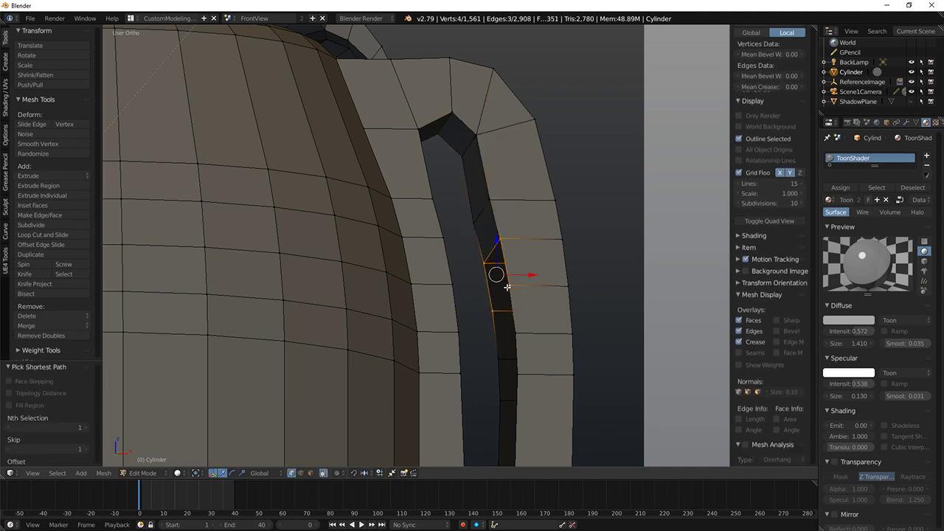
{"action": "key", "text": "f"}
{"action": "right_click", "coordinate": [499, 358]}
{"action": "right_click", "coordinate": [514, 334], "text": "ctrl"}
{"action": "key", "text": "ctrl+f"}
{"action": "right_click", "coordinate": [502, 408]}
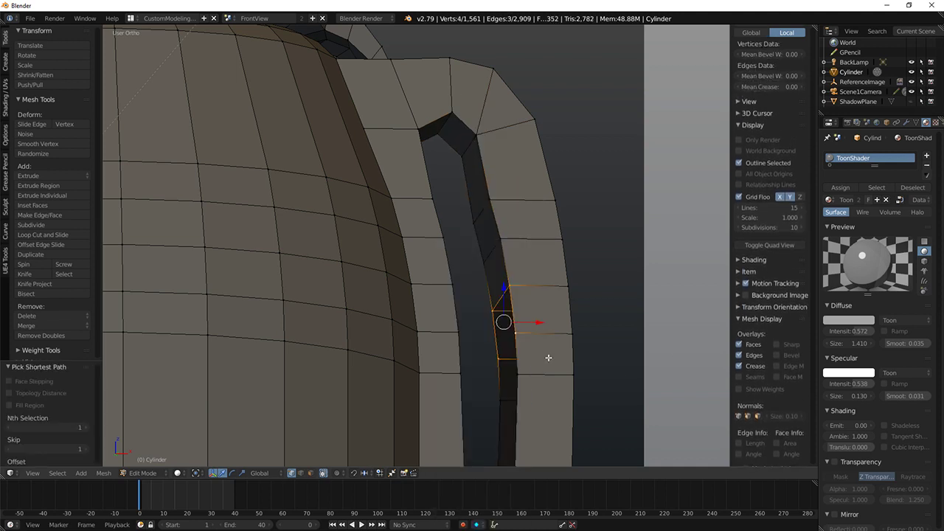
{"action": "key", "text": "f"}
{"action": "right_click", "coordinate": [501, 399]}
{"action": "right_click", "coordinate": [511, 335], "text": "ctrl"}
{"action": "key", "text": "f"}
Step: Close the opening's outer inside wall with the long quad reaching down to the floor
{"action": "middle_click_drag", "start_coordinate": [512, 335], "coordinate": [480, 329], "text": "shift"}
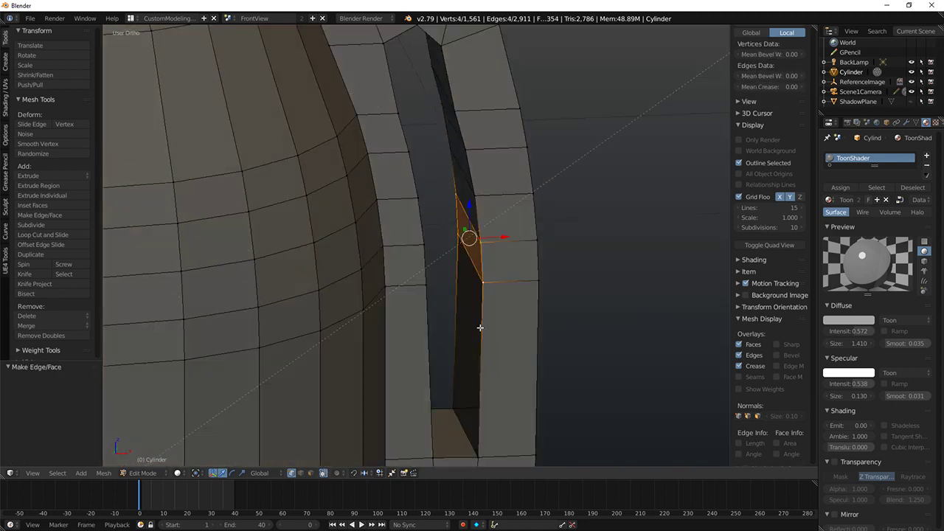
{"action": "right_click", "coordinate": [451, 408]}
{"action": "middle_click_drag", "start_coordinate": [484, 464], "coordinate": [482, 407], "text": "shift"}
{"action": "right_click", "coordinate": [476, 398], "text": "shift"}
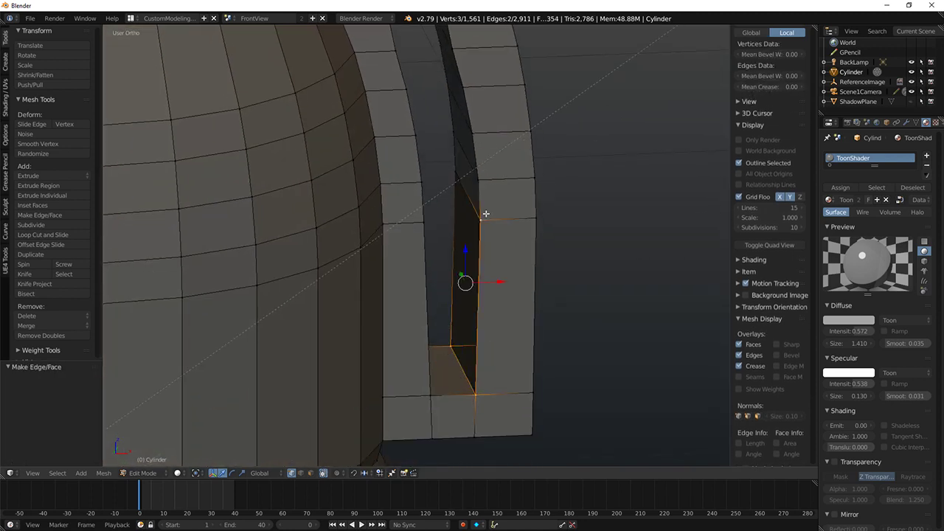
{"action": "right_click", "coordinate": [457, 168], "text": "shift"}
{"action": "key", "text": "f"}
Step: Select the whole linked handle and narrow it along the Y axis to a scale of 0.810
{"action": "middle_click_drag", "start_coordinate": [546, 258], "coordinate": [484, 270]}
{"action": "middle_click_drag", "start_coordinate": [387, 314], "coordinate": [360, 316], "text": "shift"}
{"action": "scroll", "coordinate": [404, 396], "scroll_direction": "down", "scroll_amount": 6}
{"action": "right_click", "coordinate": [357, 291]}
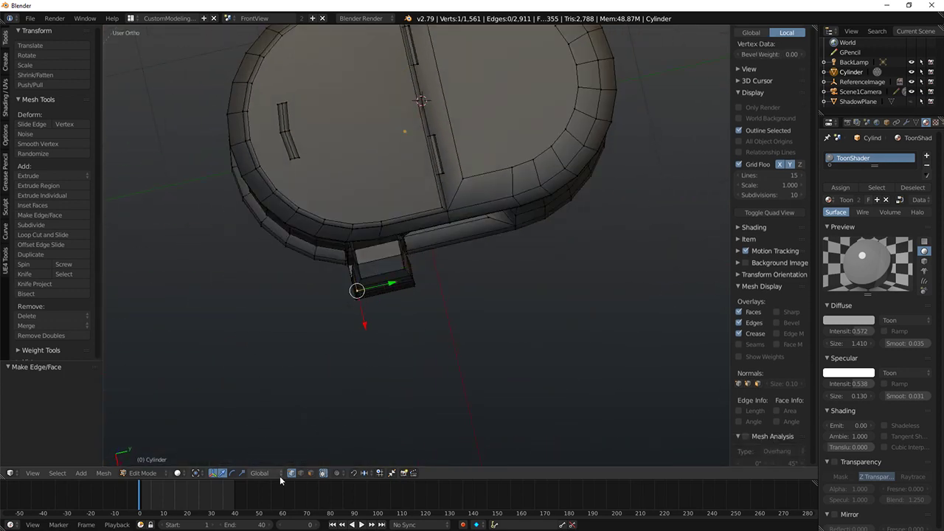
{"action": "key", "text": "ctrl+l"}
{"action": "middle_click_drag", "start_coordinate": [359, 312], "coordinate": [350, 279]}
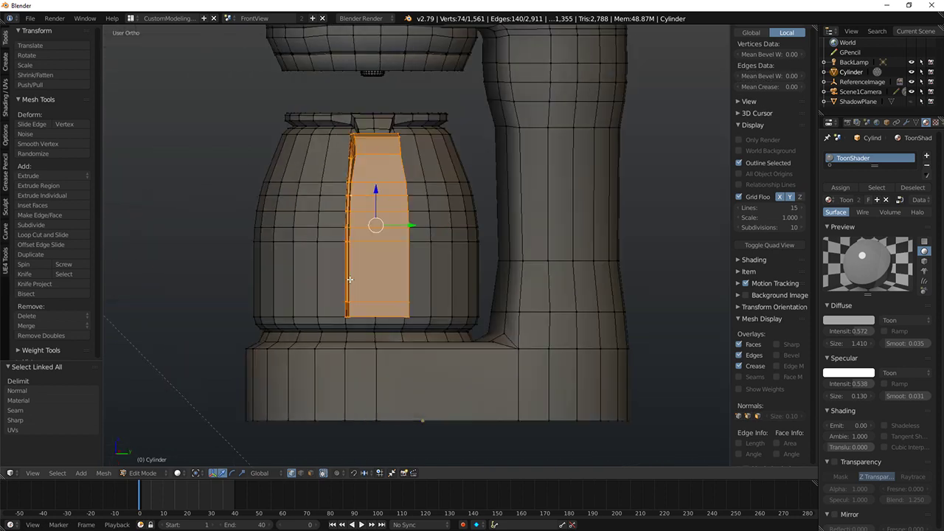
{"action": "key", "text": "KP_3"}
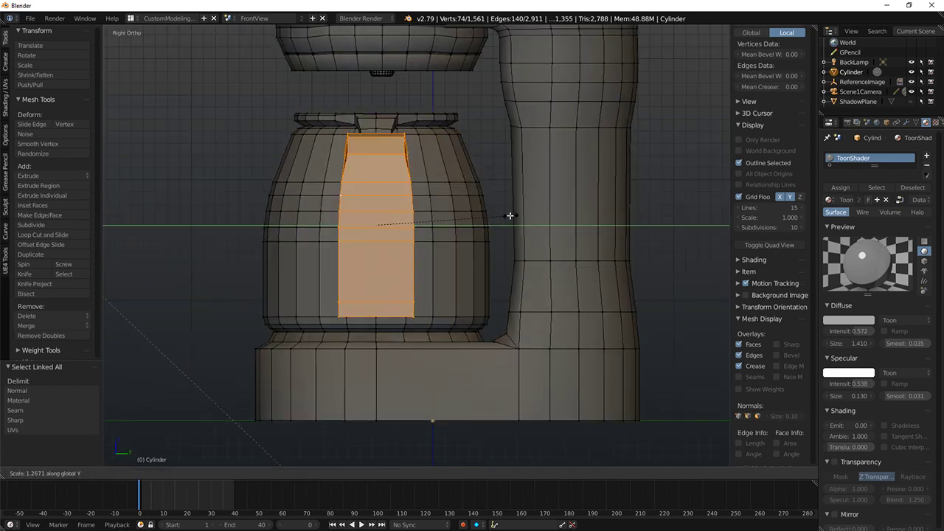
{"action": "left_click", "coordinate": [462, 219]}
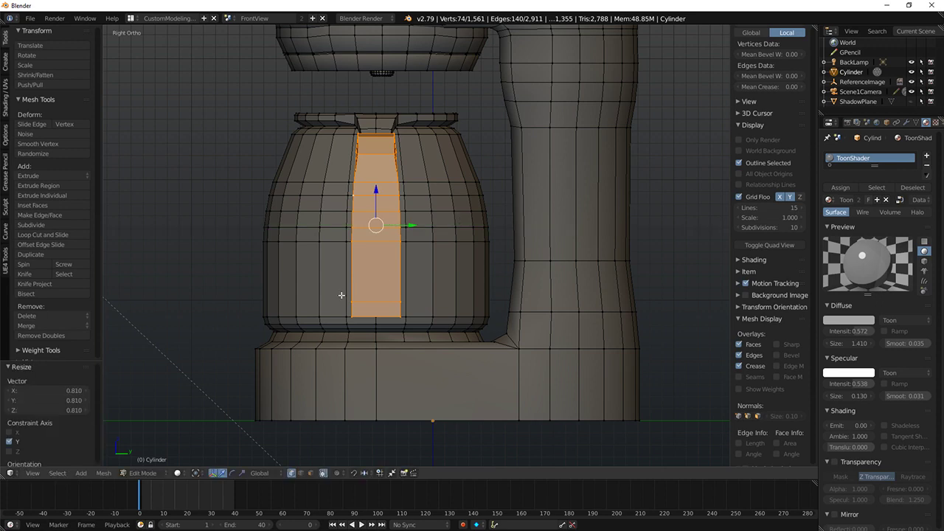
Step: Select the face loop along the handle's front side to examine how it runs toward the upper corner
{"action": "middle_click_drag", "start_coordinate": [413, 243], "coordinate": [376, 177]}
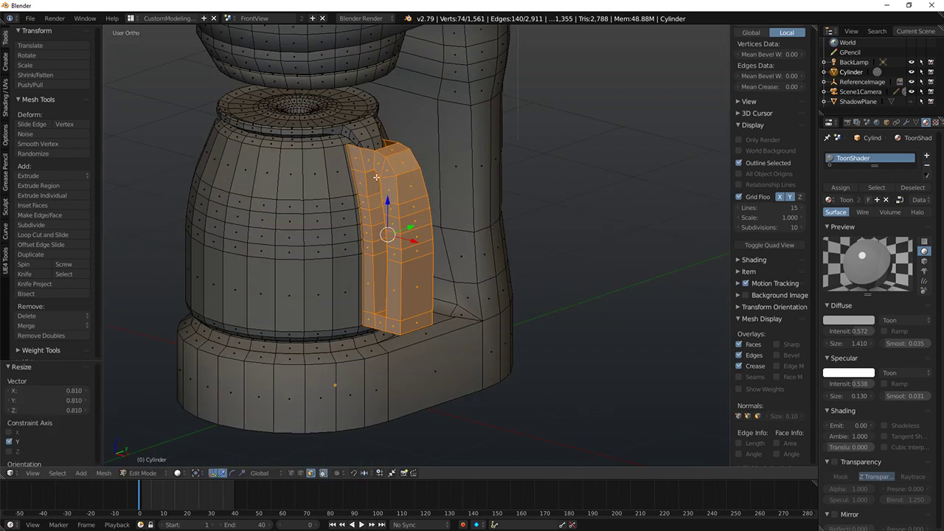
{"action": "key", "text": "a"}
{"action": "right_click", "coordinate": [390, 175], "text": "alt"}
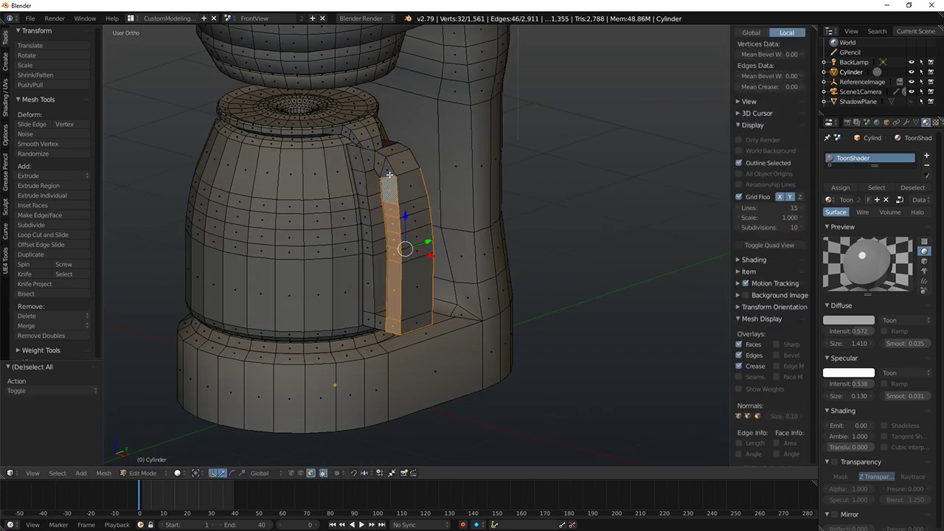
{"action": "key", "text": "a"}
{"action": "key", "text": "a"}
{"action": "key", "text": "a"}
{"action": "right_click", "coordinate": [394, 204], "text": "alt"}
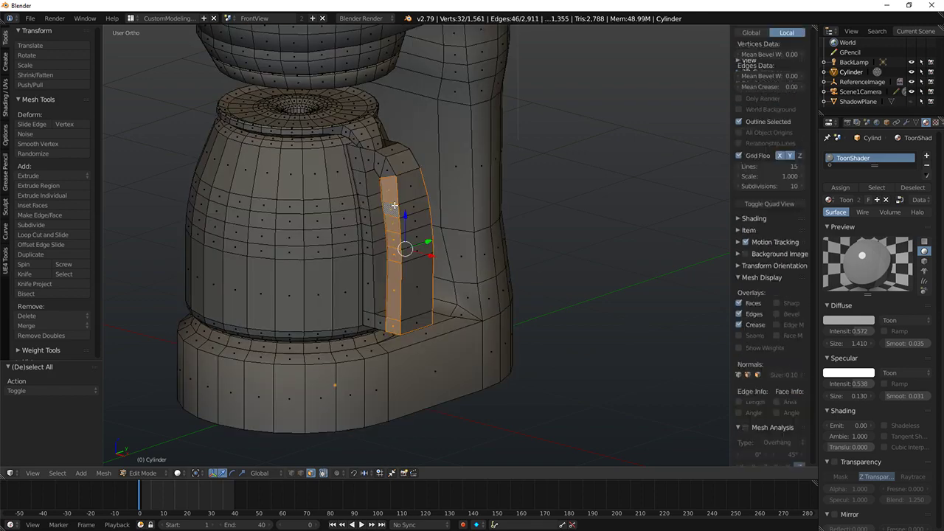
{"action": "middle_click_drag", "start_coordinate": [472, 198], "coordinate": [415, 209]}
{"action": "scroll", "coordinate": [453, 255], "scroll_direction": "up", "scroll_amount": 5}
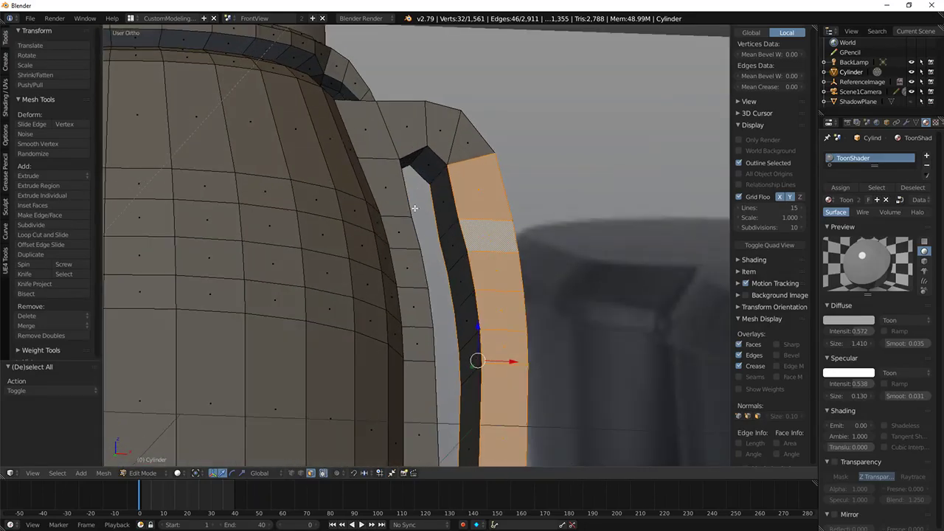
Step: Delete the faces at the handle's upper outer corner on both the front and rear sides, and switch to edge selection
{"action": "left_click", "coordinate": [432, 132]}
{"action": "middle_click_drag", "start_coordinate": [436, 134], "coordinate": [354, 383]}
{"action": "key", "text": "x"}
{"action": "left_click", "coordinate": [300, 178]}
{"action": "left_click", "coordinate": [301, 473]}
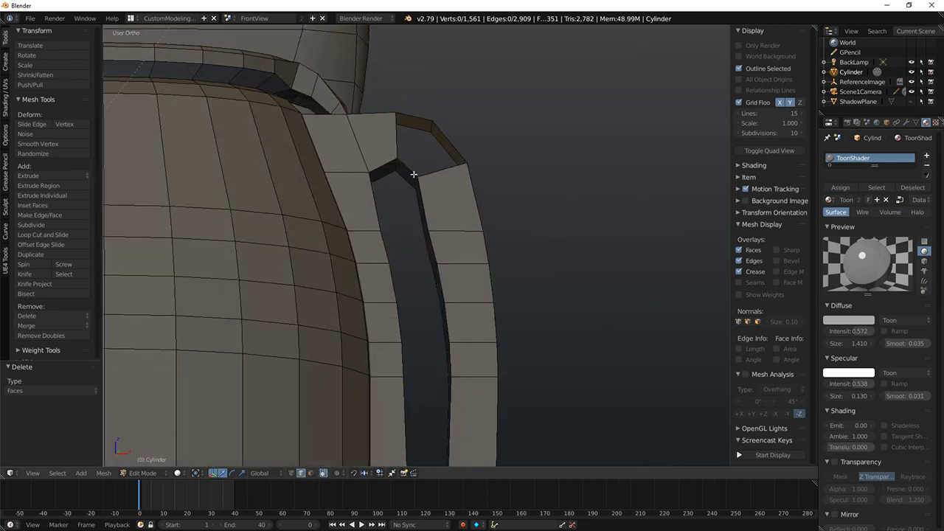
{"action": "middle_click_drag", "start_coordinate": [414, 174], "coordinate": [407, 172]}
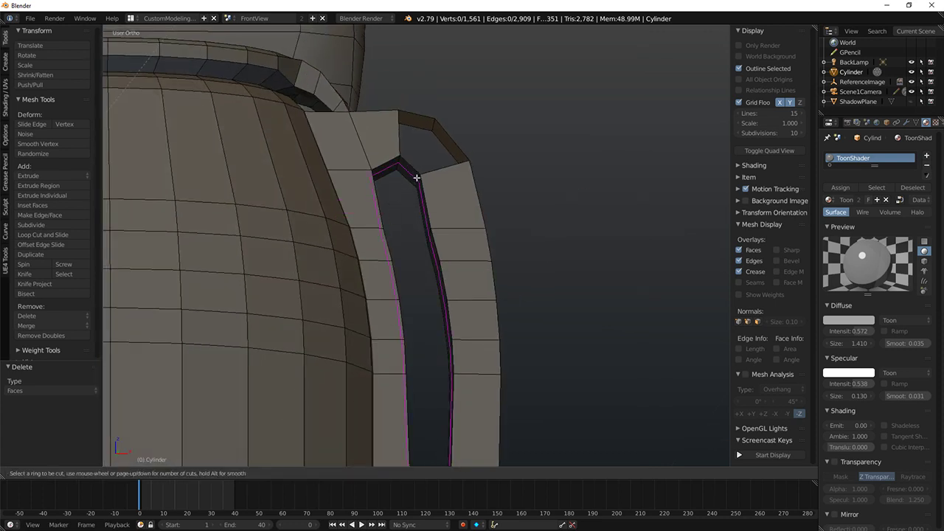
{"action": "left_click", "coordinate": [416, 178]}
{"action": "right_click", "coordinate": [417, 176]}
{"action": "key", "text": "ctrl+z"}
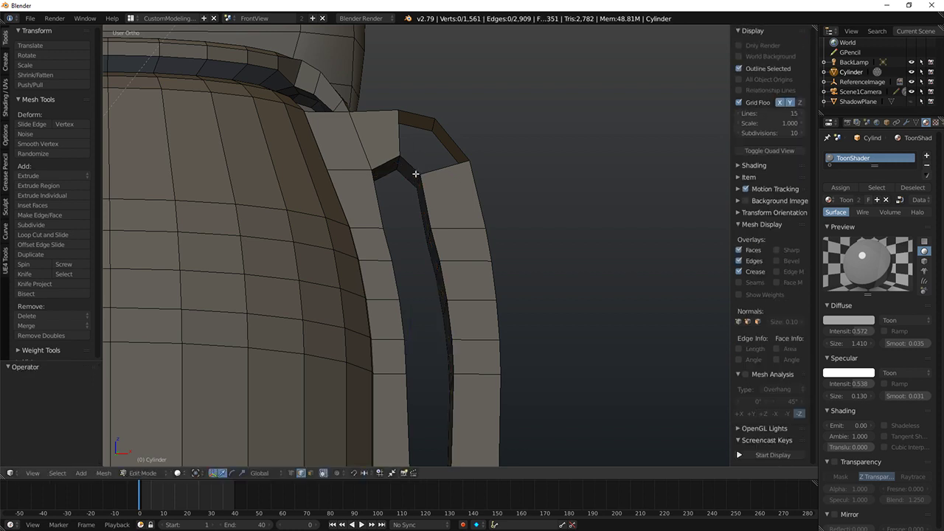
Step: Add a loop cut across the sloped inner face beside the opening's peak, near the outer corner
{"action": "key", "text": "ctrl+r"}
{"action": "left_click", "coordinate": [418, 176]}
{"action": "right_click", "coordinate": [420, 177]}
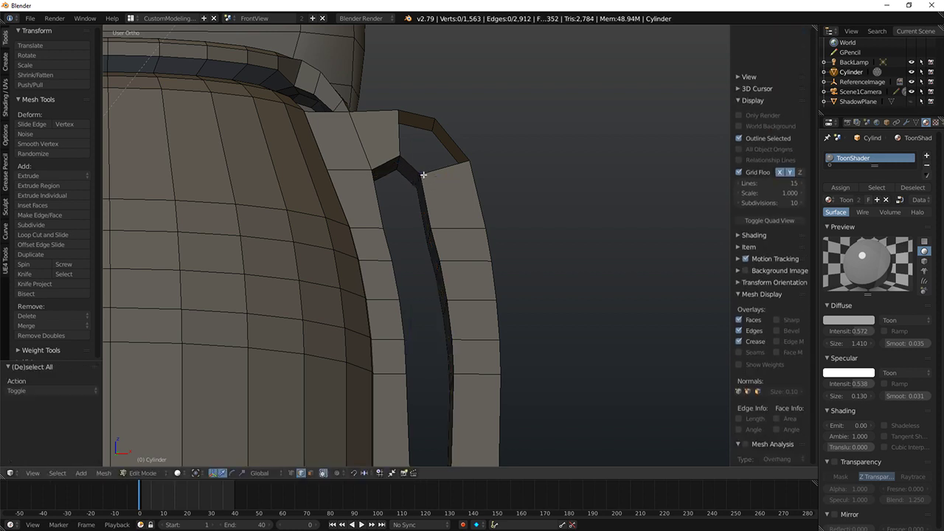
Step: Fill the gap at the handle's upper corner on the front side with two faces
{"action": "left_click", "coordinate": [416, 171]}
{"action": "key", "text": "a"}
{"action": "right_click", "coordinate": [449, 130], "text": "ctrl"}
{"action": "key", "text": "f"}
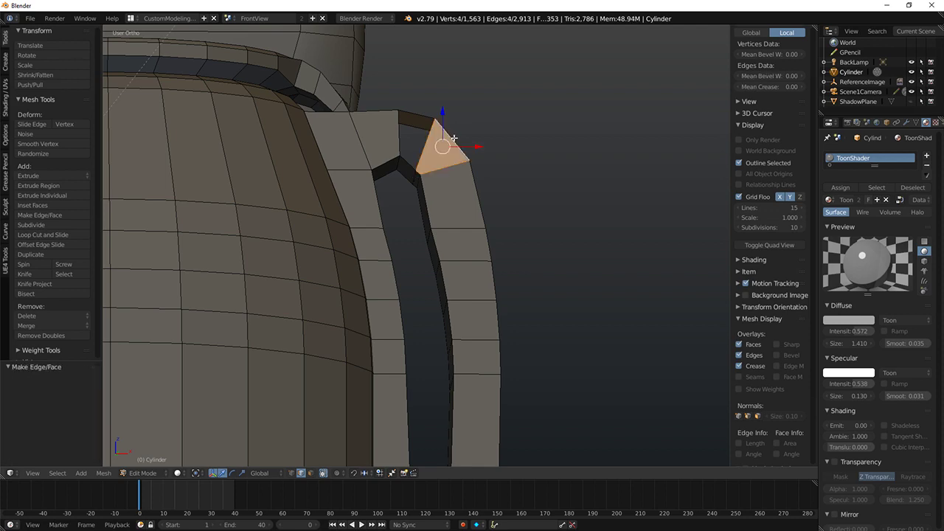
{"action": "right_click", "coordinate": [404, 163]}
{"action": "right_click", "coordinate": [415, 112], "text": "ctrl"}
{"action": "key", "text": "f"}
Step: Fill the matching gap at the handle's upper corner on the rear side with two faces
{"action": "middle_click_drag", "start_coordinate": [483, 148], "coordinate": [466, 166]}
{"action": "right_click", "coordinate": [352, 154]}
{"action": "right_click", "coordinate": [356, 167], "text": "ctrl"}
{"action": "key", "text": "f"}
{"action": "right_click", "coordinate": [329, 172]}
{"action": "right_click", "coordinate": [377, 182], "text": "ctrl"}
{"action": "key", "text": "f"}
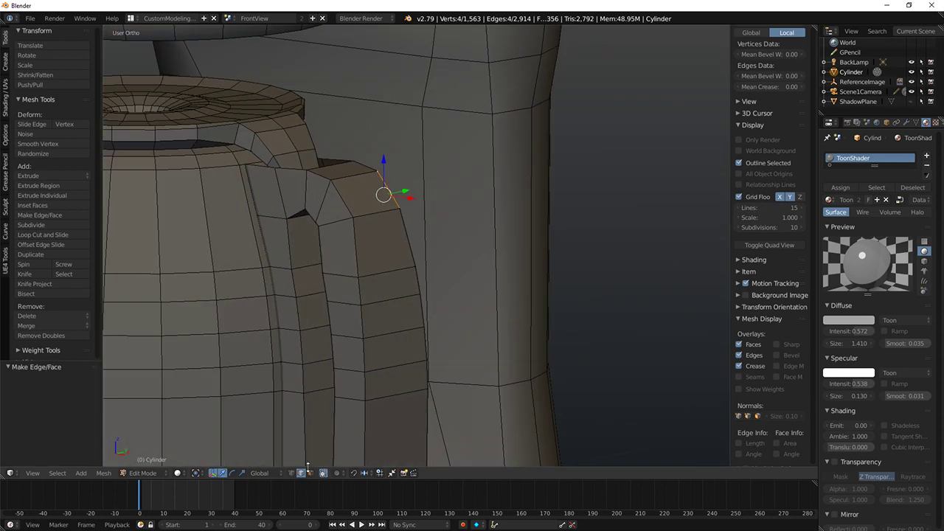
Step: Select the face loop on the handle's front side to examine its flow through the rebuilt upper corner
{"action": "key", "text": "a"}
{"action": "key", "text": "a"}
{"action": "key", "text": "a"}
{"action": "key", "text": "l"}
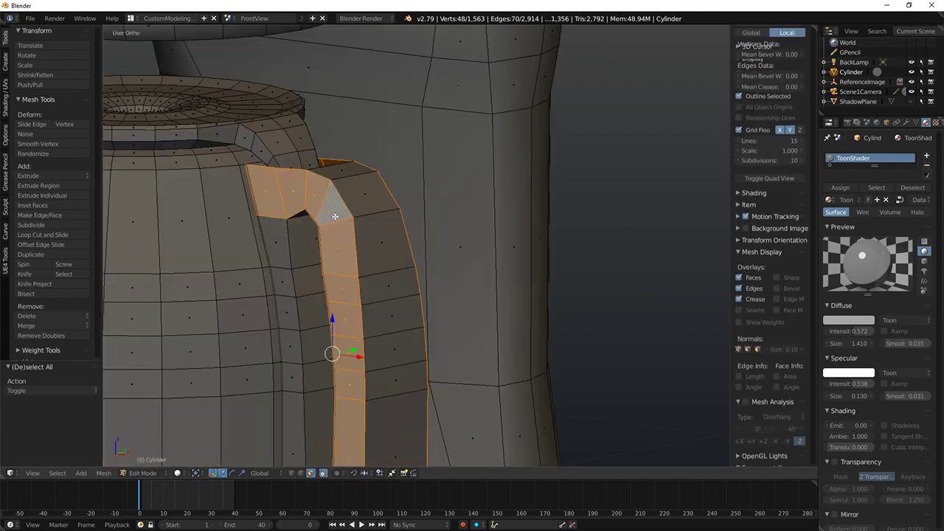
Step: Select the handle's front-side faces from the upper attachment to the base and scale them along Y by 0.758
{"action": "scroll", "coordinate": [335, 217], "scroll_direction": "down", "scroll_amount": 5}
{"action": "right_click", "coordinate": [360, 228]}
{"action": "middle_click_drag", "start_coordinate": [360, 227], "coordinate": [384, 248]}
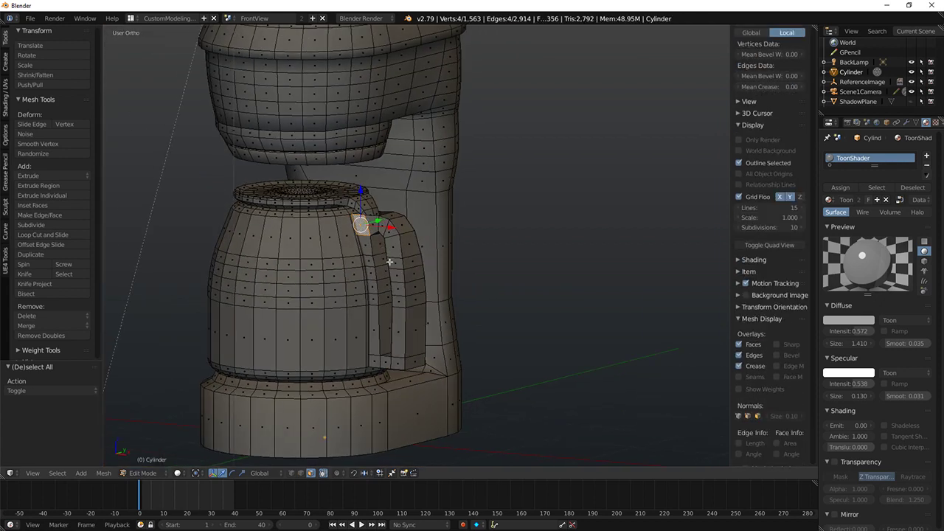
{"action": "scroll", "coordinate": [343, 237], "scroll_direction": "up", "scroll_amount": 1}
{"action": "right_click", "coordinate": [388, 278], "text": "ctrl"}
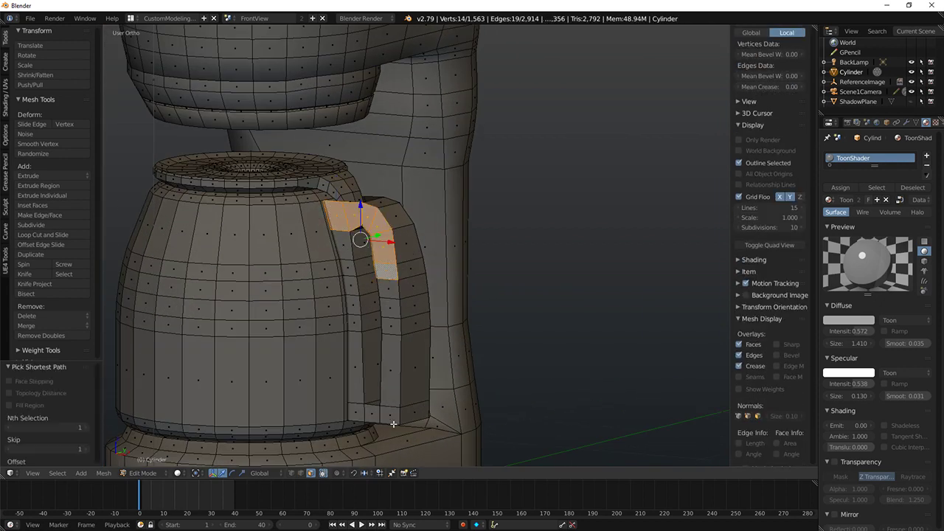
{"action": "right_click", "coordinate": [391, 415], "text": "ctrl"}
{"action": "key", "text": "KP_3"}
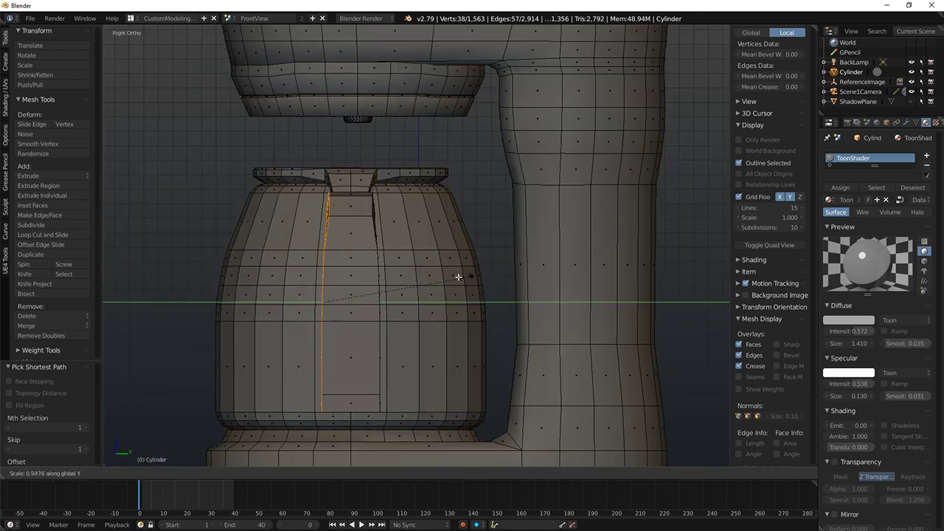
{"action": "key", "text": "Return"}
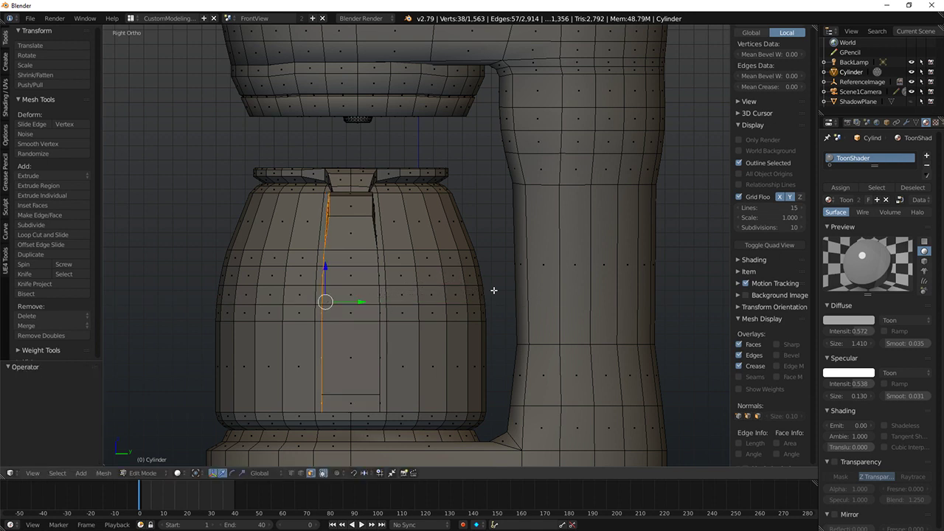
{"action": "key", "text": "s"}
{"action": "key", "text": "y"}
{"action": "left_click", "coordinate": [474, 286]}
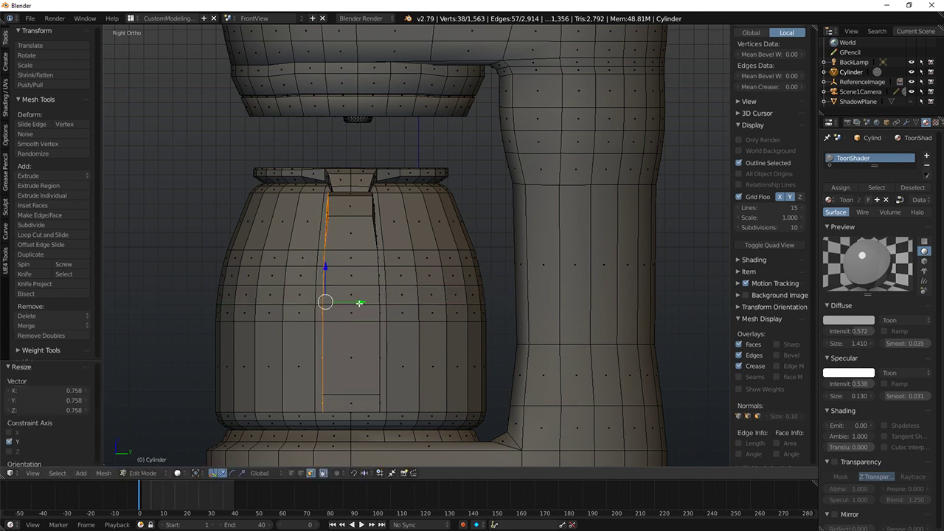
Step: Move the handle's front side inward 0.024 along the Y axis, and nudge it slightly back outward
{"action": "key", "text": "g"}
{"action": "key", "text": "y"}
{"action": "left_click", "coordinate": [383, 305]}
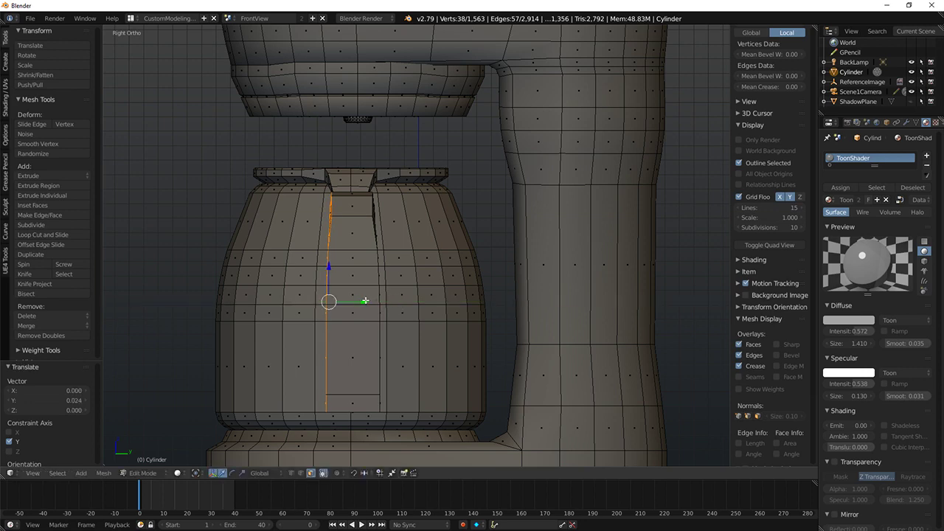
{"action": "left_click_drag", "start_coordinate": [366, 300], "coordinate": [361, 301]}
{"action": "middle_click_drag", "start_coordinate": [361, 300], "coordinate": [308, 312]}
Step: Select the handle's rear-side faces from the upper attachment to the base, scale them along Y to flatten them, and move them slightly inward
{"action": "right_click", "coordinate": [394, 210]}
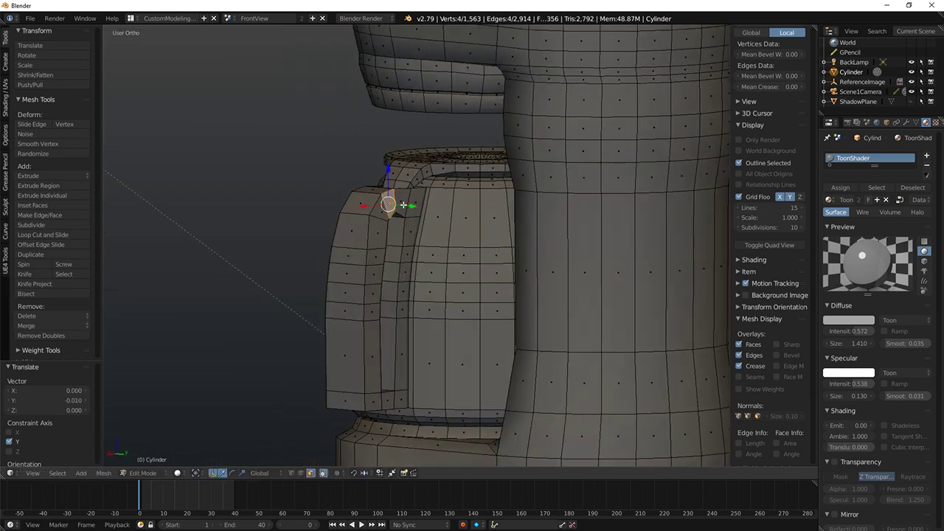
{"action": "right_click", "coordinate": [376, 325], "text": "ctrl"}
{"action": "right_click", "coordinate": [381, 399], "text": "ctrl"}
{"action": "right_click", "coordinate": [416, 204], "text": "ctrl"}
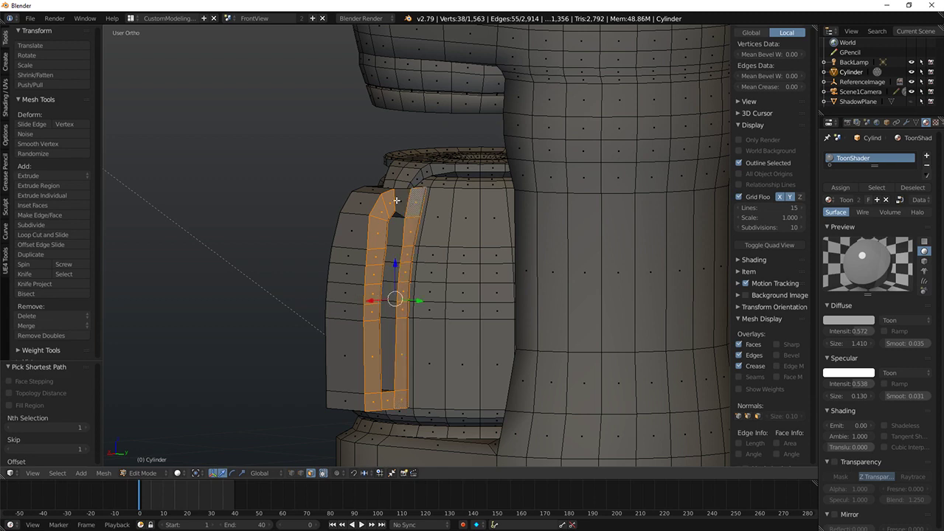
{"action": "key", "text": "KP_3"}
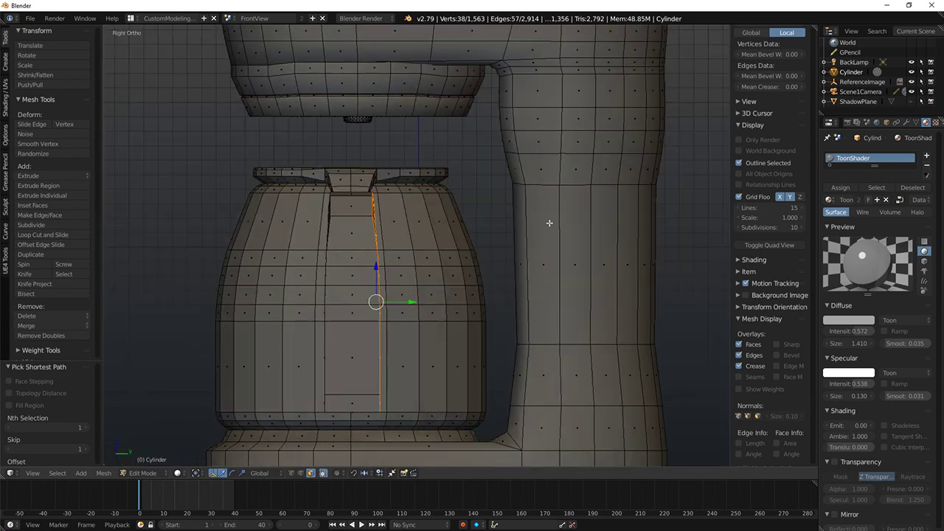
{"action": "key", "text": "s"}
{"action": "key", "text": "x"}
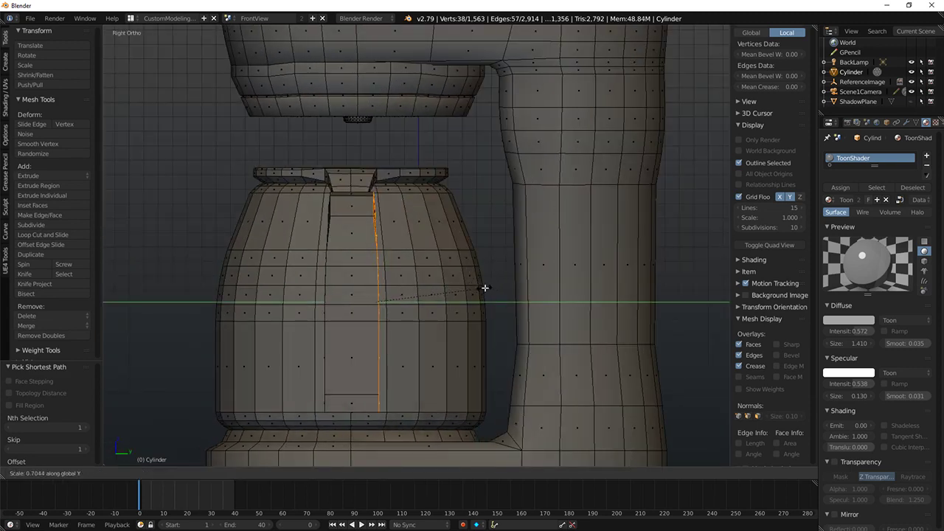
{"action": "left_click", "coordinate": [481, 290]}
{"action": "left_click_drag", "start_coordinate": [419, 303], "coordinate": [409, 301]}
{"action": "middle_click_drag", "start_coordinate": [383, 244], "coordinate": [376, 219]}
{"action": "key", "text": "a"}
{"action": "key", "text": "ctrl+r"}
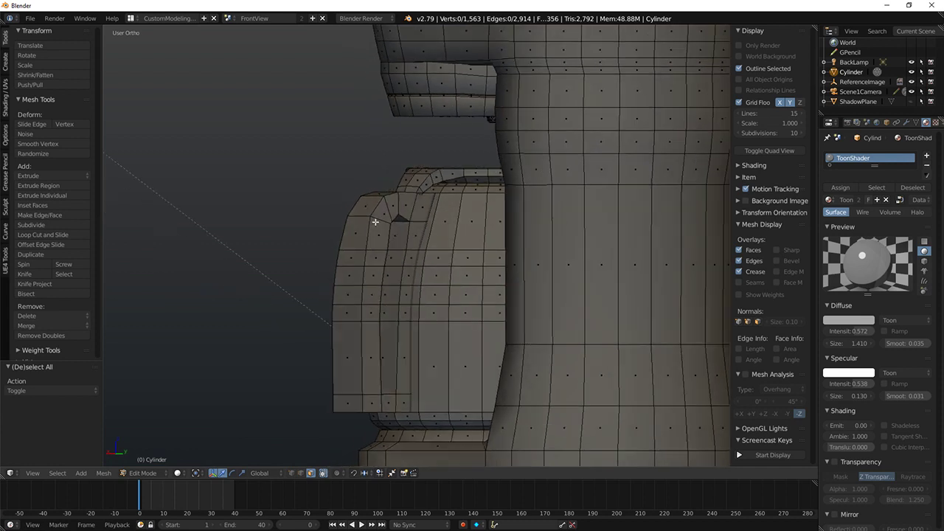
{"action": "key", "text": "ctrl+r"}
{"action": "key", "text": "Escape"}
{"action": "middle_click_drag", "start_coordinate": [390, 214], "coordinate": [387, 211]}
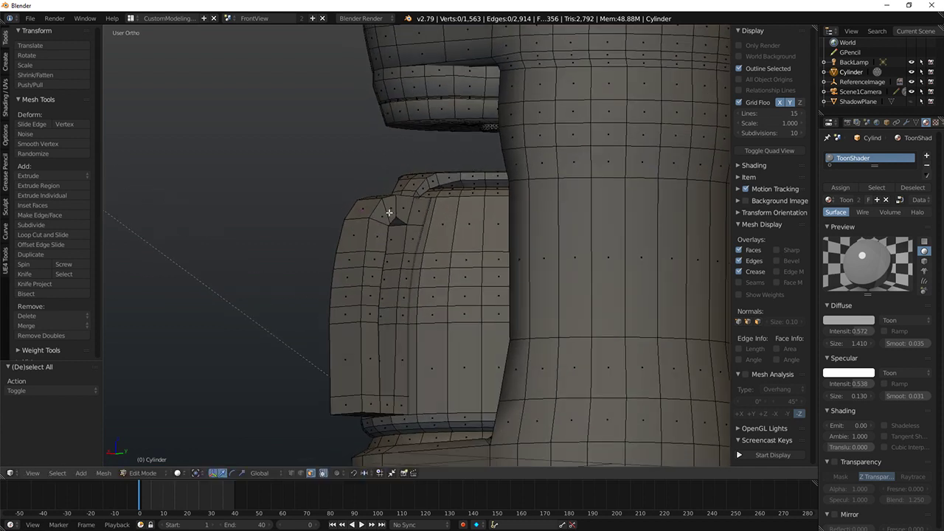
Step: Try beveling the edge loops around the handle opening by 0.036 with two segments
{"action": "left_click", "coordinate": [298, 473]}
{"action": "right_click", "coordinate": [379, 351], "text": "alt"}
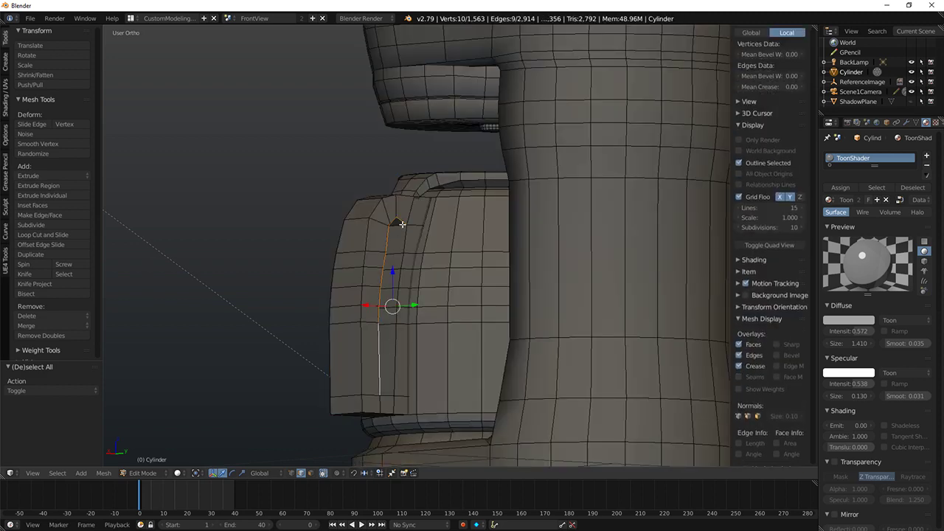
{"action": "middle_click_drag", "start_coordinate": [389, 397], "coordinate": [463, 398]}
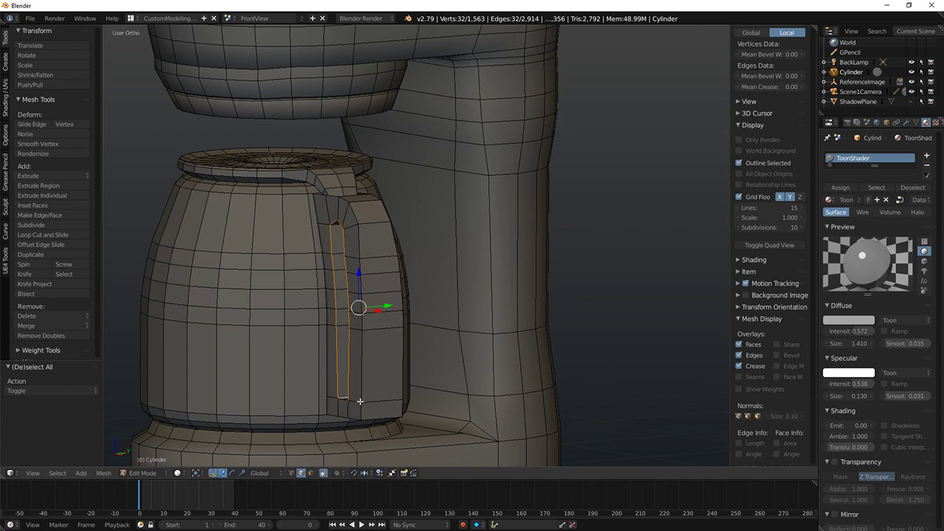
{"action": "key", "text": "ctrl+z"}
{"action": "middle_click_drag", "start_coordinate": [360, 401], "coordinate": [390, 349]}
{"action": "key", "text": "ctrl+b"}
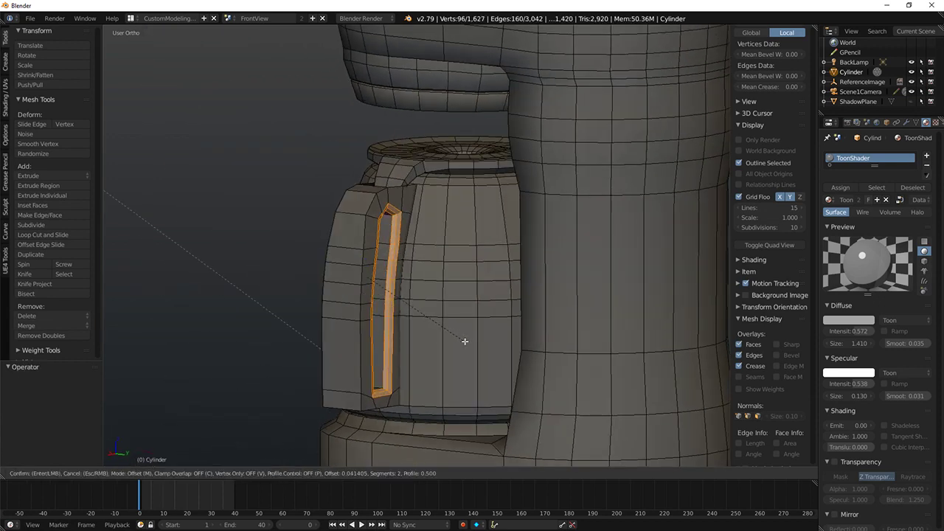
{"action": "left_click", "coordinate": [464, 341]}
{"action": "middle_click_drag", "start_coordinate": [400, 323], "coordinate": [357, 305]}
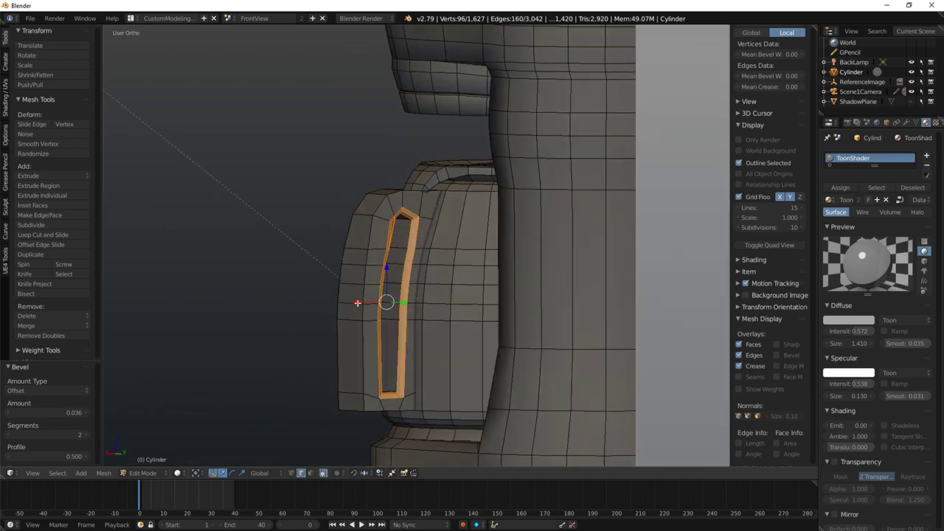
{"action": "key", "text": "ctrl+z"}
Step: Bevel the edge across the handle's lower outer corner with one segment to chamfer it
{"action": "middle_click_drag", "start_coordinate": [357, 303], "coordinate": [408, 220]}
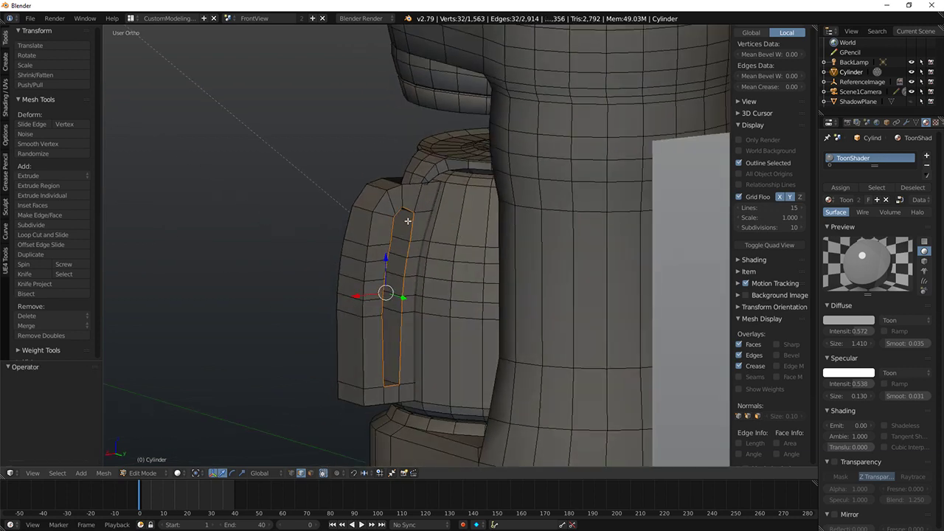
{"action": "right_click", "coordinate": [364, 351], "text": "ctrl"}
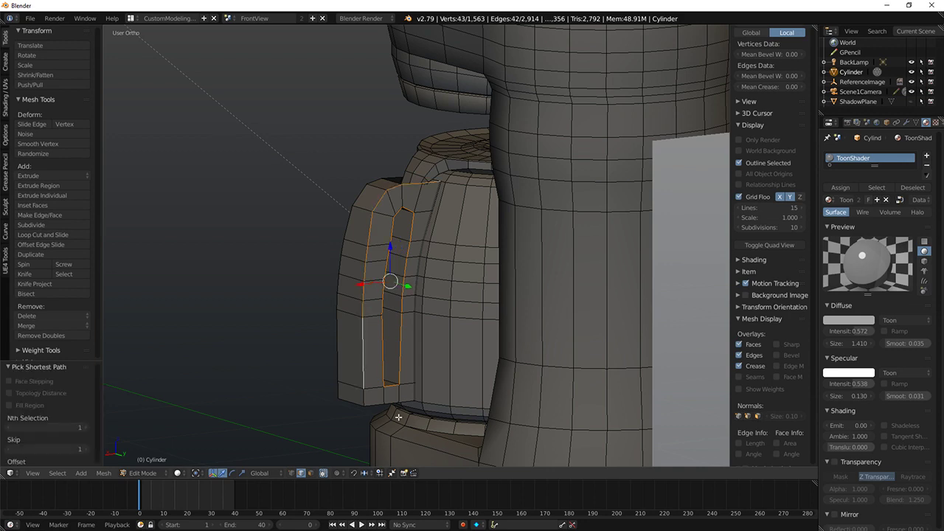
{"action": "middle_click_drag", "start_coordinate": [391, 401], "coordinate": [352, 320]}
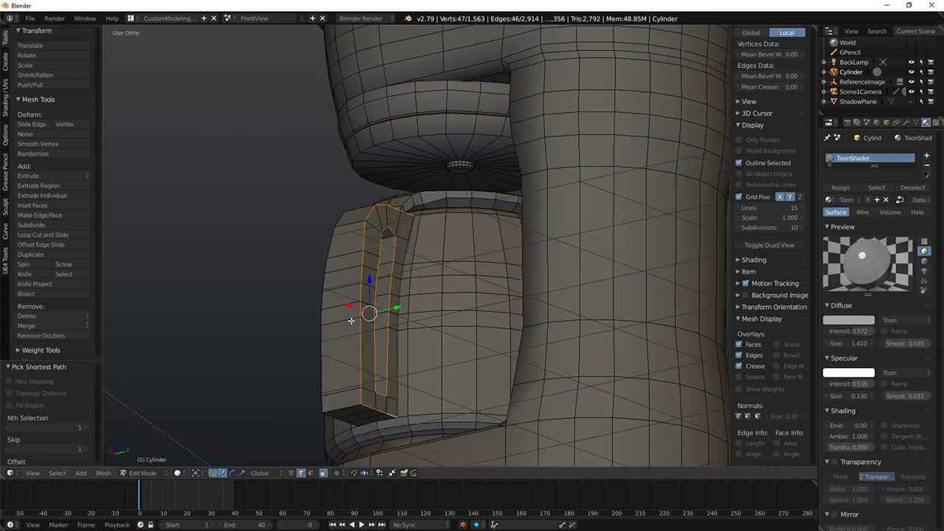
{"action": "right_click", "coordinate": [347, 406]}
{"action": "middle_click_drag", "start_coordinate": [347, 406], "coordinate": [454, 378]}
{"action": "key", "text": "ctrl+b"}
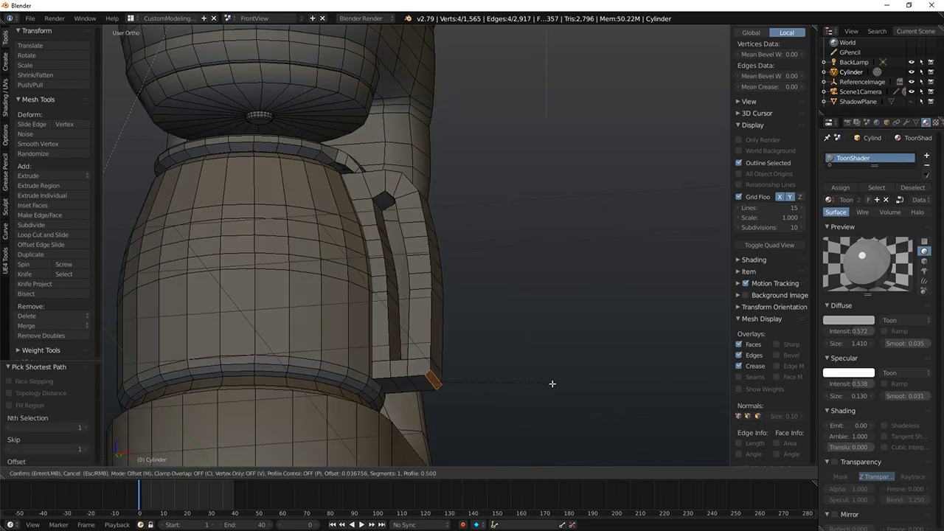
{"action": "left_click", "coordinate": [555, 386]}
Step: Select the outer edge loops on both sides of the handle, continuing around the chamfered lower corner
{"action": "key", "text": "a"}
{"action": "right_click", "coordinate": [432, 317], "text": "alt"}
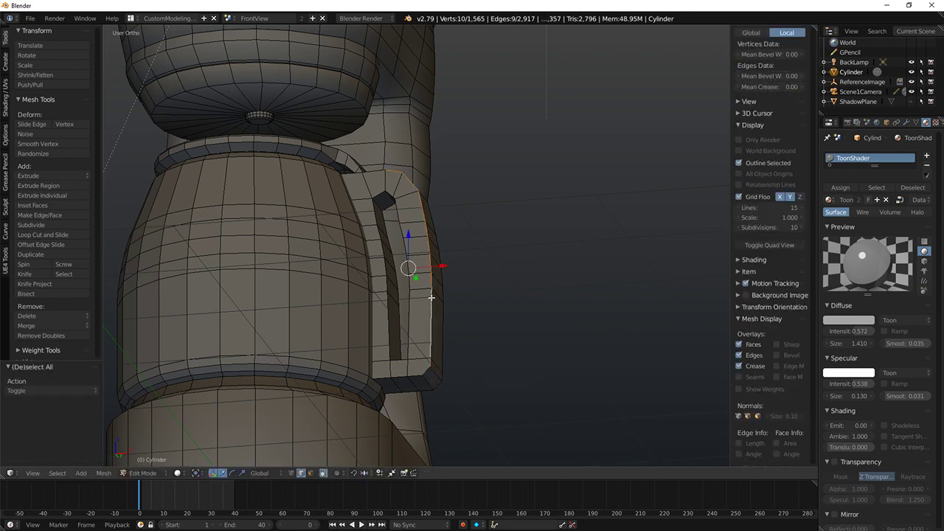
{"action": "right_click", "coordinate": [381, 374], "text": "ctrl"}
{"action": "middle_click_drag", "start_coordinate": [380, 374], "coordinate": [374, 220]}
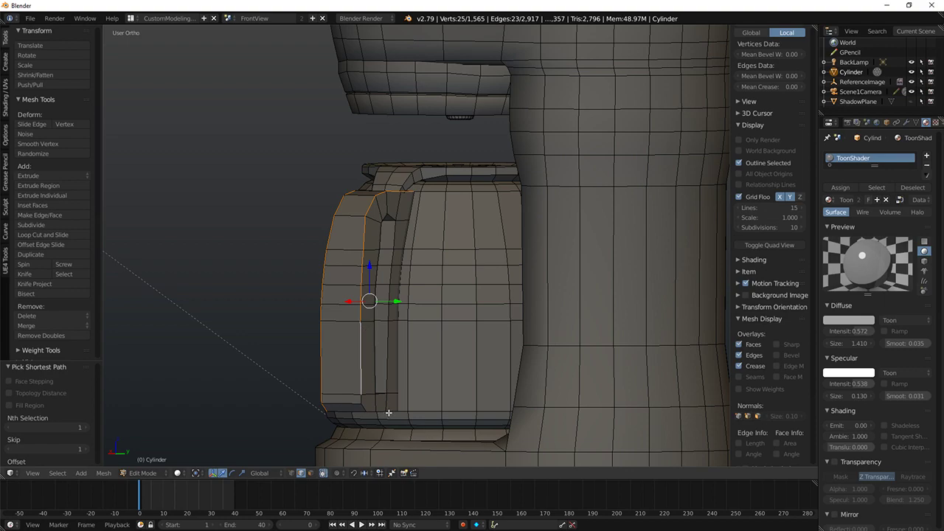
{"action": "middle_click_drag", "start_coordinate": [375, 411], "coordinate": [441, 338]}
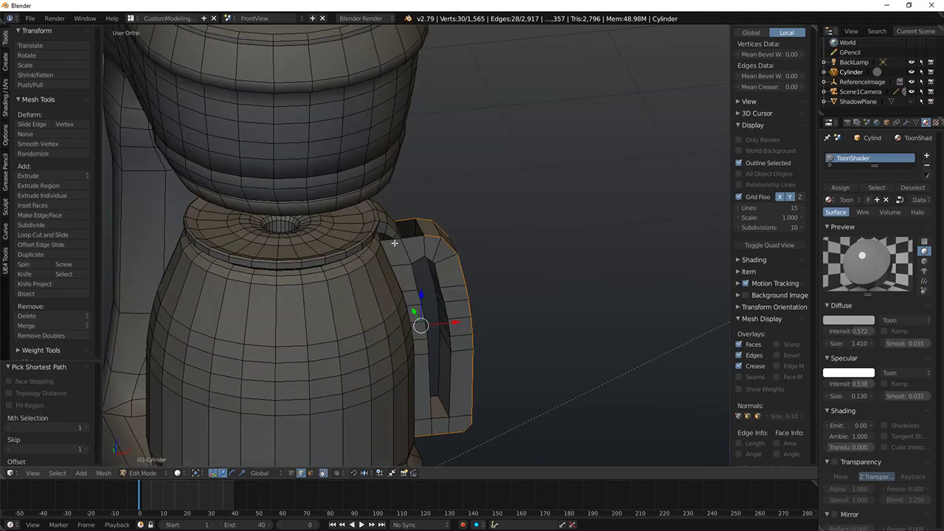
Step: Extrude the border edges of the gap on top of the handle and scale them inward by 0.716
{"action": "middle_click_drag", "start_coordinate": [395, 243], "coordinate": [521, 310]}
{"action": "middle_click_drag", "start_coordinate": [402, 270], "coordinate": [396, 294], "text": "shift"}
{"action": "scroll", "coordinate": [395, 294], "scroll_direction": "up", "scroll_amount": 5}
{"action": "right_click", "coordinate": [342, 357]}
{"action": "middle_click_drag", "start_coordinate": [393, 350], "coordinate": [498, 261]}
{"action": "right_click", "coordinate": [412, 247], "text": "ctrl"}
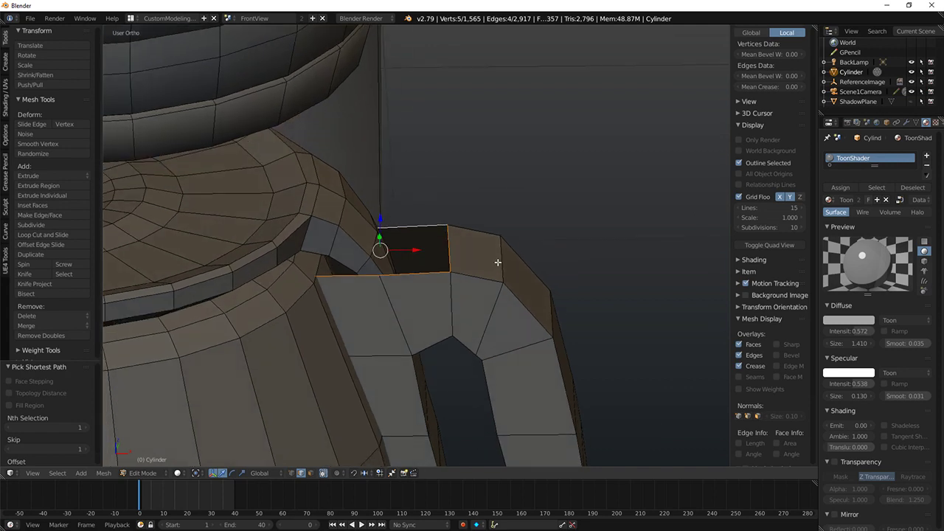
{"action": "key", "text": "e"}
{"action": "left_click", "coordinate": [484, 269]}
{"action": "key", "text": "s"}
{"action": "left_click", "coordinate": [489, 259]}
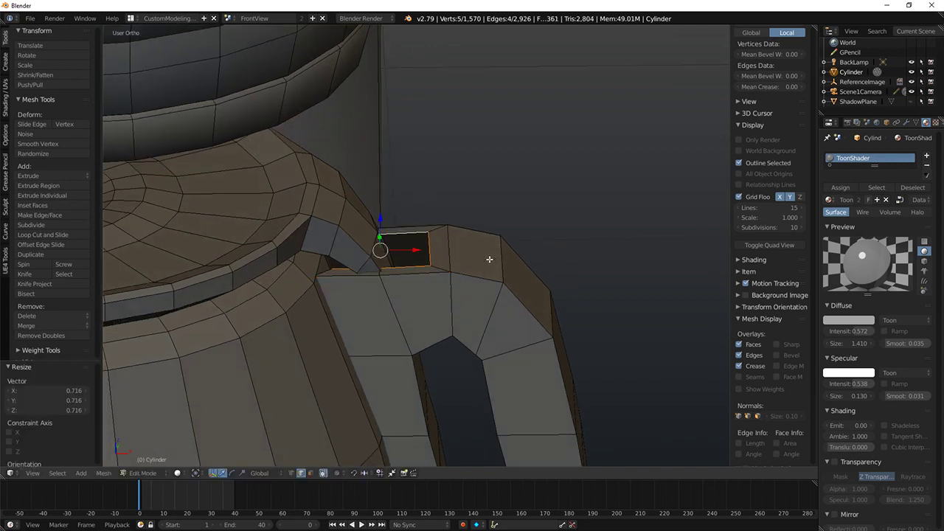
Step: Lower the extruded gap edges by 0.017 along the Z axis
{"action": "key", "text": "g"}
{"action": "key", "text": "z"}
{"action": "left_click", "coordinate": [379, 225]}
{"action": "middle_click_drag", "start_coordinate": [379, 225], "coordinate": [372, 253]}
{"action": "key", "text": "Escape"}
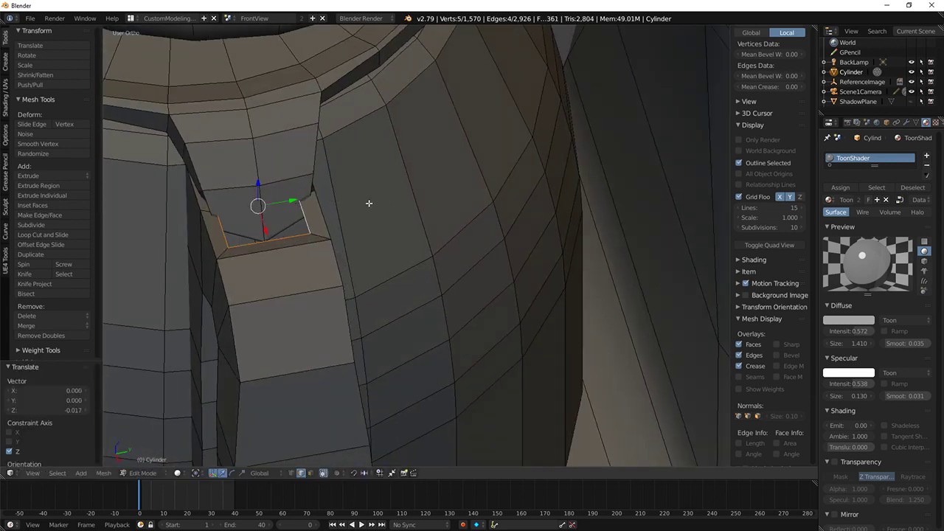
Step: Scale the lowered gap edges up slightly and fill the gap on top of the handle with a face
{"action": "middle_click_drag", "start_coordinate": [369, 203], "coordinate": [263, 199]}
{"action": "key", "text": "s"}
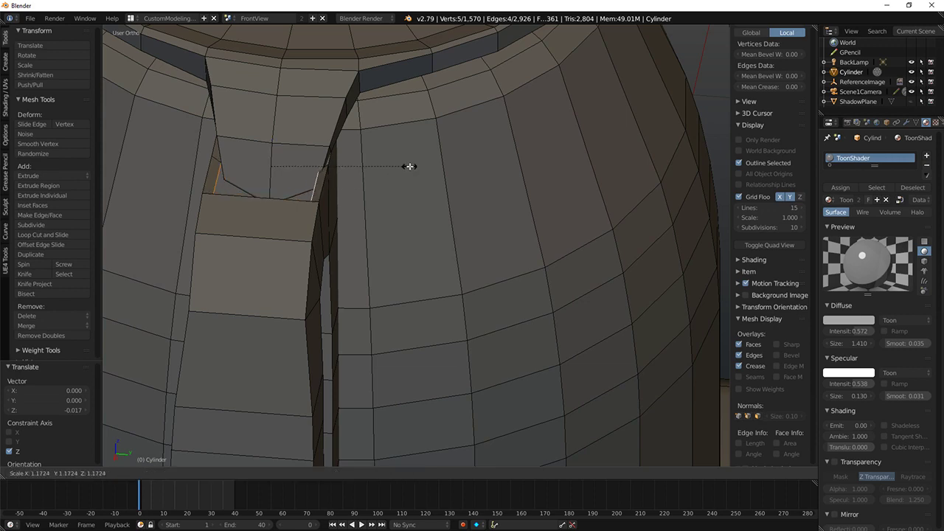
{"action": "left_click", "coordinate": [383, 172]}
{"action": "key", "text": "f"}
{"action": "middle_click_drag", "start_coordinate": [250, 187], "coordinate": [337, 191]}
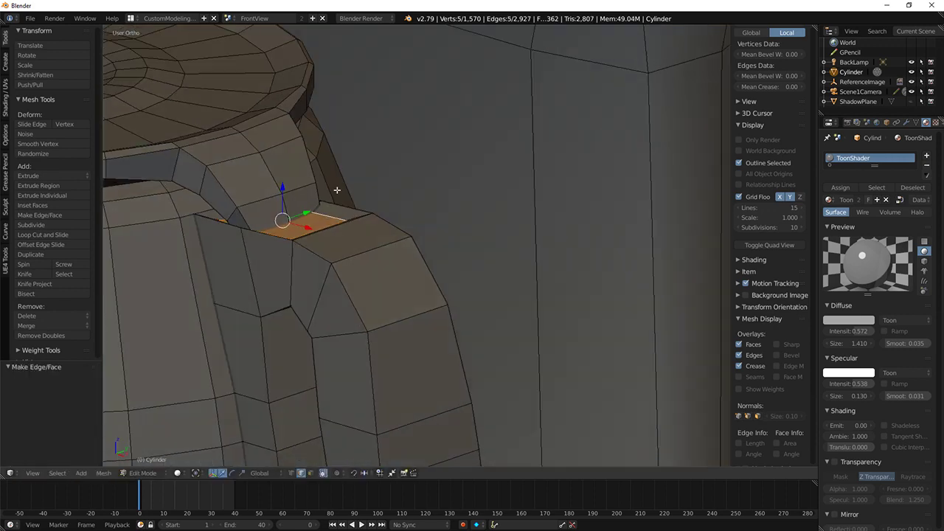
Step: Check the closed handle top in rendered shading and return to solid shading
{"action": "key", "text": "shift+z"}
{"action": "scroll", "coordinate": [345, 196], "scroll_direction": "down", "scroll_amount": 5}
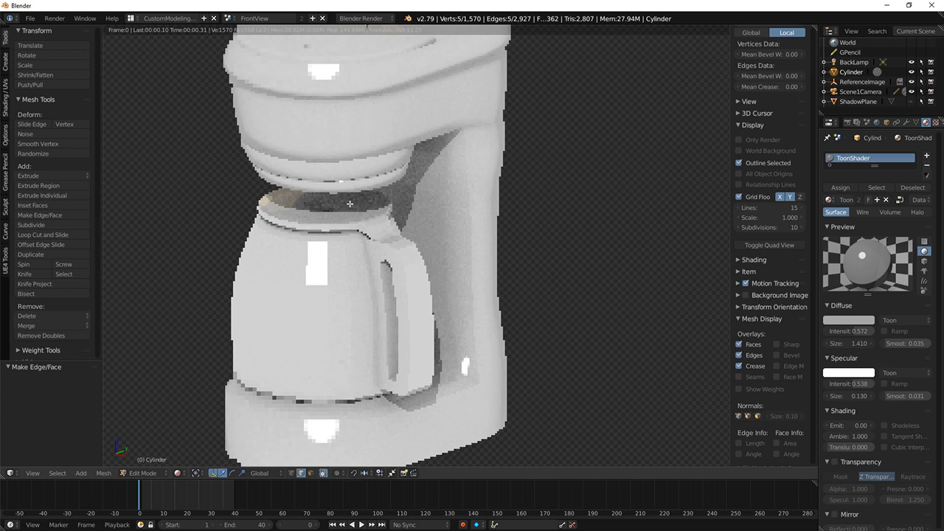
{"action": "key", "text": "shift+z"}
Step: Select the edge loops around the handle opening on both sides, plus the outer edges along the handle's underside
{"action": "key", "text": "a"}
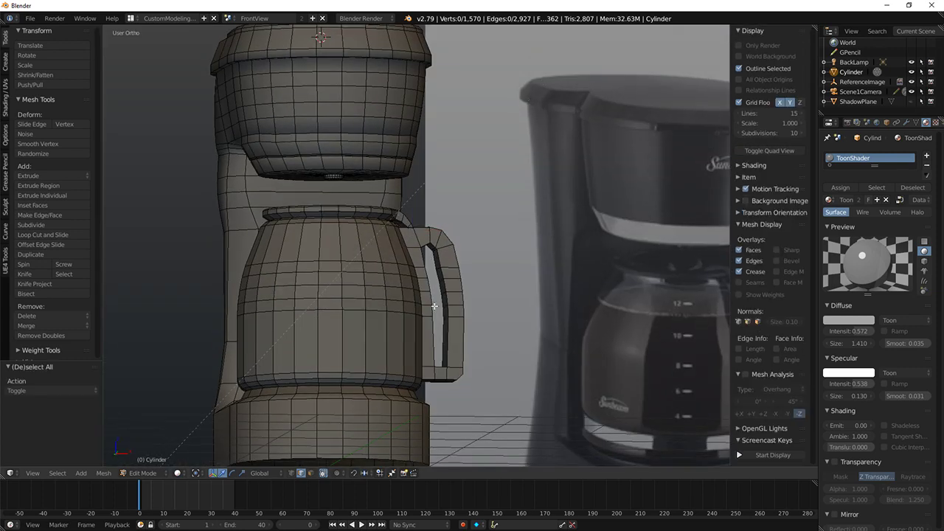
{"action": "scroll", "coordinate": [435, 306], "scroll_direction": "up", "scroll_amount": 3}
{"action": "right_click", "coordinate": [431, 272], "text": "alt"}
{"action": "right_click", "coordinate": [453, 264], "text": "alt+shift"}
{"action": "middle_click_drag", "start_coordinate": [485, 377], "coordinate": [452, 280], "text": "shift"}
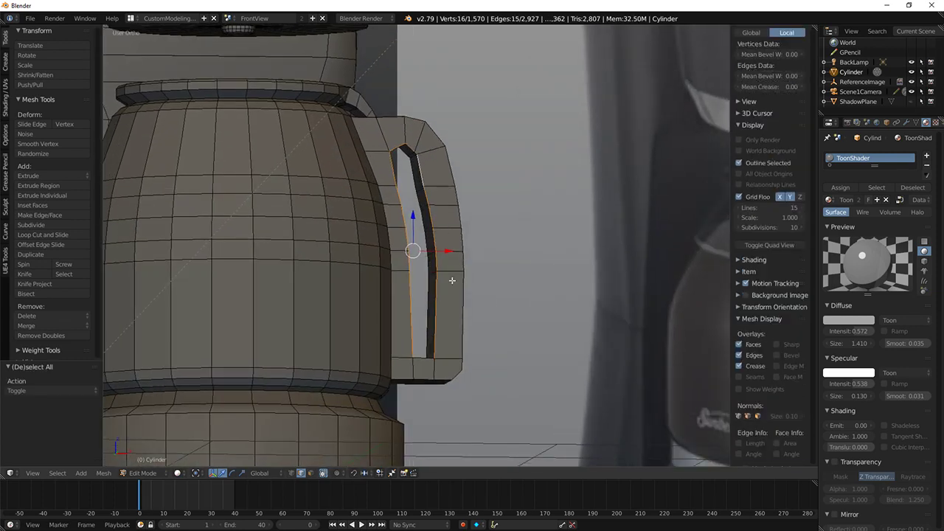
{"action": "right_click", "coordinate": [424, 355], "text": "shift"}
{"action": "key", "text": "KP_Decimal"}
{"action": "right_click", "coordinate": [405, 362], "text": "shift"}
{"action": "middle_click_drag", "start_coordinate": [406, 361], "coordinate": [330, 330]}
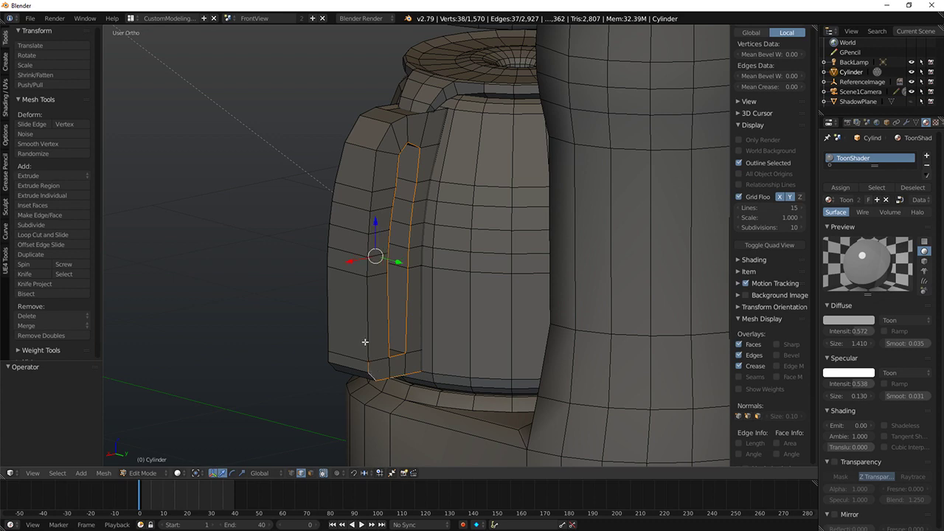
Step: Extend the selection along the handle's outer side edges and bevel all selected handle edges with one segment
{"action": "middle_click_drag", "start_coordinate": [366, 314], "coordinate": [420, 168]}
{"action": "middle_click_drag", "start_coordinate": [418, 110], "coordinate": [423, 138]}
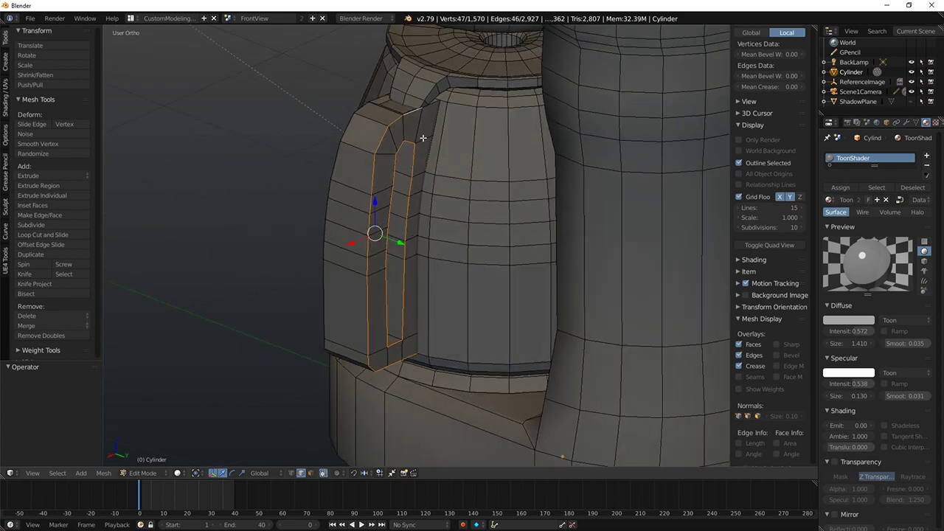
{"action": "middle_click_drag", "start_coordinate": [433, 104], "coordinate": [352, 177]}
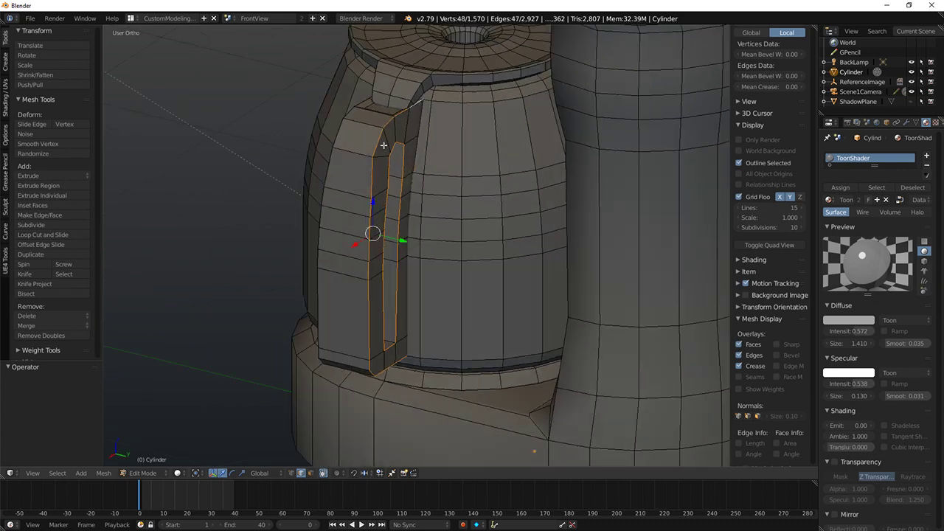
{"action": "middle_click_drag", "start_coordinate": [383, 145], "coordinate": [434, 147]}
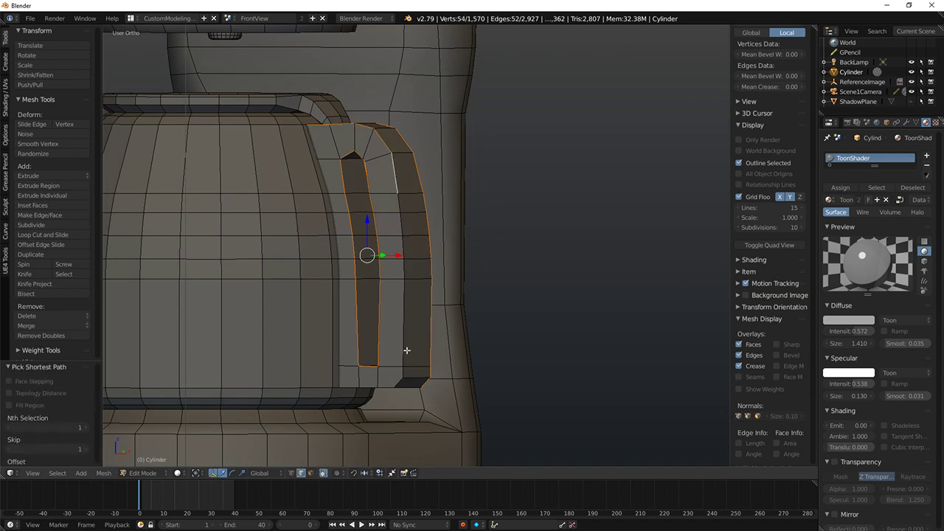
{"action": "middle_click_drag", "start_coordinate": [457, 311], "coordinate": [392, 268]}
{"action": "key", "text": "ctrl+b"}
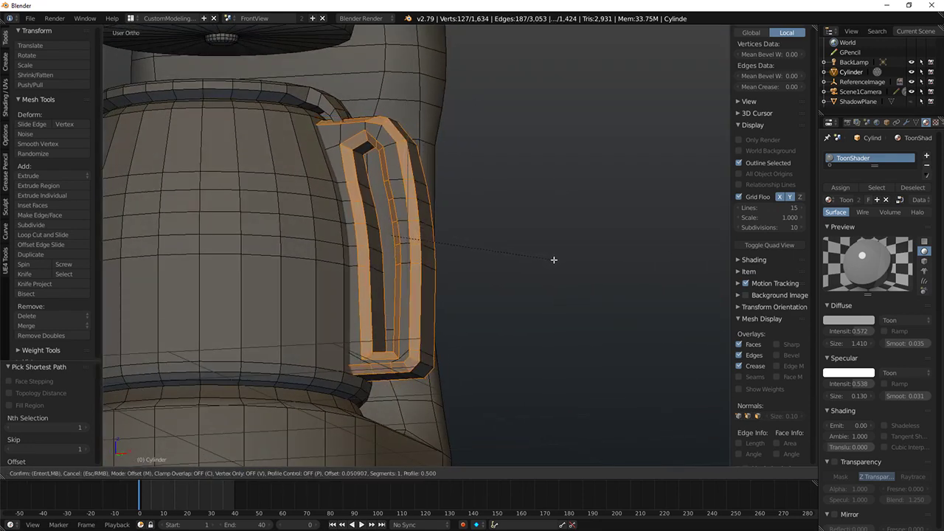
{"action": "left_click", "coordinate": [460, 251]}
{"action": "key", "text": "a"}
Step: Add one centered loop cut around the inner faces of the handle opening and fatten it by 0.017
{"action": "key", "text": "ctrl+r"}
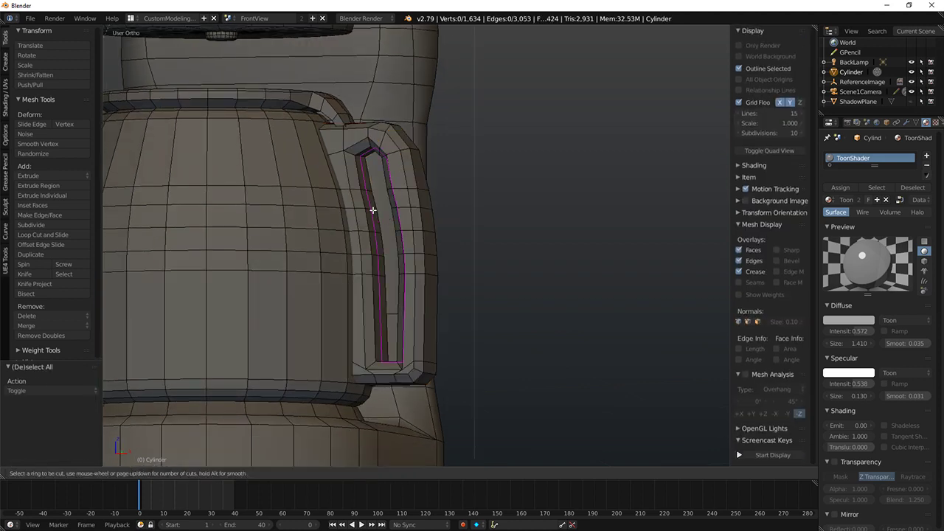
{"action": "left_click", "coordinate": [373, 210]}
{"action": "right_click", "coordinate": [373, 210]}
{"action": "middle_click_drag", "start_coordinate": [373, 210], "coordinate": [421, 244]}
{"action": "key", "text": "alt+s"}
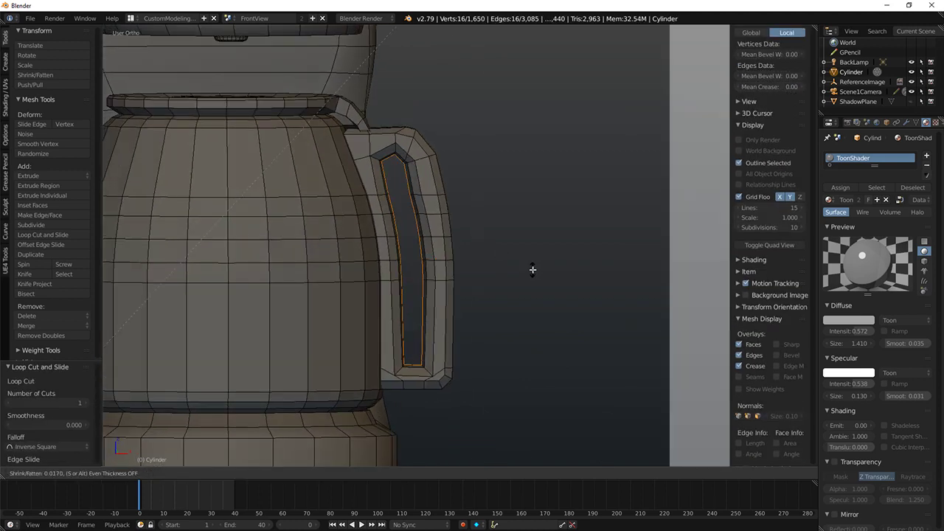
{"action": "left_click", "coordinate": [533, 270]}
{"action": "middle_click_drag", "start_coordinate": [533, 270], "coordinate": [385, 271]}
Step: Add one centered loop cut along the handle's outer face and offset it by -0.017 with Shrink/Fatten
{"action": "key", "text": "a"}
{"action": "key", "text": "ctrl+r"}
{"action": "left_click", "coordinate": [390, 160]}
{"action": "right_click", "coordinate": [391, 158]}
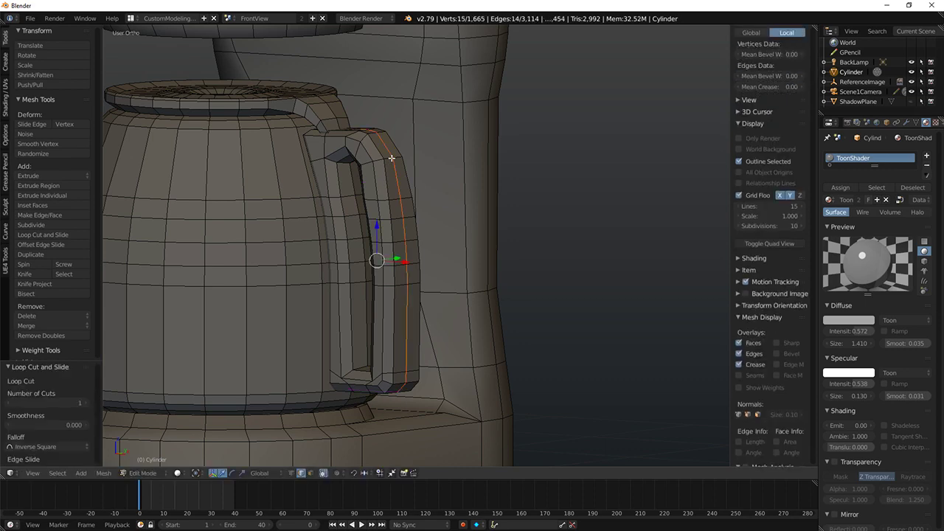
{"action": "key", "text": "alt+s"}
{"action": "left_click", "coordinate": [543, 222]}
{"action": "key", "text": "KP_0"}
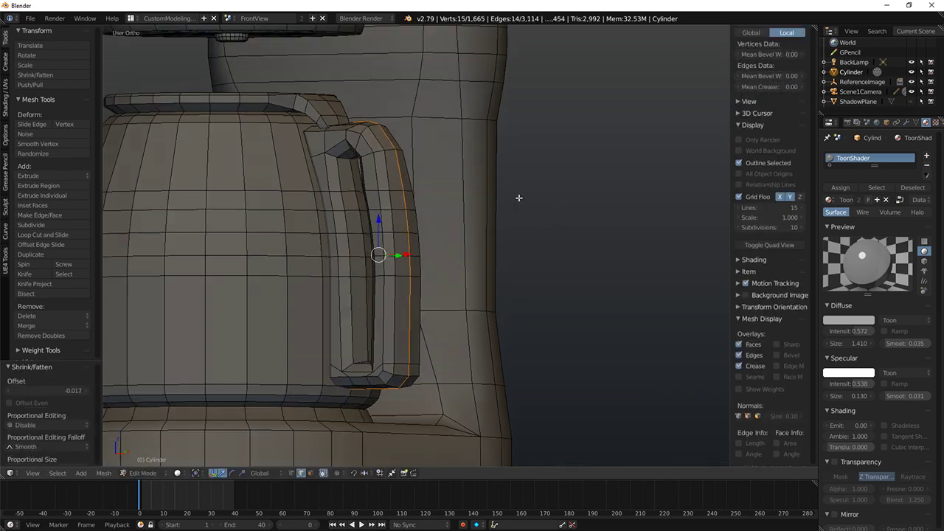
Step: Examine the whole coffee maker with its rounded handle in rendered shading
{"action": "key", "text": "shift+z"}
{"action": "middle_click_drag", "start_coordinate": [518, 183], "coordinate": [516, 184]}
{"action": "scroll", "coordinate": [515, 185], "scroll_direction": "down", "scroll_amount": 6}
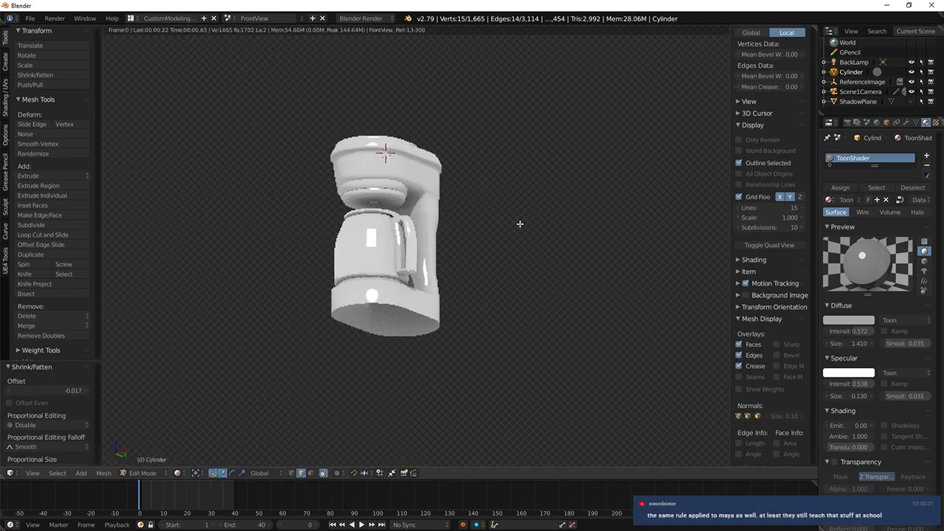
Step: Move the edge path across the handle opening's upper outer corner by 0.014 in X and -0.028 in Z
{"action": "mouse_move", "coordinate": [520, 223]}
{"action": "middle_mouse_down"}
{"action": "mouse_move", "coordinate": [520, 276]}
{"action": "mouse_move", "coordinate": [462, 270]}
{"action": "middle_mouse_up"}
{"action": "key", "text": "shift+z"}
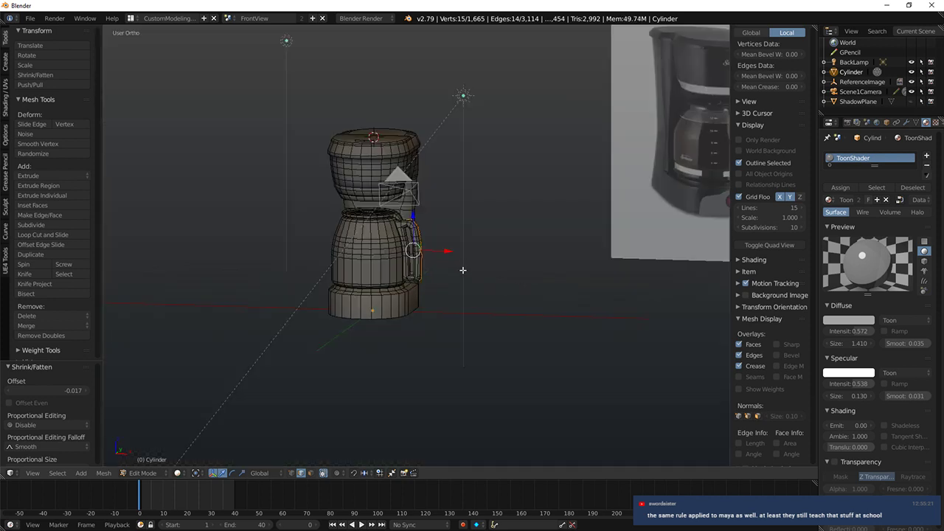
{"action": "key", "text": "KP_1"}
{"action": "key", "text": "KP_3"}
{"action": "key", "text": "KP_1"}
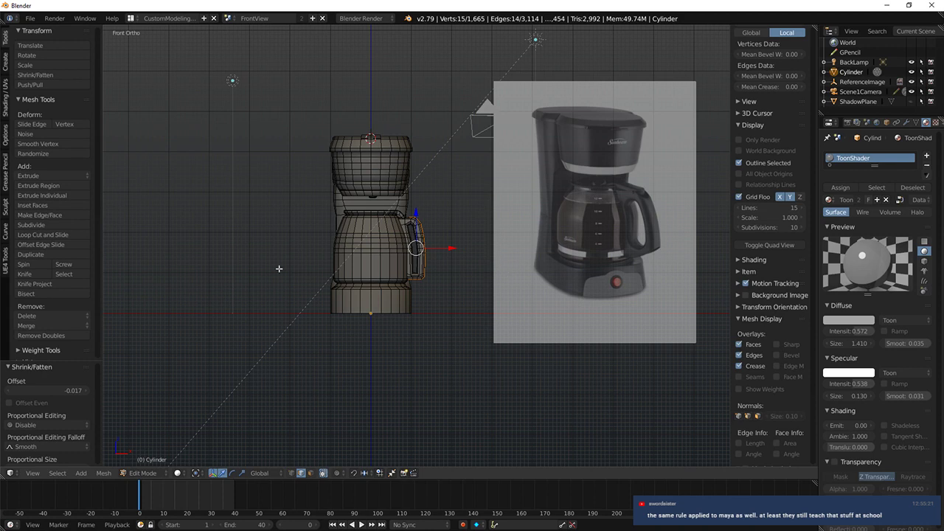
{"action": "key", "text": "KP_Decimal"}
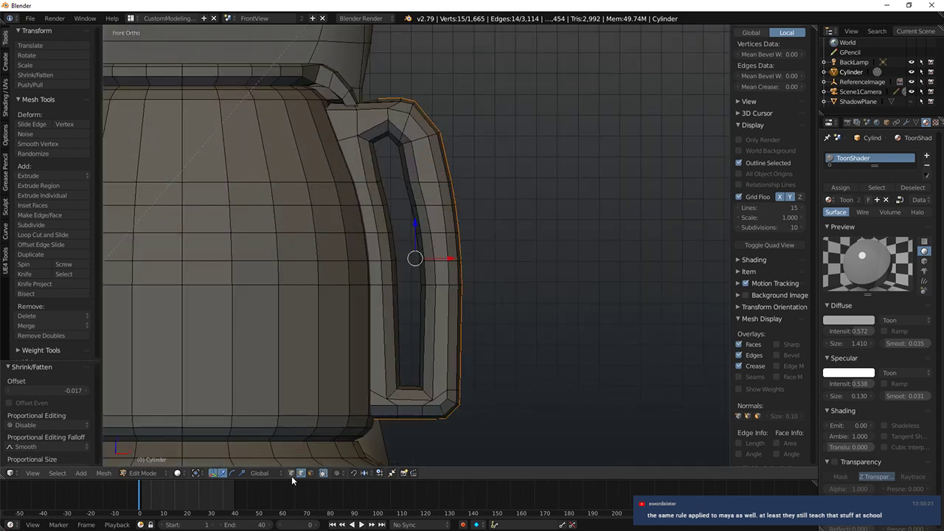
{"action": "key", "text": "z"}
{"action": "key", "text": "a"}
{"action": "key", "text": "c"}
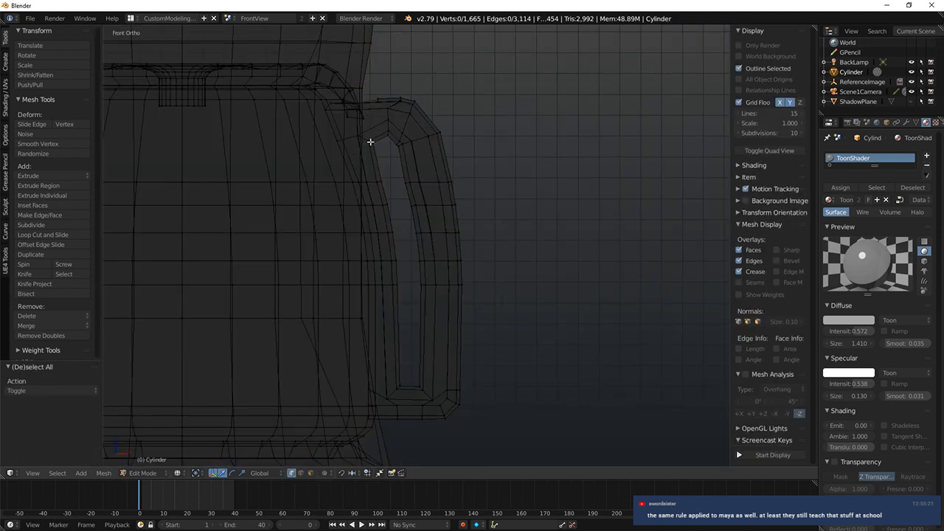
{"action": "mouse_move", "coordinate": [370, 141]}
{"action": "middle_mouse_down", "text": "shift"}
{"action": "mouse_move", "coordinate": [377, 160]}
{"action": "mouse_move", "coordinate": [356, 171]}
{"action": "mouse_move", "coordinate": [381, 147]}
{"action": "mouse_move", "coordinate": [392, 182]}
{"action": "mouse_move", "coordinate": [356, 144]}
{"action": "mouse_move", "coordinate": [358, 135]}
{"action": "mouse_move", "coordinate": [396, 132]}
{"action": "mouse_move", "coordinate": [451, 164]}
{"action": "mouse_move", "coordinate": [397, 139]}
{"action": "mouse_move", "coordinate": [417, 169]}
{"action": "mouse_move", "coordinate": [465, 184]}
{"action": "mouse_move", "coordinate": [428, 138]}
{"action": "mouse_move", "coordinate": [231, 161]}
{"action": "middle_mouse_up", "text": "shift"}
{"action": "right_click", "coordinate": [375, 158]}
{"action": "right_click", "coordinate": [405, 163], "text": "ctrl"}
{"action": "key", "text": "z"}
{"action": "key", "text": "KP_1"}
{"action": "right_click", "coordinate": [401, 140], "text": "ctrl"}
{"action": "key", "text": "KP_1"}
{"action": "right_click", "coordinate": [416, 158], "text": "ctrl"}
{"action": "right_click", "coordinate": [402, 183], "text": "ctrl"}
{"action": "key", "text": "KP_1"}
{"action": "left_click", "coordinate": [412, 152]}
Step: Select the edge path through the middle of the handle opening's top and move it about -0.006 in X and -0.029 in Z
{"action": "right_click", "coordinate": [395, 145]}
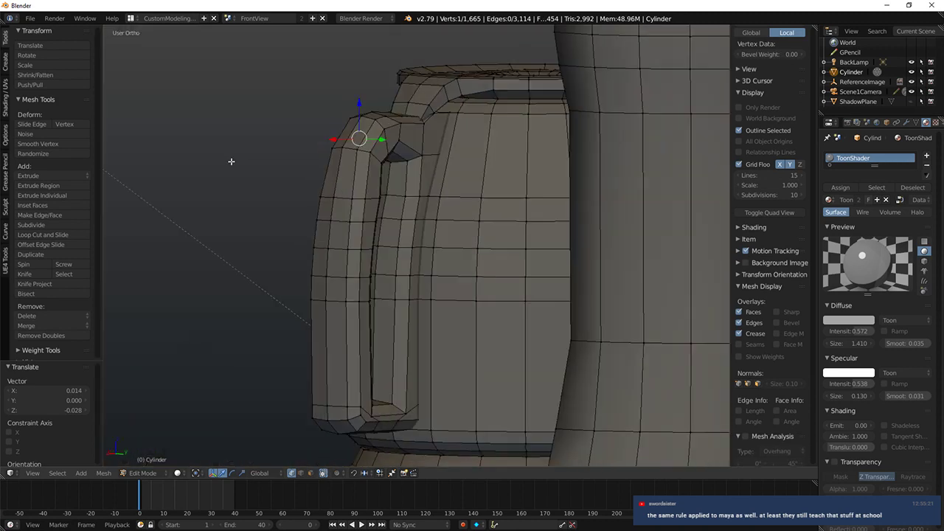
{"action": "middle_click_drag", "start_coordinate": [419, 168], "coordinate": [415, 139]}
{"action": "right_click", "coordinate": [426, 168], "text": "ctrl"}
{"action": "key", "text": "KP_1"}
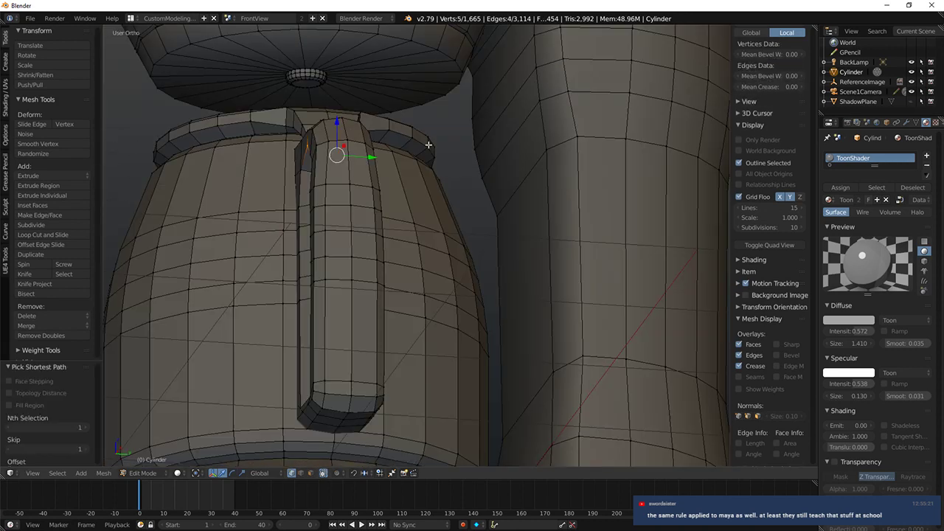
{"action": "scroll", "coordinate": [423, 137], "scroll_direction": "up", "scroll_amount": 3}
{"action": "key", "text": "g"}
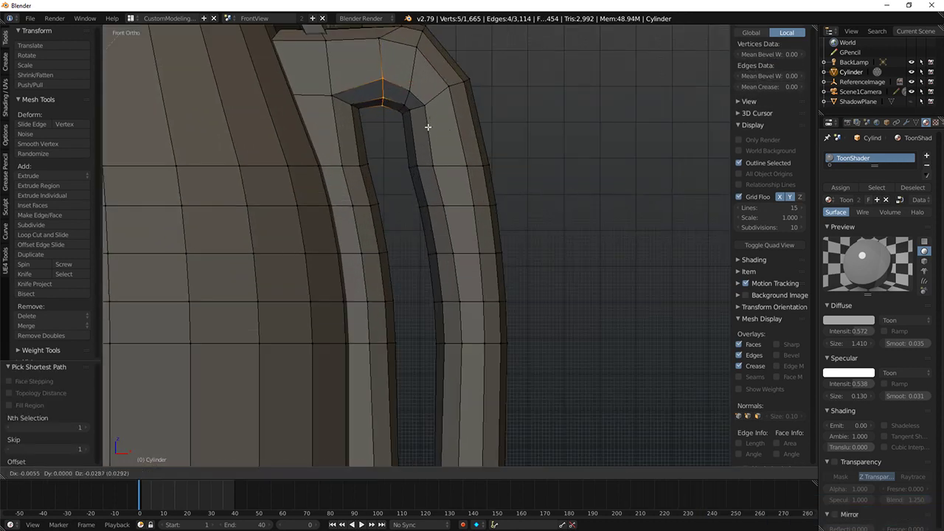
{"action": "left_click", "coordinate": [428, 127]}
Step: Bevel the edge path across the opening's upper carafe-side corner by 0.036 with one segment
{"action": "right_click", "coordinate": [330, 95]}
{"action": "middle_click_drag", "start_coordinate": [401, 117], "coordinate": [329, 102]}
{"action": "right_click", "coordinate": [388, 114], "text": "ctrl"}
{"action": "key", "text": "KP_1"}
{"action": "scroll", "coordinate": [476, 143], "scroll_direction": "up", "scroll_amount": 2}
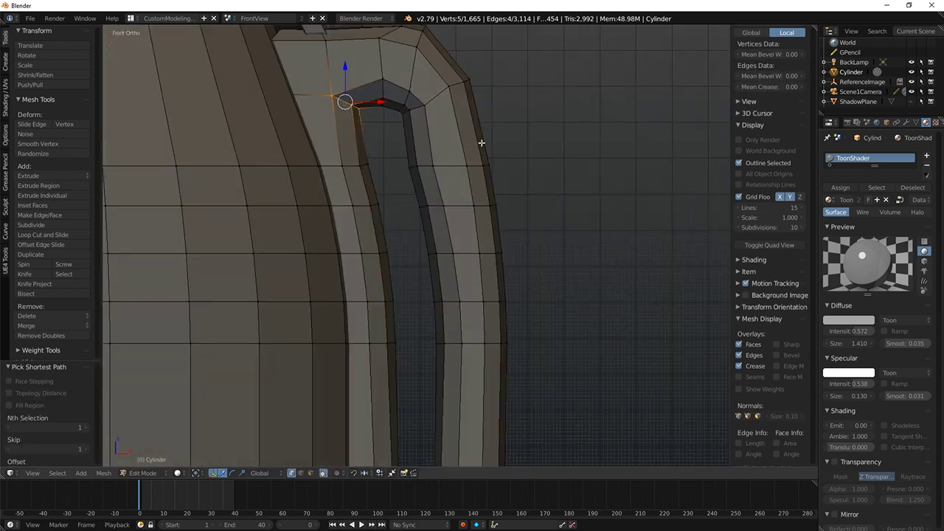
{"action": "key", "text": "ctrl+b"}
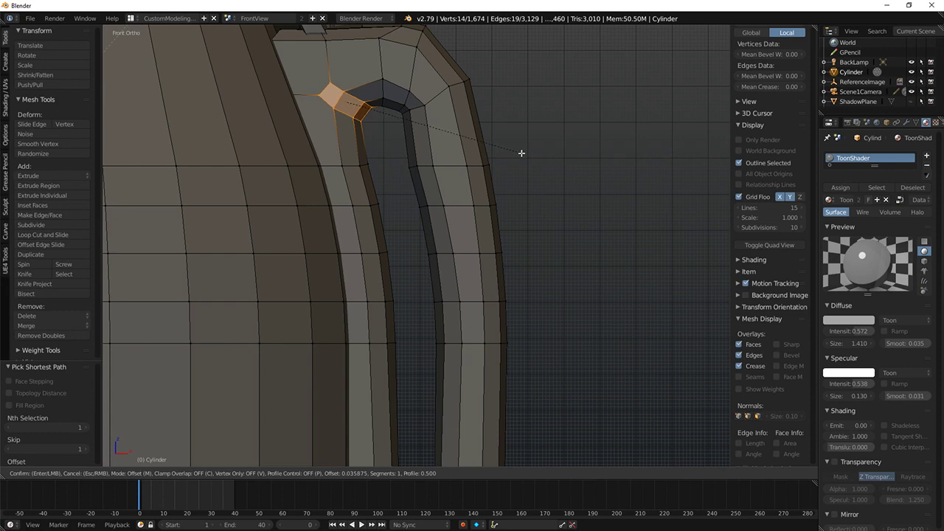
{"action": "left_click", "coordinate": [521, 153]}
Step: Merge the two bevel end vertices on the handle's front side and move the merged vertex 0.010 in X and 0.012 in Z
{"action": "right_click", "coordinate": [331, 106]}
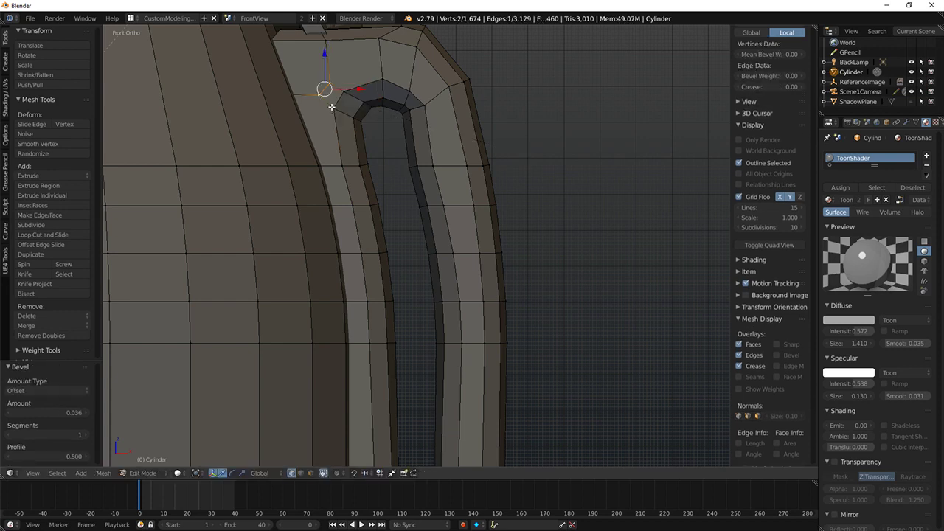
{"action": "key", "text": "alt+m"}
{"action": "left_click", "coordinate": [348, 94]}
{"action": "left_click_drag", "start_coordinate": [322, 95], "coordinate": [325, 90]}
{"action": "middle_click_drag", "start_coordinate": [326, 90], "coordinate": [259, 93]}
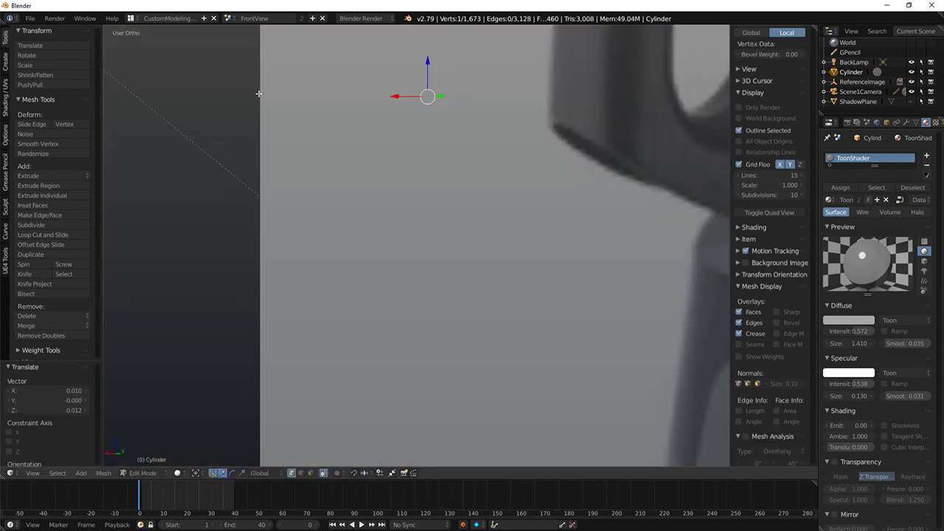
Step: Merge the matching back-side bevel vertices at last and move the merged vertex by 0.015 in X, -0.007 in Y and 0.011 in Z
{"action": "middle_click_drag", "start_coordinate": [407, 73], "coordinate": [423, 65]}
{"action": "right_click", "coordinate": [461, 109], "text": "shift"}
{"action": "key", "text": "alt+m"}
{"action": "left_click", "coordinate": [463, 111]}
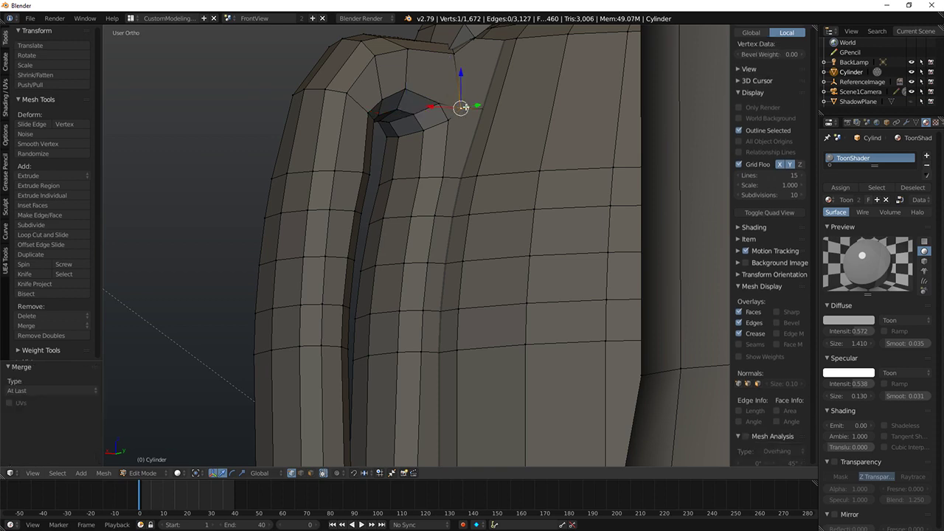
{"action": "left_click_drag", "start_coordinate": [463, 108], "coordinate": [457, 104]}
{"action": "scroll", "coordinate": [384, 95], "scroll_direction": "down", "scroll_amount": 2}
{"action": "middle_click_drag", "start_coordinate": [401, 100], "coordinate": [434, 111]}
{"action": "key", "text": "KP_1"}
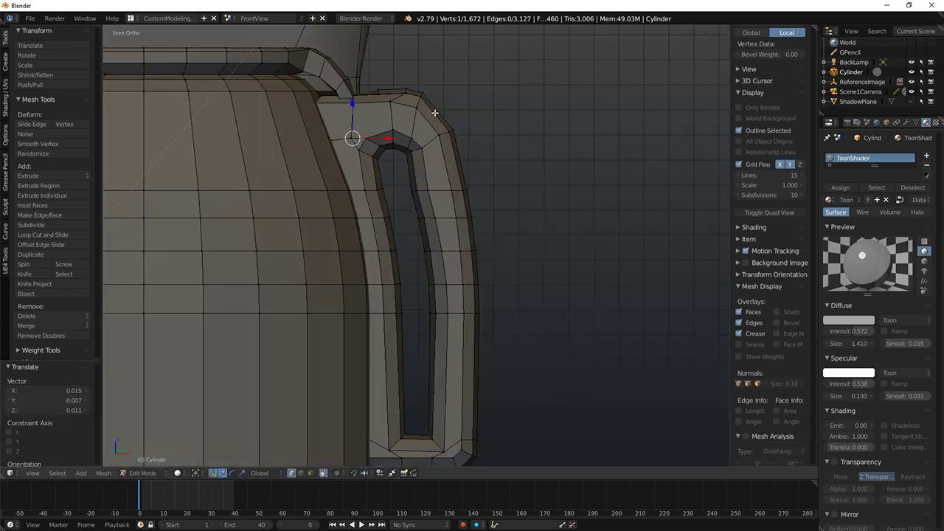
{"action": "scroll", "coordinate": [436, 109], "scroll_direction": "down", "scroll_amount": 2}
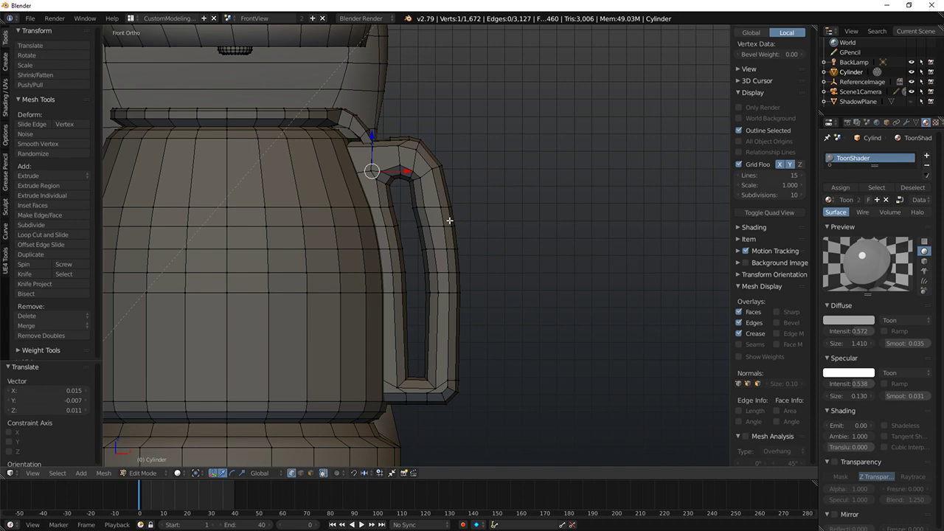
Step: Move the vertex where the handle's upper arm meets the carafe, beside the opening, about -0.007 in X
{"action": "key", "text": "ctrl+l"}
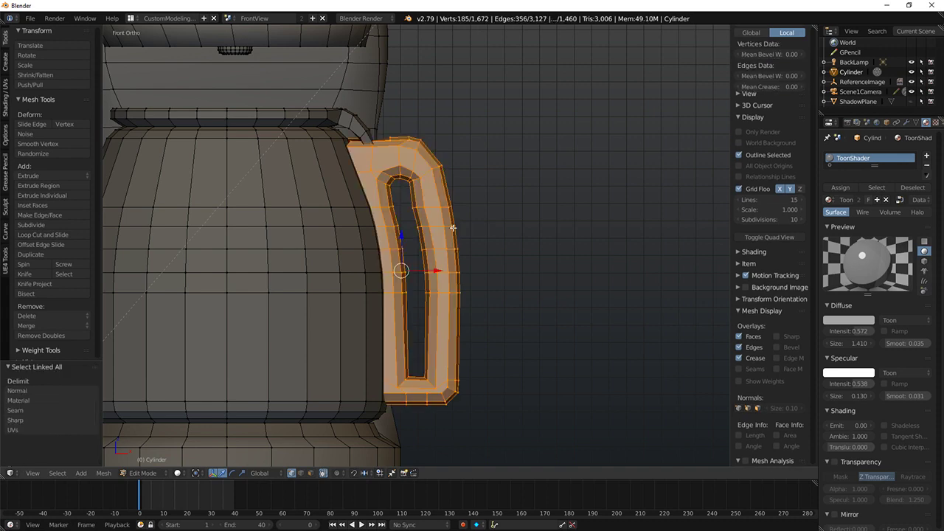
{"action": "key", "text": "z"}
{"action": "key", "text": "a"}
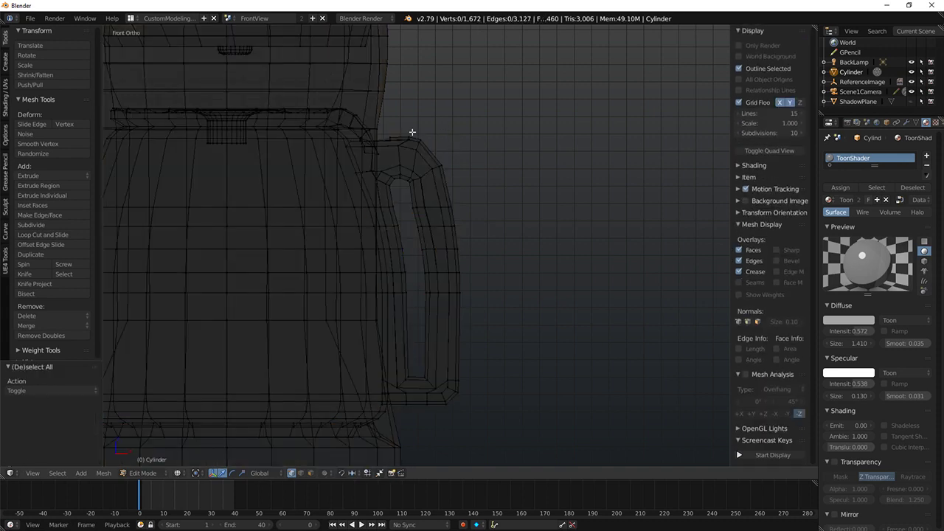
{"action": "middle_click_drag", "start_coordinate": [411, 130], "coordinate": [453, 184]}
{"action": "key", "text": "KP_1"}
{"action": "scroll", "coordinate": [301, 151], "scroll_direction": "up", "scroll_amount": 6}
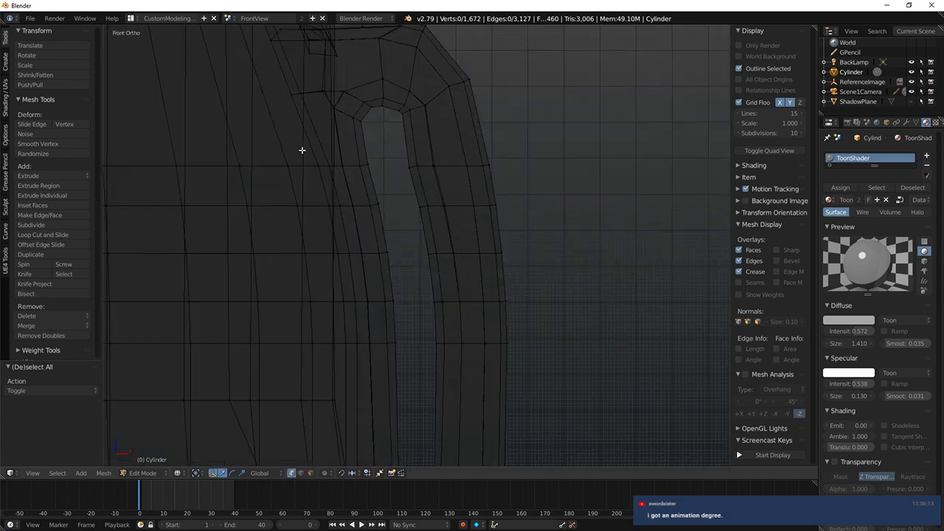
{"action": "right_click", "coordinate": [424, 180]}
{"action": "key", "text": "g"}
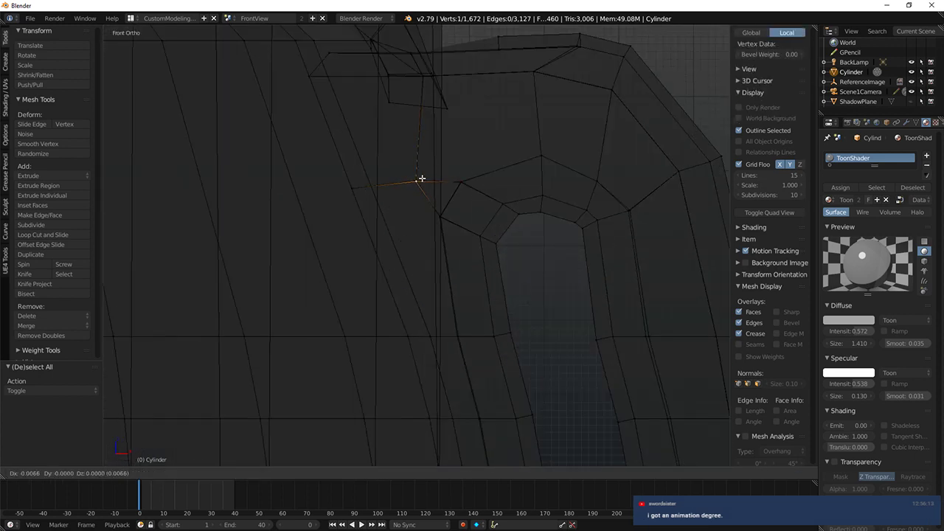
{"action": "left_click", "coordinate": [421, 178]}
{"action": "scroll", "coordinate": [501, 185], "scroll_direction": "down", "scroll_amount": 3}
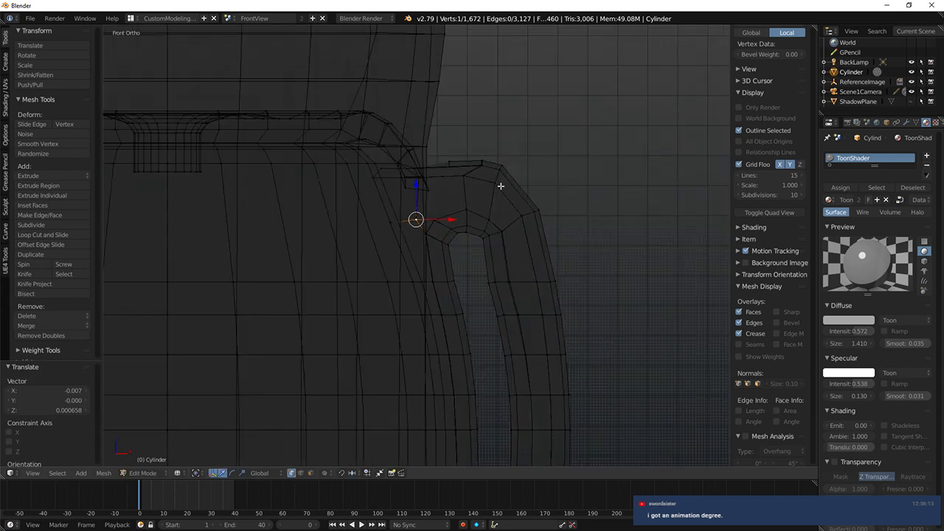
Step: Circle-select all vertices of the handle's upper outer bend through the mesh in wireframe
{"action": "key", "text": "z"}
{"action": "key", "text": "a"}
{"action": "key", "text": "z"}
{"action": "key", "text": "c"}
{"action": "scroll", "coordinate": [489, 175], "scroll_direction": "down", "scroll_amount": 8}
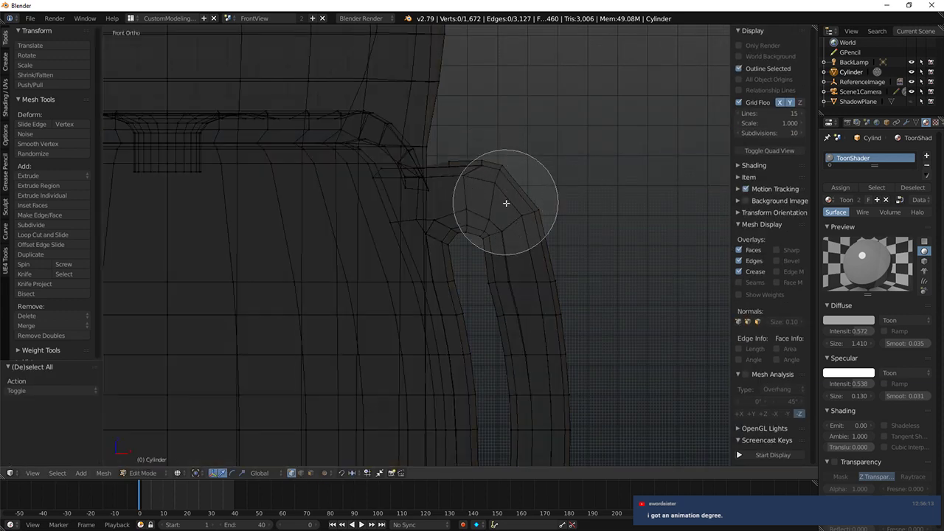
{"action": "mouse_move", "coordinate": [506, 203]}
{"action": "left_mouse_down"}
{"action": "mouse_move", "coordinate": [538, 241]}
{"action": "mouse_move", "coordinate": [549, 280]}
{"action": "left_mouse_up"}
{"action": "right_click", "coordinate": [523, 288]}
{"action": "key", "text": "c"}
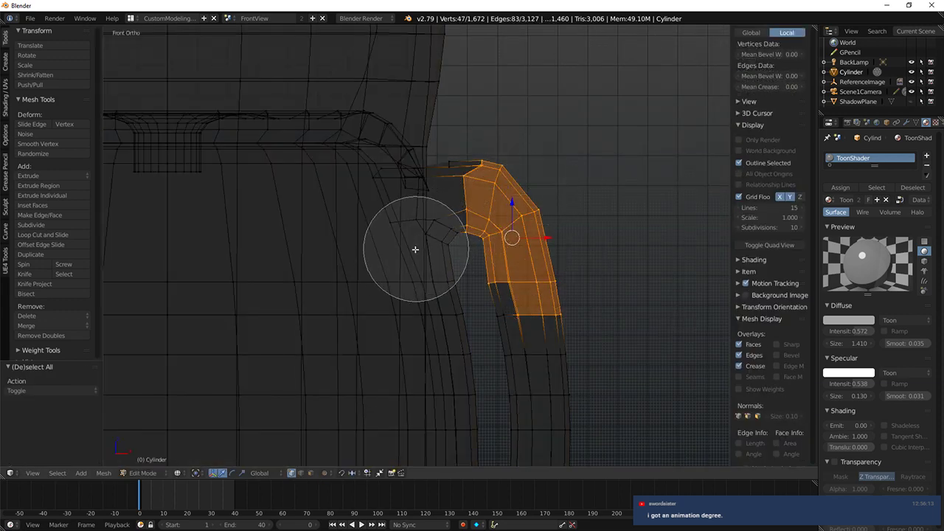
{"action": "right_click", "coordinate": [415, 248]}
Step: Extend the circle selection down the outer grip to the handle's bottom outer corner
{"action": "scroll", "coordinate": [422, 250], "scroll_direction": "down", "scroll_amount": 4}
{"action": "middle_click_drag", "start_coordinate": [508, 292], "coordinate": [481, 183], "text": "shift"}
{"action": "key", "text": "c"}
{"action": "left_click", "coordinate": [467, 176]}
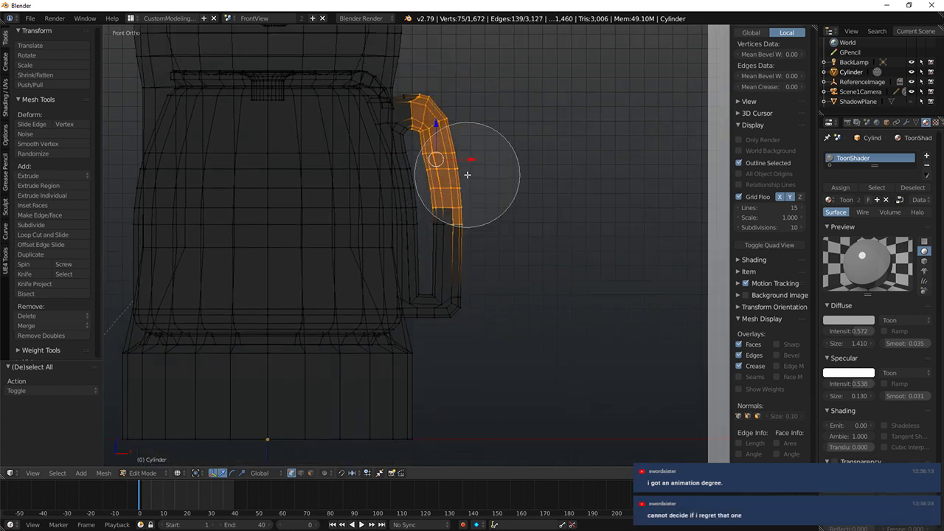
{"action": "scroll", "coordinate": [487, 199], "scroll_direction": "up", "scroll_amount": 3}
{"action": "mouse_move", "coordinate": [488, 201]}
{"action": "left_mouse_down"}
{"action": "mouse_move", "coordinate": [464, 245]}
{"action": "mouse_move", "coordinate": [459, 295]}
{"action": "left_mouse_up"}
{"action": "key", "text": "Escape"}
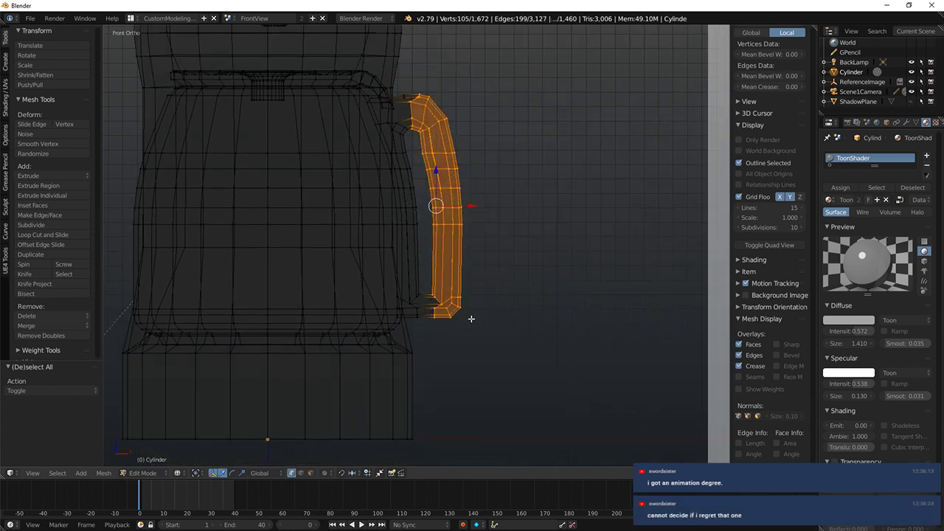
Step: Add the handle's bottom bar and the lower carafe-side strip of the opening to the selection
{"action": "scroll", "coordinate": [137, 312], "scroll_direction": "up", "scroll_amount": 1}
{"action": "scroll", "coordinate": [458, 354], "scroll_direction": "up", "scroll_amount": 4}
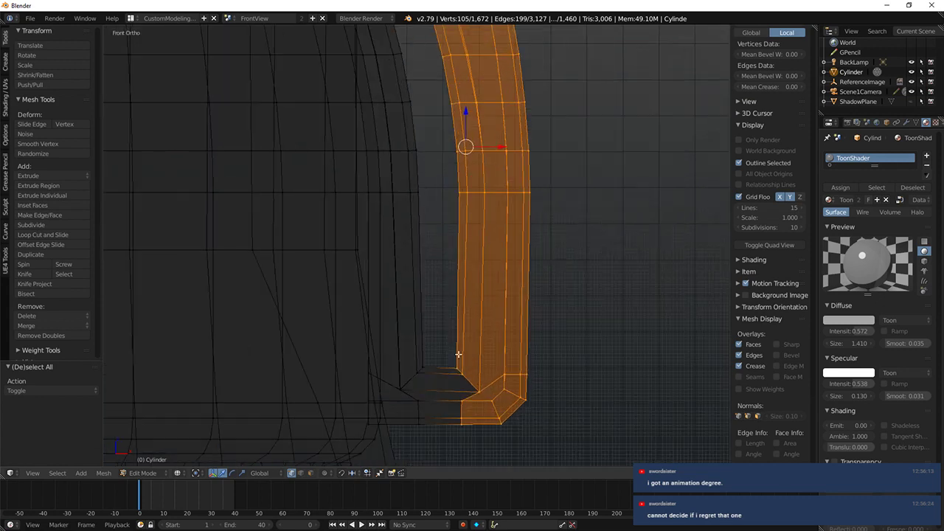
{"action": "key", "text": "z"}
{"action": "key", "text": "z"}
{"action": "key", "text": "c"}
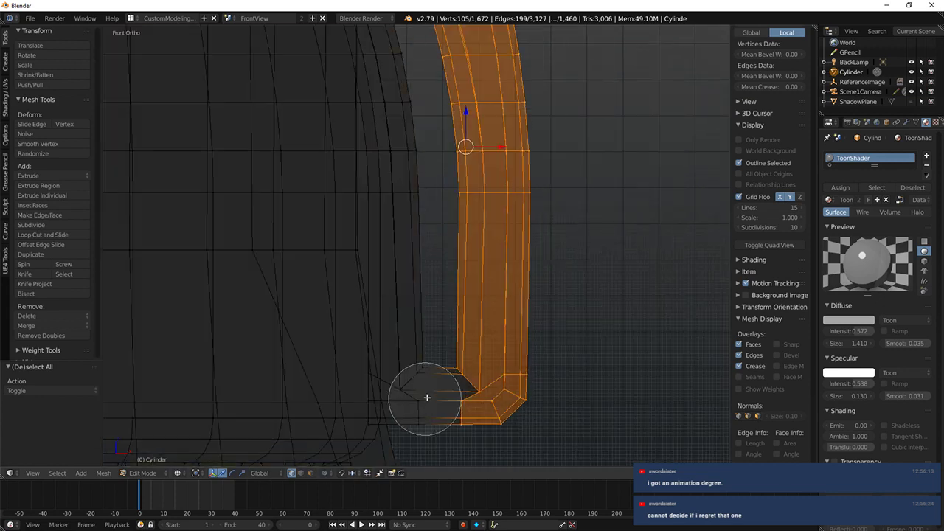
{"action": "left_click", "coordinate": [431, 397]}
{"action": "key", "text": "Escape"}
{"action": "scroll", "coordinate": [492, 321], "scroll_direction": "down", "scroll_amount": 4}
{"action": "key", "text": "z"}
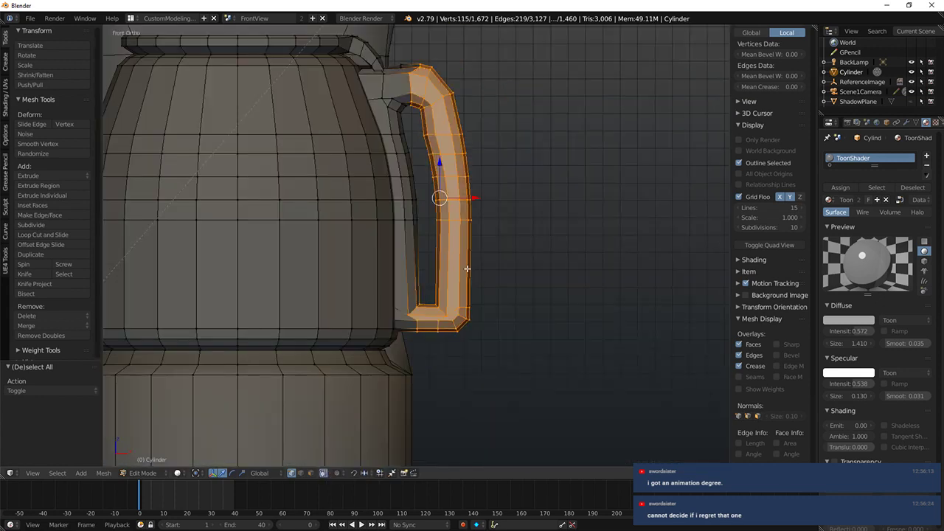
{"action": "middle_click_drag", "start_coordinate": [466, 269], "coordinate": [468, 356], "text": "shift"}
{"action": "key", "text": "z"}
{"action": "key", "text": "c"}
{"action": "left_click", "coordinate": [457, 298]}
{"action": "key", "text": "Escape"}
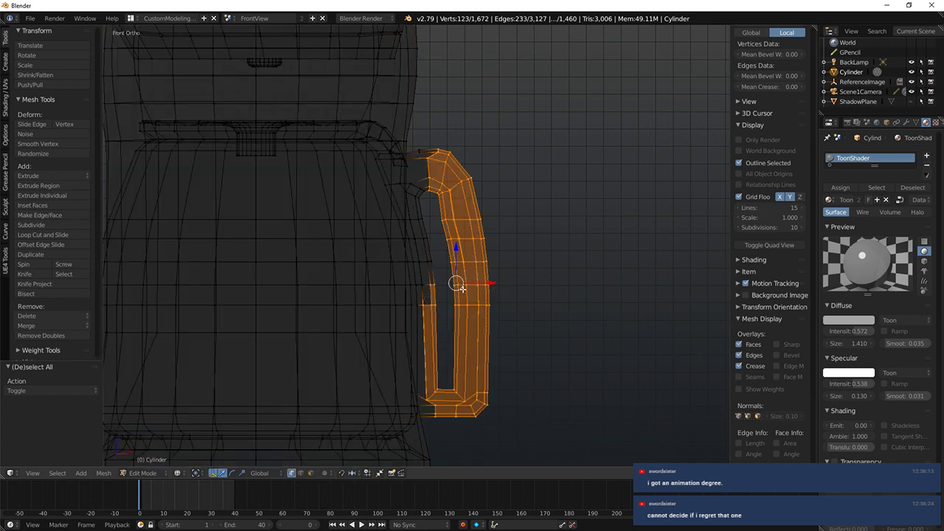
Step: Extend the selection up the carafe-side strip and around the opening's top, leaving the vertices that meet the carafe unselected
{"action": "key", "text": "z"}
{"action": "mouse_move", "coordinate": [458, 295]}
{"action": "middle_mouse_down"}
{"action": "mouse_move", "coordinate": [474, 297]}
{"action": "mouse_move", "coordinate": [458, 299]}
{"action": "middle_mouse_up"}
{"action": "key", "text": "KP_1"}
{"action": "scroll", "coordinate": [455, 297], "scroll_direction": "up", "scroll_amount": 3}
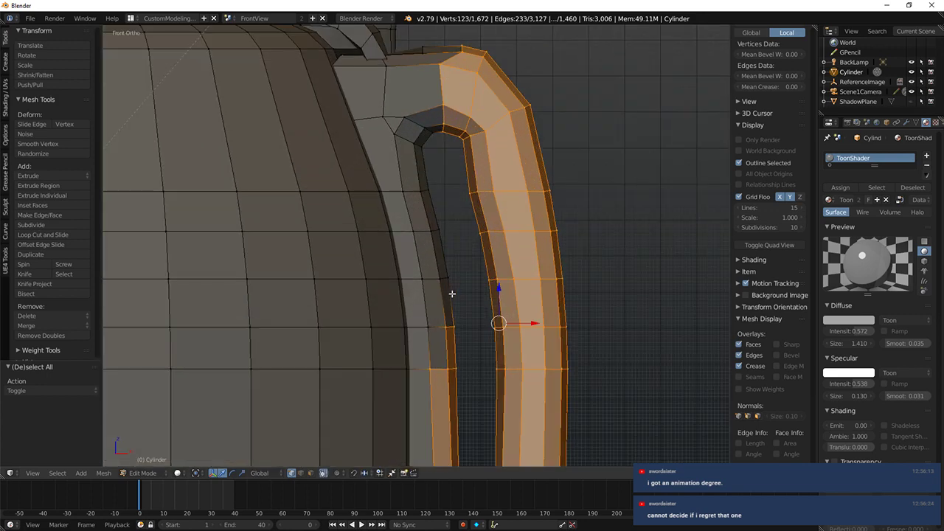
{"action": "key", "text": "z"}
{"action": "key", "text": "c"}
{"action": "left_click_drag", "start_coordinate": [462, 329], "coordinate": [452, 272]}
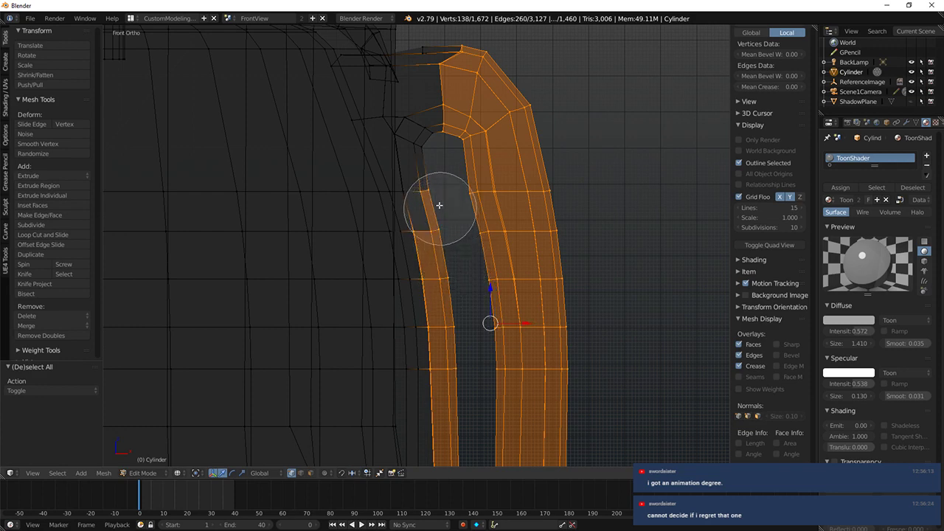
{"action": "mouse_move", "coordinate": [440, 205]}
{"action": "left_mouse_down"}
{"action": "mouse_move", "coordinate": [432, 131]}
{"action": "mouse_move", "coordinate": [463, 49]}
{"action": "left_mouse_up"}
{"action": "key", "text": "z"}
{"action": "key", "text": "Escape"}
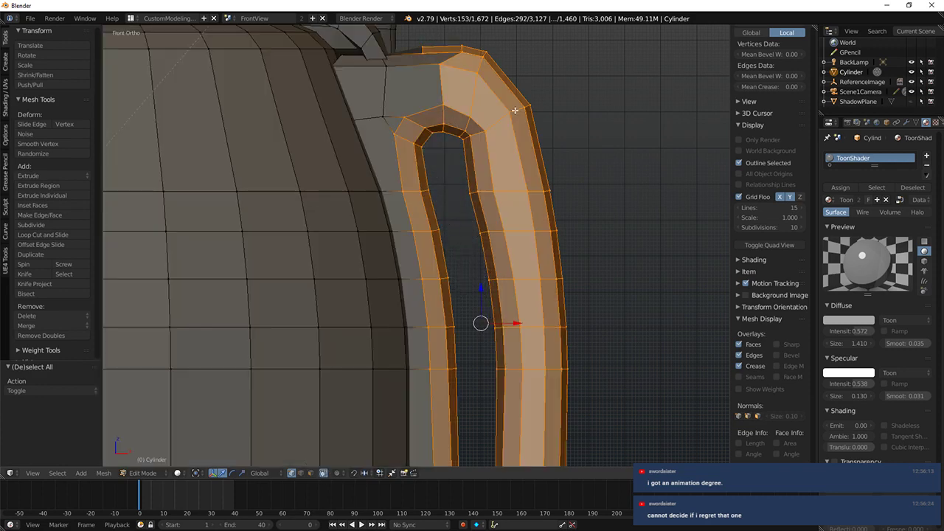
Step: Apply Smooth Vertex to the selected handle vertices with a smoothing factor of 0.570
{"action": "scroll", "coordinate": [515, 110], "scroll_direction": "down", "scroll_amount": 3}
{"action": "middle_click_drag", "start_coordinate": [515, 109], "coordinate": [516, 222]}
{"action": "left_click", "coordinate": [61, 142]}
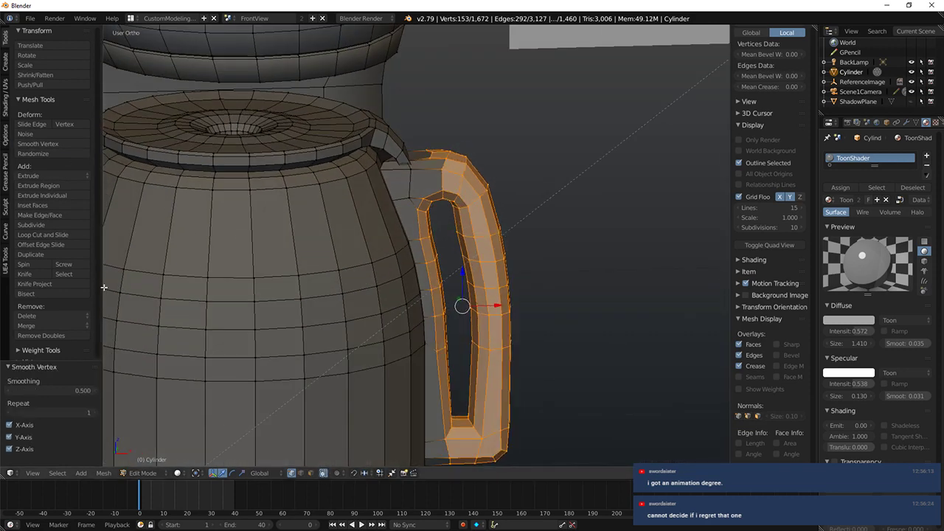
{"action": "mouse_move", "coordinate": [52, 390]}
{"action": "left_mouse_down"}
{"action": "mouse_move", "coordinate": [86, 391]}
{"action": "mouse_move", "coordinate": [14, 390]}
{"action": "mouse_move", "coordinate": [62, 390]}
{"action": "left_mouse_up"}
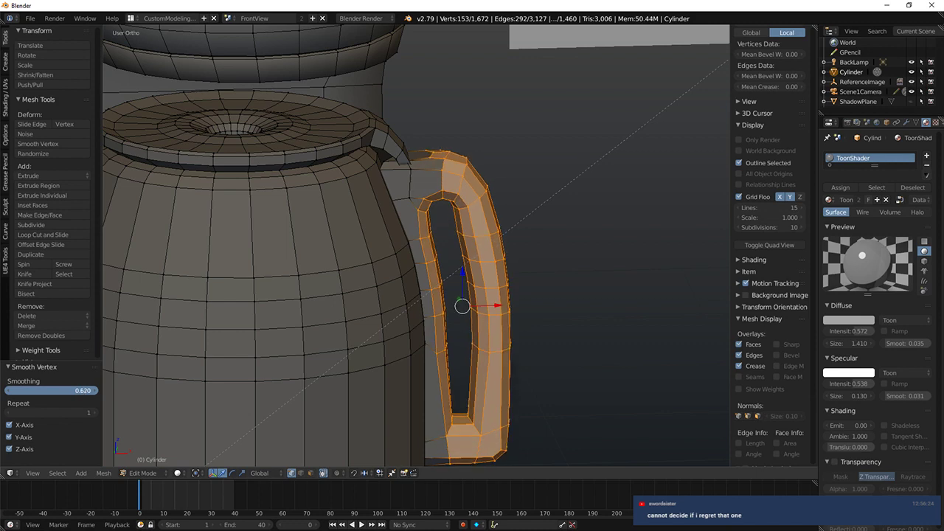
{"action": "key", "text": "KP_1"}
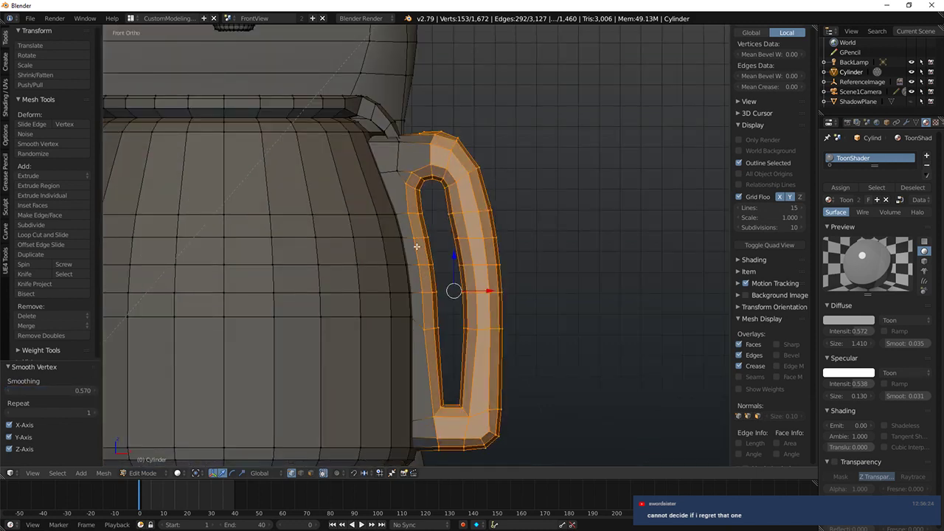
Step: Select the middle vertices of the handle's carafe-side strip and scale them to 0.632 along X
{"action": "key", "text": "z"}
{"action": "key", "text": "a"}
{"action": "key", "text": "c"}
{"action": "mouse_move", "coordinate": [423, 223]}
{"action": "left_mouse_down"}
{"action": "mouse_move", "coordinate": [438, 312]}
{"action": "mouse_move", "coordinate": [428, 320]}
{"action": "left_mouse_up"}
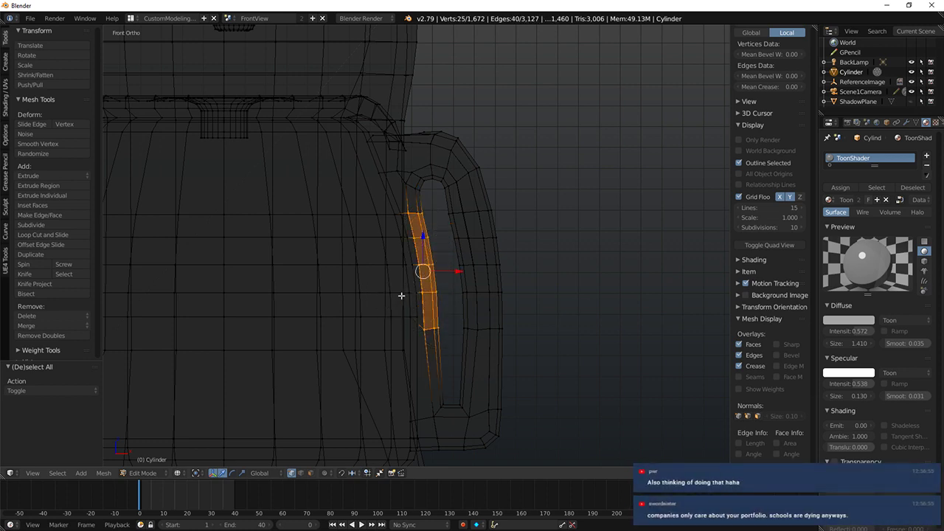
{"action": "key", "text": "z"}
{"action": "key", "text": "s"}
{"action": "key", "text": "x"}
{"action": "left_click", "coordinate": [547, 278]}
Step: Lower the strip about 0.078, shift it -0.014 in X and 0.050 in Z, and rotate it to follow the carafe's side
{"action": "key", "text": "r"}
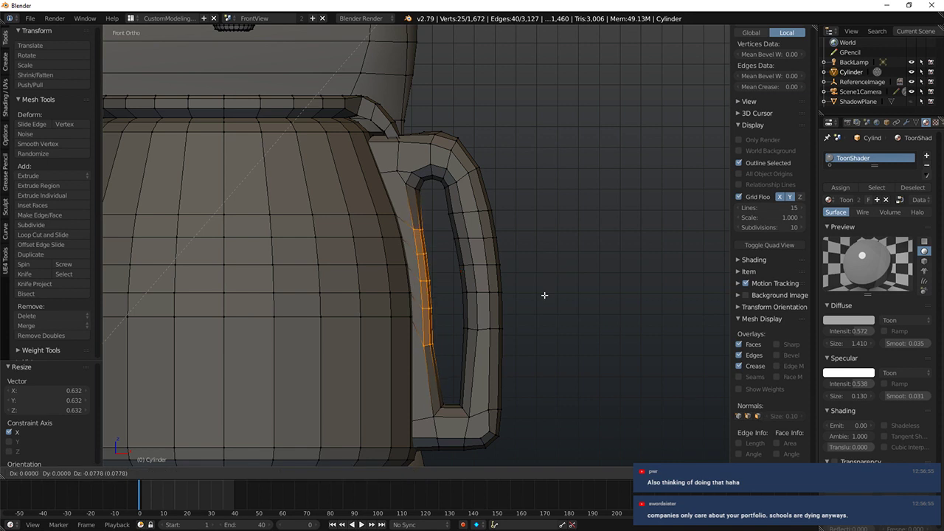
{"action": "left_click", "coordinate": [544, 296]}
{"action": "key", "text": "g"}
{"action": "left_click", "coordinate": [563, 259]}
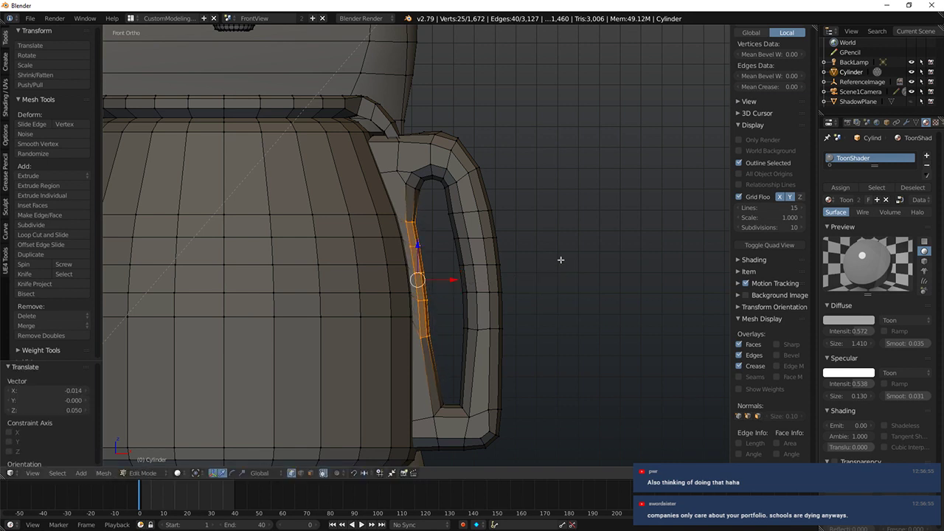
{"action": "key", "text": "r"}
{"action": "left_click", "coordinate": [553, 273]}
{"action": "key", "text": "a"}
{"action": "key", "text": "c"}
{"action": "left_click", "coordinate": [444, 223]}
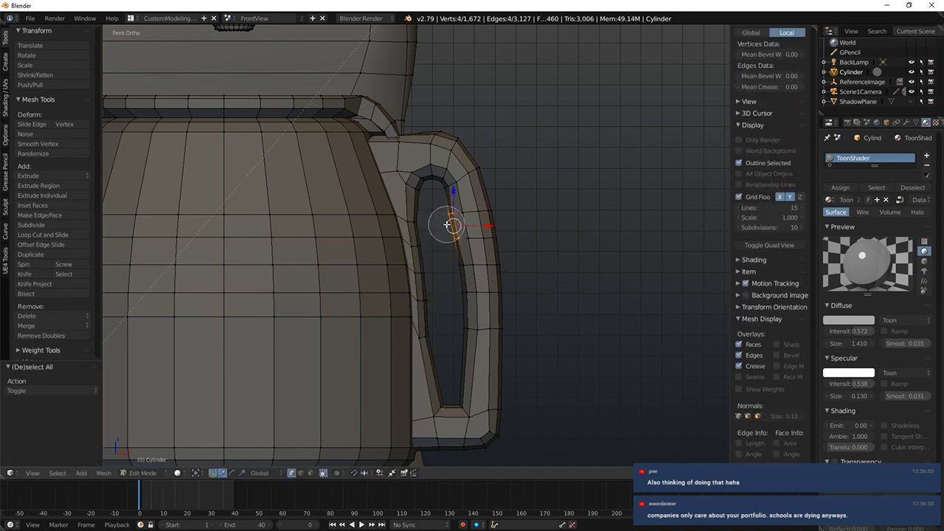
{"action": "key", "text": "z"}
{"action": "left_click_drag", "start_coordinate": [445, 223], "coordinate": [458, 332]}
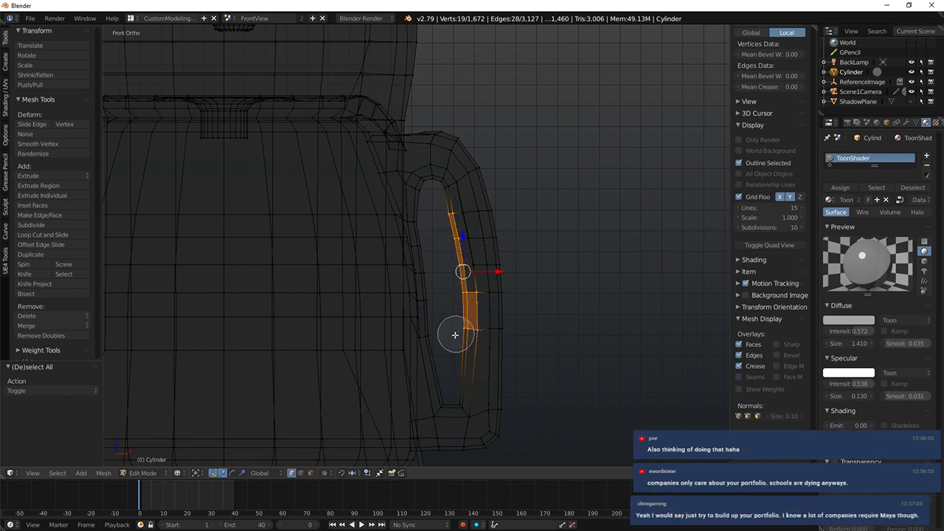
{"action": "key", "text": "Escape"}
Step: Add one loop cut across the lower part of the handle's outer grip and move its out-of-line vertices into line
{"action": "key", "text": "ctrl+r"}
{"action": "left_click", "coordinate": [470, 372]}
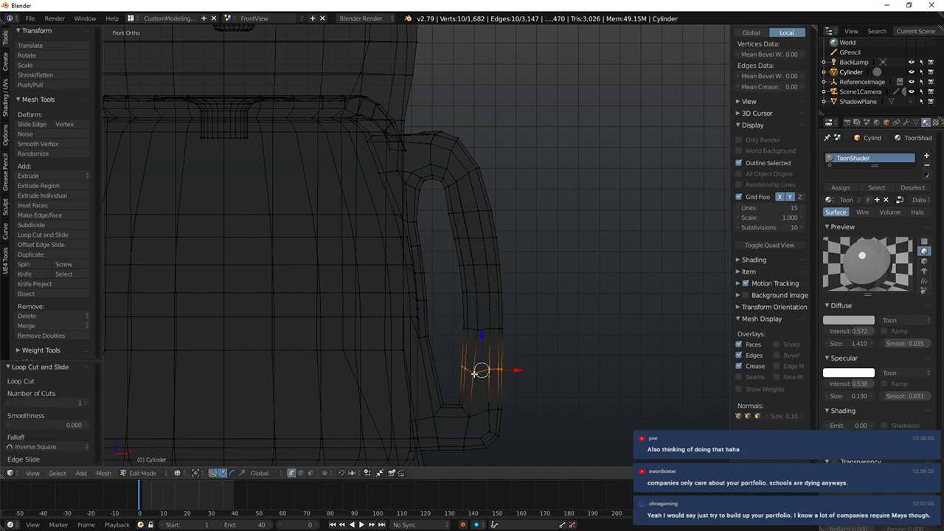
{"action": "key", "text": "a"}
{"action": "key", "text": "c"}
{"action": "left_click", "coordinate": [475, 375]}
{"action": "key", "text": "Escape"}
{"action": "key", "text": "g"}
{"action": "left_click", "coordinate": [475, 371]}
{"action": "key", "text": "a"}
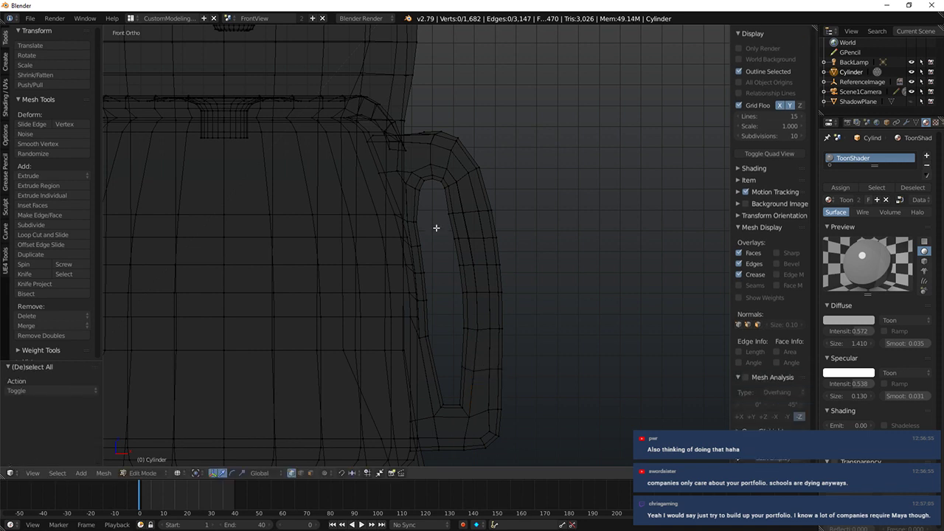
Step: Move the vertices along the grip's inner edge outward about 0.033 in X with smooth proportional editing at size 0.56
{"action": "key", "text": "c"}
{"action": "mouse_move", "coordinate": [443, 217]}
{"action": "left_mouse_down"}
{"action": "mouse_move", "coordinate": [455, 233]}
{"action": "mouse_move", "coordinate": [456, 295]}
{"action": "left_mouse_up"}
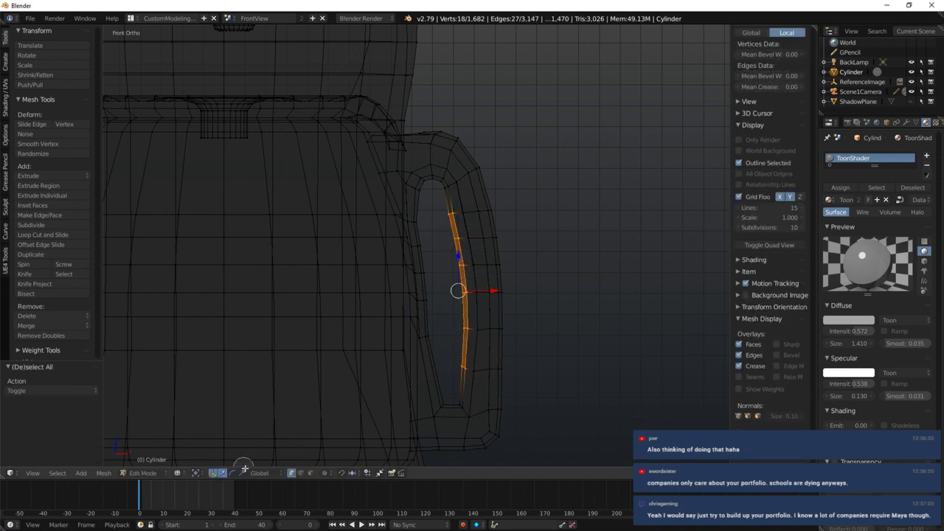
{"action": "left_click", "coordinate": [336, 429]}
{"action": "key", "text": "g"}
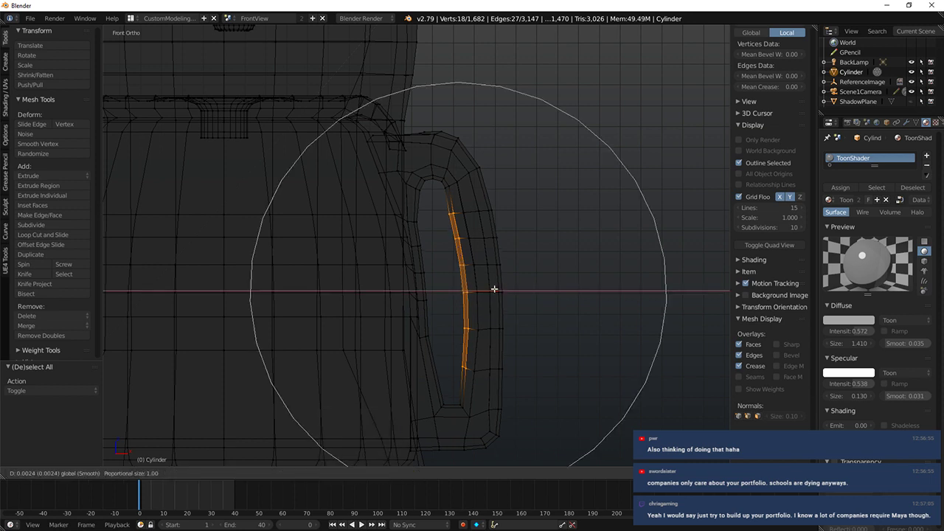
{"action": "scroll", "coordinate": [495, 290], "scroll_direction": "up", "scroll_amount": 6}
{"action": "scroll", "coordinate": [500, 291], "scroll_direction": "down", "scroll_amount": 3}
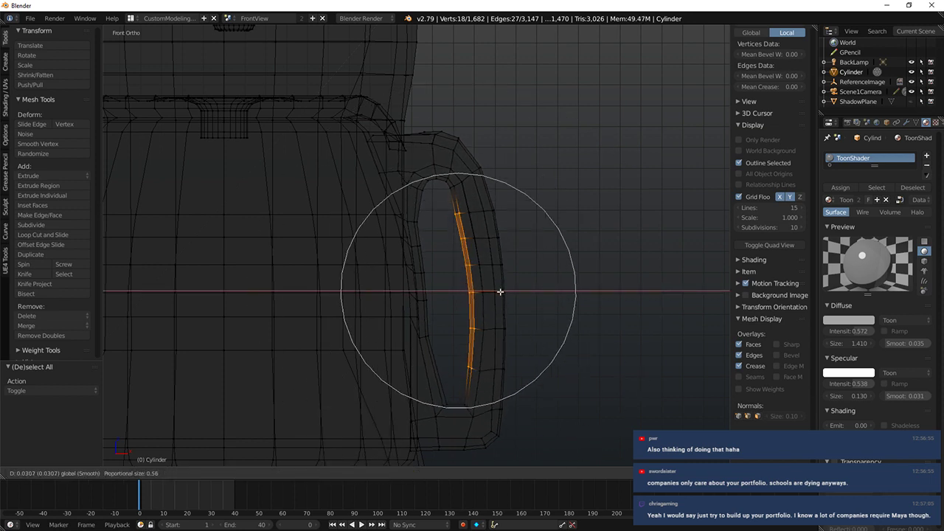
{"action": "scroll", "coordinate": [500, 292], "scroll_direction": "up", "scroll_amount": 2}
{"action": "scroll", "coordinate": [500, 294], "scroll_direction": "down", "scroll_amount": 3}
{"action": "scroll", "coordinate": [500, 296], "scroll_direction": "up", "scroll_amount": 1}
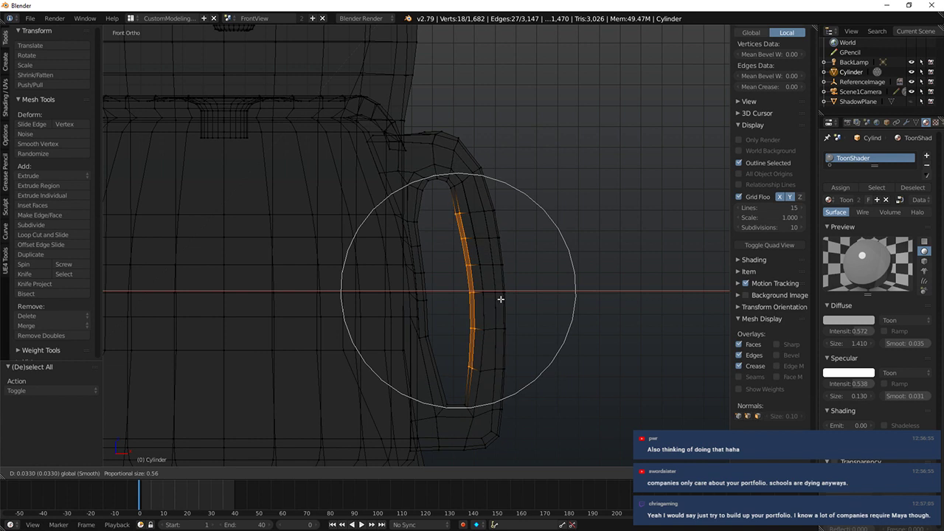
{"action": "left_click", "coordinate": [501, 299]}
{"action": "key", "text": "a"}
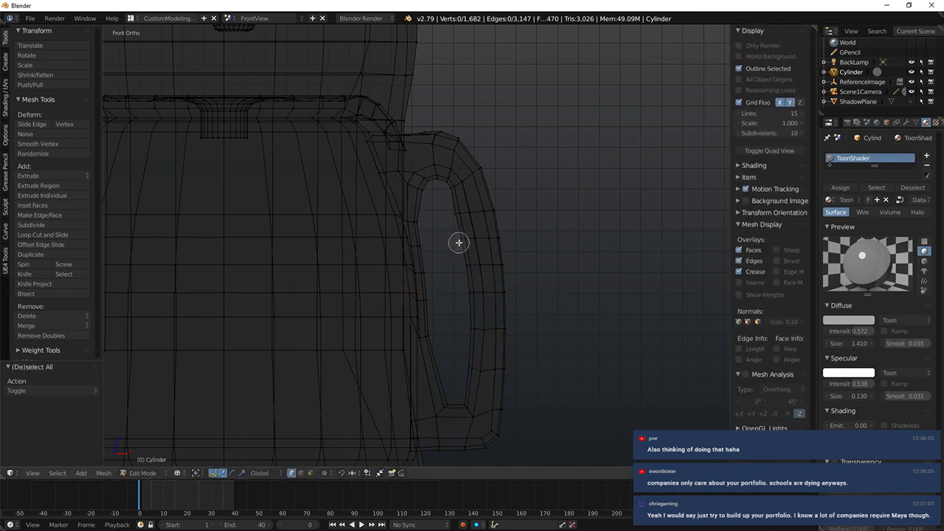
Step: Pull two spaced groups of inner-edge vertices in the grip's upper half toward the opening as finger bumps
{"action": "left_click", "coordinate": [456, 219]}
{"action": "right_click", "coordinate": [456, 220]}
{"action": "left_click_drag", "start_coordinate": [492, 214], "coordinate": [487, 214]}
{"action": "key", "text": "a"}
{"action": "key", "text": "c"}
{"action": "left_click", "coordinate": [466, 267]}
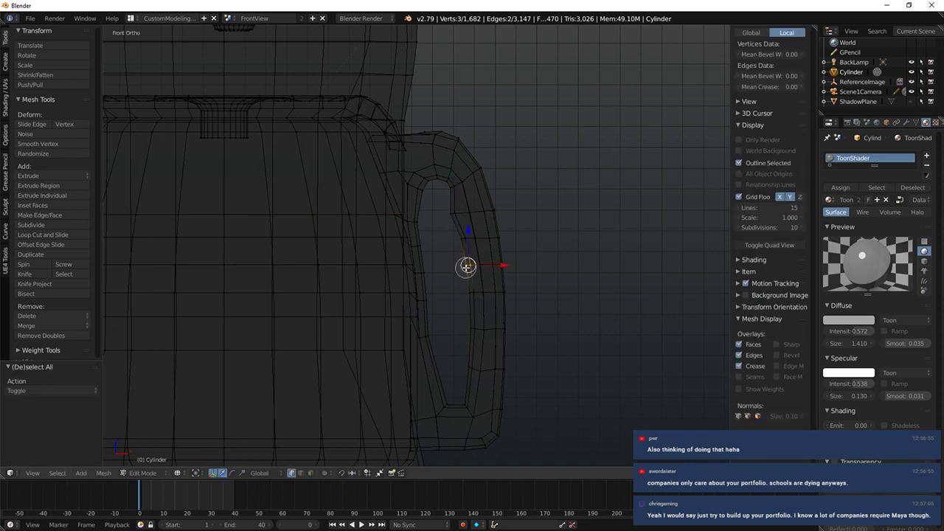
{"action": "right_click", "coordinate": [466, 267]}
{"action": "left_click_drag", "start_coordinate": [511, 265], "coordinate": [504, 269]}
{"action": "key", "text": "a"}
Step: Pull the inner-edge vertices below the grip's middle toward the opening as another finger bump
{"action": "key", "text": "c"}
{"action": "left_click", "coordinate": [470, 329]}
{"action": "right_click", "coordinate": [472, 329]}
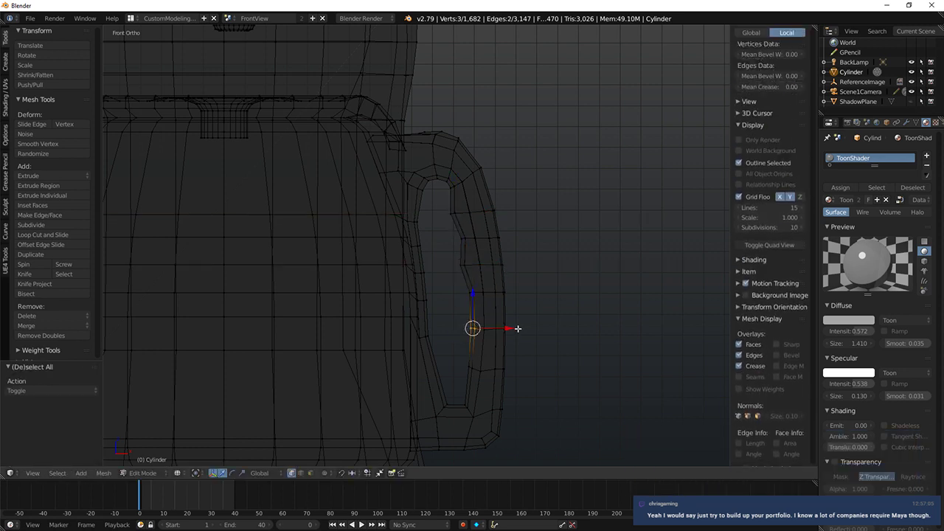
{"action": "key", "text": "a"}
{"action": "right_click", "coordinate": [465, 385]}
Step: Apply smooth shading to the whole coffee maker mesh and preview it rendered
{"action": "key", "text": "shift+z"}
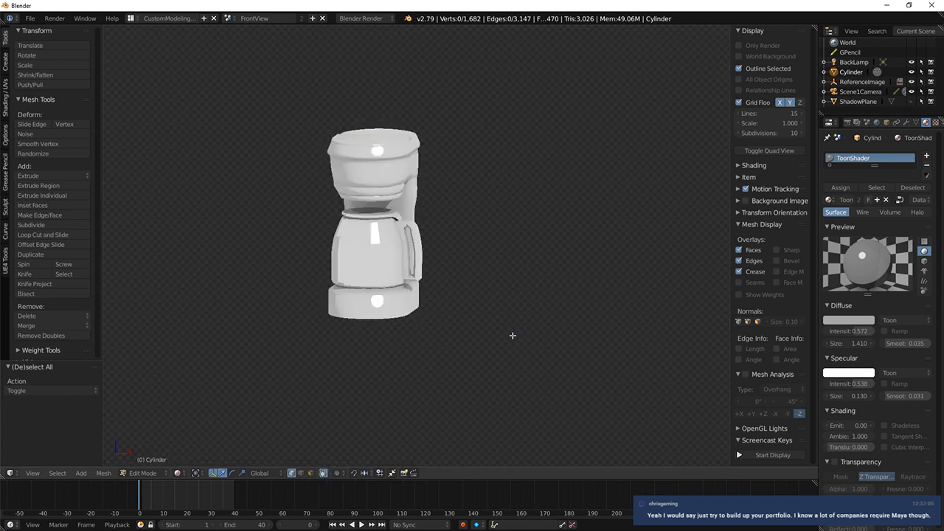
{"action": "scroll", "coordinate": [512, 326], "scroll_direction": "down", "scroll_amount": 4}
{"action": "key", "text": "shift+z"}
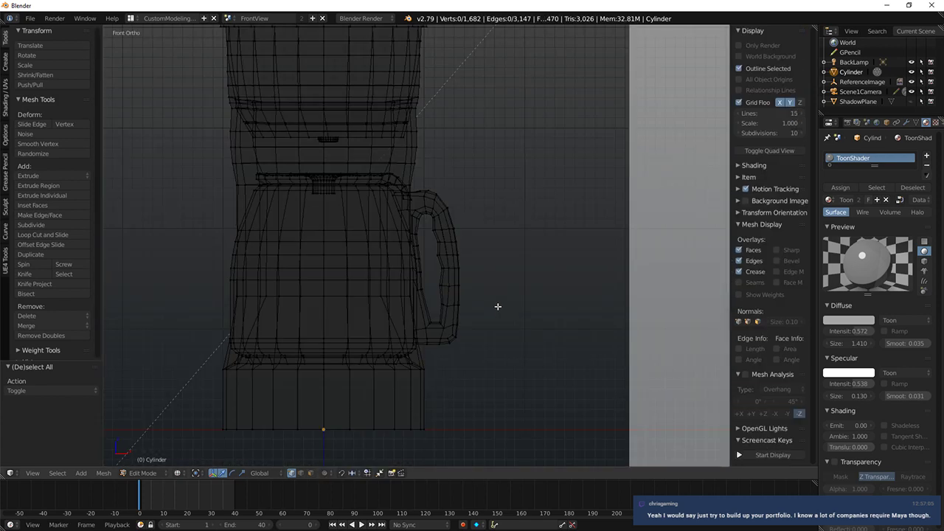
{"action": "key", "text": "a"}
{"action": "left_click", "coordinate": [4, 93]}
{"action": "key", "text": "shift+z"}
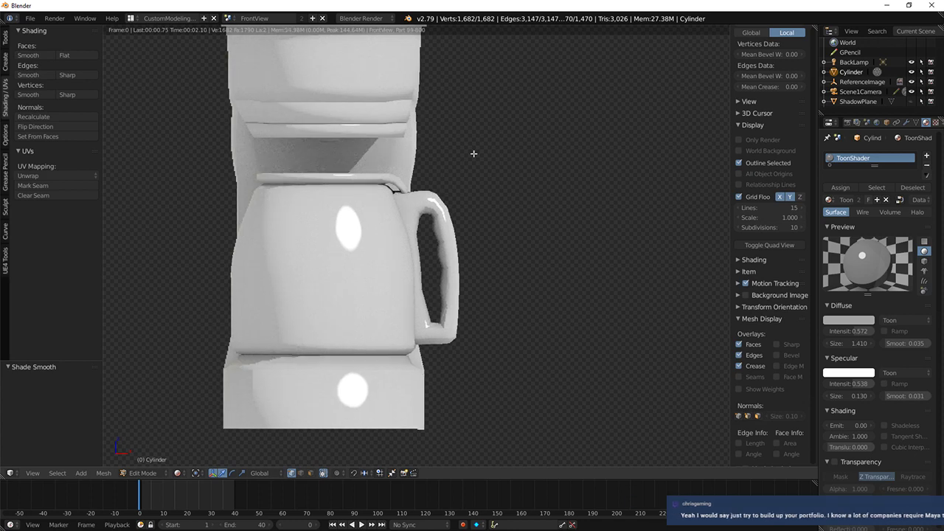
Step: Add one loop cut across the lower end of the handle's carafe-side strip
{"action": "key", "text": "shift+z"}
{"action": "mouse_move", "coordinate": [474, 154]}
{"action": "middle_mouse_down"}
{"action": "mouse_move", "coordinate": [454, 284]}
{"action": "mouse_move", "coordinate": [469, 326]}
{"action": "middle_mouse_up"}
{"action": "scroll", "coordinate": [450, 284], "scroll_direction": "up", "scroll_amount": 4}
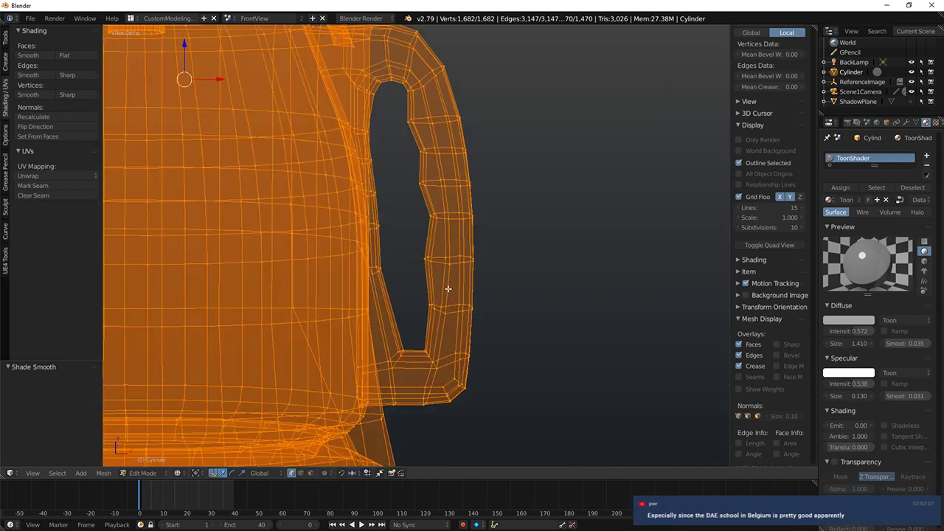
{"action": "key", "text": "KP_1"}
{"action": "key", "text": "z"}
{"action": "key", "text": "a"}
{"action": "key", "text": "ctrl+r"}
{"action": "left_click", "coordinate": [393, 335]}
{"action": "left_click", "coordinate": [399, 353]}
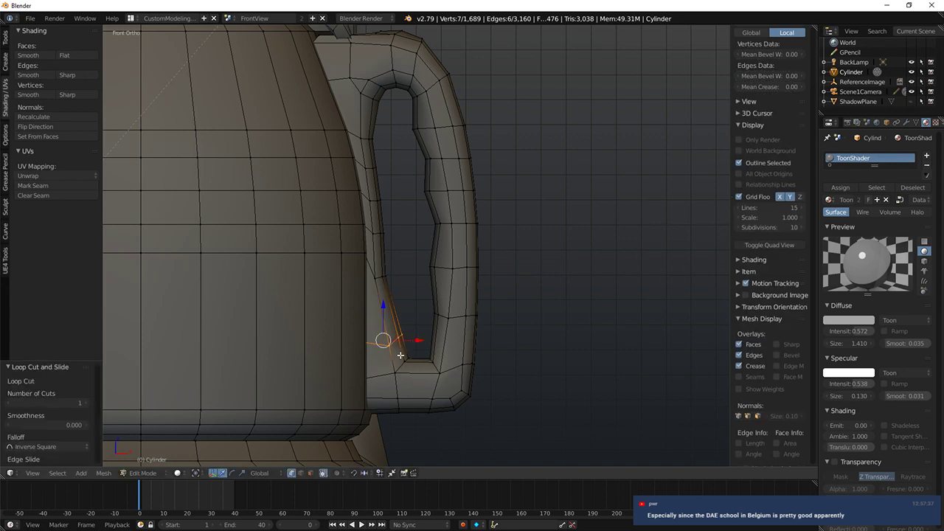
Step: Move the new cut's opening-side vertices by -0.028 in X and -0.012 in Z to round the opening's lower corner
{"action": "key", "text": "a"}
{"action": "key", "text": "z"}
{"action": "key", "text": "c"}
{"action": "left_click", "coordinate": [396, 341]}
{"action": "right_click", "coordinate": [396, 341]}
{"action": "key", "text": "z"}
{"action": "key", "text": "g"}
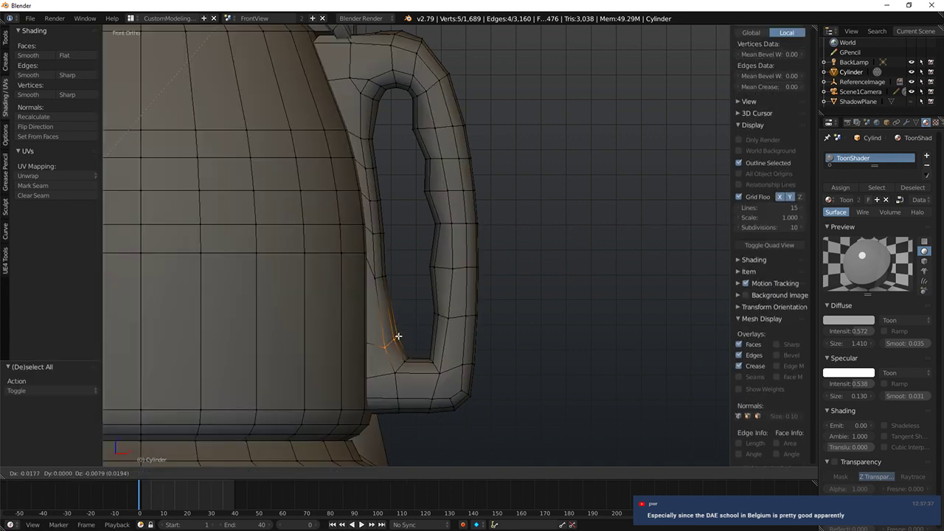
{"action": "left_click", "coordinate": [398, 340]}
Step: Examine the rendered coffee maker from the side and front to judge the handle's shape
{"action": "key", "text": "shift+z"}
{"action": "scroll", "coordinate": [417, 371], "scroll_direction": "down", "scroll_amount": 7}
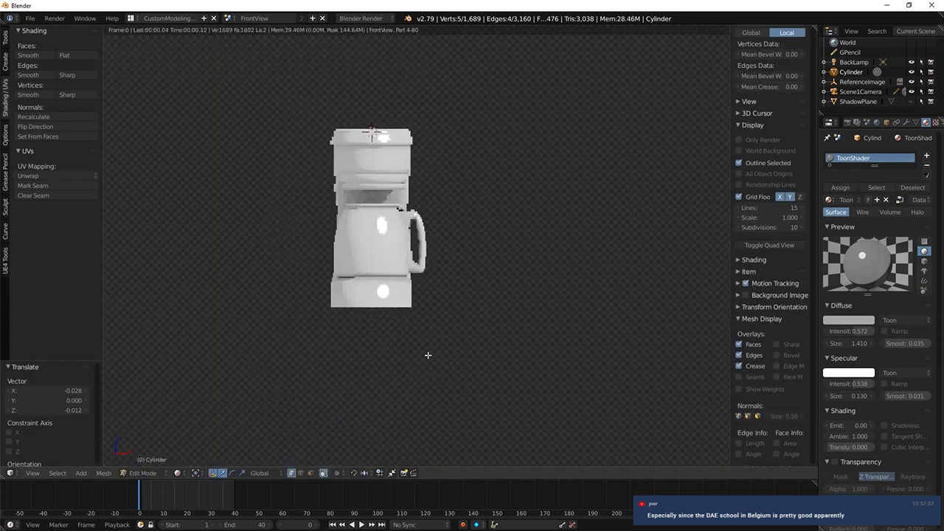
{"action": "middle_click_drag", "start_coordinate": [423, 330], "coordinate": [318, 322]}
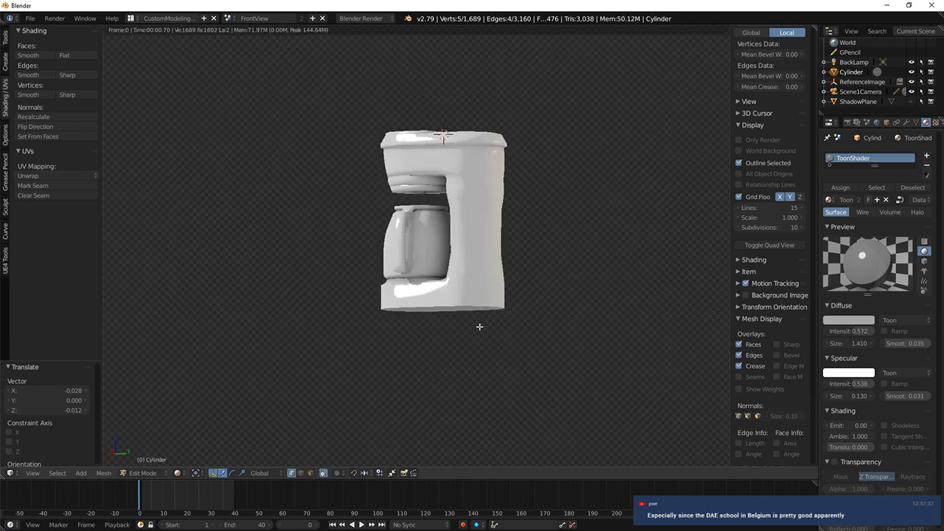
{"action": "scroll", "coordinate": [478, 327], "scroll_direction": "down", "scroll_amount": 6}
{"action": "key", "text": "KP_1"}
{"action": "scroll", "coordinate": [419, 305], "scroll_direction": "up", "scroll_amount": 5}
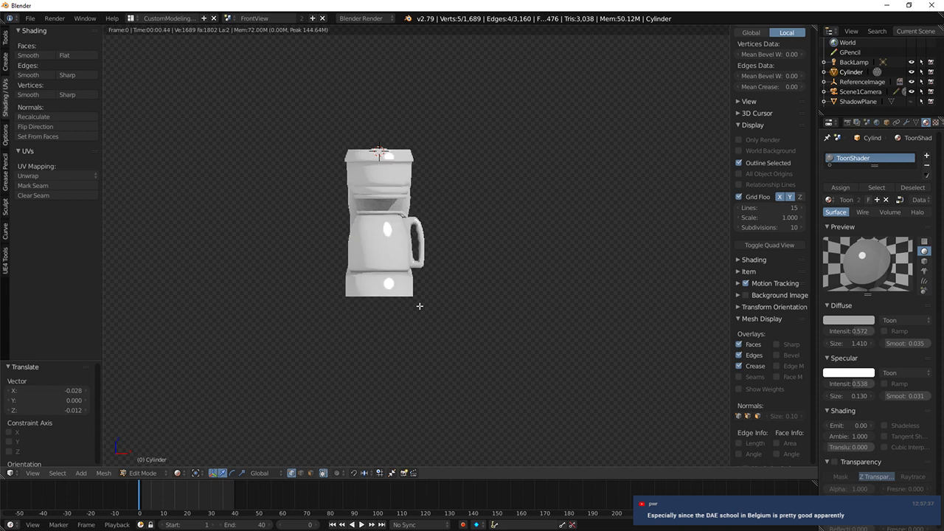
{"action": "key", "text": "shift+z"}
Step: Select the edge loop around the carafe's bottom rim and bevel it
{"action": "scroll", "coordinate": [372, 318], "scroll_direction": "up", "scroll_amount": 6}
{"action": "middle_click_drag", "start_coordinate": [372, 318], "coordinate": [389, 311]}
{"action": "key", "text": "a"}
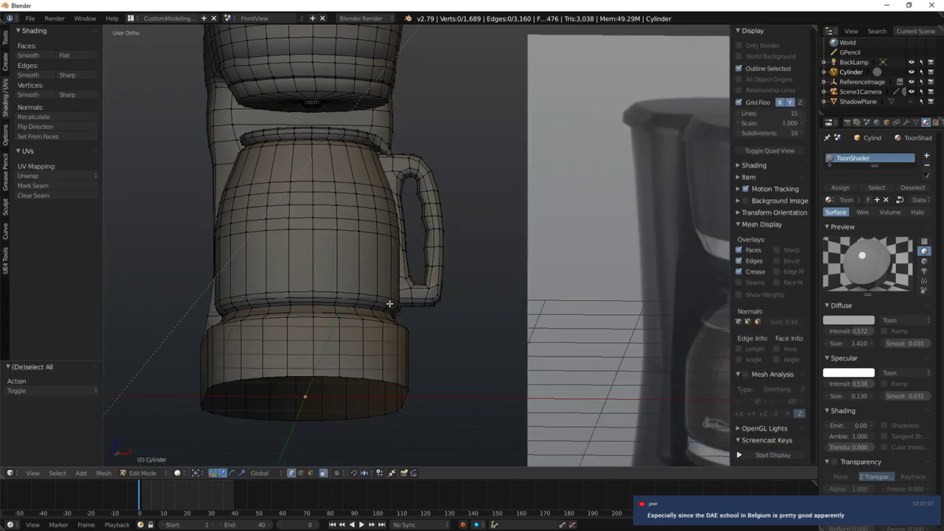
{"action": "right_click", "coordinate": [392, 309], "text": "alt"}
{"action": "scroll", "coordinate": [390, 310], "scroll_direction": "up", "scroll_amount": 4}
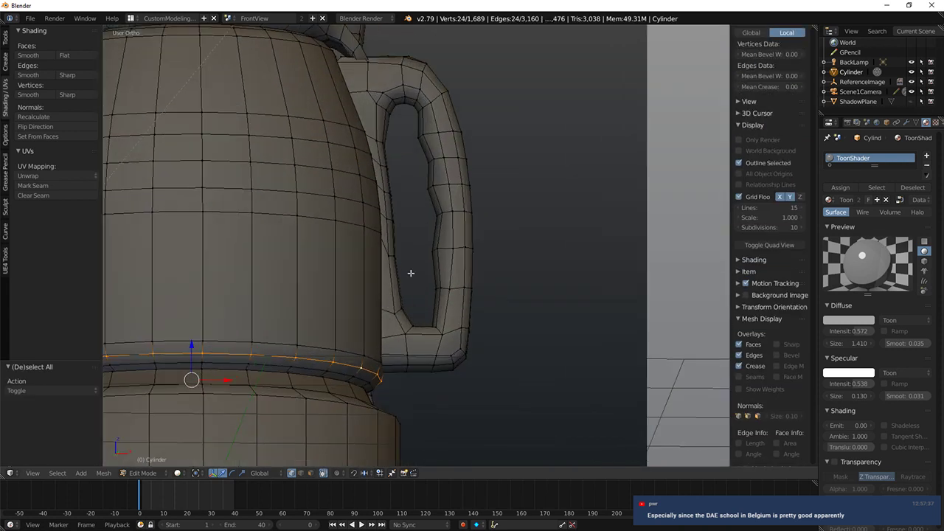
{"action": "key", "text": "ctrl+b"}
{"action": "left_click", "coordinate": [562, 354]}
Step: Add one loop cut around the beveled bottom rim of the carafe and scale it to 0.978
{"action": "key", "text": "a"}
{"action": "key", "text": "ctrl+r"}
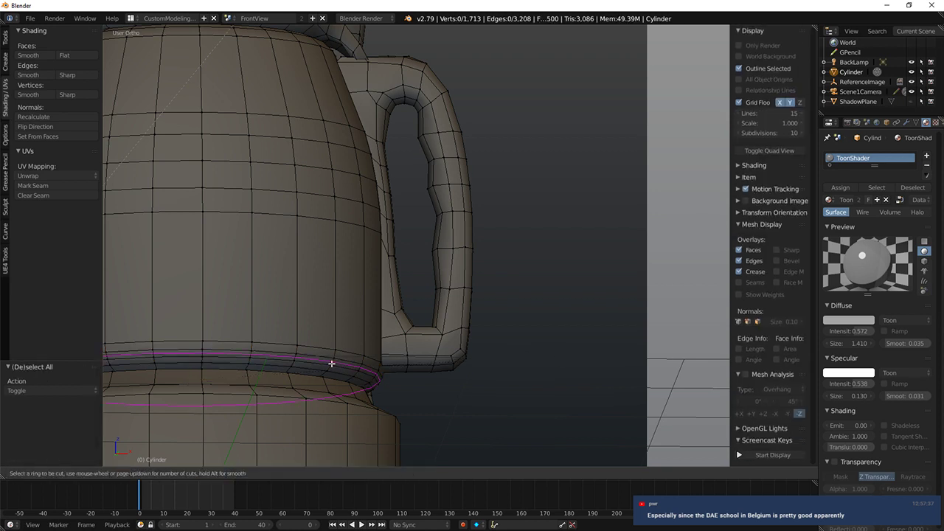
{"action": "left_click", "coordinate": [334, 361]}
{"action": "left_click", "coordinate": [334, 359]}
{"action": "key", "text": "s"}
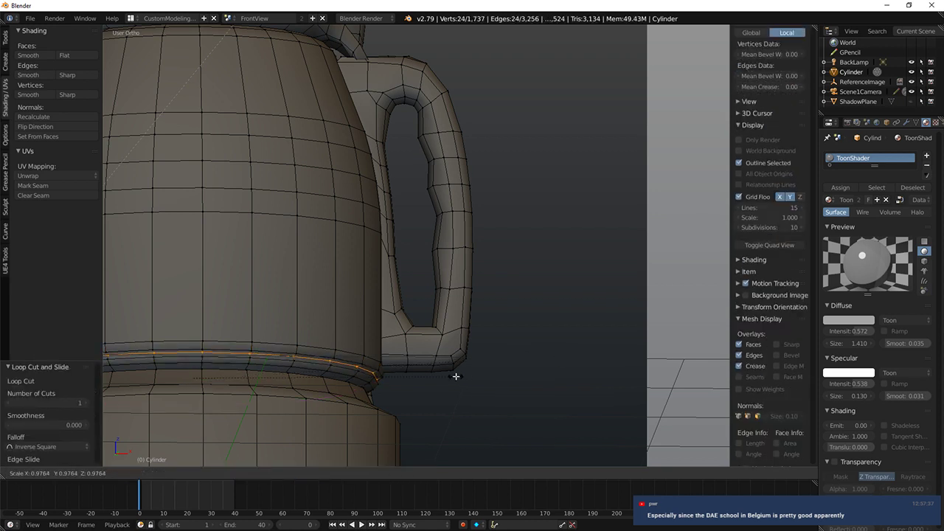
{"action": "left_click", "coordinate": [436, 382]}
{"action": "key", "text": "a"}
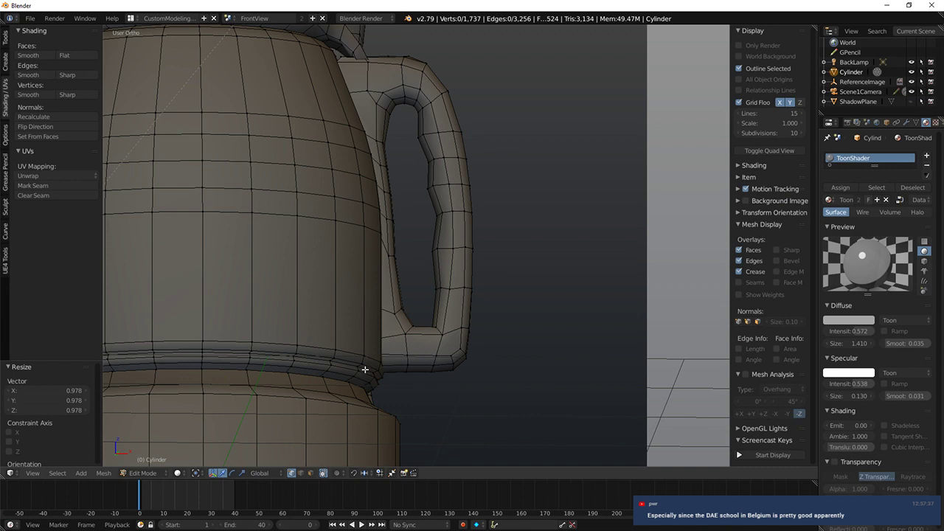
Step: Select an edge loop on the carafe's bottom rim and grow the selection to cover the narrow band around it
{"action": "left_click", "coordinate": [365, 370], "text": "alt"}
{"action": "key", "text": "ctrl+KP_Add"}
{"action": "middle_click_drag", "start_coordinate": [363, 376], "coordinate": [349, 429]}
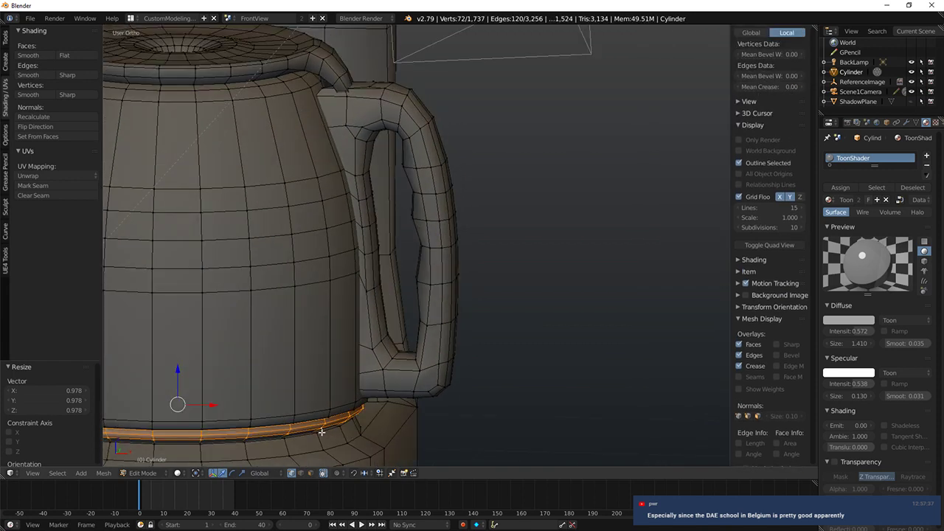
{"action": "key", "text": "z"}
{"action": "middle_click_drag", "start_coordinate": [277, 420], "coordinate": [408, 324], "text": "shift"}
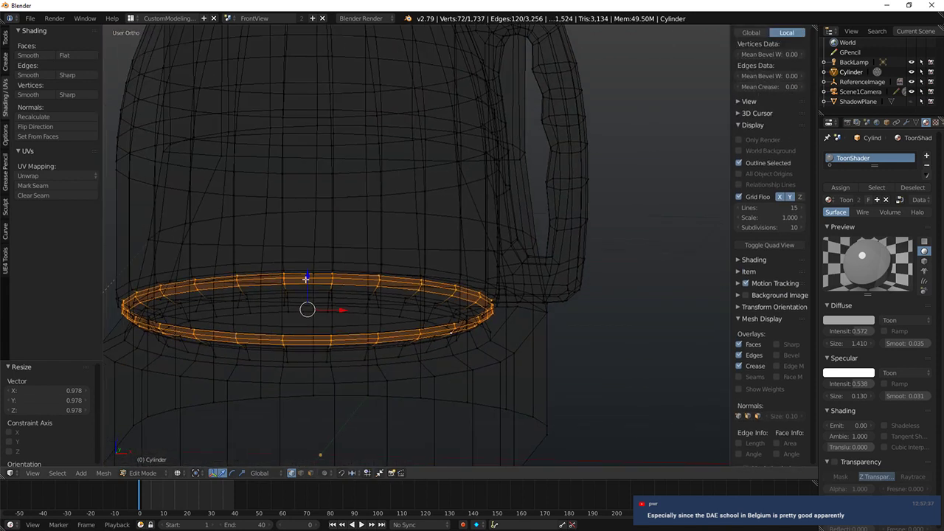
{"action": "mouse_move", "coordinate": [287, 286]}
{"action": "middle_mouse_down"}
{"action": "mouse_move", "coordinate": [294, 278]}
{"action": "mouse_move", "coordinate": [275, 297]}
{"action": "mouse_move", "coordinate": [339, 287]}
{"action": "middle_mouse_up"}
{"action": "key", "text": "z"}
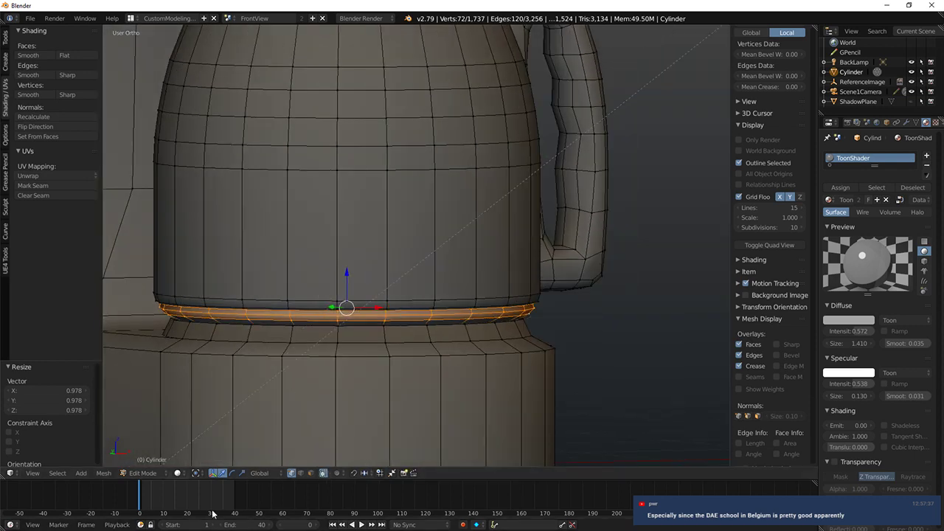
Step: Add the face ring directly below the selected band to the selection
{"action": "right_click", "coordinate": [339, 321], "text": "alt+shift"}
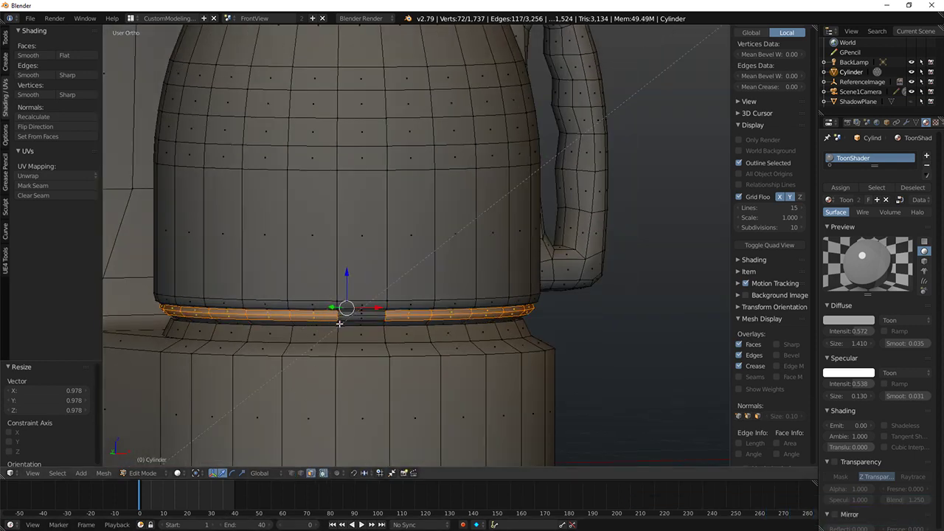
{"action": "key", "text": "ctrl+z"}
{"action": "right_click", "coordinate": [341, 324], "text": "alt+shift"}
{"action": "scroll", "coordinate": [414, 297], "scroll_direction": "down", "scroll_amount": 4}
{"action": "middle_click_drag", "start_coordinate": [405, 279], "coordinate": [394, 352]}
{"action": "key", "text": "z"}
{"action": "key", "text": "g"}
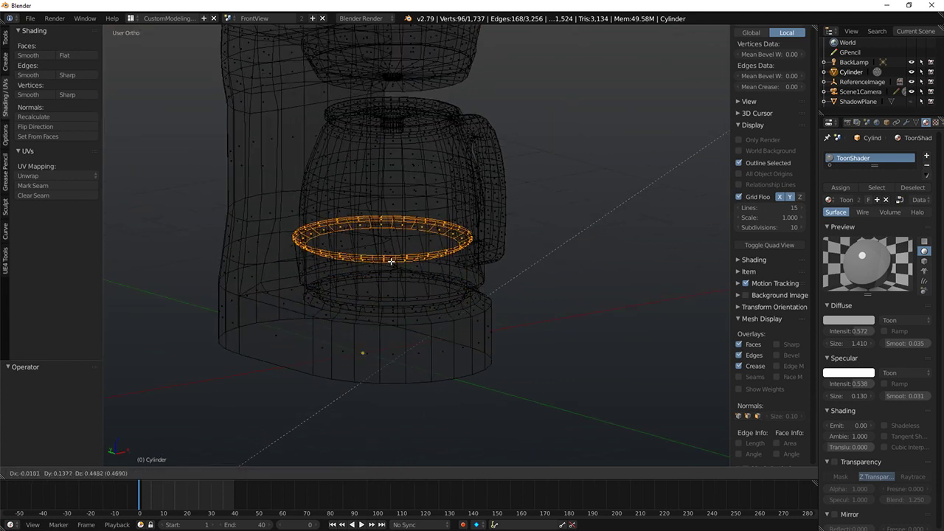
{"action": "left_click", "coordinate": [404, 315]}
Step: Split the selected bottom band from the rest of the carafe mesh
{"action": "middle_click_drag", "start_coordinate": [404, 316], "coordinate": [396, 292]}
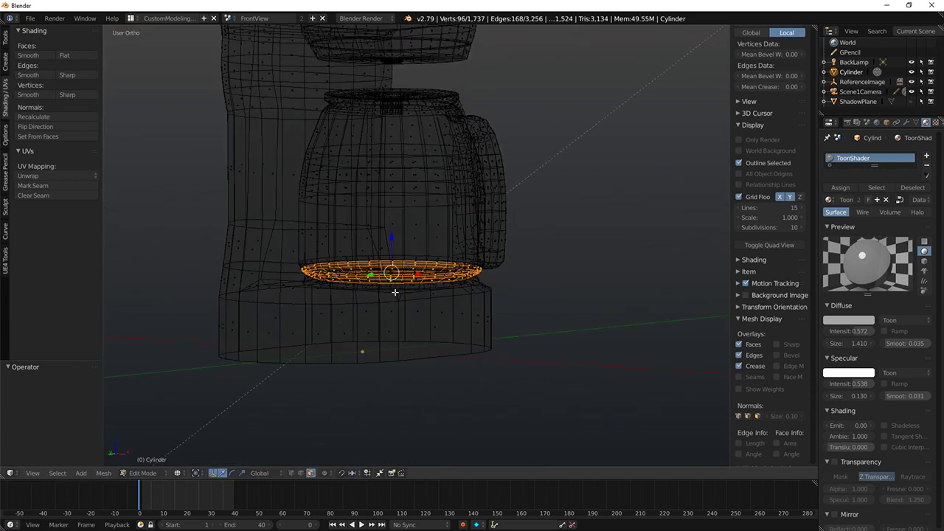
{"action": "key", "text": "z"}
{"action": "scroll", "coordinate": [445, 274], "scroll_direction": "up", "scroll_amount": 3}
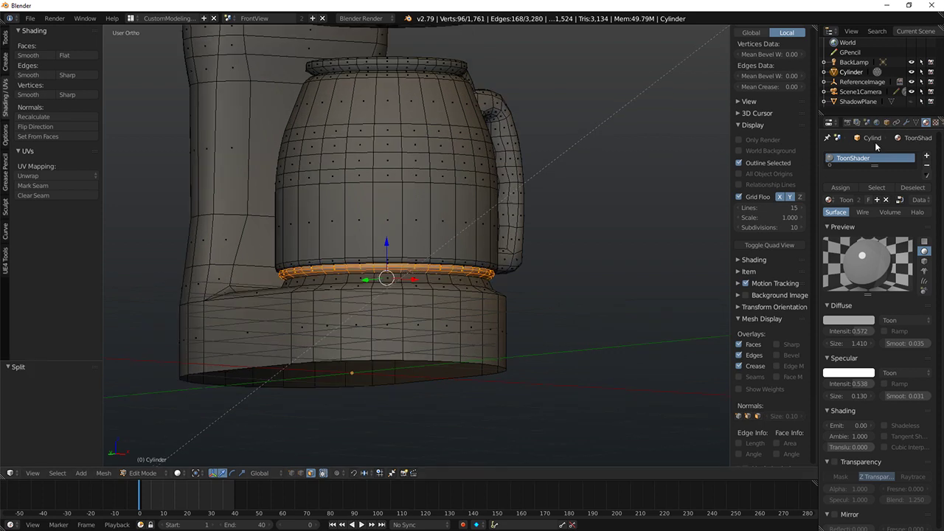
Step: Add two material slots to the coffee maker, each holding a new independent copy of the ToonShader material
{"action": "left_click", "coordinate": [926, 158]}
{"action": "left_click", "coordinate": [828, 222]}
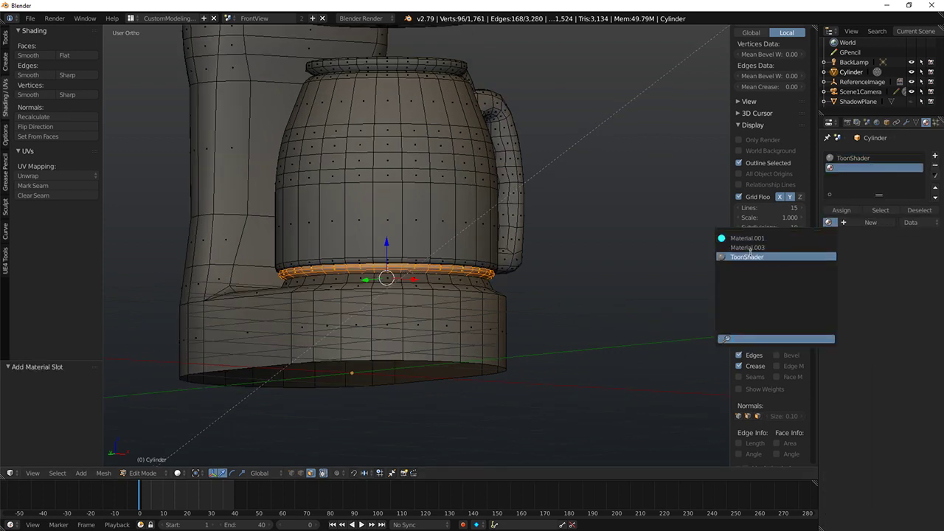
{"action": "left_click", "coordinate": [767, 254]}
{"action": "left_click", "coordinate": [879, 222]}
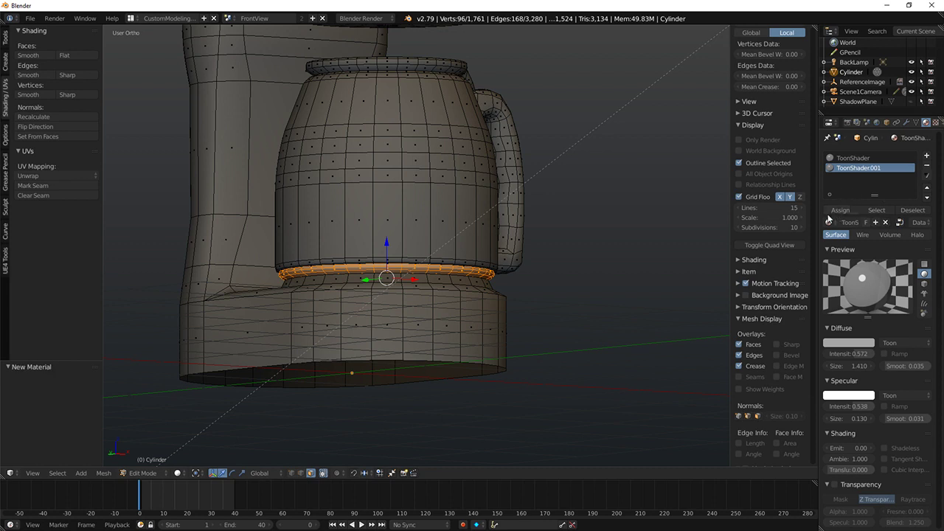
{"action": "left_click", "coordinate": [927, 156]}
{"action": "left_click", "coordinate": [829, 222]}
{"action": "left_click", "coordinate": [774, 265]}
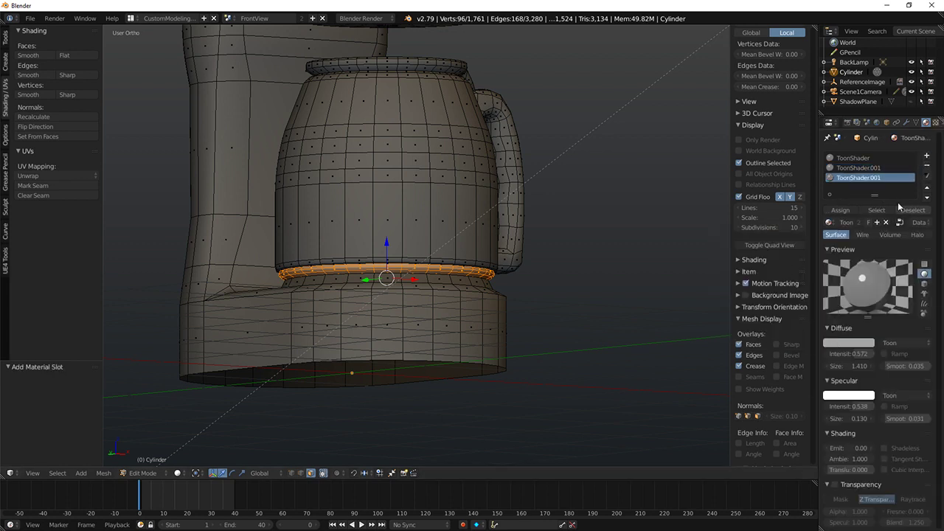
{"action": "left_click", "coordinate": [876, 222]}
Step: Darken the original ToonShader material's diffuse colour to near black and set its specular intensity to 0.126
{"action": "left_click", "coordinate": [852, 159]}
{"action": "left_click", "coordinate": [829, 222]}
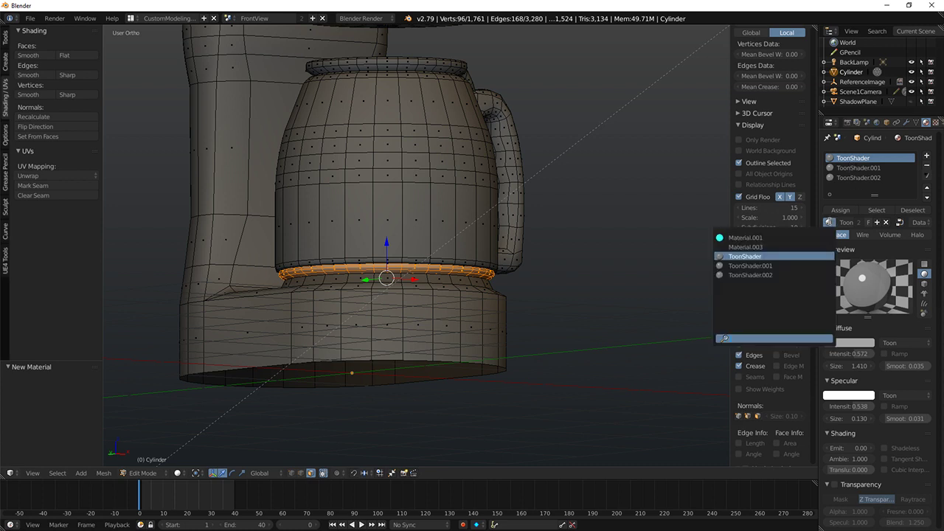
{"action": "left_click", "coordinate": [841, 343]}
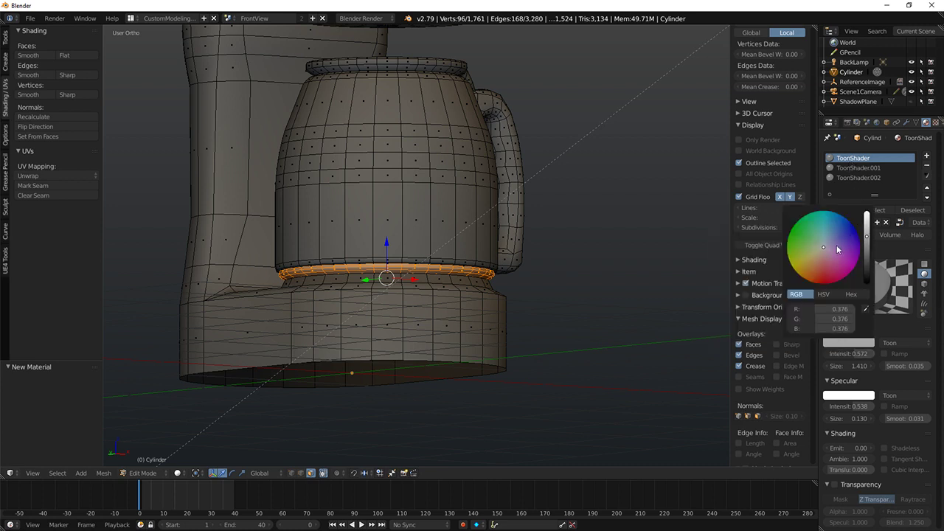
{"action": "key", "text": "KP_1"}
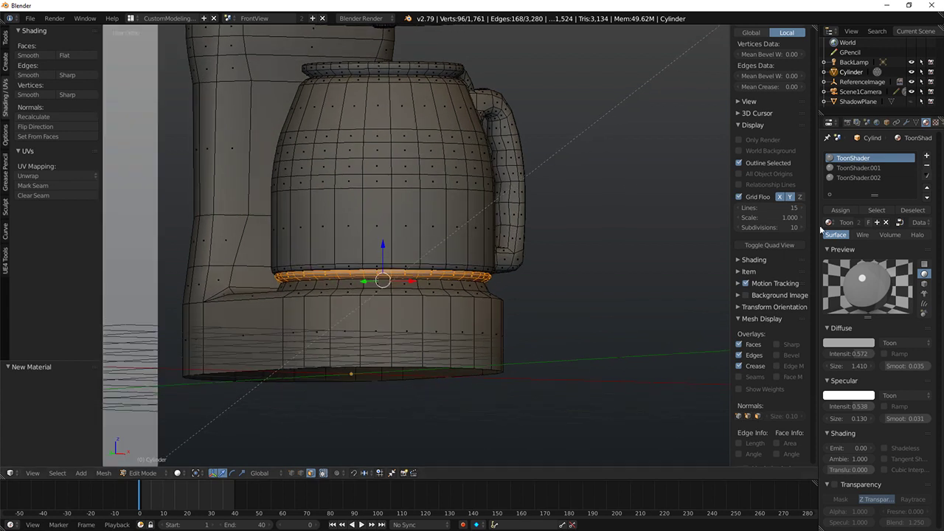
{"action": "left_click", "coordinate": [847, 344]}
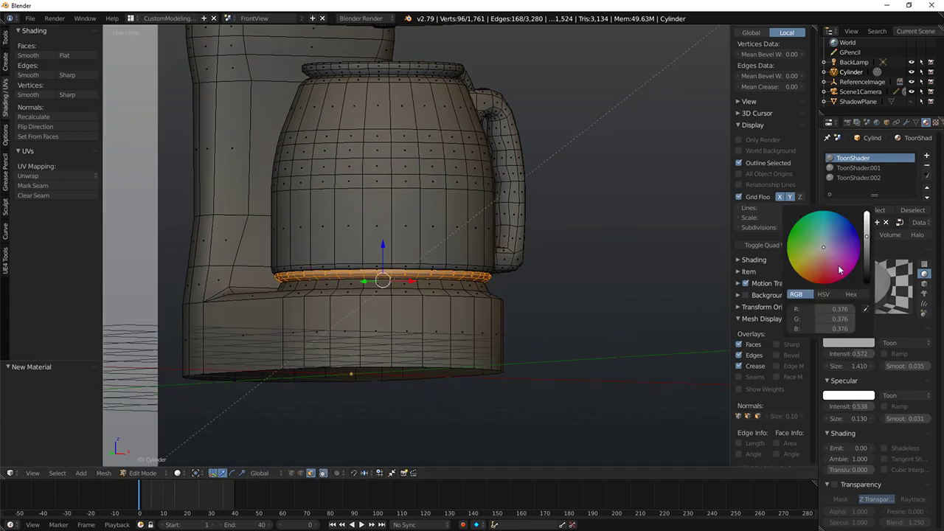
{"action": "left_click", "coordinate": [866, 270]}
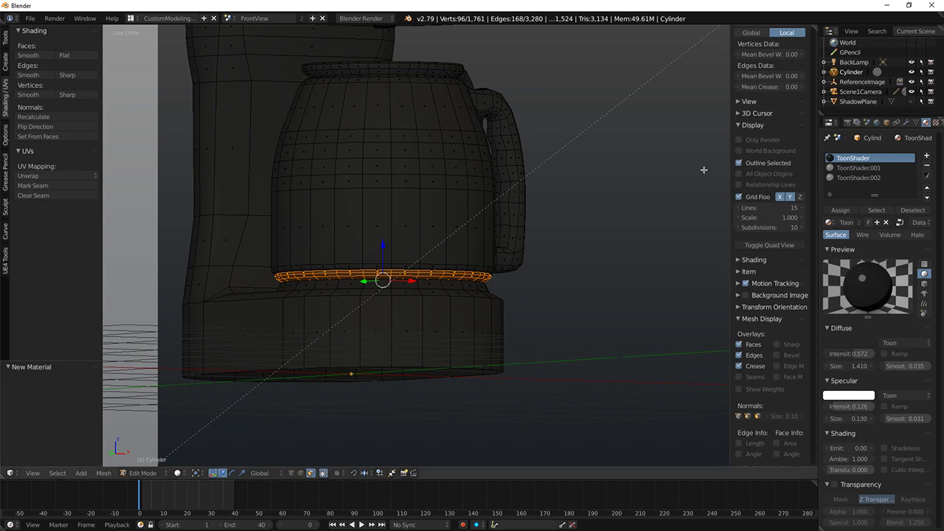
Step: Set the diffuse colour of ToonShader.001 to blue with R 0.068, G 0.269 and B 0.376
{"action": "left_click", "coordinate": [869, 168]}
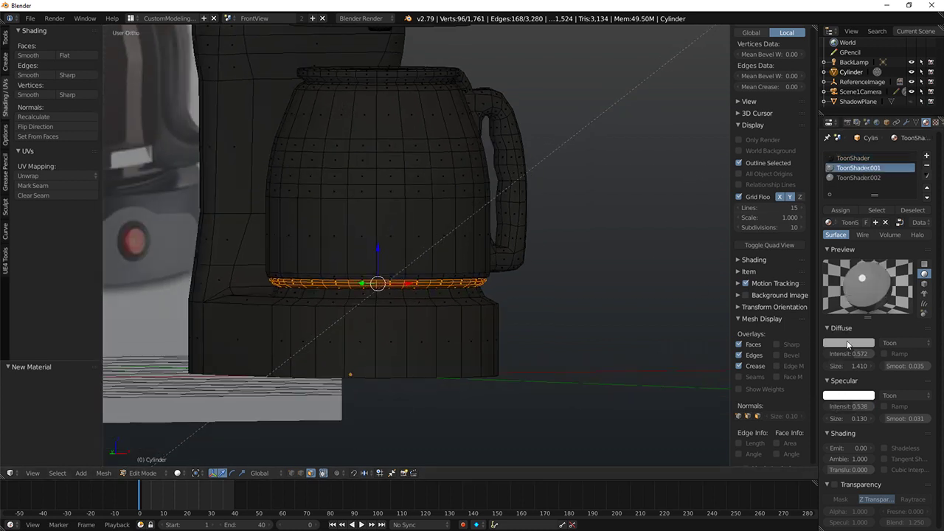
{"action": "left_click", "coordinate": [848, 343]}
{"action": "left_click", "coordinate": [829, 227]}
Step: Select the whole linked carafe body, assign ToonShader.001 to it and preview it in rendered shading
{"action": "right_click", "coordinate": [435, 177]}
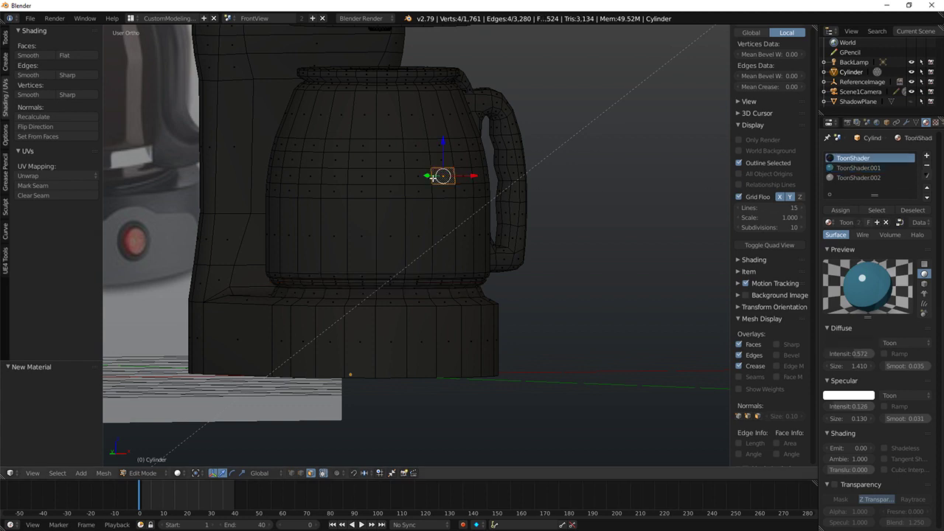
{"action": "key", "text": "ctrl+l"}
{"action": "left_click", "coordinate": [858, 169]}
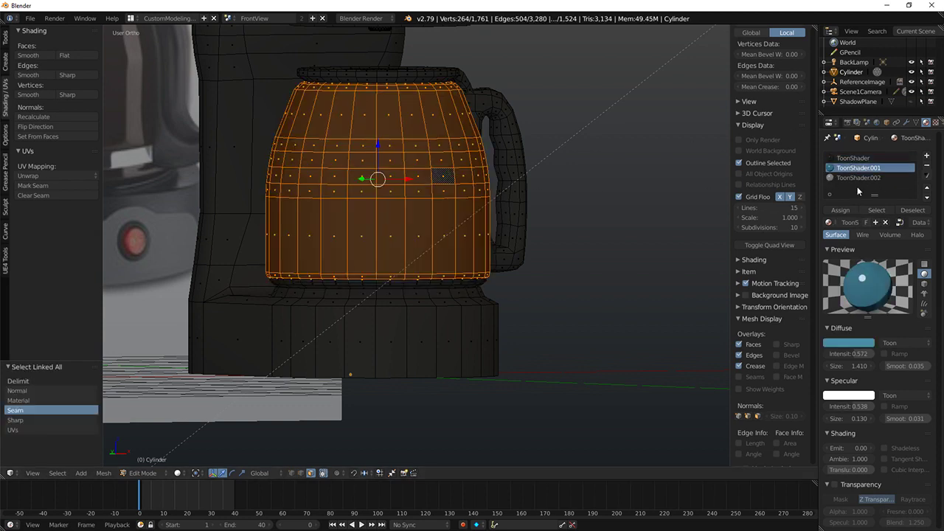
{"action": "left_click", "coordinate": [840, 210]}
{"action": "middle_click_drag", "start_coordinate": [604, 176], "coordinate": [630, 186]}
{"action": "key", "text": "shift+z"}
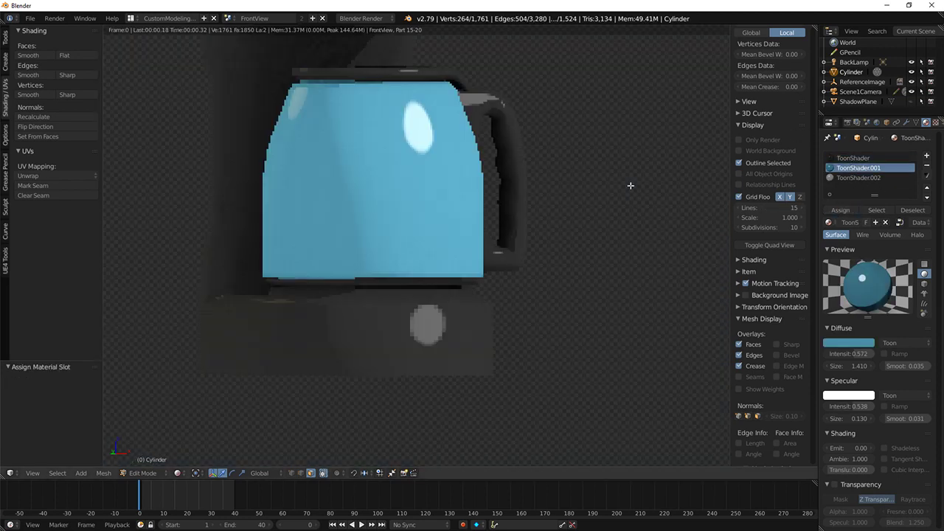
{"action": "scroll", "coordinate": [630, 186], "scroll_direction": "down", "scroll_amount": 7}
{"action": "key", "text": "shift+z"}
Step: Change ToonShader.001's diffuse colour to dark reddish brown, R 0.047, G 0.013, B 0.011, and preview the render
{"action": "left_click", "coordinate": [850, 341]}
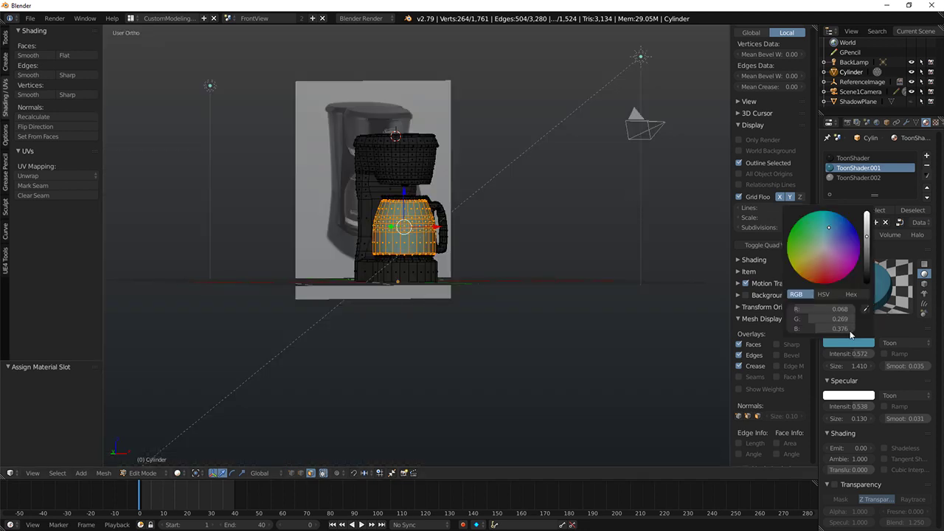
{"action": "left_click", "coordinate": [821, 268]}
{"action": "left_click_drag", "start_coordinate": [867, 237], "coordinate": [867, 266]}
{"action": "key", "text": "shift+z"}
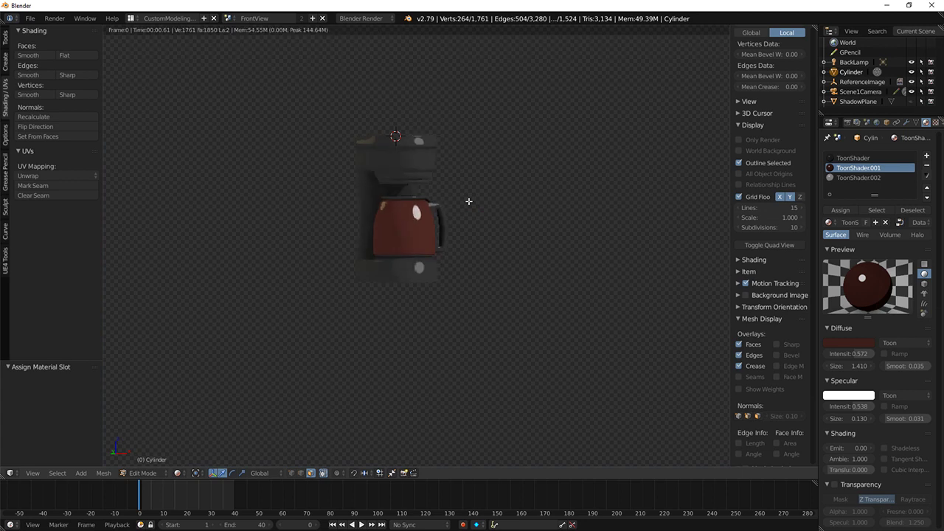
{"action": "key", "text": "shift+z"}
{"action": "scroll", "coordinate": [519, 210], "scroll_direction": "up", "scroll_amount": 4}
{"action": "key", "text": "shift+z"}
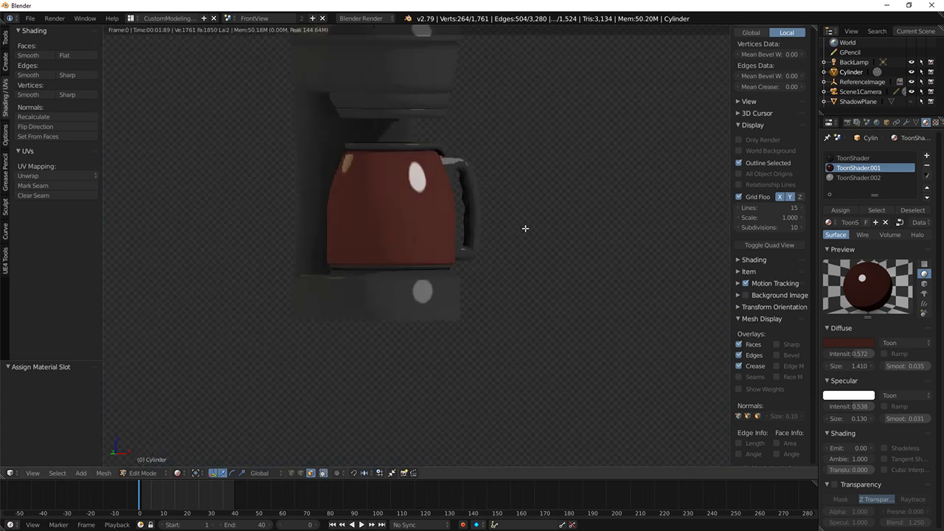
{"action": "key", "text": "shift+z"}
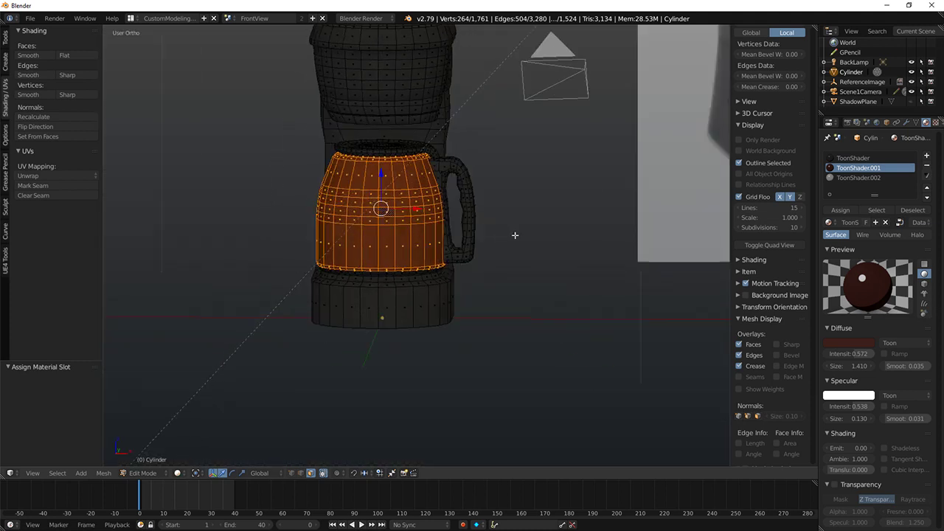
Step: Enable Z Transparency on the carafe body's ToonShader.001 material and check it in rendered shading
{"action": "middle_click_drag", "start_coordinate": [515, 234], "coordinate": [612, 237]}
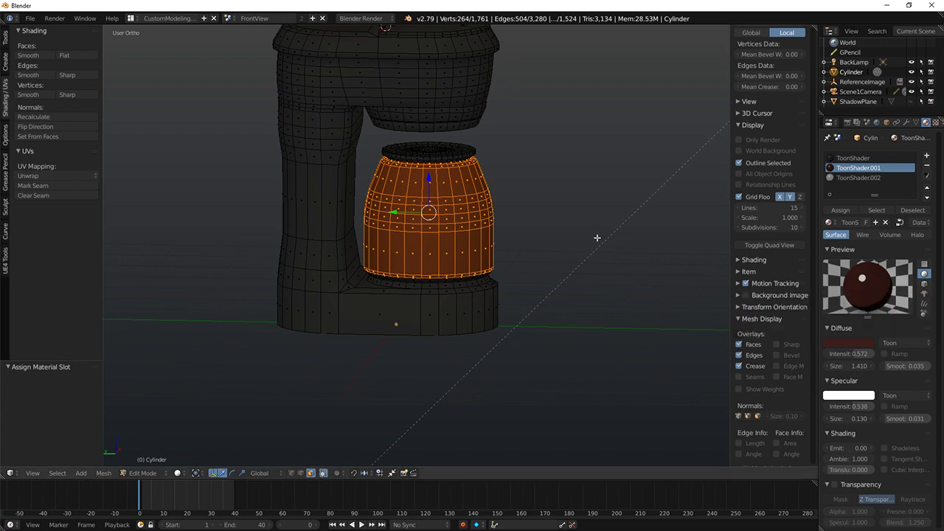
{"action": "key", "text": "KP_1"}
{"action": "scroll", "coordinate": [502, 242], "scroll_direction": "up", "scroll_amount": 5}
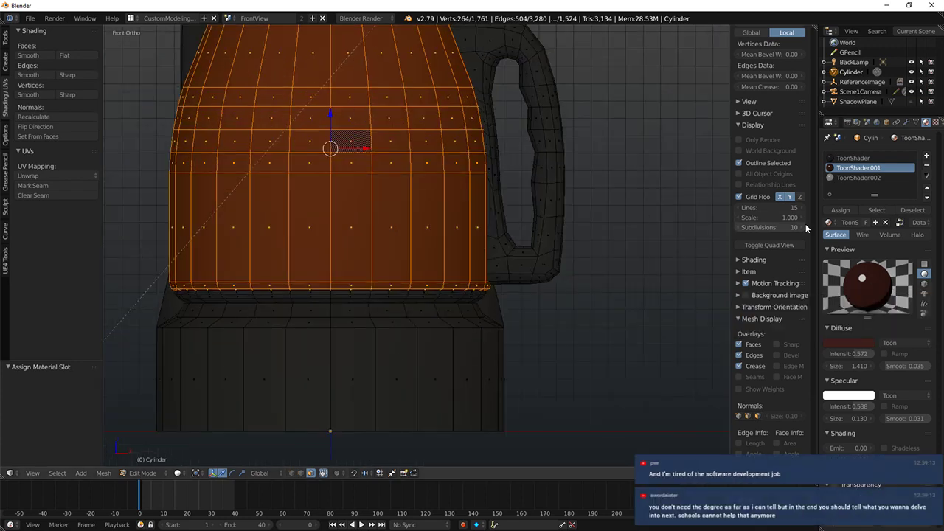
{"action": "scroll", "coordinate": [856, 225], "scroll_direction": "down", "scroll_amount": 6}
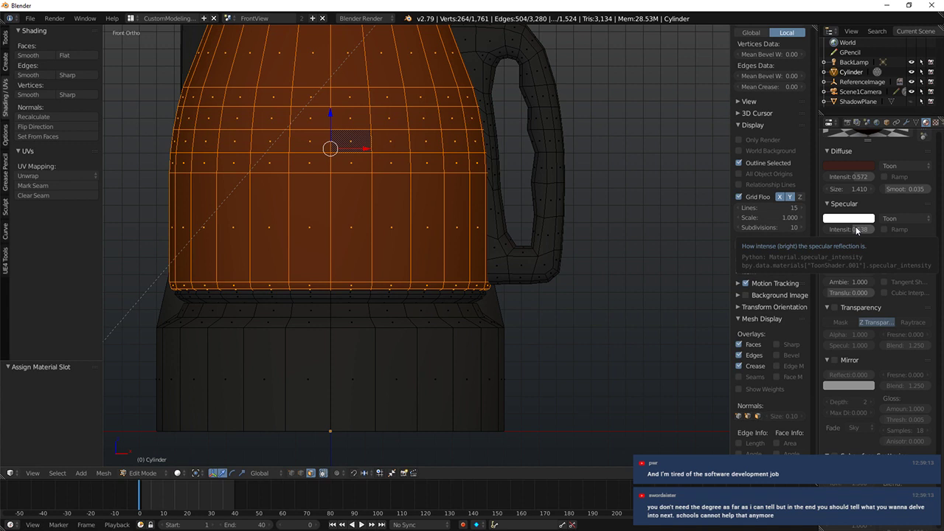
{"action": "scroll", "coordinate": [510, 207], "scroll_direction": "down", "scroll_amount": 3}
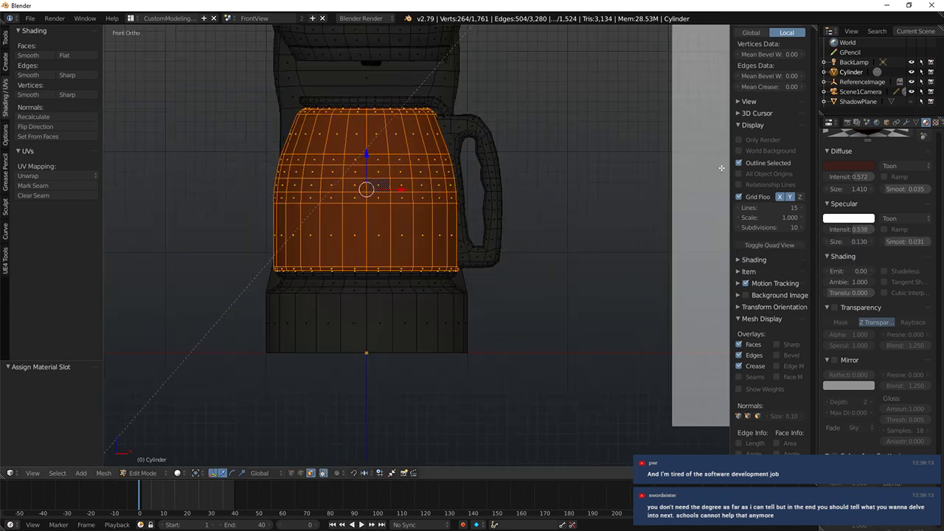
{"action": "scroll", "coordinate": [855, 207], "scroll_direction": "up", "scroll_amount": 6}
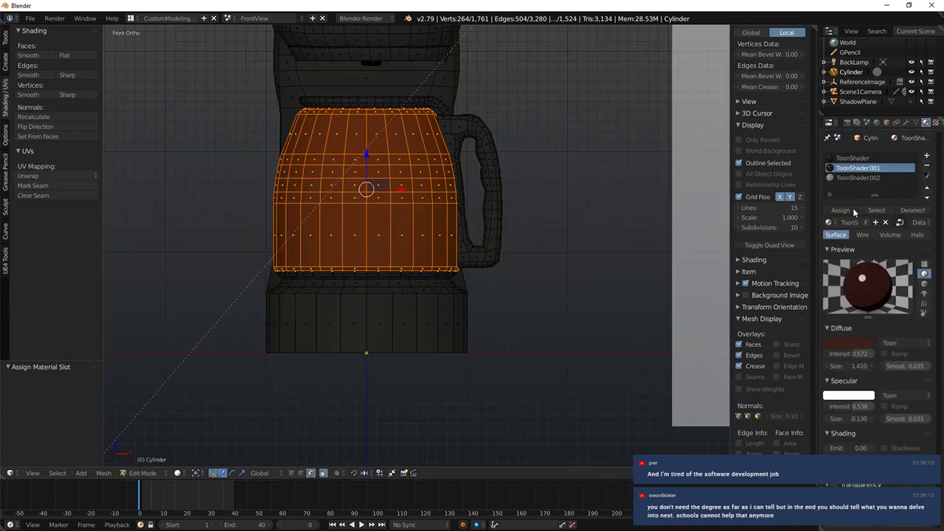
{"action": "scroll", "coordinate": [867, 345], "scroll_direction": "down", "scroll_amount": 2}
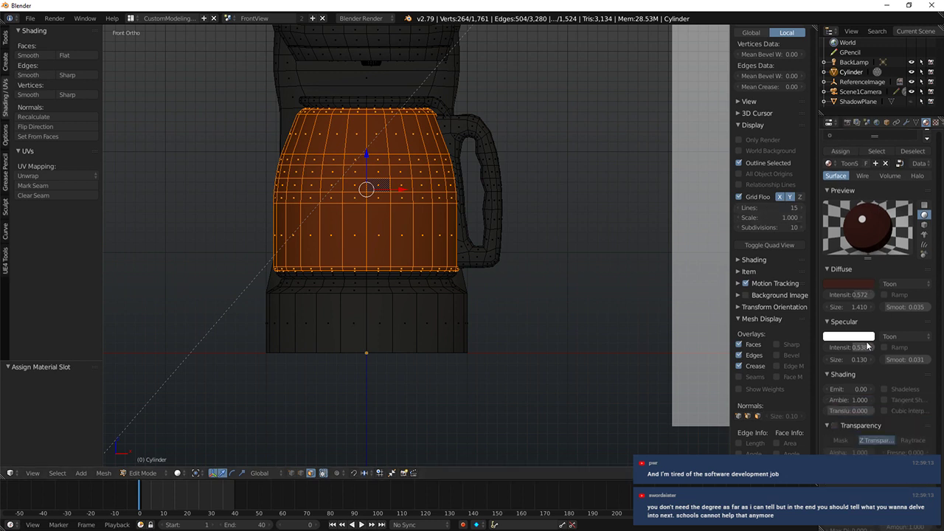
{"action": "scroll", "coordinate": [878, 347], "scroll_direction": "down", "scroll_amount": 1}
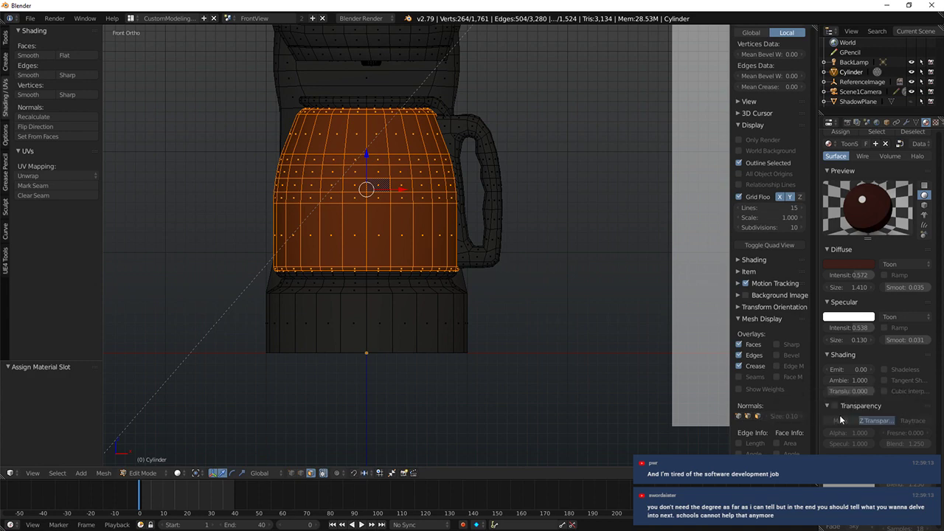
{"action": "left_click", "coordinate": [834, 406]}
{"action": "key", "text": "shift+z"}
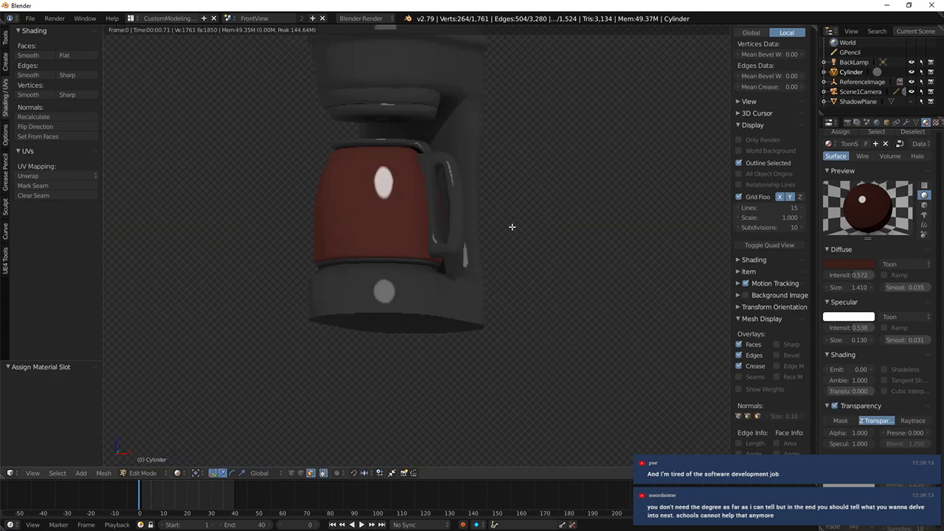
{"action": "key", "text": "shift+z"}
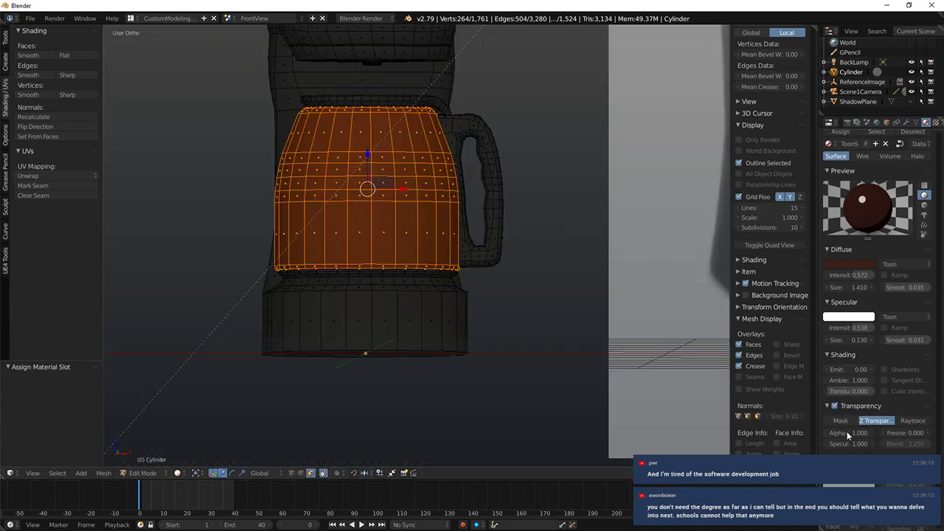
Step: Lower the carafe material's transparency alpha to 0.619 and preview the result in rendered shading
{"action": "left_click_drag", "start_coordinate": [848, 435], "coordinate": [782, 420]}
{"action": "key", "text": "shift+z"}
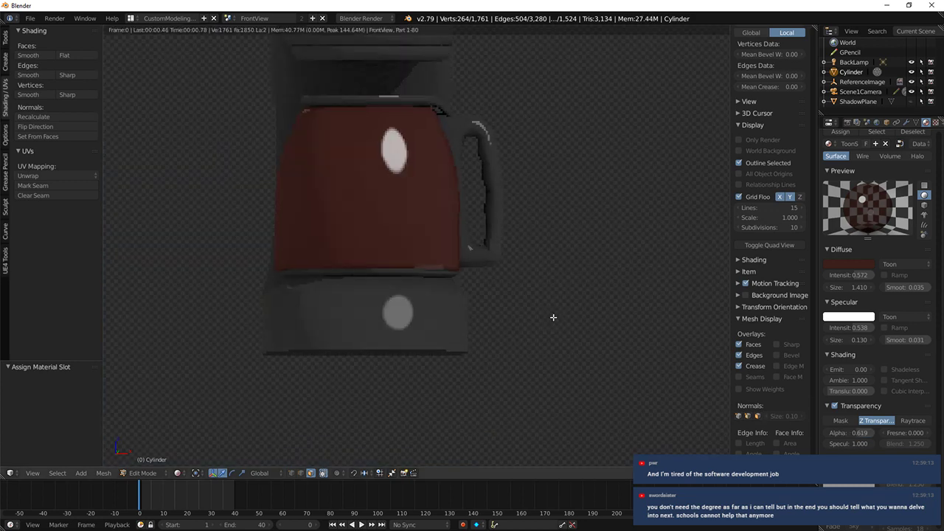
{"action": "key", "text": "shift+z"}
{"action": "key", "text": "shift+z"}
{"action": "key", "text": "shift+z"}
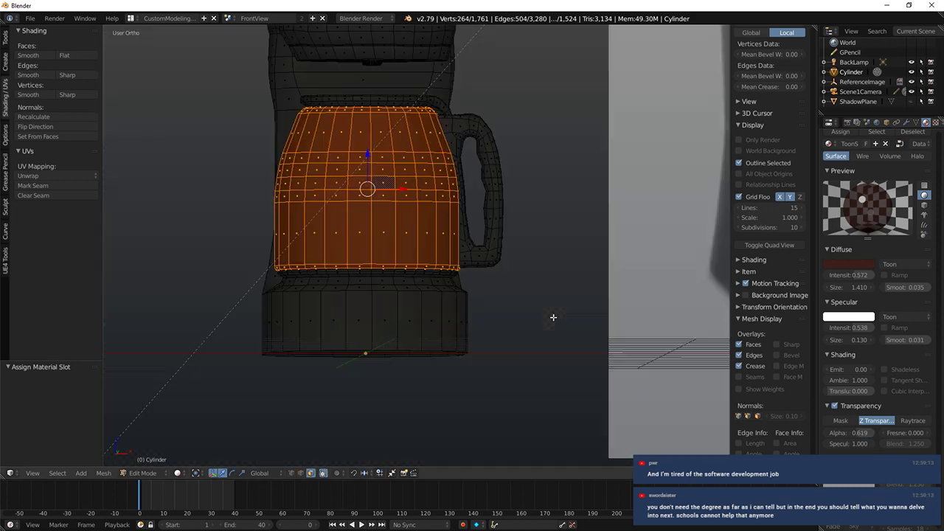
Step: Try Raytrace transparency on the carafe material and inspect it in rendered shading from a different angle
{"action": "left_click", "coordinate": [912, 420]}
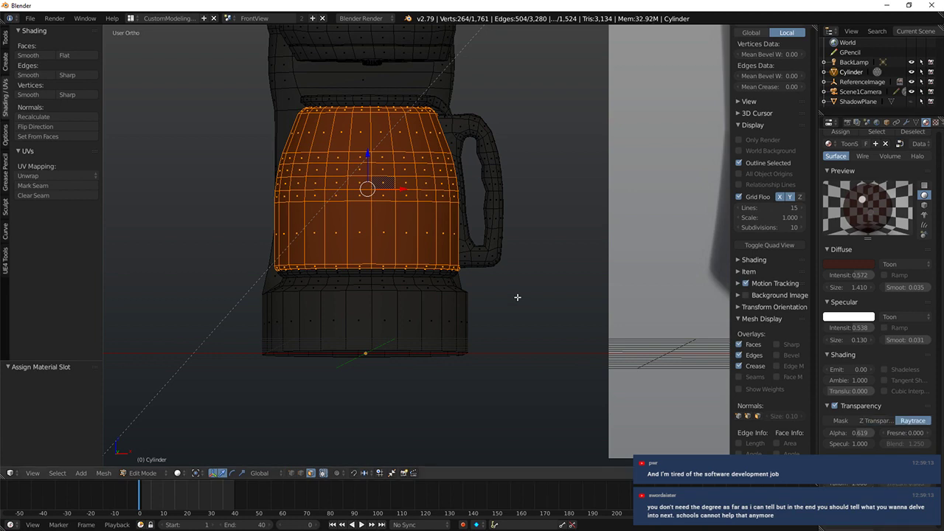
{"action": "key", "text": "shift+z"}
{"action": "middle_click_drag", "start_coordinate": [516, 264], "coordinate": [521, 296]}
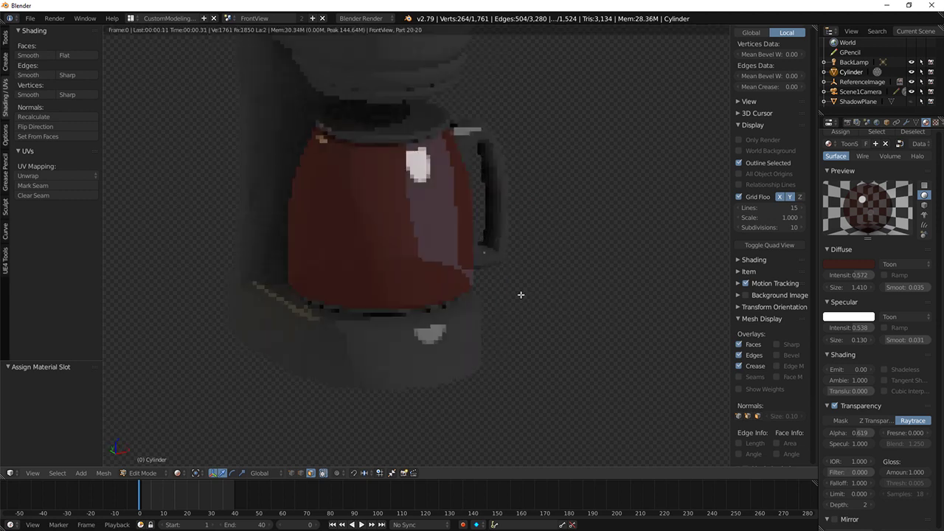
Step: Return the carafe material to Z Transparency and lower its alpha to 0.289
{"action": "left_click", "coordinate": [880, 421]}
{"action": "left_click_drag", "start_coordinate": [861, 433], "coordinate": [843, 433]}
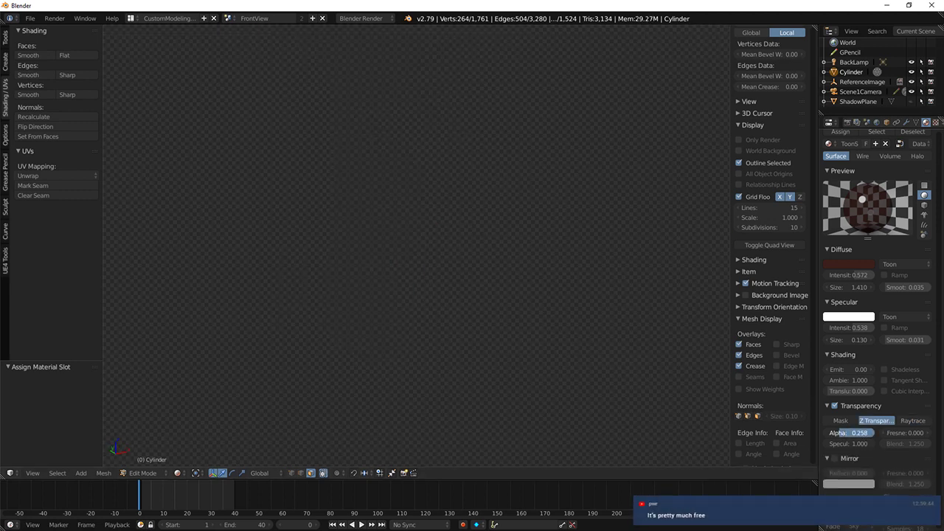
{"action": "key", "text": "shift+z"}
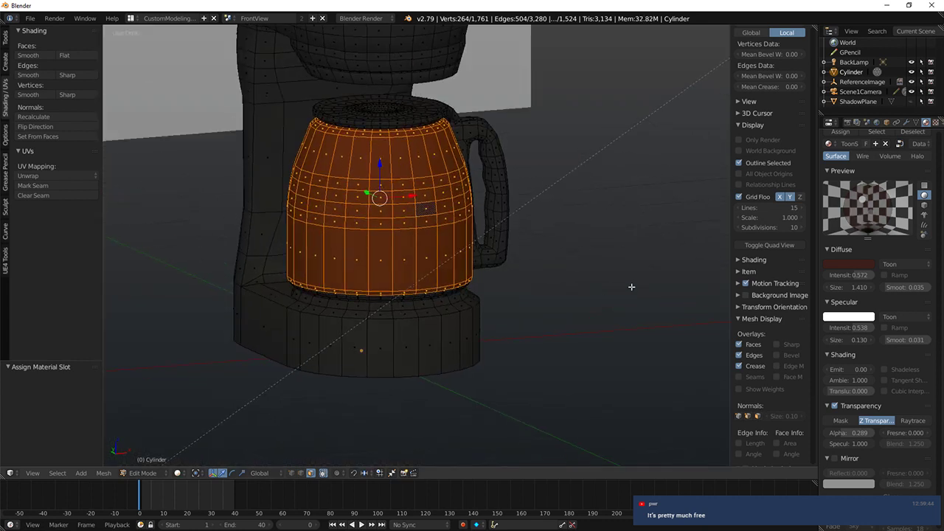
Step: Change the carafe material's diffuse colour to a muted blue and preview it in rendered shading
{"action": "key", "text": "KP_1"}
{"action": "left_click", "coordinate": [841, 263]}
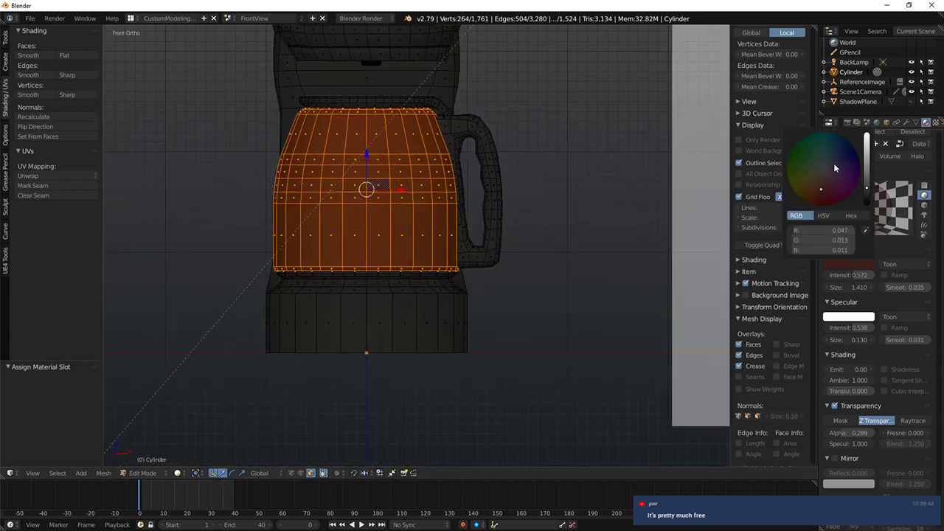
{"action": "left_click_drag", "start_coordinate": [871, 173], "coordinate": [868, 144]}
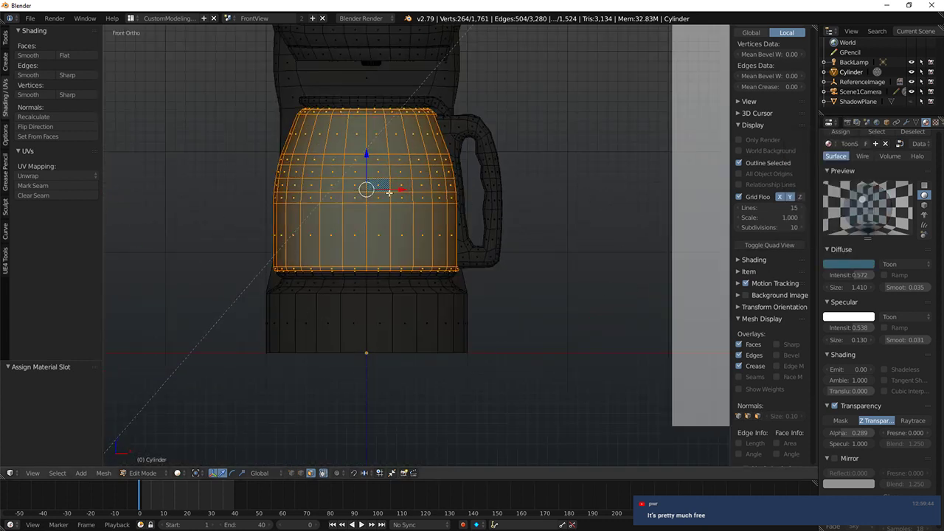
{"action": "key", "text": "shift+z"}
{"action": "mouse_move", "coordinate": [476, 198]}
{"action": "middle_mouse_down"}
{"action": "mouse_move", "coordinate": [573, 219]}
{"action": "mouse_move", "coordinate": [493, 243]}
{"action": "mouse_move", "coordinate": [398, 250]}
{"action": "mouse_move", "coordinate": [447, 299]}
{"action": "mouse_move", "coordinate": [487, 298]}
{"action": "middle_mouse_up"}
{"action": "key", "text": "shift+z"}
Step: Clear the selection, select the tall lower face ring of the carafe and the ring directly above it, and show the mesh as wireframe
{"action": "key", "text": "z"}
{"action": "key", "text": "z"}
{"action": "key", "text": "a"}
{"action": "right_click", "coordinate": [511, 277], "text": "alt"}
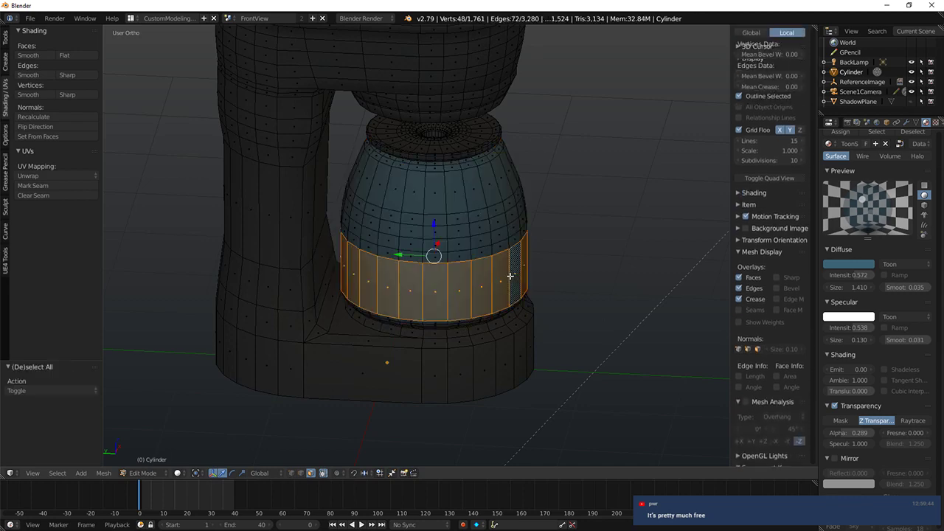
{"action": "right_click", "coordinate": [509, 232], "text": "alt+shift"}
{"action": "key", "text": "z"}
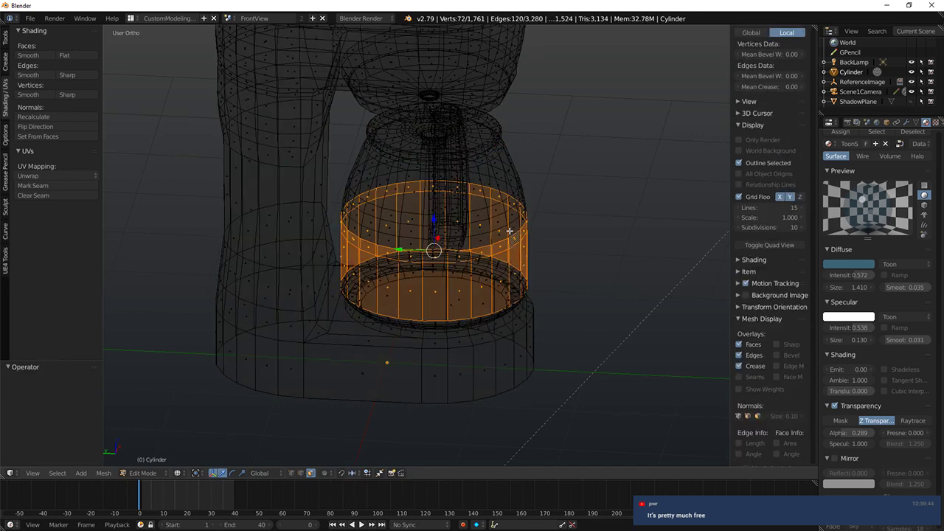
Step: Return to solid display and add the carafe's upper face rings to the selection, up to the sloping ring below the lid
{"action": "key", "text": "z"}
{"action": "middle_click_drag", "start_coordinate": [510, 231], "coordinate": [522, 213]}
{"action": "right_click", "coordinate": [524, 209], "text": "alt+shift"}
{"action": "right_click", "coordinate": [527, 193], "text": "alt+shift"}
{"action": "right_click", "coordinate": [524, 178], "text": "alt+shift"}
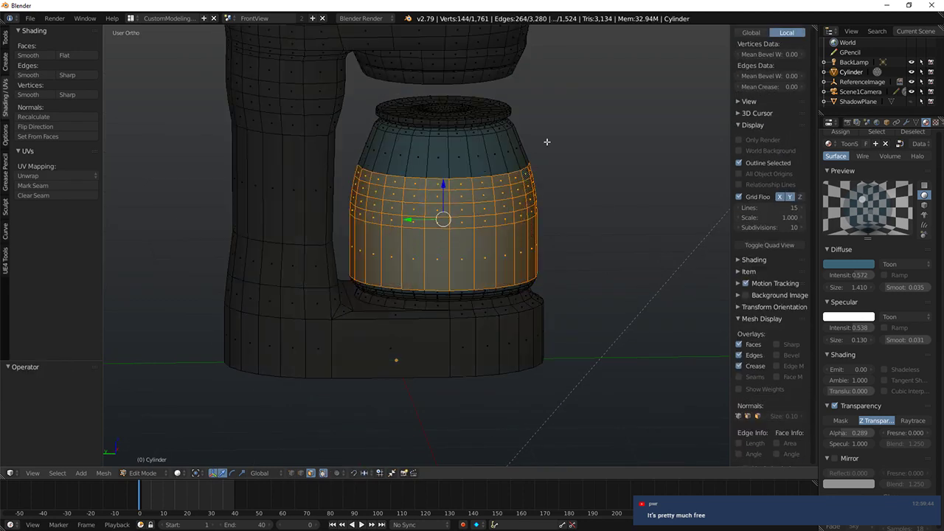
{"action": "middle_click_drag", "start_coordinate": [547, 141], "coordinate": [587, 132]}
{"action": "right_click", "coordinate": [528, 145], "text": "alt+shift"}
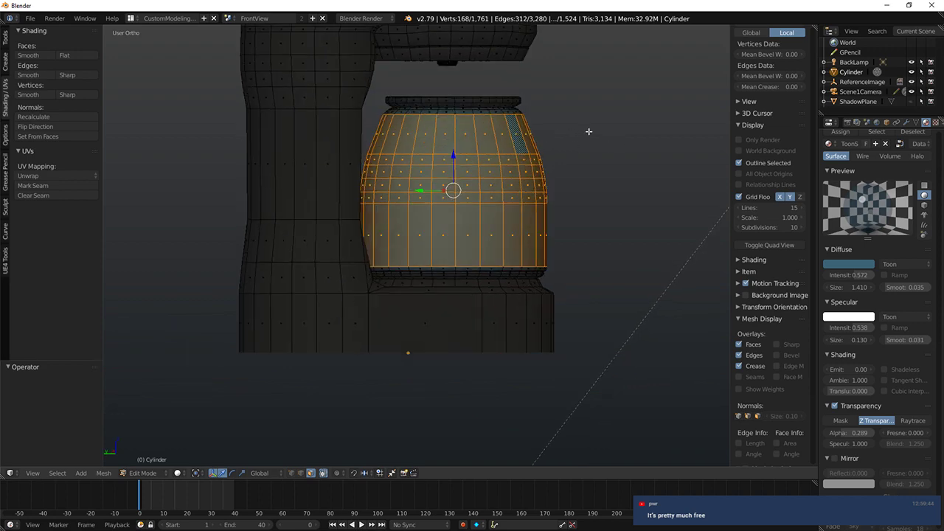
Step: Add the narrow face ring at the carafe's lower edge to the selection and switch to the front view
{"action": "middle_click_drag", "start_coordinate": [586, 220], "coordinate": [553, 197]}
{"action": "key", "text": "z"}
{"action": "scroll", "coordinate": [539, 265], "scroll_direction": "up", "scroll_amount": 3}
{"action": "key", "text": "z"}
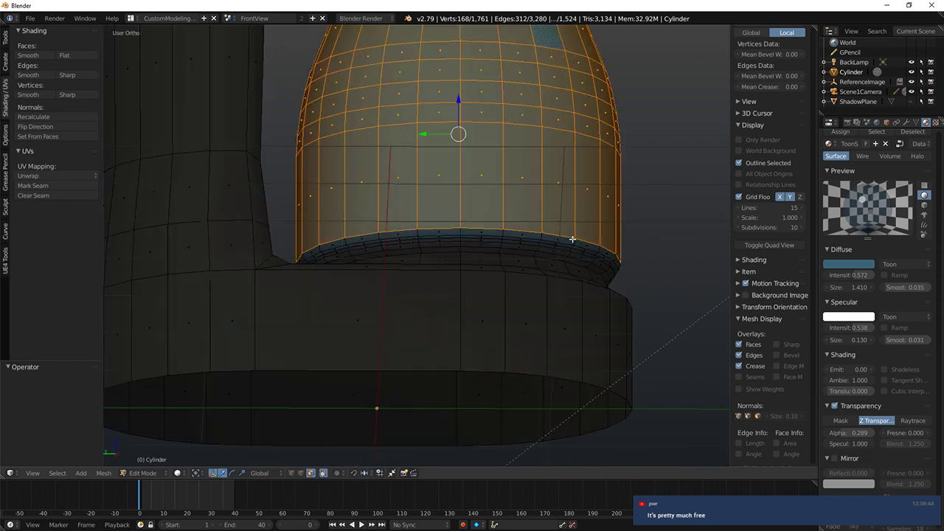
{"action": "right_click", "coordinate": [572, 239], "text": "alt+shift"}
{"action": "key", "text": "KP_1"}
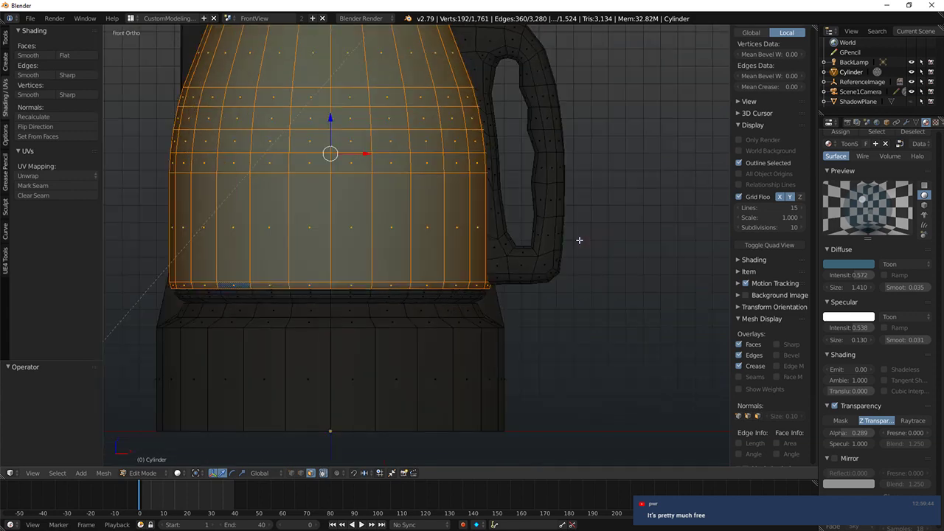
Step: Duplicate the selected carafe faces and scale the copy to 0.939 to form an inner shell
{"action": "scroll", "coordinate": [568, 234], "scroll_direction": "down", "scroll_amount": 2}
{"action": "key", "text": "z"}
{"action": "key", "text": "shift+d"}
{"action": "key", "text": "s"}
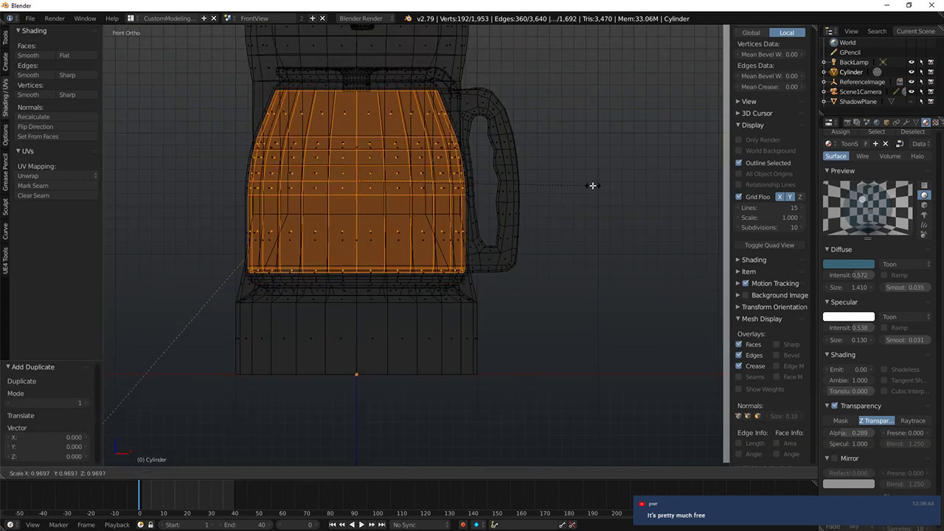
{"action": "left_click", "coordinate": [586, 184]}
{"action": "key", "text": "z"}
{"action": "key", "text": "z"}
{"action": "middle_click_drag", "start_coordinate": [486, 219], "coordinate": [425, 231]}
{"action": "scroll", "coordinate": [426, 231], "scroll_direction": "up", "scroll_amount": 1}
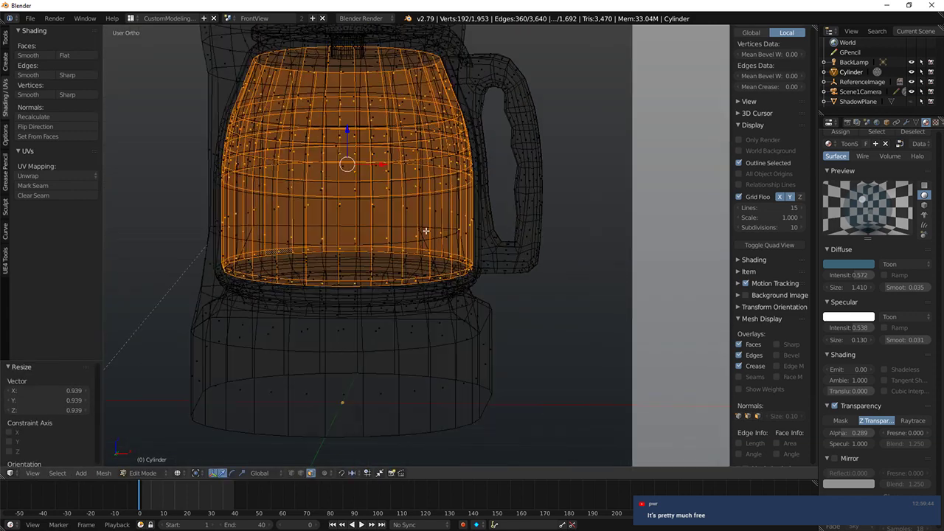
Step: Clear the selection, switch to edge selection, select the entire linked outer carafe shell and hide it
{"action": "key", "text": "a"}
{"action": "scroll", "coordinate": [347, 384], "scroll_direction": "up", "scroll_amount": 2}
{"action": "left_click", "coordinate": [301, 473]}
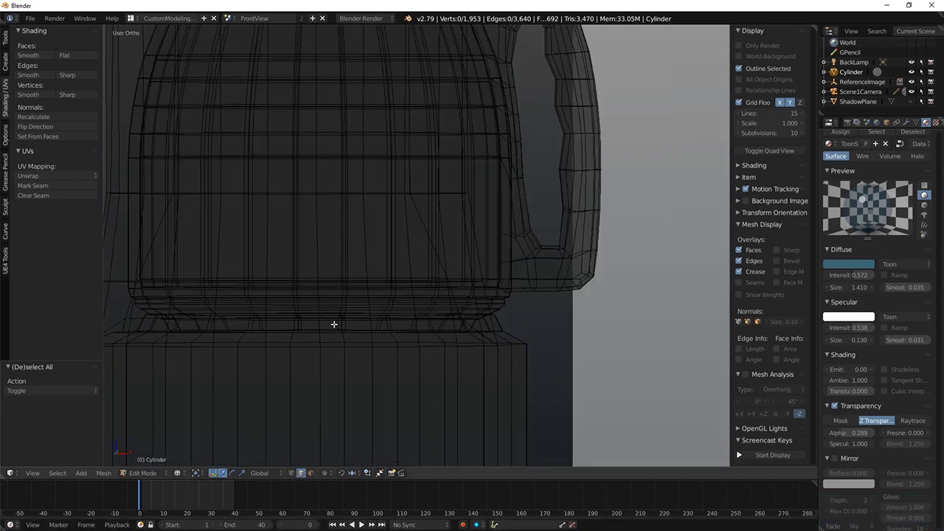
{"action": "key", "text": "z"}
{"action": "right_click", "coordinate": [391, 222]}
{"action": "key", "text": "ctrl+l"}
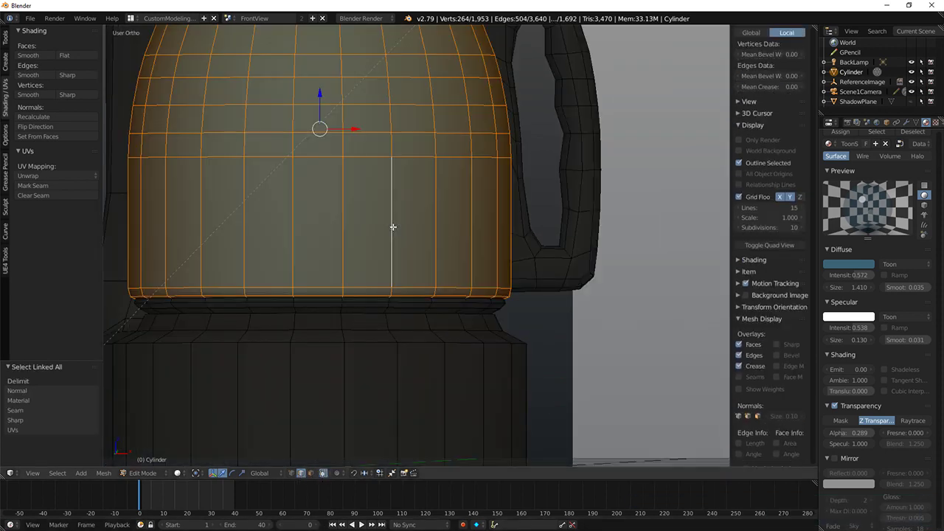
{"action": "key", "text": "a"}
Step: Select the inner shell's bottom edge loop and fill it with a face
{"action": "middle_click_drag", "start_coordinate": [393, 227], "coordinate": [425, 254]}
{"action": "right_click", "coordinate": [447, 255], "text": "alt"}
{"action": "key", "text": "f"}
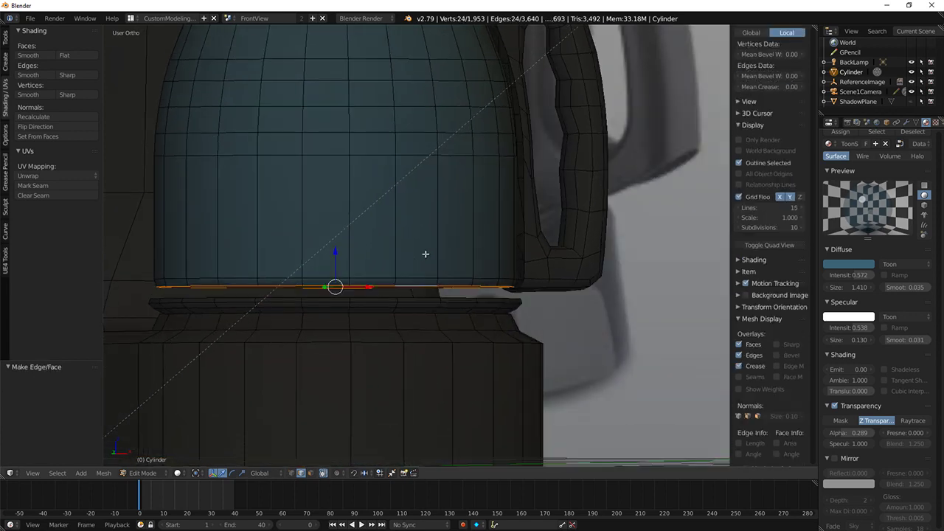
Step: Inset the inner shell's bottom face by 0.1567 and move it 0.031 down along Z
{"action": "middle_click_drag", "start_coordinate": [574, 272], "coordinate": [553, 267]}
{"action": "key", "text": "i"}
{"action": "left_click", "coordinate": [582, 255]}
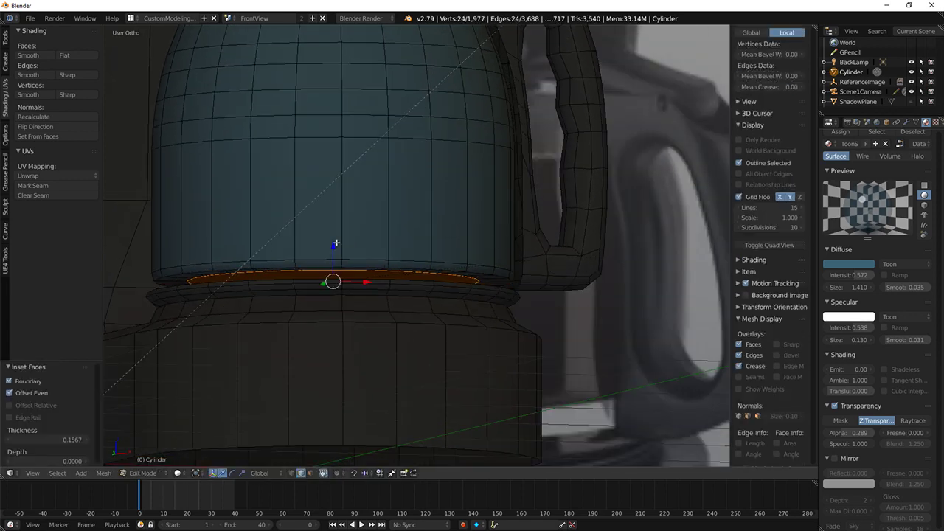
{"action": "key", "text": "g"}
{"action": "key", "text": "z"}
{"action": "left_click", "coordinate": [443, 259]}
{"action": "middle_click_drag", "start_coordinate": [443, 259], "coordinate": [472, 249]}
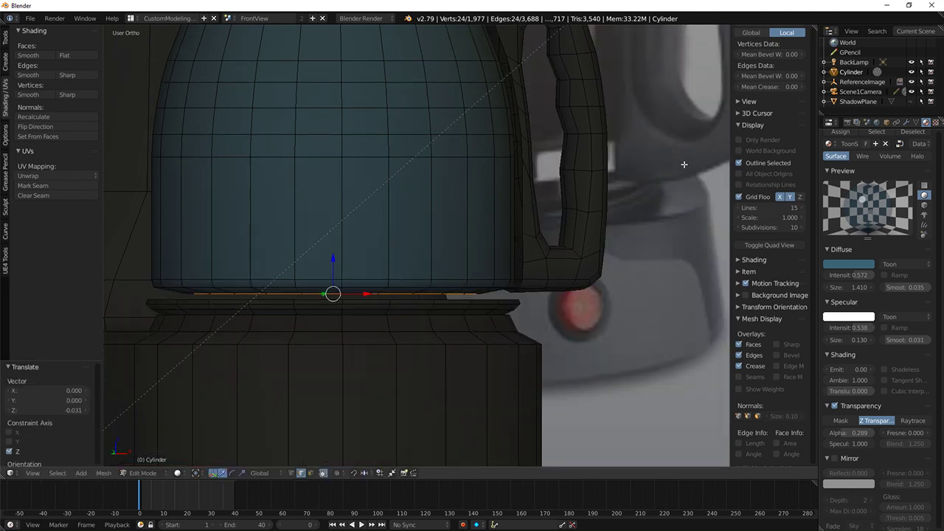
{"action": "scroll", "coordinate": [442, 135], "scroll_direction": "up", "scroll_amount": 1}
{"action": "key", "text": "ctrl+l"}
{"action": "scroll", "coordinate": [447, 131], "scroll_direction": "down", "scroll_amount": 6}
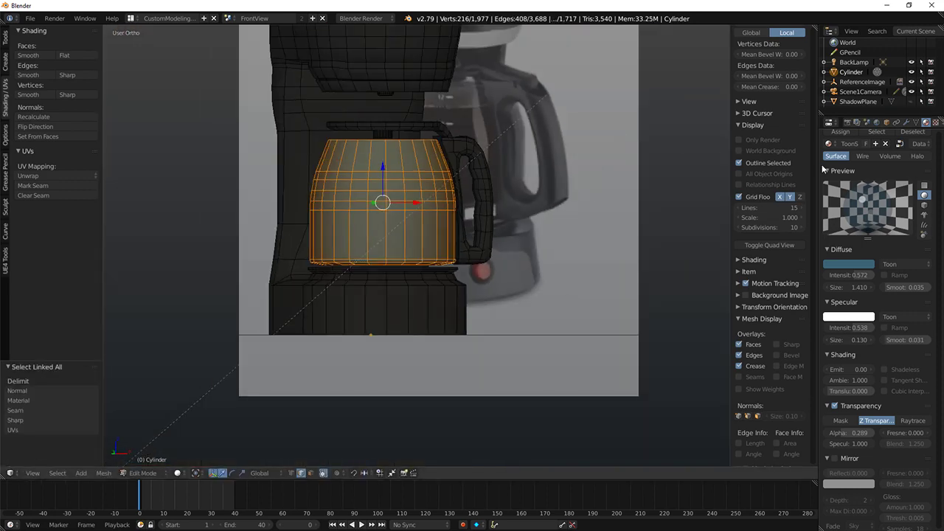
Step: Clear the selection, select the inner shell's top edge loop and fill it with a face
{"action": "scroll", "coordinate": [878, 199], "scroll_direction": "up", "scroll_amount": 4}
{"action": "middle_click_drag", "start_coordinate": [598, 175], "coordinate": [660, 214]}
{"action": "key", "text": "a"}
{"action": "right_click", "coordinate": [441, 178], "text": "alt"}
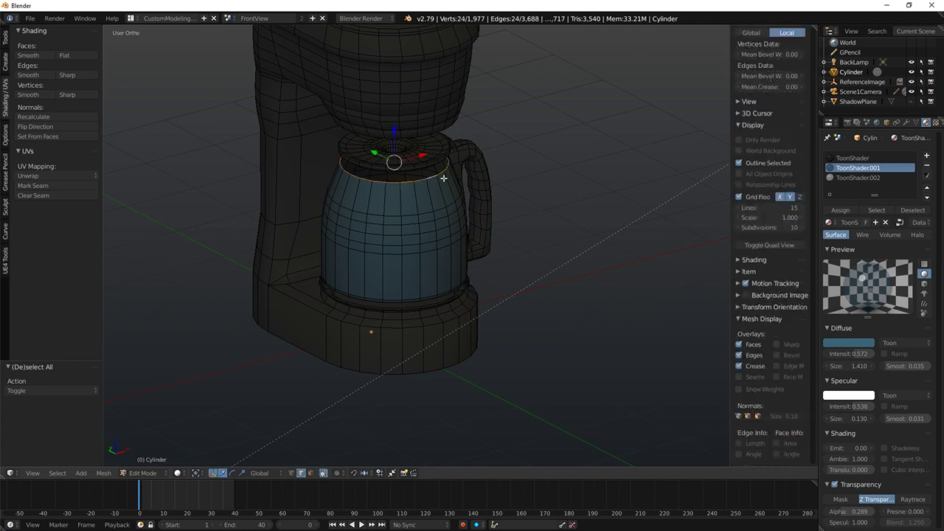
{"action": "key", "text": "f"}
{"action": "middle_click_drag", "start_coordinate": [444, 178], "coordinate": [586, 186]}
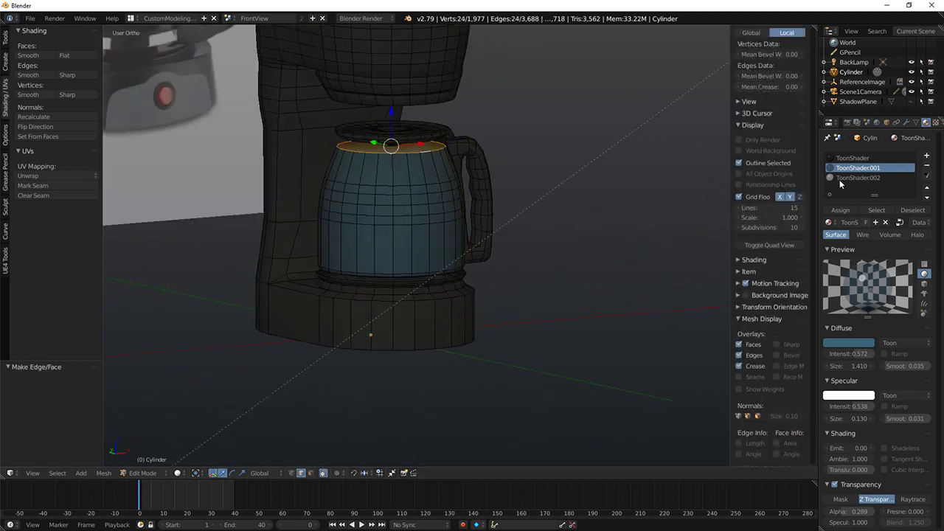
Step: Change the diffuse colour of the ToonShader.002 material to a very dark red and preview it in rendered shading
{"action": "left_click", "coordinate": [856, 178]}
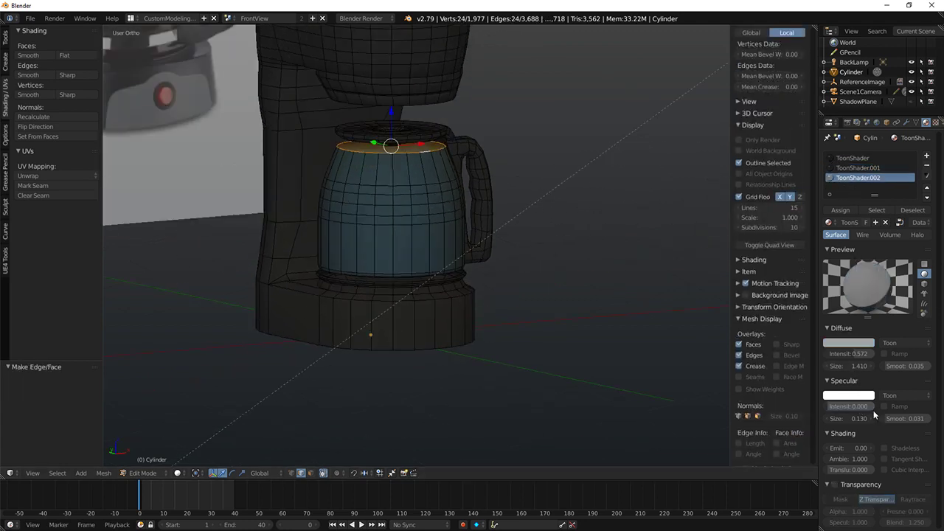
{"action": "left_click", "coordinate": [852, 345]}
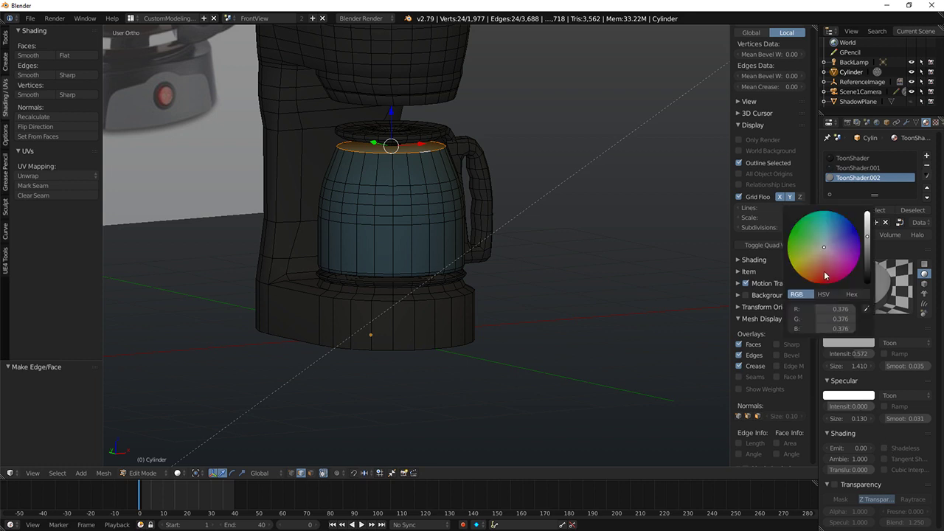
{"action": "left_click", "coordinate": [804, 323]}
{"action": "left_click", "coordinate": [856, 344]}
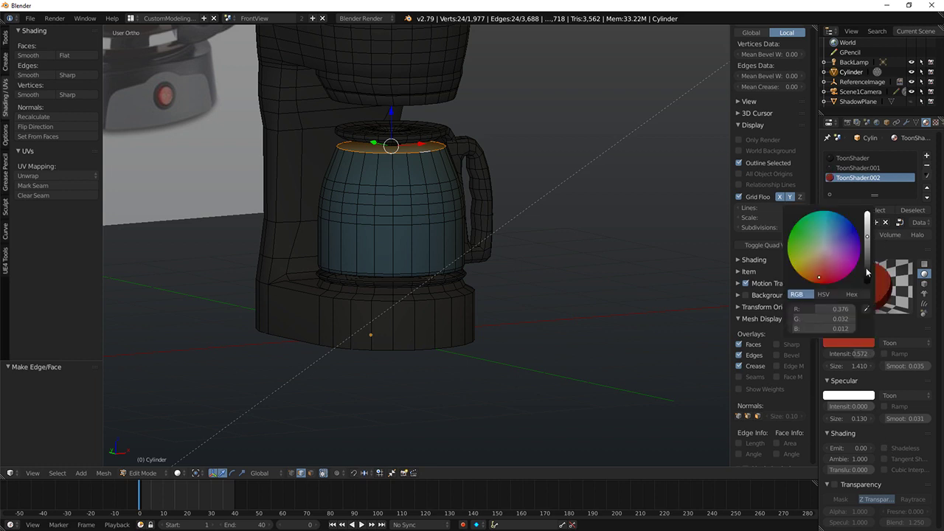
{"action": "left_click_drag", "start_coordinate": [867, 272], "coordinate": [868, 280]}
{"action": "key", "text": "shift+z"}
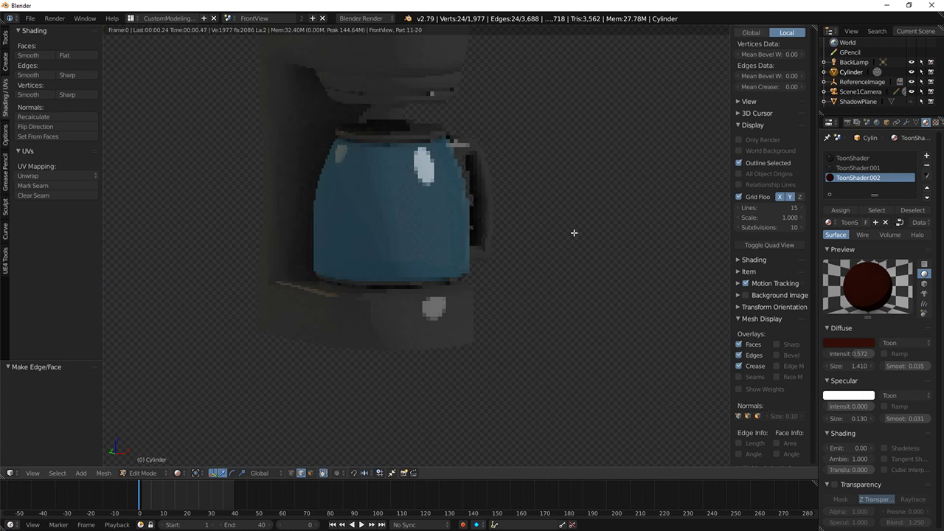
Step: Reveal the hidden geometry, select the carafe's linked outer glass shell and hide it to expose the inner liquid mesh
{"action": "key", "text": "shift+z"}
{"action": "key", "text": "alt+h"}
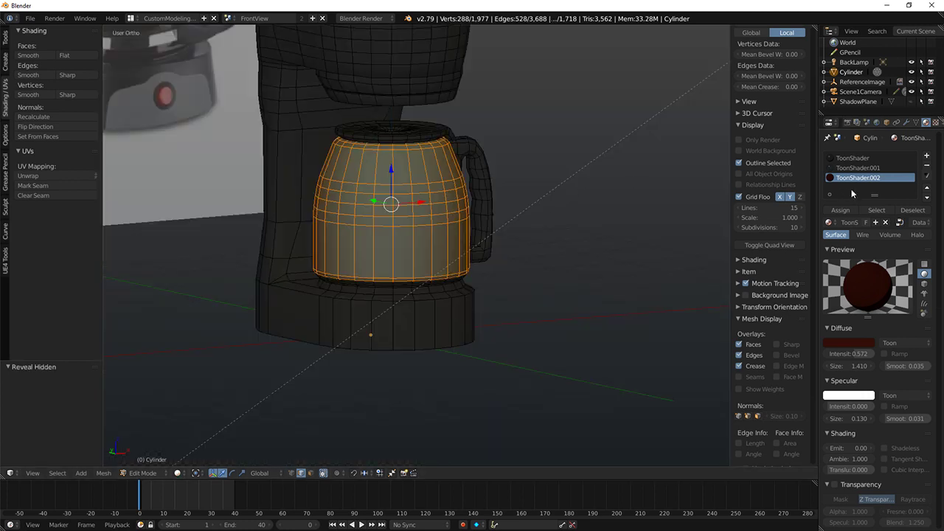
{"action": "key", "text": "a"}
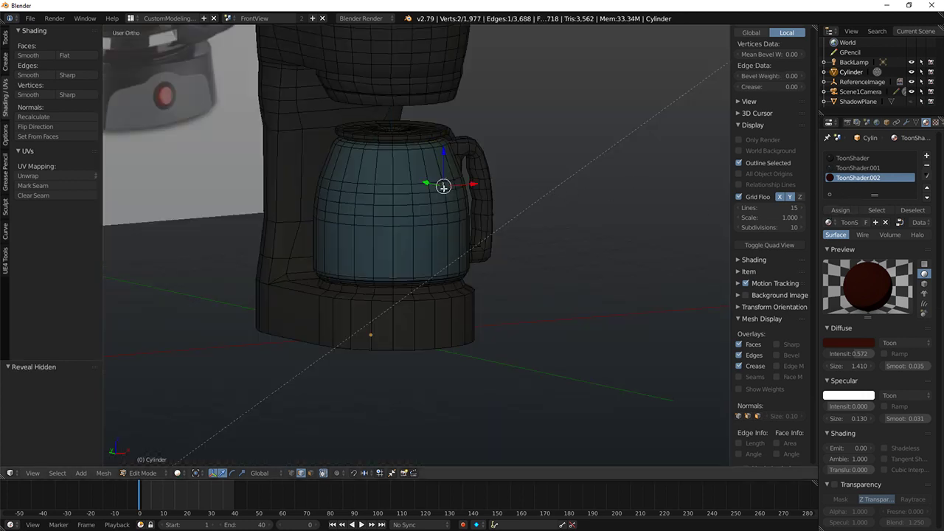
{"action": "key", "text": "ctrl+l"}
{"action": "key", "text": "j"}
{"action": "key", "text": "h"}
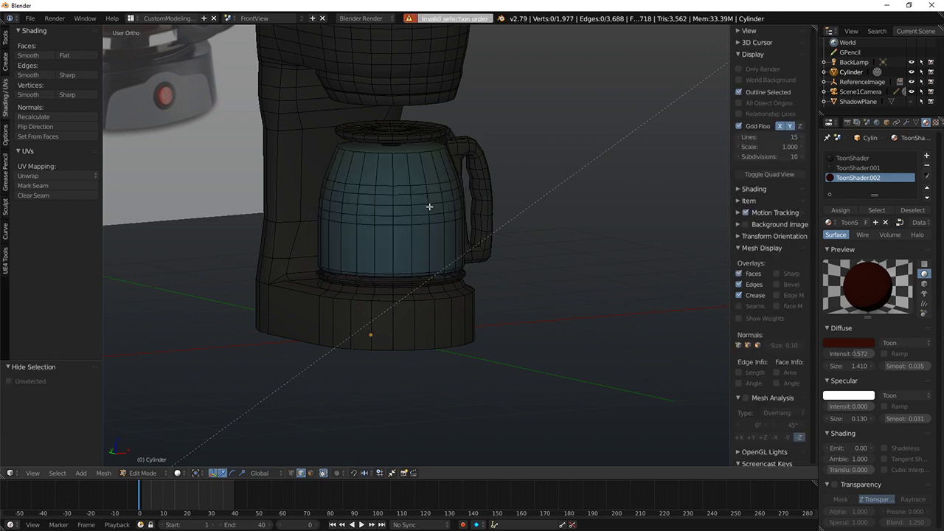
Step: Assign the ToonShader.002 material to the whole inner liquid mesh, unhide the glass shell and preview it rendered
{"action": "right_click", "coordinate": [429, 209]}
{"action": "key", "text": "ctrl+l"}
{"action": "left_click", "coordinate": [840, 210]}
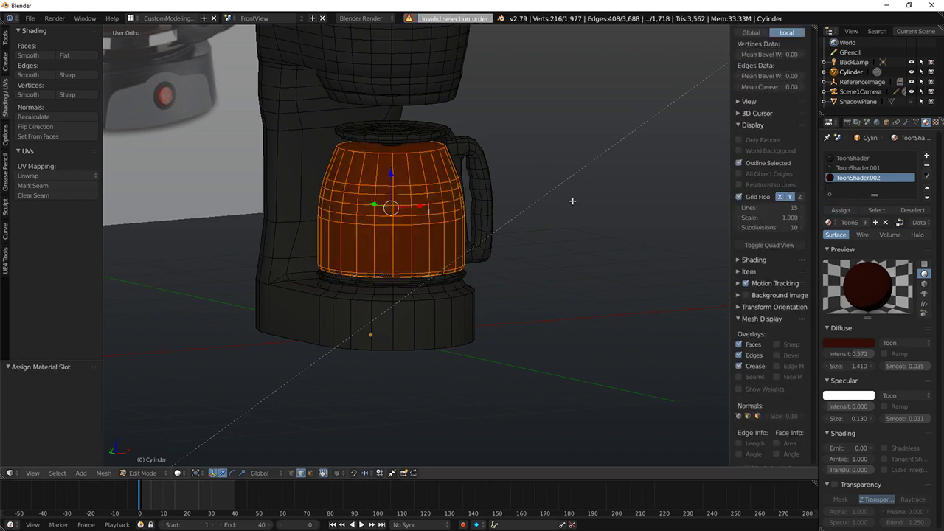
{"action": "key", "text": "shift+z"}
{"action": "key", "text": "shift+z"}
{"action": "key", "text": "alt+h"}
{"action": "key", "text": "shift+z"}
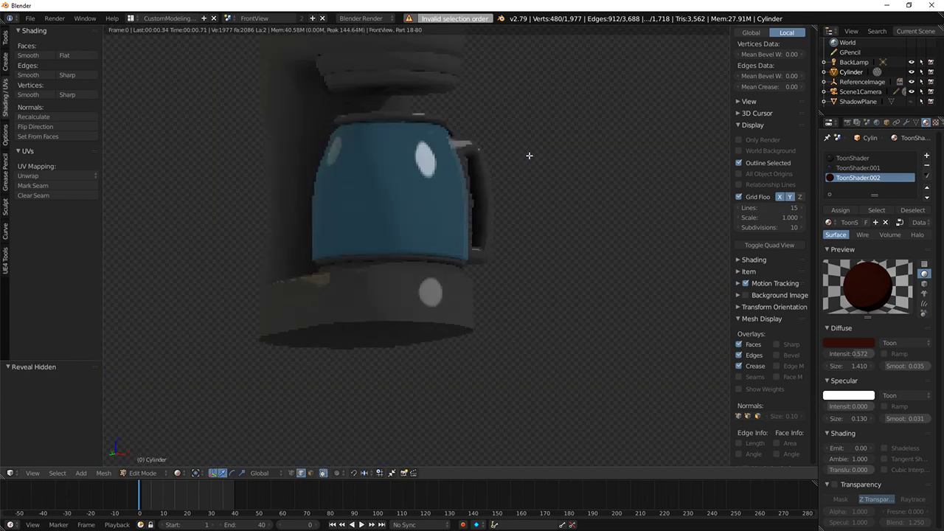
Step: Brighten the diffuse color of ToonShader.001, the glass material, to a lighter blue of about R 0.127, G 0.384, B 0.560
{"action": "key", "text": "KP_1"}
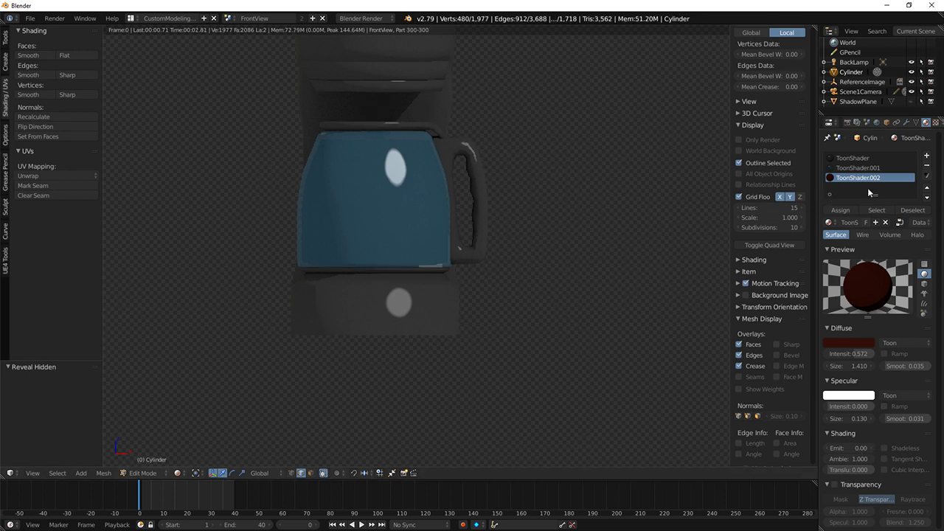
{"action": "left_click", "coordinate": [859, 168]}
{"action": "left_click", "coordinate": [849, 406]}
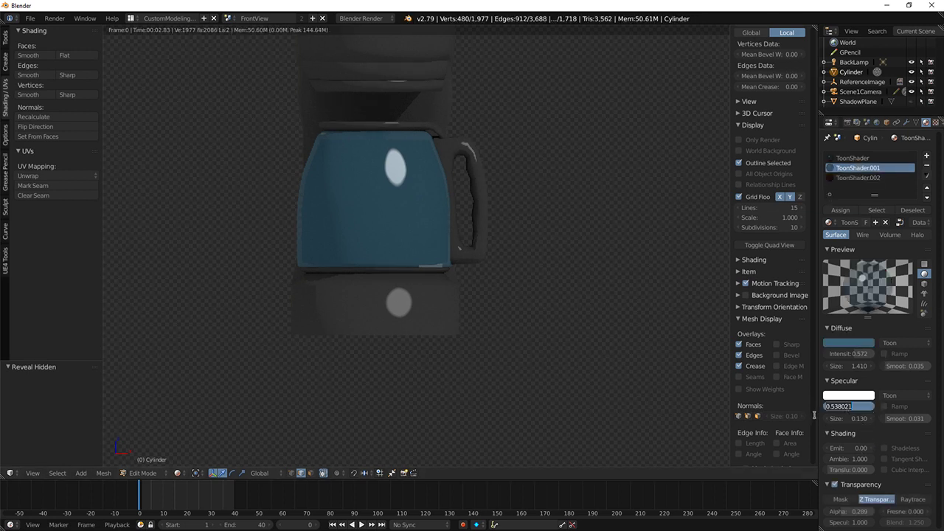
{"action": "key", "text": "Return"}
{"action": "left_click", "coordinate": [841, 327]}
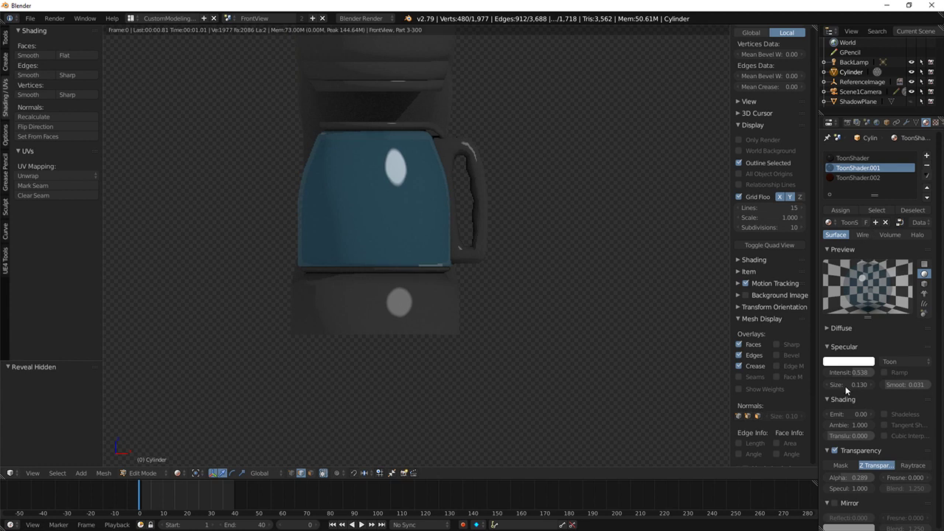
{"action": "left_click", "coordinate": [841, 328]}
{"action": "left_click", "coordinate": [849, 343]}
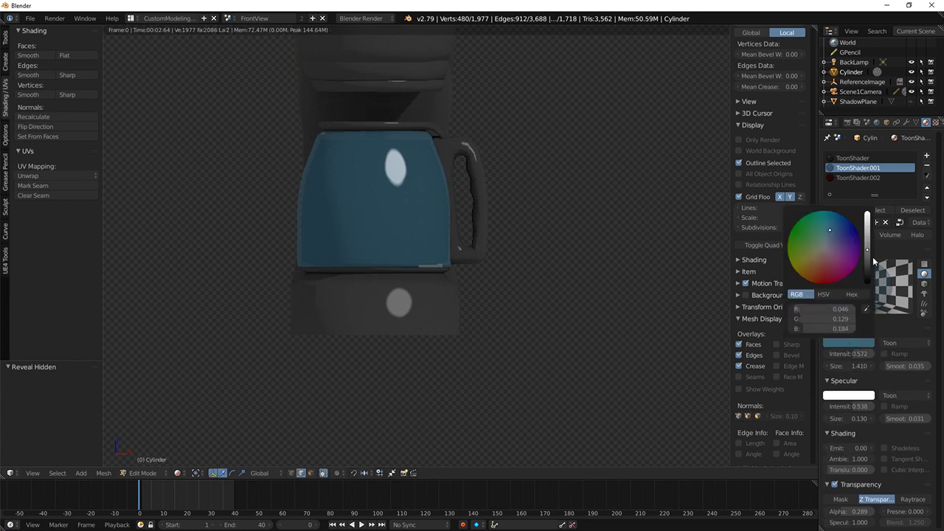
{"action": "left_click_drag", "start_coordinate": [868, 249], "coordinate": [867, 228]}
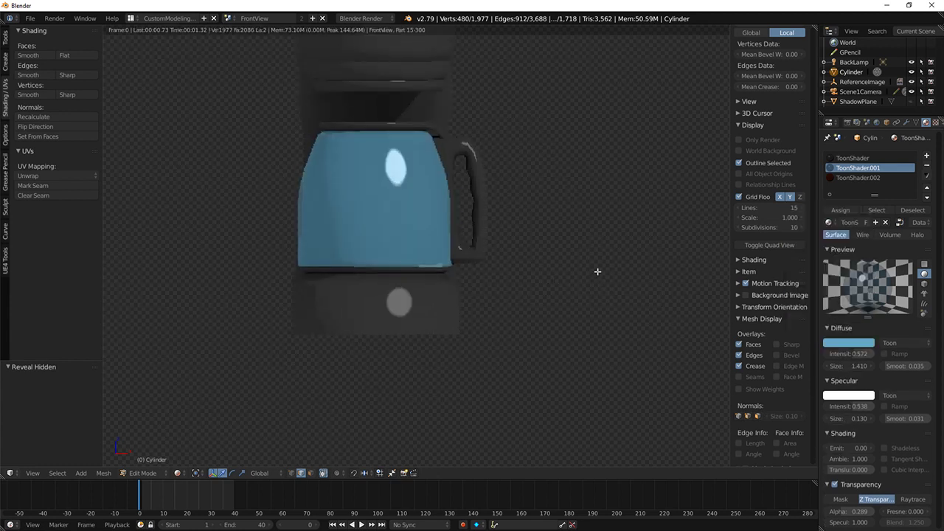
Step: Set the glass material's transparency alpha to 0.093 and its specular transparency to 0.845, checking it in the rendered preview
{"action": "key", "text": "shift+z"}
{"action": "middle_click_drag", "start_coordinate": [503, 360], "coordinate": [550, 371]}
{"action": "key", "text": "a"}
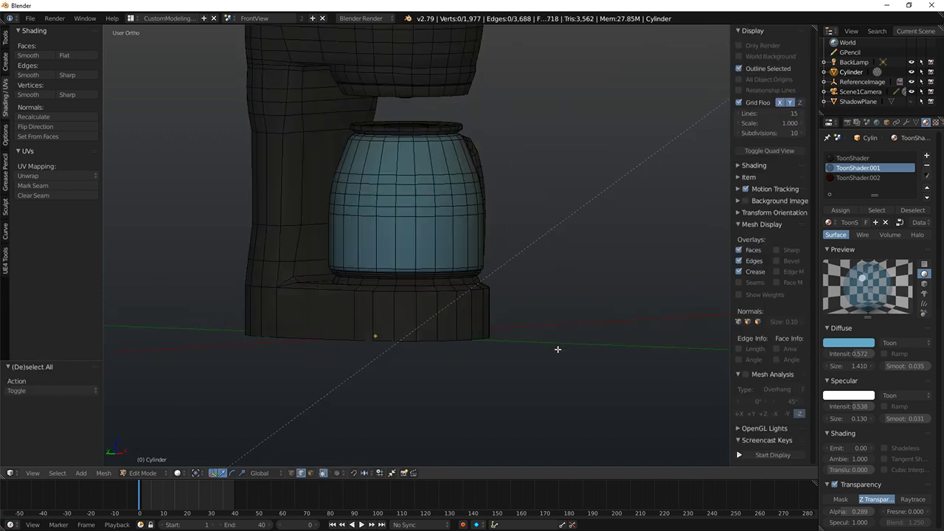
{"action": "scroll", "coordinate": [865, 423], "scroll_direction": "down", "scroll_amount": 3}
{"action": "left_click_drag", "start_coordinate": [861, 450], "coordinate": [832, 463]}
{"action": "middle_click_drag", "start_coordinate": [548, 341], "coordinate": [561, 336]}
{"action": "key", "text": "shift+z"}
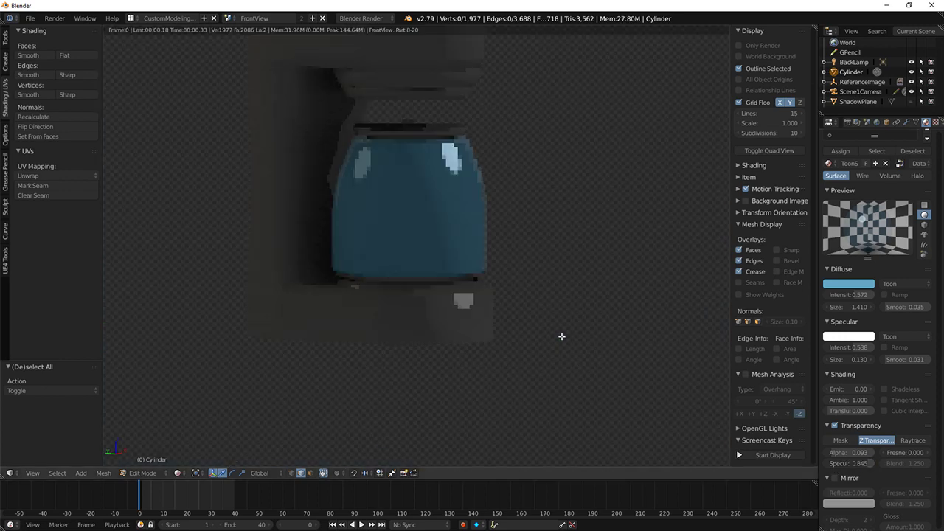
{"action": "key", "text": "shift+z"}
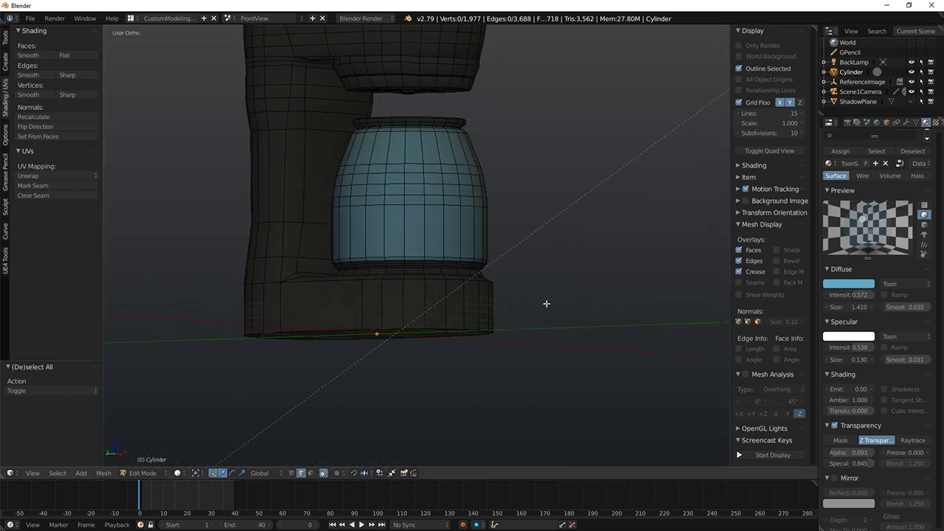
Step: Lower the top edge loop of the inner liquid mesh by about 0.305 along Z and preview the liquid level
{"action": "key", "text": "KP_1"}
{"action": "key", "text": "z"}
{"action": "key", "text": "a"}
{"action": "key", "text": "a"}
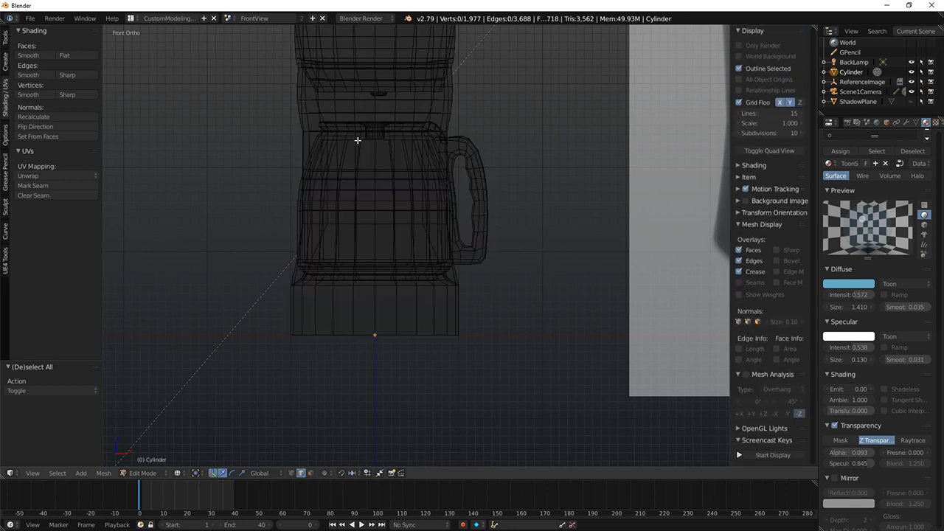
{"action": "right_click", "coordinate": [360, 141], "text": "alt"}
{"action": "key", "text": "g"}
{"action": "key", "text": "z"}
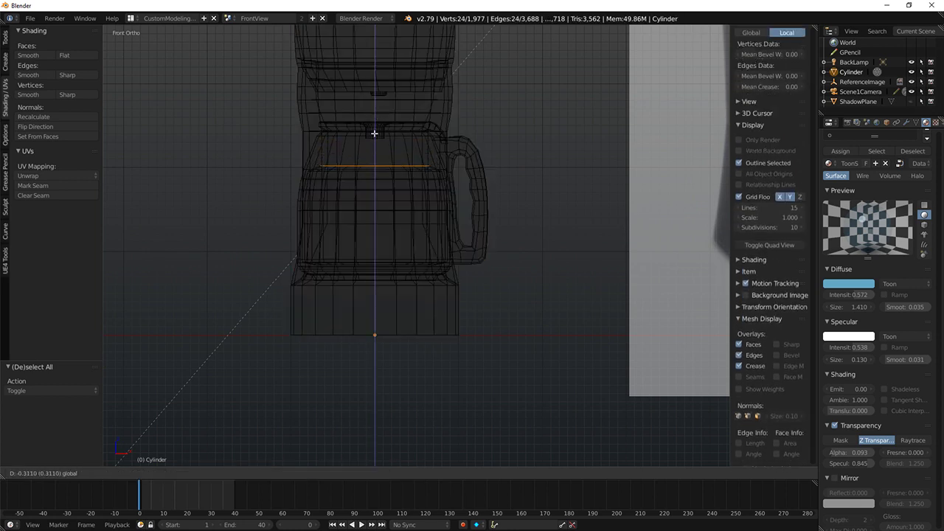
{"action": "left_click", "coordinate": [376, 131]}
{"action": "key", "text": "shift+z"}
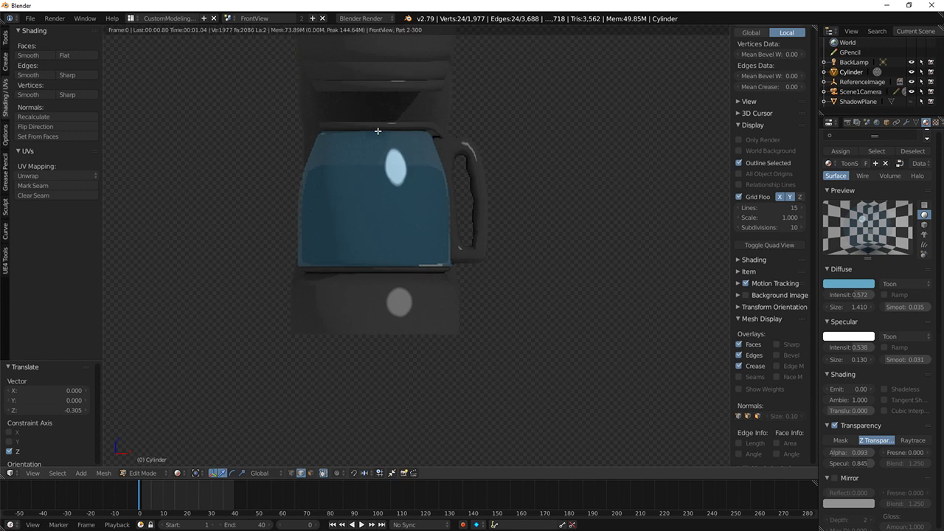
{"action": "middle_click_drag", "start_coordinate": [529, 171], "coordinate": [533, 171]}
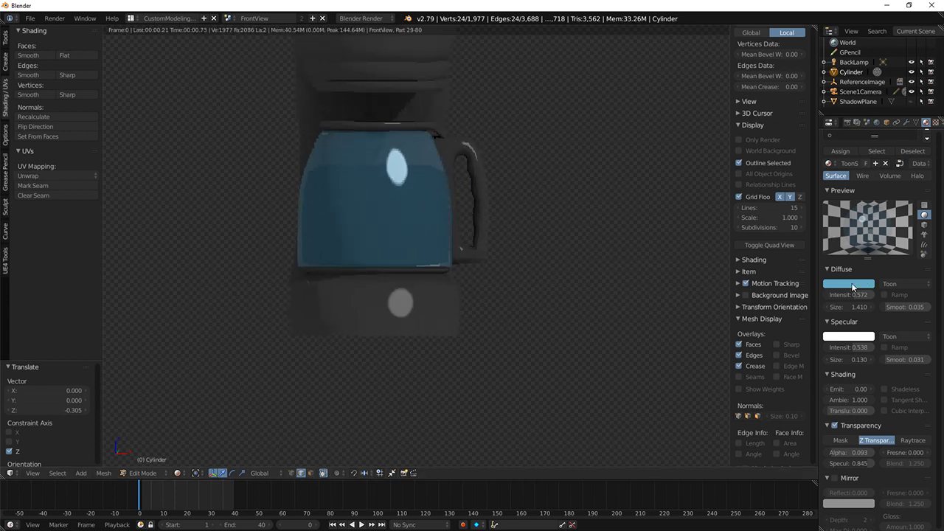
Step: Change the glass material's diffuse color to a pale cyan and its diffuse intensity to 0.324, checking the rendered preview
{"action": "mouse_move", "coordinate": [563, 254]}
{"action": "middle_mouse_down"}
{"action": "mouse_move", "coordinate": [556, 202]}
{"action": "mouse_move", "coordinate": [740, 270]}
{"action": "middle_mouse_up"}
{"action": "key", "text": "shift+z"}
{"action": "left_click", "coordinate": [847, 287]}
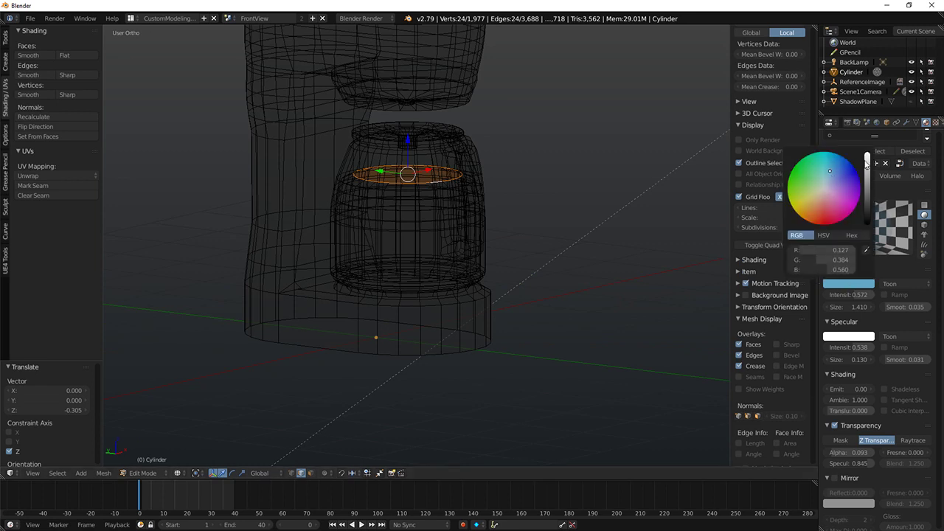
{"action": "mouse_move", "coordinate": [867, 165]}
{"action": "left_mouse_down"}
{"action": "mouse_move", "coordinate": [867, 155]}
{"action": "mouse_move", "coordinate": [824, 178]}
{"action": "left_mouse_up"}
{"action": "left_click_drag", "start_coordinate": [853, 295], "coordinate": [840, 295]}
{"action": "key", "text": "shift+z"}
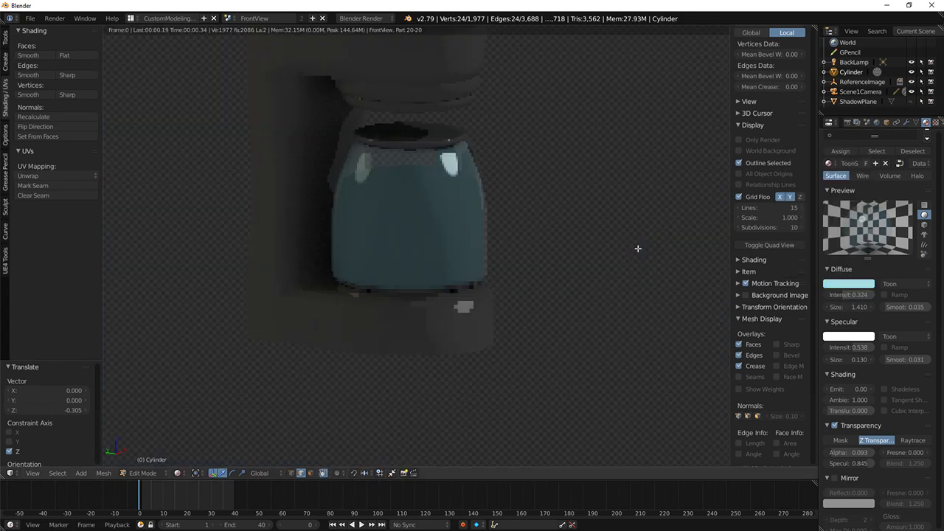
{"action": "middle_click_drag", "start_coordinate": [604, 196], "coordinate": [571, 196]}
{"action": "key", "text": "shift+z"}
Step: Examine the carafe and the machine's base from several angles in solid and wireframe display
{"action": "key", "text": "KP_1"}
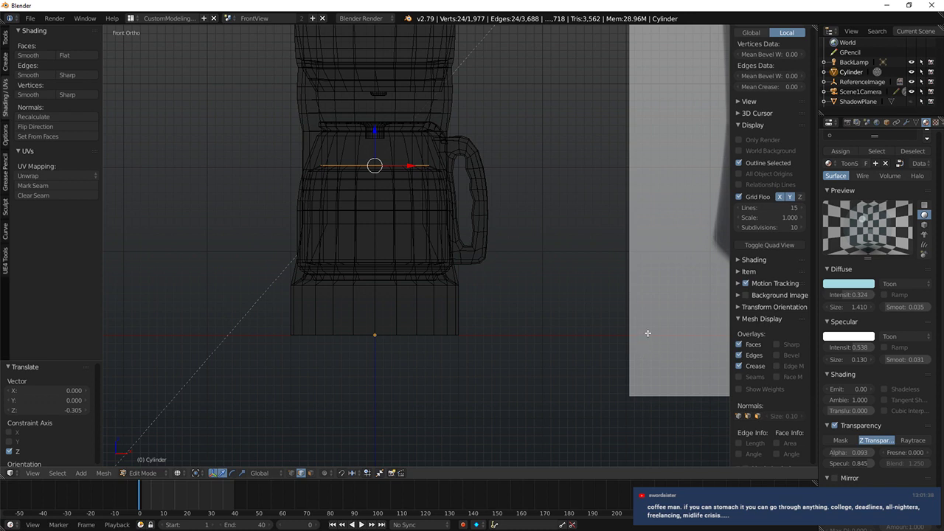
{"action": "mouse_move", "coordinate": [430, 184]}
{"action": "middle_mouse_down"}
{"action": "mouse_move", "coordinate": [534, 211]}
{"action": "mouse_move", "coordinate": [489, 250]}
{"action": "mouse_move", "coordinate": [480, 199]}
{"action": "mouse_move", "coordinate": [454, 200]}
{"action": "middle_mouse_up"}
{"action": "key", "text": "z"}
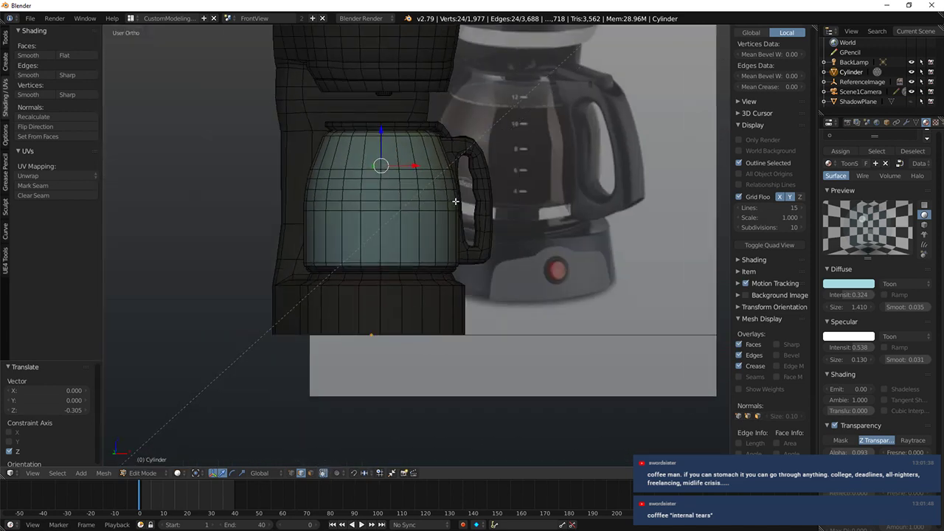
{"action": "middle_click_drag", "start_coordinate": [495, 211], "coordinate": [426, 223]}
{"action": "key", "text": "z"}
{"action": "key", "text": "z"}
{"action": "scroll", "coordinate": [479, 208], "scroll_direction": "down", "scroll_amount": 3}
{"action": "middle_click_drag", "start_coordinate": [479, 208], "coordinate": [485, 199]}
{"action": "scroll", "coordinate": [485, 199], "scroll_direction": "down", "scroll_amount": 1}
{"action": "key", "text": "KP_1"}
{"action": "scroll", "coordinate": [446, 249], "scroll_direction": "up", "scroll_amount": 3}
Step: Select two adjacent vertical edges on the front of the base and snap the 3D cursor to them
{"action": "middle_click_drag", "start_coordinate": [430, 269], "coordinate": [508, 288]}
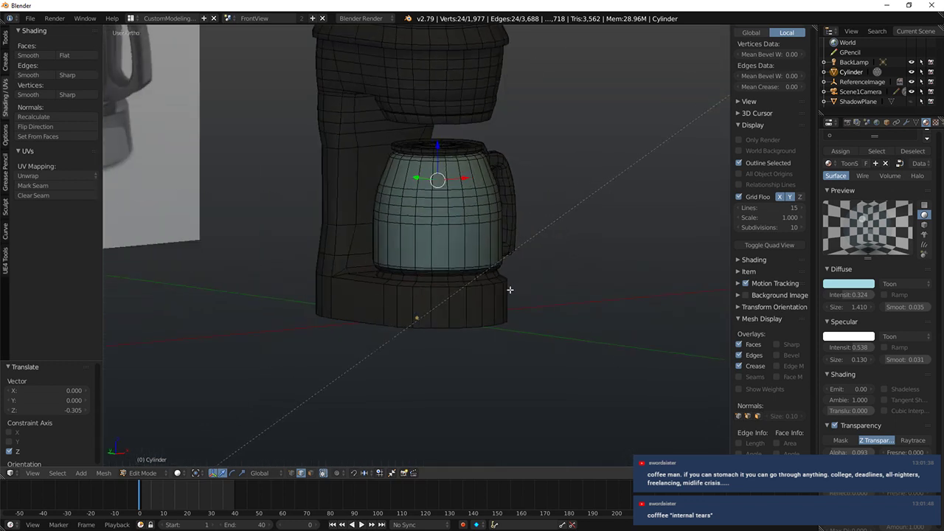
{"action": "scroll", "coordinate": [468, 331], "scroll_direction": "up", "scroll_amount": 3}
{"action": "right_click", "coordinate": [405, 344]}
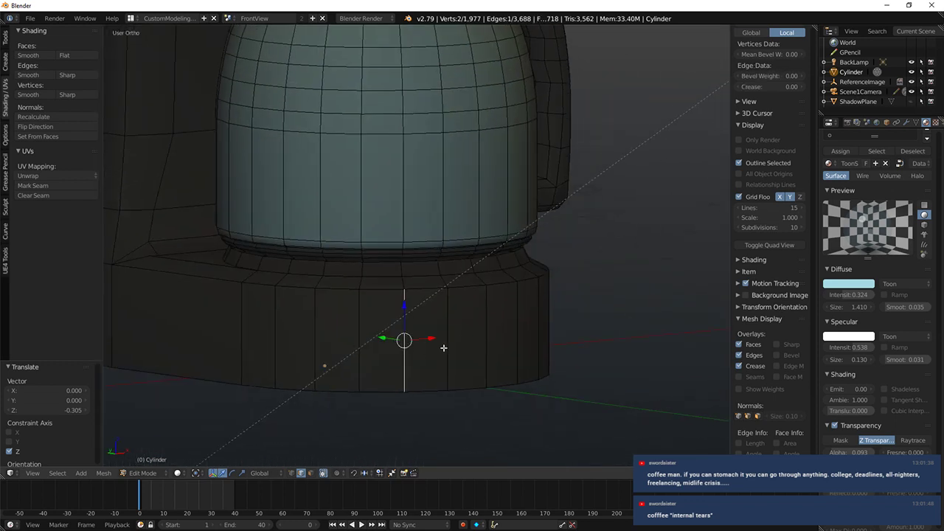
{"action": "right_click", "coordinate": [445, 346], "text": "shift"}
{"action": "key", "text": "shift+s"}
{"action": "left_click", "coordinate": [382, 349]}
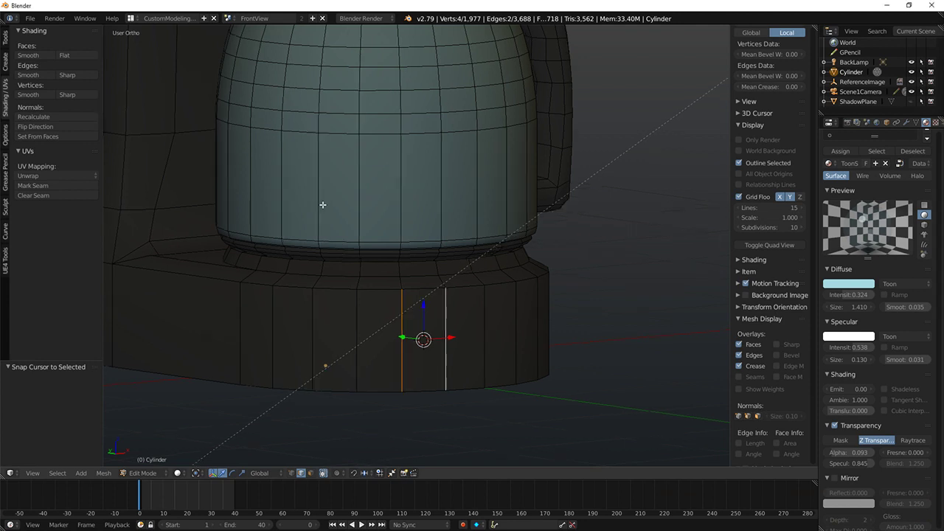
Step: Add a circle with 32 vertices at the 3D cursor on the front of the base
{"action": "key", "text": "KP_1"}
{"action": "left_click", "coordinate": [5, 63]}
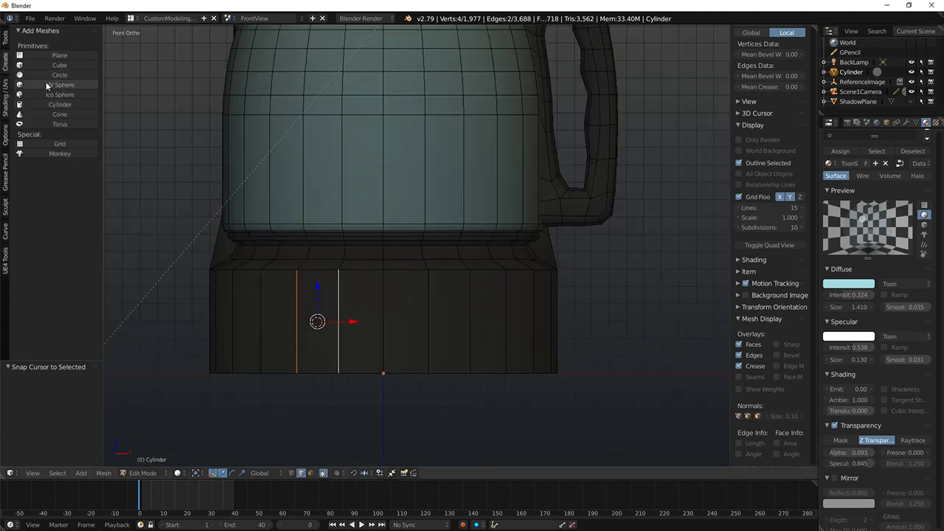
{"action": "left_click", "coordinate": [60, 75]}
{"action": "scroll", "coordinate": [411, 274], "scroll_direction": "down", "scroll_amount": 3}
{"action": "middle_click_drag", "start_coordinate": [411, 274], "coordinate": [497, 246]}
{"action": "key", "text": "KP_1"}
{"action": "key", "text": "KP_3"}
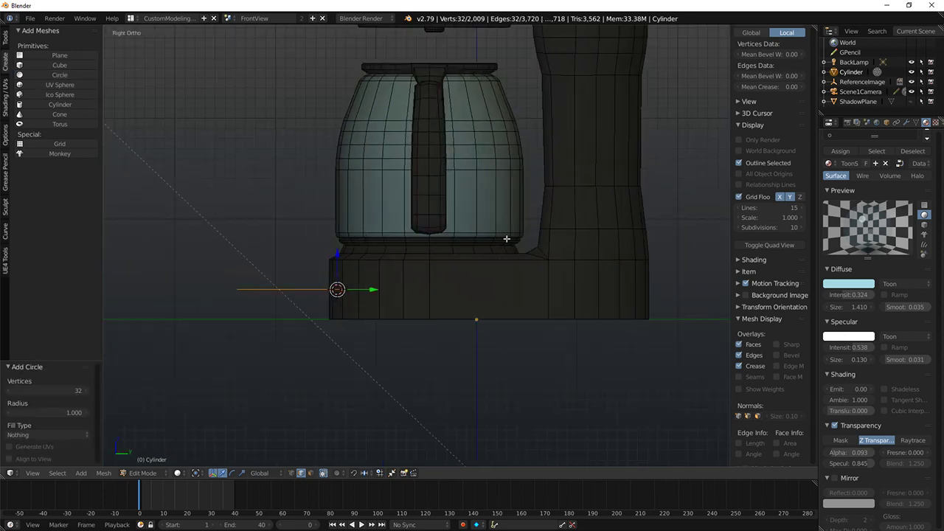
Step: Undo the accidental extrusion of the circle and rotate the circle 90 degrees in the side view
{"action": "key", "text": "e"}
{"action": "right_click", "coordinate": [517, 236]}
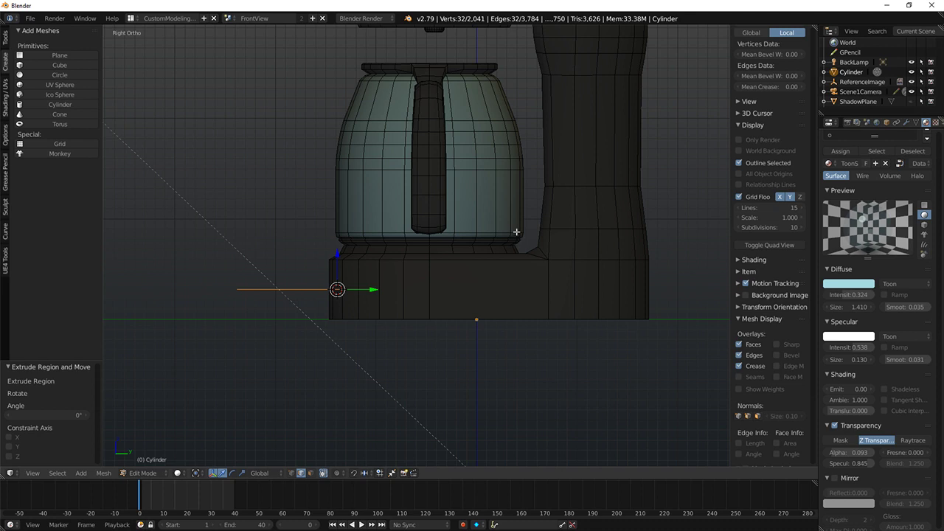
{"action": "key", "text": "ctrl+z"}
{"action": "type", "text": "r90"}
{"action": "key", "text": "Return"}
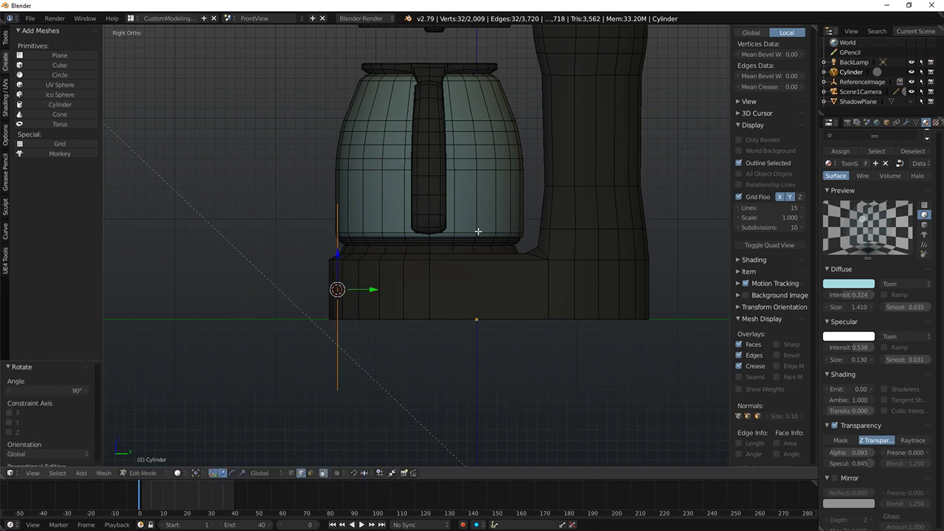
Step: Delete the 32-vertex circle
{"action": "key", "text": "KP_1"}
{"action": "key", "text": "x"}
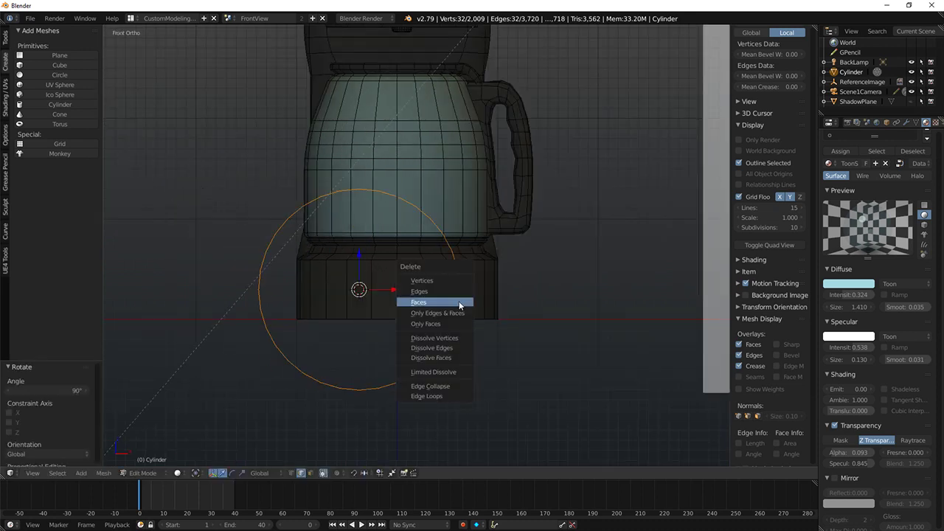
{"action": "left_click", "coordinate": [461, 301]}
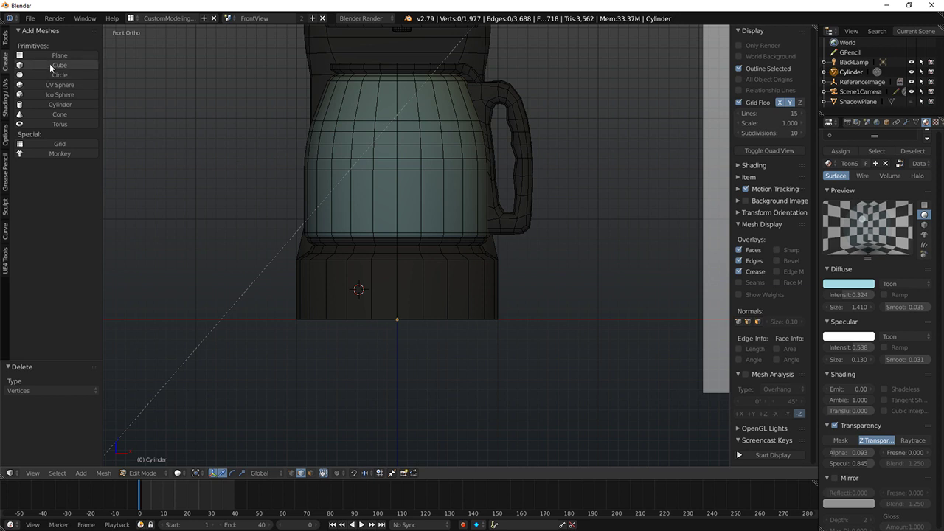
Step: Add an 8-vertex circle at the 3D cursor and rotate it 90 degrees in the side view to stand upright
{"action": "left_click", "coordinate": [30, 75]}
{"action": "left_click", "coordinate": [70, 391]}
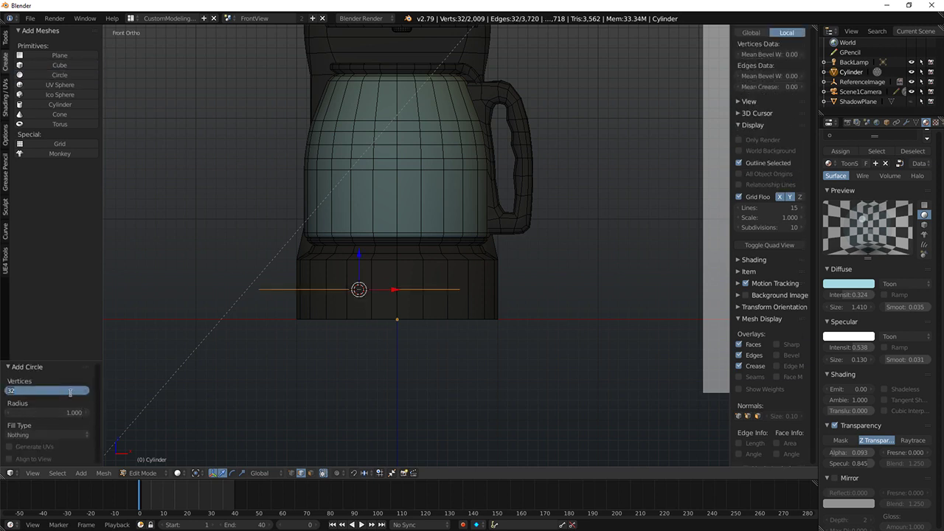
{"action": "type", "text": "8"}
{"action": "key", "text": "Return"}
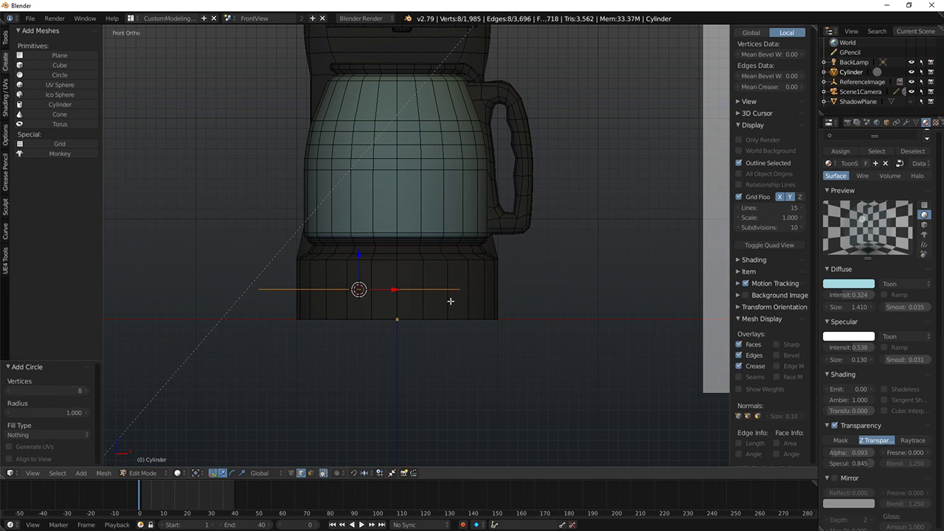
{"action": "key", "text": "KP_3"}
{"action": "type", "text": "r90"}
{"action": "key", "text": "Return"}
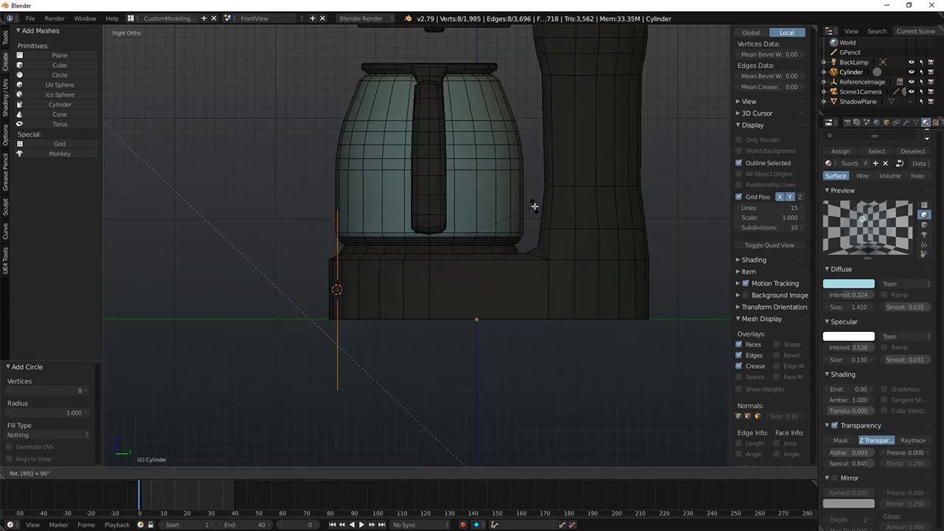
Step: Rotate the 8-vertex circle 23 degrees in the top view to follow the curve of the base's front
{"action": "middle_click_drag", "start_coordinate": [439, 237], "coordinate": [460, 232], "text": "shift"}
{"action": "key", "text": "KP_7"}
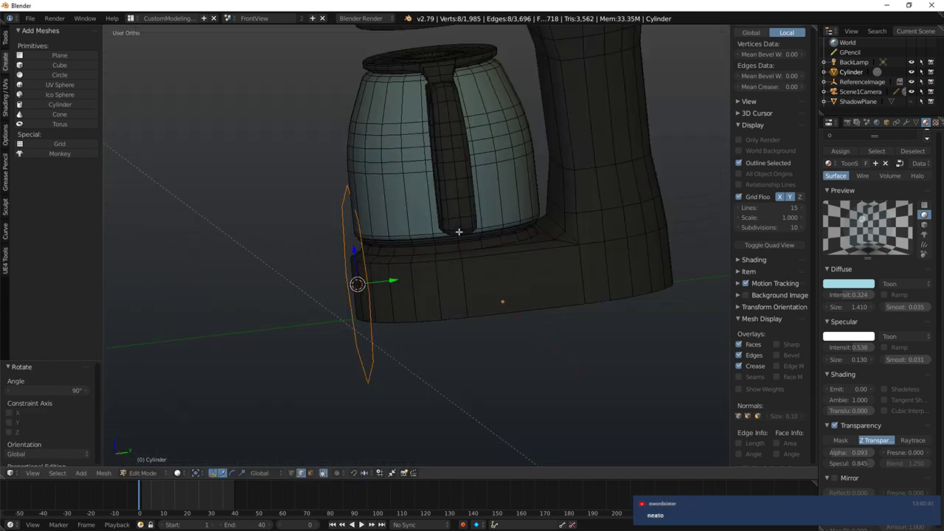
{"action": "middle_click_drag", "start_coordinate": [463, 325], "coordinate": [478, 276], "text": "shift"}
{"action": "key", "text": "z"}
{"action": "key", "text": "r"}
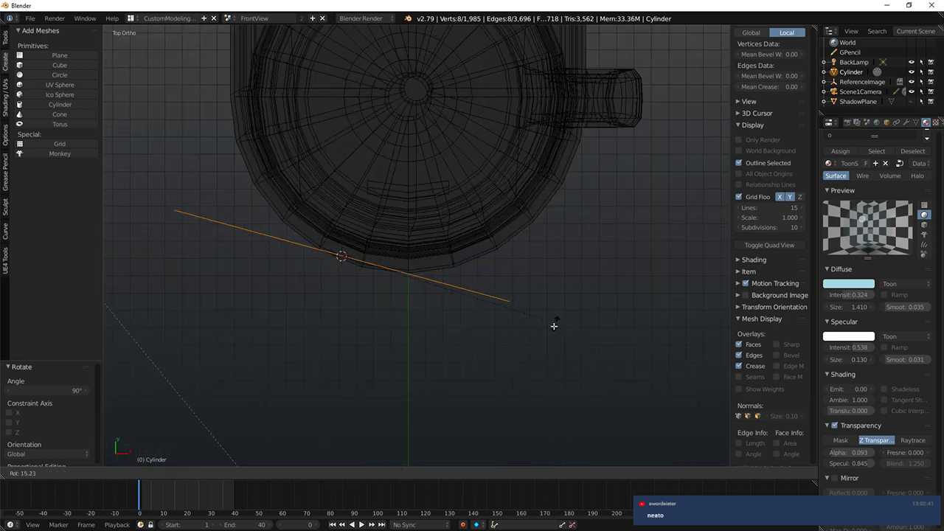
{"action": "left_click", "coordinate": [540, 349]}
Step: Scale the circle down to button size and fine-tune its rotation so it lies against the front of the base
{"action": "scroll", "coordinate": [583, 357], "scroll_direction": "up", "scroll_amount": 4}
{"action": "key", "text": "s"}
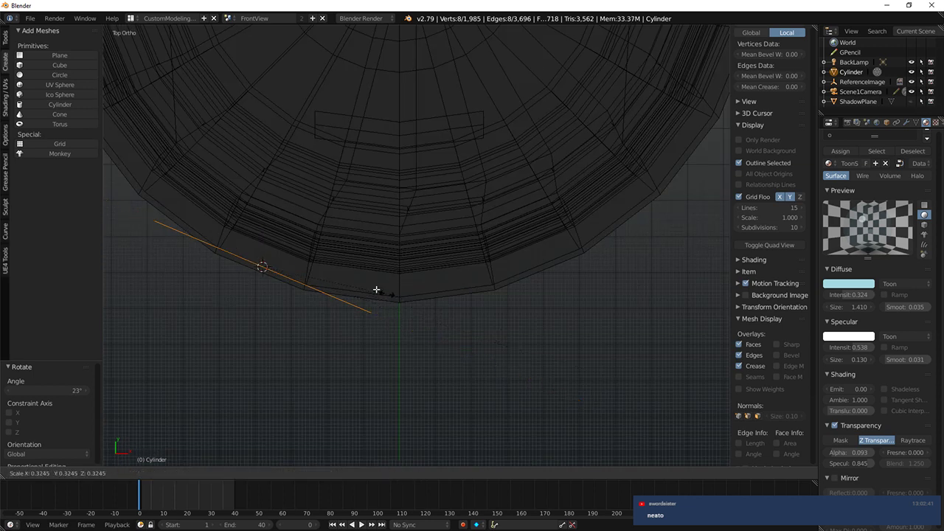
{"action": "left_click", "coordinate": [312, 255]}
{"action": "key", "text": "r"}
{"action": "left_click", "coordinate": [426, 259]}
{"action": "mouse_move", "coordinate": [426, 259]}
{"action": "middle_mouse_down"}
{"action": "mouse_move", "coordinate": [294, 241]}
{"action": "mouse_move", "coordinate": [320, 293]}
{"action": "mouse_move", "coordinate": [279, 301]}
{"action": "middle_mouse_up"}
{"action": "key", "text": "KP_1"}
{"action": "key", "text": "z"}
{"action": "key", "text": "s"}
{"action": "middle_click_drag", "start_coordinate": [445, 281], "coordinate": [352, 285]}
{"action": "left_click", "coordinate": [458, 284]}
Step: Extrude the circle outward along its normal, fill the front with a face and shift it -0.005 along Z
{"action": "key", "text": "e"}
{"action": "right_click", "coordinate": [369, 301]}
{"action": "key", "text": "alt+space"}
{"action": "left_click", "coordinate": [341, 308]}
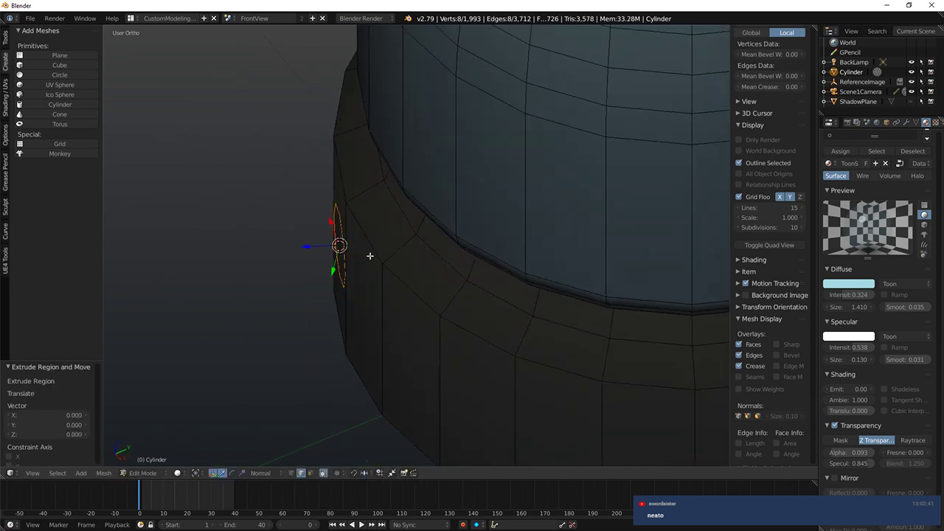
{"action": "key", "text": "f"}
{"action": "left_click_drag", "start_coordinate": [369, 243], "coordinate": [370, 245]}
Step: Bevel the outer edge of the button's front face and clear the selection
{"action": "scroll", "coordinate": [341, 284], "scroll_direction": "up", "scroll_amount": 3}
{"action": "middle_click_drag", "start_coordinate": [341, 285], "coordinate": [405, 293]}
{"action": "key", "text": "ctrl+b"}
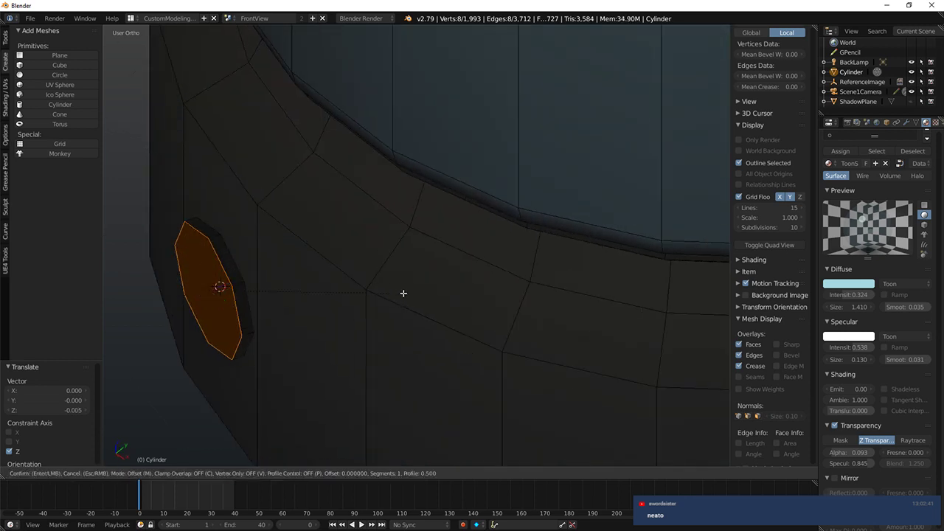
{"action": "key", "text": "Escape"}
{"action": "key", "text": "a"}
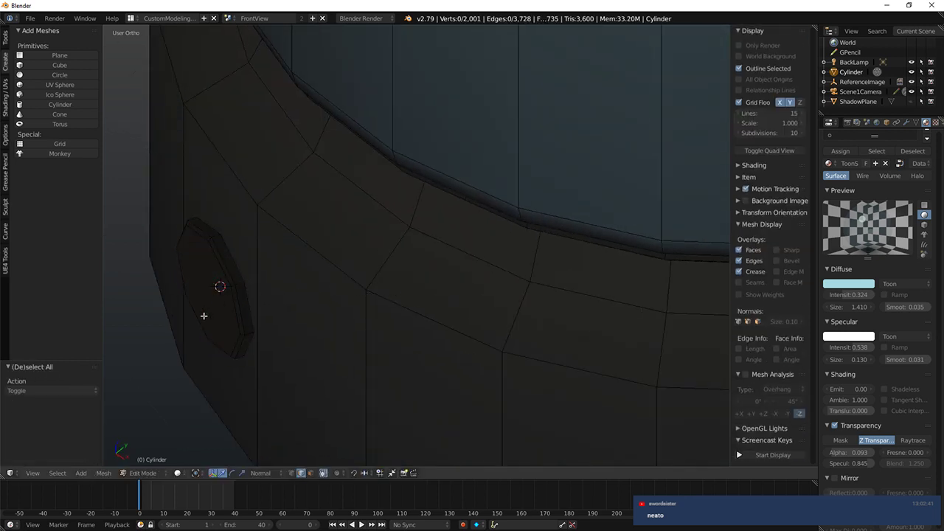
Step: Inset the button's front face to form a narrow rim
{"action": "right_click", "coordinate": [204, 316]}
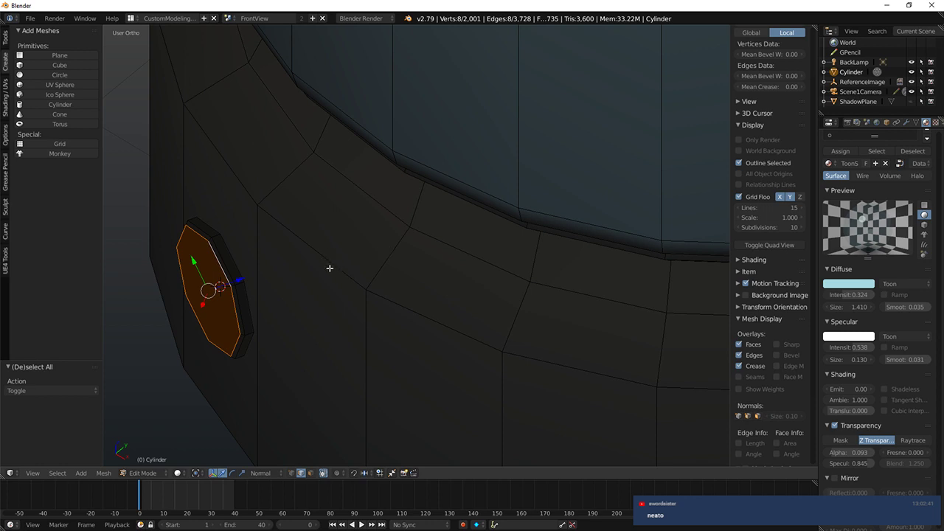
{"action": "middle_click_drag", "start_coordinate": [330, 268], "coordinate": [305, 233]}
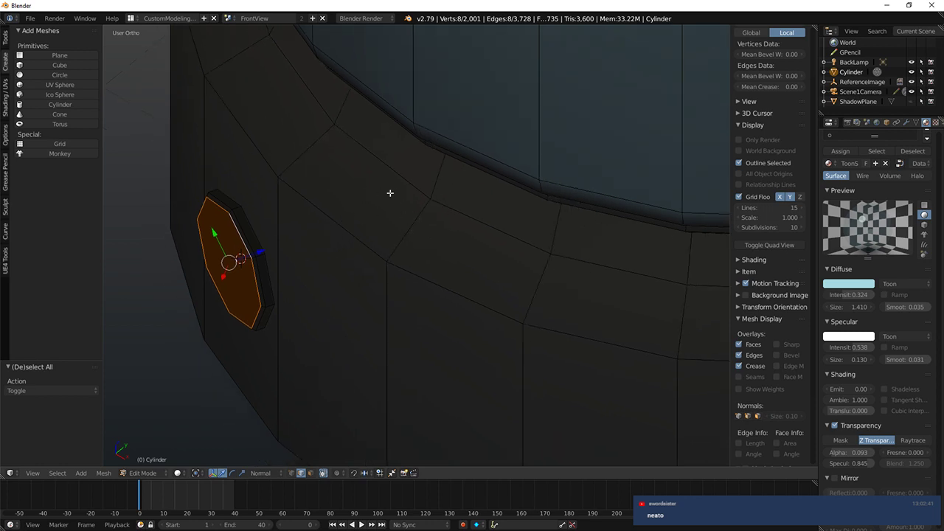
{"action": "key", "text": "i"}
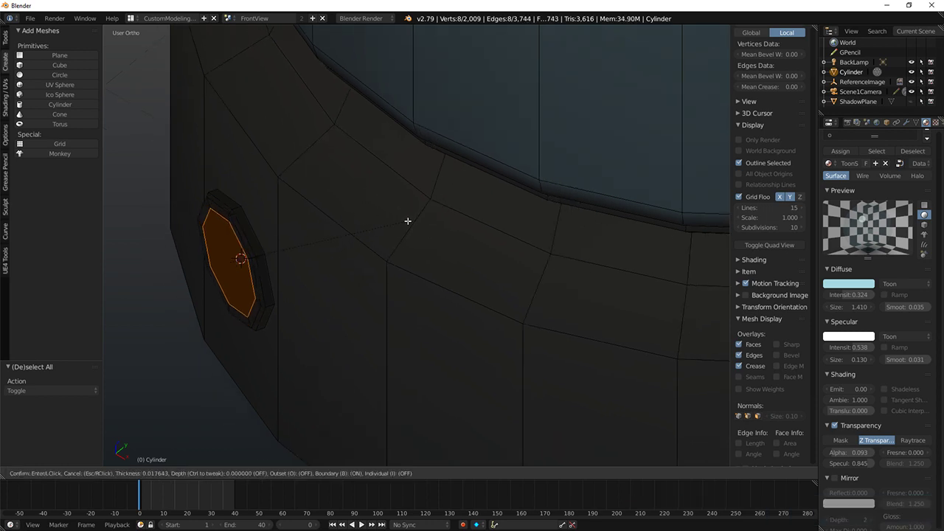
{"action": "left_click", "coordinate": [410, 219]}
Step: Extrude the inset face outward by 0.035 and bevel the edge of the raised cap by 0.019
{"action": "key", "text": "e"}
{"action": "right_click", "coordinate": [400, 225]}
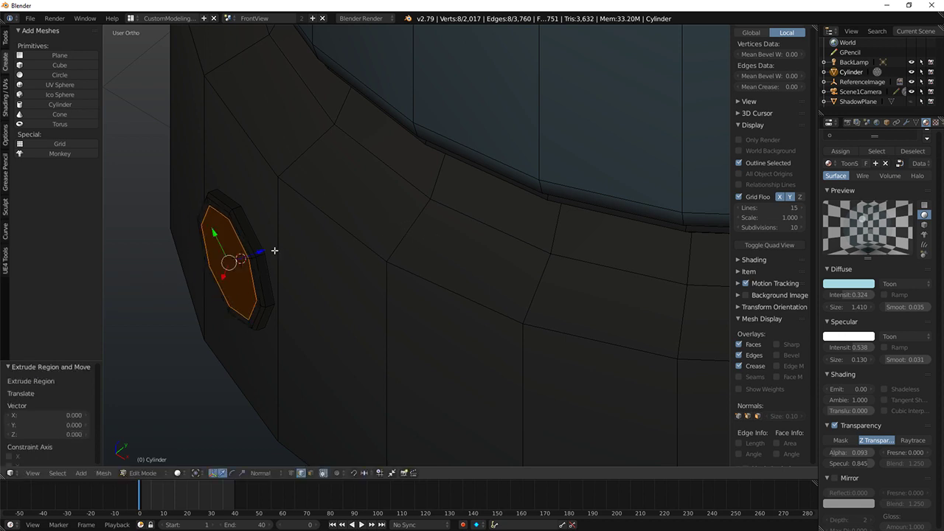
{"action": "key", "text": "e"}
{"action": "left_click", "coordinate": [336, 251]}
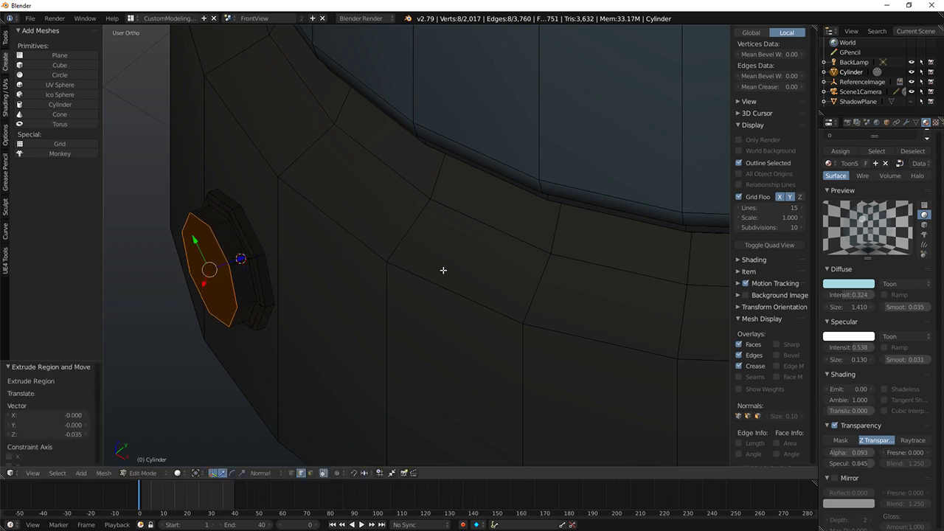
{"action": "key", "text": "i"}
{"action": "left_click", "coordinate": [456, 280]}
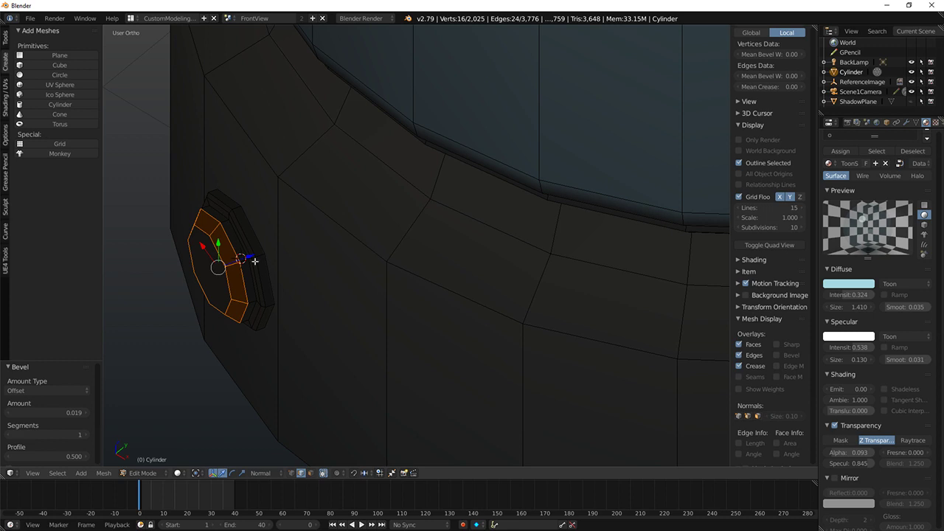
Step: Assign Material.001 in a new material slot to the button's raised cap faces and check it in the rendered preview
{"action": "right_click", "coordinate": [224, 224], "text": "shift"}
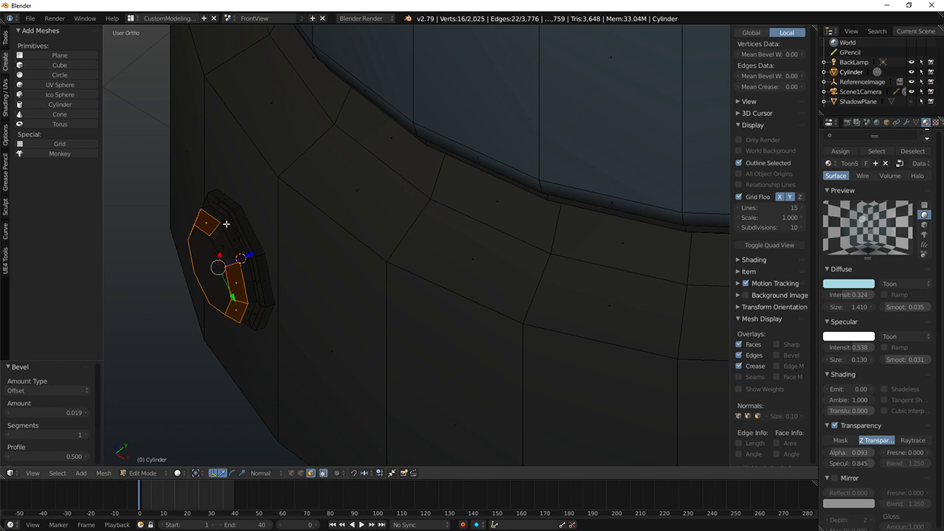
{"action": "key", "text": "ctrl+KP_Add"}
{"action": "scroll", "coordinate": [867, 144], "scroll_direction": "up", "scroll_amount": 3}
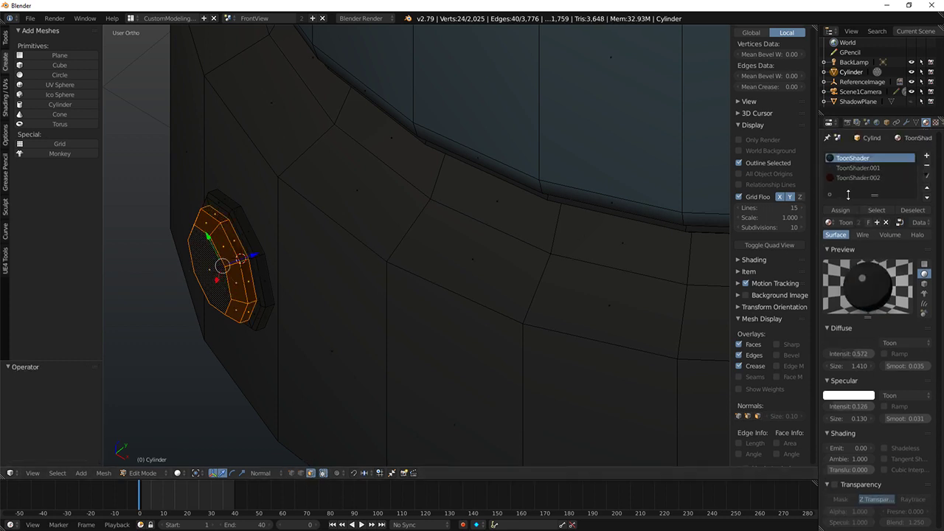
{"action": "left_click", "coordinate": [926, 157]}
{"action": "left_click", "coordinate": [829, 222]}
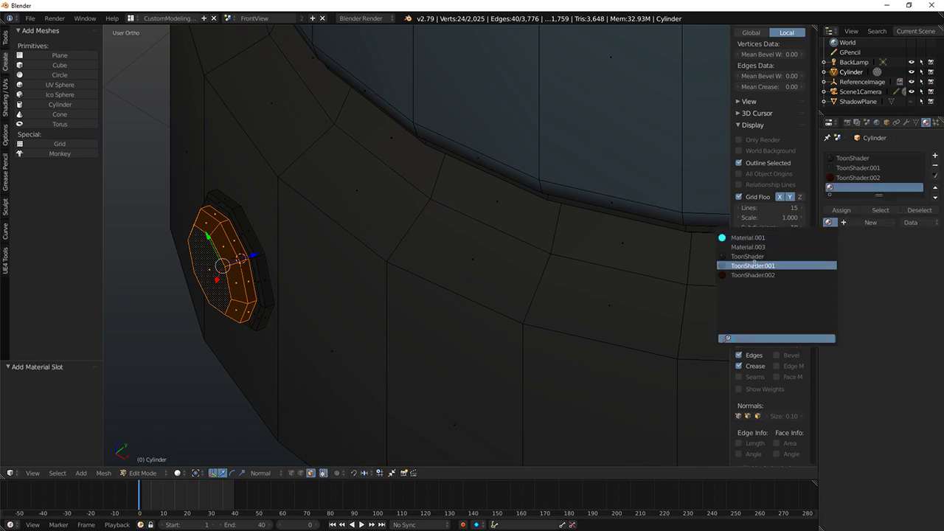
{"action": "left_click", "coordinate": [745, 236]}
{"action": "left_click", "coordinate": [840, 211]}
{"action": "key", "text": "shift+z"}
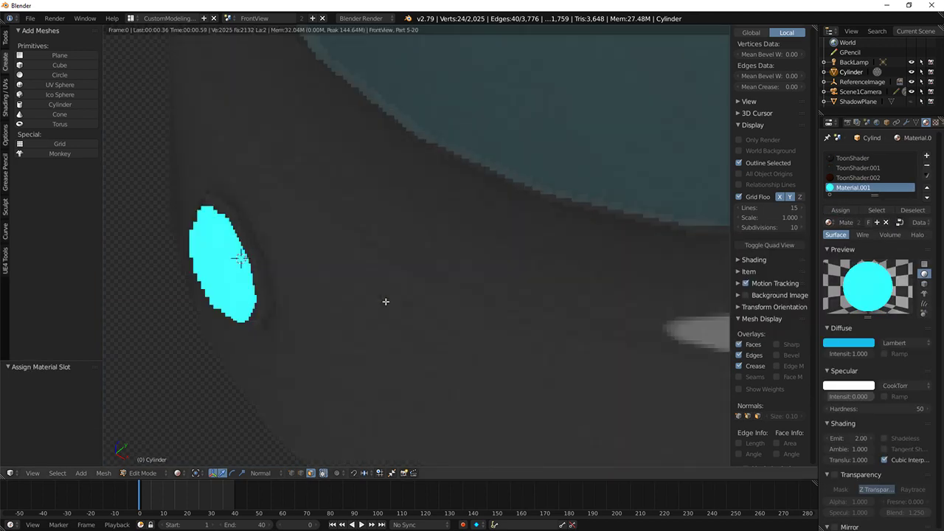
{"action": "scroll", "coordinate": [385, 301], "scroll_direction": "down", "scroll_amount": 8}
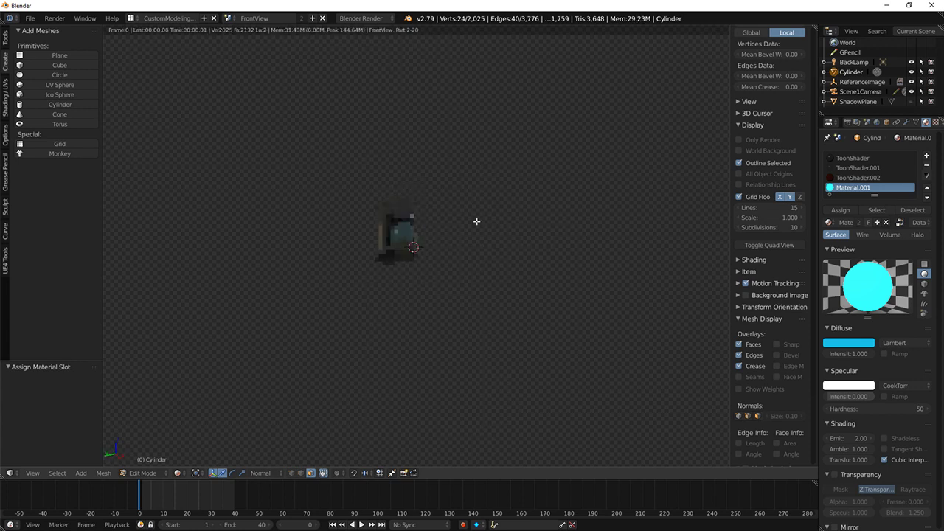
{"action": "key", "text": "shift+z"}
Step: Select the whole linked button and recalculate its normals
{"action": "scroll", "coordinate": [472, 219], "scroll_direction": "up", "scroll_amount": 8}
{"action": "scroll", "coordinate": [396, 270], "scroll_direction": "up", "scroll_amount": 7}
{"action": "right_click", "coordinate": [350, 286], "text": "shift"}
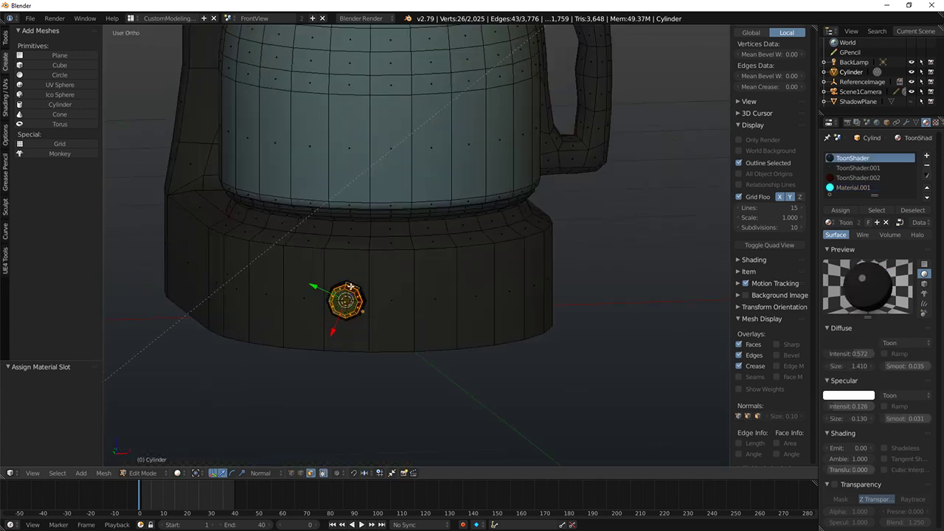
{"action": "key", "text": "ctrl+l"}
{"action": "key", "text": "ctrl+n"}
Step: Duplicate the button, snap the 3D cursor to the center and rotate the copy around it to the other side of the base's front
{"action": "key", "text": "KP_7"}
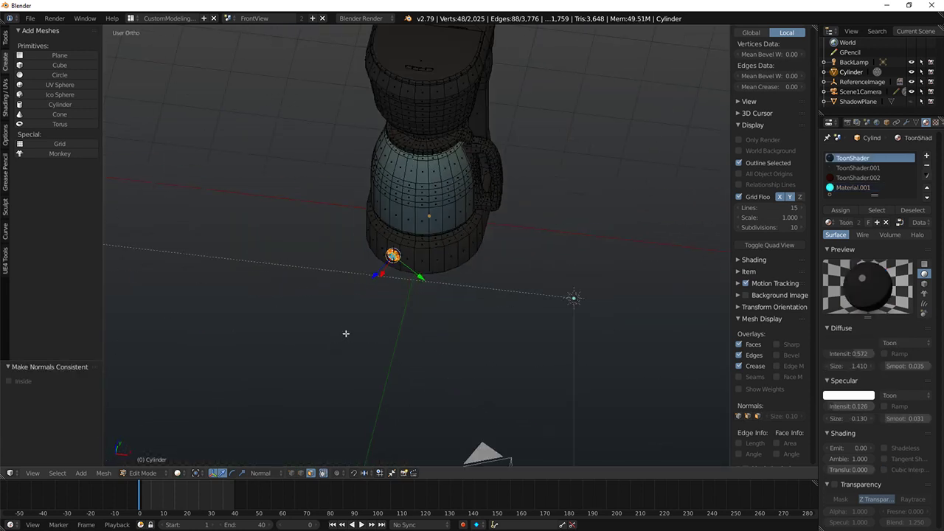
{"action": "key", "text": "shift+d"}
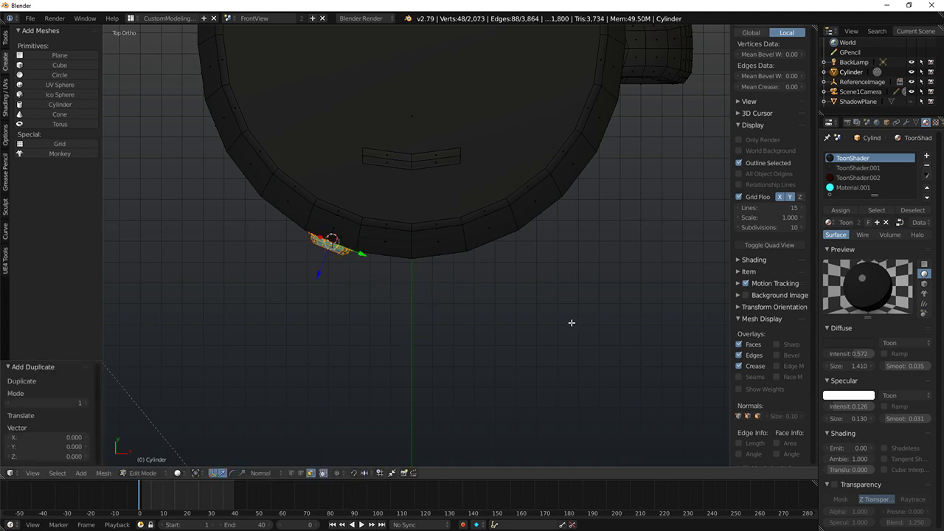
{"action": "scroll", "coordinate": [550, 299], "scroll_direction": "down", "scroll_amount": 3}
{"action": "key", "text": "shift+s"}
{"action": "left_click", "coordinate": [502, 316]}
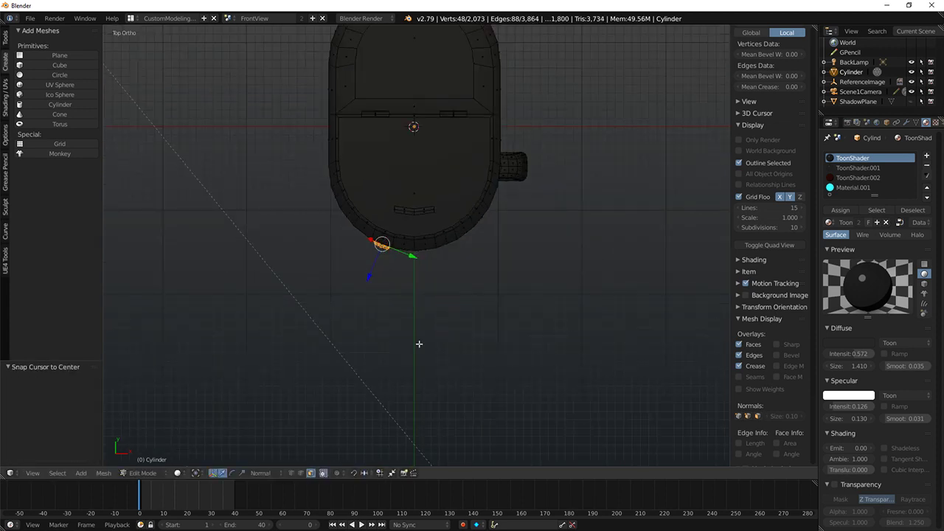
{"action": "key", "text": "r"}
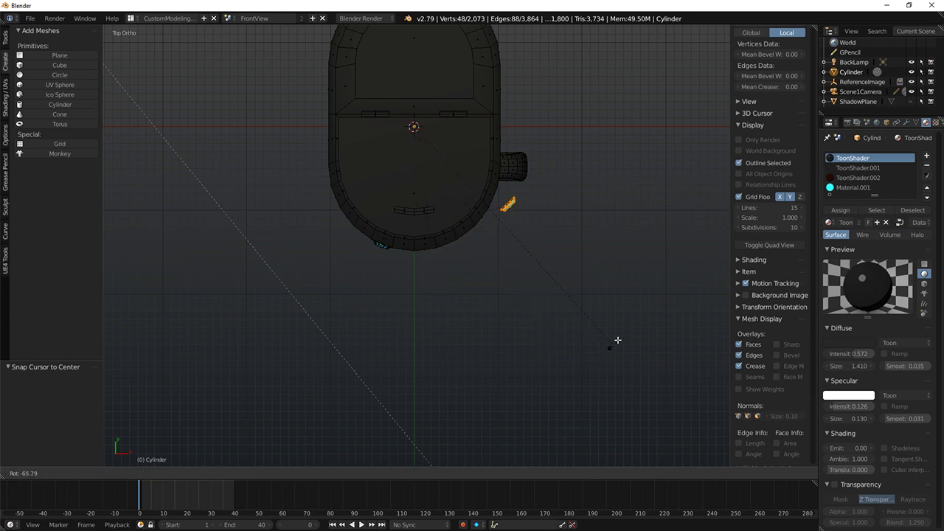
{"action": "left_click", "coordinate": [508, 382]}
Step: Scale the duplicated button to 0.656 and rotate it 25.1 degrees about Z
{"action": "scroll", "coordinate": [487, 347], "scroll_direction": "up", "scroll_amount": 3}
{"action": "middle_click_drag", "start_coordinate": [468, 312], "coordinate": [565, 239]}
{"action": "key", "text": "s"}
{"action": "left_click", "coordinate": [467, 296]}
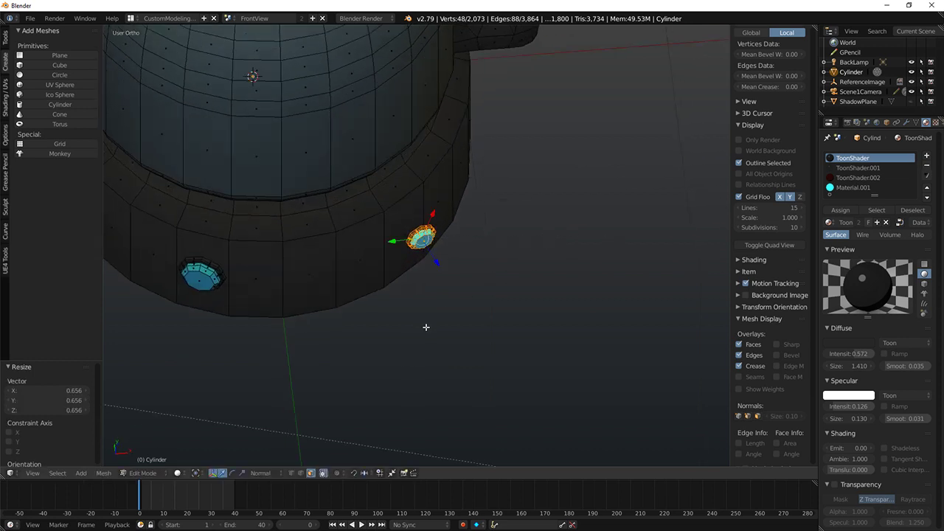
{"action": "key", "text": "r"}
{"action": "key", "text": "z"}
{"action": "left_click", "coordinate": [470, 317]}
Step: Rotate the duplicated button 7.66 degrees in the top view and move it toward the base's surface
{"action": "middle_click_drag", "start_coordinate": [472, 312], "coordinate": [388, 253]}
{"action": "key", "text": "KP_7"}
{"action": "scroll", "coordinate": [510, 253], "scroll_direction": "up", "scroll_amount": 4}
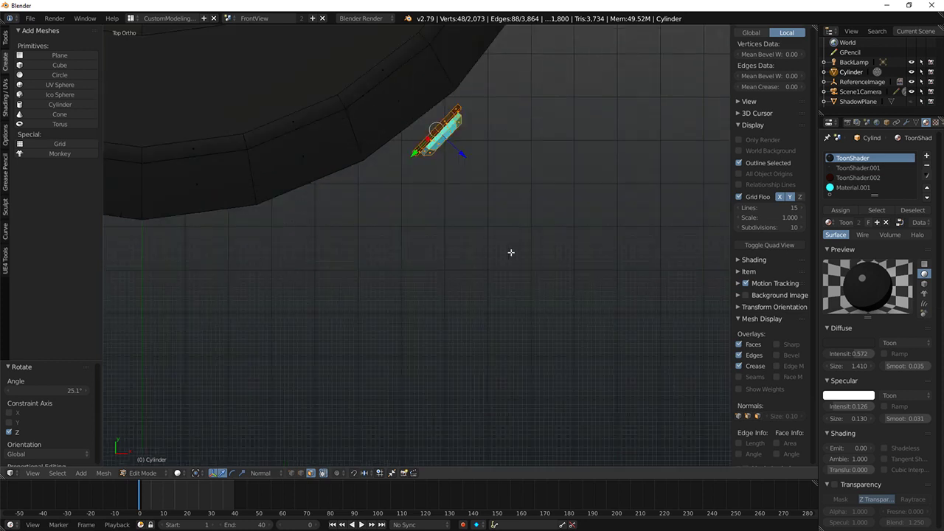
{"action": "middle_click_drag", "start_coordinate": [500, 230], "coordinate": [478, 261], "text": "shift"}
{"action": "key", "text": "r"}
{"action": "left_click", "coordinate": [592, 169]}
{"action": "key", "text": "g"}
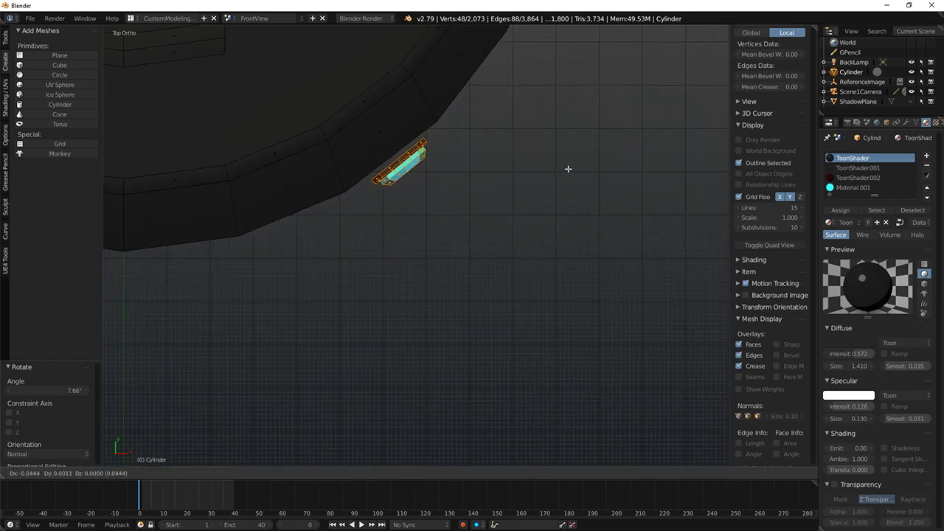
{"action": "right_click", "coordinate": [562, 166]}
Step: Rotate the duplicated button 0.7 degrees in the bottom view and move it -0.014 in X and 0.009 in Y against the base
{"action": "middle_click_drag", "start_coordinate": [561, 165], "coordinate": [472, 80]}
{"action": "key", "text": "KP_7"}
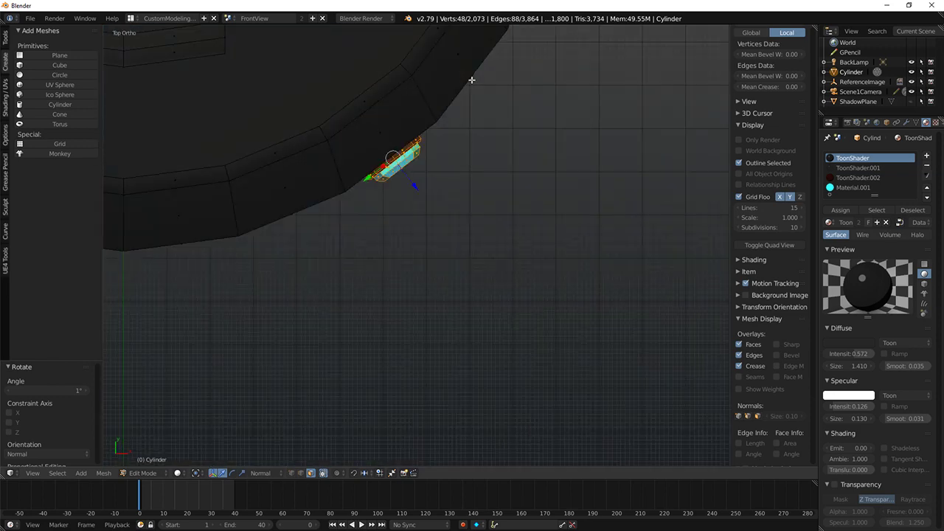
{"action": "key", "text": "ctrl+KP_7"}
{"action": "key", "text": "KP_Decimal"}
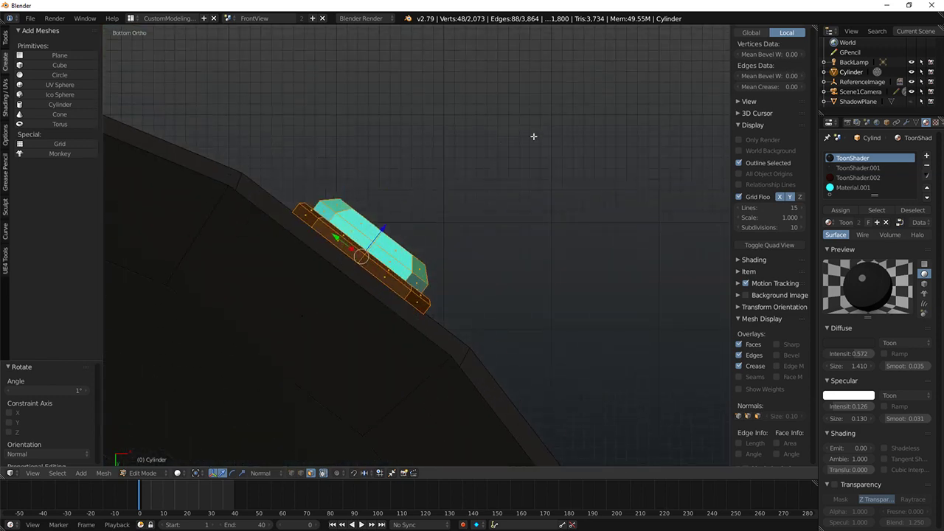
{"action": "key", "text": "r"}
{"action": "left_click", "coordinate": [568, 160]}
{"action": "key", "text": "g"}
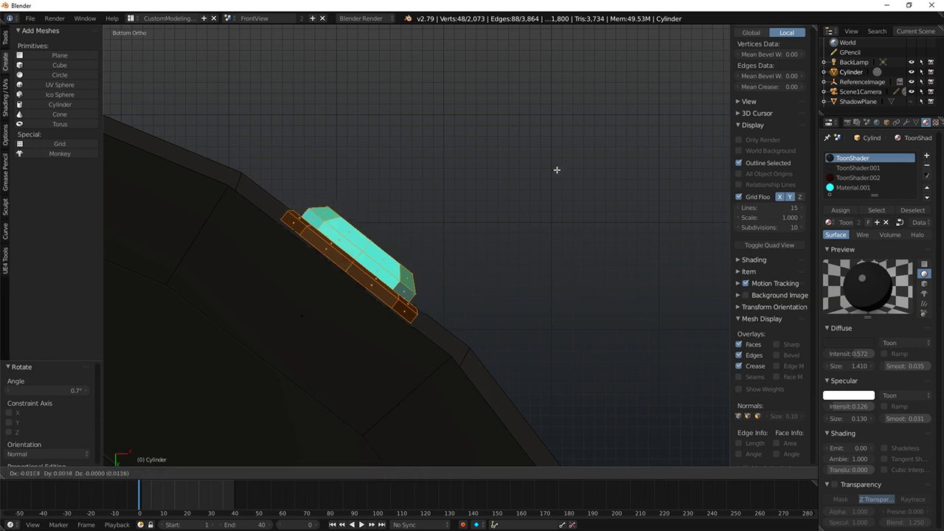
{"action": "left_click", "coordinate": [554, 171]}
Step: Rotate the duplicated button -1 degree in the bottom view and nudge it slightly to sit flush on the base
{"action": "middle_click_drag", "start_coordinate": [554, 171], "coordinate": [527, 176]}
{"action": "key", "text": "KP_7"}
{"action": "key", "text": "ctrl+KP_7"}
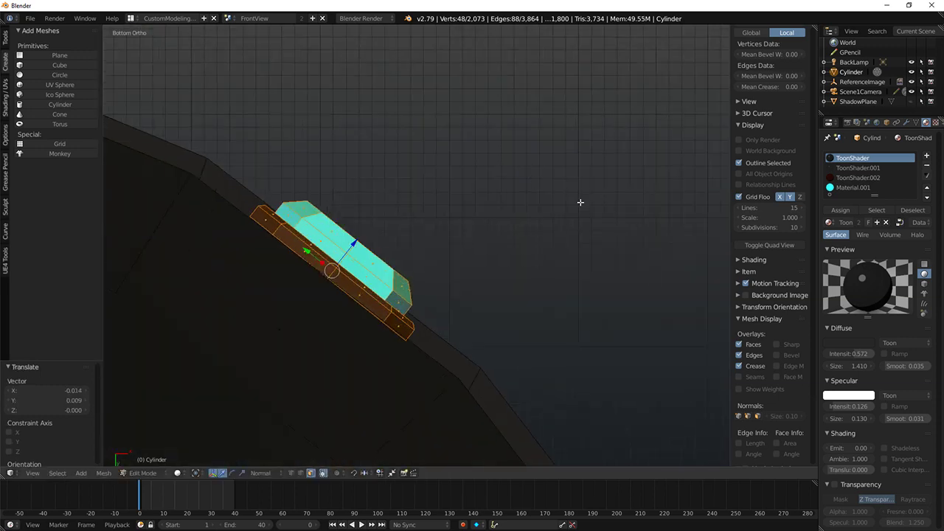
{"action": "key", "text": "r"}
{"action": "left_click", "coordinate": [577, 191]}
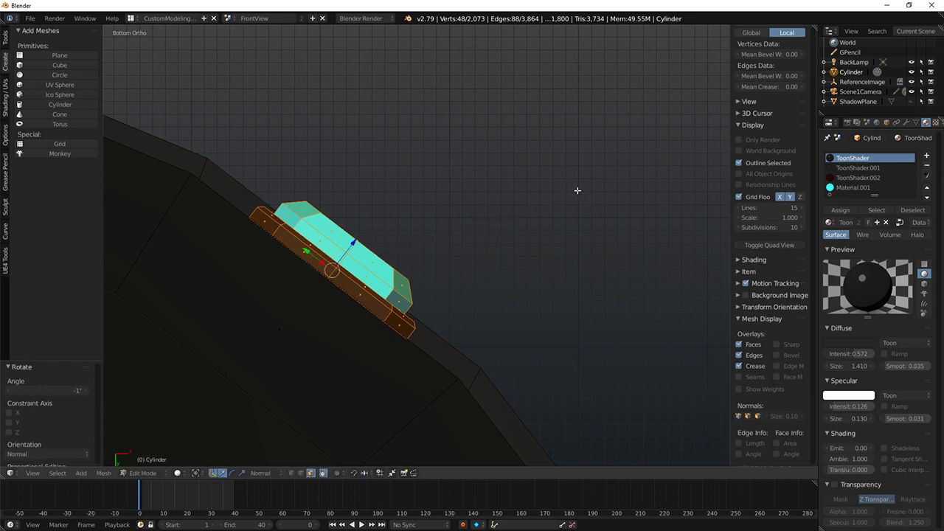
{"action": "key", "text": "g"}
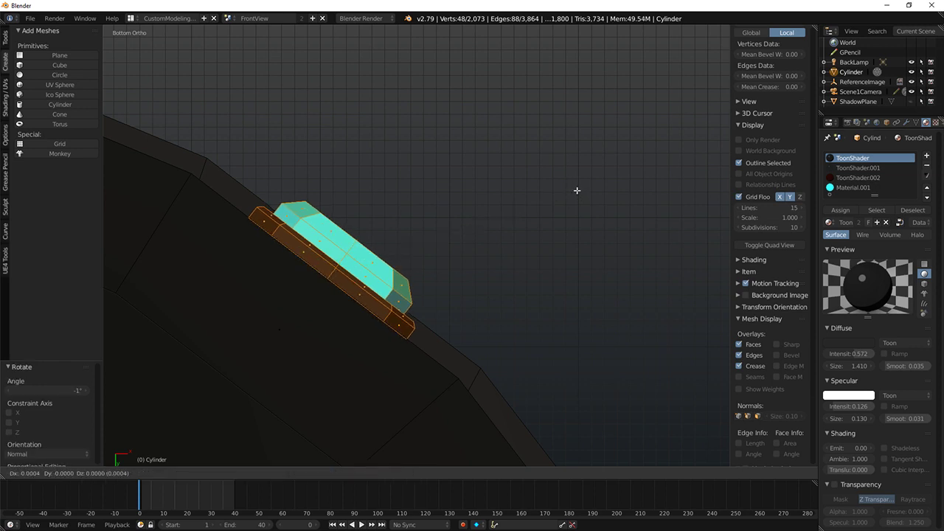
{"action": "left_click", "coordinate": [578, 190]}
Step: Inspect both buttons on the base from the front and in the rendered preview
{"action": "middle_click_drag", "start_coordinate": [577, 190], "coordinate": [507, 180]}
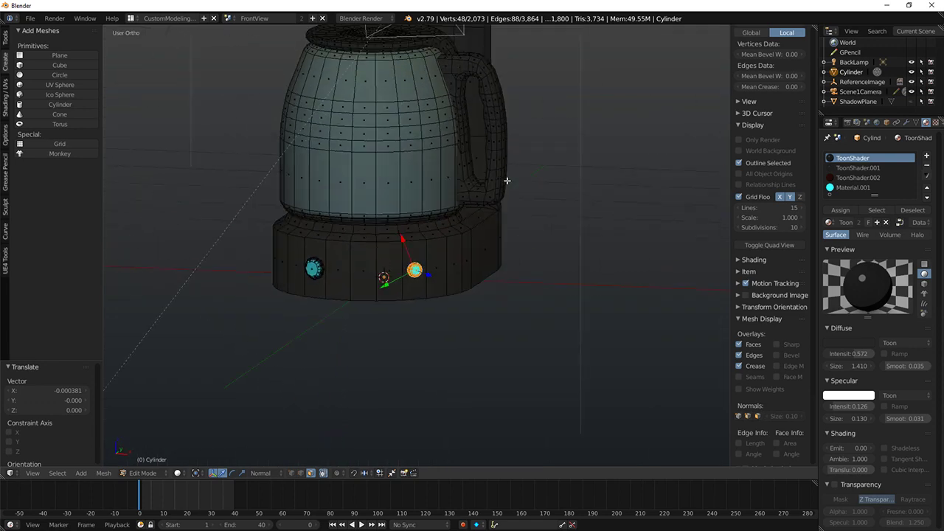
{"action": "scroll", "coordinate": [516, 193], "scroll_direction": "up", "scroll_amount": 5}
{"action": "scroll", "coordinate": [523, 200], "scroll_direction": "down", "scroll_amount": 9}
{"action": "mouse_move", "coordinate": [458, 235]}
{"action": "middle_mouse_down", "text": "shift"}
{"action": "mouse_move", "coordinate": [460, 287]}
{"action": "mouse_move", "coordinate": [526, 279]}
{"action": "mouse_move", "coordinate": [379, 297]}
{"action": "mouse_move", "coordinate": [409, 287]}
{"action": "middle_mouse_up", "text": "shift"}
{"action": "key", "text": "shift+z"}
{"action": "scroll", "coordinate": [531, 278], "scroll_direction": "down", "scroll_amount": 8}
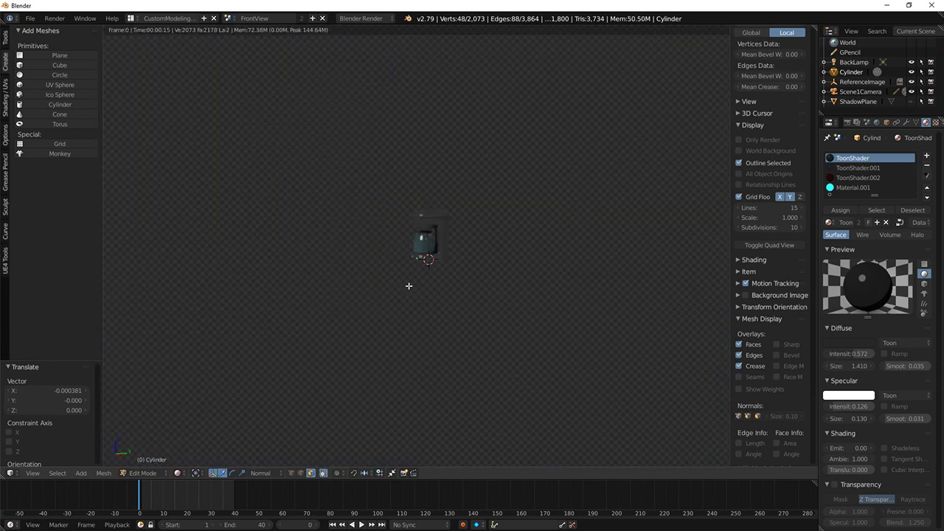
{"action": "scroll", "coordinate": [409, 286], "scroll_direction": "up", "scroll_amount": 10}
Step: Delete the manually placed duplicate button from the front of the base
{"action": "key", "text": "shift+z"}
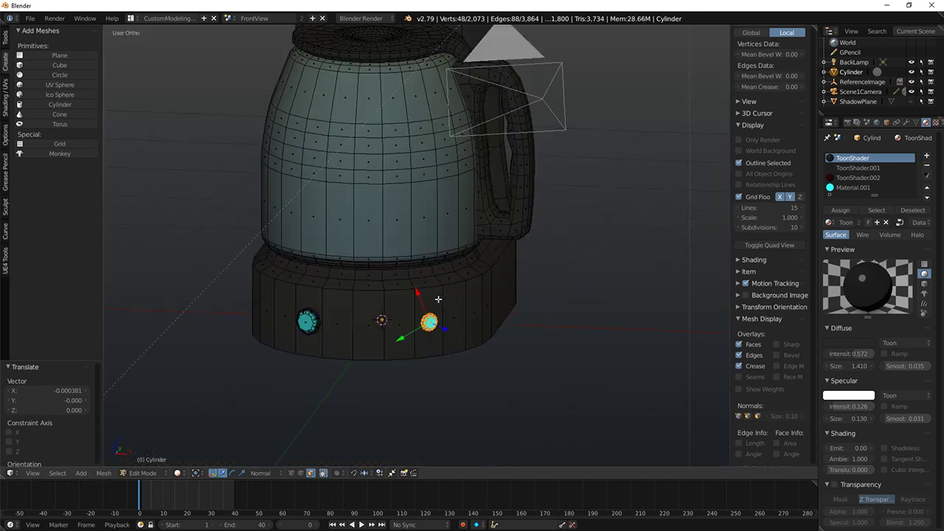
{"action": "key", "text": "ctrl+l"}
{"action": "key", "text": "x"}
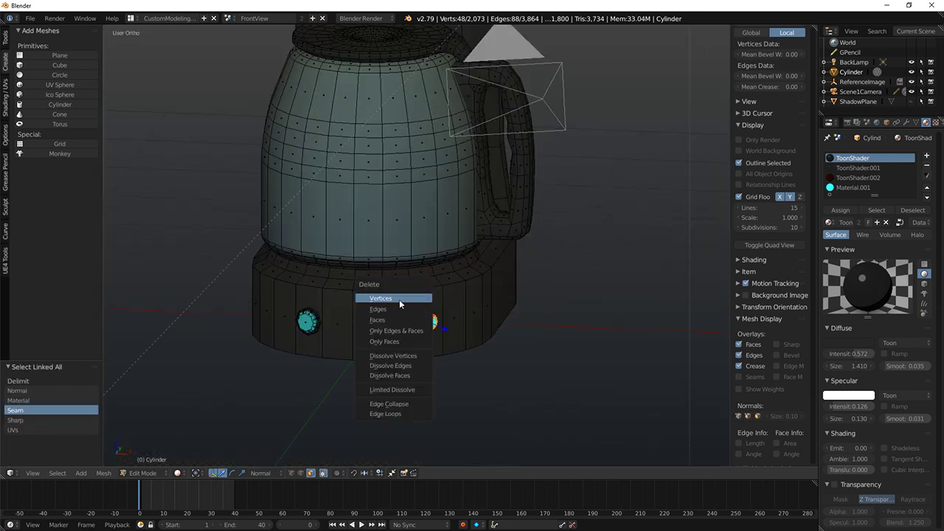
{"action": "left_click", "coordinate": [399, 298]}
{"action": "scroll", "coordinate": [269, 322], "scroll_direction": "up", "scroll_amount": 5}
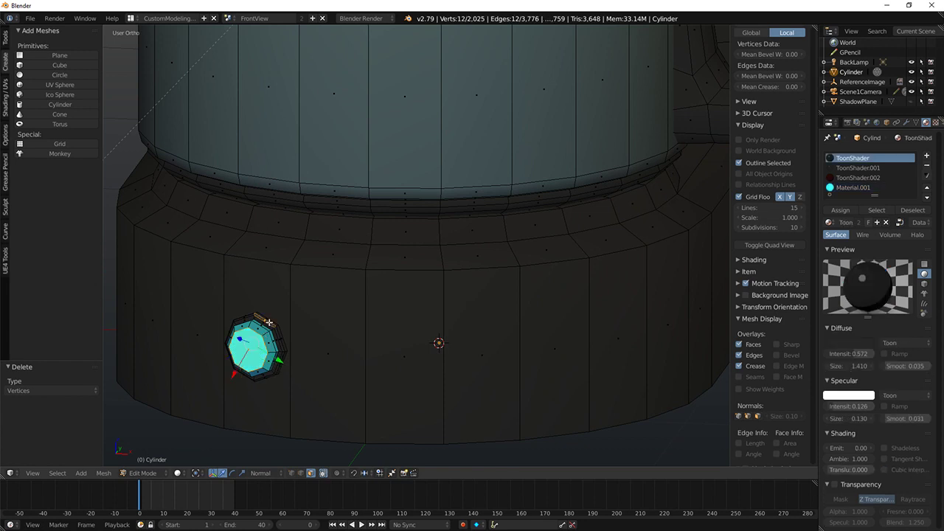
Step: Duplicate the remaining cyan button in place and use the 3D cursor as the pivot point
{"action": "key", "text": "ctrl+z"}
{"action": "scroll", "coordinate": [273, 328], "scroll_direction": "down", "scroll_amount": 5}
{"action": "key", "text": "KP_1"}
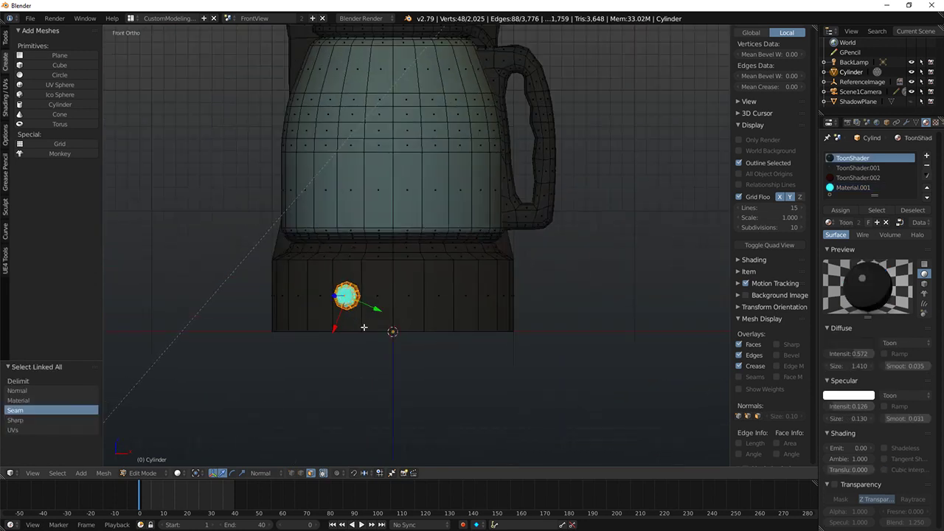
{"action": "key", "text": "shift+d"}
{"action": "right_click", "coordinate": [320, 306]}
{"action": "key", "text": "period"}
{"action": "key", "text": "s"}
{"action": "key", "text": "x"}
{"action": "right_click", "coordinate": [612, 303]}
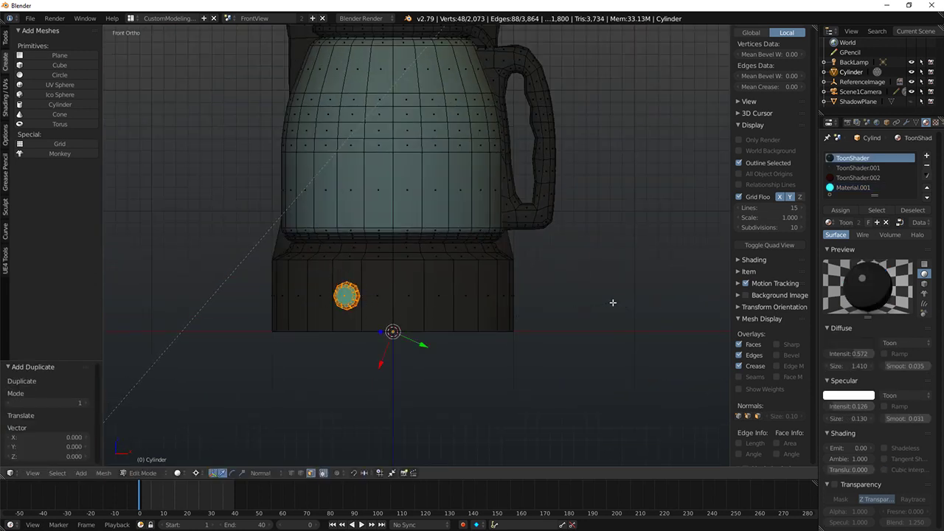
Step: Mirror the duplicated button across the base by scaling it -1 along global X, and recalculate its normals
{"action": "key", "text": "alt+space"}
{"action": "left_click", "coordinate": [607, 280]}
{"action": "type", "text": "sx"}
{"action": "type", "text": "-1"}
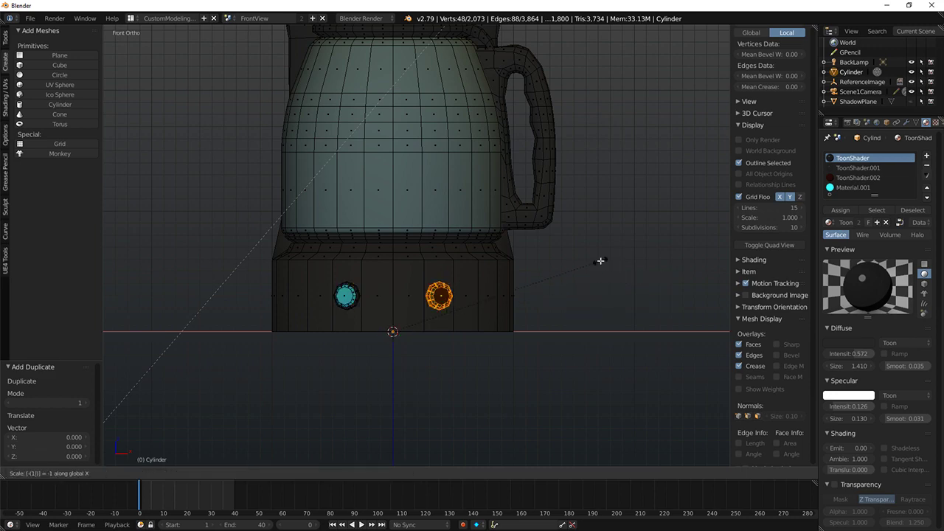
{"action": "key", "text": "Return"}
{"action": "key", "text": "ctrl+n"}
{"action": "scroll", "coordinate": [578, 278], "scroll_direction": "up", "scroll_amount": 5}
{"action": "key", "text": "shift+z"}
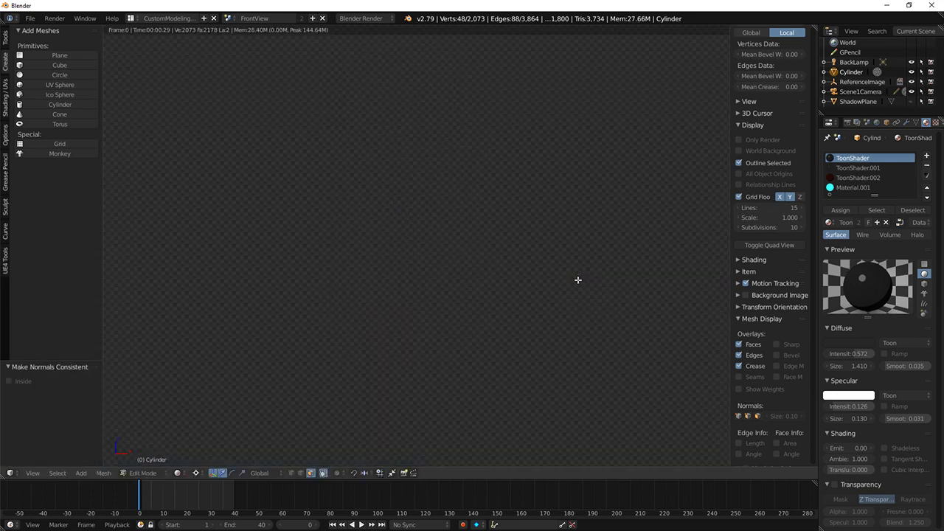
{"action": "scroll", "coordinate": [572, 274], "scroll_direction": "down", "scroll_amount": 5}
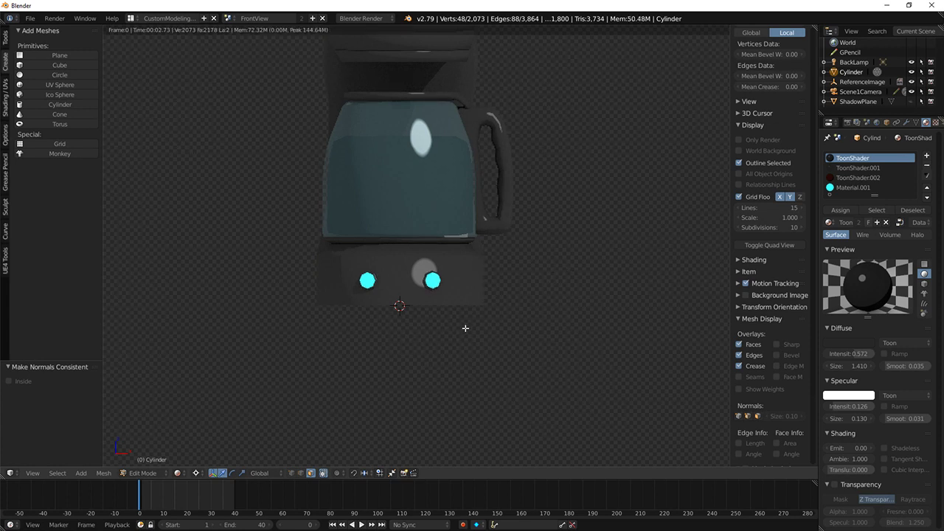
{"action": "mouse_move", "coordinate": [340, 260]}
{"action": "middle_mouse_down"}
{"action": "mouse_move", "coordinate": [369, 204]}
{"action": "mouse_move", "coordinate": [395, 315]}
{"action": "mouse_move", "coordinate": [443, 300]}
{"action": "middle_mouse_up"}
Step: Extrude the bottom edge loop of the base about 0.075 downward along Z
{"action": "key", "text": "shift+z"}
{"action": "key", "text": "a"}
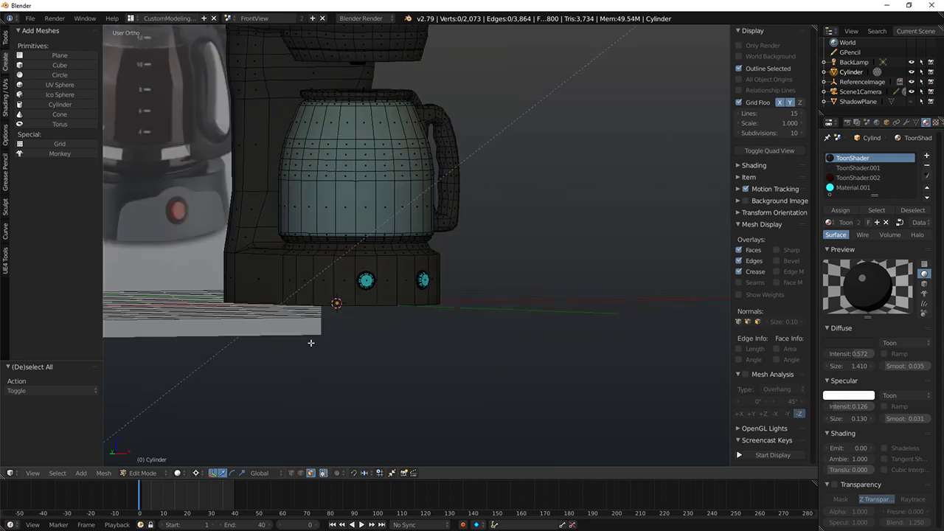
{"action": "left_click", "coordinate": [300, 476]}
{"action": "middle_click_drag", "start_coordinate": [319, 357], "coordinate": [338, 287], "text": "shift"}
{"action": "scroll", "coordinate": [347, 278], "scroll_direction": "up", "scroll_amount": 3}
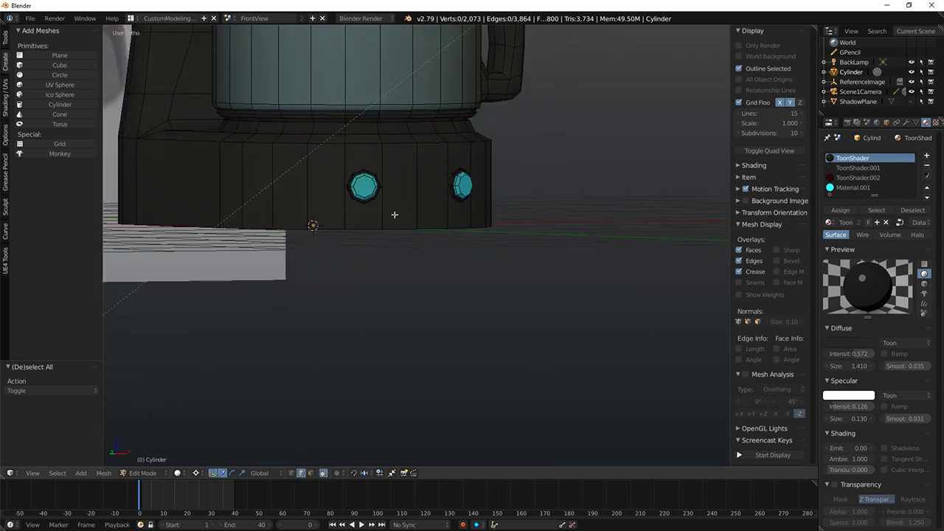
{"action": "right_click", "coordinate": [398, 225], "text": "alt"}
{"action": "scroll", "coordinate": [394, 221], "scroll_direction": "down", "scroll_amount": 4}
{"action": "key", "text": "KP_1"}
{"action": "key", "text": "KP_Decimal"}
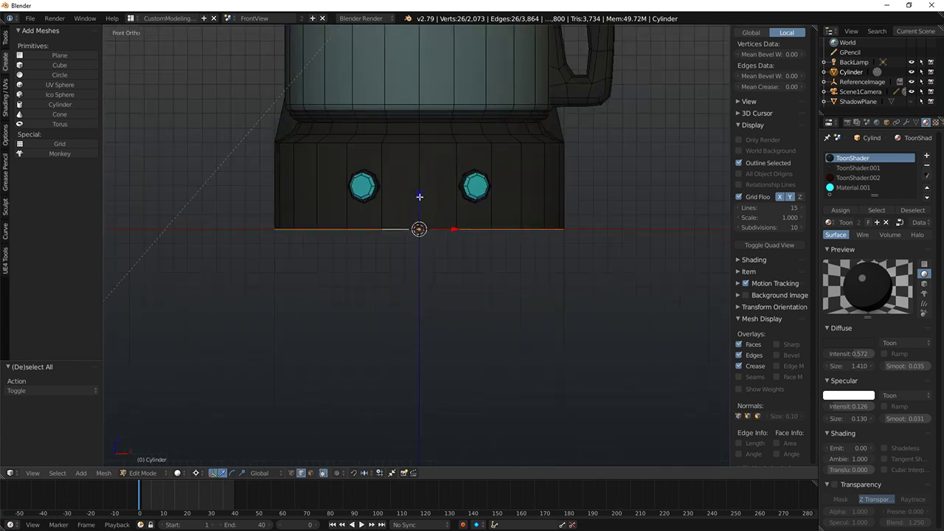
{"action": "key", "text": "e"}
{"action": "left_click", "coordinate": [465, 199]}
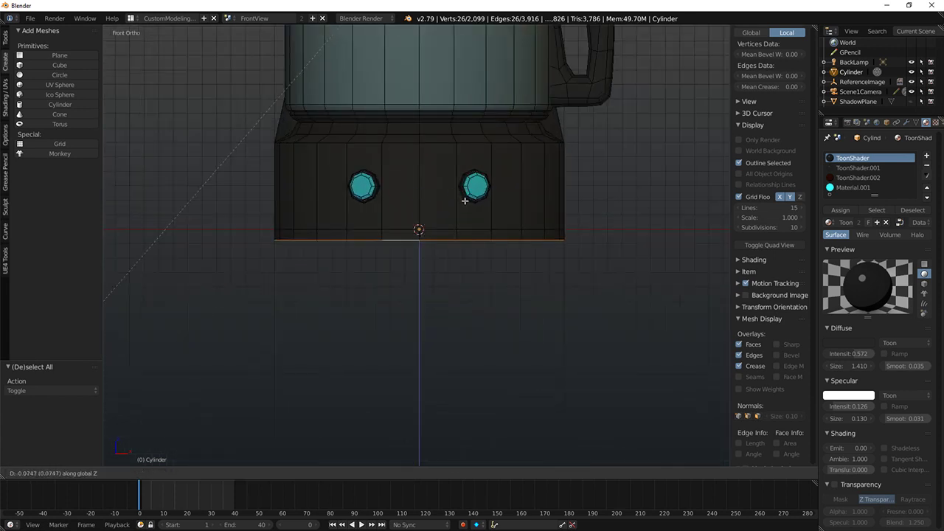
Step: Scale the extruded bottom edge loop to about 0.955 and fill it with a face
{"action": "key", "text": "s"}
{"action": "left_click", "coordinate": [551, 211]}
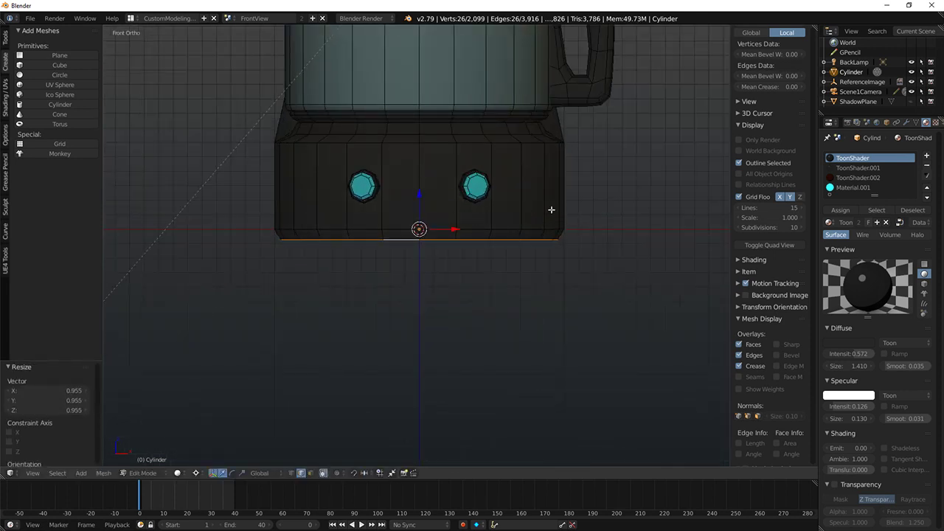
{"action": "middle_click_drag", "start_coordinate": [549, 220], "coordinate": [548, 192]}
{"action": "key", "text": "f"}
Step: Inspect the whole coffee maker in the rendered preview from several angles
{"action": "key", "text": "shift+z"}
{"action": "scroll", "coordinate": [550, 254], "scroll_direction": "down", "scroll_amount": 8}
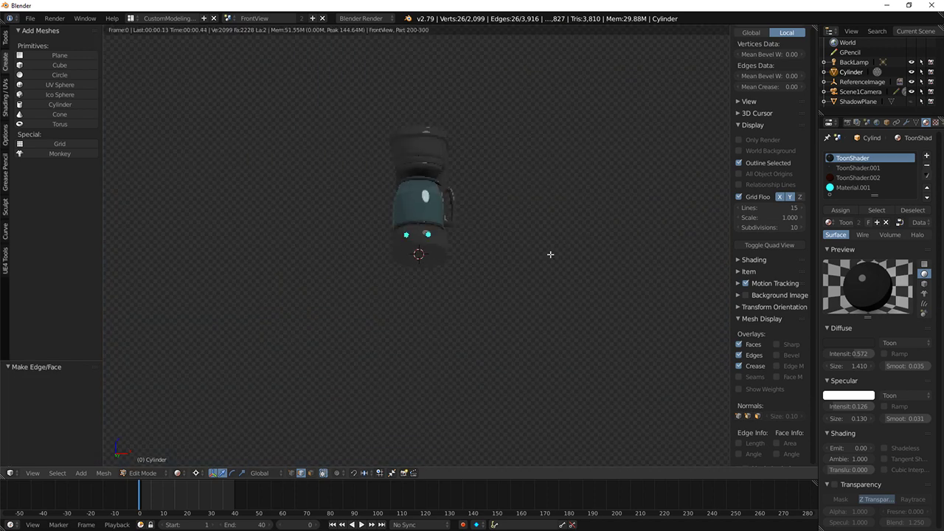
{"action": "middle_click_drag", "start_coordinate": [550, 254], "coordinate": [283, 242]}
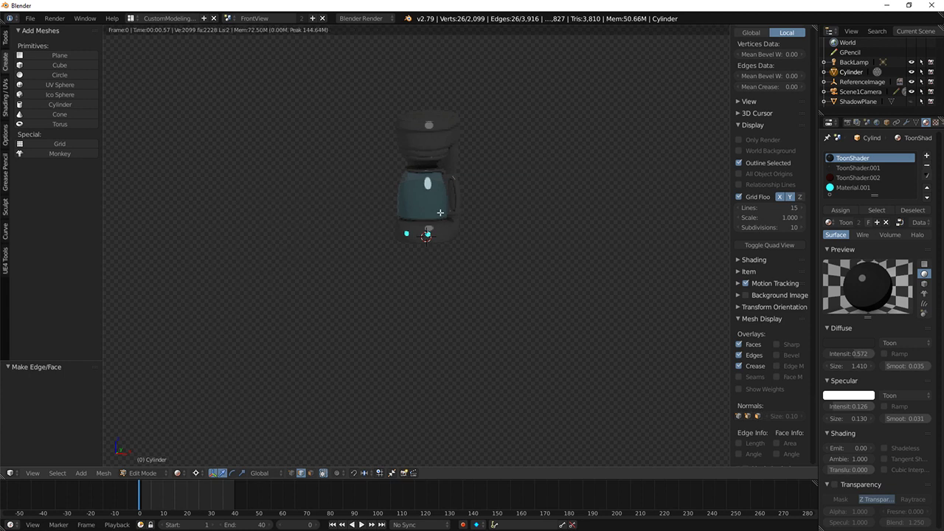
{"action": "middle_click_drag", "start_coordinate": [440, 212], "coordinate": [474, 213]}
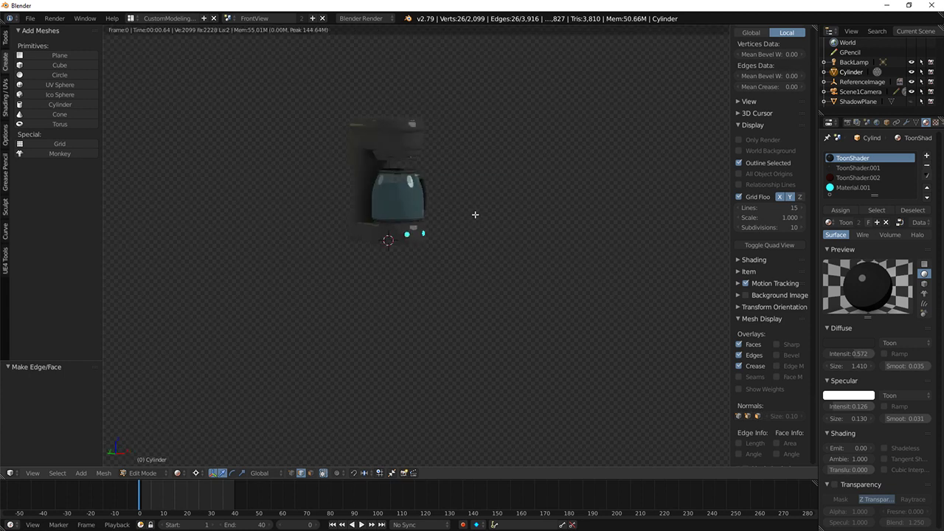
{"action": "middle_click_drag", "start_coordinate": [386, 144], "coordinate": [409, 160]}
{"action": "key", "text": "shift+z"}
Step: Add a material slot with ToonShader for the small lid handle and darken the shader's diffuse colour to RGB 0.006
{"action": "scroll", "coordinate": [426, 220], "scroll_direction": "up", "scroll_amount": 6}
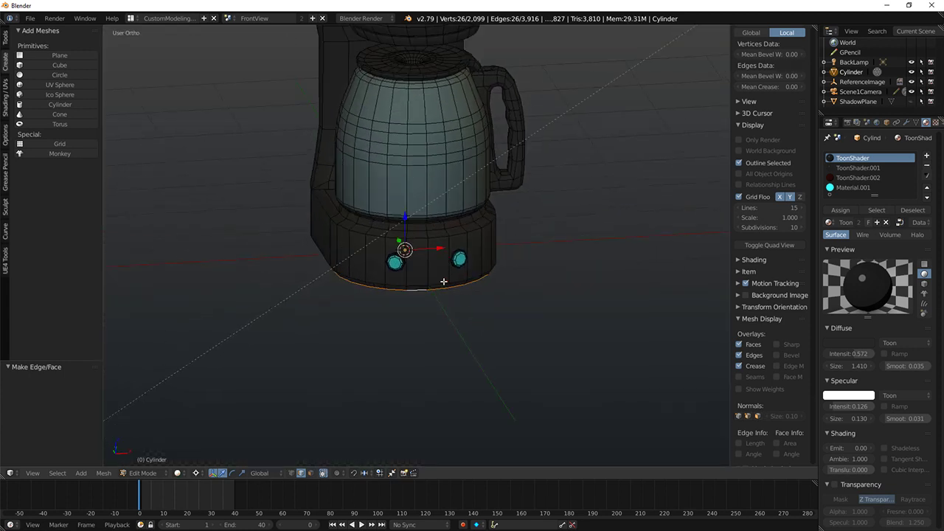
{"action": "middle_click_drag", "start_coordinate": [443, 280], "coordinate": [443, 199]}
{"action": "right_click", "coordinate": [404, 140]}
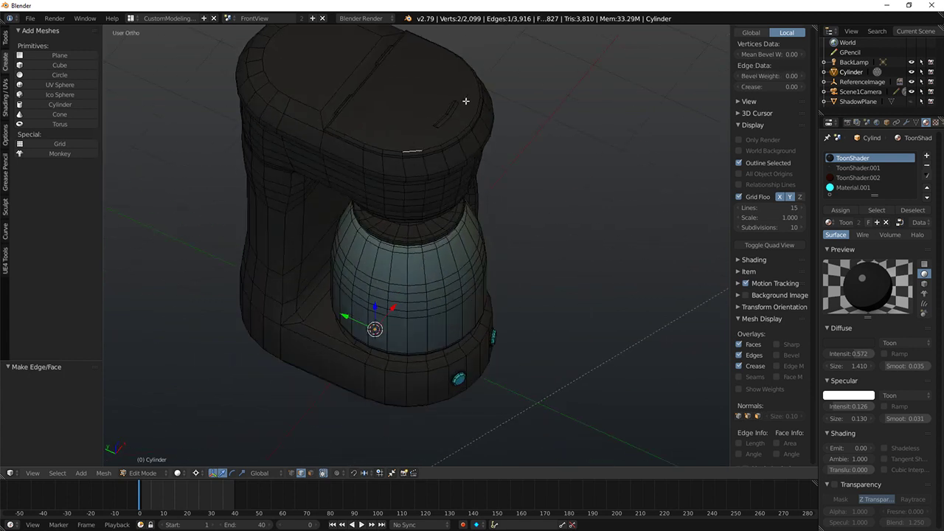
{"action": "key", "text": "ctrl+l"}
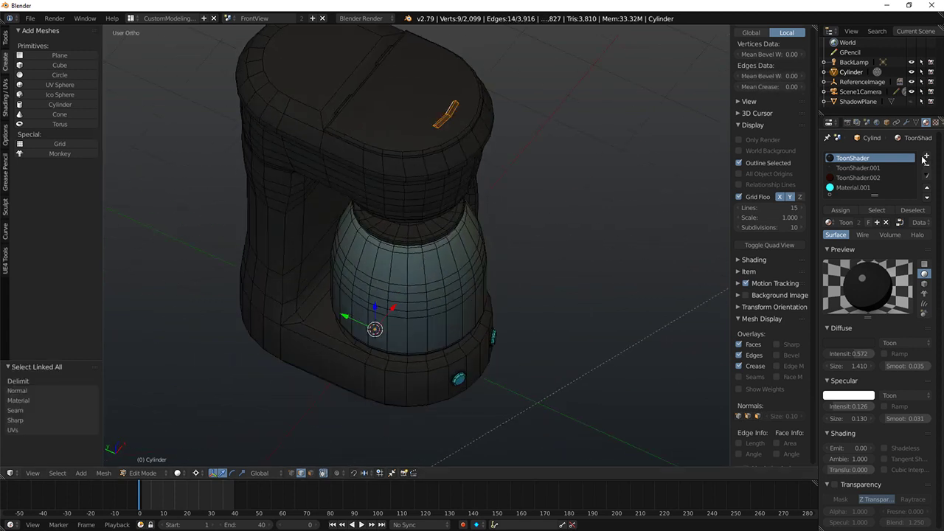
{"action": "left_click", "coordinate": [927, 156]}
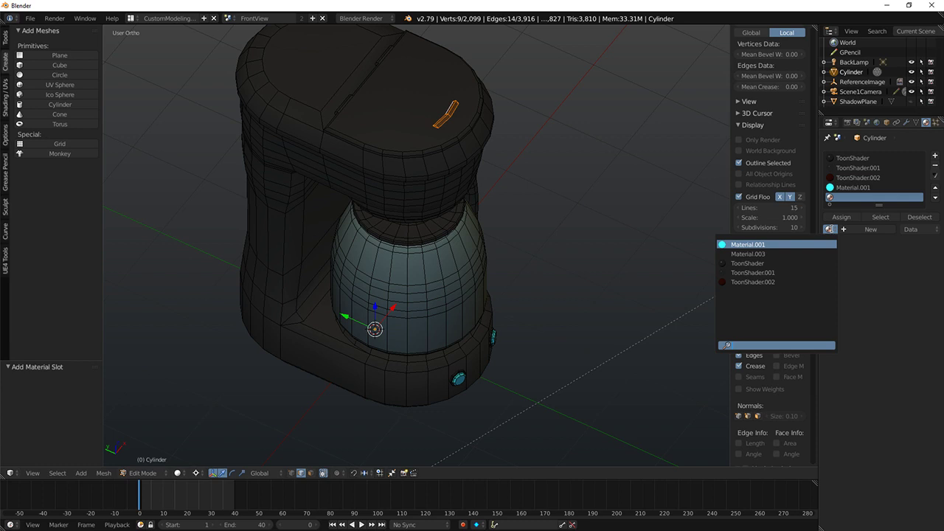
{"action": "left_click", "coordinate": [781, 264]}
{"action": "left_click", "coordinate": [859, 351]}
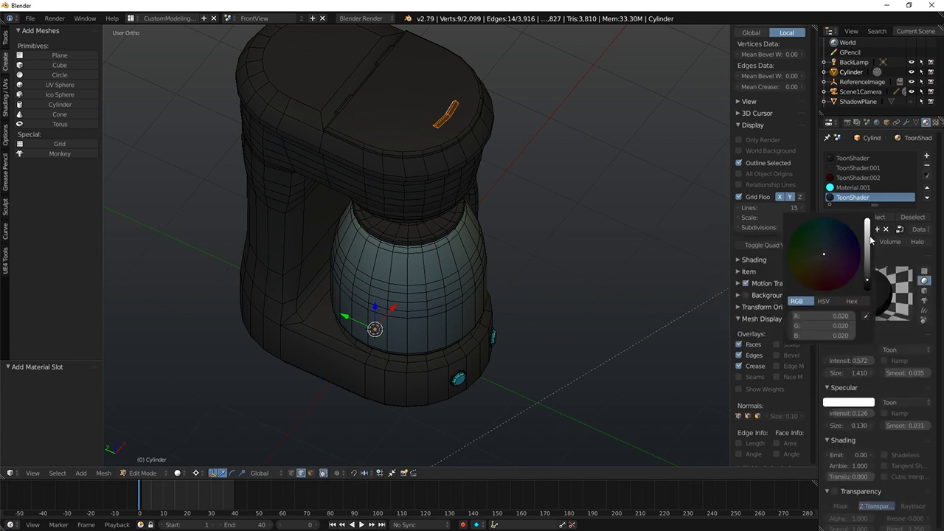
{"action": "left_click_drag", "start_coordinate": [869, 255], "coordinate": [868, 286]}
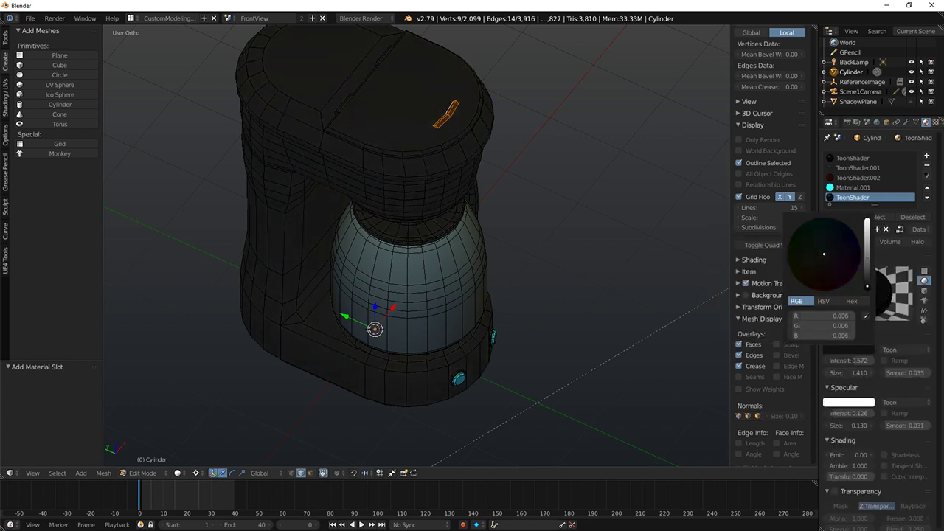
Step: Assign a separate copy of ToonShader with a grey diffuse colour of RGB 0.214 to the lid handle
{"action": "left_click", "coordinate": [835, 347]}
{"action": "left_click_drag", "start_coordinate": [868, 285], "coordinate": [869, 247]}
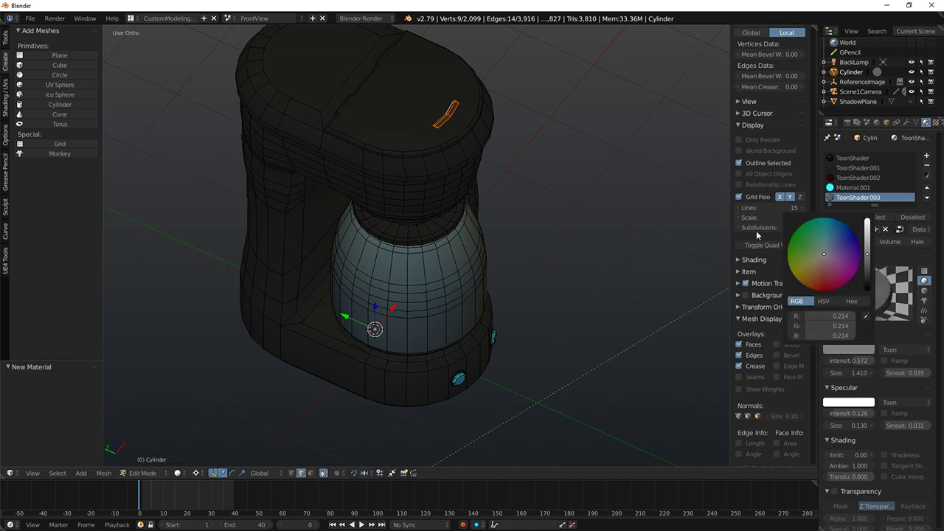
{"action": "left_click", "coordinate": [840, 216]}
Step: Assign the grey toon material to the two hinges along the lid seam
{"action": "scroll", "coordinate": [538, 137], "scroll_direction": "up", "scroll_amount": 6}
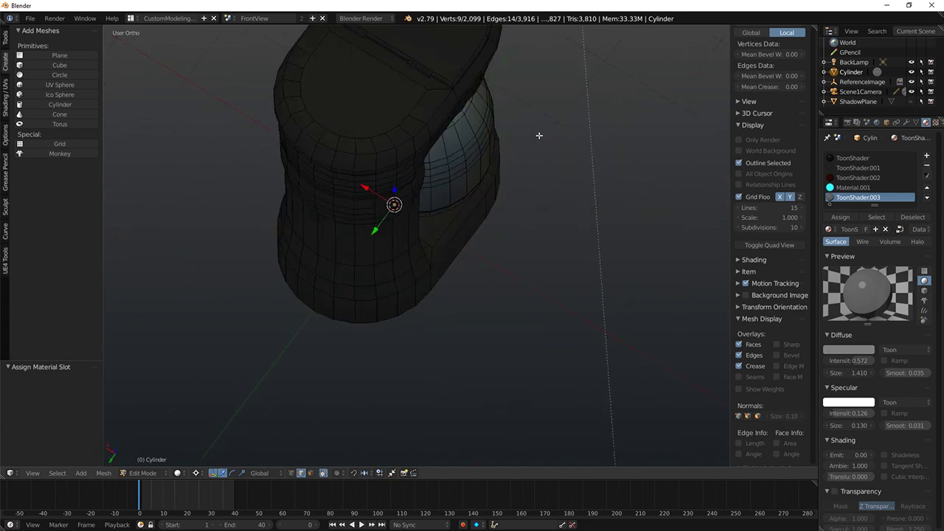
{"action": "middle_click_drag", "start_coordinate": [531, 142], "coordinate": [335, 157], "text": "shift"}
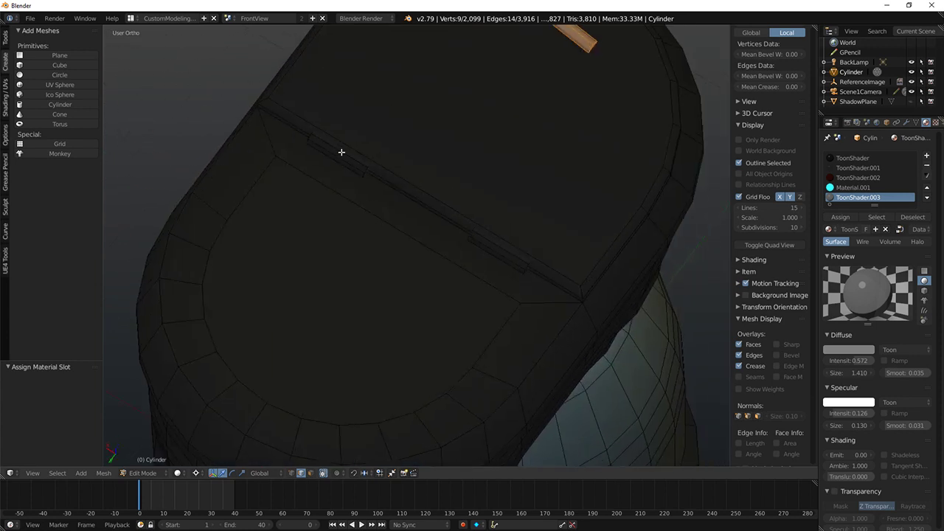
{"action": "right_click", "coordinate": [342, 152]}
{"action": "key", "text": "ctrl+l"}
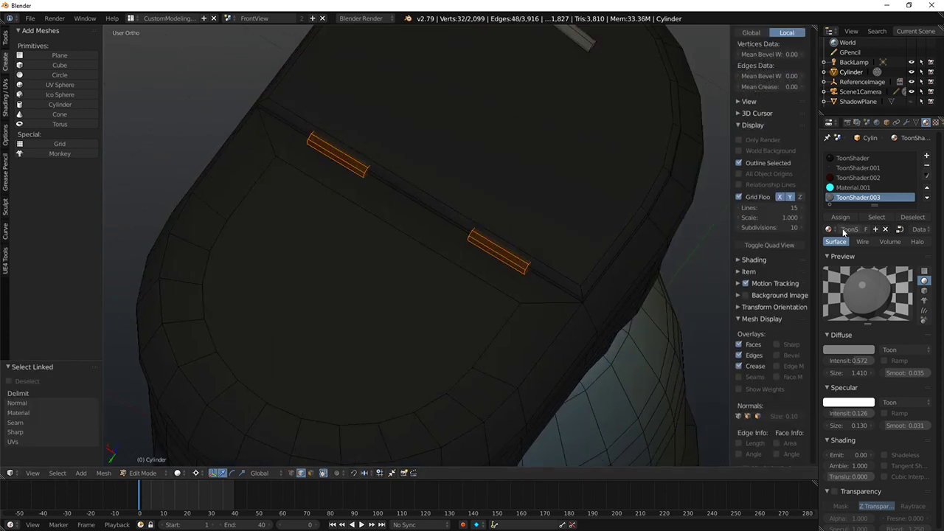
{"action": "left_click", "coordinate": [838, 220]}
Step: Hide the carafe's glass and the coffee inside it
{"action": "scroll", "coordinate": [621, 287], "scroll_direction": "down", "scroll_amount": 8}
{"action": "middle_click_drag", "start_coordinate": [622, 287], "coordinate": [465, 222]}
{"action": "right_click", "coordinate": [454, 373]}
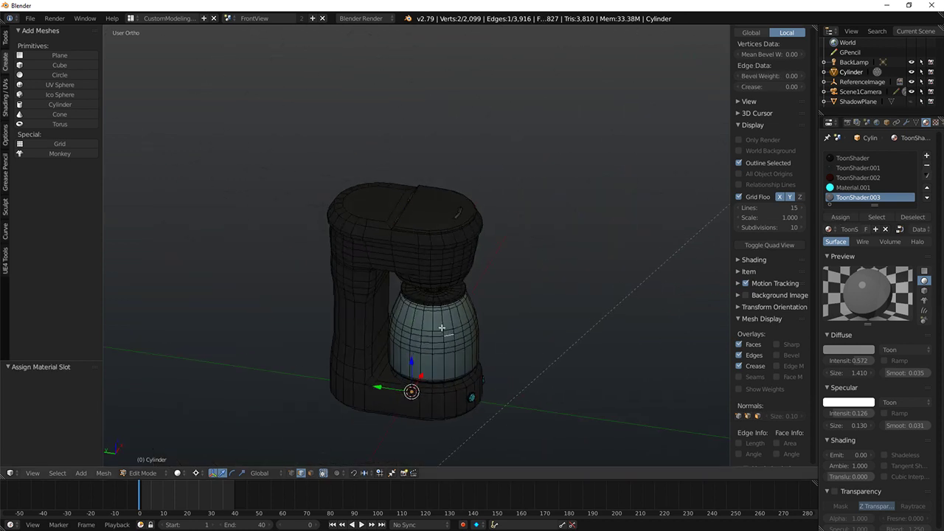
{"action": "key", "text": "ctrl+l"}
{"action": "key", "text": "h"}
{"action": "middle_click_drag", "start_coordinate": [459, 349], "coordinate": [457, 312], "text": "shift"}
{"action": "right_click", "coordinate": [451, 304]}
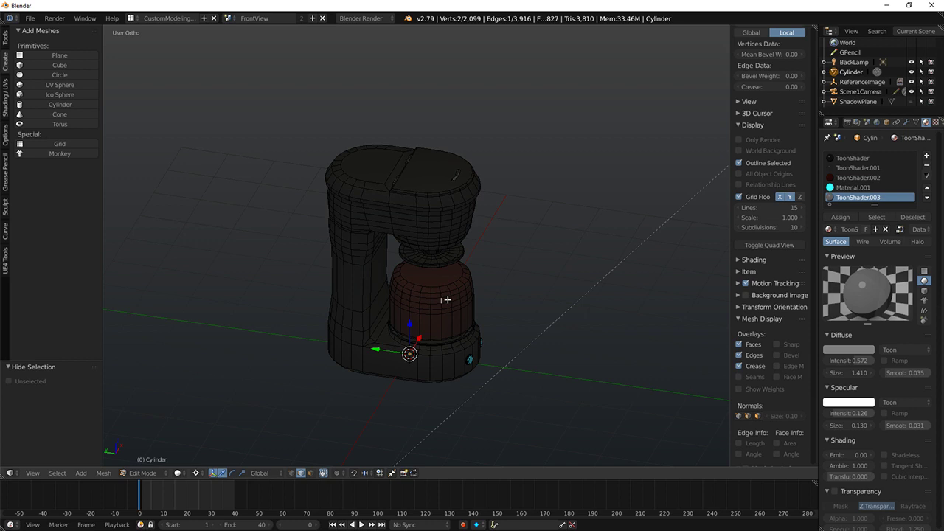
{"action": "key", "text": "l"}
{"action": "key", "text": "h"}
Step: Examine the machine without the carafe's glass and coffee, and reveal the hidden parts
{"action": "middle_click_drag", "start_coordinate": [445, 297], "coordinate": [440, 220]}
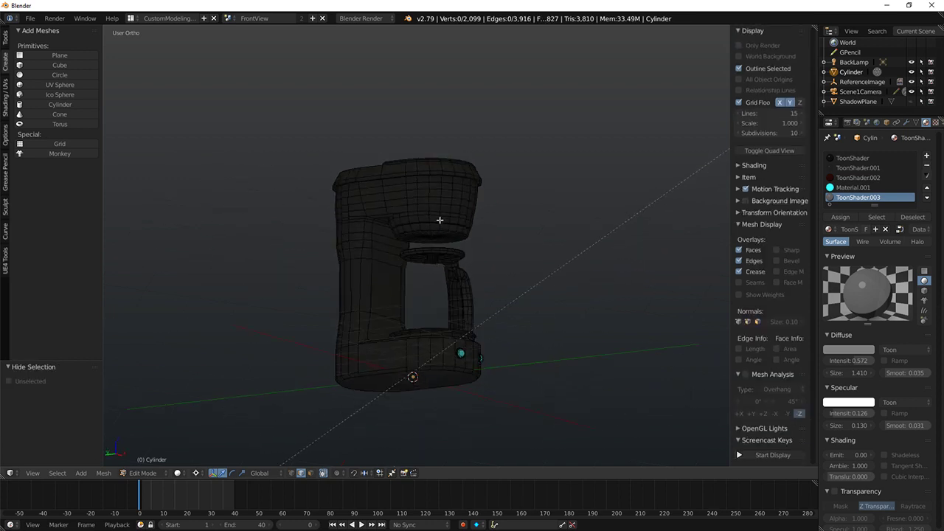
{"action": "scroll", "coordinate": [440, 220], "scroll_direction": "up", "scroll_amount": 5}
{"action": "middle_click_drag", "start_coordinate": [551, 234], "coordinate": [474, 268]}
{"action": "scroll", "coordinate": [462, 228], "scroll_direction": "down", "scroll_amount": 6}
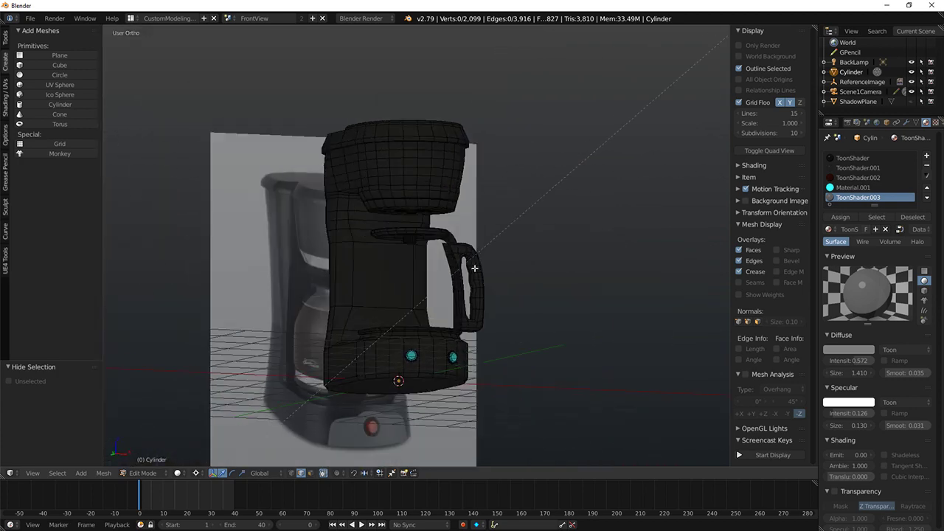
{"action": "key", "text": "alt+h"}
{"action": "middle_click_drag", "start_coordinate": [495, 300], "coordinate": [455, 345]}
{"action": "scroll", "coordinate": [443, 354], "scroll_direction": "up", "scroll_amount": 3}
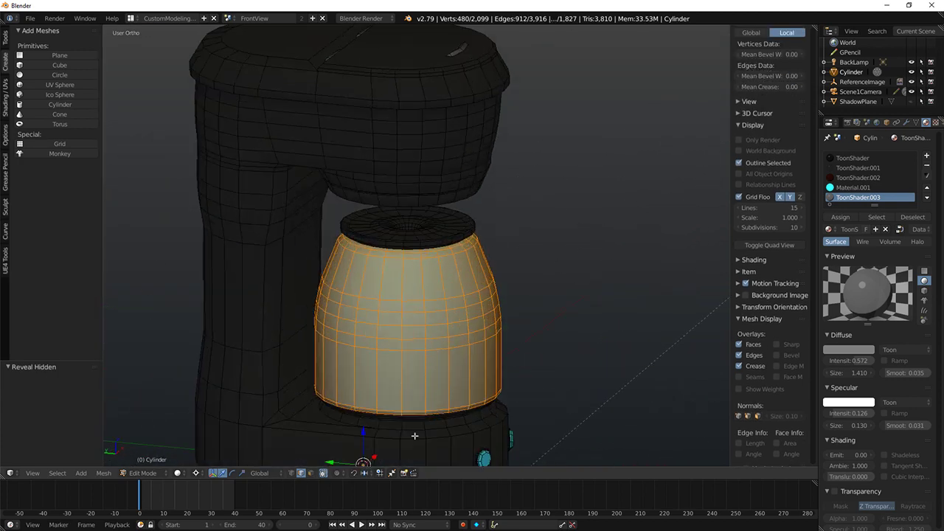
{"action": "middle_click_drag", "start_coordinate": [411, 398], "coordinate": [402, 283], "text": "shift"}
{"action": "scroll", "coordinate": [402, 282], "scroll_direction": "up", "scroll_amount": 7}
{"action": "middle_click_drag", "start_coordinate": [407, 365], "coordinate": [463, 354], "text": "shift"}
{"action": "right_click", "coordinate": [457, 345]}
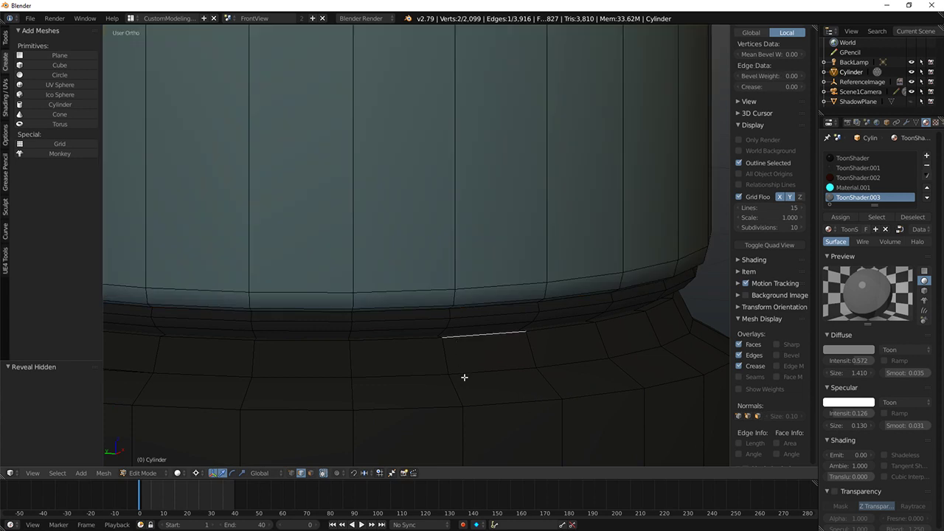
{"action": "key", "text": "ctrl+l"}
{"action": "scroll", "coordinate": [553, 298], "scroll_direction": "down", "scroll_amount": 4}
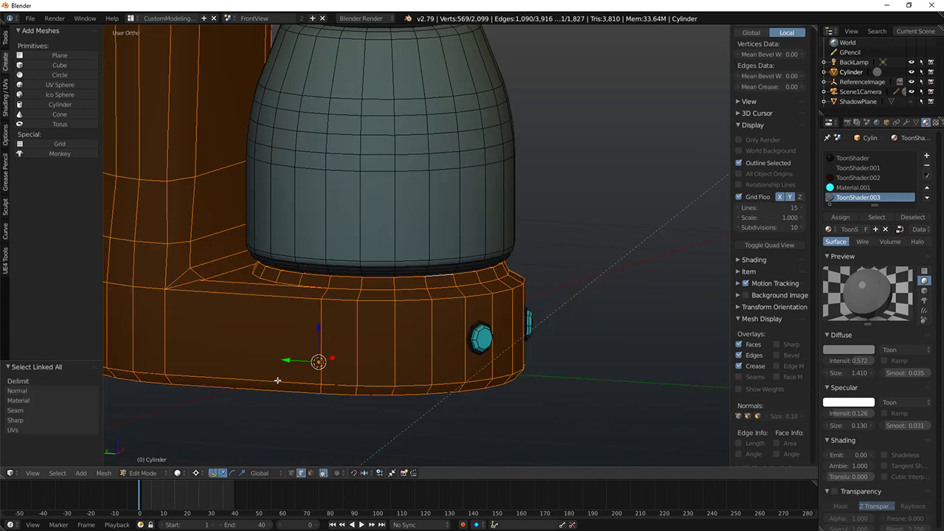
{"action": "scroll", "coordinate": [278, 380], "scroll_direction": "up", "scroll_amount": 3}
{"action": "key", "text": "a"}
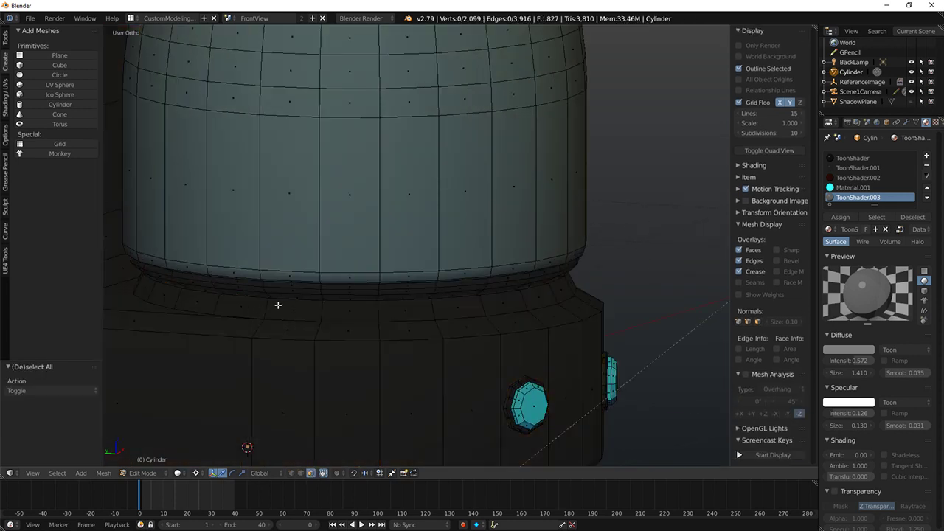
Step: Hide the carafe's glass shell around the coffee
{"action": "right_click", "coordinate": [272, 298], "text": "alt"}
{"action": "right_click", "coordinate": [316, 271]}
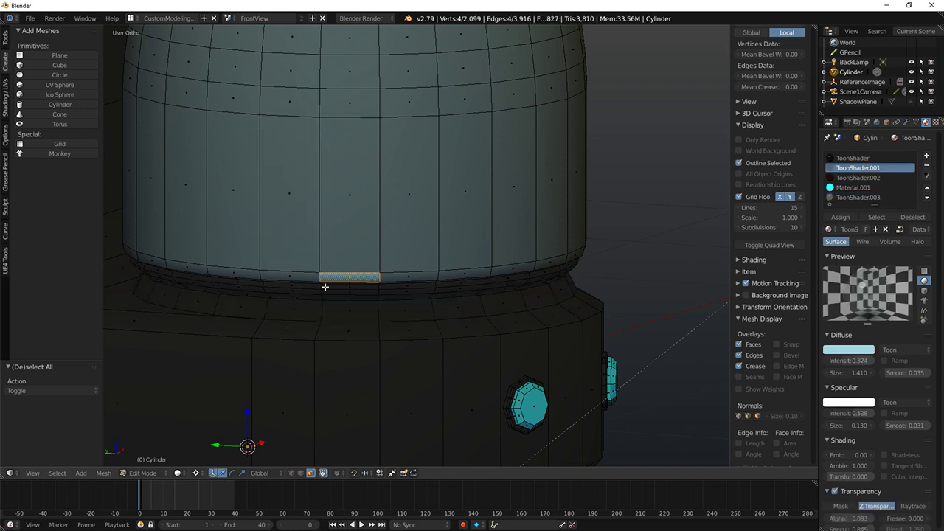
{"action": "key", "text": "ctrl+l"}
{"action": "key", "text": "h"}
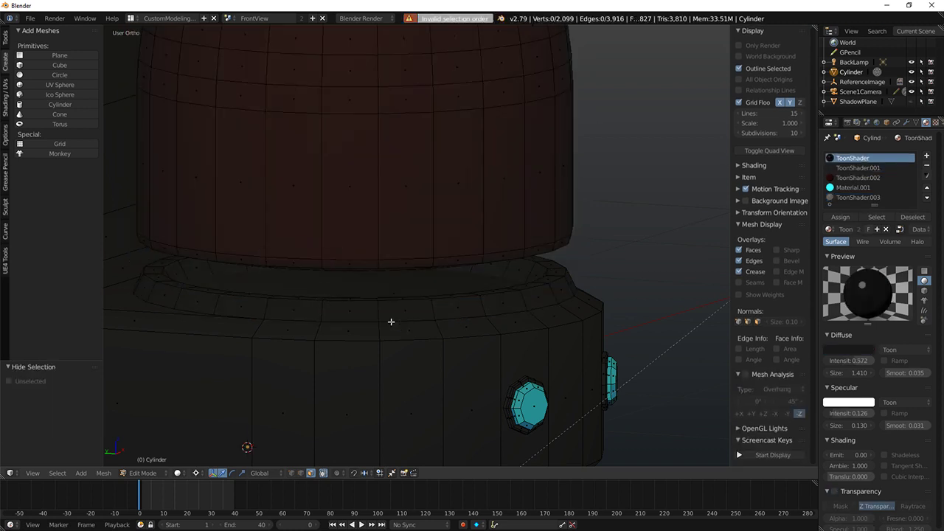
Step: Assign the grey ToonShader.003 material to the face loops of the raised ring on top of the base
{"action": "middle_click_drag", "start_coordinate": [391, 322], "coordinate": [369, 315]}
{"action": "right_click", "coordinate": [185, 280], "text": "alt"}
{"action": "right_click", "coordinate": [166, 261], "text": "alt+shift"}
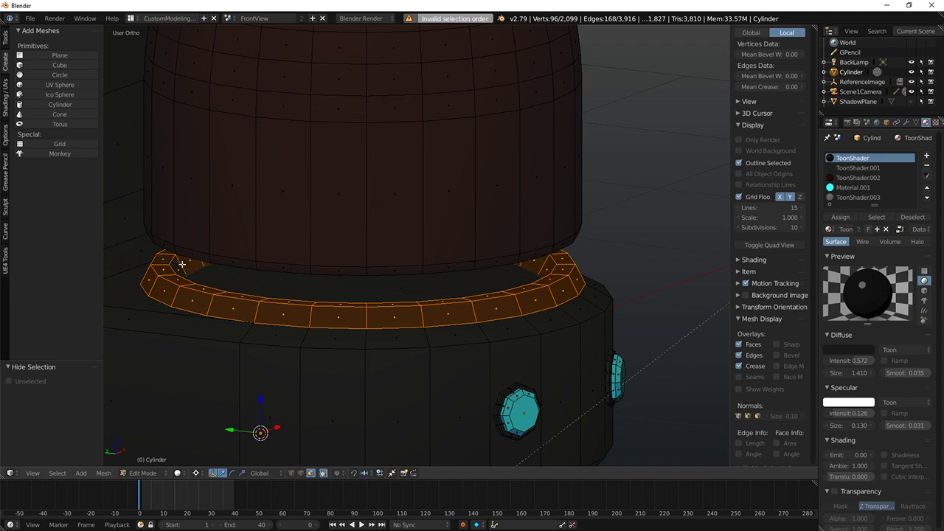
{"action": "left_click", "coordinate": [858, 197]}
{"action": "left_click", "coordinate": [840, 217]}
{"action": "scroll", "coordinate": [508, 162], "scroll_direction": "down", "scroll_amount": 4}
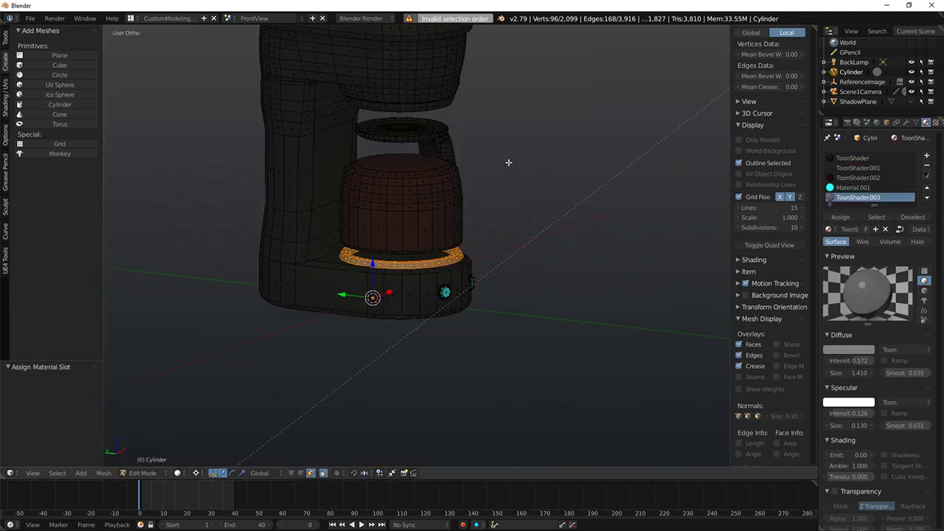
Step: Assign the grey ToonShader.003 material to the whole round piece beneath the upper housing
{"action": "middle_click_drag", "start_coordinate": [465, 194], "coordinate": [462, 258], "text": "shift"}
{"action": "scroll", "coordinate": [461, 258], "scroll_direction": "up", "scroll_amount": 3}
{"action": "right_click", "coordinate": [472, 257]}
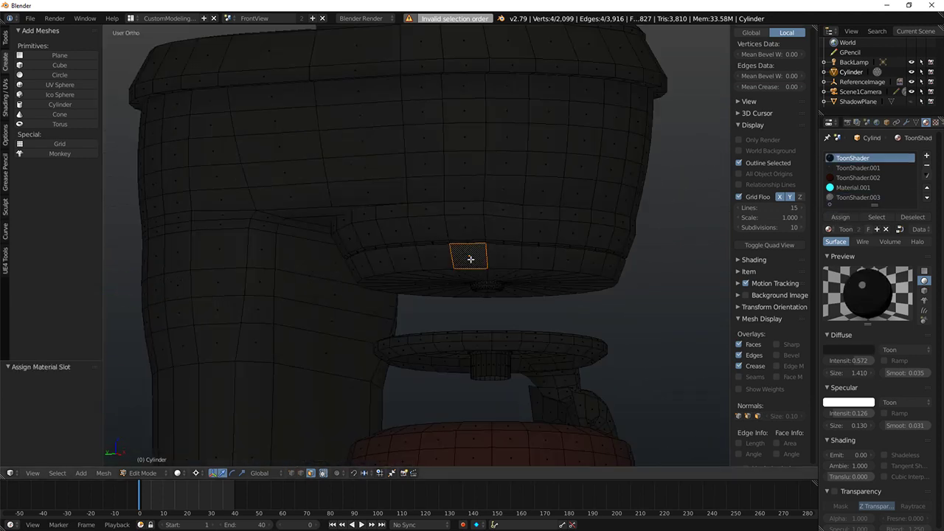
{"action": "key", "text": "ctrl+l"}
{"action": "scroll", "coordinate": [520, 276], "scroll_direction": "up", "scroll_amount": 2}
{"action": "left_click", "coordinate": [858, 196]}
{"action": "left_click", "coordinate": [840, 217]}
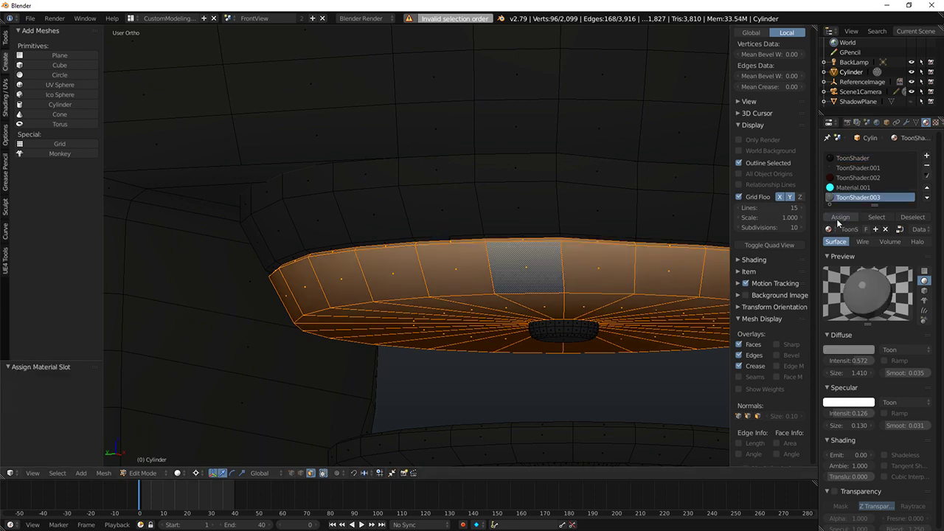
Step: Check the rendered look of the coffee maker from the side and the front
{"action": "key", "text": "shift+z"}
{"action": "scroll", "coordinate": [562, 244], "scroll_direction": "down", "scroll_amount": 10}
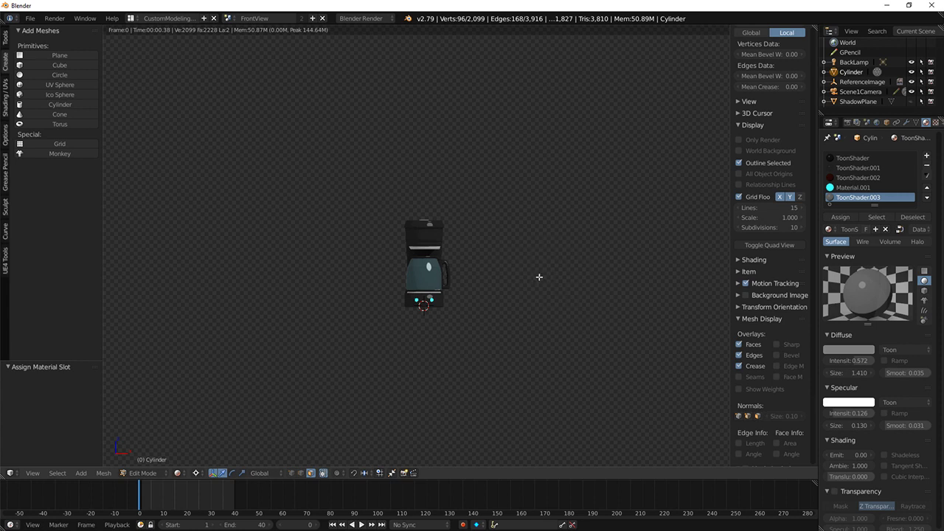
{"action": "key", "text": "KP_3"}
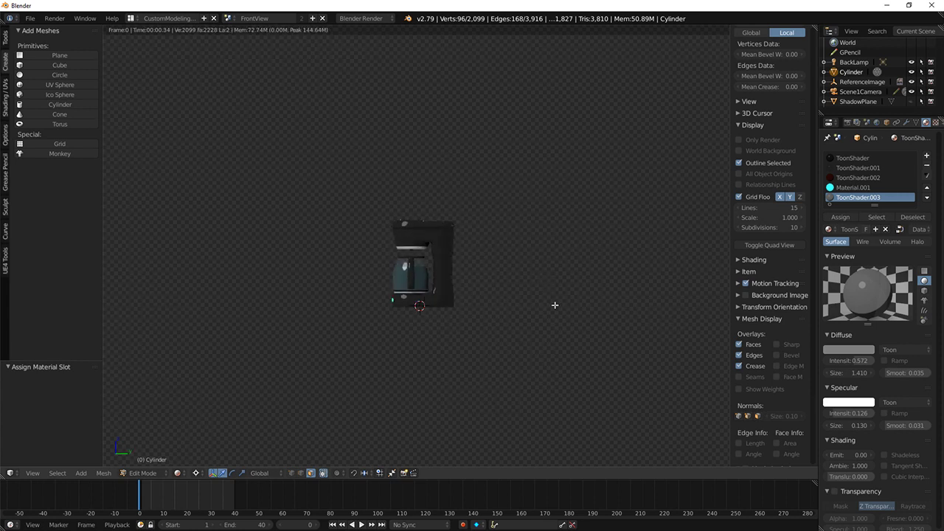
{"action": "scroll", "coordinate": [458, 292], "scroll_direction": "up", "scroll_amount": 5}
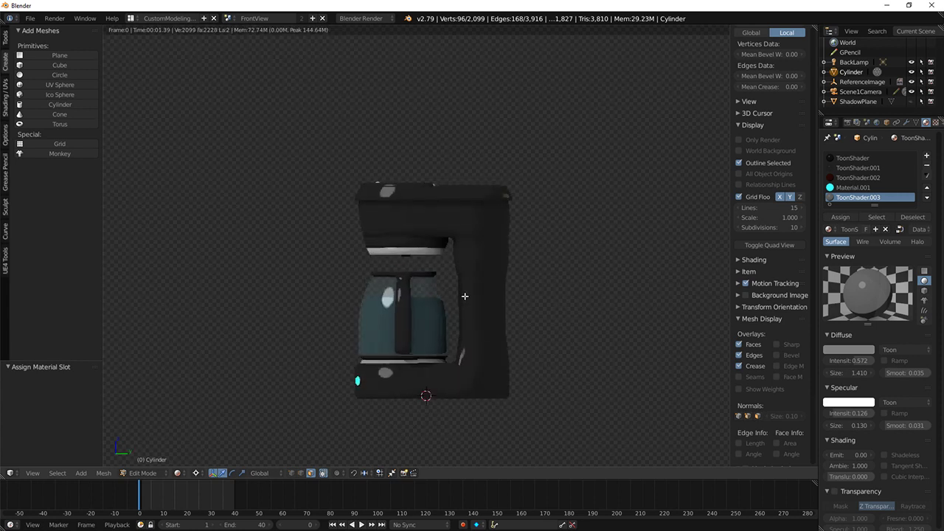
{"action": "key", "text": "KP_1"}
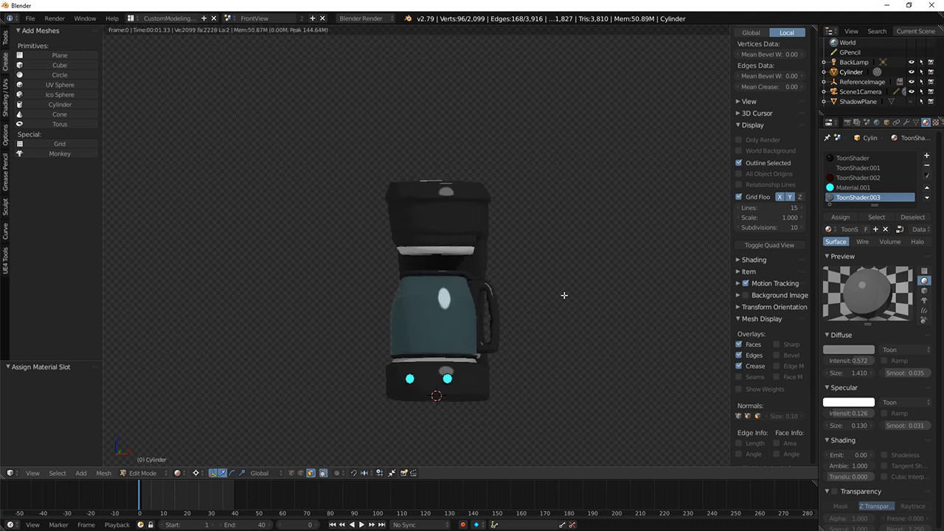
{"action": "mouse_move", "coordinate": [459, 342]}
{"action": "middle_mouse_down"}
{"action": "mouse_move", "coordinate": [481, 327]}
{"action": "mouse_move", "coordinate": [456, 278]}
{"action": "middle_mouse_up"}
{"action": "key", "text": "shift+z"}
Step: Cut one edge loop around the base just above its tapered bottom edge
{"action": "scroll", "coordinate": [455, 279], "scroll_direction": "up", "scroll_amount": 7}
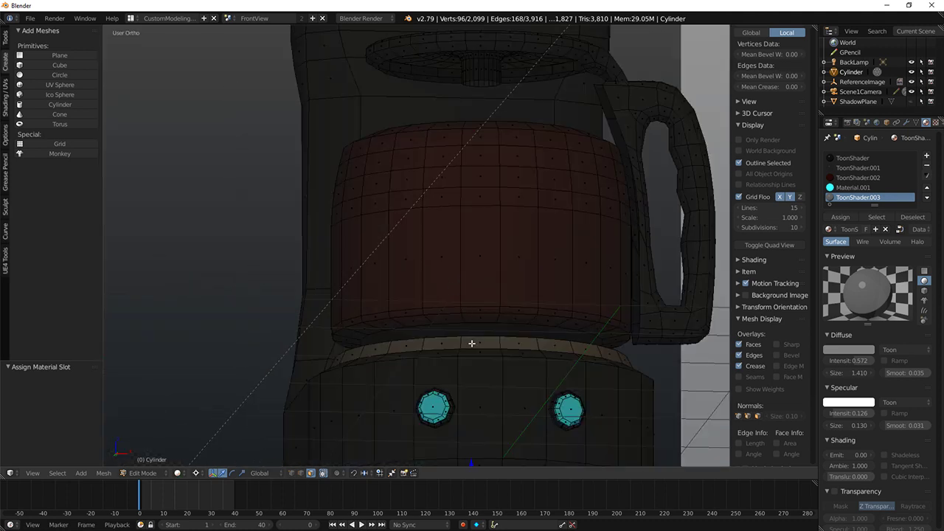
{"action": "key", "text": "KP_1"}
{"action": "middle_click_drag", "start_coordinate": [464, 418], "coordinate": [423, 221], "text": "shift"}
{"action": "scroll", "coordinate": [423, 221], "scroll_direction": "up", "scroll_amount": 3}
{"action": "middle_click_drag", "start_coordinate": [416, 304], "coordinate": [385, 276], "text": "shift"}
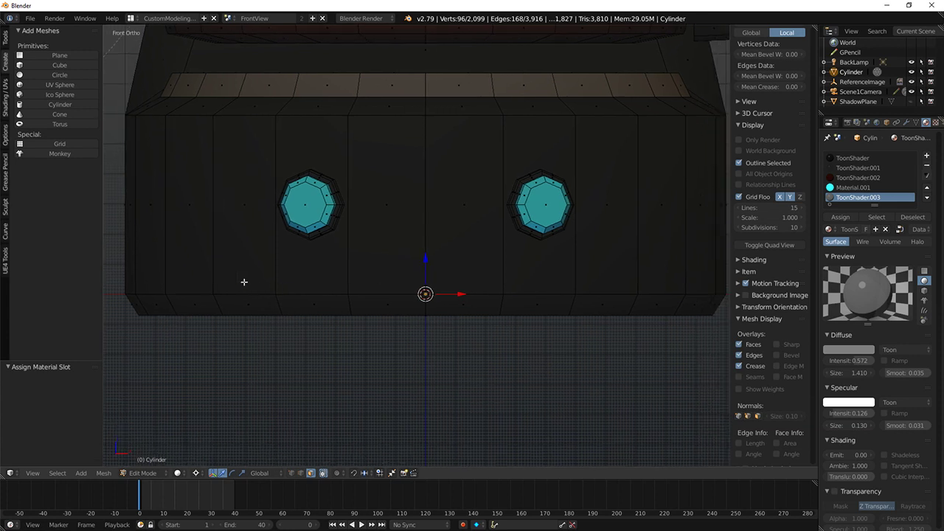
{"action": "key", "text": "a"}
{"action": "key", "text": "ctrl+r"}
{"action": "left_click", "coordinate": [274, 267]}
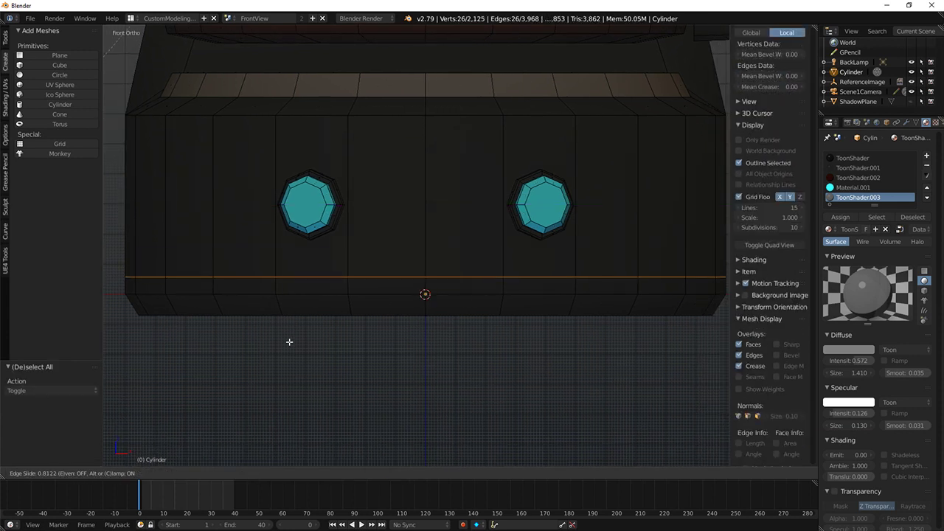
{"action": "left_click", "coordinate": [292, 345]}
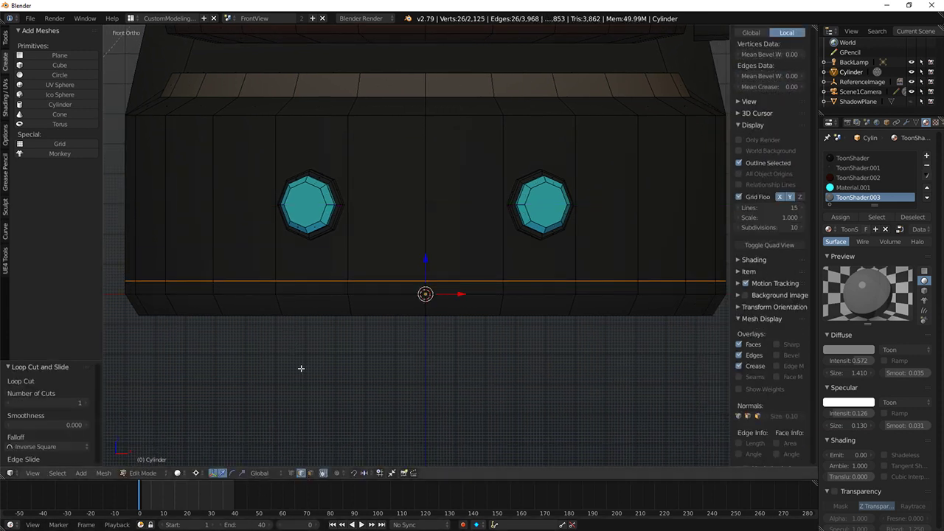
Step: Bevel the front six-edge section of the new loop below the buttons by 0.013
{"action": "right_click", "coordinate": [255, 284]}
{"action": "right_click", "coordinate": [606, 283], "text": "ctrl"}
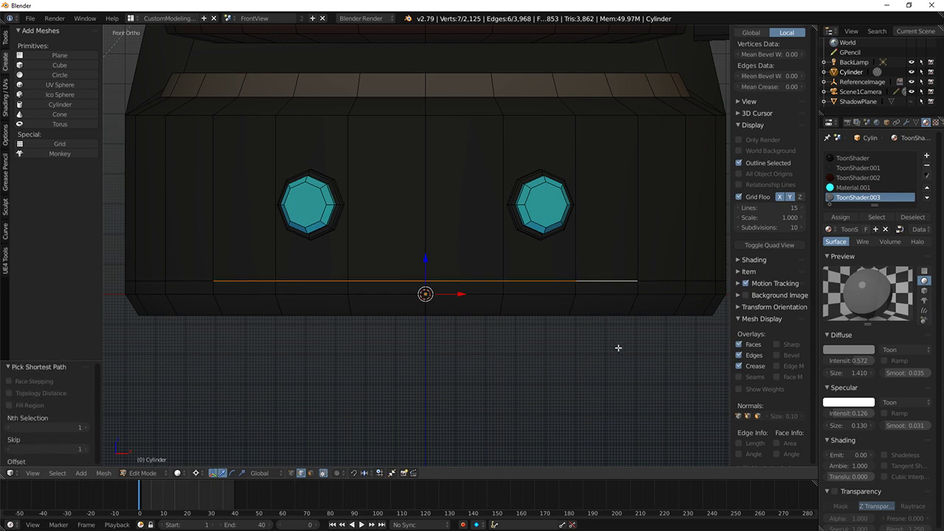
{"action": "key", "text": "ctrl+b"}
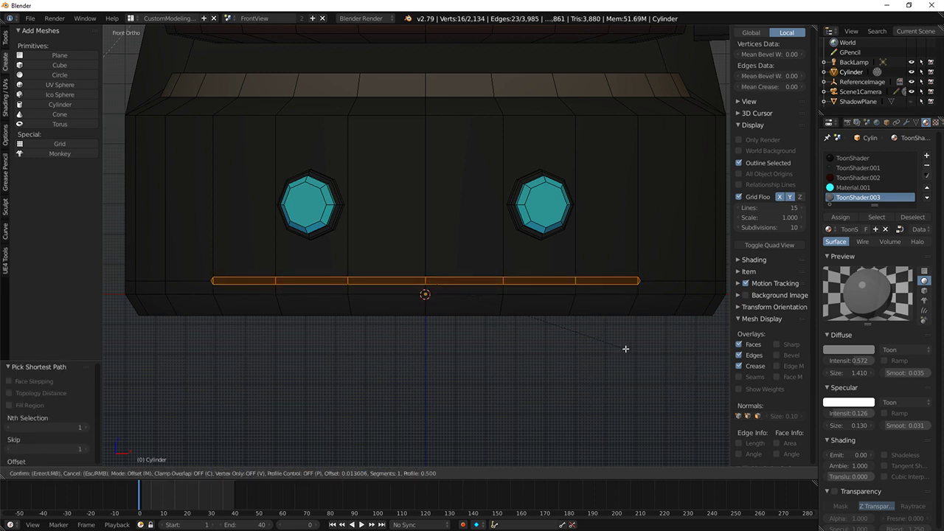
{"action": "left_click", "coordinate": [625, 348]}
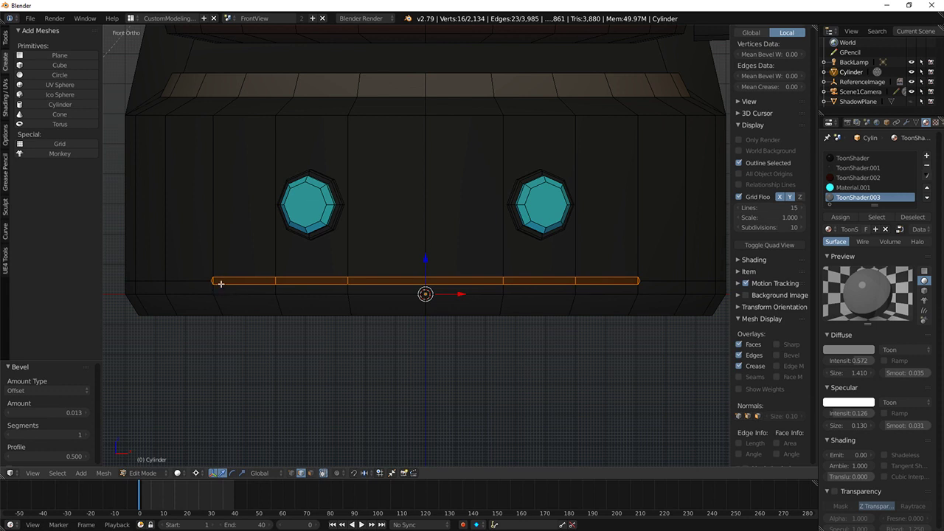
Step: Cut a centred edge loop along the bevelled front strip and move it 0.029 along Y into the base
{"action": "key", "text": "a"}
{"action": "key", "text": "ctrl+r"}
{"action": "left_click", "coordinate": [274, 281]}
{"action": "right_click", "coordinate": [273, 281]}
{"action": "middle_click_drag", "start_coordinate": [367, 297], "coordinate": [548, 253]}
{"action": "key", "text": "g"}
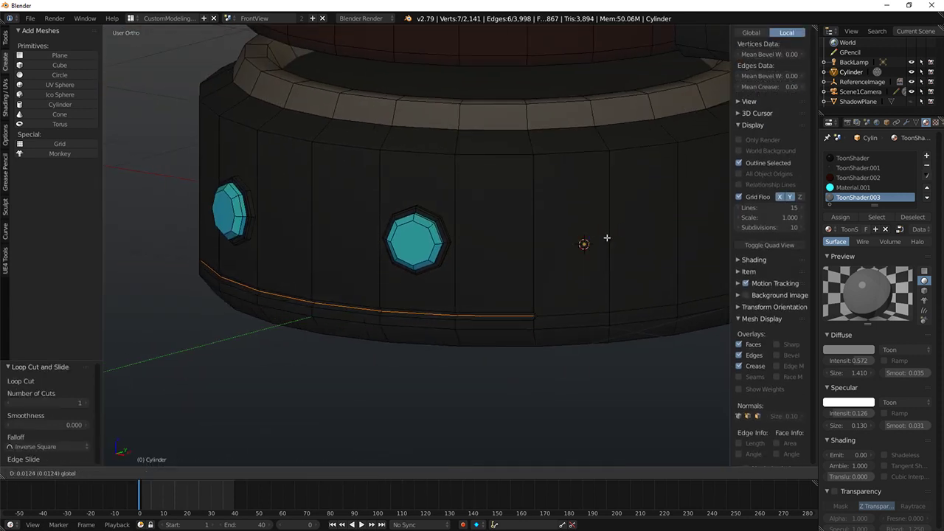
{"action": "left_click", "coordinate": [610, 237]}
Step: Bevel the recessed groove edge by 0.006 with two segments and check it in the rendered view
{"action": "key", "text": "ctrl+b"}
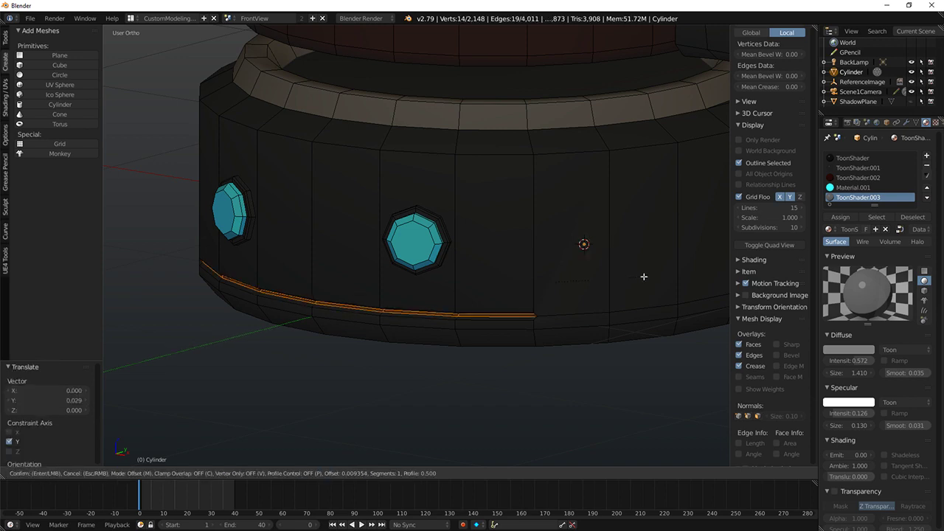
{"action": "scroll", "coordinate": [643, 276], "scroll_direction": "up", "scroll_amount": 1}
{"action": "left_click", "coordinate": [643, 275]}
{"action": "key", "text": "KP_1"}
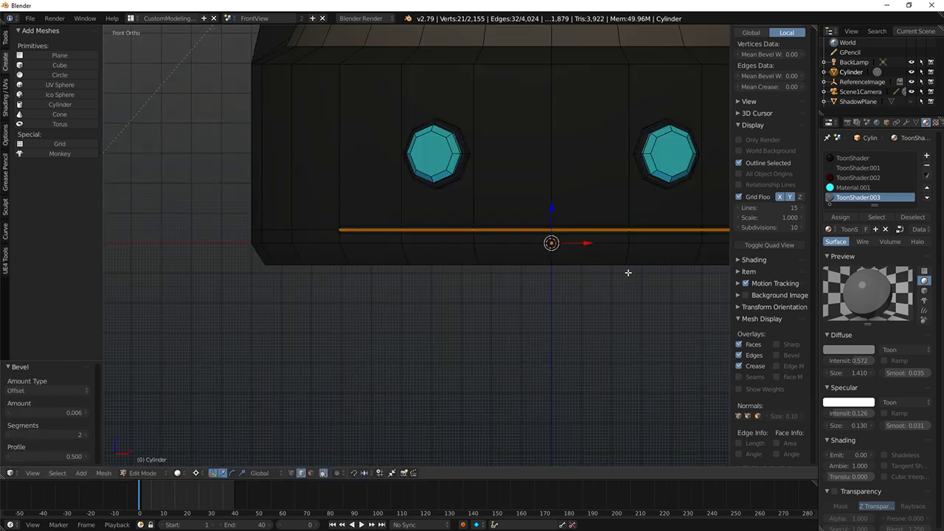
{"action": "key", "text": "shift+z"}
{"action": "key", "text": "KP_Decimal"}
{"action": "scroll", "coordinate": [619, 269], "scroll_direction": "down", "scroll_amount": 3}
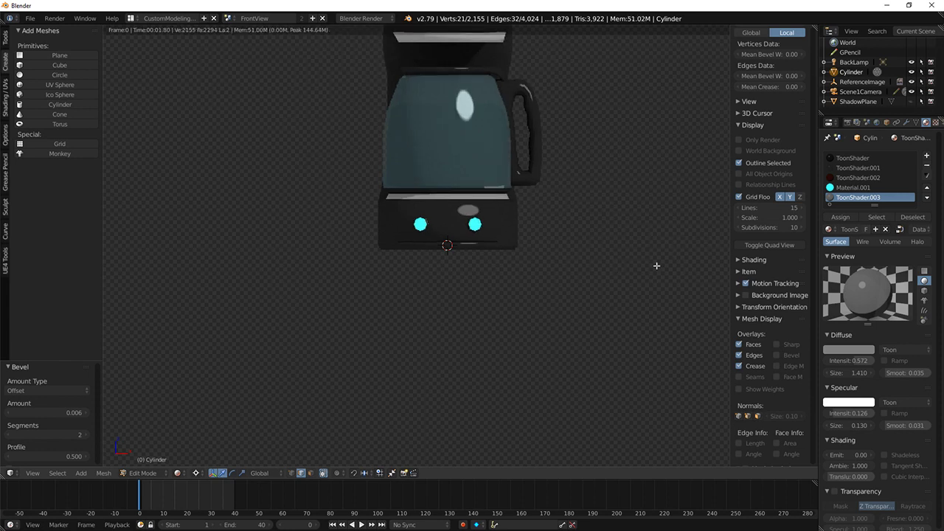
{"action": "key", "text": "shift+z"}
{"action": "scroll", "coordinate": [445, 320], "scroll_direction": "up", "scroll_amount": 4}
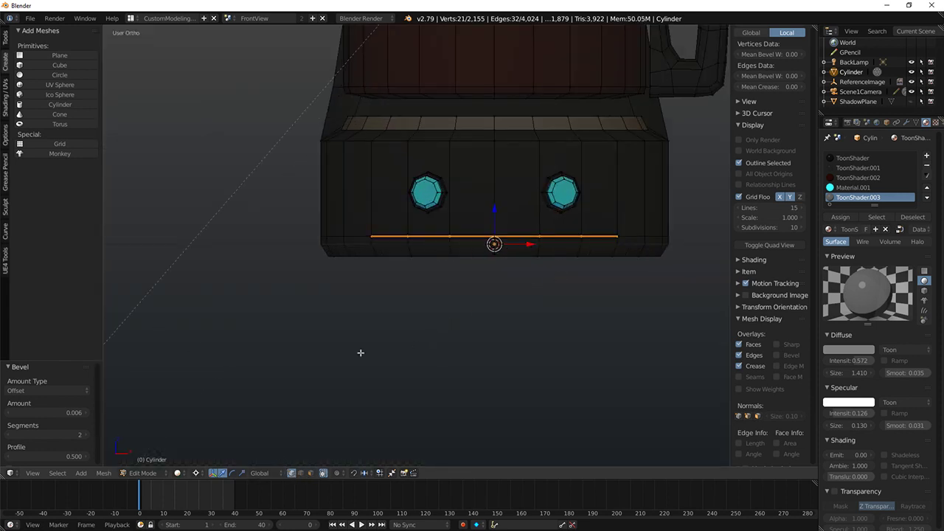
Step: Select the vertices at both ends of the front groove
{"action": "scroll", "coordinate": [361, 352], "scroll_direction": "up", "scroll_amount": 3}
{"action": "key", "text": "z"}
{"action": "key", "text": "a"}
{"action": "key", "text": "c"}
{"action": "left_click", "coordinate": [337, 227]}
{"action": "middle_click_drag", "start_coordinate": [535, 231], "coordinate": [334, 221], "text": "shift"}
{"action": "key", "text": "c"}
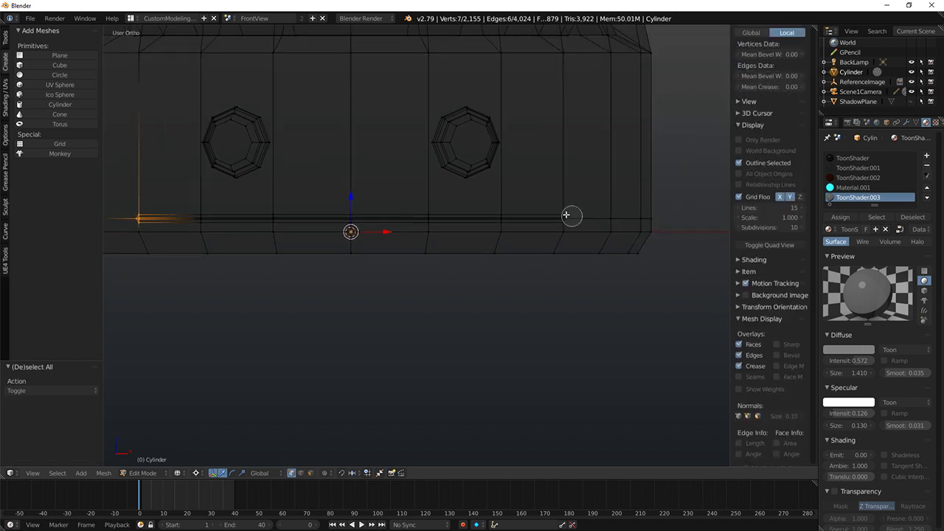
{"action": "left_click", "coordinate": [565, 214]}
{"action": "key", "text": "Escape"}
{"action": "key", "text": "z"}
{"action": "scroll", "coordinate": [401, 186], "scroll_direction": "down", "scroll_amount": 2}
{"action": "key", "text": "i"}
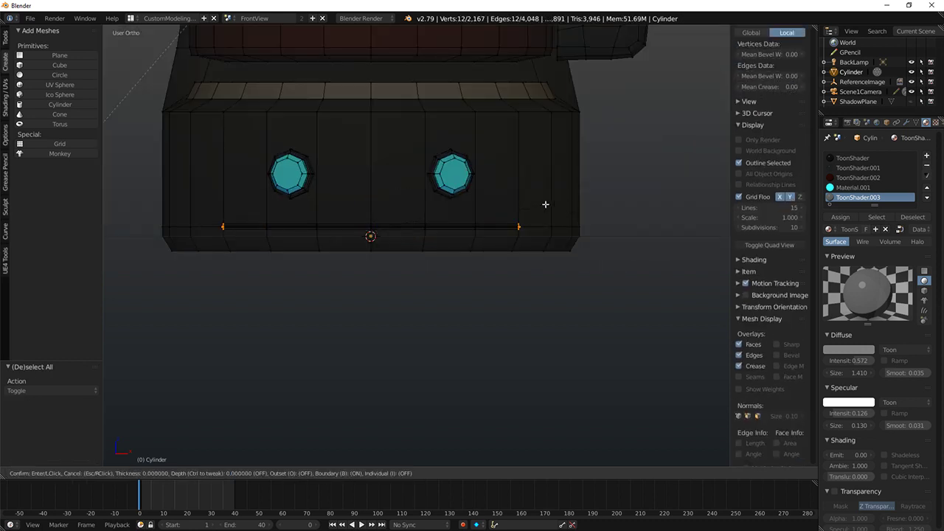
{"action": "right_click", "coordinate": [545, 204]}
{"action": "key", "text": "ctrl+z"}
{"action": "left_click_drag", "start_coordinate": [370, 202], "coordinate": [372, 198]}
{"action": "key", "text": "ctrl+z"}
Step: Reselect both end clusters of the groove and raise them by 0.014 along Z
{"action": "key", "text": "c"}
{"action": "key", "text": "Escape"}
{"action": "key", "text": "z"}
{"action": "key", "text": "c"}
{"action": "left_click", "coordinate": [519, 224]}
{"action": "key", "text": "Escape"}
{"action": "key", "text": "z"}
Step: Add the next vertex columns inward on both sides of the groove to the selection and raise them along Z
{"action": "key", "text": "c"}
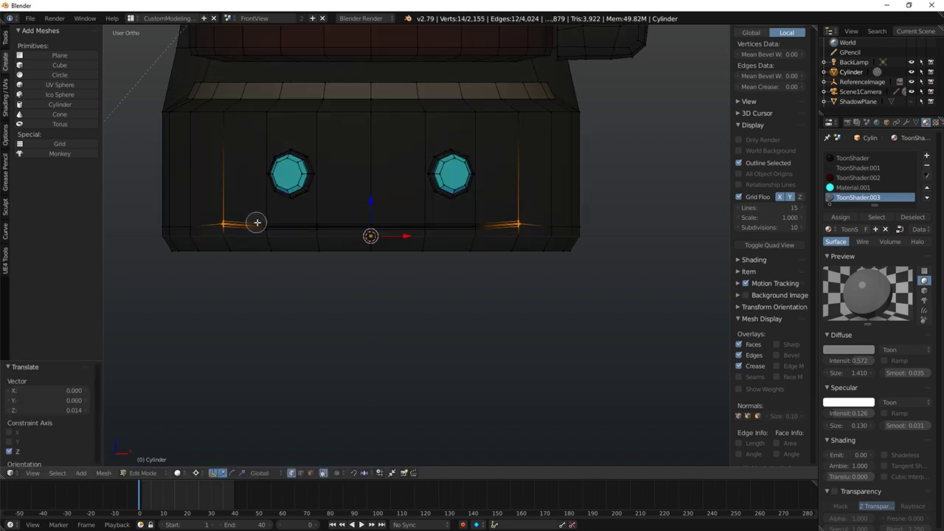
{"action": "key", "text": "z"}
{"action": "key", "text": "z"}
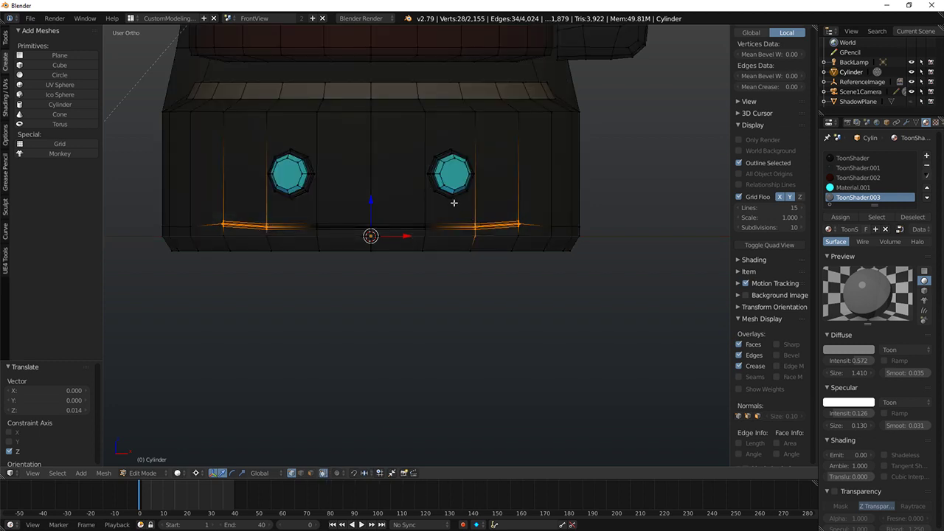
{"action": "key", "text": "Escape"}
{"action": "key", "text": "z"}
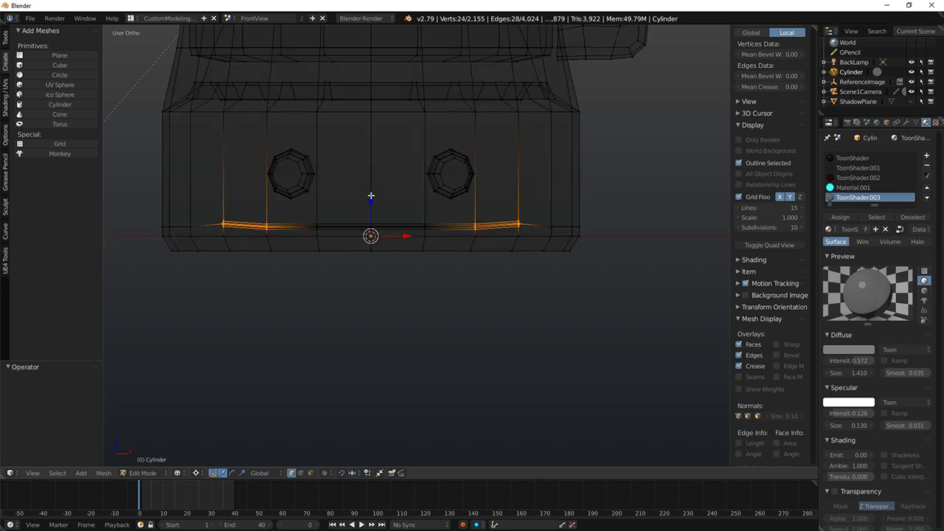
{"action": "left_click_drag", "start_coordinate": [371, 200], "coordinate": [374, 195]}
Step: Extend the selection to the following inner groove columns, raise it by 0.009 along Z, and check the smile-shaped curve in the rendered view
{"action": "key", "text": "c"}
{"action": "left_click", "coordinate": [322, 219]}
{"action": "key", "text": "z"}
{"action": "key", "text": "Escape"}
{"action": "key", "text": "shift+z"}
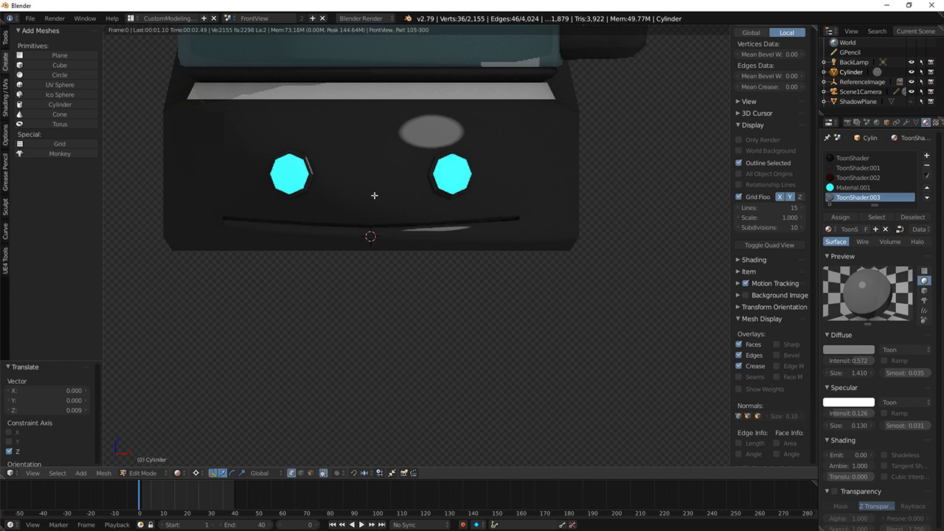
{"action": "key", "text": "shift+z"}
Step: Raise only the vertices at the groove's two outer tips slightly along Z
{"action": "key", "text": "a"}
{"action": "right_click", "coordinate": [518, 215]}
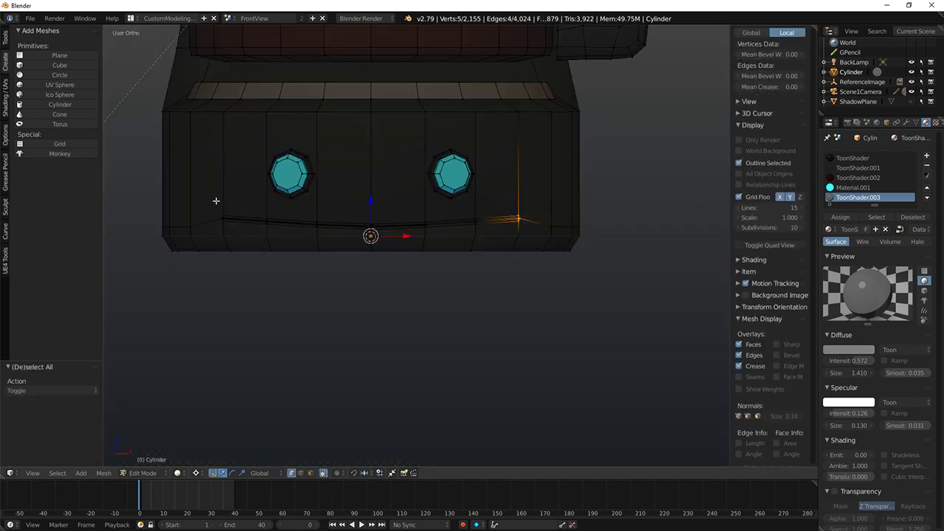
{"action": "right_click", "coordinate": [226, 213], "text": "shift"}
{"action": "key", "text": "z"}
{"action": "left_click_drag", "start_coordinate": [371, 199], "coordinate": [369, 195]}
Step: Select the two accidentally raised loop vertices at the back of the base and lower them by 0.038 along Z
{"action": "middle_click_drag", "start_coordinate": [501, 214], "coordinate": [556, 216]}
{"action": "key", "text": "a"}
{"action": "right_click", "coordinate": [582, 198], "text": "alt"}
{"action": "key", "text": "a"}
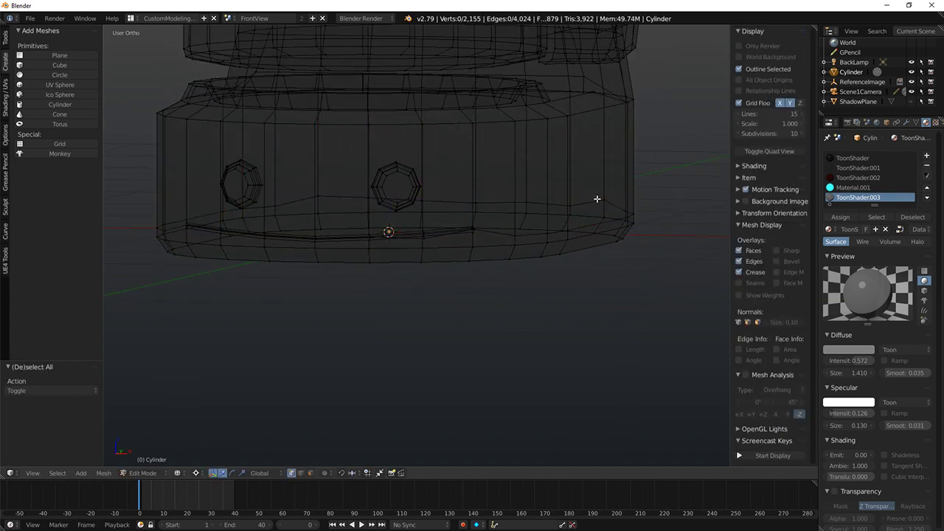
{"action": "right_click", "coordinate": [602, 200]}
{"action": "middle_click_drag", "start_coordinate": [368, 194], "coordinate": [403, 205]}
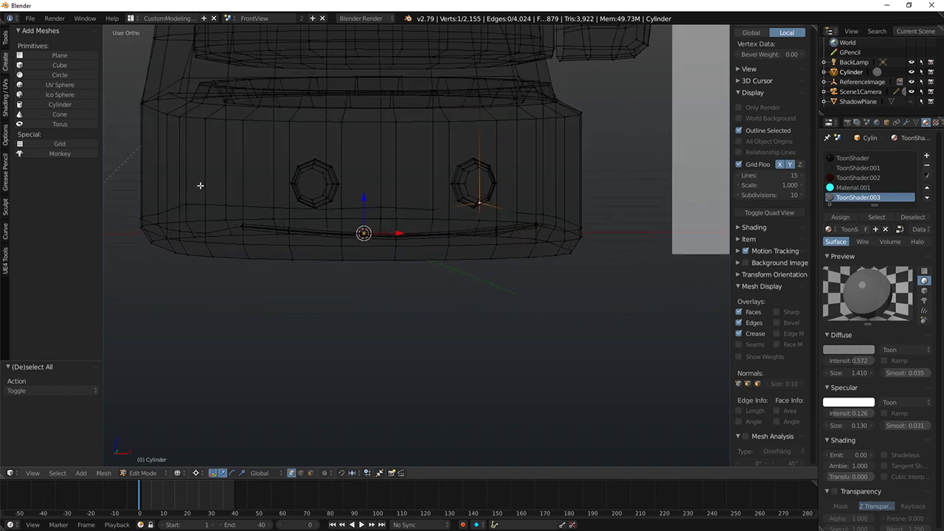
{"action": "middle_click_drag", "start_coordinate": [221, 205], "coordinate": [241, 198]}
{"action": "key", "text": "KP_1"}
{"action": "left_click_drag", "start_coordinate": [371, 203], "coordinate": [370, 205]}
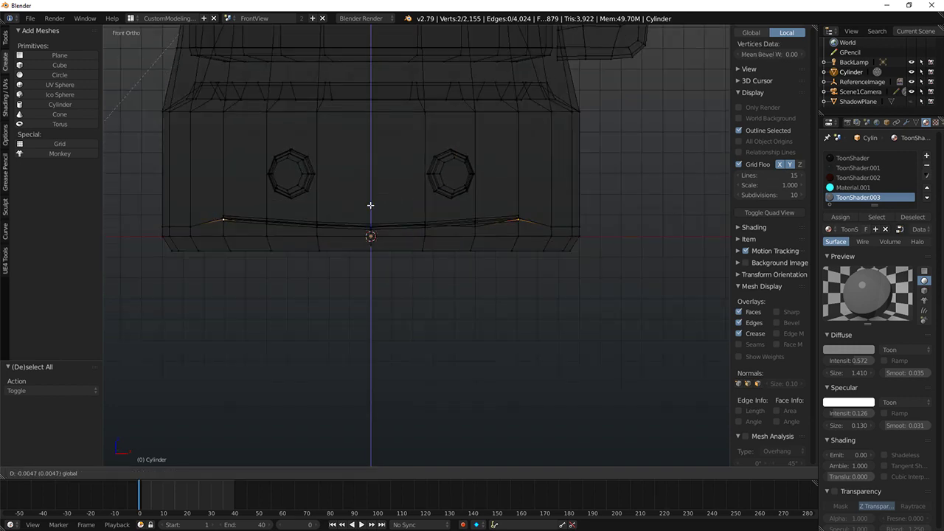
{"action": "left_click", "coordinate": [371, 211]}
{"action": "middle_click_drag", "start_coordinate": [371, 211], "coordinate": [121, 199]}
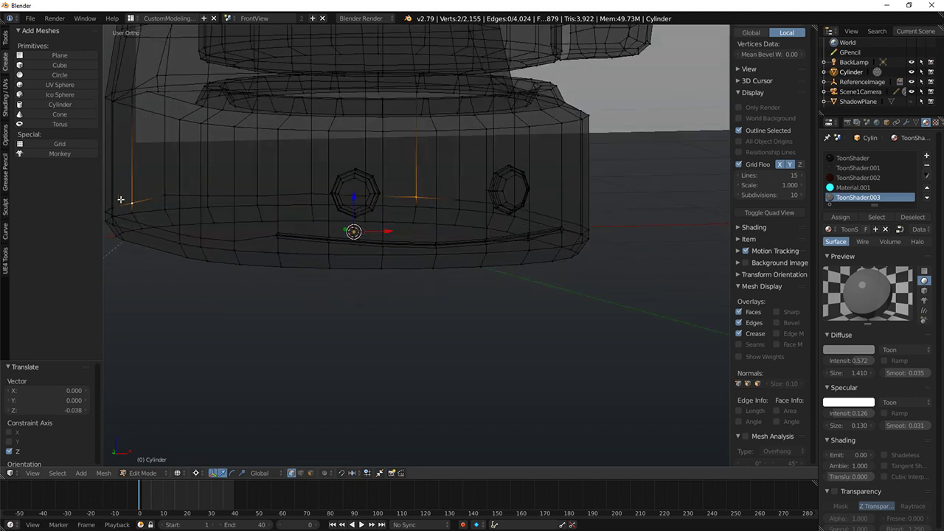
Step: Snap the 3D cursor to a vertex of the lower edge loop on the side of the base
{"action": "middle_click_drag", "start_coordinate": [253, 226], "coordinate": [249, 223]}
{"action": "middle_click_drag", "start_coordinate": [196, 236], "coordinate": [383, 245]}
{"action": "key", "text": "z"}
{"action": "right_click", "coordinate": [248, 241]}
{"action": "key", "text": "shift+s"}
{"action": "left_click", "coordinate": [224, 231]}
Step: Pick the vertices of the base's lower edge loop around the back, using shortest-path selection from one side to the other
{"action": "right_click", "coordinate": [349, 245]}
{"action": "middle_click_drag", "start_coordinate": [270, 248], "coordinate": [314, 250]}
{"action": "right_click", "coordinate": [273, 252], "text": "ctrl"}
{"action": "middle_click_drag", "start_coordinate": [148, 254], "coordinate": [277, 256]}
{"action": "right_click", "coordinate": [211, 293], "text": "ctrl"}
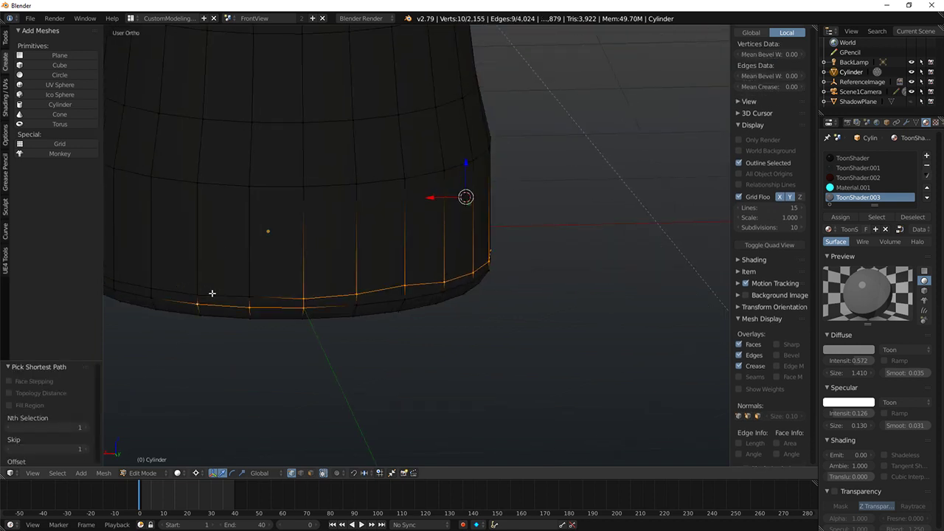
{"action": "middle_click_drag", "start_coordinate": [211, 293], "coordinate": [312, 281]}
{"action": "middle_click_drag", "start_coordinate": [378, 284], "coordinate": [335, 282]}
{"action": "key", "text": "ctrl+z"}
{"action": "right_click", "coordinate": [159, 271], "text": "ctrl"}
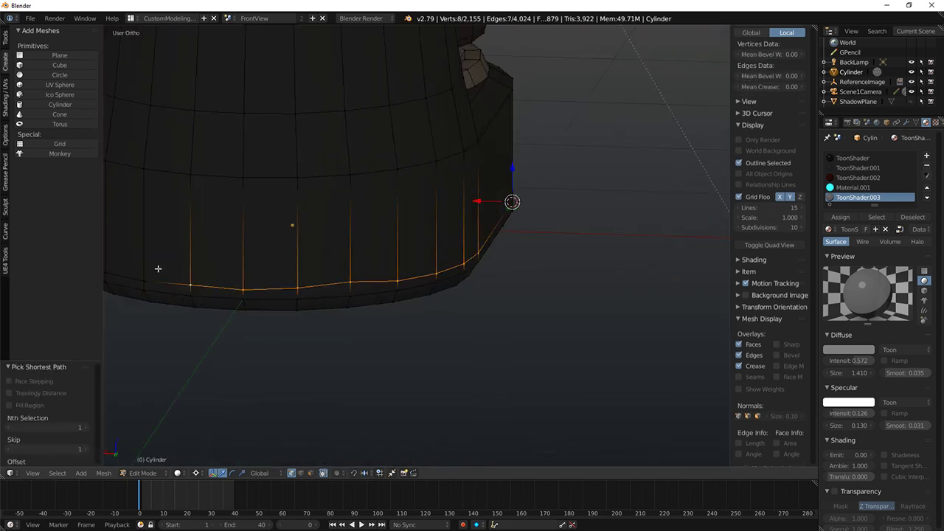
{"action": "middle_click_drag", "start_coordinate": [159, 271], "coordinate": [251, 261]}
{"action": "right_click", "coordinate": [239, 317], "text": "ctrl"}
Step: Flatten the selected back loop vertices by scaling them along Z
{"action": "middle_click_drag", "start_coordinate": [240, 316], "coordinate": [409, 146]}
{"action": "scroll", "coordinate": [408, 145], "scroll_direction": "down", "scroll_amount": 3}
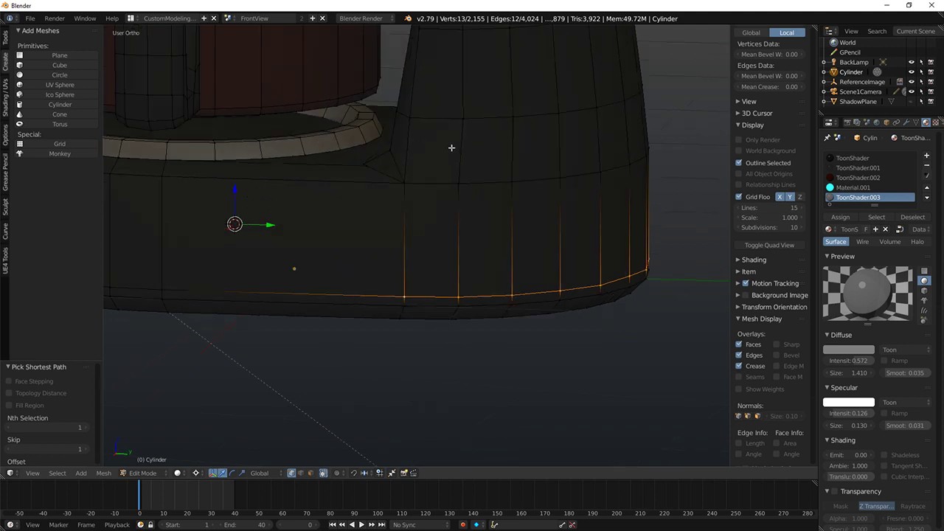
{"action": "key", "text": "s"}
{"action": "key", "text": "z"}
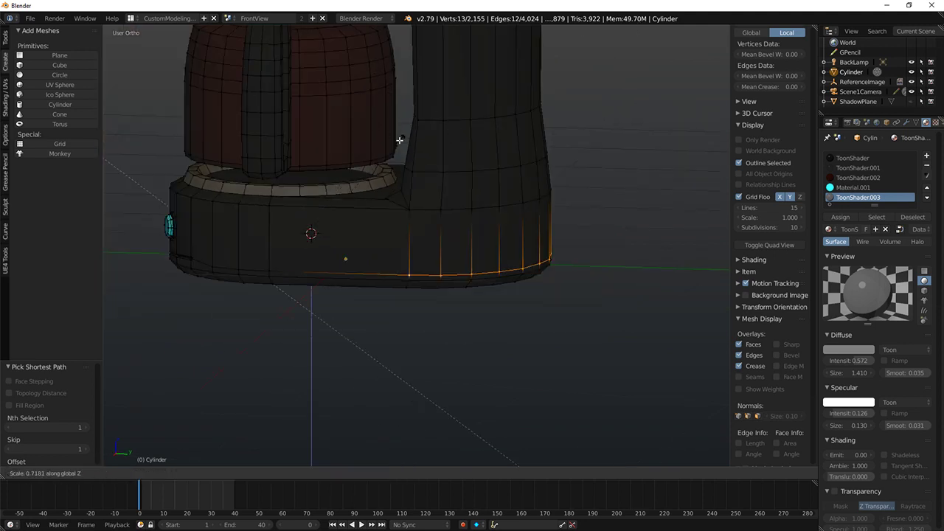
{"action": "key", "text": "Return"}
Step: Circle-select the vertices at the smile groove's two outer tips and inspect them in wireframe and solid shading
{"action": "middle_click_drag", "start_coordinate": [499, 329], "coordinate": [475, 274]}
{"action": "scroll", "coordinate": [475, 275], "scroll_direction": "up", "scroll_amount": 3}
{"action": "middle_click_drag", "start_coordinate": [659, 255], "coordinate": [535, 251], "text": "shift"}
{"action": "key", "text": "a"}
{"action": "key", "text": "z"}
{"action": "key", "text": "c"}
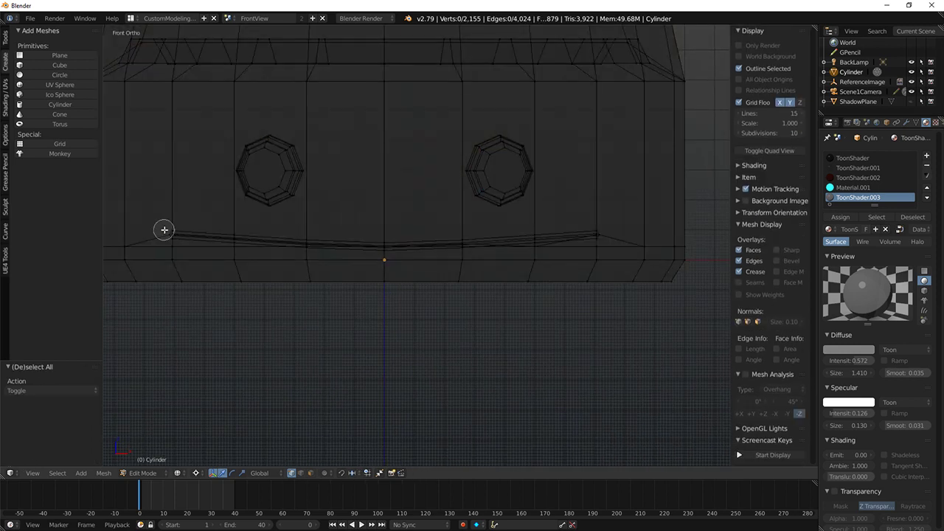
{"action": "left_click", "coordinate": [169, 232]}
{"action": "key", "text": "z"}
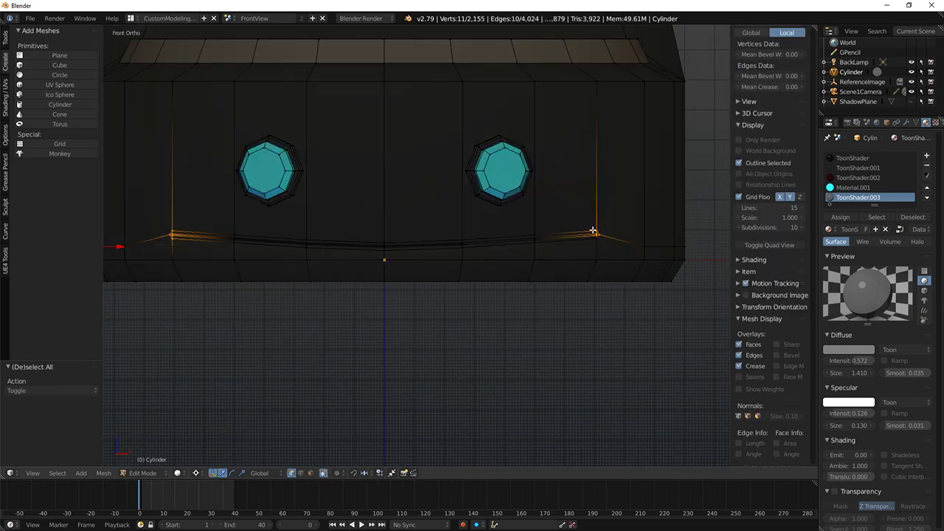
{"action": "mouse_move", "coordinate": [599, 228]}
{"action": "middle_mouse_down"}
{"action": "mouse_move", "coordinate": [497, 214]}
{"action": "mouse_move", "coordinate": [357, 230]}
{"action": "mouse_move", "coordinate": [408, 219]}
{"action": "mouse_move", "coordinate": [419, 232]}
{"action": "mouse_move", "coordinate": [413, 240]}
{"action": "mouse_move", "coordinate": [607, 230]}
{"action": "mouse_move", "coordinate": [523, 248]}
{"action": "mouse_move", "coordinate": [527, 257]}
{"action": "mouse_move", "coordinate": [469, 243]}
{"action": "middle_mouse_up"}
{"action": "key", "text": "z"}
{"action": "scroll", "coordinate": [359, 229], "scroll_direction": "down", "scroll_amount": 4}
{"action": "key", "text": "KP_1"}
{"action": "scroll", "coordinate": [607, 228], "scroll_direction": "up", "scroll_amount": 3}
{"action": "key", "text": "z"}
{"action": "scroll", "coordinate": [469, 244], "scroll_direction": "up", "scroll_amount": 4}
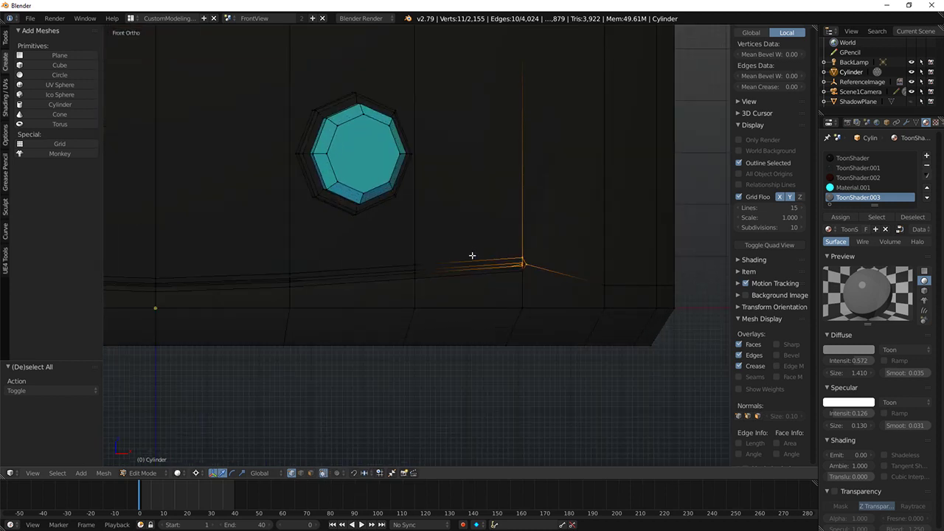
Step: Select the stray vertex just below the groove under the second cyan button and delete it
{"action": "key", "text": "z"}
{"action": "right_click", "coordinate": [413, 283]}
{"action": "middle_click_drag", "start_coordinate": [413, 283], "coordinate": [481, 287]}
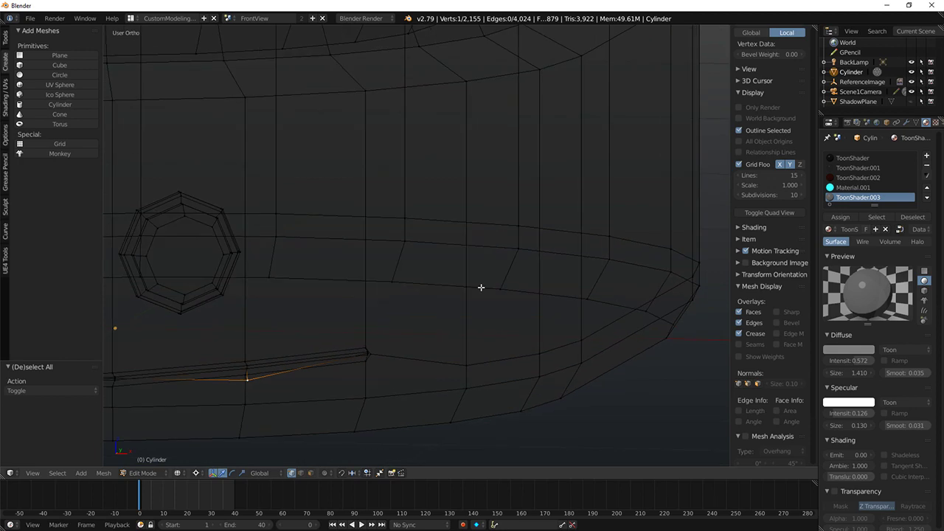
{"action": "key", "text": "z"}
{"action": "middle_click_drag", "start_coordinate": [296, 327], "coordinate": [488, 268], "text": "shift"}
{"action": "key", "text": "z"}
{"action": "mouse_move", "coordinate": [399, 284]}
{"action": "middle_mouse_down"}
{"action": "mouse_move", "coordinate": [421, 276]}
{"action": "mouse_move", "coordinate": [417, 293]}
{"action": "middle_mouse_up"}
{"action": "scroll", "coordinate": [417, 294], "scroll_direction": "down", "scroll_amount": 3}
{"action": "key", "text": "z"}
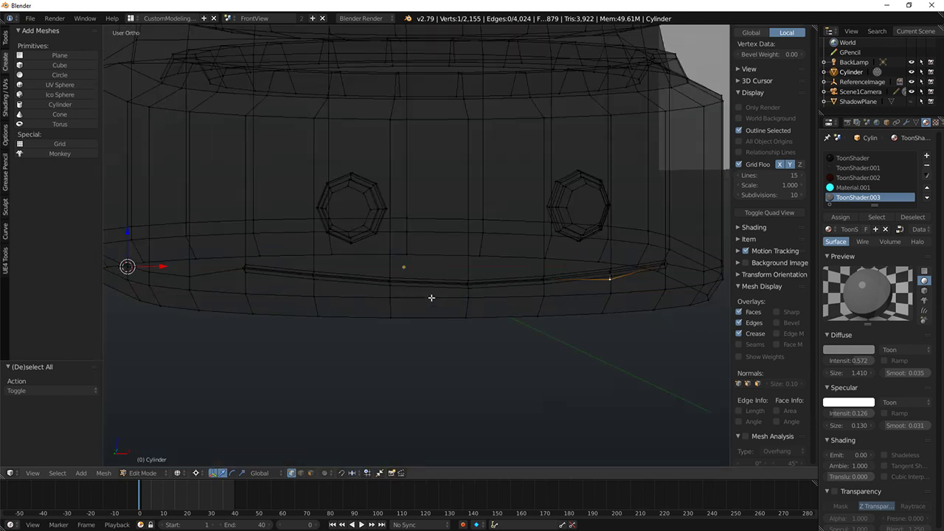
{"action": "key", "text": "g"}
{"action": "right_click", "coordinate": [638, 275]}
{"action": "key", "text": "x"}
{"action": "left_click", "coordinate": [639, 280]}
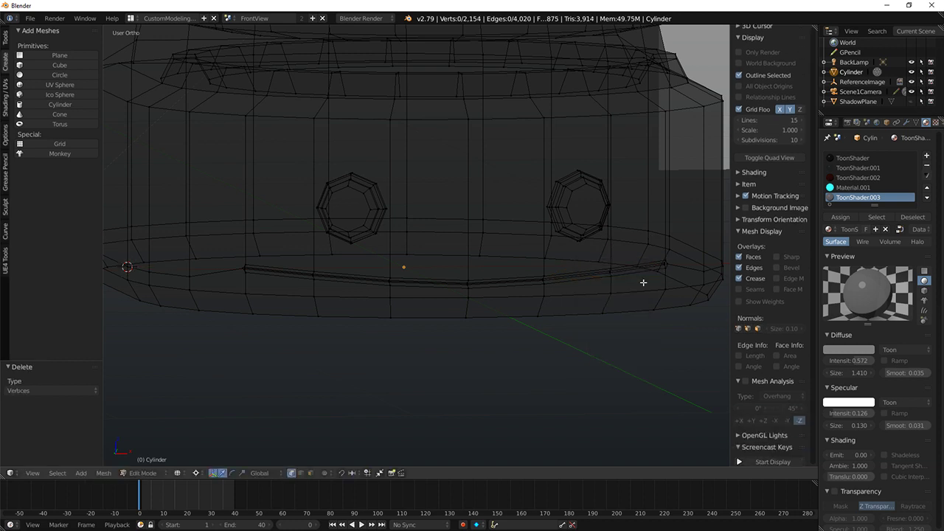
Step: Inspect the groove's vertices near its outer tip and undo the deletion of the stray vertex
{"action": "scroll", "coordinate": [518, 269], "scroll_direction": "up", "scroll_amount": 3}
{"action": "middle_click_drag", "start_coordinate": [649, 282], "coordinate": [517, 266], "text": "shift"}
{"action": "key", "text": "z"}
{"action": "right_click", "coordinate": [337, 278]}
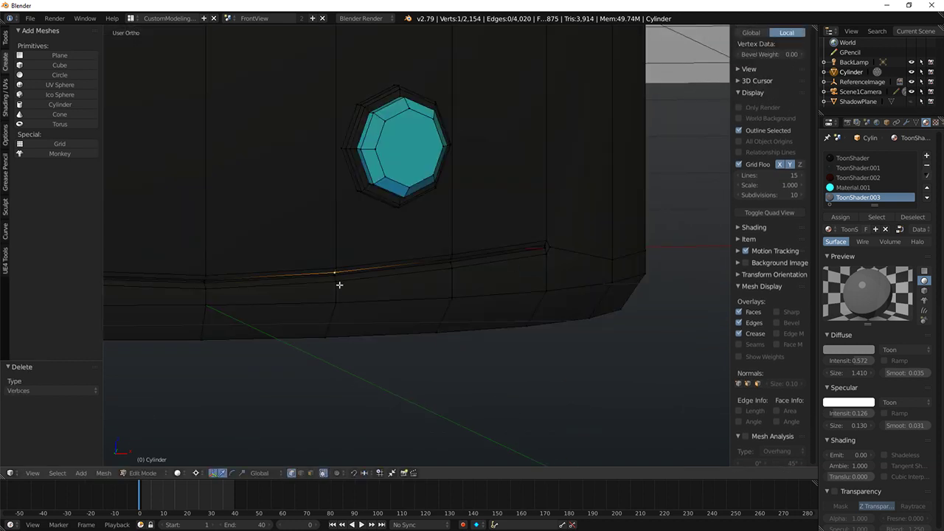
{"action": "scroll", "coordinate": [434, 269], "scroll_direction": "up", "scroll_amount": 1}
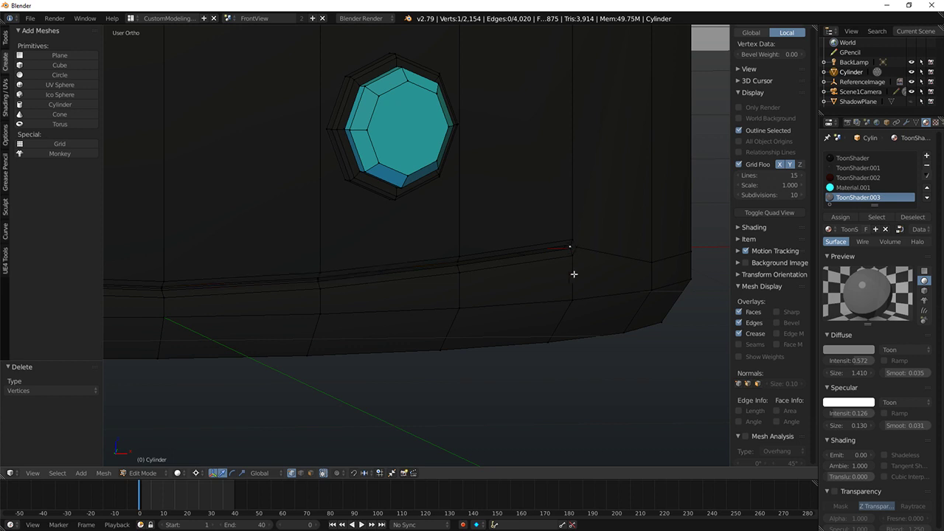
{"action": "scroll", "coordinate": [574, 274], "scroll_direction": "up", "scroll_amount": 3}
{"action": "key", "text": "ctrl+z"}
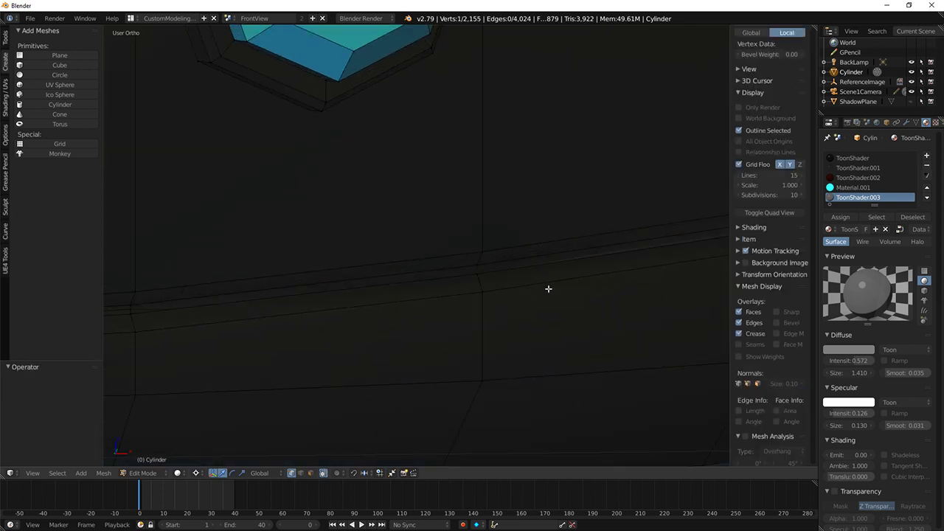
{"action": "key", "text": "ctrl+z"}
{"action": "scroll", "coordinate": [432, 310], "scroll_direction": "down", "scroll_amount": 4}
{"action": "key", "text": "z"}
{"action": "key", "text": "ctrl+shift+z"}
{"action": "key", "text": "z"}
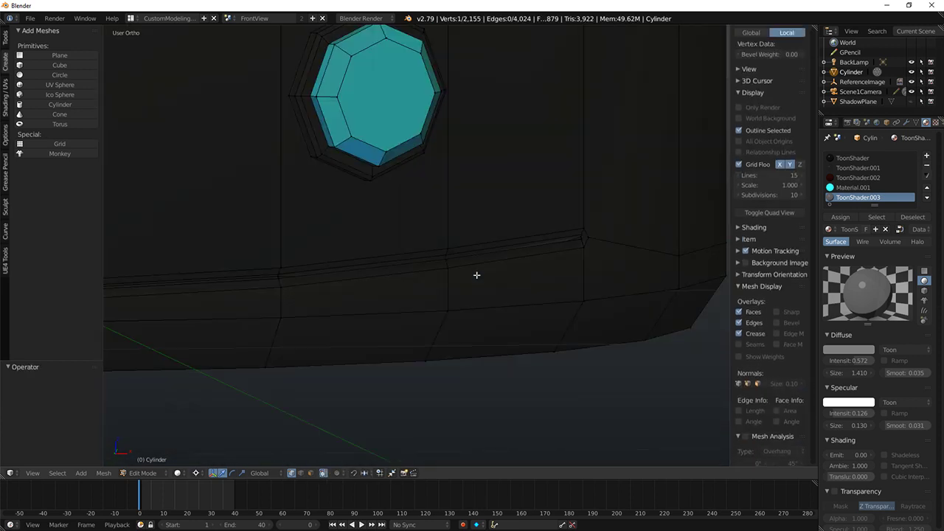
Step: In front view, raise the selected stray groove vertex by 0.026 along Z to line it up with the groove
{"action": "key", "text": "KP_1"}
{"action": "scroll", "coordinate": [487, 220], "scroll_direction": "up", "scroll_amount": 4}
{"action": "middle_click_drag", "start_coordinate": [204, 114], "coordinate": [451, 261], "text": "shift"}
{"action": "key", "text": "g"}
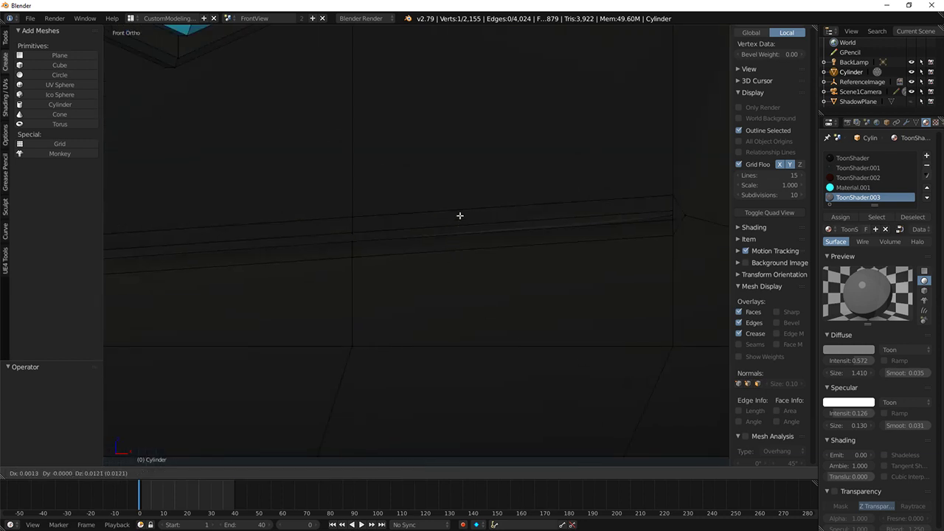
{"action": "left_click", "coordinate": [459, 198]}
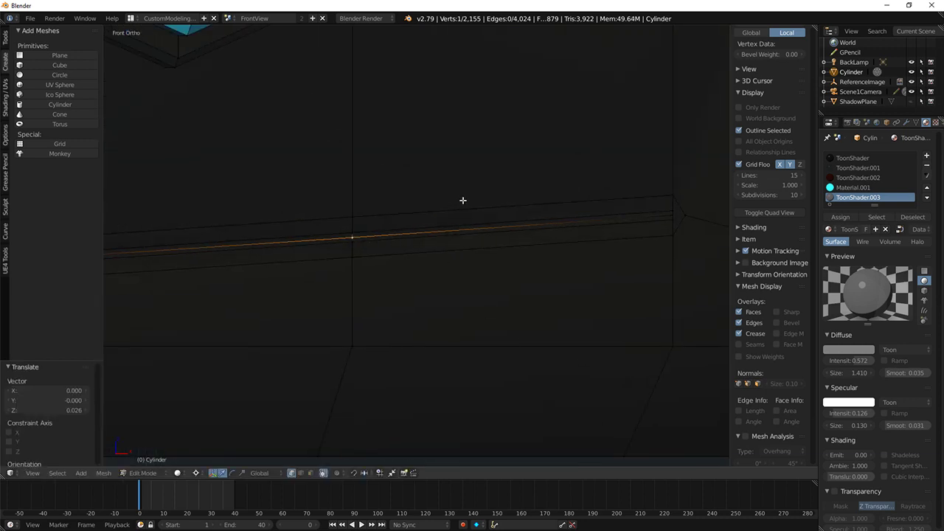
Step: Select the vertical vertex columns at both outer ends of the smile groove
{"action": "scroll", "coordinate": [462, 200], "scroll_direction": "down", "scroll_amount": 3}
{"action": "key", "text": "a"}
{"action": "key", "text": "z"}
{"action": "right_click", "coordinate": [502, 233], "text": "alt"}
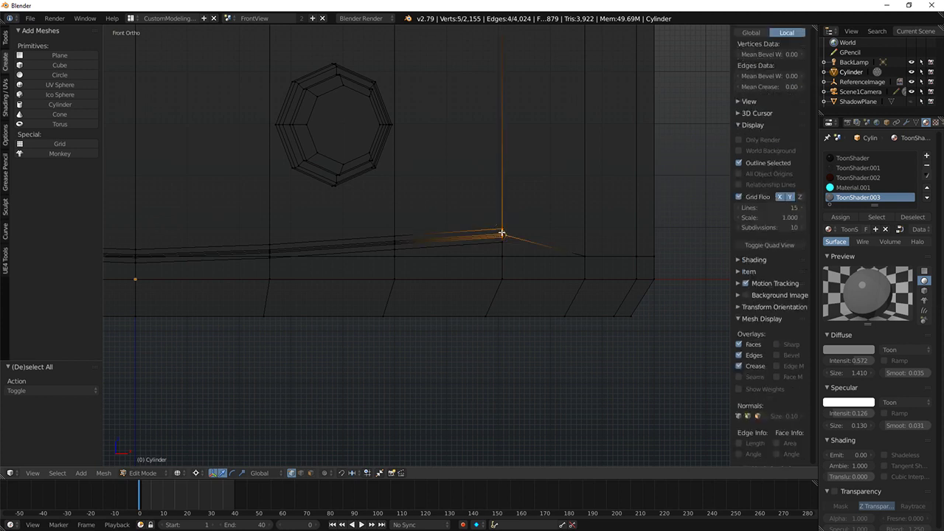
{"action": "scroll", "coordinate": [405, 231], "scroll_direction": "down", "scroll_amount": 5}
{"action": "middle_click_drag", "start_coordinate": [137, 222], "coordinate": [457, 245], "text": "shift"}
{"action": "scroll", "coordinate": [457, 244], "scroll_direction": "up", "scroll_amount": 5}
{"action": "middle_click_drag", "start_coordinate": [639, 284], "coordinate": [474, 255], "text": "shift"}
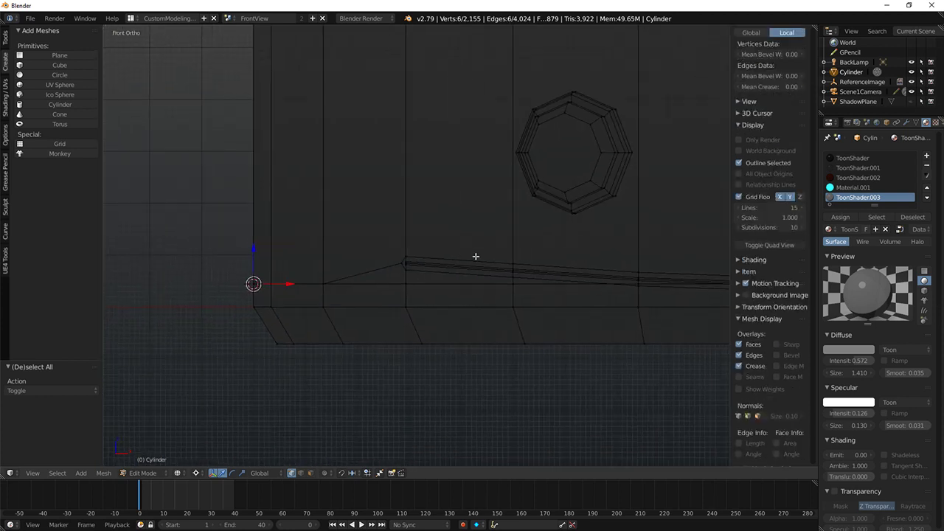
{"action": "right_click", "coordinate": [401, 259], "text": "alt+shift"}
{"action": "key", "text": "z"}
{"action": "middle_click_drag", "start_coordinate": [538, 265], "coordinate": [352, 253], "text": "shift"}
{"action": "scroll", "coordinate": [570, 251], "scroll_direction": "down", "scroll_amount": 4}
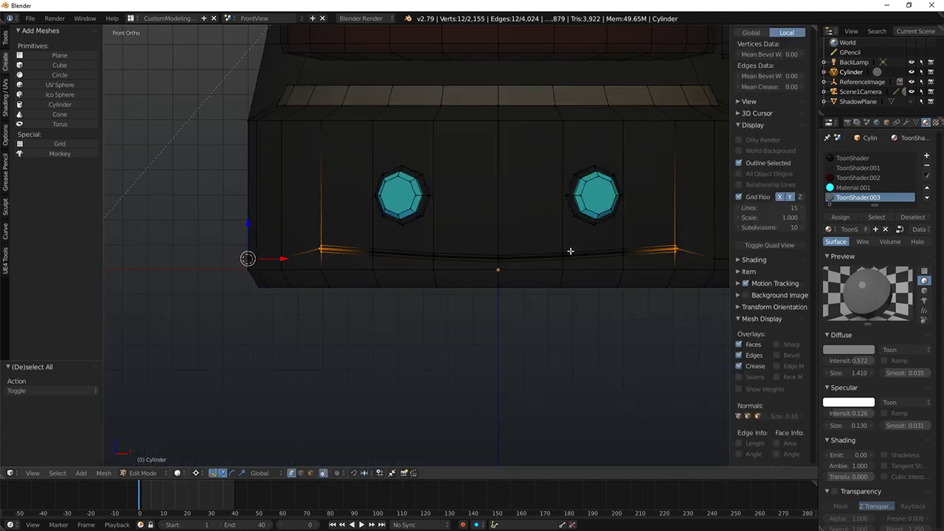
Step: Raise the selected groove tips by 0.022 along Z and scale them to 0.958 along X, checking the smile in the rendered view
{"action": "left_click_drag", "start_coordinate": [249, 224], "coordinate": [249, 216]}
{"action": "key", "text": "s"}
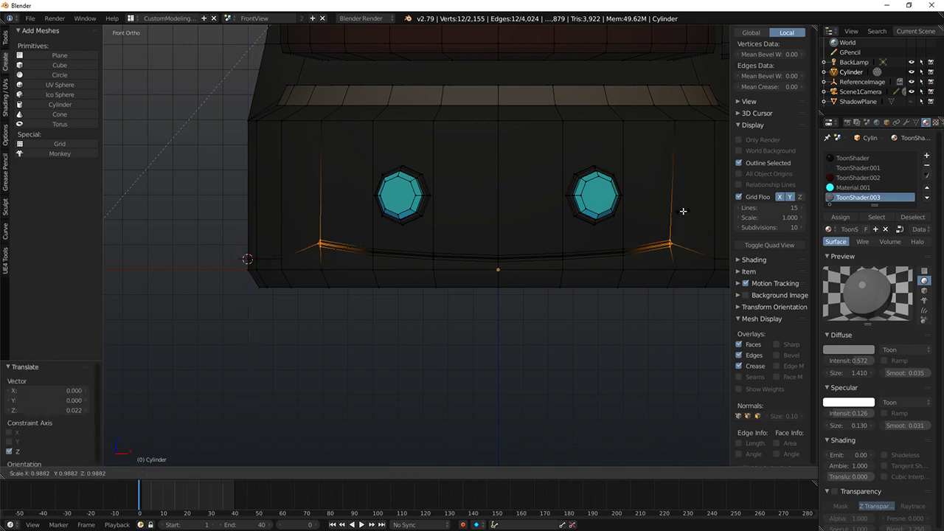
{"action": "right_click", "coordinate": [700, 215]}
{"action": "key", "text": "s"}
{"action": "key", "text": "x"}
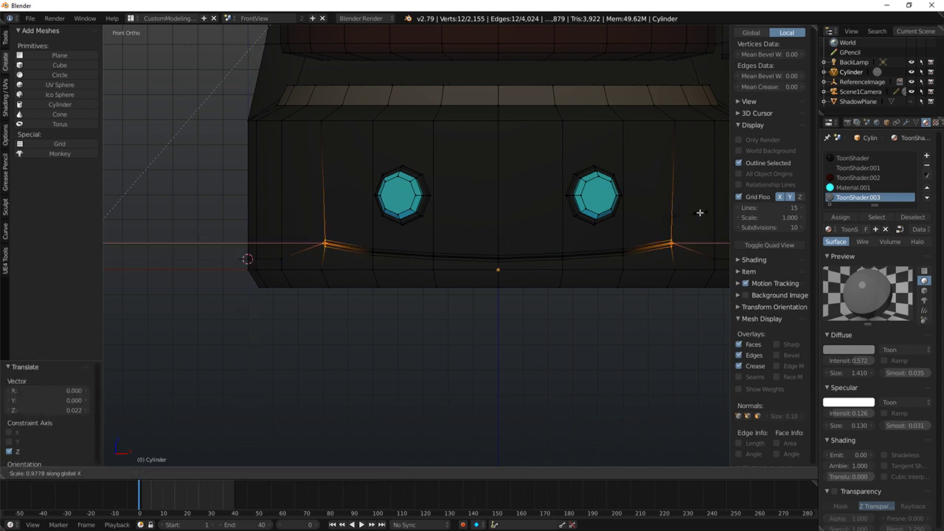
{"action": "left_click", "coordinate": [697, 211]}
{"action": "key", "text": "shift+z"}
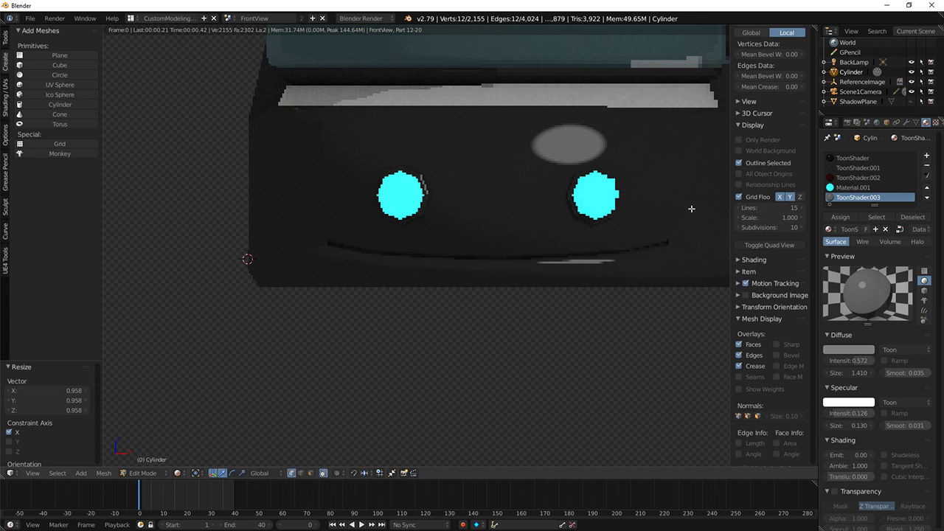
{"action": "scroll", "coordinate": [686, 205], "scroll_direction": "down", "scroll_amount": 3}
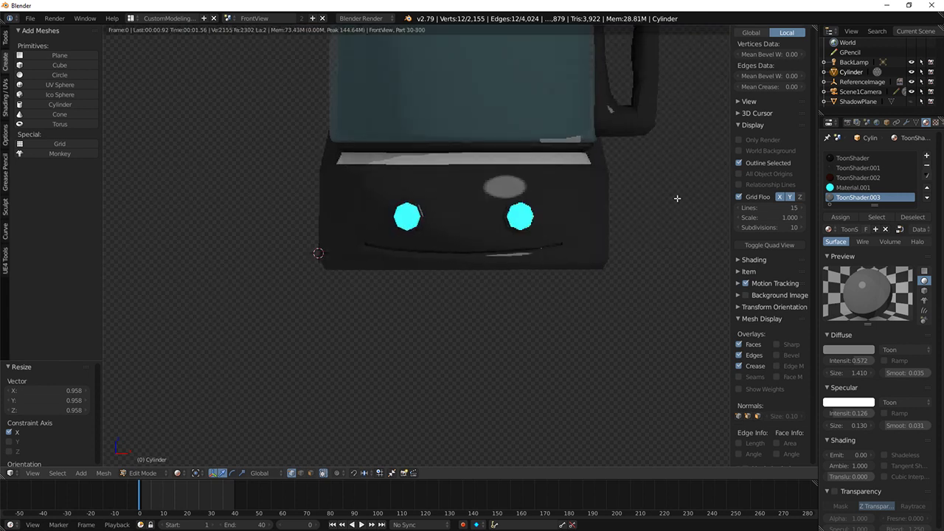
{"action": "key", "text": "shift+z"}
Step: Select both cyan buttons with their linked geometry, lower them by 0.073 along Z, and check the rendered view
{"action": "right_click", "coordinate": [397, 209]}
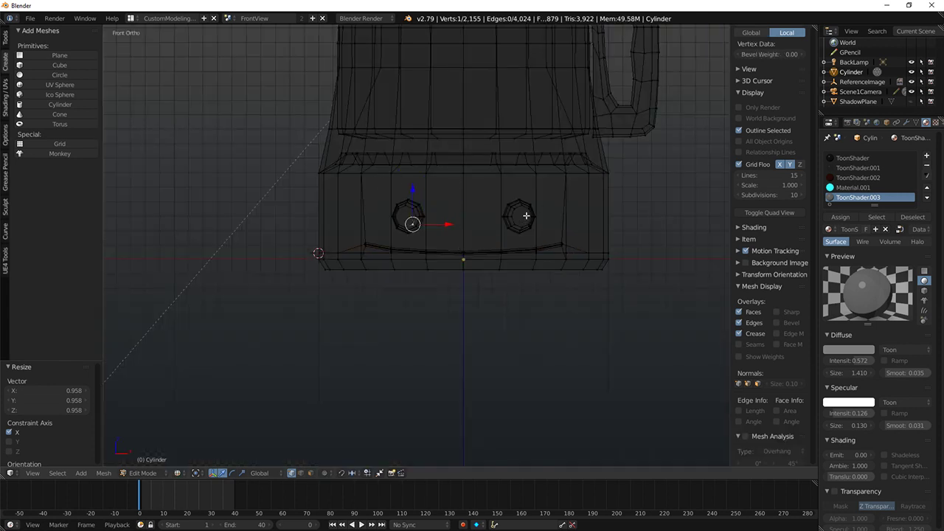
{"action": "key", "text": "ctrl+l"}
{"action": "scroll", "coordinate": [527, 210], "scroll_direction": "up", "scroll_amount": 2}
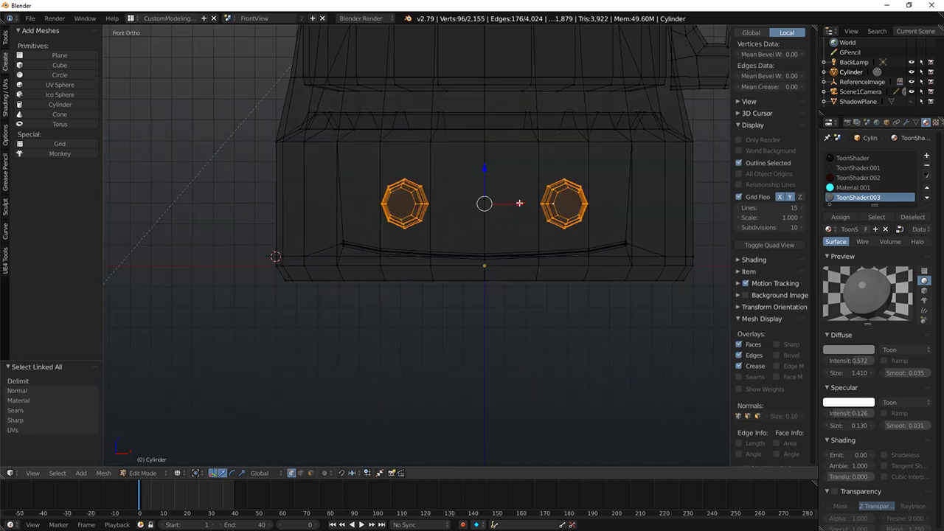
{"action": "key", "text": "z"}
{"action": "left_click_drag", "start_coordinate": [486, 169], "coordinate": [489, 183]}
{"action": "key", "text": "shift+z"}
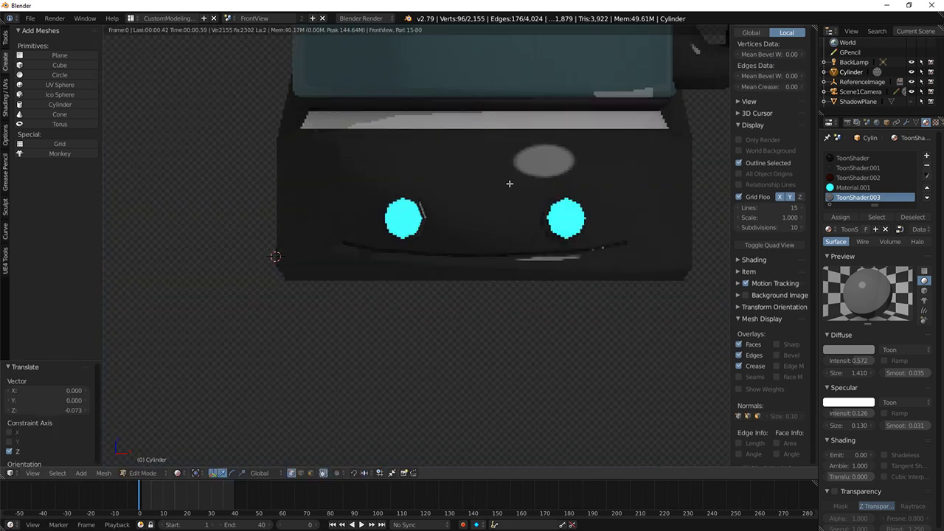
{"action": "key", "text": "shift+z"}
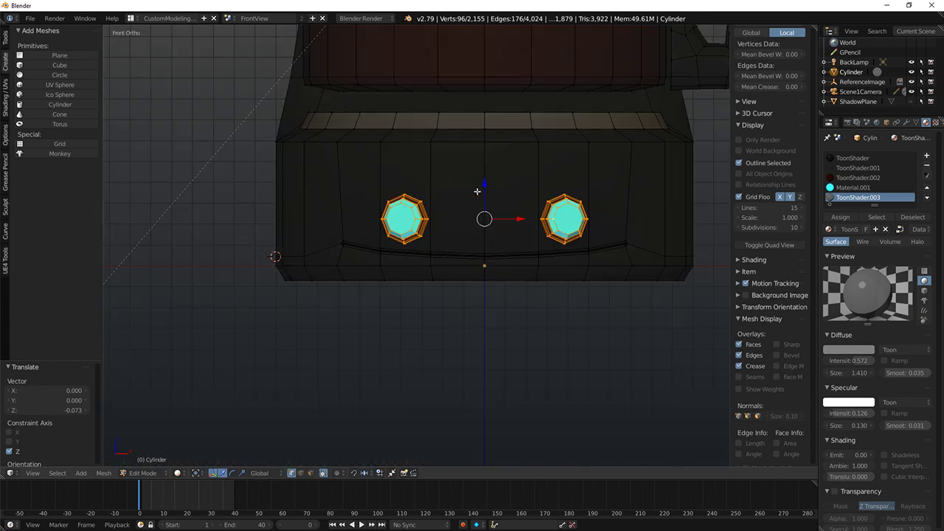
Step: Clear the selection and select the upper and lower border edges of the smile groove
{"action": "key", "text": "Tab"}
{"action": "mouse_move", "coordinate": [466, 284]}
{"action": "middle_mouse_down"}
{"action": "mouse_move", "coordinate": [531, 293]}
{"action": "mouse_move", "coordinate": [455, 282]}
{"action": "middle_mouse_up"}
{"action": "key", "text": "Tab"}
{"action": "scroll", "coordinate": [312, 260], "scroll_direction": "up", "scroll_amount": 3}
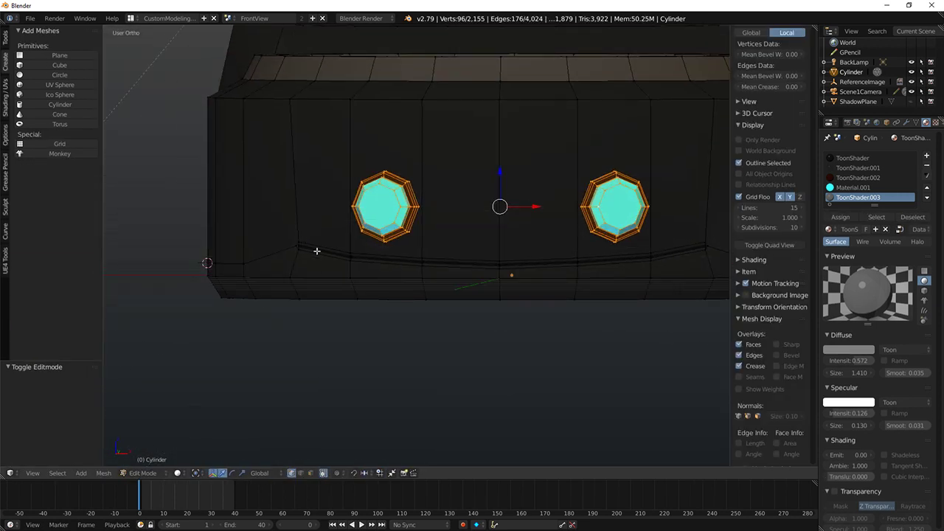
{"action": "scroll", "coordinate": [268, 251], "scroll_direction": "up", "scroll_amount": 3}
{"action": "left_click", "coordinate": [266, 252], "text": "alt+shift"}
{"action": "scroll", "coordinate": [501, 275], "scroll_direction": "down", "scroll_amount": 3}
{"action": "middle_click_drag", "start_coordinate": [569, 287], "coordinate": [451, 283], "text": "shift"}
{"action": "key", "text": "a"}
{"action": "left_click", "coordinate": [211, 244], "text": "alt"}
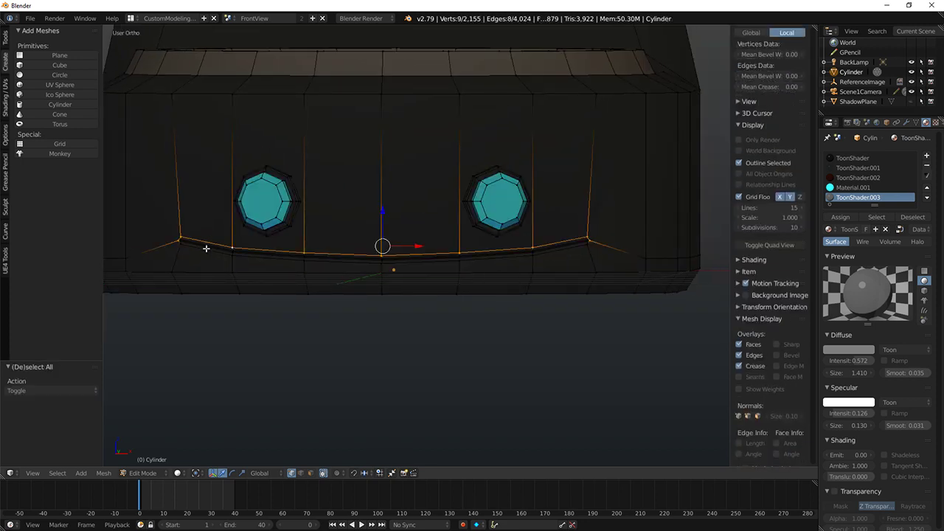
{"action": "scroll", "coordinate": [221, 271], "scroll_direction": "up", "scroll_amount": 3}
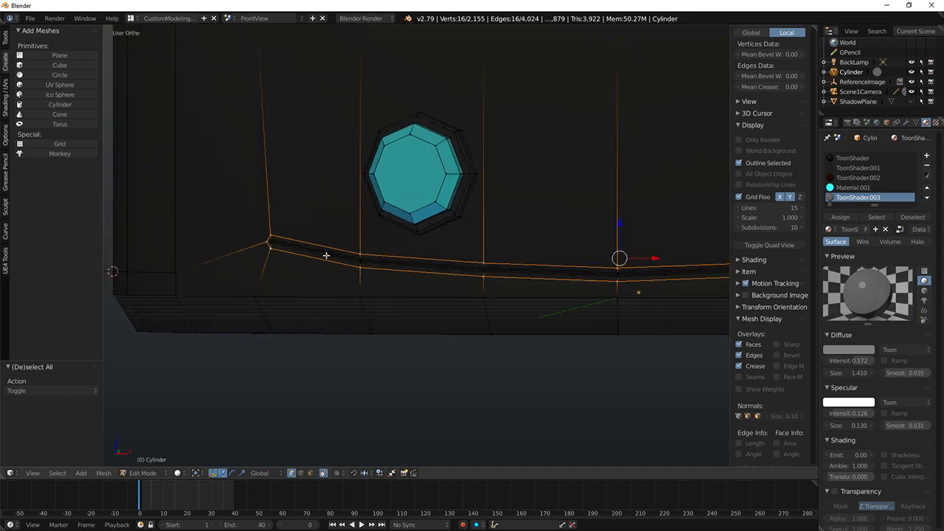
Step: Add all inner vertices along the groove to the selection with circle select, from one tip to the other
{"action": "left_click_drag", "start_coordinate": [306, 253], "coordinate": [368, 263]}
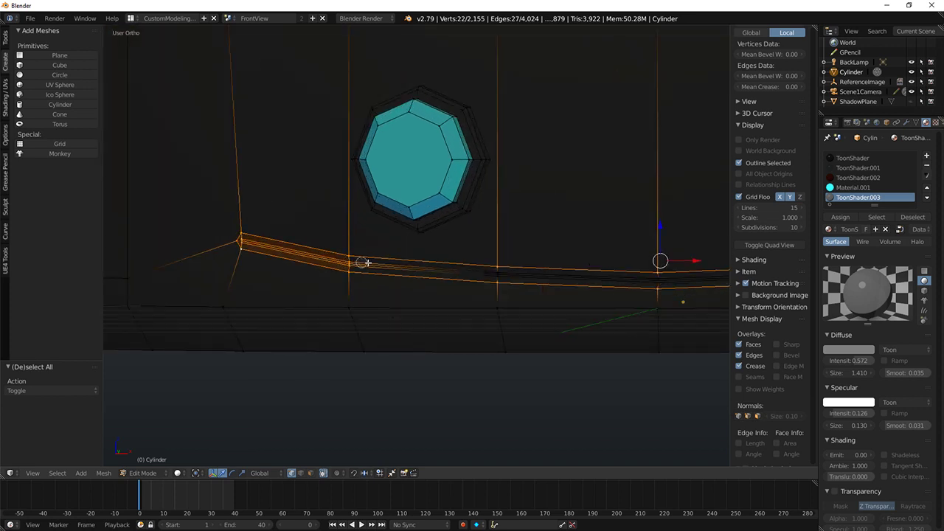
{"action": "left_click_drag", "start_coordinate": [486, 273], "coordinate": [664, 280]}
{"action": "right_click", "coordinate": [668, 278]}
{"action": "middle_click_drag", "start_coordinate": [668, 278], "coordinate": [290, 273], "text": "shift"}
{"action": "mouse_move", "coordinate": [474, 279]}
{"action": "left_mouse_down"}
{"action": "mouse_move", "coordinate": [480, 266]}
{"action": "mouse_move", "coordinate": [606, 256]}
{"action": "left_mouse_up"}
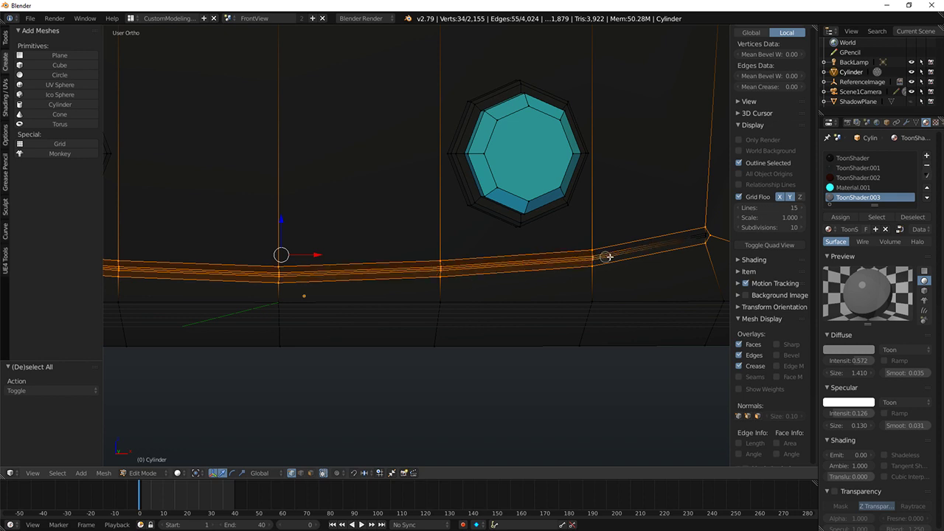
{"action": "left_click_drag", "start_coordinate": [688, 238], "coordinate": [701, 236]}
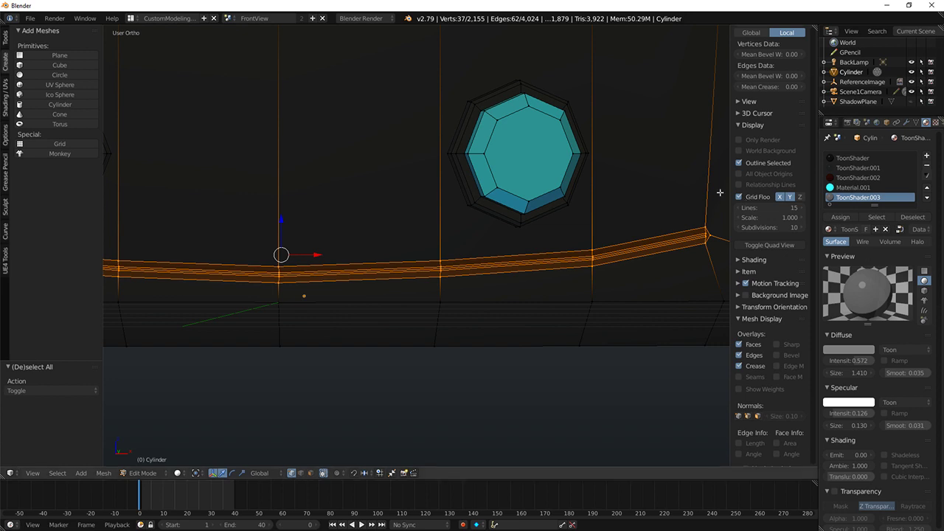
Step: Split the selected groove geometry from the surrounding base faces and check the smile in the rendered view
{"action": "scroll", "coordinate": [517, 202], "scroll_direction": "down", "scroll_amount": 2}
{"action": "middle_click_drag", "start_coordinate": [493, 200], "coordinate": [612, 209], "text": "shift"}
{"action": "key", "text": "y"}
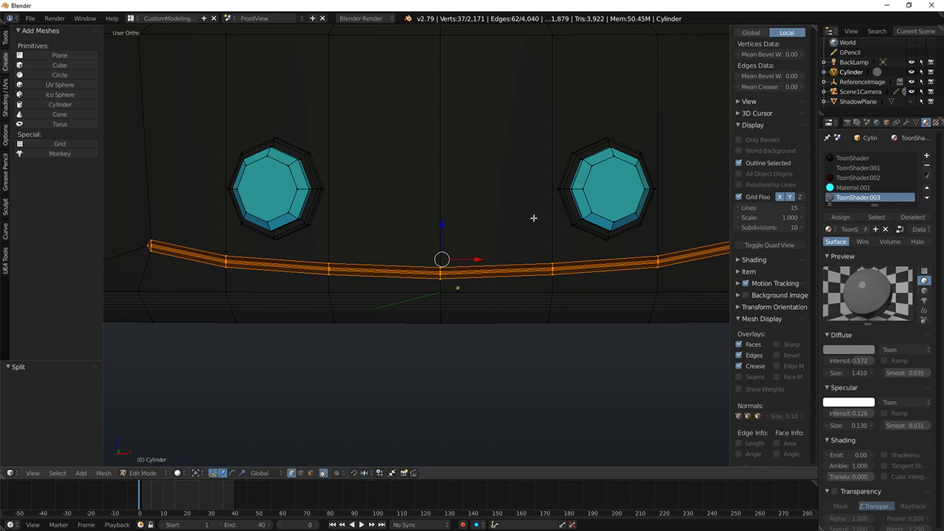
{"action": "key", "text": "KP_0"}
{"action": "key", "text": "shift+z"}
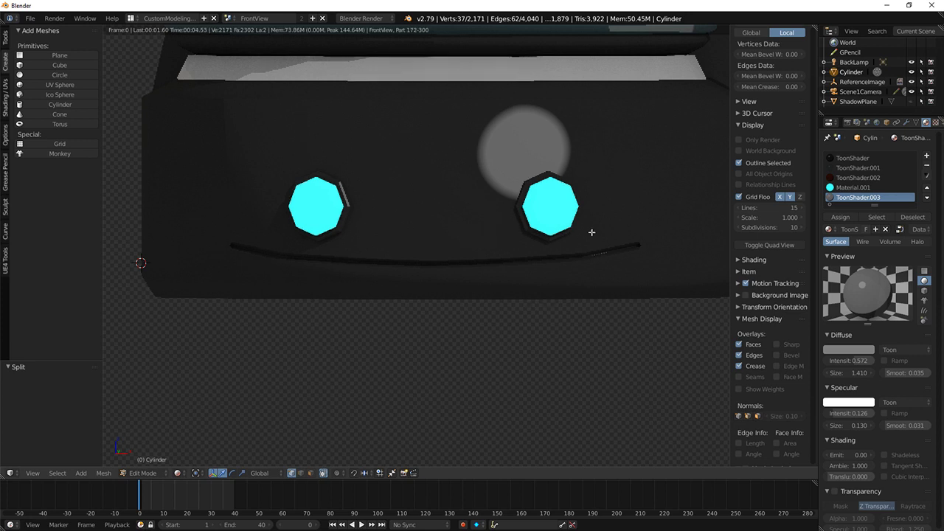
Step: Clear the groove selection, reveal all hidden geometry of the coffee maker, and preview it rendered from the front
{"action": "key", "text": "shift+z"}
{"action": "middle_click_drag", "start_coordinate": [600, 196], "coordinate": [612, 164]}
{"action": "scroll", "coordinate": [612, 167], "scroll_direction": "down", "scroll_amount": 6}
{"action": "key", "text": "a"}
{"action": "middle_click_drag", "start_coordinate": [502, 198], "coordinate": [470, 209]}
{"action": "key", "text": "Tab"}
{"action": "scroll", "coordinate": [489, 202], "scroll_direction": "up", "scroll_amount": 3}
{"action": "key", "text": "Tab"}
{"action": "key", "text": "KP_1"}
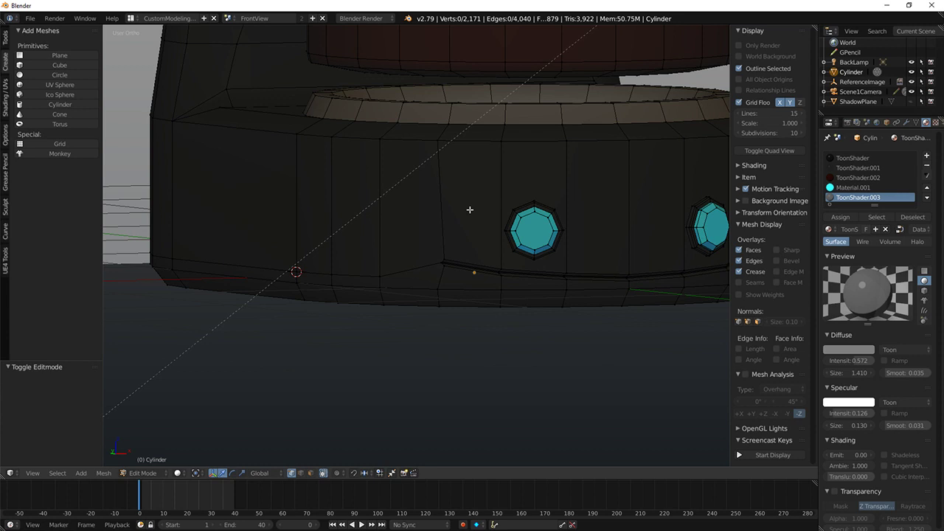
{"action": "scroll", "coordinate": [429, 172], "scroll_direction": "down", "scroll_amount": 4}
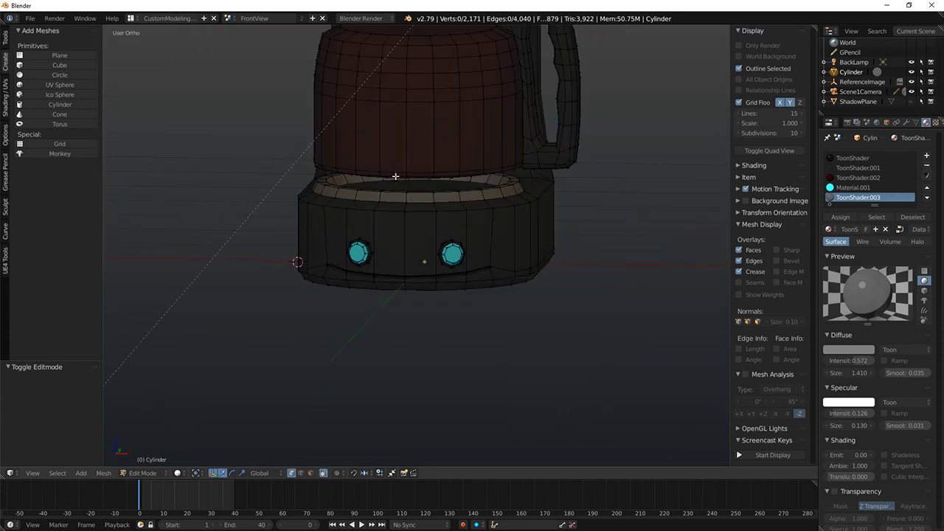
{"action": "key", "text": "KP_1"}
{"action": "key", "text": "alt+h"}
{"action": "key", "text": "shift+z"}
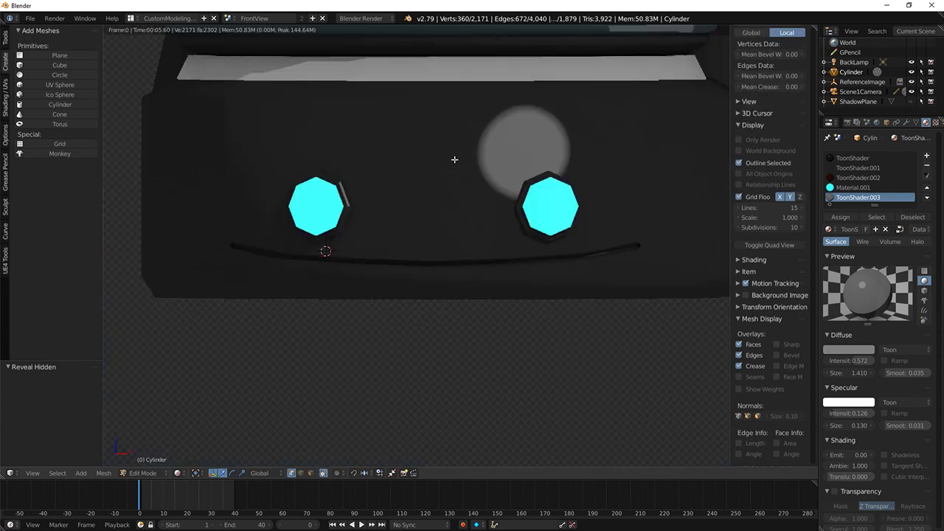
Step: Examine the rendered coffee maker from the front, side and angled views, finishing with a close-up of the face
{"action": "scroll", "coordinate": [455, 160], "scroll_direction": "down", "scroll_amount": 7}
{"action": "middle_click_drag", "start_coordinate": [458, 160], "coordinate": [586, 172]}
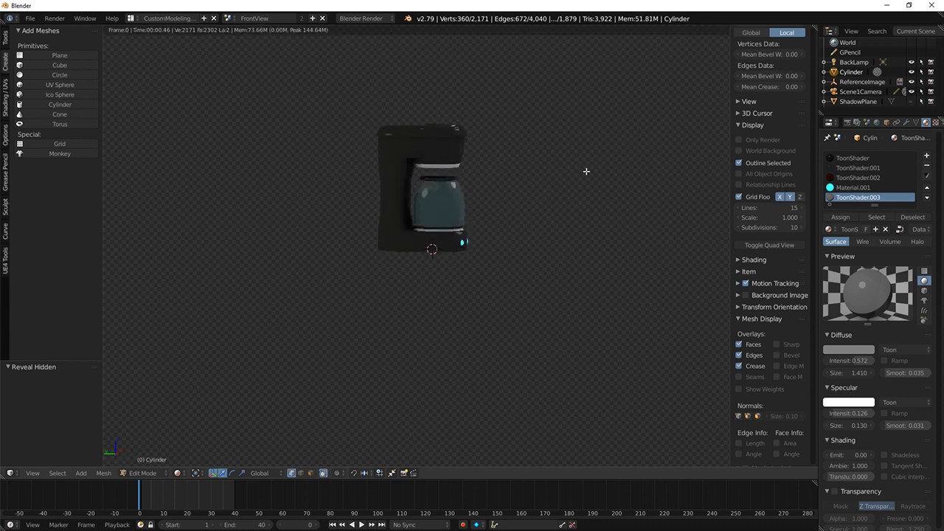
{"action": "key", "text": "KP_1"}
{"action": "key", "text": "KP_3"}
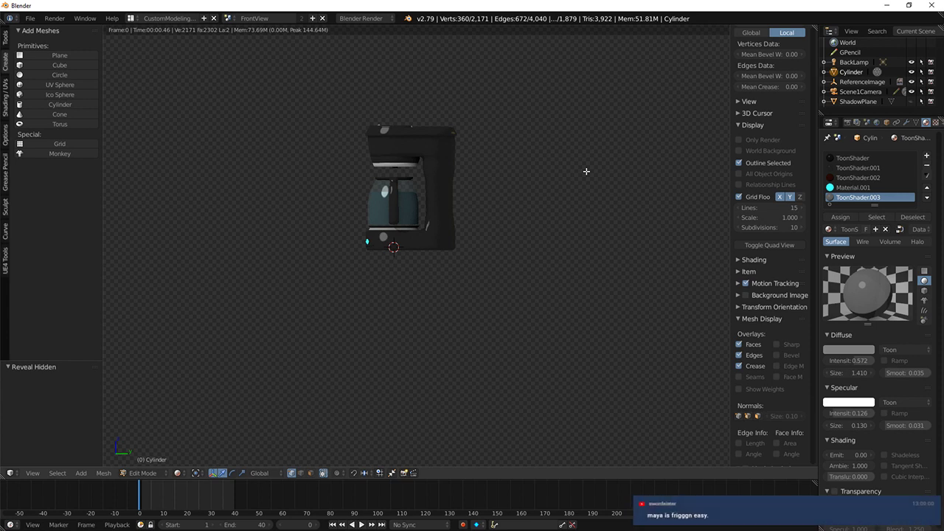
{"action": "middle_click_drag", "start_coordinate": [586, 171], "coordinate": [480, 217]}
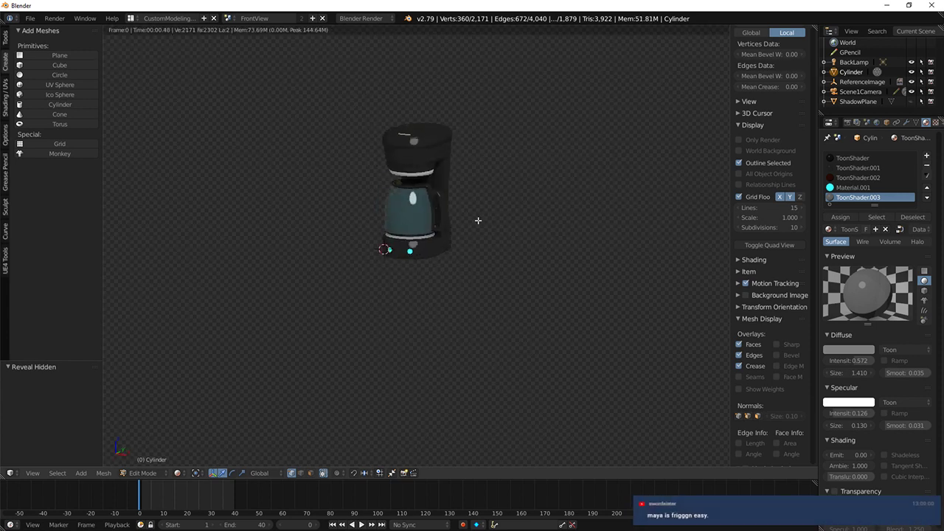
{"action": "key", "text": "KP_1"}
{"action": "scroll", "coordinate": [571, 211], "scroll_direction": "up", "scroll_amount": 4}
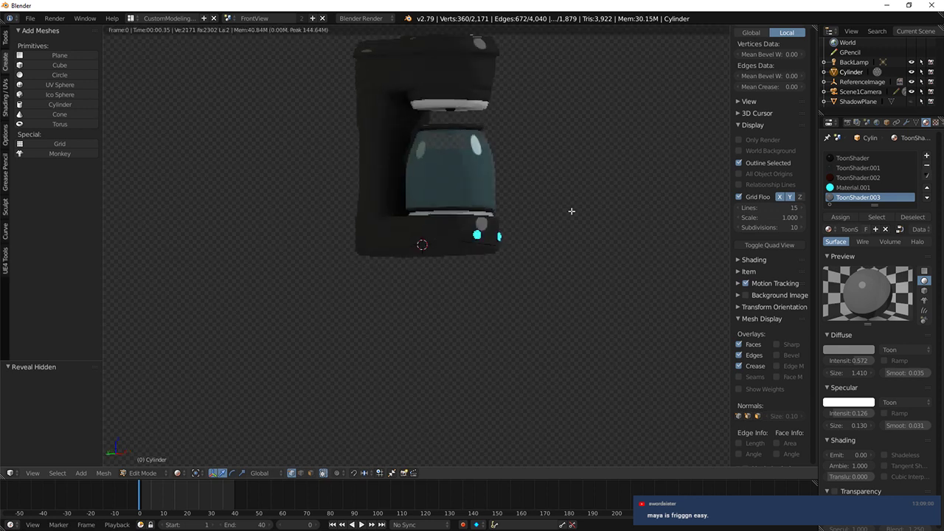
{"action": "key", "text": "KP_1"}
{"action": "scroll", "coordinate": [544, 290], "scroll_direction": "up", "scroll_amount": 7}
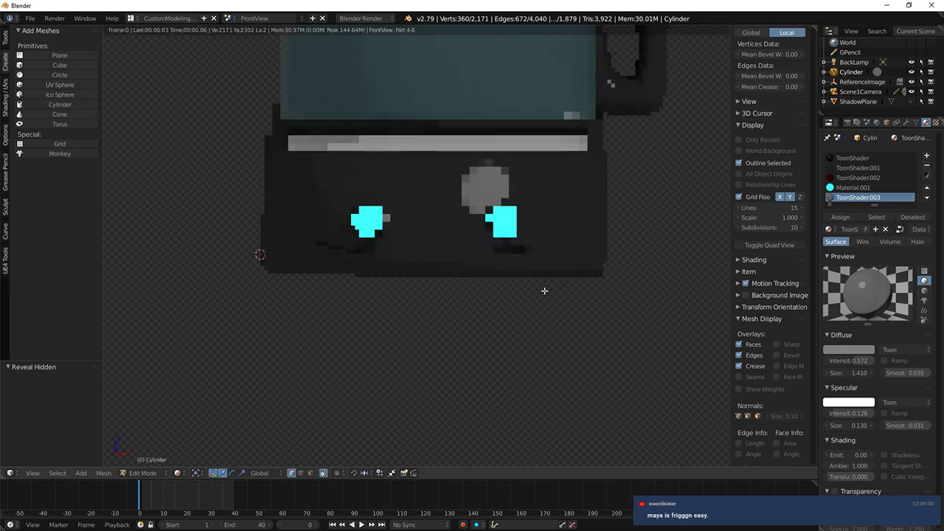
{"action": "scroll", "coordinate": [544, 291], "scroll_direction": "up", "scroll_amount": 3}
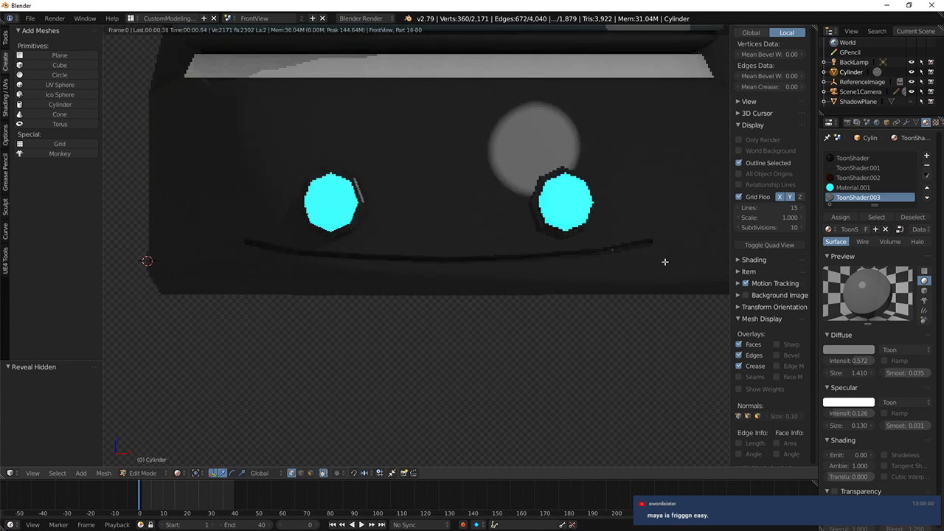
Step: Return to Object Mode, apply smooth shading to the coffee maker, and check its whole front in the rendered view
{"action": "key", "text": "Tab"}
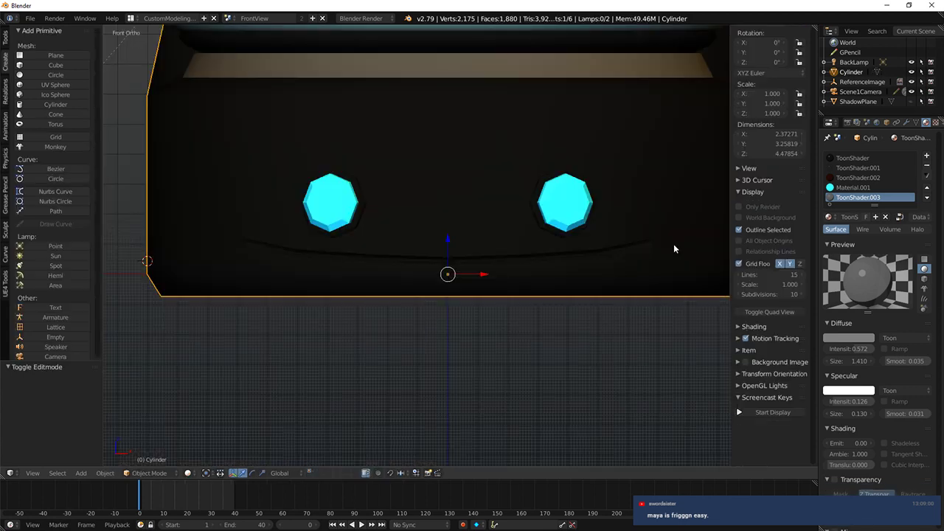
{"action": "middle_click_drag", "start_coordinate": [674, 245], "coordinate": [559, 319]}
{"action": "scroll", "coordinate": [579, 281], "scroll_direction": "down", "scroll_amount": 3}
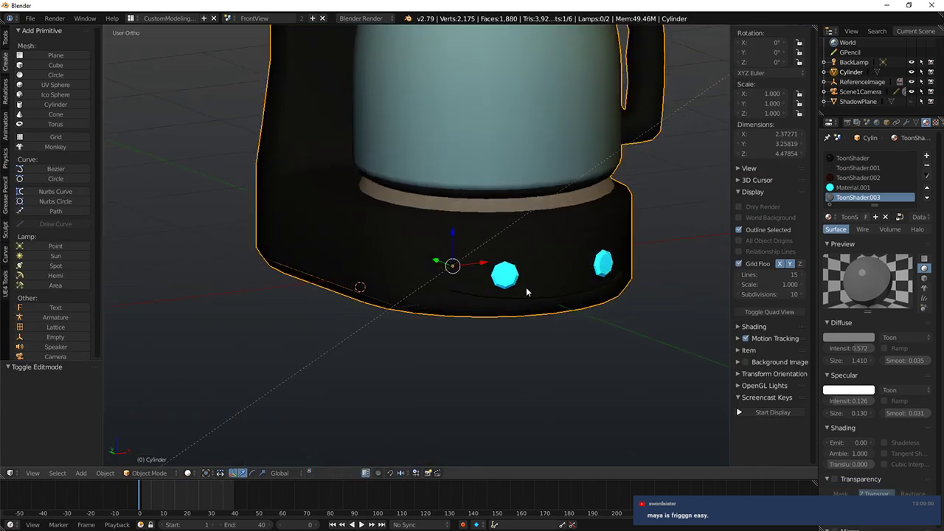
{"action": "scroll", "coordinate": [516, 284], "scroll_direction": "down", "scroll_amount": 4}
{"action": "left_click", "coordinate": [5, 39]}
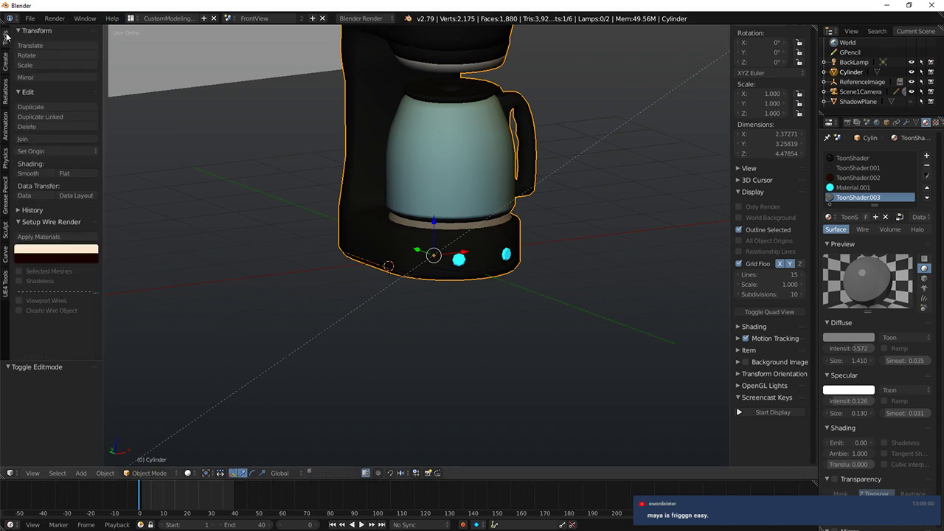
{"action": "left_click", "coordinate": [28, 173]}
{"action": "key", "text": "KP_0"}
{"action": "key", "text": "shift+z"}
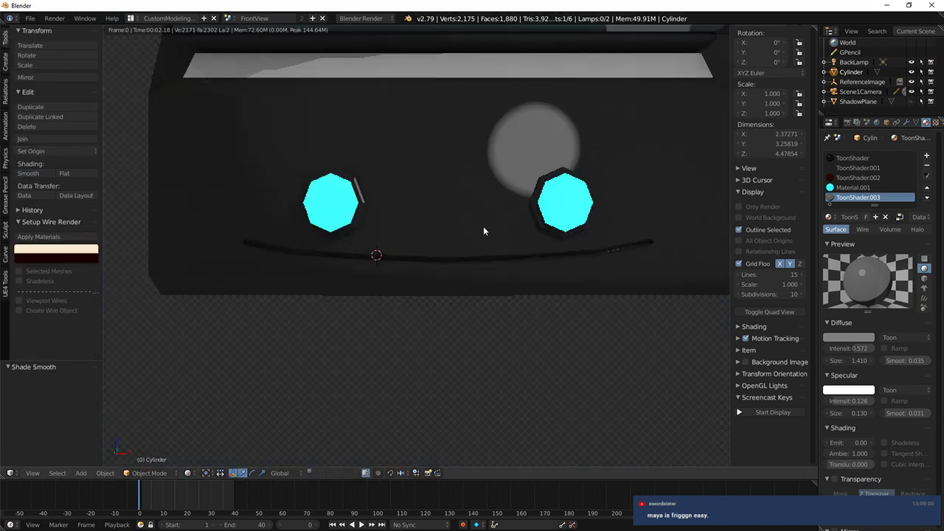
{"action": "middle_click_drag", "start_coordinate": [527, 204], "coordinate": [534, 298]}
{"action": "scroll", "coordinate": [551, 262], "scroll_direction": "up", "scroll_amount": 3}
{"action": "middle_click_drag", "start_coordinate": [556, 249], "coordinate": [566, 324], "text": "shift"}
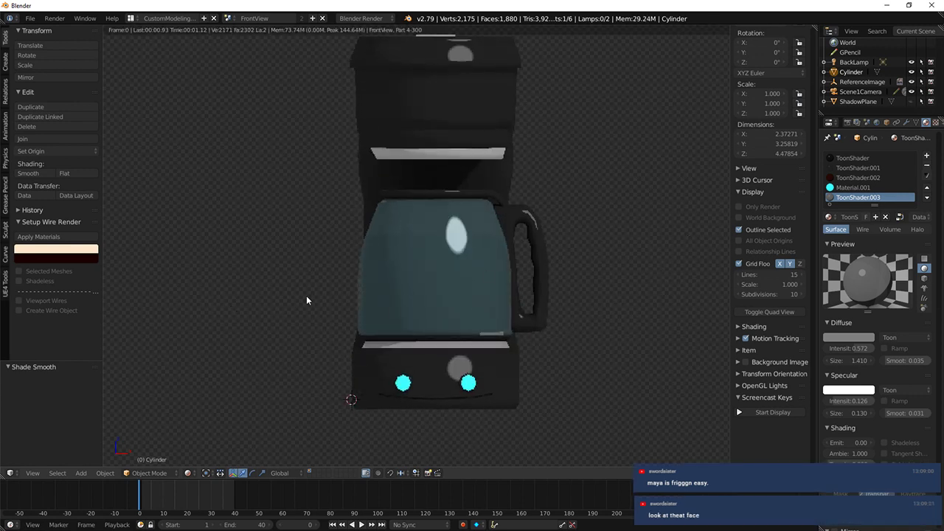
Step: Render the scene through the camera in solid display and close the render result
{"action": "left_click", "coordinate": [246, 309]}
{"action": "key", "text": "shift+z"}
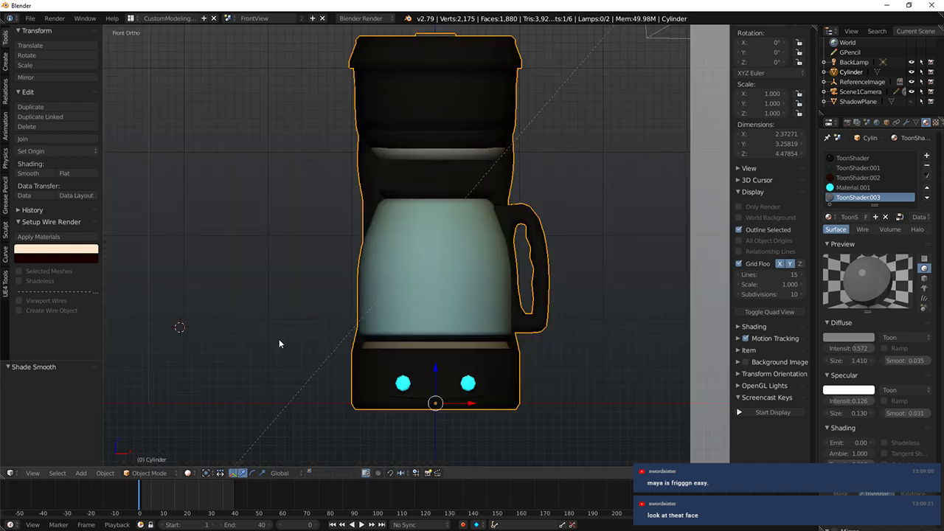
{"action": "key", "text": "KP_0"}
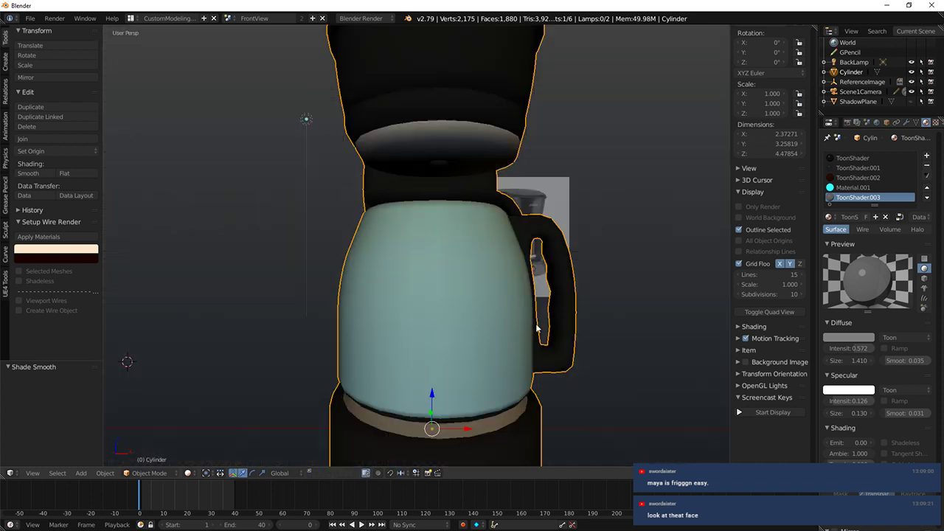
{"action": "middle_click_drag", "start_coordinate": [599, 323], "coordinate": [542, 275]}
{"action": "key", "text": "F12"}
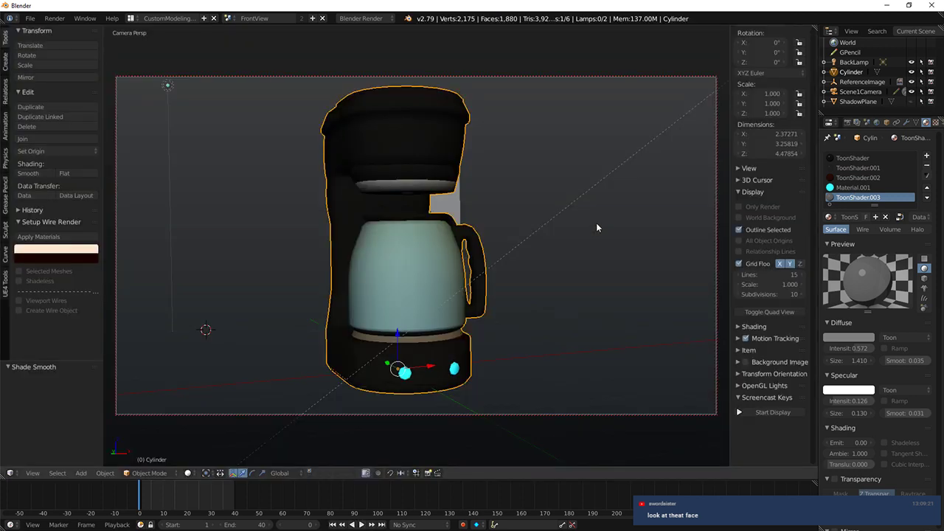
{"action": "key", "text": "Escape"}
Step: Select ShadowPlane, move it by -0.098 along Z, and switch the viewport to wireframe
{"action": "left_click", "coordinate": [866, 93]}
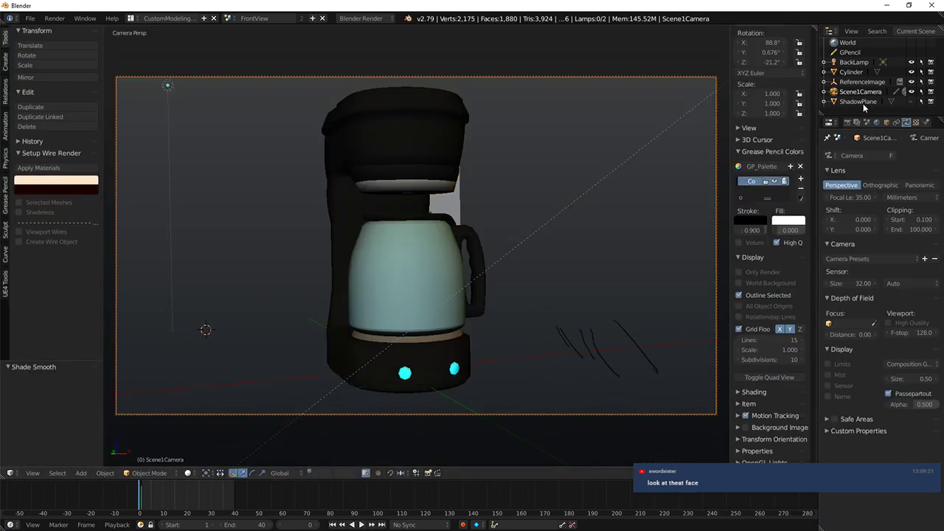
{"action": "left_click", "coordinate": [863, 102]}
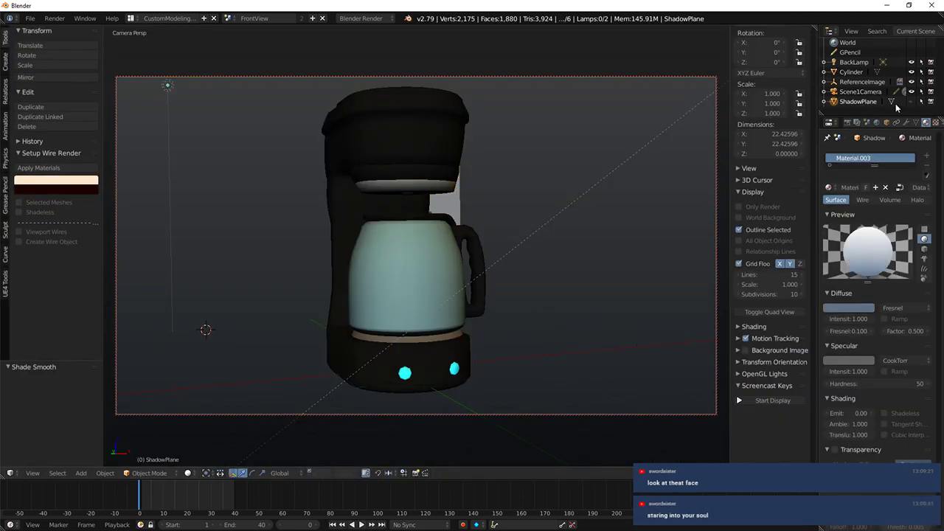
{"action": "key", "text": "g"}
{"action": "key", "text": "z"}
{"action": "left_click", "coordinate": [506, 276]}
{"action": "key", "text": "z"}
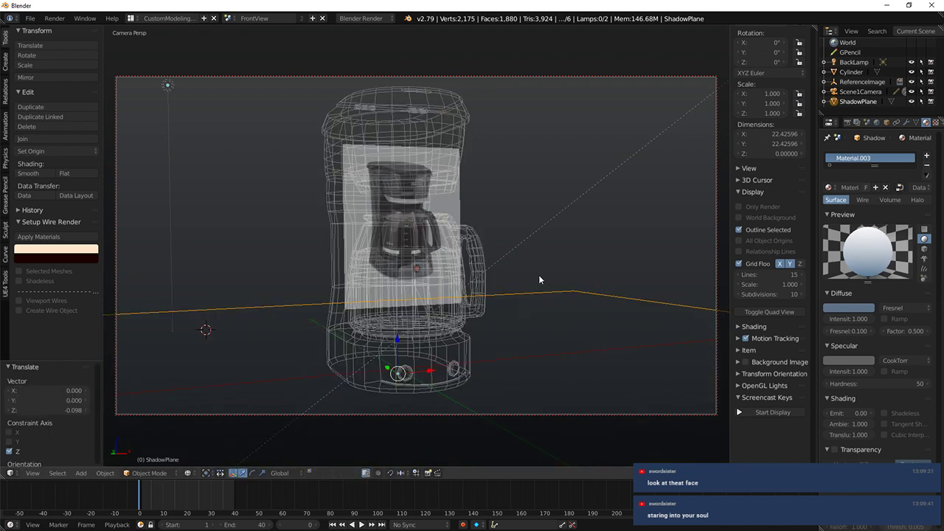
Step: Render the camera view again, then examine the coffee maker and its ground shadow in the rendered viewport
{"action": "key", "text": "F12"}
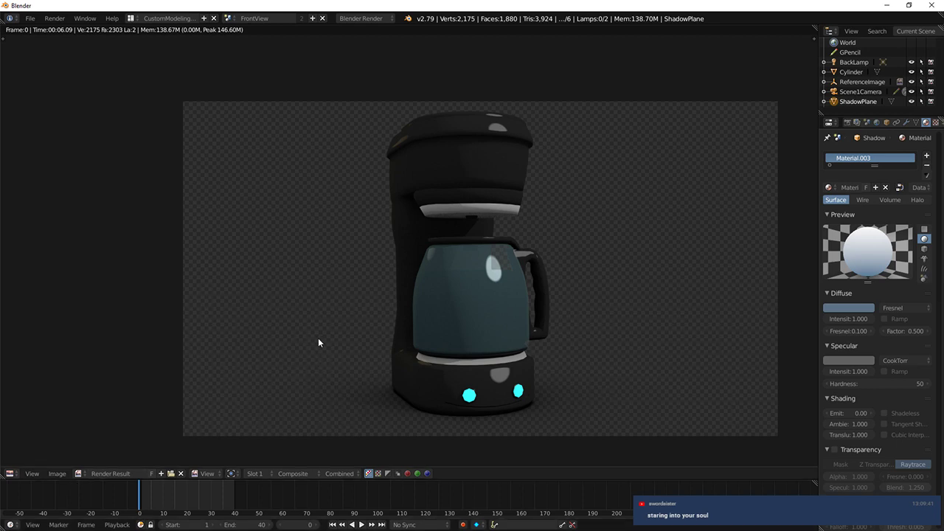
{"action": "key", "text": "Escape"}
{"action": "key", "text": "KP_1"}
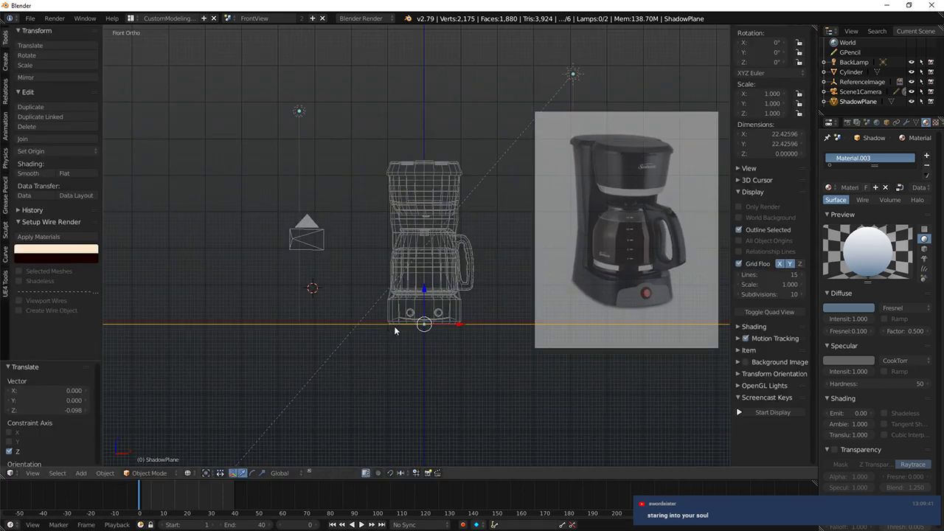
{"action": "middle_click_drag", "start_coordinate": [394, 326], "coordinate": [467, 331]}
{"action": "key", "text": "shift+z"}
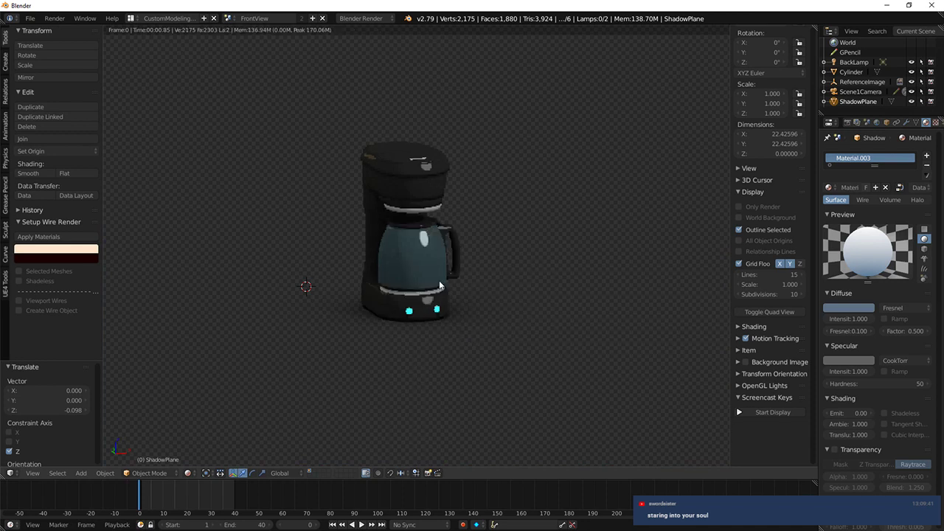
{"action": "middle_click_drag", "start_coordinate": [439, 285], "coordinate": [438, 248]}
{"action": "scroll", "coordinate": [440, 251], "scroll_direction": "up", "scroll_amount": 4}
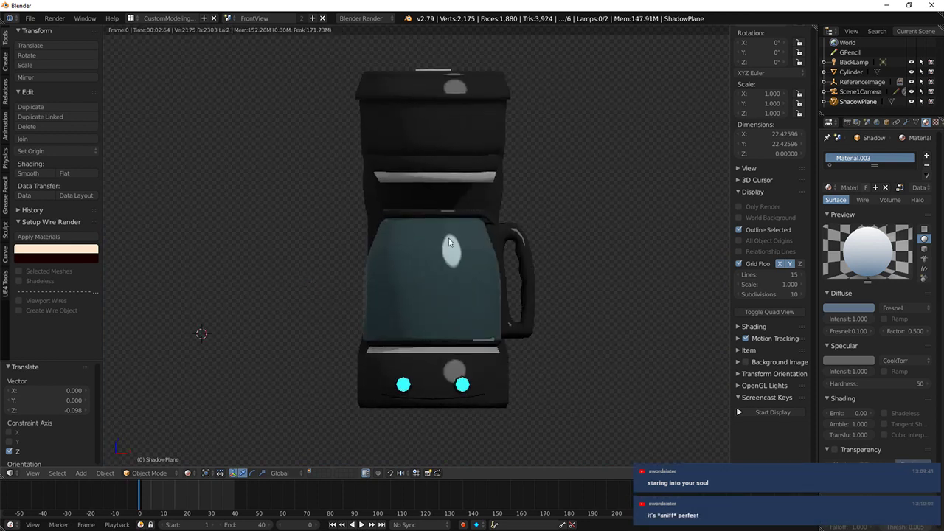
Step: Enter Edit Mode on the coffee maker and select the horizontal edge loop around the lower brew head, above the grey ring
{"action": "key", "text": "z"}
{"action": "middle_click_drag", "start_coordinate": [522, 176], "coordinate": [458, 232], "text": "shift"}
{"action": "key", "text": "z"}
{"action": "scroll", "coordinate": [391, 221], "scroll_direction": "up", "scroll_amount": 4}
{"action": "right_click", "coordinate": [379, 217]}
{"action": "key", "text": "Tab"}
{"action": "right_click", "coordinate": [379, 215]}
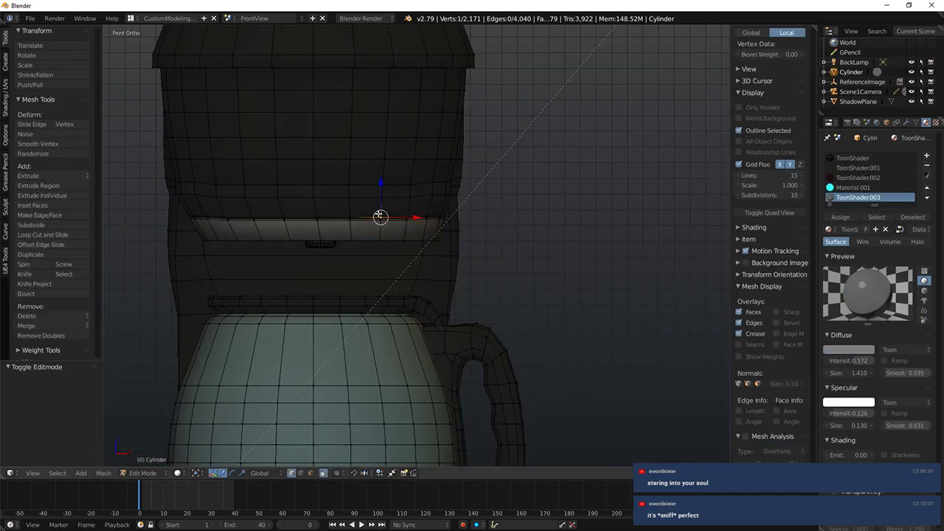
{"action": "middle_click_drag", "start_coordinate": [422, 195], "coordinate": [448, 201]}
{"action": "key", "text": "a"}
{"action": "right_click", "coordinate": [393, 193], "text": "alt"}
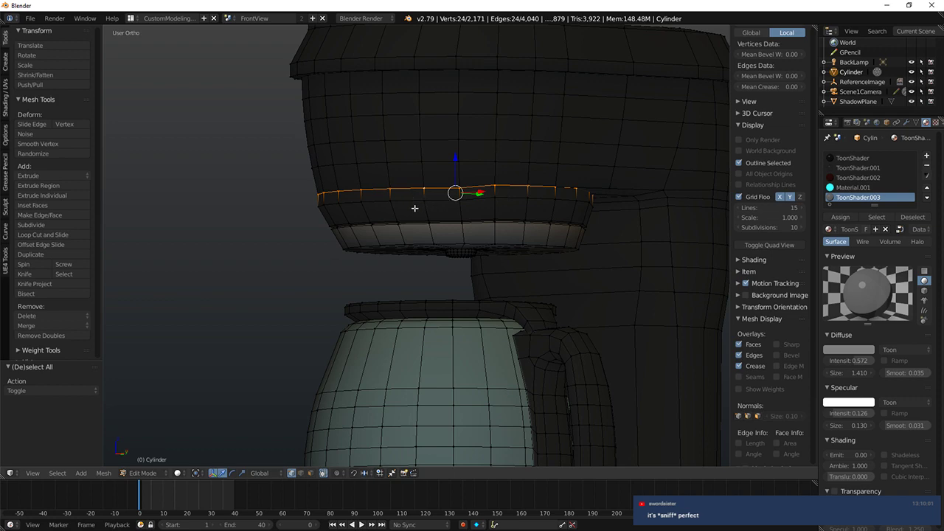
Step: Reselect a single edge loop above the brew head's grey ring in front view and flatten it by scaling Z to 0
{"action": "middle_click_drag", "start_coordinate": [556, 254], "coordinate": [556, 295]}
{"action": "key", "text": "KP_1"}
{"action": "key", "text": "a"}
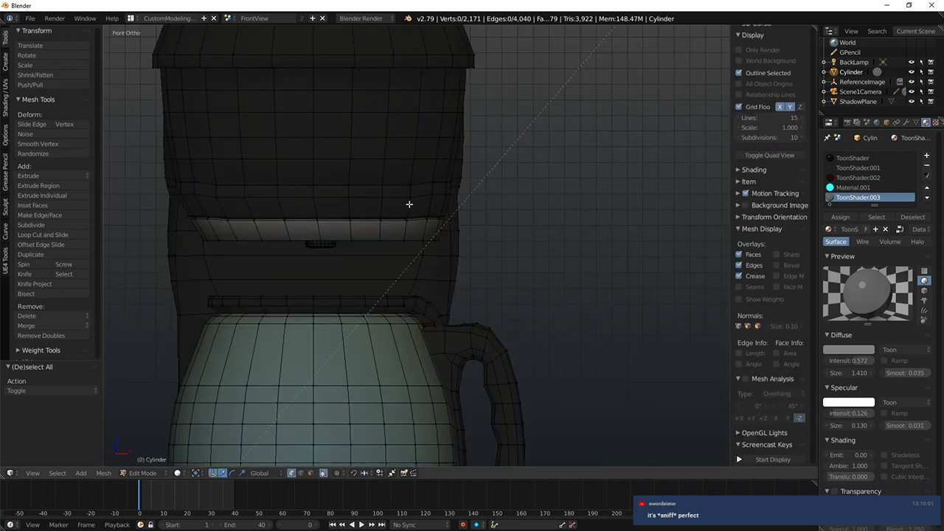
{"action": "right_click", "coordinate": [345, 205], "text": "alt"}
{"action": "right_click", "coordinate": [312, 197], "text": "alt"}
{"action": "key", "text": "s"}
{"action": "key", "text": "z"}
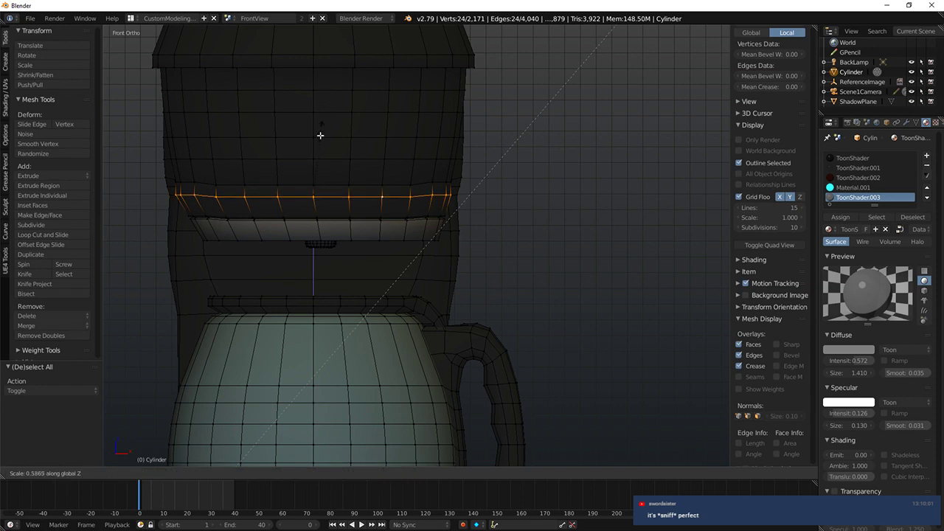
{"action": "key", "text": "0"}
{"action": "key", "text": "Return"}
Step: Select the next edge loop up around the brew head and inspect its unevenness from the side
{"action": "key", "text": "a"}
{"action": "right_click", "coordinate": [396, 184], "text": "alt"}
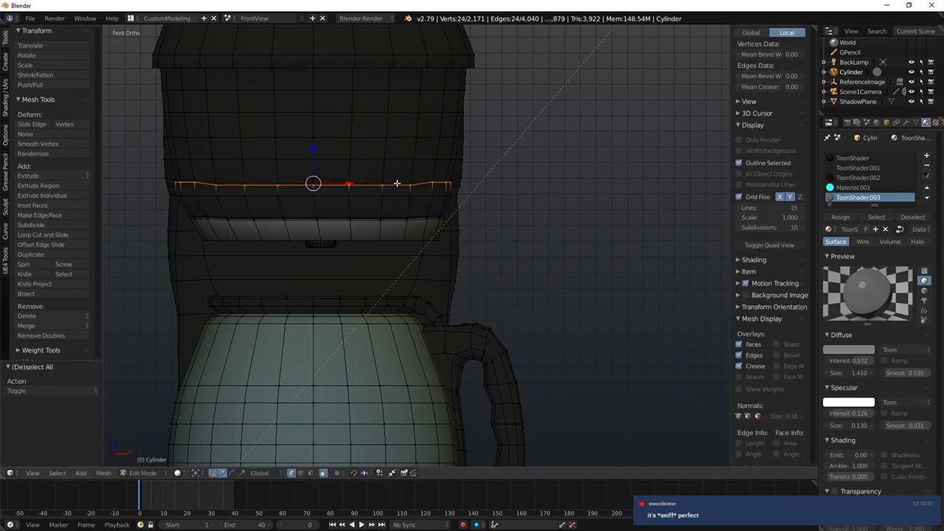
{"action": "middle_click_drag", "start_coordinate": [396, 183], "coordinate": [334, 182]}
{"action": "key", "text": "z"}
{"action": "key", "text": "z"}
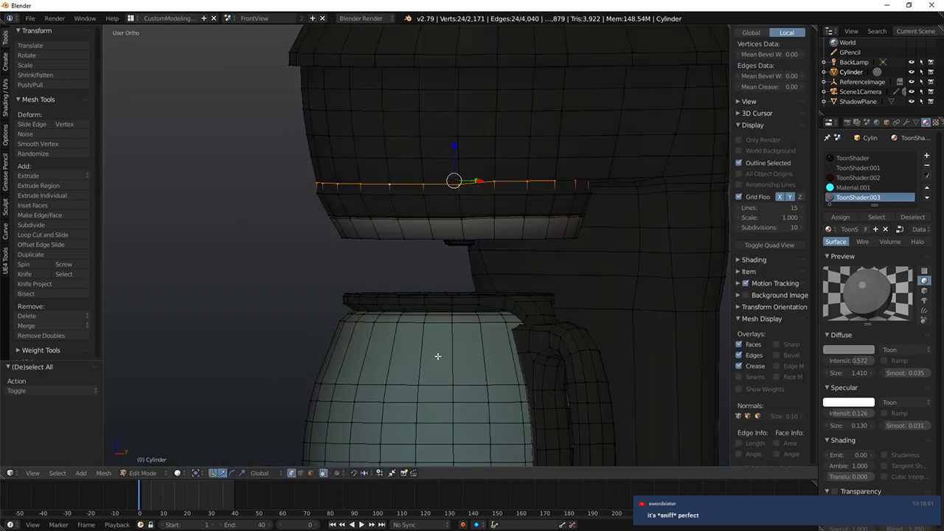
{"action": "key", "text": "KP_1"}
{"action": "left_click", "coordinate": [350, 476]}
{"action": "left_click", "coordinate": [356, 428]}
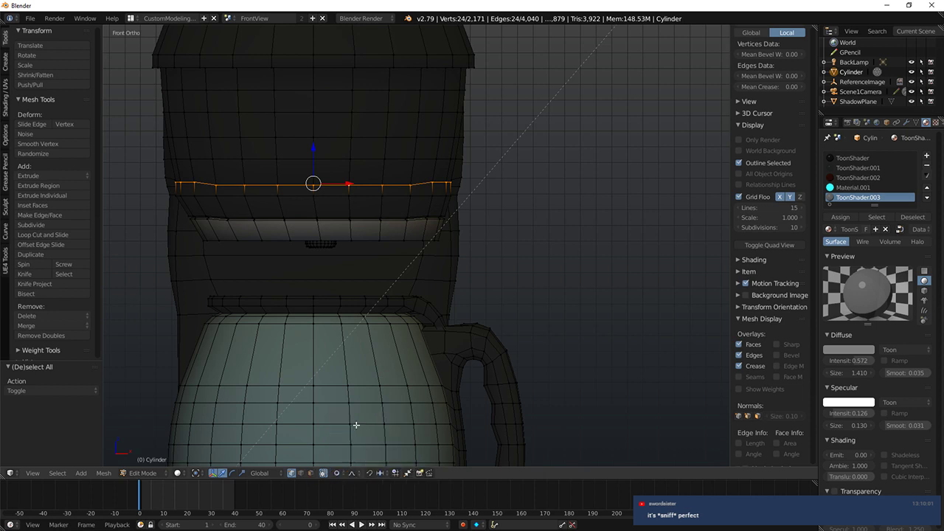
{"action": "key", "text": "s"}
{"action": "right_click", "coordinate": [303, 104]}
Step: Enable proportional editing with a small influence of about 0.06 and flatten the selected brew head loop by scaling Z to 0
{"action": "left_click", "coordinate": [337, 473]}
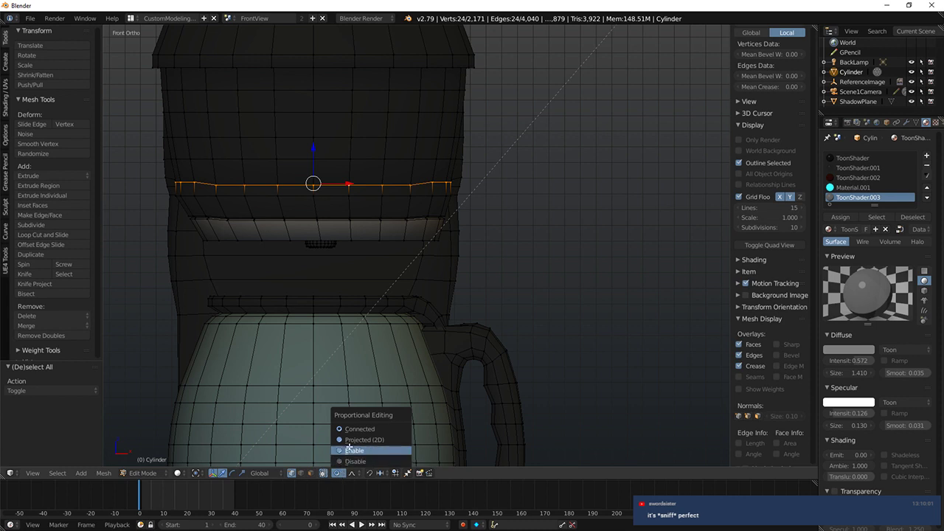
{"action": "left_click", "coordinate": [348, 450]}
{"action": "key", "text": "s"}
{"action": "key", "text": "z"}
{"action": "scroll", "coordinate": [314, 140], "scroll_direction": "up", "scroll_amount": 20}
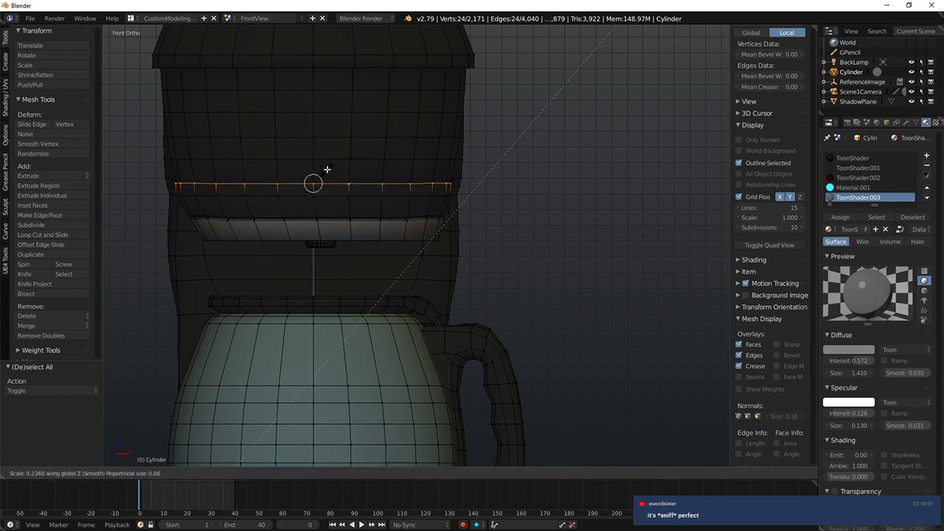
{"action": "key", "text": "0"}
{"action": "key", "text": "Return"}
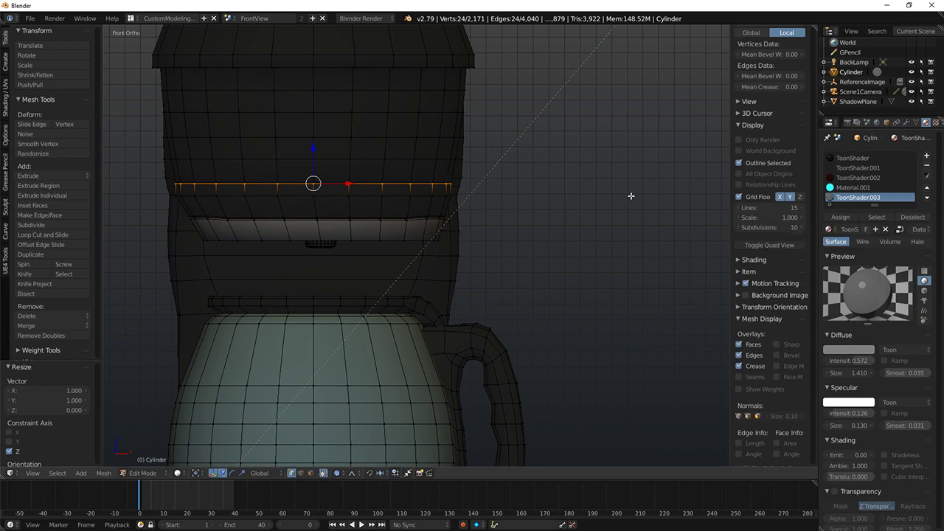
Step: Nudge the flattened loop slightly up along Z, scale it uniformly by 1.009, and check the brew head in the rendered view
{"action": "scroll", "coordinate": [372, 184], "scroll_direction": "up", "scroll_amount": 2}
{"action": "left_click_drag", "start_coordinate": [269, 128], "coordinate": [268, 125]}
{"action": "middle_click_drag", "start_coordinate": [472, 131], "coordinate": [521, 139]}
{"action": "key", "text": "s"}
{"action": "left_click", "coordinate": [587, 147]}
{"action": "key", "text": "shift+z"}
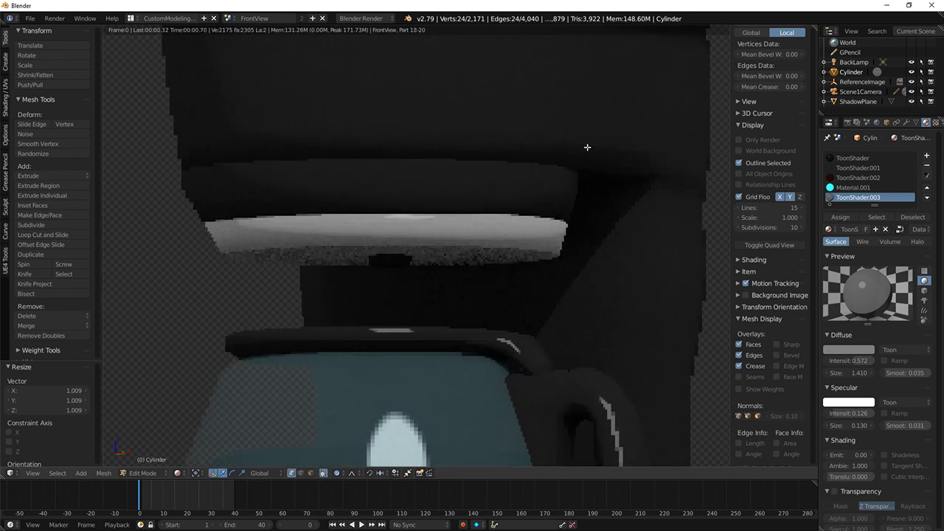
Step: Add an edge loop around the grey ring on the base and slide it close to the ring's lower edge
{"action": "key", "text": "KP_1"}
{"action": "scroll", "coordinate": [587, 147], "scroll_direction": "down", "scroll_amount": 10}
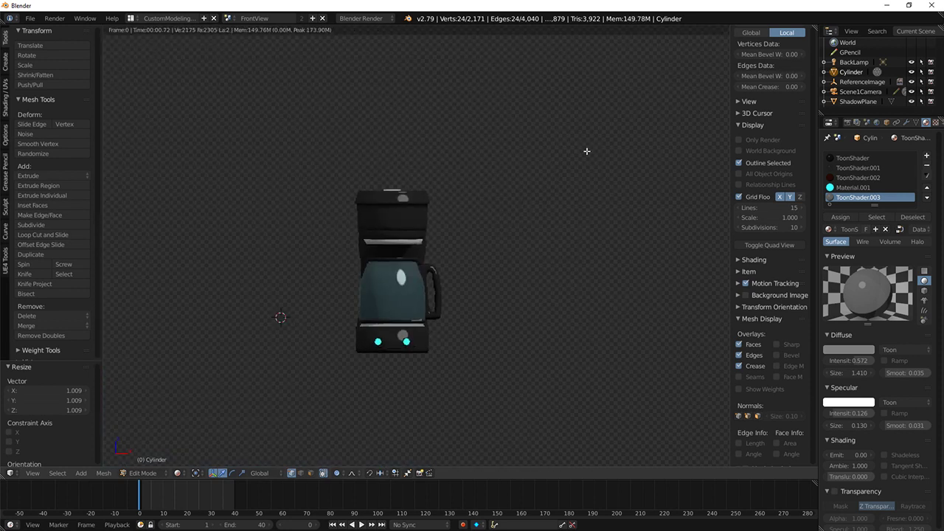
{"action": "key", "text": "shift+z"}
{"action": "scroll", "coordinate": [483, 260], "scroll_direction": "up", "scroll_amount": 10}
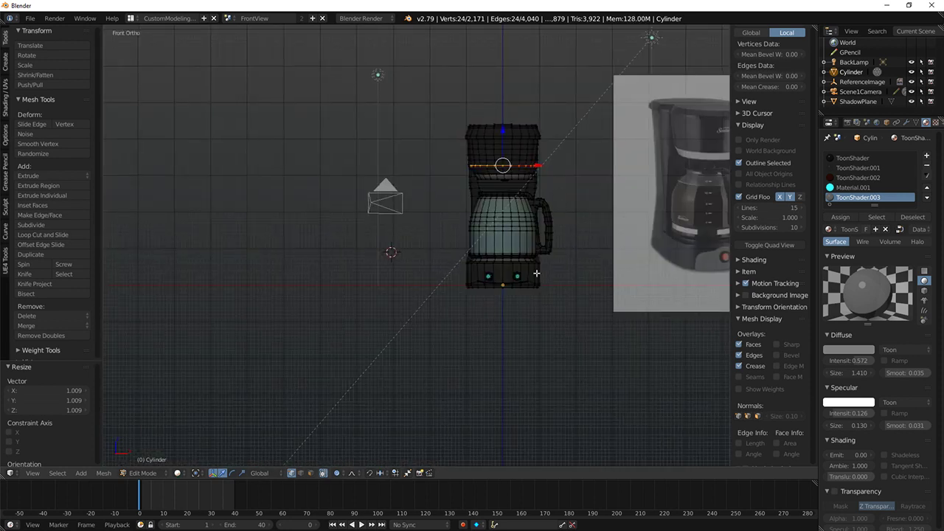
{"action": "middle_click_drag", "start_coordinate": [434, 239], "coordinate": [452, 251]}
{"action": "scroll", "coordinate": [415, 223], "scroll_direction": "up", "scroll_amount": 3}
{"action": "key", "text": "a"}
{"action": "key", "text": "ctrl+r"}
{"action": "left_click", "coordinate": [411, 218]}
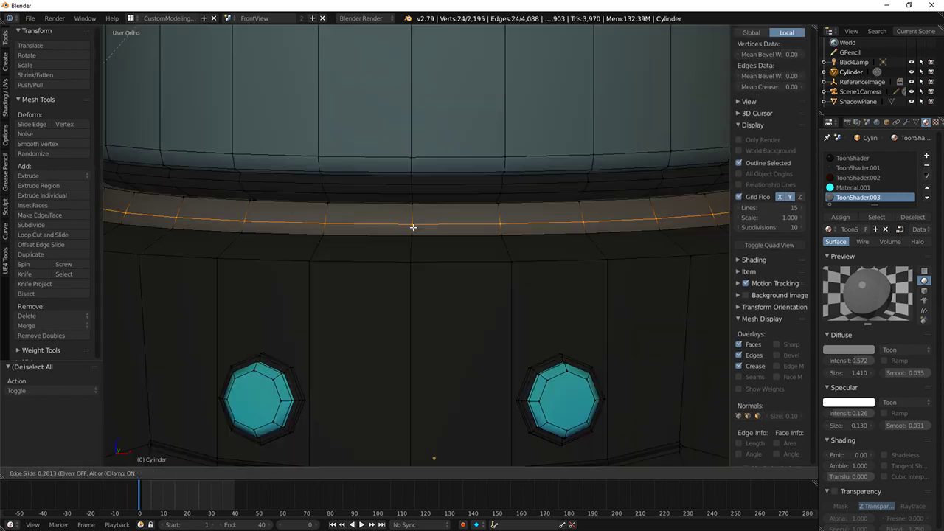
{"action": "left_click", "coordinate": [414, 232]}
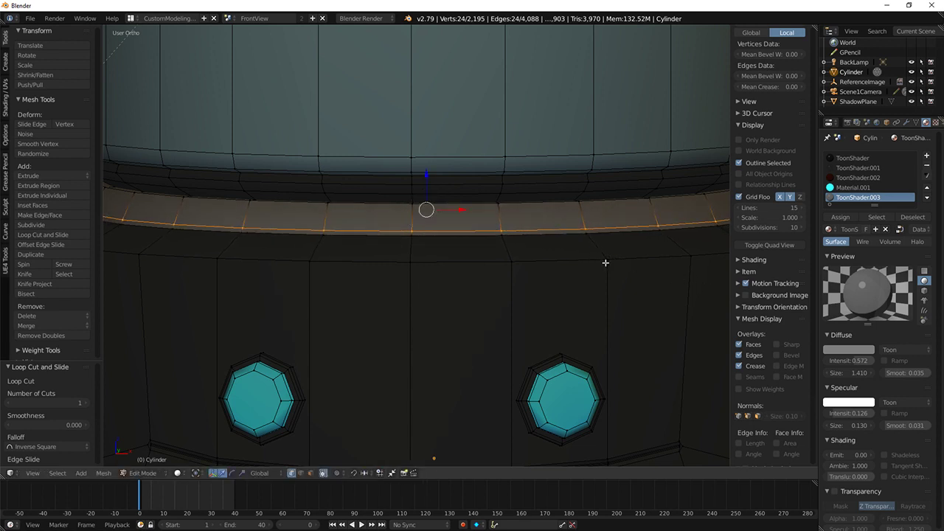
Step: Scale the base ring's new loop uniformly to 0.961, hide the ShadowPlane in the viewport, and check the model in the rendered view
{"action": "key", "text": "s"}
{"action": "left_click", "coordinate": [630, 266]}
{"action": "middle_click_drag", "start_coordinate": [586, 265], "coordinate": [615, 289]}
{"action": "key", "text": "s"}
{"action": "left_click", "coordinate": [622, 268]}
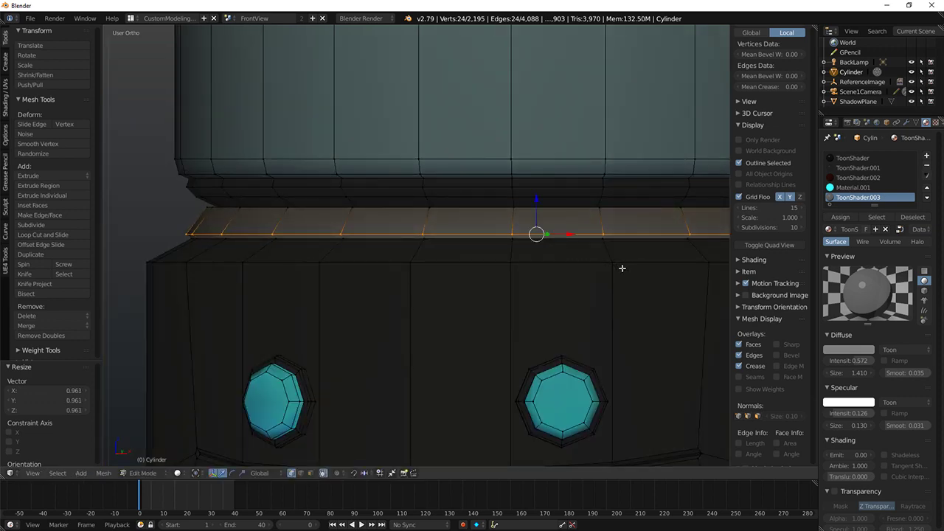
{"action": "left_click", "coordinate": [912, 102]}
{"action": "key", "text": "shift+z"}
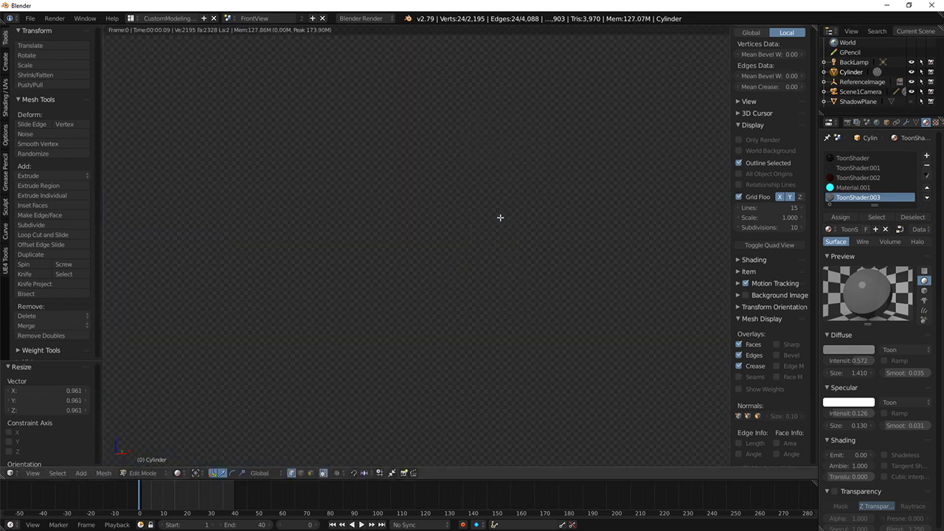
{"action": "scroll", "coordinate": [499, 221], "scroll_direction": "down", "scroll_amount": 12}
{"action": "key", "text": "shift+z"}
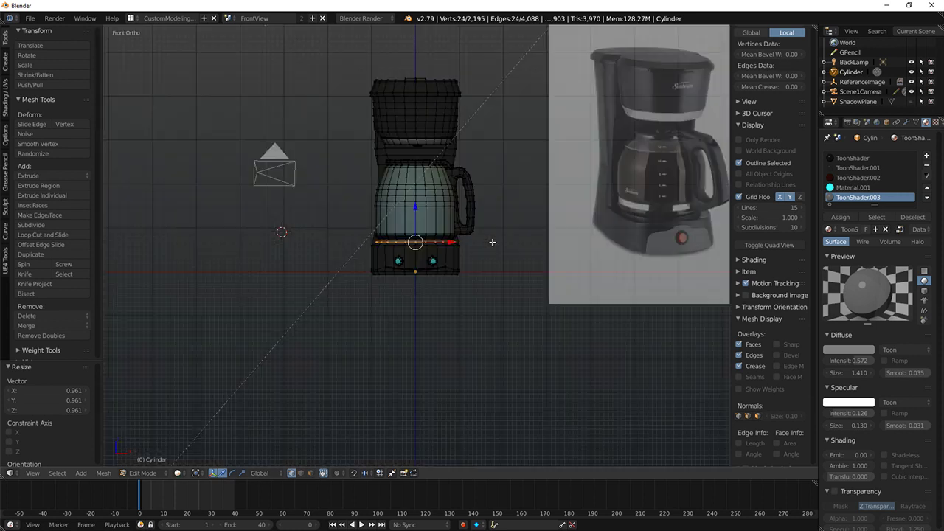
Step: Add a centred edge loop around the base's grey ring, scale it uniformly by 1.004, and check the rendered result
{"action": "scroll", "coordinate": [494, 240], "scroll_direction": "up", "scroll_amount": 5}
{"action": "key", "text": "ctrl+r"}
{"action": "left_click", "coordinate": [449, 206]}
{"action": "right_click", "coordinate": [449, 205]}
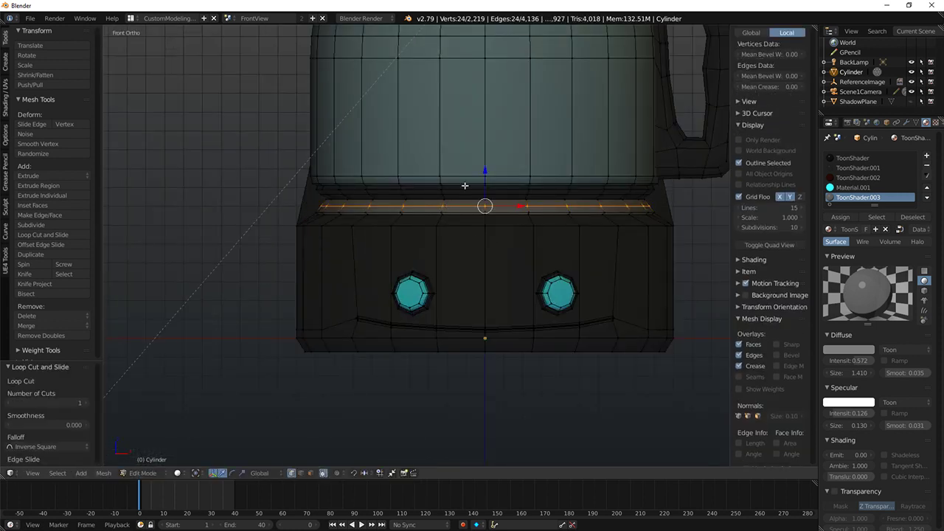
{"action": "key", "text": "s"}
{"action": "left_click", "coordinate": [485, 176]}
{"action": "key", "text": "shift+z"}
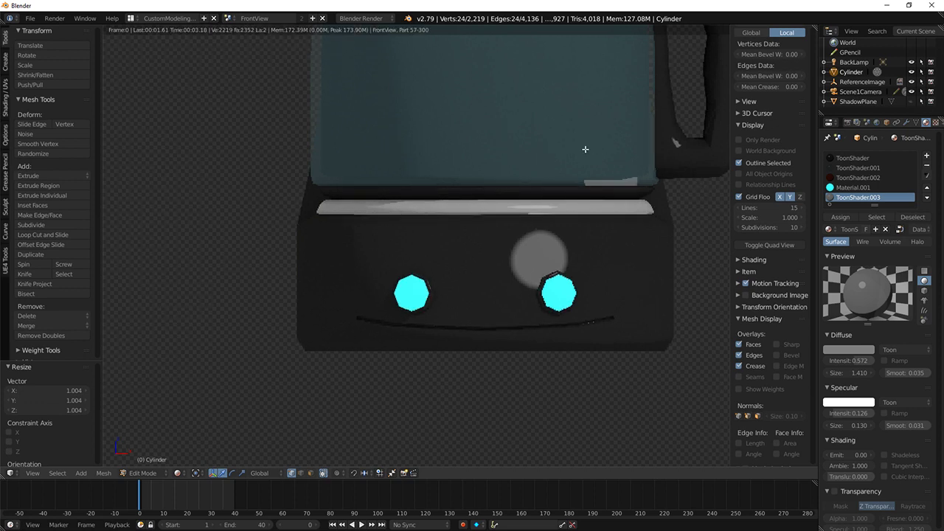
{"action": "scroll", "coordinate": [577, 149], "scroll_direction": "down", "scroll_amount": 6}
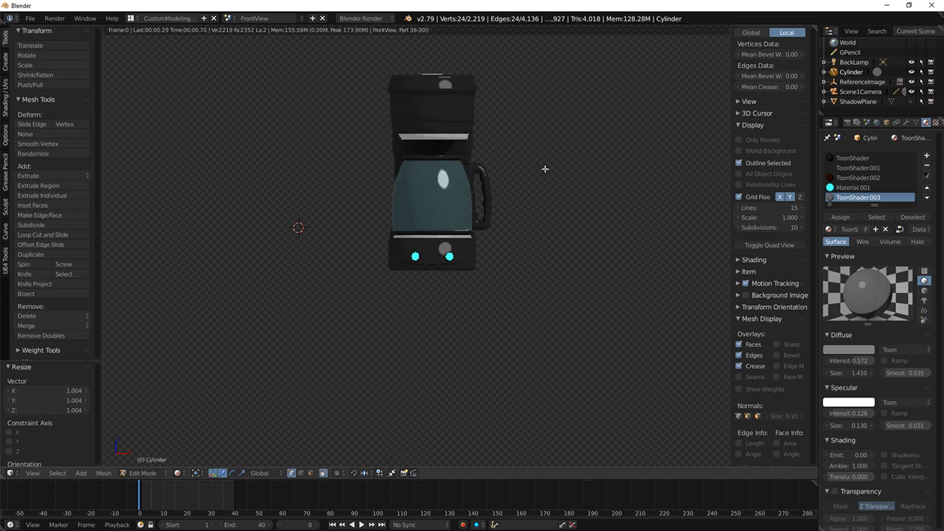
Step: Examine the coffee maker from the front, side and in perspective and compare its shape with the reference image
{"action": "mouse_move", "coordinate": [399, 151]}
{"action": "middle_mouse_down"}
{"action": "mouse_move", "coordinate": [466, 158]}
{"action": "mouse_move", "coordinate": [486, 194]}
{"action": "middle_mouse_up"}
{"action": "key", "text": "shift+z"}
{"action": "key", "text": "KP_1"}
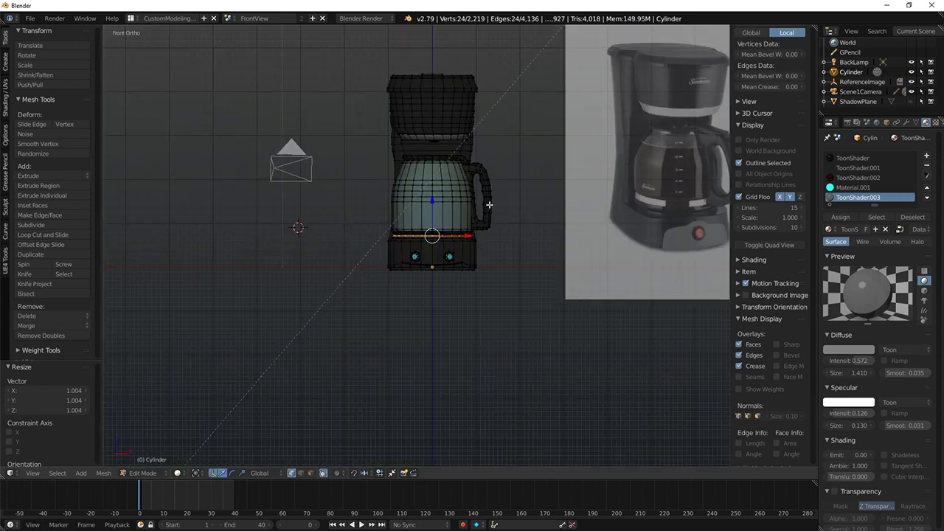
{"action": "key", "text": "KP_3"}
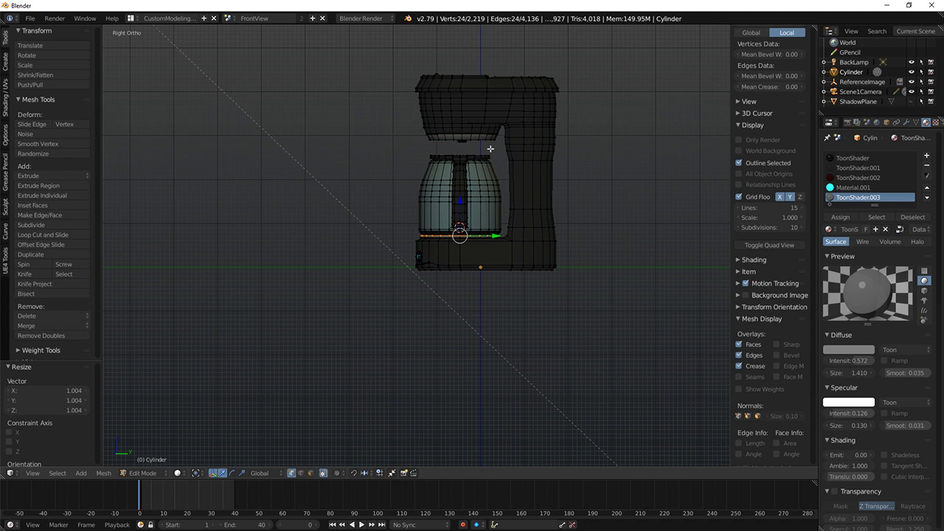
{"action": "middle_click_drag", "start_coordinate": [490, 148], "coordinate": [649, 129]}
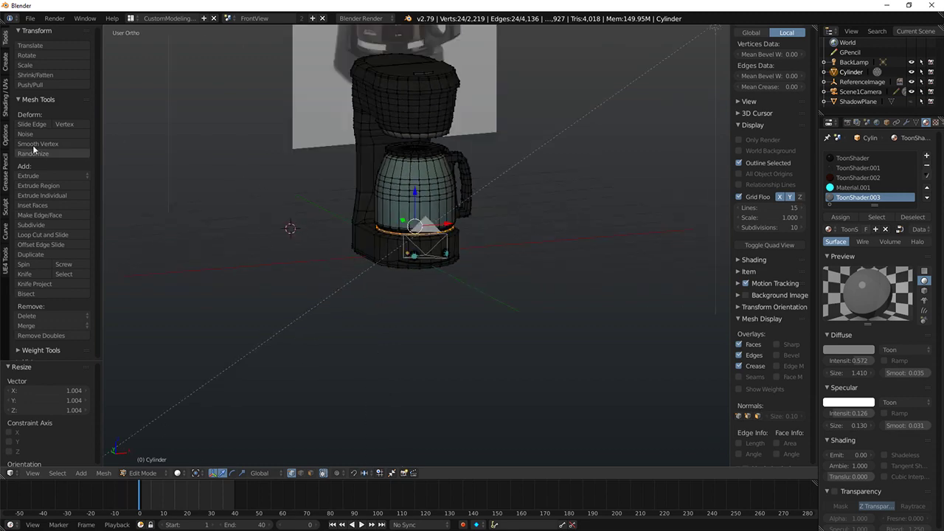
{"action": "middle_click_drag", "start_coordinate": [346, 152], "coordinate": [283, 376], "text": "shift"}
{"action": "middle_click_drag", "start_coordinate": [255, 195], "coordinate": [269, 171]}
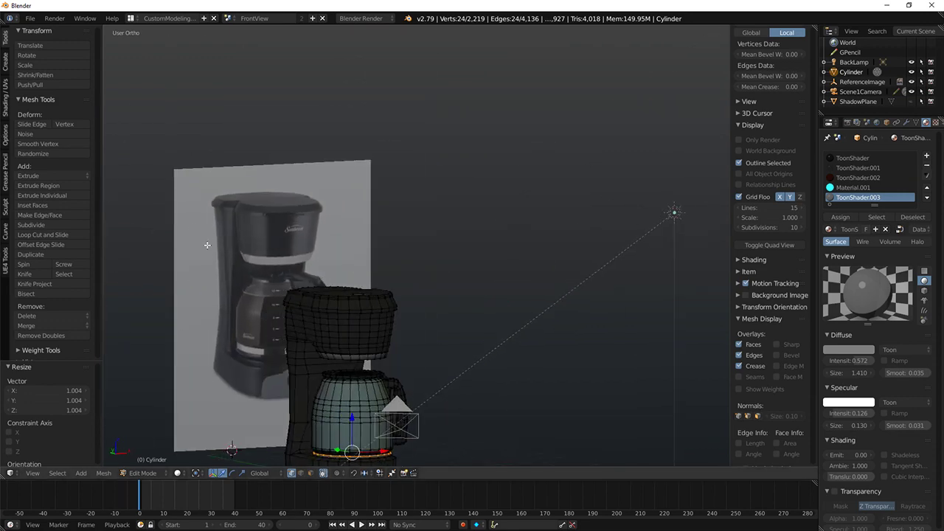
{"action": "middle_click_drag", "start_coordinate": [301, 257], "coordinate": [301, 217], "text": "shift"}
{"action": "scroll", "coordinate": [316, 211], "scroll_direction": "up", "scroll_amount": 3}
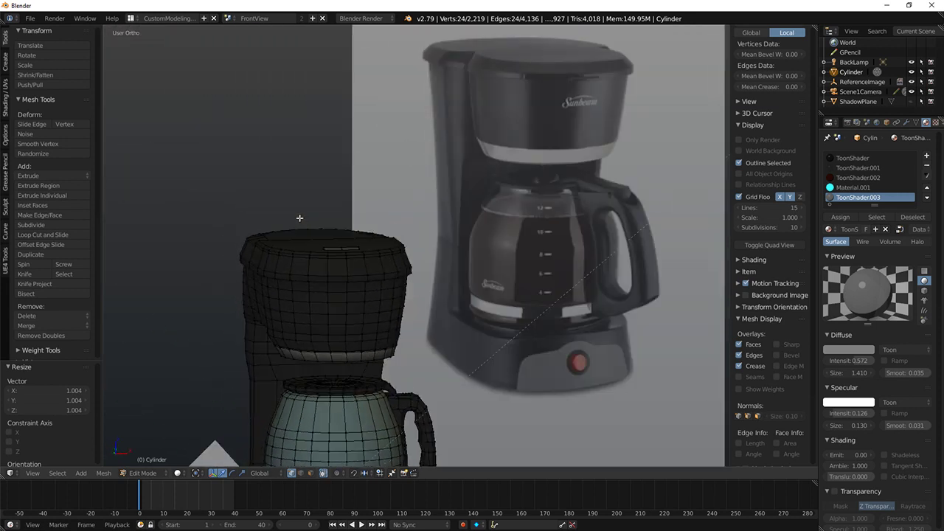
{"action": "middle_click_drag", "start_coordinate": [315, 222], "coordinate": [328, 128]}
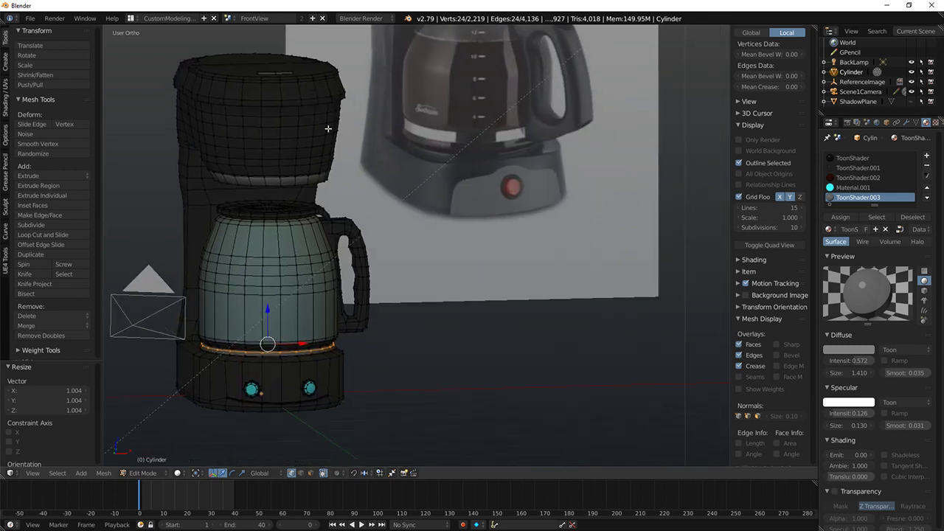
Step: Circle-select the lower outer corner of the carafe handle and move it slightly outward and down with proportional editing
{"action": "key", "text": "KP_1"}
{"action": "scroll", "coordinate": [368, 304], "scroll_direction": "up", "scroll_amount": 4}
{"action": "middle_click_drag", "start_coordinate": [381, 398], "coordinate": [396, 335], "text": "shift"}
{"action": "key", "text": "z"}
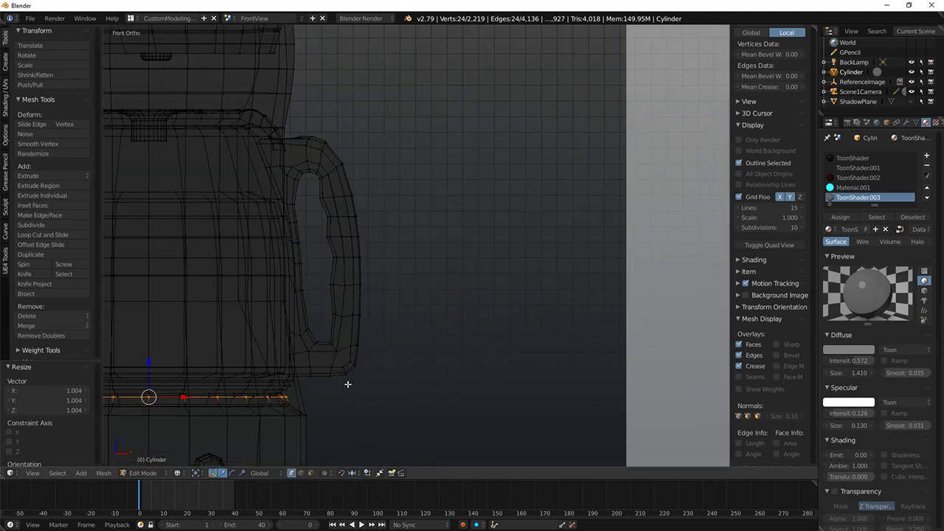
{"action": "key", "text": "a"}
{"action": "key", "text": "c"}
{"action": "left_click", "coordinate": [332, 344]}
{"action": "scroll", "coordinate": [331, 343], "scroll_direction": "down", "scroll_amount": 5}
{"action": "left_click_drag", "start_coordinate": [332, 344], "coordinate": [344, 360]}
{"action": "right_click", "coordinate": [345, 362]}
{"action": "key", "text": "z"}
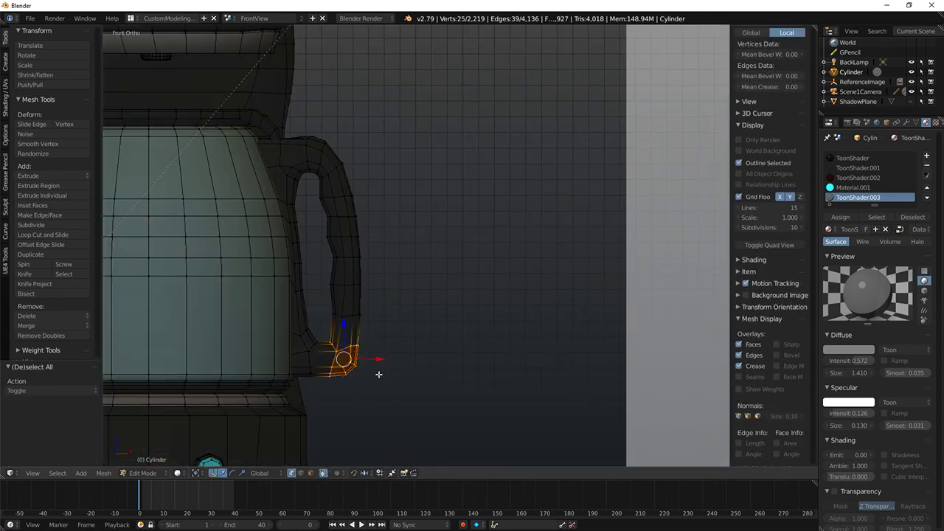
{"action": "key", "text": "g"}
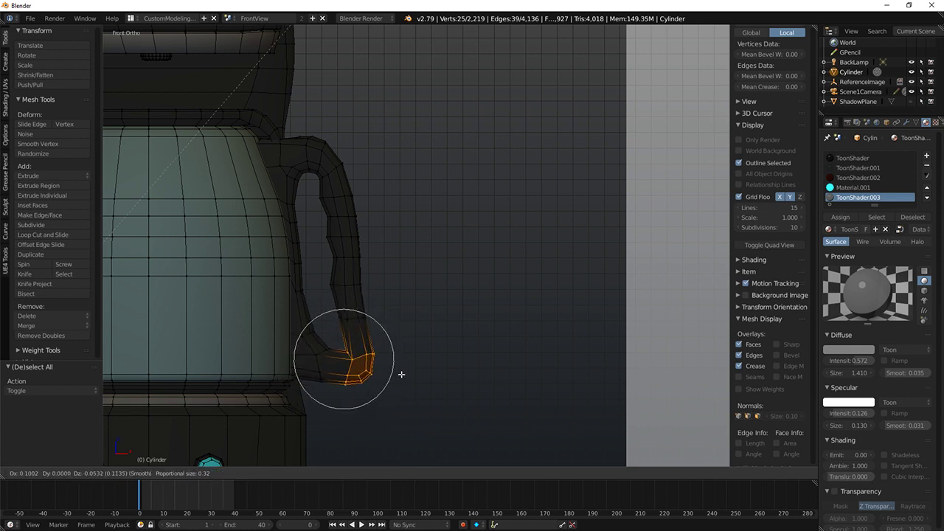
Step: Select the handle's cross-section just above the lower corner and move it 0.019 along X and 0.006 along Z
{"action": "key", "text": "a"}
{"action": "key", "text": "z"}
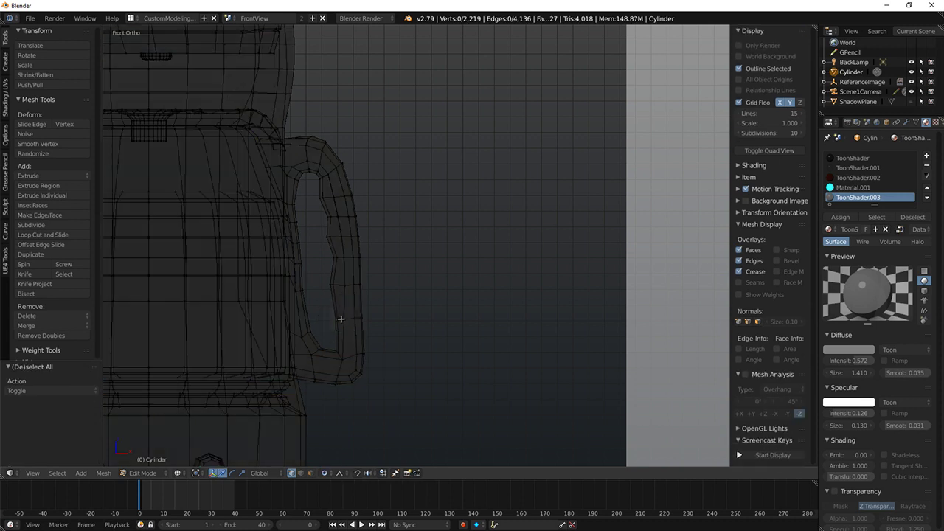
{"action": "key", "text": "c"}
{"action": "left_click_drag", "start_coordinate": [342, 319], "coordinate": [356, 317]}
{"action": "right_click", "coordinate": [357, 317]}
{"action": "key", "text": "z"}
{"action": "key", "text": "g"}
{"action": "left_click", "coordinate": [391, 315]}
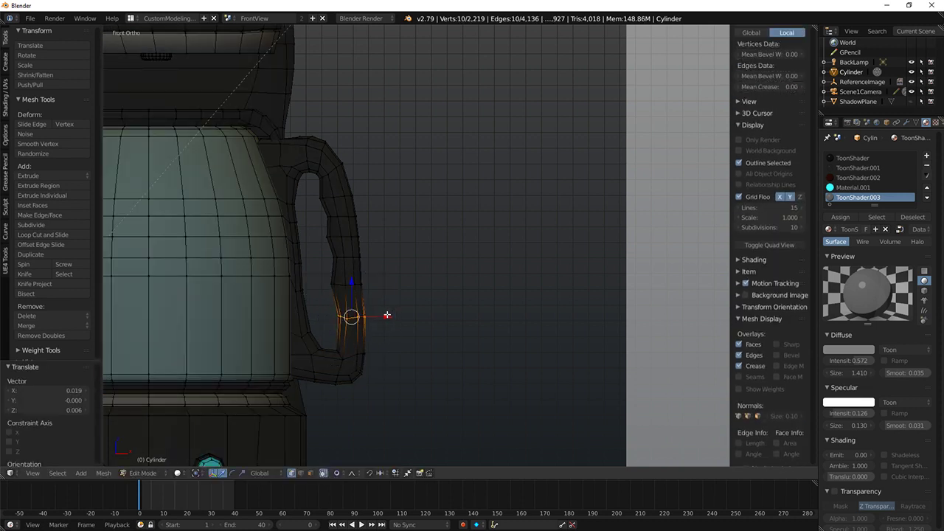
Step: Select the next cross-section up the outer handle and move it outward 0.019 along X and 0.006 along Z
{"action": "key", "text": "a"}
{"action": "key", "text": "c"}
{"action": "left_click", "coordinate": [344, 283]}
{"action": "right_click", "coordinate": [344, 284]}
{"action": "key", "text": "z"}
{"action": "key", "text": "c"}
{"action": "left_click_drag", "start_coordinate": [337, 284], "coordinate": [362, 283]}
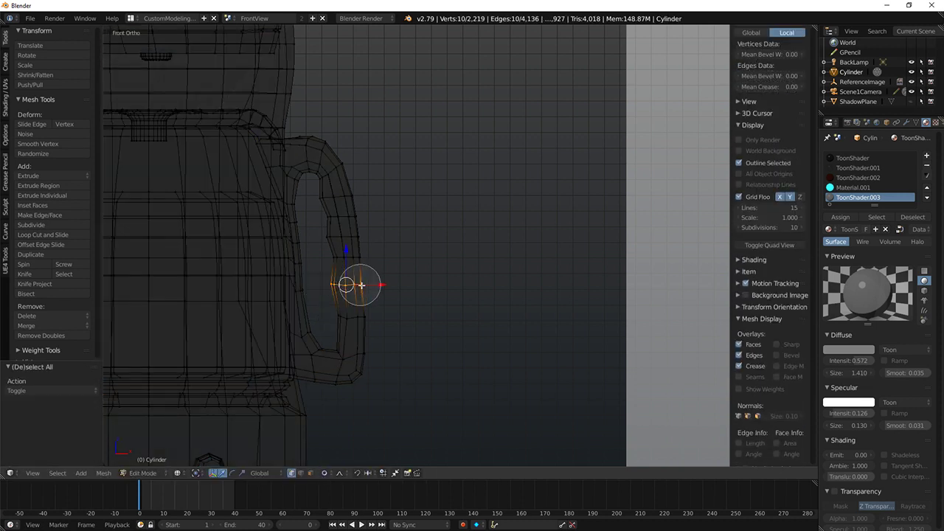
{"action": "right_click", "coordinate": [364, 284]}
{"action": "key", "text": "z"}
{"action": "key", "text": "g"}
{"action": "left_click", "coordinate": [387, 286]}
{"action": "key", "text": "z"}
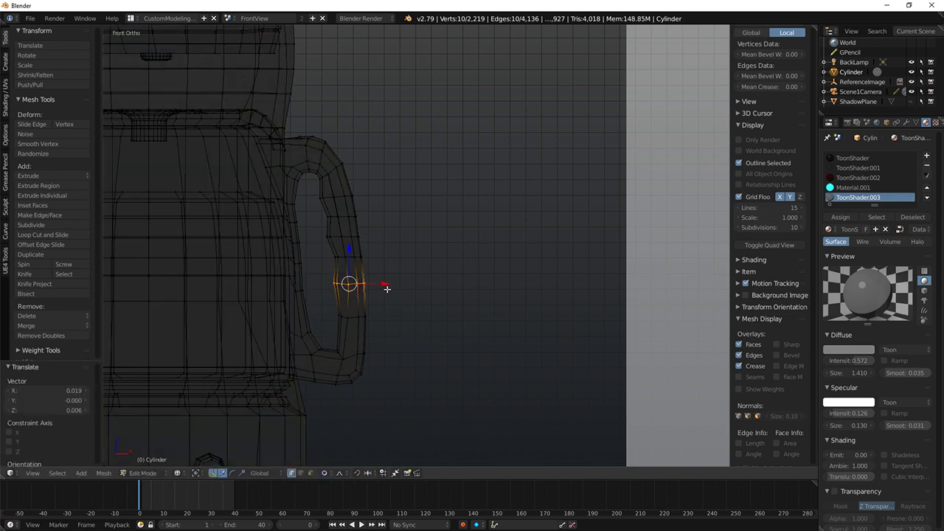
{"action": "key", "text": "shift+z"}
{"action": "key", "text": "shift+z"}
Step: Select the middle stretch of the outer handle, rotate it -1.87°, move it 0.031 along X and 0.006 along Z, and check the render
{"action": "key", "text": "a"}
{"action": "key", "text": "c"}
{"action": "left_click", "coordinate": [355, 318]}
{"action": "mouse_move", "coordinate": [339, 301]}
{"action": "left_mouse_down"}
{"action": "mouse_move", "coordinate": [359, 285]}
{"action": "mouse_move", "coordinate": [362, 239]}
{"action": "left_mouse_up"}
{"action": "right_click", "coordinate": [385, 253]}
{"action": "key", "text": "r"}
{"action": "left_click", "coordinate": [498, 247]}
{"action": "key", "text": "g"}
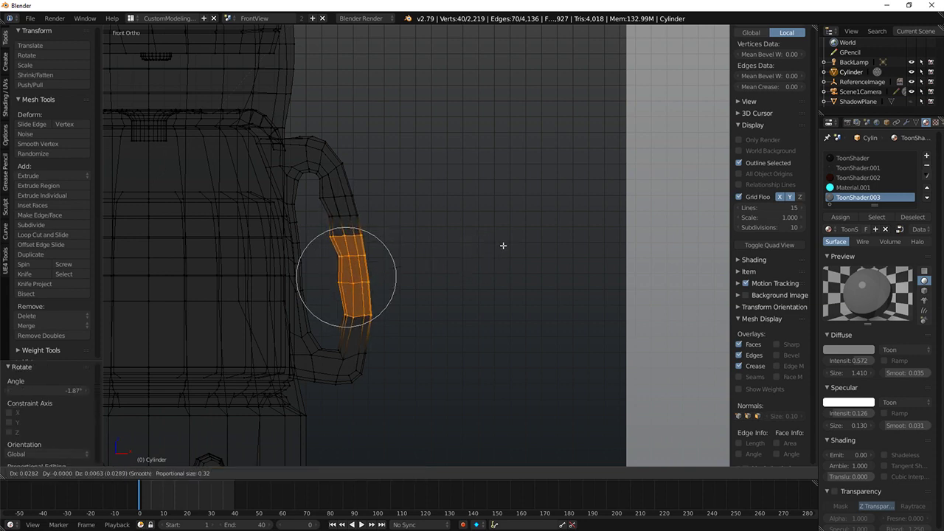
{"action": "left_click", "coordinate": [504, 247]}
{"action": "key", "text": "shift+z"}
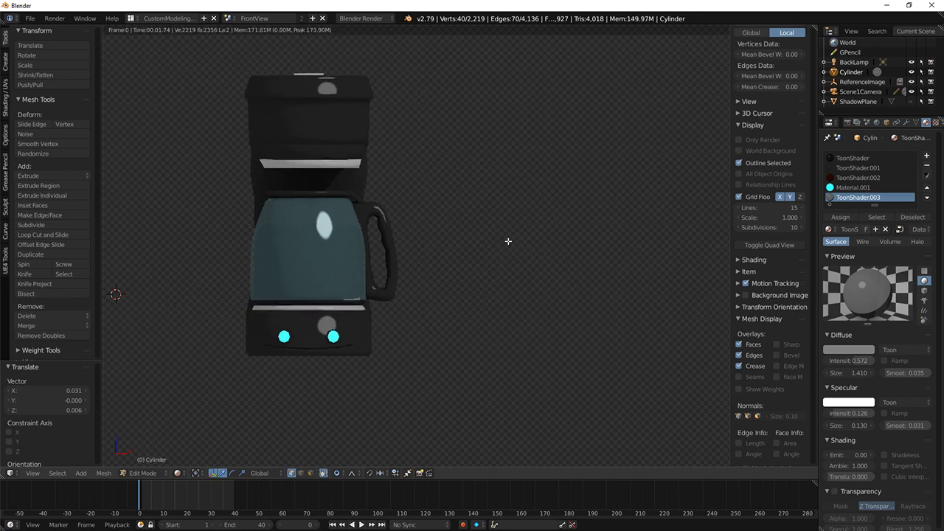
{"action": "key", "text": "shift+z"}
Step: Select the edges running across the handle's lower inner corner and bring that corner into close view
{"action": "scroll", "coordinate": [393, 325], "scroll_direction": "up", "scroll_amount": 5}
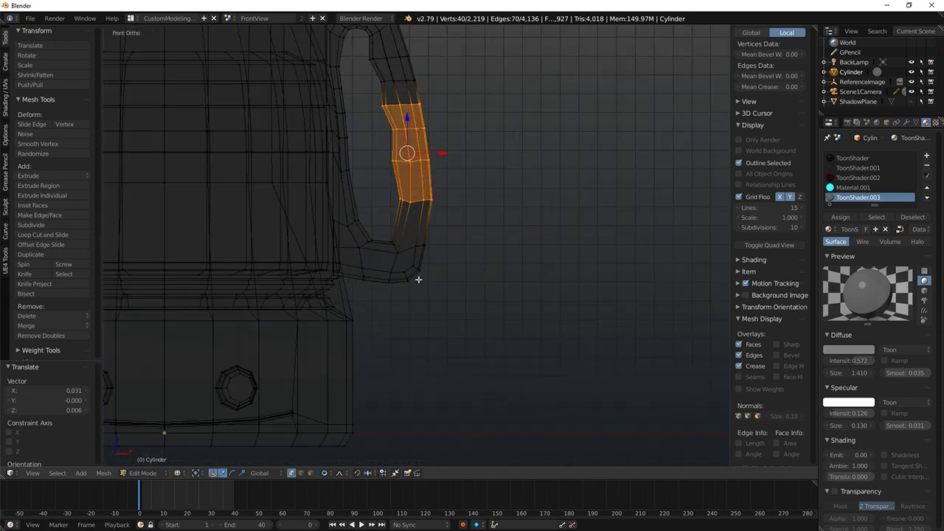
{"action": "key", "text": "a"}
{"action": "scroll", "coordinate": [414, 276], "scroll_direction": "up", "scroll_amount": 4}
{"action": "right_click", "coordinate": [371, 256], "text": "alt"}
{"action": "key", "text": "a"}
{"action": "right_click", "coordinate": [359, 256], "text": "alt"}
{"action": "mouse_move", "coordinate": [359, 256]}
{"action": "middle_mouse_down"}
{"action": "mouse_move", "coordinate": [352, 265]}
{"action": "mouse_move", "coordinate": [392, 255]}
{"action": "middle_mouse_up"}
{"action": "key", "text": "z"}
{"action": "mouse_move", "coordinate": [329, 237]}
{"action": "middle_mouse_down"}
{"action": "mouse_move", "coordinate": [214, 208]}
{"action": "mouse_move", "coordinate": [136, 205]}
{"action": "middle_mouse_up"}
{"action": "scroll", "coordinate": [423, 251], "scroll_direction": "down", "scroll_amount": 7}
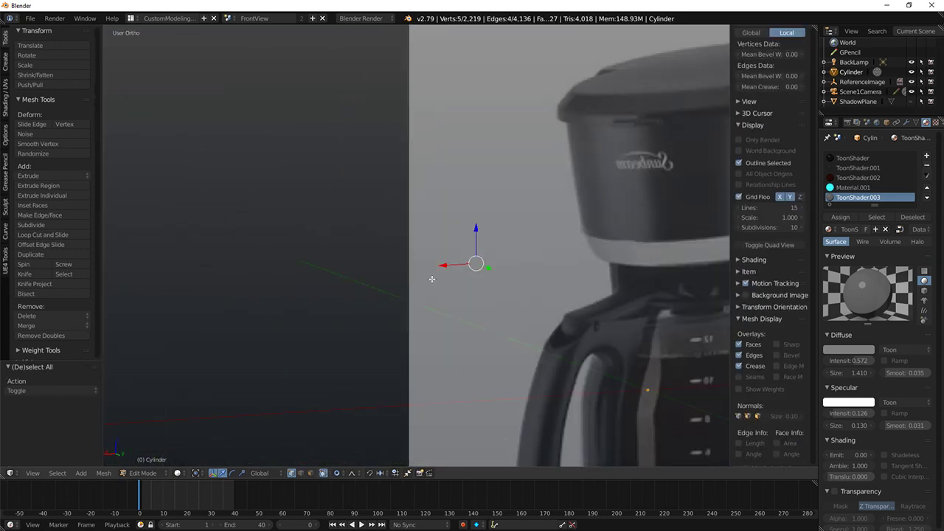
{"action": "middle_click_drag", "start_coordinate": [432, 280], "coordinate": [595, 289]}
{"action": "middle_click_drag", "start_coordinate": [482, 286], "coordinate": [488, 261]}
{"action": "scroll", "coordinate": [488, 261], "scroll_direction": "up", "scroll_amount": 8}
{"action": "key", "text": "ctrl+b"}
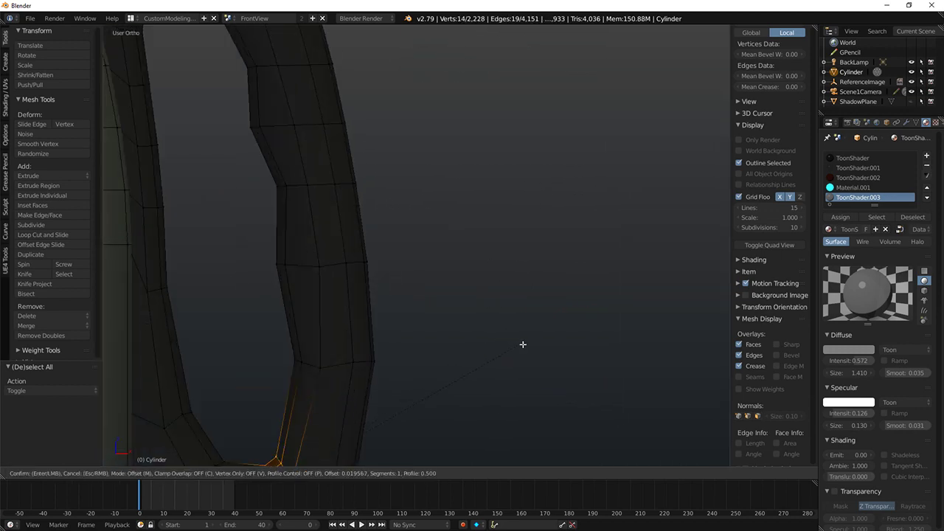
{"action": "left_click", "coordinate": [536, 344]}
{"action": "middle_click_drag", "start_coordinate": [485, 346], "coordinate": [510, 253], "text": "shift"}
{"action": "scroll", "coordinate": [510, 254], "scroll_direction": "down", "scroll_amount": 1}
{"action": "key", "text": "ctrl+z"}
Step: Bevel the handle's lower inner corner edges by 0.052 with one segment and check the coffee maker in the rendered view
{"action": "key", "text": "ctrl+b"}
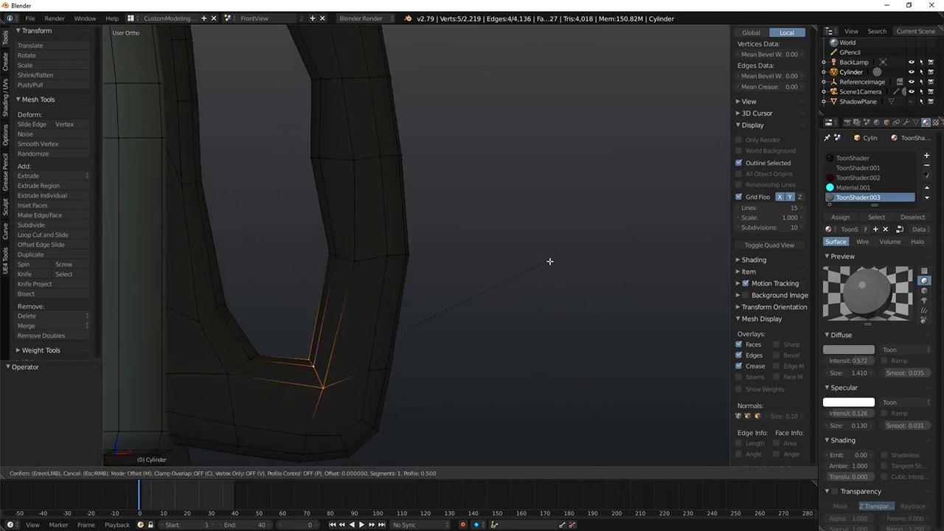
{"action": "left_click", "coordinate": [584, 276]}
{"action": "key", "text": "shift+z"}
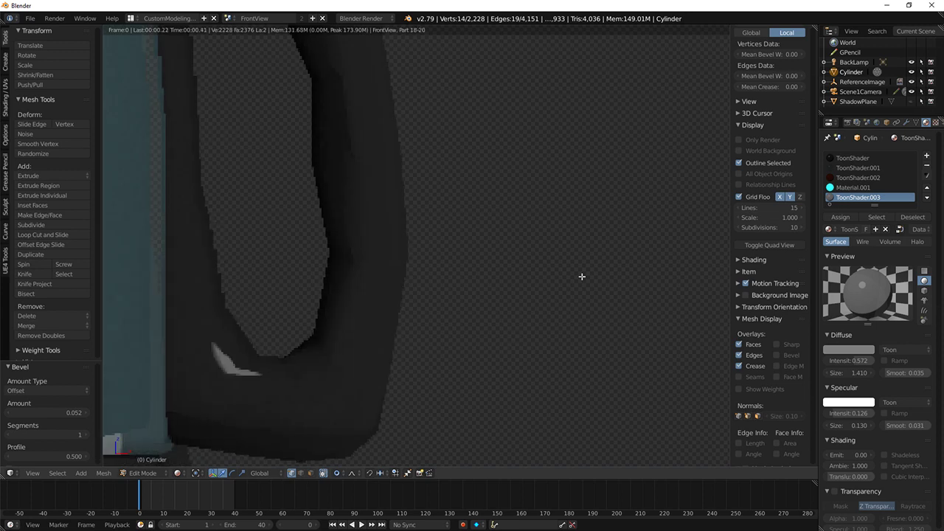
{"action": "scroll", "coordinate": [545, 251], "scroll_direction": "down", "scroll_amount": 8}
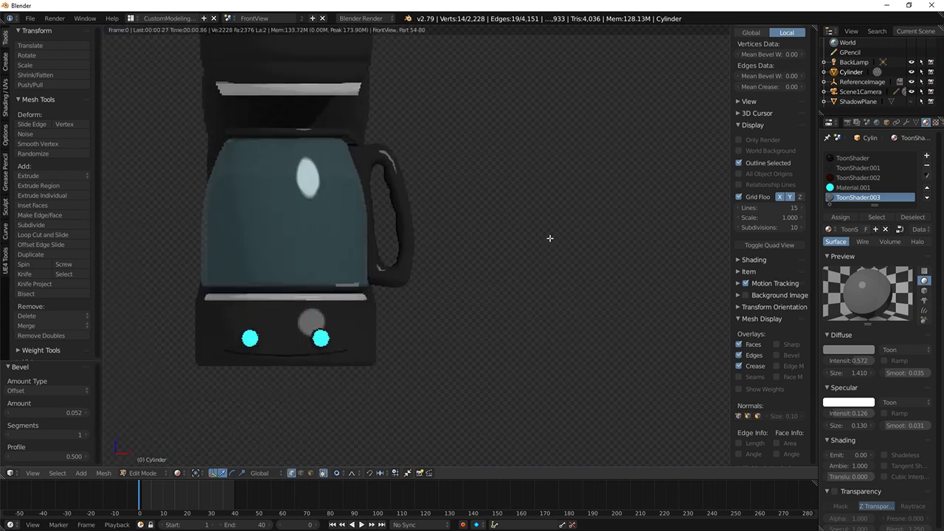
{"action": "key", "text": "shift+z"}
{"action": "scroll", "coordinate": [485, 246], "scroll_direction": "down", "scroll_amount": 5}
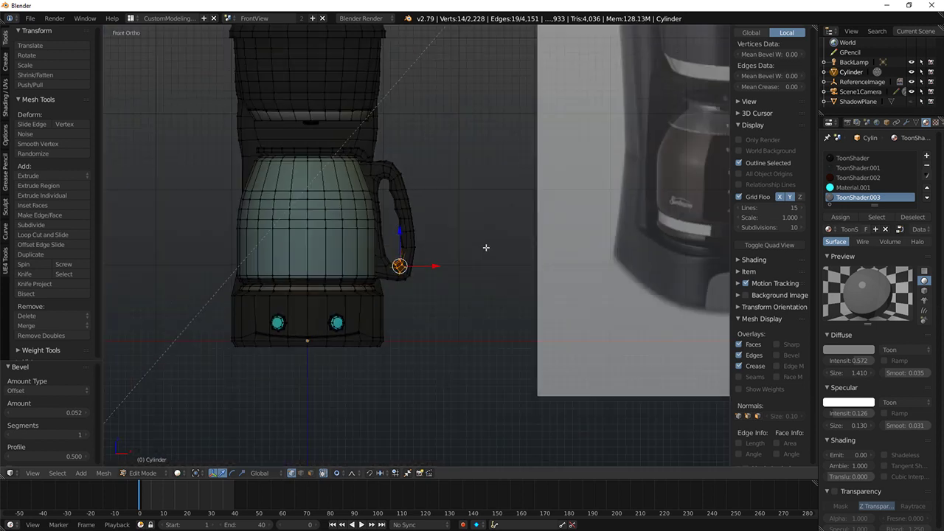
Step: Save the scene in the Residential folder as CoffeMaker.blend
{"action": "middle_click_drag", "start_coordinate": [422, 273], "coordinate": [479, 286]}
{"action": "left_click", "coordinate": [39, 14]}
{"action": "left_click", "coordinate": [48, 115]}
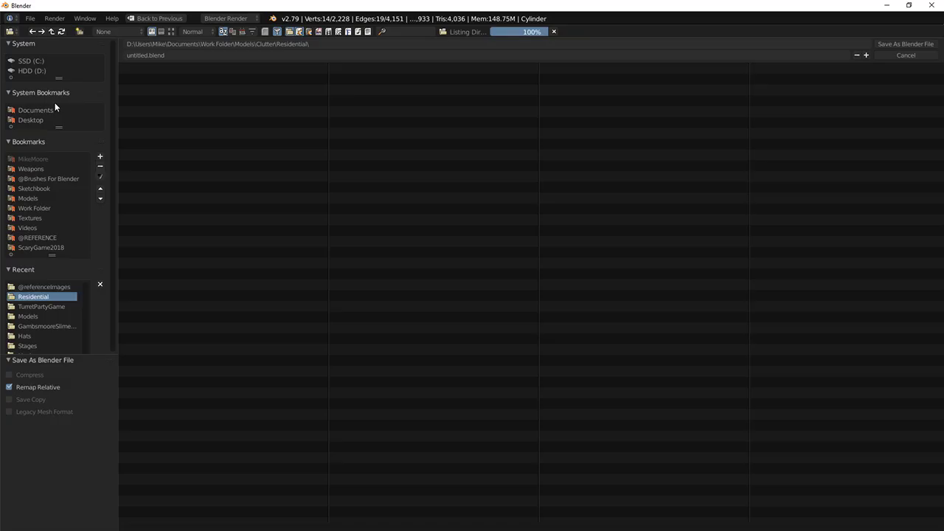
{"action": "left_click", "coordinate": [131, 57]}
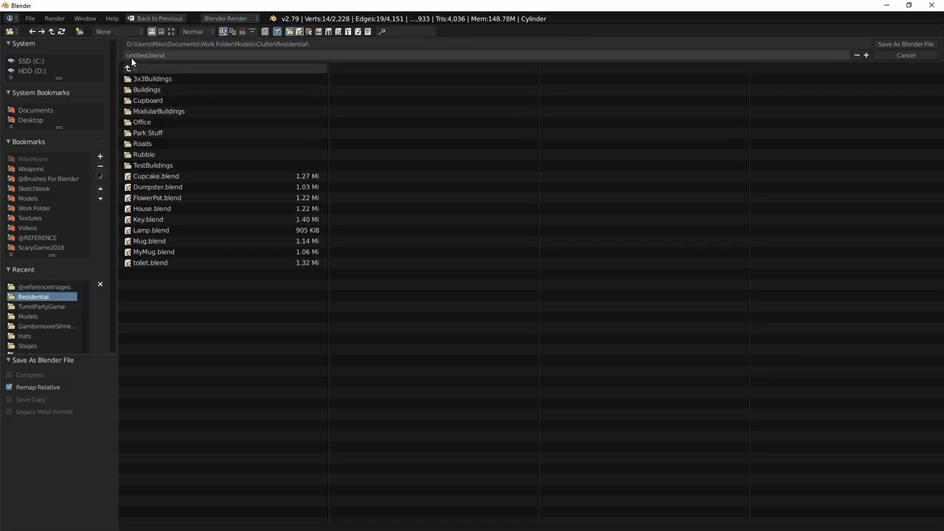
{"action": "type", "text": "CoffeMaker"}
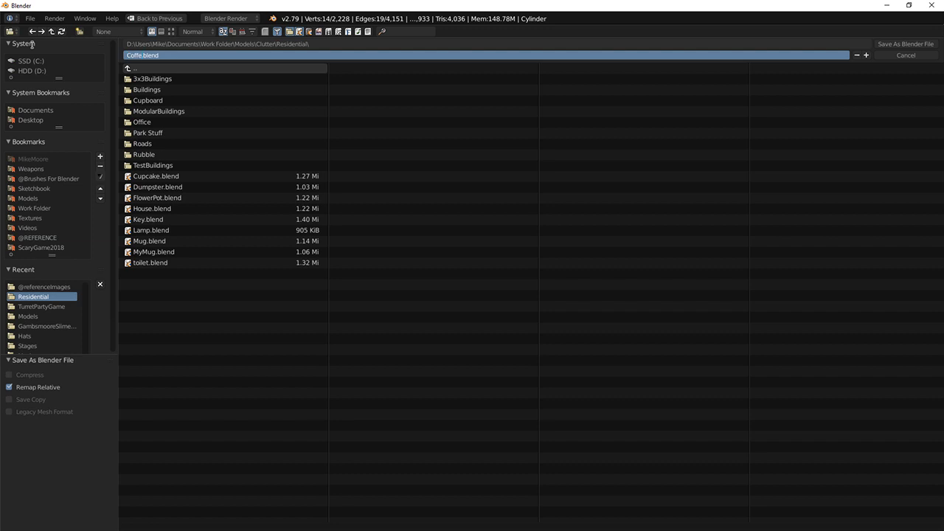
{"action": "key", "text": "Return"}
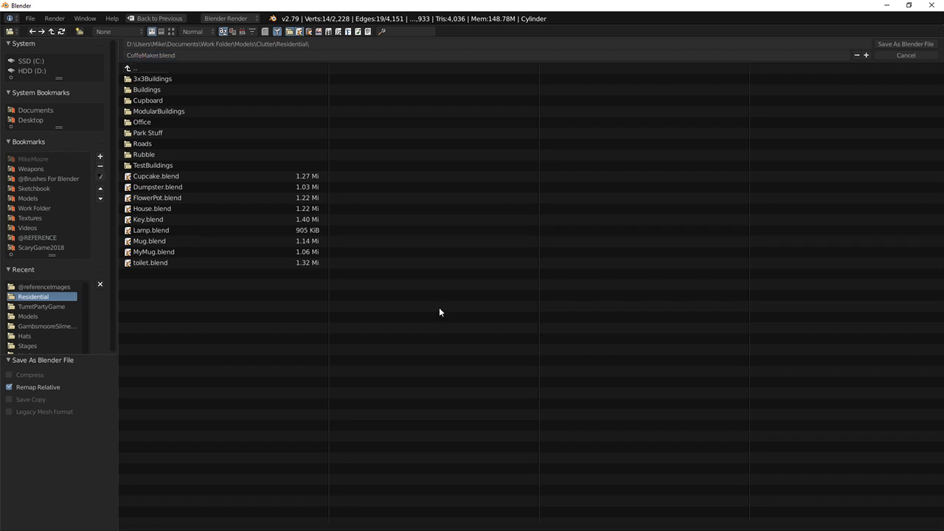
{"action": "middle_click_drag", "start_coordinate": [388, 259], "coordinate": [494, 247]}
{"action": "key", "text": "KP_1"}
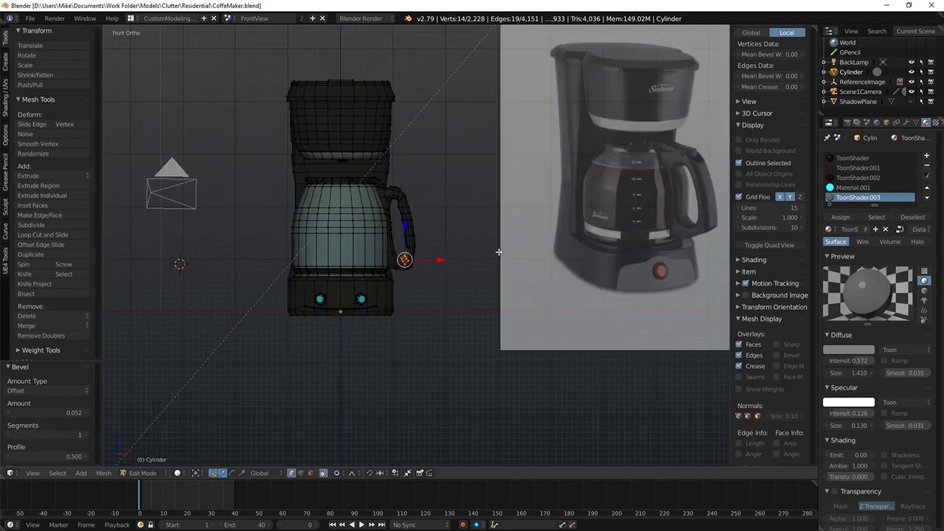
Step: Select the entire coffee maker mesh and move it up 3.932 along Z
{"action": "scroll", "coordinate": [486, 197], "scroll_direction": "down", "scroll_amount": 1}
{"action": "middle_click_drag", "start_coordinate": [419, 227], "coordinate": [438, 297], "text": "shift"}
{"action": "key", "text": "a"}
{"action": "right_click", "coordinate": [471, 204]}
{"action": "right_click", "coordinate": [418, 191]}
{"action": "key", "text": "KP_1"}
{"action": "scroll", "coordinate": [399, 266], "scroll_direction": "down", "scroll_amount": 3}
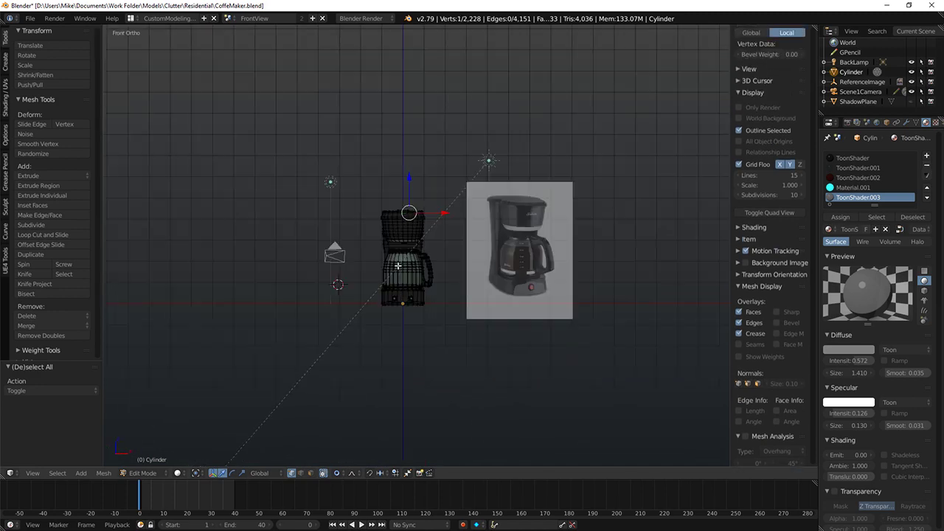
{"action": "key", "text": "Tab"}
{"action": "key", "text": "Tab"}
{"action": "key", "text": "a"}
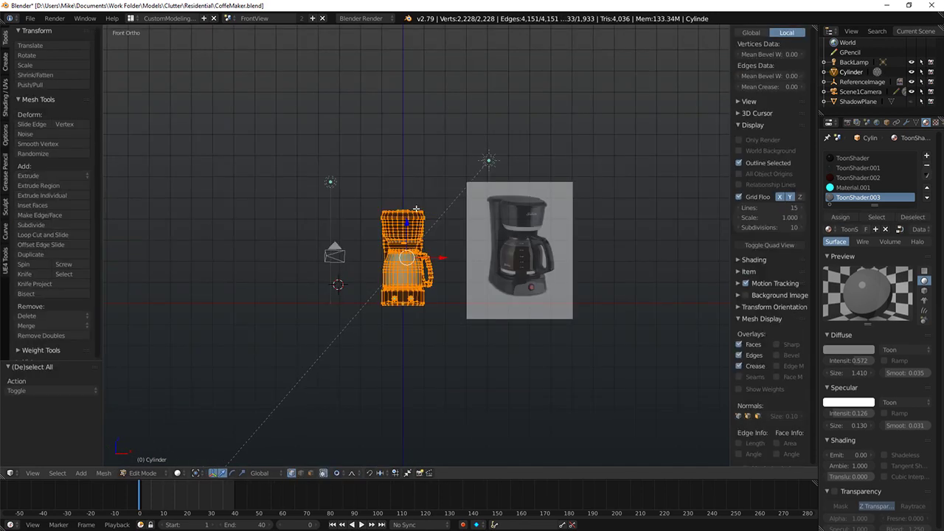
{"action": "key", "text": "g"}
{"action": "key", "text": "z"}
{"action": "left_click", "coordinate": [427, 187]}
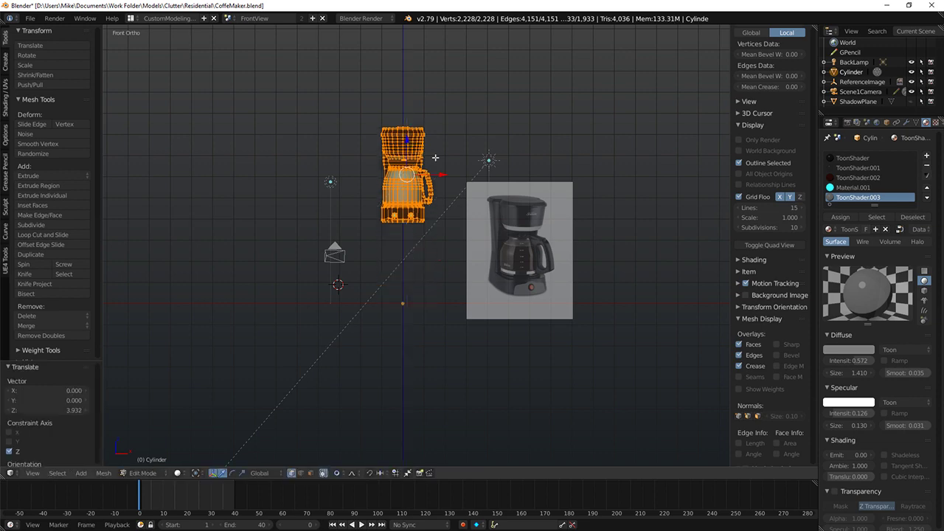
Step: Lower the selected coffee maker mesh by 0.140 along Z
{"action": "scroll", "coordinate": [427, 186], "scroll_direction": "up", "scroll_amount": 2}
{"action": "middle_click_drag", "start_coordinate": [427, 187], "coordinate": [452, 252], "text": "shift"}
{"action": "middle_click_drag", "start_coordinate": [452, 252], "coordinate": [467, 280]}
{"action": "key", "text": "KP_1"}
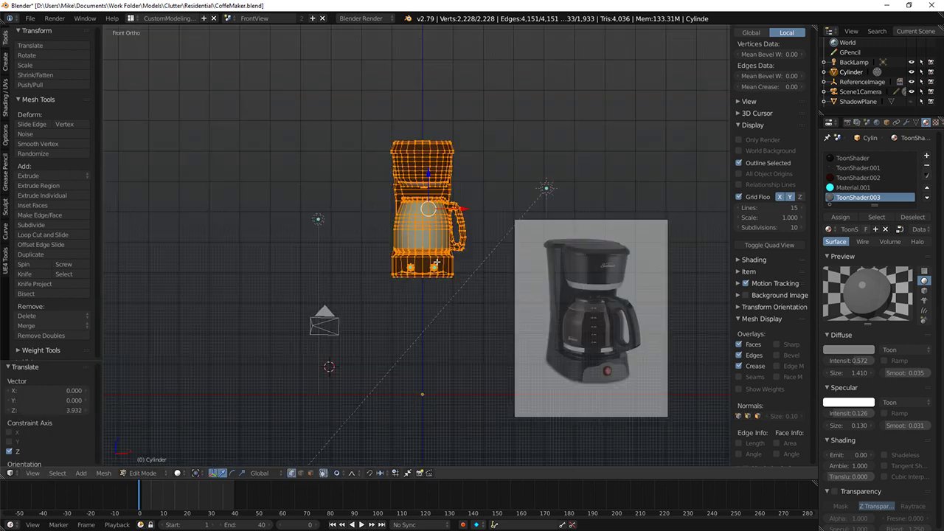
{"action": "scroll", "coordinate": [437, 262], "scroll_direction": "up", "scroll_amount": 4}
{"action": "left_click_drag", "start_coordinate": [441, 137], "coordinate": [440, 145]}
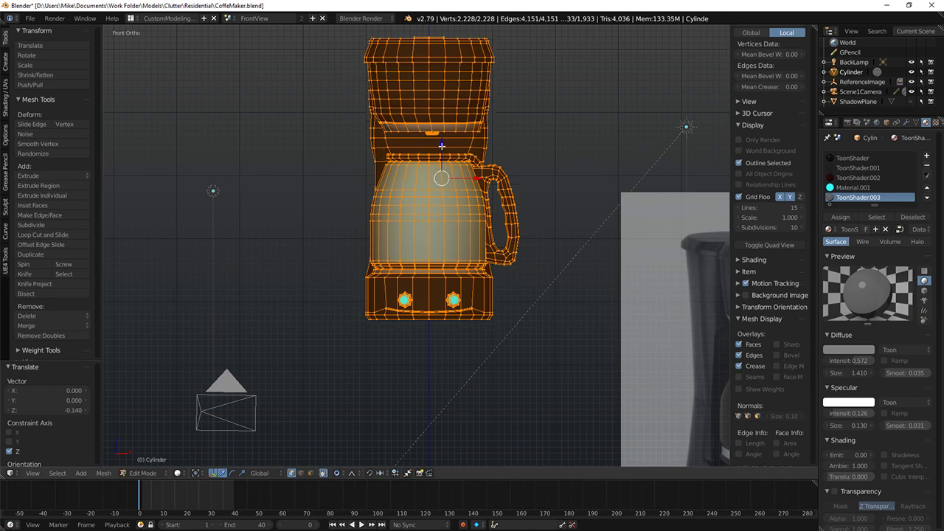
Step: Examine the raised coffee maker's underside, its front and the free space beneath its base
{"action": "scroll", "coordinate": [450, 170], "scroll_direction": "down", "scroll_amount": 1}
{"action": "middle_click_drag", "start_coordinate": [453, 231], "coordinate": [523, 181], "text": "shift"}
{"action": "middle_click_drag", "start_coordinate": [476, 267], "coordinate": [513, 185]}
{"action": "right_click", "coordinate": [461, 246]}
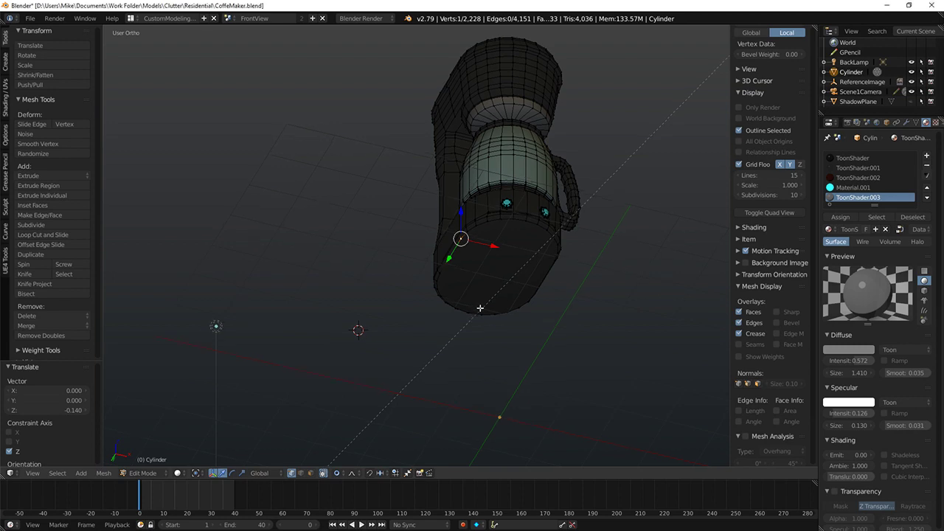
{"action": "key", "text": "KP_1"}
{"action": "scroll", "coordinate": [506, 313], "scroll_direction": "up", "scroll_amount": 4}
{"action": "scroll", "coordinate": [604, 249], "scroll_direction": "down", "scroll_amount": 2}
{"action": "middle_click_drag", "start_coordinate": [561, 287], "coordinate": [407, 404], "text": "shift"}
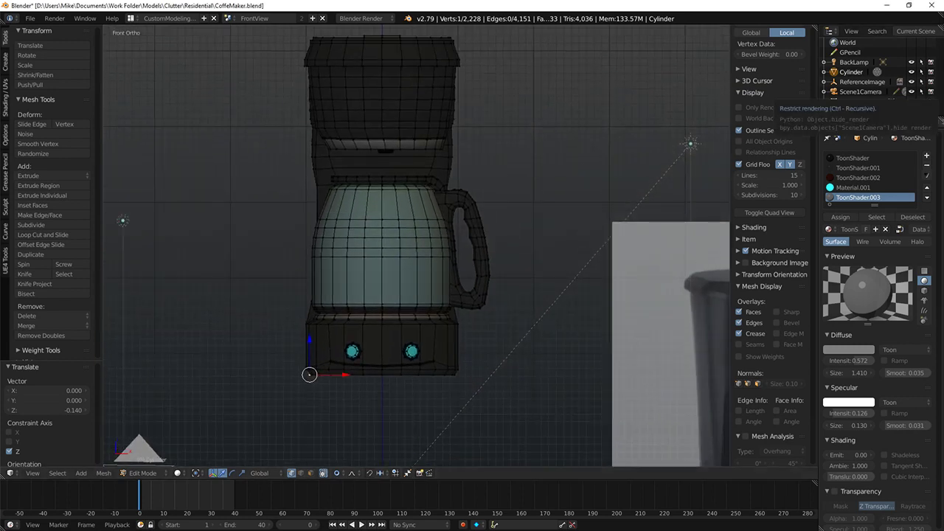
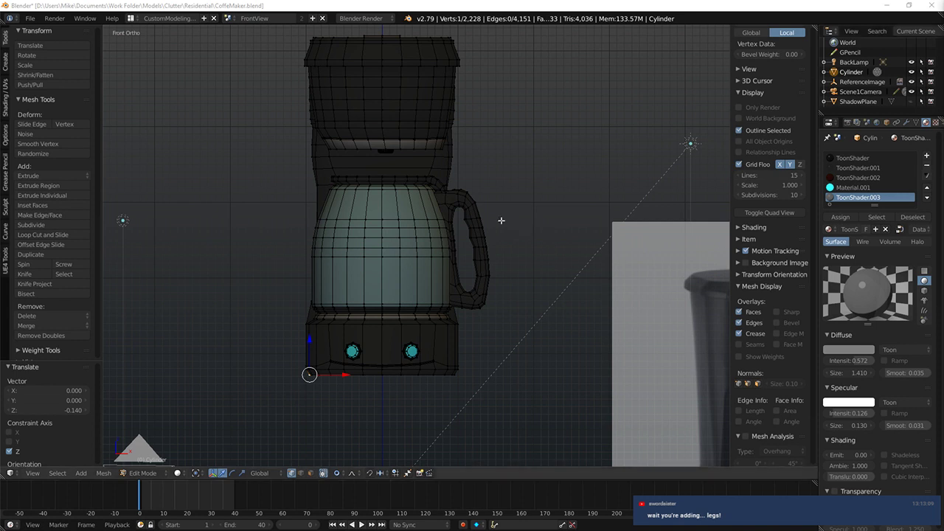
{"action": "scroll", "coordinate": [483, 230], "scroll_direction": "down", "scroll_amount": 2}
{"action": "middle_click_drag", "start_coordinate": [472, 239], "coordinate": [440, 239]}
{"action": "key", "text": "KP_1"}
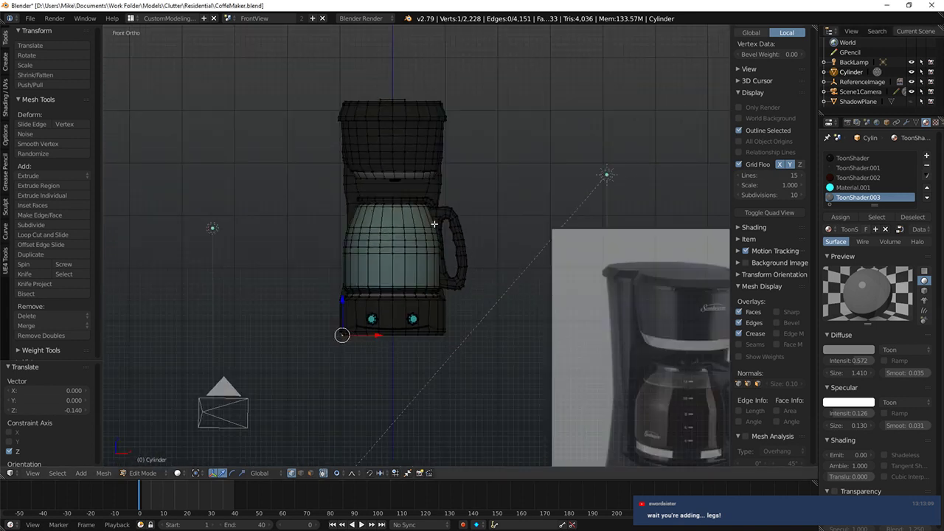
{"action": "scroll", "coordinate": [435, 228], "scroll_direction": "up", "scroll_amount": 2}
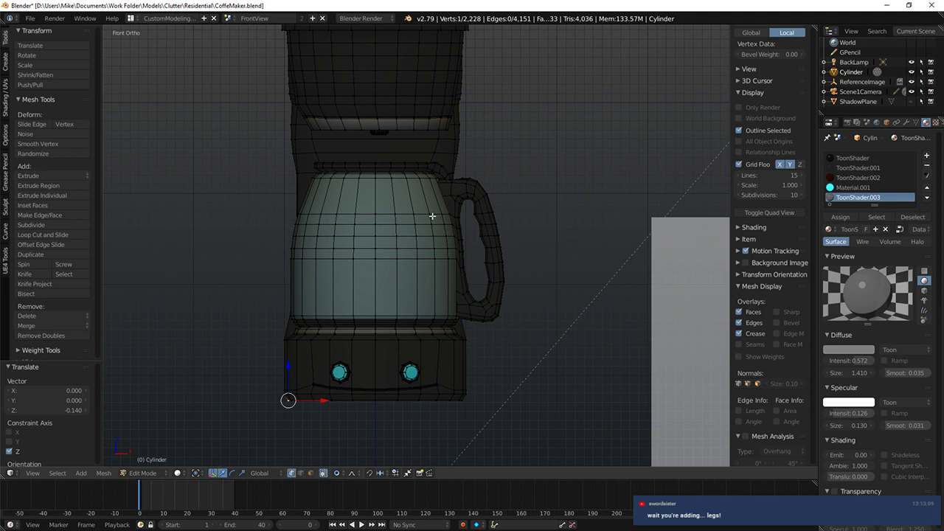
{"action": "scroll", "coordinate": [607, 200], "scroll_direction": "down", "scroll_amount": 3}
{"action": "scroll", "coordinate": [565, 192], "scroll_direction": "up", "scroll_amount": 1}
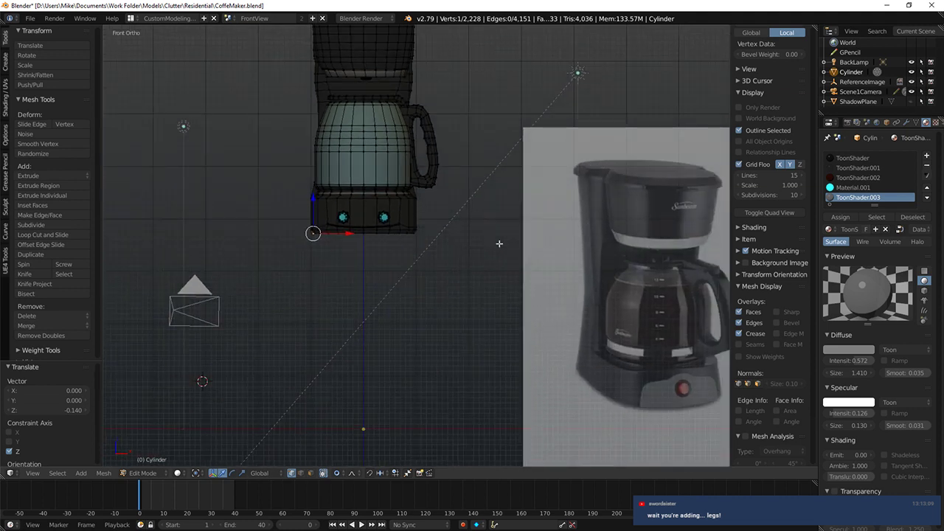
{"action": "middle_click_drag", "start_coordinate": [348, 205], "coordinate": [406, 224]}
{"action": "middle_click_drag", "start_coordinate": [480, 203], "coordinate": [442, 196]}
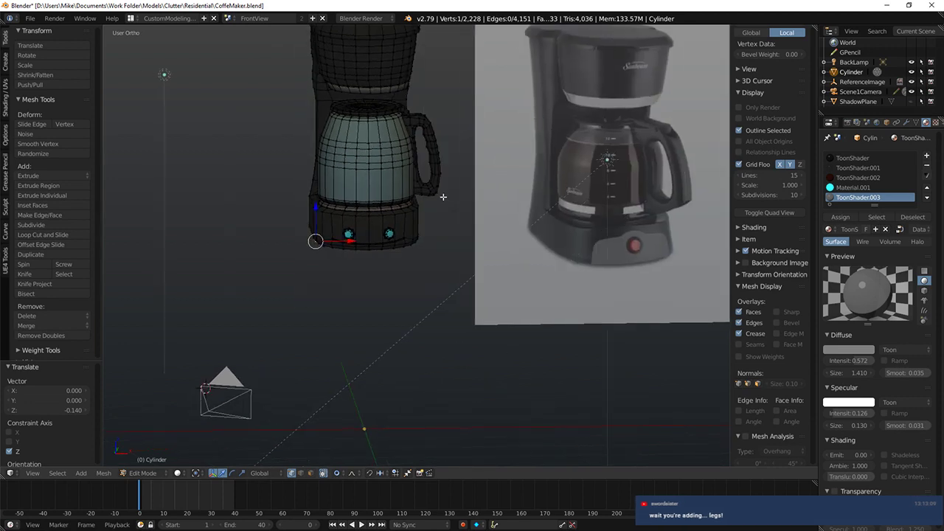
{"action": "key", "text": "KP_1"}
{"action": "scroll", "coordinate": [443, 193], "scroll_direction": "up", "scroll_amount": 4}
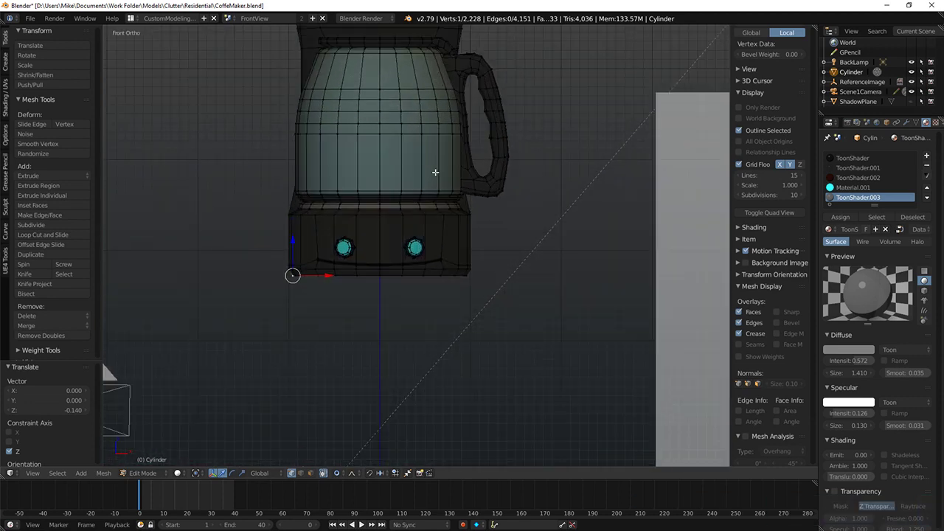
Step: Deselect the whole mesh, return to the front view and save the coffee maker file
{"action": "key", "text": "a"}
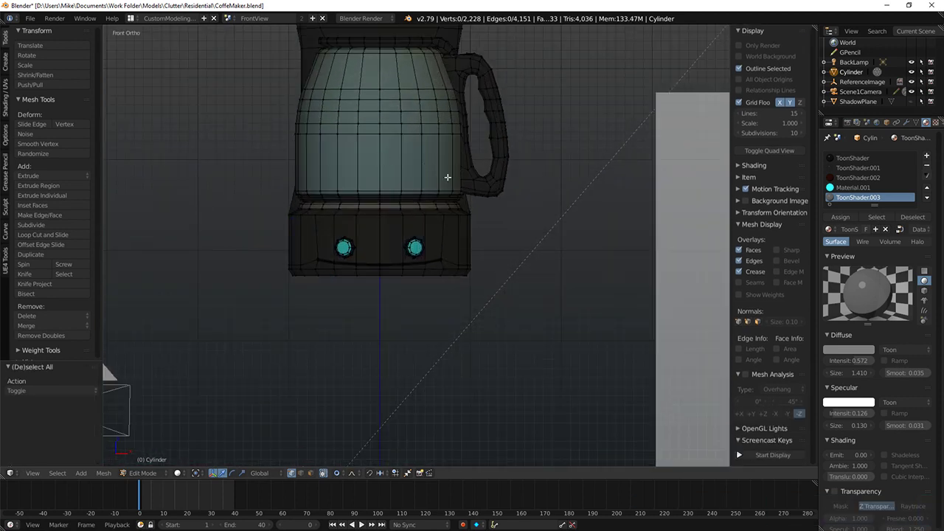
{"action": "left_click", "coordinate": [405, 130], "text": "alt"}
{"action": "scroll", "coordinate": [472, 126], "scroll_direction": "down", "scroll_amount": 1}
{"action": "key", "text": "a"}
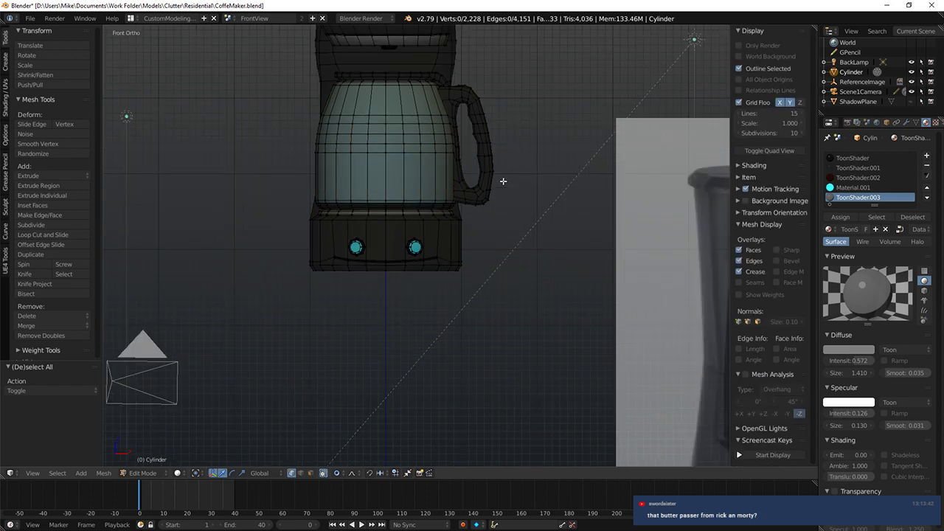
{"action": "middle_click_drag", "start_coordinate": [500, 182], "coordinate": [489, 196]}
{"action": "key", "text": "KP_1"}
{"action": "middle_click_drag", "start_coordinate": [459, 191], "coordinate": [505, 232], "text": "shift"}
{"action": "left_click", "coordinate": [31, 19]}
{"action": "left_click", "coordinate": [70, 94]}
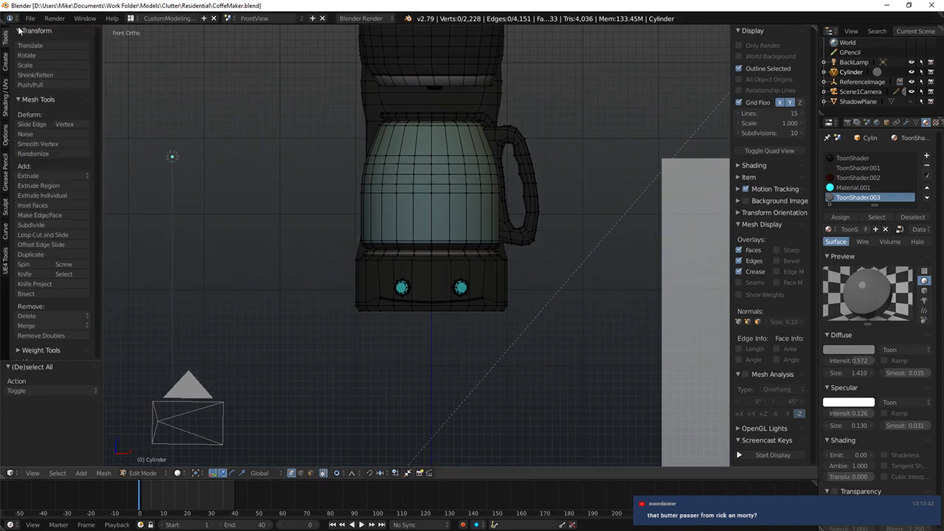
Step: Minimize the coffee maker window and launch a second Blender instance from the desktop, dismissing its splash screen
{"action": "key", "text": "alt+Tab"}
{"action": "key", "text": "Escape"}
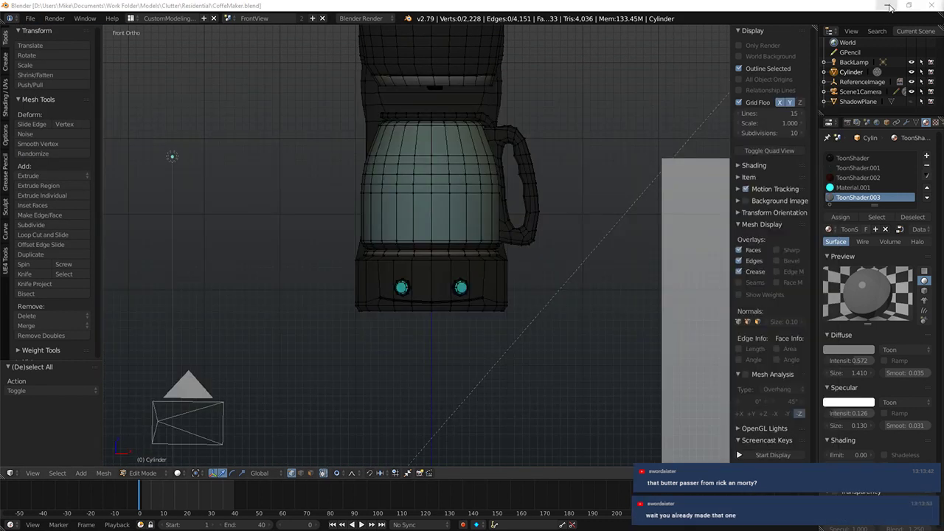
{"action": "left_click", "coordinate": [890, 8]}
{"action": "double_click", "coordinate": [389, 447]}
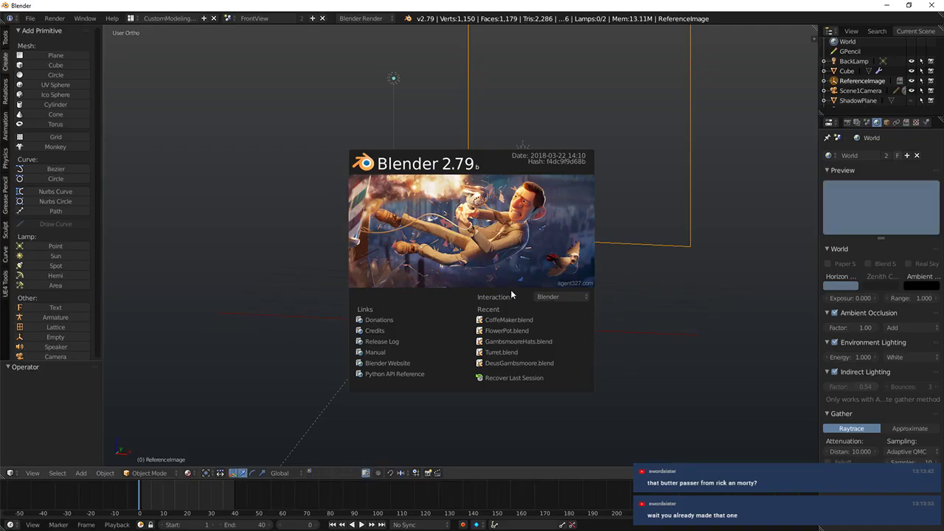
{"action": "left_click", "coordinate": [33, 27]}
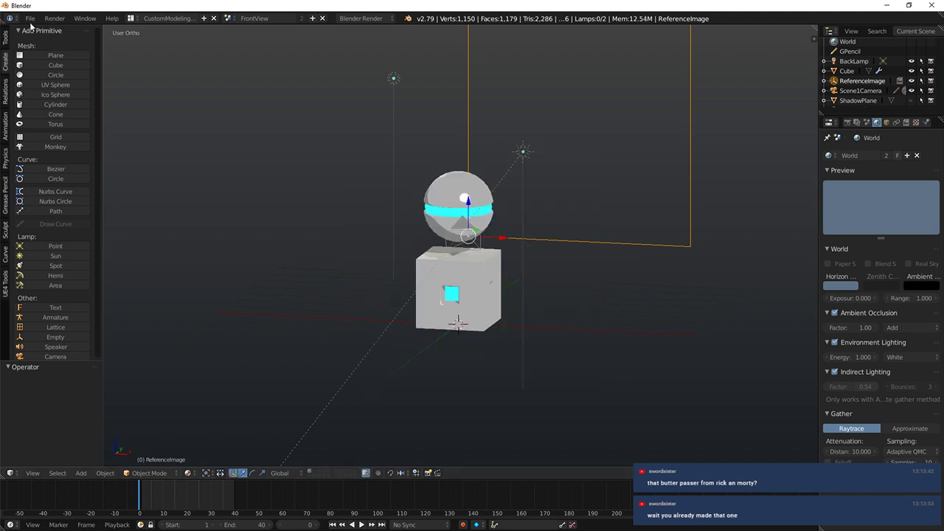
Step: Open ButterBot.blend from the ButterBot folder within the Models directory
{"action": "left_click", "coordinate": [30, 18]}
{"action": "left_click", "coordinate": [34, 41]}
{"action": "left_click", "coordinate": [44, 198]}
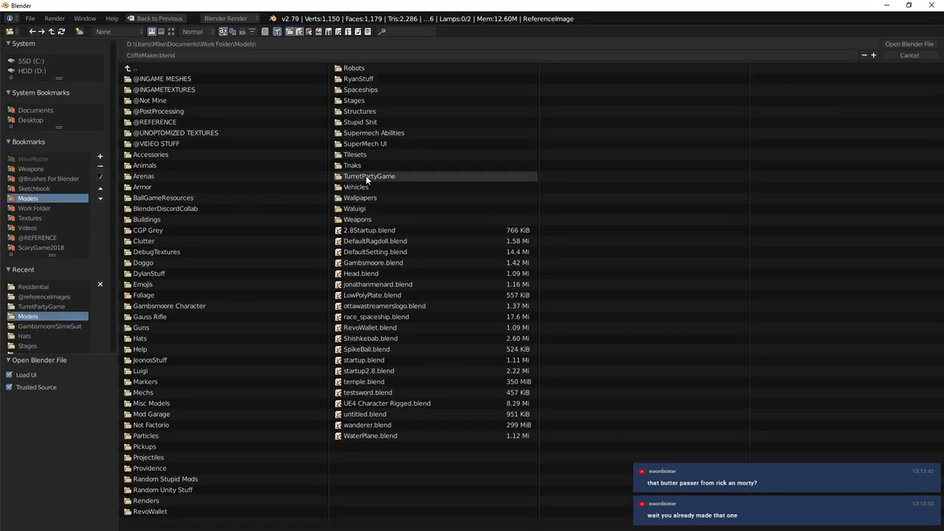
{"action": "left_click", "coordinate": [363, 122]}
{"action": "left_click", "coordinate": [165, 78]}
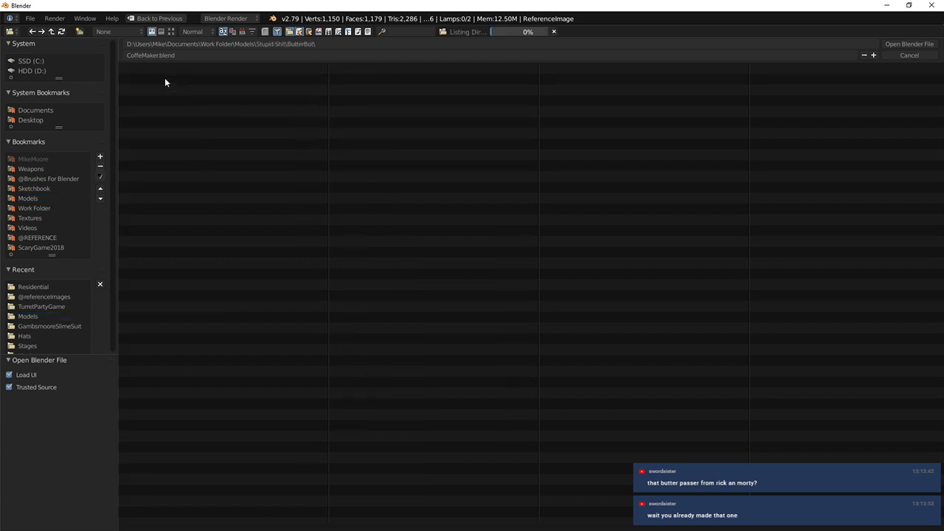
{"action": "double_click", "coordinate": [163, 79]}
{"action": "middle_click_drag", "start_coordinate": [178, 88], "coordinate": [478, 253]}
Step: Clear the selection and examine the butter robot's tracks, neck and armature from several sides
{"action": "right_click", "coordinate": [472, 262]}
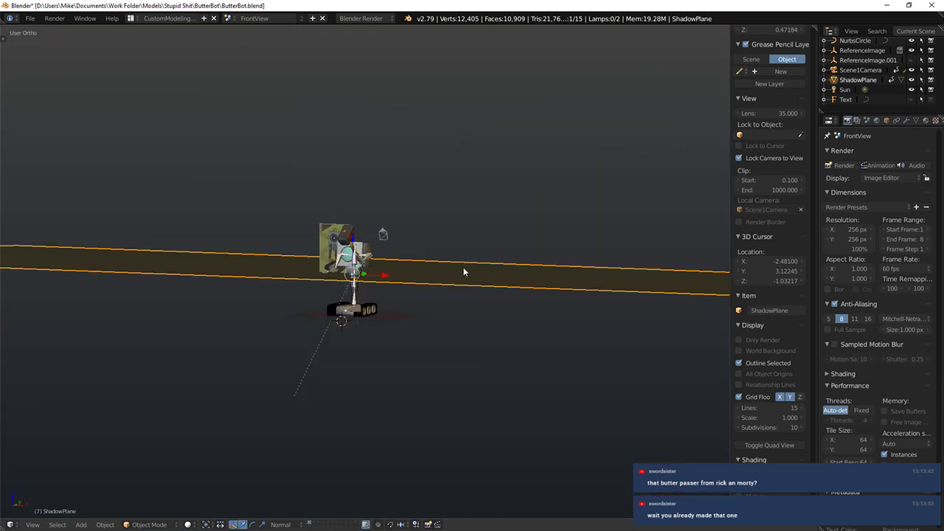
{"action": "key", "text": "a"}
{"action": "scroll", "coordinate": [435, 306], "scroll_direction": "up", "scroll_amount": 8}
{"action": "middle_click_drag", "start_coordinate": [421, 305], "coordinate": [432, 314]}
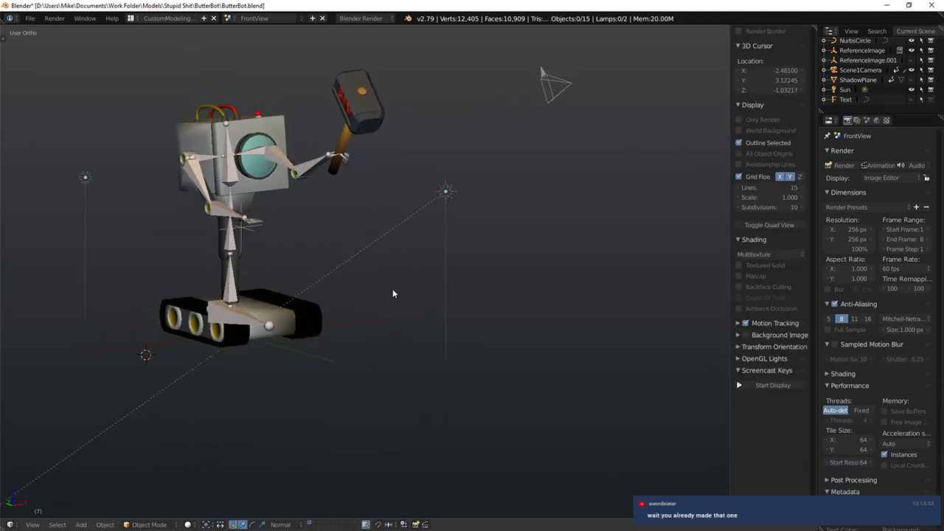
{"action": "middle_click_drag", "start_coordinate": [290, 305], "coordinate": [255, 310]}
{"action": "key", "text": "KP_4"}
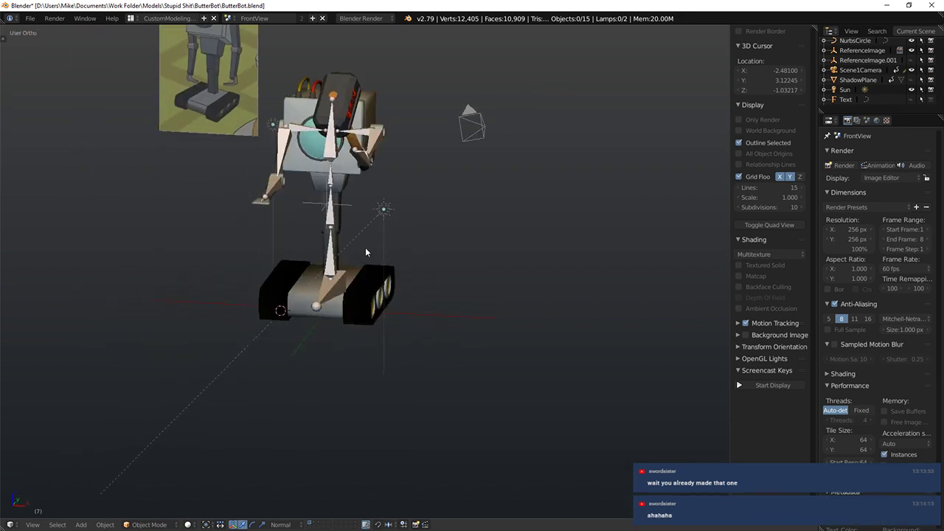
{"action": "key", "text": "KP_4"}
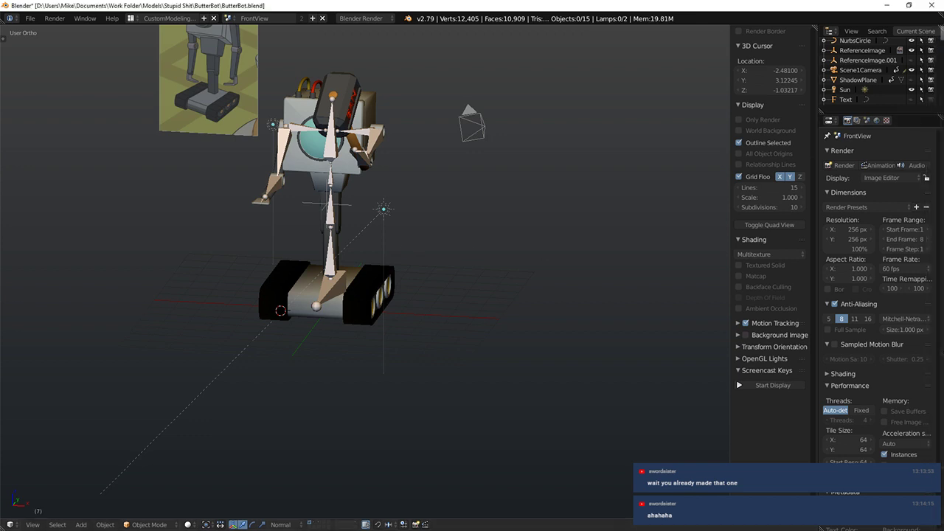
{"action": "middle_click_drag", "start_coordinate": [522, 238], "coordinate": [596, 240]}
Step: Select the robot's mesh together with its armature and copy both objects
{"action": "right_click", "coordinate": [268, 310]}
{"action": "right_click", "coordinate": [295, 290]}
{"action": "right_click", "coordinate": [298, 295]}
{"action": "right_click", "coordinate": [320, 300], "text": "shift"}
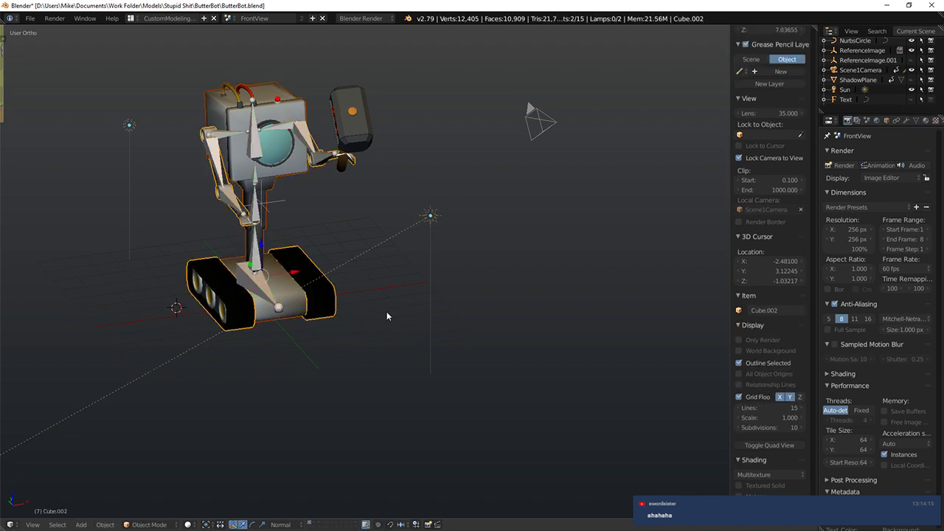
{"action": "middle_click_drag", "start_coordinate": [387, 312], "coordinate": [355, 308]}
{"action": "middle_click_drag", "start_coordinate": [413, 326], "coordinate": [409, 301]}
{"action": "key", "text": "ctrl+c"}
Step: Switch back to the CoffeMaker.blend window, leave Edit Mode and paste the copied robot with its armature into the scene
{"action": "key", "text": "alt+Tab"}
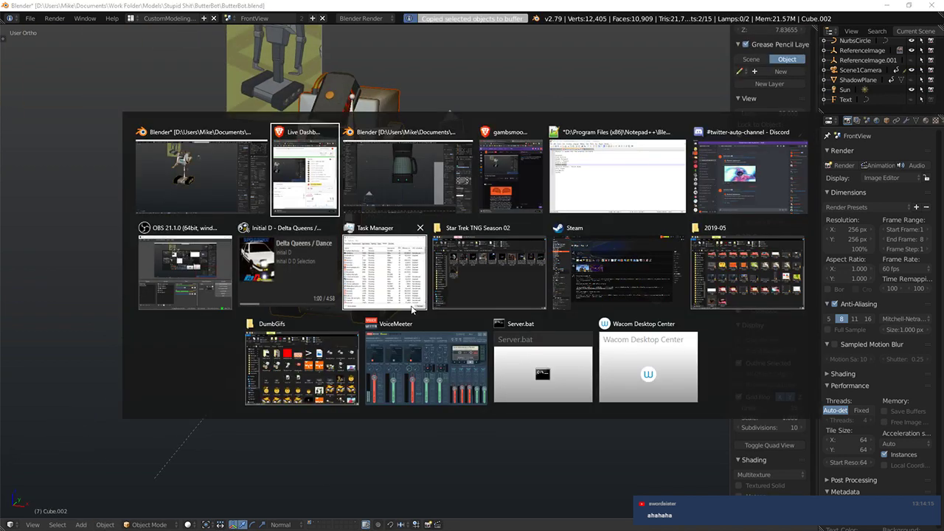
{"action": "scroll", "coordinate": [453, 316], "scroll_direction": "down", "scroll_amount": 4}
{"action": "scroll", "coordinate": [453, 317], "scroll_direction": "up", "scroll_amount": 2}
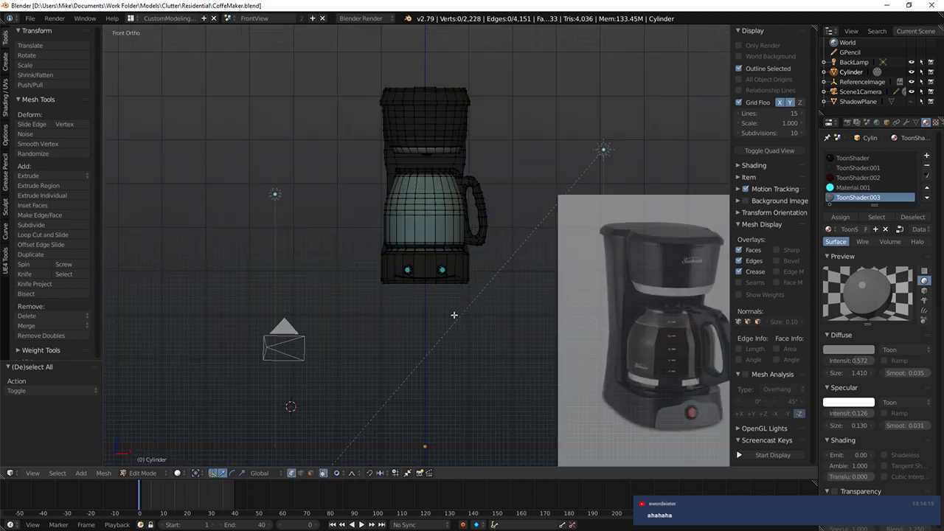
{"action": "key", "text": "ctrl+v"}
{"action": "middle_click_drag", "start_coordinate": [487, 346], "coordinate": [554, 324]}
{"action": "key", "text": "ctrl+v"}
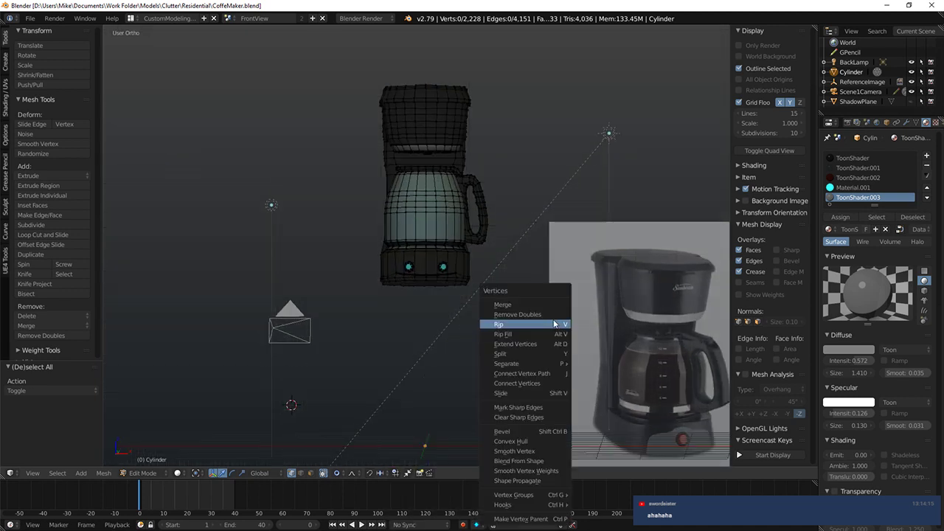
{"action": "key", "text": "Escape"}
{"action": "key", "text": "Tab"}
{"action": "key", "text": "ctrl+v"}
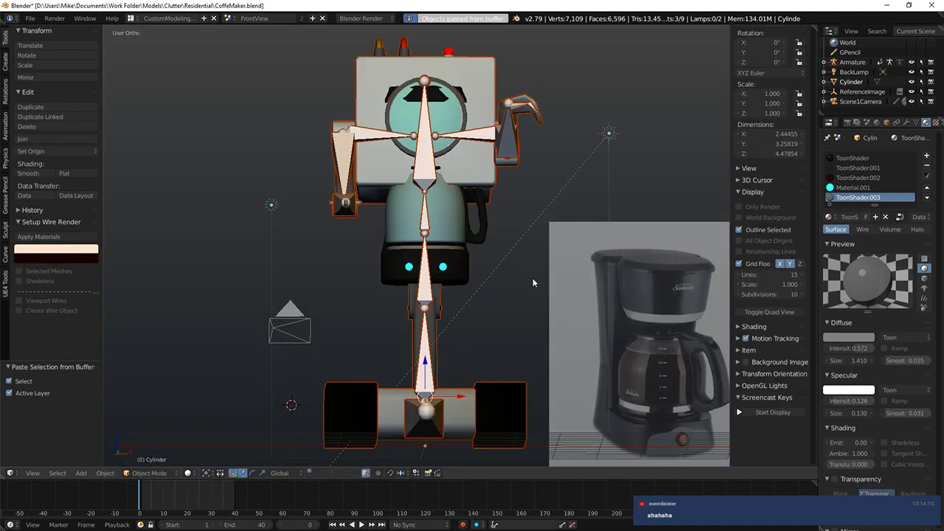
Step: In front view, delete the pasted robot's head, torso and neck vertices from its body mesh, keeping only the base block between the tracks
{"action": "middle_click_drag", "start_coordinate": [533, 278], "coordinate": [550, 288]}
{"action": "key", "text": "KP_1"}
{"action": "right_click", "coordinate": [500, 168]}
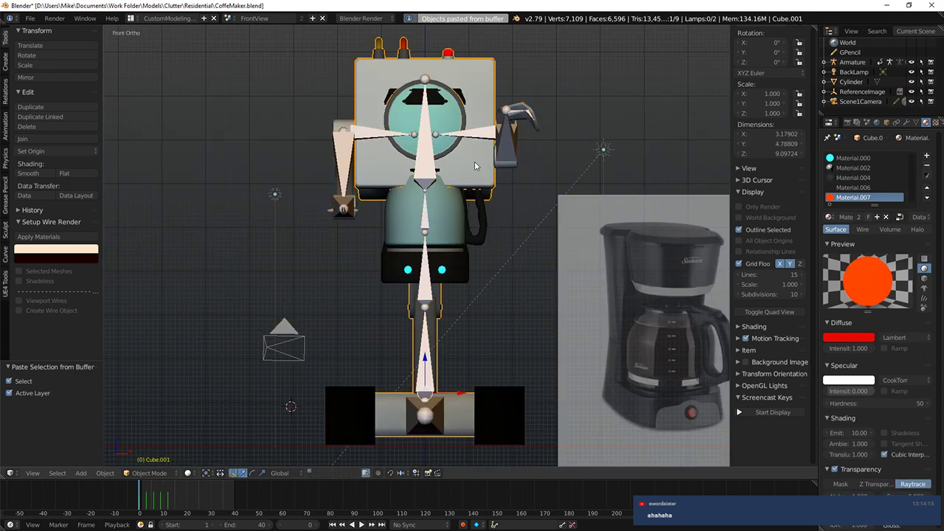
{"action": "key", "text": "Tab"}
{"action": "key", "text": "z"}
{"action": "key", "text": "a"}
{"action": "key", "text": "b"}
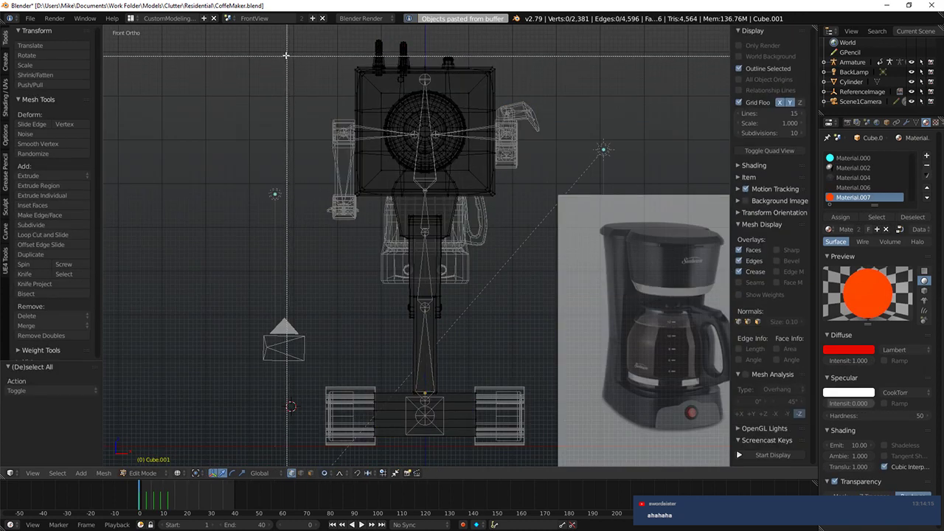
{"action": "left_click_drag", "start_coordinate": [285, 46], "coordinate": [560, 335]}
{"action": "scroll", "coordinate": [351, 131], "scroll_direction": "down", "scroll_amount": 3}
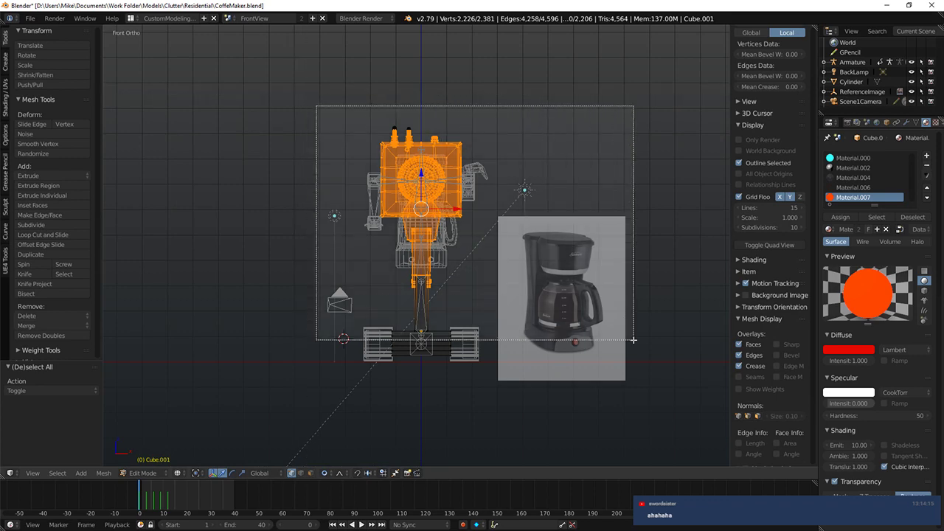
{"action": "key", "text": "x"}
{"action": "left_click", "coordinate": [598, 293]}
{"action": "scroll", "coordinate": [771, 222], "scroll_direction": "down", "scroll_amount": 3}
{"action": "scroll", "coordinate": [494, 206], "scroll_direction": "up", "scroll_amount": 2}
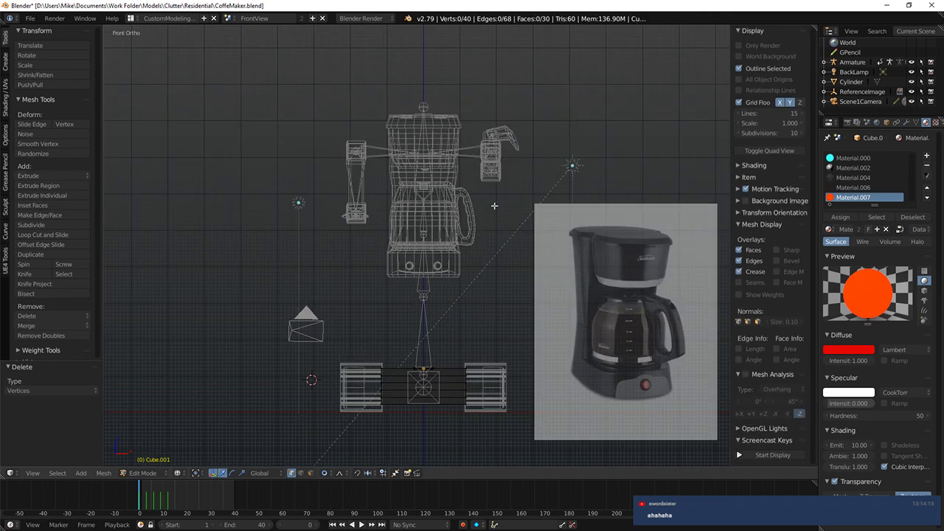
Step: Edit the robot's track-and-limb mesh and delete the linked arm shafts, elbow joints and hand pieces on both sides
{"action": "key", "text": "Tab"}
{"action": "right_click", "coordinate": [497, 167]}
{"action": "key", "text": "Tab"}
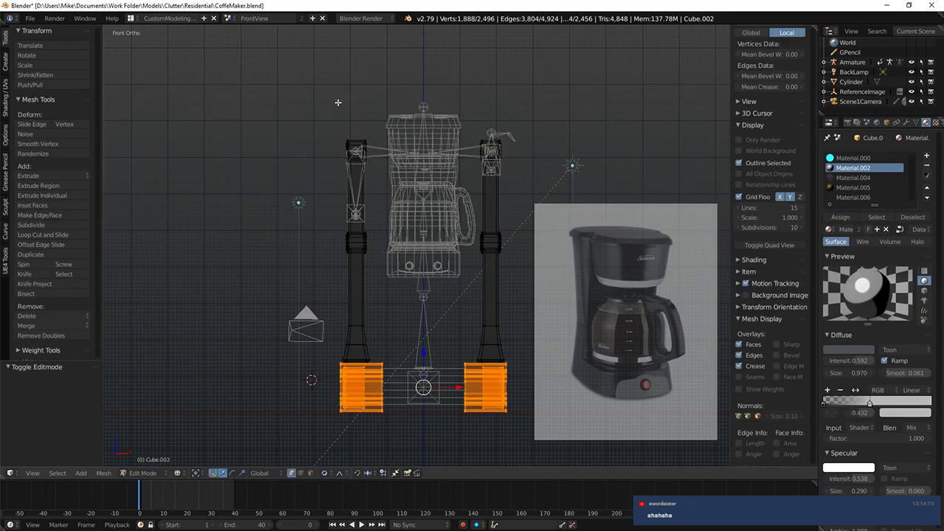
{"action": "key", "text": "z"}
{"action": "middle_click_drag", "start_coordinate": [364, 246], "coordinate": [398, 251]}
{"action": "key", "text": "a"}
{"action": "key", "text": "c"}
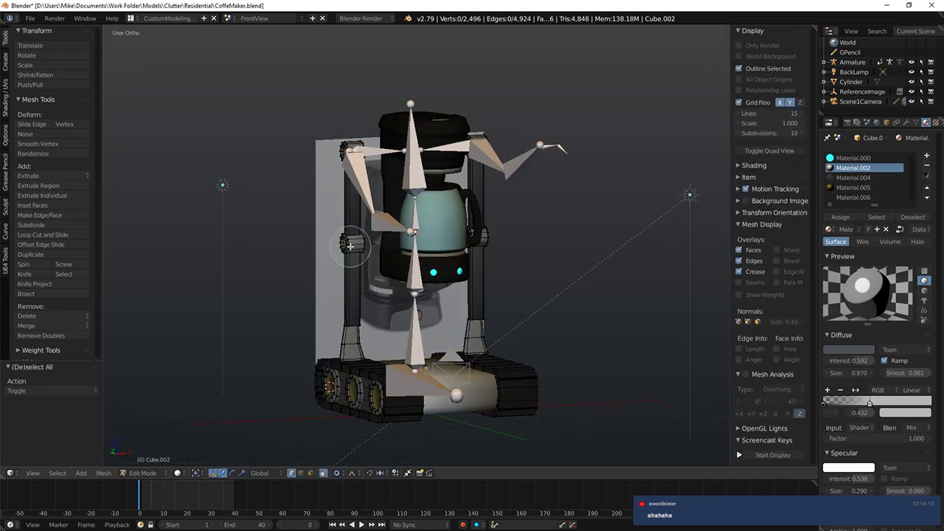
{"action": "left_click", "coordinate": [353, 245]}
{"action": "left_click", "coordinate": [488, 234]}
{"action": "right_click", "coordinate": [496, 233]}
{"action": "key", "text": "ctrl+l"}
{"action": "key", "text": "c"}
{"action": "left_click_drag", "start_coordinate": [349, 315], "coordinate": [527, 302]}
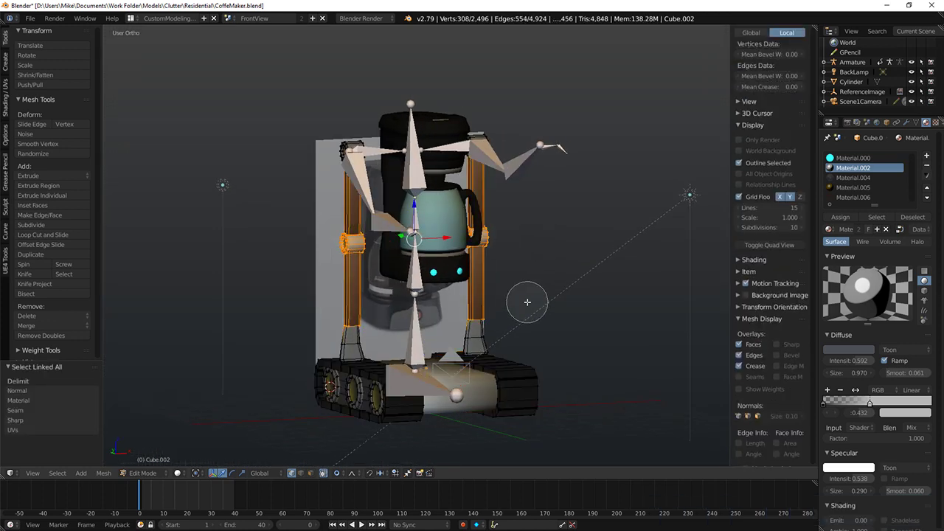
{"action": "right_click", "coordinate": [422, 312]}
{"action": "key", "text": "ctrl+l"}
{"action": "key", "text": "x"}
{"action": "left_click", "coordinate": [436, 252]}
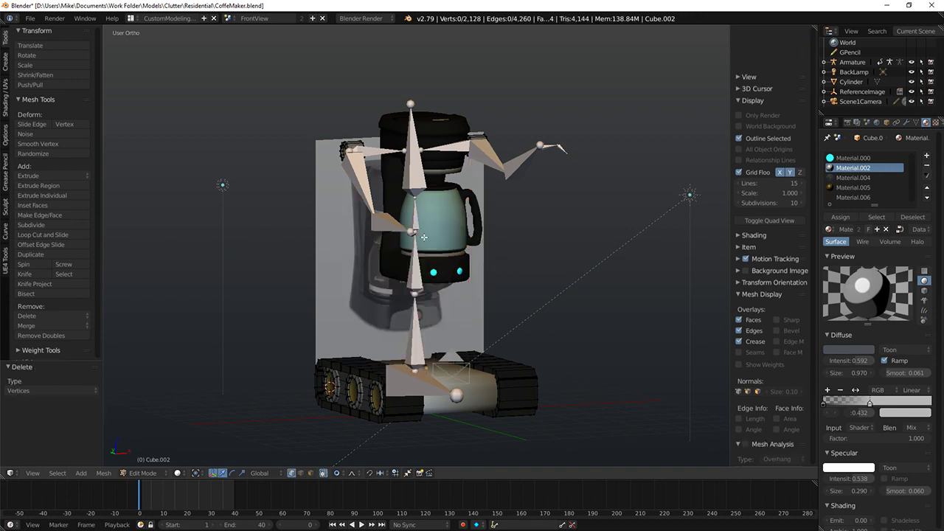
Step: Delete the remaining linked shoulder pieces on both sides of the track mesh
{"action": "key", "text": "a"}
{"action": "key", "text": "a"}
{"action": "key", "text": "c"}
{"action": "left_click_drag", "start_coordinate": [353, 150], "coordinate": [534, 160]}
{"action": "key", "text": "l"}
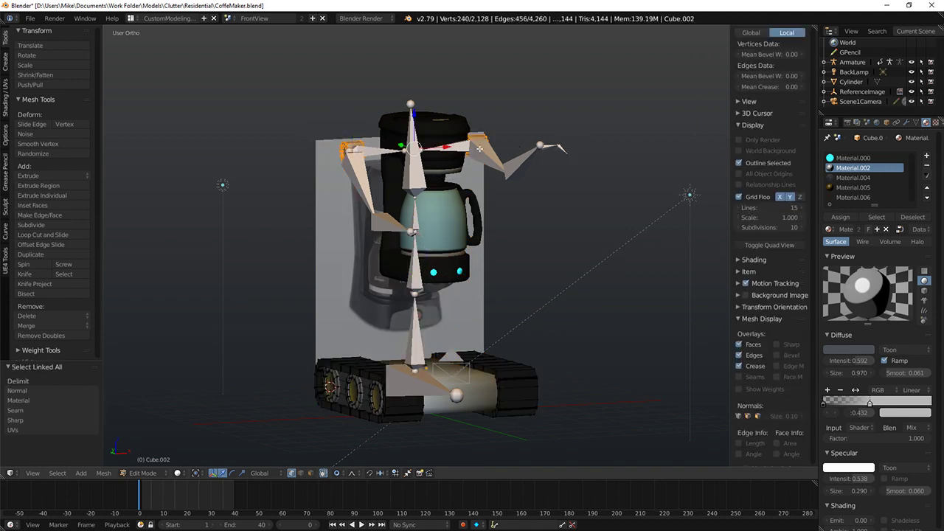
{"action": "key", "text": "x"}
{"action": "left_click", "coordinate": [443, 152]}
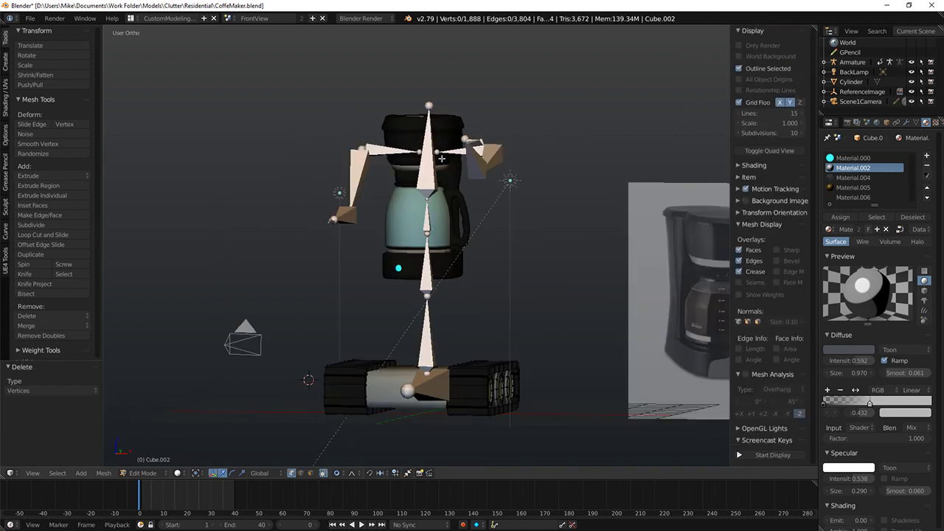
Step: Examine the armature's shoulder joint in Edit Mode and preview the coffee maker with the tracked base in rendered shading
{"action": "key", "text": "KP_1"}
{"action": "key", "text": "Tab"}
{"action": "right_click", "coordinate": [486, 150]}
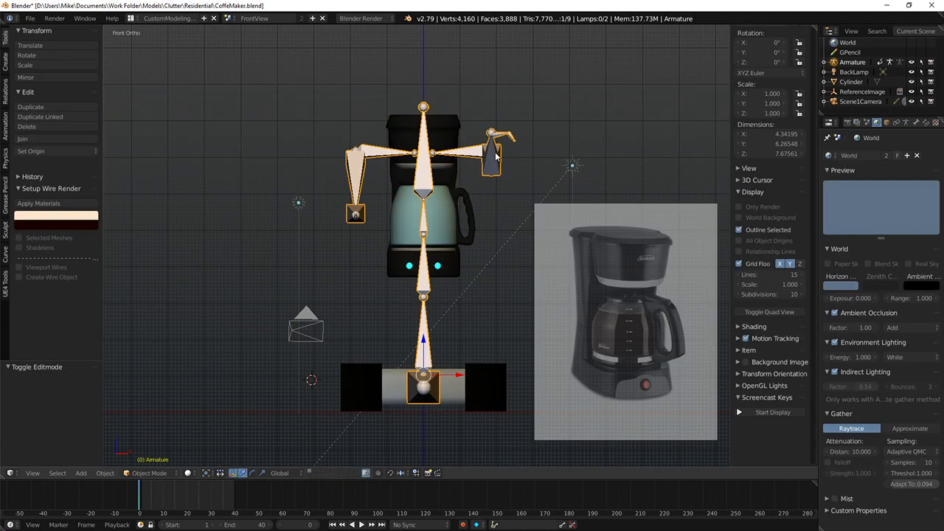
{"action": "key", "text": "Tab"}
{"action": "right_click", "coordinate": [356, 150]}
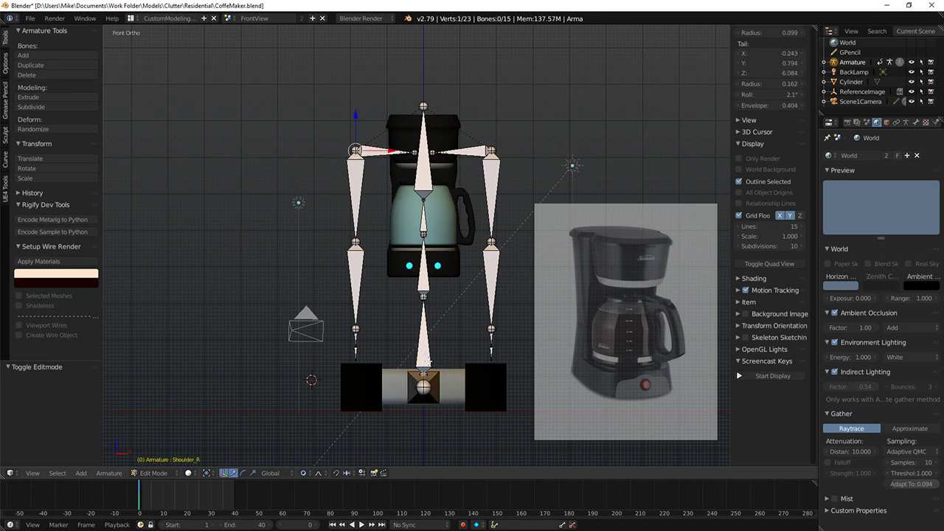
{"action": "key", "text": "shift+z"}
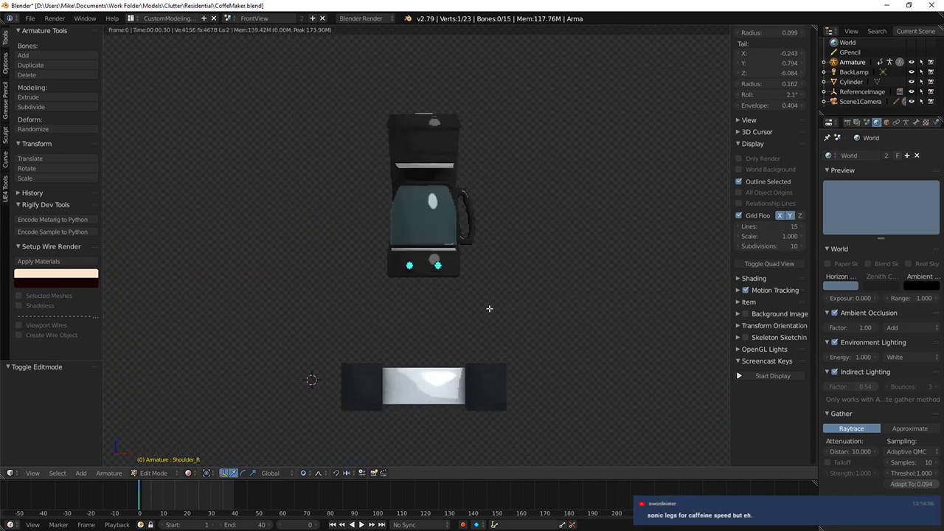
{"action": "key", "text": "shift+z"}
Step: Select the entire coffee maker mesh in Edit Mode and lower it about 2.2 units along Z toward the tracked base
{"action": "key", "text": "Tab"}
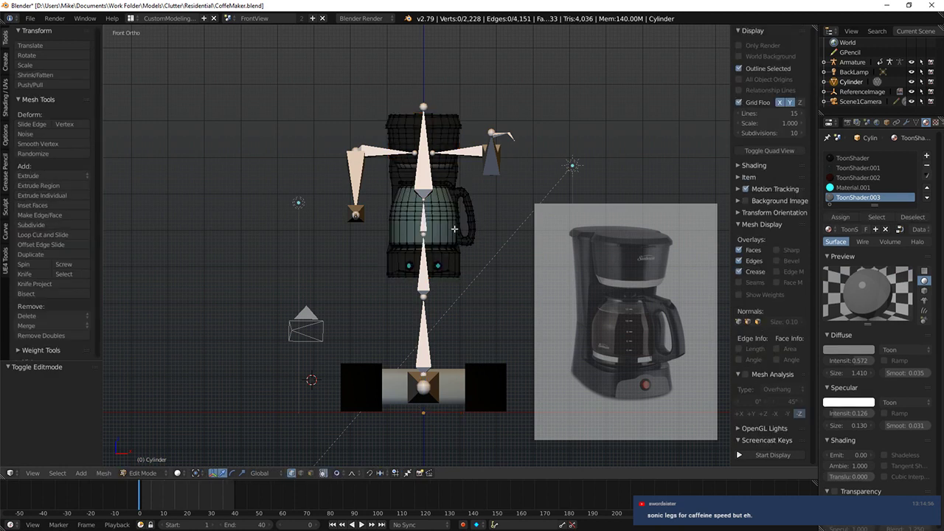
{"action": "key", "text": "a"}
{"action": "key", "text": "a"}
{"action": "key", "text": "a"}
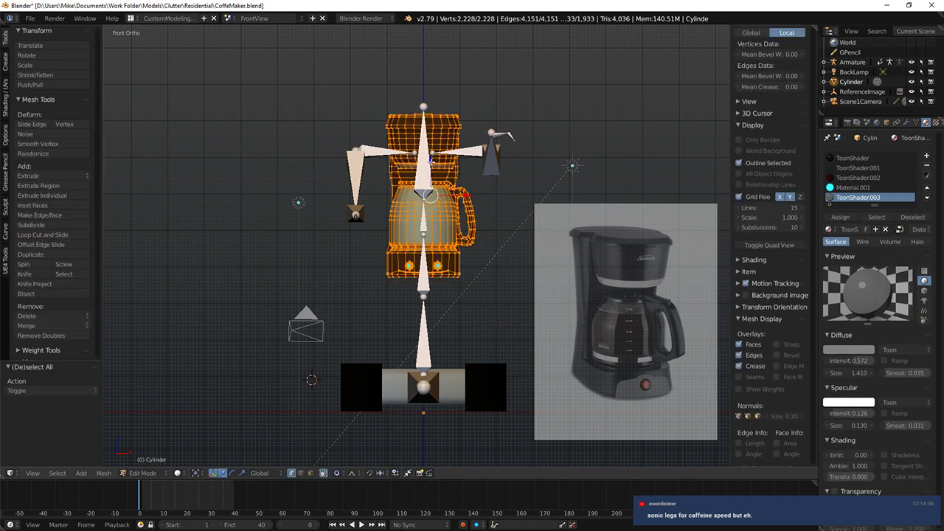
{"action": "key", "text": "g"}
{"action": "key", "text": "z"}
{"action": "left_click", "coordinate": [439, 238]}
Step: Scale the coffee maker mesh up by about 1.31 and raise it about 0.66 units along Z to rest above the tracked base
{"action": "key", "text": "s"}
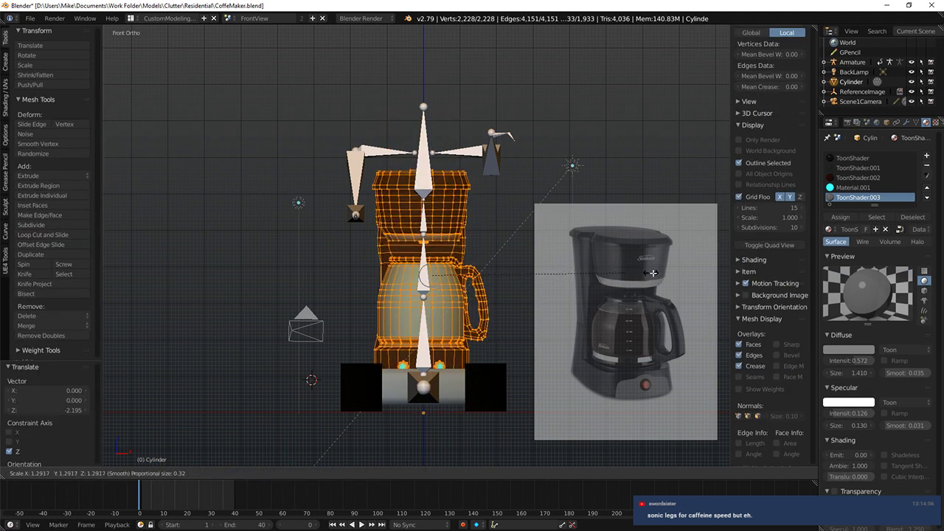
{"action": "left_click", "coordinate": [655, 274]}
{"action": "key", "text": "g"}
{"action": "key", "text": "z"}
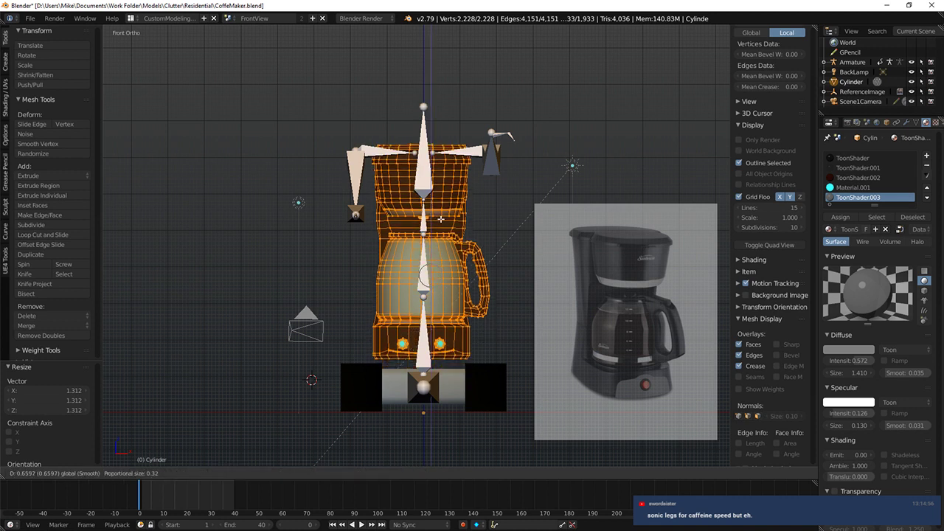
{"action": "left_click", "coordinate": [439, 219]}
{"action": "key", "text": "Tab"}
Step: Replace the material in the first slot of the base block between the tracks with ToonShader
{"action": "right_click", "coordinate": [452, 408]}
{"action": "left_click", "coordinate": [877, 217]}
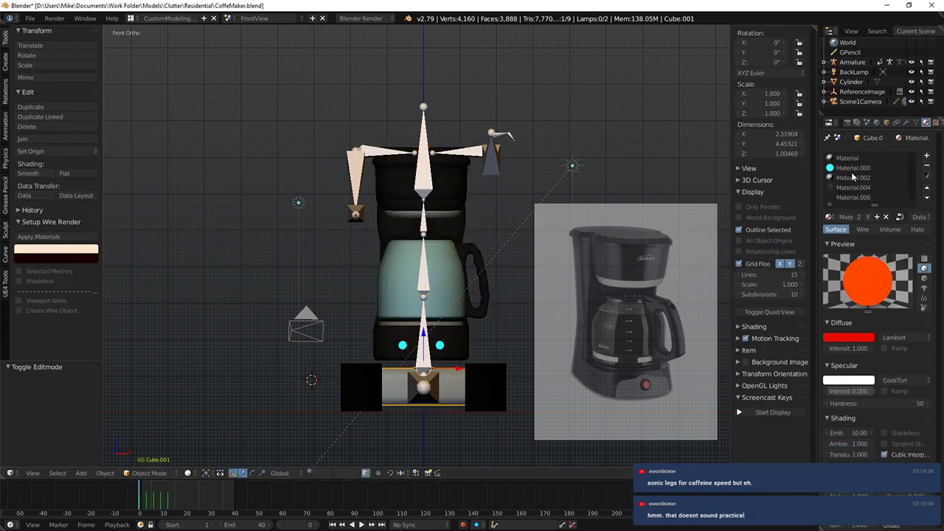
{"action": "left_click", "coordinate": [829, 216]}
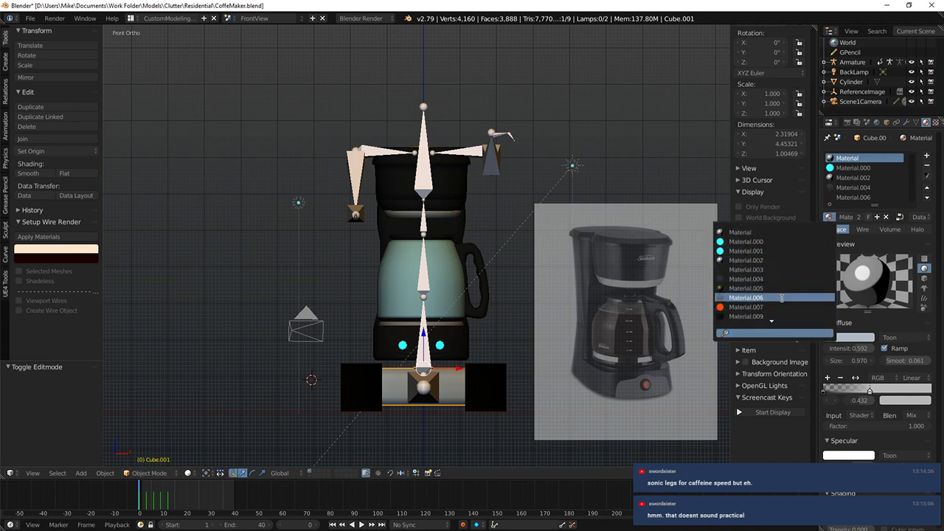
{"action": "scroll", "coordinate": [759, 295], "scroll_direction": "down", "scroll_amount": 3}
{"action": "left_click", "coordinate": [745, 284]}
Step: Preview the coffee maker on its tracked base in rendered shading from the front, both sides and a low angle
{"action": "mouse_move", "coordinate": [640, 305]}
{"action": "middle_mouse_down"}
{"action": "mouse_move", "coordinate": [478, 298]}
{"action": "mouse_move", "coordinate": [497, 303]}
{"action": "mouse_move", "coordinate": [451, 278]}
{"action": "middle_mouse_up"}
{"action": "key", "text": "shift+z"}
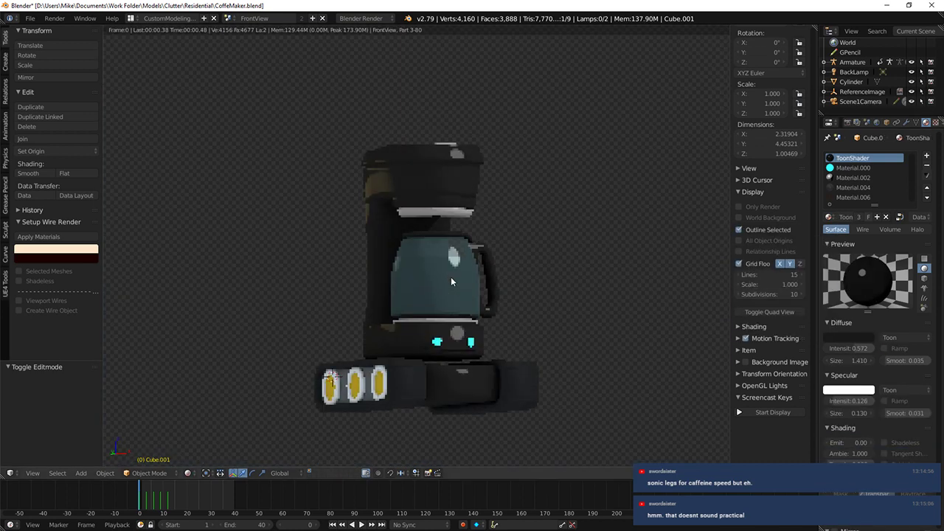
{"action": "key", "text": "KP_1"}
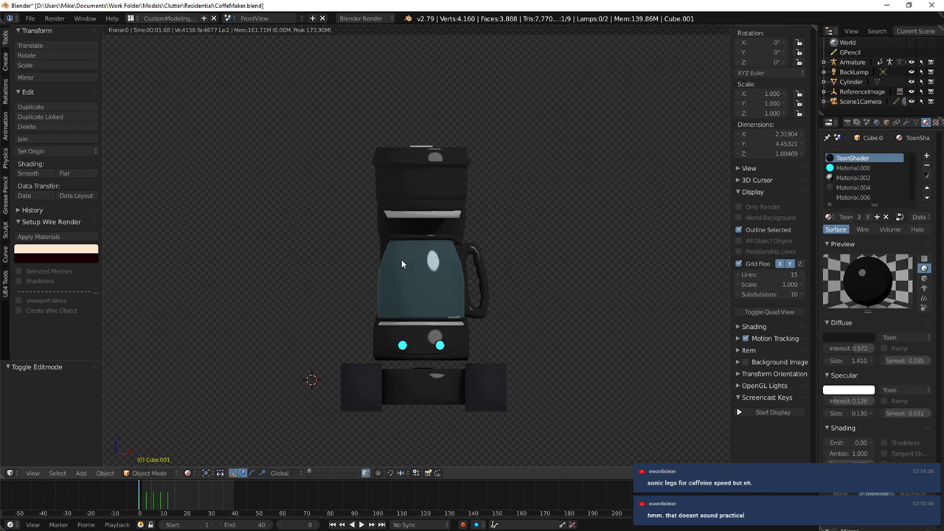
{"action": "middle_click_drag", "start_coordinate": [402, 259], "coordinate": [481, 299]}
{"action": "middle_click_drag", "start_coordinate": [346, 310], "coordinate": [531, 298]}
{"action": "middle_click_drag", "start_coordinate": [464, 299], "coordinate": [444, 283]}
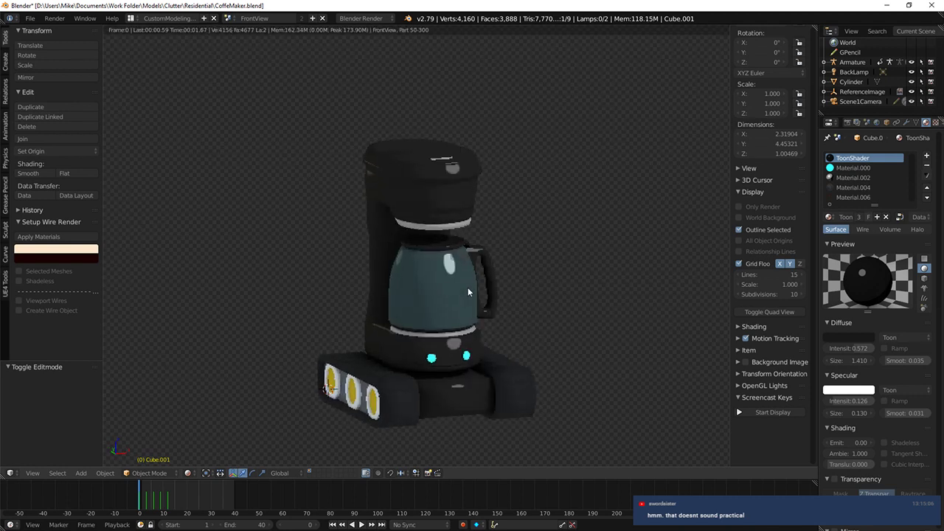
{"action": "middle_click_drag", "start_coordinate": [571, 228], "coordinate": [517, 230]}
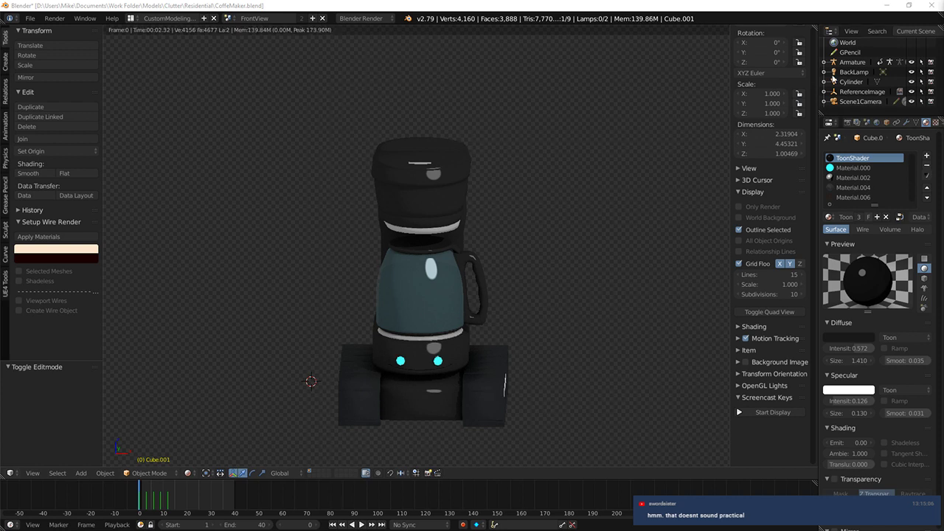
{"action": "scroll", "coordinate": [774, 68], "scroll_direction": "up", "scroll_amount": 2}
{"action": "middle_click_drag", "start_coordinate": [661, 101], "coordinate": [795, 289]}
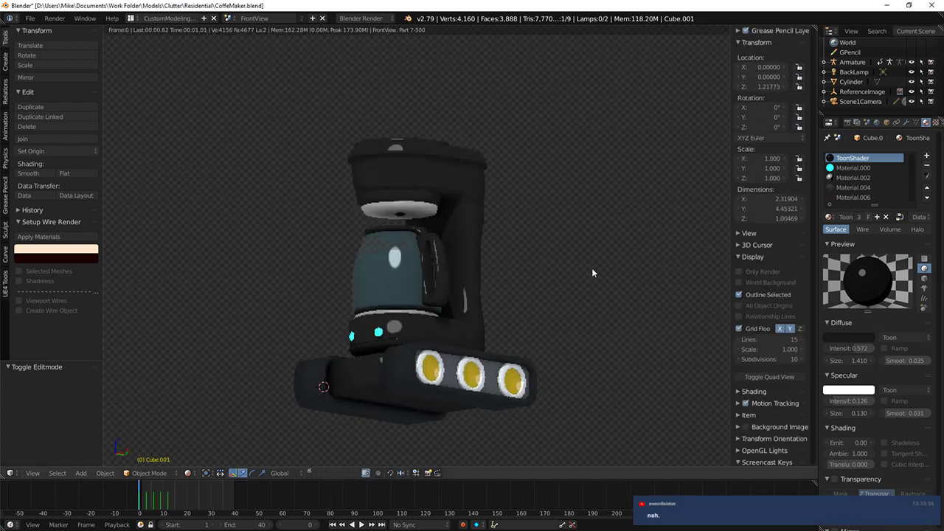
{"action": "key", "text": "shift+z"}
{"action": "middle_click_drag", "start_coordinate": [520, 266], "coordinate": [520, 242]}
Step: Sketch a tapered tank track with a small and a large wheel beside the reference image, adding opposing direction arrows above and below it
{"action": "key", "text": "KP_1"}
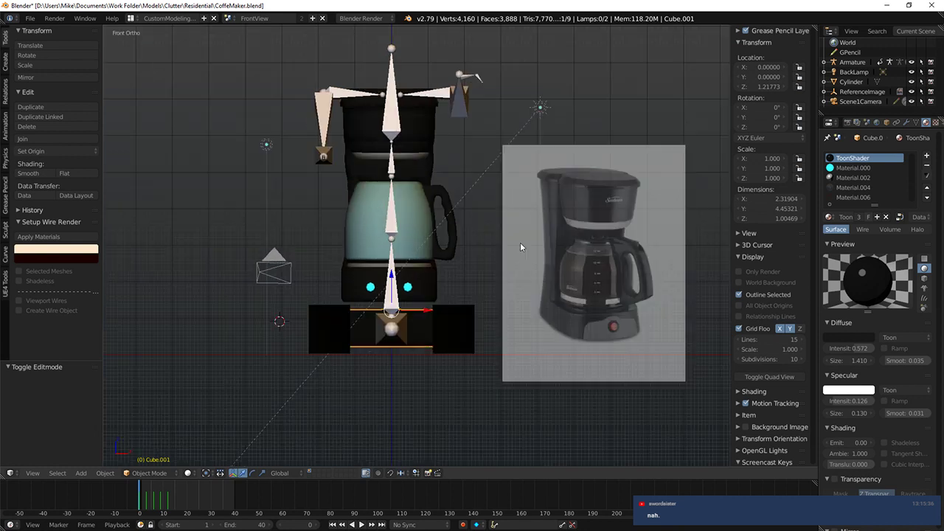
{"action": "scroll", "coordinate": [520, 241], "scroll_direction": "down", "scroll_amount": 2}
{"action": "right_click", "coordinate": [590, 275]}
{"action": "middle_click_drag", "start_coordinate": [590, 276], "coordinate": [458, 299], "text": "shift"}
{"action": "left_click_drag", "start_coordinate": [509, 258], "coordinate": [506, 257]}
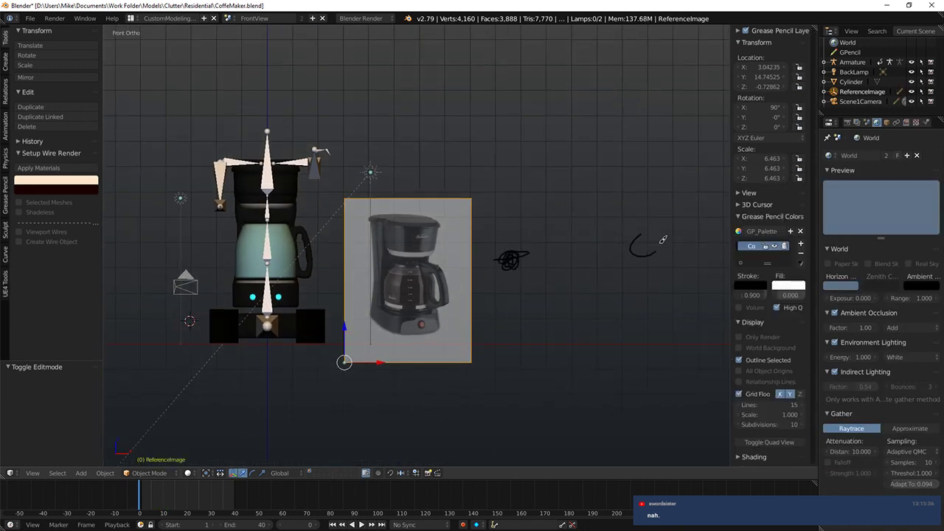
{"action": "mouse_move", "coordinate": [663, 239]}
{"action": "left_mouse_down"}
{"action": "mouse_move", "coordinate": [642, 234]}
{"action": "mouse_move", "coordinate": [651, 260]}
{"action": "left_mouse_up"}
{"action": "mouse_move", "coordinate": [500, 247]}
{"action": "left_mouse_down"}
{"action": "mouse_move", "coordinate": [660, 220]}
{"action": "mouse_move", "coordinate": [670, 262]}
{"action": "mouse_move", "coordinate": [627, 281]}
{"action": "mouse_move", "coordinate": [506, 282]}
{"action": "mouse_move", "coordinate": [508, 270]}
{"action": "mouse_move", "coordinate": [558, 266]}
{"action": "mouse_move", "coordinate": [559, 242]}
{"action": "mouse_move", "coordinate": [625, 238]}
{"action": "mouse_move", "coordinate": [640, 258]}
{"action": "mouse_move", "coordinate": [540, 271]}
{"action": "mouse_move", "coordinate": [551, 254]}
{"action": "mouse_move", "coordinate": [592, 250]}
{"action": "left_mouse_up"}
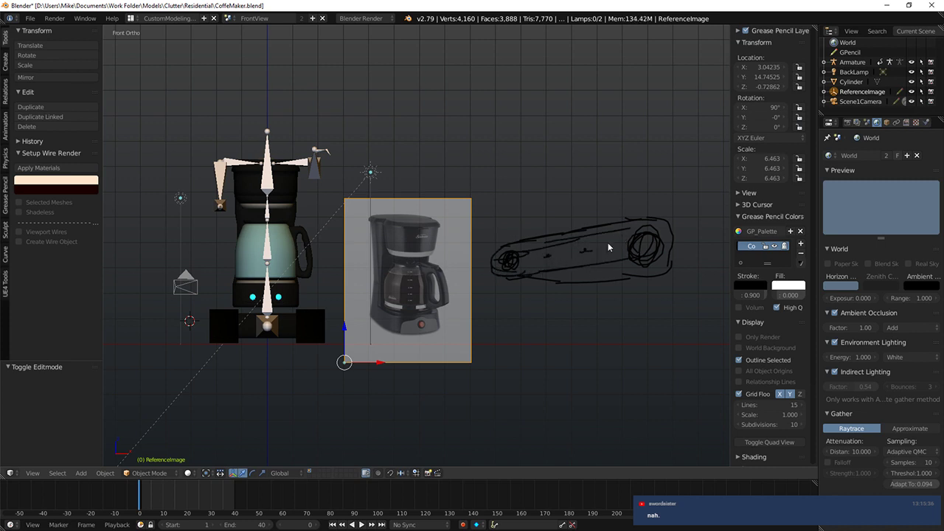
{"action": "mouse_move", "coordinate": [610, 199]}
{"action": "left_mouse_down"}
{"action": "mouse_move", "coordinate": [520, 210]}
{"action": "mouse_move", "coordinate": [528, 227]}
{"action": "left_mouse_up"}
{"action": "left_click_drag", "start_coordinate": [613, 295], "coordinate": [619, 306]}
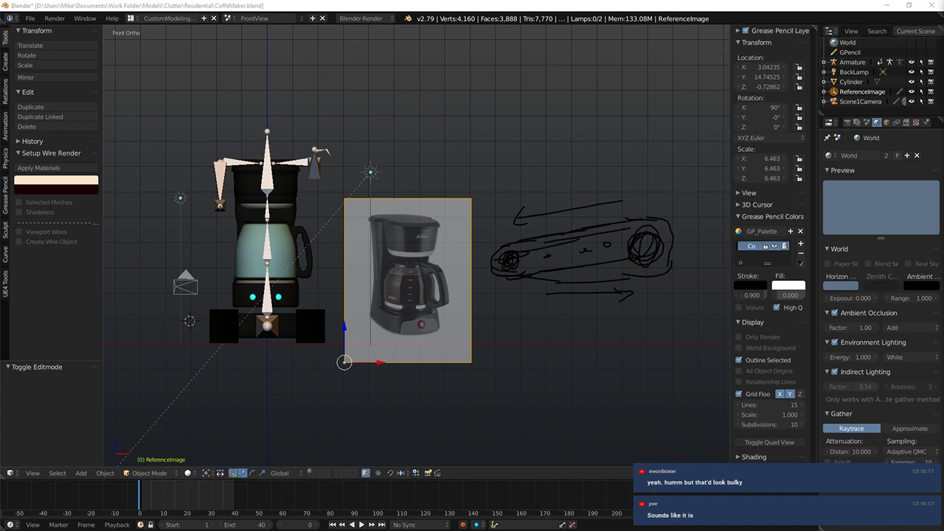
Step: Switch to the web browser and view the related Mark V images in the "old tank" results, ending on the British Mk V* R/C Tank
{"action": "left_click_drag", "start_coordinate": [943, 5], "coordinate": [592, 4]}
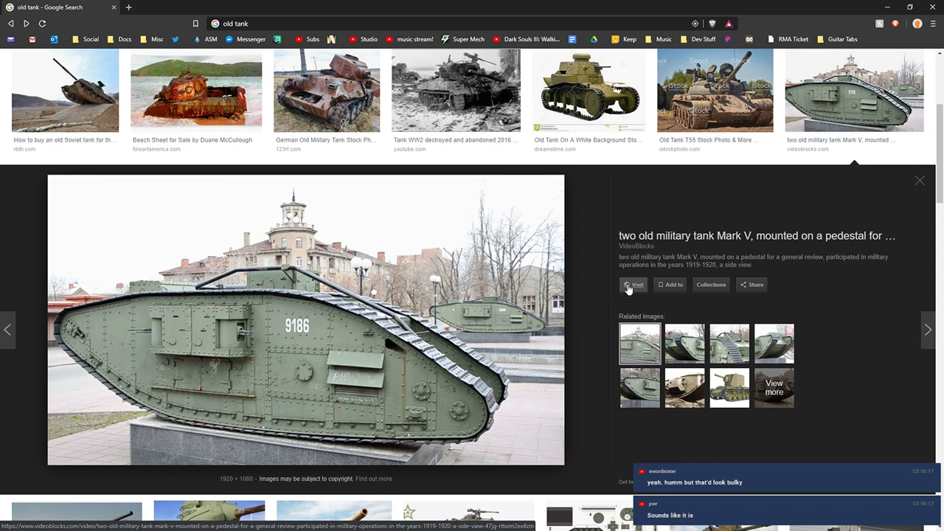
{"action": "left_click", "coordinate": [685, 344]}
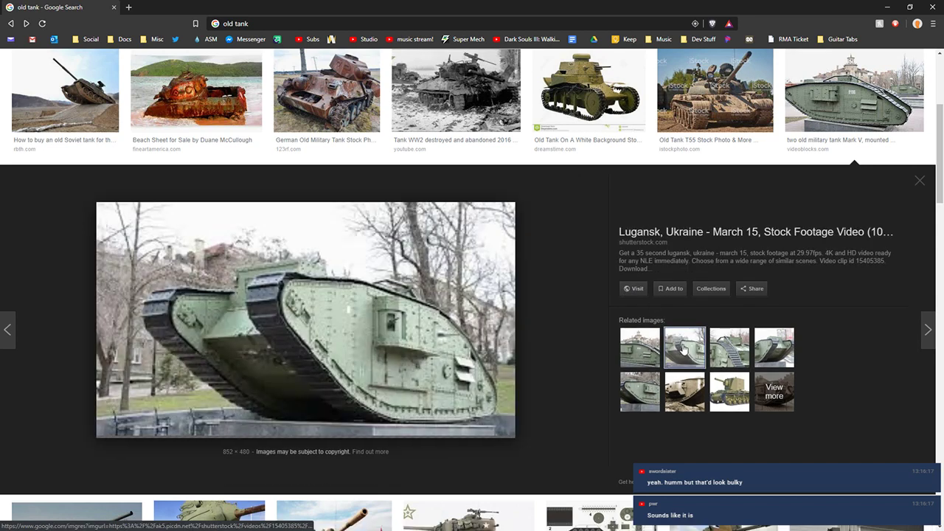
{"action": "left_click", "coordinate": [727, 348]}
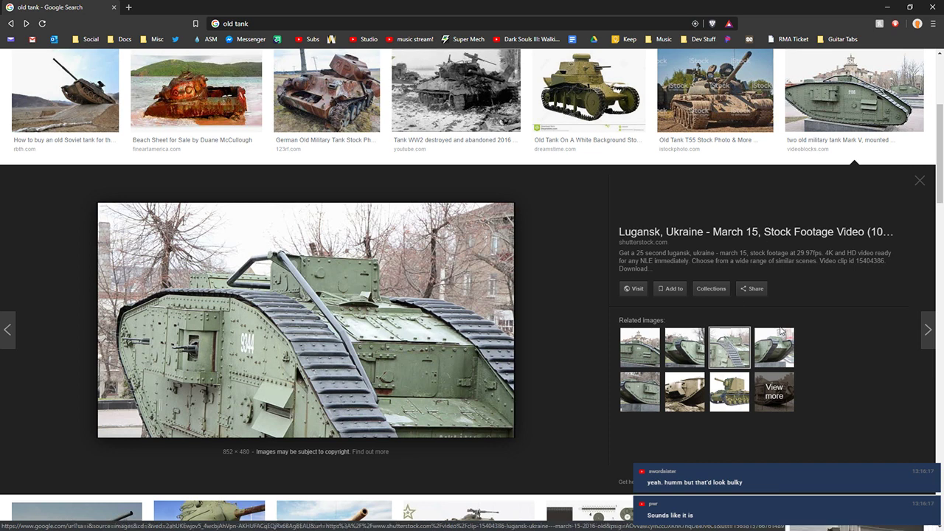
{"action": "left_click", "coordinate": [640, 388]}
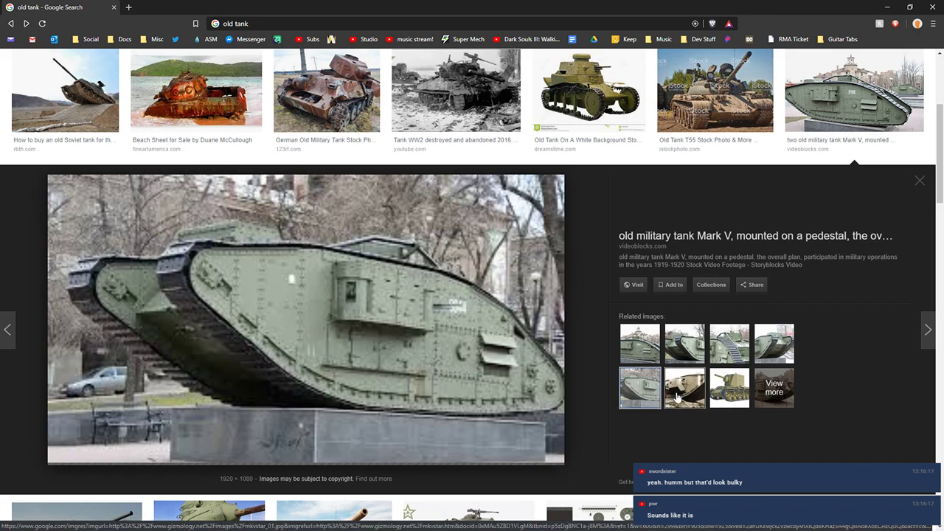
{"action": "left_click", "coordinate": [677, 397]}
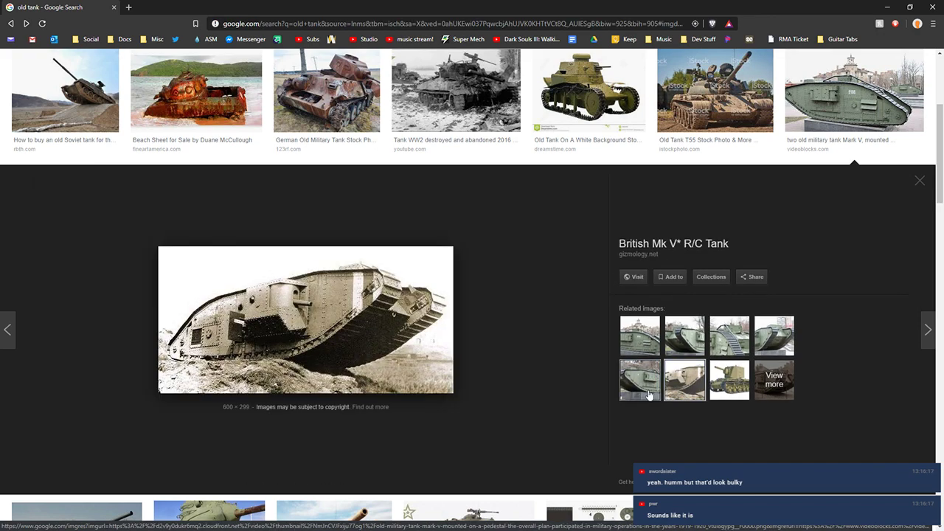
Step: Copy "British Mk V" from the image title and run a new search for it
{"action": "left_click_drag", "start_coordinate": [618, 245], "coordinate": [677, 245]}
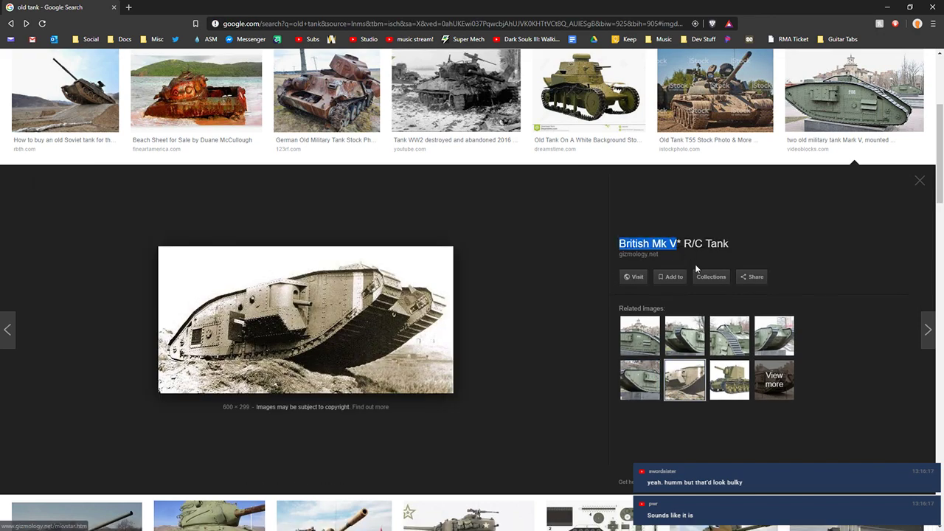
{"action": "key", "text": "ctrl+c"}
{"action": "scroll", "coordinate": [696, 270], "scroll_direction": "up", "scroll_amount": 3}
{"action": "left_click", "coordinate": [213, 70]}
{"action": "key", "text": "ctrl+a"}
{"action": "key", "text": "ctrl+v"}
{"action": "key", "text": "Return"}
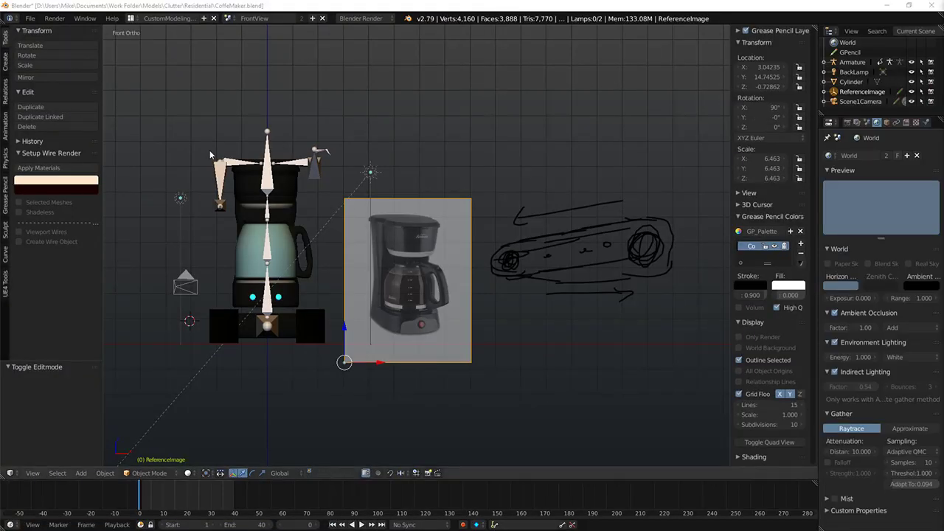
Step: Hide the grease pencil layer containing the tank track sketch beside the reference image
{"action": "middle_click_drag", "start_coordinate": [284, 213], "coordinate": [430, 225]}
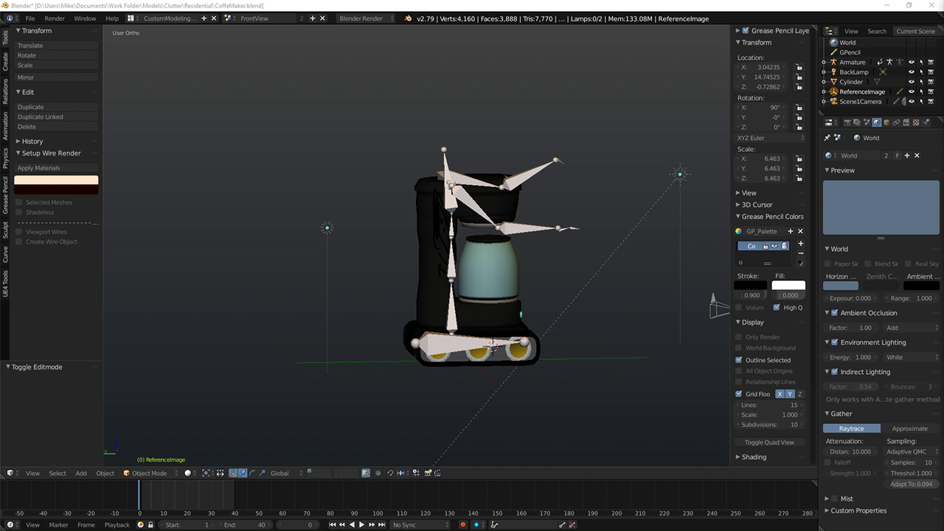
{"action": "key", "text": "KP_1"}
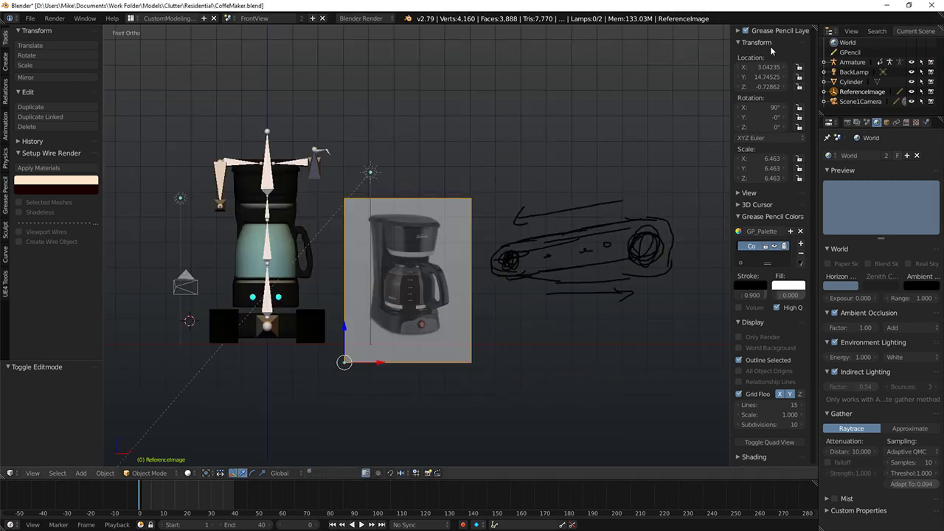
{"action": "left_click", "coordinate": [739, 33]}
{"action": "left_click", "coordinate": [774, 73]}
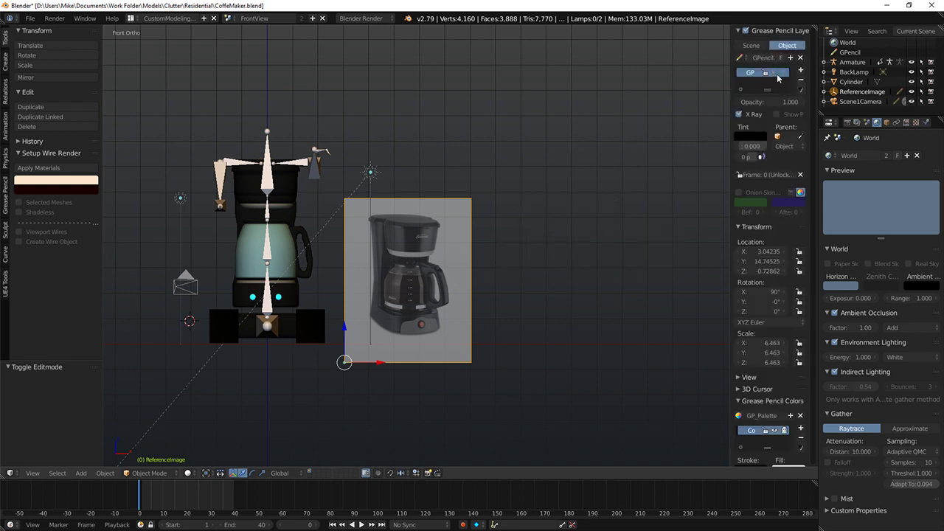
Step: Delete the tracked base together with its armature, leaving only the coffee maker model
{"action": "mouse_move", "coordinate": [387, 212]}
{"action": "middle_mouse_down", "text": "shift"}
{"action": "mouse_move", "coordinate": [443, 191]}
{"action": "mouse_move", "coordinate": [392, 229]}
{"action": "middle_mouse_up", "text": "shift"}
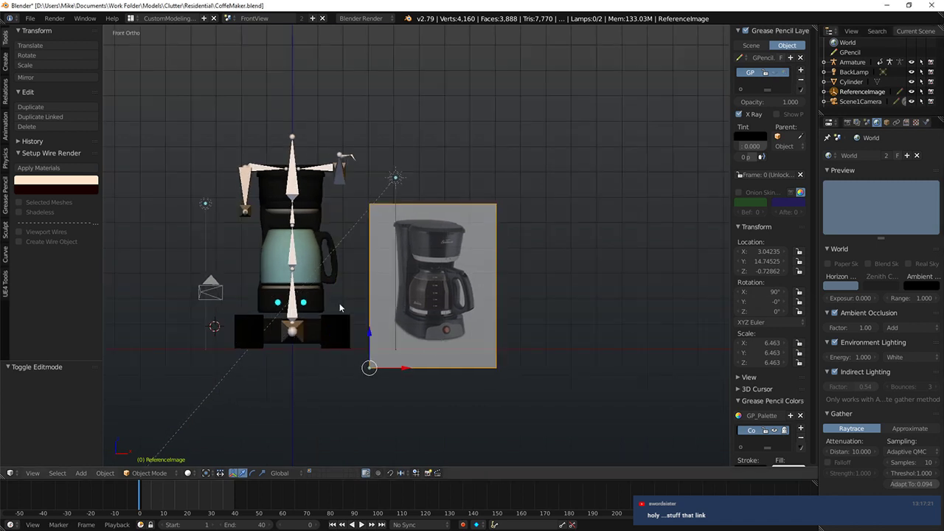
{"action": "right_click", "coordinate": [329, 334]}
{"action": "right_click", "coordinate": [296, 332], "text": "shift"}
{"action": "key", "text": "x"}
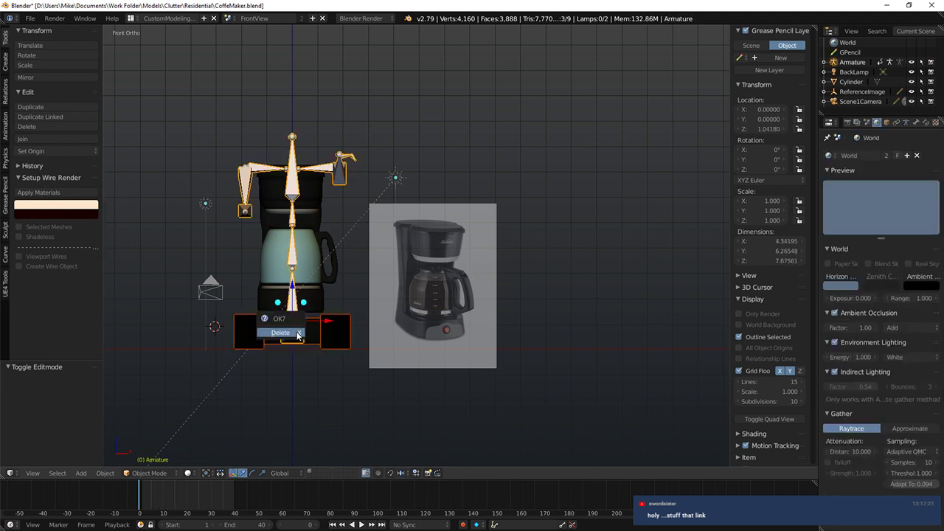
{"action": "left_click", "coordinate": [295, 332]}
Step: Examine the bare coffee maker from the front, the sides and underneath, including a close-up of its base
{"action": "middle_click_drag", "start_coordinate": [307, 312], "coordinate": [373, 273]}
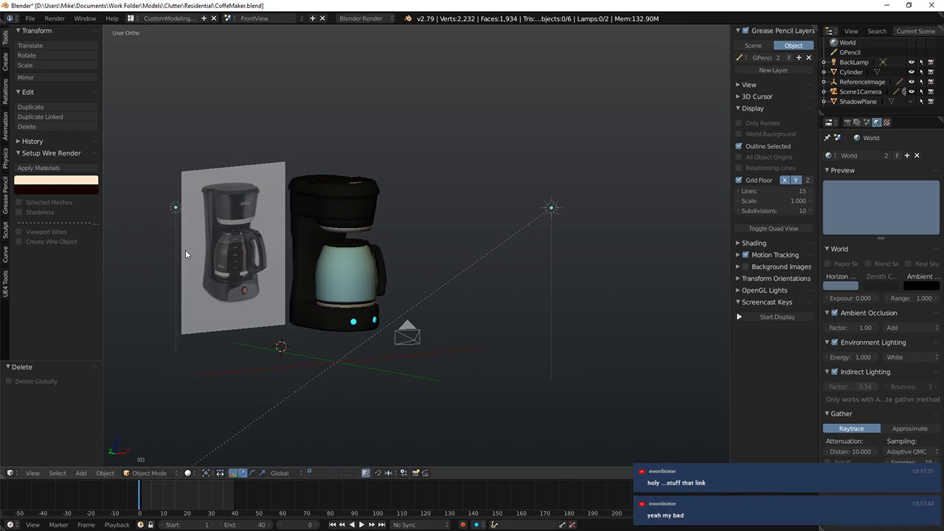
{"action": "middle_click_drag", "start_coordinate": [186, 251], "coordinate": [288, 271]}
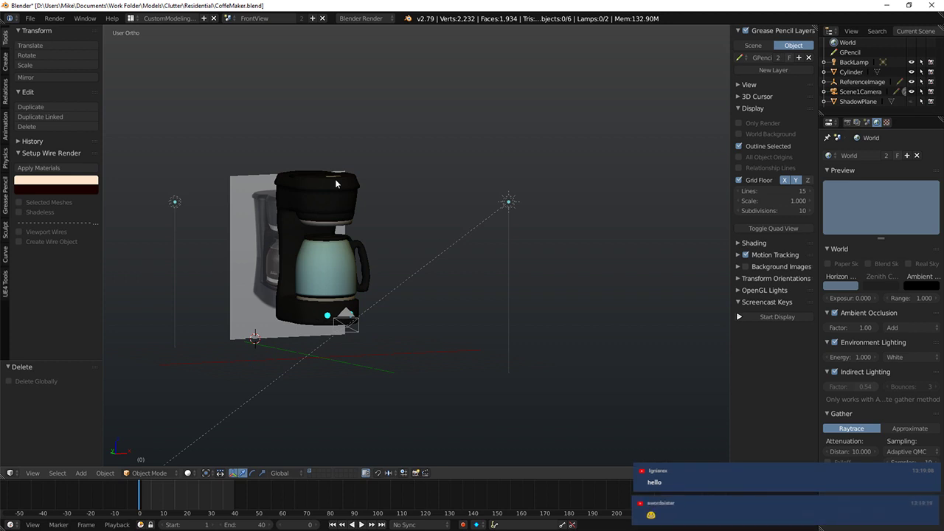
{"action": "key", "text": "KP_1"}
{"action": "scroll", "coordinate": [395, 218], "scroll_direction": "up", "scroll_amount": 3}
{"action": "scroll", "coordinate": [335, 269], "scroll_direction": "up", "scroll_amount": 4}
{"action": "middle_click_drag", "start_coordinate": [333, 273], "coordinate": [478, 271], "text": "shift"}
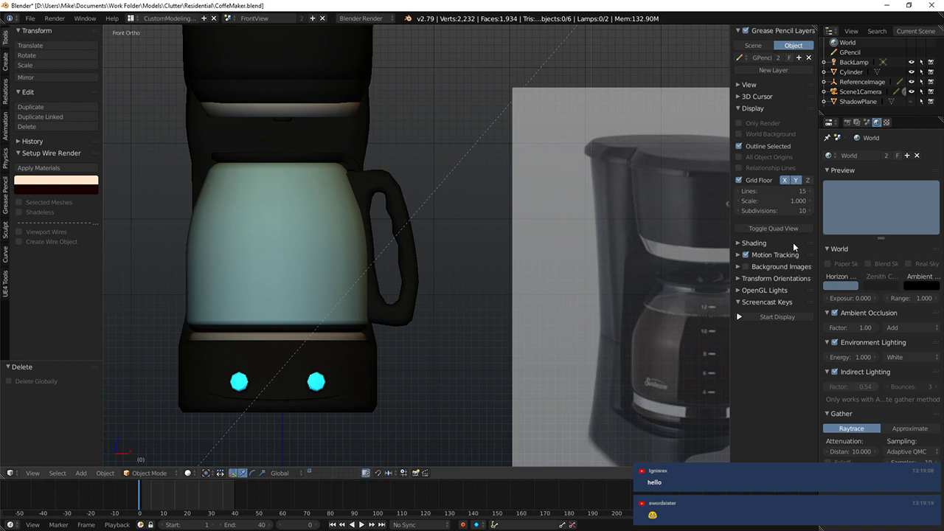
{"action": "middle_click_drag", "start_coordinate": [708, 262], "coordinate": [415, 205]}
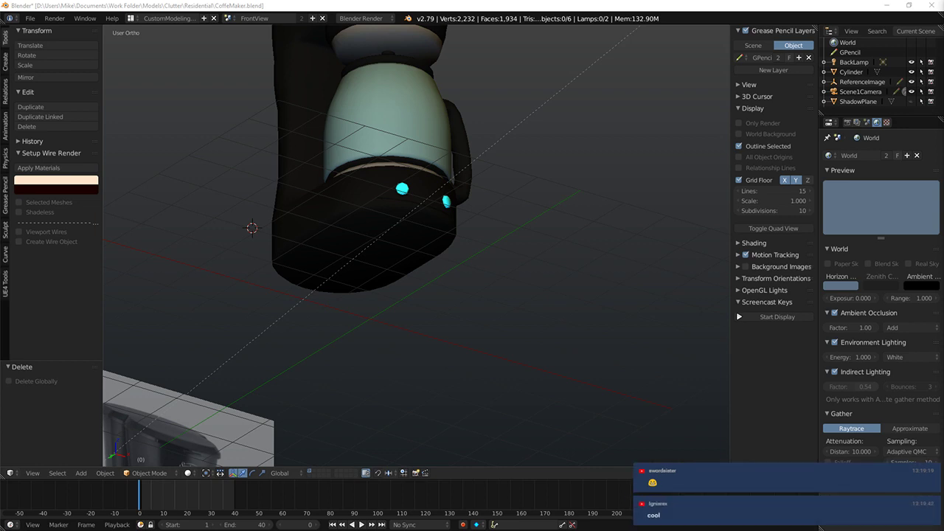
{"action": "key", "text": "KP_1"}
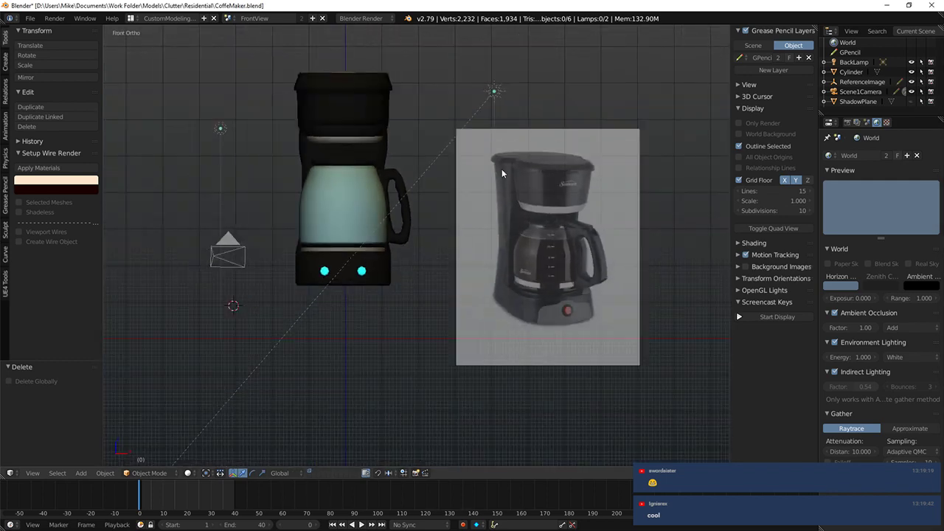
Step: Switch to the Blender window holding ButterBot and open Fraggo.blend from the Models\Mechs folder
{"action": "key", "text": "alt+Tab"}
{"action": "left_click", "coordinate": [30, 18]}
{"action": "left_click", "coordinate": [69, 41]}
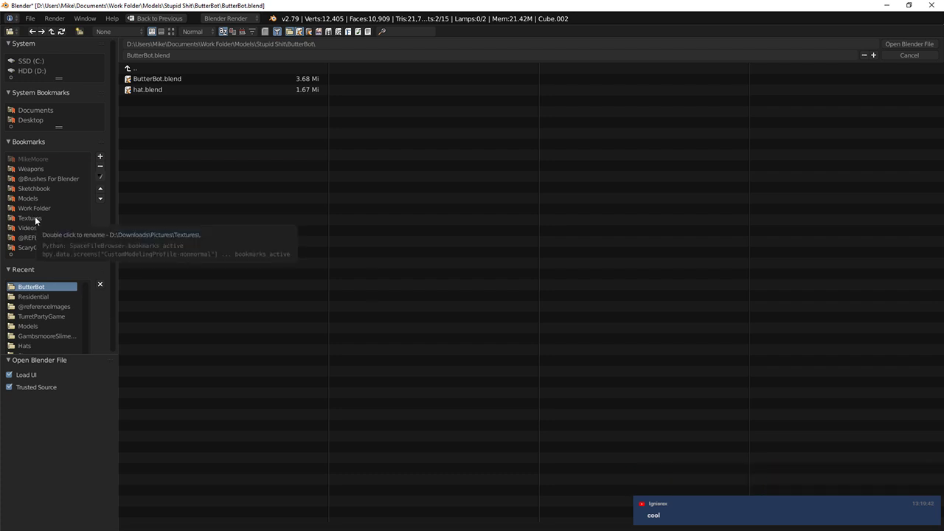
{"action": "left_click", "coordinate": [128, 68]}
{"action": "left_click", "coordinate": [129, 68]}
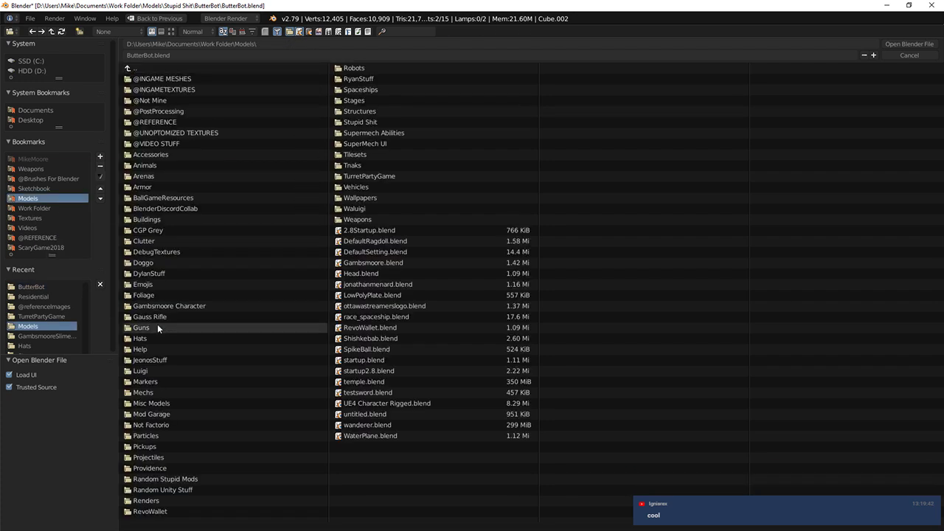
{"action": "left_click", "coordinate": [152, 392]}
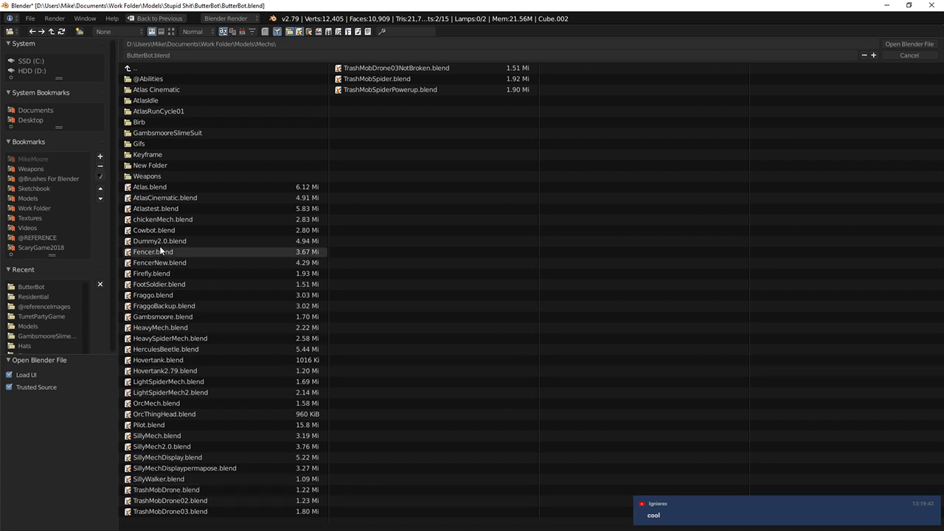
{"action": "double_click", "coordinate": [156, 294]}
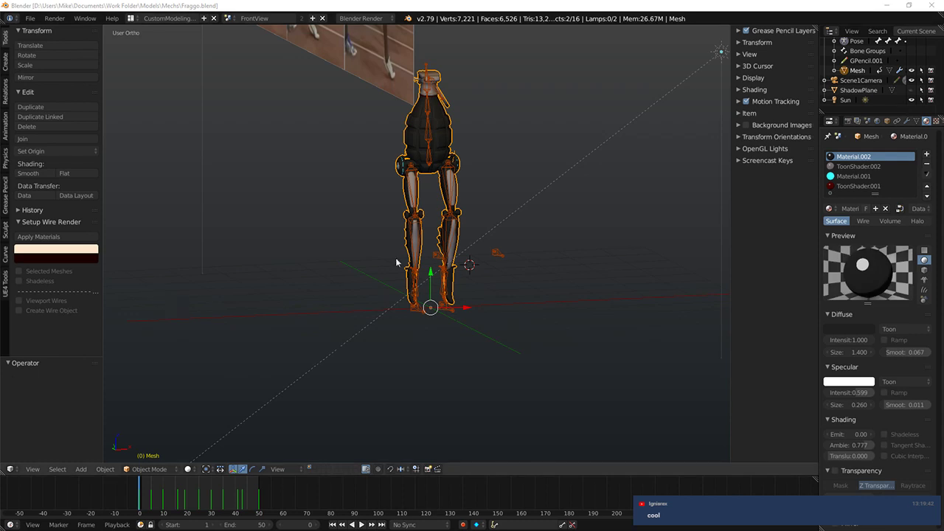
Step: Return the Fraggo armature from Pose Mode to Object Mode and delete it, keeping the character mesh
{"action": "middle_click_drag", "start_coordinate": [396, 261], "coordinate": [399, 202]}
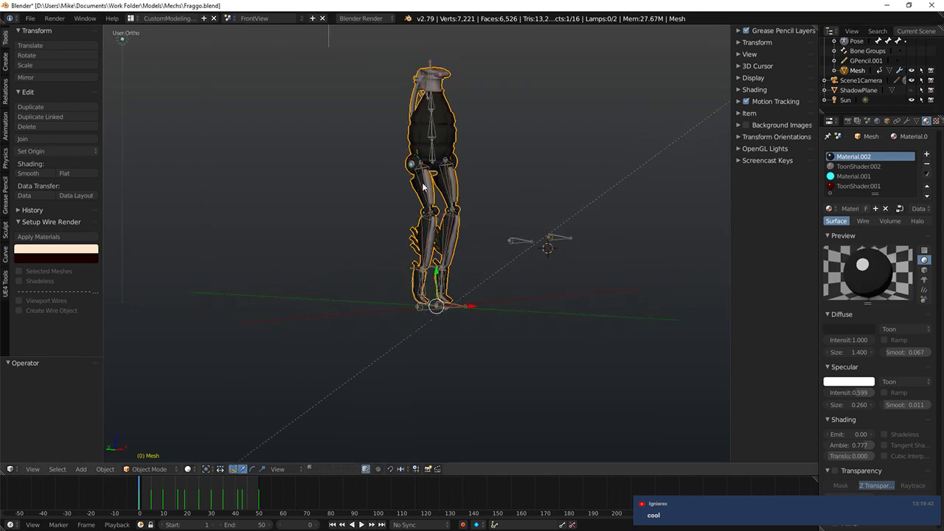
{"action": "right_click", "coordinate": [423, 184]}
{"action": "left_click", "coordinate": [425, 182]}
{"action": "left_click", "coordinate": [122, 494]}
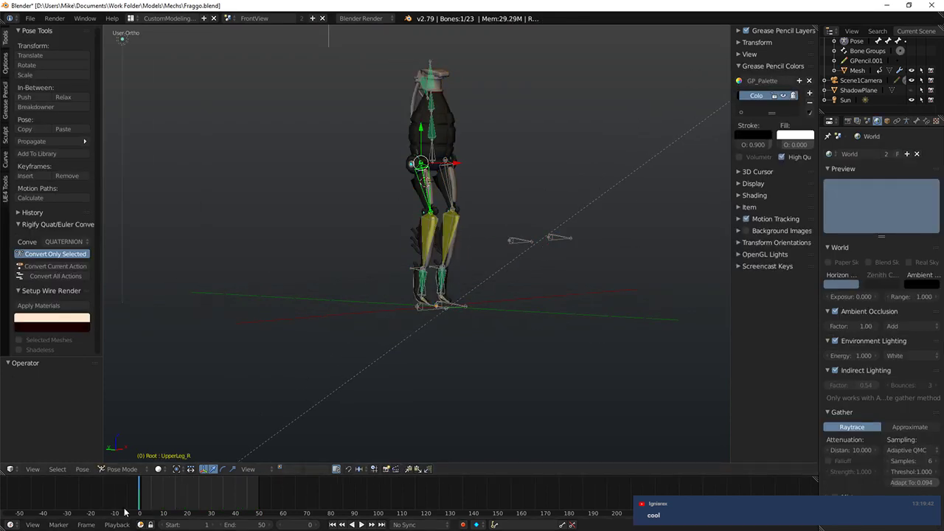
{"action": "left_click", "coordinate": [117, 470]}
{"action": "left_click", "coordinate": [118, 459]}
{"action": "key", "text": "Delete"}
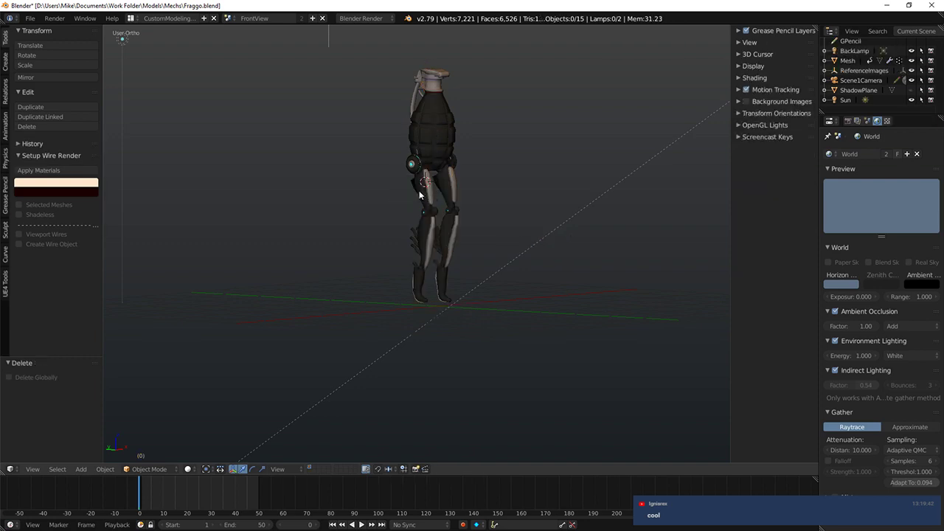
Step: Copy the Fraggo character mesh to the buffer
{"action": "right_click", "coordinate": [419, 196]}
{"action": "key", "text": "Tab"}
{"action": "key", "text": "Tab"}
{"action": "key", "text": "ctrl+c"}
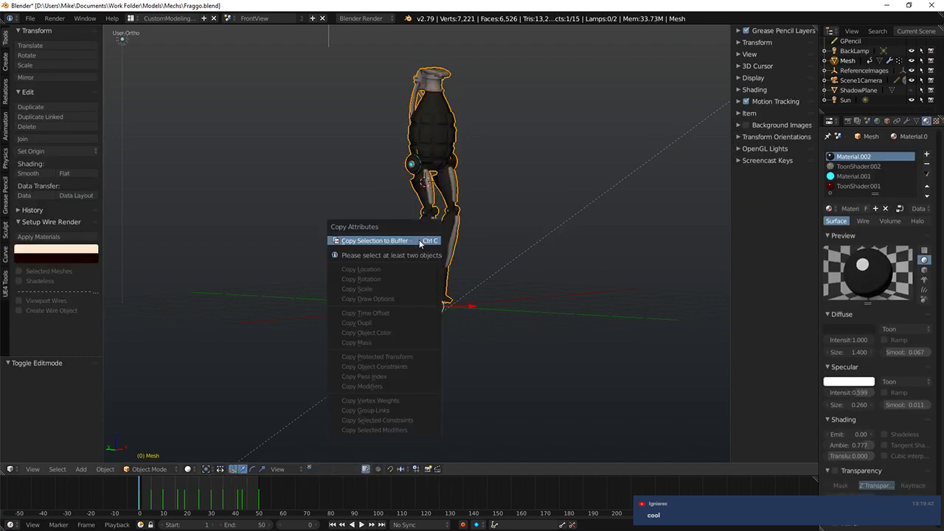
{"action": "left_click", "coordinate": [419, 240]}
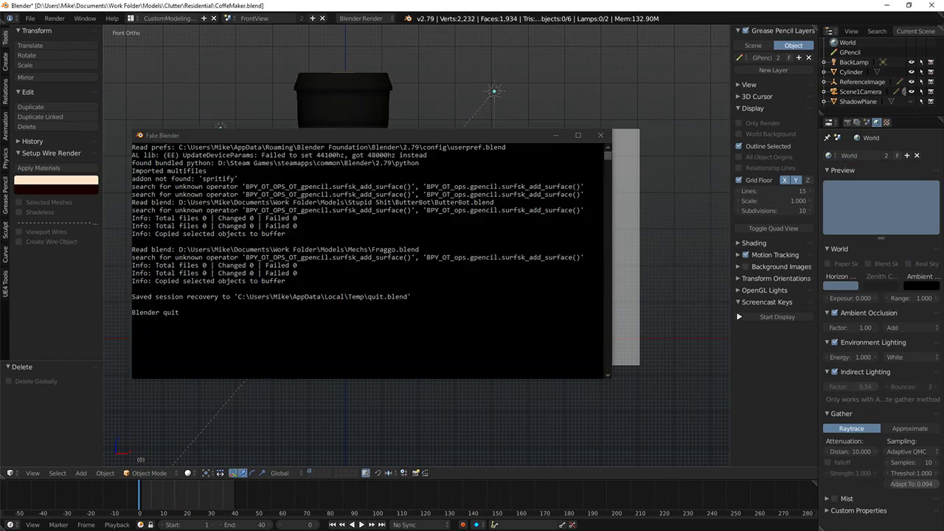
Step: Switch back to the CoffeMaker.blend window and paste the copied Fraggo mesh into the scene
{"action": "mouse_move", "coordinate": [426, 303]}
{"action": "middle_mouse_down"}
{"action": "mouse_move", "coordinate": [408, 303]}
{"action": "mouse_move", "coordinate": [423, 306]}
{"action": "middle_mouse_up"}
{"action": "key", "text": "ctrl+v"}
{"action": "key", "text": "KP_1"}
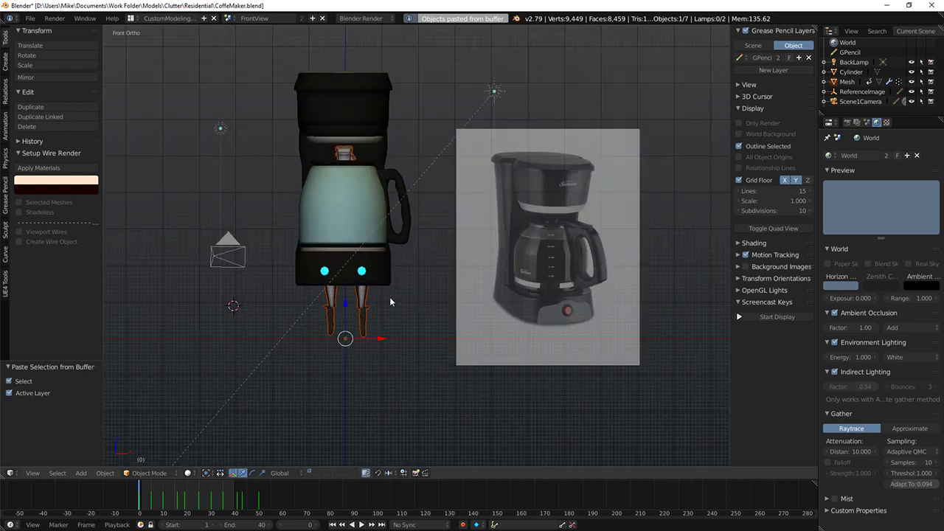
{"action": "right_click", "coordinate": [366, 295]}
{"action": "middle_click_drag", "start_coordinate": [362, 301], "coordinate": [434, 304]}
{"action": "key", "text": "KP_1"}
Step: Raise the coffee maker about 3.716 units along Z so that it clears the pasted Fraggo mesh
{"action": "right_click", "coordinate": [357, 193]}
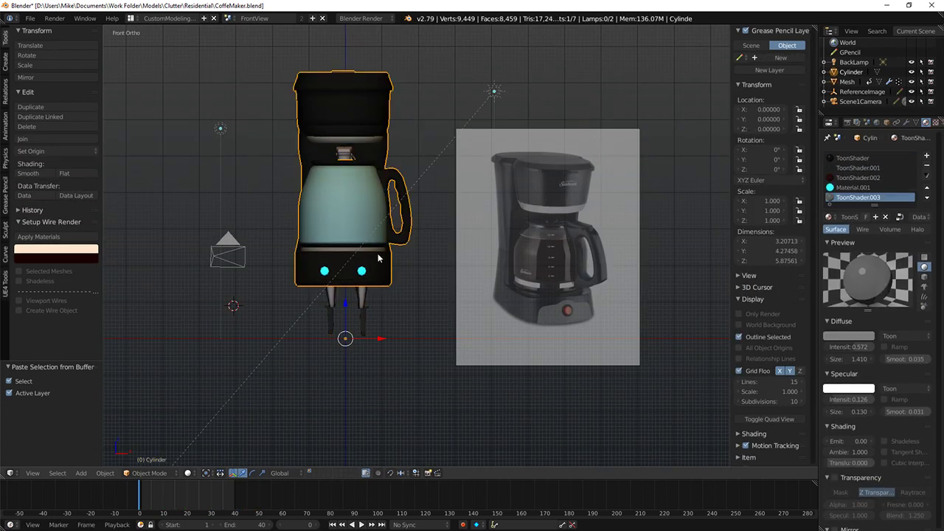
{"action": "key", "text": "g"}
{"action": "key", "text": "z"}
{"action": "left_click", "coordinate": [355, 174]}
Step: Delete the vertices of Fraggo's grenade-shaped torso, neck and pin with all linked geometry, keeping the legs
{"action": "right_click", "coordinate": [355, 200]}
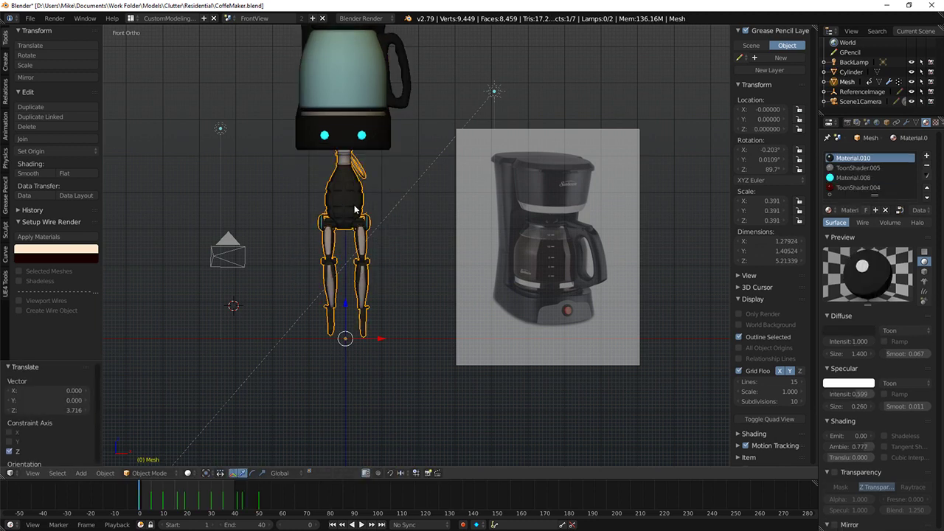
{"action": "key", "text": "Tab"}
{"action": "middle_click_drag", "start_coordinate": [323, 168], "coordinate": [321, 194], "text": "shift"}
{"action": "key", "text": "a"}
{"action": "key", "text": "z"}
{"action": "scroll", "coordinate": [309, 188], "scroll_direction": "up", "scroll_amount": 4}
{"action": "key", "text": "c"}
{"action": "mouse_move", "coordinate": [283, 176]}
{"action": "left_mouse_down"}
{"action": "mouse_move", "coordinate": [235, 144]}
{"action": "mouse_move", "coordinate": [274, 170]}
{"action": "left_mouse_up"}
{"action": "key", "text": "Escape"}
{"action": "key", "text": "ctrl+l"}
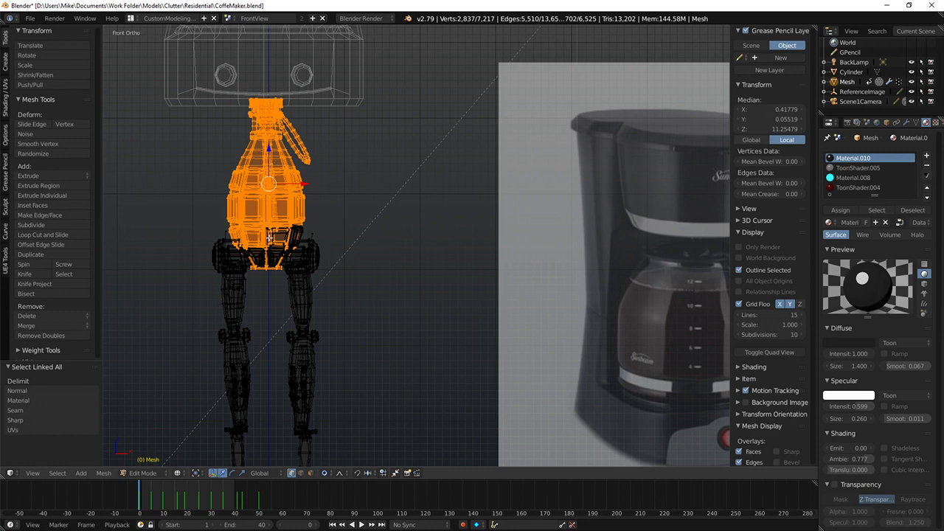
{"action": "key", "text": "z"}
{"action": "scroll", "coordinate": [274, 169], "scroll_direction": "up", "scroll_amount": 4}
{"action": "left_click_drag", "start_coordinate": [294, 262], "coordinate": [296, 231]}
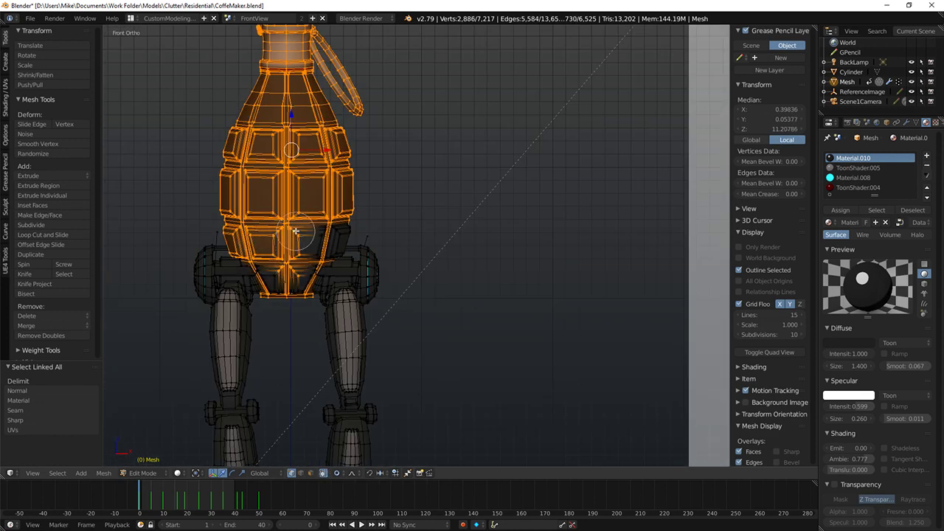
{"action": "key", "text": "Escape"}
{"action": "key", "text": "ctrl+l"}
{"action": "key", "text": "c"}
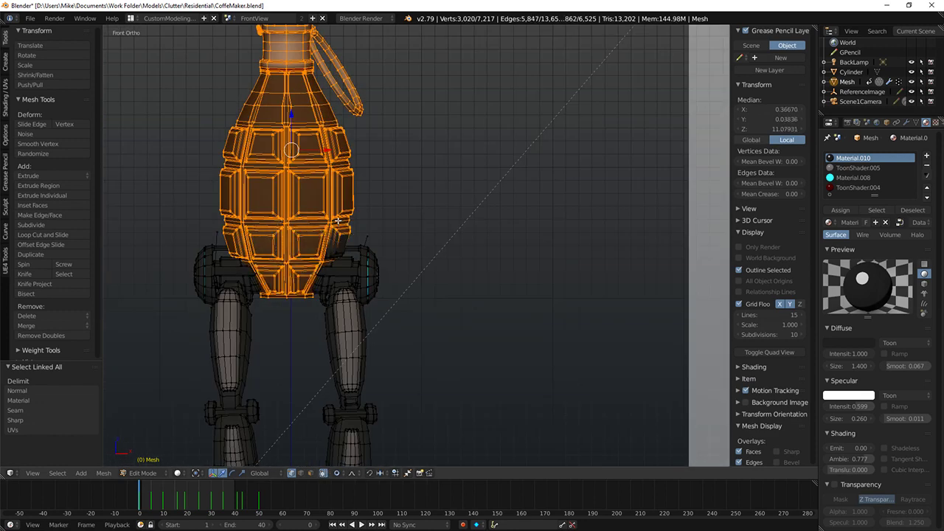
{"action": "key", "text": "Escape"}
{"action": "key", "text": "x"}
{"action": "left_click", "coordinate": [283, 239]}
Step: Delete the linked pelvis piece between the two hip joints
{"action": "right_click", "coordinate": [284, 265]}
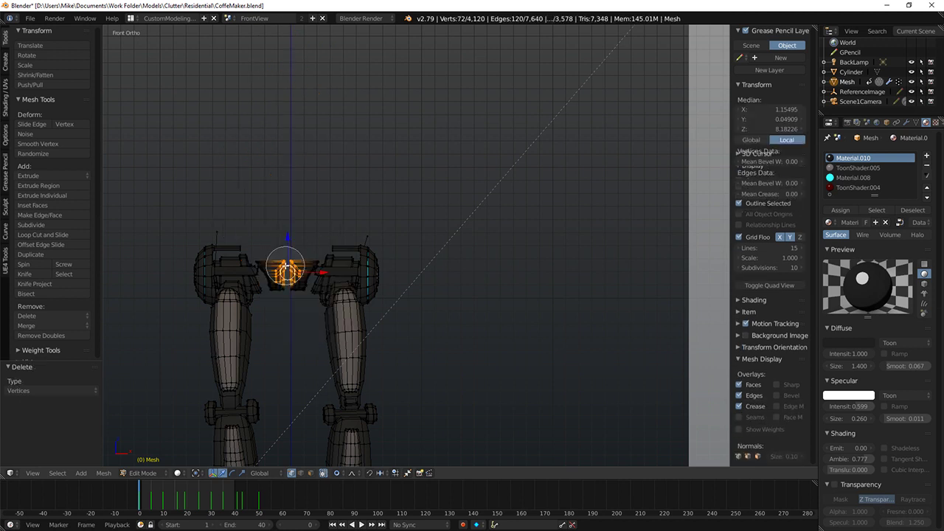
{"action": "key", "text": "ctrl+l"}
{"action": "key", "text": "x"}
{"action": "left_click", "coordinate": [287, 271]}
Step: Delete the protruding single vertex above each of the two hip joints
{"action": "scroll", "coordinate": [286, 272], "scroll_direction": "down", "scroll_amount": 3}
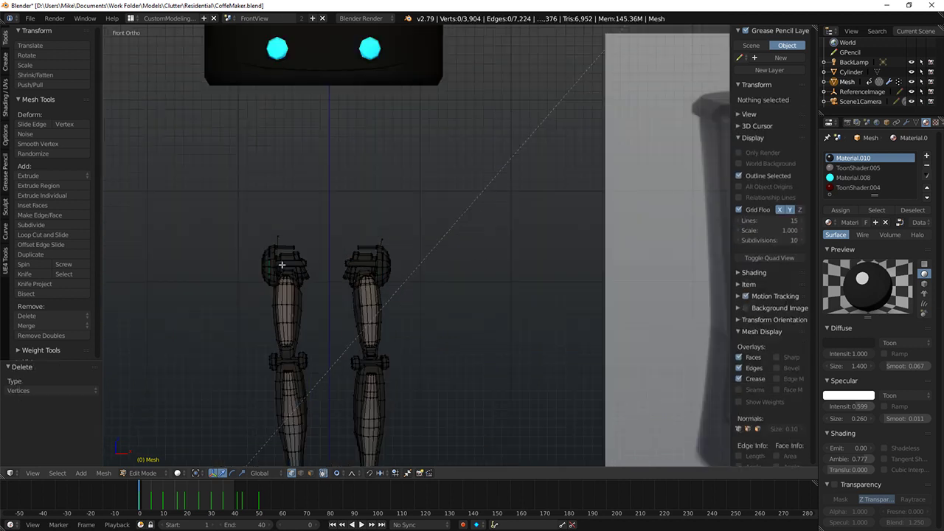
{"action": "right_click", "coordinate": [275, 237]}
{"action": "right_click", "coordinate": [387, 236], "text": "shift"}
{"action": "key", "text": "ctrl+l"}
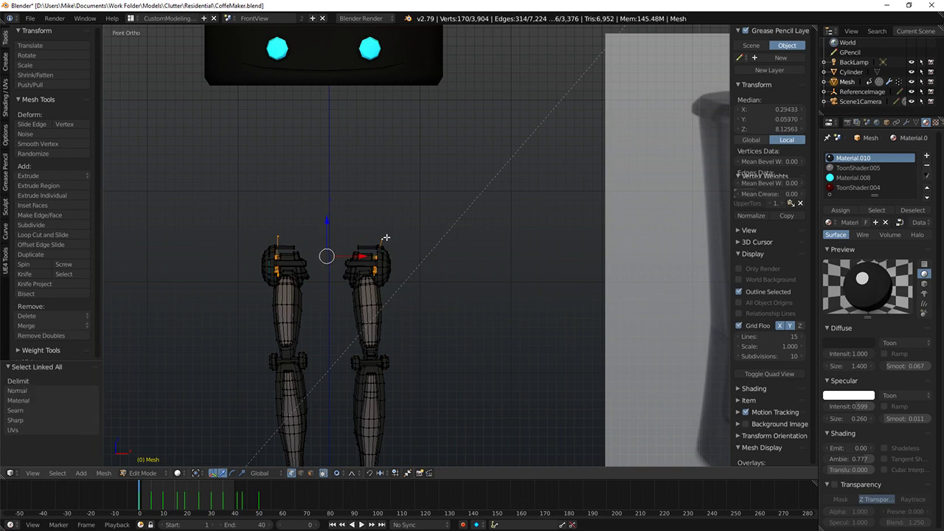
{"action": "right_click", "coordinate": [276, 233]}
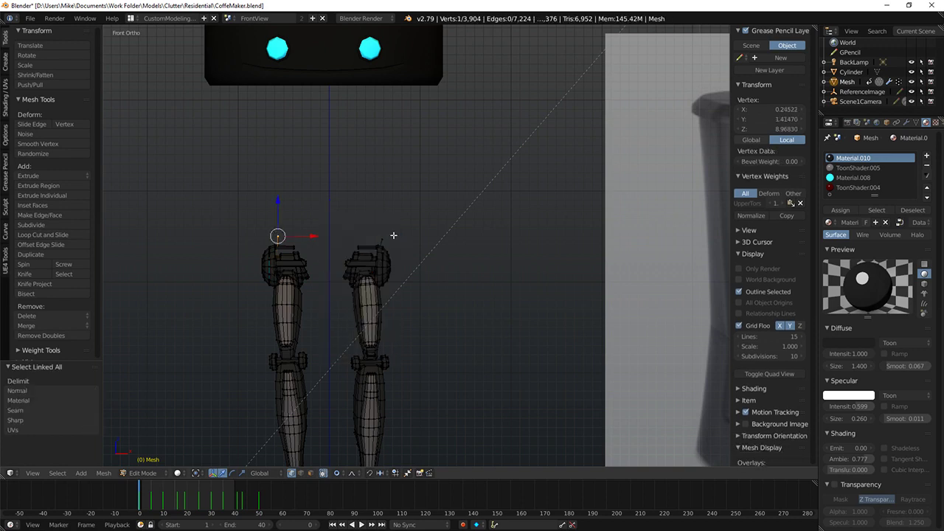
{"action": "right_click", "coordinate": [391, 236], "text": "shift"}
{"action": "key", "text": "x"}
{"action": "left_click", "coordinate": [383, 235]}
{"action": "middle_click_drag", "start_coordinate": [319, 248], "coordinate": [424, 247]}
{"action": "key", "text": "KP_1"}
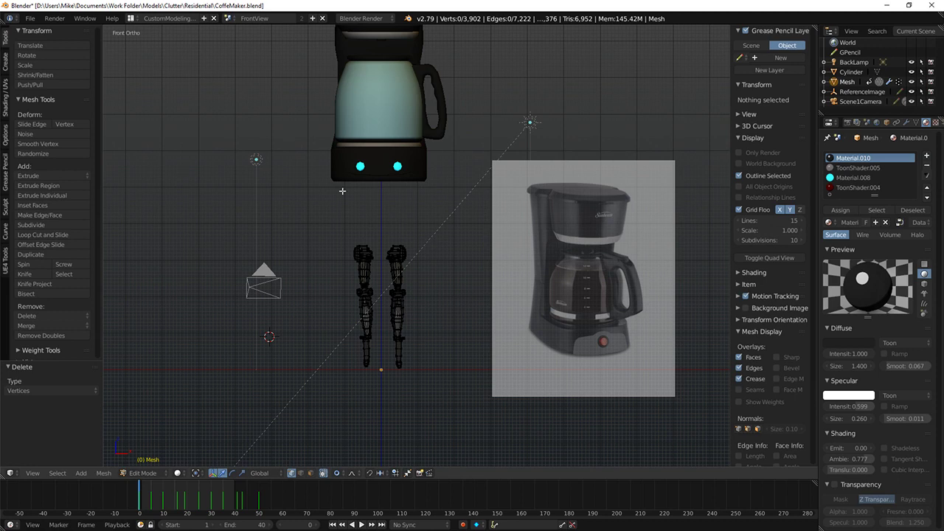
Step: Delete both feet up to the ankles, including the linked small pieces at the back of the ankles
{"action": "middle_click_drag", "start_coordinate": [344, 190], "coordinate": [502, 325]}
{"action": "scroll", "coordinate": [386, 312], "scroll_direction": "up", "scroll_amount": 7}
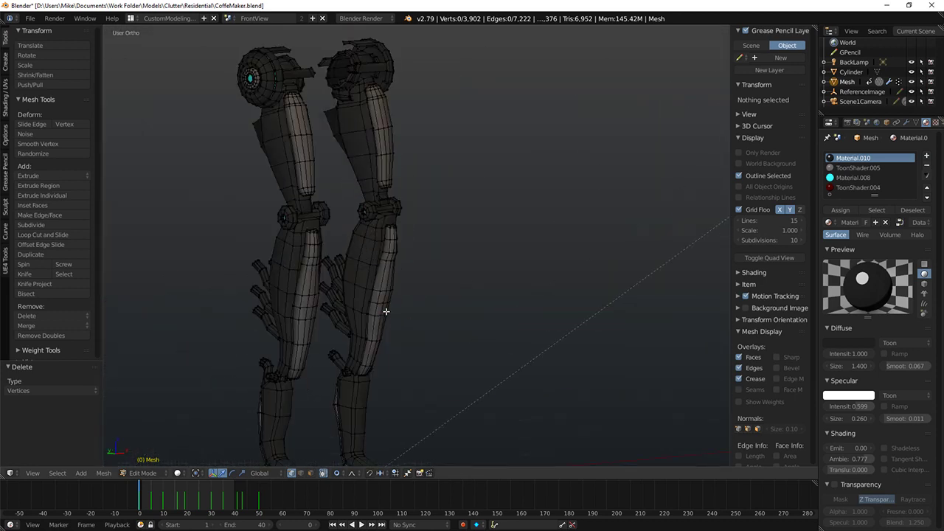
{"action": "key", "text": "a"}
{"action": "middle_click_drag", "start_coordinate": [308, 363], "coordinate": [298, 282], "text": "shift"}
{"action": "key", "text": "a"}
{"action": "key", "text": "c"}
{"action": "left_click_drag", "start_coordinate": [271, 363], "coordinate": [391, 358]}
{"action": "key", "text": "Escape"}
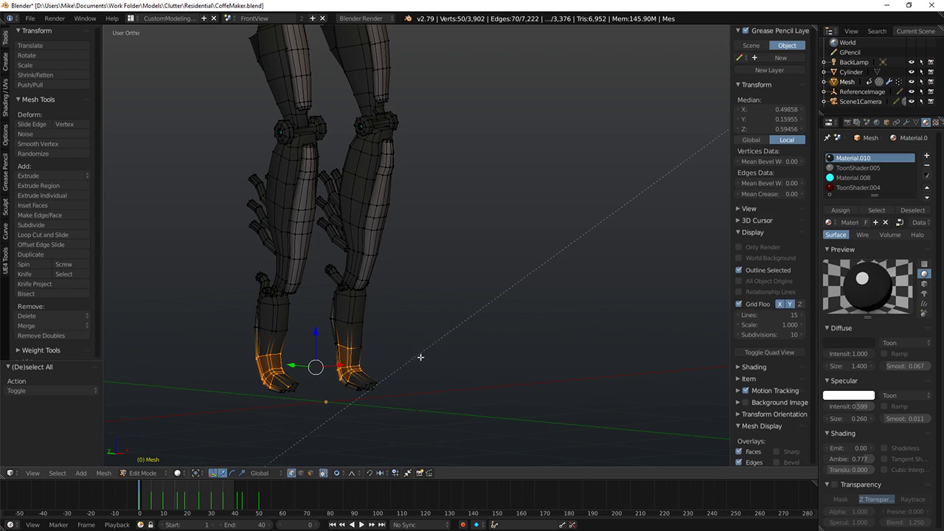
{"action": "key", "text": "ctrl+l"}
{"action": "key", "text": "c"}
{"action": "scroll", "coordinate": [324, 274], "scroll_direction": "up", "scroll_amount": 4}
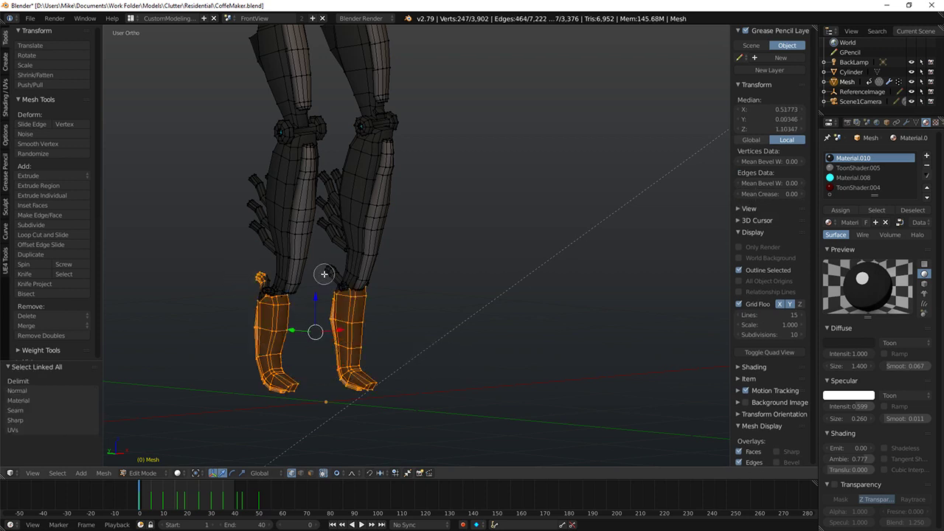
{"action": "left_click", "coordinate": [328, 272]}
{"action": "key", "text": "Escape"}
{"action": "key", "text": "ctrl+l"}
{"action": "key", "text": "x"}
{"action": "left_click", "coordinate": [333, 275]}
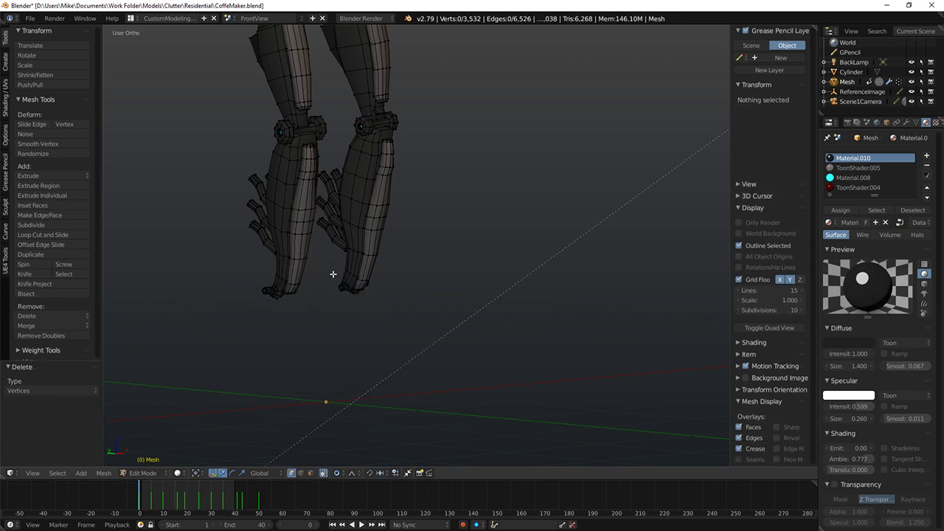
{"action": "key", "text": "KP_1"}
{"action": "scroll", "coordinate": [295, 320], "scroll_direction": "down", "scroll_amount": 4}
{"action": "scroll", "coordinate": [335, 288], "scroll_direction": "down", "scroll_amount": 2}
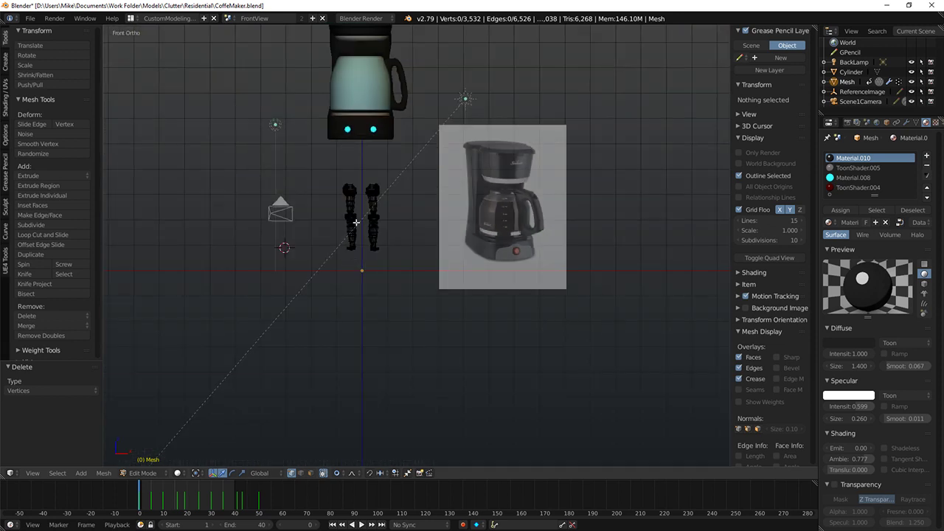
Step: Try the mech legs scaled up about 2.5 times and raised about 0.64 against the coffee maker's base, checking the render from front and side
{"action": "key", "text": "a"}
{"action": "key", "text": "c"}
{"action": "key", "text": "Escape"}
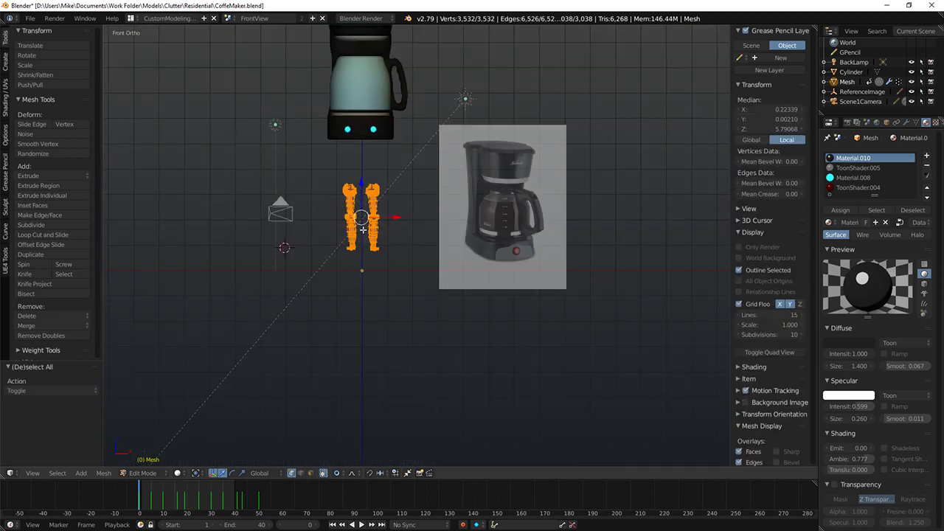
{"action": "key", "text": "s"}
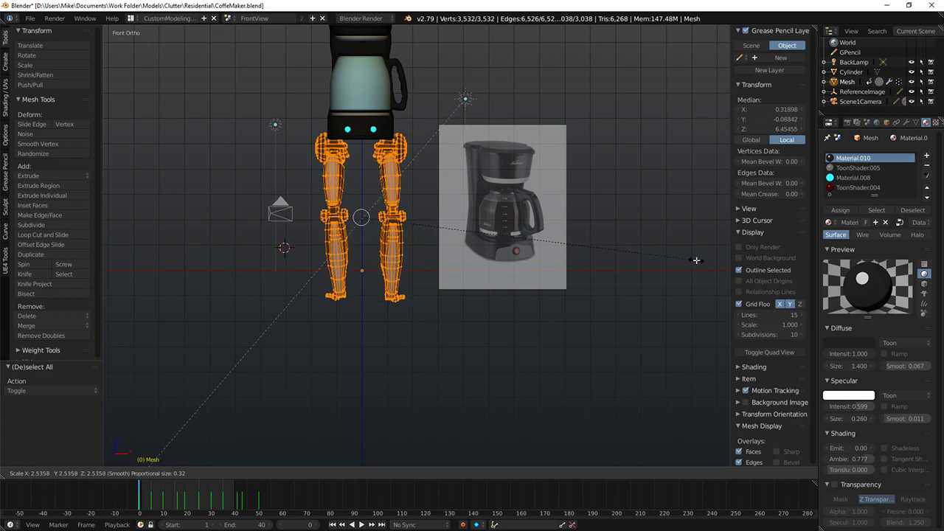
{"action": "left_click", "coordinate": [713, 263]}
{"action": "key", "text": "g"}
{"action": "left_click", "coordinate": [712, 250]}
{"action": "key", "text": "shift+z"}
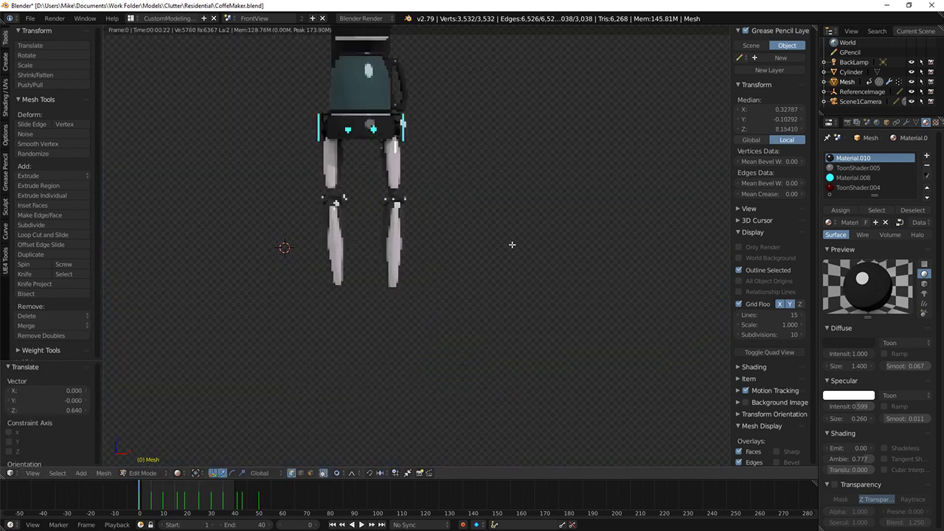
{"action": "key", "text": "KP_3"}
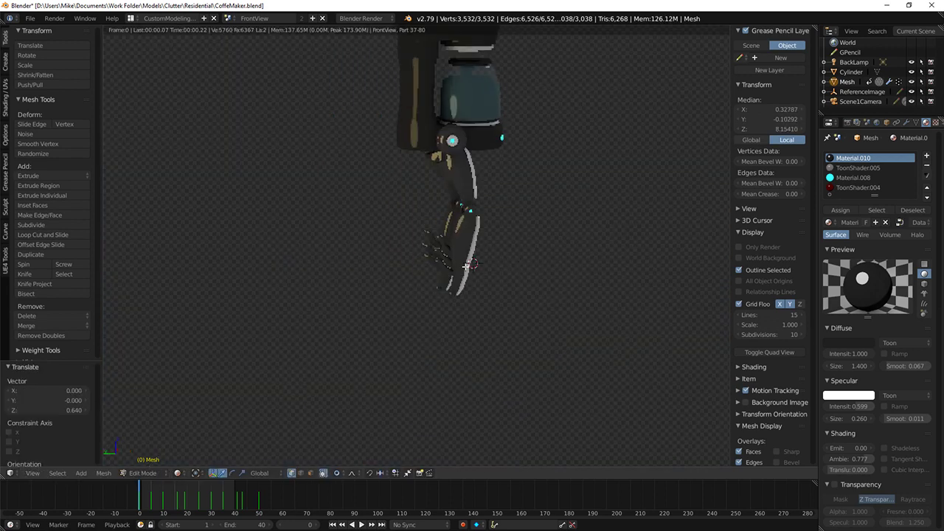
{"action": "key", "text": "z"}
{"action": "middle_click_drag", "start_coordinate": [580, 270], "coordinate": [410, 263]}
{"action": "key", "text": "KP_1"}
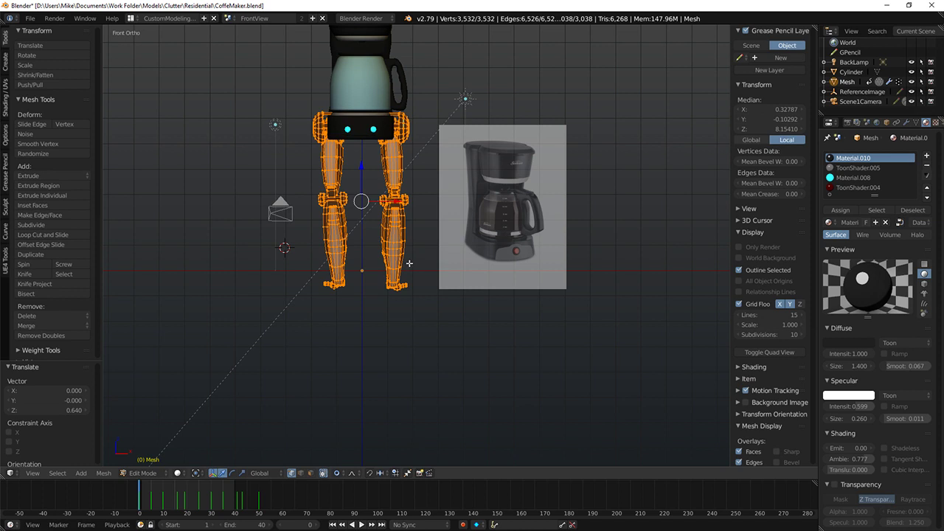
Step: Delete all vertices of the mech legs and return to Object Mode
{"action": "key", "text": "x"}
{"action": "left_click", "coordinate": [387, 264]}
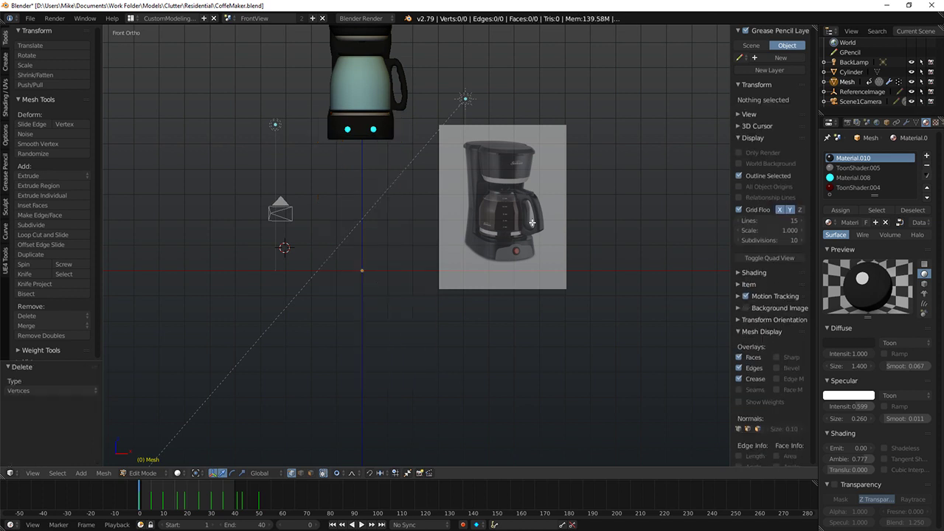
{"action": "key", "text": "Tab"}
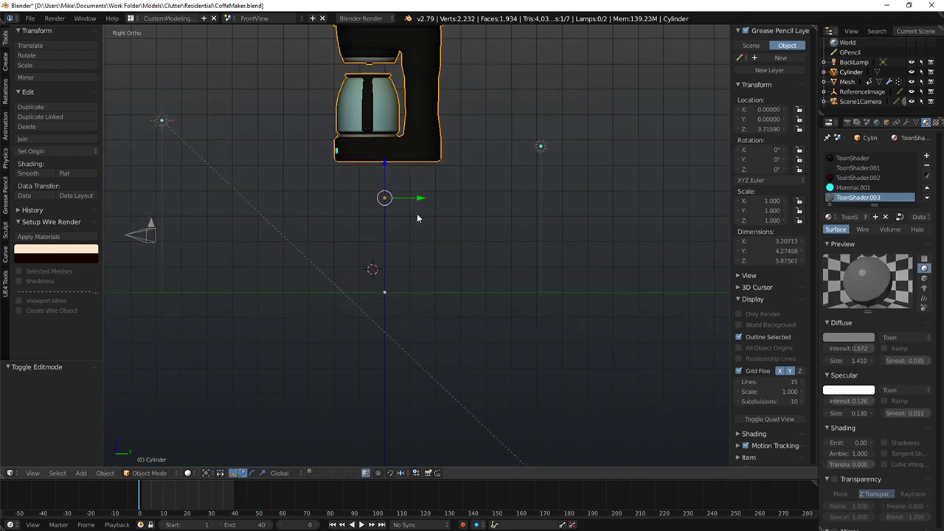
Step: Lower the coffee maker along the Z axis by about 0.485
{"action": "right_click", "coordinate": [389, 136]}
{"action": "key", "text": "KP_3"}
{"action": "left_click_drag", "start_coordinate": [385, 244], "coordinate": [385, 256]}
{"action": "left_click", "coordinate": [6, 60]}
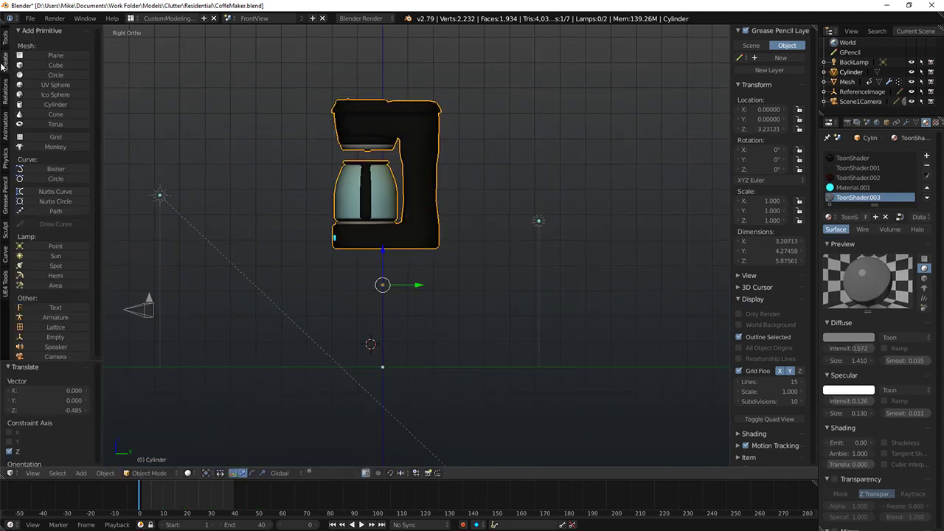
{"action": "left_click", "coordinate": [55, 317]}
{"action": "key", "text": "KP_1"}
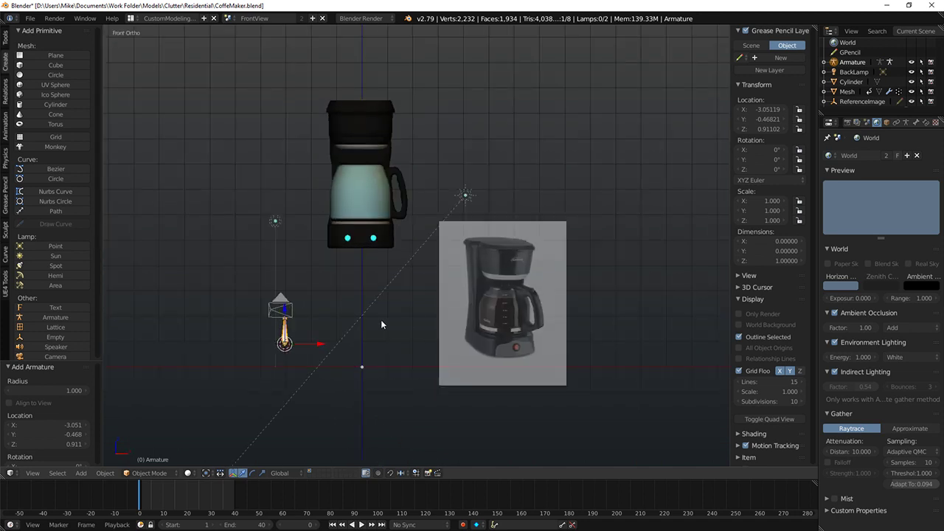
{"action": "key", "text": "ctrl+z"}
Step: Snap the 3D cursor to the scene centre and add an armature with a single bone there
{"action": "key", "text": "shift+s"}
{"action": "left_click", "coordinate": [327, 327]}
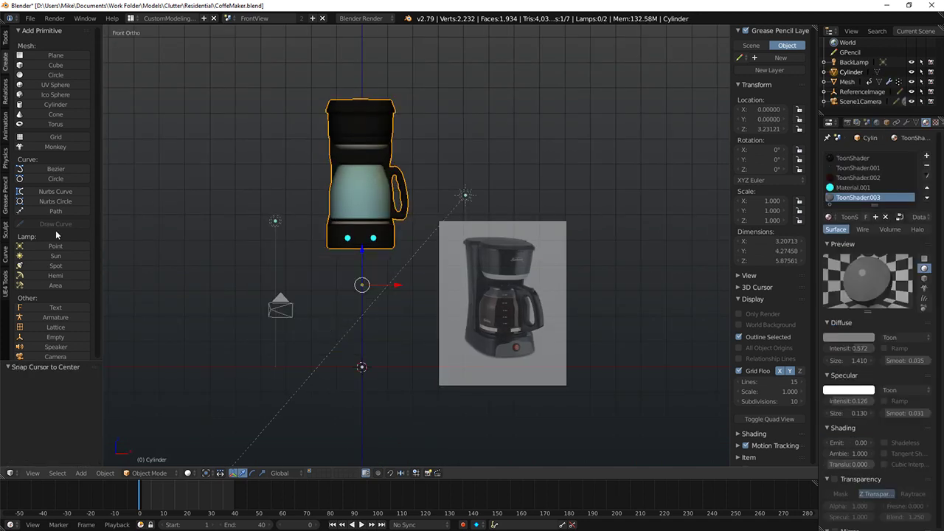
{"action": "left_click", "coordinate": [57, 318]}
Step: Rotate the armature's bone by 90° in the side view so it lies flat along Y, and name it root
{"action": "key", "text": "KP_3"}
{"action": "key", "text": "Tab"}
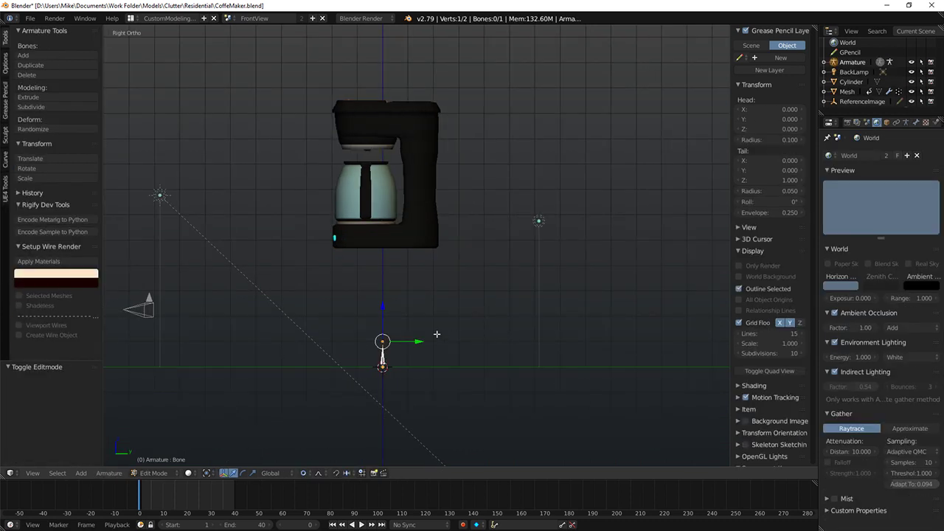
{"action": "key", "text": "r"}
{"action": "type", "text": "90"}
{"action": "key", "text": "Return"}
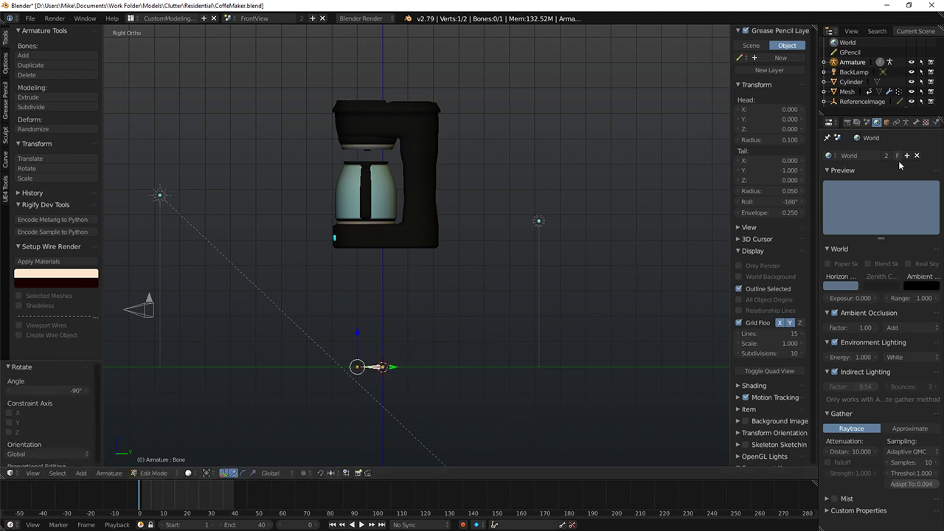
{"action": "left_click", "coordinate": [914, 122]}
{"action": "left_click", "coordinate": [871, 156]}
{"action": "type", "text": "root"}
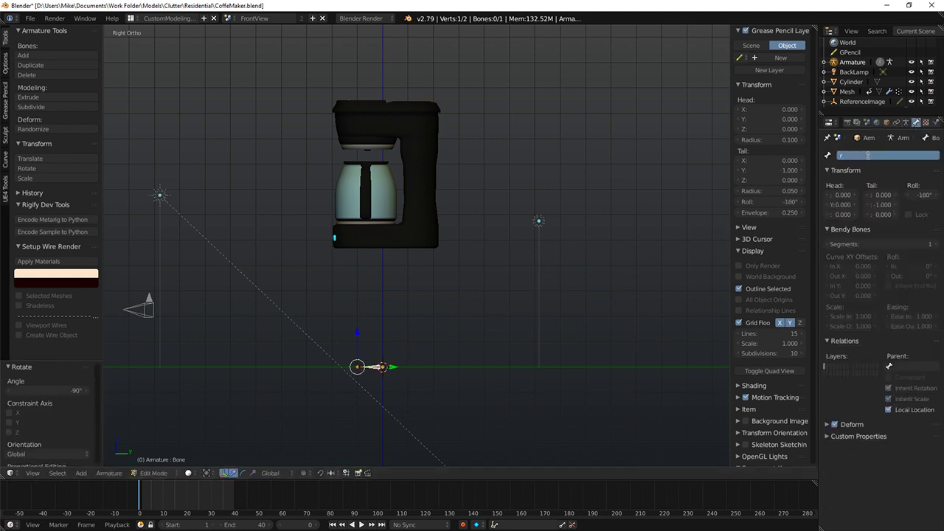
{"action": "key", "text": "Return"}
Step: Duplicate the root bone and move the copy up to the coffee maker's lid, at a height of about 10.39
{"action": "key", "text": "shift+d"}
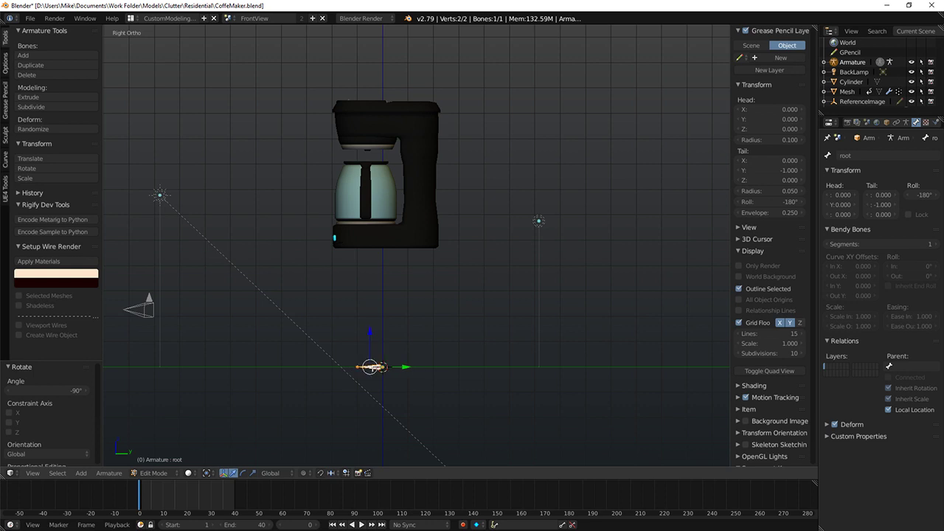
{"action": "left_click", "coordinate": [415, 290]}
{"action": "key", "text": "g"}
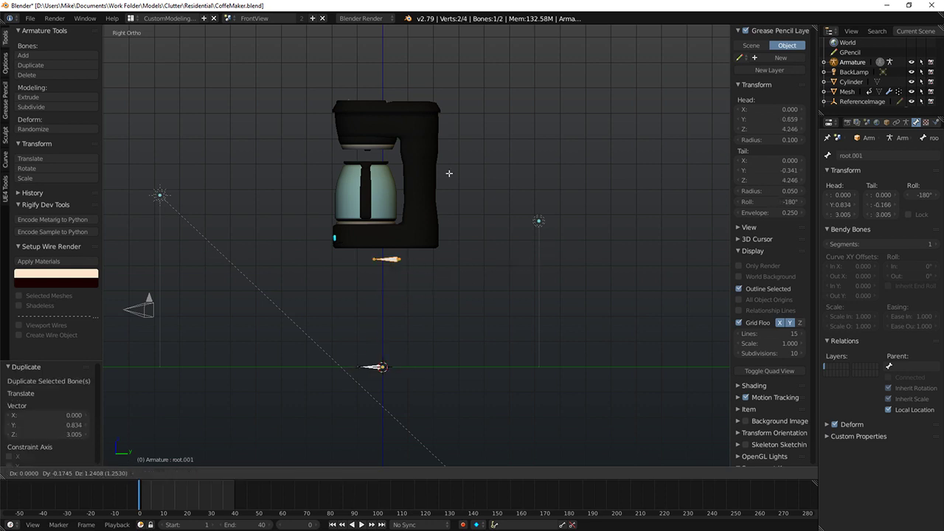
{"action": "left_click", "coordinate": [439, 46]}
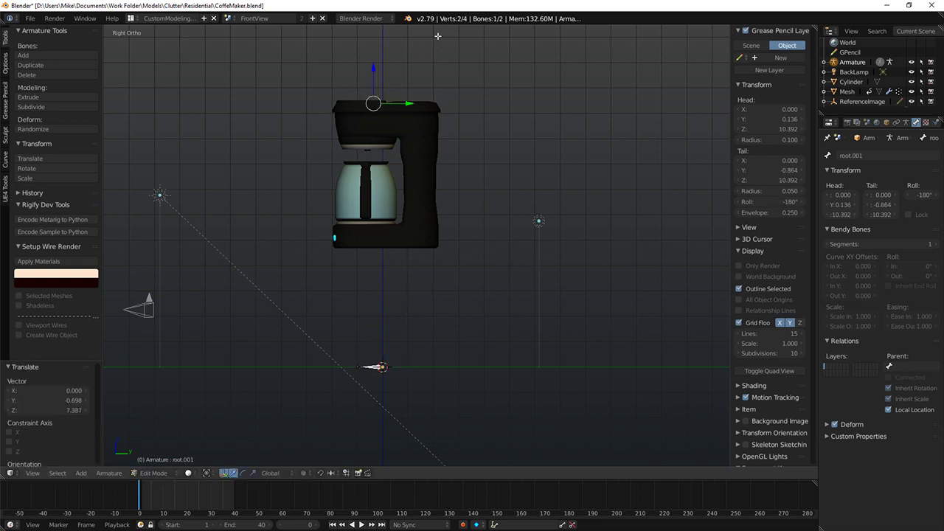
Step: Nudge the duplicated bone up by about 0.05 in wireframe to align it with the top of the lid
{"action": "middle_click_drag", "start_coordinate": [433, 76], "coordinate": [479, 248], "text": "shift"}
{"action": "scroll", "coordinate": [435, 184], "scroll_direction": "up", "scroll_amount": 5}
{"action": "key", "text": "z"}
{"action": "scroll", "coordinate": [479, 248], "scroll_direction": "up", "scroll_amount": 3}
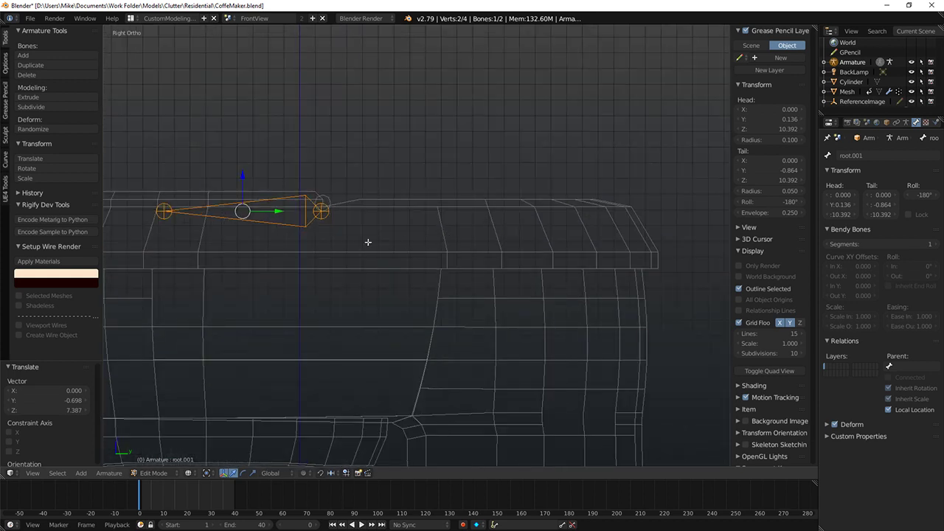
{"action": "key", "text": "g"}
{"action": "left_click", "coordinate": [373, 221]}
Step: Lengthen the lid bone by moving its tail about 0.88 along Y to the lid's front edge
{"action": "middle_click_drag", "start_coordinate": [120, 210], "coordinate": [358, 215], "text": "shift"}
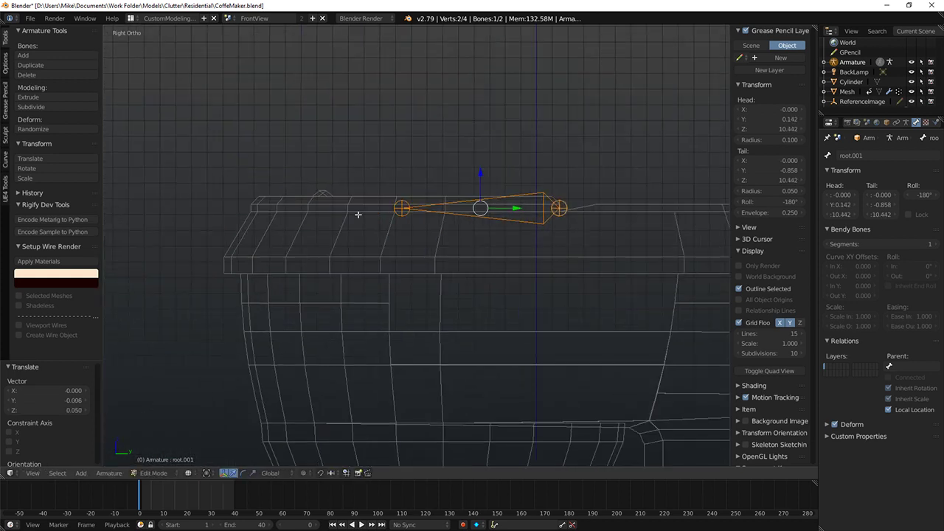
{"action": "left_click", "coordinate": [403, 209]}
{"action": "left_click_drag", "start_coordinate": [444, 209], "coordinate": [303, 206]}
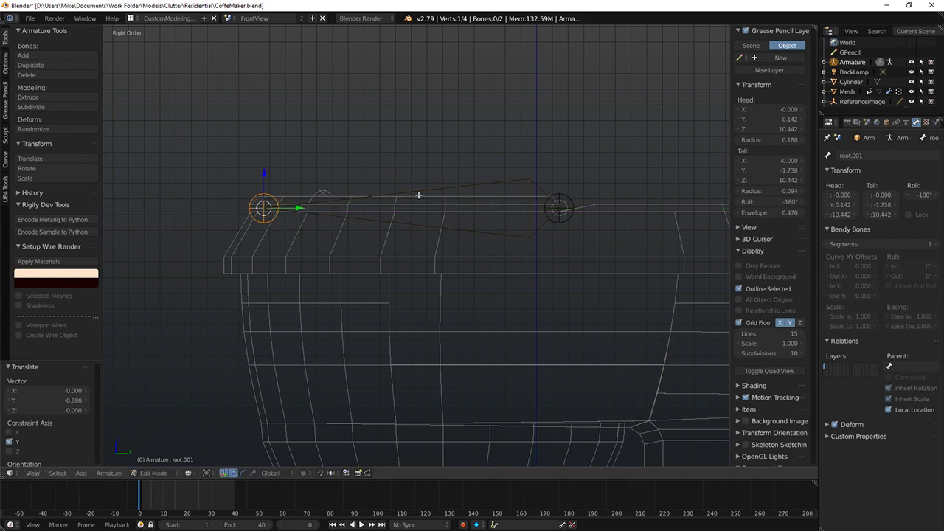
Step: Rename the lid bone as LID
{"action": "left_click", "coordinate": [855, 155]}
{"action": "type", "text": "LID"}
{"action": "key", "text": "Return"}
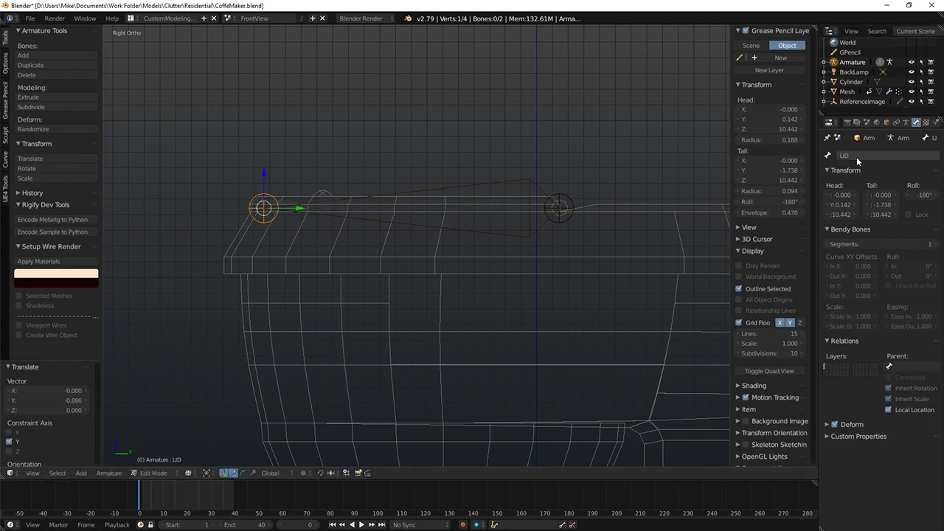
Step: Leave bone editing and switch the viewport from wireframe to solid shading
{"action": "middle_click_drag", "start_coordinate": [516, 221], "coordinate": [424, 244]}
{"action": "key", "text": "Tab"}
{"action": "right_click", "coordinate": [380, 107]}
{"action": "key", "text": "Tab"}
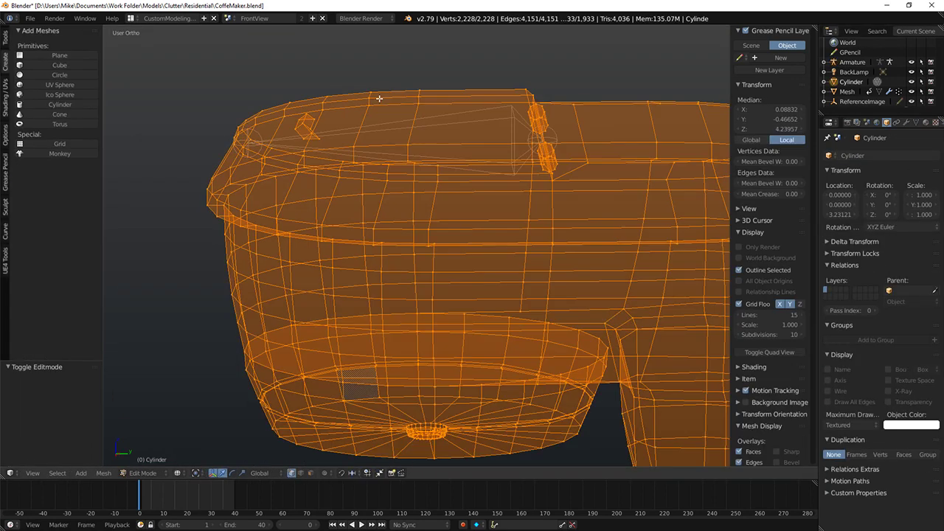
{"action": "right_click", "coordinate": [371, 98]}
{"action": "key", "text": "z"}
{"action": "scroll", "coordinate": [381, 127], "scroll_direction": "down", "scroll_amount": 6}
{"action": "key", "text": "Tab"}
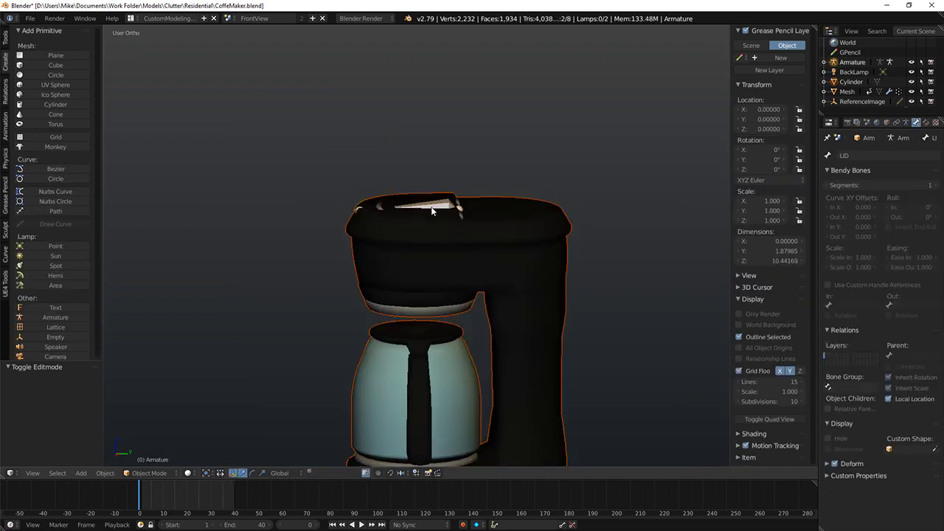
Step: Parent the coffee maker mesh to the armature with empty vertex groups
{"action": "middle_click_drag", "start_coordinate": [466, 296], "coordinate": [428, 96], "text": "shift"}
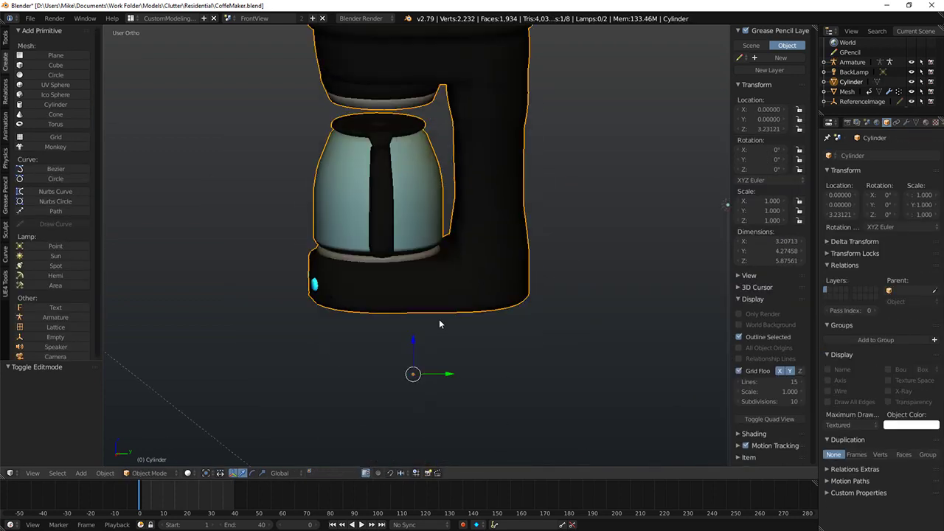
{"action": "scroll", "coordinate": [436, 317], "scroll_direction": "down", "scroll_amount": 4}
{"action": "right_click", "coordinate": [405, 396]}
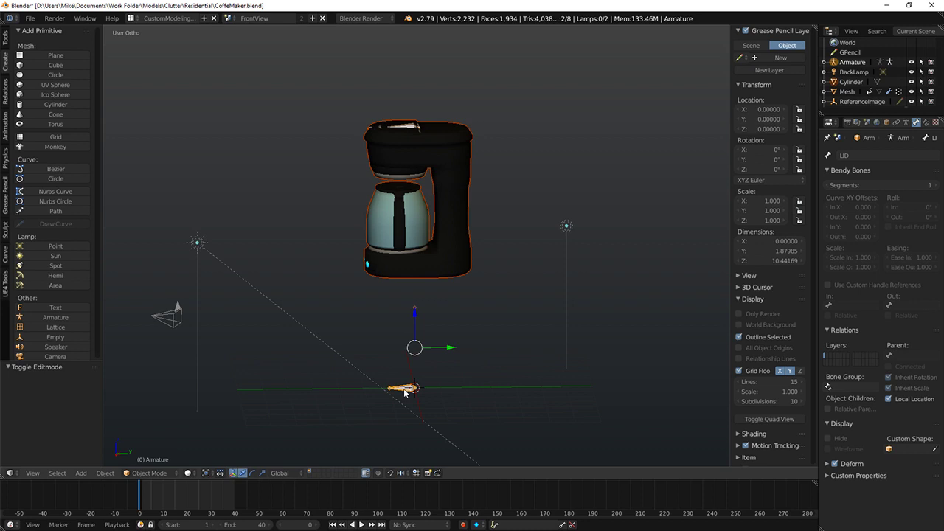
{"action": "key", "text": "ctrl+p"}
{"action": "left_click", "coordinate": [362, 407]}
{"action": "scroll", "coordinate": [395, 235], "scroll_direction": "up", "scroll_amount": 3, "text": "shift"}
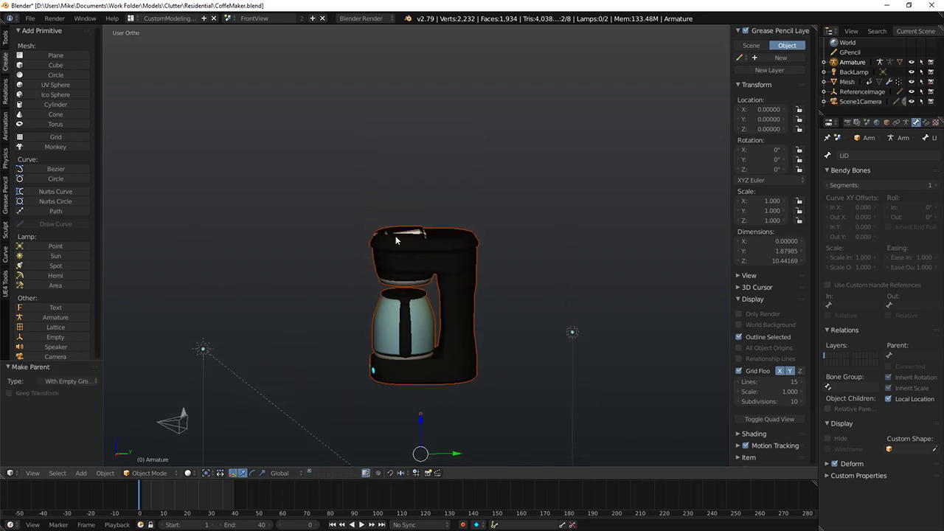
Step: Assign all linked geometry of the lid and its small handle to the LID vertex group with weight 1.000
{"action": "right_click", "coordinate": [395, 235]}
{"action": "key", "text": "Tab"}
{"action": "scroll", "coordinate": [395, 236], "scroll_direction": "up", "scroll_amount": 5}
{"action": "key", "text": "ctrl+l"}
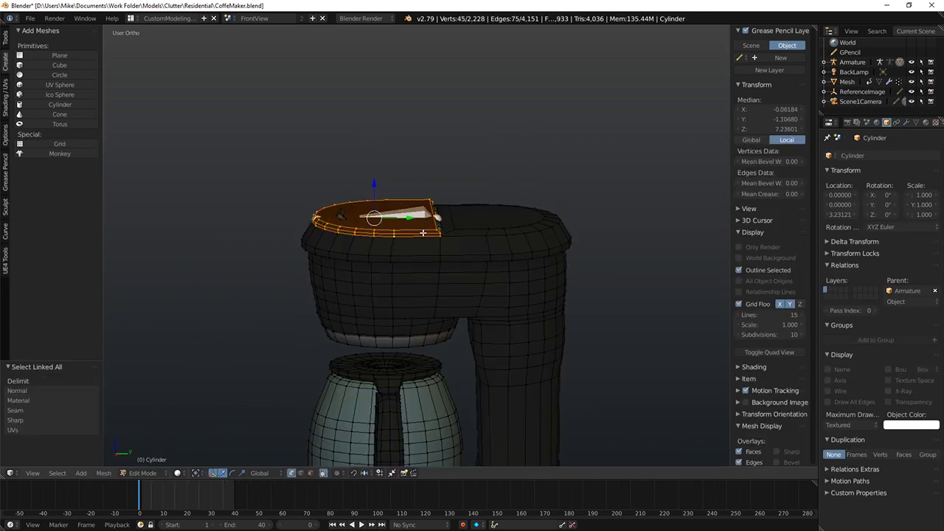
{"action": "scroll", "coordinate": [351, 265], "scroll_direction": "up", "scroll_amount": 3}
{"action": "middle_click_drag", "start_coordinate": [342, 274], "coordinate": [433, 280]}
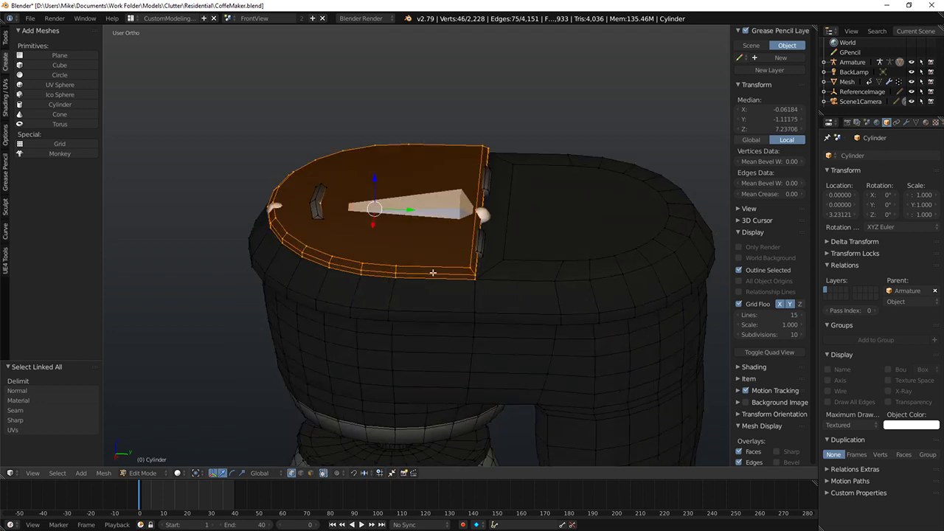
{"action": "key", "text": "ctrl+l"}
{"action": "left_click", "coordinate": [916, 122]}
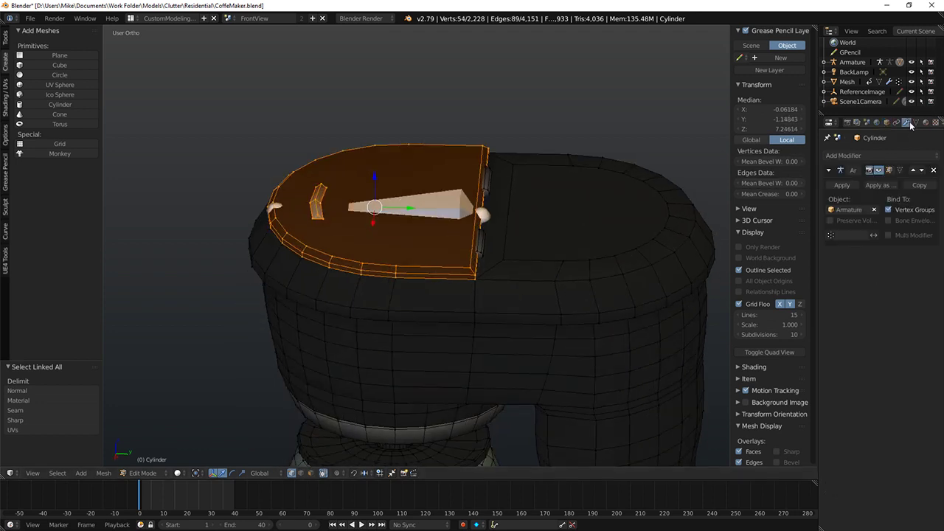
{"action": "left_click", "coordinate": [836, 293]}
{"action": "scroll", "coordinate": [429, 240], "scroll_direction": "down", "scroll_amount": 3}
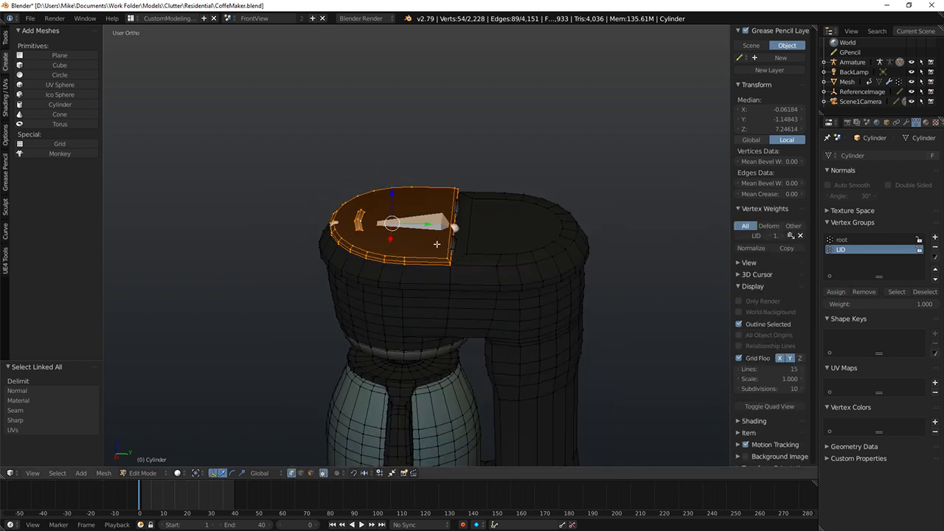
Step: Rotate the LID bone about 30° in Pose Mode from the right view to swing the lid open
{"action": "key", "text": "Tab"}
{"action": "right_click", "coordinate": [420, 224]}
{"action": "middle_click_drag", "start_coordinate": [424, 233], "coordinate": [432, 216]}
{"action": "left_click", "coordinate": [149, 472]}
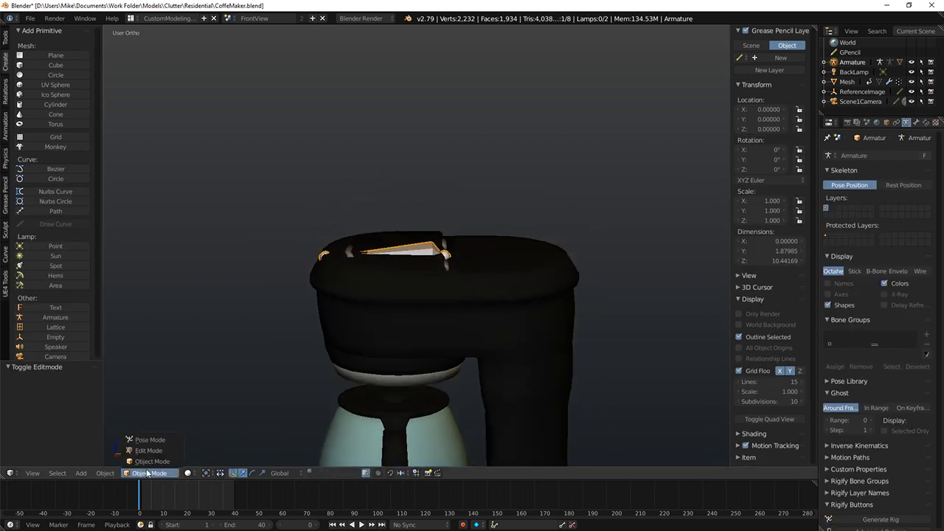
{"action": "left_click", "coordinate": [151, 440]}
{"action": "key", "text": "KP_1"}
{"action": "key", "text": "KP_3"}
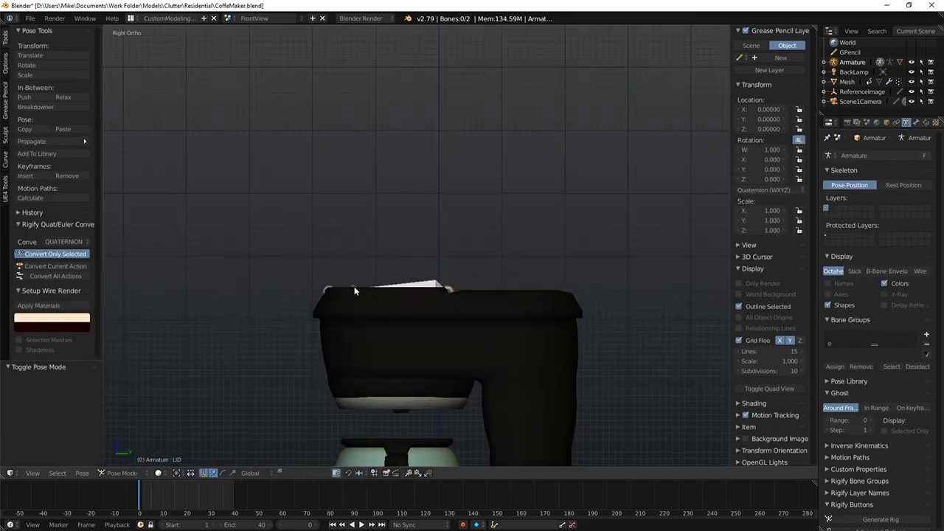
{"action": "right_click", "coordinate": [399, 286]}
{"action": "key", "text": "r"}
{"action": "left_click", "coordinate": [573, 288]}
{"action": "key", "text": "z"}
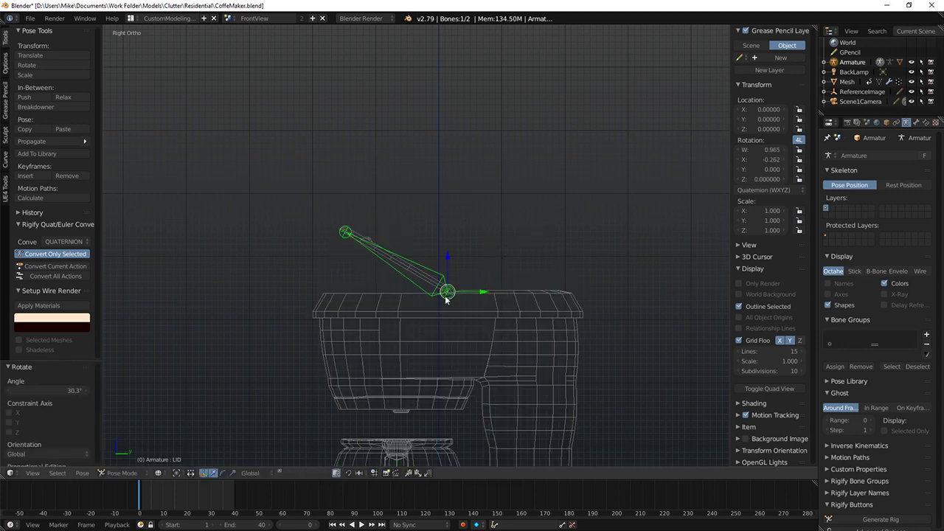
{"action": "key", "text": "z"}
Step: Leave Pose Mode and open the coffee maker mesh for editing in wireframe near the lid's hinge corner
{"action": "middle_click_drag", "start_coordinate": [447, 299], "coordinate": [473, 281]}
{"action": "key", "text": "Tab"}
{"action": "key", "text": "ctrl+Tab"}
{"action": "right_click", "coordinate": [369, 281]}
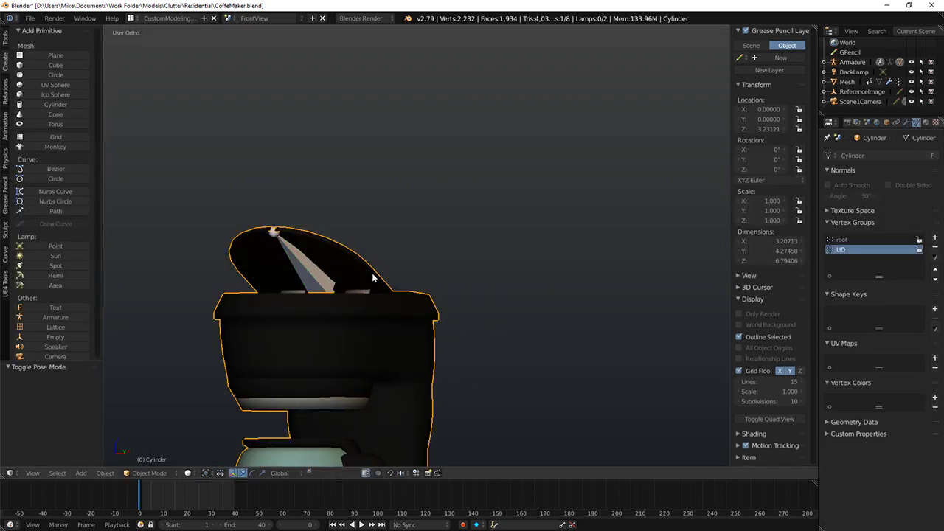
{"action": "key", "text": "Tab"}
{"action": "middle_click_drag", "start_coordinate": [371, 273], "coordinate": [362, 309]}
{"action": "key", "text": "z"}
{"action": "scroll", "coordinate": [359, 308], "scroll_direction": "up", "scroll_amount": 7}
Step: Fill the lower edge loop of the lid with a face and return to Object Mode
{"action": "key", "text": "a"}
{"action": "right_click", "coordinate": [303, 323], "text": "alt"}
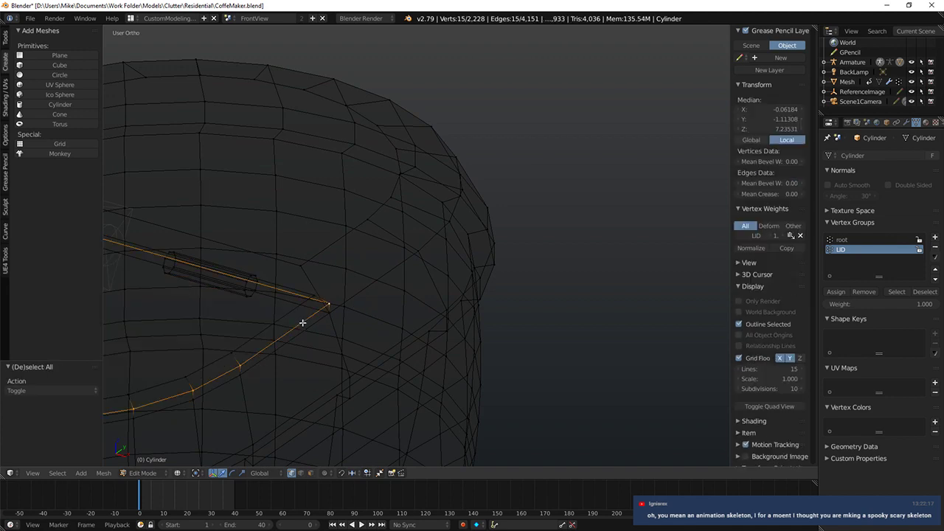
{"action": "right_click", "coordinate": [306, 330], "text": "alt"}
{"action": "key", "text": "a"}
{"action": "right_click", "coordinate": [259, 367], "text": "alt"}
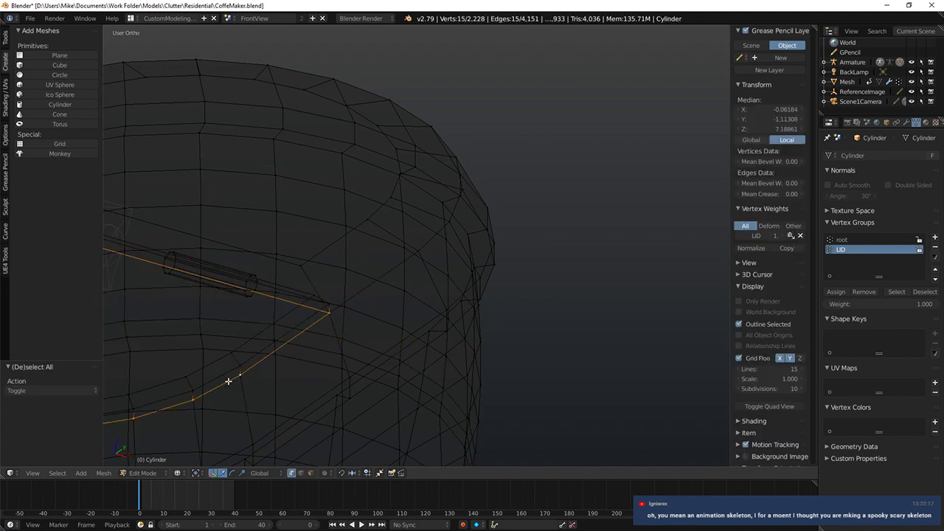
{"action": "key", "text": "f"}
{"action": "scroll", "coordinate": [331, 333], "scroll_direction": "down", "scroll_amount": 4}
{"action": "key", "text": "z"}
{"action": "middle_click_drag", "start_coordinate": [366, 334], "coordinate": [323, 315]}
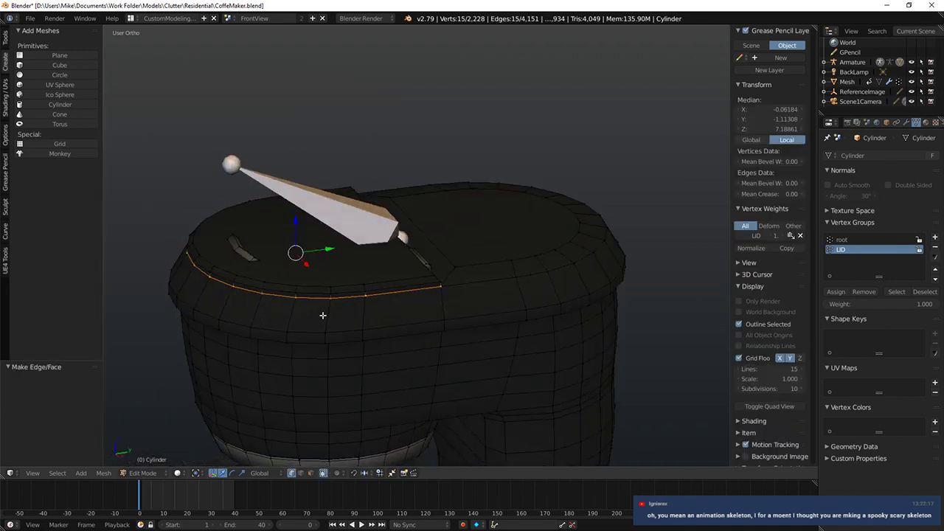
{"action": "scroll", "coordinate": [308, 286], "scroll_direction": "down", "scroll_amount": 2}
{"action": "key", "text": "Tab"}
Step: Examine the coffee maker with its open lid in rendered shading, then in solid shading from the side and front
{"action": "middle_click_drag", "start_coordinate": [420, 227], "coordinate": [537, 226]}
{"action": "key", "text": "shift+z"}
{"action": "scroll", "coordinate": [485, 239], "scroll_direction": "down", "scroll_amount": 6}
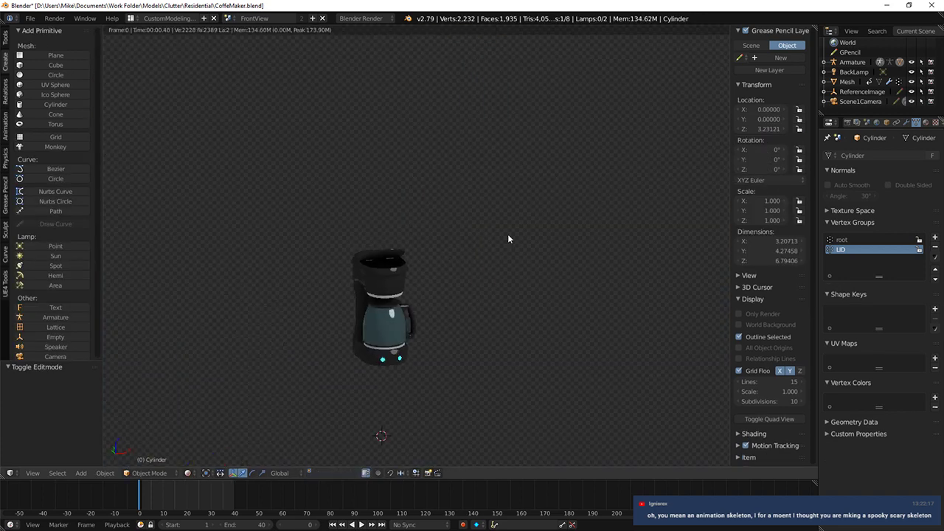
{"action": "middle_click_drag", "start_coordinate": [413, 204], "coordinate": [553, 177]}
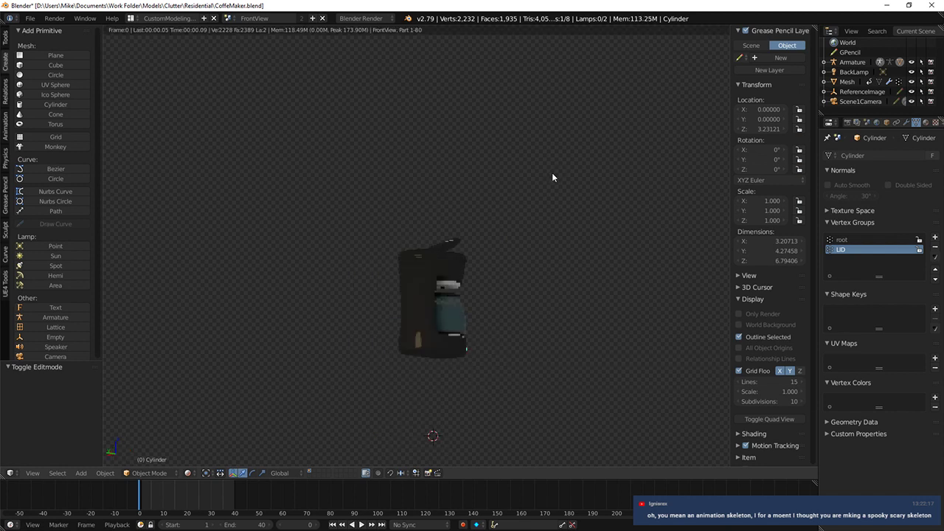
{"action": "key", "text": "shift+z"}
{"action": "scroll", "coordinate": [550, 192], "scroll_direction": "up", "scroll_amount": 3}
{"action": "key", "text": "KP_3"}
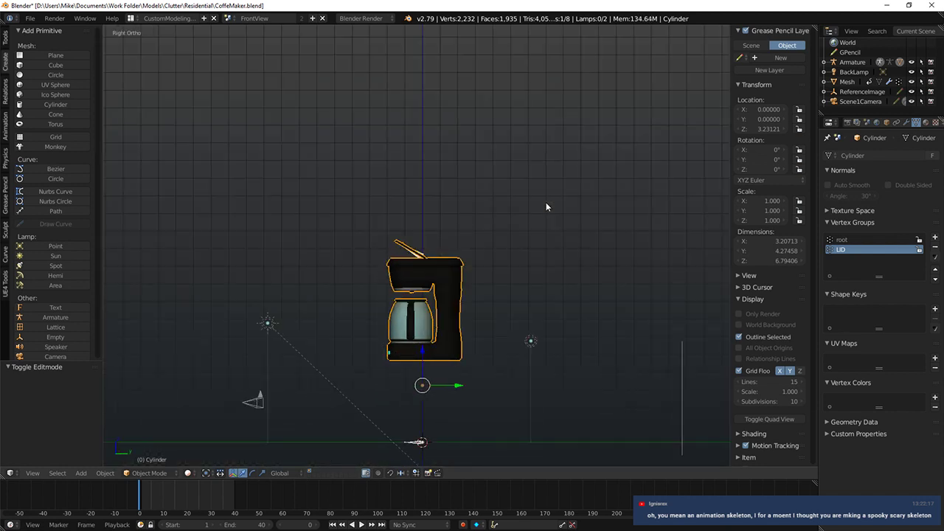
{"action": "key", "text": "KP_1"}
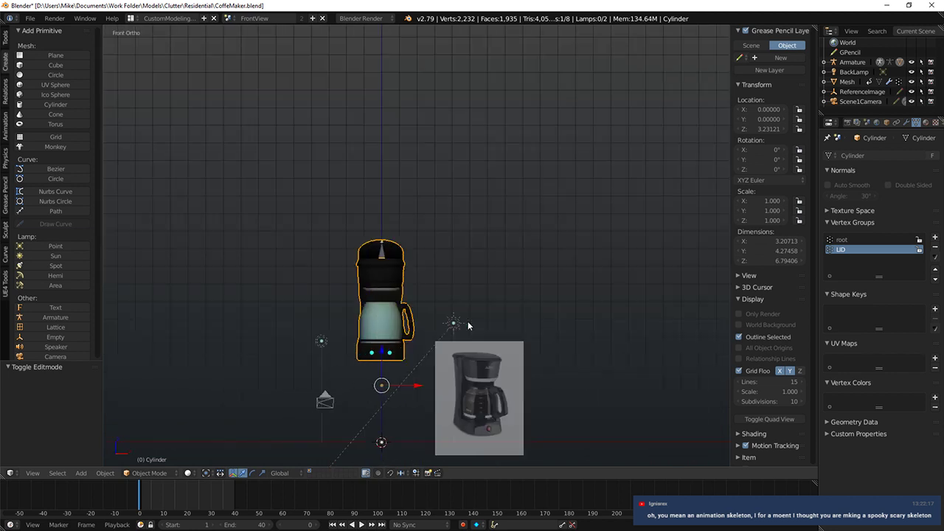
{"action": "middle_click_drag", "start_coordinate": [472, 340], "coordinate": [512, 273]}
{"action": "middle_click_drag", "start_coordinate": [511, 273], "coordinate": [453, 335]}
{"action": "key", "text": "Tab"}
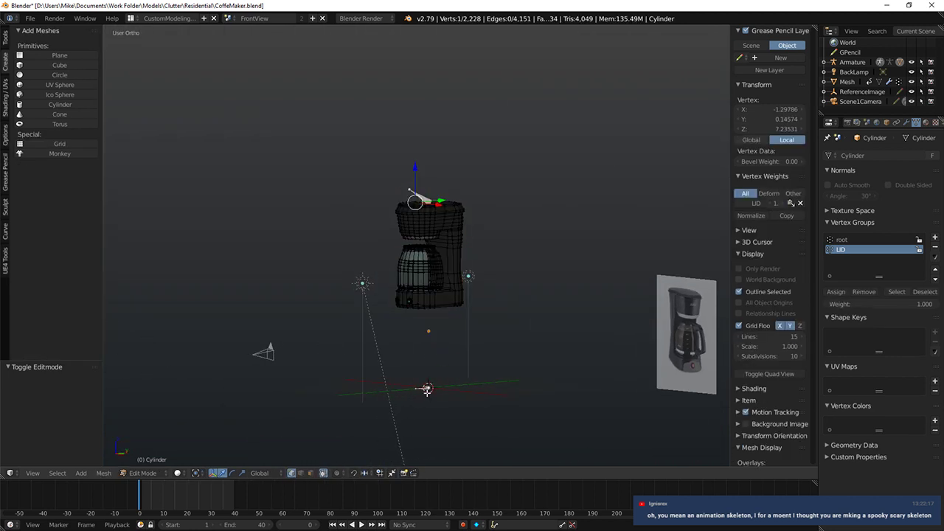
{"action": "key", "text": "Tab"}
Step: Examine the root and LID bones in Pose Mode and their placement relative to the coffee maker
{"action": "right_click", "coordinate": [427, 388]}
{"action": "key", "text": "ctrl+Tab"}
{"action": "key", "text": "KP_1"}
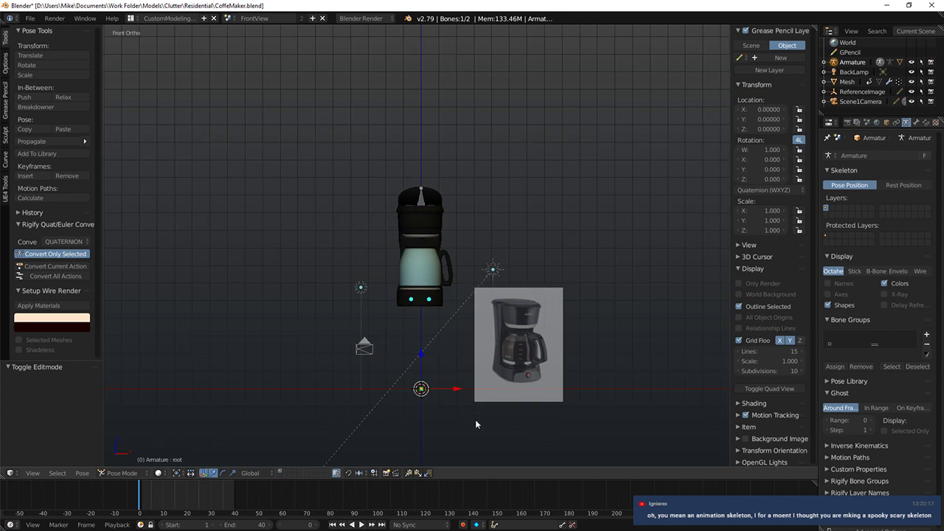
{"action": "middle_click_drag", "start_coordinate": [492, 417], "coordinate": [440, 379]}
{"action": "key", "text": "KP_1"}
{"action": "key", "text": "KP_3"}
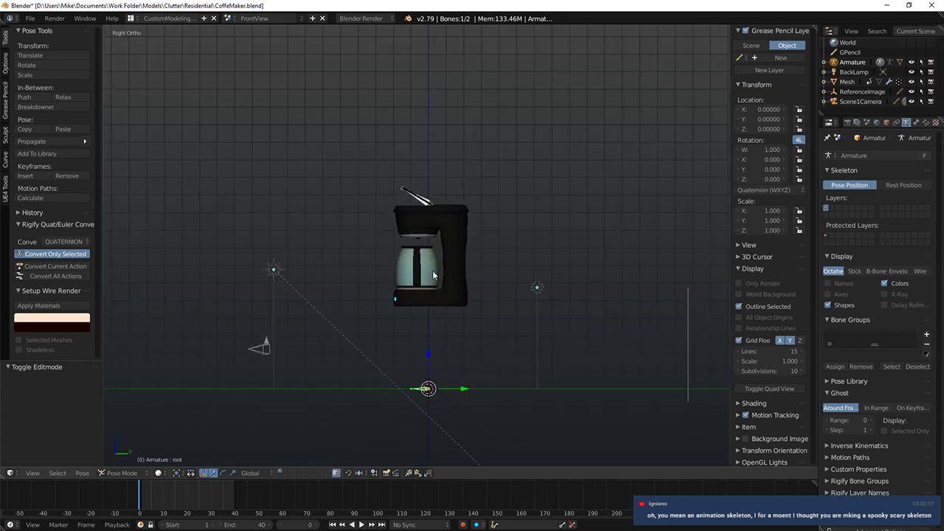
{"action": "right_click", "coordinate": [430, 201]}
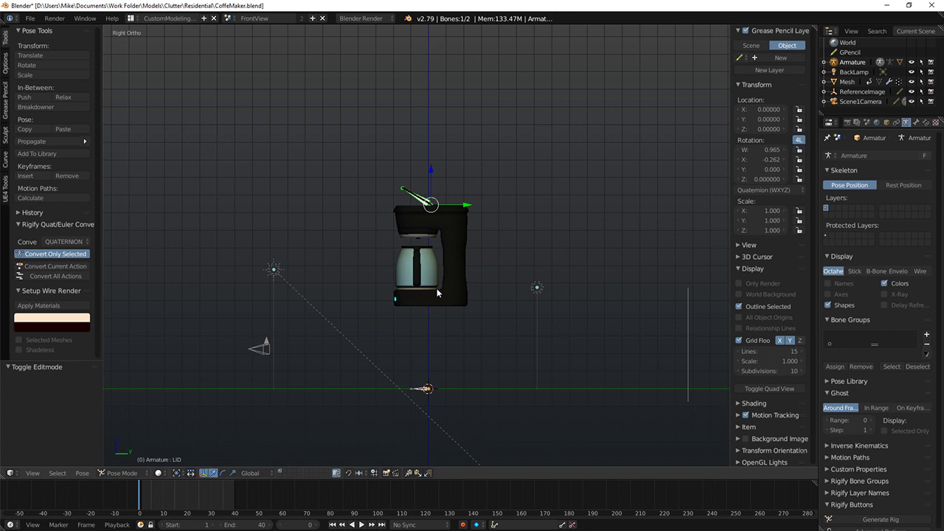
{"action": "scroll", "coordinate": [437, 289], "scroll_direction": "up", "scroll_amount": 6}
{"action": "middle_click_drag", "start_coordinate": [482, 451], "coordinate": [435, 198], "text": "shift"}
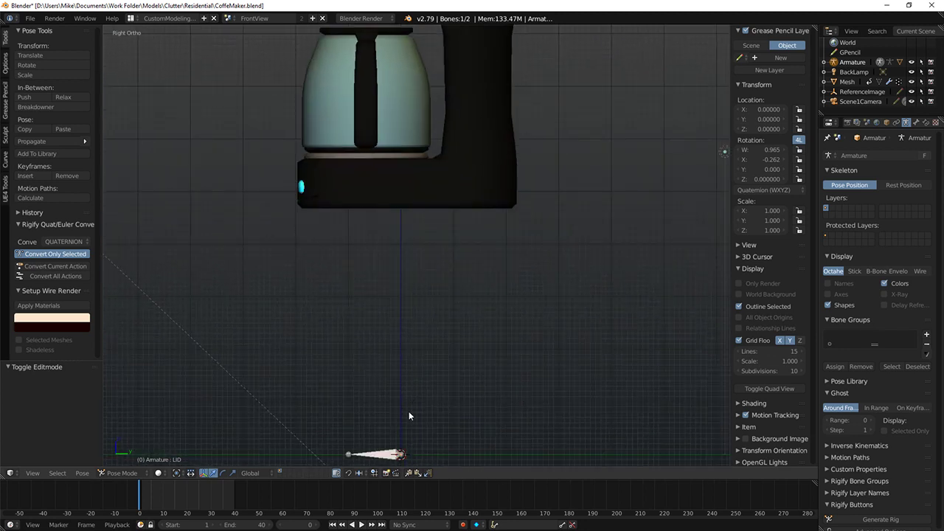
{"action": "scroll", "coordinate": [395, 431], "scroll_direction": "down", "scroll_amount": 3}
{"action": "middle_click_drag", "start_coordinate": [393, 441], "coordinate": [443, 422]}
Step: Duplicate the root bone in armature Edit Mode and place the copy about 2.7 units above the original
{"action": "right_click", "coordinate": [411, 377]}
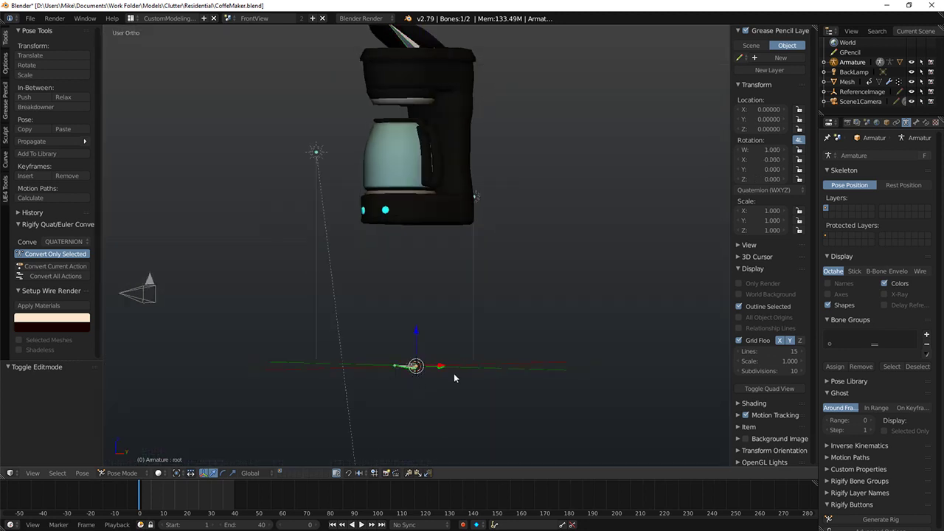
{"action": "middle_click_drag", "start_coordinate": [454, 376], "coordinate": [401, 394]}
{"action": "key", "text": "KP_1"}
{"action": "key", "text": "KP_3"}
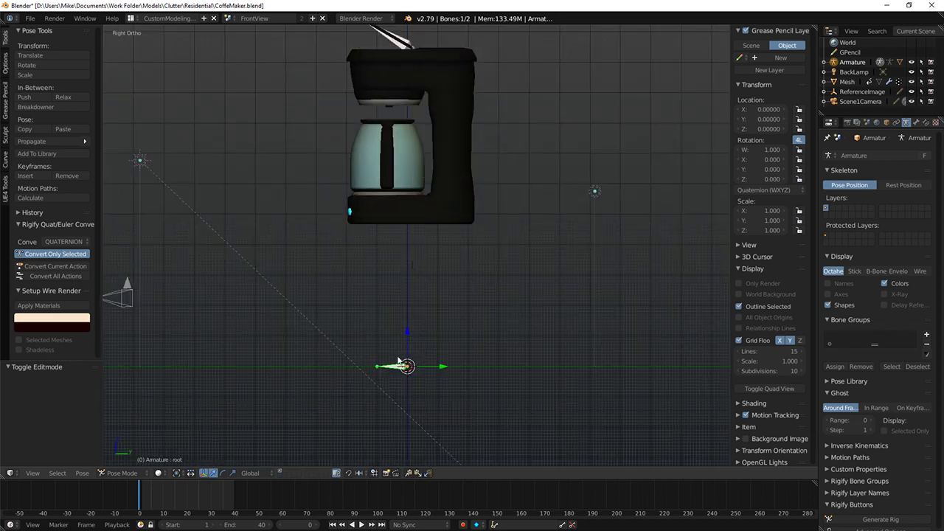
{"action": "key", "text": "Tab"}
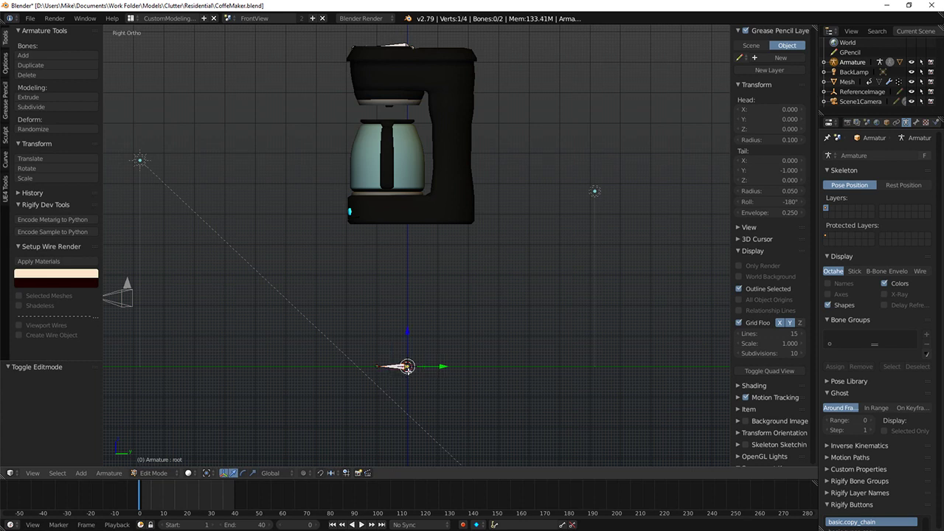
{"action": "key", "text": "shift+d"}
{"action": "left_click", "coordinate": [489, 268]}
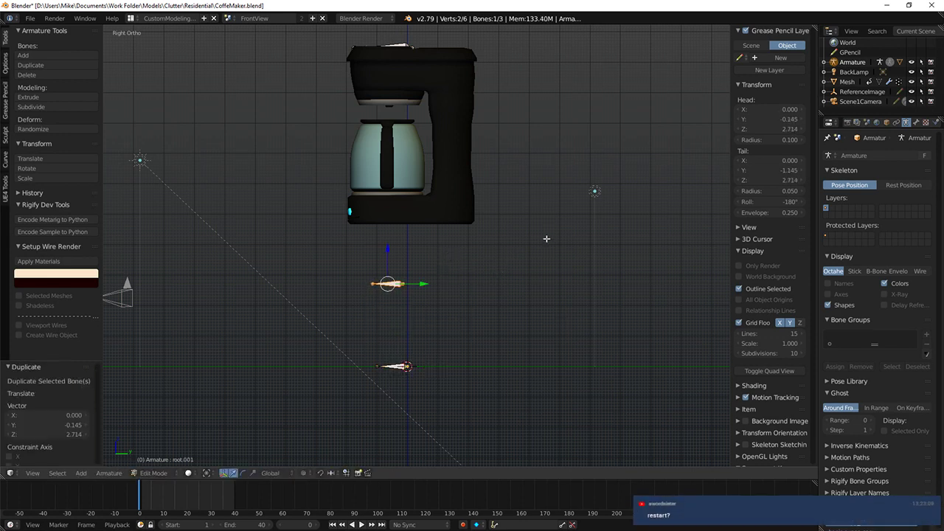
Step: Rotate the duplicated bone 90° to stand upright and move it about 0.65 along Y and 0.28 along Z
{"action": "type", "text": "r90"}
{"action": "key", "text": "Return"}
{"action": "key", "text": "g"}
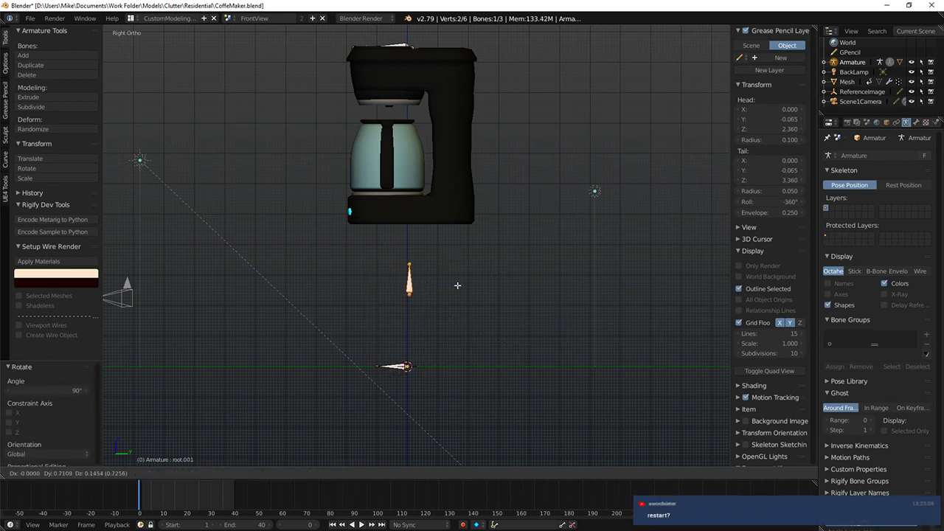
{"action": "left_click", "coordinate": [455, 281]}
Step: Apply an X-axis move of 0 to the upright bone in the front view
{"action": "key", "text": "KP_1"}
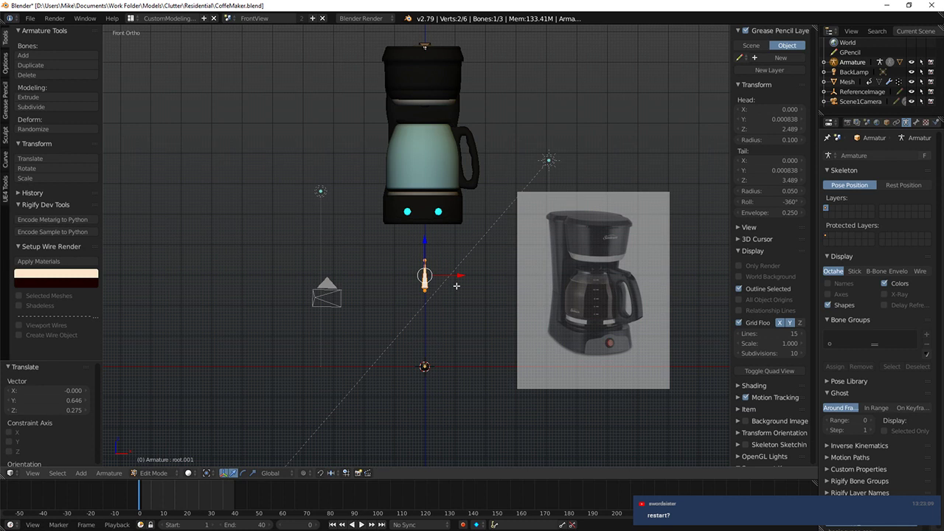
{"action": "scroll", "coordinate": [456, 286], "scroll_direction": "up", "scroll_amount": 4}
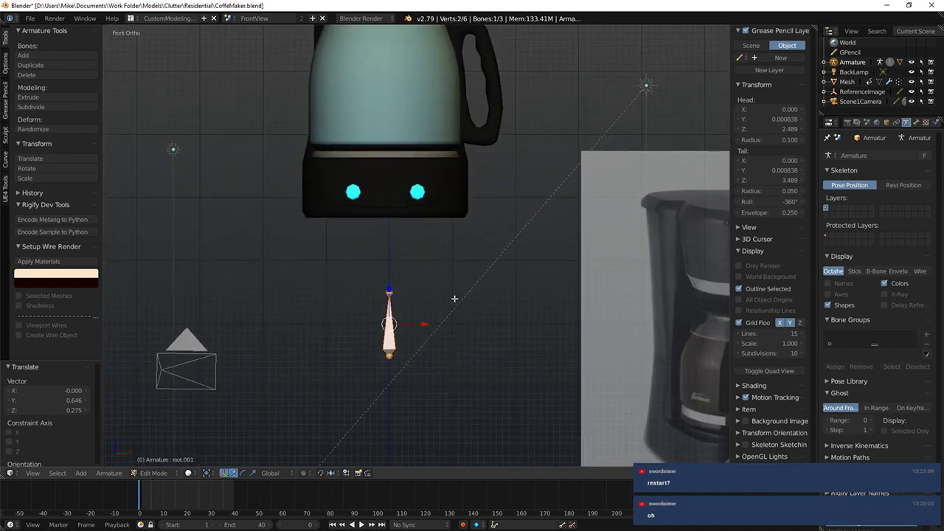
{"action": "middle_click_drag", "start_coordinate": [452, 300], "coordinate": [464, 219], "text": "shift"}
{"action": "scroll", "coordinate": [464, 219], "scroll_direction": "up", "scroll_amount": 4}
{"action": "left_click_drag", "start_coordinate": [417, 240], "coordinate": [416, 240]}
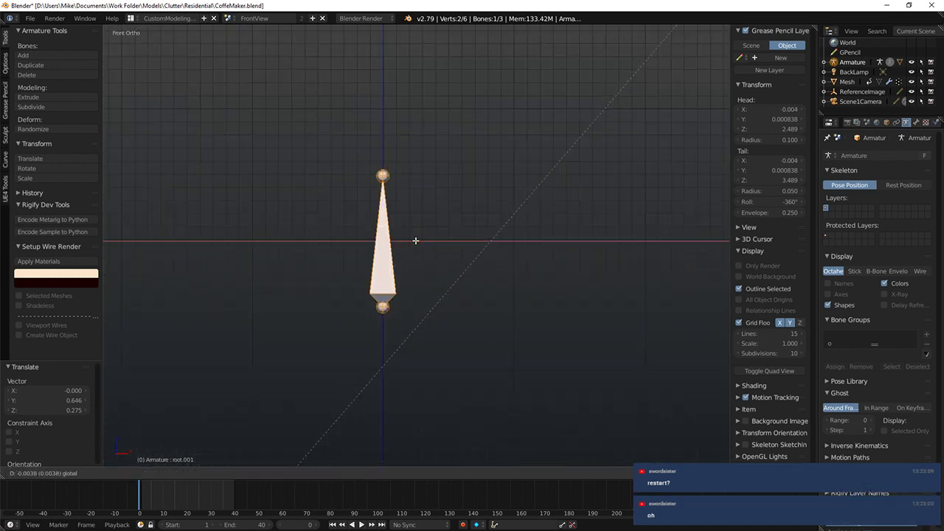
{"action": "type", "text": "00"}
{"action": "key", "text": "Return"}
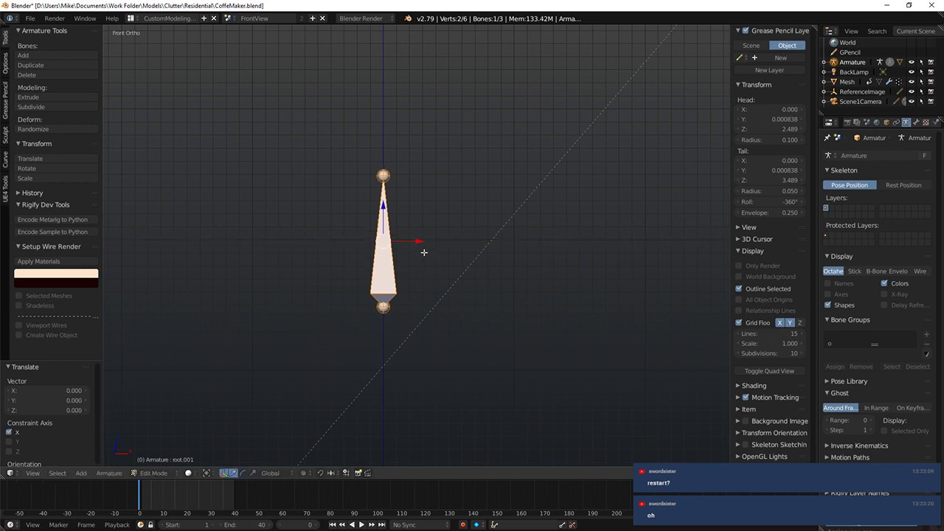
Step: Show the whole scene again and raise the upright bone about 2.45 along Z into the coffee maker's base
{"action": "key", "text": "KP_Divide"}
{"action": "key", "text": "g"}
{"action": "key", "text": "z"}
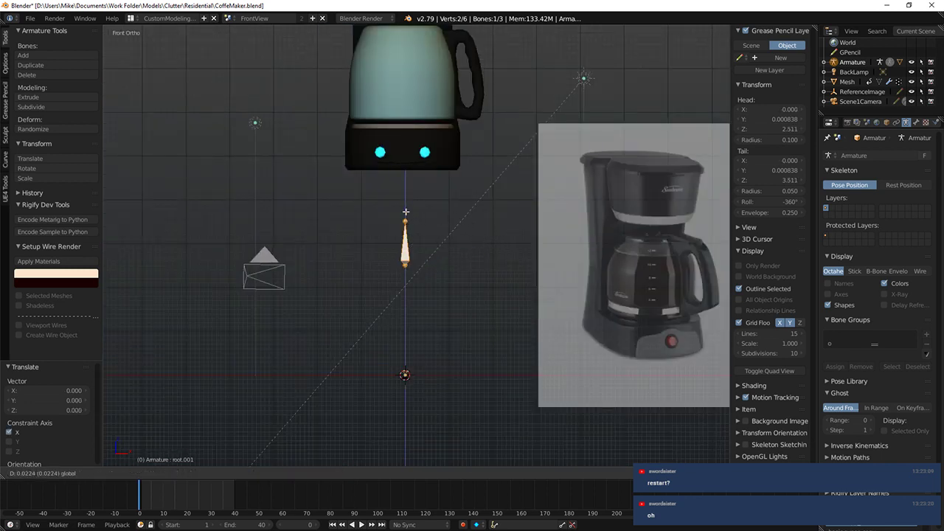
{"action": "left_click", "coordinate": [415, 112]}
{"action": "key", "text": "z"}
{"action": "scroll", "coordinate": [442, 156], "scroll_direction": "down", "scroll_amount": 4}
{"action": "scroll", "coordinate": [442, 156], "scroll_direction": "up", "scroll_amount": 3}
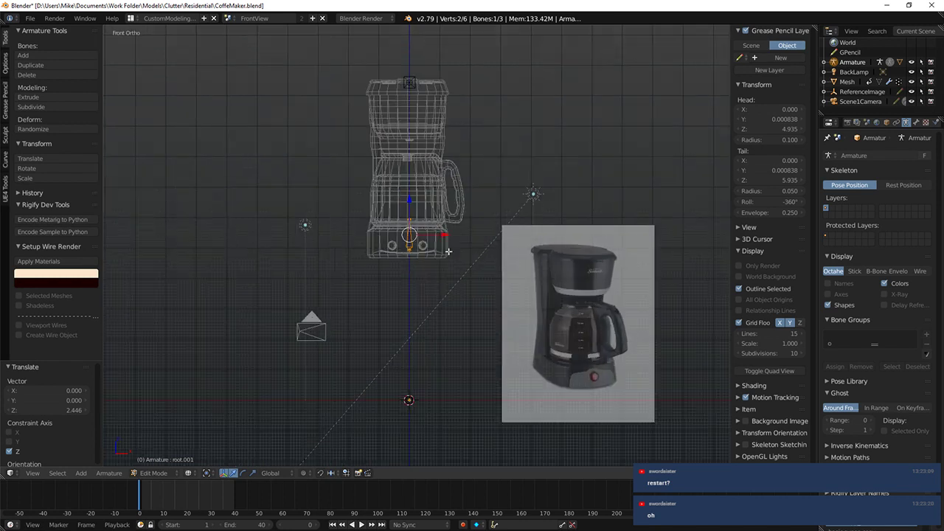
Step: Try rotating the upright bone by 180° and undo the rotation
{"action": "type", "text": "r180"}
{"action": "key", "text": "Return"}
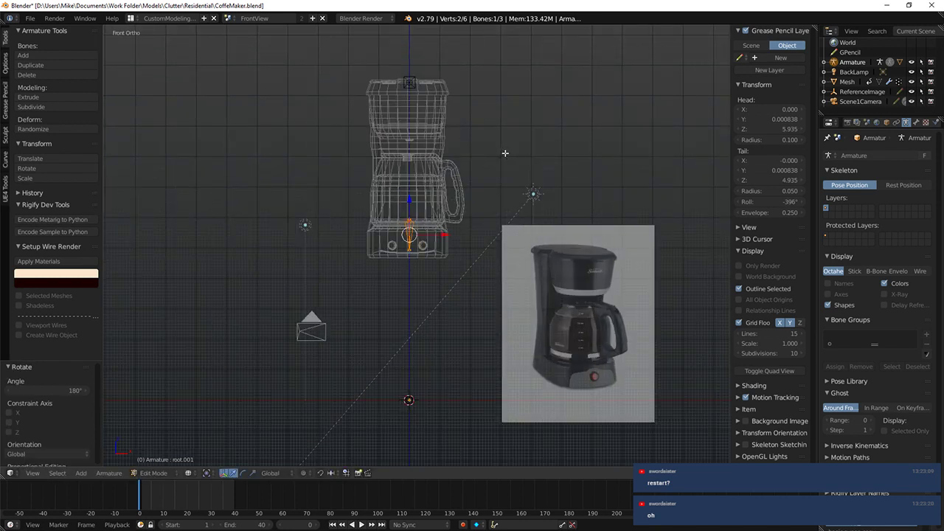
{"action": "key", "text": "ctrl+z"}
{"action": "scroll", "coordinate": [470, 203], "scroll_direction": "up", "scroll_amount": 3}
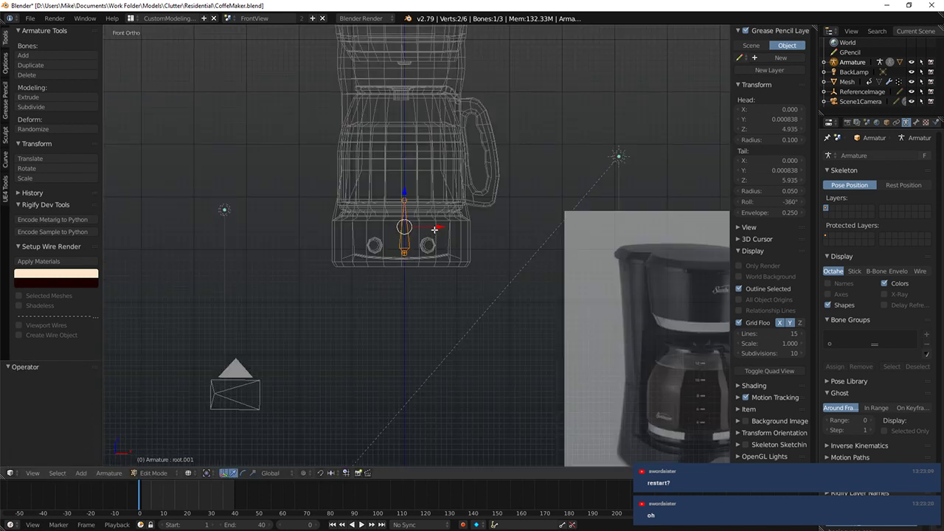
{"action": "key", "text": "g"}
{"action": "key", "text": "x"}
{"action": "key", "text": "Return"}
{"action": "scroll", "coordinate": [431, 254], "scroll_direction": "up", "scroll_amount": 2}
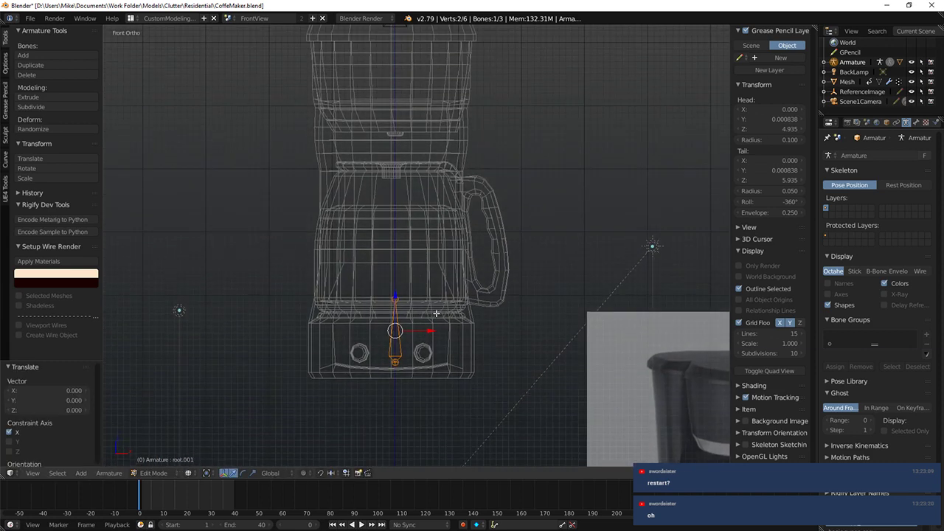
{"action": "scroll", "coordinate": [447, 245], "scroll_direction": "up", "scroll_amount": 8}
{"action": "scroll", "coordinate": [452, 90], "scroll_direction": "down", "scroll_amount": 5}
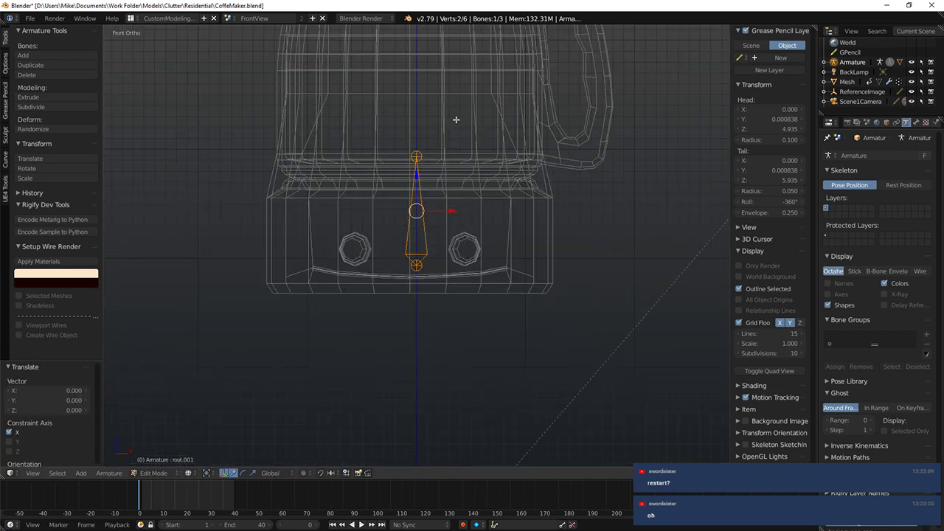
Step: Extrude a new bone about 3.54 up along Z from the tip of the base bone
{"action": "right_click", "coordinate": [415, 154]}
{"action": "key", "text": "KP_3"}
{"action": "key", "text": "KP_1"}
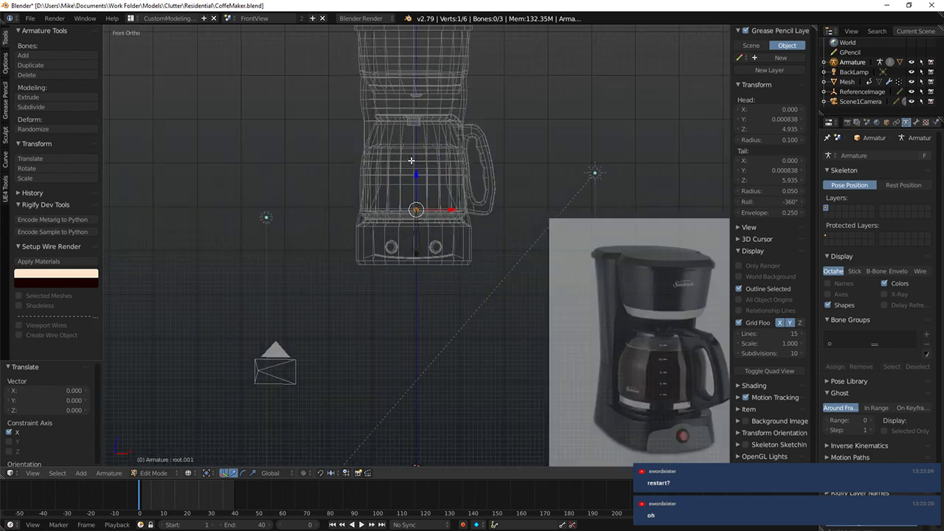
{"action": "scroll", "coordinate": [413, 161], "scroll_direction": "down", "scroll_amount": 2}
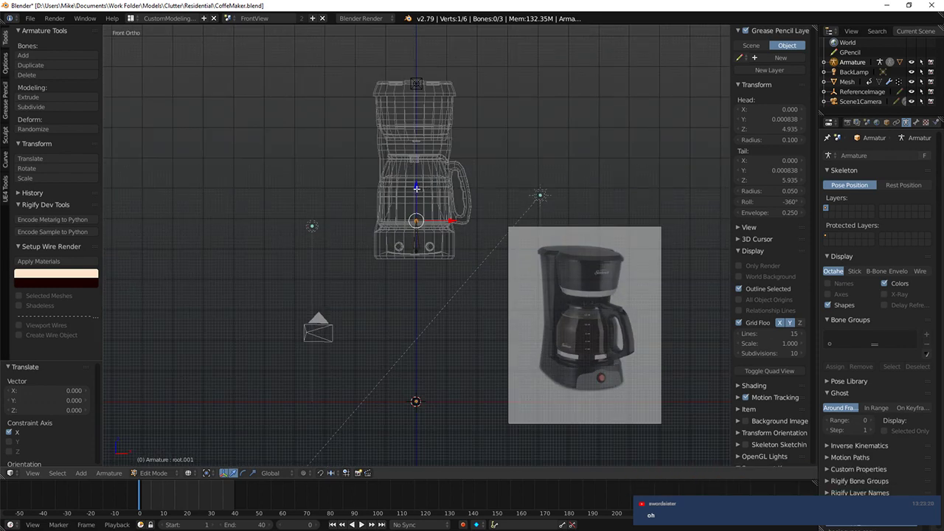
{"action": "key", "text": "e"}
{"action": "left_click", "coordinate": [427, 94]}
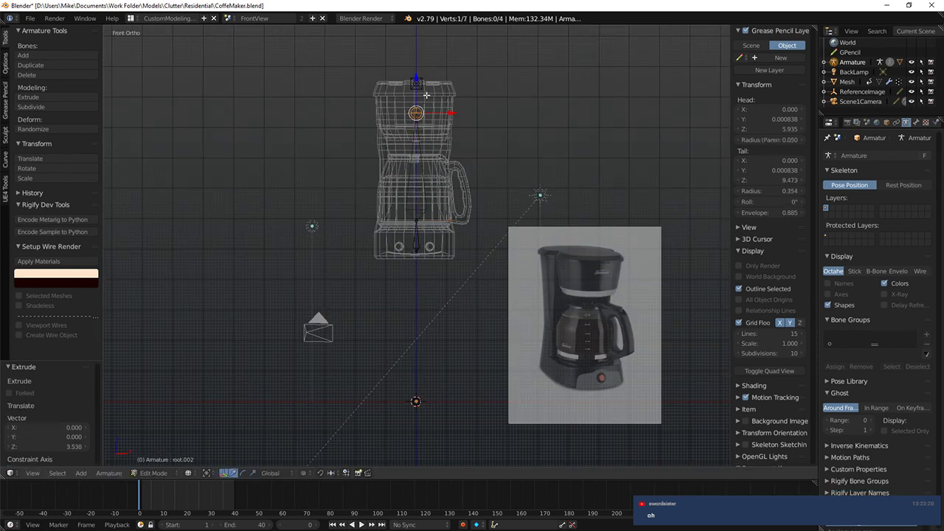
Step: Lower the base bone's head about 0.26 along Z to the underside of the coffee maker
{"action": "right_click", "coordinate": [416, 250]}
{"action": "key", "text": "g"}
{"action": "key", "text": "z"}
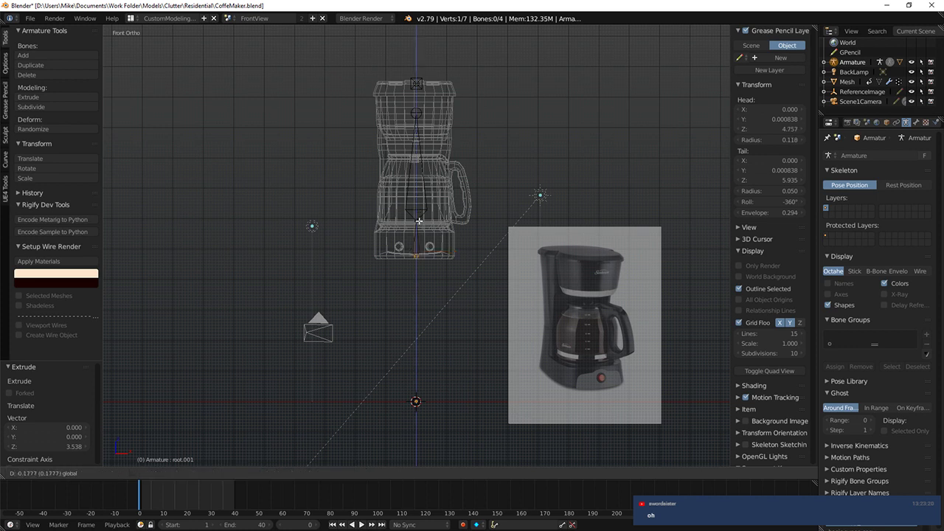
{"action": "left_click", "coordinate": [422, 223]}
Step: Extrude an upper leg bone downward from the base bone's head, shift it under the handle side, and move its tip to about X 1.23
{"action": "key", "text": "e"}
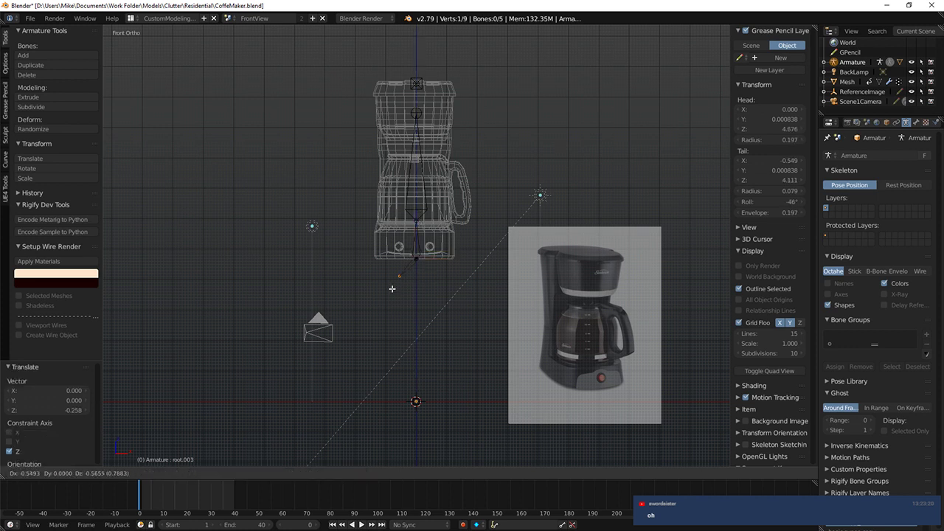
{"action": "left_click", "coordinate": [422, 319]}
{"action": "left_click_drag", "start_coordinate": [416, 280], "coordinate": [449, 274]}
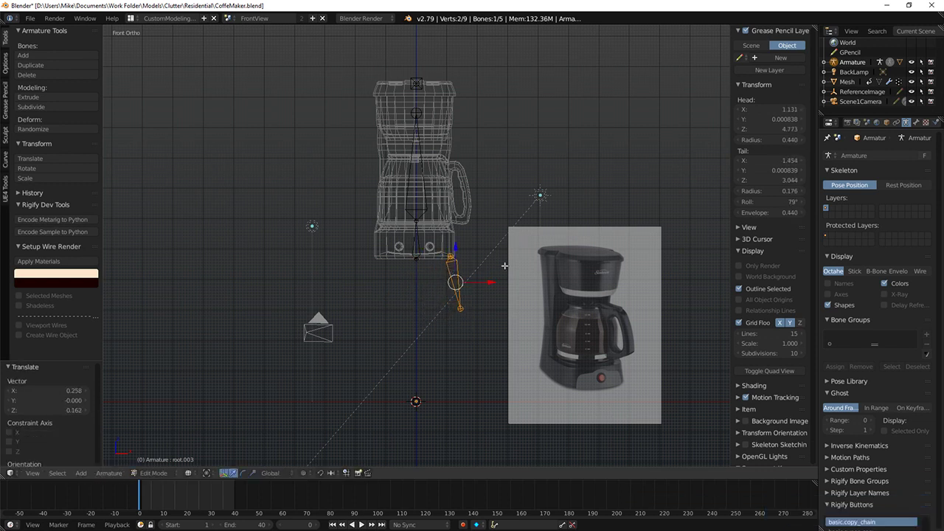
{"action": "key", "text": "z"}
{"action": "right_click", "coordinate": [460, 308]}
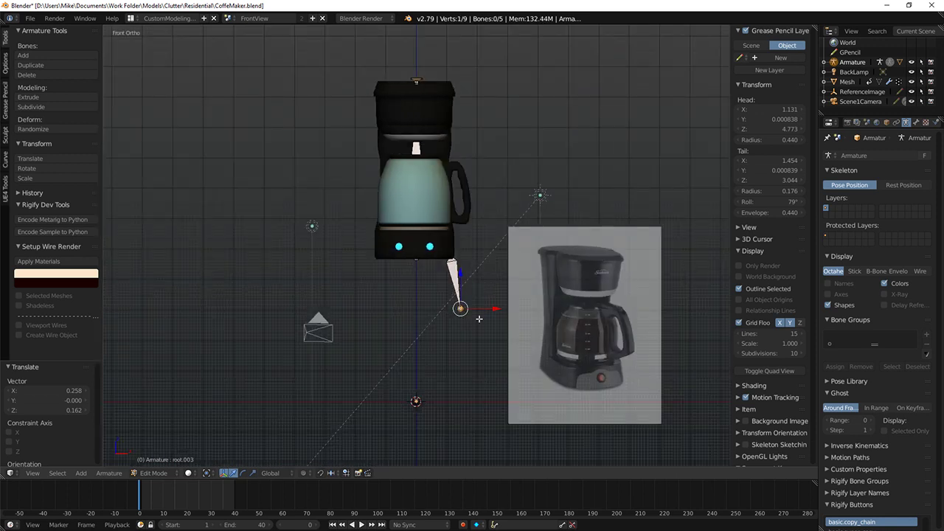
{"action": "left_click_drag", "start_coordinate": [494, 310], "coordinate": [487, 313]}
Step: Extrude a lower leg bone about 2.39 down along Z from the upper leg bone's tip
{"action": "key", "text": "e"}
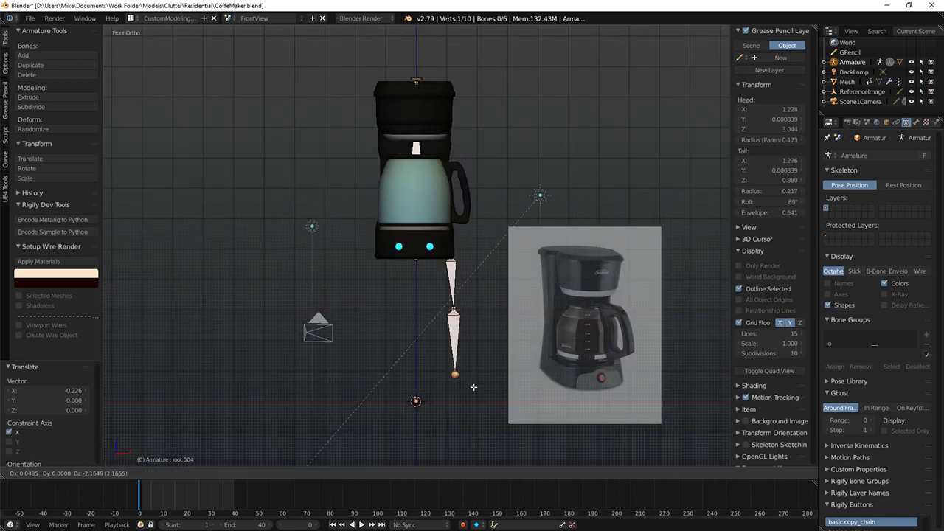
{"action": "key", "text": "z"}
{"action": "left_click", "coordinate": [472, 394]}
Step: Move the knee joint between the two leg bones about -0.44 along Y and -0.26 along Z
{"action": "middle_click_drag", "start_coordinate": [545, 313], "coordinate": [406, 306]}
{"action": "right_click", "coordinate": [404, 305]}
{"action": "right_click", "coordinate": [400, 316]}
{"action": "key", "text": "KP_1"}
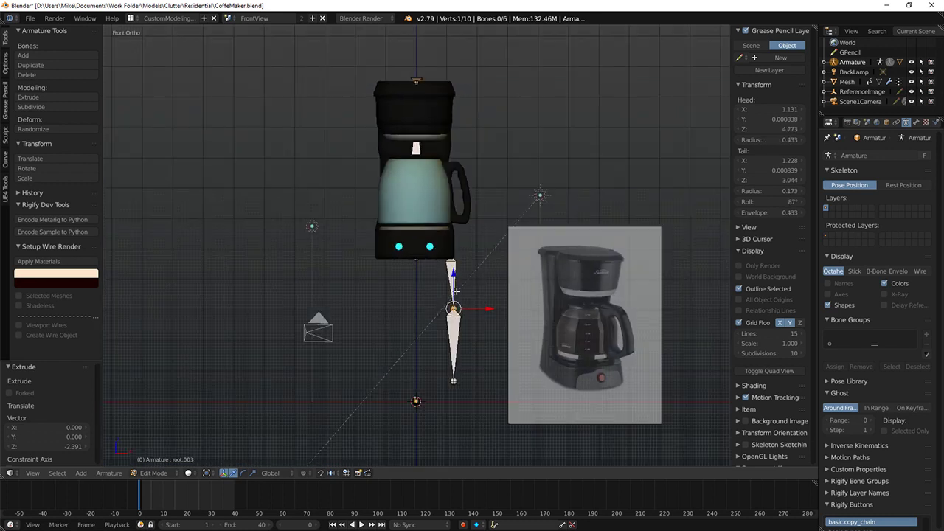
{"action": "key", "text": "g"}
{"action": "left_click", "coordinate": [460, 302]}
{"action": "key", "text": "KP_3"}
{"action": "key", "text": "g"}
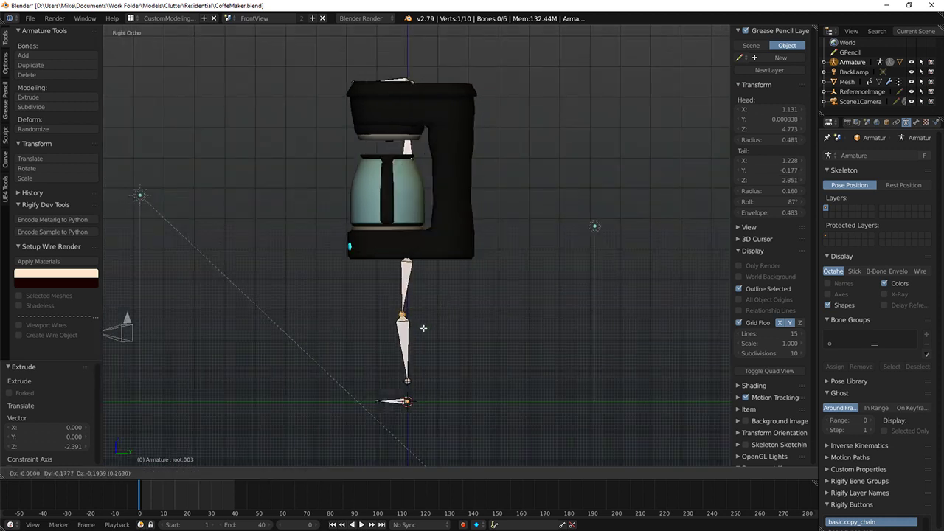
{"action": "left_click", "coordinate": [416, 329]}
Step: Lower the tip of the lower leg bone about 0.47 along Z and select both leg bones
{"action": "right_click", "coordinate": [406, 376]}
{"action": "key", "text": "g"}
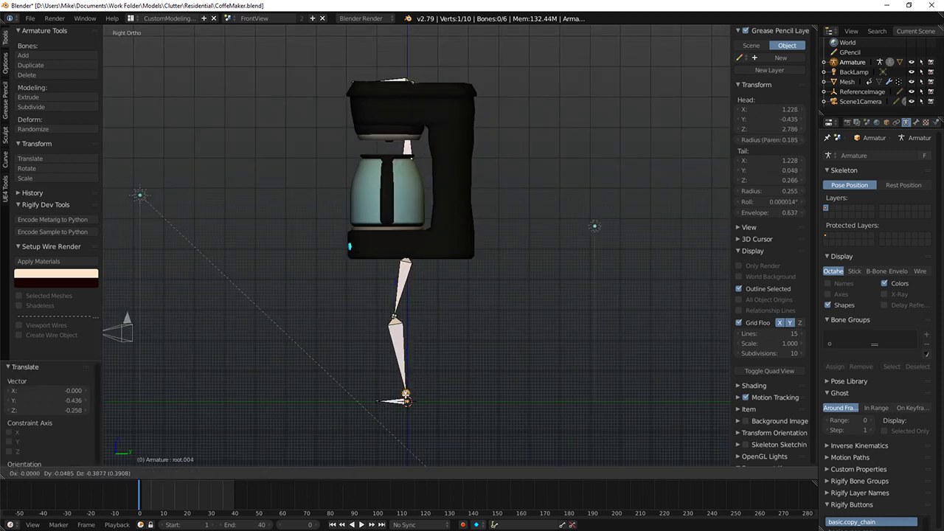
{"action": "left_click", "coordinate": [405, 390]}
{"action": "middle_click_drag", "start_coordinate": [357, 331], "coordinate": [425, 299]}
{"action": "right_click", "coordinate": [461, 351]}
{"action": "right_click", "coordinate": [448, 299], "text": "shift"}
{"action": "key", "text": "KP_3"}
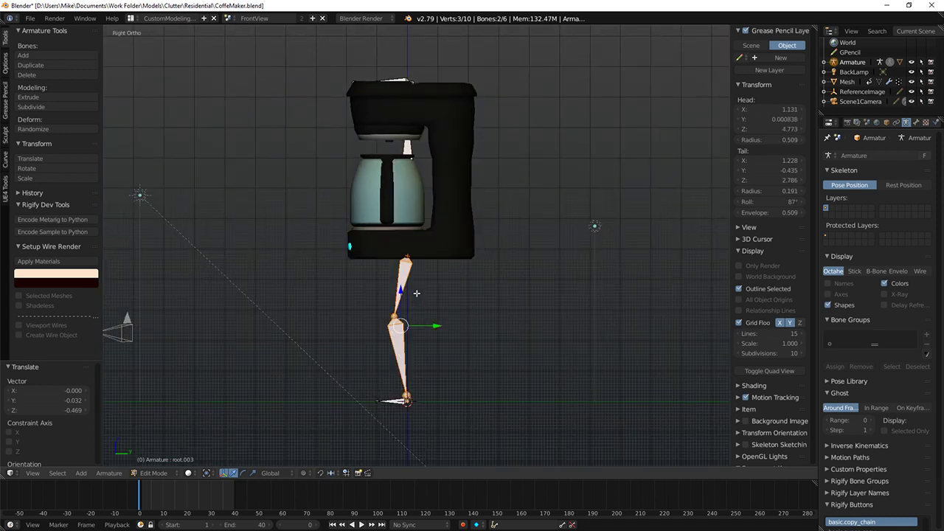
Step: Open the coffee maker mesh in Edit Mode and add two centred vertical loop cuts to the base's side above the leg bone
{"action": "key", "text": "ctrl+Tab"}
{"action": "scroll", "coordinate": [424, 248], "scroll_direction": "up", "scroll_amount": 5}
{"action": "right_click", "coordinate": [437, 256]}
{"action": "key", "text": "Tab"}
{"action": "scroll", "coordinate": [421, 247], "scroll_direction": "up", "scroll_amount": 4}
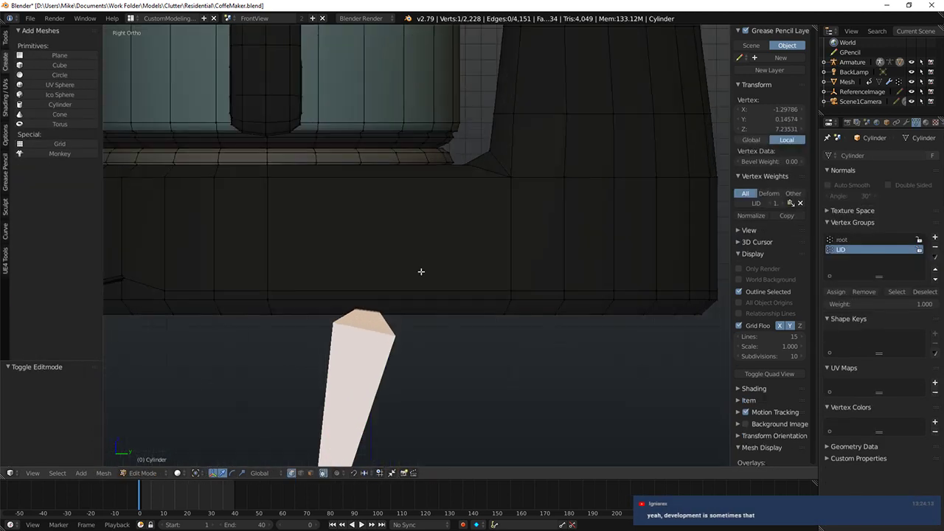
{"action": "key", "text": "ctrl+r"}
{"action": "scroll", "coordinate": [392, 287], "scroll_direction": "up", "scroll_amount": 1}
{"action": "left_click", "coordinate": [398, 289]}
{"action": "right_click", "coordinate": [400, 290]}
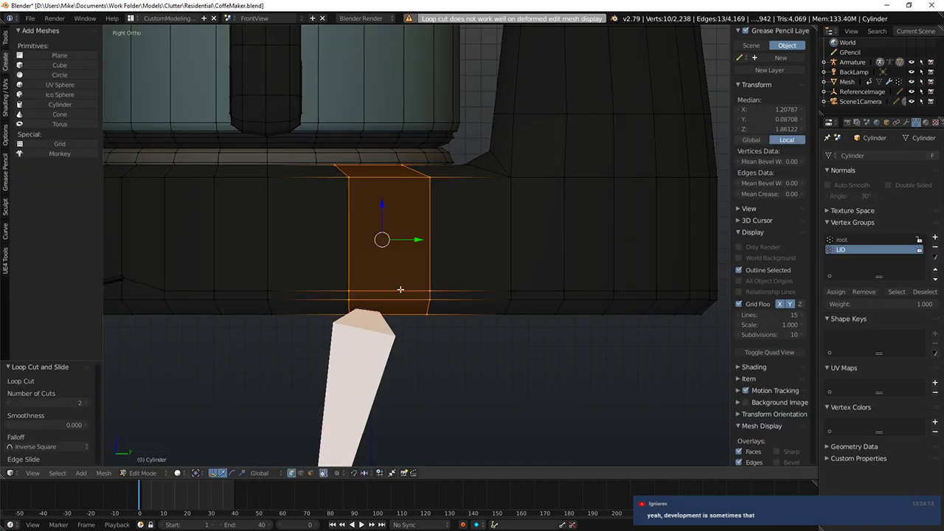
Step: Save the file as CoffeeBot.blend in the Models\Mechs folder
{"action": "left_click", "coordinate": [28, 20]}
{"action": "left_click", "coordinate": [44, 97]}
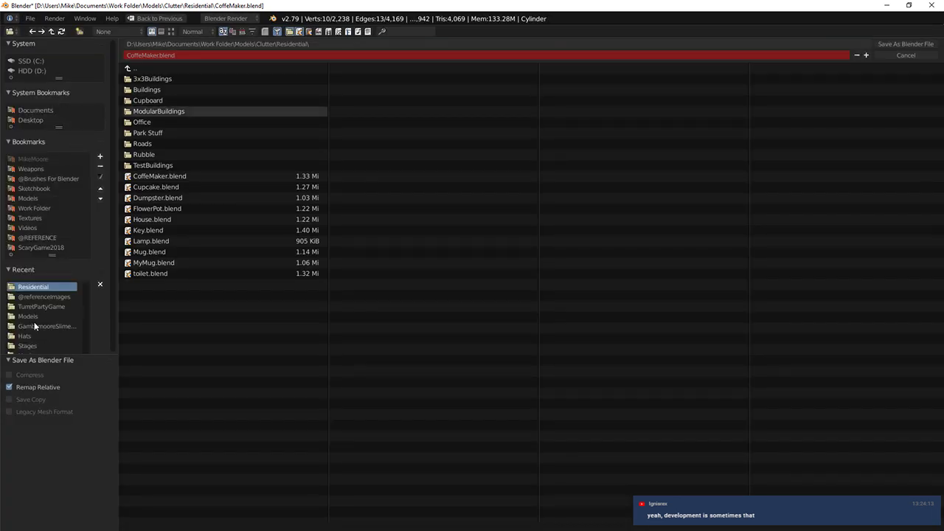
{"action": "left_click", "coordinate": [137, 66]}
{"action": "left_click", "coordinate": [137, 69]}
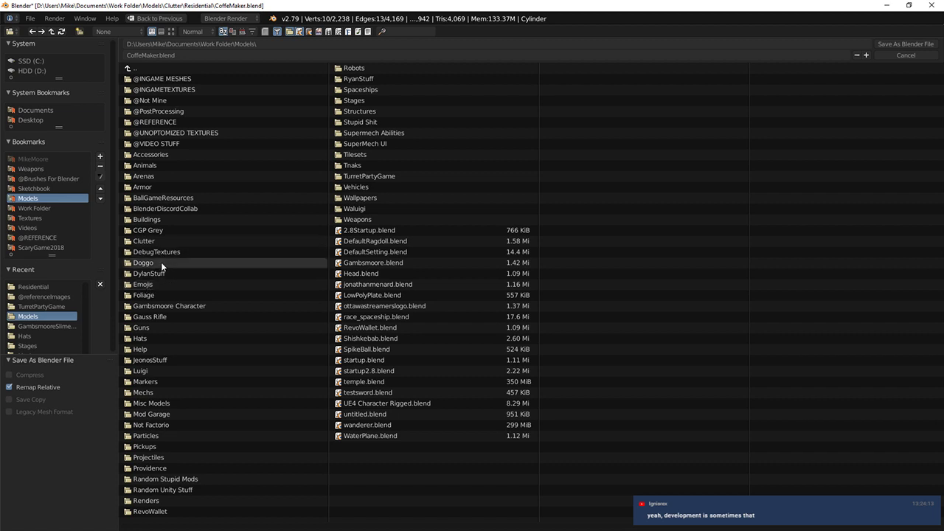
{"action": "left_click", "coordinate": [138, 393]}
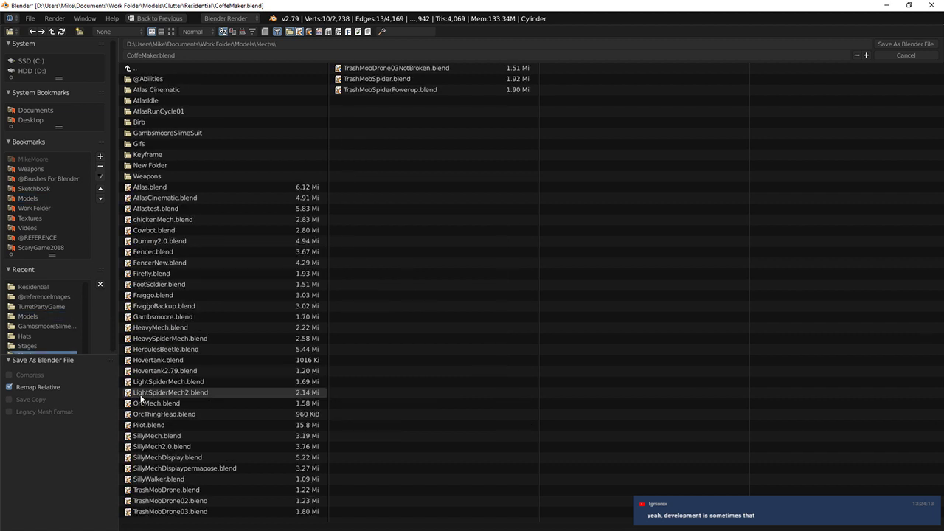
{"action": "left_click", "coordinate": [136, 55]}
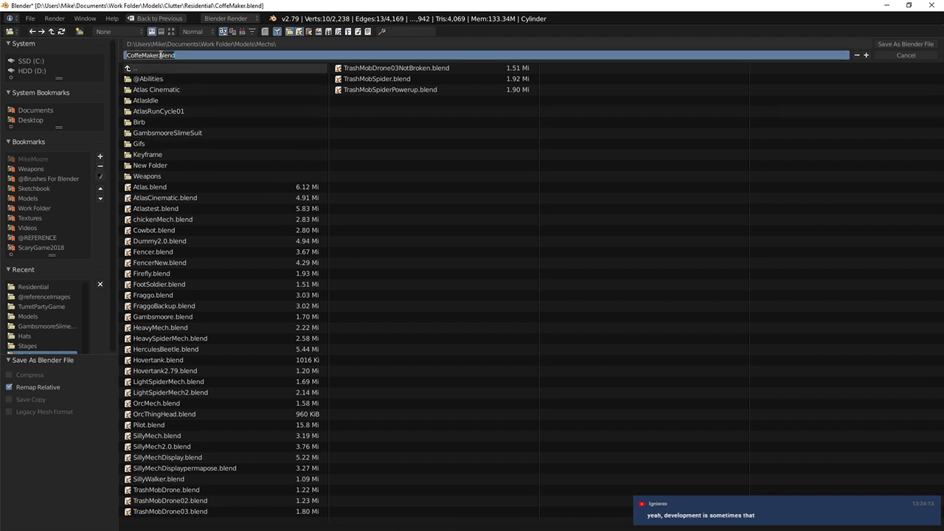
{"action": "left_click", "coordinate": [160, 55]}
{"action": "type", "text": "e"}
{"action": "left_click", "coordinate": [905, 44]}
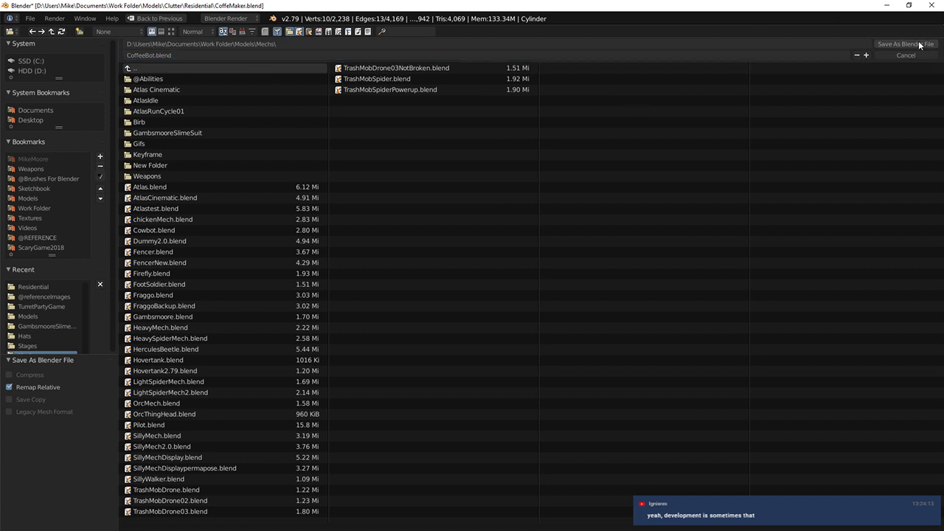
Step: Add two centred vertical loop cuts to the opposite side of the coffee maker's base
{"action": "middle_click_drag", "start_coordinate": [504, 335], "coordinate": [667, 310]}
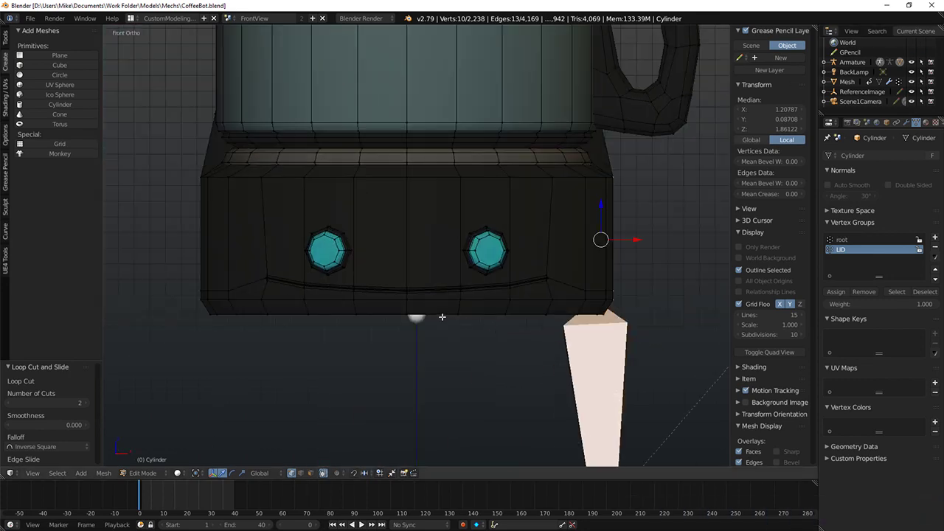
{"action": "middle_click_drag", "start_coordinate": [313, 284], "coordinate": [452, 236]}
{"action": "key", "text": "ctrl+r"}
{"action": "scroll", "coordinate": [461, 264], "scroll_direction": "up", "scroll_amount": 1}
{"action": "left_click", "coordinate": [461, 263]}
{"action": "right_click", "coordinate": [494, 253]}
{"action": "middle_click_drag", "start_coordinate": [420, 292], "coordinate": [388, 241]}
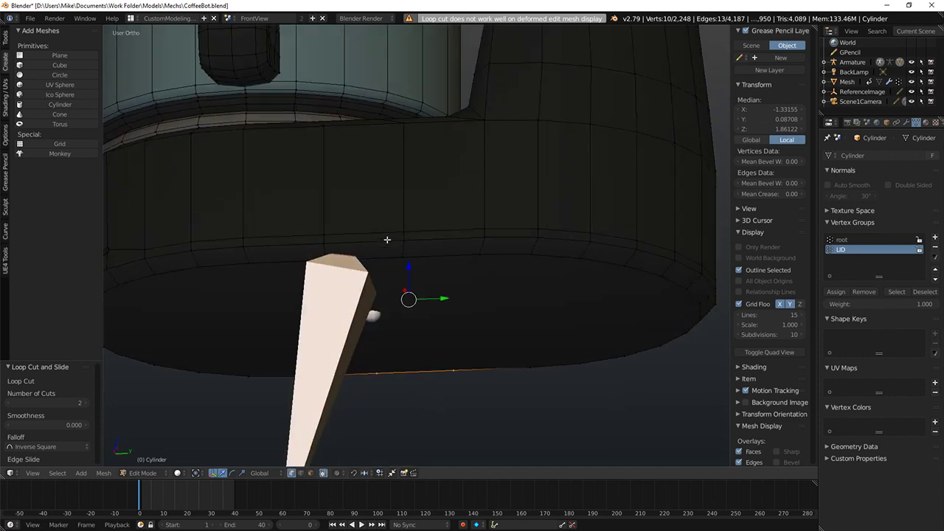
Step: Select the lower rim vertices between the new cuts on both sides of the base and raise them about 0.15 along Z
{"action": "key", "text": "KP_1"}
{"action": "scroll", "coordinate": [390, 228], "scroll_direction": "down", "scroll_amount": 2}
{"action": "key", "text": "KP_3"}
{"action": "key", "text": "z"}
{"action": "key", "text": "a"}
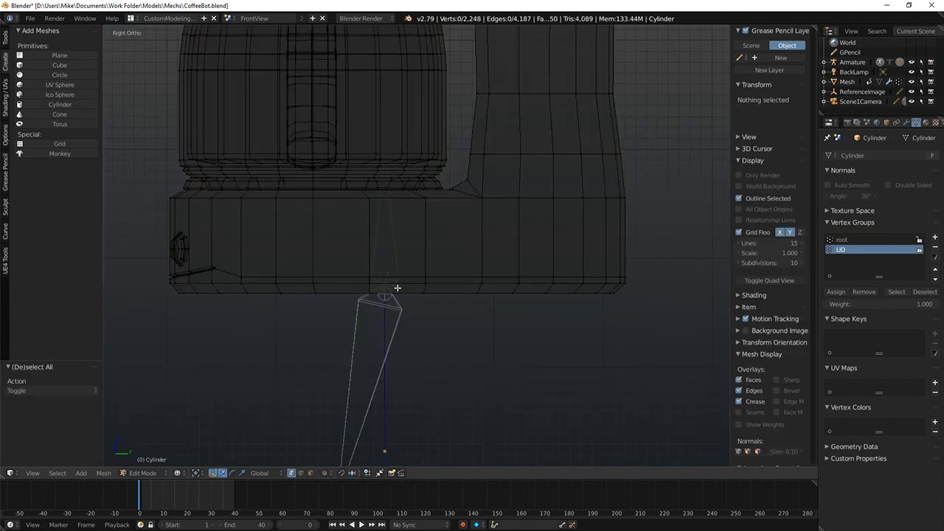
{"action": "key", "text": "c"}
{"action": "left_click", "coordinate": [373, 288]}
{"action": "middle_click", "coordinate": [387, 300]}
{"action": "scroll", "coordinate": [399, 302], "scroll_direction": "up", "scroll_amount": 4}
{"action": "left_click", "coordinate": [393, 299]}
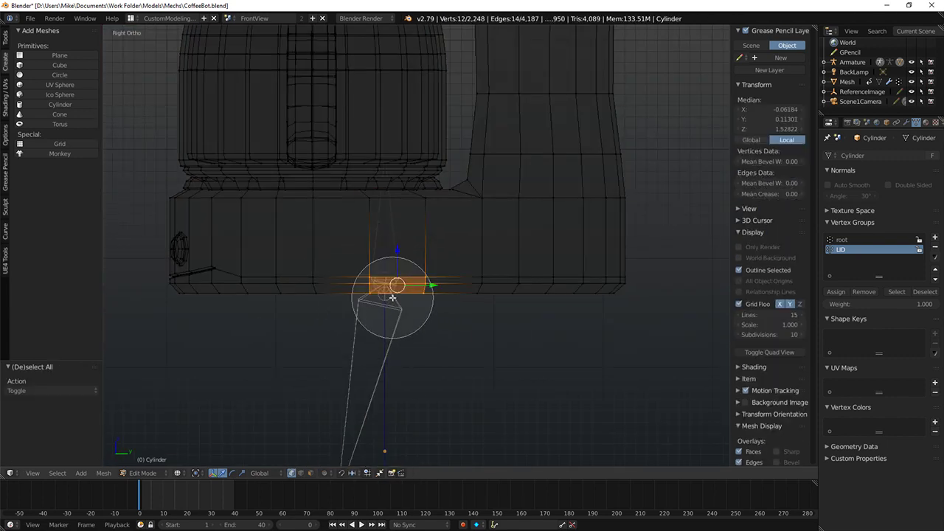
{"action": "right_click", "coordinate": [403, 299]}
{"action": "key", "text": "z"}
{"action": "left_click_drag", "start_coordinate": [398, 254], "coordinate": [398, 237]}
{"action": "left_click", "coordinate": [398, 237]}
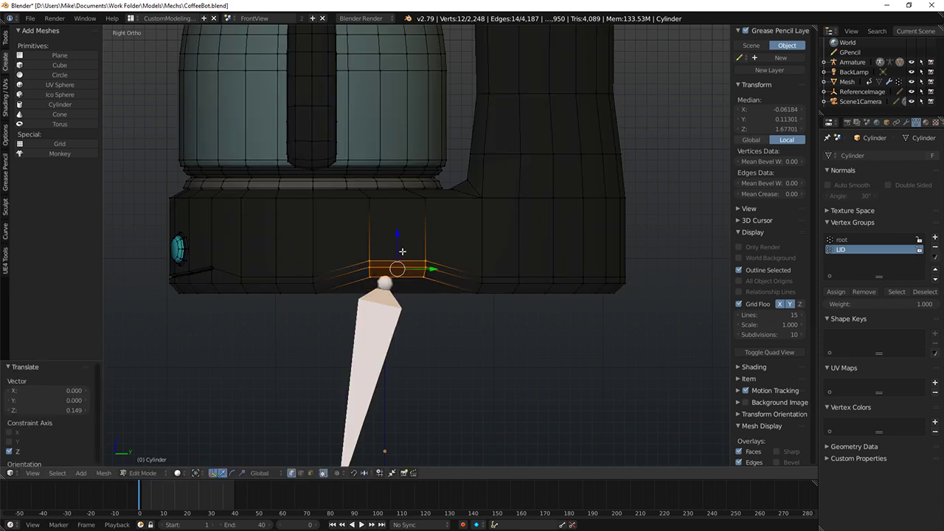
Step: Try to cut across the base's underside with the Knife, connecting the raised rim vertices on both sides
{"action": "middle_click_drag", "start_coordinate": [399, 238], "coordinate": [305, 273]}
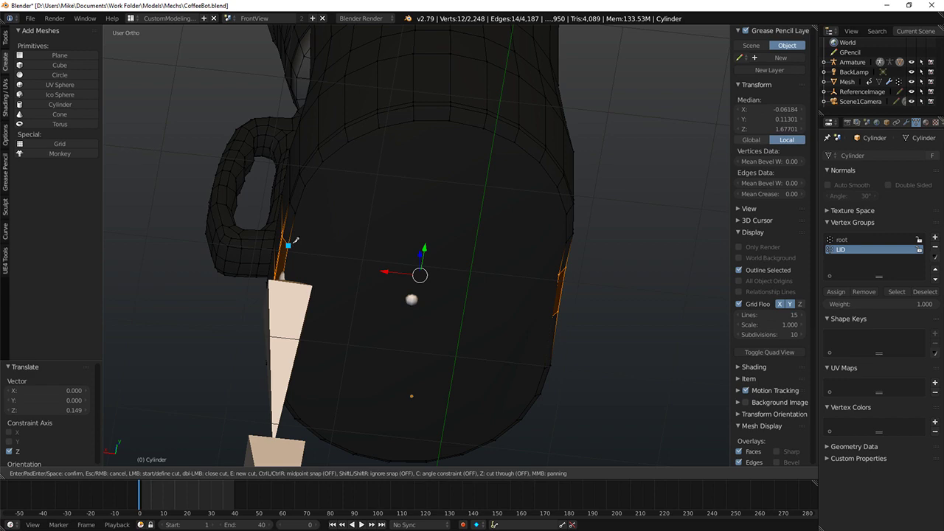
{"action": "left_click", "coordinate": [562, 274]}
{"action": "key", "text": "Return"}
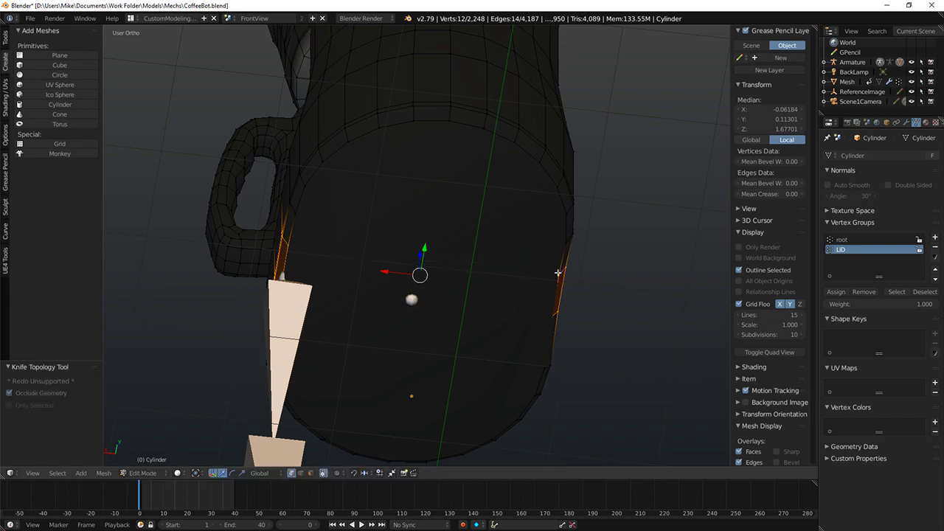
{"action": "middle_click_drag", "start_coordinate": [513, 286], "coordinate": [548, 284]}
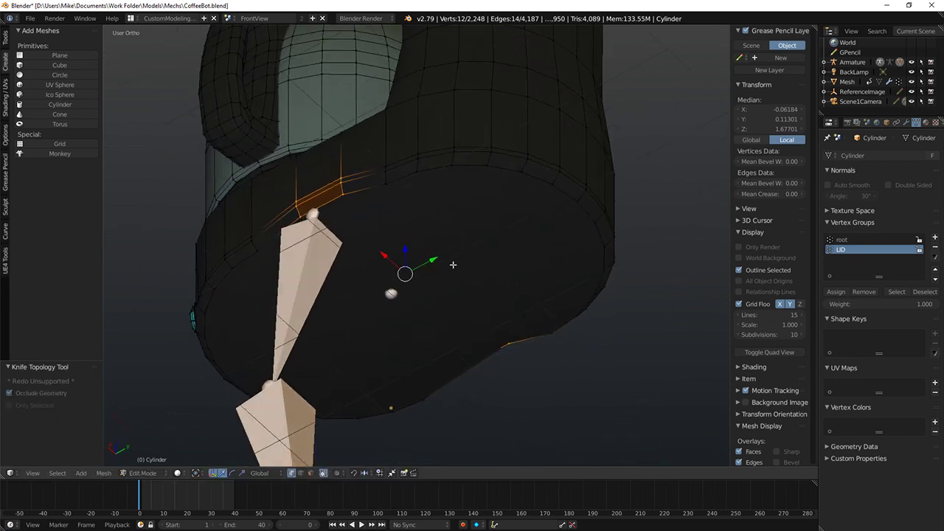
{"action": "middle_click_drag", "start_coordinate": [453, 264], "coordinate": [399, 265]}
{"action": "key", "text": "k"}
{"action": "left_click", "coordinate": [293, 230]}
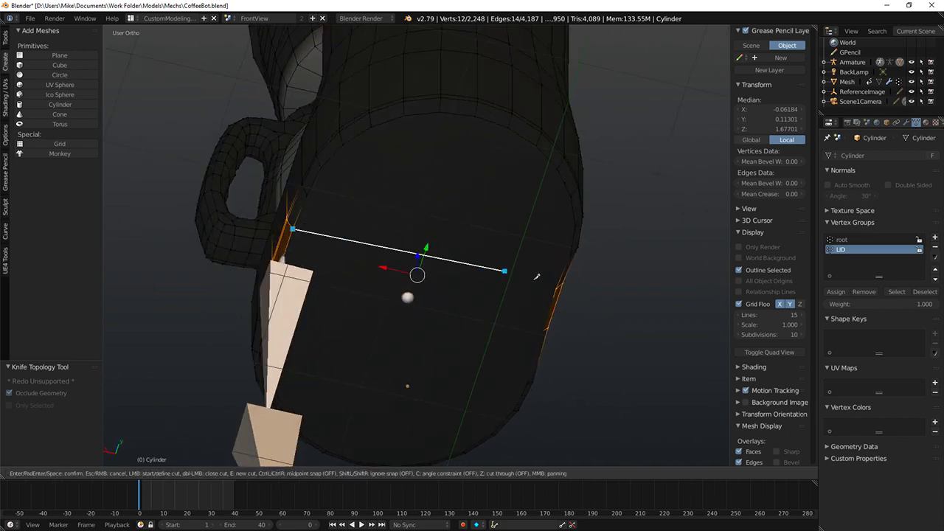
{"action": "left_click", "coordinate": [559, 281]}
{"action": "key", "text": "Return"}
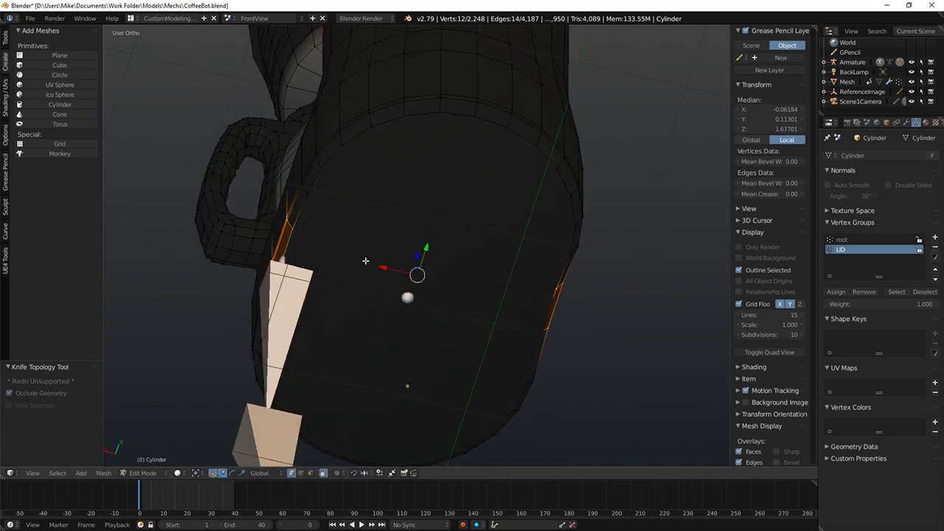
Step: Delete the large face closing the underside of the coffee maker's base
{"action": "right_click", "coordinate": [426, 335]}
{"action": "key", "text": "x"}
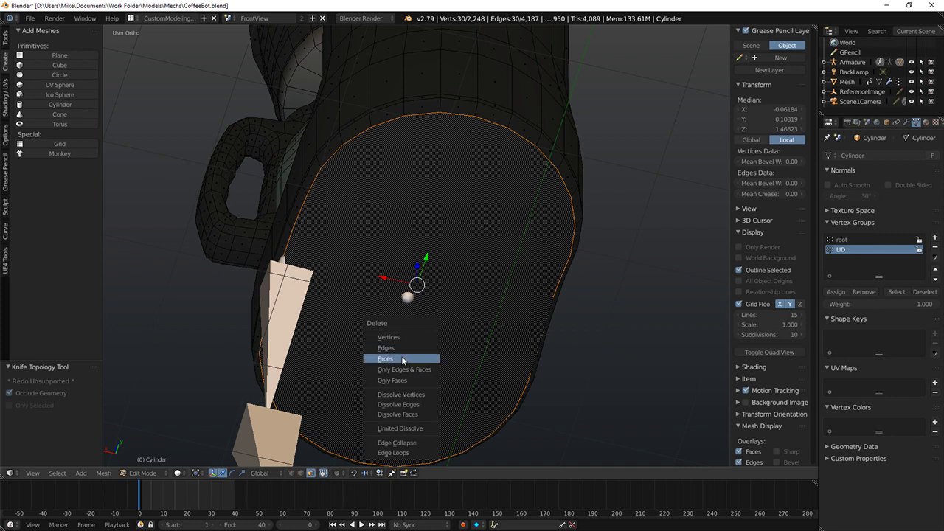
{"action": "left_click", "coordinate": [402, 360]}
{"action": "middle_click_drag", "start_coordinate": [402, 360], "coordinate": [230, 412]}
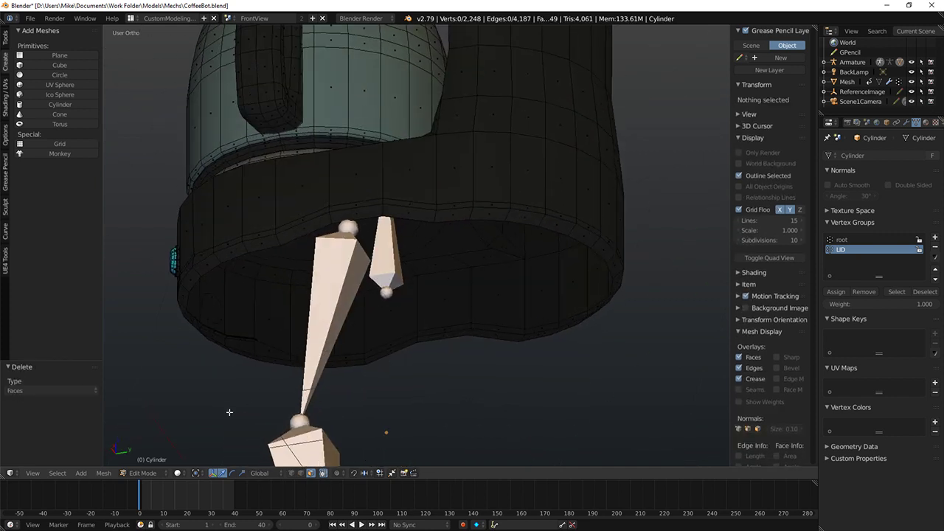
Step: Select the rear lower rim vertices from notch edge to notch edge and fill them with a face
{"action": "left_click", "coordinate": [290, 473]}
{"action": "right_click", "coordinate": [433, 220]}
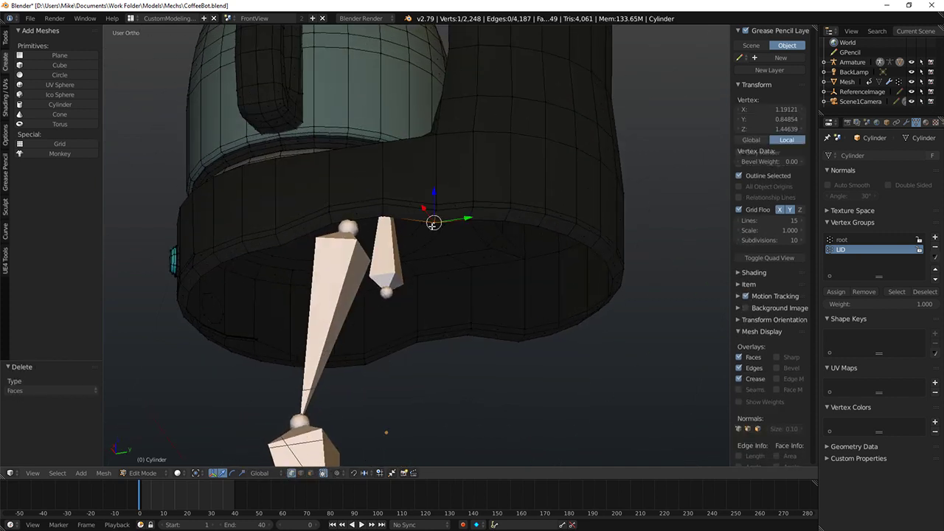
{"action": "right_click", "coordinate": [590, 319], "text": "ctrl"}
{"action": "right_click", "coordinate": [521, 341], "text": "ctrl"}
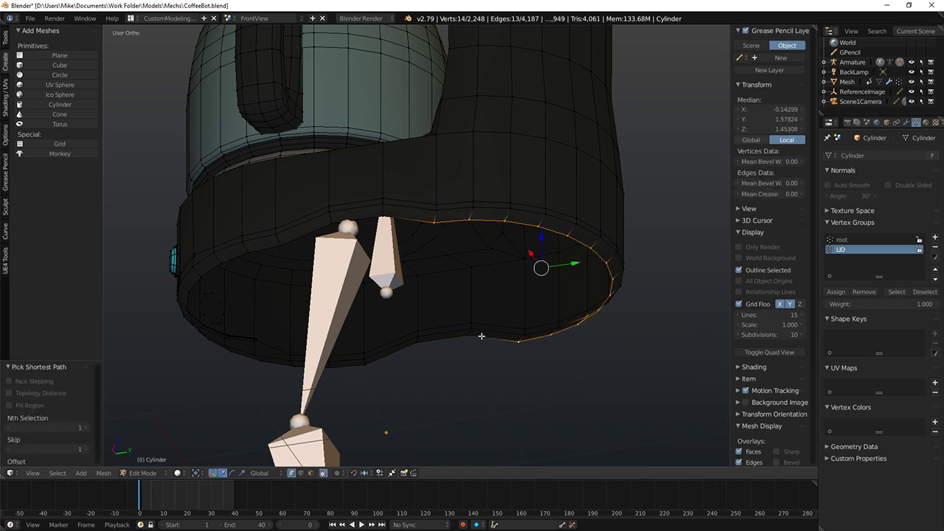
{"action": "key", "text": "f"}
Step: Bridge the leg notches across the underside with three faces: the rear slope, the raised flat strip and the front slope
{"action": "middle_click_drag", "start_coordinate": [481, 336], "coordinate": [472, 295]}
{"action": "right_click", "coordinate": [383, 198]}
{"action": "right_click", "coordinate": [466, 351], "text": "ctrl"}
{"action": "key", "text": "f"}
{"action": "middle_click_drag", "start_coordinate": [442, 350], "coordinate": [393, 359]}
{"action": "right_click", "coordinate": [396, 351]}
{"action": "right_click", "coordinate": [345, 219], "text": "ctrl"}
{"action": "key", "text": "f"}
{"action": "middle_click_drag", "start_coordinate": [282, 230], "coordinate": [304, 230]}
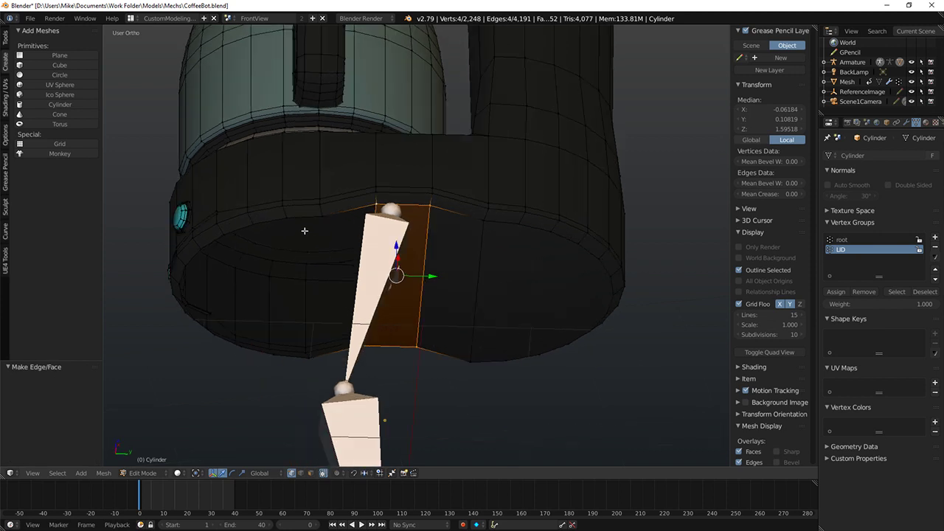
{"action": "right_click", "coordinate": [322, 216]}
{"action": "right_click", "coordinate": [312, 360], "text": "ctrl"}
{"action": "key", "text": "f"}
Step: Select the front lower rim vertices between the notch edges and fill the remaining front opening with a face
{"action": "middle_click_drag", "start_coordinate": [244, 340], "coordinate": [286, 338]}
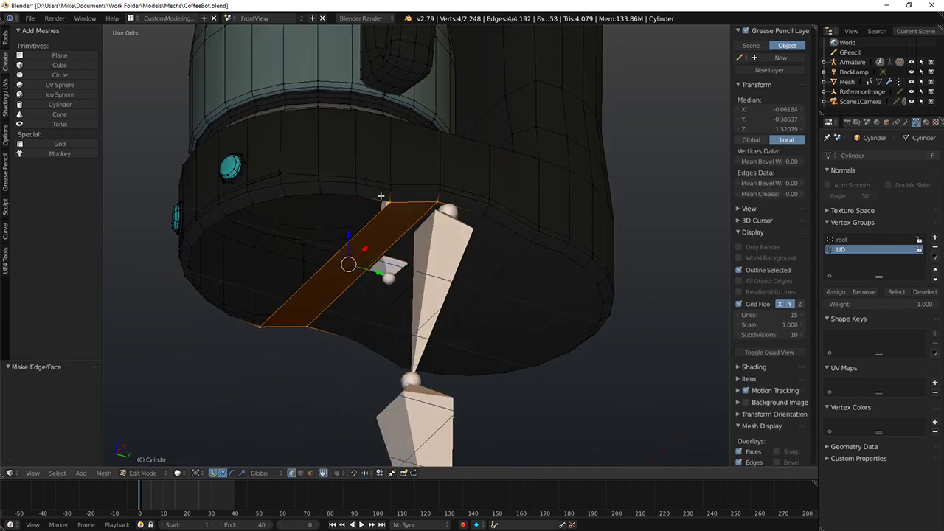
{"action": "right_click", "coordinate": [381, 197]}
{"action": "right_click", "coordinate": [244, 211], "text": "ctrl"}
{"action": "middle_click_drag", "start_coordinate": [195, 324], "coordinate": [221, 363]}
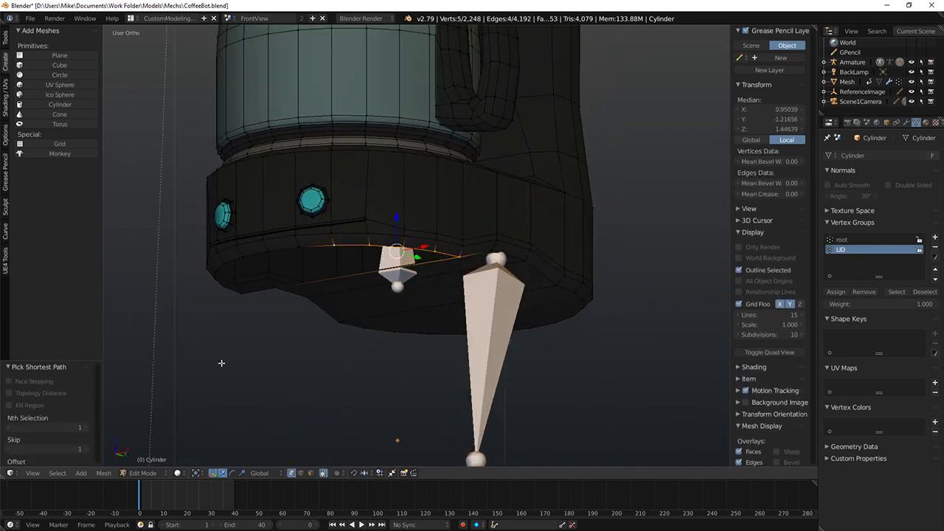
{"action": "right_click", "coordinate": [224, 267], "text": "ctrl"}
{"action": "right_click", "coordinate": [241, 292], "text": "ctrl"}
{"action": "key", "text": "f"}
{"action": "middle_click_drag", "start_coordinate": [250, 303], "coordinate": [278, 286]}
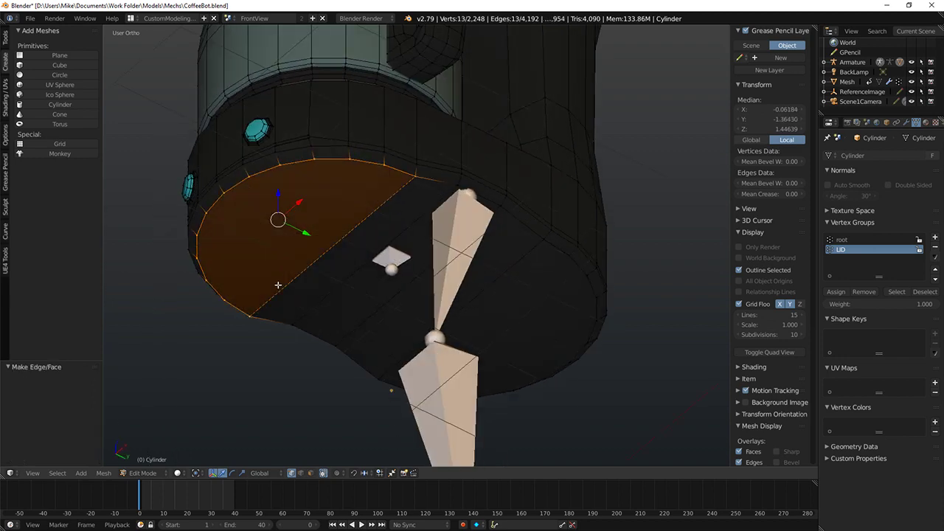
{"action": "middle_click_drag", "start_coordinate": [340, 273], "coordinate": [282, 296]}
{"action": "key", "text": "KP_1"}
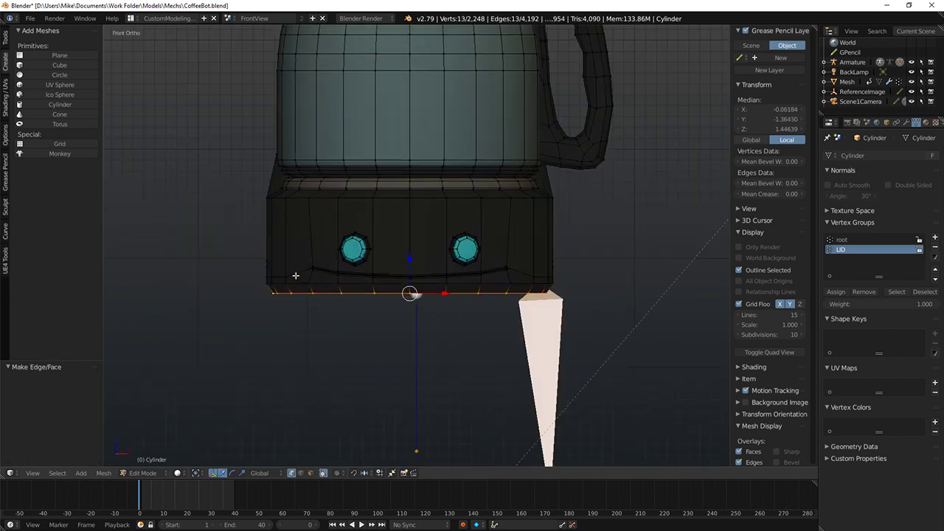
{"action": "key", "text": "KP_3"}
{"action": "key", "text": "z"}
{"action": "key", "text": "a"}
{"action": "key", "text": "c"}
{"action": "scroll", "coordinate": [399, 276], "scroll_direction": "down", "scroll_amount": 1}
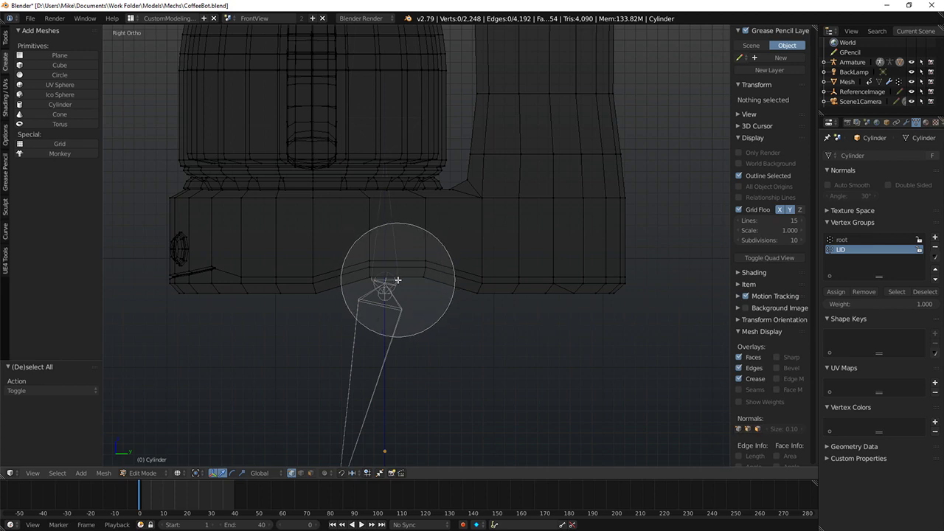
{"action": "left_click", "coordinate": [397, 278]}
{"action": "right_click", "coordinate": [398, 278]}
{"action": "key", "text": "z"}
{"action": "key", "text": "a"}
{"action": "key", "text": "Tab"}
Step: Examine from the front, side and below how the upper leg bone meets the notch in the base
{"action": "middle_click_drag", "start_coordinate": [350, 332], "coordinate": [474, 290]}
{"action": "right_click", "coordinate": [464, 317]}
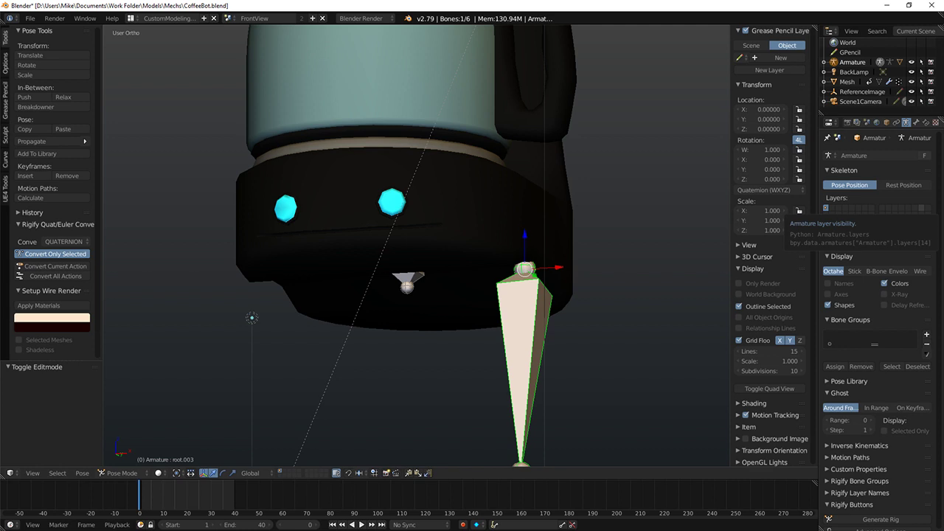
{"action": "key", "text": "KP_1"}
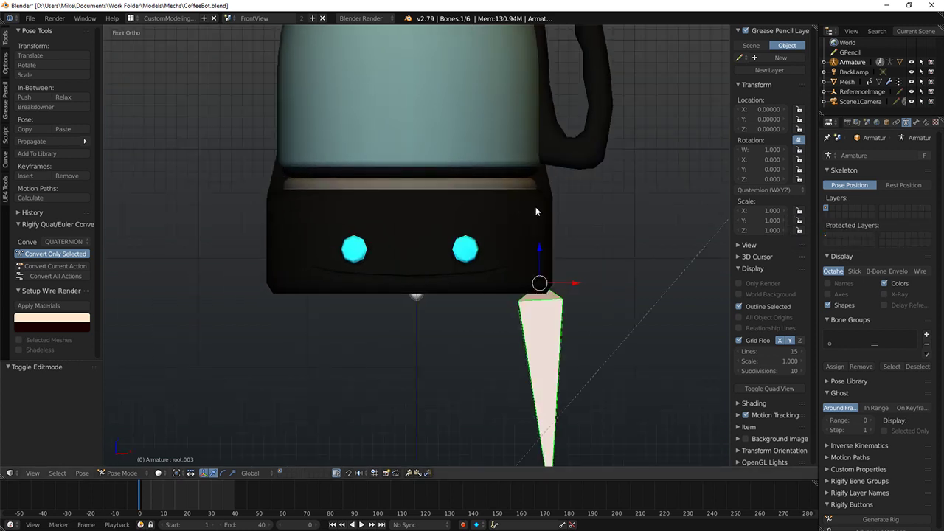
{"action": "key", "text": "KP_3"}
{"action": "mouse_move", "coordinate": [518, 321]}
{"action": "middle_mouse_down"}
{"action": "mouse_move", "coordinate": [435, 311]}
{"action": "mouse_move", "coordinate": [551, 314]}
{"action": "mouse_move", "coordinate": [470, 313]}
{"action": "mouse_move", "coordinate": [524, 314]}
{"action": "middle_mouse_up"}
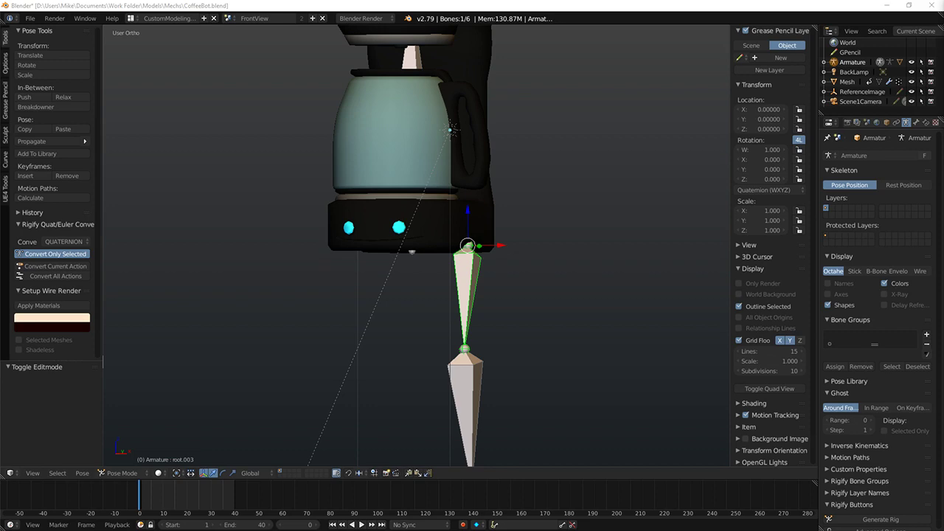
{"action": "key", "text": "KP_3"}
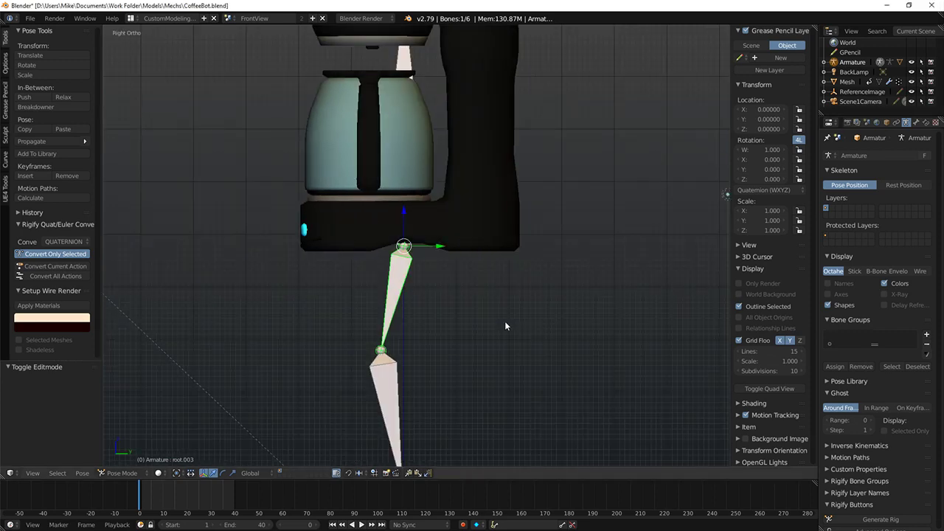
{"action": "scroll", "coordinate": [504, 321], "scroll_direction": "up", "scroll_amount": 3}
{"action": "middle_click_drag", "start_coordinate": [498, 321], "coordinate": [379, 280]}
{"action": "key", "text": "KP_1"}
{"action": "key", "text": "KP_3"}
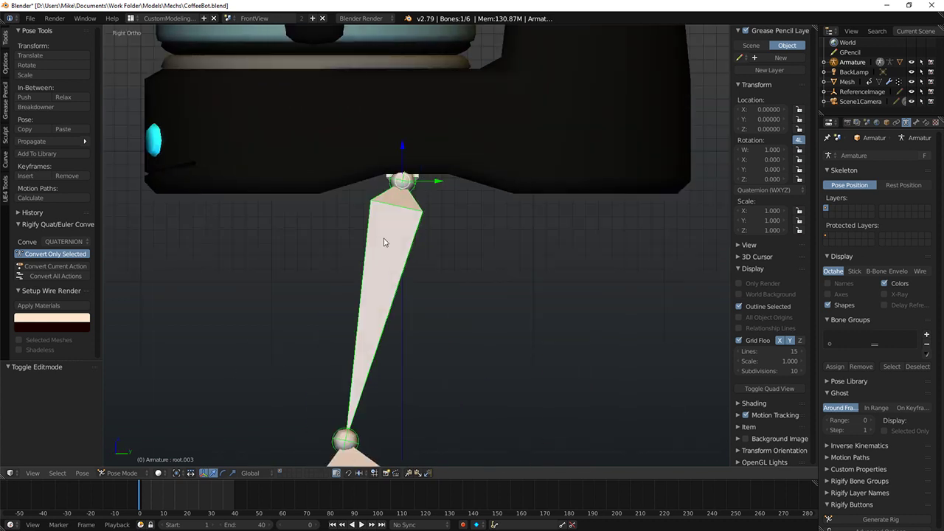
{"action": "middle_click_drag", "start_coordinate": [383, 206], "coordinate": [398, 151], "text": "shift"}
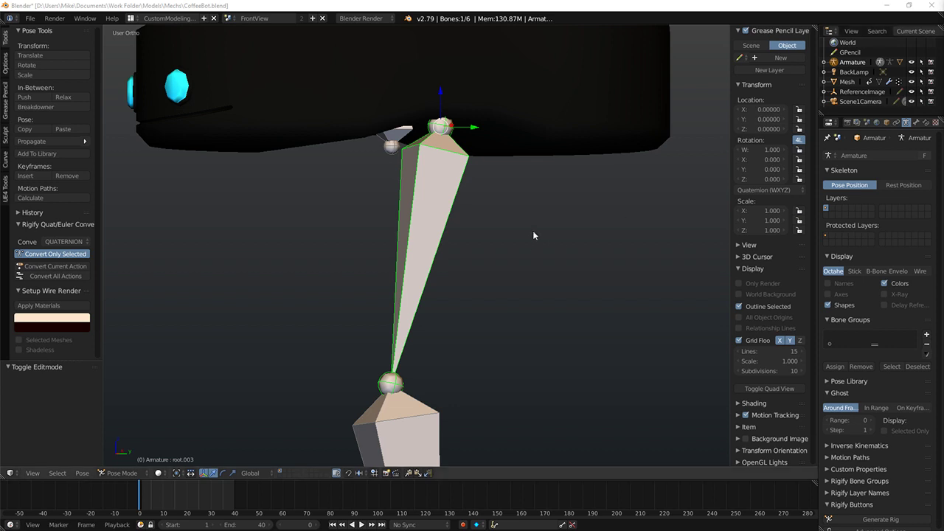
{"action": "middle_click_drag", "start_coordinate": [533, 230], "coordinate": [379, 233]}
{"action": "scroll", "coordinate": [379, 233], "scroll_direction": "down", "scroll_amount": 3}
{"action": "key", "text": "KP_1"}
{"action": "key", "text": "KP_3"}
{"action": "scroll", "coordinate": [380, 231], "scroll_direction": "up", "scroll_amount": 2}
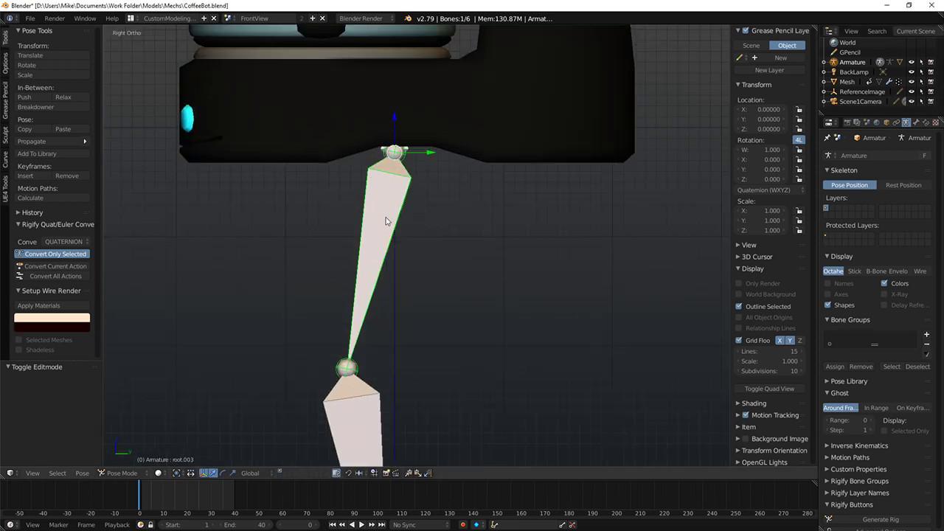
{"action": "middle_click_drag", "start_coordinate": [413, 208], "coordinate": [525, 235]}
Step: Select the four lower rim vertices of the notch beside the leg bone and snap the 3D cursor to them
{"action": "right_click", "coordinate": [462, 175]}
{"action": "key", "text": "Tab"}
{"action": "right_click", "coordinate": [366, 273], "text": "ctrl"}
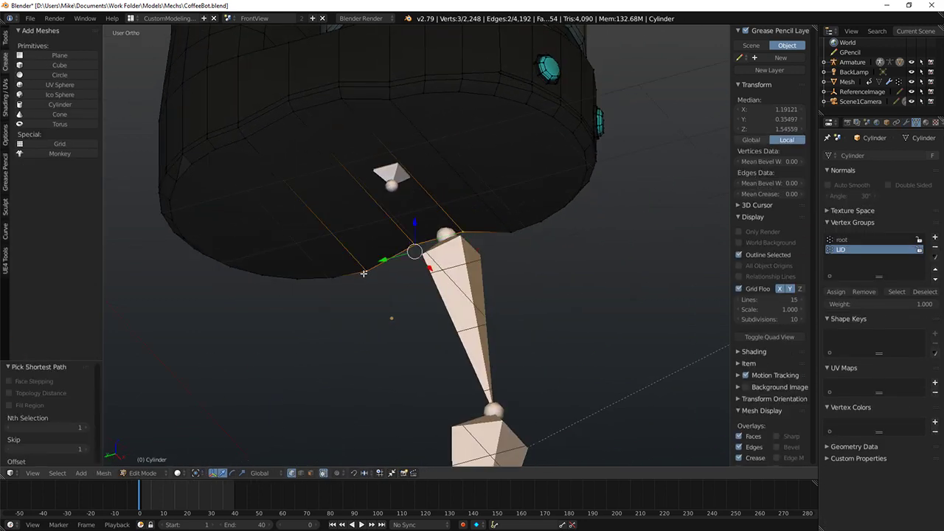
{"action": "middle_click_drag", "start_coordinate": [366, 273], "coordinate": [400, 278]}
{"action": "key", "text": "shift+s"}
{"action": "right_click", "coordinate": [467, 229], "text": "ctrl"}
{"action": "key", "text": "shift+s"}
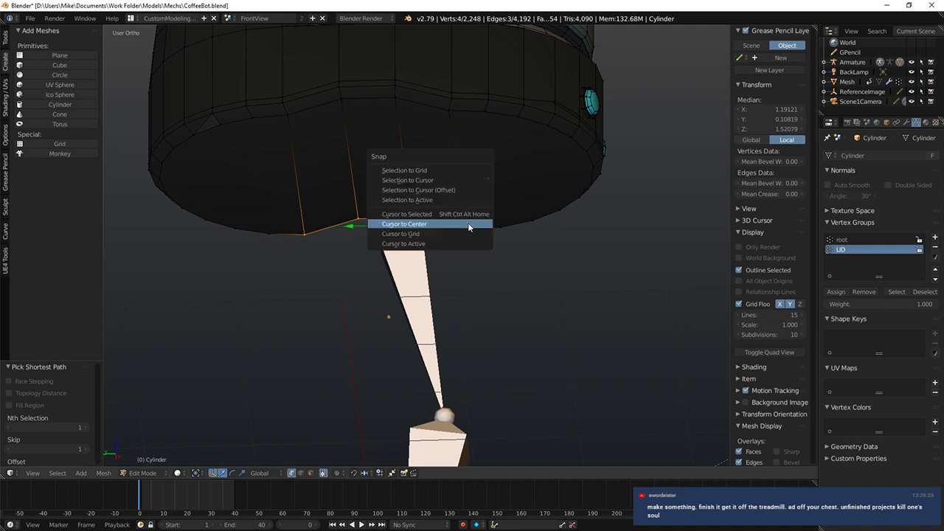
{"action": "left_click", "coordinate": [462, 213]}
{"action": "key", "text": "KP_3"}
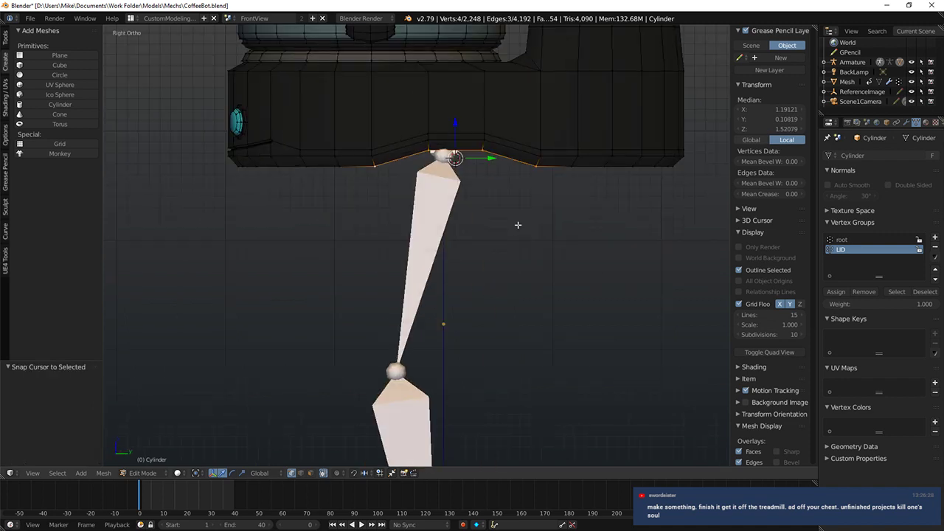
Step: Add a UV sphere with 8 segments and 8 rings at the 3D cursor and scale it to about 0.138
{"action": "left_click", "coordinate": [45, 85]}
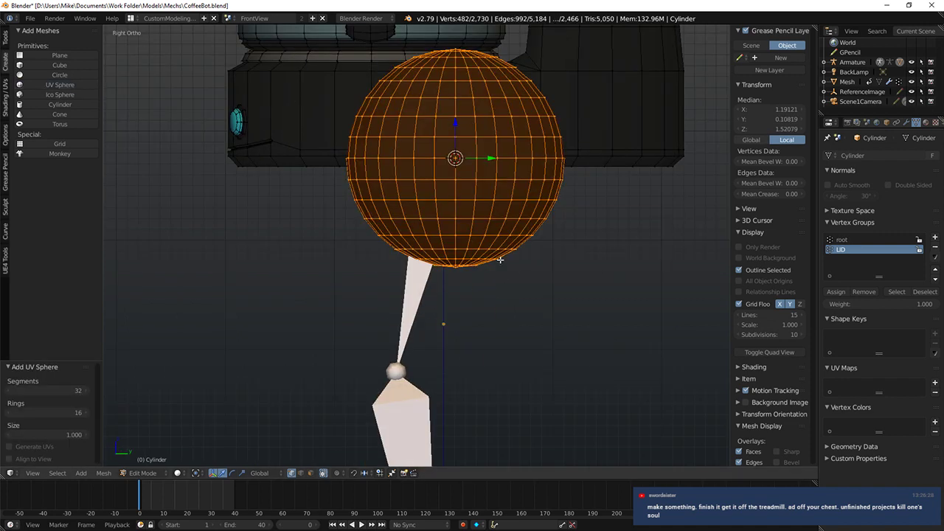
{"action": "left_click", "coordinate": [64, 391]}
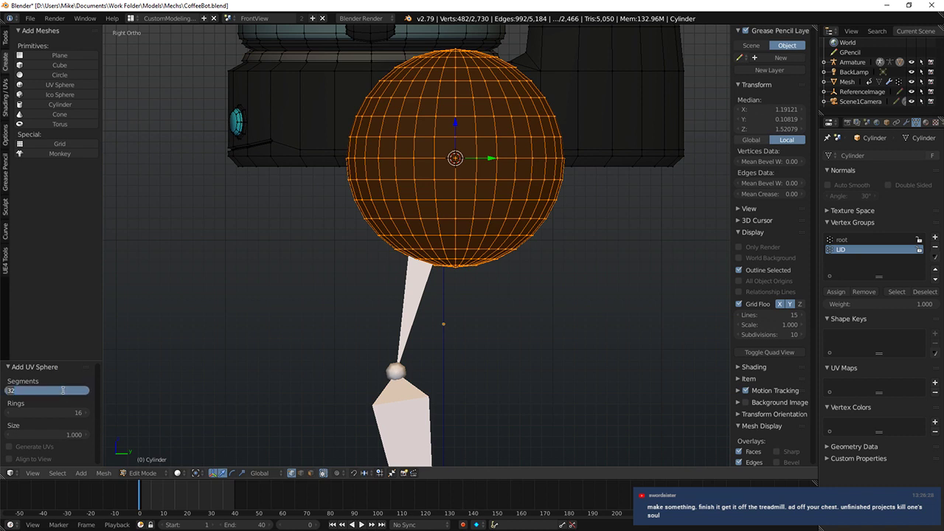
{"action": "type", "text": "8"}
{"action": "key", "text": "Return"}
{"action": "left_click", "coordinate": [74, 409]}
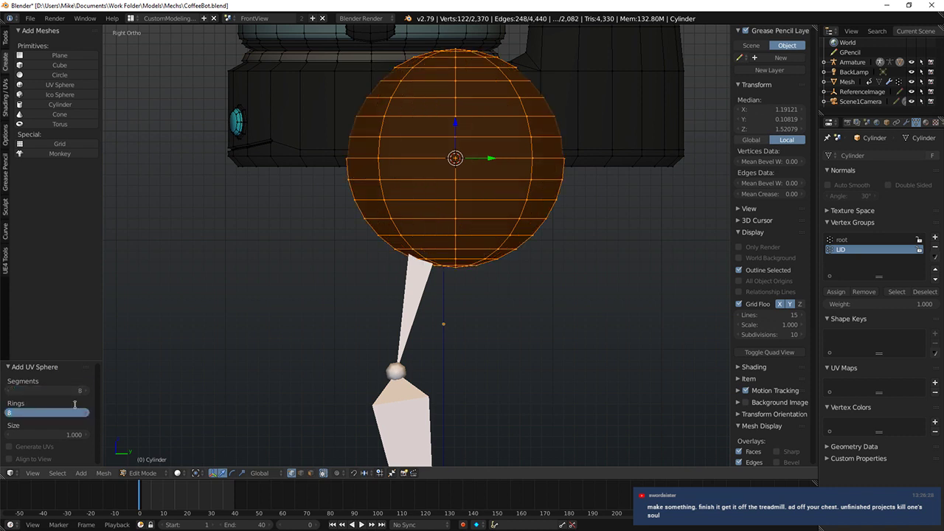
{"action": "type", "text": "8"}
{"action": "key", "text": "Return"}
{"action": "key", "text": "s"}
{"action": "left_click", "coordinate": [477, 150]}
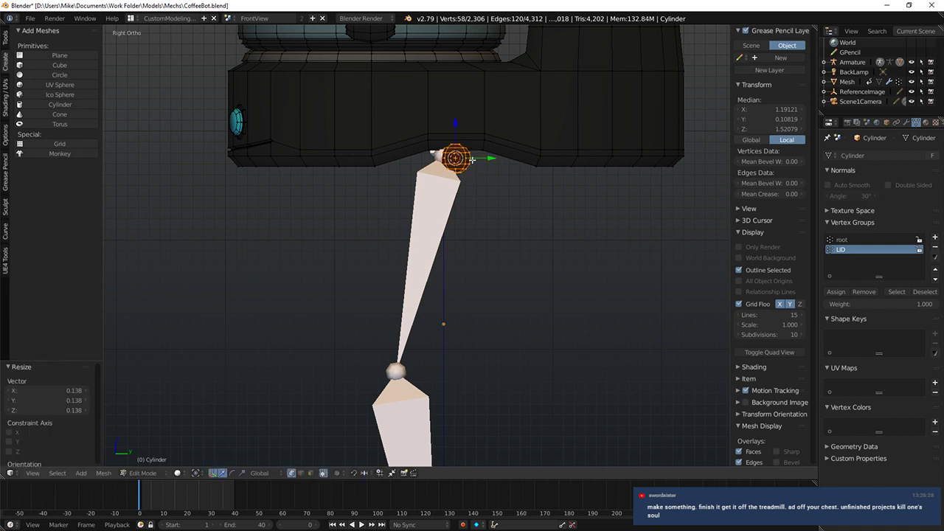
Step: Move the sphere inward along X to about 0.90 and enlarge it beneath the base's side
{"action": "middle_click_drag", "start_coordinate": [467, 171], "coordinate": [520, 164]}
{"action": "key", "text": "KP_1"}
{"action": "key", "text": "z"}
{"action": "left_click_drag", "start_coordinate": [584, 159], "coordinate": [557, 158]}
{"action": "key", "text": "s"}
{"action": "left_click", "coordinate": [667, 156]}
{"action": "key", "text": "z"}
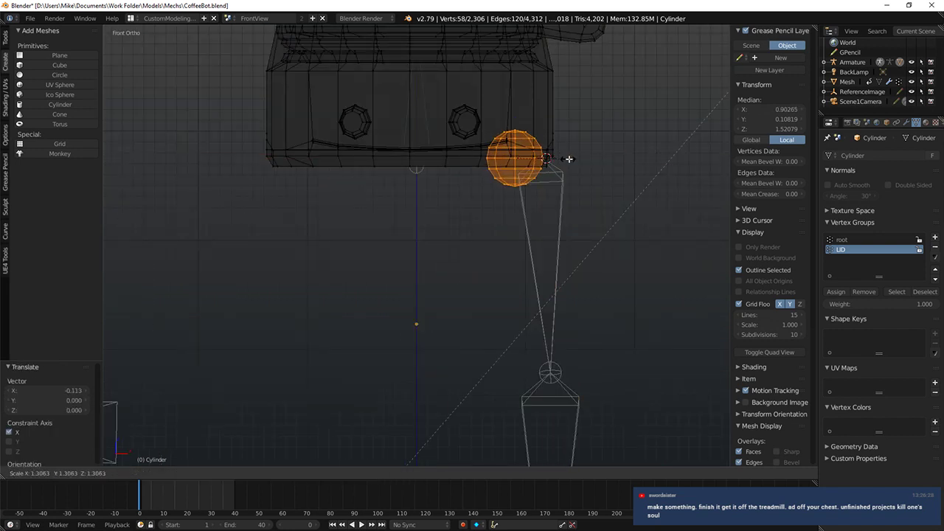
{"action": "left_click", "coordinate": [514, 132]}
{"action": "key", "text": "a"}
{"action": "right_click", "coordinate": [506, 146], "text": "alt"}
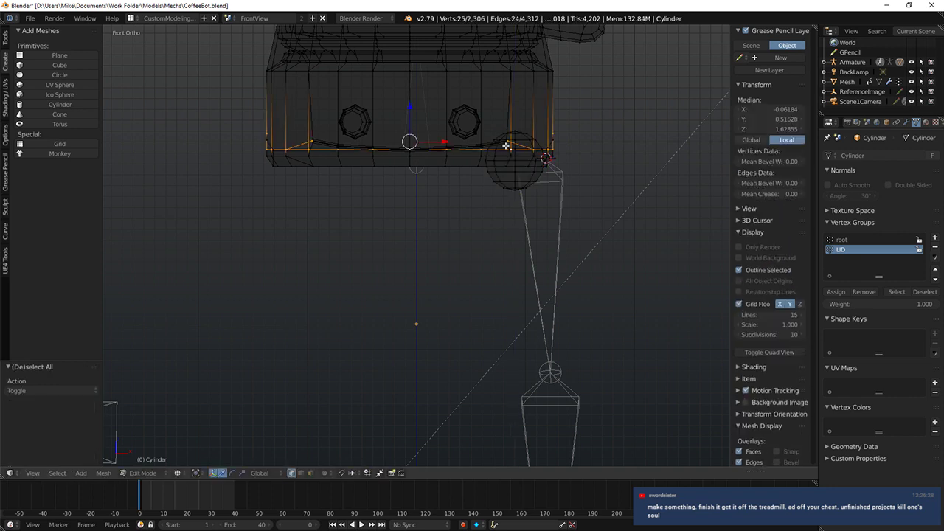
{"action": "right_click", "coordinate": [506, 150], "text": "alt"}
{"action": "key", "text": "shift+a"}
Step: Select the sphere's top vertex, grow the selection by three rings and delete these vertices, keeping the lower half
{"action": "middle_click_drag", "start_coordinate": [602, 146], "coordinate": [588, 211], "text": "shift"}
{"action": "scroll", "coordinate": [589, 211], "scroll_direction": "up", "scroll_amount": 4}
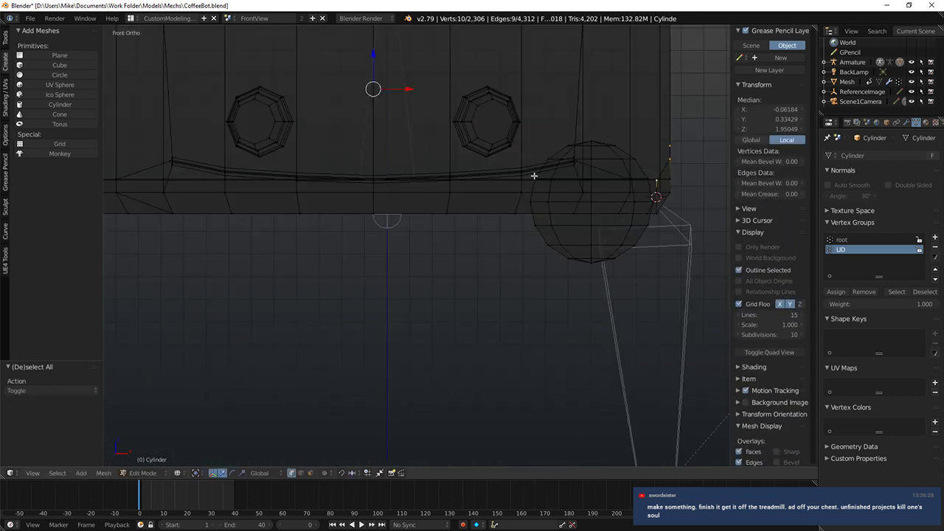
{"action": "right_click", "coordinate": [593, 139]}
{"action": "key", "text": "ctrl+KP_Add"}
{"action": "key", "text": "ctrl+KP_Add"}
{"action": "middle_click_drag", "start_coordinate": [613, 161], "coordinate": [624, 190]}
{"action": "key", "text": "ctrl+KP_Add"}
{"action": "key", "text": "x"}
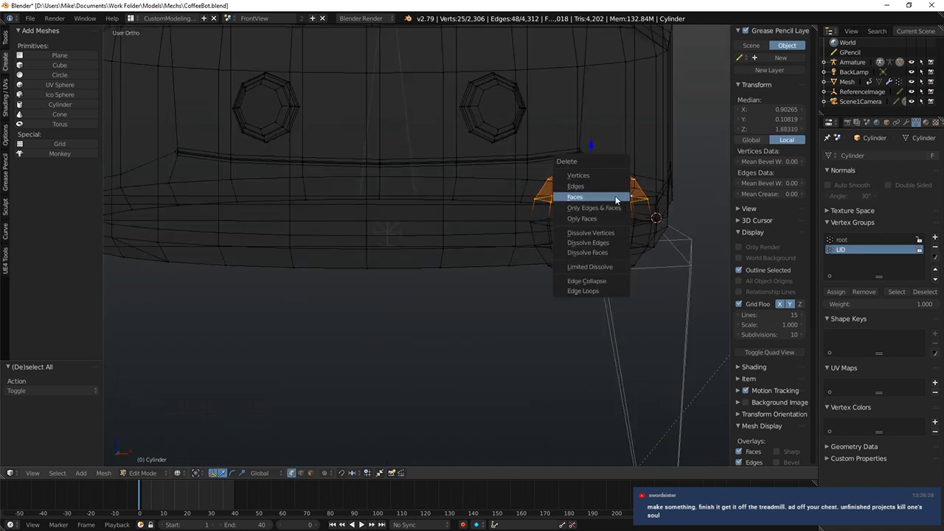
{"action": "left_click", "coordinate": [612, 175]}
{"action": "key", "text": "z"}
Step: Extrude the half-sphere's open rim in place and scale it outward to form a small lip
{"action": "key", "text": "e"}
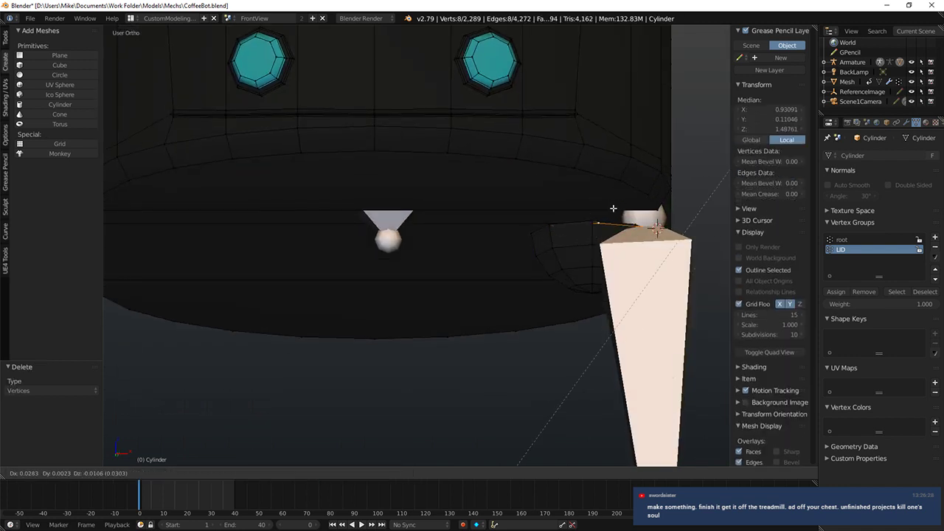
{"action": "right_click", "coordinate": [613, 208]}
{"action": "key", "text": "s"}
{"action": "left_click", "coordinate": [678, 231]}
Step: Extrude the lip's edge about 0.08 upward along Z, widen it by 1.063 and adjust its height
{"action": "key", "text": "e"}
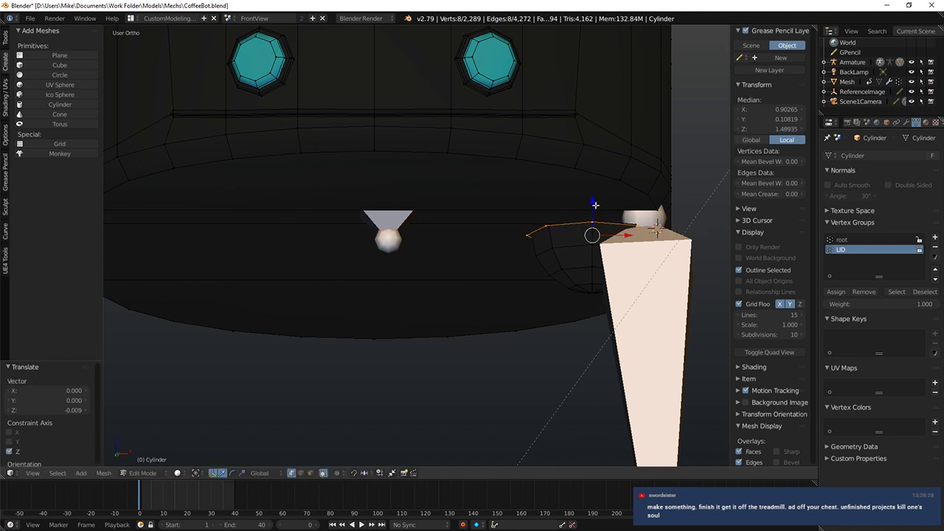
{"action": "right_click", "coordinate": [596, 199]}
{"action": "key", "text": "g"}
{"action": "key", "text": "z"}
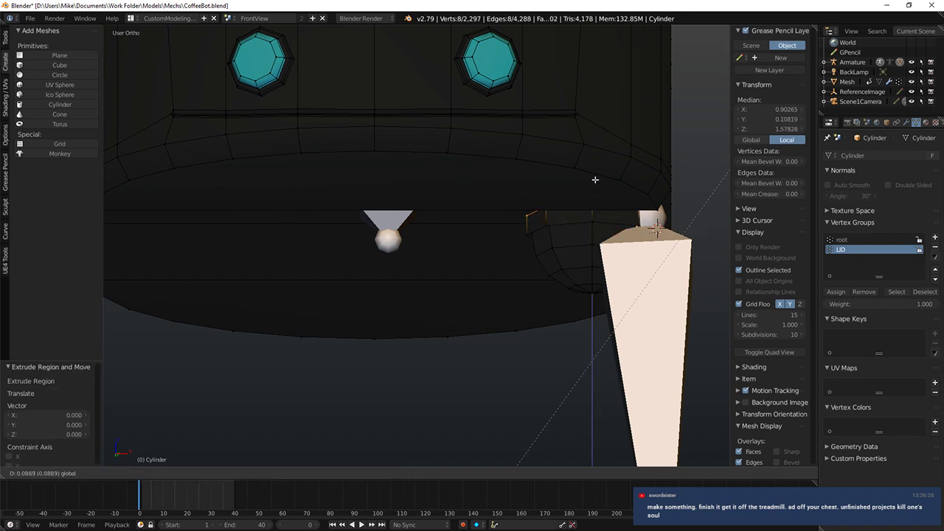
{"action": "left_click", "coordinate": [597, 181]}
{"action": "key", "text": "s"}
{"action": "left_click", "coordinate": [666, 192]}
{"action": "key", "text": "g"}
{"action": "key", "text": "z"}
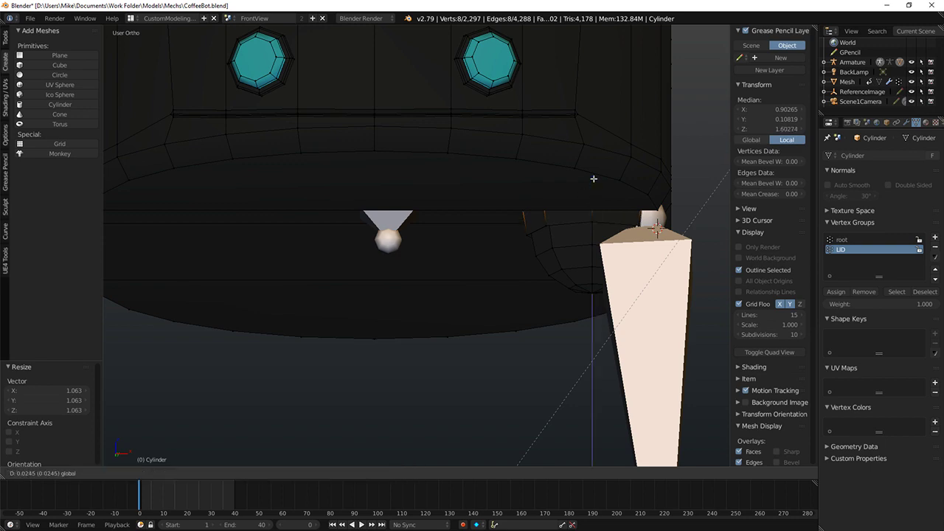
{"action": "left_click", "coordinate": [596, 185]}
Step: Select the whole linked half-sphere joint, move it about -0.086 along X and nudge it slightly down along Z
{"action": "middle_click_drag", "start_coordinate": [596, 184], "coordinate": [399, 171]}
{"action": "key", "text": "ctrl+l"}
{"action": "key", "text": "KP_1"}
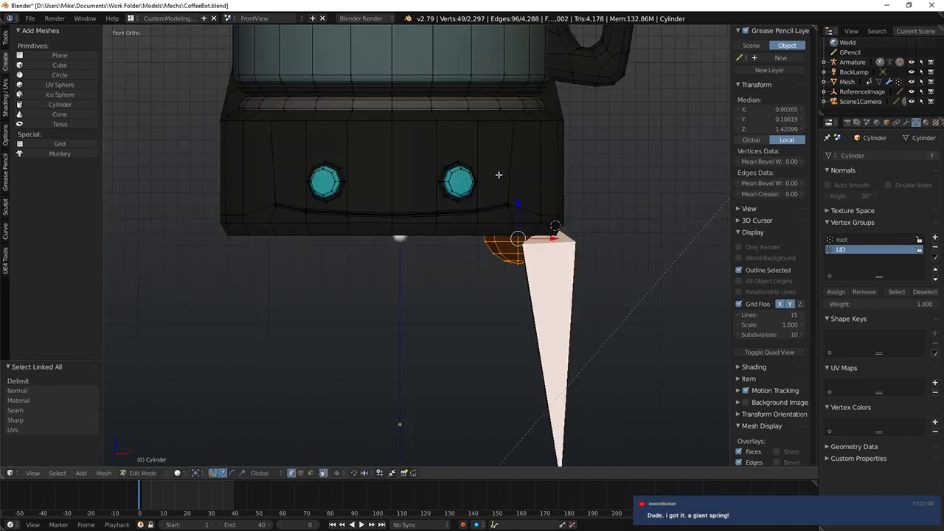
{"action": "key", "text": "z"}
{"action": "key", "text": "g"}
{"action": "key", "text": "x"}
{"action": "left_click", "coordinate": [517, 221]}
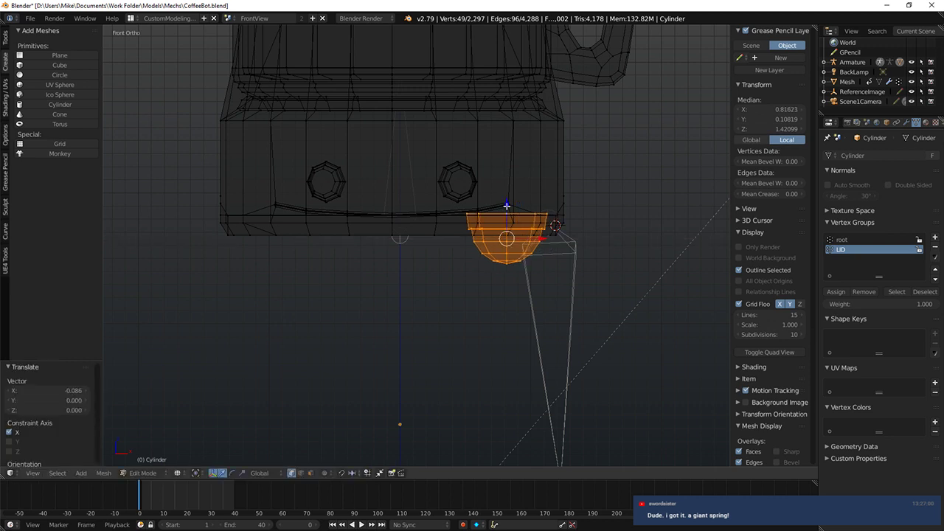
{"action": "left_click_drag", "start_coordinate": [506, 206], "coordinate": [506, 209]}
Step: Select the whole linked half-sphere joint, scale it by 1.212 and adjust its height along Z
{"action": "key", "text": "a"}
{"action": "scroll", "coordinate": [528, 241], "scroll_direction": "up", "scroll_amount": 3}
{"action": "middle_click_drag", "start_coordinate": [560, 221], "coordinate": [455, 238], "text": "shift"}
{"action": "right_click", "coordinate": [452, 254]}
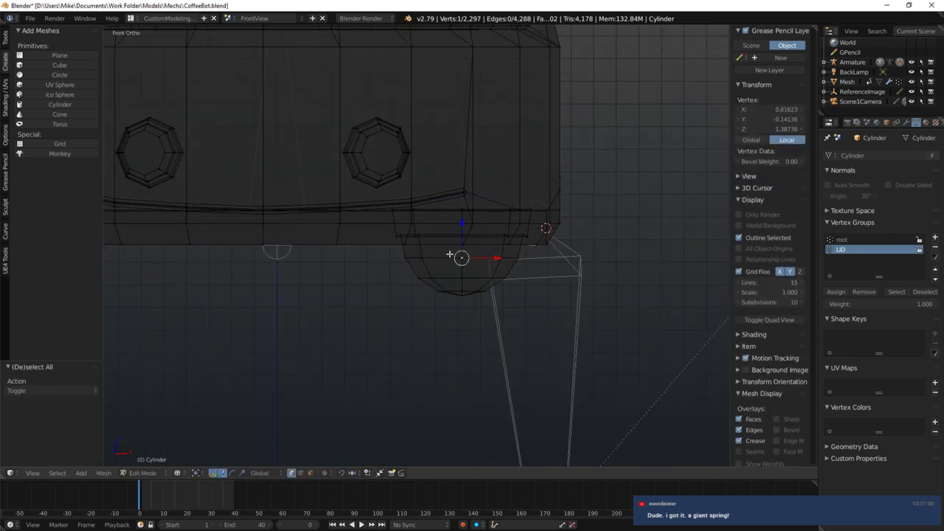
{"action": "key", "text": "ctrl+l"}
{"action": "key", "text": "s"}
{"action": "left_click", "coordinate": [653, 244]}
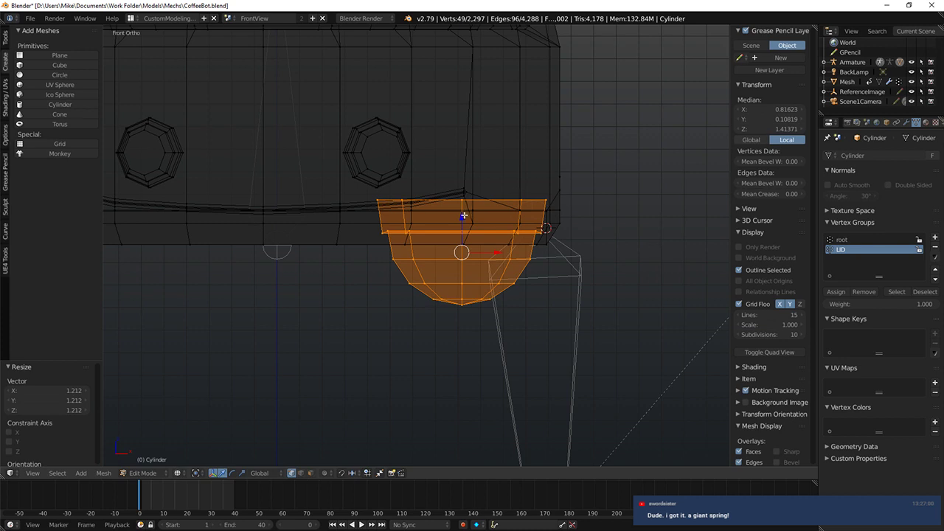
{"action": "key", "text": "g"}
{"action": "key", "text": "z"}
{"action": "left_click", "coordinate": [464, 221]}
Step: Select the joint's outer ball rings and bottom vertex, assign ToonShader.003 to them and preview the rendered result
{"action": "key", "text": "z"}
{"action": "mouse_move", "coordinate": [464, 221]}
{"action": "middle_mouse_down"}
{"action": "mouse_move", "coordinate": [500, 217]}
{"action": "mouse_move", "coordinate": [511, 202]}
{"action": "mouse_move", "coordinate": [519, 212]}
{"action": "mouse_move", "coordinate": [522, 199]}
{"action": "middle_mouse_up"}
{"action": "key", "text": "a"}
{"action": "right_click", "coordinate": [543, 199], "text": "alt"}
{"action": "right_click", "coordinate": [526, 213], "text": "alt+shift"}
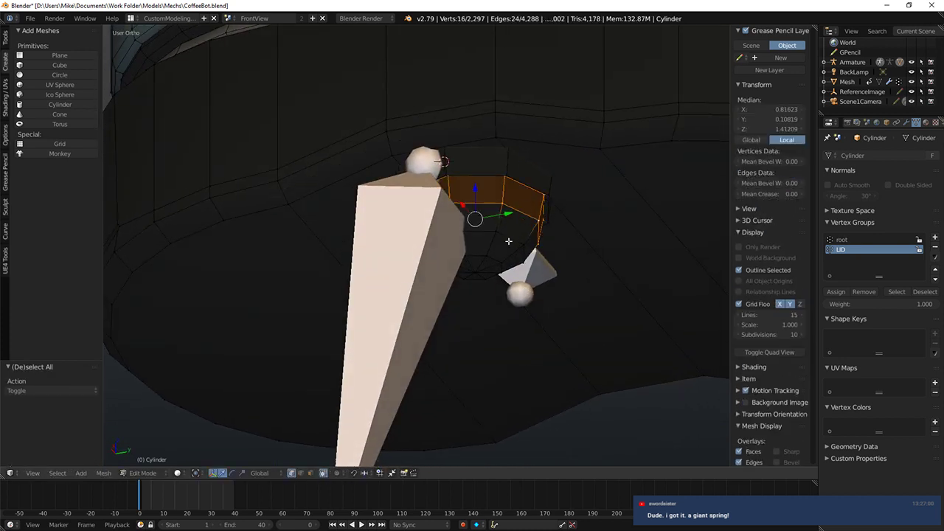
{"action": "right_click", "coordinate": [509, 241], "text": "alt+shift"}
{"action": "key", "text": "ctrl+z"}
{"action": "right_click", "coordinate": [509, 238], "text": "alt+shift"}
{"action": "right_click", "coordinate": [489, 270], "text": "alt+shift"}
{"action": "middle_click_drag", "start_coordinate": [487, 276], "coordinate": [463, 254]}
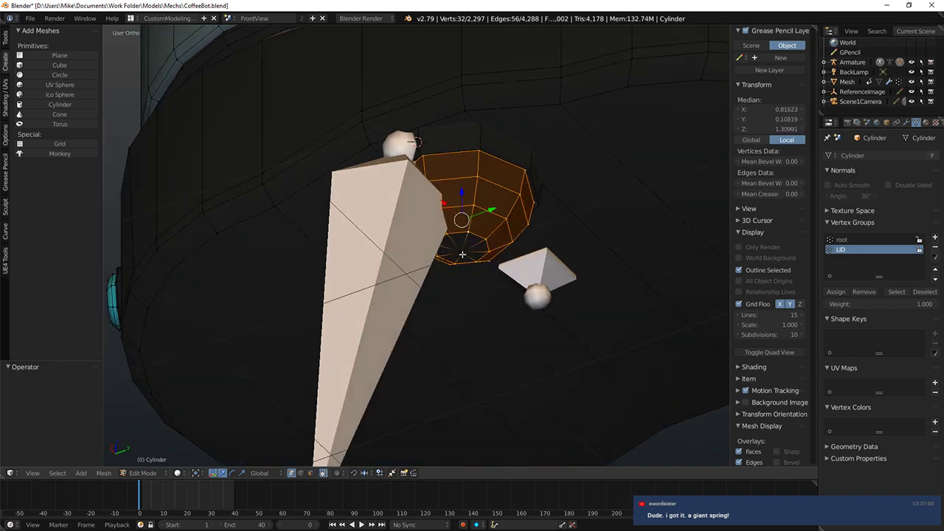
{"action": "right_click", "coordinate": [461, 255], "text": "shift"}
{"action": "left_click", "coordinate": [925, 123]}
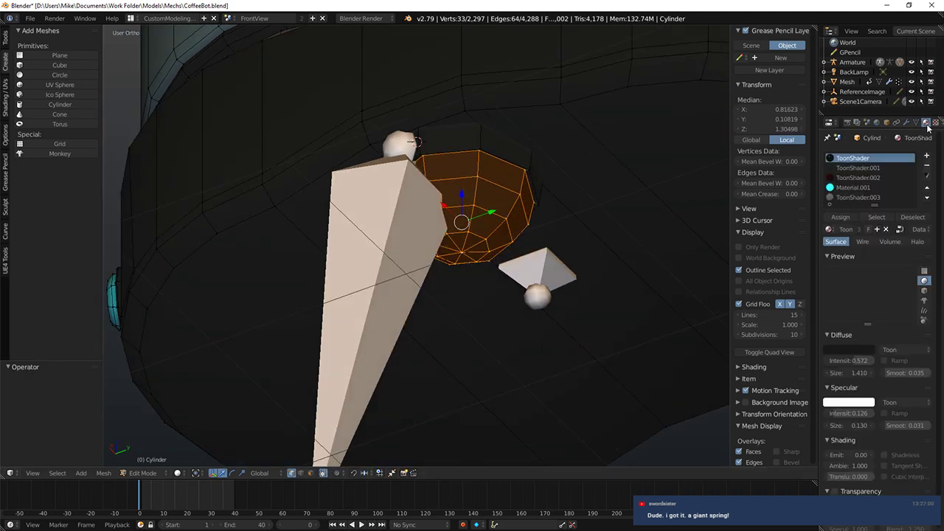
{"action": "left_click", "coordinate": [858, 197]}
{"action": "left_click", "coordinate": [840, 216]}
{"action": "middle_click_drag", "start_coordinate": [546, 229], "coordinate": [591, 234]}
{"action": "key", "text": "F12"}
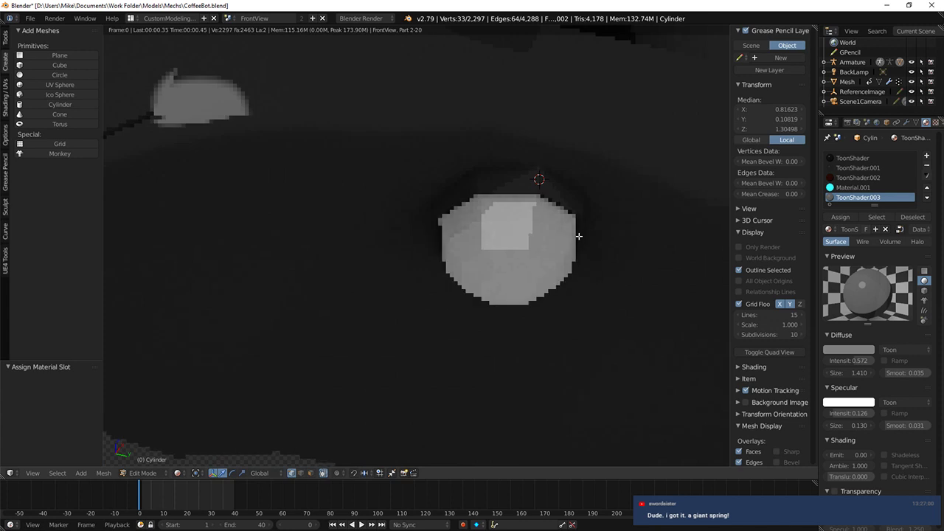
{"action": "key", "text": "shift+z"}
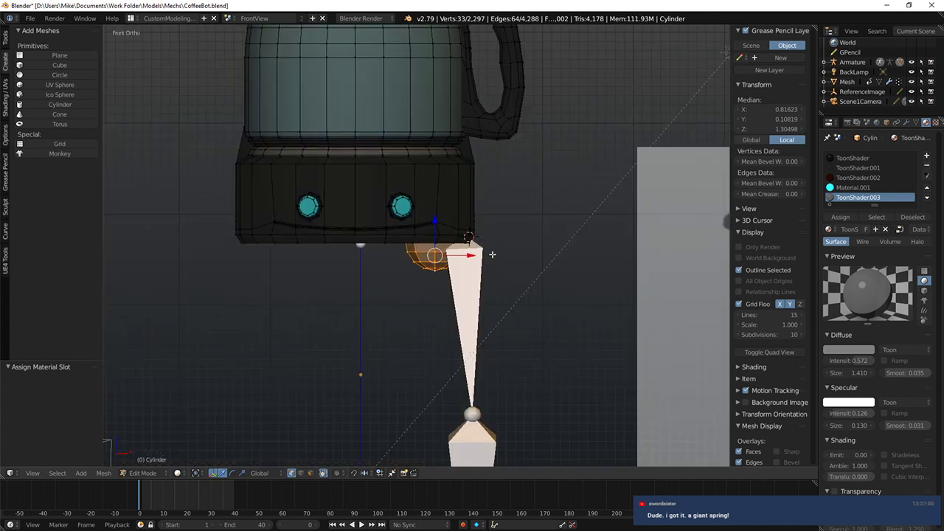
Step: Duplicate the whole linked half-sphere joint in place
{"action": "key", "text": "ctrl+l"}
{"action": "middle_click_drag", "start_coordinate": [437, 295], "coordinate": [443, 252]}
{"action": "key", "text": "shift+d"}
{"action": "right_click", "coordinate": [466, 261]}
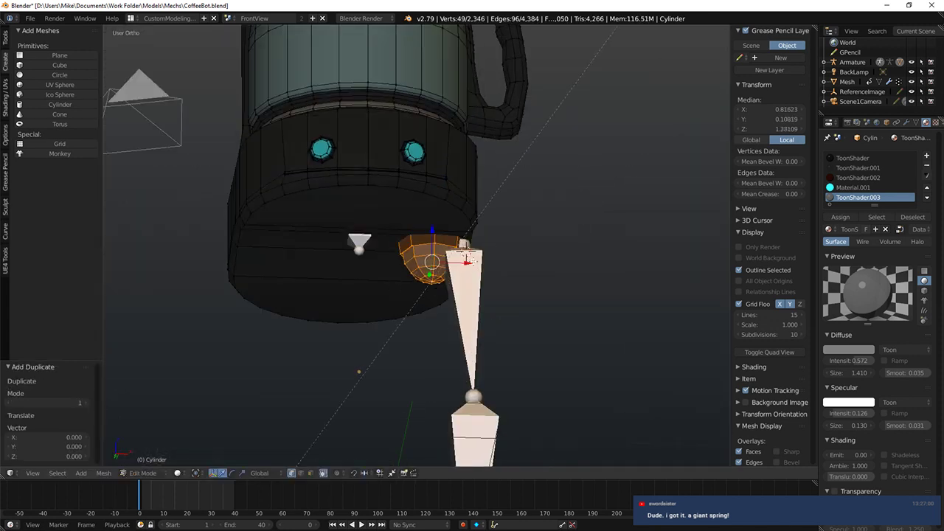
{"action": "left_click_drag", "start_coordinate": [464, 261], "coordinate": [316, 283]}
{"action": "middle_click_drag", "start_coordinate": [351, 277], "coordinate": [361, 298]}
{"action": "key", "text": "ctrl+z"}
Step: Snap the 3D cursor to the centre, mirror the duplicated joint about it by scaling -1 along X, and flip its normals
{"action": "key", "text": "KP_1"}
{"action": "key", "text": "shift+s"}
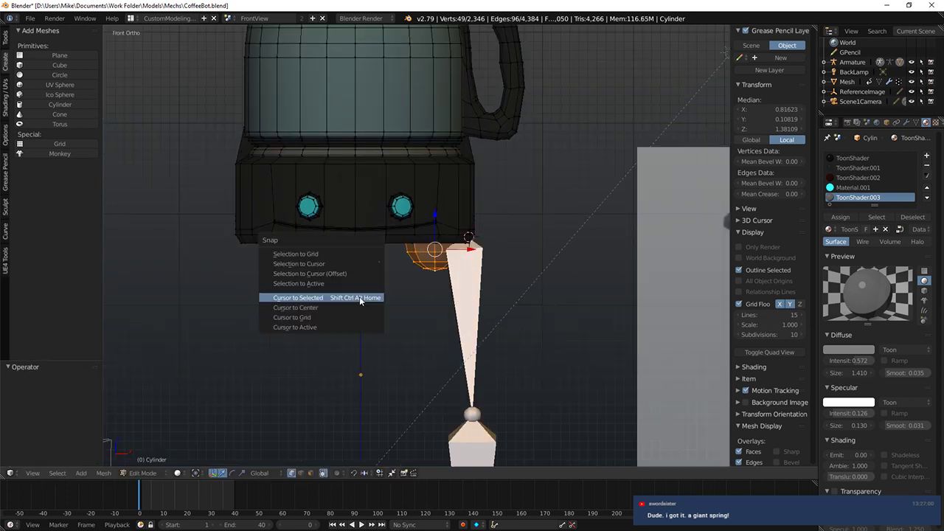
{"action": "left_click", "coordinate": [337, 307]}
{"action": "scroll", "coordinate": [591, 278], "scroll_direction": "down", "scroll_amount": 3}
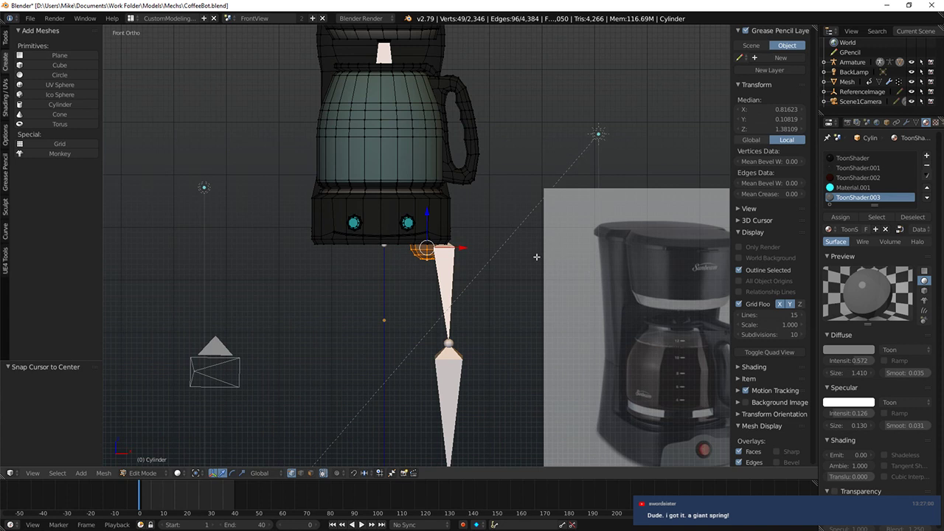
{"action": "key", "text": "period"}
{"action": "type", "text": "sx-1"}
{"action": "key", "text": "Return"}
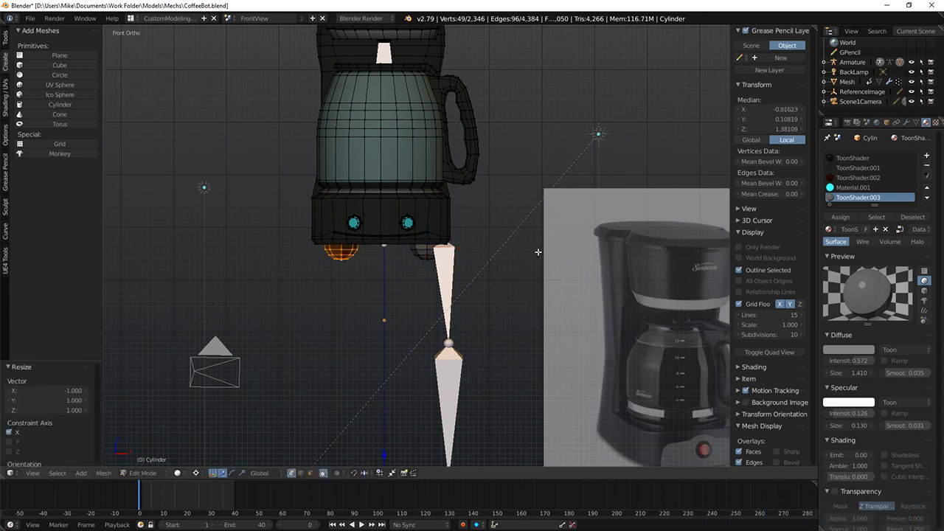
{"action": "key", "text": "w"}
{"action": "left_click", "coordinate": [531, 253]}
{"action": "scroll", "coordinate": [504, 234], "scroll_direction": "up", "scroll_amount": 4}
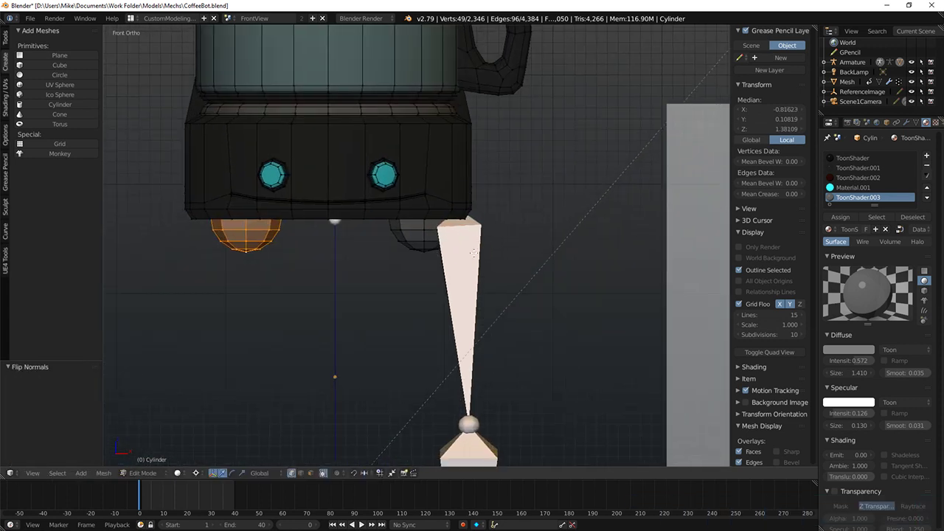
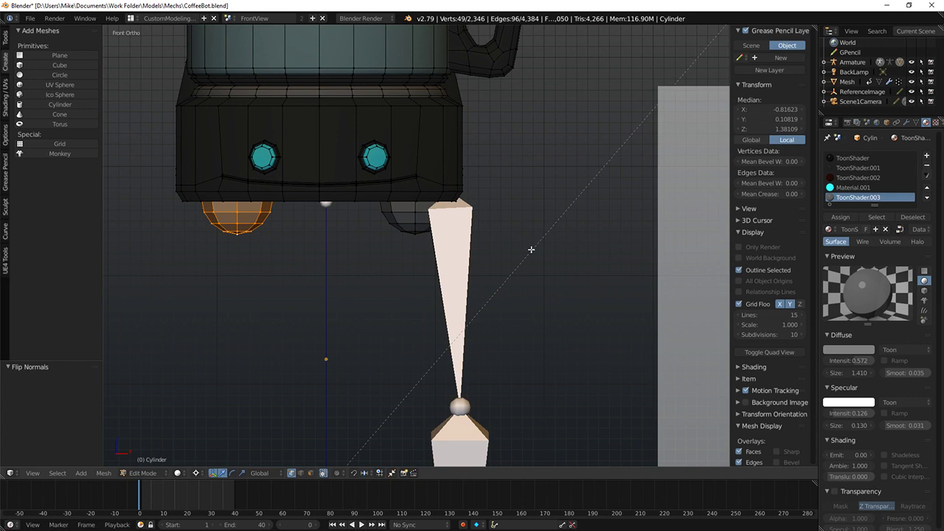
Step: Select both half-sphere joints, separate them into their own object and hide that object
{"action": "right_click", "coordinate": [411, 212], "text": "shift"}
{"action": "key", "text": "ctrl+l"}
{"action": "scroll", "coordinate": [398, 218], "scroll_direction": "down", "scroll_amount": 3}
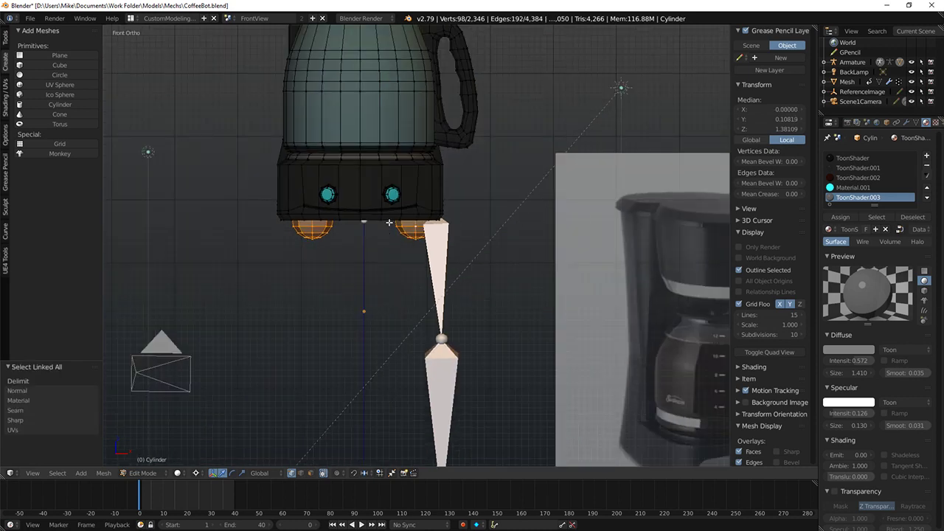
{"action": "key", "text": "p"}
{"action": "left_click", "coordinate": [394, 197]}
{"action": "key", "text": "Tab"}
{"action": "right_click", "coordinate": [412, 230]}
{"action": "key", "text": "h"}
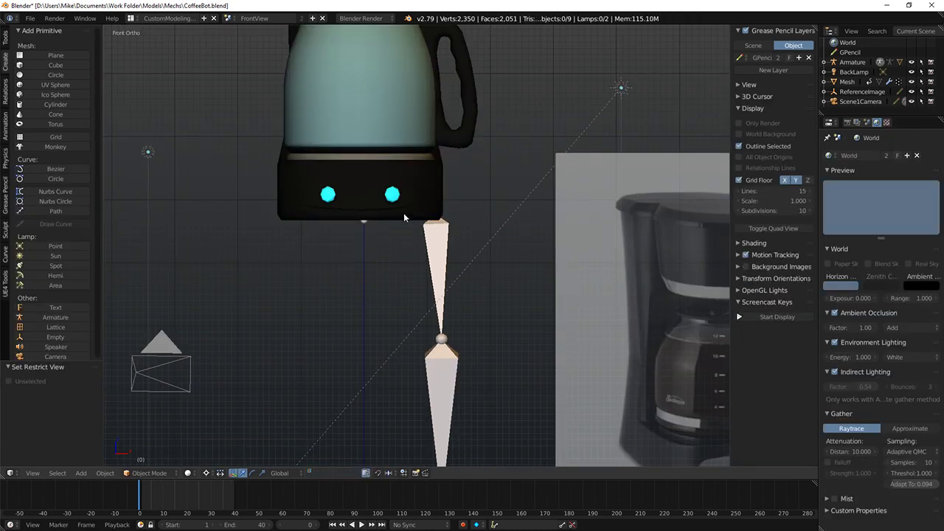
Step: Enter Edit Mode on the coffee maker body and examine the bevelled bottom rim of the base for faulty faces
{"action": "right_click", "coordinate": [404, 215]}
{"action": "key", "text": "Tab"}
{"action": "middle_click_drag", "start_coordinate": [389, 258], "coordinate": [408, 226]}
{"action": "middle_click_drag", "start_coordinate": [337, 211], "coordinate": [420, 252]}
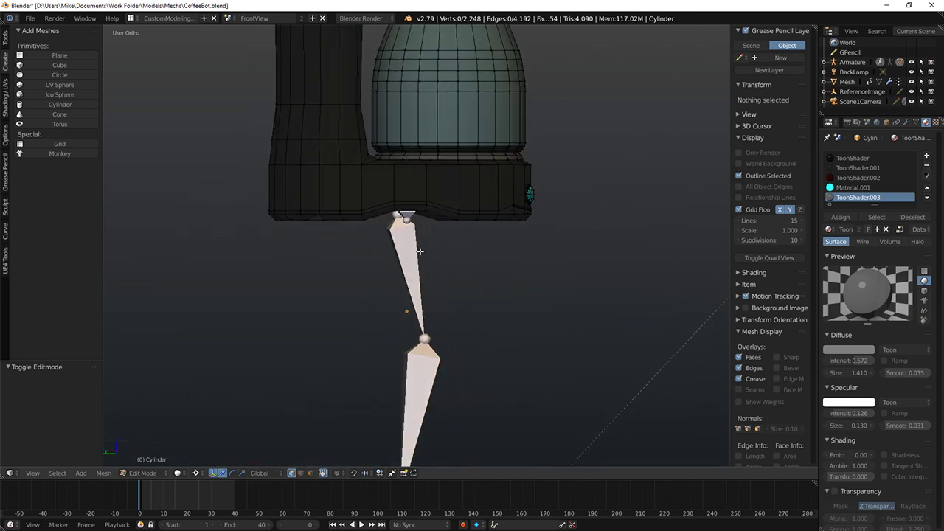
{"action": "scroll", "coordinate": [318, 273], "scroll_direction": "up", "scroll_amount": 6}
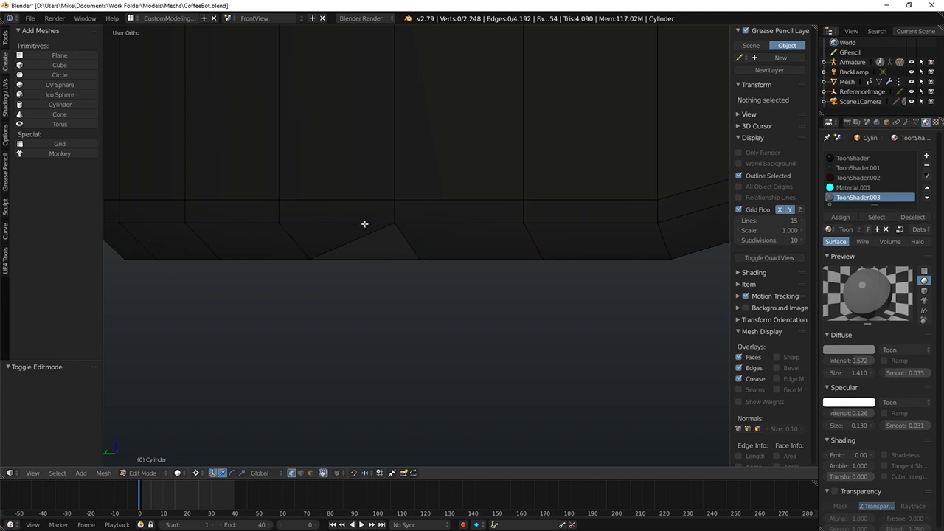
{"action": "right_click", "coordinate": [364, 224]}
{"action": "middle_click_drag", "start_coordinate": [323, 269], "coordinate": [375, 251]}
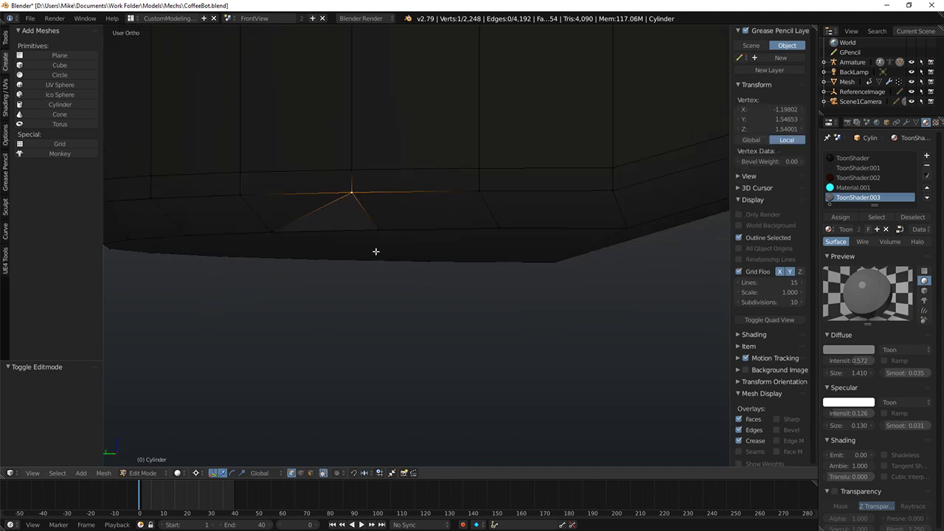
{"action": "scroll", "coordinate": [381, 239], "scroll_direction": "down", "scroll_amount": 2}
{"action": "middle_click_drag", "start_coordinate": [314, 175], "coordinate": [374, 209], "text": "shift"}
{"action": "scroll", "coordinate": [393, 244], "scroll_direction": "up", "scroll_amount": 9}
{"action": "middle_click_drag", "start_coordinate": [393, 244], "coordinate": [433, 226]}
{"action": "scroll", "coordinate": [409, 210], "scroll_direction": "down", "scroll_amount": 9}
{"action": "scroll", "coordinate": [391, 246], "scroll_direction": "down", "scroll_amount": 6}
{"action": "middle_click_drag", "start_coordinate": [286, 297], "coordinate": [325, 344]}
{"action": "scroll", "coordinate": [479, 313], "scroll_direction": "up", "scroll_amount": 5}
Step: Select the faulty quad face on the bevelled bottom rim at the back of the base and delete it
{"action": "left_click", "coordinate": [311, 473]}
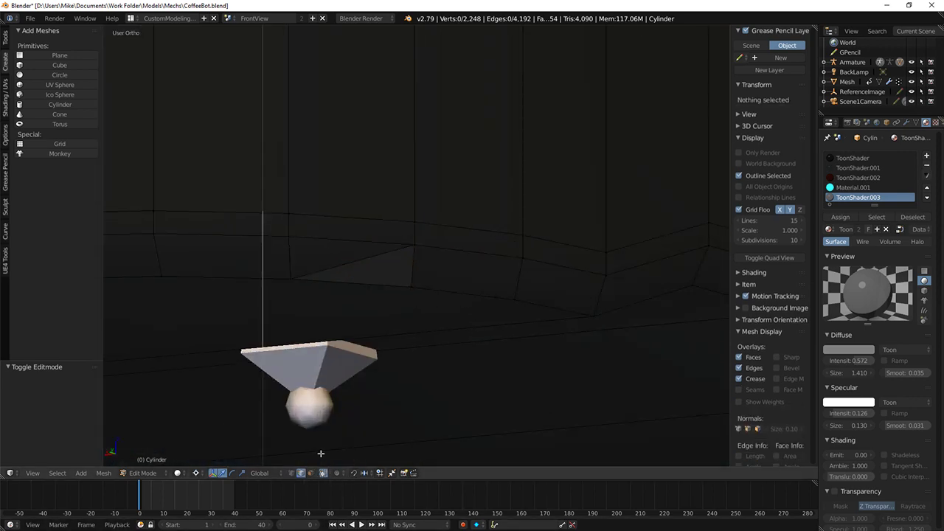
{"action": "right_click", "coordinate": [338, 251]}
{"action": "key", "text": "z"}
{"action": "middle_click_drag", "start_coordinate": [410, 275], "coordinate": [412, 267]}
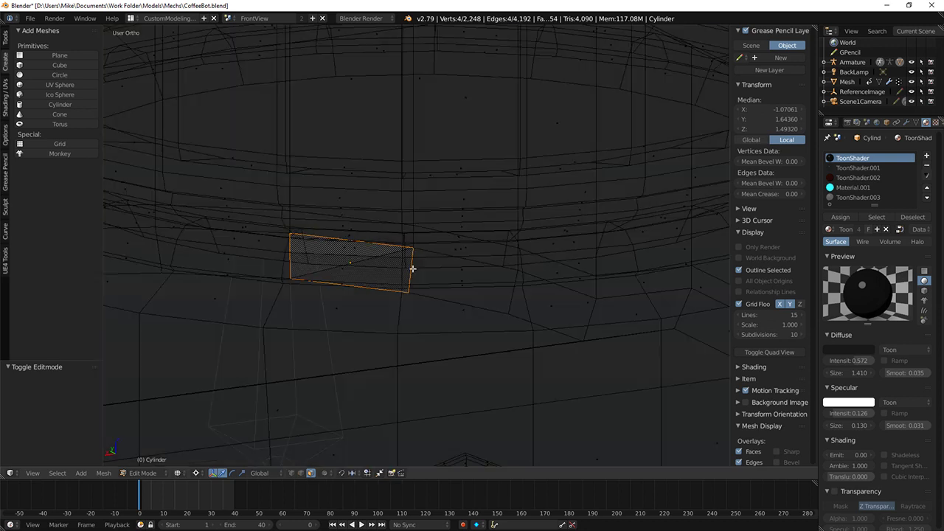
{"action": "right_click", "coordinate": [347, 266]}
{"action": "right_click", "coordinate": [352, 277]}
{"action": "key", "text": "z"}
{"action": "mouse_move", "coordinate": [352, 276]}
{"action": "middle_mouse_down"}
{"action": "mouse_move", "coordinate": [415, 280]}
{"action": "mouse_move", "coordinate": [428, 293]}
{"action": "mouse_move", "coordinate": [384, 293]}
{"action": "mouse_move", "coordinate": [361, 251]}
{"action": "middle_mouse_up"}
{"action": "key", "text": "x"}
{"action": "left_click", "coordinate": [390, 301]}
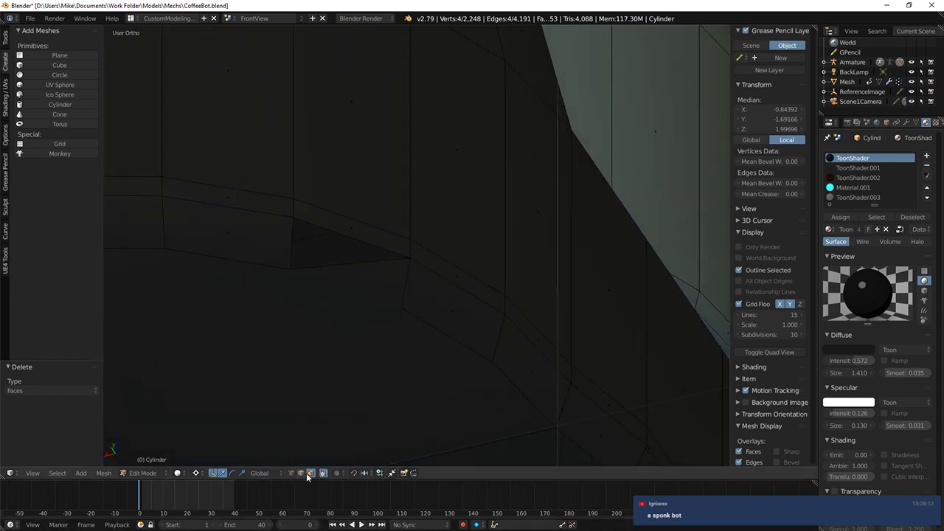
Step: Knife-cut between the rim gap's two lower corners to separate the leftover triangle, and delete that triangular face
{"action": "key", "text": "z"}
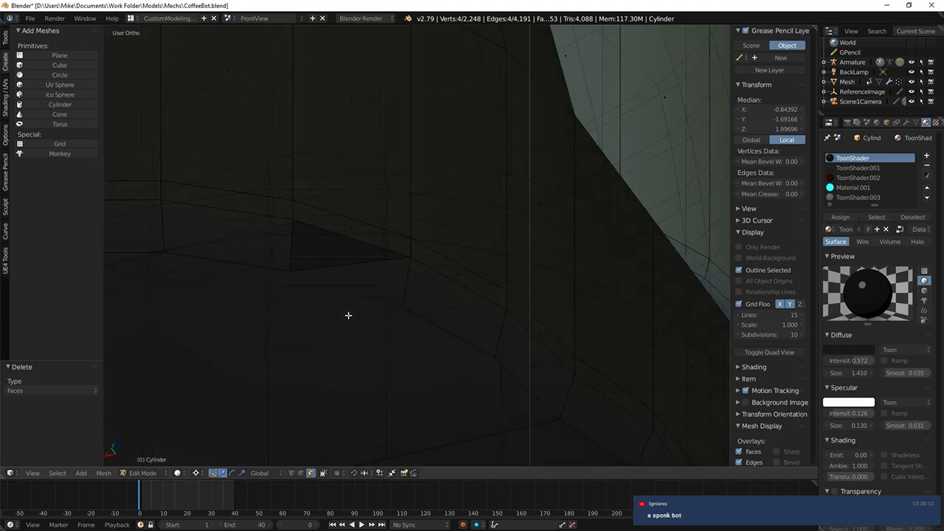
{"action": "scroll", "coordinate": [324, 341], "scroll_direction": "down", "scroll_amount": 6}
{"action": "key", "text": "z"}
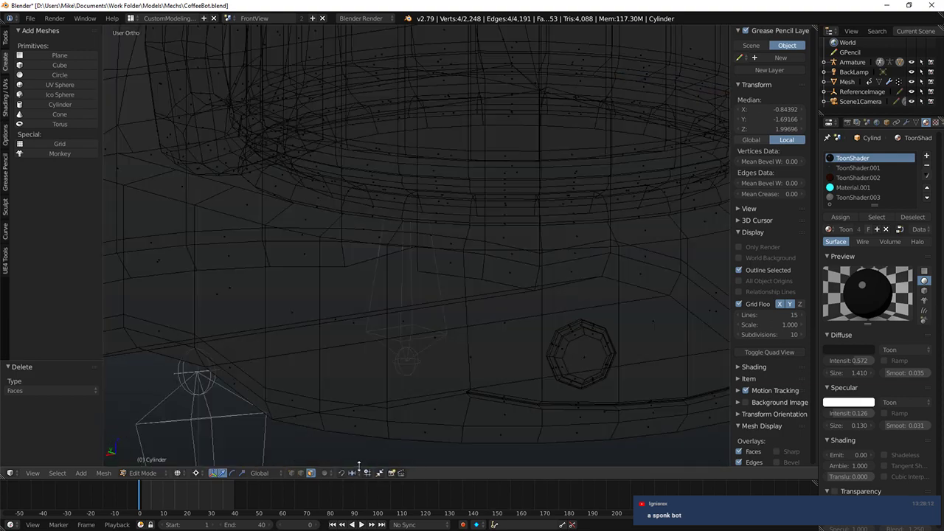
{"action": "scroll", "coordinate": [351, 346], "scroll_direction": "up", "scroll_amount": 5}
{"action": "scroll", "coordinate": [339, 325], "scroll_direction": "up", "scroll_amount": 4}
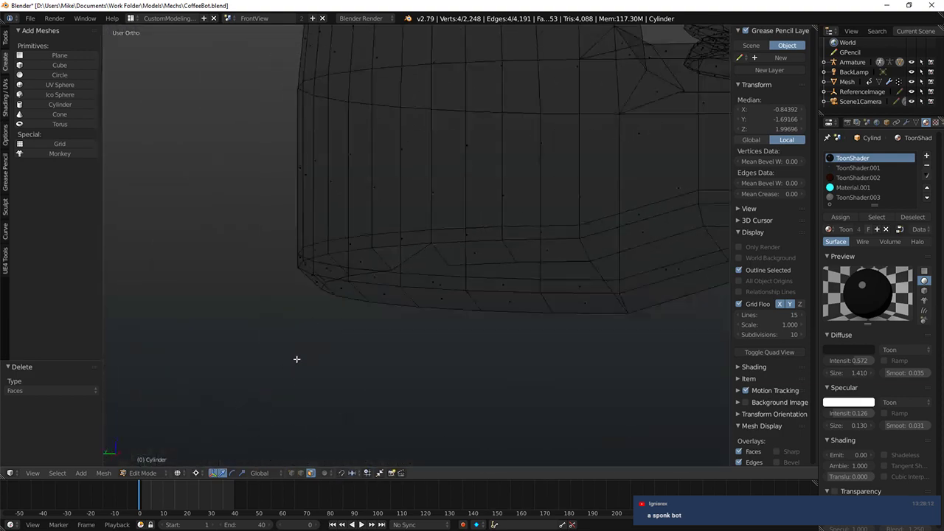
{"action": "key", "text": "z"}
{"action": "scroll", "coordinate": [348, 356], "scroll_direction": "down", "scroll_amount": 9}
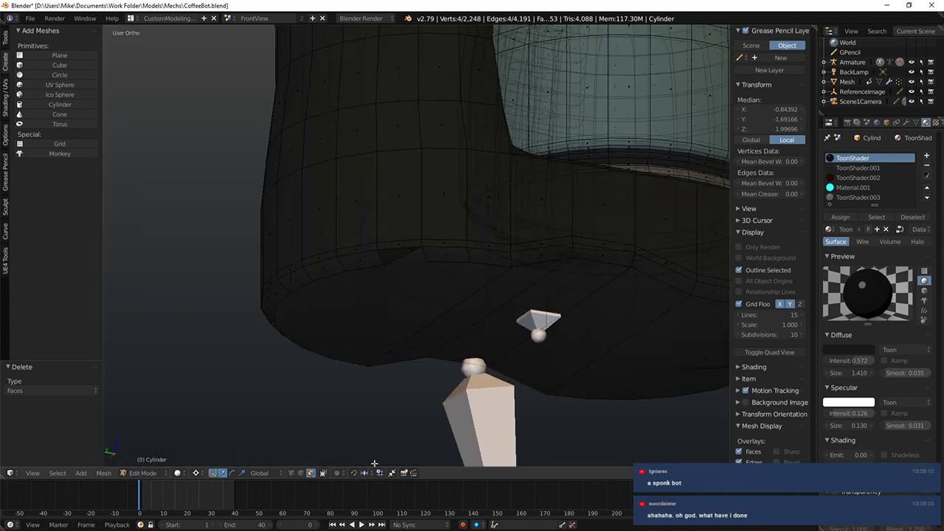
{"action": "left_click", "coordinate": [323, 474]}
{"action": "scroll", "coordinate": [417, 351], "scroll_direction": "up", "scroll_amount": 8}
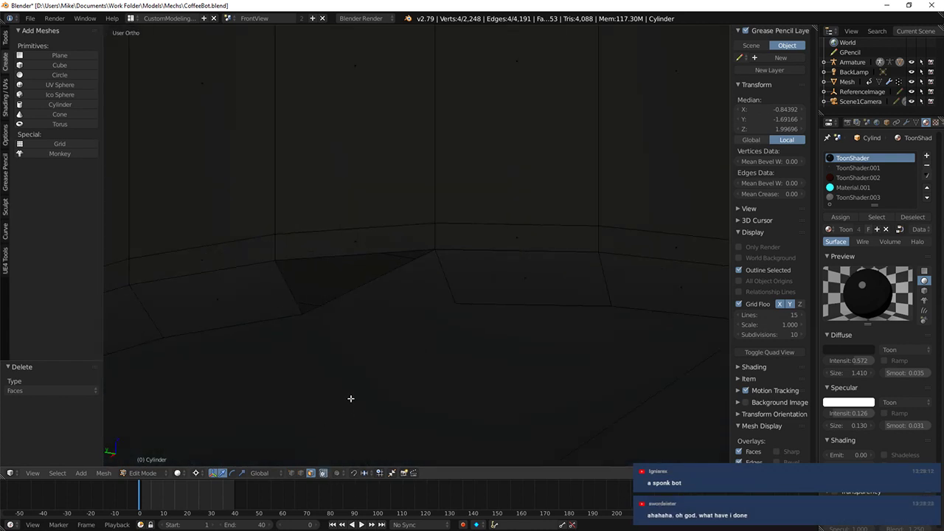
{"action": "key", "text": "k"}
{"action": "left_click", "coordinate": [303, 313]}
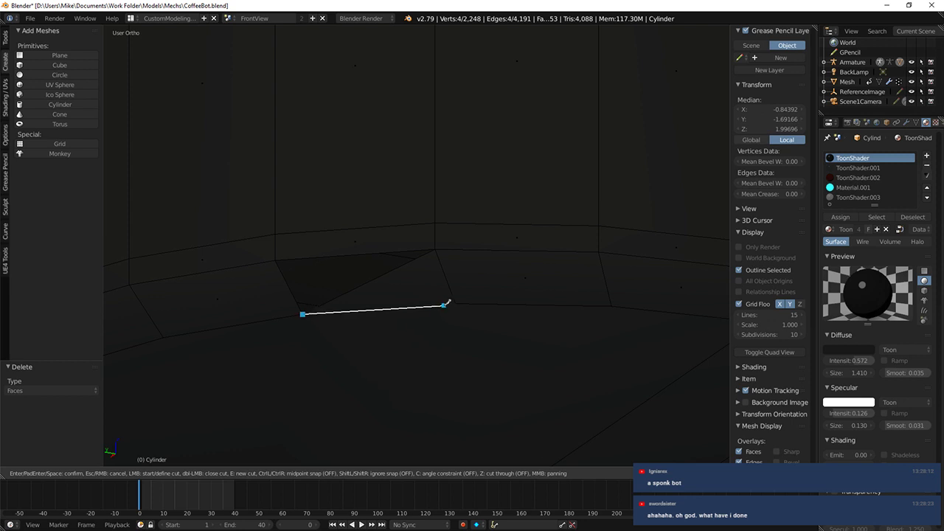
{"action": "left_click", "coordinate": [455, 302]}
{"action": "key", "text": "Return"}
{"action": "right_click", "coordinate": [394, 297]}
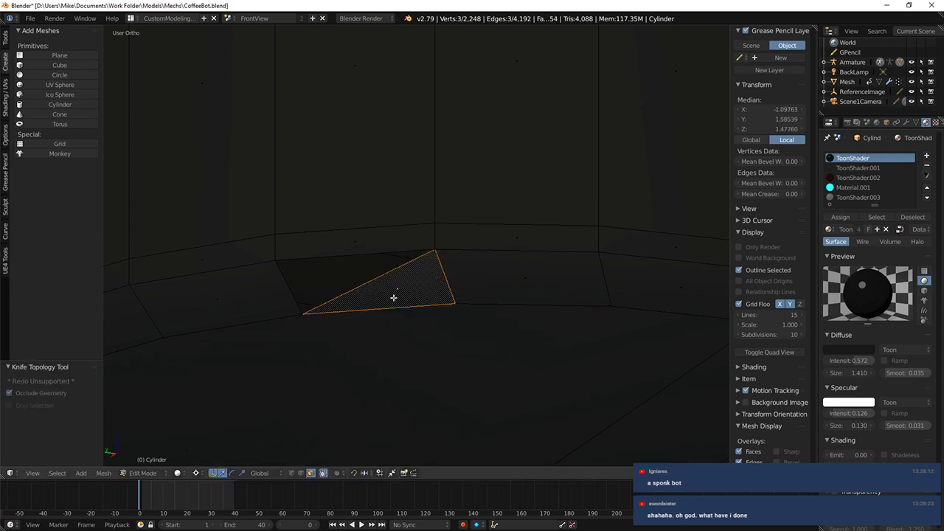
{"action": "key", "text": "x"}
{"action": "left_click", "coordinate": [394, 297]}
Step: Select the four corner vertices of the gap in the base's bottom rim and fill it with a new face
{"action": "left_click", "coordinate": [293, 474]}
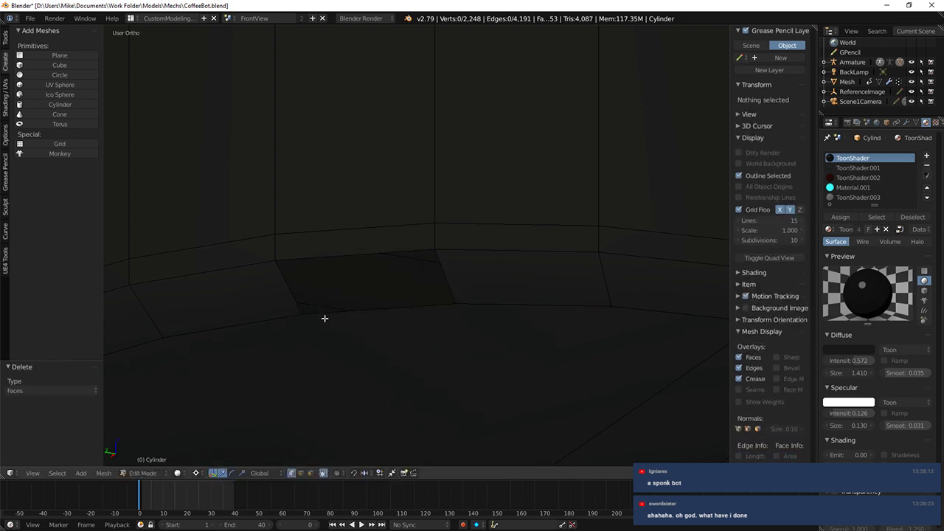
{"action": "right_click", "coordinate": [301, 311]}
{"action": "right_click", "coordinate": [275, 258], "text": "shift"}
{"action": "right_click", "coordinate": [431, 248], "text": "shift"}
{"action": "right_click", "coordinate": [455, 310], "text": "shift"}
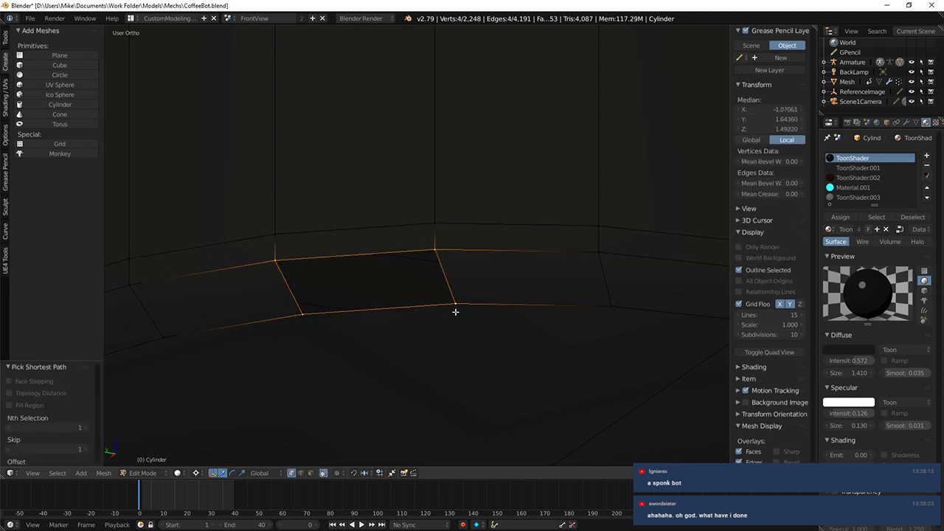
{"action": "key", "text": "f"}
{"action": "scroll", "coordinate": [456, 311], "scroll_direction": "down", "scroll_amount": 10}
{"action": "middle_click_drag", "start_coordinate": [357, 365], "coordinate": [393, 363]}
{"action": "key", "text": "a"}
Step: Leave mesh editing, select the upper and lower leg bones below the base, and delete both from the armature
{"action": "key", "text": "KP_1"}
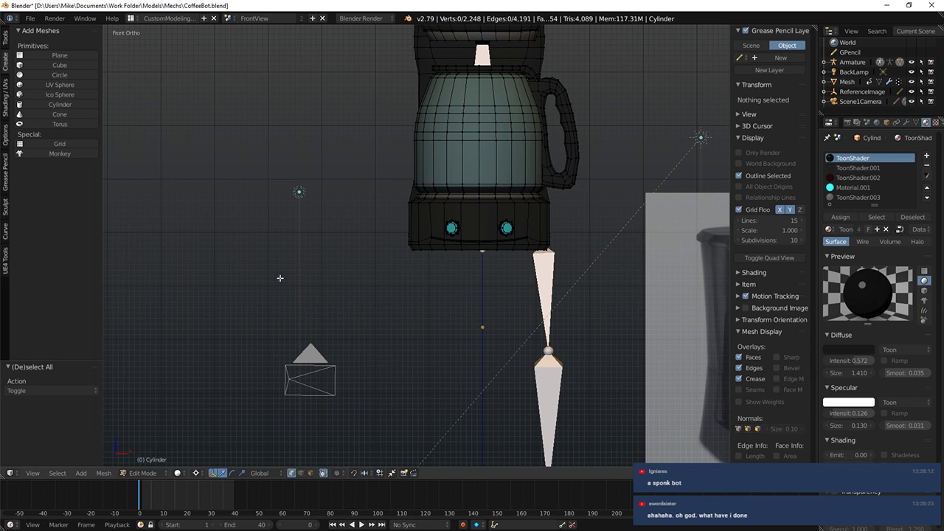
{"action": "key", "text": "KP_3"}
{"action": "scroll", "coordinate": [384, 310], "scroll_direction": "up", "scroll_amount": 3}
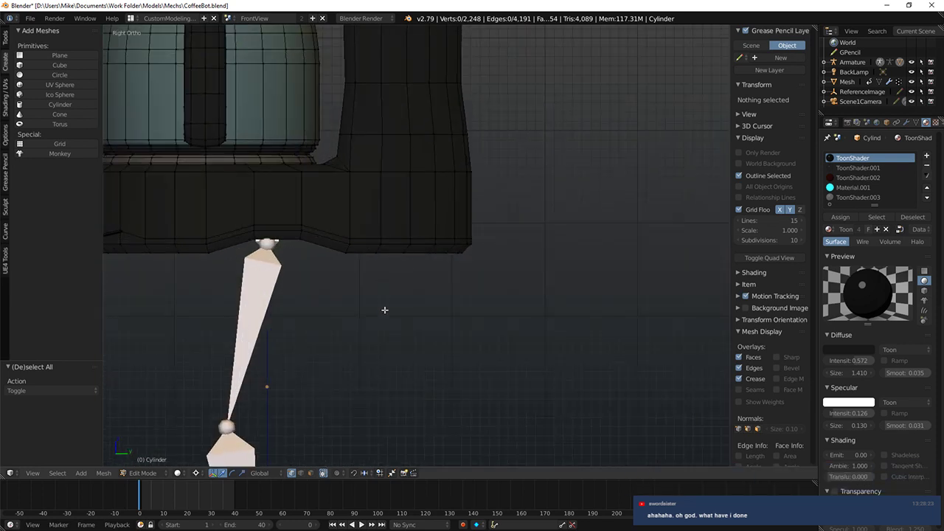
{"action": "middle_click_drag", "start_coordinate": [363, 331], "coordinate": [384, 208], "text": "shift"}
{"action": "middle_click_drag", "start_coordinate": [383, 208], "coordinate": [457, 266]}
{"action": "scroll", "coordinate": [398, 214], "scroll_direction": "down", "scroll_amount": 2}
{"action": "key", "text": "Tab"}
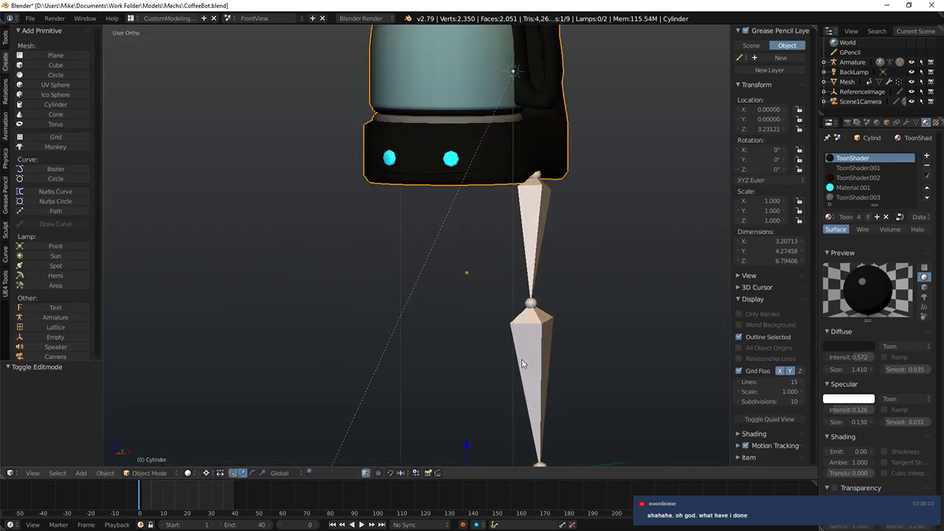
{"action": "right_click", "coordinate": [525, 360]}
{"action": "middle_click_drag", "start_coordinate": [530, 354], "coordinate": [537, 243]}
{"action": "right_click", "coordinate": [538, 229], "text": "shift"}
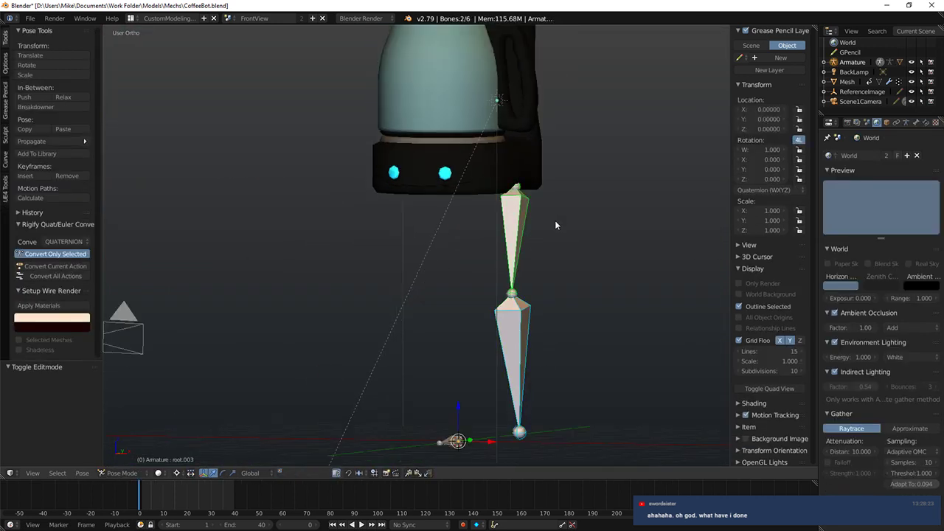
{"action": "key", "text": "Tab"}
{"action": "key", "text": "x"}
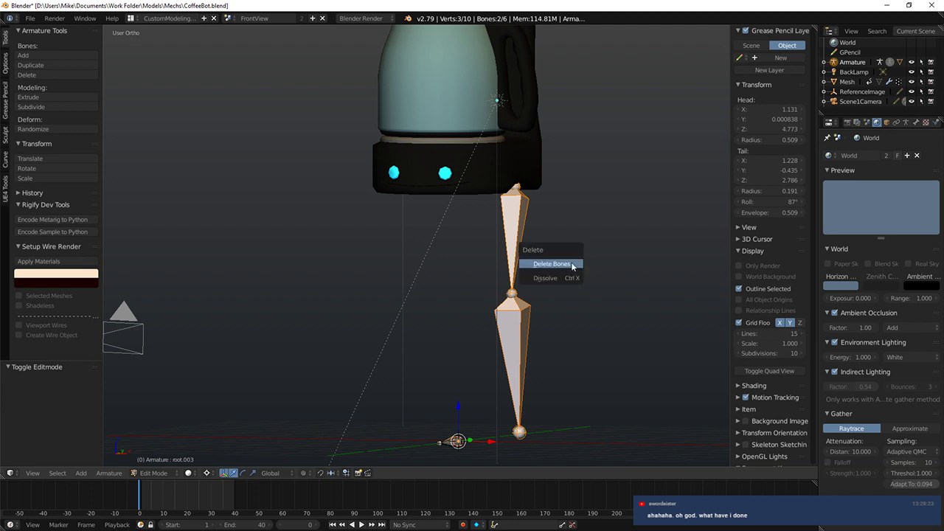
{"action": "left_click", "coordinate": [554, 272]}
Step: Return to the coffee maker body from the armature and enter Edit Mode on it in a side view
{"action": "middle_click_drag", "start_coordinate": [553, 273], "coordinate": [440, 160]}
{"action": "key", "text": "Tab"}
{"action": "right_click", "coordinate": [480, 163]}
{"action": "key", "text": "KP_1"}
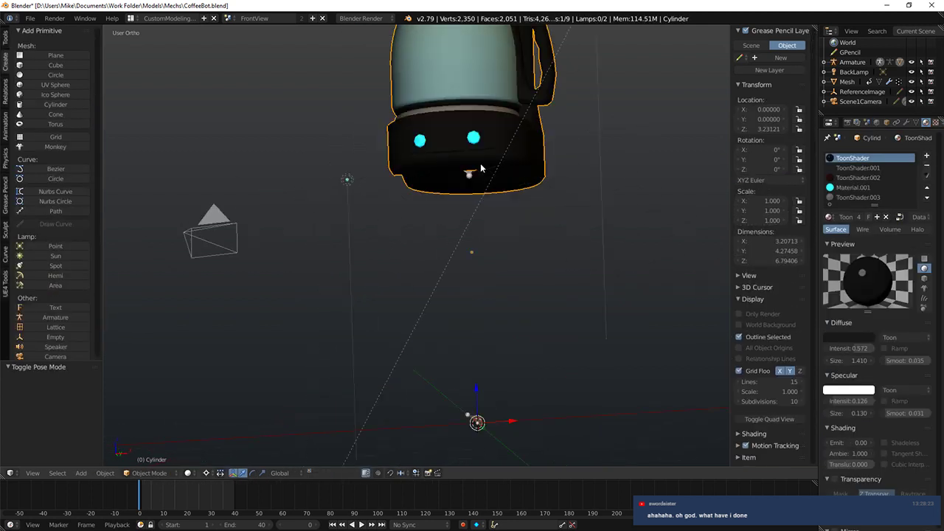
{"action": "middle_click_drag", "start_coordinate": [492, 183], "coordinate": [467, 218]}
{"action": "key", "text": "KP_3"}
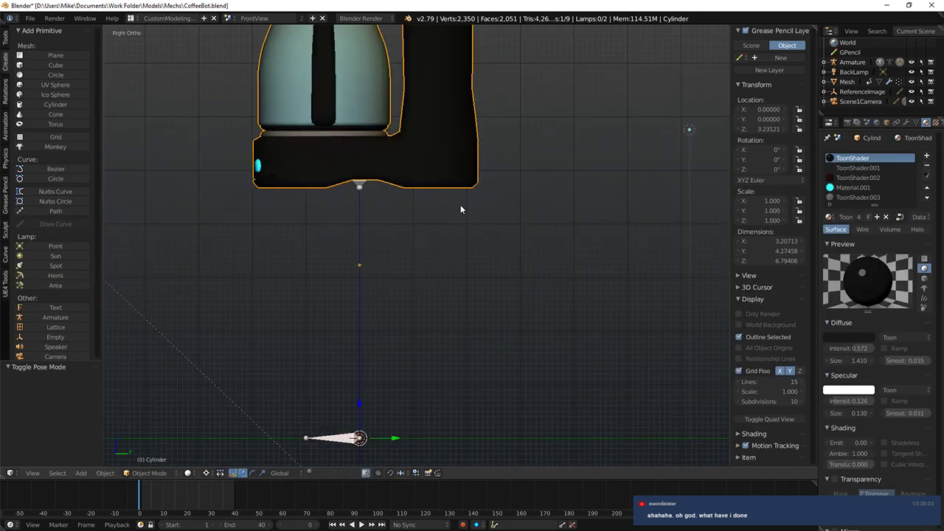
{"action": "scroll", "coordinate": [458, 196], "scroll_direction": "up", "scroll_amount": 3}
{"action": "key", "text": "Tab"}
Step: Select all the faces on the underside of the base, including the two rounded ends and the notched middle strips
{"action": "middle_click_drag", "start_coordinate": [456, 182], "coordinate": [455, 143]}
{"action": "key", "text": "a"}
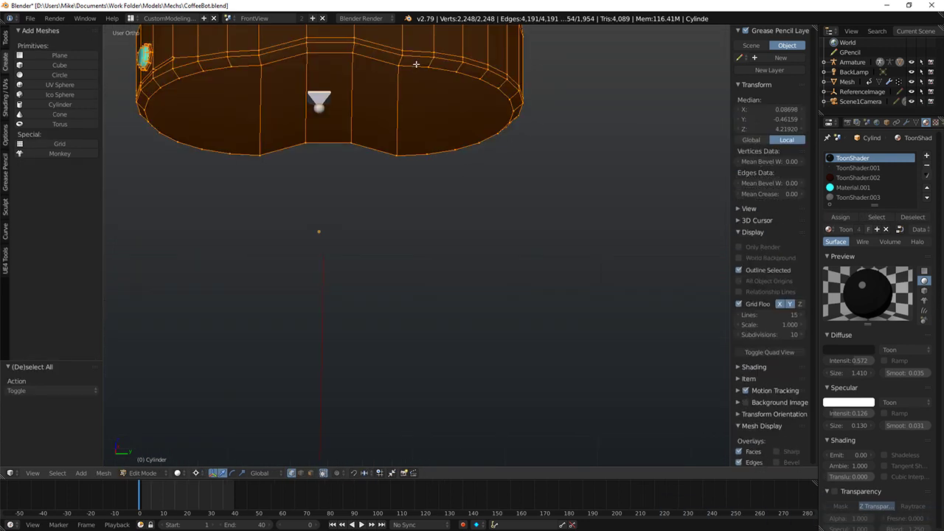
{"action": "right_click", "coordinate": [423, 76]}
{"action": "right_click", "coordinate": [232, 70], "text": "shift"}
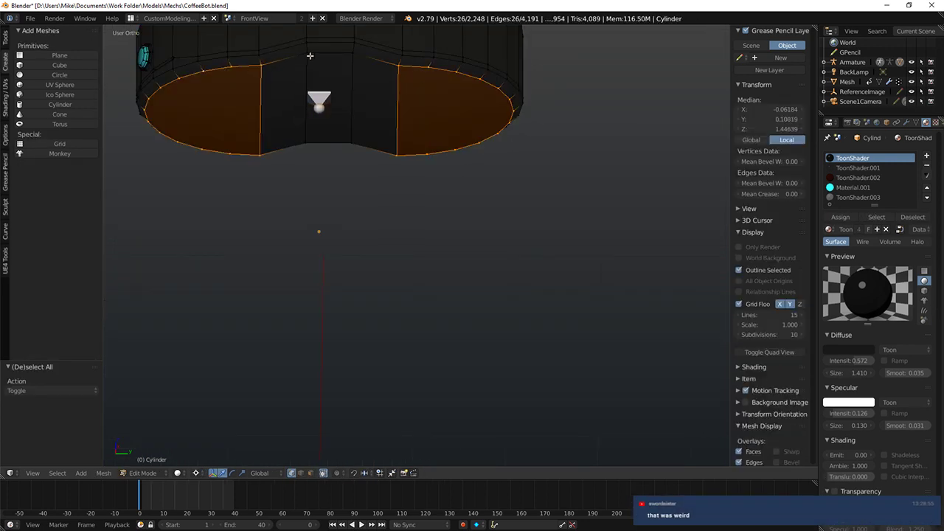
{"action": "right_click", "coordinate": [320, 57], "text": "shift"}
{"action": "right_click", "coordinate": [331, 138], "text": "shift"}
Step: Duplicate the selected underside faces and move the copy straight down along Z by about 0.34
{"action": "middle_click_drag", "start_coordinate": [331, 139], "coordinate": [367, 158]}
{"action": "scroll", "coordinate": [367, 158], "scroll_direction": "down", "scroll_amount": 6}
{"action": "key", "text": "KP_1"}
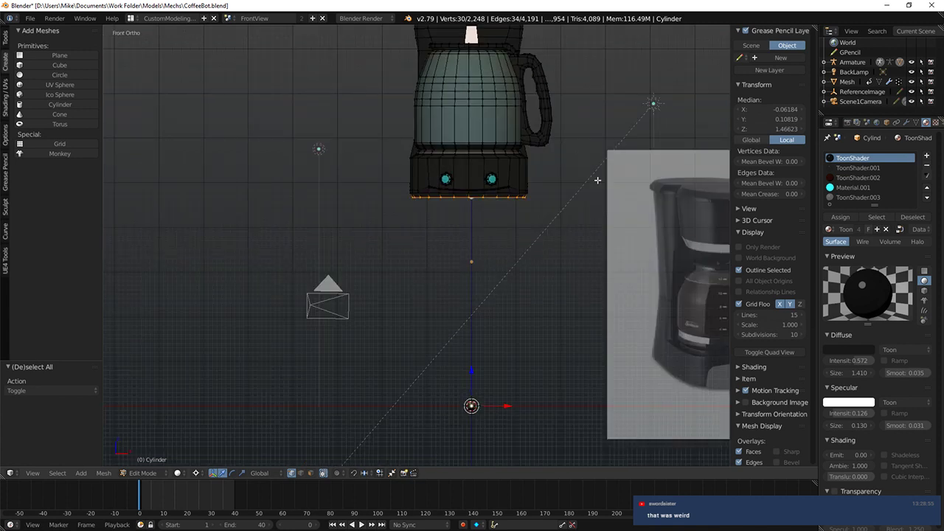
{"action": "key", "text": "KP_3"}
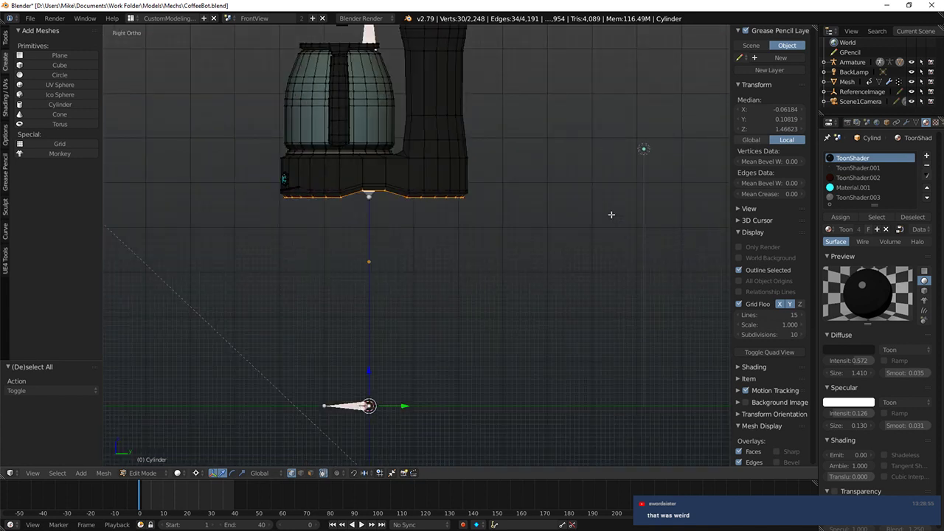
{"action": "middle_click_drag", "start_coordinate": [534, 183], "coordinate": [551, 227], "text": "shift"}
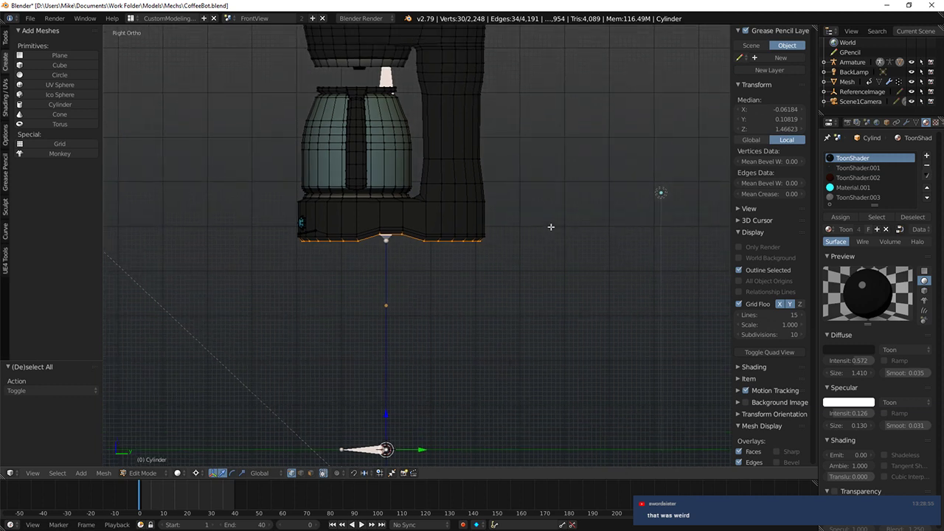
{"action": "key", "text": "shift+d"}
{"action": "right_click", "coordinate": [499, 187]}
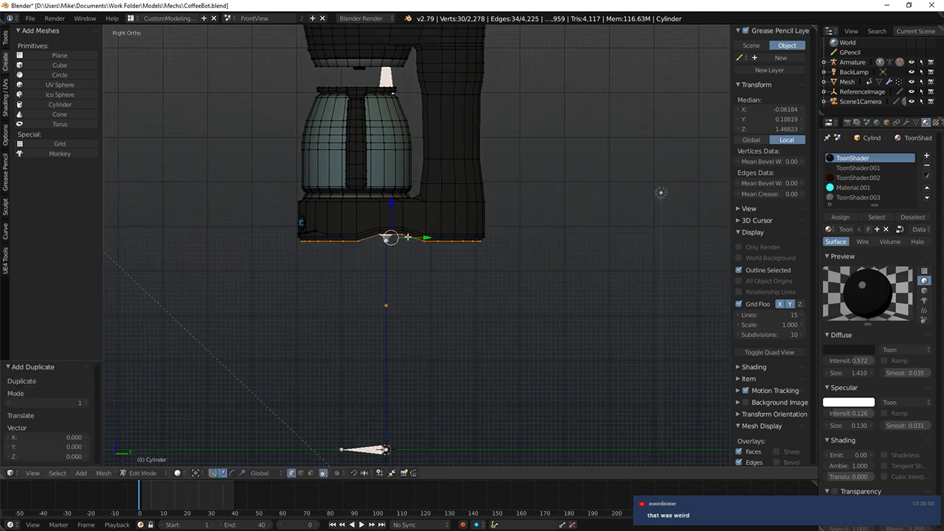
{"action": "key", "text": "g"}
{"action": "key", "text": "z"}
{"action": "left_click", "coordinate": [392, 220]}
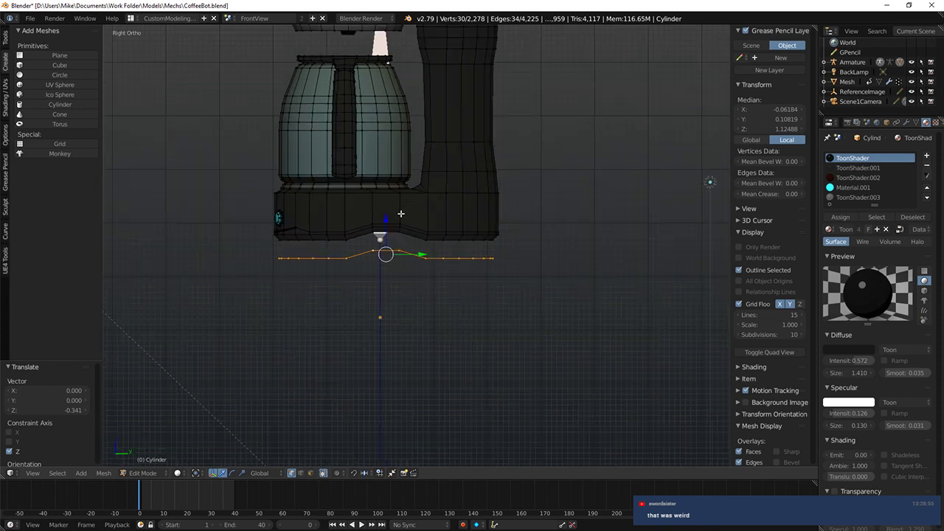
Step: Move the duplicated underside plate further down along Z to the ground plane
{"action": "middle_click_drag", "start_coordinate": [401, 211], "coordinate": [553, 175]}
{"action": "key", "text": "KP_3"}
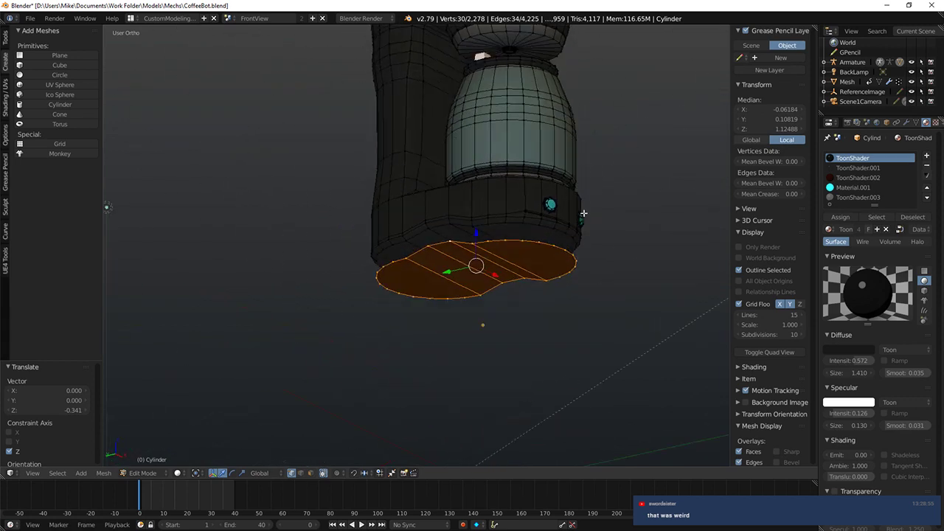
{"action": "left_click_drag", "start_coordinate": [387, 218], "coordinate": [388, 273]}
{"action": "mouse_move", "coordinate": [486, 321]}
{"action": "middle_mouse_down", "text": "shift"}
{"action": "mouse_move", "coordinate": [489, 232]}
{"action": "mouse_move", "coordinate": [472, 219]}
{"action": "middle_mouse_up", "text": "shift"}
{"action": "scroll", "coordinate": [480, 237], "scroll_direction": "down", "scroll_amount": 4}
{"action": "key", "text": "z"}
{"action": "left_click_drag", "start_coordinate": [406, 176], "coordinate": [413, 270]}
Step: Extrude the plate upward along Z by about 0.93 into a thick block
{"action": "key", "text": "e"}
{"action": "key", "text": "z"}
{"action": "key", "text": "z"}
{"action": "left_click", "coordinate": [419, 244]}
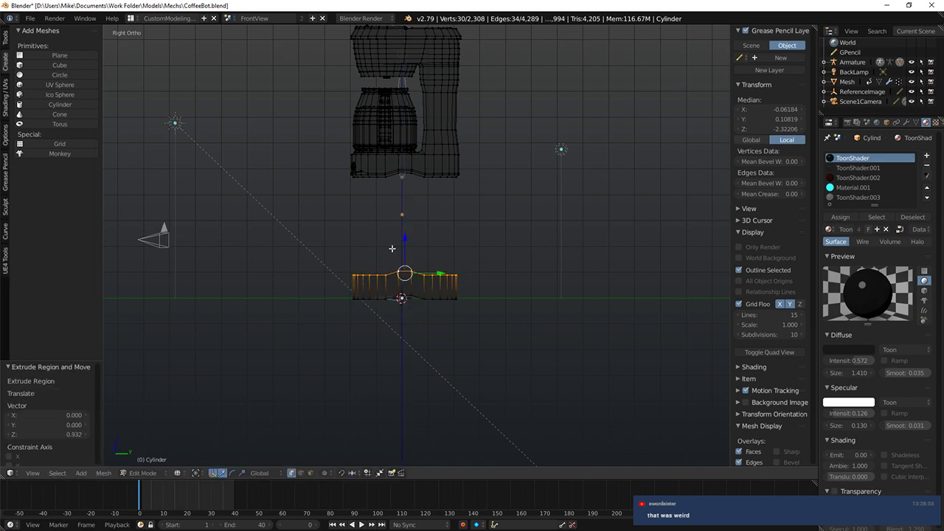
{"action": "middle_click_drag", "start_coordinate": [419, 244], "coordinate": [466, 287]}
{"action": "key", "text": "KP_1"}
{"action": "key", "text": "KP_3"}
Step: Select the whole coffee maker without the new block and lower it about 3.43 along Z to just above the block
{"action": "key", "text": "a"}
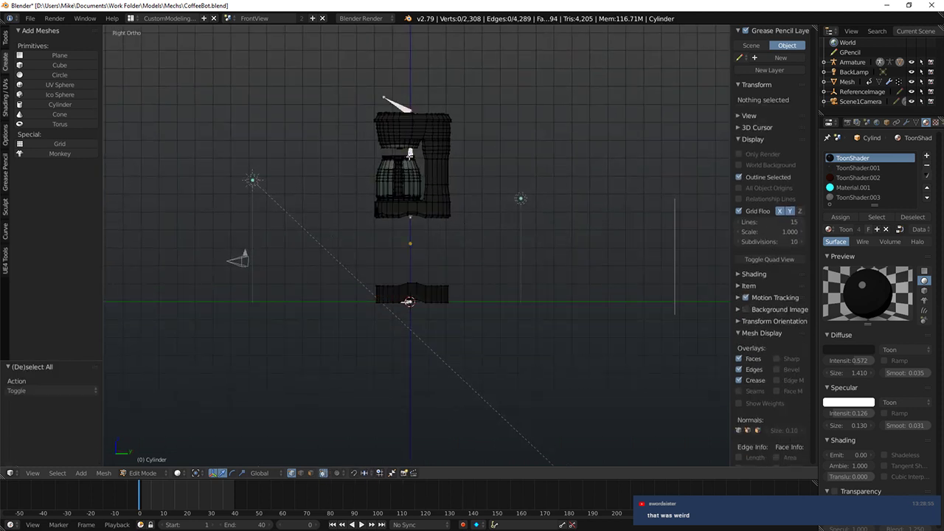
{"action": "key", "text": "c"}
{"action": "scroll", "coordinate": [411, 153], "scroll_direction": "down", "scroll_amount": 3}
{"action": "left_click", "coordinate": [428, 141]}
{"action": "right_click", "coordinate": [428, 140]}
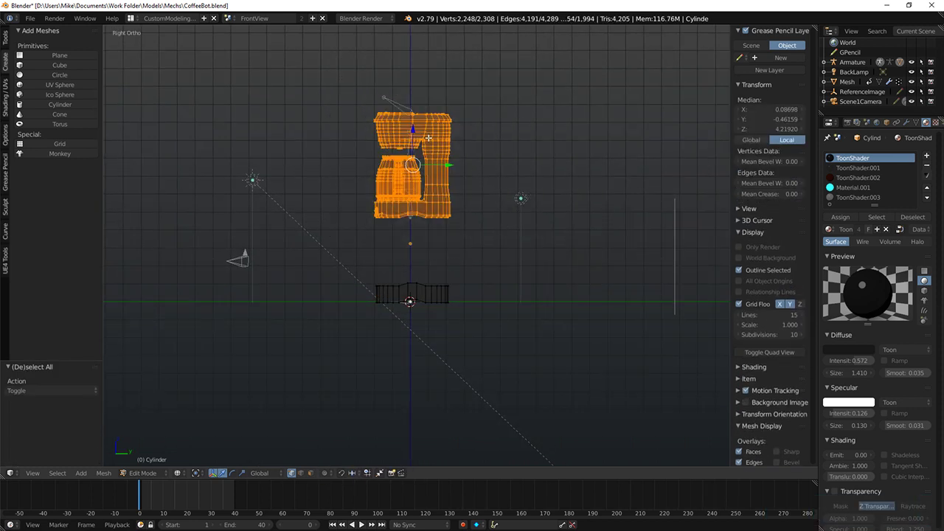
{"action": "key", "text": "z"}
{"action": "mouse_move", "coordinate": [415, 135]}
{"action": "left_mouse_down"}
{"action": "mouse_move", "coordinate": [416, 203]}
{"action": "mouse_move", "coordinate": [415, 194]}
{"action": "left_mouse_up"}
{"action": "scroll", "coordinate": [441, 288], "scroll_direction": "up", "scroll_amount": 3}
{"action": "scroll", "coordinate": [431, 310], "scroll_direction": "up", "scroll_amount": 3}
{"action": "key", "text": "z"}
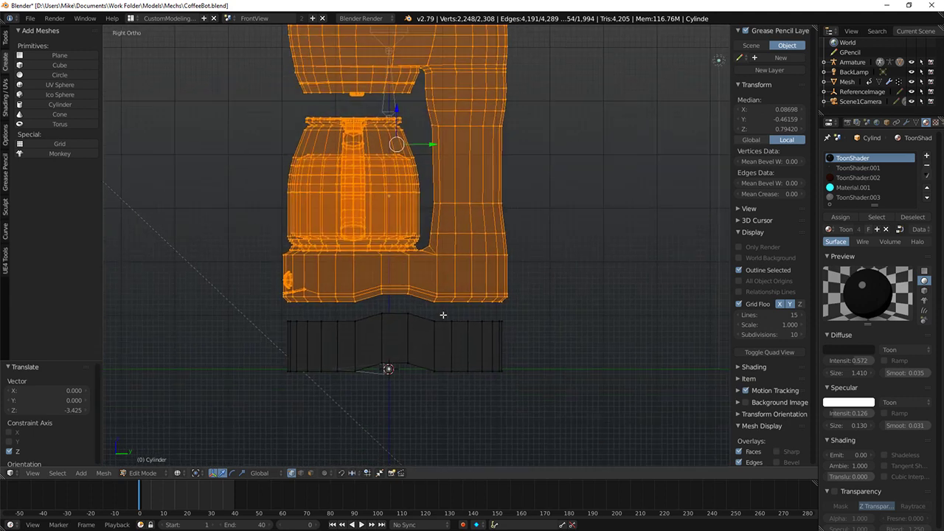
Step: Select the entire linked block and scale it up horizontally, excluding Z, so it is slightly wider than the coffee maker's base
{"action": "key", "text": "a"}
{"action": "right_click", "coordinate": [396, 317]}
{"action": "key", "text": "ctrl+l"}
{"action": "middle_click_drag", "start_coordinate": [396, 318], "coordinate": [521, 332]}
{"action": "key", "text": "KP_1"}
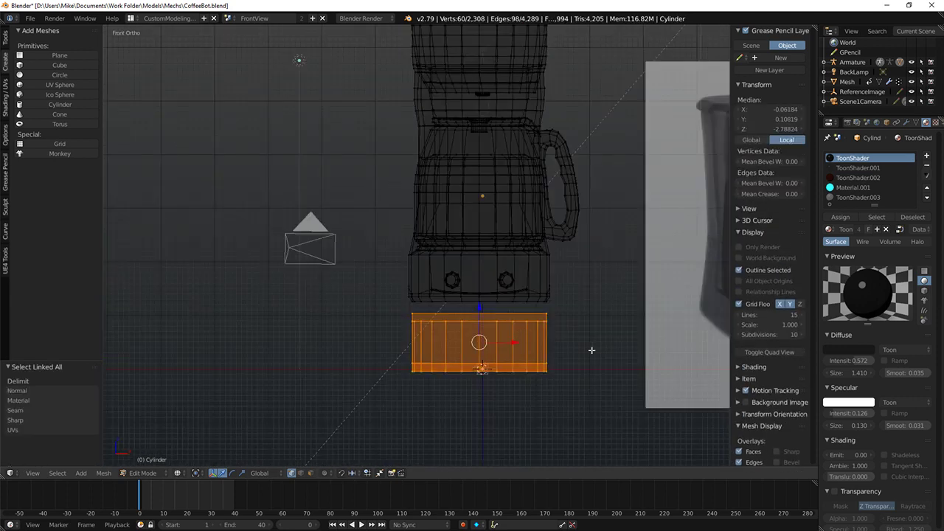
{"action": "key", "text": "s"}
{"action": "key", "text": "shift+z"}
{"action": "left_click", "coordinate": [707, 381]}
Step: Select the separate faces covering the top of the block and delete them
{"action": "mouse_move", "coordinate": [627, 366]}
{"action": "middle_mouse_down"}
{"action": "mouse_move", "coordinate": [462, 346]}
{"action": "mouse_move", "coordinate": [472, 347]}
{"action": "middle_mouse_up"}
{"action": "key", "text": "a"}
{"action": "right_click", "coordinate": [454, 351], "text": "alt"}
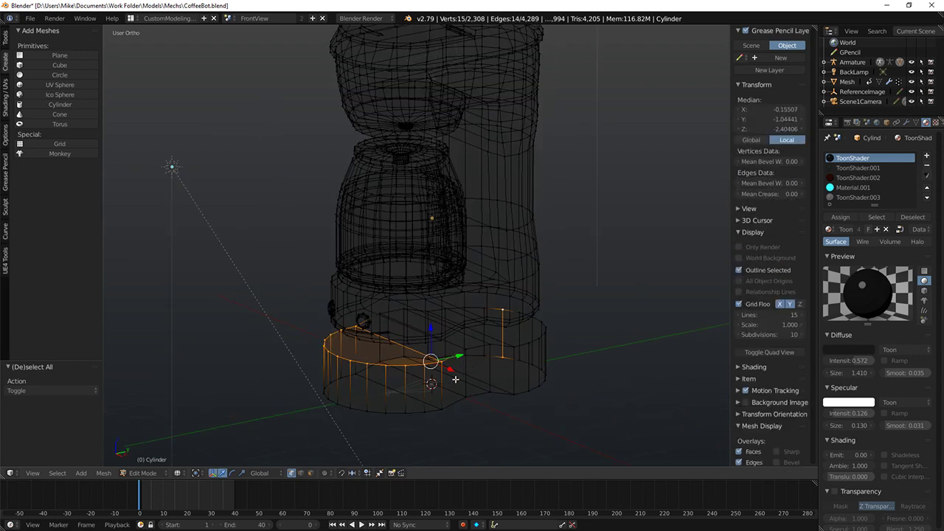
{"action": "key", "text": "z"}
{"action": "key", "text": "f"}
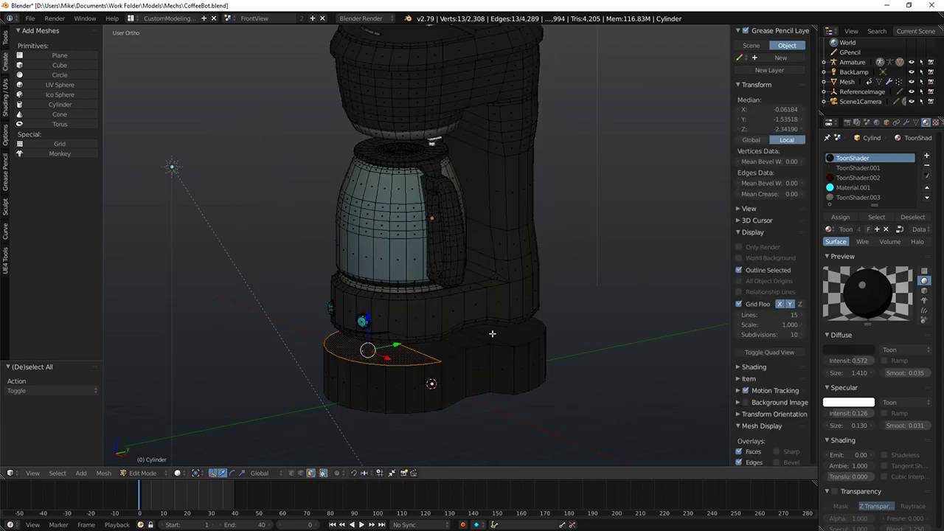
{"action": "right_click", "coordinate": [492, 333], "text": "shift"}
{"action": "key", "text": "x"}
{"action": "left_click", "coordinate": [456, 370]}
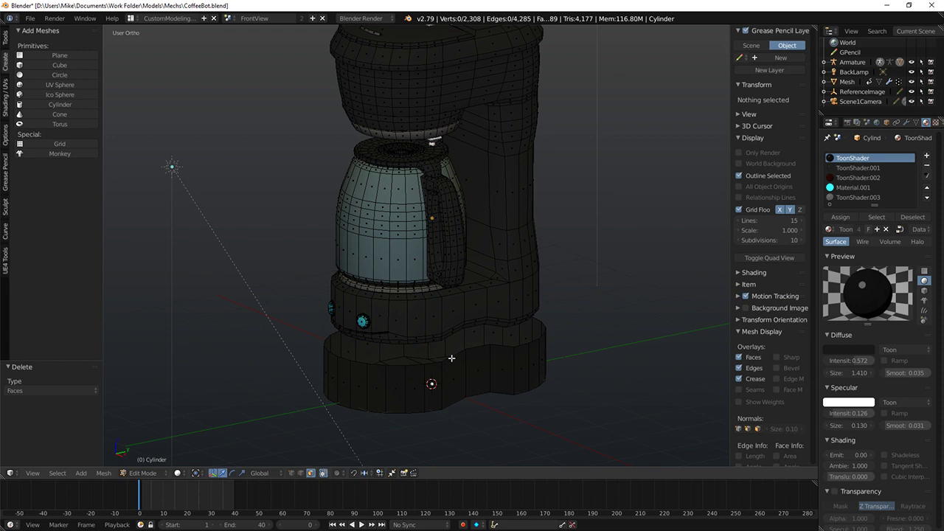
Step: Select the block's open top edge loop and fill it with a single face
{"action": "left_click", "coordinate": [300, 473]}
{"action": "right_click", "coordinate": [453, 357], "text": "alt"}
{"action": "key", "text": "f"}
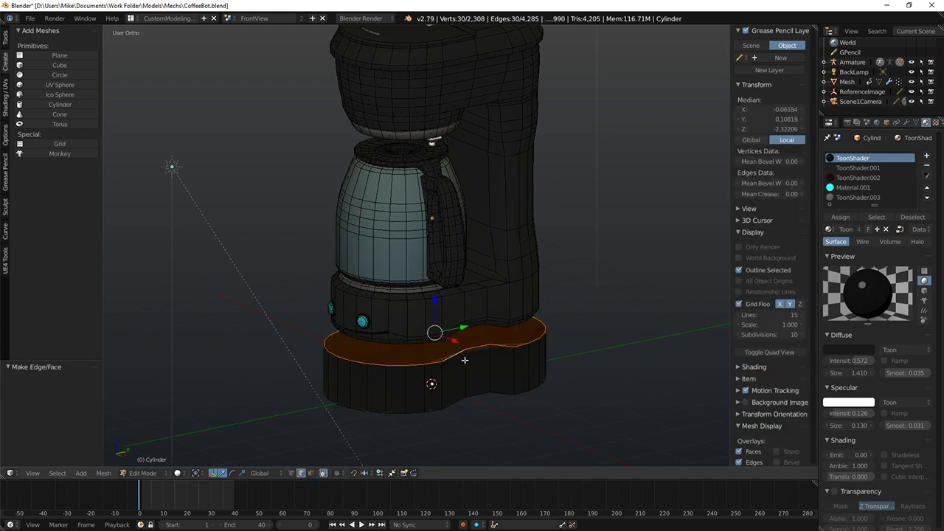
Step: Reselect the block's top outline and raise it about 0.04 along Z
{"action": "middle_click_drag", "start_coordinate": [465, 361], "coordinate": [465, 349]}
{"action": "key", "text": "a"}
{"action": "right_click", "coordinate": [465, 349], "text": "alt"}
{"action": "key", "text": "KP_1"}
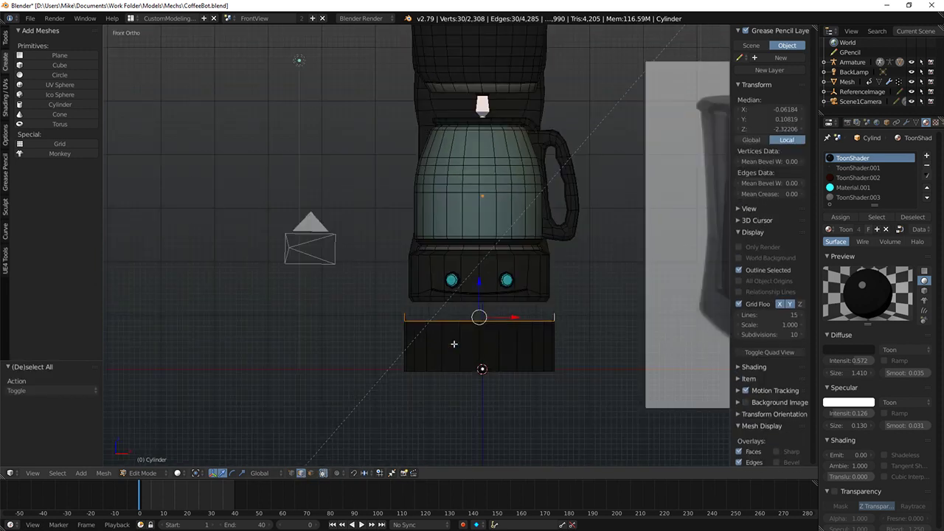
{"action": "key", "text": "KP_3"}
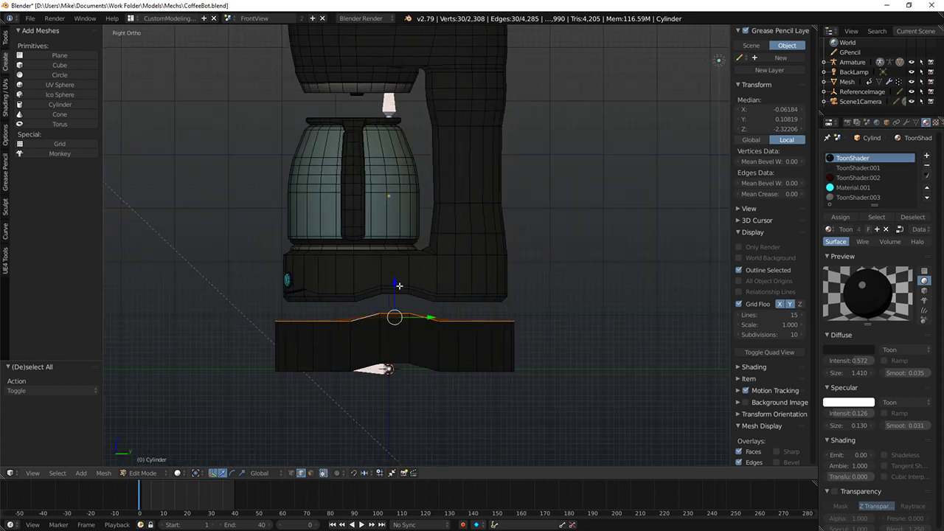
{"action": "key", "text": "g"}
{"action": "key", "text": "z"}
{"action": "left_click", "coordinate": [398, 282]}
{"action": "middle_click_drag", "start_coordinate": [398, 283], "coordinate": [408, 298]}
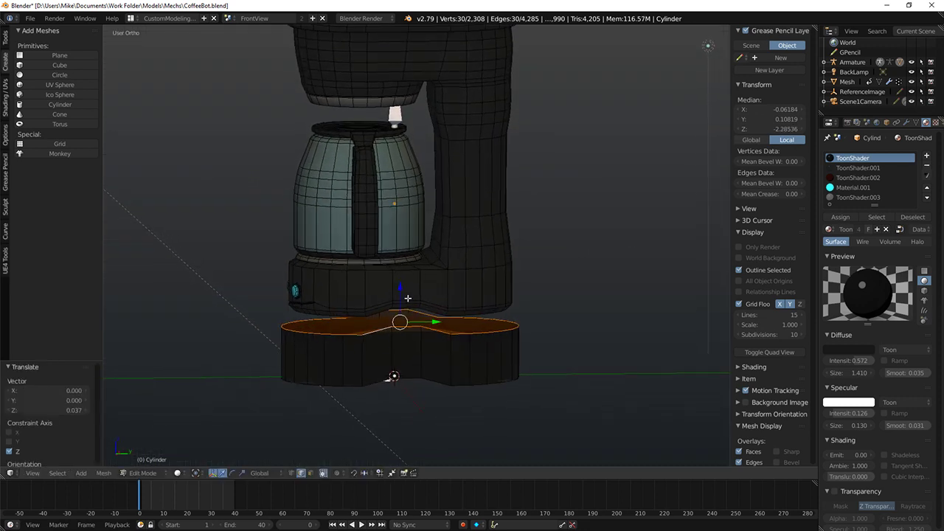
Step: Inset the block's top face with a thickness of about 0.27
{"action": "key", "text": "i"}
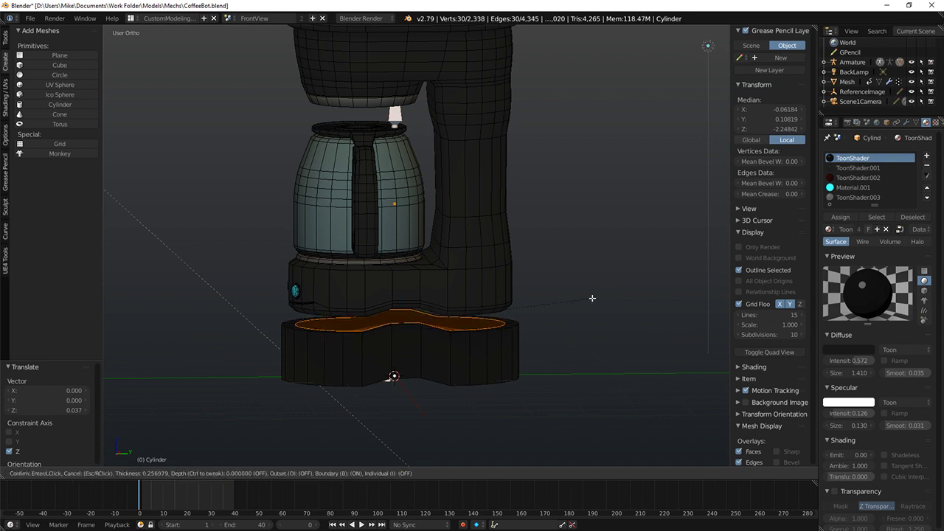
{"action": "left_click", "coordinate": [596, 297]}
{"action": "middle_click_drag", "start_coordinate": [596, 297], "coordinate": [471, 280]}
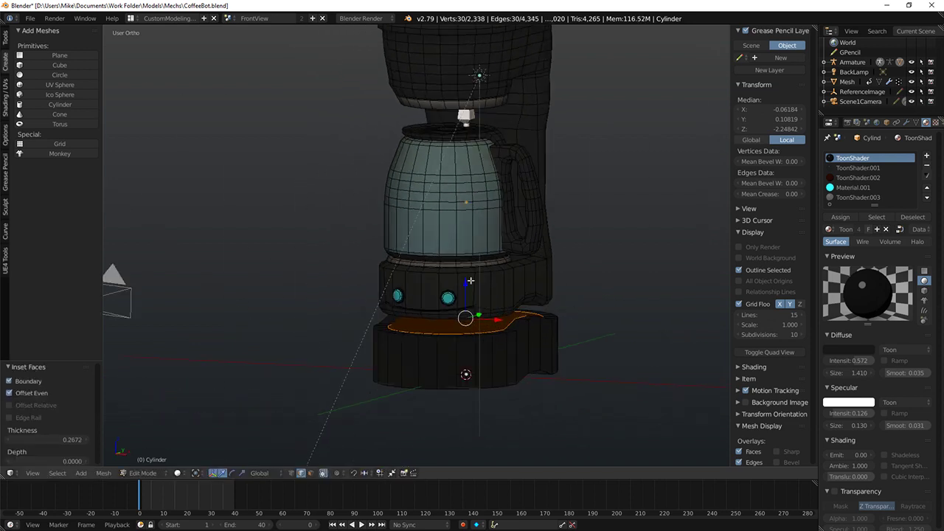
Step: Undo a trial move of the inset top face, rescale it, and extrude it about 0.14 downward
{"action": "left_click_drag", "start_coordinate": [468, 286], "coordinate": [470, 293]}
{"action": "key", "text": "ctrl+z"}
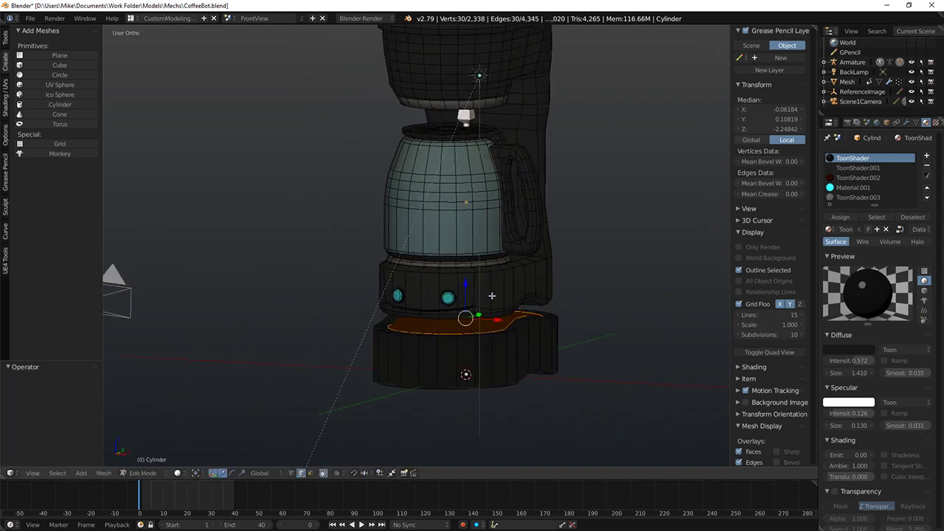
{"action": "key", "text": "s"}
{"action": "left_click", "coordinate": [554, 314]}
{"action": "key", "text": "e"}
{"action": "left_click", "coordinate": [559, 318]}
Step: Select the whole linked block, scale it by about 1.08, and raise it about 0.10 along Z
{"action": "right_click", "coordinate": [496, 352]}
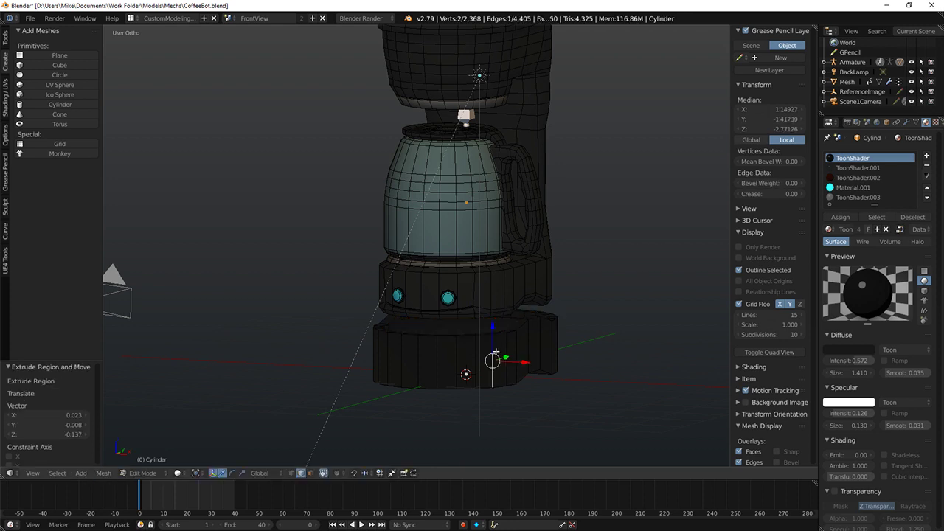
{"action": "key", "text": "ctrl+l"}
{"action": "key", "text": "KP_1"}
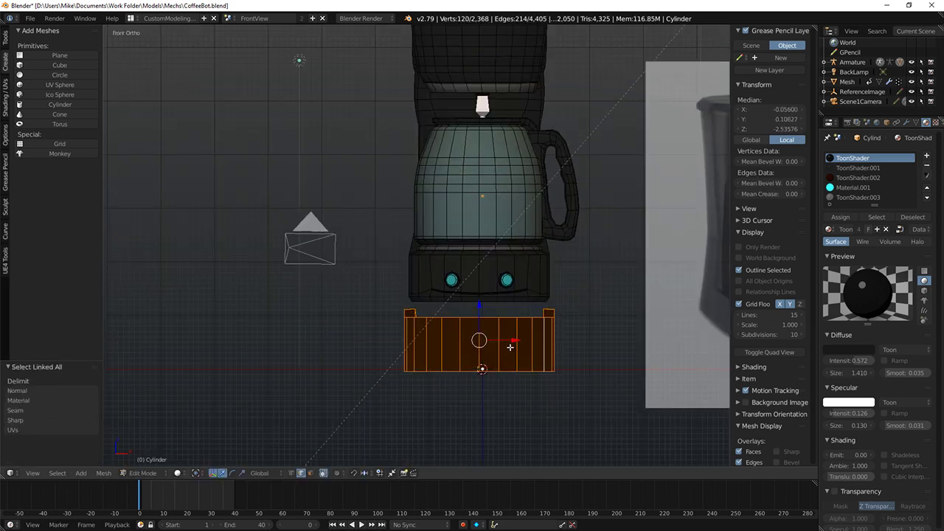
{"action": "key", "text": "s"}
{"action": "left_click", "coordinate": [611, 336]}
{"action": "key", "text": "g"}
{"action": "key", "text": "z"}
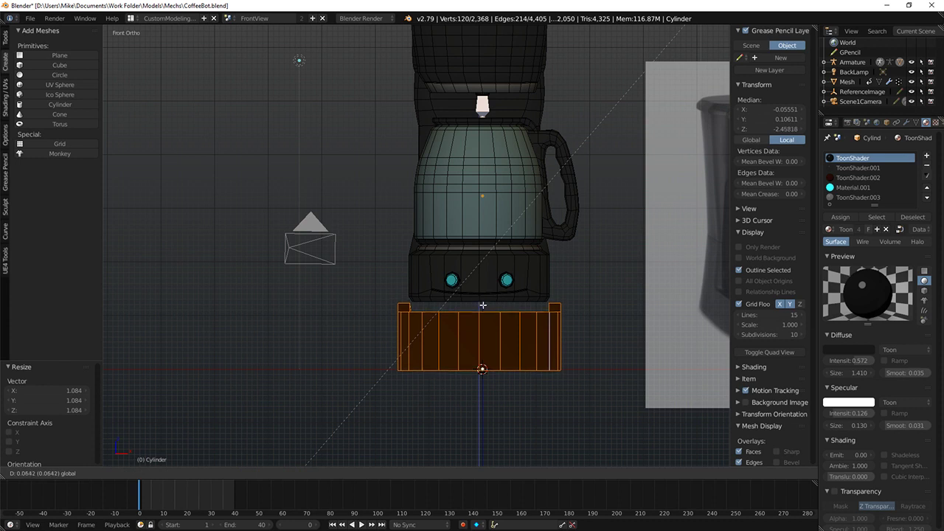
{"action": "left_click", "coordinate": [538, 297]}
{"action": "middle_click_drag", "start_coordinate": [537, 297], "coordinate": [525, 293]}
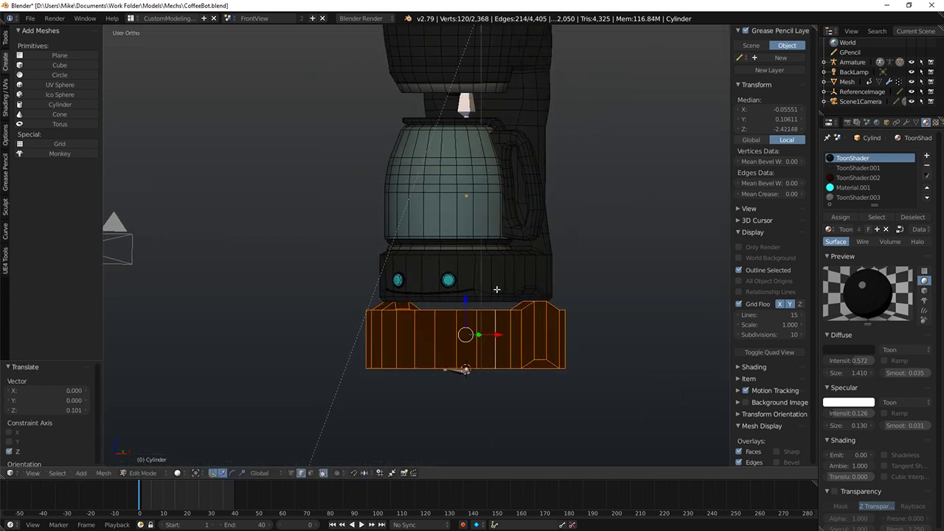
Step: Select the coffee maker body, carafe and eyes without the lower block or lid, and lower them about 0.28 along Z
{"action": "key", "text": "a"}
{"action": "key", "text": "c"}
{"action": "left_click_drag", "start_coordinate": [476, 196], "coordinate": [472, 105]}
{"action": "key", "text": "Escape"}
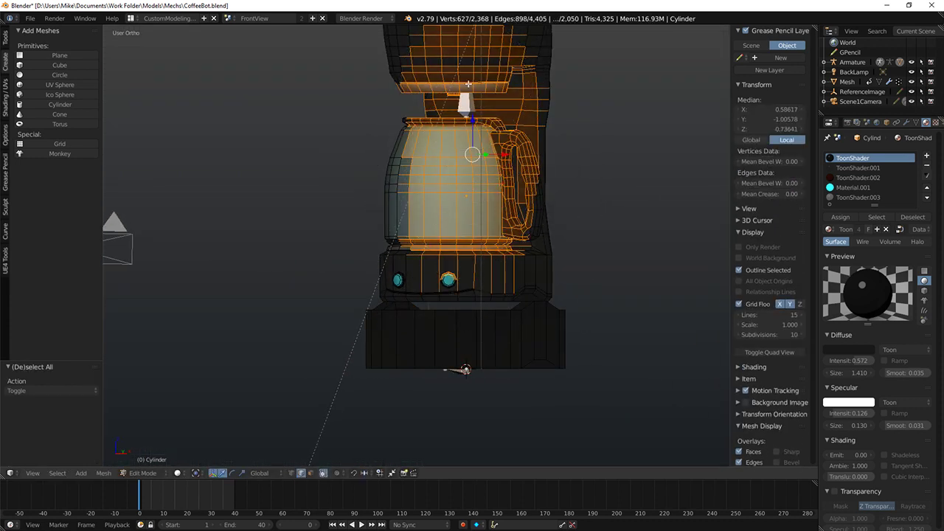
{"action": "key", "text": "ctrl+l"}
{"action": "key", "text": "KP_1"}
{"action": "key", "text": "z"}
{"action": "key", "text": "c"}
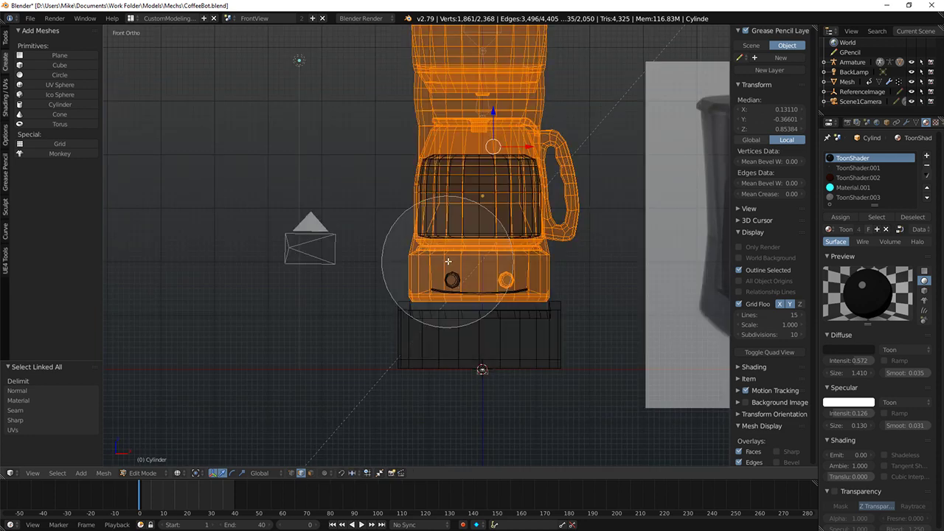
{"action": "left_click", "coordinate": [452, 228]}
{"action": "right_click", "coordinate": [452, 228]}
{"action": "key", "text": "z"}
{"action": "key", "text": "ctrl+l"}
{"action": "key", "text": "KP_3"}
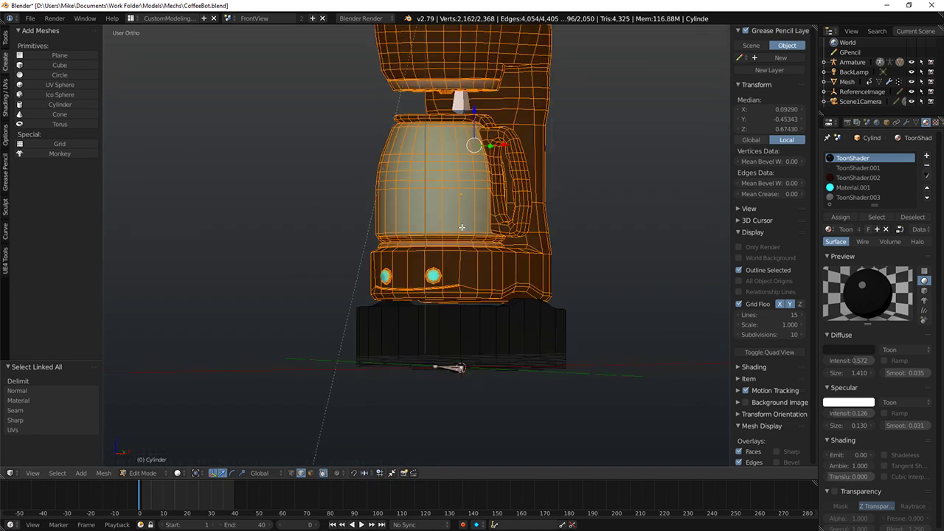
{"action": "key", "text": "z"}
{"action": "left_click_drag", "start_coordinate": [398, 113], "coordinate": [400, 128]}
{"action": "key", "text": "a"}
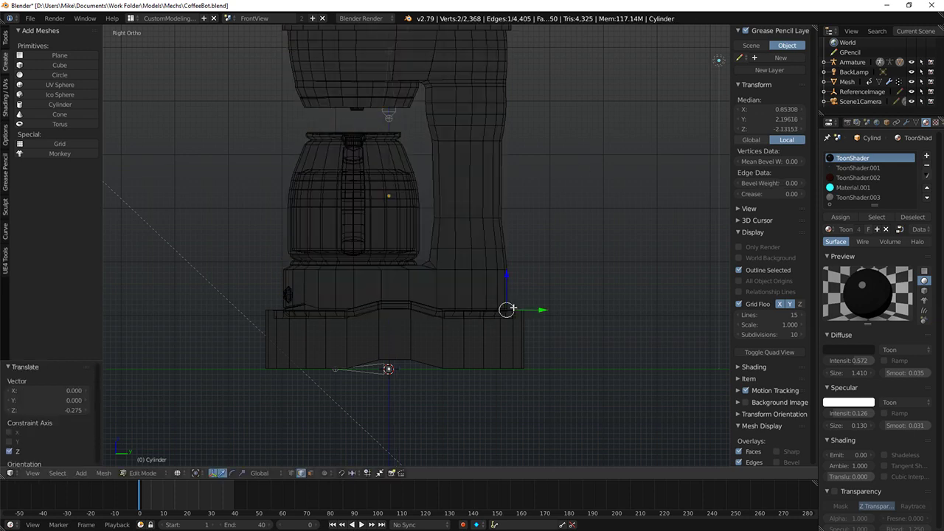
Step: Select the whole linked block, scale it to about 0.96, widen it by about 1.06 along X, and check it in rendered shading
{"action": "right_click", "coordinate": [516, 312]}
{"action": "key", "text": "ctrl+l"}
{"action": "key", "text": "s"}
{"action": "left_click", "coordinate": [565, 290]}
{"action": "key", "text": "KP_1"}
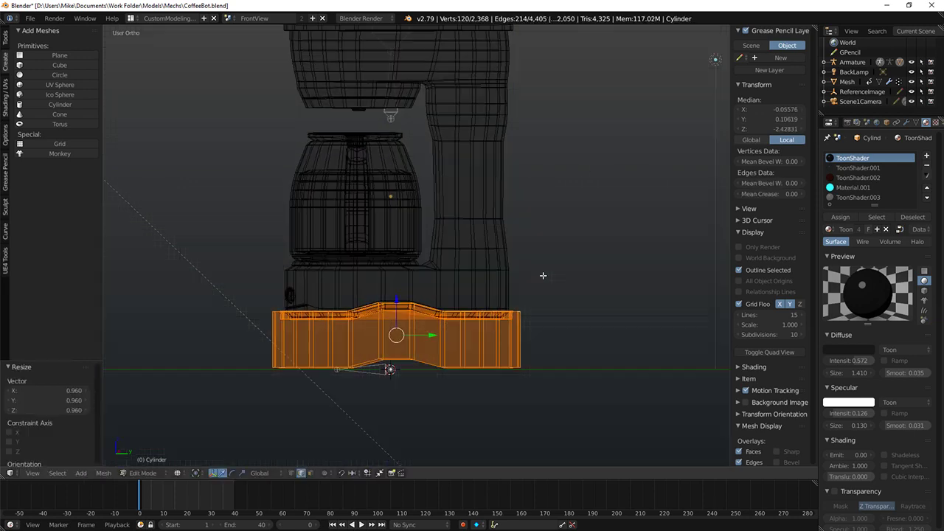
{"action": "key", "text": "s"}
{"action": "key", "text": "x"}
{"action": "left_click", "coordinate": [644, 272]}
{"action": "key", "text": "shift+z"}
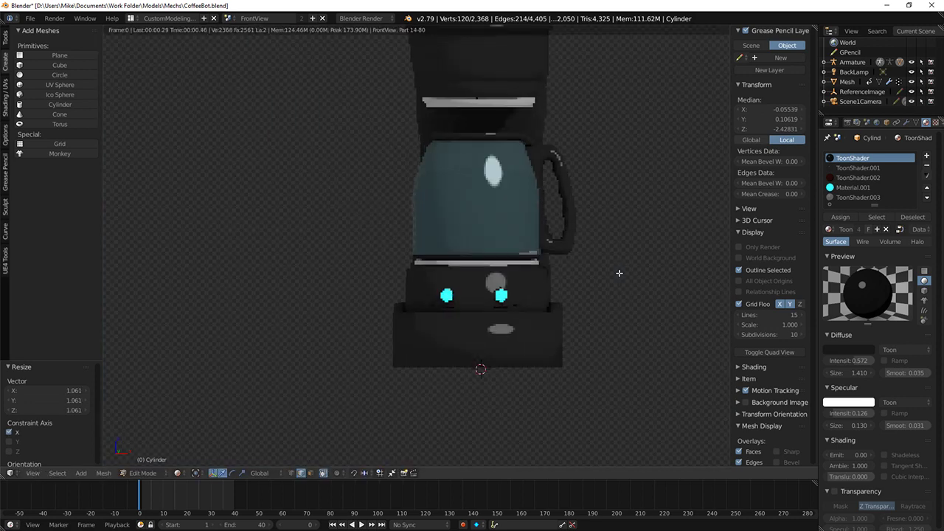
{"action": "scroll", "coordinate": [604, 267], "scroll_direction": "down", "scroll_amount": 2}
{"action": "scroll", "coordinate": [592, 260], "scroll_direction": "down", "scroll_amount": 1}
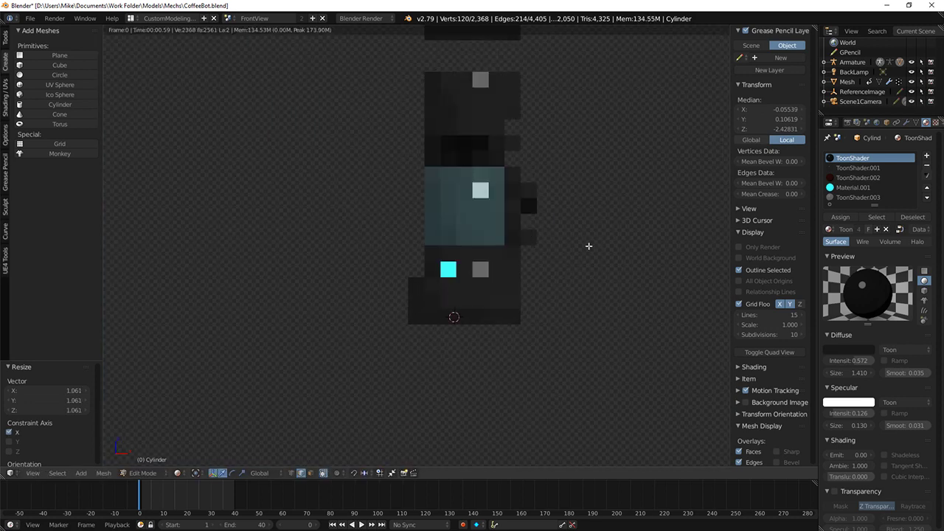
{"action": "key", "text": "shift+z"}
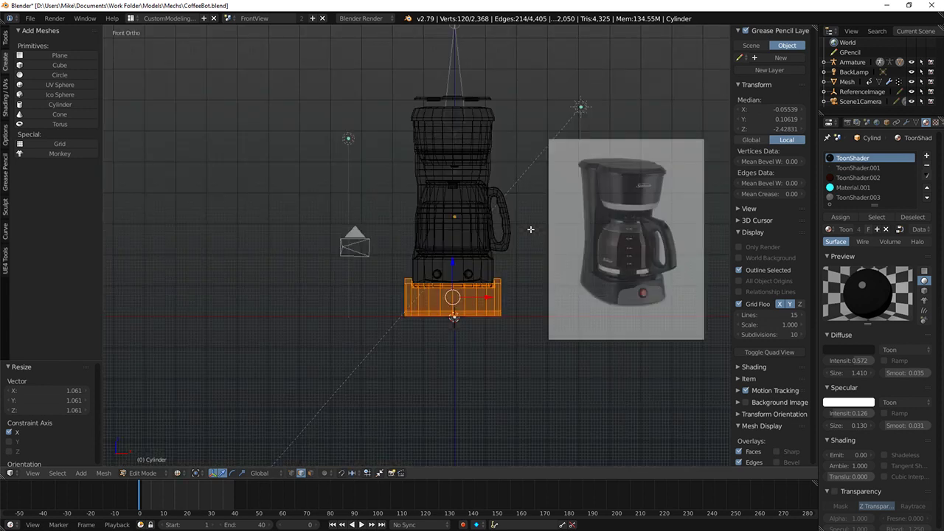
Step: Select the floating lid geometry, lower it about 0.29 along Z, and check it in rendered shading
{"action": "middle_click_drag", "start_coordinate": [530, 229], "coordinate": [304, 191]}
{"action": "key", "text": "KP_3"}
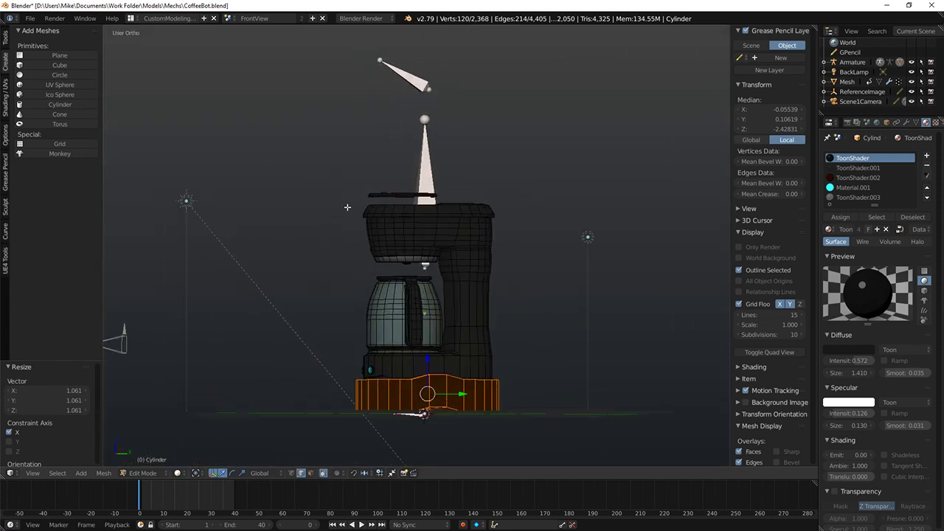
{"action": "scroll", "coordinate": [382, 175], "scroll_direction": "up", "scroll_amount": 5}
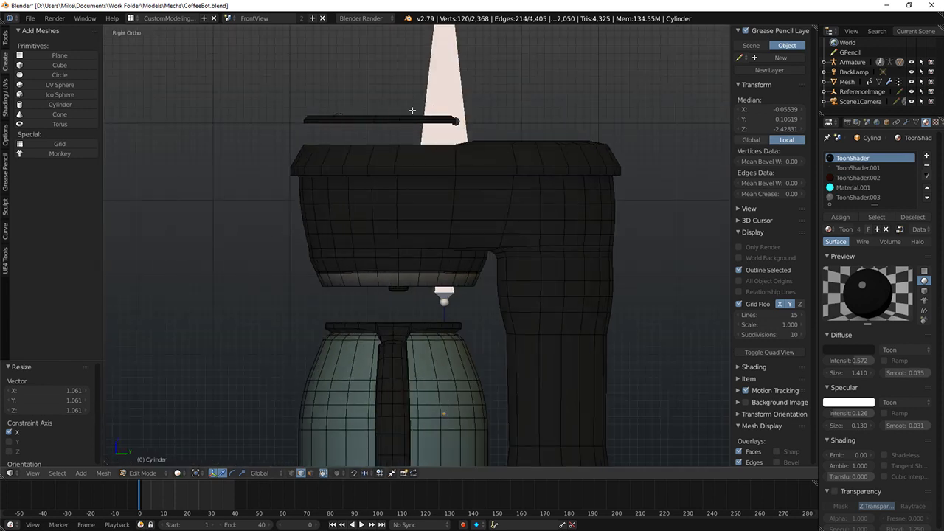
{"action": "key", "text": "z"}
{"action": "key", "text": "a"}
{"action": "key", "text": "c"}
{"action": "mouse_move", "coordinate": [323, 91]}
{"action": "left_mouse_down"}
{"action": "mouse_move", "coordinate": [336, 63]}
{"action": "mouse_move", "coordinate": [480, 73]}
{"action": "left_mouse_up"}
{"action": "right_click", "coordinate": [482, 74]}
{"action": "key", "text": "z"}
{"action": "middle_click_drag", "start_coordinate": [453, 157], "coordinate": [458, 174], "text": "shift"}
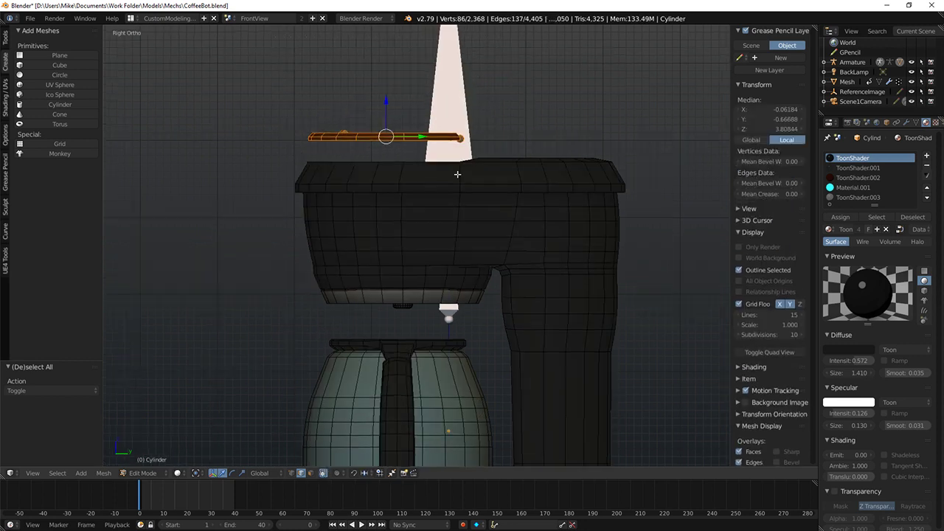
{"action": "mouse_move", "coordinate": [388, 135]}
{"action": "middle_mouse_down", "text": "shift"}
{"action": "mouse_move", "coordinate": [413, 227]}
{"action": "mouse_move", "coordinate": [488, 276]}
{"action": "middle_mouse_up", "text": "shift"}
{"action": "key", "text": "g"}
{"action": "key", "text": "z"}
{"action": "left_click", "coordinate": [417, 231]}
{"action": "key", "text": "shift+z"}
{"action": "scroll", "coordinate": [482, 271], "scroll_direction": "up", "scroll_amount": 5}
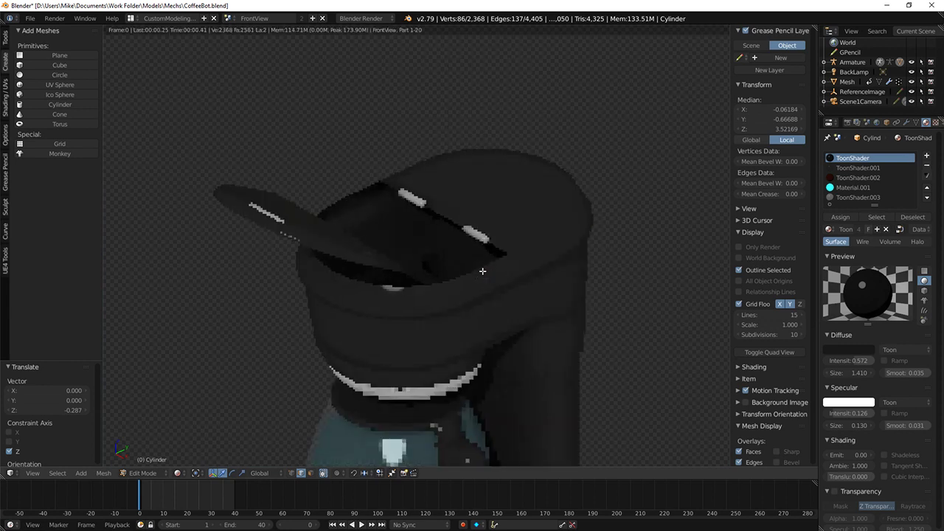
{"action": "key", "text": "KP_1"}
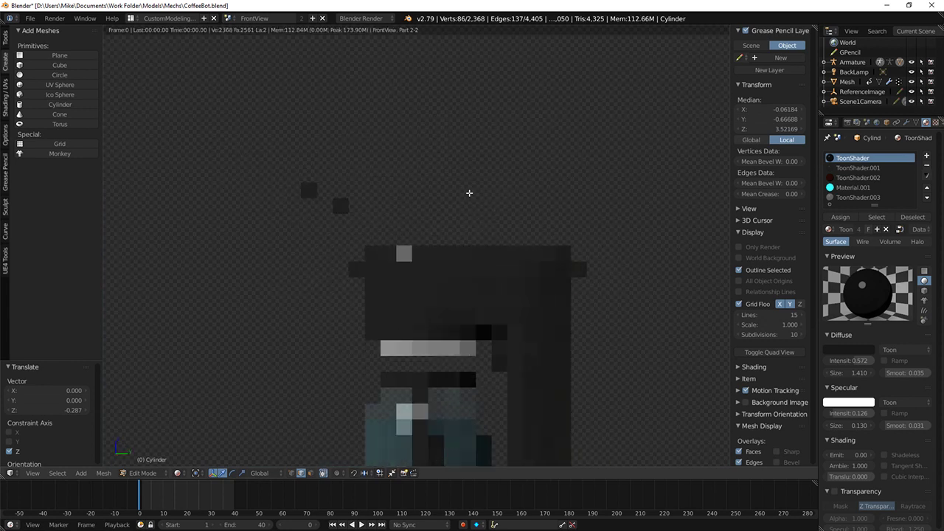
{"action": "scroll", "coordinate": [469, 193], "scroll_direction": "down", "scroll_amount": 4}
{"action": "key", "text": "shift+z"}
Step: Edit the armature and lower the lid bone about 3.71 along Z to line up with the lid hinge
{"action": "key", "text": "Tab"}
{"action": "right_click", "coordinate": [440, 194]}
{"action": "key", "text": "Tab"}
{"action": "right_click", "coordinate": [432, 154]}
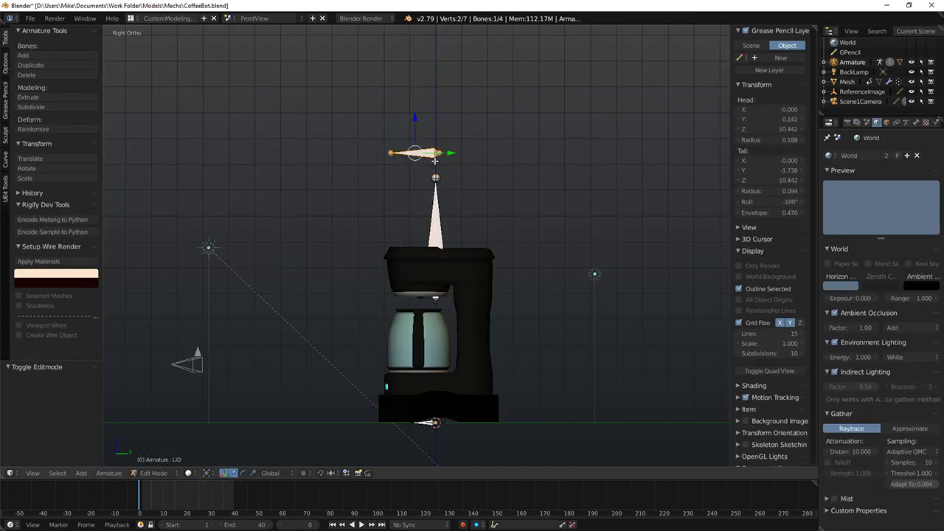
{"action": "key", "text": "g"}
{"action": "key", "text": "z"}
{"action": "left_click", "coordinate": [415, 218]}
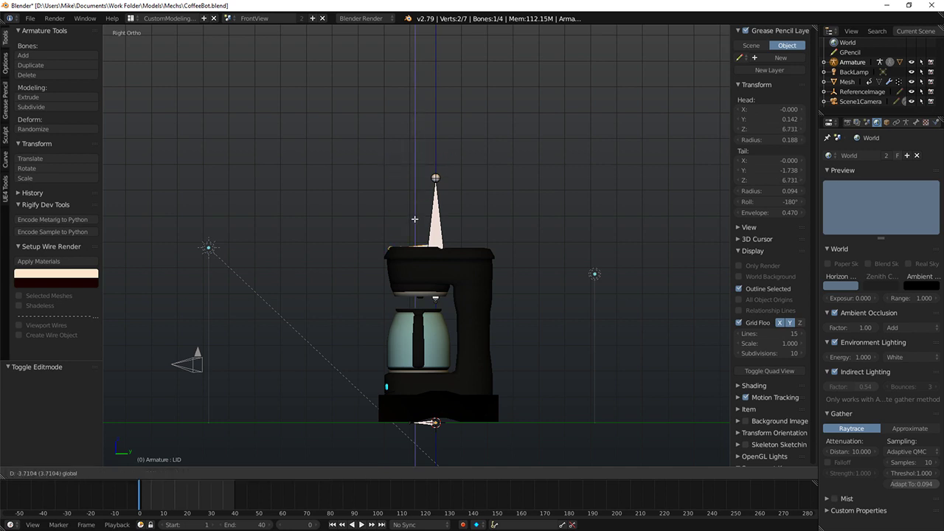
{"action": "key", "text": "z"}
{"action": "scroll", "coordinate": [452, 208], "scroll_direction": "up", "scroll_amount": 7}
{"action": "scroll", "coordinate": [458, 208], "scroll_direction": "up", "scroll_amount": 8}
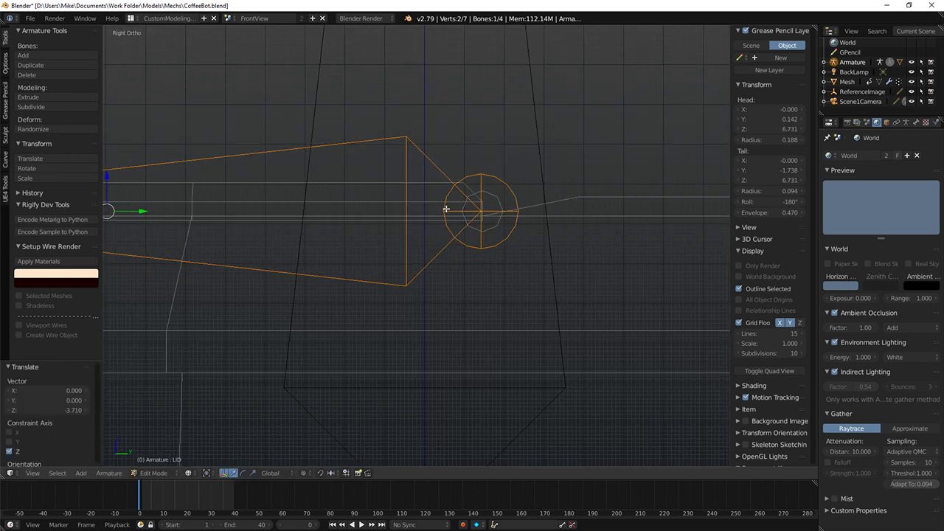
{"action": "scroll", "coordinate": [310, 177], "scroll_direction": "down", "scroll_amount": 1}
{"action": "left_click_drag", "start_coordinate": [158, 184], "coordinate": [155, 184]}
{"action": "scroll", "coordinate": [275, 156], "scroll_direction": "down", "scroll_amount": 7}
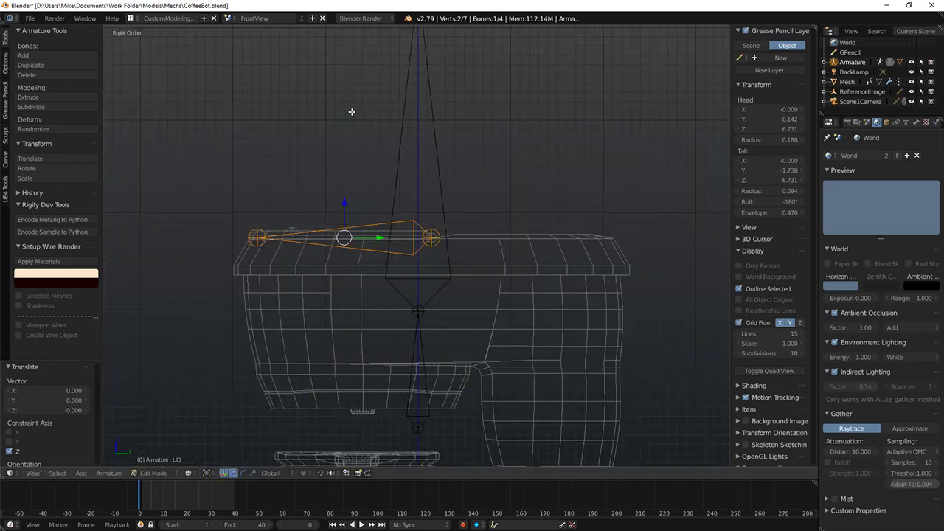
Step: Put the armature in Pose Mode and examine the coffee maker's rendered shape from the front, side and angled views
{"action": "key", "text": "ctrl+Tab"}
{"action": "right_click", "coordinate": [432, 106]}
{"action": "scroll", "coordinate": [431, 107], "scroll_direction": "down", "scroll_amount": 2}
{"action": "key", "text": "shift+z"}
{"action": "scroll", "coordinate": [378, 165], "scroll_direction": "down", "scroll_amount": 5}
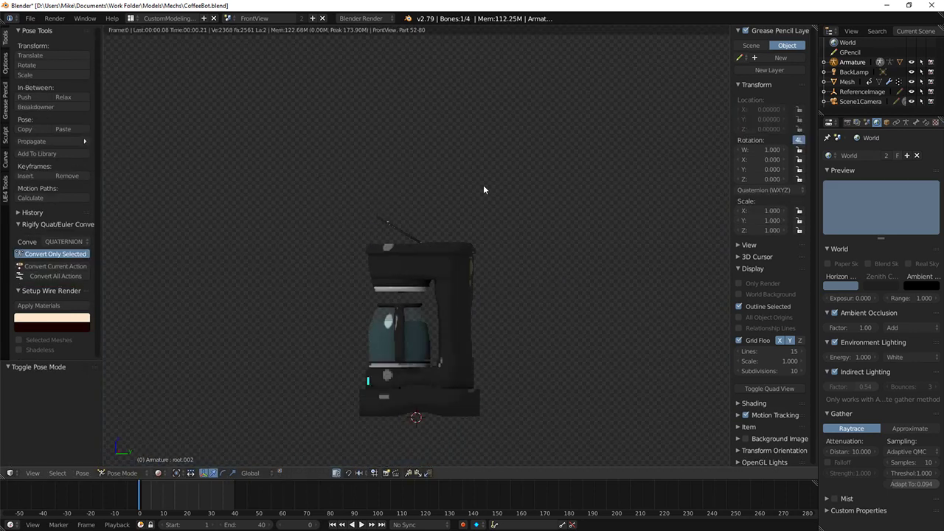
{"action": "middle_click_drag", "start_coordinate": [484, 190], "coordinate": [283, 193]}
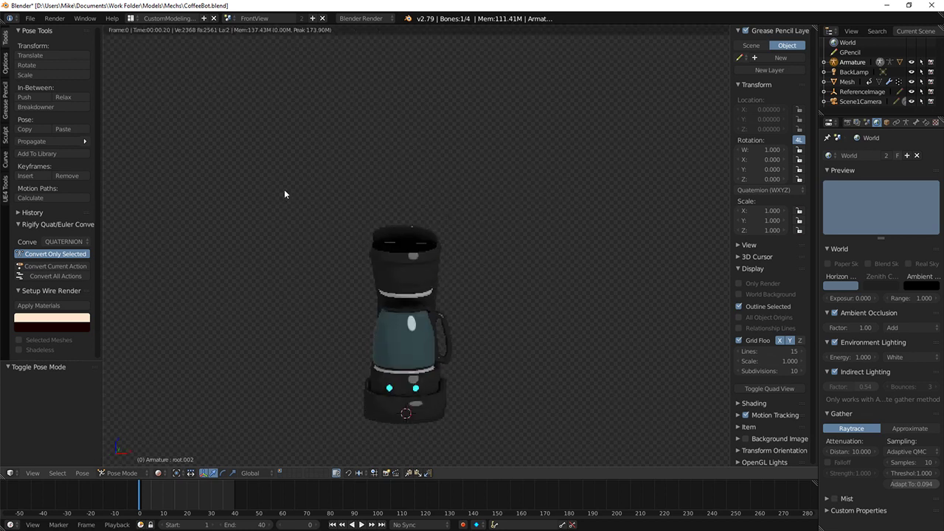
{"action": "key", "text": "KP_1"}
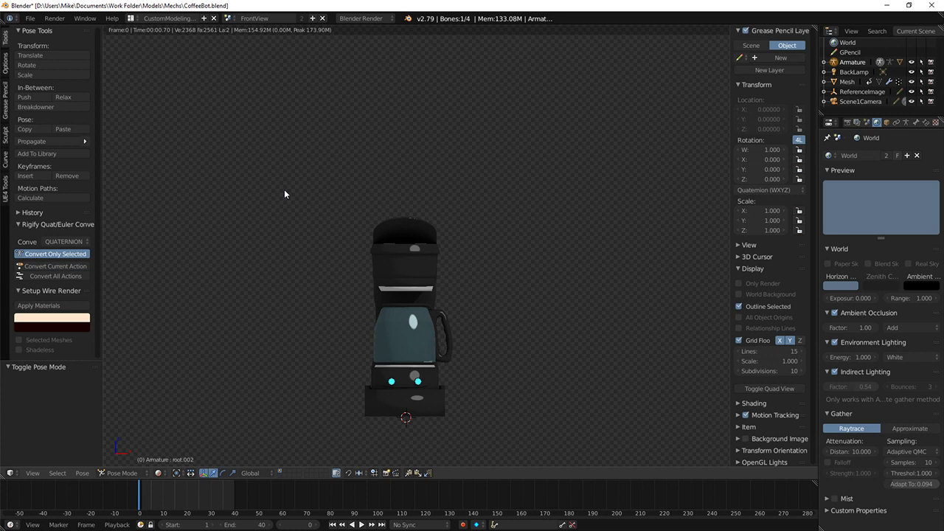
{"action": "key", "text": "KP_3"}
{"action": "key", "text": "KP_1"}
{"action": "key", "text": "KP_3"}
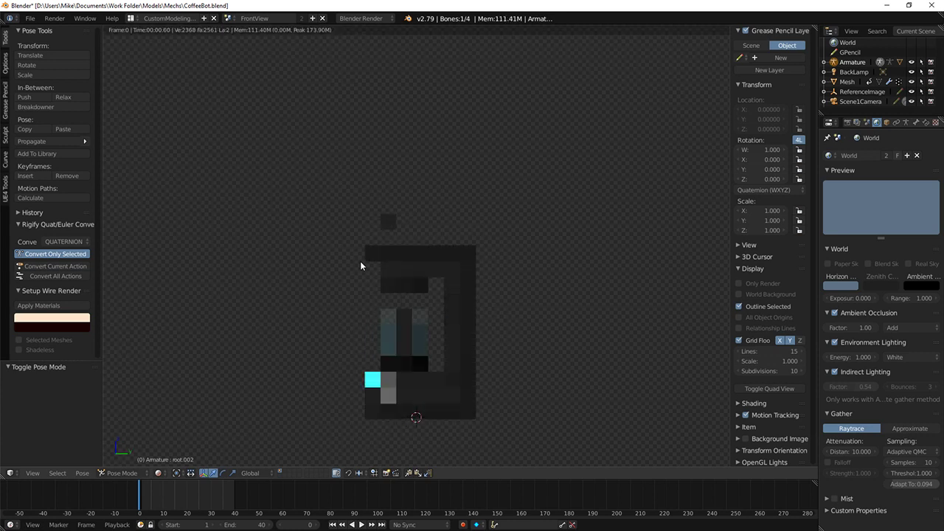
{"action": "middle_click_drag", "start_coordinate": [452, 315], "coordinate": [472, 249], "text": "shift"}
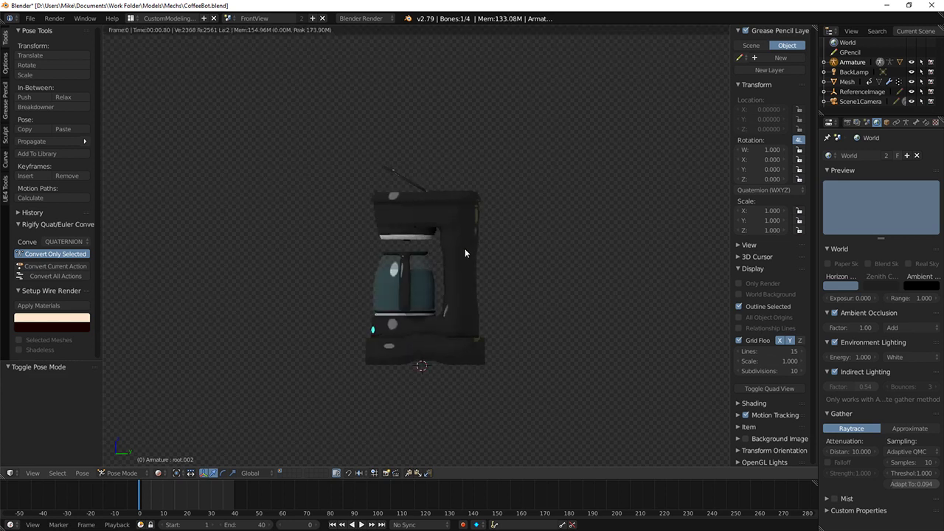
{"action": "middle_click_drag", "start_coordinate": [465, 250], "coordinate": [573, 248]}
{"action": "middle_click_drag", "start_coordinate": [386, 320], "coordinate": [486, 312]}
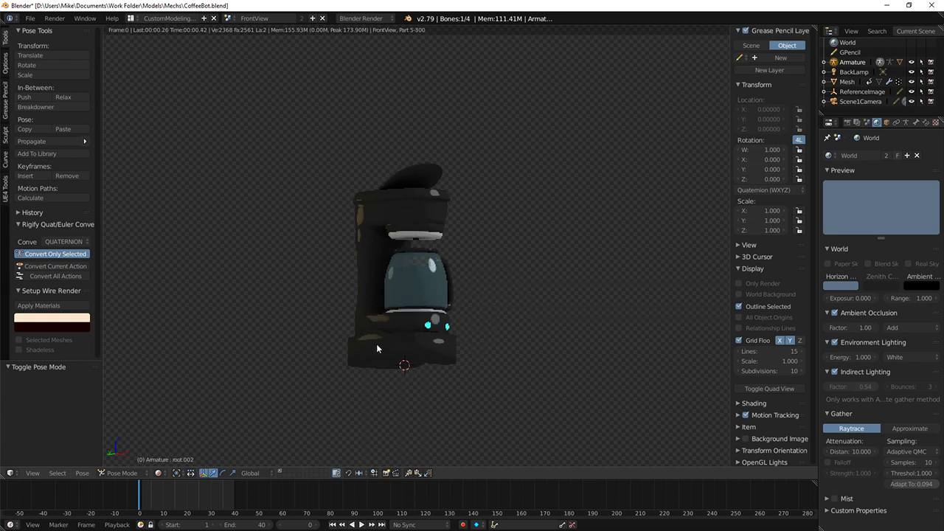
{"action": "mouse_move", "coordinate": [376, 343]}
{"action": "middle_mouse_down"}
{"action": "mouse_move", "coordinate": [478, 363]}
{"action": "mouse_move", "coordinate": [302, 380]}
{"action": "middle_mouse_up"}
{"action": "key", "text": "z"}
{"action": "key", "text": "KP_1"}
{"action": "key", "text": "KP_3"}
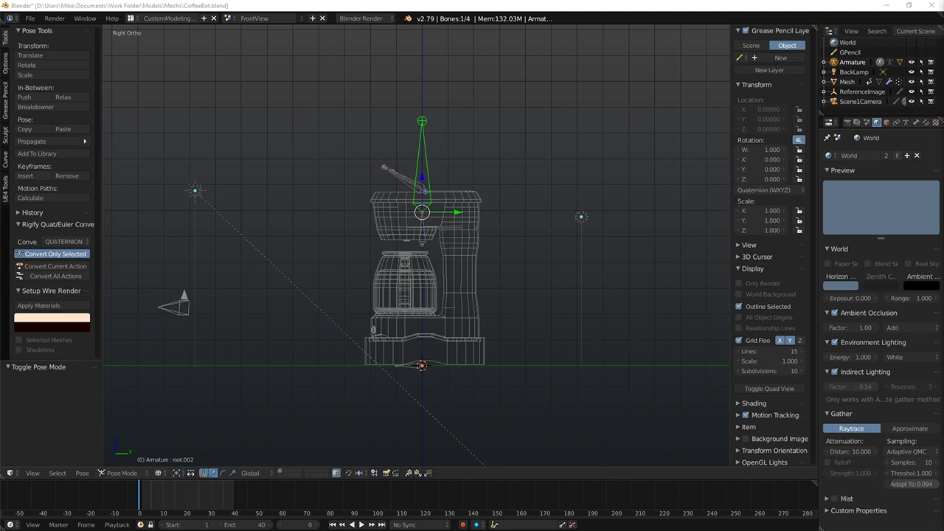
{"action": "middle_click_drag", "start_coordinate": [325, 318], "coordinate": [315, 327]}
{"action": "key", "text": "KP_3"}
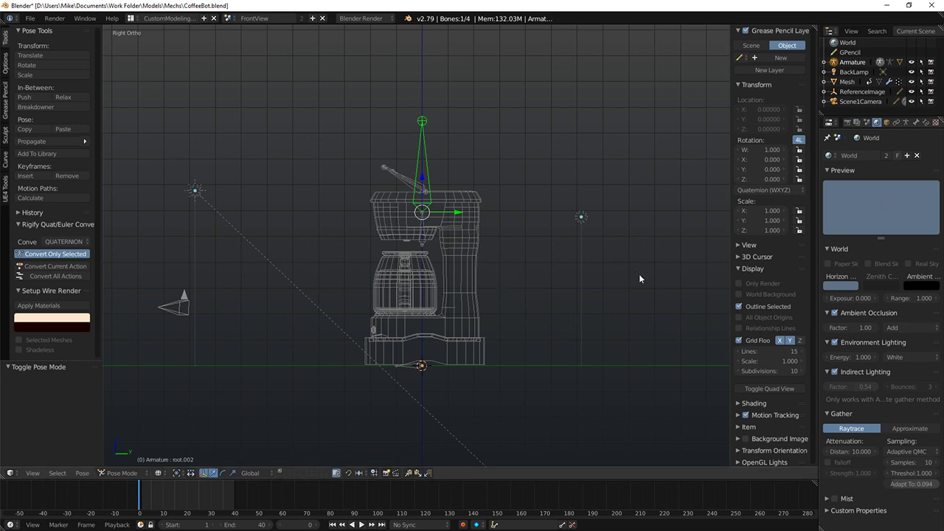
Step: Switch from the armature to the coffee maker mesh and open it in Edit Mode in the right side view
{"action": "scroll", "coordinate": [511, 219], "scroll_direction": "up", "scroll_amount": 7}
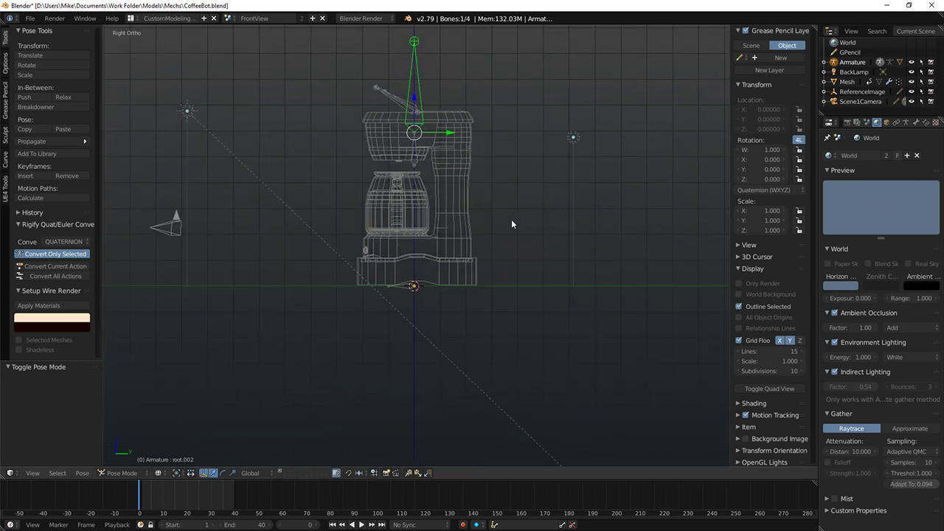
{"action": "key", "text": "Tab"}
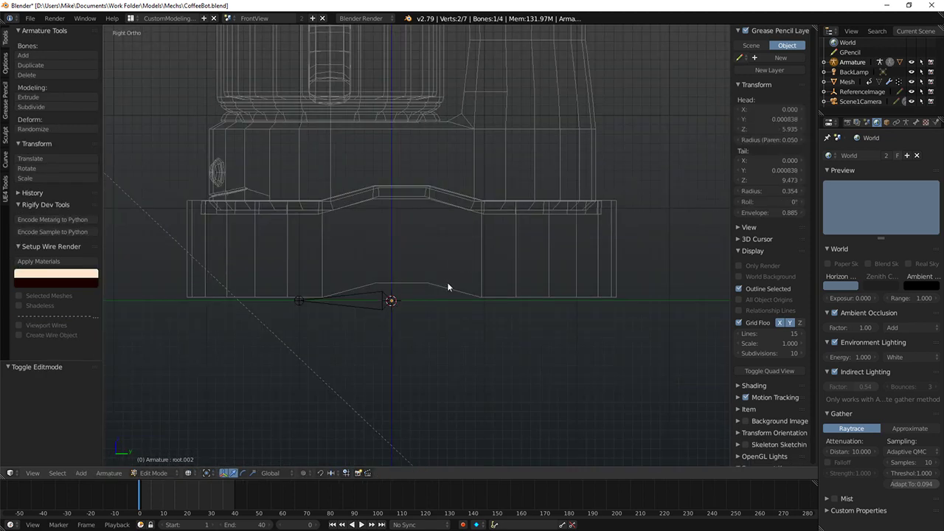
{"action": "key", "text": "Tab"}
{"action": "right_click", "coordinate": [450, 284]}
{"action": "key", "text": "Tab"}
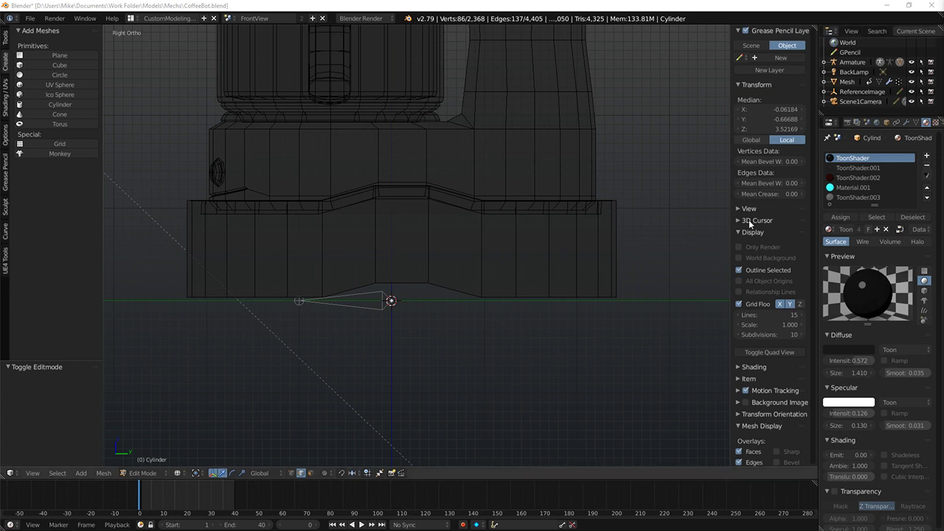
{"action": "middle_click", "coordinate": [452, 257]}
{"action": "key", "text": "KP_1"}
{"action": "key", "text": "KP_3"}
{"action": "scroll", "coordinate": [497, 296], "scroll_direction": "up", "scroll_amount": 2}
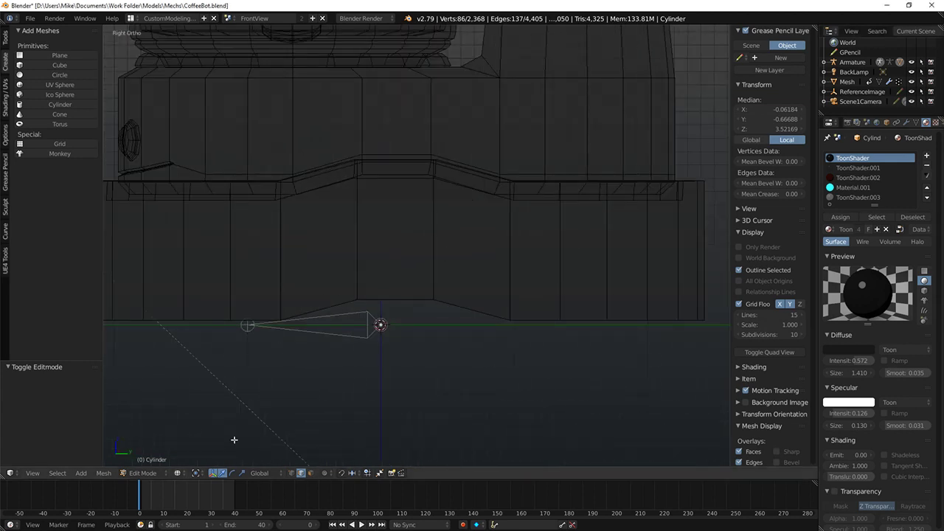
{"action": "key", "text": "z"}
{"action": "key", "text": "z"}
{"action": "key", "text": "c"}
{"action": "left_click", "coordinate": [510, 320]}
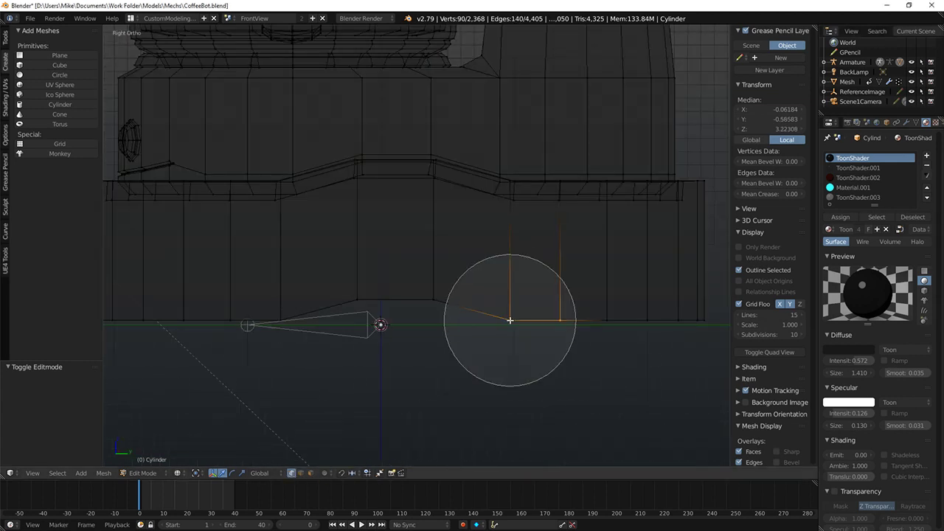
{"action": "right_click", "coordinate": [495, 322]}
{"action": "key", "text": "a"}
Step: Select the four underside vertices at the rear of the block's central arch, raise them, and flatten them to a Z scale of 0
{"action": "key", "text": "c"}
{"action": "left_click", "coordinate": [479, 323]}
{"action": "right_click", "coordinate": [483, 323]}
{"action": "key", "text": "g"}
{"action": "key", "text": "z"}
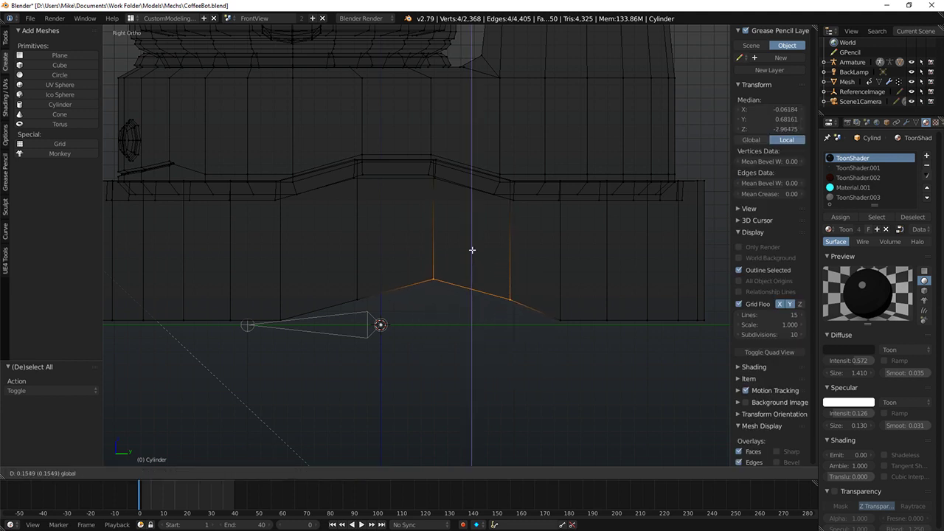
{"action": "key", "text": "s"}
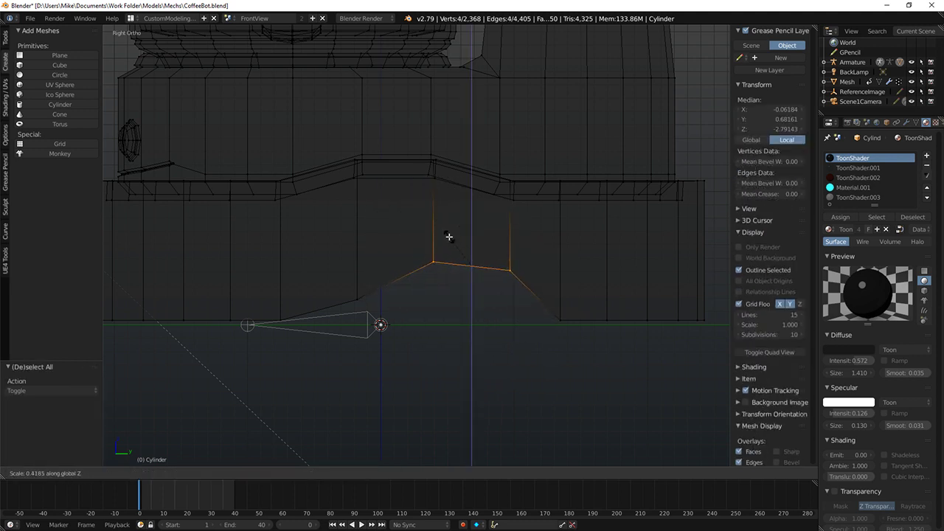
{"action": "key", "text": "Return"}
{"action": "key", "text": "shift+z"}
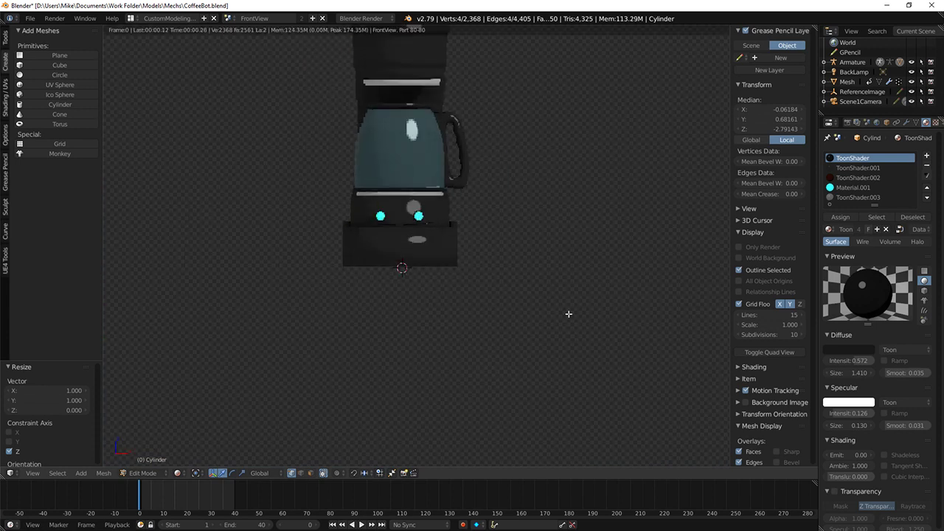
{"action": "key", "text": "KP_3"}
{"action": "key", "text": "shift+z"}
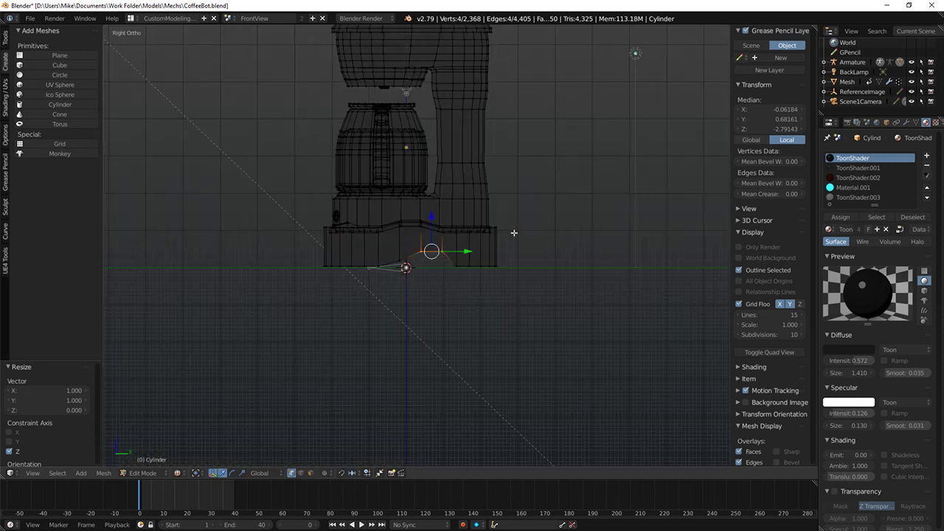
Step: Recalculate the normals of the whole linked block beneath the body and clear the selection
{"action": "scroll", "coordinate": [514, 233], "scroll_direction": "up", "scroll_amount": 5}
{"action": "mouse_move", "coordinate": [514, 233]}
{"action": "middle_mouse_down", "text": "shift"}
{"action": "mouse_move", "coordinate": [436, 257]}
{"action": "mouse_move", "coordinate": [438, 297]}
{"action": "mouse_move", "coordinate": [401, 296]}
{"action": "middle_mouse_up", "text": "shift"}
{"action": "key", "text": "z"}
{"action": "scroll", "coordinate": [406, 296], "scroll_direction": "up", "scroll_amount": 1}
{"action": "right_click", "coordinate": [424, 305]}
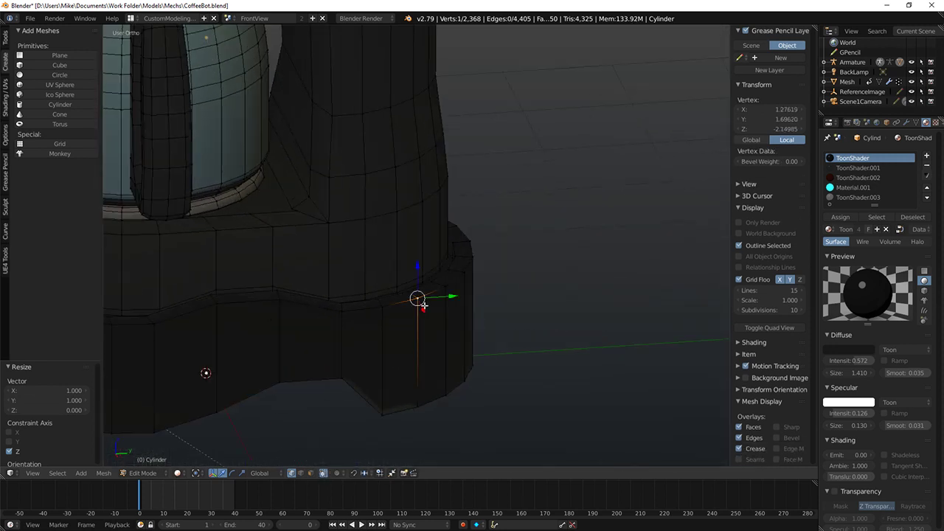
{"action": "key", "text": "ctrl+l"}
{"action": "key", "text": "ctrl+n"}
{"action": "key", "text": "a"}
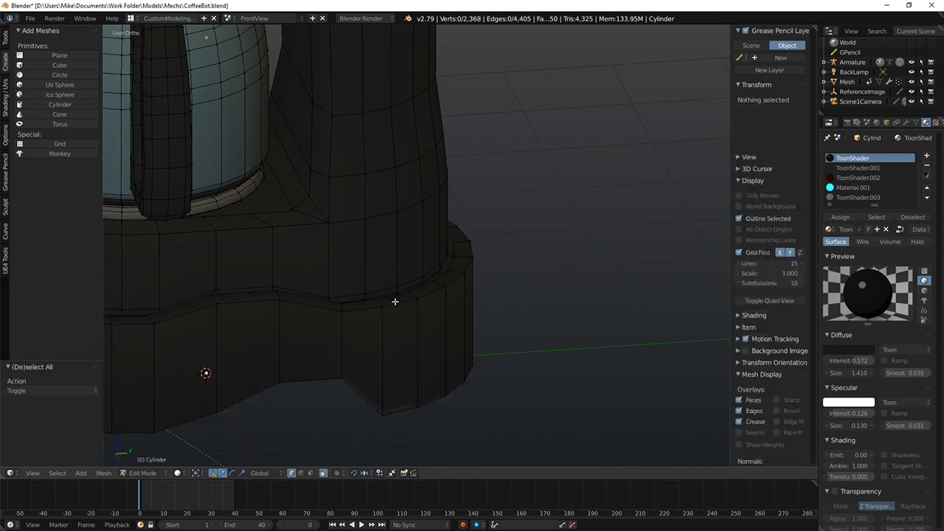
Step: Select the inner and outer edge loops of the block's upper rim and show the mesh as a right-side wireframe
{"action": "right_click", "coordinate": [398, 298], "text": "alt"}
{"action": "right_click", "coordinate": [386, 312], "text": "alt+shift"}
{"action": "scroll", "coordinate": [373, 299], "scroll_direction": "down", "scroll_amount": 5}
{"action": "key", "text": "KP_1"}
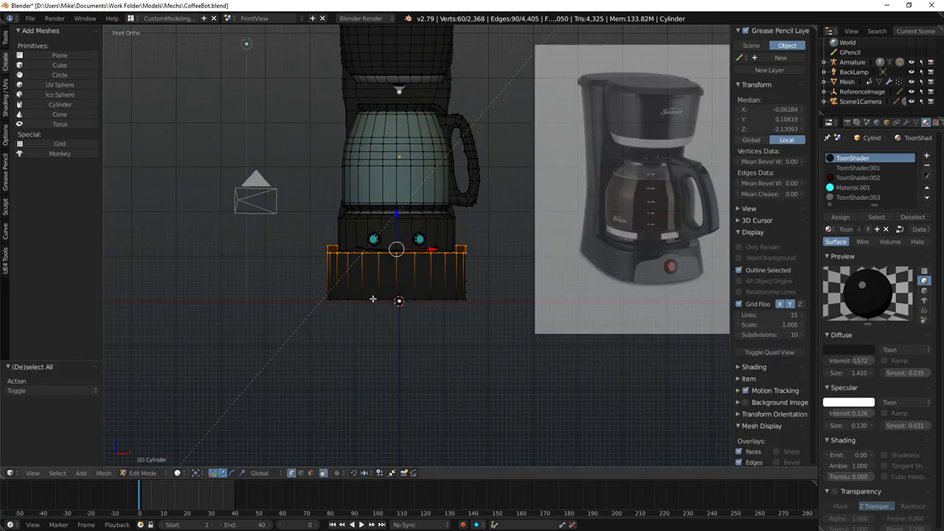
{"action": "key", "text": "KP_0"}
{"action": "key", "text": "KP_3"}
{"action": "scroll", "coordinate": [323, 244], "scroll_direction": "up", "scroll_amount": 5}
{"action": "key", "text": "z"}
{"action": "key", "text": "a"}
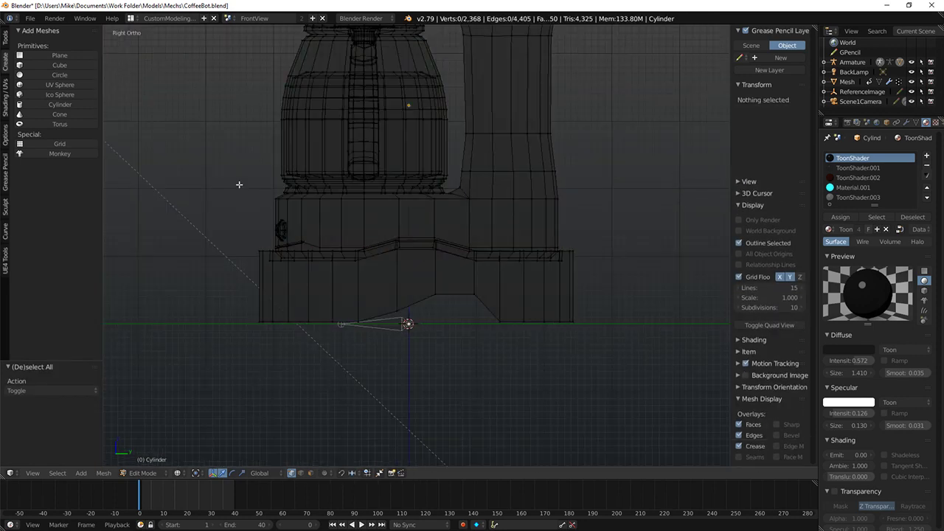
{"action": "key", "text": "b"}
{"action": "left_click_drag", "start_coordinate": [214, 160], "coordinate": [326, 278]}
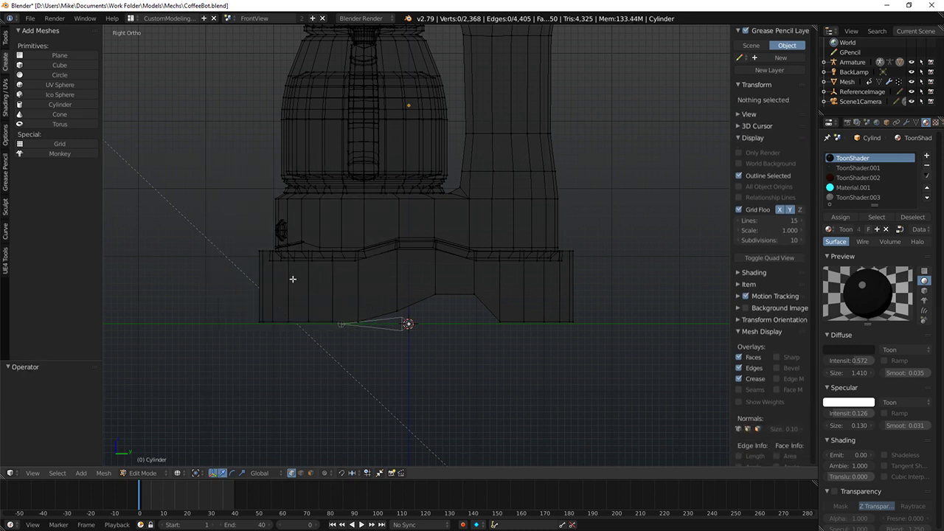
{"action": "key", "text": "ctrl+z"}
{"action": "key", "text": "z"}
{"action": "key", "text": "b"}
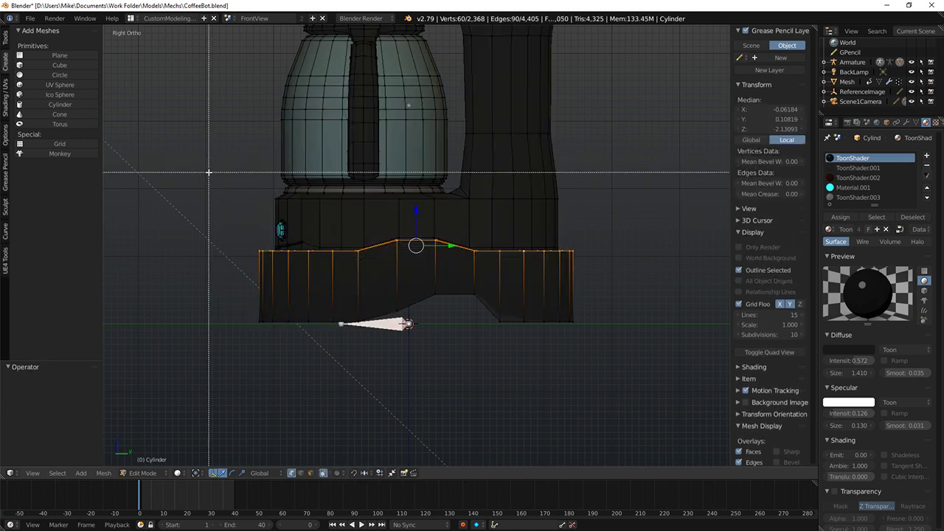
{"action": "key", "text": "z"}
{"action": "left_click_drag", "start_coordinate": [187, 165], "coordinate": [495, 360]}
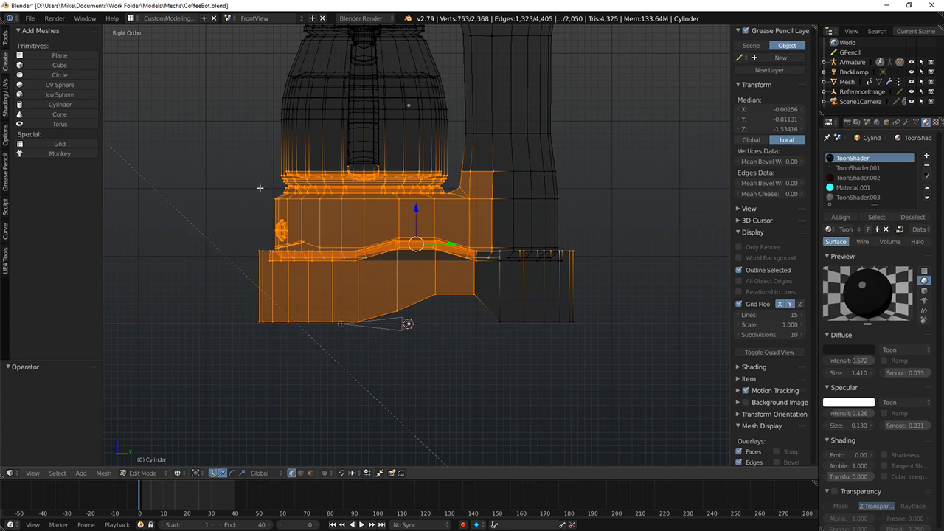
{"action": "key", "text": "ctrl+z"}
Step: Deselect the front and middle of the rim loops and raise the rear section 0.160 along Z
{"action": "key", "text": "b"}
{"action": "left_click_drag", "start_coordinate": [211, 170], "coordinate": [441, 350]}
{"action": "middle_click_drag", "start_coordinate": [441, 350], "coordinate": [441, 350]}
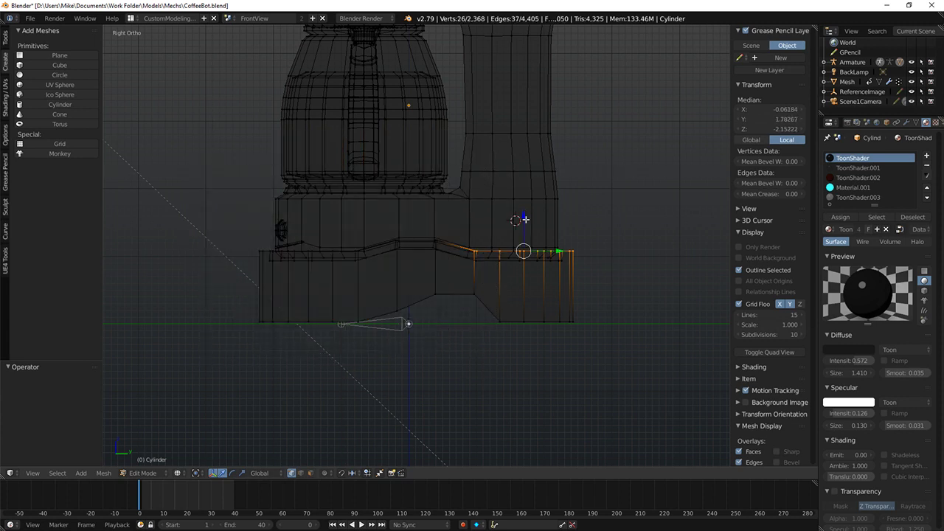
{"action": "left_click_drag", "start_coordinate": [525, 219], "coordinate": [526, 202]}
{"action": "left_click", "coordinate": [528, 207]}
Step: Reselect the complete inner and outer edge loops of the block's upper rim in solid shading
{"action": "key", "text": "z"}
{"action": "scroll", "coordinate": [496, 233], "scroll_direction": "up", "scroll_amount": 4}
{"action": "middle_click_drag", "start_coordinate": [488, 237], "coordinate": [506, 272]}
{"action": "right_click", "coordinate": [503, 265], "text": "alt+shift"}
{"action": "right_click", "coordinate": [501, 261], "text": "alt+shift"}
{"action": "scroll", "coordinate": [499, 258], "scroll_direction": "up", "scroll_amount": 1}
{"action": "key", "text": "KP_1"}
Step: Deselect the front of the rim loops, raise the middle and rear sections 0.030 along Z, and check the rendered shape
{"action": "scroll", "coordinate": [497, 262], "scroll_direction": "down", "scroll_amount": 9}
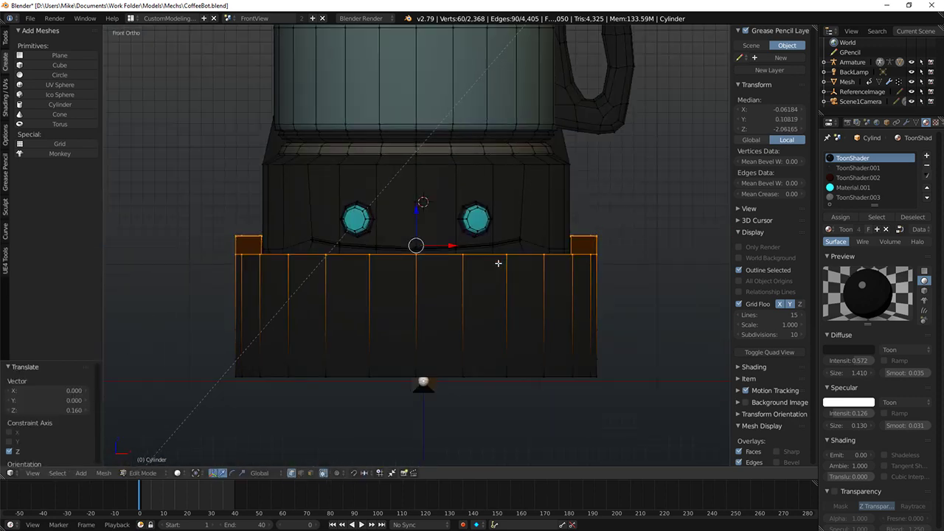
{"action": "key", "text": "KP_3"}
{"action": "key", "text": "z"}
{"action": "key", "text": "b"}
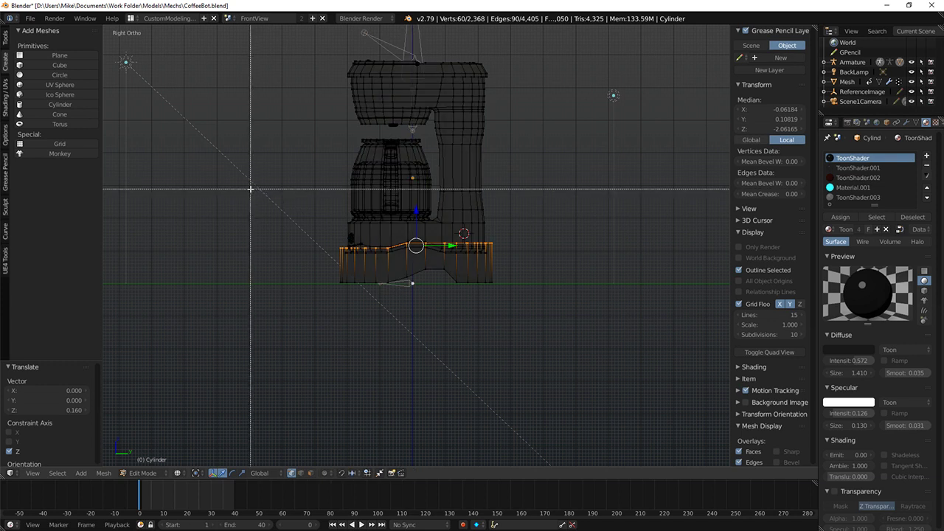
{"action": "middle_click_drag", "start_coordinate": [253, 198], "coordinate": [395, 323]}
{"action": "left_click_drag", "start_coordinate": [452, 210], "coordinate": [452, 207]}
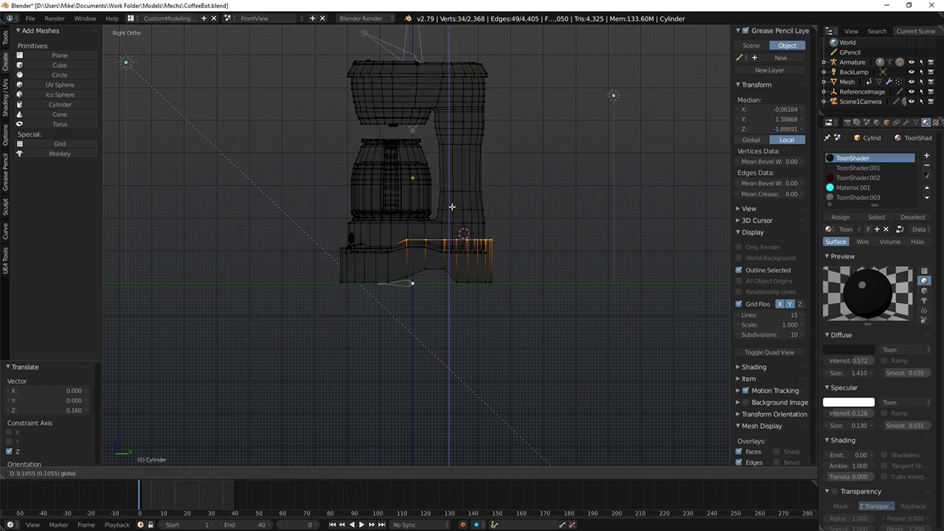
{"action": "left_click", "coordinate": [454, 210]}
{"action": "key", "text": "shift+z"}
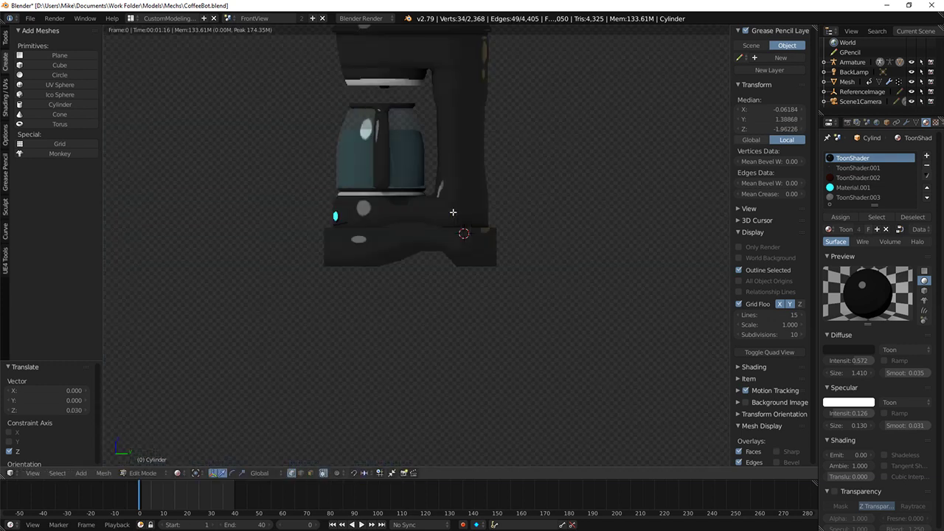
{"action": "mouse_move", "coordinate": [547, 225]}
{"action": "middle_mouse_down"}
{"action": "mouse_move", "coordinate": [506, 236]}
{"action": "mouse_move", "coordinate": [586, 257]}
{"action": "mouse_move", "coordinate": [480, 239]}
{"action": "middle_mouse_up"}
Step: Bevel the outer edge loop of the block's upper rim and clear the selection
{"action": "key", "text": "z"}
{"action": "key", "text": "z"}
{"action": "scroll", "coordinate": [466, 255], "scroll_direction": "up", "scroll_amount": 3}
{"action": "key", "text": "a"}
{"action": "middle_click_drag", "start_coordinate": [395, 259], "coordinate": [501, 268]}
{"action": "right_click", "coordinate": [442, 271], "text": "alt"}
{"action": "key", "text": "ctrl+b"}
{"action": "left_click", "coordinate": [562, 265]}
{"action": "scroll", "coordinate": [470, 343], "scroll_direction": "up", "scroll_amount": 6}
{"action": "key", "text": "a"}
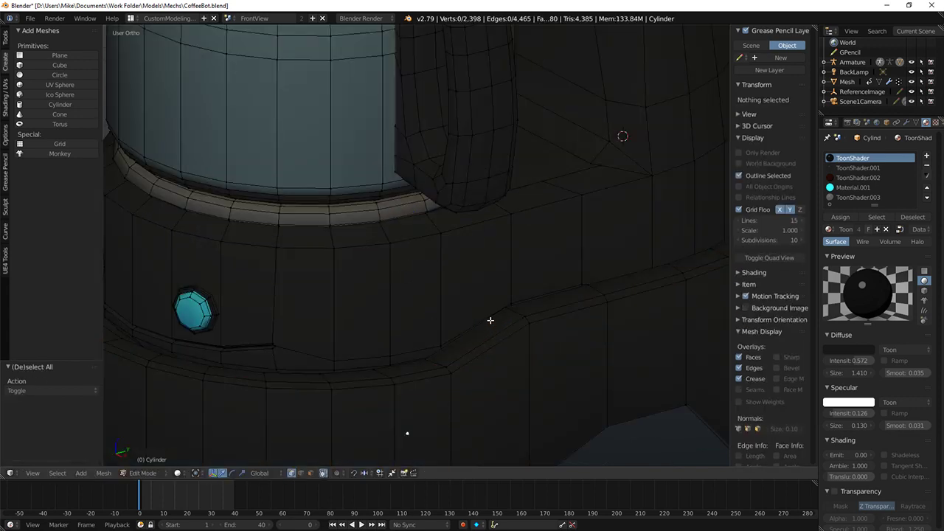
Step: Bevel the inner edge loop of the block's upper rim by 0.036 and check it in the rendered view
{"action": "right_click", "coordinate": [492, 321], "text": "alt"}
{"action": "key", "text": "ctrl+b"}
{"action": "left_click", "coordinate": [681, 283]}
{"action": "scroll", "coordinate": [592, 257], "scroll_direction": "down", "scroll_amount": 7}
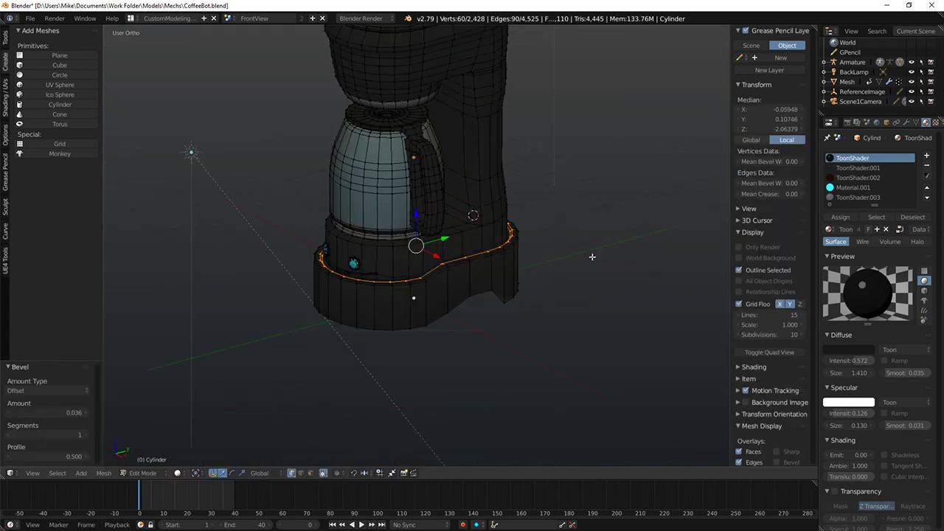
{"action": "key", "text": "shift+z"}
{"action": "mouse_move", "coordinate": [592, 256]}
{"action": "middle_mouse_down"}
{"action": "mouse_move", "coordinate": [500, 228]}
{"action": "mouse_move", "coordinate": [467, 245]}
{"action": "middle_mouse_up"}
{"action": "key", "text": "KP_1"}
Step: Add a centred horizontal loop cut around the block's sides, scaled outward, and bevel that loop
{"action": "key", "text": "z"}
{"action": "key", "text": "z"}
{"action": "mouse_move", "coordinate": [431, 316]}
{"action": "middle_mouse_down"}
{"action": "mouse_move", "coordinate": [430, 285]}
{"action": "mouse_move", "coordinate": [360, 289]}
{"action": "mouse_move", "coordinate": [373, 294]}
{"action": "mouse_move", "coordinate": [429, 270]}
{"action": "mouse_move", "coordinate": [578, 257]}
{"action": "mouse_move", "coordinate": [501, 277]}
{"action": "mouse_move", "coordinate": [492, 257]}
{"action": "middle_mouse_up"}
{"action": "key", "text": "a"}
{"action": "key", "text": "ctrl+r"}
{"action": "left_click", "coordinate": [394, 274]}
{"action": "right_click", "coordinate": [394, 273]}
{"action": "key", "text": "s"}
{"action": "left_click", "coordinate": [588, 259]}
{"action": "key", "text": "ctrl+b"}
{"action": "left_click", "coordinate": [605, 256]}
Step: Select the full outline of the block's underside, including its front and rear curves
{"action": "key", "text": "a"}
{"action": "right_click", "coordinate": [501, 277], "text": "alt"}
{"action": "key", "text": "a"}
{"action": "right_click", "coordinate": [491, 280], "text": "alt"}
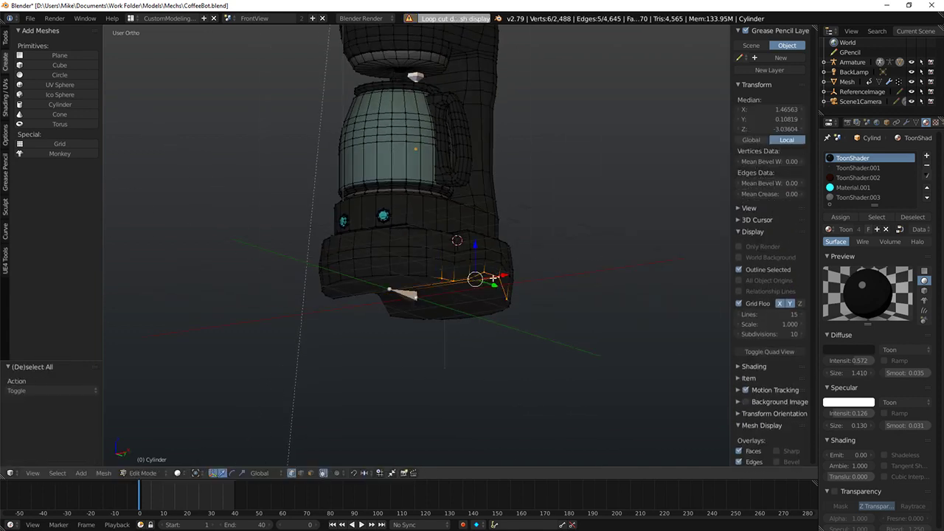
{"action": "middle_click_drag", "start_coordinate": [443, 362], "coordinate": [483, 273]}
{"action": "right_click", "coordinate": [469, 223], "text": "alt+shift"}
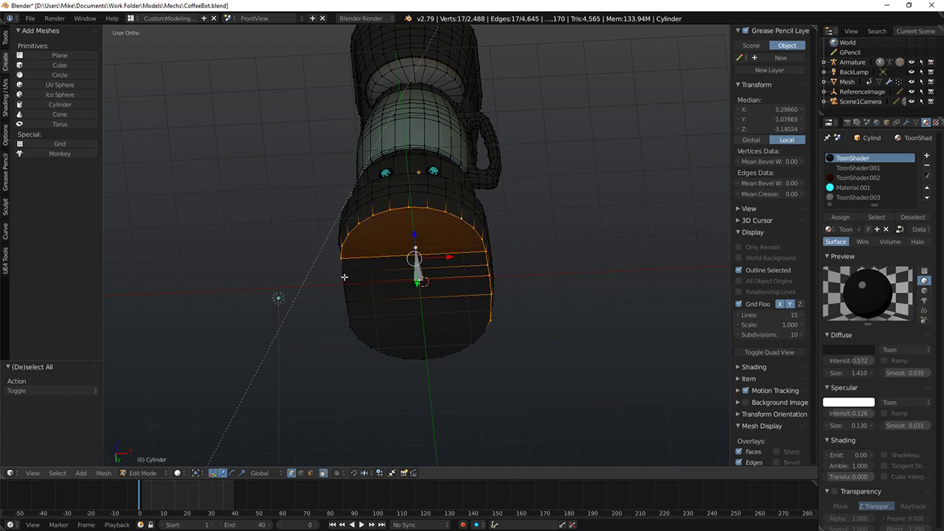
{"action": "right_click", "coordinate": [390, 349], "text": "alt+shift"}
Step: Try a bevel of 0.112 on the selected underside and check it in the rendered view
{"action": "middle_click_drag", "start_coordinate": [391, 349], "coordinate": [511, 331]}
{"action": "key", "text": "ctrl+b"}
{"action": "left_click", "coordinate": [564, 329]}
{"action": "key", "text": "shift+z"}
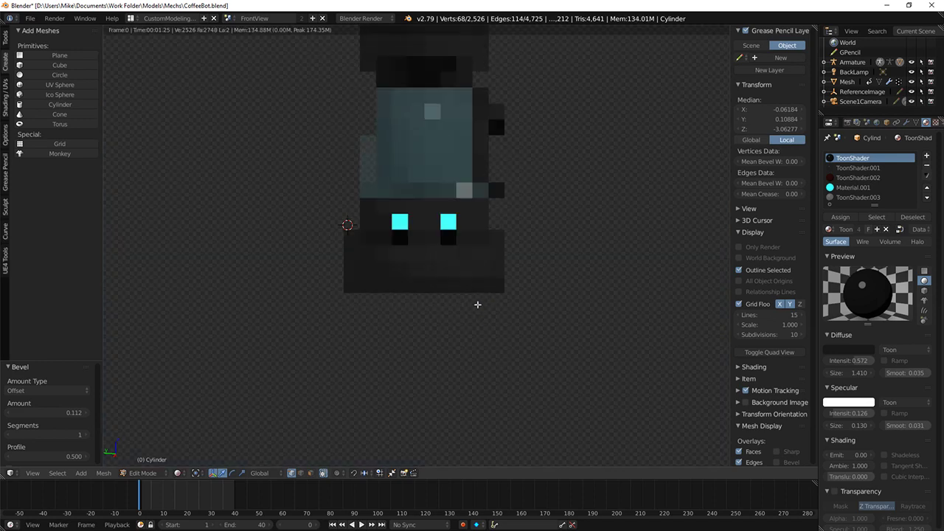
{"action": "key", "text": "shift+z"}
{"action": "middle_click_drag", "start_coordinate": [464, 308], "coordinate": [450, 278]}
{"action": "key", "text": "ctrl+z"}
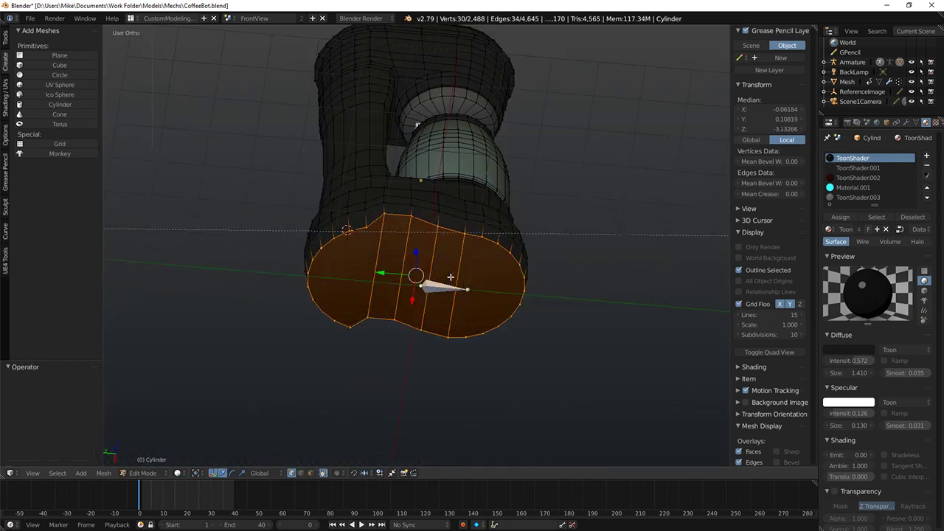
Step: Deselect the underside's interior edges so only its outline stays selected, and try a 0.164 bevel on it
{"action": "left_click", "coordinate": [309, 473]}
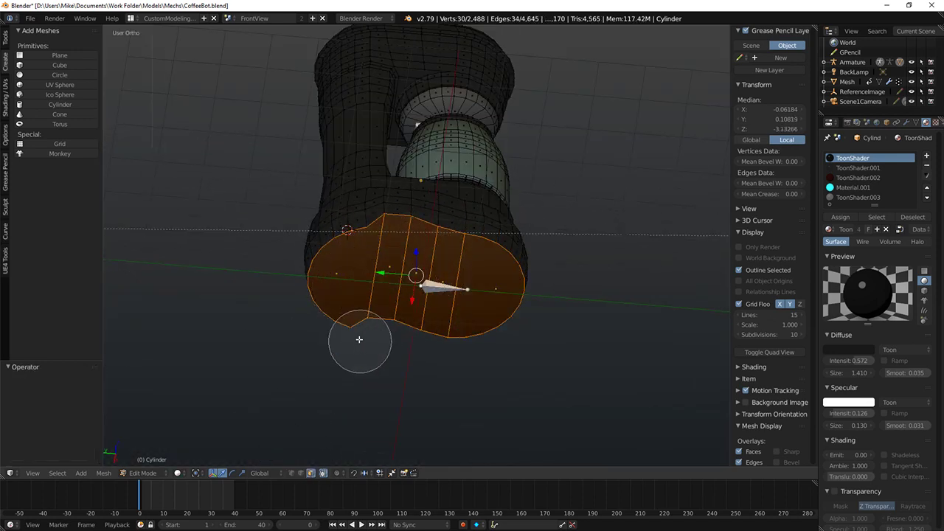
{"action": "key", "text": "ctrl+b"}
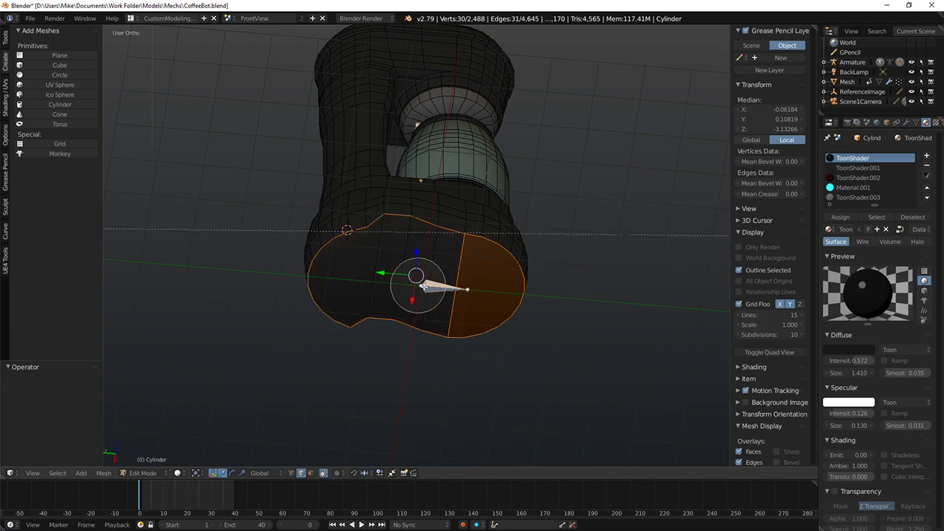
{"action": "left_click", "coordinate": [595, 344]}
{"action": "scroll", "coordinate": [428, 349], "scroll_direction": "up", "scroll_amount": 6}
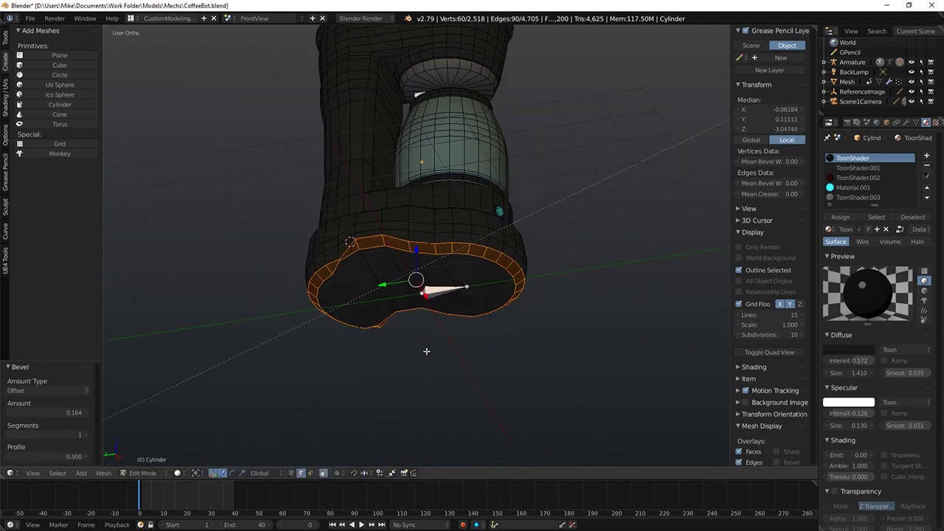
{"action": "middle_click_drag", "start_coordinate": [447, 300], "coordinate": [542, 337]}
{"action": "scroll", "coordinate": [440, 289], "scroll_direction": "down", "scroll_amount": 5}
{"action": "key", "text": "ctrl+z"}
Step: Try a smaller bevel of 0.080 on the underside outline and check it rendered from the front and side
{"action": "key", "text": "ctrl+b"}
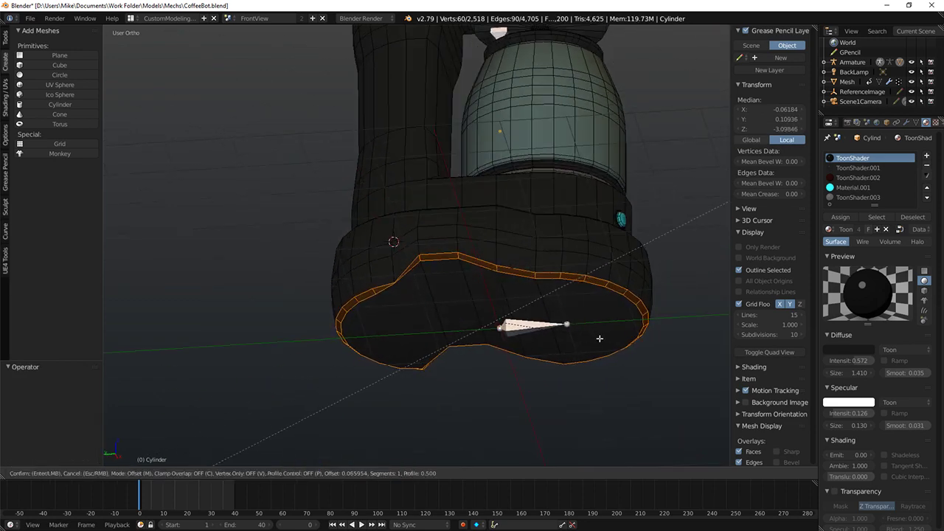
{"action": "left_click", "coordinate": [600, 339]}
{"action": "middle_click_drag", "start_coordinate": [600, 339], "coordinate": [550, 363]}
{"action": "key", "text": "shift+z"}
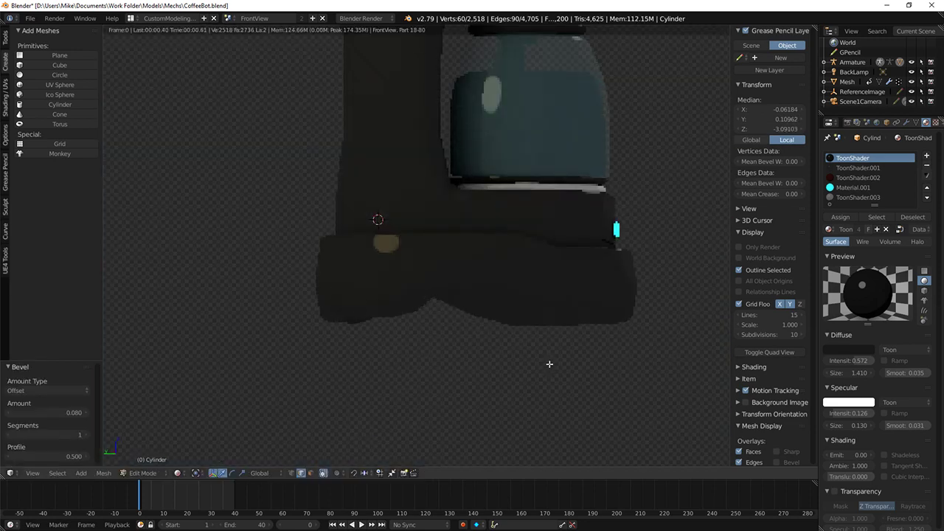
{"action": "key", "text": "KP_1"}
{"action": "key", "text": "KP_3"}
{"action": "key", "text": "shift+z"}
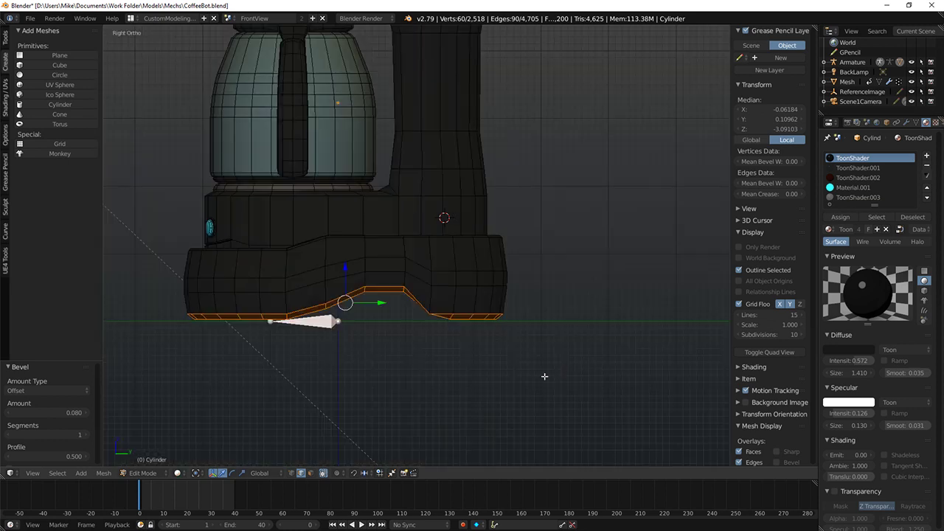
{"action": "middle_click_drag", "start_coordinate": [543, 376], "coordinate": [512, 287]}
{"action": "key", "text": "z"}
{"action": "key", "text": "z"}
{"action": "key", "text": "ctrl+z"}
Step: Knife-cut a new edge across the block's underside between the opposite outline corners at the rear of the arch
{"action": "middle_click_drag", "start_coordinate": [460, 262], "coordinate": [437, 311]}
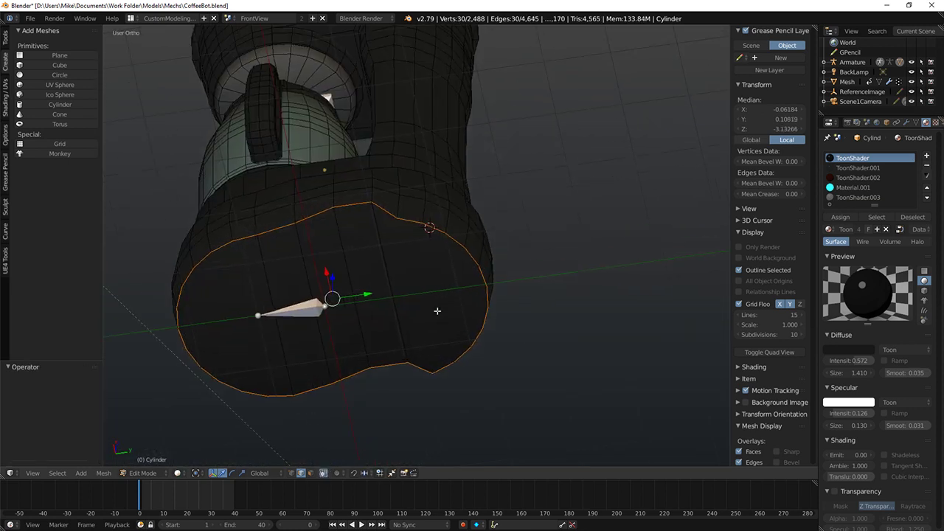
{"action": "scroll", "coordinate": [436, 295], "scroll_direction": "up", "scroll_amount": 6}
{"action": "right_click", "coordinate": [377, 183]}
{"action": "scroll", "coordinate": [397, 207], "scroll_direction": "down", "scroll_amount": 5}
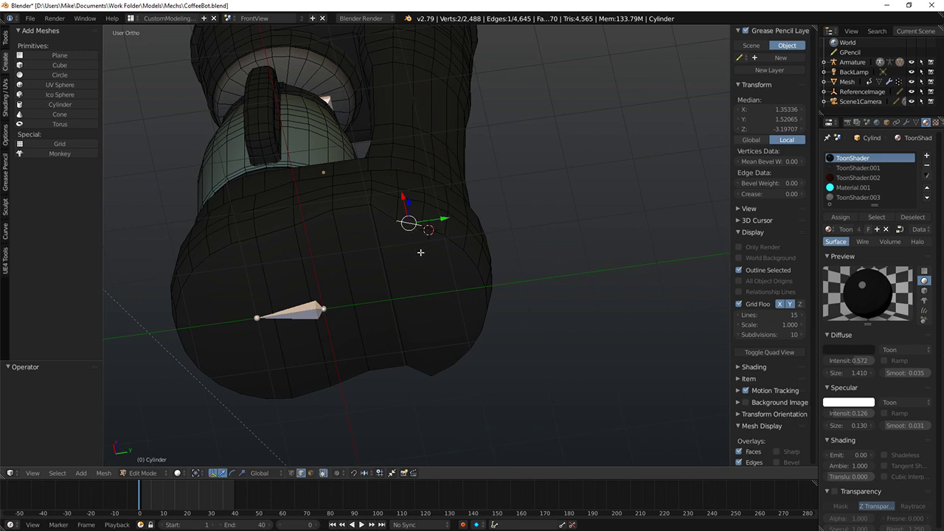
{"action": "middle_click_drag", "start_coordinate": [439, 365], "coordinate": [531, 278]}
{"action": "key", "text": "k"}
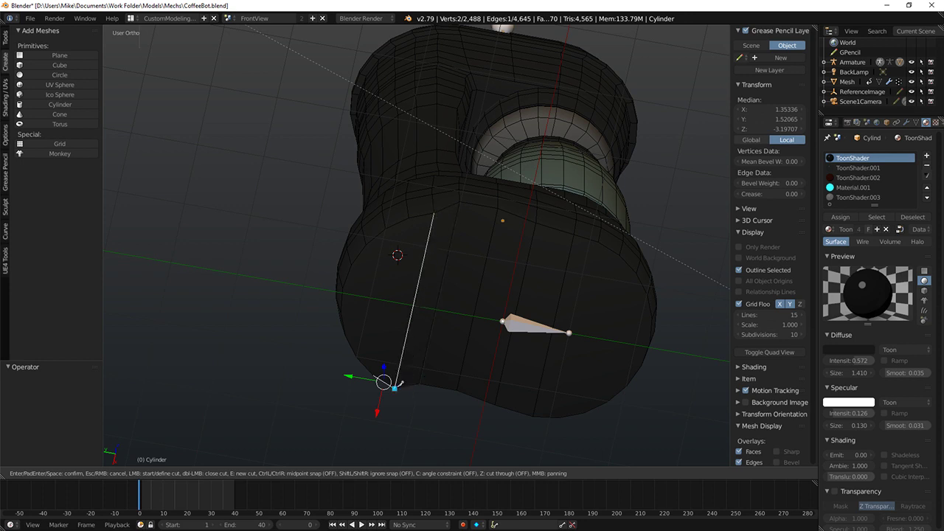
{"action": "left_click", "coordinate": [394, 387]}
{"action": "key", "text": "Return"}
Step: Reselect the entire edge outline of the block's underside section by section
{"action": "key", "text": "a"}
{"action": "right_click", "coordinate": [449, 205], "text": "alt"}
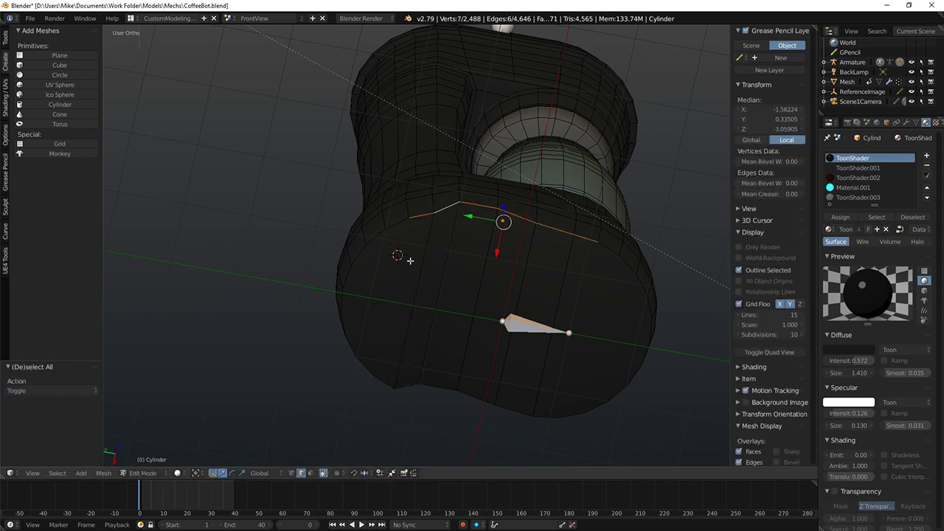
{"action": "right_click", "coordinate": [401, 232], "text": "alt+shift"}
{"action": "right_click", "coordinate": [430, 386], "text": "alt+shift"}
{"action": "right_click", "coordinate": [594, 397], "text": "alt+shift"}
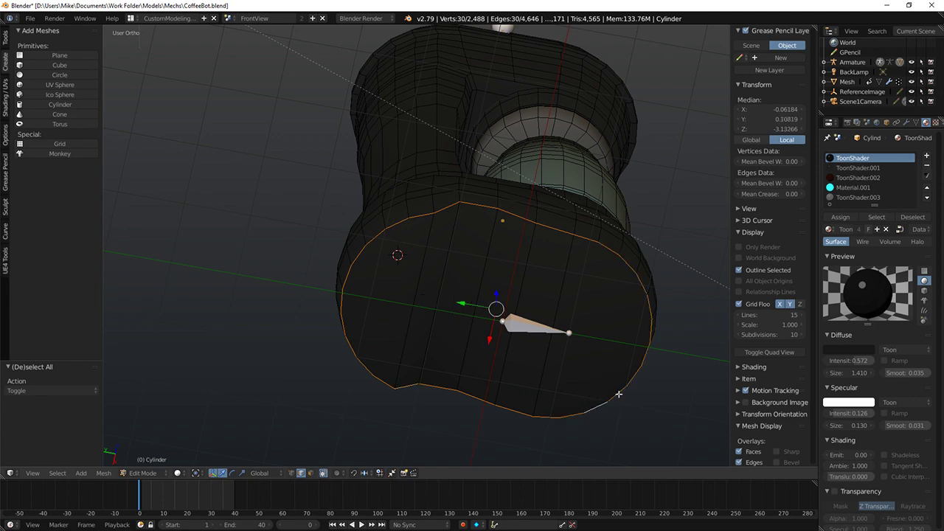
Step: Try a single-segment bevel of 0.092 on the underside outline and view it from the front
{"action": "key", "text": "ctrl+b"}
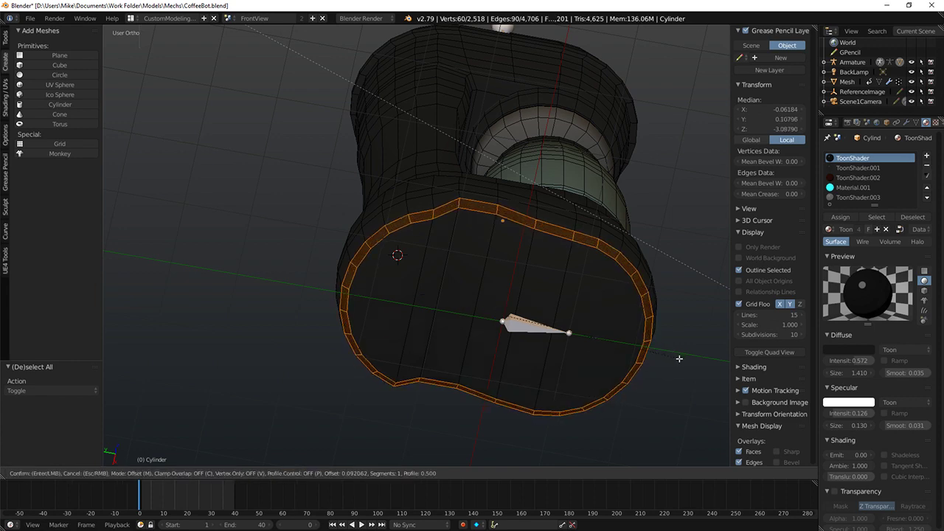
{"action": "left_click", "coordinate": [677, 355]}
{"action": "middle_click_drag", "start_coordinate": [677, 356], "coordinate": [540, 360]}
{"action": "key", "text": "KP_1"}
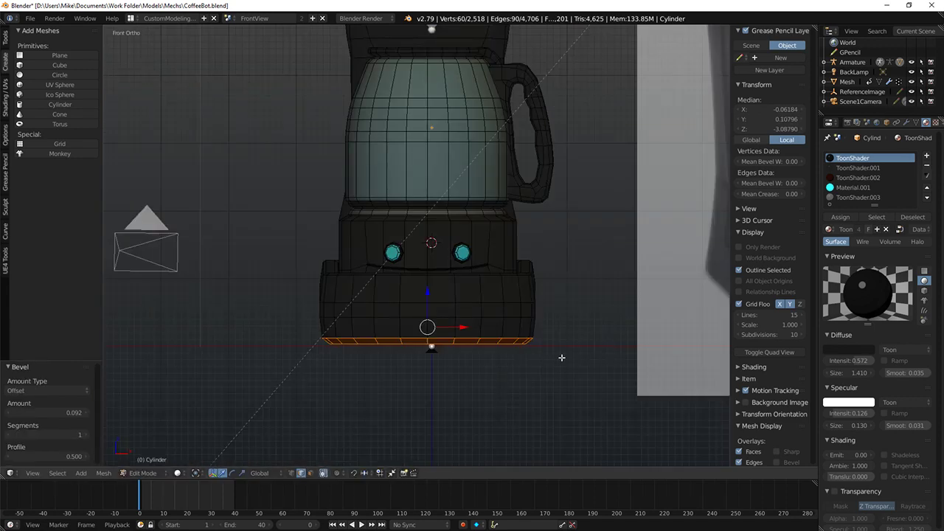
{"action": "key", "text": "ctrl+z"}
Step: Bevel the underside outline by 0.073 with two segments and check the rendered shape from the front and side
{"action": "key", "text": "ctrl+b"}
{"action": "scroll", "coordinate": [594, 321], "scroll_direction": "up", "scroll_amount": 1}
{"action": "left_click", "coordinate": [593, 322]}
{"action": "key", "text": "shift+z"}
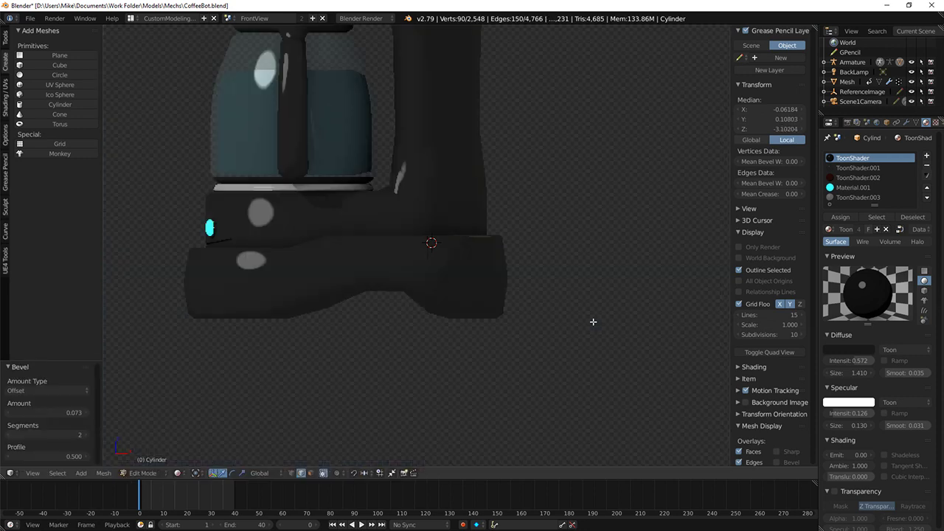
{"action": "scroll", "coordinate": [593, 321], "scroll_direction": "down", "scroll_amount": 3}
{"action": "scroll", "coordinate": [516, 328], "scroll_direction": "down", "scroll_amount": 3}
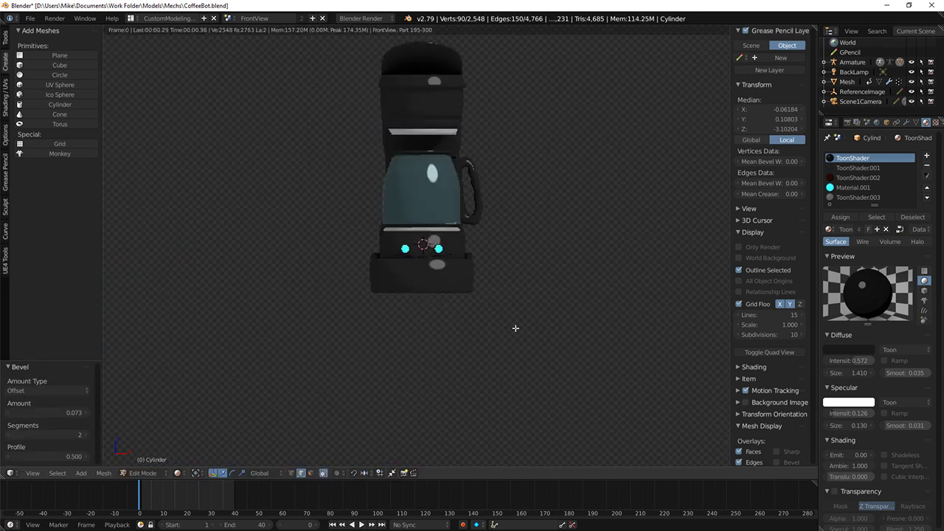
{"action": "key", "text": "KP_3"}
{"action": "key", "text": "shift+z"}
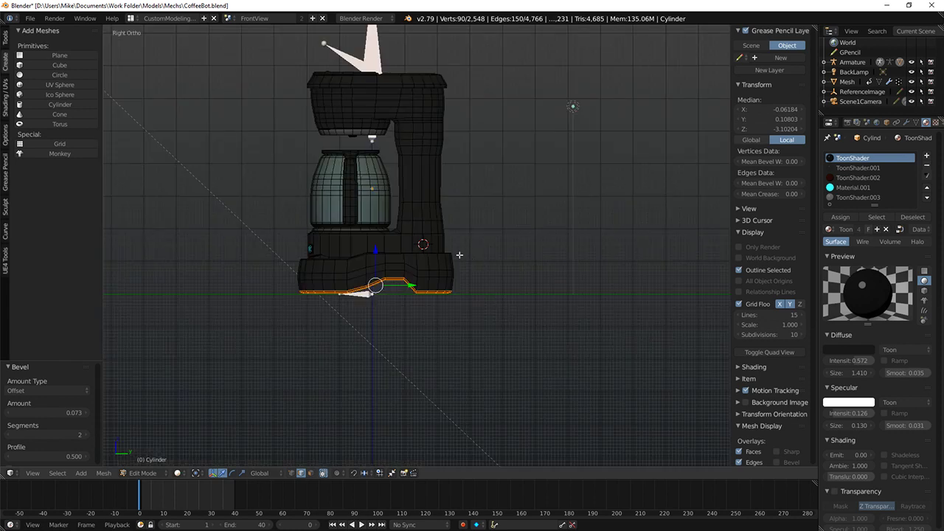
Step: Leave the mesh's Edit Mode and select the armature's root bone at the base of the coffee maker
{"action": "key", "text": "Tab"}
{"action": "right_click", "coordinate": [362, 295]}
{"action": "scroll", "coordinate": [422, 246], "scroll_direction": "down", "scroll_amount": 2}
{"action": "middle_click_drag", "start_coordinate": [423, 234], "coordinate": [462, 244], "text": "shift"}
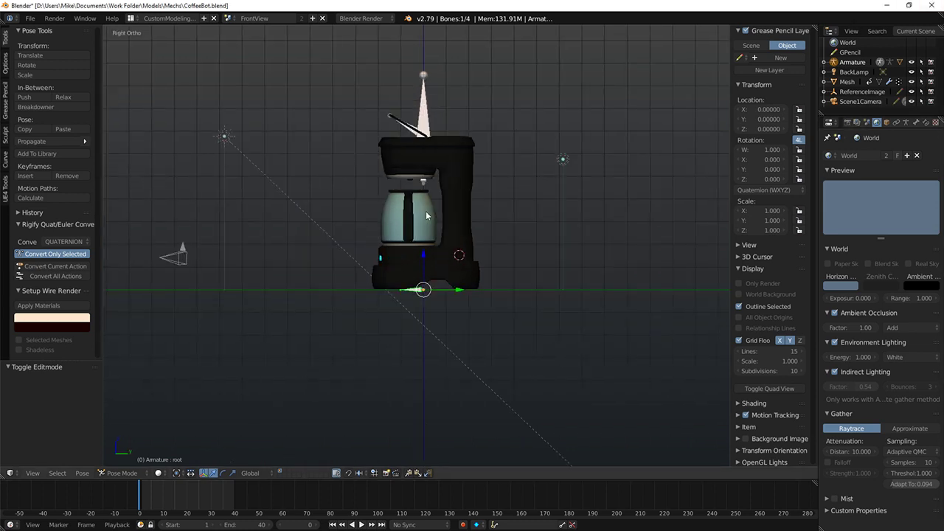
Step: Enter the armature's Edit Mode, duplicate the root bone and raise the copy 0.335 along Z in wireframe view
{"action": "scroll", "coordinate": [439, 241], "scroll_direction": "up", "scroll_amount": 2}
{"action": "scroll", "coordinate": [445, 246], "scroll_direction": "up", "scroll_amount": 3}
{"action": "scroll", "coordinate": [444, 192], "scroll_direction": "down", "scroll_amount": 3}
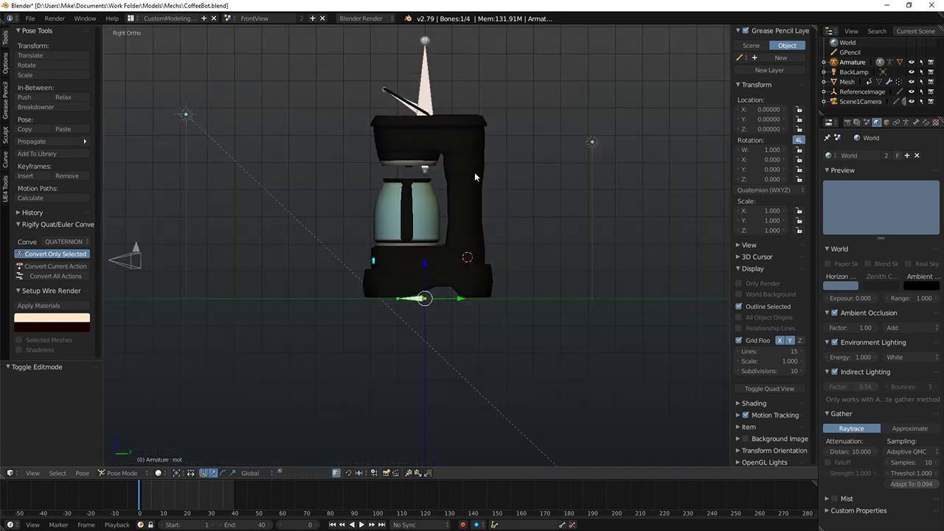
{"action": "scroll", "coordinate": [487, 246], "scroll_direction": "up", "scroll_amount": 2}
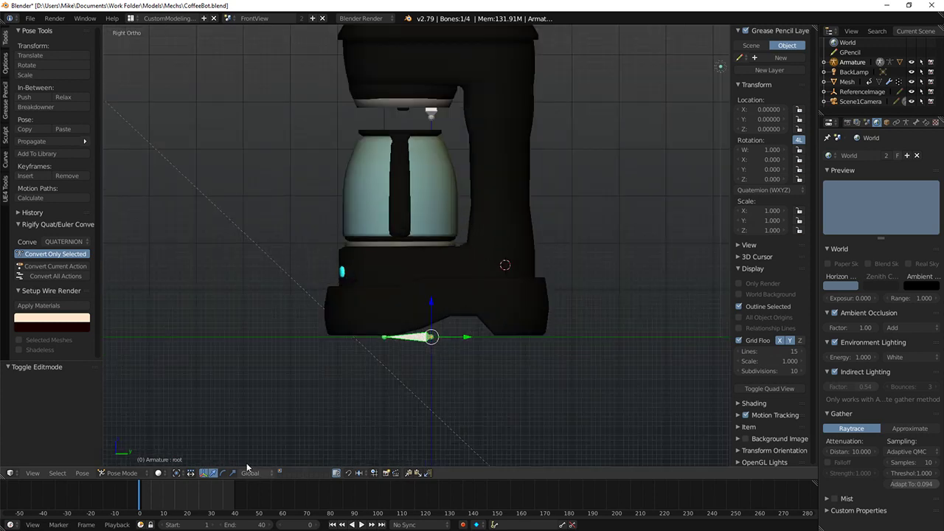
{"action": "key", "text": "Tab"}
{"action": "key", "text": "e"}
{"action": "right_click", "coordinate": [471, 286]}
{"action": "key", "text": "z"}
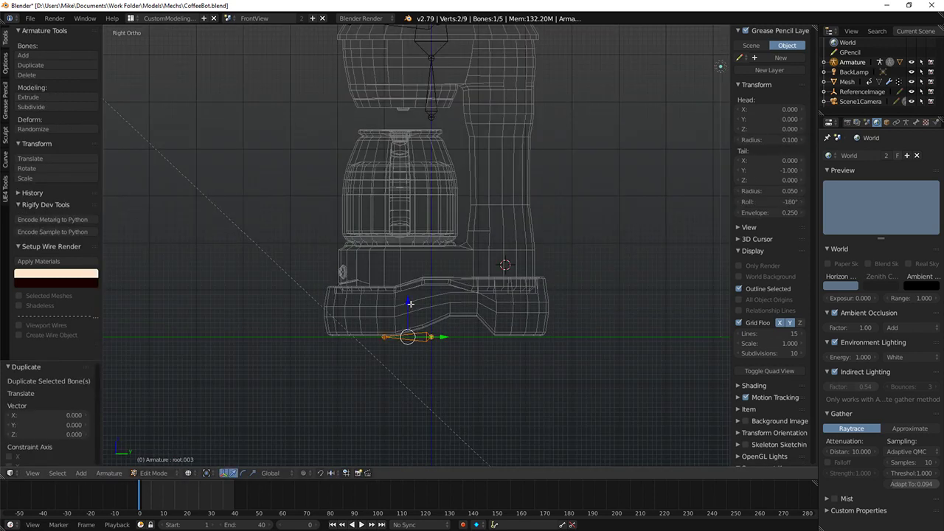
{"action": "left_click_drag", "start_coordinate": [408, 305], "coordinate": [409, 290]}
Step: Extrude a rearward bone from the raised copy's head and extend the two bones' tips to Y -2.183 and Y 2.417 inside the bottom block
{"action": "key", "text": "e"}
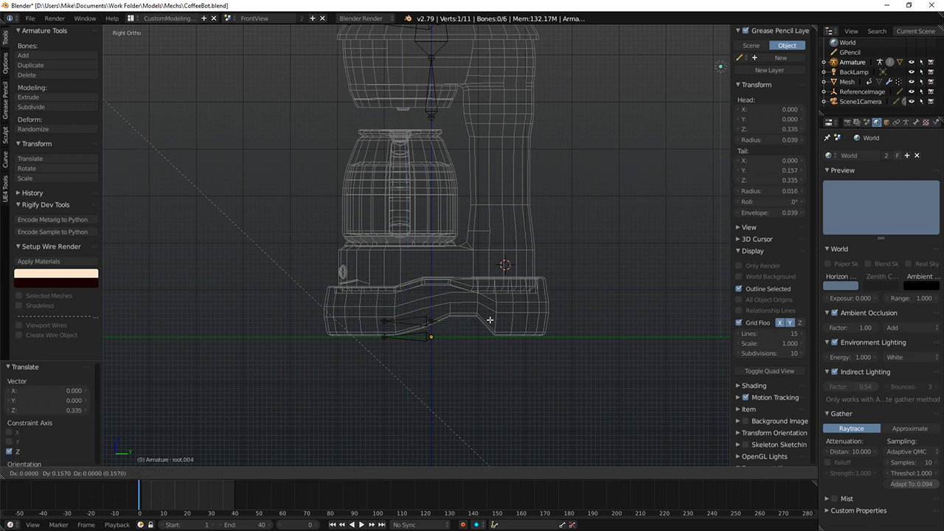
{"action": "left_click", "coordinate": [553, 303]}
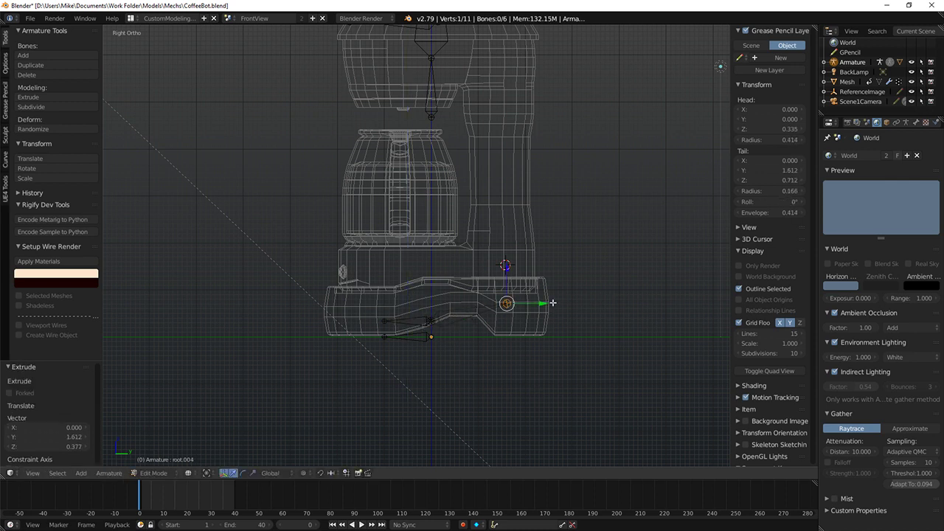
{"action": "right_click", "coordinate": [386, 322]}
{"action": "left_click_drag", "start_coordinate": [404, 322], "coordinate": [403, 322]}
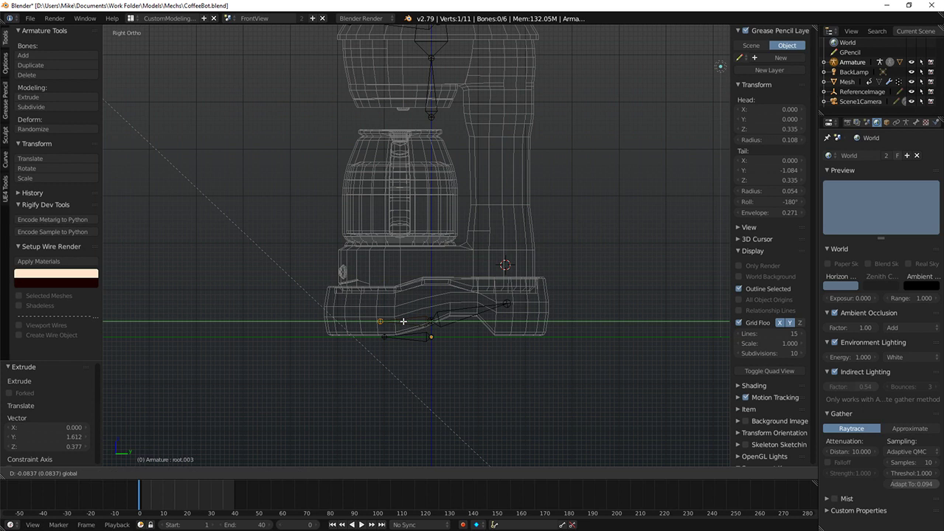
{"action": "left_click", "coordinate": [364, 325]}
{"action": "right_click", "coordinate": [489, 312]}
{"action": "left_click_drag", "start_coordinate": [536, 302], "coordinate": [573, 303]}
{"action": "right_click", "coordinate": [447, 315]}
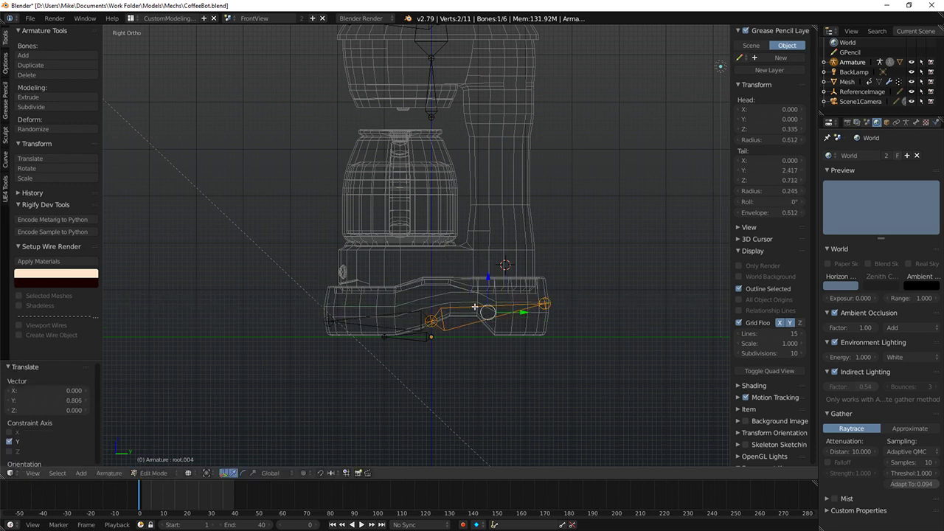
Step: Duplicate the root bone up into the body's base at Z 1.517 and stretch its tail forward to Y -1.827
{"action": "right_click", "coordinate": [431, 337]}
{"action": "key", "text": "shift+d"}
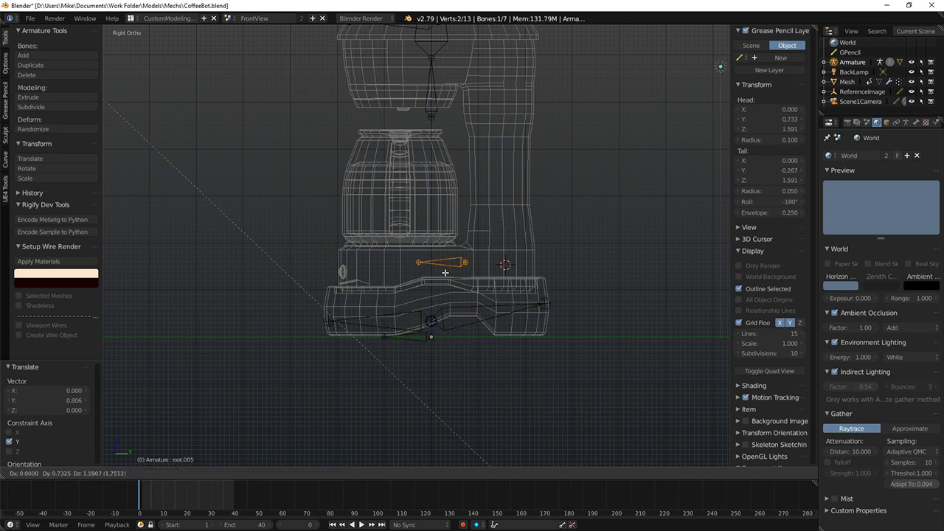
{"action": "left_click", "coordinate": [383, 266]}
{"action": "left_click_drag", "start_coordinate": [446, 266], "coordinate": [502, 265]}
{"action": "scroll", "coordinate": [393, 265], "scroll_direction": "down", "scroll_amount": 2}
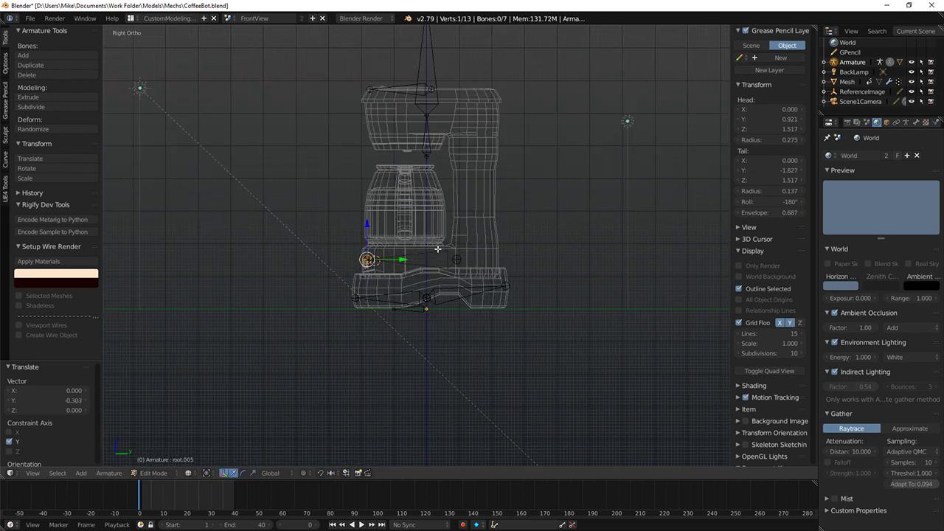
Step: Delete the tall bone rising above the coffee maker and the short bone hanging beneath it
{"action": "right_click", "coordinate": [427, 115]}
{"action": "key", "text": "x"}
{"action": "left_click", "coordinate": [431, 108]}
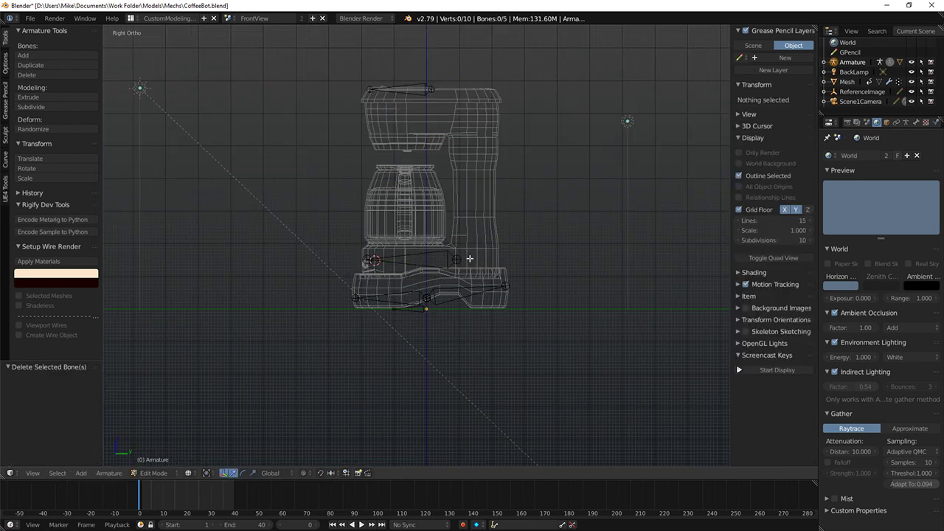
Step: Move the body-base bone's head back to Y 1.720 and extrude an upright bone 4.928 along Z through the rear column
{"action": "right_click", "coordinate": [453, 260]}
{"action": "left_click_drag", "start_coordinate": [502, 260], "coordinate": [518, 261]}
{"action": "key", "text": "e"}
{"action": "key", "text": "z"}
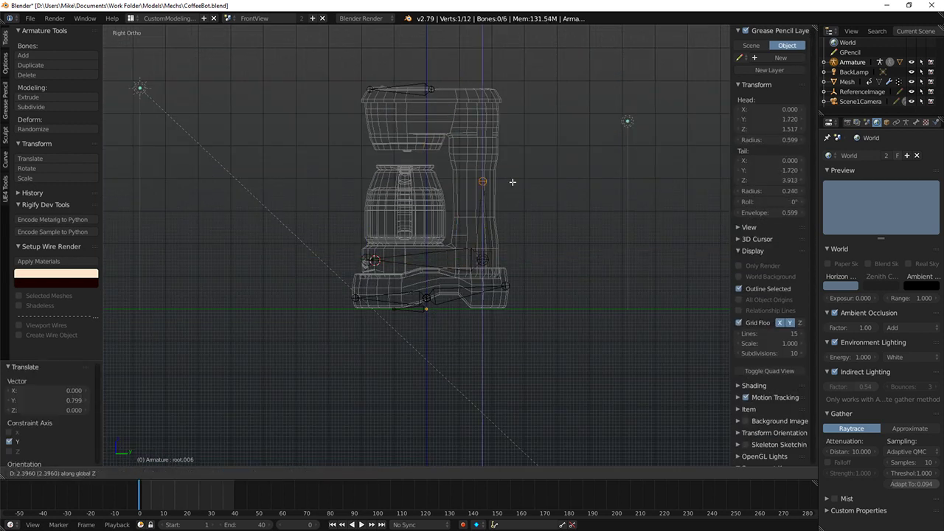
{"action": "left_click", "coordinate": [485, 99]}
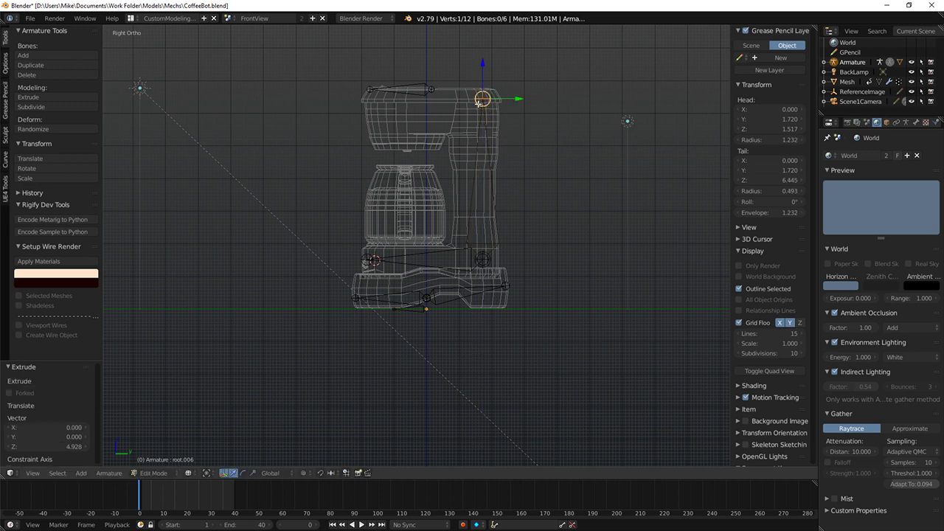
Step: Try to parent the lid bone to the upright bone, and parent the upright bone to the body-base bone with Keep Offset
{"action": "right_click", "coordinate": [419, 87]}
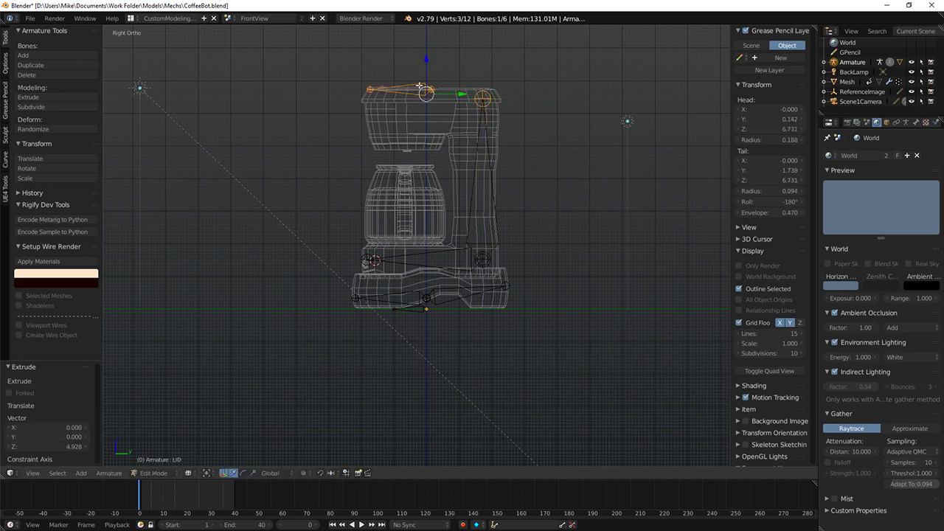
{"action": "left_click", "coordinate": [454, 149]}
{"action": "right_click", "coordinate": [433, 258]}
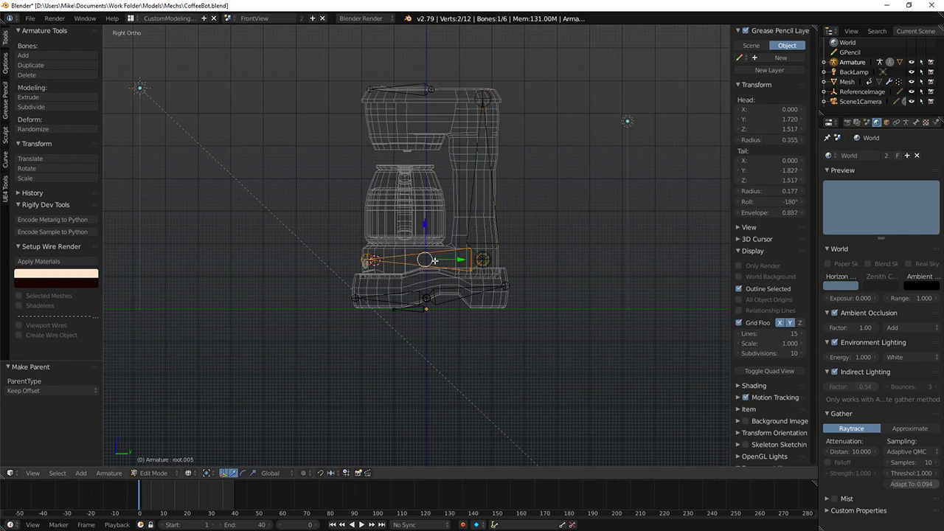
{"action": "scroll", "coordinate": [468, 281], "scroll_direction": "up", "scroll_amount": 3}
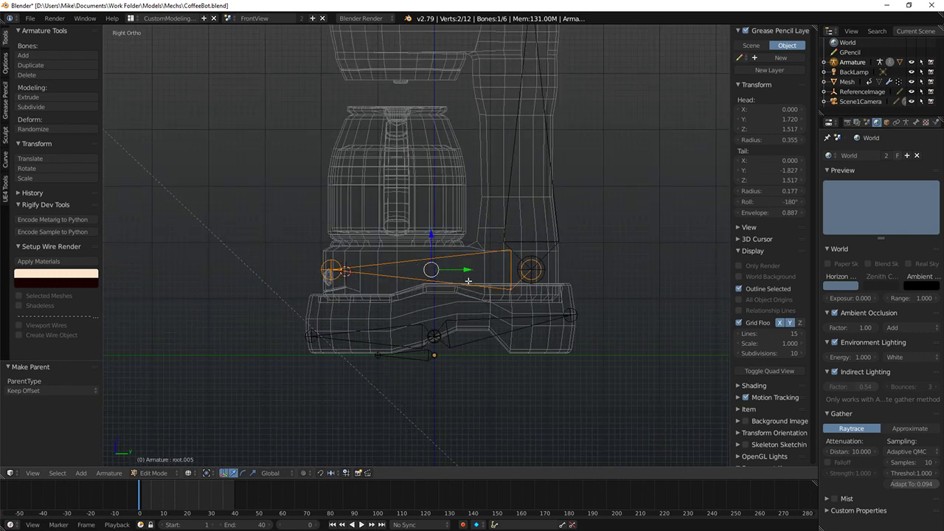
{"action": "scroll", "coordinate": [470, 260], "scroll_direction": "down", "scroll_amount": 1}
{"action": "right_click", "coordinate": [500, 257]}
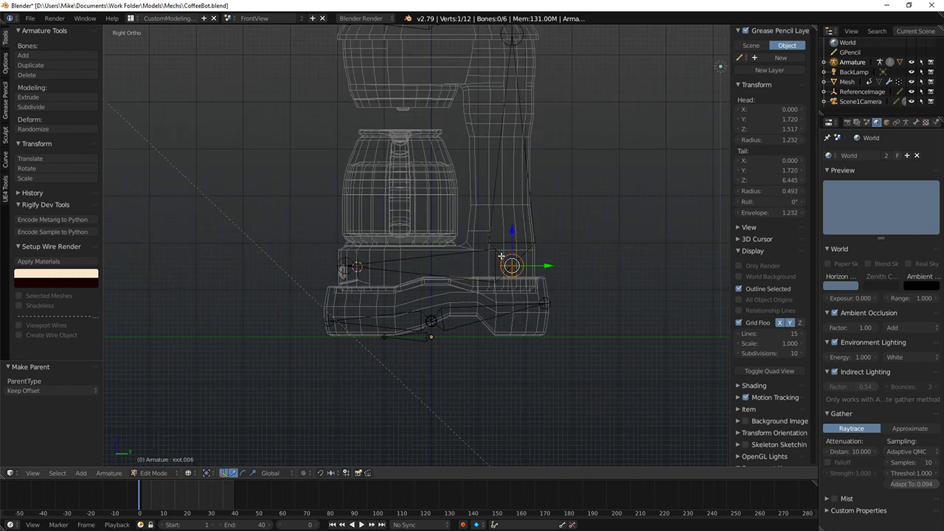
{"action": "right_click", "coordinate": [504, 242]}
{"action": "key", "text": "g"}
{"action": "left_click", "coordinate": [549, 210]}
{"action": "right_click", "coordinate": [472, 267], "text": "shift"}
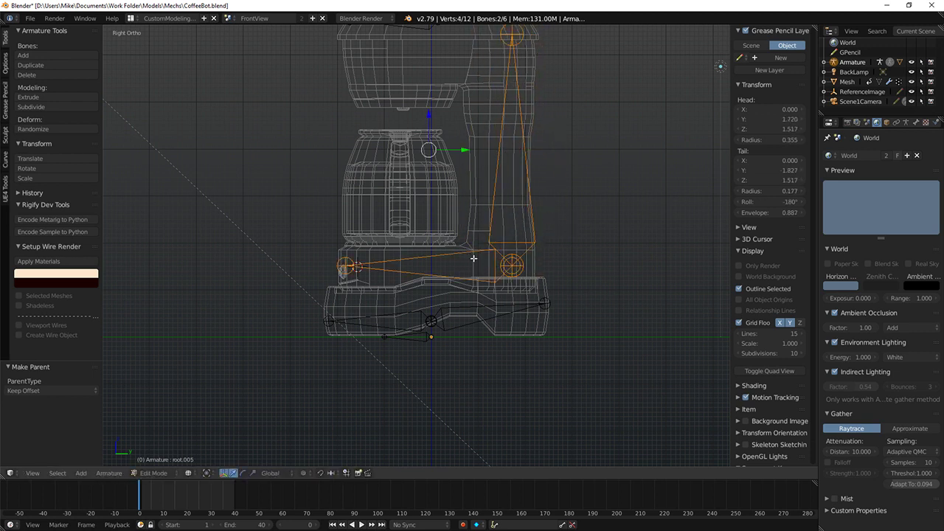
{"action": "key", "text": "ctrl+p"}
{"action": "left_click", "coordinate": [472, 259]}
{"action": "right_click", "coordinate": [536, 255]}
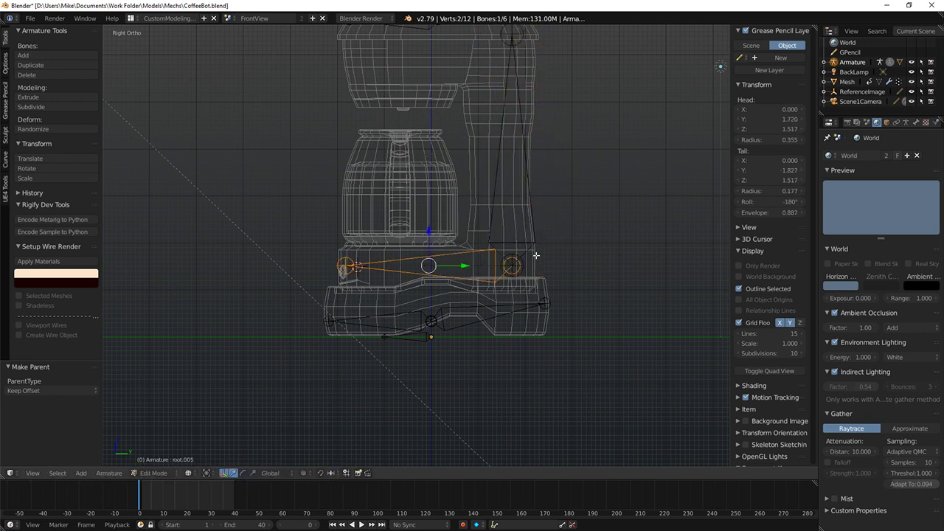
Step: Parent the bottom block's rear bone to its front bone, and the front bone to the root, with Keep Offset
{"action": "right_click", "coordinate": [451, 309]}
{"action": "right_click", "coordinate": [399, 317], "text": "shift"}
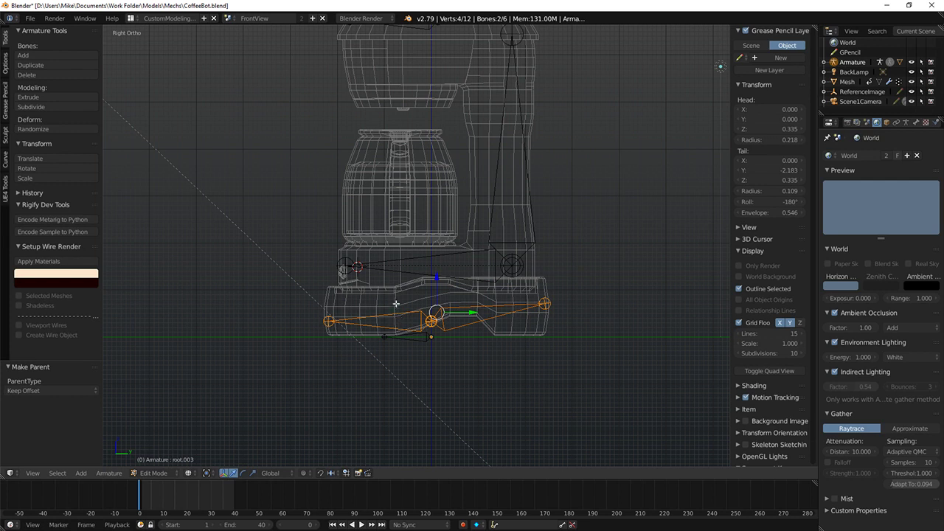
{"action": "key", "text": "ctrl+p"}
{"action": "left_click", "coordinate": [396, 299]}
{"action": "right_click", "coordinate": [422, 339]}
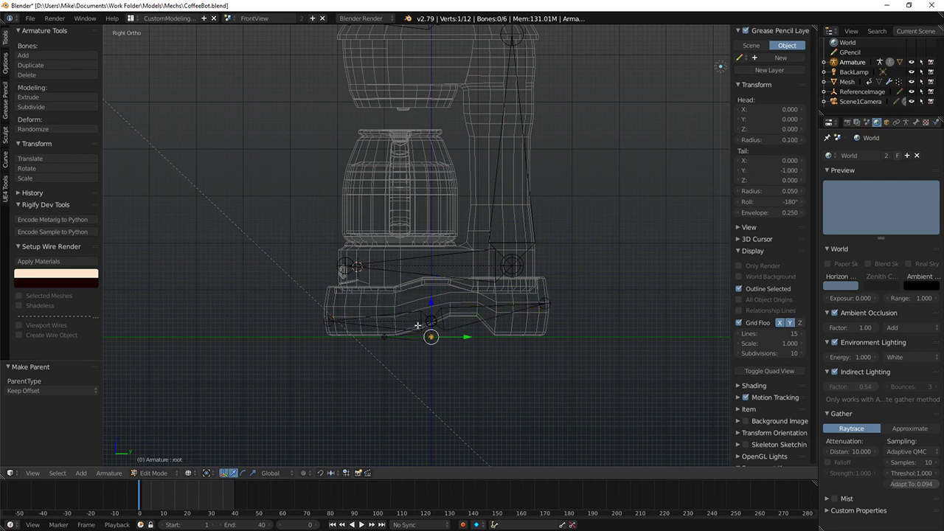
{"action": "right_click", "coordinate": [414, 312]}
{"action": "key", "text": "ctrl+p"}
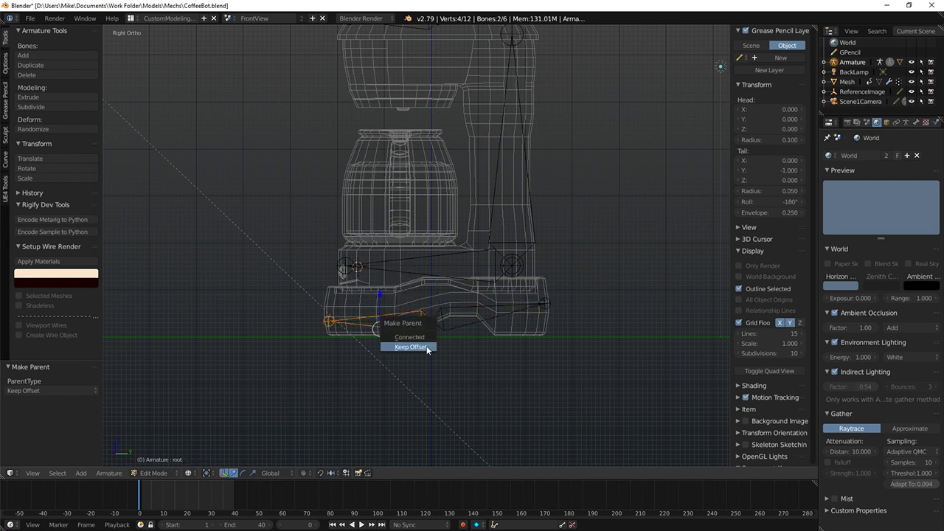
{"action": "left_click", "coordinate": [419, 347]}
Step: Parent the body-base bone to the root bone with Keep Offset
{"action": "right_click", "coordinate": [435, 262]}
{"action": "right_click", "coordinate": [420, 338], "text": "shift"}
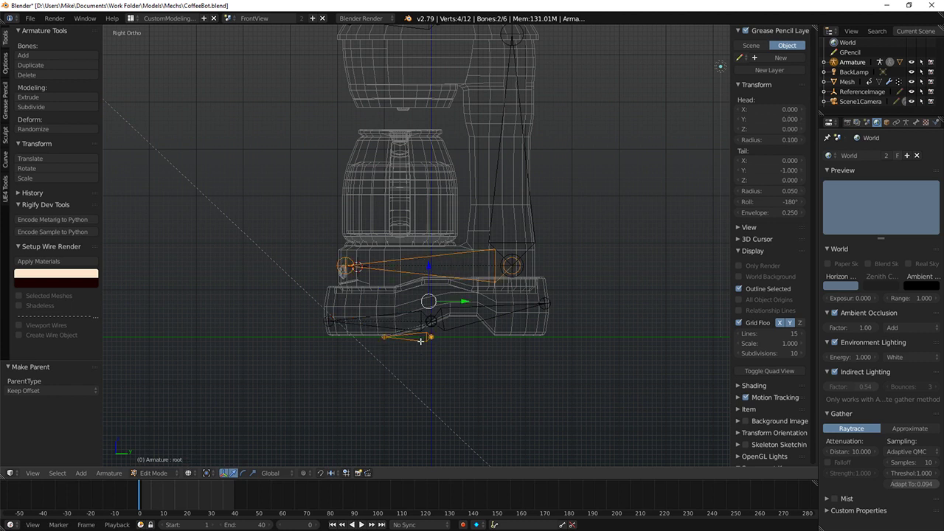
{"action": "key", "text": "ctrl+p"}
{"action": "left_click", "coordinate": [416, 347]}
Step: Switch to Pose Mode and test-move the upright and root bones to check which bones follow, cancelling each move
{"action": "key", "text": "ctrl+Tab"}
{"action": "scroll", "coordinate": [474, 247], "scroll_direction": "down", "scroll_amount": 1}
{"action": "right_click", "coordinate": [473, 246]}
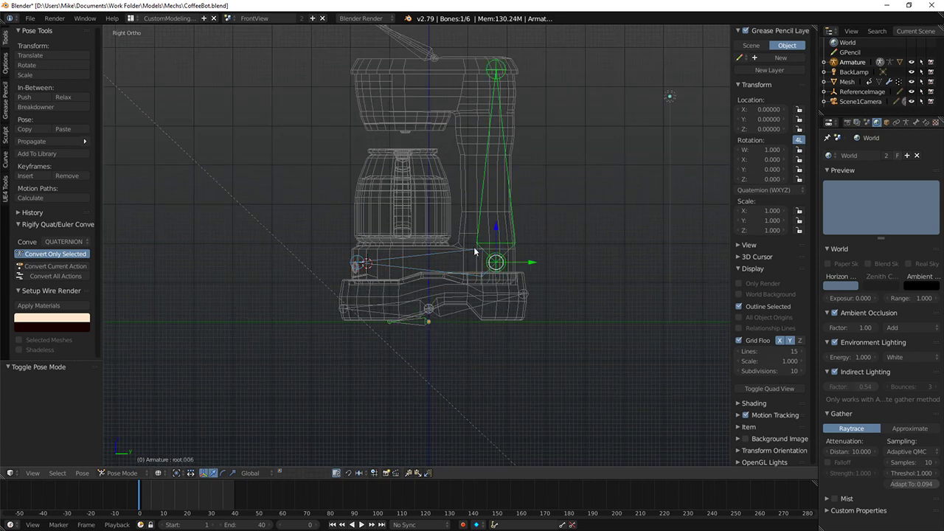
{"action": "key", "text": "g"}
{"action": "key", "text": "Escape"}
{"action": "right_click", "coordinate": [414, 320]}
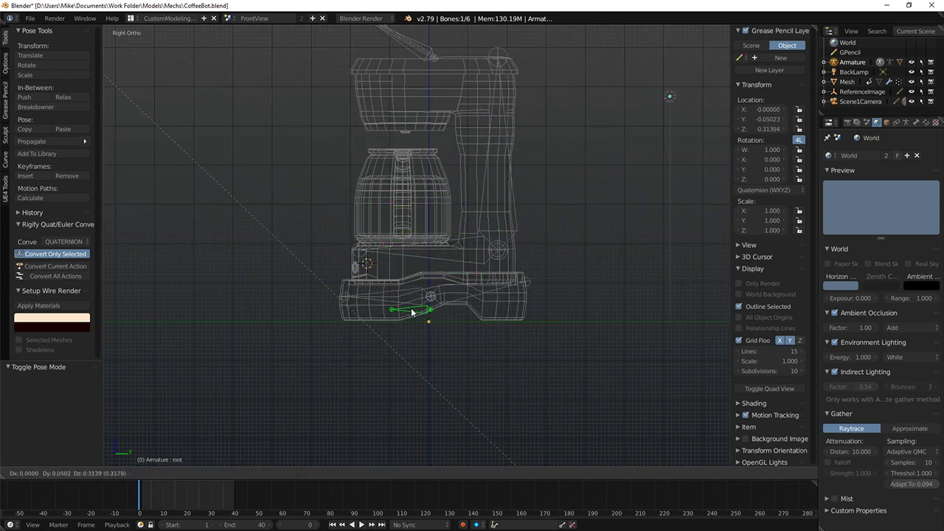
{"action": "key", "text": "g"}
{"action": "key", "text": "Escape"}
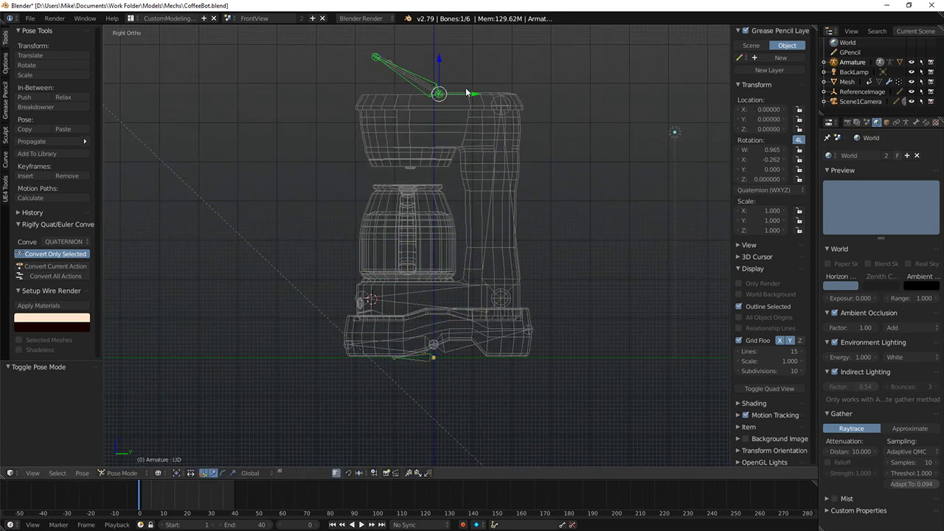
Step: Parent the lid bone to the upright bone with Keep Offset, test-move the root in Pose Mode and return to Edit Mode
{"action": "key", "text": "Tab"}
{"action": "right_click", "coordinate": [512, 111], "text": "shift"}
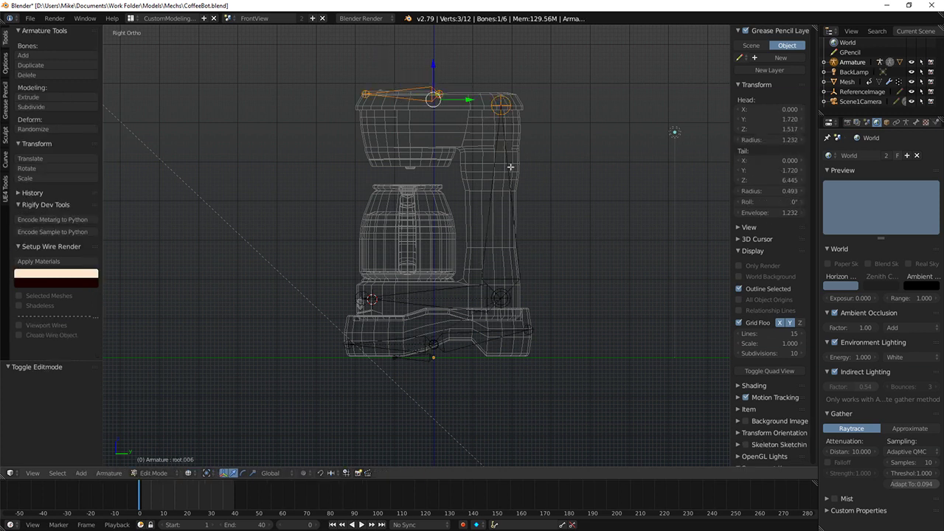
{"action": "key", "text": "ctrl+p"}
{"action": "left_click", "coordinate": [505, 172]}
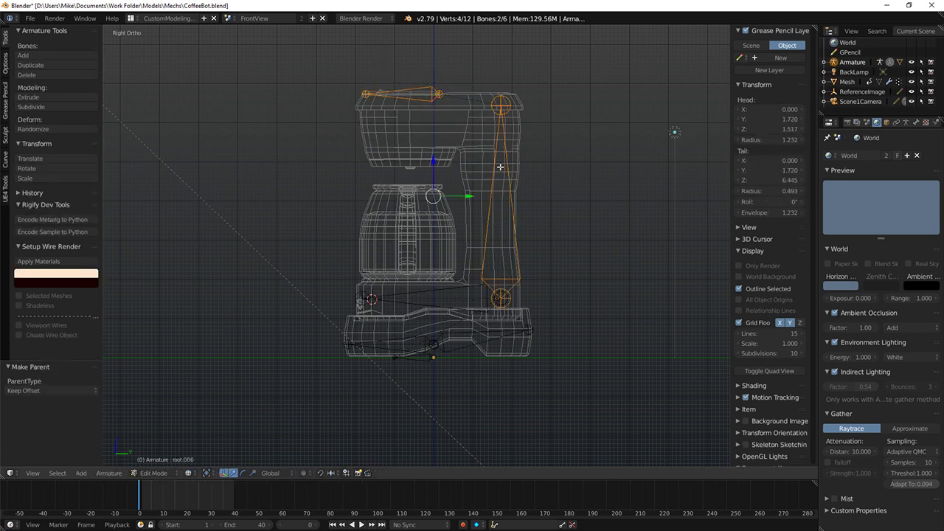
{"action": "key", "text": "Tab"}
{"action": "key", "text": "g"}
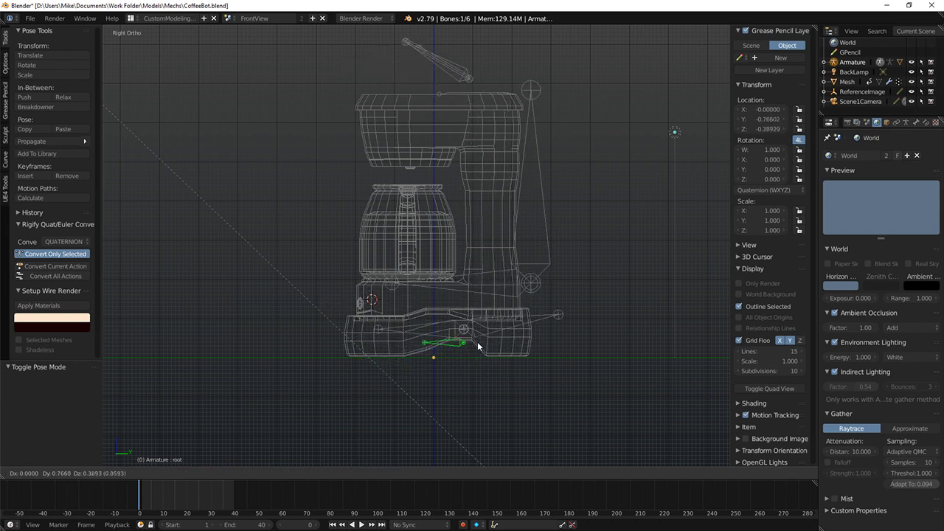
{"action": "key", "text": "Escape"}
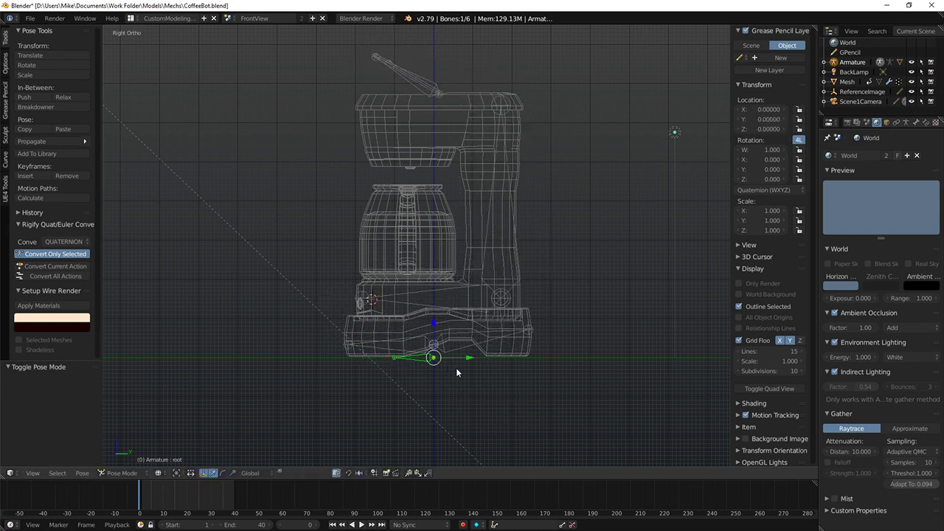
{"action": "key", "text": "Tab"}
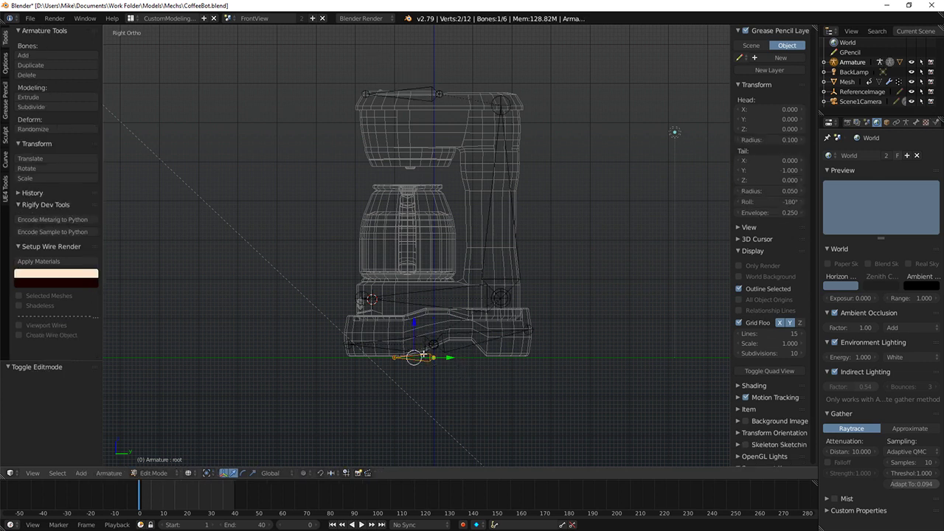
{"action": "key", "text": "shift+d"}
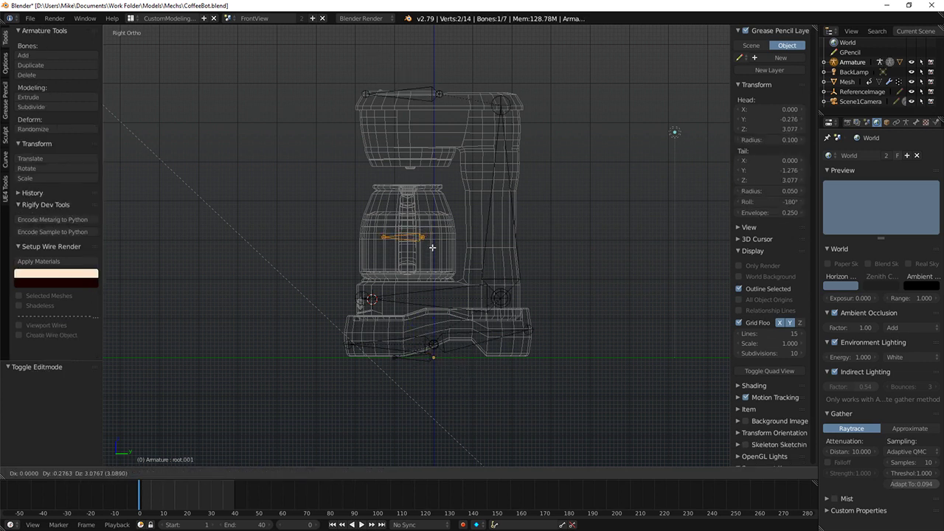
{"action": "right_click", "coordinate": [432, 247]}
{"action": "key", "text": "ctrl+z"}
Step: Duplicate the upright bone, scale the copy to 0.516, centre it in the carafe and check its placement in wireframe and solid views
{"action": "right_click", "coordinate": [483, 276]}
{"action": "key", "text": "shift+d"}
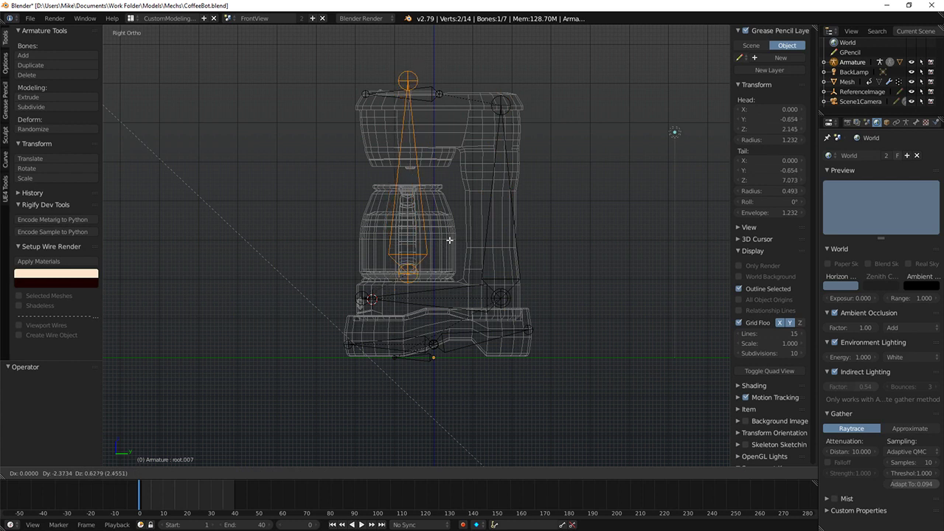
{"action": "left_click", "coordinate": [449, 240]}
{"action": "key", "text": "s"}
{"action": "left_click", "coordinate": [403, 172]}
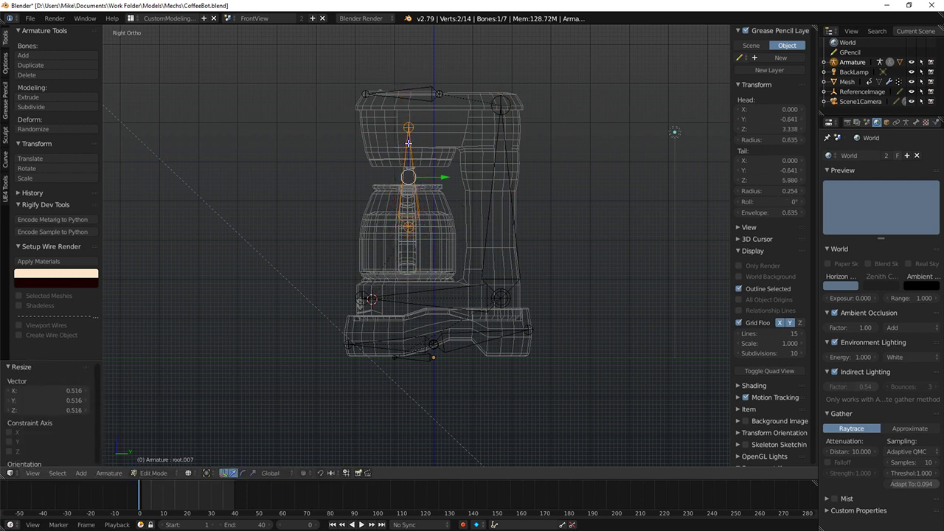
{"action": "left_click_drag", "start_coordinate": [408, 143], "coordinate": [438, 210]}
{"action": "scroll", "coordinate": [501, 203], "scroll_direction": "up", "scroll_amount": 3}
{"action": "left_click_drag", "start_coordinate": [404, 174], "coordinate": [404, 174]}
{"action": "key", "text": "KP_1"}
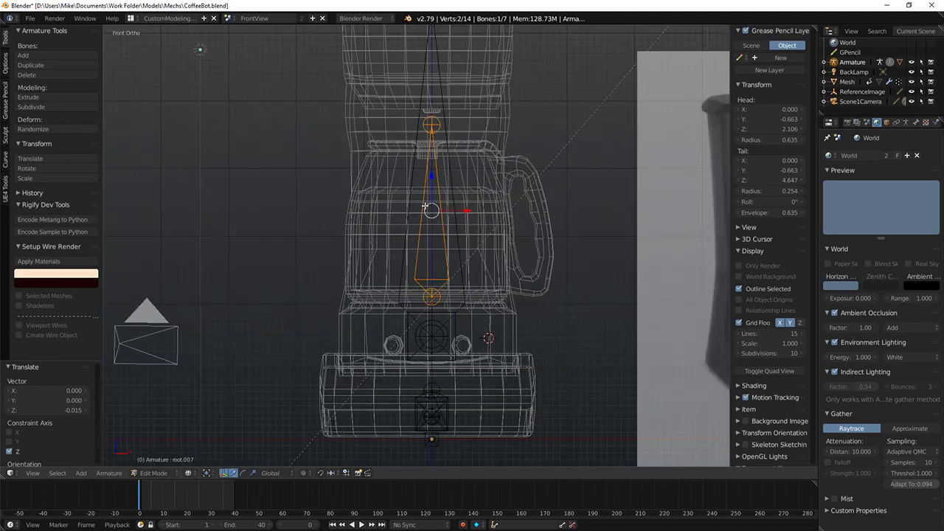
{"action": "middle_click_drag", "start_coordinate": [511, 216], "coordinate": [419, 221]}
{"action": "key", "text": "z"}
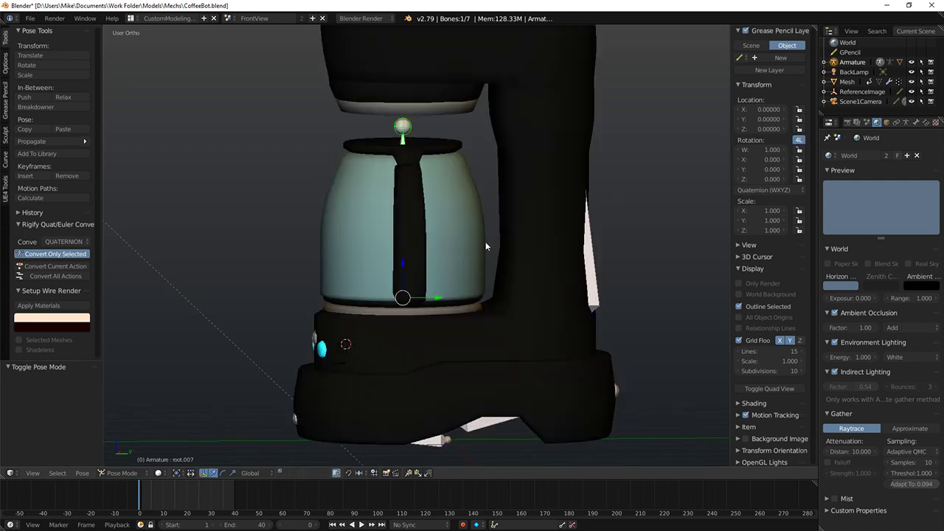
Step: Rename the small bone in the carafe as potBone
{"action": "middle_click_drag", "start_coordinate": [547, 162], "coordinate": [601, 163]}
{"action": "left_click", "coordinate": [907, 122]}
{"action": "left_click", "coordinate": [925, 122]}
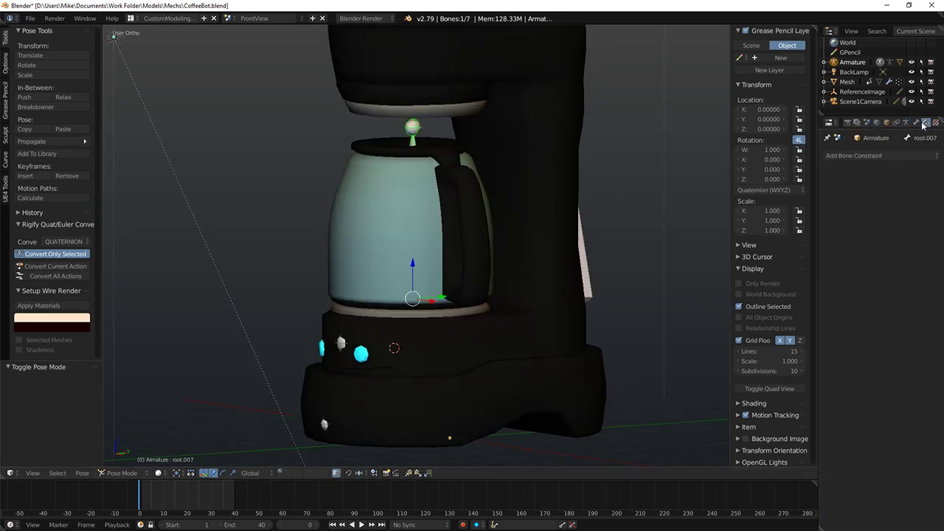
{"action": "left_click", "coordinate": [916, 122]}
{"action": "left_click", "coordinate": [860, 155]}
{"action": "type", "text": "potBone"}
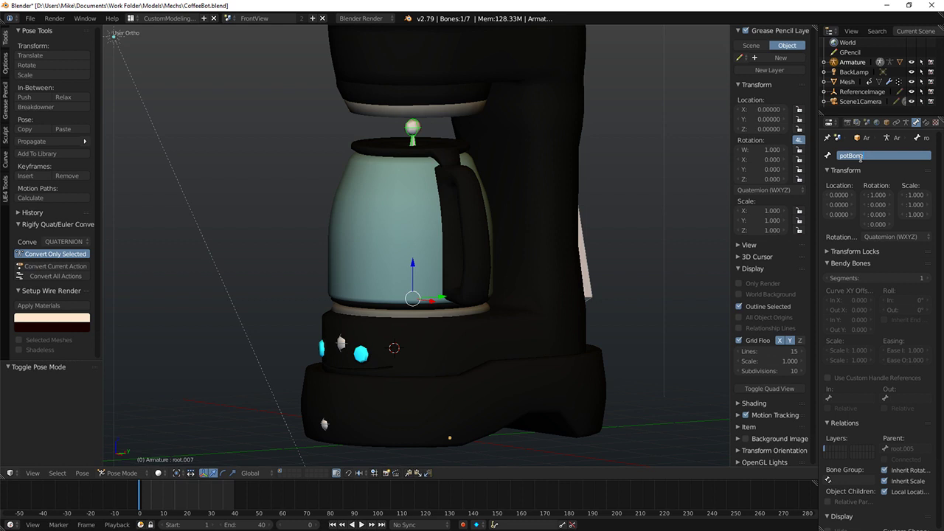
{"action": "key", "text": "Return"}
Step: Rename the horizontal bone in the coffee maker's lower body as MainMakerBone
{"action": "middle_click_drag", "start_coordinate": [550, 239], "coordinate": [480, 221]}
{"action": "key", "text": "KP_1"}
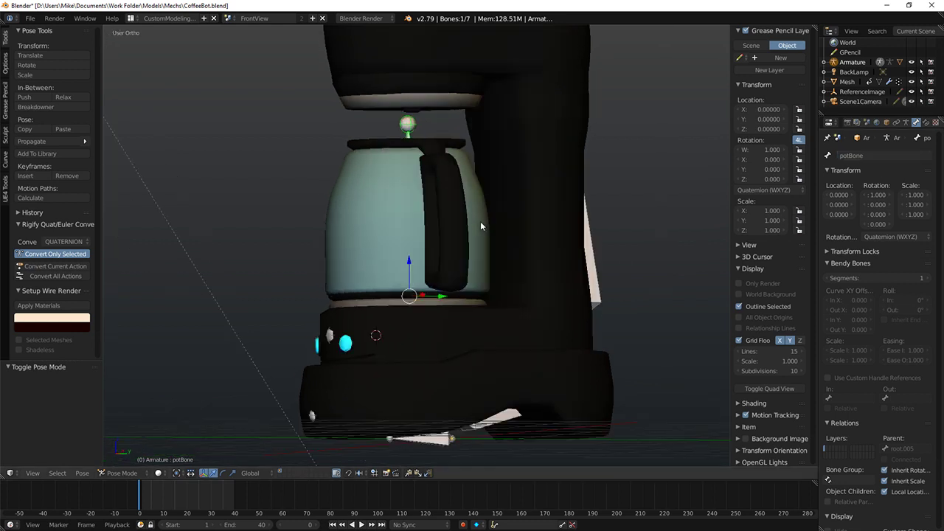
{"action": "key", "text": "KP_3"}
{"action": "key", "text": "z"}
{"action": "right_click", "coordinate": [421, 331]}
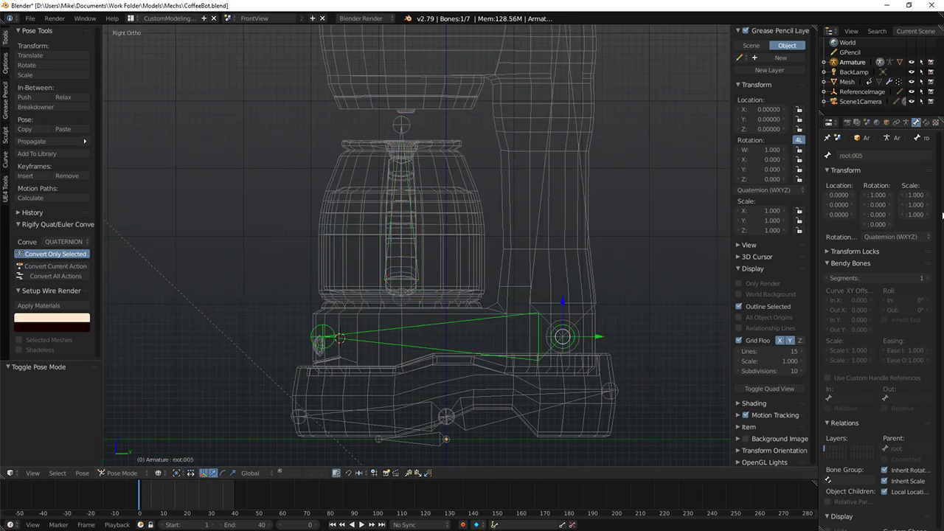
{"action": "double_click", "coordinate": [882, 156]}
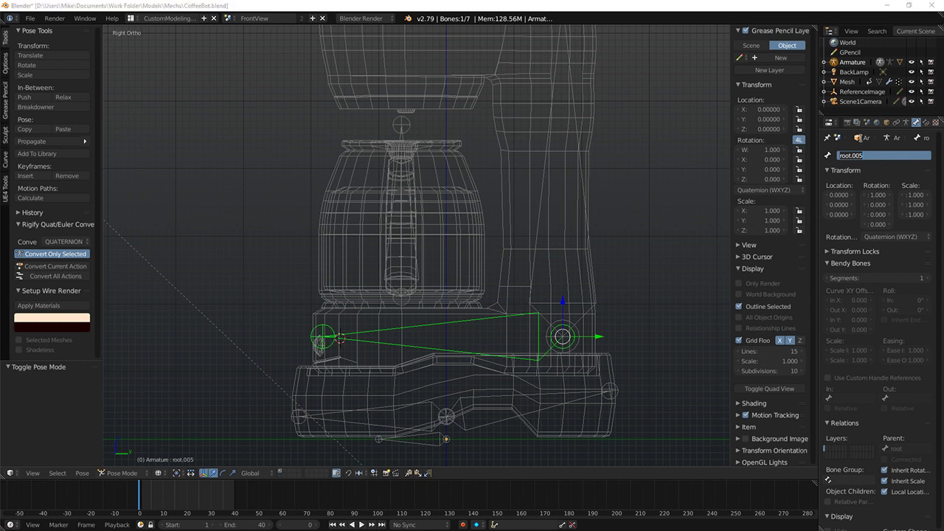
{"action": "type", "text": "Main"}
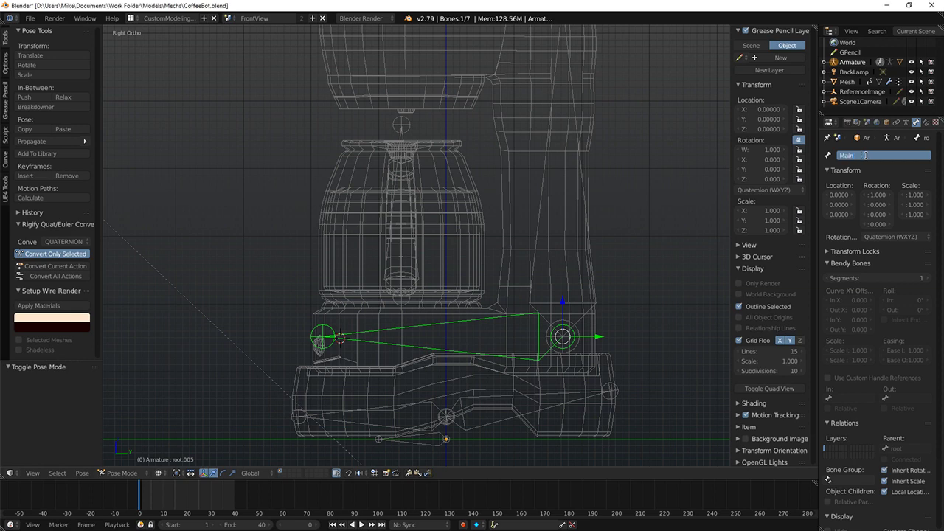
{"action": "type", "text": "MakerBase"}
{"action": "key", "text": "Return"}
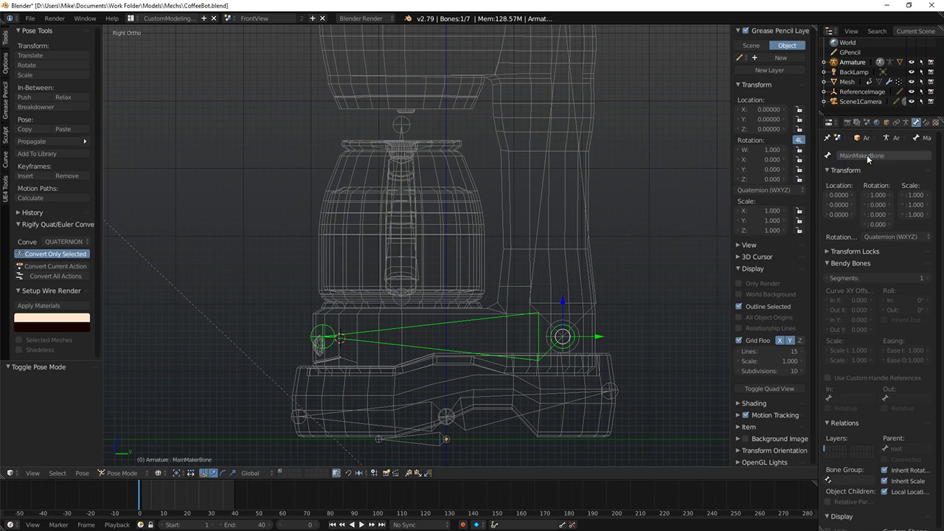
Step: Rename the tall upright bone in the coffee maker's rear column as UpperMakerBone
{"action": "right_click", "coordinate": [576, 274]}
{"action": "right_click", "coordinate": [531, 277]}
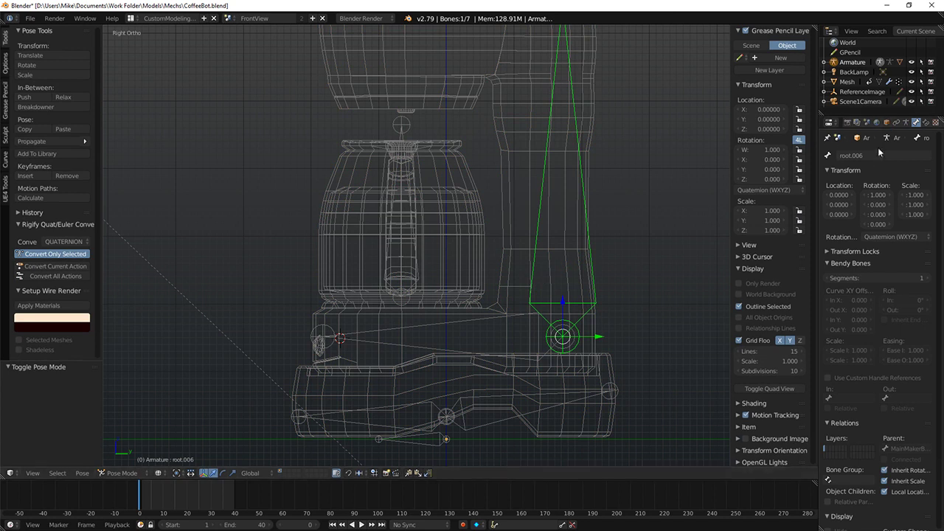
{"action": "left_click", "coordinate": [877, 155]}
{"action": "type", "text": "u"}
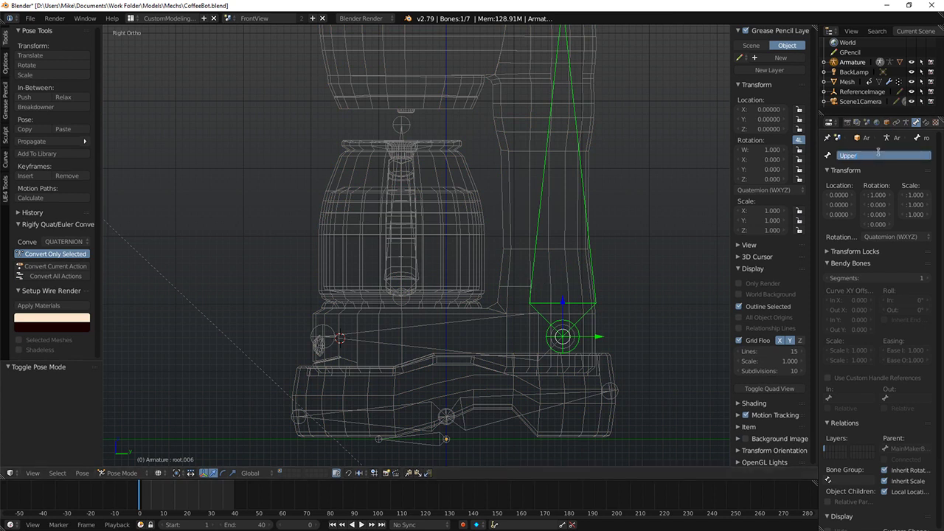
{"action": "type", "text": "pperMakerBone"}
{"action": "key", "text": "Return"}
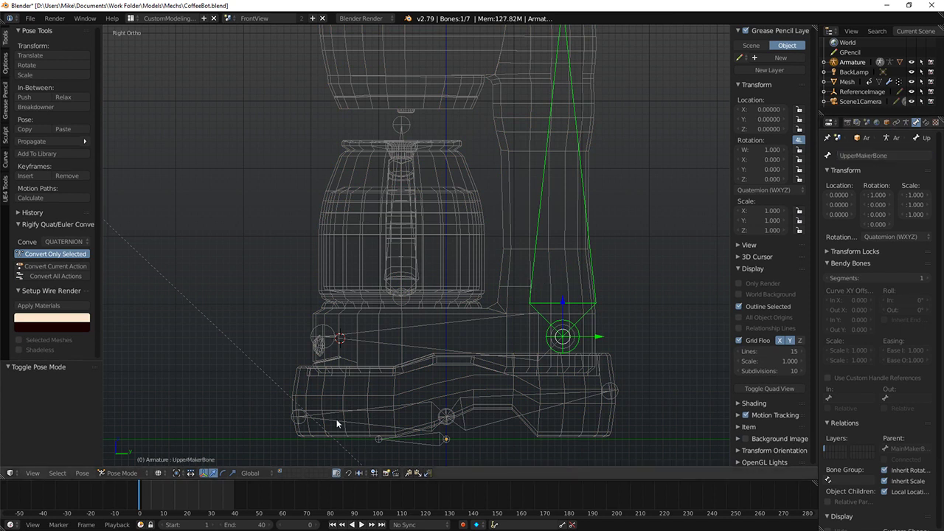
Step: Rename the front bone in the coffee maker's foot as SpringFrontBone
{"action": "right_click", "coordinate": [349, 412]}
{"action": "left_click", "coordinate": [868, 156]}
{"action": "type", "text": "S"}
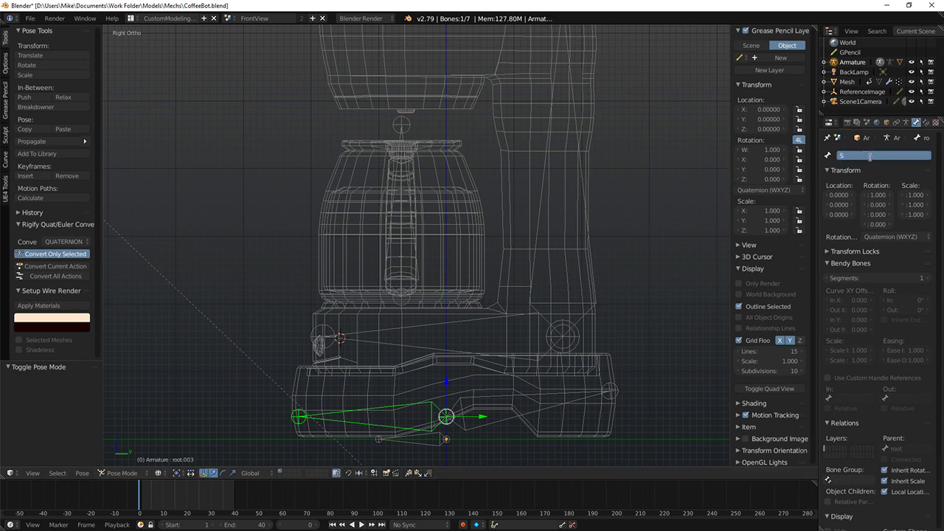
{"action": "type", "text": "pringFront"}
{"action": "key", "text": "Return"}
Step: Rename the rear bone in the coffee maker's foot as SpringBackBone
{"action": "key", "text": "ctrl+Tab"}
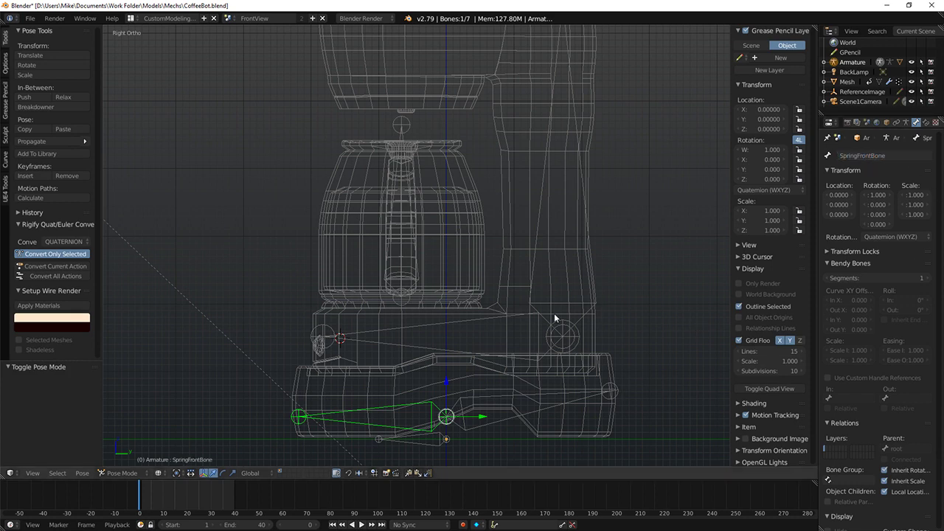
{"action": "right_click", "coordinate": [543, 379]}
{"action": "right_click", "coordinate": [495, 403]}
{"action": "key", "text": "ctrl+Tab"}
{"action": "right_click", "coordinate": [495, 404]}
{"action": "left_click", "coordinate": [863, 155]}
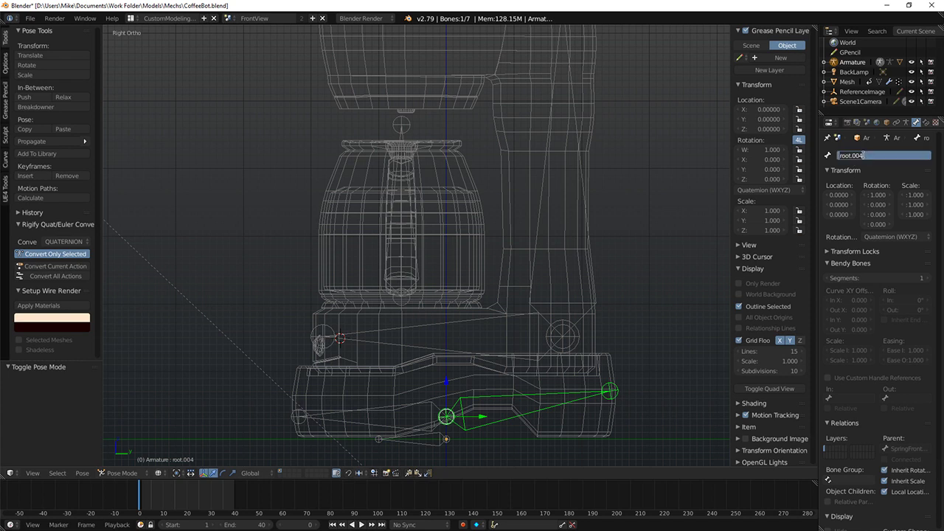
{"action": "type", "text": "SpringBackBone"}
{"action": "key", "text": "Return"}
Step: Rename the bone on the coffee maker's lid as LidBone
{"action": "right_click", "coordinate": [432, 441]}
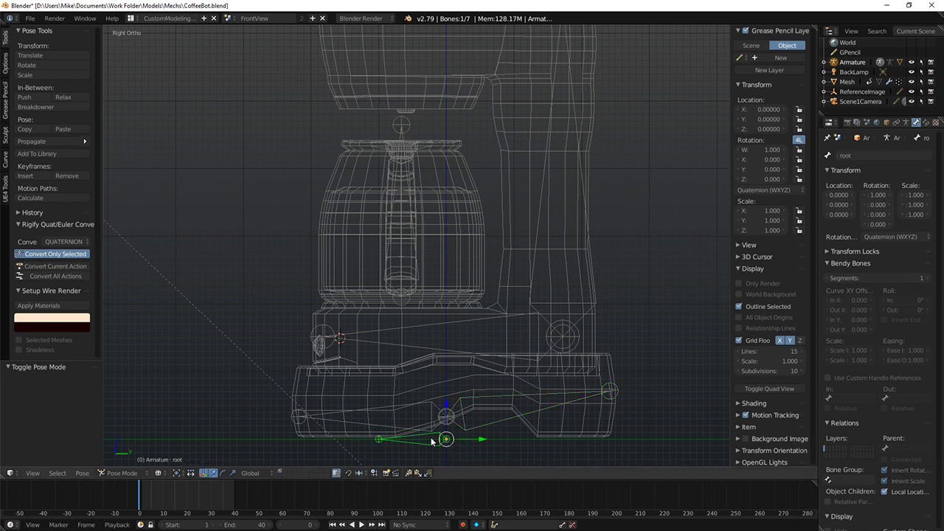
{"action": "scroll", "coordinate": [428, 438], "scroll_direction": "down", "scroll_amount": 2}
{"action": "right_click", "coordinate": [424, 115]}
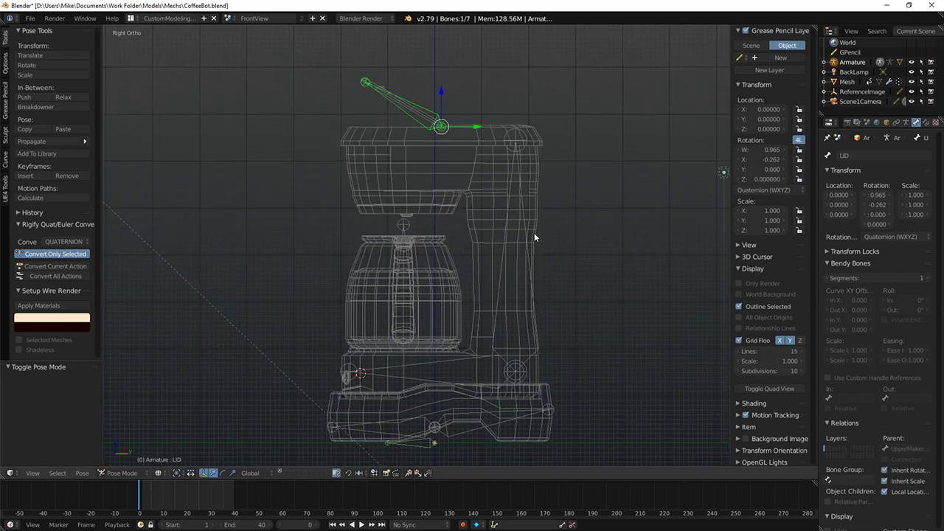
{"action": "left_click", "coordinate": [873, 157]}
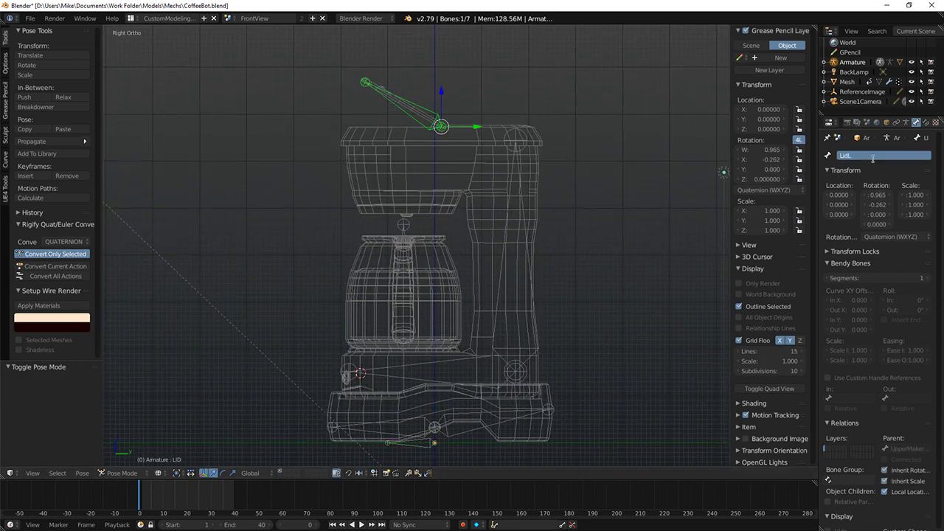
{"action": "type", "text": "LidBone"}
{"action": "key", "text": "Return"}
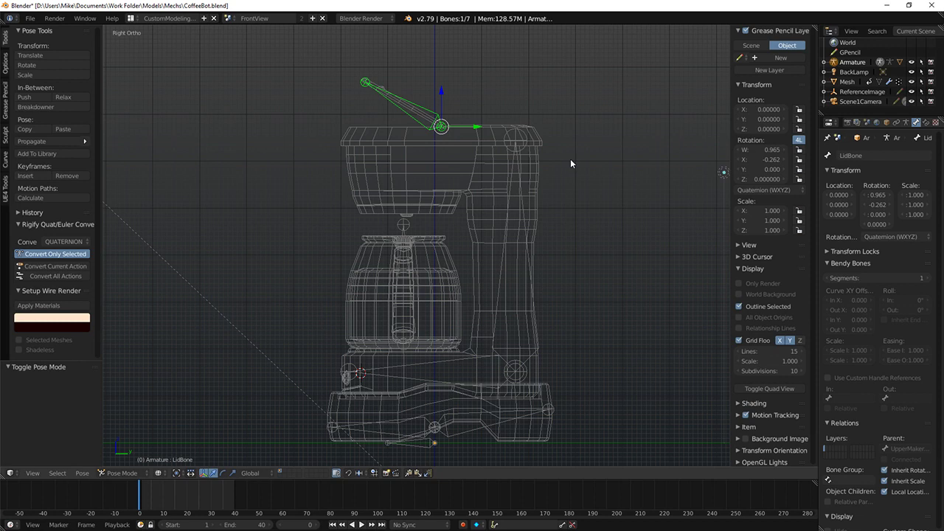
Step: Test-move the upright bone in solid view, cancel the move, and compare the rig in Edit Mode and Pose Mode
{"action": "right_click", "coordinate": [398, 222]}
{"action": "key", "text": "z"}
{"action": "mouse_move", "coordinate": [399, 222]}
{"action": "middle_mouse_down"}
{"action": "mouse_move", "coordinate": [410, 271]}
{"action": "mouse_move", "coordinate": [537, 289]}
{"action": "mouse_move", "coordinate": [333, 227]}
{"action": "mouse_move", "coordinate": [480, 236]}
{"action": "middle_mouse_up"}
{"action": "right_click", "coordinate": [343, 314]}
{"action": "key", "text": "g"}
{"action": "right_click", "coordinate": [435, 317]}
{"action": "key", "text": "Tab"}
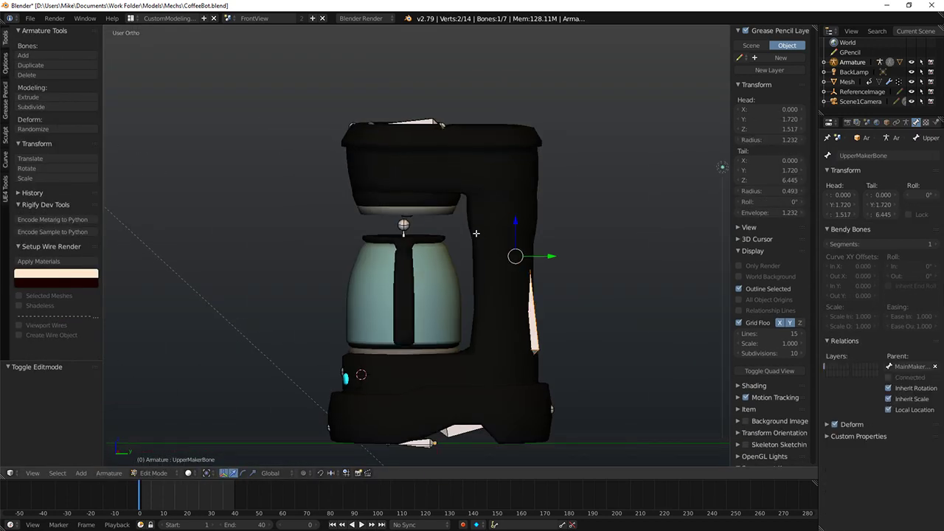
{"action": "key", "text": "KP_1"}
{"action": "scroll", "coordinate": [477, 236], "scroll_direction": "up", "scroll_amount": 1}
{"action": "scroll", "coordinate": [475, 236], "scroll_direction": "down", "scroll_amount": 1}
{"action": "key", "text": "KP_3"}
{"action": "scroll", "coordinate": [470, 233], "scroll_direction": "down", "scroll_amount": 1}
{"action": "key", "text": "Tab"}
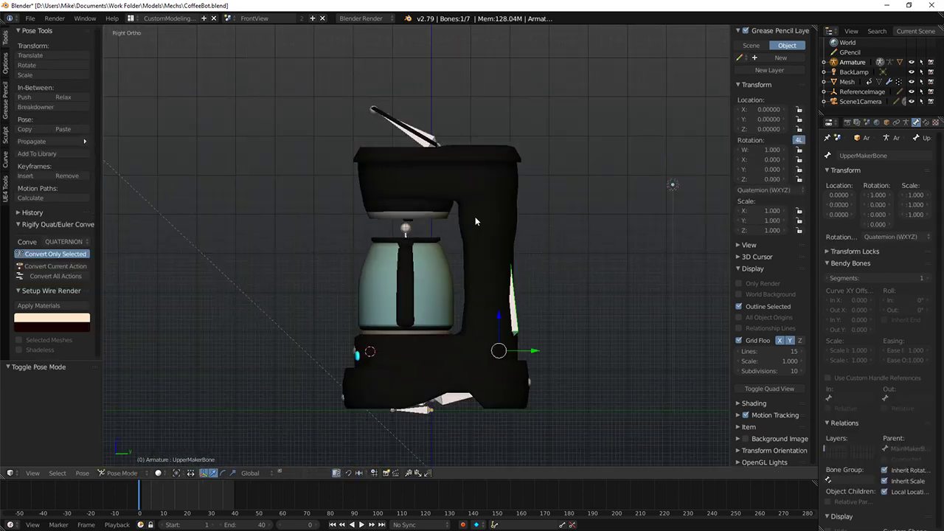
Step: Open the coffee maker mesh for editing and select the linked body shell together with the ring under the brew head
{"action": "right_click", "coordinate": [472, 190]}
{"action": "key", "text": "Tab"}
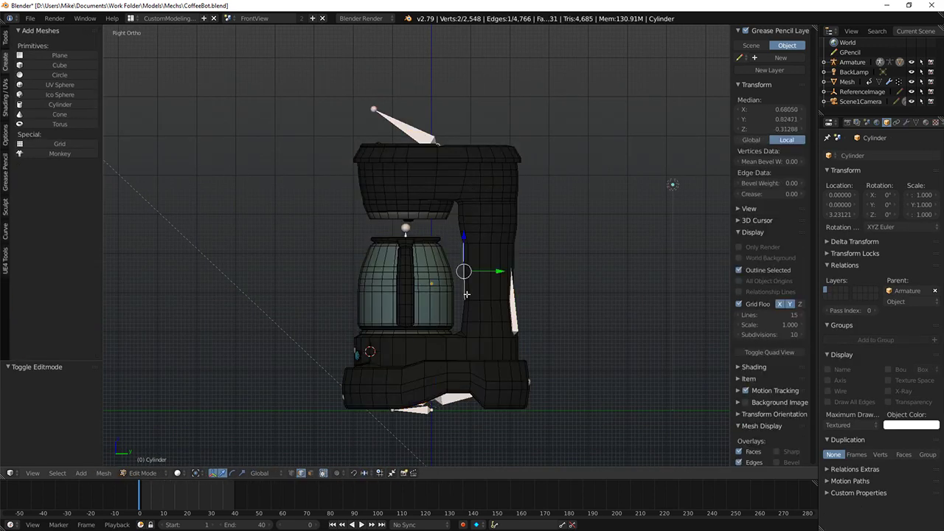
{"action": "key", "text": "ctrl+l"}
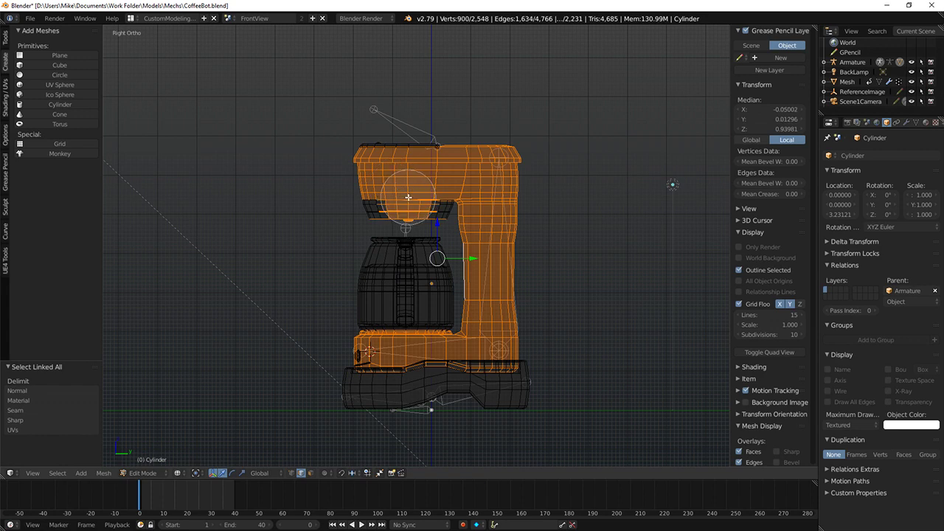
{"action": "key", "text": "l"}
{"action": "key", "text": "l"}
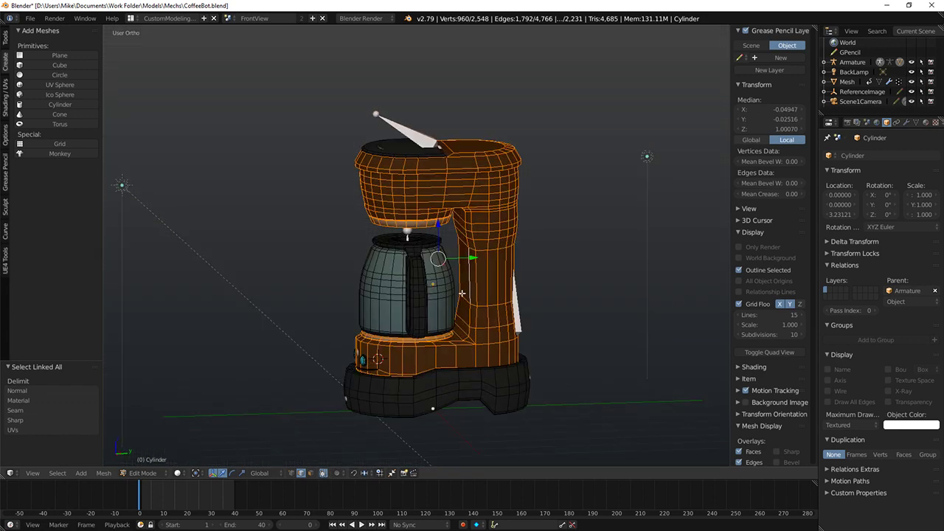
Step: Add the two eyes and the mouth line on the front to the selection, extending it to all linked geometry
{"action": "middle_click_drag", "start_coordinate": [434, 222], "coordinate": [481, 272]}
{"action": "middle_click_drag", "start_coordinate": [481, 272], "coordinate": [482, 259], "text": "shift"}
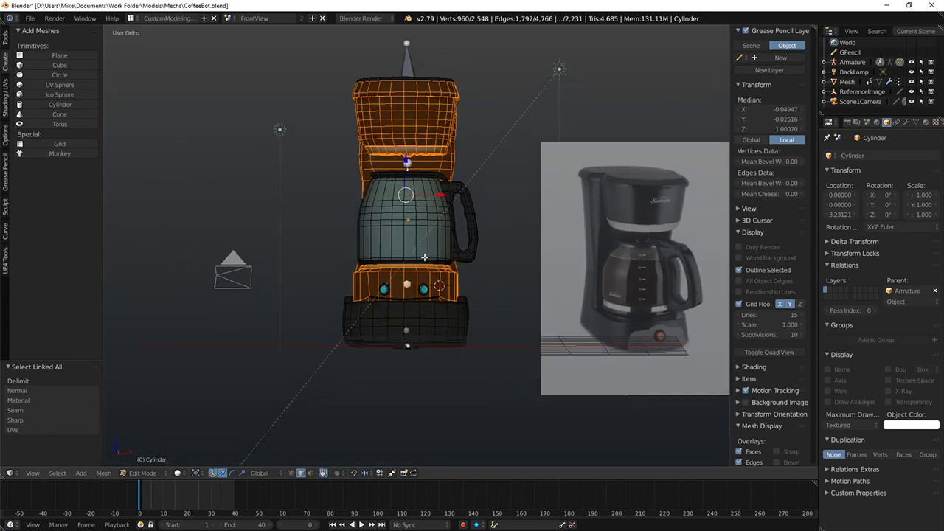
{"action": "scroll", "coordinate": [415, 274], "scroll_direction": "up", "scroll_amount": 7}
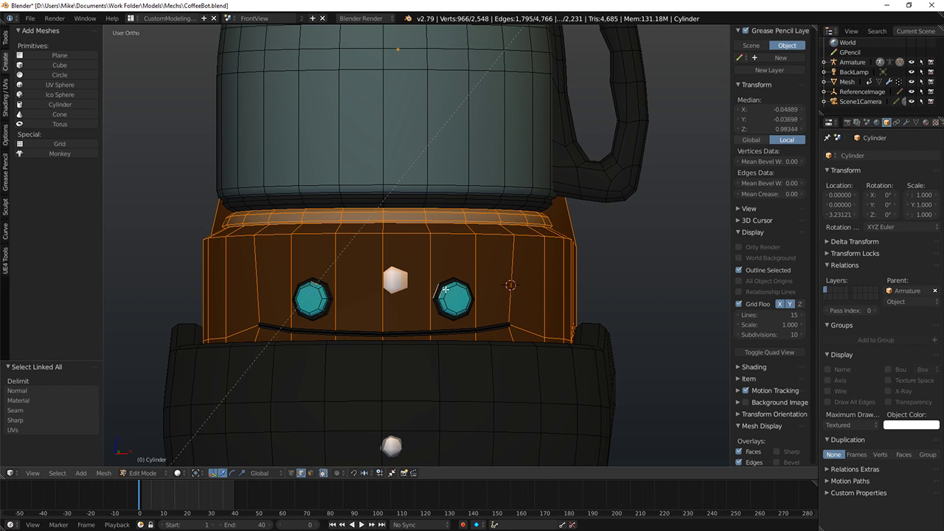
{"action": "key", "text": "c"}
{"action": "left_click", "coordinate": [320, 290]}
{"action": "left_click", "coordinate": [320, 291]}
{"action": "left_click", "coordinate": [440, 293]}
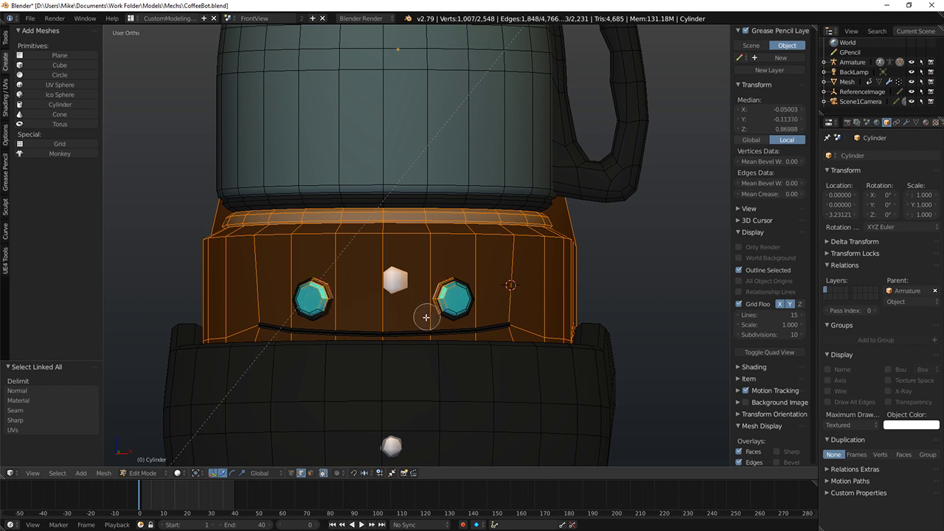
{"action": "left_click", "coordinate": [419, 322]}
{"action": "right_click", "coordinate": [419, 321]}
{"action": "key", "text": "ctrl+l"}
Step: Add both lid hinges on top of the coffee maker to the mesh selection
{"action": "scroll", "coordinate": [417, 305], "scroll_direction": "down", "scroll_amount": 7}
{"action": "key", "text": "KP_3"}
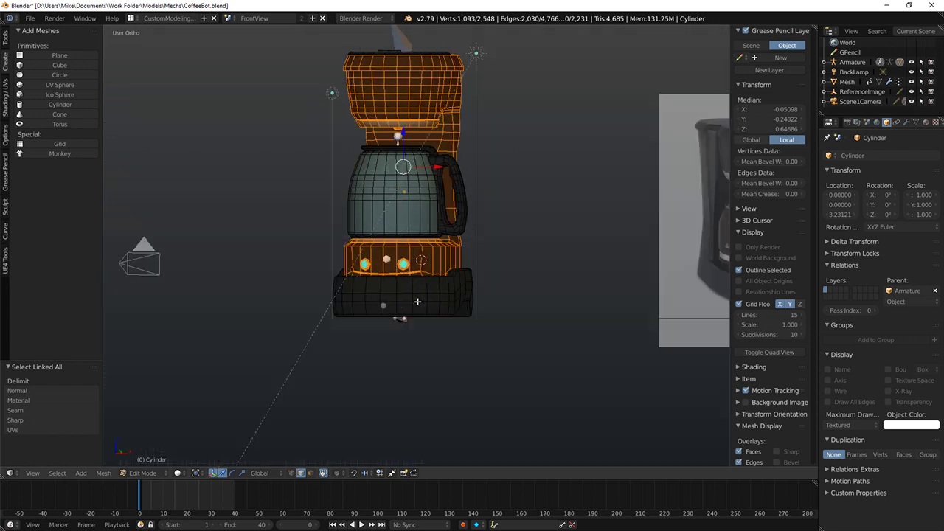
{"action": "middle_click_drag", "start_coordinate": [410, 84], "coordinate": [324, 159]}
{"action": "scroll", "coordinate": [376, 119], "scroll_direction": "up", "scroll_amount": 6}
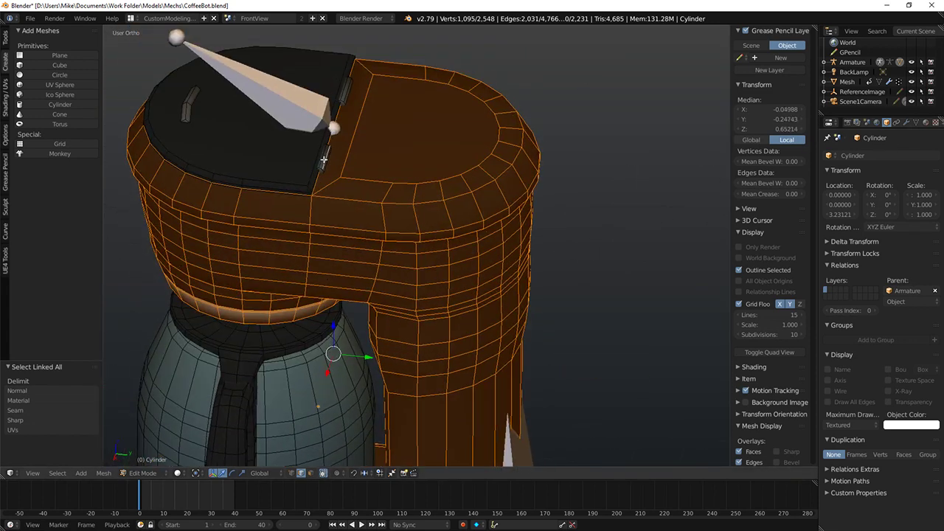
{"action": "key", "text": "l"}
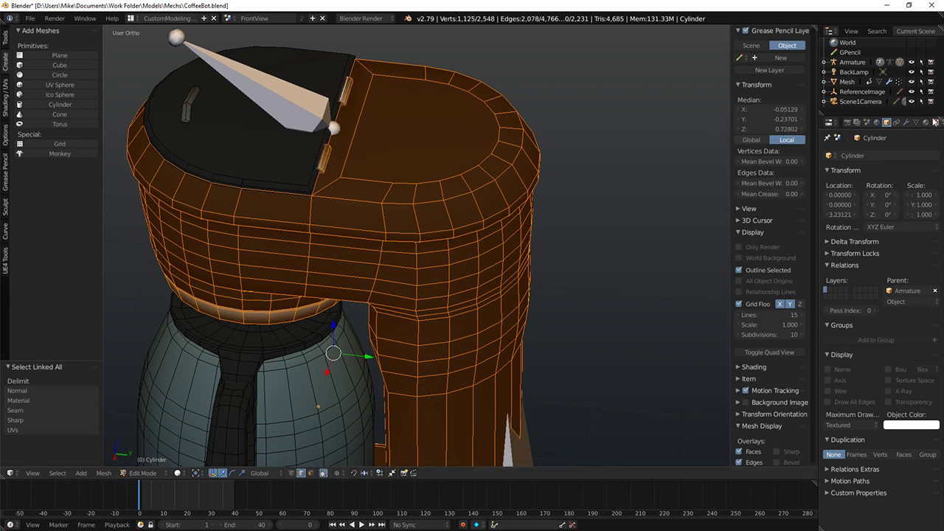
Step: Check the mesh's vertex groups and parent the mesh to the armature again to create groups for the new bones
{"action": "left_click", "coordinate": [915, 122]}
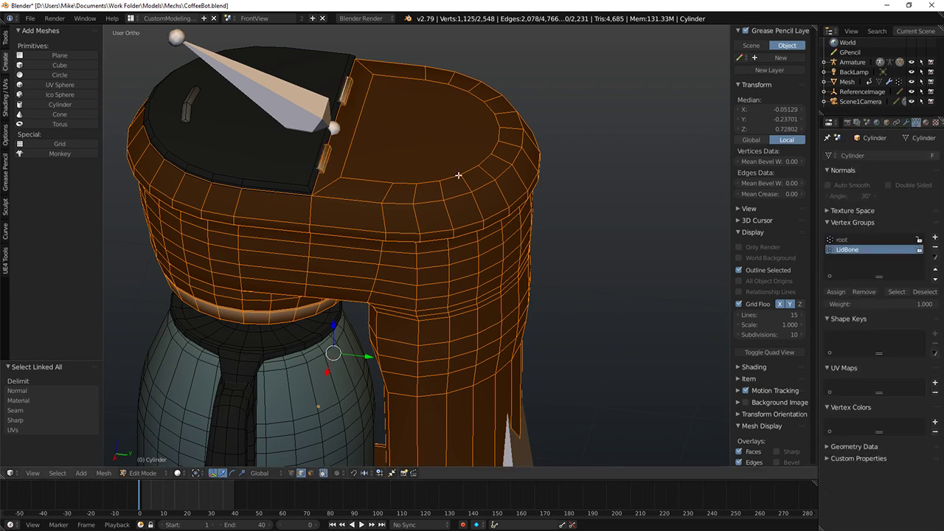
{"action": "key", "text": "Tab"}
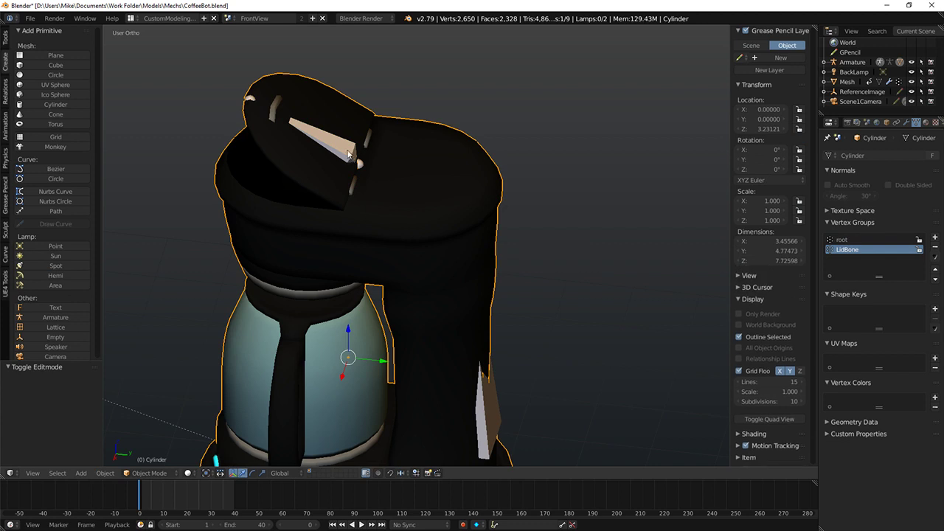
{"action": "right_click", "coordinate": [350, 153], "text": "shift"}
{"action": "key", "text": "ctrl+p"}
{"action": "left_click", "coordinate": [348, 154]}
Step: Check the lid and upright bones in Edit and Pose Mode, and reopen the coffee maker mesh for editing in wireframe
{"action": "key", "text": "Tab"}
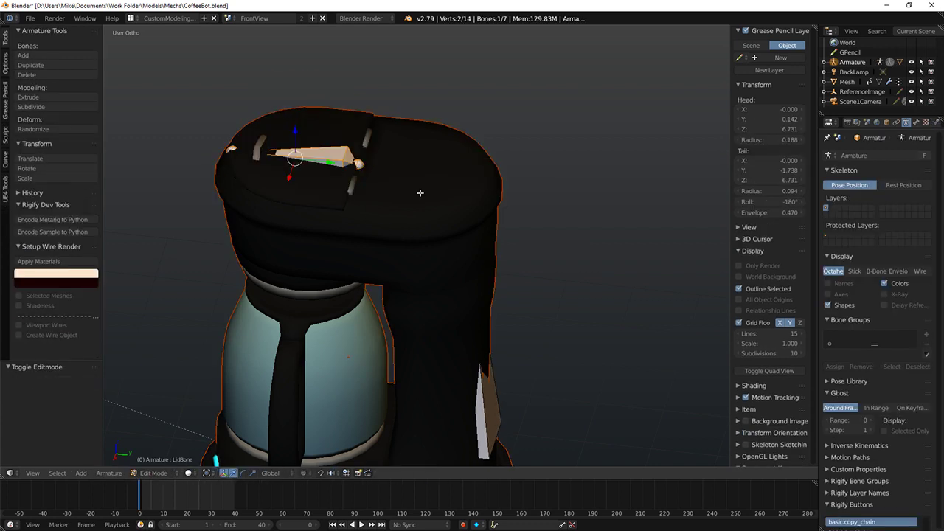
{"action": "key", "text": "Tab"}
{"action": "right_click", "coordinate": [462, 225]}
{"action": "key", "text": "Tab"}
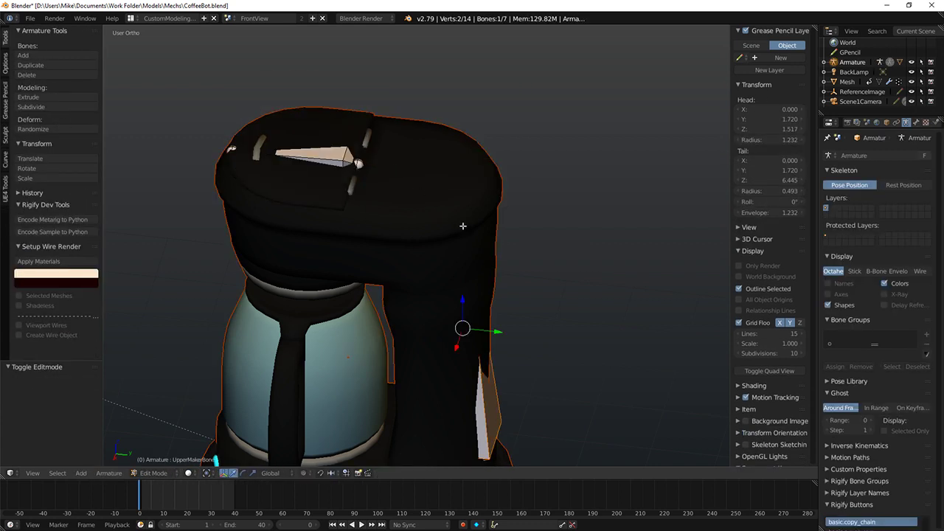
{"action": "key", "text": "Tab"}
{"action": "key", "text": "Tab"}
{"action": "middle_click_drag", "start_coordinate": [493, 309], "coordinate": [451, 284]}
{"action": "key", "text": "z"}
{"action": "scroll", "coordinate": [447, 293], "scroll_direction": "down", "scroll_amount": 3}
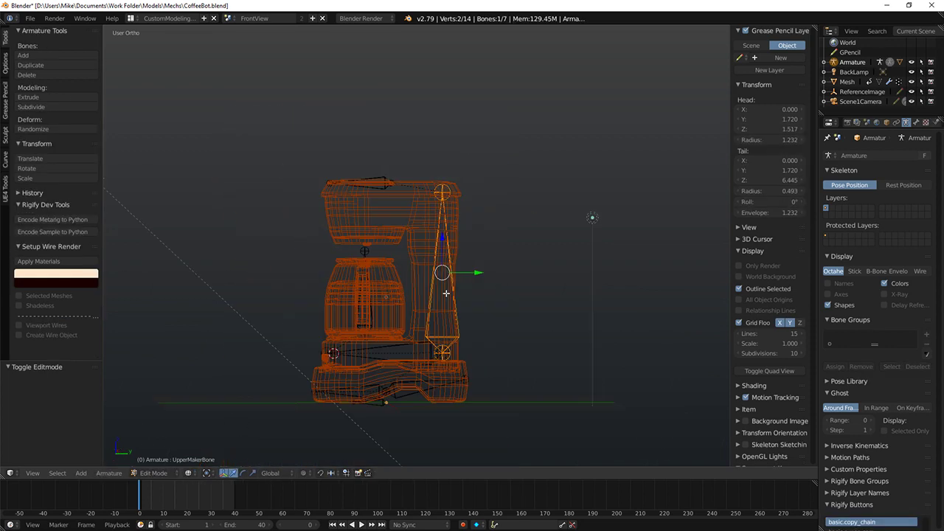
{"action": "right_click", "coordinate": [433, 182]}
{"action": "key", "text": "ctrl+Tab"}
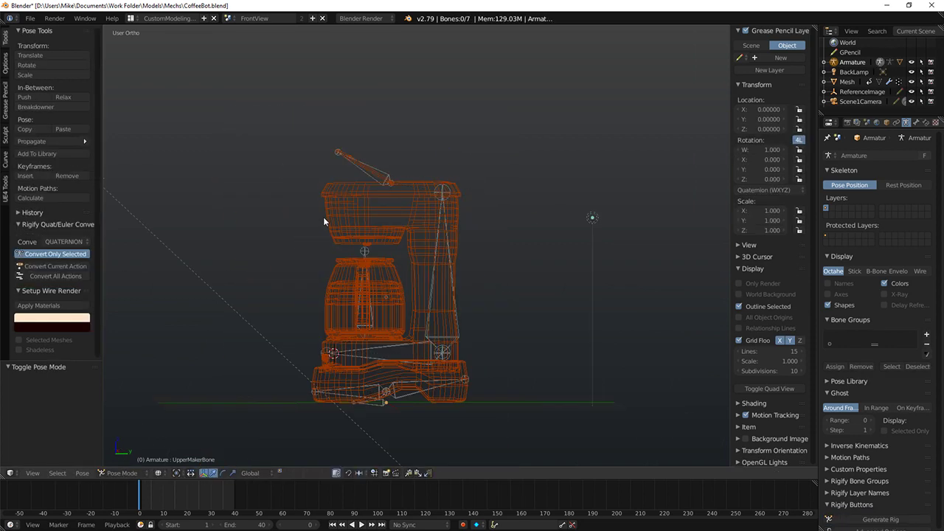
{"action": "right_click", "coordinate": [323, 217]}
{"action": "key", "text": "Tab"}
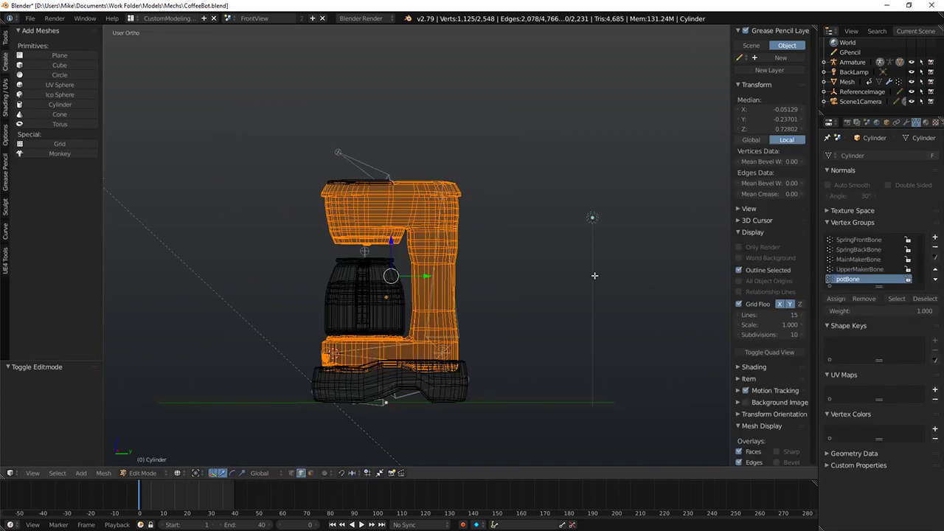
Step: Assign the selected coffee maker body geometry to the MainMakerBone vertex group
{"action": "left_click", "coordinate": [858, 260]}
{"action": "left_click", "coordinate": [837, 301]}
{"action": "scroll", "coordinate": [358, 312], "scroll_direction": "up", "scroll_amount": 4}
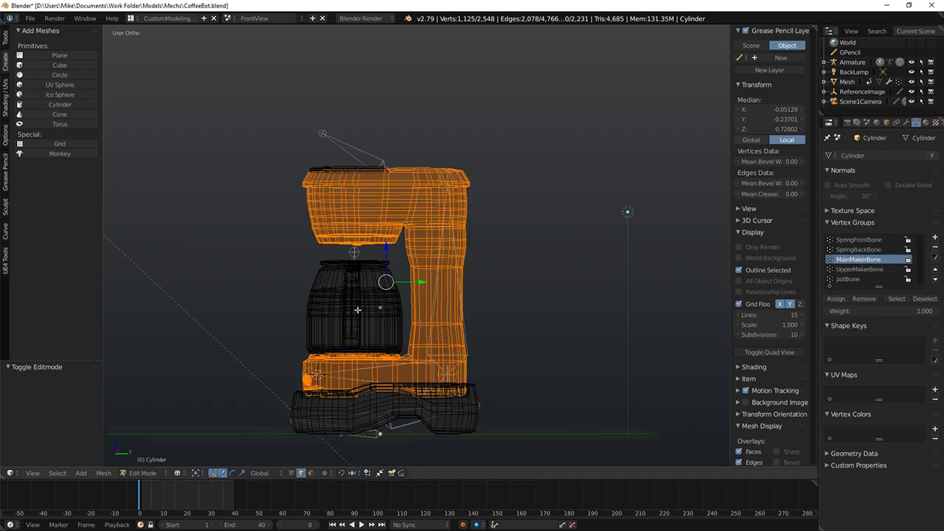
Step: Replace the current selection with the glass pot and its lid, including all linked geometry
{"action": "middle_click_drag", "start_coordinate": [318, 331], "coordinate": [402, 322]}
{"action": "key", "text": "z"}
{"action": "key", "text": "c"}
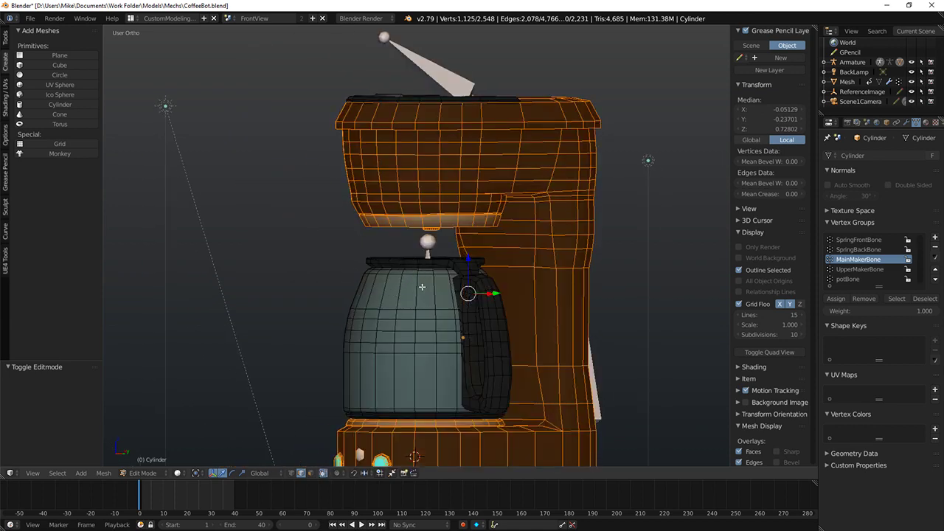
{"action": "key", "text": "z"}
{"action": "key", "text": "a"}
{"action": "right_click", "coordinate": [377, 280]}
{"action": "key", "text": "ctrl+l"}
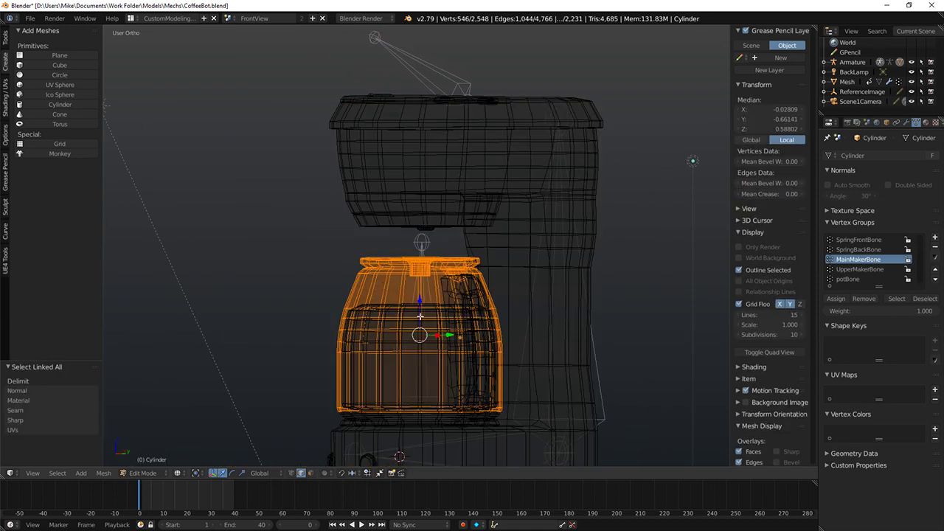
Step: Add the pot's handle and bottom ring to the selection and assign the whole pot to the potBone vertex group
{"action": "key", "text": "z"}
{"action": "scroll", "coordinate": [383, 325], "scroll_direction": "up", "scroll_amount": 5}
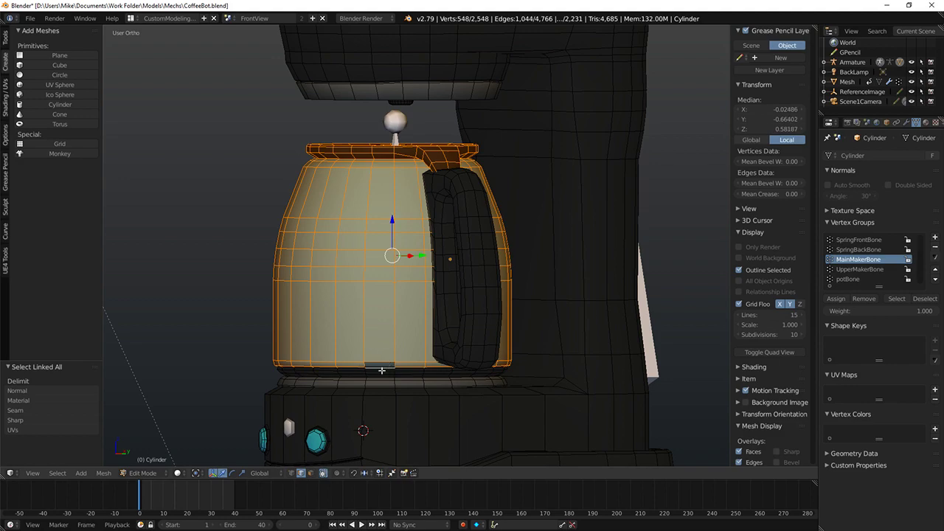
{"action": "key", "text": "l"}
{"action": "middle_click_drag", "start_coordinate": [485, 271], "coordinate": [509, 242]}
{"action": "scroll", "coordinate": [543, 263], "scroll_direction": "up", "scroll_amount": 2}
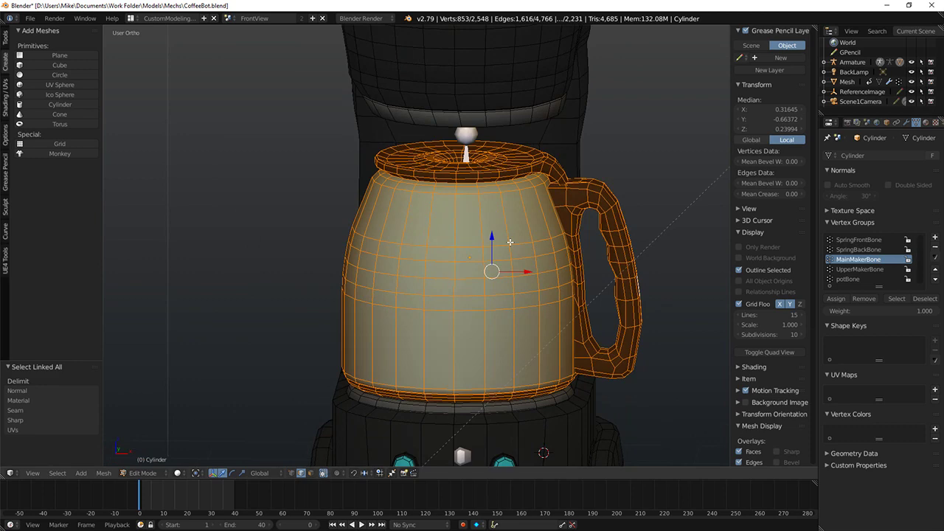
{"action": "left_click", "coordinate": [867, 278]}
{"action": "scroll", "coordinate": [385, 312], "scroll_direction": "down", "scroll_amount": 5}
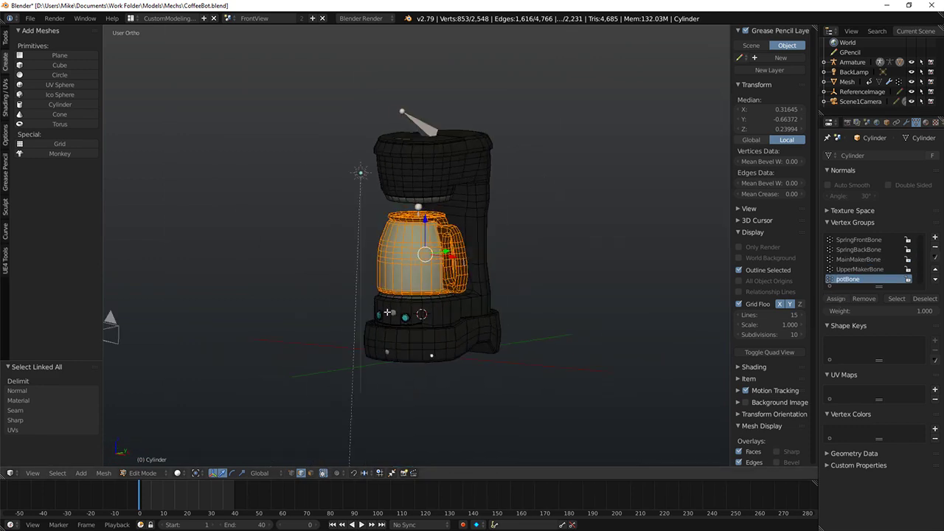
Step: Select the whole linked base of the coffee maker and assign it to the SpringFrontBone vertex group
{"action": "key", "text": "KP_3"}
{"action": "right_click", "coordinate": [422, 344]}
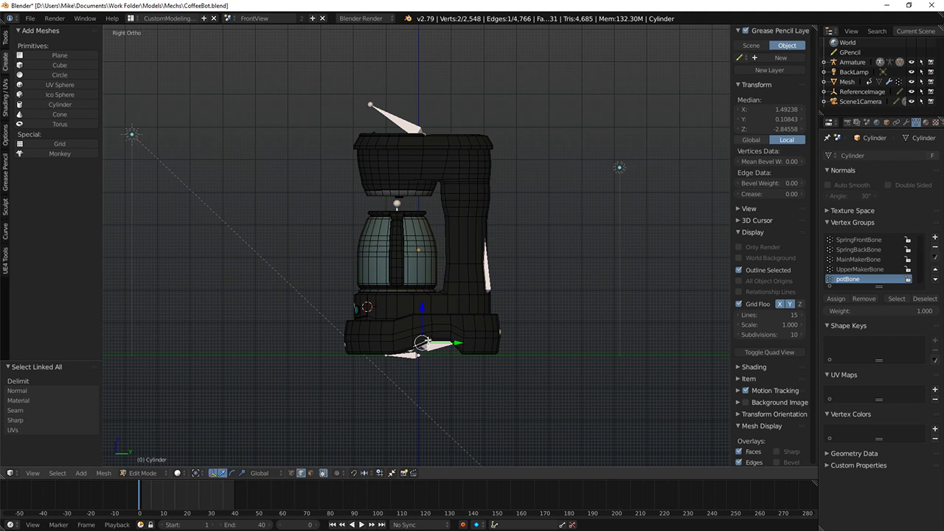
{"action": "key", "text": "ctrl+l"}
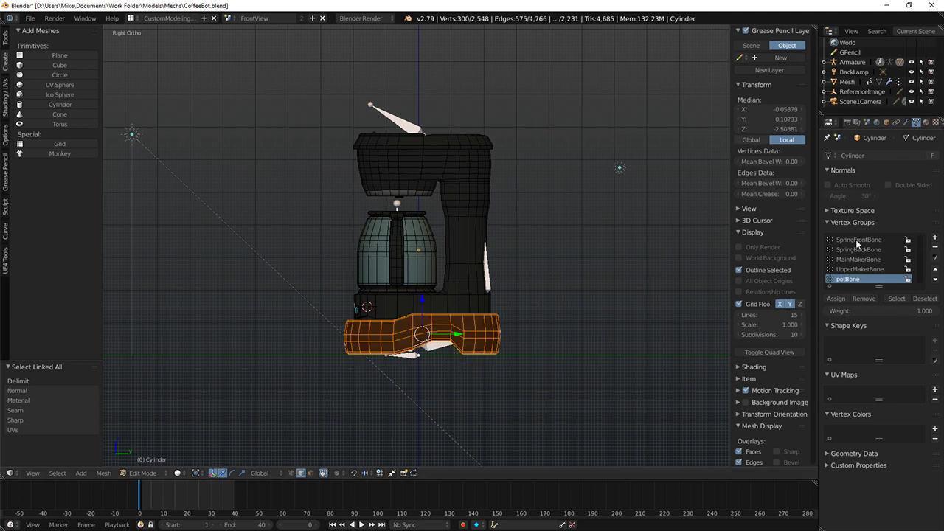
{"action": "left_click", "coordinate": [858, 240]}
{"action": "left_click", "coordinate": [839, 298]}
Step: Test-move and test-rotate SpringBackBone in Pose Mode to check how the base follows, cancelling each transform
{"action": "key", "text": "Tab"}
{"action": "scroll", "coordinate": [435, 310], "scroll_direction": "down", "scroll_amount": 2}
{"action": "right_click", "coordinate": [430, 319]}
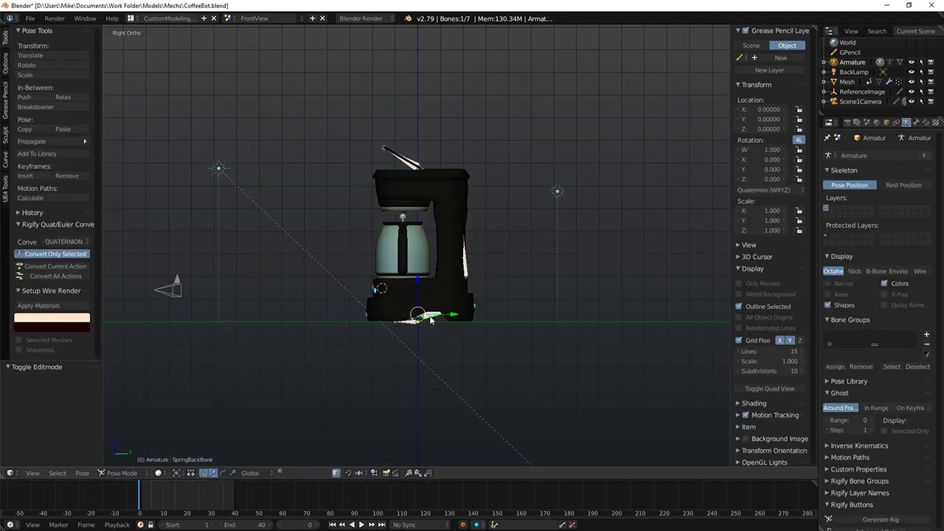
{"action": "key", "text": "g"}
{"action": "right_click", "coordinate": [412, 332]}
{"action": "key", "text": "z"}
{"action": "right_click", "coordinate": [414, 316]}
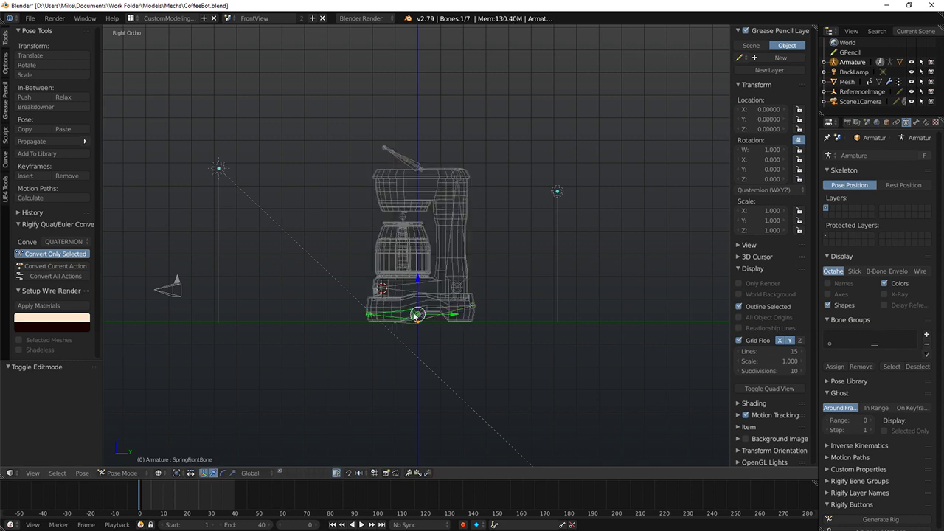
{"action": "right_click", "coordinate": [416, 315]}
{"action": "key", "text": "r"}
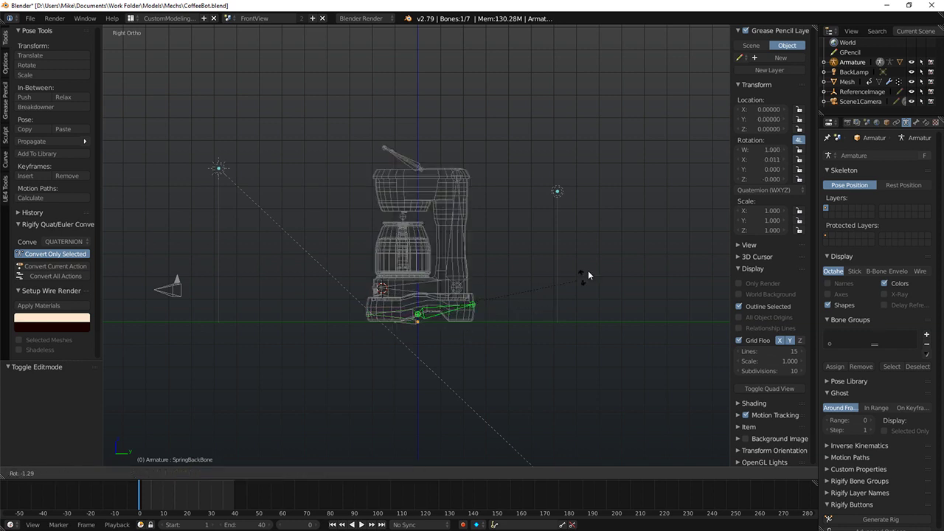
{"action": "key", "text": "Escape"}
Step: Test-move MainMakerBone in wireframe to check that the body and pot follow it, then cancel the move
{"action": "right_click", "coordinate": [476, 274]}
{"action": "key", "text": "z"}
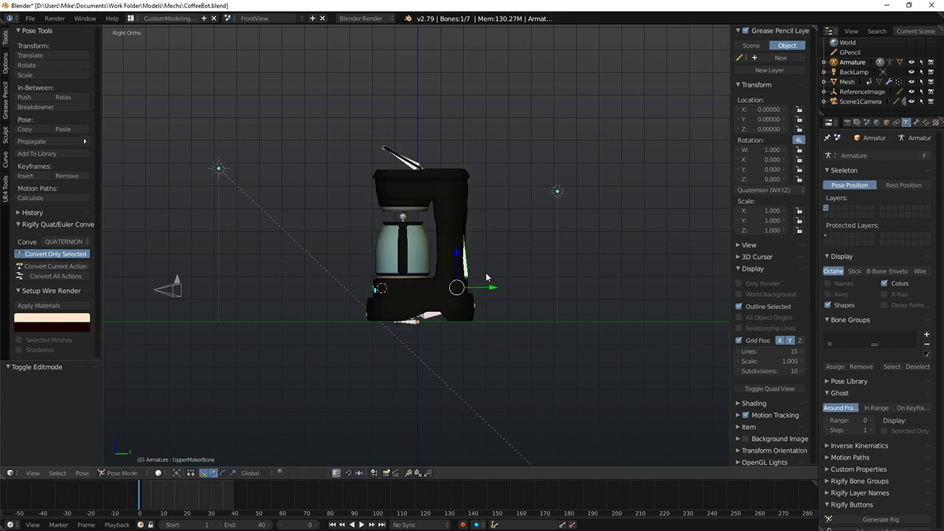
{"action": "right_click", "coordinate": [483, 272]}
{"action": "key", "text": "g"}
{"action": "key", "text": "z"}
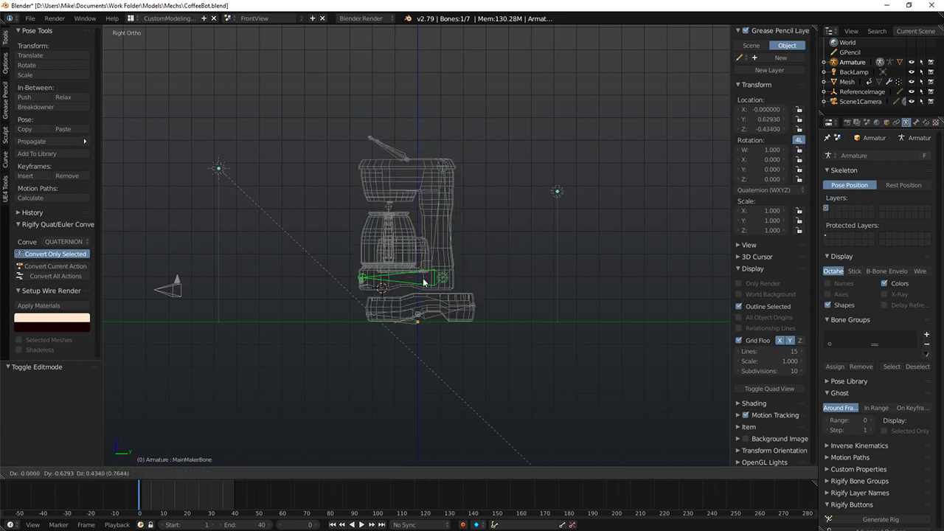
{"action": "right_click", "coordinate": [414, 259]}
{"action": "middle_click_drag", "start_coordinate": [414, 259], "coordinate": [419, 267]}
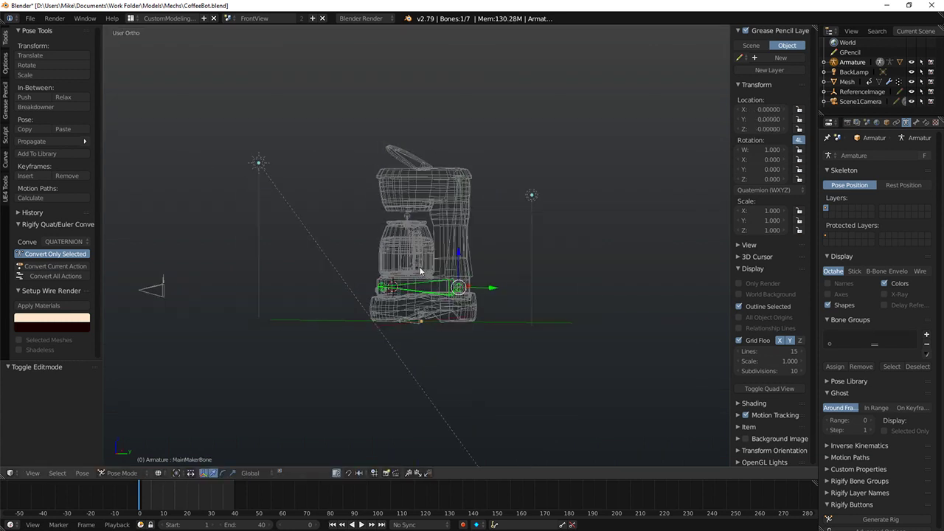
Step: Select all linked geometry of the coffee inside the pot and assign it to the potBone vertex group
{"action": "key", "text": "ctrl+Tab"}
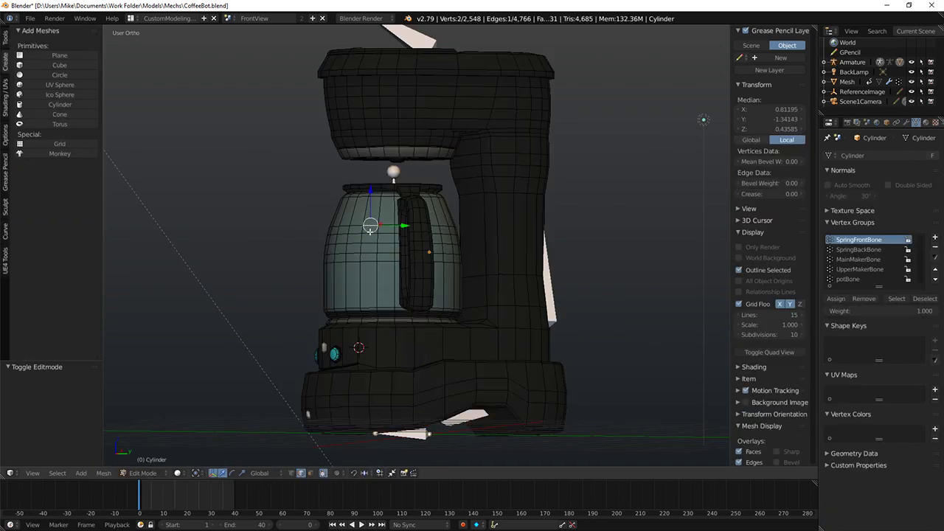
{"action": "key", "text": "z"}
{"action": "scroll", "coordinate": [370, 231], "scroll_direction": "down", "scroll_amount": 1}
{"action": "mouse_move", "coordinate": [369, 233]}
{"action": "middle_mouse_down"}
{"action": "mouse_move", "coordinate": [394, 288]}
{"action": "mouse_move", "coordinate": [425, 273]}
{"action": "middle_mouse_up"}
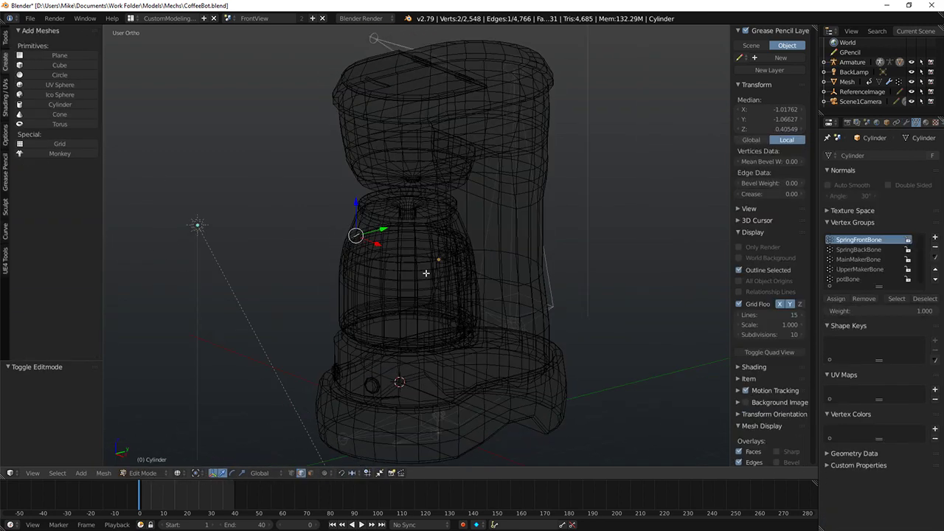
{"action": "key", "text": "ctrl+l"}
{"action": "left_click", "coordinate": [847, 280]}
{"action": "left_click", "coordinate": [835, 299]}
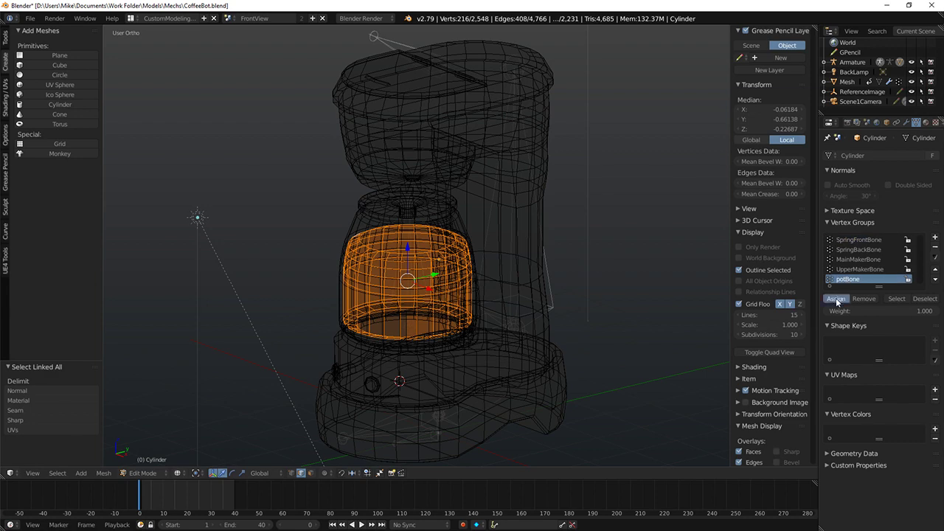
Step: Return to Pose Mode and test-move the root, spring and main maker bones to check the mesh assignments, cancelling each move
{"action": "scroll", "coordinate": [346, 236], "scroll_direction": "down", "scroll_amount": 2}
{"action": "key", "text": "KP_1"}
{"action": "key", "text": "KP_3"}
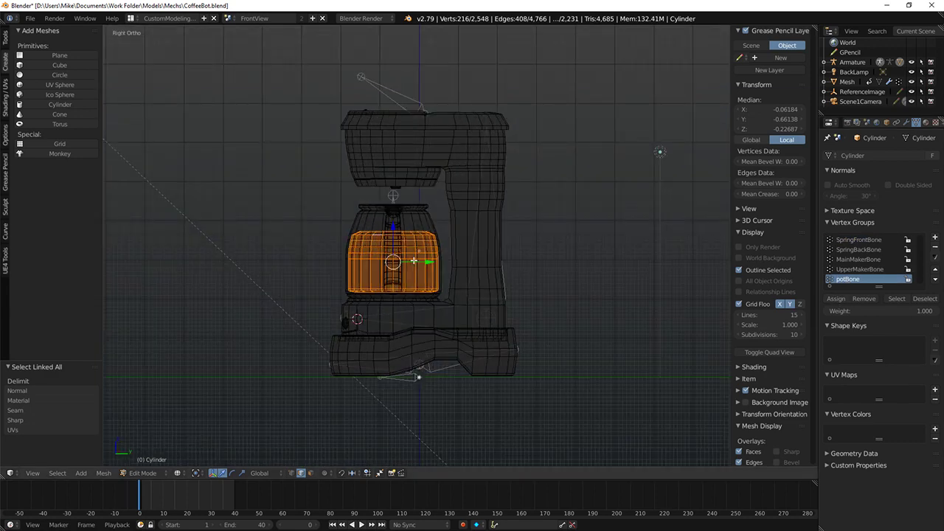
{"action": "scroll", "coordinate": [413, 266], "scroll_direction": "up", "scroll_amount": 2}
{"action": "scroll", "coordinate": [414, 310], "scroll_direction": "down", "scroll_amount": 4}
{"action": "key", "text": "Tab"}
{"action": "right_click", "coordinate": [417, 322]}
{"action": "key", "text": "ctrl+Tab"}
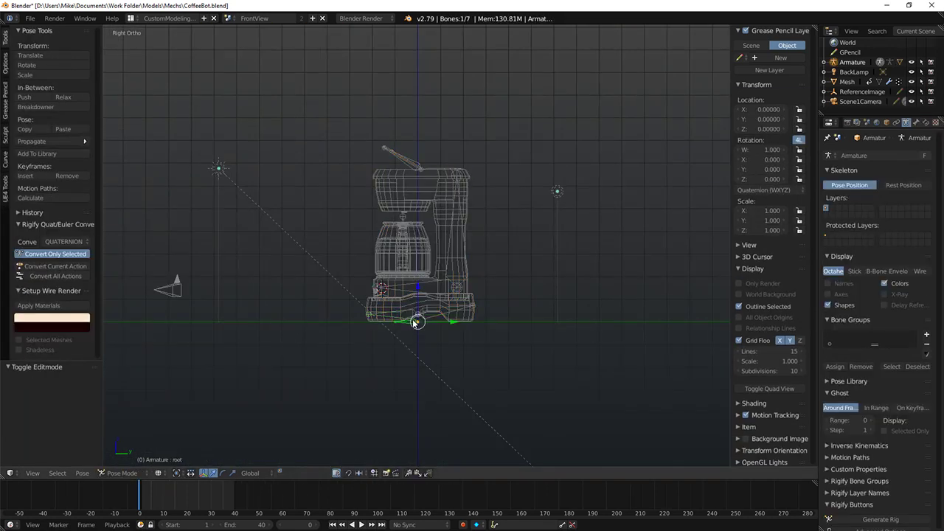
{"action": "key", "text": "g"}
{"action": "right_click", "coordinate": [423, 305]}
{"action": "right_click", "coordinate": [412, 317]}
{"action": "key", "text": "g"}
{"action": "right_click", "coordinate": [442, 298]}
{"action": "right_click", "coordinate": [425, 284]}
{"action": "key", "text": "g"}
{"action": "key", "text": "Escape"}
Step: Raise MainMakerBone about 2.6 units straight up, and switch the armature to Edit Mode with solid shading in front view
{"action": "left_click_drag", "start_coordinate": [456, 259], "coordinate": [455, 197]}
{"action": "middle_click_drag", "start_coordinate": [457, 262], "coordinate": [506, 267]}
{"action": "key", "text": "Tab"}
{"action": "key", "text": "z"}
{"action": "mouse_move", "coordinate": [369, 280]}
{"action": "middle_mouse_down"}
{"action": "mouse_move", "coordinate": [462, 289]}
{"action": "mouse_move", "coordinate": [414, 298]}
{"action": "middle_mouse_up"}
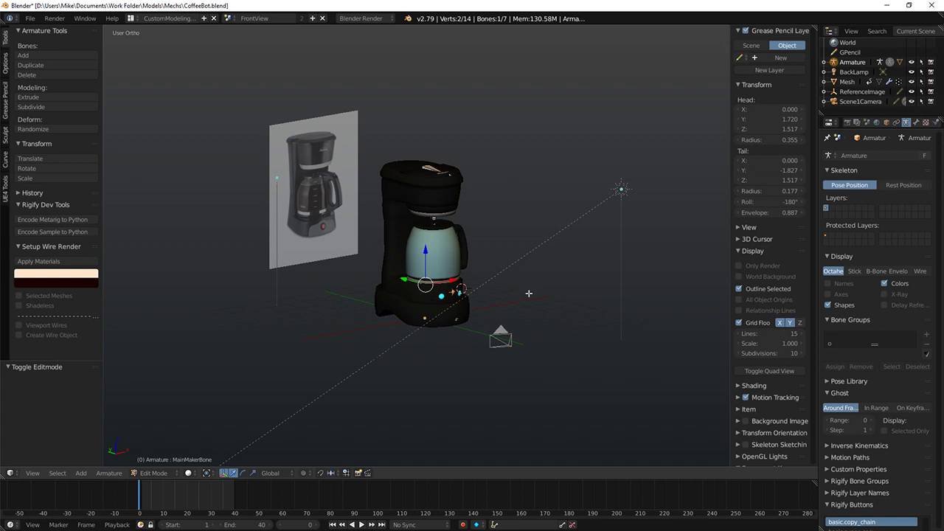
{"action": "key", "text": "KP_1"}
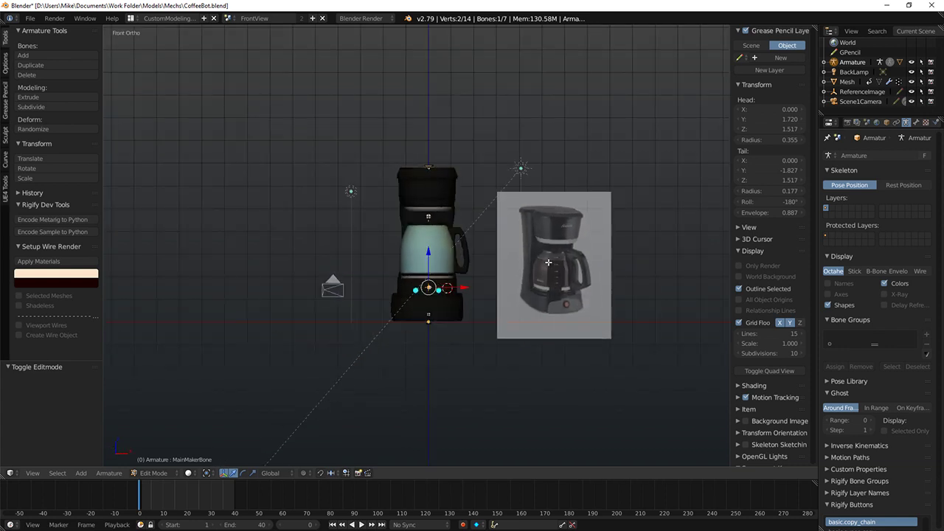
Step: Search the available operators for "screw"
{"action": "key", "text": "ctrl+Tab"}
{"action": "key", "text": "ctrl+Tab"}
{"action": "key", "text": "space"}
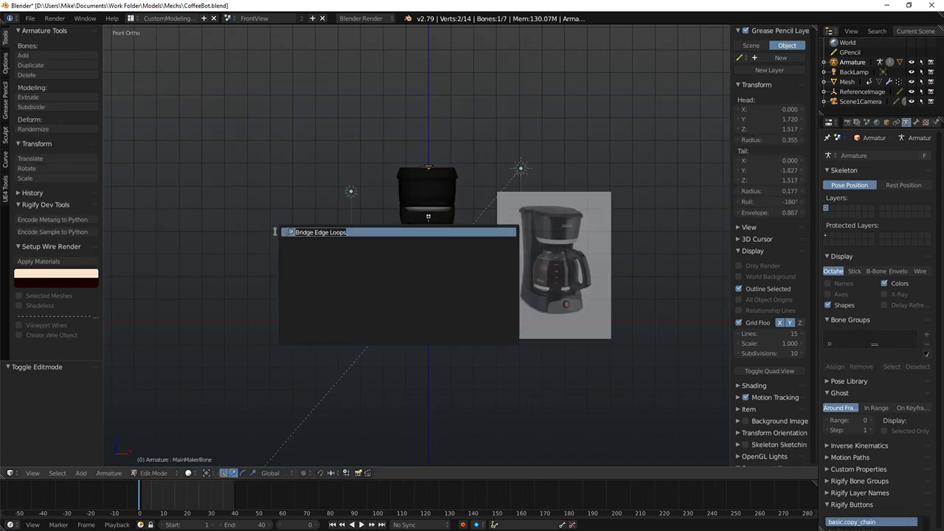
{"action": "type", "text": "screw"}
{"action": "key", "text": "ctrl+a"}
{"action": "key", "text": "BackSpace"}
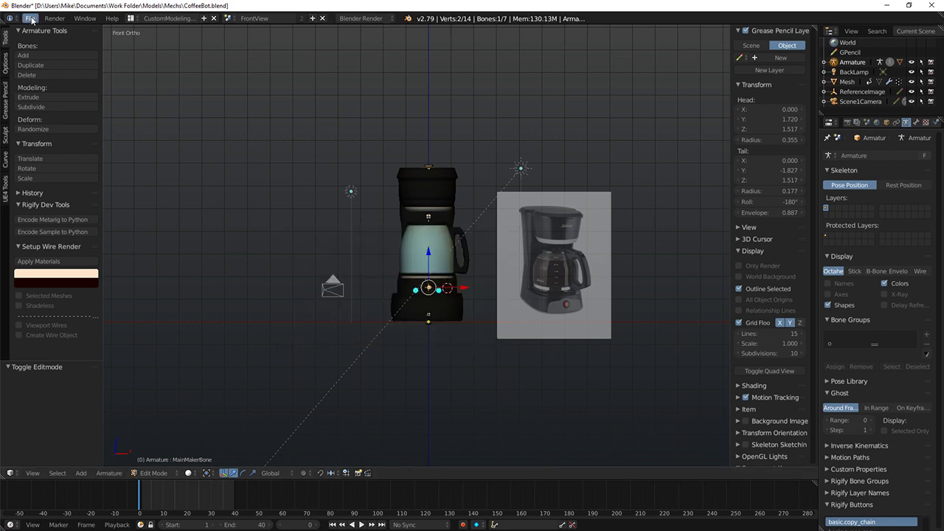
Step: Search the add-ons in the User Preferences for "scre", check the Add Mesh category, and close the preferences
{"action": "left_click", "coordinate": [29, 18]}
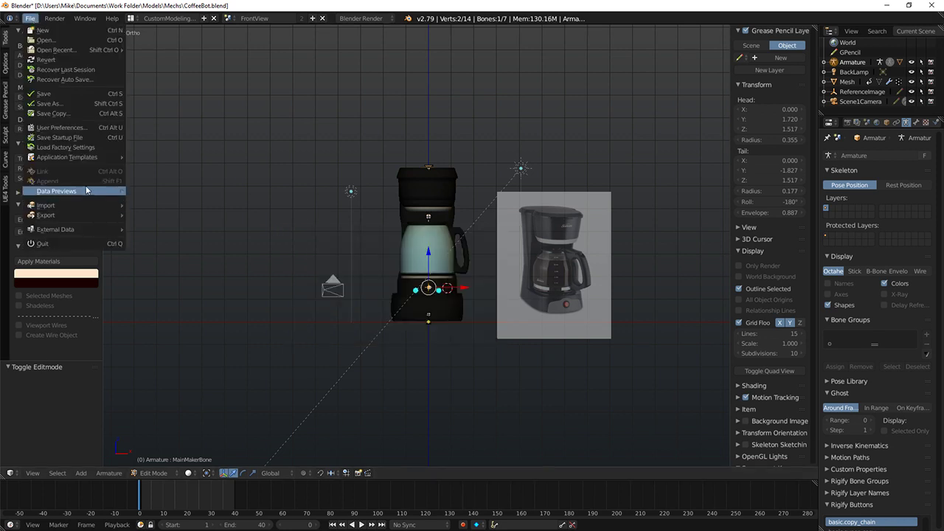
{"action": "left_click", "coordinate": [60, 129]}
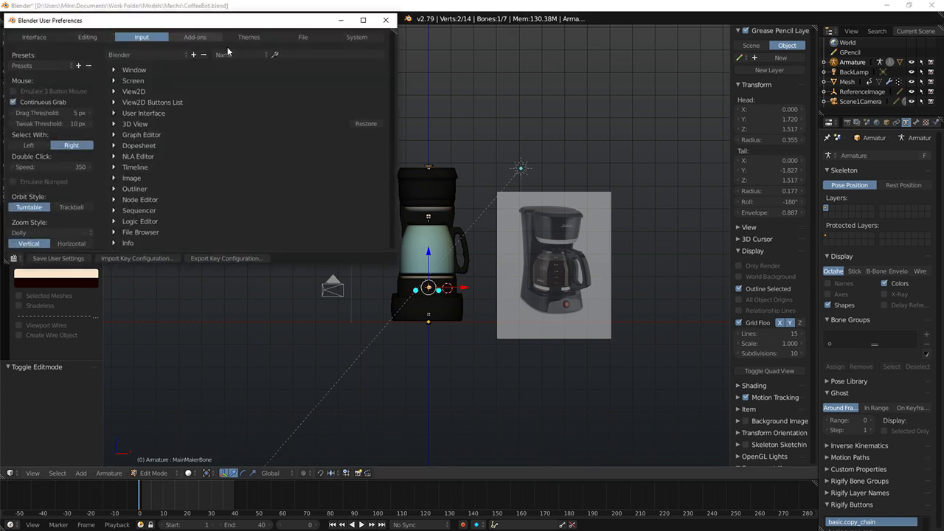
{"action": "left_click", "coordinate": [187, 38]}
{"action": "left_click", "coordinate": [33, 54]}
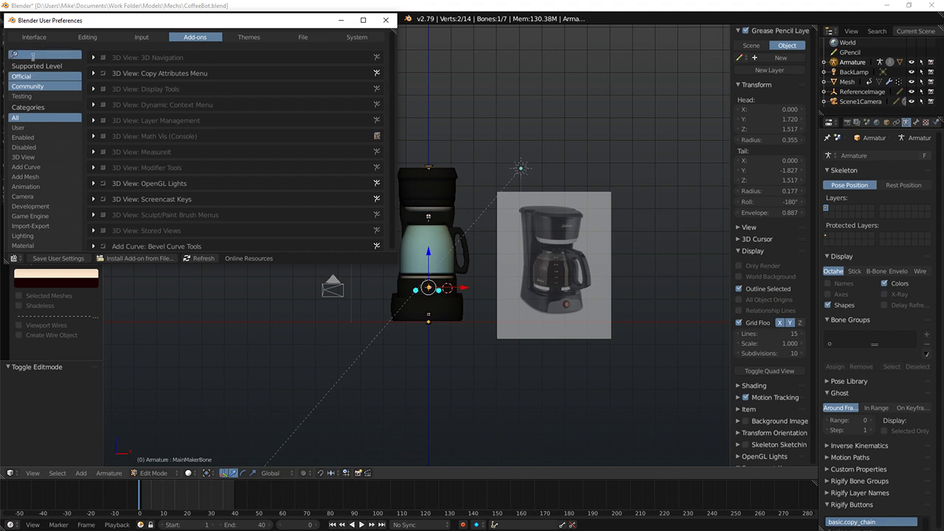
{"action": "type", "text": "acre"}
{"action": "key", "text": "BackSpace"}
{"action": "key", "text": "BackSpace"}
{"action": "key", "text": "BackSpace"}
{"action": "key", "text": "BackSpace"}
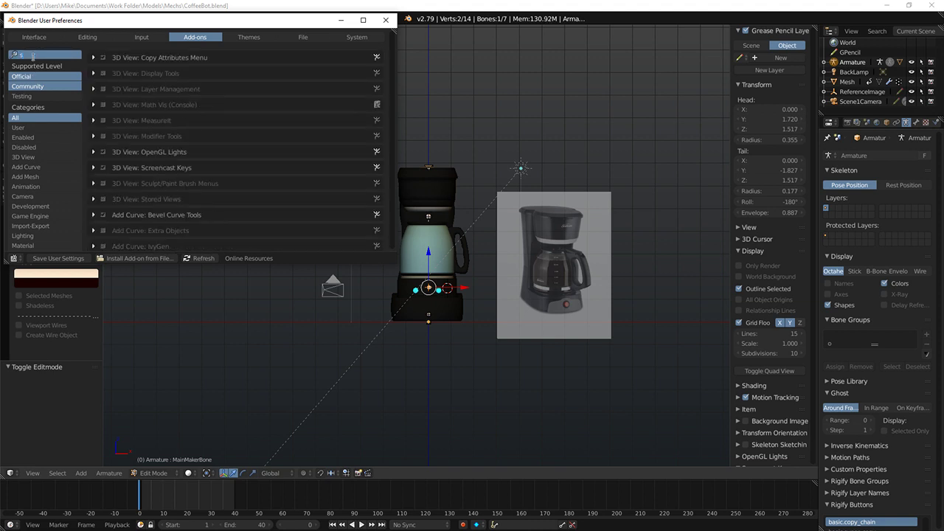
{"action": "type", "text": "scre"}
{"action": "key", "text": "BackSpace"}
{"action": "key", "text": "BackSpace"}
{"action": "key", "text": "BackSpace"}
{"action": "key", "text": "BackSpace"}
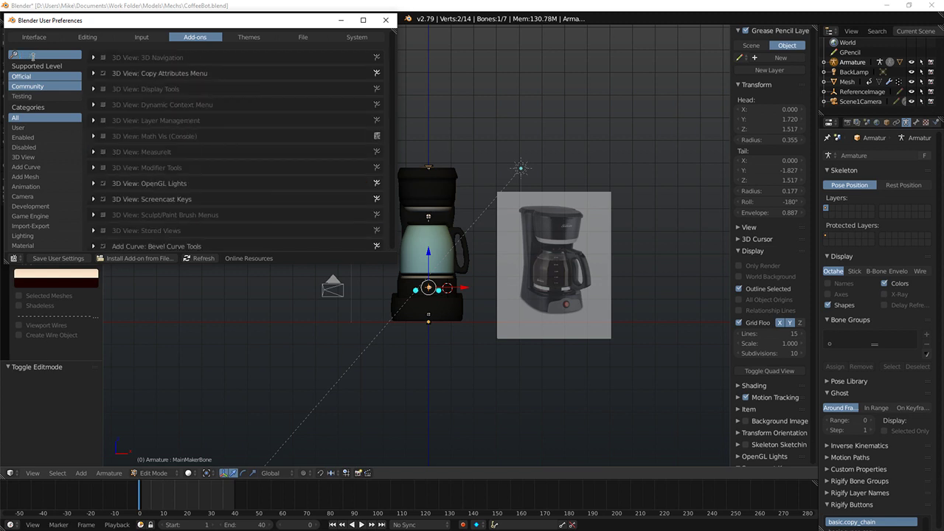
{"action": "left_click", "coordinate": [24, 177]}
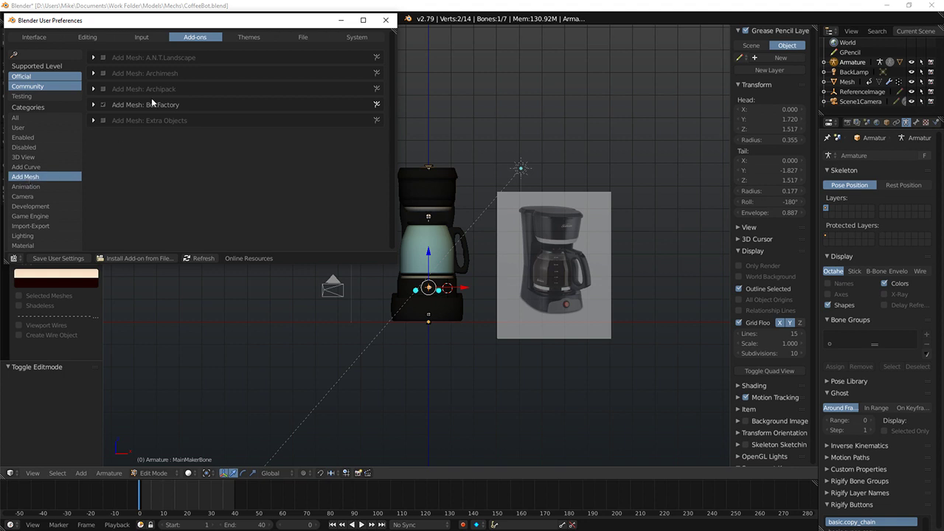
{"action": "left_click", "coordinate": [386, 19]}
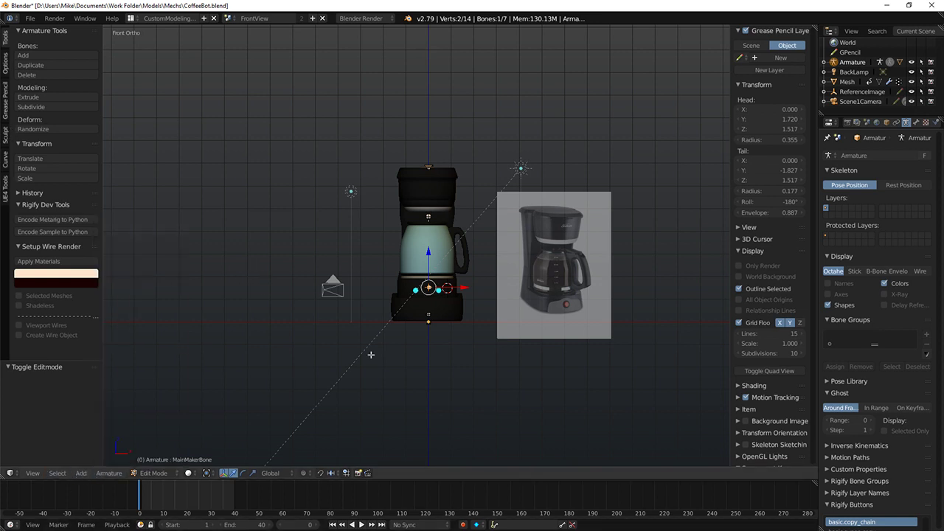
Step: Switch the armature to Object Mode in front view and look through the object types that can be added
{"action": "key", "text": "ctrl+Tab"}
{"action": "middle_click_drag", "start_coordinate": [390, 351], "coordinate": [397, 352]}
{"action": "key", "text": "KP_1"}
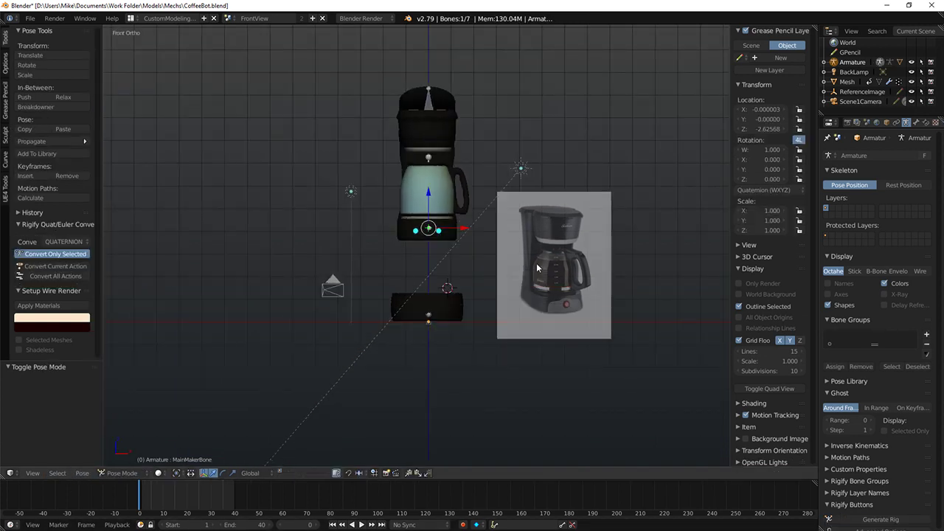
{"action": "left_click", "coordinate": [118, 472]}
{"action": "left_click", "coordinate": [125, 461]}
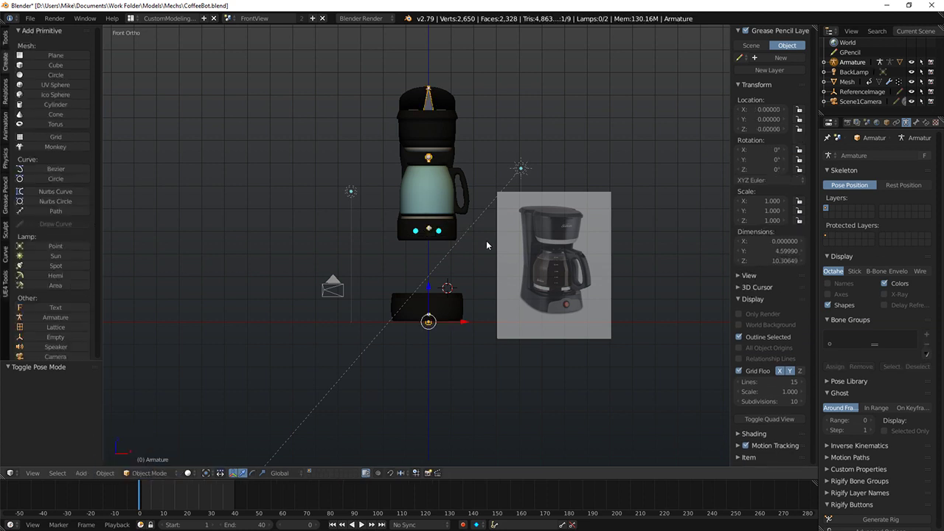
{"action": "left_click", "coordinate": [79, 474]}
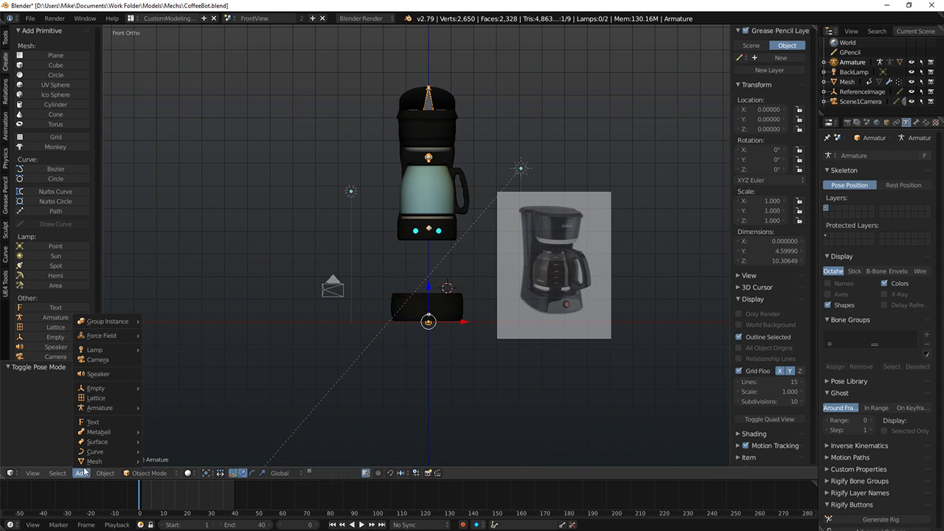
{"action": "mouse_move", "coordinate": [95, 457]}
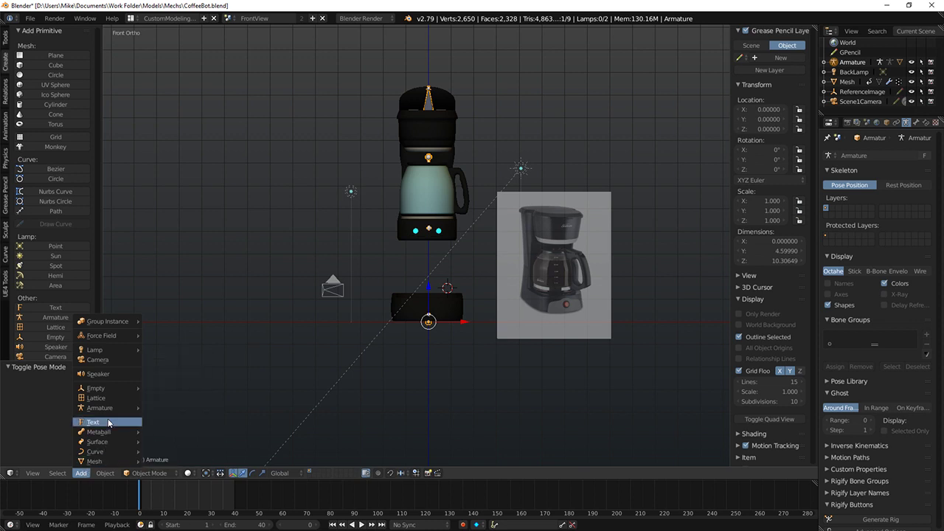
{"action": "scroll", "coordinate": [36, 246], "scroll_direction": "down", "scroll_amount": 1}
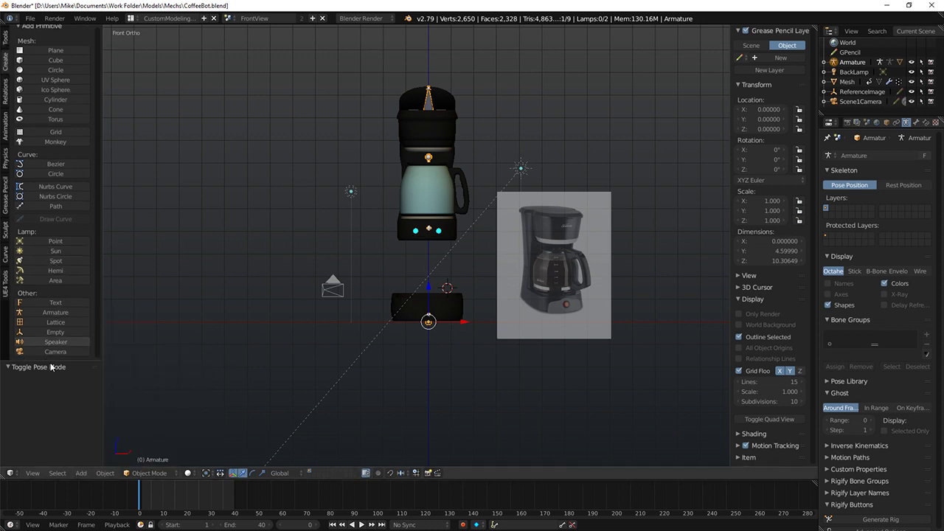
Step: Try adding a Bolt mesh at the current 3D cursor position, and undo the addition
{"action": "key", "text": "space"}
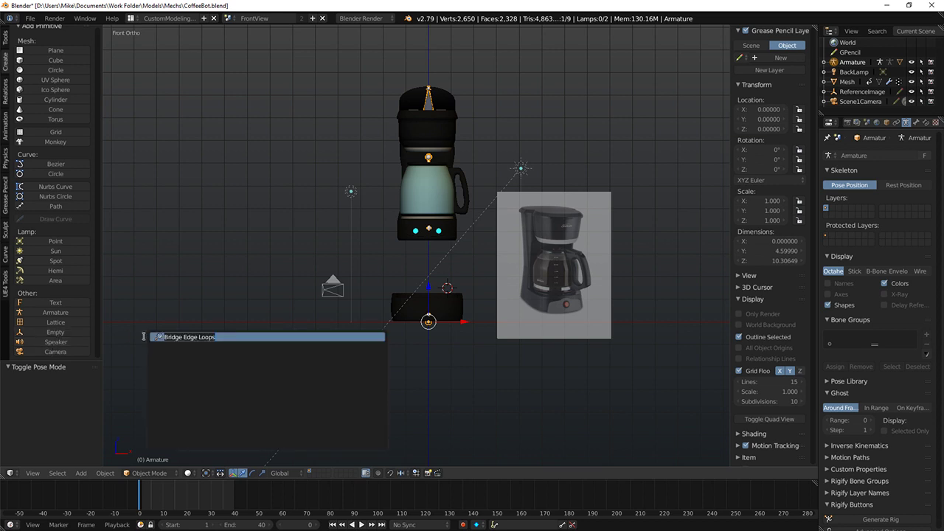
{"action": "type", "text": "bo"}
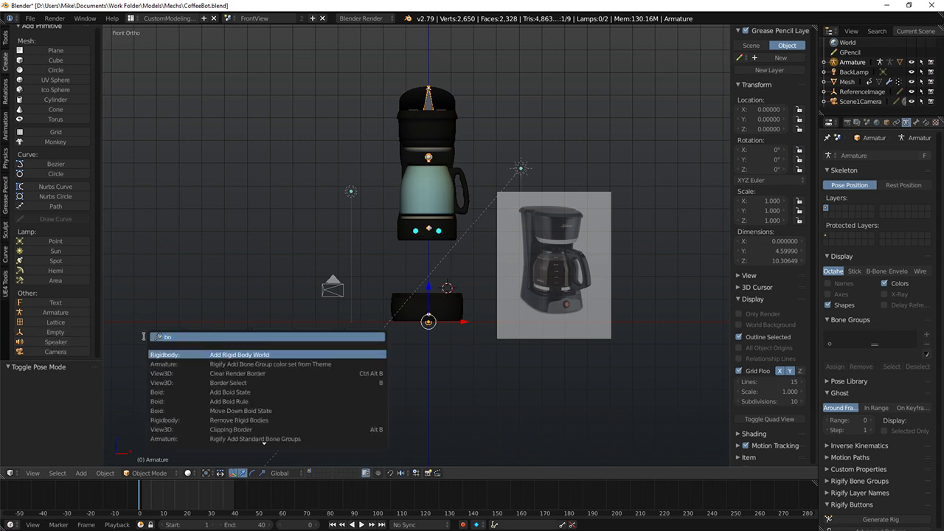
{"action": "type", "text": "lt"}
{"action": "key", "text": "Return"}
{"action": "scroll", "coordinate": [505, 309], "scroll_direction": "up", "scroll_amount": 3}
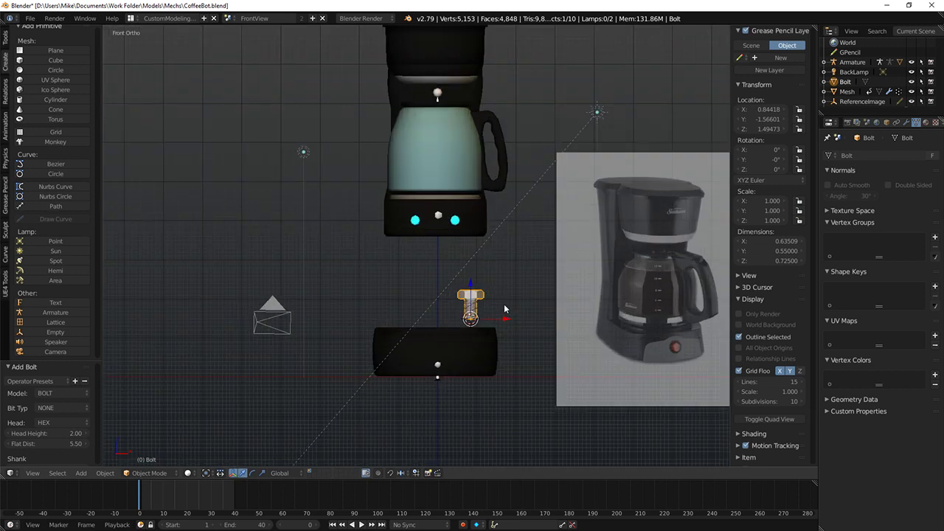
{"action": "key", "text": "ctrl+z"}
Step: Snap the 3D cursor to the selected armature and add a Bolt mesh there, displayed in wireframe
{"action": "key", "text": "shift+s"}
{"action": "left_click", "coordinate": [465, 300]}
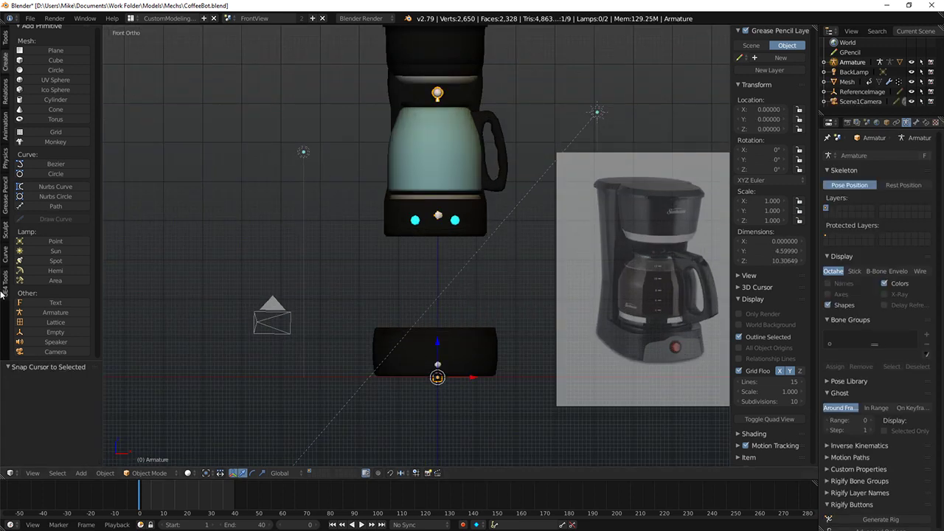
{"action": "key", "text": "space"}
{"action": "key", "text": "Return"}
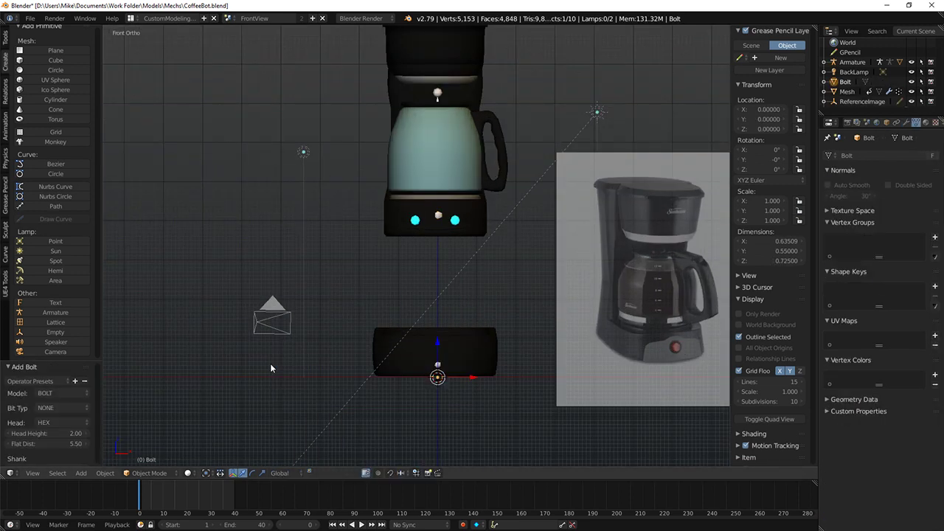
{"action": "key", "text": "z"}
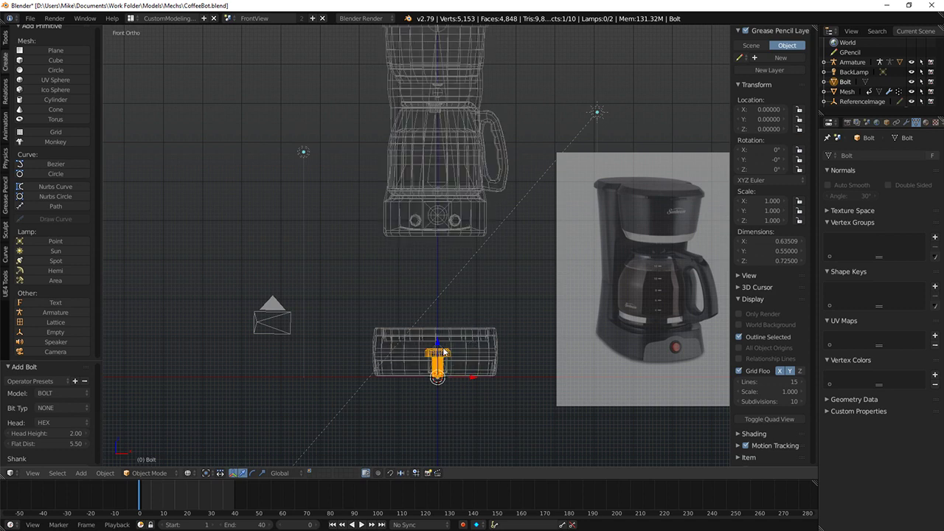
{"action": "scroll", "coordinate": [458, 425], "scroll_direction": "up", "scroll_amount": 10}
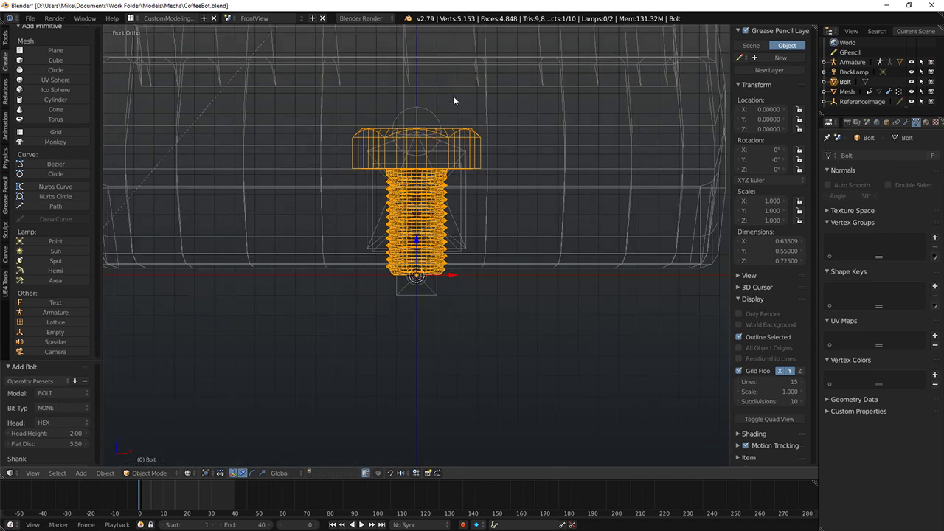
{"action": "scroll", "coordinate": [204, 331], "scroll_direction": "down", "scroll_amount": 2}
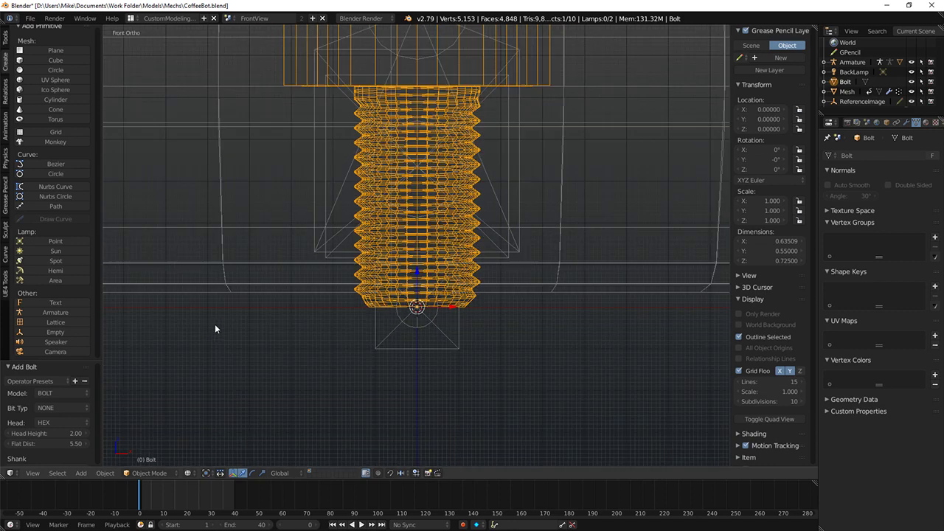
Step: Check the bolt's operator presets and try the Nut model before switching back to Bolt
{"action": "left_click", "coordinate": [25, 386]}
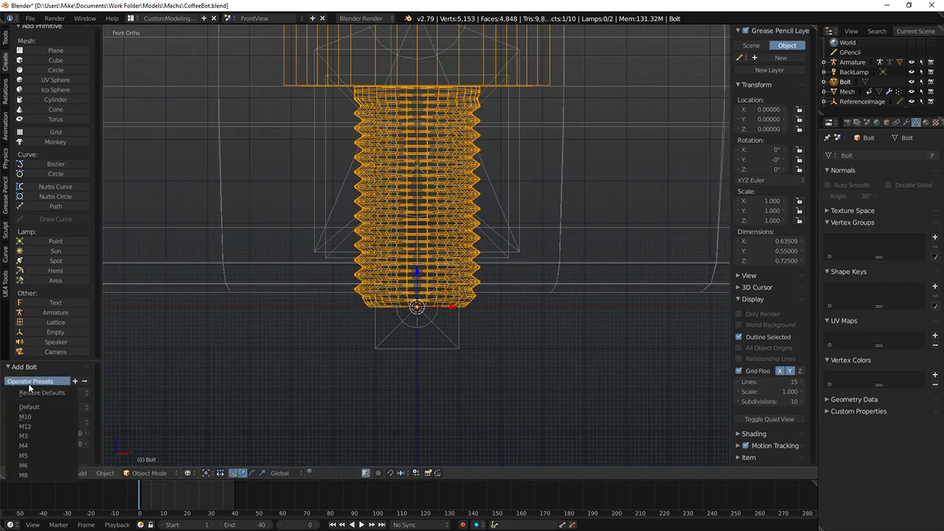
{"action": "left_click", "coordinate": [25, 388]}
{"action": "left_click", "coordinate": [50, 371]}
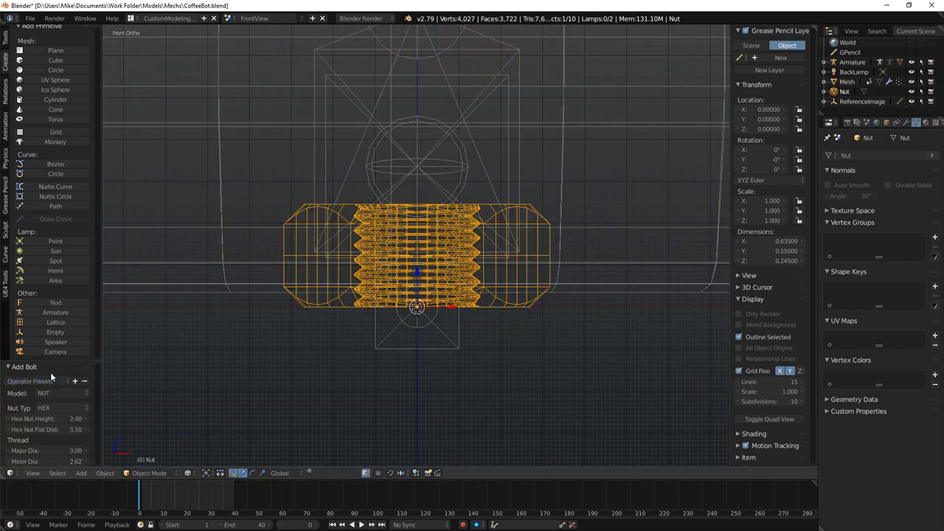
{"action": "left_click", "coordinate": [64, 383]}
Step: Try the Allen bit type on the bolt, return it to None, and review the available head types
{"action": "left_click", "coordinate": [58, 407]}
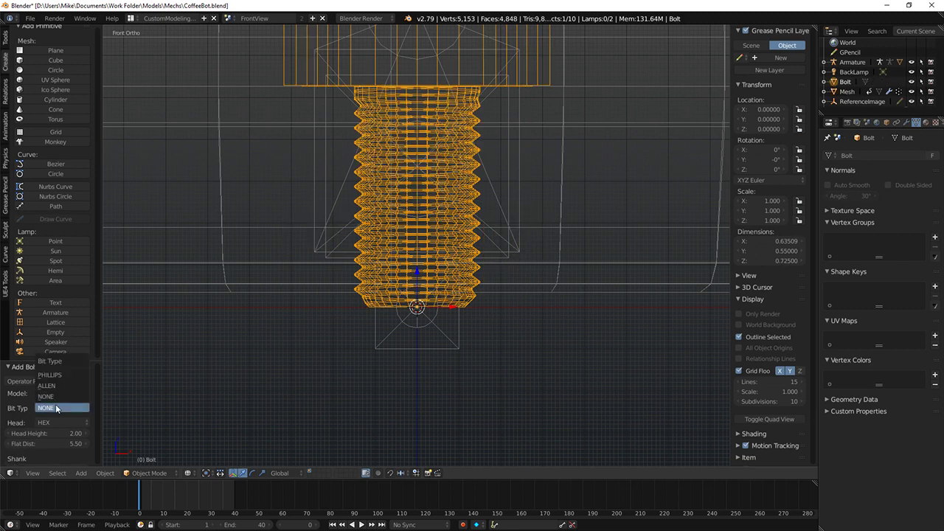
{"action": "left_click", "coordinate": [50, 388]}
{"action": "middle_click_drag", "start_coordinate": [319, 297], "coordinate": [327, 287]}
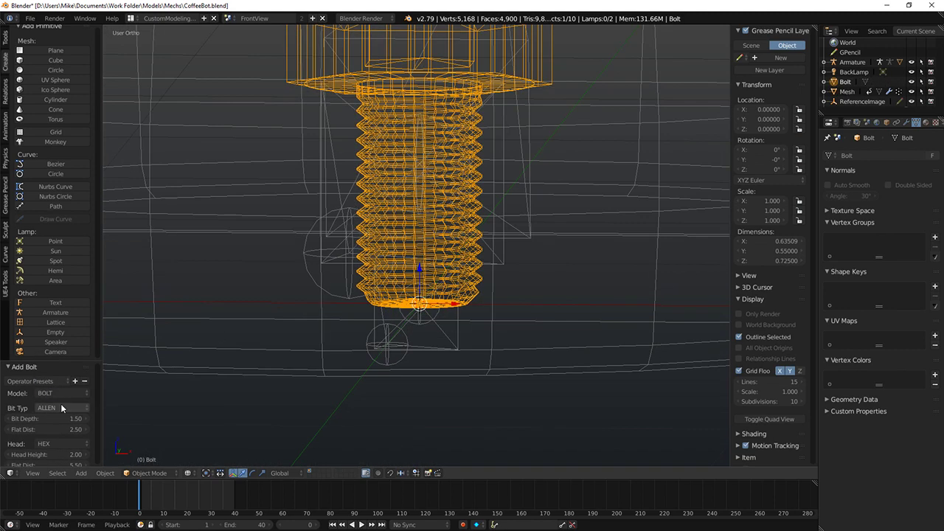
{"action": "left_click", "coordinate": [63, 395]}
{"action": "left_click", "coordinate": [57, 409]}
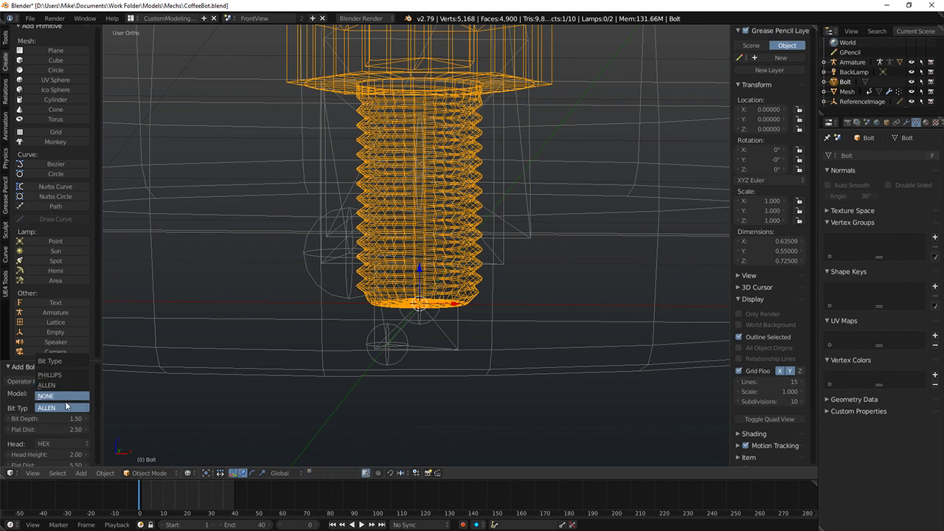
{"action": "left_click", "coordinate": [67, 411]}
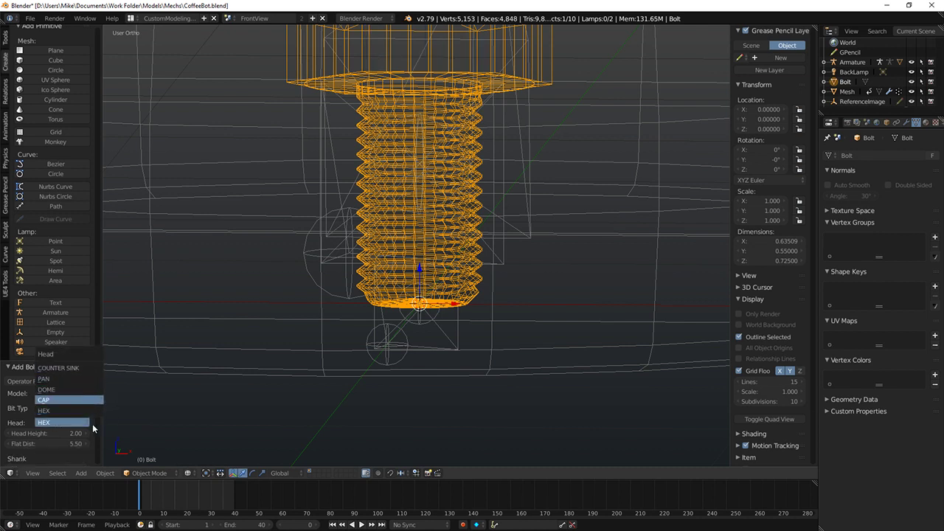
{"action": "left_click", "coordinate": [73, 423]}
Step: Set the bolt's shank length to 1.08 and its shank diameter to 3.45
{"action": "scroll", "coordinate": [68, 423], "scroll_direction": "down", "scroll_amount": 4}
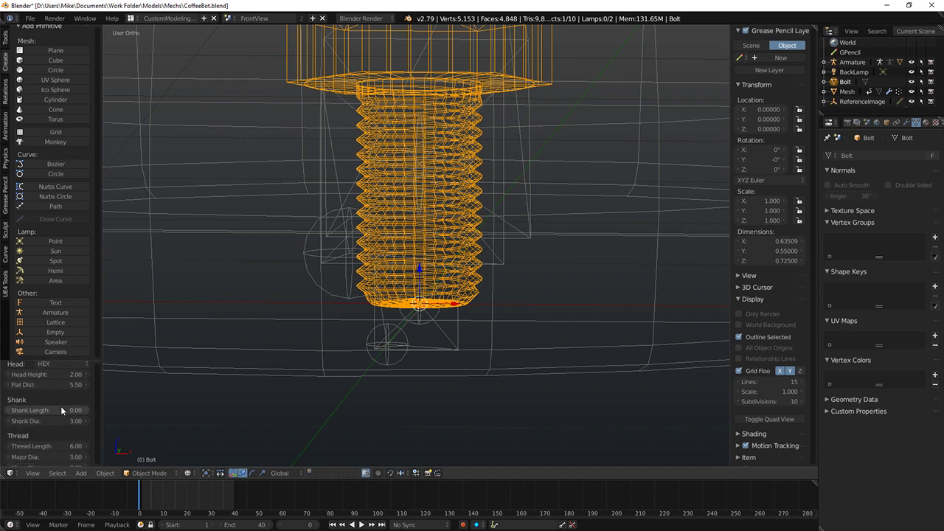
{"action": "left_click_drag", "start_coordinate": [62, 410], "coordinate": [195, 395]}
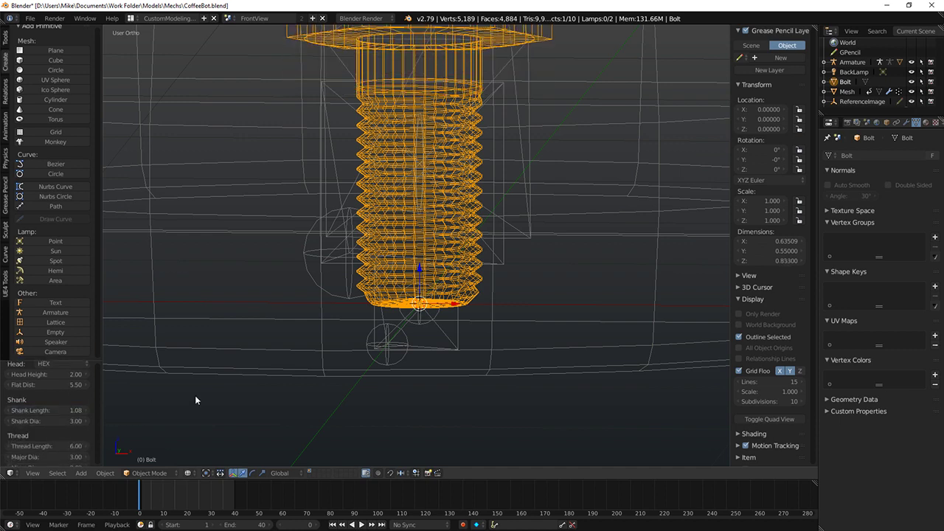
{"action": "scroll", "coordinate": [196, 400], "scroll_direction": "down", "scroll_amount": 2}
{"action": "left_click_drag", "start_coordinate": [48, 420], "coordinate": [81, 420]}
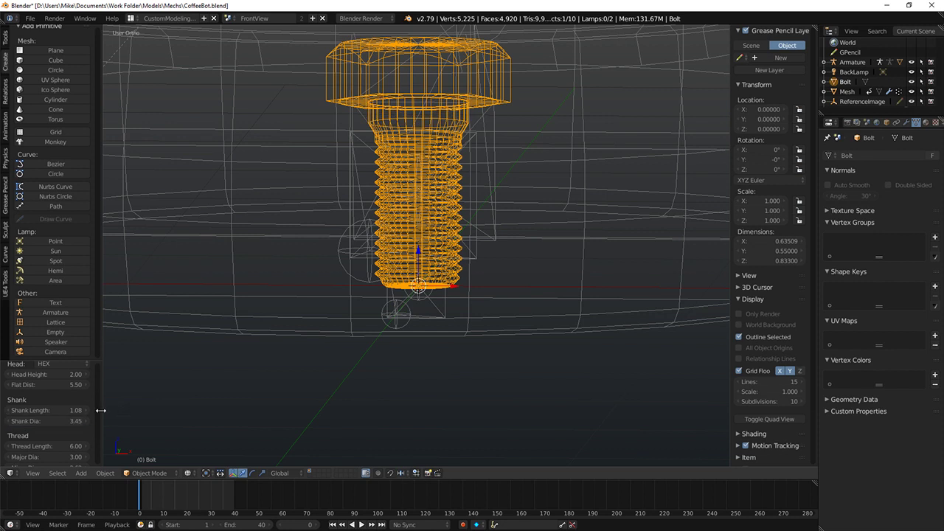
Step: Set the bolt's thread length to 8.04, major diameter to 3.03, minor diameter to 2.50 and pitch to 1.10
{"action": "scroll", "coordinate": [61, 427], "scroll_direction": "down", "scroll_amount": 2}
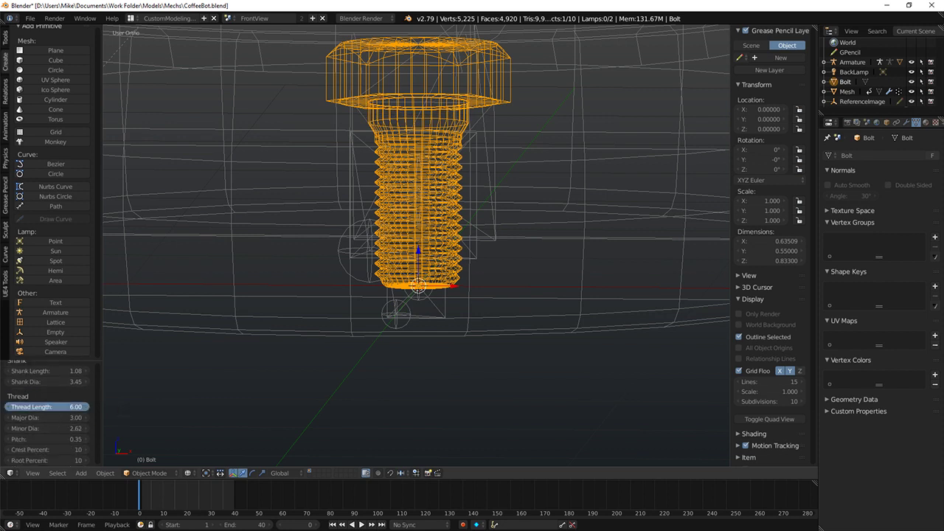
{"action": "left_click_drag", "start_coordinate": [47, 406], "coordinate": [76, 438]}
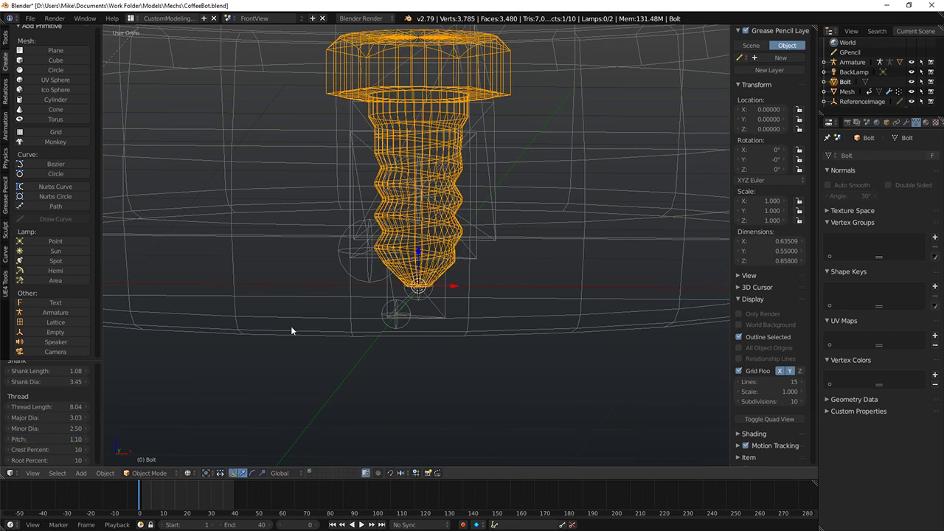
Step: Scale the whole bolt mesh up to about 9.1 wide and 12.3 tall, then show it in solid shading
{"action": "scroll", "coordinate": [292, 330], "scroll_direction": "down", "scroll_amount": 2}
{"action": "key", "text": "Tab"}
{"action": "scroll", "coordinate": [340, 224], "scroll_direction": "down", "scroll_amount": 6}
{"action": "key", "text": "KP_1"}
{"action": "scroll", "coordinate": [384, 224], "scroll_direction": "down", "scroll_amount": 4}
{"action": "key", "text": "s"}
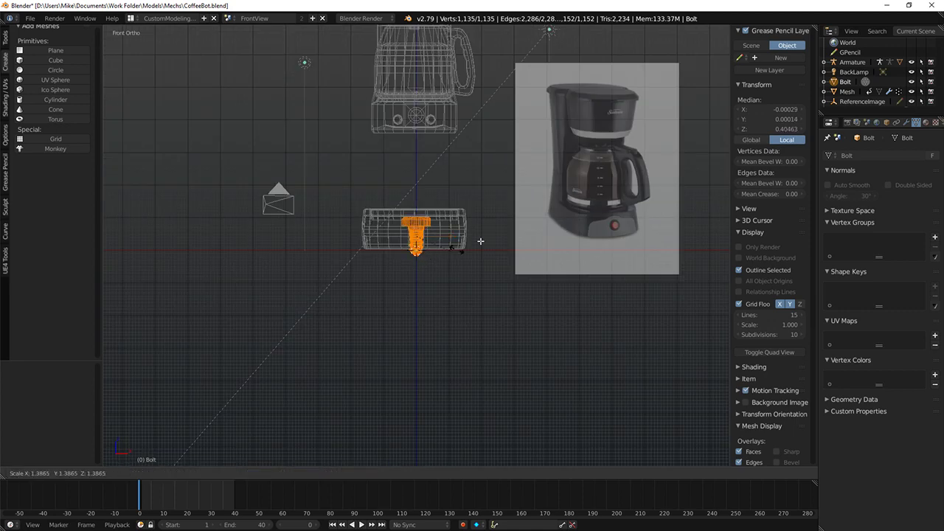
{"action": "left_click", "coordinate": [190, 186]}
{"action": "key", "text": "Tab"}
{"action": "scroll", "coordinate": [354, 330], "scroll_direction": "up", "scroll_amount": 4}
{"action": "key", "text": "z"}
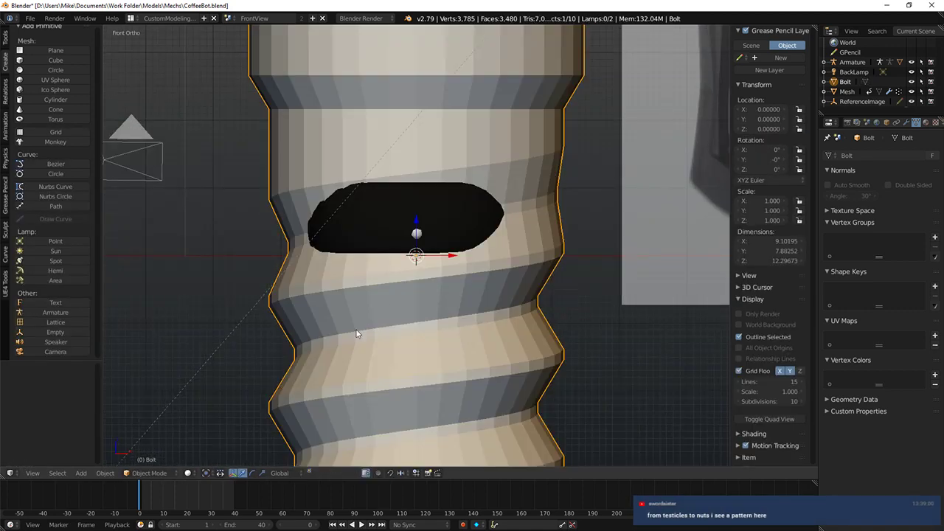
Step: Delete the bolt's hexagonal head and the smooth shank below it, keeping only the spiral-threaded section
{"action": "scroll", "coordinate": [356, 334], "scroll_direction": "down", "scroll_amount": 1}
{"action": "key", "text": "Tab"}
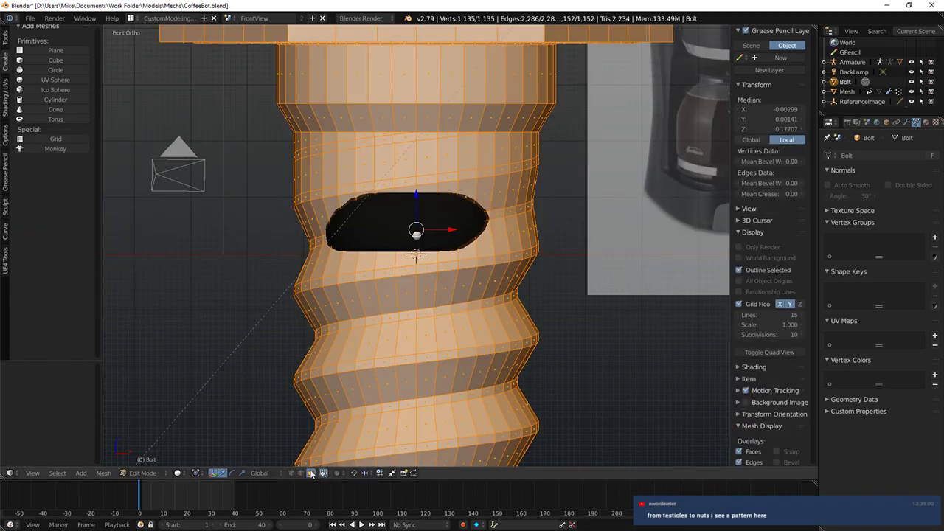
{"action": "middle_click_drag", "start_coordinate": [301, 205], "coordinate": [316, 255], "text": "shift"}
{"action": "right_click", "coordinate": [364, 111], "text": "alt+shift"}
{"action": "middle_click_drag", "start_coordinate": [365, 111], "coordinate": [347, 78]}
{"action": "key", "text": "a"}
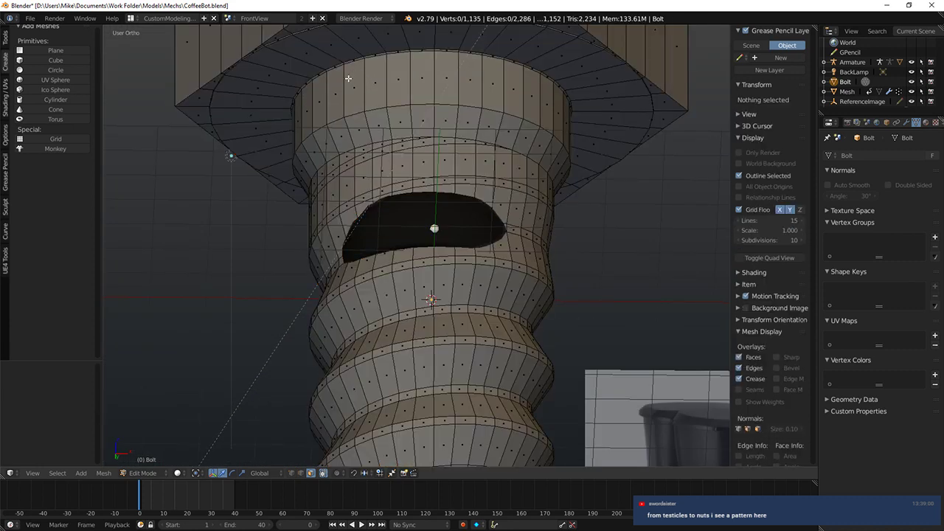
{"action": "right_click", "coordinate": [346, 79], "text": "alt"}
{"action": "right_click", "coordinate": [341, 59], "text": "alt+shift"}
{"action": "scroll", "coordinate": [345, 62], "scroll_direction": "down", "scroll_amount": 5}
{"action": "key", "text": "KP_1"}
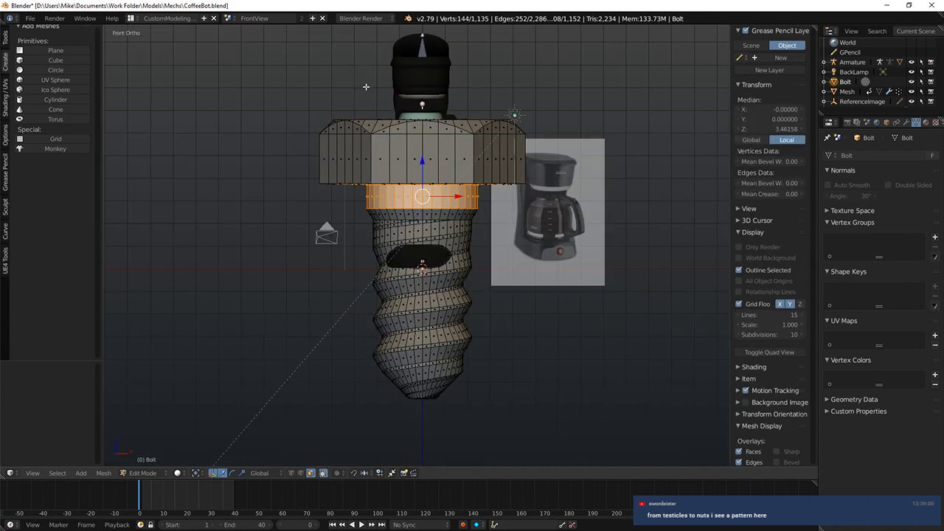
{"action": "key", "text": "z"}
{"action": "key", "text": "b"}
{"action": "left_click_drag", "start_coordinate": [240, 73], "coordinate": [627, 195]}
{"action": "key", "text": "x"}
{"action": "left_click", "coordinate": [619, 191]}
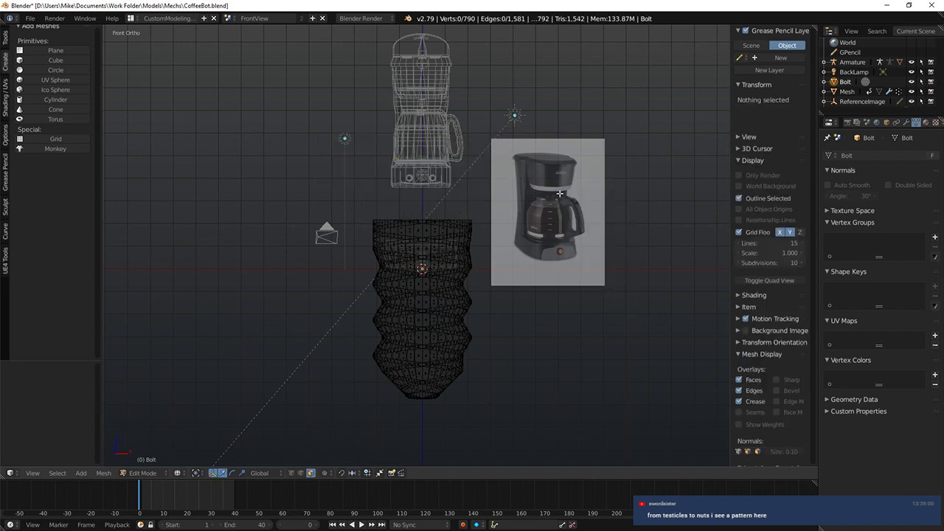
{"action": "scroll", "coordinate": [413, 245], "scroll_direction": "up", "scroll_amount": 5}
{"action": "key", "text": "z"}
{"action": "middle_click_drag", "start_coordinate": [379, 197], "coordinate": [352, 342]}
{"action": "right_click", "coordinate": [402, 194], "text": "alt"}
{"action": "key", "text": "a"}
{"action": "right_click", "coordinate": [408, 192], "text": "alt"}
{"action": "key", "text": "a"}
{"action": "right_click", "coordinate": [407, 193], "text": "alt"}
{"action": "key", "text": "a"}
{"action": "right_click", "coordinate": [427, 320], "text": "alt"}
{"action": "key", "text": "a"}
{"action": "key", "text": "a"}
{"action": "key", "text": "a"}
Step: Insert two edge loops that follow the spiral thread beside its crest, sliding the first by a factor of -0.573
{"action": "key", "text": "ctrl+r"}
{"action": "left_click", "coordinate": [354, 344]}
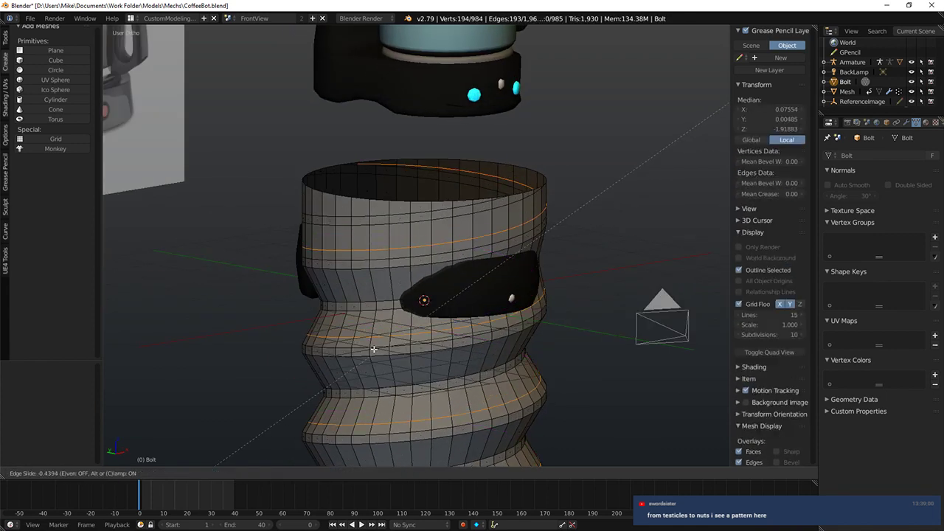
{"action": "left_click", "coordinate": [376, 351]}
{"action": "key", "text": "ctrl+r"}
{"action": "left_click", "coordinate": [382, 356]}
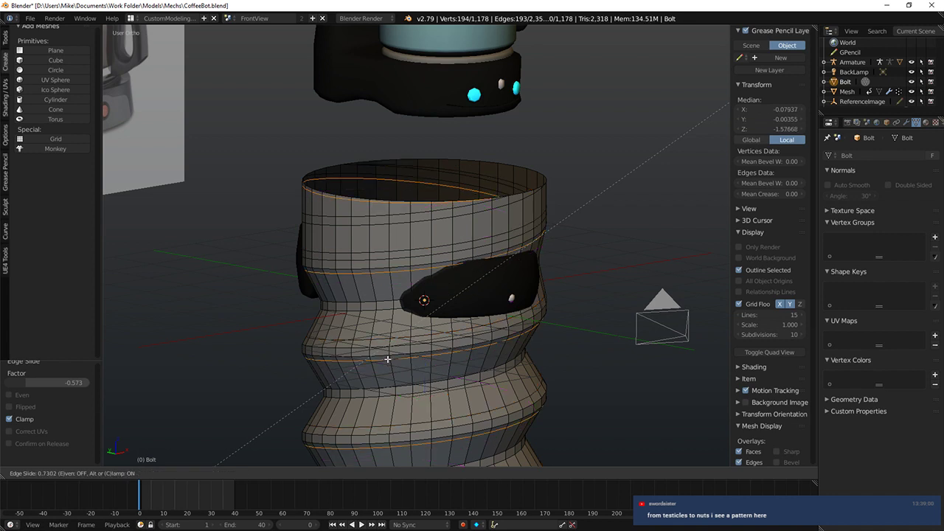
{"action": "left_click", "coordinate": [389, 360]}
{"action": "key", "text": "a"}
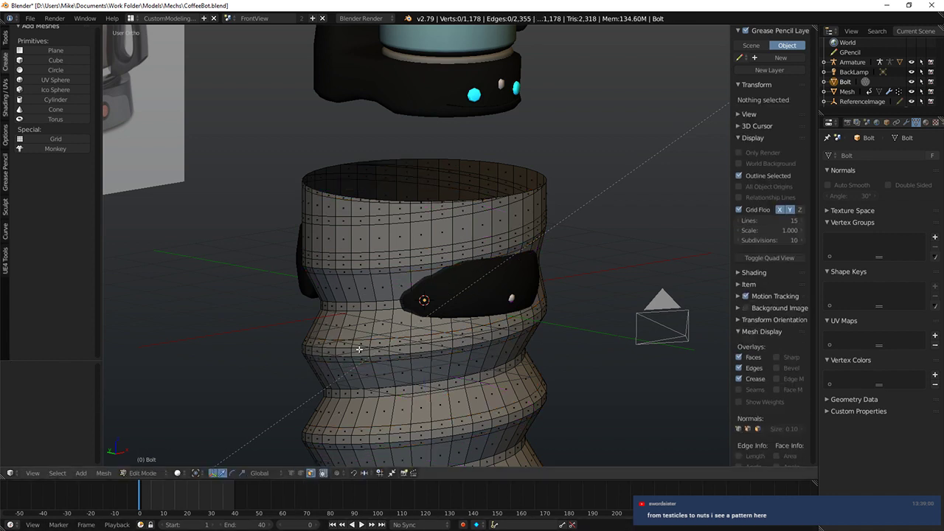
Step: Try to isolate a narrow spiral strip by selecting the thread's other face loops and deleting them
{"action": "left_click", "coordinate": [364, 311], "text": "alt"}
{"action": "right_click", "coordinate": [362, 307], "text": "alt+shift"}
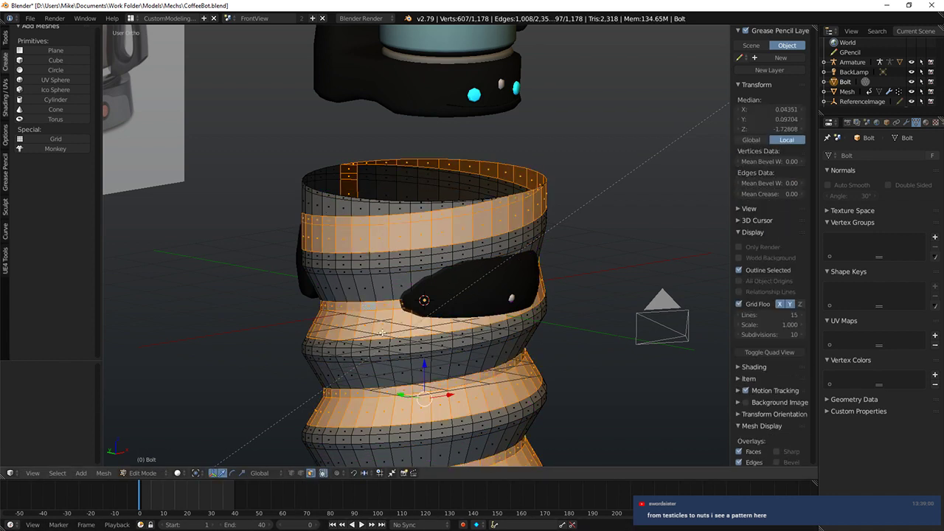
{"action": "middle_click_drag", "start_coordinate": [363, 307], "coordinate": [382, 287]}
{"action": "right_click", "coordinate": [363, 282], "text": "alt+shift"}
{"action": "key", "text": "x"}
{"action": "left_click", "coordinate": [383, 293]}
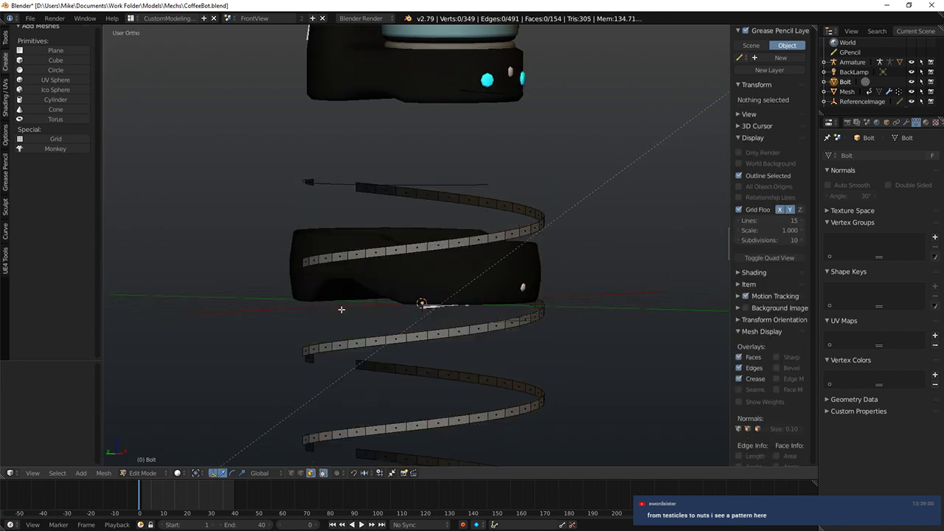
Step: Undo the narrow-strip deletion and delete only the groove faces, keeping a wider spiral ribbon along the thread crest
{"action": "middle_click_drag", "start_coordinate": [341, 310], "coordinate": [337, 189]}
{"action": "key", "text": "ctrl+z"}
{"action": "key", "text": "x"}
{"action": "left_click", "coordinate": [362, 336]}
Step: Circle-select the topmost turn of the spiral ribbon and delete its faces
{"action": "key", "text": "c"}
{"action": "left_click_drag", "start_coordinate": [369, 207], "coordinate": [348, 204]}
{"action": "left_click_drag", "start_coordinate": [396, 174], "coordinate": [523, 175]}
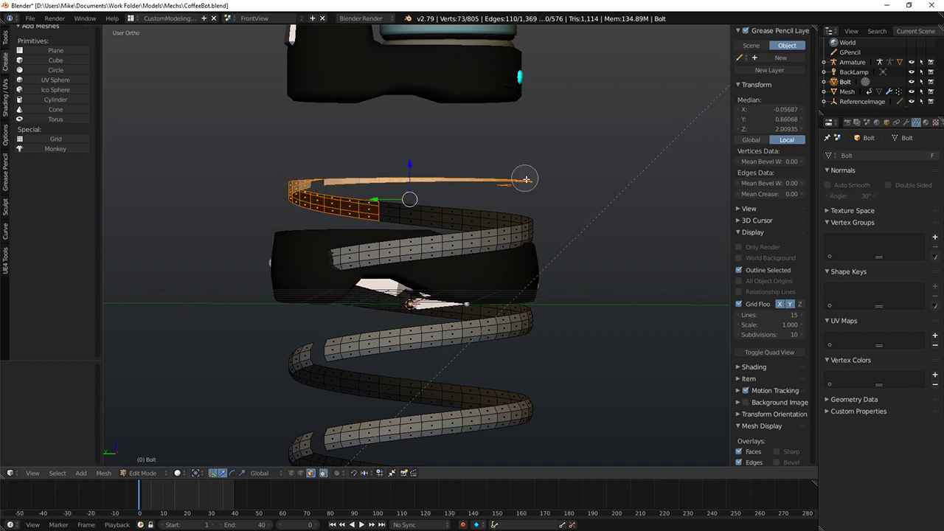
{"action": "key", "text": "Escape"}
{"action": "key", "text": "x"}
{"action": "left_click", "coordinate": [480, 156]}
{"action": "middle_click_drag", "start_coordinate": [487, 222], "coordinate": [578, 347]}
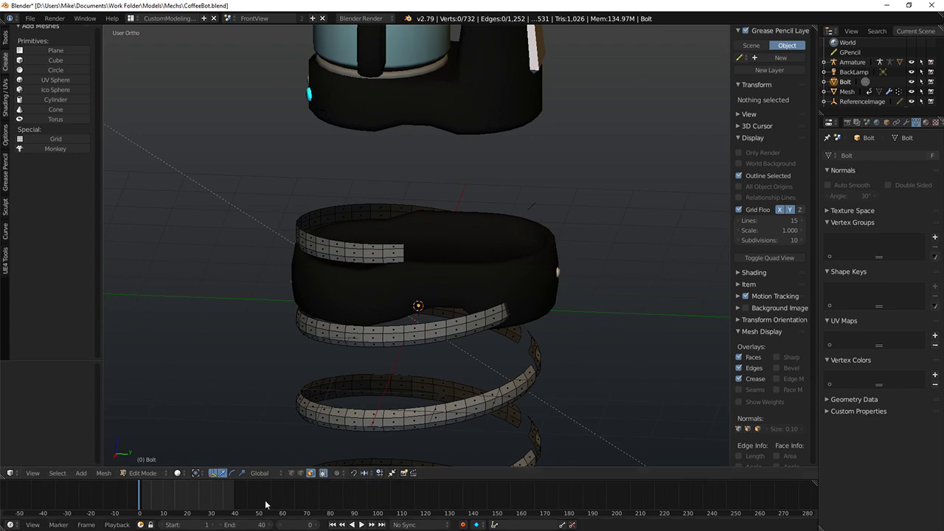
Step: Switch to vertex selection and delete the loose fragment beside the ribbon's upper end
{"action": "left_click", "coordinate": [292, 473]}
{"action": "middle_click_drag", "start_coordinate": [517, 251], "coordinate": [559, 194]}
{"action": "key", "text": "l"}
{"action": "key", "text": "x"}
{"action": "left_click", "coordinate": [544, 184]}
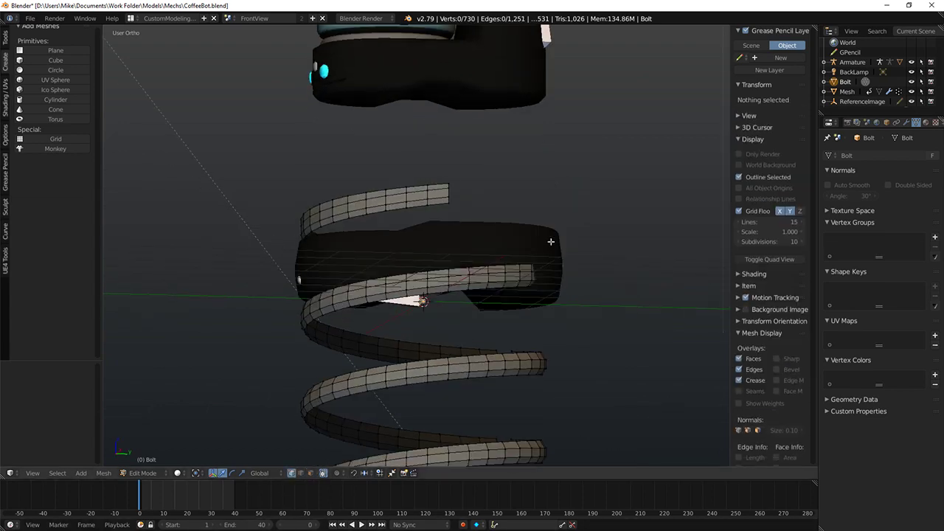
Step: Select the linked end cap at the bolt's tip and delete it
{"action": "scroll", "coordinate": [550, 240], "scroll_direction": "down", "scroll_amount": 4}
{"action": "middle_click_drag", "start_coordinate": [550, 240], "coordinate": [521, 270]}
{"action": "scroll", "coordinate": [493, 244], "scroll_direction": "up", "scroll_amount": 3}
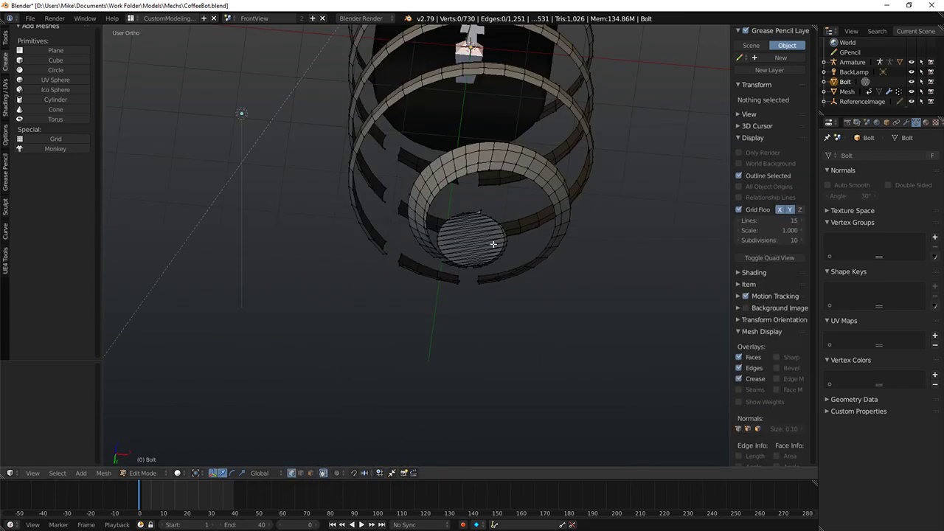
{"action": "left_click_drag", "start_coordinate": [488, 235], "coordinate": [502, 238]}
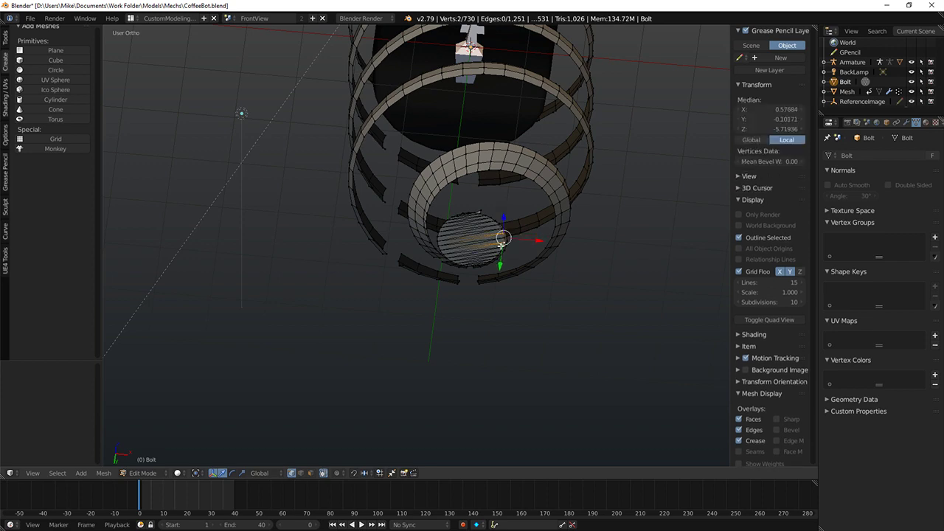
{"action": "key", "text": "ctrl+l"}
{"action": "key", "text": "x"}
{"action": "left_click", "coordinate": [497, 244]}
{"action": "key", "text": "KP_1"}
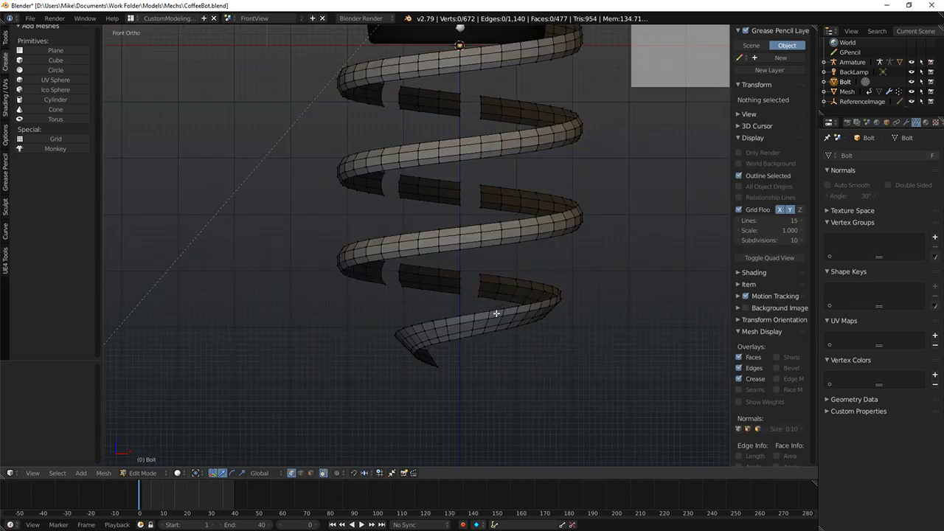
Step: Undo the tip, fragment, top-turn and groove deletions to restore the full threaded mesh
{"action": "scroll", "coordinate": [475, 305], "scroll_direction": "down", "scroll_amount": 3}
{"action": "key", "text": "ctrl+z"}
{"action": "key", "text": "ctrl+z"}
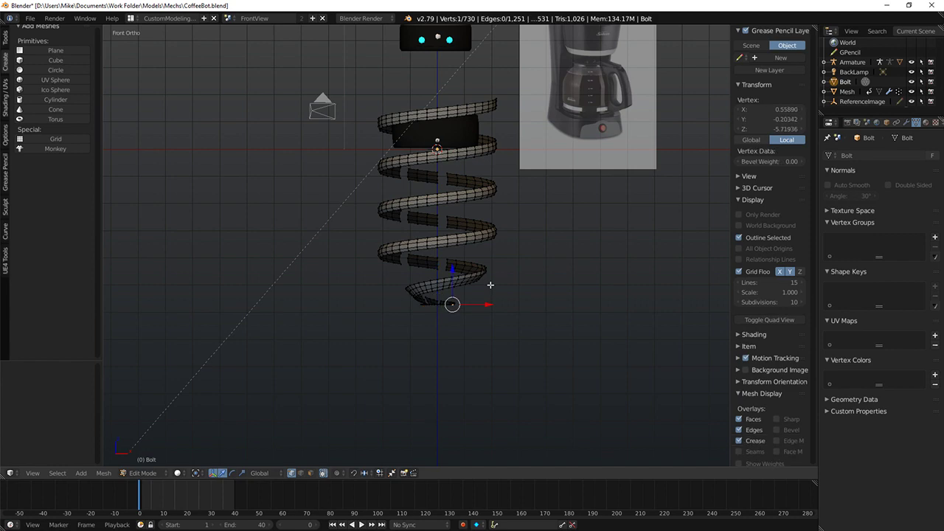
{"action": "key", "text": "ctrl+z"}
{"action": "key", "text": "ctrl+z"}
{"action": "key", "text": "ctrl+z"}
{"action": "key", "text": "ctrl+z"}
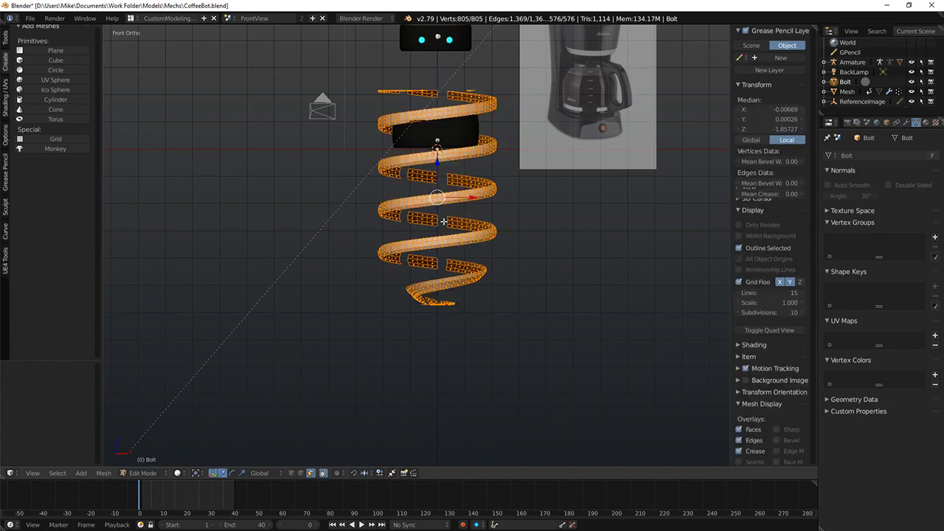
{"action": "key", "text": "ctrl+z"}
{"action": "middle_click_drag", "start_coordinate": [444, 222], "coordinate": [329, 209]}
{"action": "key", "text": "ctrl+z"}
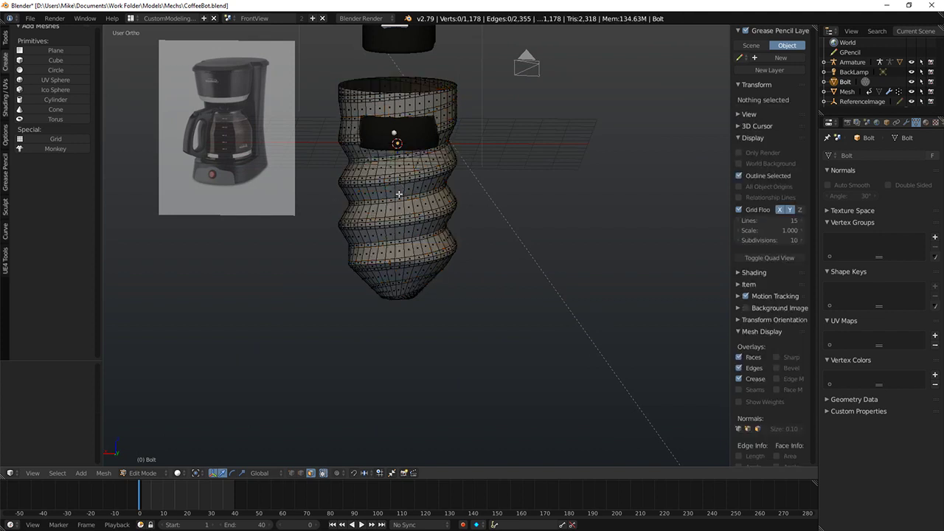
Step: Try to select the spiral crest face loops, undoing the unwanted loop selections
{"action": "key", "text": "ctrl+z"}
{"action": "scroll", "coordinate": [407, 191], "scroll_direction": "up", "scroll_amount": 2}
{"action": "key", "text": "ctrl+z"}
{"action": "key", "text": "ctrl+z"}
{"action": "key", "text": "ctrl+z"}
{"action": "key", "text": "ctrl+z"}
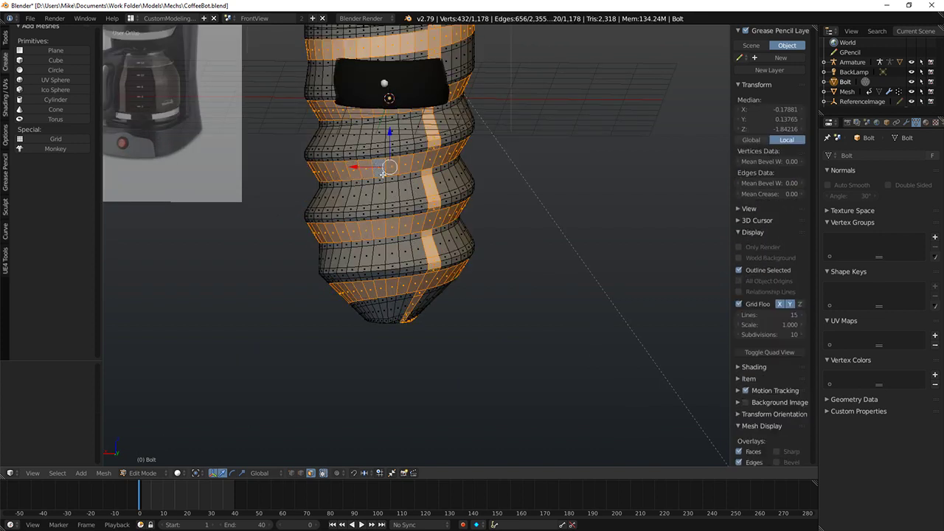
{"action": "key", "text": "ctrl+z"}
{"action": "key", "text": "ctrl+z"}
{"action": "key", "text": "ctrl+z"}
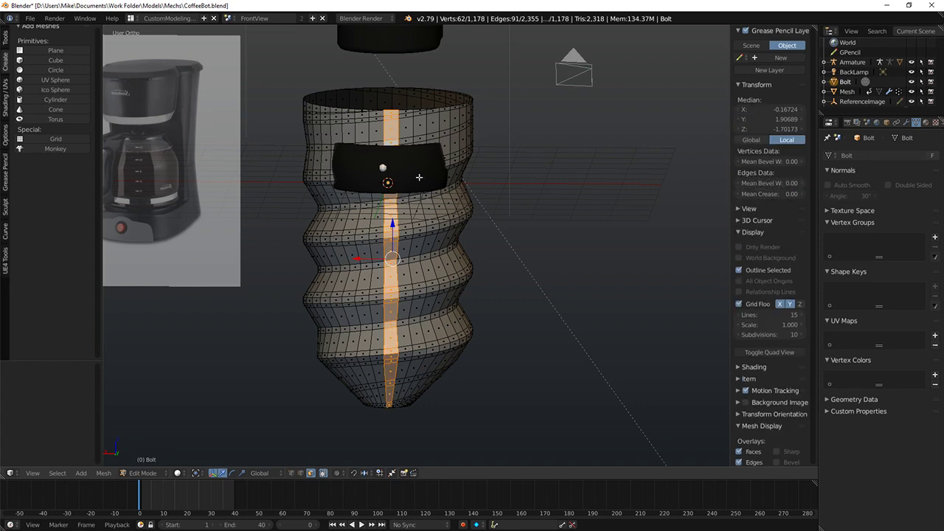
{"action": "mouse_move", "coordinate": [407, 249]}
{"action": "middle_mouse_down"}
{"action": "mouse_move", "coordinate": [385, 246]}
{"action": "mouse_move", "coordinate": [461, 226]}
{"action": "mouse_move", "coordinate": [408, 245]}
{"action": "middle_mouse_up"}
{"action": "key", "text": "ctrl+z"}
{"action": "key", "text": "ctrl+z"}
{"action": "key", "text": "ctrl+z"}
{"action": "key", "text": "ctrl+z"}
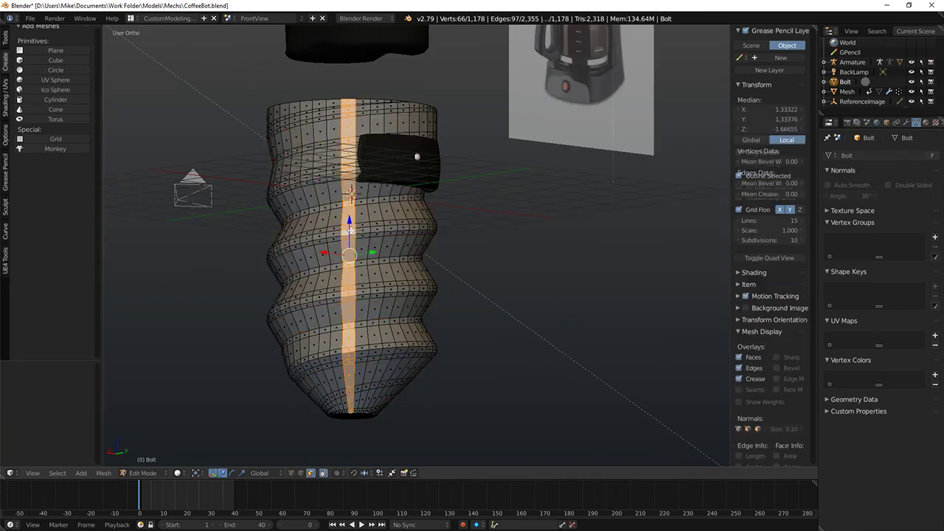
Step: Select the spiral face loops running along the thread crest from the open top to the tip
{"action": "right_click", "coordinate": [355, 226], "text": "alt+shift"}
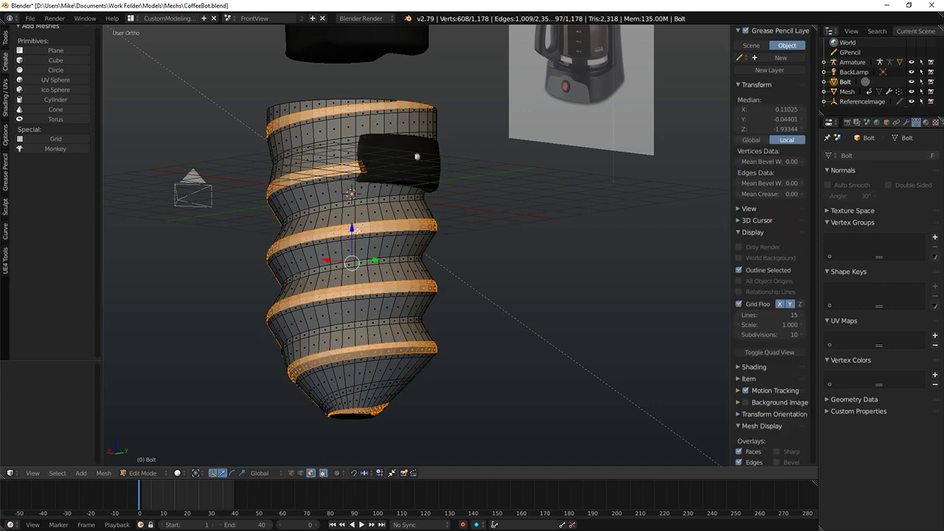
{"action": "right_click", "coordinate": [357, 237], "text": "alt+shift"}
{"action": "middle_click_drag", "start_coordinate": [357, 237], "coordinate": [414, 116]}
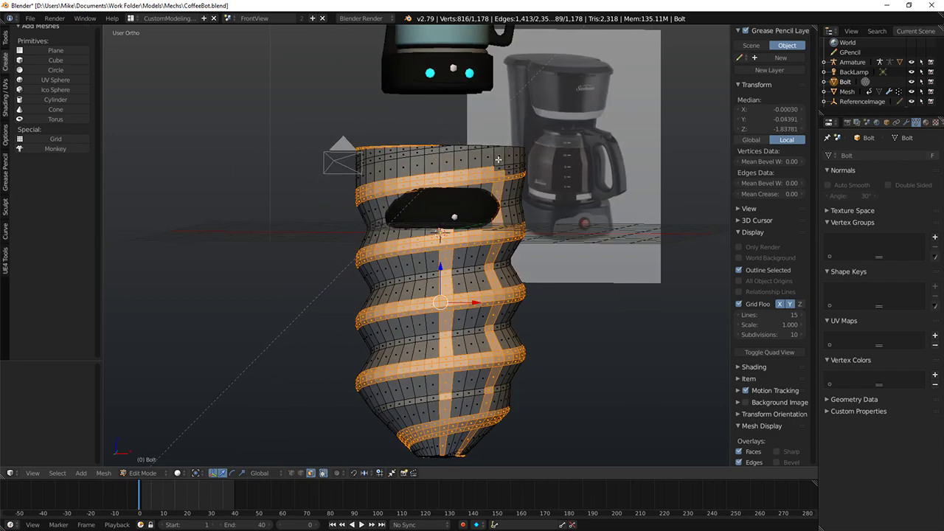
Step: Circle-deselect the stray faces along the thread's open upper rim
{"action": "middle_click_drag", "start_coordinate": [525, 160], "coordinate": [375, 161]}
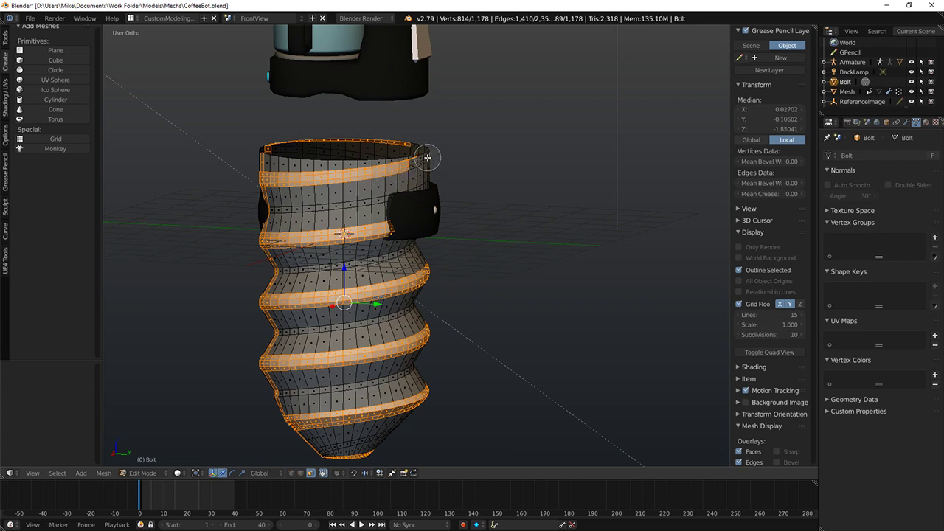
{"action": "key", "text": "z"}
{"action": "key", "text": "c"}
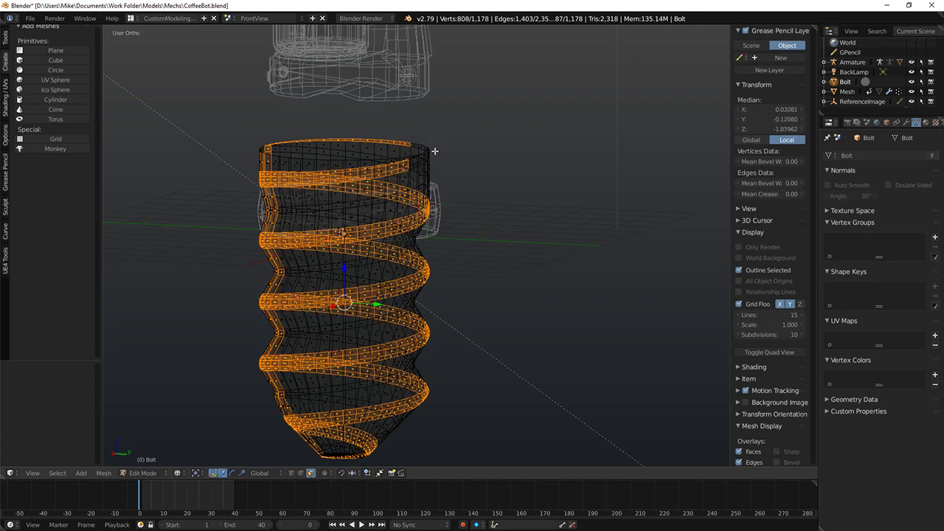
{"action": "key", "text": "z"}
{"action": "middle_click_drag", "start_coordinate": [435, 151], "coordinate": [408, 137]}
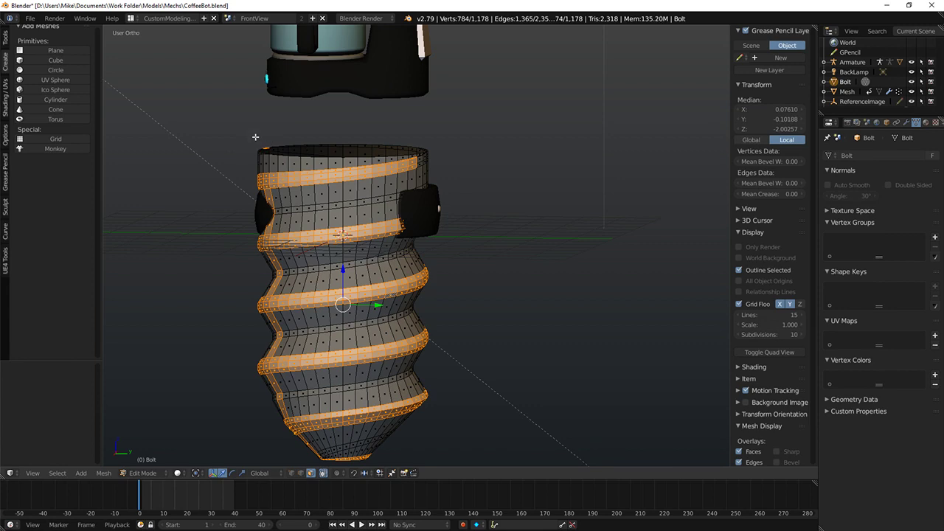
Step: Deselect the stray vertical strip faces around the front middle between the upper two crest turns
{"action": "middle_click_drag", "start_coordinate": [255, 136], "coordinate": [330, 138]}
{"action": "key", "text": "z"}
{"action": "key", "text": "c"}
{"action": "key", "text": "Escape"}
{"action": "key", "text": "z"}
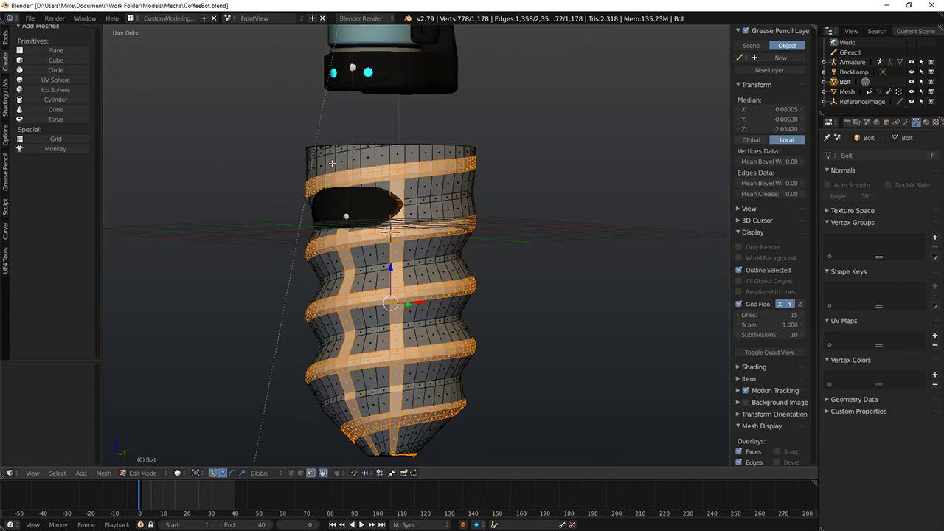
{"action": "scroll", "coordinate": [464, 221], "scroll_direction": "up", "scroll_amount": 5}
{"action": "key", "text": "z"}
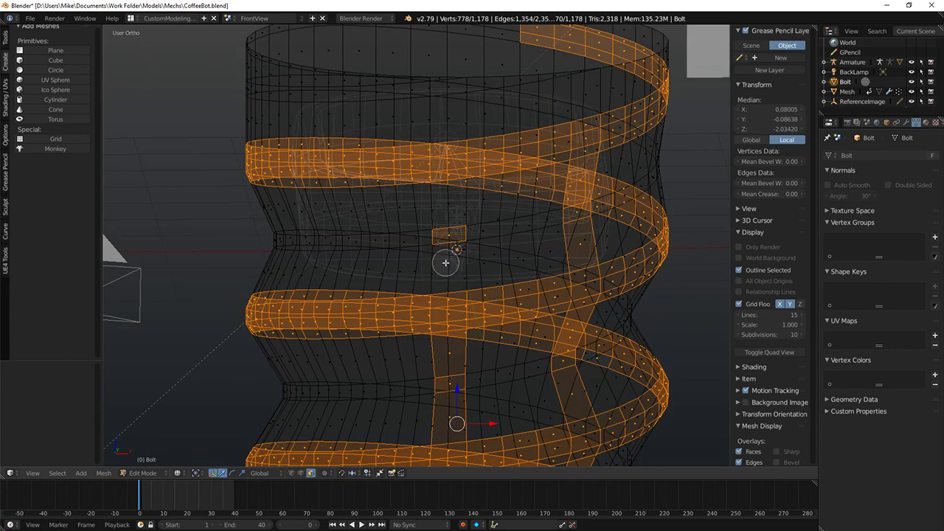
{"action": "key", "text": "Escape"}
{"action": "middle_click_drag", "start_coordinate": [550, 242], "coordinate": [460, 248]}
{"action": "key", "text": "z"}
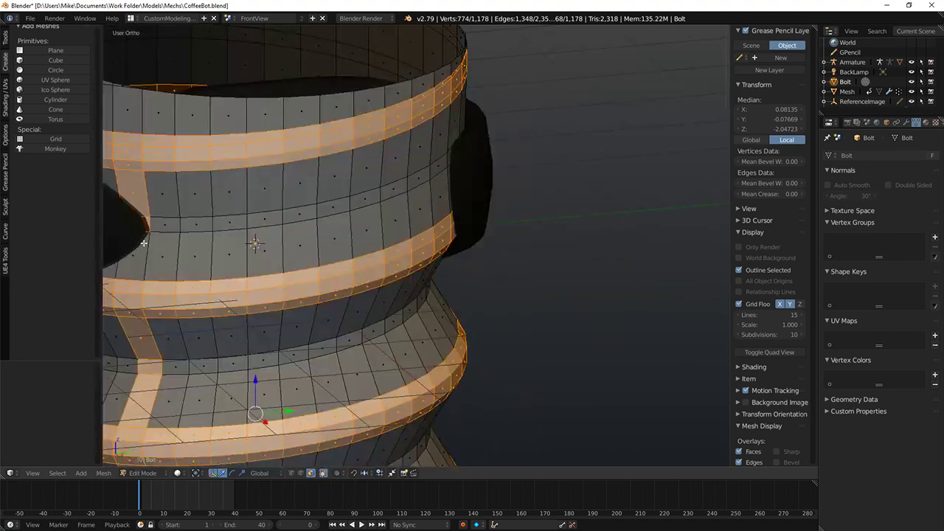
Step: Circle-deselect the remaining side strip of vertical faces between the first and second crest turns
{"action": "middle_click_drag", "start_coordinate": [161, 241], "coordinate": [236, 244], "text": "shift"}
{"action": "key", "text": "z"}
{"action": "key", "text": "c"}
{"action": "middle_click", "coordinate": [213, 225]}
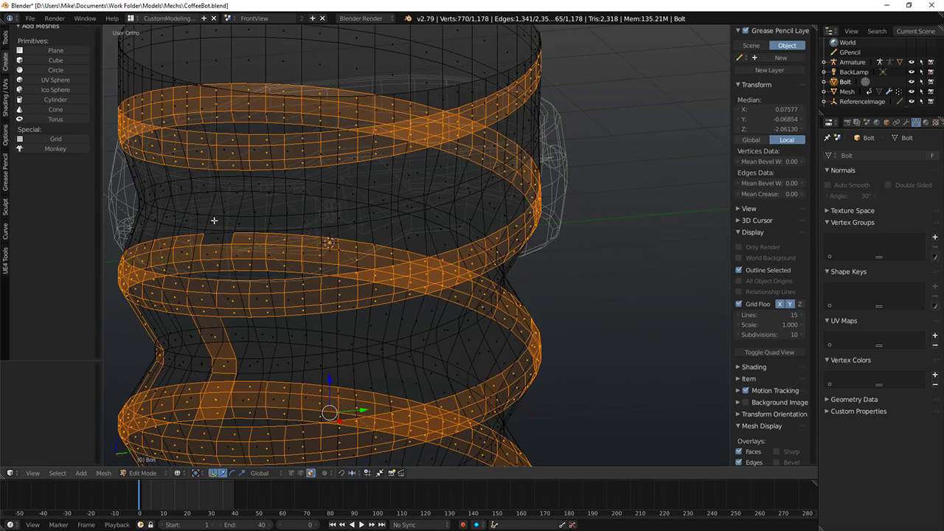
{"action": "scroll", "coordinate": [216, 236], "scroll_direction": "down", "scroll_amount": 4}
{"action": "key", "text": "z"}
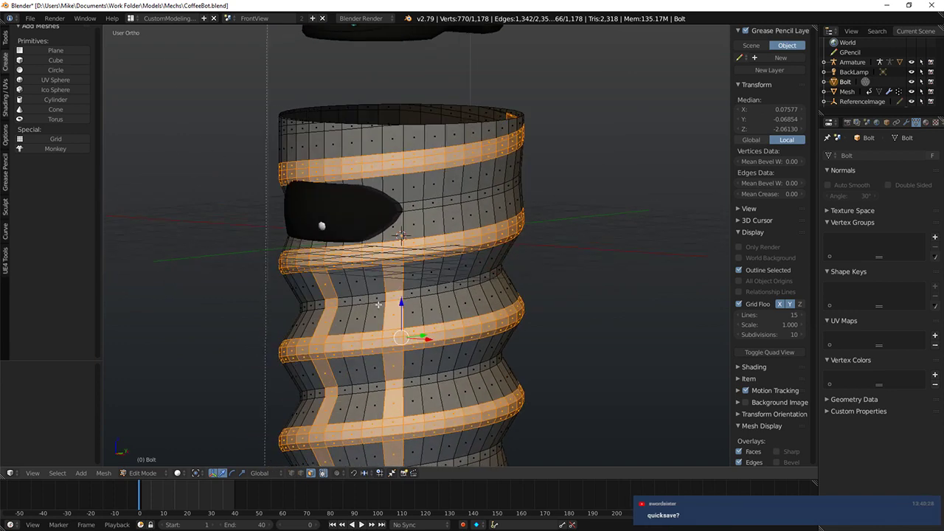
Step: Circle-deselect the remaining vertical face strips between the lower thread turns
{"action": "key", "text": "Escape"}
{"action": "middle_click_drag", "start_coordinate": [322, 306], "coordinate": [361, 315]}
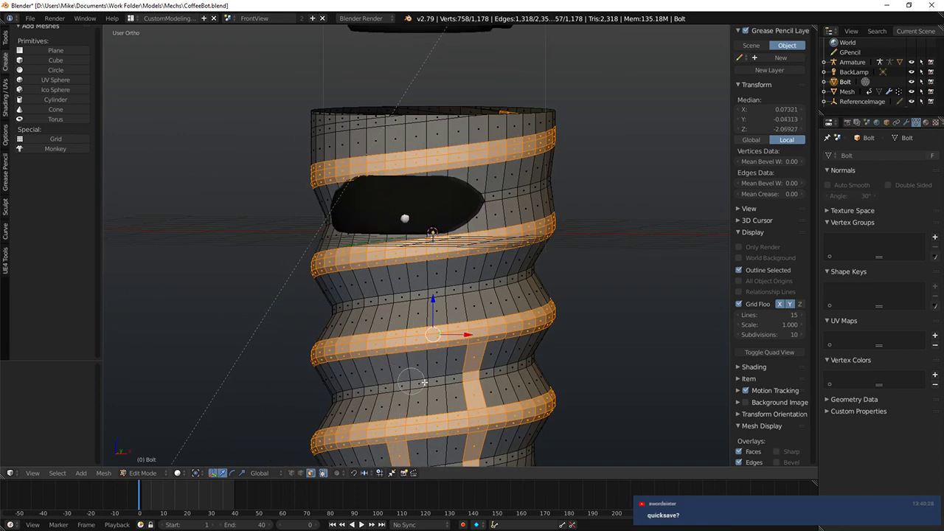
{"action": "middle_click_drag", "start_coordinate": [504, 370], "coordinate": [486, 261], "text": "shift"}
{"action": "key", "text": "c"}
{"action": "middle_click_drag", "start_coordinate": [375, 380], "coordinate": [472, 365]}
{"action": "key", "text": "Escape"}
Step: Box-deselect all faces around the bolt's tapered tip in wireframe, keeping only the spiral crest on the straight shaft selected
{"action": "key", "text": "z"}
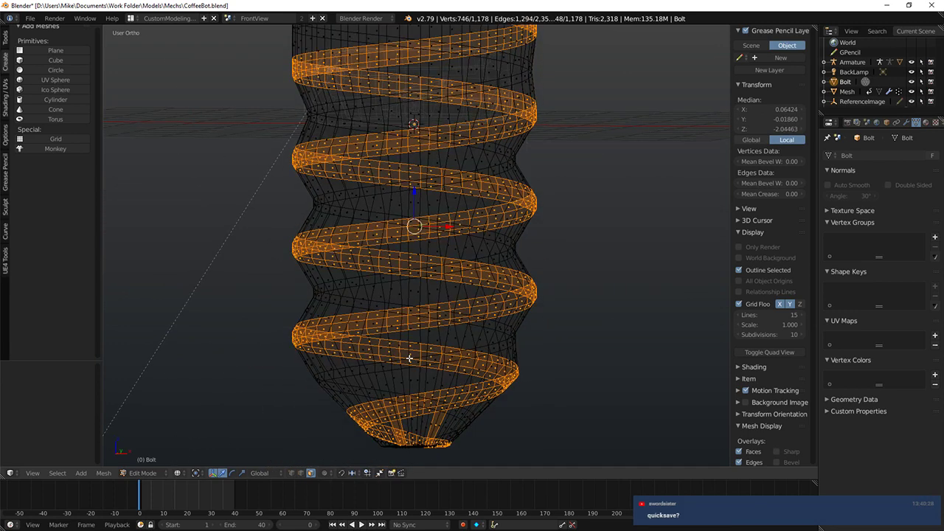
{"action": "scroll", "coordinate": [416, 354], "scroll_direction": "down", "scroll_amount": 3}
{"action": "key", "text": "b"}
{"action": "middle_click_drag", "start_coordinate": [345, 320], "coordinate": [544, 447]}
{"action": "scroll", "coordinate": [415, 328], "scroll_direction": "up", "scroll_amount": 1}
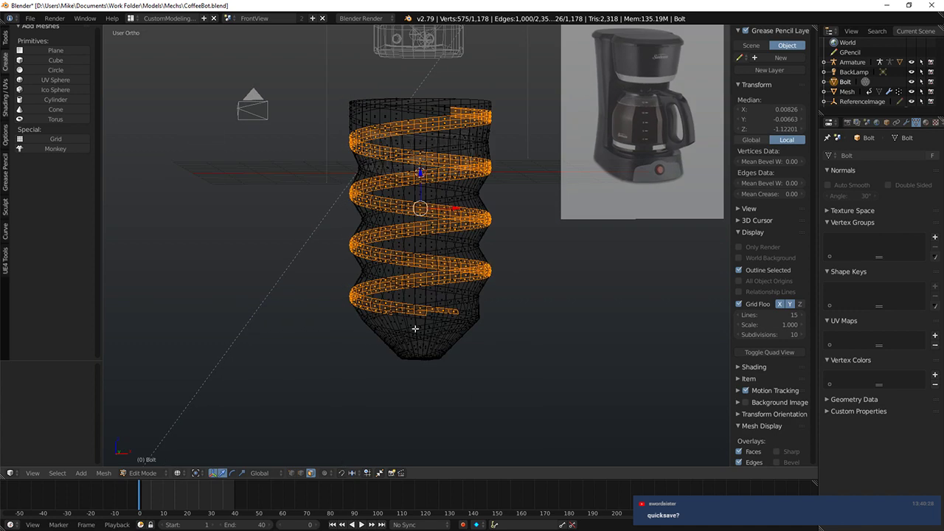
{"action": "key", "text": "Escape"}
{"action": "key", "text": "z"}
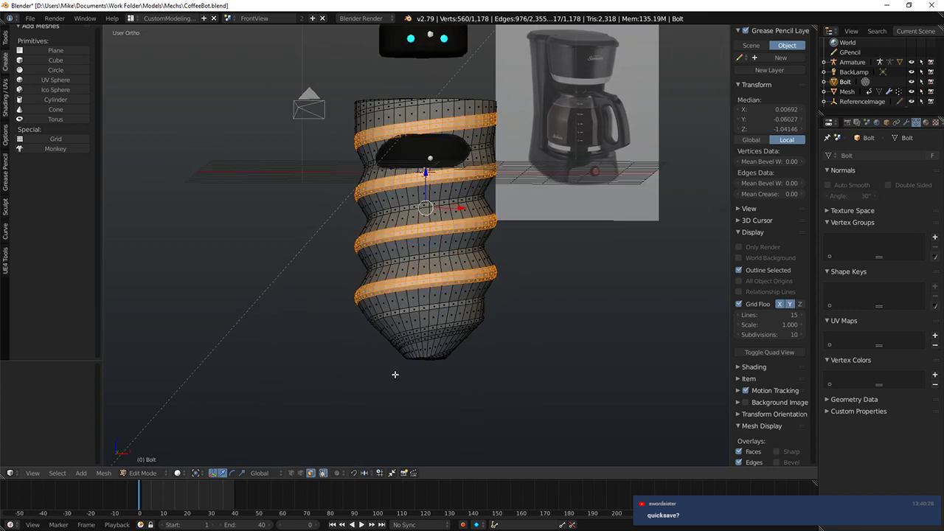
Step: Invert the selection and delete every bolt face outside the spiral thread crest
{"action": "middle_click_drag", "start_coordinate": [394, 375], "coordinate": [504, 379]}
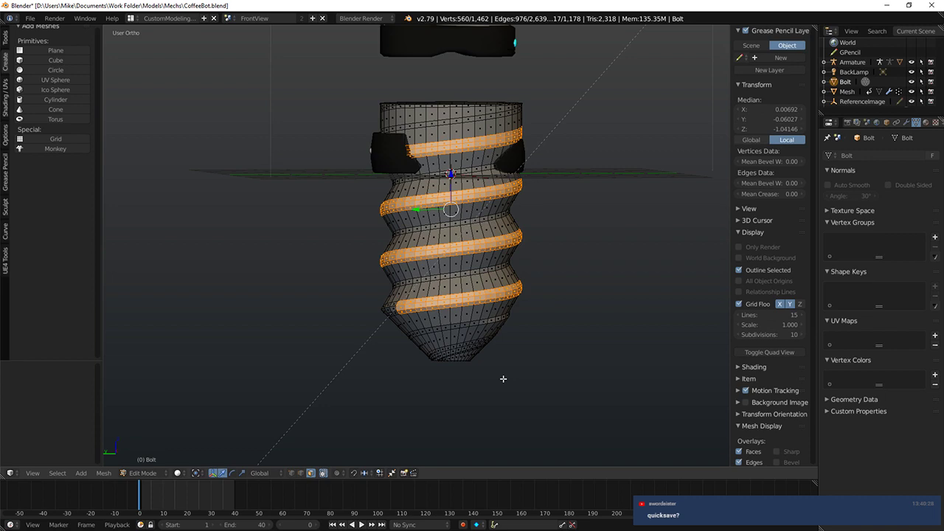
{"action": "key", "text": "ctrl+i"}
{"action": "key", "text": "x"}
{"action": "left_click", "coordinate": [503, 380]}
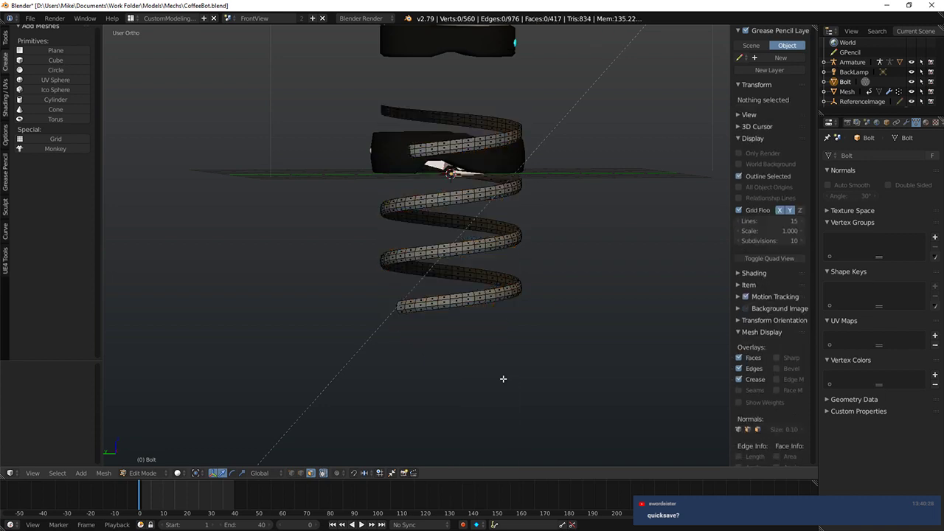
{"action": "mouse_move", "coordinate": [501, 379]}
{"action": "middle_mouse_down"}
{"action": "mouse_move", "coordinate": [505, 367]}
{"action": "mouse_move", "coordinate": [608, 307]}
{"action": "mouse_move", "coordinate": [700, 376]}
{"action": "mouse_move", "coordinate": [228, 373]}
{"action": "mouse_move", "coordinate": [331, 375]}
{"action": "middle_mouse_up"}
{"action": "key", "text": "z"}
{"action": "key", "text": "z"}
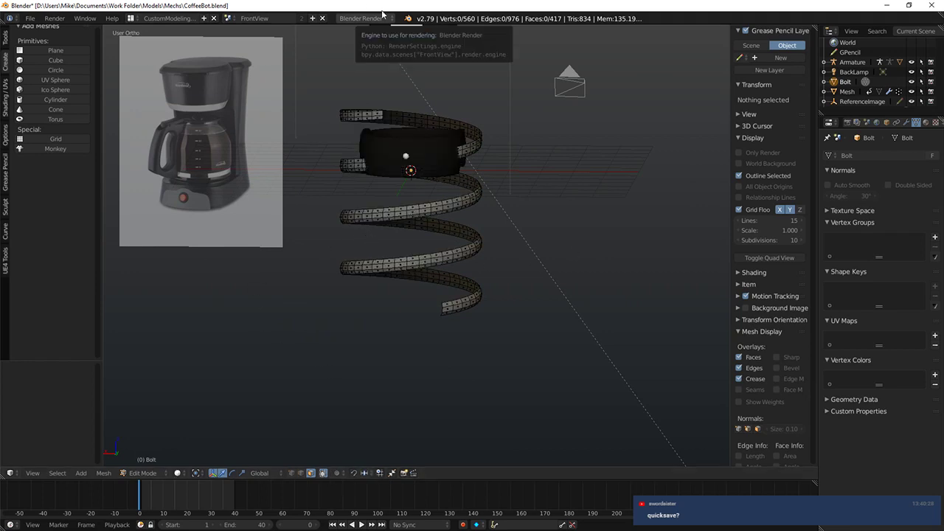
{"action": "scroll", "coordinate": [403, 257], "scroll_direction": "up", "scroll_amount": 4}
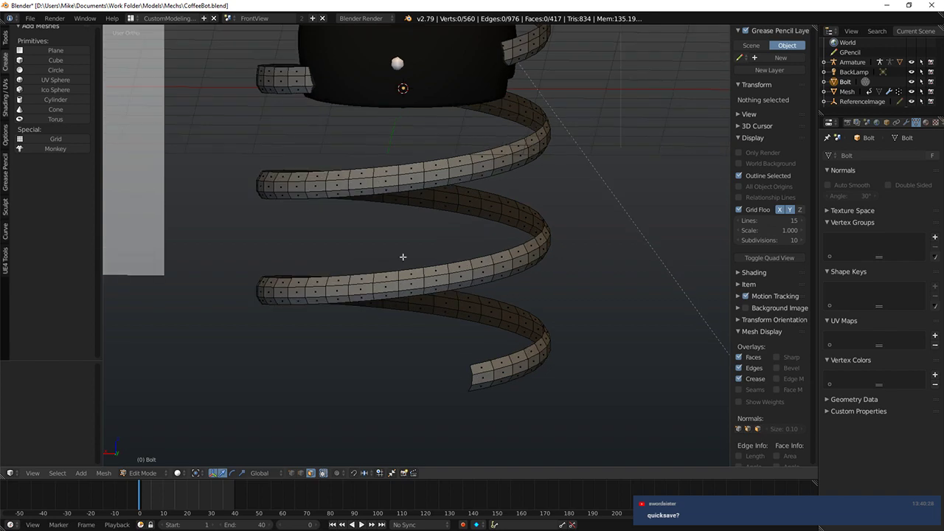
Step: Select the upper and lower border edge loops of the spiral strip and extrude them
{"action": "key", "text": "a"}
{"action": "key", "text": "a"}
{"action": "middle_click_drag", "start_coordinate": [323, 222], "coordinate": [448, 252], "text": "shift"}
{"action": "right_click", "coordinate": [385, 224], "text": "alt"}
{"action": "right_click", "coordinate": [407, 249], "text": "alt+shift"}
{"action": "scroll", "coordinate": [442, 236], "scroll_direction": "down", "scroll_amount": 4}
{"action": "key", "text": "e"}
{"action": "left_click", "coordinate": [469, 212]}
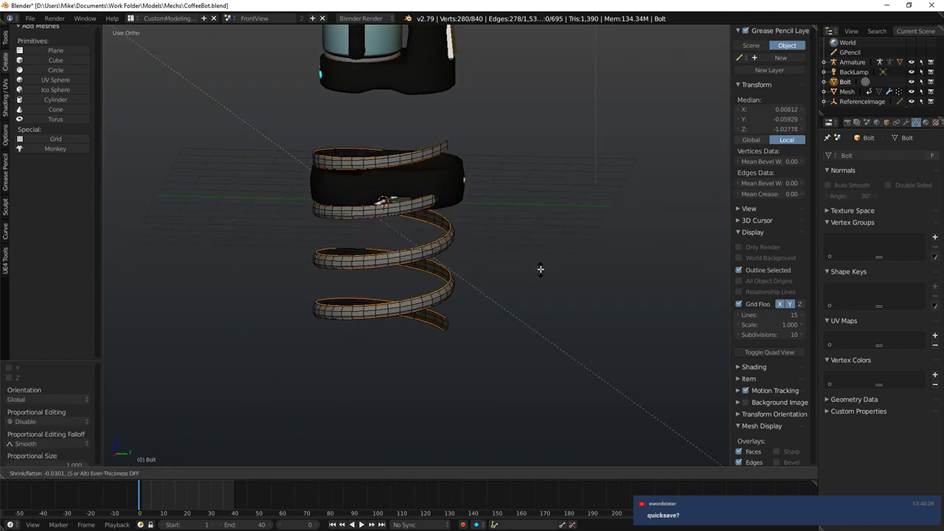
Step: Scale the extruded edge loops inward horizontally, leaving Z locked, to give the spiral strip thickness
{"action": "middle_click_drag", "start_coordinate": [539, 270], "coordinate": [491, 270]}
{"action": "scroll", "coordinate": [502, 265], "scroll_direction": "up", "scroll_amount": 3}
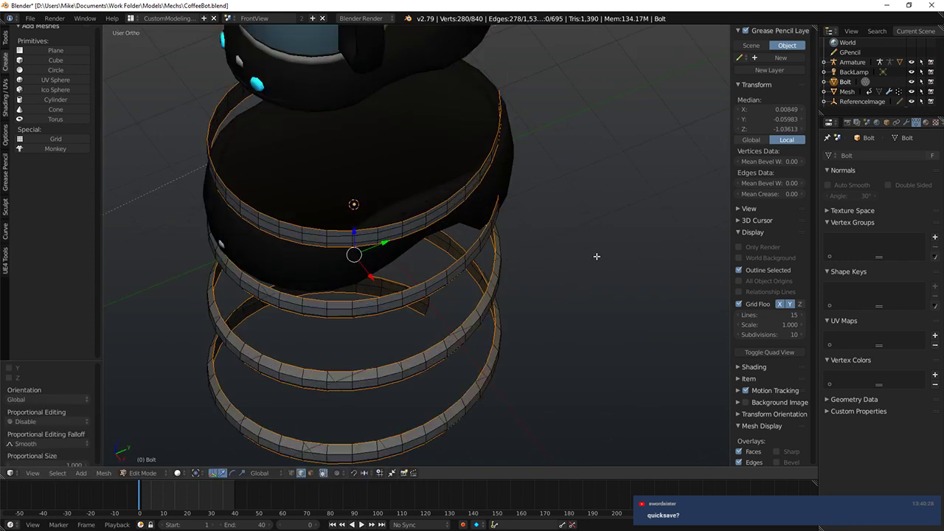
{"action": "key", "text": "s"}
{"action": "key", "text": "shift+z"}
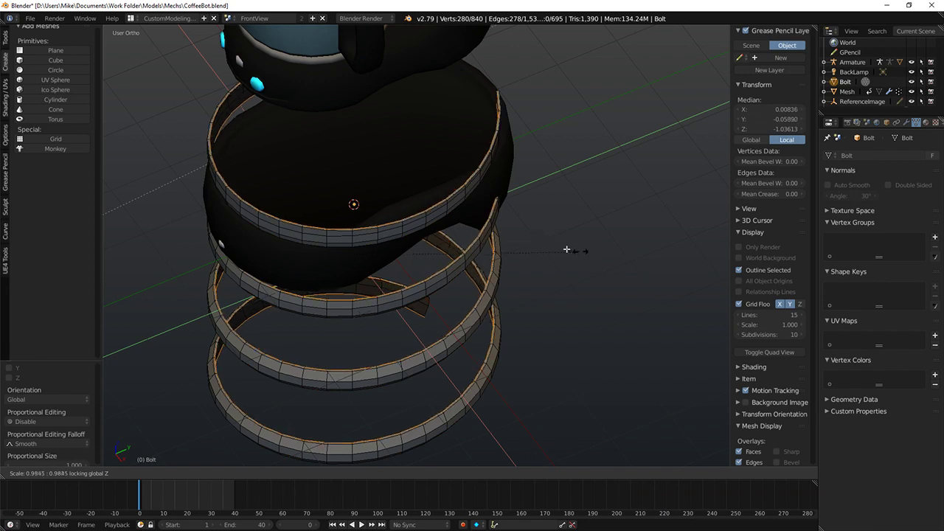
{"action": "left_click", "coordinate": [476, 234]}
{"action": "middle_click_drag", "start_coordinate": [475, 234], "coordinate": [523, 205]}
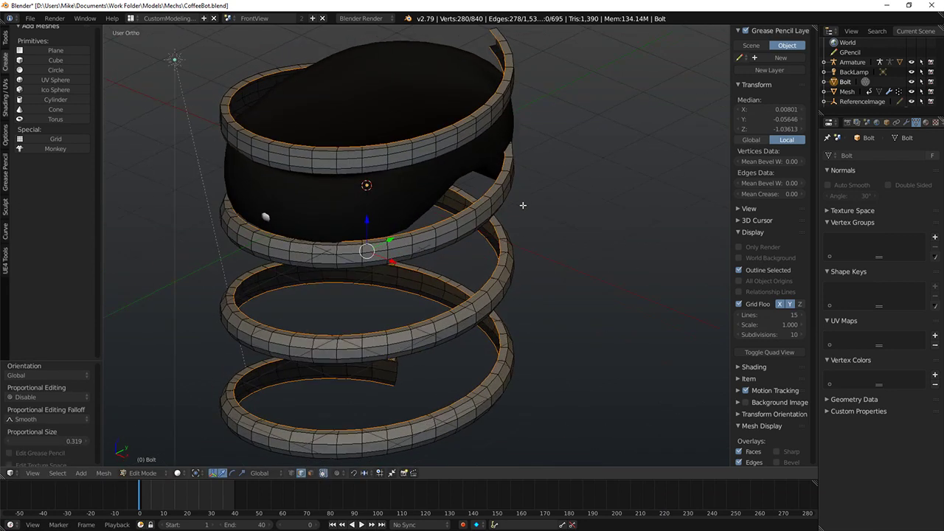
Step: Bridge the two inner edge loops to close the open inside of the spiral, and clear the selection
{"action": "middle_click_drag", "start_coordinate": [576, 248], "coordinate": [606, 120]}
{"action": "key", "text": "space"}
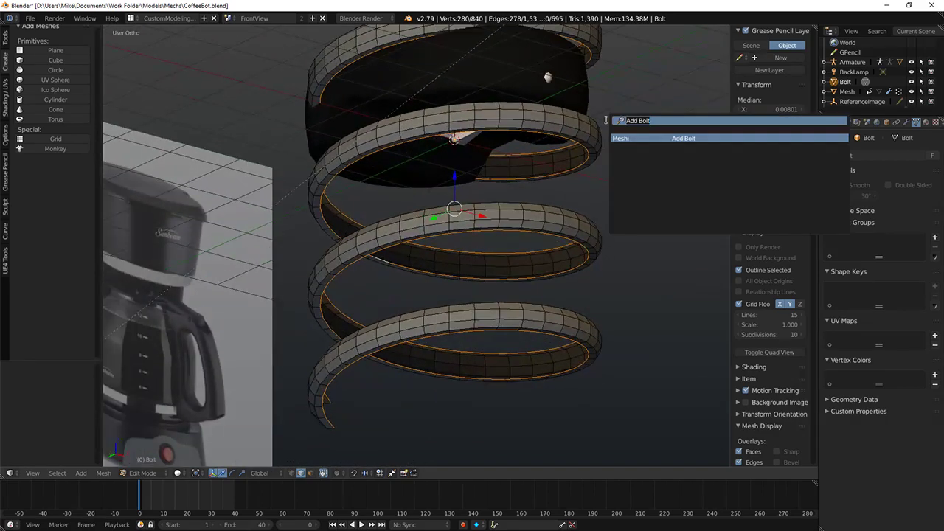
{"action": "key", "text": "Return"}
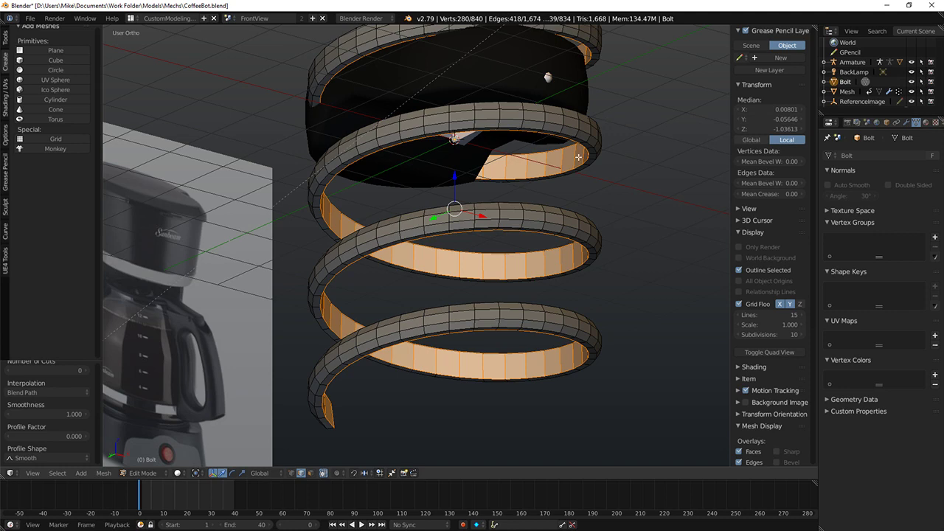
{"action": "middle_click_drag", "start_coordinate": [464, 383], "coordinate": [407, 368]}
{"action": "key", "text": "a"}
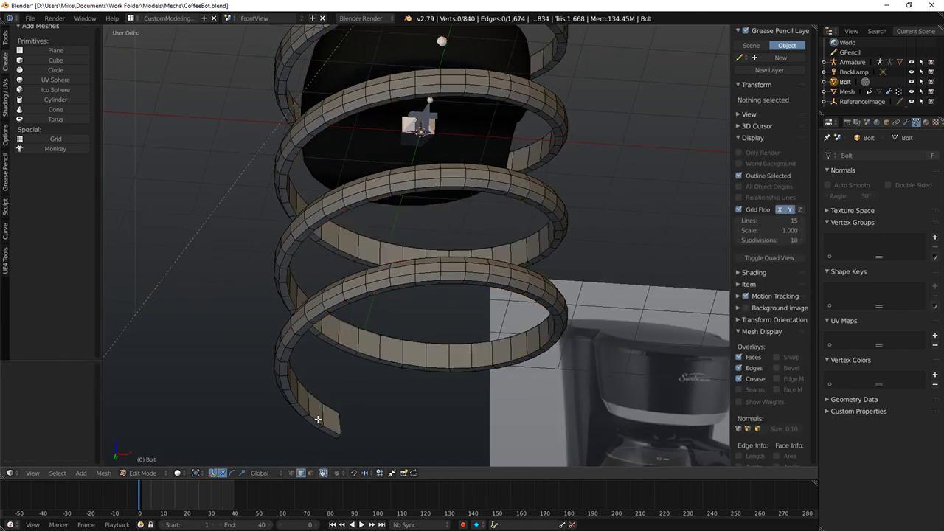
Step: Cut two edge loops along the spiral's inner face strip and scale them inward horizontally with Z locked to round the coil
{"action": "right_click", "coordinate": [318, 419], "text": "alt"}
{"action": "key", "text": "a"}
{"action": "key", "text": "ctrl+r"}
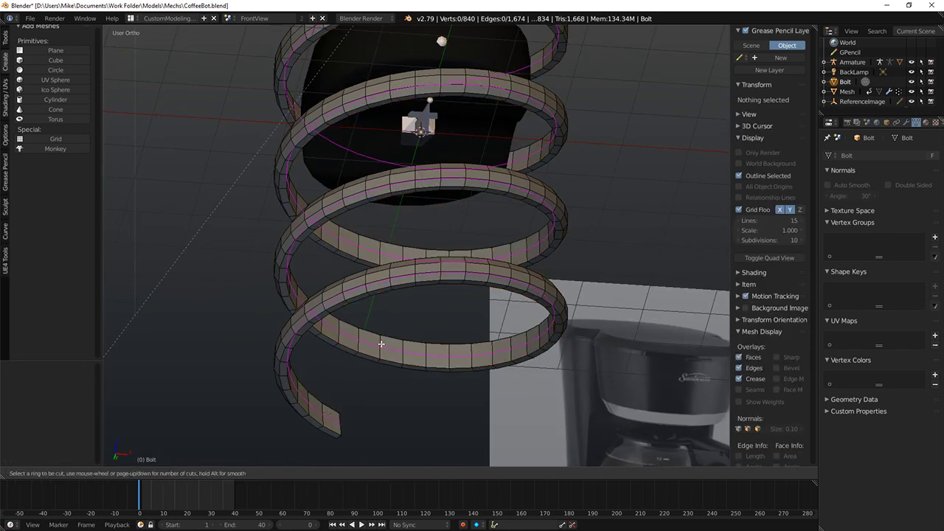
{"action": "scroll", "coordinate": [381, 344], "scroll_direction": "up", "scroll_amount": 1}
{"action": "left_click", "coordinate": [381, 344]}
{"action": "right_click", "coordinate": [382, 343]}
{"action": "key", "text": "alt+s"}
{"action": "right_click", "coordinate": [560, 405]}
{"action": "key", "text": "s"}
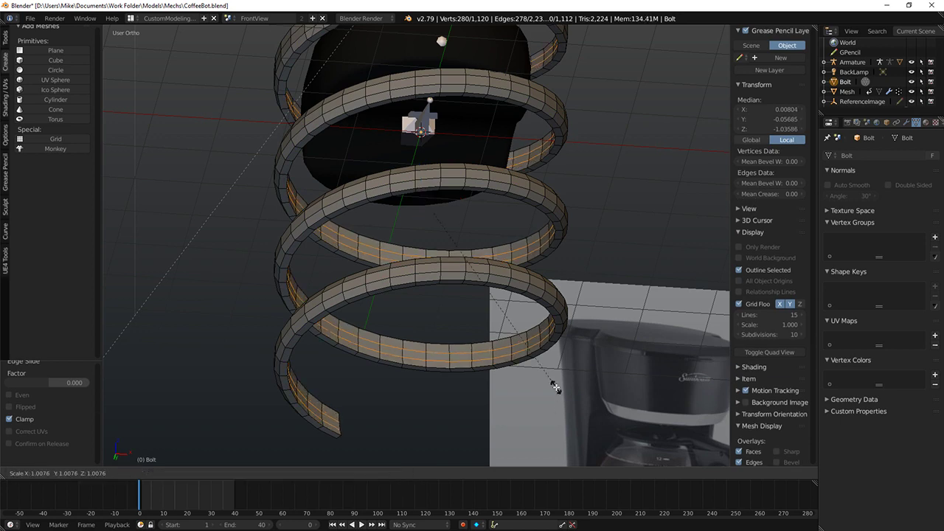
{"action": "key", "text": "shift+z"}
{"action": "left_click", "coordinate": [476, 354]}
Step: Check the coffee robot model in the rendered viewport preview
{"action": "key", "text": "shift+z"}
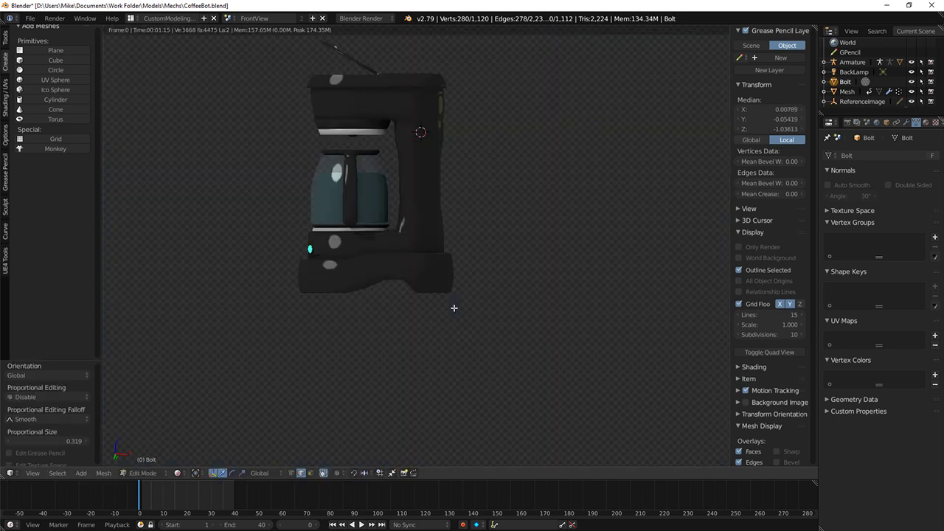
{"action": "scroll", "coordinate": [420, 367], "scroll_direction": "down", "scroll_amount": 9}
{"action": "key", "text": "shift+z"}
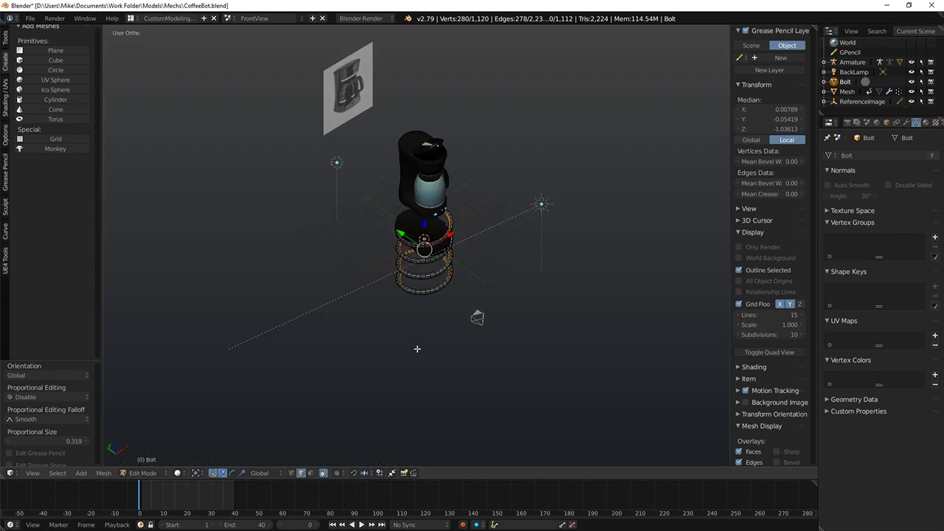
Step: Select the whole coil in front orthographic view and give it the existing ToonShader.003 material
{"action": "key", "text": "KP_1"}
{"action": "key", "text": "KP_5"}
{"action": "key", "text": "a"}
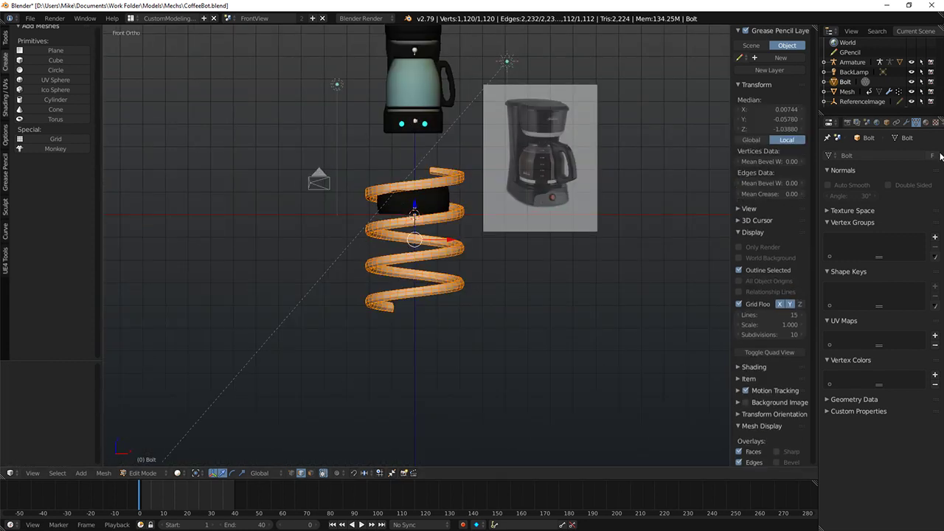
{"action": "left_click", "coordinate": [926, 122]}
{"action": "left_click", "coordinate": [829, 199]}
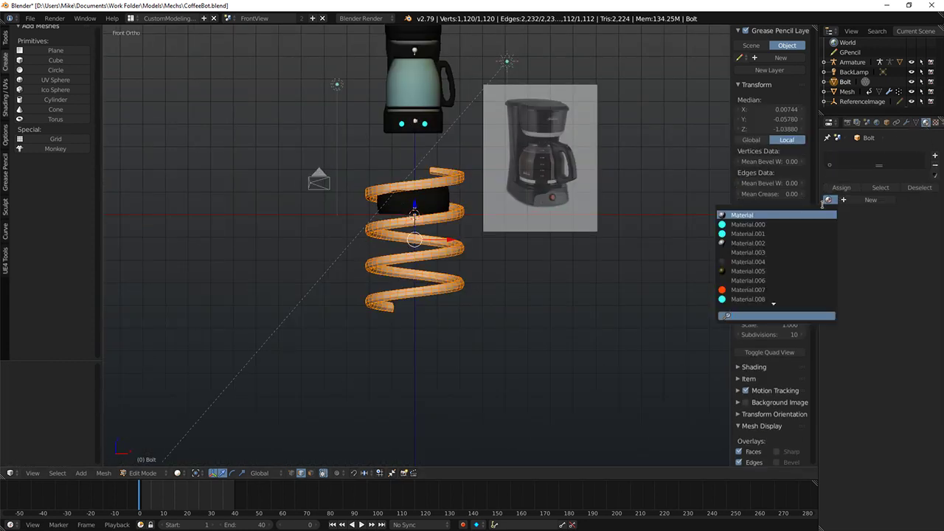
{"action": "left_click", "coordinate": [747, 219]}
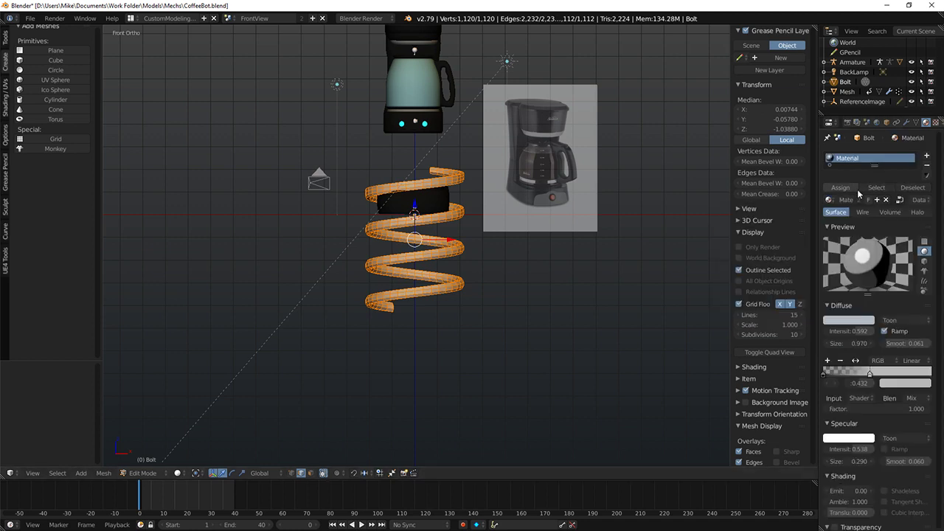
{"action": "left_click", "coordinate": [829, 199]}
{"action": "scroll", "coordinate": [787, 267], "scroll_direction": "down", "scroll_amount": 5}
{"action": "scroll", "coordinate": [787, 268], "scroll_direction": "down", "scroll_amount": 3}
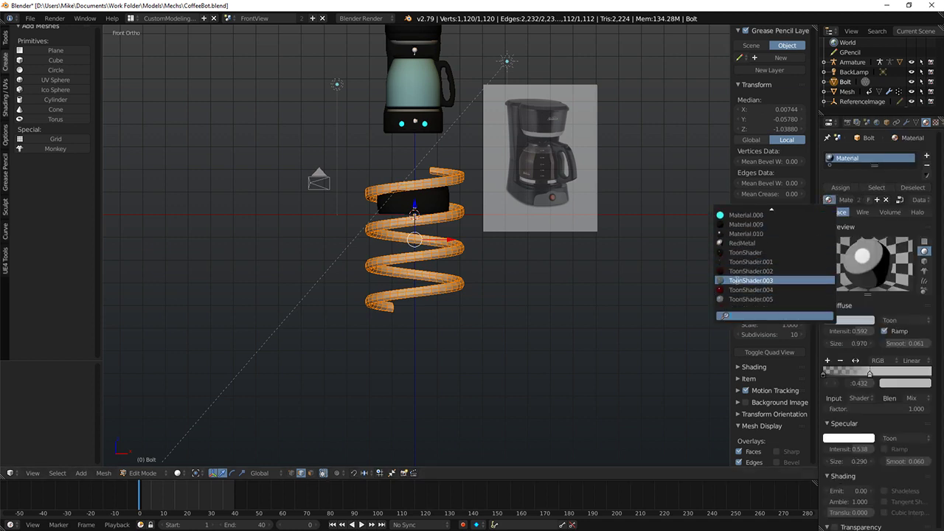
{"action": "left_click", "coordinate": [745, 289]}
{"action": "key", "text": "shift+z"}
{"action": "key", "text": "shift+z"}
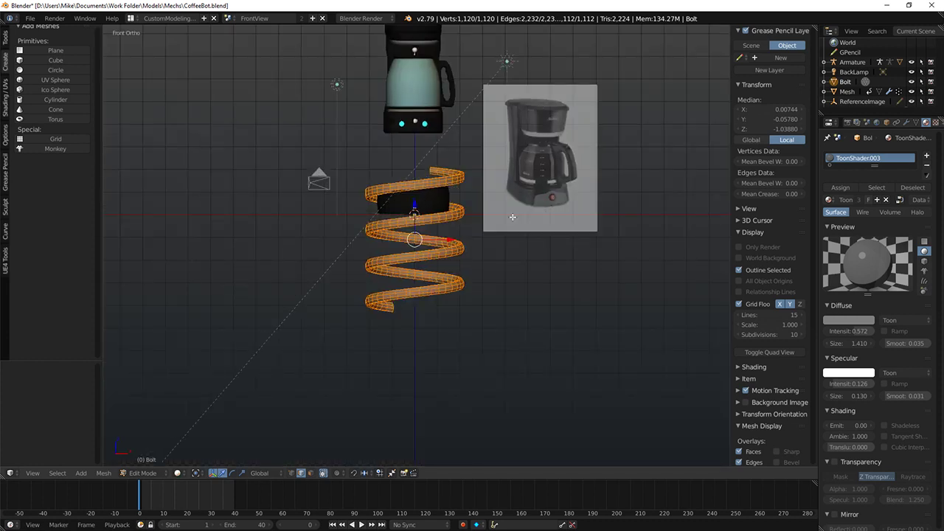
Step: Scale the coil down to roughly half size and move it up between the robot's foot and the coffee maker body
{"action": "scroll", "coordinate": [538, 192], "scroll_direction": "up", "scroll_amount": 4}
{"action": "scroll", "coordinate": [487, 210], "scroll_direction": "down", "scroll_amount": 2}
{"action": "key", "text": "s"}
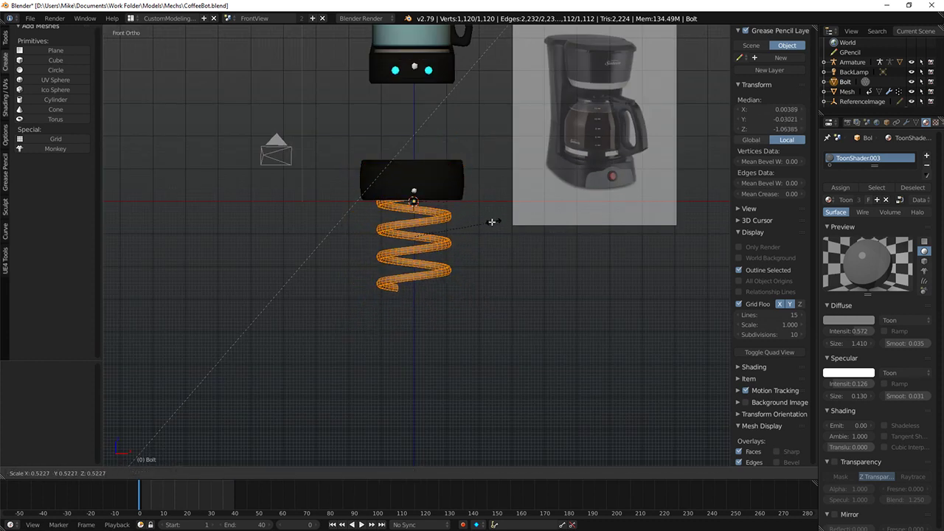
{"action": "left_click", "coordinate": [486, 221]}
{"action": "key", "text": "z"}
{"action": "left_click_drag", "start_coordinate": [413, 202], "coordinate": [419, 83]}
{"action": "key", "text": "z"}
{"action": "middle_click_drag", "start_coordinate": [445, 105], "coordinate": [449, 165], "text": "shift"}
Step: Enlarge the coil slightly in the side view and adjust its height between the foot and the body
{"action": "key", "text": "KP_3"}
{"action": "key", "text": "KP_1"}
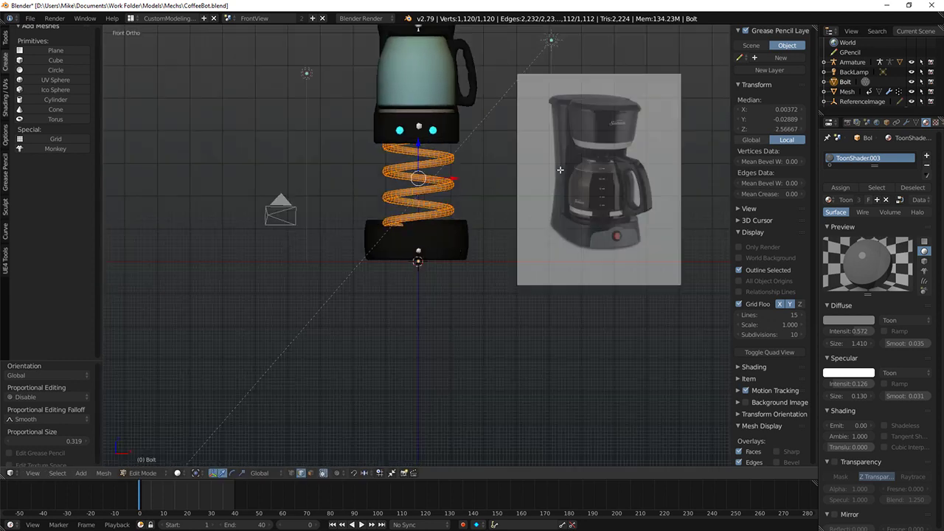
{"action": "key", "text": "KP_3"}
{"action": "left_click_drag", "start_coordinate": [383, 141], "coordinate": [387, 129]}
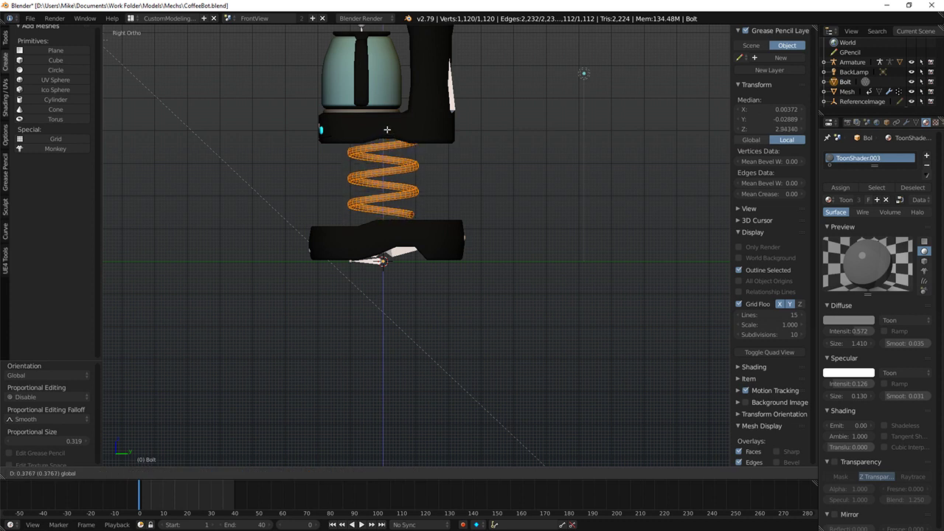
{"action": "key", "text": "s"}
{"action": "left_click", "coordinate": [493, 137]}
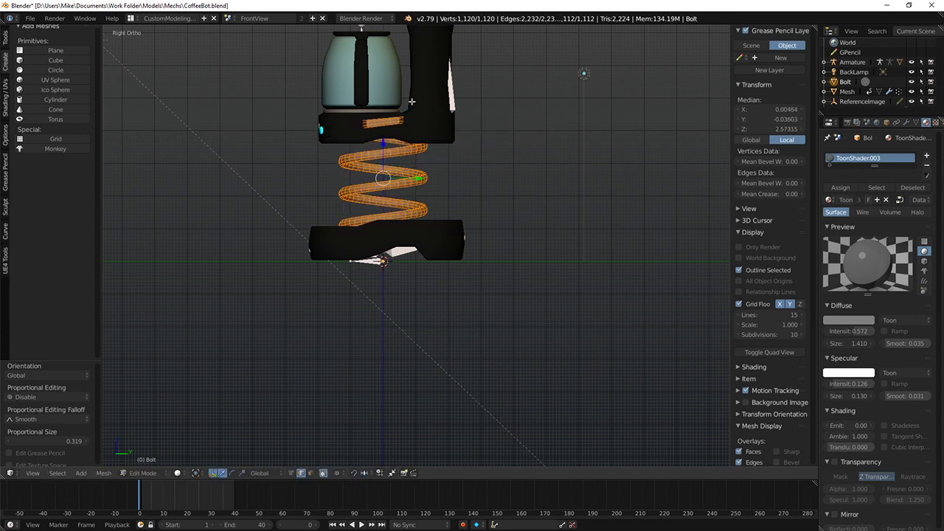
{"action": "scroll", "coordinate": [384, 140], "scroll_direction": "up", "scroll_amount": 2}
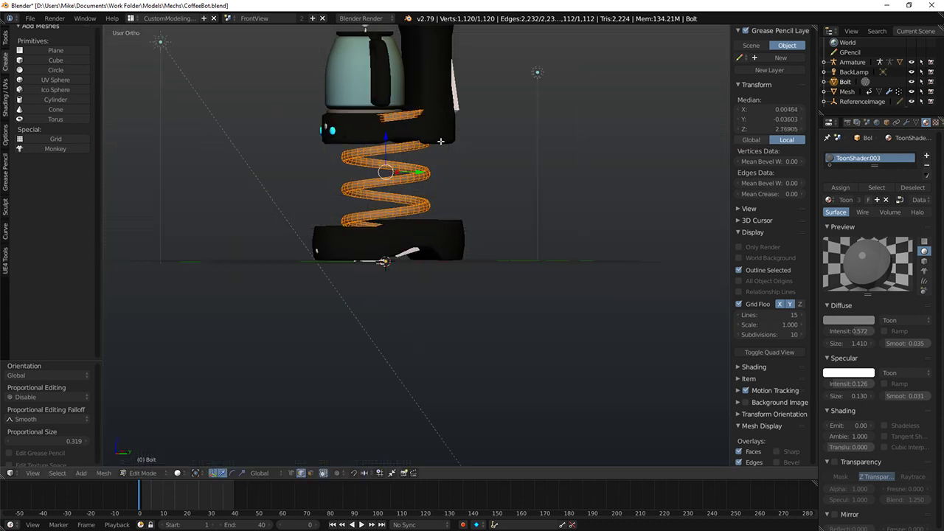
Step: Refine the coil's width from the front and side views to make it narrower than the body and foot
{"action": "key", "text": "KP_1"}
{"action": "key", "text": "s"}
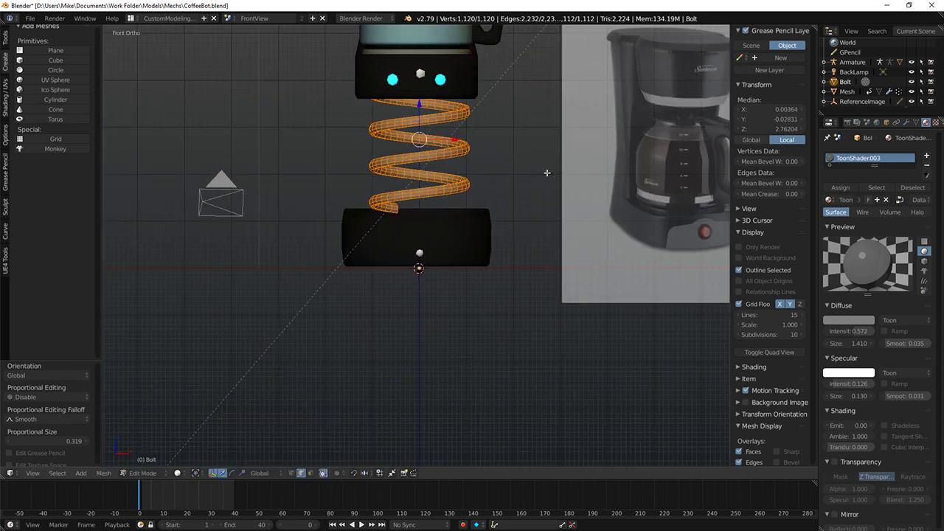
{"action": "left_click", "coordinate": [510, 155]}
{"action": "key", "text": "KP_3"}
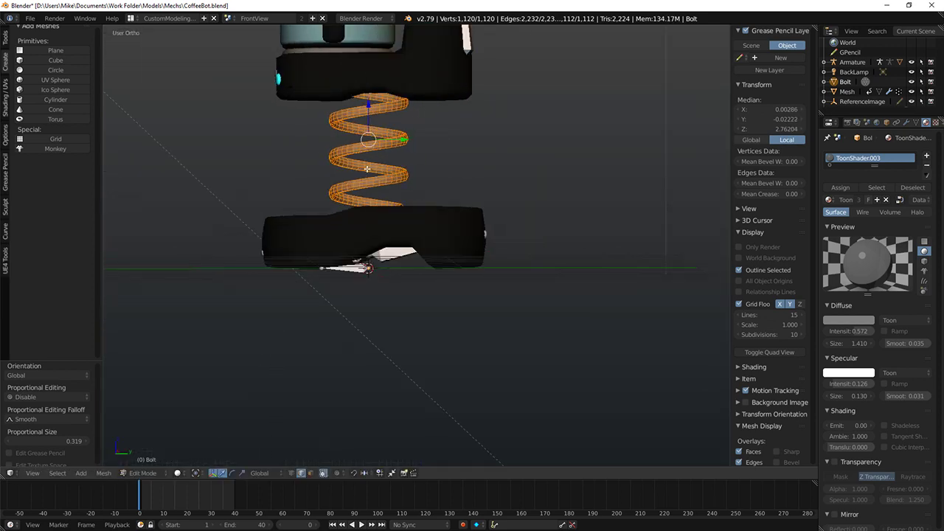
{"action": "key", "text": "s"}
{"action": "left_click", "coordinate": [522, 175]}
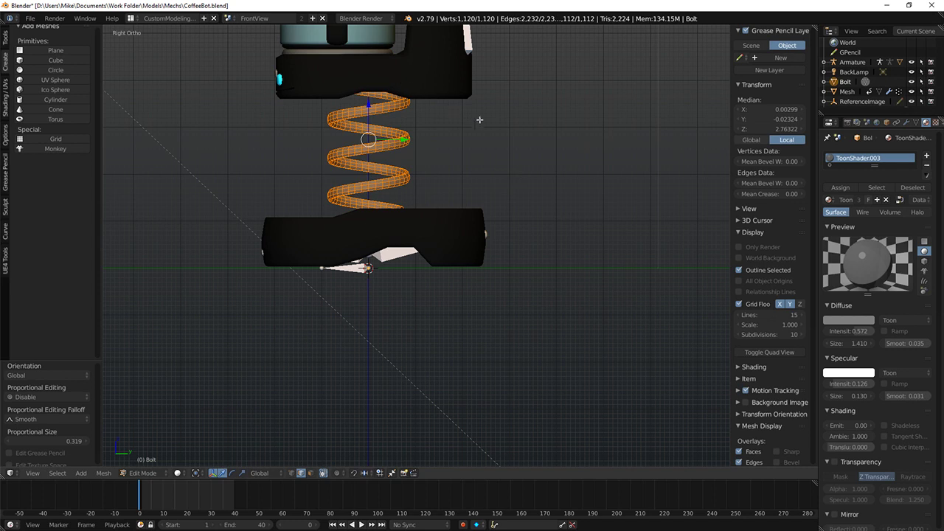
Step: Adjust the coil's length along Z and lower it so it spans from the coffee maker body to the foot
{"action": "key", "text": "s"}
{"action": "key", "text": "z"}
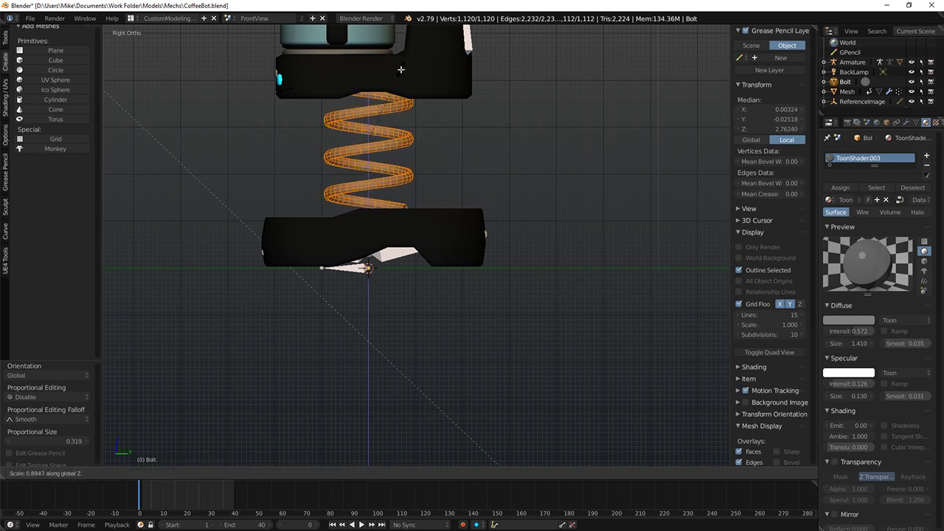
{"action": "left_click", "coordinate": [387, 97]}
{"action": "left_click_drag", "start_coordinate": [370, 105], "coordinate": [370, 112]}
{"action": "key", "text": "s"}
{"action": "key", "text": "z"}
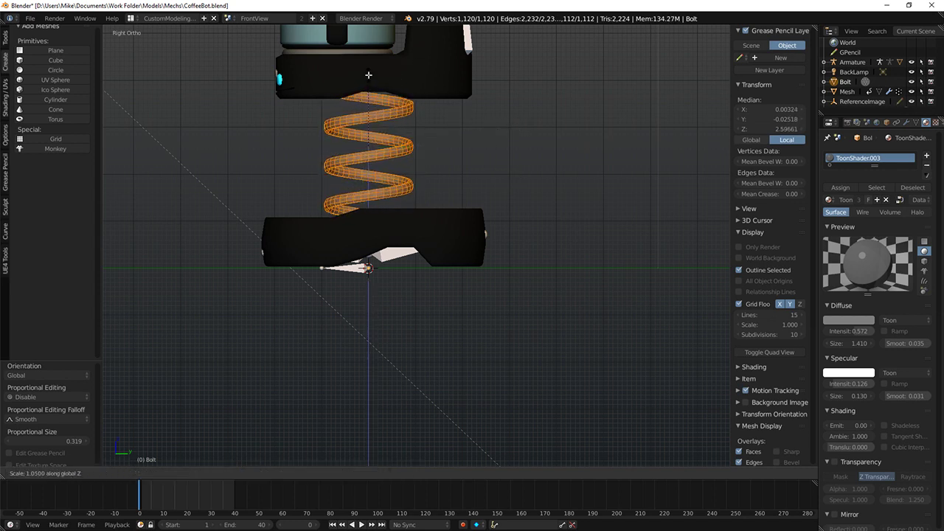
{"action": "left_click", "coordinate": [369, 73]}
{"action": "middle_click_drag", "start_coordinate": [374, 125], "coordinate": [445, 167]}
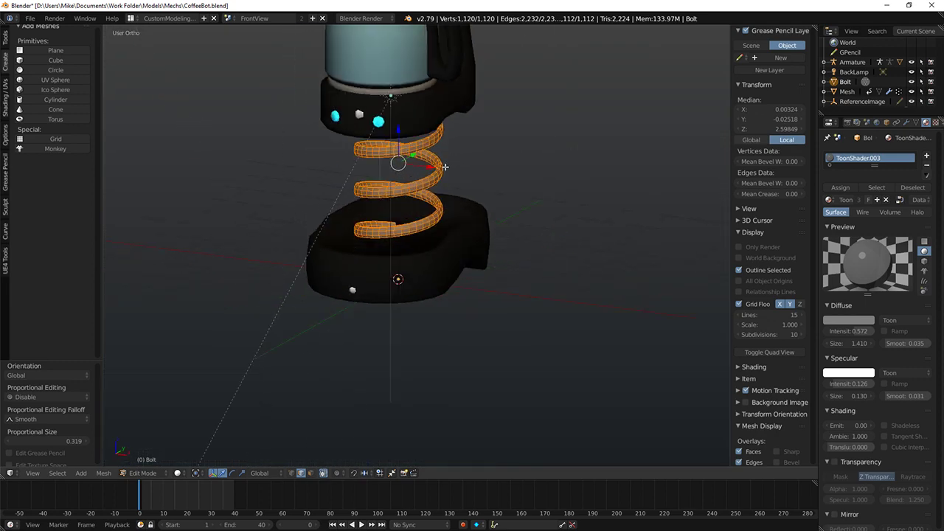
Step: Preview the coil between the robot's body and foot in rendered shading from several angles
{"action": "key", "text": "KP_1"}
{"action": "key", "text": "shift+z"}
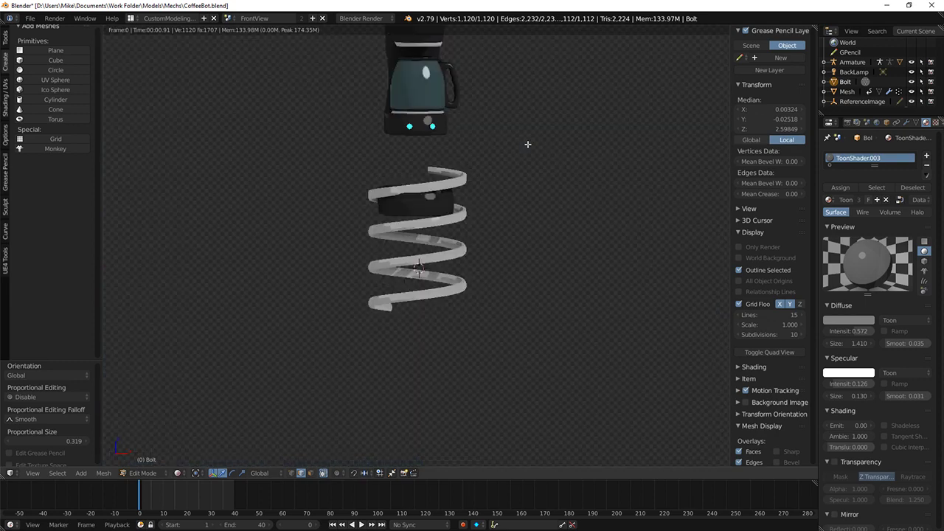
{"action": "scroll", "coordinate": [528, 144], "scroll_direction": "down", "scroll_amount": 6}
{"action": "middle_click_drag", "start_coordinate": [500, 197], "coordinate": [604, 192]}
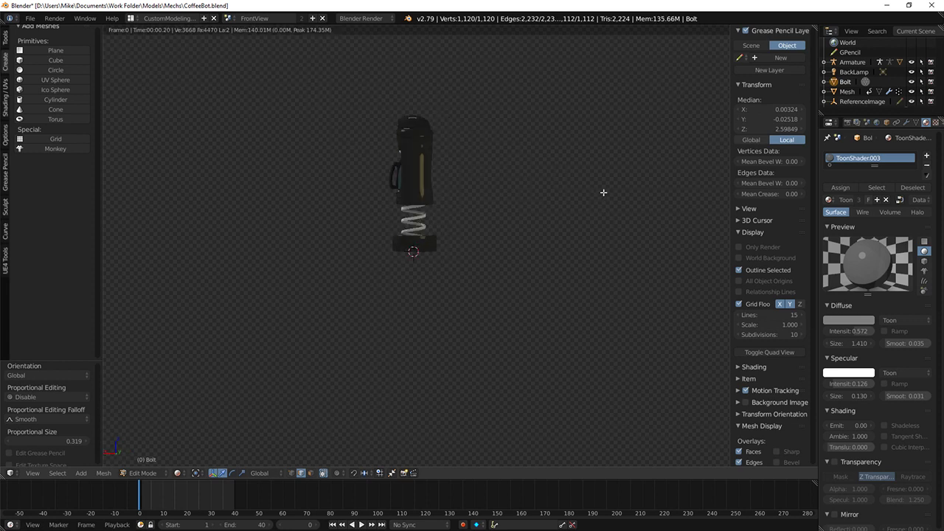
{"action": "key", "text": "KP_4"}
{"action": "key", "text": "KP_4"}
{"action": "key", "text": "KP_4"}
{"action": "key", "text": "KP_4"}
{"action": "key", "text": "KP_4"}
{"action": "key", "text": "KP_4"}
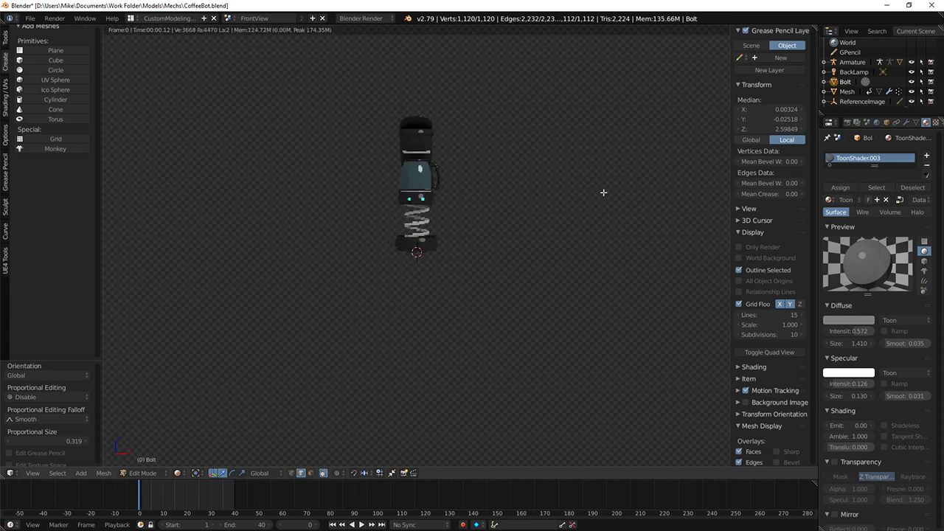
{"action": "key", "text": "KP_6"}
{"action": "key", "text": "KP_6"}
{"action": "scroll", "coordinate": [544, 200], "scroll_direction": "up", "scroll_amount": 6}
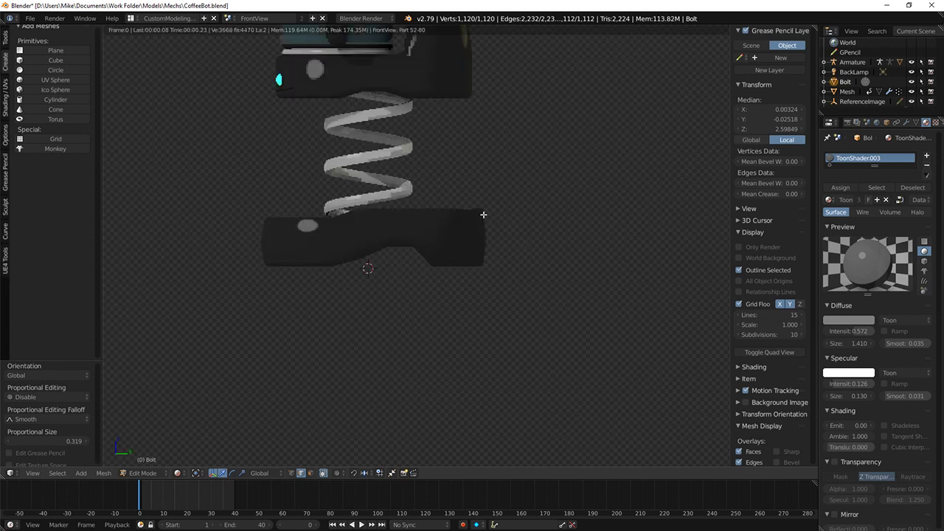
{"action": "key", "text": "shift+z"}
Step: Lower the upper vertices of the edge loop around the middle of the robot's foot slightly along Z, and check the result in rendered shading
{"action": "middle_click_drag", "start_coordinate": [459, 222], "coordinate": [470, 254], "text": "shift"}
{"action": "key", "text": "Tab"}
{"action": "mouse_move", "coordinate": [381, 270]}
{"action": "middle_mouse_down"}
{"action": "mouse_move", "coordinate": [403, 285]}
{"action": "mouse_move", "coordinate": [298, 299]}
{"action": "middle_mouse_up"}
{"action": "right_click", "coordinate": [403, 284]}
{"action": "key", "text": "Tab"}
{"action": "key", "text": "a"}
{"action": "scroll", "coordinate": [390, 295], "scroll_direction": "up", "scroll_amount": 1}
{"action": "right_click", "coordinate": [390, 295], "text": "alt"}
{"action": "key", "text": "KP_1"}
{"action": "key", "text": "KP_3"}
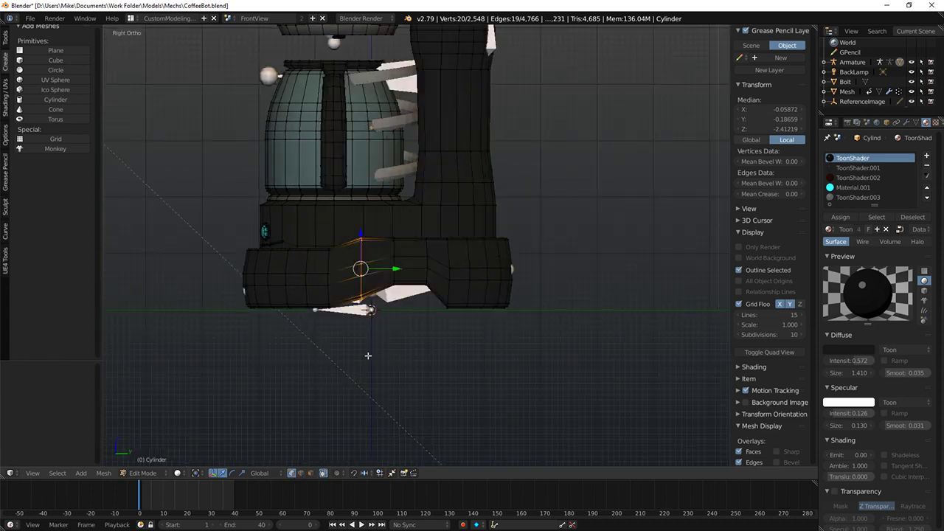
{"action": "key", "text": "z"}
{"action": "key", "text": "c"}
{"action": "middle_click_drag", "start_coordinate": [364, 275], "coordinate": [366, 269]}
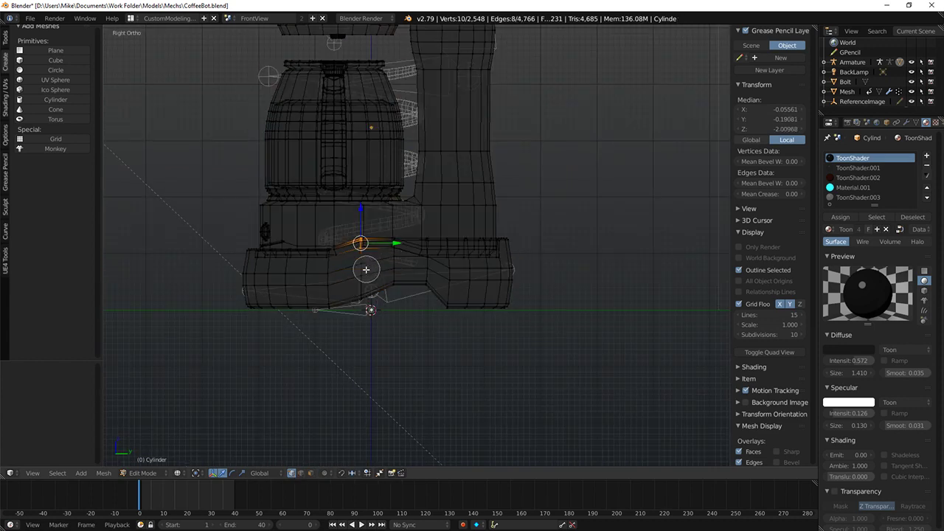
{"action": "right_click", "coordinate": [366, 269]}
{"action": "key", "text": "z"}
{"action": "key", "text": "g"}
{"action": "key", "text": "z"}
{"action": "left_click", "coordinate": [359, 221]}
{"action": "key", "text": "shift+z"}
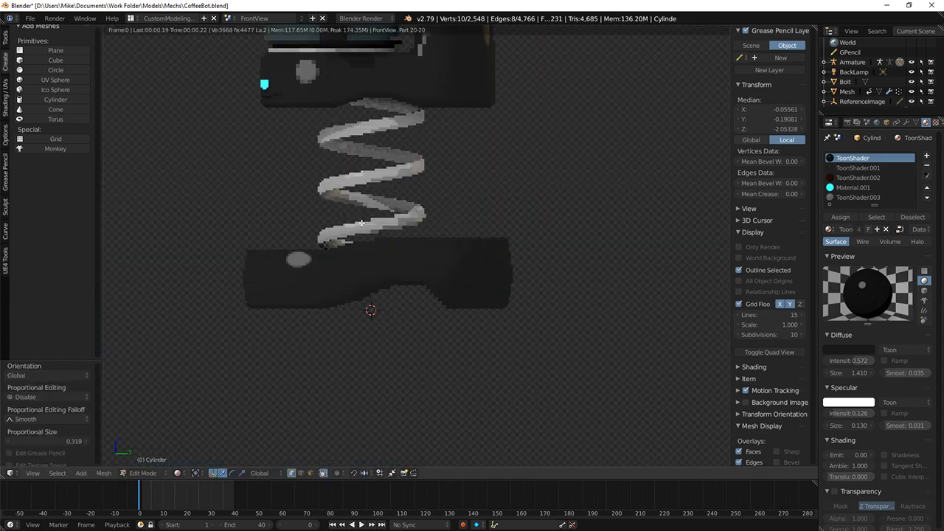
{"action": "scroll", "coordinate": [361, 219], "scroll_direction": "down", "scroll_amount": 4}
{"action": "key", "text": "shift+z"}
{"action": "middle_click_drag", "start_coordinate": [391, 193], "coordinate": [456, 201]}
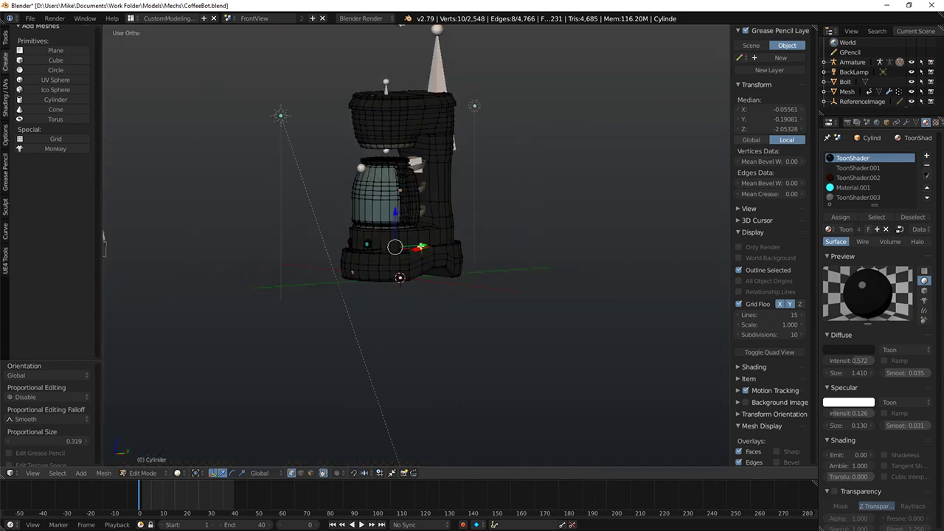
Step: Select the coffee maker mesh in Object Mode and inspect its modifiers
{"action": "key", "text": "Tab"}
{"action": "right_click", "coordinate": [404, 193]}
{"action": "right_click", "coordinate": [449, 166]}
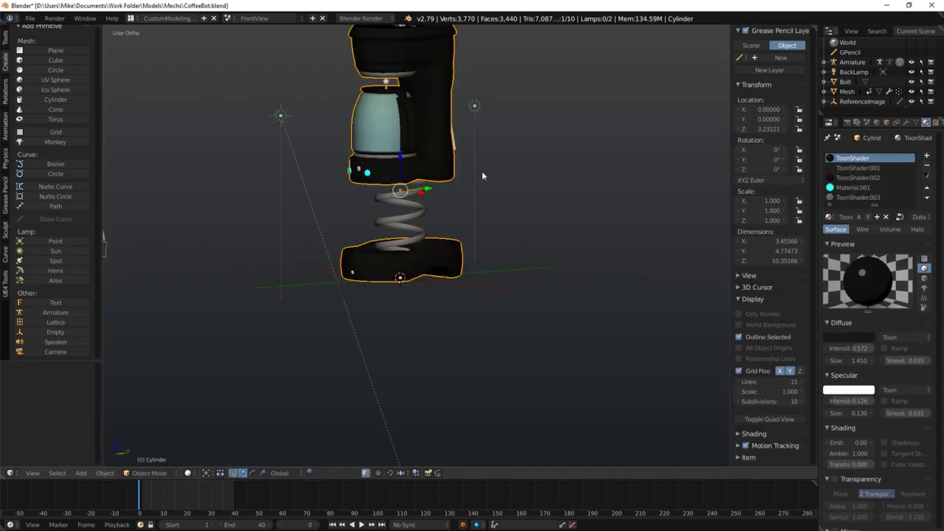
{"action": "left_click", "coordinate": [907, 124]}
{"action": "middle_click_drag", "start_coordinate": [464, 207], "coordinate": [437, 151]}
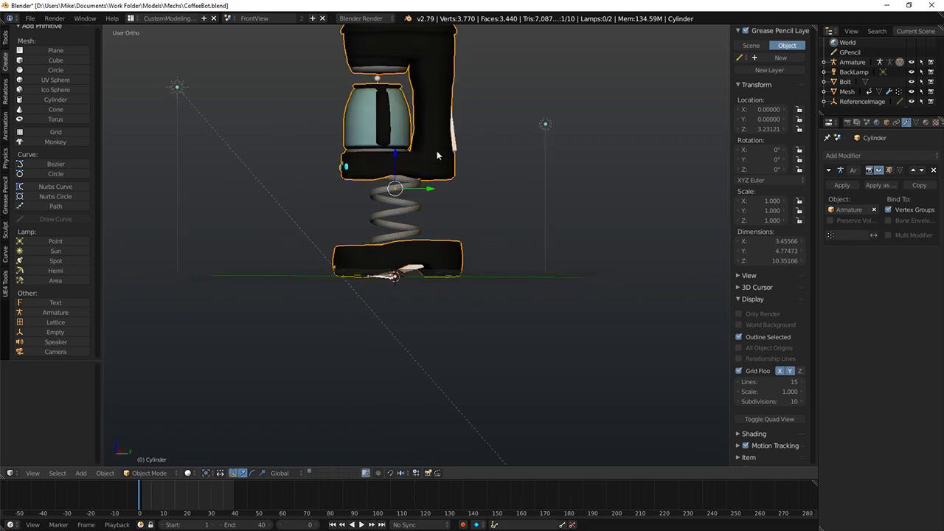
{"action": "key", "text": "space"}
{"action": "type", "text": "set pose"}
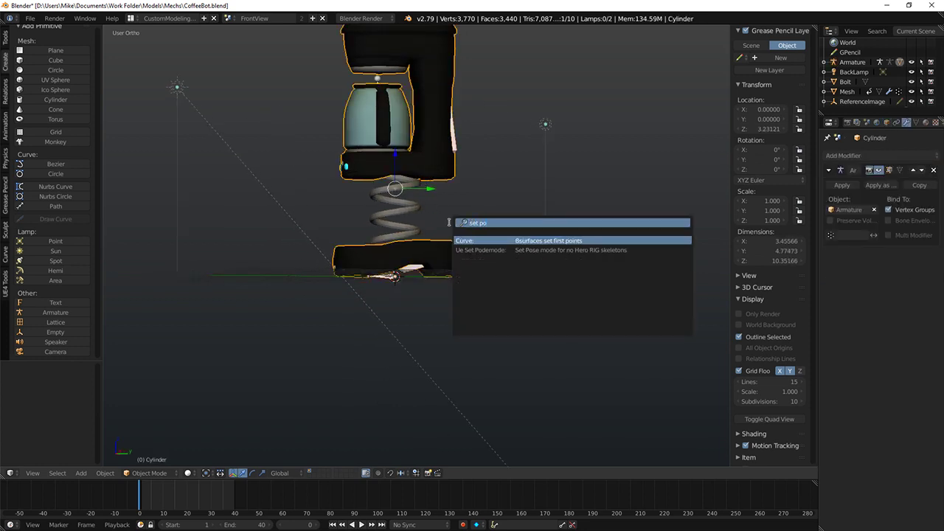
{"action": "key", "text": "BackSpace"}
{"action": "key", "text": "BackSpace"}
{"action": "key", "text": "BackSpace"}
{"action": "key", "text": "BackSpace"}
{"action": "key", "text": "BackSpace"}
{"action": "key", "text": "BackSpace"}
{"action": "key", "text": "BackSpace"}
{"action": "key", "text": "BackSpace"}
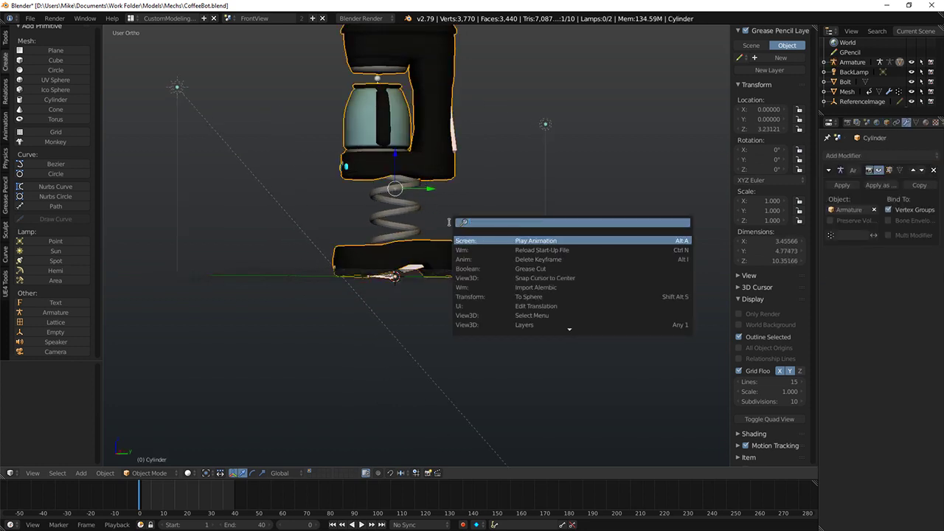
{"action": "type", "text": "pose"}
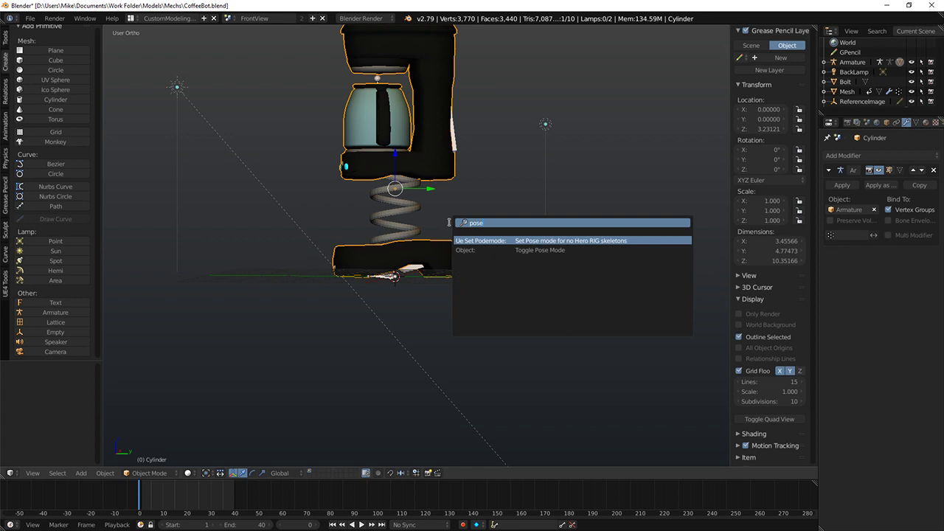
{"action": "left_click", "coordinate": [276, 328]}
Step: Select the armature and compare its rest position with its pose position
{"action": "right_click", "coordinate": [407, 276]}
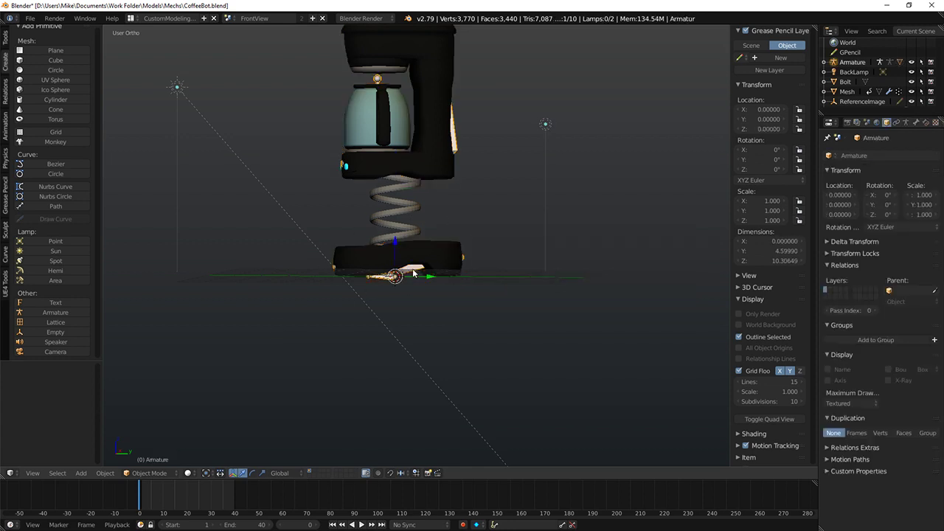
{"action": "key", "text": "space"}
{"action": "type", "text": "pose"}
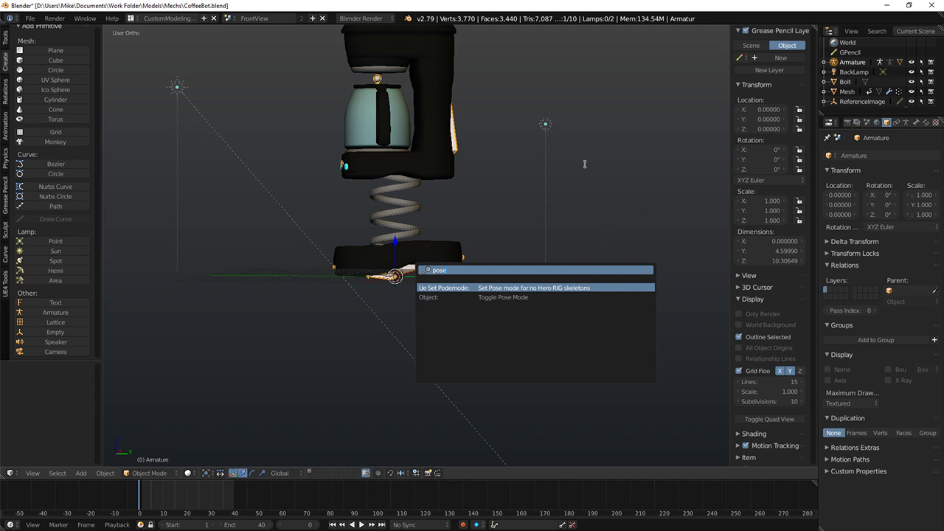
{"action": "left_click", "coordinate": [907, 123]}
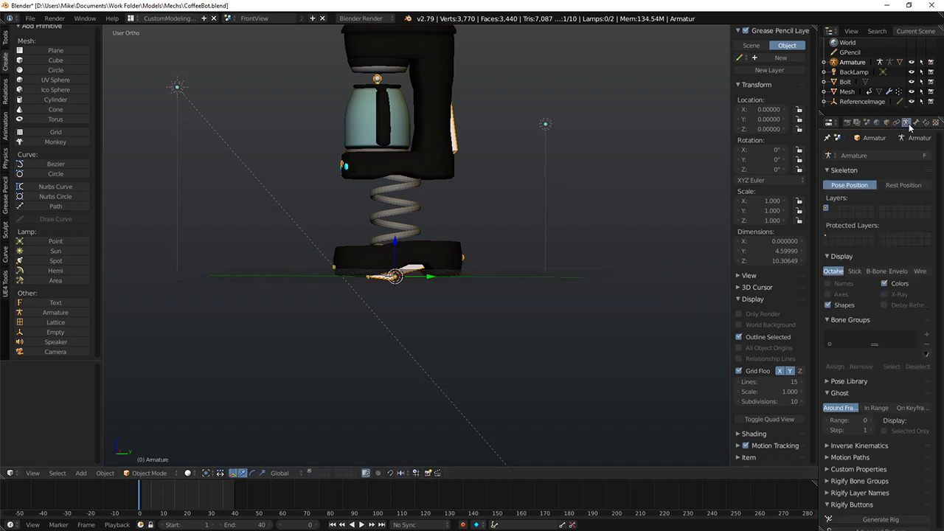
{"action": "left_click", "coordinate": [906, 190]}
{"action": "left_click", "coordinate": [863, 185]}
Step: Examine the coffee maker mesh's parent relation, modifiers, materials and vertex groups
{"action": "right_click", "coordinate": [447, 158]}
{"action": "left_click", "coordinate": [887, 122]}
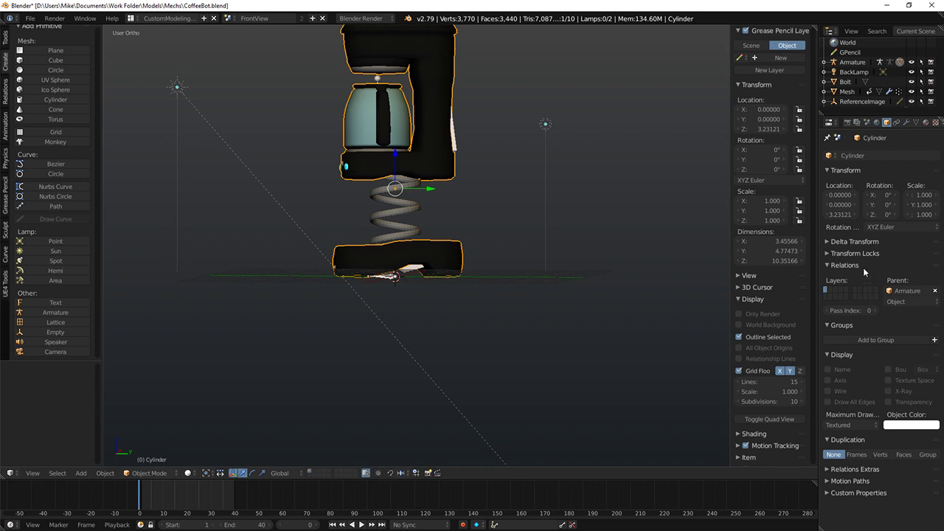
{"action": "left_click", "coordinate": [898, 123]}
{"action": "left_click", "coordinate": [906, 122]}
{"action": "left_click", "coordinate": [925, 123]}
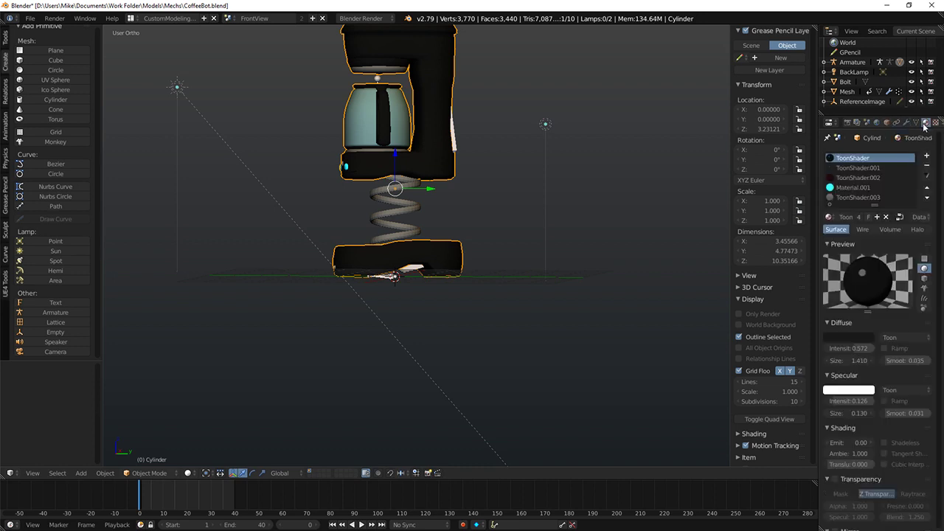
{"action": "left_click", "coordinate": [916, 122]}
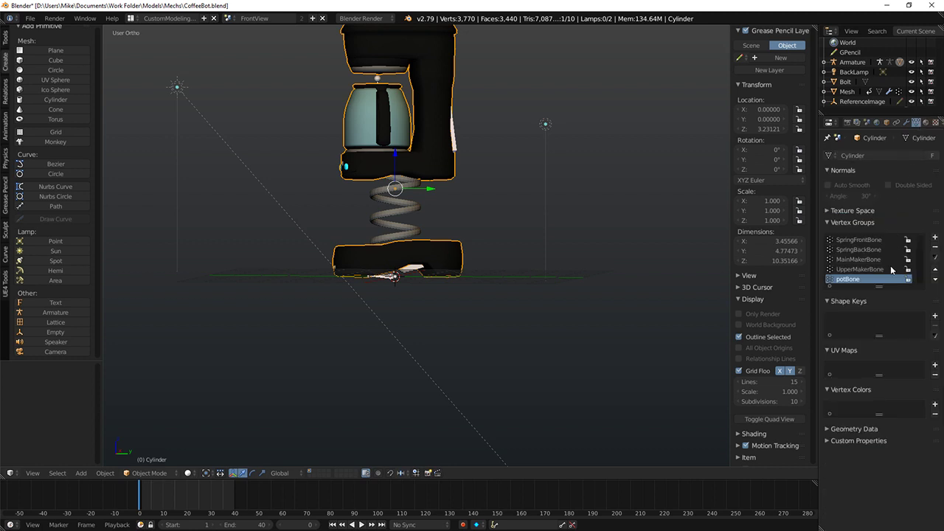
Step: Select the coil spring and apply smooth shading to it
{"action": "middle_click_drag", "start_coordinate": [511, 244], "coordinate": [491, 242]}
{"action": "right_click", "coordinate": [399, 227]}
{"action": "middle_click_drag", "start_coordinate": [398, 229], "coordinate": [406, 241]}
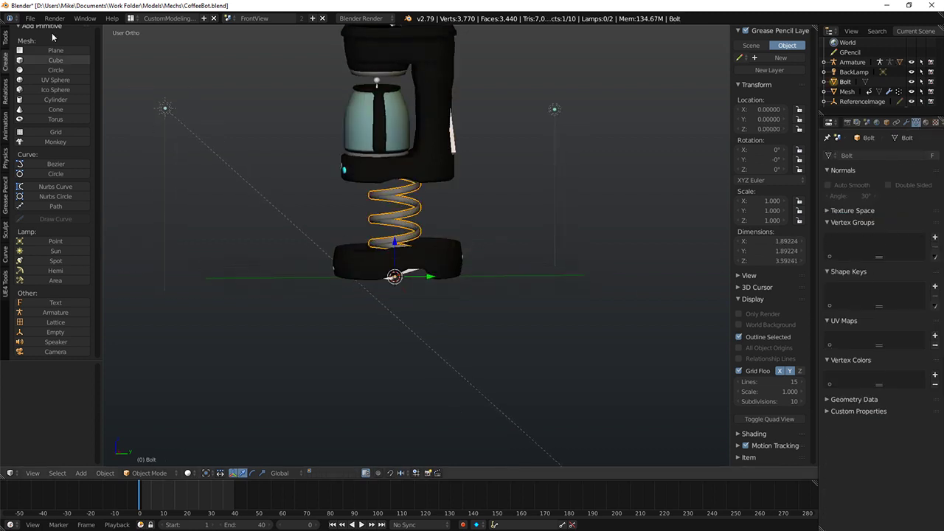
{"action": "left_click", "coordinate": [5, 41]}
{"action": "left_click", "coordinate": [31, 173]}
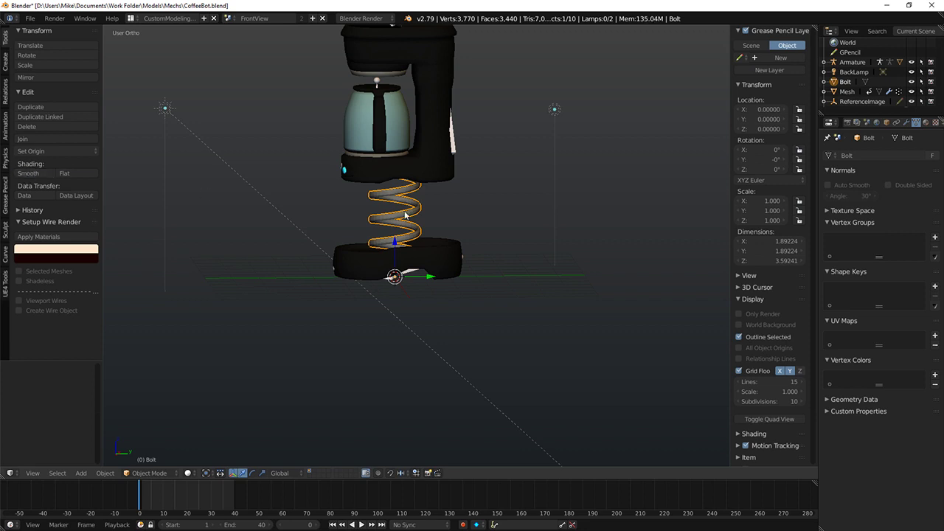
Step: Add the armature to the coil selection as the active object
{"action": "scroll", "coordinate": [420, 217], "scroll_direction": "up", "scroll_amount": 5}
{"action": "middle_click_drag", "start_coordinate": [391, 210], "coordinate": [398, 264]}
{"action": "key", "text": "KP_1"}
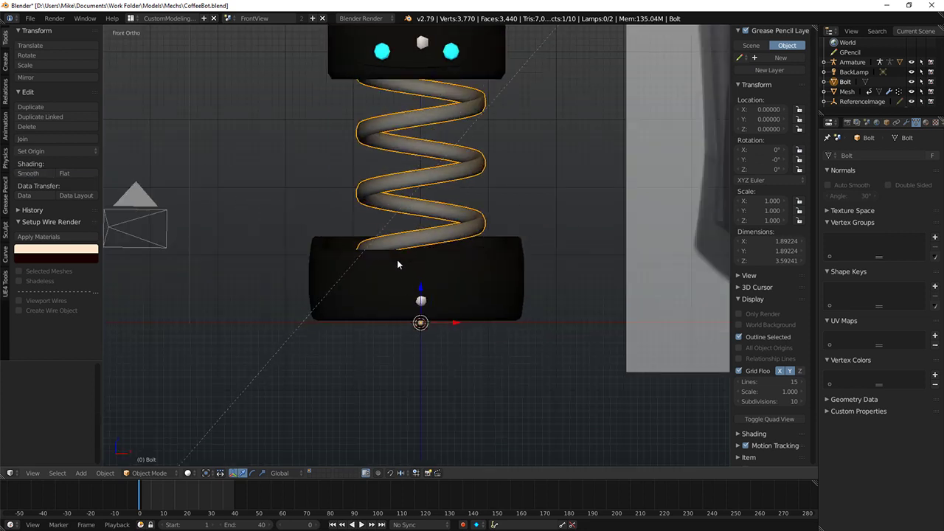
{"action": "key", "text": "KP_3"}
{"action": "scroll", "coordinate": [397, 259], "scroll_direction": "down", "scroll_amount": 2}
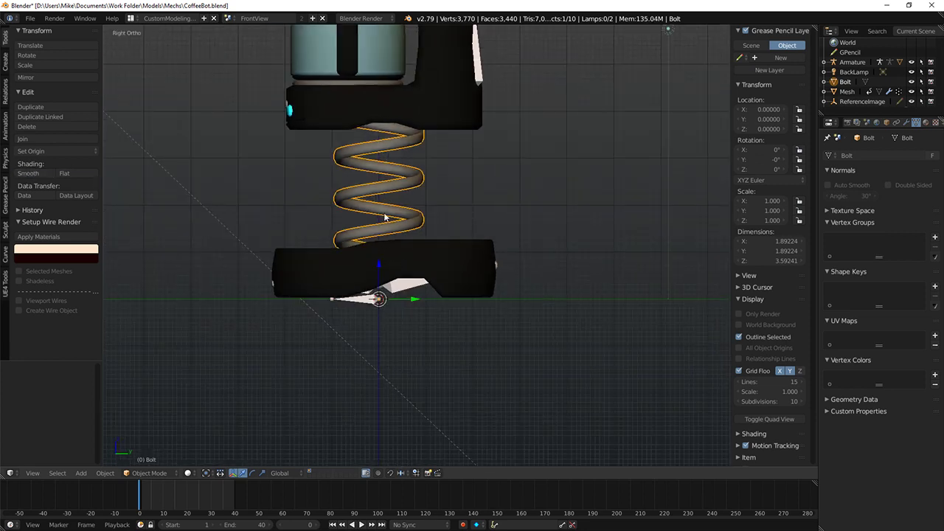
{"action": "right_click", "coordinate": [406, 287], "text": "shift"}
Step: Try to parent the coil spring to the armature with envelope weights
{"action": "key", "text": "ctrl+p"}
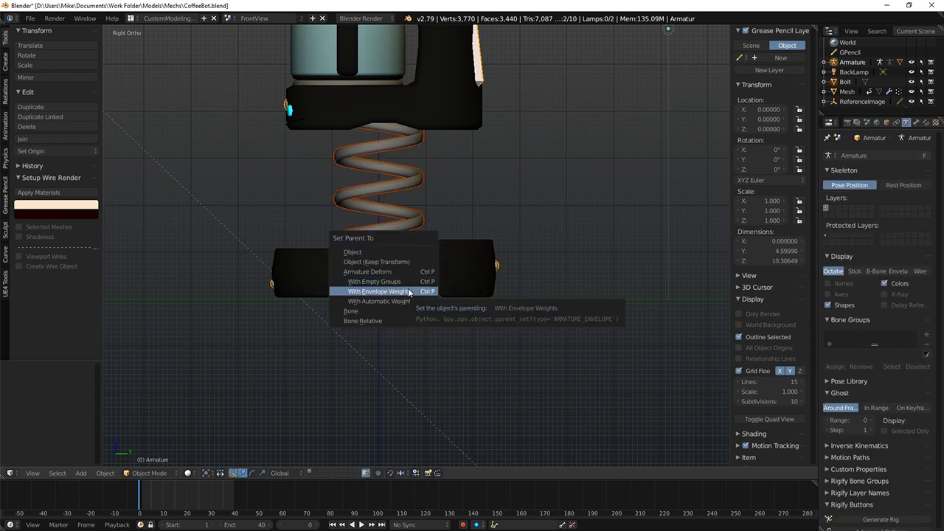
{"action": "left_click", "coordinate": [410, 293]}
{"action": "middle_click_drag", "start_coordinate": [394, 169], "coordinate": [397, 216]}
{"action": "key", "text": "ctrl+z"}
{"action": "scroll", "coordinate": [397, 215], "scroll_direction": "up", "scroll_amount": 6}
{"action": "key", "text": "KP_1"}
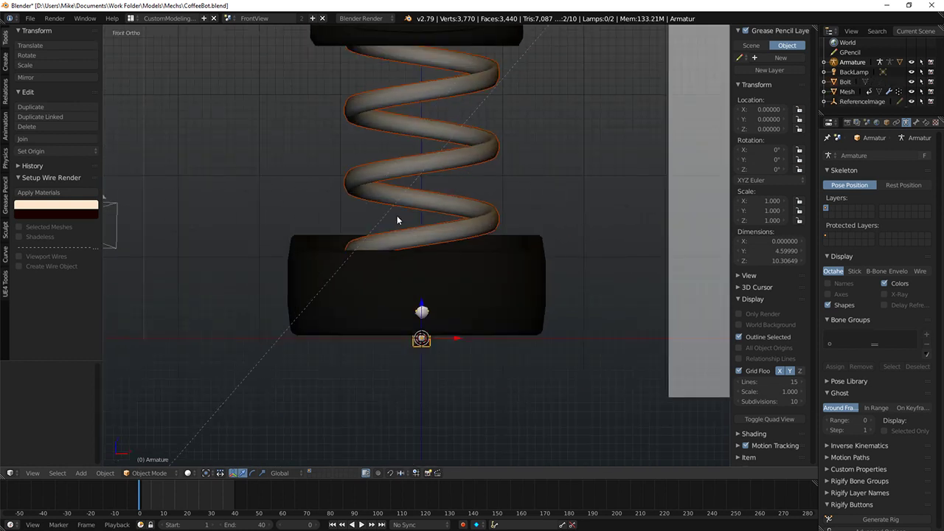
Step: Parent the coil spring to the armature using Armature Deform With Empty Groups
{"action": "scroll", "coordinate": [397, 216], "scroll_direction": "down", "scroll_amount": 6}
{"action": "key", "text": "KP_3"}
{"action": "scroll", "coordinate": [399, 223], "scroll_direction": "up", "scroll_amount": 3}
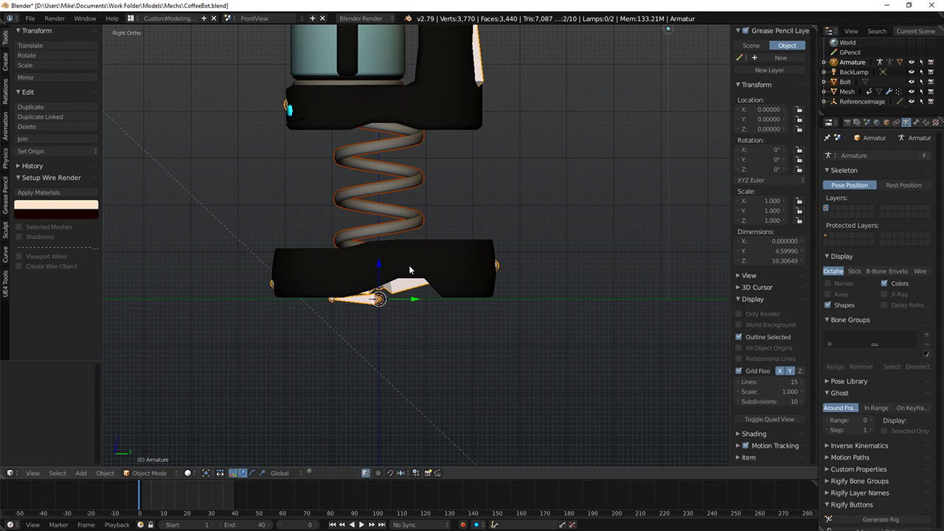
{"action": "key", "text": "ctrl+p"}
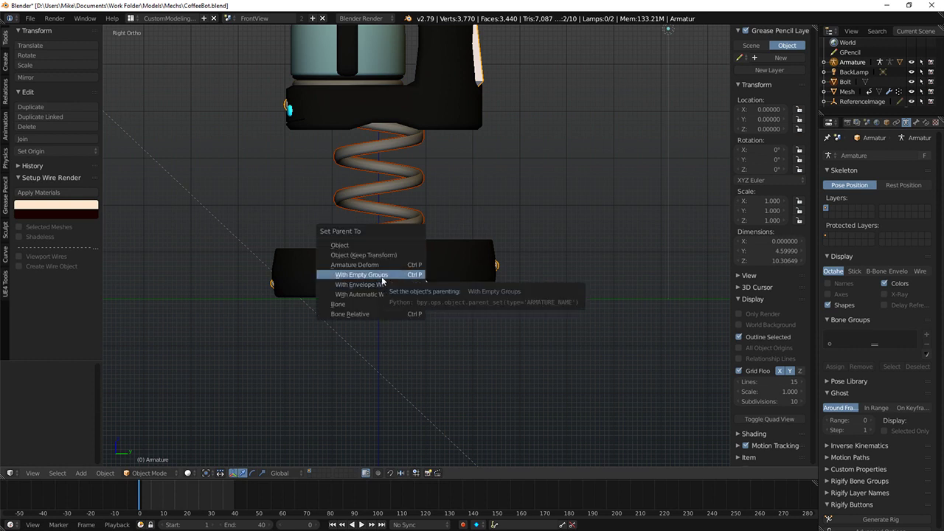
{"action": "left_click", "coordinate": [382, 278]}
Step: Check the armature's bones in Edit Mode from the front and side, and return to Object Mode
{"action": "key", "text": "Tab"}
{"action": "middle_click_drag", "start_coordinate": [421, 238], "coordinate": [412, 230]}
{"action": "key", "text": "KP_1"}
{"action": "key", "text": "KP_3"}
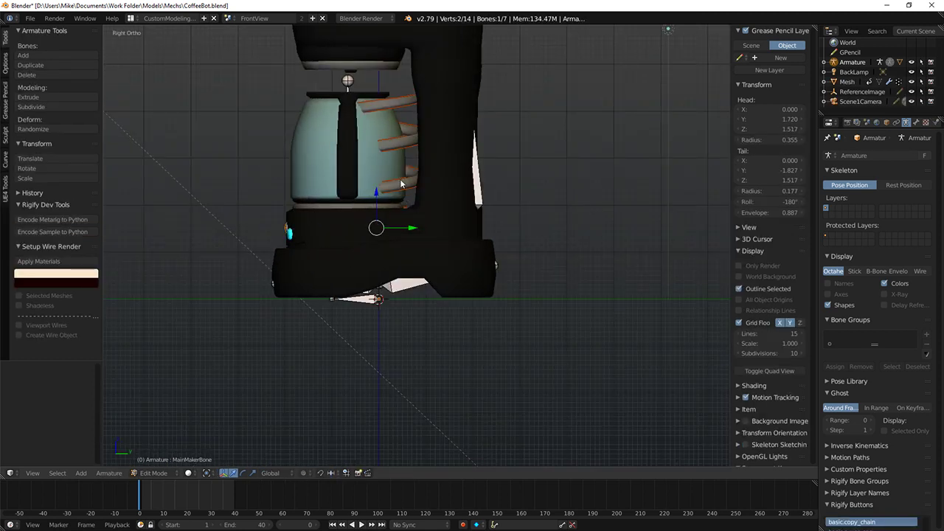
{"action": "key", "text": "Tab"}
Step: Make SpringBackBone the coil's active vertex group and select the vertices of the coil's lowest turn in wireframe
{"action": "right_click", "coordinate": [400, 183]}
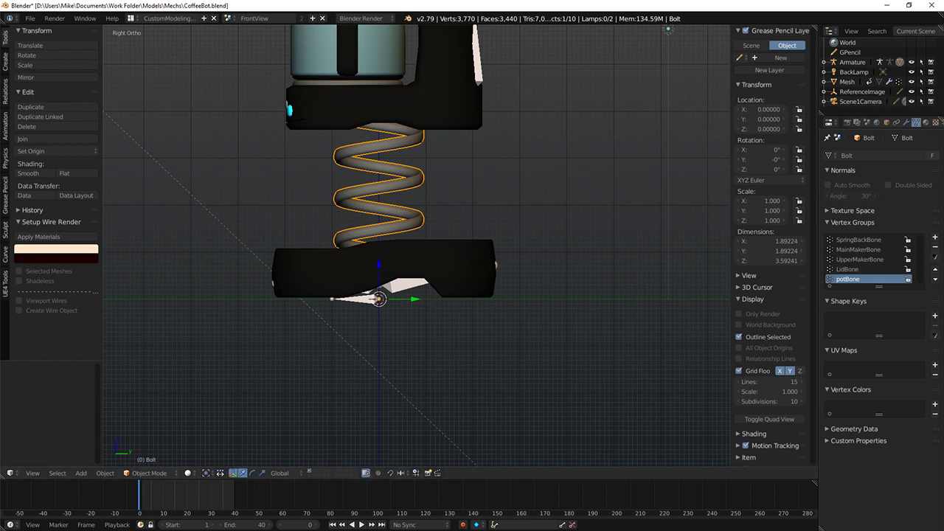
{"action": "scroll", "coordinate": [875, 270], "scroll_direction": "up", "scroll_amount": 2}
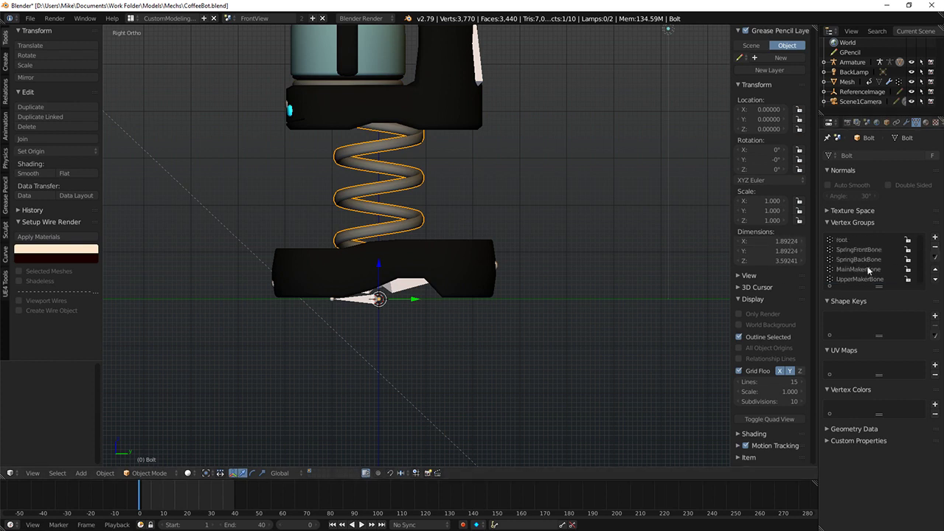
{"action": "left_click", "coordinate": [863, 270]}
{"action": "left_click", "coordinate": [860, 260]}
{"action": "key", "text": "Tab"}
{"action": "key", "text": "z"}
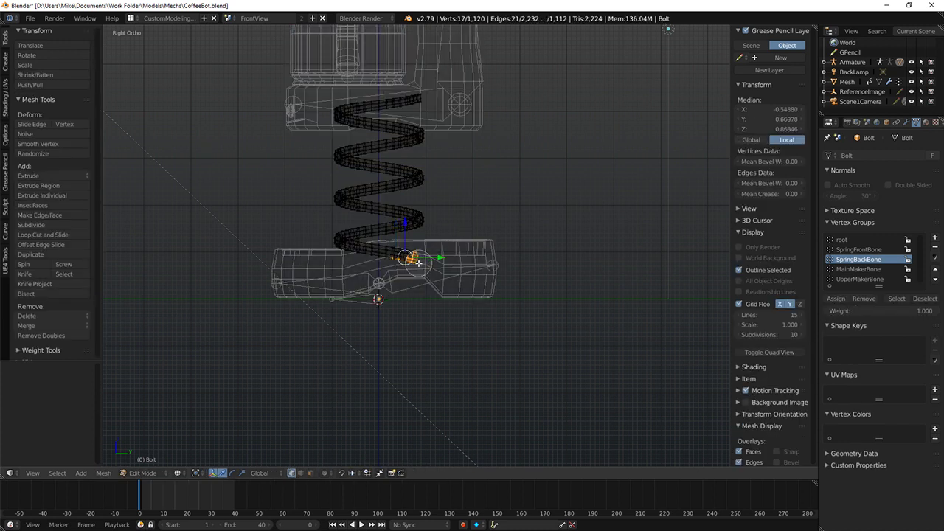
{"action": "mouse_move", "coordinate": [418, 262]}
{"action": "left_mouse_down"}
{"action": "mouse_move", "coordinate": [339, 242]}
{"action": "mouse_move", "coordinate": [375, 242]}
{"action": "left_mouse_up"}
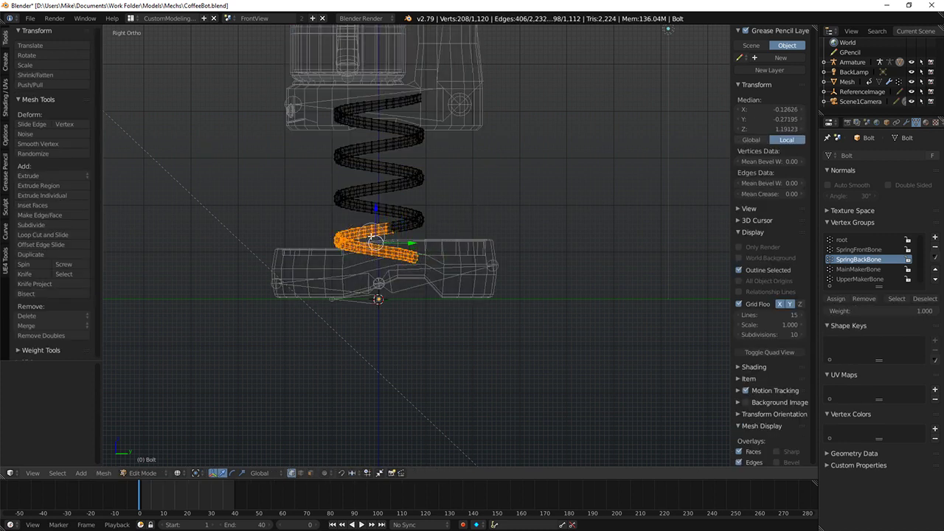
{"action": "key", "text": "c"}
{"action": "middle_click", "coordinate": [405, 230]}
{"action": "right_click", "coordinate": [405, 230]}
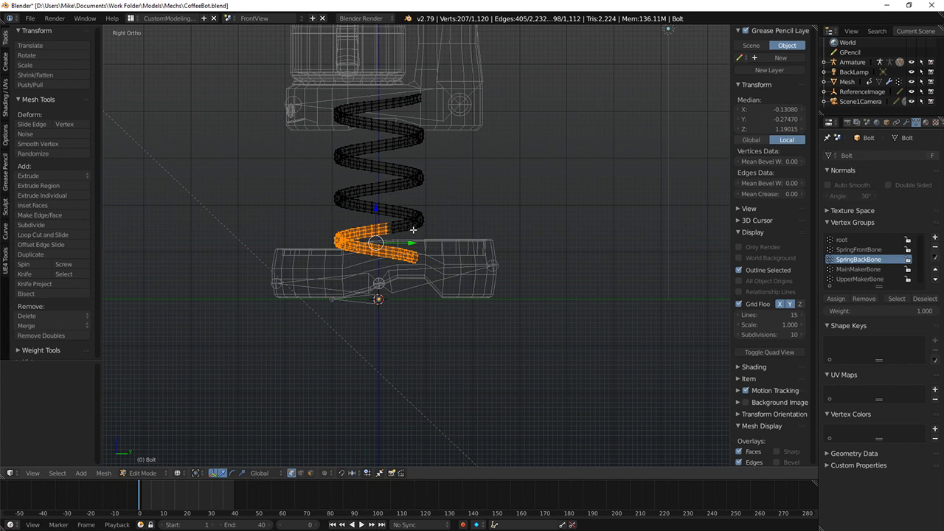
Step: Select the vertices of the coil's topmost turn and assign them to the MainMakerBone vertex group
{"action": "left_click", "coordinate": [848, 250]}
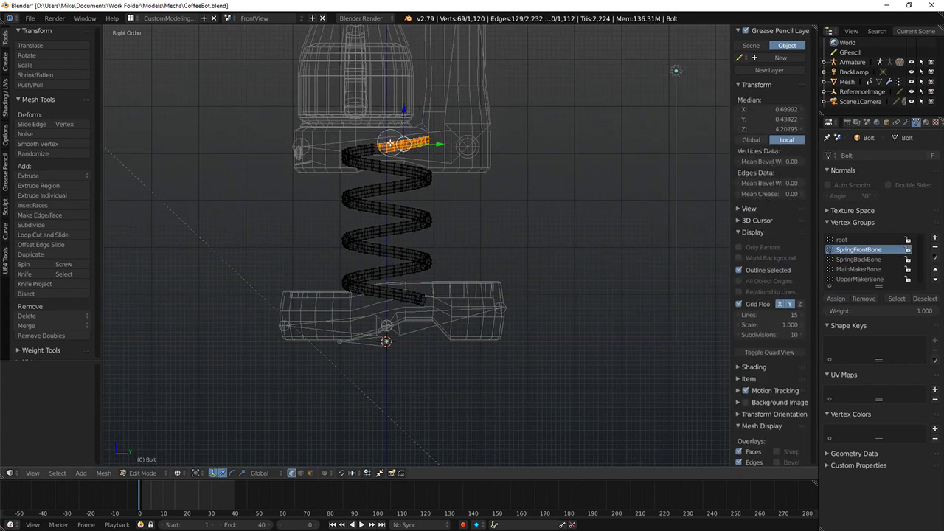
{"action": "mouse_move", "coordinate": [390, 143]}
{"action": "left_mouse_down"}
{"action": "mouse_move", "coordinate": [347, 152]}
{"action": "mouse_move", "coordinate": [382, 162]}
{"action": "left_mouse_up"}
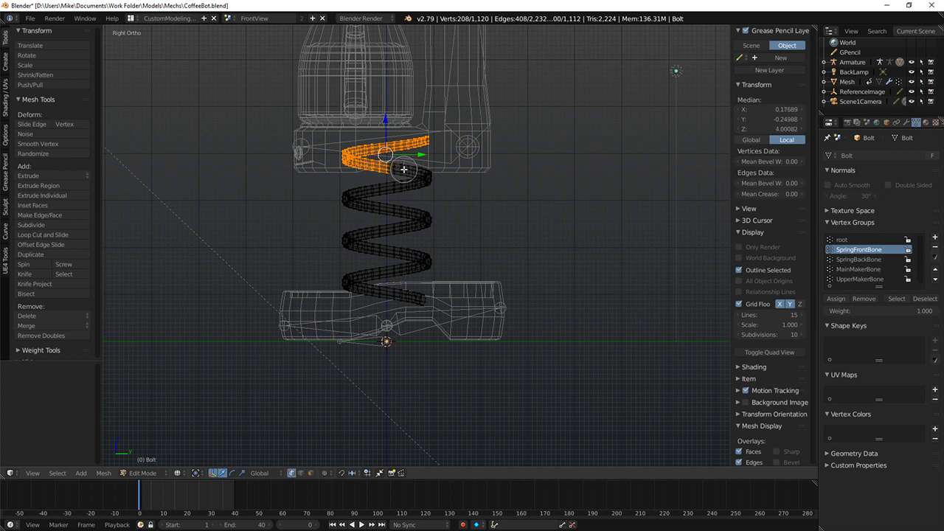
{"action": "left_click", "coordinate": [863, 259]}
{"action": "scroll", "coordinate": [872, 267], "scroll_direction": "down", "scroll_amount": 1}
{"action": "left_click", "coordinate": [869, 260]}
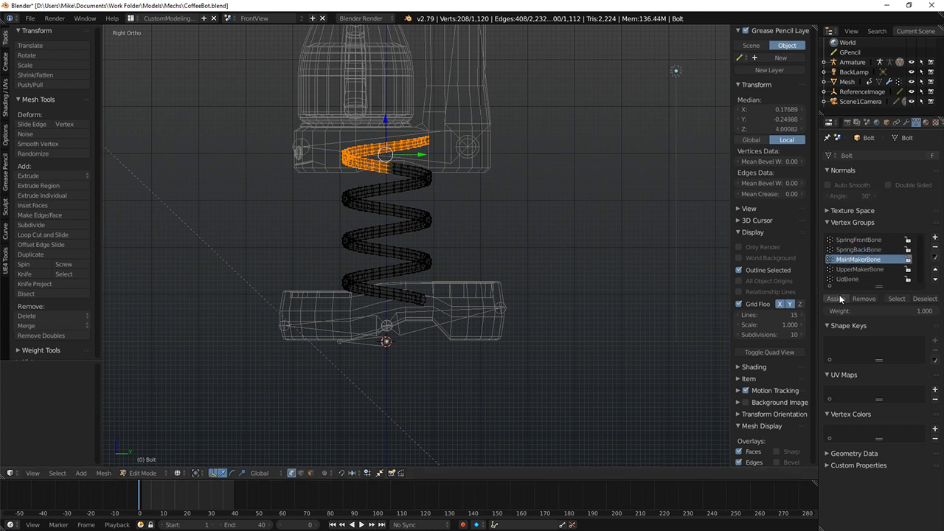
Step: Return the coil to Object Mode and check how it deforms between body and foot in wireframe
{"action": "mouse_move", "coordinate": [415, 181]}
{"action": "middle_mouse_down"}
{"action": "mouse_move", "coordinate": [456, 199]}
{"action": "mouse_move", "coordinate": [590, 200]}
{"action": "mouse_move", "coordinate": [430, 211]}
{"action": "mouse_move", "coordinate": [395, 129]}
{"action": "mouse_move", "coordinate": [398, 186]}
{"action": "mouse_move", "coordinate": [458, 222]}
{"action": "mouse_move", "coordinate": [501, 213]}
{"action": "middle_mouse_up"}
{"action": "key", "text": "z"}
{"action": "key", "text": "shift+z"}
{"action": "key", "text": "shift+z"}
{"action": "key", "text": "Tab"}
{"action": "scroll", "coordinate": [422, 213], "scroll_direction": "down", "scroll_amount": 2}
{"action": "key", "text": "z"}
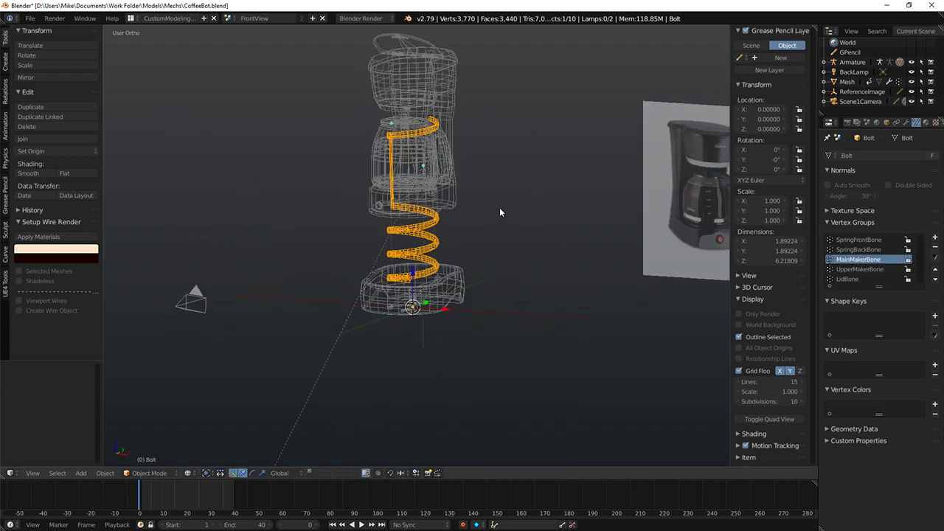
Step: Search the commands for "rest" with the body mesh and the armature selected in Object Mode
{"action": "right_click", "coordinate": [444, 208]}
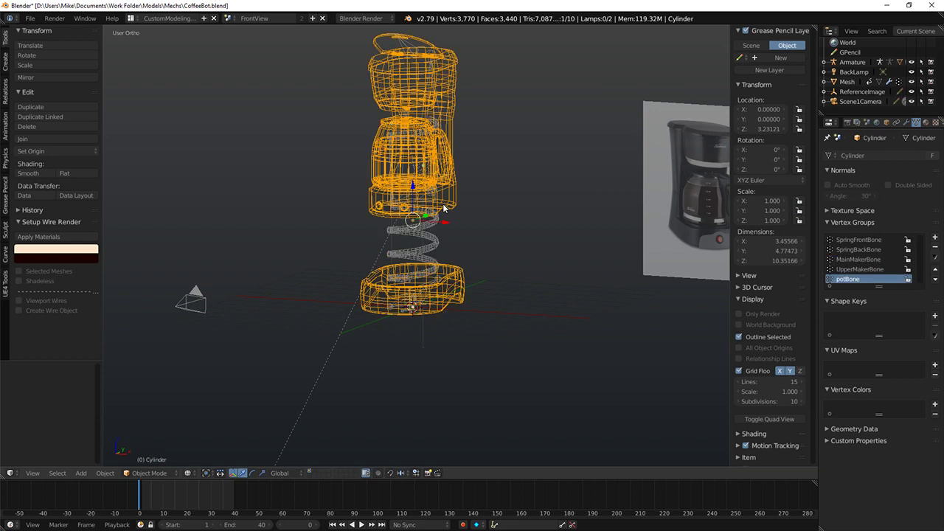
{"action": "middle_click_drag", "start_coordinate": [538, 174], "coordinate": [478, 171]}
{"action": "key", "text": "space"}
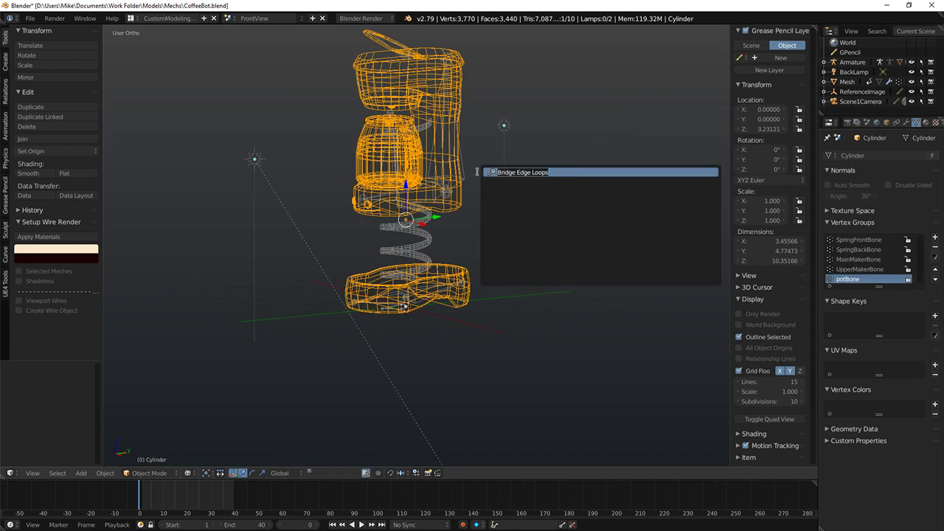
{"action": "type", "text": "rest"}
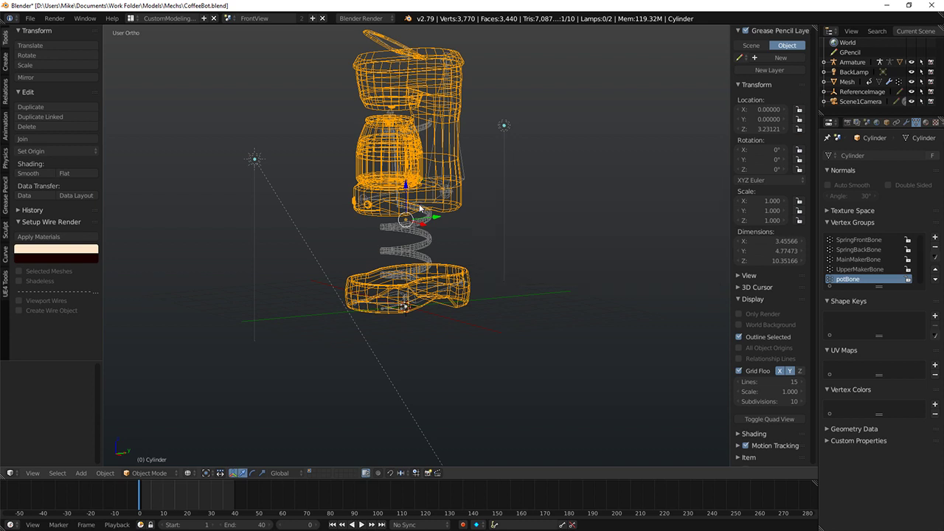
{"action": "right_click", "coordinate": [396, 204]}
{"action": "key", "text": "space"}
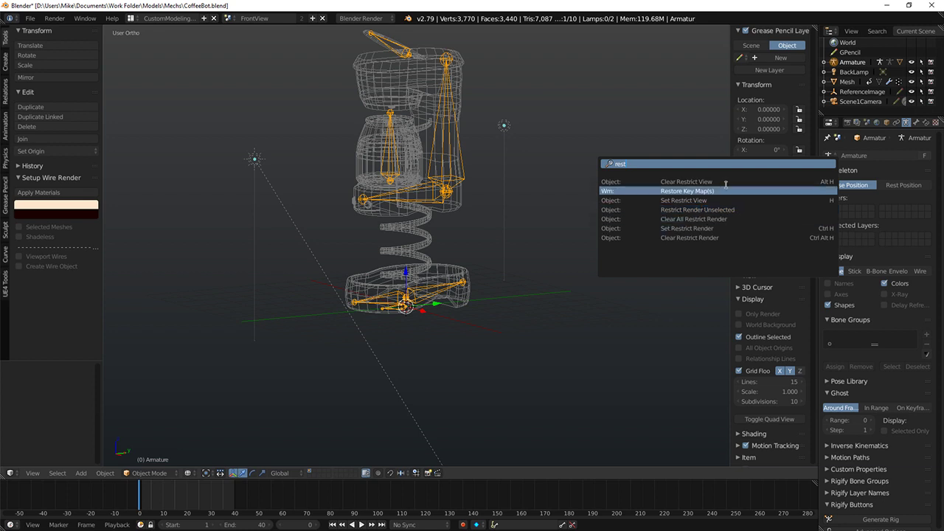
Step: Look through the armature's bone settings and the body mesh's modifiers, and search the commands for "rest pose"
{"action": "left_click", "coordinate": [916, 122]}
{"action": "left_click", "coordinate": [925, 123]}
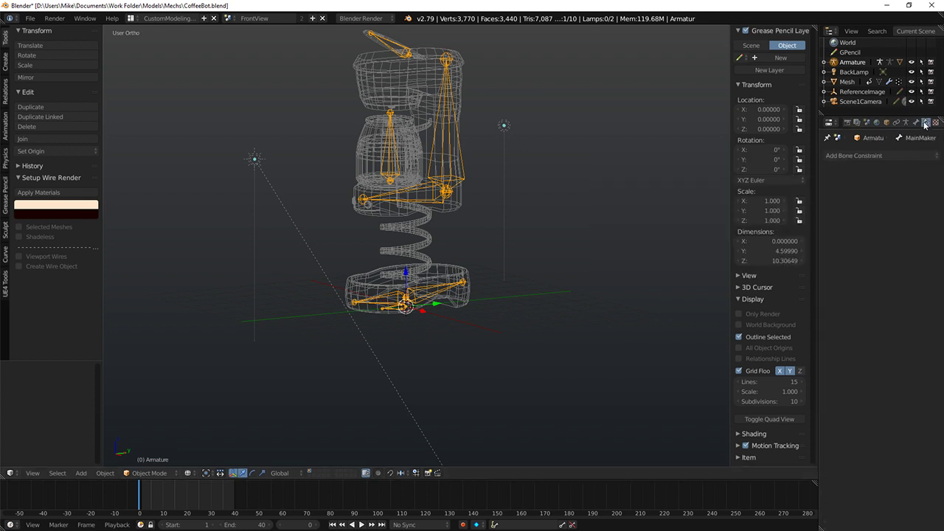
{"action": "right_click", "coordinate": [453, 210]}
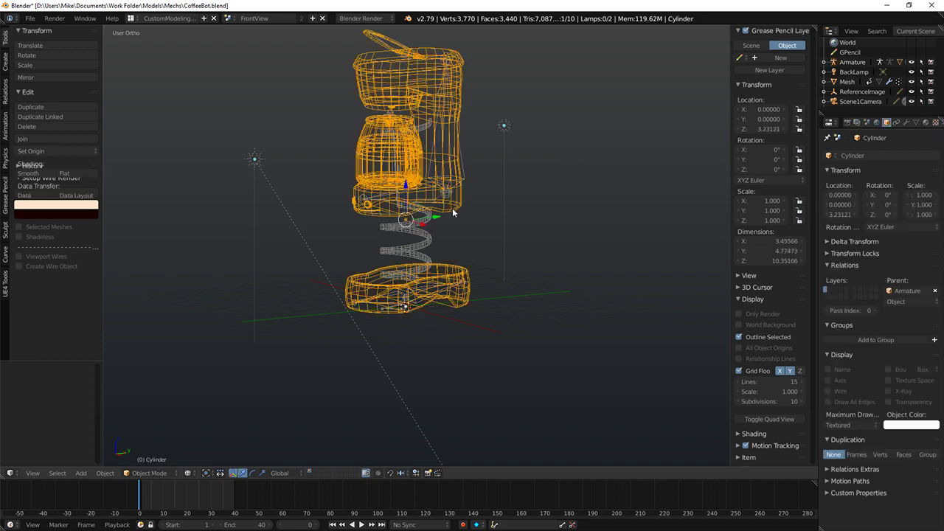
{"action": "left_click", "coordinate": [915, 123]}
{"action": "left_click", "coordinate": [907, 123]}
{"action": "left_click", "coordinate": [916, 123]}
{"action": "left_click", "coordinate": [907, 123]}
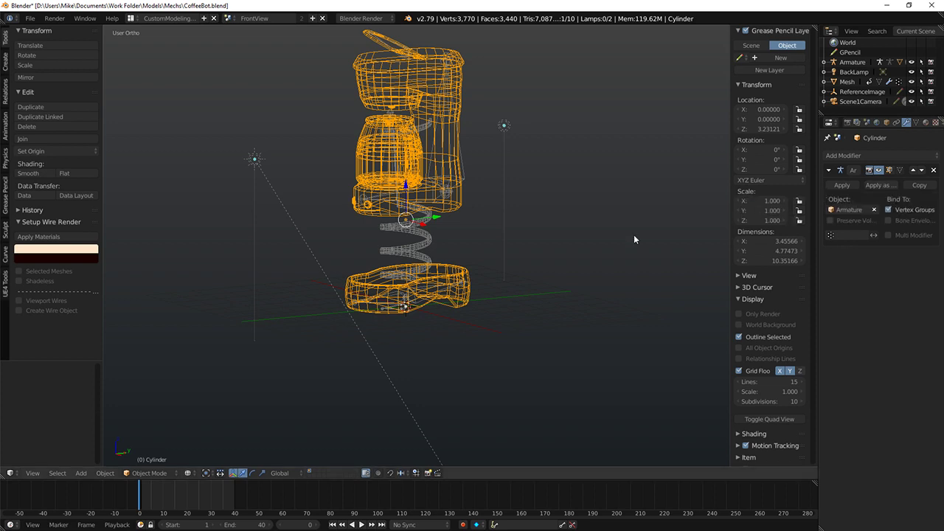
{"action": "key", "text": "space"}
{"action": "type", "text": "rest pose"}
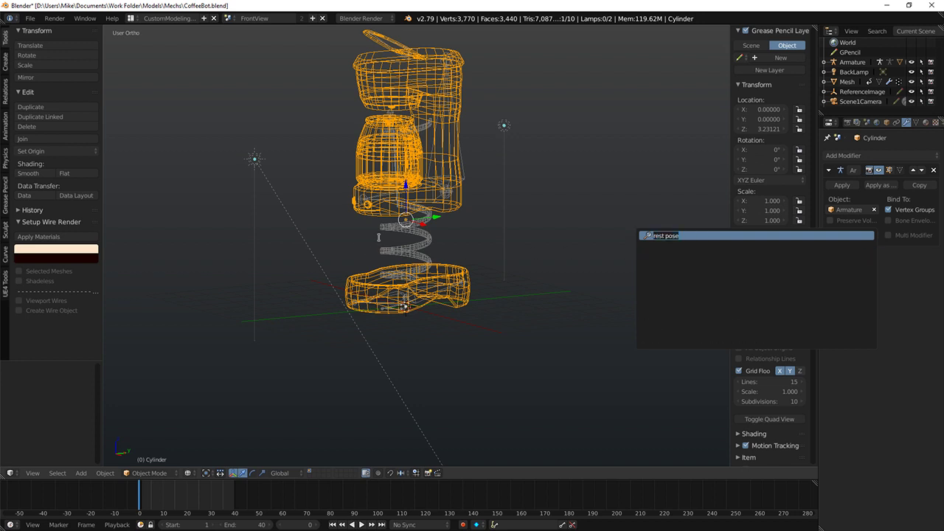
Step: Switch the armature to Pose Mode and apply its current pose as the rest pose
{"action": "right_click", "coordinate": [407, 195]}
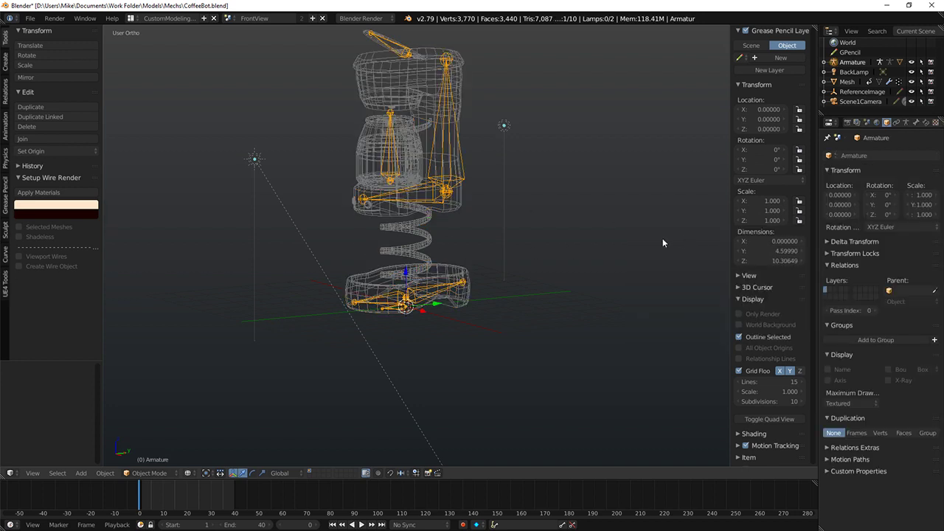
{"action": "left_click", "coordinate": [150, 472]}
{"action": "left_click", "coordinate": [149, 440]}
{"action": "key", "text": "space"}
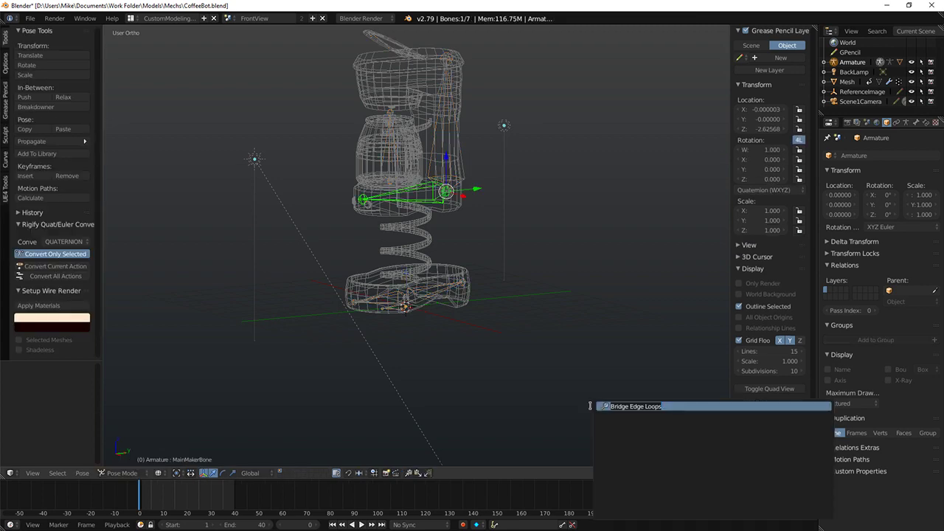
{"action": "type", "text": "rest opl"}
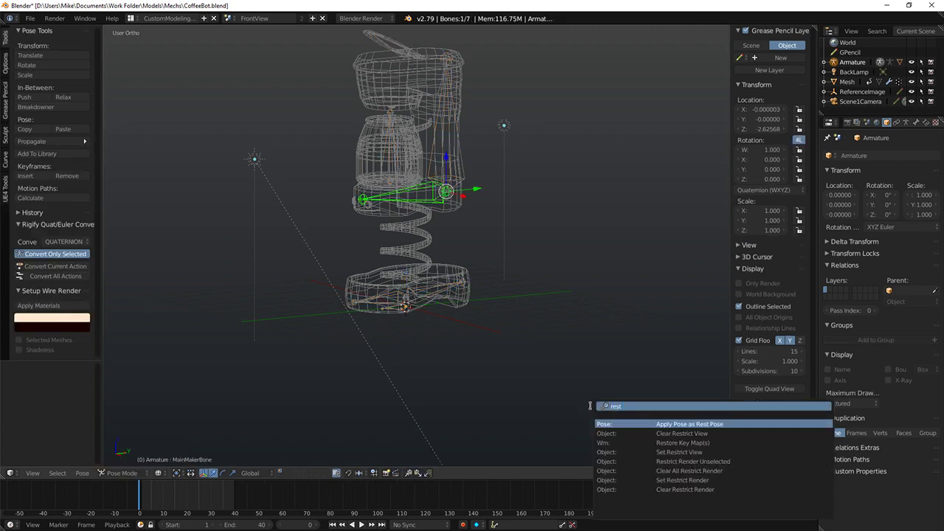
{"action": "key", "text": "Return"}
Step: Enter Edit Mode on the coffee robot mesh and select the body and pot vertices above the foot in the side view
{"action": "key", "text": "KP_3"}
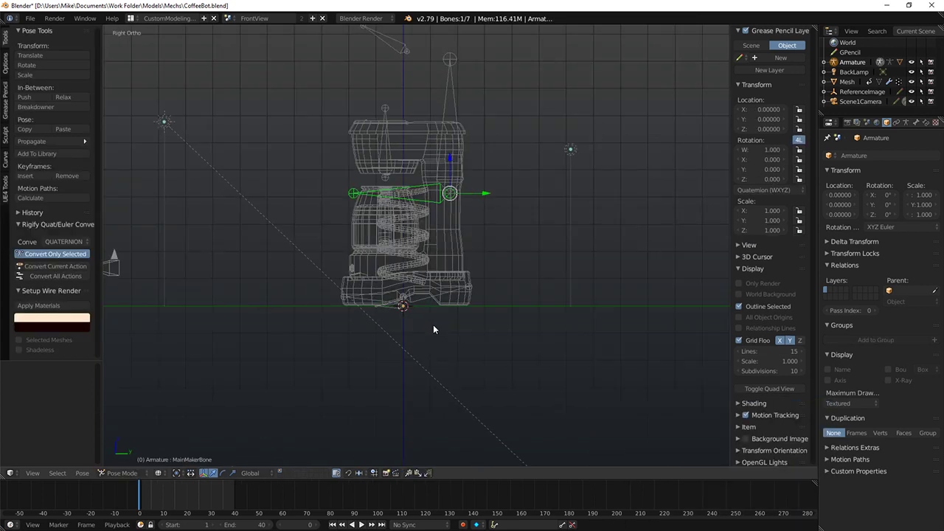
{"action": "right_click", "coordinate": [446, 239]}
{"action": "key", "text": "Tab"}
{"action": "right_click", "coordinate": [445, 158]}
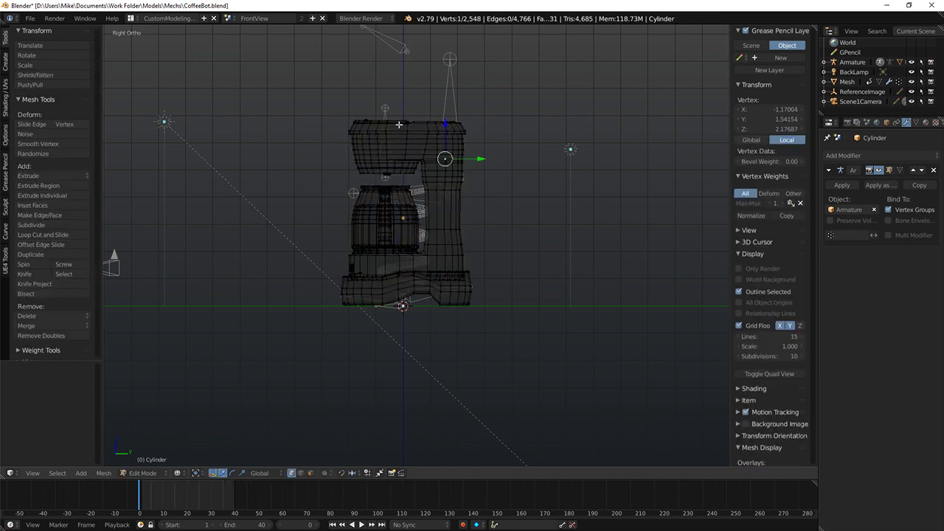
{"action": "key", "text": "a"}
{"action": "key", "text": "c"}
{"action": "mouse_move", "coordinate": [357, 127]}
{"action": "left_mouse_down"}
{"action": "mouse_move", "coordinate": [358, 182]}
{"action": "mouse_move", "coordinate": [462, 231]}
{"action": "left_mouse_up"}
{"action": "right_click", "coordinate": [464, 229]}
{"action": "key", "text": "ctrl+l"}
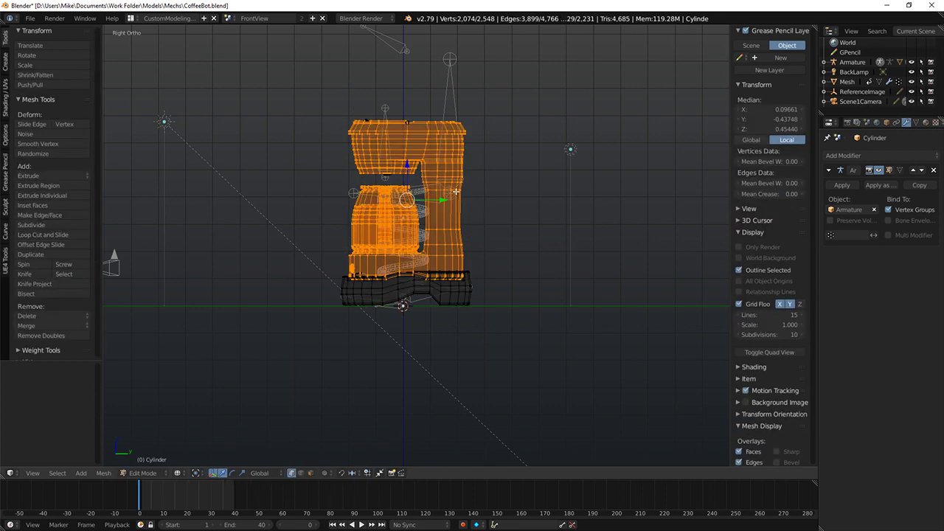
Step: Extend the selection to all linked upper-body parts, undoing the trial move and leaving the foot unselected
{"action": "key", "text": "l"}
{"action": "key", "text": "l"}
{"action": "left_click_drag", "start_coordinate": [406, 166], "coordinate": [411, 124]}
{"action": "key", "text": "ctrl+z"}
{"action": "mouse_move", "coordinate": [284, 247]}
{"action": "middle_mouse_down"}
{"action": "mouse_move", "coordinate": [376, 288]}
{"action": "mouse_move", "coordinate": [396, 226]}
{"action": "middle_mouse_up"}
{"action": "scroll", "coordinate": [377, 289], "scroll_direction": "up", "scroll_amount": 5}
{"action": "key", "text": "z"}
{"action": "right_click", "coordinate": [372, 283], "text": "shift"}
{"action": "key", "text": "l"}
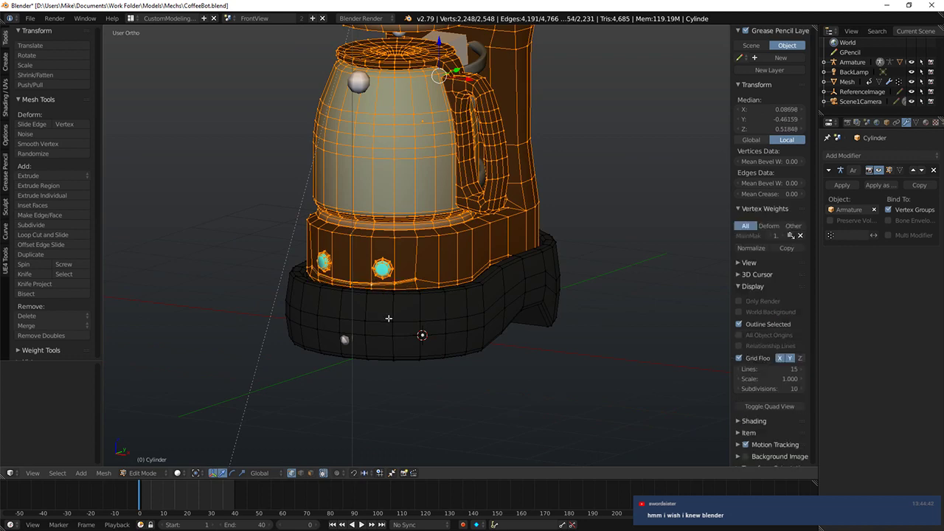
Step: Raise the selected upper body along Z above the coil spring to a median Z of about 3.69
{"action": "middle_click_drag", "start_coordinate": [358, 286], "coordinate": [415, 239]}
{"action": "scroll", "coordinate": [415, 238], "scroll_direction": "down", "scroll_amount": 6}
{"action": "key", "text": "KP_3"}
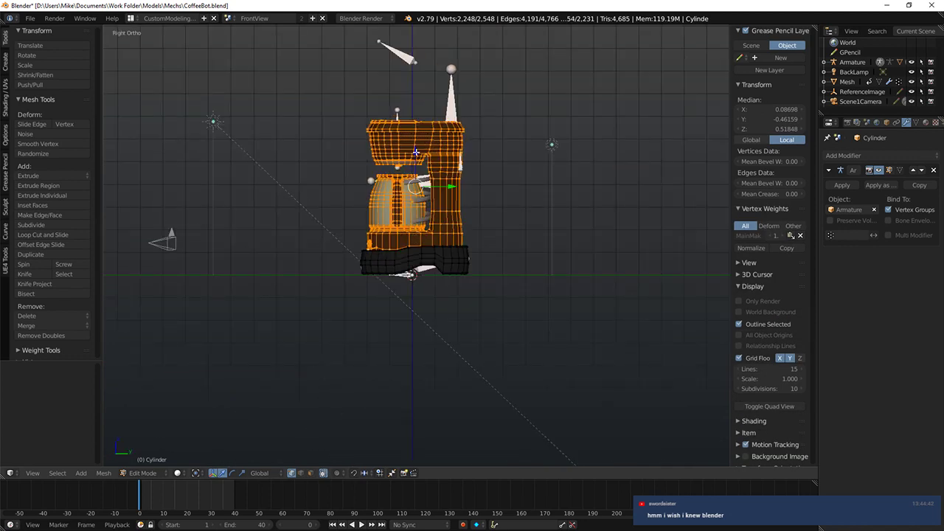
{"action": "left_click_drag", "start_coordinate": [416, 152], "coordinate": [416, 63]}
{"action": "middle_click_drag", "start_coordinate": [416, 63], "coordinate": [423, 109]}
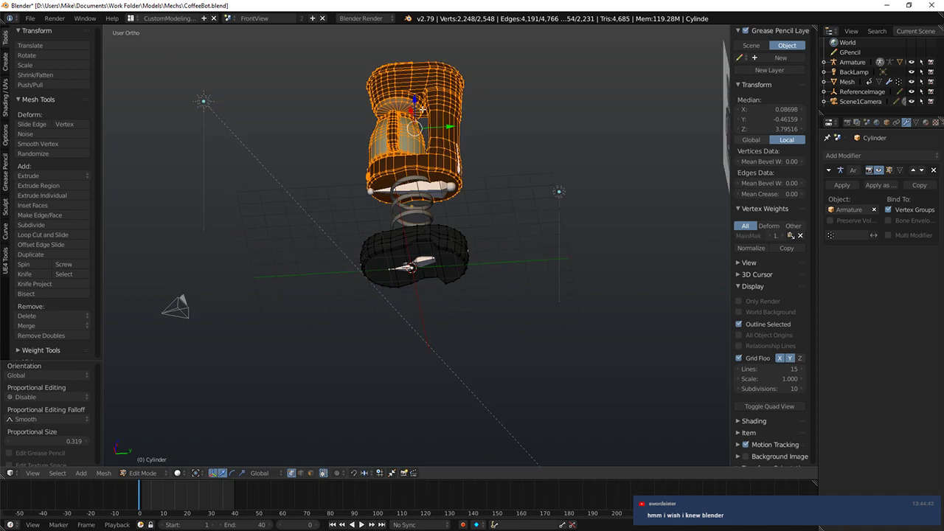
{"action": "left_click_drag", "start_coordinate": [414, 104], "coordinate": [414, 108]}
{"action": "middle_click_drag", "start_coordinate": [414, 108], "coordinate": [426, 177]}
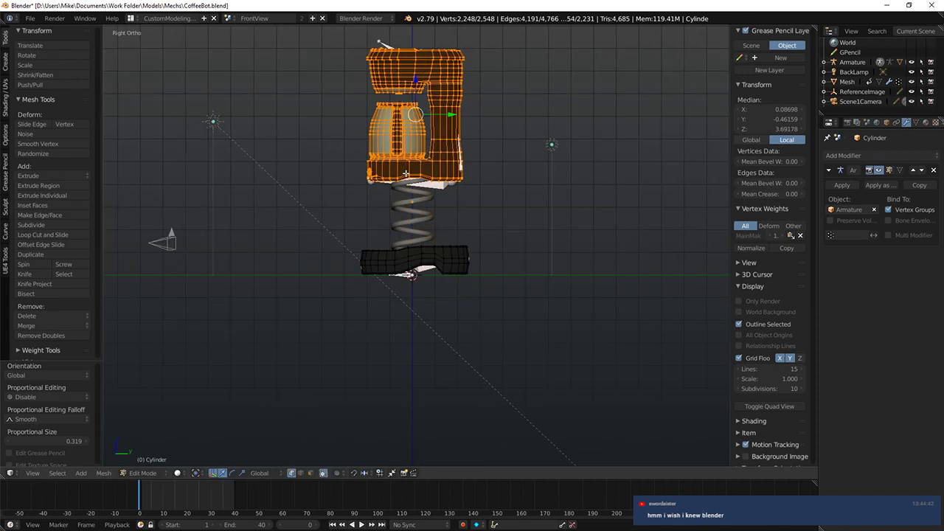
Step: Lower the selected upper body about 0.56 along Z so its base covers the coil's top end
{"action": "key", "text": "KP_3"}
{"action": "middle_click_drag", "start_coordinate": [418, 61], "coordinate": [436, 148], "text": "shift"}
{"action": "key", "text": "z"}
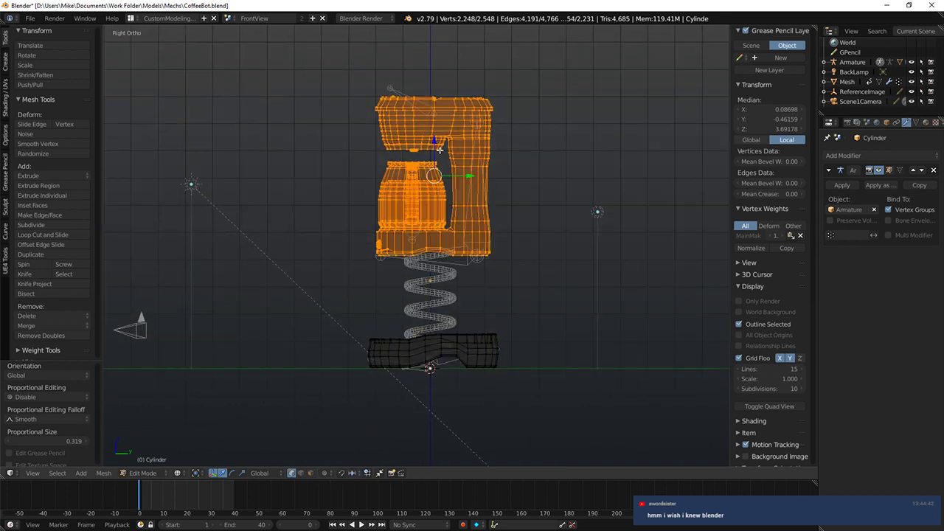
{"action": "key", "text": "g"}
{"action": "key", "text": "z"}
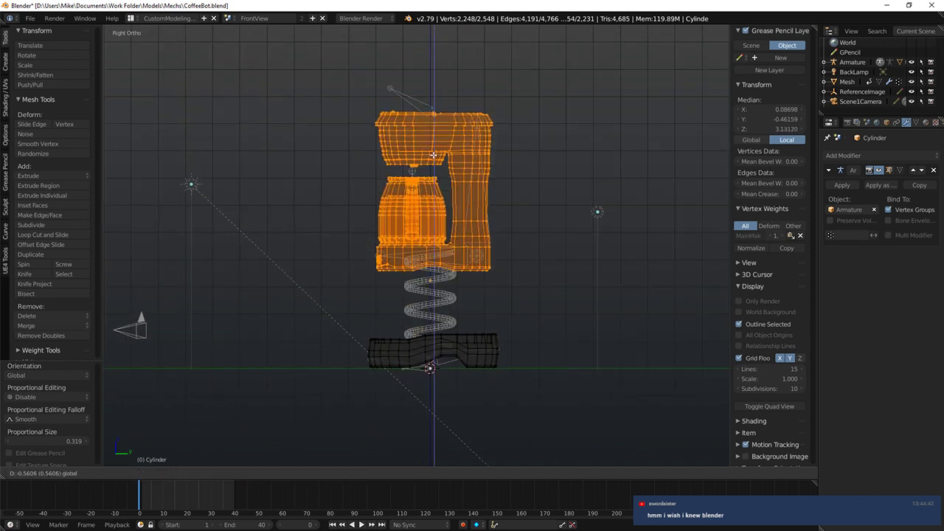
{"action": "left_click", "coordinate": [433, 155]}
{"action": "middle_click_drag", "start_coordinate": [433, 155], "coordinate": [435, 222], "text": "shift"}
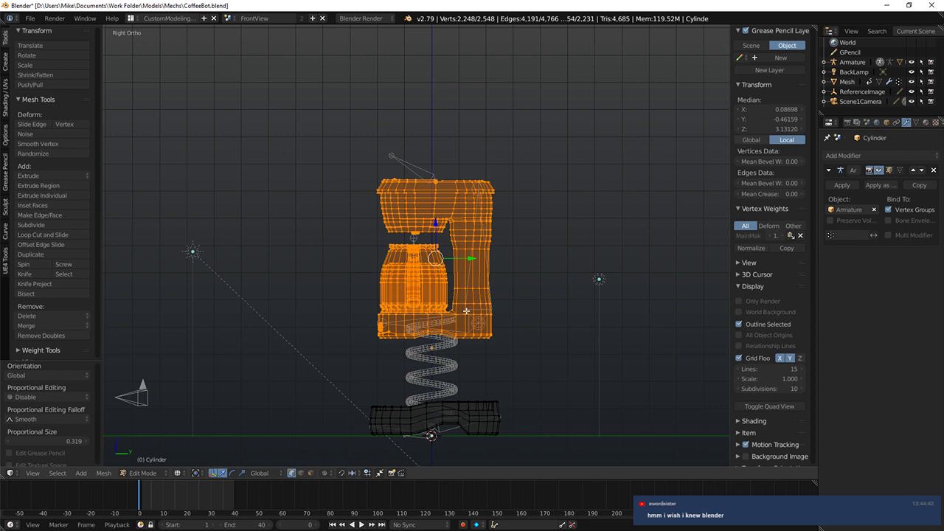
Step: Preview the coffee robot in rendered shading, and return to the side wireframe view in Object Mode
{"action": "key", "text": "Tab"}
{"action": "key", "text": "shift+z"}
{"action": "scroll", "coordinate": [466, 307], "scroll_direction": "down", "scroll_amount": 4}
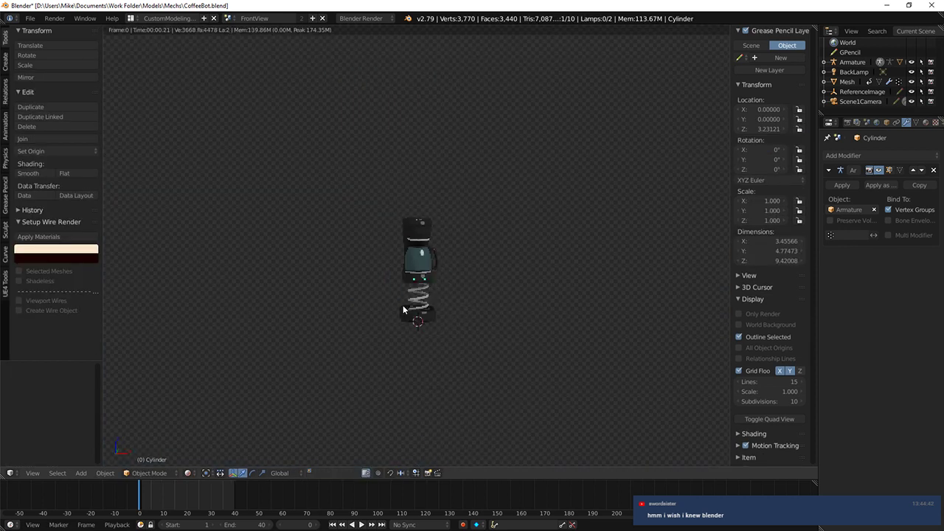
{"action": "key", "text": "Tab"}
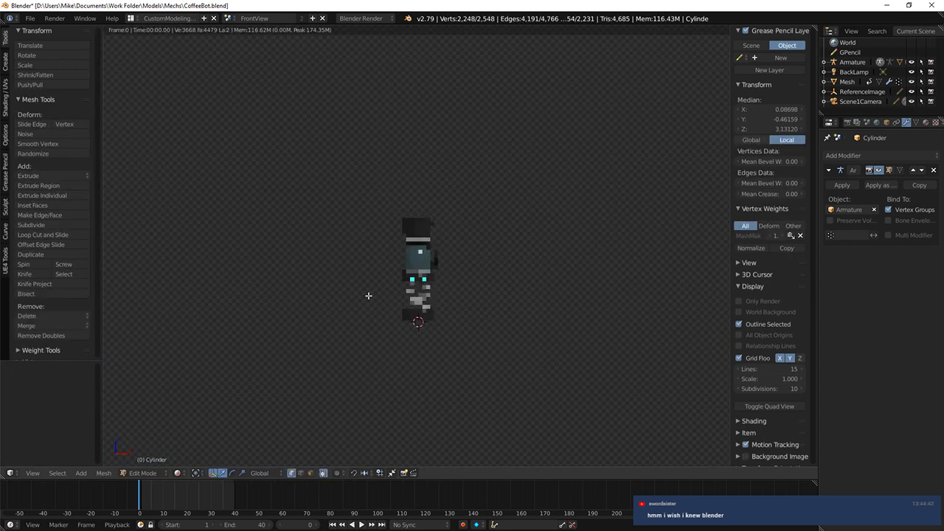
{"action": "key", "text": "KP_3"}
{"action": "key", "text": "z"}
{"action": "scroll", "coordinate": [371, 296], "scroll_direction": "up", "scroll_amount": 6}
{"action": "key", "text": "Tab"}
Step: Test-move the MainMakerBone, cancel the move, and inspect where the coil meets the body's underside in solid shading
{"action": "right_click", "coordinate": [466, 342]}
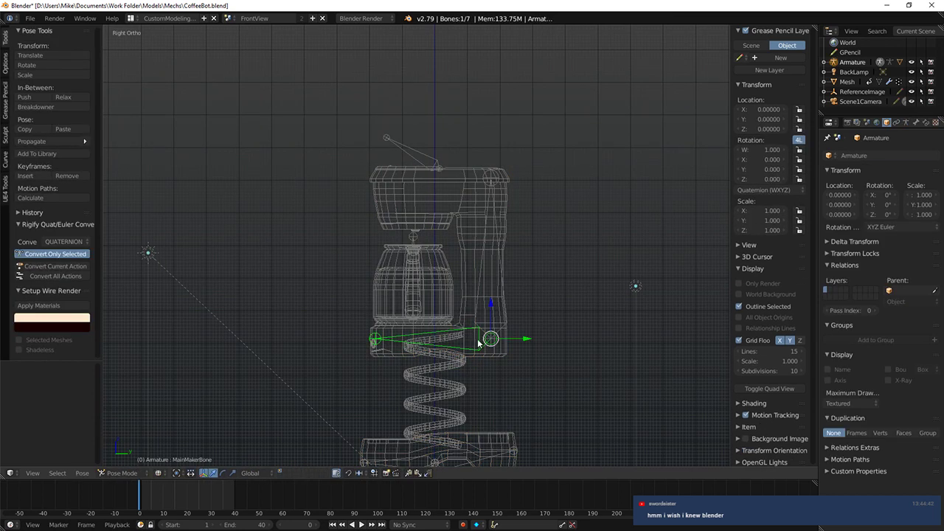
{"action": "key", "text": "g"}
{"action": "right_click", "coordinate": [578, 330]}
{"action": "key", "text": "z"}
{"action": "mouse_move", "coordinate": [559, 304]}
{"action": "middle_mouse_down", "text": "shift"}
{"action": "mouse_move", "coordinate": [554, 199]}
{"action": "mouse_move", "coordinate": [477, 195]}
{"action": "middle_mouse_up", "text": "shift"}
{"action": "key", "text": "KP_1"}
{"action": "key", "text": "KP_1"}
{"action": "key", "text": "KP_3"}
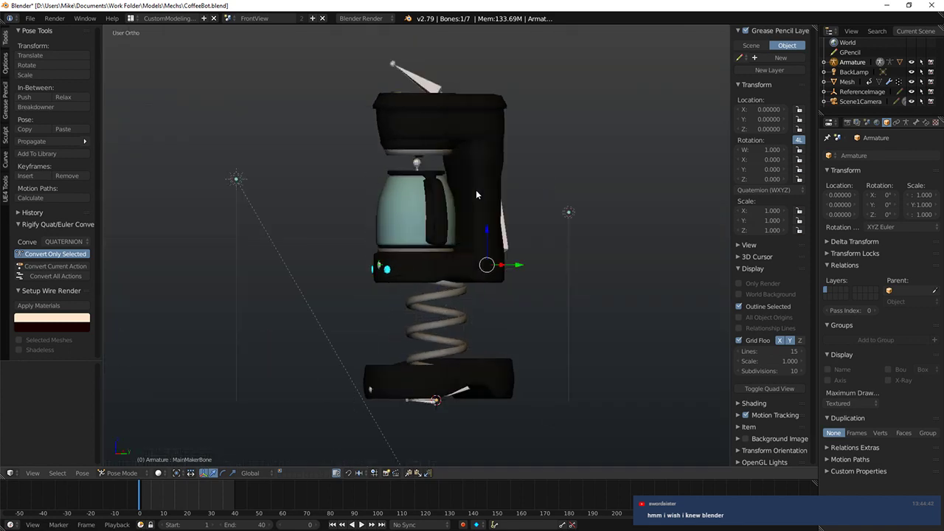
{"action": "key", "text": "Tab"}
{"action": "scroll", "coordinate": [470, 183], "scroll_direction": "up", "scroll_amount": 2}
{"action": "middle_click_drag", "start_coordinate": [535, 282], "coordinate": [506, 241], "text": "shift"}
{"action": "key", "text": "Tab"}
{"action": "scroll", "coordinate": [506, 241], "scroll_direction": "up", "scroll_amount": 4}
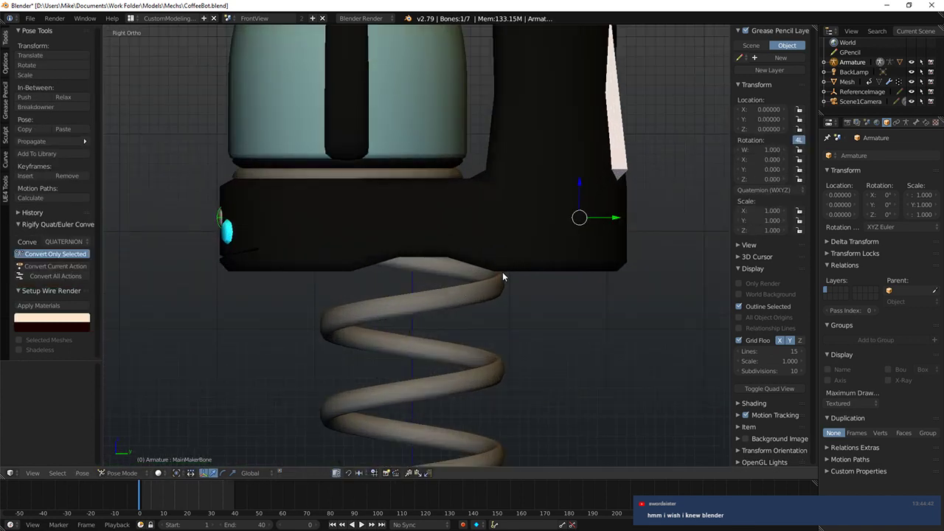
Step: Put the coil spring in Weight Paint mode and choose the Add brush for its upper end
{"action": "right_click", "coordinate": [503, 273]}
{"action": "key", "text": "Tab"}
{"action": "left_click", "coordinate": [142, 472]}
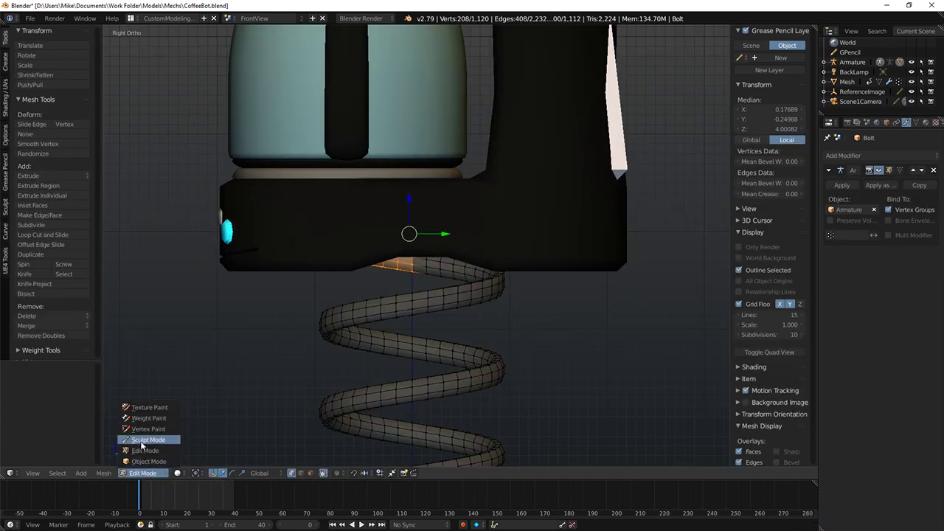
{"action": "left_click", "coordinate": [147, 418]}
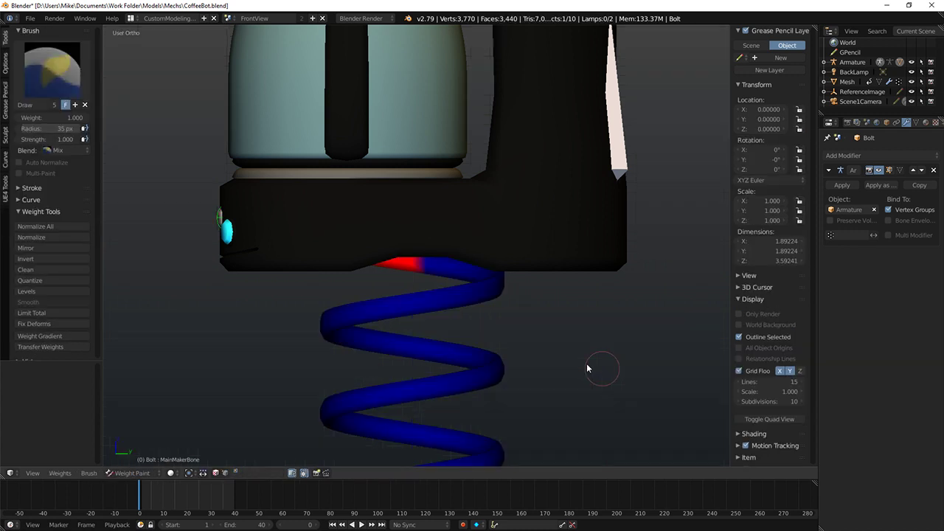
{"action": "middle_click_drag", "start_coordinate": [587, 368], "coordinate": [413, 332]}
{"action": "left_click", "coordinate": [29, 47]}
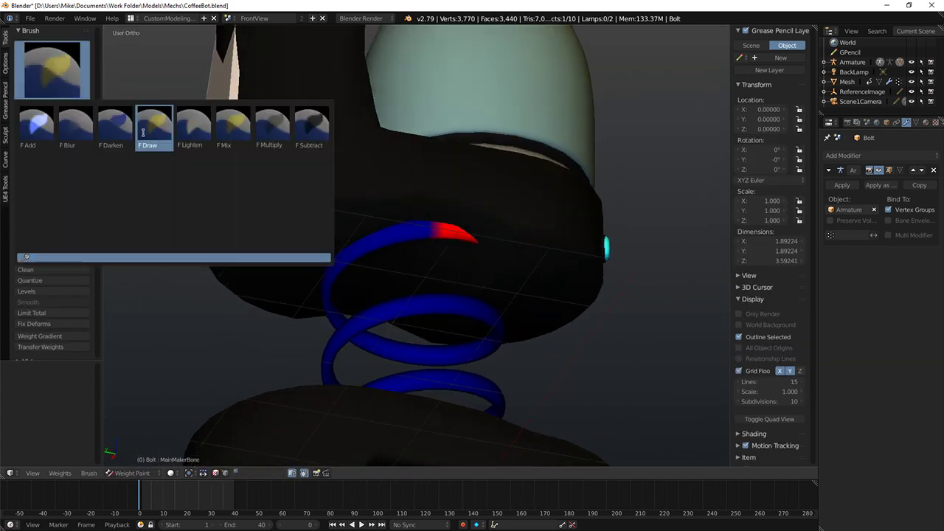
{"action": "left_click", "coordinate": [36, 124]}
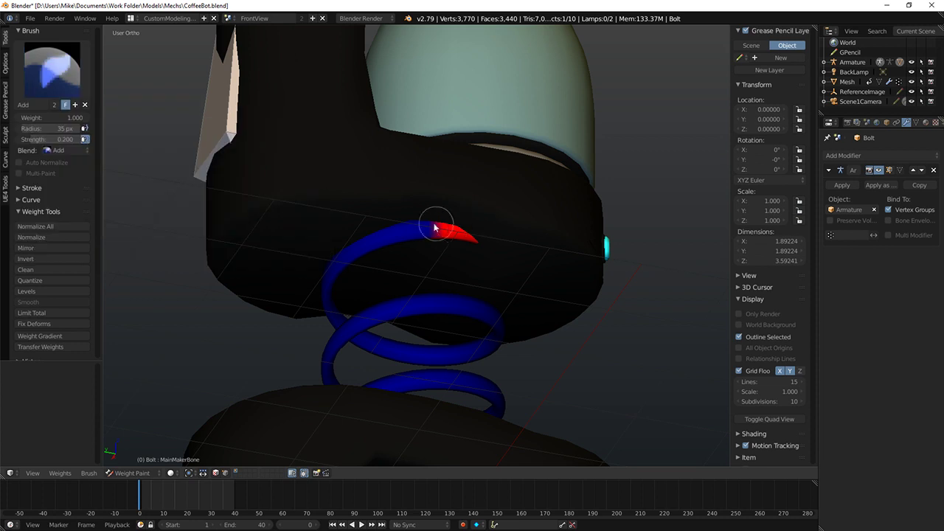
{"action": "middle_click_drag", "start_coordinate": [472, 188], "coordinate": [444, 216]}
{"action": "scroll", "coordinate": [444, 215], "scroll_direction": "up", "scroll_amount": 1}
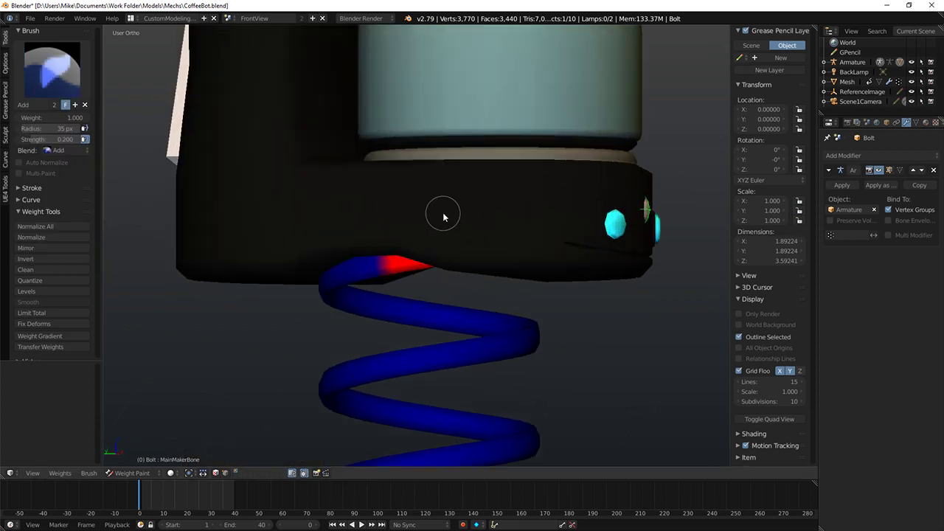
Step: Select the armature and enable X-Ray in its display settings so the bones show through the robot's body
{"action": "scroll", "coordinate": [444, 215], "scroll_direction": "down", "scroll_amount": 5}
{"action": "middle_click_drag", "start_coordinate": [299, 199], "coordinate": [330, 204]}
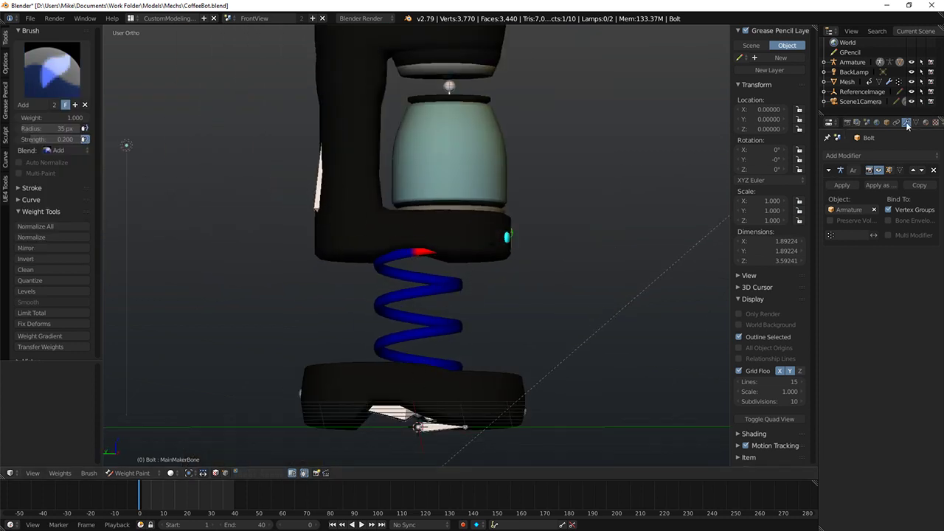
{"action": "left_click", "coordinate": [852, 63]}
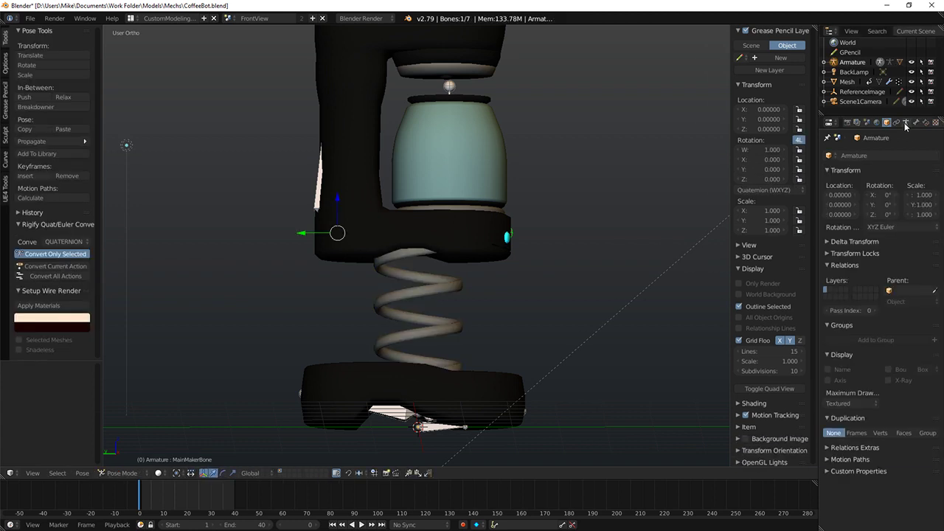
{"action": "left_click", "coordinate": [906, 122]}
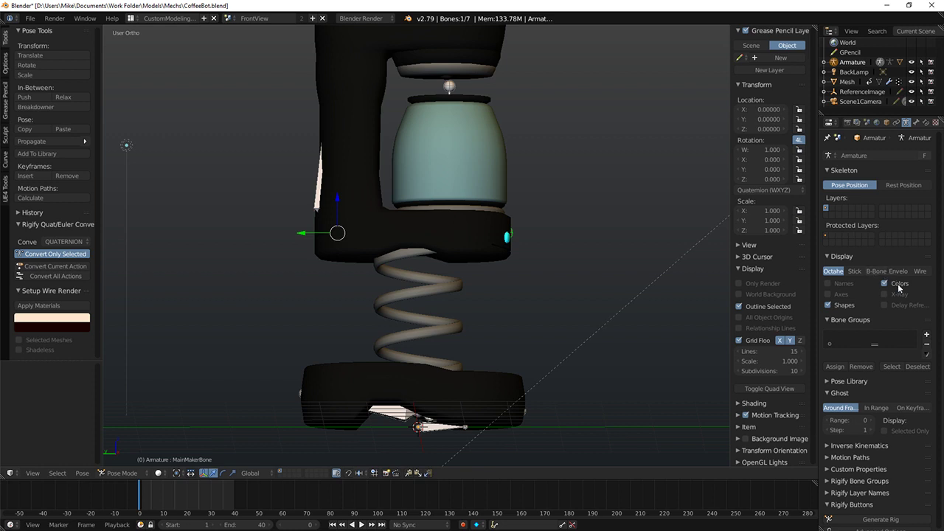
{"action": "left_click", "coordinate": [889, 294]}
{"action": "middle_click_drag", "start_coordinate": [405, 246], "coordinate": [798, 265]}
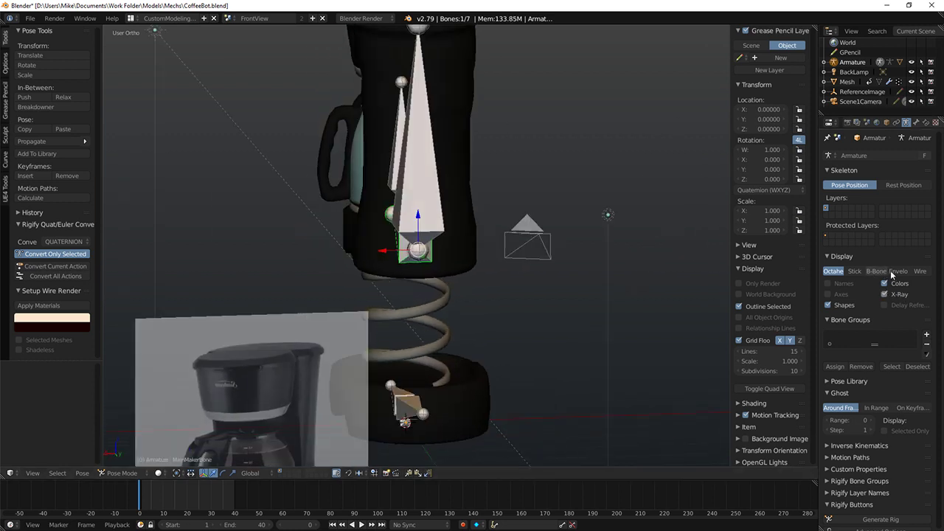
Step: Try the Wire and Octahedral bone displays on the armature, and set the display to Stick
{"action": "left_click", "coordinate": [919, 270]}
{"action": "middle_click_drag", "start_coordinate": [708, 258], "coordinate": [544, 241]}
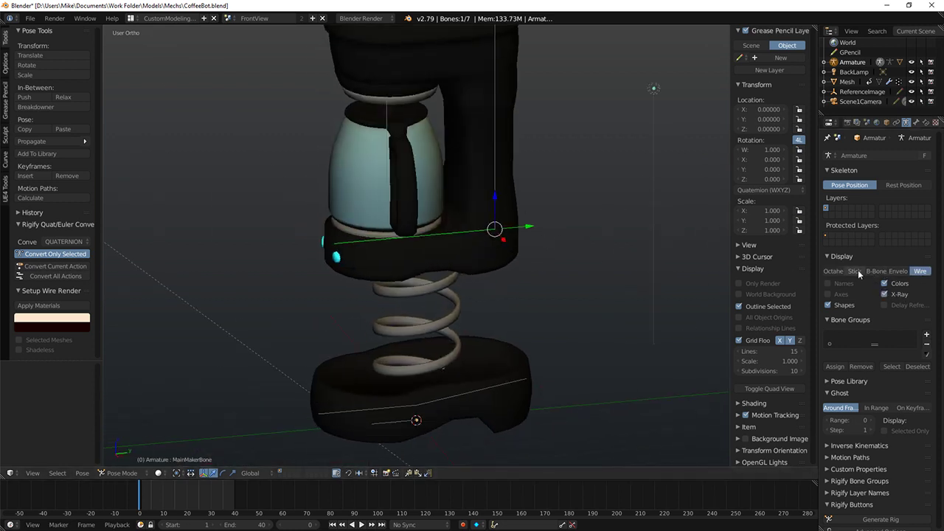
{"action": "left_click", "coordinate": [833, 272]}
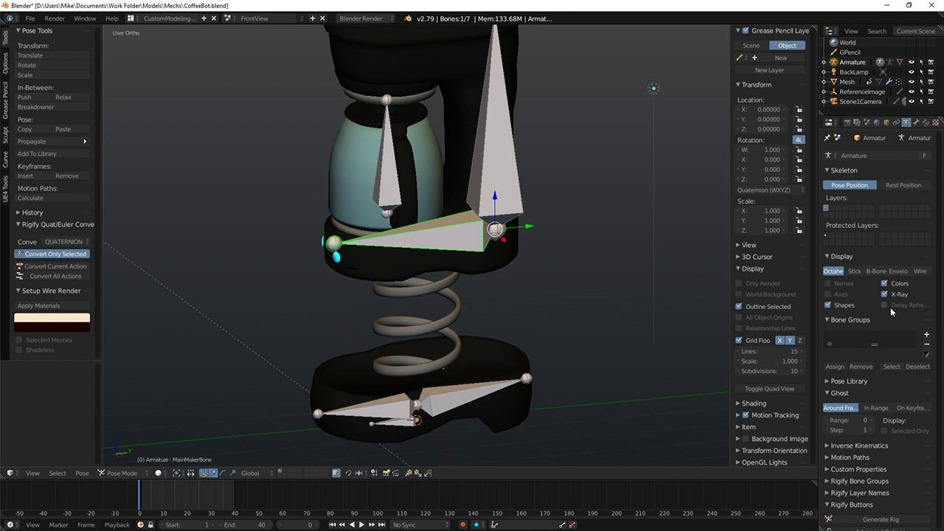
{"action": "left_click", "coordinate": [919, 271]}
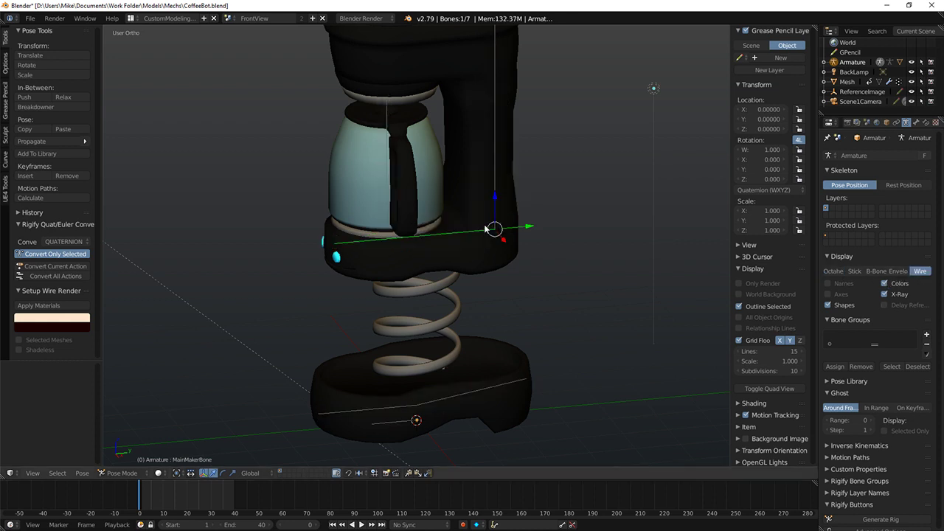
{"action": "left_click", "coordinate": [859, 272]}
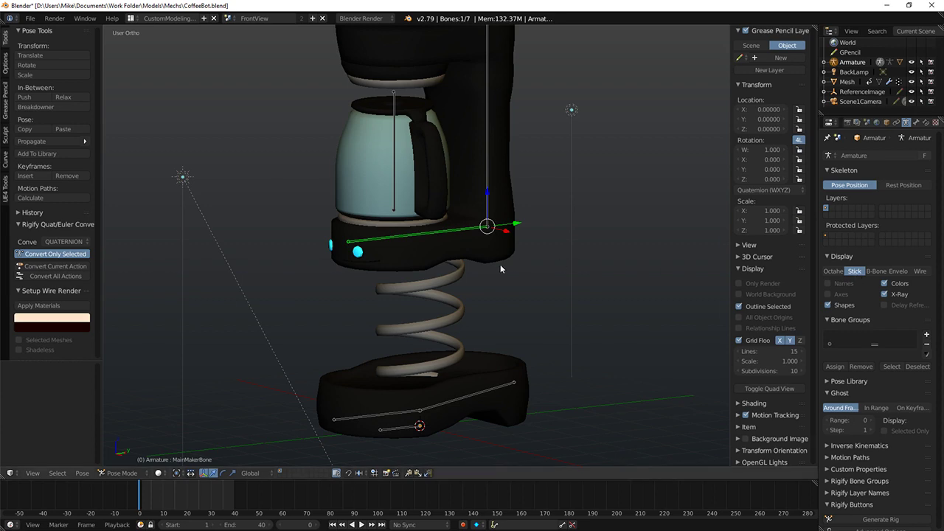
Step: Reselect the coil in Weight Paint mode and brush MainMakerBone weight around its upper turns with the 35 px Add brush
{"action": "middle_click_drag", "start_coordinate": [500, 264], "coordinate": [394, 293]}
{"action": "key", "text": "KP_1"}
{"action": "key", "text": "KP_3"}
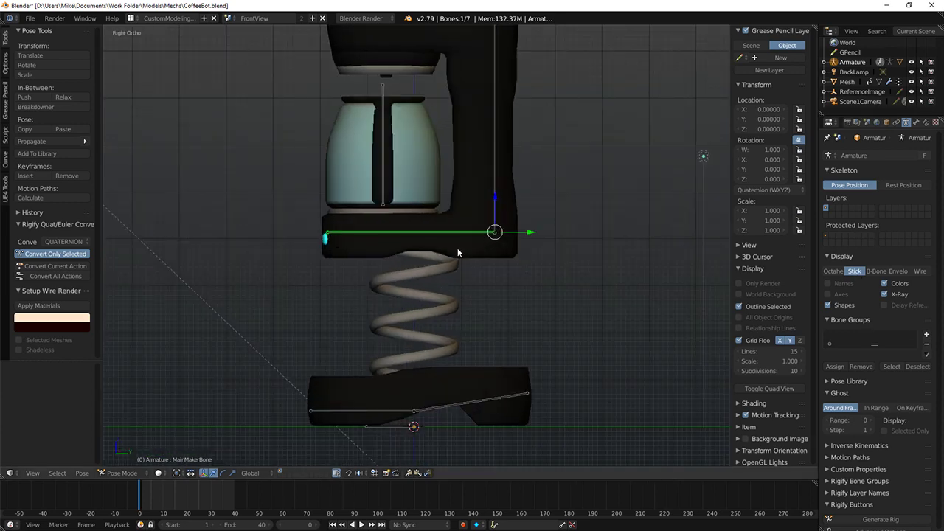
{"action": "scroll", "coordinate": [458, 251], "scroll_direction": "up", "scroll_amount": 3}
{"action": "right_click", "coordinate": [475, 289]}
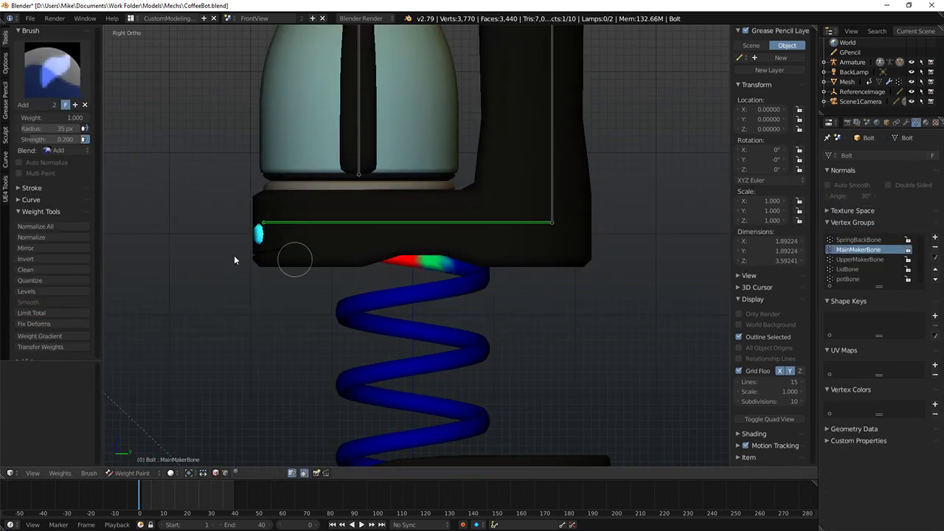
{"action": "mouse_move", "coordinate": [234, 256]}
{"action": "middle_mouse_down"}
{"action": "mouse_move", "coordinate": [288, 214]}
{"action": "mouse_move", "coordinate": [447, 246]}
{"action": "middle_mouse_up"}
{"action": "left_click_drag", "start_coordinate": [447, 247], "coordinate": [354, 261]}
{"action": "middle_click_drag", "start_coordinate": [318, 249], "coordinate": [427, 242]}
{"action": "mouse_move", "coordinate": [465, 253]}
{"action": "left_mouse_down"}
{"action": "mouse_move", "coordinate": [399, 276]}
{"action": "mouse_move", "coordinate": [360, 267]}
{"action": "left_mouse_up"}
{"action": "middle_click_drag", "start_coordinate": [360, 267], "coordinate": [457, 260]}
{"action": "mouse_move", "coordinate": [457, 260]}
{"action": "left_mouse_down"}
{"action": "mouse_move", "coordinate": [483, 263]}
{"action": "mouse_move", "coordinate": [317, 282]}
{"action": "left_mouse_up"}
{"action": "middle_click_drag", "start_coordinate": [317, 283], "coordinate": [503, 266]}
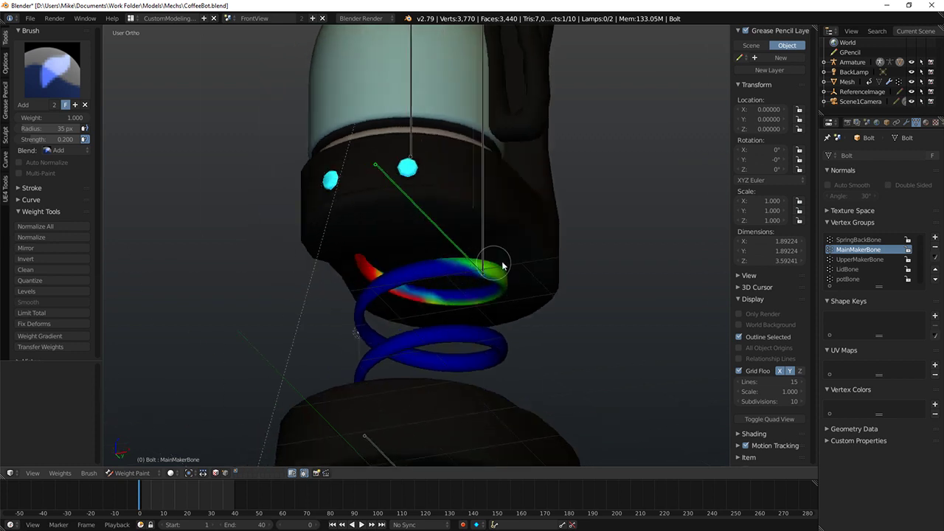
{"action": "left_click_drag", "start_coordinate": [504, 266], "coordinate": [356, 277]}
{"action": "middle_click_drag", "start_coordinate": [357, 278], "coordinate": [510, 267]}
{"action": "left_click_drag", "start_coordinate": [483, 281], "coordinate": [400, 295]}
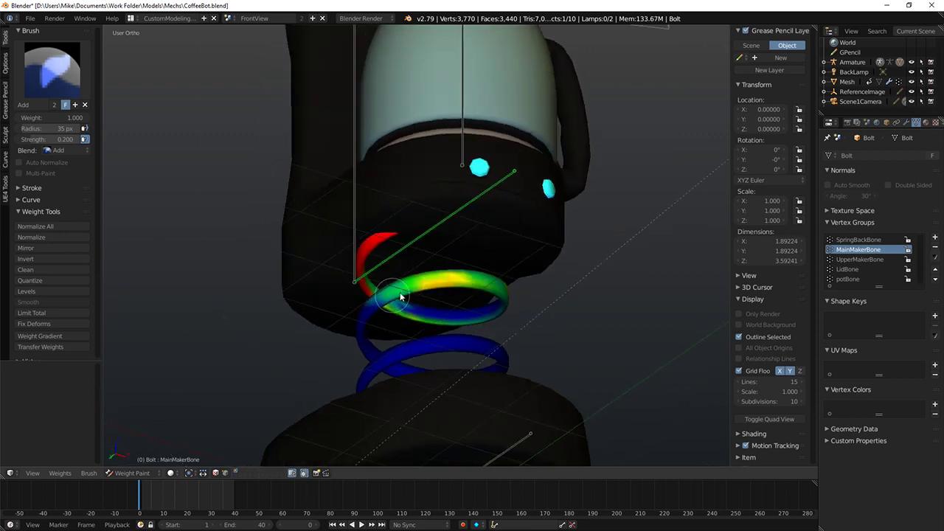
{"action": "middle_click_drag", "start_coordinate": [400, 293], "coordinate": [482, 281]}
{"action": "mouse_move", "coordinate": [482, 280]}
{"action": "left_mouse_down"}
{"action": "mouse_move", "coordinate": [342, 323]}
{"action": "mouse_move", "coordinate": [376, 295]}
{"action": "left_mouse_up"}
{"action": "mouse_move", "coordinate": [377, 295]}
{"action": "middle_mouse_down"}
{"action": "mouse_move", "coordinate": [431, 318]}
{"action": "mouse_move", "coordinate": [424, 333]}
{"action": "middle_mouse_up"}
{"action": "mouse_move", "coordinate": [423, 333]}
{"action": "left_mouse_down"}
{"action": "mouse_move", "coordinate": [430, 345]}
{"action": "mouse_move", "coordinate": [347, 359]}
{"action": "left_mouse_up"}
{"action": "middle_click_drag", "start_coordinate": [348, 359], "coordinate": [417, 364]}
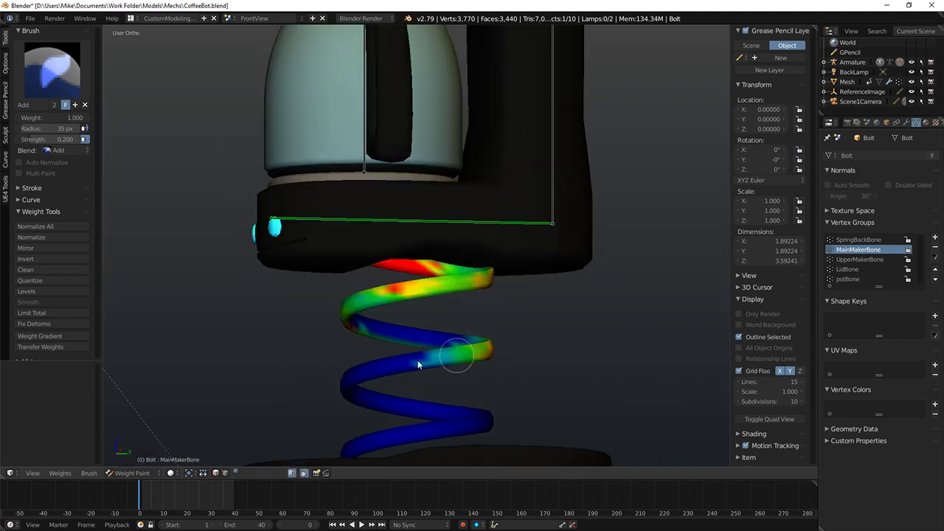
Step: Extend the MainMakerBone weight lightly down the coil's middle and lower turns
{"action": "mouse_move", "coordinate": [418, 365]}
{"action": "left_mouse_down"}
{"action": "mouse_move", "coordinate": [418, 373]}
{"action": "mouse_move", "coordinate": [361, 380]}
{"action": "left_mouse_up"}
{"action": "middle_click_drag", "start_coordinate": [362, 380], "coordinate": [464, 367]}
{"action": "left_click_drag", "start_coordinate": [464, 367], "coordinate": [377, 379]}
{"action": "middle_click_drag", "start_coordinate": [377, 380], "coordinate": [475, 369]}
{"action": "left_click_drag", "start_coordinate": [476, 368], "coordinate": [326, 408]}
{"action": "middle_click_drag", "start_coordinate": [388, 380], "coordinate": [447, 377]}
{"action": "left_click_drag", "start_coordinate": [447, 378], "coordinate": [354, 403]}
{"action": "middle_click_drag", "start_coordinate": [354, 402], "coordinate": [444, 418]}
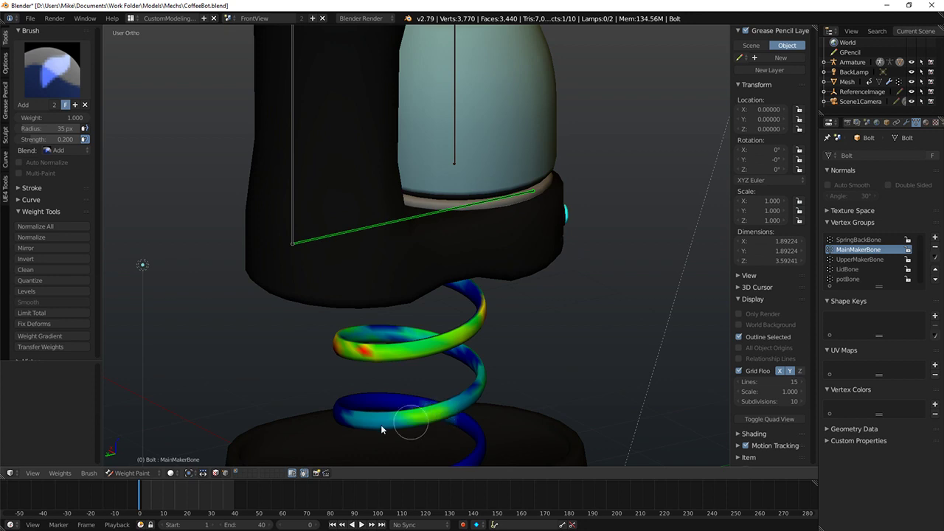
{"action": "middle_click_drag", "start_coordinate": [381, 428], "coordinate": [432, 421]}
{"action": "left_click_drag", "start_coordinate": [433, 421], "coordinate": [327, 432]}
{"action": "middle_click_drag", "start_coordinate": [327, 433], "coordinate": [340, 437]}
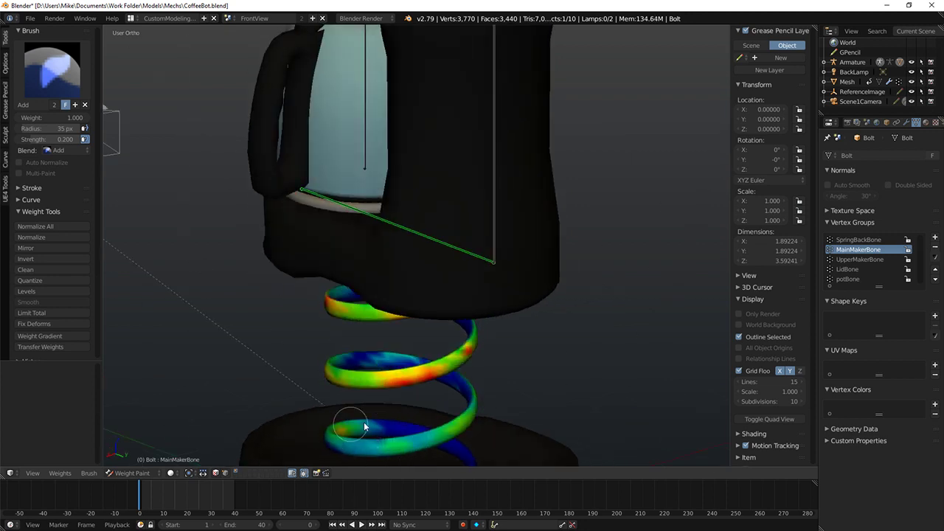
{"action": "middle_click_drag", "start_coordinate": [474, 443], "coordinate": [537, 270]}
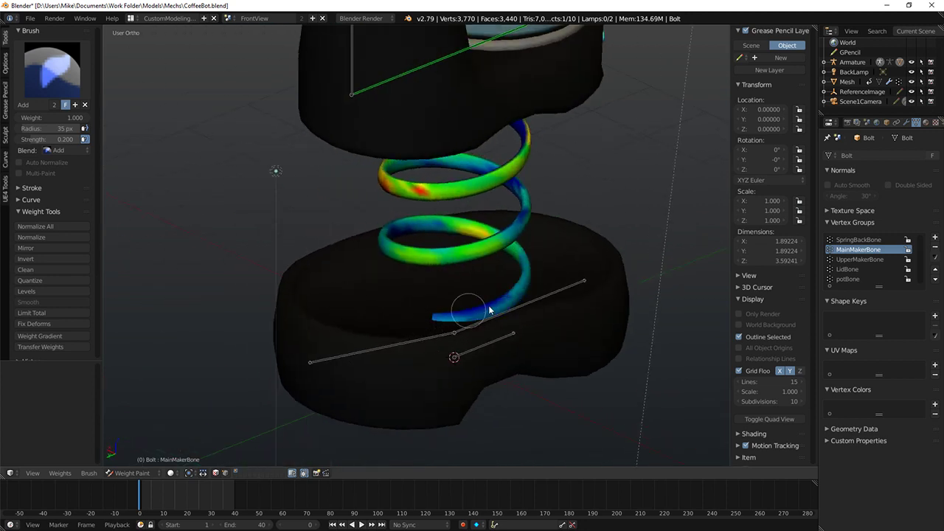
{"action": "middle_click_drag", "start_coordinate": [470, 315], "coordinate": [457, 261]}
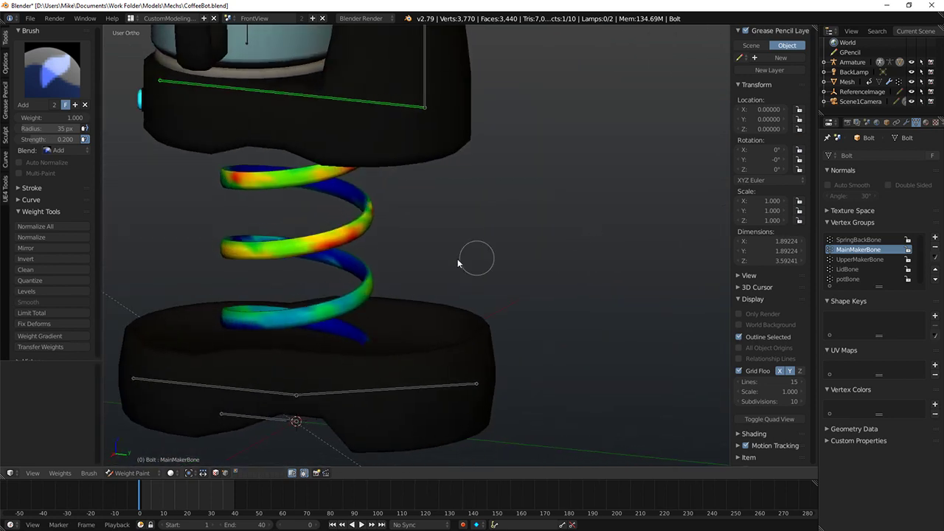
{"action": "mouse_move", "coordinate": [347, 267]}
{"action": "middle_mouse_down"}
{"action": "mouse_move", "coordinate": [419, 280]}
{"action": "mouse_move", "coordinate": [369, 301]}
{"action": "mouse_move", "coordinate": [523, 280]}
{"action": "mouse_move", "coordinate": [553, 319]}
{"action": "mouse_move", "coordinate": [484, 312]}
{"action": "middle_mouse_up"}
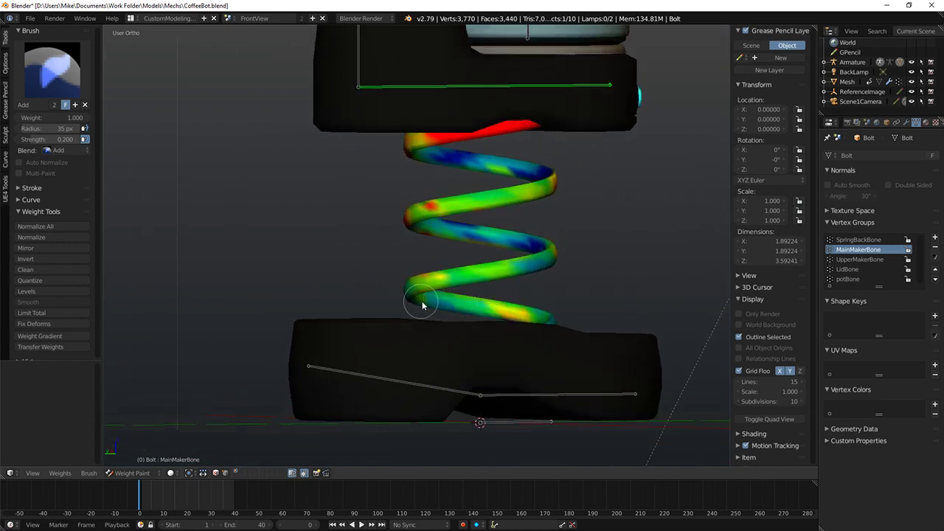
Step: Touch up the MainMakerBone weight on the underpainted sides of the coil's upper and middle turns
{"action": "mouse_move", "coordinate": [534, 245]}
{"action": "left_mouse_down"}
{"action": "mouse_move", "coordinate": [477, 238]}
{"action": "mouse_move", "coordinate": [538, 190]}
{"action": "mouse_move", "coordinate": [434, 154]}
{"action": "mouse_move", "coordinate": [522, 174]}
{"action": "left_mouse_up"}
{"action": "middle_click_drag", "start_coordinate": [374, 151], "coordinate": [553, 175]}
{"action": "middle_click_drag", "start_coordinate": [276, 162], "coordinate": [364, 167]}
{"action": "middle_click_drag", "start_coordinate": [295, 184], "coordinate": [278, 174]}
{"action": "mouse_move", "coordinate": [277, 174]}
{"action": "left_mouse_down"}
{"action": "mouse_move", "coordinate": [326, 189]}
{"action": "mouse_move", "coordinate": [294, 189]}
{"action": "left_mouse_up"}
{"action": "middle_click_drag", "start_coordinate": [294, 190], "coordinate": [364, 193]}
{"action": "mouse_move", "coordinate": [289, 190]}
{"action": "left_mouse_down"}
{"action": "mouse_move", "coordinate": [367, 202]}
{"action": "mouse_move", "coordinate": [329, 206]}
{"action": "left_mouse_up"}
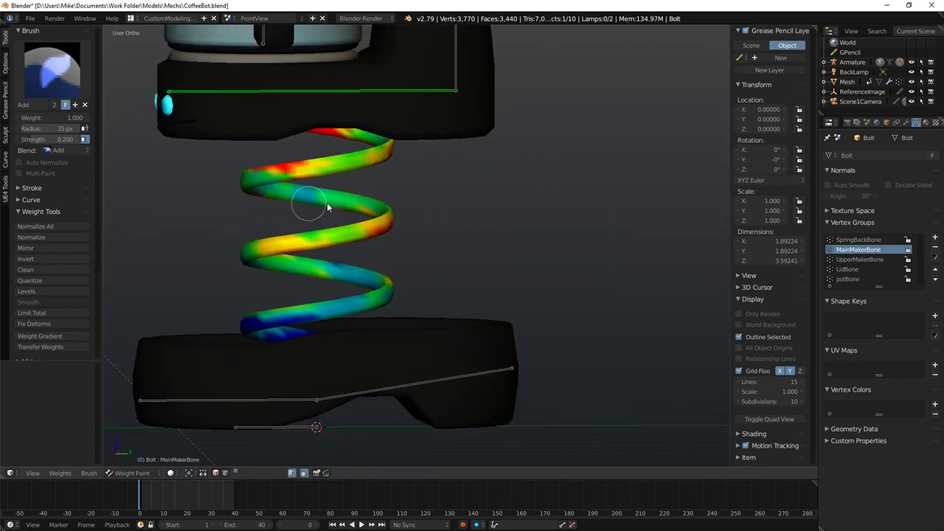
Step: Set the brush radius to 71 px and strength to 0.263, and paint the coil's top turns to full MainMakerBone weight
{"action": "mouse_move", "coordinate": [329, 207]}
{"action": "middle_mouse_down"}
{"action": "mouse_move", "coordinate": [429, 233]}
{"action": "mouse_move", "coordinate": [569, 217]}
{"action": "mouse_move", "coordinate": [605, 196]}
{"action": "mouse_move", "coordinate": [433, 153]}
{"action": "middle_mouse_up"}
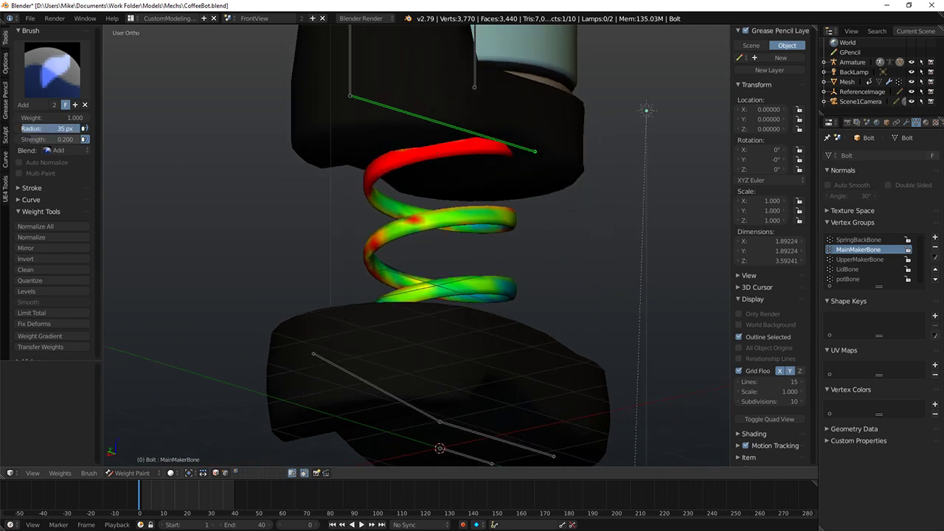
{"action": "middle_click_drag", "start_coordinate": [369, 173], "coordinate": [398, 166]}
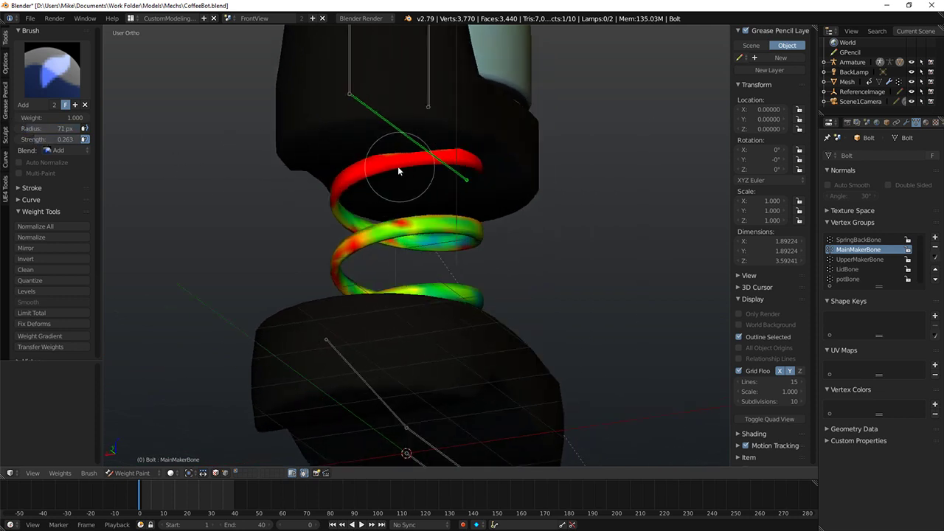
{"action": "left_click_drag", "start_coordinate": [341, 193], "coordinate": [337, 211]}
{"action": "mouse_move", "coordinate": [258, 184]}
{"action": "middle_mouse_down"}
{"action": "mouse_move", "coordinate": [236, 210]}
{"action": "mouse_move", "coordinate": [193, 216]}
{"action": "middle_mouse_up"}
{"action": "mouse_move", "coordinate": [436, 157]}
{"action": "left_mouse_down"}
{"action": "mouse_move", "coordinate": [512, 164]}
{"action": "mouse_move", "coordinate": [529, 183]}
{"action": "left_mouse_up"}
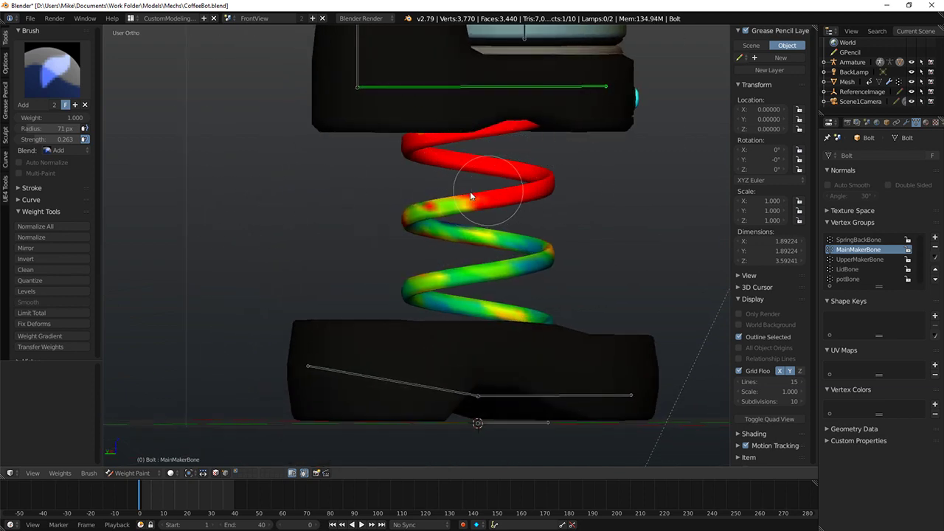
Step: Paint full MainMakerBone weight around the remaining upper and middle turns in wireframe shading, and return to solid shading
{"action": "key", "text": "z"}
{"action": "middle_click_drag", "start_coordinate": [387, 203], "coordinate": [499, 202]}
{"action": "left_click_drag", "start_coordinate": [399, 201], "coordinate": [348, 207]}
{"action": "middle_click_drag", "start_coordinate": [349, 207], "coordinate": [390, 225]}
{"action": "left_click_drag", "start_coordinate": [474, 228], "coordinate": [464, 232]}
{"action": "middle_click_drag", "start_coordinate": [462, 232], "coordinate": [487, 233]}
{"action": "left_click_drag", "start_coordinate": [549, 235], "coordinate": [586, 241]}
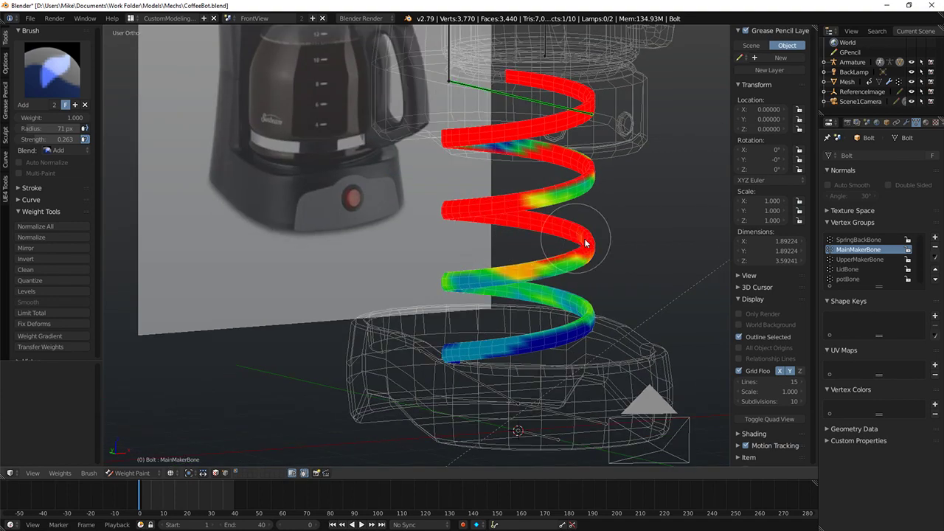
{"action": "middle_click_drag", "start_coordinate": [589, 241], "coordinate": [583, 244]}
{"action": "mouse_move", "coordinate": [583, 249]}
{"action": "left_mouse_down"}
{"action": "mouse_move", "coordinate": [599, 244]}
{"action": "mouse_move", "coordinate": [556, 263]}
{"action": "left_mouse_up"}
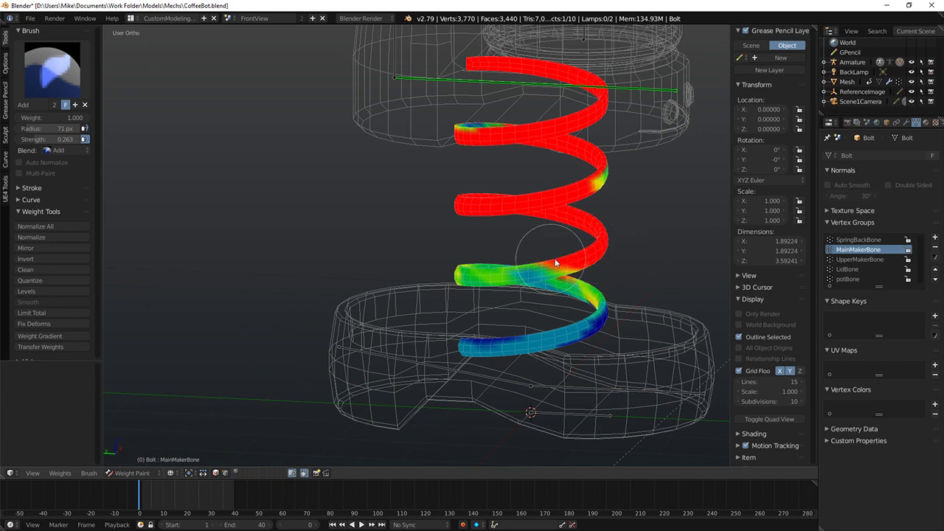
{"action": "middle_click_drag", "start_coordinate": [613, 173], "coordinate": [525, 209]}
{"action": "left_click_drag", "start_coordinate": [526, 209], "coordinate": [600, 197]}
{"action": "middle_click_drag", "start_coordinate": [601, 197], "coordinate": [323, 215]}
{"action": "mouse_move", "coordinate": [323, 215]}
{"action": "left_mouse_down"}
{"action": "mouse_move", "coordinate": [401, 171]}
{"action": "mouse_move", "coordinate": [398, 153]}
{"action": "mouse_move", "coordinate": [375, 140]}
{"action": "left_mouse_up"}
{"action": "mouse_move", "coordinate": [375, 140]}
{"action": "middle_mouse_down"}
{"action": "mouse_move", "coordinate": [383, 160]}
{"action": "mouse_move", "coordinate": [418, 150]}
{"action": "middle_mouse_up"}
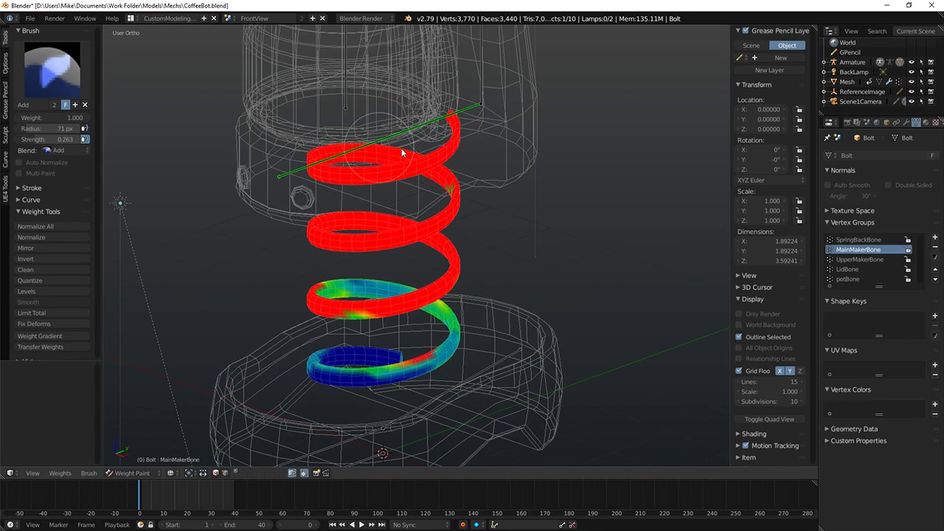
{"action": "middle_click_drag", "start_coordinate": [468, 187], "coordinate": [508, 127]}
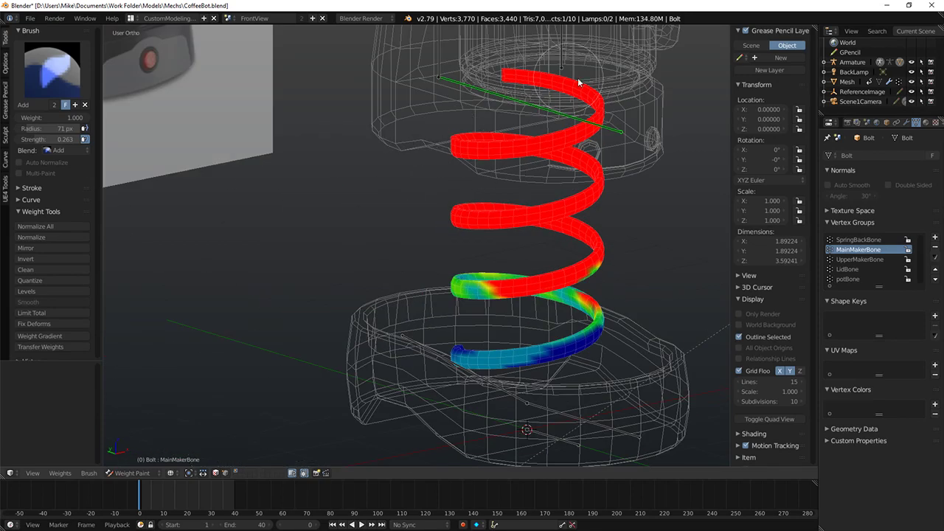
{"action": "key", "text": "z"}
{"action": "middle_click_drag", "start_coordinate": [567, 227], "coordinate": [588, 191]}
{"action": "middle_click_drag", "start_coordinate": [679, 194], "coordinate": [759, 194]}
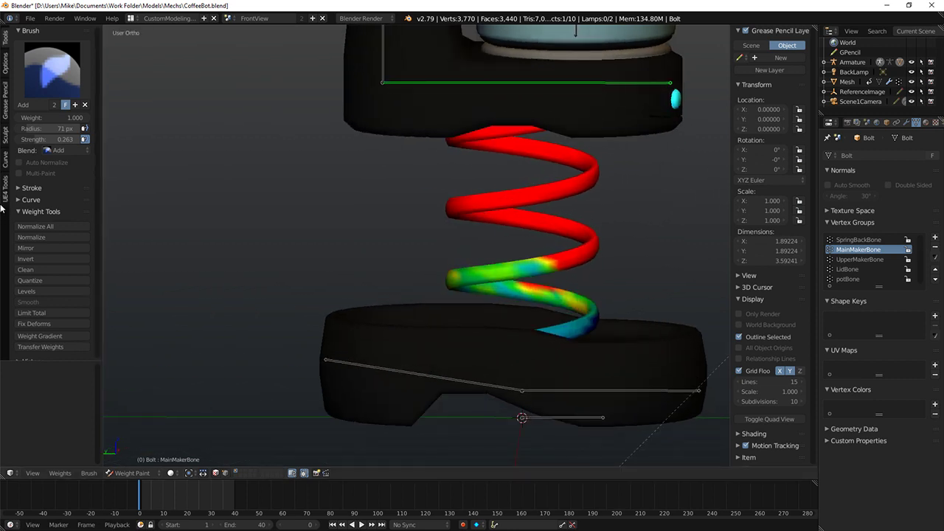
Step: Make SpringFrontBone the active weight group and paint its weight from the foot up the coil
{"action": "left_click", "coordinate": [61, 74]}
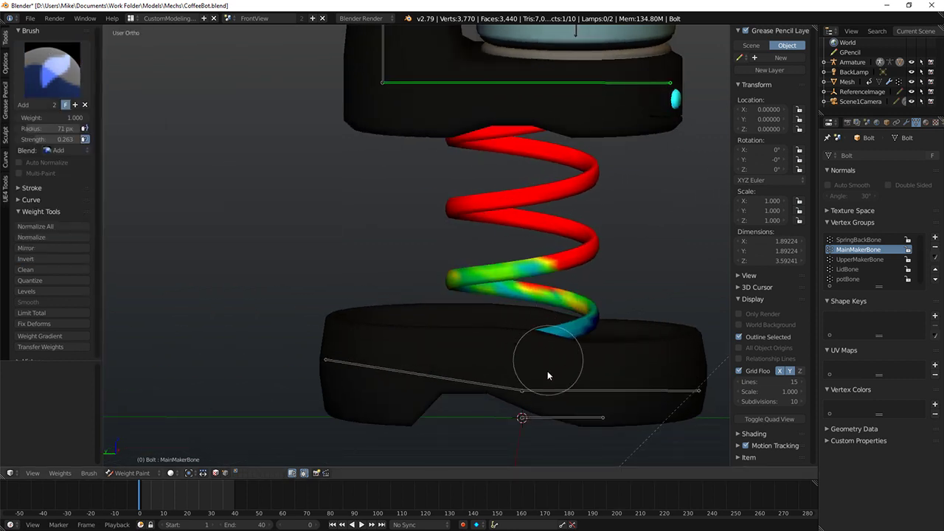
{"action": "right_click", "coordinate": [555, 391]}
{"action": "mouse_move", "coordinate": [555, 389]}
{"action": "left_mouse_down"}
{"action": "mouse_move", "coordinate": [537, 311]}
{"action": "mouse_move", "coordinate": [423, 280]}
{"action": "mouse_move", "coordinate": [508, 251]}
{"action": "mouse_move", "coordinate": [562, 256]}
{"action": "mouse_move", "coordinate": [438, 208]}
{"action": "mouse_move", "coordinate": [603, 172]}
{"action": "mouse_move", "coordinate": [559, 184]}
{"action": "left_mouse_up"}
{"action": "mouse_move", "coordinate": [646, 184]}
{"action": "middle_mouse_down"}
{"action": "mouse_move", "coordinate": [564, 175]}
{"action": "mouse_move", "coordinate": [305, 181]}
{"action": "middle_mouse_up"}
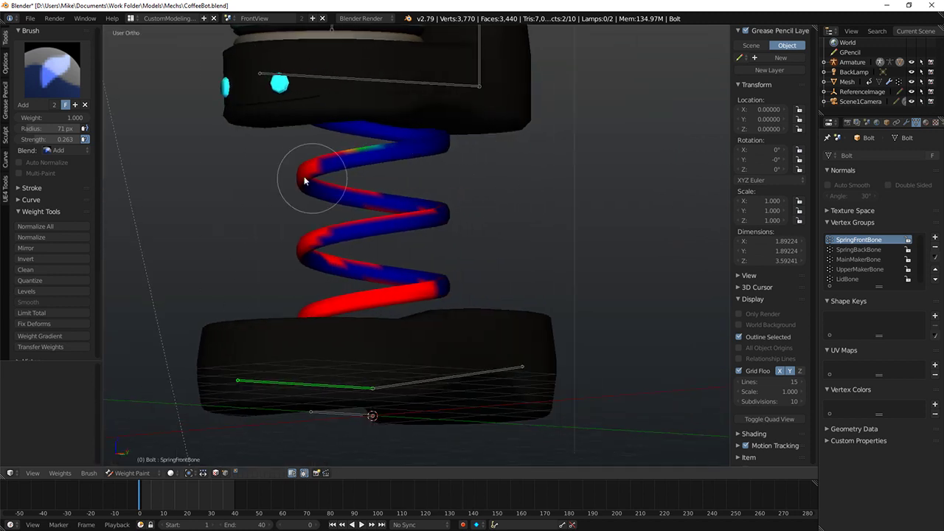
{"action": "left_click", "coordinate": [24, 54]}
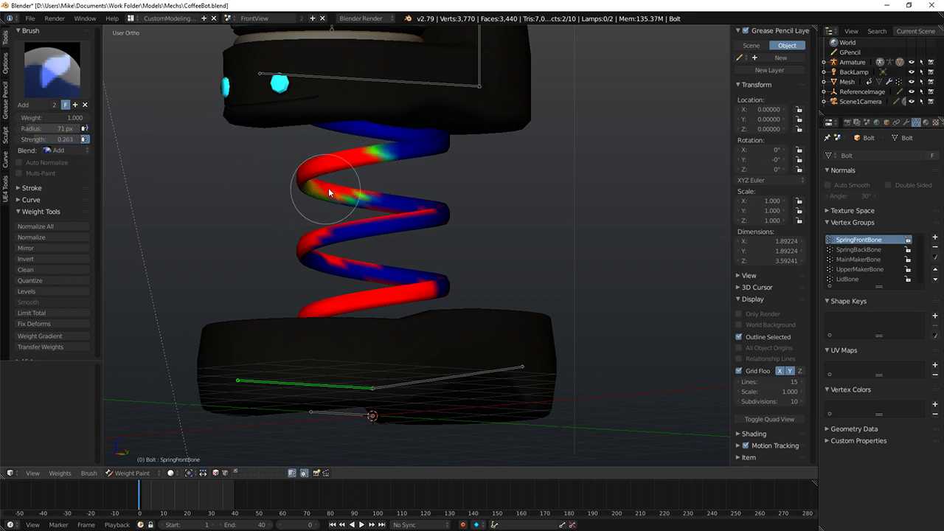
Step: Fill the gaps in the SpringFrontBone weight on all sides of the coil, leaving only the topmost turn unpainted
{"action": "mouse_move", "coordinate": [329, 188]}
{"action": "left_mouse_down"}
{"action": "mouse_move", "coordinate": [280, 202]}
{"action": "mouse_move", "coordinate": [390, 221]}
{"action": "left_mouse_up"}
{"action": "middle_click_drag", "start_coordinate": [390, 221], "coordinate": [483, 236]}
{"action": "mouse_move", "coordinate": [483, 236]}
{"action": "left_mouse_down"}
{"action": "mouse_move", "coordinate": [541, 233]}
{"action": "mouse_move", "coordinate": [486, 219]}
{"action": "left_mouse_up"}
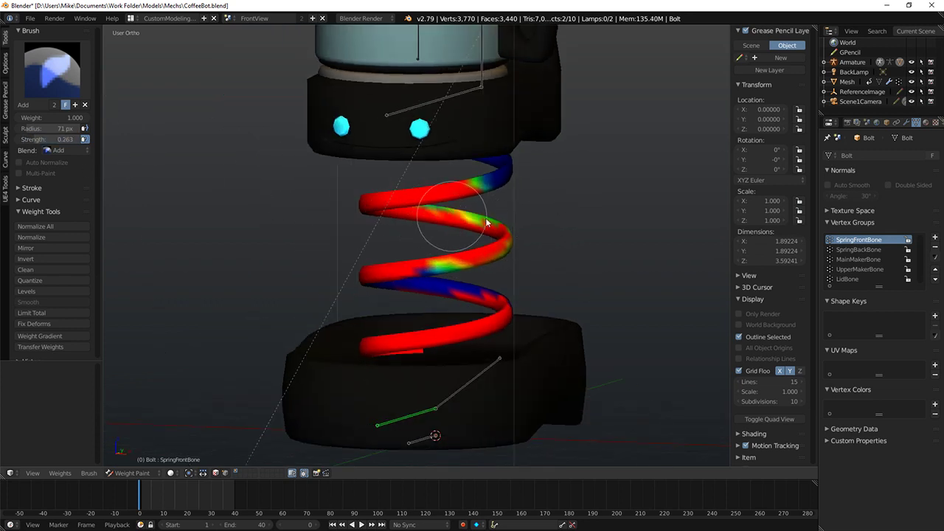
{"action": "middle_click_drag", "start_coordinate": [397, 201], "coordinate": [325, 257]}
{"action": "middle_click_drag", "start_coordinate": [420, 228], "coordinate": [424, 254]}
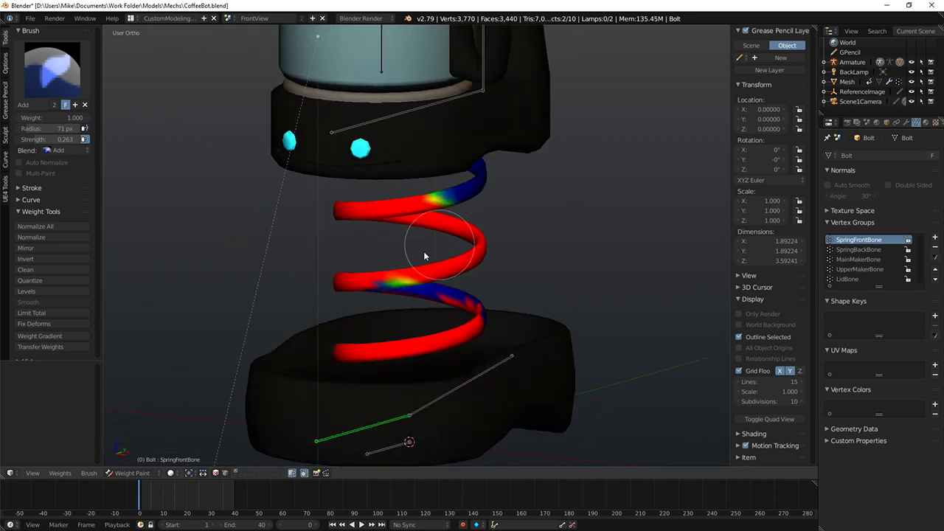
{"action": "middle_click_drag", "start_coordinate": [361, 282], "coordinate": [453, 295]}
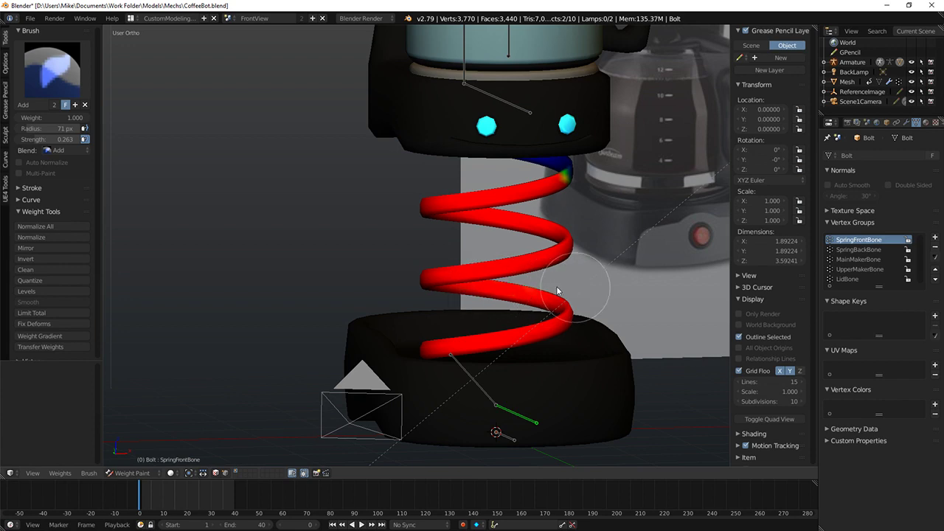
{"action": "middle_click_drag", "start_coordinate": [557, 291], "coordinate": [396, 295]}
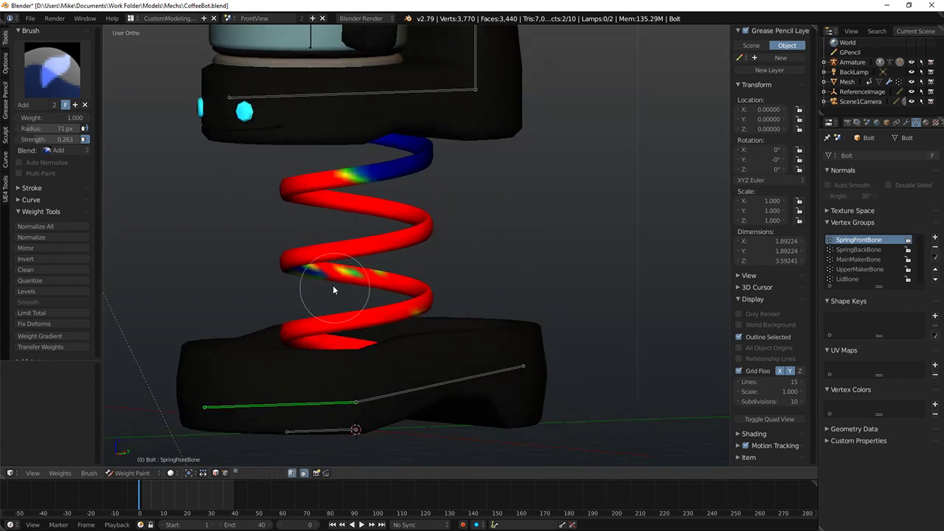
{"action": "middle_click_drag", "start_coordinate": [350, 262], "coordinate": [471, 241]}
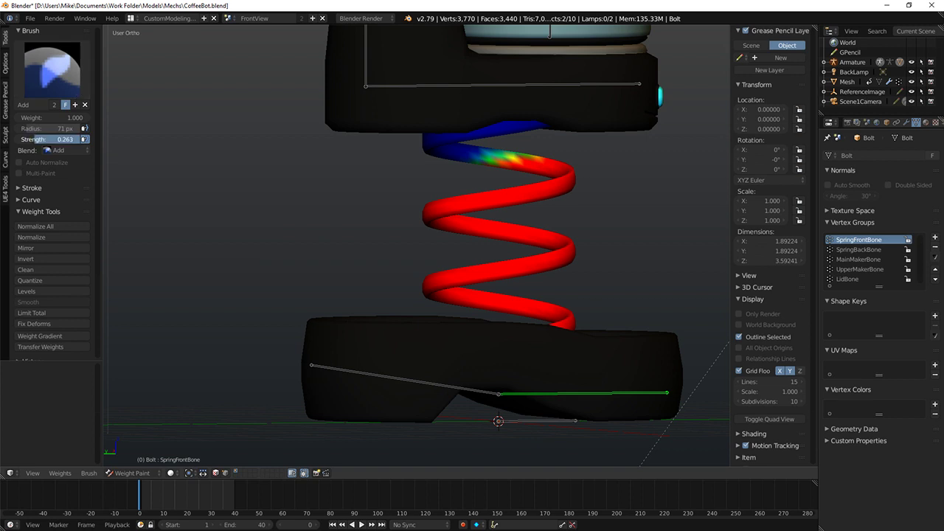
Step: Paint light SpringFrontBone weight onto the coil's top turns with the Add brush at strength 0.041
{"action": "middle_click_drag", "start_coordinate": [470, 179], "coordinate": [483, 166]}
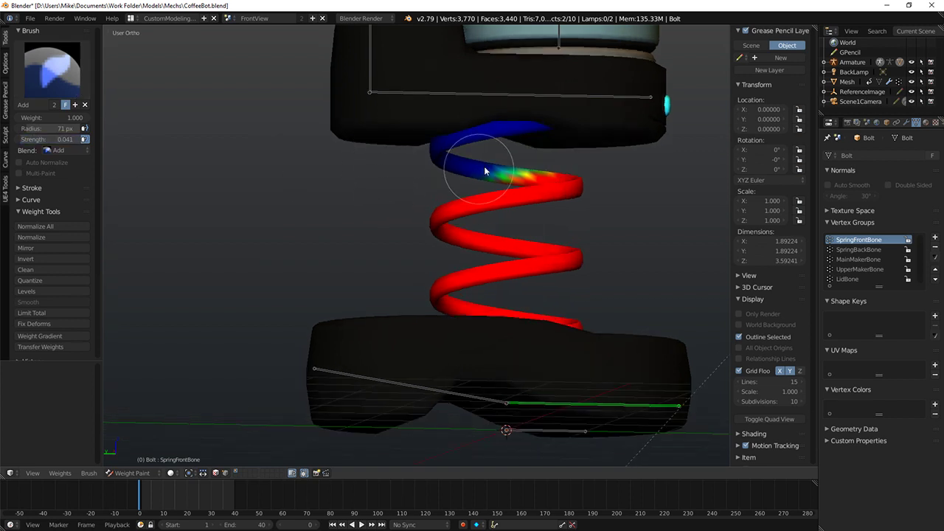
{"action": "mouse_move", "coordinate": [484, 166]}
{"action": "left_mouse_down"}
{"action": "mouse_move", "coordinate": [428, 140]}
{"action": "mouse_move", "coordinate": [456, 154]}
{"action": "mouse_move", "coordinate": [543, 100]}
{"action": "mouse_move", "coordinate": [435, 86]}
{"action": "mouse_move", "coordinate": [519, 97]}
{"action": "mouse_move", "coordinate": [543, 148]}
{"action": "mouse_move", "coordinate": [501, 162]}
{"action": "left_mouse_up"}
{"action": "key", "text": "z"}
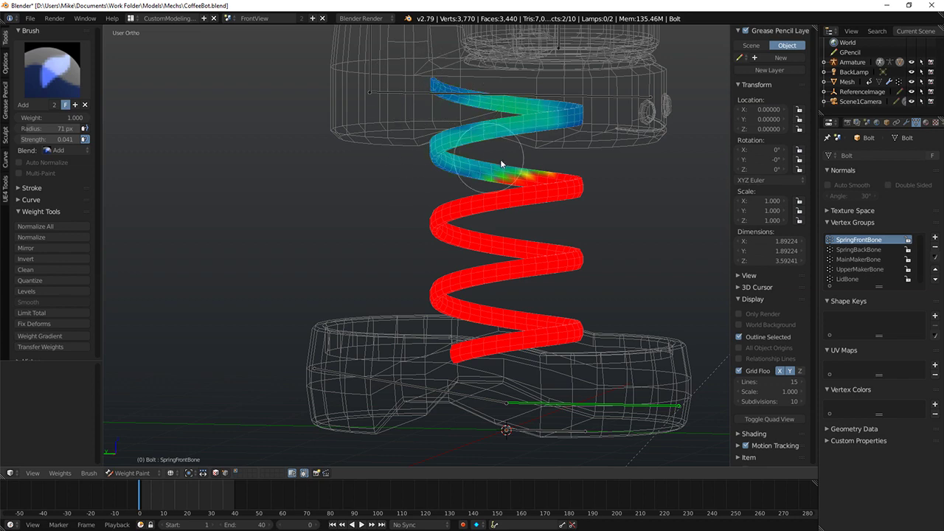
{"action": "middle_click_drag", "start_coordinate": [413, 152], "coordinate": [550, 152]}
{"action": "key", "text": "z"}
{"action": "middle_click_drag", "start_coordinate": [393, 133], "coordinate": [413, 132]}
{"action": "mouse_move", "coordinate": [318, 139]}
{"action": "left_mouse_down"}
{"action": "mouse_move", "coordinate": [363, 136]}
{"action": "mouse_move", "coordinate": [301, 150]}
{"action": "left_mouse_up"}
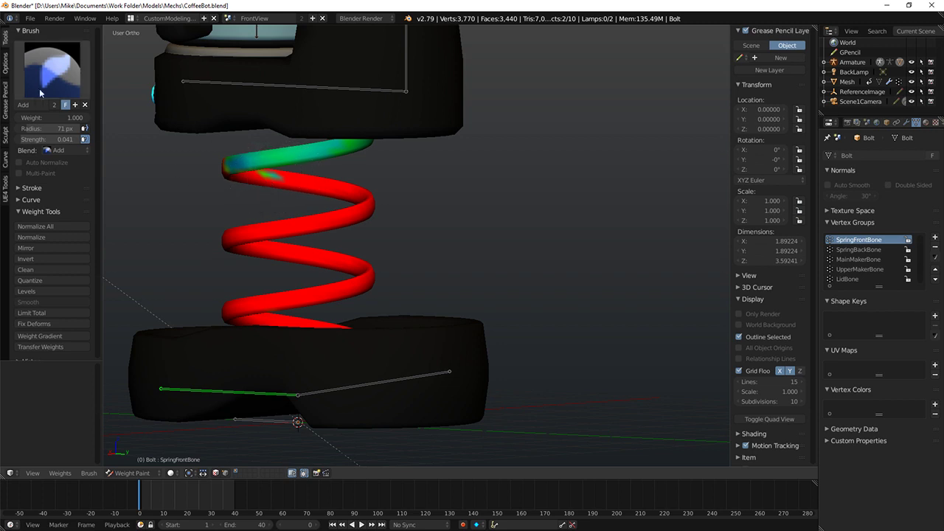
{"action": "middle_click_drag", "start_coordinate": [142, 156], "coordinate": [295, 185]}
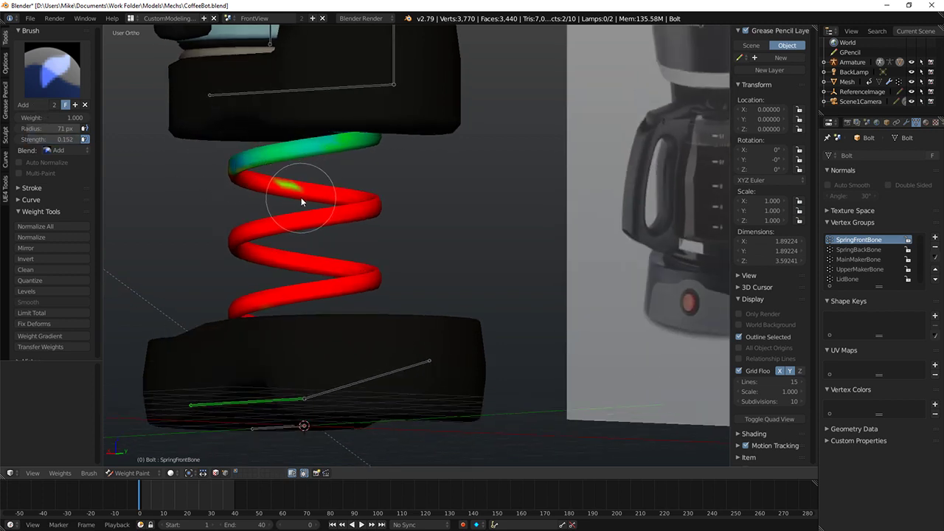
Step: Make MainMakerBone active and test-move it in the right view to check how the spring compresses, cancelling the move
{"action": "scroll", "coordinate": [300, 219], "scroll_direction": "down", "scroll_amount": 6}
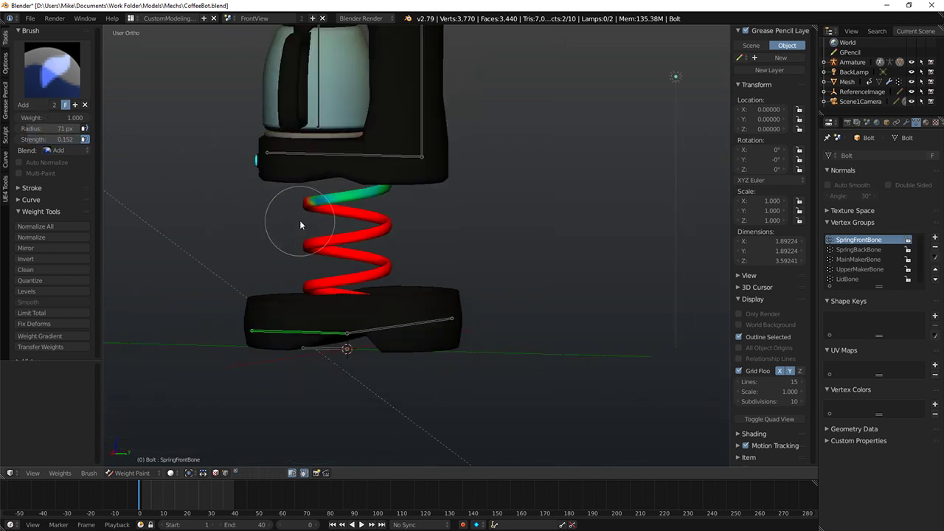
{"action": "key", "text": "Tab"}
{"action": "key", "text": "KP_3"}
{"action": "right_click", "coordinate": [408, 201]}
{"action": "key", "text": "Tab"}
{"action": "right_click", "coordinate": [409, 201]}
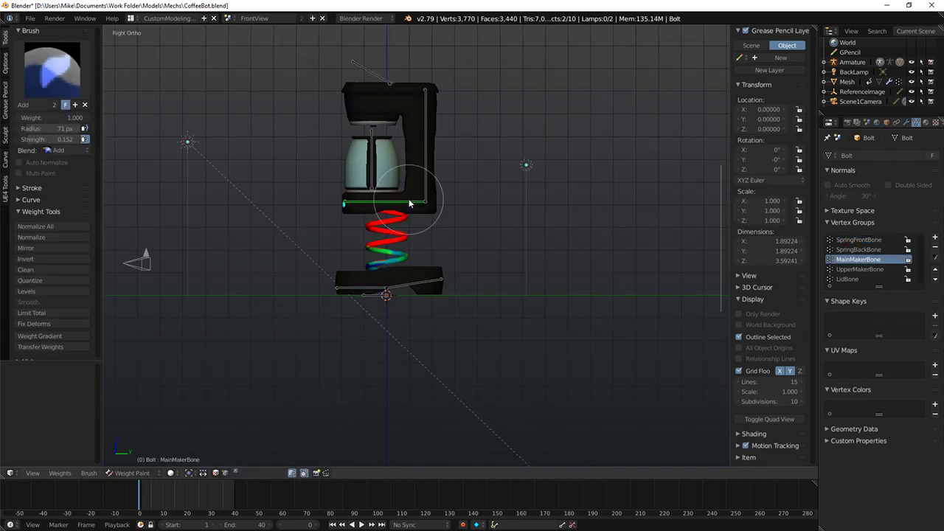
{"action": "key", "text": "g"}
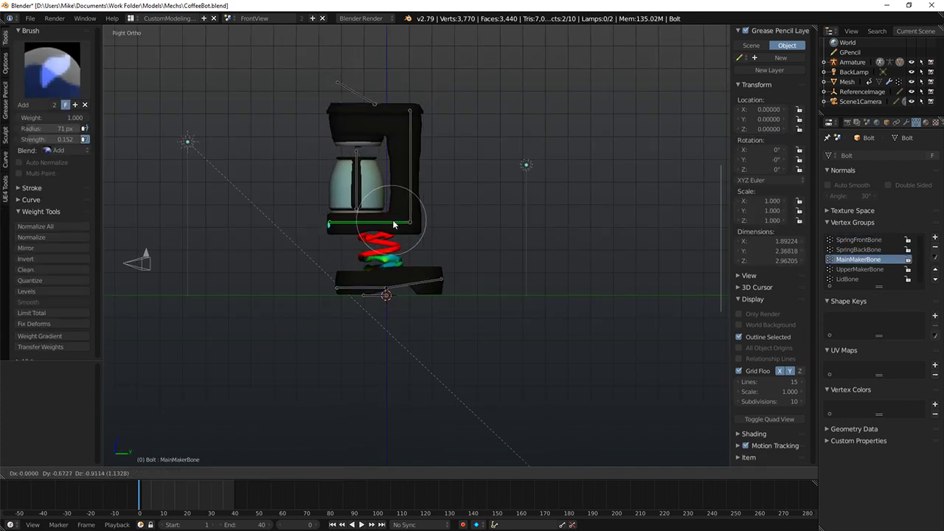
{"action": "right_click", "coordinate": [415, 248]}
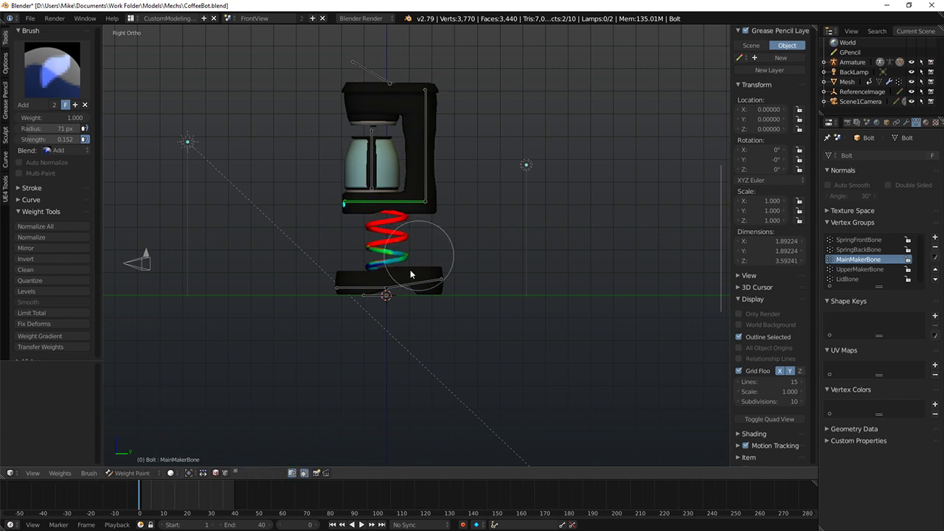
Step: Choose the Blur weight brush and smooth the MainMakerBone weights around the coil's lower turns
{"action": "scroll", "coordinate": [406, 276], "scroll_direction": "up", "scroll_amount": 4}
{"action": "left_click", "coordinate": [52, 67]}
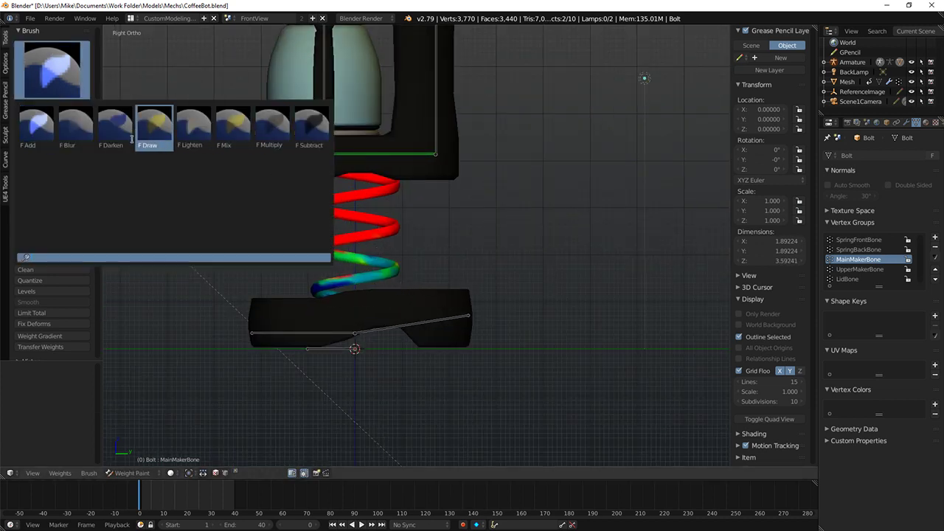
{"action": "left_click", "coordinate": [76, 143]}
{"action": "scroll", "coordinate": [422, 279], "scroll_direction": "up", "scroll_amount": 4}
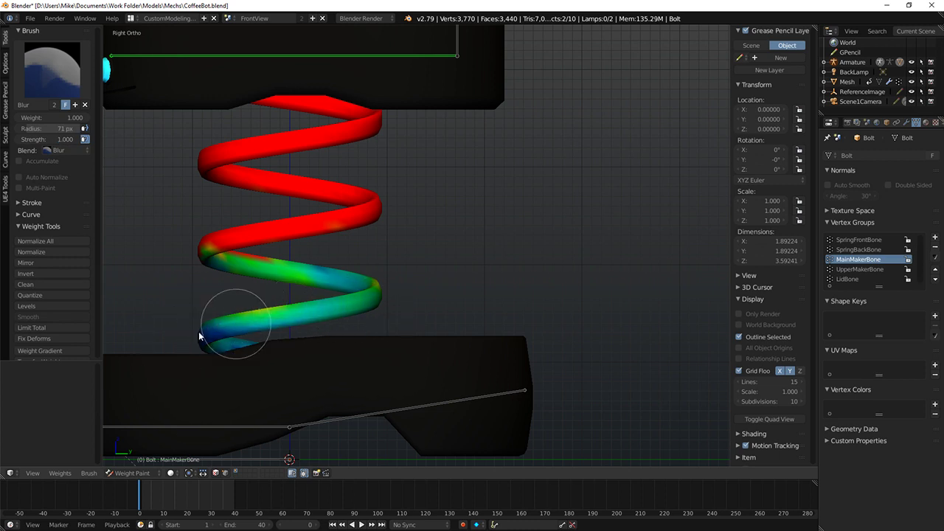
{"action": "middle_click_drag", "start_coordinate": [205, 337], "coordinate": [288, 331]}
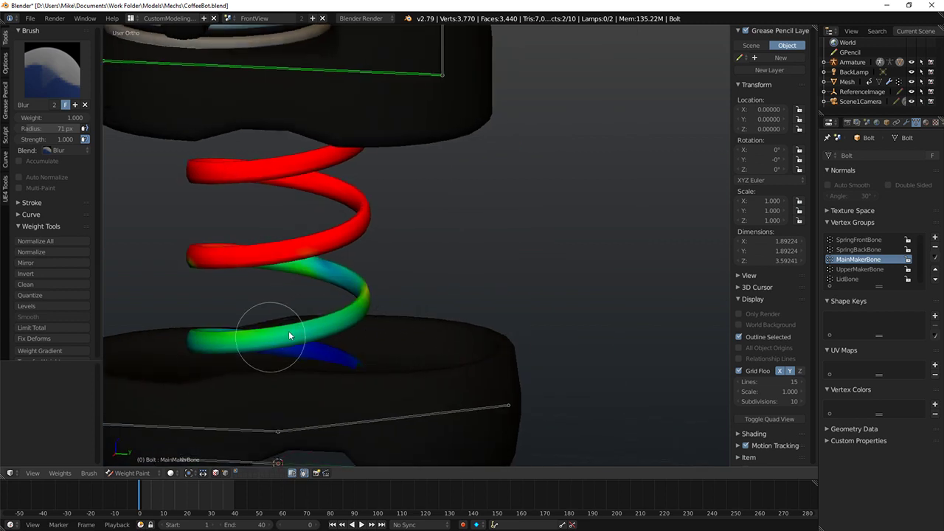
{"action": "middle_click_drag", "start_coordinate": [348, 309], "coordinate": [390, 262]}
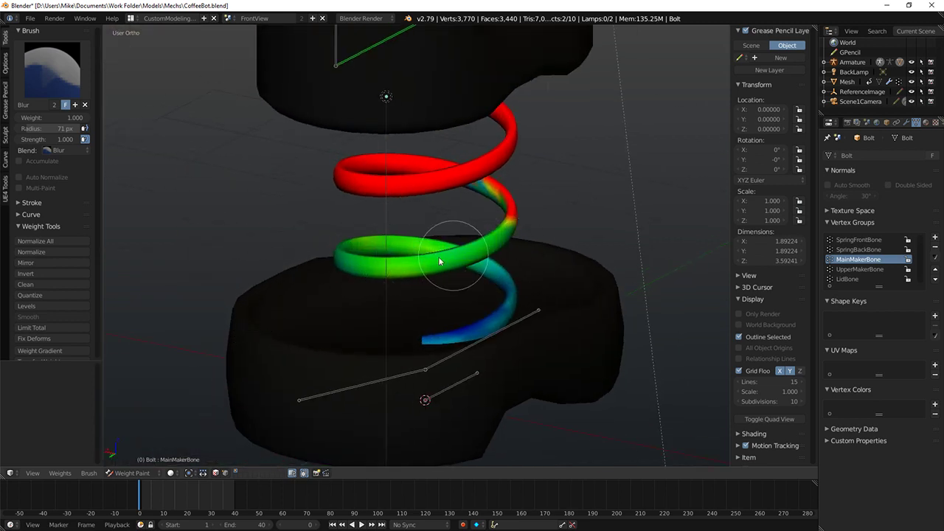
{"action": "middle_click_drag", "start_coordinate": [547, 222], "coordinate": [521, 312]}
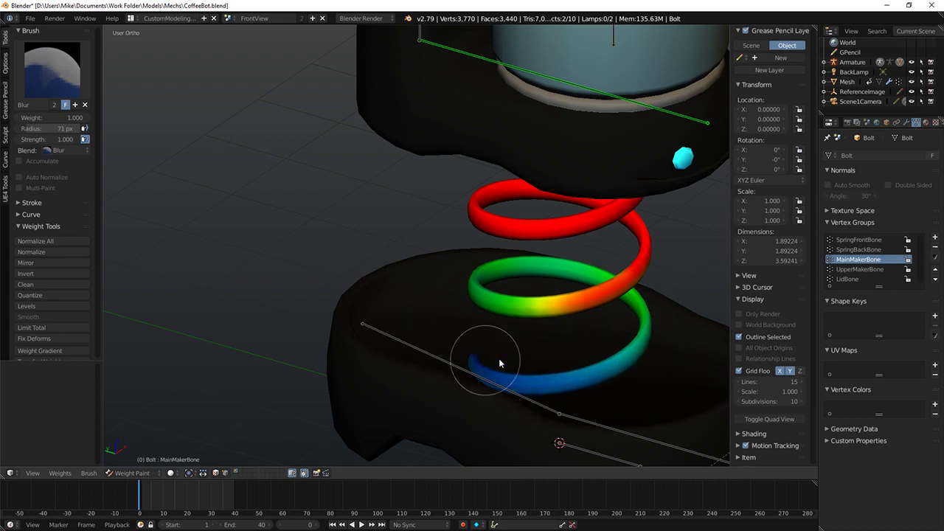
Step: Blur the MainMakerBone transition between the fully weighted middle turns and the lower turns from all sides
{"action": "mouse_move", "coordinate": [499, 363]}
{"action": "middle_mouse_down"}
{"action": "mouse_move", "coordinate": [550, 192]}
{"action": "mouse_move", "coordinate": [477, 145]}
{"action": "mouse_move", "coordinate": [565, 199]}
{"action": "middle_mouse_up"}
{"action": "middle_click_drag", "start_coordinate": [566, 370], "coordinate": [569, 392]}
{"action": "mouse_move", "coordinate": [526, 242]}
{"action": "middle_mouse_down"}
{"action": "mouse_move", "coordinate": [508, 217]}
{"action": "mouse_move", "coordinate": [298, 231]}
{"action": "mouse_move", "coordinate": [236, 249]}
{"action": "middle_mouse_up"}
{"action": "left_click_drag", "start_coordinate": [248, 256], "coordinate": [369, 276]}
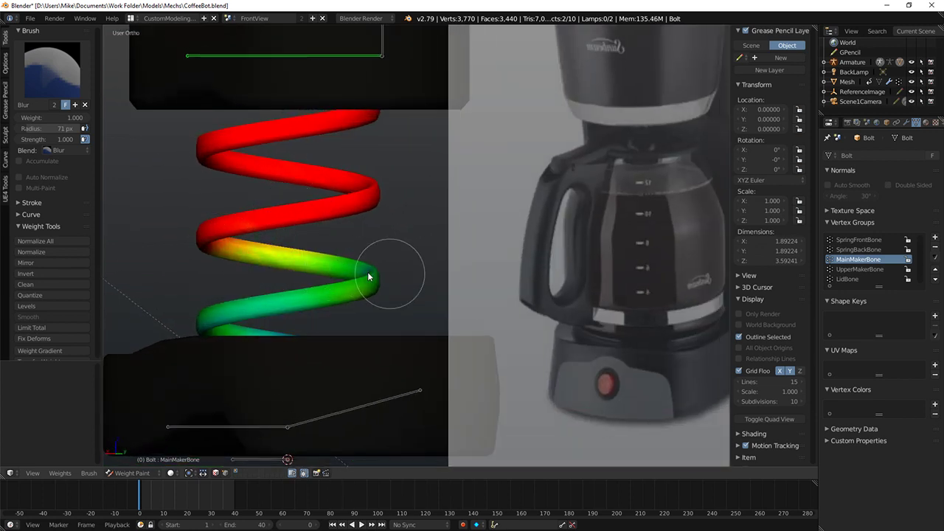
{"action": "middle_click_drag", "start_coordinate": [232, 260], "coordinate": [359, 280]}
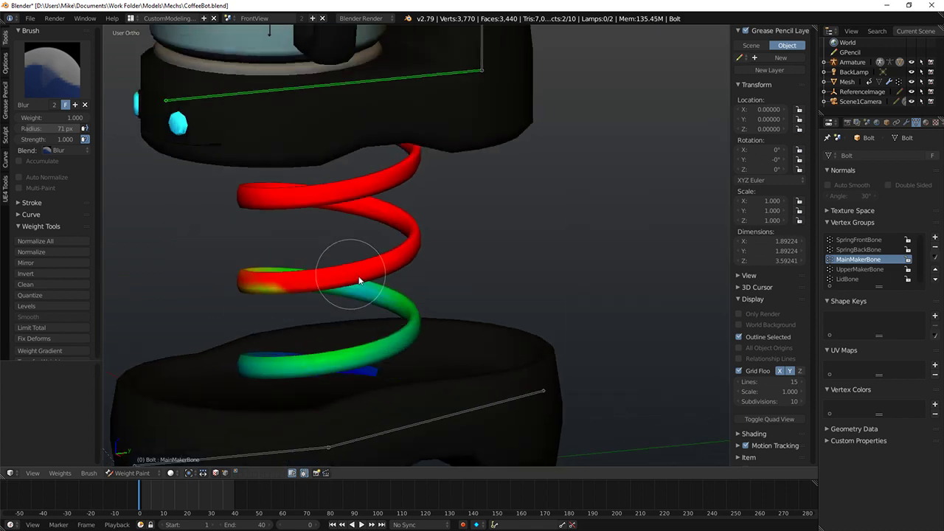
{"action": "middle_click_drag", "start_coordinate": [233, 281], "coordinate": [562, 252]}
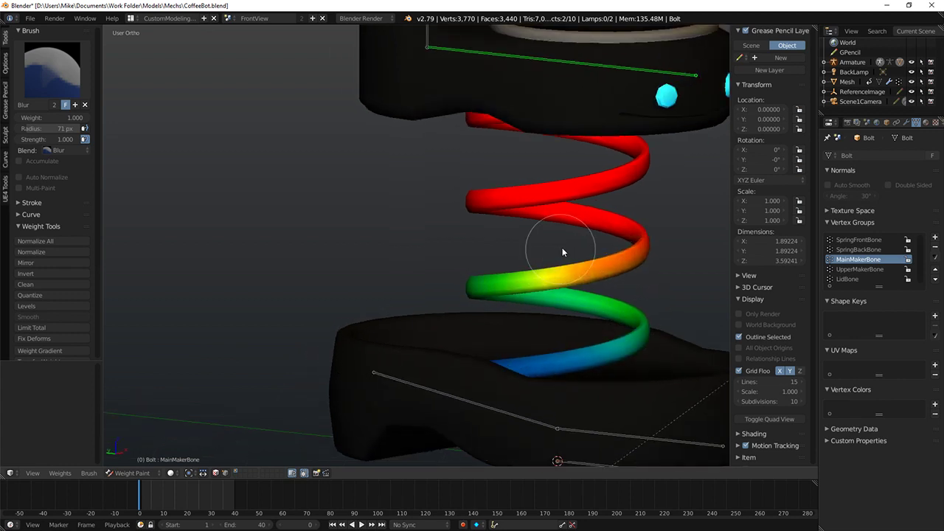
Step: Make SpringFrontBone the active weight group, blur its weights on the coil's upper turns, and switch to wireframe shading
{"action": "right_click", "coordinate": [619, 437]}
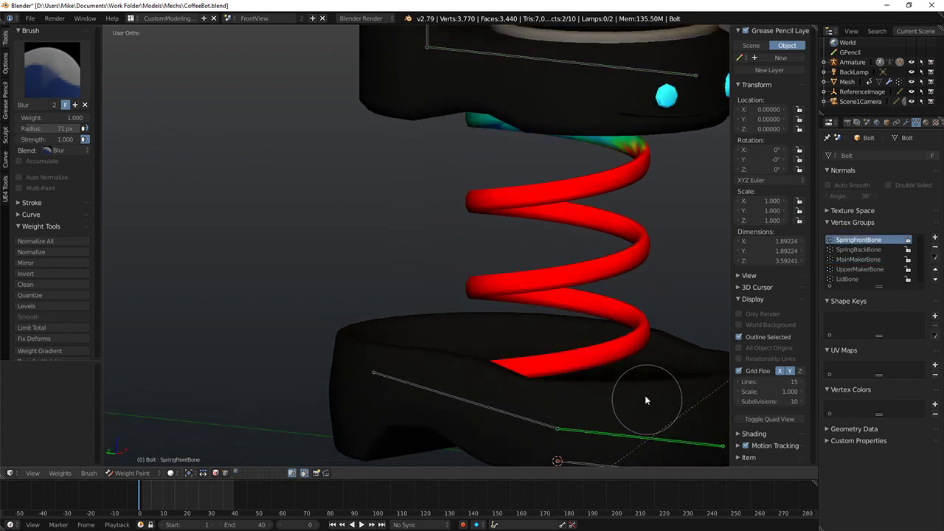
{"action": "middle_click_drag", "start_coordinate": [645, 395], "coordinate": [335, 322]}
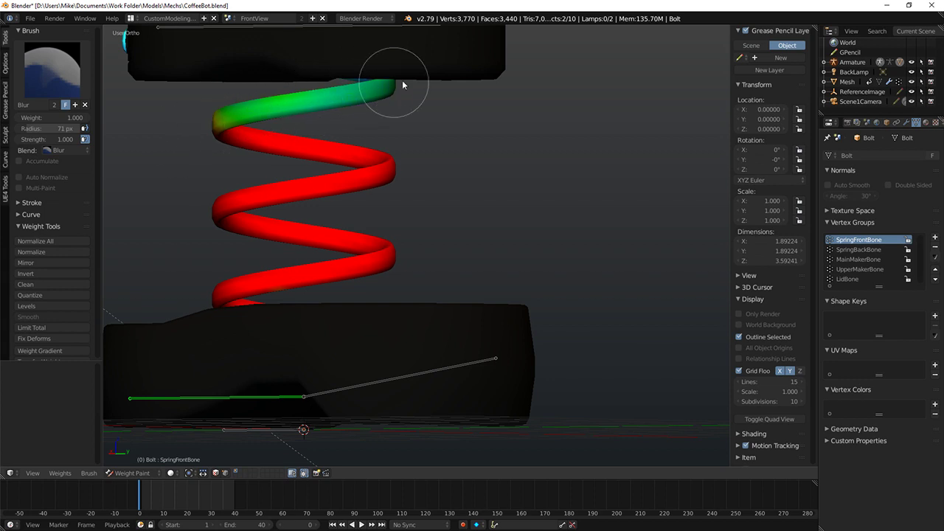
{"action": "key", "text": "z"}
{"action": "middle_click_drag", "start_coordinate": [256, 87], "coordinate": [336, 171], "text": "shift"}
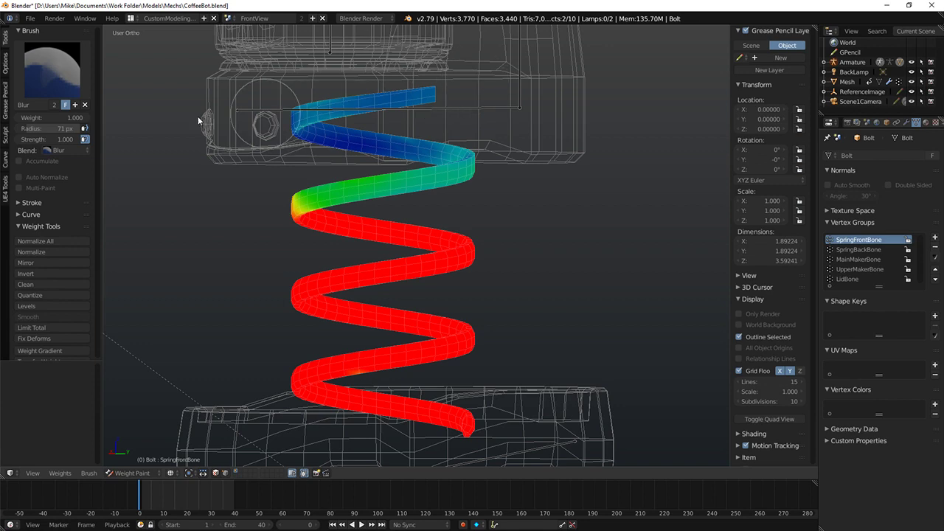
Step: Remove the SpringFrontBone weight from the coil's topmost turns on all sides with the Subtract brush at strength 0.200
{"action": "left_click", "coordinate": [51, 71]}
{"action": "left_click", "coordinate": [313, 136]}
{"action": "left_click_drag", "start_coordinate": [437, 85], "coordinate": [310, 104]}
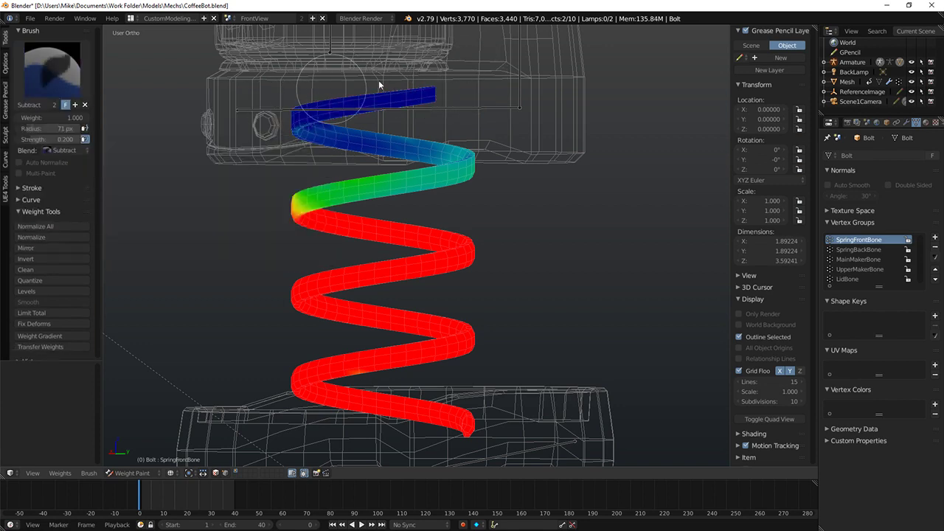
{"action": "middle_click_drag", "start_coordinate": [413, 72], "coordinate": [365, 82]}
{"action": "middle_click_drag", "start_coordinate": [312, 101], "coordinate": [385, 106]}
{"action": "mouse_move", "coordinate": [380, 105]}
{"action": "left_mouse_down"}
{"action": "mouse_move", "coordinate": [379, 131]}
{"action": "mouse_move", "coordinate": [438, 143]}
{"action": "left_mouse_up"}
{"action": "mouse_move", "coordinate": [438, 143]}
{"action": "middle_mouse_down"}
{"action": "mouse_move", "coordinate": [445, 104]}
{"action": "mouse_move", "coordinate": [436, 127]}
{"action": "middle_mouse_up"}
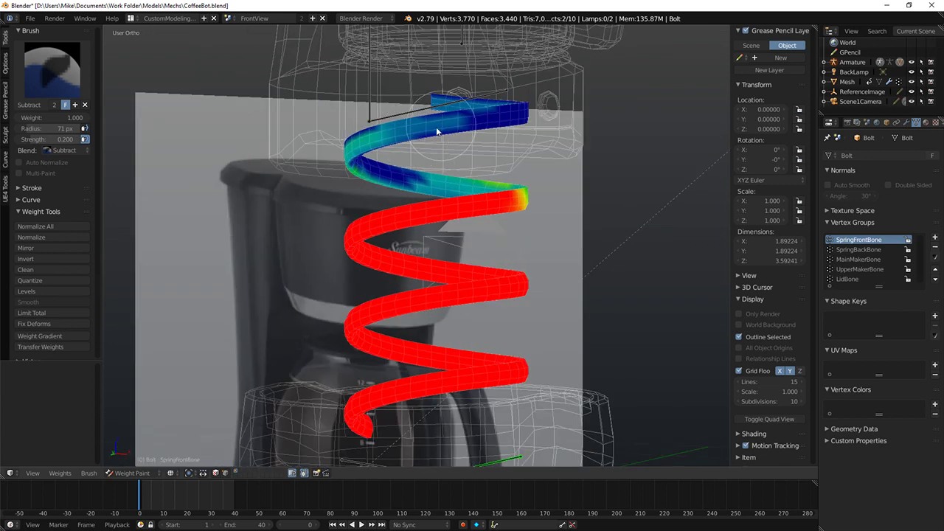
{"action": "mouse_move", "coordinate": [436, 126]}
{"action": "left_mouse_down"}
{"action": "mouse_move", "coordinate": [393, 155]}
{"action": "mouse_move", "coordinate": [378, 119]}
{"action": "left_mouse_up"}
{"action": "middle_click_drag", "start_coordinate": [364, 115], "coordinate": [430, 124]}
{"action": "mouse_move", "coordinate": [429, 124]}
{"action": "left_mouse_down"}
{"action": "mouse_move", "coordinate": [345, 150]}
{"action": "mouse_move", "coordinate": [527, 129]}
{"action": "left_mouse_up"}
{"action": "mouse_move", "coordinate": [368, 140]}
{"action": "middle_mouse_down"}
{"action": "mouse_move", "coordinate": [398, 160]}
{"action": "mouse_move", "coordinate": [243, 108]}
{"action": "middle_mouse_up"}
Step: Return to the Blur brush and smooth the SpringFrontBone weight transition below the cleared top turns
{"action": "left_click", "coordinate": [52, 71]}
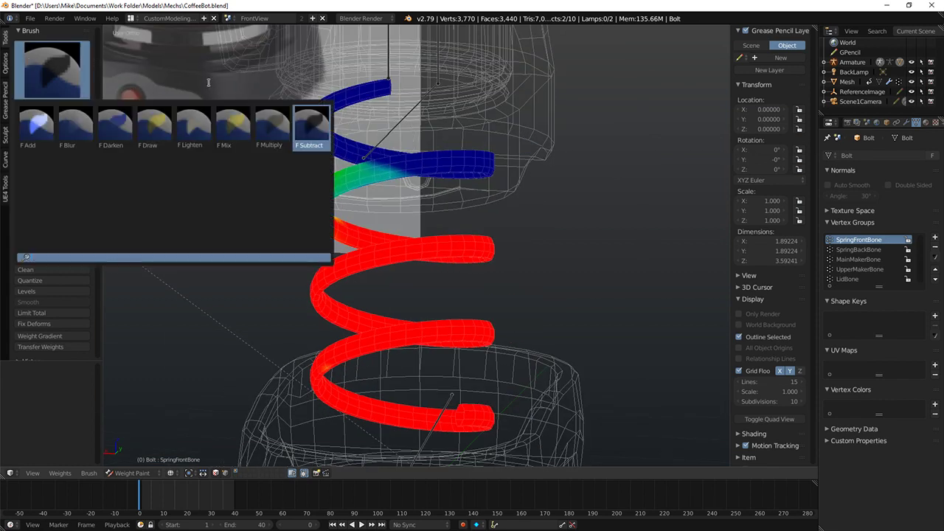
{"action": "left_click", "coordinate": [93, 134]}
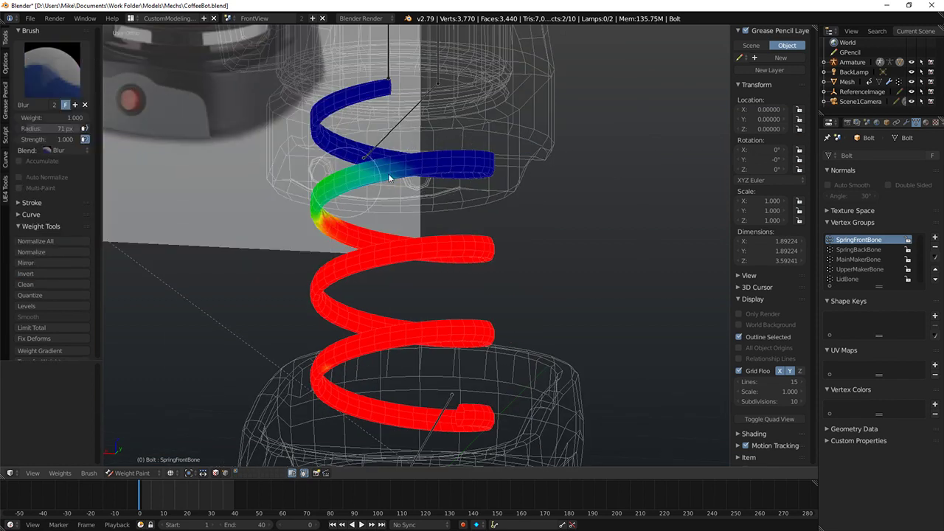
{"action": "middle_click_drag", "start_coordinate": [267, 197], "coordinate": [357, 195]}
{"action": "left_click_drag", "start_coordinate": [458, 163], "coordinate": [287, 183]}
{"action": "middle_click_drag", "start_coordinate": [287, 183], "coordinate": [431, 176]}
{"action": "mouse_move", "coordinate": [363, 168]}
{"action": "middle_mouse_down"}
{"action": "mouse_move", "coordinate": [357, 178]}
{"action": "mouse_move", "coordinate": [366, 182]}
{"action": "middle_mouse_up"}
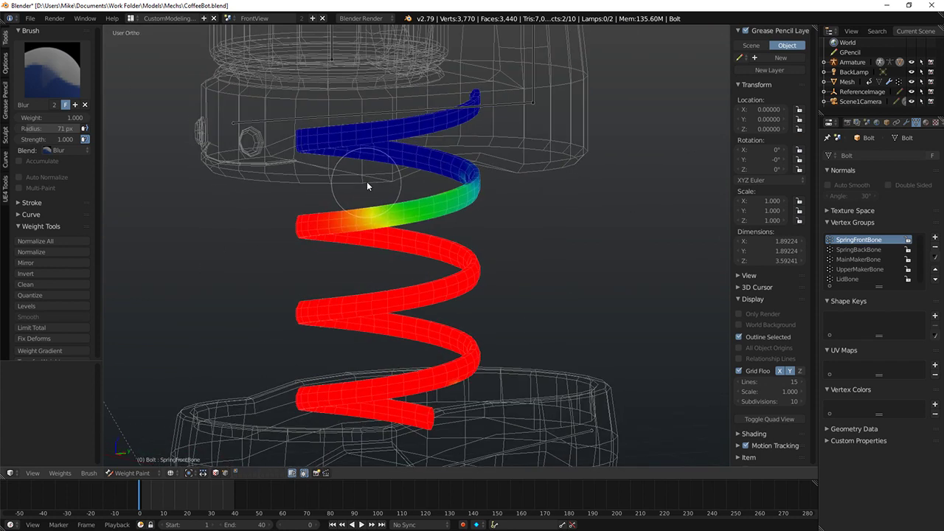
Step: Subtract SpringFrontBone weight from the next turn down, just below the robot body, working around the coil
{"action": "left_click", "coordinate": [35, 90]}
{"action": "left_click", "coordinate": [312, 129]}
{"action": "left_click_drag", "start_coordinate": [509, 185], "coordinate": [309, 205]}
{"action": "middle_click_drag", "start_coordinate": [309, 205], "coordinate": [436, 190]}
{"action": "mouse_move", "coordinate": [450, 188]}
{"action": "left_mouse_down"}
{"action": "mouse_move", "coordinate": [372, 184]}
{"action": "mouse_move", "coordinate": [382, 198]}
{"action": "left_mouse_up"}
{"action": "middle_click_drag", "start_coordinate": [382, 198], "coordinate": [240, 174]}
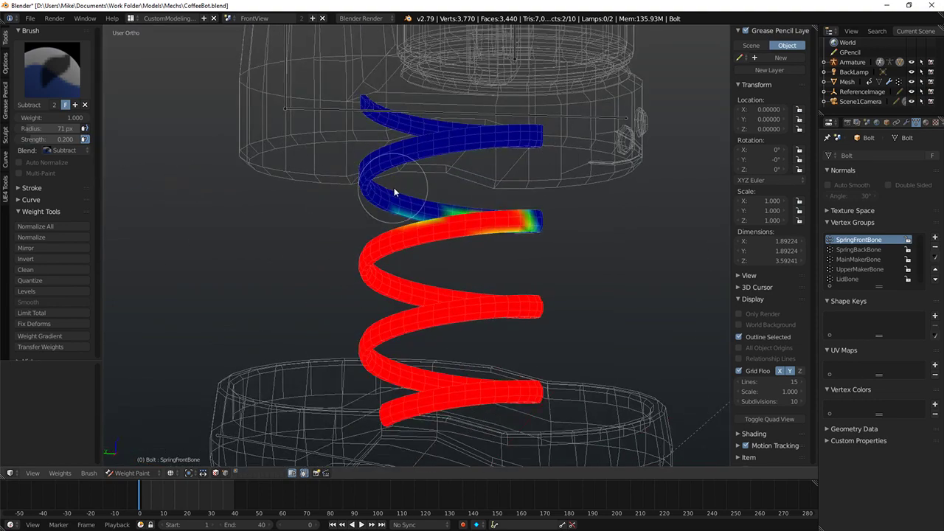
{"action": "middle_click_drag", "start_coordinate": [394, 187], "coordinate": [402, 180]}
Step: Blur the hard edge of the SpringFrontBone weight into a gradient around the upper turn, raising the brush radius to 221 px
{"action": "left_click", "coordinate": [52, 77]}
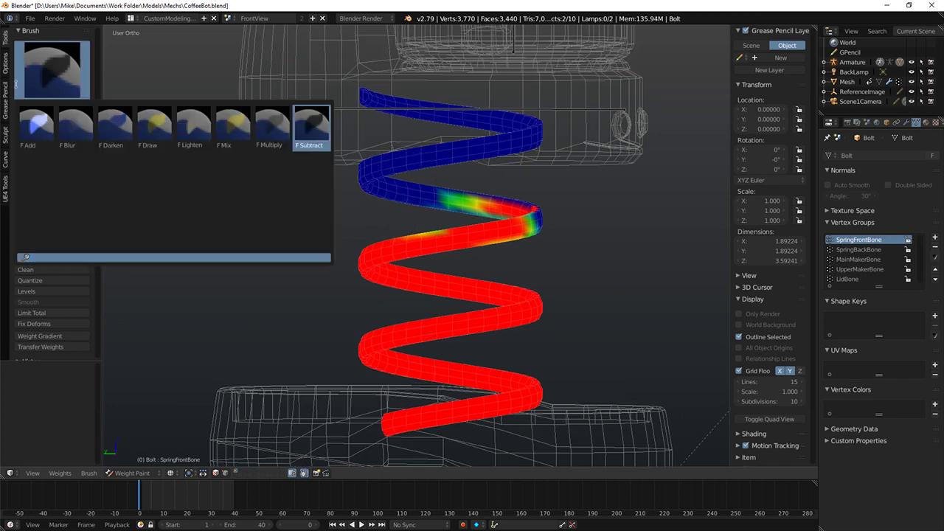
{"action": "left_click", "coordinate": [76, 133]}
{"action": "mouse_move", "coordinate": [452, 205]}
{"action": "left_mouse_down"}
{"action": "mouse_move", "coordinate": [571, 194]}
{"action": "mouse_move", "coordinate": [559, 213]}
{"action": "mouse_move", "coordinate": [432, 250]}
{"action": "mouse_move", "coordinate": [489, 224]}
{"action": "left_mouse_up"}
{"action": "mouse_move", "coordinate": [489, 224]}
{"action": "middle_mouse_down"}
{"action": "mouse_move", "coordinate": [552, 228]}
{"action": "mouse_move", "coordinate": [535, 245]}
{"action": "mouse_move", "coordinate": [485, 238]}
{"action": "middle_mouse_up"}
{"action": "mouse_move", "coordinate": [484, 238]}
{"action": "left_mouse_down"}
{"action": "mouse_move", "coordinate": [354, 236]}
{"action": "mouse_move", "coordinate": [399, 232]}
{"action": "left_mouse_up"}
{"action": "mouse_move", "coordinate": [398, 233]}
{"action": "middle_mouse_down"}
{"action": "mouse_move", "coordinate": [432, 211]}
{"action": "mouse_move", "coordinate": [431, 164]}
{"action": "mouse_move", "coordinate": [432, 255]}
{"action": "mouse_move", "coordinate": [391, 236]}
{"action": "mouse_move", "coordinate": [443, 214]}
{"action": "middle_mouse_up"}
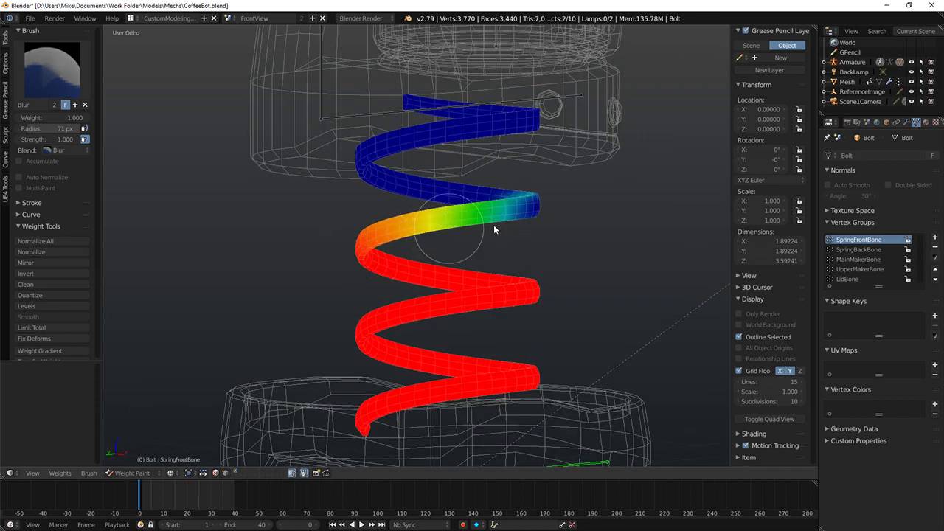
{"action": "left_click_drag", "start_coordinate": [46, 129], "coordinate": [68, 129]}
{"action": "left_click_drag", "start_coordinate": [471, 175], "coordinate": [553, 208]}
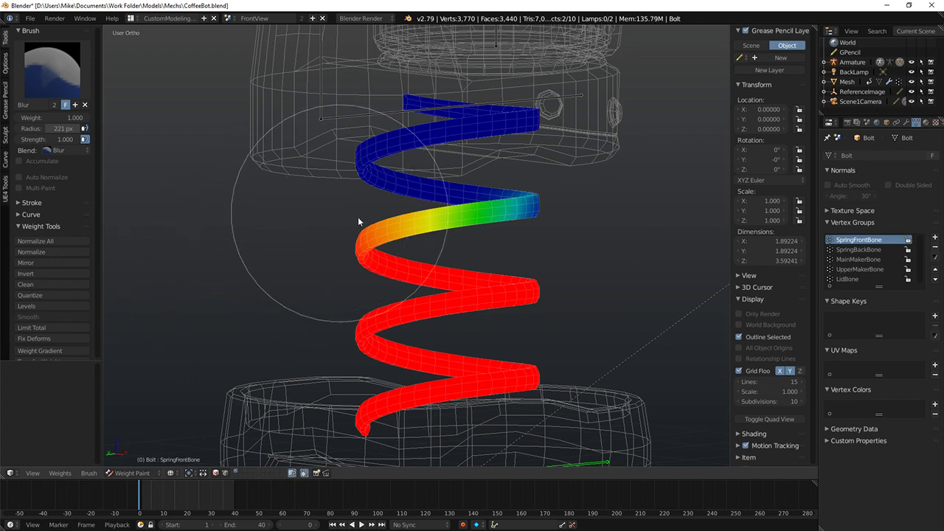
Step: In solid right view, test-move MainMakerBone to check how the spring stretches, cancelling the move
{"action": "scroll", "coordinate": [442, 219], "scroll_direction": "down", "scroll_amount": 3}
{"action": "key", "text": "Tab"}
{"action": "scroll", "coordinate": [459, 220], "scroll_direction": "down", "scroll_amount": 4}
{"action": "key", "text": "KP_1"}
{"action": "scroll", "coordinate": [451, 208], "scroll_direction": "up", "scroll_amount": 5}
{"action": "key", "text": "KP_3"}
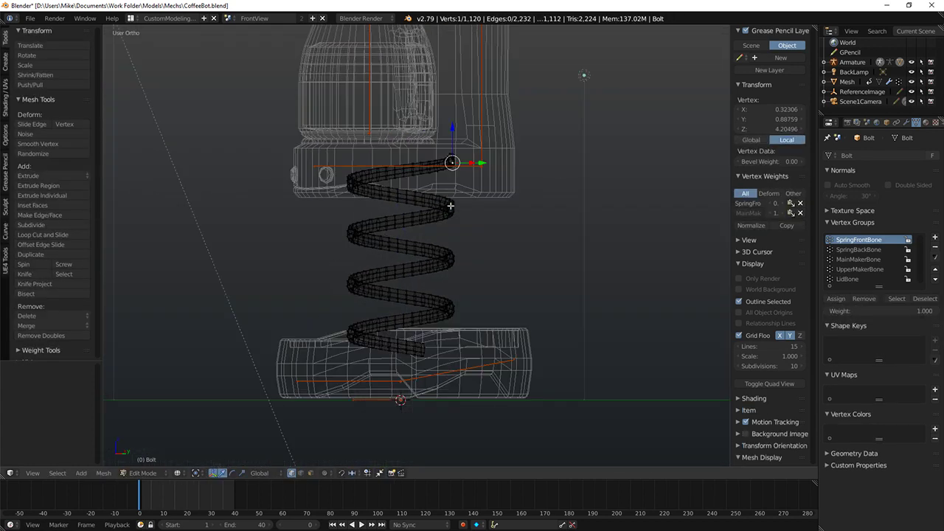
{"action": "key", "text": "Tab"}
{"action": "key", "text": "z"}
{"action": "key", "text": "g"}
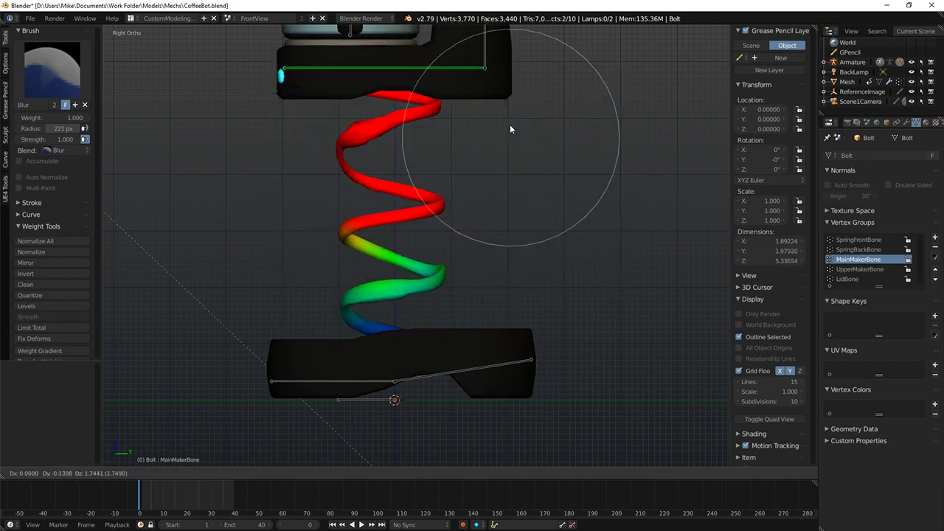
{"action": "right_click", "coordinate": [504, 221]}
Step: Select the foot's back spring bone and then its front one, making SpringFrontBone the active weight group
{"action": "middle_click_drag", "start_coordinate": [479, 221], "coordinate": [455, 219]}
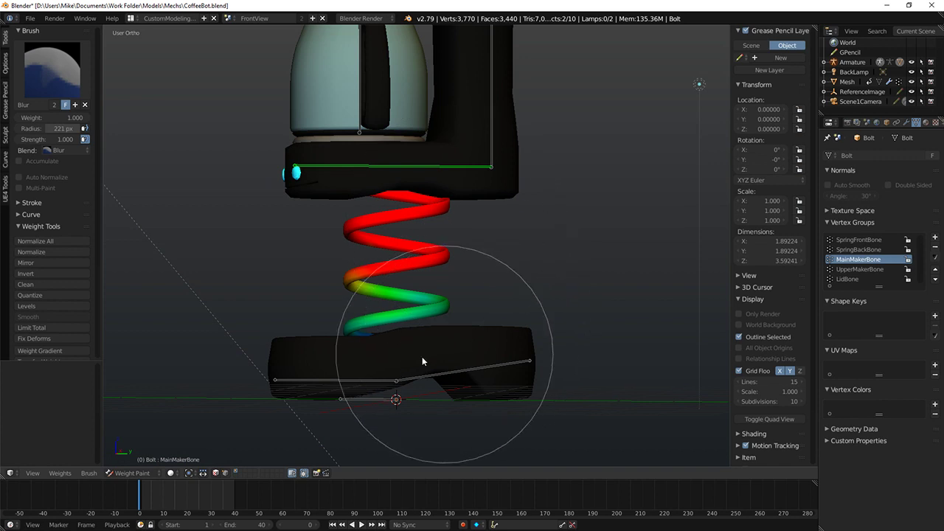
{"action": "key", "text": "ctrl+Tab"}
{"action": "right_click", "coordinate": [347, 383]}
{"action": "right_click", "coordinate": [357, 379]}
{"action": "right_click", "coordinate": [439, 374]}
{"action": "key", "text": "Tab"}
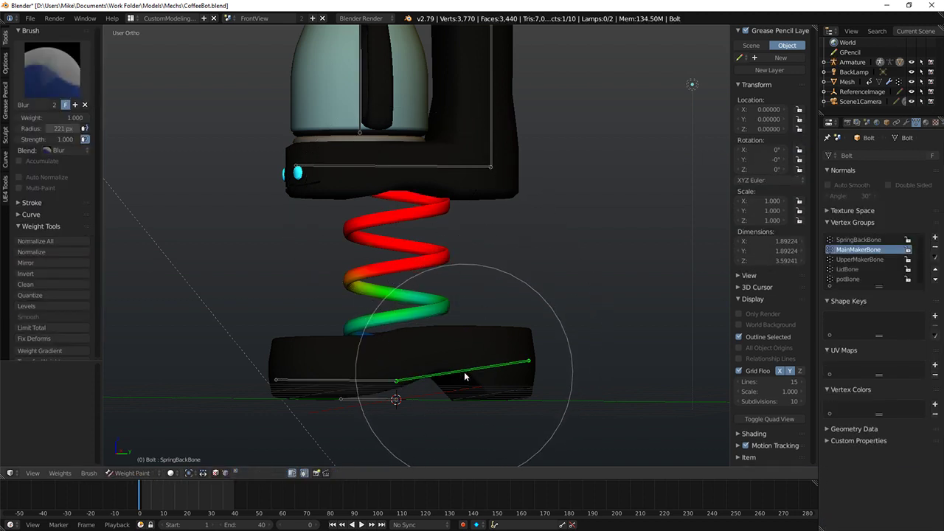
{"action": "right_click", "coordinate": [463, 371], "text": "ctrl"}
{"action": "right_click", "coordinate": [363, 380], "text": "ctrl"}
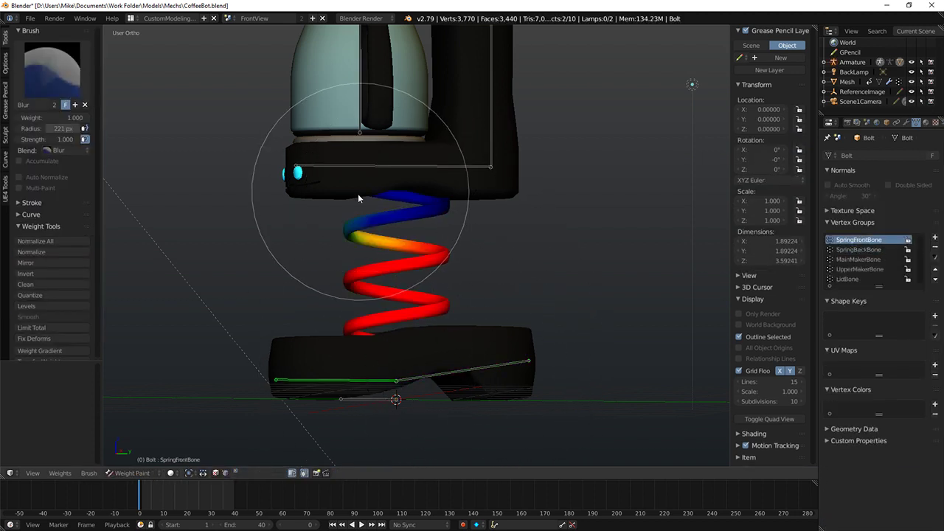
Step: Smooth the SpringFrontBone weight with the Blur brush into a longer gradient around the coil's upper turns
{"action": "scroll", "coordinate": [400, 197], "scroll_direction": "up", "scroll_amount": 5}
{"action": "left_click", "coordinate": [46, 74]}
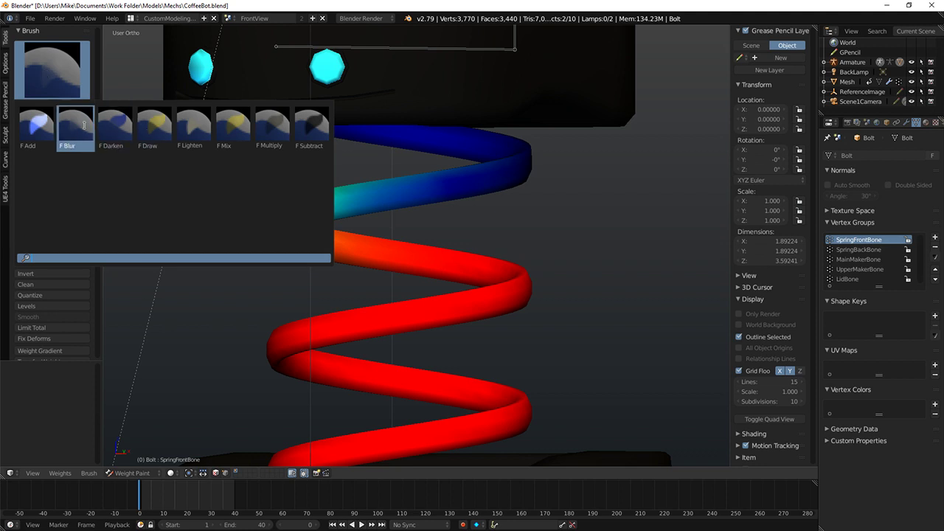
{"action": "left_click", "coordinate": [76, 126]}
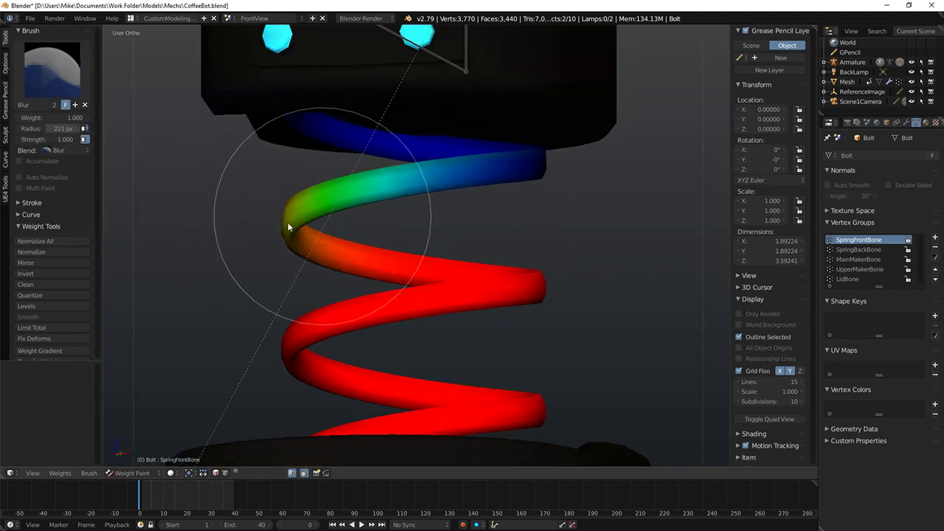
{"action": "middle_click_drag", "start_coordinate": [287, 223], "coordinate": [489, 229]}
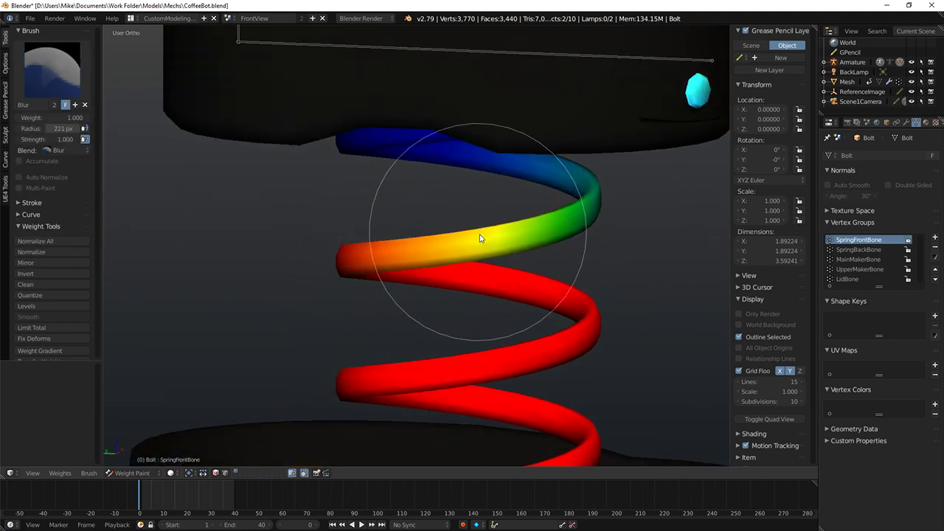
{"action": "middle_click_drag", "start_coordinate": [422, 237], "coordinate": [592, 196]}
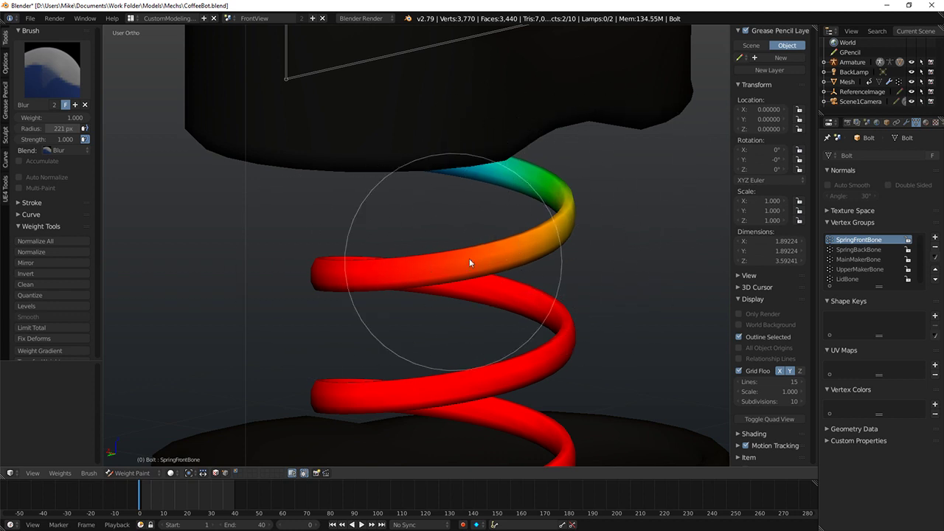
{"action": "middle_click_drag", "start_coordinate": [468, 259], "coordinate": [403, 338]}
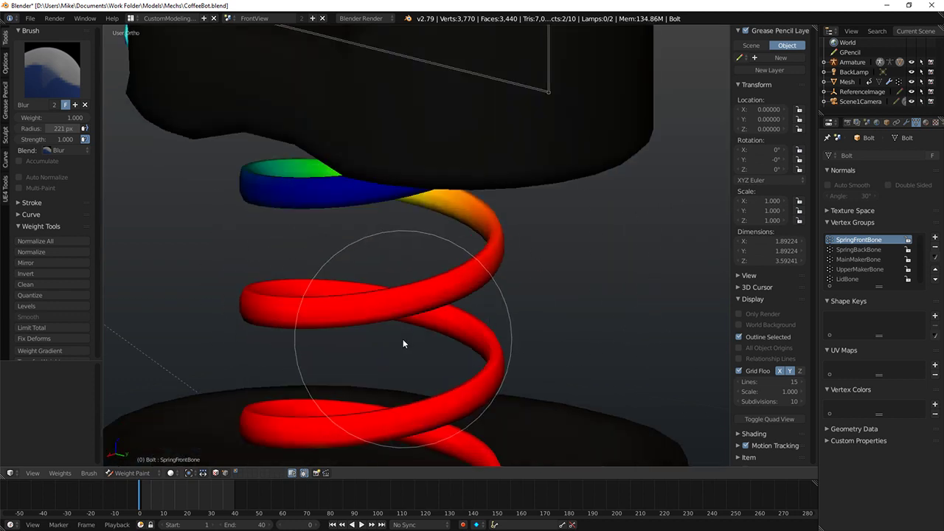
Step: Make MainMakerBone the active weight group and set the brush radius to 142 px
{"action": "scroll", "coordinate": [373, 320], "scroll_direction": "down", "scroll_amount": 3}
{"action": "middle_click_drag", "start_coordinate": [430, 284], "coordinate": [439, 267]}
{"action": "right_click", "coordinate": [452, 130]}
{"action": "middle_click_drag", "start_coordinate": [452, 131], "coordinate": [310, 310]}
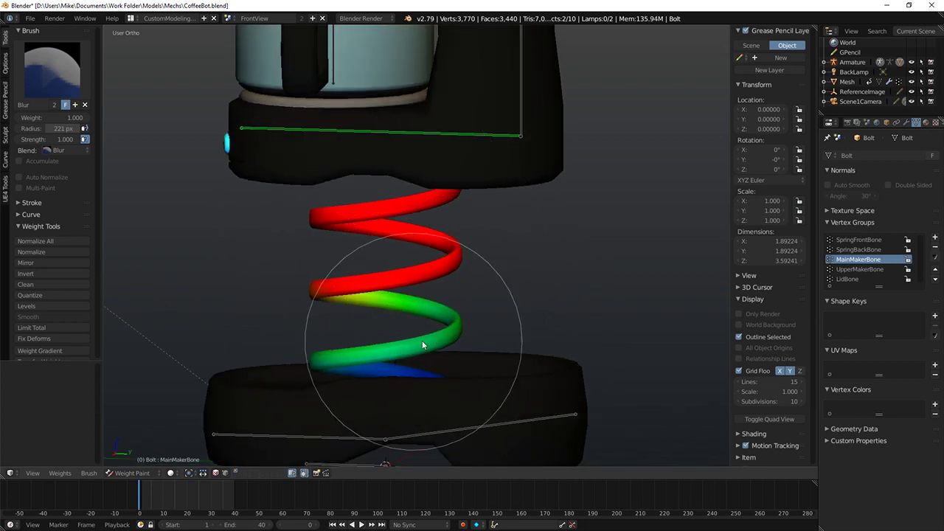
{"action": "scroll", "coordinate": [412, 353], "scroll_direction": "up", "scroll_amount": 5}
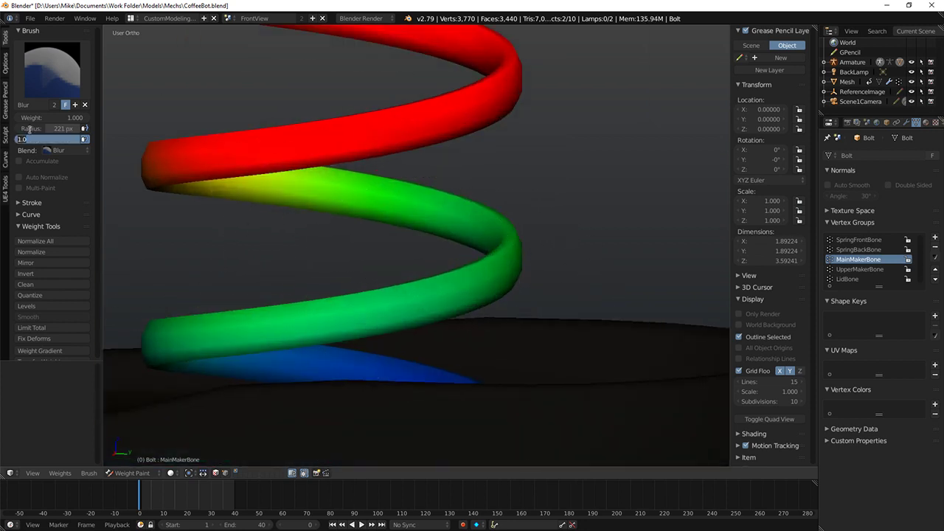
{"action": "left_click_drag", "start_coordinate": [59, 130], "coordinate": [49, 129]}
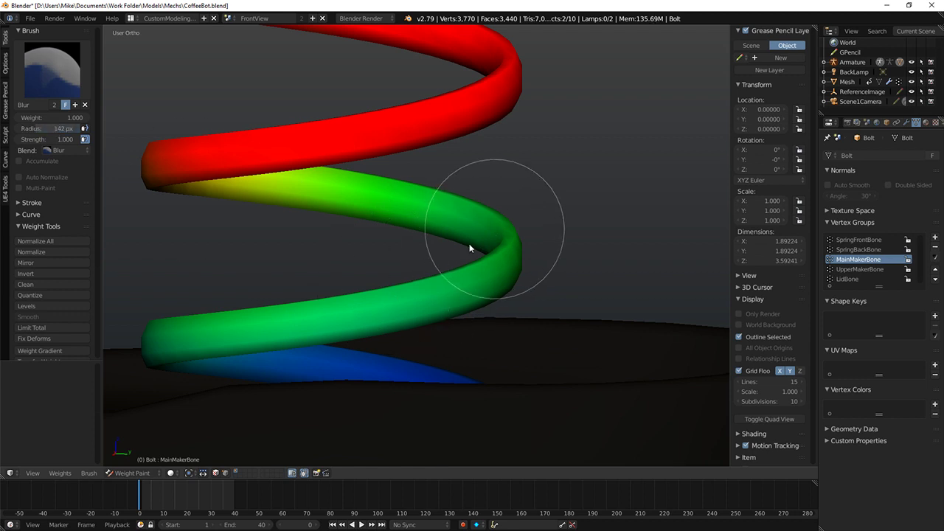
Step: Clear the spring's vertex selection in Edit Mode and blur the MainMakerBone weight into a gradient around the lower turns in Weight Paint
{"action": "middle_click_drag", "start_coordinate": [225, 180], "coordinate": [419, 203]}
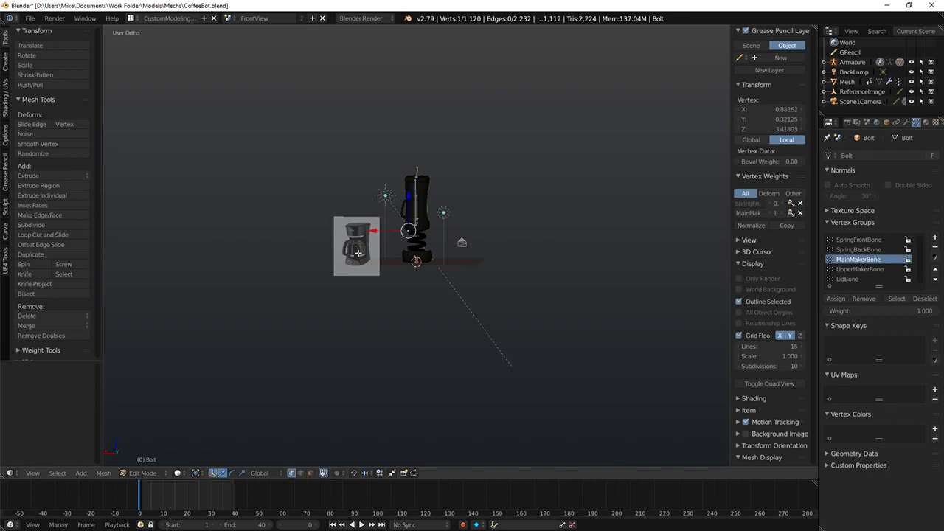
{"action": "key", "text": "a"}
{"action": "key", "text": "Tab"}
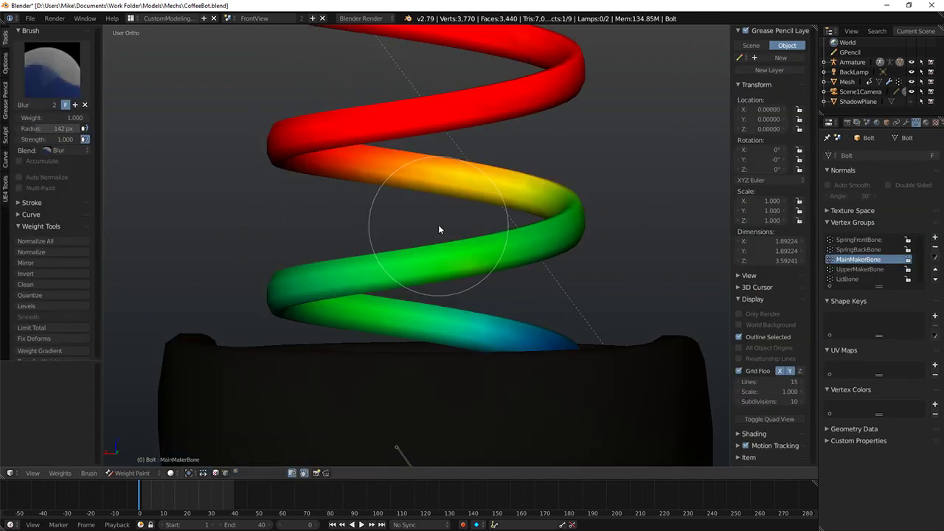
{"action": "scroll", "coordinate": [438, 224], "scroll_direction": "down", "scroll_amount": 4}
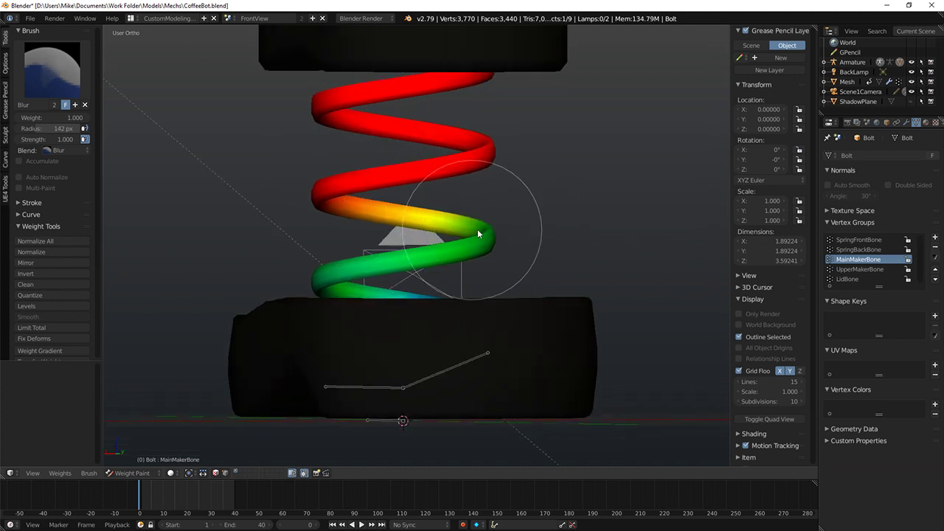
{"action": "middle_click_drag", "start_coordinate": [469, 227], "coordinate": [308, 180]}
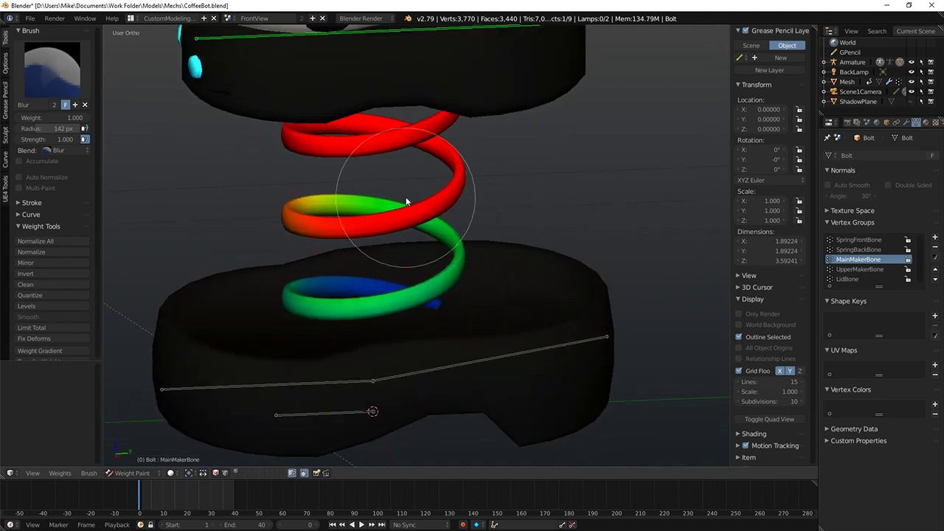
{"action": "middle_click_drag", "start_coordinate": [373, 263], "coordinate": [632, 255]}
{"action": "mouse_move", "coordinate": [493, 220]}
{"action": "left_mouse_down"}
{"action": "mouse_move", "coordinate": [525, 209]}
{"action": "mouse_move", "coordinate": [516, 190]}
{"action": "left_mouse_up"}
{"action": "middle_click_drag", "start_coordinate": [609, 200], "coordinate": [553, 200]}
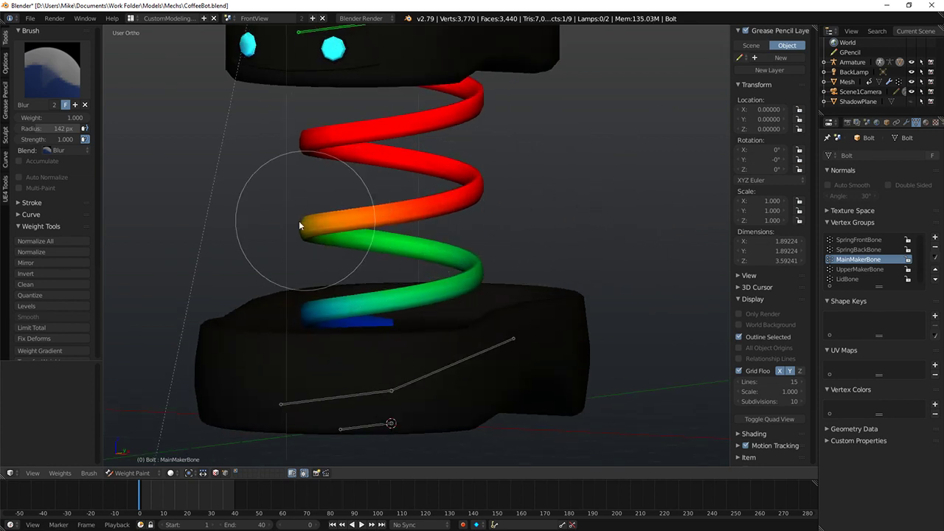
{"action": "mouse_move", "coordinate": [305, 221]}
{"action": "middle_mouse_down"}
{"action": "mouse_move", "coordinate": [400, 204]}
{"action": "mouse_move", "coordinate": [298, 192]}
{"action": "middle_mouse_up"}
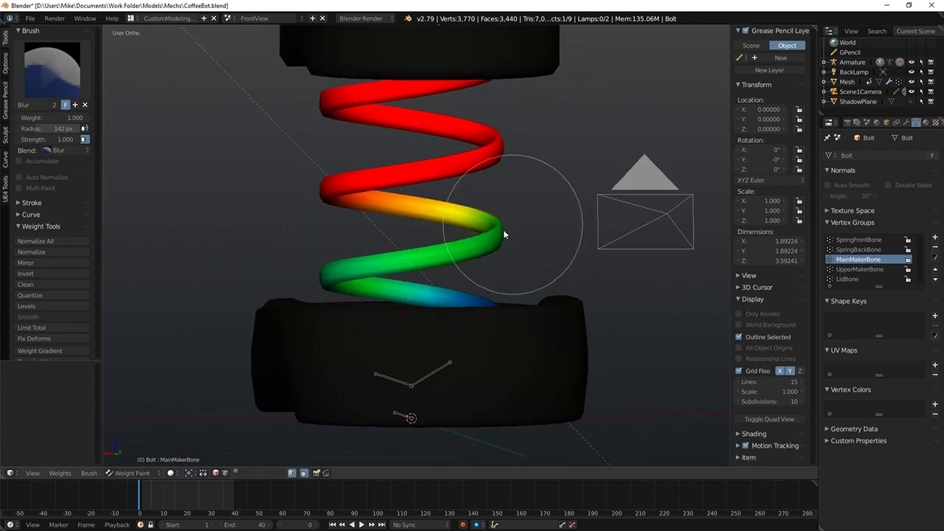
{"action": "middle_click_drag", "start_coordinate": [459, 266], "coordinate": [423, 279]}
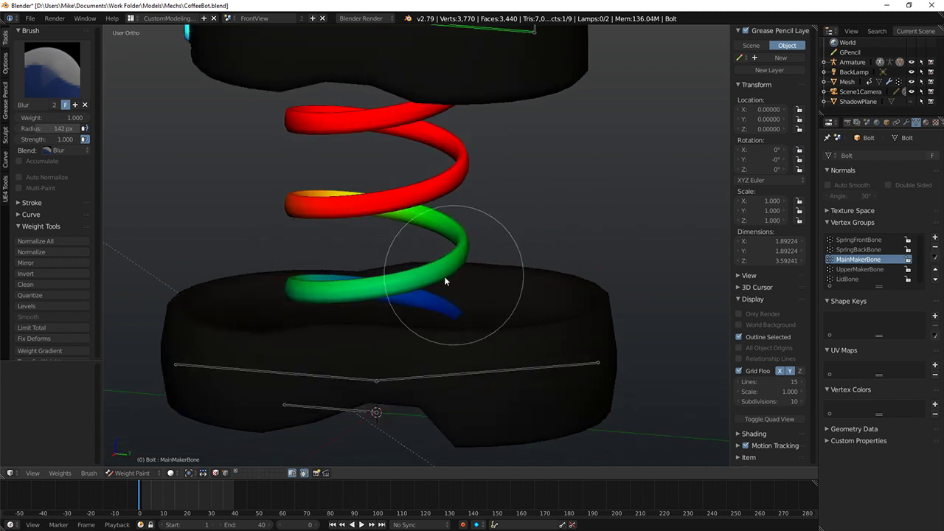
Step: Soften the remaining hard MainMakerBone weight transition on the coil's middle turn with the Blur brush
{"action": "left_click", "coordinate": [64, 85]}
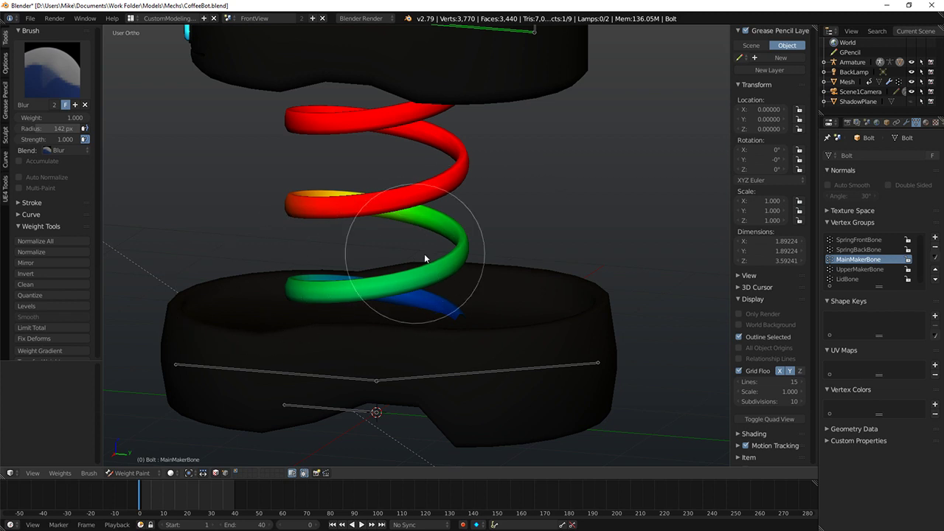
{"action": "middle_click_drag", "start_coordinate": [347, 118], "coordinate": [432, 141]}
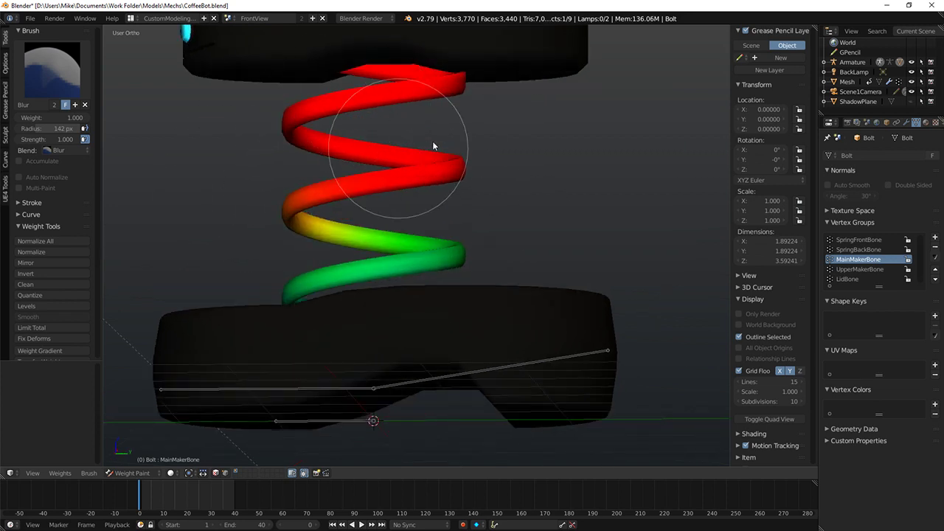
{"action": "left_click_drag", "start_coordinate": [308, 195], "coordinate": [329, 211]}
{"action": "mouse_move", "coordinate": [329, 211]}
{"action": "middle_mouse_down"}
{"action": "mouse_move", "coordinate": [501, 195]}
{"action": "mouse_move", "coordinate": [498, 244]}
{"action": "middle_mouse_up"}
{"action": "scroll", "coordinate": [493, 251], "scroll_direction": "down", "scroll_amount": 4}
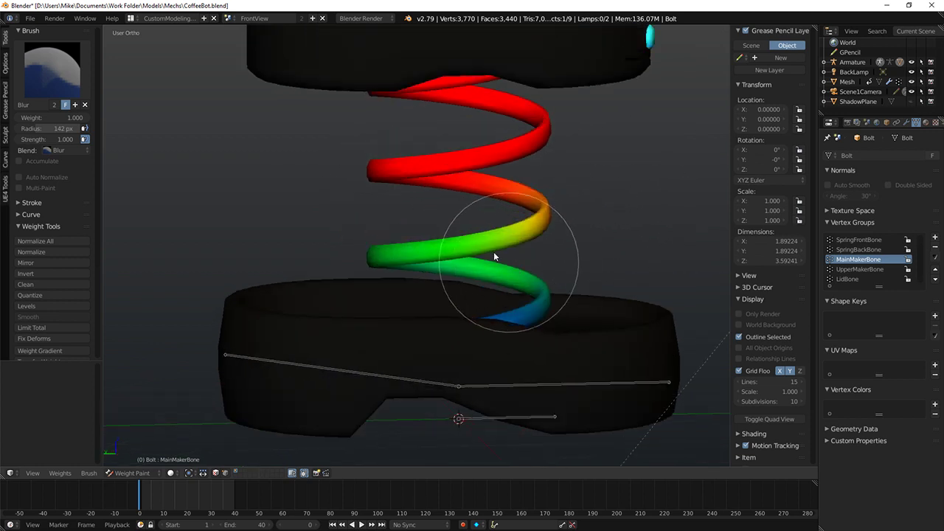
Step: Select the foot's front spring bone and check the SpringFrontBone weight gradient all around the coil
{"action": "right_click", "coordinate": [475, 301]}
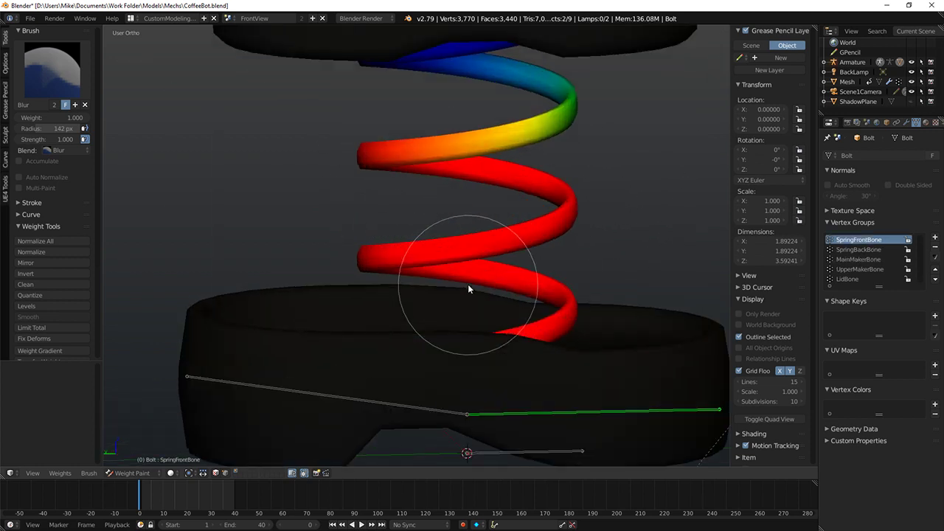
{"action": "scroll", "coordinate": [467, 284], "scroll_direction": "up", "scroll_amount": 4}
{"action": "mouse_move", "coordinate": [390, 163]}
{"action": "middle_mouse_down"}
{"action": "mouse_move", "coordinate": [420, 172]}
{"action": "mouse_move", "coordinate": [391, 166]}
{"action": "middle_mouse_up"}
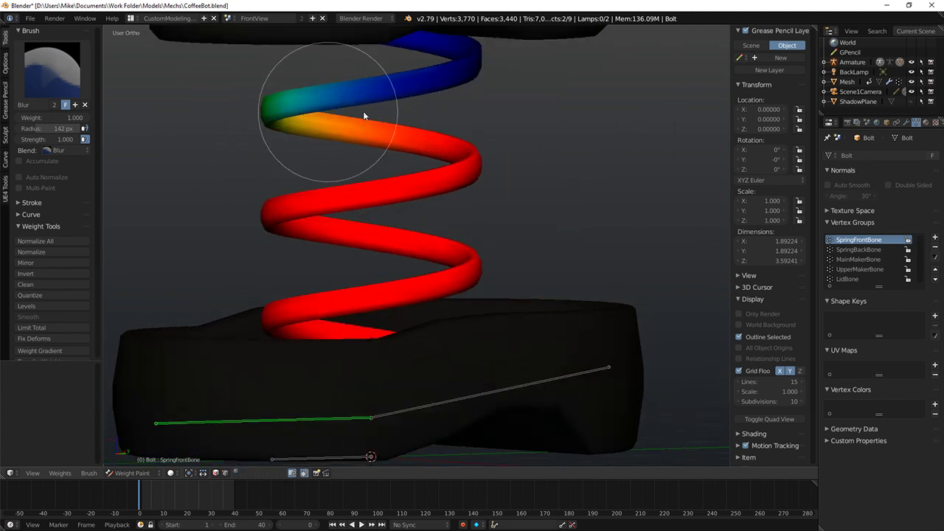
{"action": "mouse_move", "coordinate": [479, 178]}
{"action": "middle_mouse_down"}
{"action": "mouse_move", "coordinate": [381, 196]}
{"action": "mouse_move", "coordinate": [518, 197]}
{"action": "middle_mouse_up"}
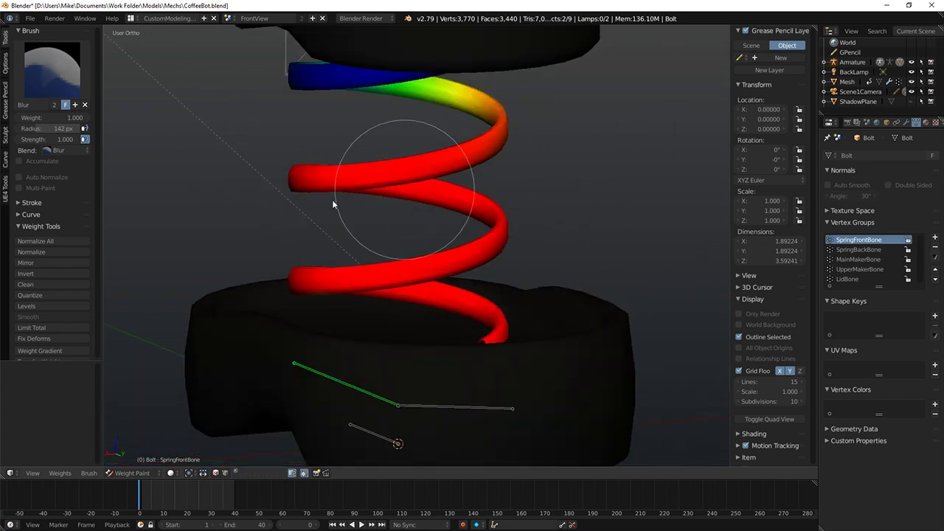
{"action": "mouse_move", "coordinate": [487, 230]}
{"action": "middle_mouse_down"}
{"action": "mouse_move", "coordinate": [310, 219]}
{"action": "mouse_move", "coordinate": [451, 234]}
{"action": "mouse_move", "coordinate": [441, 258]}
{"action": "middle_mouse_up"}
Step: In right view, select MainMakerBone and lower it until the robot body compresses the spring into the foot
{"action": "scroll", "coordinate": [450, 235], "scroll_direction": "down", "scroll_amount": 6}
{"action": "key", "text": "Tab"}
{"action": "scroll", "coordinate": [441, 258], "scroll_direction": "down", "scroll_amount": 4}
{"action": "key", "text": "KP_1"}
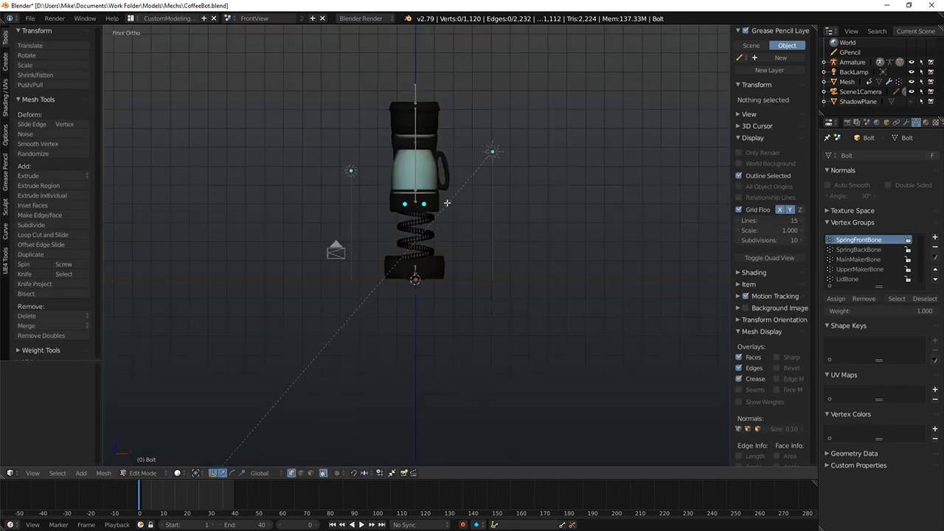
{"action": "key", "text": "KP_3"}
{"action": "scroll", "coordinate": [427, 169], "scroll_direction": "up", "scroll_amount": 5}
{"action": "key", "text": "Tab"}
{"action": "right_click", "coordinate": [422, 154]}
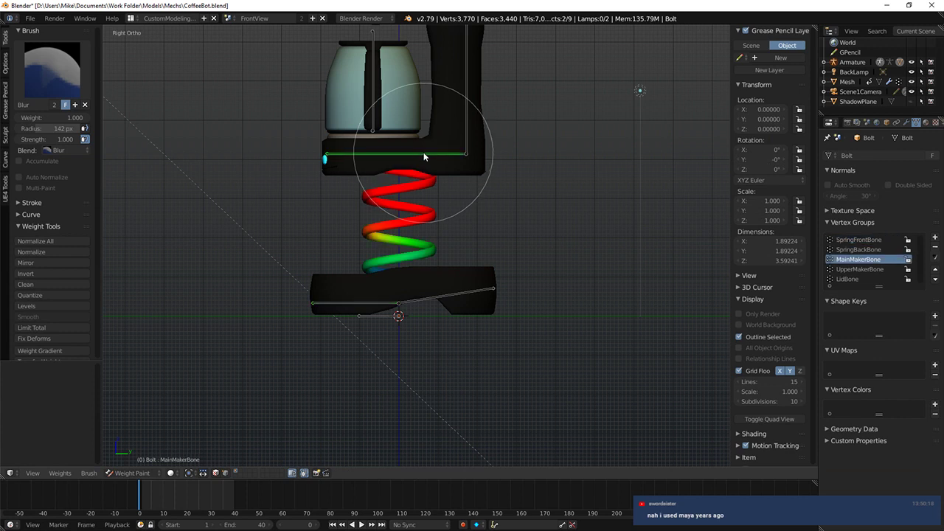
{"action": "key", "text": "g"}
{"action": "left_click", "coordinate": [424, 261]}
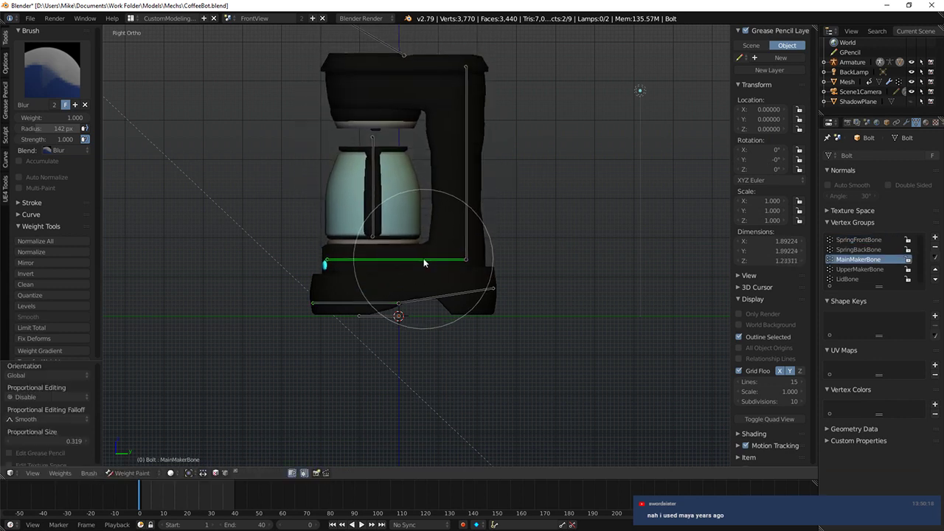
Step: In front view, test-move MainMakerBone sideways and up to check how the coil bends, cancelling the move
{"action": "key", "text": "KP_1"}
{"action": "scroll", "coordinate": [445, 225], "scroll_direction": "up", "scroll_amount": 2}
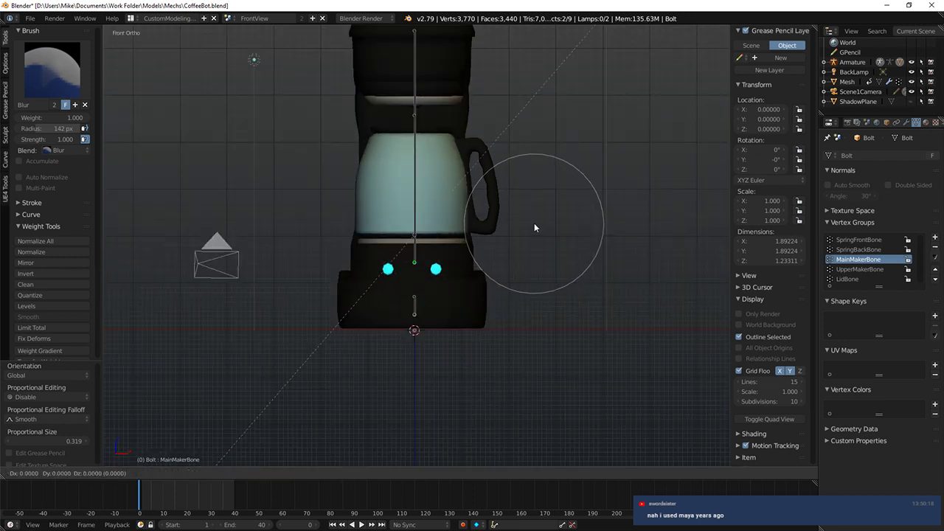
{"action": "key", "text": "g"}
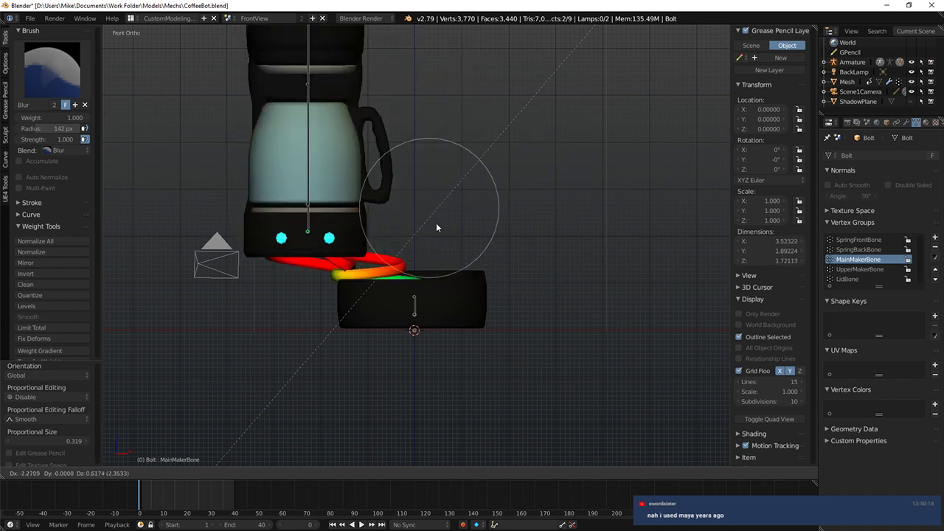
{"action": "right_click", "coordinate": [499, 190]}
Step: In right view, rotate MainMakerBone to tilt the robot body forward and raise it above the foot
{"action": "key", "text": "KP_3"}
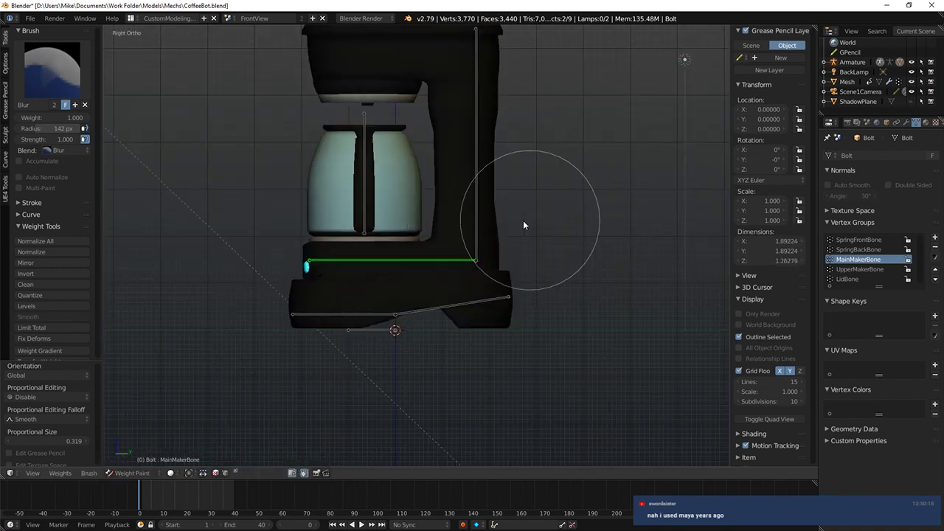
{"action": "key", "text": "r"}
{"action": "left_click", "coordinate": [518, 442]}
{"action": "key", "text": "g"}
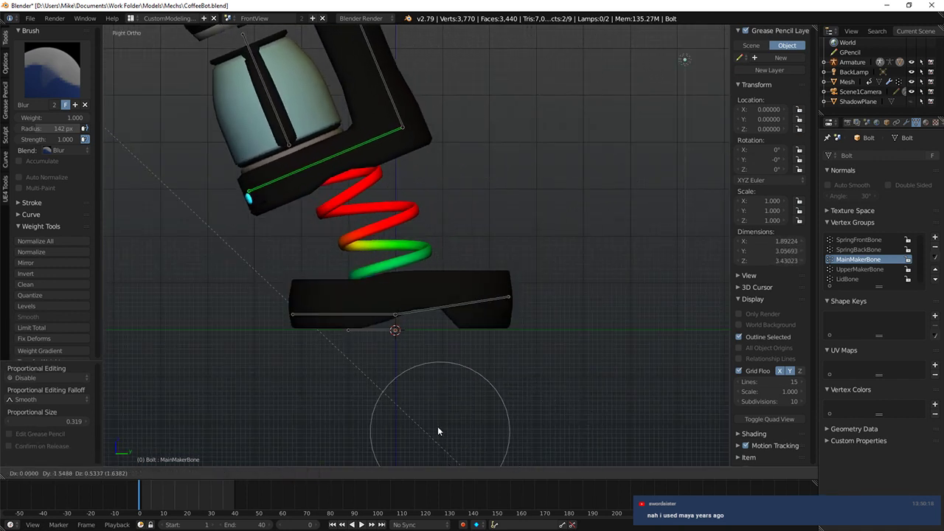
{"action": "left_click", "coordinate": [450, 386]}
Step: Move the tilted MainMakerBone back down in right view so the coil bends closer above the foot
{"action": "mouse_move", "coordinate": [452, 388]}
{"action": "middle_mouse_down"}
{"action": "mouse_move", "coordinate": [504, 422]}
{"action": "mouse_move", "coordinate": [504, 400]}
{"action": "mouse_move", "coordinate": [474, 403]}
{"action": "mouse_move", "coordinate": [398, 381]}
{"action": "mouse_move", "coordinate": [458, 389]}
{"action": "middle_mouse_up"}
{"action": "key", "text": "KP_1"}
{"action": "key", "text": "KP_3"}
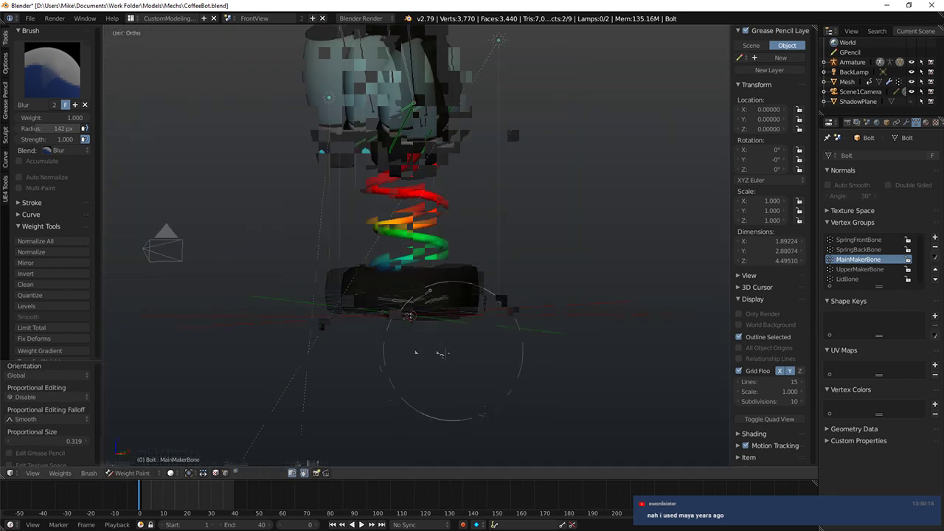
{"action": "key", "text": "g"}
{"action": "left_click", "coordinate": [553, 291]}
Step: Preview the posed robot in Rendered shading from the right and front, return to solid shading and inspect the bent spring
{"action": "key", "text": "shift+z"}
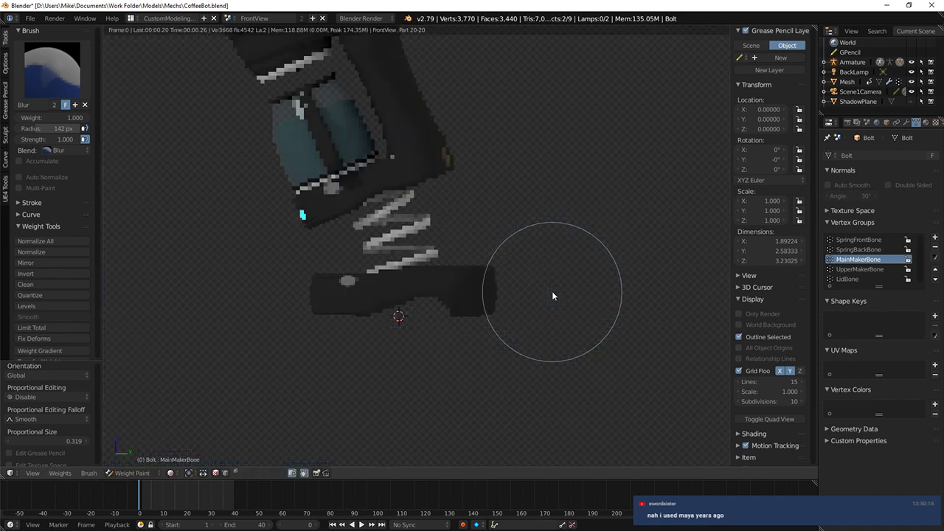
{"action": "key", "text": "KP_1"}
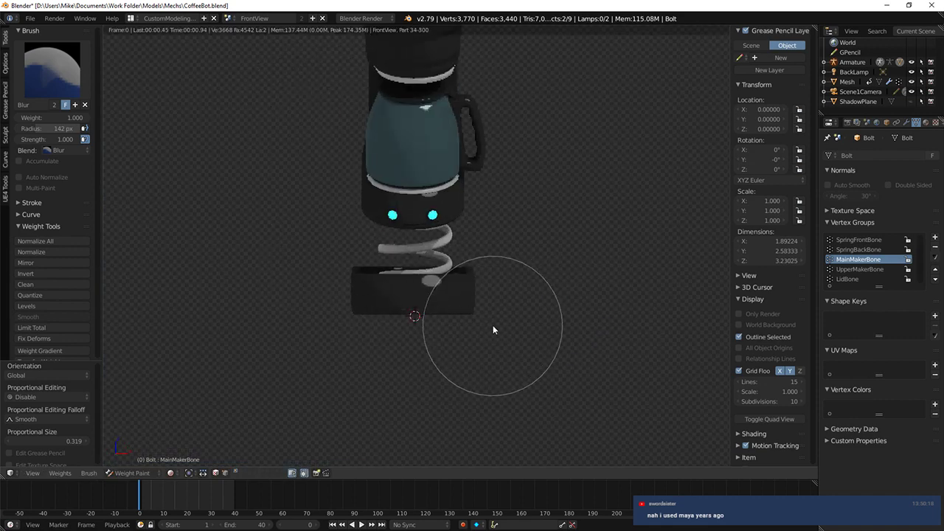
{"action": "key", "text": "shift+z"}
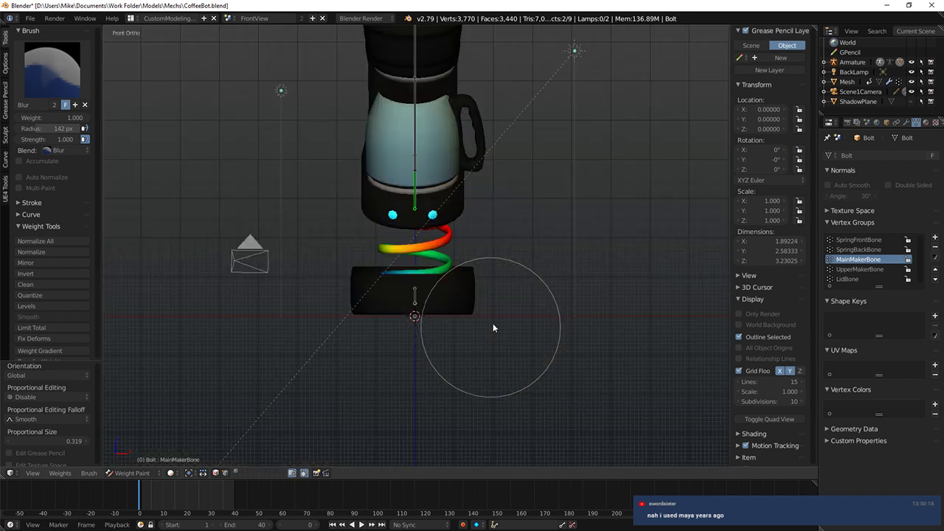
{"action": "middle_click_drag", "start_coordinate": [492, 323], "coordinate": [537, 322]}
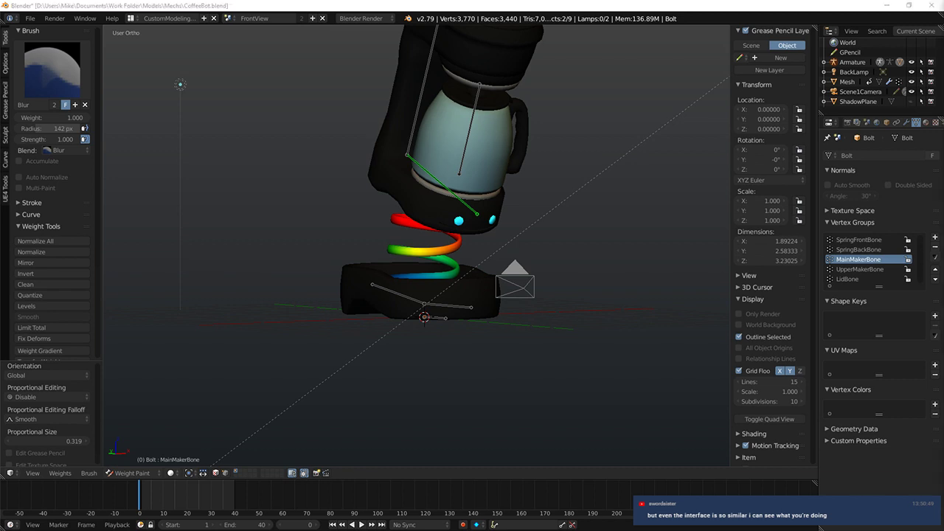
{"action": "middle_click_drag", "start_coordinate": [658, 204], "coordinate": [477, 209]}
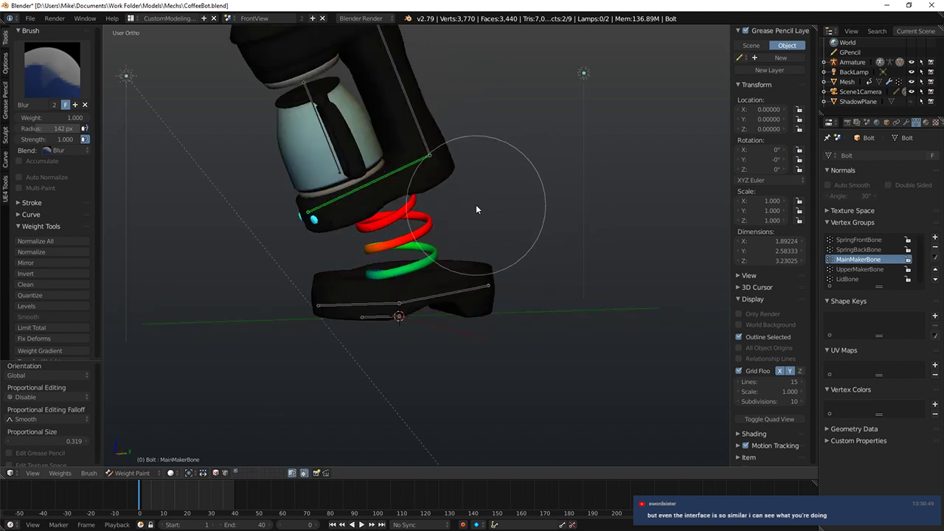
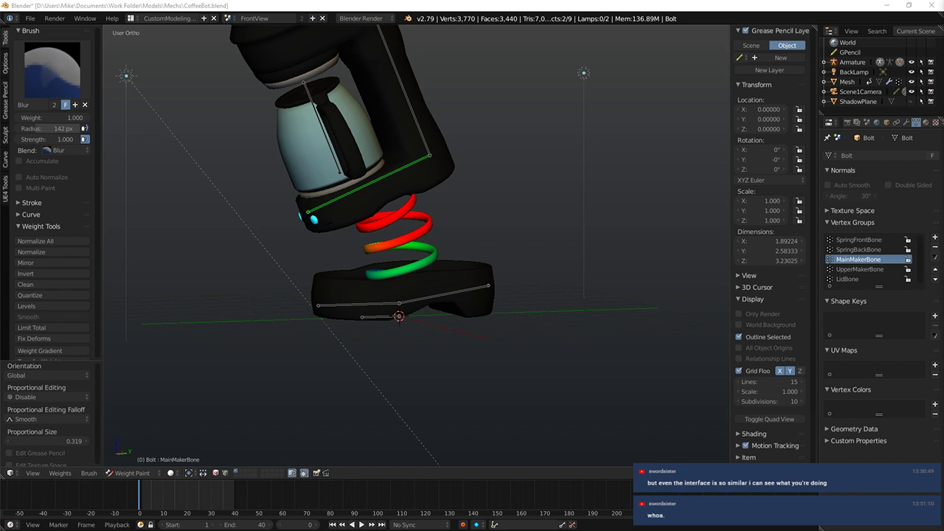
Step: In right view, rotate MainMakerBone upright and lower it until the robot body rests on the foot, compressing the coil
{"action": "mouse_move", "coordinate": [439, 158]}
{"action": "middle_mouse_down"}
{"action": "mouse_move", "coordinate": [433, 167]}
{"action": "mouse_move", "coordinate": [565, 151]}
{"action": "mouse_move", "coordinate": [500, 164]}
{"action": "mouse_move", "coordinate": [489, 134]}
{"action": "middle_mouse_up"}
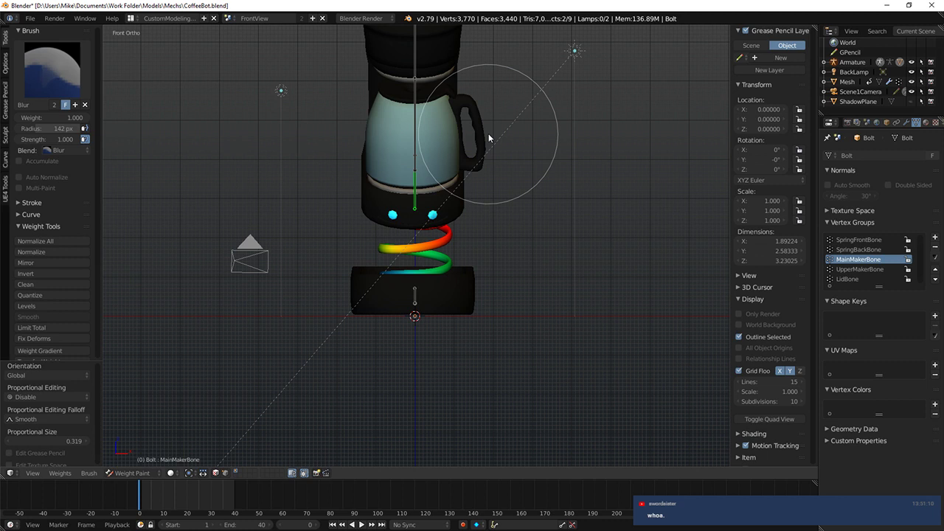
{"action": "key", "text": "KP_1"}
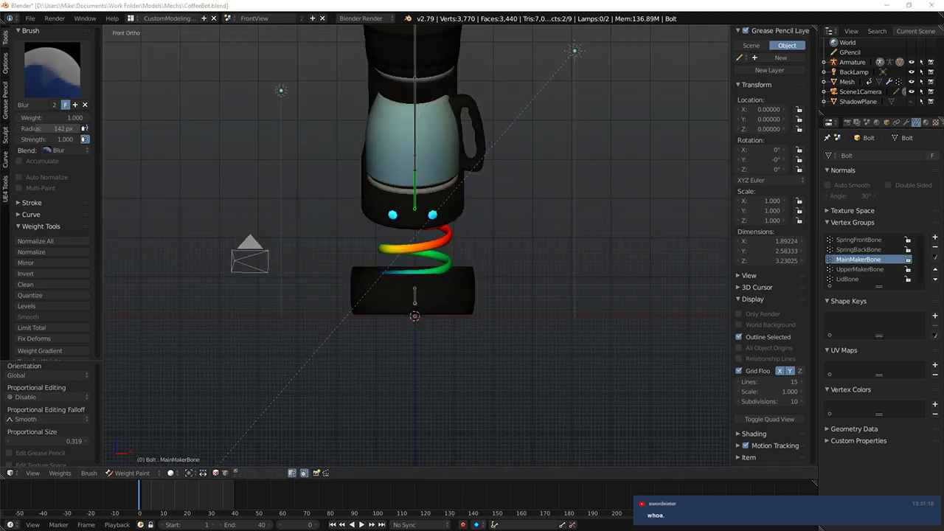
{"action": "mouse_move", "coordinate": [455, 173]}
{"action": "middle_mouse_down"}
{"action": "mouse_move", "coordinate": [504, 217]}
{"action": "mouse_move", "coordinate": [435, 214]}
{"action": "middle_mouse_up"}
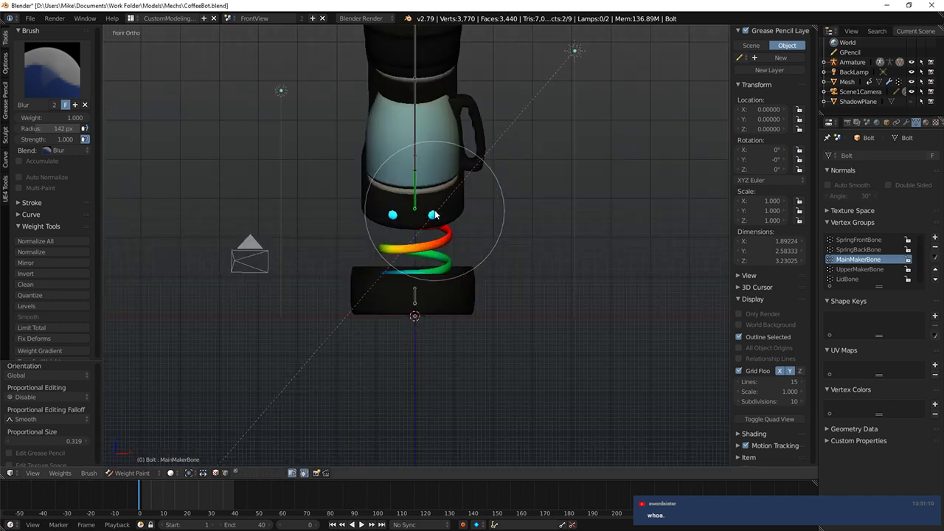
{"action": "key", "text": "KP_3"}
{"action": "key", "text": "g"}
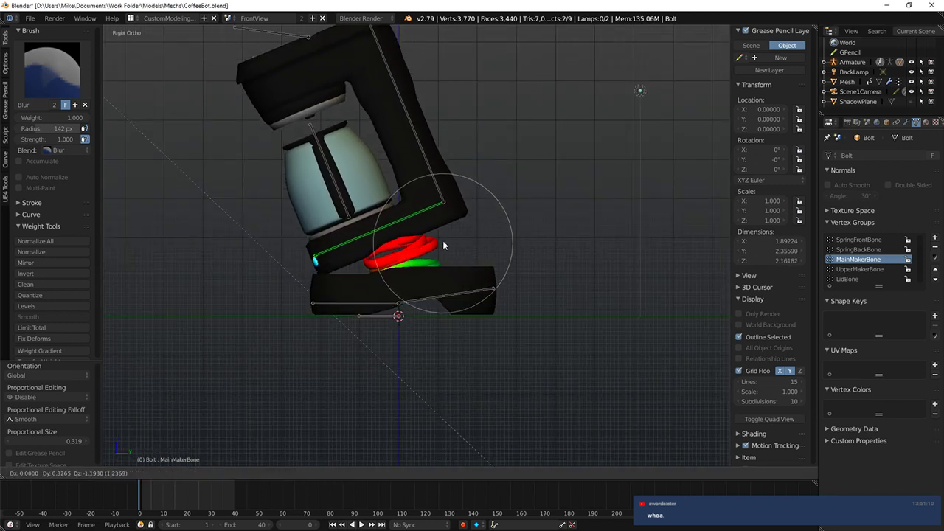
{"action": "key", "text": "r"}
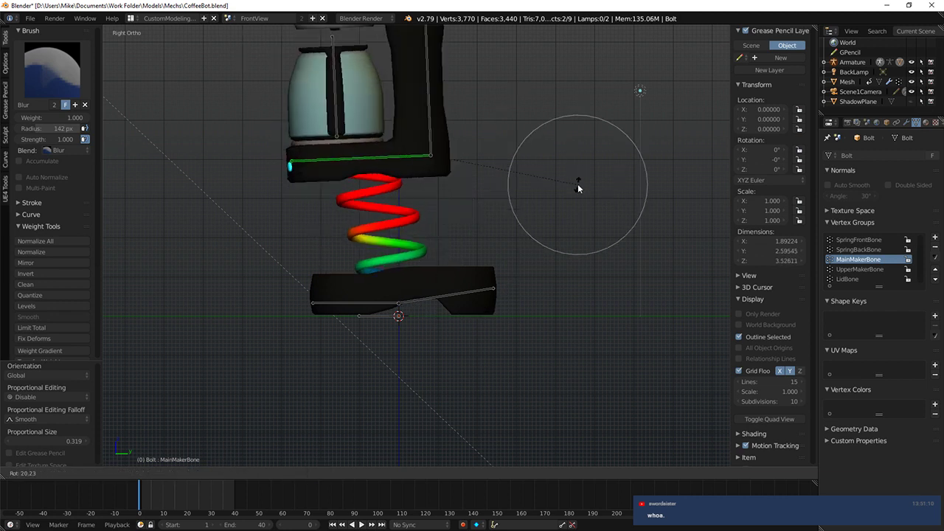
{"action": "key", "text": "g"}
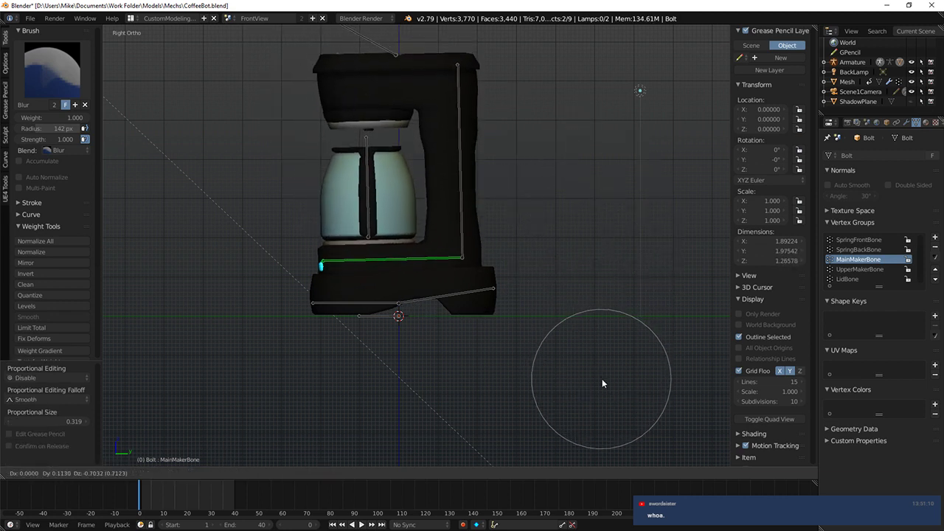
{"action": "left_click", "coordinate": [605, 381]}
{"action": "middle_click_drag", "start_coordinate": [605, 381], "coordinate": [559, 262]}
{"action": "middle_click_drag", "start_coordinate": [501, 262], "coordinate": [594, 327]}
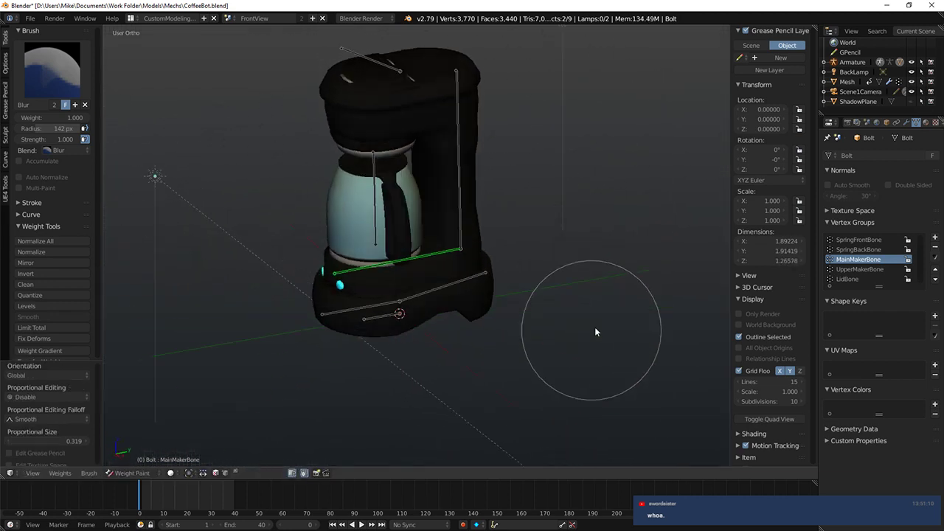
{"action": "key", "text": "KP_1"}
{"action": "key", "text": "KP_3"}
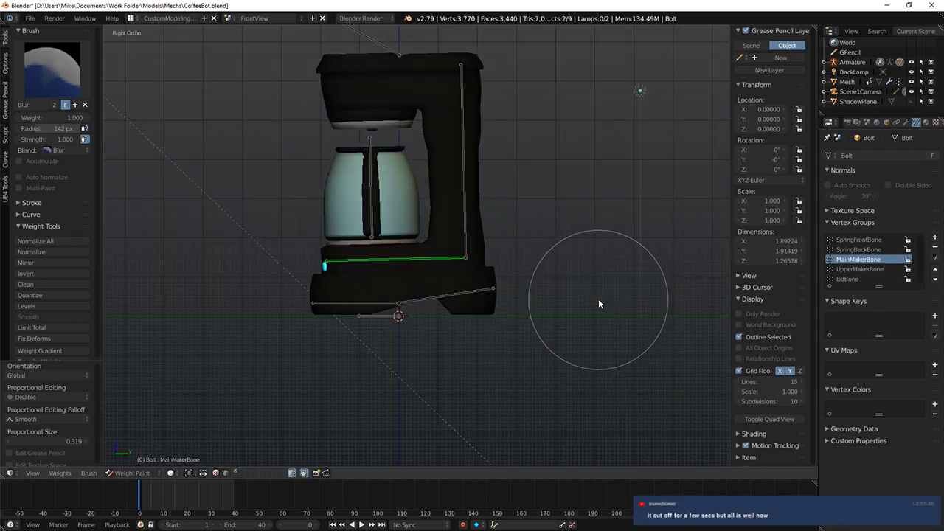
Step: Undo the MainMakerBone test poses back to the armature's Pose Mode with SpringFrontBone selected
{"action": "scroll", "coordinate": [598, 299], "scroll_direction": "up", "scroll_amount": 4}
{"action": "key", "text": "ctrl+z"}
{"action": "key", "text": "ctrl+z"}
{"action": "key", "text": "ctrl+z"}
{"action": "key", "text": "ctrl+z"}
{"action": "key", "text": "ctrl+z"}
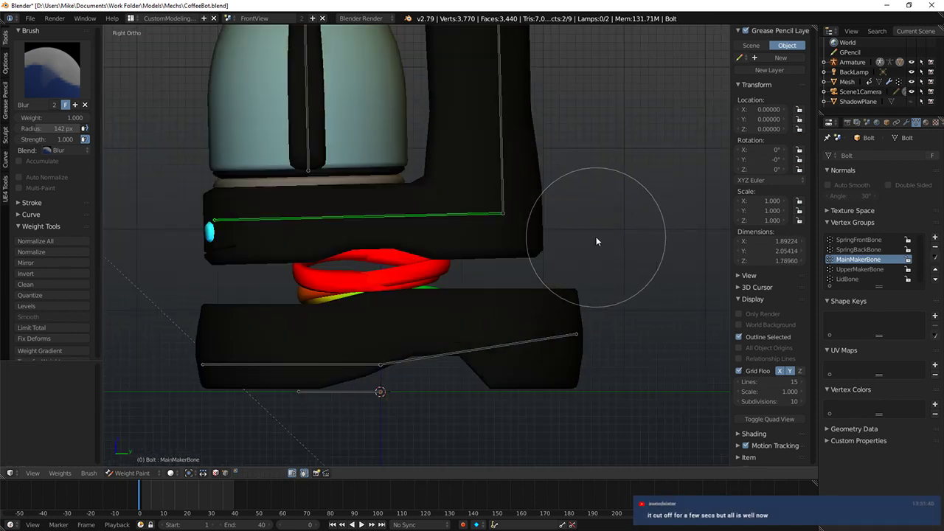
{"action": "key", "text": "ctrl+z"}
{"action": "key", "text": "ctrl+z"}
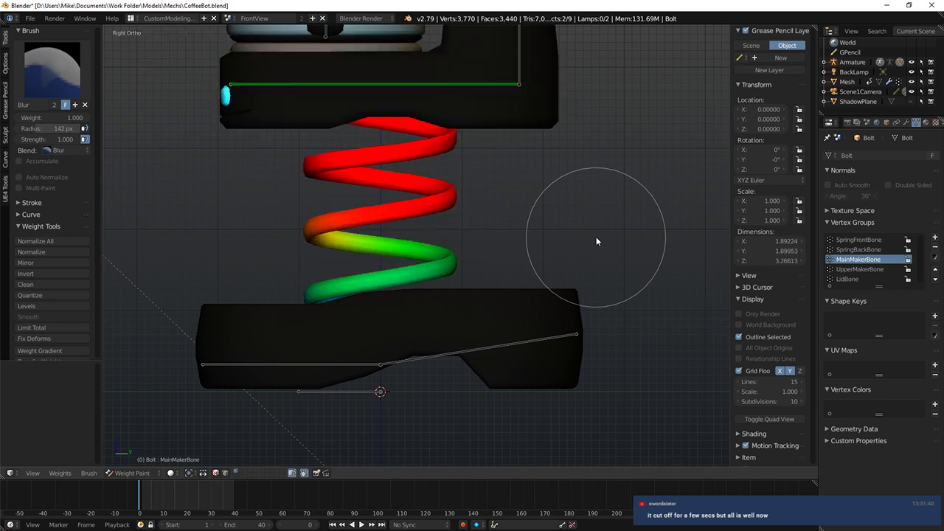
{"action": "key", "text": "ctrl+z"}
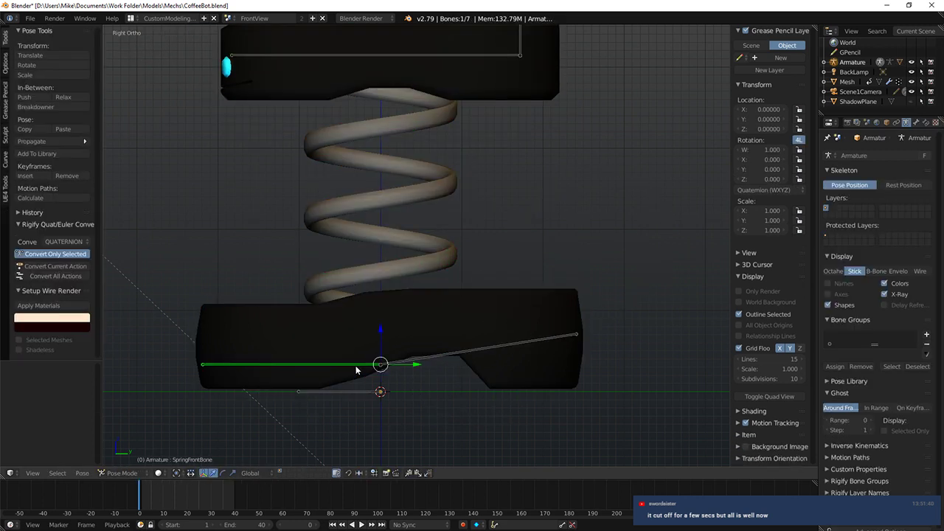
Step: Inspect the unposed coil spring between the body and foot from the front, right and angled views
{"action": "scroll", "coordinate": [377, 361], "scroll_direction": "down", "scroll_amount": 5}
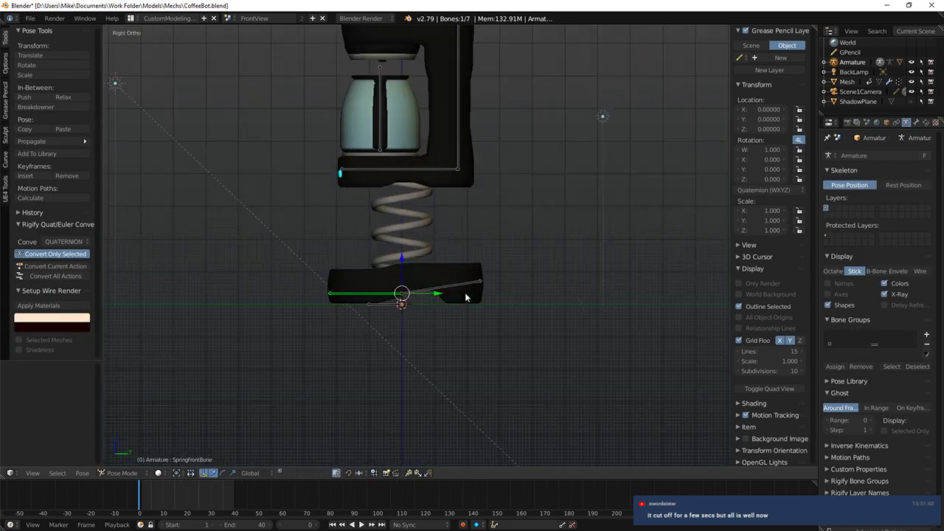
{"action": "key", "text": "KP_1"}
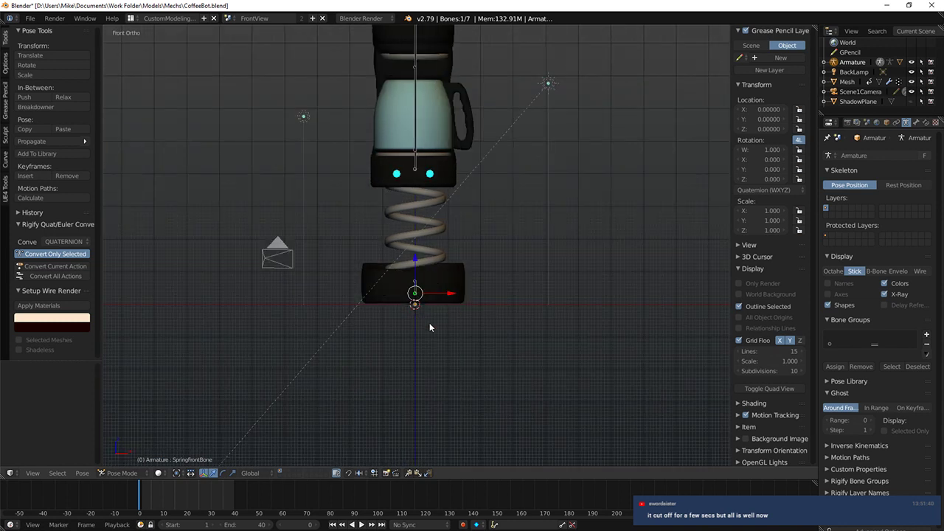
{"action": "middle_click_drag", "start_coordinate": [430, 327], "coordinate": [475, 275]}
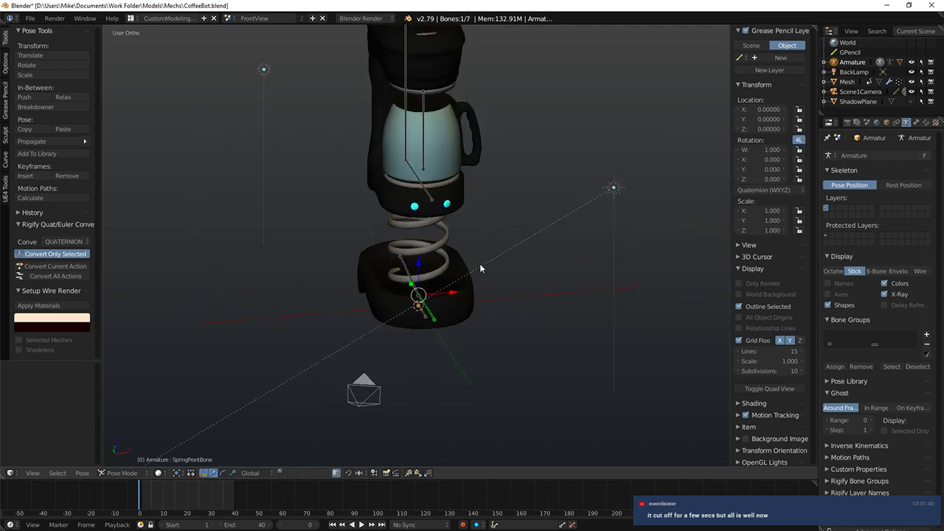
{"action": "middle_click_drag", "start_coordinate": [501, 248], "coordinate": [560, 208]}
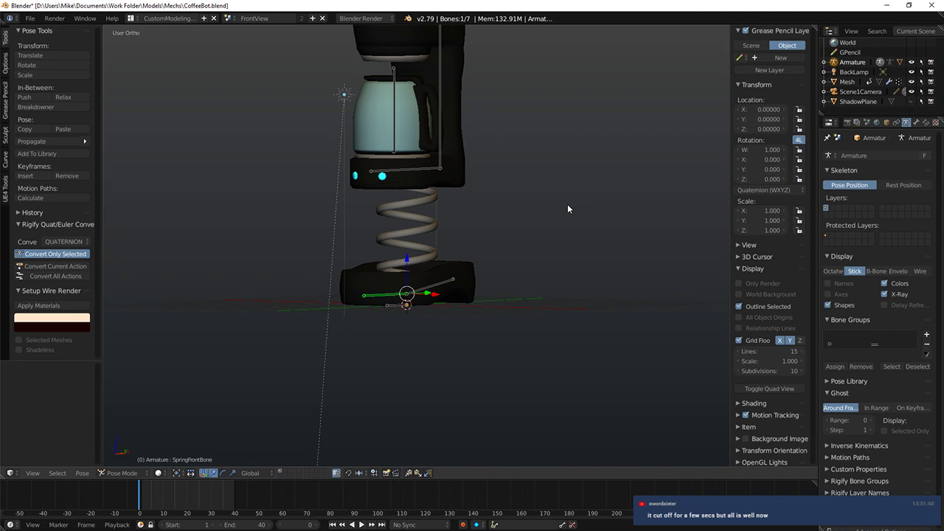
{"action": "key", "text": "KP_1"}
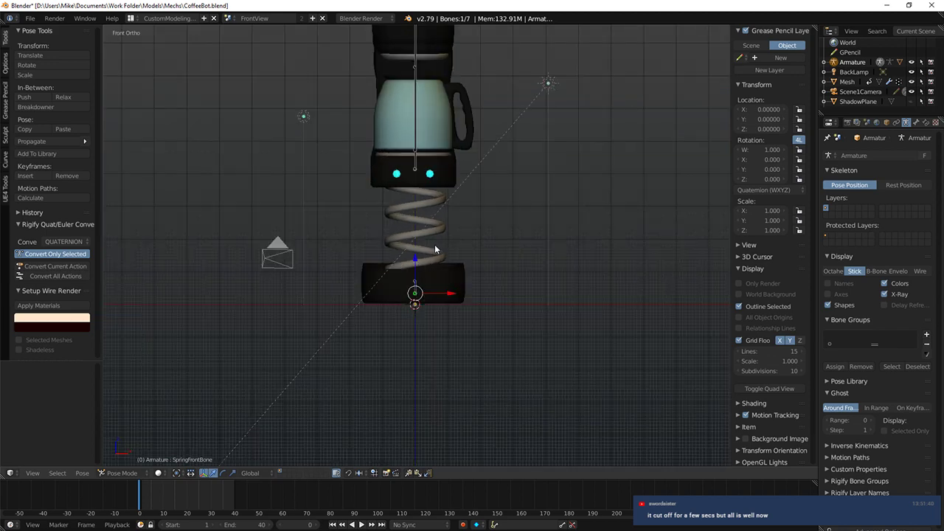
{"action": "key", "text": "KP_3"}
{"action": "scroll", "coordinate": [444, 254], "scroll_direction": "up", "scroll_amount": 4}
{"action": "middle_click_drag", "start_coordinate": [446, 255], "coordinate": [194, 283]}
{"action": "key", "text": "KP_1"}
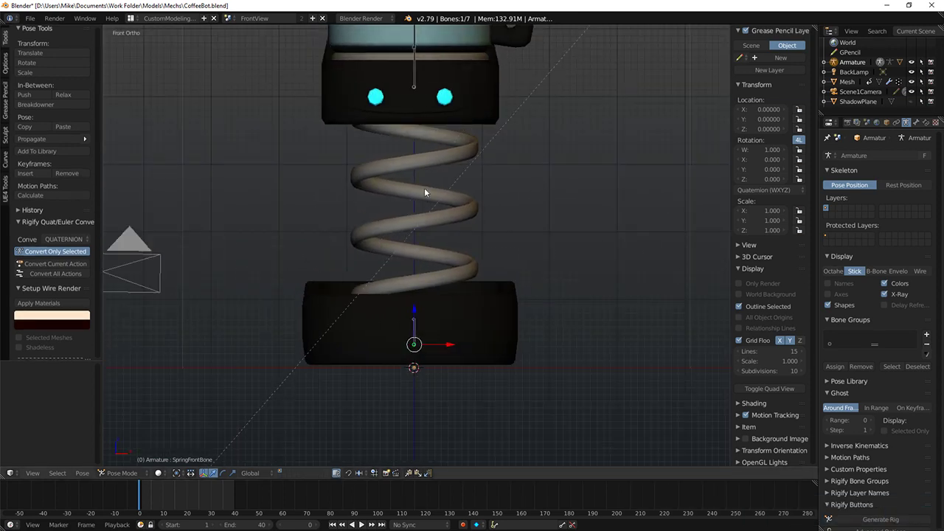
Step: Save the file and switch to the Animation screen layout
{"action": "left_click", "coordinate": [133, 18]}
{"action": "left_click", "coordinate": [30, 17]}
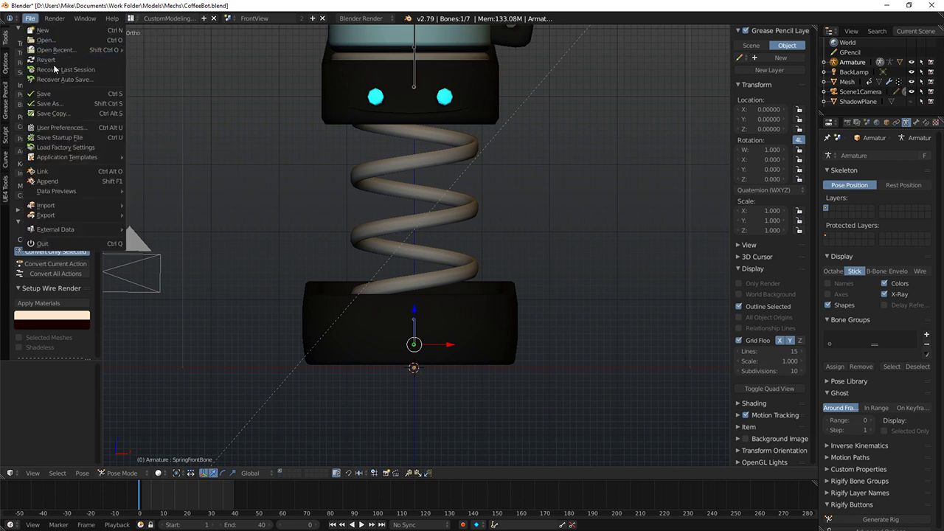
{"action": "left_click", "coordinate": [55, 94]}
{"action": "left_click", "coordinate": [133, 17]}
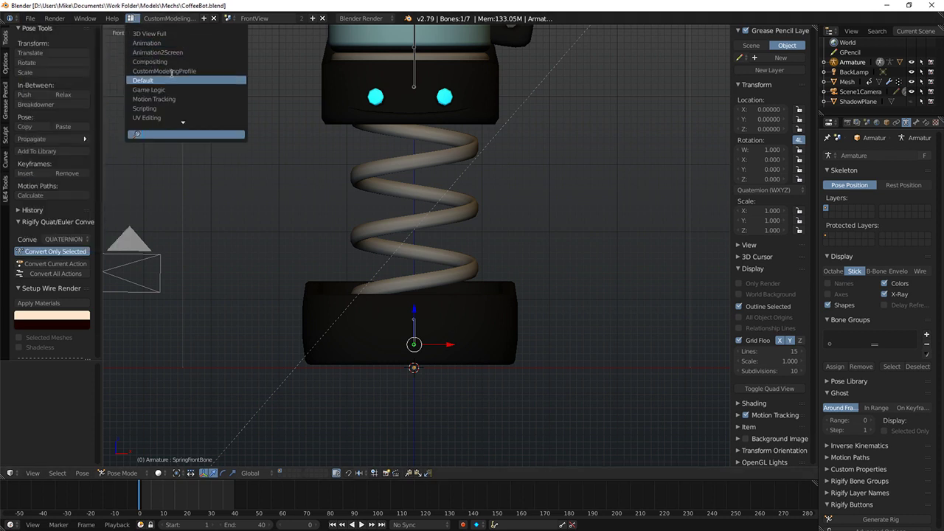
{"action": "left_click", "coordinate": [185, 43]}
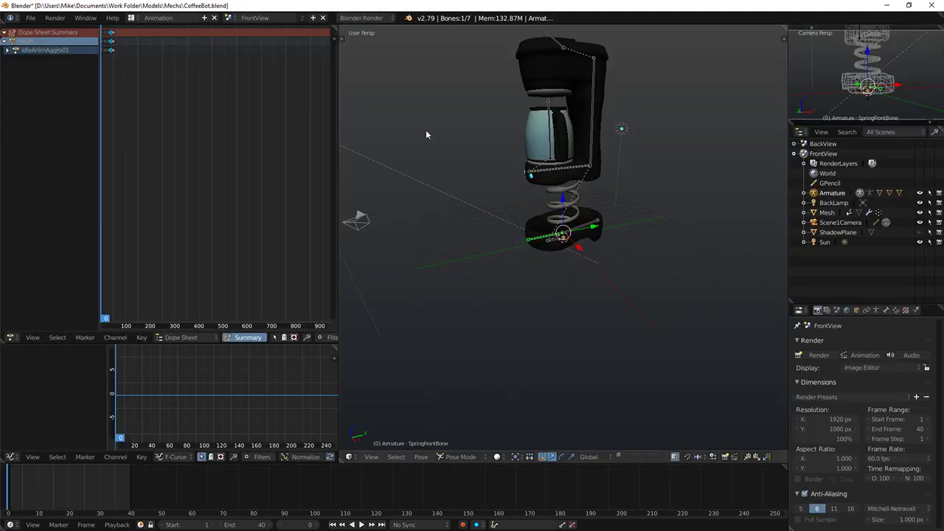
Step: Set the 3D view to front orthographic in solid shading, framed on the robot, with all bones deselected
{"action": "mouse_move", "coordinate": [500, 134]}
{"action": "middle_mouse_down"}
{"action": "mouse_move", "coordinate": [525, 118]}
{"action": "mouse_move", "coordinate": [555, 123]}
{"action": "middle_mouse_up"}
{"action": "key", "text": "KP_1"}
{"action": "scroll", "coordinate": [555, 124], "scroll_direction": "up", "scroll_amount": 8}
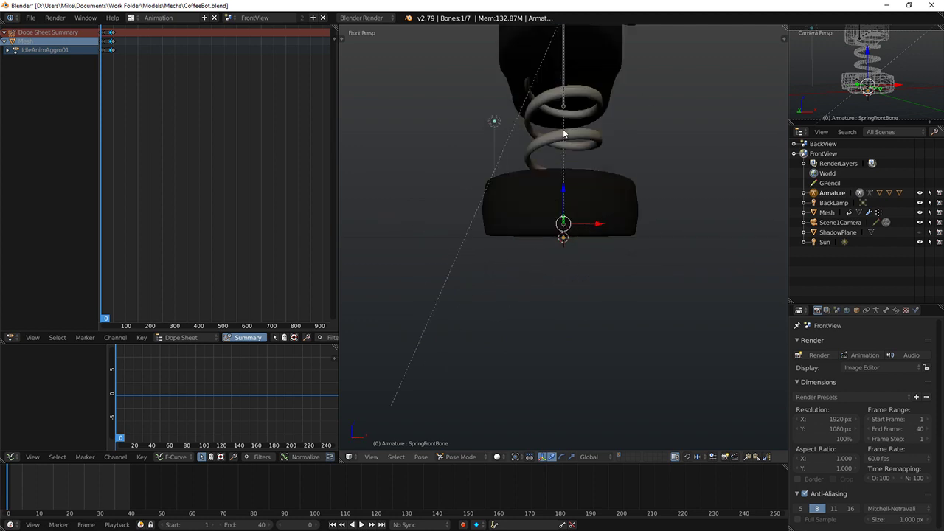
{"action": "key", "text": "z"}
{"action": "key", "text": "a"}
{"action": "scroll", "coordinate": [592, 125], "scroll_direction": "down", "scroll_amount": 7}
{"action": "key", "text": "KP_5"}
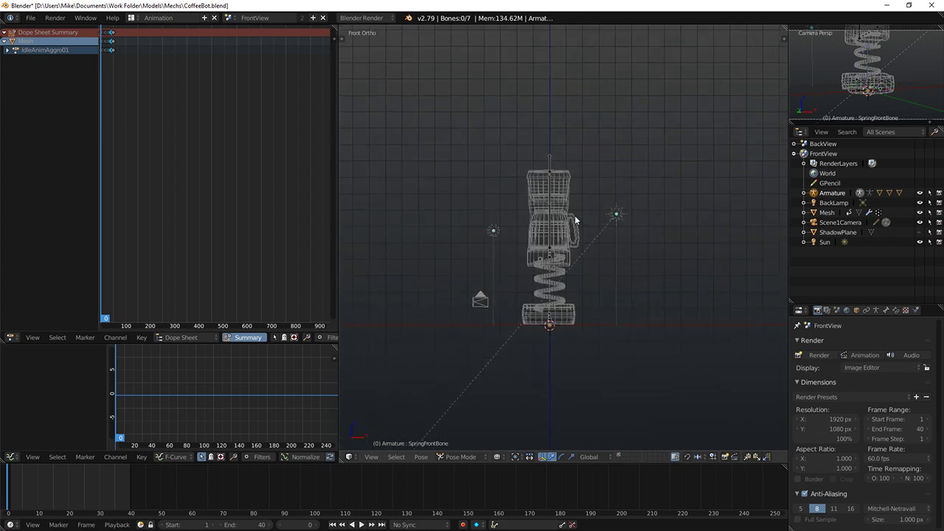
{"action": "key", "text": "z"}
{"action": "scroll", "coordinate": [581, 264], "scroll_direction": "up", "scroll_amount": 6}
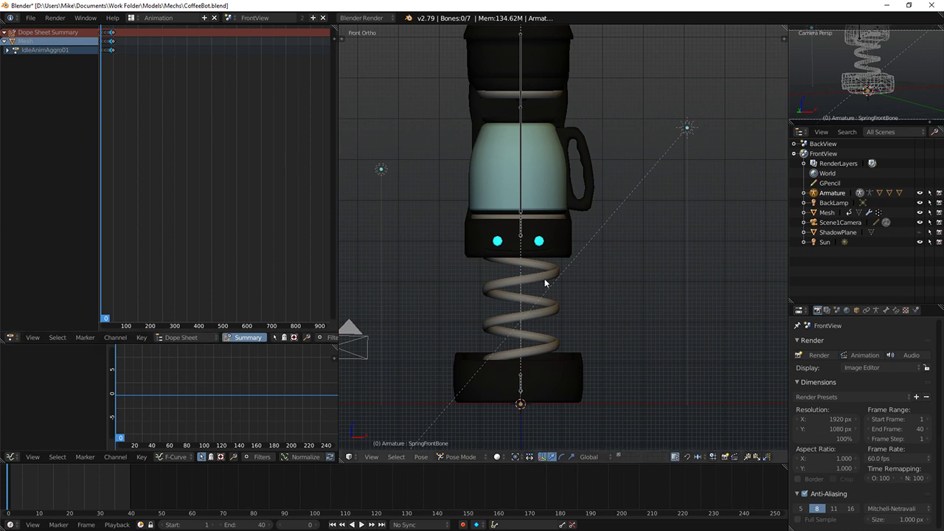
Step: Select every bone of the armature and view the whole robot from the front
{"action": "right_click", "coordinate": [528, 331]}
{"action": "right_click", "coordinate": [521, 230]}
{"action": "key", "text": "a"}
{"action": "key", "text": "a"}
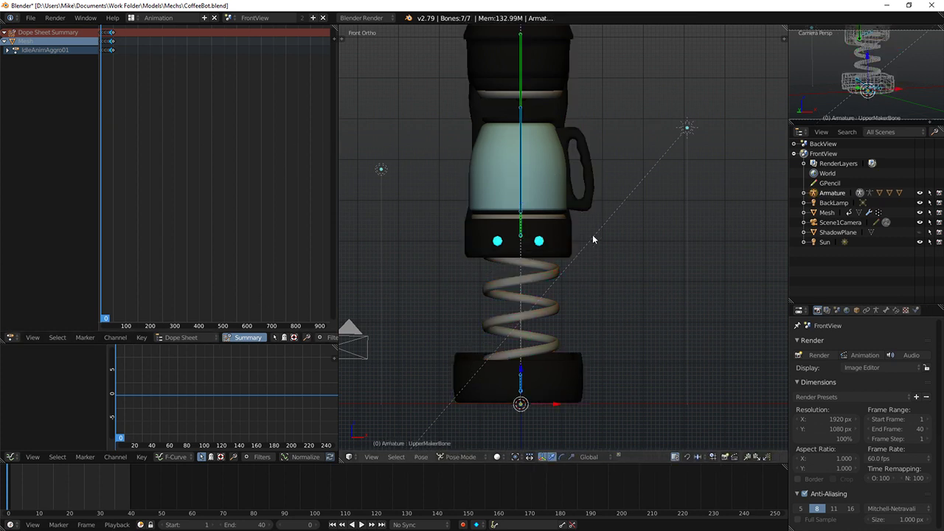
{"action": "middle_click_drag", "start_coordinate": [593, 237], "coordinate": [630, 236]}
{"action": "key", "text": "KP_1"}
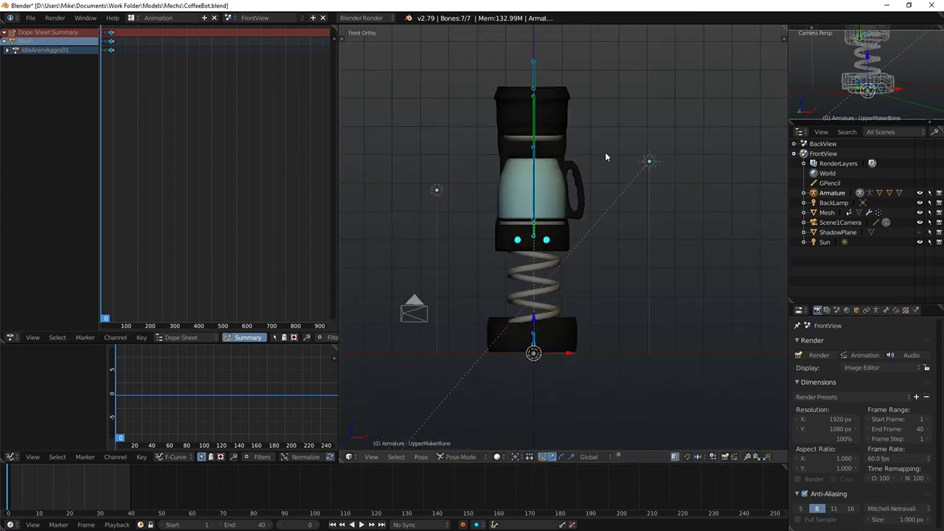
Step: In right view, rotate LidBone by about 30 degrees so it lies flat across the top of the coffee maker
{"action": "key", "text": "KP_3"}
{"action": "scroll", "coordinate": [601, 105], "scroll_direction": "up", "scroll_amount": 4}
{"action": "right_click", "coordinate": [500, 78]}
{"action": "middle_click_drag", "start_coordinate": [499, 81], "coordinate": [537, 190], "text": "shift"}
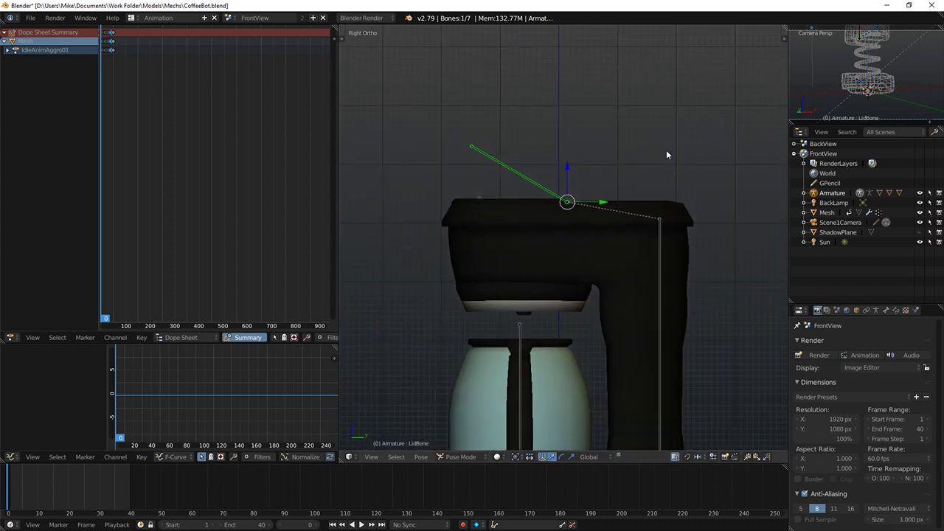
{"action": "key", "text": "r"}
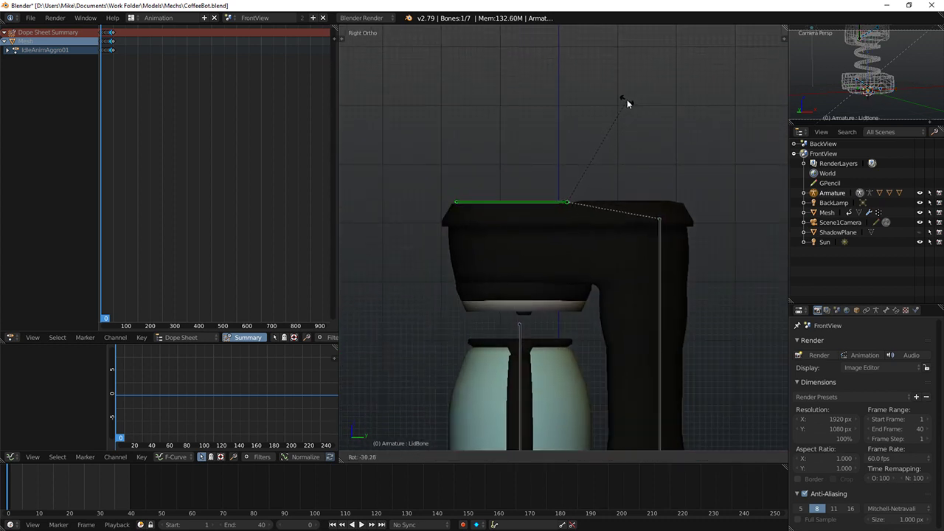
{"action": "left_click", "coordinate": [627, 102]}
Step: Check the lid from an angle and in right view, starting and cancelling another LidBone rotation
{"action": "middle_click_drag", "start_coordinate": [626, 104], "coordinate": [720, 232]}
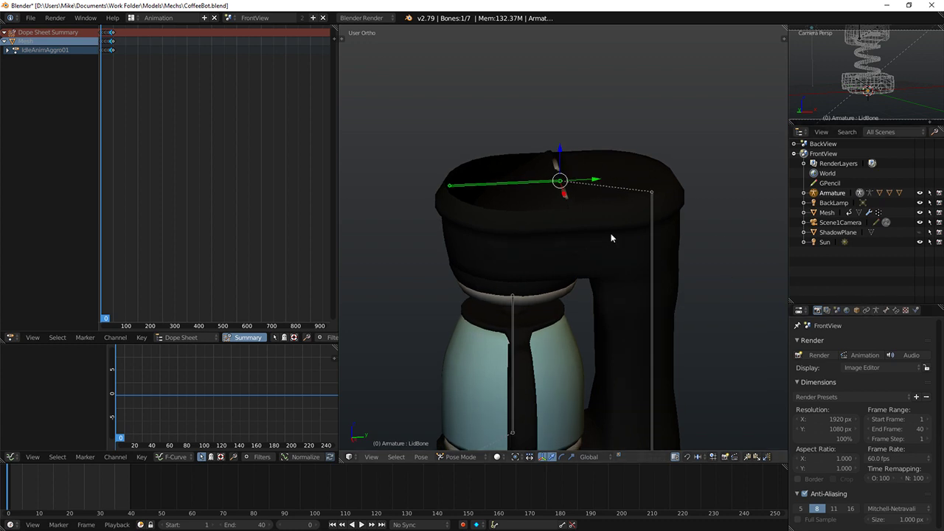
{"action": "key", "text": "space"}
{"action": "left_click", "coordinate": [641, 249]}
{"action": "middle_click_drag", "start_coordinate": [538, 212], "coordinate": [542, 166]}
{"action": "key", "text": "KP_1"}
{"action": "key", "text": "KP_3"}
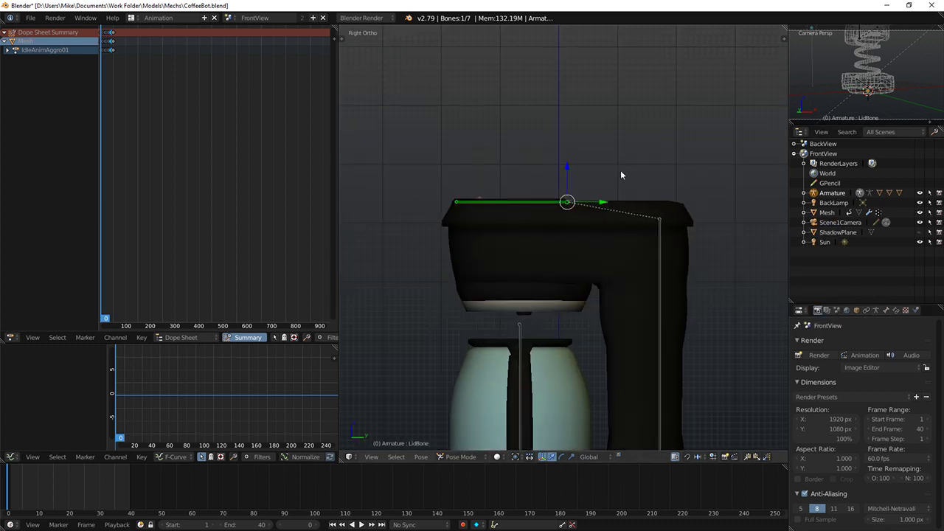
{"action": "key", "text": "r"}
{"action": "key", "text": "Escape"}
Step: Select all armature bones and insert a transform keyframe for them at frame 0
{"action": "scroll", "coordinate": [581, 200], "scroll_direction": "down", "scroll_amount": 7}
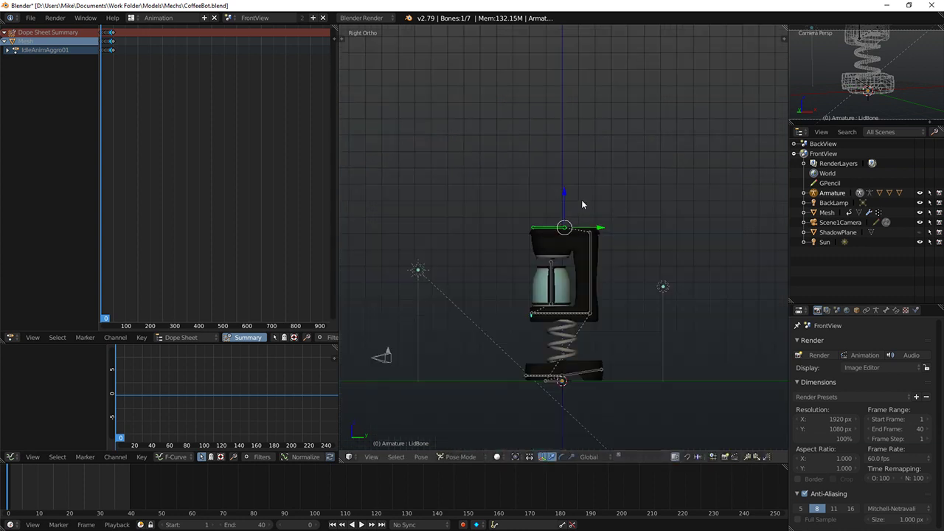
{"action": "key", "text": "a"}
{"action": "key", "text": "i"}
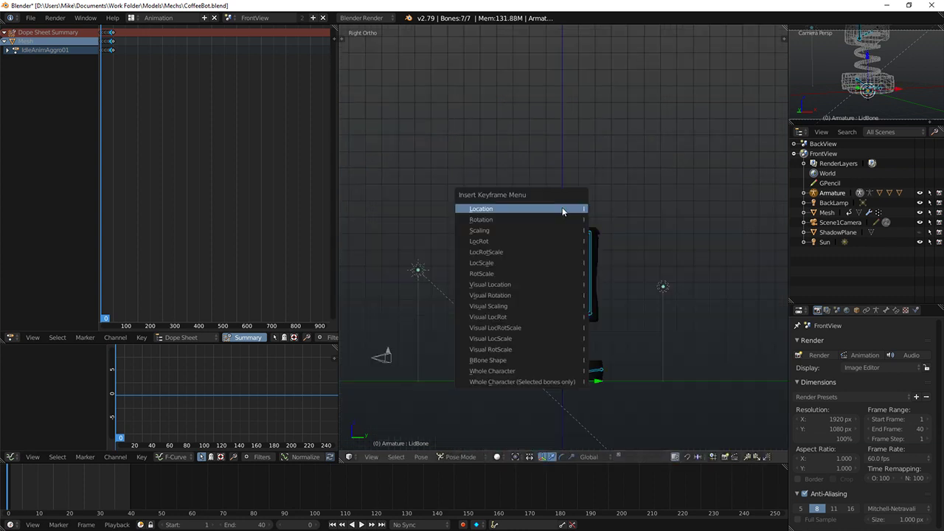
{"action": "left_click", "coordinate": [516, 246]}
Step: Switch the Dope Sheet to Action Editor mode for the armature and open the list of existing actions
{"action": "middle_click_drag", "start_coordinate": [119, 92], "coordinate": [239, 136]}
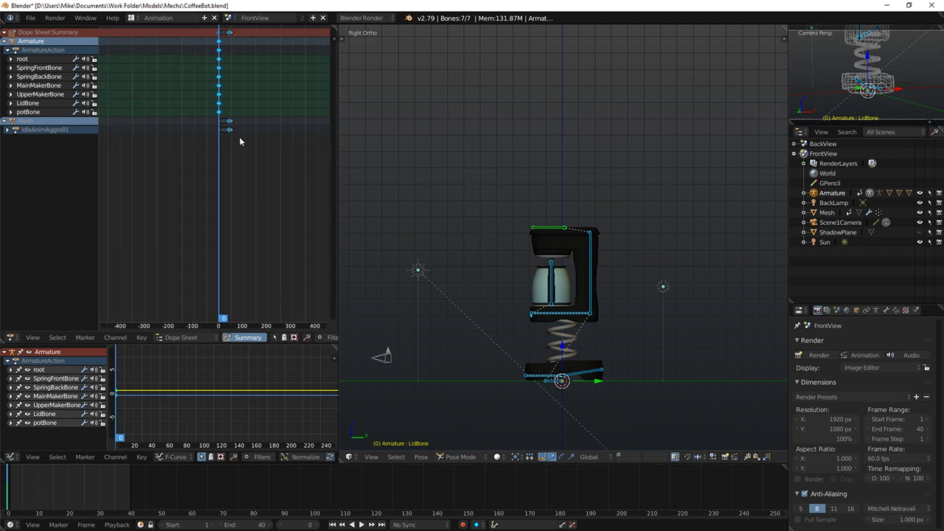
{"action": "scroll", "coordinate": [247, 61], "scroll_direction": "up", "scroll_amount": 4}
{"action": "scroll", "coordinate": [281, 70], "scroll_direction": "up", "scroll_amount": 3}
{"action": "middle_click_drag", "start_coordinate": [282, 69], "coordinate": [214, 91]}
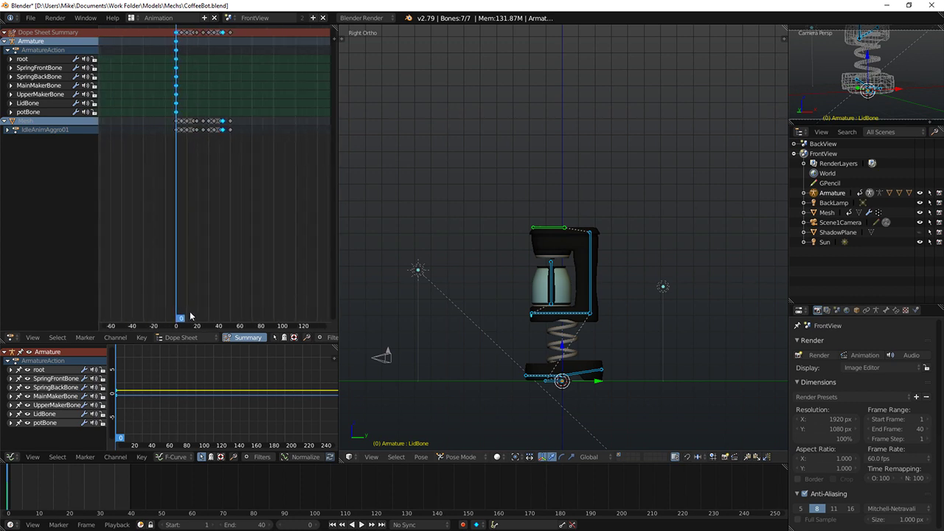
{"action": "left_click", "coordinate": [169, 338]}
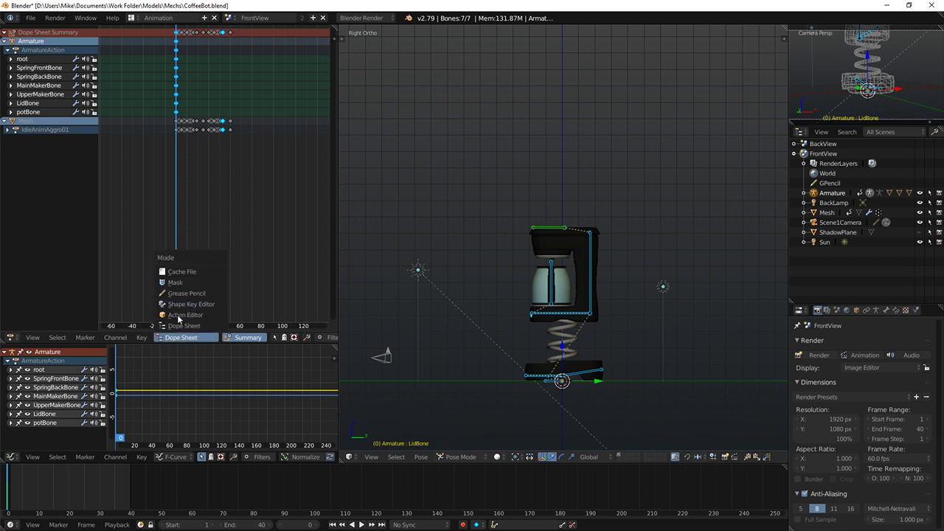
{"action": "left_click", "coordinate": [177, 315]}
{"action": "left_click", "coordinate": [252, 337]}
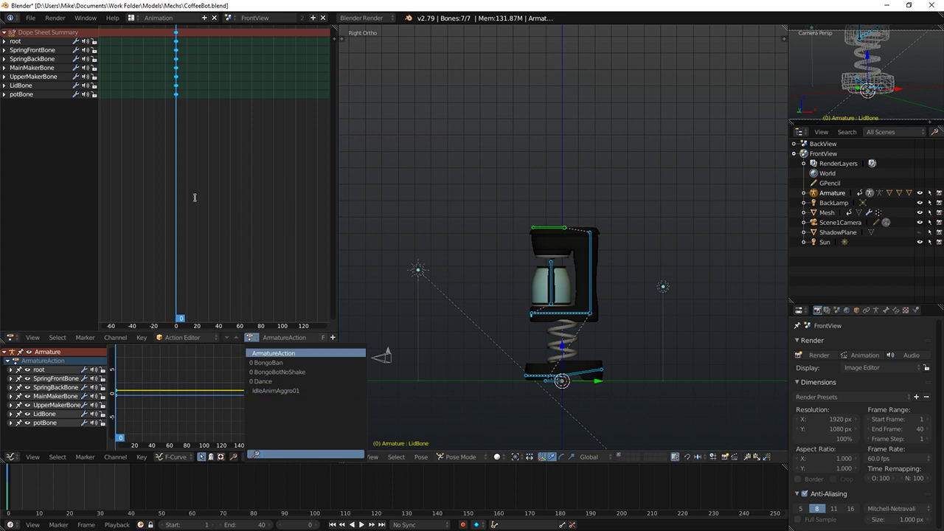
Step: Delete all the bones' keyframes at frame 0 from ArmatureAction
{"action": "right_click", "coordinate": [177, 35]}
{"action": "right_click", "coordinate": [177, 35]}
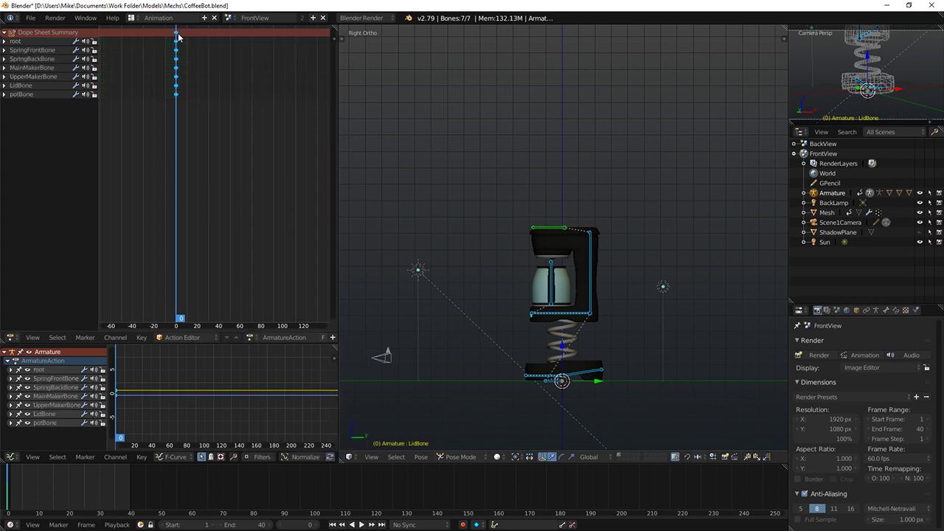
{"action": "key", "text": "x"}
{"action": "left_click", "coordinate": [177, 47]}
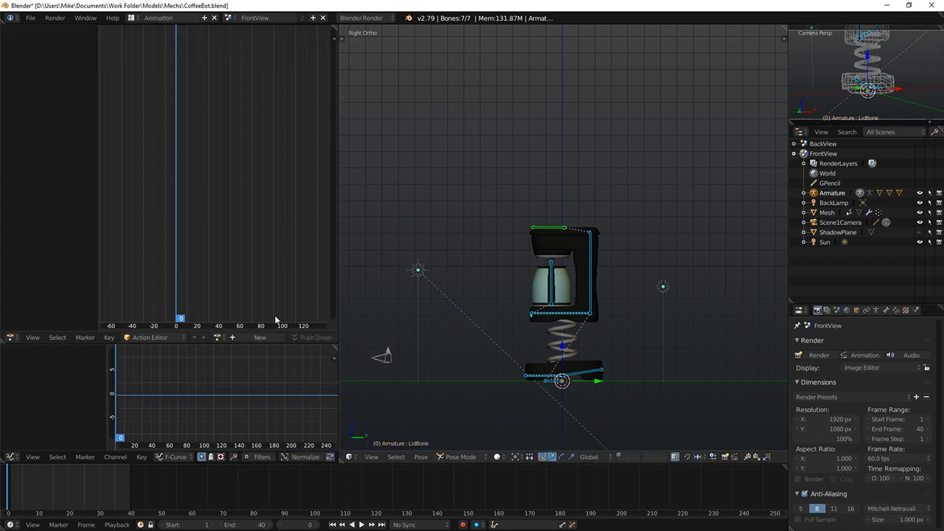
Step: Assign the existing BongoBan action to the armature and rename it IdleAnim
{"action": "left_click", "coordinate": [217, 338]}
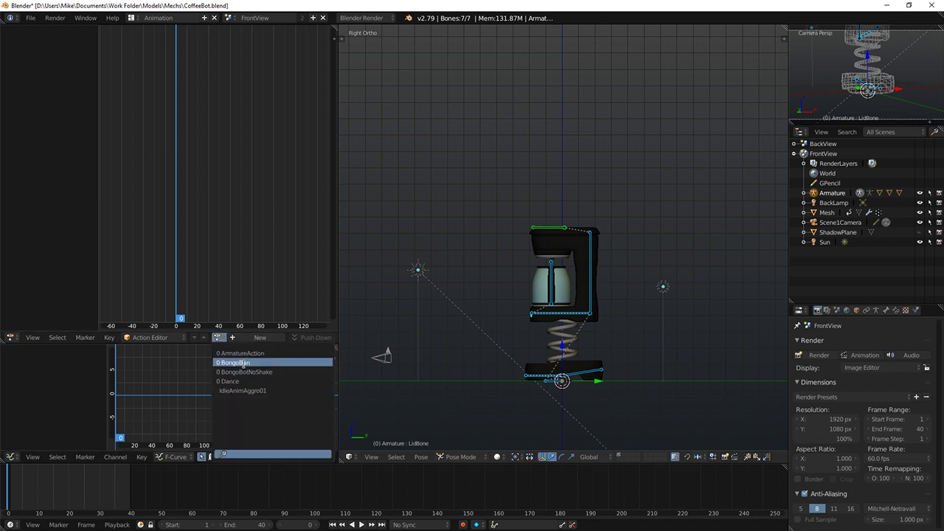
{"action": "left_click", "coordinate": [245, 354]}
{"action": "key", "text": "a"}
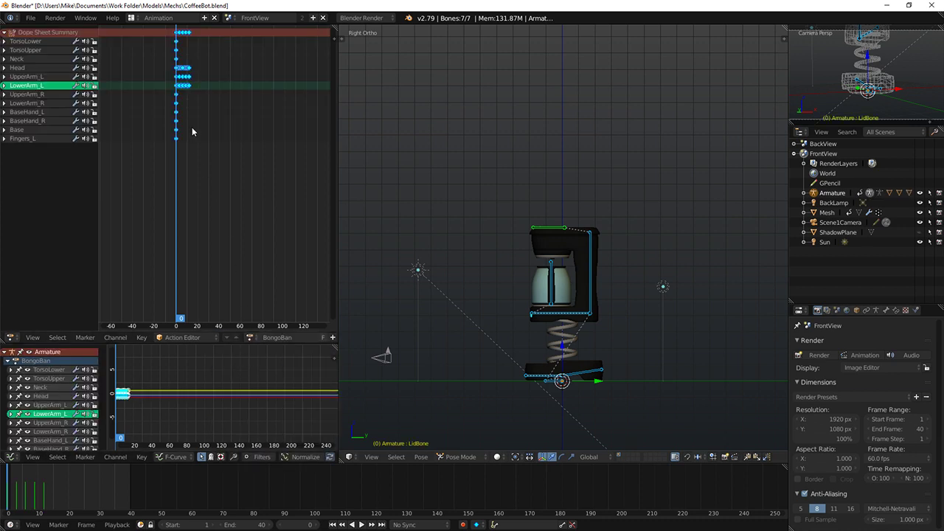
{"action": "left_click", "coordinate": [279, 337]}
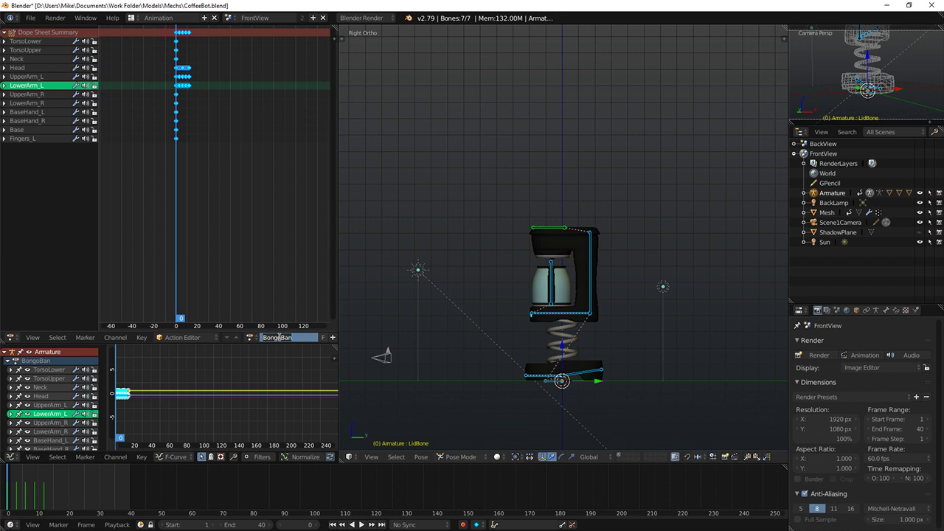
{"action": "key", "text": "Return"}
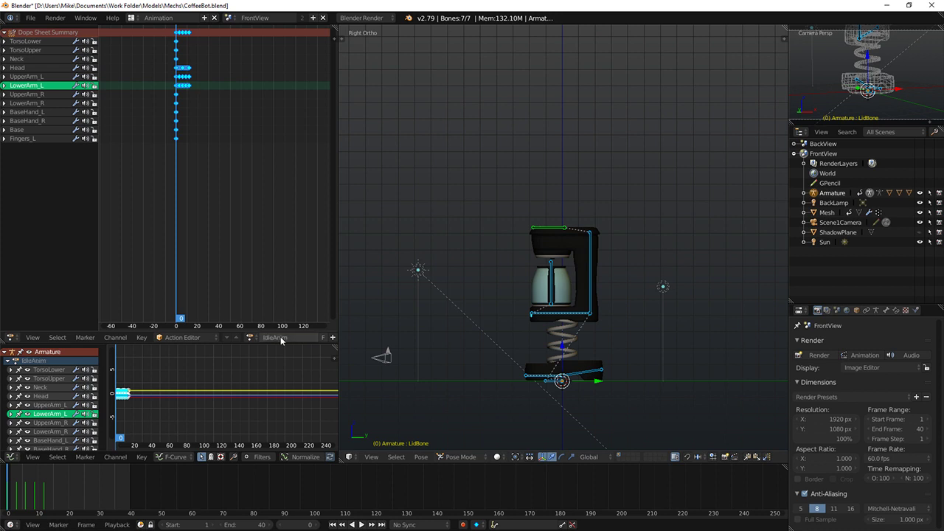
Step: Delete every keyframe in the IdleAnim action and assign the emptied action to the armature again
{"action": "key", "text": "a"}
{"action": "key", "text": "a"}
{"action": "key", "text": "x"}
{"action": "left_click", "coordinate": [219, 118]}
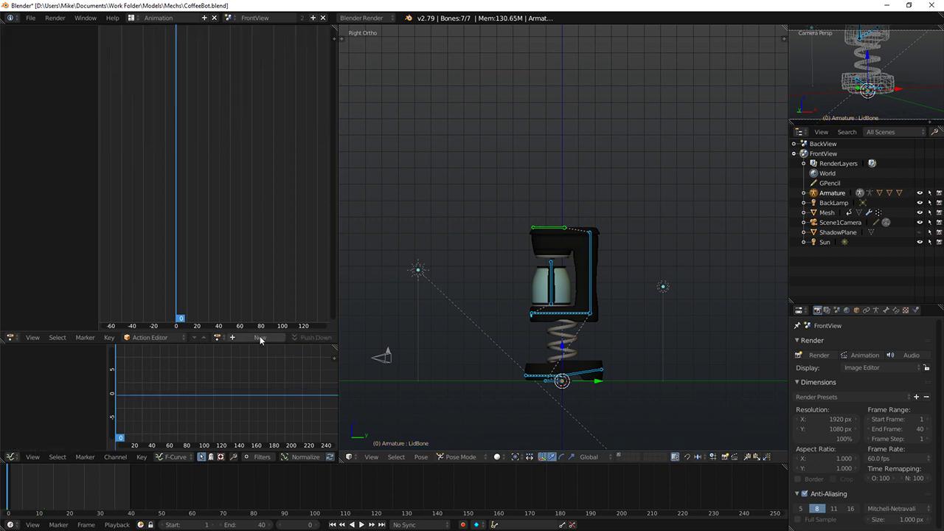
{"action": "left_click", "coordinate": [250, 337]}
{"action": "left_click", "coordinate": [251, 378]}
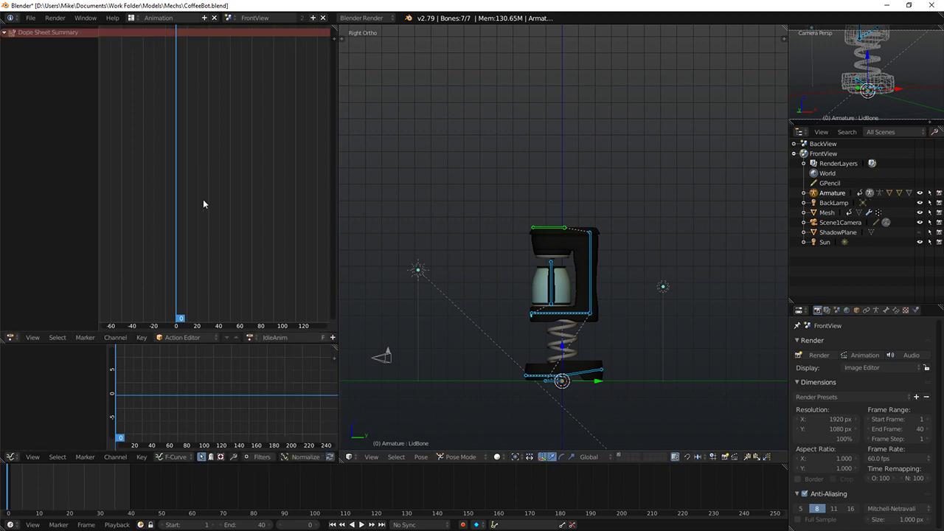
Step: Insert a LocRot keyframe for all armature bones at frame 0 of IdleAnim
{"action": "key", "text": "i"}
{"action": "key", "text": "i"}
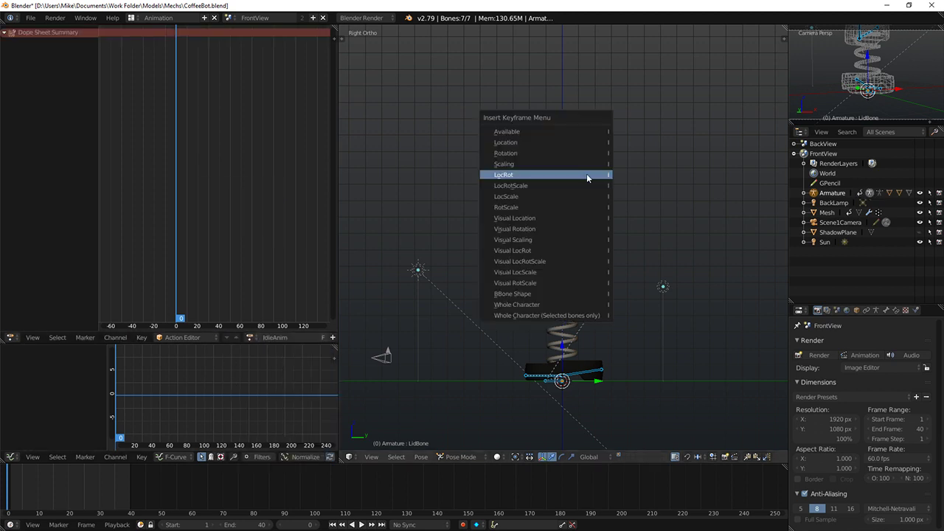
{"action": "left_click", "coordinate": [586, 173]}
Step: Select MainMakerBone and lower it vertically by about 2.63 units in front view so the coffee maker compresses the spring
{"action": "middle_click_drag", "start_coordinate": [568, 291], "coordinate": [589, 283]}
{"action": "key", "text": "KP_1"}
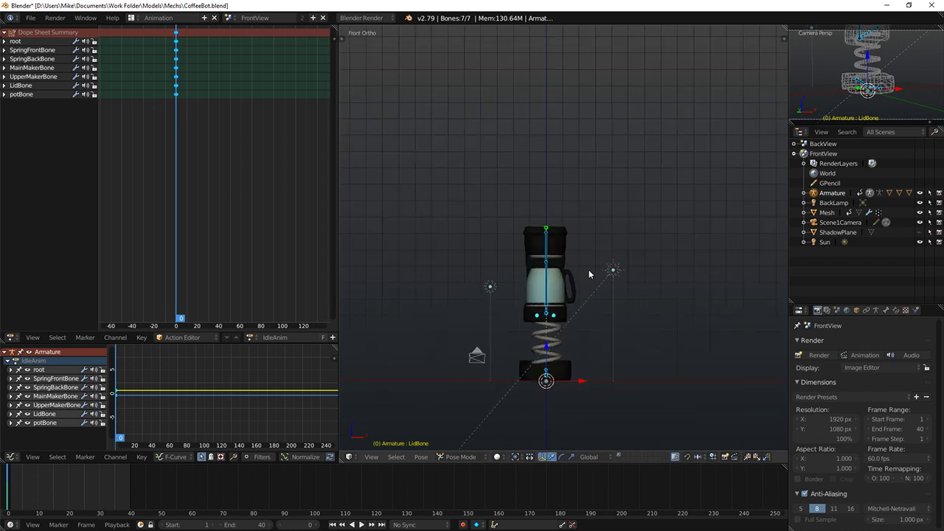
{"action": "scroll", "coordinate": [589, 274], "scroll_direction": "up", "scroll_amount": 5}
{"action": "middle_click_drag", "start_coordinate": [561, 279], "coordinate": [516, 347]}
{"action": "right_click", "coordinate": [514, 354]}
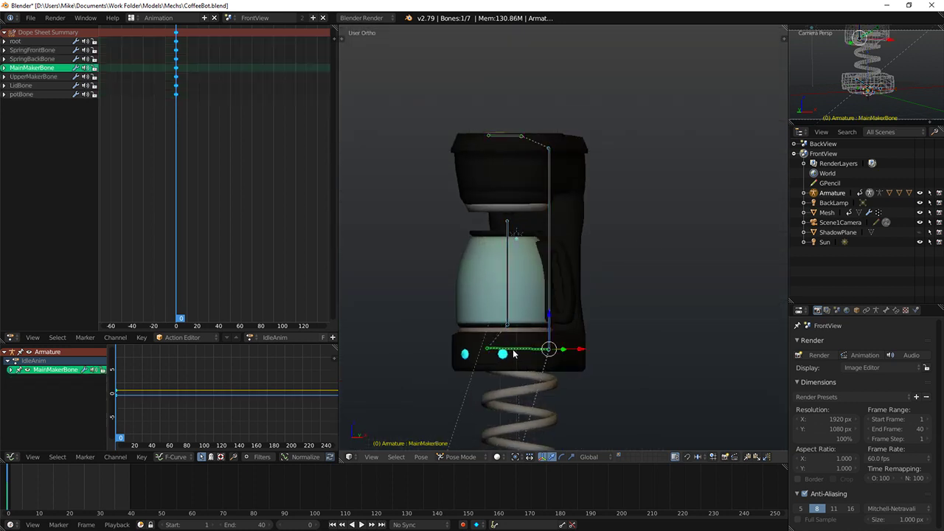
{"action": "key", "text": "KP_1"}
{"action": "scroll", "coordinate": [540, 308], "scroll_direction": "down", "scroll_amount": 1}
{"action": "middle_click_drag", "start_coordinate": [540, 308], "coordinate": [552, 181], "text": "shift"}
{"action": "left_click_drag", "start_coordinate": [536, 177], "coordinate": [542, 197]}
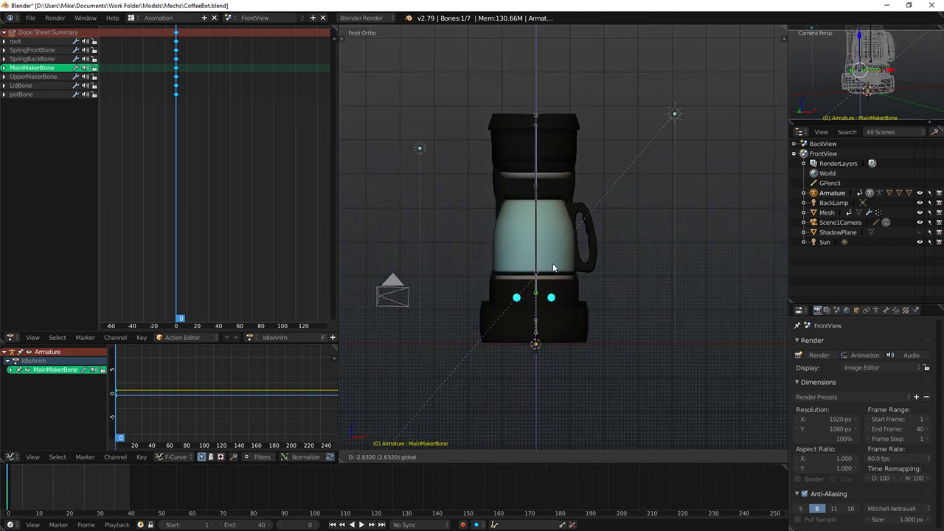
{"action": "left_click", "coordinate": [552, 265]}
Step: Nudge MainMakerBone slightly lower in right view and check its fit in the base with rendered shading
{"action": "scroll", "coordinate": [599, 262], "scroll_direction": "up", "scroll_amount": 6}
{"action": "key", "text": "KP_3"}
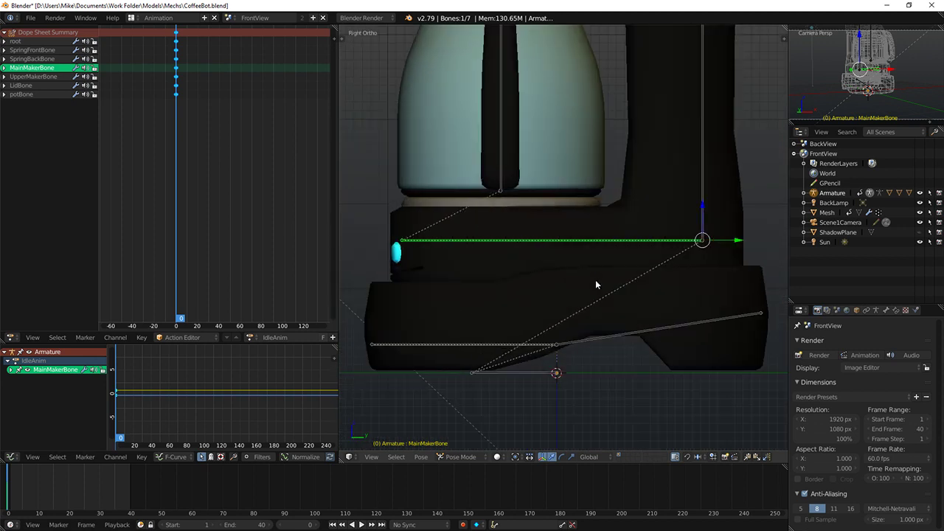
{"action": "left_click_drag", "start_coordinate": [701, 207], "coordinate": [705, 211]}
{"action": "key", "text": "KP_1"}
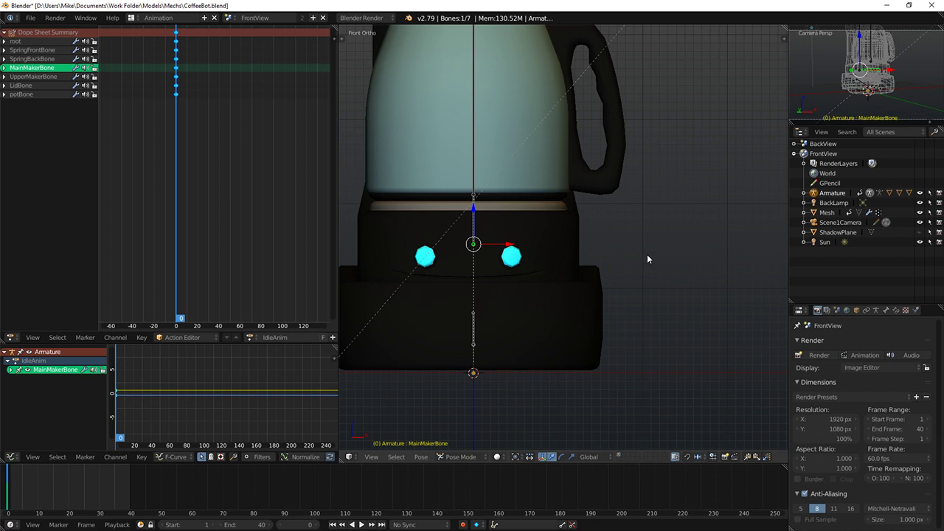
{"action": "mouse_move", "coordinate": [647, 214]}
{"action": "middle_mouse_down"}
{"action": "mouse_move", "coordinate": [542, 238]}
{"action": "mouse_move", "coordinate": [541, 265]}
{"action": "middle_mouse_up"}
{"action": "scroll", "coordinate": [546, 241], "scroll_direction": "down", "scroll_amount": 2}
{"action": "key", "text": "shift+z"}
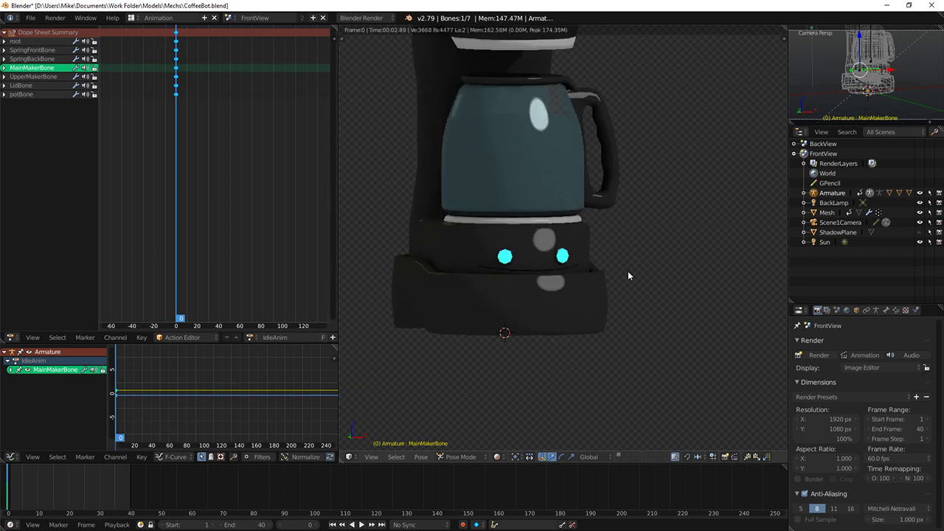
{"action": "key", "text": "shift+z"}
{"action": "middle_click_drag", "start_coordinate": [609, 261], "coordinate": [541, 296]}
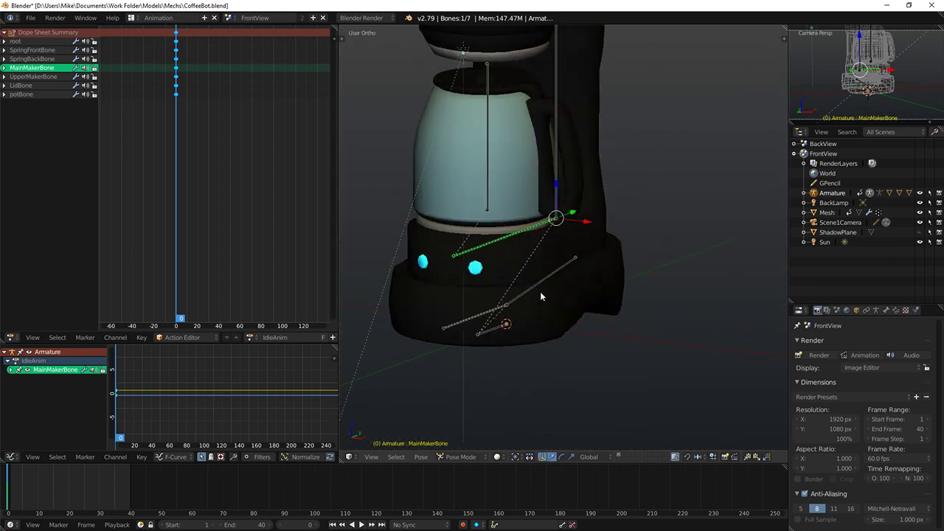
Step: Insert a LocRot keyframe for the lowered MainMakerBone at frame 0
{"action": "key", "text": "KP_1"}
{"action": "key", "text": "KP_3"}
{"action": "key", "text": "i"}
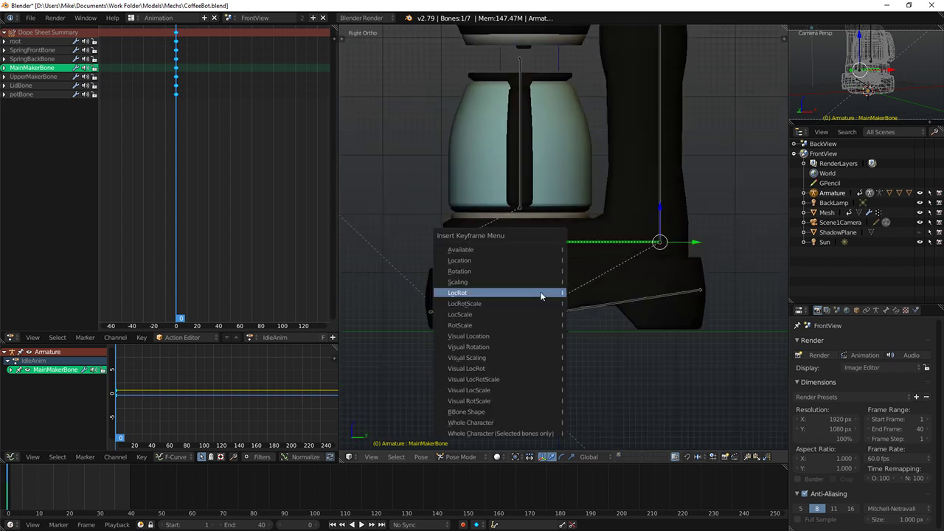
{"action": "left_click", "coordinate": [540, 294]}
{"action": "middle_click_drag", "start_coordinate": [364, 216], "coordinate": [499, 233]}
{"action": "key", "text": "KP_1"}
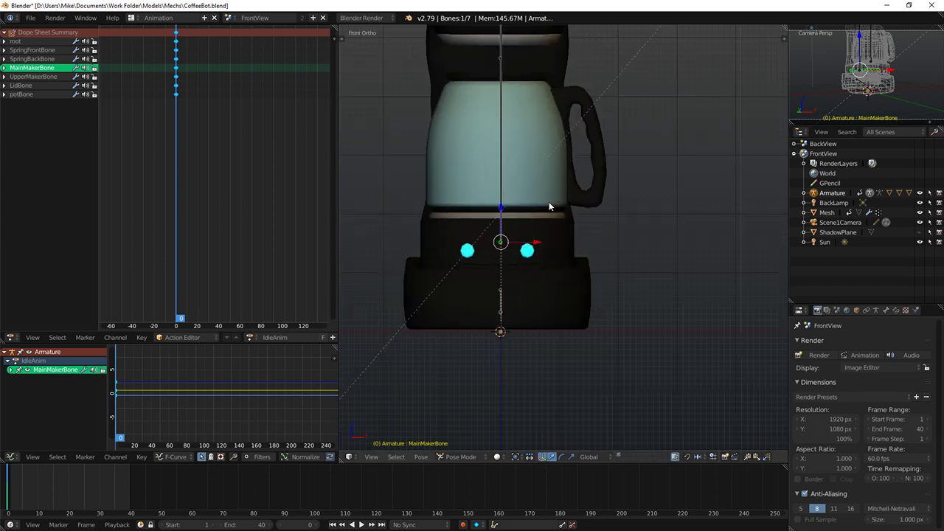
{"action": "key", "text": "KP_3"}
{"action": "middle_click_drag", "start_coordinate": [320, 117], "coordinate": [270, 117]}
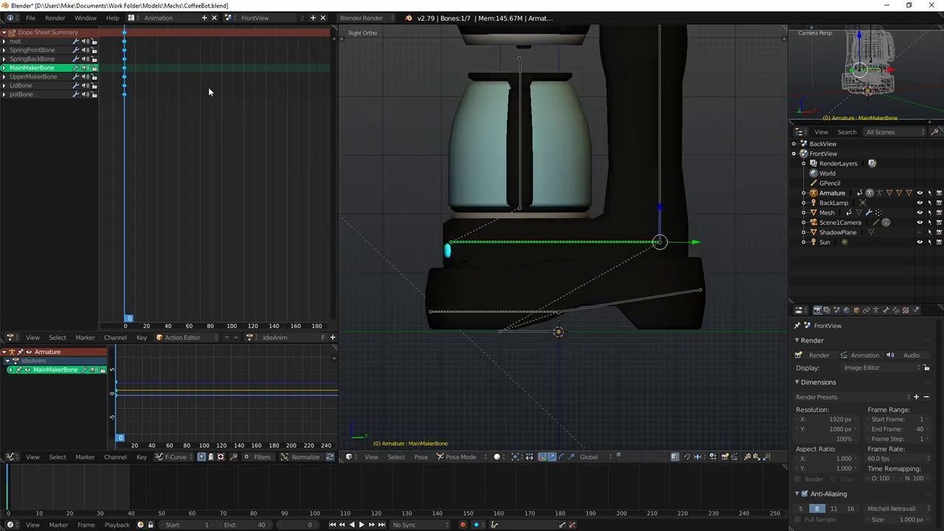
{"action": "middle_click_drag", "start_coordinate": [209, 91], "coordinate": [245, 91]}
{"action": "key", "text": "i"}
{"action": "left_click", "coordinate": [579, 196]}
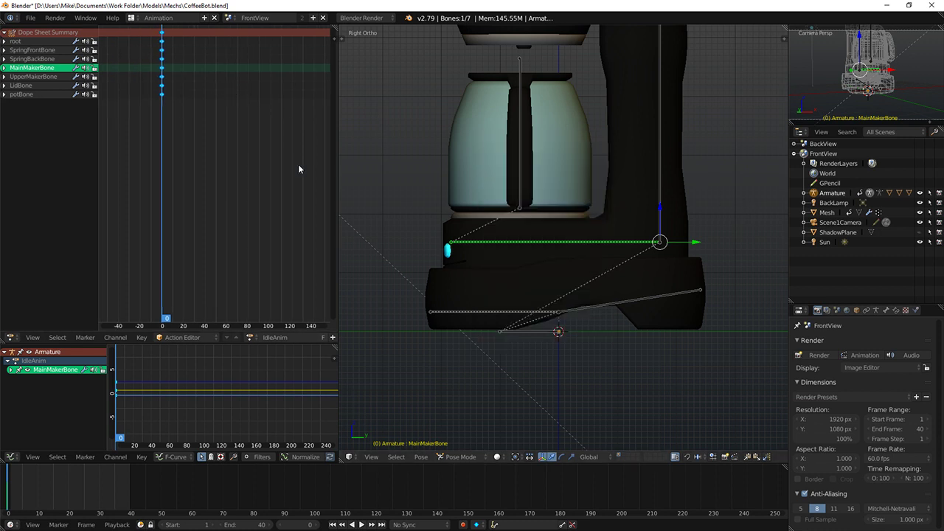
Step: Go to frame 60 and insert a LocRot keyframe for MainMakerBone there
{"action": "left_click_drag", "start_coordinate": [160, 63], "coordinate": [226, 65]}
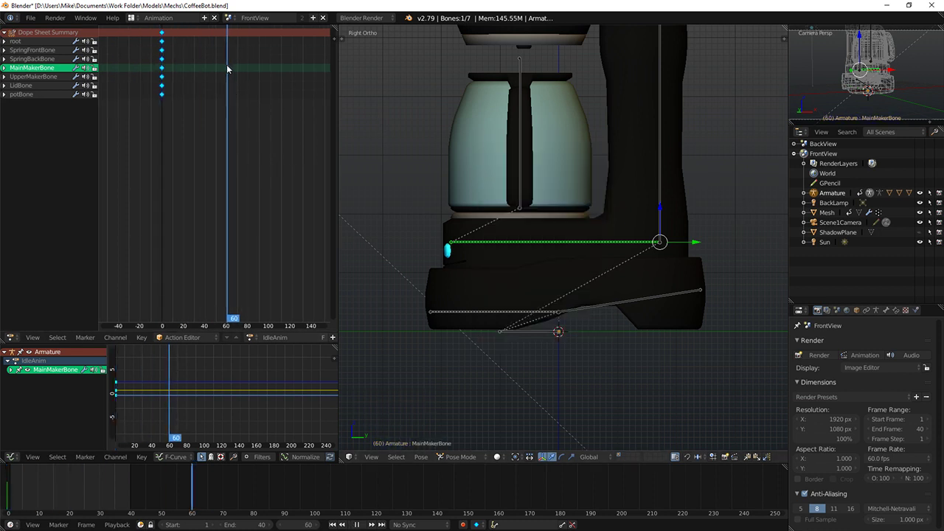
{"action": "key", "text": "i"}
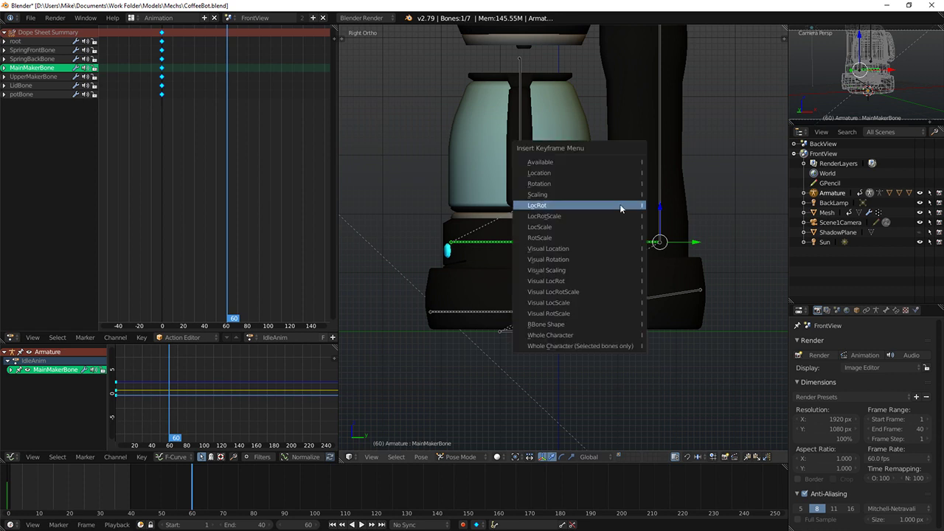
{"action": "left_click", "coordinate": [619, 203]}
Step: At frame 60, raise MainMakerBone slightly and tilt it about 4 degrees in front view, then update its keyframe
{"action": "middle_click_drag", "start_coordinate": [619, 203], "coordinate": [621, 211]}
{"action": "key", "text": "KP_3"}
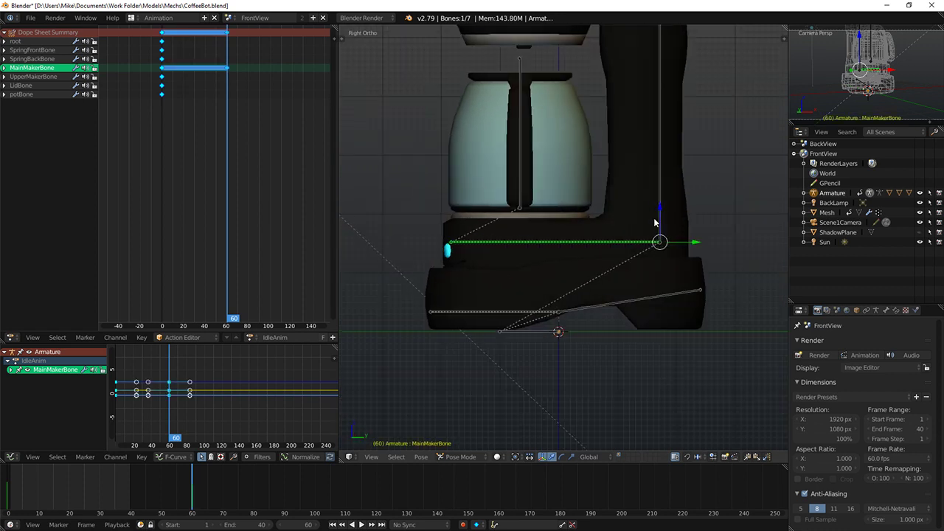
{"action": "left_click_drag", "start_coordinate": [660, 207], "coordinate": [658, 195]}
{"action": "middle_click_drag", "start_coordinate": [658, 195], "coordinate": [686, 207]}
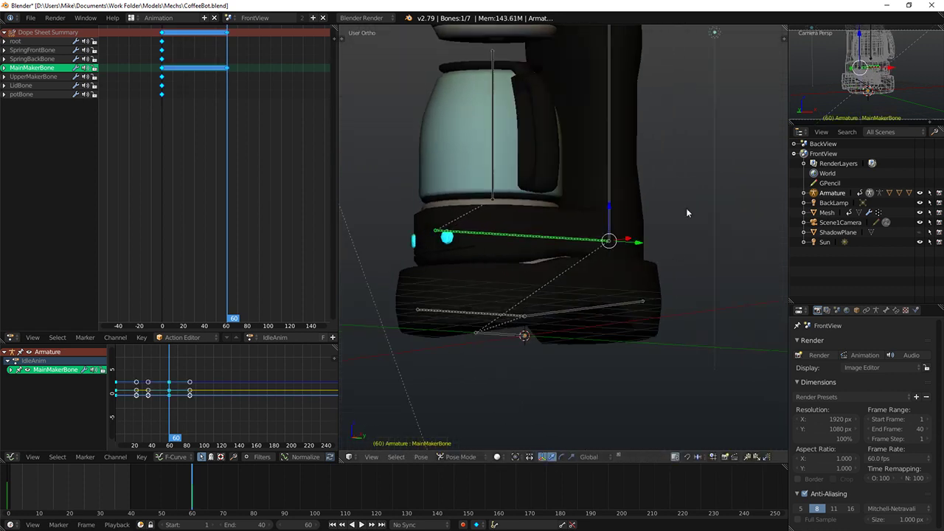
{"action": "key", "text": "KP_1"}
{"action": "key", "text": "g"}
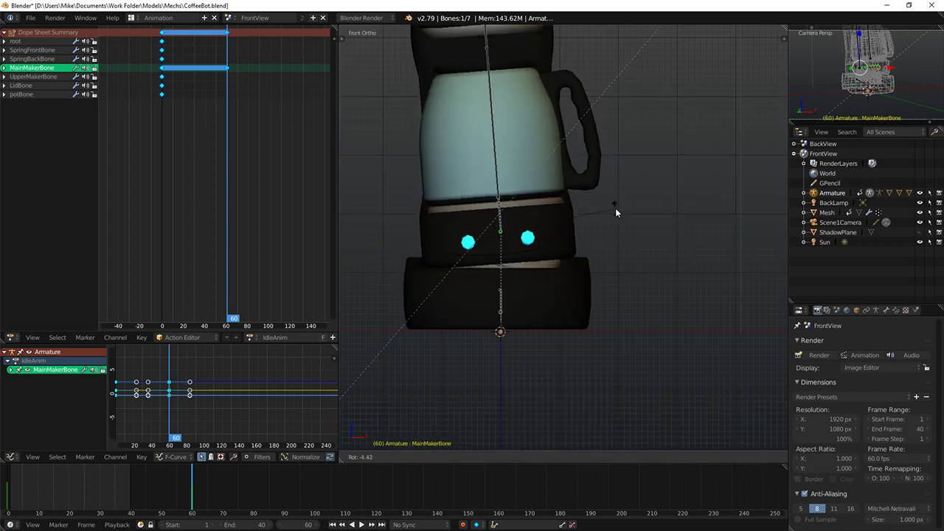
{"action": "left_click", "coordinate": [610, 206]}
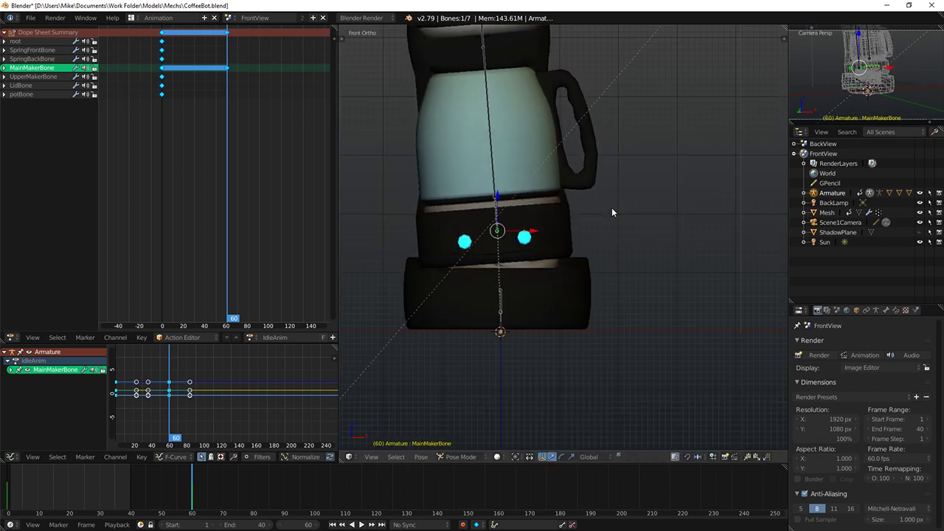
{"action": "key", "text": "i"}
{"action": "left_click", "coordinate": [612, 208]}
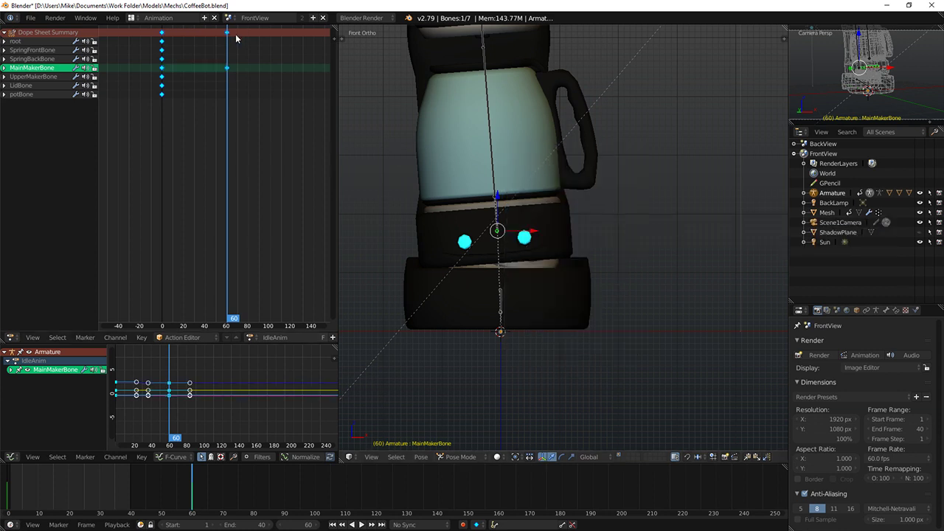
Step: Duplicate MainMakerBone's frame 0 keyframe to about frame 78 to close the idle loop
{"action": "right_click", "coordinate": [163, 68]}
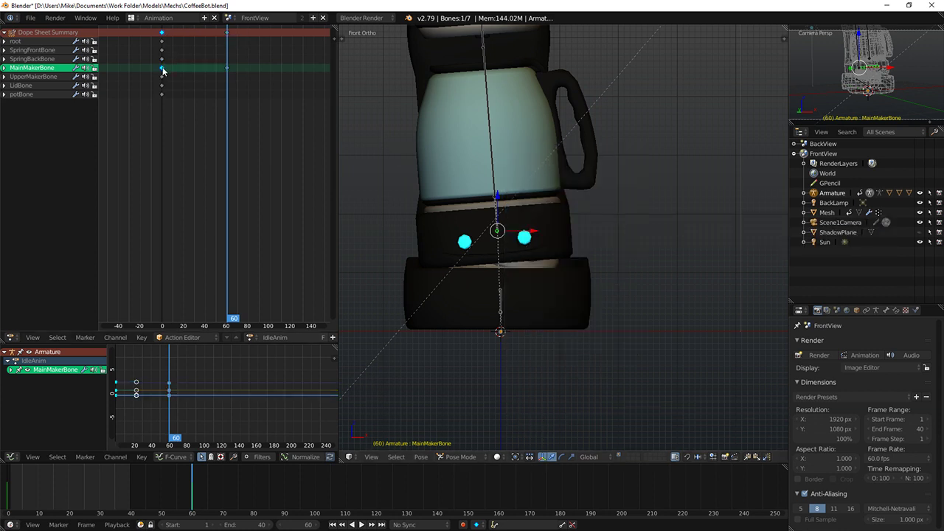
{"action": "key", "text": "shift+d"}
{"action": "left_click", "coordinate": [286, 79]}
Step: Move MainMakerBone's frame 60 keyframe earlier to about frame 50 and set the current frame to 50
{"action": "right_click", "coordinate": [227, 33]}
{"action": "left_click_drag", "start_coordinate": [226, 34], "coordinate": [213, 42]}
{"action": "left_click", "coordinate": [211, 38]}
{"action": "left_click_drag", "start_coordinate": [235, 78], "coordinate": [216, 76]}
{"action": "scroll", "coordinate": [210, 44], "scroll_direction": "up", "scroll_amount": 2}
{"action": "scroll", "coordinate": [215, 41], "scroll_direction": "up", "scroll_amount": 2}
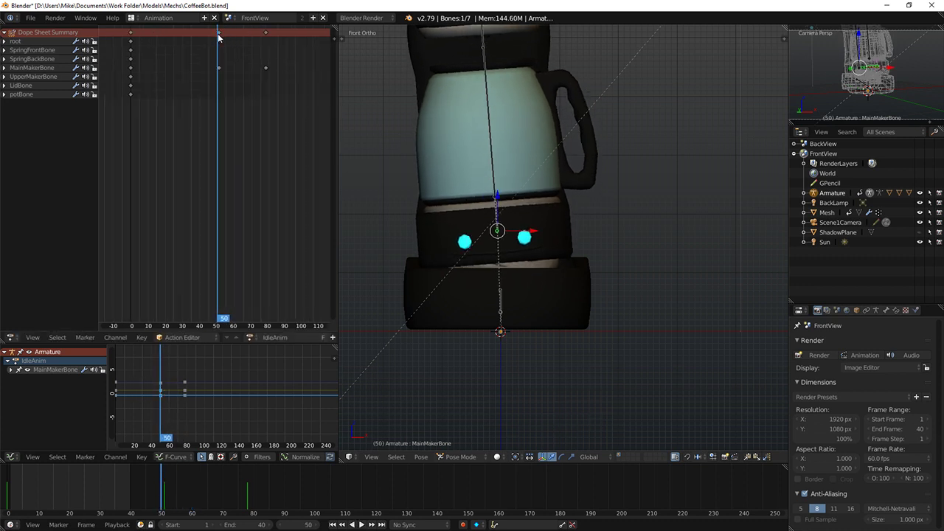
Step: Select MainMakerBone's last keyframe and scrub from frame 43 to 73 to check the return motion
{"action": "right_click", "coordinate": [266, 32]}
{"action": "left_click", "coordinate": [204, 41]}
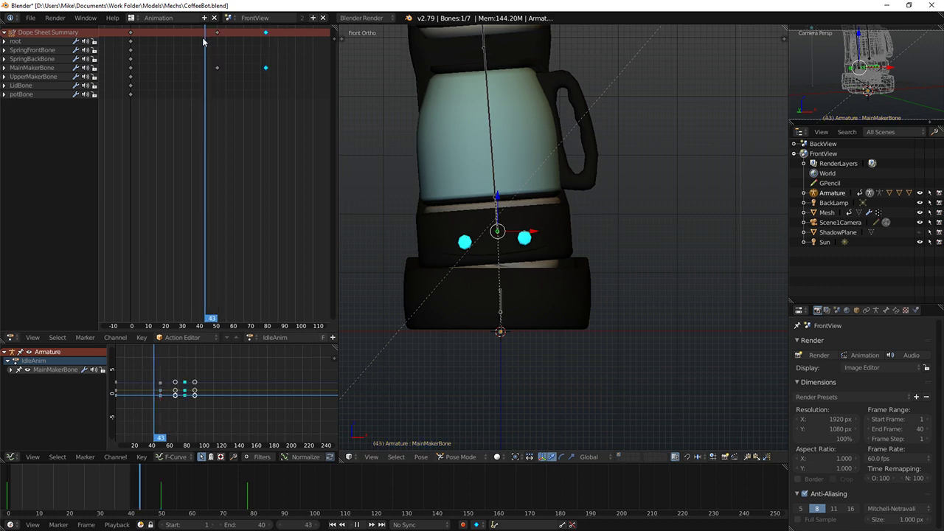
{"action": "left_click_drag", "start_coordinate": [203, 41], "coordinate": [255, 74]}
{"action": "scroll", "coordinate": [247, 93], "scroll_direction": "down", "scroll_amount": 2}
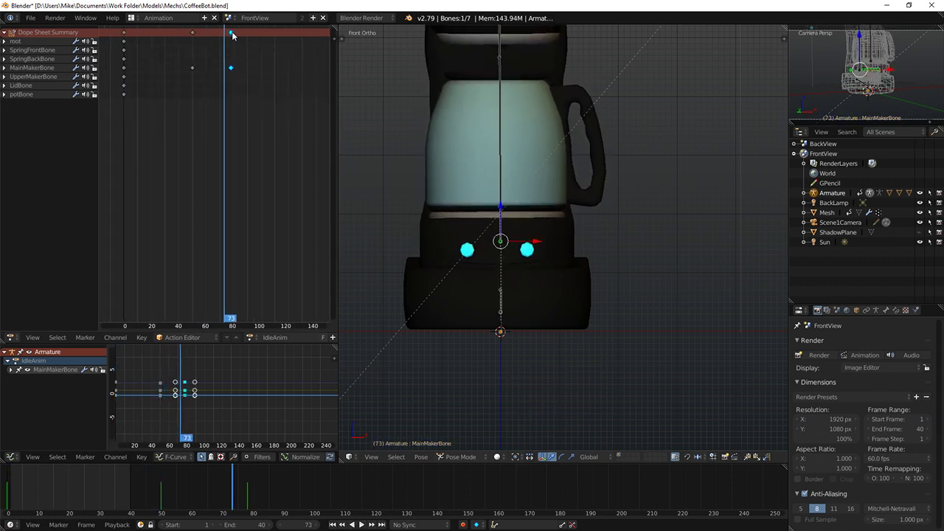
Step: Move MainMakerBone's last keyframe to frame 100, play the motion and set the current frame to 150
{"action": "right_click_drag", "start_coordinate": [232, 34], "coordinate": [256, 57]}
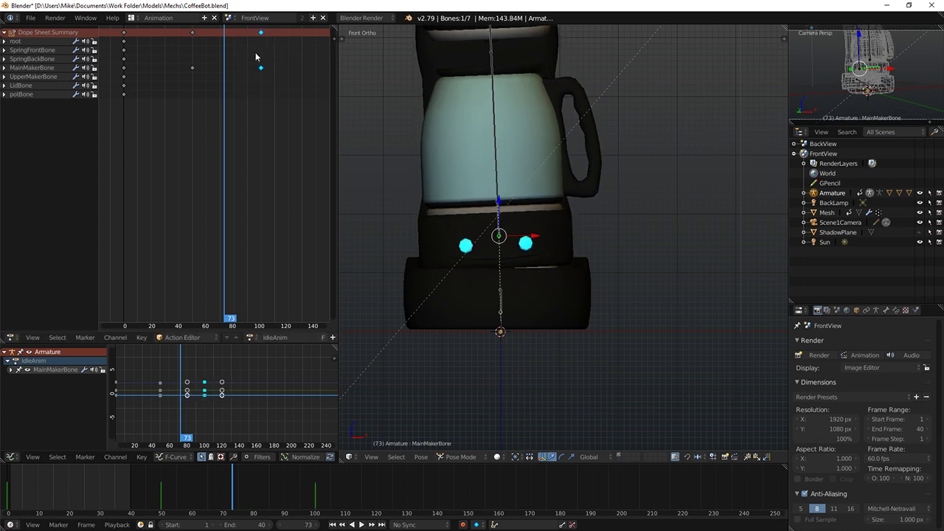
{"action": "scroll", "coordinate": [263, 93], "scroll_direction": "down", "scroll_amount": 2}
{"action": "middle_click_drag", "start_coordinate": [265, 101], "coordinate": [205, 72]}
{"action": "right_click", "coordinate": [130, 33]}
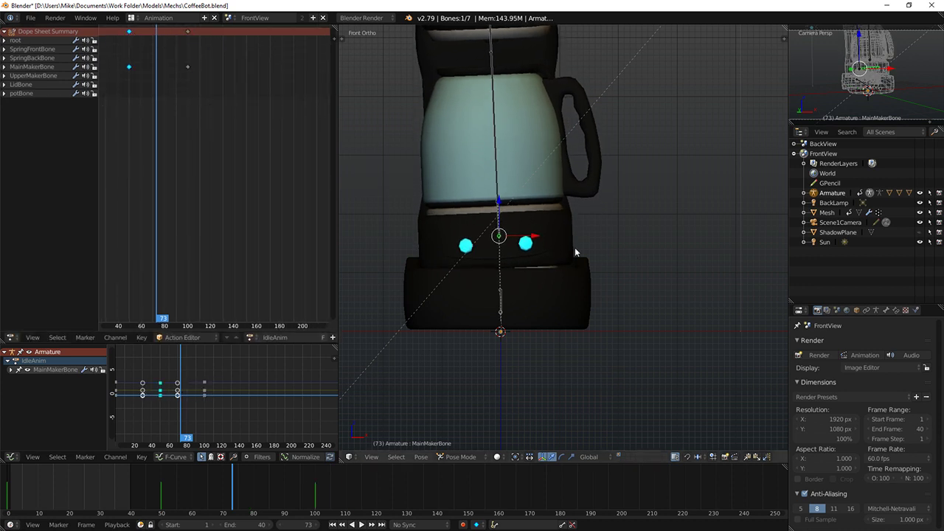
{"action": "key", "text": "alt+a"}
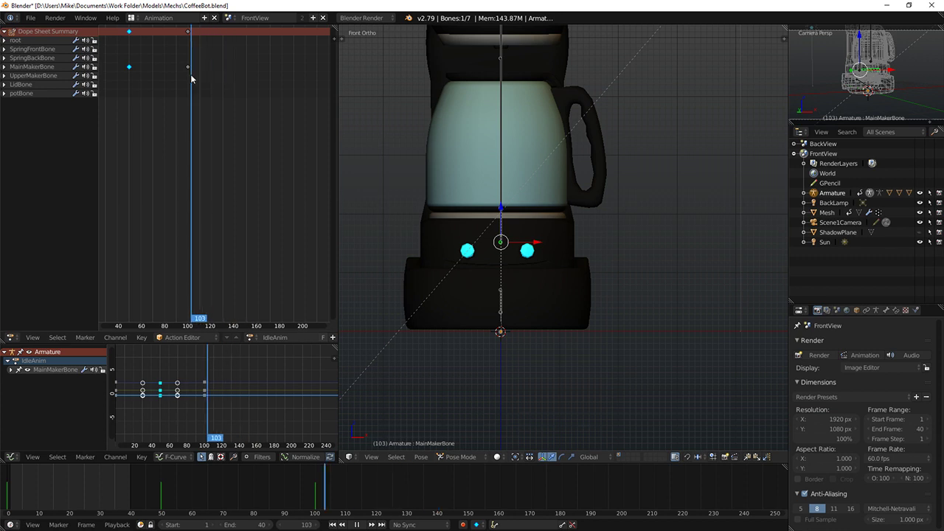
{"action": "left_click_drag", "start_coordinate": [190, 79], "coordinate": [245, 80]}
{"action": "key", "text": "alt+a"}
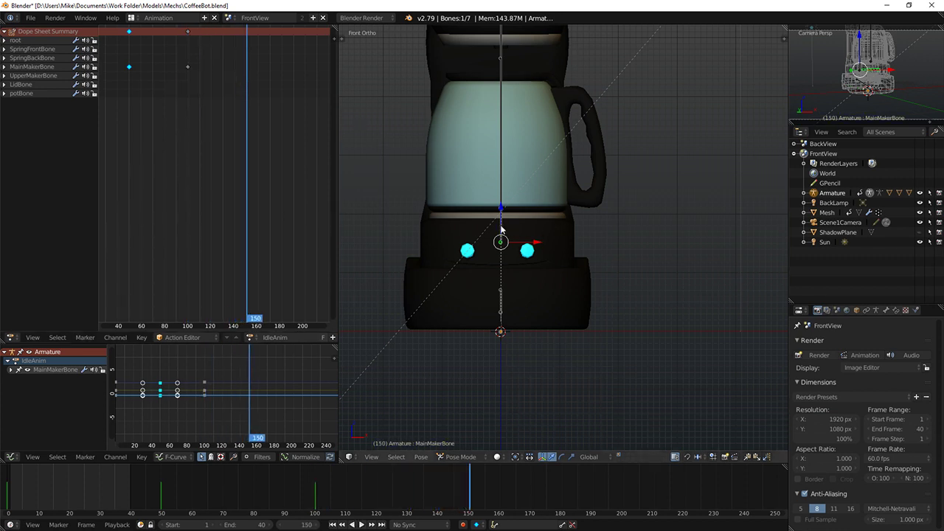
Step: At frame 150, raise MainMakerBone slightly and tilt it to the opposite side in front view, and insert a keyframe
{"action": "right_click", "coordinate": [502, 227]}
{"action": "middle_click_drag", "start_coordinate": [511, 235], "coordinate": [474, 244]}
{"action": "scroll", "coordinate": [474, 244], "scroll_direction": "up", "scroll_amount": 5}
{"action": "right_click", "coordinate": [501, 232]}
{"action": "right_click", "coordinate": [497, 229]}
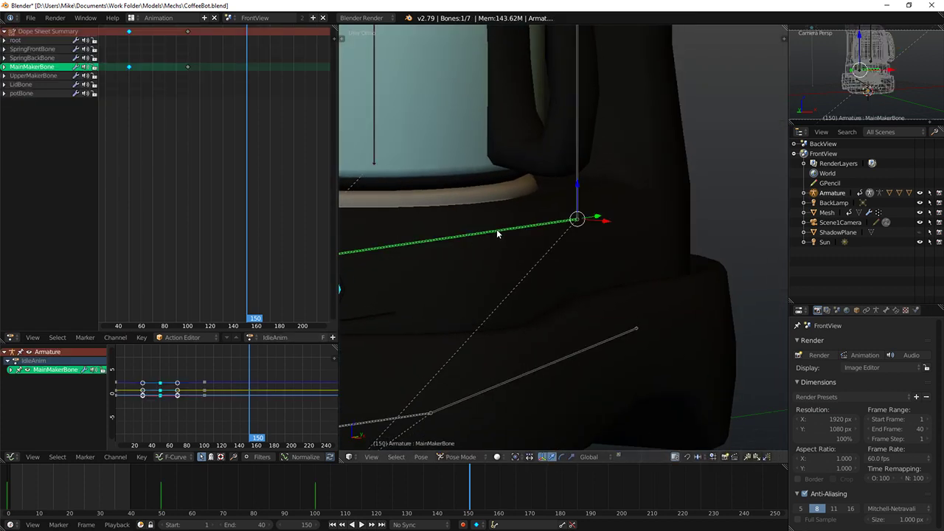
{"action": "key", "text": "KP_1"}
{"action": "scroll", "coordinate": [497, 233], "scroll_direction": "down", "scroll_amount": 4}
{"action": "key", "text": "g"}
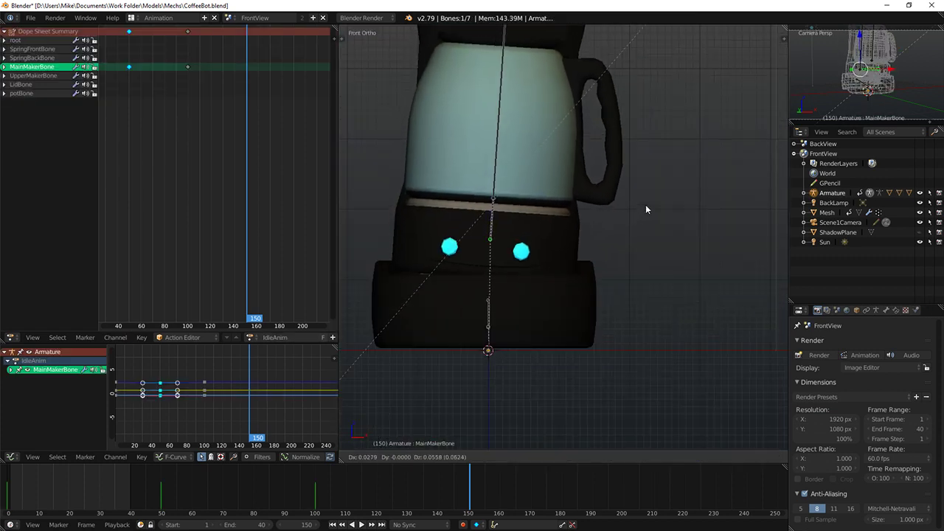
{"action": "left_click", "coordinate": [650, 201]}
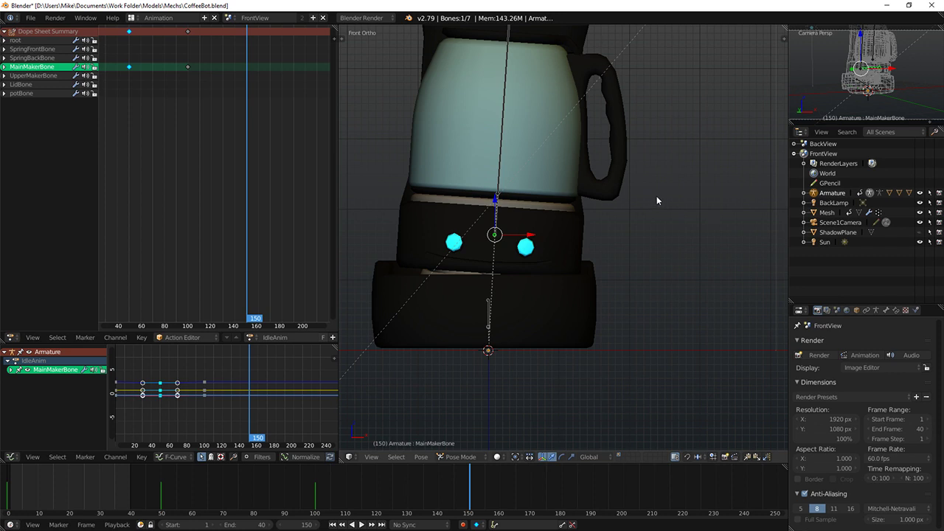
{"action": "key", "text": "i"}
{"action": "left_click", "coordinate": [657, 194]}
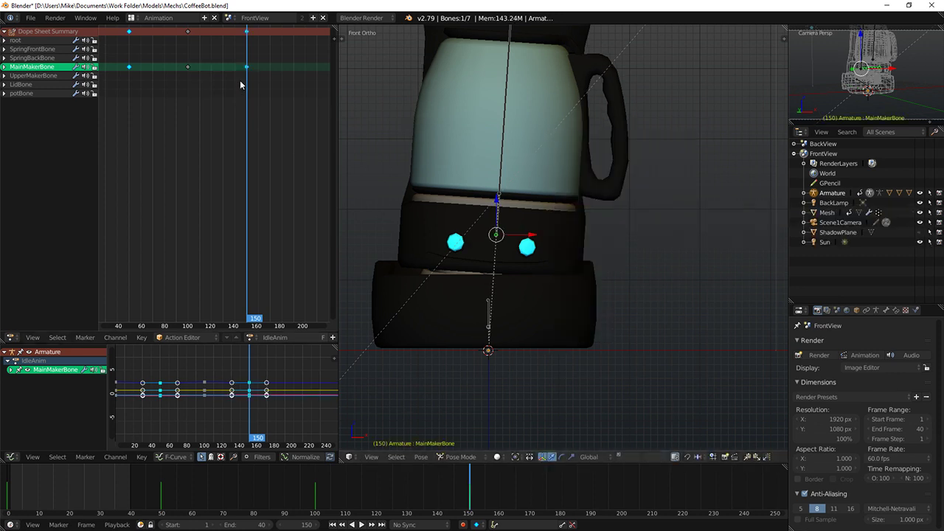
Step: Duplicate MainMakerBone's frame 0 keyframe to frame 200 and play back the animation
{"action": "scroll", "coordinate": [240, 80], "scroll_direction": "down", "scroll_amount": 4}
{"action": "right_click", "coordinate": [109, 68]}
{"action": "key", "text": "shift+d"}
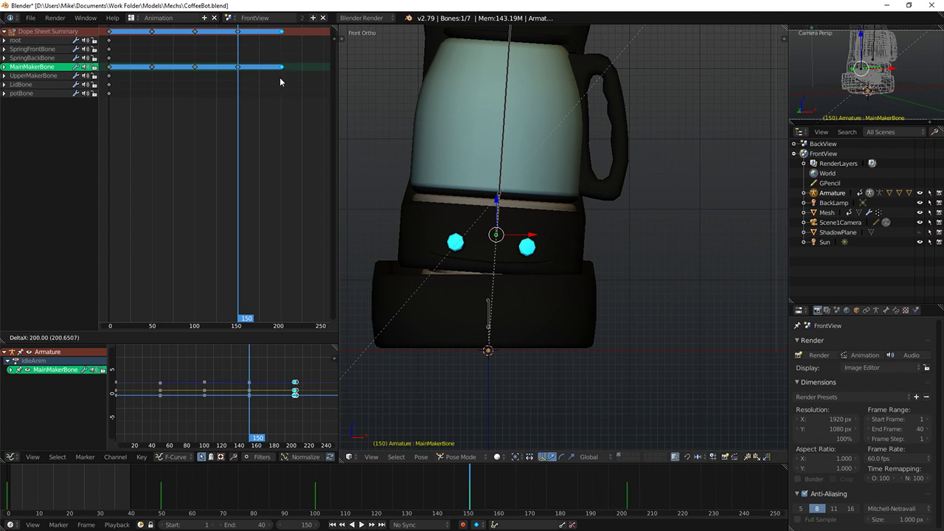
{"action": "left_click", "coordinate": [279, 82]}
{"action": "key", "text": "alt+a"}
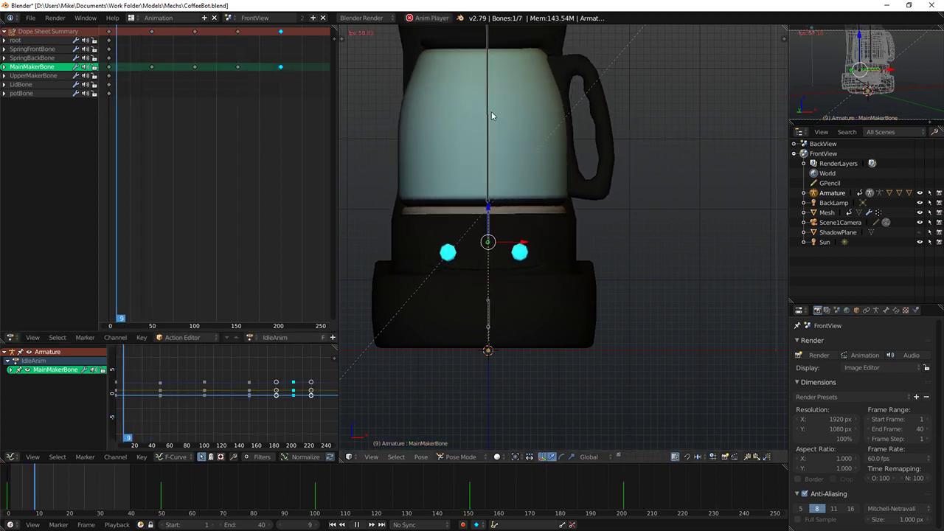
{"action": "key", "text": "Escape"}
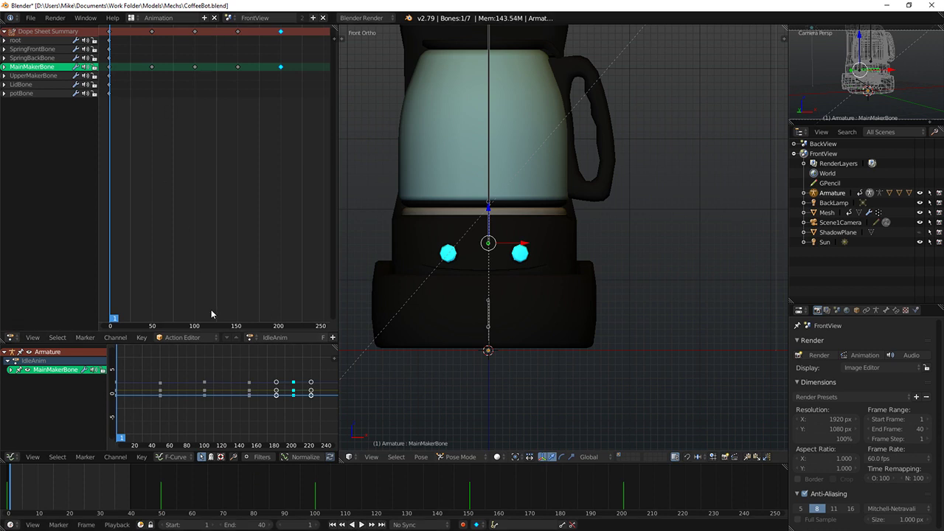
Step: Fit MainMakerBone's F-curves in the graph and select their keys at frames 50 and 150
{"action": "scroll", "coordinate": [219, 402], "scroll_direction": "down", "scroll_amount": 2}
{"action": "middle_click_drag", "start_coordinate": [229, 401], "coordinate": [232, 401]}
{"action": "scroll", "coordinate": [225, 399], "scroll_direction": "up", "scroll_amount": 14}
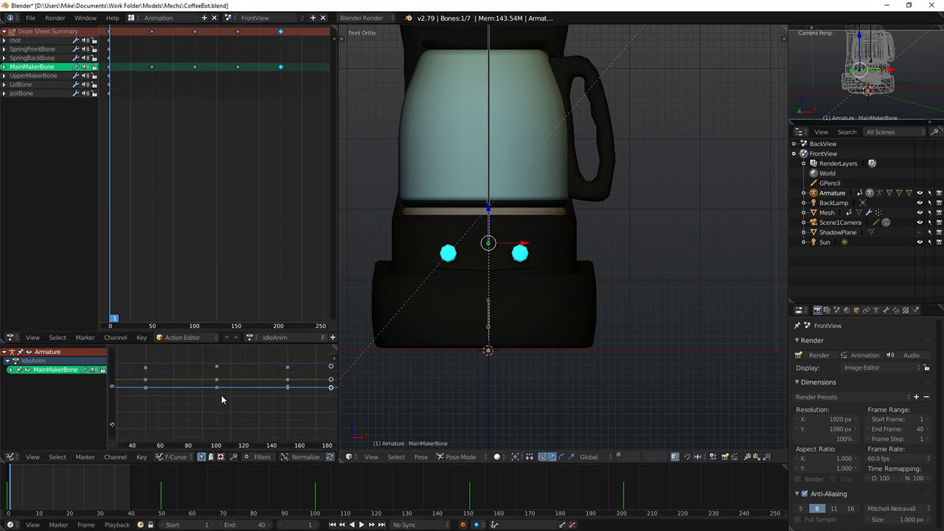
{"action": "scroll", "coordinate": [211, 397], "scroll_direction": "down", "scroll_amount": 18}
{"action": "key", "text": "Home"}
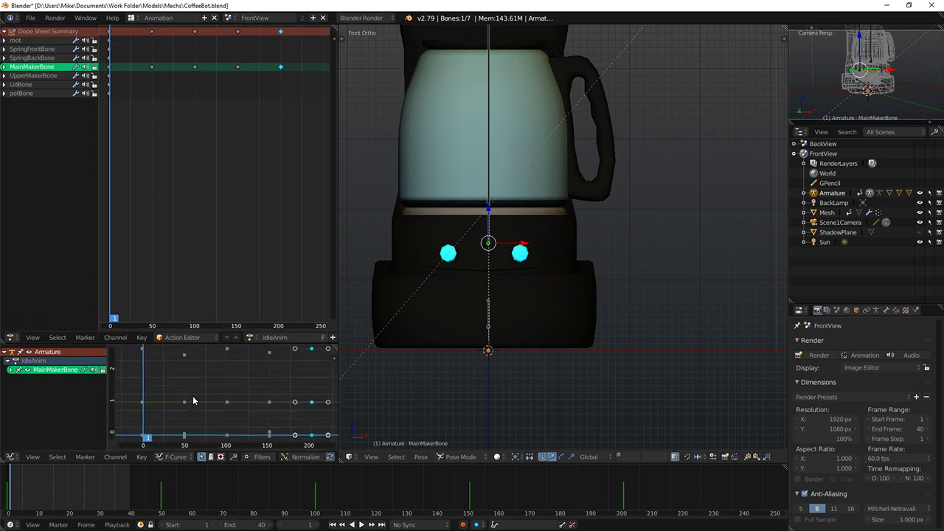
{"action": "scroll", "coordinate": [172, 390], "scroll_direction": "down", "scroll_amount": 3}
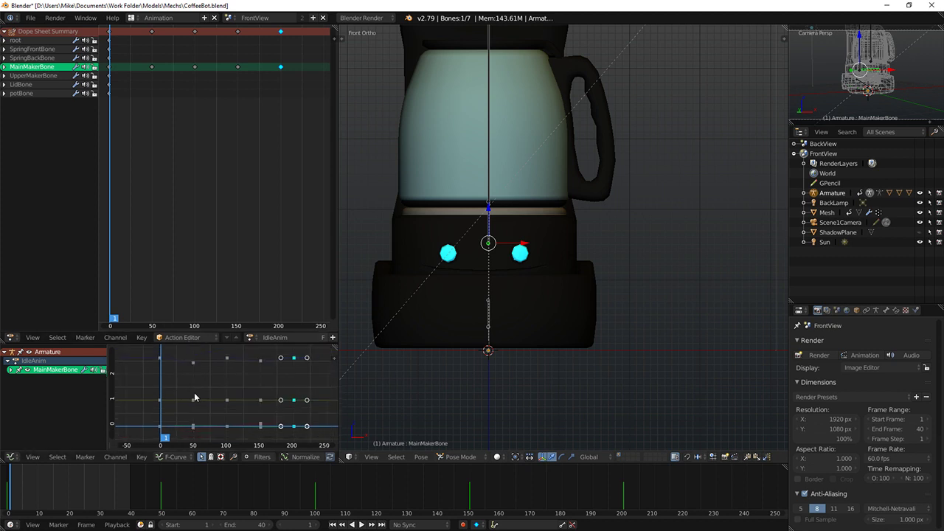
{"action": "key", "text": "a"}
{"action": "key", "text": "b"}
{"action": "left_click_drag", "start_coordinate": [185, 355], "coordinate": [200, 440]}
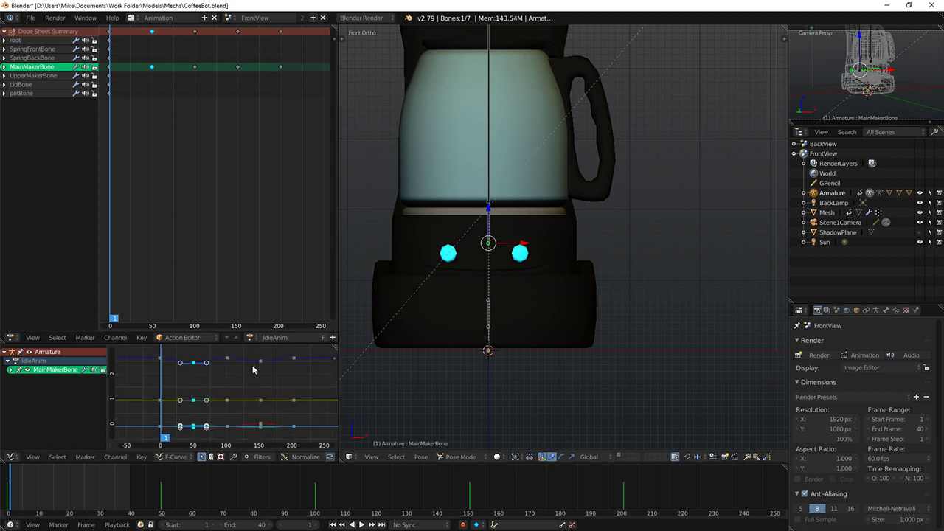
{"action": "key", "text": "b"}
{"action": "left_click_drag", "start_coordinate": [247, 353], "coordinate": [279, 443]}
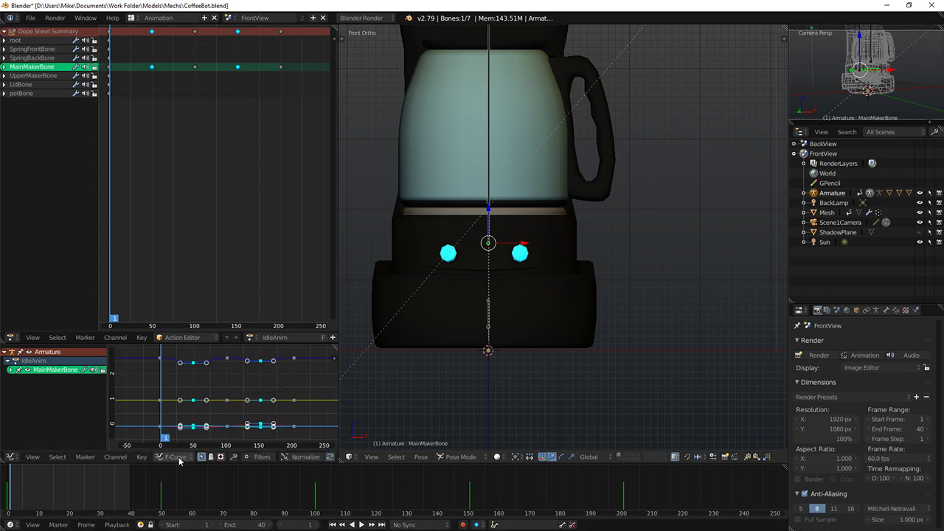
Step: Try to scale the frame 50 curve keys along the time axis
{"action": "key", "text": "a"}
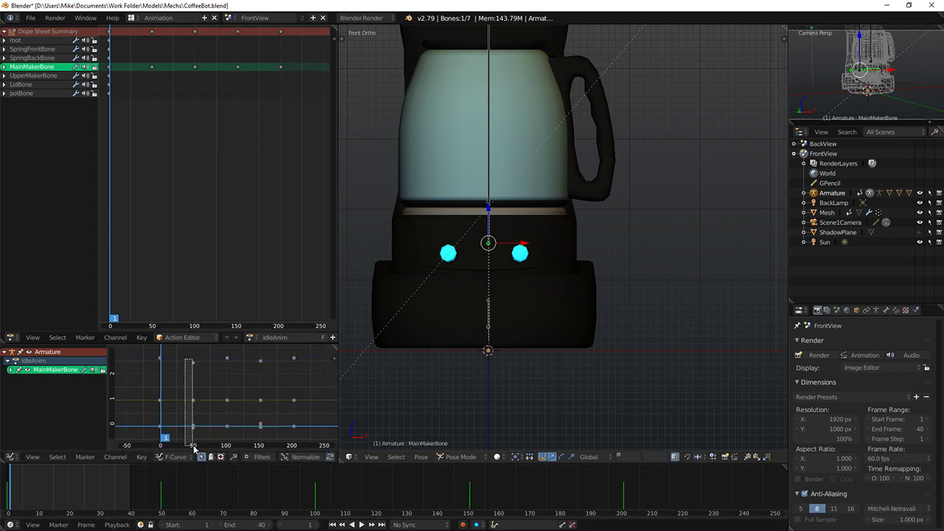
{"action": "left_click_drag", "start_coordinate": [194, 447], "coordinate": [193, 447]}
{"action": "key", "text": "s"}
{"action": "key", "text": "x"}
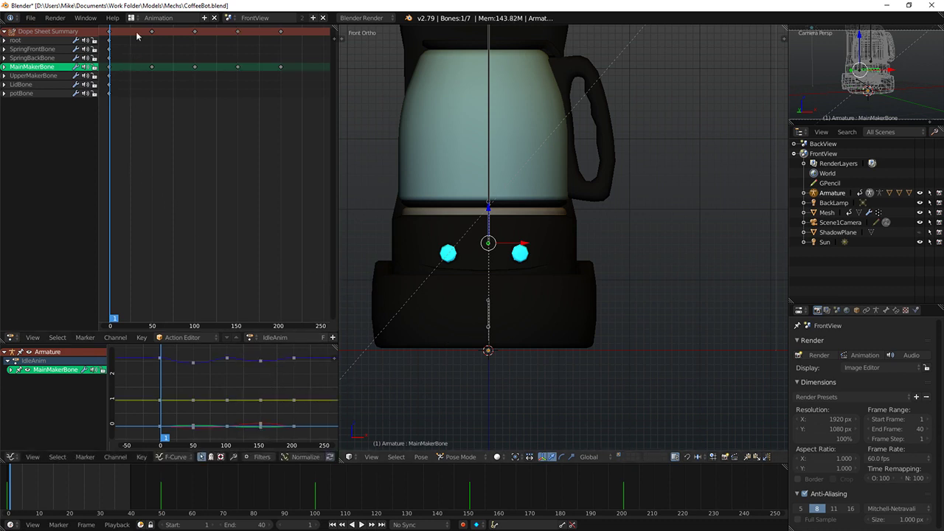
Step: Scale MainMakerBone's keyframes after frame 0 to about half their timing, ending near frame 95, and set the end frame to 150
{"action": "left_click_drag", "start_coordinate": [143, 30], "coordinate": [302, 90]}
{"action": "key", "text": "s"}
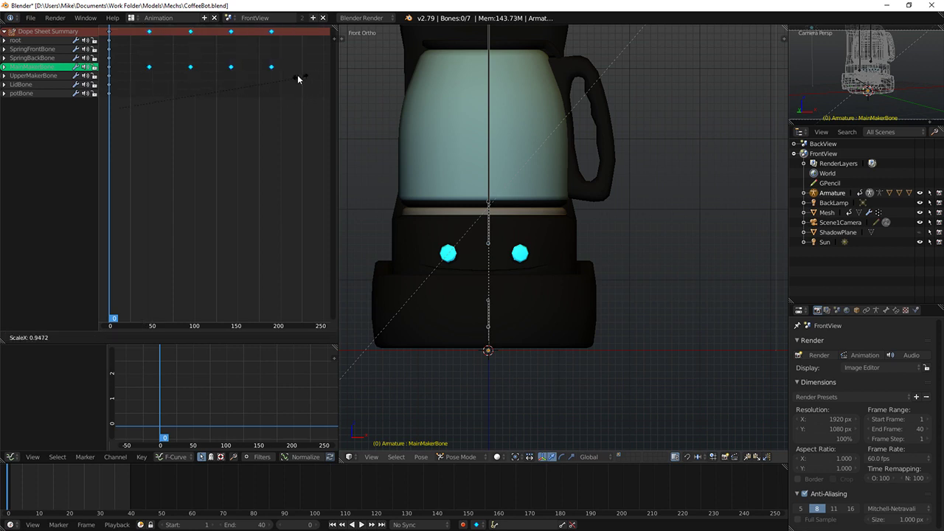
{"action": "left_click", "coordinate": [212, 69]}
{"action": "key", "text": "alt+a"}
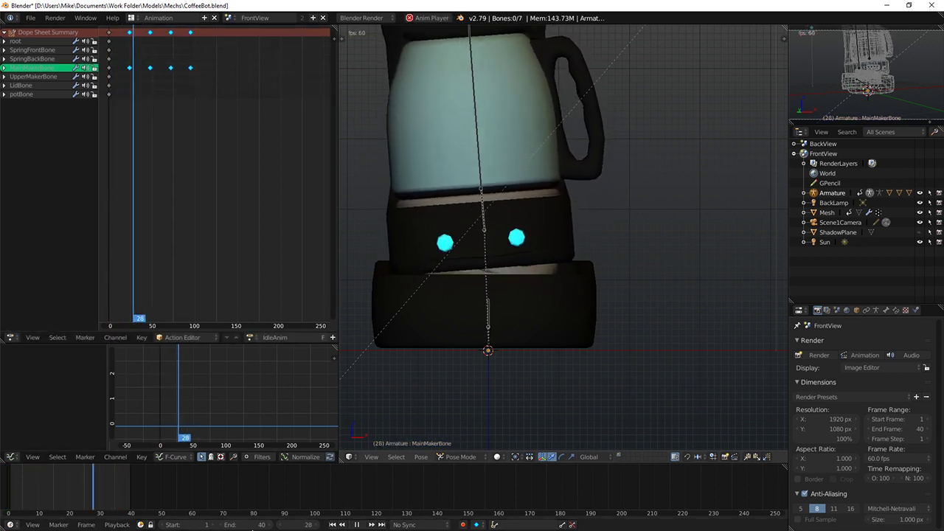
{"action": "left_click", "coordinate": [249, 524]}
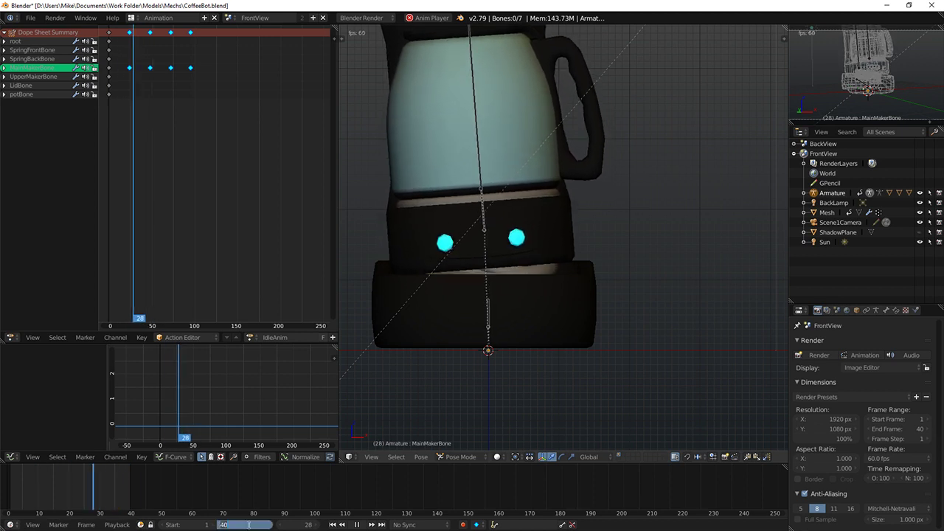
{"action": "type", "text": "150"}
{"action": "key", "text": "Return"}
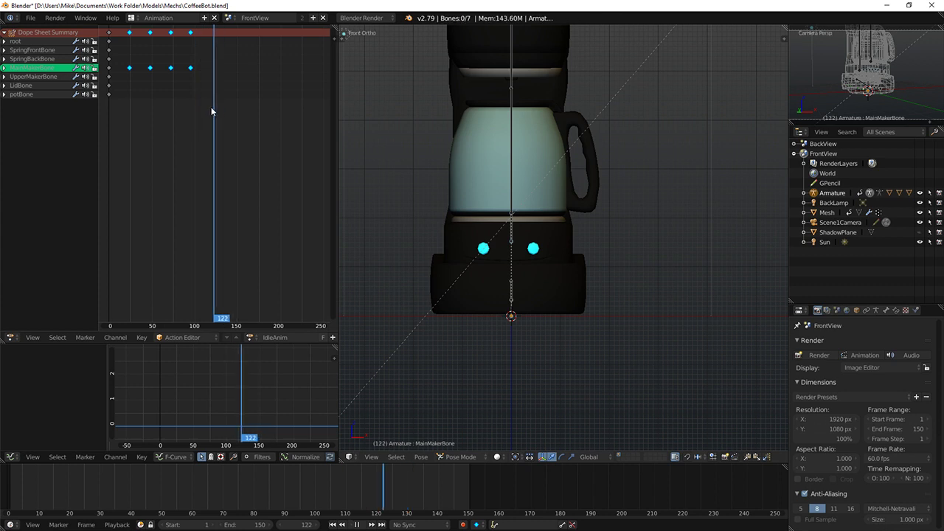
Step: Scale all the keyframes slightly outward from frame 0 until the last one lands on frame 100
{"action": "left_click_drag", "start_coordinate": [212, 110], "coordinate": [190, 104]}
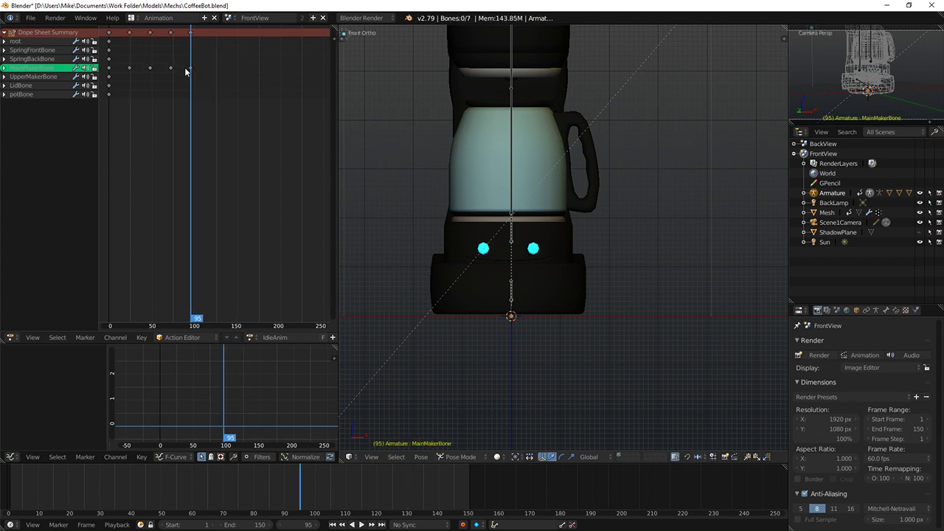
{"action": "key", "text": "shift+Left"}
{"action": "key", "text": "s"}
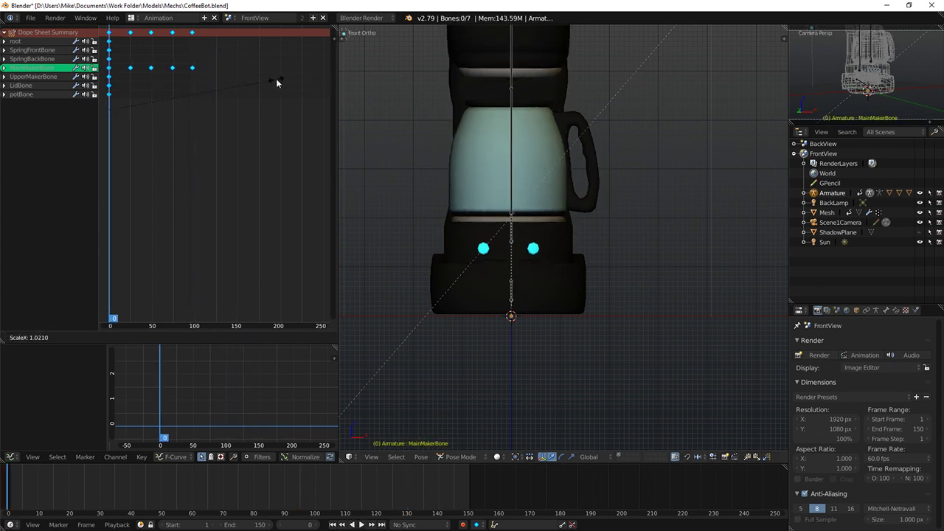
{"action": "left_click", "coordinate": [282, 82]}
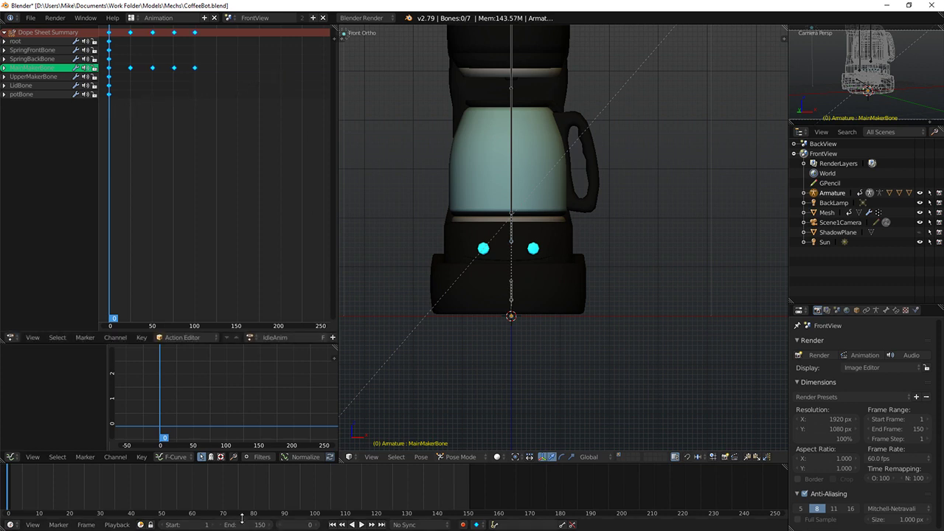
Step: Set the end frame to 100 and watch the looping idle animation in front view
{"action": "type", "text": "100"}
{"action": "key", "text": "Return"}
{"action": "key", "text": "alt+a"}
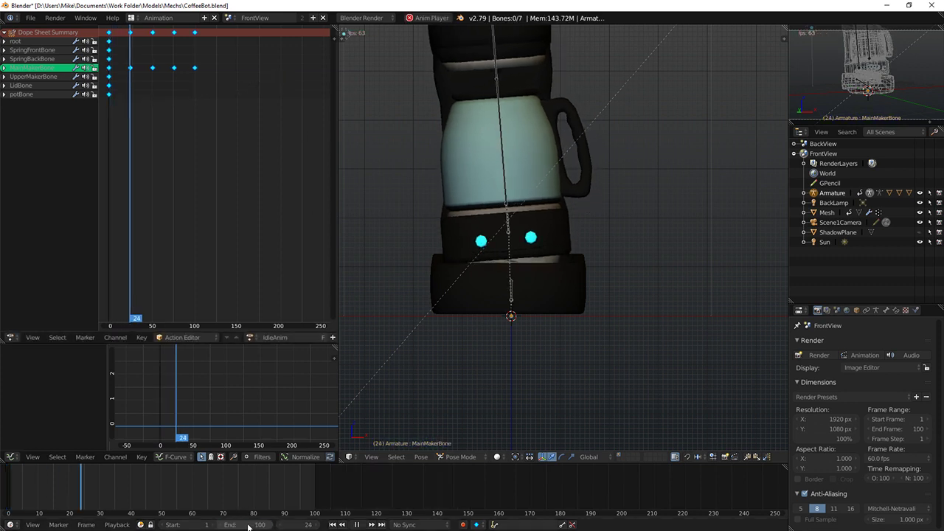
{"action": "middle_click_drag", "start_coordinate": [564, 253], "coordinate": [585, 248]}
{"action": "key", "text": "KP_1"}
{"action": "key", "text": "KP_1"}
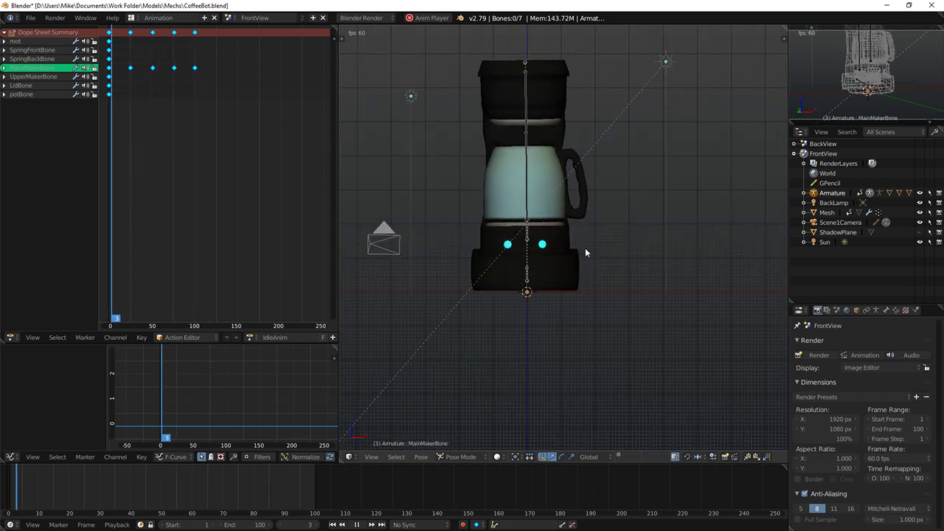
{"action": "scroll", "coordinate": [584, 248], "scroll_direction": "up", "scroll_amount": 5}
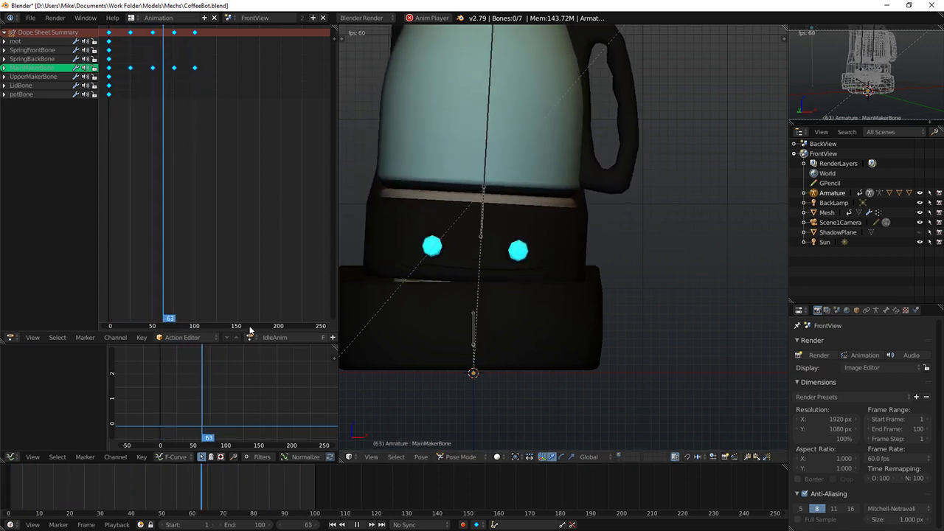
{"action": "key", "text": "alt+a"}
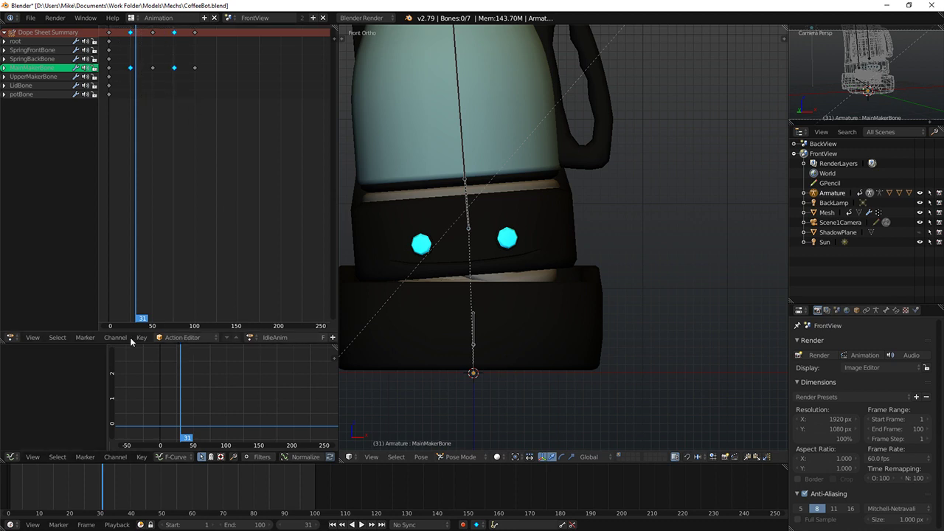
Step: Try Bounce interpolation on MainMakerBone's frame 25 and 75 keyframes, play it back and undo it
{"action": "left_click", "coordinate": [141, 338]}
{"action": "mouse_move", "coordinate": [180, 221]}
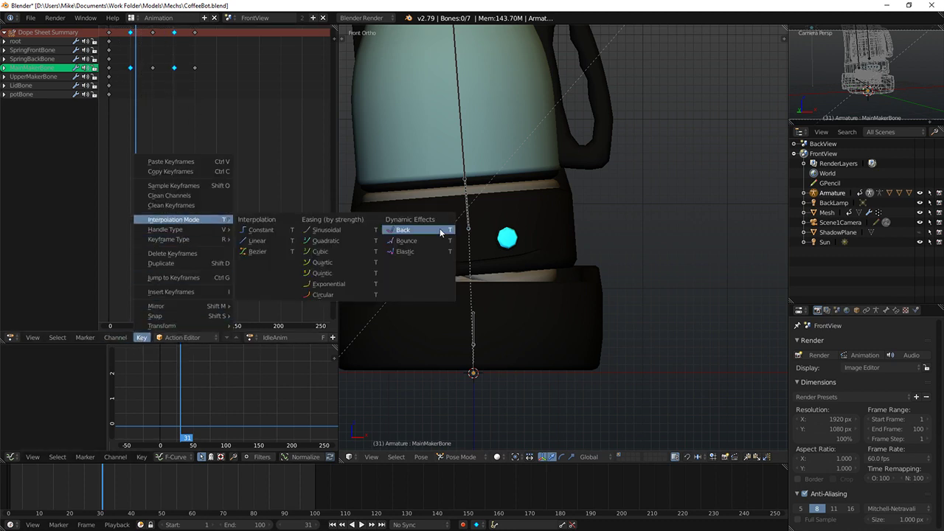
{"action": "left_click", "coordinate": [416, 242]}
{"action": "key", "text": "alt+a"}
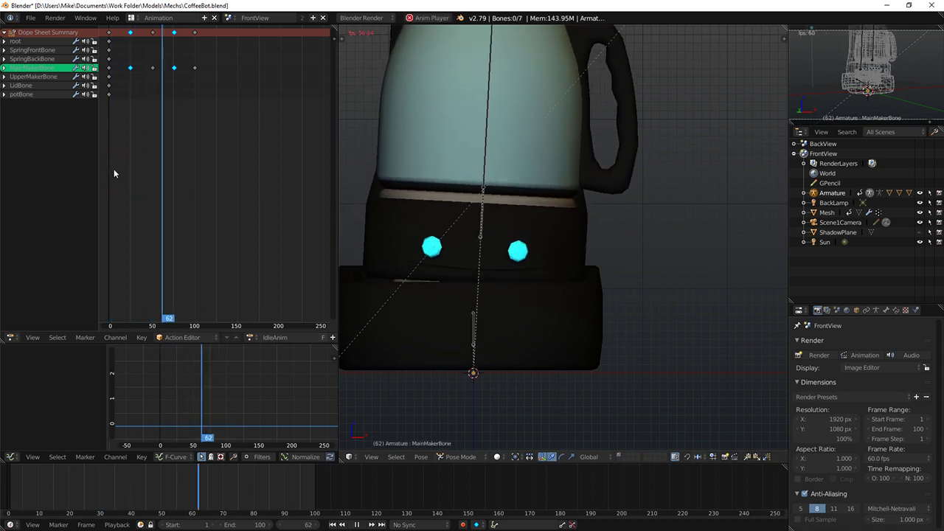
{"action": "key", "text": "alt+a"}
{"action": "key", "text": "ctrl+z"}
{"action": "key", "text": "ctrl+z"}
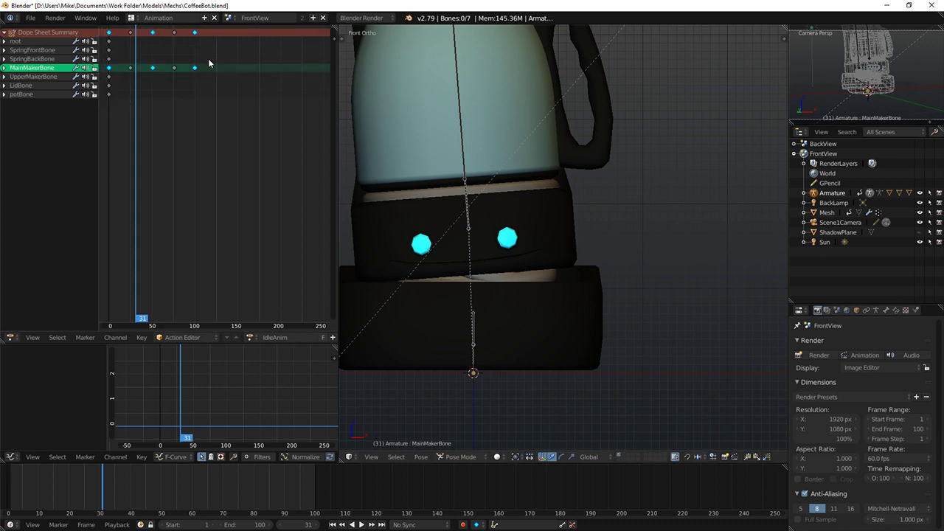
Step: Apply Elastic interpolation to MainMakerBone's keyframes at frames 0, 50 and 100 and play back the loop
{"action": "left_click", "coordinate": [115, 338]}
{"action": "mouse_move", "coordinate": [144, 337]}
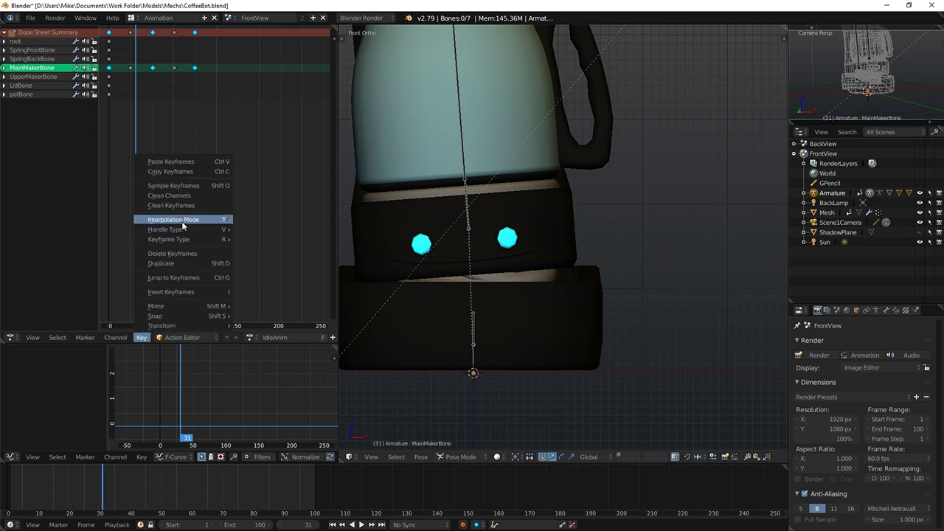
{"action": "mouse_move", "coordinate": [183, 223]}
{"action": "left_click", "coordinate": [405, 252]}
{"action": "key", "text": "alt+a"}
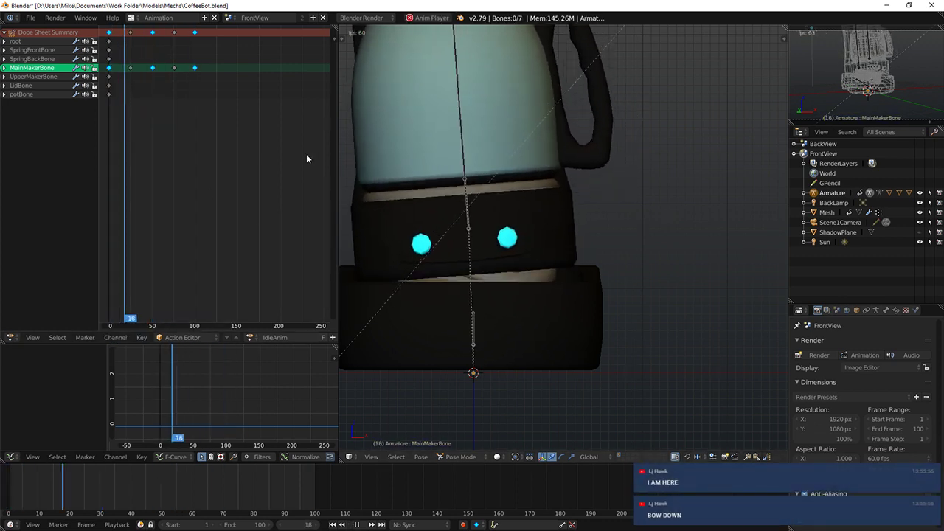
{"action": "key", "text": "Escape"}
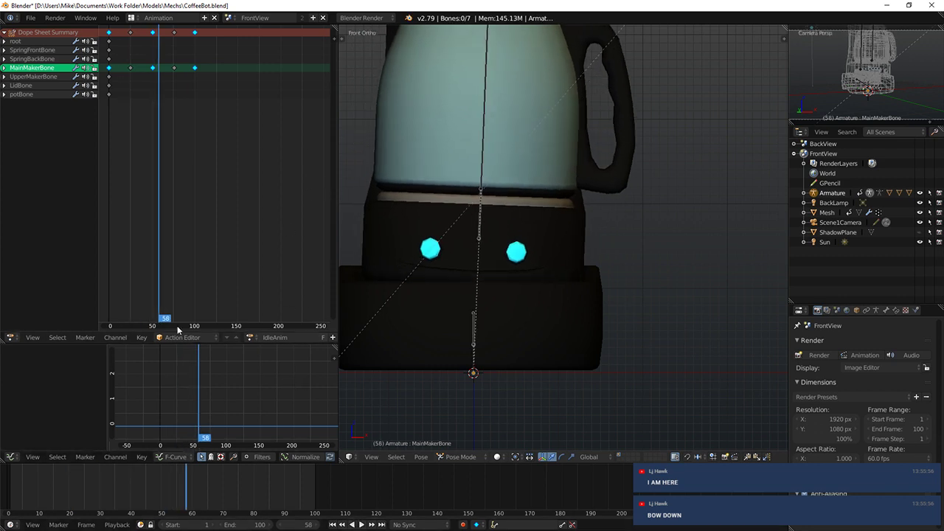
Step: Try Elastic interpolation again on MainMakerBone's selected keyframes and play back the loop showing the whole robot
{"action": "left_click", "coordinate": [140, 338]}
{"action": "mouse_move", "coordinate": [199, 219]}
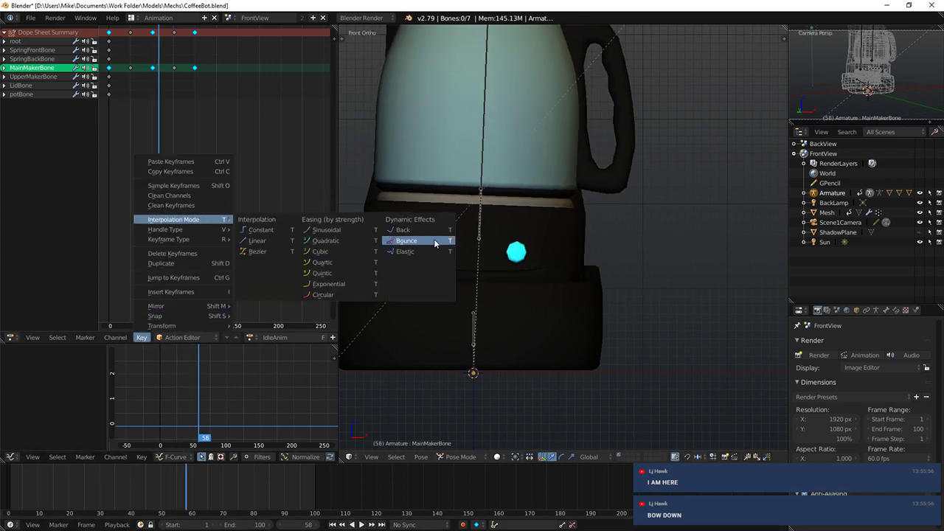
{"action": "left_click", "coordinate": [430, 252]}
{"action": "key", "text": "alt+a"}
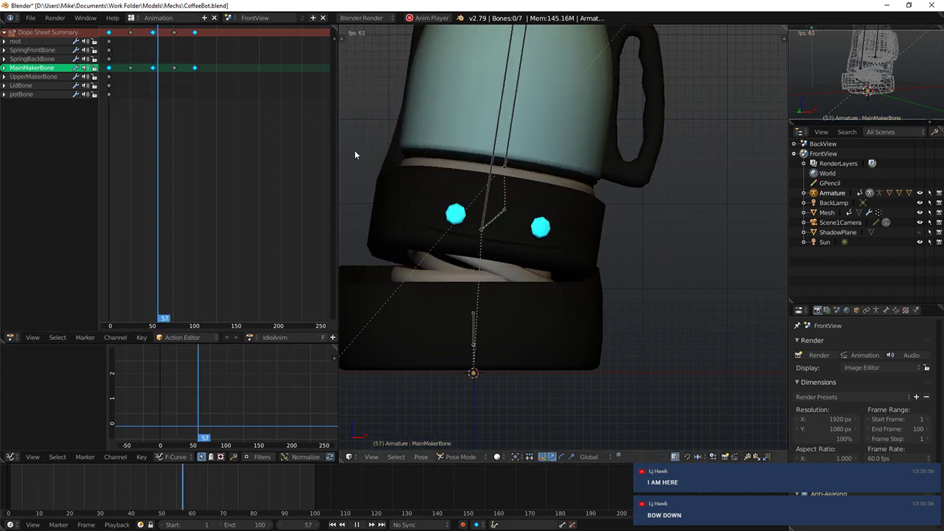
{"action": "scroll", "coordinate": [610, 225], "scroll_direction": "down", "scroll_amount": 4}
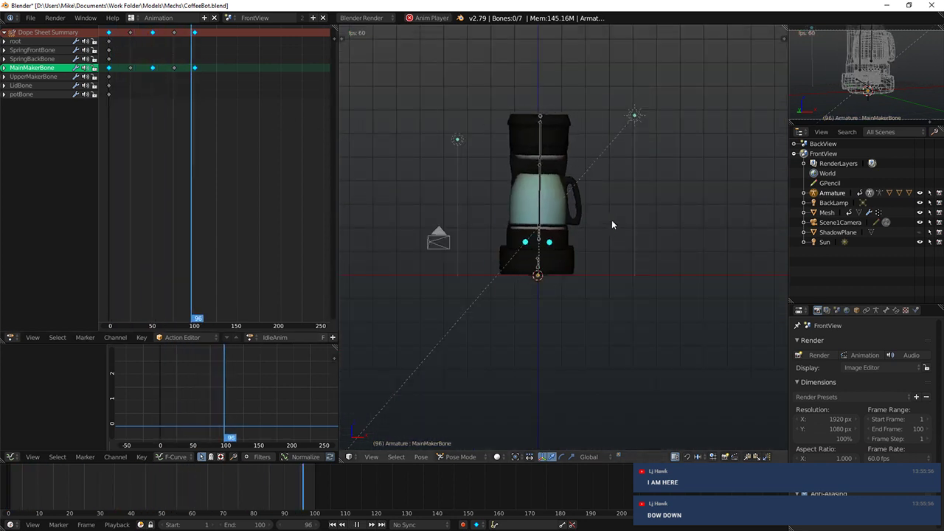
{"action": "key", "text": "alt+a"}
Step: Switch MainMakerBone's keyframes at frames 0, 50 and 100 to Back interpolation and play the loop
{"action": "left_click", "coordinate": [112, 158]}
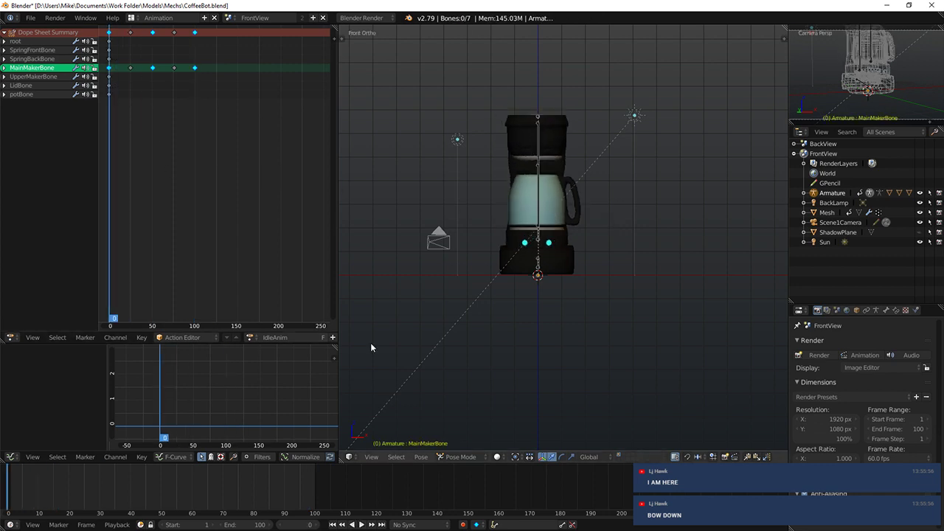
{"action": "left_click", "coordinate": [142, 337]}
{"action": "mouse_move", "coordinate": [185, 220]}
{"action": "left_click", "coordinate": [399, 227]}
{"action": "left_click", "coordinate": [207, 180]}
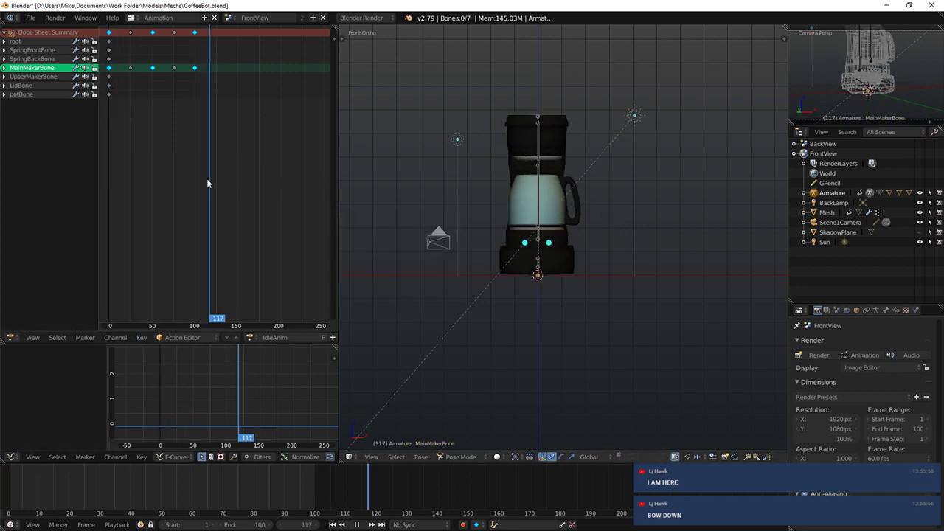
{"action": "key", "text": "alt+a"}
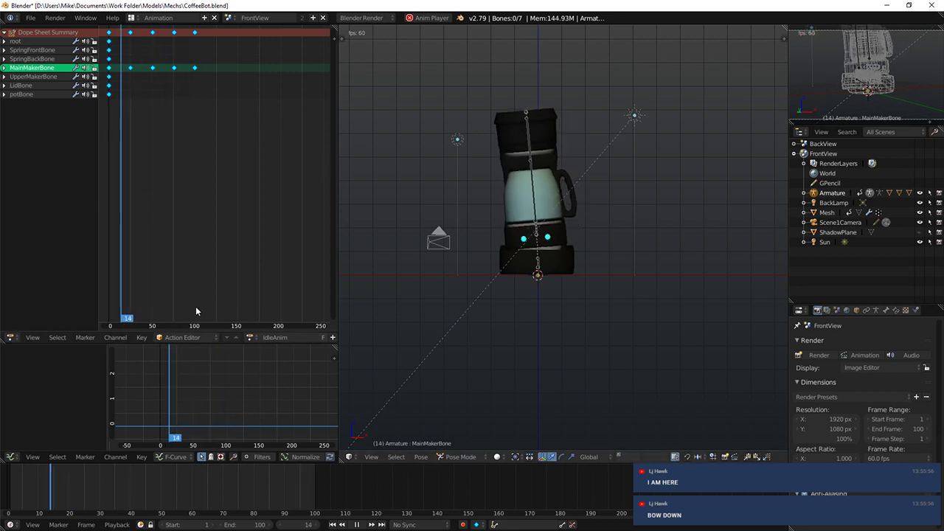
Step: Apply Back interpolation to all keyframes in the action and watch the looping sway up close
{"action": "left_click", "coordinate": [142, 338]}
{"action": "mouse_move", "coordinate": [185, 222]}
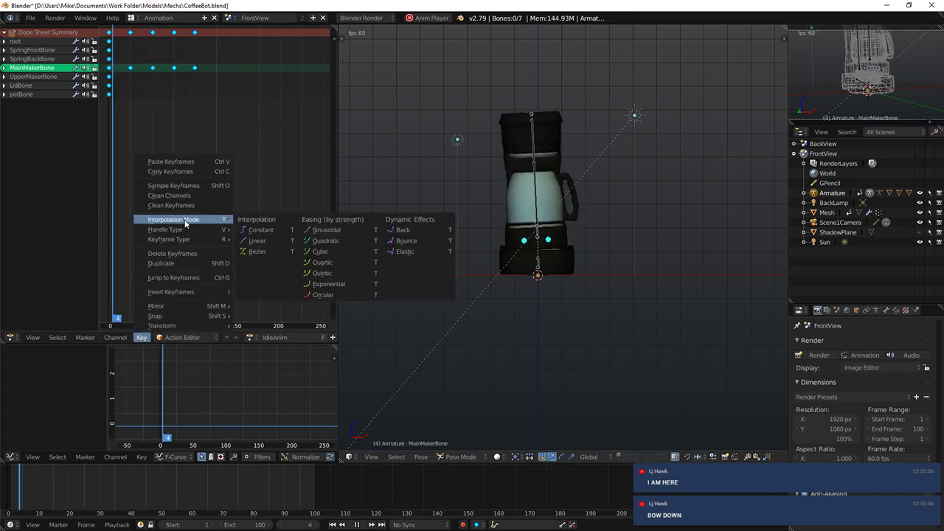
{"action": "left_click", "coordinate": [411, 230]}
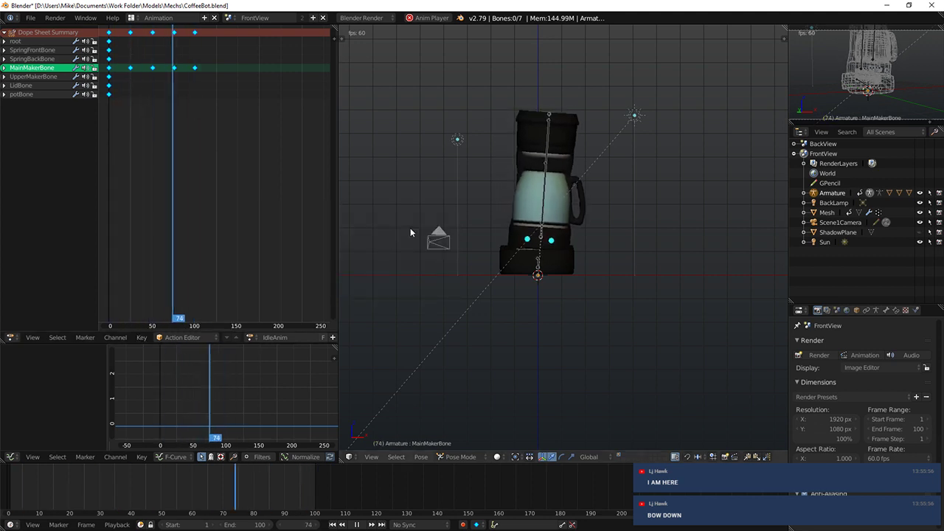
{"action": "scroll", "coordinate": [668, 249], "scroll_direction": "up", "scroll_amount": 4}
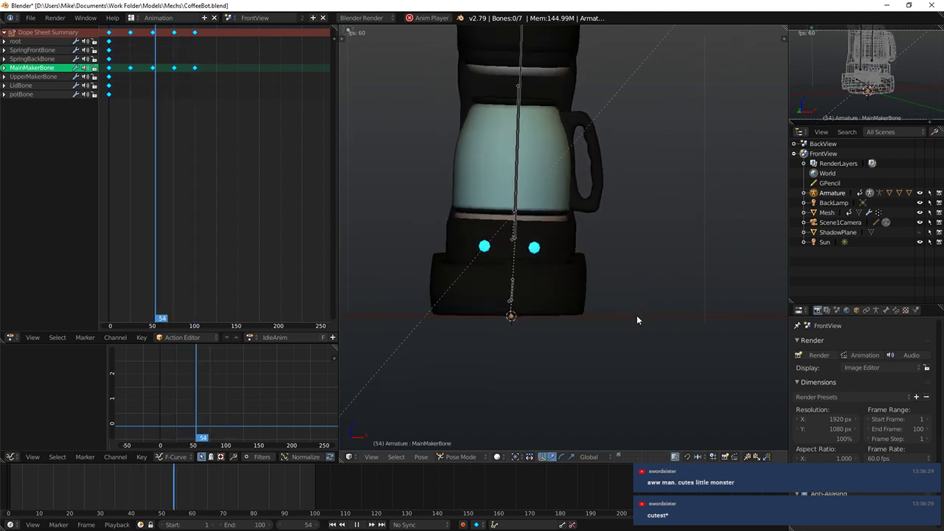
Step: Move MainMakerBone's frame 25 and 75 keyframes earlier together, to about frames 18 and 68
{"action": "key", "text": "a"}
{"action": "right_click", "coordinate": [131, 33]}
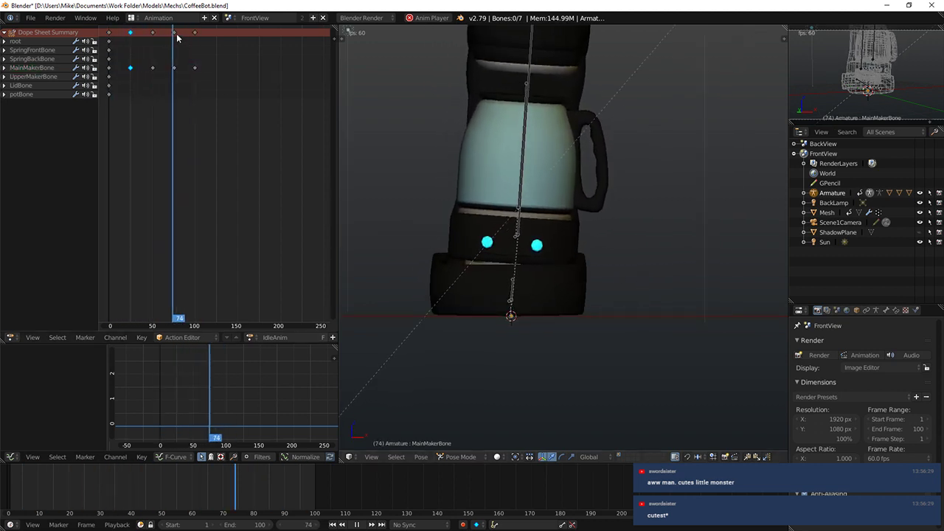
{"action": "right_click", "coordinate": [174, 32], "text": "shift"}
{"action": "key", "text": "g"}
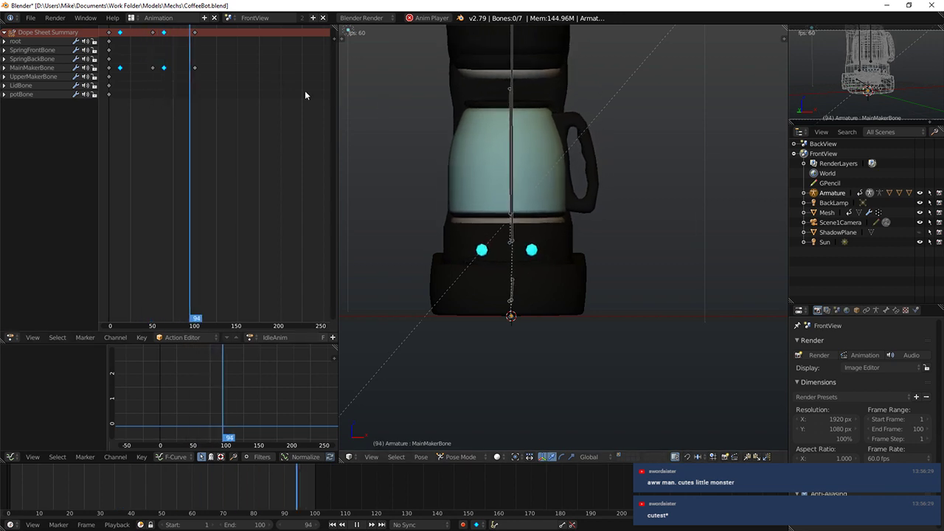
{"action": "left_click", "coordinate": [289, 76]}
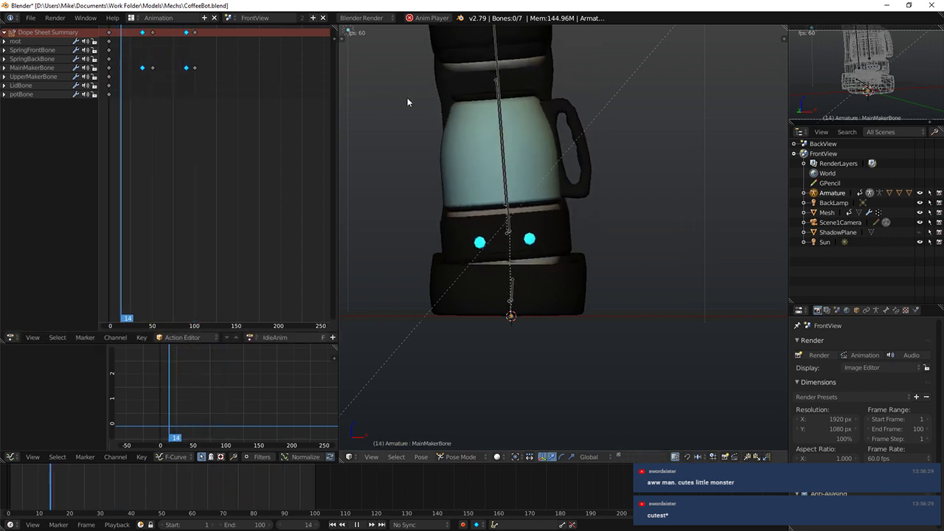
{"action": "key", "text": "g"}
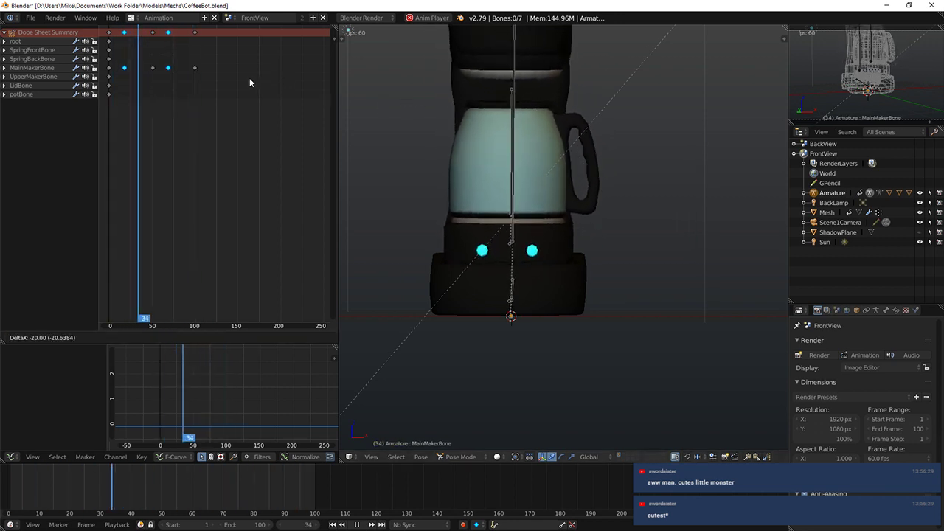
{"action": "left_click", "coordinate": [250, 79]}
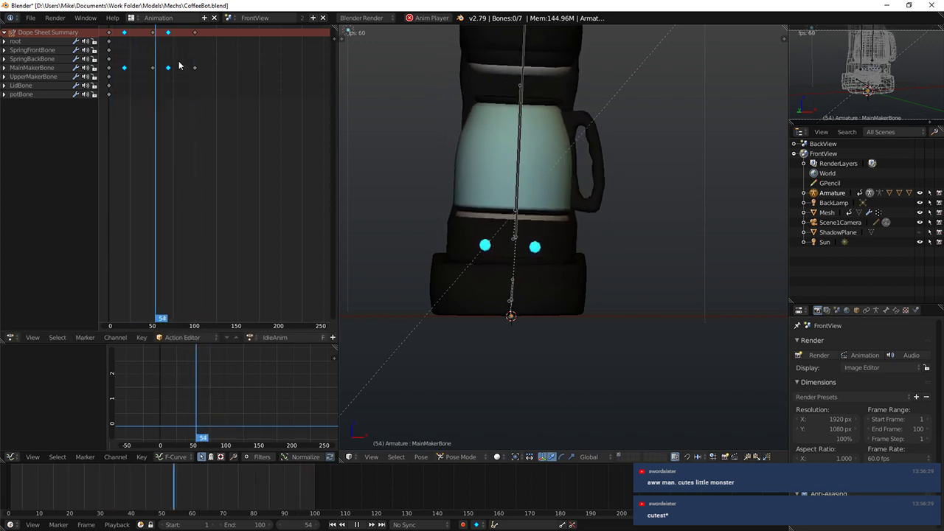
Step: Set MainMakerBone's two shifted lean keyframes, near frames 18 and 68, to Bezier interpolation
{"action": "key", "text": "a"}
{"action": "right_click", "coordinate": [125, 33]}
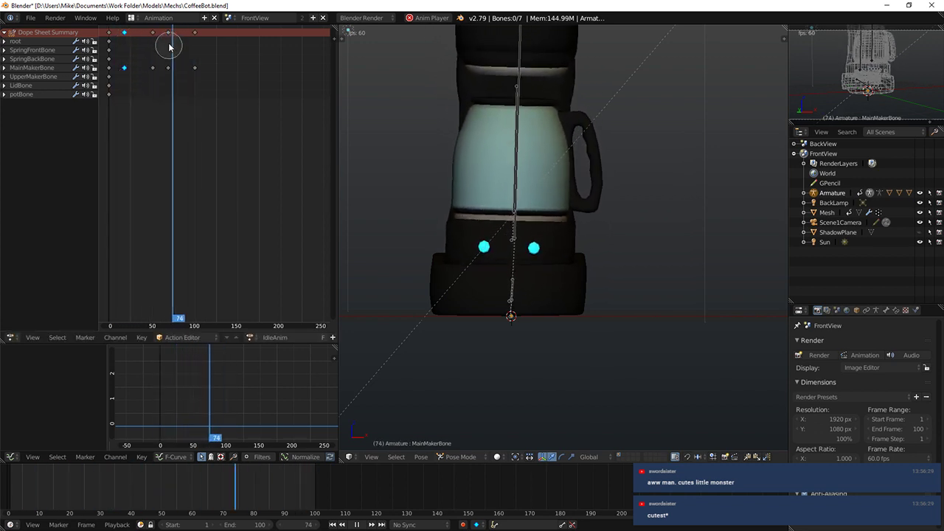
{"action": "right_click", "coordinate": [168, 32], "text": "shift"}
{"action": "left_click", "coordinate": [142, 337]}
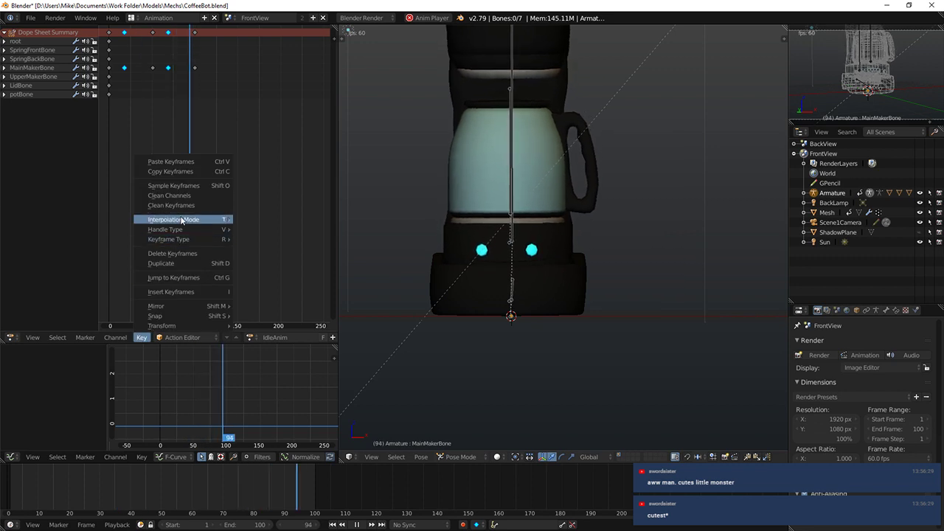
{"action": "mouse_move", "coordinate": [184, 219]}
{"action": "left_click", "coordinate": [272, 251]}
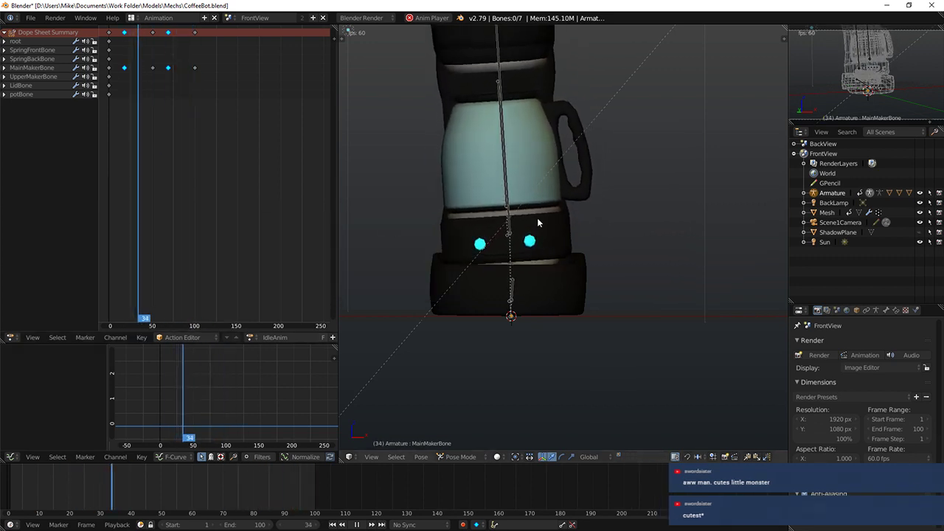
Step: Move the selected MainMakerBone keyframes about 3 frames later in the IdleAnim action and check the sway during playback
{"action": "key", "text": "g"}
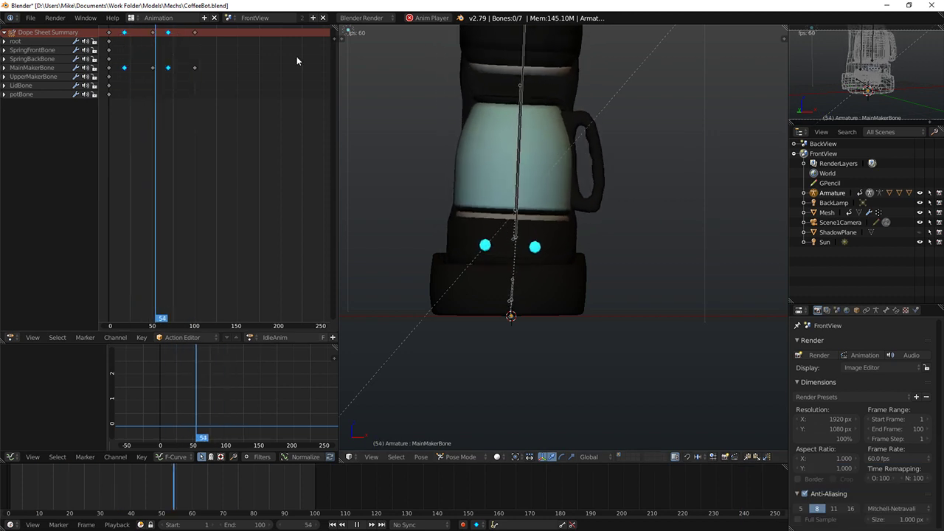
{"action": "left_click", "coordinate": [314, 55]}
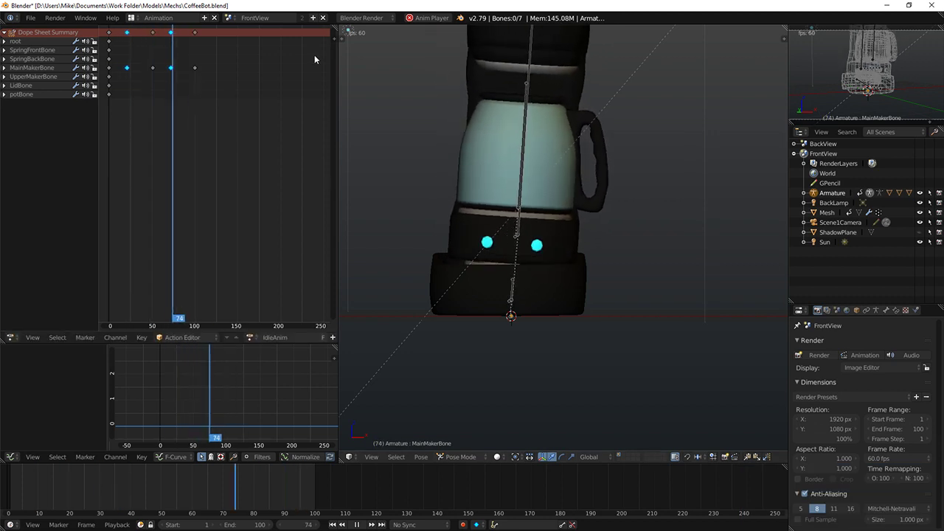
{"action": "scroll", "coordinate": [694, 243], "scroll_direction": "down", "scroll_amount": 2}
{"action": "middle_click_drag", "start_coordinate": [547, 242], "coordinate": [589, 217]}
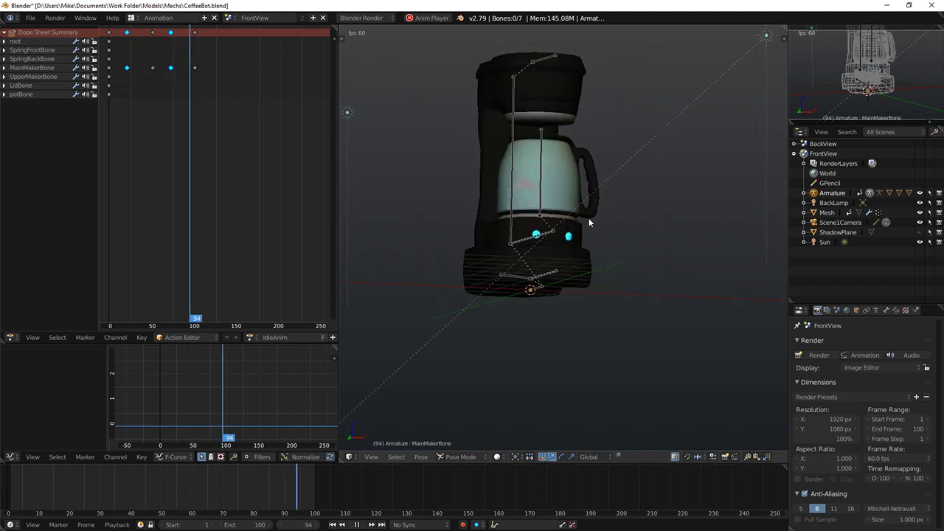
{"action": "key", "text": "KP_1"}
{"action": "middle_click_drag", "start_coordinate": [546, 240], "coordinate": [551, 238]}
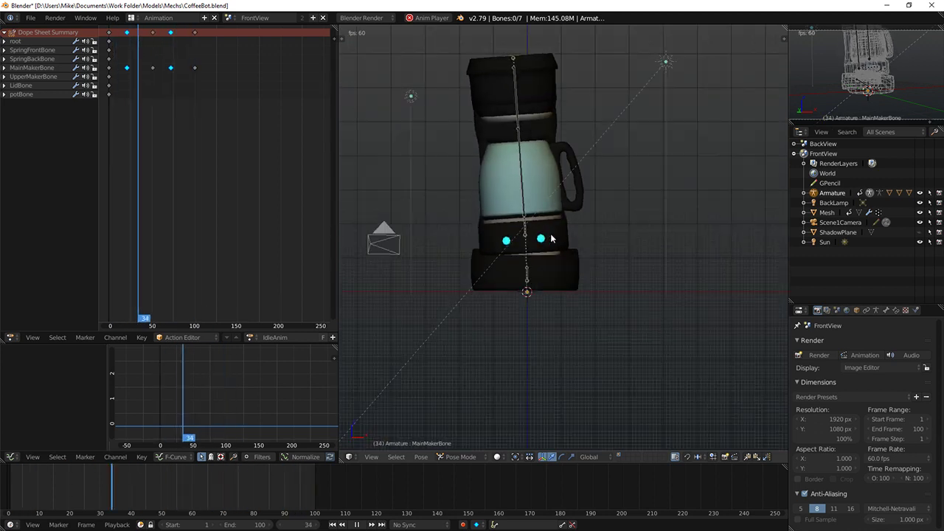
Step: Load the existing Dance action onto the armature and view the coffee maker from the side
{"action": "left_click", "coordinate": [251, 337]}
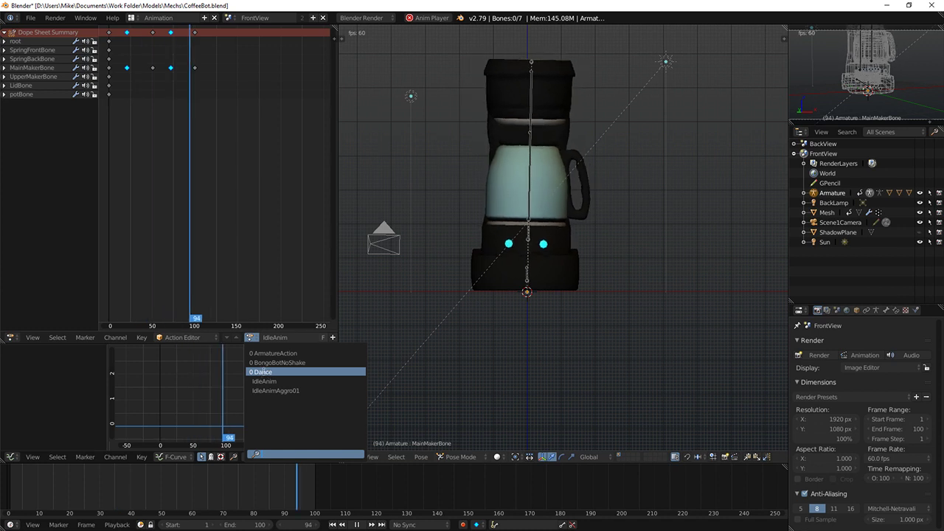
{"action": "left_click", "coordinate": [268, 372]}
{"action": "middle_click_drag", "start_coordinate": [520, 332], "coordinate": [507, 332]}
{"action": "key", "text": "KP_3"}
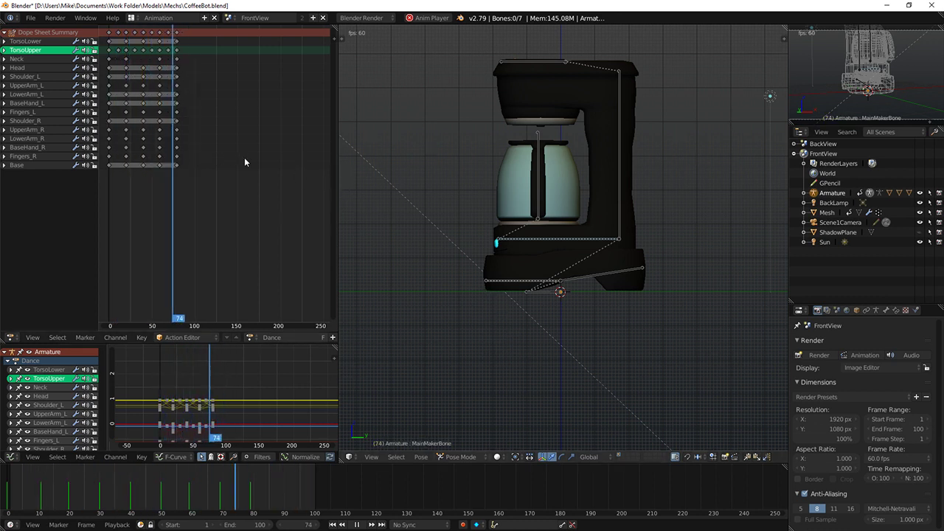
Step: Stop playback, return to frame 0 and delete all existing keyframes of the Dance action
{"action": "key", "text": "Escape"}
{"action": "left_click_drag", "start_coordinate": [181, 140], "coordinate": [108, 132]}
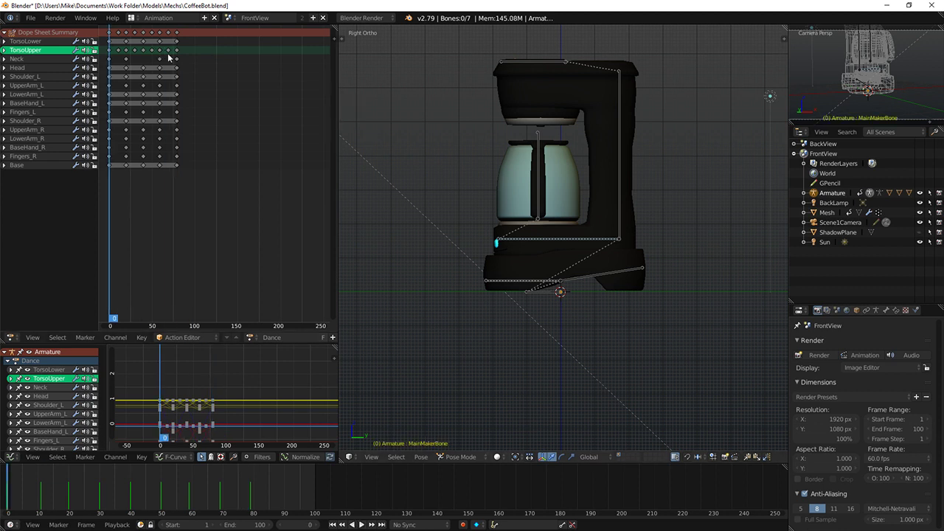
{"action": "key", "text": "a"}
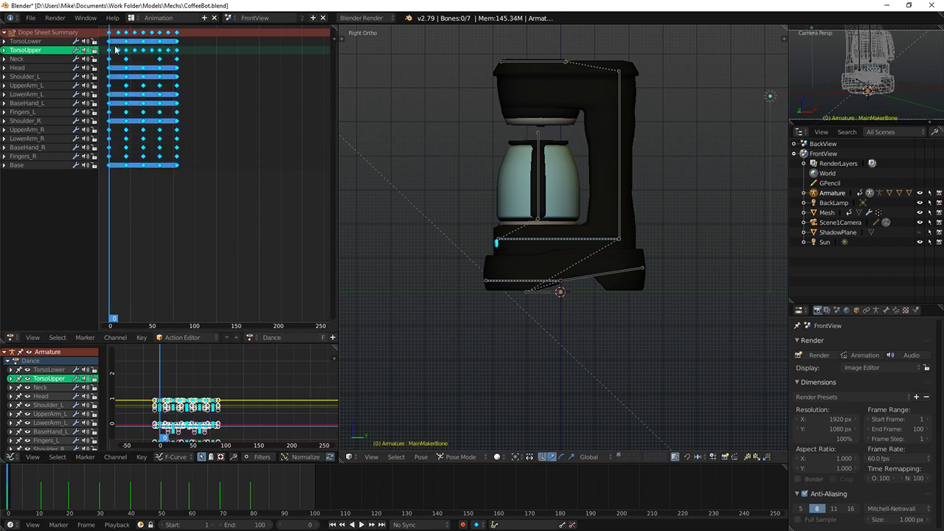
{"action": "left_click", "coordinate": [98, 48]}
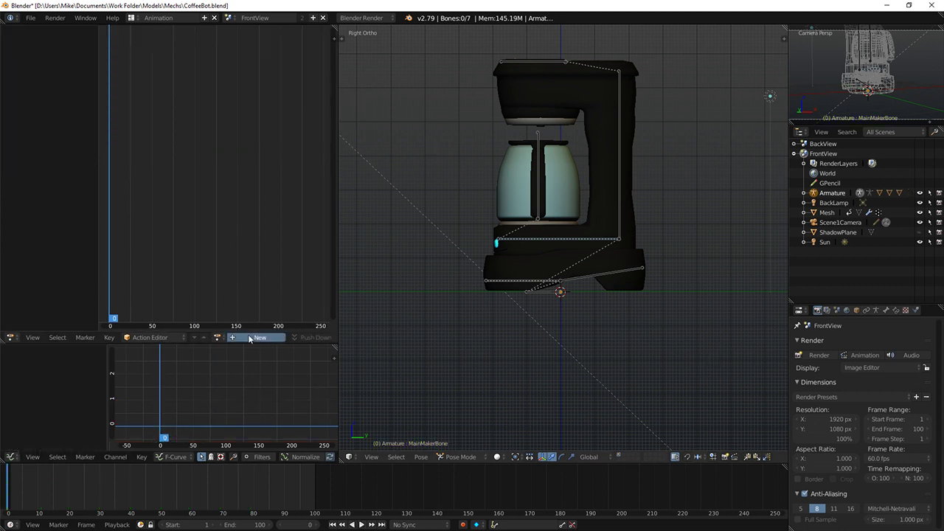
Step: Create a new action for the armature, but switch back to the emptied Dance action as the active one
{"action": "left_click", "coordinate": [250, 338]}
{"action": "left_click", "coordinate": [251, 337]}
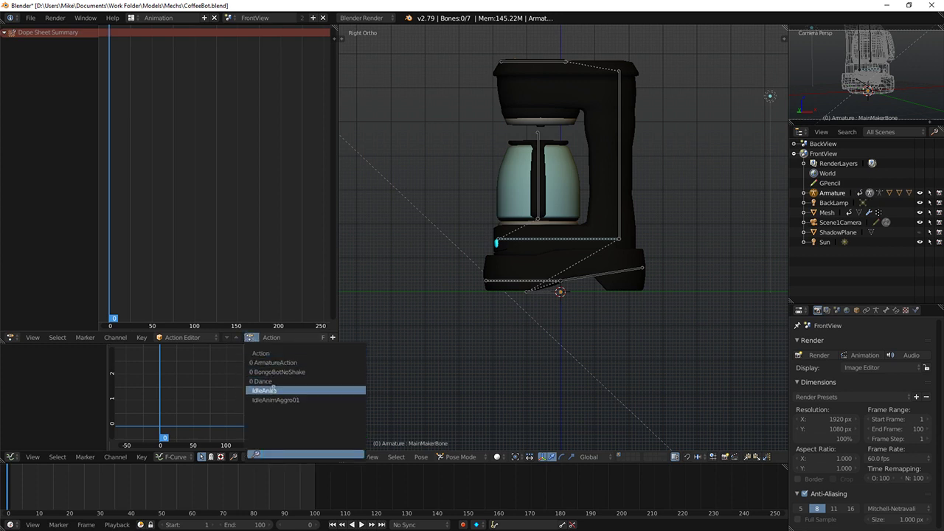
{"action": "left_click", "coordinate": [273, 380]}
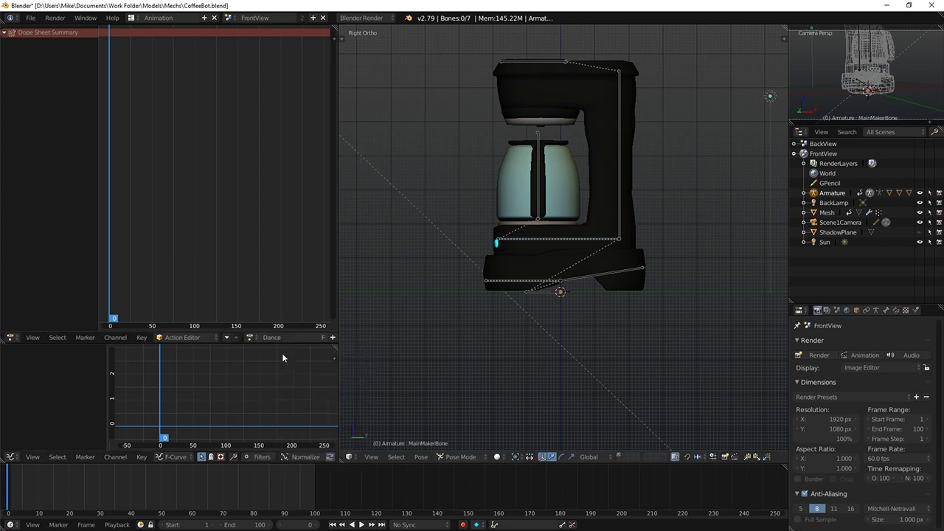
{"action": "double_click", "coordinate": [275, 338]}
{"action": "key", "text": "Return"}
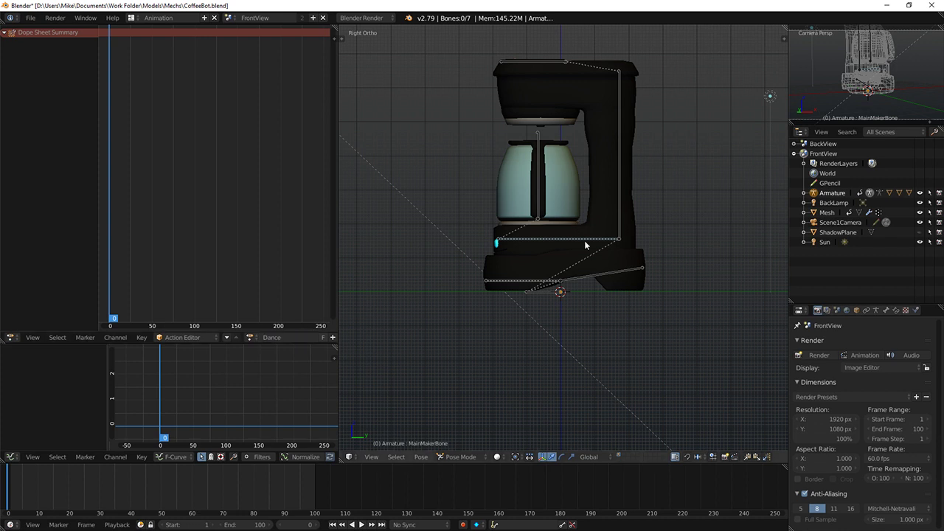
Step: Preview the coffee maker in rendered shading and return to the solid view
{"action": "key", "text": "KP_1"}
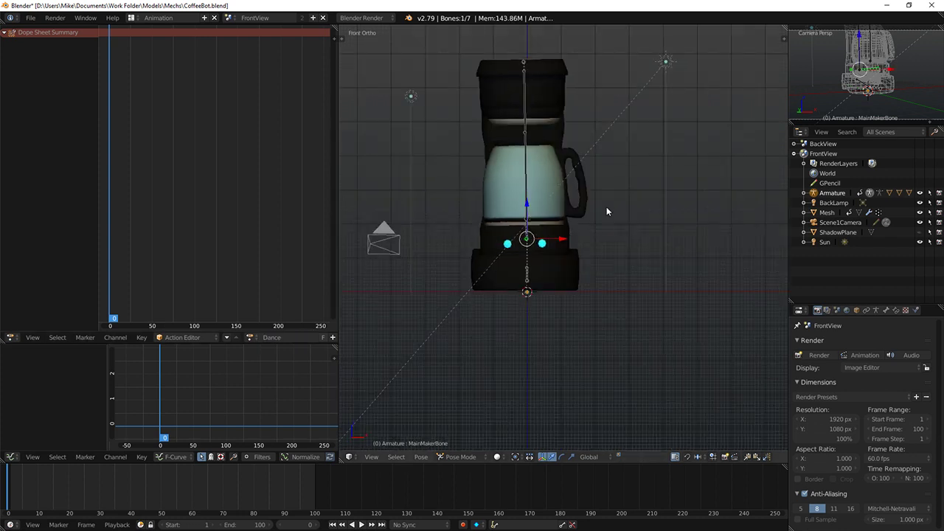
{"action": "scroll", "coordinate": [606, 208], "scroll_direction": "up", "scroll_amount": 5}
{"action": "key", "text": "shift+z"}
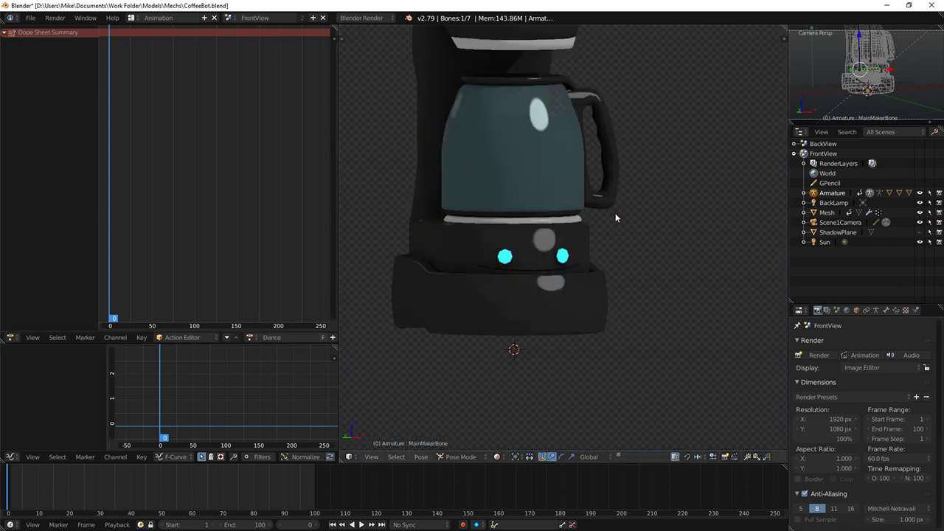
{"action": "key", "text": "KP_0"}
{"action": "middle_click_drag", "start_coordinate": [617, 204], "coordinate": [607, 294], "text": "shift"}
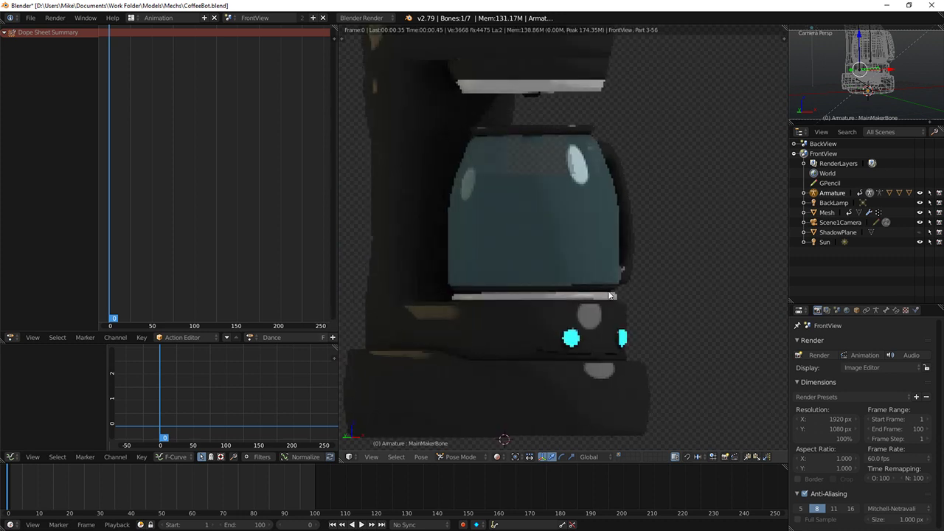
{"action": "scroll", "coordinate": [609, 295], "scroll_direction": "down", "scroll_amount": 3}
{"action": "key", "text": "shift+z"}
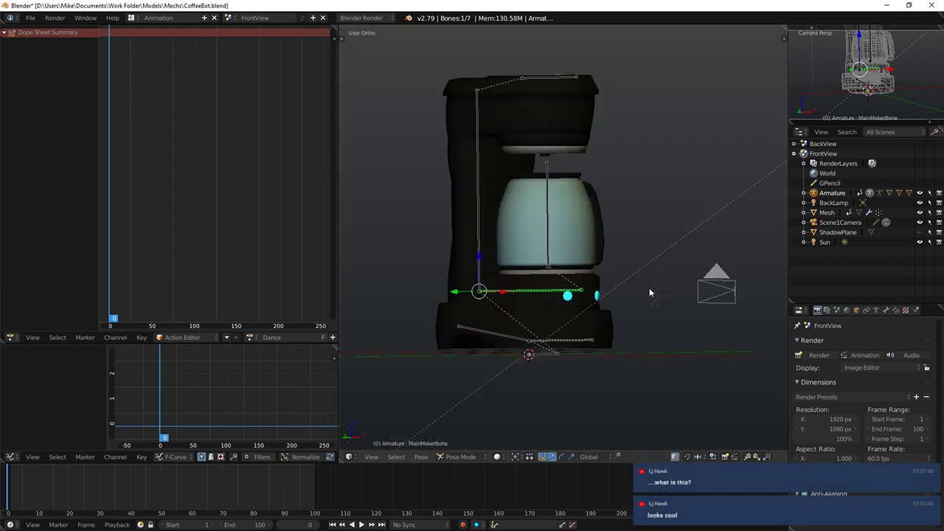
Step: Set the viewport shading to Material for posing the coffee maker
{"action": "middle_click_drag", "start_coordinate": [649, 288], "coordinate": [601, 287]}
{"action": "key", "text": "KP_1"}
{"action": "key", "text": "KP_3"}
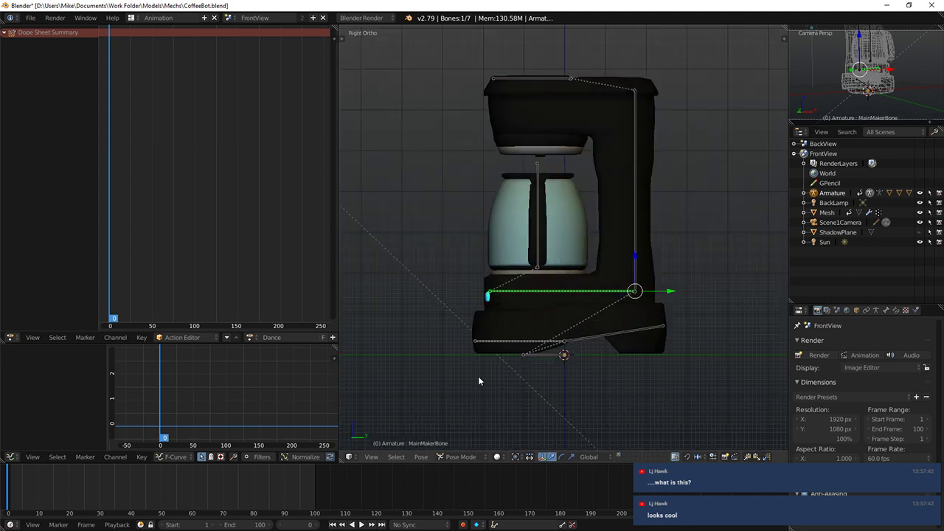
{"action": "left_click", "coordinate": [517, 402]}
{"action": "mouse_move", "coordinate": [510, 369]}
{"action": "middle_mouse_down"}
{"action": "mouse_move", "coordinate": [499, 336]}
{"action": "mouse_move", "coordinate": [635, 341]}
{"action": "mouse_move", "coordinate": [689, 310]}
{"action": "mouse_move", "coordinate": [583, 327]}
{"action": "mouse_move", "coordinate": [582, 337]}
{"action": "mouse_move", "coordinate": [522, 338]}
{"action": "mouse_move", "coordinate": [539, 337]}
{"action": "middle_mouse_up"}
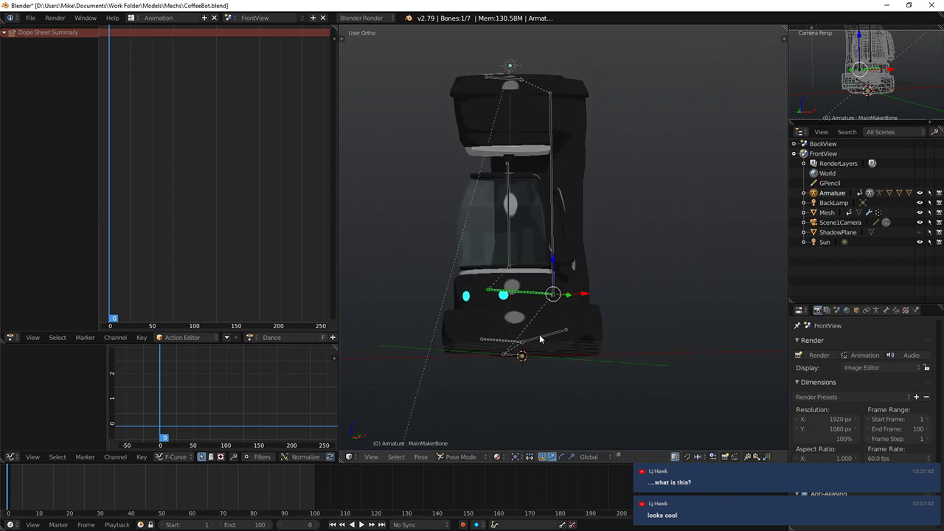
Step: Try raising the MainMakerBone above the base to stretch the spring, inspect it from several angles, and undo the move
{"action": "scroll", "coordinate": [539, 337], "scroll_direction": "up", "scroll_amount": 3}
{"action": "middle_click_drag", "start_coordinate": [547, 301], "coordinate": [667, 258], "text": "shift"}
{"action": "right_click", "coordinate": [525, 269]}
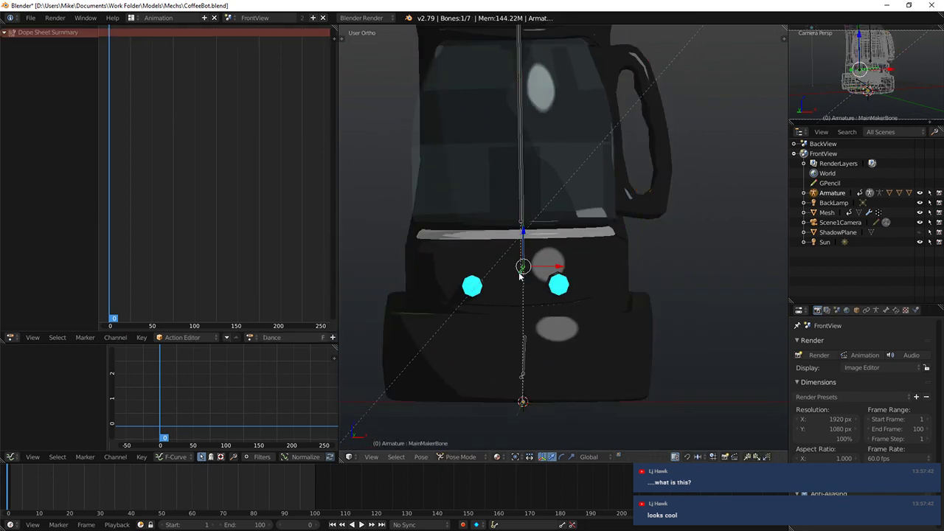
{"action": "key", "text": "KP_3"}
{"action": "scroll", "coordinate": [523, 278], "scroll_direction": "down", "scroll_amount": 2}
{"action": "key", "text": "g"}
{"action": "left_click", "coordinate": [577, 133]}
{"action": "middle_click_drag", "start_coordinate": [535, 230], "coordinate": [588, 237]}
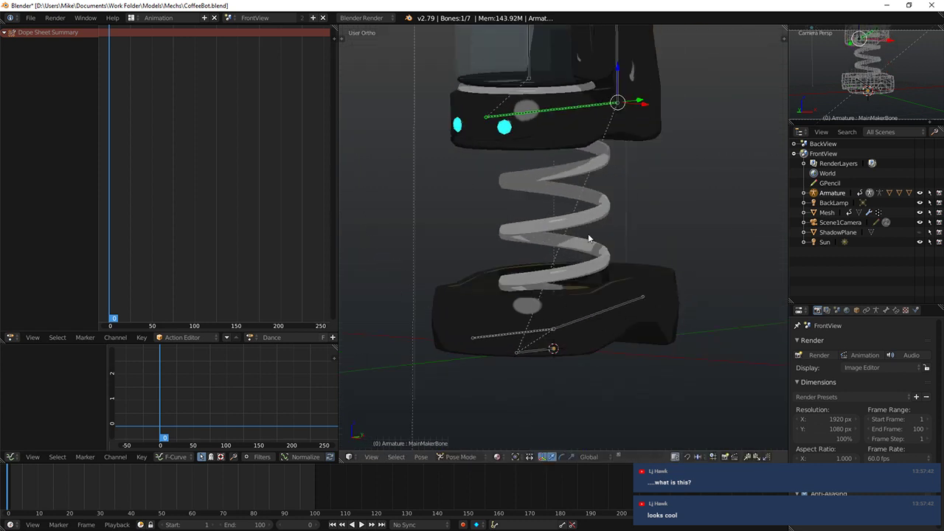
{"action": "key", "text": "KP_1"}
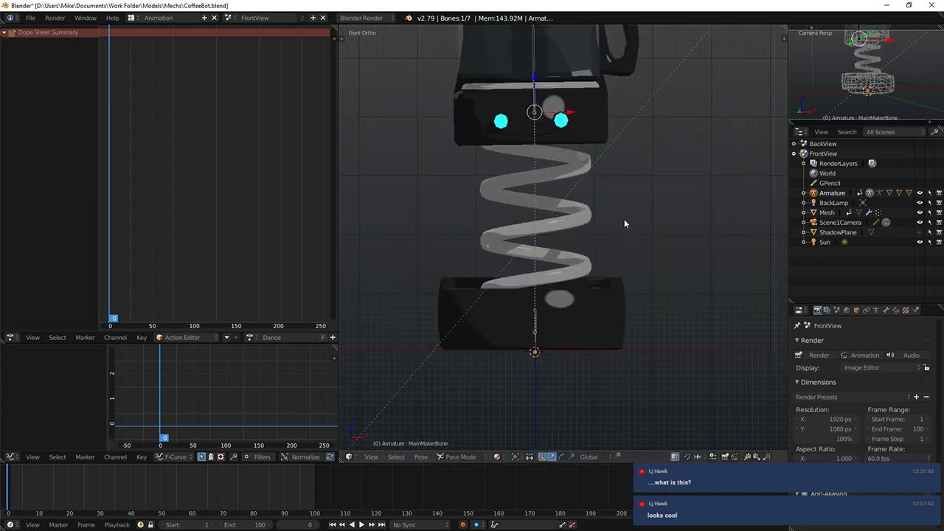
{"action": "middle_click_drag", "start_coordinate": [567, 166], "coordinate": [441, 146]}
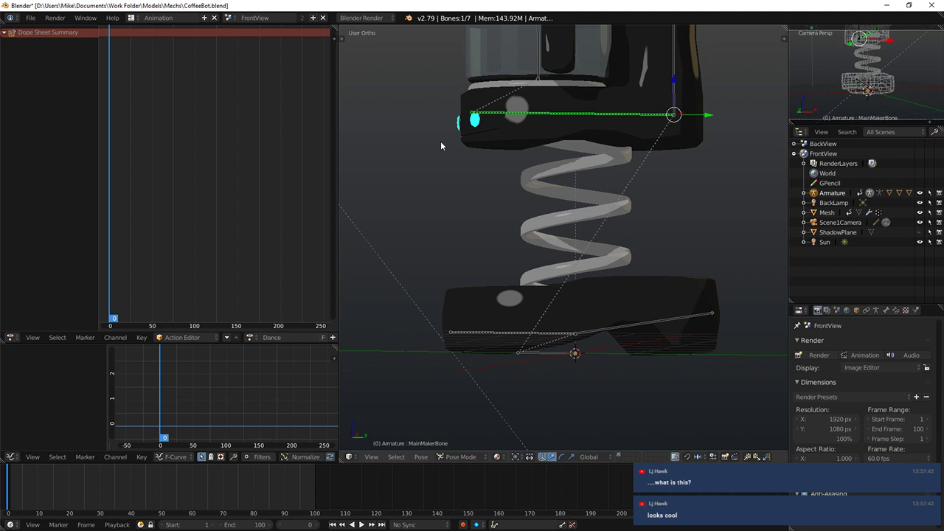
{"action": "key", "text": "KP_1"}
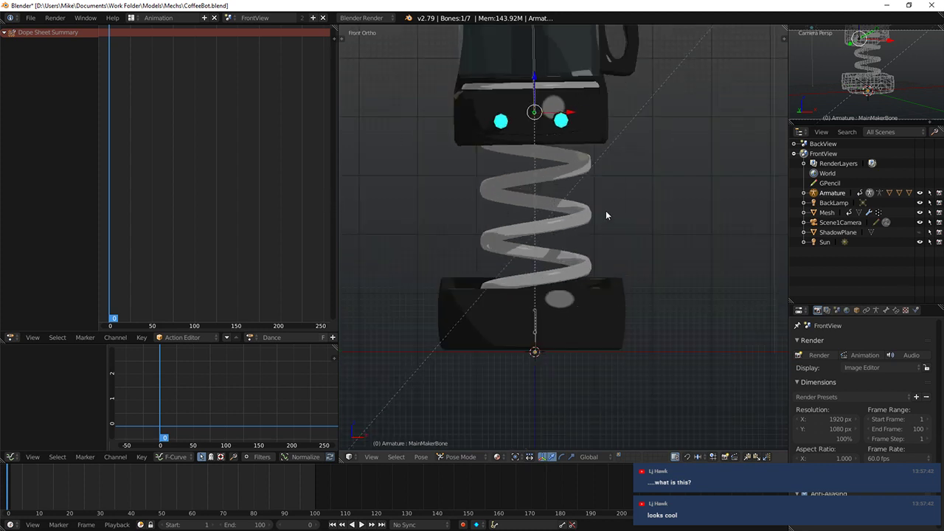
{"action": "key", "text": "ctrl+z"}
Step: Try moving the MainMakerBone up and sideways from the front, and shift it further in the side view
{"action": "middle_click_drag", "start_coordinate": [599, 209], "coordinate": [619, 215]}
{"action": "key", "text": "KP_1"}
{"action": "scroll", "coordinate": [609, 206], "scroll_direction": "down", "scroll_amount": 2}
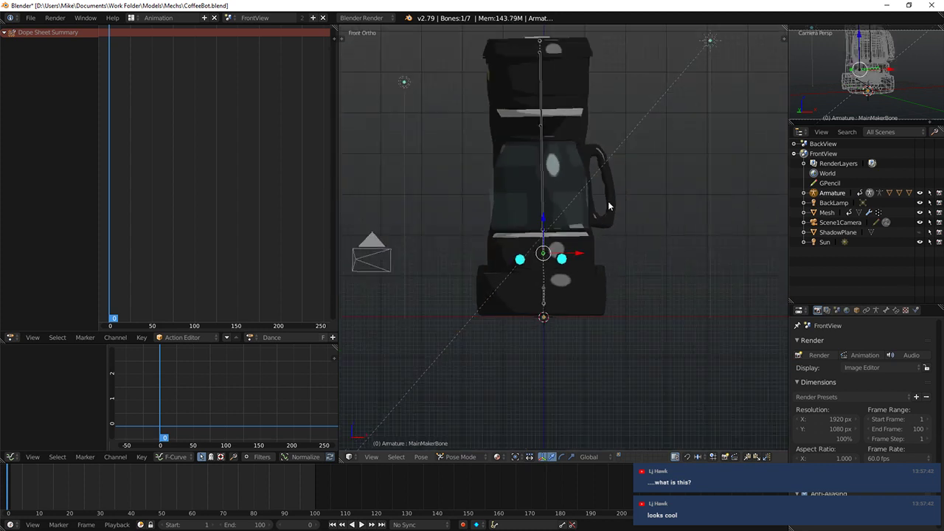
{"action": "scroll", "coordinate": [527, 245], "scroll_direction": "down", "scroll_amount": 2}
{"action": "key", "text": "g"}
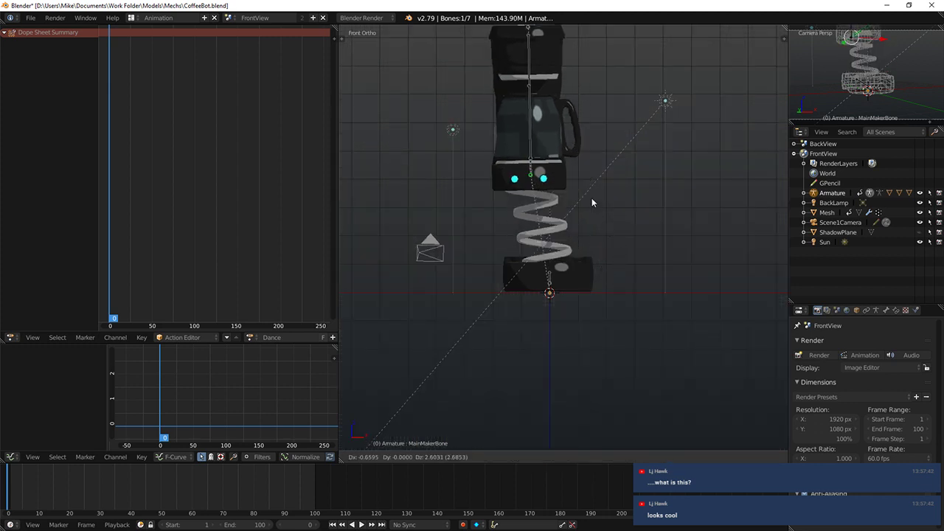
{"action": "left_click", "coordinate": [590, 198]}
{"action": "key", "text": "r"}
{"action": "right_click", "coordinate": [631, 173]}
{"action": "key", "text": "KP_3"}
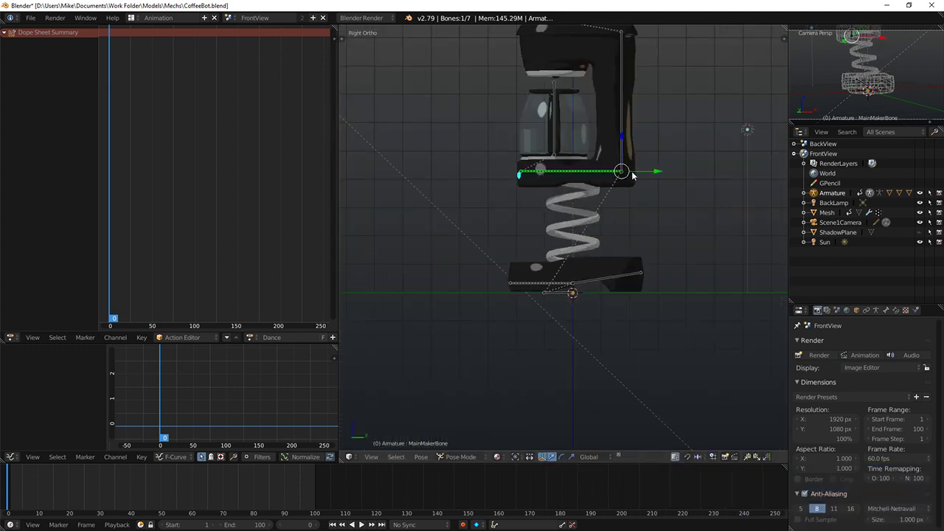
{"action": "key", "text": "g"}
{"action": "left_click", "coordinate": [672, 207]}
{"action": "right_click", "coordinate": [644, 206]}
Step: Inspect the spring's bone weights in Weight Paint mode, and return to the armature's pose to check the spring
{"action": "key", "text": "KP_1"}
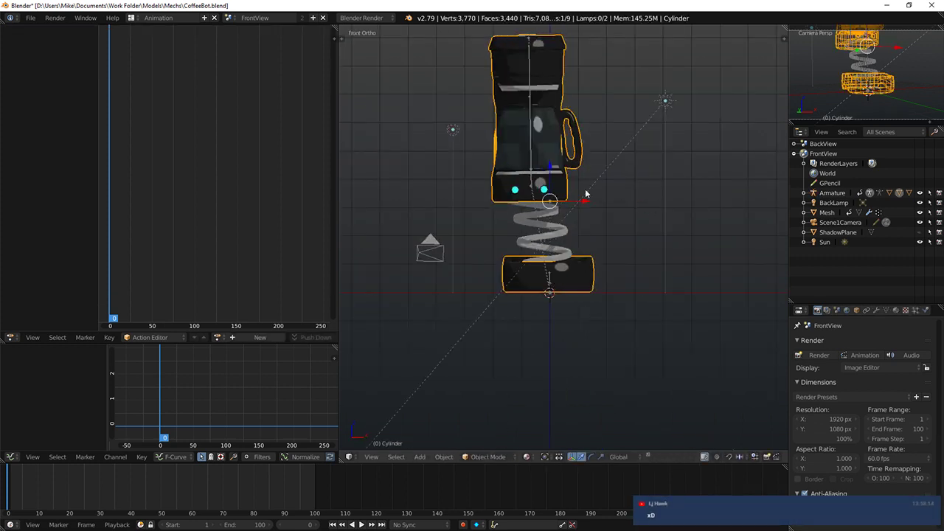
{"action": "right_click", "coordinate": [536, 207]}
{"action": "key", "text": "ctrl+Tab"}
{"action": "scroll", "coordinate": [534, 201], "scroll_direction": "up", "scroll_amount": 5}
{"action": "key", "text": "ctrl+Tab"}
{"action": "right_click", "coordinate": [484, 103]}
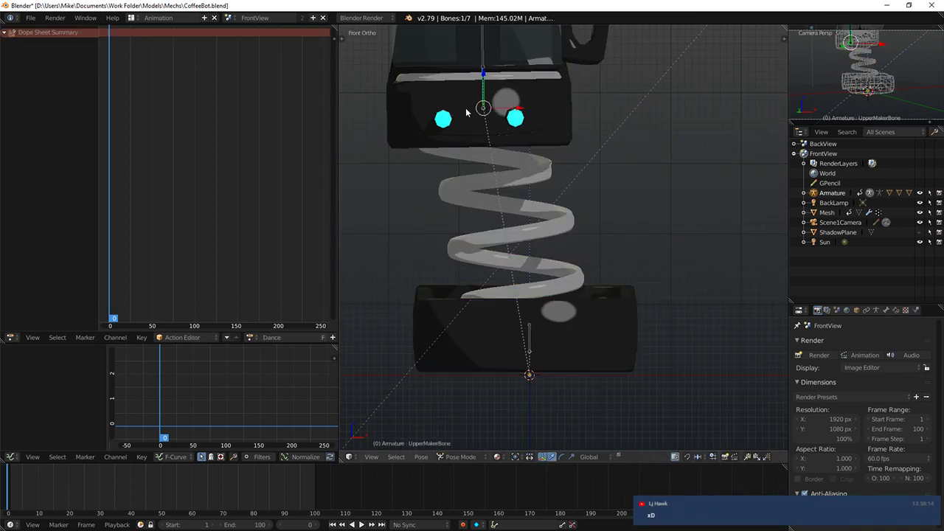
{"action": "middle_click_drag", "start_coordinate": [468, 114], "coordinate": [512, 128]}
{"action": "scroll", "coordinate": [502, 110], "scroll_direction": "down", "scroll_amount": 3}
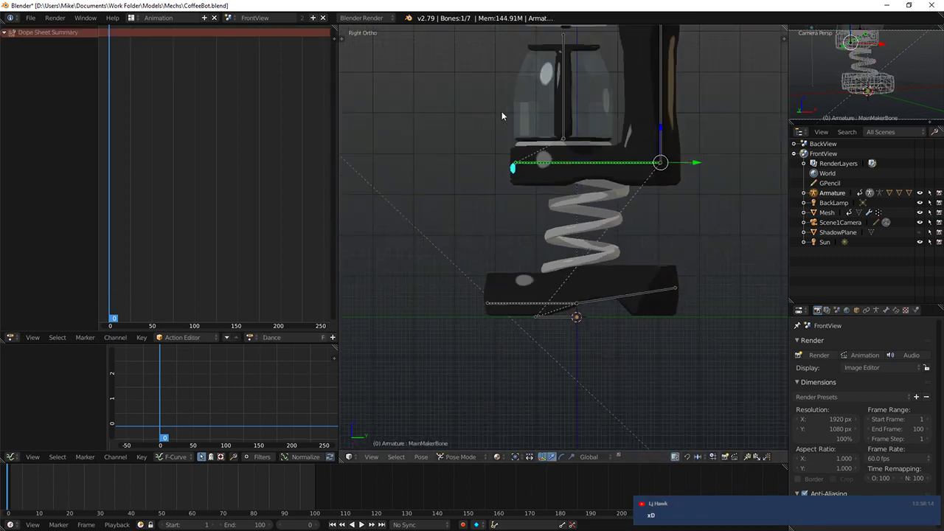
Step: Undo the test moves and mode changes until the coffee maker is back in its original pose
{"action": "key", "text": "KP_1"}
{"action": "key", "text": "ctrl+z"}
{"action": "key", "text": "ctrl+z"}
{"action": "key", "text": "ctrl+z"}
{"action": "key", "text": "ctrl+z"}
{"action": "key", "text": "ctrl+z"}
{"action": "key", "text": "ctrl+z"}
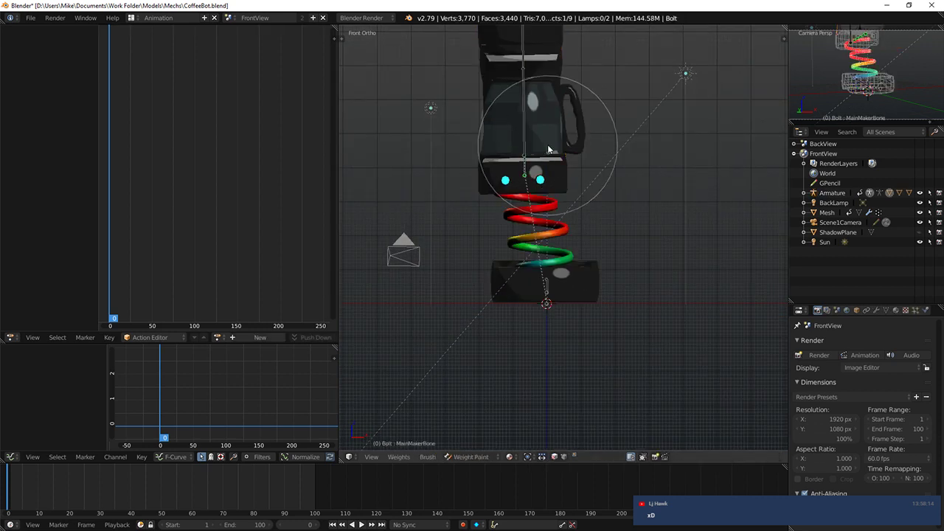
{"action": "key", "text": "ctrl+z"}
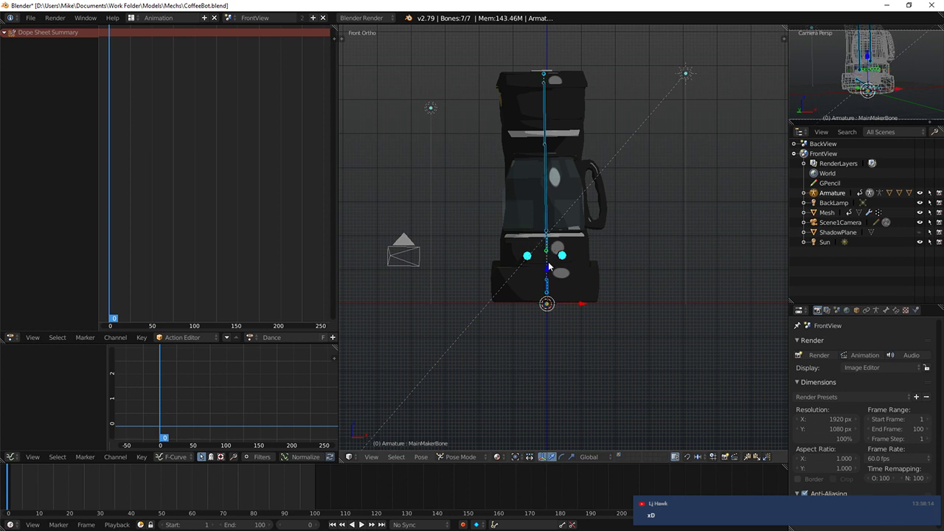
Step: Insert a keyframe for all armature bones at frame 0 of the Dance action, and select only the MainMakerBone
{"action": "key", "text": "i"}
{"action": "left_click", "coordinate": [549, 266]}
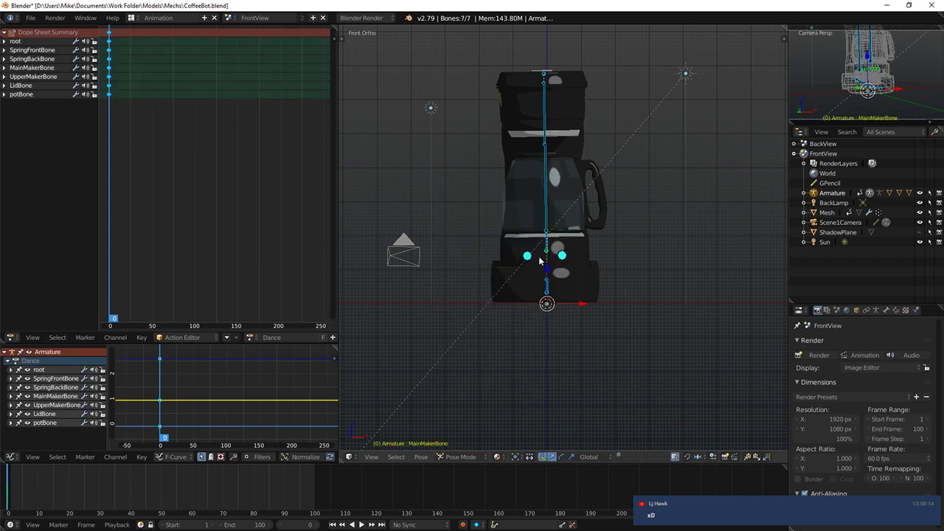
{"action": "right_click", "coordinate": [548, 249]}
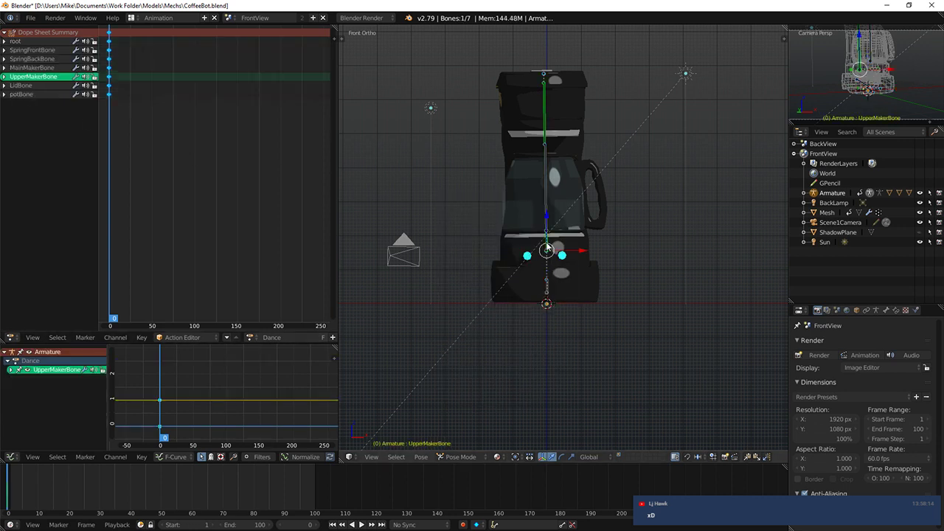
{"action": "key", "text": "KP_3"}
{"action": "right_click", "coordinate": [581, 253]}
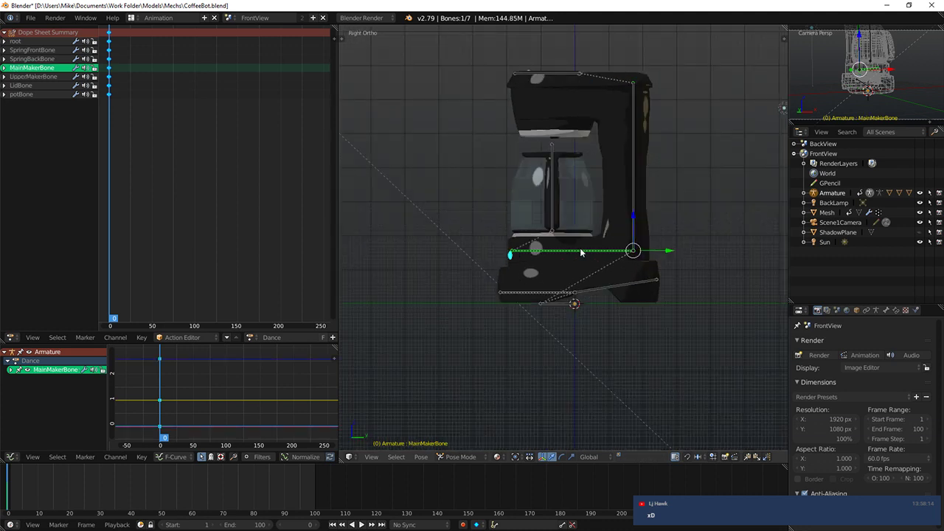
{"action": "key", "text": "KP_1"}
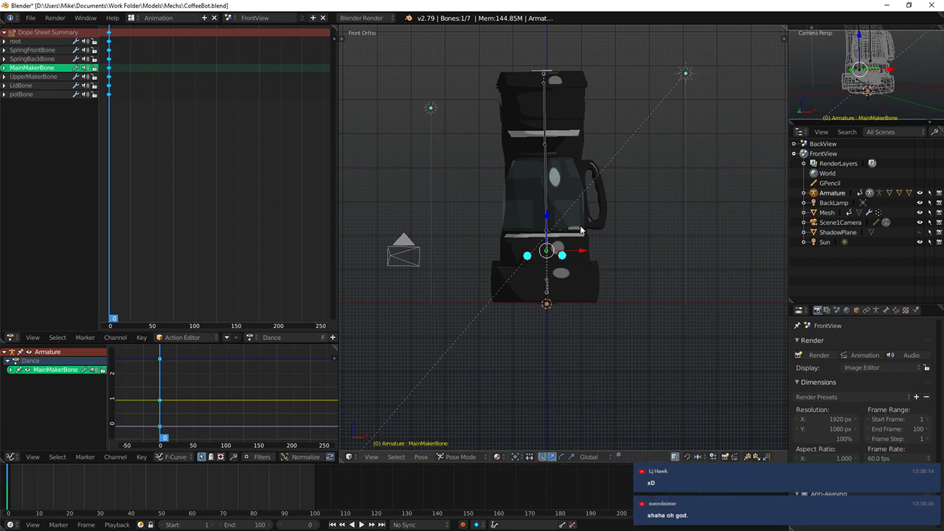
Step: At frame 48, raise the MainMakerBone and lean it to the left in the front view, and insert a LocRot keyframe
{"action": "key", "text": "KP_3"}
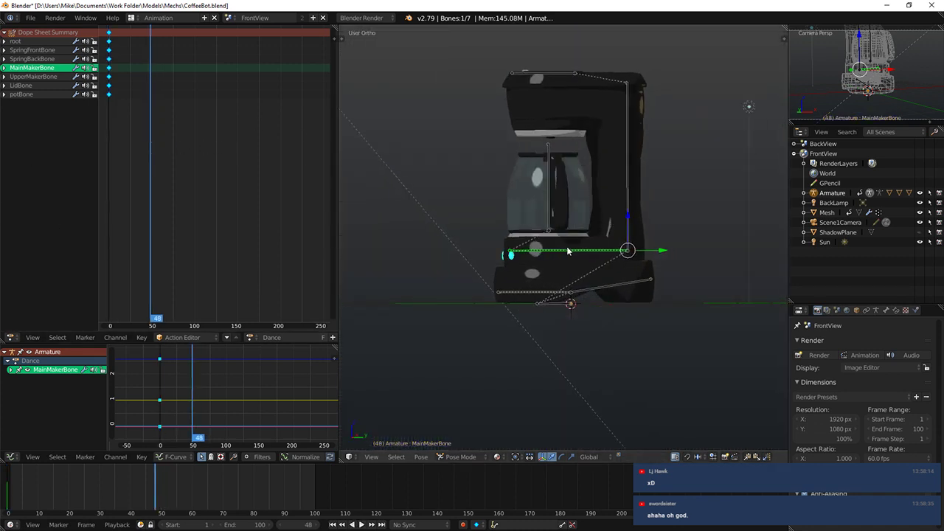
{"action": "key", "text": "KP_1"}
{"action": "key", "text": "g"}
{"action": "key", "text": "r"}
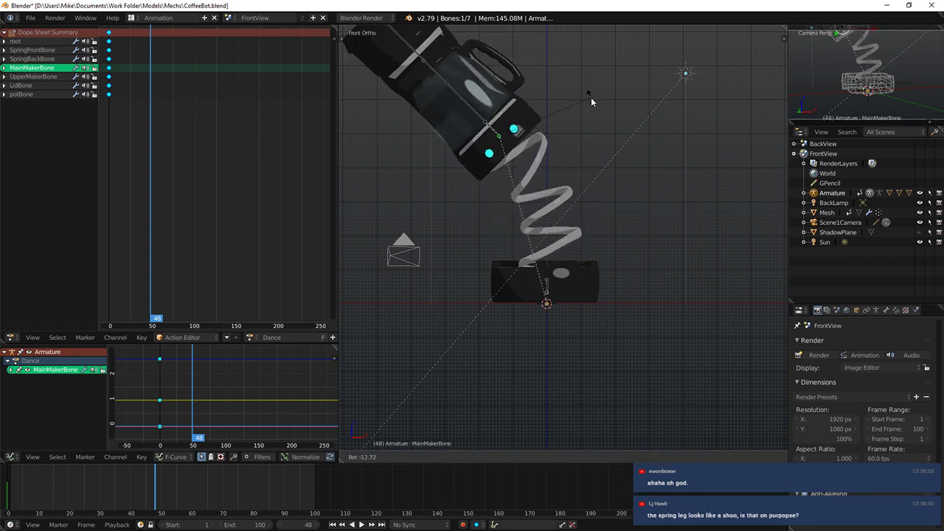
{"action": "left_click", "coordinate": [594, 104]}
{"action": "key", "text": "i"}
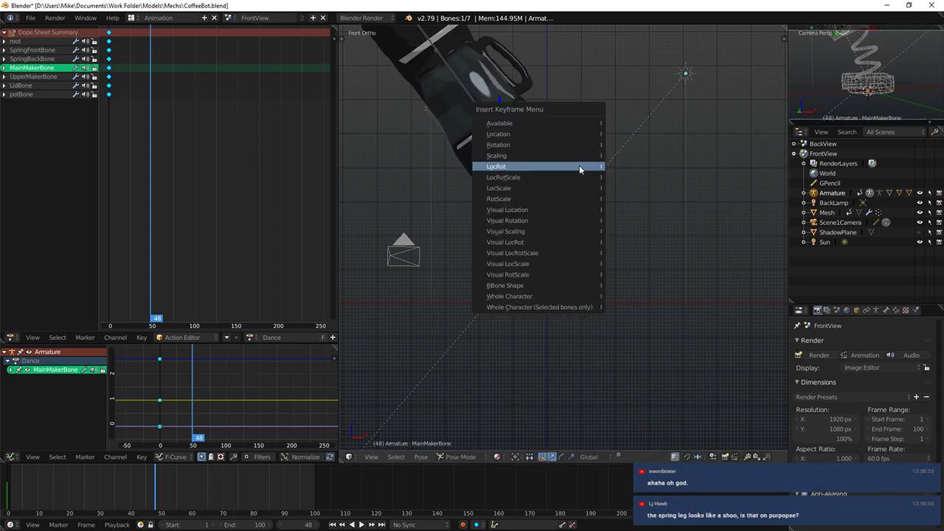
{"action": "left_click", "coordinate": [579, 166]}
{"action": "key", "text": "r"}
{"action": "left_click", "coordinate": [571, 241]}
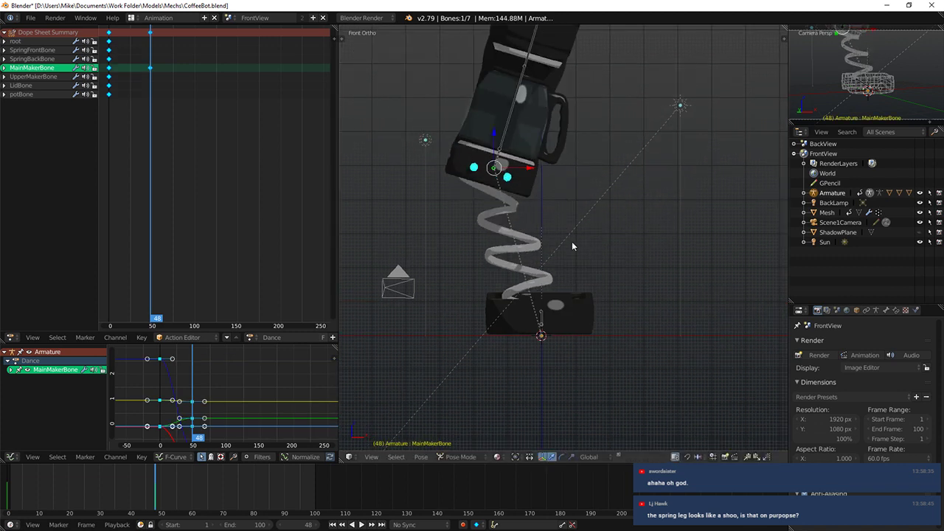
{"action": "key", "text": "g"}
{"action": "left_click", "coordinate": [681, 250]}
Step: At frame 86, shift and tilt the MainMakerBone over to the opposite side and insert a LocRot keyframe
{"action": "left_click", "coordinate": [182, 82]}
{"action": "key", "text": "r"}
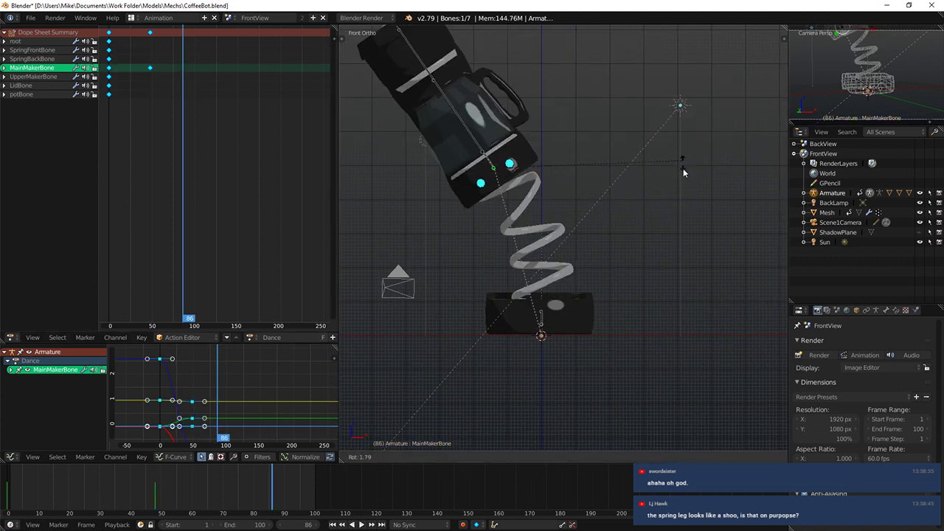
{"action": "left_click", "coordinate": [594, 292]}
{"action": "key", "text": "g"}
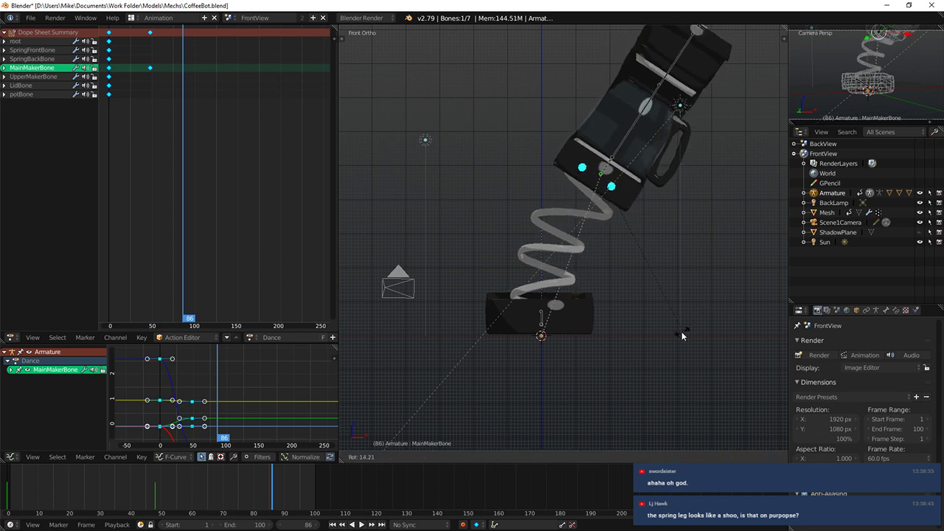
{"action": "left_click", "coordinate": [636, 320]}
{"action": "key", "text": "i"}
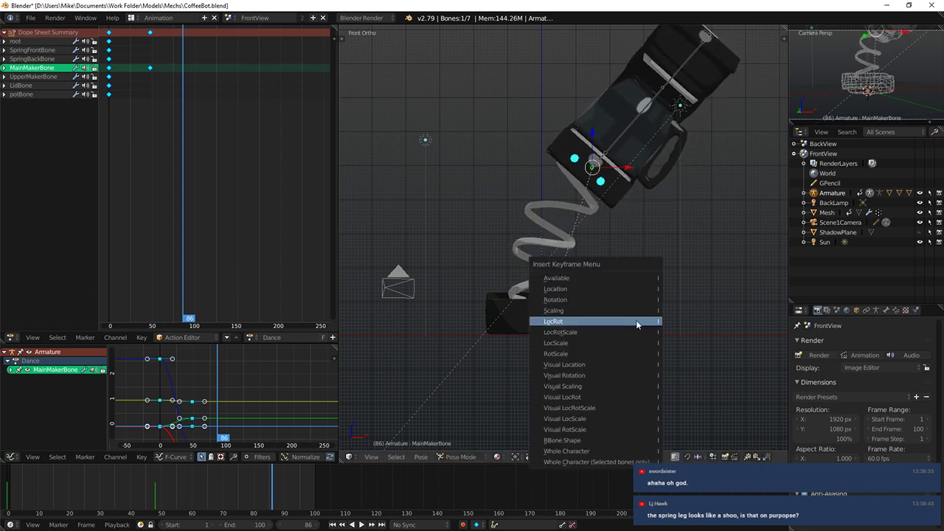
{"action": "left_click", "coordinate": [590, 290]}
Step: Duplicate the MainMakerBone's two lean keyframes further along the timeline so the sway repeats twice more
{"action": "scroll", "coordinate": [166, 50], "scroll_direction": "down", "scroll_amount": 1}
{"action": "key", "text": "a"}
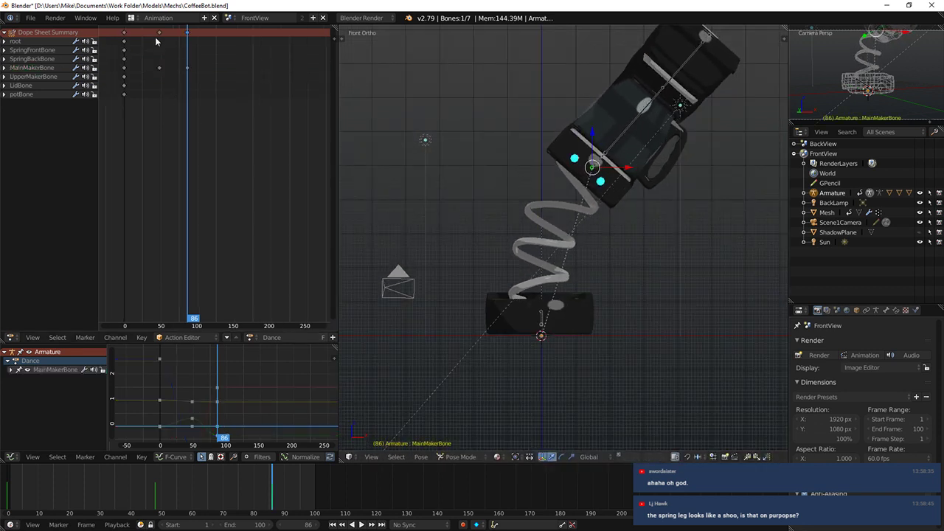
{"action": "scroll", "coordinate": [191, 52], "scroll_direction": "down", "scroll_amount": 1}
{"action": "key", "text": "shift+d"}
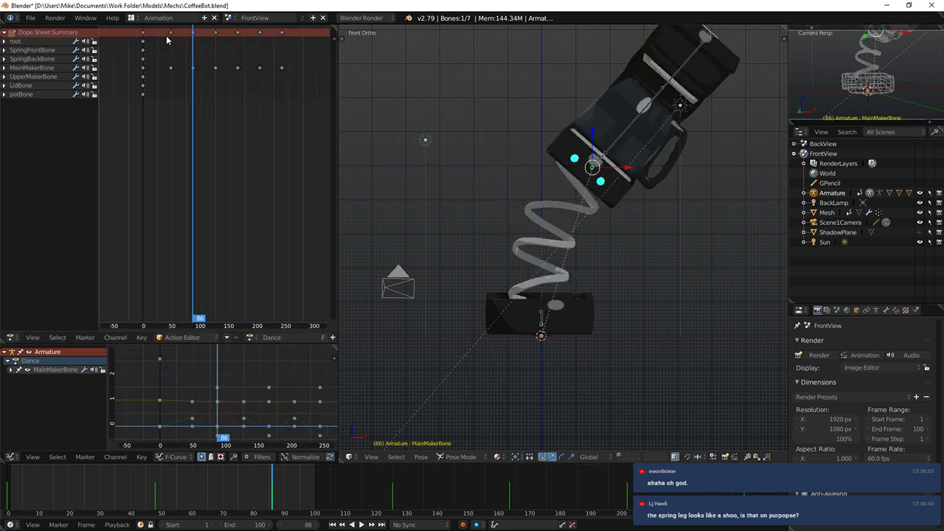
Step: Set the interpolation of the MainMakerBone's sway keyframes to Back and play the animation from the start
{"action": "left_click", "coordinate": [147, 338]}
{"action": "mouse_move", "coordinate": [121, 338]}
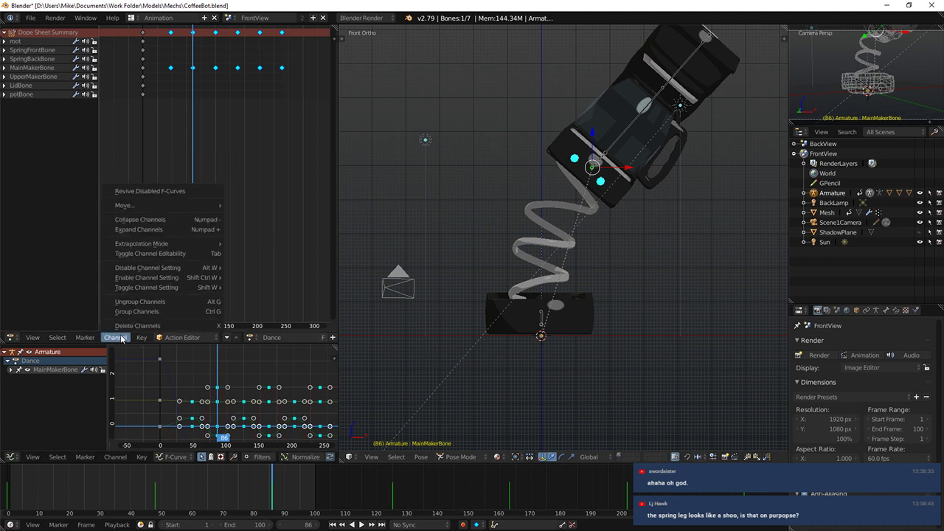
{"action": "mouse_move", "coordinate": [189, 221]}
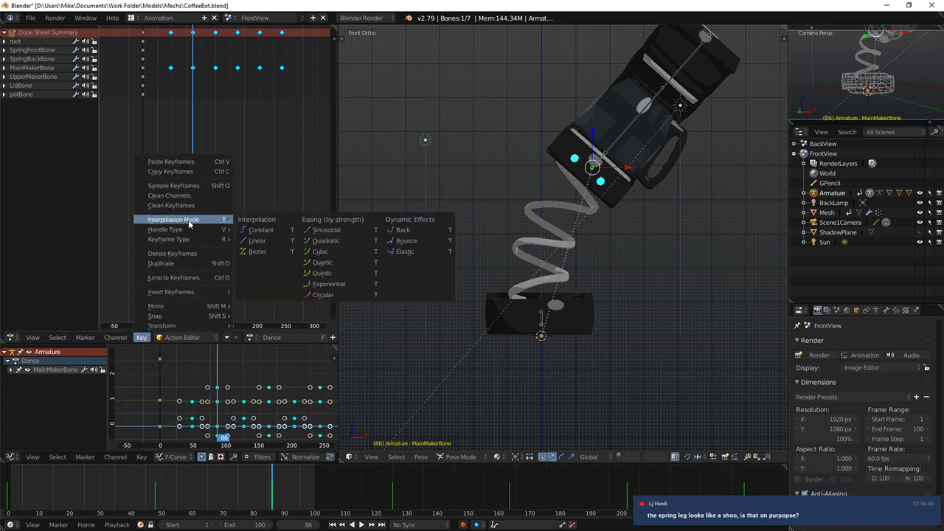
{"action": "left_click", "coordinate": [404, 231]}
{"action": "key", "text": "shift+Left"}
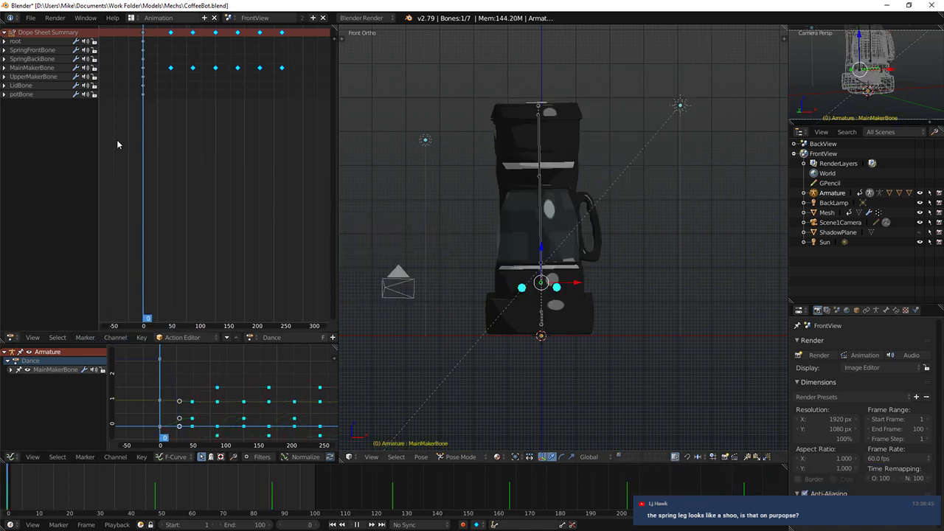
{"action": "key", "text": "alt+a"}
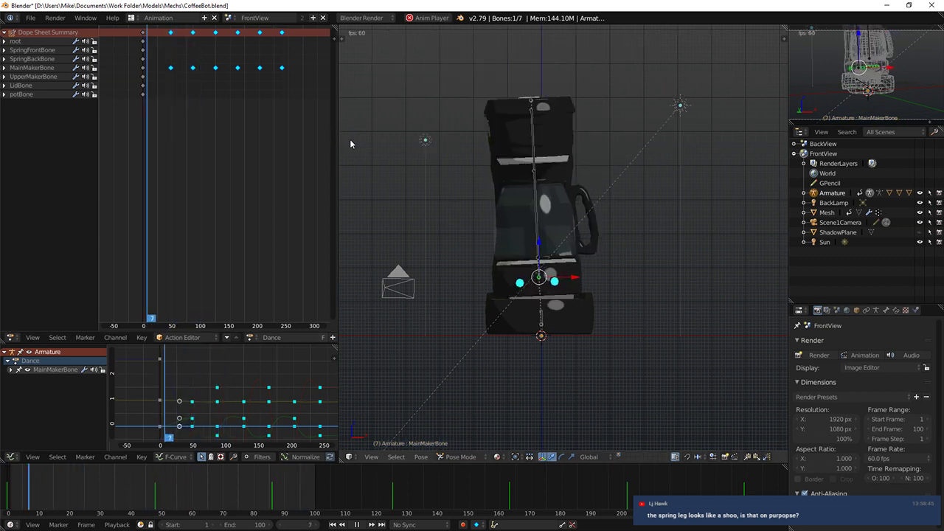
{"action": "key", "text": "alt+a"}
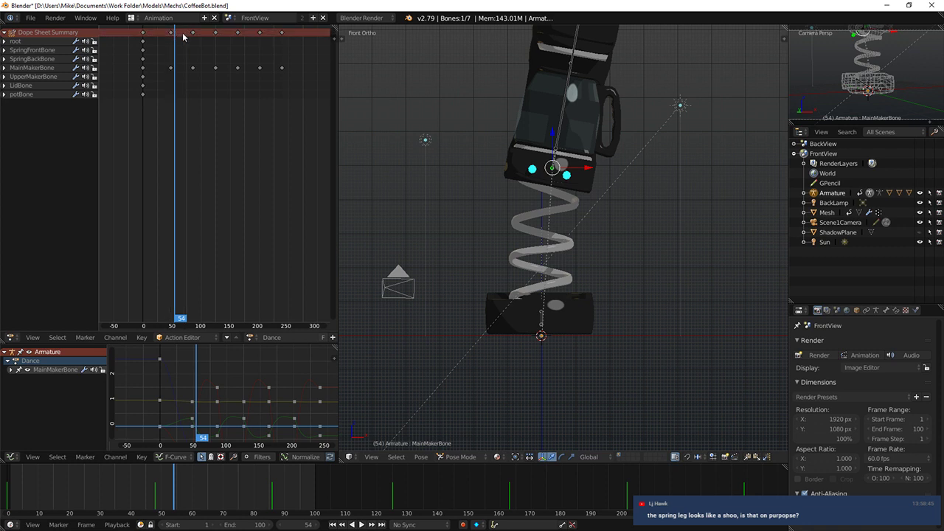
{"action": "key", "text": "alt+a"}
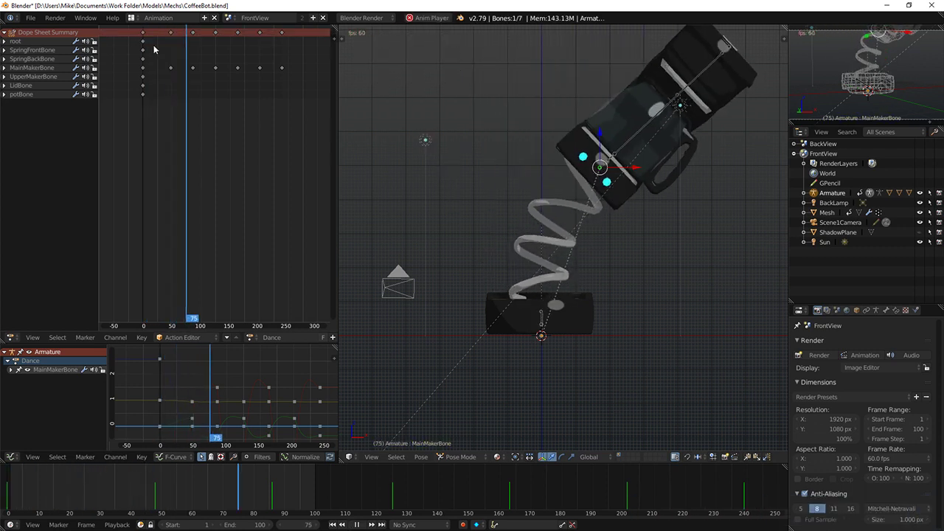
{"action": "key", "text": "alt+a"}
Step: Scale the MainMakerBone's sway keyframes farther apart in time around frame 50 and play back the slower timing
{"action": "left_click", "coordinate": [173, 35]}
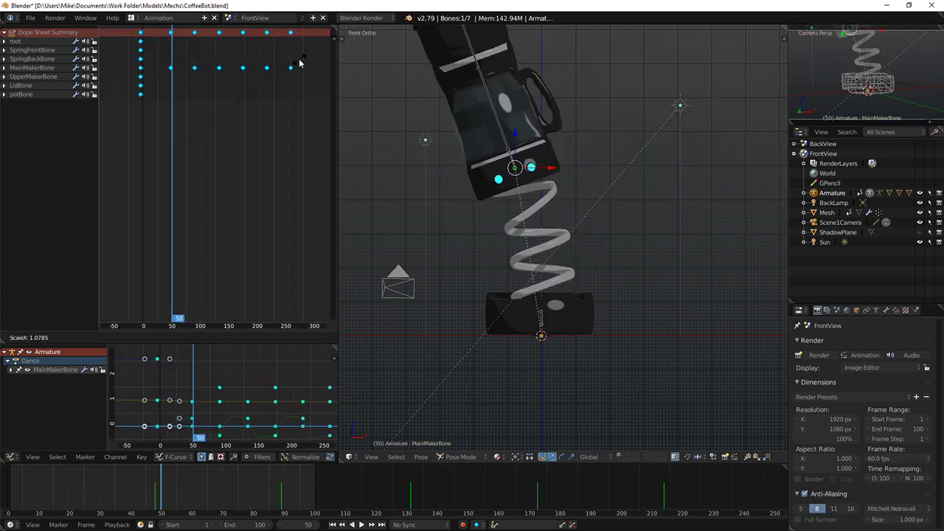
{"action": "key", "text": "b"}
{"action": "left_click_drag", "start_coordinate": [163, 28], "coordinate": [303, 96]}
{"action": "key", "text": "s"}
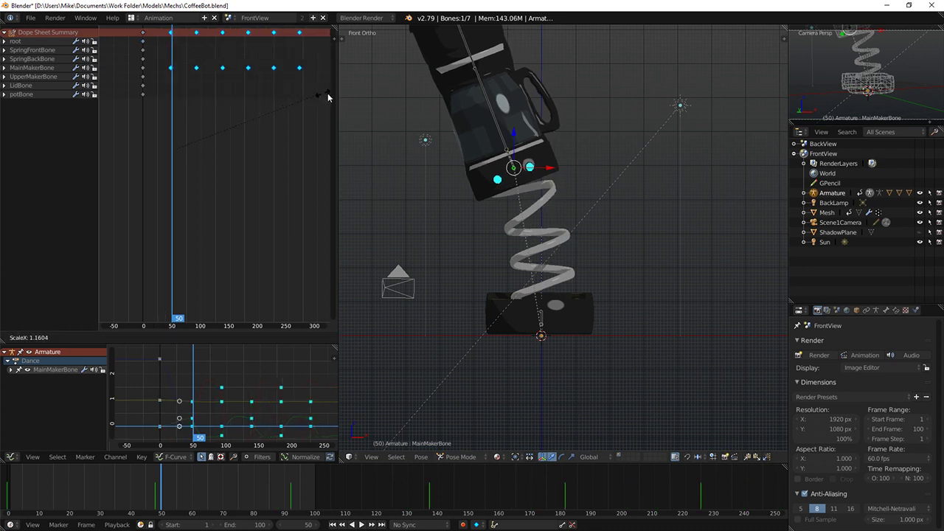
{"action": "left_click", "coordinate": [144, 99]}
{"action": "left_click", "coordinate": [143, 100]}
{"action": "key", "text": "alt+a"}
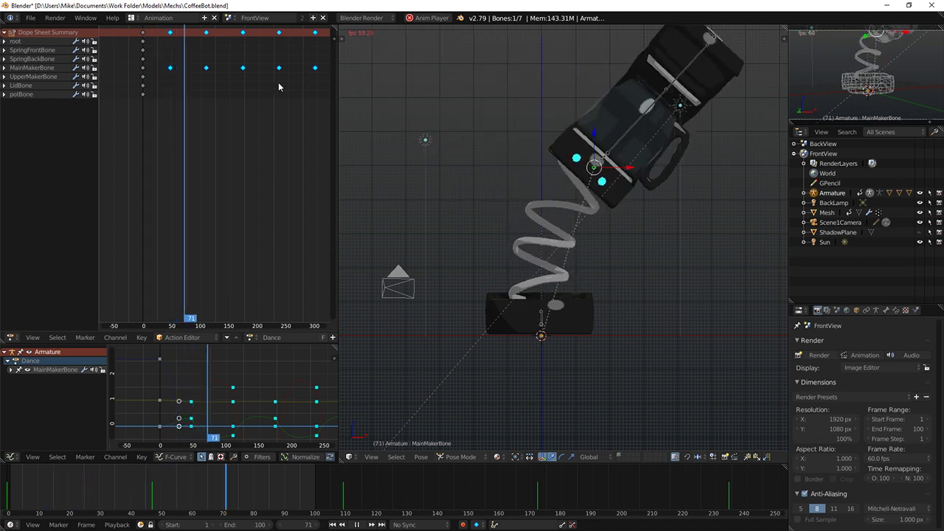
{"action": "key", "text": "Escape"}
Step: Select the respaced MainMakerBone sway keyframes and apply Back interpolation to them again
{"action": "middle_click_drag", "start_coordinate": [294, 91], "coordinate": [237, 110]}
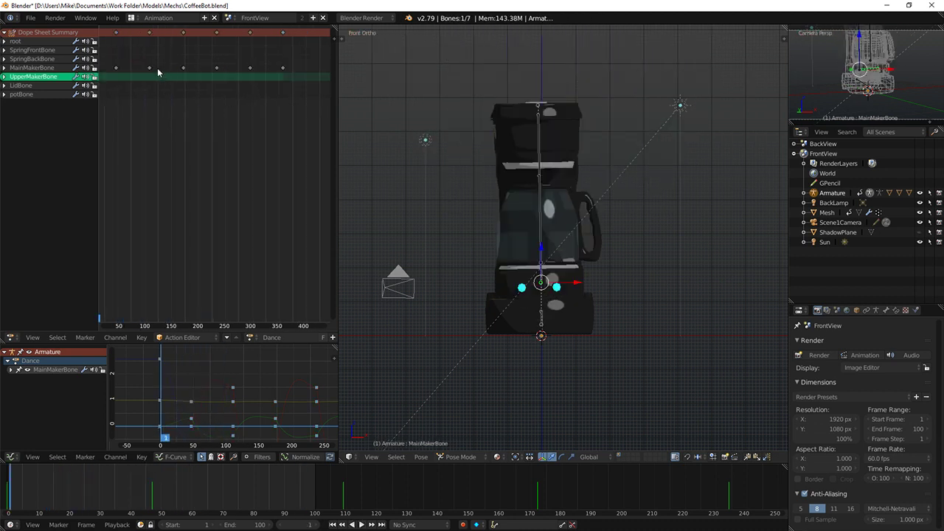
{"action": "left_click", "coordinate": [158, 72]}
{"action": "scroll", "coordinate": [233, 135], "scroll_direction": "left", "scroll_amount": 5, "text": "ctrl"}
{"action": "scroll", "coordinate": [200, 38], "scroll_direction": "down", "scroll_amount": 4}
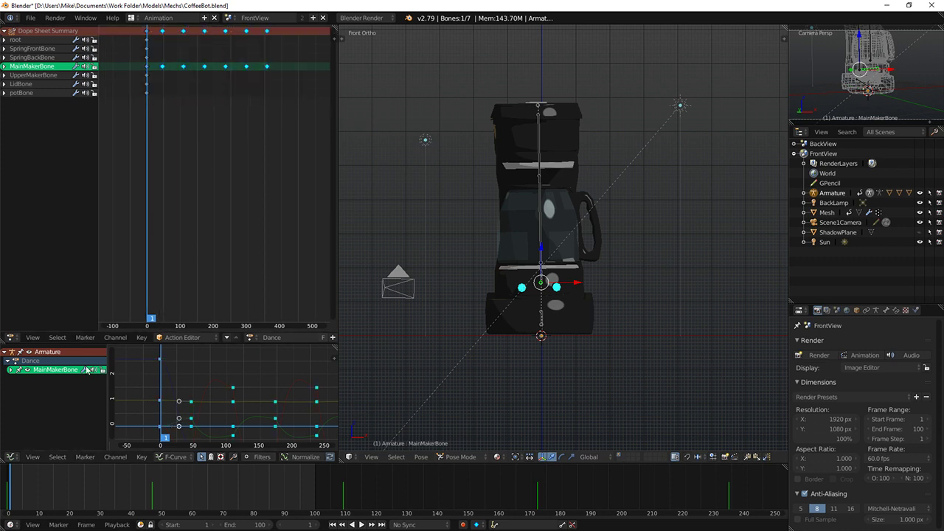
{"action": "mouse_move", "coordinate": [180, 223]}
{"action": "left_click", "coordinate": [399, 234]}
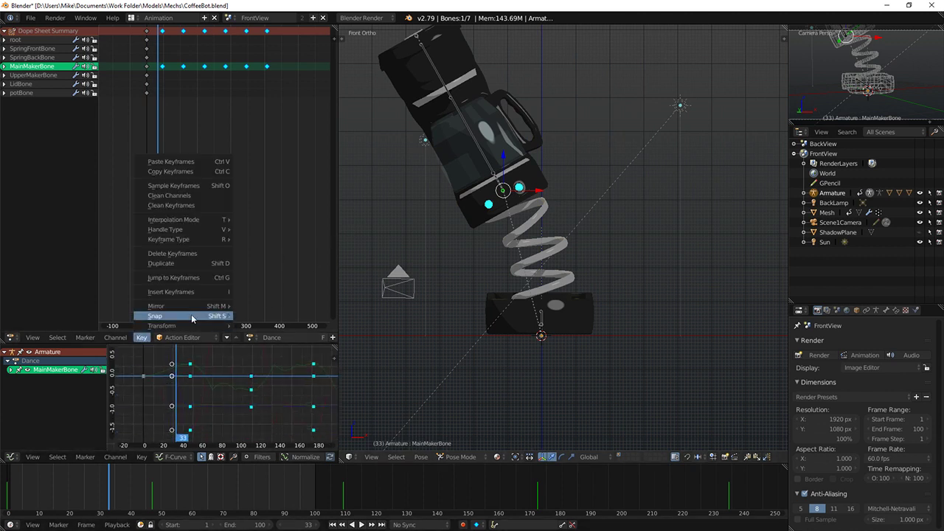
Step: Set the interpolation of the selected sway keyframes to Elastic and play the animation
{"action": "mouse_move", "coordinate": [213, 219]}
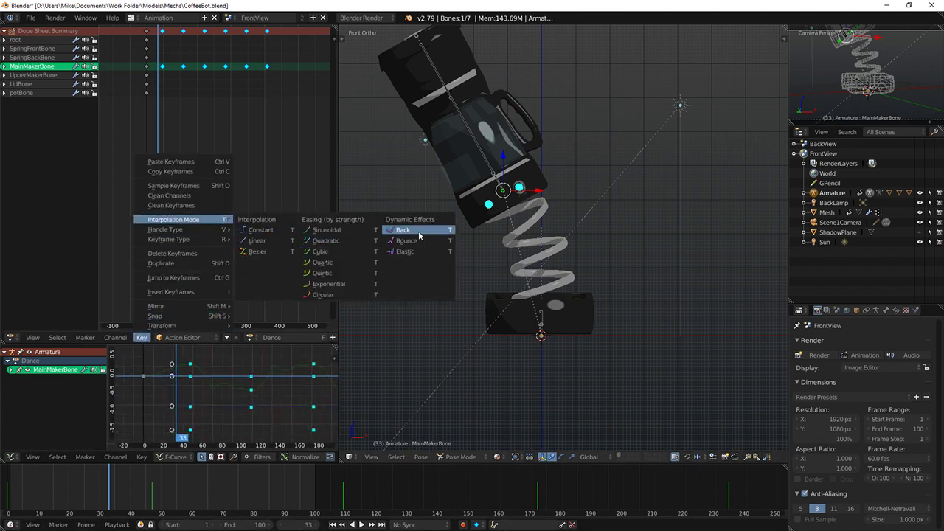
{"action": "left_click", "coordinate": [405, 251]}
{"action": "key", "text": "alt+a"}
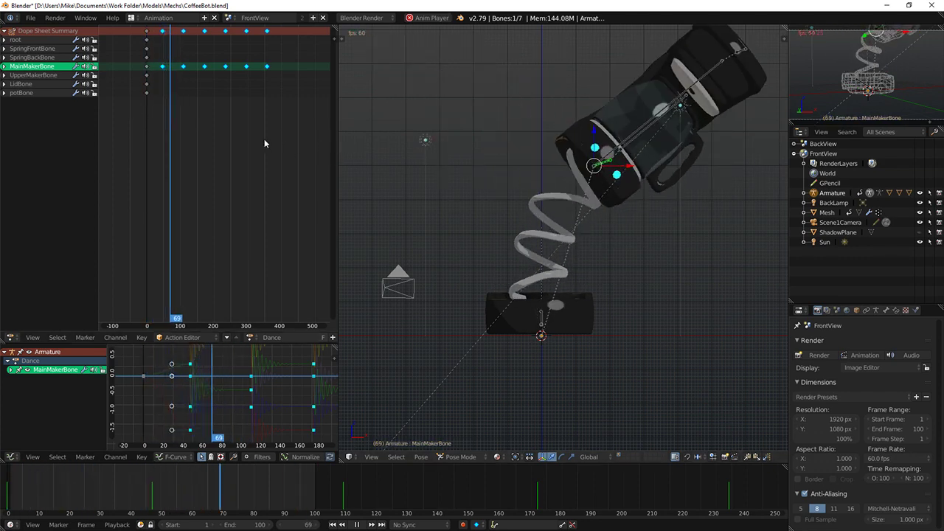
{"action": "scroll", "coordinate": [227, 124], "scroll_direction": "down", "scroll_amount": 1}
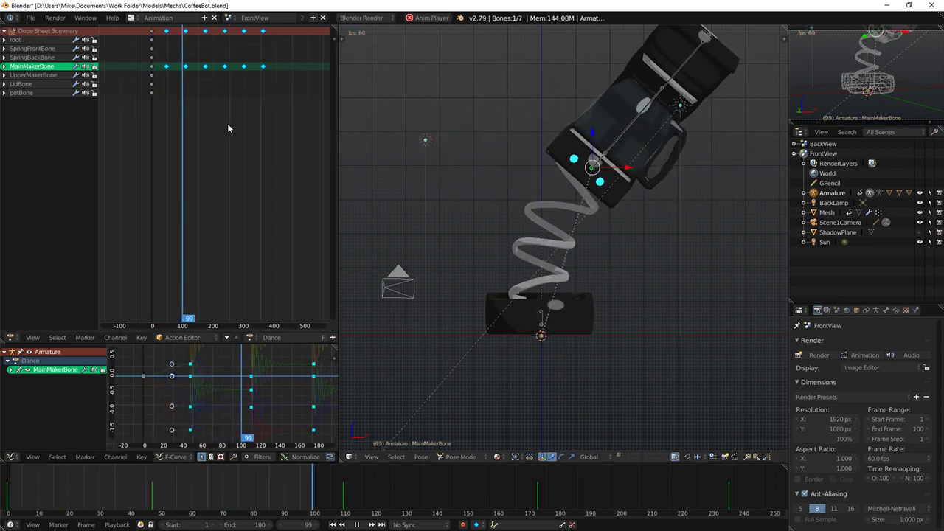
Step: Set the animation's end frame to 500 so playback covers all the sway keyframes
{"action": "left_click", "coordinate": [266, 526]}
{"action": "left_click", "coordinate": [266, 526]}
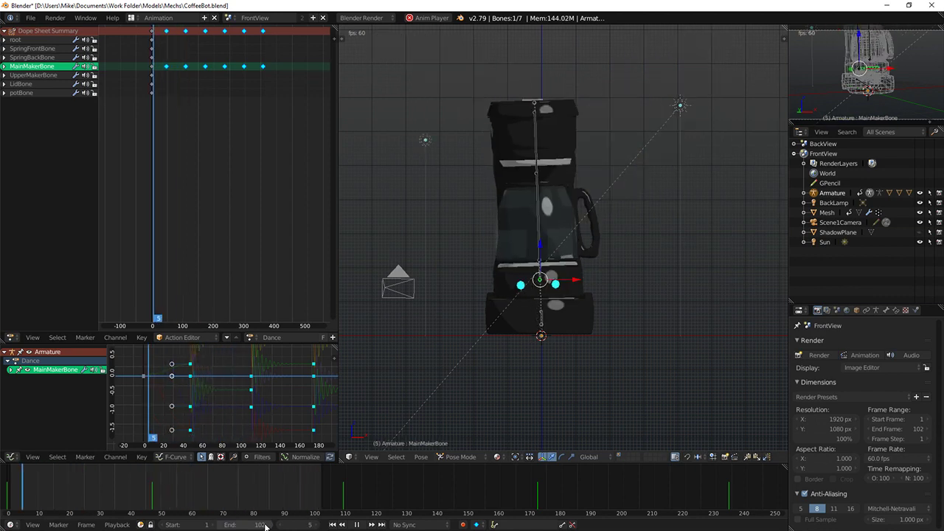
{"action": "left_click", "coordinate": [260, 525]}
{"action": "type", "text": "50"}
{"action": "key", "text": "Return"}
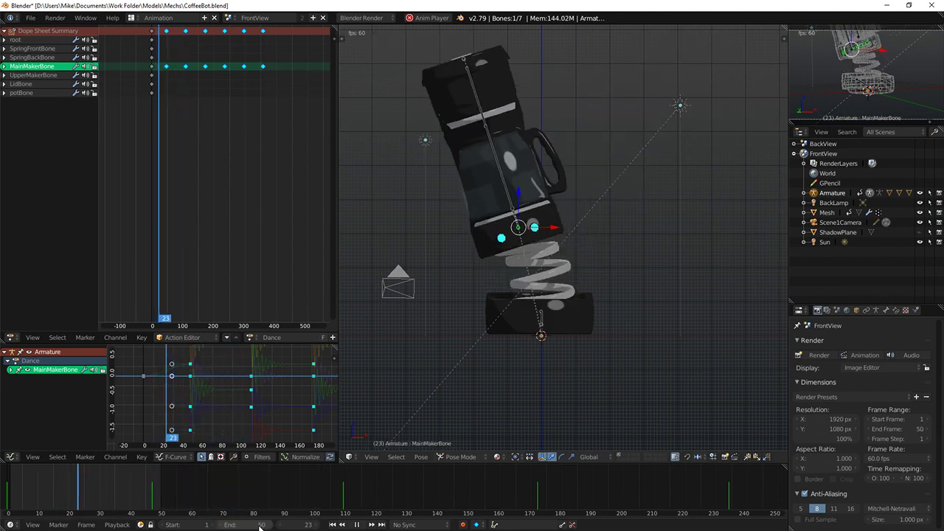
{"action": "left_click", "coordinate": [260, 525]}
{"action": "type", "text": "500"}
{"action": "key", "text": "Return"}
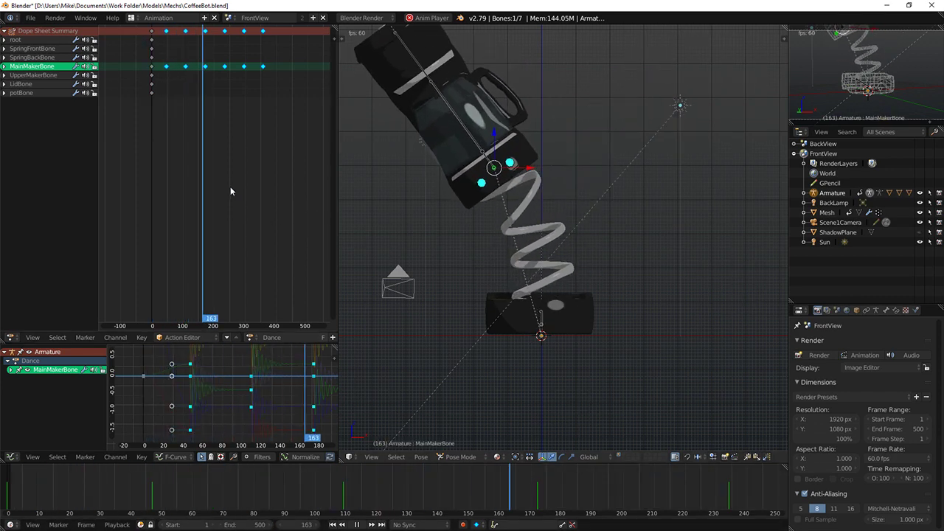
Step: Examine the playing dance from several angles and inspect the MainMakerBone's F-curves between its sway keyframes
{"action": "middle_click_drag", "start_coordinate": [545, 205], "coordinate": [590, 208]}
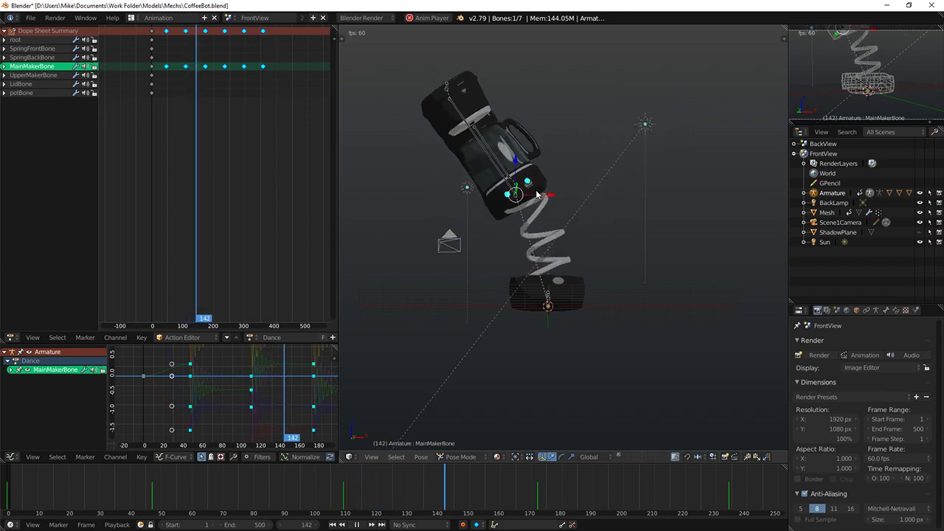
{"action": "key", "text": "KP_1"}
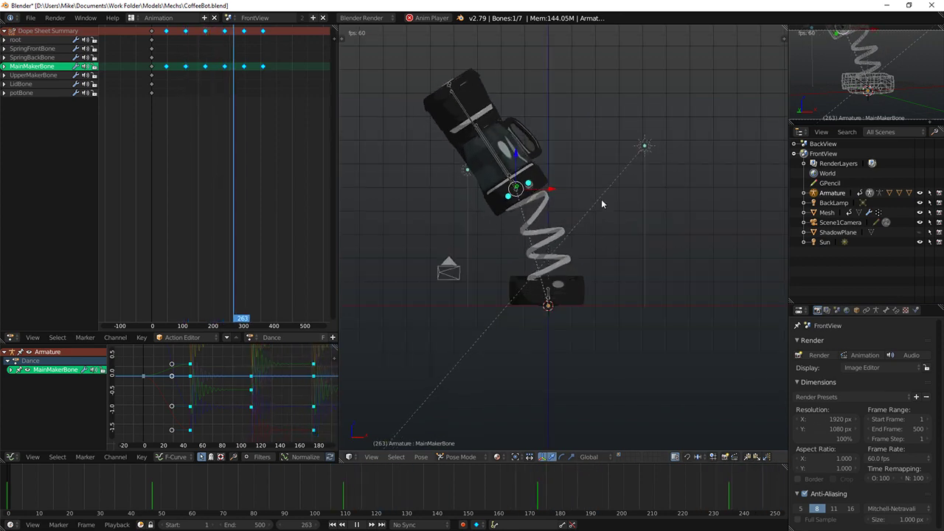
{"action": "middle_click_drag", "start_coordinate": [640, 230], "coordinate": [609, 233]}
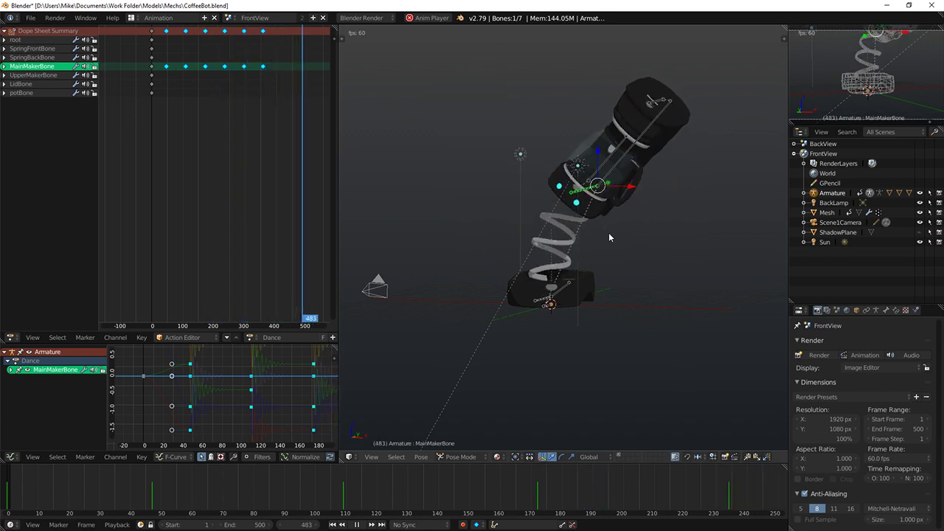
{"action": "scroll", "coordinate": [202, 378], "scroll_direction": "up", "scroll_amount": 2}
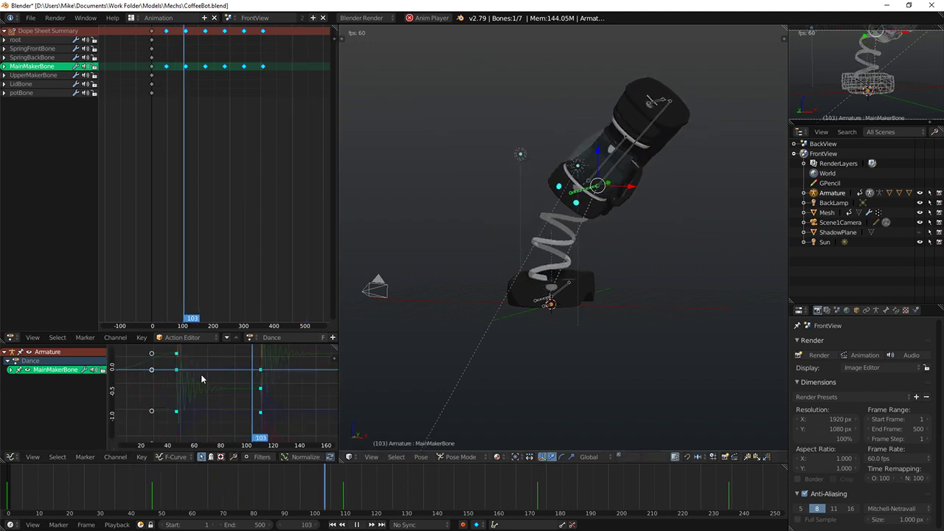
{"action": "scroll", "coordinate": [209, 380], "scroll_direction": "up", "scroll_amount": 3}
{"action": "right_click", "coordinate": [271, 364]}
{"action": "scroll", "coordinate": [261, 366], "scroll_direction": "down", "scroll_amount": 6}
{"action": "middle_click_drag", "start_coordinate": [258, 377], "coordinate": [240, 464]}
{"action": "right_click", "coordinate": [235, 396]}
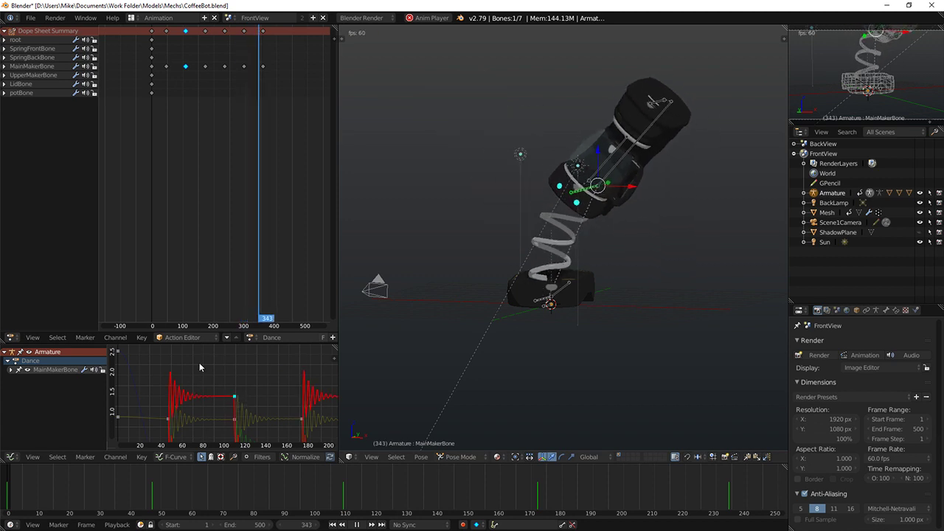
{"action": "key", "text": "alt+a"}
Step: Select all the MainMakerBone's sway keyframes after frame 0, set their interpolation to Bounce, and play the animation from the start
{"action": "left_click_drag", "start_coordinate": [177, 100], "coordinate": [210, 95]}
{"action": "left_click_drag", "start_coordinate": [166, 32], "coordinate": [275, 95]}
{"action": "left_click", "coordinate": [144, 337]}
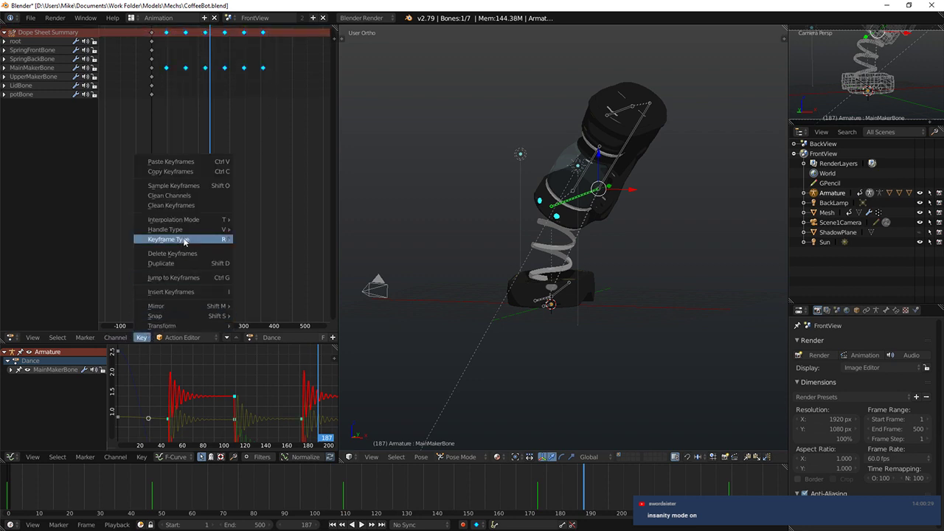
{"action": "mouse_move", "coordinate": [188, 221]}
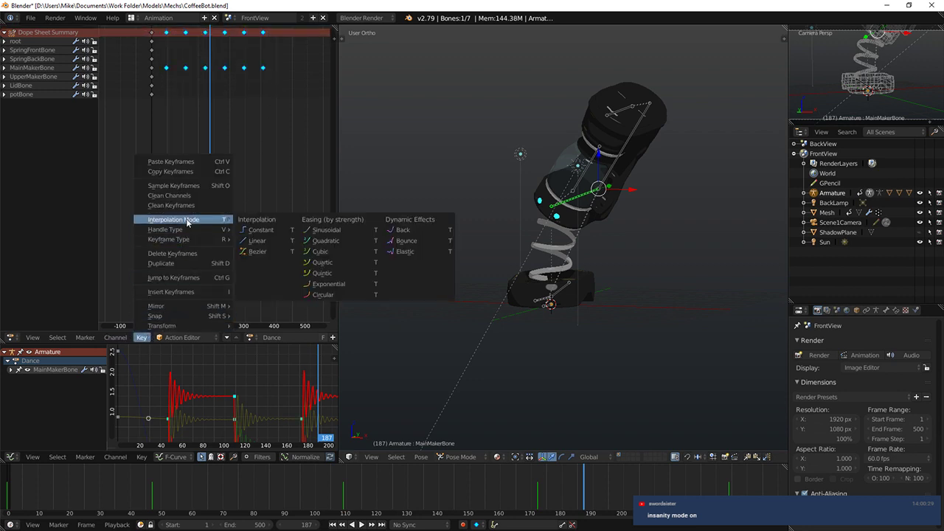
{"action": "left_click", "coordinate": [402, 251]}
{"action": "key", "text": "shift+Left"}
{"action": "key", "text": "alt+a"}
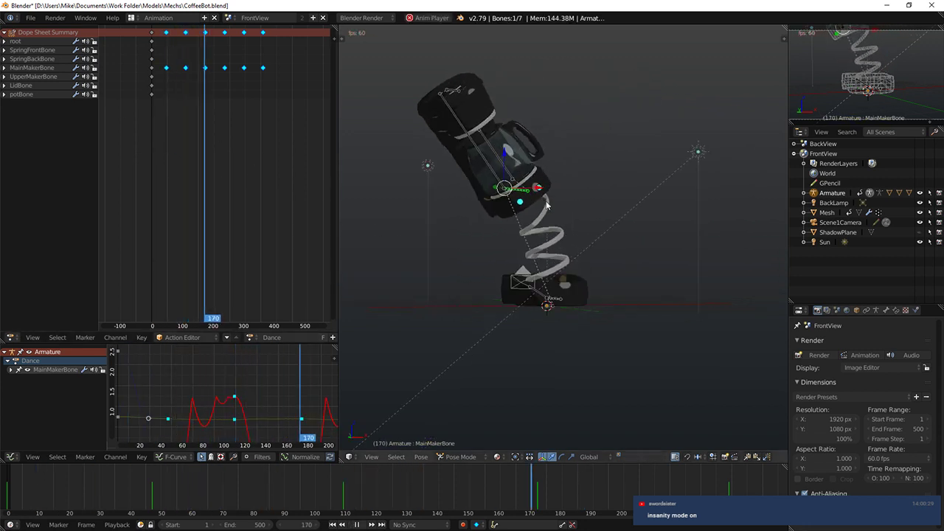
Step: Examine the shape of the MainMakerBone's Bounce F-curves across the sway keyframes
{"action": "key", "text": "g"}
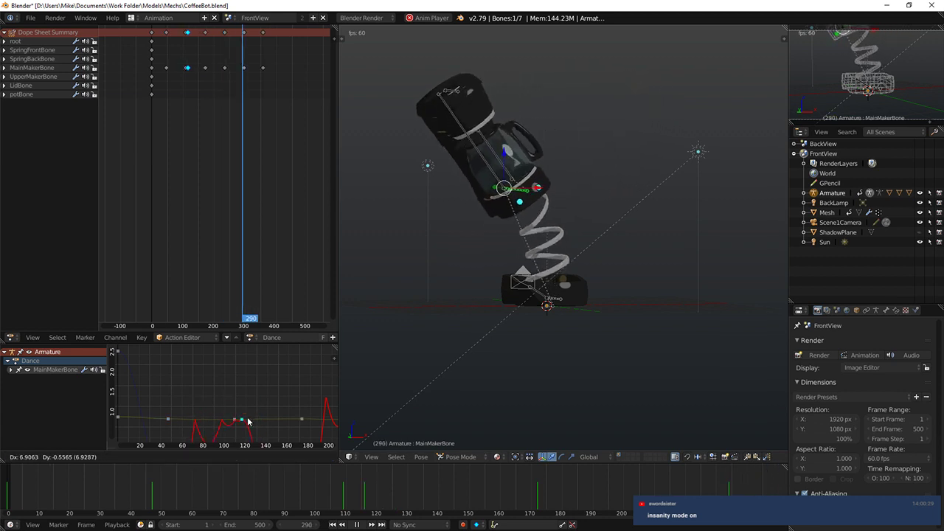
{"action": "right_click", "coordinate": [248, 422]}
{"action": "middle_click_drag", "start_coordinate": [285, 413], "coordinate": [286, 366]}
{"action": "scroll", "coordinate": [249, 405], "scroll_direction": "down", "scroll_amount": 5}
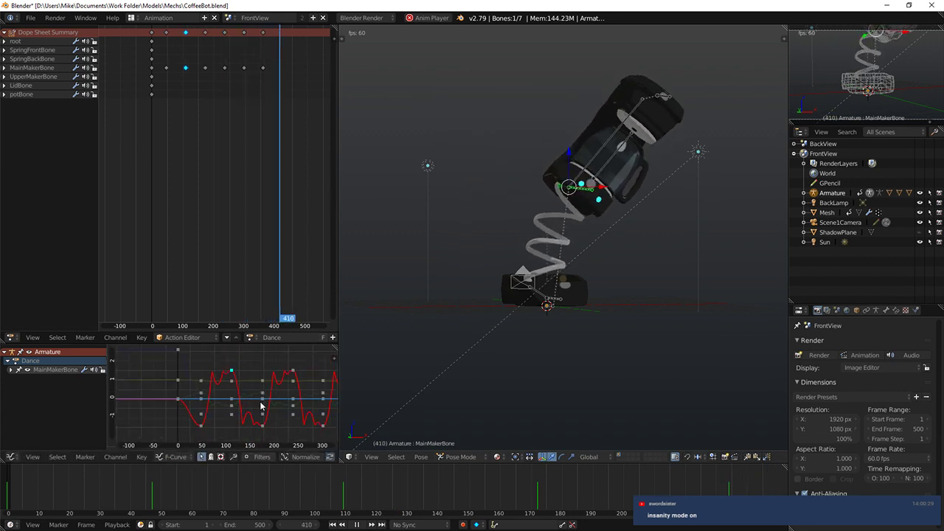
{"action": "scroll", "coordinate": [246, 382], "scroll_direction": "up", "scroll_amount": 1}
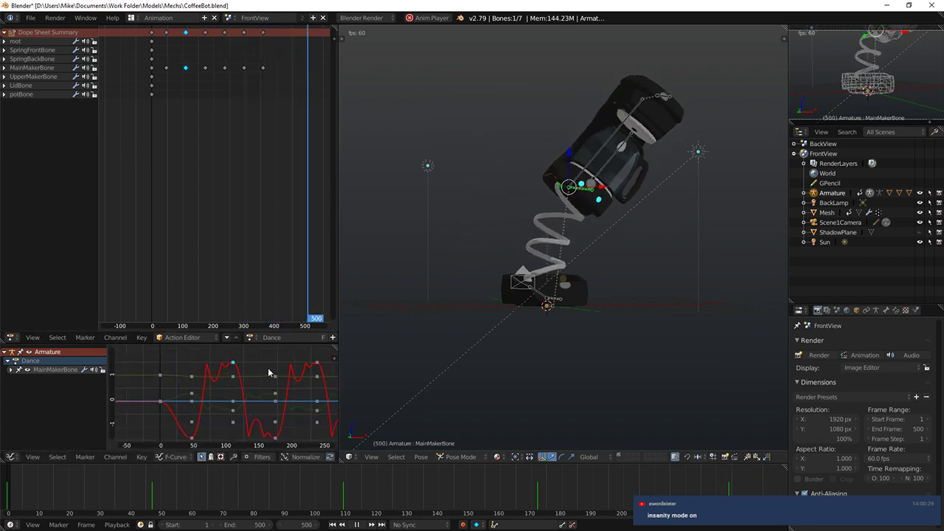
{"action": "right_click", "coordinate": [233, 411]}
Step: Select all the MainMakerBone's sway keyframes after frame 0 and set their interpolation to Back
{"action": "key", "text": "a"}
{"action": "key", "text": "b"}
{"action": "left_click_drag", "start_coordinate": [161, 29], "coordinate": [271, 87]}
{"action": "left_click", "coordinate": [141, 337]}
{"action": "mouse_move", "coordinate": [179, 222]}
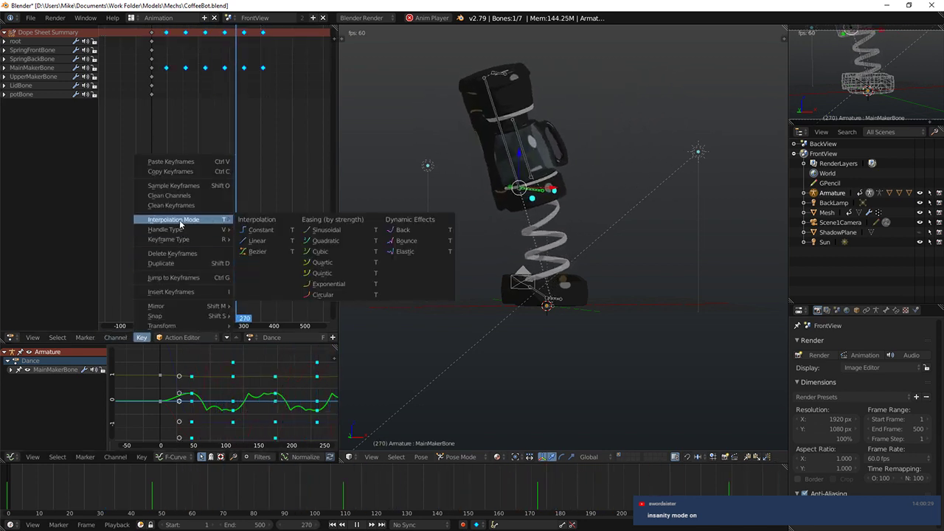
{"action": "left_click", "coordinate": [399, 230]}
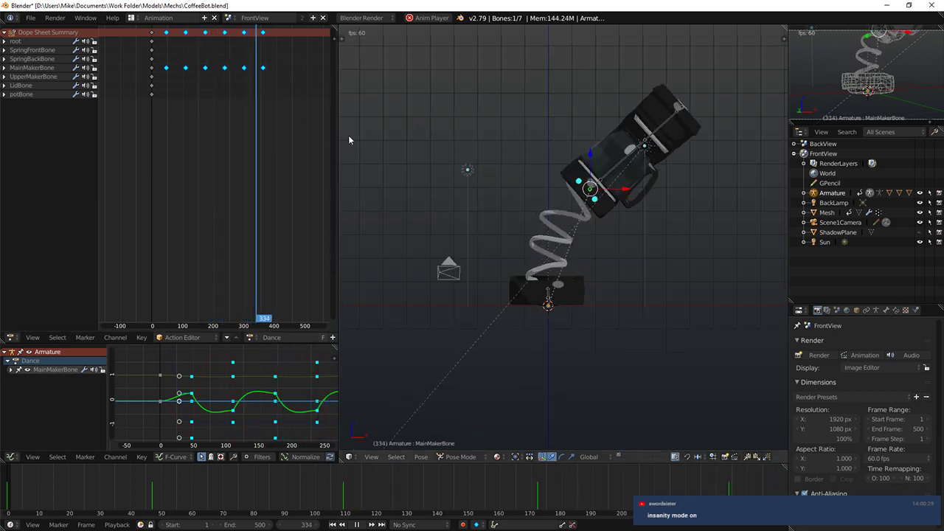
Step: Scale the selected sway keyframes' timing to about 0.6 around frame 41 and play the faster dance
{"action": "left_click", "coordinate": [166, 37]}
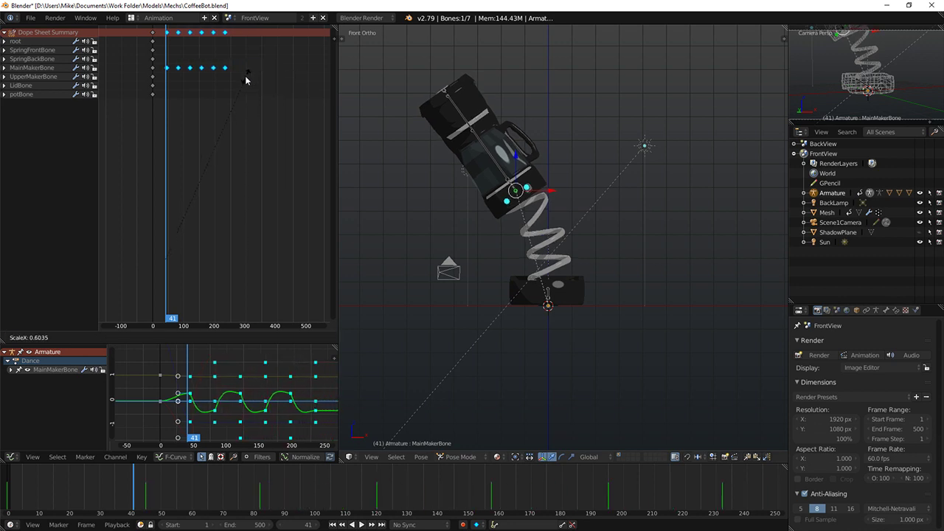
{"action": "key", "text": "alt+a"}
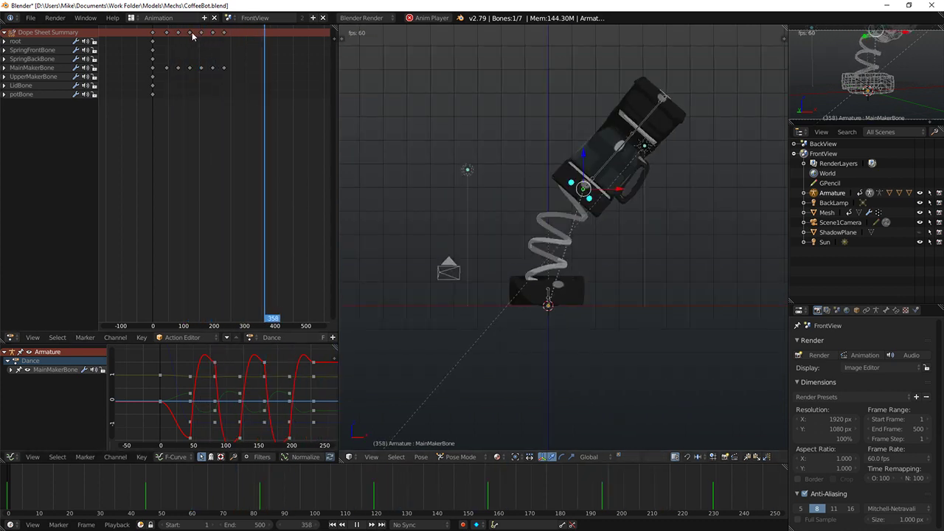
Step: Delete all sway keyframes except the first two after frame 0 and play the shortened motion from the start
{"action": "left_click_drag", "start_coordinate": [213, 67], "coordinate": [196, 50]}
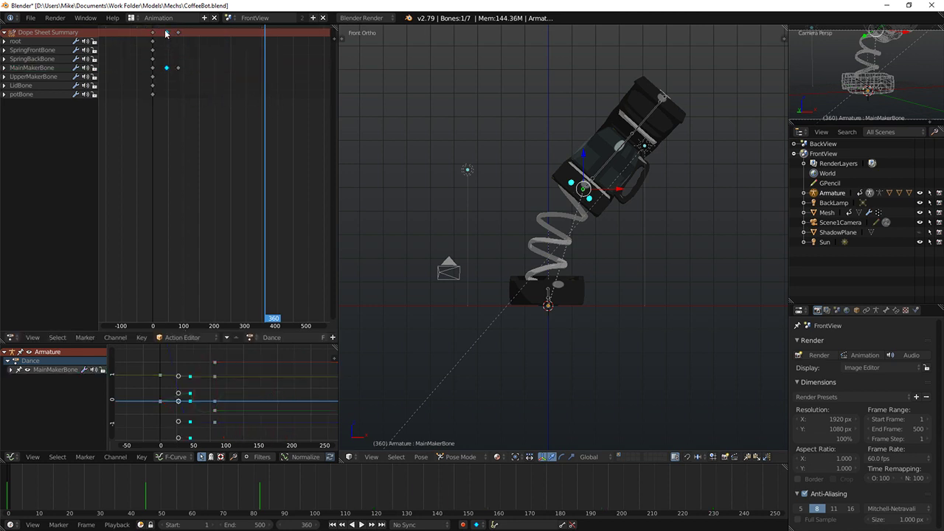
{"action": "key", "text": "shift+Left"}
{"action": "key", "text": "alt+a"}
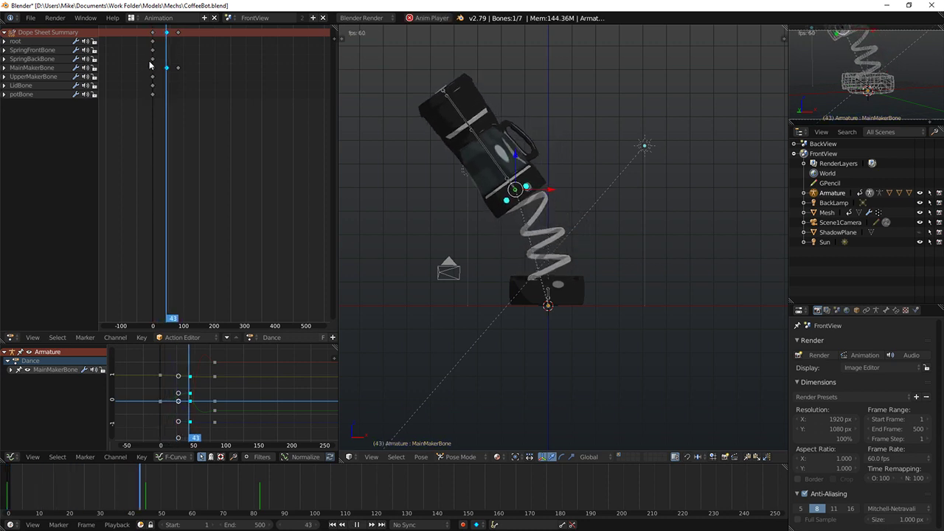
{"action": "key", "text": "alt+a"}
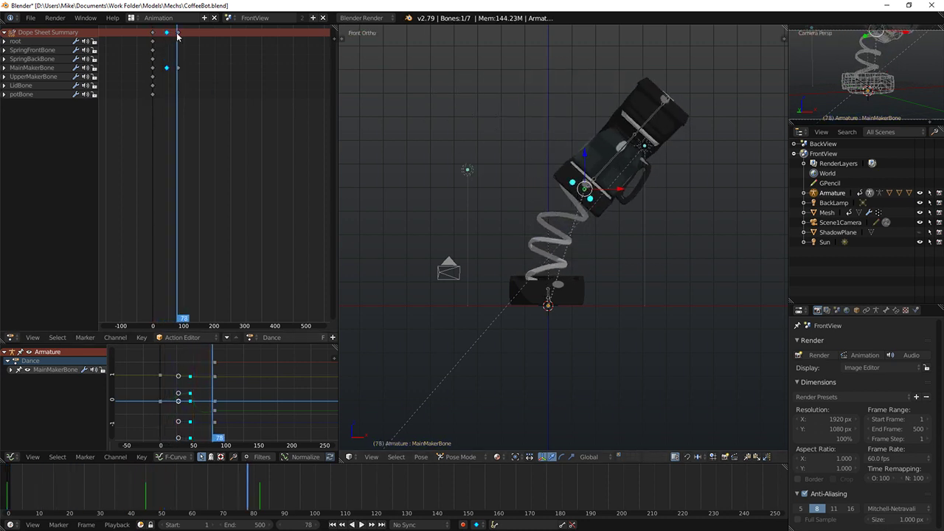
Step: Move the two remaining sway keyframes earlier, to frames 28 and 65, and play the animation
{"action": "left_click_drag", "start_coordinate": [178, 35], "coordinate": [175, 36]}
{"action": "left_click", "coordinate": [137, 52]}
{"action": "key", "text": "alt+a"}
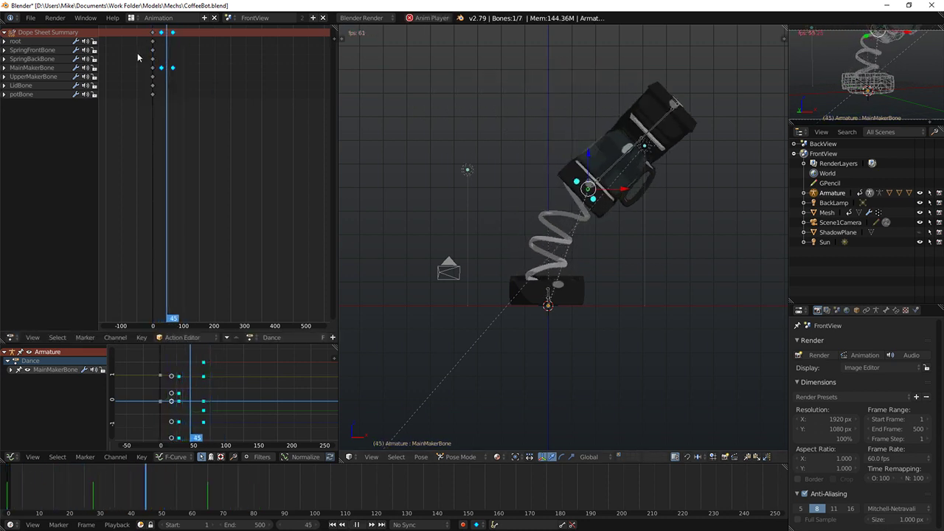
Step: Stop playback and set the interpolation of the sway keyframes at frames 28 and 65 to Bezier
{"action": "key", "text": "alt+a"}
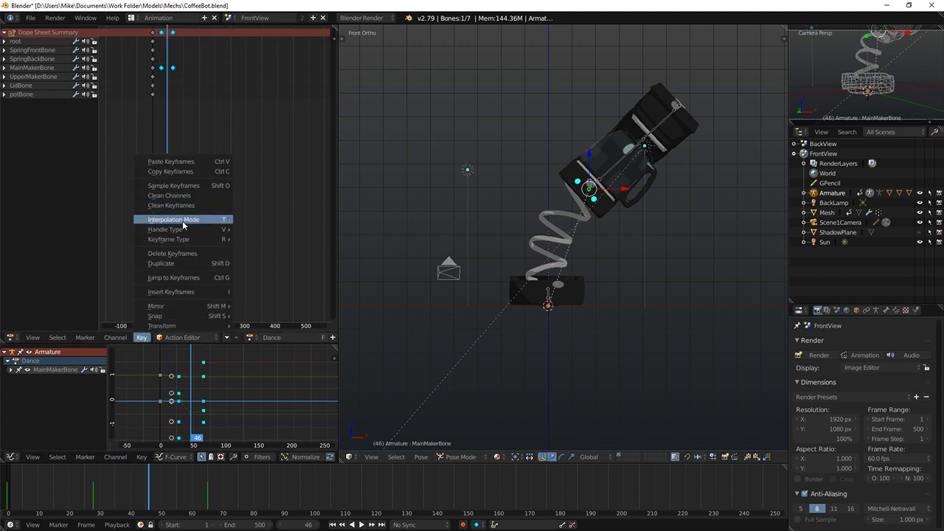
{"action": "mouse_move", "coordinate": [183, 223]}
{"action": "left_click", "coordinate": [262, 254]}
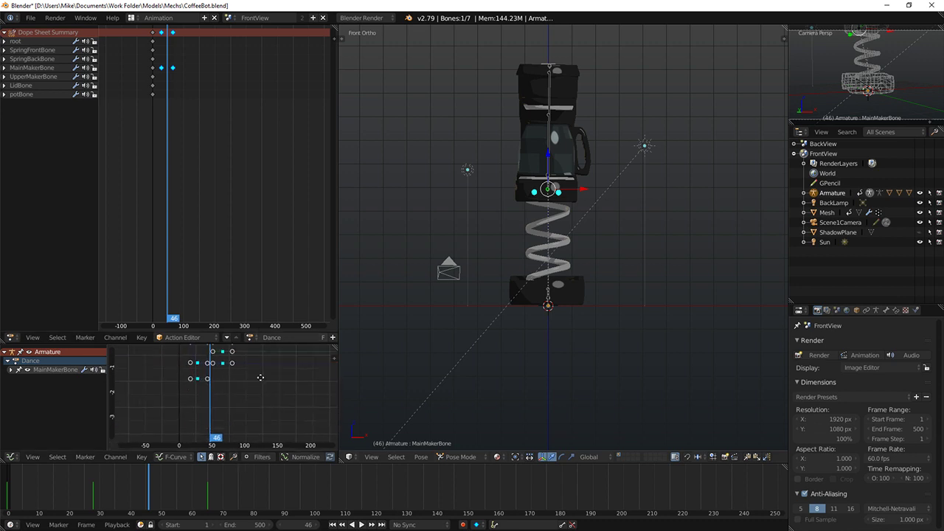
Step: Widen the dope sheet and graph editors and frame the Bezier keyframes' F-curves
{"action": "key", "text": "Home"}
{"action": "middle_click_drag", "start_coordinate": [270, 411], "coordinate": [242, 405]}
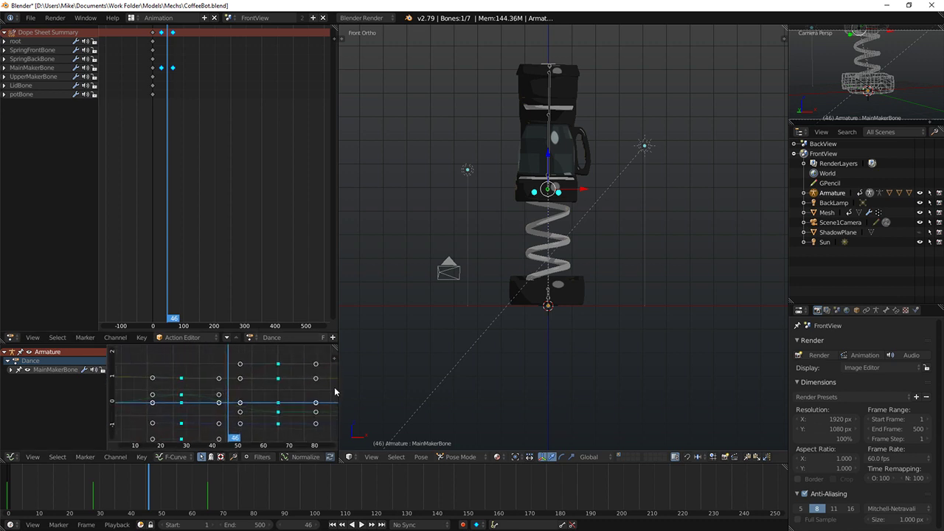
{"action": "left_click_drag", "start_coordinate": [339, 388], "coordinate": [469, 395]}
{"action": "scroll", "coordinate": [352, 406], "scroll_direction": "down", "scroll_amount": 1}
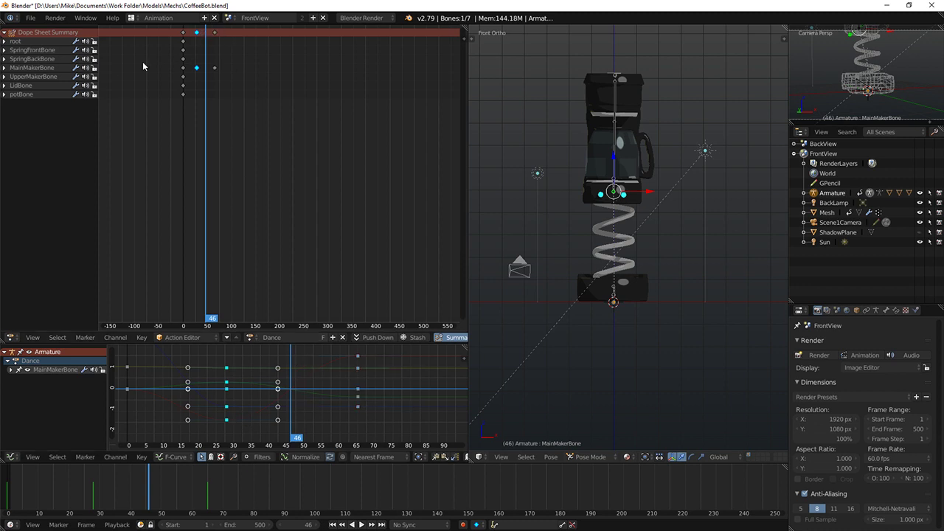
Step: Tilt the Bezier handles of the frame 28 keyframe on the green and red F-curves to make the sway overshoot
{"action": "left_click", "coordinate": [196, 68]}
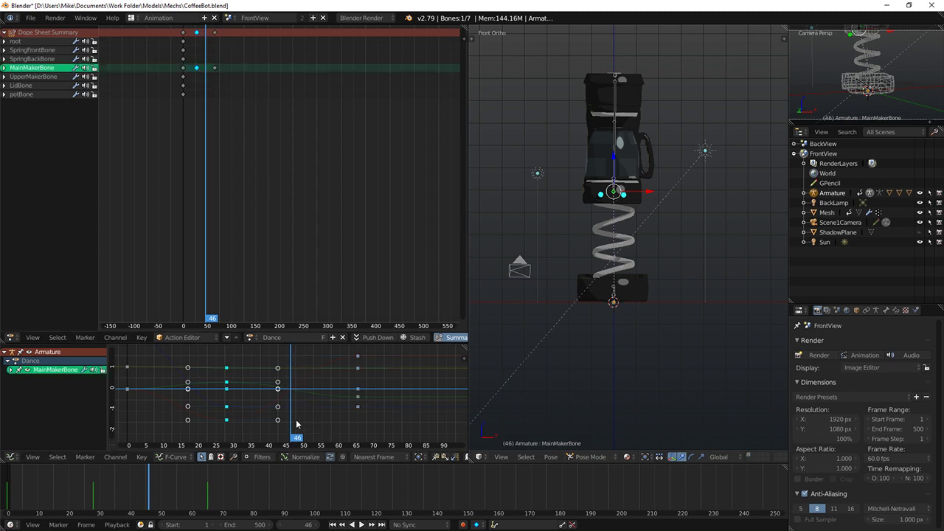
{"action": "scroll", "coordinate": [251, 403], "scroll_direction": "up", "scroll_amount": 3}
{"action": "right_click", "coordinate": [212, 380]}
{"action": "scroll", "coordinate": [214, 382], "scroll_direction": "down", "scroll_amount": 2}
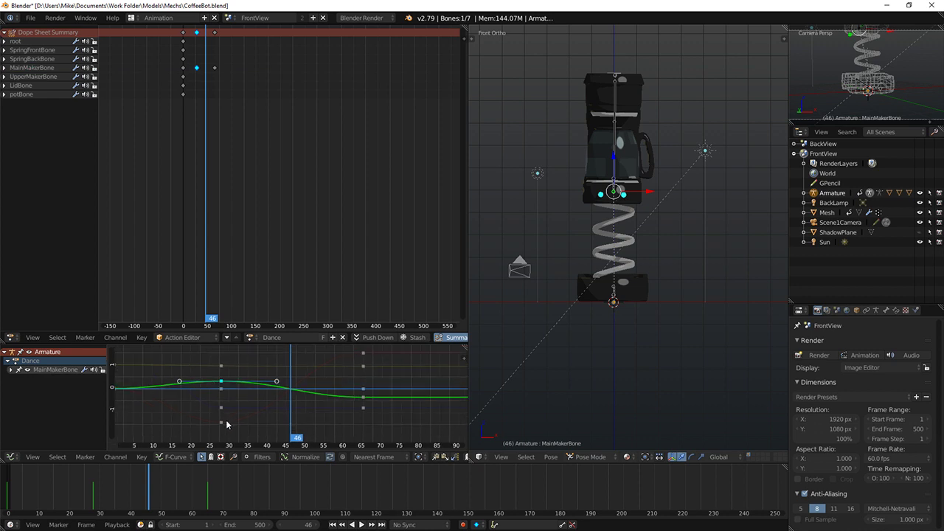
{"action": "left_click", "coordinate": [276, 422]}
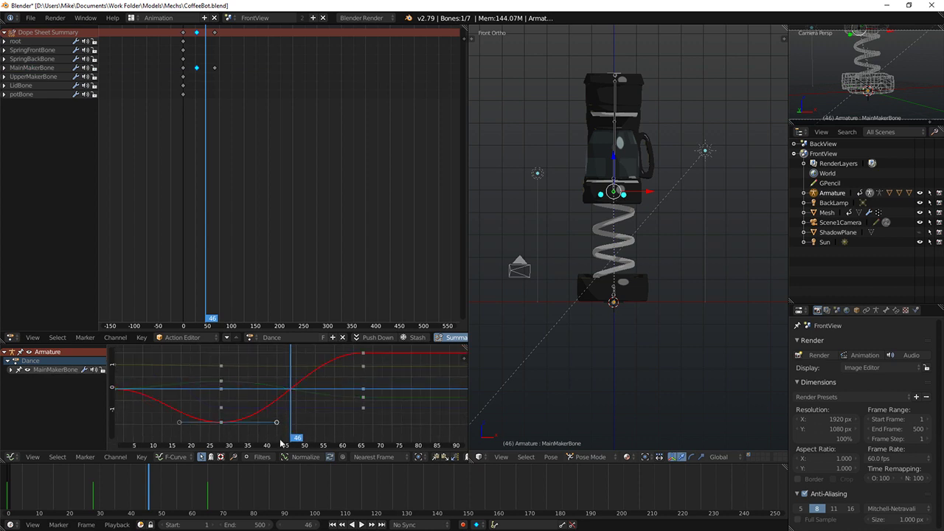
{"action": "key", "text": "g"}
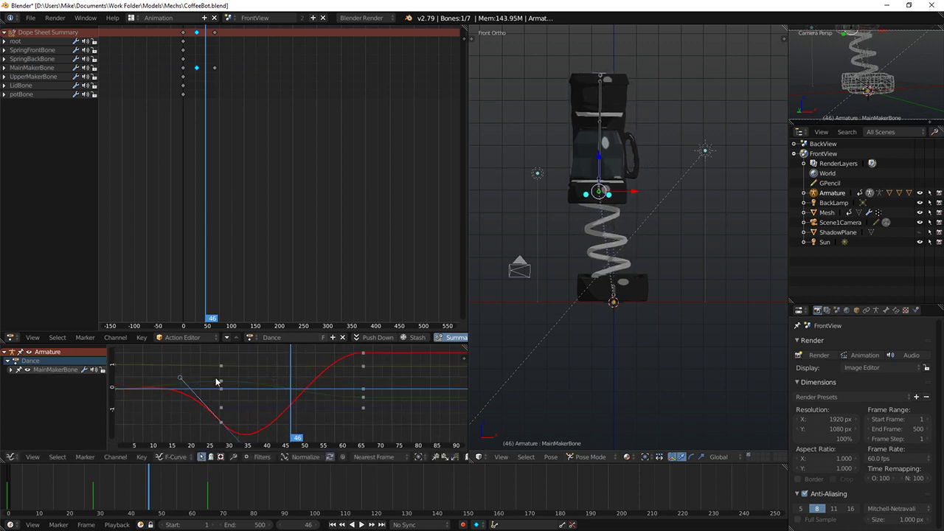
{"action": "right_click_drag", "start_coordinate": [274, 383], "coordinate": [271, 346]}
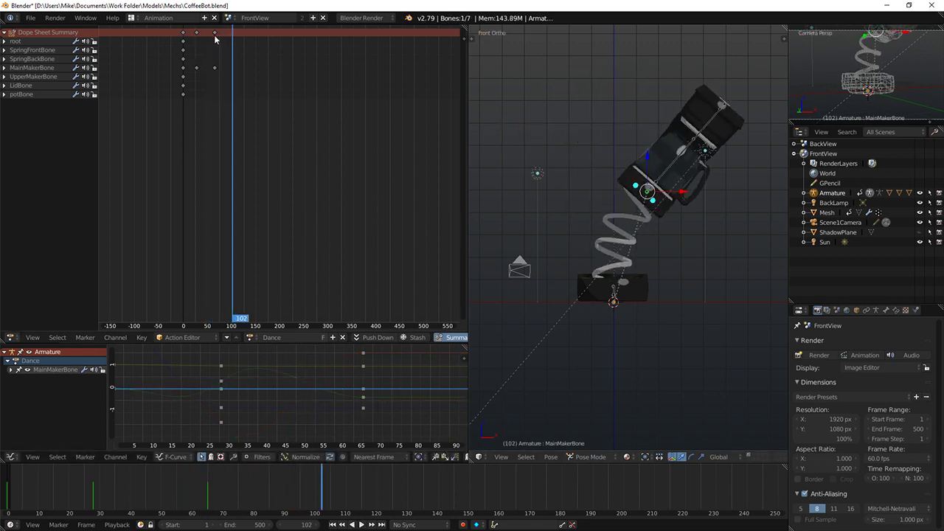
Step: Tilt the handles of the frame 65 keyframe on the green and red F-curves to add overshoot, and play the result
{"action": "middle_click_drag", "start_coordinate": [299, 374], "coordinate": [282, 366]}
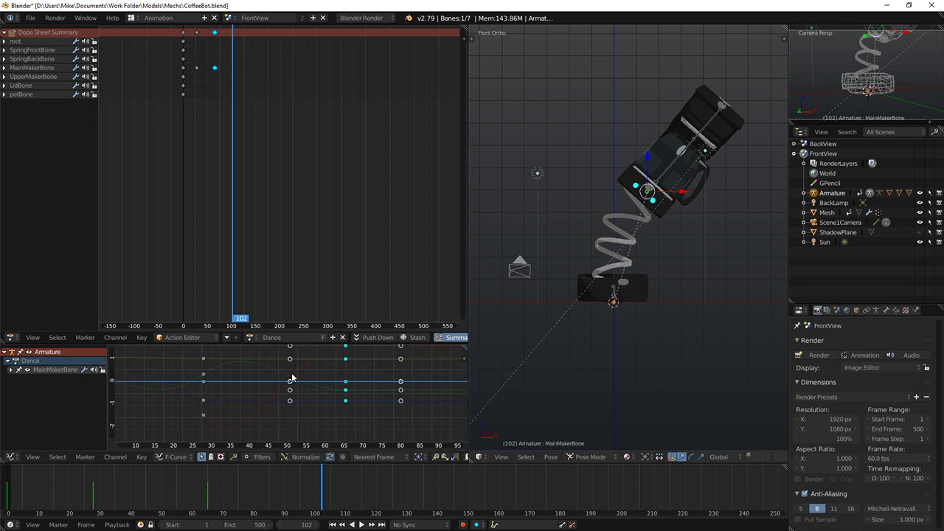
{"action": "left_click_drag", "start_coordinate": [293, 392], "coordinate": [298, 375]}
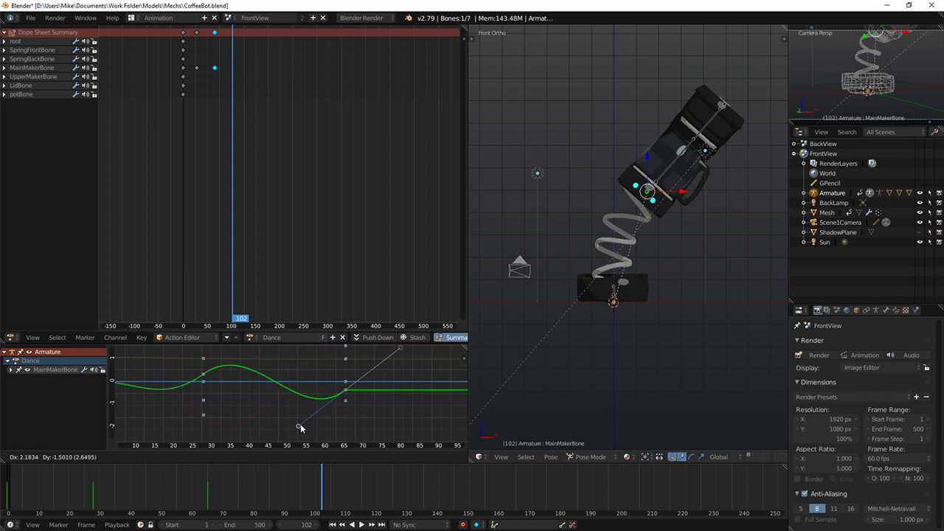
{"action": "middle_click_drag", "start_coordinate": [306, 388], "coordinate": [293, 414]}
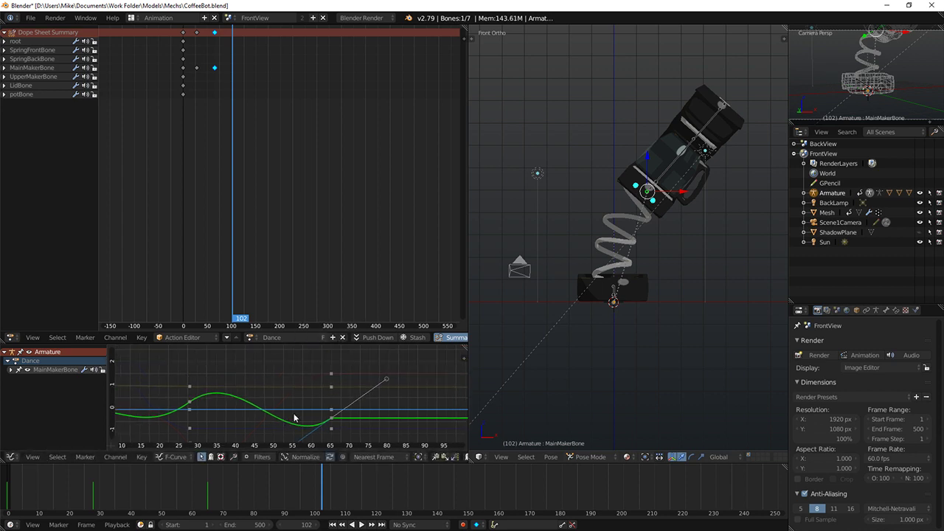
{"action": "right_click", "coordinate": [337, 372]}
{"action": "right_click_drag", "start_coordinate": [282, 370], "coordinate": [284, 359]}
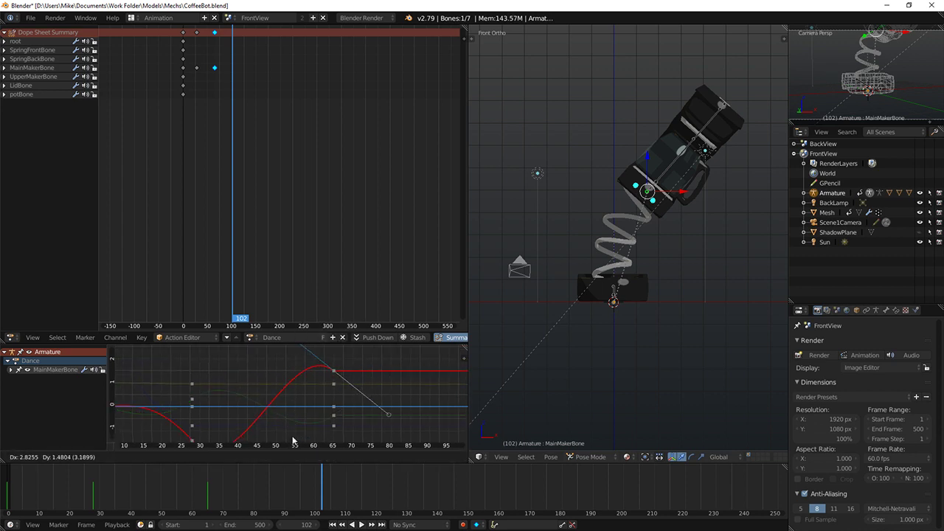
{"action": "key", "text": "alt+a"}
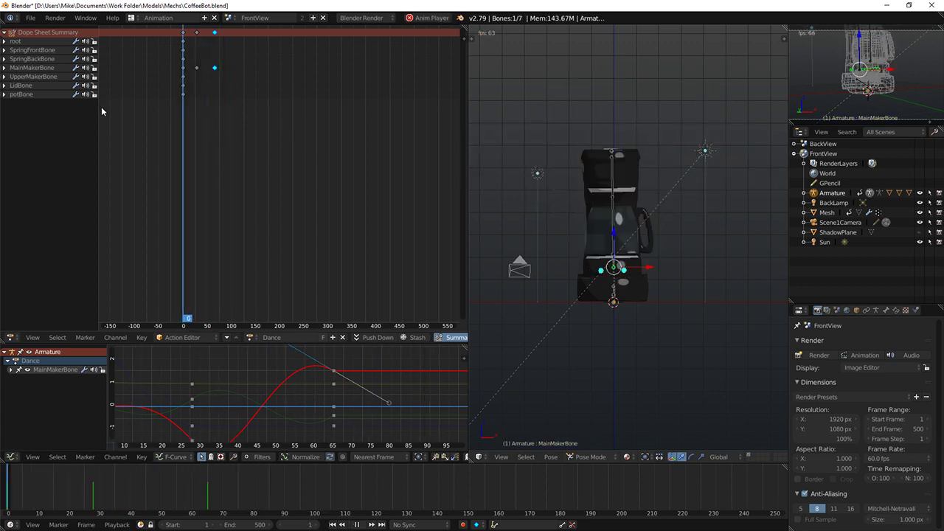
{"action": "key", "text": "alt+a"}
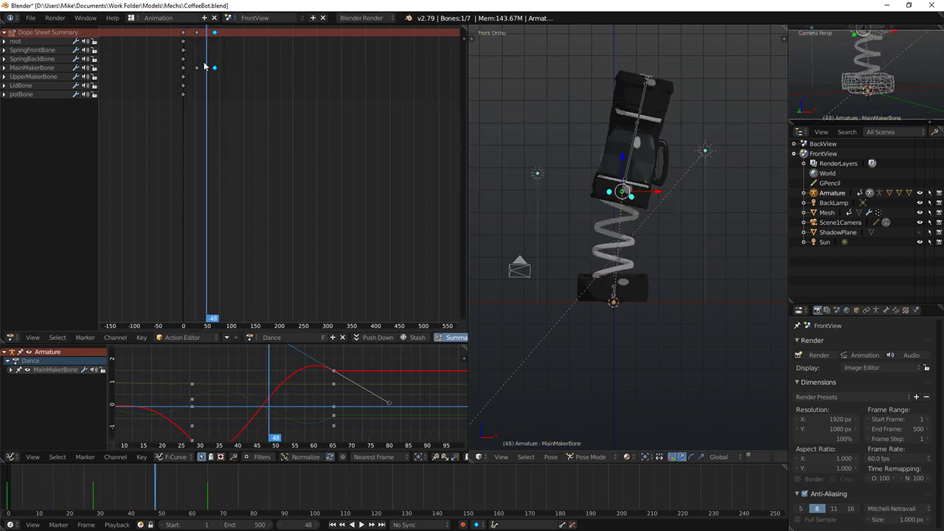
Step: Duplicate the sway keyframes at frames 28 and 65 and place the copies at about frames 96 and 133
{"action": "right_click", "coordinate": [215, 33], "text": "shift"}
{"action": "key", "text": "shift+d"}
{"action": "left_click", "coordinate": [248, 34]}
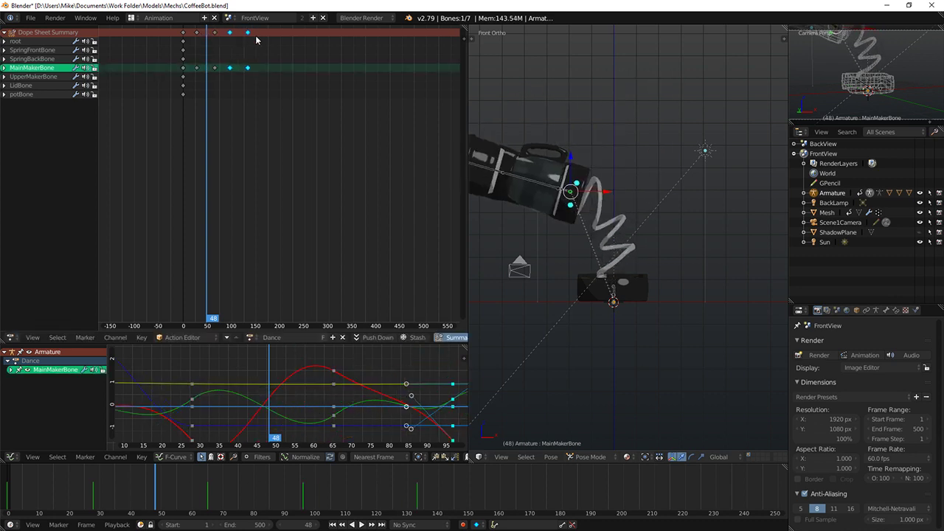
Step: Play the repeated sway from the start and check the motion from the front and from another angle
{"action": "key", "text": "alt+a"}
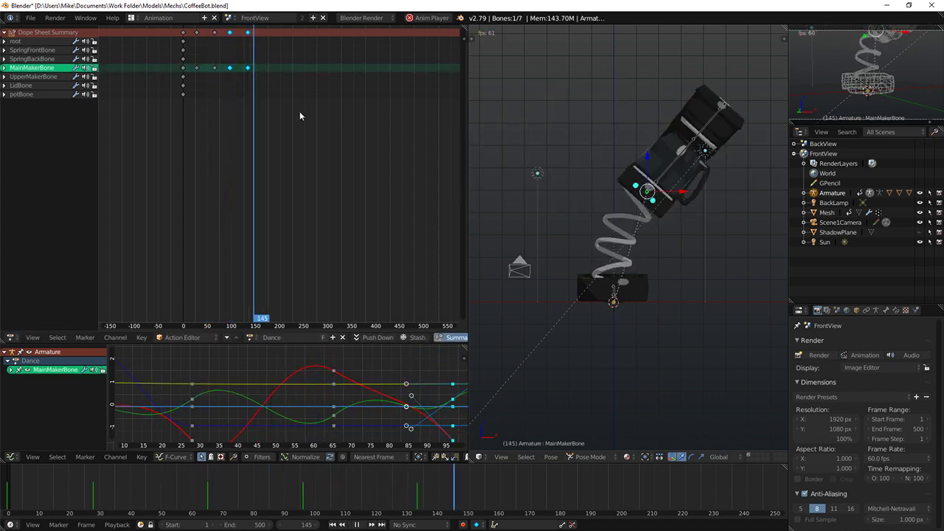
{"action": "key", "text": "shift+Left"}
{"action": "key", "text": "alt+a"}
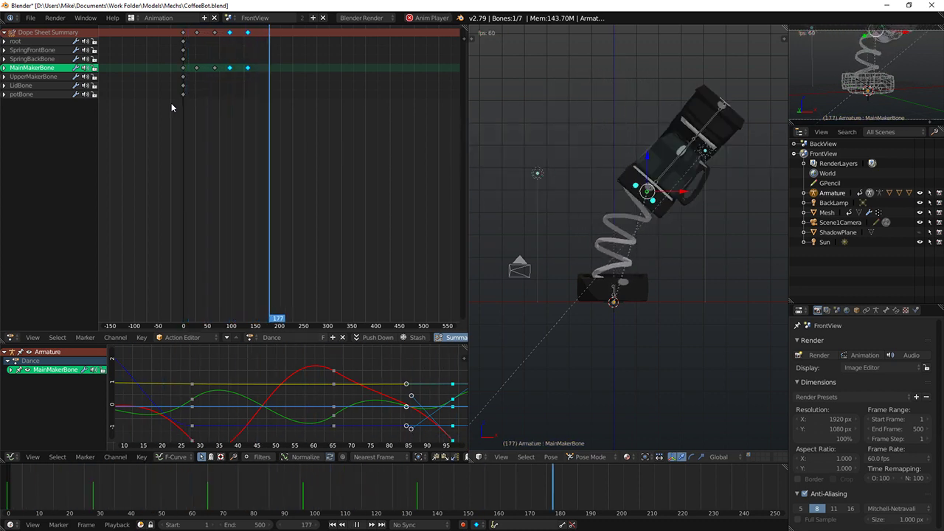
{"action": "left_click", "coordinate": [182, 101]}
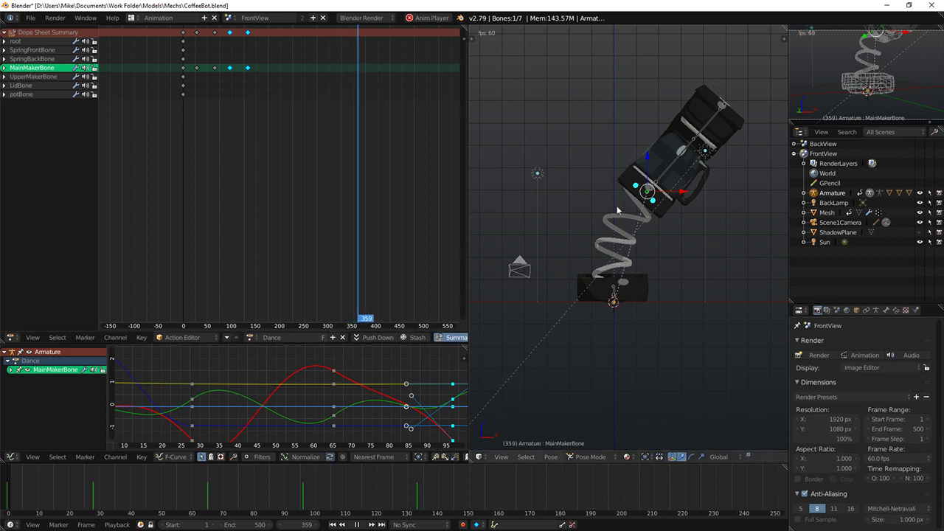
{"action": "middle_click_drag", "start_coordinate": [575, 241], "coordinate": [662, 244]}
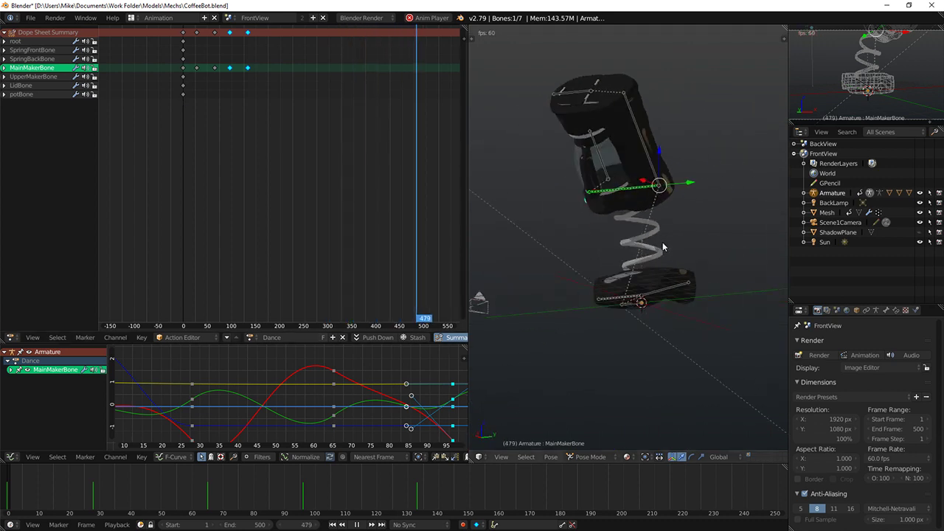
{"action": "key", "text": "KP_1"}
{"action": "key", "text": "alt+a"}
Step: Move the two duplicated sway keyframes later, to about frames 107 and 144
{"action": "key", "text": "a"}
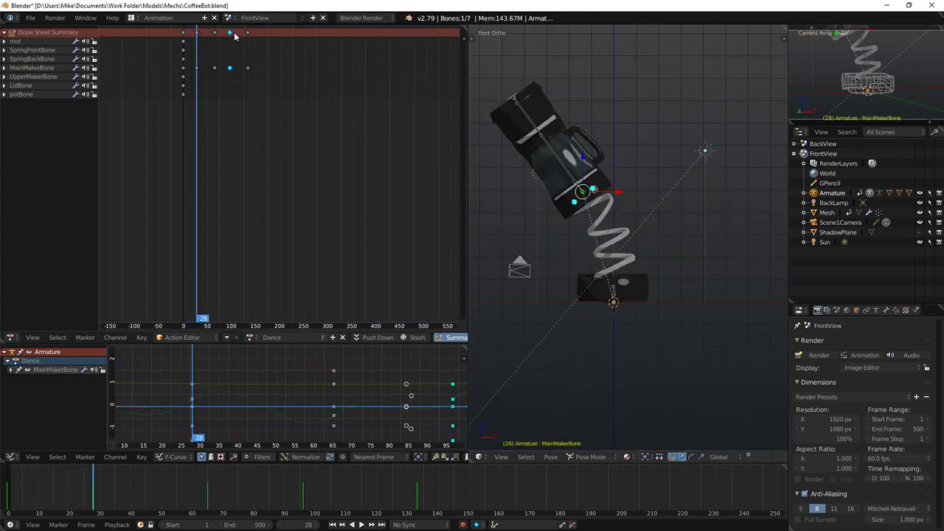
{"action": "key", "text": "g"}
{"action": "right_click", "coordinate": [233, 37]}
{"action": "right_click", "coordinate": [248, 34], "text": "shift"}
{"action": "key", "text": "g"}
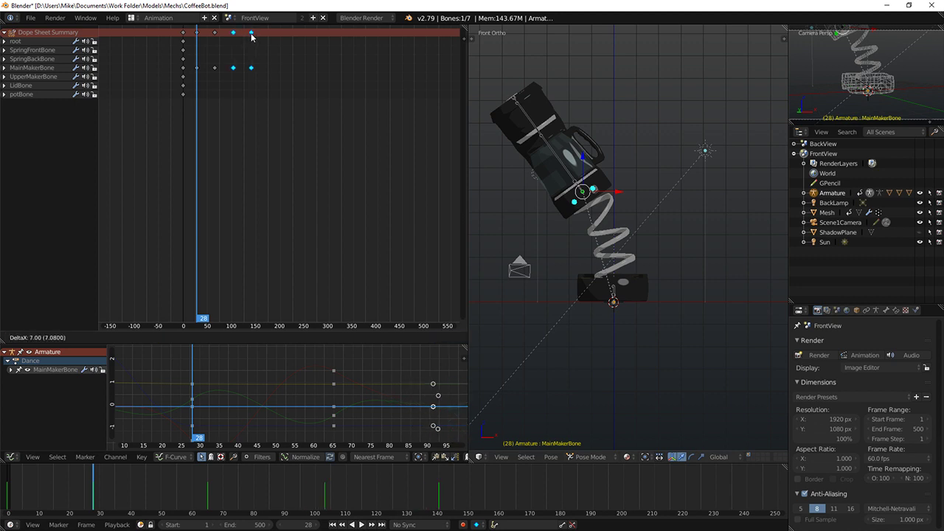
{"action": "left_click", "coordinate": [253, 35]}
Step: Duplicate the four sway keyframes, place the copies starting at about frame 189, and play the dance
{"action": "key", "text": "shift+d"}
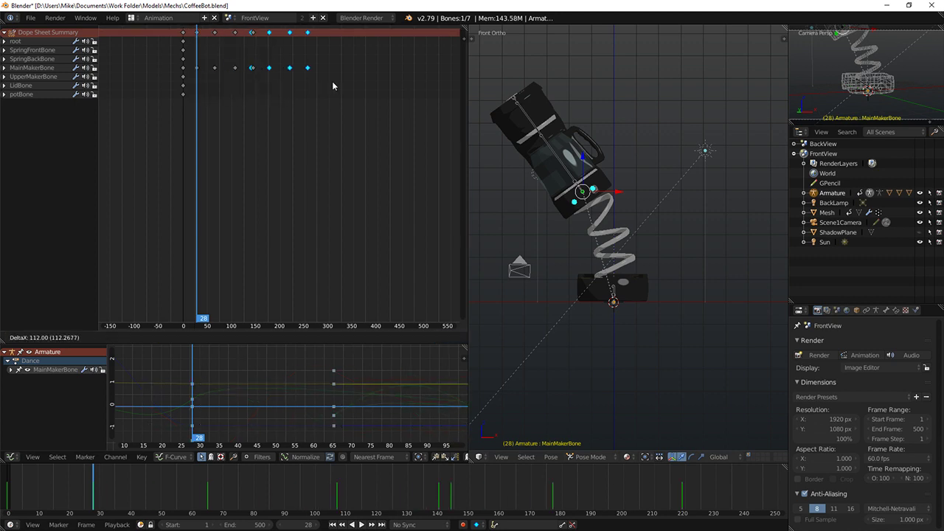
{"action": "left_click", "coordinate": [350, 79]}
{"action": "key", "text": "alt+a"}
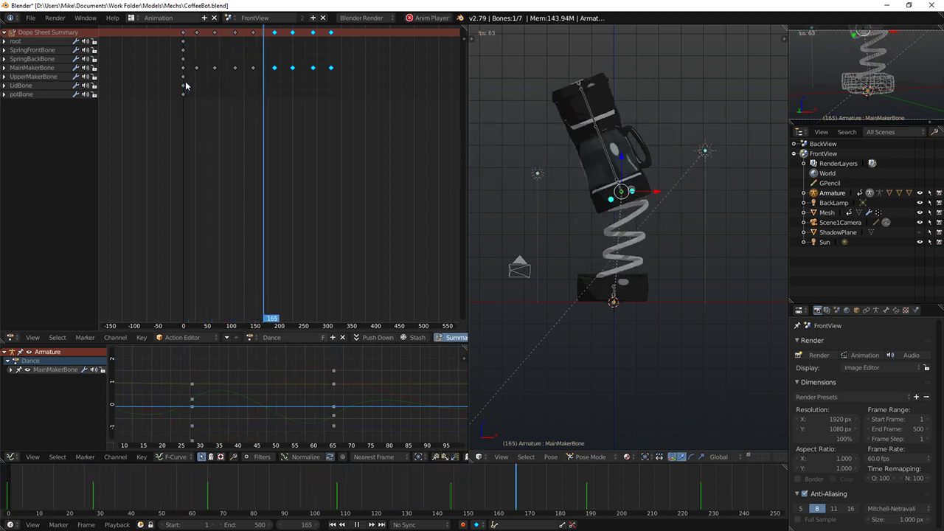
Step: At frame 107, shift MainMakerBone forward, tilt it forward in the side view, and insert a LocRot keyframe
{"action": "key", "text": "alt+a"}
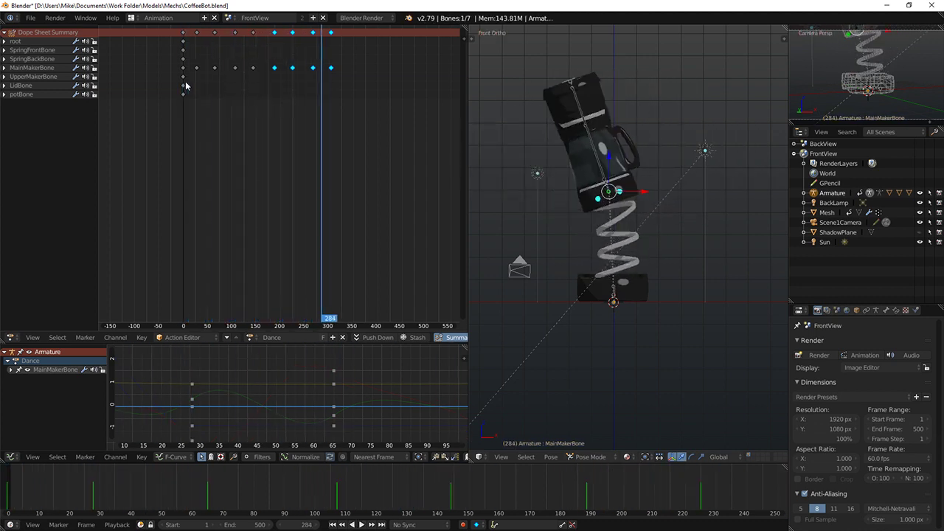
{"action": "left_click_drag", "start_coordinate": [228, 68], "coordinate": [220, 58]}
{"action": "key", "text": "KP_3"}
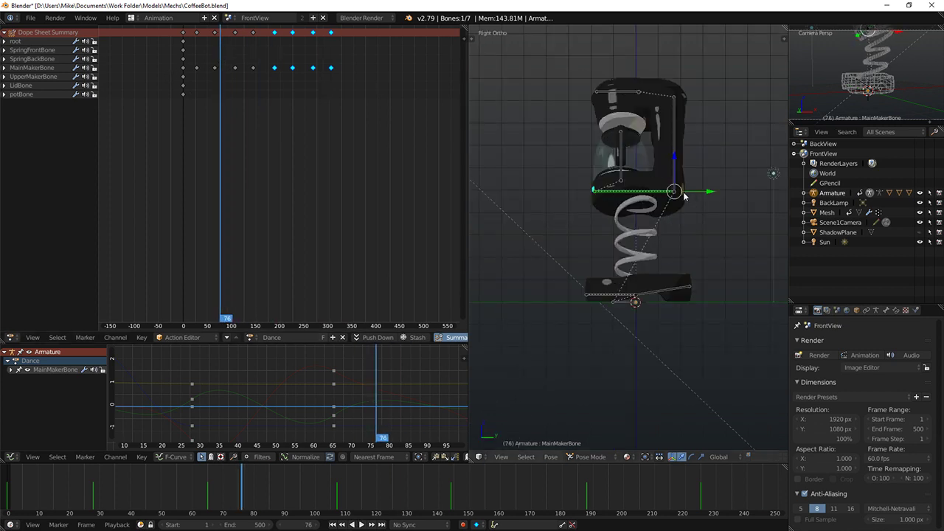
{"action": "middle_click_drag", "start_coordinate": [639, 210], "coordinate": [717, 198]}
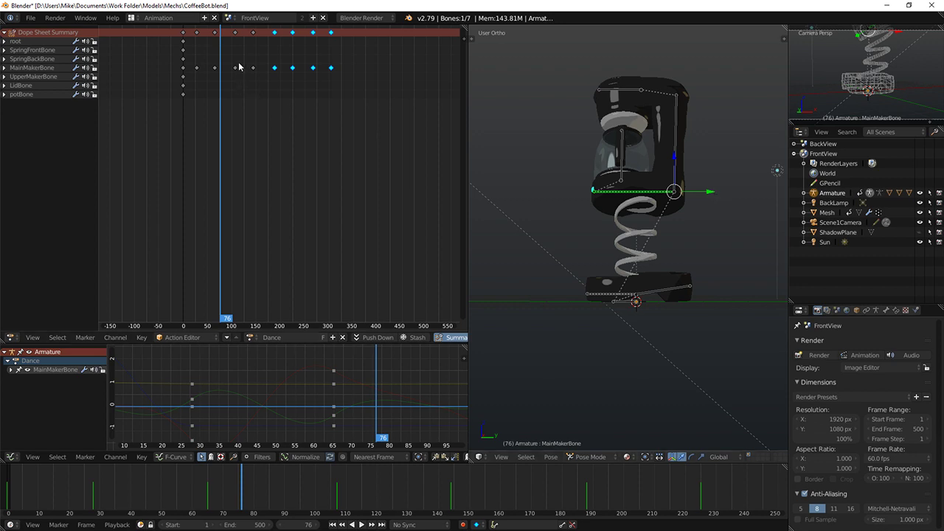
{"action": "left_click_drag", "start_coordinate": [239, 66], "coordinate": [234, 47]}
{"action": "scroll", "coordinate": [249, 59], "scroll_direction": "up", "scroll_amount": 3}
{"action": "scroll", "coordinate": [183, 85], "scroll_direction": "up", "scroll_amount": 2}
{"action": "left_click_drag", "start_coordinate": [264, 81], "coordinate": [264, 81]}
{"action": "key", "text": "r"}
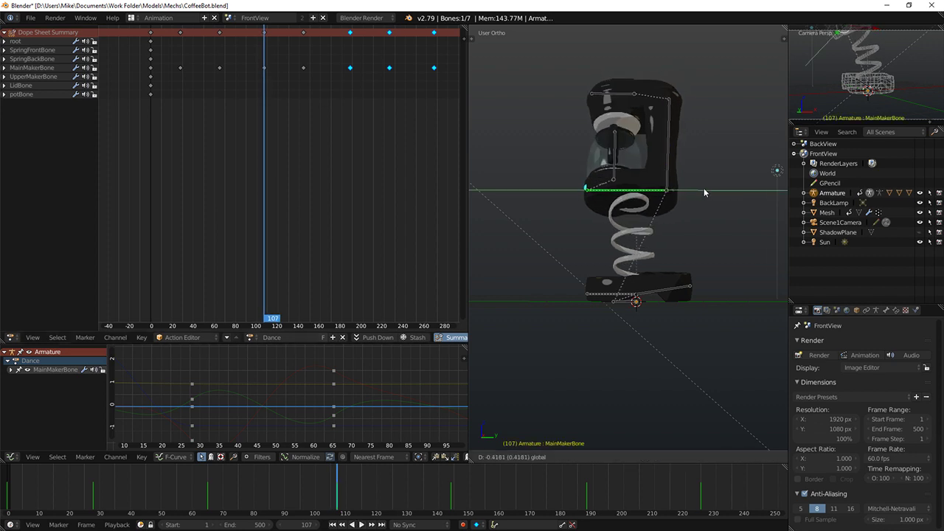
{"action": "key", "text": "i"}
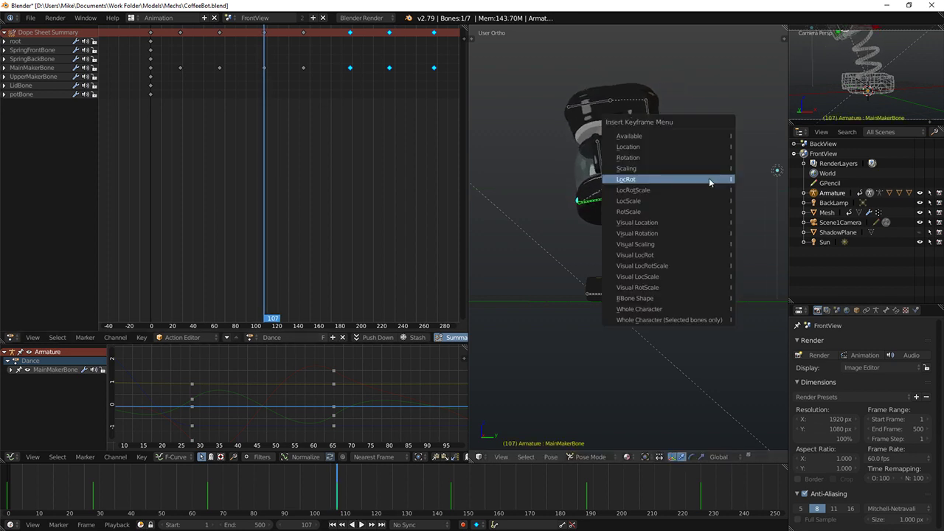
{"action": "left_click", "coordinate": [709, 182]}
Step: At frame 144, shift MainMakerBone along Y, twist it about 14 degrees from the top view, and insert a keyframe
{"action": "left_click_drag", "start_coordinate": [304, 35], "coordinate": [304, 35]}
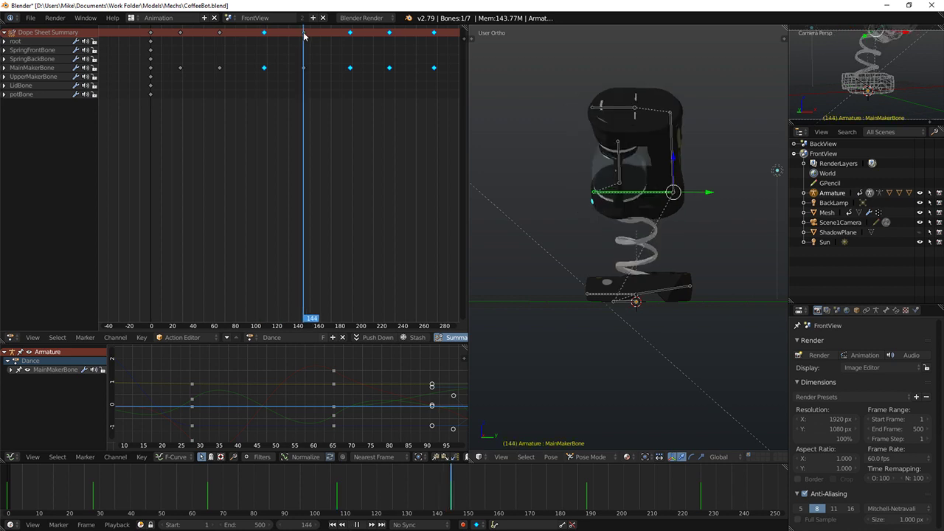
{"action": "middle_click_drag", "start_coordinate": [650, 214], "coordinate": [667, 206]}
{"action": "left_click_drag", "start_coordinate": [709, 200], "coordinate": [725, 200]}
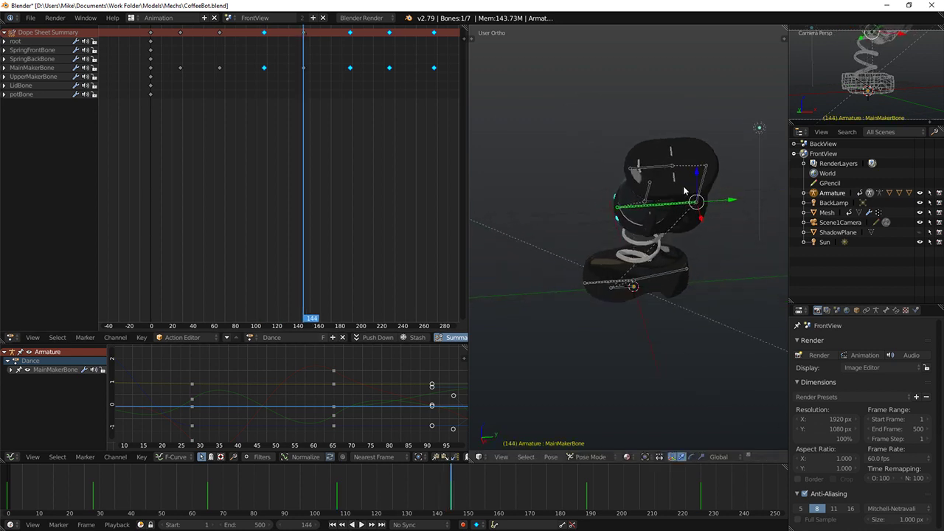
{"action": "middle_click_drag", "start_coordinate": [686, 190], "coordinate": [662, 139]}
{"action": "key", "text": "KP_7"}
{"action": "key", "text": "r"}
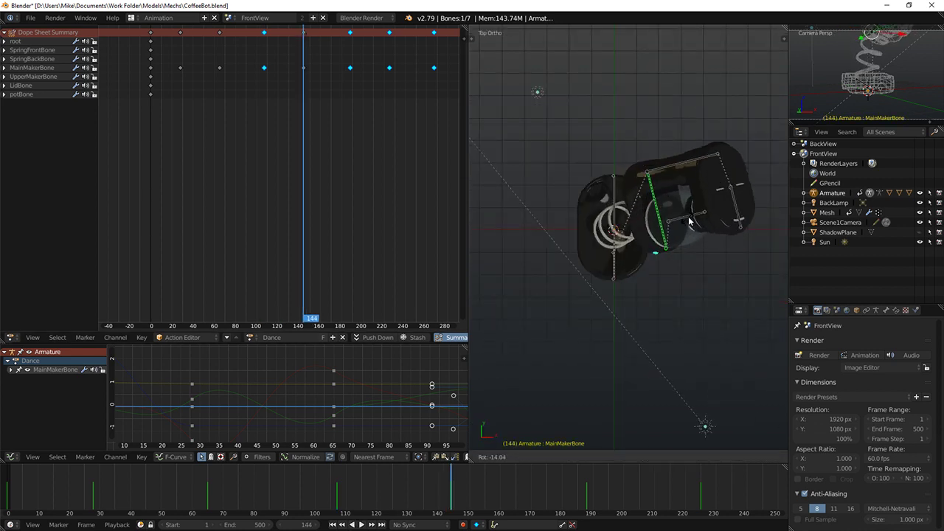
{"action": "key", "text": "i"}
{"action": "left_click", "coordinate": [688, 220]}
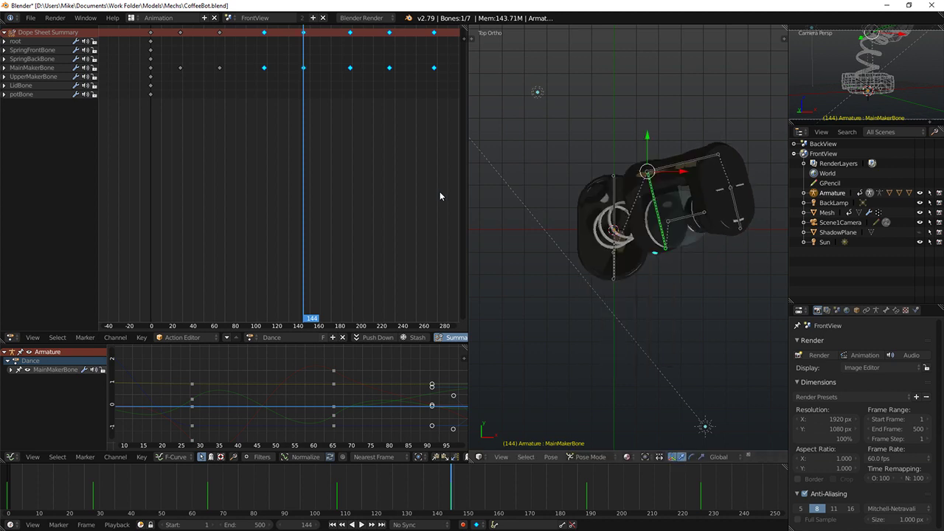
Step: Play the dance from frame 0 and check the new poses from the front
{"action": "scroll", "coordinate": [347, 59], "scroll_direction": "down", "scroll_amount": 2}
{"action": "left_click", "coordinate": [169, 97]}
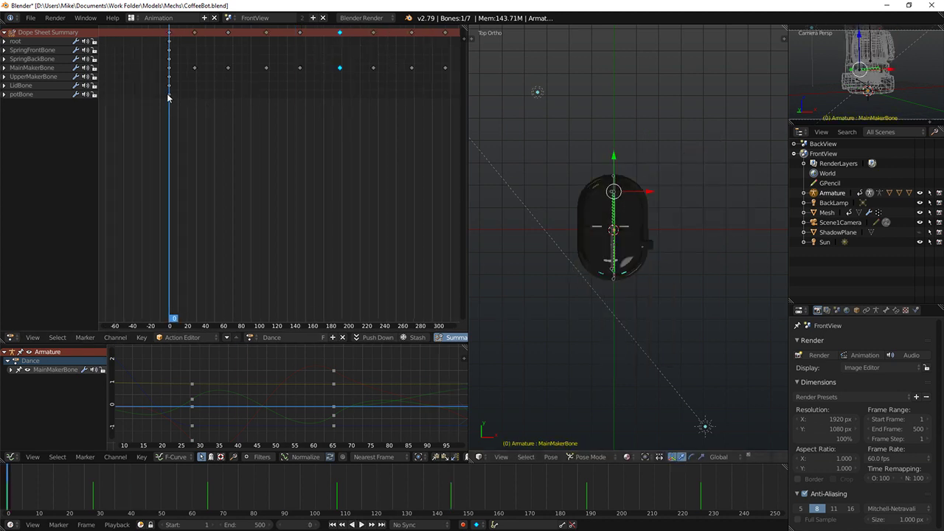
{"action": "key", "text": "alt+a"}
{"action": "middle_click_drag", "start_coordinate": [589, 260], "coordinate": [637, 124]}
{"action": "key", "text": "KP_1"}
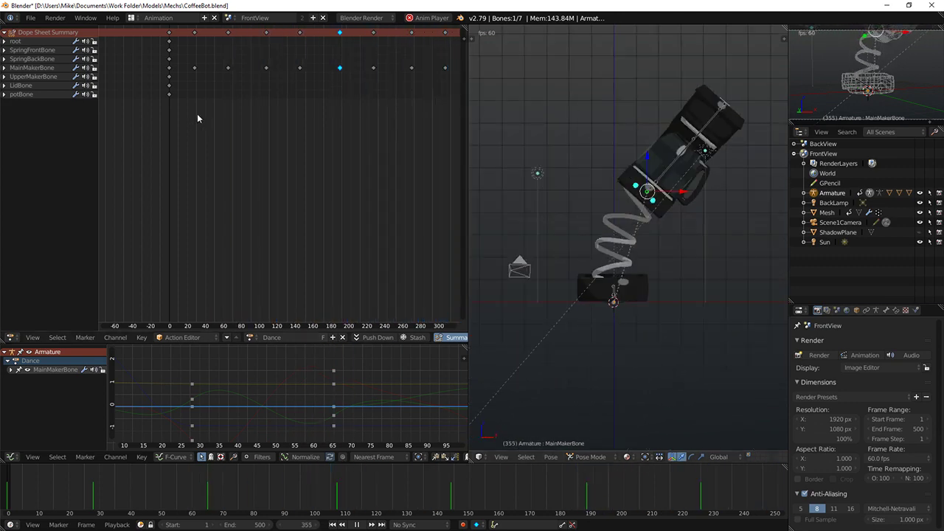
Step: At frame 28, raise the outgoing Bezier handle of the X Location curve slightly to soften the overshoot
{"action": "left_click_drag", "start_coordinate": [198, 118], "coordinate": [194, 79]}
{"action": "middle_click_drag", "start_coordinate": [280, 383], "coordinate": [214, 402]}
{"action": "scroll", "coordinate": [254, 398], "scroll_direction": "down", "scroll_amount": 1}
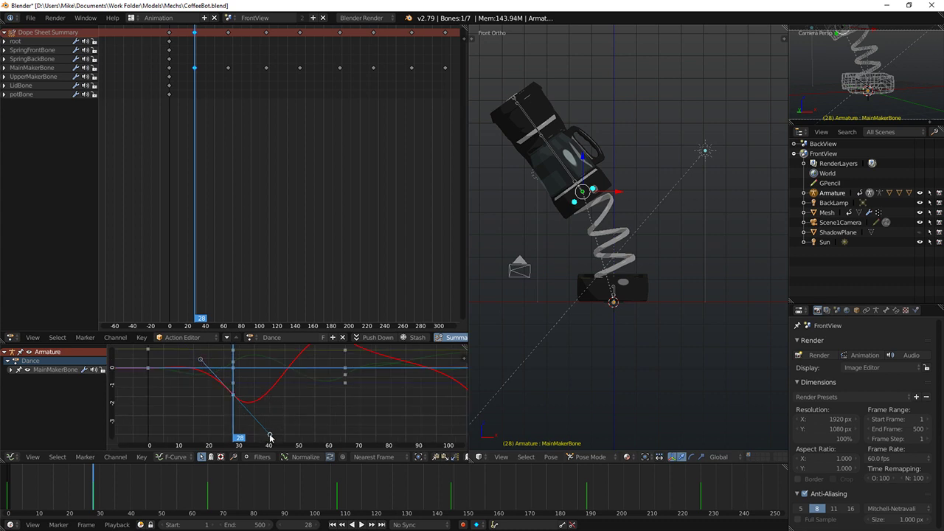
{"action": "right_click_drag", "start_coordinate": [270, 435], "coordinate": [270, 423]}
Step: Lower the outgoing handle of the Z Location curve's frame 28 keyframe to add overshoot, and preview the motion
{"action": "middle_click_drag", "start_coordinate": [271, 423], "coordinate": [275, 433]}
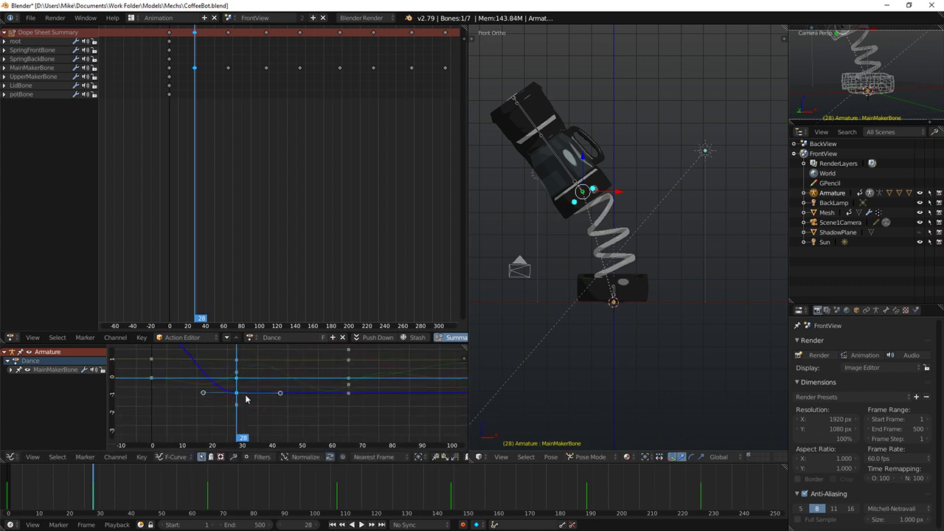
{"action": "middle_click_drag", "start_coordinate": [246, 398], "coordinate": [247, 406]}
{"action": "scroll", "coordinate": [308, 392], "scroll_direction": "down", "scroll_amount": 2}
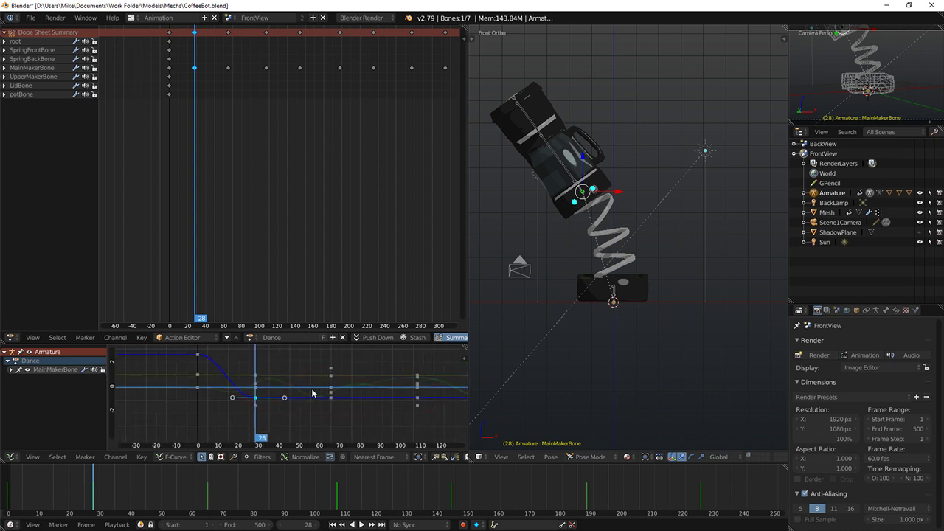
{"action": "right_click_drag", "start_coordinate": [285, 399], "coordinate": [299, 435]}
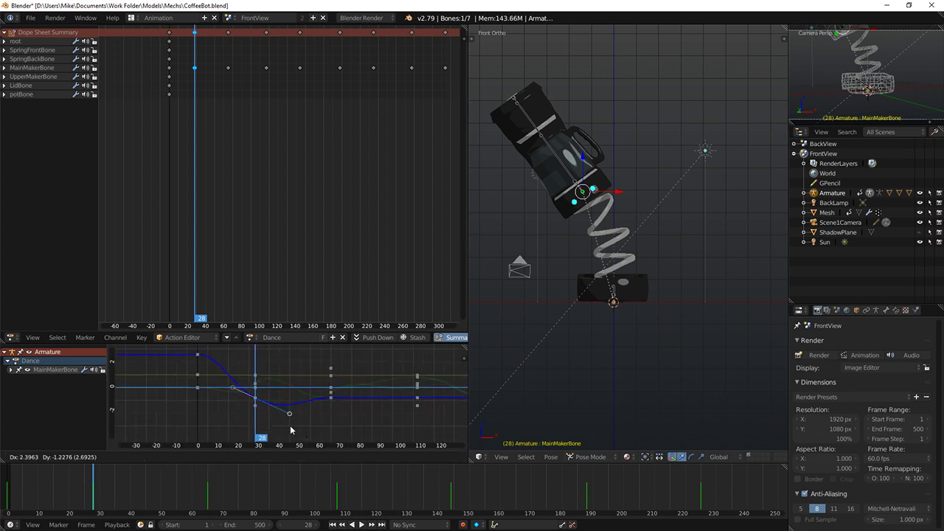
{"action": "middle_click_drag", "start_coordinate": [371, 414], "coordinate": [253, 409]}
{"action": "key", "text": "alt+a"}
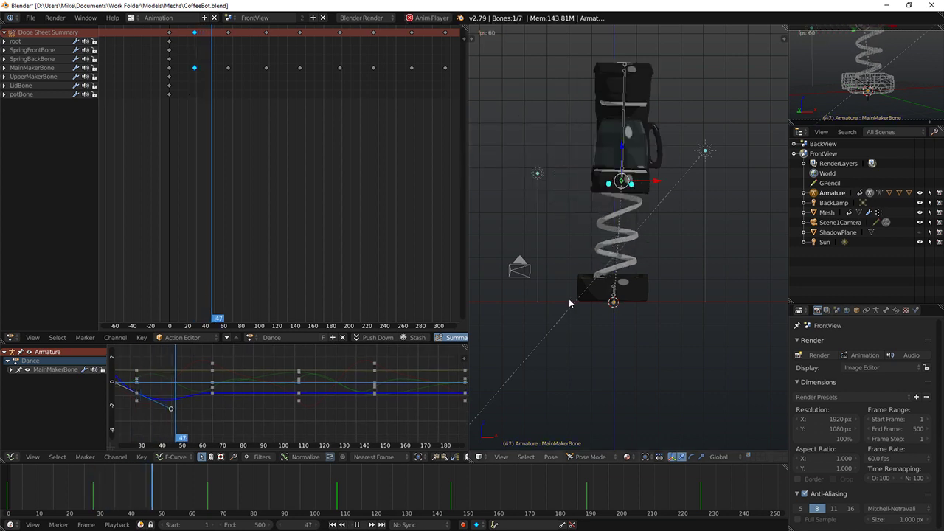
{"action": "key", "text": "alt+a"}
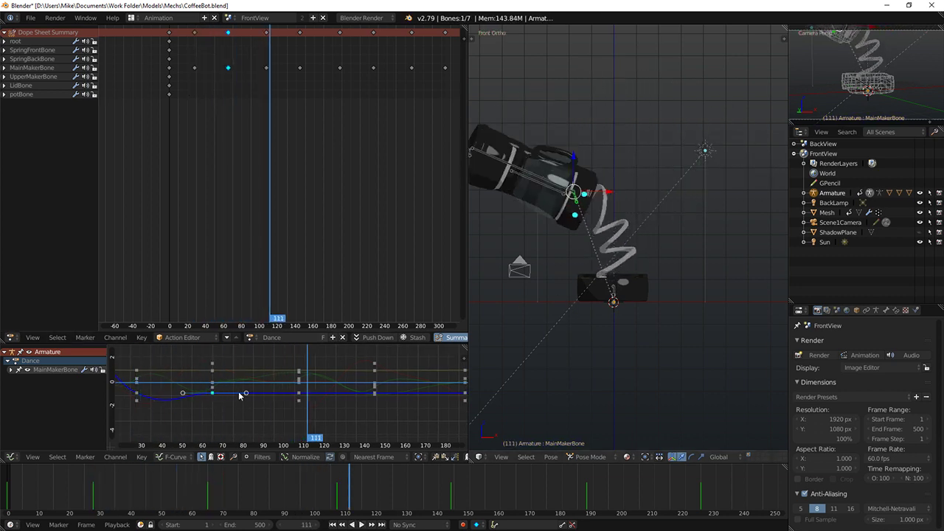
Step: Angle the Z Location curve's keyframe handles between frames 65 and 144 to add overshoot, and play the dance
{"action": "right_click_drag", "start_coordinate": [240, 395], "coordinate": [262, 412]}
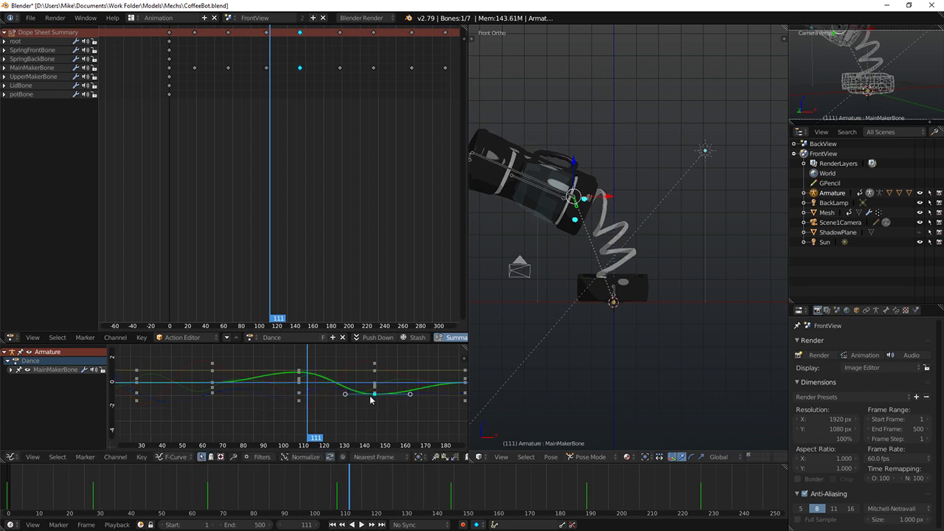
{"action": "right_click_drag", "start_coordinate": [411, 398], "coordinate": [413, 411]}
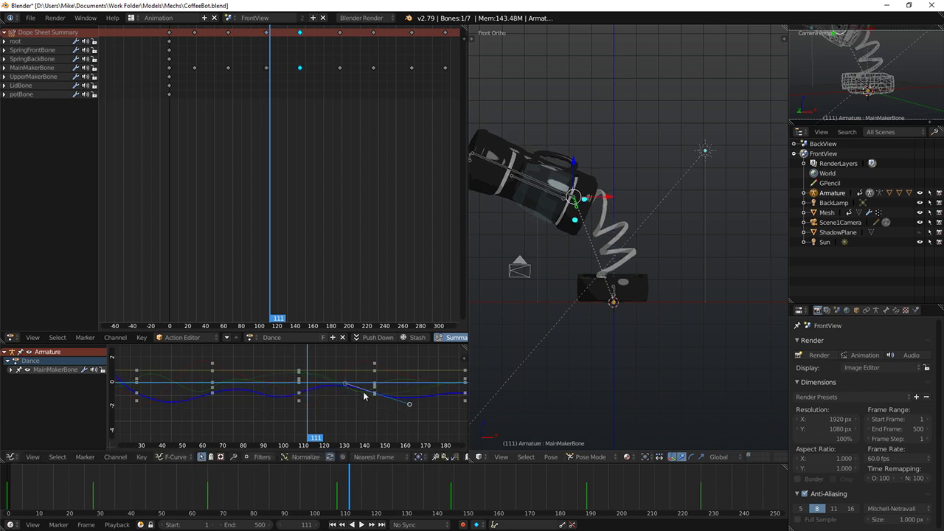
{"action": "key", "text": "alt+a"}
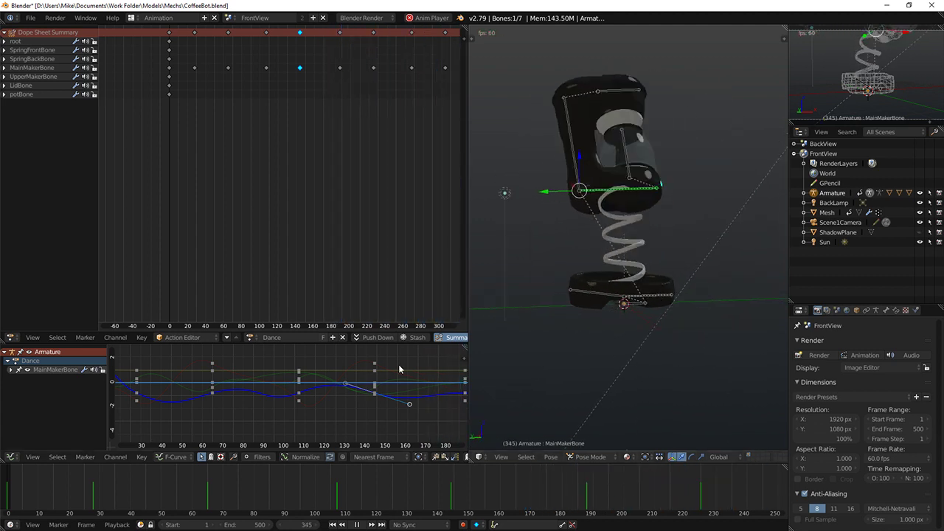
Step: Expand MainMakerBone's animation channels and examine the Y Quaternion Rotation curve around frame 107
{"action": "left_click", "coordinate": [10, 369]}
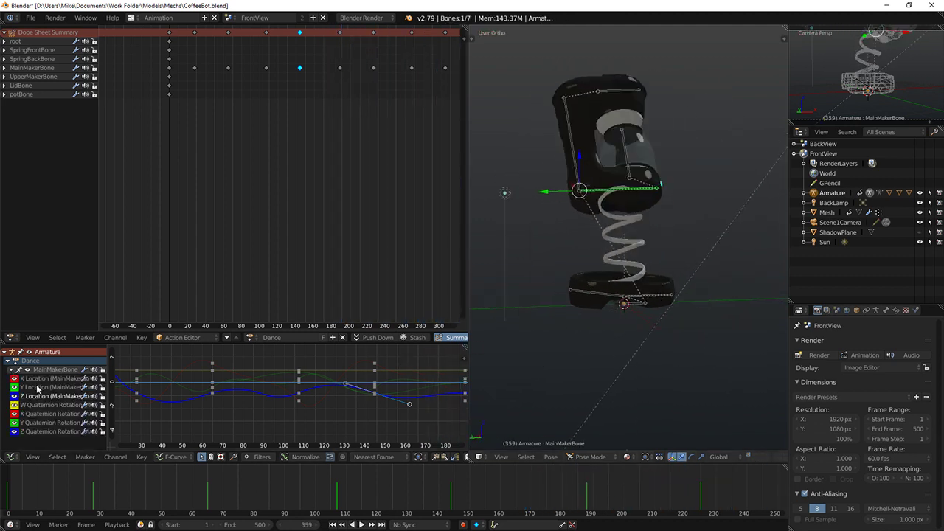
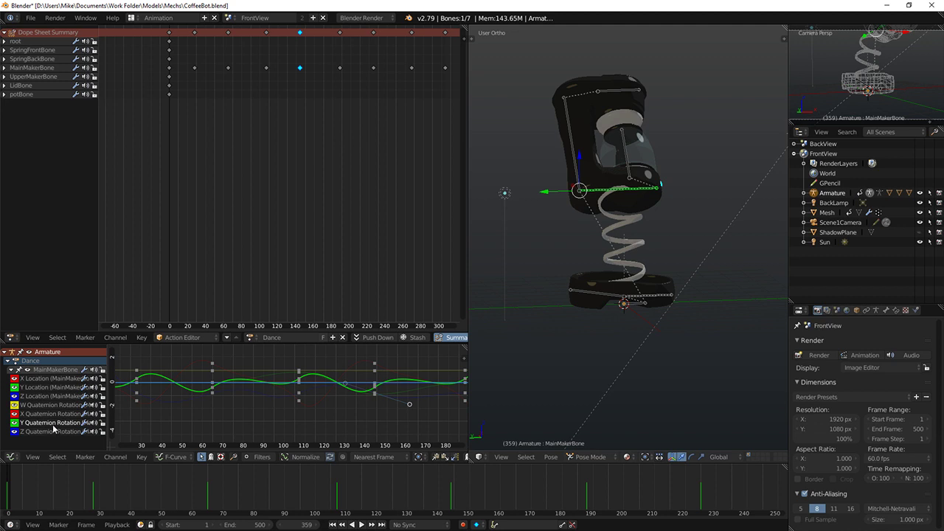
{"action": "middle_click_drag", "start_coordinate": [323, 406], "coordinate": [299, 386]}
{"action": "scroll", "coordinate": [300, 385], "scroll_direction": "up", "scroll_amount": 3}
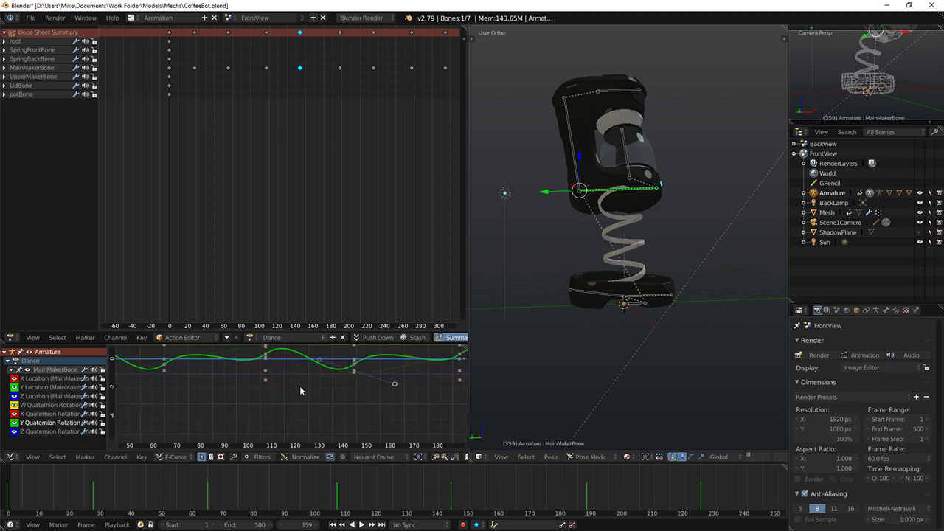
{"action": "middle_click_drag", "start_coordinate": [247, 369], "coordinate": [262, 379]}
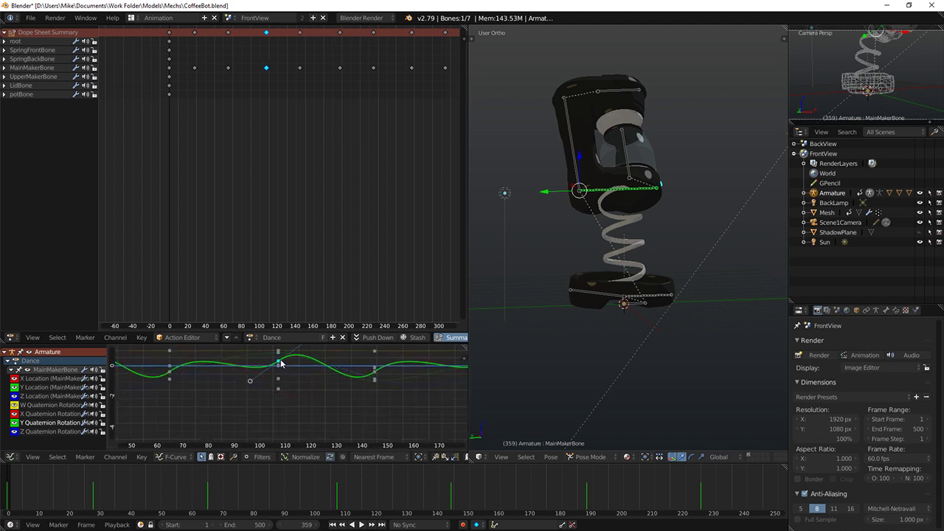
Step: At frame 359, reselect MainMakerBone, tilt the coffee maker body backward, and insert a keyframe for the pose
{"action": "right_click", "coordinate": [621, 182]}
{"action": "right_click", "coordinate": [624, 189]}
{"action": "key", "text": "r"}
{"action": "key", "text": "r"}
{"action": "right_click", "coordinate": [689, 234]}
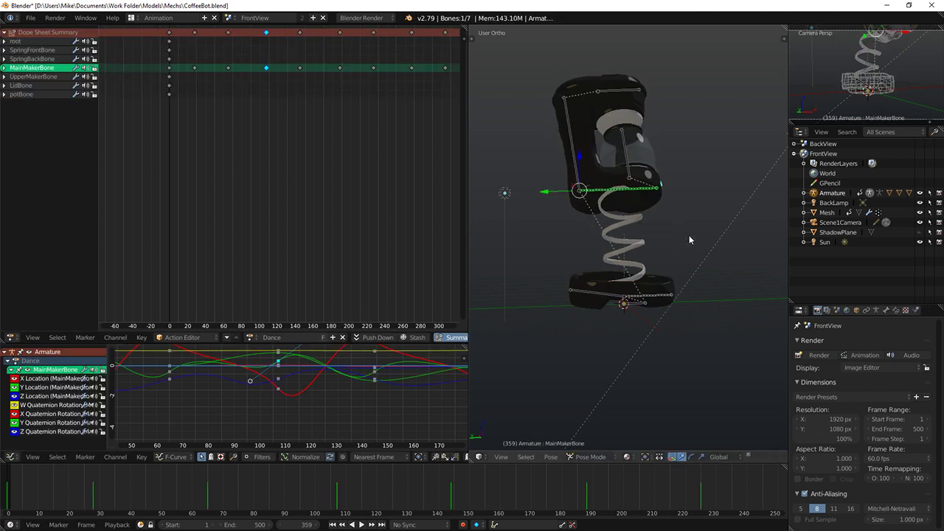
{"action": "middle_click_drag", "start_coordinate": [689, 235], "coordinate": [684, 258]}
{"action": "key", "text": "g"}
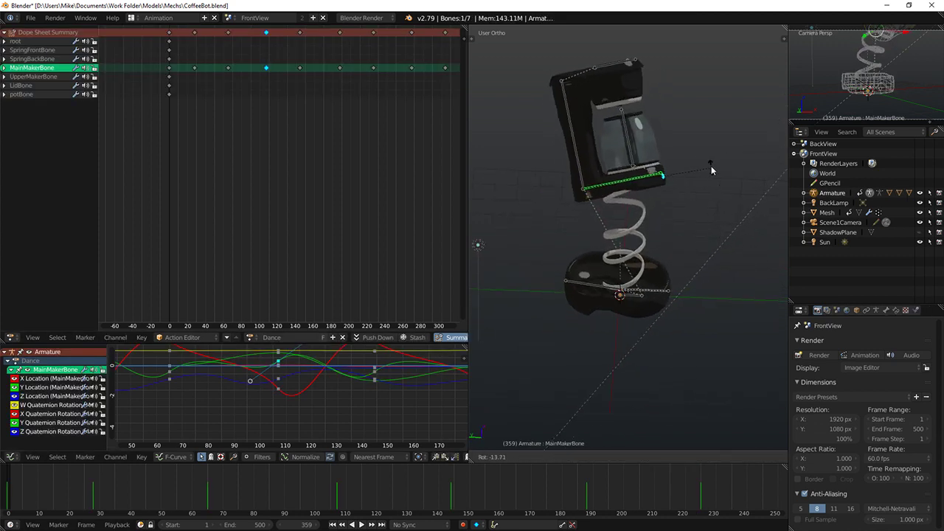
{"action": "left_click", "coordinate": [701, 164]}
{"action": "key", "text": "i"}
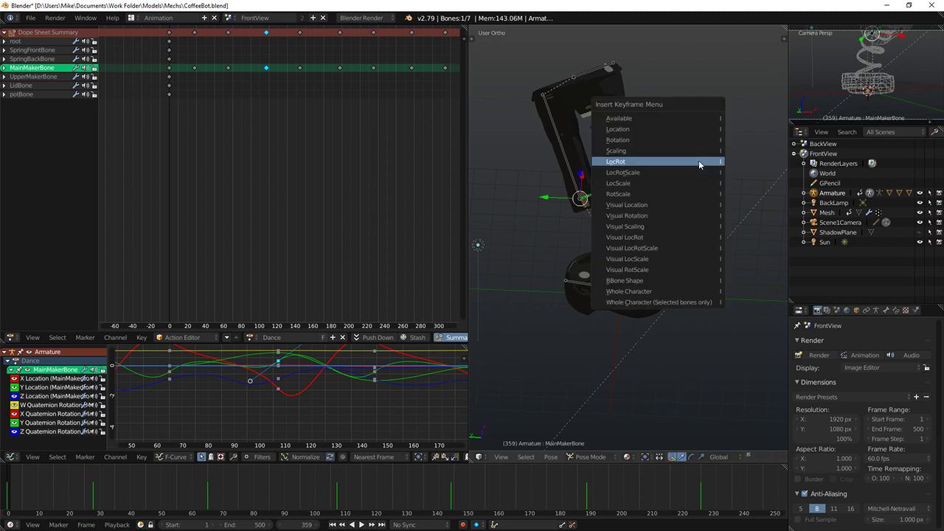
{"action": "left_click", "coordinate": [659, 141]}
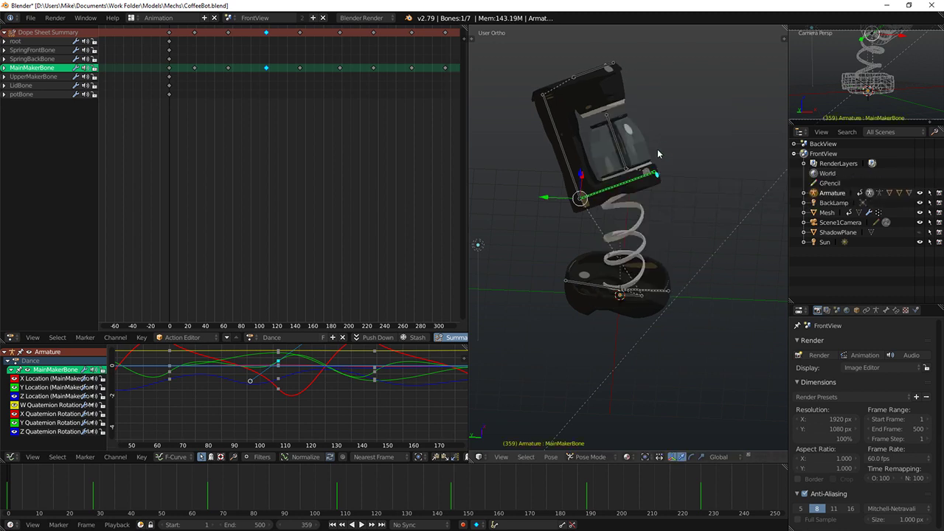
Step: Select the keyframe just added at frame 359 and bring the playhead back to frame 28
{"action": "scroll", "coordinate": [313, 157], "scroll_direction": "down", "scroll_amount": 2}
{"action": "right_click", "coordinate": [432, 36]}
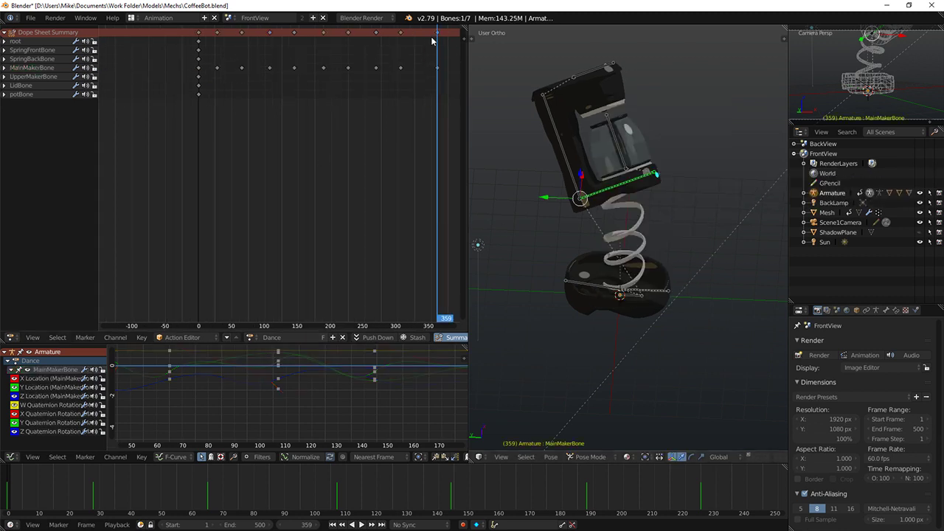
{"action": "left_click", "coordinate": [439, 37]}
{"action": "left_click_drag", "start_coordinate": [398, 59], "coordinate": [216, 65]}
{"action": "key", "text": "alt+a"}
{"action": "scroll", "coordinate": [238, 63], "scroll_direction": "up", "scroll_amount": 3}
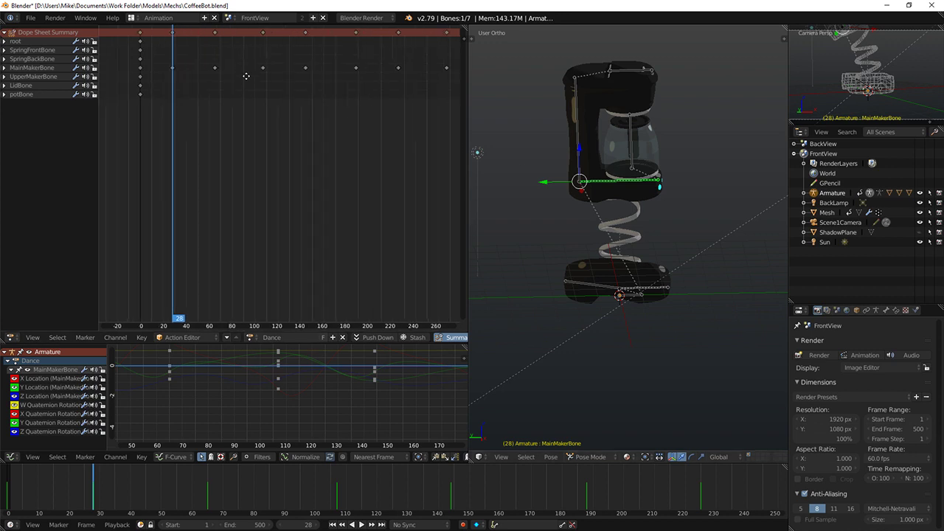
{"action": "scroll", "coordinate": [207, 85], "scroll_direction": "up", "scroll_amount": 2}
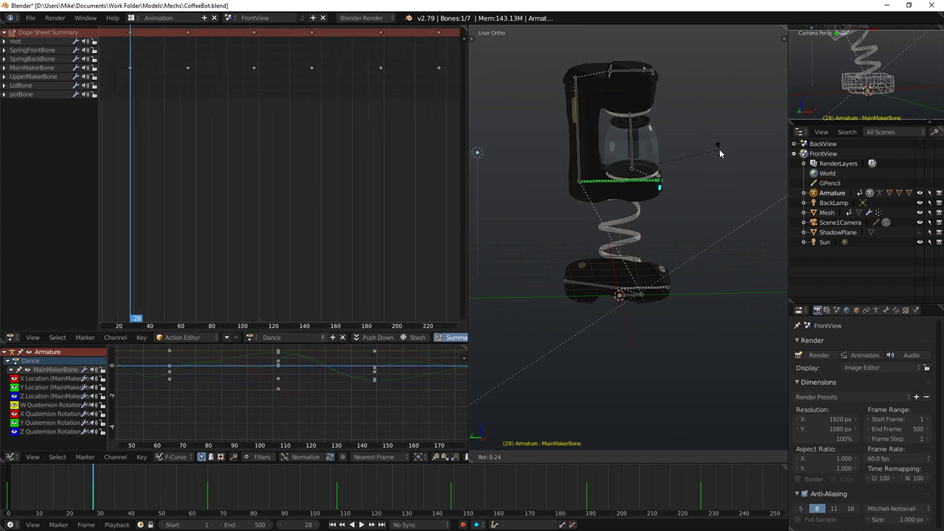
Step: At frame 28, tilt the coffee maker body backward, insert a LocRot keyframe for MainMakerBone, and play the dance
{"action": "mouse_move", "coordinate": [718, 149]}
{"action": "middle_mouse_down"}
{"action": "mouse_move", "coordinate": [706, 130]}
{"action": "mouse_move", "coordinate": [569, 221]}
{"action": "mouse_move", "coordinate": [712, 151]}
{"action": "middle_mouse_up"}
{"action": "key", "text": "g"}
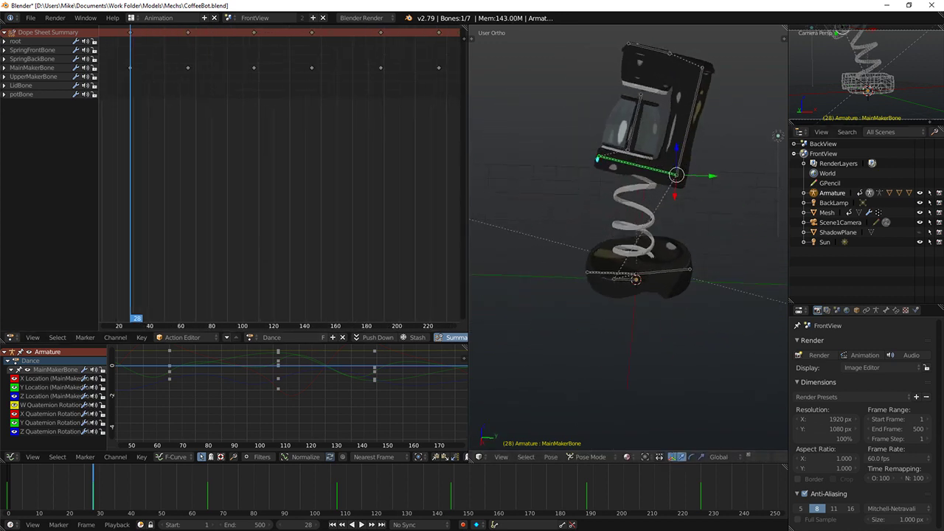
{"action": "left_click", "coordinate": [735, 186]}
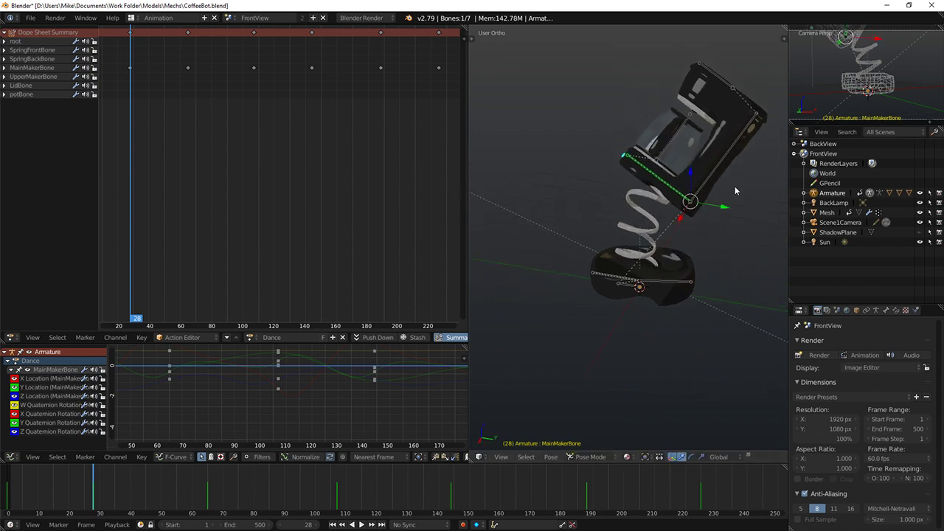
{"action": "key", "text": "i"}
{"action": "left_click", "coordinate": [734, 186]}
{"action": "middle_click_drag", "start_coordinate": [734, 186], "coordinate": [660, 193]}
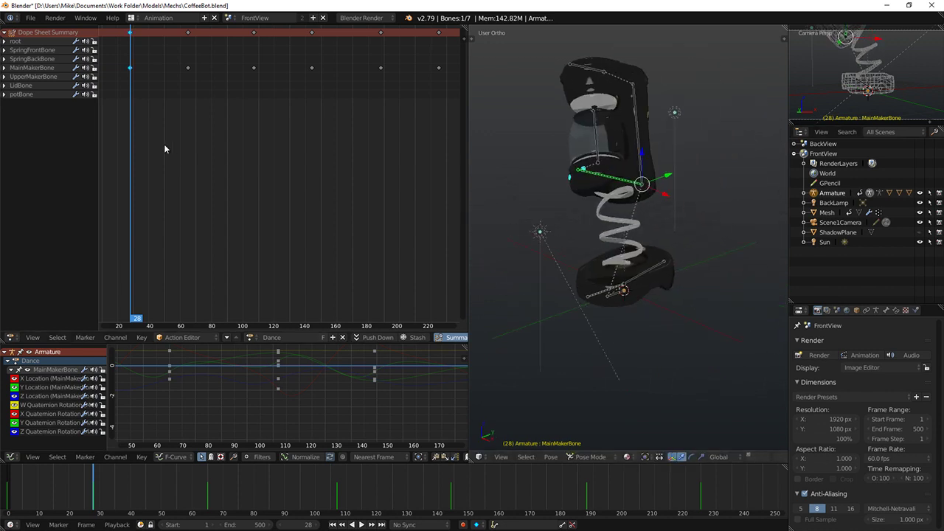
{"action": "key", "text": "i"}
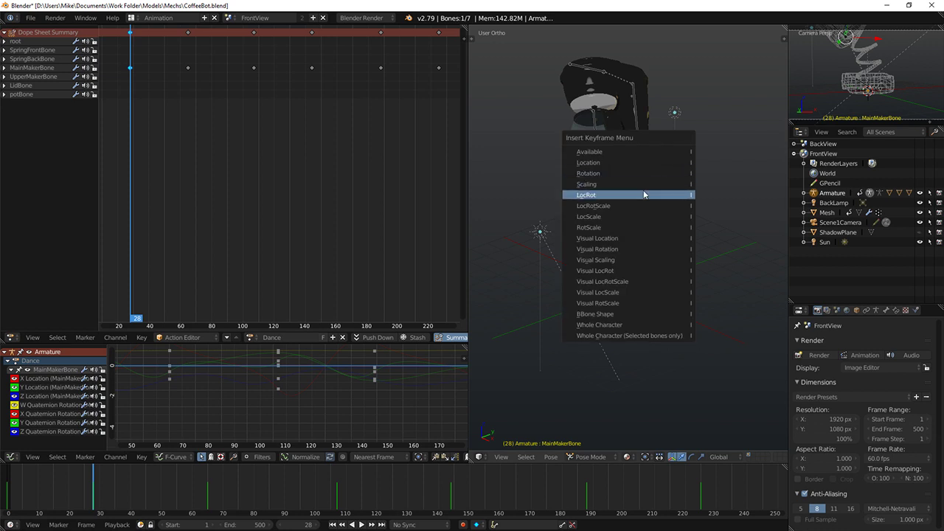
{"action": "left_click", "coordinate": [644, 194]}
{"action": "key", "text": "alt+a"}
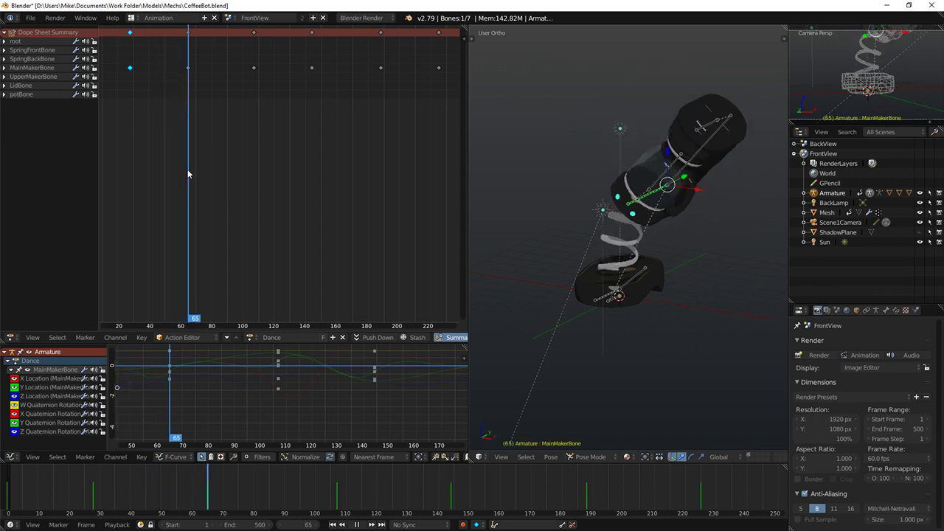
Step: At frame 65, tilt the coffee maker body forward, keyframe MainMakerBone's pose, and replay the dance from the start
{"action": "middle_click_drag", "start_coordinate": [582, 214], "coordinate": [672, 216]}
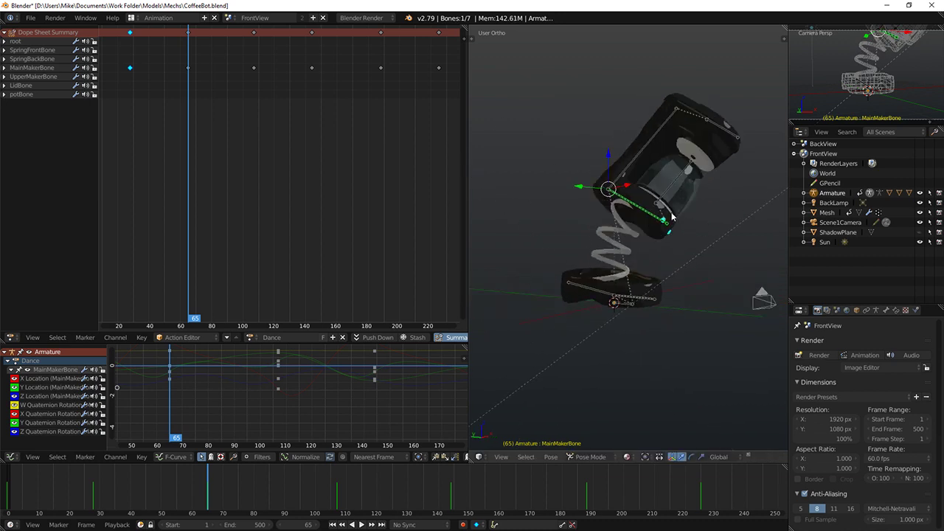
{"action": "key", "text": "i"}
{"action": "left_click", "coordinate": [660, 170]}
{"action": "key", "text": "shift+Left"}
{"action": "key", "text": "alt+a"}
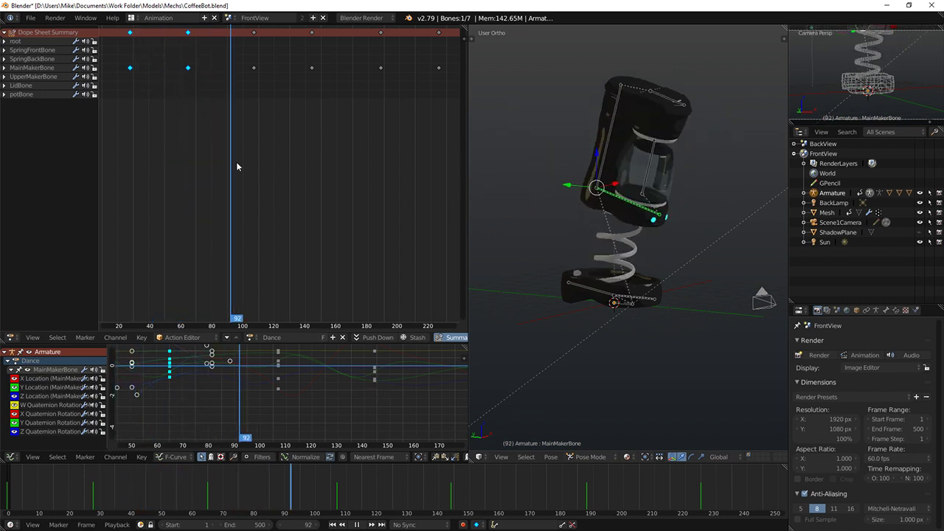
Step: At frame 144, re-angle the handle of the Y Quaternion Rotation curve's keyframe to soften the tilt
{"action": "left_click_drag", "start_coordinate": [236, 161], "coordinate": [313, 175]}
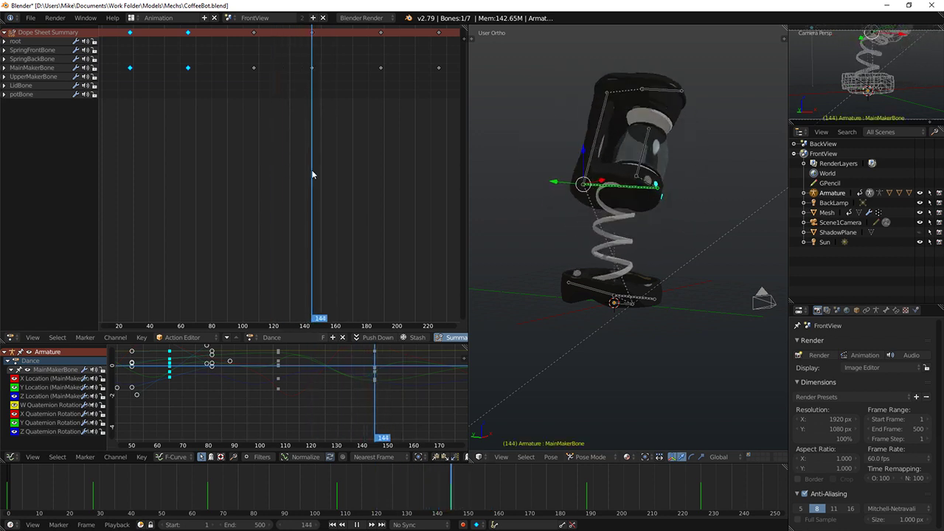
{"action": "scroll", "coordinate": [380, 403], "scroll_direction": "up", "scroll_amount": 9}
{"action": "middle_click_drag", "start_coordinate": [368, 396], "coordinate": [264, 425]}
{"action": "right_click_drag", "start_coordinate": [293, 421], "coordinate": [310, 414]}
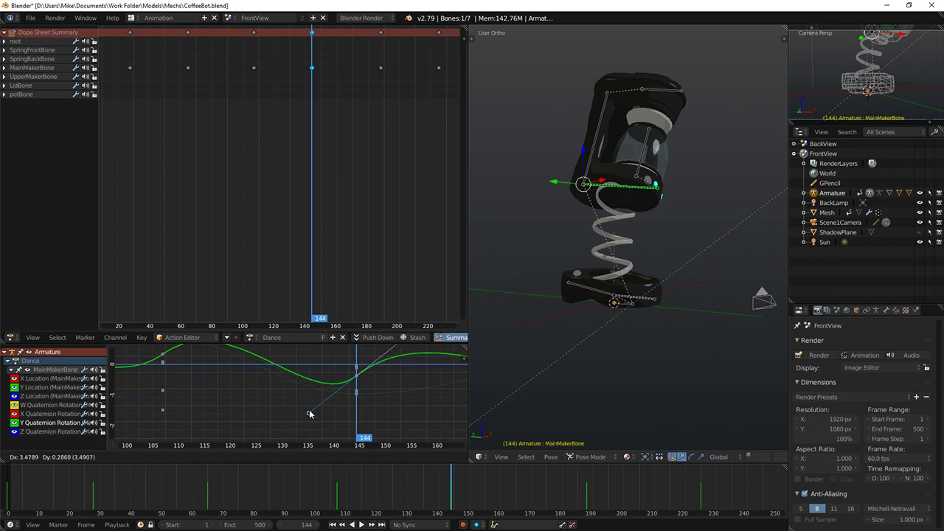
{"action": "left_click_drag", "start_coordinate": [357, 390], "coordinate": [456, 393]}
{"action": "middle_click_drag", "start_coordinate": [405, 393], "coordinate": [277, 389]}
{"action": "scroll", "coordinate": [312, 391], "scroll_direction": "down", "scroll_amount": 8}
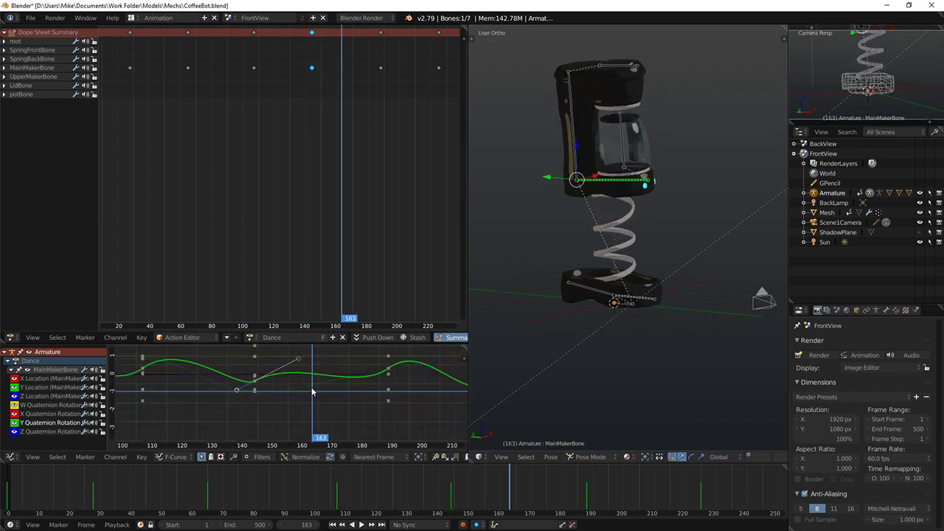
Step: Adjust the handle of the Y Quaternion Rotation curve's keyframe around frame 189, checking the motion up to frame 204
{"action": "left_click_drag", "start_coordinate": [312, 391], "coordinate": [349, 402]}
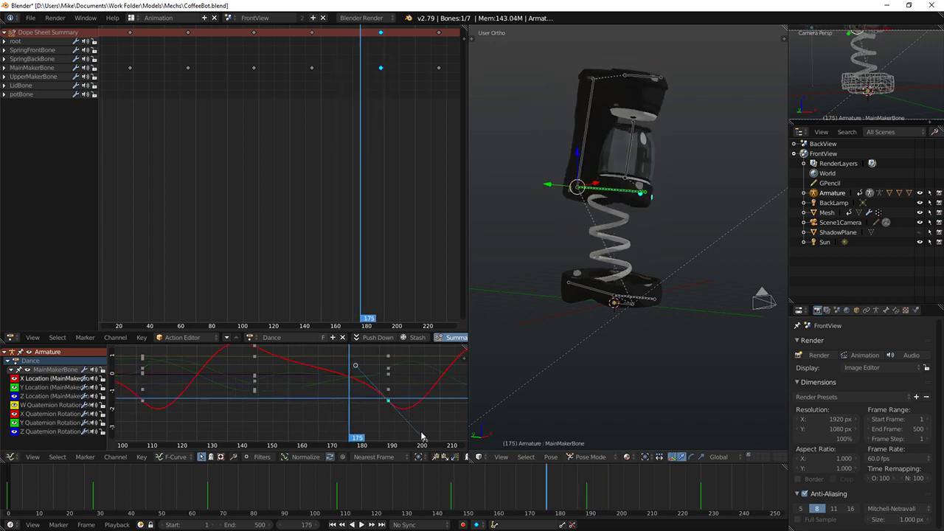
{"action": "right_click_drag", "start_coordinate": [432, 441], "coordinate": [428, 418]}
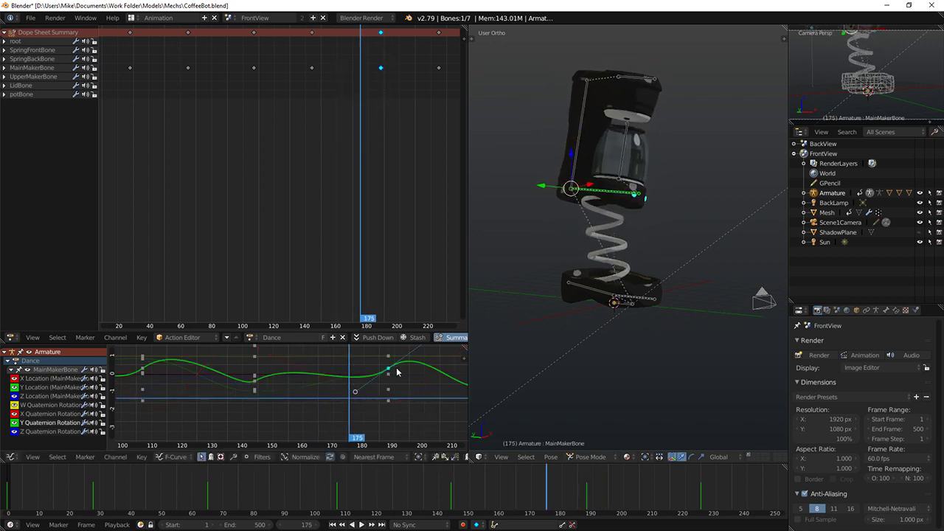
{"action": "right_click_drag", "start_coordinate": [357, 392], "coordinate": [349, 379]}
{"action": "left_click_drag", "start_coordinate": [349, 379], "coordinate": [433, 418]}
{"action": "scroll", "coordinate": [410, 398], "scroll_direction": "down", "scroll_amount": 5}
{"action": "middle_click_drag", "start_coordinate": [394, 388], "coordinate": [346, 386]}
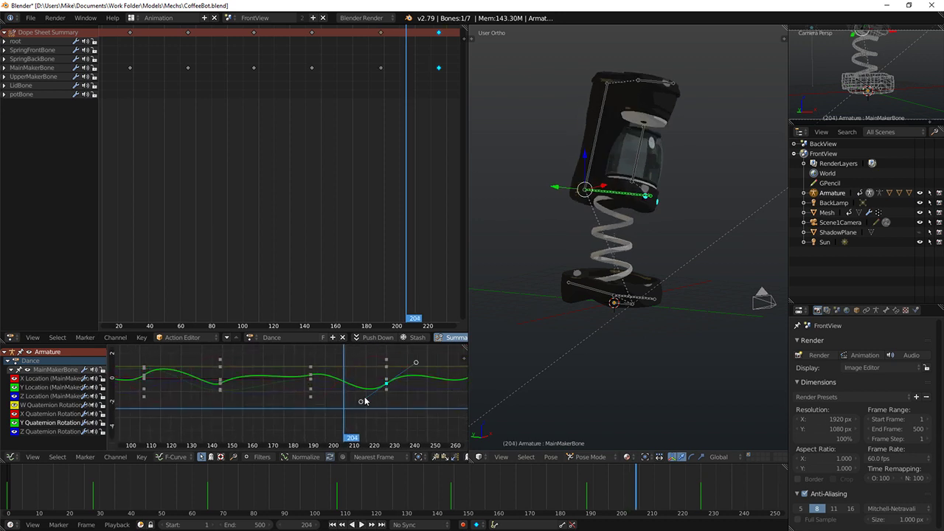
Step: Flatten the Y Quaternion Rotation keyframe handles near frame 226, and select that curve's keyframe at frame 267
{"action": "key", "text": "alt+a"}
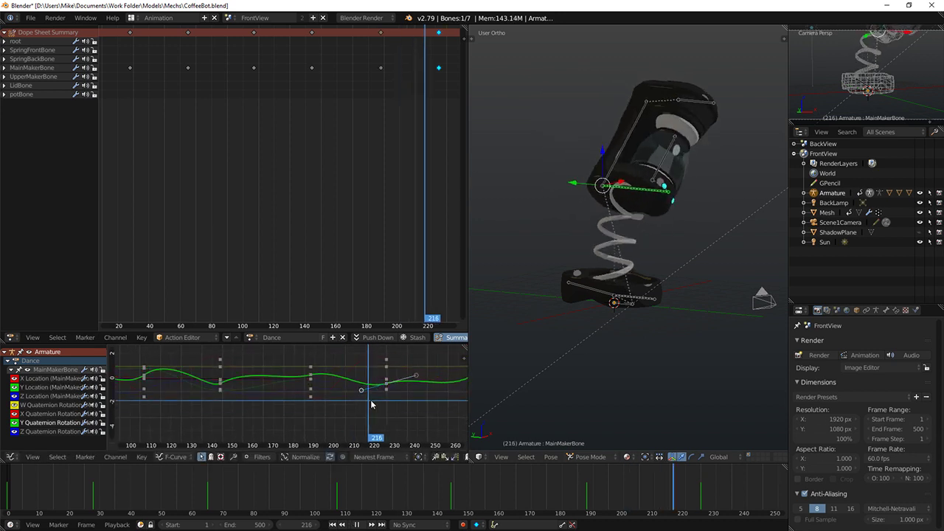
{"action": "left_click_drag", "start_coordinate": [371, 401], "coordinate": [426, 404]}
{"action": "middle_click_drag", "start_coordinate": [429, 404], "coordinate": [373, 399]}
{"action": "left_click_drag", "start_coordinate": [374, 398], "coordinate": [413, 400]}
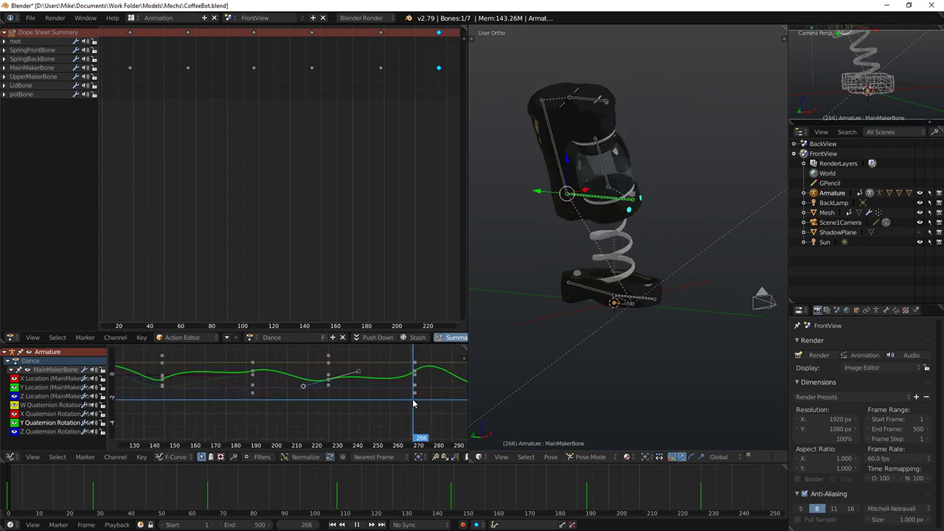
{"action": "key", "text": "alt+a"}
{"action": "right_click", "coordinate": [415, 372]}
{"action": "scroll", "coordinate": [426, 82], "scroll_direction": "down", "scroll_amount": 4}
Step: Delete the Y Quaternion Rotation keyframe at frame 267 and the keyframes beyond it, and play the dance
{"action": "middle_click_drag", "start_coordinate": [403, 97], "coordinate": [303, 154]}
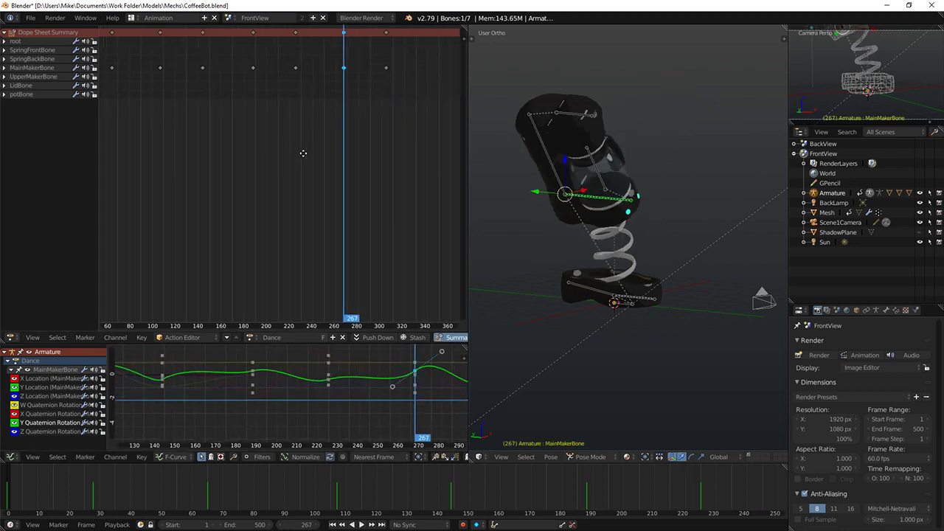
{"action": "key", "text": "x"}
{"action": "left_click", "coordinate": [385, 44]}
{"action": "left_click_drag", "start_coordinate": [369, 63], "coordinate": [121, 78]}
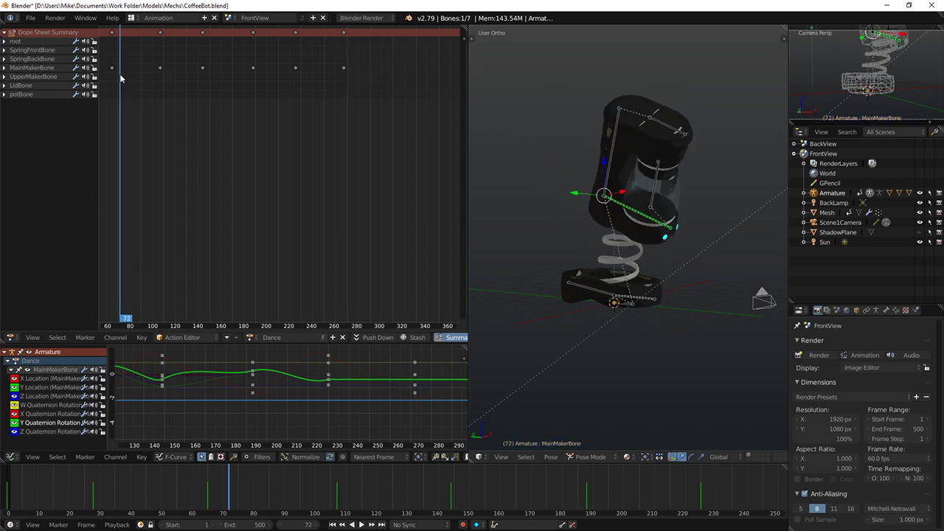
{"action": "key", "text": "alt+a"}
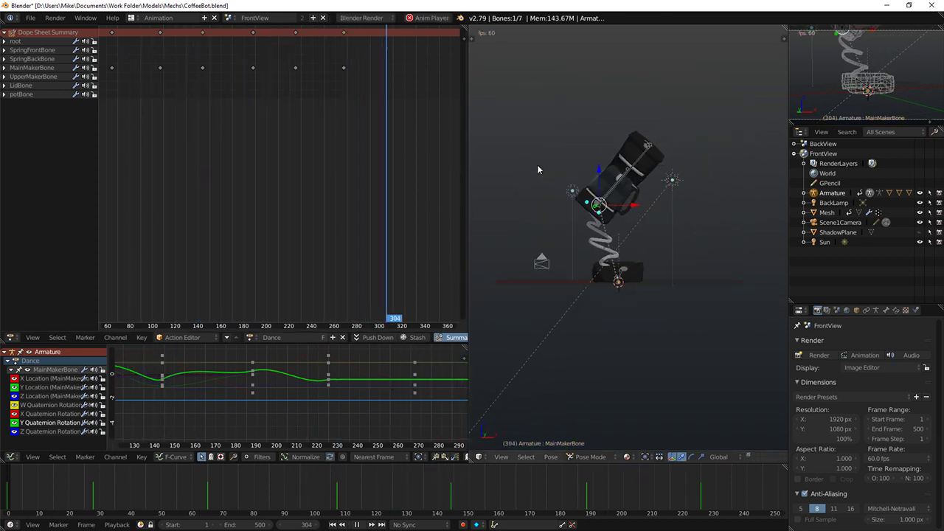
Step: Stop playback, delete the remaining MainMakerBone keyframe at frame 267, and play the shortened dance
{"action": "key", "text": "Escape"}
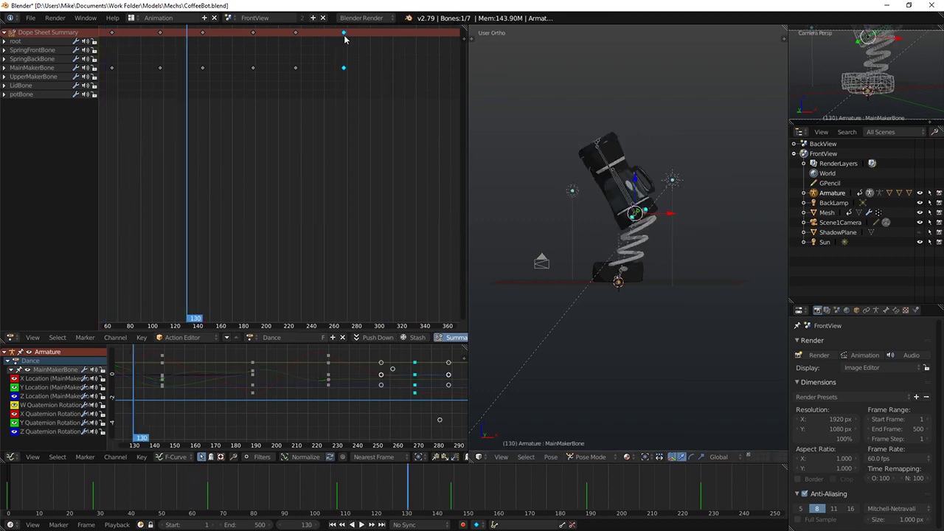
{"action": "left_click_drag", "start_coordinate": [340, 63], "coordinate": [87, 87]}
{"action": "key", "text": "alt+a"}
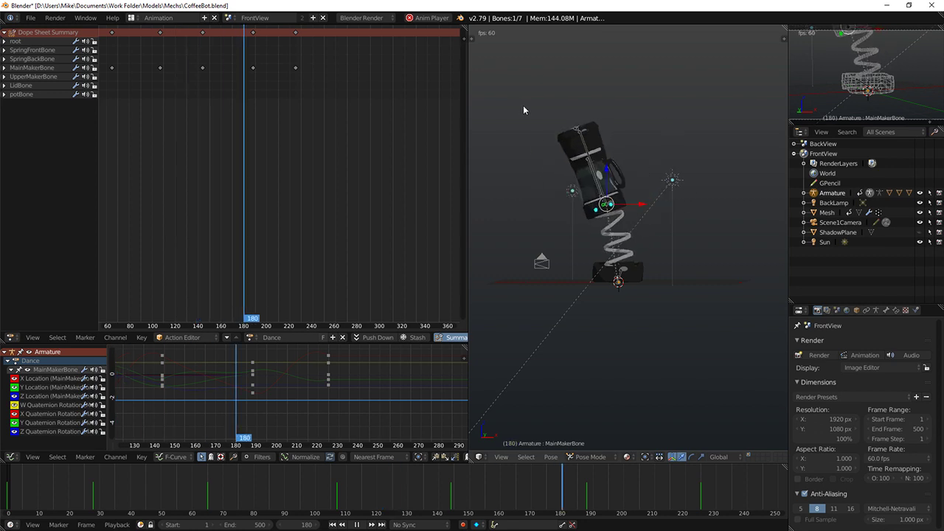
{"action": "key", "text": "alt+a"}
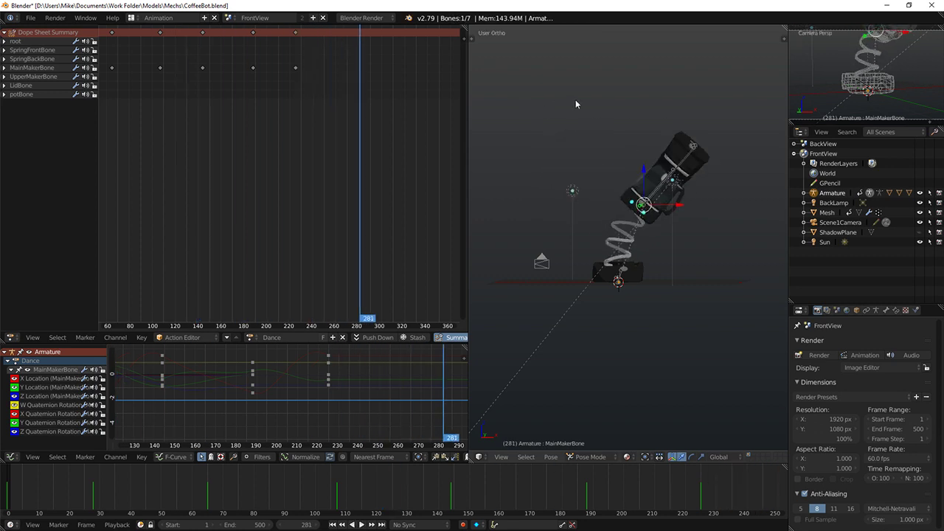
Step: Play the Dance action from its start frame to review the sway
{"action": "scroll", "coordinate": [288, 116], "scroll_direction": "down", "scroll_amount": 2}
{"action": "key", "text": "shift+Left"}
{"action": "key", "text": "alt+a"}
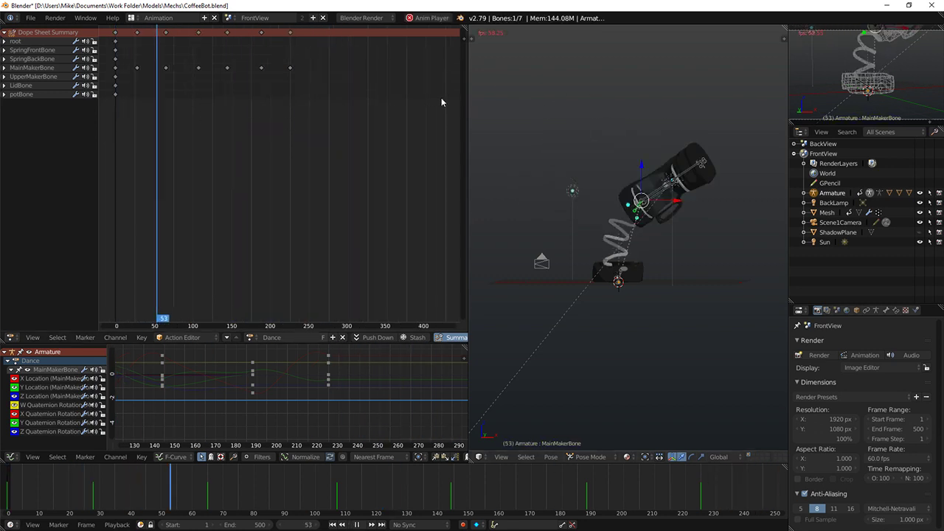
{"action": "key", "text": "alt+a"}
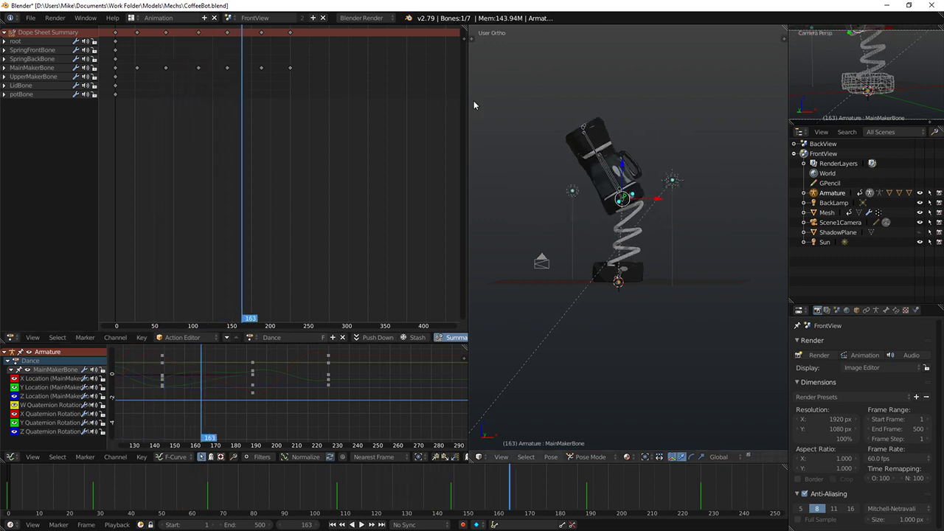
Step: Select the keyframes at frame 0 and show MainMakerBone's transform properties beside the 3D view
{"action": "right_click", "coordinate": [137, 32]}
{"action": "left_click_drag", "start_coordinate": [151, 27], "coordinate": [411, 143]}
{"action": "key", "text": "t"}
{"action": "key", "text": "t"}
{"action": "key", "text": "n"}
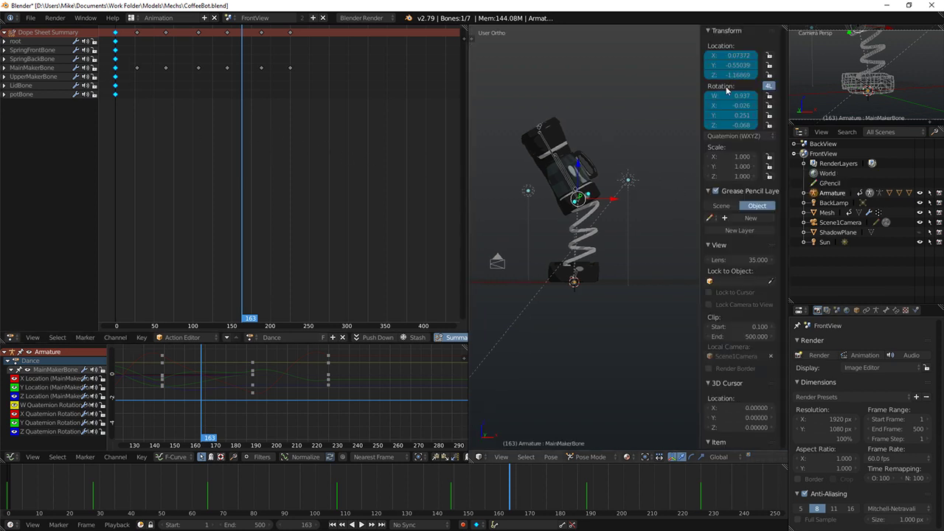
Step: Delete every keyframe of the Dance action and return the playhead to frame 0
{"action": "key", "text": "a"}
{"action": "key", "text": "a"}
{"action": "key", "text": "x"}
{"action": "left_click", "coordinate": [132, 53]}
{"action": "key", "text": "Down"}
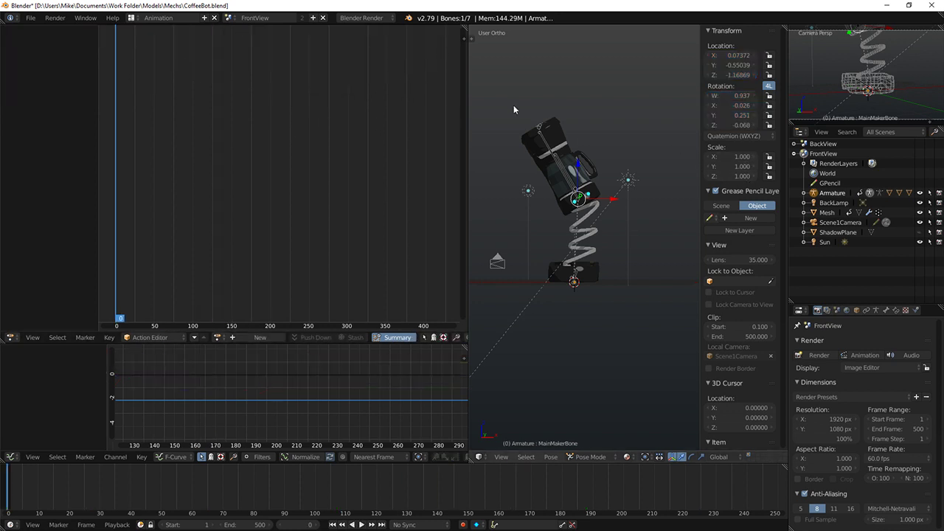
Step: Assign the Dance action to the armature again and set MainMakerBone's rotation mode to XYZ Euler
{"action": "left_click", "coordinate": [217, 337]}
{"action": "left_click", "coordinate": [273, 390]}
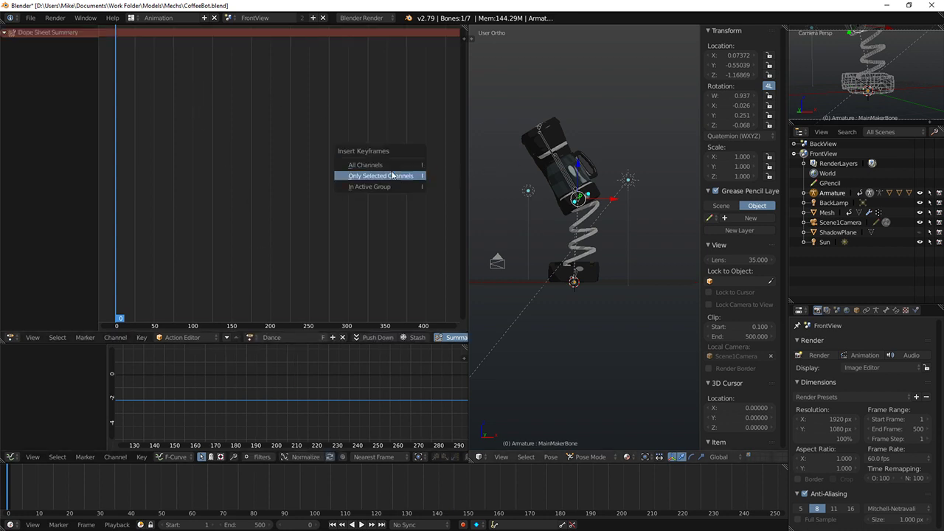
{"action": "left_click", "coordinate": [728, 136]}
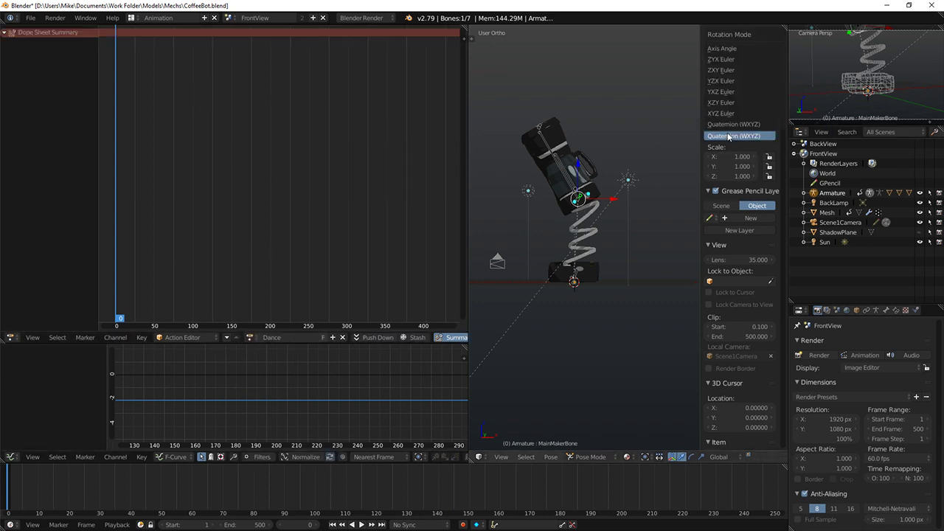
{"action": "left_click", "coordinate": [728, 113]}
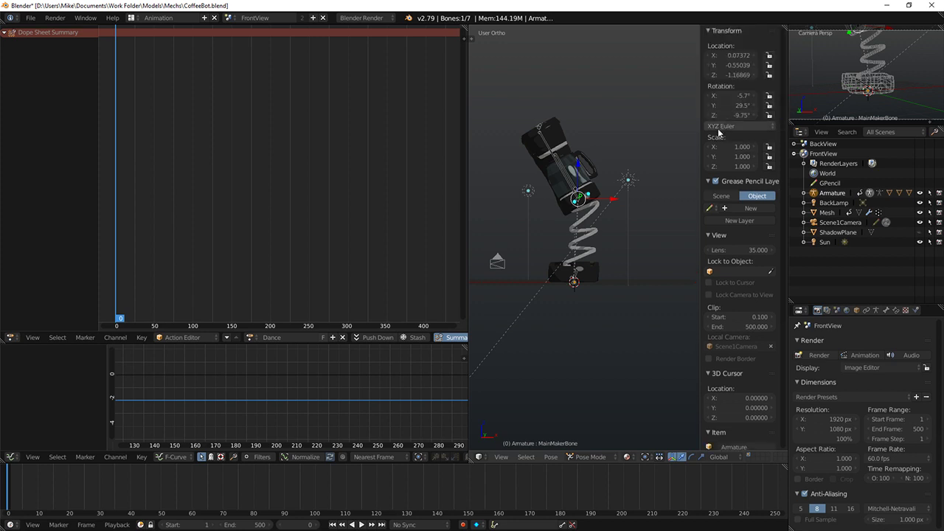
Step: Insert a location and rotation keyframe for MainMakerBone at frame 0
{"action": "key", "text": "KP_1"}
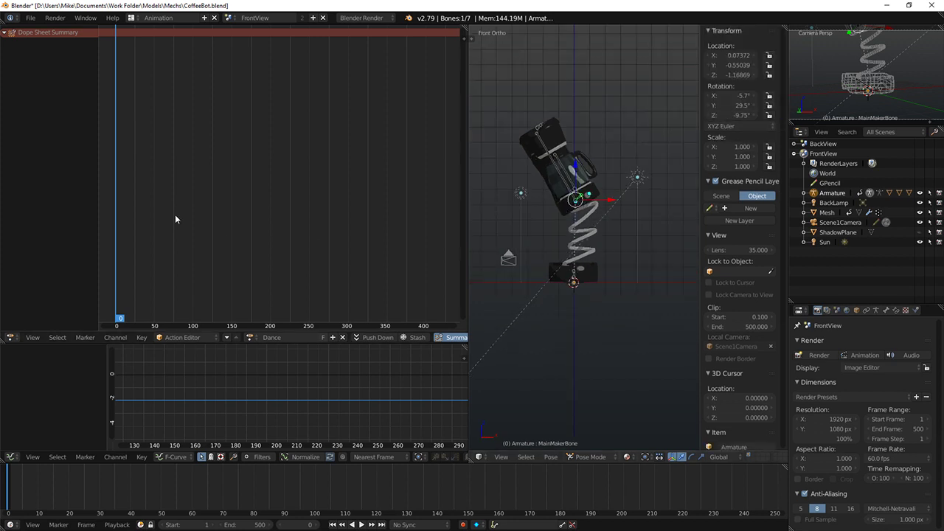
{"action": "scroll", "coordinate": [174, 219], "scroll_direction": "down", "scroll_amount": 1}
{"action": "key", "text": "i"}
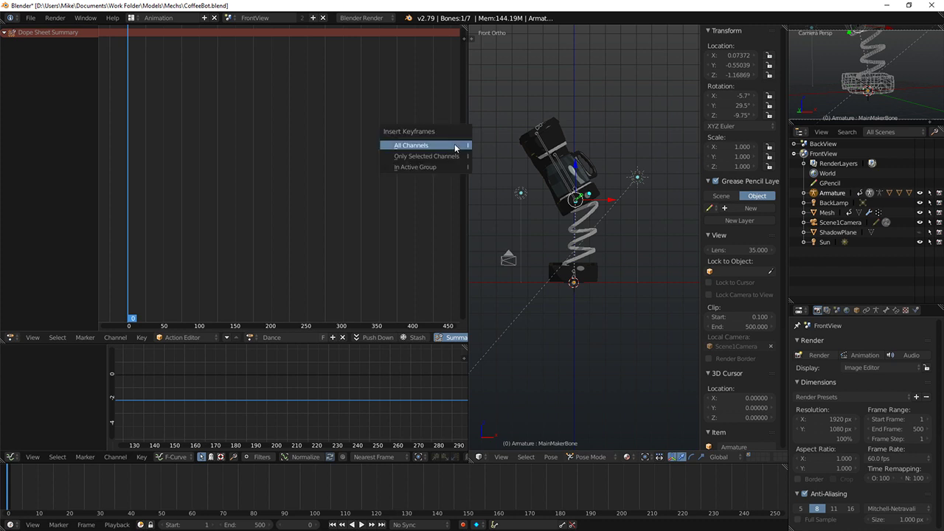
{"action": "middle_click_drag", "start_coordinate": [577, 229], "coordinate": [593, 219]}
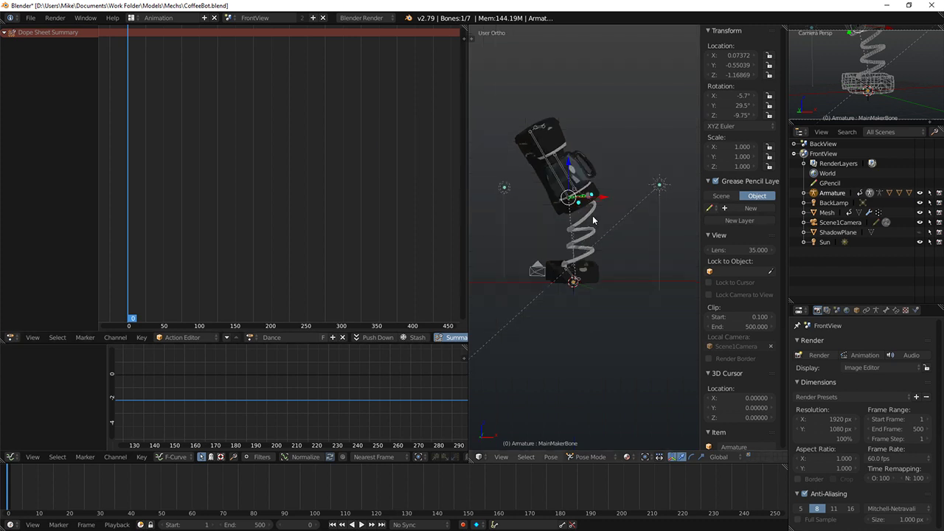
{"action": "key", "text": "i"}
{"action": "left_click", "coordinate": [597, 212]}
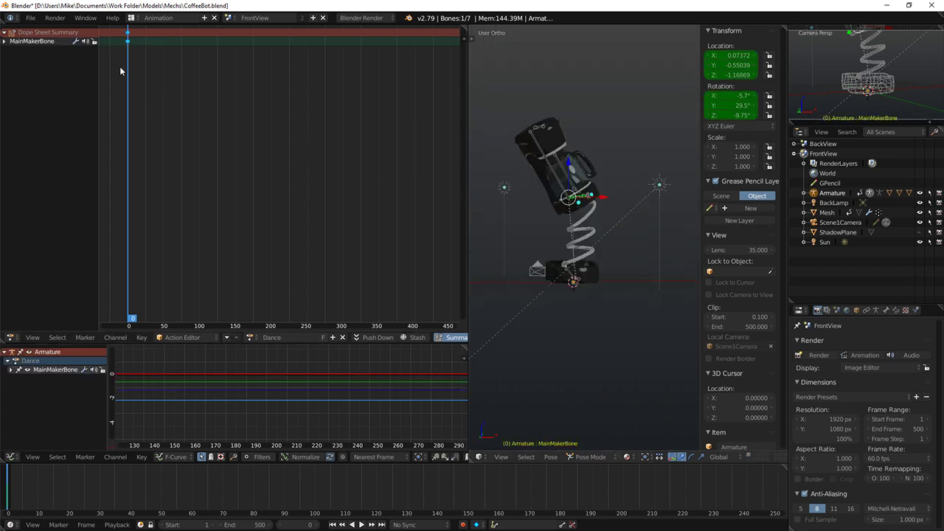
Step: Expand MainMakerBone's animation channels, select its X Euler Rotation curve, and switch to the front view
{"action": "left_click", "coordinate": [10, 369]}
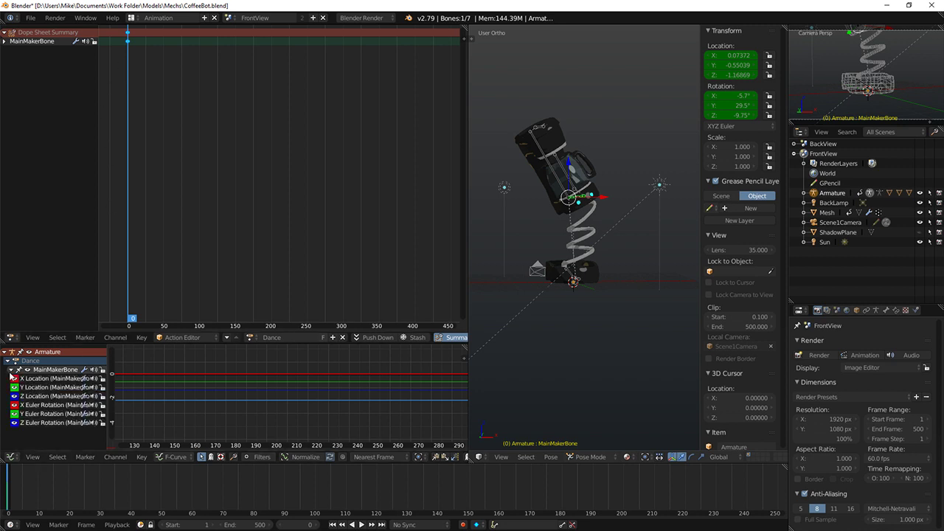
{"action": "left_click", "coordinate": [42, 409]}
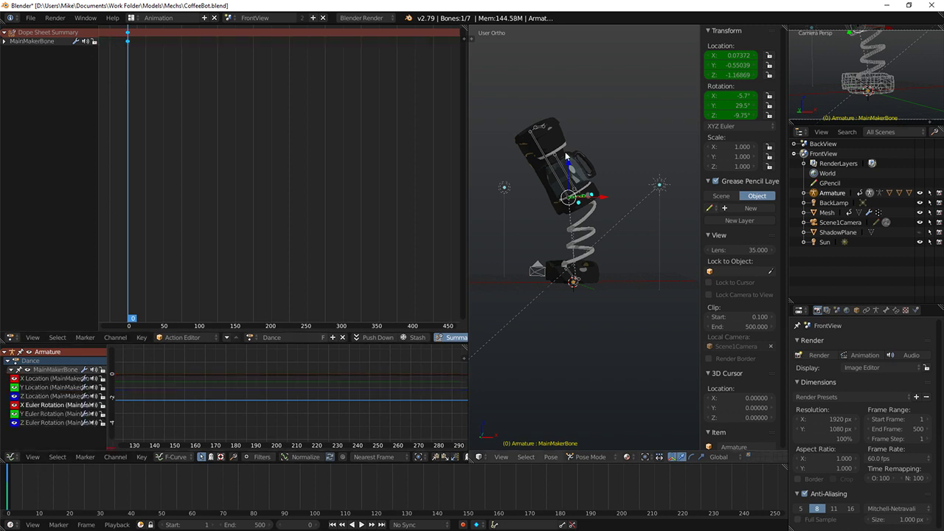
{"action": "key", "text": "KP_1"}
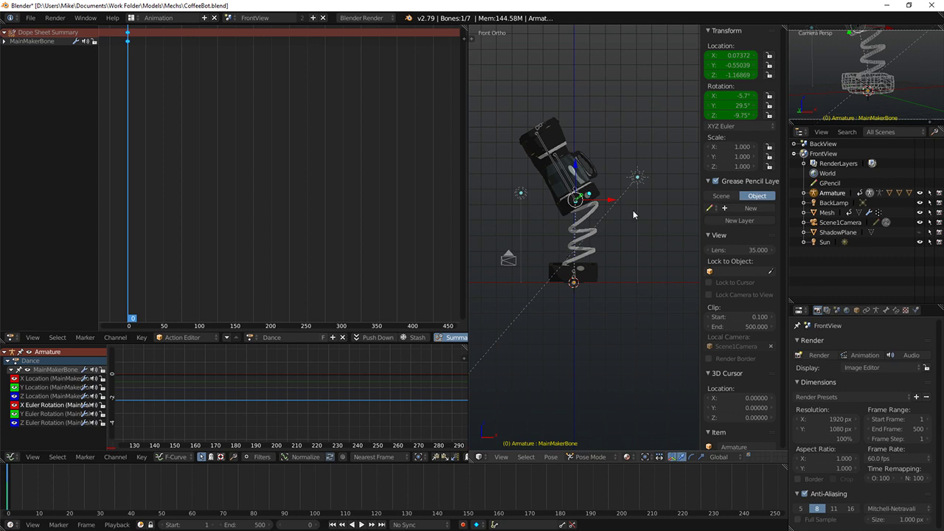
Step: At frame 0, clear MainMakerBone's location and rotation, lower it about 2.64 along Z onto the base, and insert a LocRot keyframe
{"action": "key", "text": "alt+r"}
{"action": "key", "text": "alt+g"}
{"action": "scroll", "coordinate": [632, 212], "scroll_direction": "up", "scroll_amount": 2}
{"action": "key", "text": "g"}
{"action": "key", "text": "z"}
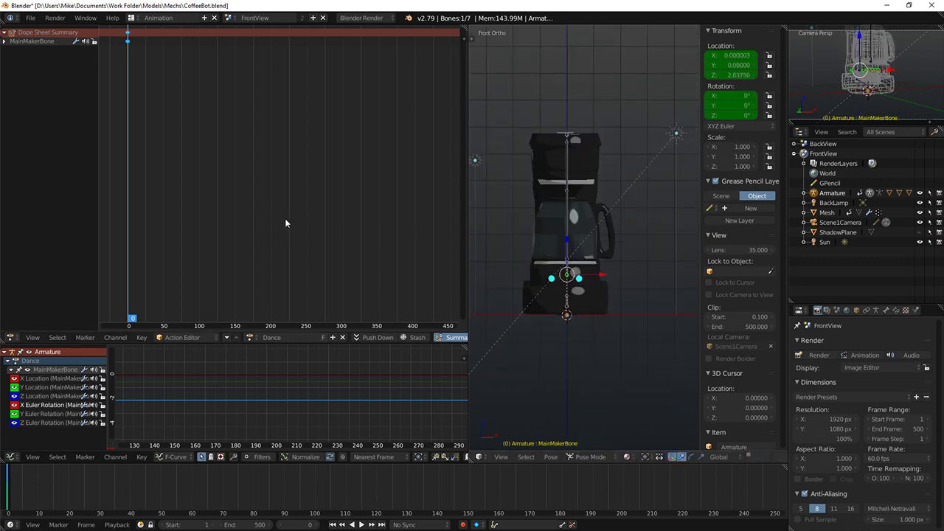
{"action": "key", "text": "i"}
{"action": "left_click", "coordinate": [577, 238]}
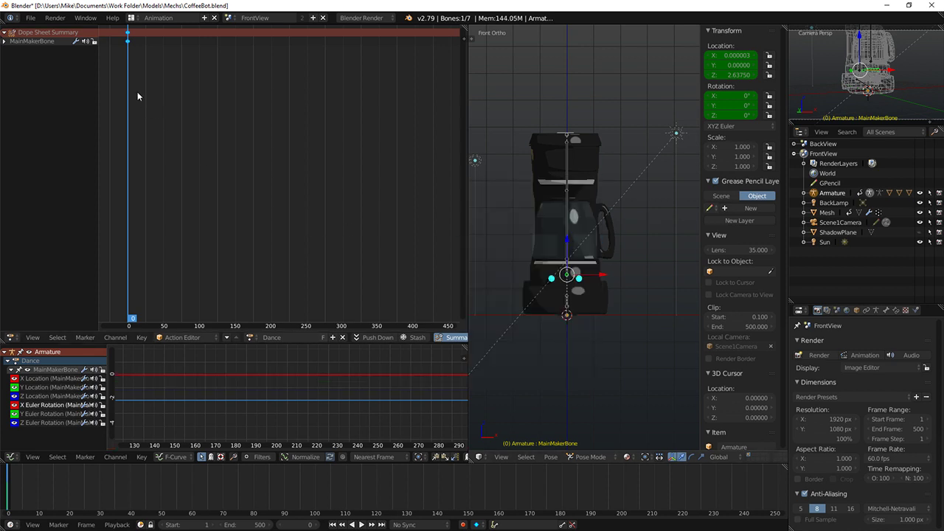
Step: At frame 30, shift MainMakerBone to about -1.03 in X, rotate it to about 35.9° in Y, and insert a LocRot keyframe
{"action": "key", "text": "alt+a"}
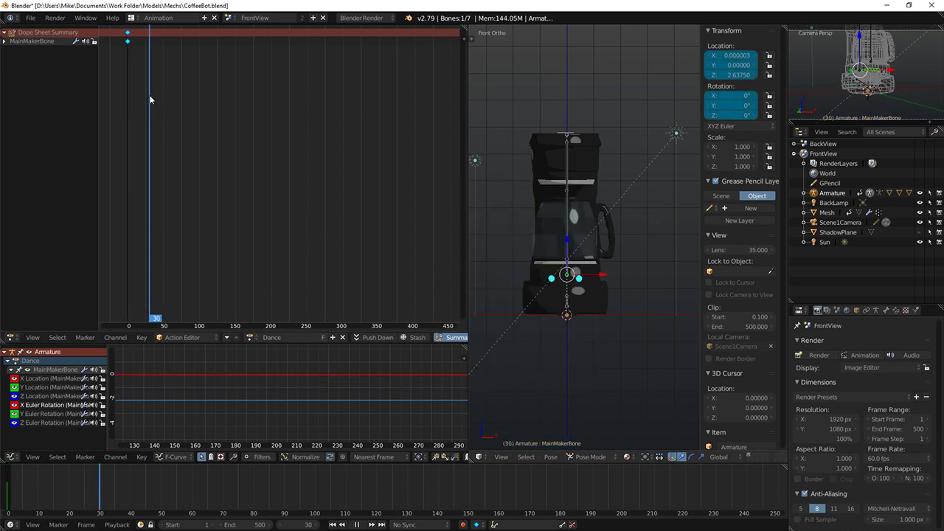
{"action": "key", "text": "g"}
{"action": "left_click", "coordinate": [572, 202]}
{"action": "key", "text": "r"}
{"action": "left_click", "coordinate": [594, 160]}
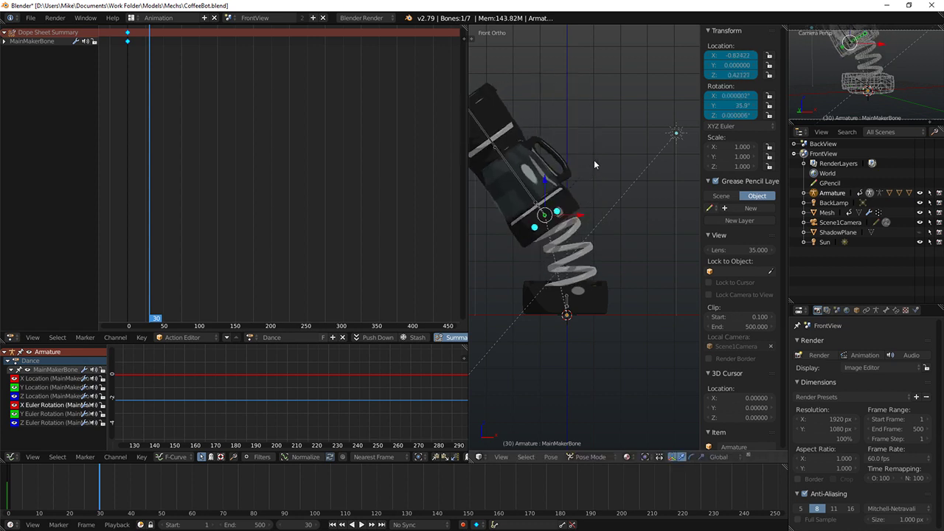
{"action": "key", "text": "g"}
{"action": "left_click", "coordinate": [585, 158]}
{"action": "key", "text": "i"}
{"action": "left_click", "coordinate": [584, 156]}
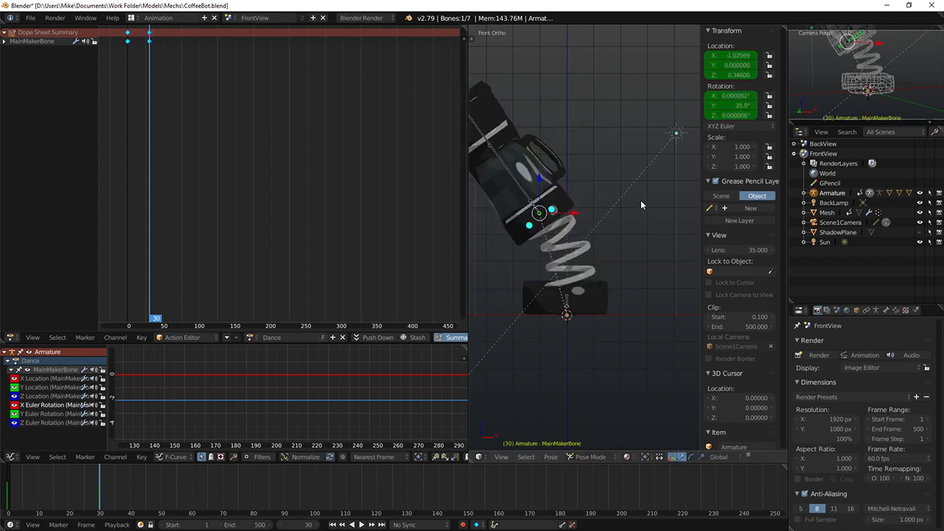
Step: At frame 60, lean MainMakerBone to the opposite side, about 1.34 in X and -32° in Y, and insert a LocRot keyframe
{"action": "key", "text": "alt+a"}
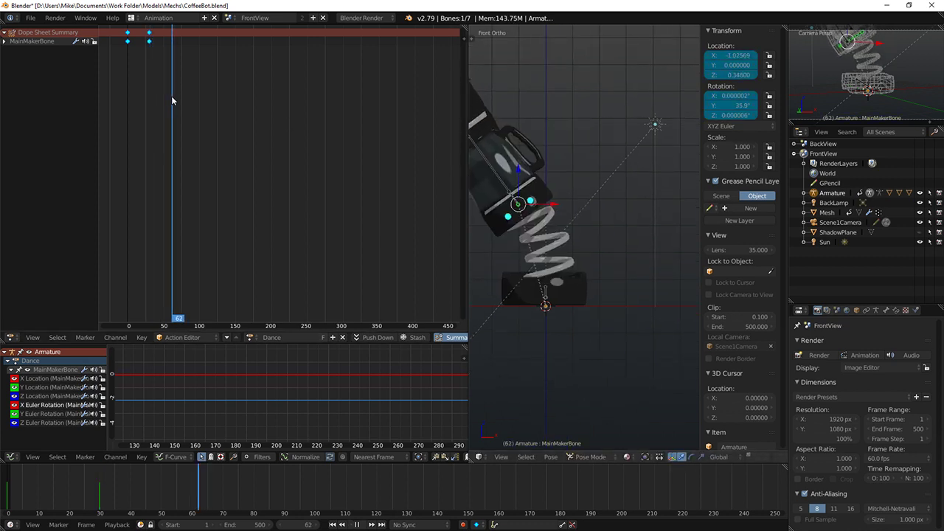
{"action": "key", "text": "Home"}
{"action": "scroll", "coordinate": [348, 129], "scroll_direction": "down", "scroll_amount": 15}
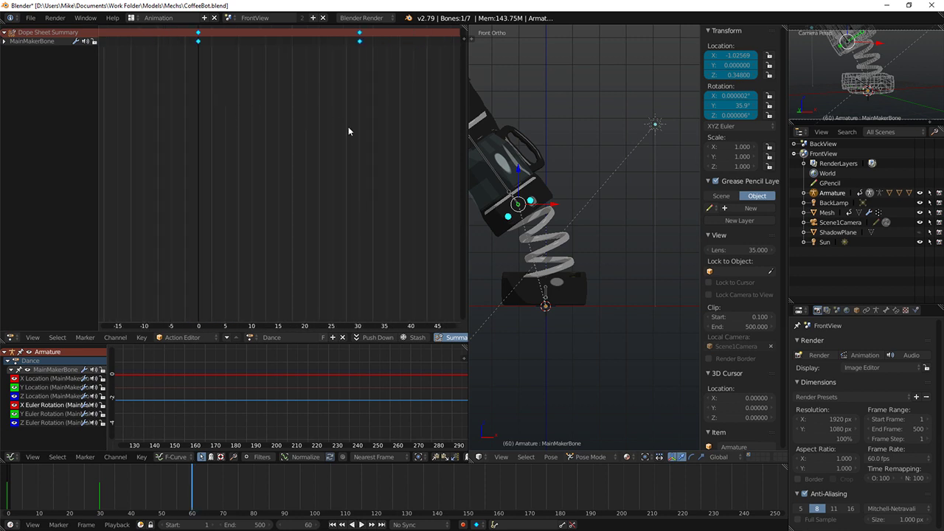
{"action": "middle_click_drag", "start_coordinate": [342, 128], "coordinate": [189, 151]}
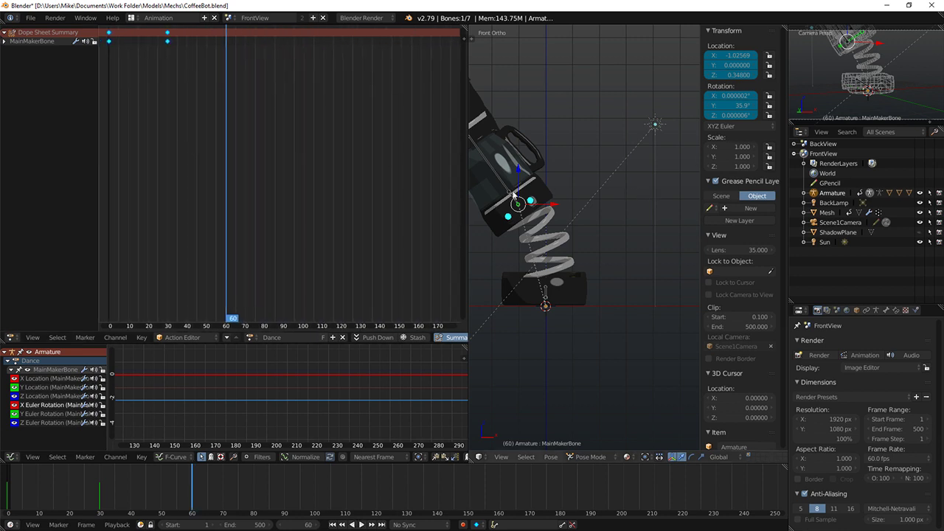
{"action": "key", "text": "g"}
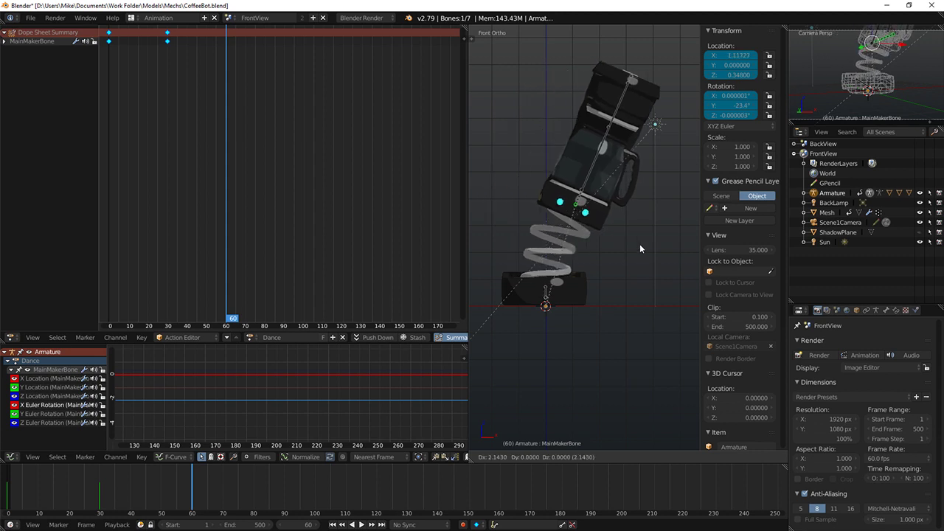
{"action": "left_click", "coordinate": [643, 245]}
{"action": "key", "text": "r"}
{"action": "left_click", "coordinate": [638, 255]}
{"action": "key", "text": "i"}
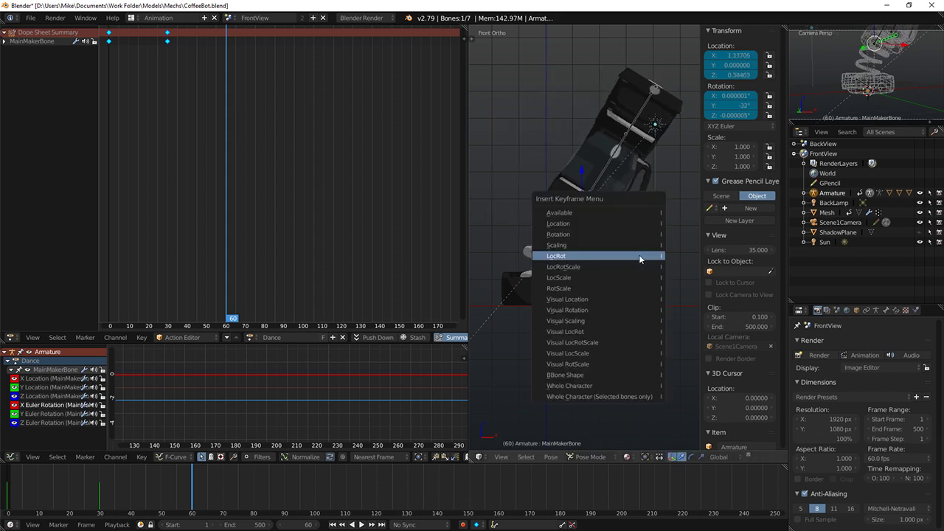
{"action": "left_click", "coordinate": [639, 255]}
Step: Tilt MainMakerBone at frame 60 to about 22.3° in X, shift it to suit the lean, and keyframe its location and rotation
{"action": "middle_click_drag", "start_coordinate": [594, 247], "coordinate": [462, 256]}
{"action": "scroll", "coordinate": [199, 247], "scroll_direction": "up", "scroll_amount": 4, "text": "ctrl"}
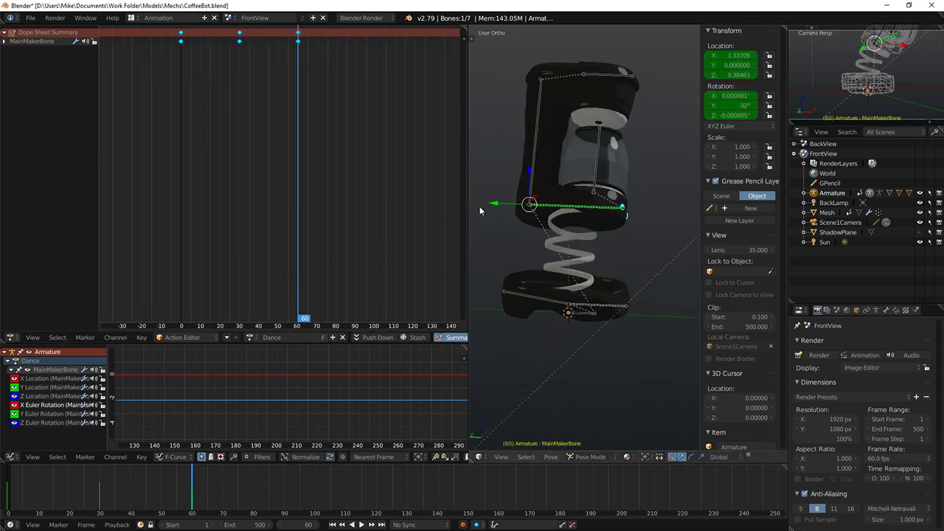
{"action": "key", "text": "r"}
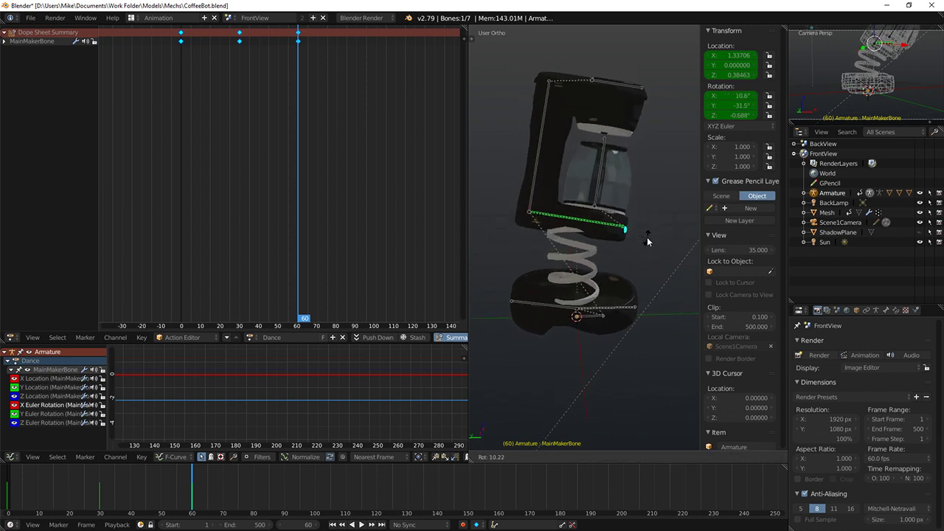
{"action": "left_click", "coordinate": [663, 235]}
{"action": "key", "text": "g"}
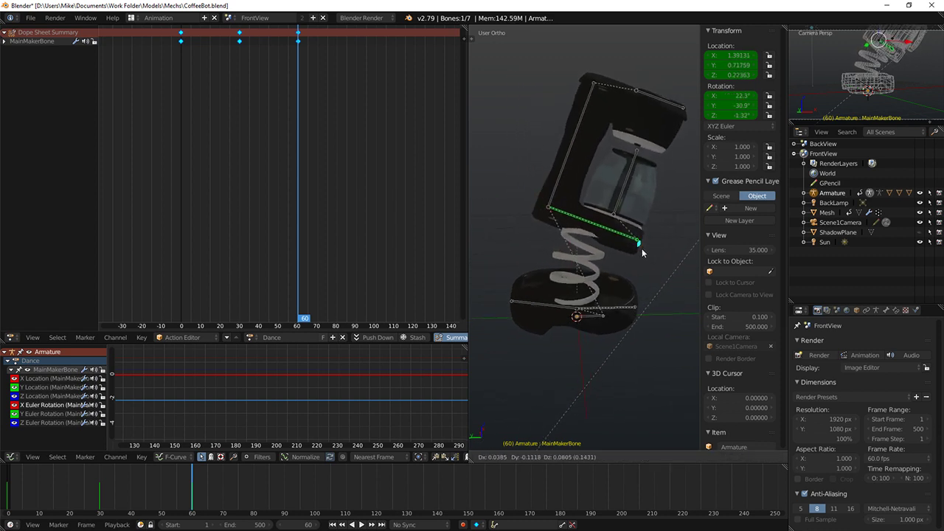
{"action": "left_click", "coordinate": [642, 251]}
{"action": "key", "text": "i"}
{"action": "left_click", "coordinate": [641, 246]}
Step: At frame 30, tilt MainMakerBone to about 18° in X, shift it about 0.4 in Y, and keyframe its location and rotation
{"action": "left_click", "coordinate": [239, 37]}
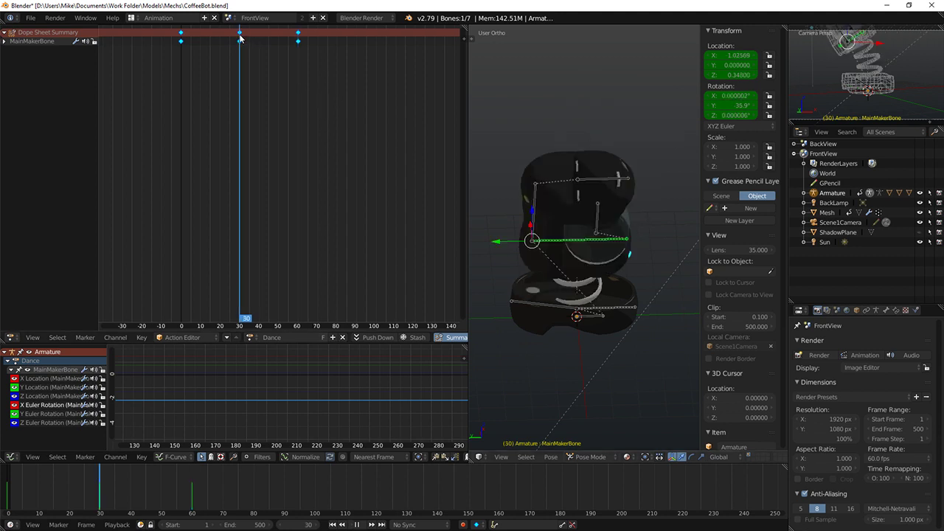
{"action": "middle_click_drag", "start_coordinate": [662, 268], "coordinate": [623, 216]}
{"action": "key", "text": "r"}
{"action": "left_click", "coordinate": [610, 195]}
{"action": "key", "text": "g"}
{"action": "left_click", "coordinate": [599, 189]}
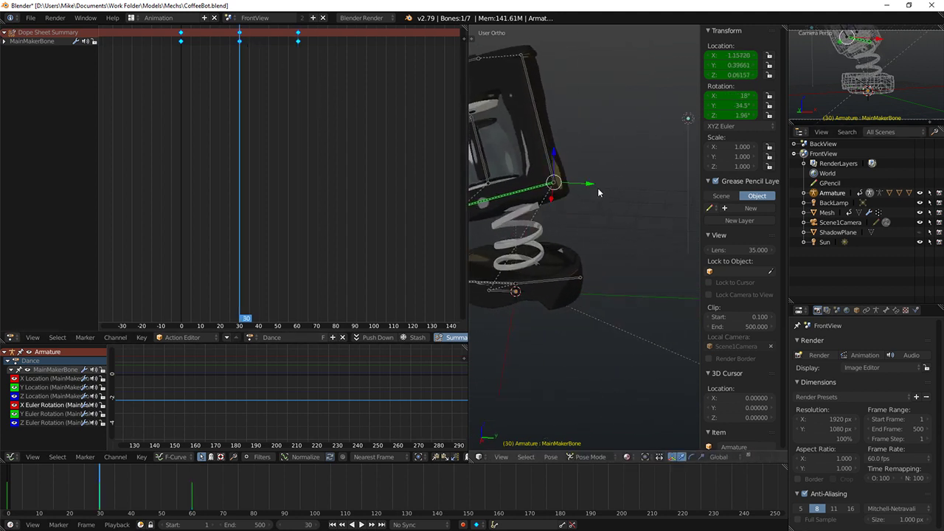
{"action": "key", "text": "i"}
{"action": "left_click", "coordinate": [600, 188]}
Step: Repose MainMakerBone at frame 30 with about -23.4° X tilt and -0.84 Y location, and keyframe its location and rotation
{"action": "key", "text": "Down"}
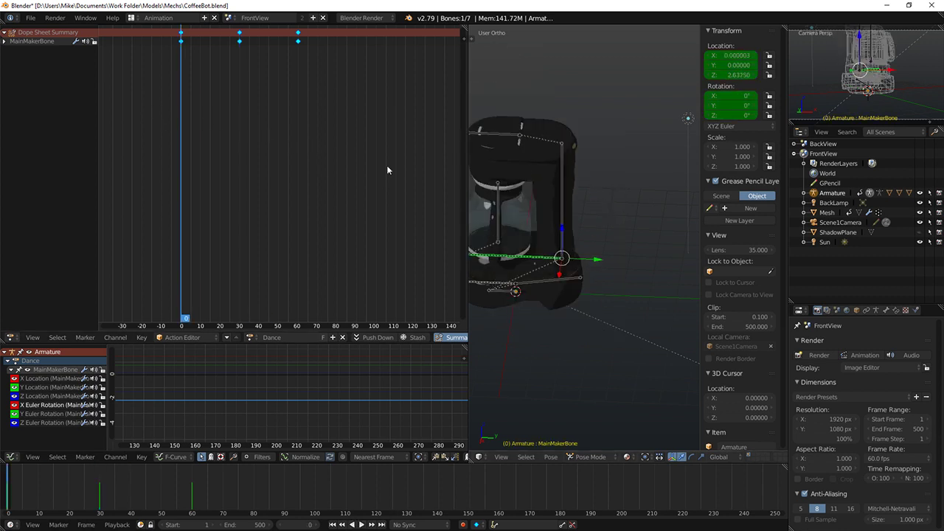
{"action": "key", "text": "KP_1"}
{"action": "left_click_drag", "start_coordinate": [189, 103], "coordinate": [239, 108]}
{"action": "middle_click_drag", "start_coordinate": [618, 191], "coordinate": [545, 206]}
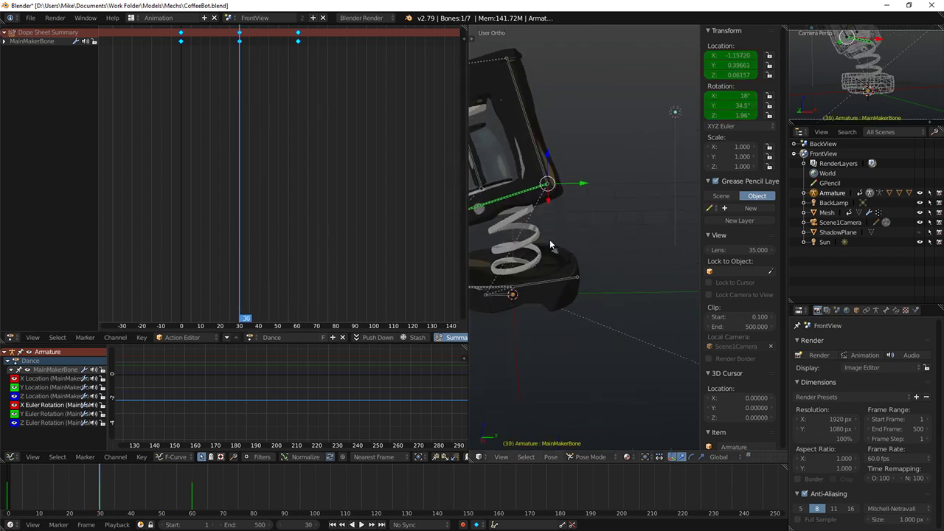
{"action": "scroll", "coordinate": [550, 239], "scroll_direction": "down", "scroll_amount": 4}
{"action": "key", "text": "g"}
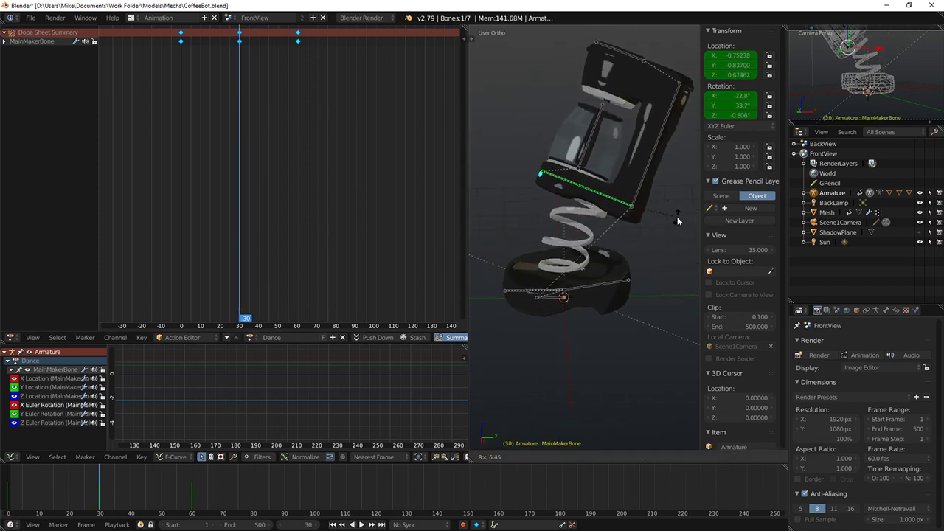
{"action": "left_click", "coordinate": [677, 216]}
{"action": "key", "text": "i"}
{"action": "left_click", "coordinate": [677, 218]}
Step: Duplicate MainMakerBone's frame 30 keyframe to frame 90
{"action": "key", "text": "KP_1"}
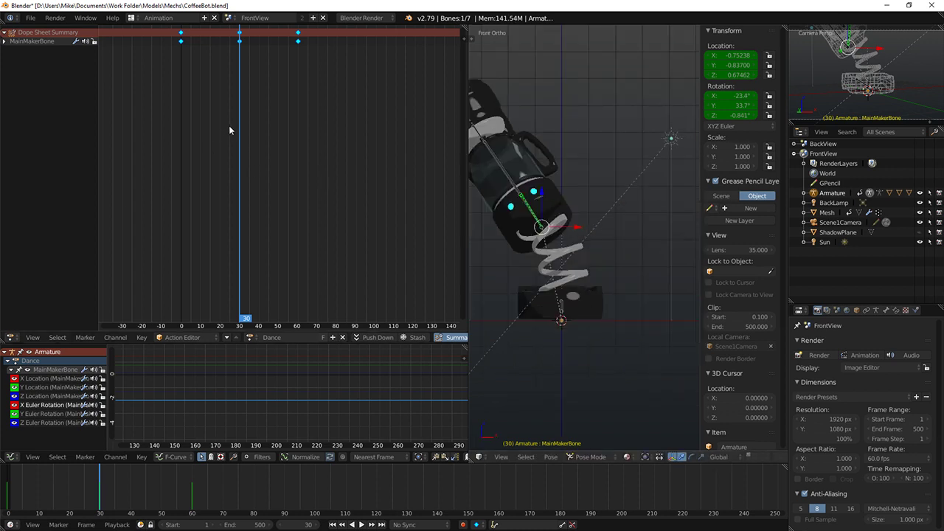
{"action": "left_click_drag", "start_coordinate": [230, 127], "coordinate": [313, 154]}
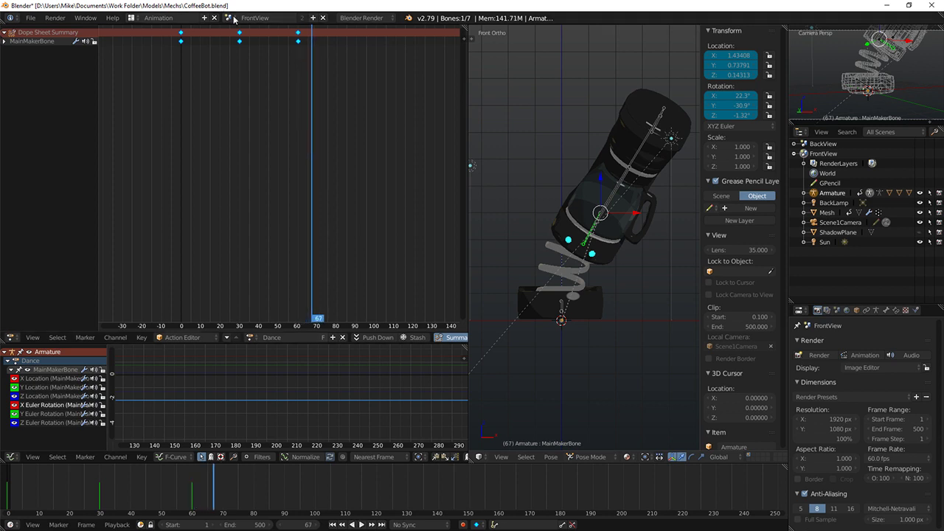
{"action": "right_click", "coordinate": [240, 40]}
{"action": "key", "text": "shift+d"}
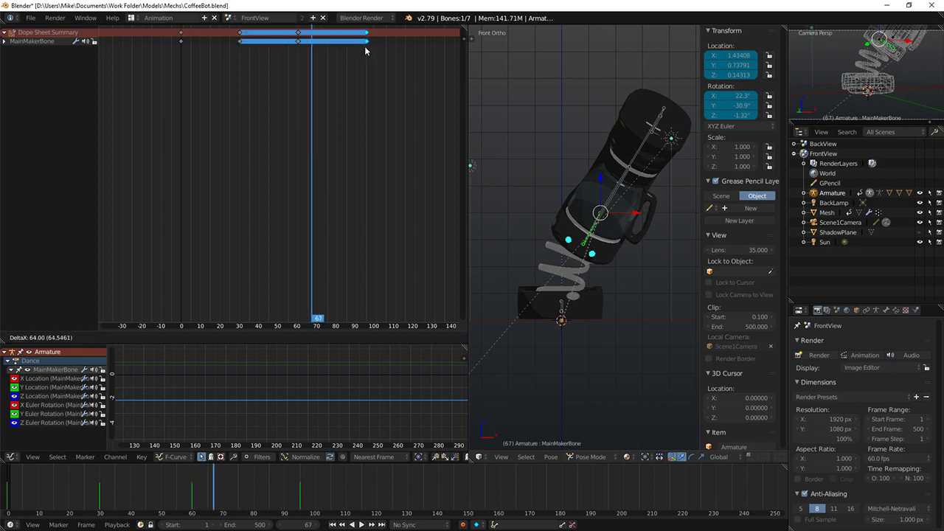
{"action": "left_click", "coordinate": [366, 50]}
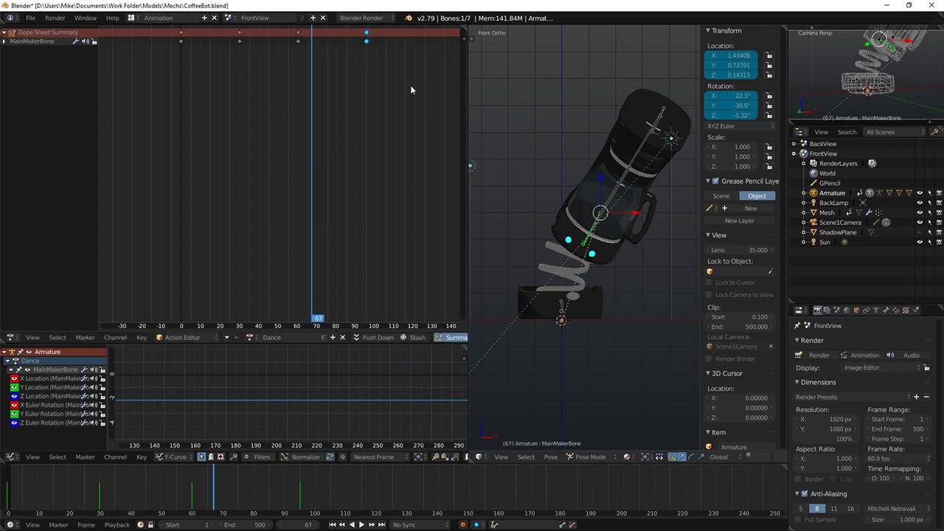
{"action": "left_click", "coordinate": [366, 71]}
{"action": "key", "text": "alt+a"}
{"action": "key", "text": "g"}
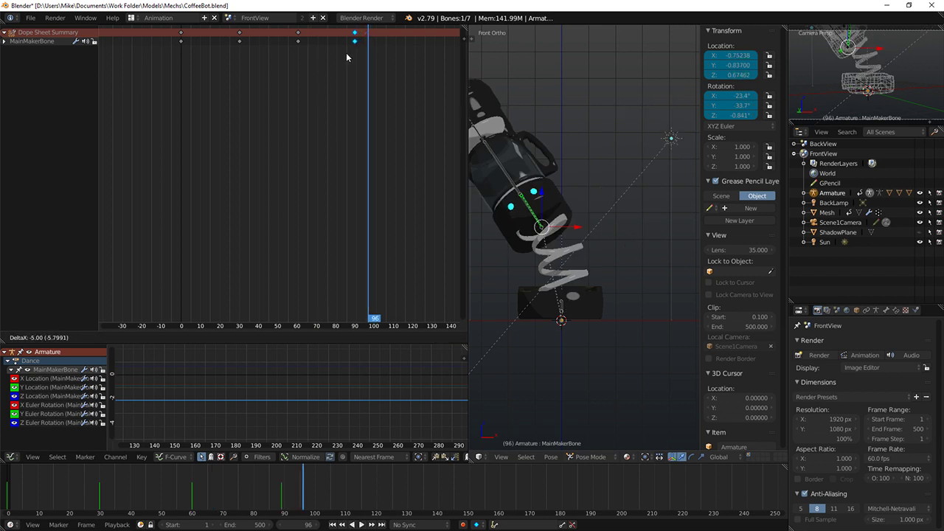
{"action": "left_click", "coordinate": [348, 58]}
{"action": "middle_click_drag", "start_coordinate": [634, 159], "coordinate": [472, 204]}
{"action": "key", "text": "r"}
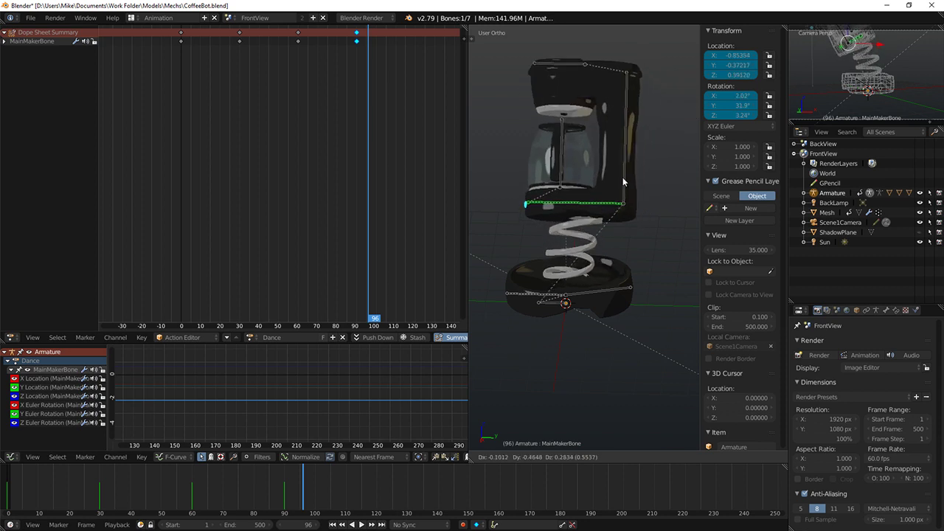
{"action": "left_click", "coordinate": [630, 176]}
{"action": "key", "text": "g"}
{"action": "left_click", "coordinate": [627, 173]}
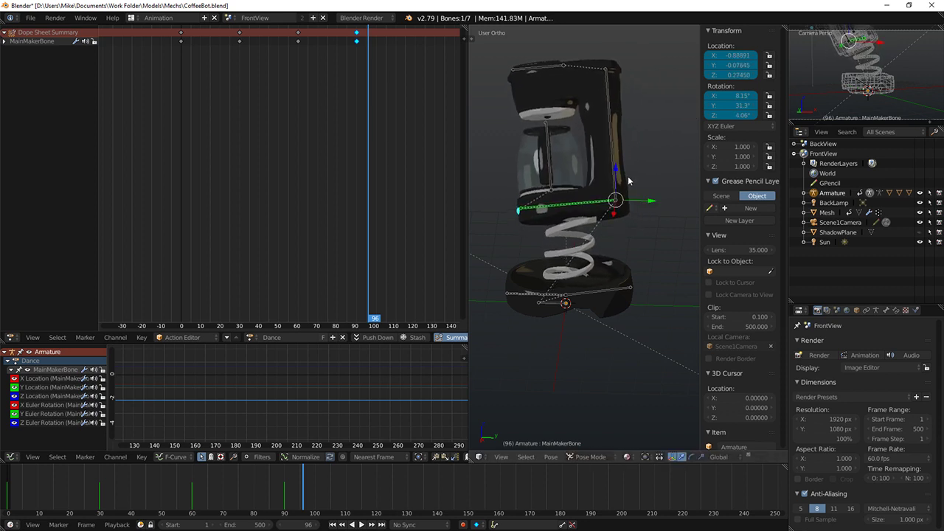
{"action": "key", "text": "i"}
{"action": "left_click", "coordinate": [627, 177]}
{"action": "middle_click_drag", "start_coordinate": [628, 177], "coordinate": [583, 180]}
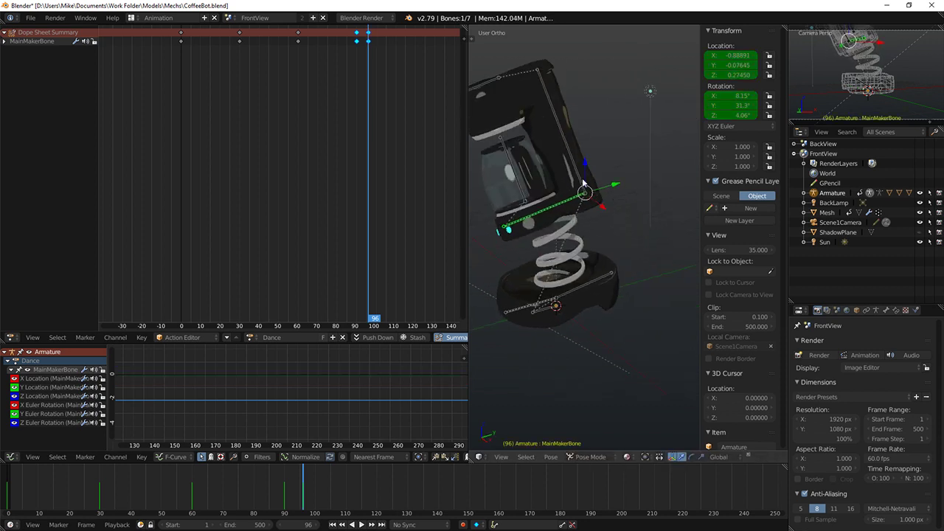
{"action": "key", "text": "x"}
{"action": "left_click", "coordinate": [369, 39]}
Step: Repose MainMakerBone at frame 90 to rotations of about -2.6° X, 32.3° Y and 4.2° Z, shift it back toward centre, and keyframe location and rotation
{"action": "left_click_drag", "start_coordinate": [368, 38], "coordinate": [358, 35]}
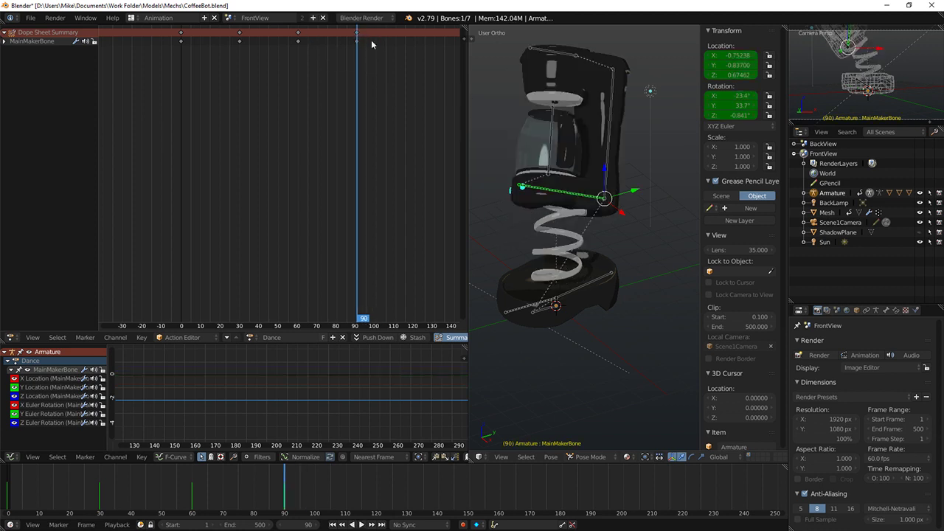
{"action": "key", "text": "r"}
{"action": "left_click", "coordinate": [652, 197]}
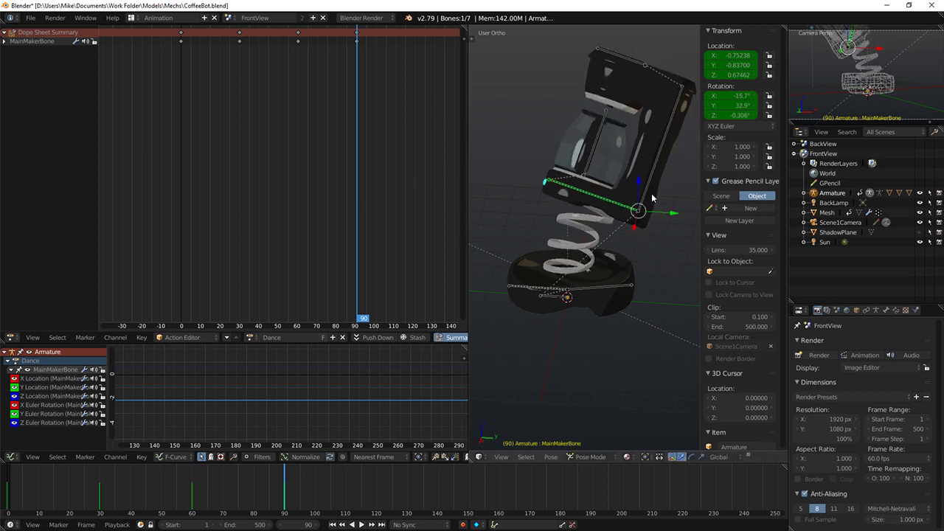
{"action": "middle_click_drag", "start_coordinate": [652, 198], "coordinate": [675, 206]}
{"action": "key", "text": "g"}
{"action": "left_click", "coordinate": [649, 206]}
{"action": "key", "text": "r"}
{"action": "left_click", "coordinate": [629, 204]}
{"action": "middle_click_drag", "start_coordinate": [587, 250], "coordinate": [437, 216]}
{"action": "key", "text": "r"}
{"action": "left_click", "coordinate": [677, 221]}
{"action": "key", "text": "g"}
{"action": "left_click", "coordinate": [660, 240]}
{"action": "key", "text": "i"}
{"action": "left_click", "coordinate": [654, 238]}
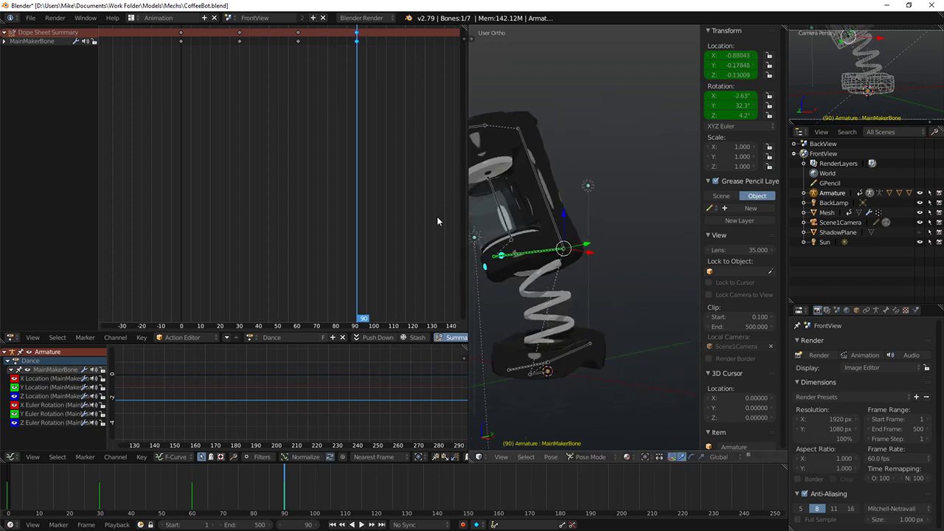
Step: Move the playhead to frame 120 and rotate MainMakerBone to about -11.4° in X and -8.75° in Y
{"action": "left_click", "coordinate": [298, 32]}
{"action": "key", "text": "alt+a"}
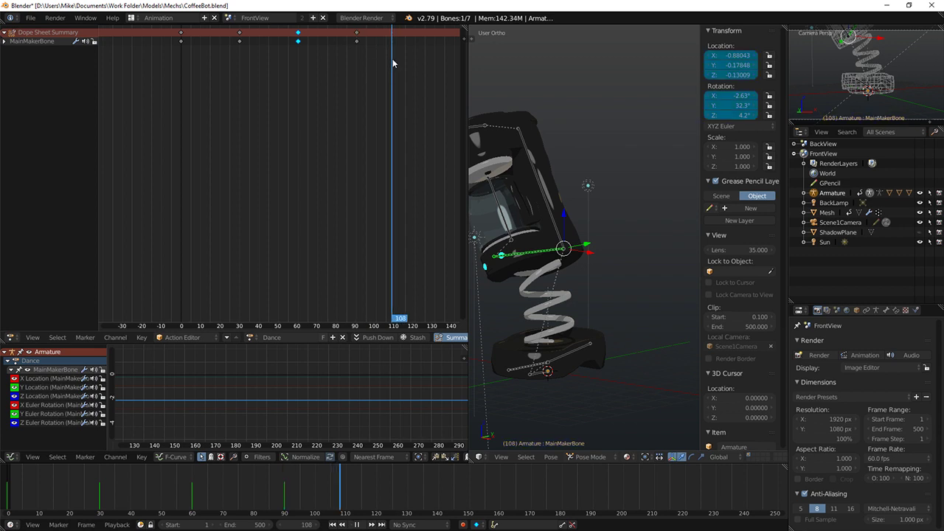
{"action": "left_click_drag", "start_coordinate": [393, 63], "coordinate": [415, 63]}
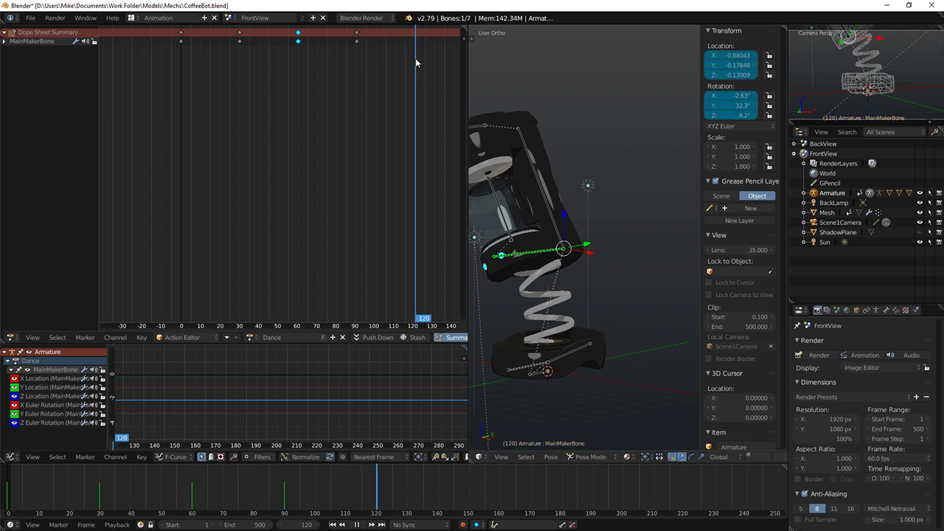
{"action": "middle_click_drag", "start_coordinate": [565, 244], "coordinate": [632, 261]}
{"action": "key", "text": "r"}
{"action": "left_click", "coordinate": [606, 294]}
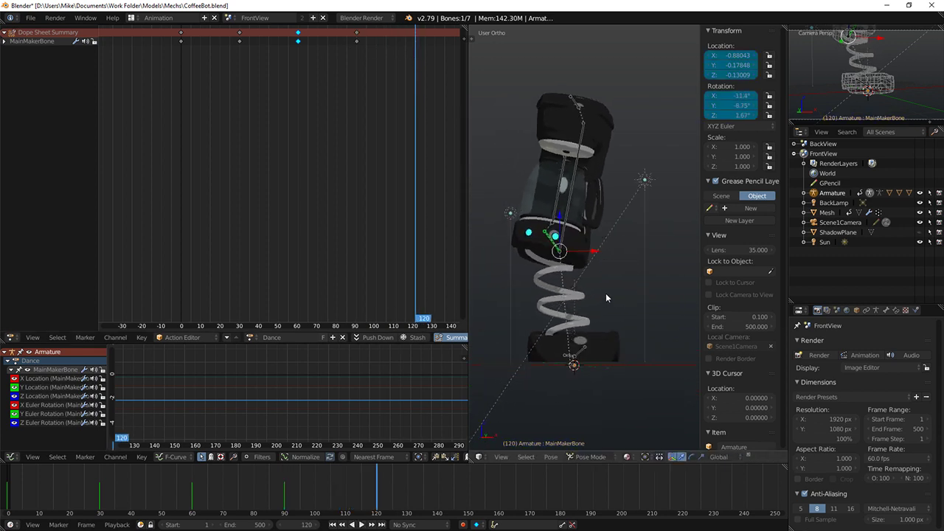
Step: Lean MainMakerBone at frame 120 further to about -26.4° in Y and 1.24 in X location, and insert a LocRot keyframe
{"action": "middle_click_drag", "start_coordinate": [606, 293], "coordinate": [665, 301]}
{"action": "key", "text": "r"}
{"action": "left_click", "coordinate": [638, 307]}
{"action": "key", "text": "g"}
{"action": "left_click", "coordinate": [666, 320]}
{"action": "key", "text": "r"}
{"action": "left_click", "coordinate": [670, 335]}
{"action": "key", "text": "g"}
{"action": "left_click", "coordinate": [677, 339]}
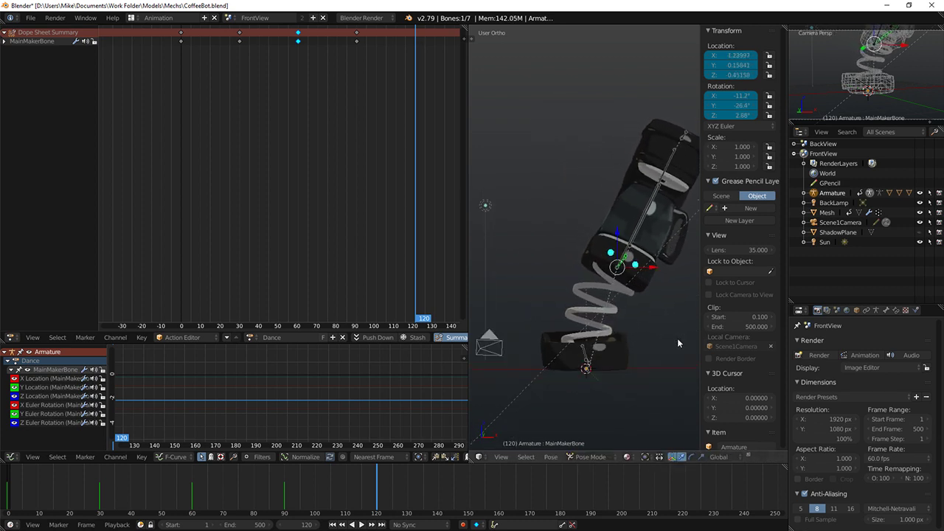
{"action": "key", "text": "i"}
{"action": "left_click", "coordinate": [646, 290]}
Step: Go to frame 150, straighten MainMakerBone to about -0.3° in Y rotation and shift it back to about 0.07 in X location
{"action": "middle_click_drag", "start_coordinate": [657, 286], "coordinate": [537, 303]}
{"action": "middle_click_drag", "start_coordinate": [301, 159], "coordinate": [207, 159]}
{"action": "left_click_drag", "start_coordinate": [292, 160], "coordinate": [378, 160]}
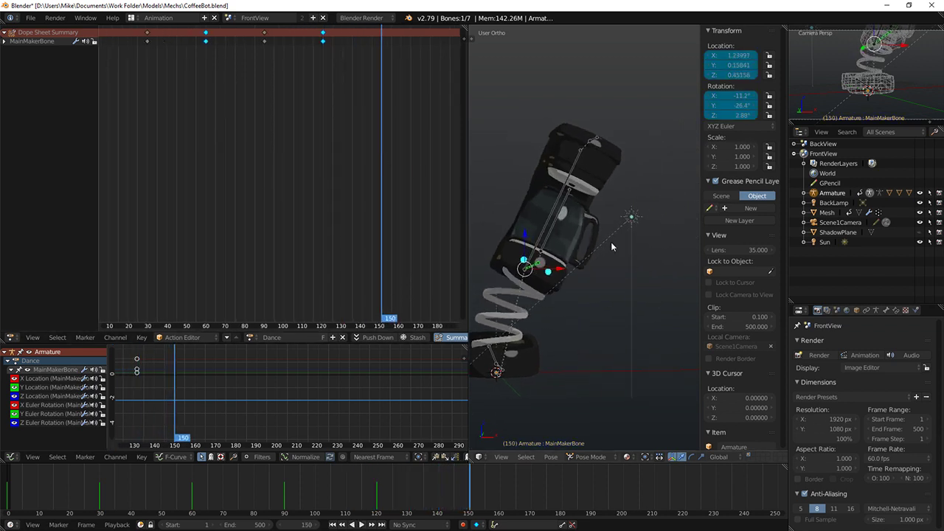
{"action": "middle_click_drag", "start_coordinate": [610, 242], "coordinate": [615, 245]}
{"action": "key", "text": "r"}
{"action": "left_click", "coordinate": [598, 217]}
{"action": "key", "text": "g"}
{"action": "left_click", "coordinate": [557, 217]}
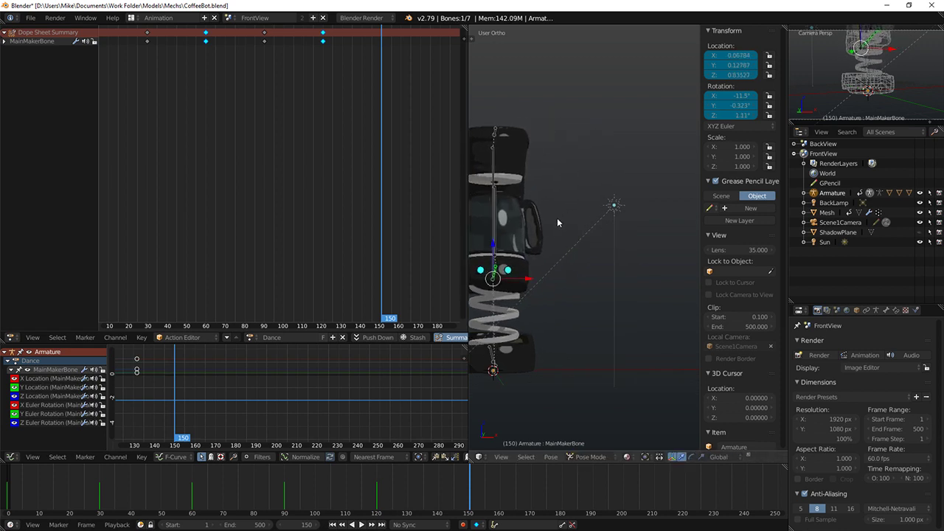
Step: From the side view, rotate MainMakerBone to about -3.2° in X, move it to about 0.07 Y and 0.62 Z, and insert a LocRot keyframe
{"action": "middle_click_drag", "start_coordinate": [557, 218], "coordinate": [533, 243]}
{"action": "key", "text": "KP_3"}
{"action": "middle_click_drag", "start_coordinate": [604, 237], "coordinate": [573, 243], "text": "shift"}
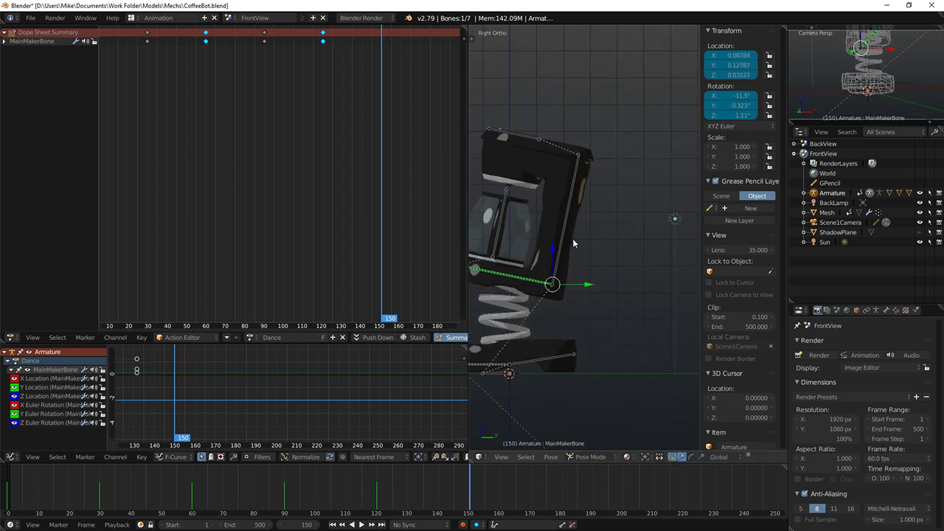
{"action": "key", "text": "r"}
{"action": "left_click", "coordinate": [606, 236]}
{"action": "key", "text": "g"}
{"action": "left_click", "coordinate": [609, 232]}
{"action": "key", "text": "i"}
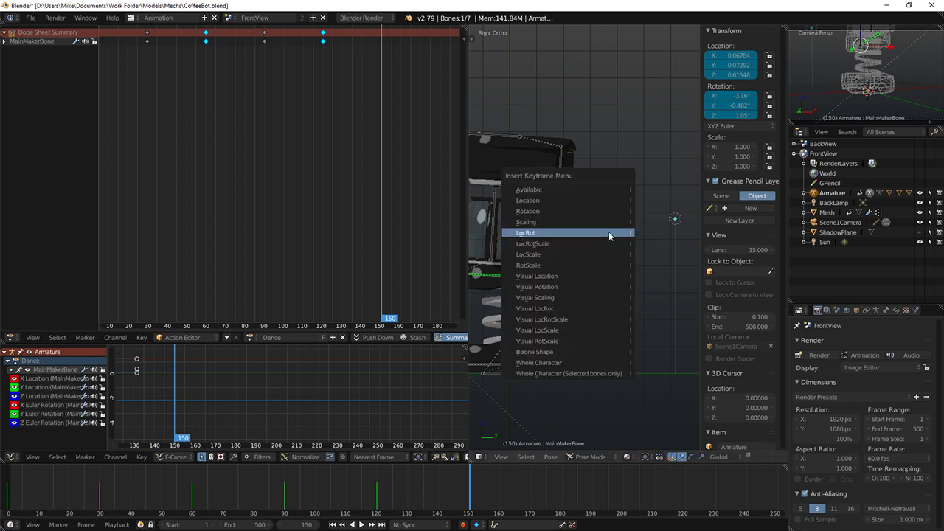
{"action": "left_click", "coordinate": [610, 232]}
Step: Advance to frame 180 and duplicate MainMakerBone's frame 0 keyframe there to bring the dance back to its rest pose
{"action": "key", "text": "alt+a"}
{"action": "left_click_drag", "start_coordinate": [424, 56], "coordinate": [413, 58]}
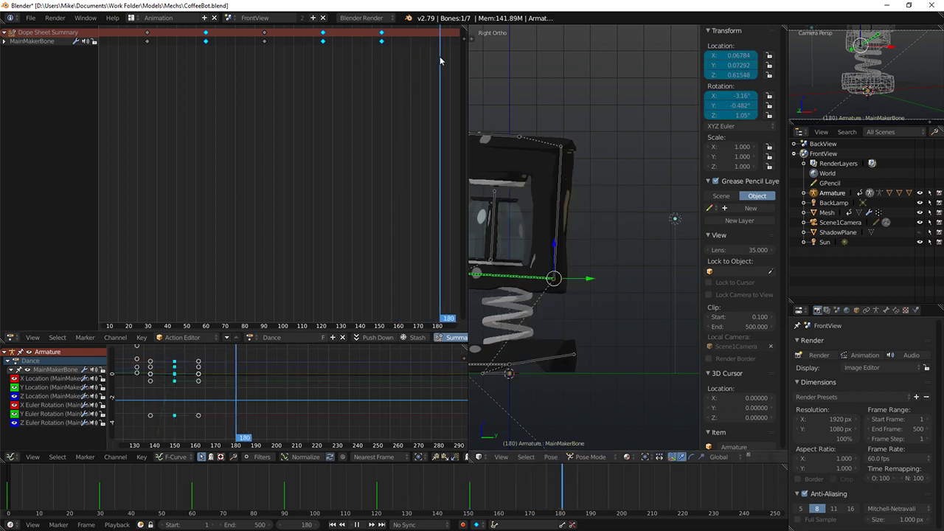
{"action": "key", "text": "alt+a"}
{"action": "scroll", "coordinate": [357, 84], "scroll_direction": "down", "scroll_amount": 3}
{"action": "scroll", "coordinate": [357, 85], "scroll_direction": "down", "scroll_amount": 2}
{"action": "left_click", "coordinate": [205, 42]}
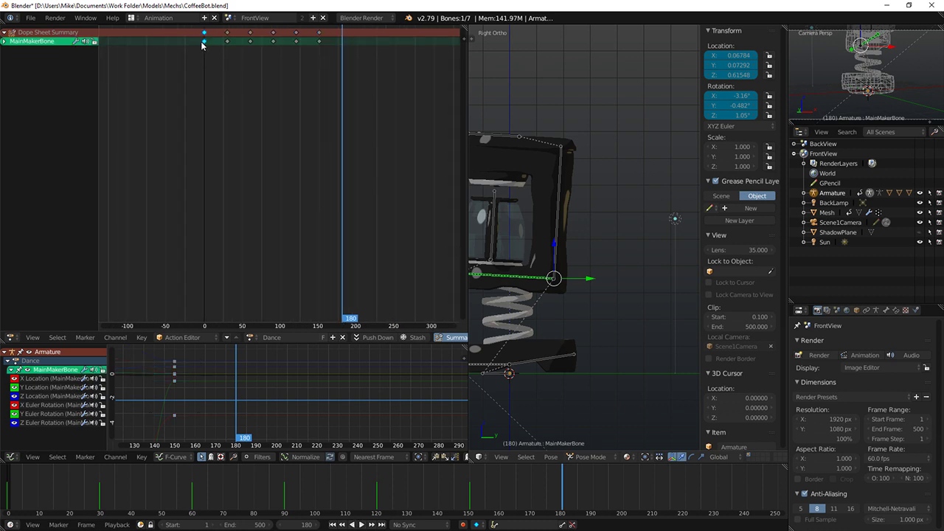
{"action": "left_click_drag", "start_coordinate": [204, 42], "coordinate": [132, 41]}
{"action": "left_click", "coordinate": [338, 53]}
{"action": "scroll", "coordinate": [442, 157], "scroll_direction": "down", "scroll_amount": 1}
{"action": "scroll", "coordinate": [578, 206], "scroll_direction": "down", "scroll_amount": 6}
Step: Play the dance from the front view and move the final MainMakerBone keyframe to about frame 168
{"action": "key", "text": "alt+a"}
{"action": "middle_click_drag", "start_coordinate": [559, 235], "coordinate": [642, 239]}
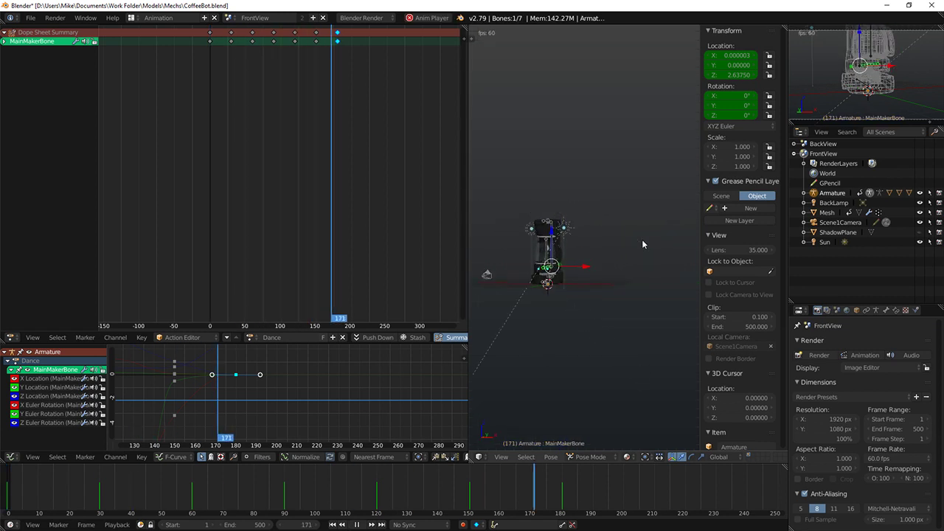
{"action": "key", "text": "KP_1"}
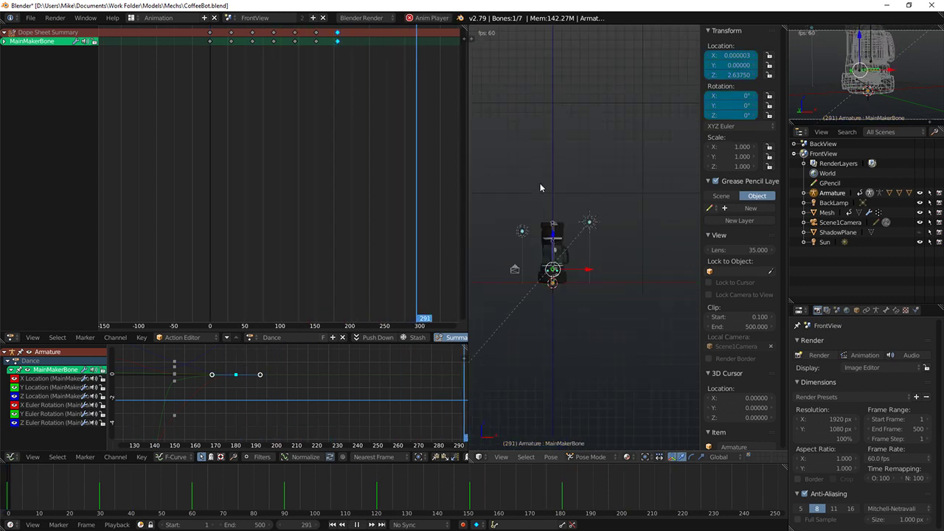
{"action": "scroll", "coordinate": [358, 34], "scroll_direction": "up", "scroll_amount": 2}
{"action": "left_click_drag", "start_coordinate": [359, 35], "coordinate": [341, 39]}
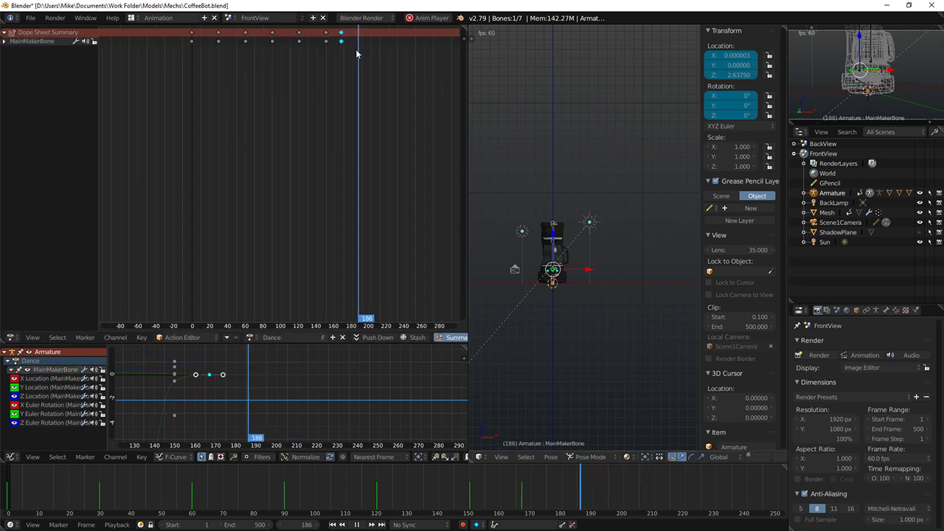
Step: Set the animation's end frame to 180
{"action": "left_click", "coordinate": [263, 525]}
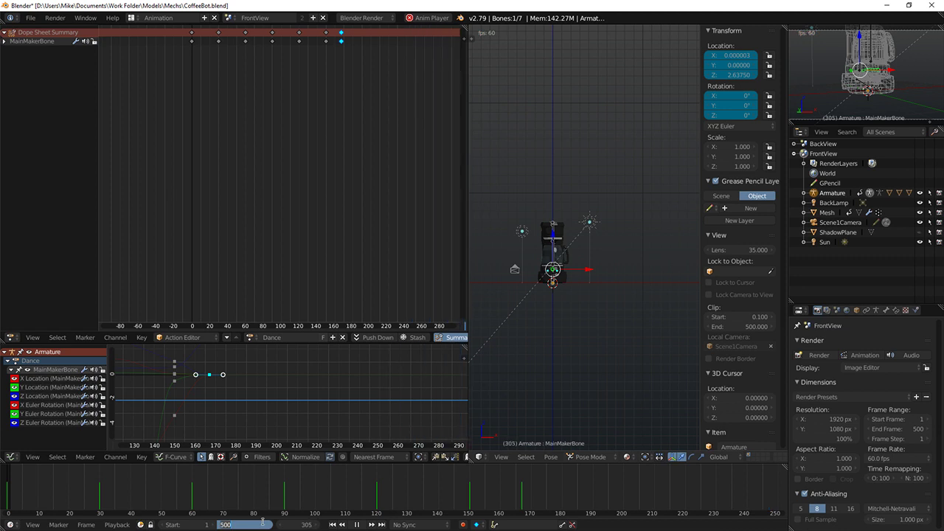
{"action": "type", "text": "180"}
{"action": "key", "text": "Return"}
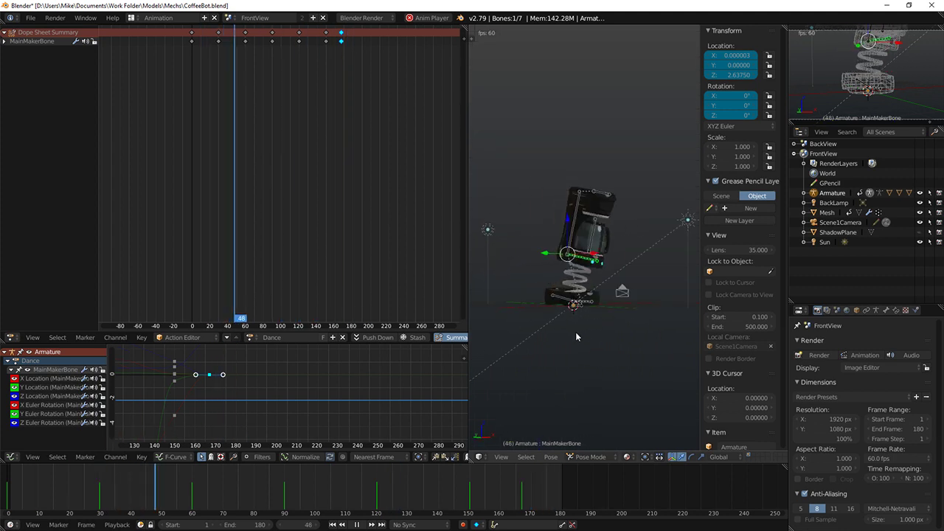
Step: Fit all curves in the graph and raise the outgoing handle of the Y Euler Rotation keyframe at frame 30 so the curve peaks after it
{"action": "middle_click_drag", "start_coordinate": [225, 392], "coordinate": [248, 392]}
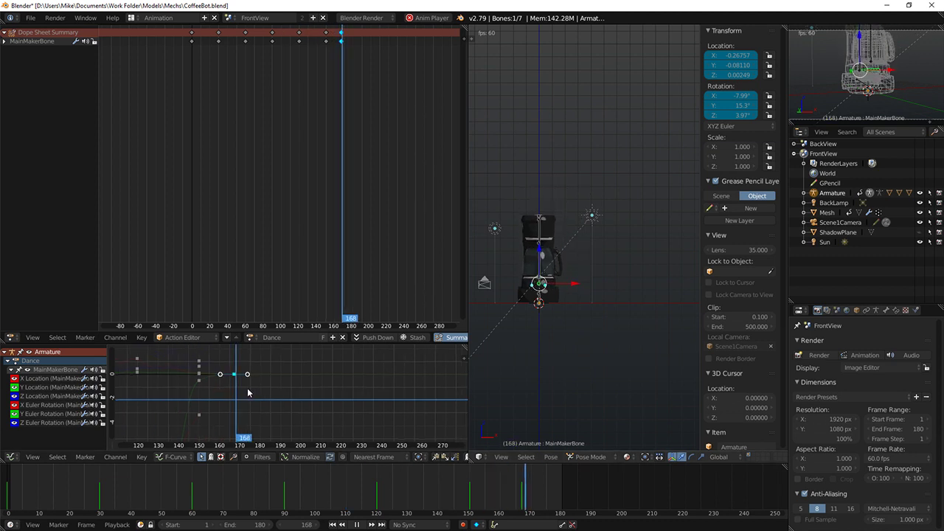
{"action": "key", "text": "Home"}
{"action": "scroll", "coordinate": [296, 371], "scroll_direction": "down", "scroll_amount": 2}
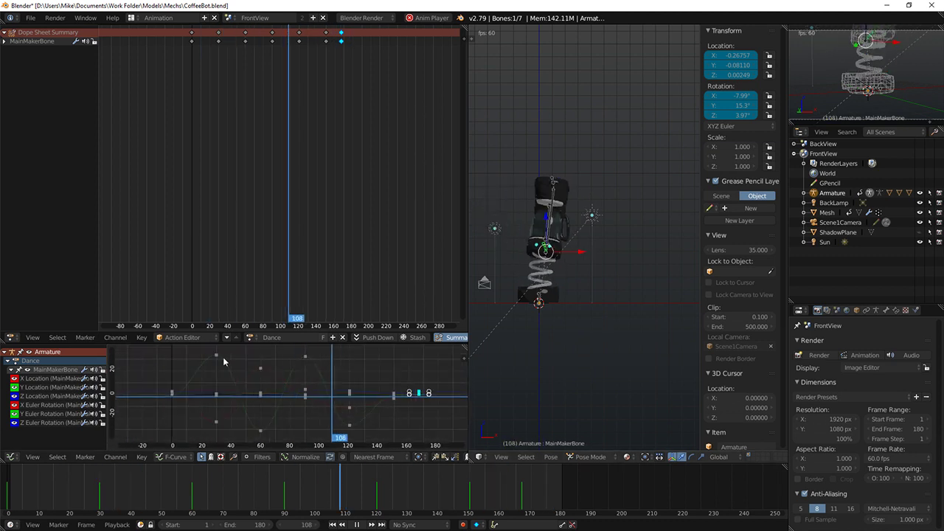
{"action": "right_click", "coordinate": [218, 356]}
{"action": "right_click", "coordinate": [234, 355]}
{"action": "left_click", "coordinate": [233, 351]}
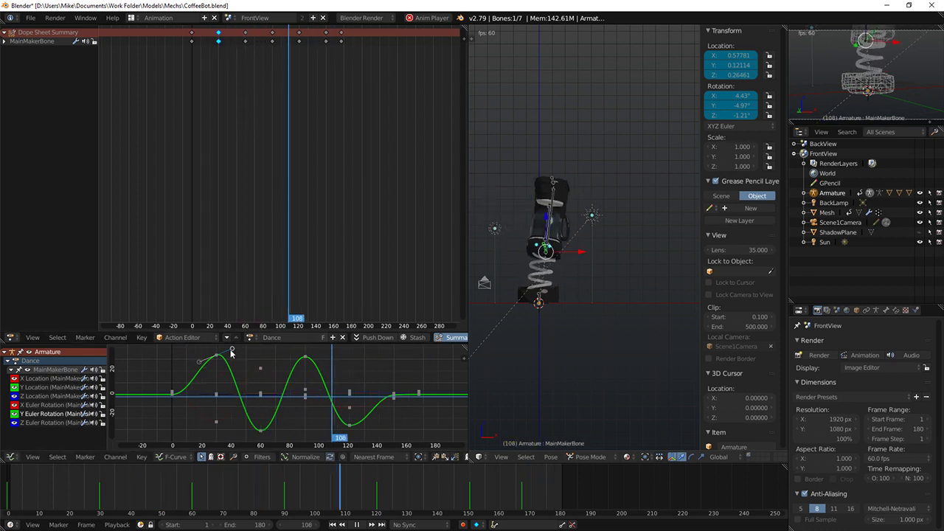
{"action": "key", "text": "g"}
{"action": "left_click", "coordinate": [239, 446]}
Step: Lower the outgoing handle of the Y Euler Rotation keyframe at frame 60 so the curve overshoots below it
{"action": "middle_click_drag", "start_coordinate": [263, 366], "coordinate": [256, 390]}
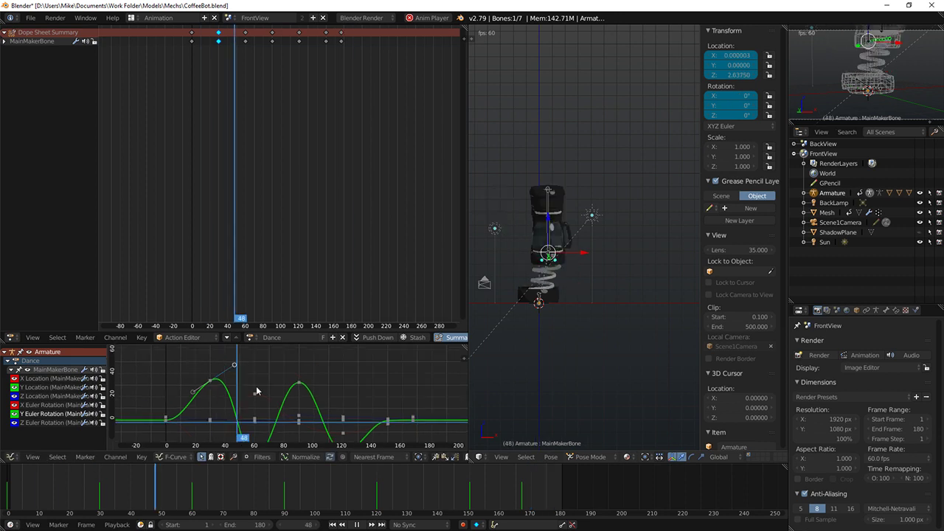
{"action": "middle_click_drag", "start_coordinate": [256, 432], "coordinate": [248, 406]}
{"action": "scroll", "coordinate": [256, 421], "scroll_direction": "down", "scroll_amount": 3}
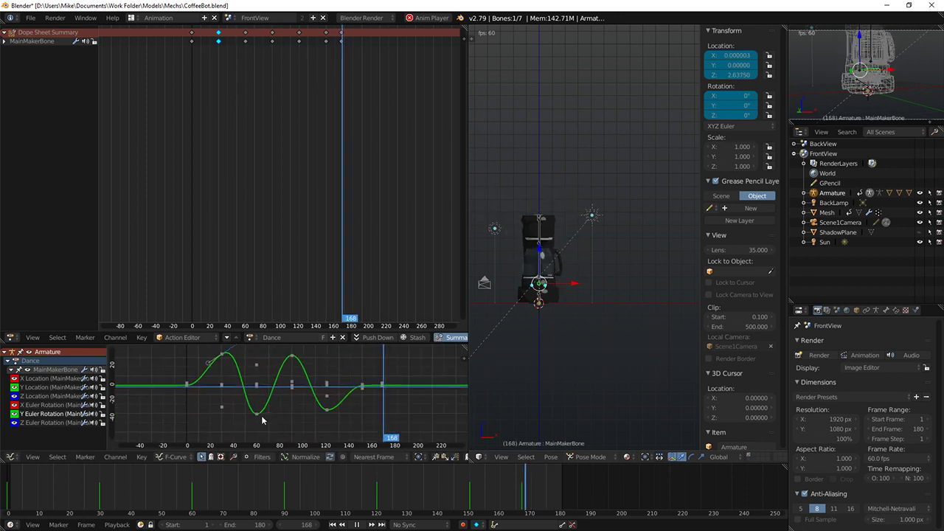
{"action": "right_click_drag", "start_coordinate": [271, 418], "coordinate": [267, 432]}
{"action": "left_click", "coordinate": [269, 435]}
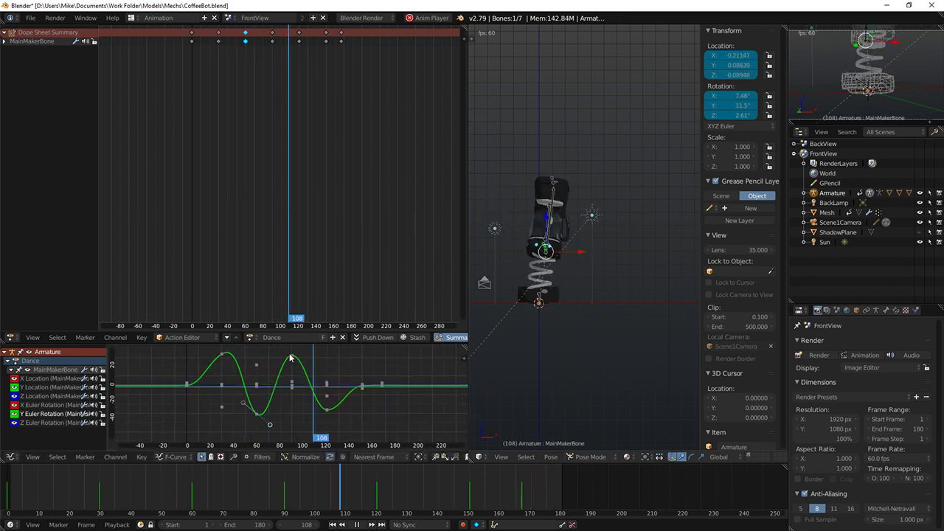
Step: Lower the incoming handle of the Y Euler Rotation keyframe at frame 90 and raise the outgoing handle of the one at frame 120
{"action": "right_click_drag", "start_coordinate": [278, 356], "coordinate": [270, 379]}
{"action": "left_click", "coordinate": [267, 375]}
{"action": "key", "text": "g"}
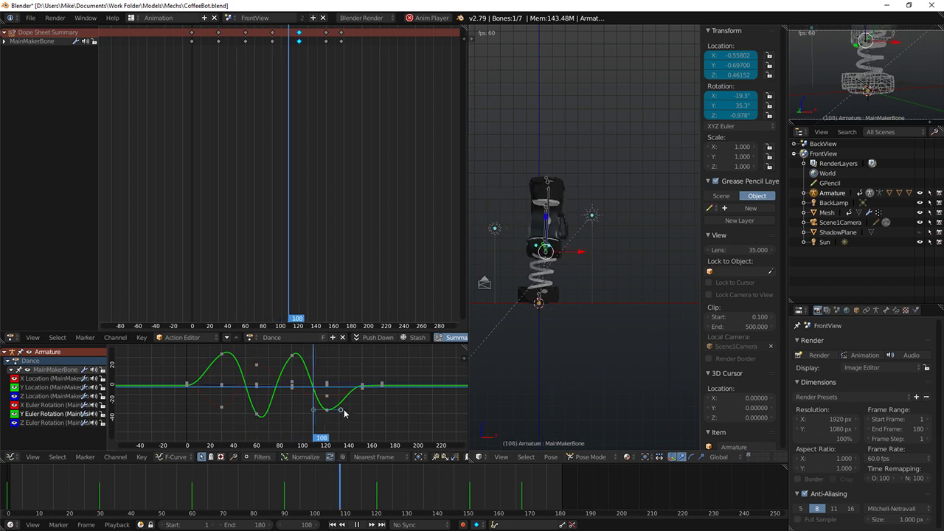
{"action": "right_click_drag", "start_coordinate": [344, 413], "coordinate": [348, 397]}
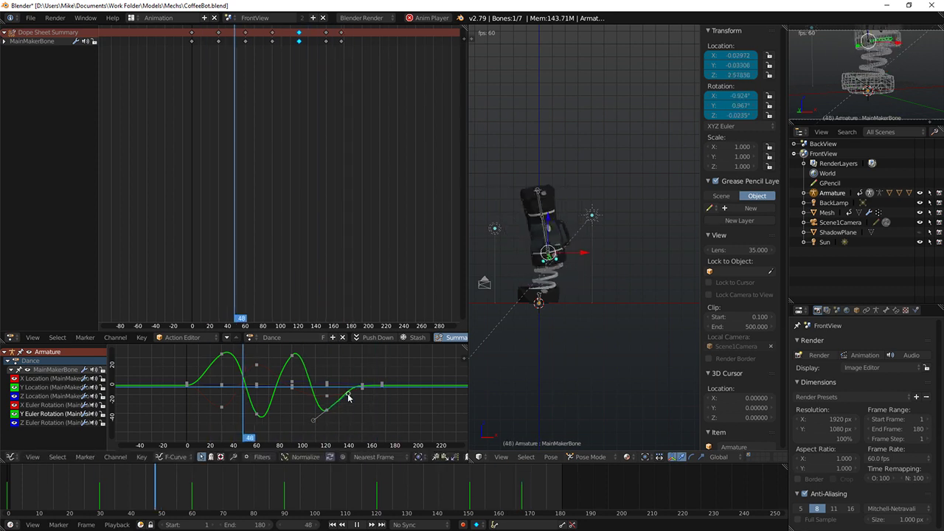
Step: Raise the outgoing handle of the X Euler Rotation keyframe at frame 60 so the curve peaks after it
{"action": "scroll", "coordinate": [313, 398], "scroll_direction": "up", "scroll_amount": 1}
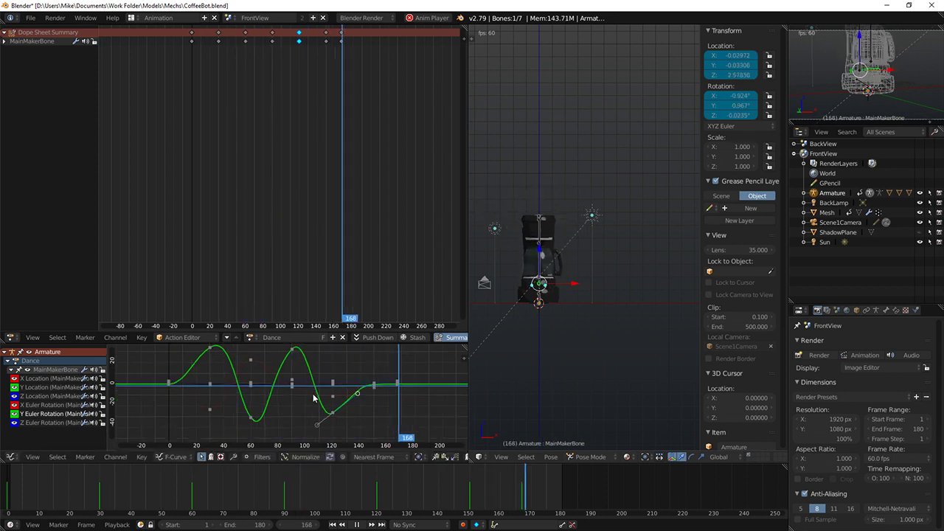
{"action": "scroll", "coordinate": [325, 400], "scroll_direction": "up", "scroll_amount": 1}
{"action": "right_click_drag", "start_coordinate": [322, 399], "coordinate": [320, 404]}
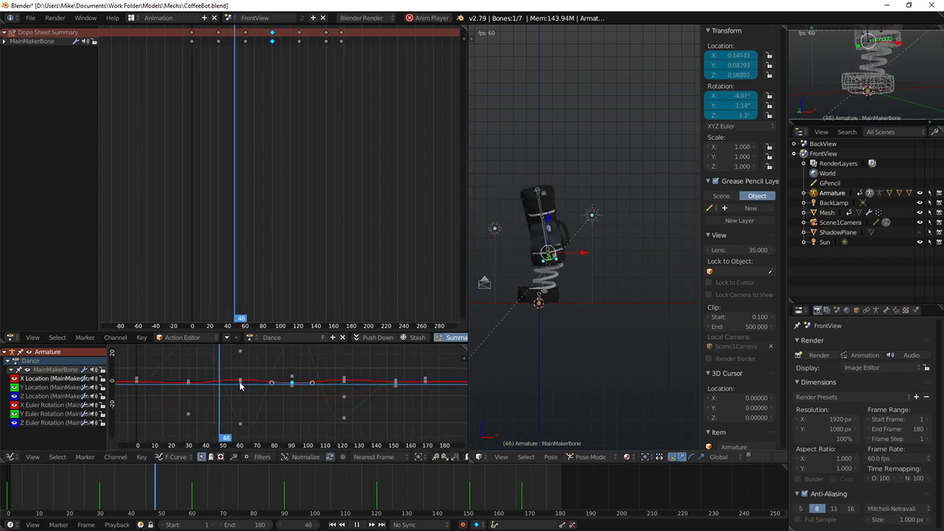
{"action": "right_click_drag", "start_coordinate": [253, 357], "coordinate": [261, 353]}
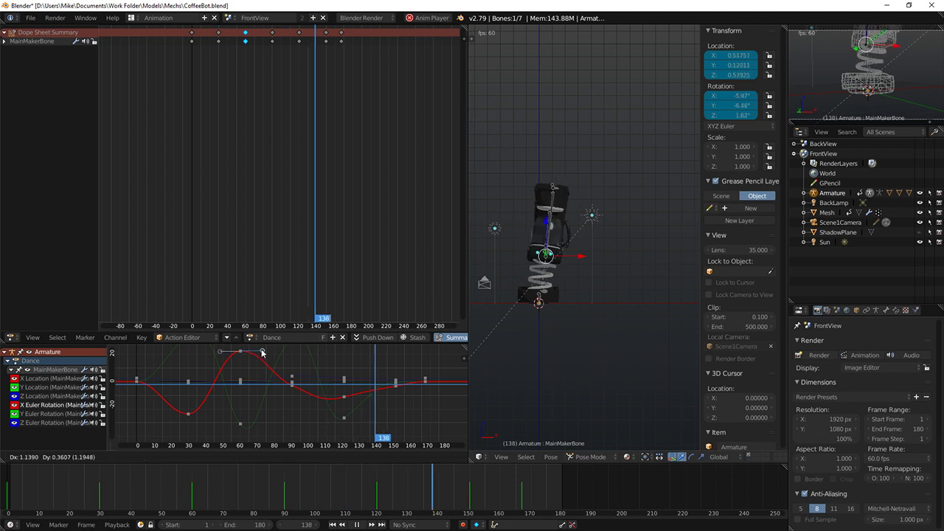
{"action": "left_click", "coordinate": [264, 440]}
Step: Tilt the handles of the X Euler Rotation keyframes at frames 30 and 120 so each dip falls before its keyframe
{"action": "middle_click_drag", "start_coordinate": [250, 388], "coordinate": [281, 383]}
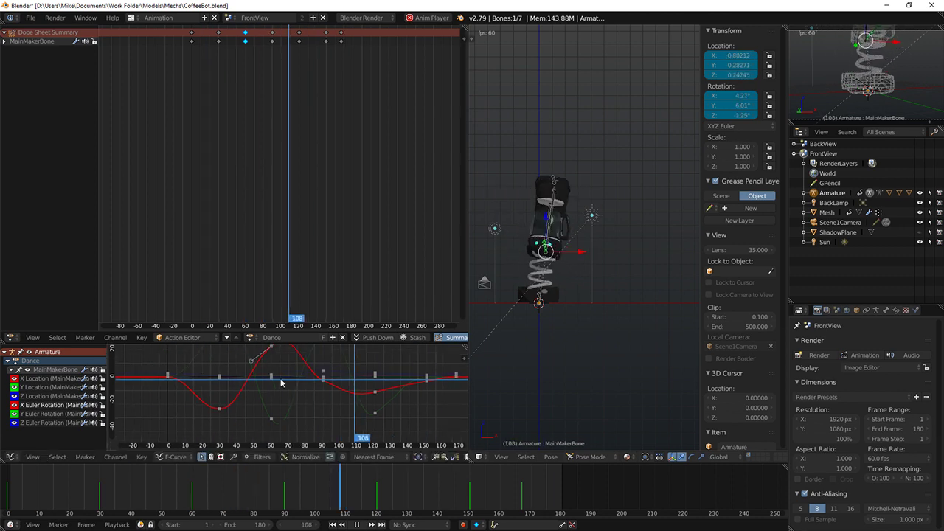
{"action": "right_click_drag", "start_coordinate": [200, 410], "coordinate": [198, 425]}
{"action": "left_click", "coordinate": [197, 427]}
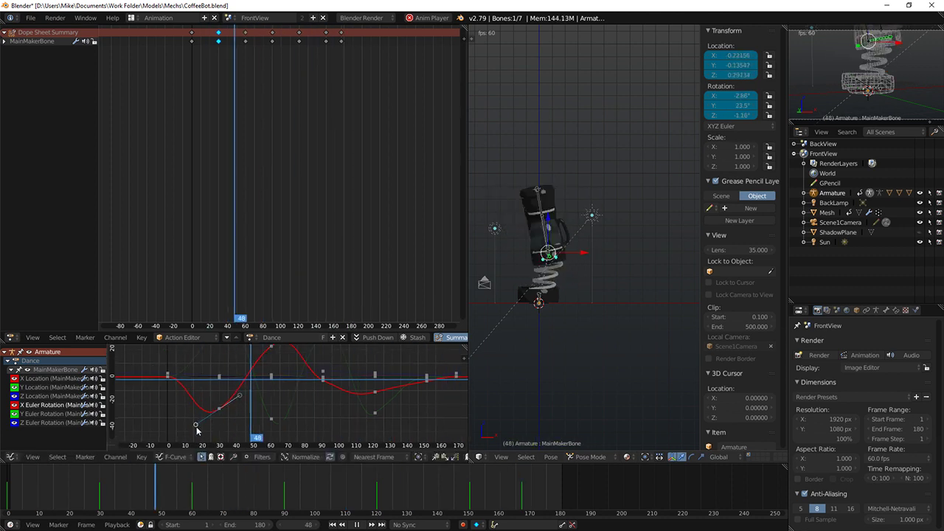
{"action": "scroll", "coordinate": [361, 407], "scroll_direction": "down", "scroll_amount": 3}
{"action": "middle_click_drag", "start_coordinate": [361, 406], "coordinate": [347, 410]}
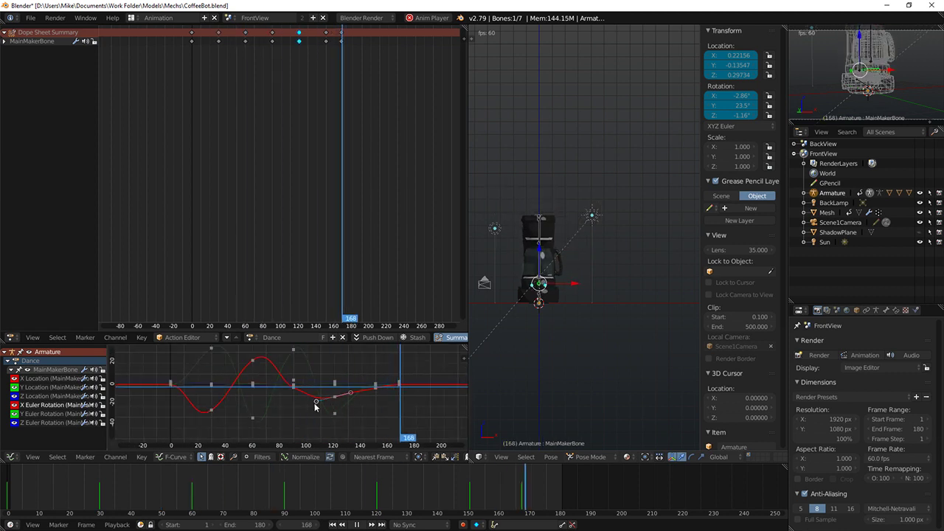
{"action": "right_click_drag", "start_coordinate": [315, 406], "coordinate": [368, 387]}
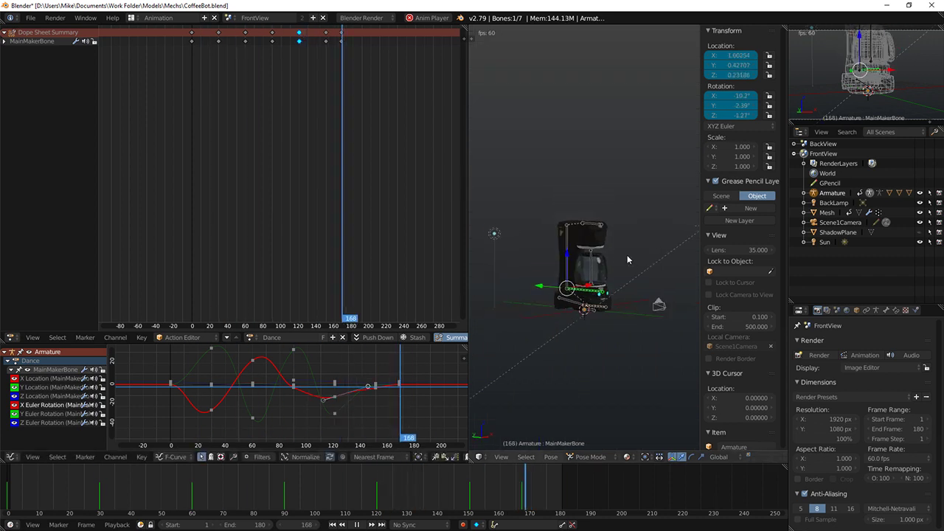
Step: Lower the outgoing handle of the X Euler Rotation keyframe at frame 150 so the curve dips slightly past it
{"action": "scroll", "coordinate": [385, 403], "scroll_direction": "up", "scroll_amount": 7}
{"action": "right_click", "coordinate": [367, 374]}
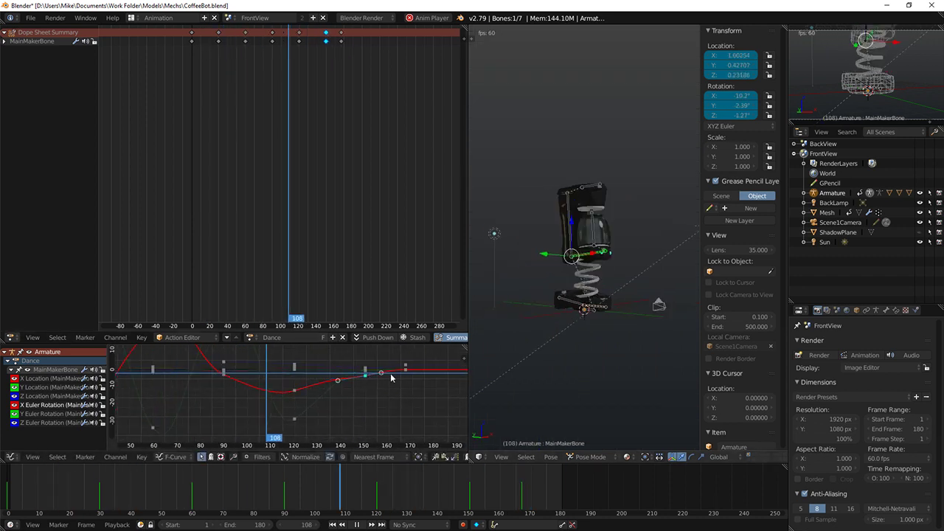
{"action": "right_click_drag", "start_coordinate": [382, 374], "coordinate": [394, 384]}
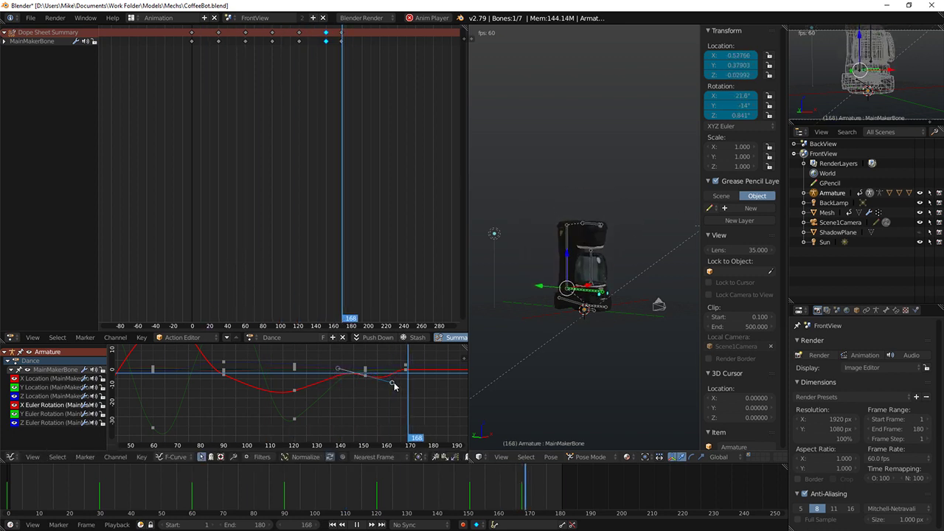
{"action": "middle_click_drag", "start_coordinate": [391, 370], "coordinate": [355, 374]}
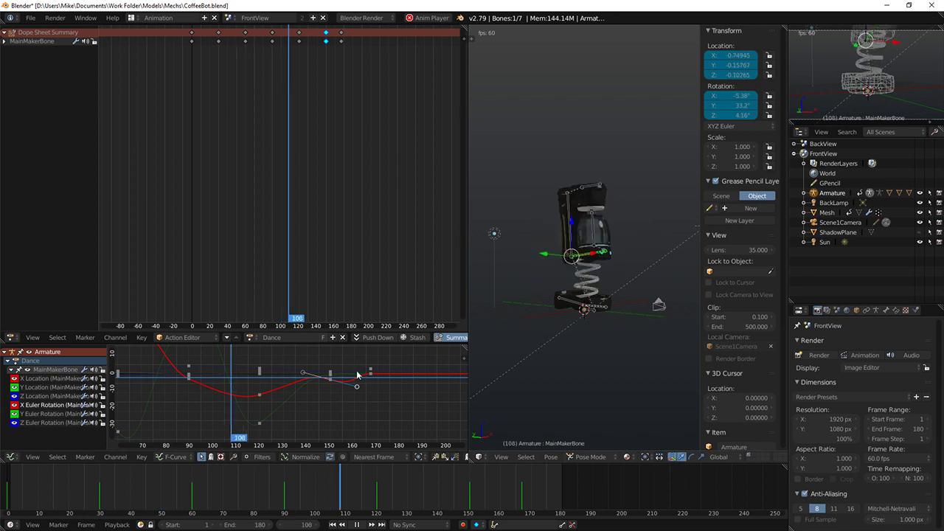
{"action": "right_click", "coordinate": [371, 369]}
{"action": "right_click_drag", "start_coordinate": [355, 370], "coordinate": [331, 377]}
{"action": "right_click", "coordinate": [336, 374]}
Step: Raise the incoming handle of the Z Location keyframe at frame 150 so the curve dips before rising to the final keyframe
{"action": "scroll", "coordinate": [341, 374], "scroll_direction": "up", "scroll_amount": 7}
{"action": "middle_click_drag", "start_coordinate": [345, 380], "coordinate": [313, 391]}
{"action": "scroll", "coordinate": [330, 360], "scroll_direction": "up", "scroll_amount": 3}
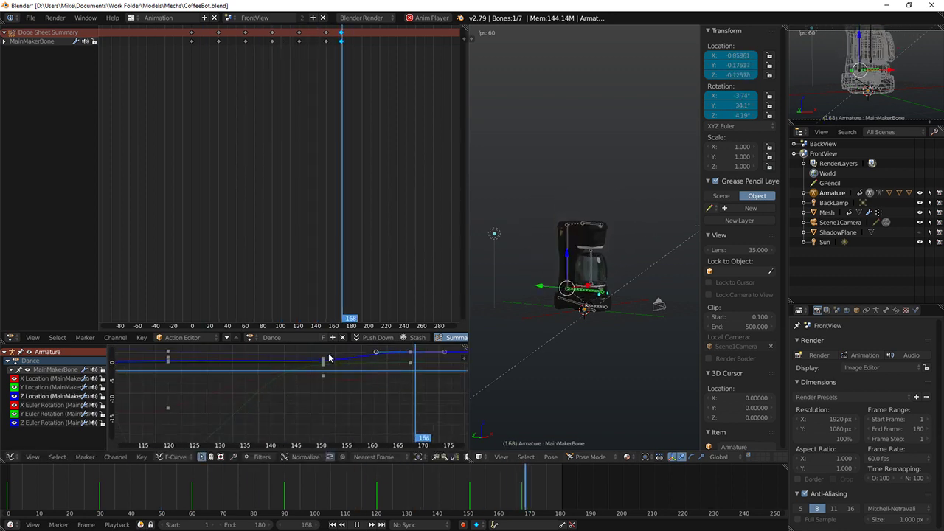
{"action": "scroll", "coordinate": [329, 357], "scroll_direction": "up", "scroll_amount": 2}
{"action": "right_click", "coordinate": [334, 350]}
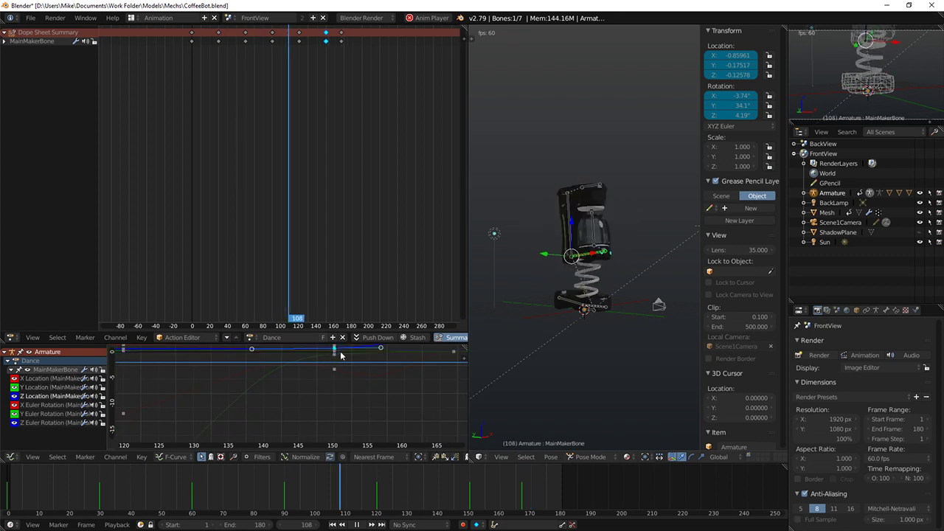
{"action": "middle_click_drag", "start_coordinate": [341, 357], "coordinate": [285, 402]}
{"action": "scroll", "coordinate": [286, 396], "scroll_direction": "down", "scroll_amount": 4}
{"action": "right_click_drag", "start_coordinate": [283, 395], "coordinate": [255, 390]}
{"action": "right_click", "coordinate": [283, 399]}
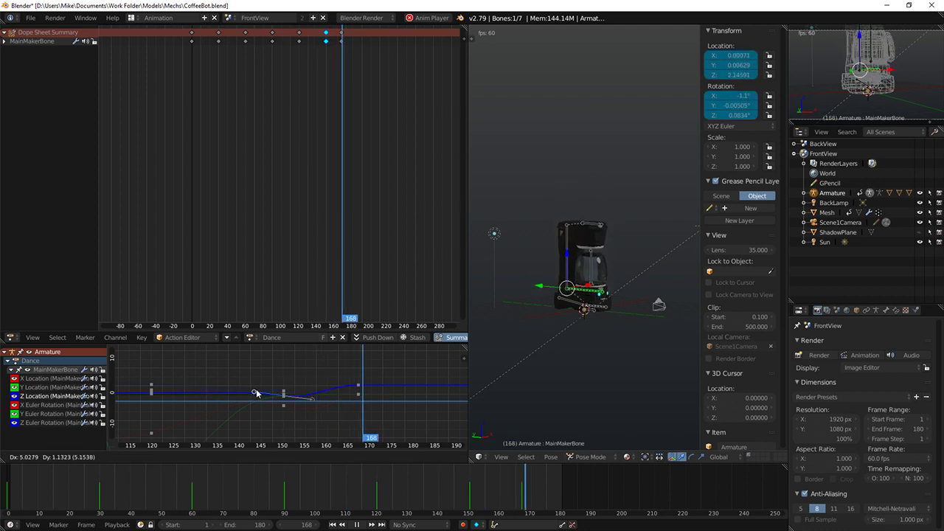
{"action": "left_click", "coordinate": [256, 391]}
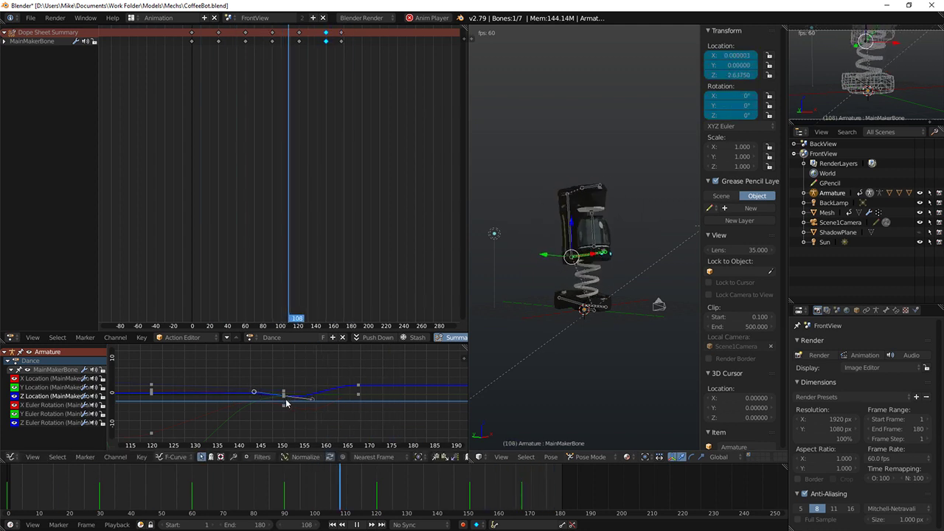
Step: Move the Z Location keyframe at frame 150 earlier, to about frame 145
{"action": "scroll", "coordinate": [286, 402], "scroll_direction": "up", "scroll_amount": 8}
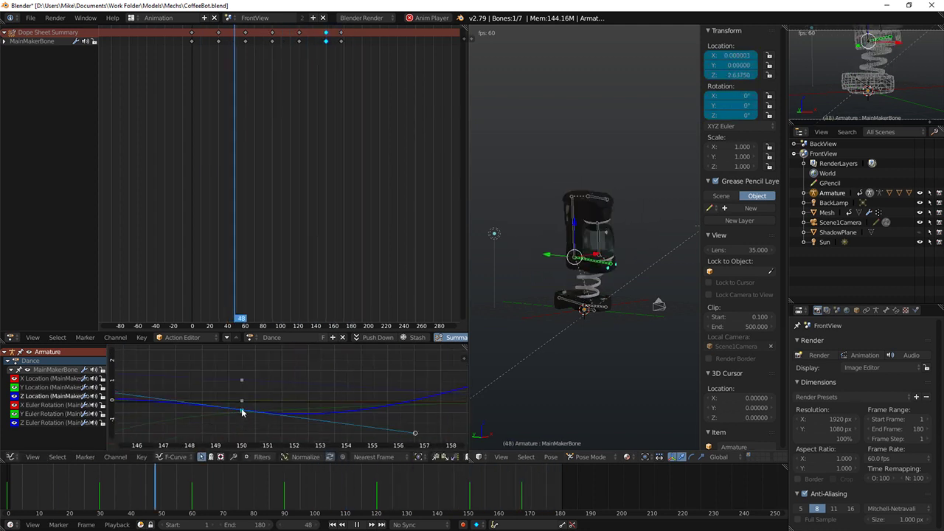
{"action": "scroll", "coordinate": [243, 418], "scroll_direction": "down", "scroll_amount": 8}
{"action": "right_click_drag", "start_coordinate": [242, 412], "coordinate": [201, 417]}
{"action": "scroll", "coordinate": [243, 405], "scroll_direction": "down", "scroll_amount": 2}
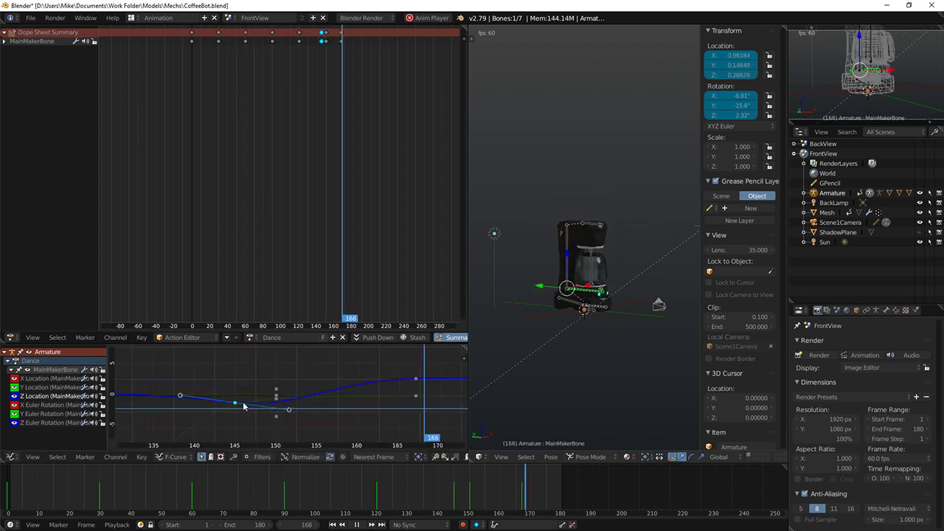
Step: Reposition the Z Location keyframe around frame 145 and adjust its handles so the curve rises smoothly to the final keyframe
{"action": "key", "text": "g"}
{"action": "left_click", "coordinate": [252, 371]}
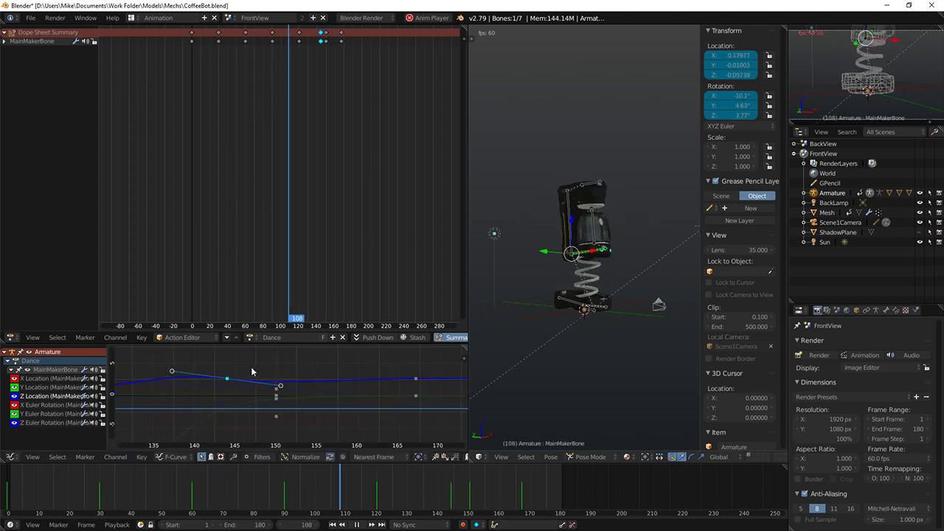
{"action": "key", "text": "g"}
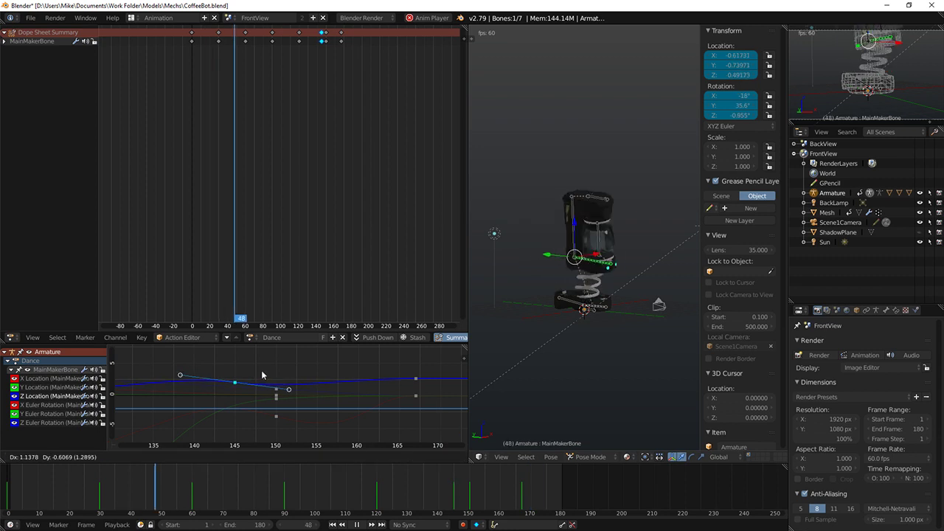
{"action": "left_click", "coordinate": [268, 381]}
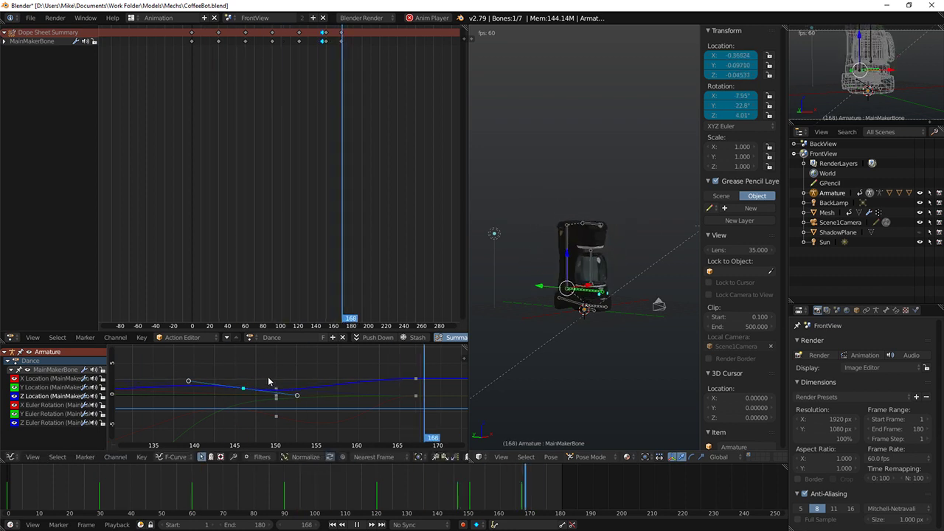
{"action": "scroll", "coordinate": [333, 364], "scroll_direction": "down", "scroll_amount": 2}
{"action": "middle_click_drag", "start_coordinate": [330, 378], "coordinate": [300, 376]}
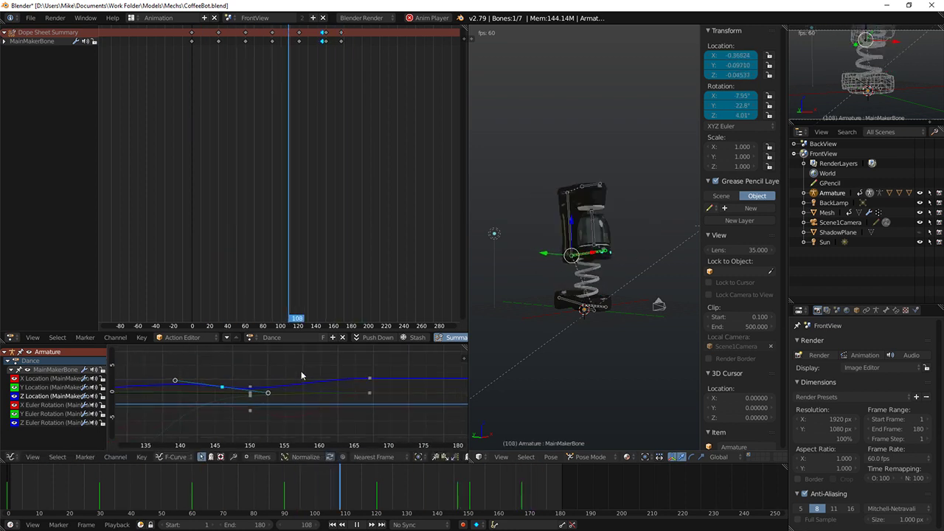
{"action": "scroll", "coordinate": [329, 381], "scroll_direction": "down", "scroll_amount": 2}
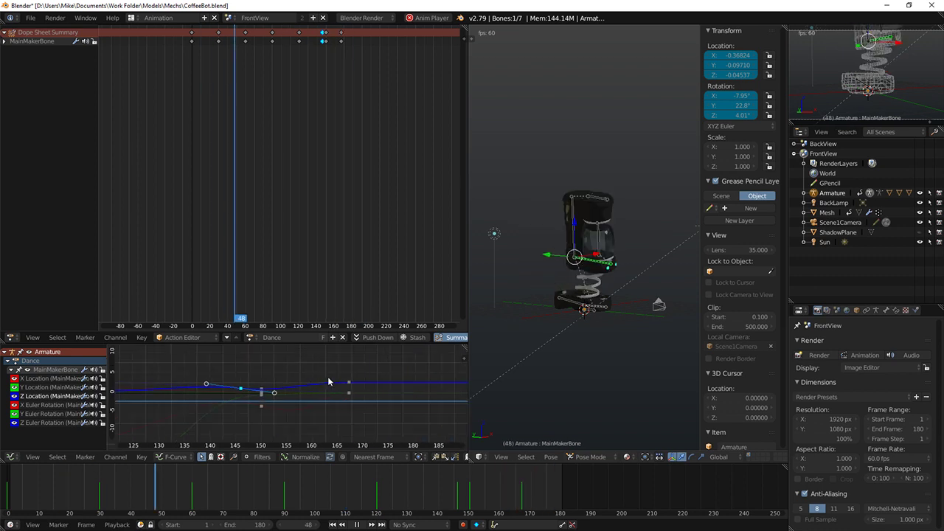
{"action": "key", "text": "g"}
{"action": "left_click", "coordinate": [296, 391]}
{"action": "key", "text": "g"}
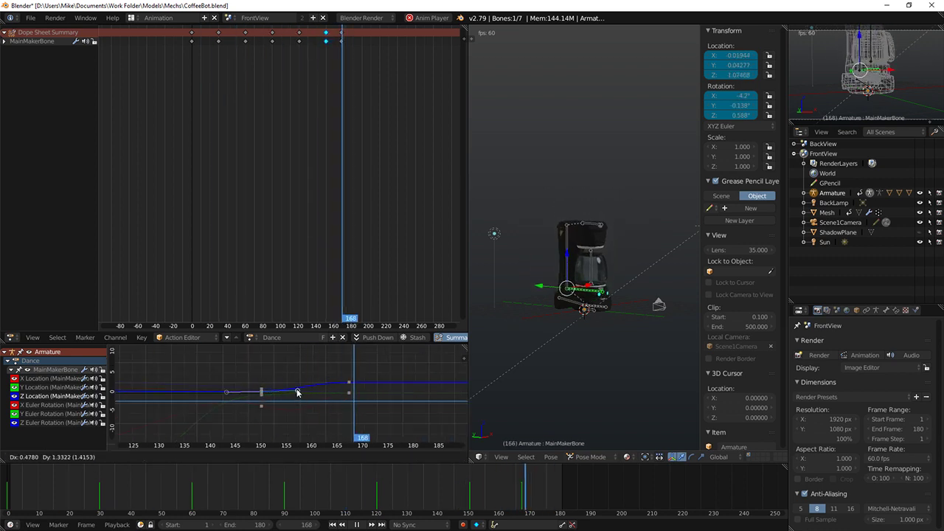
{"action": "left_click", "coordinate": [297, 391]}
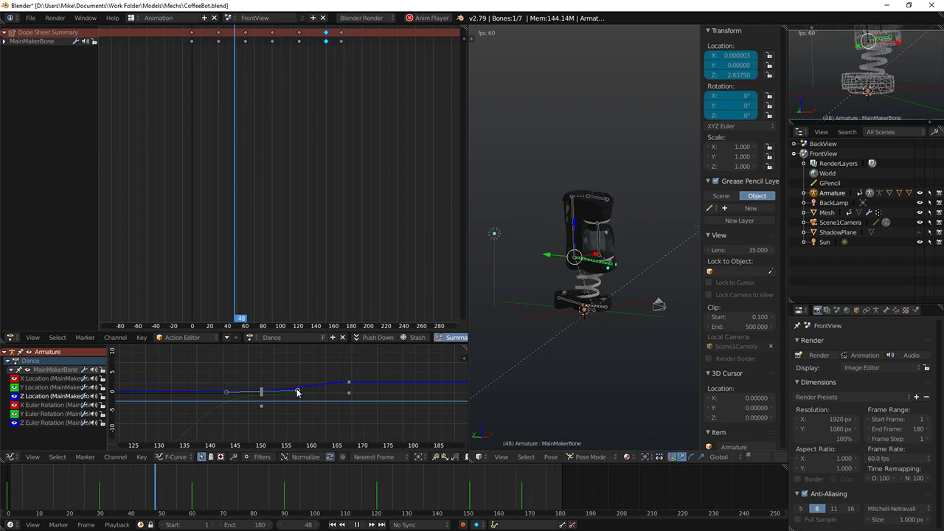
{"action": "scroll", "coordinate": [296, 390], "scroll_direction": "down", "scroll_amount": 1}
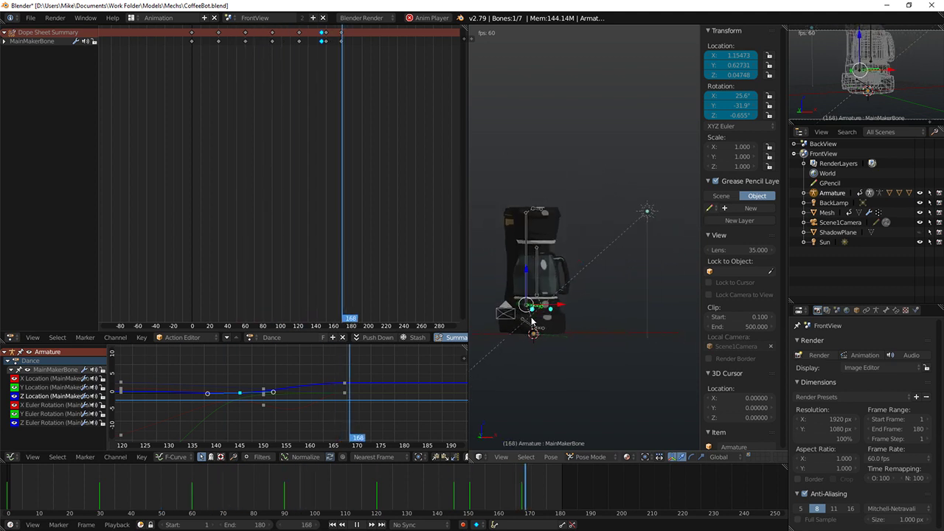
Step: Examine MainMakerBone's location and rotation curves, checking the keyframes around frames 120 and 150
{"action": "scroll", "coordinate": [295, 402], "scroll_direction": "down", "scroll_amount": 3}
{"action": "middle_click_drag", "start_coordinate": [291, 403], "coordinate": [297, 393]}
{"action": "right_click", "coordinate": [276, 386]}
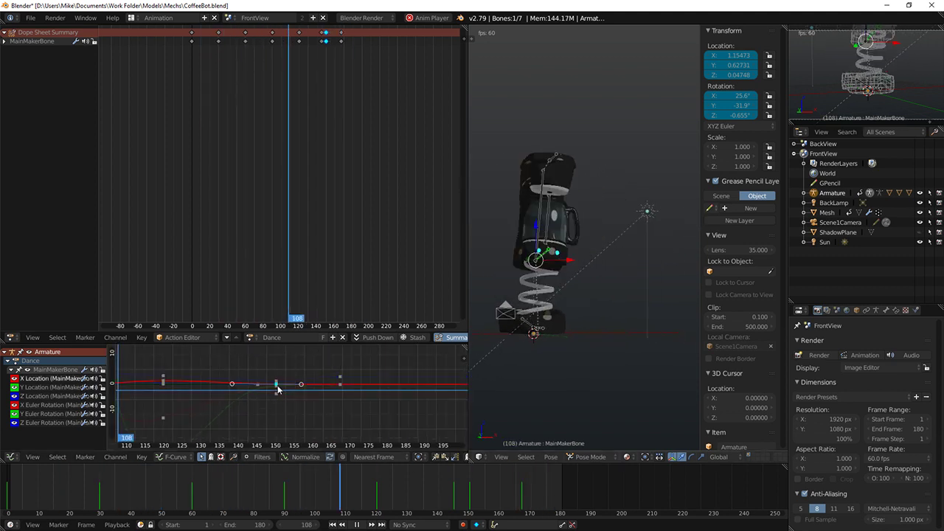
{"action": "right_click", "coordinate": [277, 393]}
{"action": "right_click", "coordinate": [276, 389]}
{"action": "right_click", "coordinate": [275, 385]}
{"action": "middle_click_drag", "start_coordinate": [246, 430], "coordinate": [311, 348]}
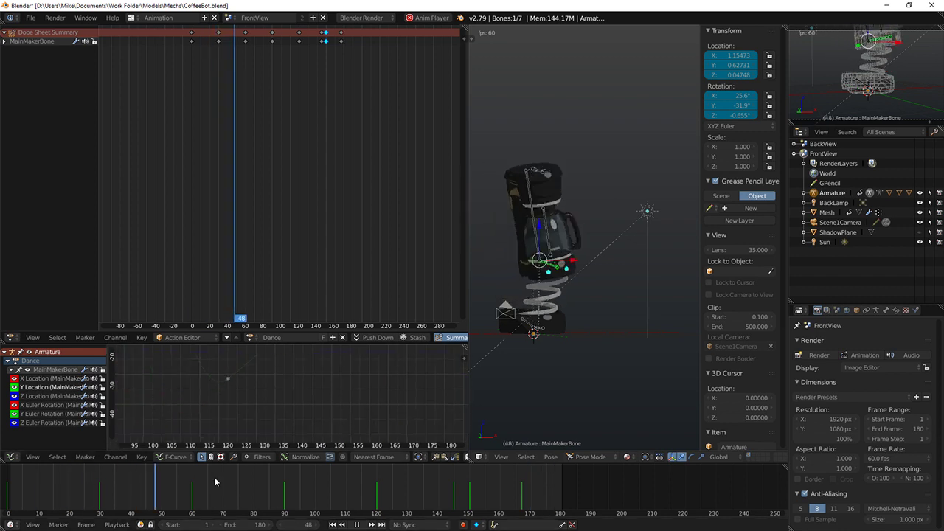
{"action": "right_click", "coordinate": [228, 381]}
{"action": "middle_click_drag", "start_coordinate": [226, 369], "coordinate": [196, 434]}
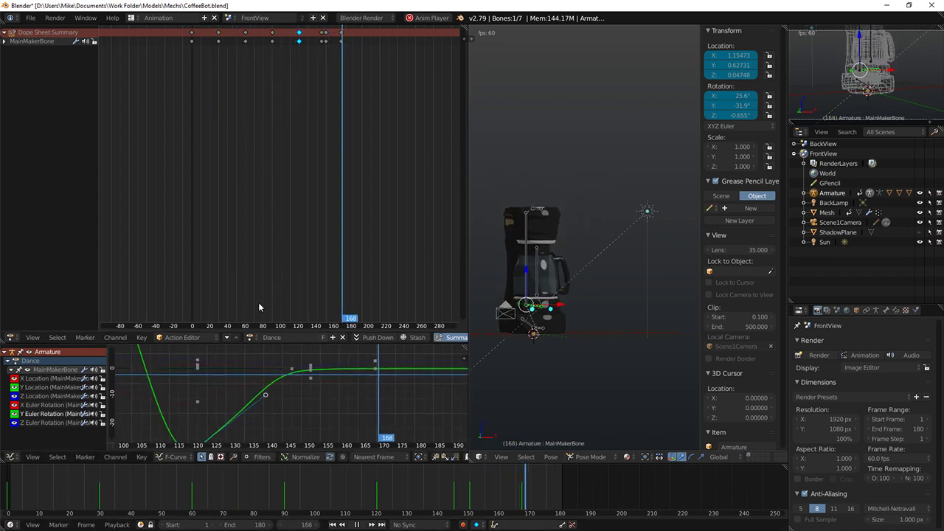
{"action": "left_click", "coordinate": [79, 405]}
{"action": "scroll", "coordinate": [265, 390], "scroll_direction": "down", "scroll_amount": 7}
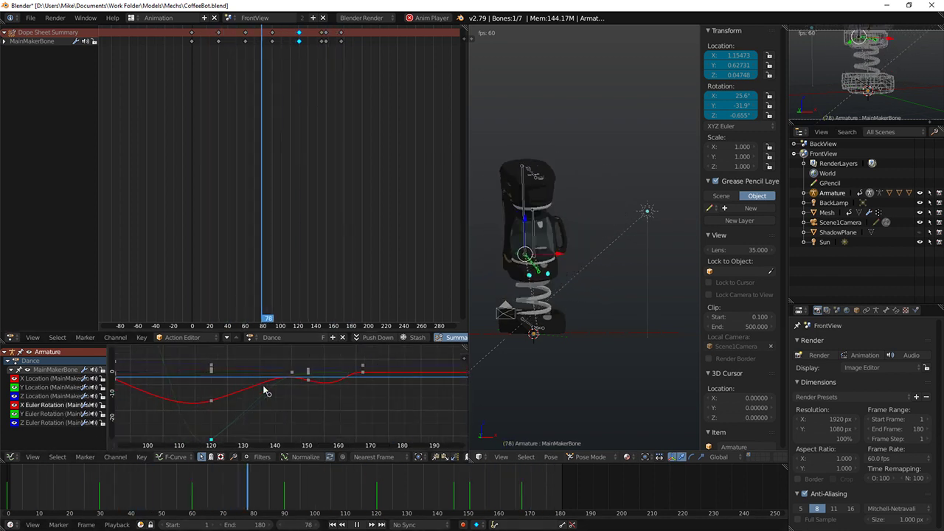
{"action": "left_click", "coordinate": [65, 413]}
{"action": "left_click", "coordinate": [62, 423]}
{"action": "middle_click_drag", "start_coordinate": [147, 403], "coordinate": [289, 405]}
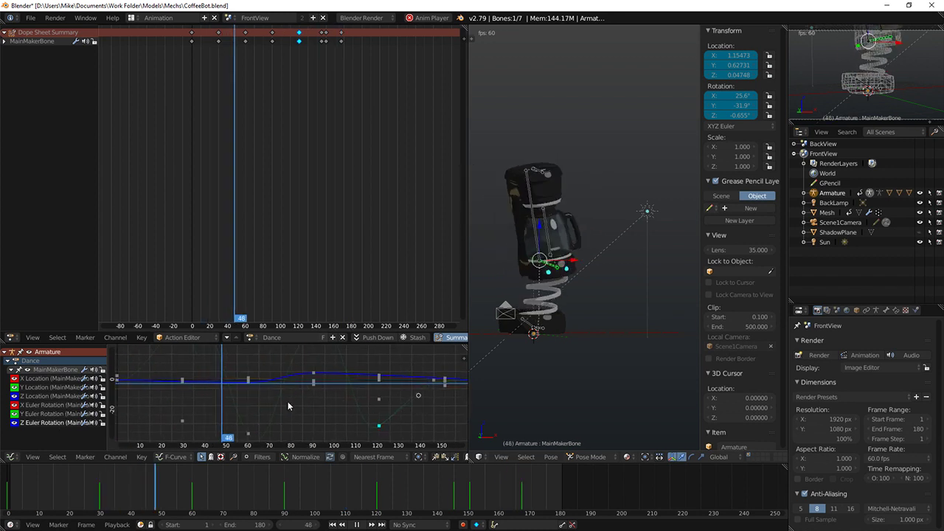
{"action": "scroll", "coordinate": [284, 398], "scroll_direction": "down", "scroll_amount": 6}
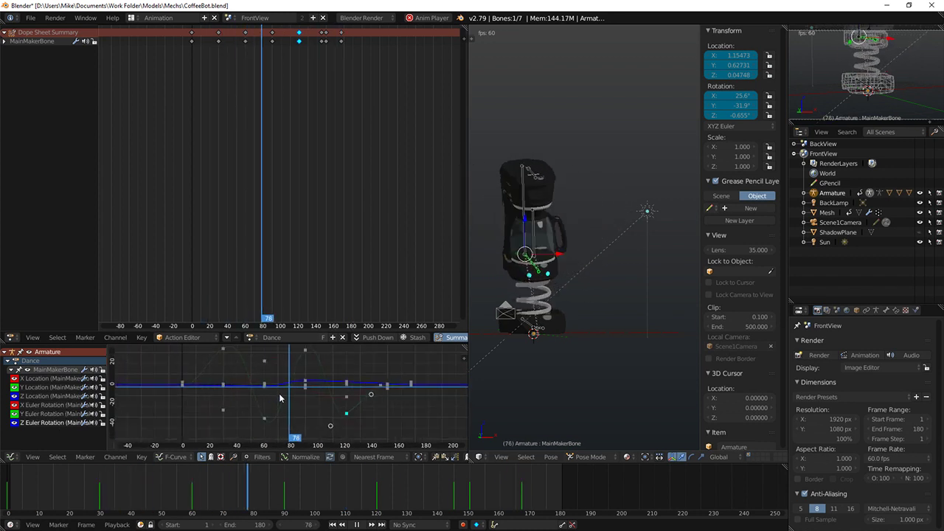
{"action": "left_click", "coordinate": [53, 396]}
{"action": "left_click", "coordinate": [53, 379]}
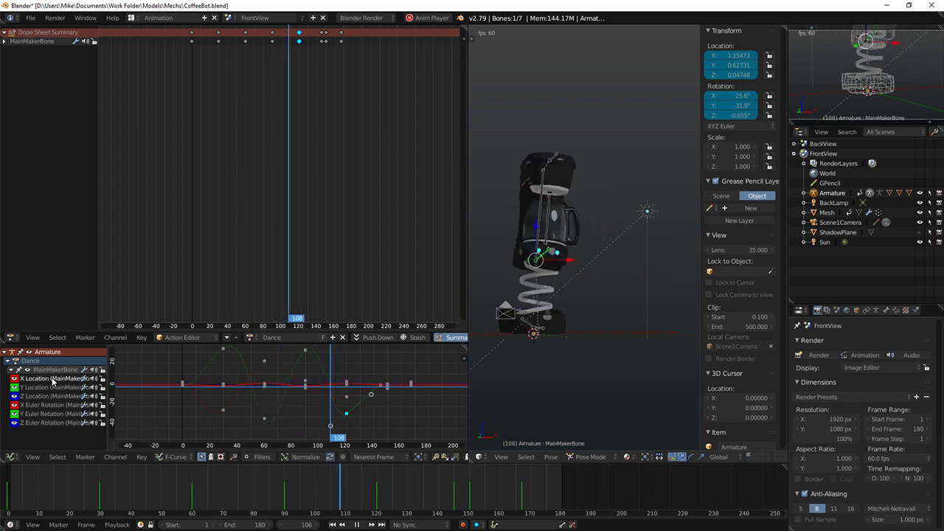
Step: Hide the location curves and tilt the Y Euler Rotation handles at frame 150 so the curve overshoots before the final keyframe
{"action": "scroll", "coordinate": [383, 387], "scroll_direction": "up", "scroll_amount": 3}
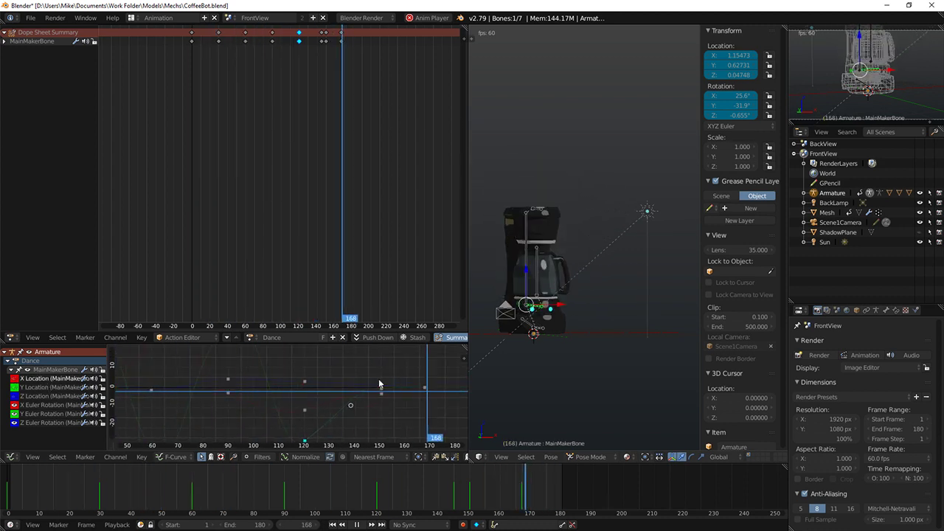
{"action": "scroll", "coordinate": [379, 384], "scroll_direction": "up", "scroll_amount": 2}
{"action": "scroll", "coordinate": [369, 389], "scroll_direction": "down", "scroll_amount": 2}
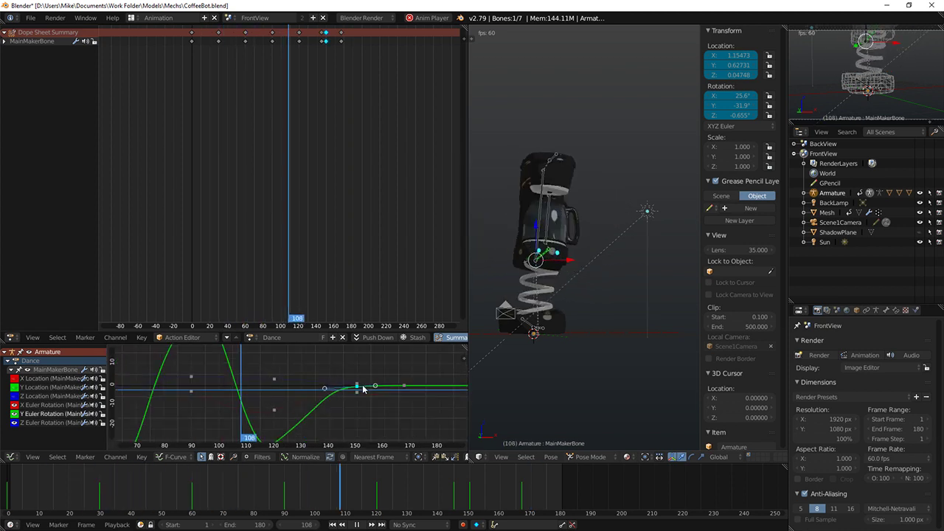
{"action": "key", "text": "g"}
{"action": "left_click", "coordinate": [380, 378]}
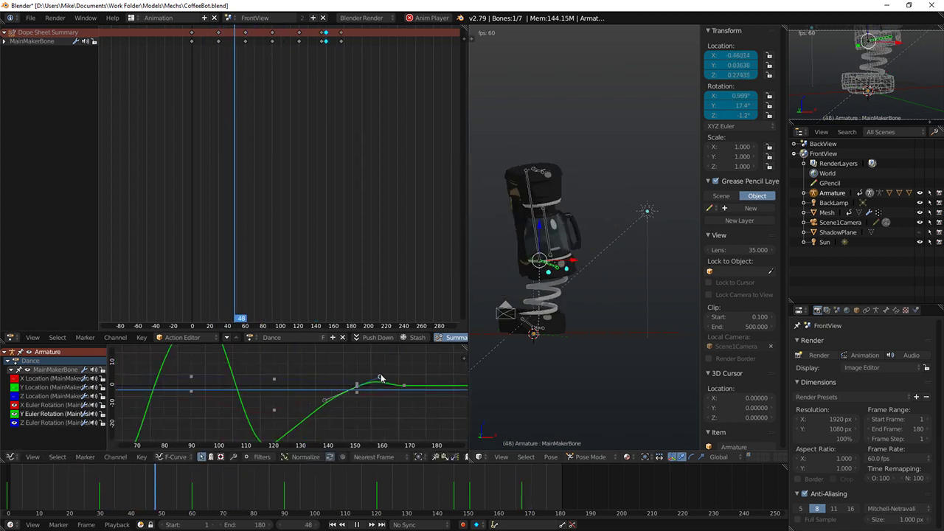
{"action": "right_click_drag", "start_coordinate": [324, 402], "coordinate": [309, 410]}
{"action": "left_click", "coordinate": [310, 409]}
Step: Lower the outgoing handle of the Y Euler Rotation keyframe at frame 120 so the curve leaves its dip more gradually
{"action": "middle_click_drag", "start_coordinate": [309, 410], "coordinate": [312, 382]}
{"action": "right_click", "coordinate": [278, 418]}
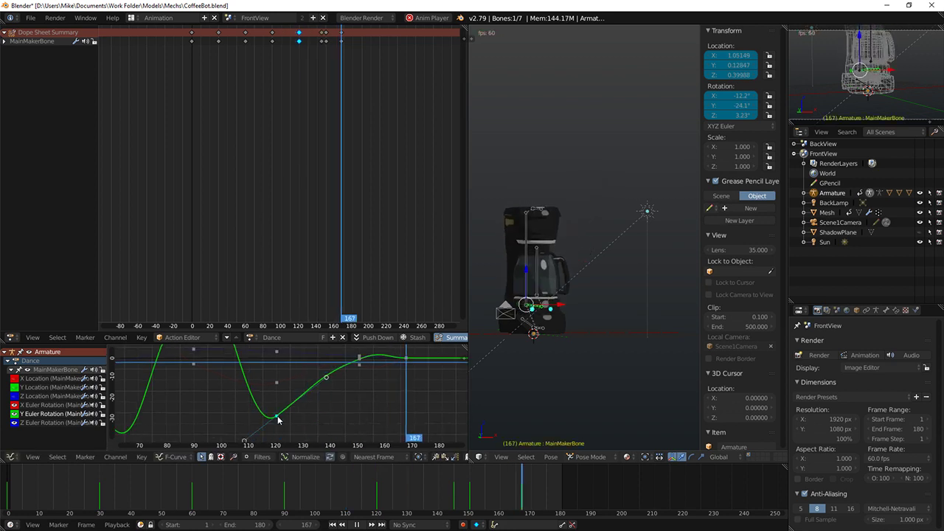
{"action": "key", "text": "g"}
{"action": "left_click", "coordinate": [330, 395]}
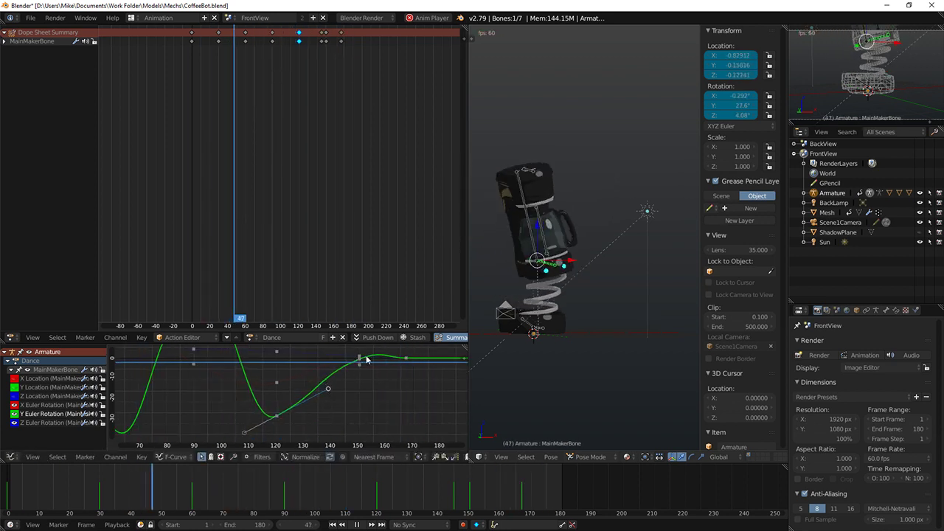
Step: Move the Y Euler Rotation keyframe at frame 150 to about frame 155 and steepen its handles toward the final keyframe
{"action": "key", "text": "g"}
{"action": "left_click", "coordinate": [351, 363]}
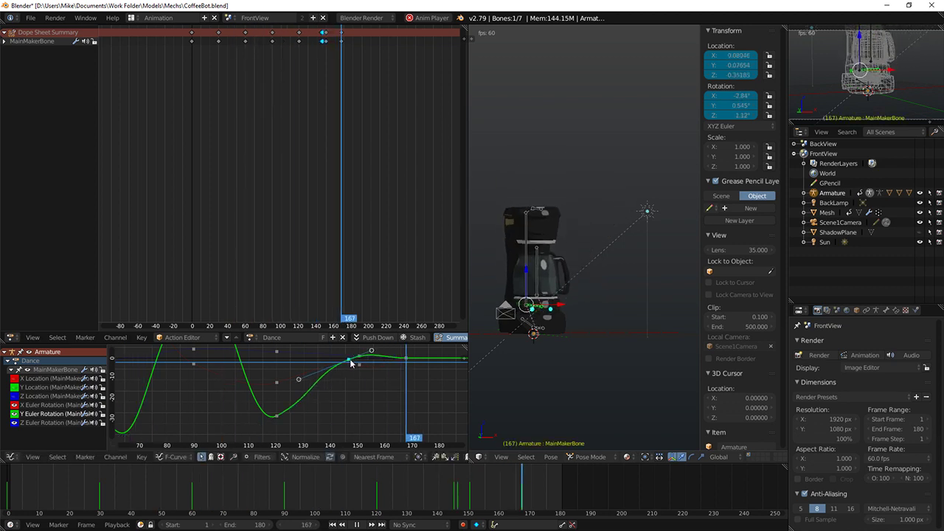
{"action": "left_click_drag", "start_coordinate": [351, 363], "coordinate": [396, 349]}
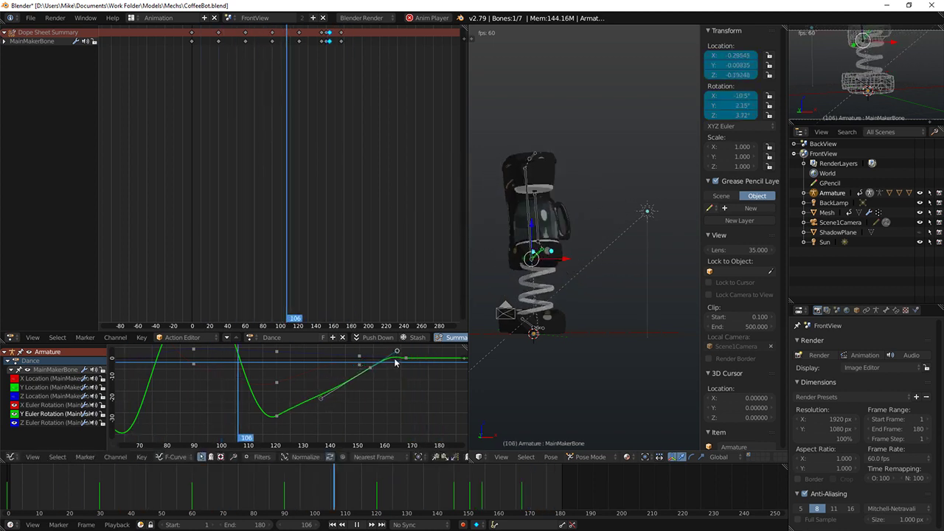
Step: Lengthen the outgoing handle and slightly raise the incoming handle of the Y Euler Rotation keyframe at frame 120
{"action": "right_click", "coordinate": [276, 418]}
{"action": "mouse_move", "coordinate": [329, 390]}
{"action": "right_mouse_down"}
{"action": "mouse_move", "coordinate": [339, 409]}
{"action": "mouse_move", "coordinate": [339, 391]}
{"action": "right_mouse_up"}
{"action": "right_click_drag", "start_coordinate": [246, 430], "coordinate": [243, 430]}
{"action": "left_click_drag", "start_coordinate": [244, 432], "coordinate": [246, 427]}
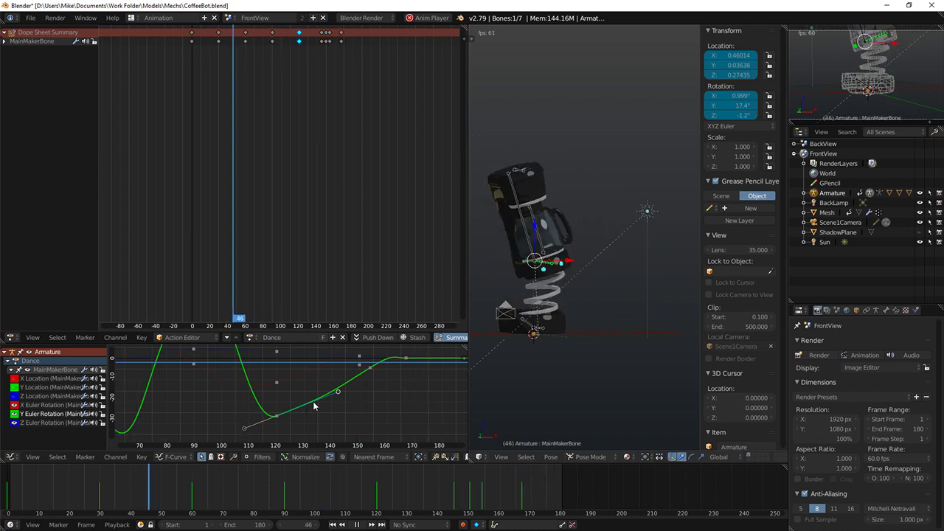
{"action": "scroll", "coordinate": [329, 349], "scroll_direction": "down", "scroll_amount": 2}
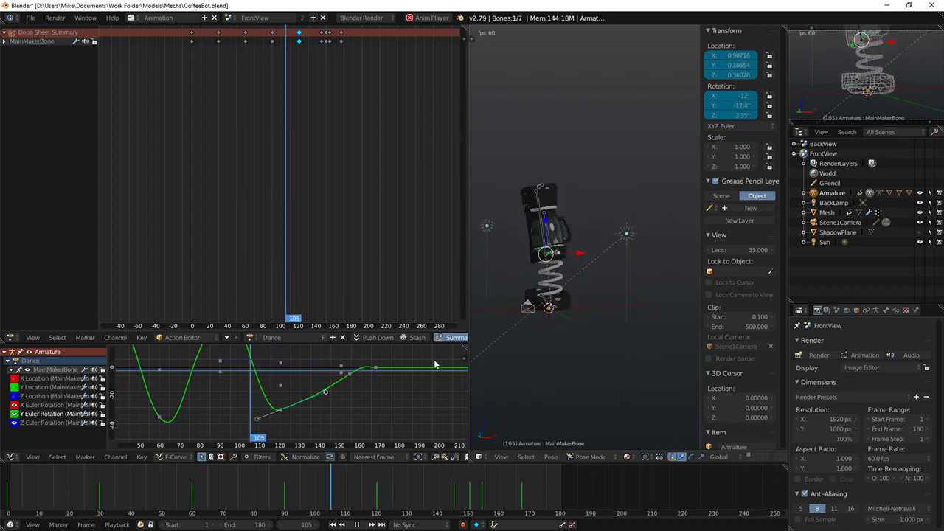
Step: Widen the 3D viewport to view the dance and switch the armature's active action to IdleAnim
{"action": "left_click_drag", "start_coordinate": [468, 236], "coordinate": [336, 235]}
{"action": "scroll", "coordinate": [496, 303], "scroll_direction": "up", "scroll_amount": 5}
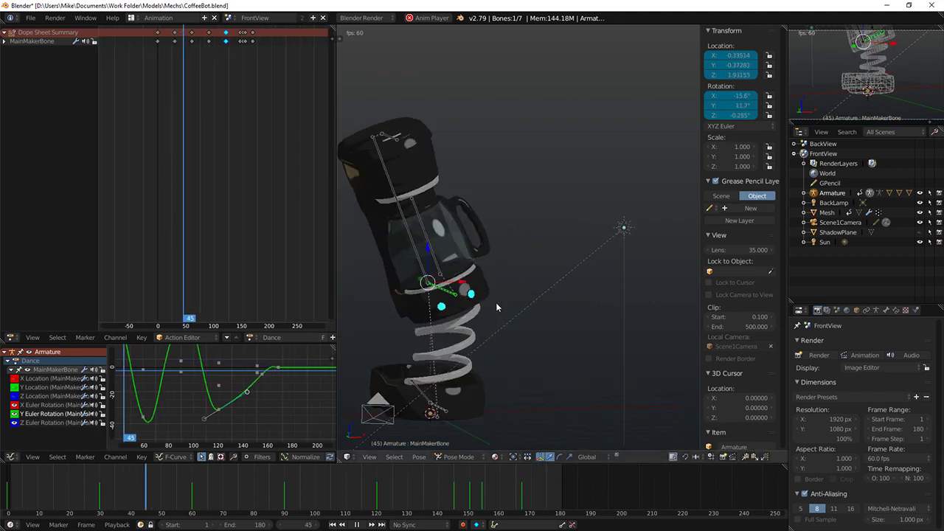
{"action": "middle_click_drag", "start_coordinate": [499, 305], "coordinate": [515, 265], "text": "shift"}
{"action": "scroll", "coordinate": [480, 282], "scroll_direction": "down", "scroll_amount": 2}
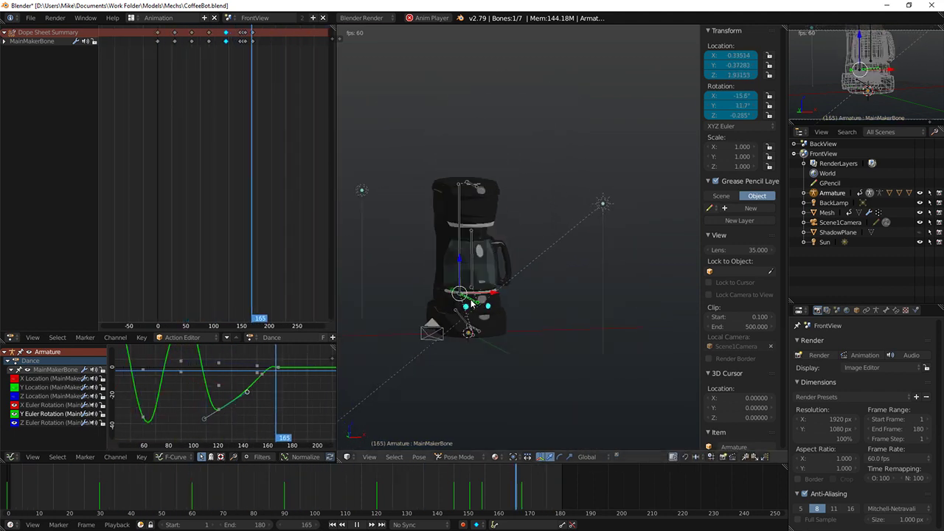
{"action": "left_click", "coordinate": [251, 337]}
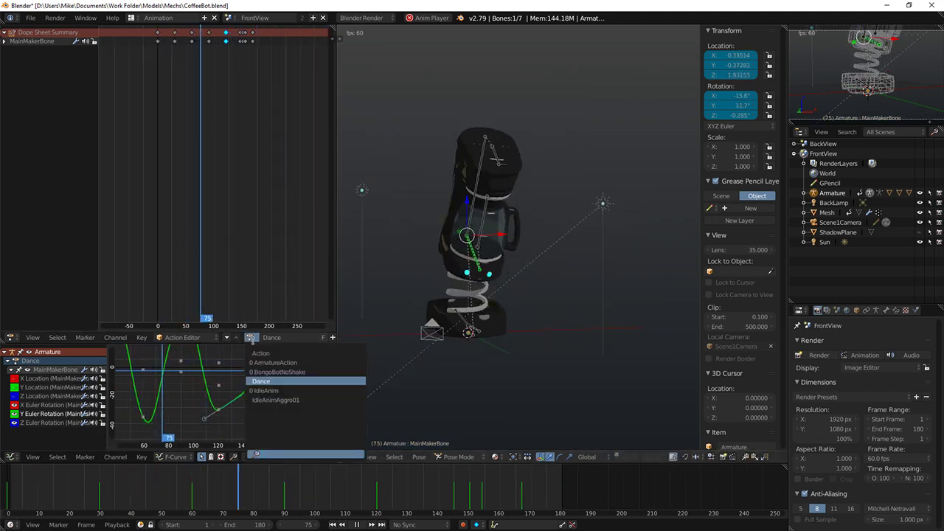
{"action": "left_click", "coordinate": [269, 390]}
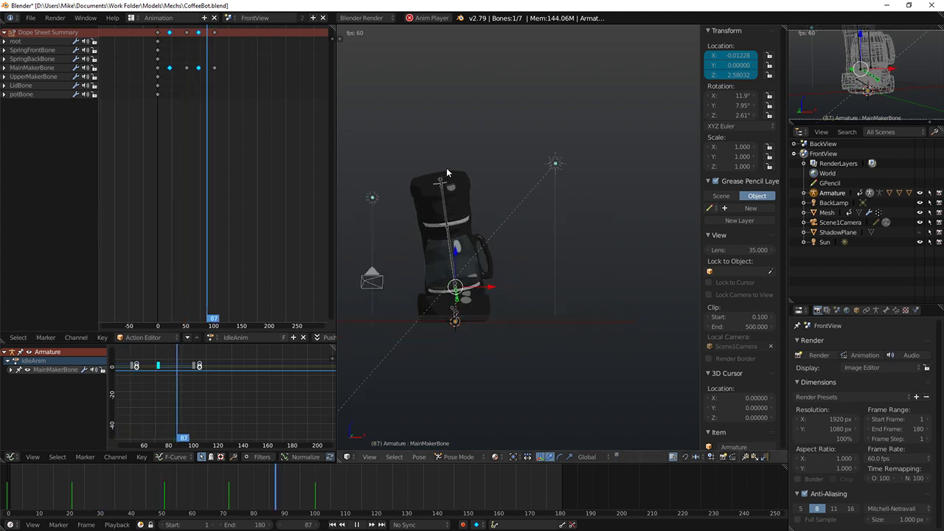
Step: Stop playback at frame 0, then clear MainMakerBone's rotation and insert a keyframe holding the zero rotation
{"action": "scroll", "coordinate": [531, 236], "scroll_direction": "up", "scroll_amount": 8}
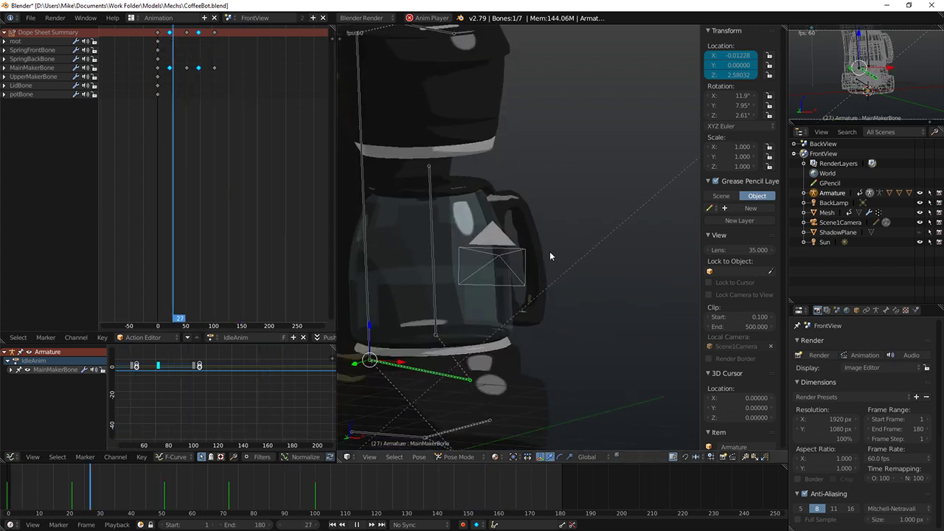
{"action": "scroll", "coordinate": [532, 256], "scroll_direction": "down", "scroll_amount": 8}
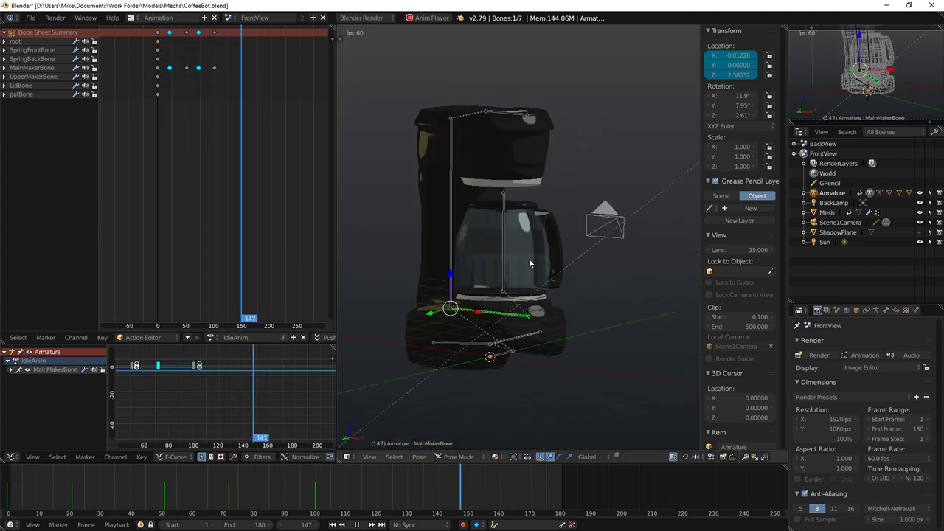
{"action": "scroll", "coordinate": [529, 258], "scroll_direction": "up", "scroll_amount": 3}
{"action": "middle_click_drag", "start_coordinate": [528, 263], "coordinate": [217, 142]}
{"action": "key", "text": "Escape"}
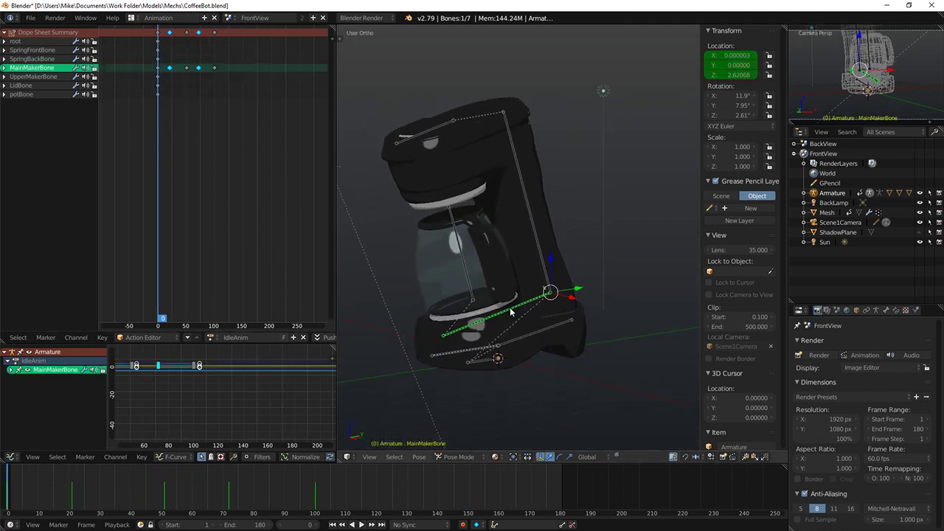
{"action": "key", "text": "alt+r"}
{"action": "middle_click_drag", "start_coordinate": [555, 338], "coordinate": [590, 335]}
{"action": "middle_click_drag", "start_coordinate": [508, 316], "coordinate": [533, 314]}
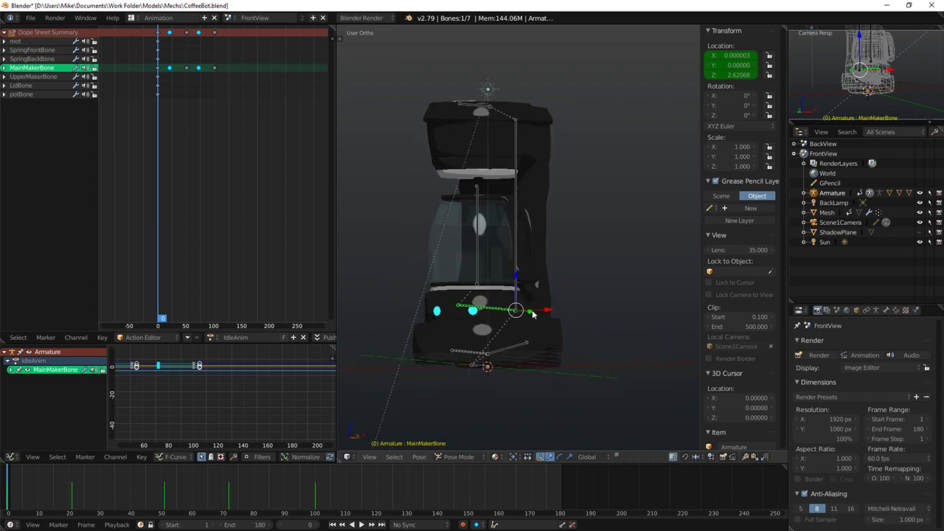
{"action": "key", "text": "i"}
{"action": "left_click", "coordinate": [532, 310]}
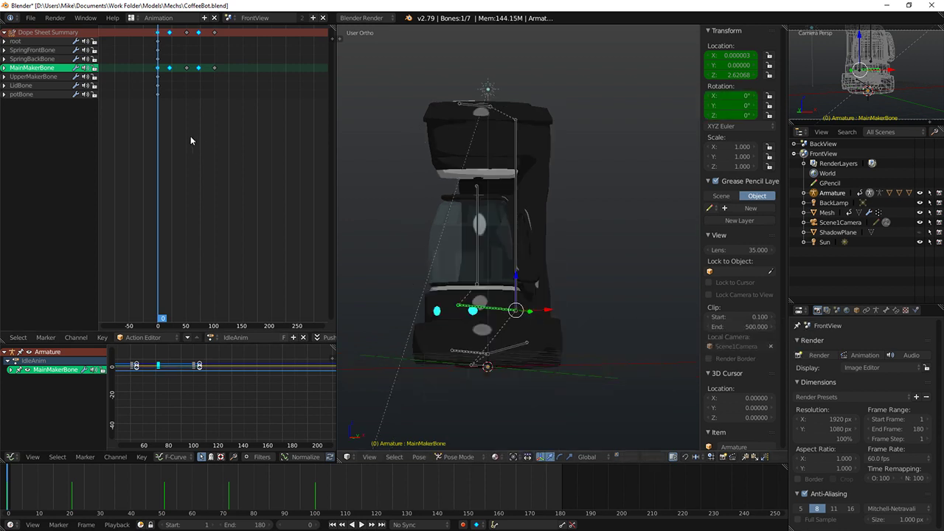
Step: Play the IdleAnim action and watch it in front view
{"action": "key", "text": "alt+a"}
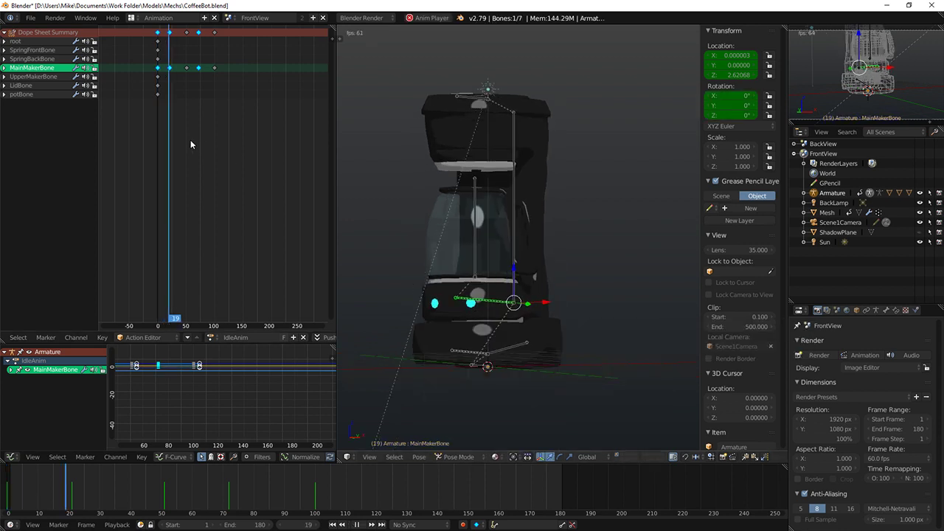
{"action": "key", "text": "KP_1"}
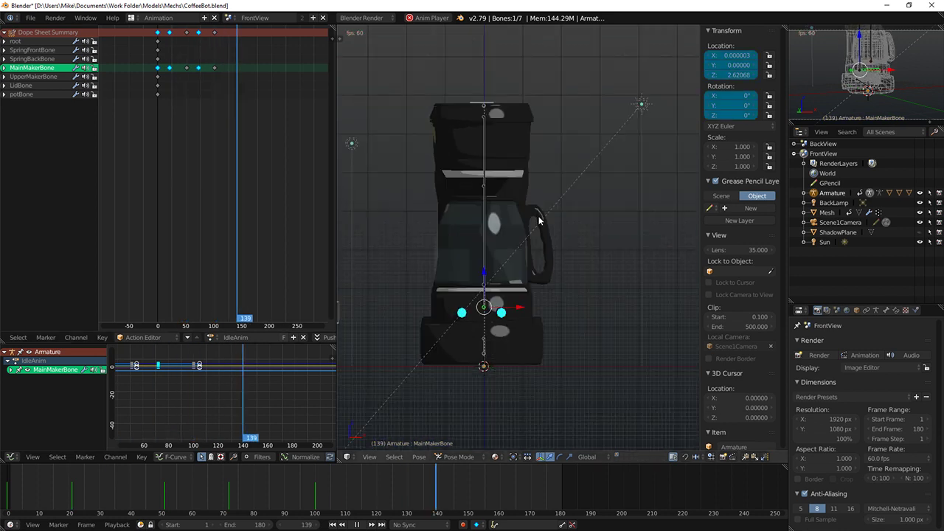
Step: Stop playback, then at frame 21 rotate MainMakerBone in front view to about 4.46° on Y and insert a keyframe
{"action": "key", "text": "Escape"}
{"action": "left_click", "coordinate": [168, 101]}
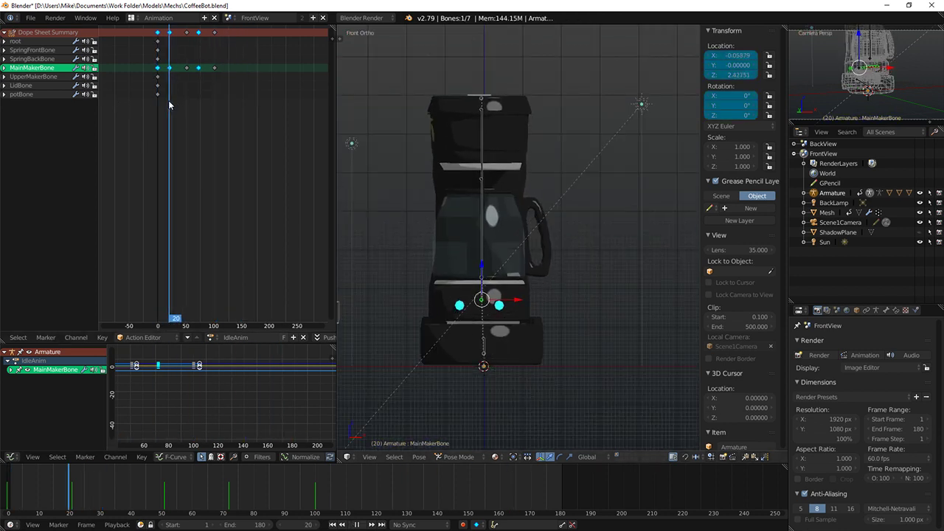
{"action": "left_click", "coordinate": [170, 100]}
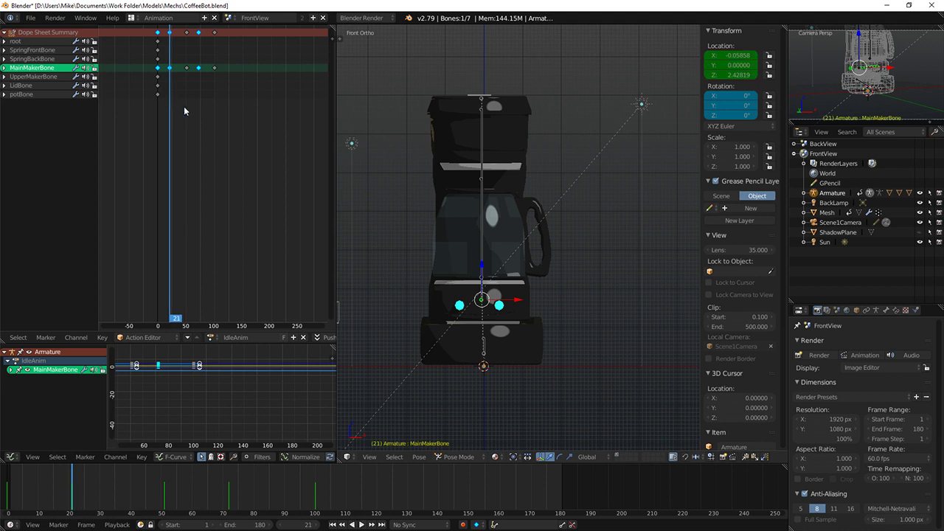
{"action": "key", "text": "r"}
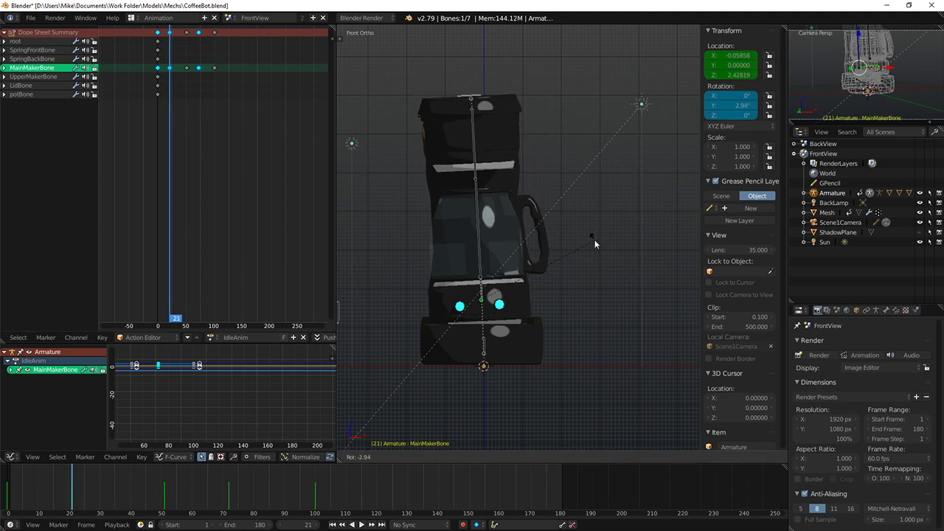
{"action": "left_click", "coordinate": [591, 237]}
{"action": "key", "text": "r"}
{"action": "left_click", "coordinate": [588, 235]}
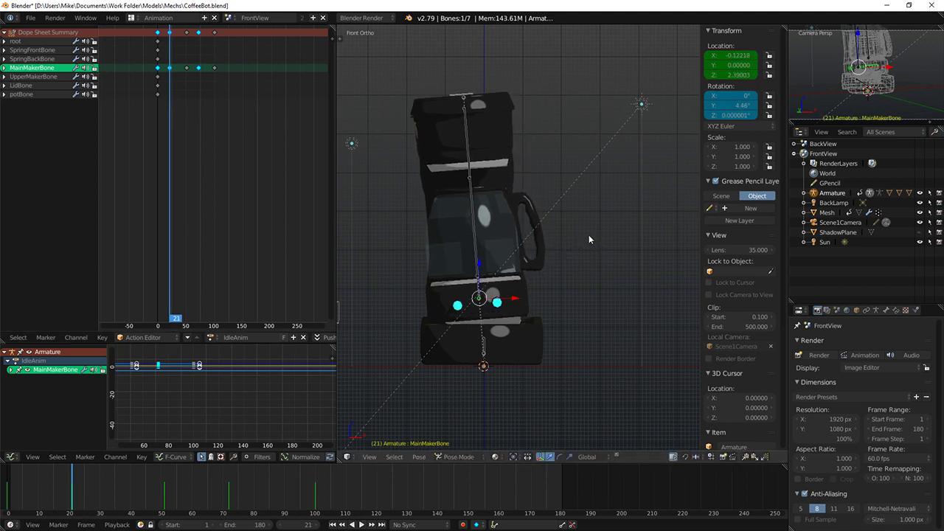
{"action": "key", "text": "i"}
{"action": "left_click", "coordinate": [588, 235]}
Step: Rotate MainMakerBone to about -7.77° on Y at frame 71, keyframe it, and merge the neighbouring frame 72 key onto frame 71
{"action": "left_click", "coordinate": [199, 35]}
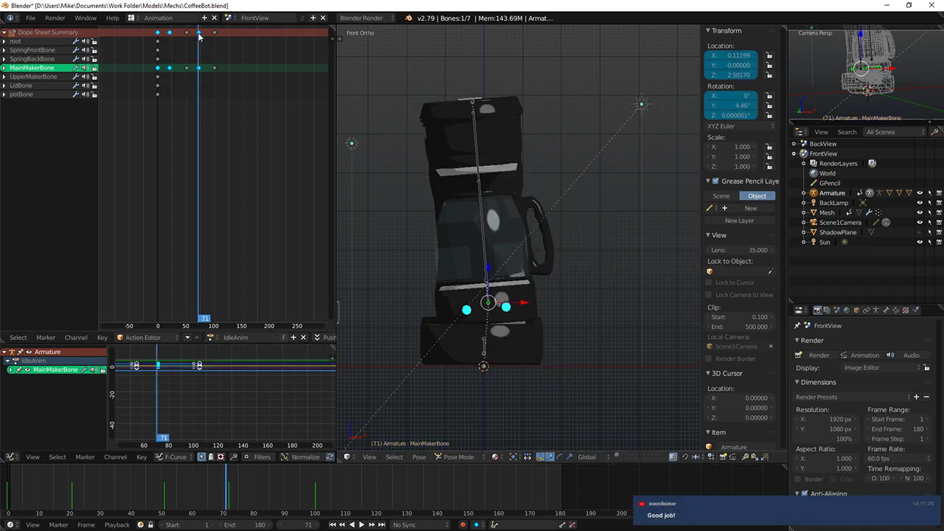
{"action": "key", "text": "r"}
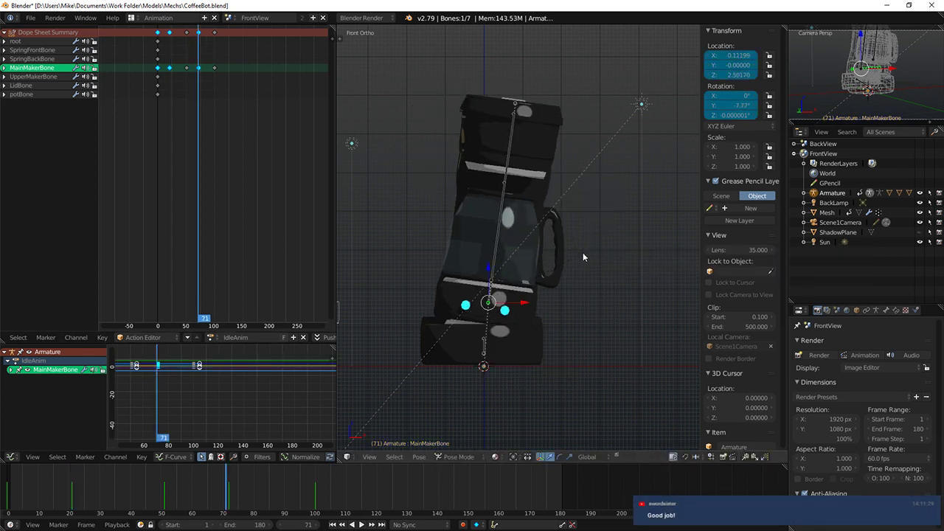
{"action": "left_click", "coordinate": [544, 262]}
{"action": "left_click", "coordinate": [158, 139]}
{"action": "middle_click_drag", "start_coordinate": [201, 54], "coordinate": [189, 98], "text": "ctrl"}
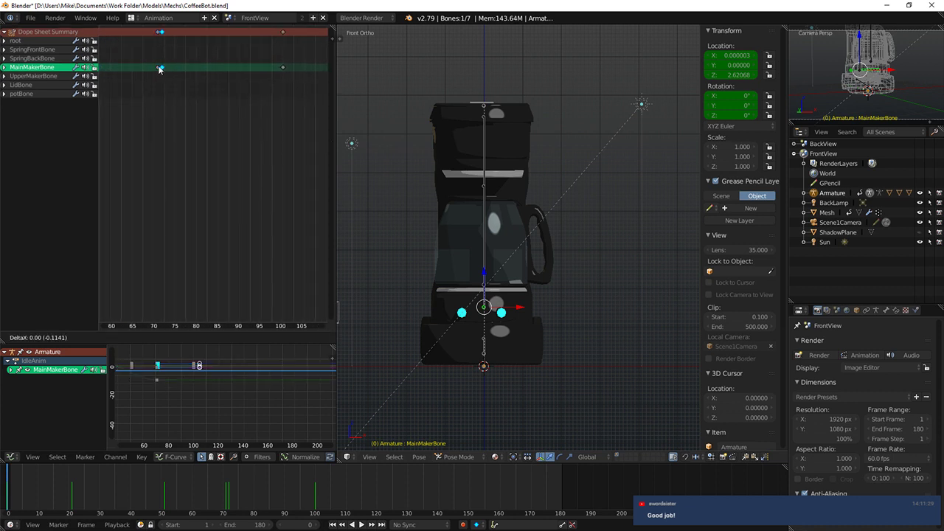
{"action": "scroll", "coordinate": [157, 71], "scroll_direction": "down", "scroll_amount": 4}
Step: Copy MainMakerBone's frame 0 keyframe onto its last keyframe at frame 100
{"action": "key", "text": "alt+a"}
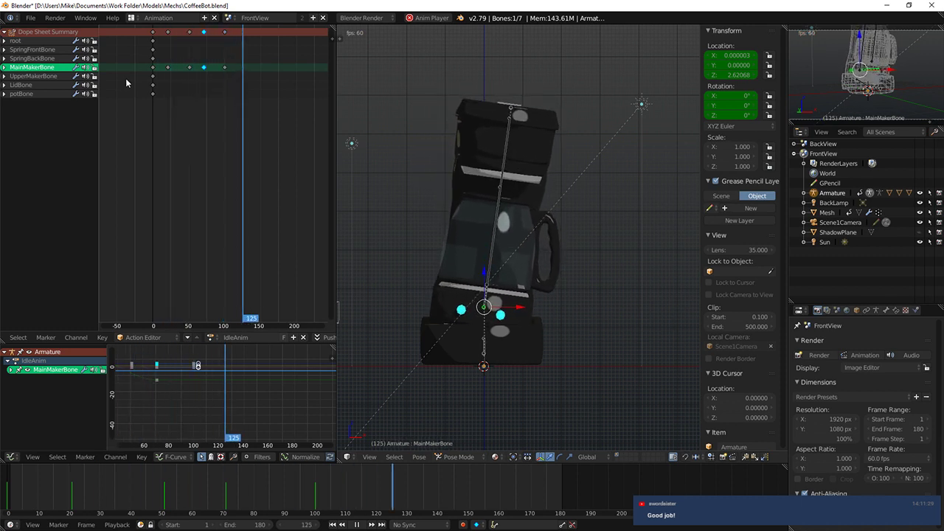
{"action": "key", "text": "Escape"}
{"action": "key", "text": "g"}
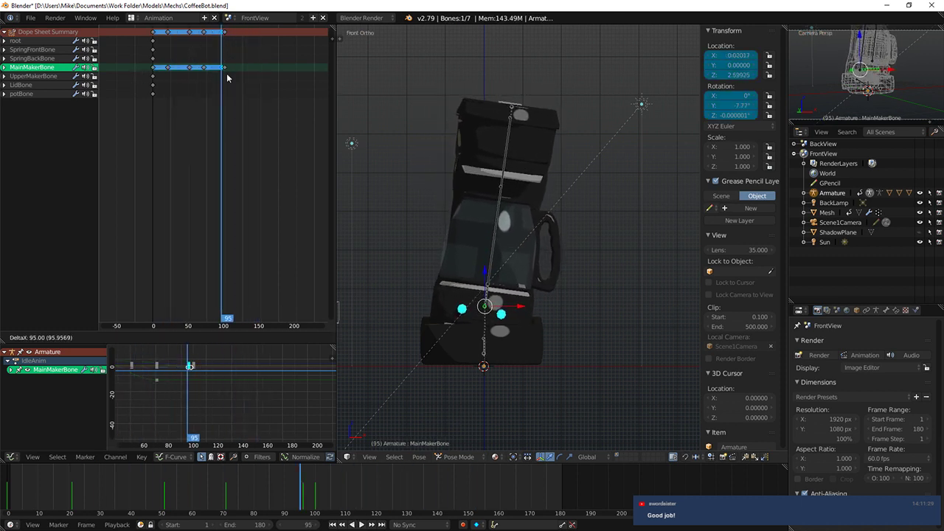
{"action": "left_click", "coordinate": [229, 76]}
Step: Play the IdleAnim action and examine the swaying motion from the front and at an angle
{"action": "key", "text": "alt+a"}
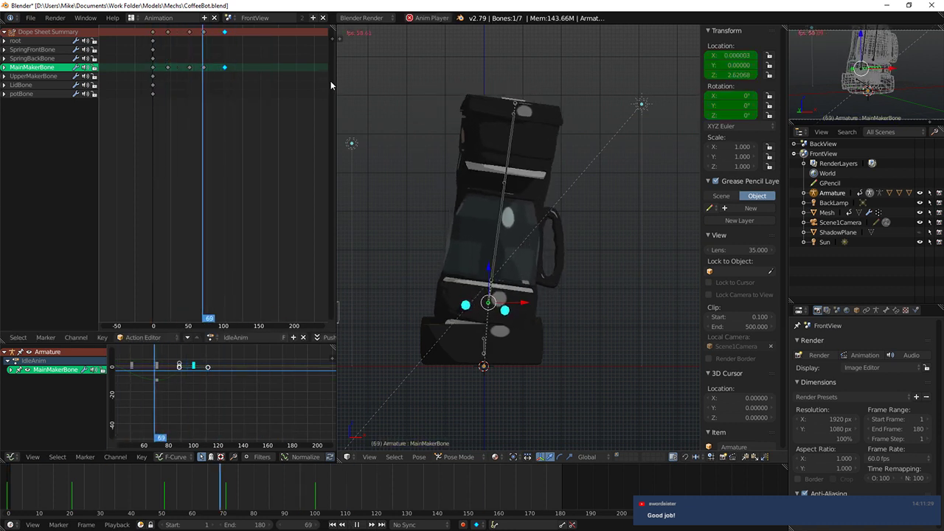
{"action": "middle_click_drag", "start_coordinate": [502, 194], "coordinate": [575, 203]}
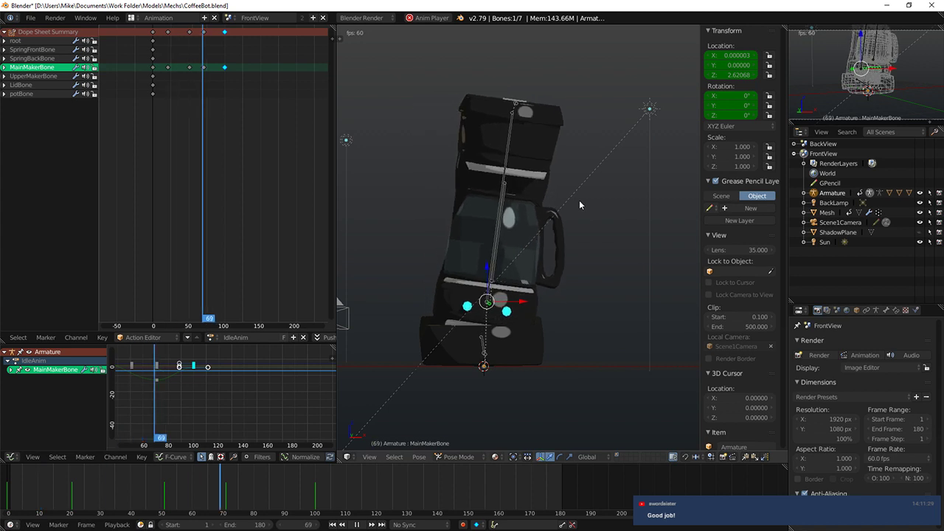
{"action": "middle_click_drag", "start_coordinate": [439, 256], "coordinate": [454, 210]}
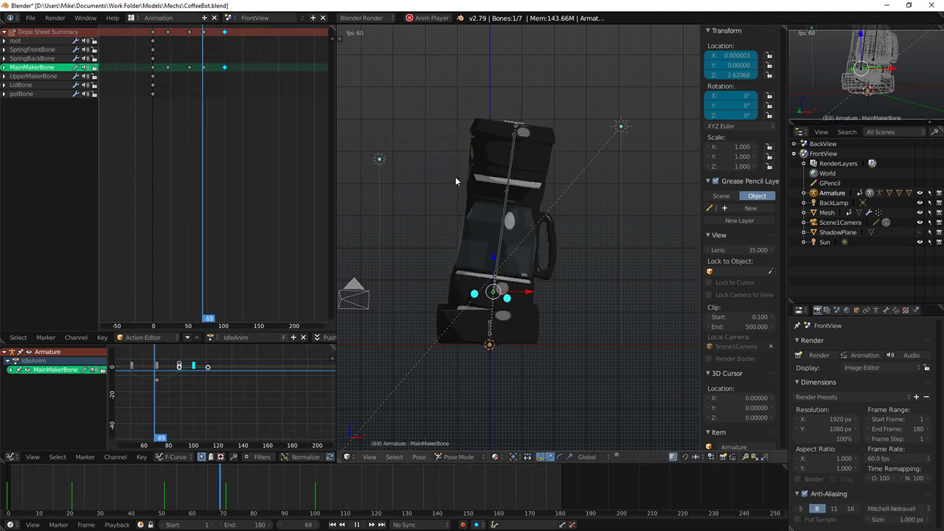
{"action": "middle_click_drag", "start_coordinate": [514, 255], "coordinate": [635, 261]}
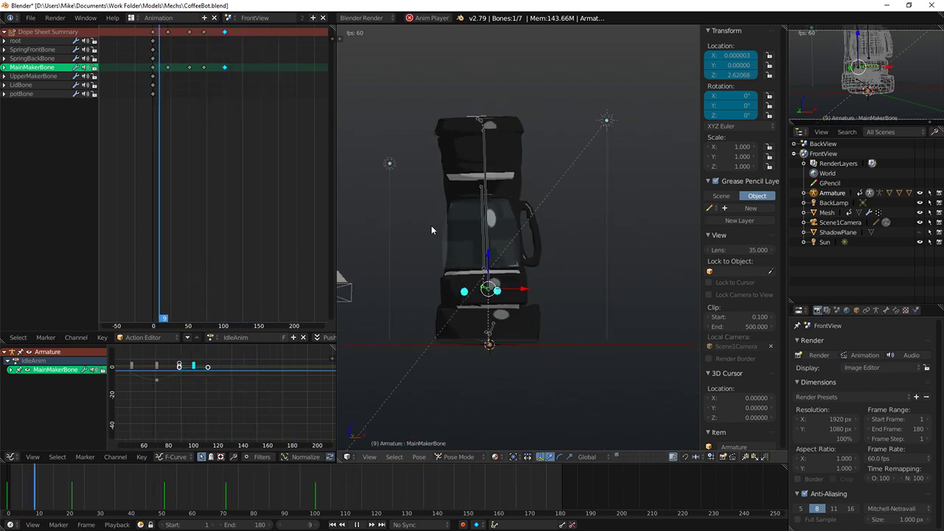
{"action": "left_click", "coordinate": [212, 337]}
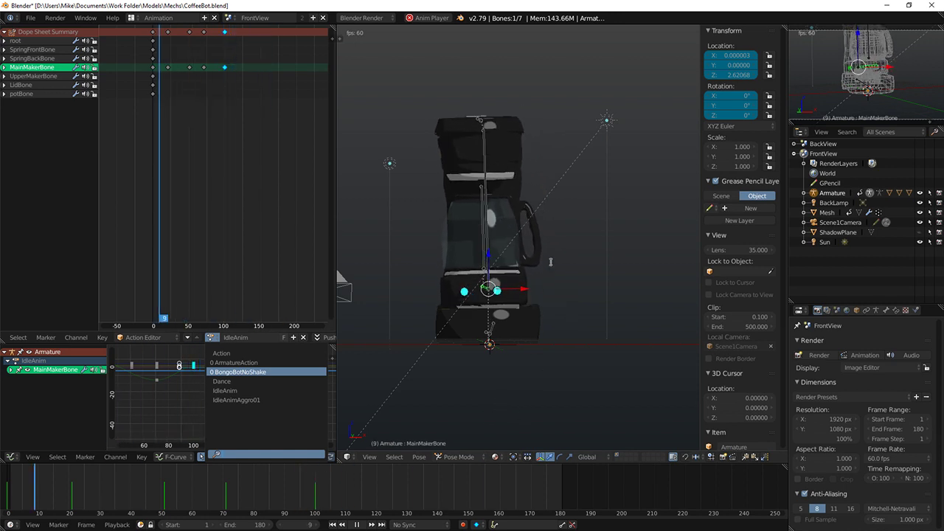
{"action": "key", "text": "alt+a"}
{"action": "middle_click_drag", "start_coordinate": [558, 191], "coordinate": [532, 221]}
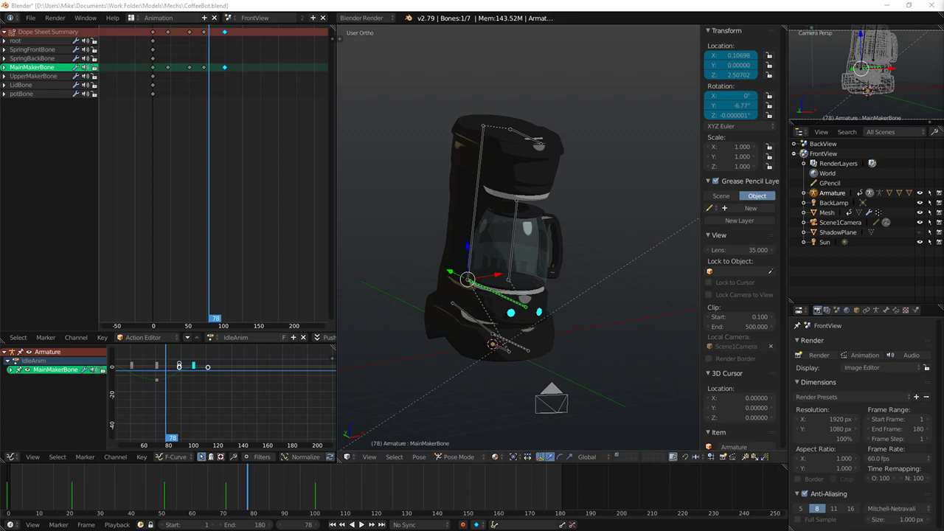
Step: Switch to the browser, enlarge the UPPHETTA French press image in the results, and move the window out of the way
{"action": "key", "text": "alt+Tab"}
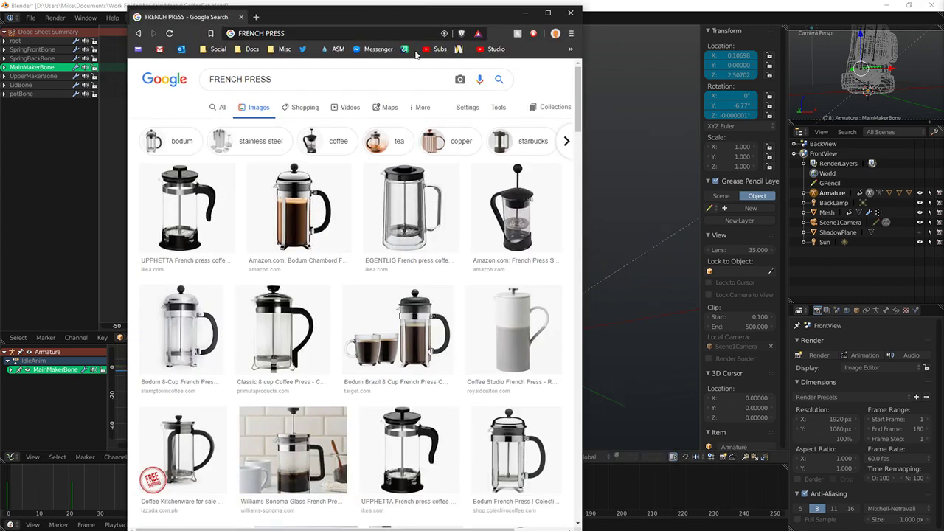
{"action": "left_click", "coordinate": [183, 210]}
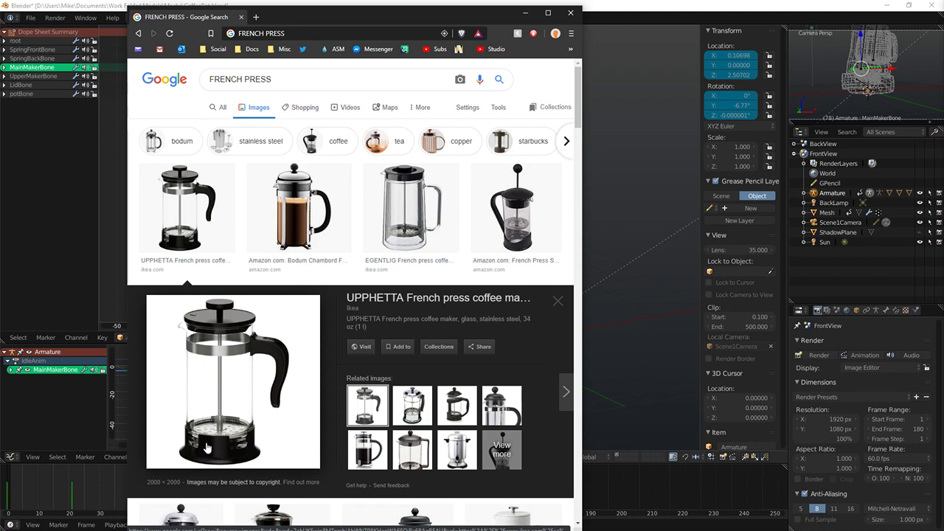
{"action": "left_click_drag", "start_coordinate": [200, 13], "coordinate": [943, 43]}
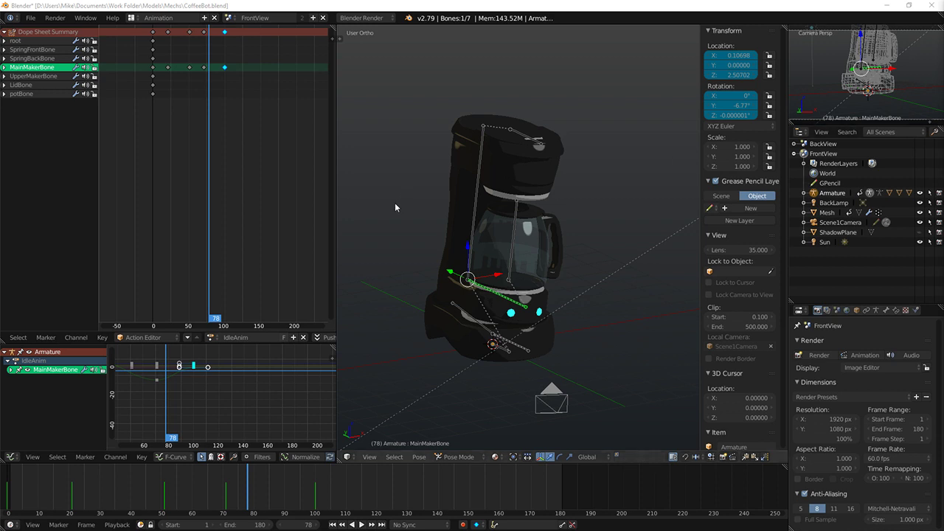
Step: Move MainMakerBone's keyframe at frame 71 to about frame 73 in the IdleAnim action
{"action": "middle_click_drag", "start_coordinate": [412, 239], "coordinate": [464, 255]}
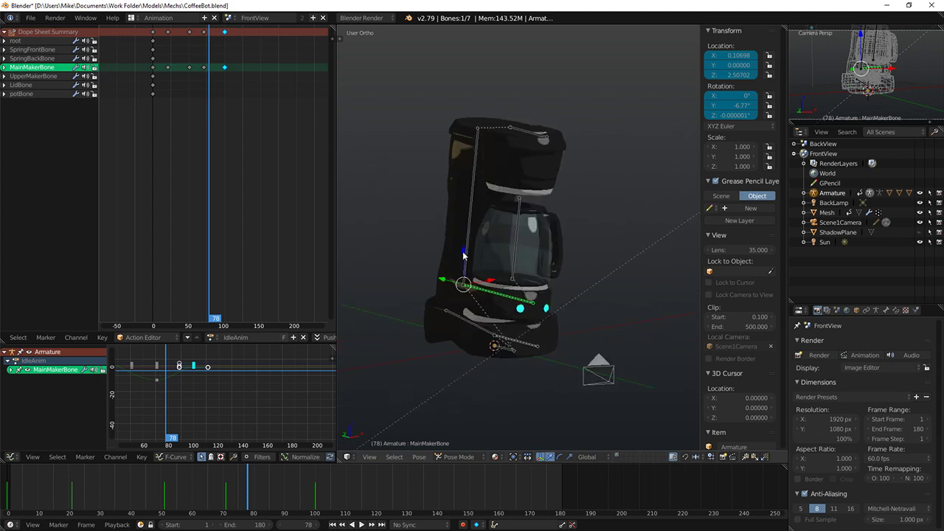
{"action": "key", "text": "KP_1"}
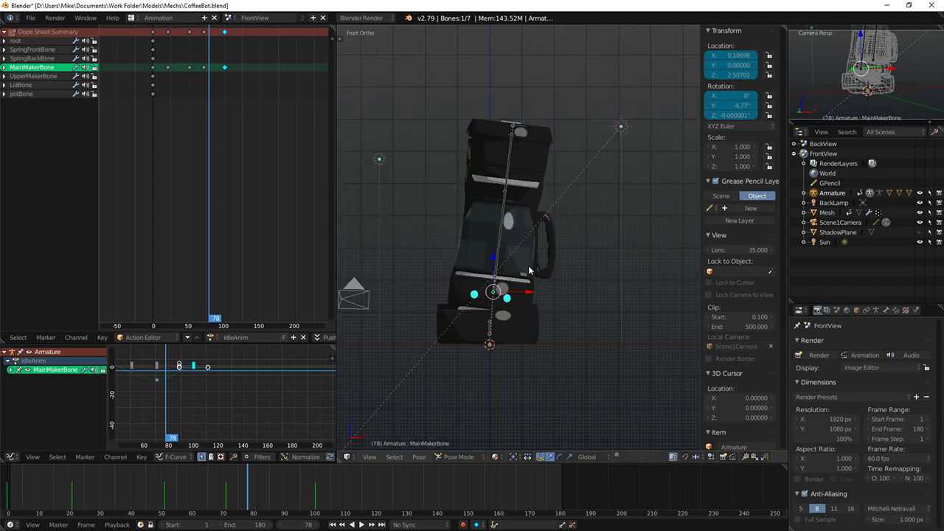
{"action": "middle_click_drag", "start_coordinate": [530, 270], "coordinate": [526, 261]}
{"action": "left_click_drag", "start_coordinate": [233, 151], "coordinate": [202, 37]}
{"action": "scroll", "coordinate": [202, 35], "scroll_direction": "up", "scroll_amount": 2}
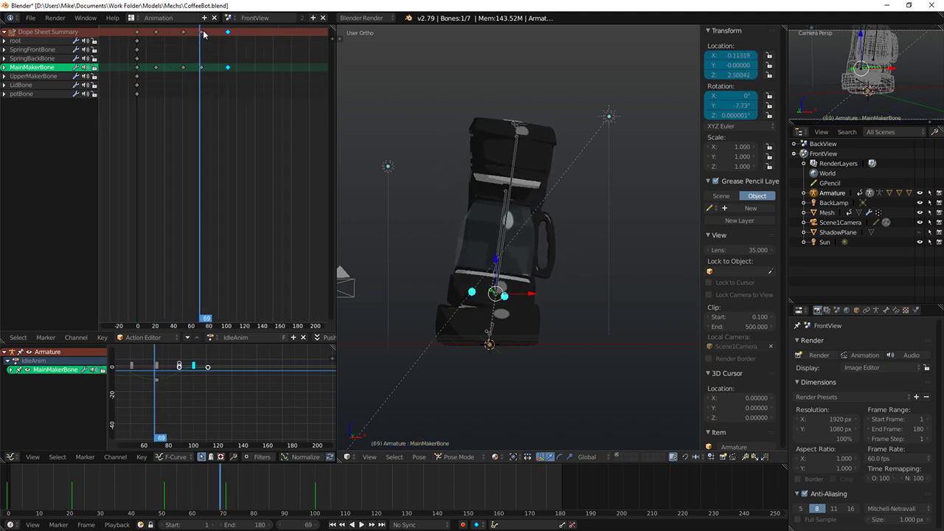
{"action": "left_click", "coordinate": [203, 32]}
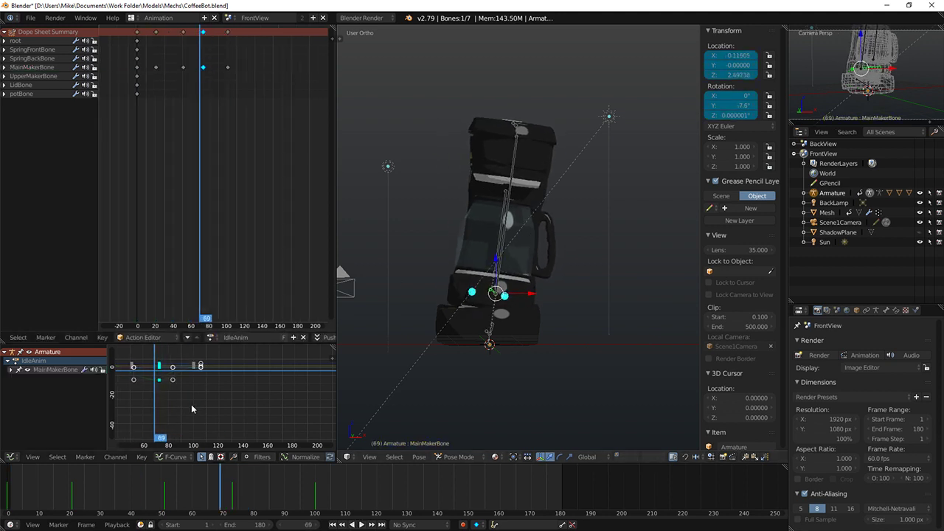
Step: Make BongoBotNoShake the armature's active action and rename it WalkAnim
{"action": "left_click", "coordinate": [212, 337]}
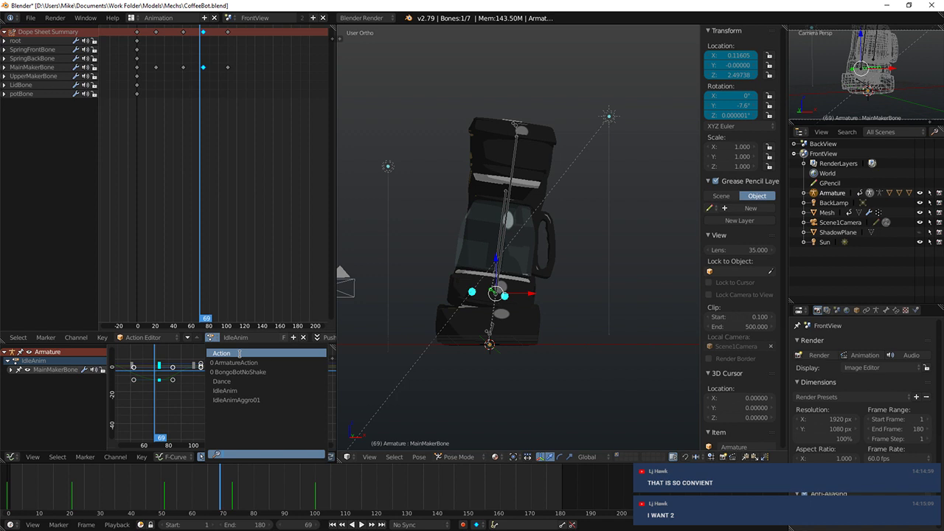
{"action": "scroll", "coordinate": [533, 262], "scroll_direction": "up", "scroll_amount": 6}
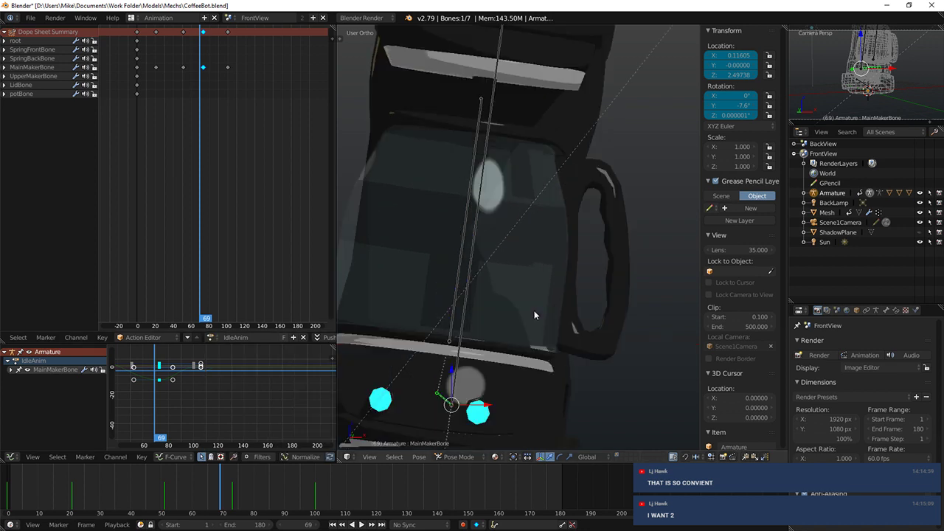
{"action": "scroll", "coordinate": [601, 253], "scroll_direction": "down", "scroll_amount": 7}
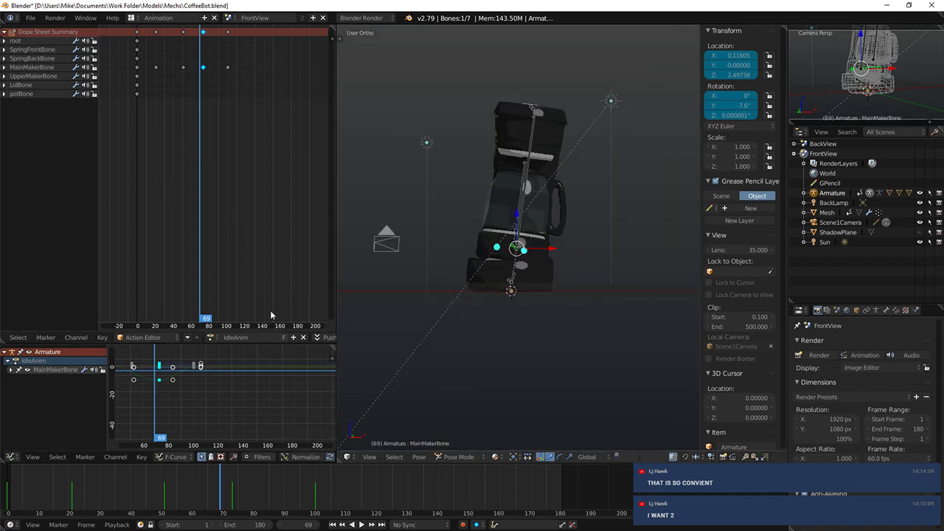
{"action": "left_click", "coordinate": [211, 337]}
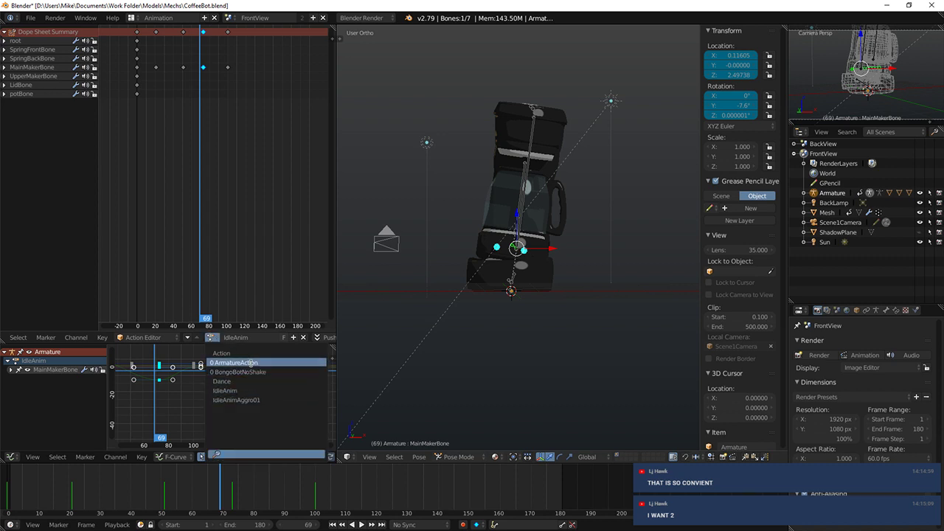
{"action": "left_click", "coordinate": [242, 372]}
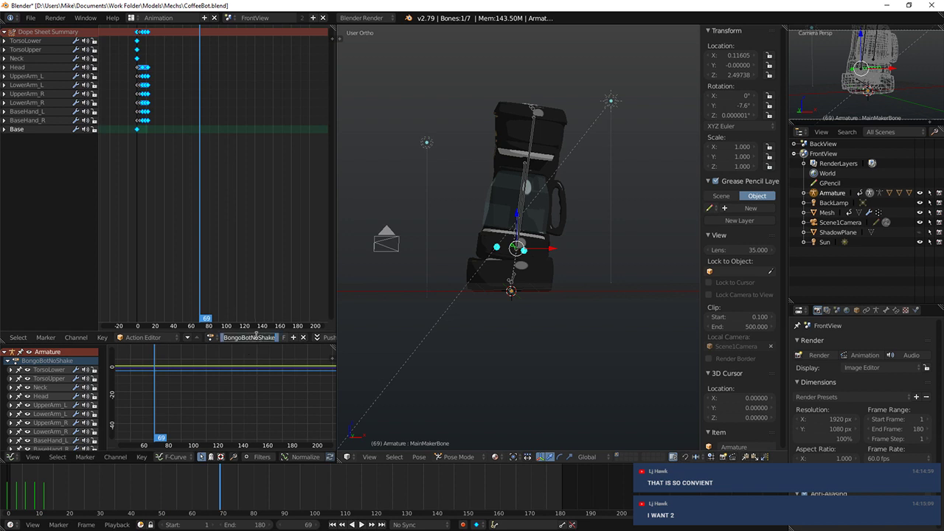
{"action": "double_click", "coordinate": [255, 336]}
{"action": "type", "text": "bOUNCE"}
{"action": "key", "text": "ctrl+BackSpace"}
{"action": "type", "text": "WalkAnim"}
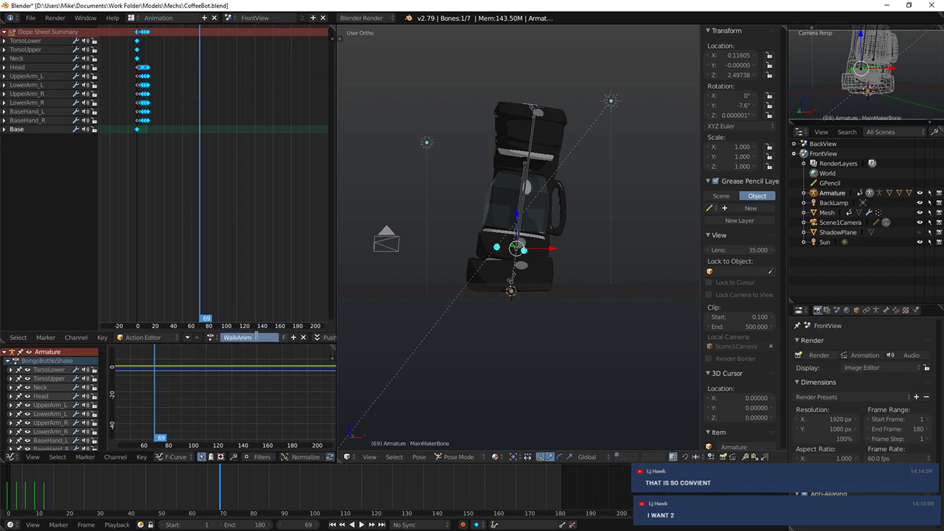
{"action": "key", "text": "Return"}
Step: Select SpringBackBone in the right orthographic view and set the current frame to 0
{"action": "middle_click_drag", "start_coordinate": [544, 266], "coordinate": [521, 274]}
{"action": "key", "text": "KP_3"}
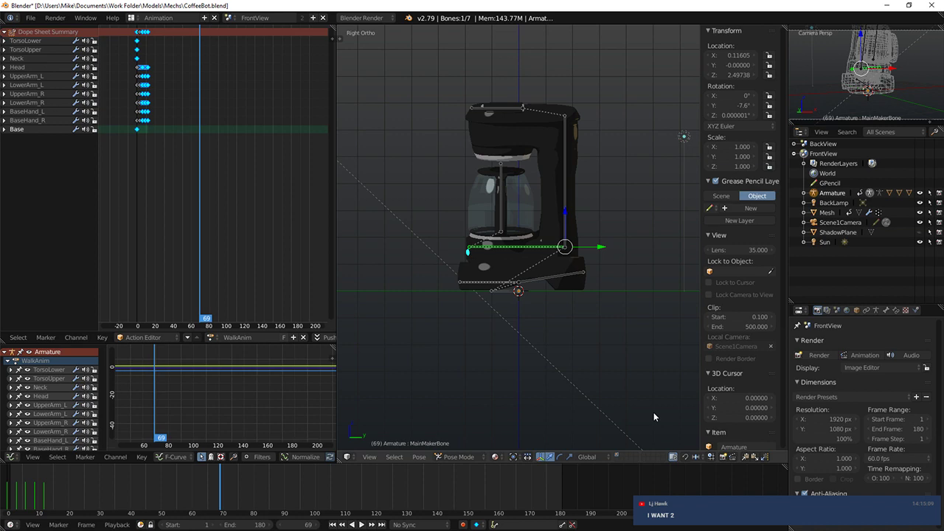
{"action": "middle_click_drag", "start_coordinate": [607, 349], "coordinate": [561, 340]}
{"action": "scroll", "coordinate": [541, 278], "scroll_direction": "up", "scroll_amount": 6}
{"action": "key", "text": "KP_0"}
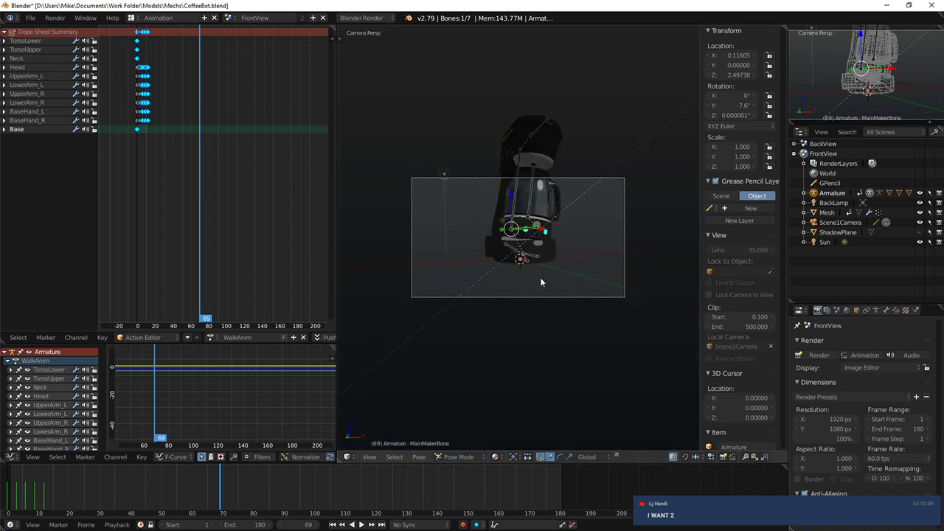
{"action": "key", "text": "KP_0"}
{"action": "key", "text": "KP_3"}
{"action": "key", "text": "KP_0"}
{"action": "key", "text": "KP_0"}
{"action": "scroll", "coordinate": [547, 284], "scroll_direction": "down", "scroll_amount": 1}
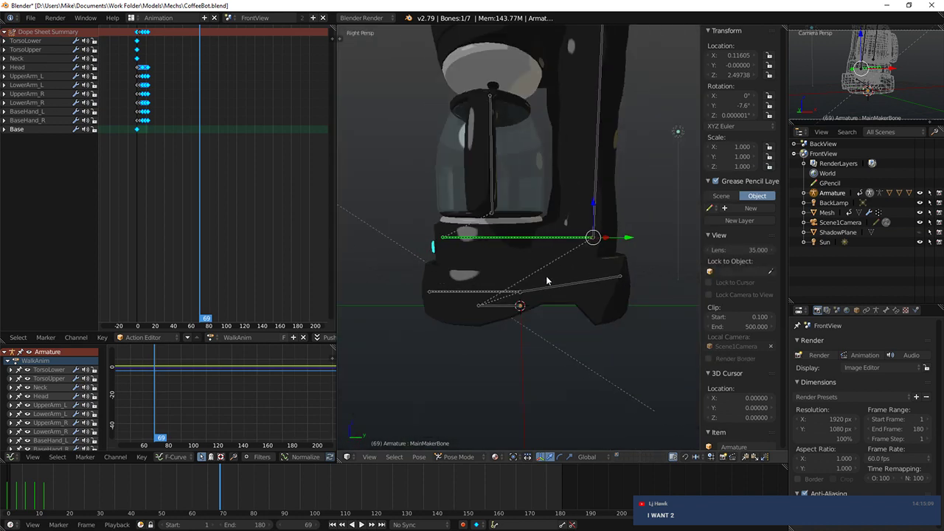
{"action": "scroll", "coordinate": [548, 287], "scroll_direction": "up", "scroll_amount": 3}
{"action": "key", "text": "KP_5"}
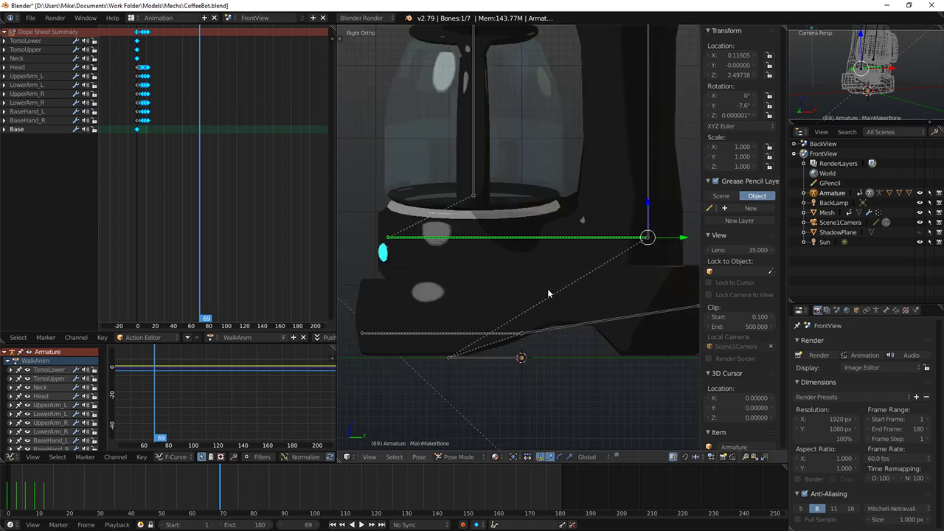
{"action": "scroll", "coordinate": [548, 292], "scroll_direction": "down", "scroll_amount": 3}
{"action": "right_click", "coordinate": [556, 289]}
{"action": "left_click", "coordinate": [138, 135]}
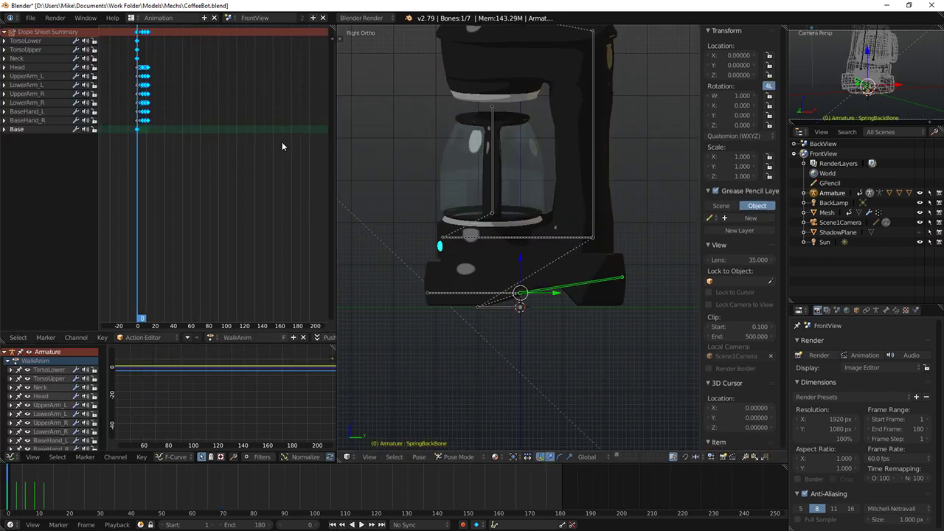
Step: Delete all existing keyframes from the WalkAnim action
{"action": "scroll", "coordinate": [282, 141], "scroll_direction": "up", "scroll_amount": 4}
{"action": "key", "text": "a"}
{"action": "key", "text": "a"}
{"action": "key", "text": "x"}
{"action": "left_click", "coordinate": [124, 100]}
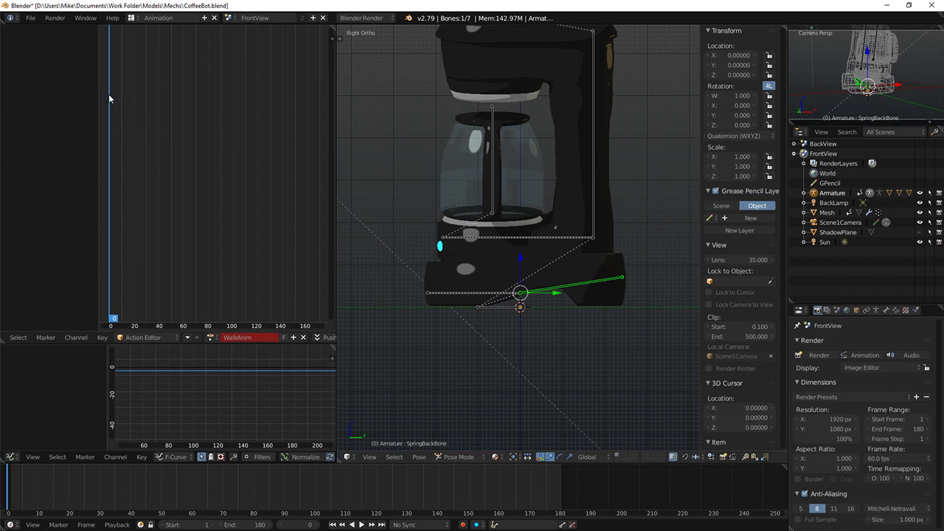
Step: Unlink the current action from the armature and reassign WalkAnim as its active action
{"action": "left_click", "coordinate": [303, 337]}
{"action": "left_click", "coordinate": [179, 338]}
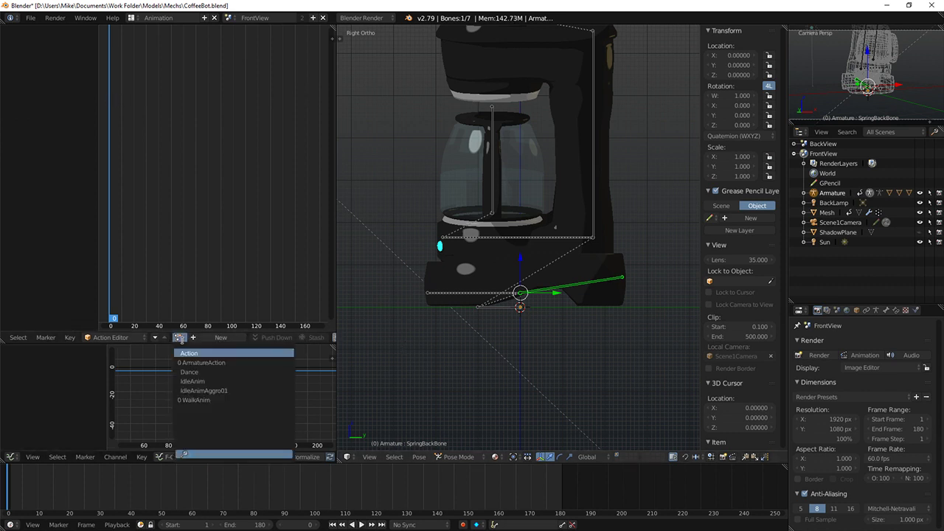
{"action": "left_click", "coordinate": [195, 400]}
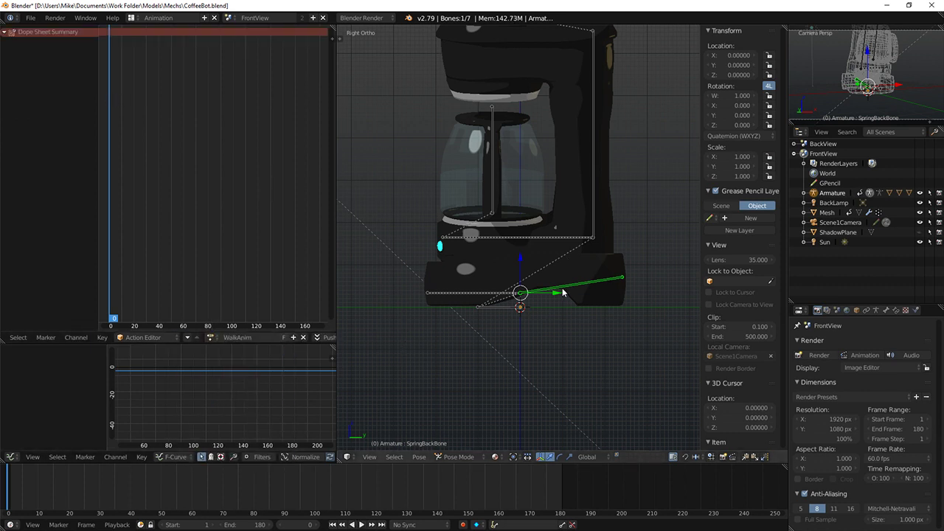
Step: Keyframe the location and rotation of SpringFrontBone and SpringBackBone at frame 0
{"action": "right_click", "coordinate": [501, 296], "text": "shift"}
{"action": "key", "text": "i"}
{"action": "left_click", "coordinate": [499, 306]}
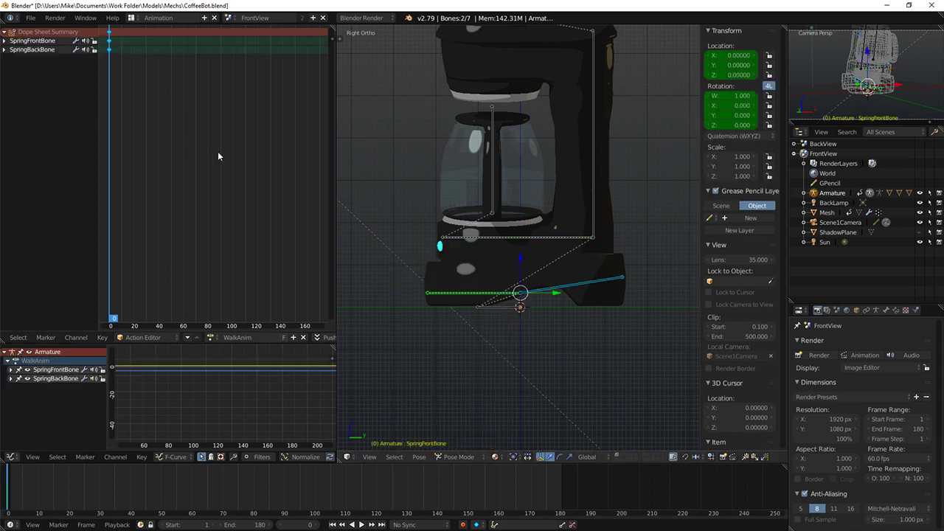
Step: Clear MainMakerBone's location and rotation, then lower it onto the base to a local Z of about 2.62
{"action": "right_click", "coordinate": [541, 238]}
{"action": "key", "text": "alt+g"}
{"action": "key", "text": "alt+r"}
{"action": "middle_click_drag", "start_coordinate": [536, 233], "coordinate": [564, 234]}
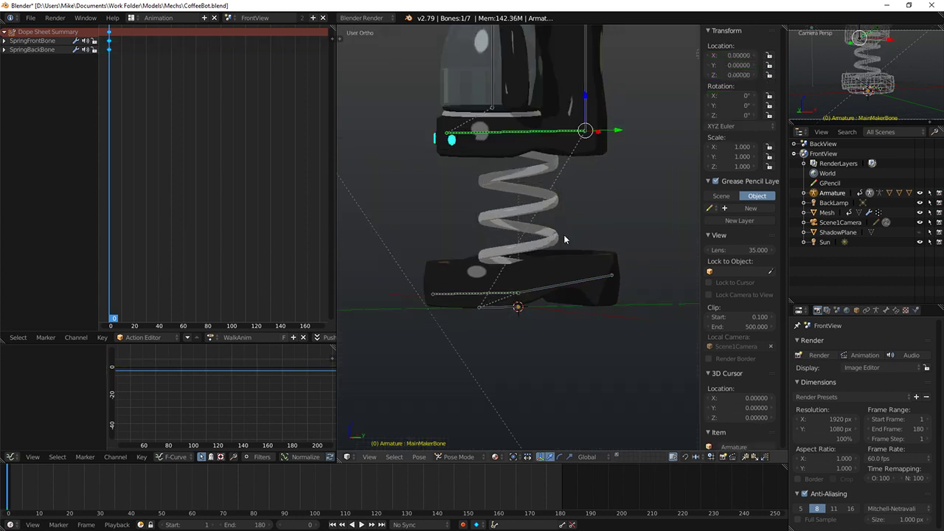
{"action": "key", "text": "KP_1"}
{"action": "left_click_drag", "start_coordinate": [514, 100], "coordinate": [516, 216]}
{"action": "key", "text": "KP_3"}
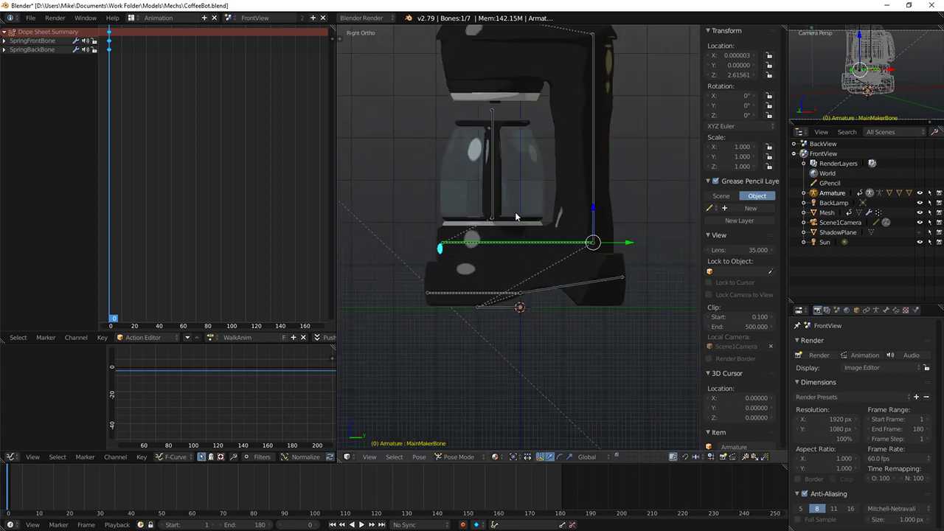
Step: Insert LocRot keyframes at frame 0 for MainMakerBone and then for all bones of the armature
{"action": "key", "text": "i"}
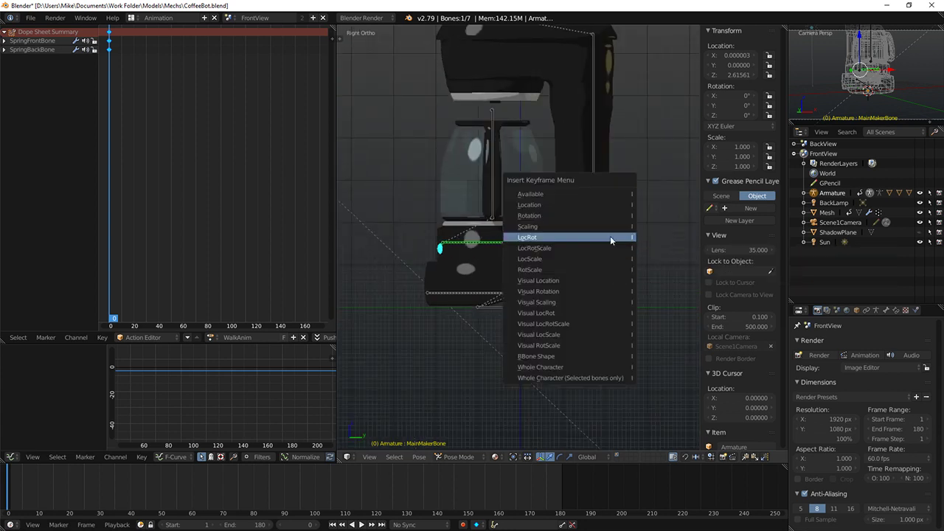
{"action": "left_click", "coordinate": [611, 239]}
{"action": "key", "text": "a"}
{"action": "key", "text": "a"}
{"action": "key", "text": "i"}
{"action": "left_click", "coordinate": [611, 239]}
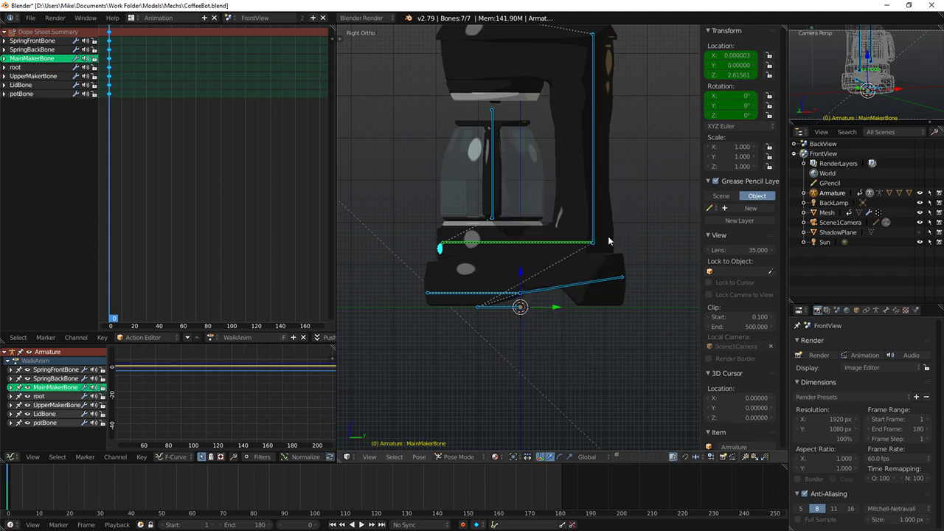
Step: Move SpringFrontBone forward to a local Y of about 1.71 and tilt it so the base's front edge lifts
{"action": "scroll", "coordinate": [559, 261], "scroll_direction": "down", "scroll_amount": 5}
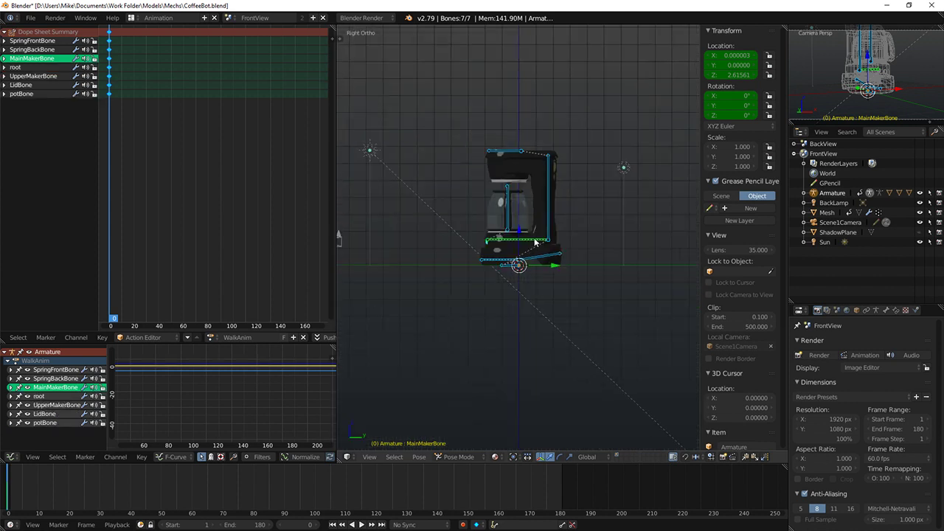
{"action": "right_click", "coordinate": [536, 245]}
{"action": "right_click", "coordinate": [537, 259]}
{"action": "right_click", "coordinate": [516, 259]}
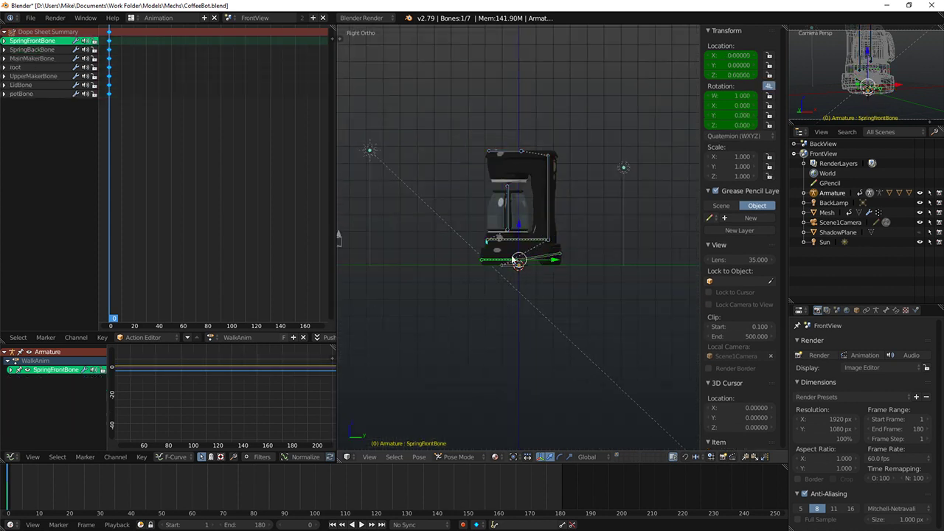
{"action": "key", "text": "g"}
{"action": "left_click", "coordinate": [594, 230]}
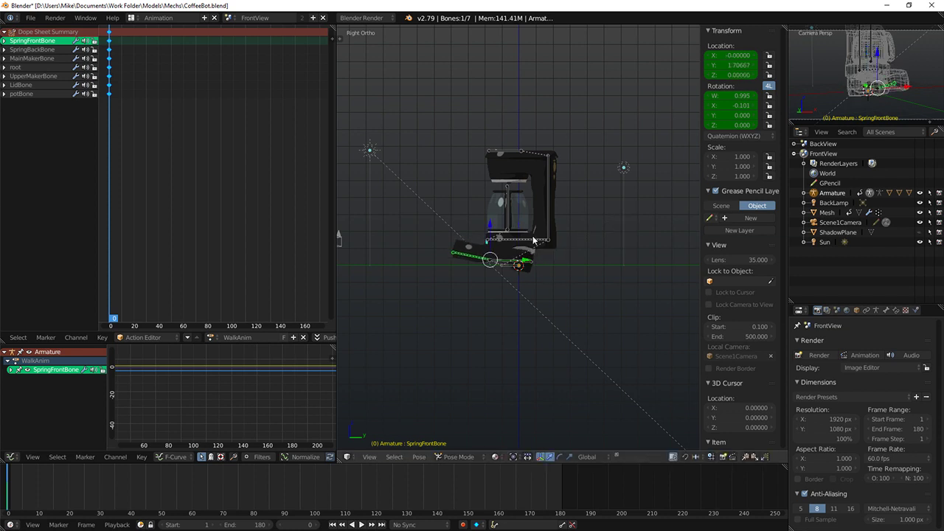
Step: Raise MainMakerBone above the base to a local Z of about -0.74 and tilt it to about -16° in X
{"action": "right_click", "coordinate": [536, 241]}
{"action": "key", "text": "r"}
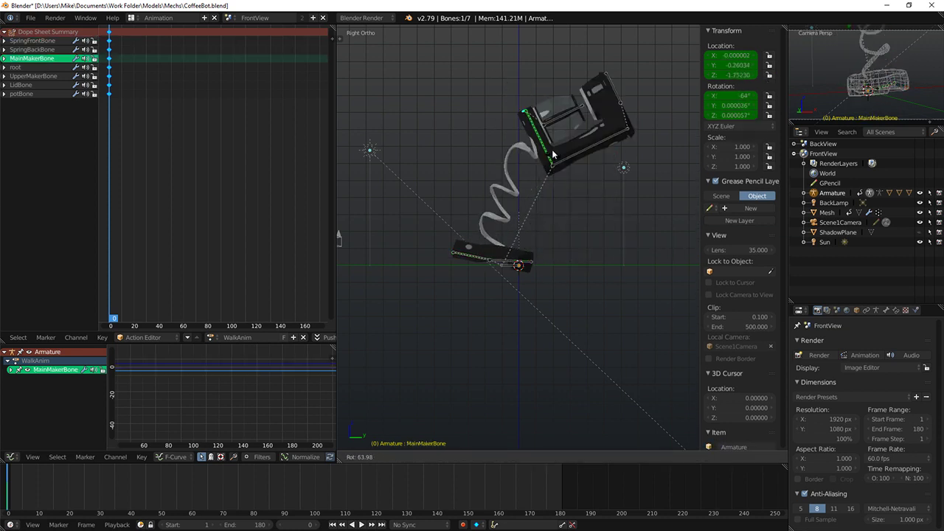
{"action": "left_click", "coordinate": [620, 155]}
{"action": "key", "text": "g"}
{"action": "left_click", "coordinate": [618, 173]}
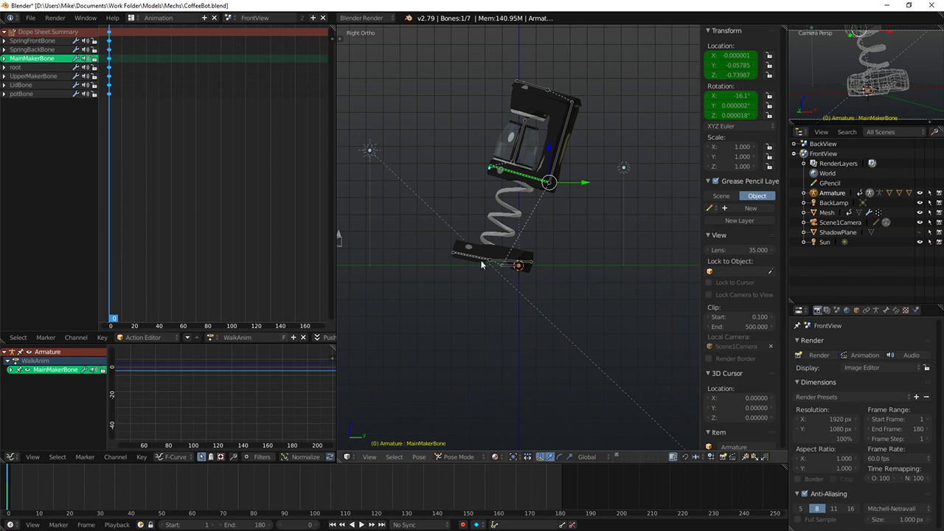
Step: Shift SpringFrontBone back to a local Y of about 0.75 and lean MainMakerBone farther back to about -34° in X
{"action": "right_click", "coordinate": [481, 259]}
{"action": "key", "text": "g"}
{"action": "left_click", "coordinate": [500, 248]}
{"action": "right_click", "coordinate": [504, 170]}
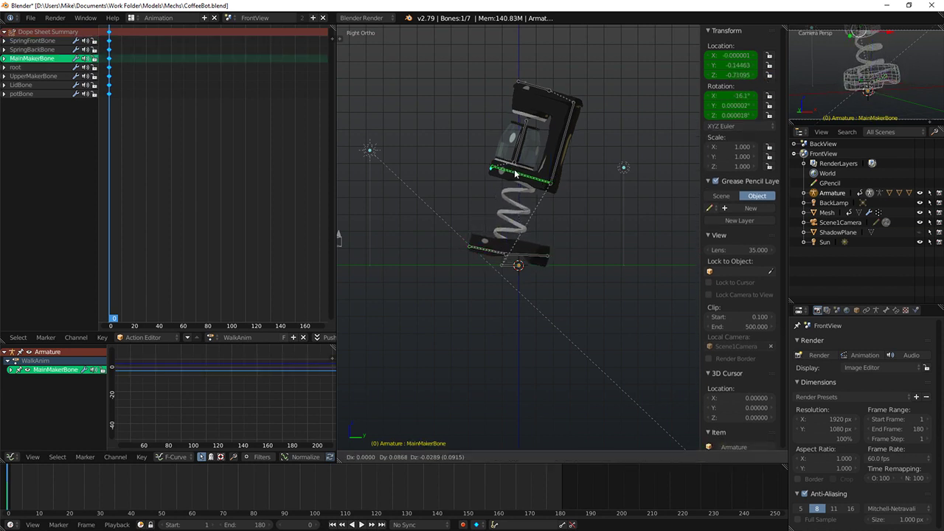
{"action": "key", "text": "r"}
{"action": "left_click", "coordinate": [617, 184]}
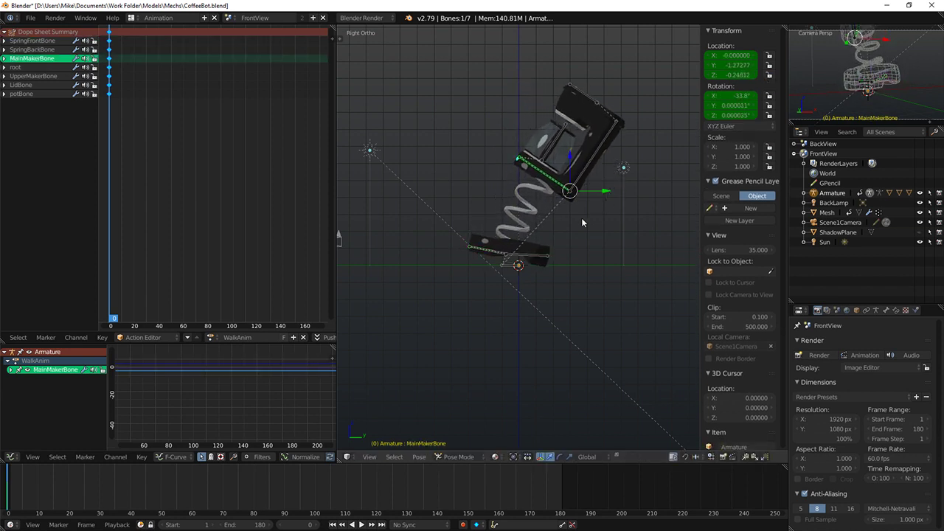
Step: Raise SpringFrontBone to a local Z of about -2.89 and tilt it more steeply beneath the leaning coffee maker
{"action": "right_click", "coordinate": [502, 258]}
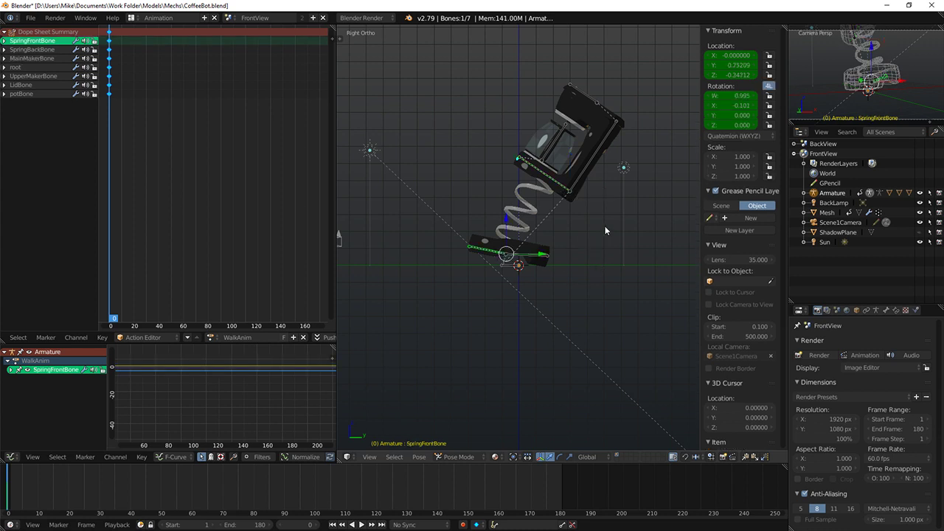
{"action": "scroll", "coordinate": [140, 87], "scroll_direction": "up", "scroll_amount": 3}
{"action": "middle_click_drag", "start_coordinate": [160, 96], "coordinate": [221, 133]}
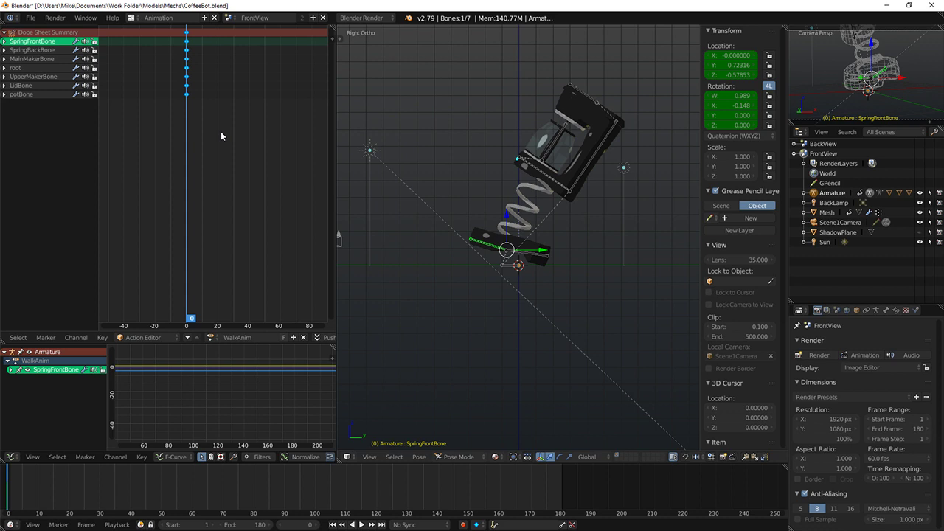
{"action": "key", "text": "r"}
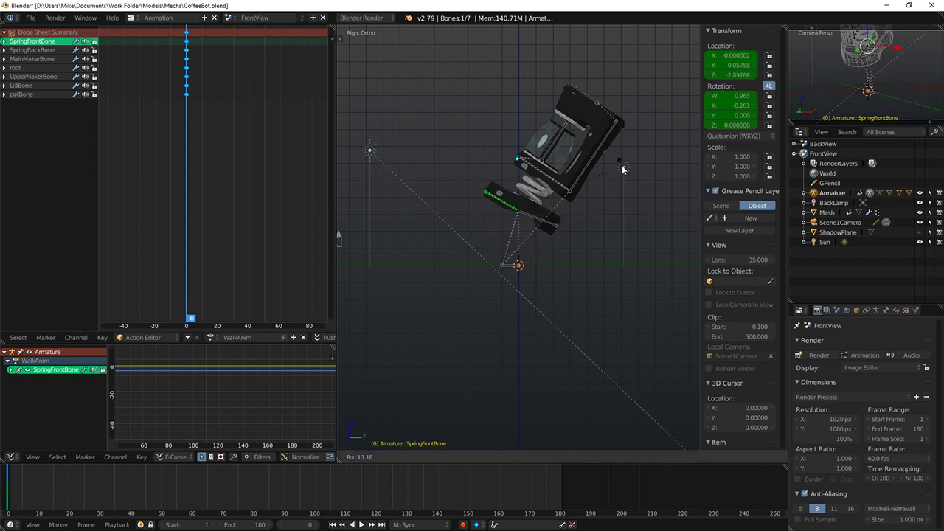
{"action": "left_click", "coordinate": [607, 214]}
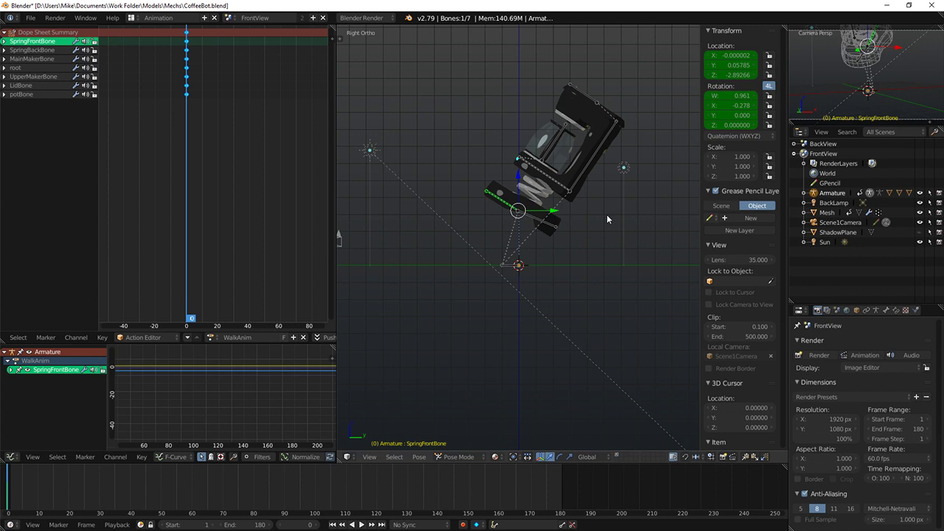
Step: Switch to the CustomModelingProfile screen layout and show the robot from the right with empty space beside it
{"action": "middle_click_drag", "start_coordinate": [481, 217], "coordinate": [530, 309], "text": "shift"}
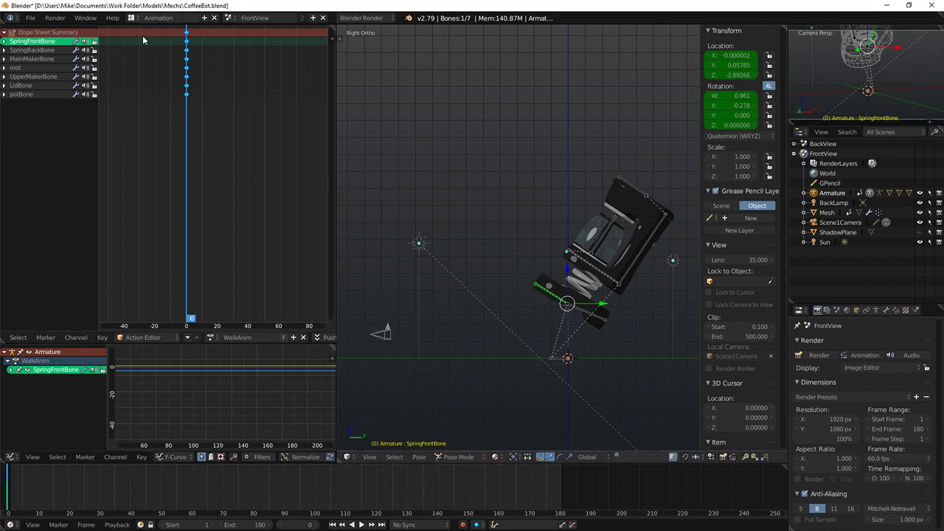
{"action": "left_click", "coordinate": [132, 18]}
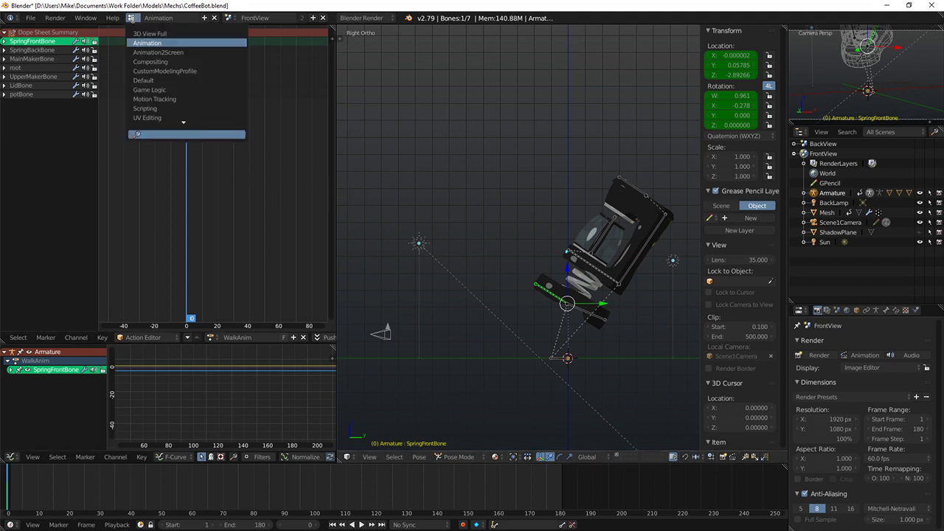
{"action": "left_click", "coordinate": [164, 71]}
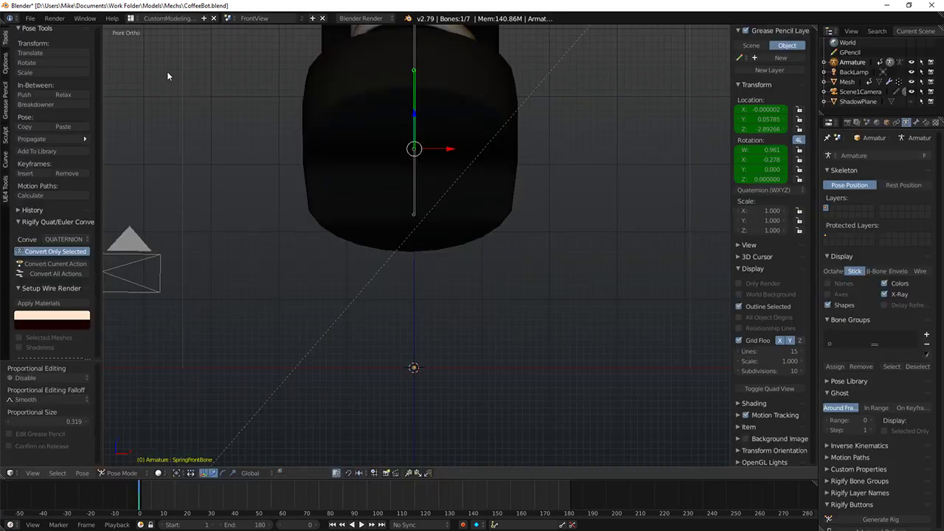
{"action": "key", "text": "KP_3"}
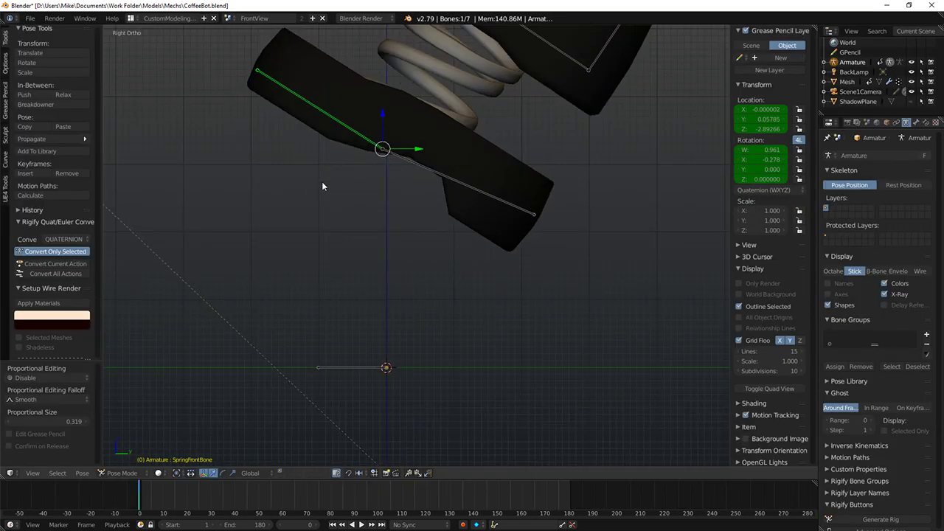
{"action": "scroll", "coordinate": [406, 168], "scroll_direction": "down", "scroll_amount": 11}
{"action": "scroll", "coordinate": [477, 219], "scroll_direction": "up", "scroll_amount": 3}
{"action": "middle_click_drag", "start_coordinate": [433, 184], "coordinate": [504, 273], "text": "shift"}
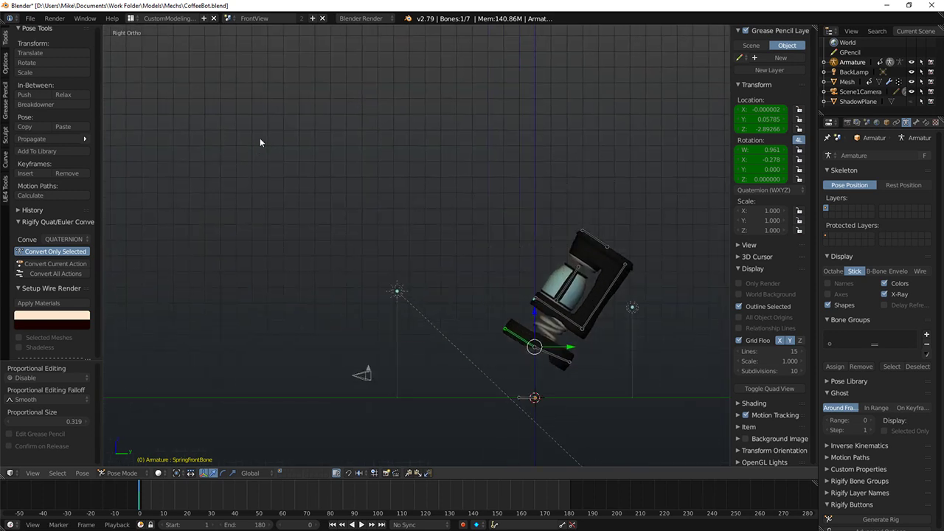
Step: Sketch the first walk pose with Grease Pencil: a backward-leaning body on a curved spring above a flat base
{"action": "left_click_drag", "start_coordinate": [297, 104], "coordinate": [274, 155]}
{"action": "mouse_move", "coordinate": [292, 101]}
{"action": "left_mouse_down"}
{"action": "mouse_move", "coordinate": [318, 72]}
{"action": "mouse_move", "coordinate": [306, 103]}
{"action": "left_mouse_up"}
{"action": "left_click_drag", "start_coordinate": [287, 159], "coordinate": [256, 163]}
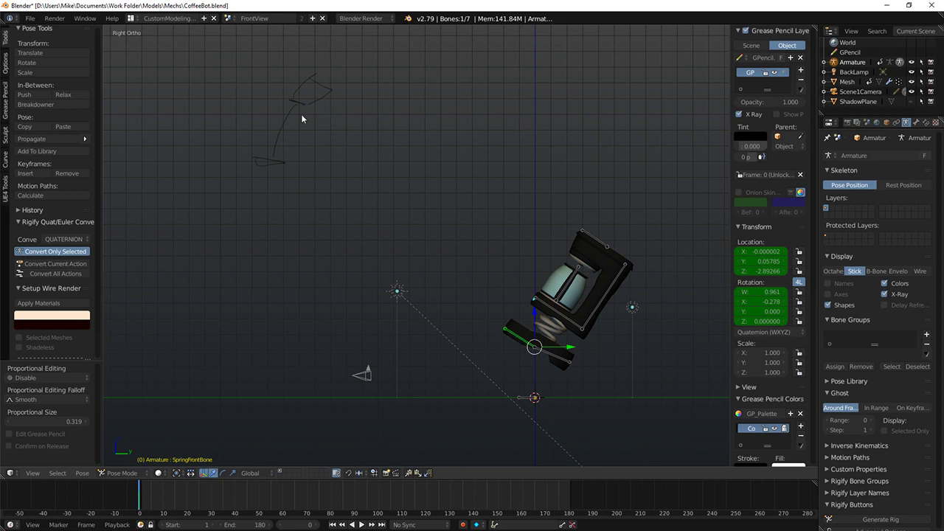
{"action": "key", "text": "space"}
{"action": "key", "text": "Escape"}
{"action": "mouse_move", "coordinate": [266, 155]}
{"action": "middle_mouse_down", "text": "shift"}
{"action": "mouse_move", "coordinate": [429, 203]}
{"action": "mouse_move", "coordinate": [507, 252]}
{"action": "middle_mouse_up", "text": "shift"}
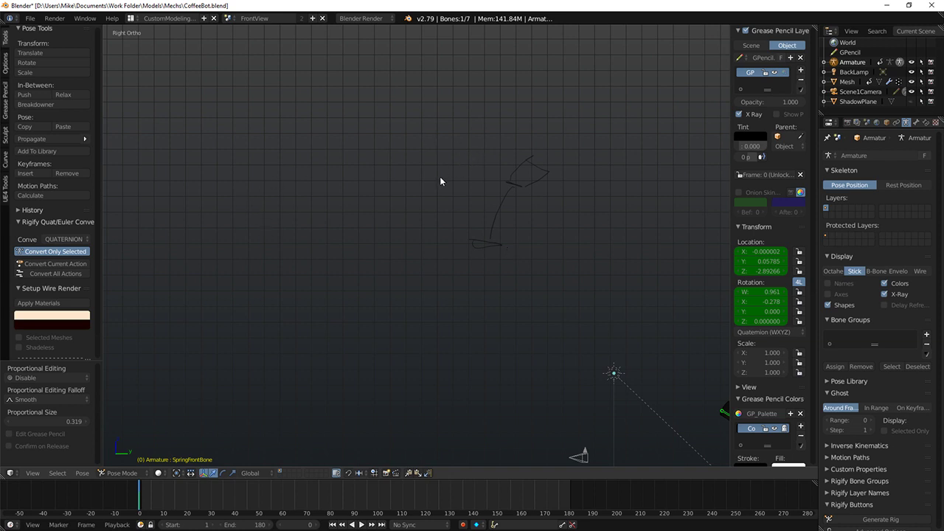
Step: Erase the flat base of the first sketched pose and redraw it steeply tilted
{"action": "left_click", "coordinate": [473, 240]}
{"action": "mouse_move", "coordinate": [476, 246]}
{"action": "right_mouse_down"}
{"action": "mouse_move", "coordinate": [485, 254]}
{"action": "mouse_move", "coordinate": [497, 234]}
{"action": "right_mouse_up"}
{"action": "key", "text": "ctrl+z"}
{"action": "left_click_drag", "start_coordinate": [498, 233], "coordinate": [502, 228]}
Step: Sketch a second, slightly leaning pose with a forward arrow and a third, upright pose in front of the first
{"action": "left_click_drag", "start_coordinate": [474, 192], "coordinate": [453, 193]}
{"action": "mouse_move", "coordinate": [410, 223]}
{"action": "left_mouse_down"}
{"action": "mouse_move", "coordinate": [438, 234]}
{"action": "mouse_move", "coordinate": [440, 156]}
{"action": "left_mouse_up"}
{"action": "mouse_move", "coordinate": [329, 241]}
{"action": "left_mouse_down"}
{"action": "mouse_move", "coordinate": [359, 236]}
{"action": "mouse_move", "coordinate": [336, 233]}
{"action": "left_mouse_up"}
{"action": "mouse_move", "coordinate": [345, 225]}
{"action": "left_mouse_down"}
{"action": "mouse_move", "coordinate": [335, 183]}
{"action": "mouse_move", "coordinate": [356, 166]}
{"action": "mouse_move", "coordinate": [356, 190]}
{"action": "left_mouse_up"}
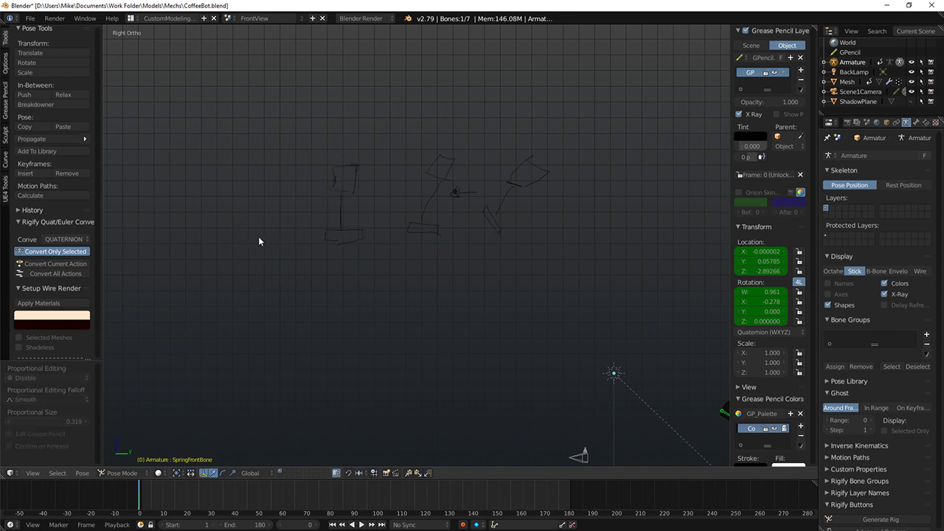
Step: Sketch the fourth pose as a squashed body on its base, with a downward arrow above it
{"action": "left_click_drag", "start_coordinate": [252, 234], "coordinate": [252, 243]}
{"action": "left_click_drag", "start_coordinate": [253, 235], "coordinate": [286, 227]}
{"action": "left_click_drag", "start_coordinate": [295, 232], "coordinate": [253, 243]}
{"action": "mouse_move", "coordinate": [286, 226]}
{"action": "left_mouse_down"}
{"action": "mouse_move", "coordinate": [292, 232]}
{"action": "mouse_move", "coordinate": [234, 194]}
{"action": "mouse_move", "coordinate": [250, 191]}
{"action": "left_mouse_up"}
{"action": "mouse_move", "coordinate": [239, 192]}
{"action": "right_mouse_down"}
{"action": "mouse_move", "coordinate": [247, 180]}
{"action": "mouse_move", "coordinate": [245, 197]}
{"action": "mouse_move", "coordinate": [260, 208]}
{"action": "right_mouse_up"}
{"action": "left_click_drag", "start_coordinate": [254, 219], "coordinate": [274, 204]}
Step: Mark a short line above the upright pose and sketch a fifth, stretched-out leaping pose with an arrow pointing forward and up
{"action": "left_click_drag", "start_coordinate": [159, 237], "coordinate": [162, 243]}
{"action": "left_click_drag", "start_coordinate": [169, 213], "coordinate": [129, 177]}
{"action": "left_click_drag", "start_coordinate": [340, 150], "coordinate": [352, 150]}
{"action": "left_click_drag", "start_coordinate": [241, 161], "coordinate": [248, 173]}
{"action": "mouse_move", "coordinate": [275, 154]}
{"action": "middle_mouse_down"}
{"action": "mouse_move", "coordinate": [258, 177]}
{"action": "mouse_move", "coordinate": [312, 184]}
{"action": "mouse_move", "coordinate": [302, 182]}
{"action": "mouse_move", "coordinate": [376, 233]}
{"action": "mouse_move", "coordinate": [500, 243]}
{"action": "middle_mouse_up"}
{"action": "key", "text": "KP_1"}
{"action": "key", "text": "KP_3"}
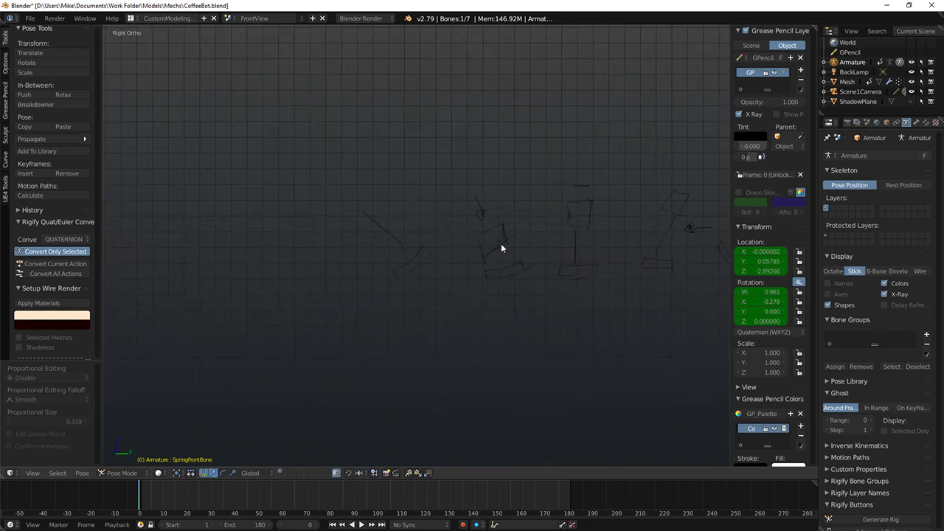
{"action": "mouse_move", "coordinate": [341, 202]}
{"action": "left_mouse_down"}
{"action": "mouse_move", "coordinate": [354, 208]}
{"action": "mouse_move", "coordinate": [362, 176]}
{"action": "mouse_move", "coordinate": [348, 212]}
{"action": "left_mouse_up"}
{"action": "mouse_move", "coordinate": [343, 175]}
{"action": "left_mouse_down"}
{"action": "mouse_move", "coordinate": [316, 161]}
{"action": "mouse_move", "coordinate": [320, 148]}
{"action": "left_mouse_up"}
Step: Sketch two final landing poses in front of the leaping pose to complete the walk cycle thumbnails
{"action": "left_click", "coordinate": [242, 211]}
{"action": "mouse_move", "coordinate": [259, 211]}
{"action": "left_mouse_down"}
{"action": "mouse_move", "coordinate": [258, 197]}
{"action": "mouse_move", "coordinate": [263, 246]}
{"action": "mouse_move", "coordinate": [282, 236]}
{"action": "left_mouse_up"}
{"action": "mouse_move", "coordinate": [175, 214]}
{"action": "left_mouse_down"}
{"action": "mouse_move", "coordinate": [197, 196]}
{"action": "mouse_move", "coordinate": [175, 216]}
{"action": "left_mouse_up"}
{"action": "mouse_move", "coordinate": [175, 251]}
{"action": "left_mouse_down"}
{"action": "mouse_move", "coordinate": [187, 259]}
{"action": "mouse_move", "coordinate": [198, 245]}
{"action": "mouse_move", "coordinate": [199, 255]}
{"action": "left_mouse_up"}
{"action": "scroll", "coordinate": [345, 202], "scroll_direction": "down", "scroll_amount": 4}
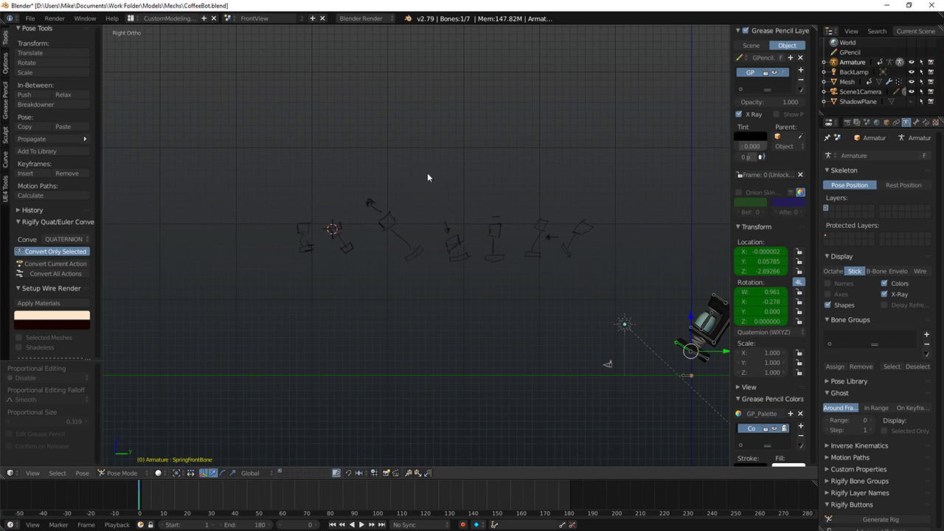
Step: Select MainMakerBone on the robot and switch back to the Animation screen layout
{"action": "middle_click_drag", "start_coordinate": [512, 231], "coordinate": [324, 165], "text": "shift"}
{"action": "scroll", "coordinate": [479, 190], "scroll_direction": "up", "scroll_amount": 3}
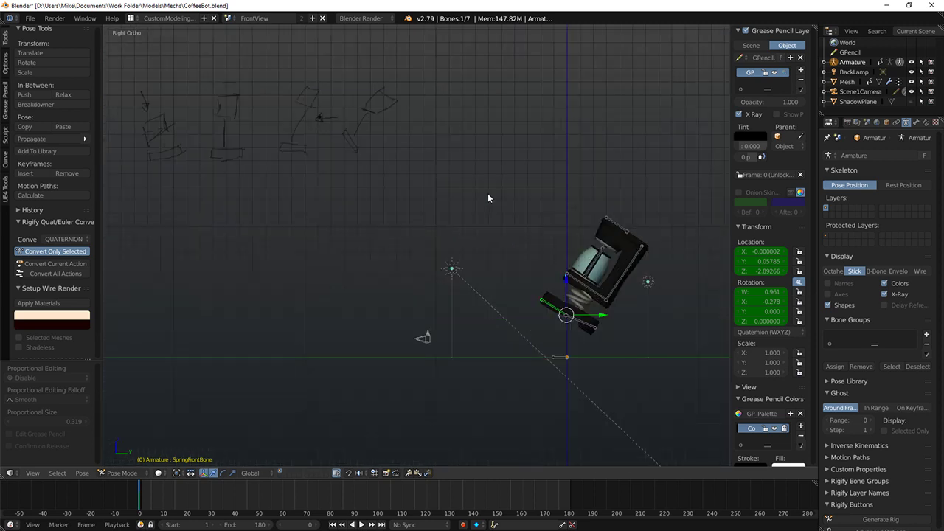
{"action": "scroll", "coordinate": [509, 250], "scroll_direction": "down", "scroll_amount": 1}
{"action": "middle_click_drag", "start_coordinate": [507, 248], "coordinate": [410, 228], "text": "shift"}
{"action": "scroll", "coordinate": [470, 267], "scroll_direction": "up", "scroll_amount": 3}
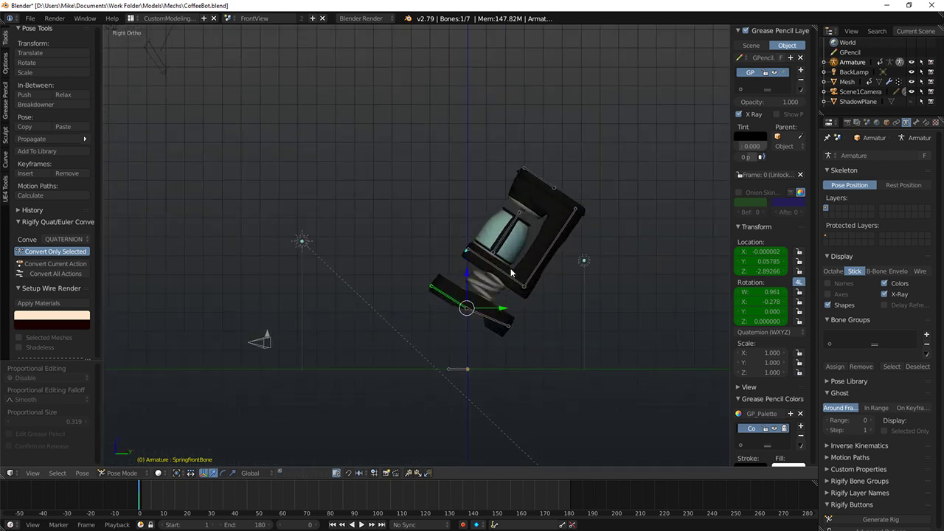
{"action": "right_click", "coordinate": [512, 270]}
{"action": "middle_click_drag", "start_coordinate": [523, 323], "coordinate": [461, 312], "text": "shift"}
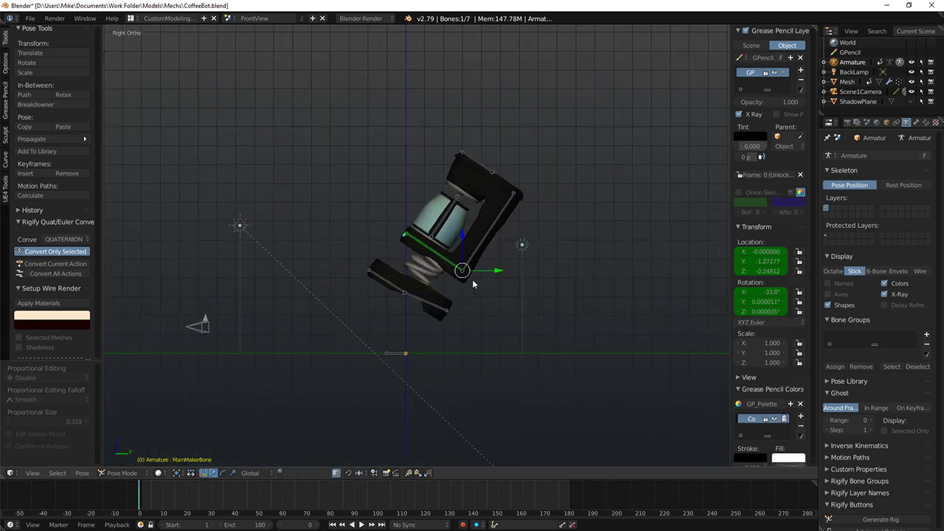
{"action": "left_click", "coordinate": [130, 18]}
{"action": "left_click", "coordinate": [155, 43]}
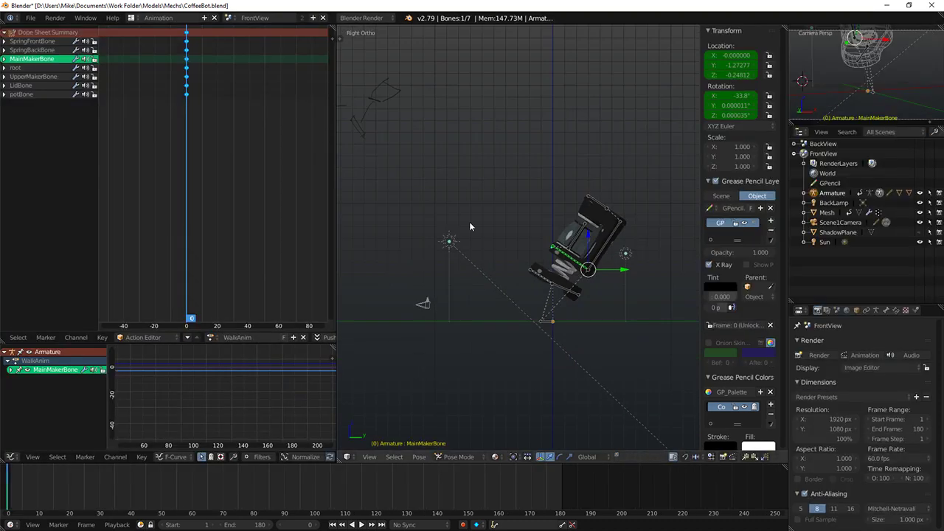
Step: Lift MainMakerBone and lean it to about -51° on X, then raise and tilt SpringFrontBone beneath it for the frame 0 pose
{"action": "key", "text": "g"}
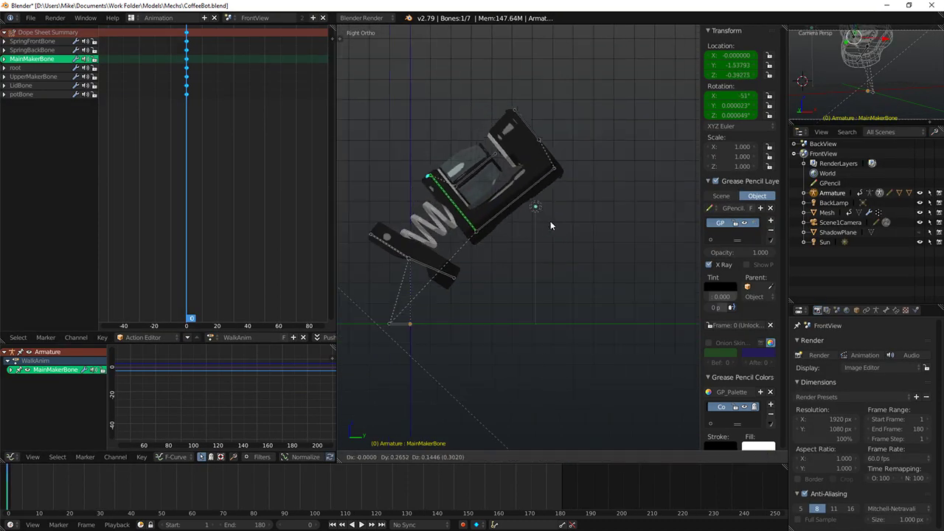
{"action": "left_click", "coordinate": [551, 212]}
{"action": "right_click", "coordinate": [393, 250]}
{"action": "key", "text": "g"}
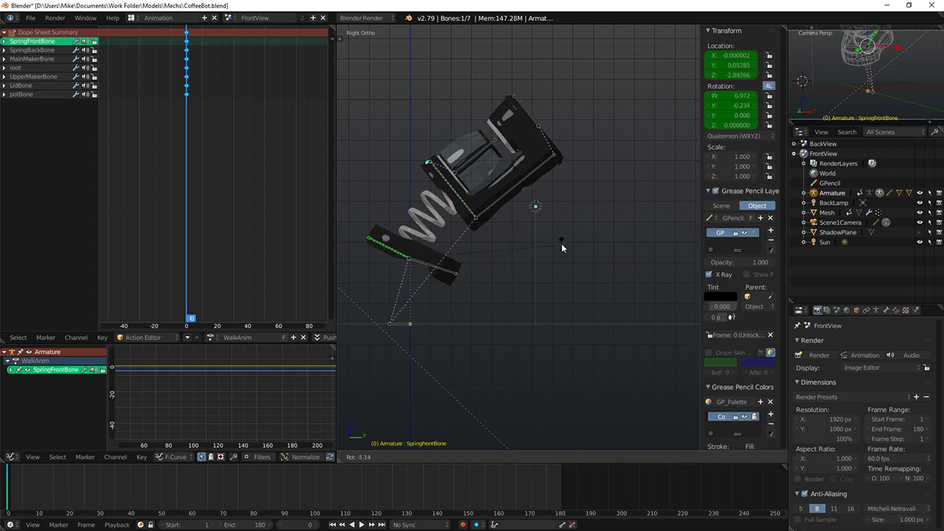
{"action": "left_click", "coordinate": [557, 245]}
Step: Keyframe SpringFrontBone and MainMakerBone together with LocRot at frame 0
{"action": "right_click", "coordinate": [456, 194], "text": "shift"}
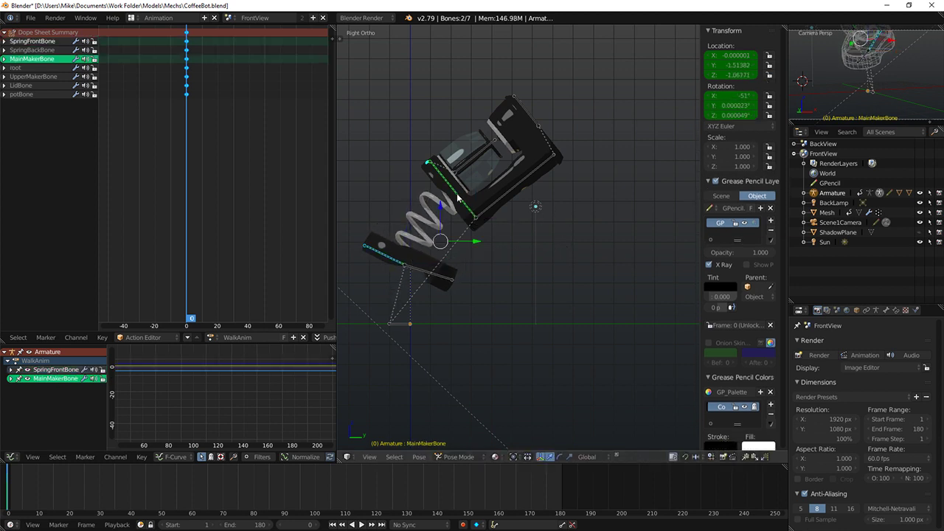
{"action": "key", "text": "i"}
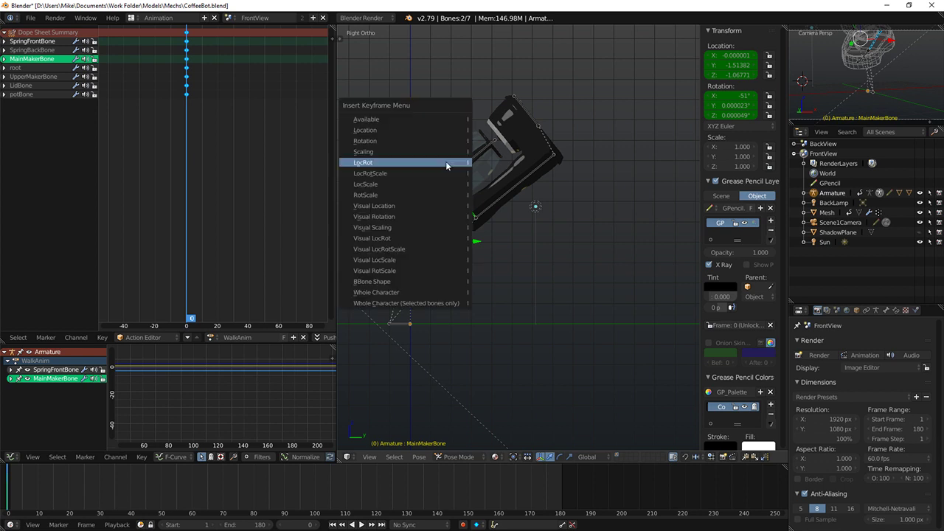
{"action": "left_click", "coordinate": [446, 161]}
Step: At frame 10, lower SpringFrontBone toward the ground, tilt it closer to level, and keyframe the pose
{"action": "key", "text": "alt+a"}
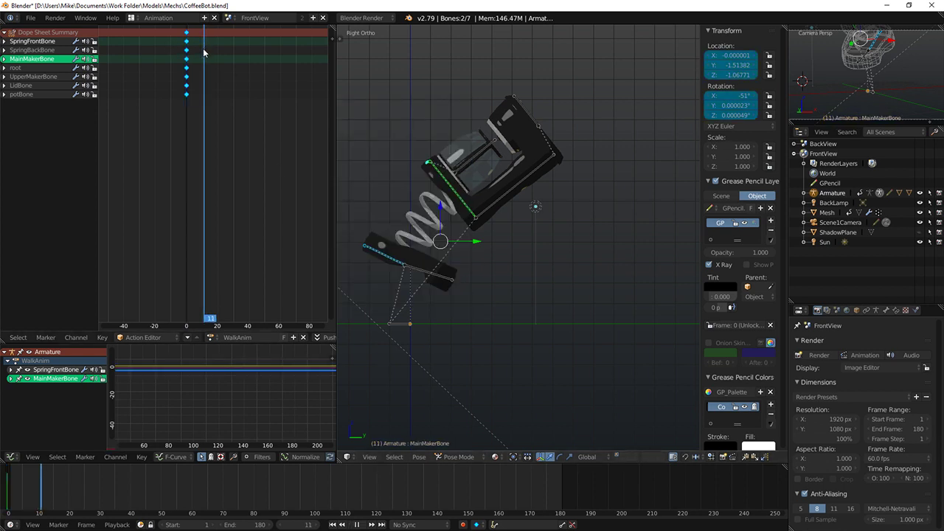
{"action": "key", "text": "alt+a"}
{"action": "right_click", "coordinate": [377, 189]}
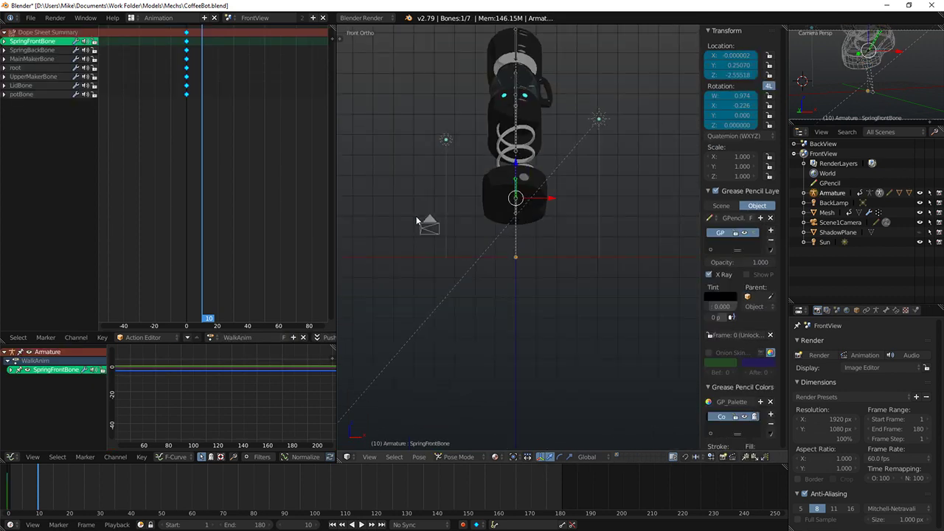
{"action": "scroll", "coordinate": [508, 256], "scroll_direction": "up", "scroll_amount": 5}
{"action": "scroll", "coordinate": [503, 292], "scroll_direction": "down", "scroll_amount": 5}
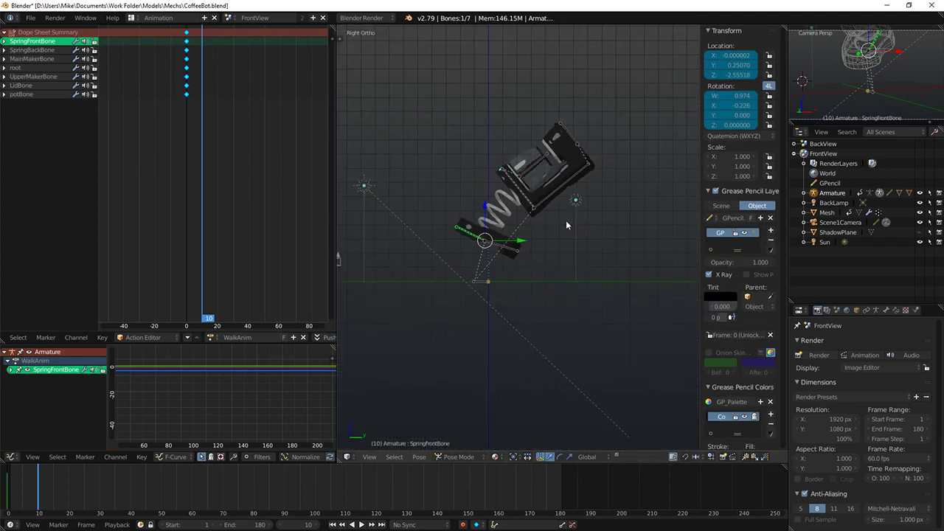
{"action": "key", "text": "g"}
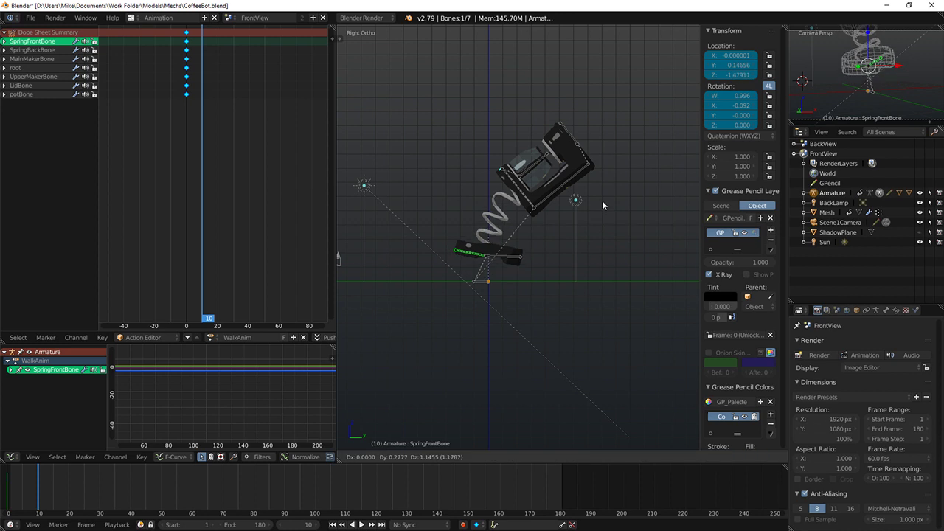
{"action": "left_click", "coordinate": [602, 204]}
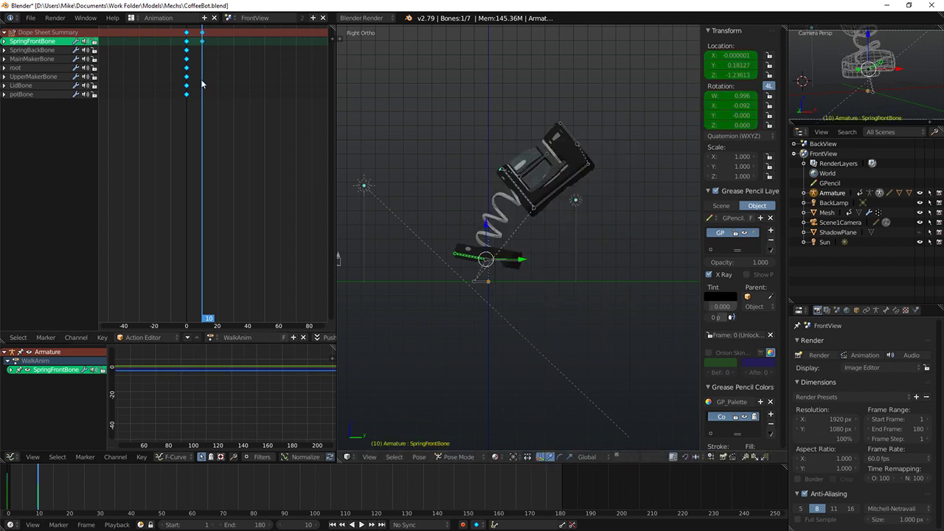
Step: At frame 20, clear SpringFrontBone's location and rotation so the foot rests flat on the ground, and keyframe it
{"action": "left_click", "coordinate": [217, 55]}
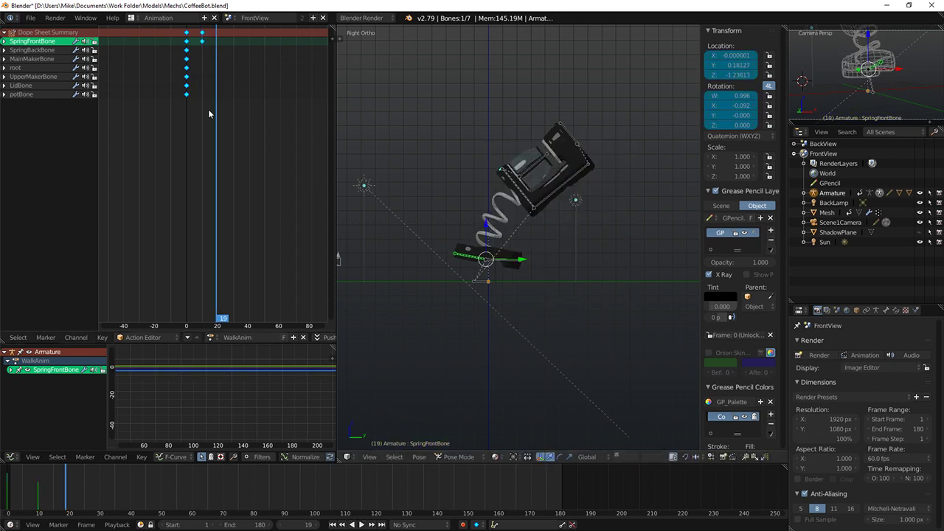
{"action": "key", "text": "Right"}
{"action": "left_click_drag", "start_coordinate": [488, 235], "coordinate": [501, 246]}
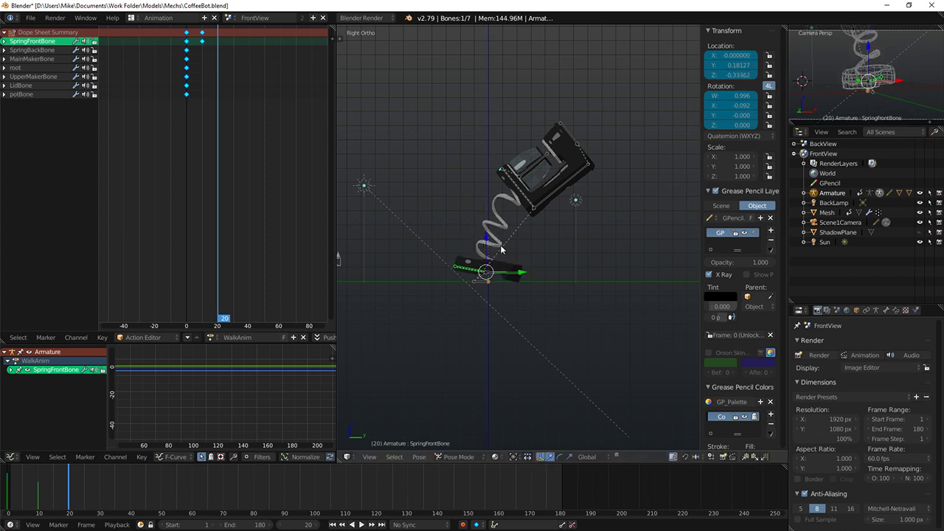
{"action": "key", "text": "alt+g"}
{"action": "key", "text": "alt+r"}
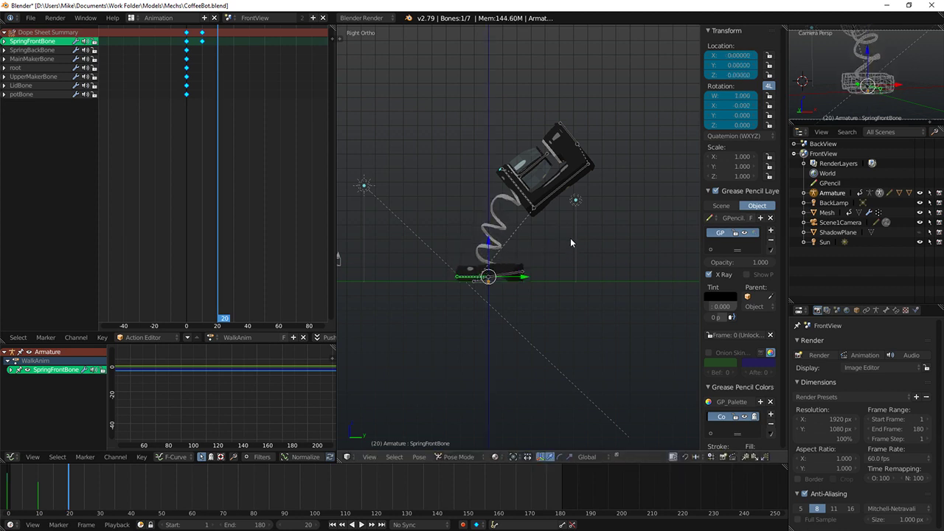
{"action": "scroll", "coordinate": [489, 246], "scroll_direction": "up", "scroll_amount": 3}
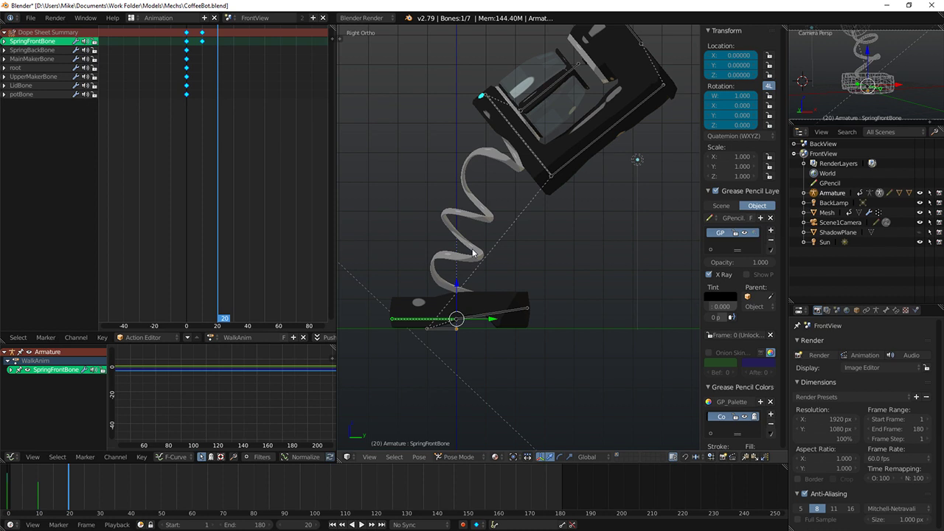
{"action": "key", "text": "i"}
{"action": "left_click", "coordinate": [473, 249]}
Step: At frame 30, tilt SpringFrontBone the opposite way, lift it slightly so its front end meets the ground, and keyframe it
{"action": "scroll", "coordinate": [472, 250], "scroll_direction": "down", "scroll_amount": 3}
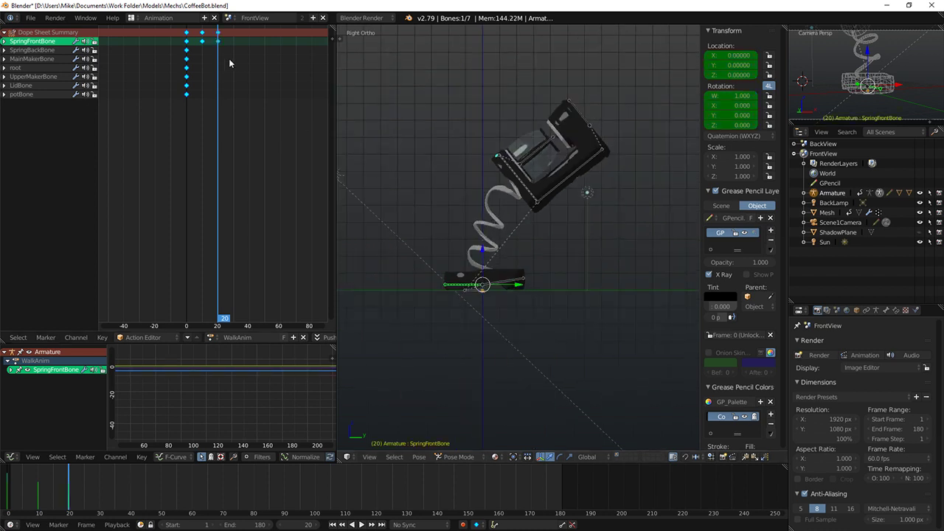
{"action": "left_click", "coordinate": [232, 40]}
{"action": "key", "text": "r"}
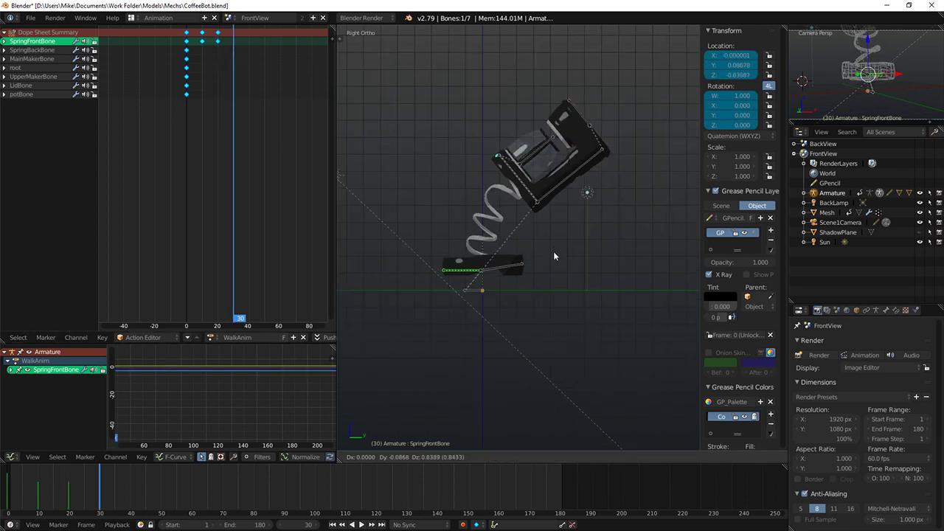
{"action": "left_click", "coordinate": [562, 203]}
{"action": "key", "text": "g"}
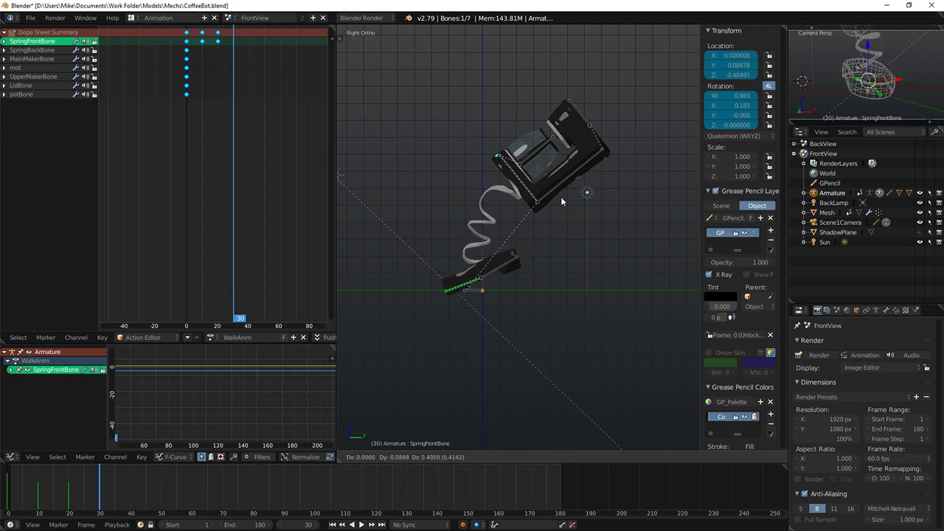
{"action": "key", "text": "Escape"}
{"action": "key", "text": "g"}
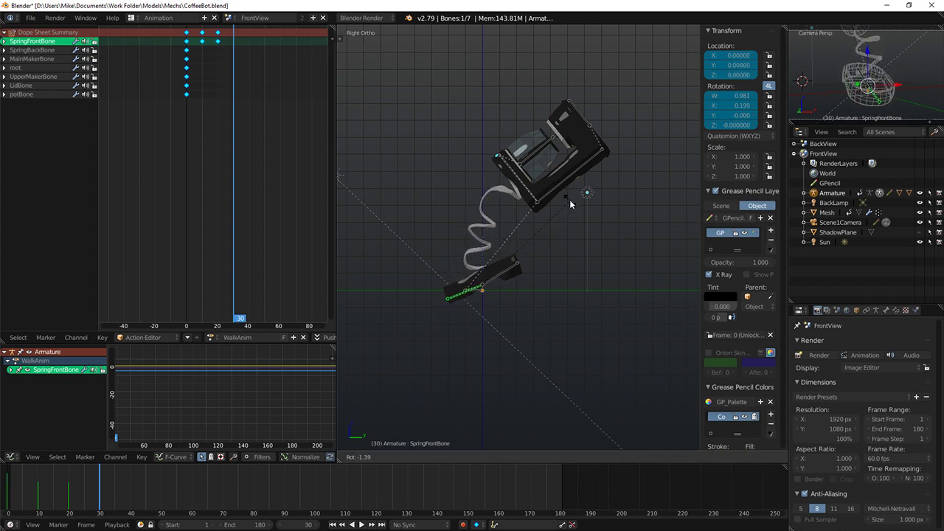
{"action": "left_click", "coordinate": [570, 197]}
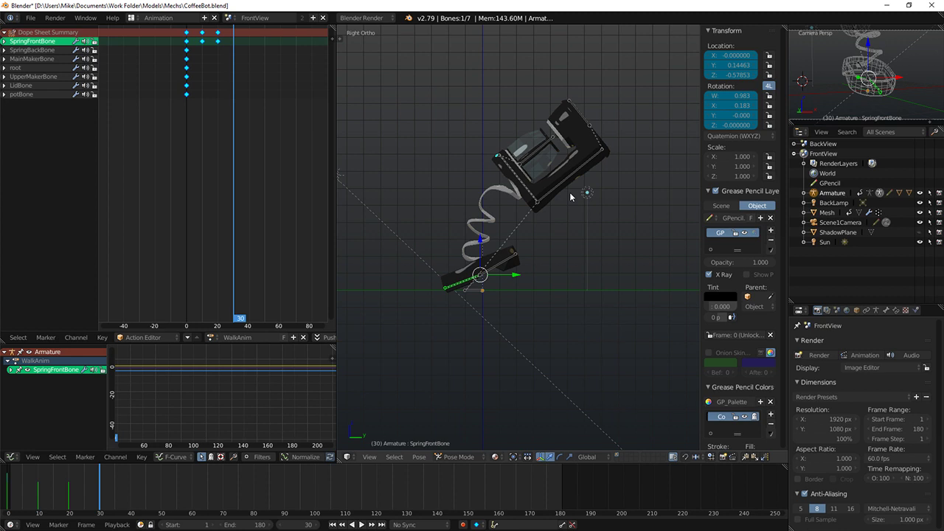
{"action": "key", "text": "i"}
{"action": "left_click", "coordinate": [570, 196]}
Step: Move the current frame of the WalkAnim action to about frame 41
{"action": "left_click", "coordinate": [250, 40]}
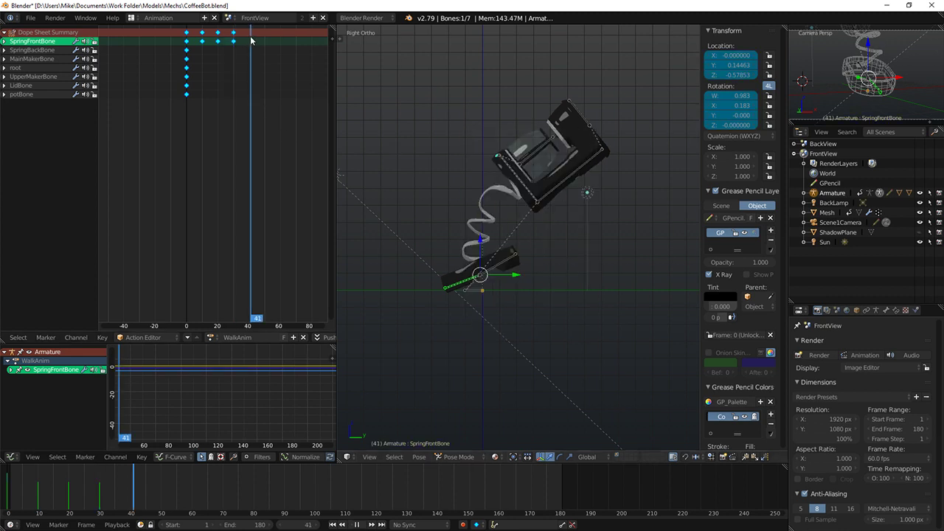
{"action": "key", "text": "Escape"}
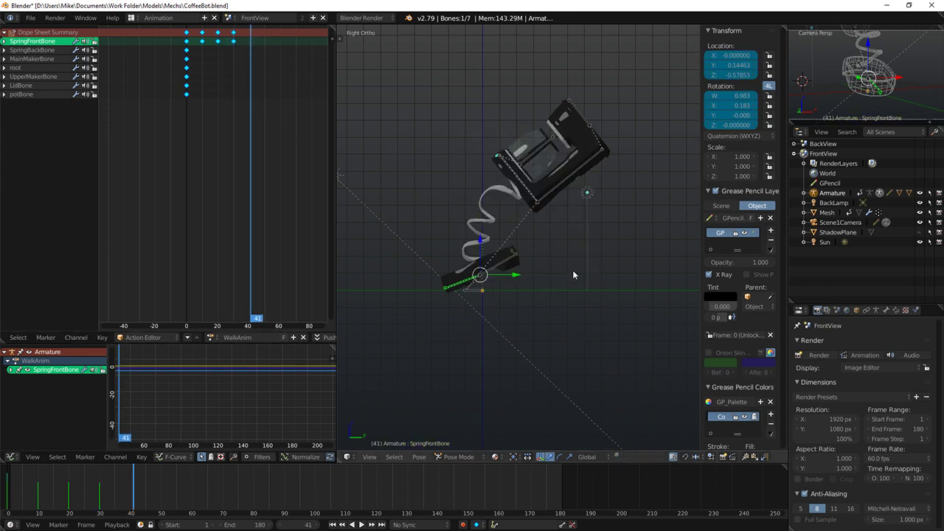
{"action": "key", "text": "g"}
{"action": "left_click", "coordinate": [551, 215]}
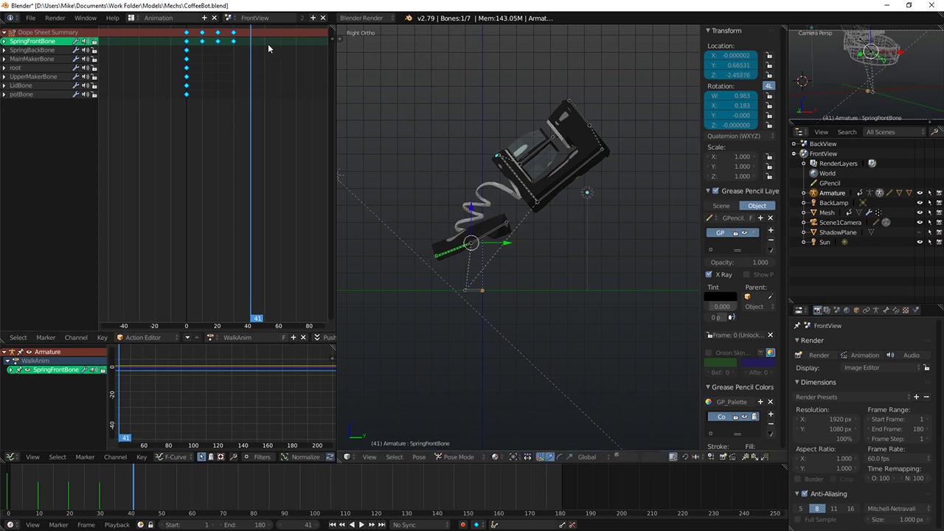
{"action": "key", "text": "ctrl+z"}
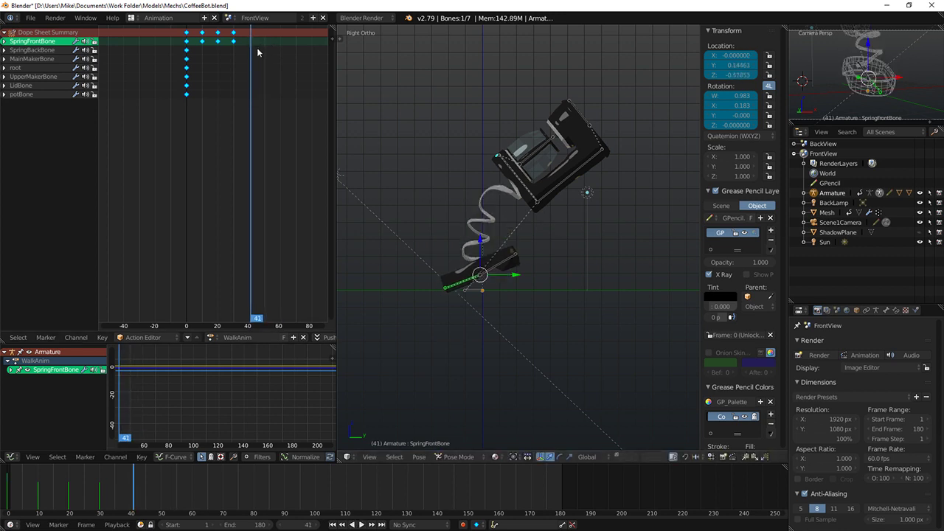
Step: At frame 40, lift SpringFrontBone to about Y 0.61, Z -1.91 and keyframe its location and rotation
{"action": "key", "text": "alt+a"}
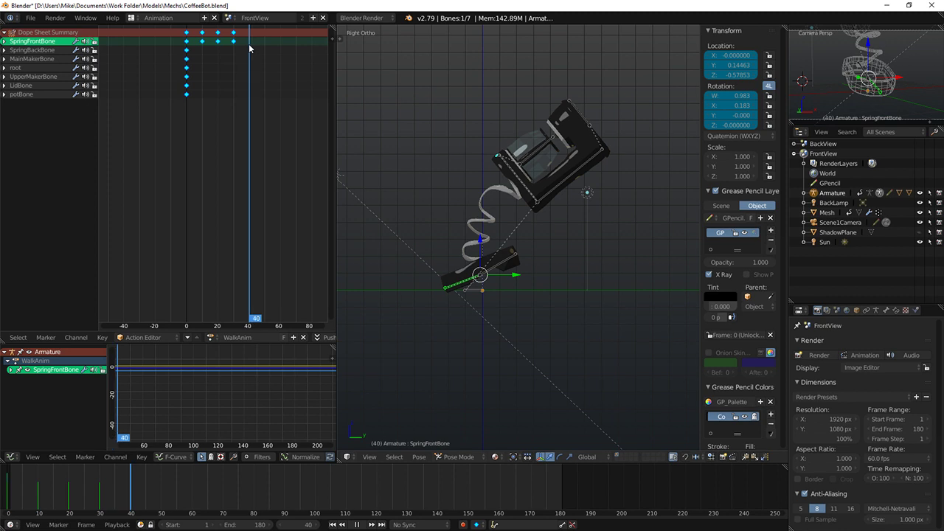
{"action": "key", "text": "g"}
{"action": "left_click", "coordinate": [549, 247]}
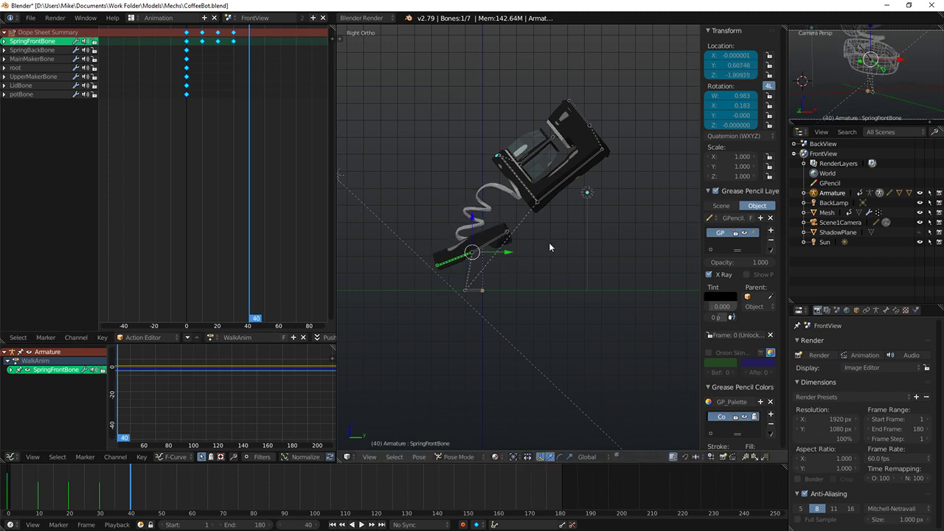
{"action": "key", "text": "i"}
{"action": "left_click", "coordinate": [548, 242]}
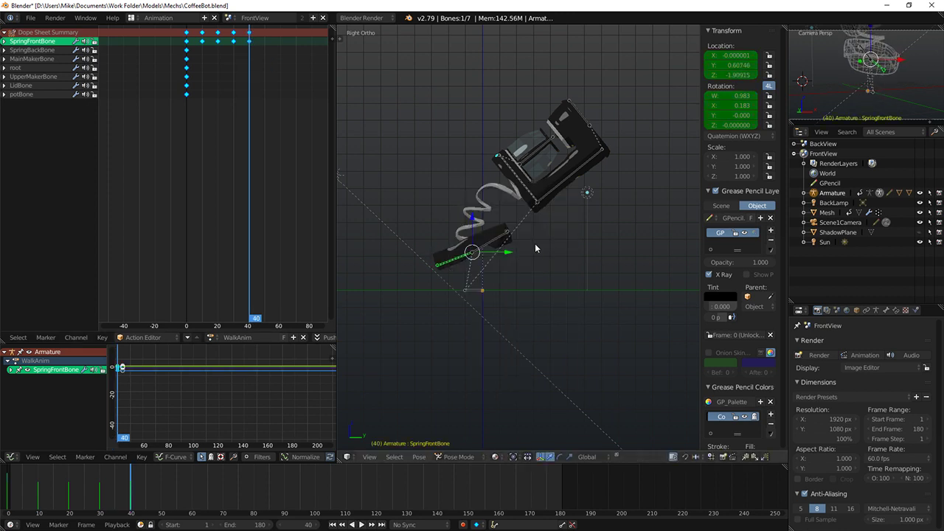
Step: At frame 50, rotate SpringFrontBone nearly level, move it to about Y 0.23, Z -2.34, and keyframe its location and rotation
{"action": "left_click", "coordinate": [264, 37]}
{"action": "key", "text": "r"}
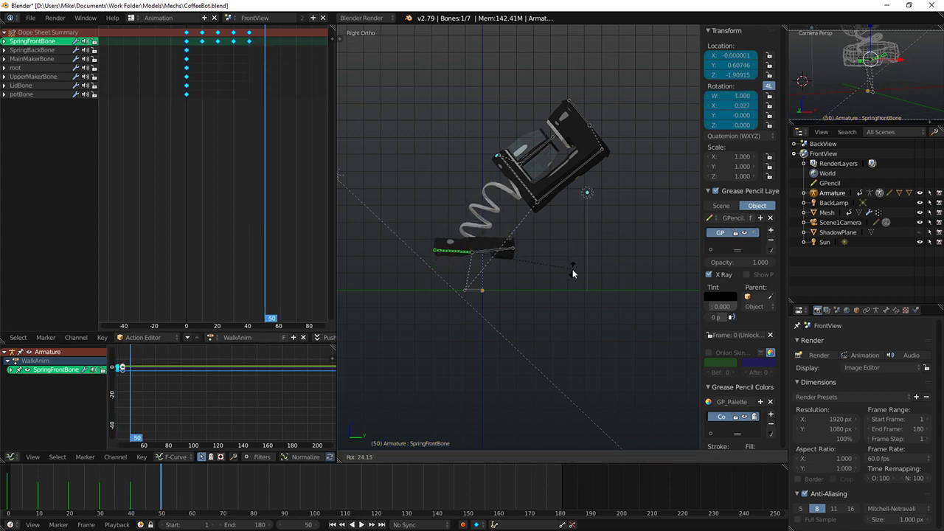
{"action": "left_click", "coordinate": [573, 271]}
{"action": "key", "text": "g"}
{"action": "left_click", "coordinate": [579, 261]}
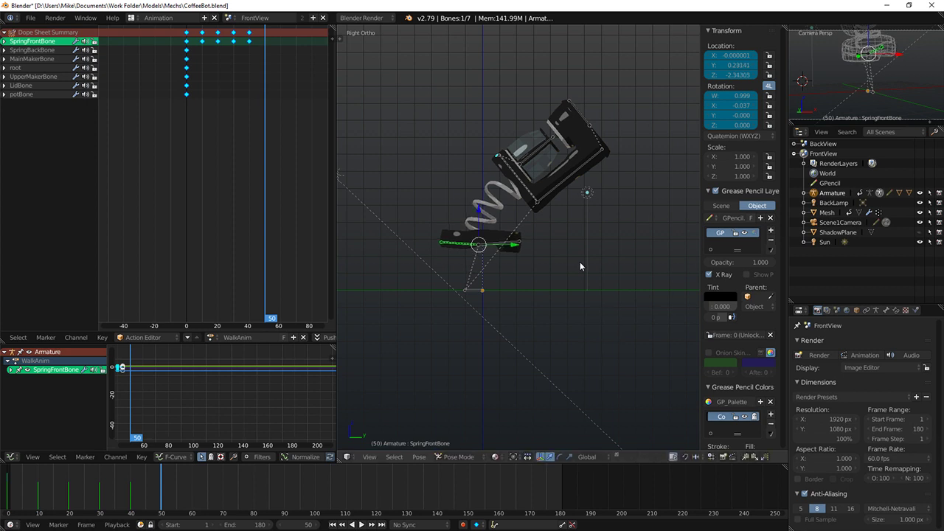
{"action": "key", "text": "i"}
{"action": "left_click", "coordinate": [559, 249]}
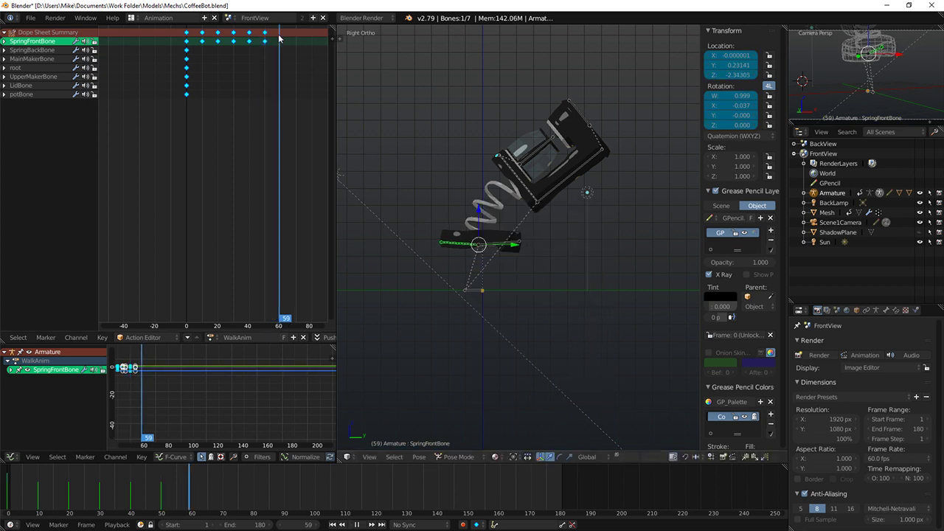
Step: Duplicate SpringFrontBone's first keyframe to frame 60 to close the cycle
{"action": "key", "text": "alt+a"}
{"action": "left_click_drag", "start_coordinate": [236, 84], "coordinate": [267, 89]}
{"action": "left_click", "coordinate": [185, 41]}
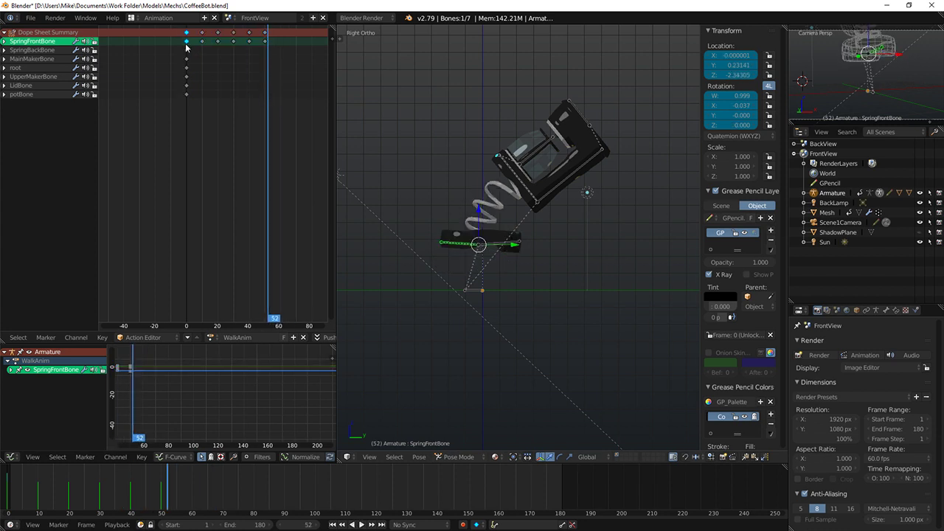
{"action": "key", "text": "shift+d"}
{"action": "left_click", "coordinate": [315, 50]}
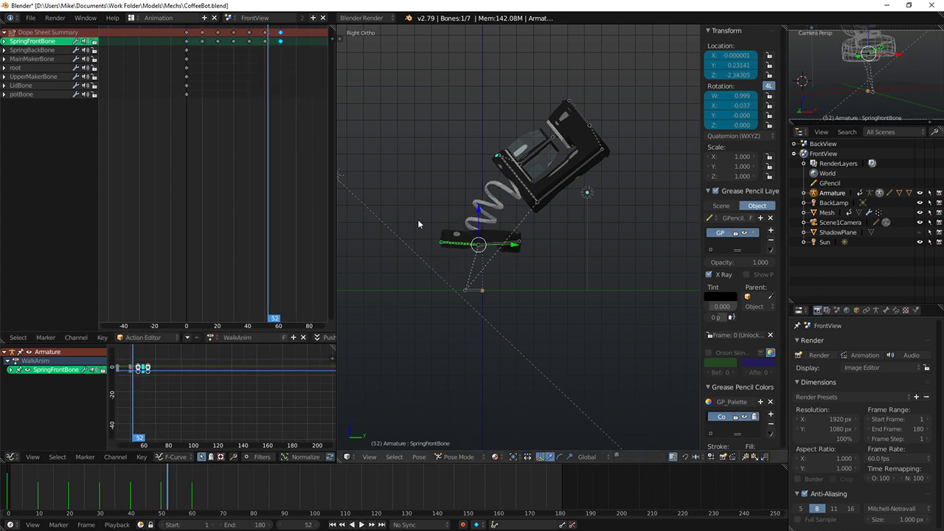
Step: Go to frame 10 and select MainMakerBone at the base of the coffee maker body
{"action": "key", "text": "alt+a"}
{"action": "left_click_drag", "start_coordinate": [323, 129], "coordinate": [202, 109]}
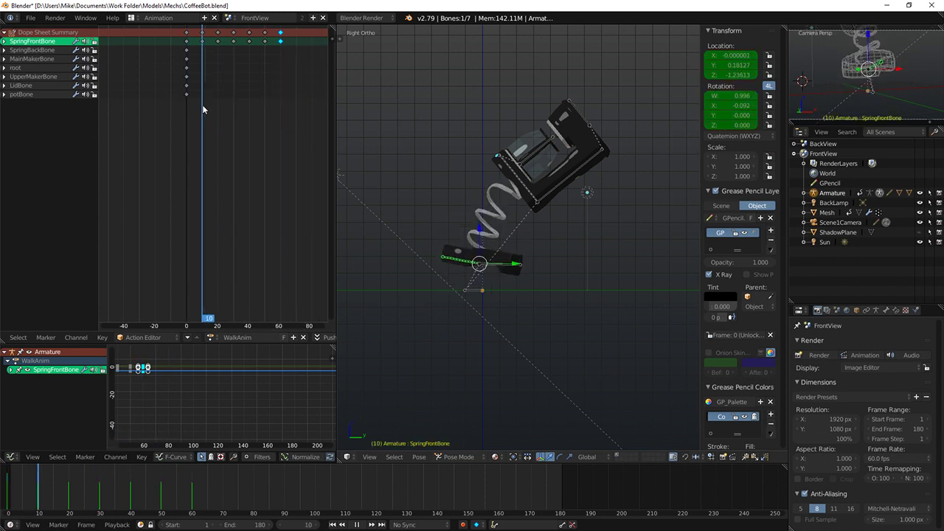
{"action": "right_click", "coordinate": [509, 168]}
{"action": "key", "text": "r"}
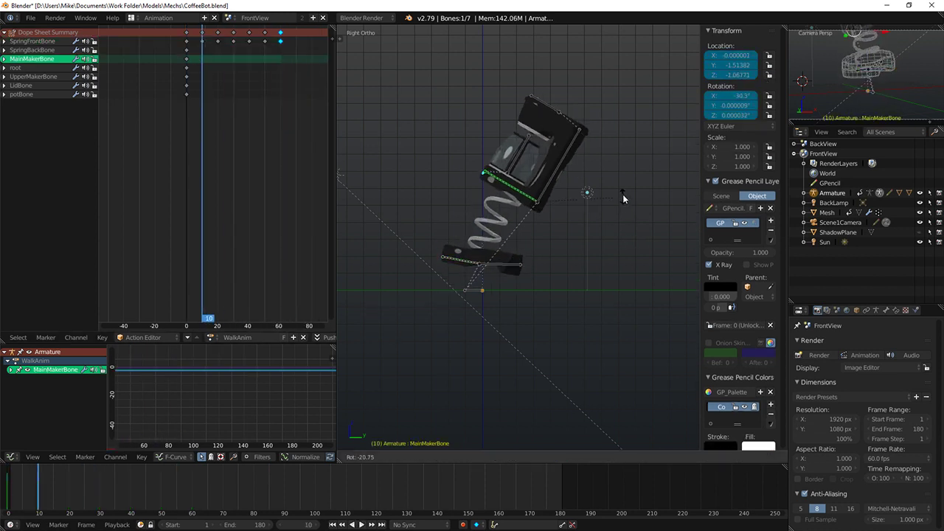
{"action": "left_click", "coordinate": [607, 165]}
{"action": "key", "text": "ctrl+z"}
{"action": "key", "text": "ctrl+z"}
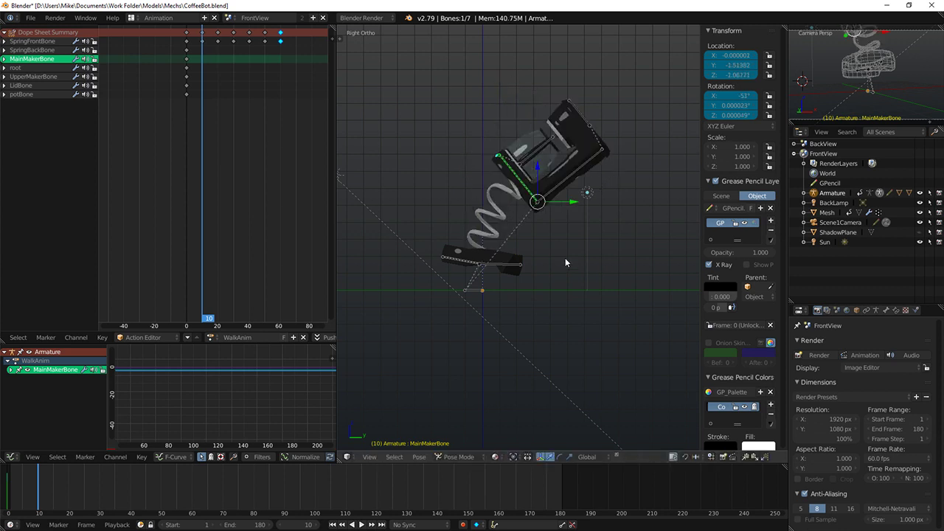
Step: Snap the 3D cursor to the world origin and use it as the pivot point for rotations
{"action": "key", "text": "shift+s"}
{"action": "left_click", "coordinate": [523, 270]}
{"action": "key", "text": "r"}
{"action": "right_click", "coordinate": [594, 211]}
{"action": "key", "text": "period"}
{"action": "key", "text": "r"}
{"action": "right_click", "coordinate": [612, 200]}
Step: At frame 10, tilt MainMakerBone to about -22° in X, raise it slightly, and keyframe its location and rotation
{"action": "key", "text": "r"}
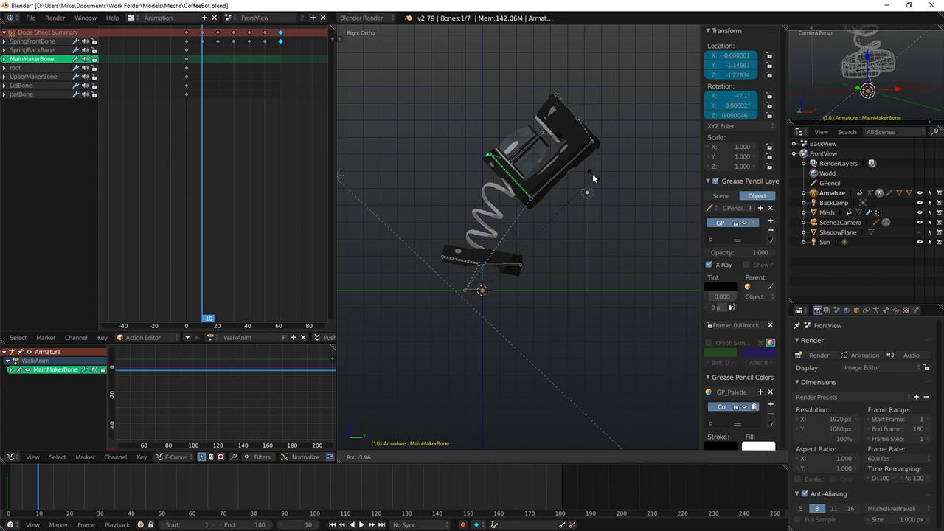
{"action": "left_click", "coordinate": [590, 177]}
{"action": "key", "text": "r"}
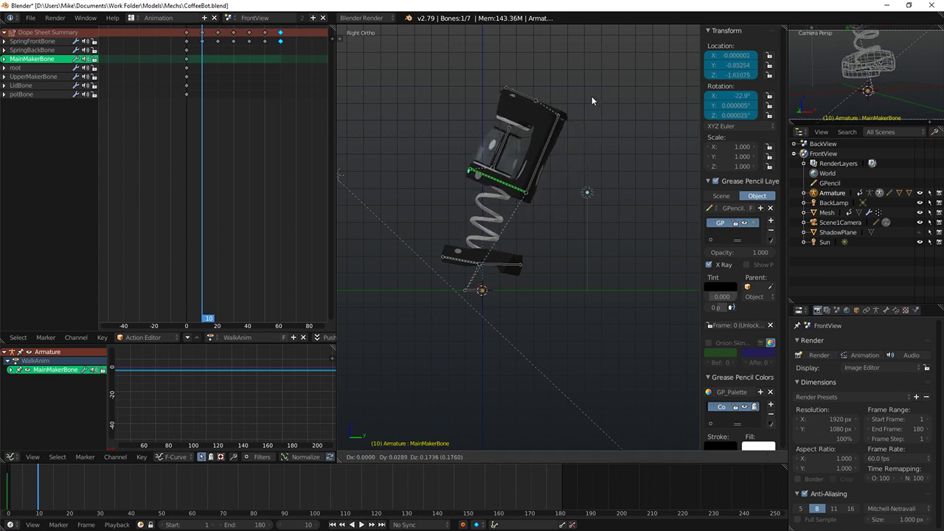
{"action": "left_click", "coordinate": [591, 90]}
{"action": "key", "text": "i"}
{"action": "left_click", "coordinate": [590, 89]}
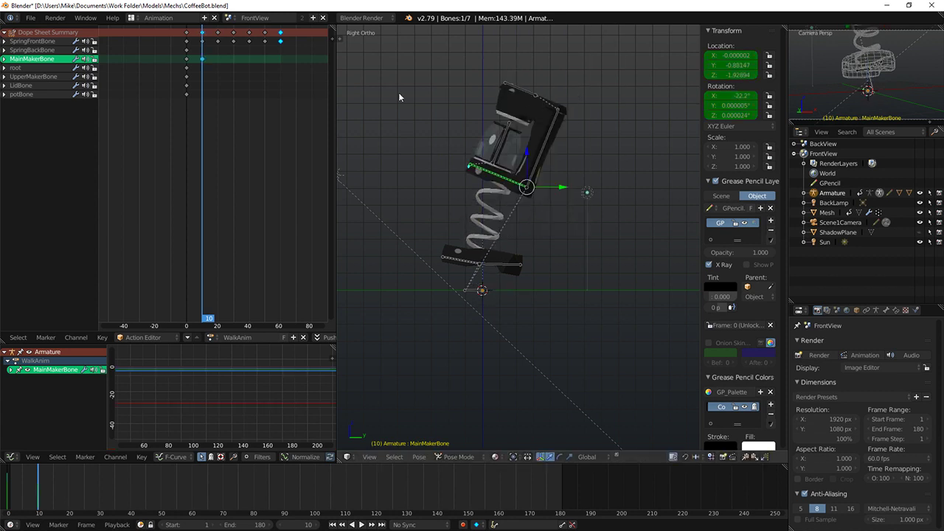
Step: At frame 20, move MainMakerBone over the foot, tilt it to about 16° in X, and keyframe its location and rotation
{"action": "key", "text": "Up"}
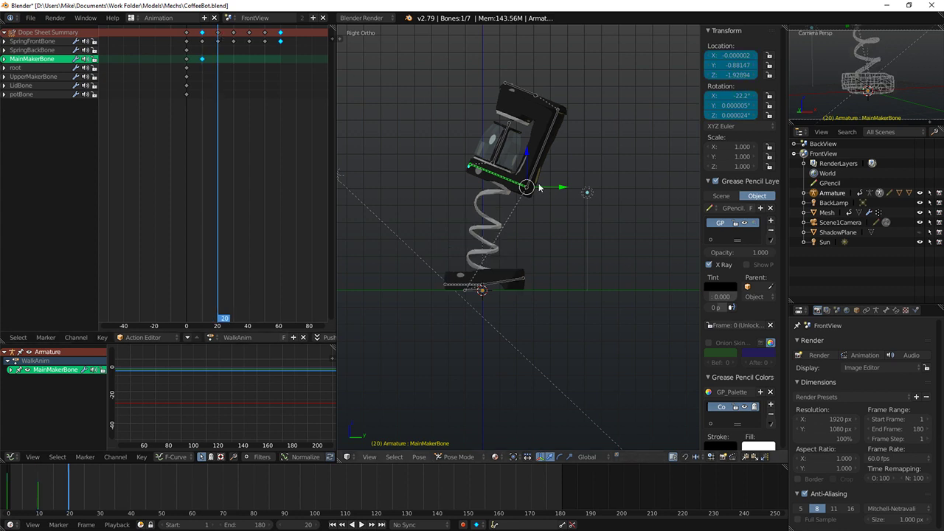
{"action": "key", "text": "g"}
{"action": "left_click", "coordinate": [554, 129]}
{"action": "key", "text": "r"}
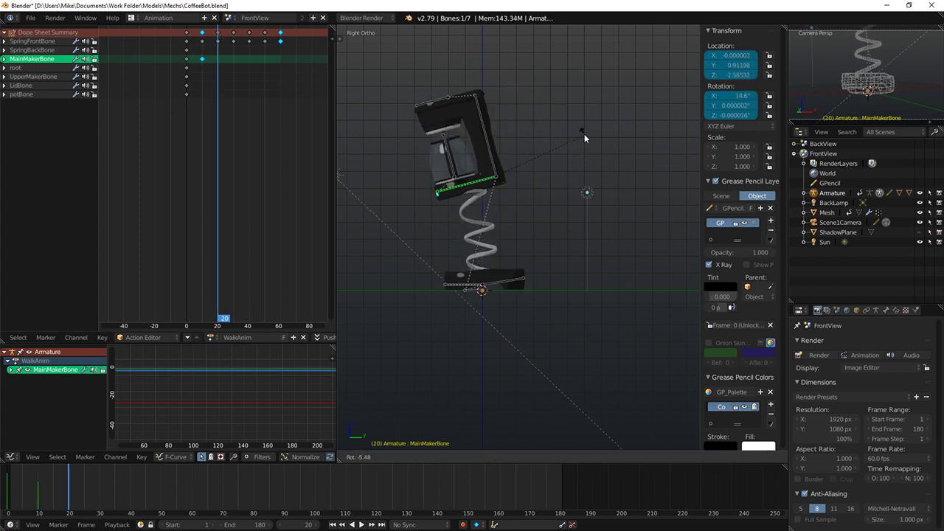
{"action": "left_click", "coordinate": [595, 125]}
{"action": "key", "text": "i"}
{"action": "left_click", "coordinate": [594, 125]}
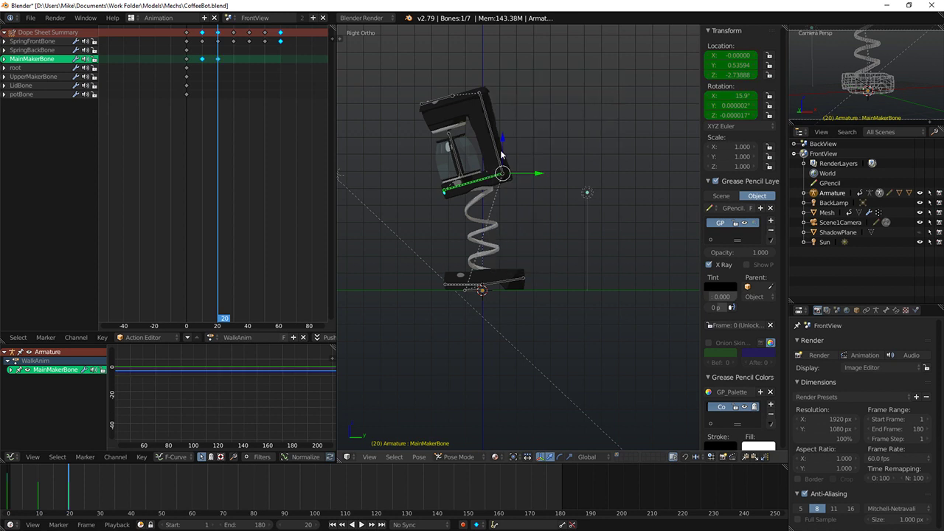
Step: At frame 30, lean MainMakerBone forward to about 43° in X, near Y 4.12, Z -3.61, and keyframe its location and rotation
{"action": "key", "text": "alt+a"}
{"action": "key", "text": "alt+a"}
{"action": "key", "text": "r"}
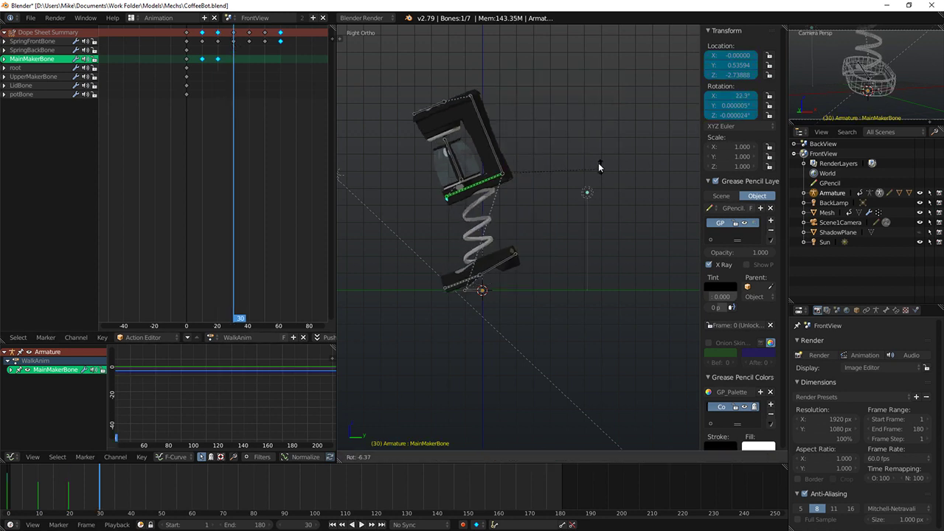
{"action": "left_click", "coordinate": [536, 120]}
{"action": "key", "text": "g"}
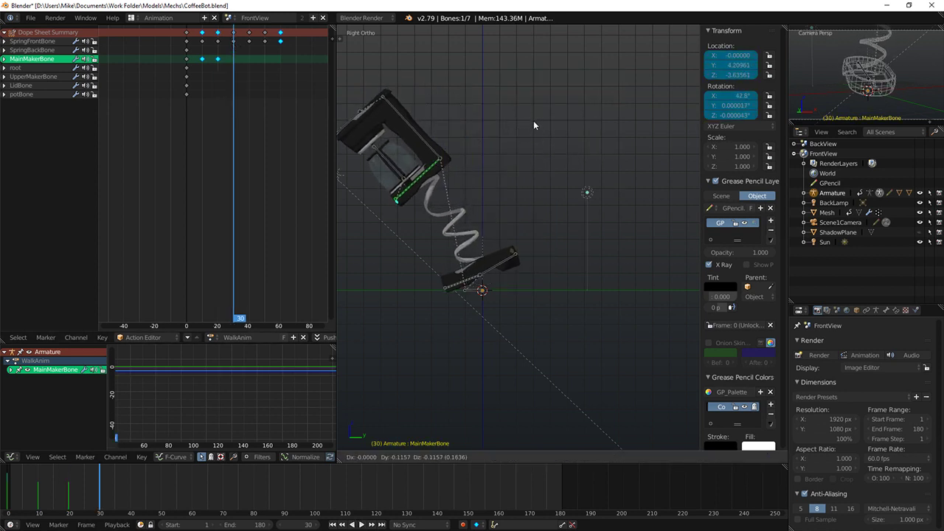
{"action": "left_click", "coordinate": [534, 121]}
{"action": "key", "text": "i"}
{"action": "left_click", "coordinate": [577, 130]}
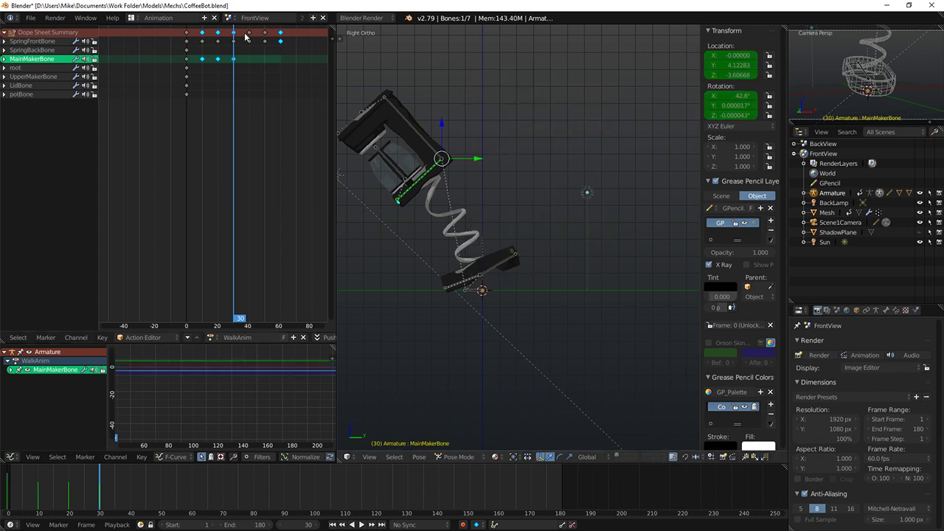
Step: At frame 40, lower MainMakerBone to about Y 3.40, Z -2.80 with a 52° X tilt and keyframe its location and rotation
{"action": "key", "text": "alt+a"}
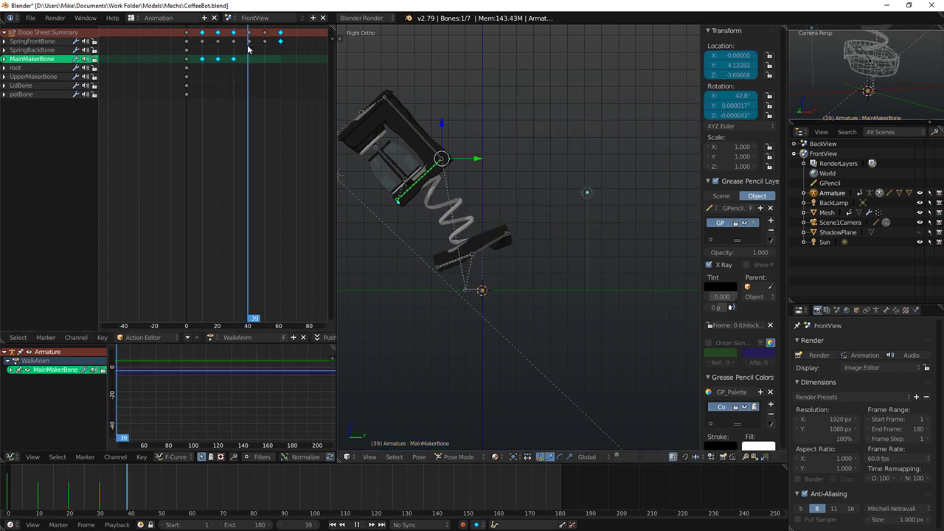
{"action": "key", "text": "alt+a"}
{"action": "key", "text": "Down"}
{"action": "key", "text": "g"}
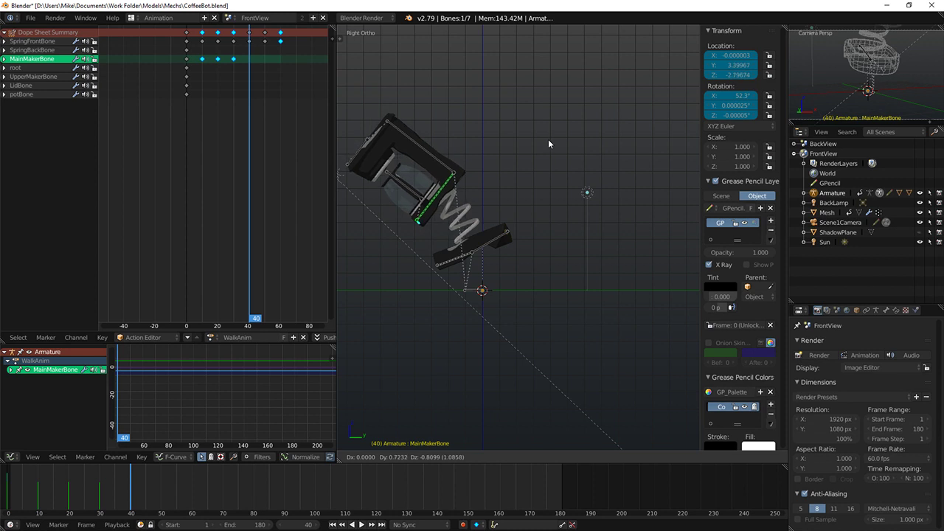
{"action": "left_click", "coordinate": [548, 139]}
{"action": "key", "text": "i"}
{"action": "left_click", "coordinate": [548, 139]}
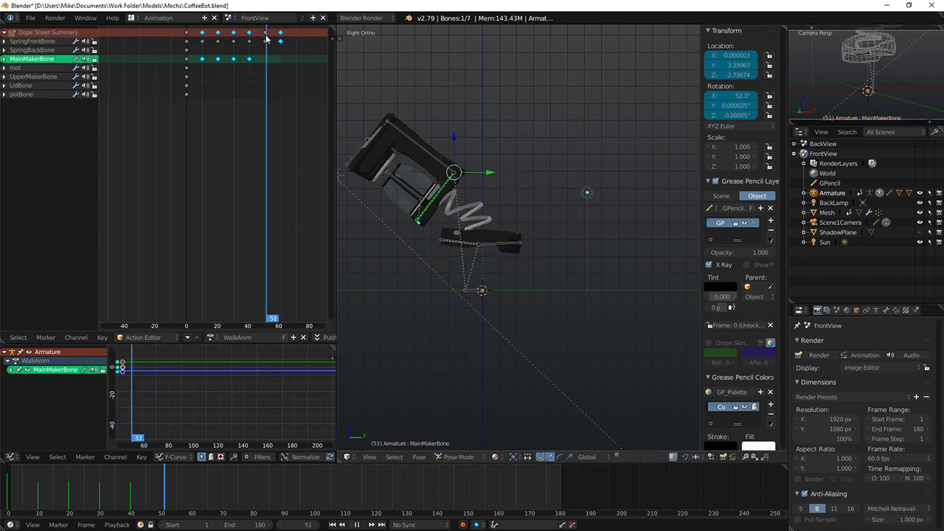
Step: At frame 50, bring MainMakerBone back above the foot with about a 17° X tilt and keyframe its location and rotation
{"action": "left_click", "coordinate": [265, 41]}
{"action": "key", "text": "r"}
{"action": "left_click", "coordinate": [511, 149]}
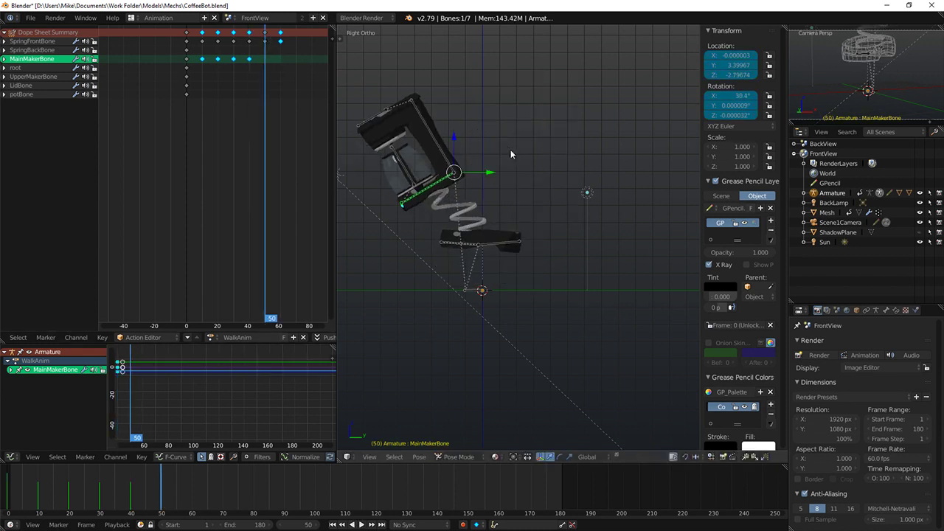
{"action": "key", "text": "g"}
{"action": "left_click", "coordinate": [557, 179]}
{"action": "key", "text": "r"}
{"action": "left_click", "coordinate": [569, 190]}
{"action": "key", "text": "g"}
{"action": "left_click", "coordinate": [583, 191]}
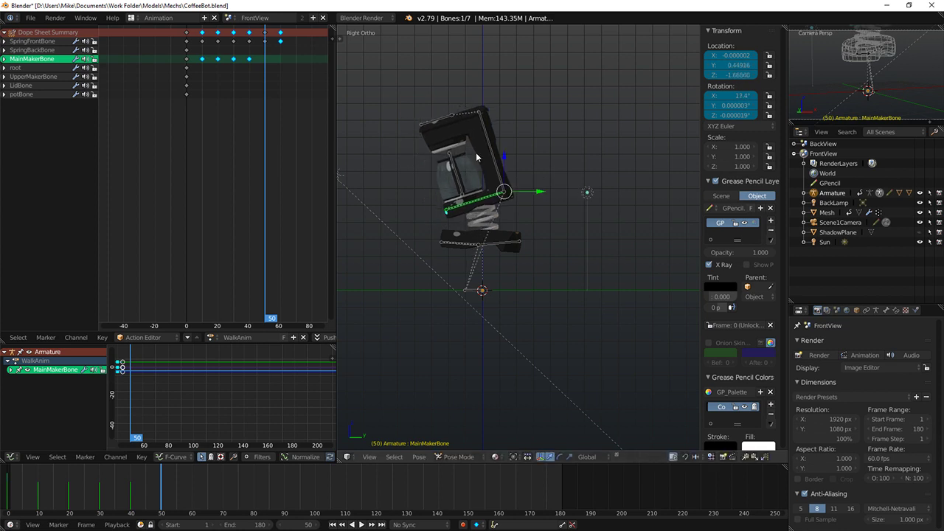
{"action": "key", "text": "i"}
{"action": "left_click", "coordinate": [574, 186]}
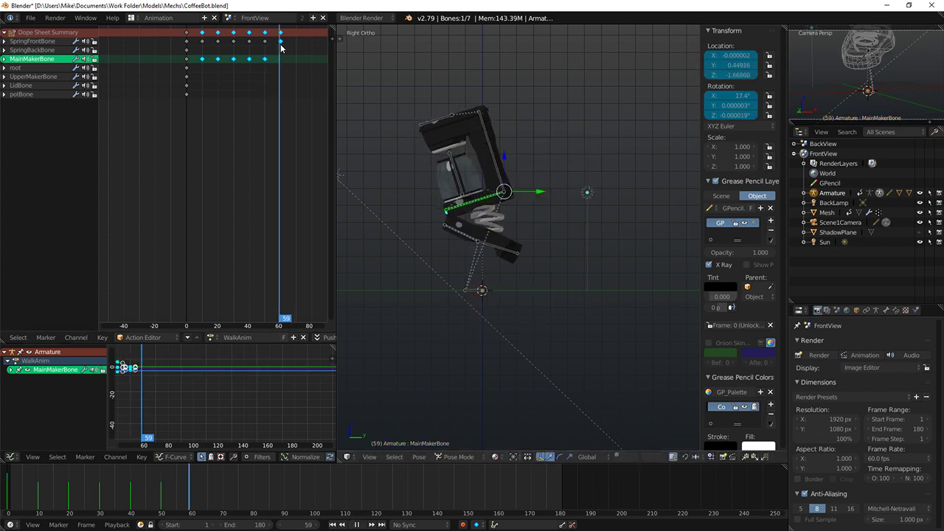
{"action": "left_click", "coordinate": [281, 82]}
{"action": "key", "text": "r"}
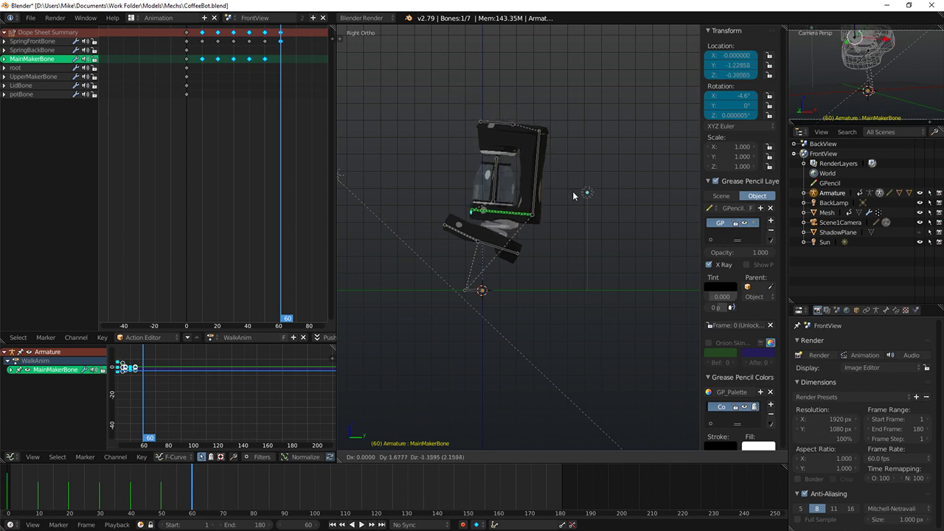
{"action": "left_click", "coordinate": [583, 194]}
Step: Duplicate MainMakerBone's first keyframe to frame 60 and play back the animation
{"action": "left_click", "coordinate": [185, 59]}
{"action": "key", "text": "shift+d"}
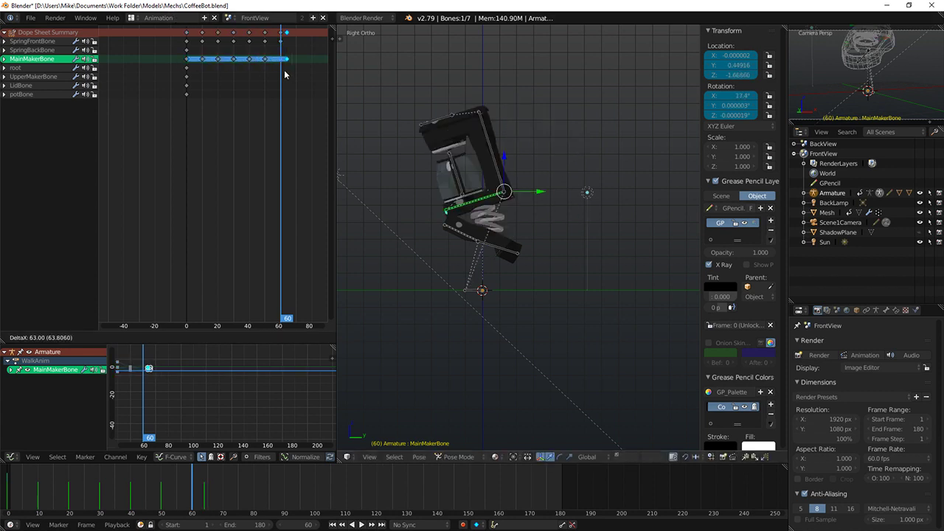
{"action": "left_click", "coordinate": [282, 70]}
{"action": "left_click", "coordinate": [279, 70]}
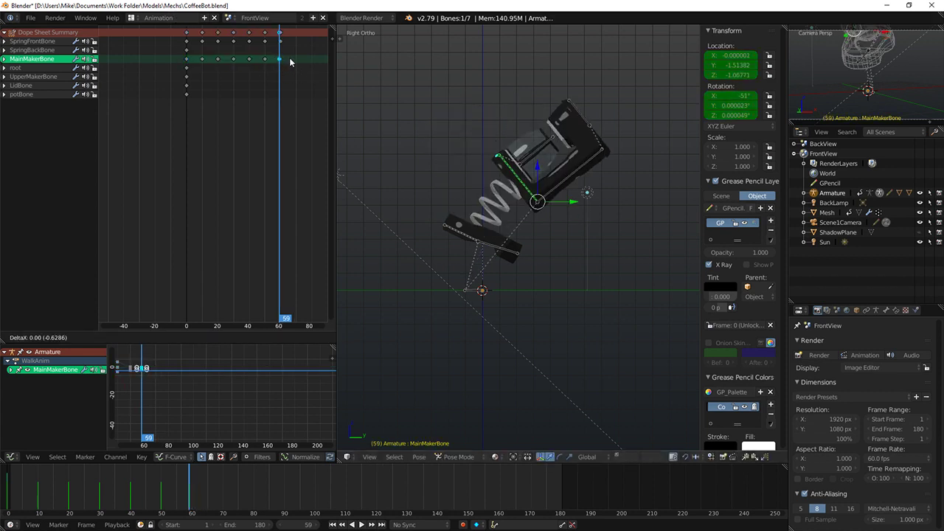
{"action": "key", "text": "alt+a"}
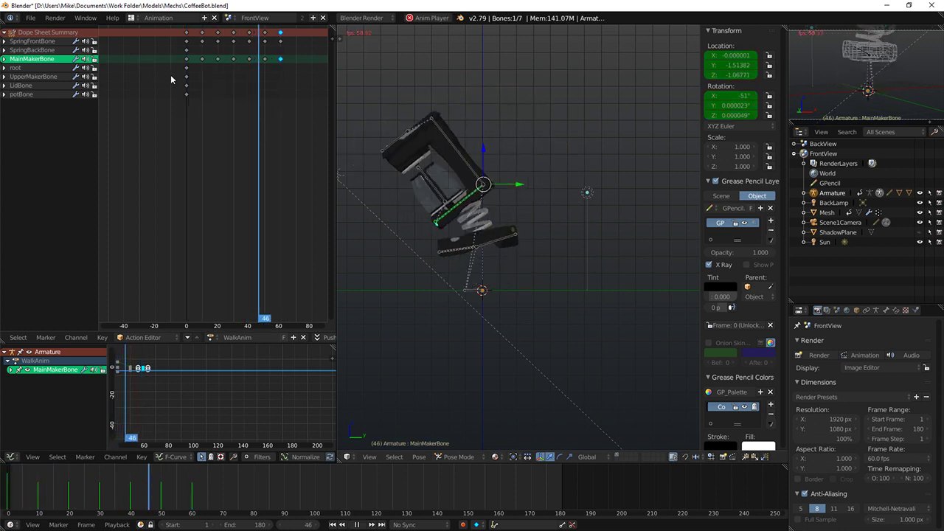
{"action": "key", "text": "alt+a"}
Step: Set the animation's end frame to 60 and play the walk cycle as a loop
{"action": "scroll", "coordinate": [182, 79], "scroll_direction": "down", "scroll_amount": 2}
{"action": "key", "text": "Down"}
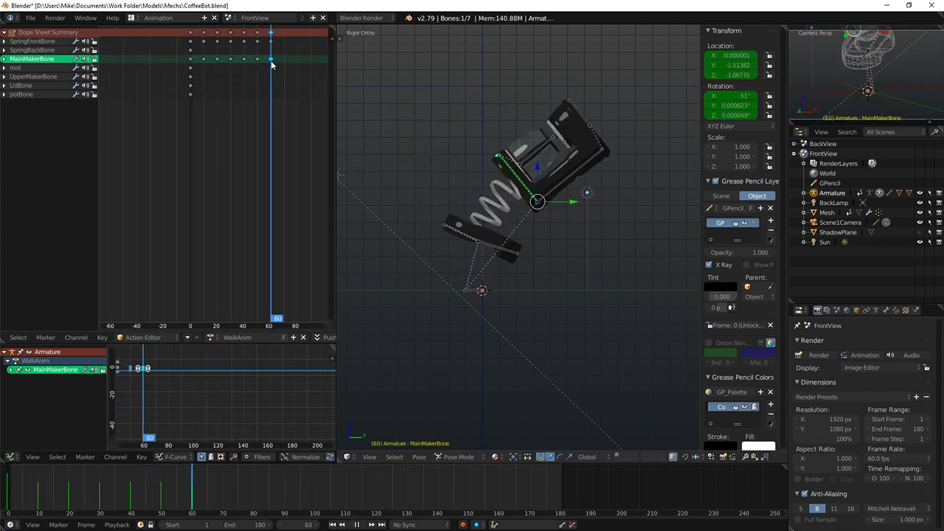
{"action": "left_click", "coordinate": [243, 524]}
{"action": "type", "text": "60"}
{"action": "key", "text": "Return"}
{"action": "key", "text": "alt+a"}
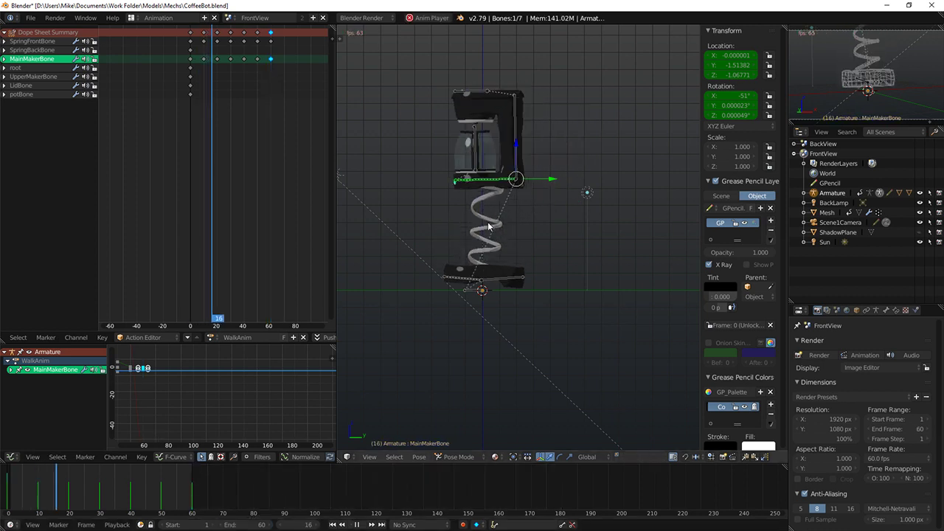
Step: At frame 10, lower MainMakerBone to about Y -0.53, Z 0.18 and keyframe its location and rotation
{"action": "key", "text": "alt+a"}
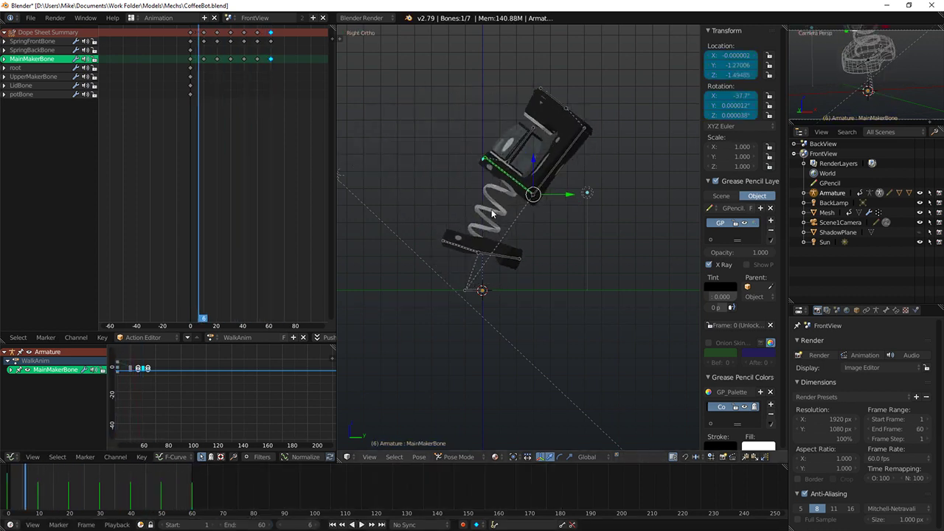
{"action": "mouse_move", "coordinate": [193, 72]}
{"action": "left_mouse_down"}
{"action": "mouse_move", "coordinate": [216, 75]}
{"action": "mouse_move", "coordinate": [202, 71]}
{"action": "left_mouse_up"}
{"action": "key", "text": "g"}
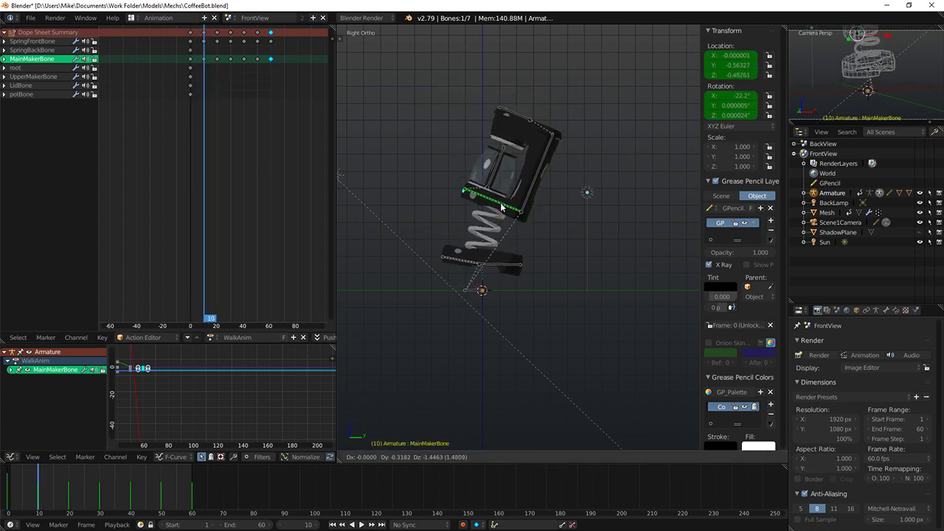
{"action": "left_click", "coordinate": [500, 215]}
{"action": "key", "text": "i"}
{"action": "left_click", "coordinate": [595, 232]}
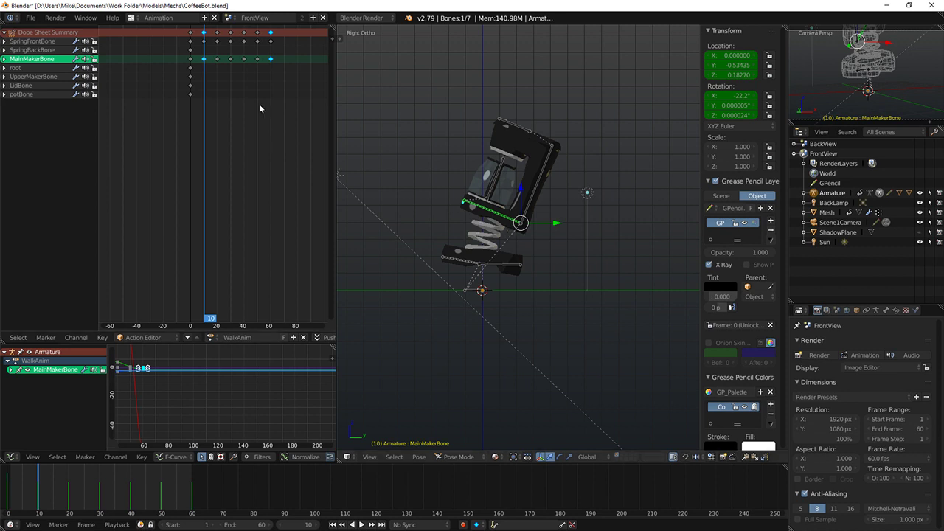
Step: At frame 20, lower MainMakerBone to about Y 0.22, Z 0.56 with a 21° X tilt and keyframe its location and rotation
{"action": "left_click_drag", "start_coordinate": [235, 94], "coordinate": [219, 92]}
{"action": "key", "text": "Left"}
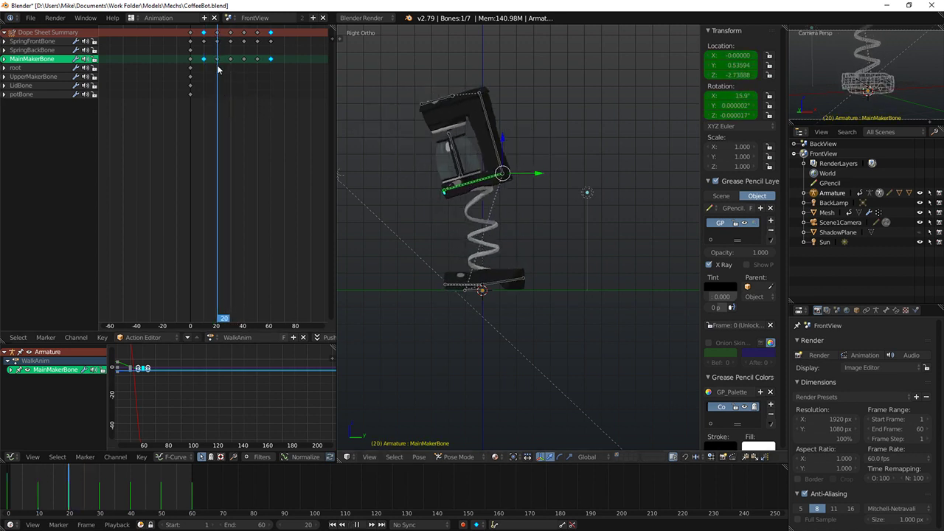
{"action": "key", "text": "g"}
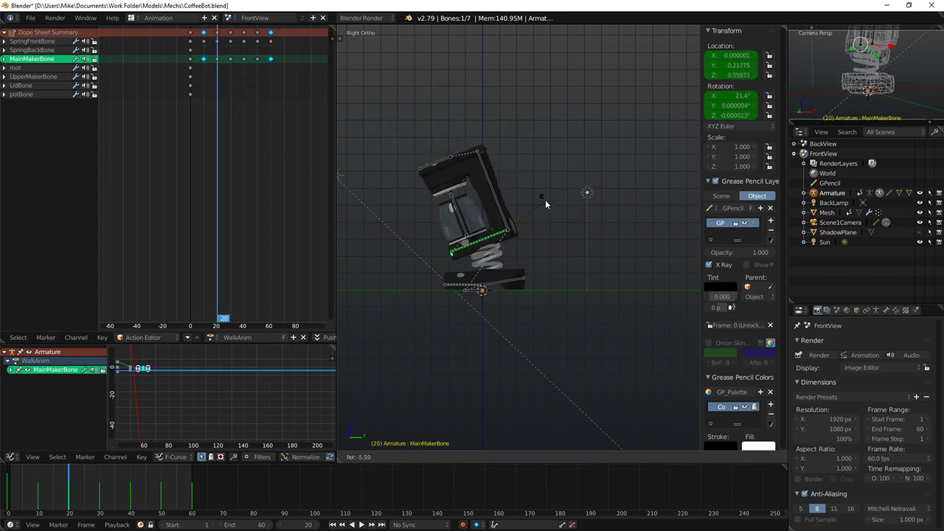
{"action": "left_click", "coordinate": [545, 199]}
Step: At frame 30, lower MainMakerBone to about Y 1.95, Z -0.40 and keyframe its location and rotation
{"action": "key", "text": "alt+a"}
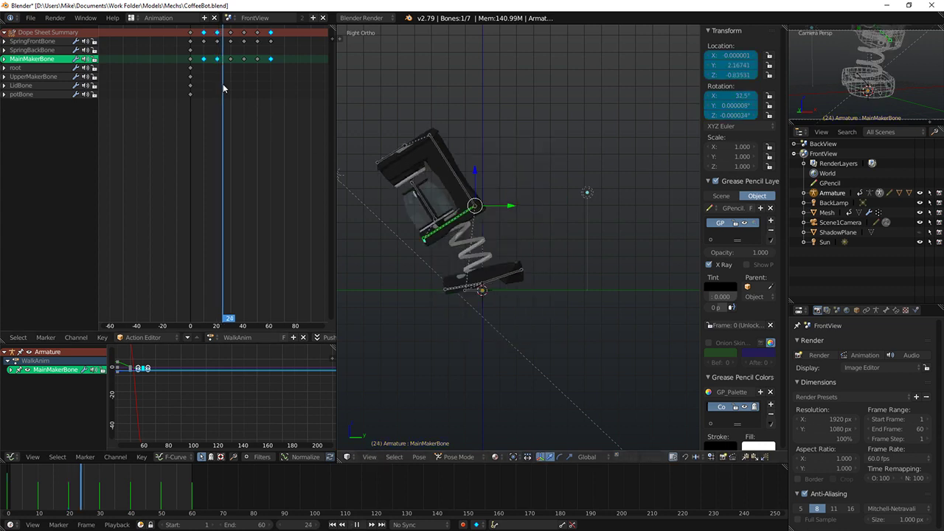
{"action": "left_click_drag", "start_coordinate": [233, 89], "coordinate": [231, 90]}
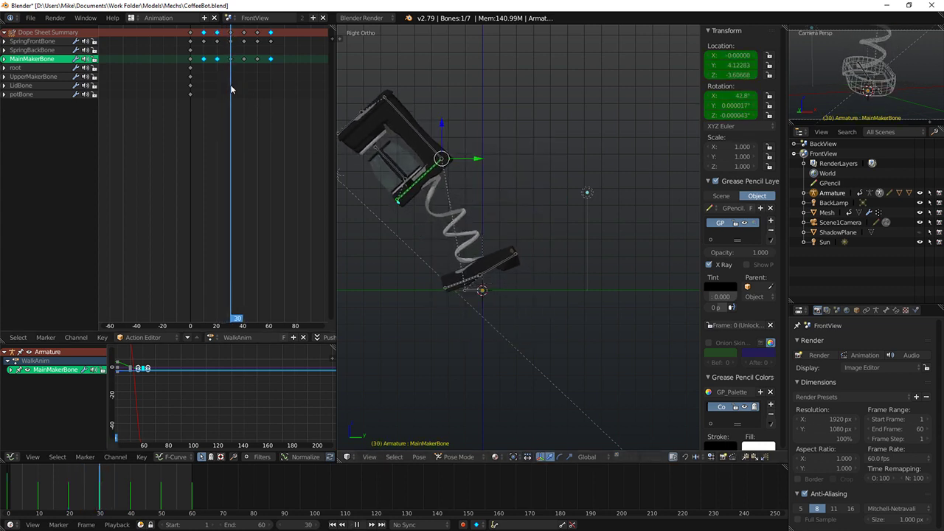
{"action": "key", "text": "g"}
{"action": "left_click", "coordinate": [476, 219]}
{"action": "key", "text": "i"}
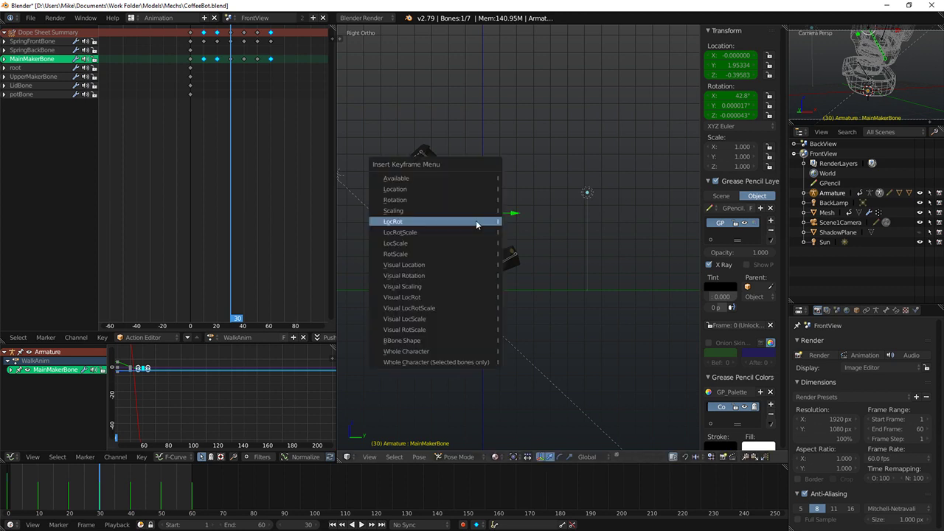
{"action": "left_click", "coordinate": [476, 220]}
Step: At frame 40, raise MainMakerBone to about Y 4.61, Z -4.42 and keyframe its location and rotation
{"action": "key", "text": "alt+a"}
{"action": "key", "text": "alt+a"}
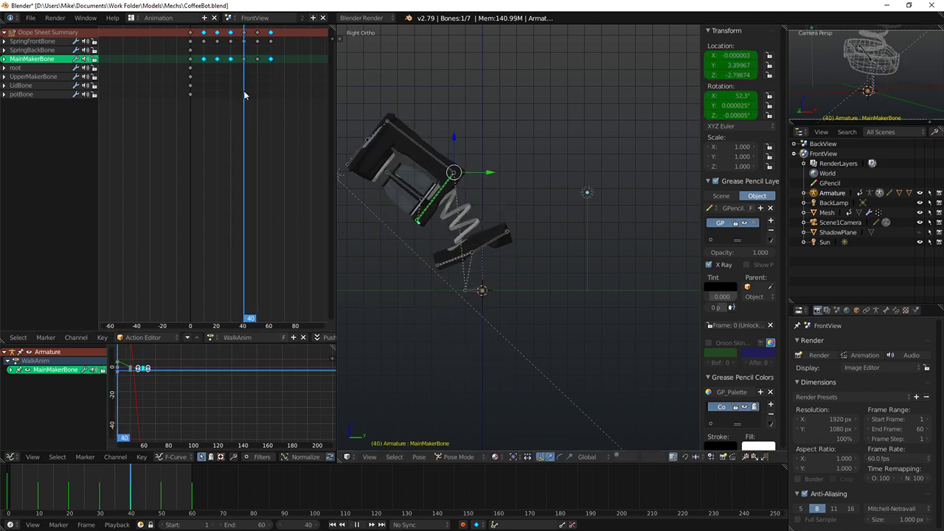
{"action": "key", "text": "g"}
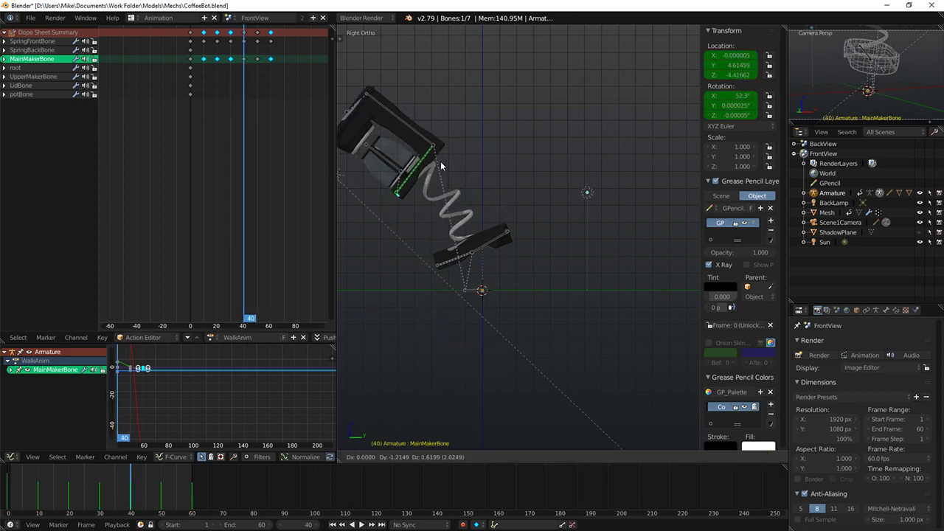
{"action": "left_click", "coordinate": [441, 160]}
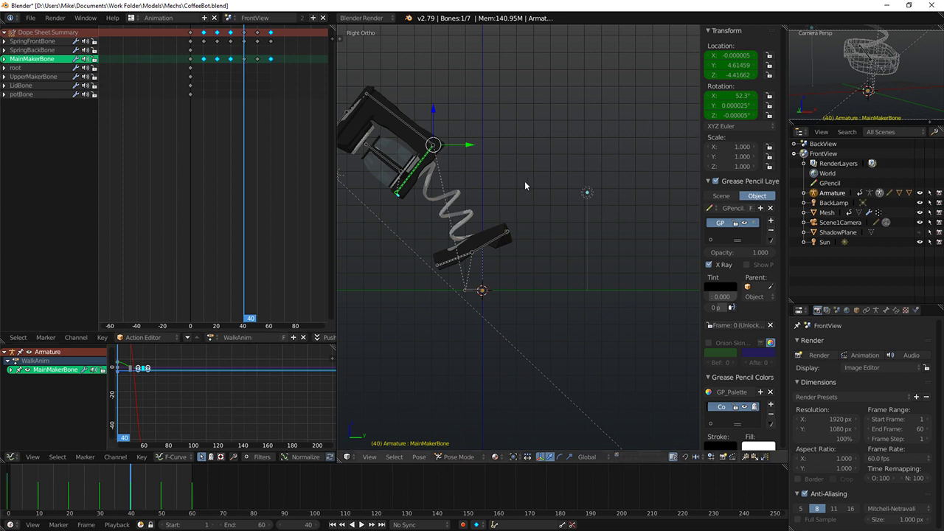
Step: At frame 50, raise MainMakerBone higher above the foot, keyframe its location and rotation, and play the animation
{"action": "left_click_drag", "start_coordinate": [249, 121], "coordinate": [257, 120]}
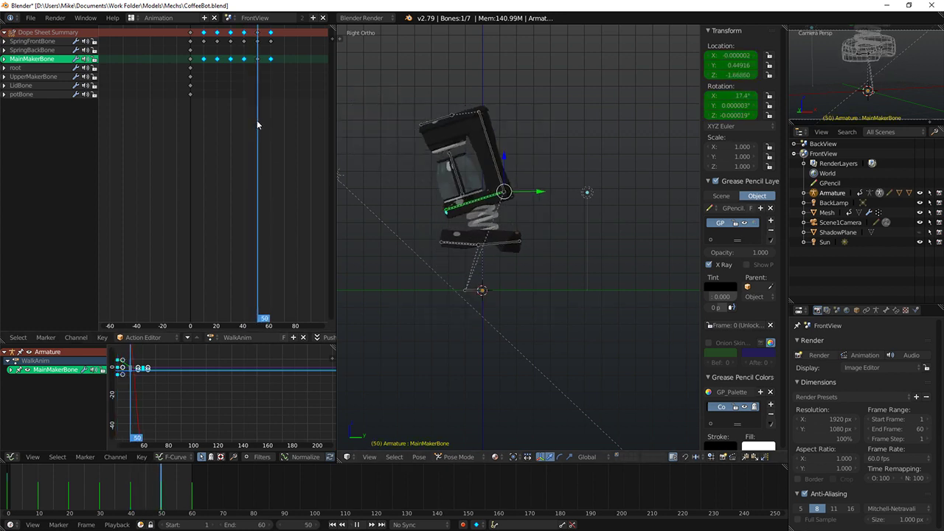
{"action": "key", "text": "Escape"}
{"action": "key", "text": "i"}
{"action": "left_click", "coordinate": [492, 140]}
{"action": "key", "text": "alt+a"}
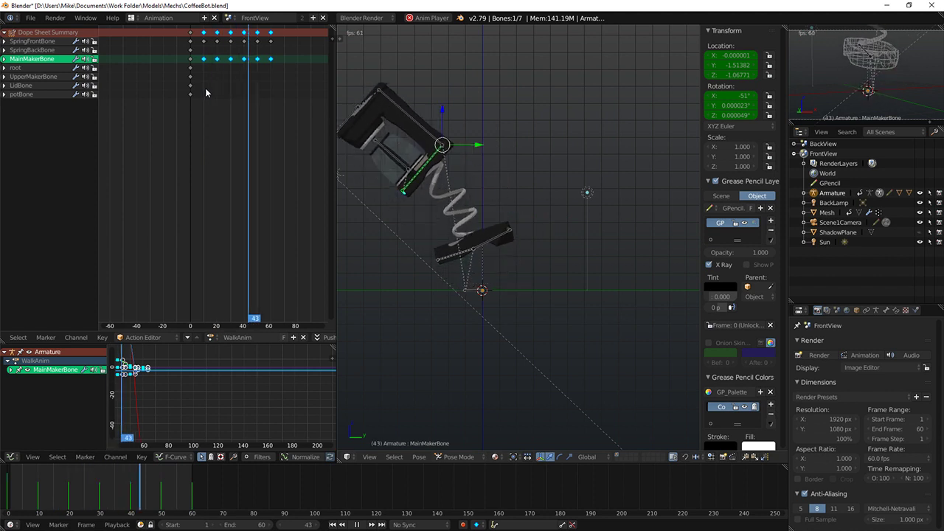
Step: At frame 30, flatten SpringFrontBone's tilt and lower it to about Y 0.06, Z -0.12, keyframe it, and play the animation
{"action": "key", "text": "alt+a"}
{"action": "key", "text": "alt+a"}
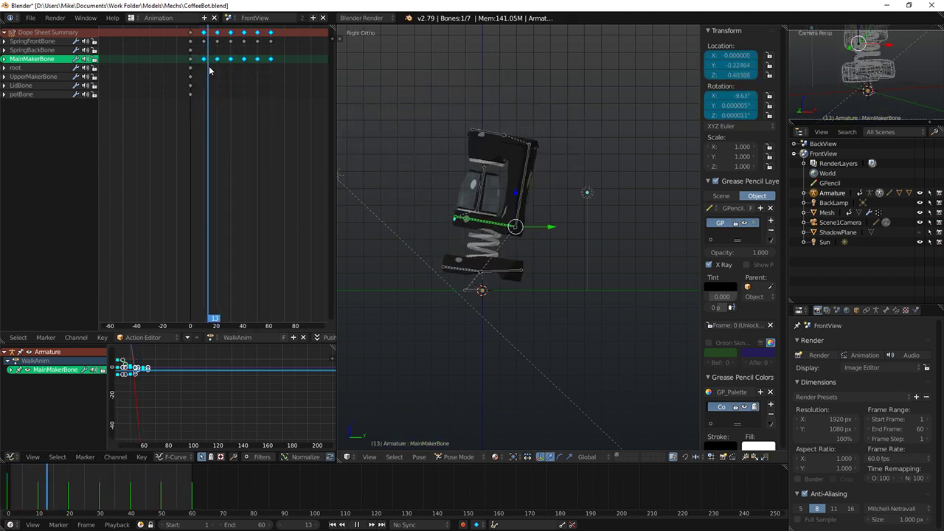
{"action": "key", "text": "alt+a"}
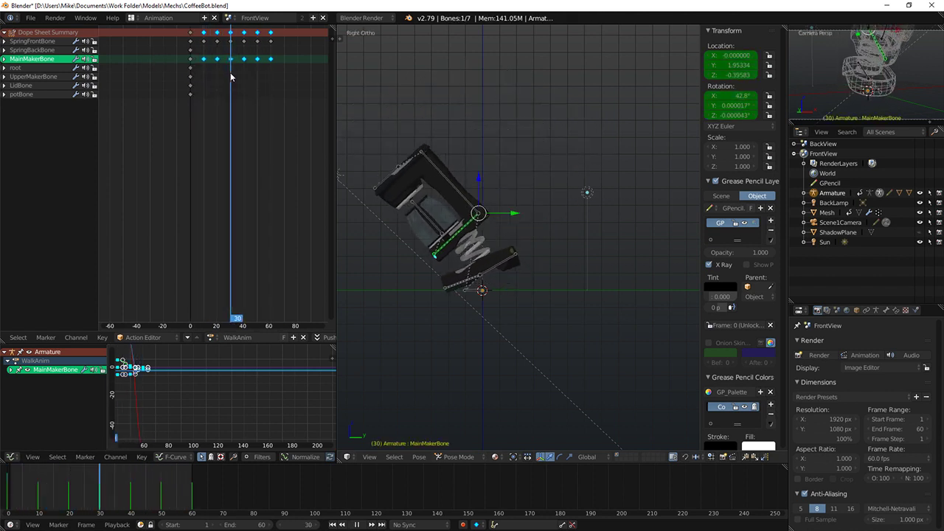
{"action": "right_click", "coordinate": [478, 276]}
{"action": "key", "text": "r"}
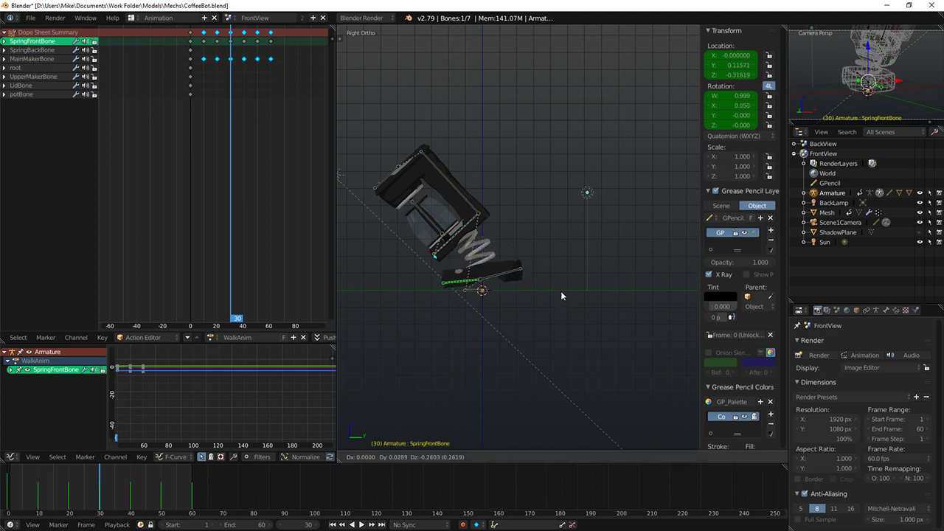
{"action": "left_click", "coordinate": [562, 295]}
{"action": "key", "text": "alt+a"}
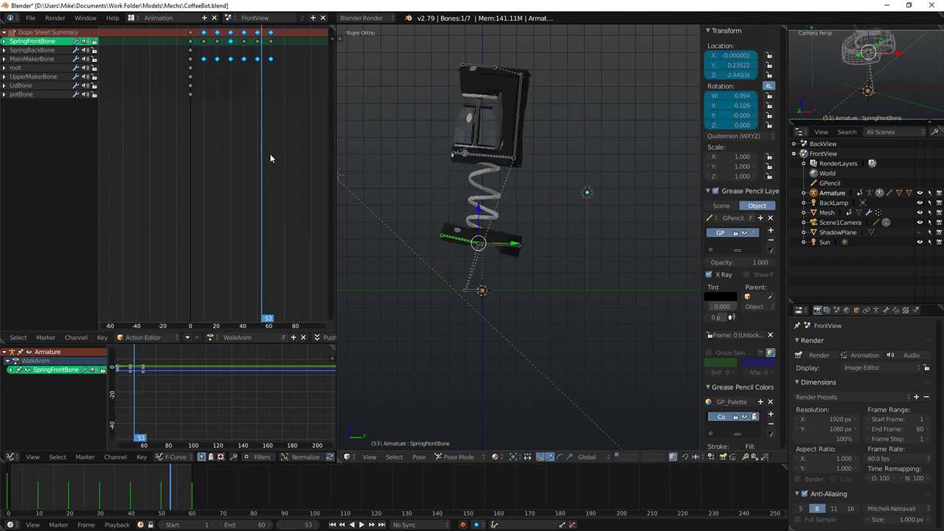
Step: Try moving SpringFrontBone's frame 30 keyframe to about frame 26
{"action": "key", "text": "alt+a"}
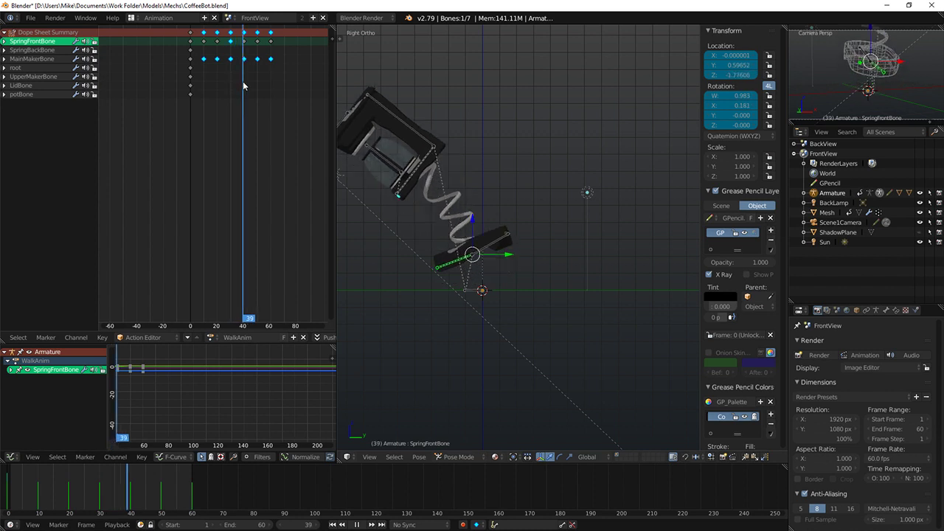
{"action": "left_click", "coordinate": [203, 60]}
{"action": "left_click_drag", "start_coordinate": [246, 71], "coordinate": [246, 72]}
{"action": "left_click", "coordinate": [232, 43]}
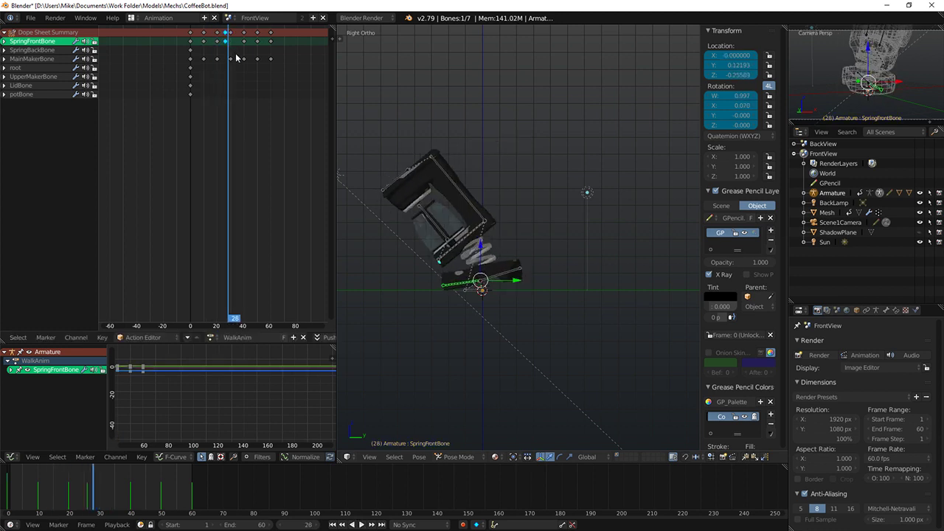
Step: Move MainMakerBone's frame 30 keyframe to about frame 26 and scrub through the motion
{"action": "left_click", "coordinate": [232, 59]}
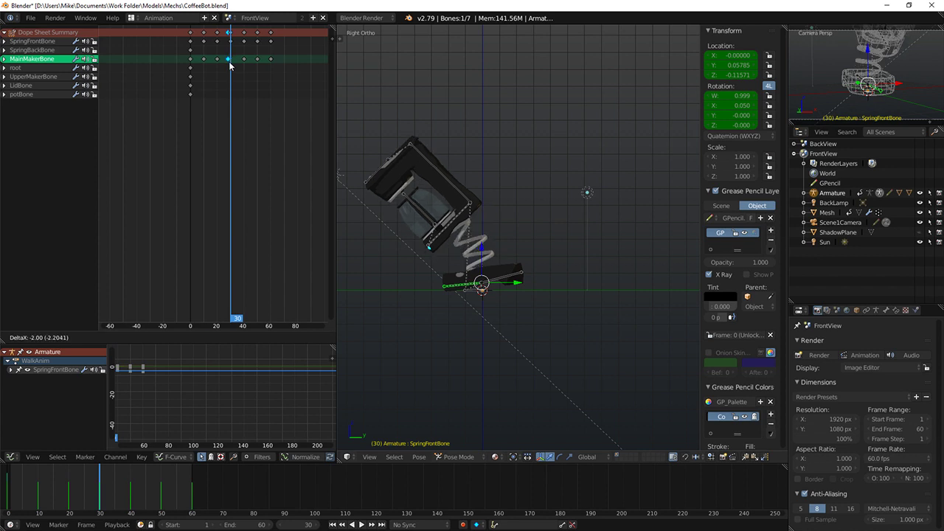
{"action": "left_click", "coordinate": [228, 66]}
{"action": "left_click_drag", "start_coordinate": [194, 65], "coordinate": [231, 62]}
Step: Shift MainMakerBone's frame 40 keyframe to about frame 37, scrub through the motion, and delete that keyframe
{"action": "left_click", "coordinate": [244, 59]}
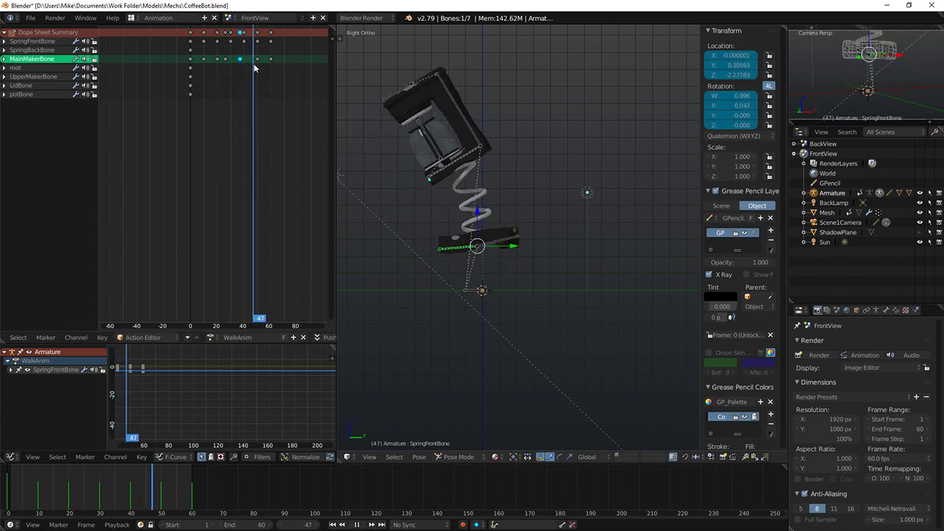
{"action": "left_click_drag", "start_coordinate": [254, 69], "coordinate": [257, 69]}
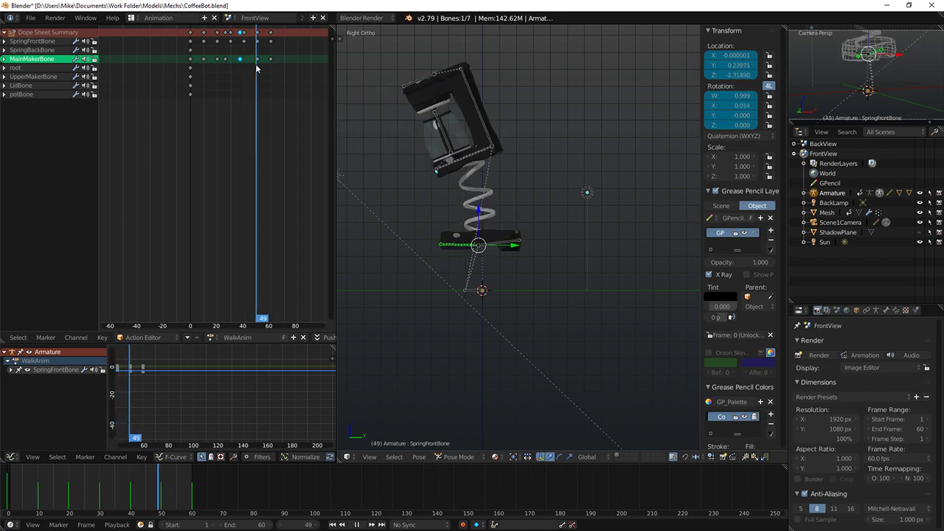
{"action": "left_click", "coordinate": [239, 60]}
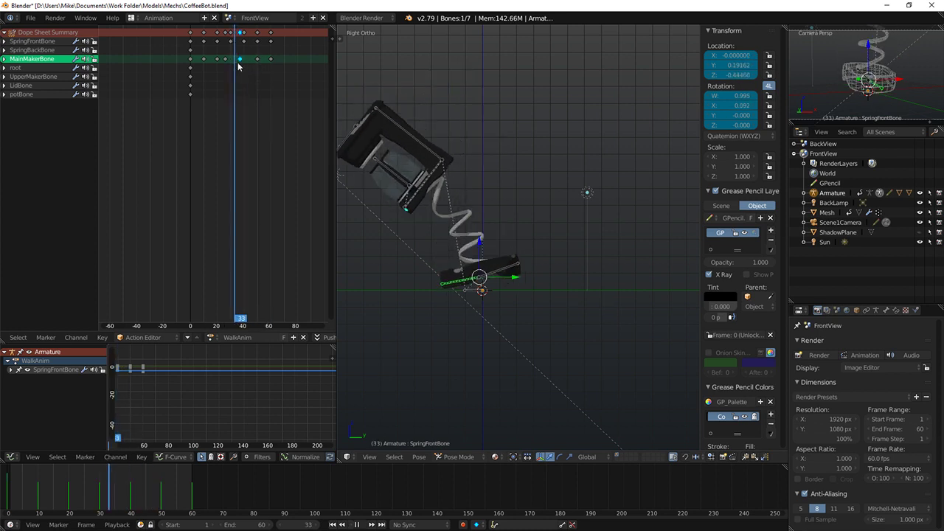
{"action": "mouse_move", "coordinate": [235, 62]}
{"action": "left_mouse_down"}
{"action": "mouse_move", "coordinate": [267, 64]}
{"action": "mouse_move", "coordinate": [243, 67]}
{"action": "left_mouse_up"}
Step: At frame 40, rotate MainMakerBone to about an 18° X tilt and keyframe its location and rotation
{"action": "right_click", "coordinate": [482, 170]}
{"action": "key", "text": "r"}
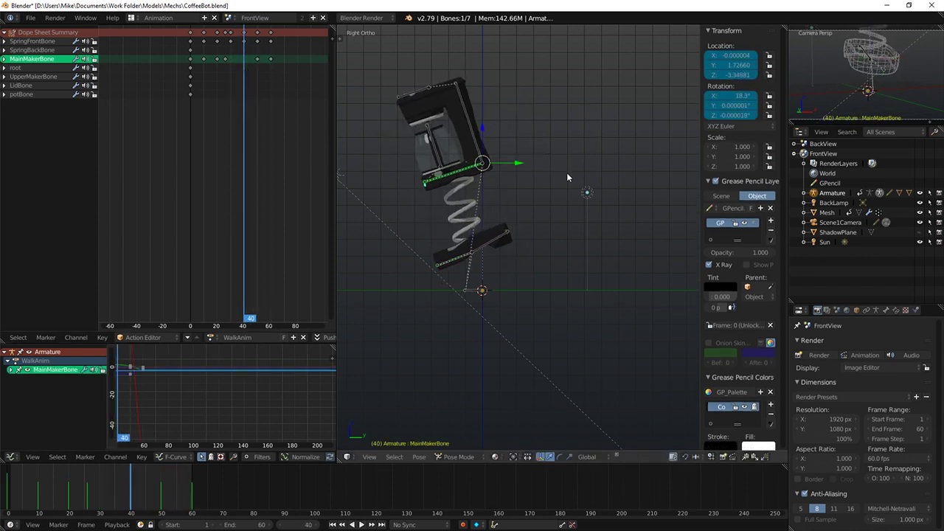
{"action": "key", "text": "i"}
{"action": "left_click", "coordinate": [570, 174]}
Step: Delete MainMakerBone's keyframes at frames 40 and 50 and play the animation
{"action": "mouse_move", "coordinate": [257, 107]}
{"action": "left_mouse_down"}
{"action": "mouse_move", "coordinate": [236, 103]}
{"action": "mouse_move", "coordinate": [270, 102]}
{"action": "left_mouse_up"}
{"action": "right_click", "coordinate": [271, 58]}
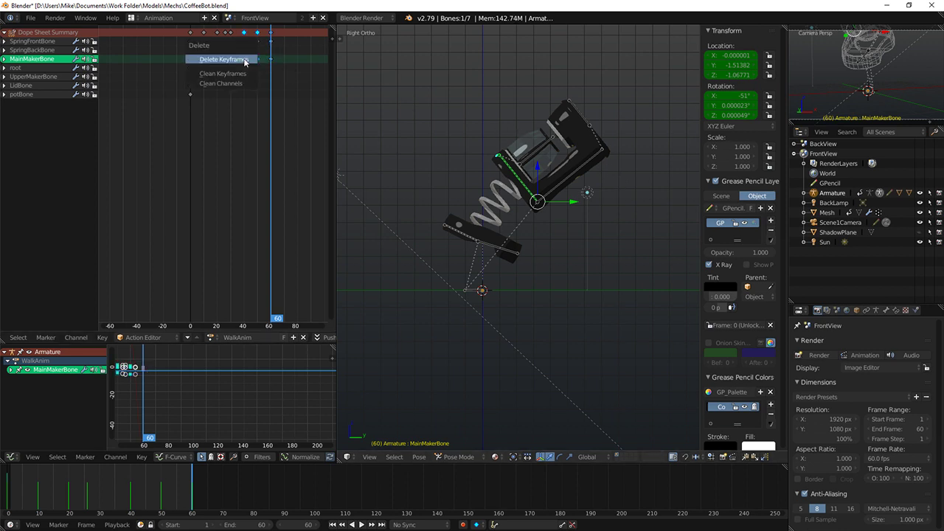
{"action": "key", "text": "alt+a"}
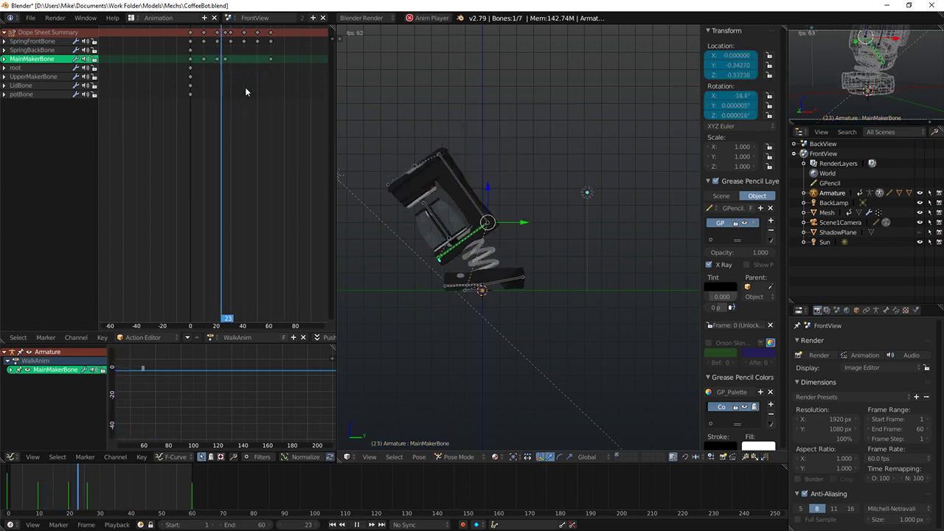
Step: At frame 44, raise MainMakerBone straight up, keyframe its location and rotation, and play the animation
{"action": "key", "text": "alt+a"}
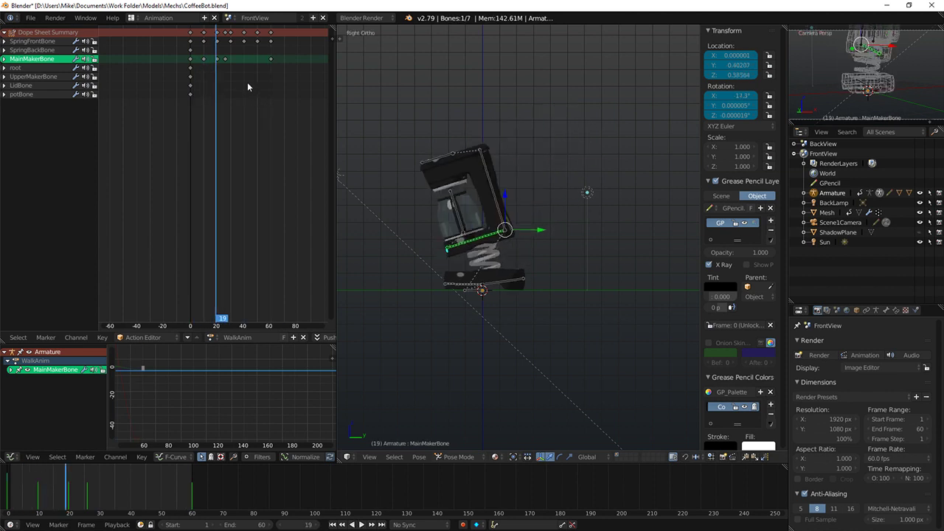
{"action": "left_click_drag", "start_coordinate": [230, 72], "coordinate": [249, 71]}
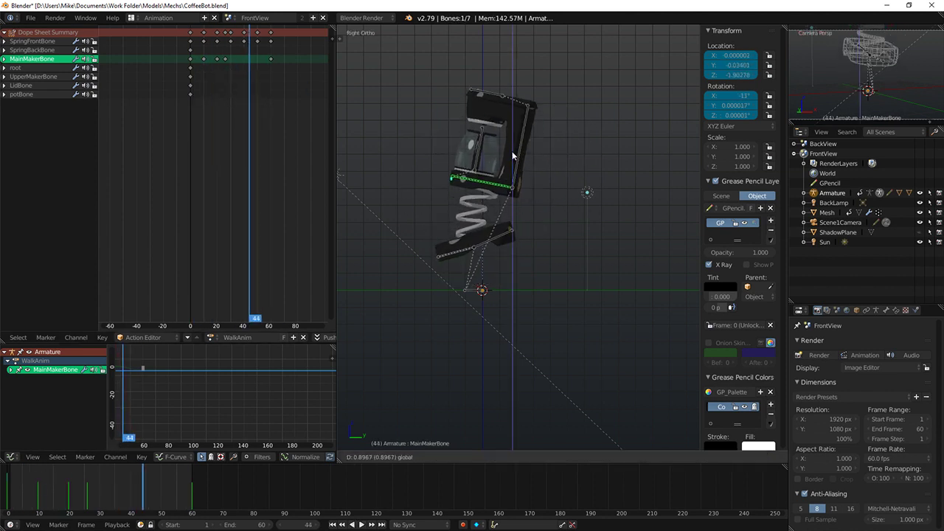
{"action": "left_click", "coordinate": [492, 138]}
{"action": "key", "text": "alt+a"}
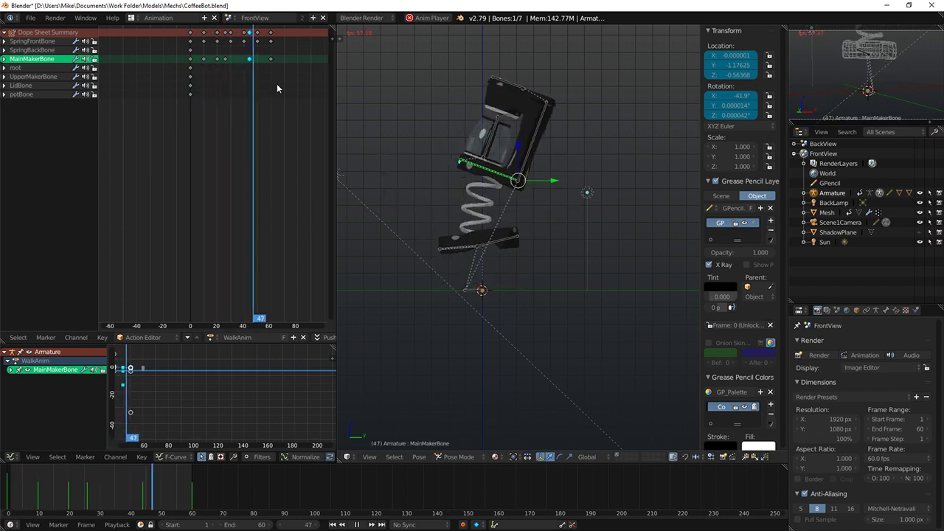
Step: At frame 10, raise MainMakerBone slightly and keyframe its location and rotation
{"action": "key", "text": "alt+a"}
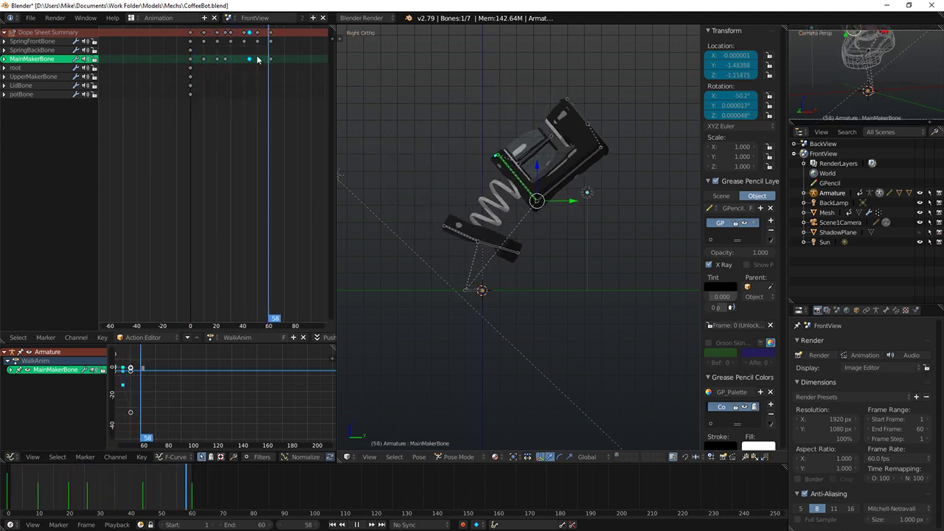
{"action": "left_click_drag", "start_coordinate": [266, 55], "coordinate": [205, 52]}
{"action": "key", "text": "g"}
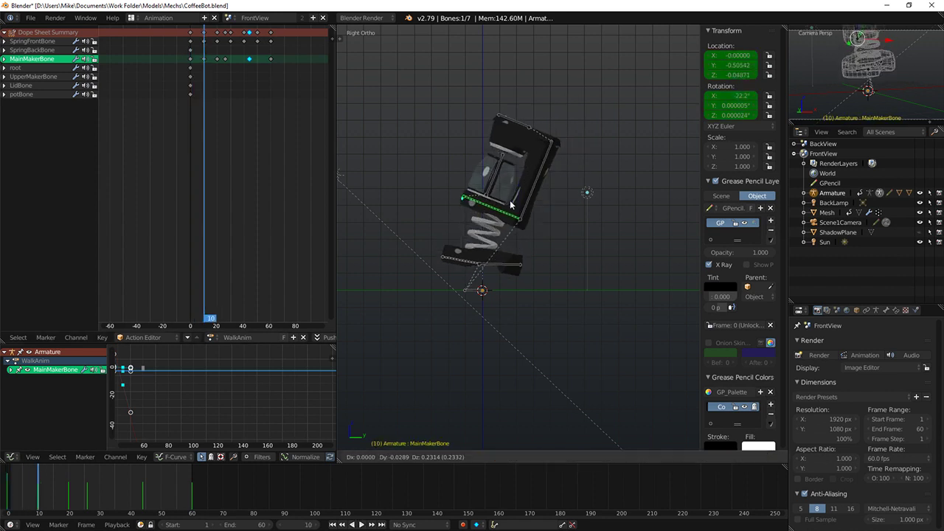
{"action": "key", "text": "i"}
{"action": "left_click", "coordinate": [559, 156]}
Step: Review the loop, duplicate MainMakerBone's first keyframe onto frame 60 again, and play the walk cycle
{"action": "key", "text": "alt+a"}
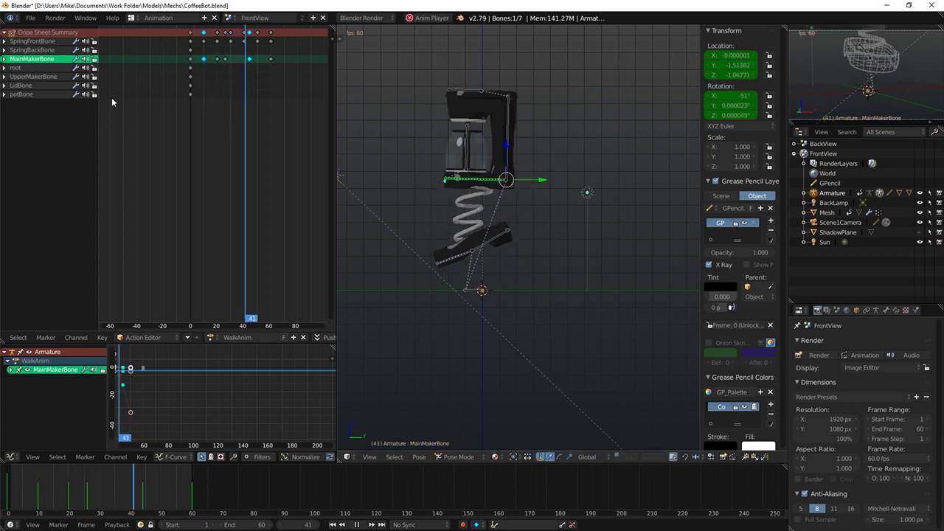
{"action": "key", "text": "alt+a"}
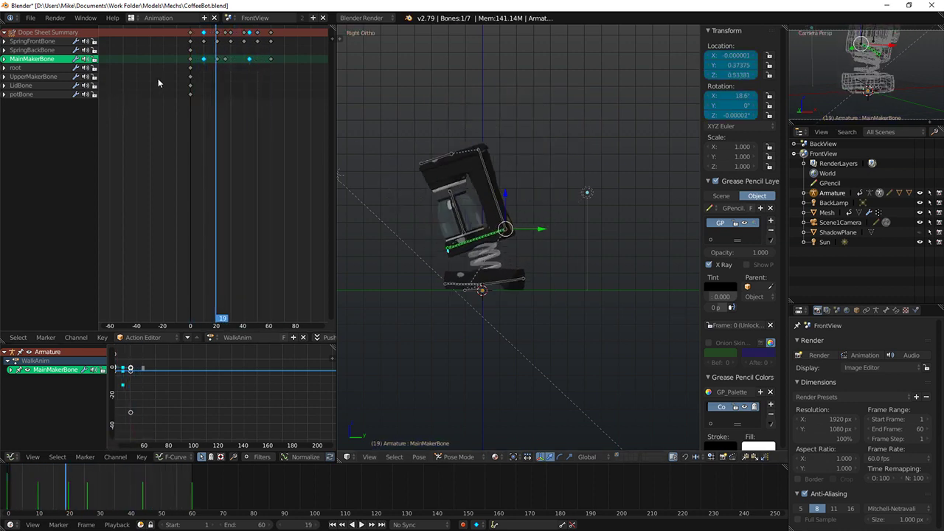
{"action": "key", "text": "shift+Right"}
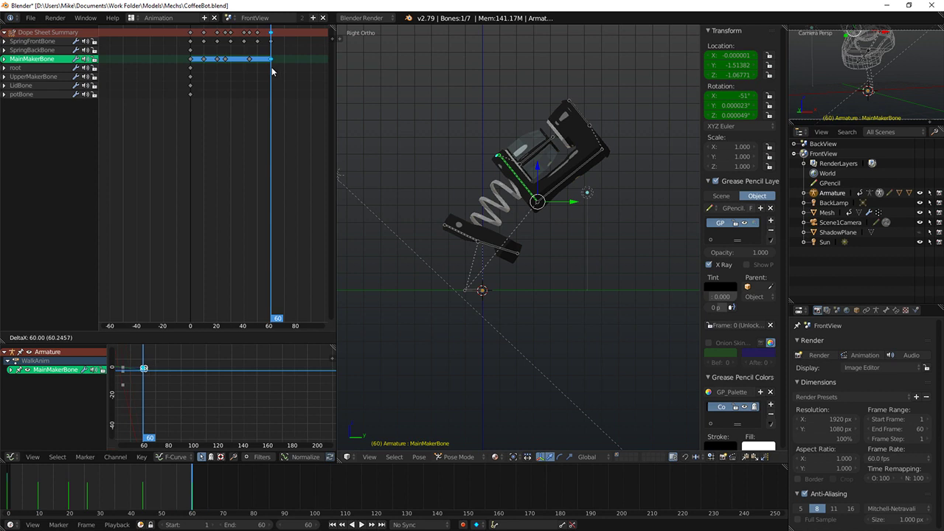
{"action": "key", "text": "alt+a"}
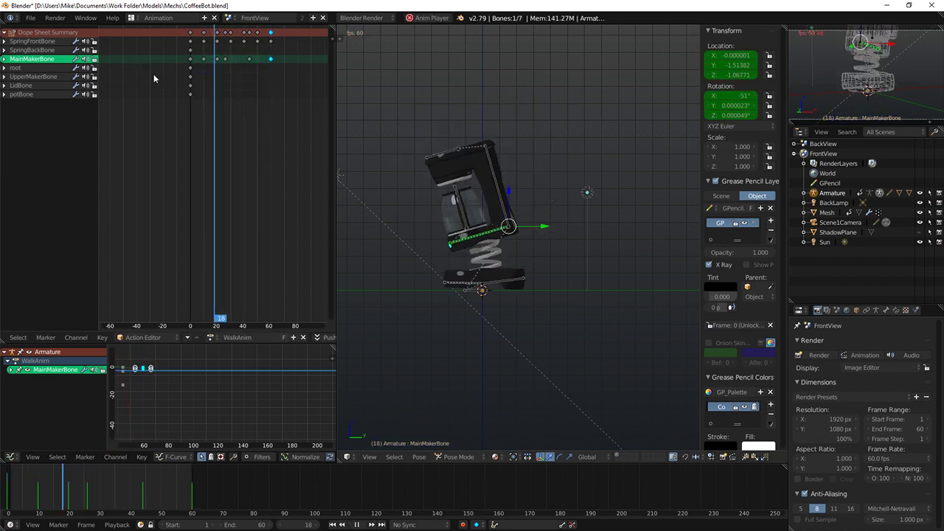
Step: At frame 10, rotate MainMakerBone to about -14° on X, keyframe its location and rotation, and play the animation
{"action": "key", "text": "alt+a"}
{"action": "left_click_drag", "start_coordinate": [192, 70], "coordinate": [204, 69]}
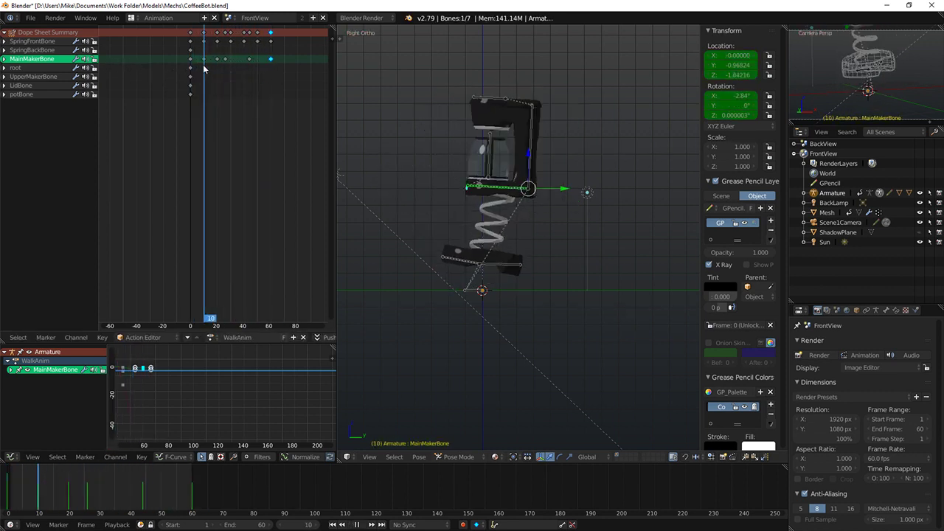
{"action": "key", "text": "r"}
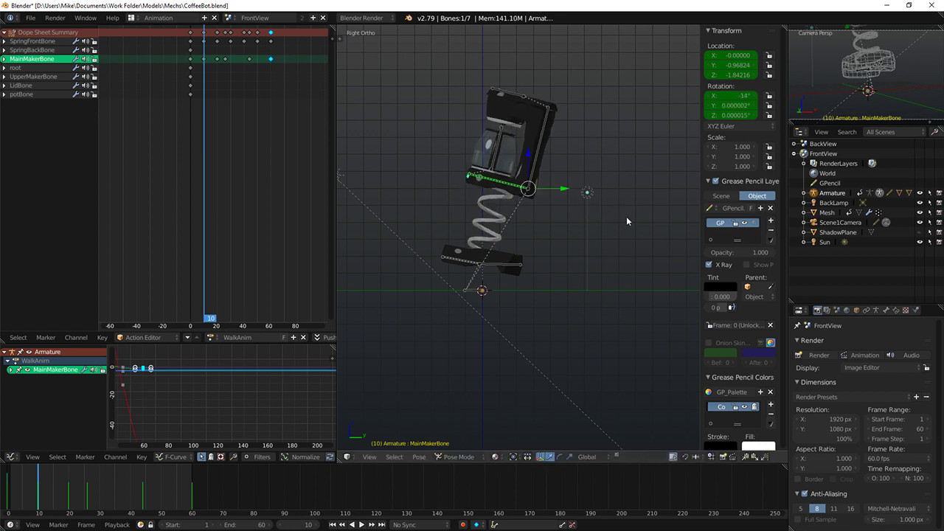
{"action": "key", "text": "alt+a"}
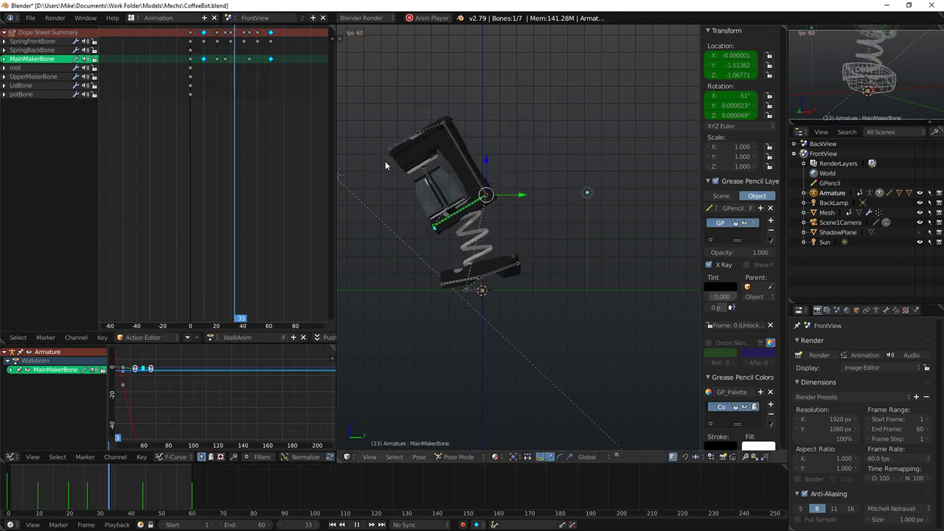
{"action": "key", "text": "alt+a"}
Step: At frame 20, straighten MainMakerBone to about 5.3° on X, raise it, keyframe its location and rotation, and play the walk cycle
{"action": "left_click_drag", "start_coordinate": [196, 90], "coordinate": [218, 94]}
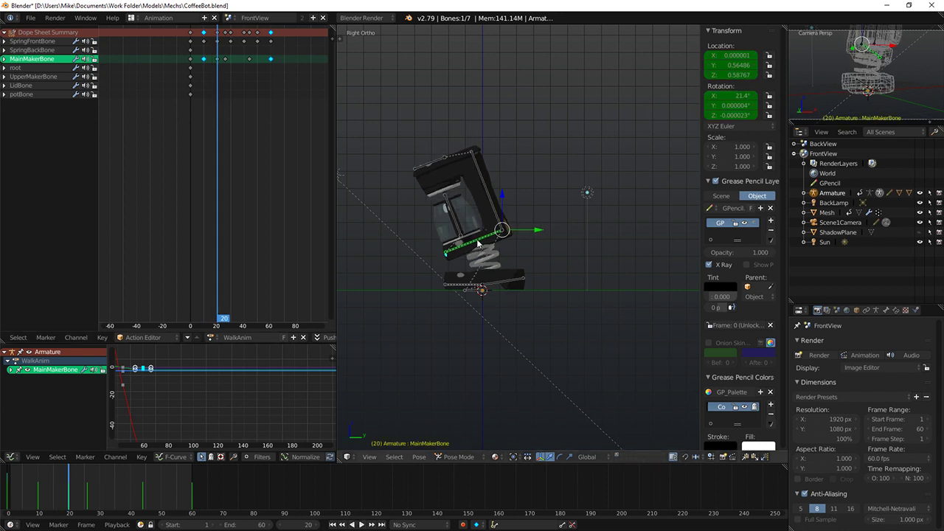
{"action": "key", "text": "g"}
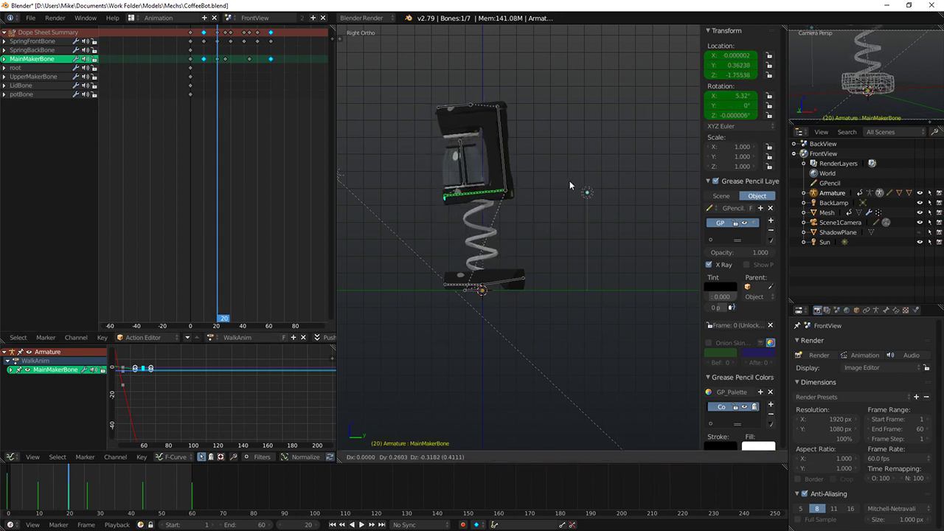
{"action": "key", "text": "i"}
{"action": "left_click", "coordinate": [524, 171]}
{"action": "key", "text": "alt+a"}
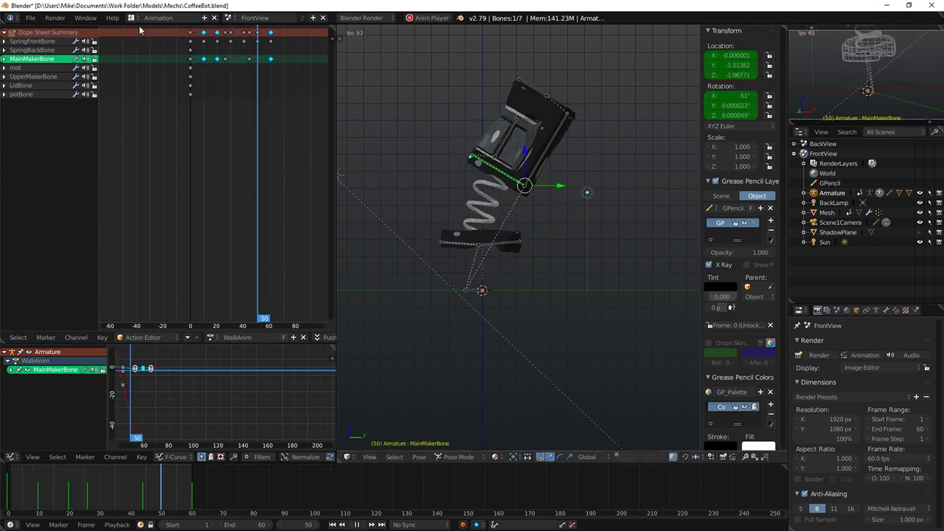
{"action": "key", "text": "Escape"}
{"action": "scroll", "coordinate": [221, 69], "scroll_direction": "down", "scroll_amount": 2}
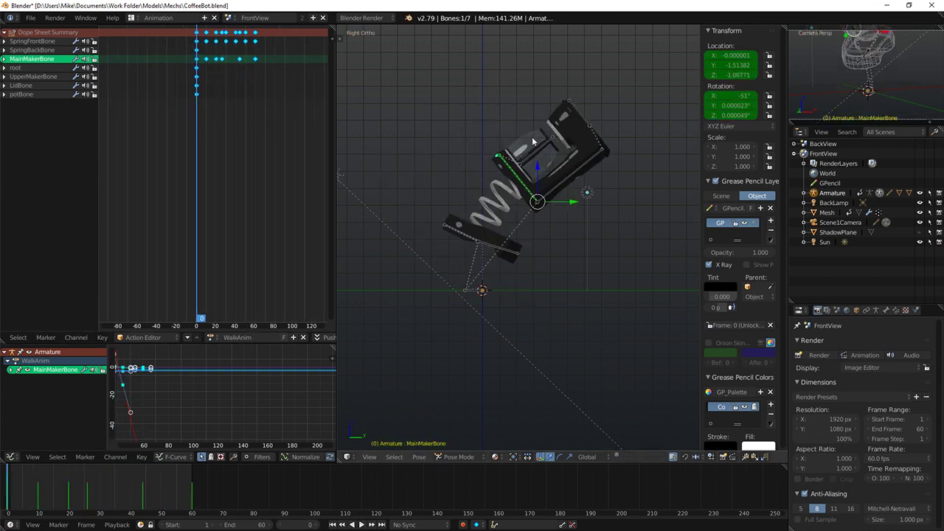
{"action": "key", "text": "alt+a"}
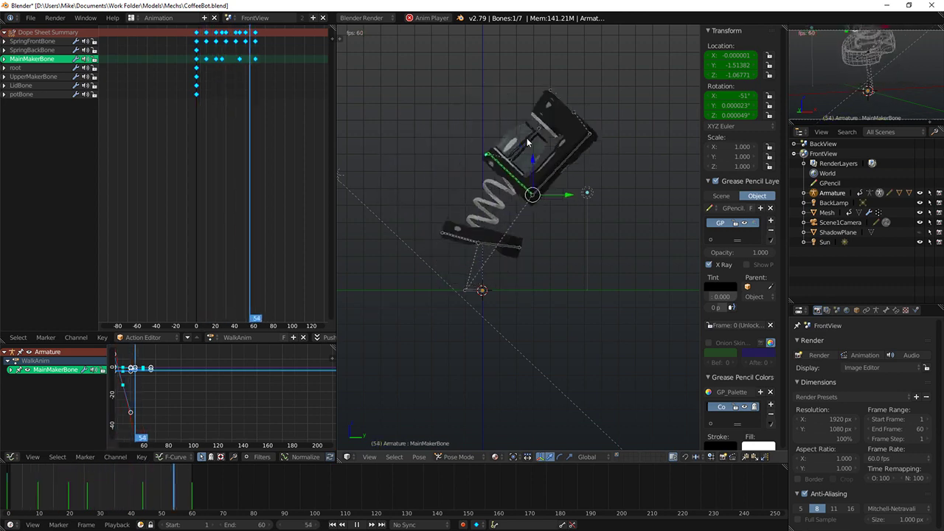
{"action": "key", "text": "Escape"}
Step: At frame 26, reduce MainMakerBone's tilt to about 20.7°, lower it over the spring, keyframe its location and rotation, and play the animation
{"action": "left_click_drag", "start_coordinate": [220, 78], "coordinate": [222, 77]}
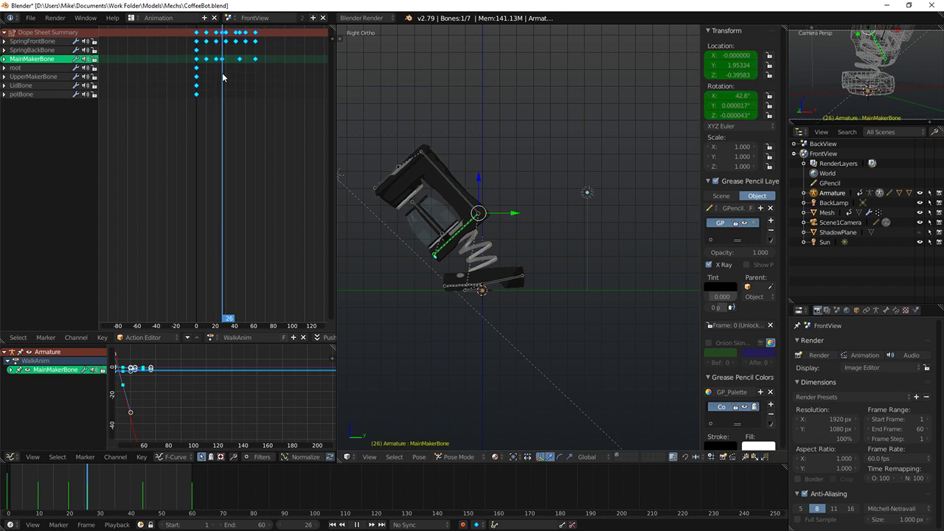
{"action": "key", "text": "r"}
{"action": "left_click", "coordinate": [556, 236]}
{"action": "key", "text": "g"}
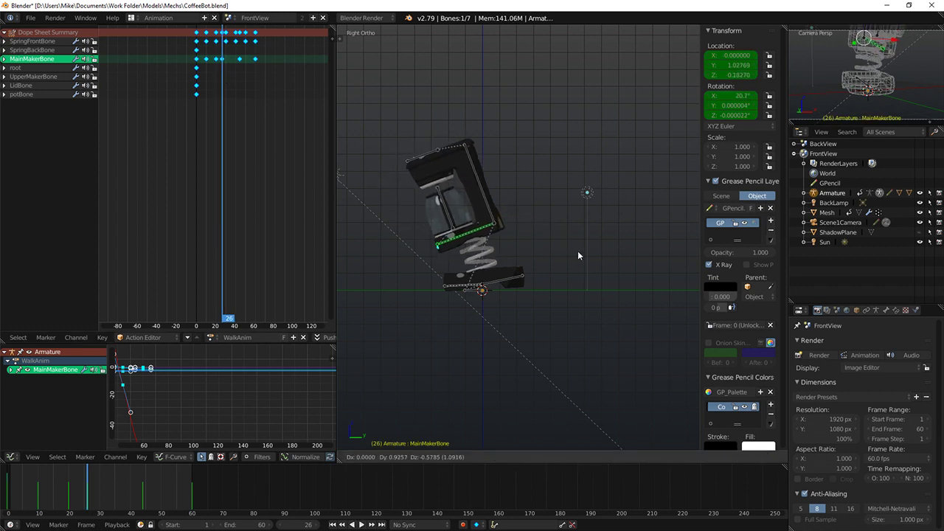
{"action": "left_click", "coordinate": [580, 252]}
{"action": "key", "text": "i"}
{"action": "left_click", "coordinate": [581, 252]}
{"action": "key", "text": "alt+a"}
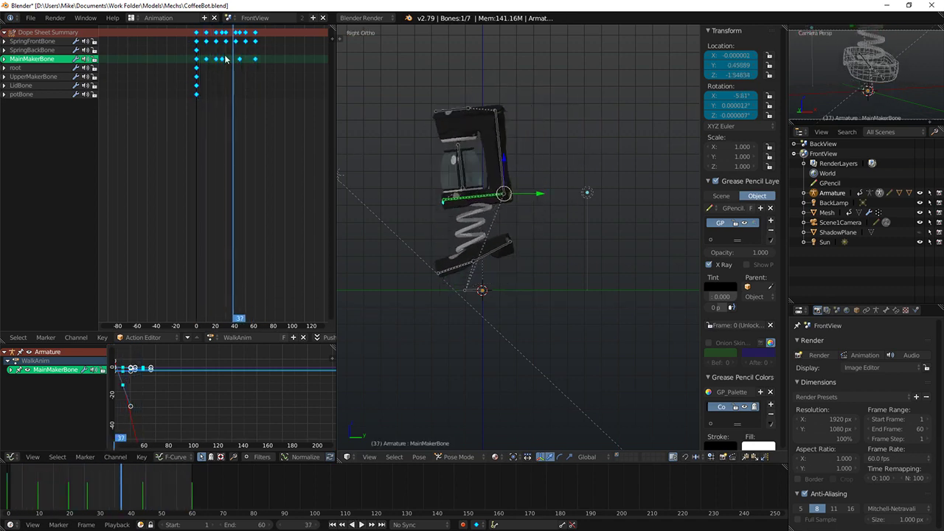
Step: At frame 44, tilt MainMakerBone to about 38.3° on X and raise it, keyframe its location and rotation, and play the animation
{"action": "key", "text": "alt+a"}
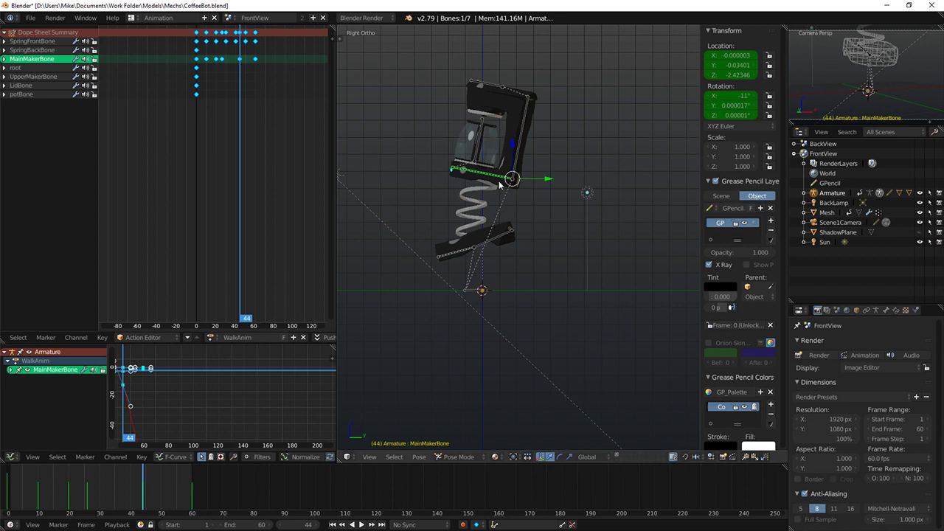
{"action": "key", "text": "r"}
{"action": "left_click", "coordinate": [509, 127]}
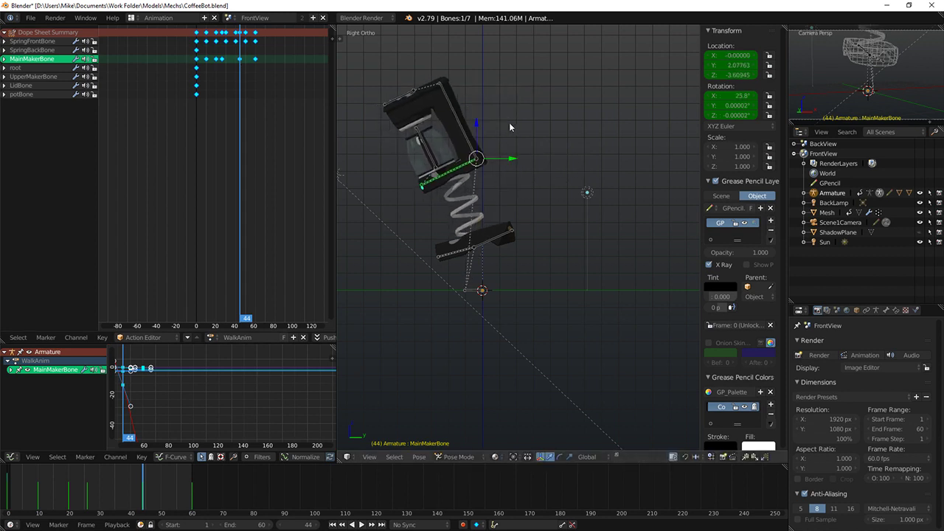
{"action": "left_click", "coordinate": [501, 108]}
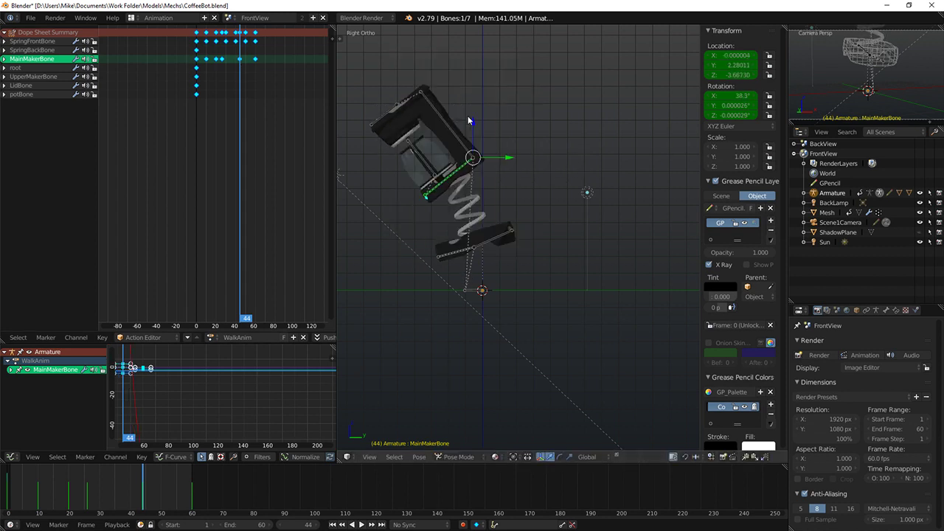
{"action": "key", "text": "alt+a"}
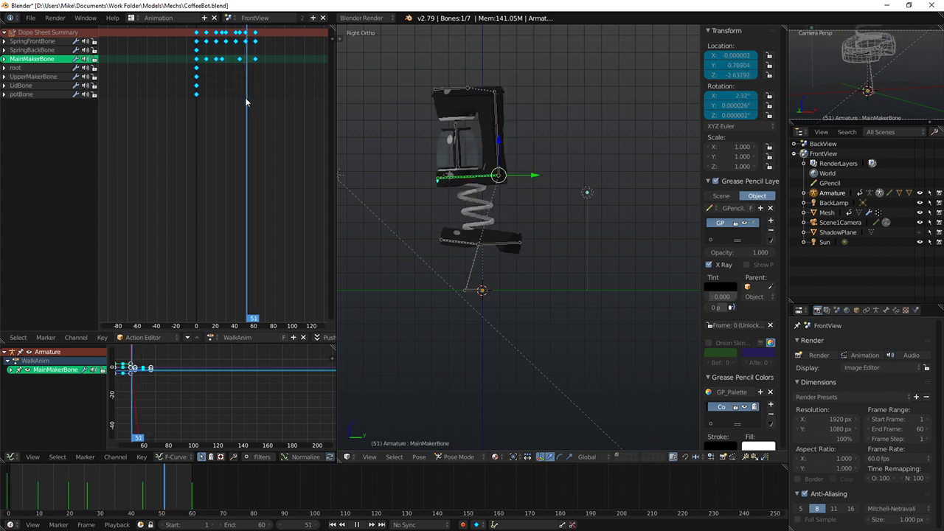
Step: At frame 60, rotate MainMakerBone nearly upright to about 0.9° on X, raise it, and keyframe its location and rotation
{"action": "left_click_drag", "start_coordinate": [244, 98], "coordinate": [254, 97]}
{"action": "key", "text": "r"}
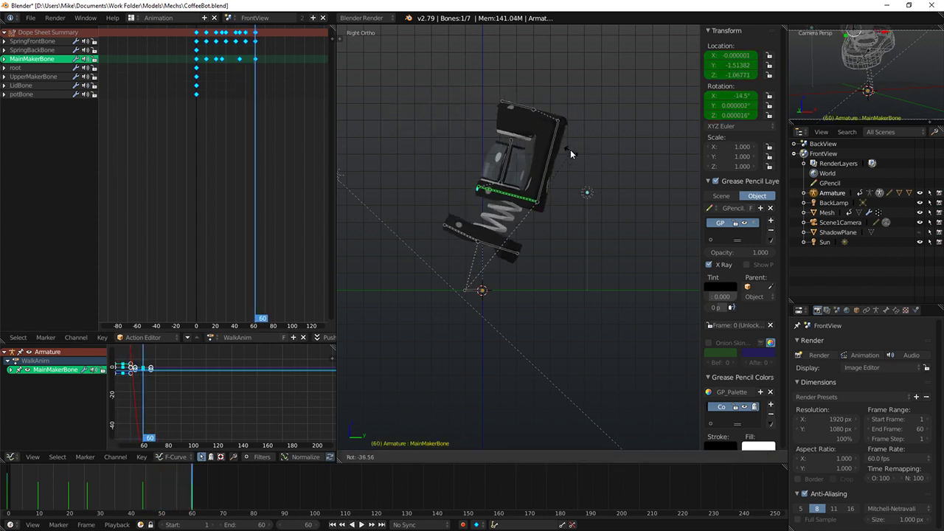
{"action": "left_click", "coordinate": [567, 146]}
{"action": "key", "text": "g"}
{"action": "left_click", "coordinate": [550, 123]}
{"action": "key", "text": "r"}
{"action": "left_click", "coordinate": [545, 113]}
{"action": "key", "text": "g"}
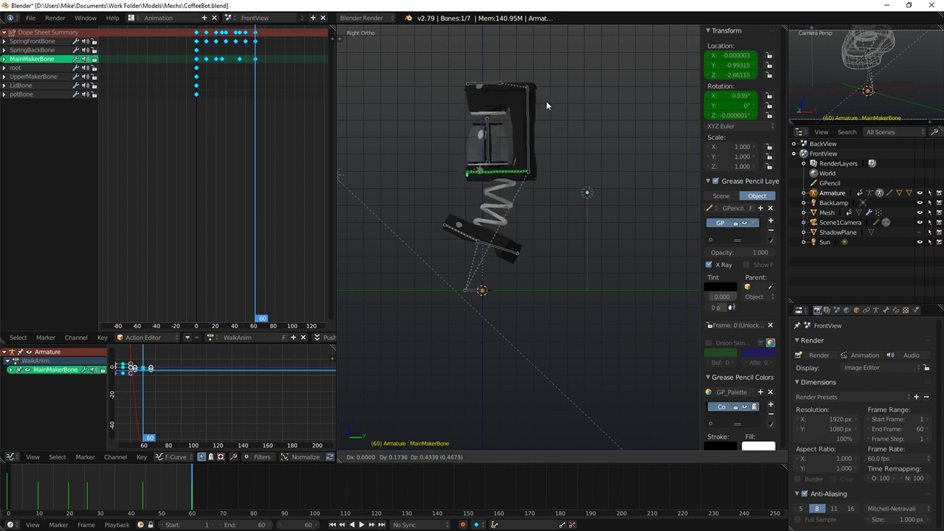
{"action": "left_click", "coordinate": [546, 105]}
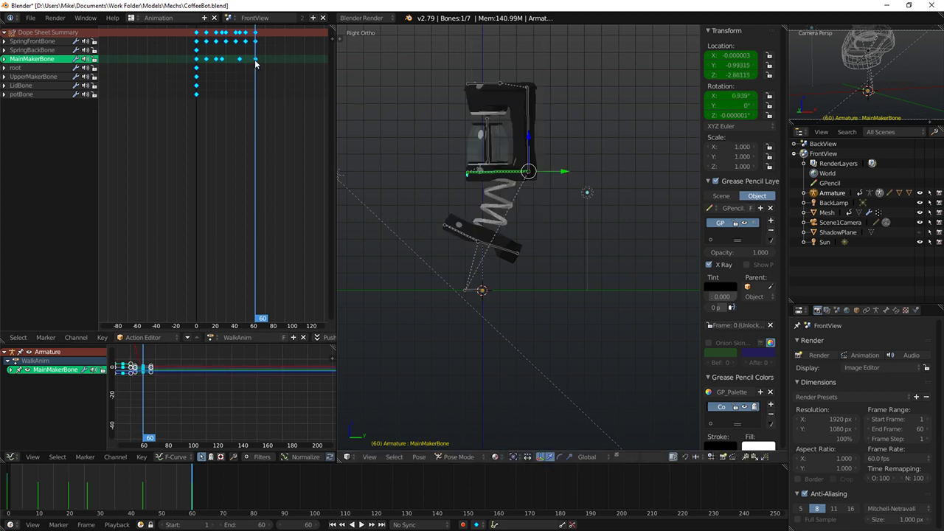
Step: Duplicate MainMakerBone's frame 60 keyframe onto the start of the walk cycle and play the loop
{"action": "left_click_drag", "start_coordinate": [255, 64], "coordinate": [216, 59]}
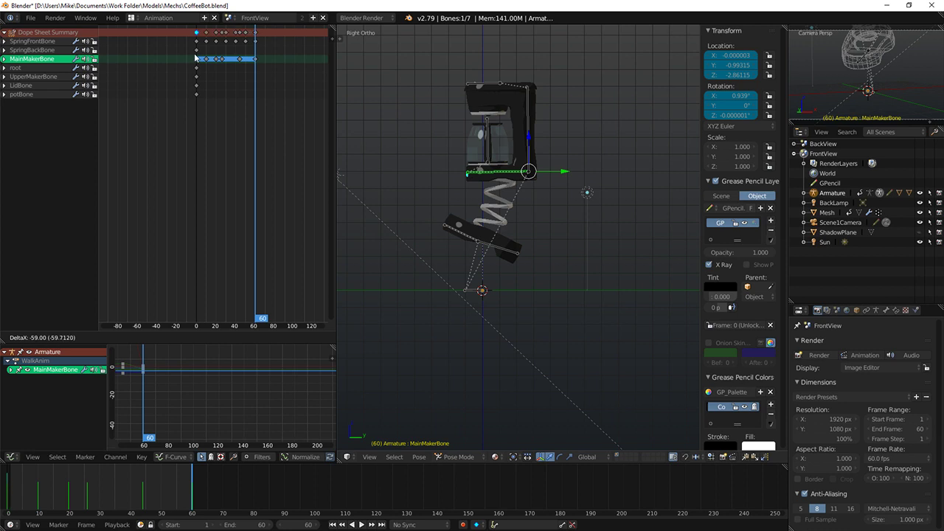
{"action": "left_click", "coordinate": [196, 57]}
{"action": "key", "text": "alt+a"}
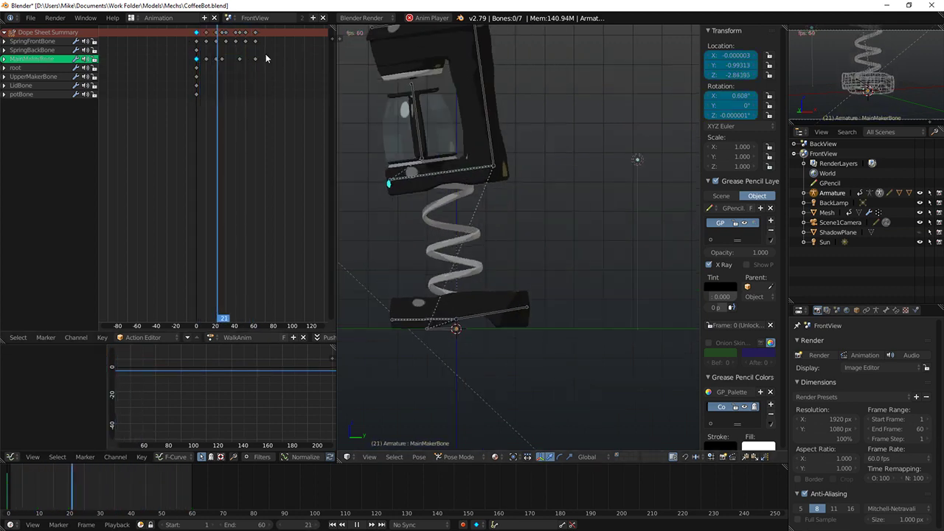
Step: Select MainMakerBone's keyframe at frame 44, go to that frame, and show the bone's animation curves in the Graph Editor
{"action": "right_click", "coordinate": [240, 59]}
{"action": "key", "text": "alt+a"}
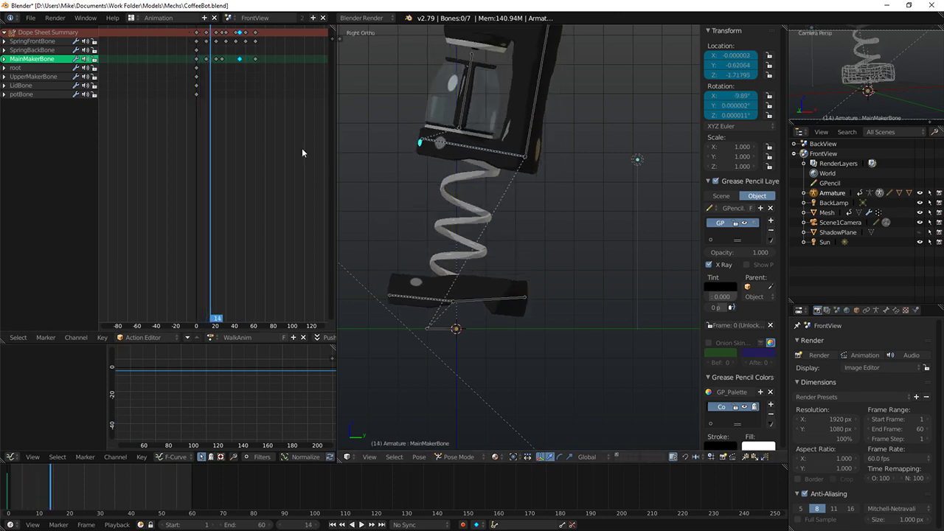
{"action": "left_click", "coordinate": [238, 78]}
{"action": "scroll", "coordinate": [248, 413], "scroll_direction": "down", "scroll_amount": 1}
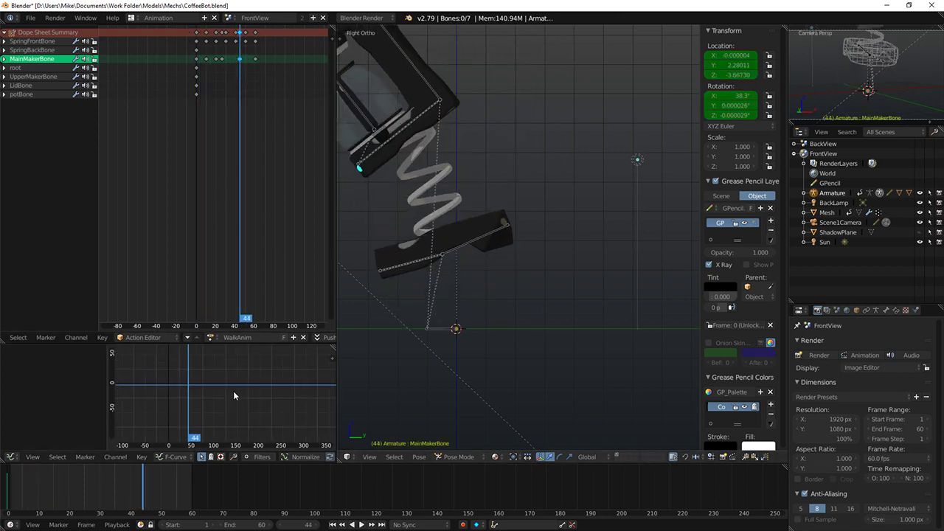
{"action": "middle_click_drag", "start_coordinate": [233, 396], "coordinate": [216, 440]}
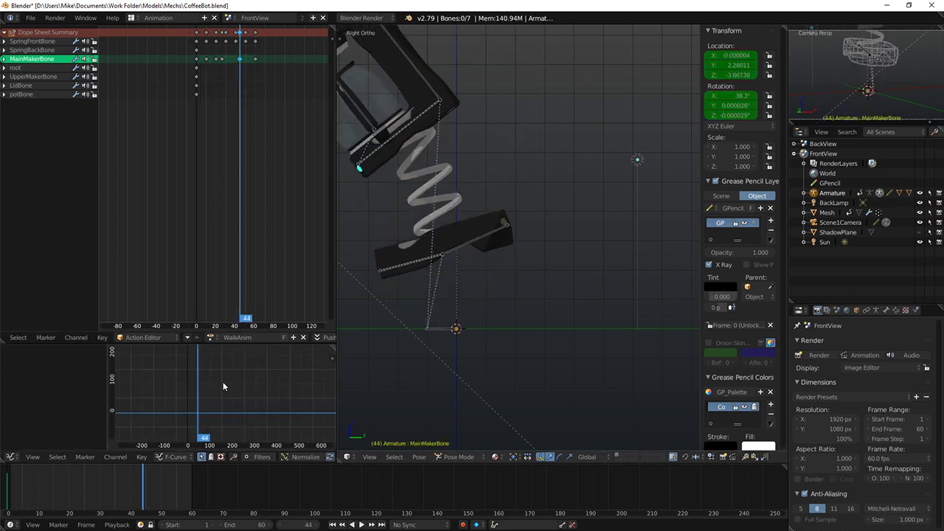
{"action": "key", "text": "Home"}
{"action": "scroll", "coordinate": [225, 383], "scroll_direction": "down", "scroll_amount": 15}
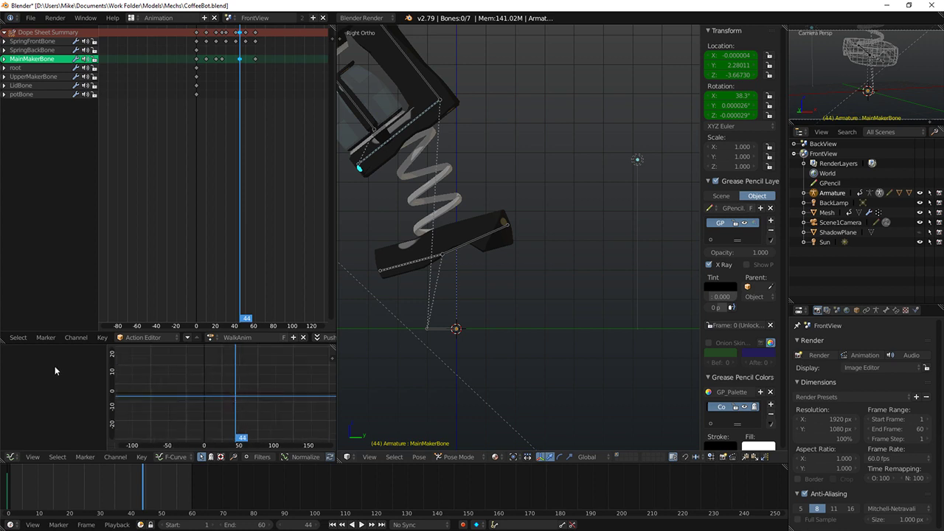
{"action": "right_click", "coordinate": [430, 260]}
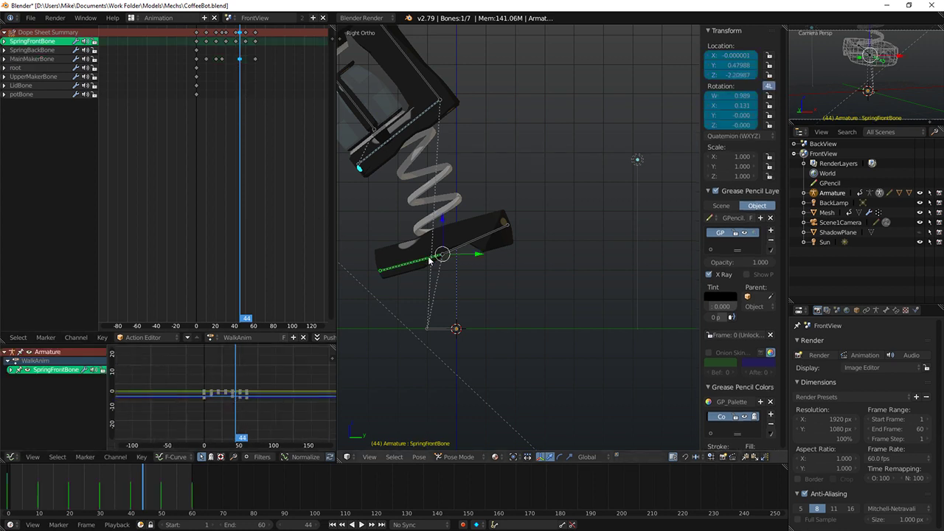
{"action": "right_click", "coordinate": [400, 129]}
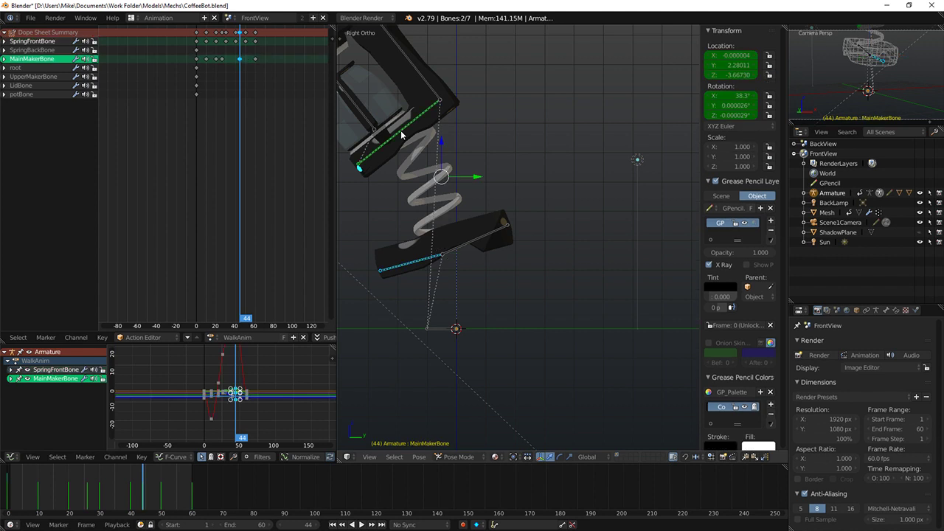
Step: Extend the outgoing handle of MainMakerBone's X rotation keyframe at frame 44 by about 30 frames, then play the animation
{"action": "scroll", "coordinate": [258, 322], "scroll_direction": "down", "scroll_amount": 9}
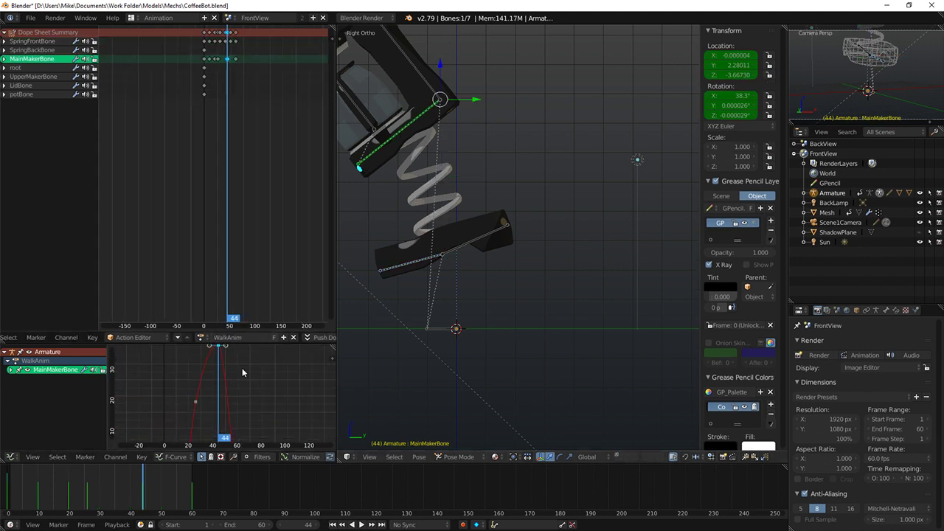
{"action": "scroll", "coordinate": [242, 367], "scroll_direction": "down", "scroll_amount": 6}
{"action": "middle_click_drag", "start_coordinate": [242, 367], "coordinate": [236, 384]}
{"action": "scroll", "coordinate": [226, 384], "scroll_direction": "up", "scroll_amount": 6}
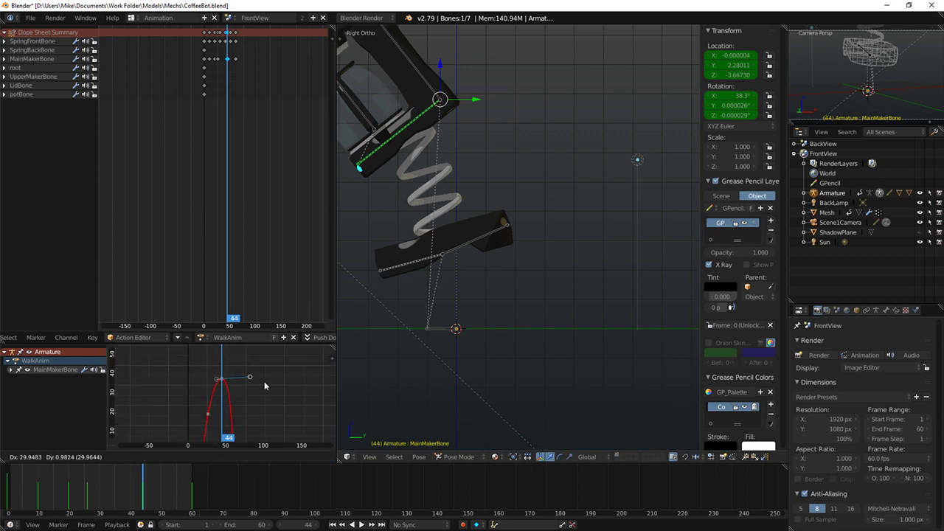
{"action": "key", "text": "alt+a"}
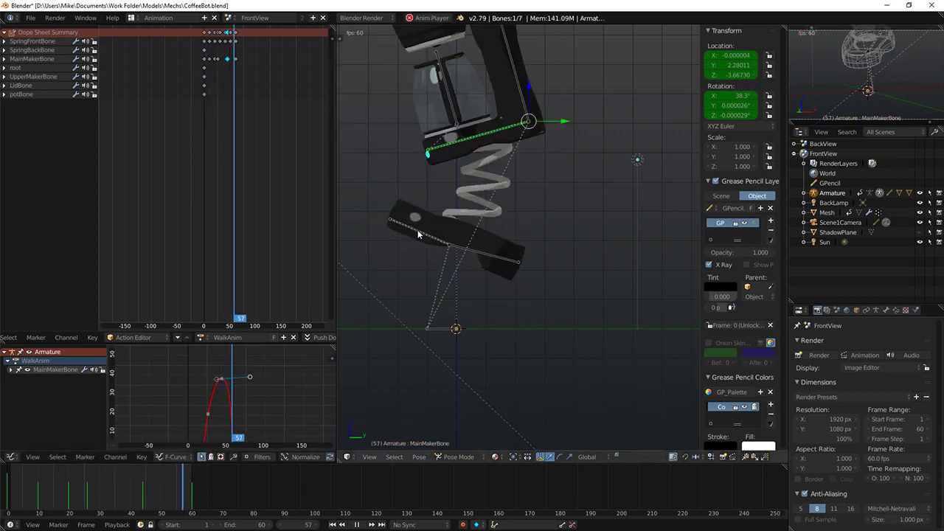
Step: Extend the outgoing handle of MainMakerBone's Y location keyframe at frame 44 forward and slightly up in the Graph Editor
{"action": "left_click_drag", "start_coordinate": [193, 103], "coordinate": [233, 127]}
{"action": "scroll", "coordinate": [227, 407], "scroll_direction": "down", "scroll_amount": 3}
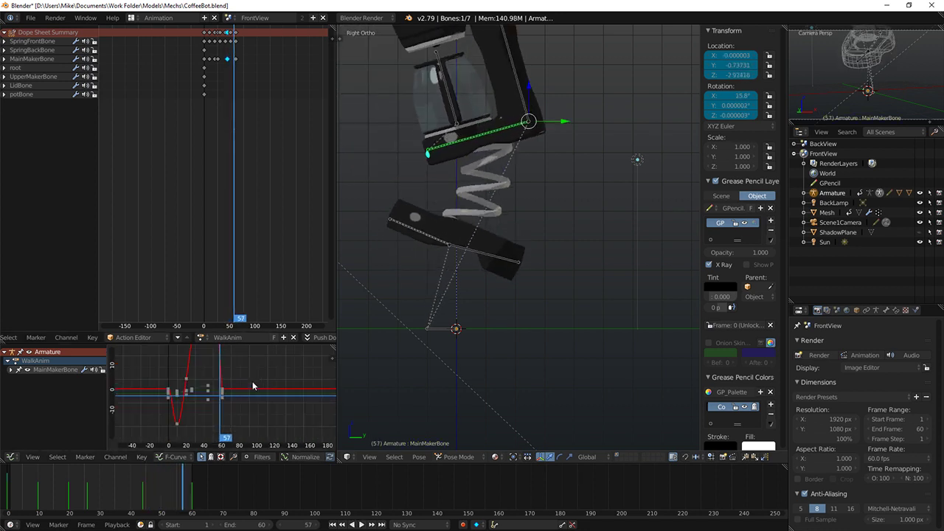
{"action": "key", "text": "g"}
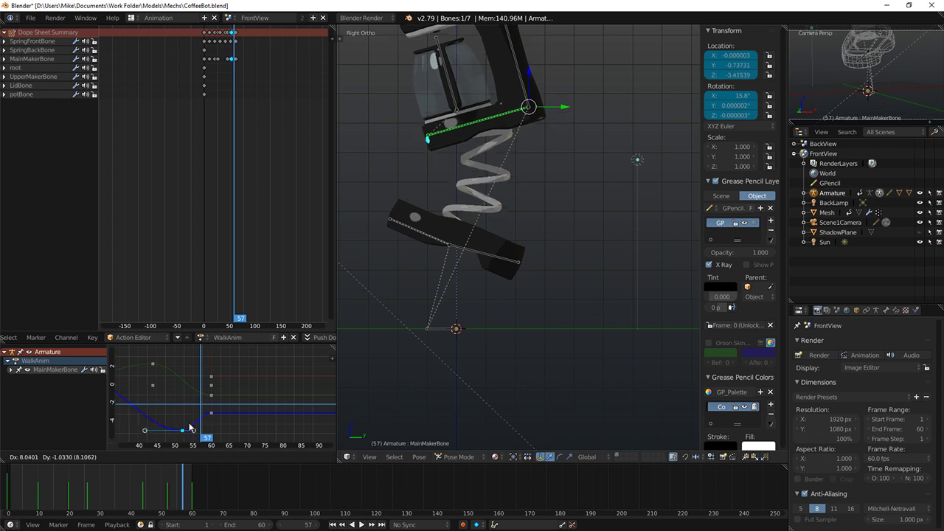
{"action": "right_click", "coordinate": [160, 428]}
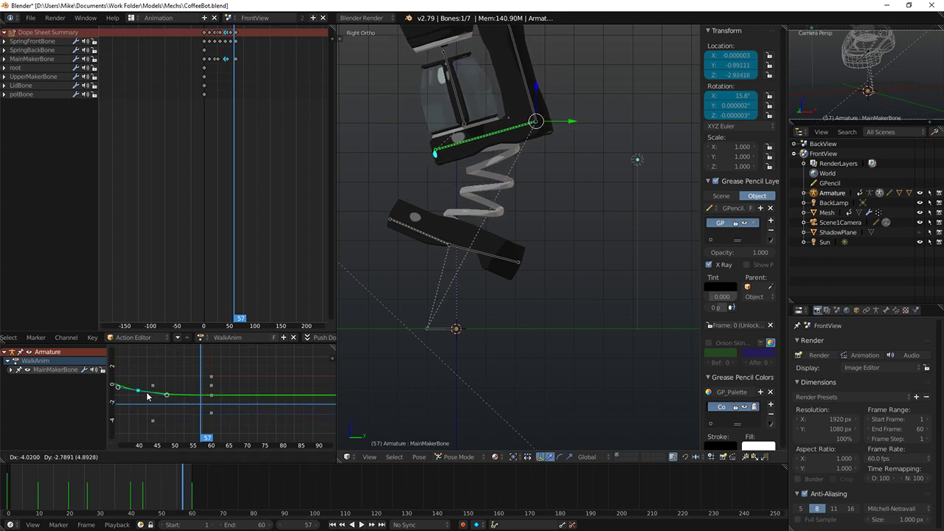
{"action": "key", "text": "g"}
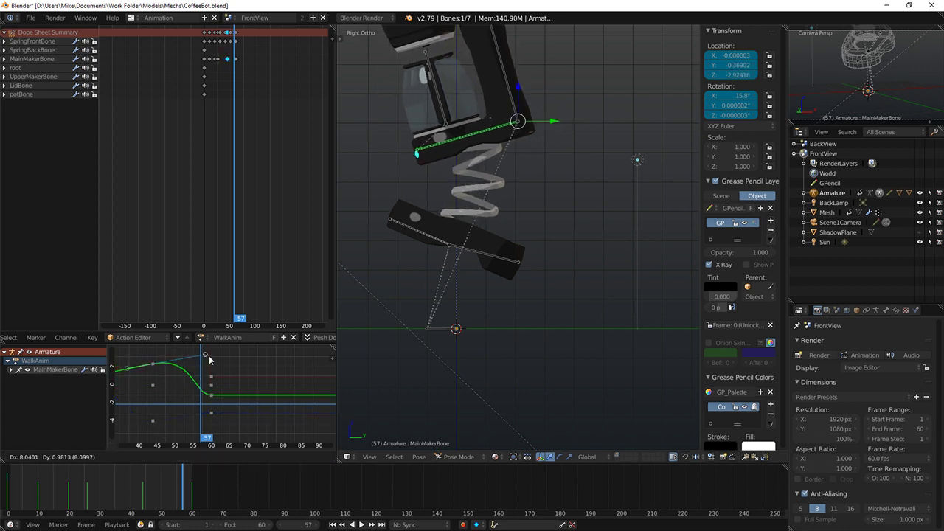
{"action": "left_click", "coordinate": [202, 357]}
Step: Pose MainMakerBone at frame 60 with an X rotation of about -5.9°, Y location -1.56 and Z location -2.66, and keyframe it
{"action": "left_click_drag", "start_coordinate": [166, 364], "coordinate": [215, 379]}
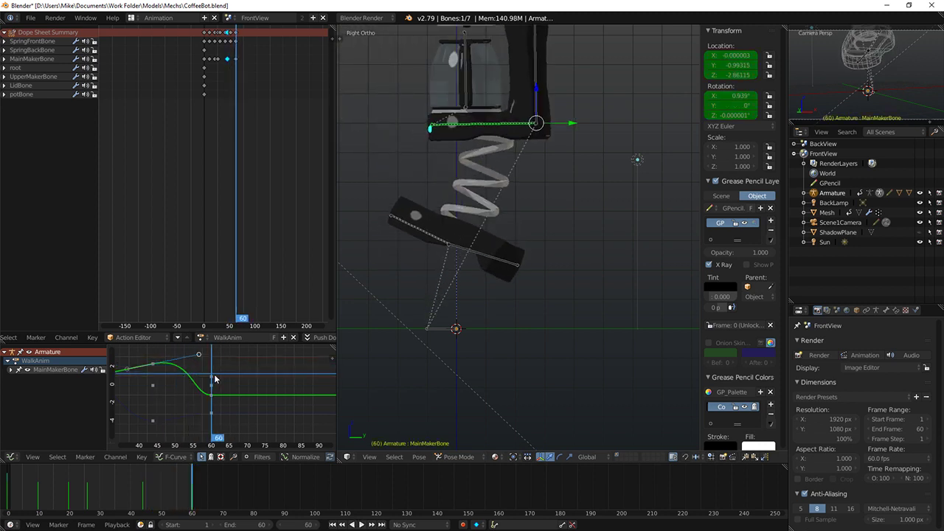
{"action": "right_click", "coordinate": [532, 129]}
{"action": "key", "text": "r"}
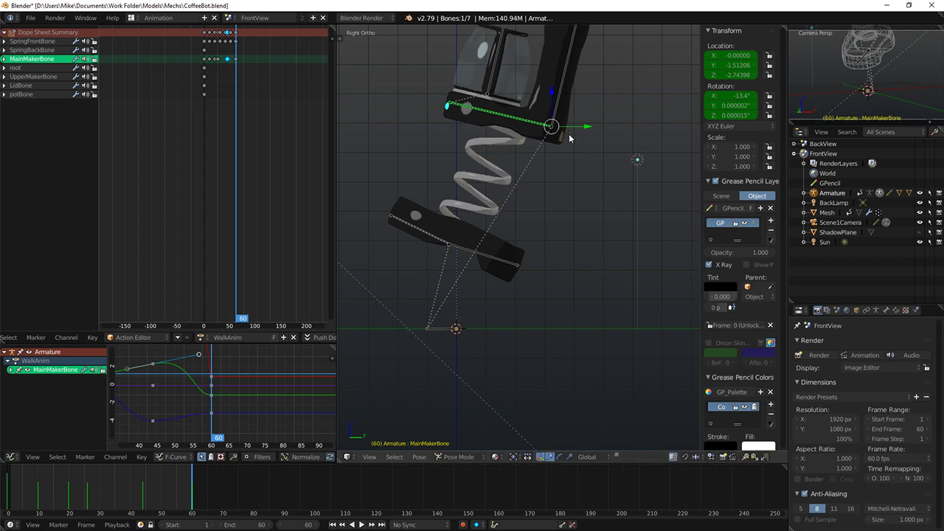
{"action": "left_click", "coordinate": [626, 126]}
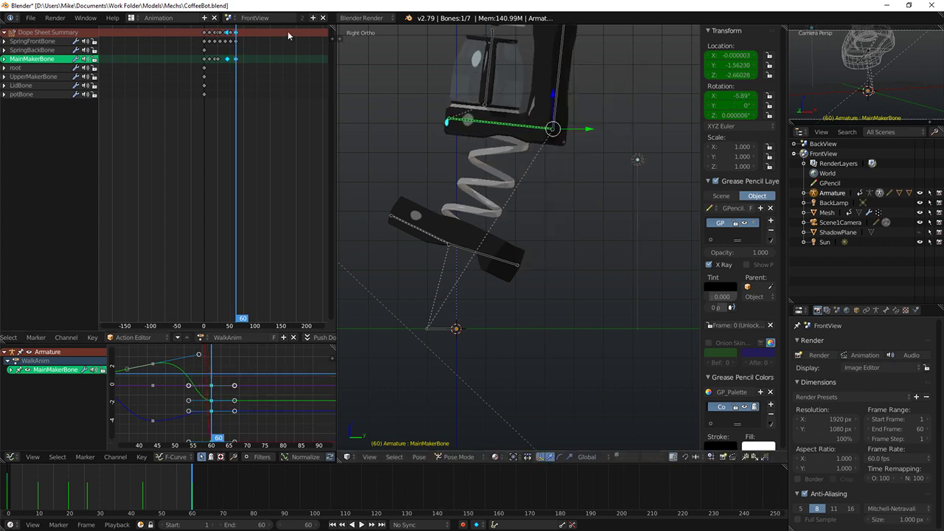
Step: Move the SpringFrontBone and MainMakerBone keyframes at frame 60 to frame 70 and play the animation
{"action": "key", "text": "g"}
{"action": "left_click", "coordinate": [247, 43]}
{"action": "left_click_drag", "start_coordinate": [241, 46], "coordinate": [238, 52]}
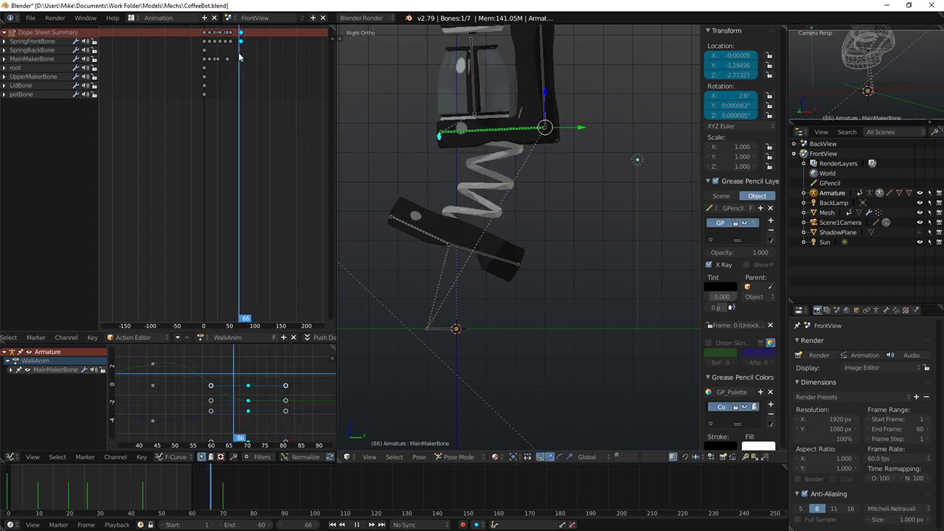
{"action": "key", "text": "alt+a"}
{"action": "key", "text": "alt+shift+a"}
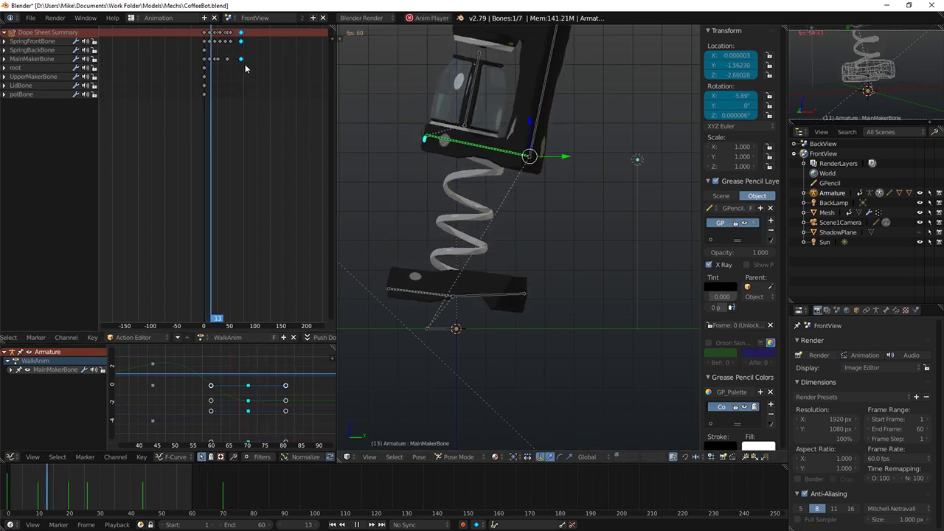
Step: Set the animation's end frame to 70 and play the loop
{"action": "key", "text": "alt+a"}
{"action": "scroll", "coordinate": [243, 44], "scroll_direction": "up", "scroll_amount": 6}
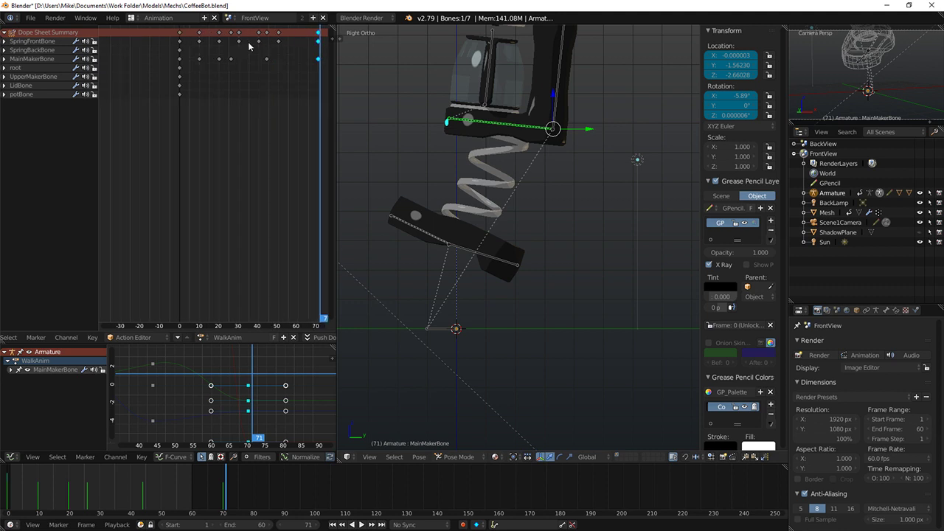
{"action": "key", "text": "alt+shift+a"}
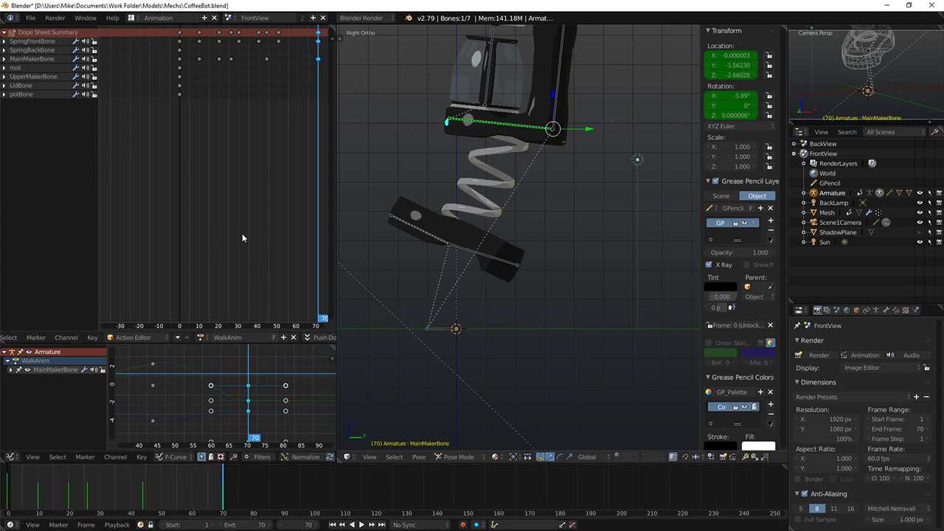
{"action": "key", "text": "alt+a"}
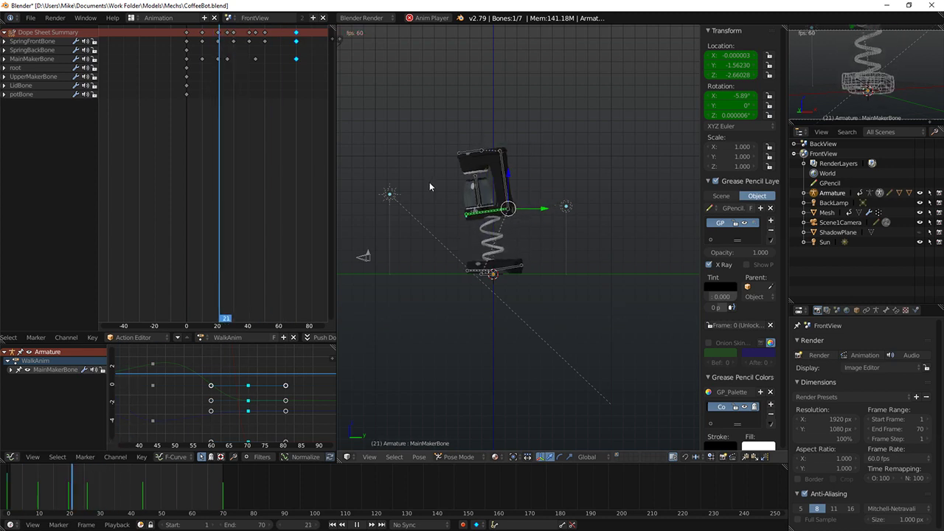
Step: Shorten the outgoing handle of MainMakerBone's X rotation keyframe at frame 44 to about 13 frames in the Graph Editor
{"action": "scroll", "coordinate": [277, 373], "scroll_direction": "down", "scroll_amount": 12}
{"action": "middle_click_drag", "start_coordinate": [261, 379], "coordinate": [238, 363]}
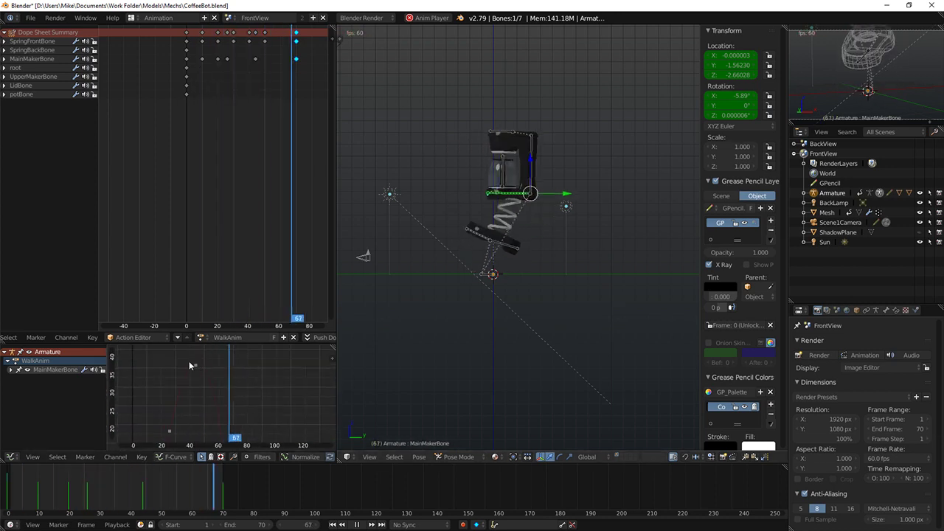
{"action": "right_click", "coordinate": [194, 365]}
{"action": "right_click_drag", "start_coordinate": [246, 362], "coordinate": [211, 366]}
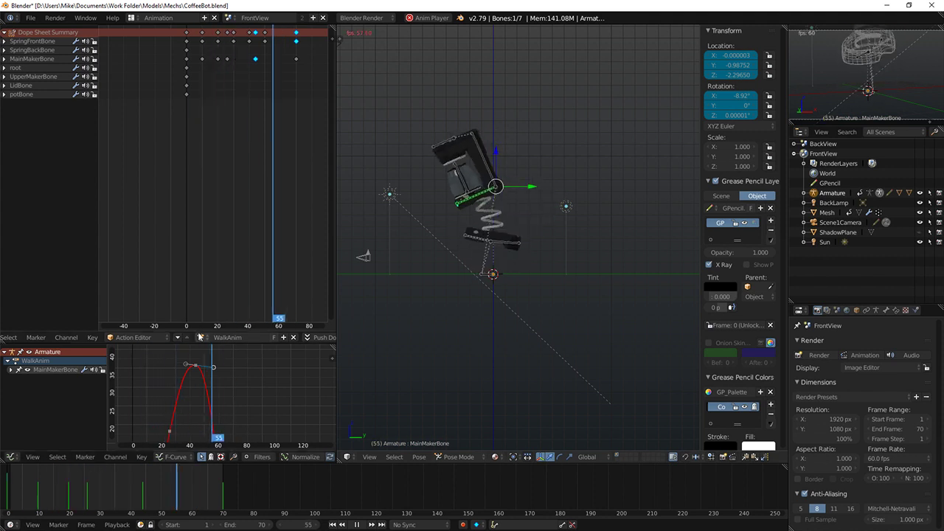
{"action": "scroll", "coordinate": [229, 423], "scroll_direction": "down", "scroll_amount": 8}
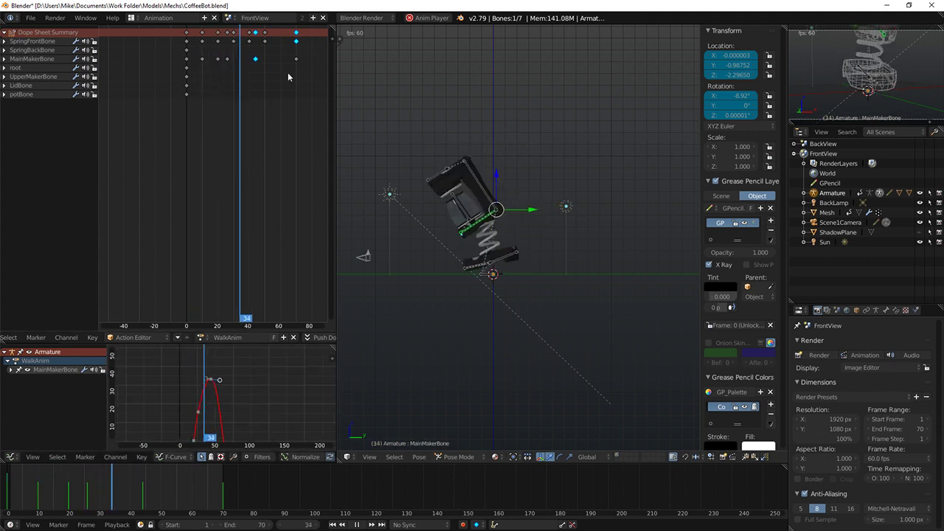
Step: Select the frame 70 keyframes, go to that frame, and try rotating MainMakerBone to an X rotation of about -18°
{"action": "right_click", "coordinate": [297, 38]}
{"action": "right_click", "coordinate": [297, 35]}
{"action": "key", "text": "alt+a"}
{"action": "left_click_drag", "start_coordinate": [289, 61], "coordinate": [297, 65]}
{"action": "scroll", "coordinate": [505, 215], "scroll_direction": "up", "scroll_amount": 2}
{"action": "key", "text": "r"}
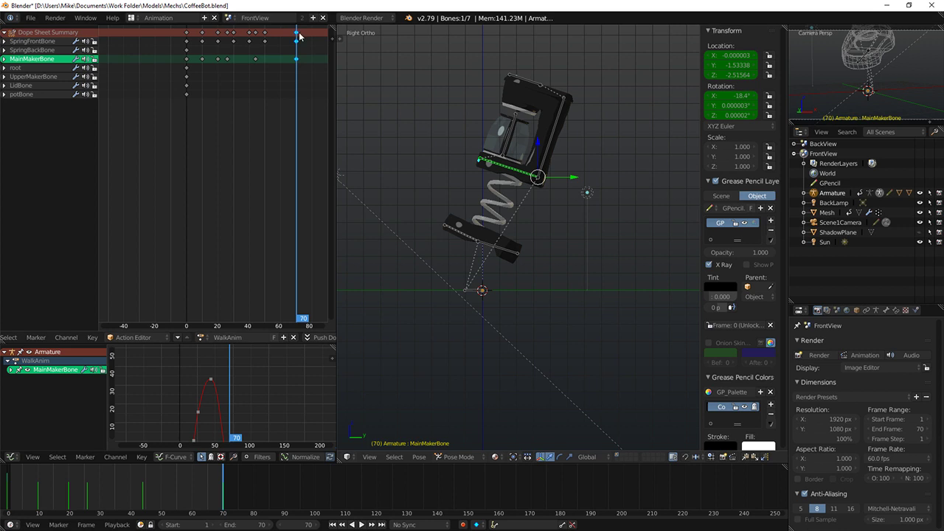
Step: Duplicate the frame 70 keyframes of SpringFrontBone and MainMakerBone onto frame 0 and play the loop
{"action": "key", "text": "shift+d"}
{"action": "left_click", "coordinate": [188, 35]}
{"action": "key", "text": "alt+a"}
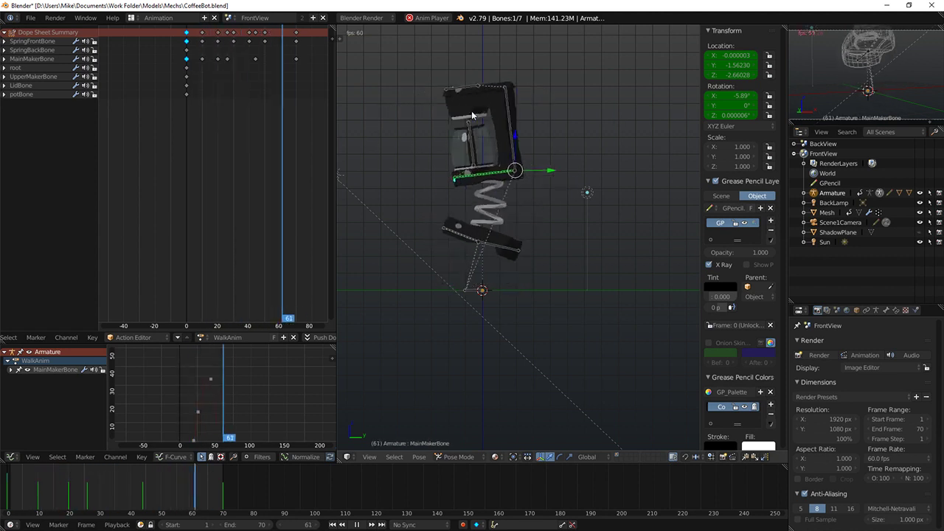
{"action": "key", "text": "alt+a"}
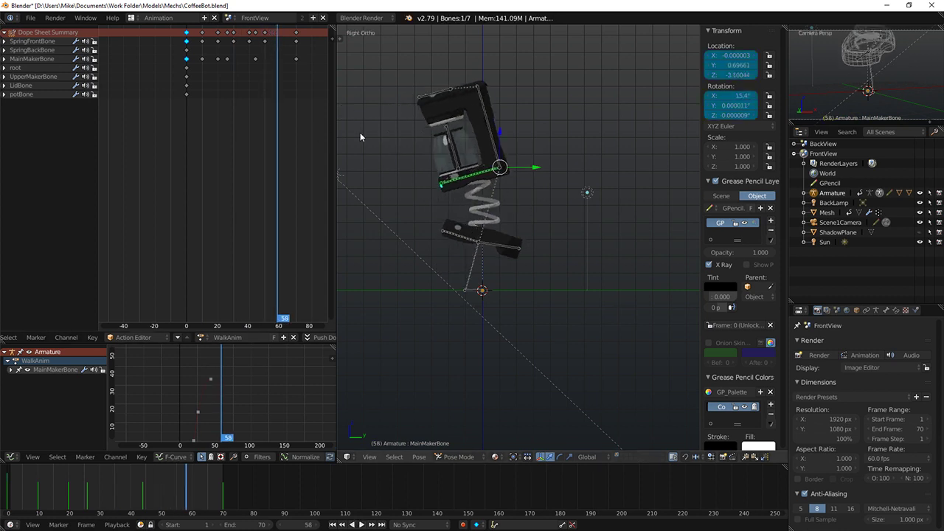
Step: Go to frame 0 and delete all of the armature's keyframes after that frame
{"action": "left_click", "coordinate": [170, 98]}
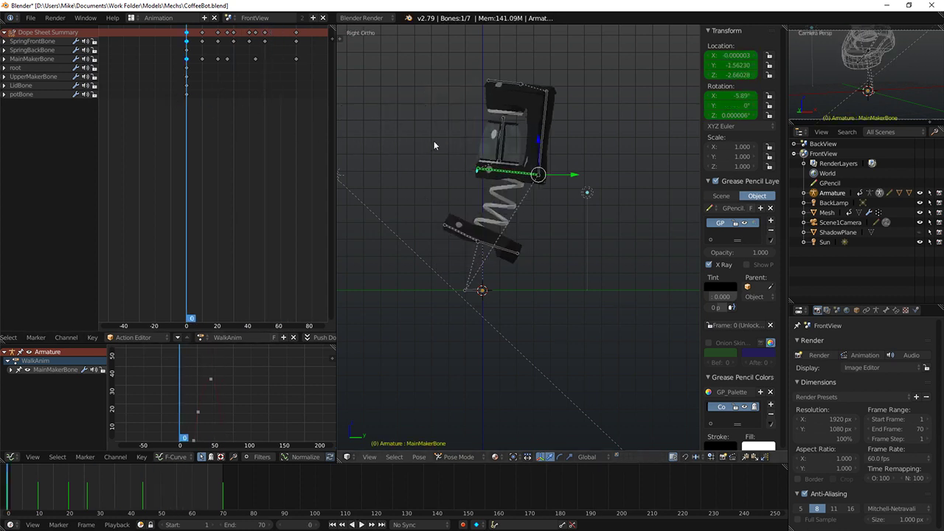
{"action": "right_click", "coordinate": [450, 229]}
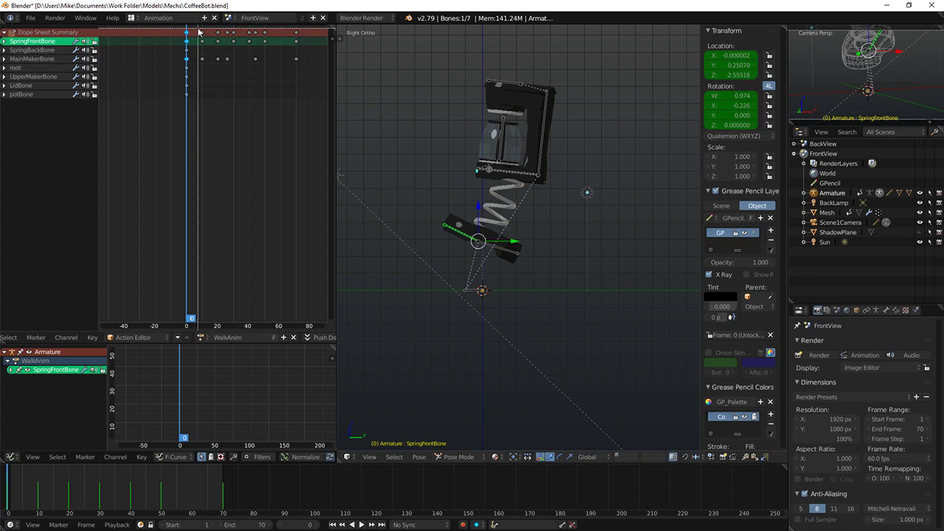
{"action": "left_click_drag", "start_coordinate": [269, 82], "coordinate": [303, 85]}
{"action": "key", "text": "x"}
{"action": "right_click", "coordinate": [187, 59]}
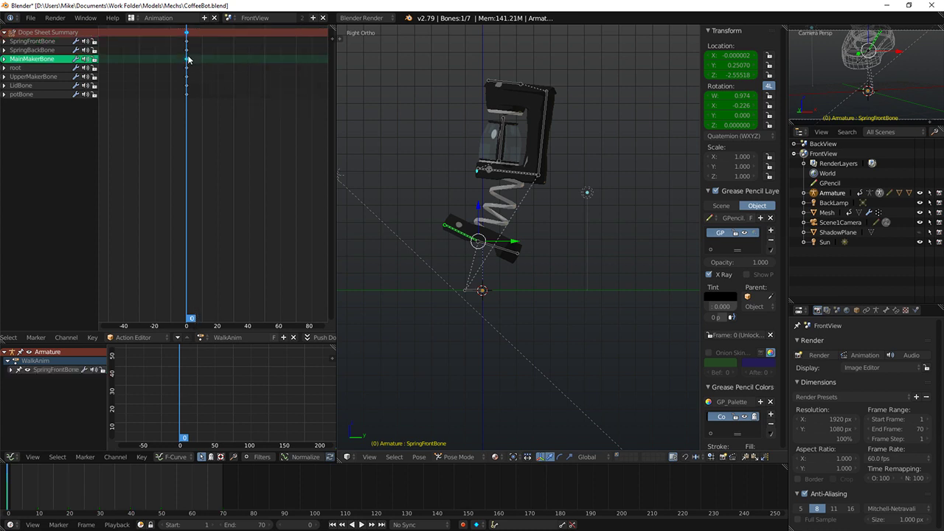
Step: At frame 0, rotate SpringFrontBone and move it down to ground level at about Y -0.33 and Z -0.18
{"action": "right_click", "coordinate": [455, 237]}
{"action": "right_click", "coordinate": [461, 237]}
{"action": "key", "text": "r"}
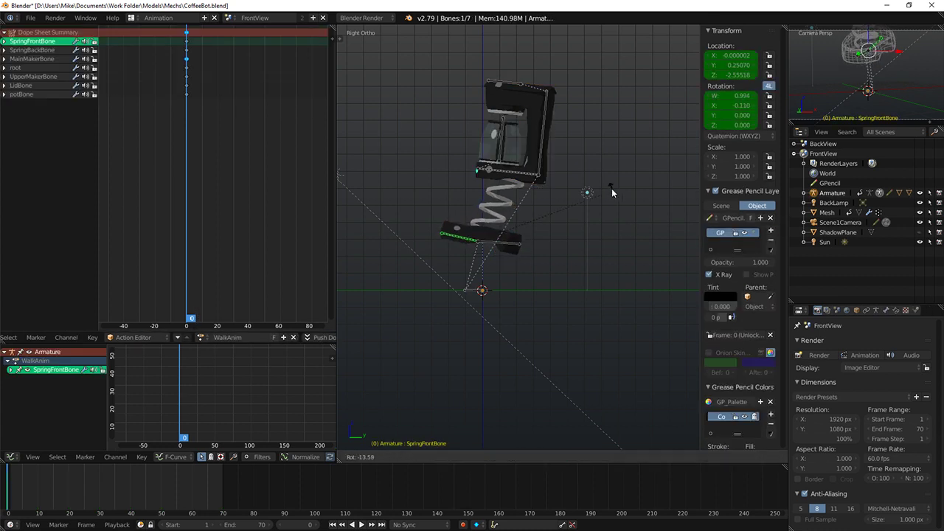
{"action": "left_click", "coordinate": [585, 158]}
{"action": "key", "text": "g"}
{"action": "left_click", "coordinate": [596, 197]}
{"action": "key", "text": "g"}
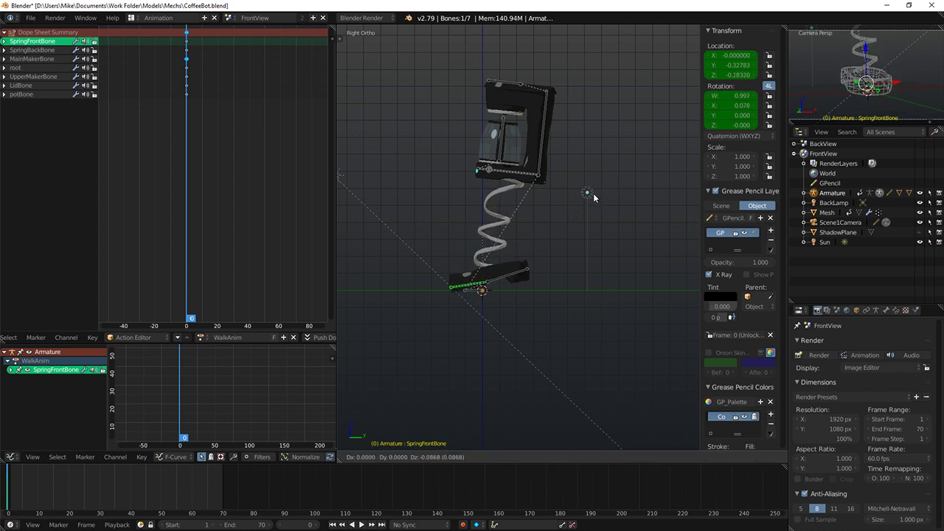
Step: Lower MainMakerBone onto the base to compress the spring, at about Y 0.40 and Z 0.90, with X rotation 28.9°
{"action": "right_click", "coordinate": [529, 183]}
{"action": "key", "text": "g"}
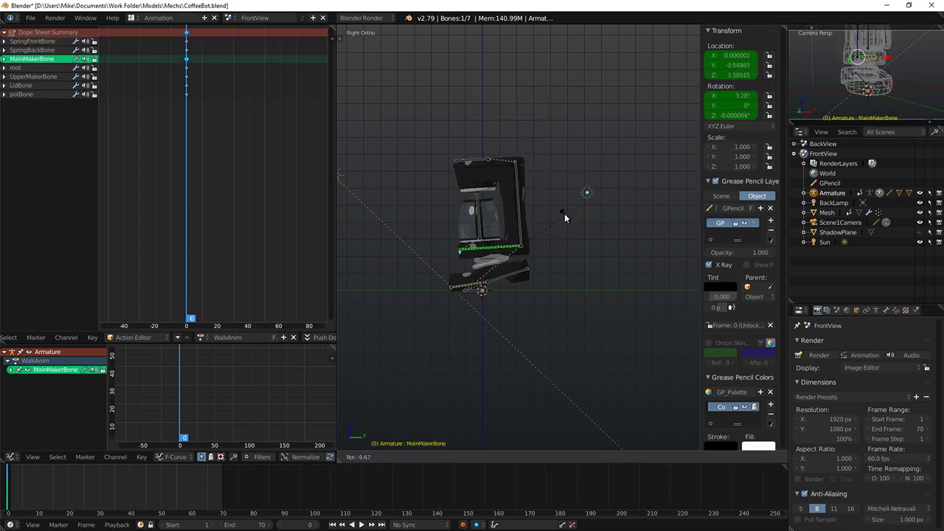
{"action": "left_click", "coordinate": [555, 204]}
{"action": "key", "text": "r"}
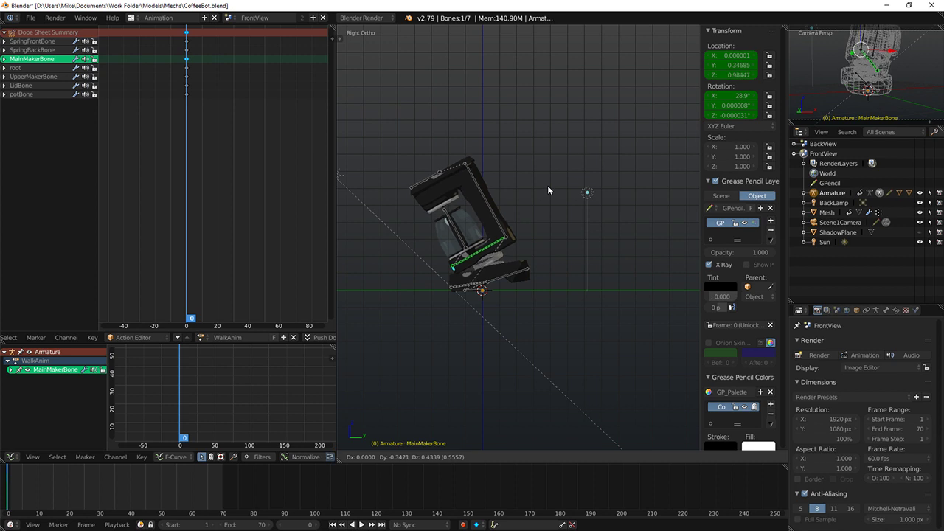
{"action": "left_click", "coordinate": [547, 184]}
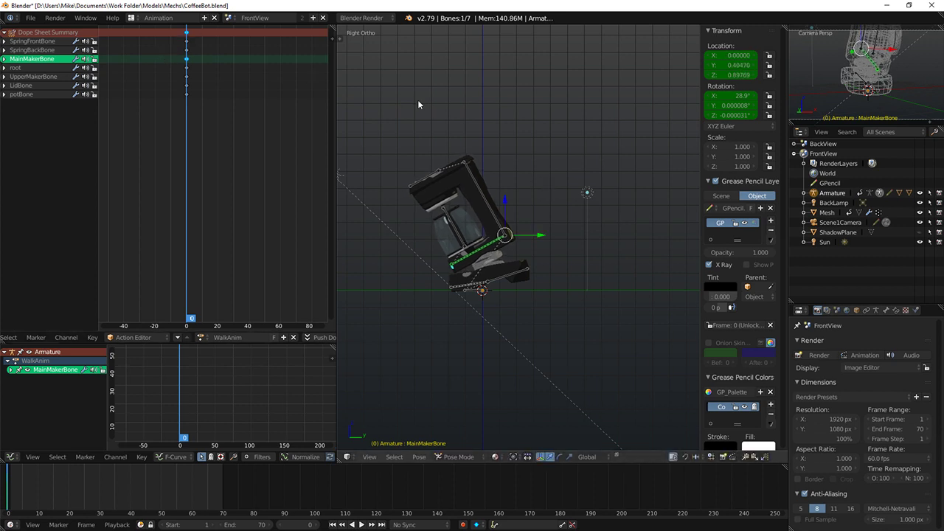
Step: Insert LocRot keyframes for MainMakerBone and SpringFrontBone at frame 0
{"action": "right_click", "coordinate": [468, 287], "text": "alt"}
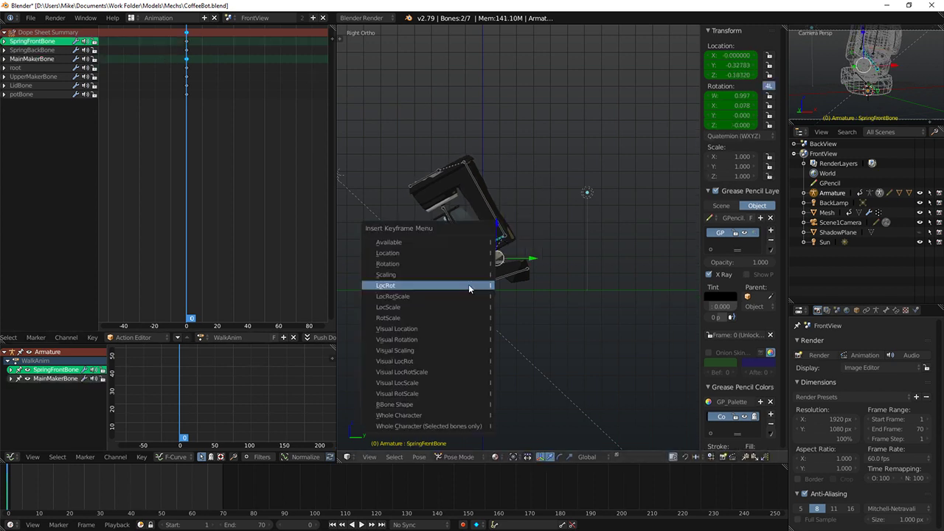
{"action": "left_click", "coordinate": [468, 284]}
{"action": "key", "text": "alt+a"}
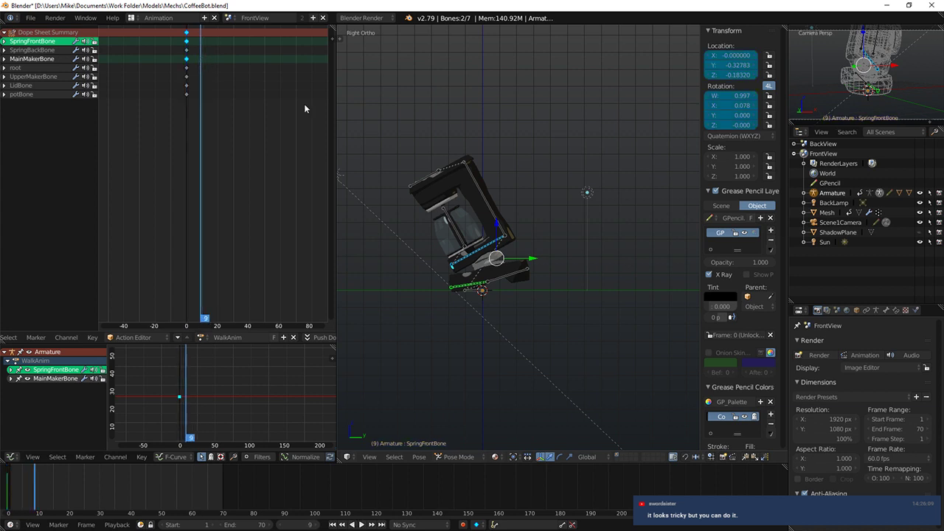
Step: At frame 9, raise MainMakerBone to about Y 2.83 and Z -3.01 with X rotation 37.9°, and insert a LocRot keyframe
{"action": "right_click", "coordinate": [471, 256]}
{"action": "key", "text": "g"}
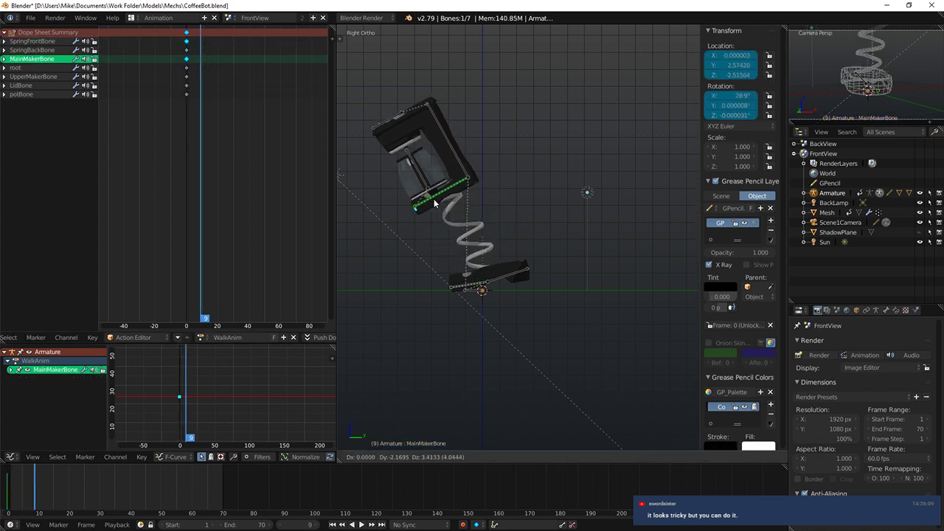
{"action": "left_click", "coordinate": [435, 198]}
{"action": "key", "text": "r"}
{"action": "left_click", "coordinate": [523, 178]}
{"action": "key", "text": "g"}
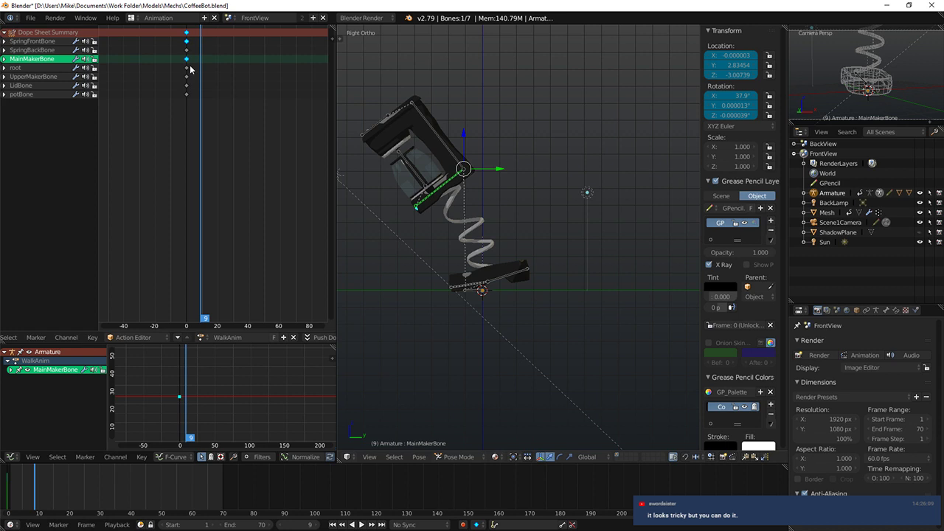
{"action": "key", "text": "i"}
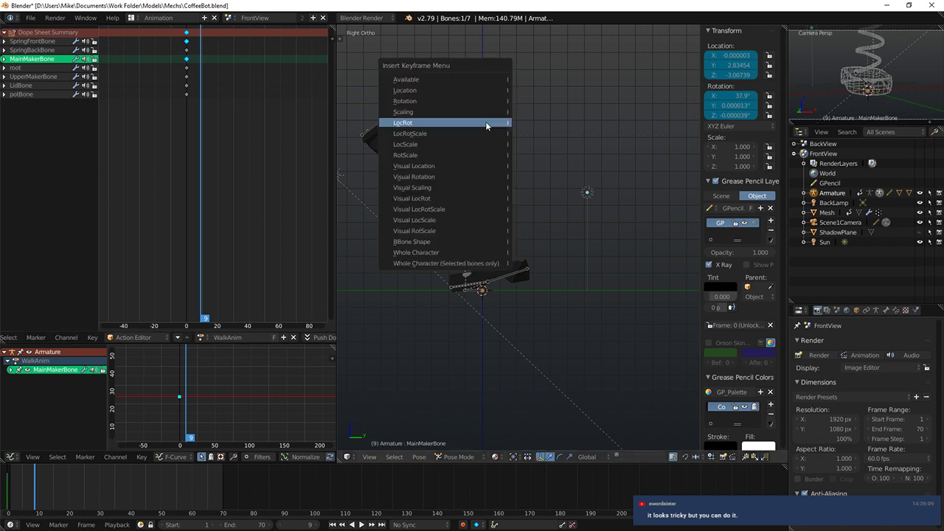
{"action": "left_click", "coordinate": [487, 123]}
Step: At frame 19, lift SpringFrontBone towards the body to about Y 1.12 and Z -3.05, and insert a LocRot keyframe
{"action": "left_click_drag", "start_coordinate": [199, 57], "coordinate": [213, 58]}
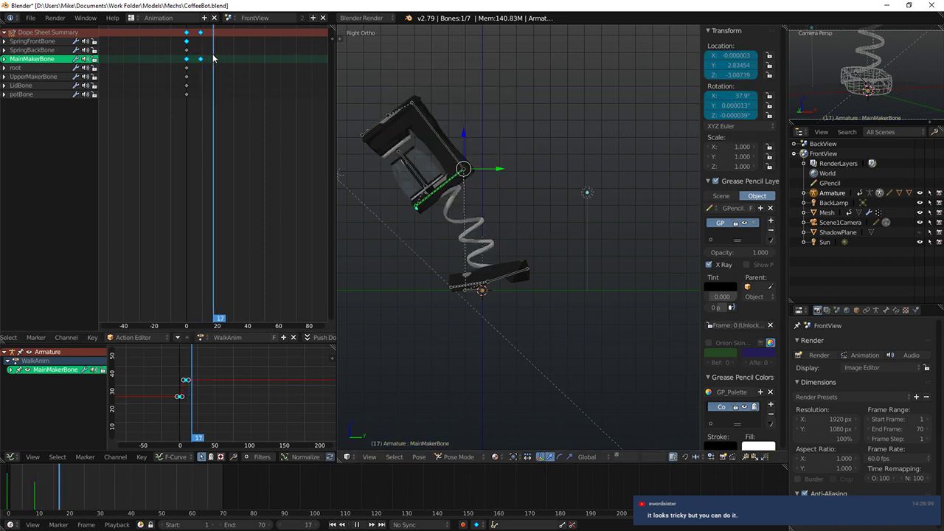
{"action": "scroll", "coordinate": [426, 159], "scroll_direction": "up", "scroll_amount": 1}
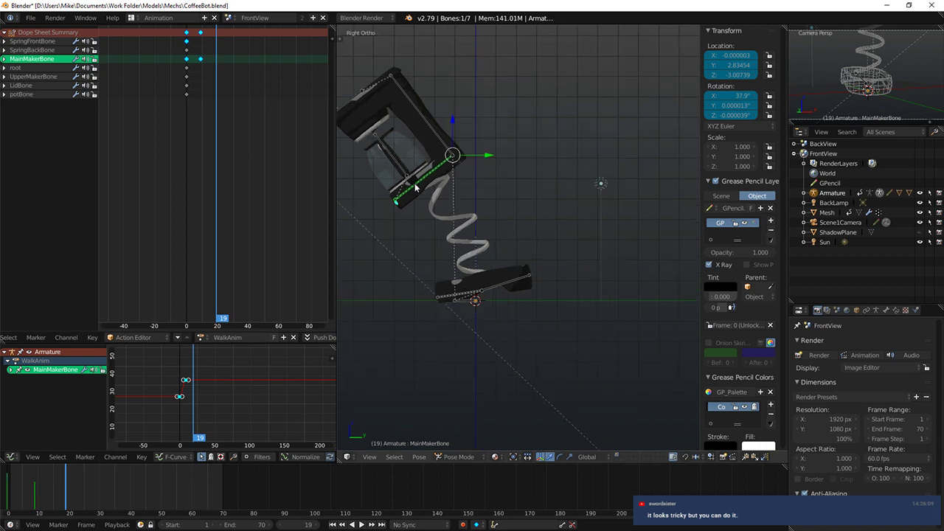
{"action": "right_click", "coordinate": [475, 279]}
{"action": "key", "text": "g"}
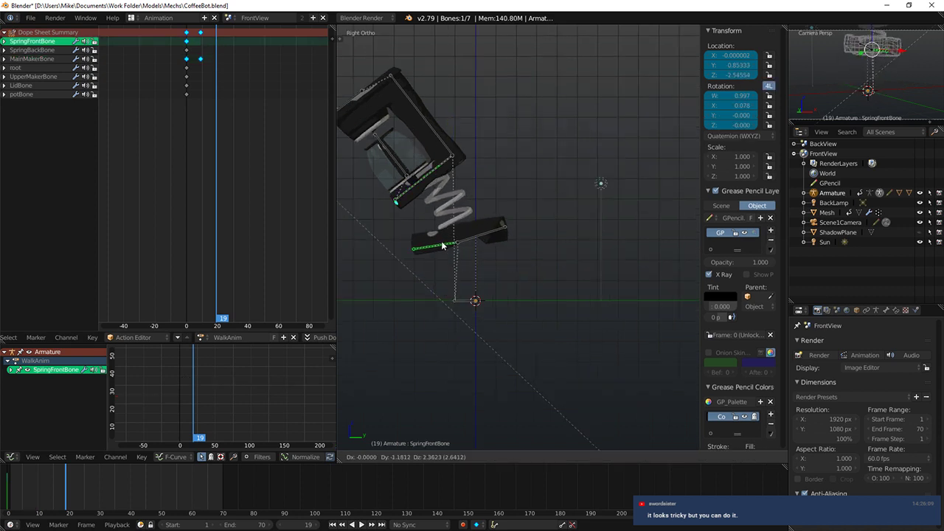
{"action": "left_click", "coordinate": [441, 238]}
{"action": "key", "text": "i"}
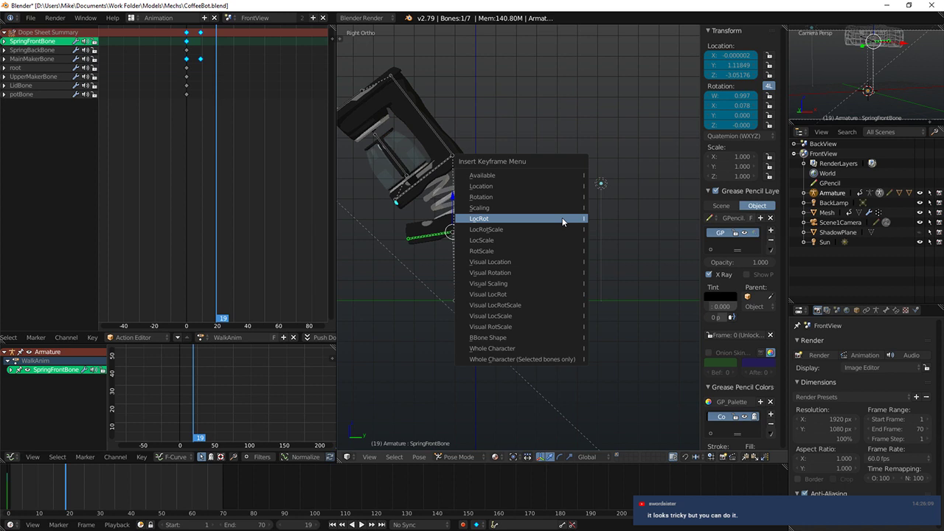
{"action": "left_click", "coordinate": [560, 218]}
Step: Move SpringFrontBone's keyframe from frame 19 to frame 13 and preview the motion
{"action": "right_click", "coordinate": [216, 32]}
{"action": "key", "text": "g"}
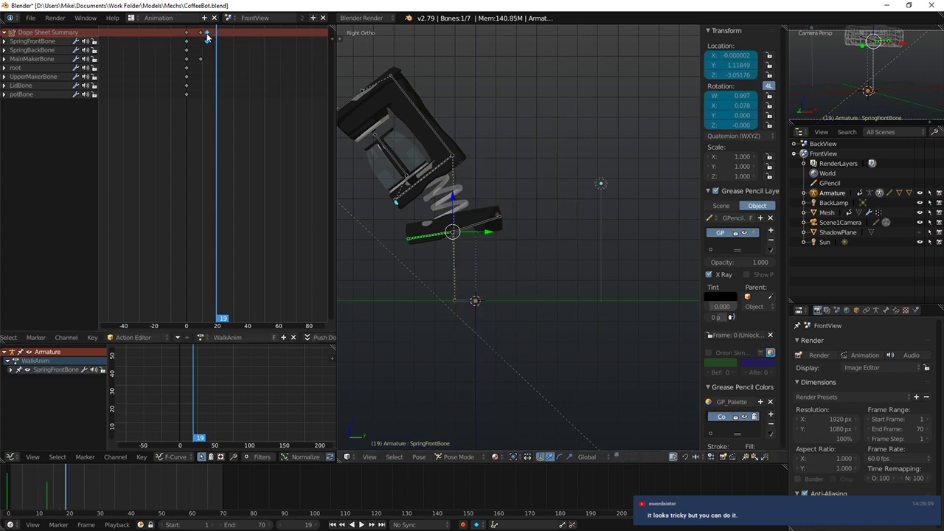
{"action": "mouse_move", "coordinate": [220, 50]}
{"action": "left_mouse_down"}
{"action": "mouse_move", "coordinate": [204, 53]}
{"action": "mouse_move", "coordinate": [225, 53]}
{"action": "left_mouse_up"}
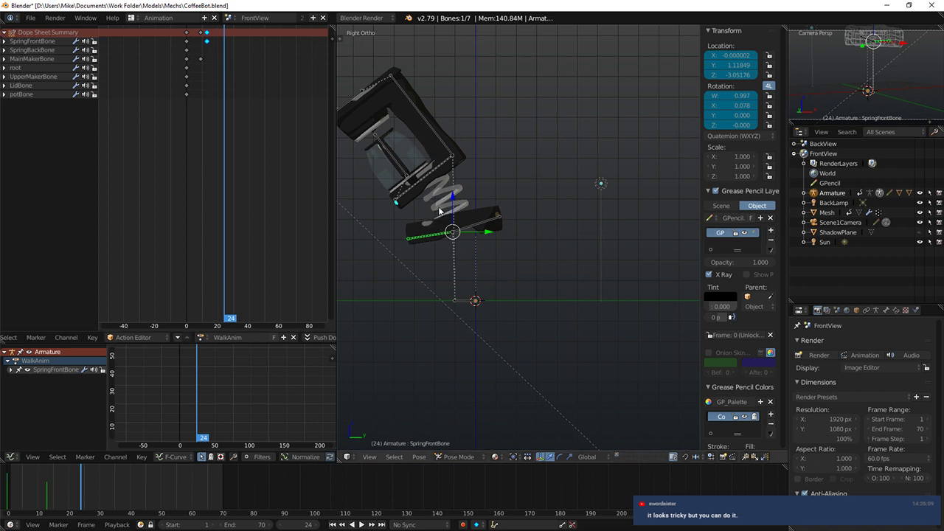
{"action": "key", "text": "alt+a"}
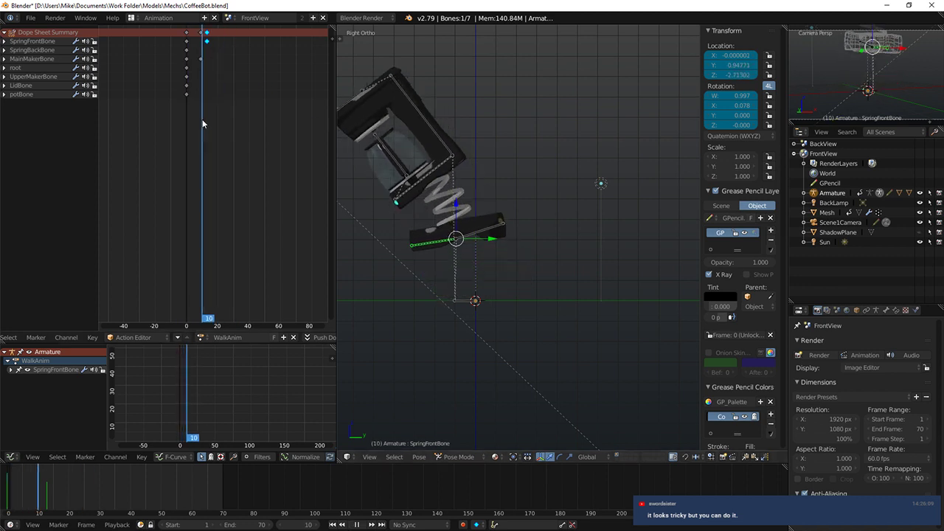
Step: Move SpringFrontBone's frame 13 keyframe to frame 19 and preview the motion
{"action": "key", "text": "alt+a"}
{"action": "key", "text": "g"}
{"action": "left_click", "coordinate": [218, 36]}
{"action": "key", "text": "alt+a"}
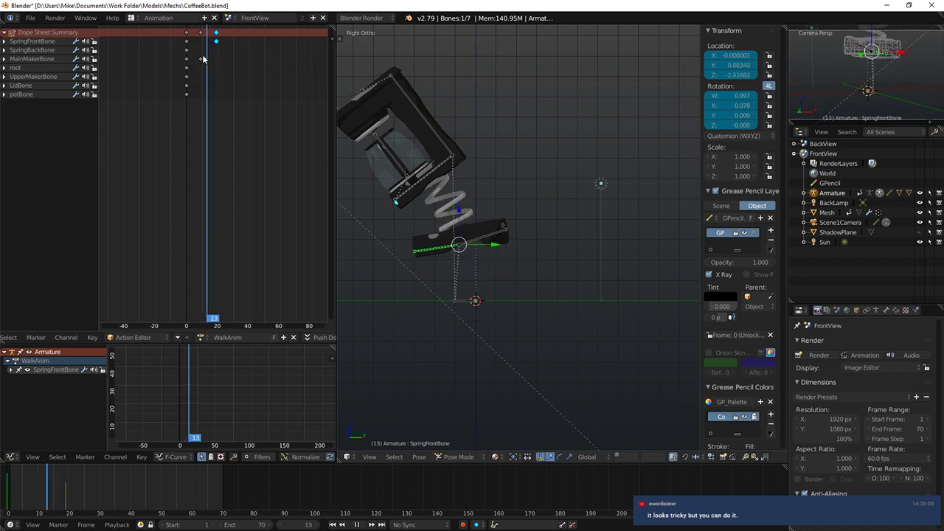
Step: At frame 27, select MainMakerBone and reduce its tilt to about 26.6° X rotation, near Y 2.67
{"action": "left_click_drag", "start_coordinate": [200, 64], "coordinate": [227, 63]}
{"action": "key", "text": "alt+a"}
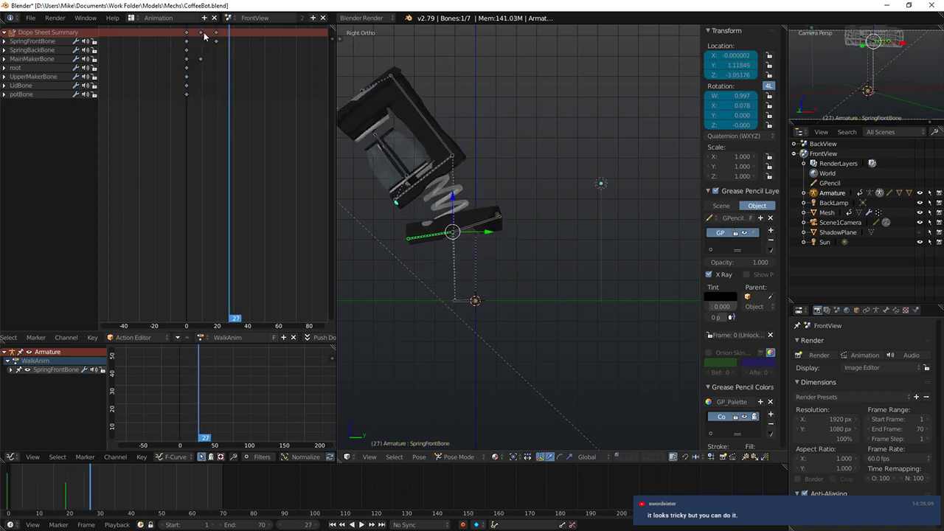
{"action": "right_click", "coordinate": [409, 195]}
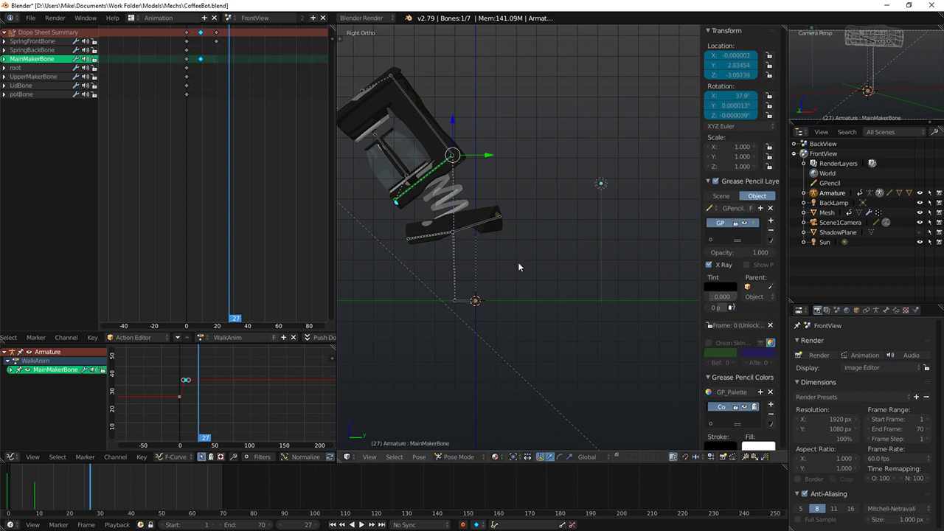
{"action": "key", "text": "r"}
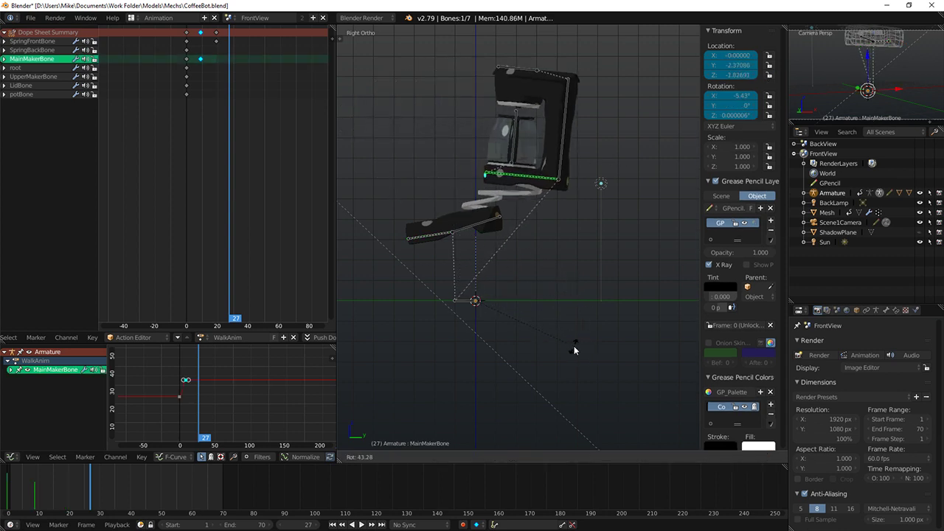
{"action": "left_click", "coordinate": [565, 314]}
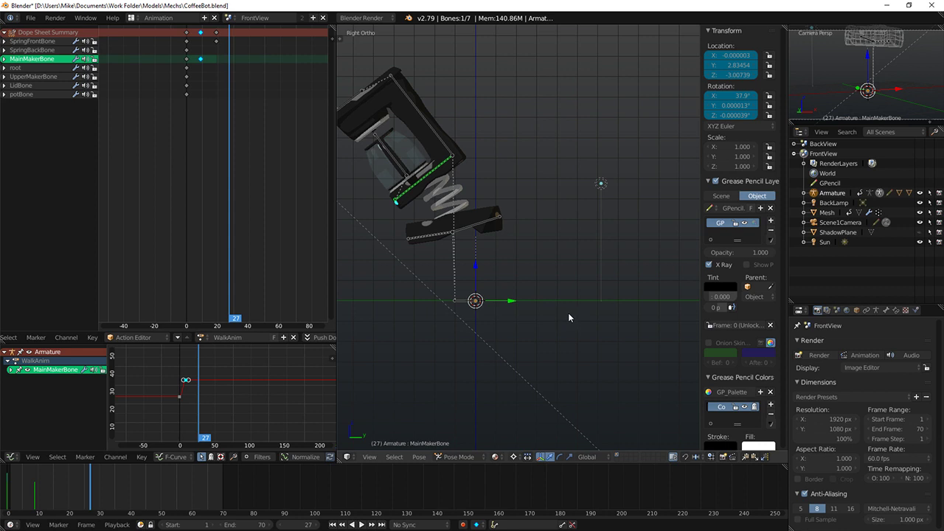
{"action": "key", "text": "g"}
{"action": "left_click", "coordinate": [588, 236]}
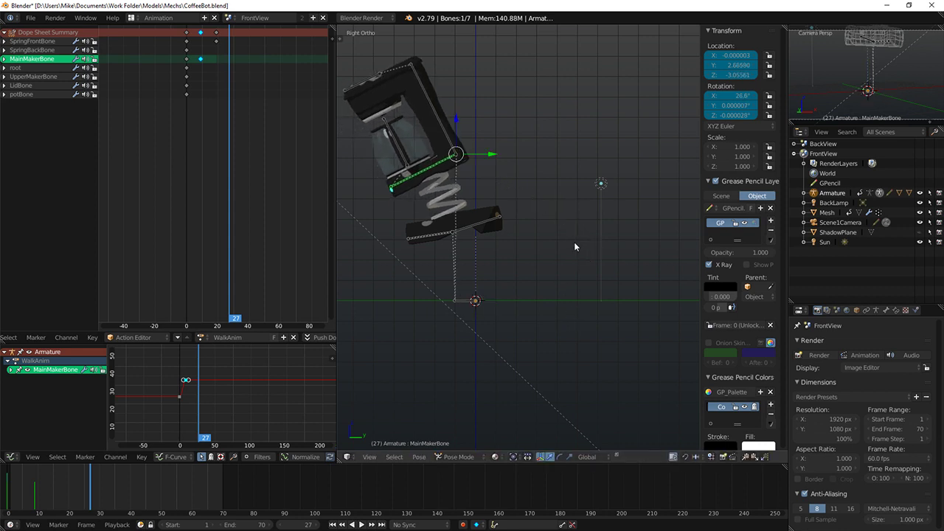
Step: Try rotating MainMakerBone upright to about 0° X rotation at frame 27
{"action": "key", "text": "r"}
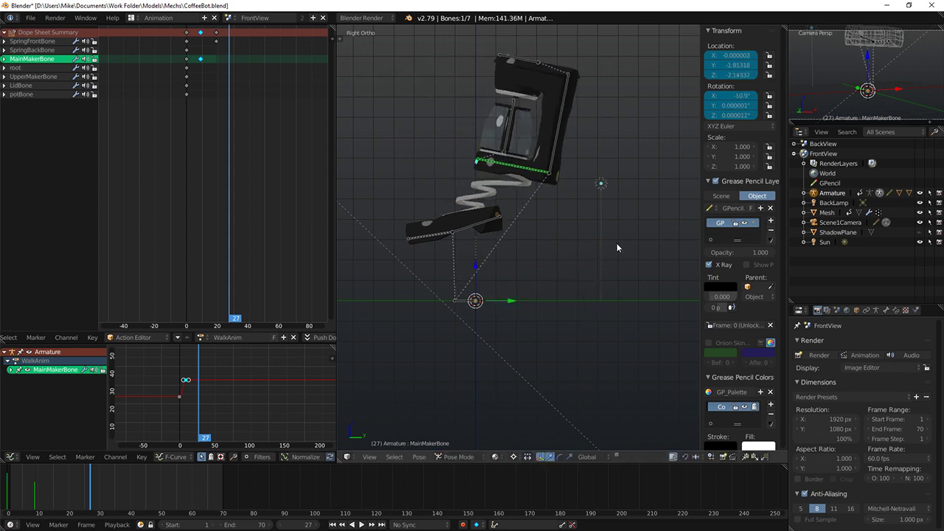
{"action": "key", "text": "r"}
{"action": "left_click", "coordinate": [595, 207]}
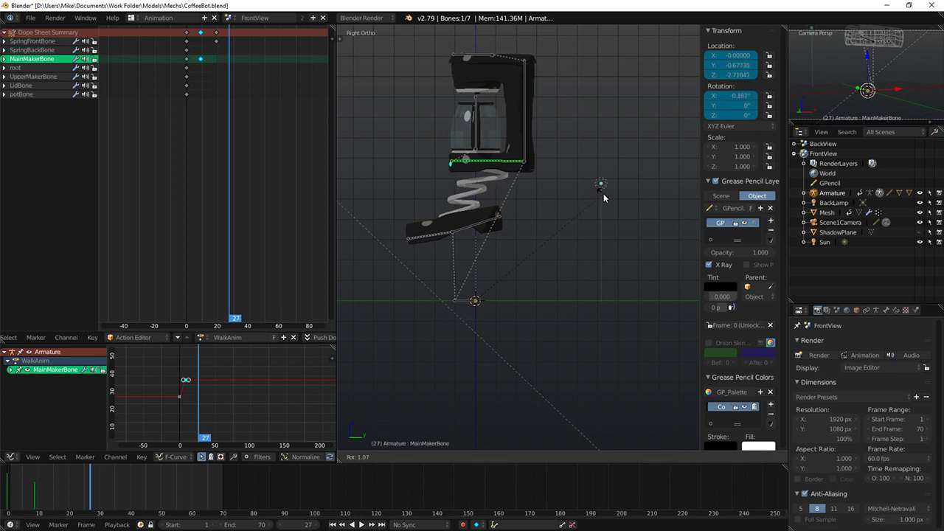
{"action": "key", "text": "r"}
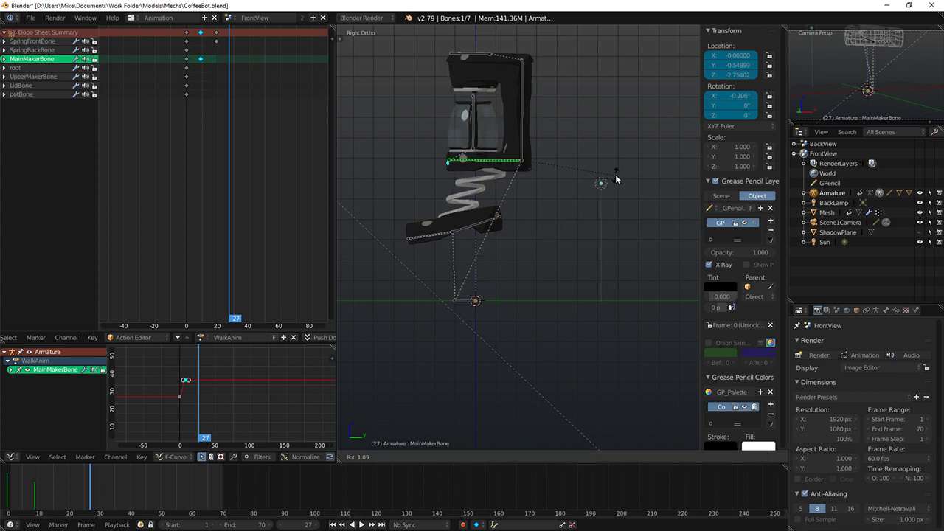
{"action": "left_click", "coordinate": [601, 178]}
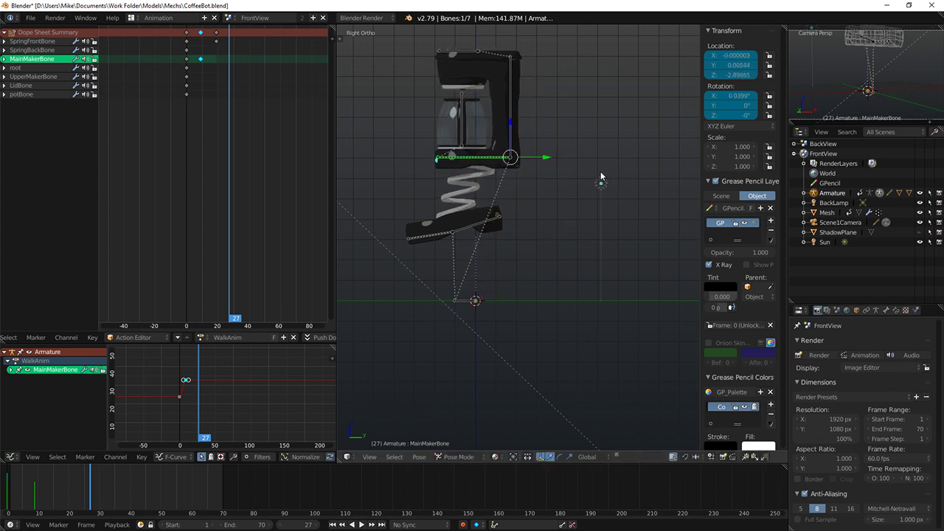
Step: Tilt MainMakerBone to about 22.4° X rotation at Y 2.81 and Z -3.02, and insert a LocRot keyframe at frame 27
{"action": "key", "text": "r"}
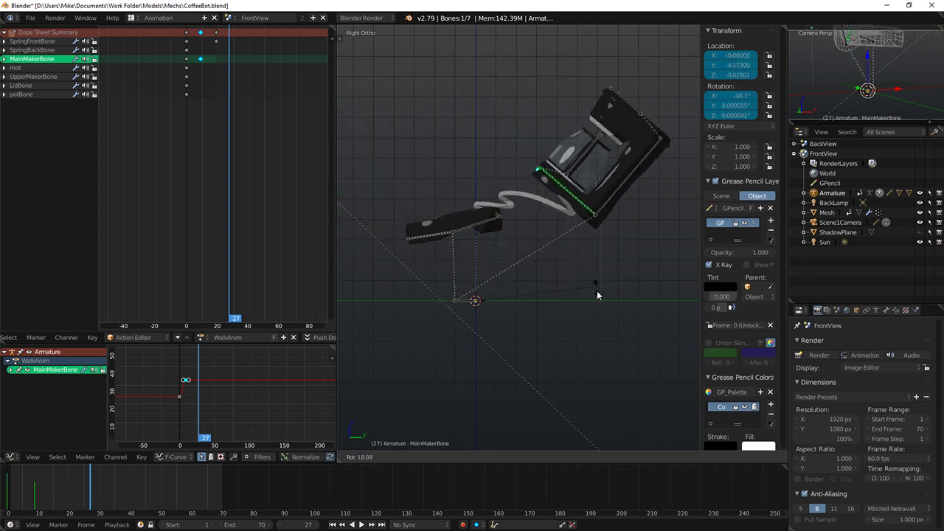
{"action": "left_click", "coordinate": [521, 209]}
{"action": "key", "text": "r"}
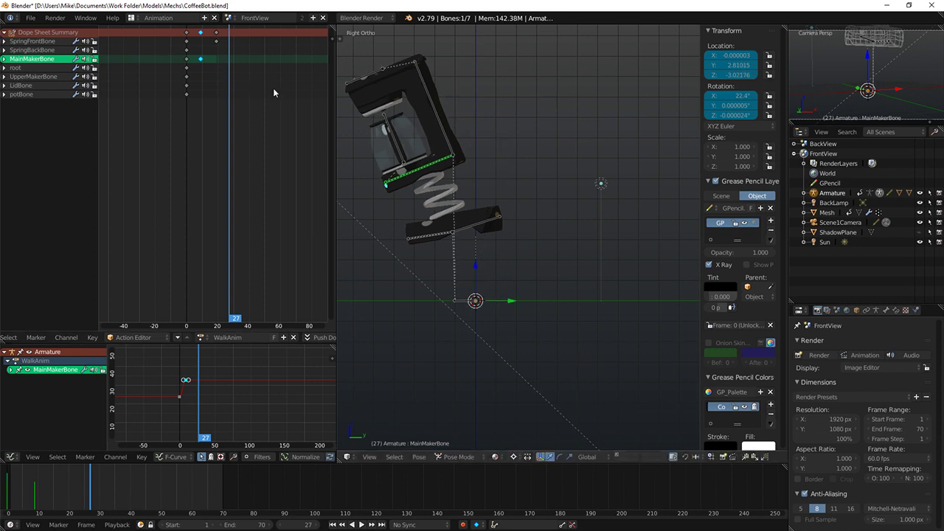
{"action": "key", "text": "i"}
{"action": "left_click", "coordinate": [590, 125]}
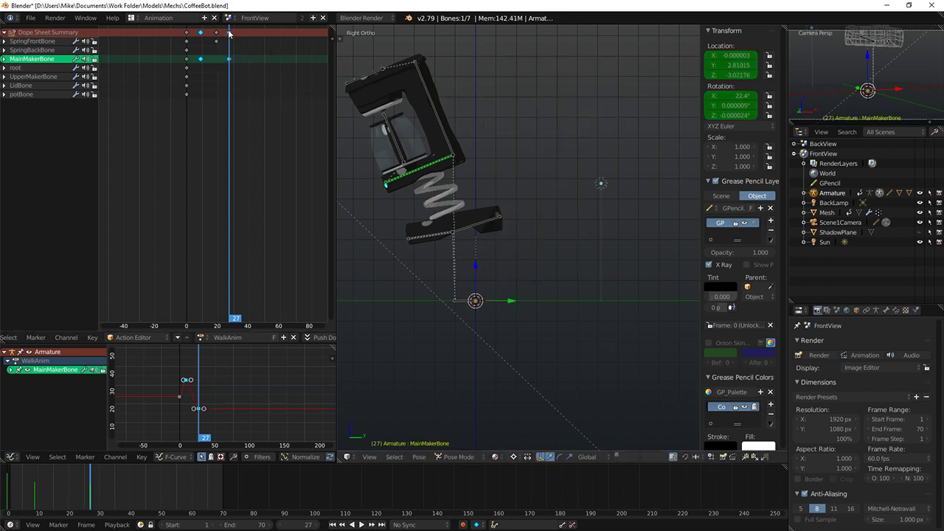
Step: Move MainMakerBone's frame 27 keyframe onto frame 9, replacing the existing key, and preview the motion
{"action": "left_click_drag", "start_coordinate": [230, 33], "coordinate": [203, 42]}
{"action": "left_click", "coordinate": [200, 42]}
{"action": "key", "text": "alt+a"}
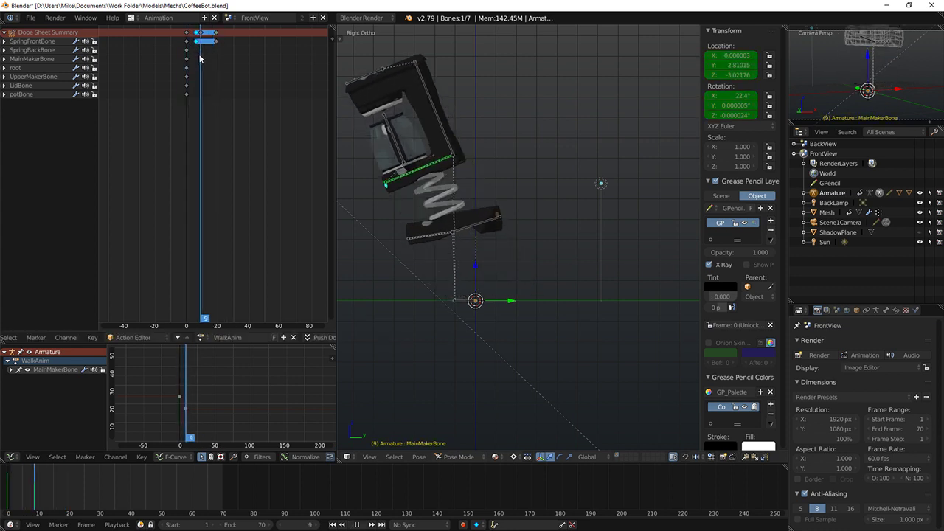
Step: Duplicate SpringFrontBone's frame 0 keyframe to frame 7 so the foot holds on the ground, and check the motion
{"action": "left_click", "coordinate": [187, 42]}
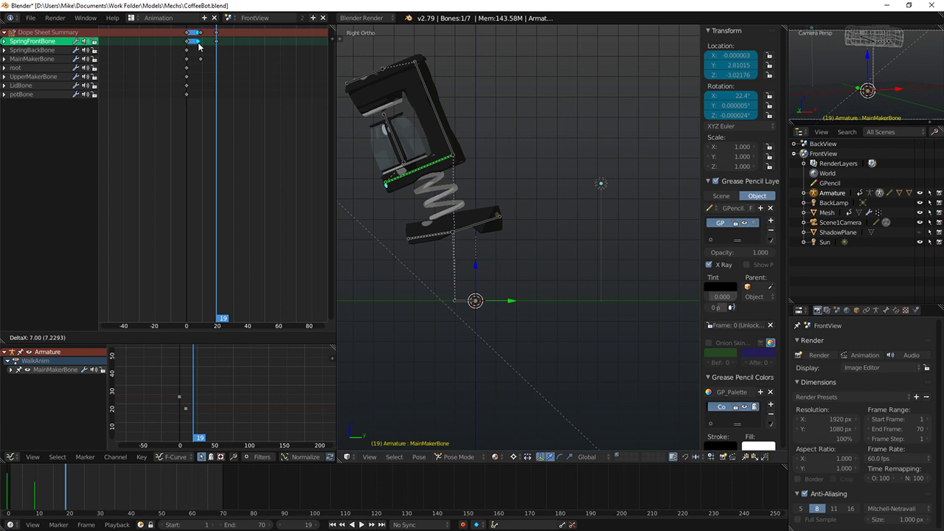
{"action": "left_click", "coordinate": [197, 45]}
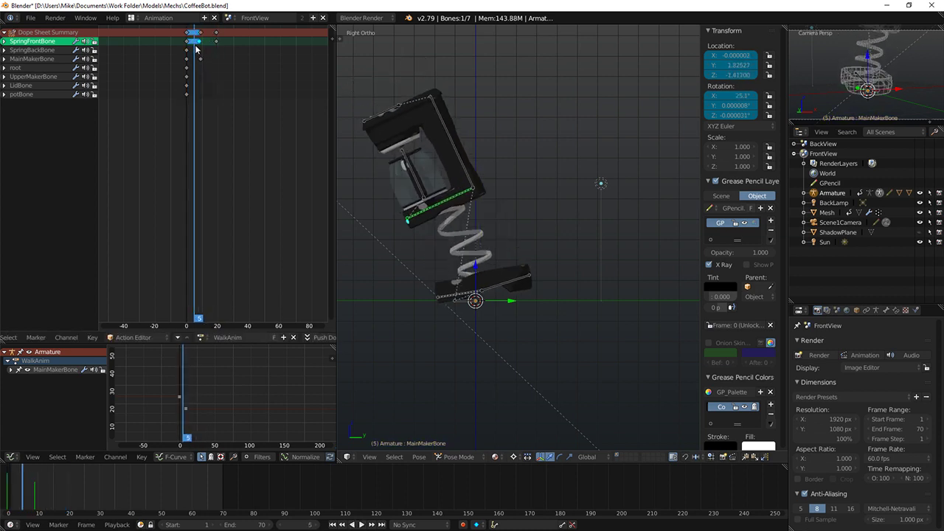
{"action": "left_click", "coordinate": [196, 45]}
Step: At frame 3, lift SpringFrontBone slightly to about Y -0.28 and Z -0.30, insert a LocRot keyframe, and move that key to frame 7
{"action": "right_click", "coordinate": [464, 289]}
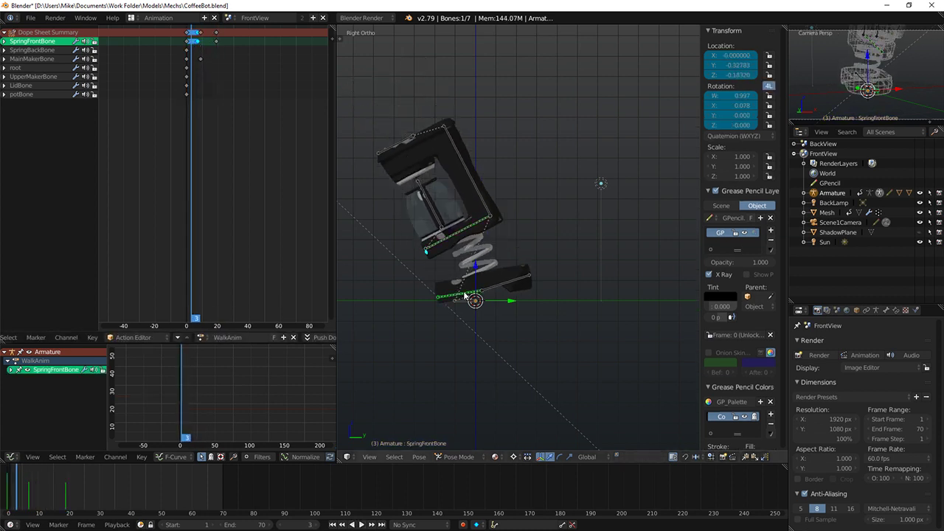
{"action": "key", "text": "g"}
{"action": "key", "text": "i"}
{"action": "left_click", "coordinate": [464, 283]}
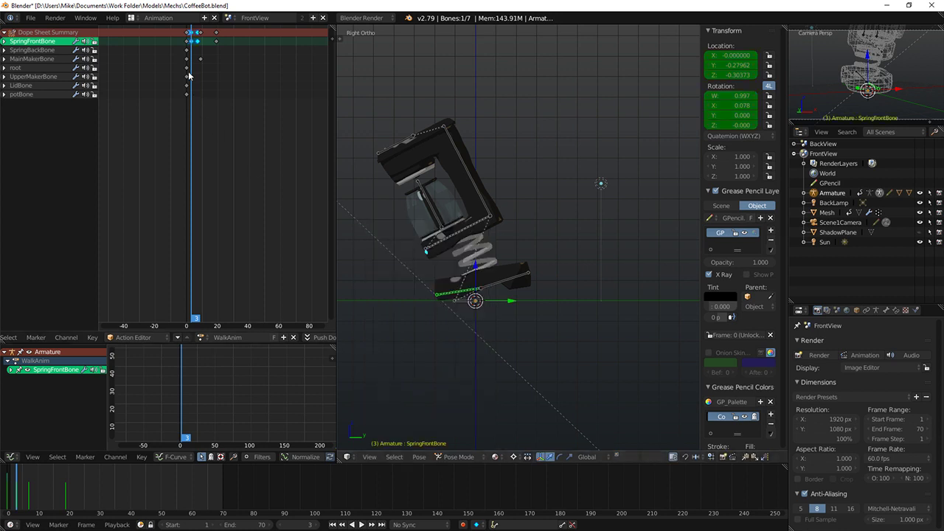
{"action": "right_click", "coordinate": [192, 34]}
{"action": "key", "text": "g"}
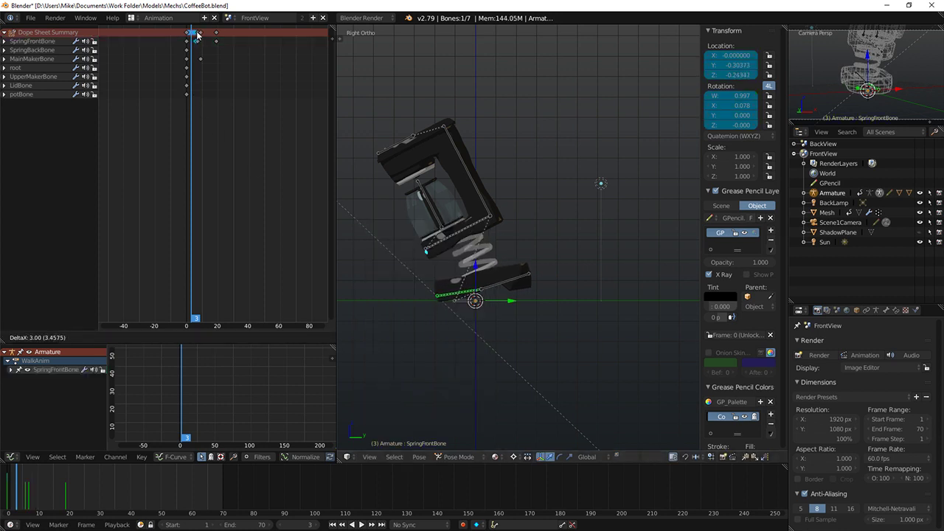
Step: At frame 21, rotate MainMakerBone upright to about -1.45° X rotation near Y -0.18, and insert a LocRot keyframe
{"action": "left_click_drag", "start_coordinate": [189, 46], "coordinate": [220, 52]}
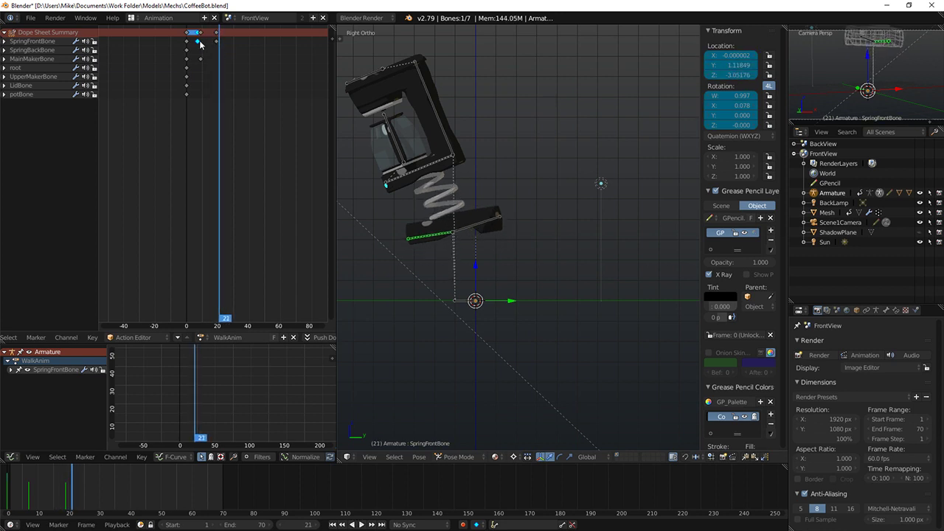
{"action": "right_click", "coordinate": [427, 165]}
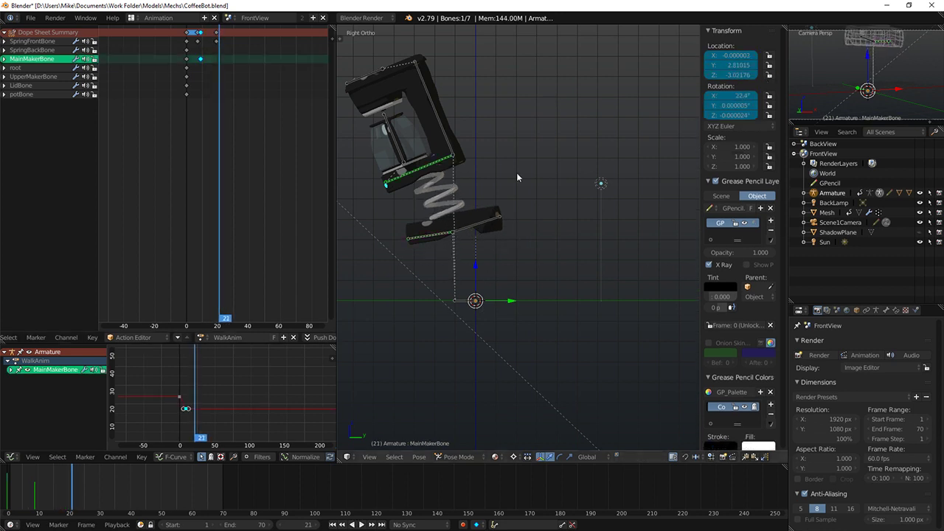
{"action": "key", "text": "r"}
{"action": "left_click", "coordinate": [615, 208]}
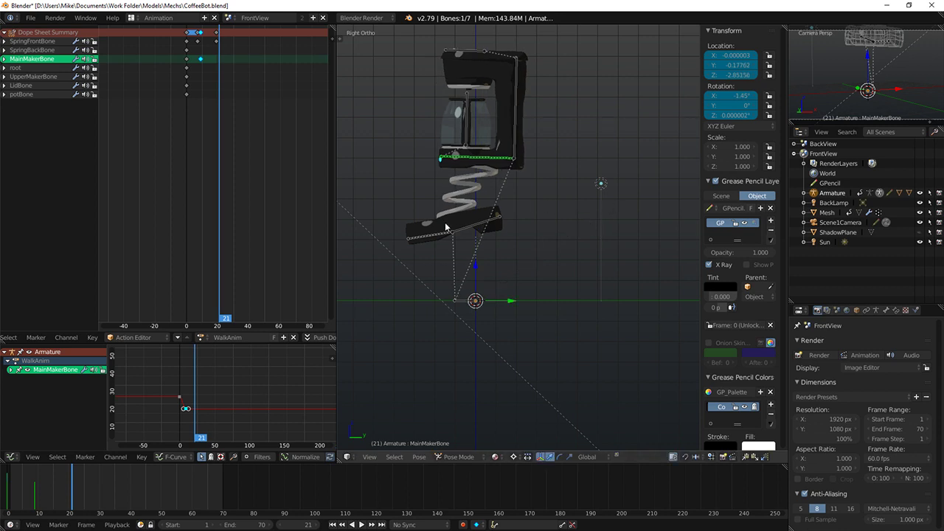
{"action": "key", "text": "i"}
{"action": "left_click", "coordinate": [597, 204]}
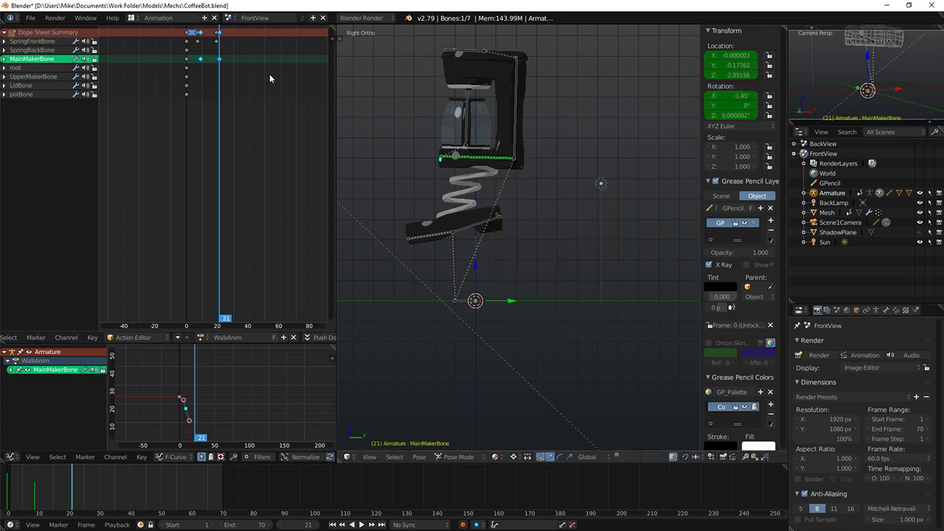
Step: At frame 21, level SpringFrontBone and raise it under the body to about Y 0.53 and Z -3.63, and insert a LocRot keyframe
{"action": "right_click", "coordinate": [431, 231]}
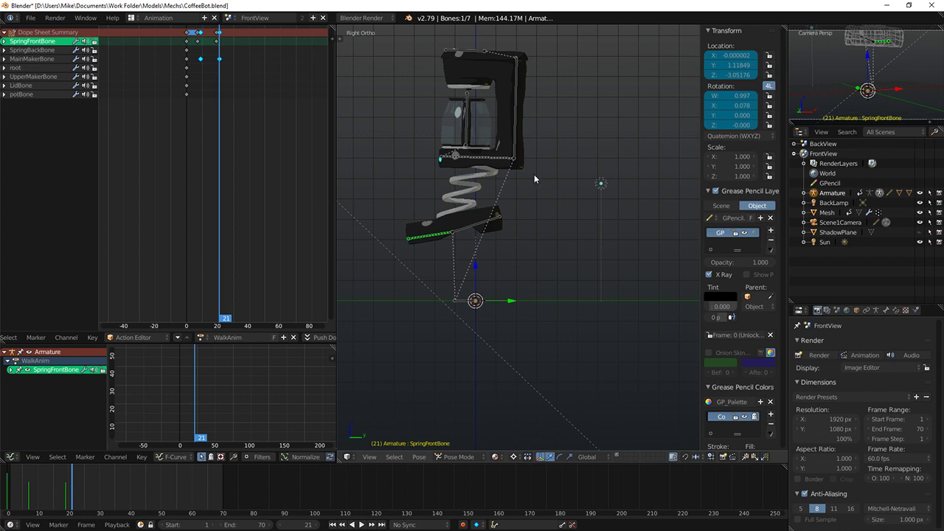
{"action": "key", "text": "g"}
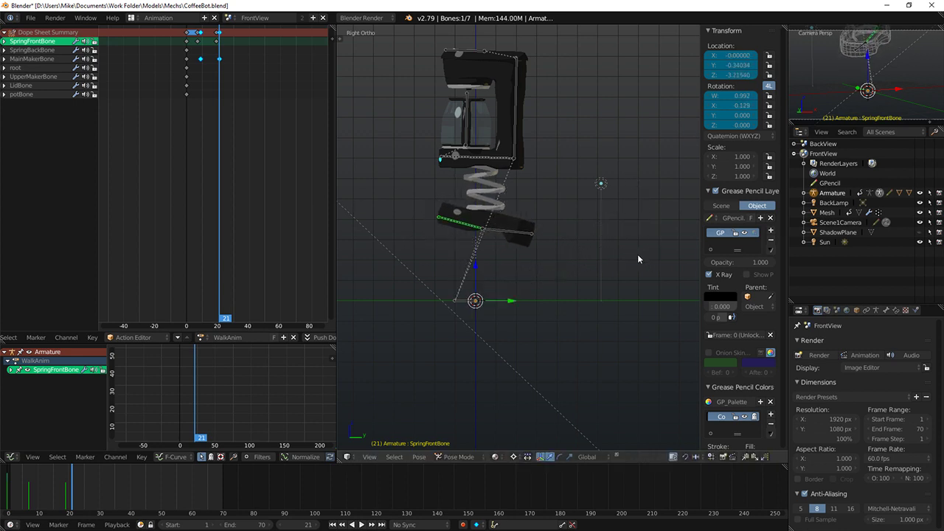
{"action": "key", "text": "g"}
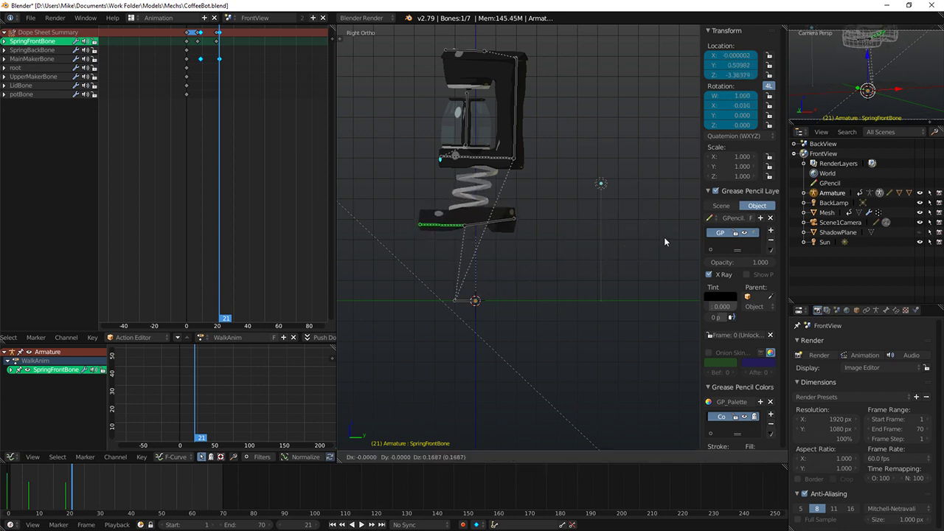
{"action": "left_click", "coordinate": [663, 228]}
{"action": "key", "text": "i"}
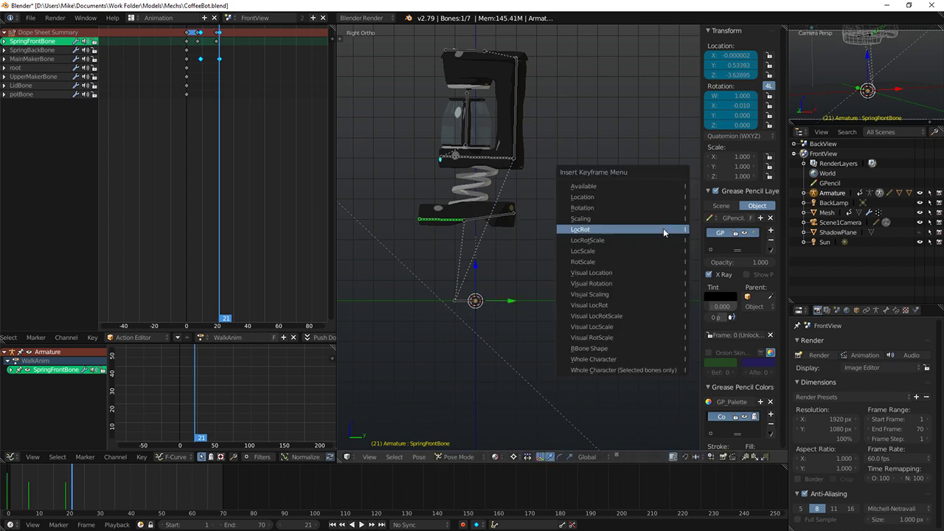
{"action": "left_click", "coordinate": [663, 228]}
Step: Move SpringFrontBone's frame 21 keyframe to frame 15 and preview the motion
{"action": "key", "text": "g"}
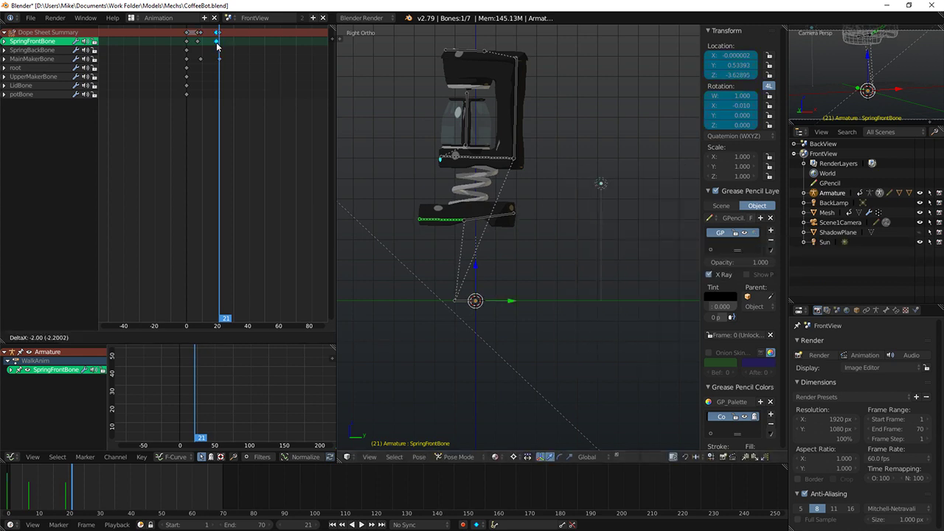
{"action": "left_click", "coordinate": [211, 46]}
{"action": "key", "text": "alt+a"}
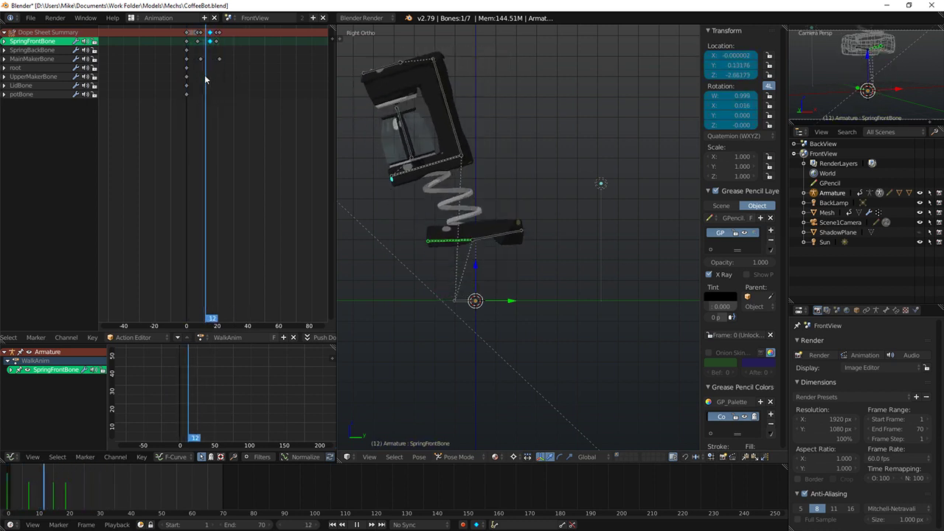
Step: Try deleting SpringFrontBone's frame 19 keyframe and review the motion around frame 15
{"action": "key", "text": "alt+a"}
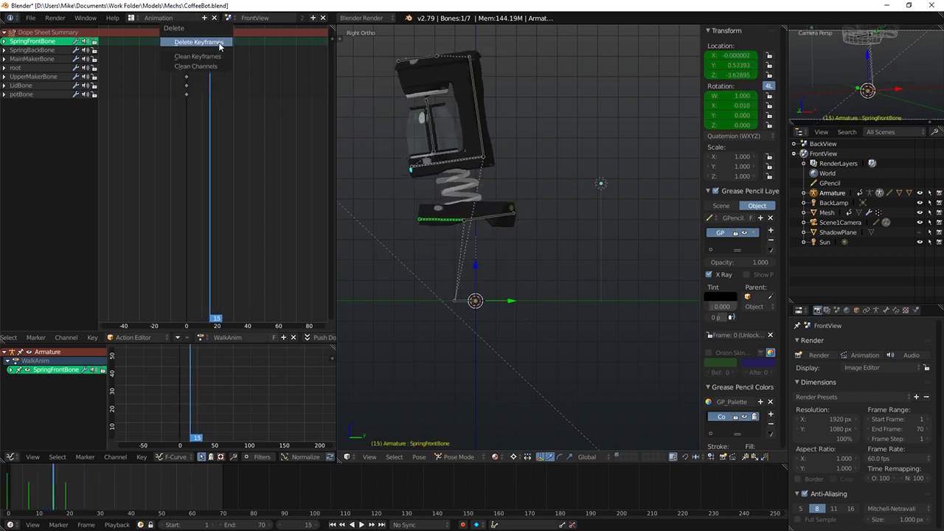
{"action": "left_click", "coordinate": [219, 43]}
{"action": "mouse_move", "coordinate": [210, 62]}
{"action": "left_mouse_down"}
{"action": "mouse_move", "coordinate": [186, 64]}
{"action": "mouse_move", "coordinate": [205, 67]}
{"action": "left_mouse_up"}
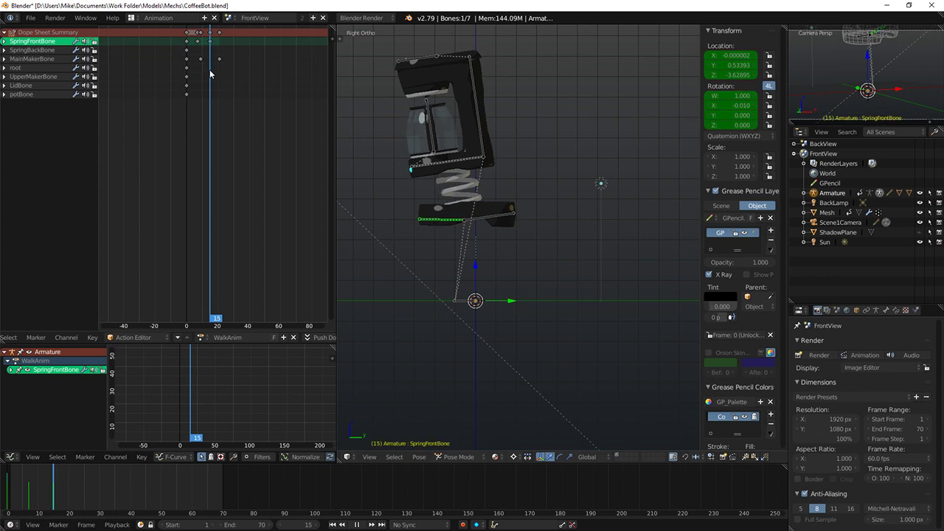
Step: Retime SpringFrontBone by placing its frame 19 pose key at frame 12 and its frame 15 pose key at frame 18
{"action": "right_click_drag", "start_coordinate": [217, 32], "coordinate": [204, 35]}
{"action": "left_click_drag", "start_coordinate": [212, 38], "coordinate": [216, 37]}
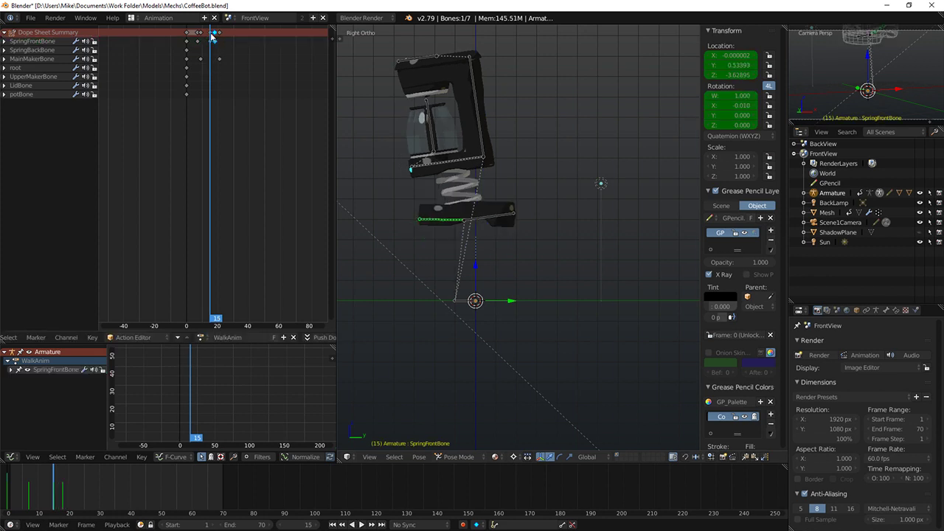
{"action": "key", "text": "g"}
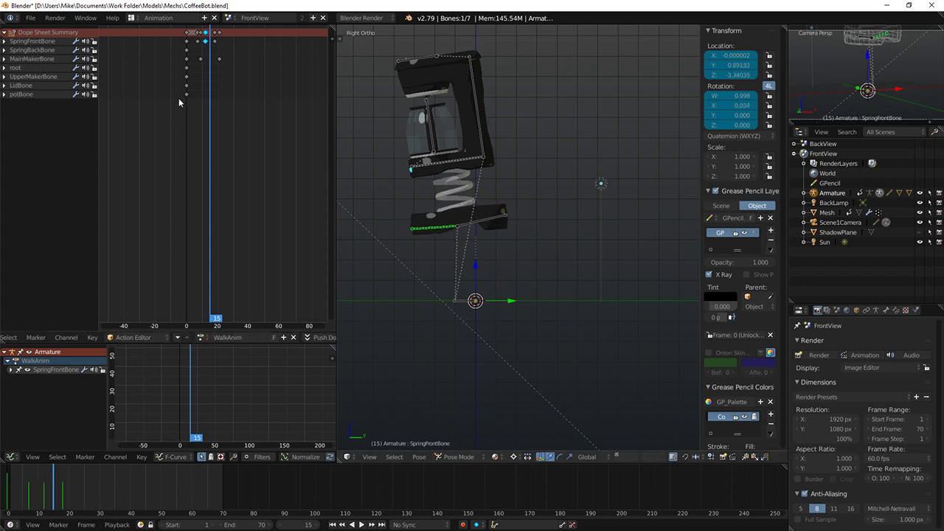
{"action": "left_click_drag", "start_coordinate": [179, 102], "coordinate": [216, 34]}
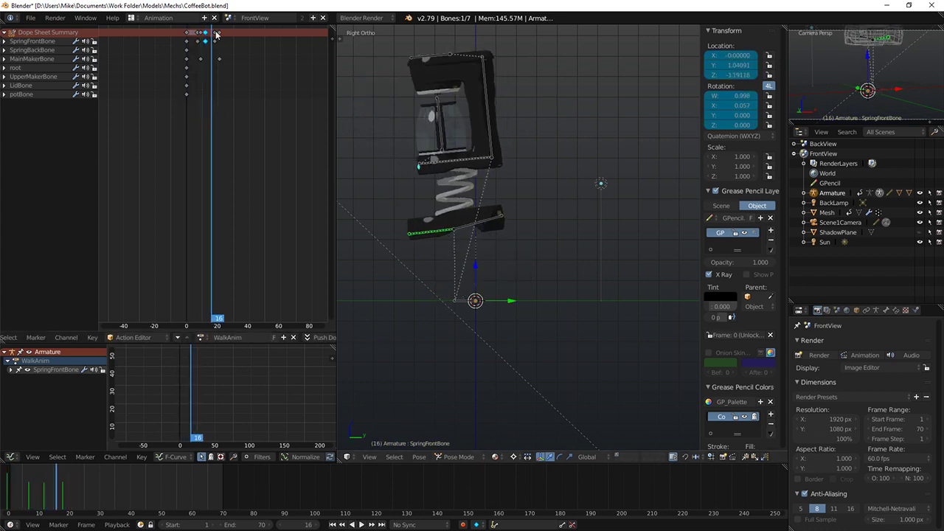
Step: Scrub through and preview SpringFrontBone's retimed keyframes at frames 12 and 18 together with the body motion
{"action": "mouse_move", "coordinate": [215, 34]}
{"action": "right_mouse_down"}
{"action": "mouse_move", "coordinate": [205, 33]}
{"action": "mouse_move", "coordinate": [214, 39]}
{"action": "right_mouse_up"}
{"action": "right_click", "coordinate": [206, 36]}
{"action": "left_click_drag", "start_coordinate": [188, 46], "coordinate": [205, 49]}
{"action": "left_click_drag", "start_coordinate": [213, 52], "coordinate": [219, 53]}
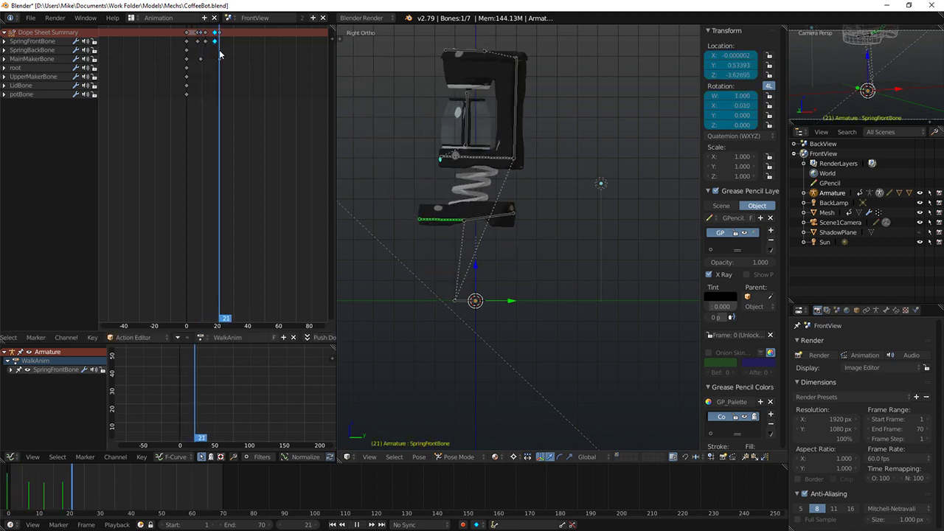
{"action": "right_click", "coordinate": [486, 161]}
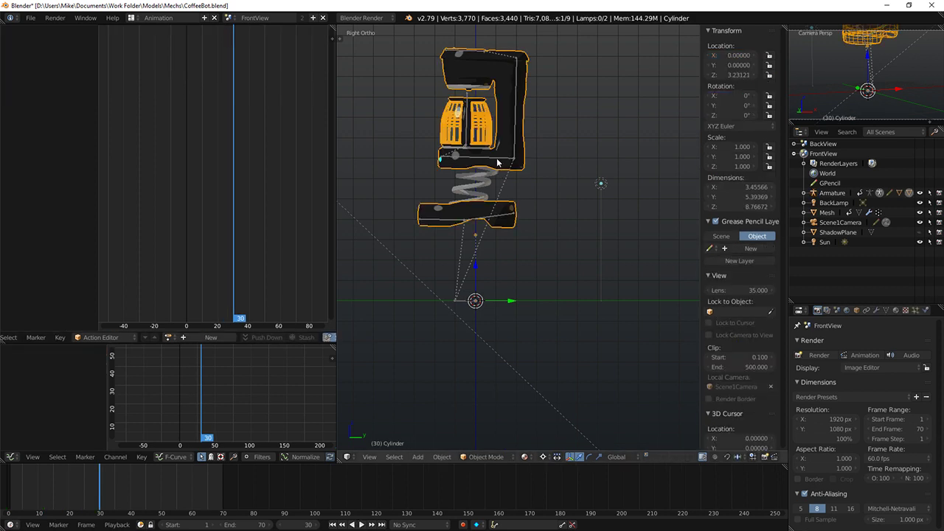
Step: Rotate MainMakerBone forward to about -27.5° on X at frame 30 and key its location and rotation
{"action": "key", "text": "r"}
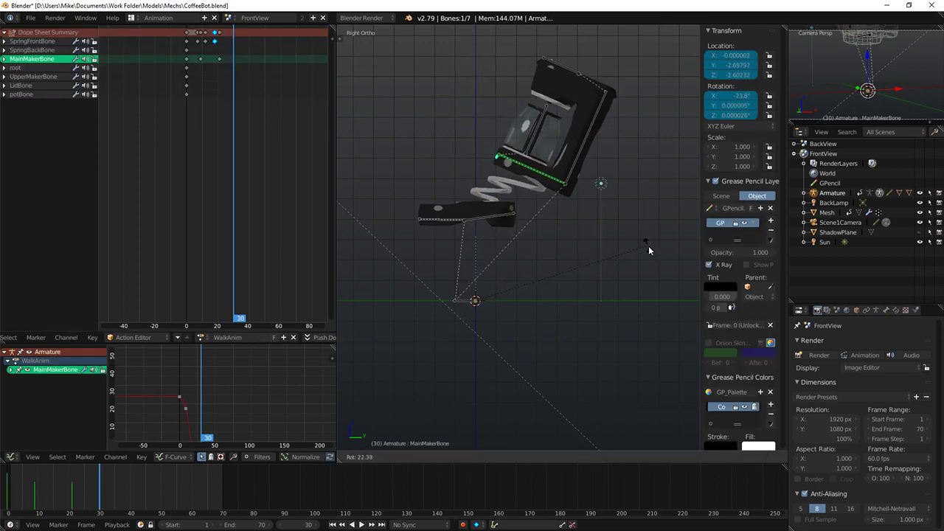
{"action": "left_click", "coordinate": [656, 254]}
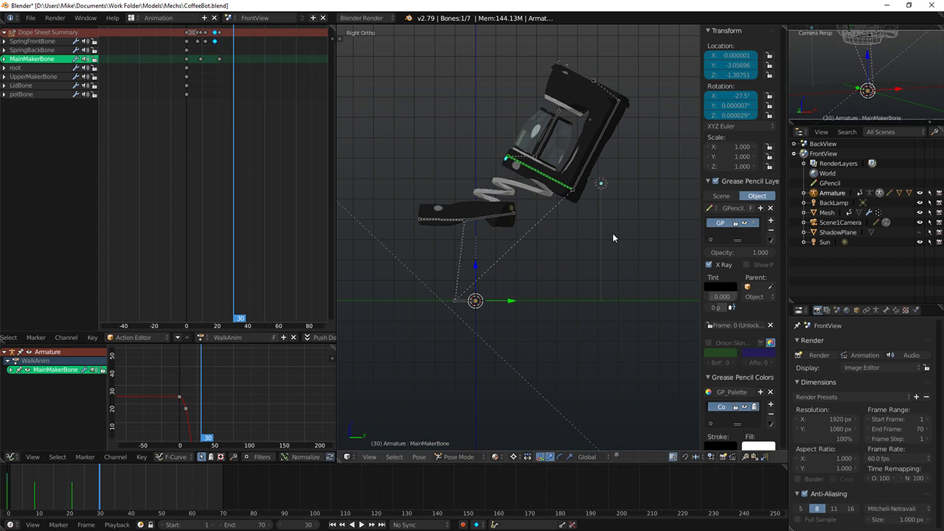
{"action": "key", "text": "i"}
{"action": "left_click", "coordinate": [612, 233]}
Step: Pose SpringFrontBone at frame 32 with the foot tilted and lowered so the spring stretches, and key it
{"action": "mouse_move", "coordinate": [231, 86]}
{"action": "left_mouse_down"}
{"action": "mouse_move", "coordinate": [207, 76]}
{"action": "mouse_move", "coordinate": [236, 91]}
{"action": "left_mouse_up"}
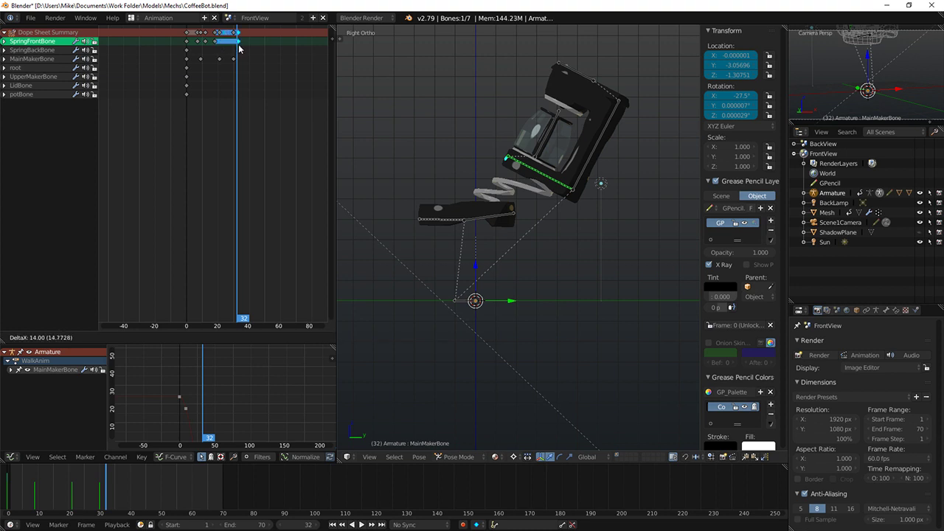
{"action": "right_click", "coordinate": [510, 211]}
{"action": "key", "text": "g"}
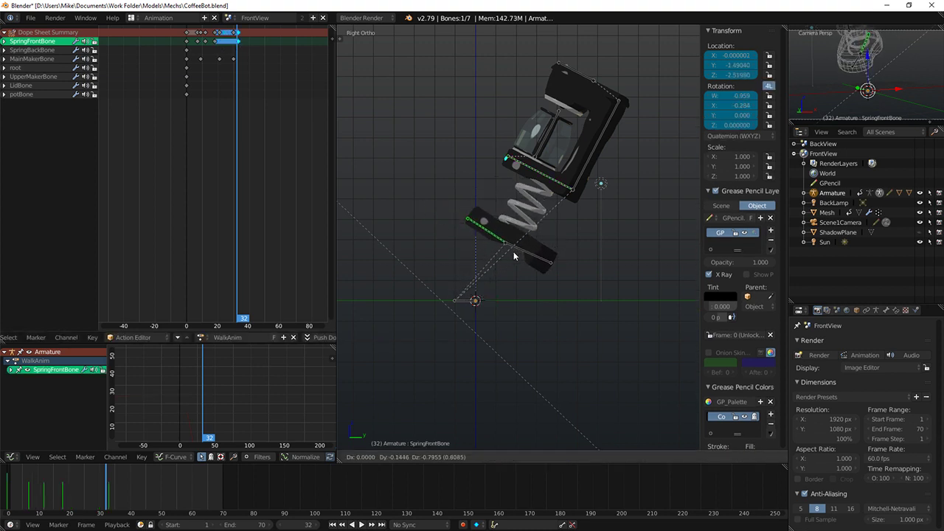
{"action": "key", "text": "Escape"}
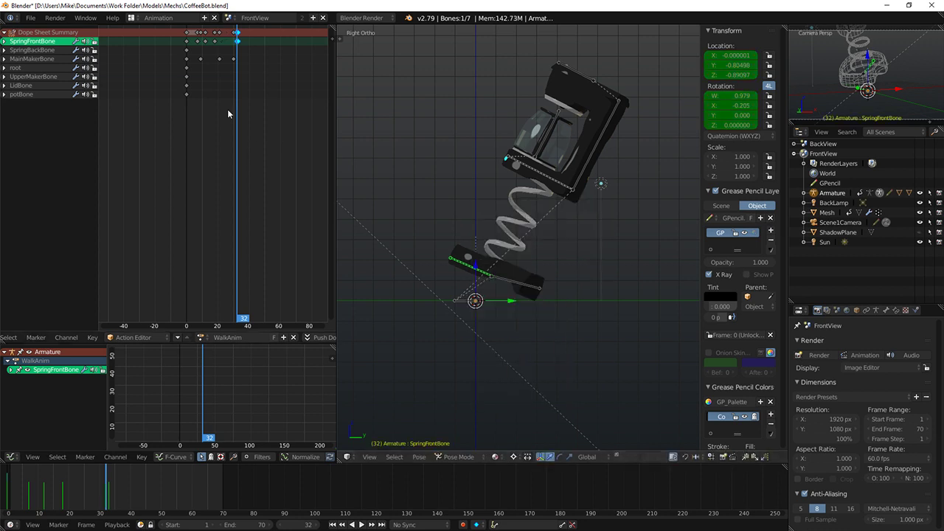
Step: Delete SpringFrontBone's extra copied keyframe just after frame 32 and preview the motion
{"action": "key", "text": "alt+a"}
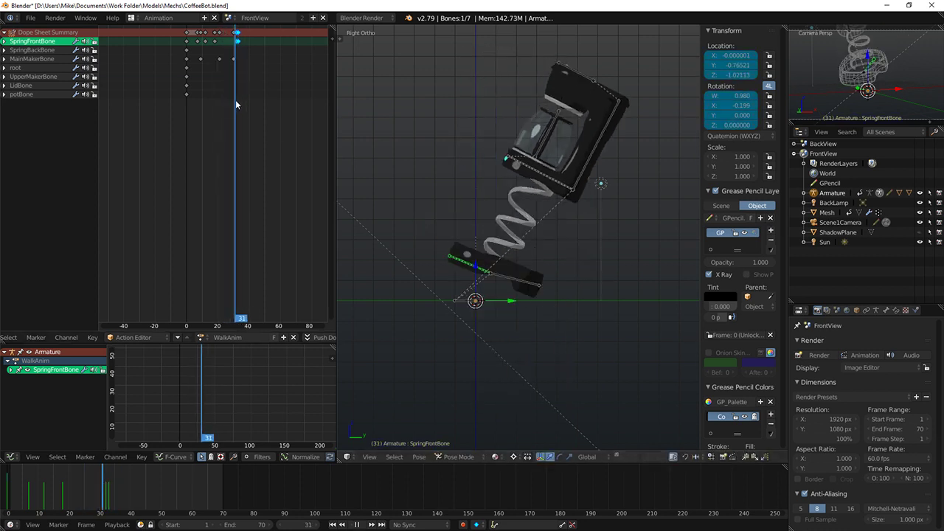
{"action": "key", "text": "alt+a"}
{"action": "left_click", "coordinate": [236, 33]}
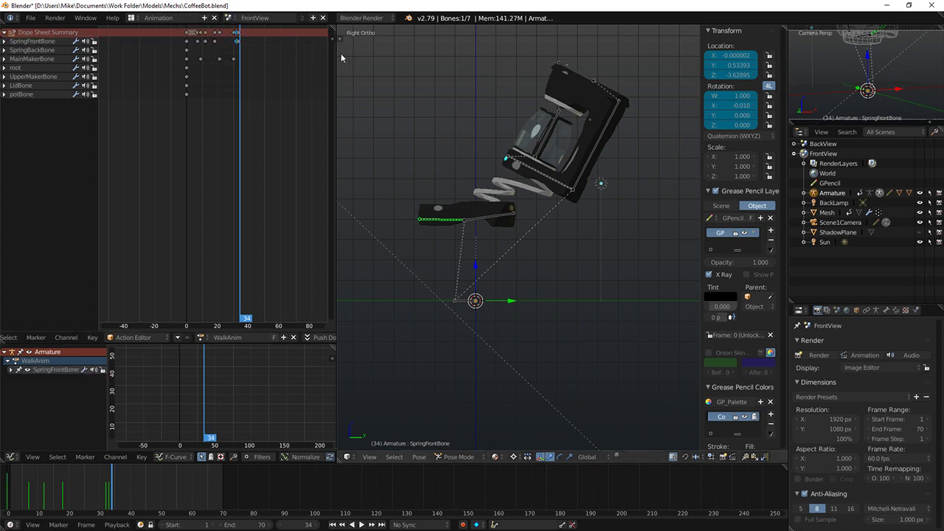
{"action": "key", "text": "Home"}
{"action": "key", "text": "alt+a"}
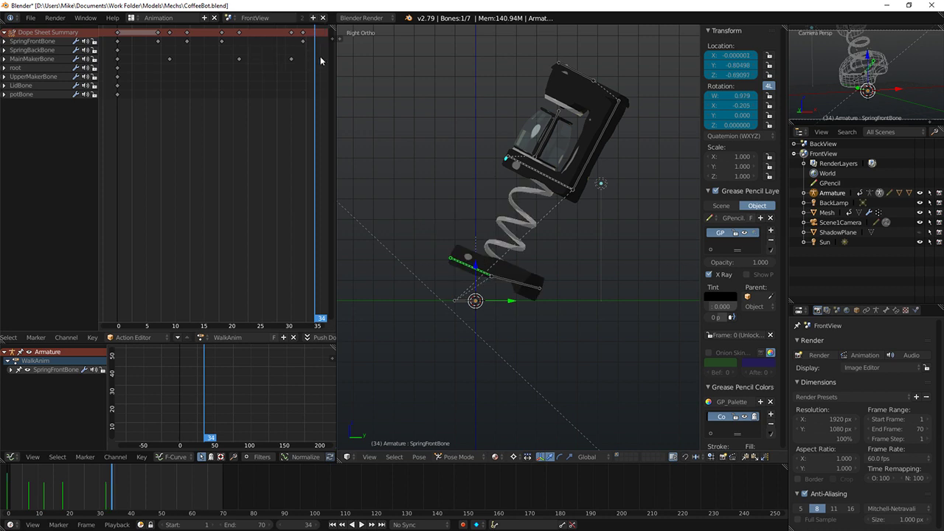
Step: Raise and tilt SpringFrontBone at frame 26 to compress the spring, and key its location and rotation
{"action": "left_click_drag", "start_coordinate": [175, 69], "coordinate": [267, 93]}
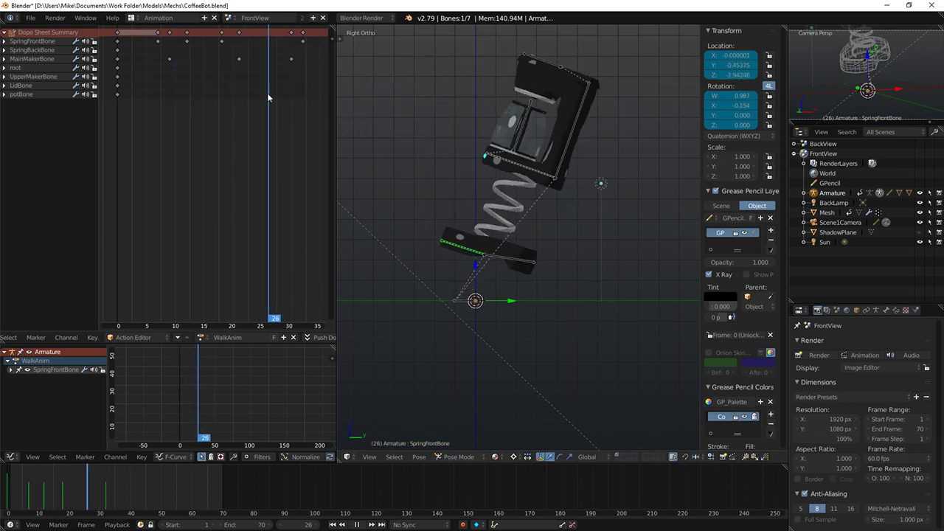
{"action": "right_click", "coordinate": [478, 254]}
{"action": "key", "text": "g"}
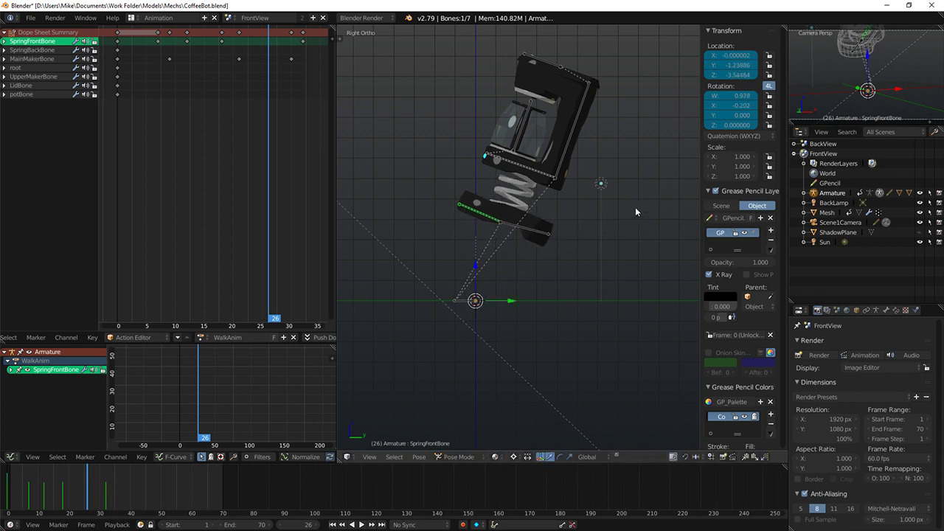
{"action": "key", "text": "i"}
{"action": "left_click", "coordinate": [635, 206]}
Step: Adjust SpringFrontBone's position at frames 12, 18 and 26 and insert LocRot keyframes for each pose
{"action": "left_click_drag", "start_coordinate": [269, 109], "coordinate": [187, 119]}
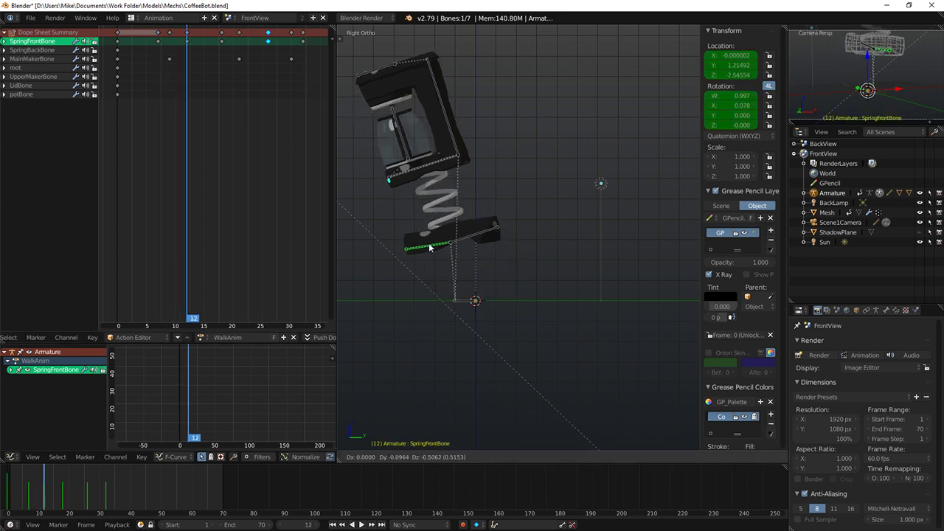
{"action": "key", "text": "alt+a"}
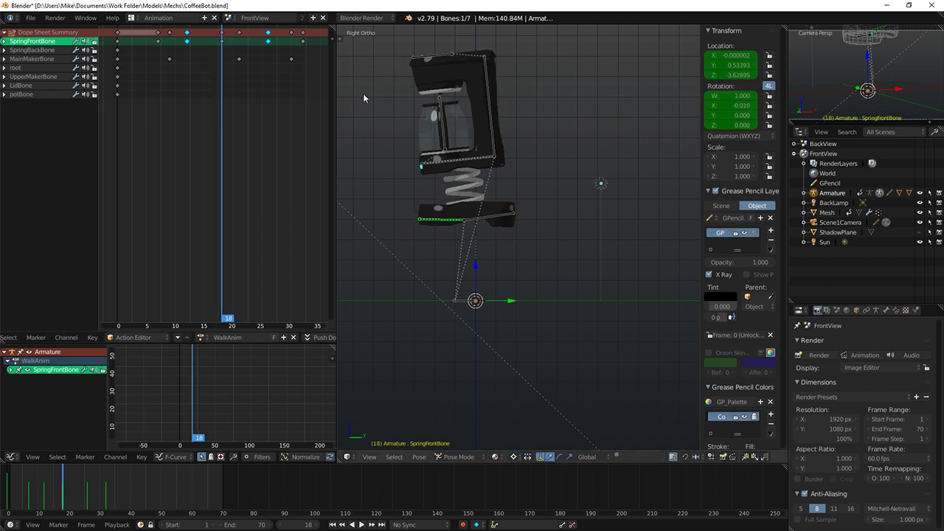
{"action": "key", "text": "i"}
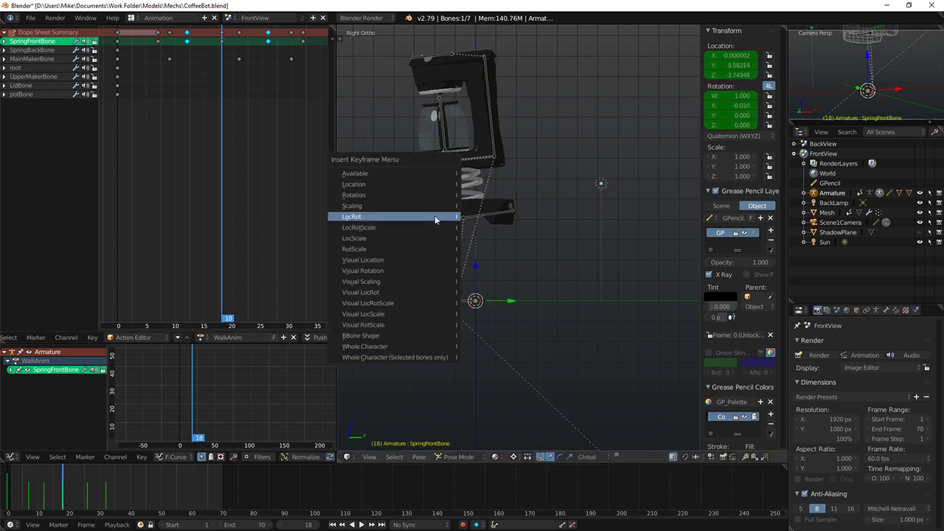
{"action": "left_click", "coordinate": [434, 216]}
{"action": "left_click_drag", "start_coordinate": [220, 68], "coordinate": [268, 69]}
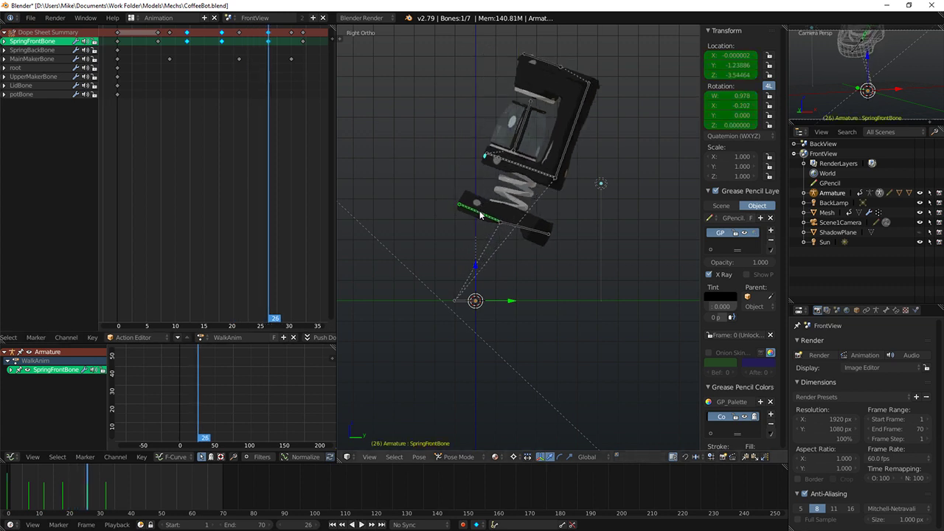
{"action": "key", "text": "i"}
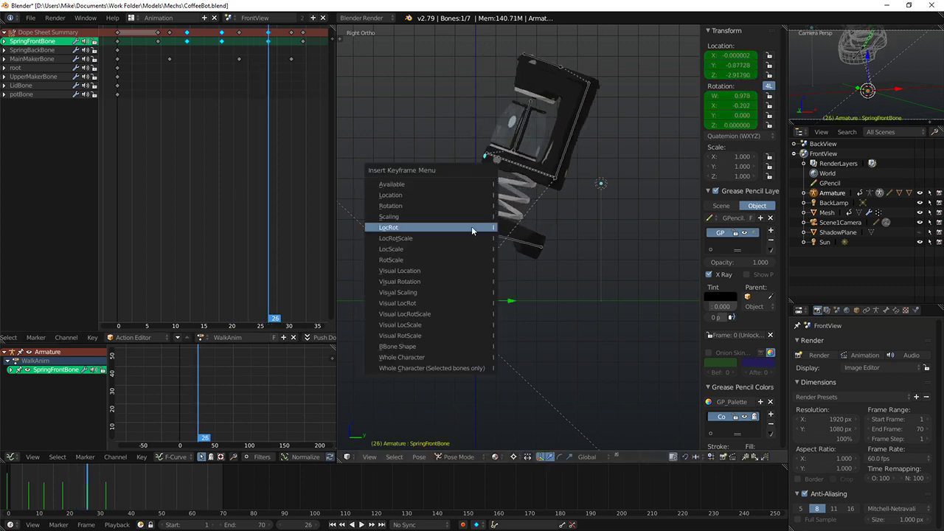
{"action": "left_click", "coordinate": [471, 226]}
Step: Lower SpringFrontBone close to the ground and nearly level it at frame 38, and key its location and rotation
{"action": "left_click_drag", "start_coordinate": [275, 99], "coordinate": [304, 102]}
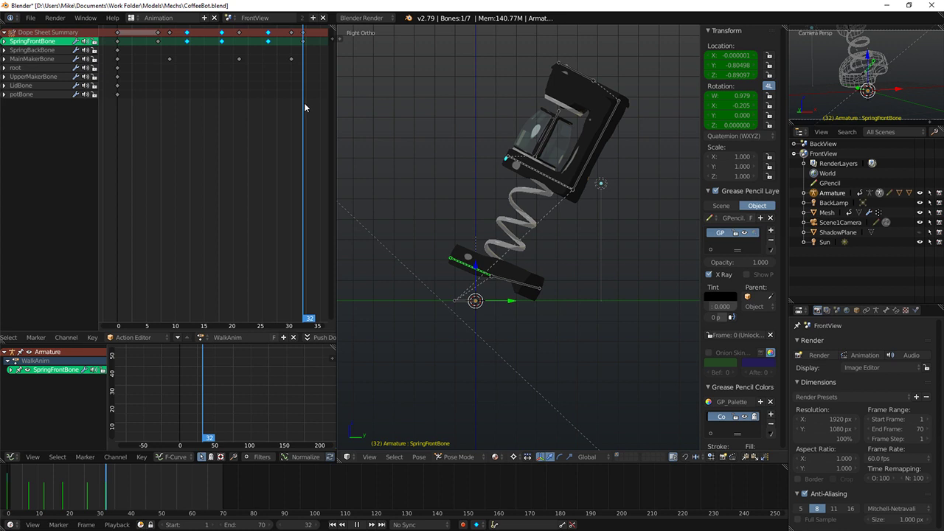
{"action": "scroll", "coordinate": [462, 165], "scroll_direction": "down", "scroll_amount": 2}
{"action": "scroll", "coordinate": [494, 248], "scroll_direction": "down", "scroll_amount": 2}
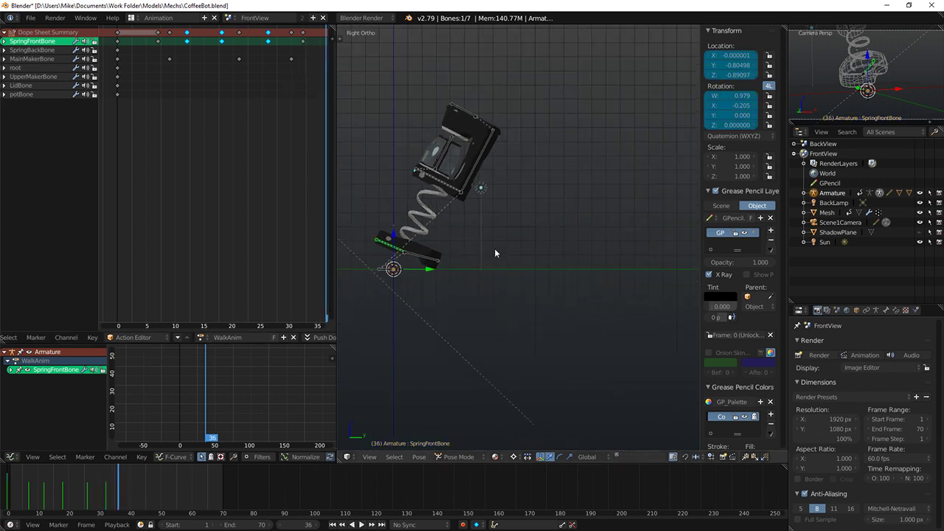
{"action": "key", "text": "KP_3"}
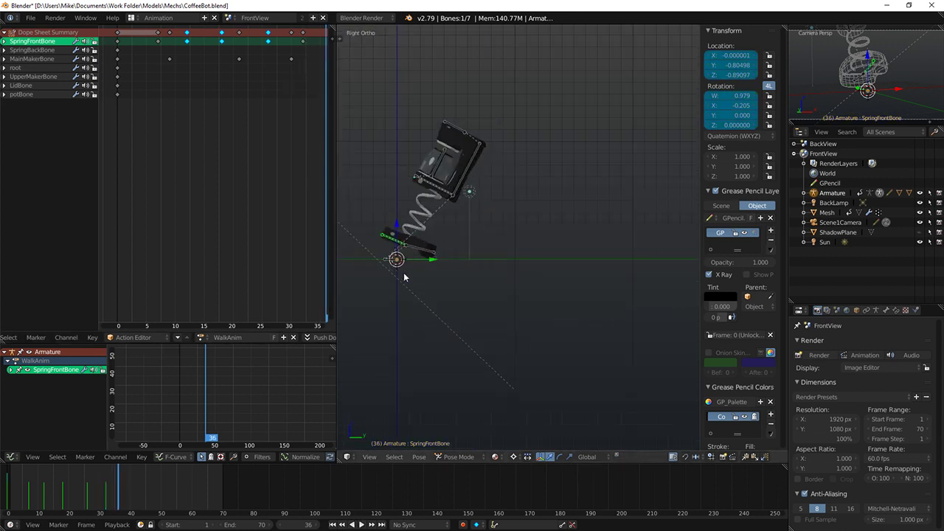
{"action": "scroll", "coordinate": [404, 278], "scroll_direction": "up", "scroll_amount": 4}
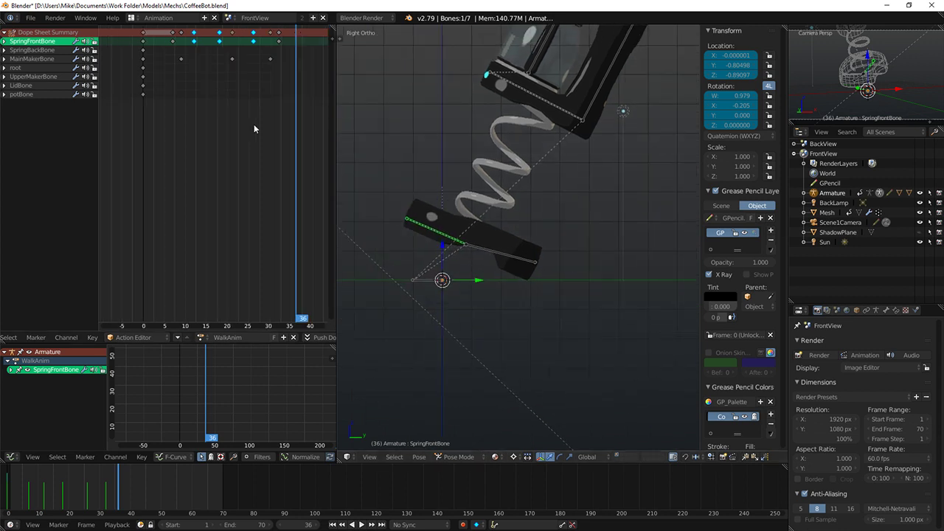
{"action": "middle_click_drag", "start_coordinate": [254, 128], "coordinate": [254, 88]}
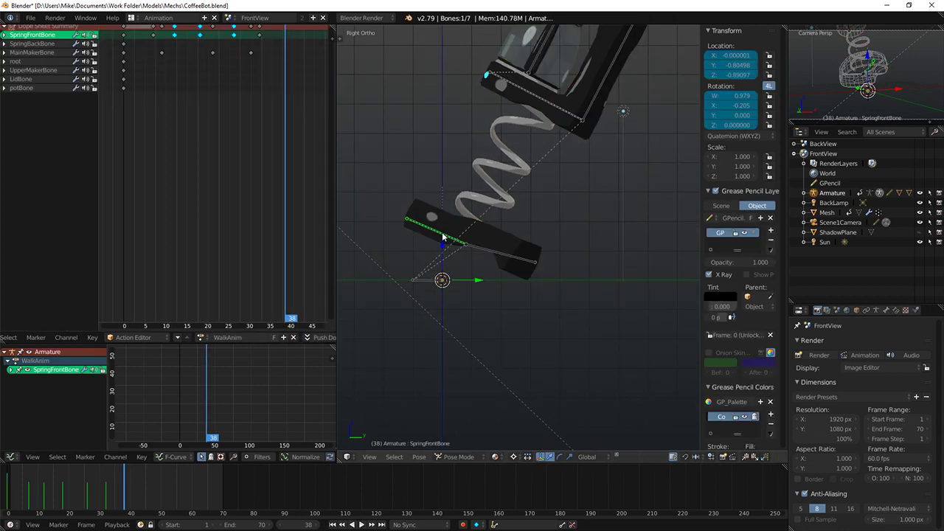
{"action": "key", "text": "g"}
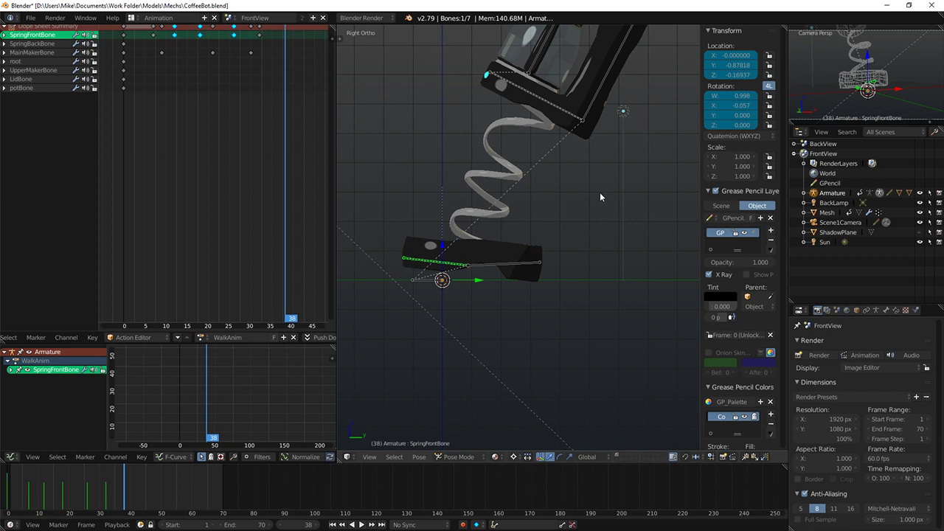
{"action": "left_click", "coordinate": [599, 194]}
{"action": "key", "text": "i"}
{"action": "left_click", "coordinate": [599, 196]}
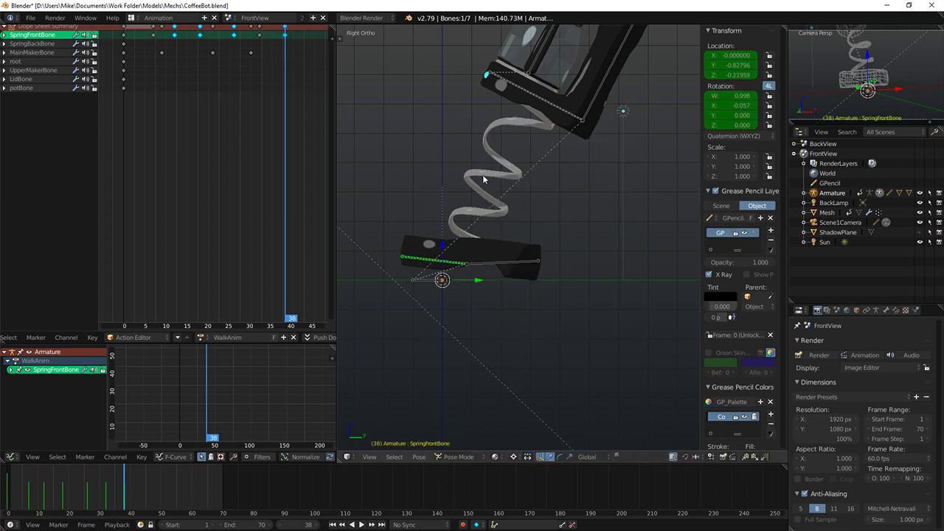
Step: Move and rotate SpringFrontBone so the foot lies flat on the ground at frame 45, and key the pose
{"action": "middle_click_drag", "start_coordinate": [281, 88], "coordinate": [223, 95]}
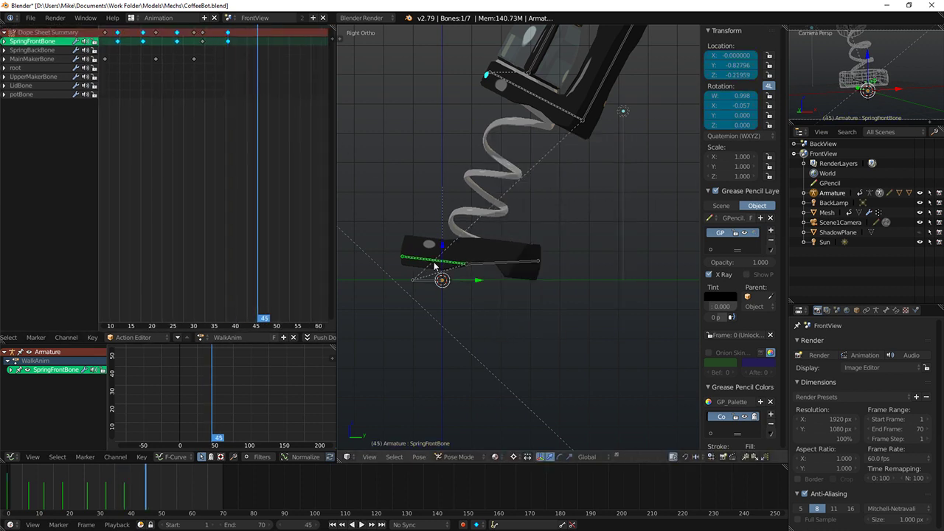
{"action": "left_click", "coordinate": [601, 229]}
{"action": "key", "text": "g"}
{"action": "left_click", "coordinate": [604, 234]}
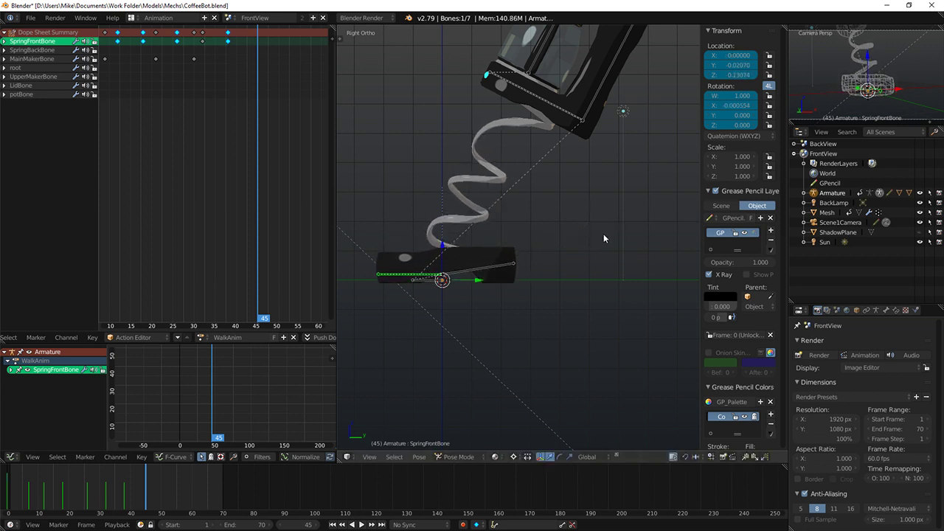
{"action": "key", "text": "r"}
{"action": "left_click", "coordinate": [606, 234]}
{"action": "key", "text": "g"}
{"action": "left_click", "coordinate": [605, 234]}
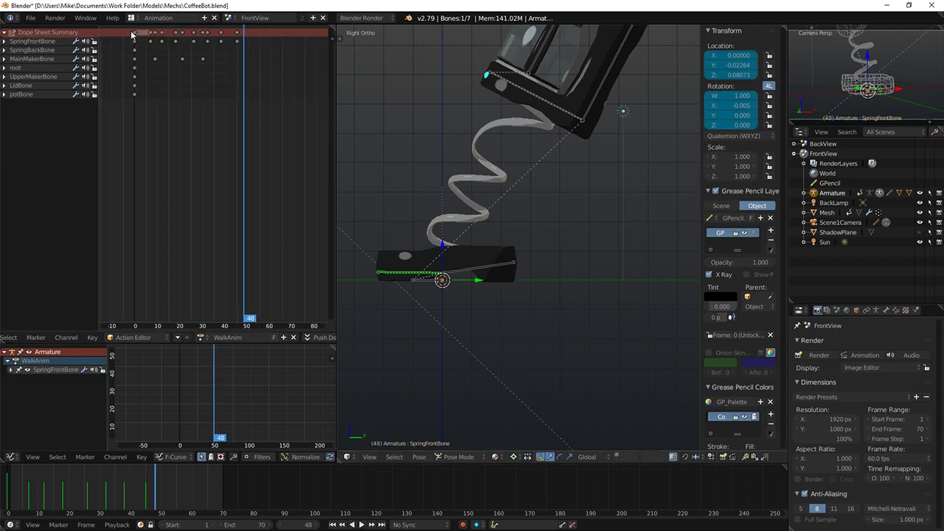
Step: Close the loop by copying all bones' frame 0 keyframes to frame 50 and setting the end frame to 50
{"action": "key", "text": "alt+a"}
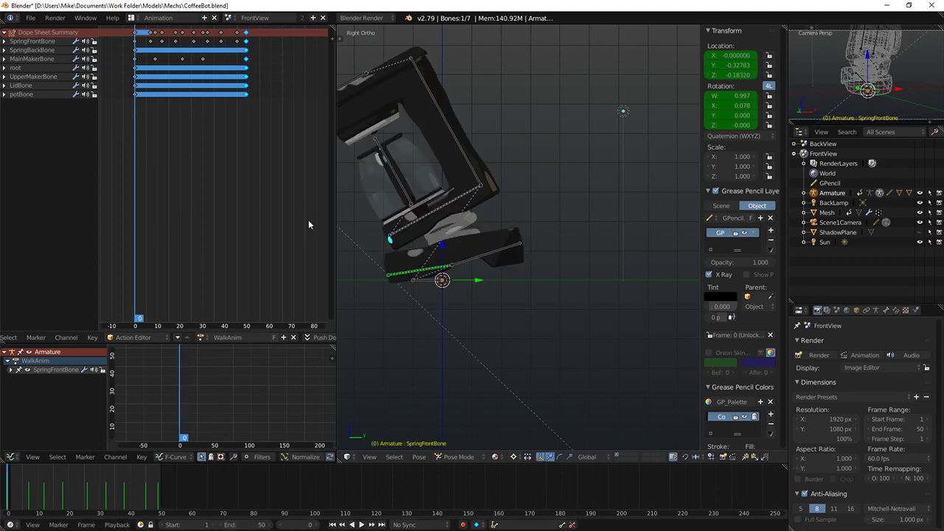
{"action": "key", "text": "alt+a"}
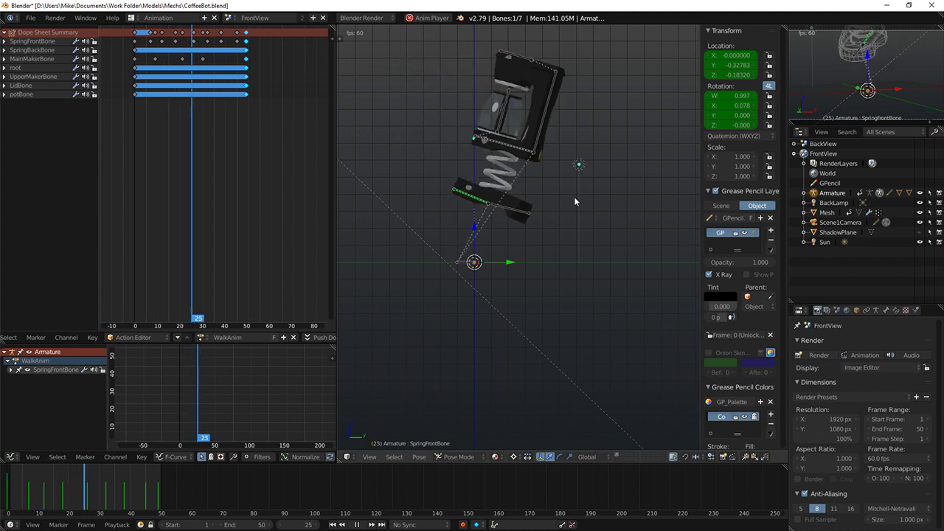
{"action": "key", "text": "alt+a"}
Step: Adjust MainMakerBone's pose at frame 21 and key its location and rotation
{"action": "right_click", "coordinate": [202, 59]}
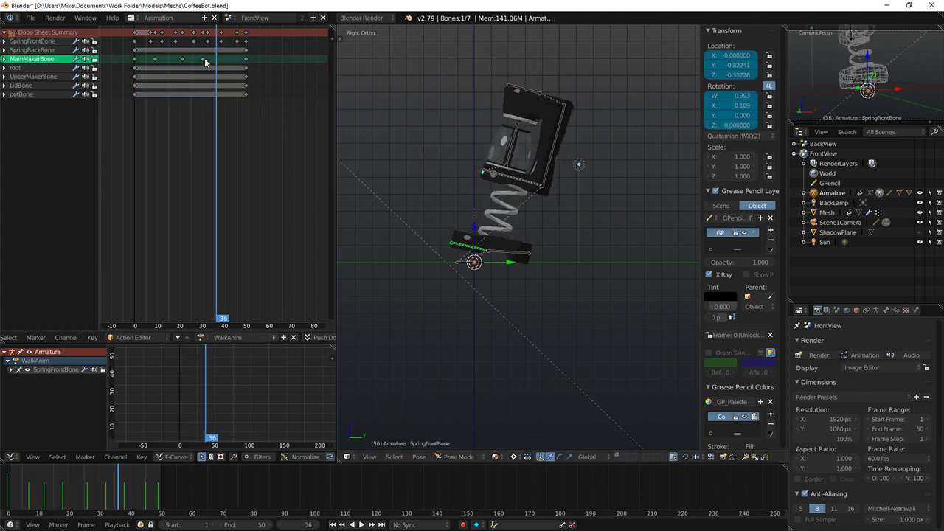
{"action": "key", "text": "alt+a"}
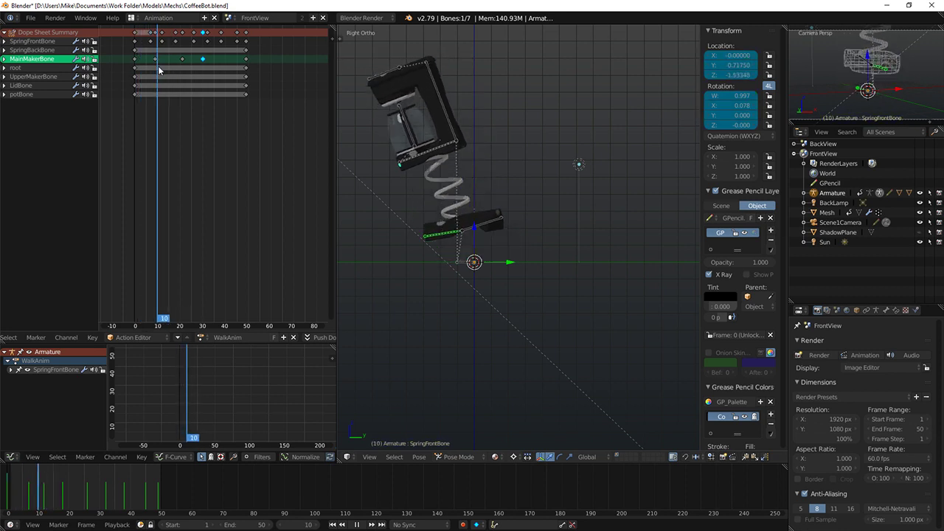
{"action": "right_click", "coordinate": [467, 144]}
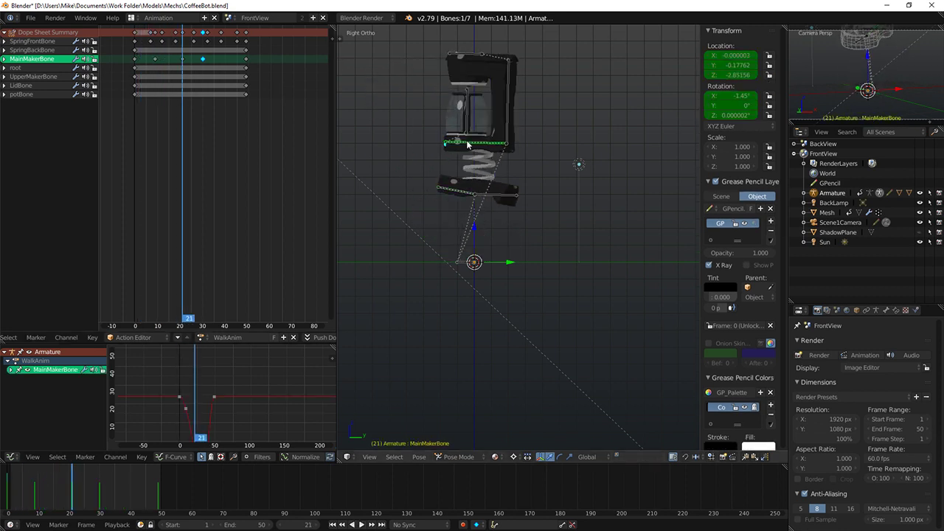
{"action": "key", "text": "i"}
{"action": "left_click", "coordinate": [475, 212]}
Step: Lower MainMakerBone toward the foot at frame 39, rotate it to about -19.2° on X, and insert a LocRot keyframe
{"action": "left_click", "coordinate": [204, 68]}
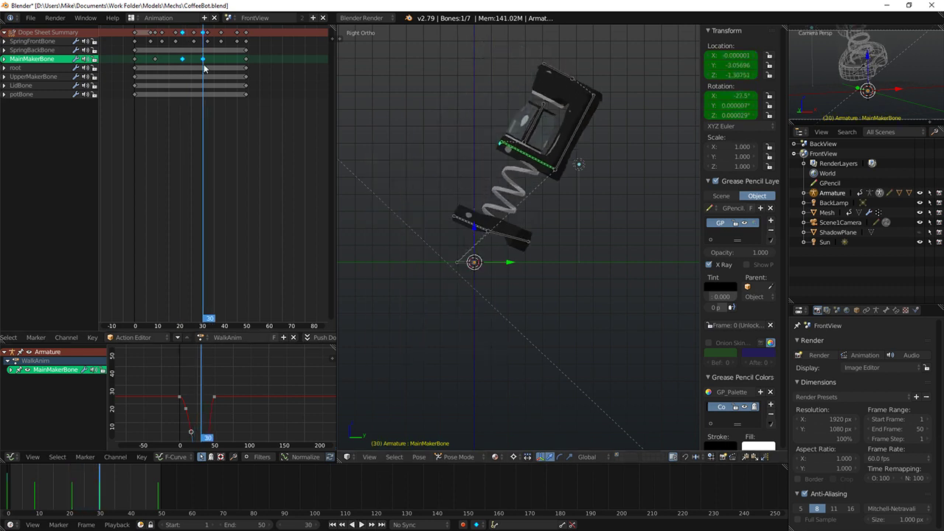
{"action": "left_click_drag", "start_coordinate": [182, 71], "coordinate": [224, 87]}
{"action": "key", "text": "r"}
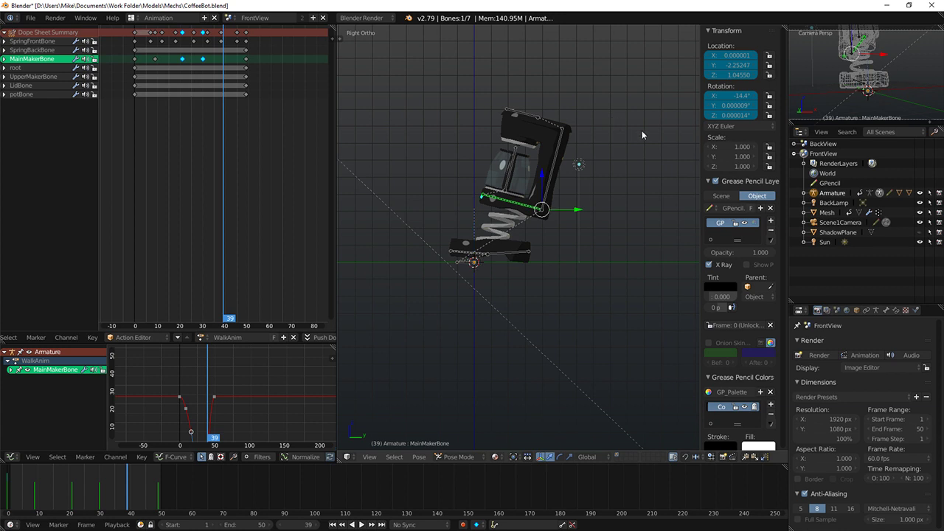
{"action": "left_click", "coordinate": [647, 159]}
{"action": "key", "text": "i"}
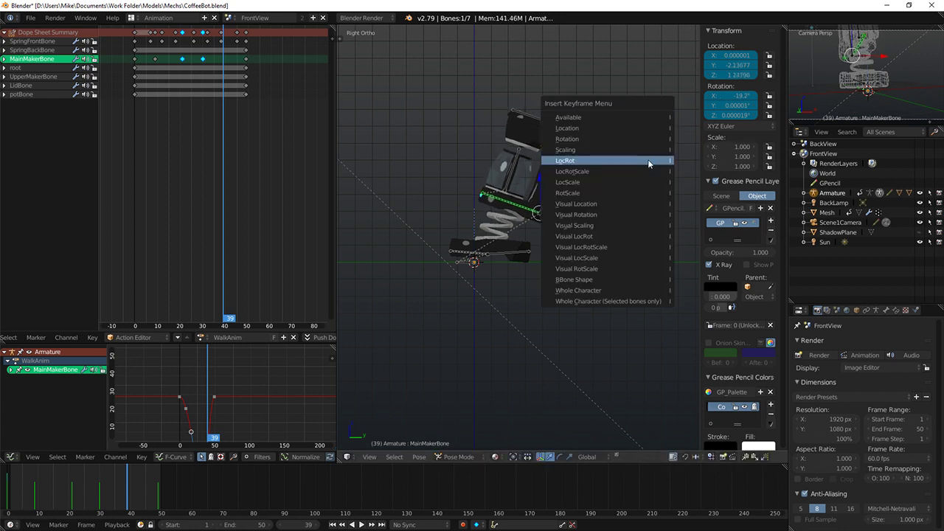
{"action": "left_click", "coordinate": [648, 160]}
Step: Shift MainMakerBone's frame 39 keyframe slightly earlier, to about frame 37, and preview the loop
{"action": "key", "text": "alt+a"}
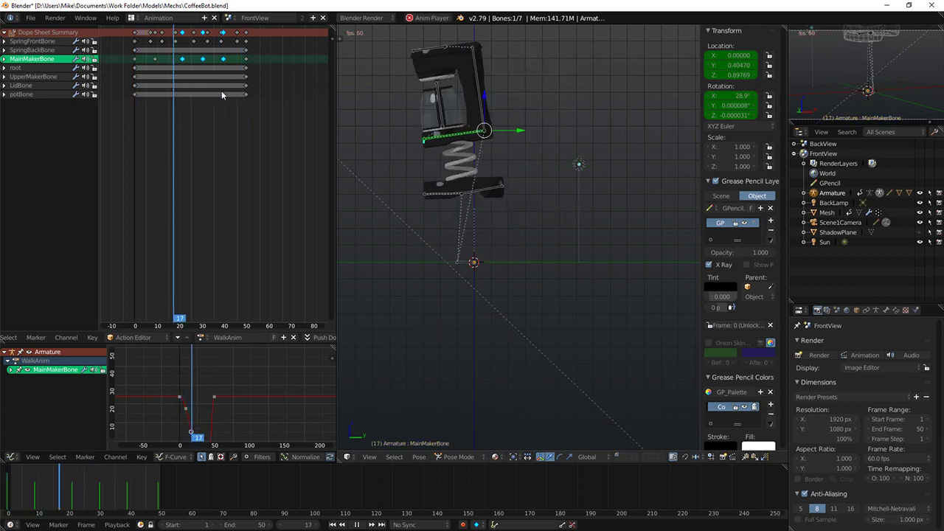
{"action": "left_click_drag", "start_coordinate": [222, 59], "coordinate": [218, 60]}
{"action": "left_click", "coordinate": [219, 61]}
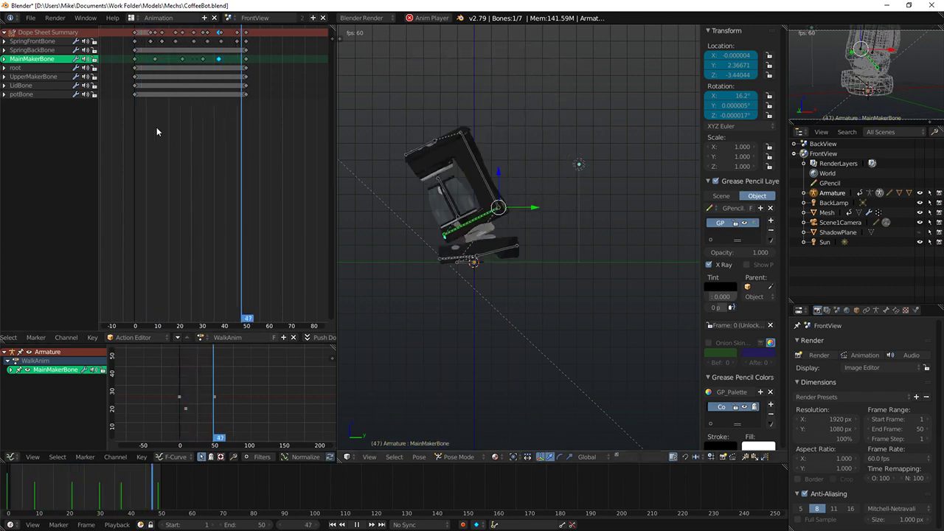
Step: Retime SpringFrontBone's first three keyframes after frame 0 to frames 6, 14 and 20
{"action": "right_click", "coordinate": [151, 42]}
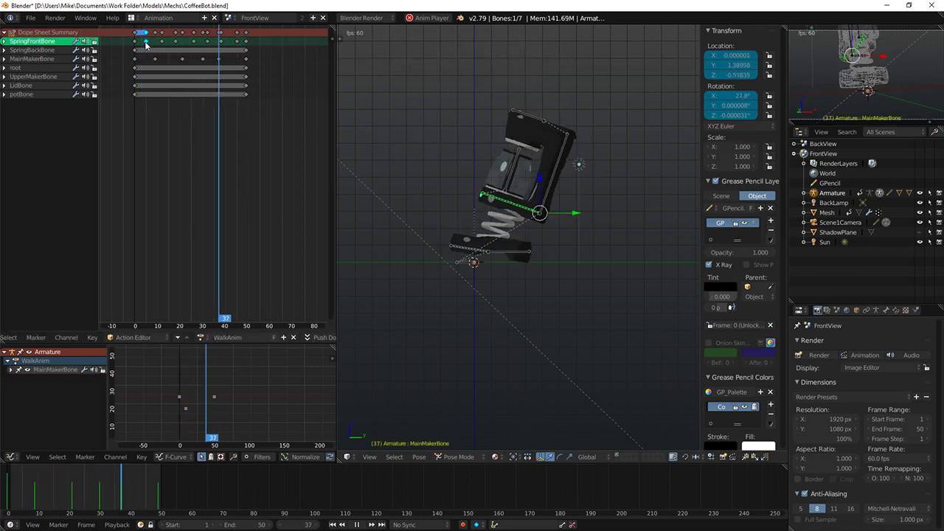
{"action": "key", "text": "g"}
{"action": "left_click", "coordinate": [152, 46]}
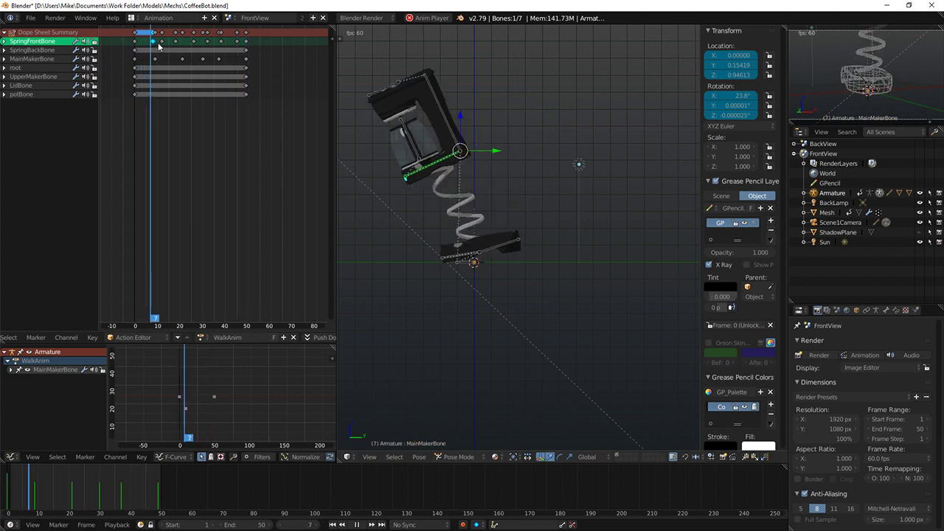
{"action": "right_click", "coordinate": [162, 43]}
{"action": "key", "text": "g"}
{"action": "left_click", "coordinate": [169, 43]}
{"action": "right_click", "coordinate": [177, 43]}
{"action": "key", "text": "g"}
{"action": "right_click_drag", "start_coordinate": [180, 46], "coordinate": [182, 50]}
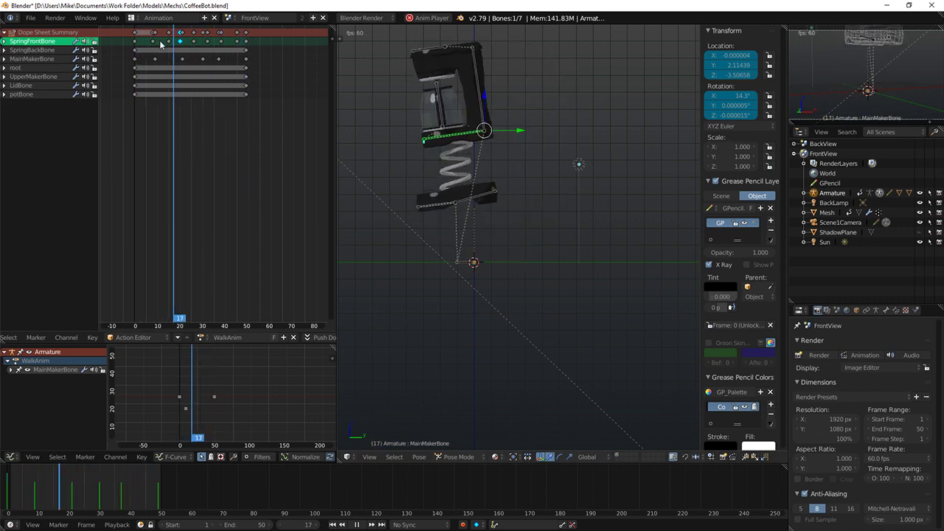
{"action": "right_click", "coordinate": [166, 41]}
{"action": "right_click_drag", "start_coordinate": [153, 41], "coordinate": [146, 42]}
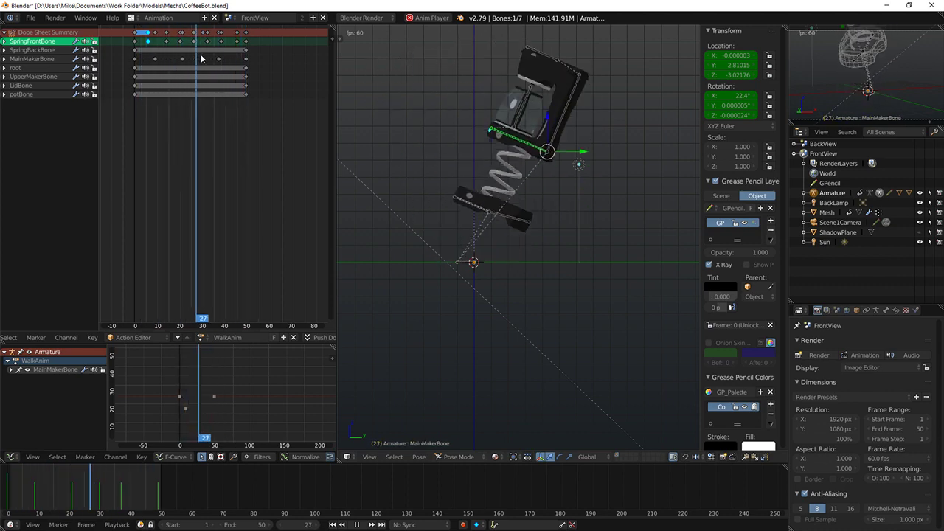
Step: Set the animation's end frame to 49
{"action": "left_click", "coordinate": [255, 524]}
{"action": "type", "text": "49"}
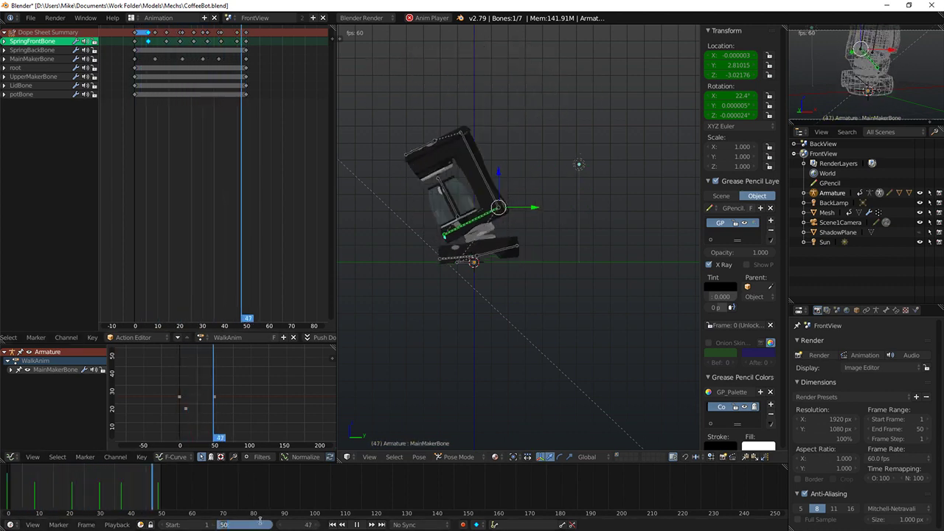
{"action": "key", "text": "Return"}
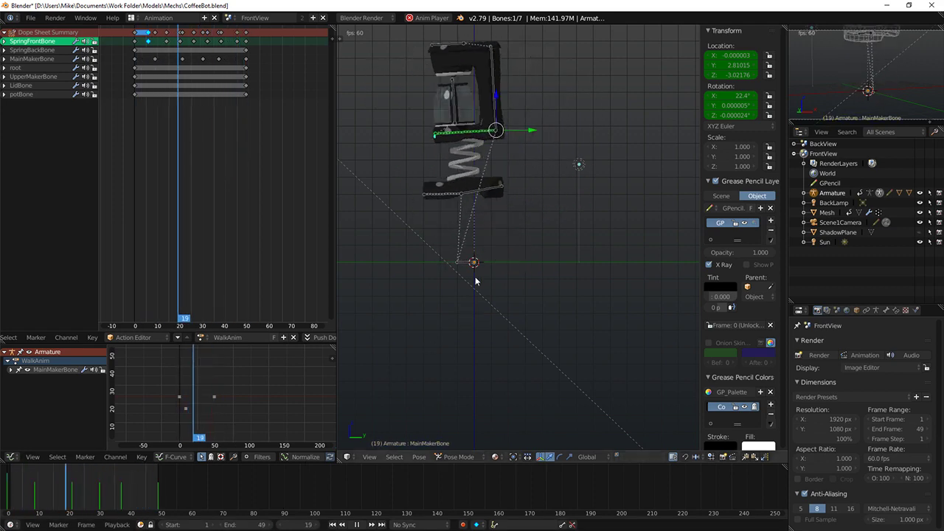
Step: Raise SpringFrontBone at frame 14 to about 1.39 on Y and -3.68 on Z, and insert a location and rotation keyframe
{"action": "key", "text": "alt+a"}
{"action": "mouse_move", "coordinate": [164, 60]}
{"action": "left_mouse_down"}
{"action": "mouse_move", "coordinate": [151, 64]}
{"action": "mouse_move", "coordinate": [168, 65]}
{"action": "left_mouse_up"}
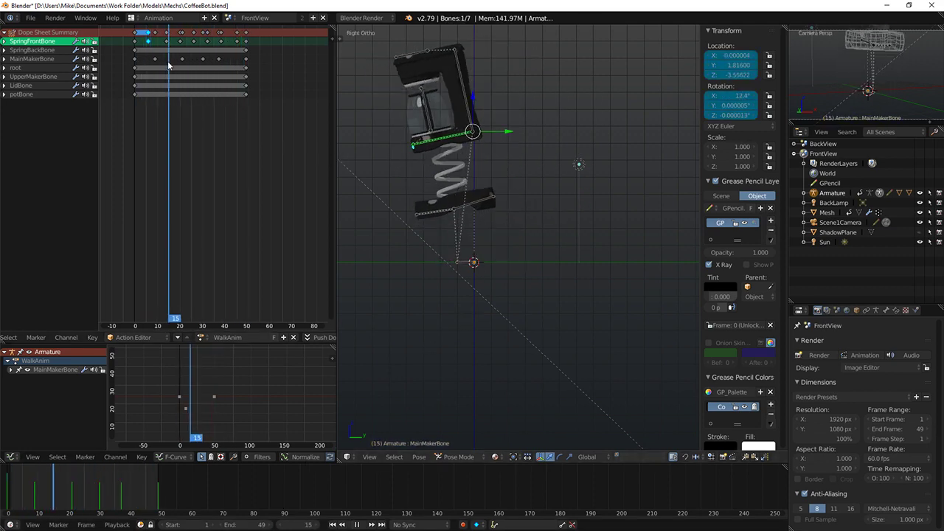
{"action": "key", "text": "Left"}
{"action": "right_click", "coordinate": [437, 220]}
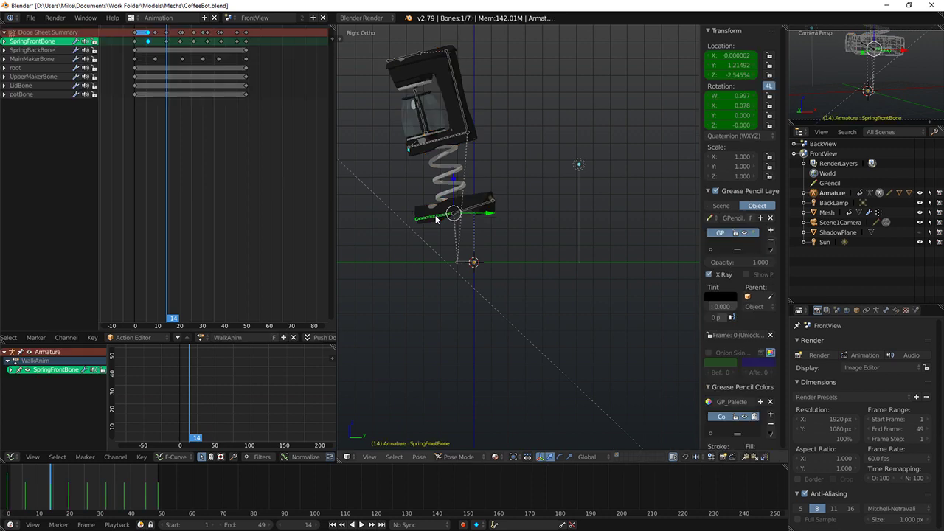
{"action": "key", "text": "i"}
{"action": "left_click", "coordinate": [432, 195]}
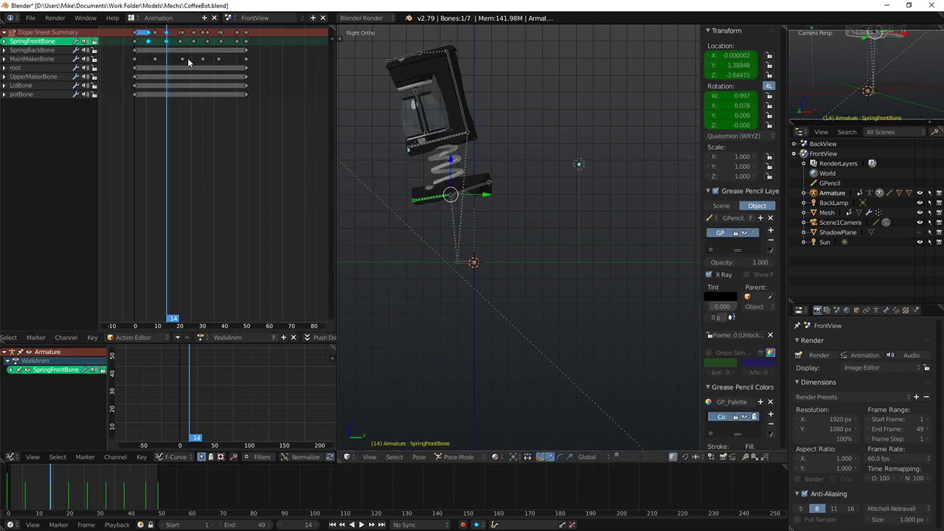
Step: Raise SpringFrontBone toward the body at frames 20 and 26, key both poses with LocRot, and preview the loop
{"action": "key", "text": "alt+a"}
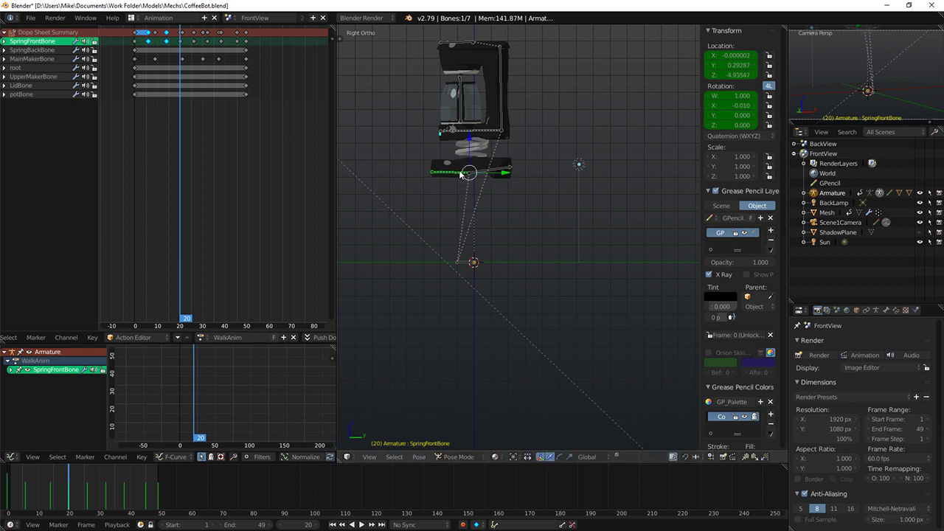
{"action": "key", "text": "alt+a"}
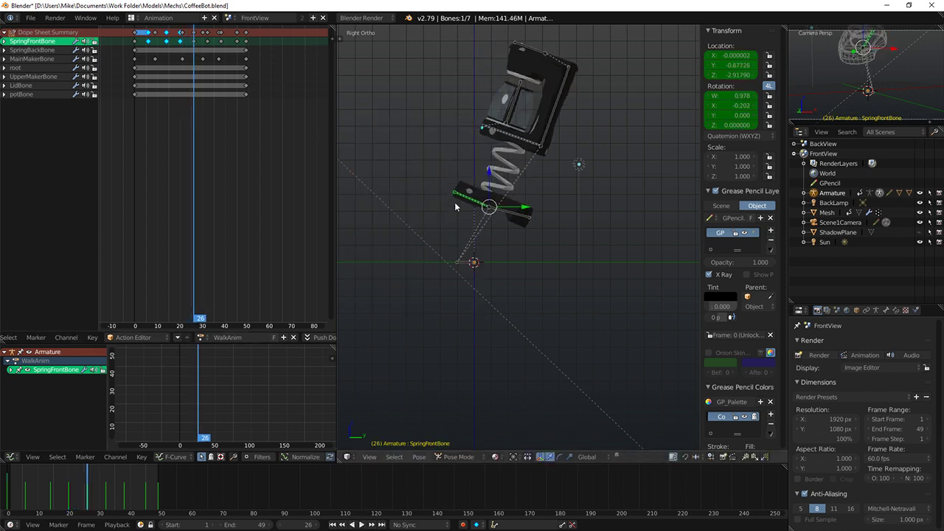
{"action": "left_click", "coordinate": [476, 194]}
{"action": "key", "text": "i"}
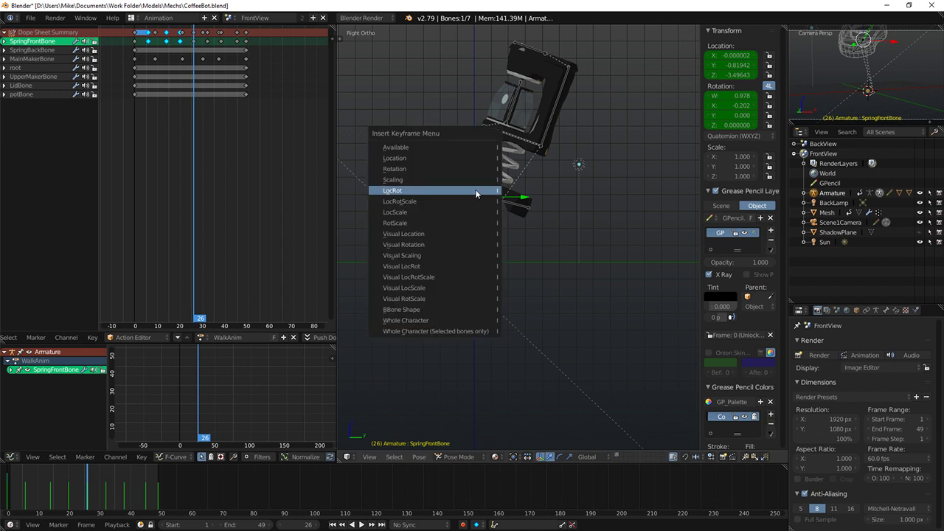
{"action": "left_click", "coordinate": [475, 189]}
{"action": "key", "text": "alt+a"}
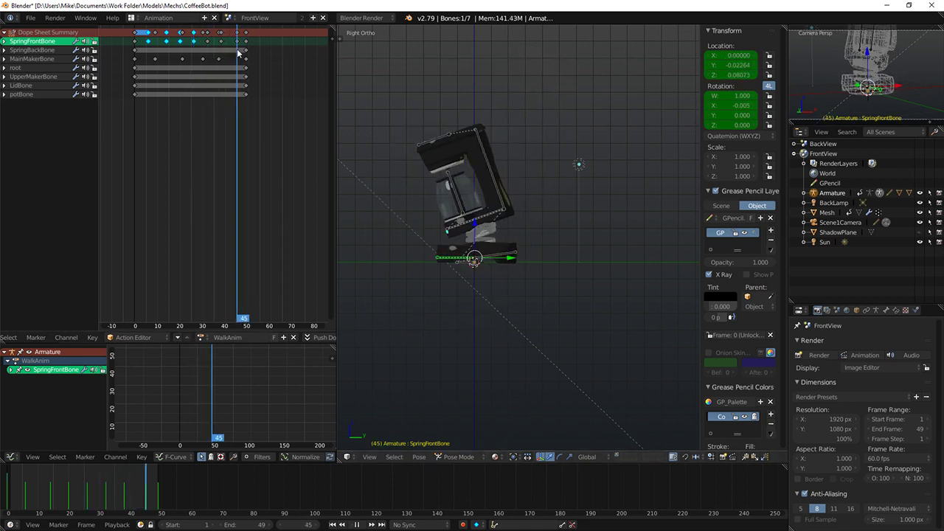
{"action": "key", "text": "alt+a"}
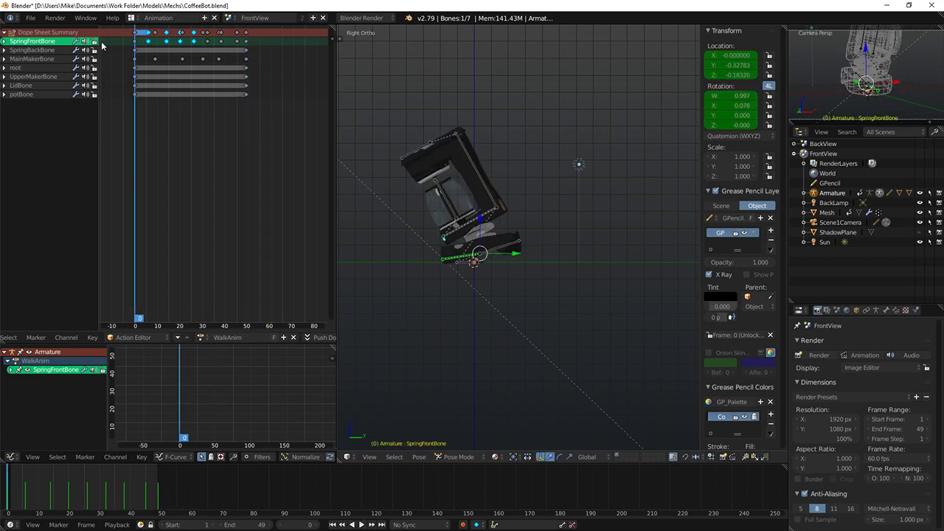
Step: Shift SpringFrontBone's frame 14 keyframe earlier to frame 12 while the loop plays
{"action": "middle_click_drag", "start_coordinate": [398, 152], "coordinate": [547, 178]}
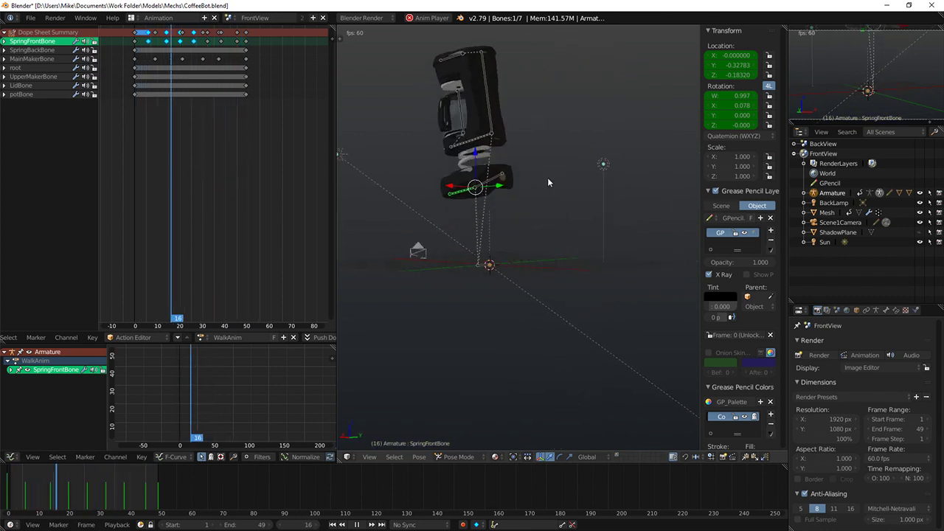
{"action": "key", "text": "KP_1"}
{"action": "key", "text": "KP_3"}
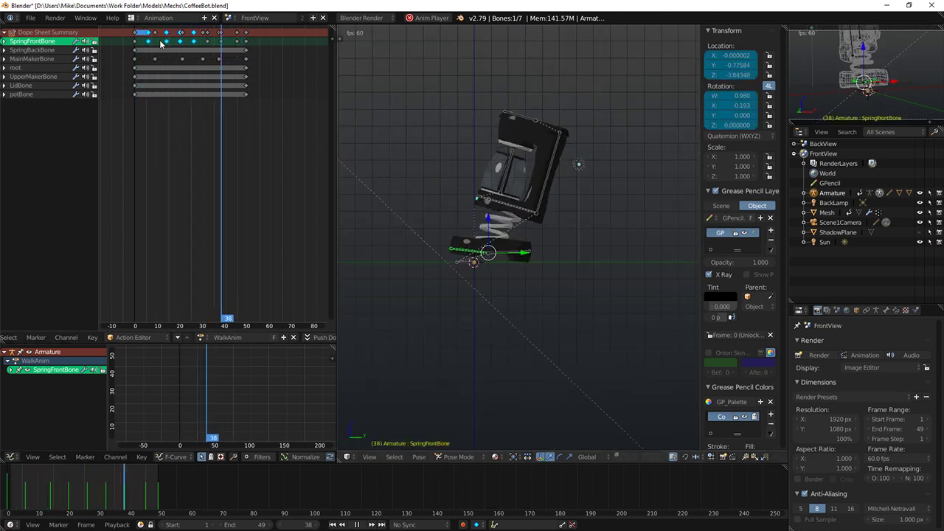
{"action": "left_click", "coordinate": [162, 41]}
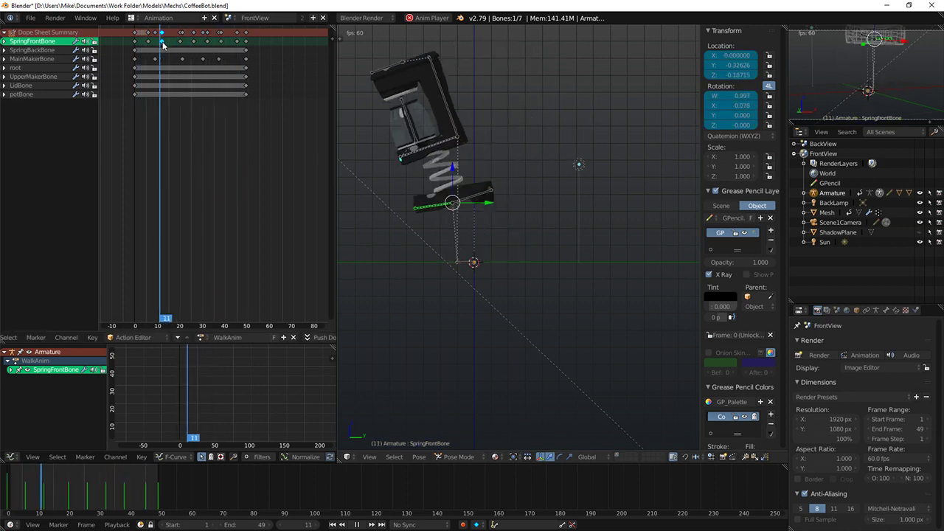
{"action": "key", "text": "g"}
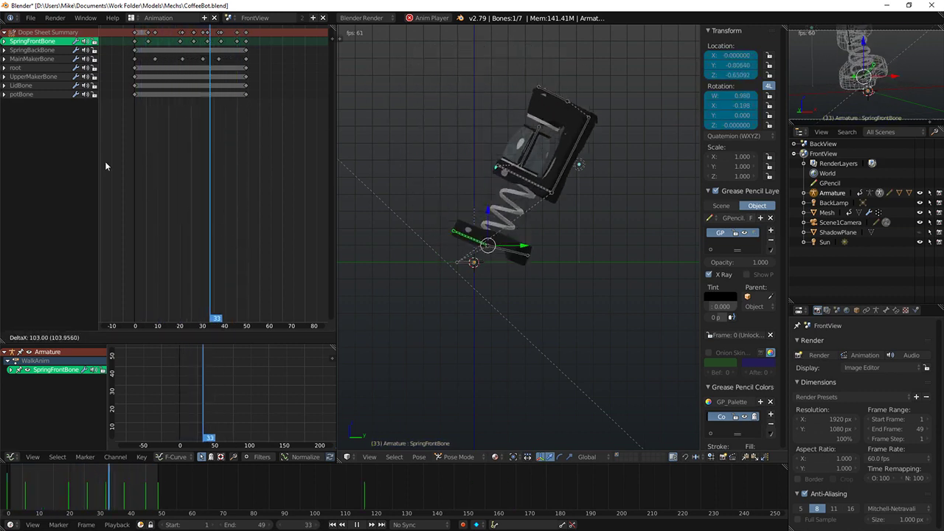
{"action": "right_click", "coordinate": [186, 144]}
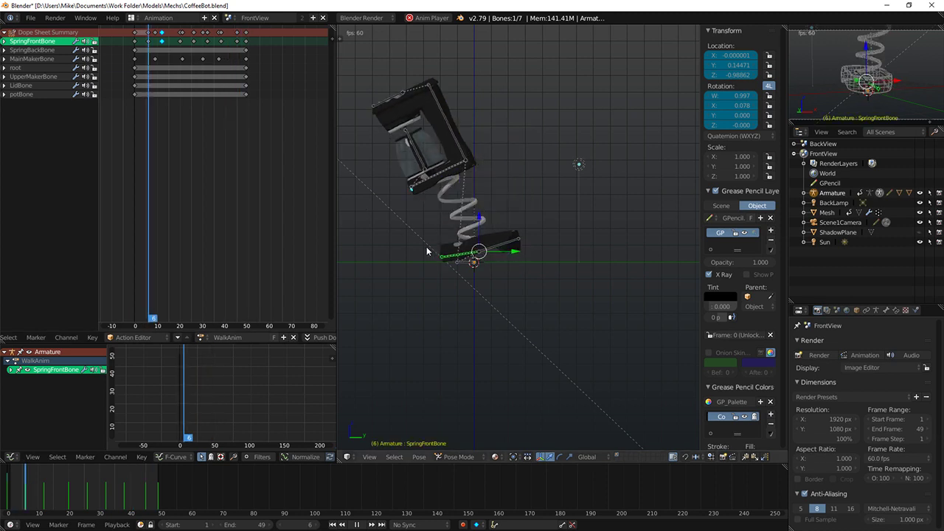
Step: Tilt SpringFrontBone further at frame 6, to about 0.211 X quaternion rotation, reposition it, key the pose, and preview the loop
{"action": "key", "text": "alt+a"}
{"action": "mouse_move", "coordinate": [150, 55]}
{"action": "left_mouse_down"}
{"action": "mouse_move", "coordinate": [161, 56]}
{"action": "mouse_move", "coordinate": [154, 66]}
{"action": "left_mouse_up"}
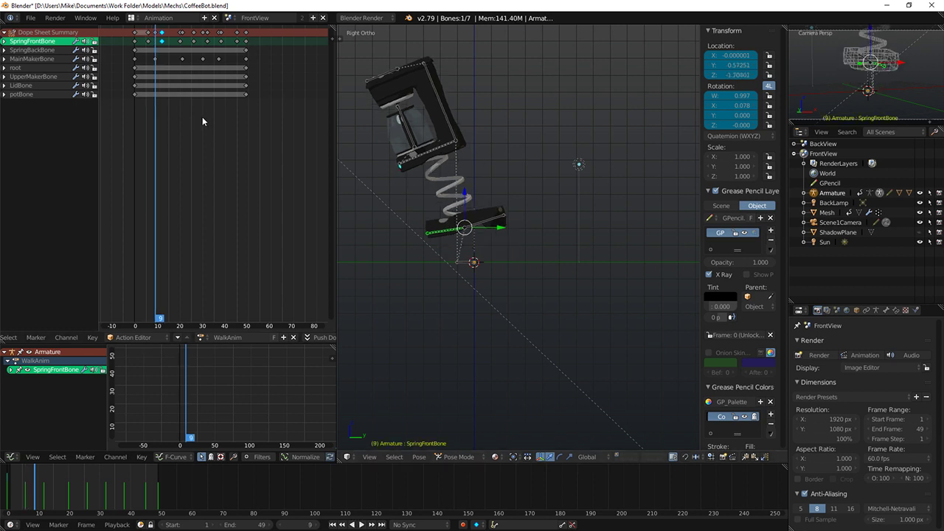
{"action": "key", "text": "alt+a"}
{"action": "left_click", "coordinate": [154, 58]}
{"action": "key", "text": "alt+a"}
{"action": "left_click", "coordinate": [149, 69]}
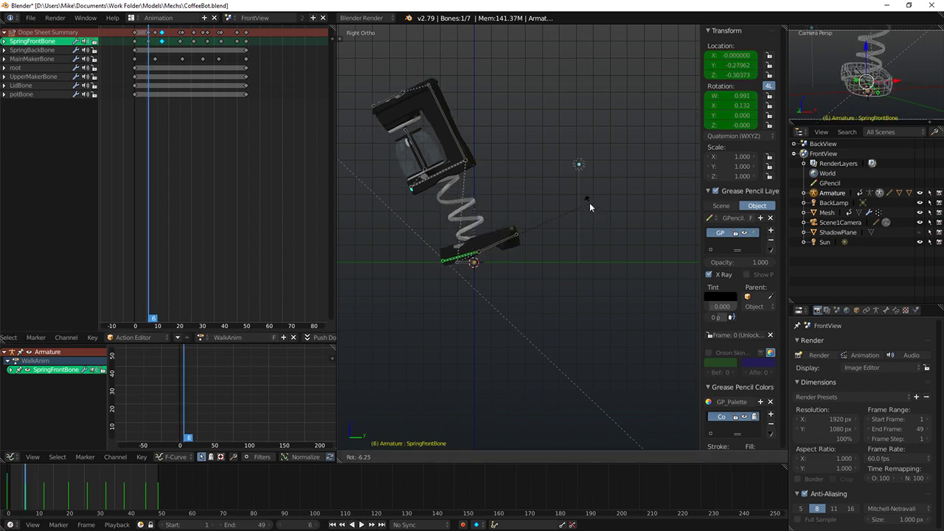
{"action": "key", "text": "g"}
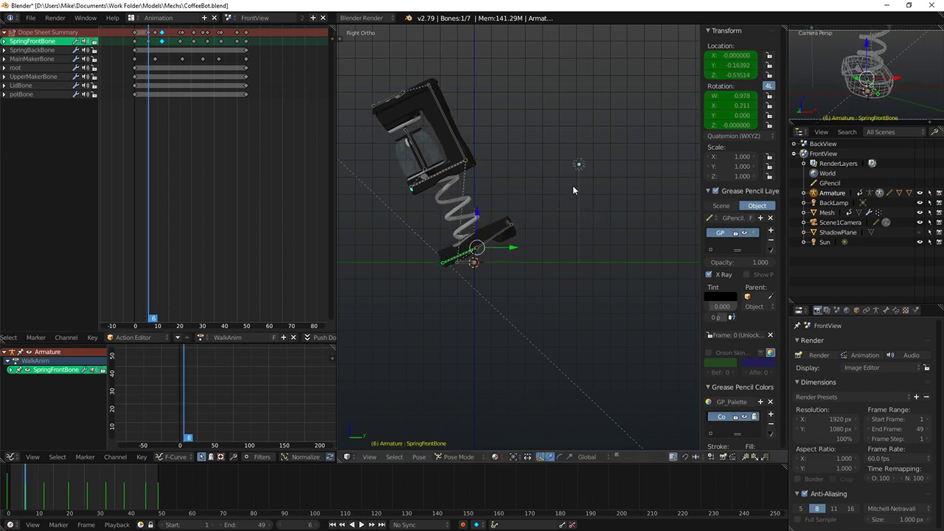
{"action": "key", "text": "i"}
{"action": "left_click", "coordinate": [573, 186]}
{"action": "key", "text": "alt+a"}
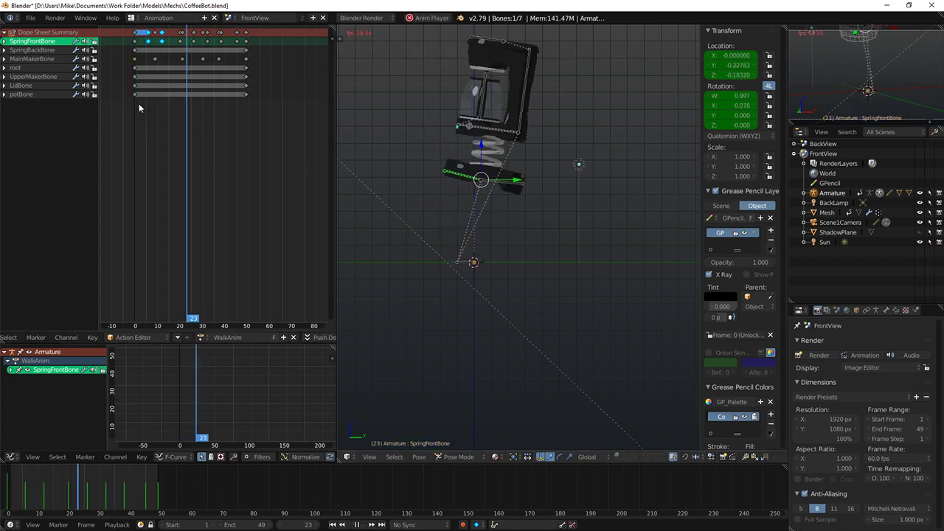
Step: Tilt SpringFrontBone at frame 12 to about 0.215 X quaternion rotation, key the pose, and replay the loop
{"action": "key", "text": "alt+a"}
{"action": "left_click", "coordinate": [188, 45]}
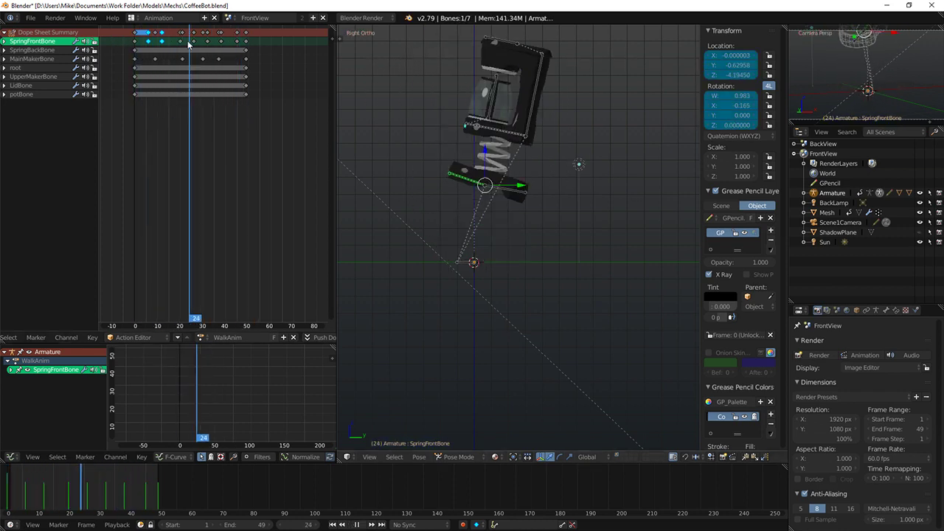
{"action": "left_click_drag", "start_coordinate": [188, 44], "coordinate": [162, 42]}
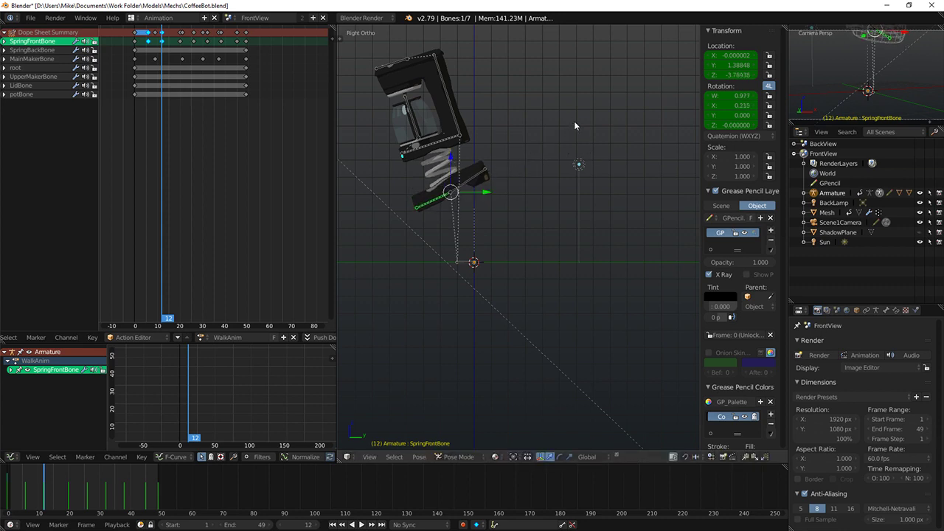
{"action": "key", "text": "alt+a"}
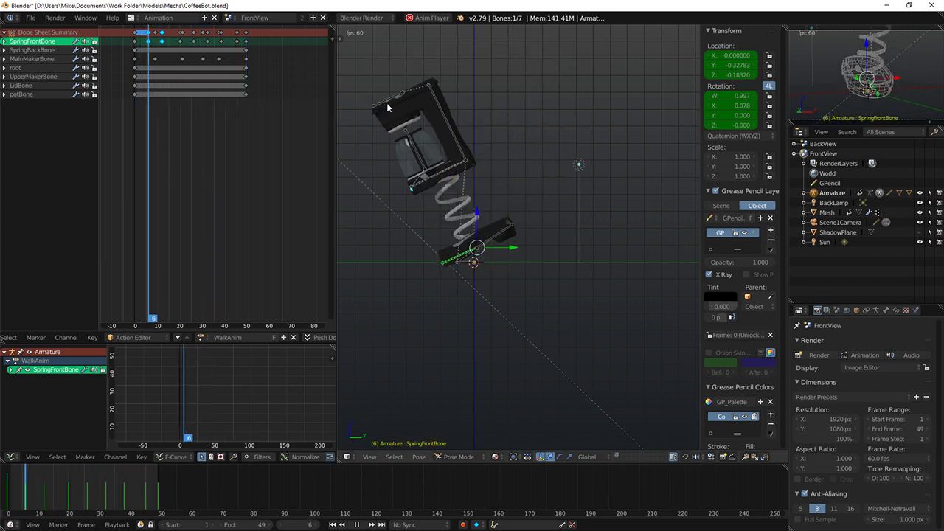
Step: Shift the frame 12 keyframe of SpringFrontBone slightly later, to about frame 13
{"action": "right_click", "coordinate": [161, 33]}
{"action": "key", "text": "g"}
{"action": "left_click", "coordinate": [166, 33]}
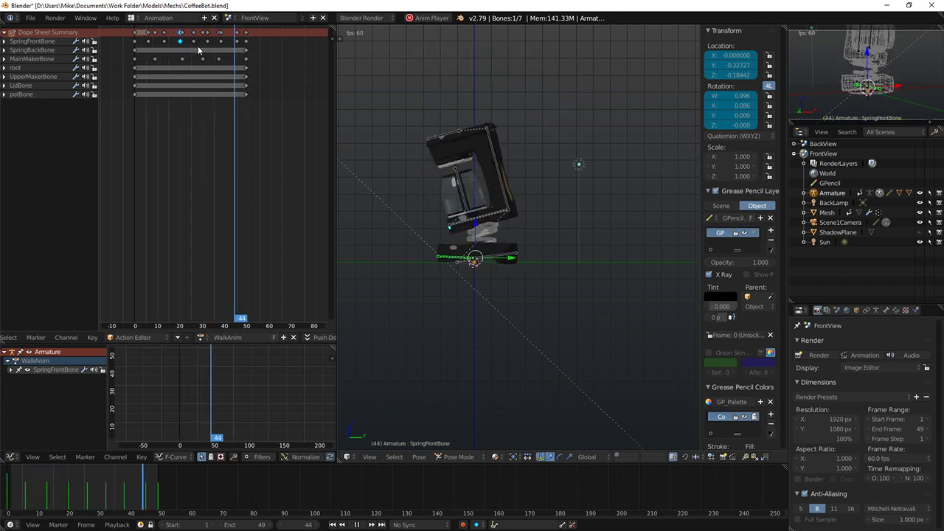
Step: Rotate the curve handles of SpringFrontBone's Z Location key at frame 20 so the curve slopes upward there, and preview the loop
{"action": "key", "text": "alt+a"}
{"action": "left_click", "coordinate": [136, 48]}
{"action": "left_click_drag", "start_coordinate": [136, 49], "coordinate": [181, 53]}
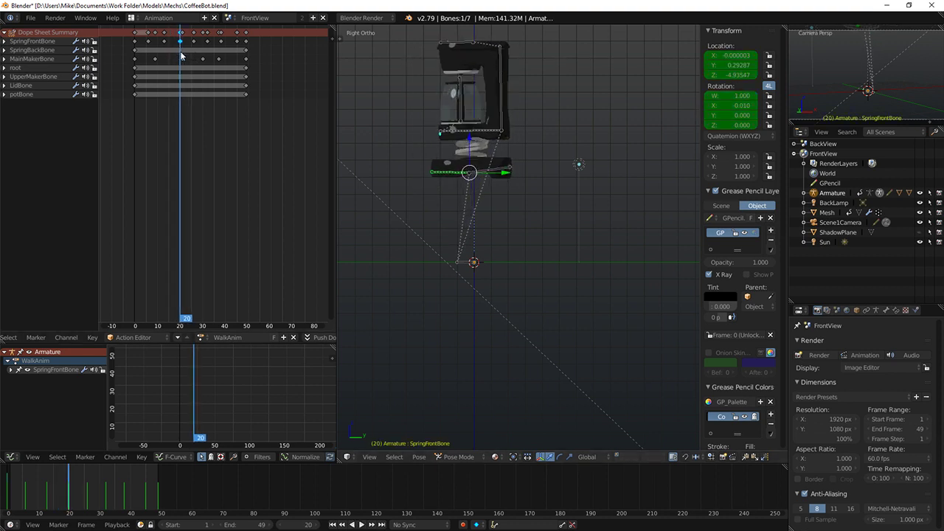
{"action": "key", "text": "Home"}
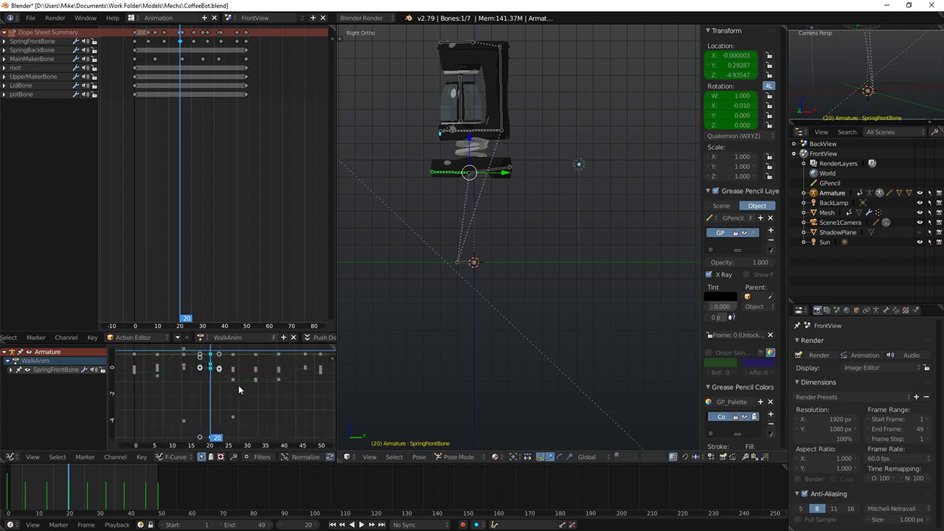
{"action": "scroll", "coordinate": [240, 399], "scroll_direction": "down", "scroll_amount": 3}
{"action": "middle_click_drag", "start_coordinate": [241, 400], "coordinate": [247, 348]}
{"action": "scroll", "coordinate": [232, 474], "scroll_direction": "up", "scroll_amount": 3}
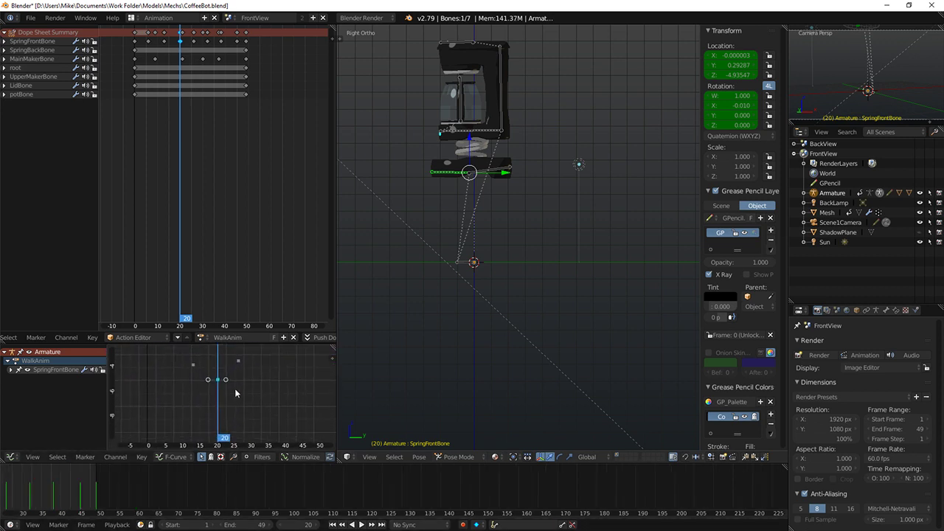
{"action": "scroll", "coordinate": [230, 386], "scroll_direction": "up", "scroll_amount": 6}
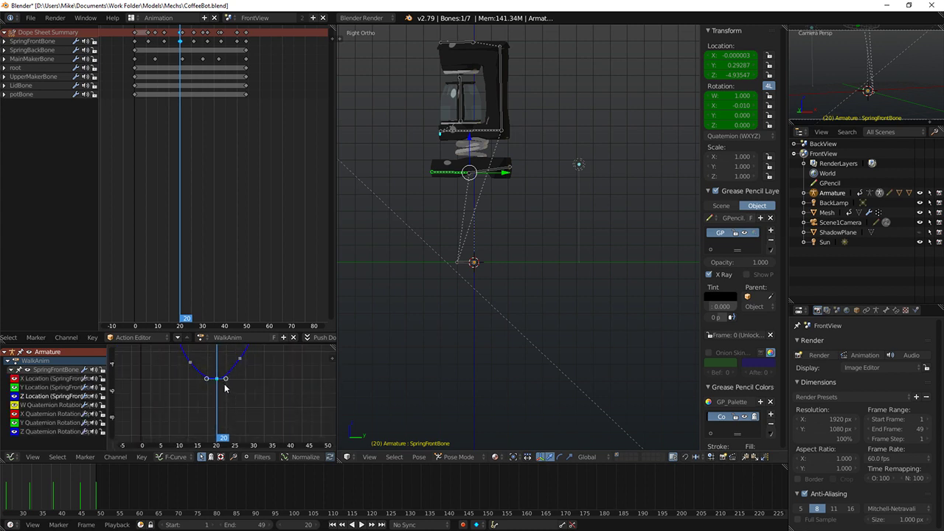
{"action": "key", "text": "r"}
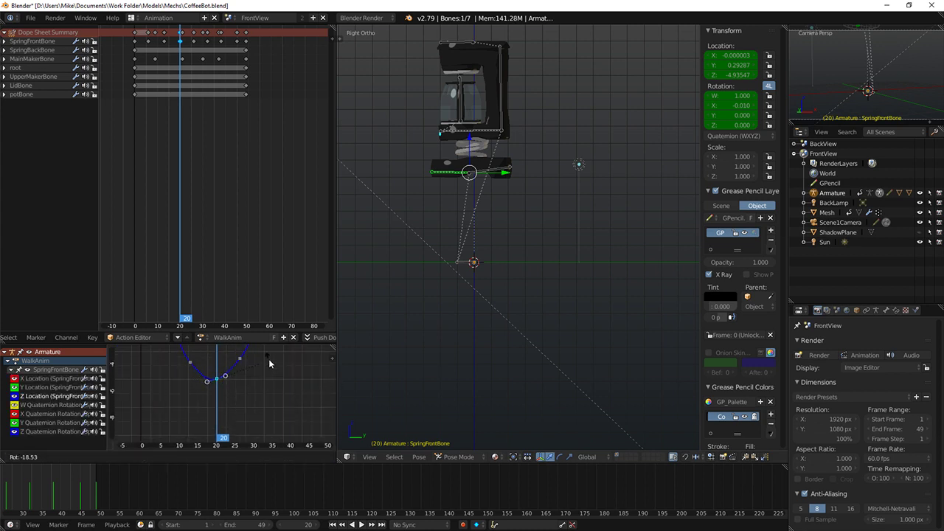
{"action": "key", "text": "alt+a"}
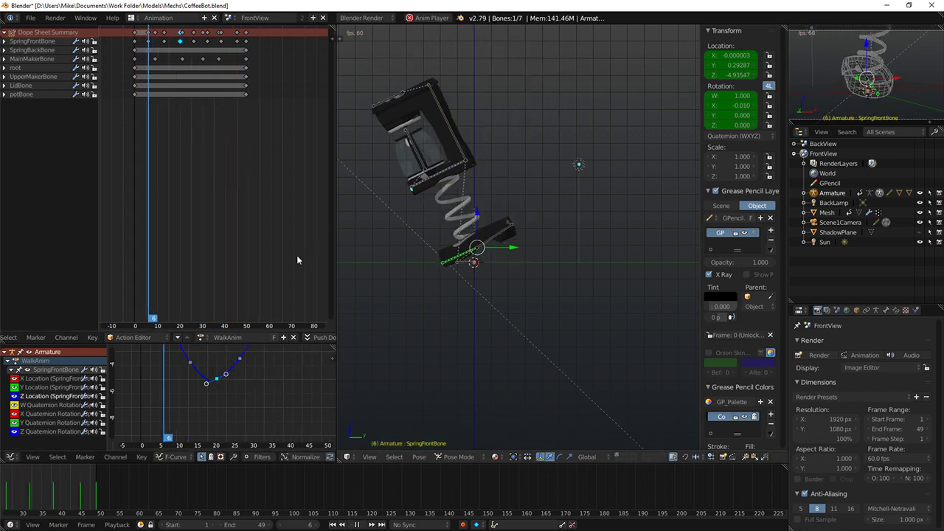
Step: Angle and lengthen the handles of MainMakerBone's Z Location key at frame 9 into a steeper downward slope, and preview the loop
{"action": "mouse_move", "coordinate": [150, 129]}
{"action": "left_mouse_down"}
{"action": "mouse_move", "coordinate": [141, 120]}
{"action": "mouse_move", "coordinate": [149, 120]}
{"action": "left_mouse_up"}
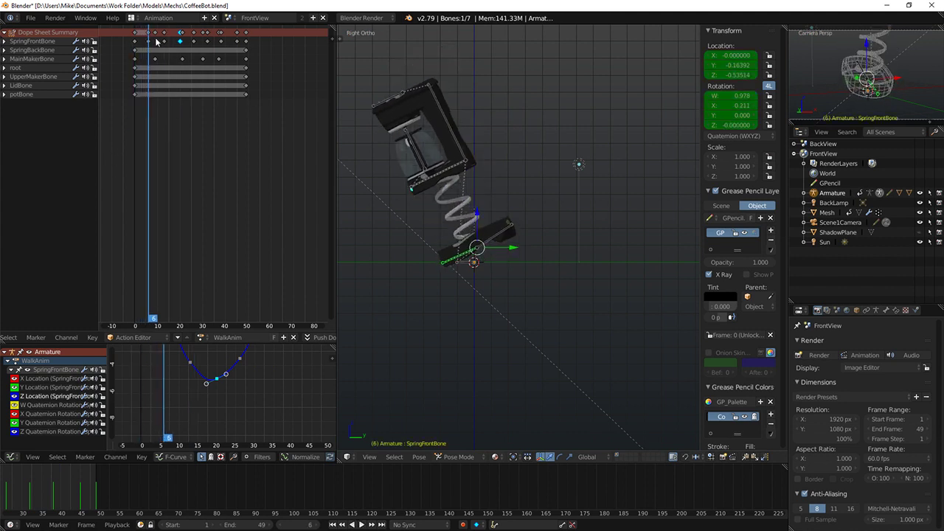
{"action": "key", "text": "Home"}
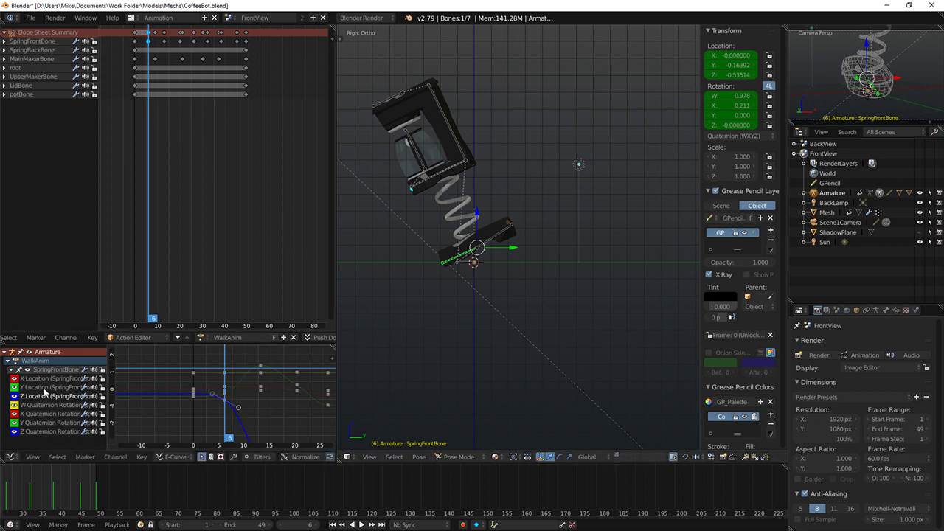
{"action": "right_click", "coordinate": [443, 177]}
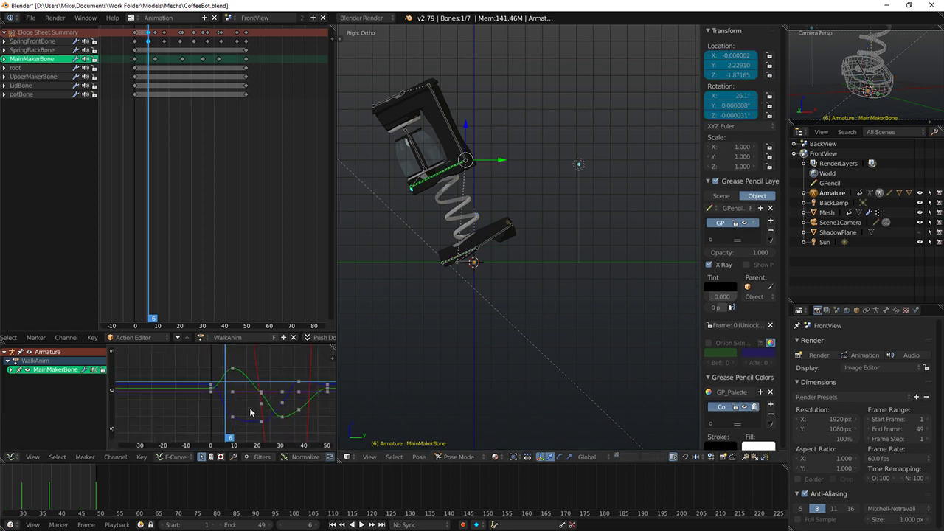
{"action": "middle_click_drag", "start_coordinate": [251, 412], "coordinate": [204, 428]}
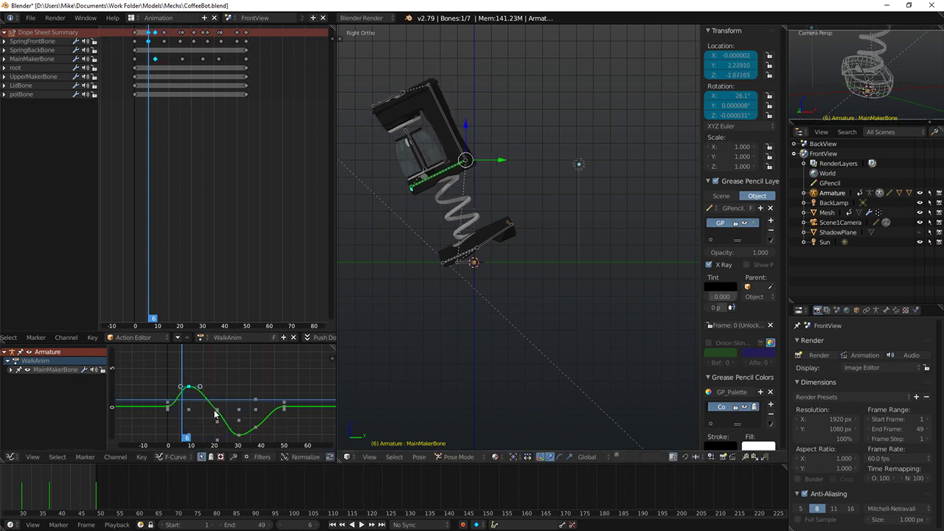
{"action": "key", "text": "g"}
{"action": "right_click", "coordinate": [193, 396]}
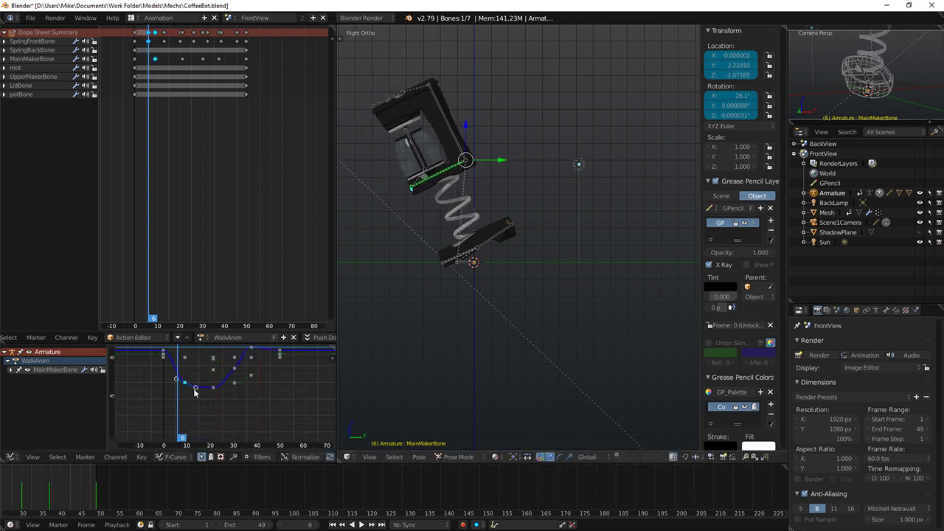
{"action": "key", "text": "s"}
{"action": "right_click", "coordinate": [208, 394]}
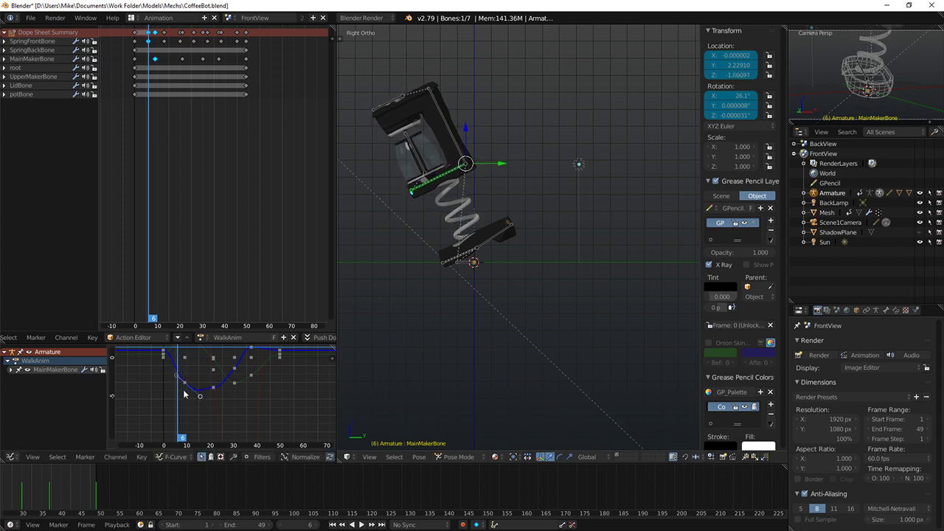
{"action": "key", "text": "alt+a"}
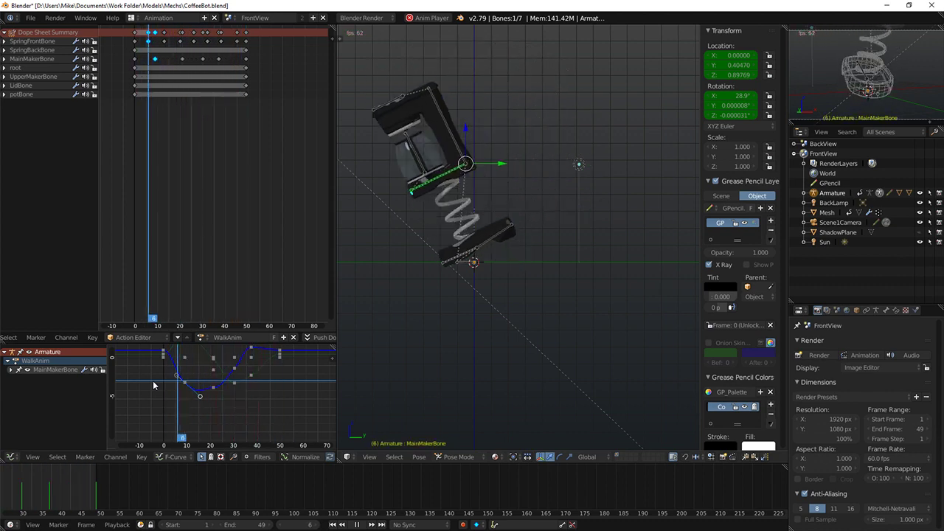
{"action": "key", "text": "alt+a"}
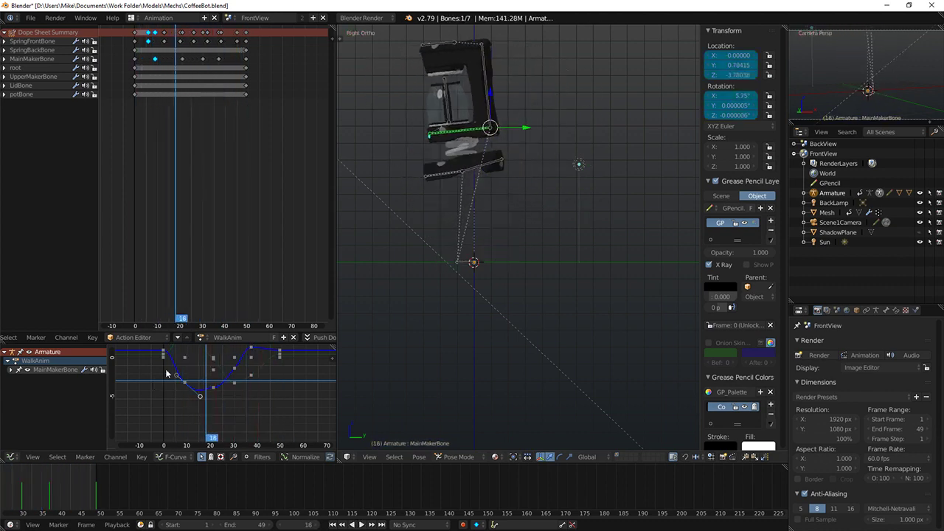
Step: Tilt the handles of MainMakerBone's Y Location key at frame 30 downward so the dip comes slightly after the key, and replay the animation
{"action": "left_click_drag", "start_coordinate": [166, 376], "coordinate": [233, 386]}
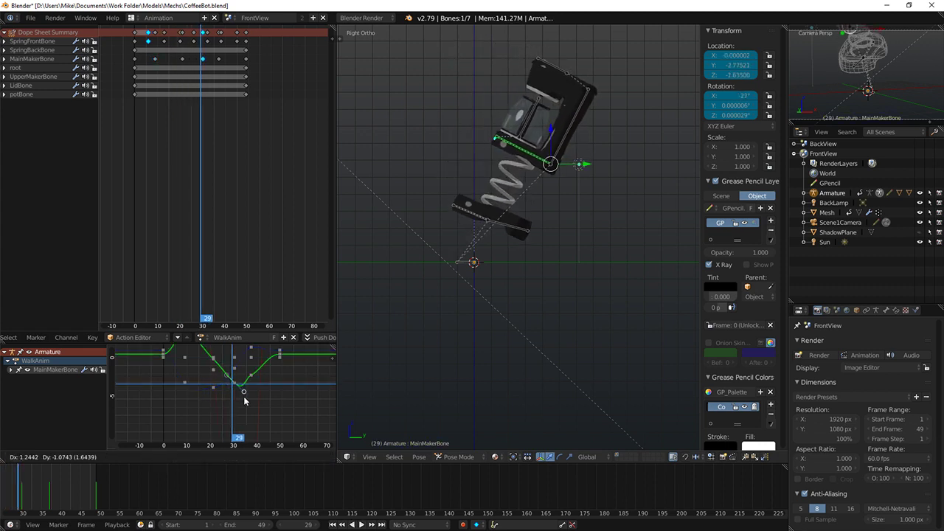
{"action": "key", "text": "alt+a"}
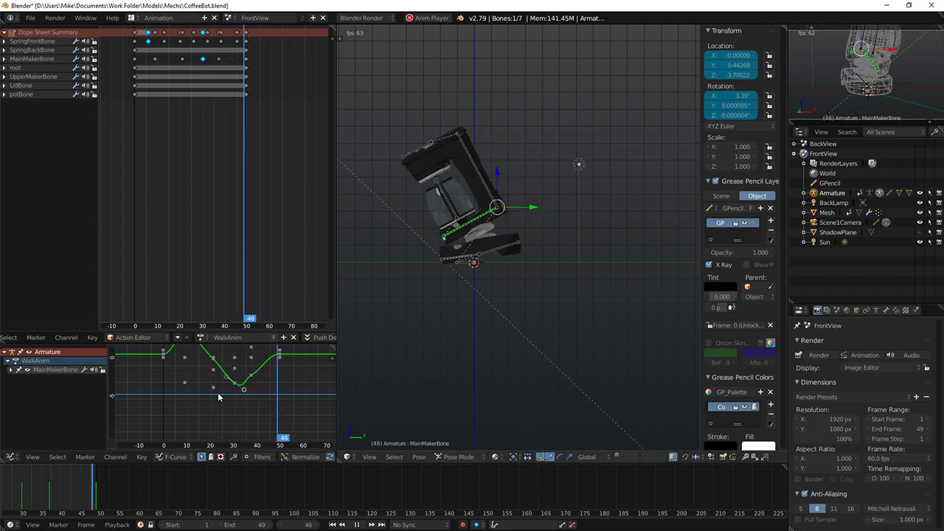
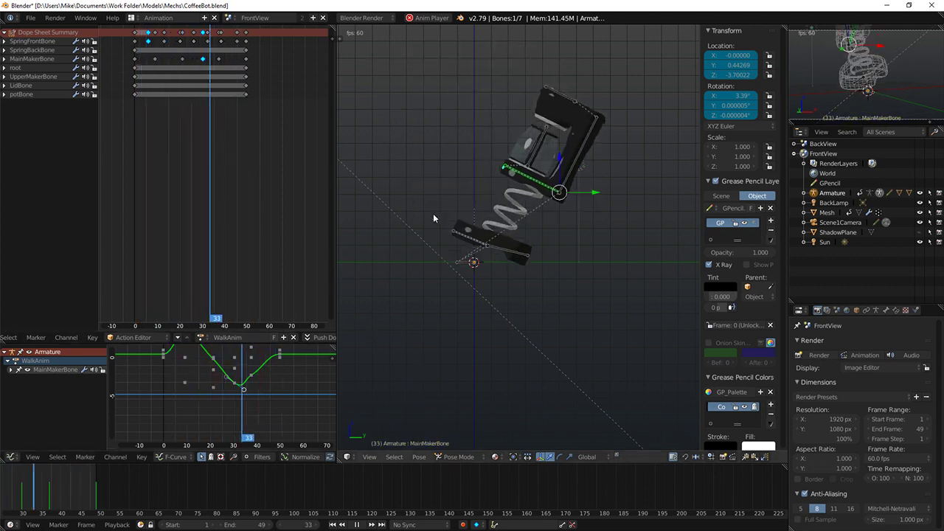
Step: Steepen MainMakerBone's Z Location handles at frame 9 further, and angle the handles of its frame 21 key so the curve rises there
{"action": "middle_click_drag", "start_coordinate": [199, 362], "coordinate": [180, 379]}
{"action": "right_click", "coordinate": [183, 415]}
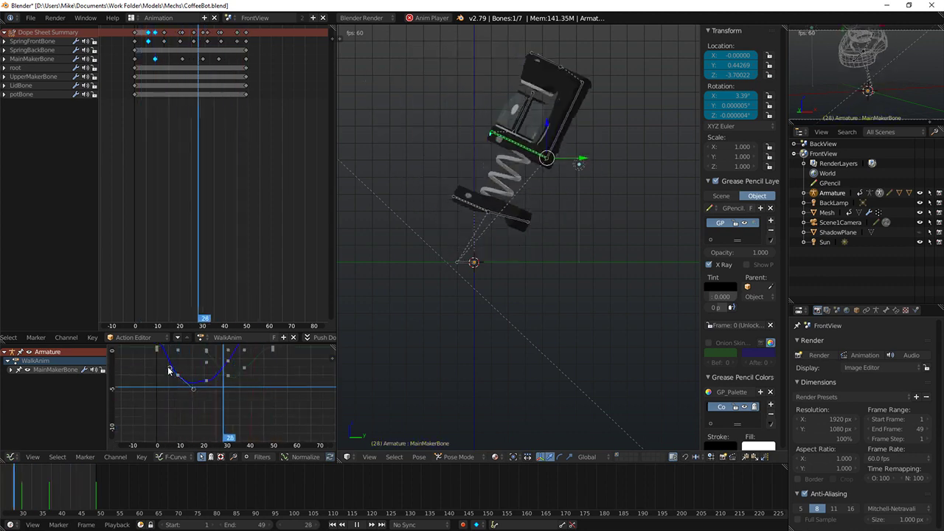
{"action": "right_click_drag", "start_coordinate": [169, 370], "coordinate": [170, 366]}
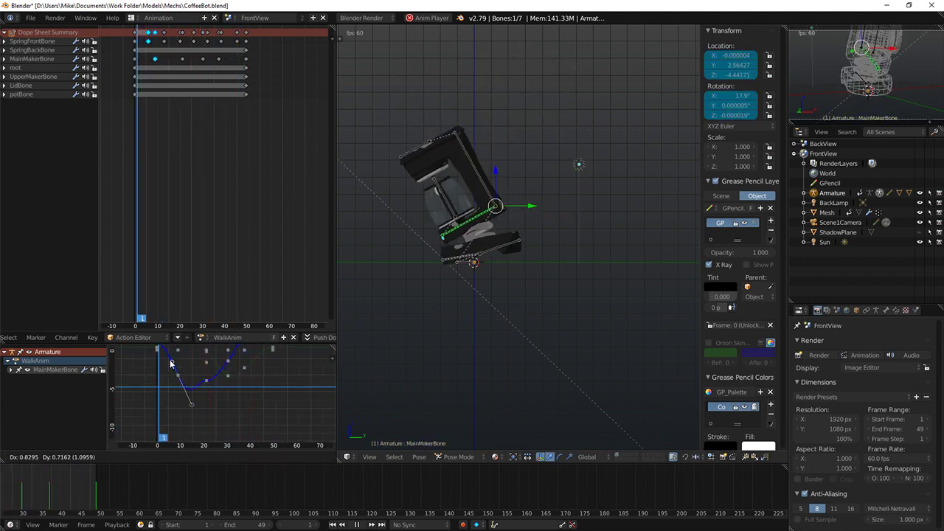
{"action": "left_click", "coordinate": [170, 361]}
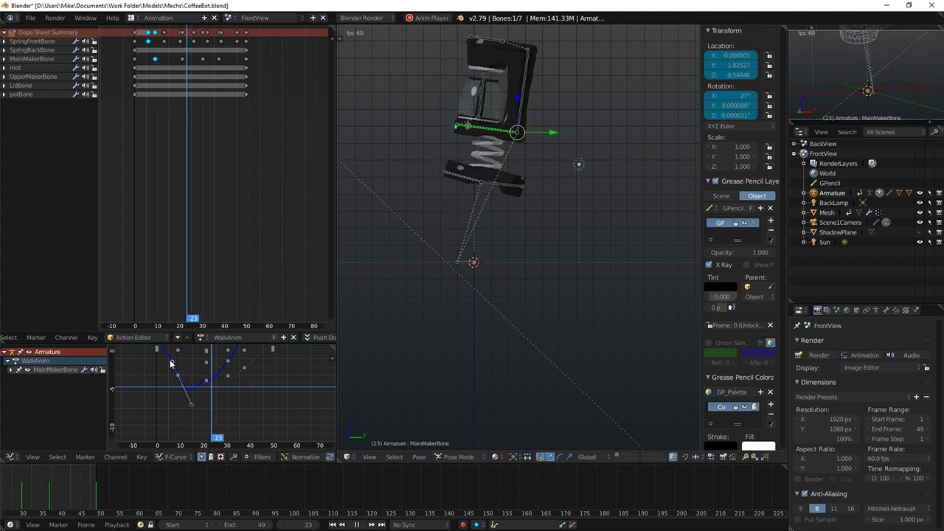
{"action": "key", "text": "g"}
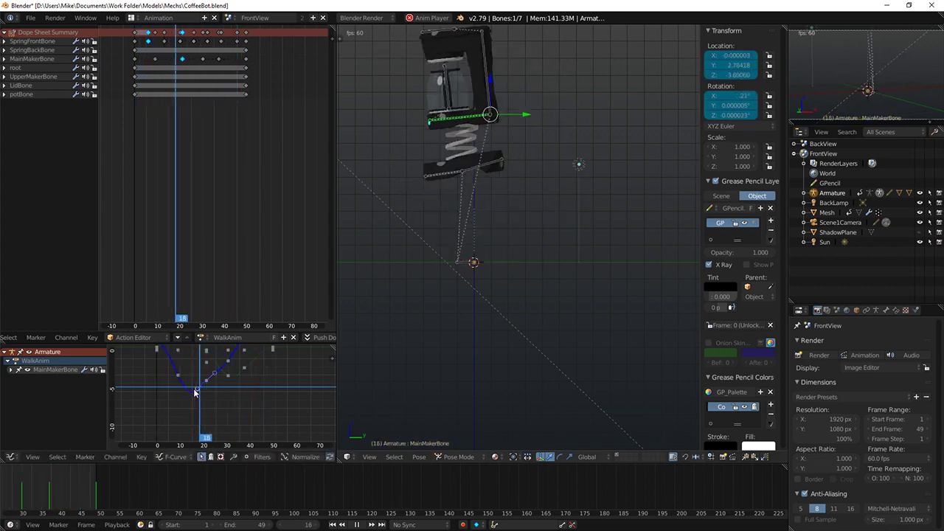
{"action": "left_click", "coordinate": [194, 392]}
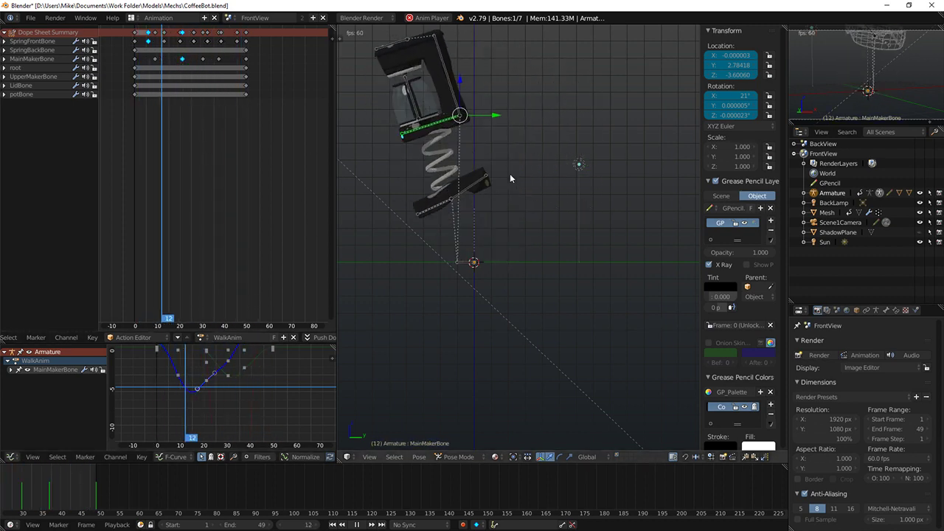
Step: Rotate the handles of SpringFrontBone's Y Location key at frame 13 so the curve slopes downward through it
{"action": "key", "text": "alt+a"}
{"action": "right_click", "coordinate": [464, 190]}
{"action": "key", "text": "alt+a"}
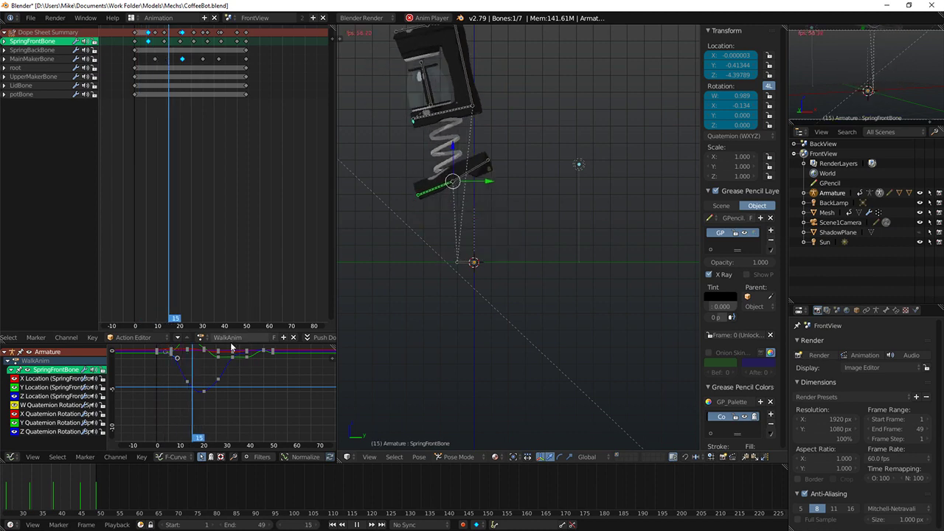
{"action": "scroll", "coordinate": [190, 379], "scroll_direction": "up", "scroll_amount": 4}
{"action": "right_click", "coordinate": [169, 381]}
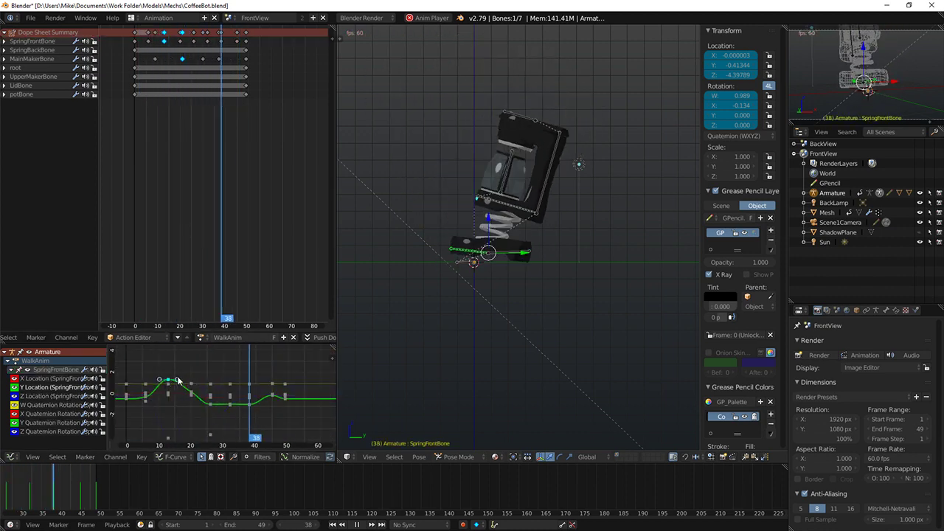
{"action": "key", "text": "g"}
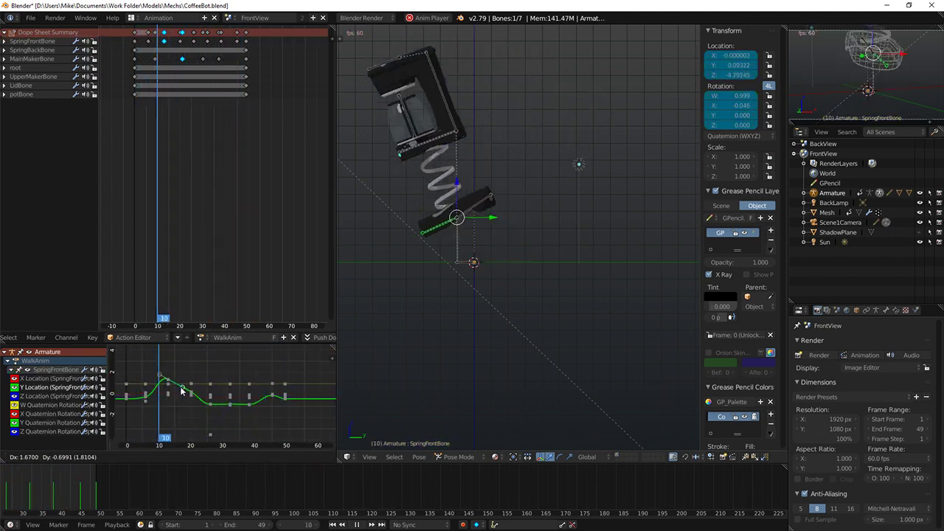
{"action": "left_click", "coordinate": [180, 381]}
Step: Steepen the downward slope of the handles on SpringFrontBone's Z Location key at frame 13
{"action": "middle_click_drag", "start_coordinate": [198, 393], "coordinate": [210, 355]}
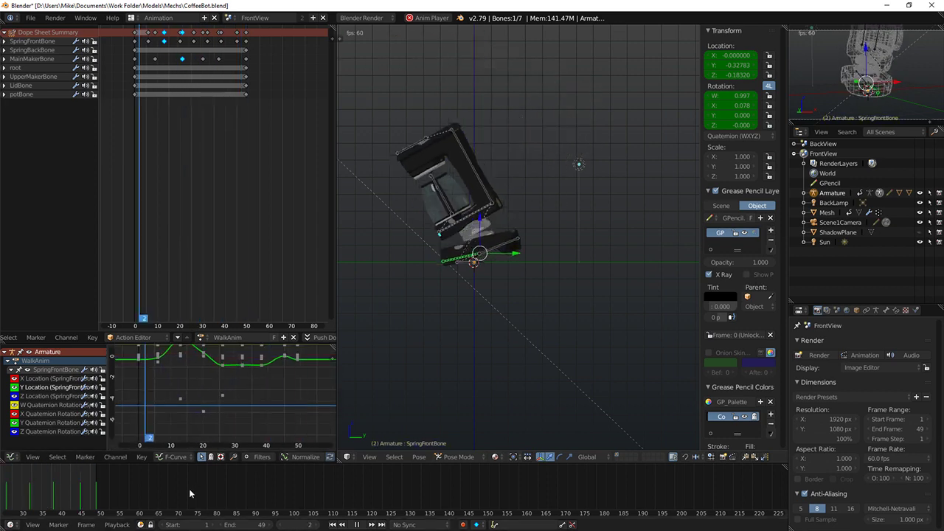
{"action": "right_click", "coordinate": [181, 399]}
{"action": "key", "text": "g"}
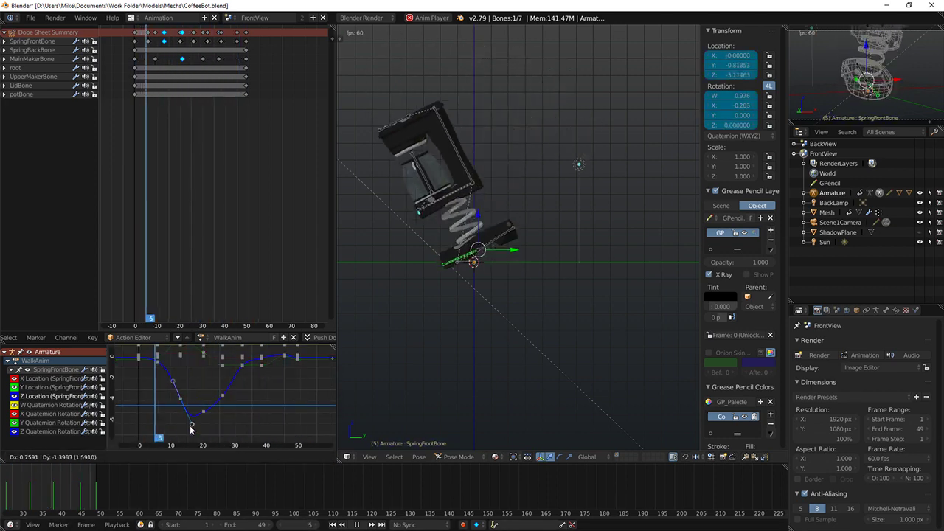
{"action": "left_click", "coordinate": [191, 430]}
Step: Shorten the outgoing handle of SpringFrontBone's Z Location key at frame 6 slightly, and preview the loop
{"action": "right_click", "coordinate": [158, 362]}
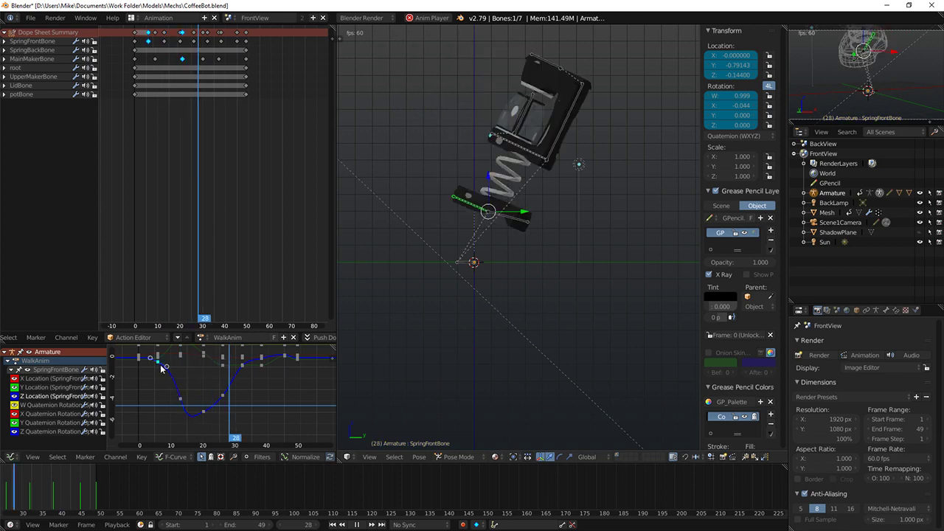
{"action": "key", "text": "g"}
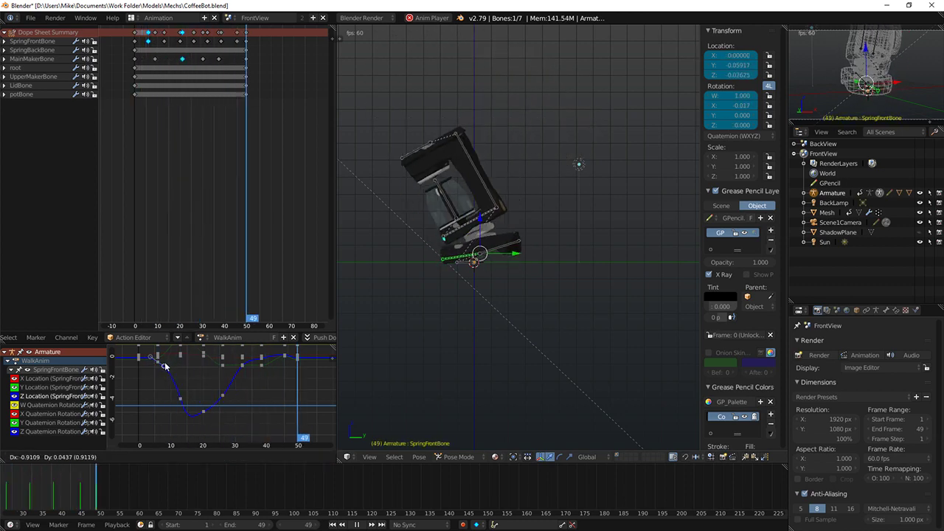
{"action": "left_click", "coordinate": [164, 365]}
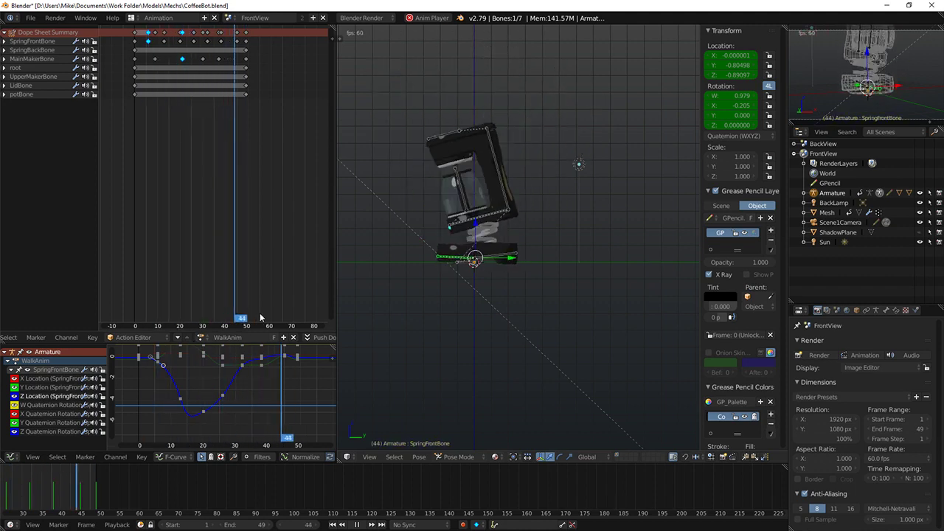
{"action": "scroll", "coordinate": [497, 269], "scroll_direction": "down", "scroll_amount": 5}
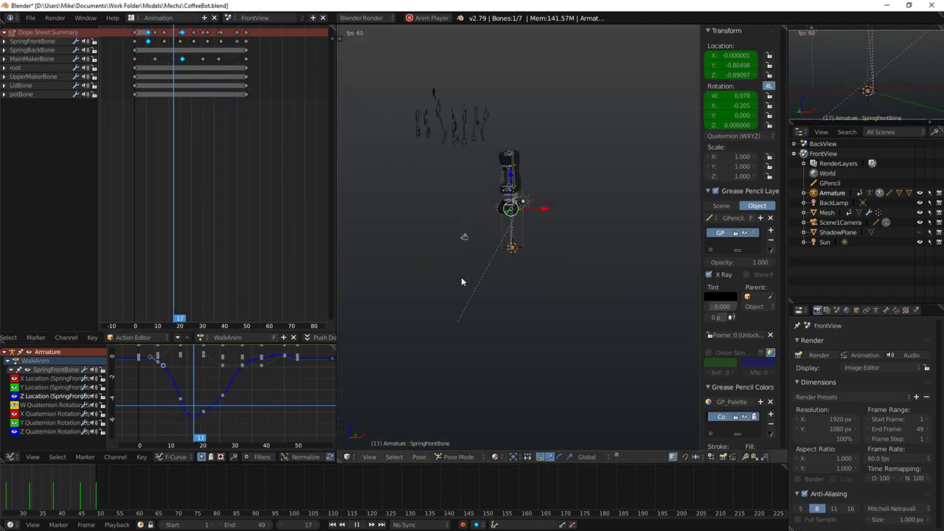
{"action": "key", "text": "KP_1"}
{"action": "key", "text": "KP_3"}
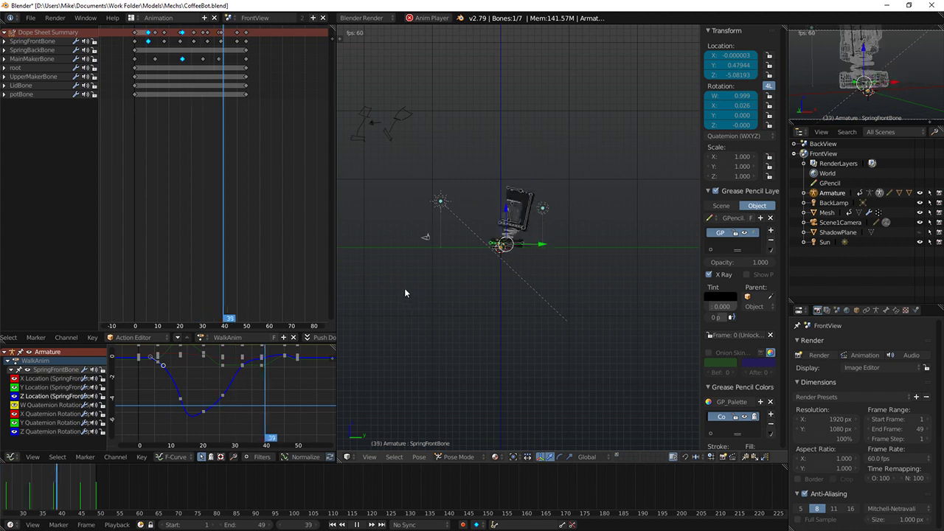
Step: Shift the last two SpringFrontBone keys and the other bones' final keys 4 frames earlier, ending the action at frame 45
{"action": "scroll", "coordinate": [248, 102], "scroll_direction": "up", "scroll_amount": 3}
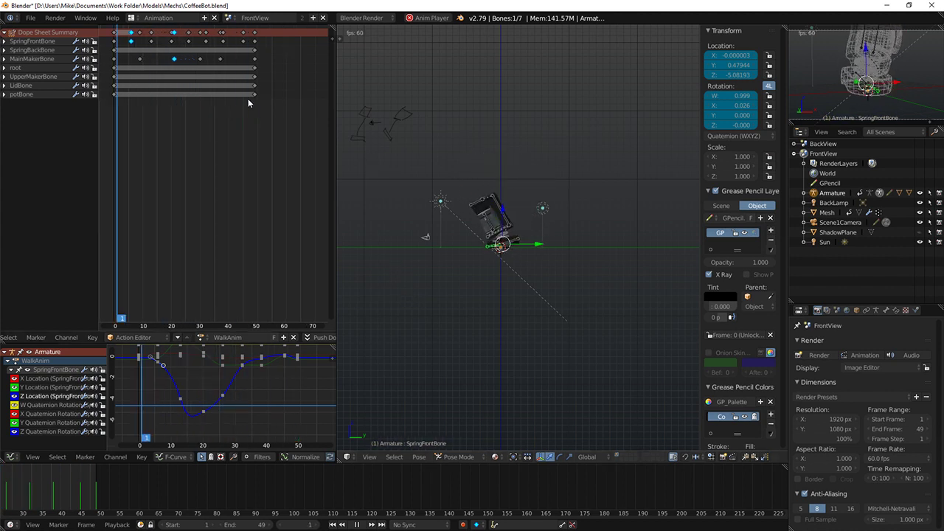
{"action": "right_click", "coordinate": [255, 32], "text": "shift"}
{"action": "key", "text": "g"}
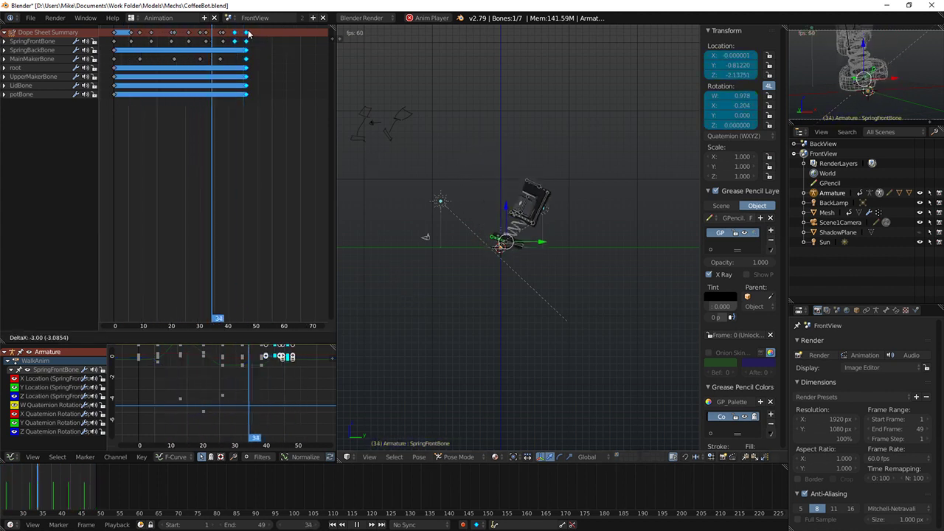
{"action": "left_click", "coordinate": [246, 33]}
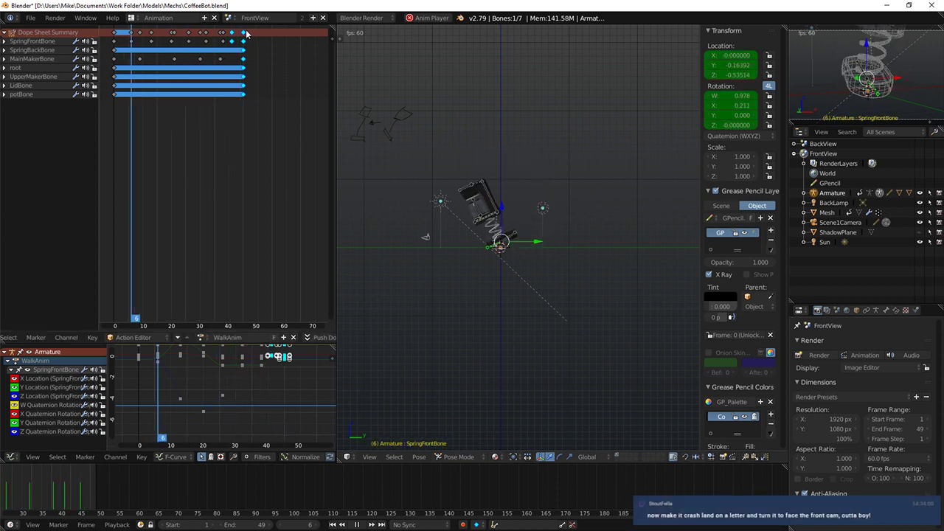
Step: Set the animation's end frame to 44 and preview the shortened loop
{"action": "key", "text": "alt+a"}
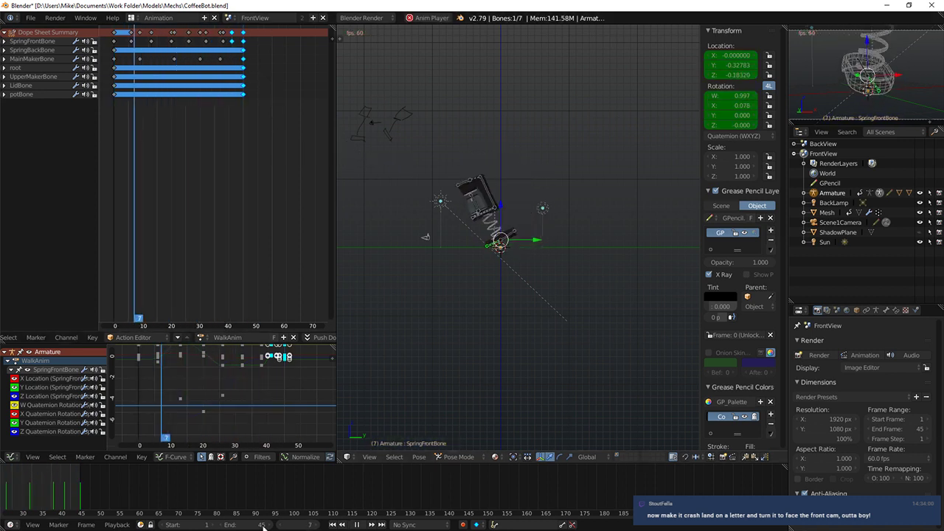
{"action": "type", "text": "44"}
{"action": "key", "text": "Return"}
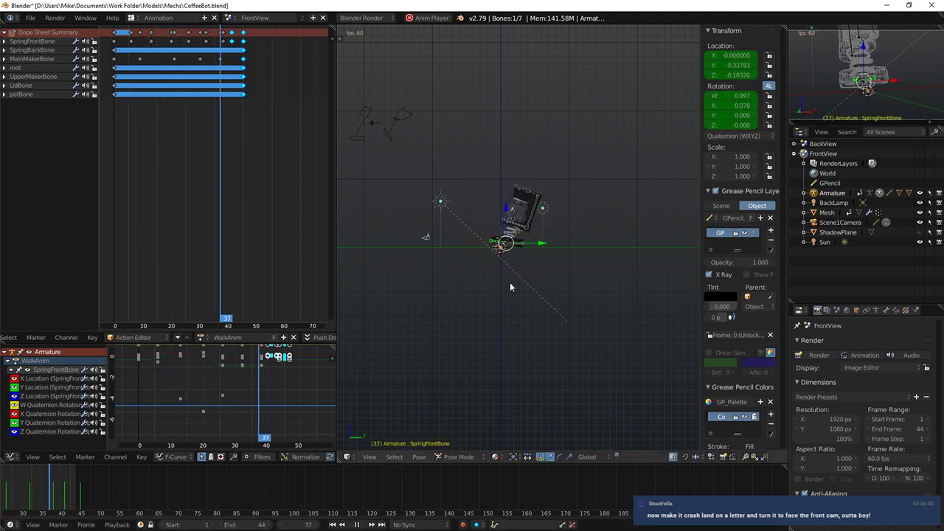
{"action": "middle_click_drag", "start_coordinate": [476, 250], "coordinate": [434, 275]}
{"action": "key", "text": "KP_1"}
{"action": "key", "text": "KP_3"}
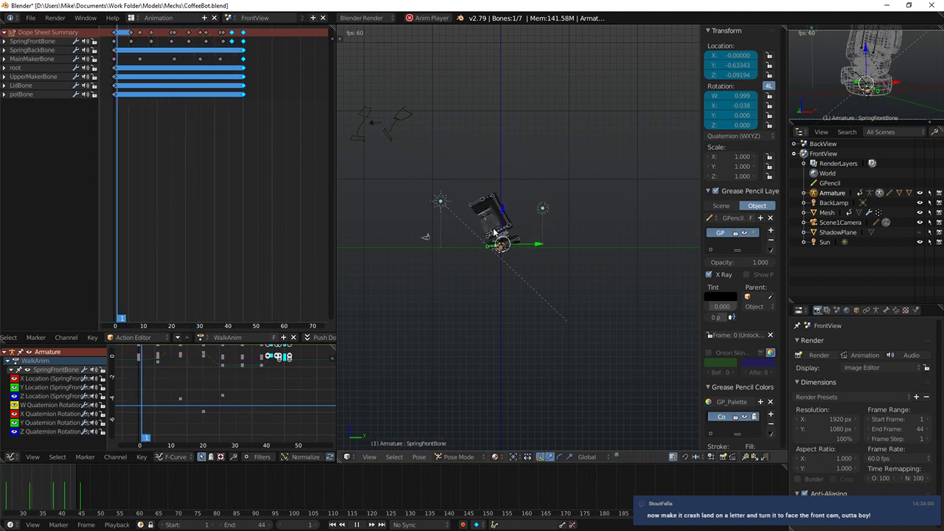
Step: Try to shift MainMakerBone and tilt it further back at frame 0, and undo the attempt
{"action": "key", "text": "Escape"}
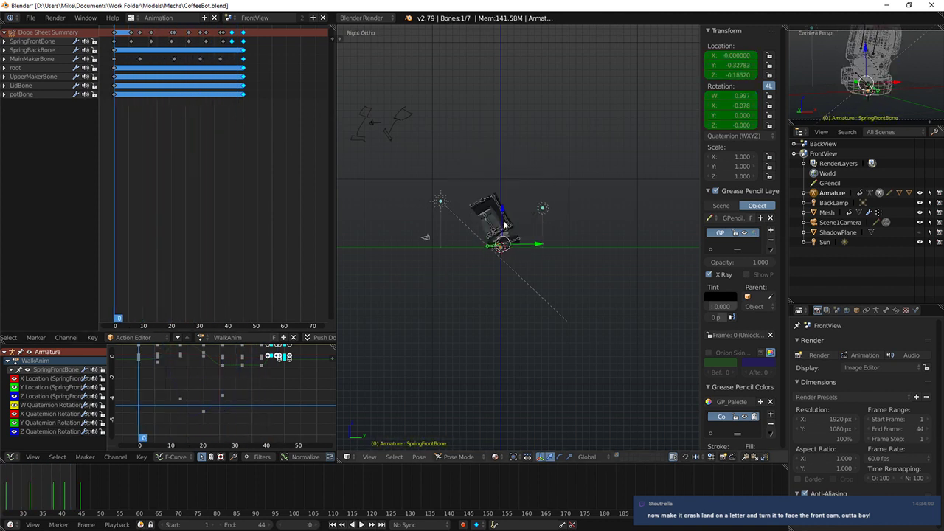
{"action": "scroll", "coordinate": [504, 225], "scroll_direction": "up", "scroll_amount": 5}
{"action": "right_click", "coordinate": [481, 222]}
{"action": "key", "text": "Escape"}
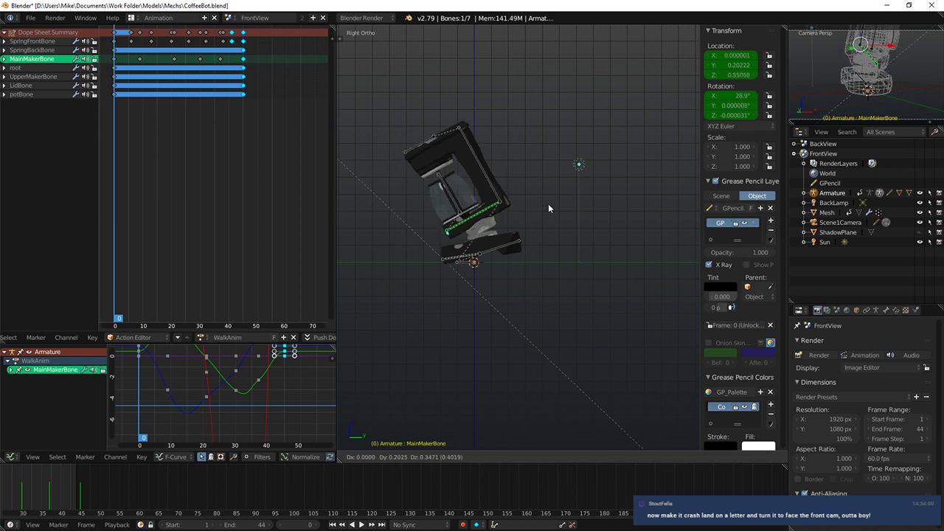
{"action": "key", "text": "g"}
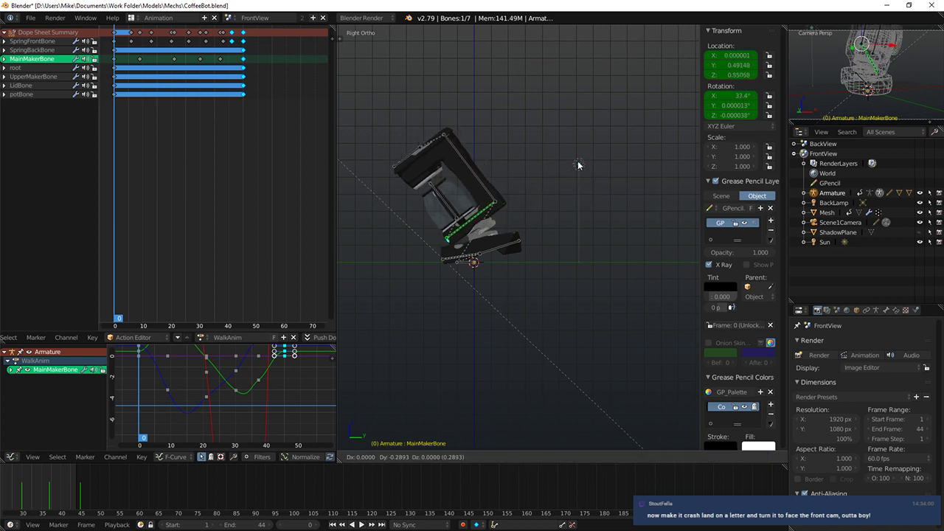
{"action": "right_click", "coordinate": [579, 166]}
{"action": "key", "text": "a"}
{"action": "key", "text": "ctrl+z"}
{"action": "key", "text": "ctrl+z"}
{"action": "key", "text": "ctrl+z"}
{"action": "key", "text": "ctrl+z"}
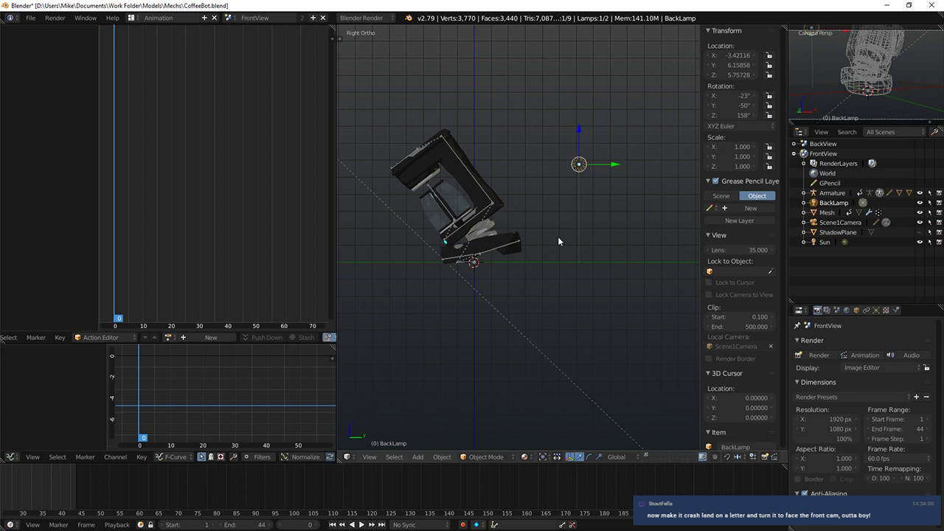
Step: Pose MainMakerBone at frame 0 with X rotation 33.7°, Y location 0.46256 and Z location 0.95555, insert a LocRot keyframe and preview the loop
{"action": "key", "text": "g"}
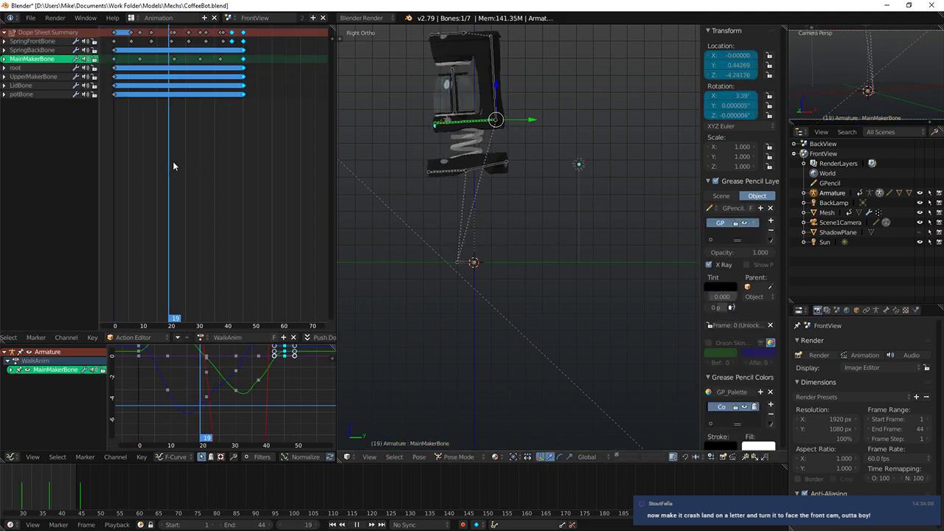
{"action": "left_click", "coordinate": [514, 179]}
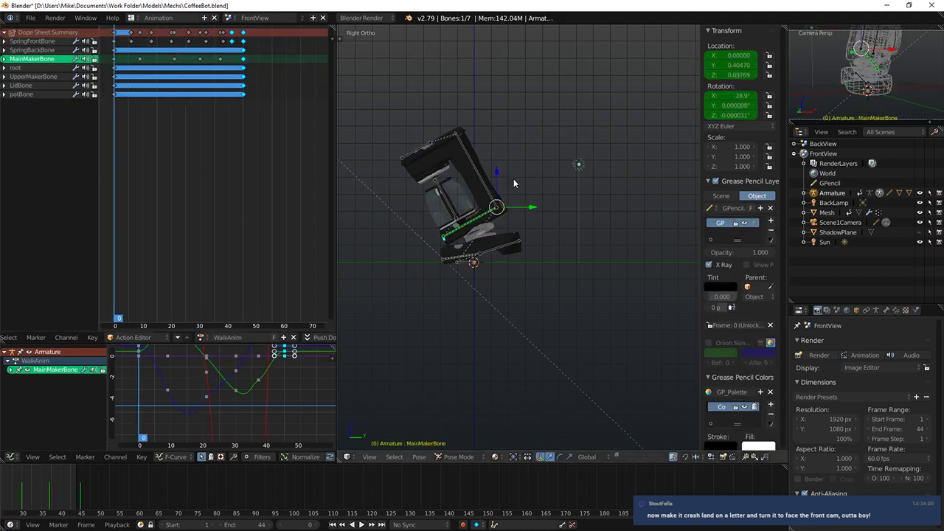
{"action": "left_click", "coordinate": [597, 191]}
{"action": "key", "text": "i"}
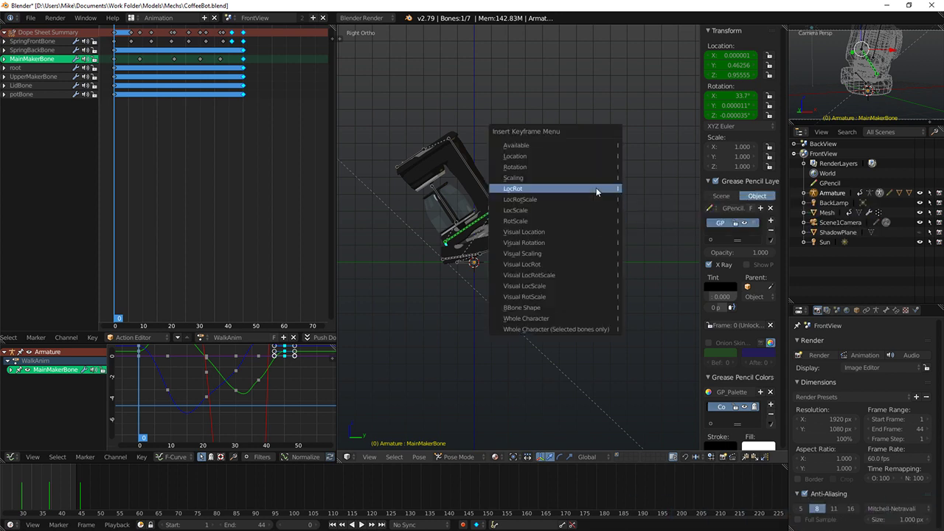
{"action": "left_click", "coordinate": [596, 188]}
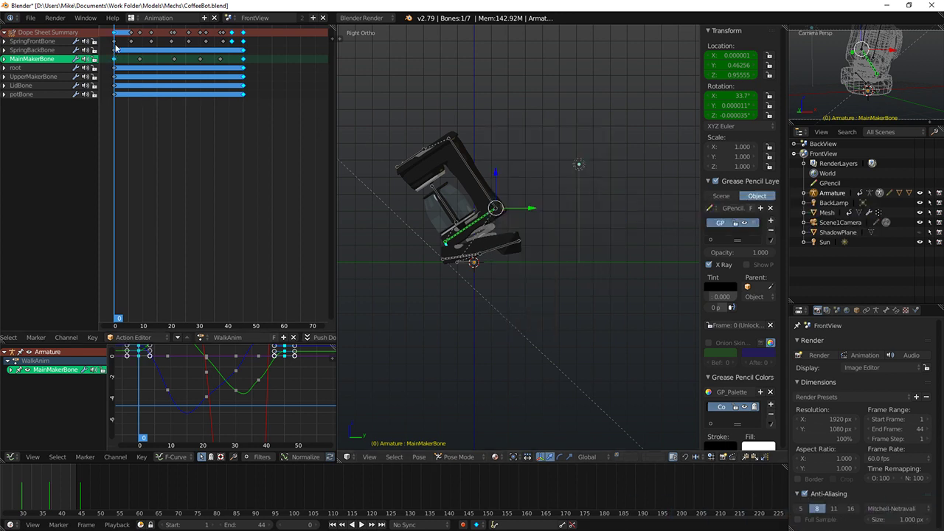
{"action": "key", "text": "alt+a"}
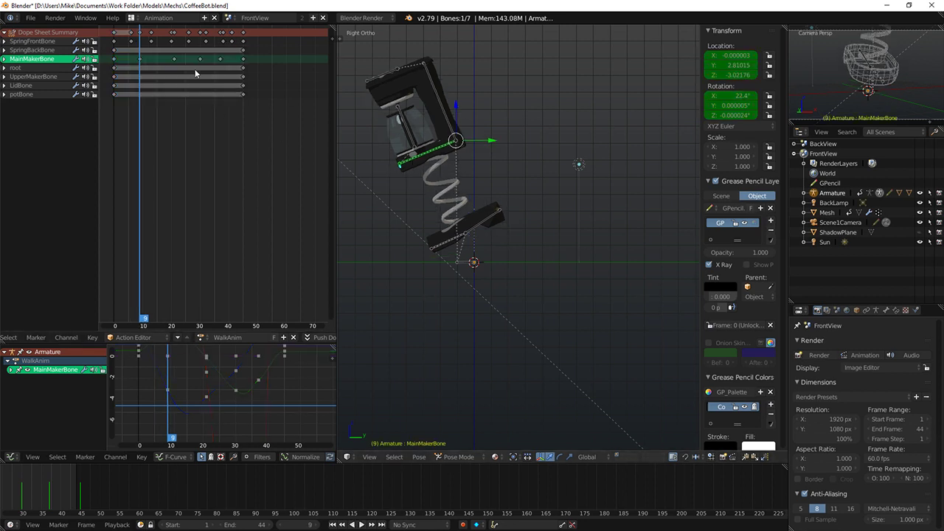
Step: Try keying MainMakerBone at frame 9 with X rotation 37.1° and Y location 3.12834, preview it, and undo the change
{"action": "key", "text": "r"}
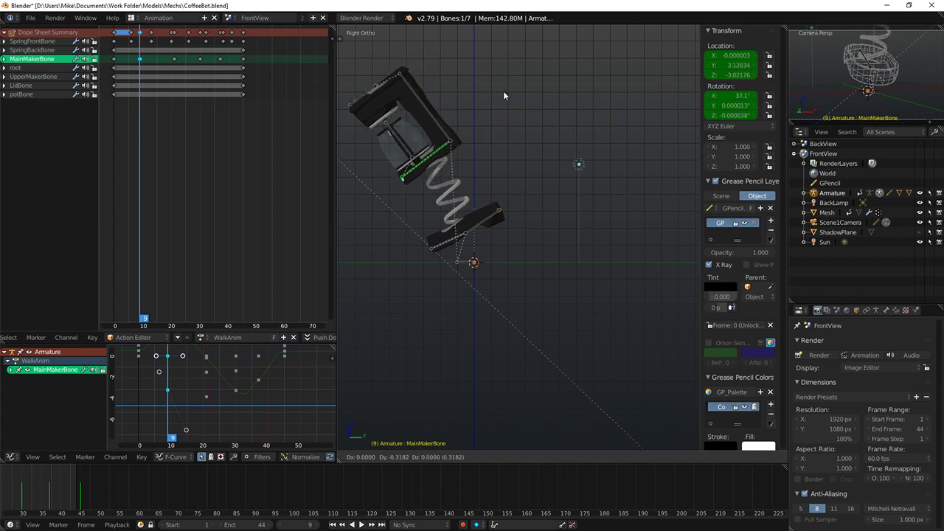
{"action": "left_click", "coordinate": [503, 91]}
{"action": "key", "text": "i"}
{"action": "left_click", "coordinate": [504, 91]}
{"action": "key", "text": "alt+a"}
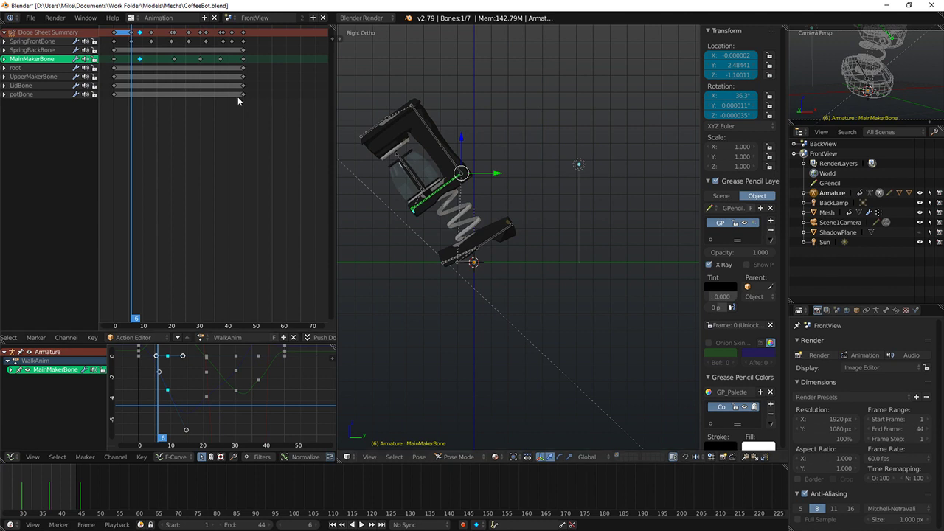
{"action": "key", "text": "alt+a"}
{"action": "left_click", "coordinate": [139, 81]}
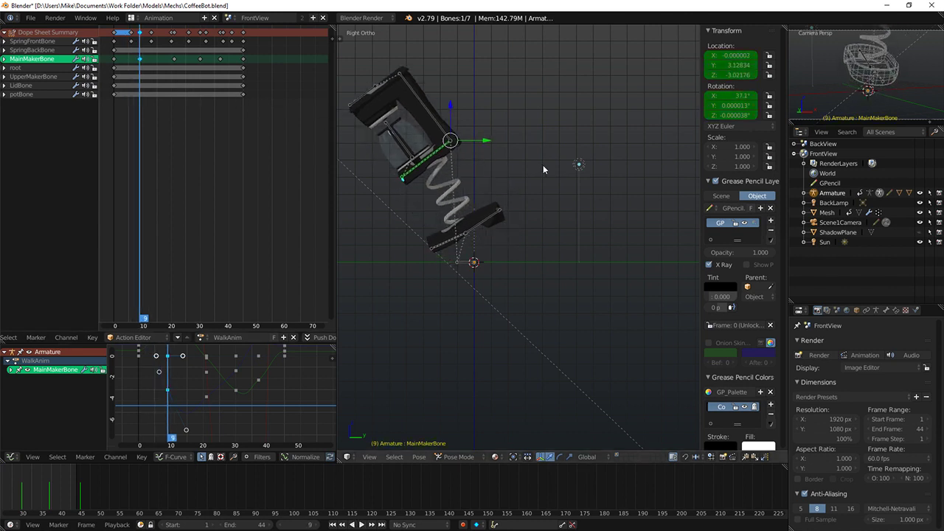
{"action": "key", "text": "ctrl+z"}
{"action": "key", "text": "ctrl+z"}
Step: Pose MainMakerBone at frame 9 with X rotation 31.3°, Y location 3.47546 and Z location -2.96391, key it, and preview the loop
{"action": "key", "text": "r"}
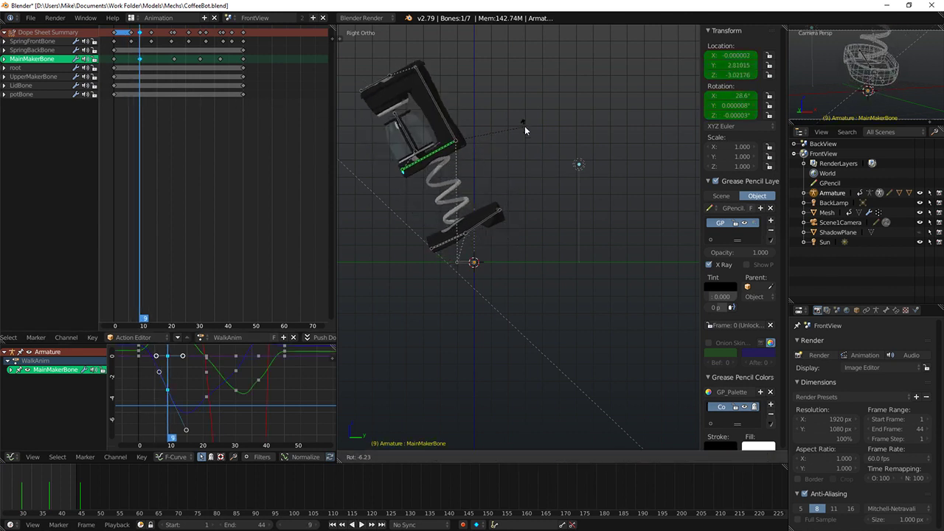
{"action": "left_click", "coordinate": [511, 124]}
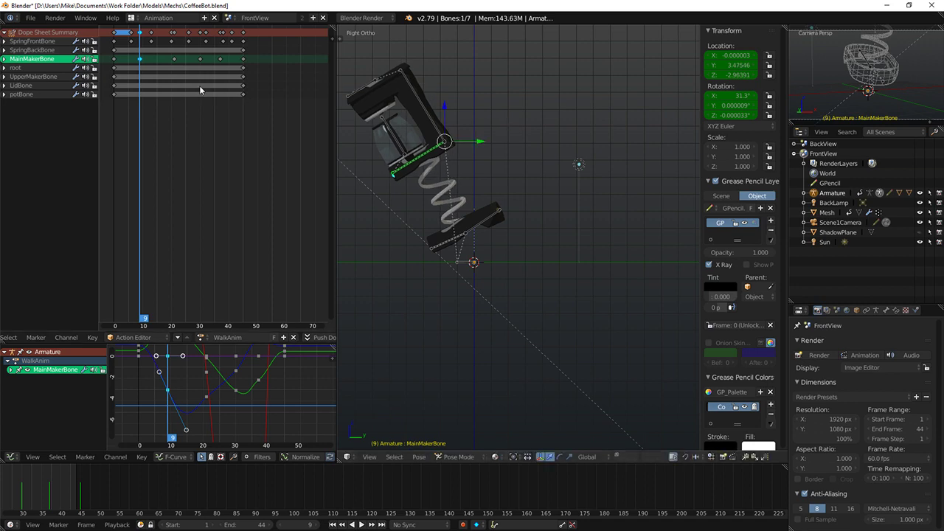
{"action": "key", "text": "i"}
{"action": "left_click", "coordinate": [532, 116]}
{"action": "key", "text": "alt+a"}
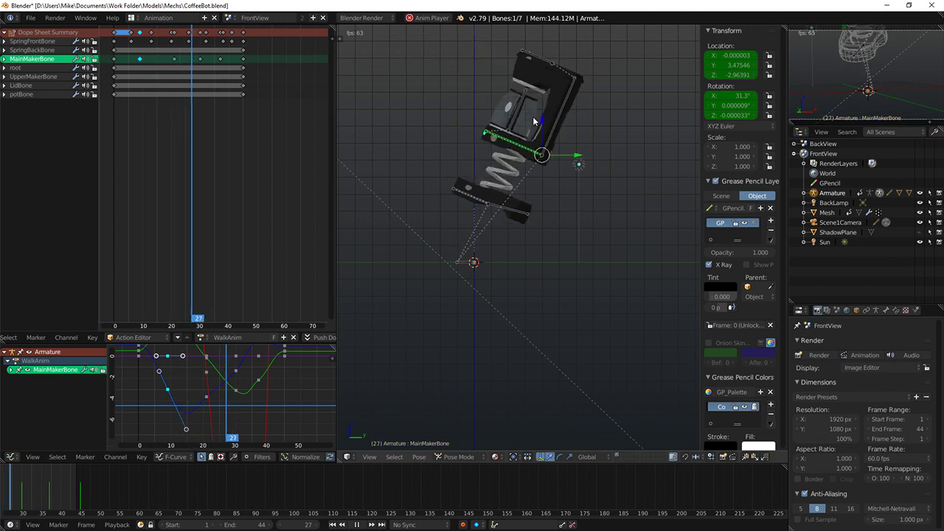
{"action": "key", "text": "alt+a"}
{"action": "left_click", "coordinate": [140, 81]}
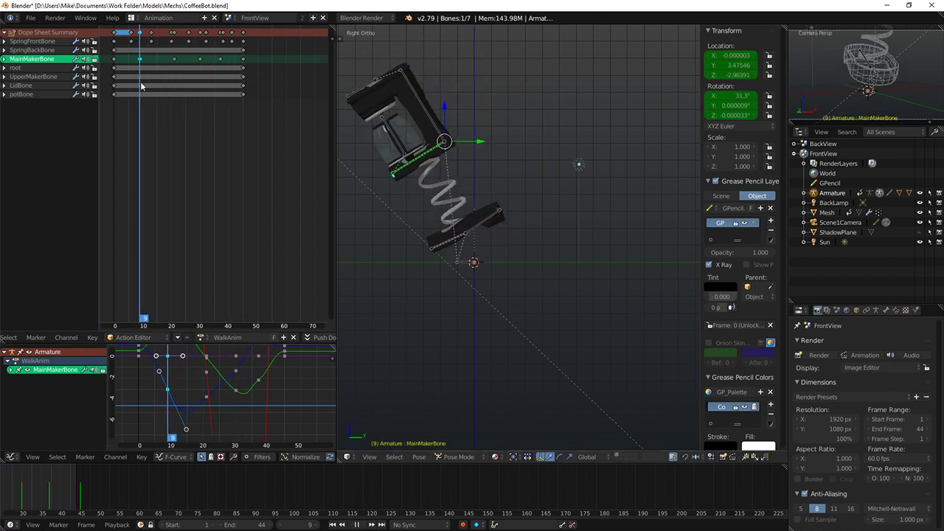
Step: Adjust the outgoing handle of MainMakerBone's Y Location key at frame 9 and preview the loop
{"action": "middle_click_drag", "start_coordinate": [234, 367], "coordinate": [184, 404]}
{"action": "middle_click_drag", "start_coordinate": [174, 403], "coordinate": [184, 426]}
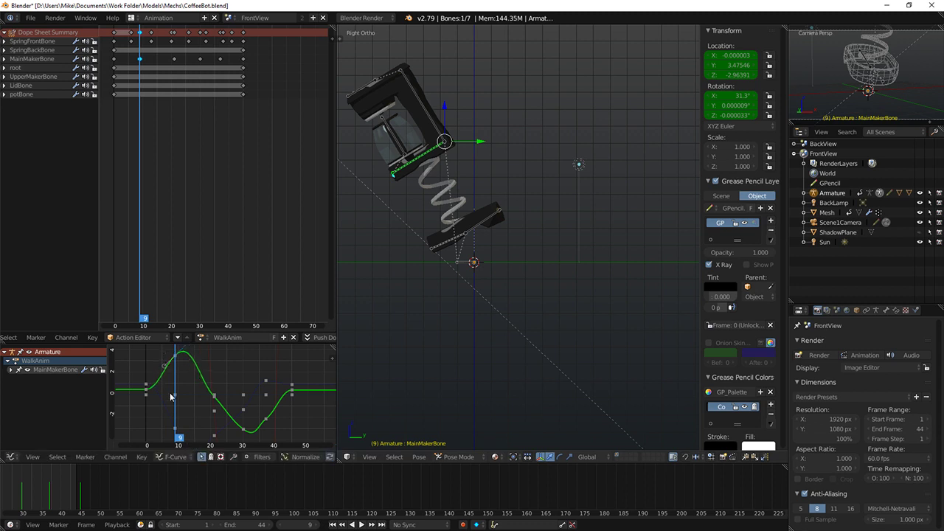
{"action": "key", "text": "alt+a"}
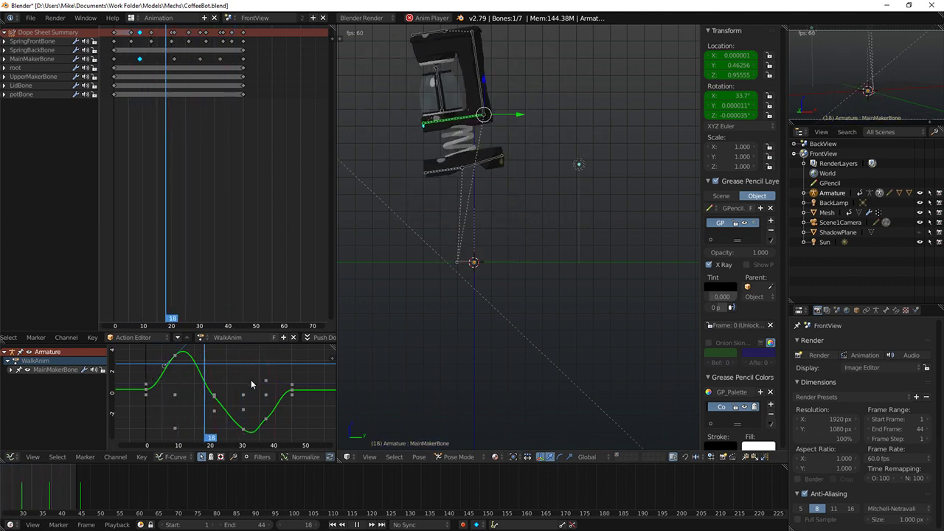
{"action": "scroll", "coordinate": [252, 385], "scroll_direction": "down", "scroll_amount": 2}
{"action": "scroll", "coordinate": [465, 337], "scroll_direction": "down", "scroll_amount": 6}
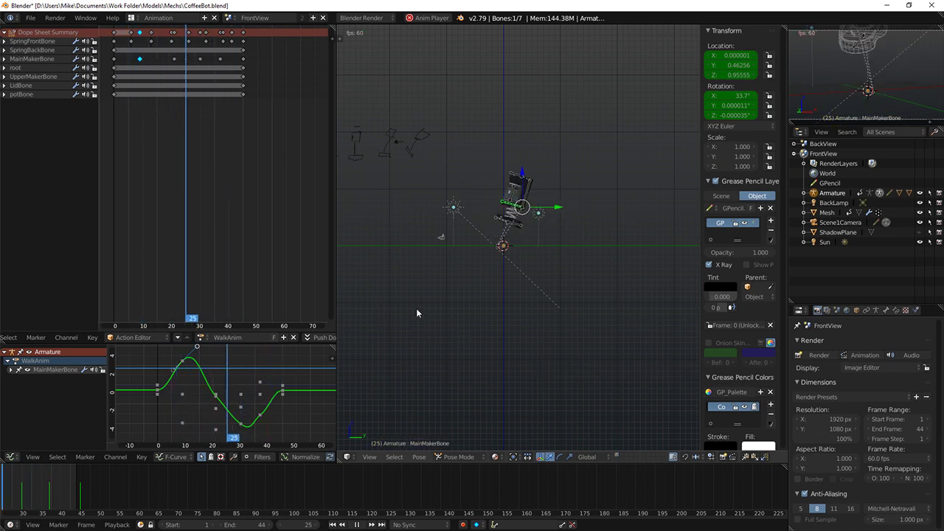
{"action": "scroll", "coordinate": [495, 267], "scroll_direction": "up", "scroll_amount": 6}
{"action": "key", "text": "alt+a"}
Step: Lengthen both handles of SpringFrontBone's Z Location key at frame 13
{"action": "right_click", "coordinate": [478, 242]}
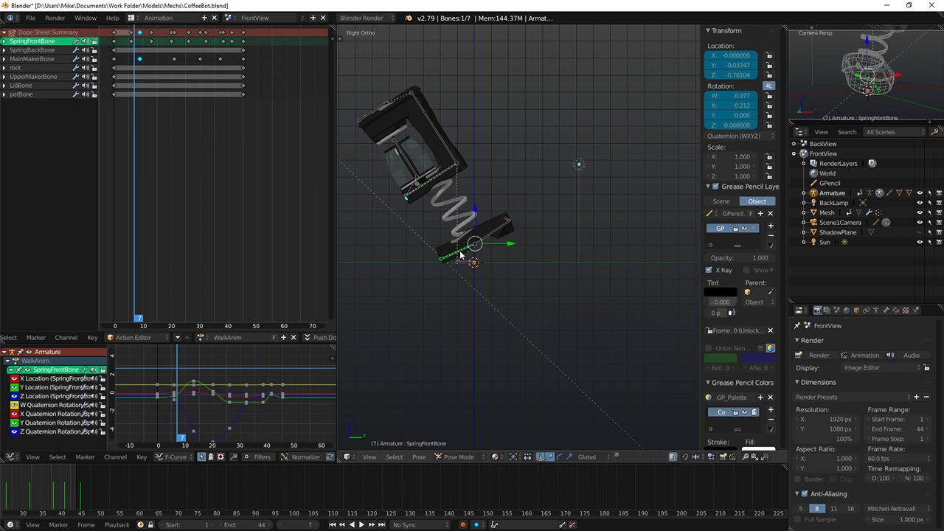
{"action": "key", "text": "alt+a"}
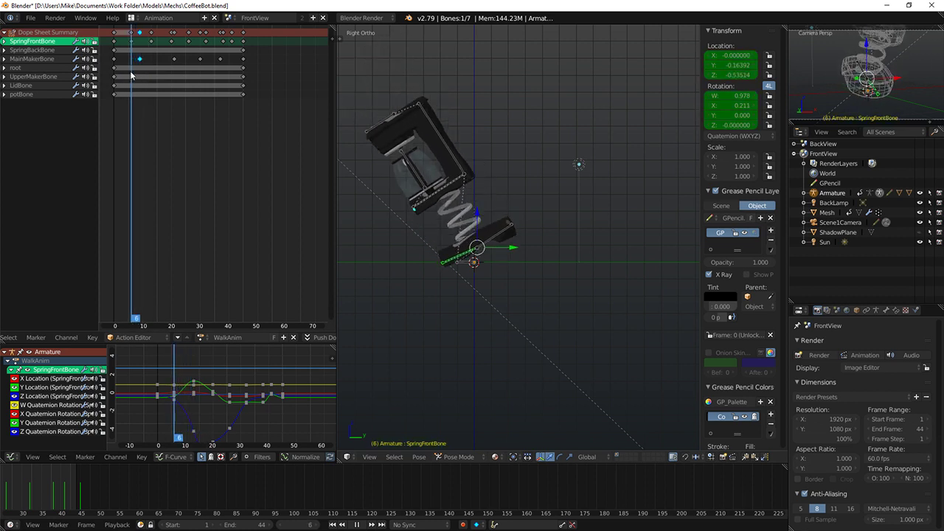
{"action": "key", "text": "space"}
{"action": "left_click", "coordinate": [132, 42]}
{"action": "key", "text": "space"}
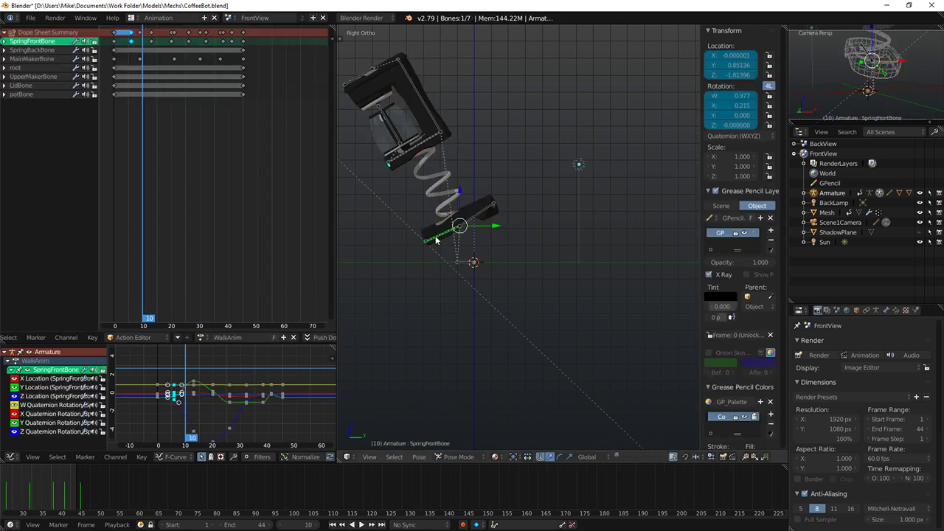
{"action": "key", "text": "Home"}
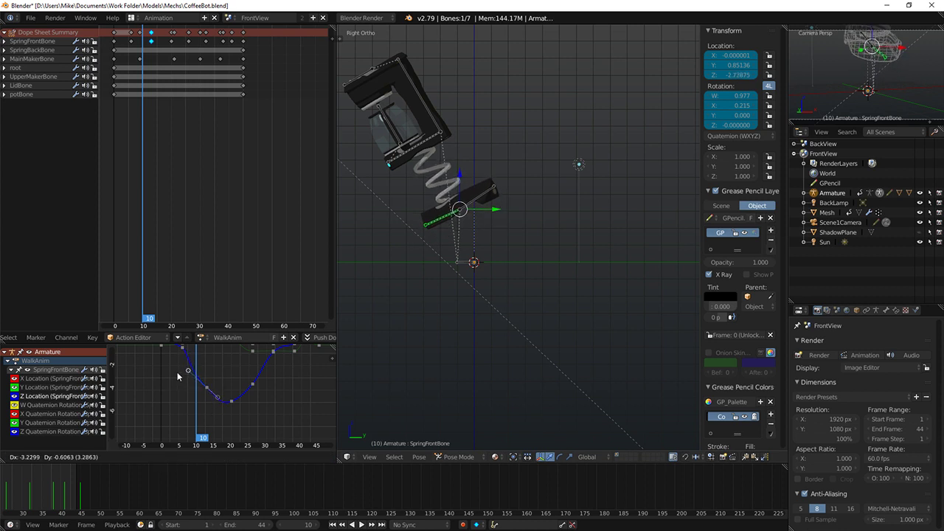
{"action": "left_click", "coordinate": [182, 374]}
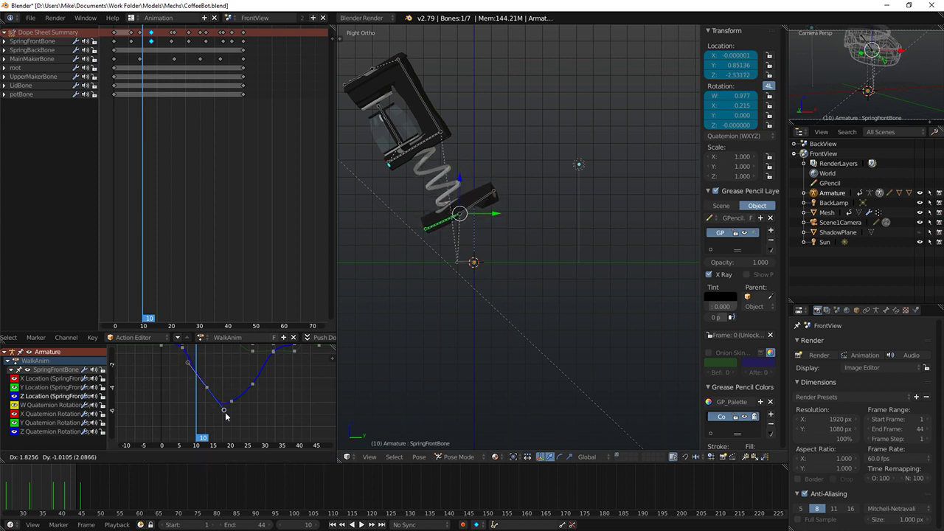
{"action": "left_click", "coordinate": [225, 413]}
{"action": "right_click", "coordinate": [182, 361]}
{"action": "key", "text": "g"}
{"action": "left_click", "coordinate": [169, 361]}
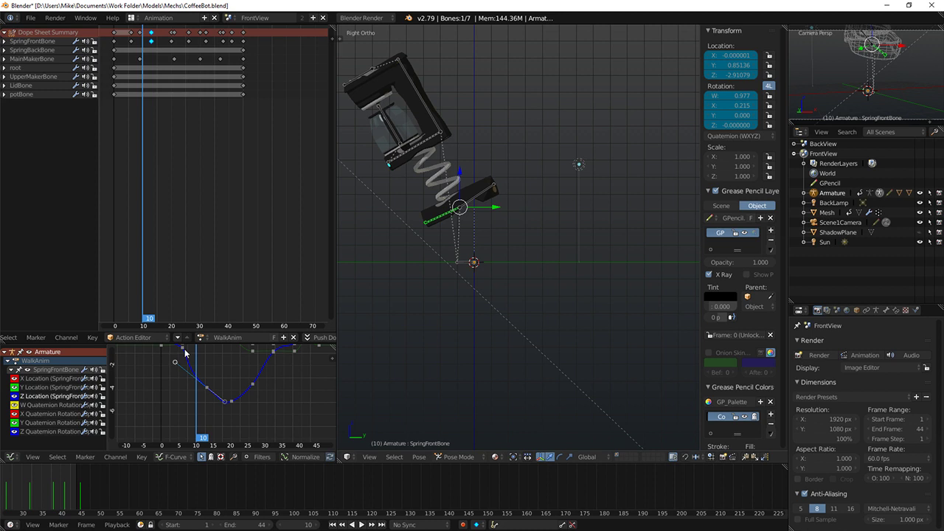
Step: Extend the outgoing handle of SpringFrontBone's Z Location key at frame 6 to soften the takeoff, and check the motion by playing and scrubbing
{"action": "right_click", "coordinate": [187, 353]}
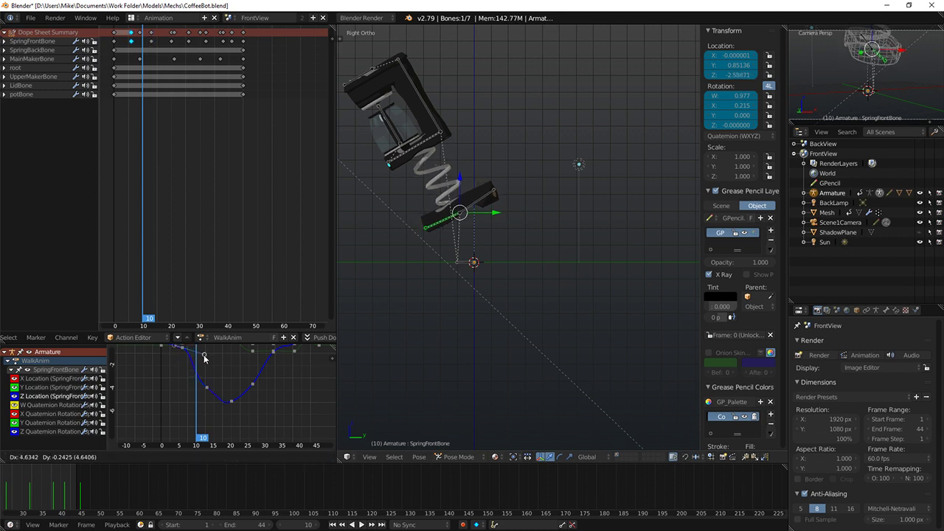
{"action": "left_click", "coordinate": [204, 357]}
{"action": "key", "text": "alt+a"}
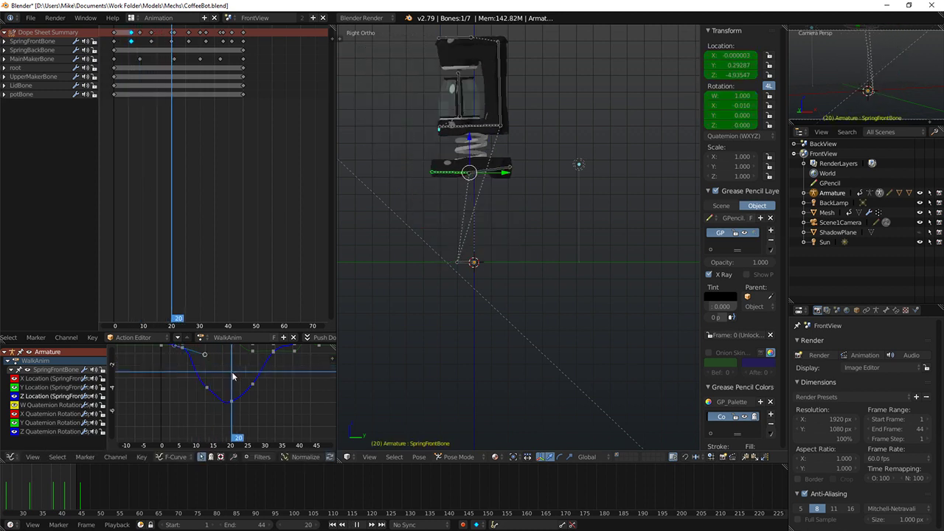
{"action": "left_click_drag", "start_coordinate": [232, 376], "coordinate": [190, 379]}
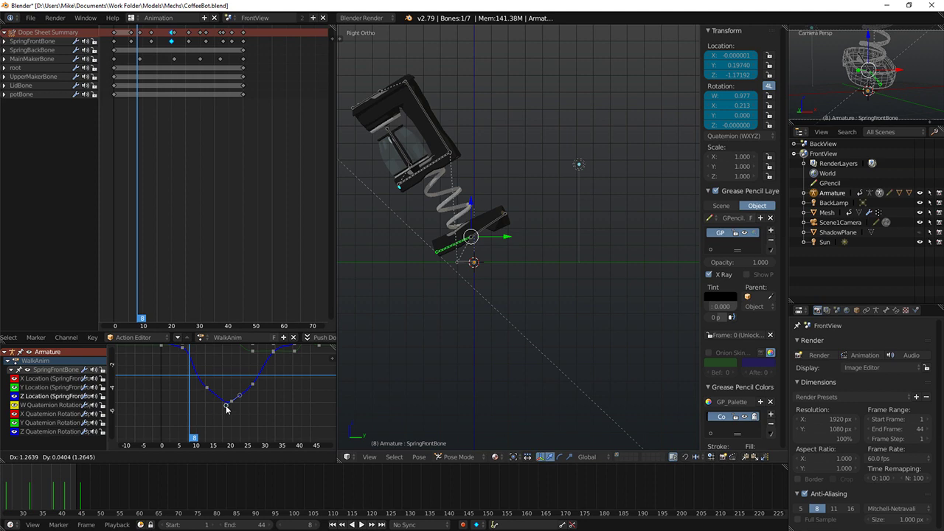
Step: Raise the incoming handle of SpringFrontBone's Z Location key at frame 20 so its handles slope downward, and preview the loop
{"action": "right_click_drag", "start_coordinate": [226, 405], "coordinate": [218, 391]}
{"action": "left_click_drag", "start_coordinate": [195, 386], "coordinate": [144, 381]}
{"action": "key", "text": "alt+a"}
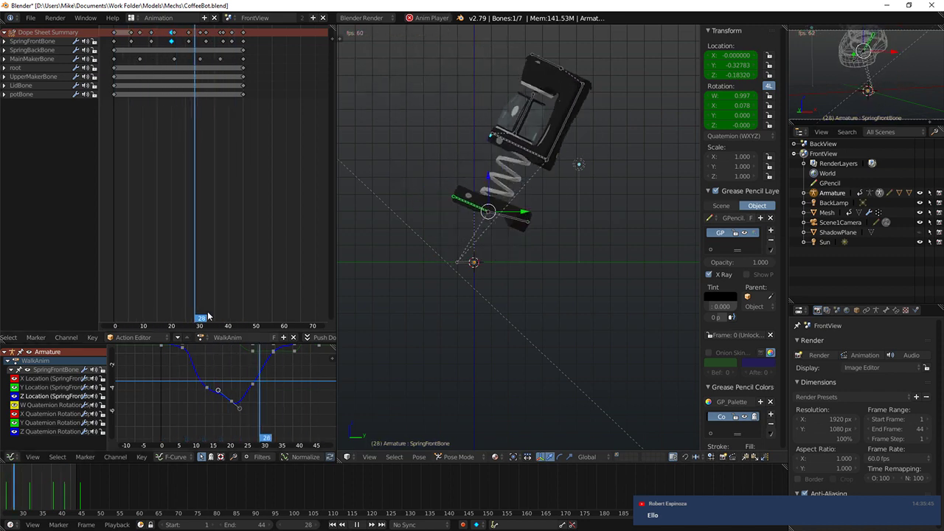
Step: Examine the playing hop loop from several angles, ending in the side view
{"action": "middle_click_drag", "start_coordinate": [426, 264], "coordinate": [569, 287]}
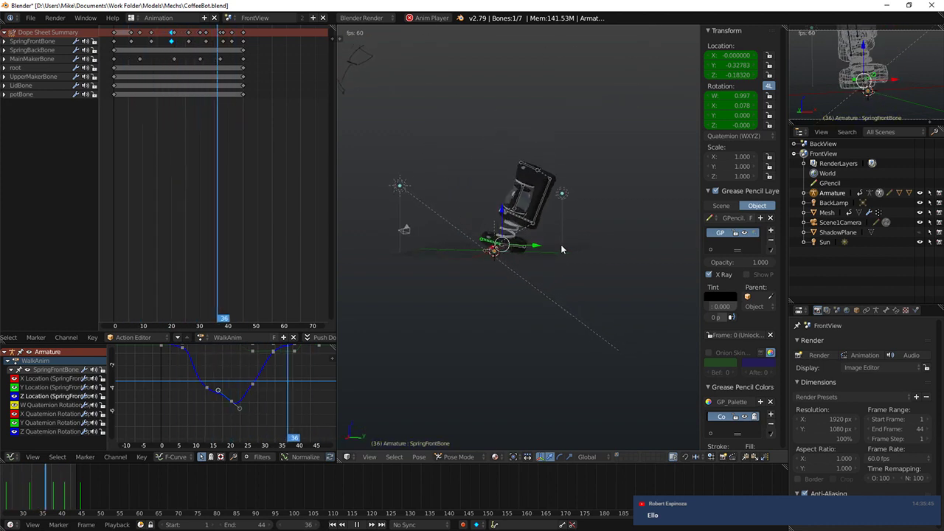
{"action": "mouse_move", "coordinate": [560, 244]}
{"action": "middle_mouse_down"}
{"action": "mouse_move", "coordinate": [403, 243]}
{"action": "mouse_move", "coordinate": [559, 249]}
{"action": "middle_mouse_up"}
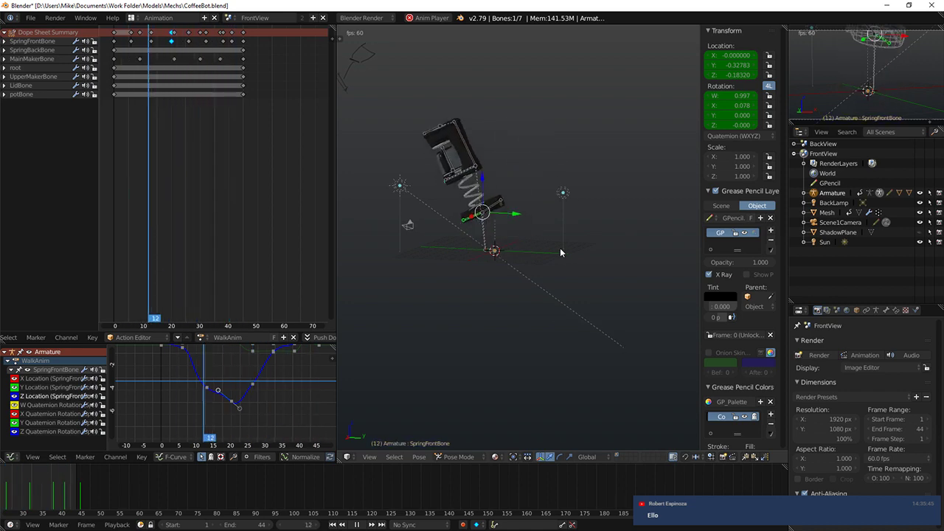
{"action": "scroll", "coordinate": [532, 243], "scroll_direction": "up", "scroll_amount": 5}
{"action": "middle_click_drag", "start_coordinate": [450, 243], "coordinate": [573, 241]}
{"action": "scroll", "coordinate": [573, 241], "scroll_direction": "down", "scroll_amount": 4}
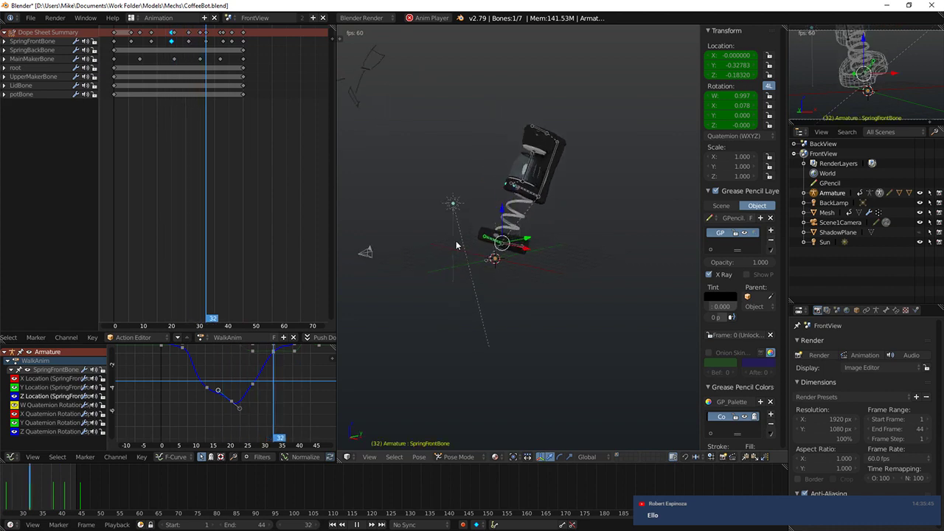
{"action": "middle_click_drag", "start_coordinate": [568, 253], "coordinate": [405, 253]}
{"action": "scroll", "coordinate": [487, 240], "scroll_direction": "up", "scroll_amount": 3}
{"action": "key", "text": "KP_1"}
{"action": "scroll", "coordinate": [489, 244], "scroll_direction": "down", "scroll_amount": 4}
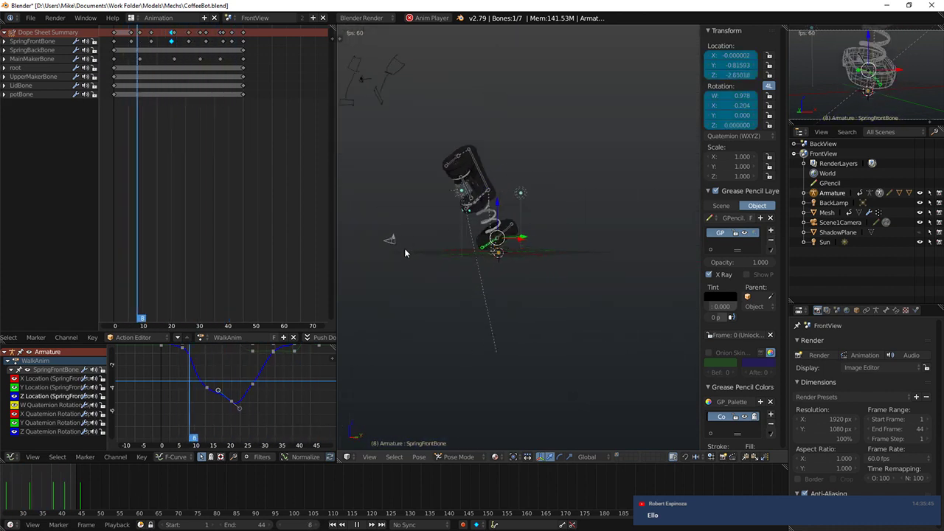
{"action": "middle_click_drag", "start_coordinate": [486, 294], "coordinate": [528, 233]}
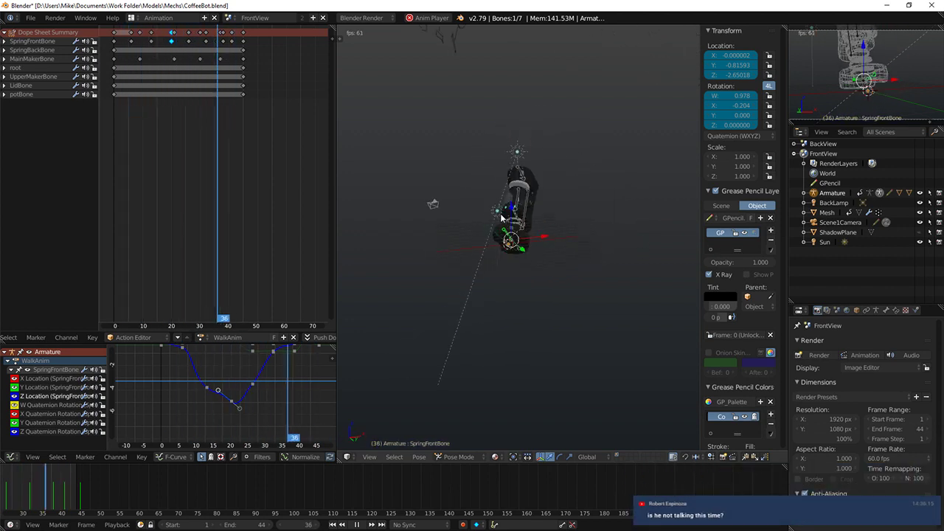
{"action": "key", "text": "KP_1"}
{"action": "key", "text": "KP_3"}
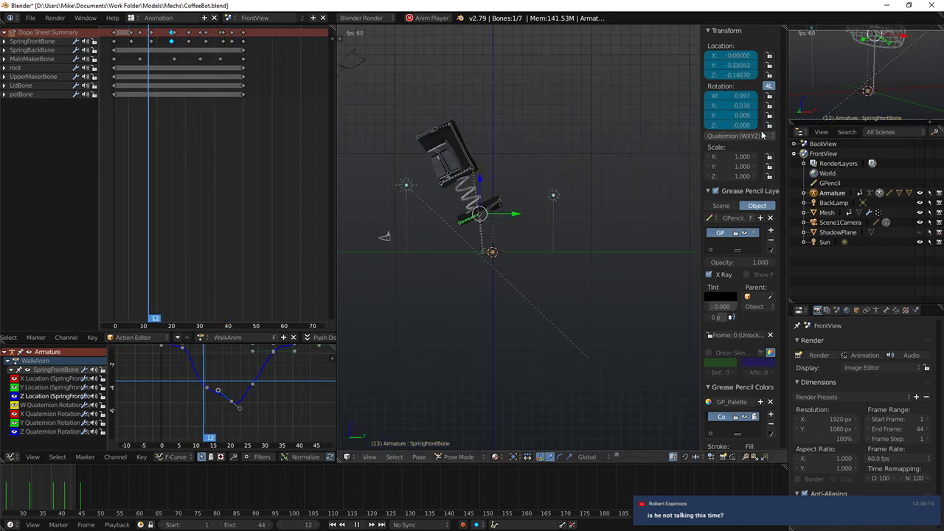
Step: Examine the hop loop close up from several orbited angles and in the side view, stopping and restarting playback
{"action": "middle_click_drag", "start_coordinate": [506, 180], "coordinate": [640, 286], "text": "shift"}
{"action": "scroll", "coordinate": [520, 206], "scroll_direction": "up", "scroll_amount": 4}
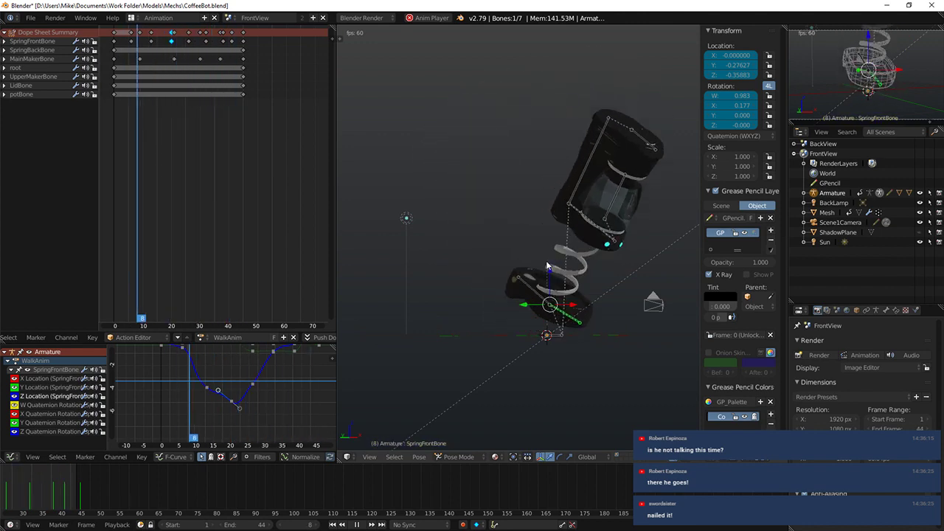
{"action": "middle_click_drag", "start_coordinate": [557, 269], "coordinate": [663, 295]}
{"action": "middle_click_drag", "start_coordinate": [538, 302], "coordinate": [605, 299]}
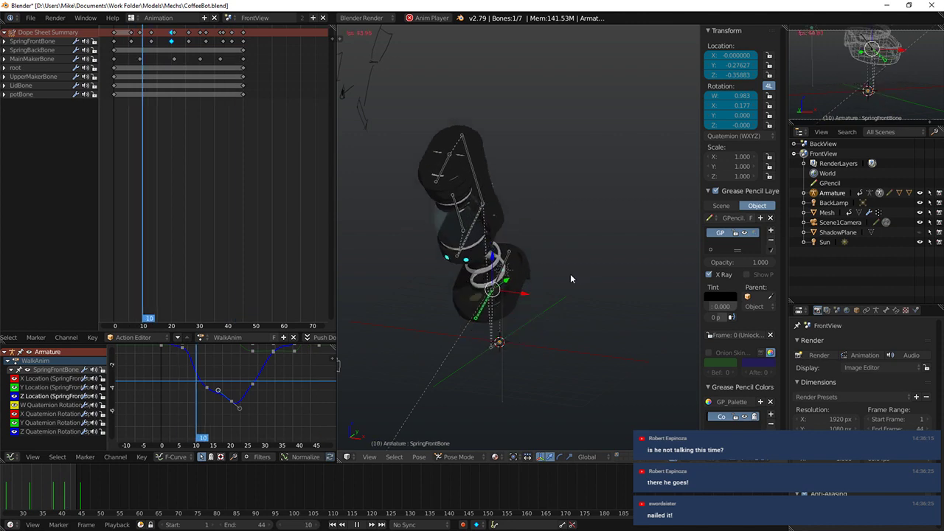
{"action": "key", "text": "KP_3"}
{"action": "key", "text": "alt+a"}
{"action": "key", "text": "alt+a"}
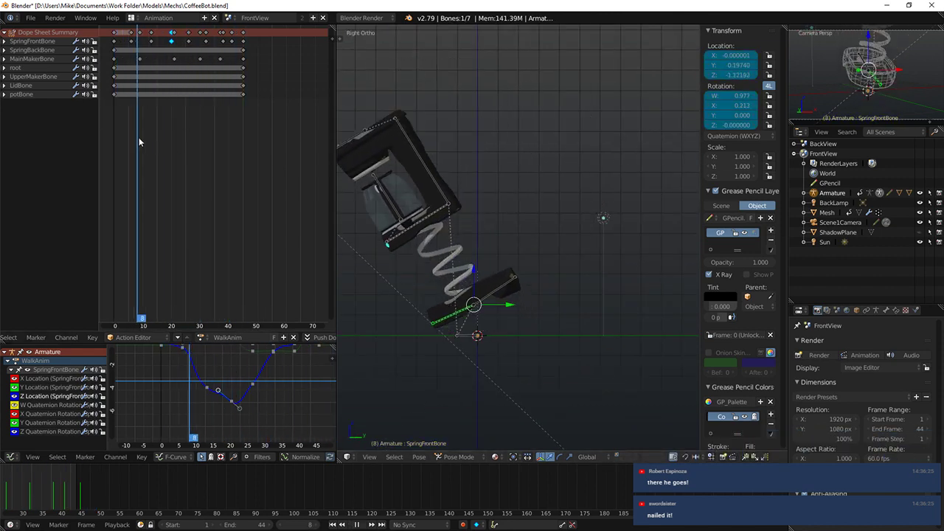
{"action": "key", "text": "alt+a"}
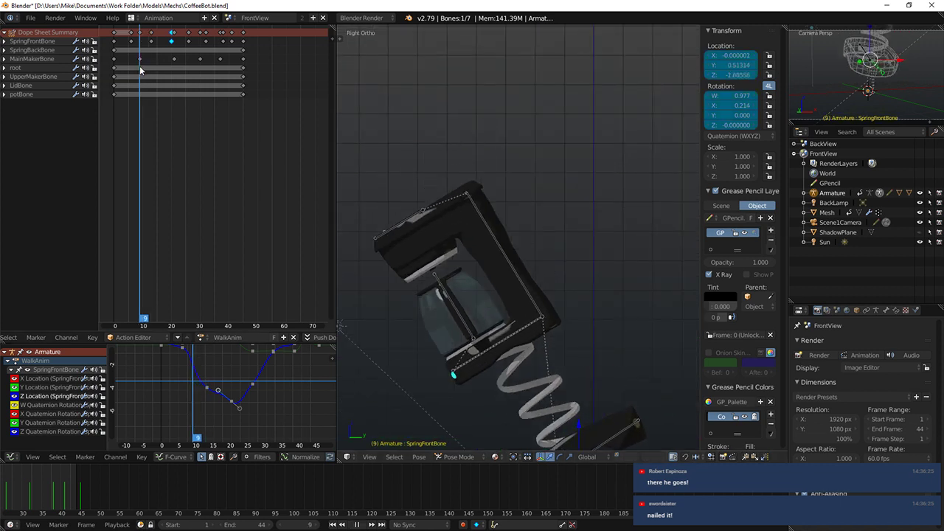
Step: Insert LocRot keys for LidBone in its closed pose at frames 13 and 19
{"action": "right_click", "coordinate": [409, 158]}
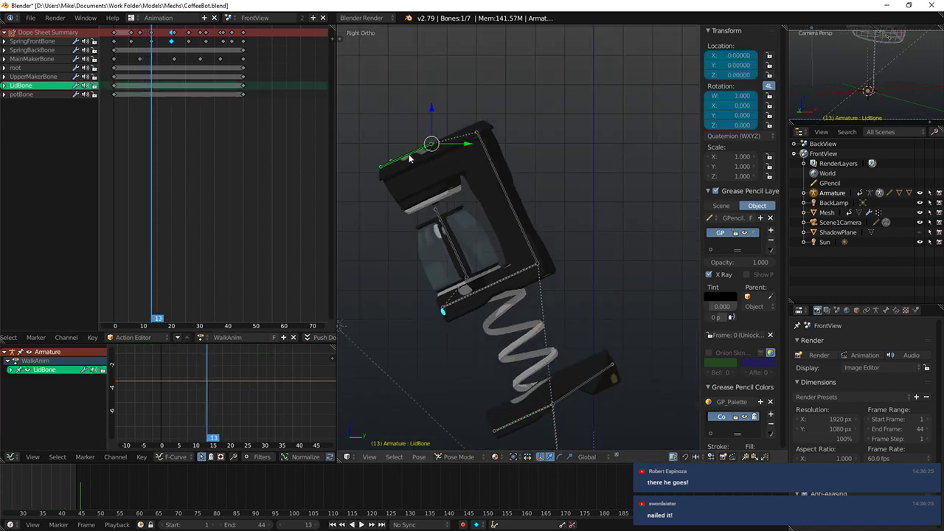
{"action": "key", "text": "i"}
{"action": "left_click", "coordinate": [411, 153]}
{"action": "key", "text": "alt+a"}
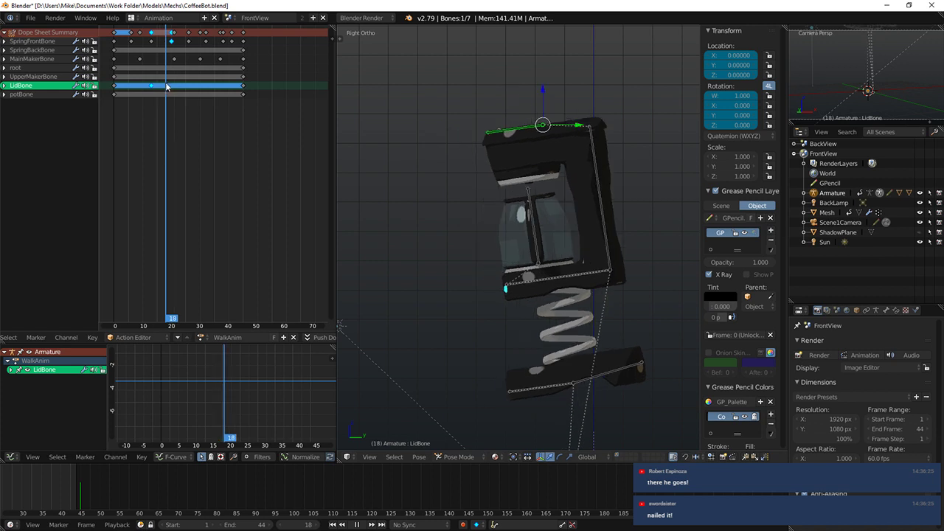
{"action": "key", "text": "alt+a"}
{"action": "key", "text": "i"}
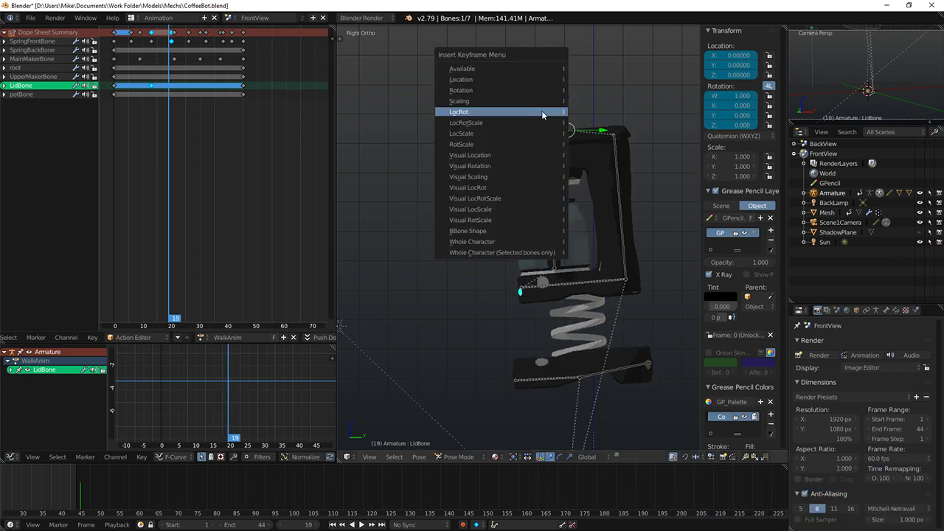
{"action": "left_click", "coordinate": [543, 113]}
Step: Adjust LidBone's rotation at frame 15, key the pose, and play the loop
{"action": "key", "text": "alt+a"}
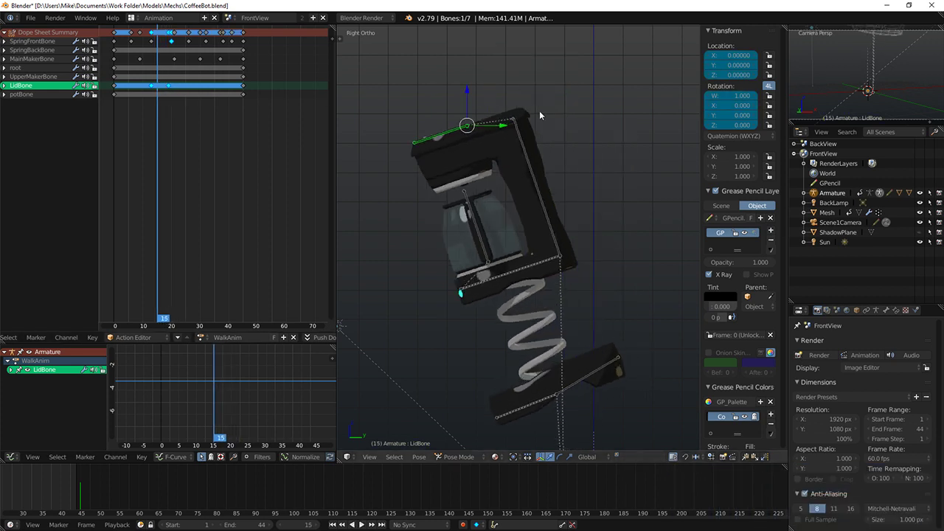
{"action": "key", "text": "alt+r"}
{"action": "key", "text": "i"}
{"action": "left_click", "coordinate": [551, 87]}
{"action": "key", "text": "alt+a"}
Step: Key LidBone's closed pose at frames 38 and 42, around the landing
{"action": "left_click_drag", "start_coordinate": [153, 98], "coordinate": [200, 117]}
{"action": "middle_click_drag", "start_coordinate": [556, 153], "coordinate": [319, 113], "text": "shift"}
{"action": "left_click_drag", "start_coordinate": [203, 136], "coordinate": [228, 141]}
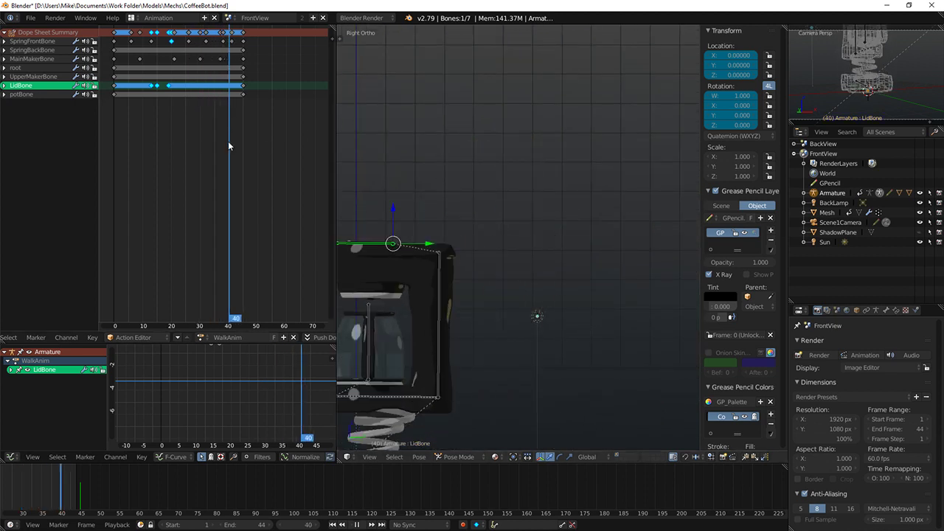
{"action": "left_click", "coordinate": [224, 125]}
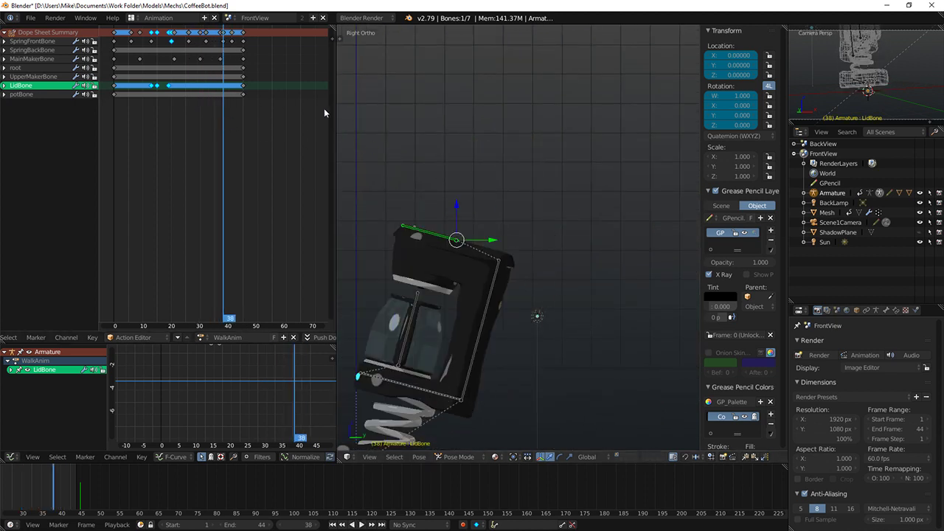
{"action": "key", "text": "i"}
{"action": "left_click", "coordinate": [486, 91]}
{"action": "key", "text": "Right"}
{"action": "key", "text": "Right"}
{"action": "key", "text": "Right"}
{"action": "key", "text": "Right"}
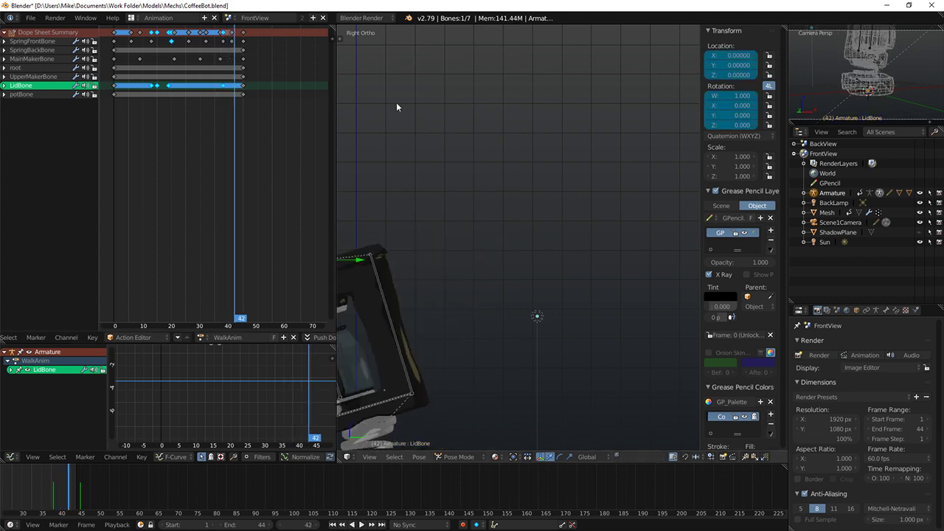
{"action": "key", "text": "i"}
{"action": "left_click", "coordinate": [476, 116]}
Step: Tilt LidBone slightly open at frame 40, with quaternion X about -0.066, and key the pose
{"action": "left_click", "coordinate": [228, 96]}
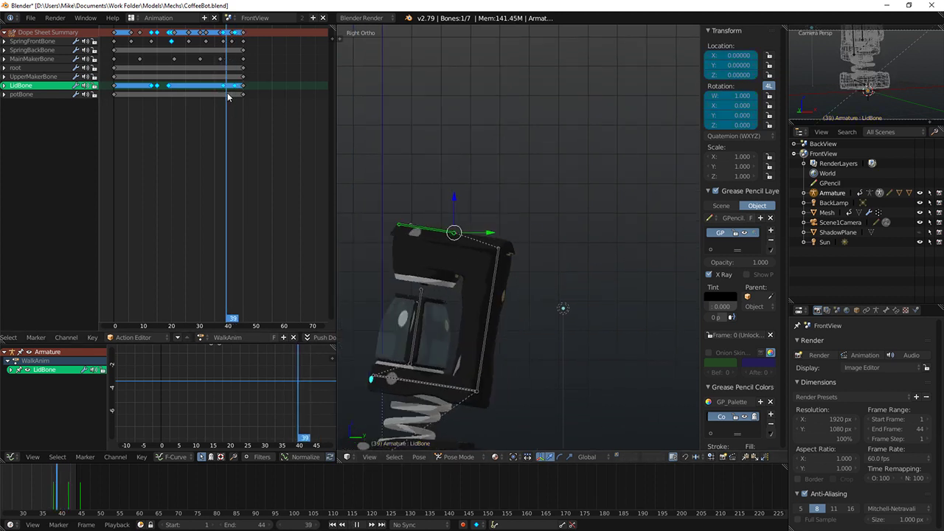
{"action": "key", "text": "Right"}
{"action": "left_click", "coordinate": [517, 154]}
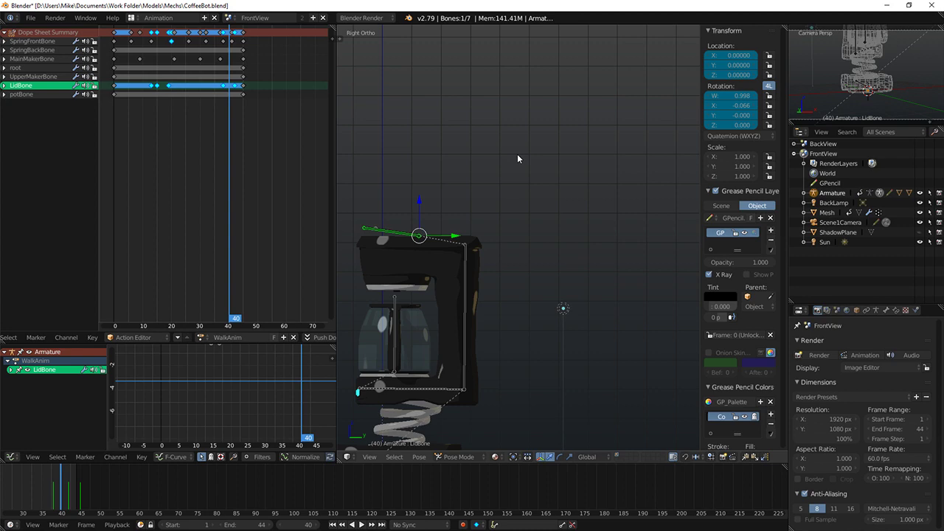
{"action": "key", "text": "i"}
{"action": "left_click", "coordinate": [517, 153]}
Step: Play the hop loop with the lid motion from an orbited view, and switch to the 3D View Full screen layout
{"action": "left_click", "coordinate": [164, 97]}
{"action": "left_click_drag", "start_coordinate": [119, 97], "coordinate": [116, 98]}
{"action": "key", "text": "alt+a"}
{"action": "scroll", "coordinate": [608, 148], "scroll_direction": "down", "scroll_amount": 5}
{"action": "middle_click_drag", "start_coordinate": [608, 148], "coordinate": [429, 205]}
{"action": "key", "text": "Tab"}
{"action": "key", "text": "Tab"}
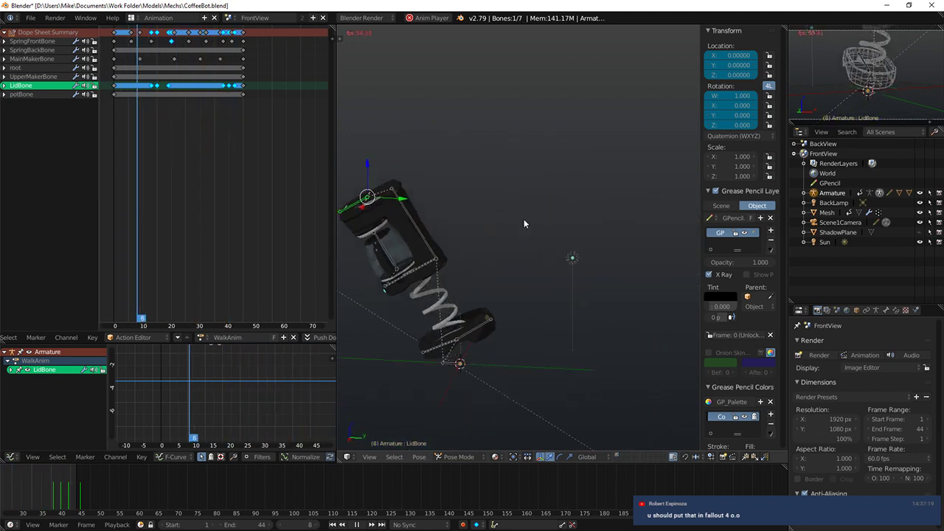
{"action": "scroll", "coordinate": [736, 364], "scroll_direction": "down", "scroll_amount": 3}
{"action": "scroll", "coordinate": [736, 364], "scroll_direction": "down", "scroll_amount": 3}
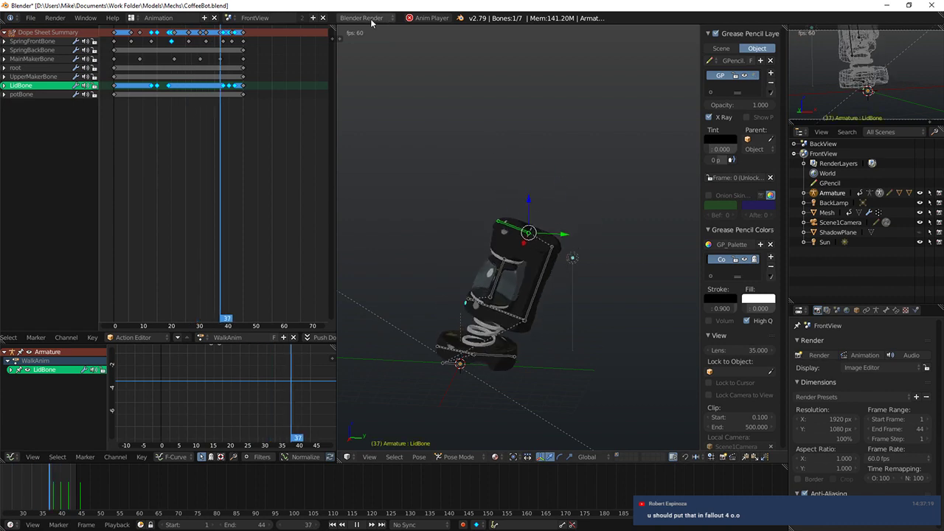
{"action": "left_click", "coordinate": [131, 17]}
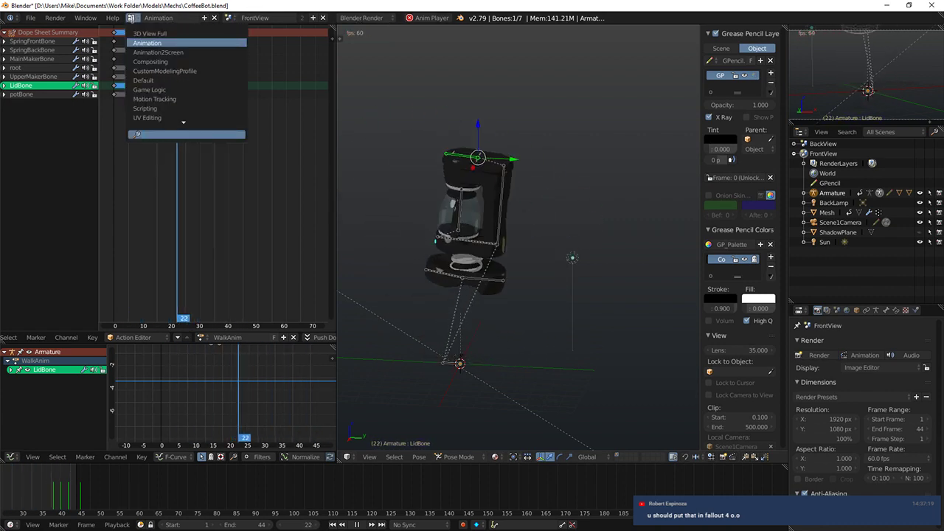
{"action": "left_click", "coordinate": [154, 41]}
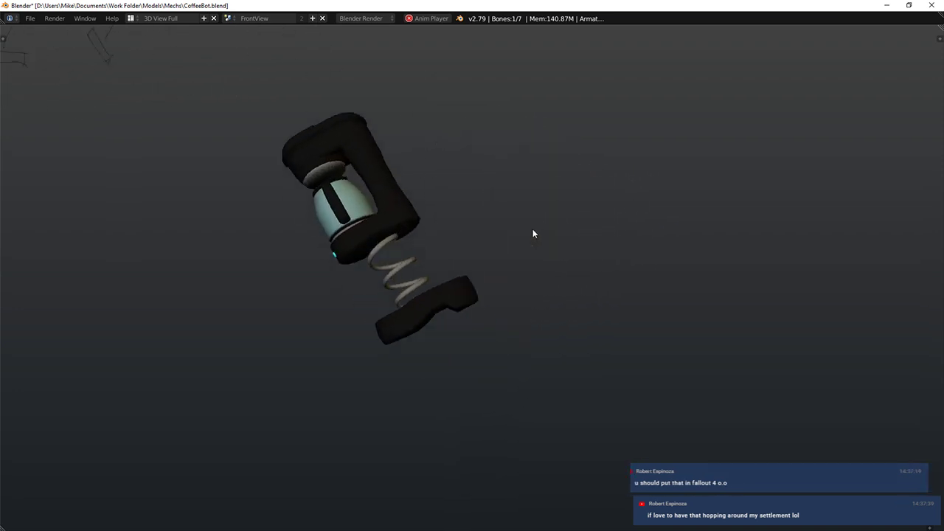
Step: Switch to the CustomModelingProfile layout, change the viewport shading, and examine the loop from several angles, ending in the front view
{"action": "left_click", "coordinate": [130, 18]}
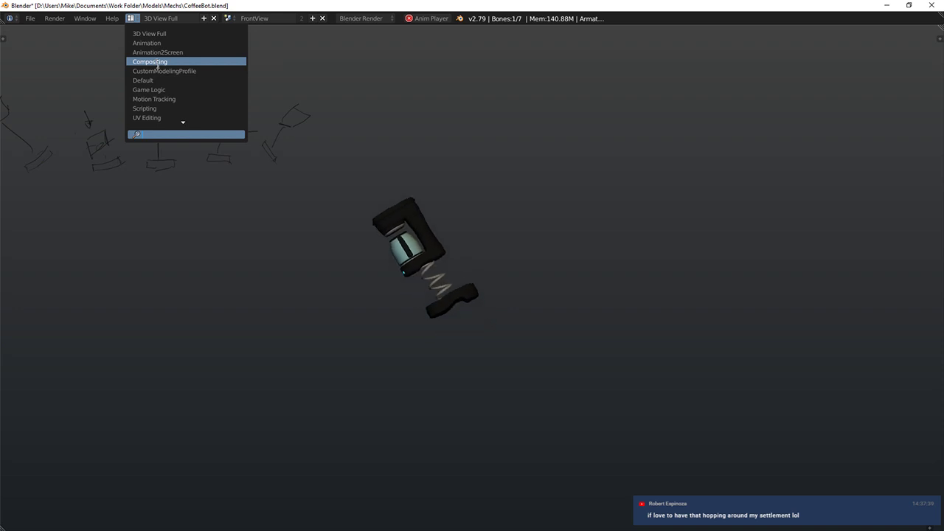
{"action": "left_click", "coordinate": [158, 70]}
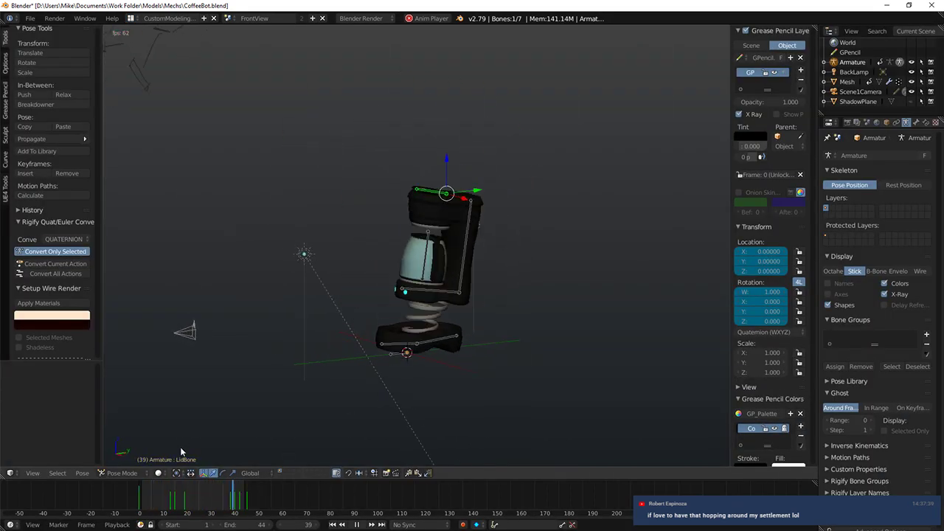
{"action": "left_click", "coordinate": [159, 473]}
{"action": "left_click", "coordinate": [175, 418]}
{"action": "mouse_move", "coordinate": [254, 295]}
{"action": "middle_mouse_down"}
{"action": "mouse_move", "coordinate": [485, 268]}
{"action": "mouse_move", "coordinate": [434, 262]}
{"action": "middle_mouse_up"}
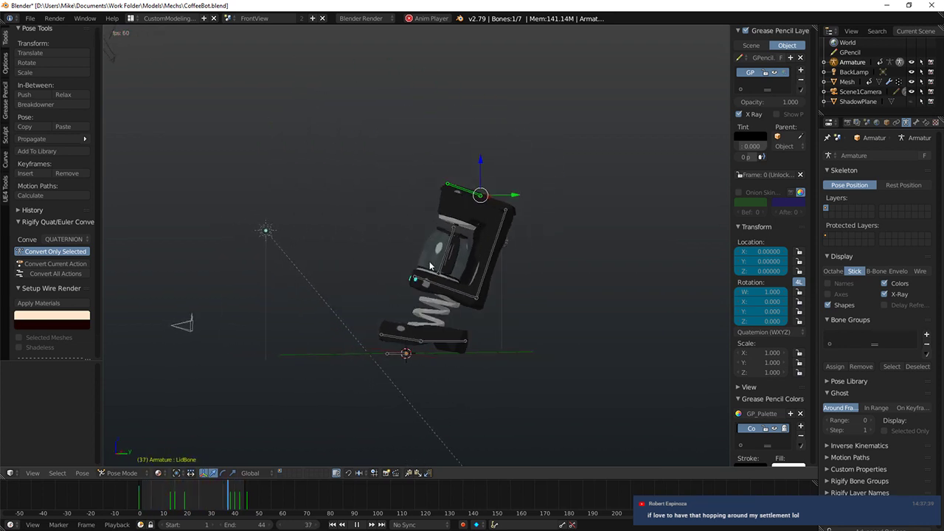
{"action": "scroll", "coordinate": [430, 262], "scroll_direction": "down", "scroll_amount": 4}
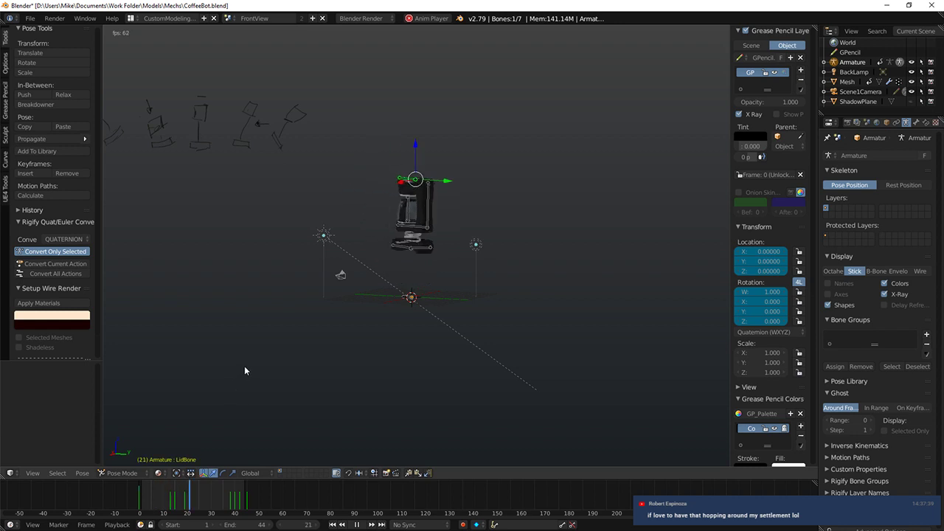
{"action": "key", "text": "alt+a"}
{"action": "mouse_move", "coordinate": [281, 329]}
{"action": "middle_mouse_down"}
{"action": "mouse_move", "coordinate": [412, 312]}
{"action": "mouse_move", "coordinate": [352, 322]}
{"action": "middle_mouse_up"}
{"action": "key", "text": "KP_1"}
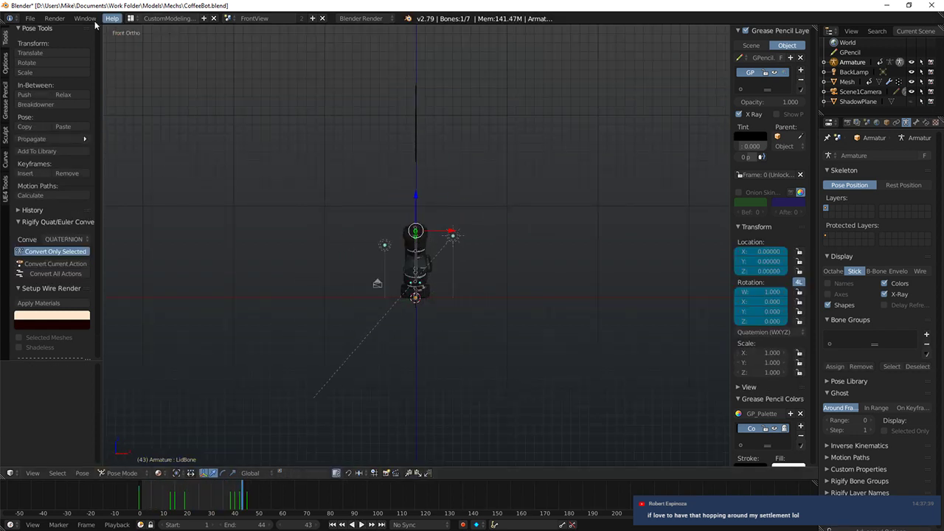
Step: Return to the Animation screen layout and view the robot from the side at a slight angle
{"action": "left_click", "coordinate": [131, 19]}
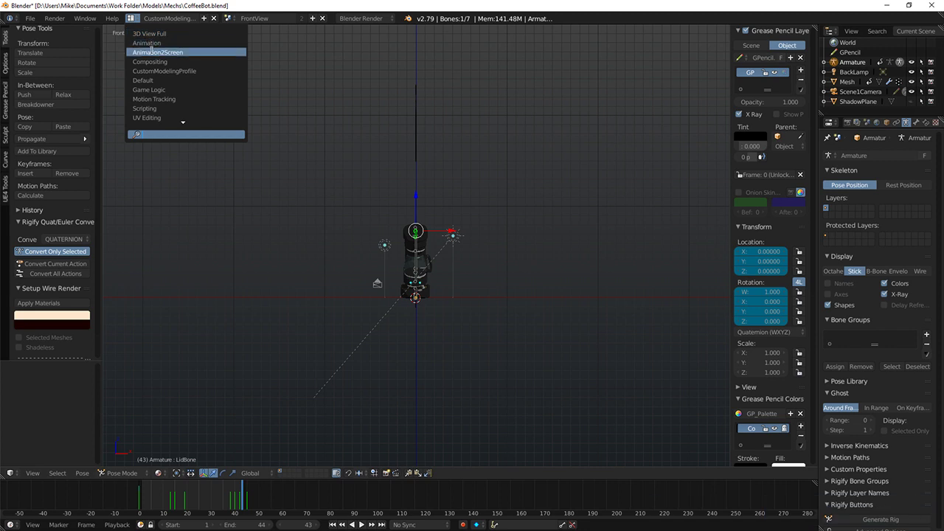
{"action": "left_click", "coordinate": [147, 43]}
{"action": "key", "text": "KP_1"}
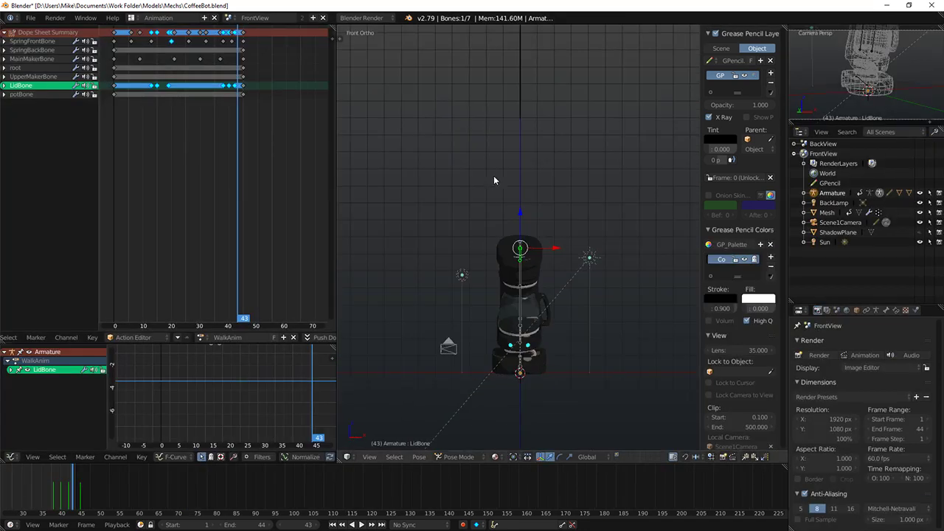
{"action": "key", "text": "KP_3"}
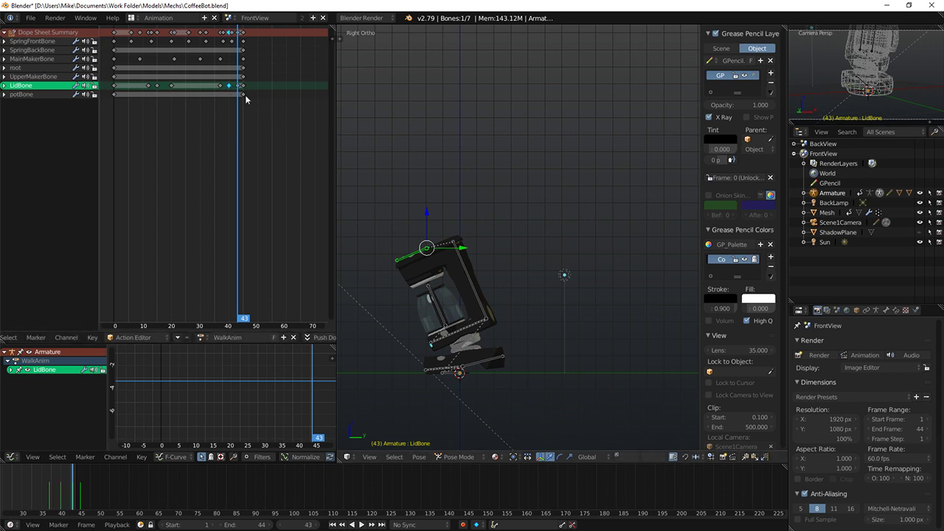
{"action": "middle_click_drag", "start_coordinate": [511, 228], "coordinate": [464, 259]}
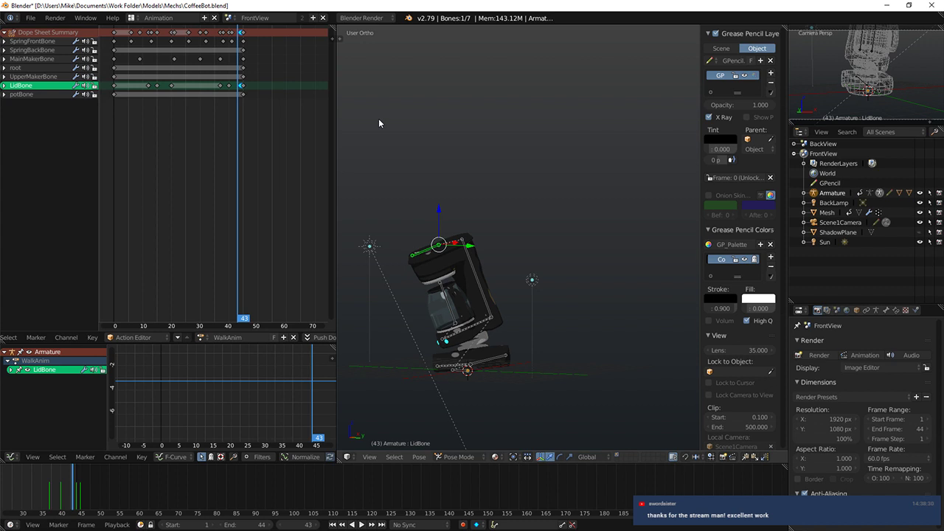
Step: Load the IdleAnim action on the armature, preview it, and scrub to its final key near frame 101
{"action": "left_click", "coordinate": [200, 338]}
{"action": "left_click", "coordinate": [219, 382]}
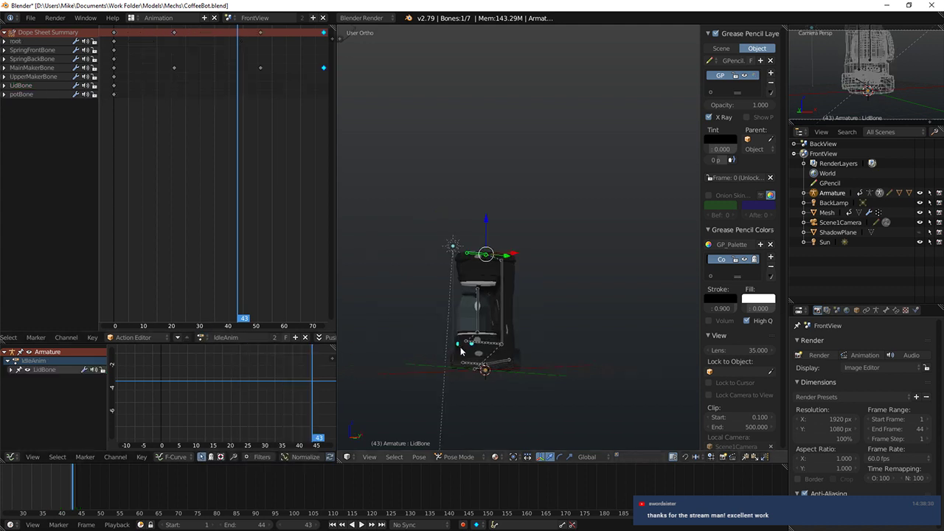
{"action": "scroll", "coordinate": [540, 339], "scroll_direction": "up", "scroll_amount": 4}
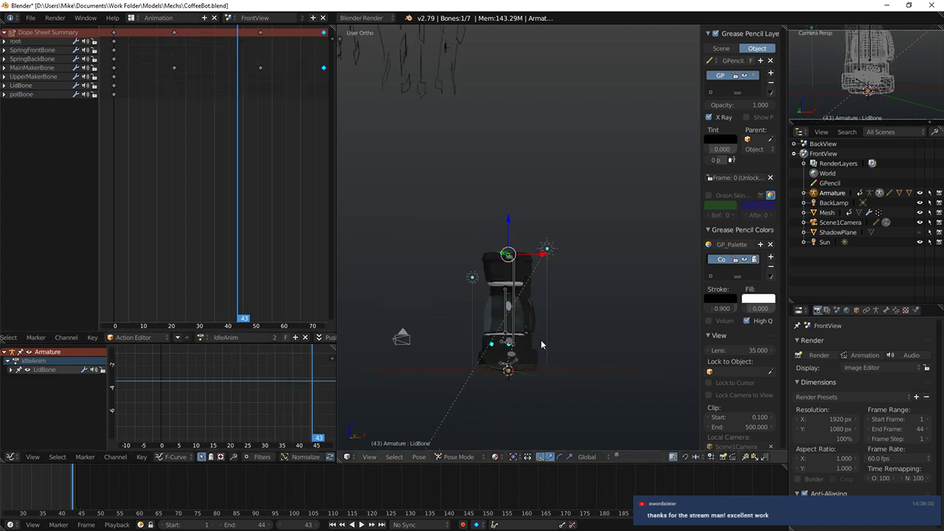
{"action": "key", "text": "alt+a"}
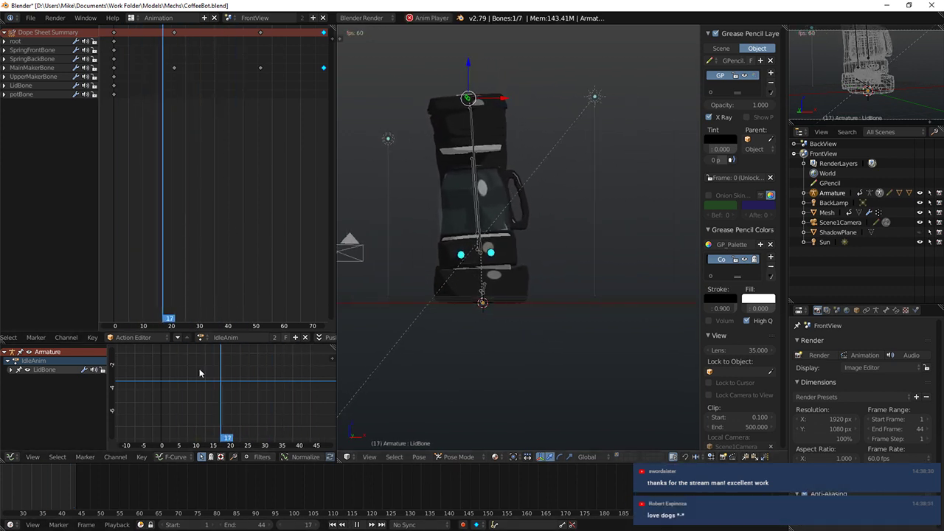
{"action": "scroll", "coordinate": [269, 97], "scroll_direction": "down", "scroll_amount": 3}
{"action": "key", "text": "alt+a"}
{"action": "left_click_drag", "start_coordinate": [295, 80], "coordinate": [288, 75]}
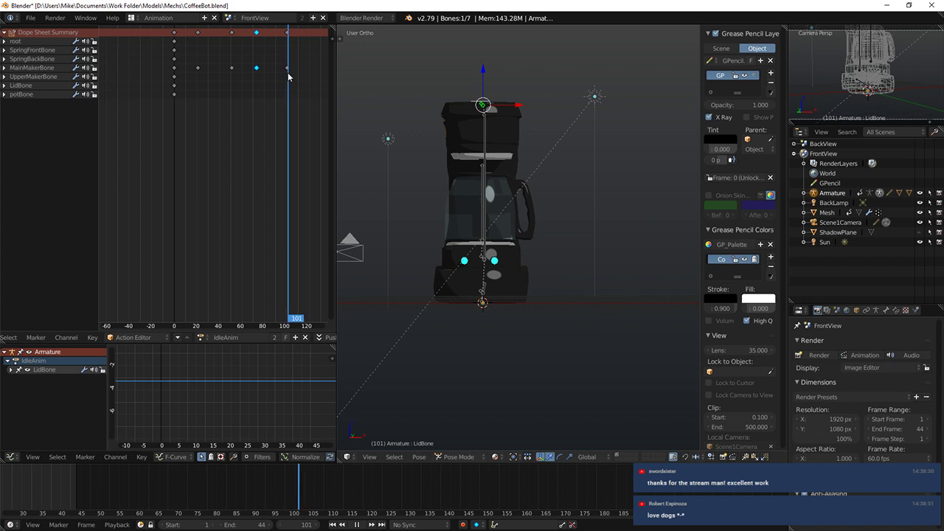
Step: Set the timeline's end frame to 100 and play the idle animation
{"action": "left_click", "coordinate": [256, 524]}
{"action": "type", "text": "10"}
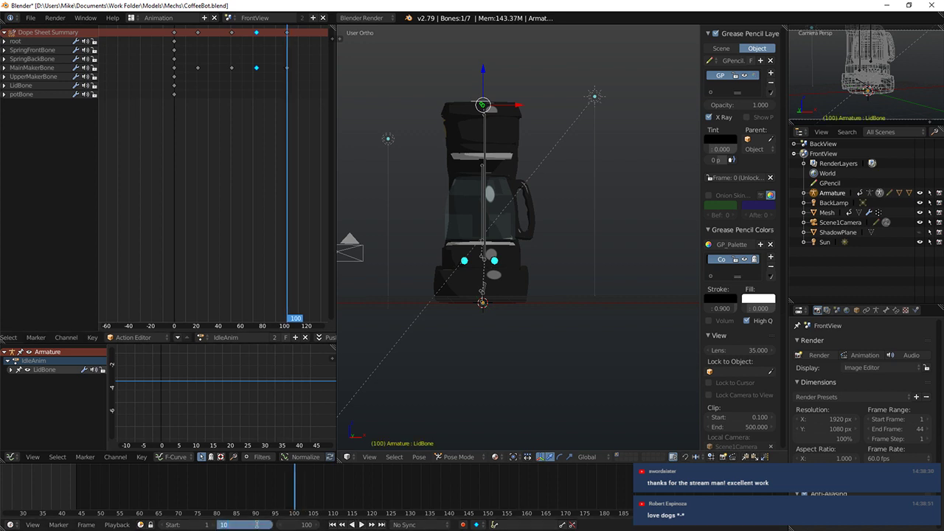
{"action": "type", "text": "0"}
{"action": "key", "text": "Return"}
{"action": "key", "text": "alt+a"}
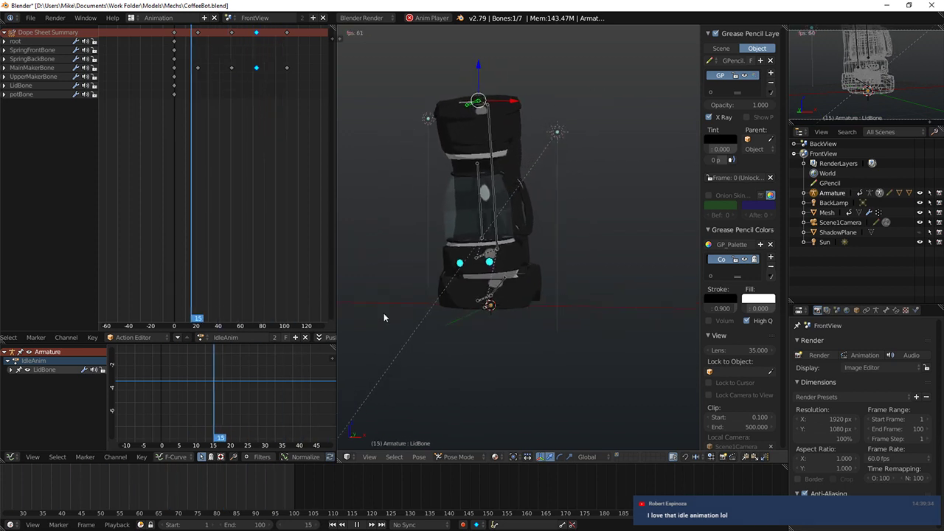
Step: Load the IdleAnimAggro01 action on the armature, and after it the WalkAnim action, to preview each during playback
{"action": "left_click", "coordinate": [201, 338]}
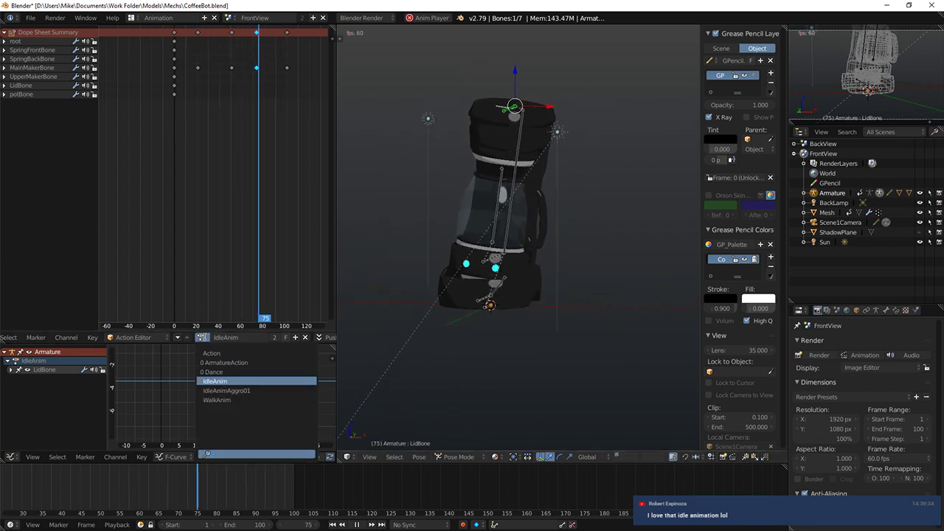
{"action": "left_click", "coordinate": [229, 391]}
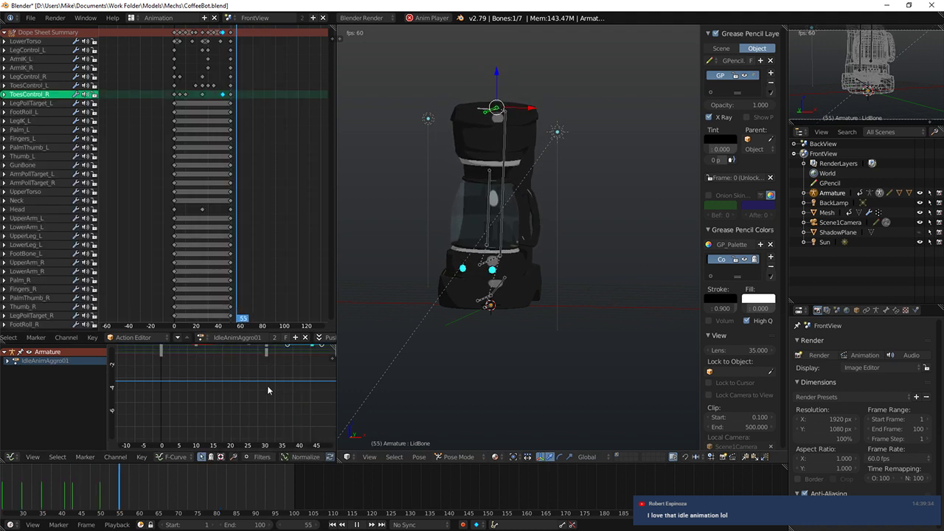
{"action": "left_click", "coordinate": [205, 338]}
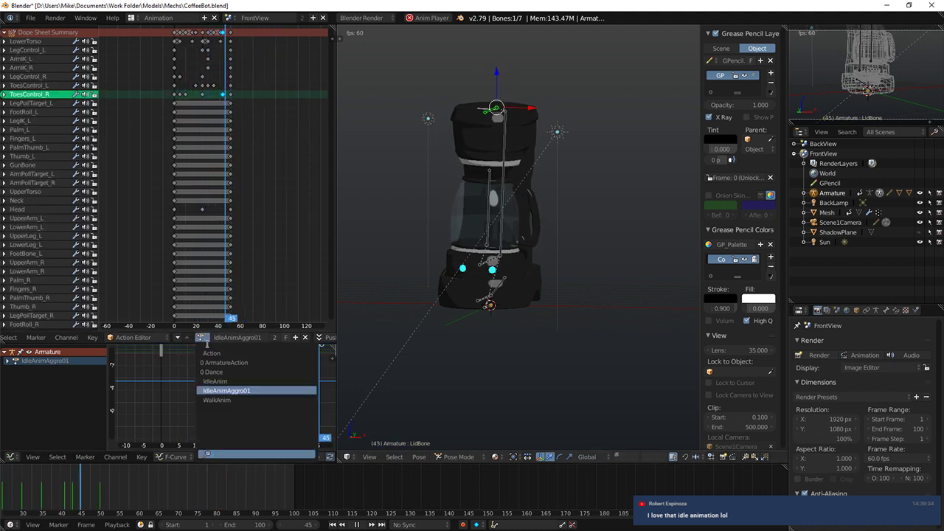
{"action": "left_click", "coordinate": [221, 399]}
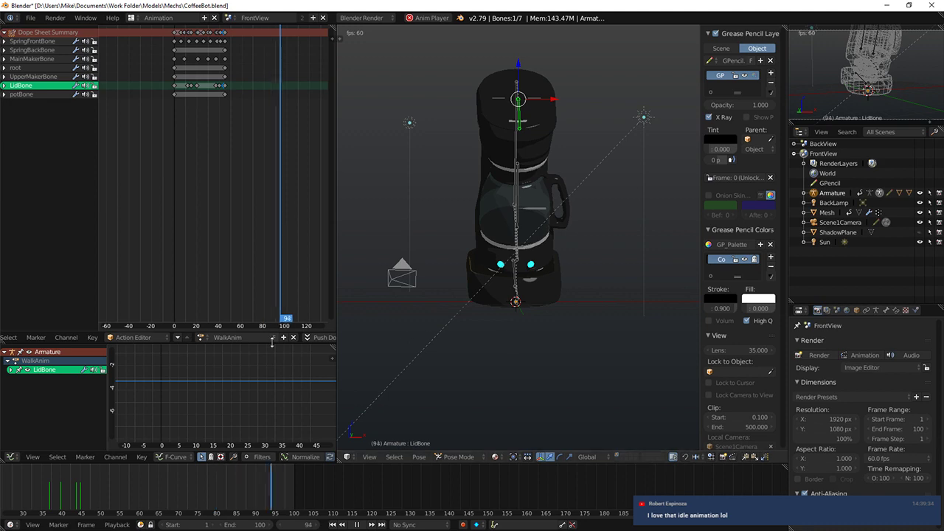
Step: Load the Dance action on the armature and enable its fake user so the action is kept
{"action": "left_click", "coordinate": [203, 338]}
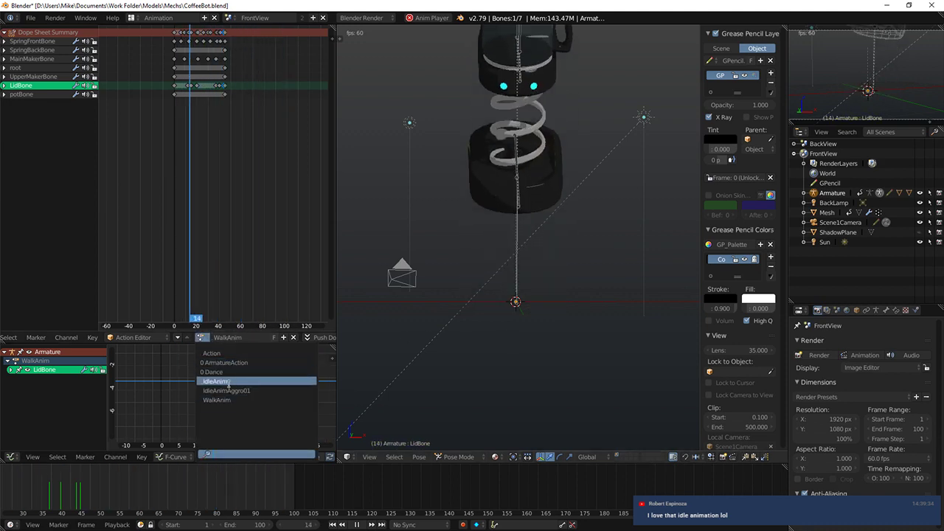
{"action": "left_click", "coordinate": [227, 373]}
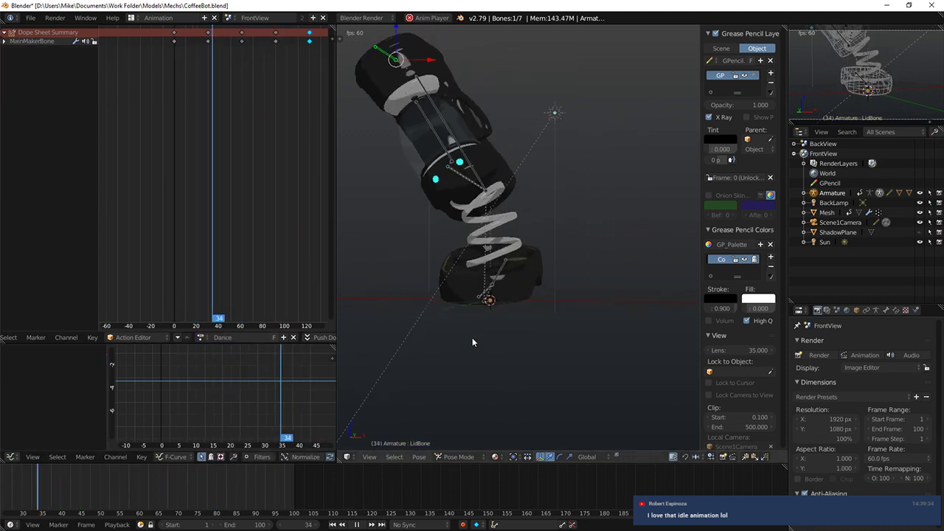
{"action": "left_click", "coordinate": [284, 338]}
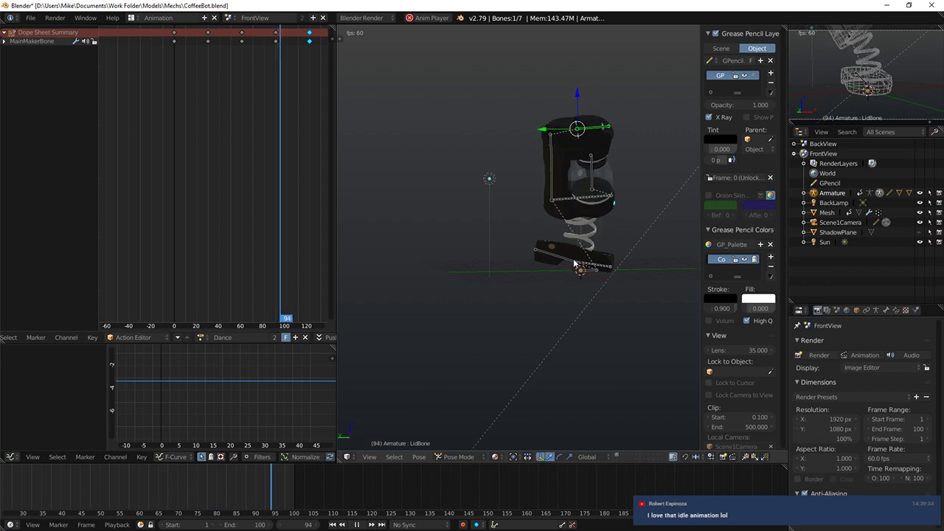
Step: Insert a LocRot keyframe on the front spring bone in the Dance action and move that key to frame 0
{"action": "right_click", "coordinate": [599, 269]}
{"action": "key", "text": "KP_3"}
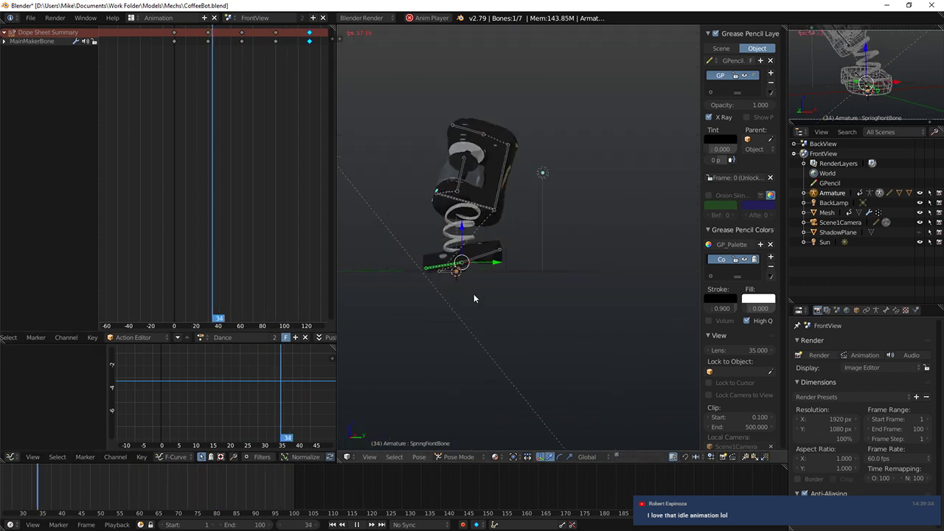
{"action": "key", "text": "KP_1"}
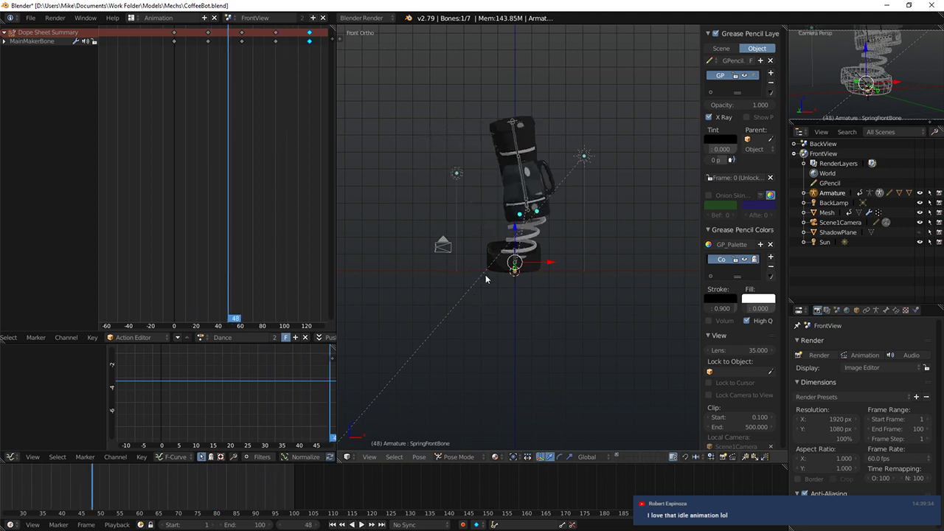
{"action": "middle_click_drag", "start_coordinate": [469, 287], "coordinate": [554, 290]}
{"action": "key", "text": "KP_3"}
{"action": "key", "text": "KP_1"}
{"action": "scroll", "coordinate": [554, 289], "scroll_direction": "up", "scroll_amount": 6}
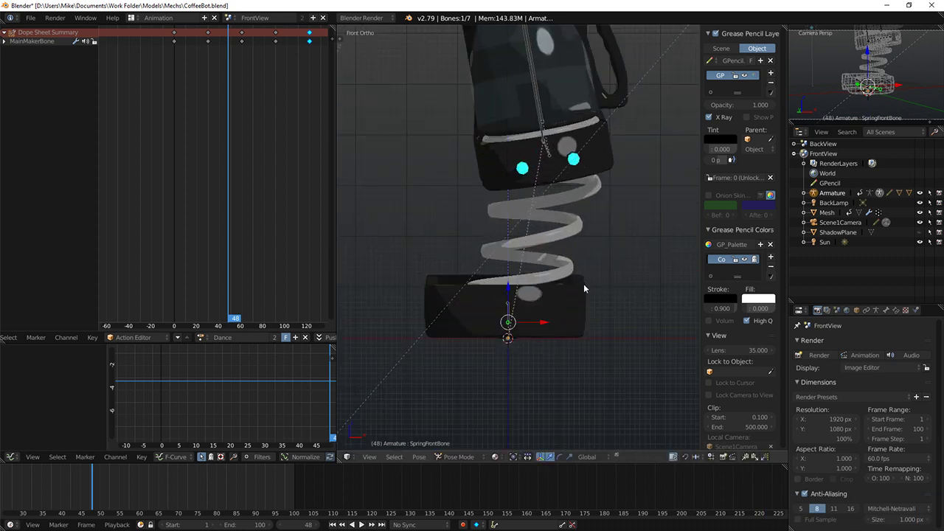
{"action": "middle_click_drag", "start_coordinate": [619, 296], "coordinate": [575, 298]}
{"action": "key", "text": "i"}
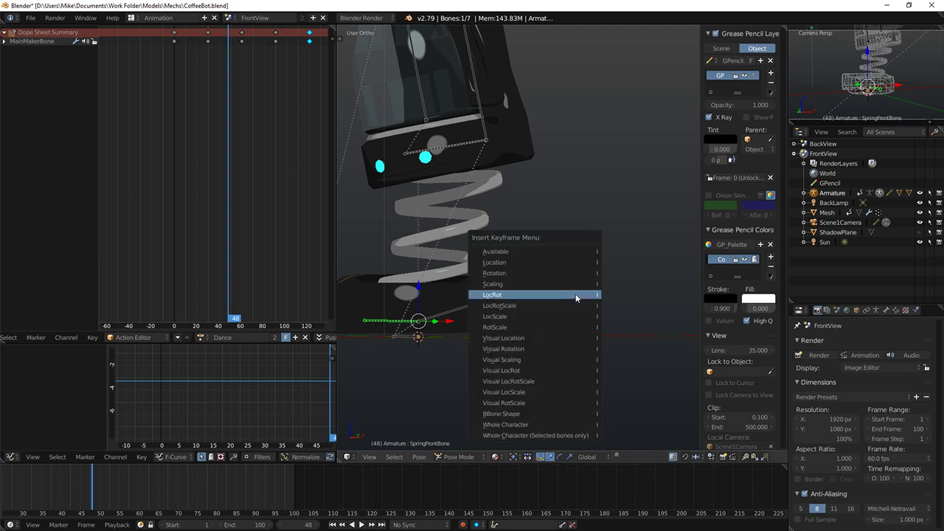
{"action": "left_click", "coordinate": [575, 293]}
{"action": "left_click_drag", "start_coordinate": [221, 96], "coordinate": [182, 96]}
{"action": "right_click", "coordinate": [225, 33]}
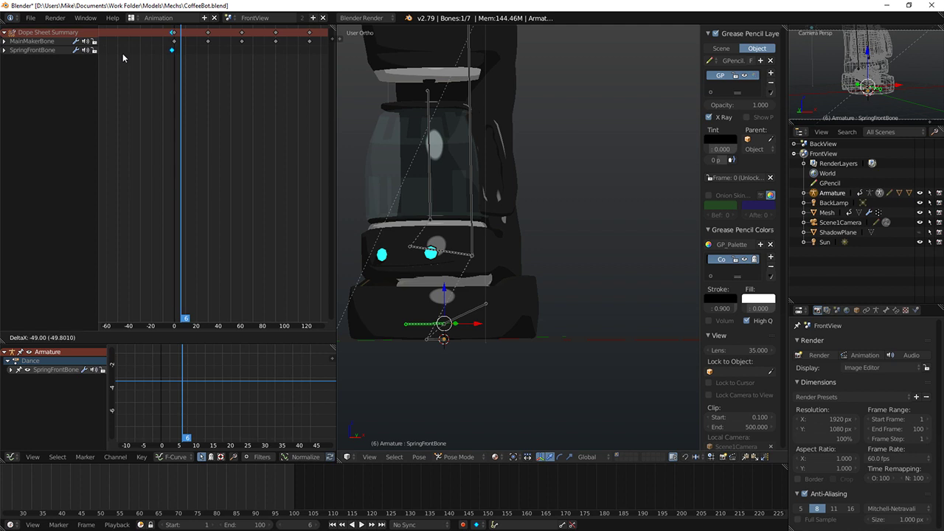
{"action": "left_click", "coordinate": [160, 153]}
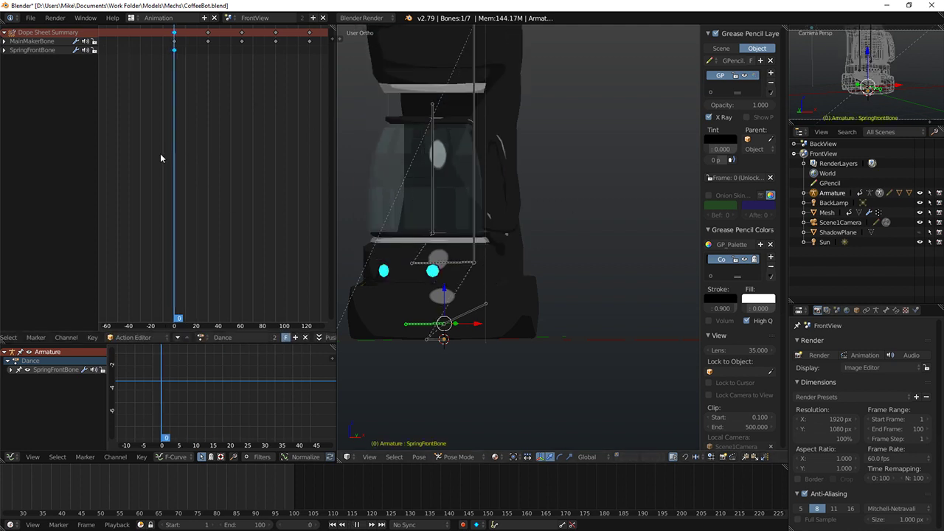
Step: Play the Dance action from the front and scrub to its last keys at frame 168
{"action": "key", "text": "alt+a"}
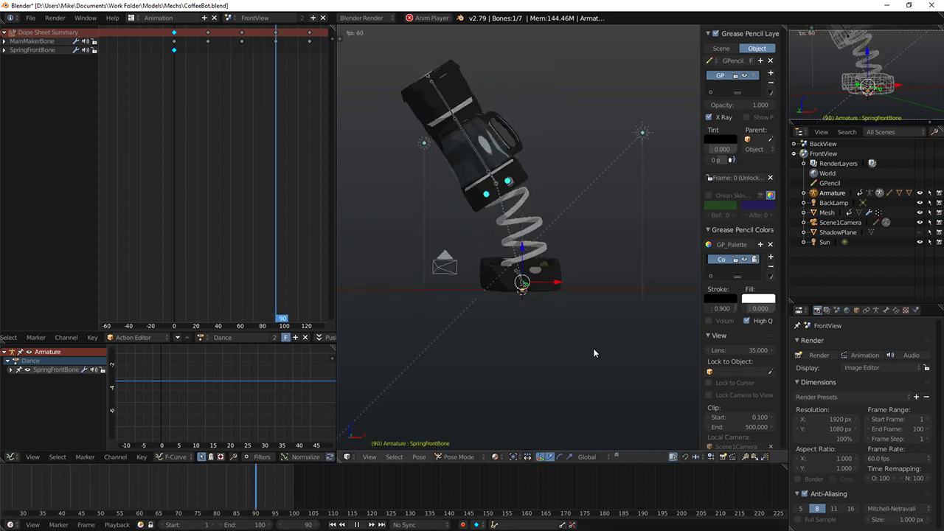
{"action": "scroll", "coordinate": [143, 97], "scroll_direction": "down", "scroll_amount": 7}
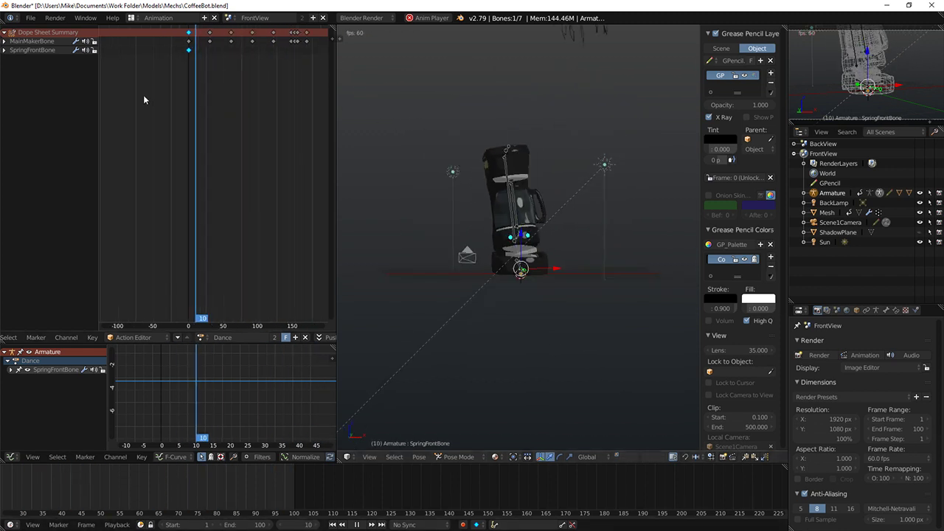
{"action": "middle_click_drag", "start_coordinate": [273, 55], "coordinate": [254, 51]}
{"action": "left_click_drag", "start_coordinate": [283, 42], "coordinate": [280, 39]}
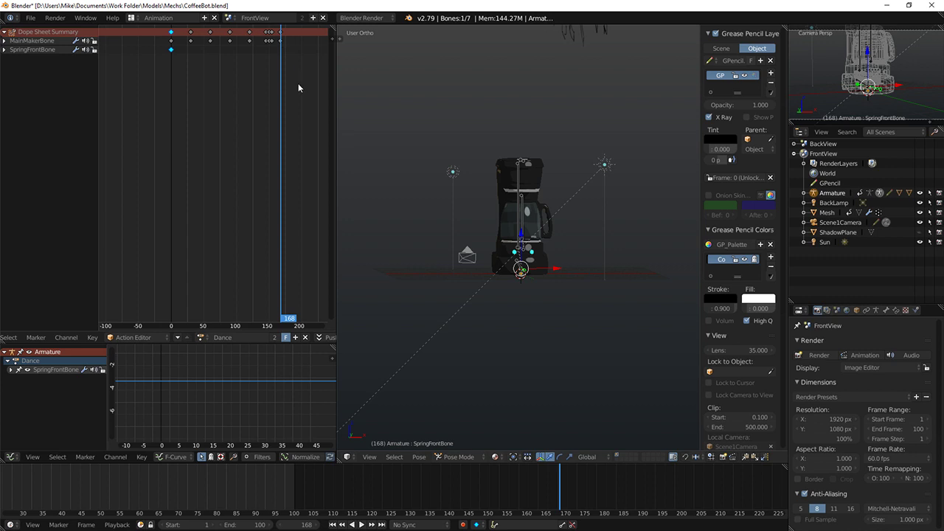
Step: Save the Blender file under its existing name and play the dance animation
{"action": "left_click", "coordinate": [30, 17]}
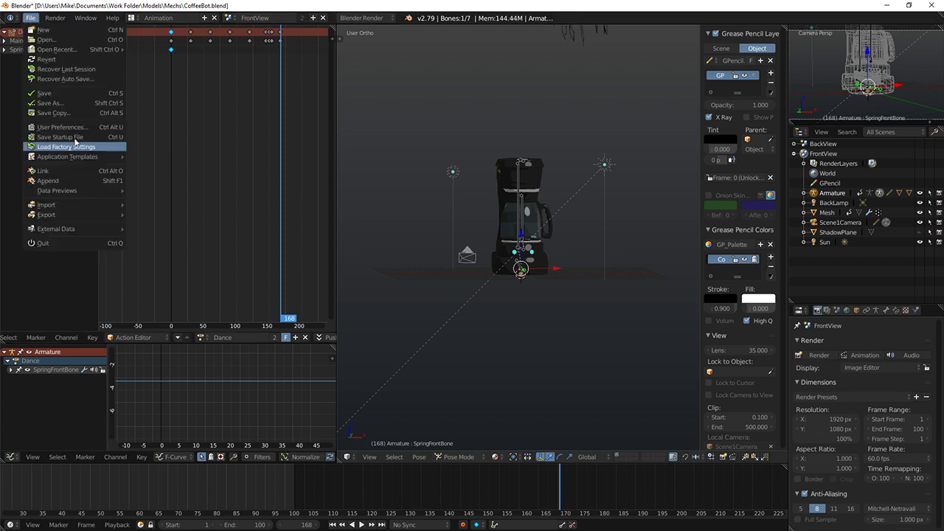
{"action": "left_click", "coordinate": [61, 96]}
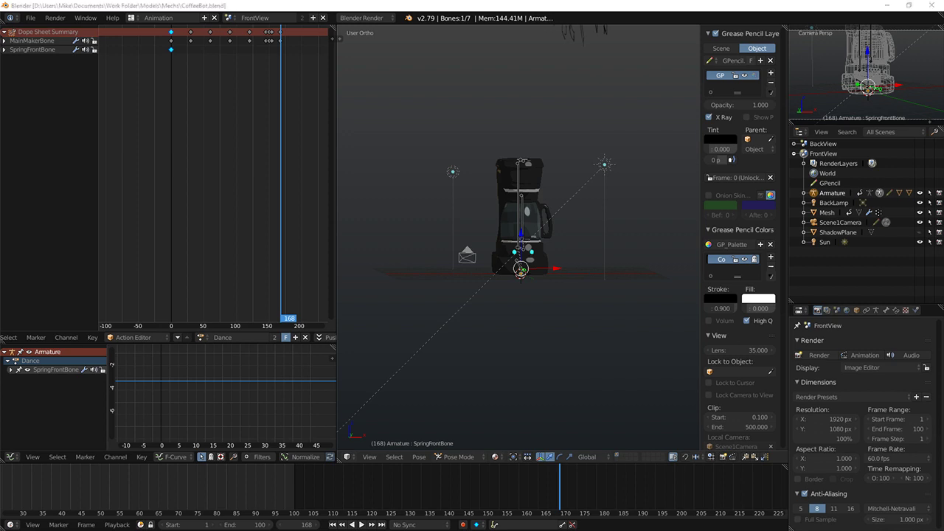
{"action": "key", "text": "alt+a"}
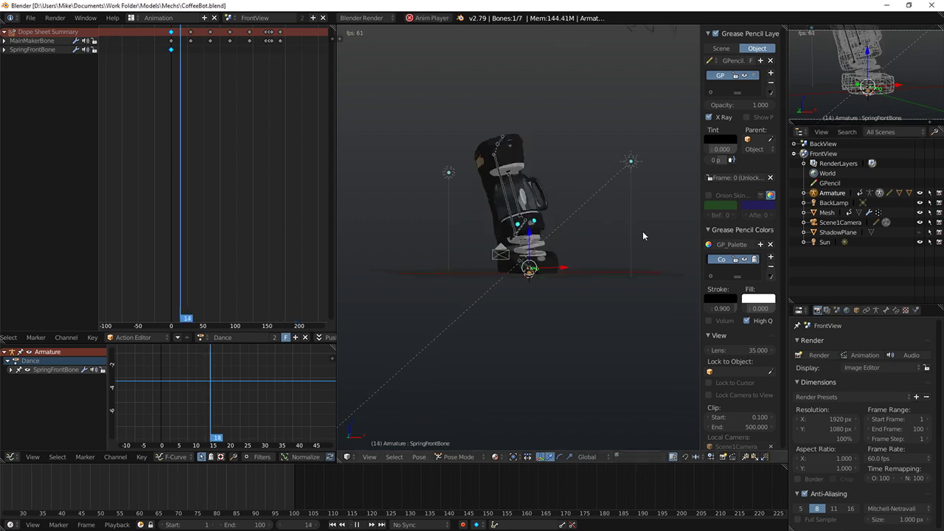